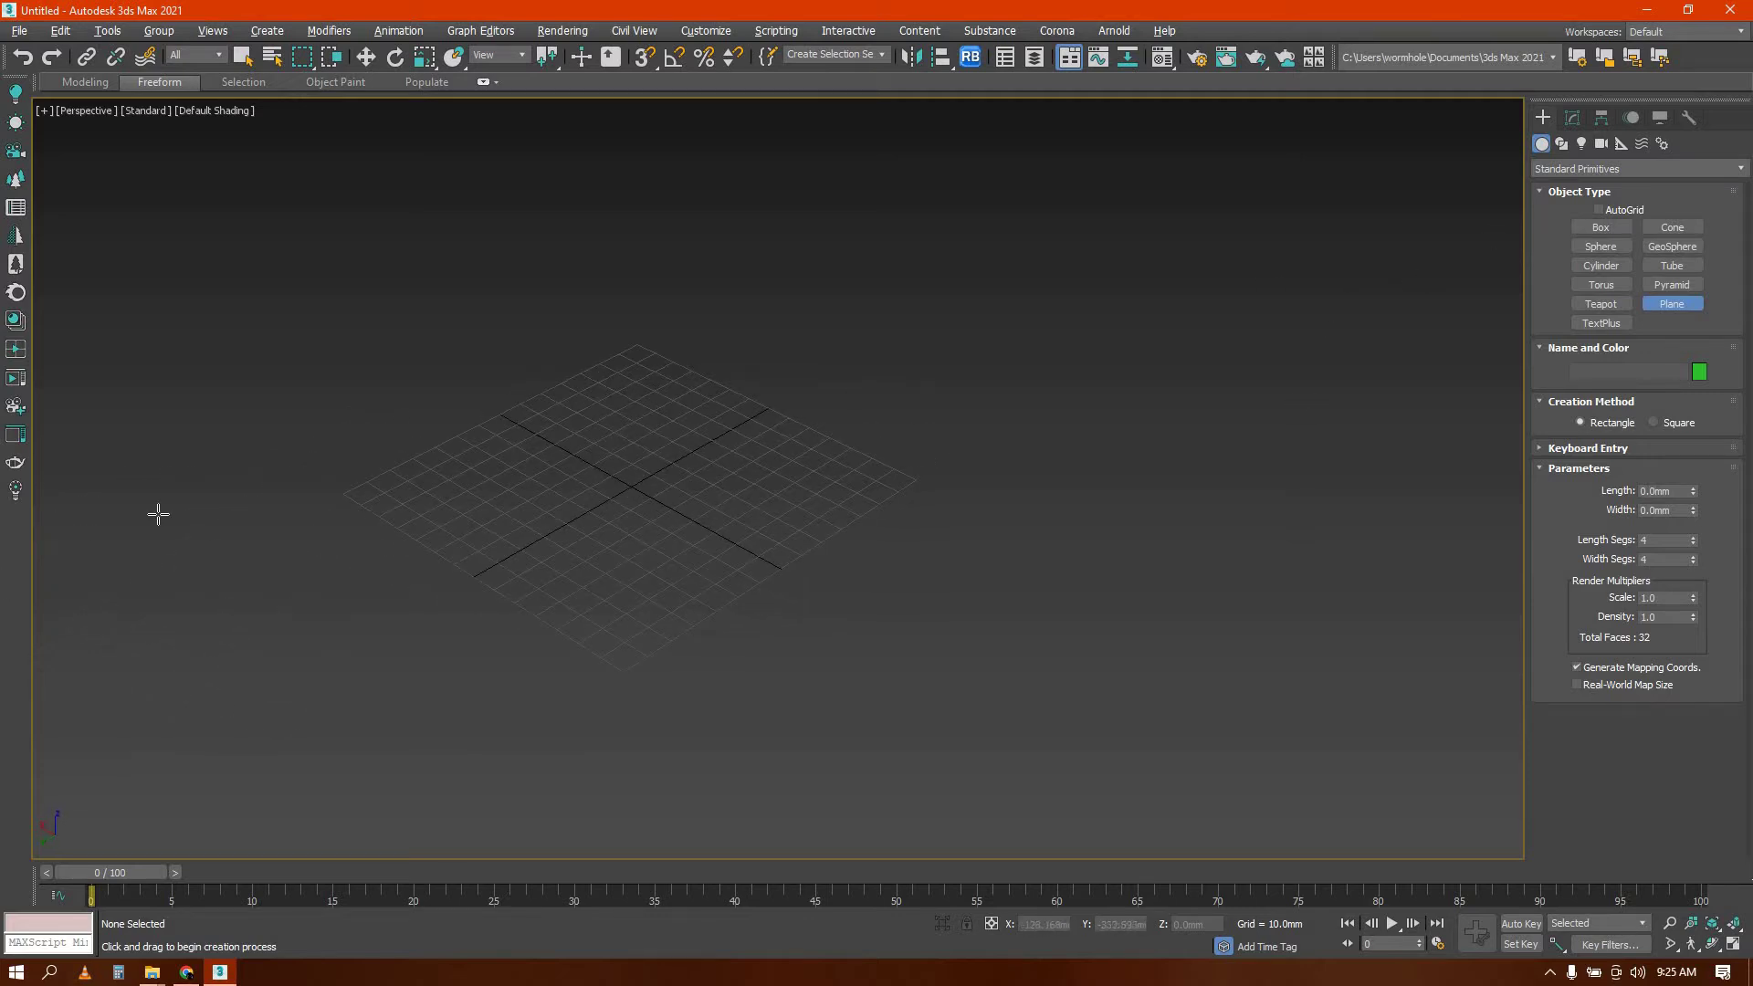
# Create a plane on the grid in the Perspective view and set its length to 5000 mm
pyautogui.moveTo(188, 479); pyautogui.dragTo(1359, 472)
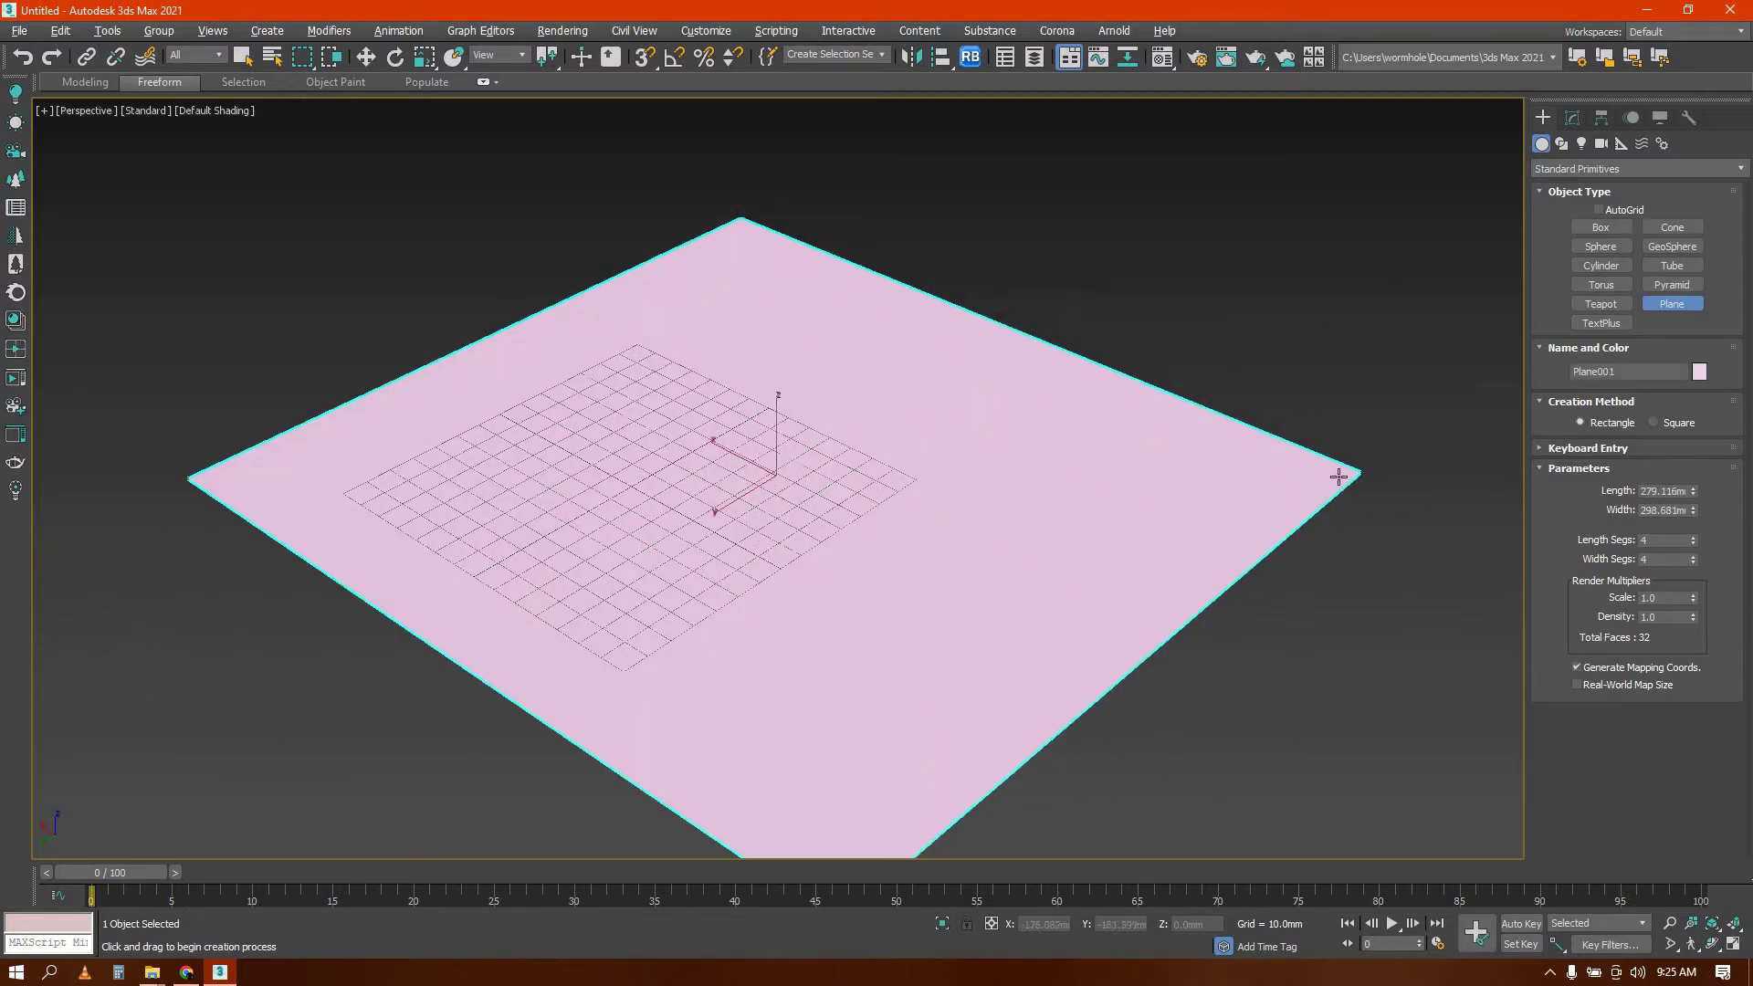
pyautogui.rightClick(1339, 477)
pyautogui.click(1573, 117)
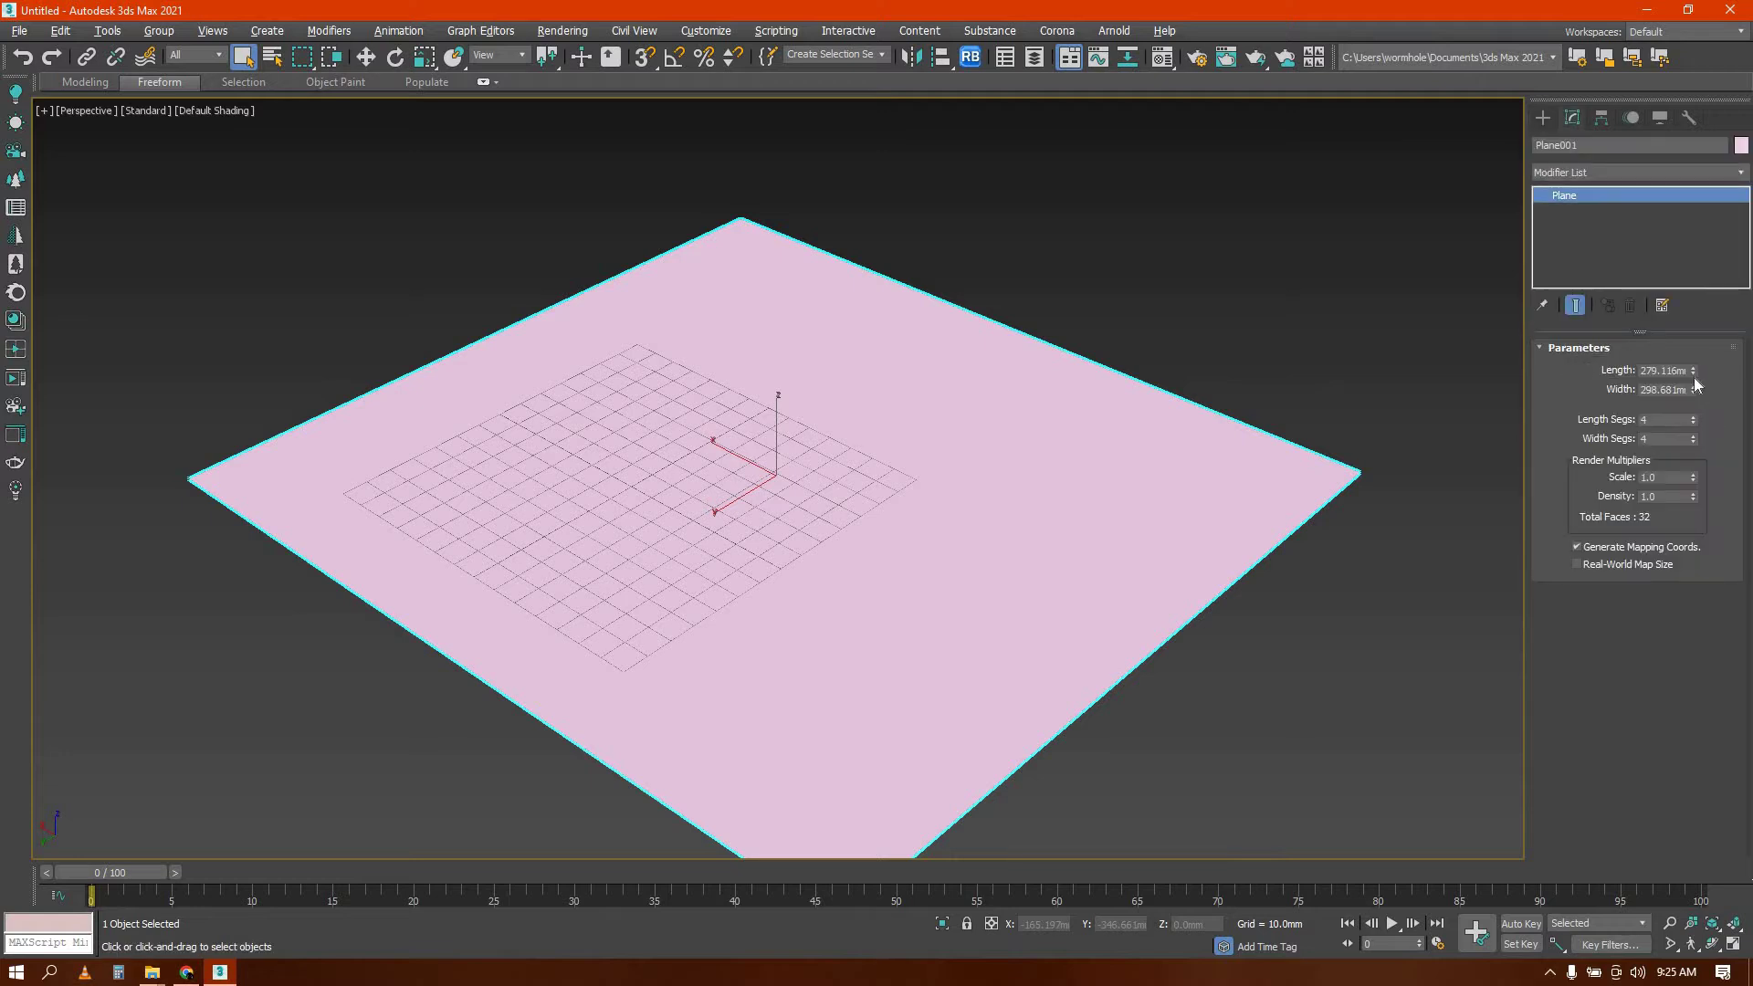
pyautogui.moveTo(1694, 373)
pyautogui.mouseDown()
pyautogui.moveTo(1702, 389)
pyautogui.moveTo(1701, 372)
pyautogui.mouseUp()
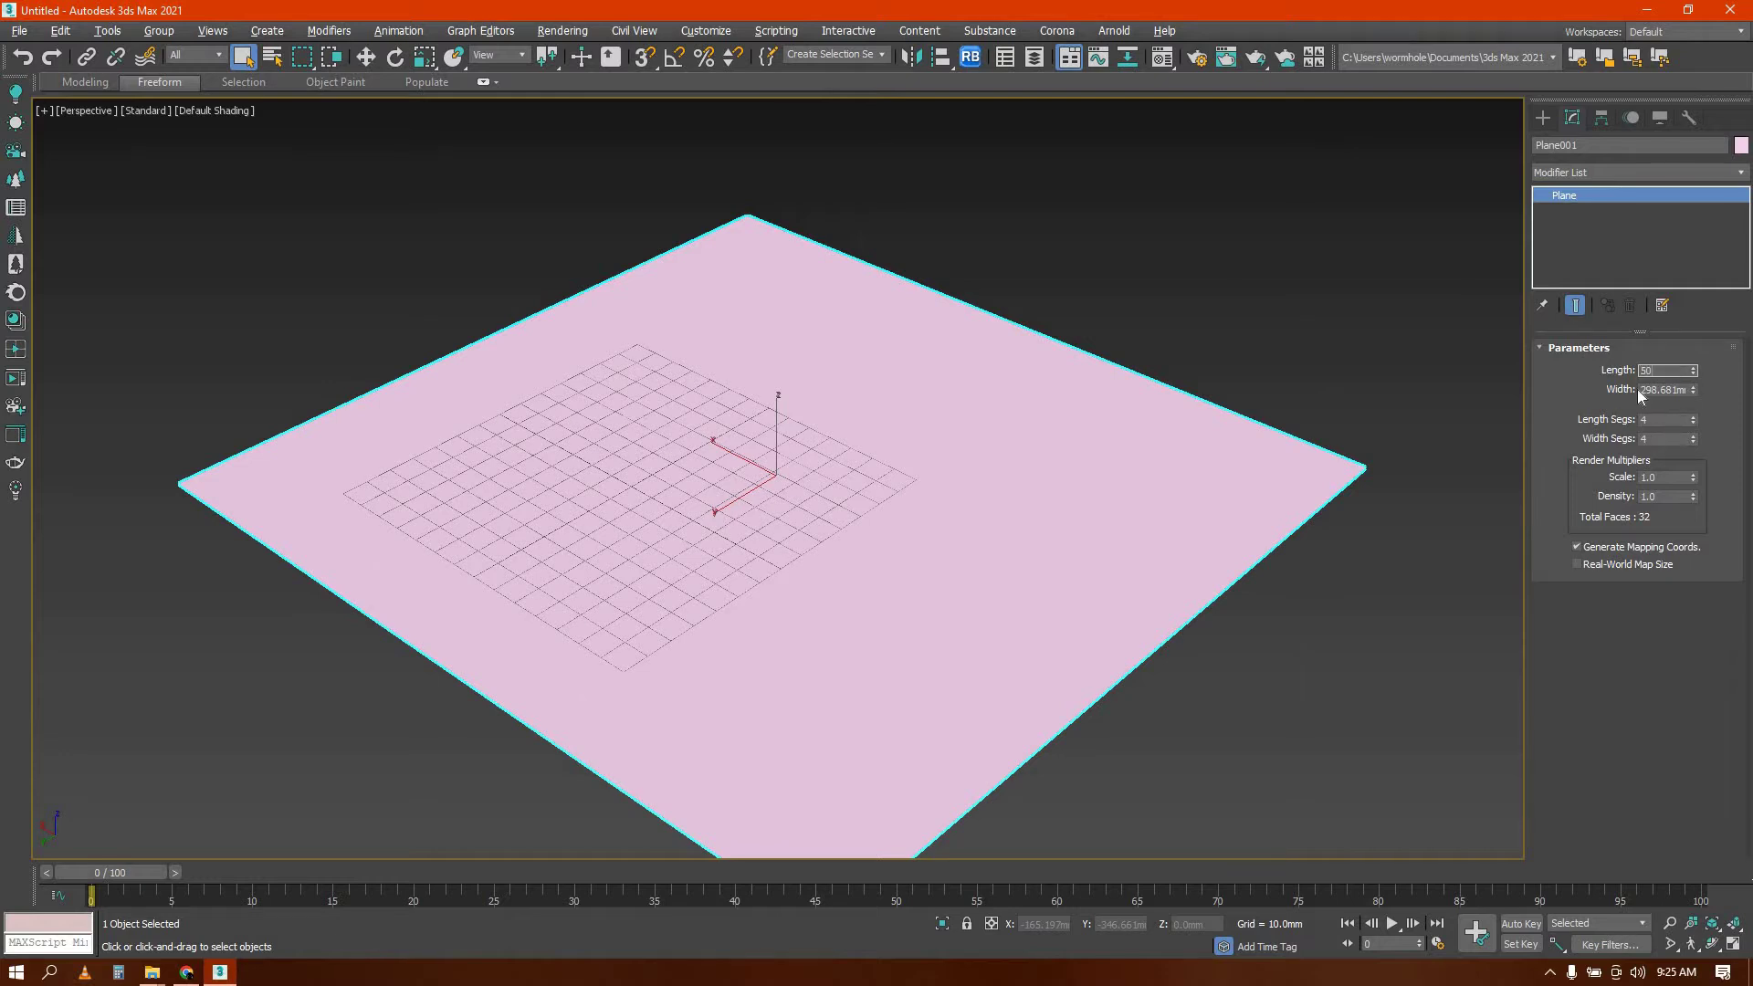
pyautogui.write('00')
pyautogui.press('Return')
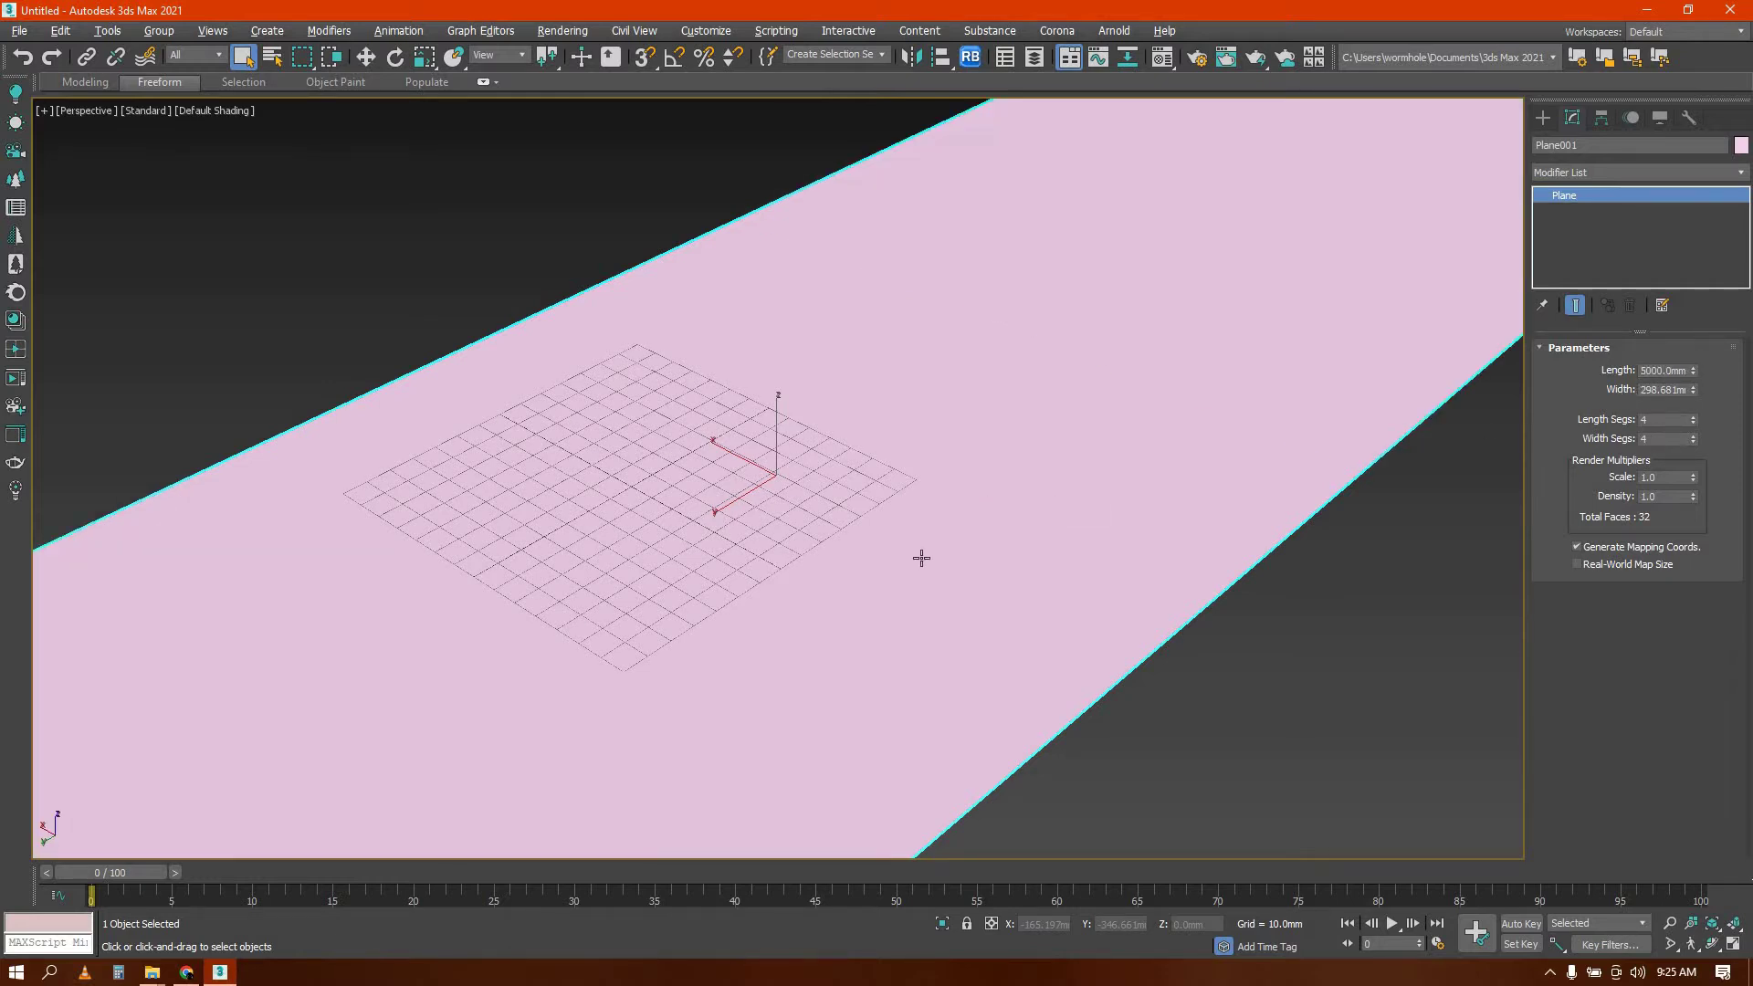
# Set the plane's width to 4000 mm
pyautogui.scroll(-3, 1004, 562)
pyautogui.scroll(-4, 1046, 560)
pyautogui.keyDown('alt'); pyautogui.moveTo(1010, 554); pyautogui.dragTo(1015, 546, button='middle'); pyautogui.keyUp('alt')
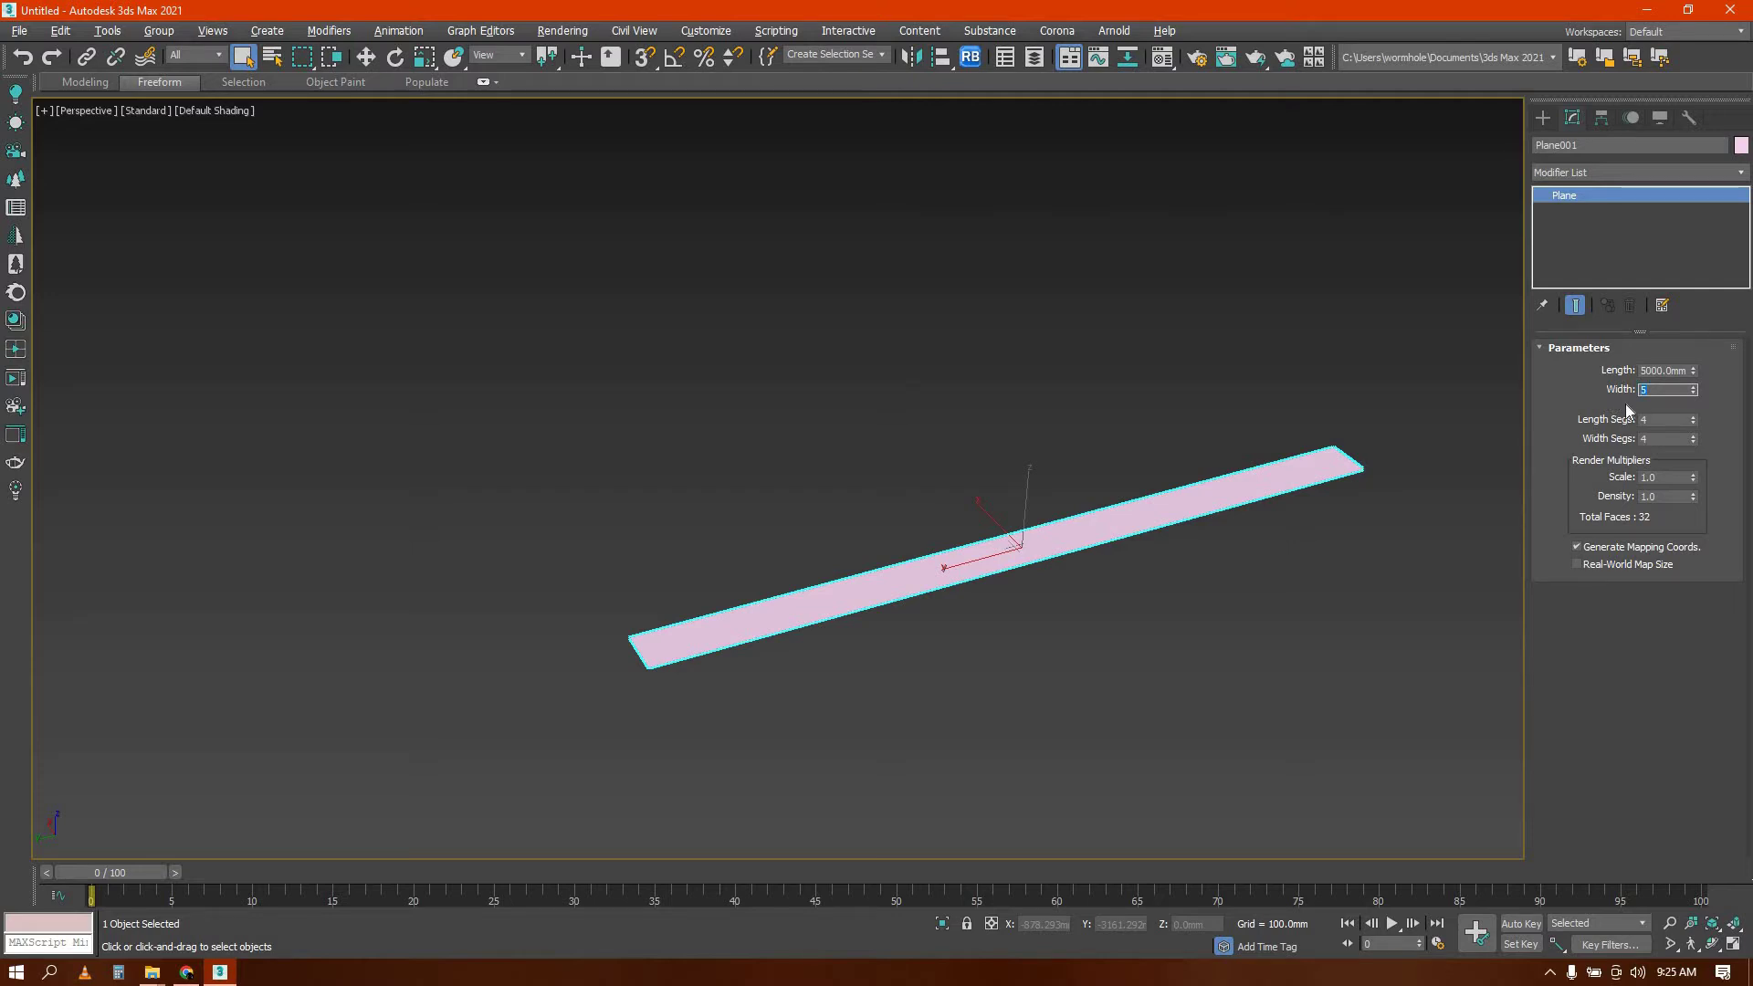
pyautogui.write('00')
pyautogui.press('Return')
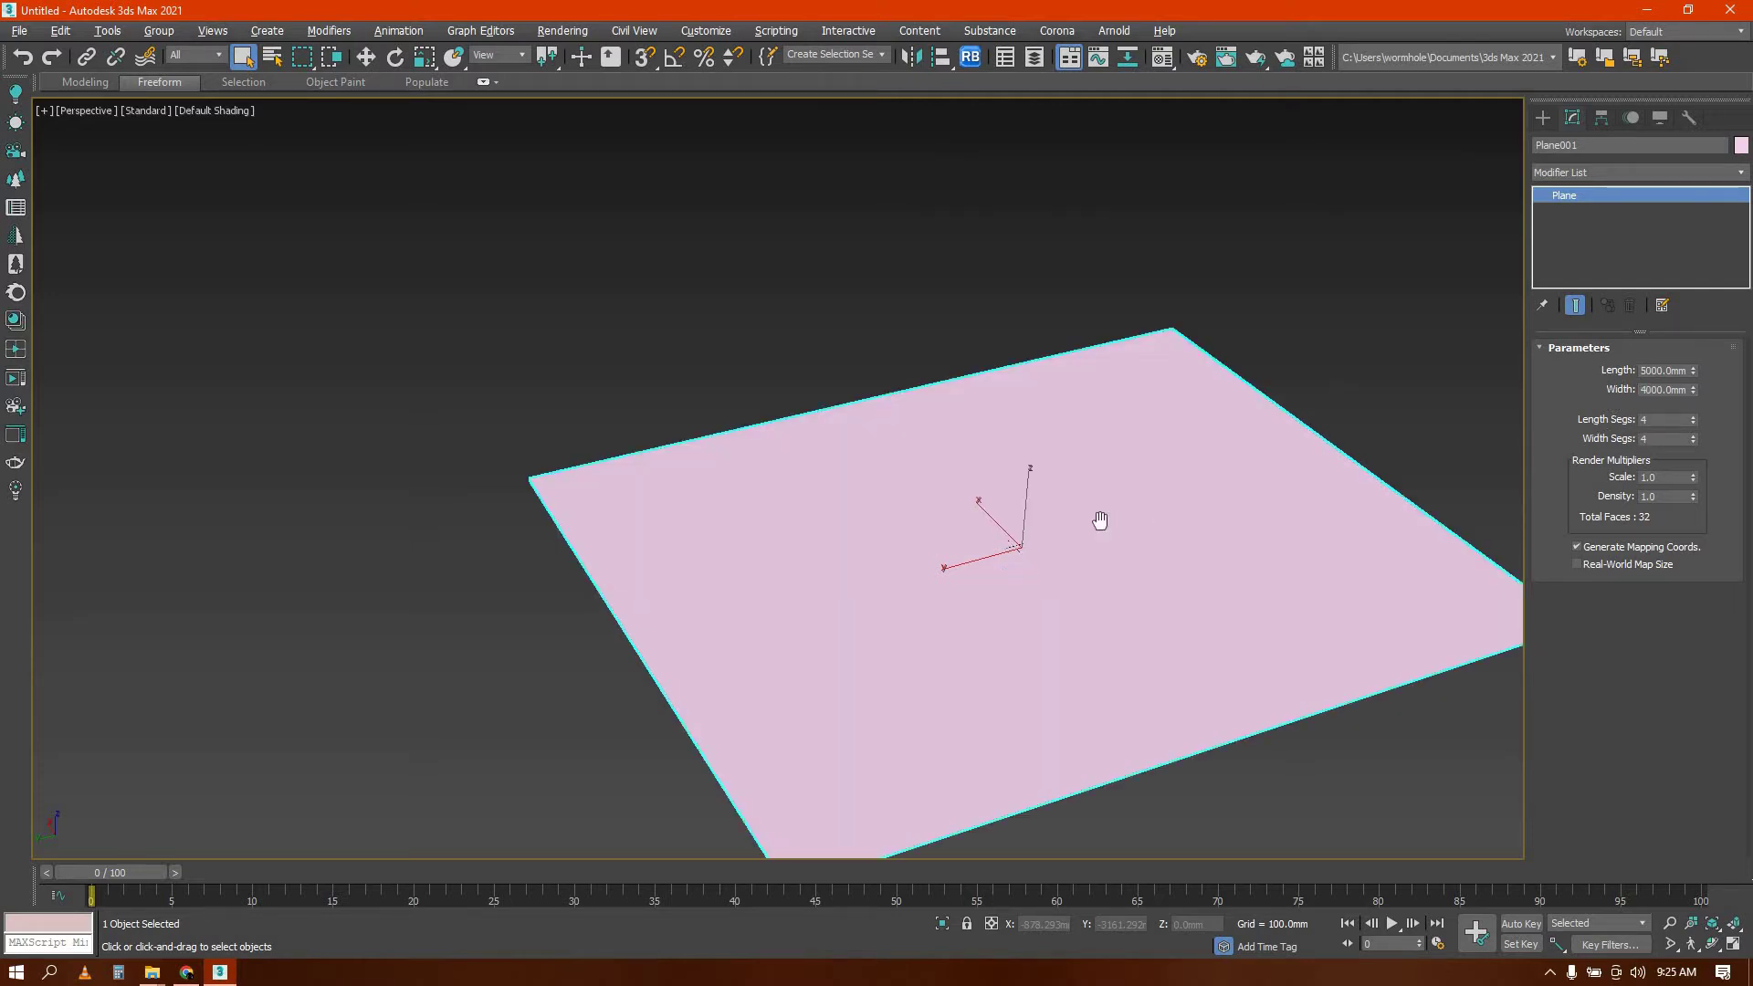
# Activate the Move tool with the plane selected and frame the plane in the Perspective view
pyautogui.keyDown('alt'); pyautogui.moveTo(913, 490); pyautogui.dragTo(892, 392, button='middle'); pyautogui.keyUp('alt')
pyautogui.scroll(2, 904, 485)
pyautogui.scroll(-2, 904, 485)
pyautogui.press('w')
pyautogui.hotkey('ctrl', 'd')
pyautogui.click(867, 394)
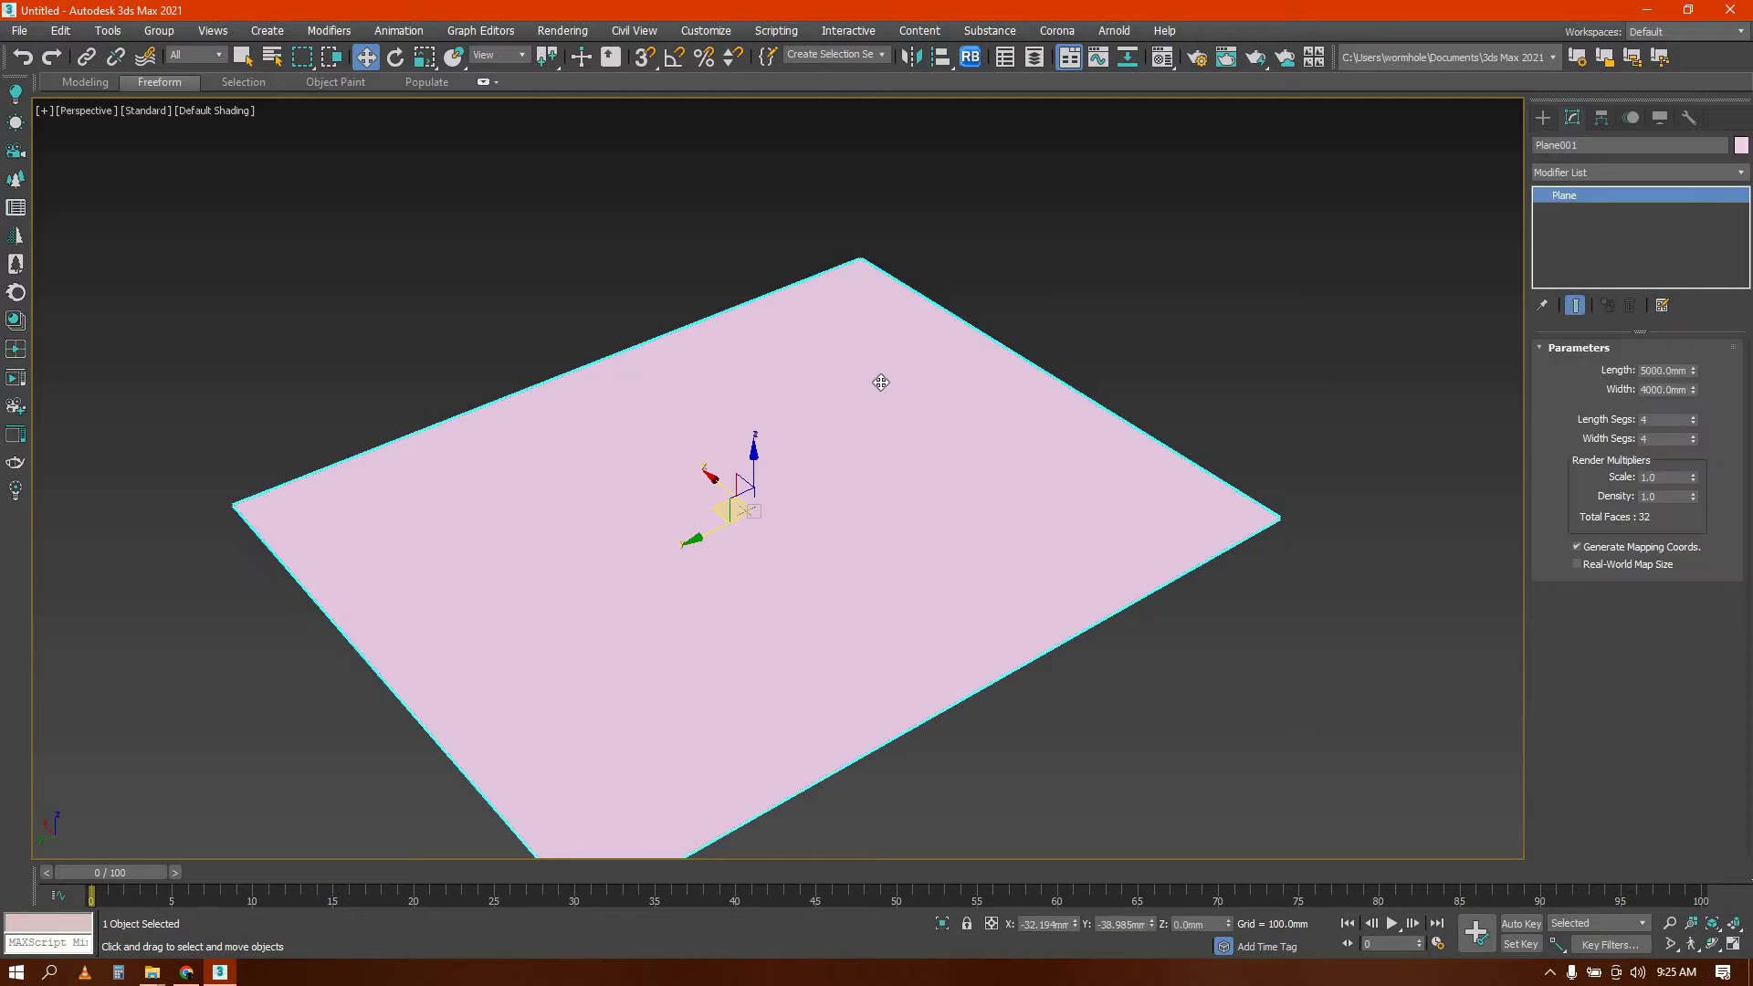
pyautogui.press('z')
pyautogui.hotkey('alt', 'f')
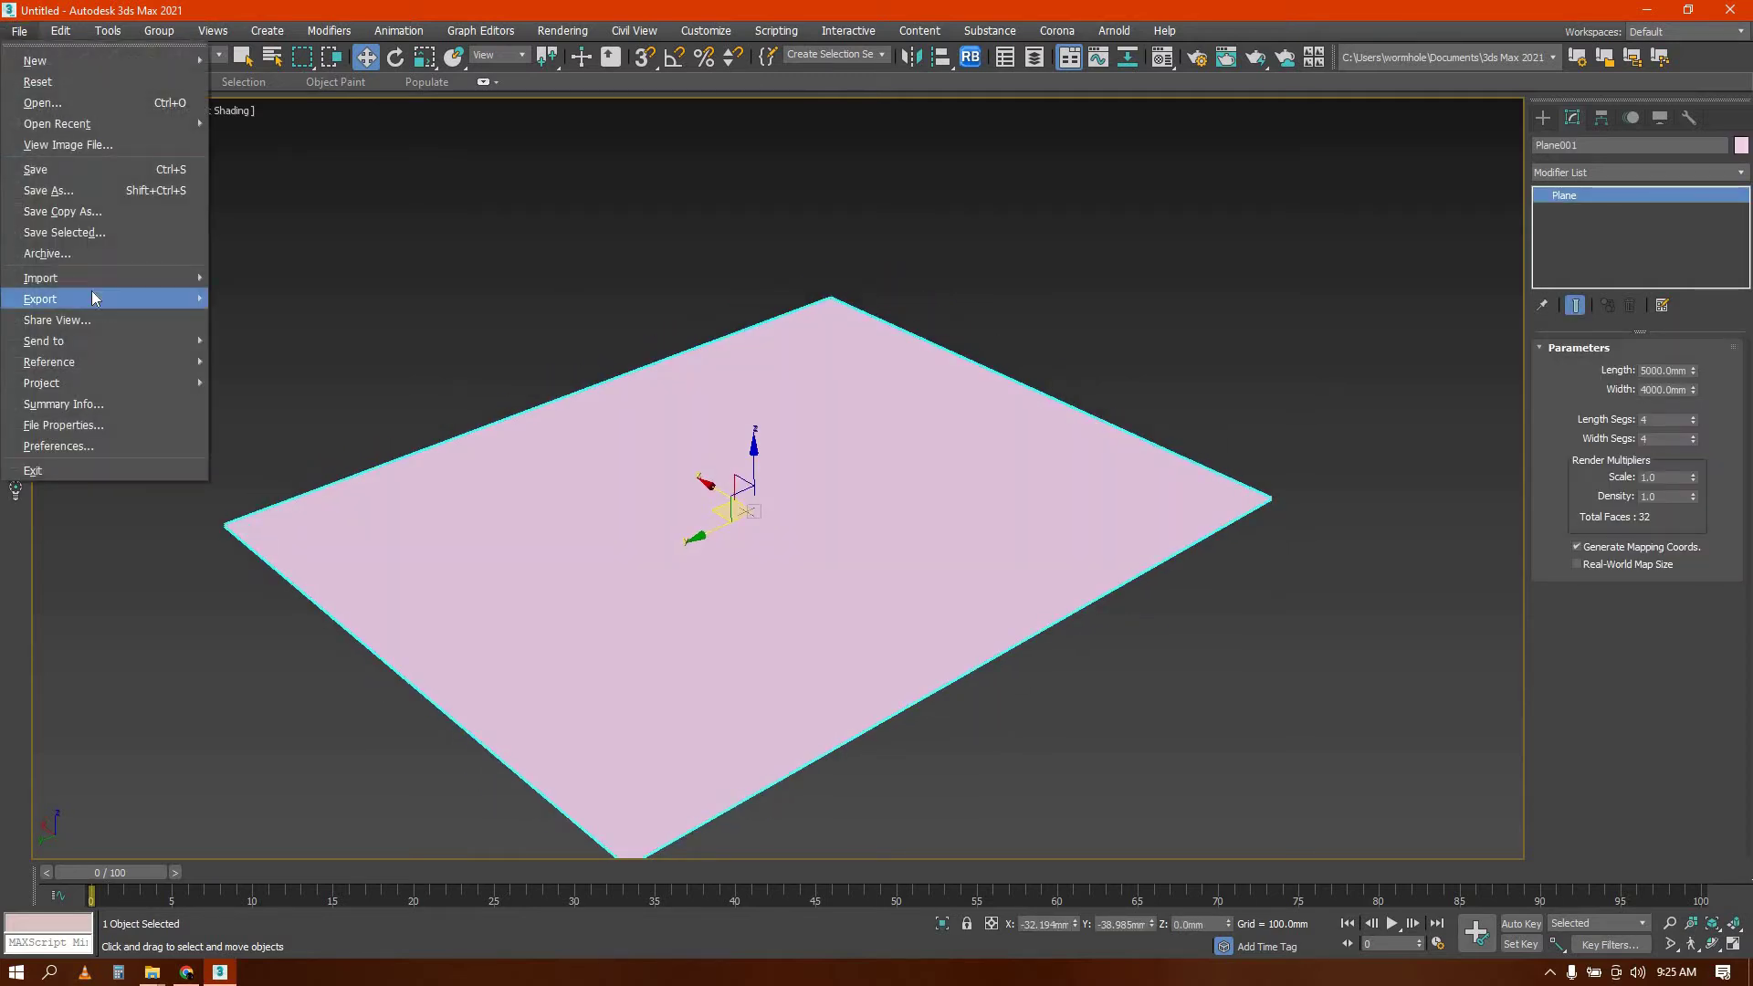
pyautogui.moveTo(85, 282)
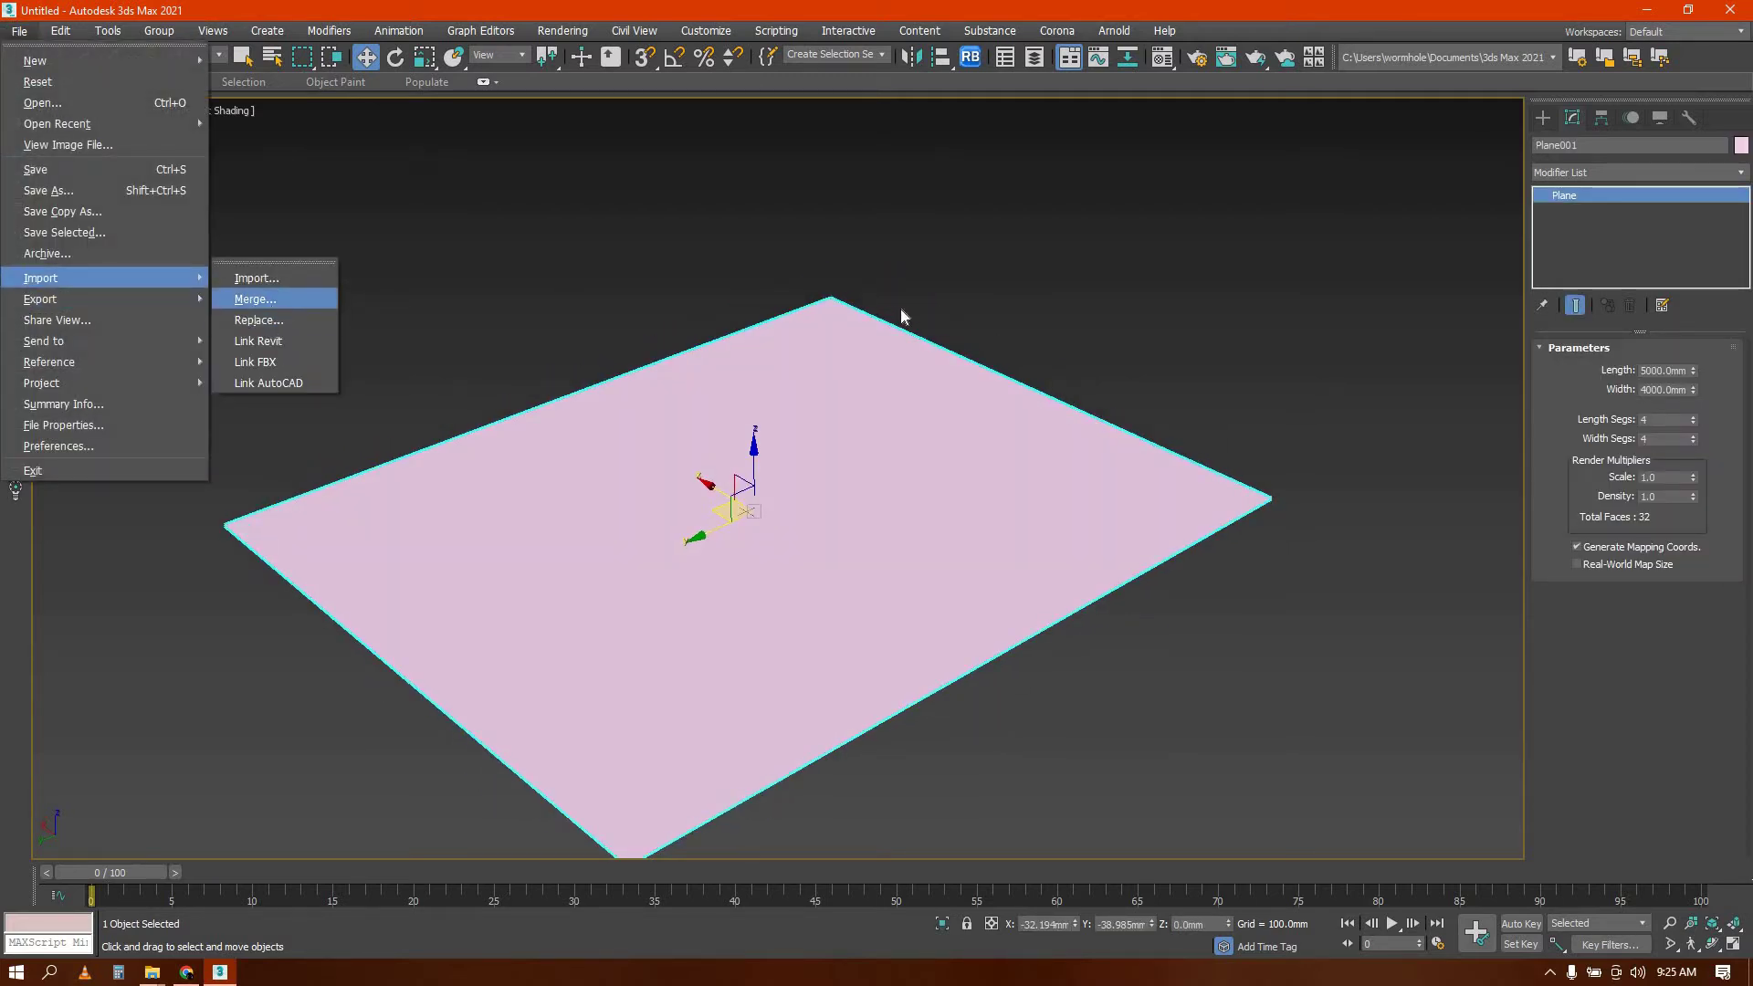
# Clone the plane straight up as one independent copy, about 3338 mm above the original
pyautogui.moveTo(913, 438); pyautogui.dragTo(849, 529, button='middle')
pyautogui.scroll(-3, 895, 524)
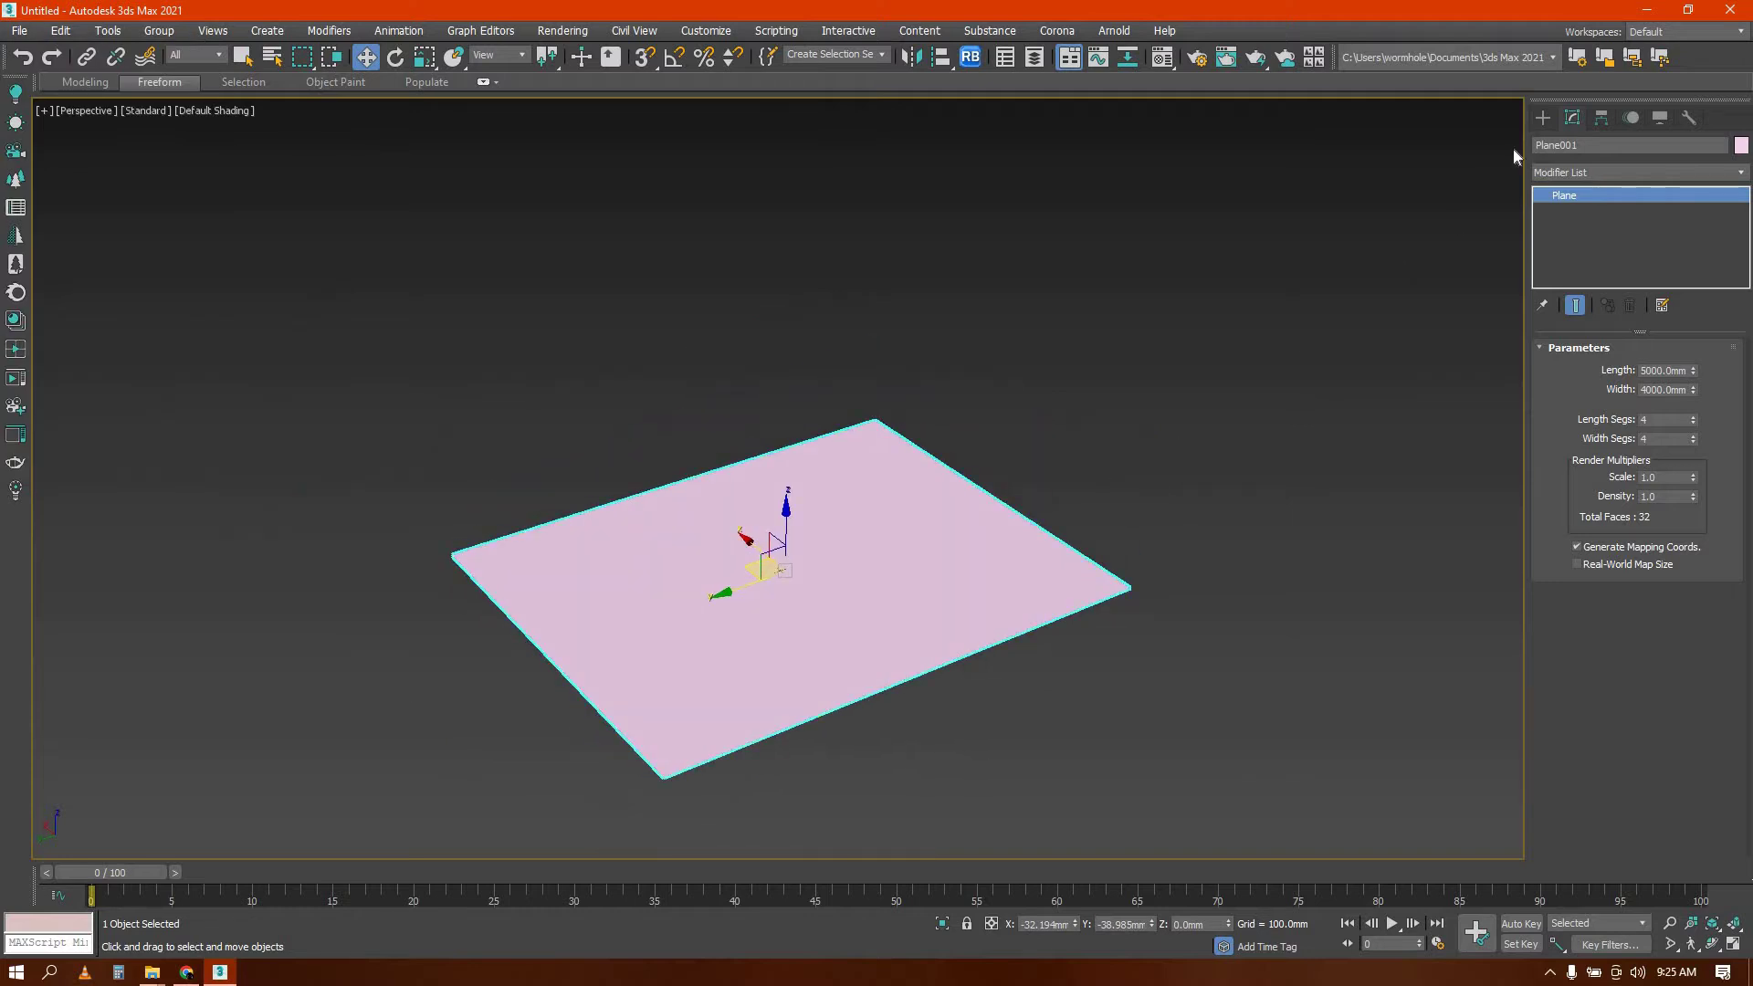
pyautogui.keyDown('shift'); pyautogui.moveTo(787, 521); pyautogui.dragTo(956, 274); pyautogui.keyUp('shift')
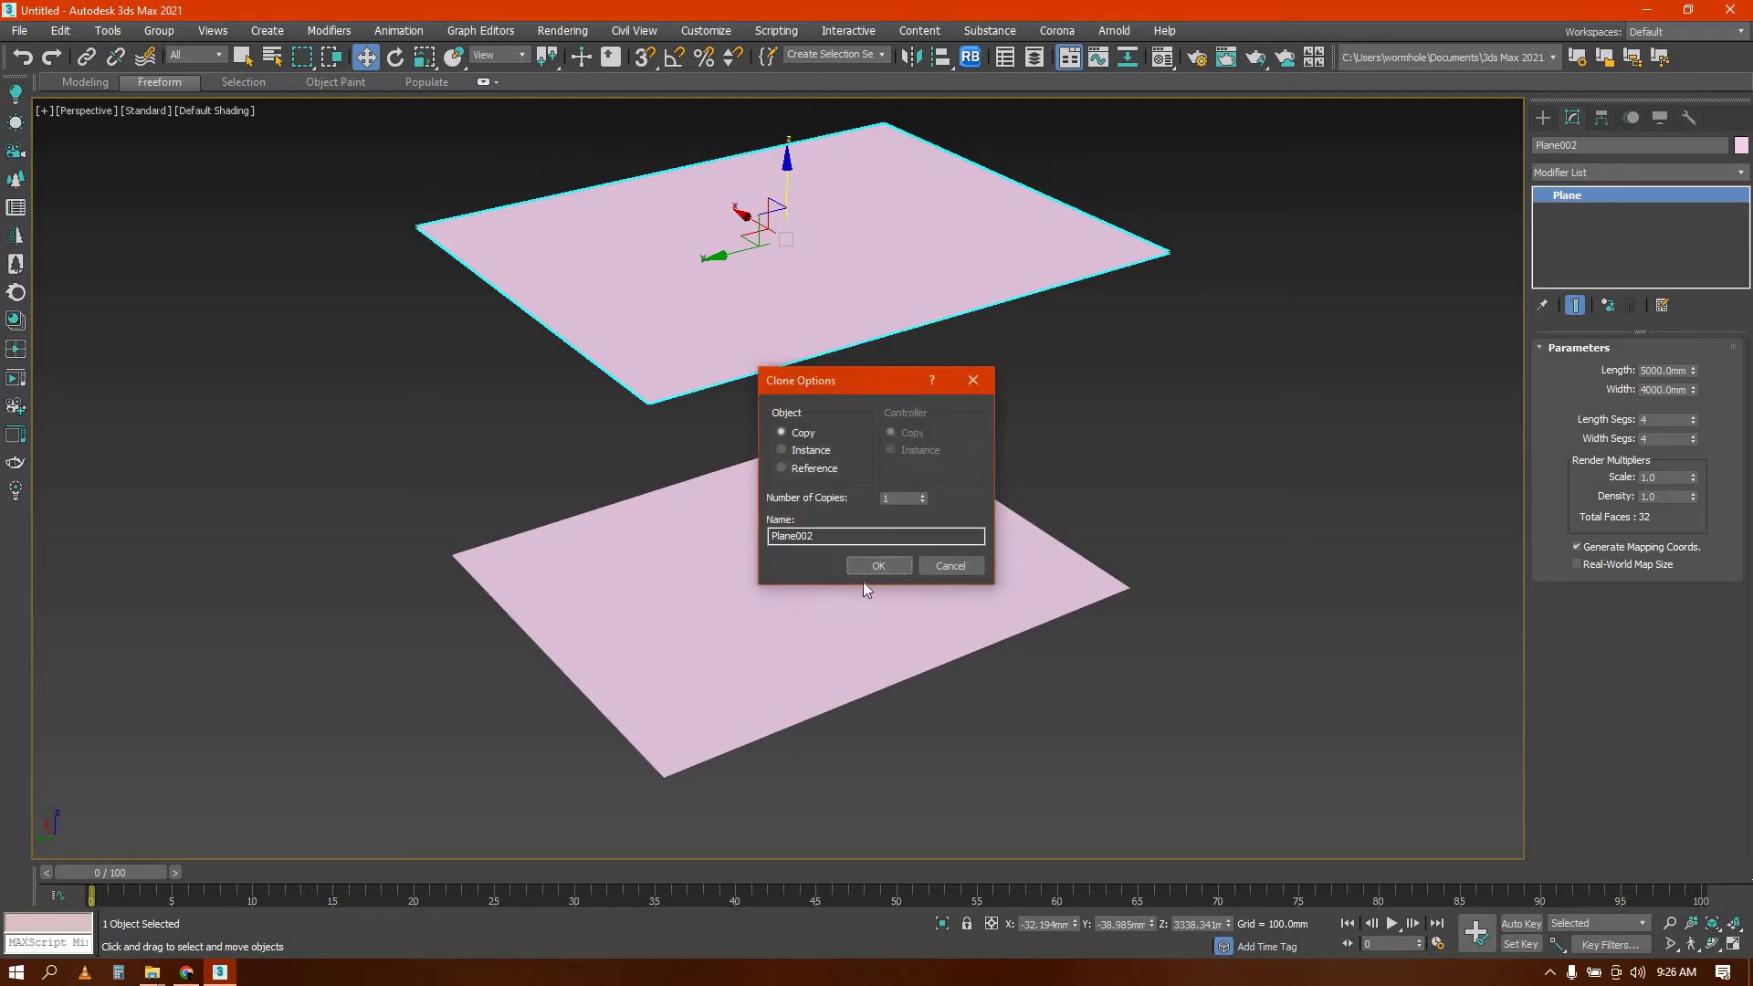
pyautogui.click(877, 568)
# Set the upper plane's Z position to 4000 mm
pyautogui.click(644, 125)
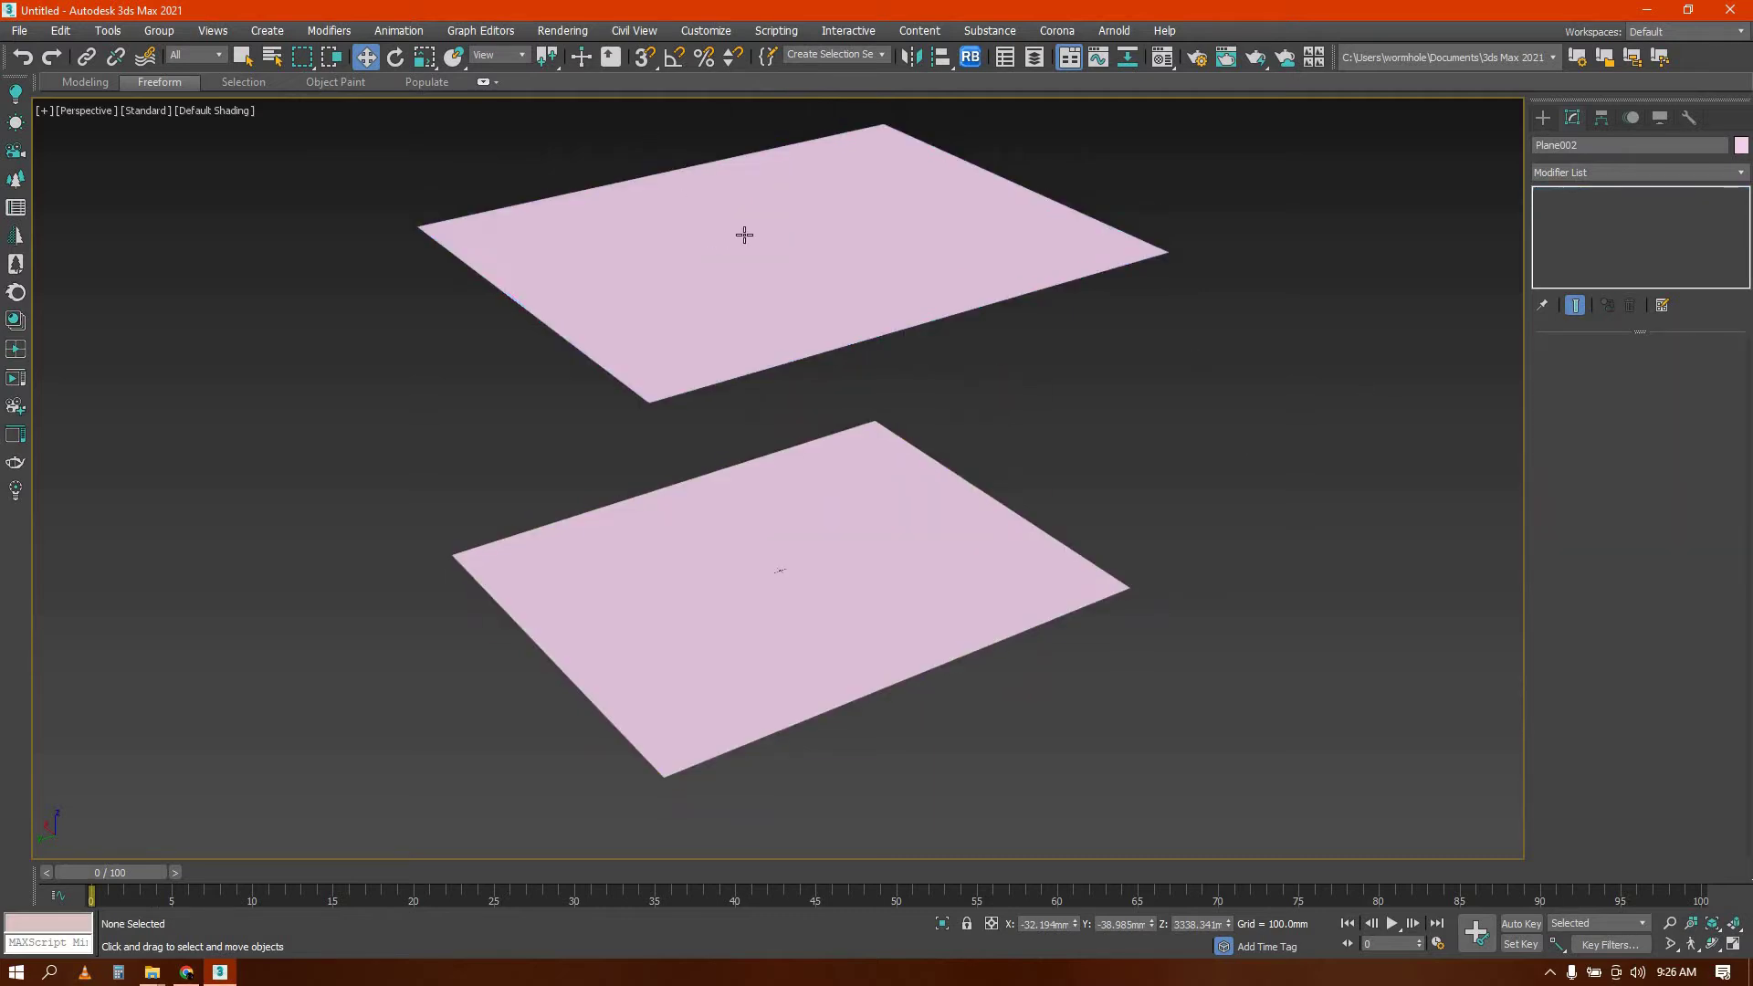
pyautogui.click(739, 235)
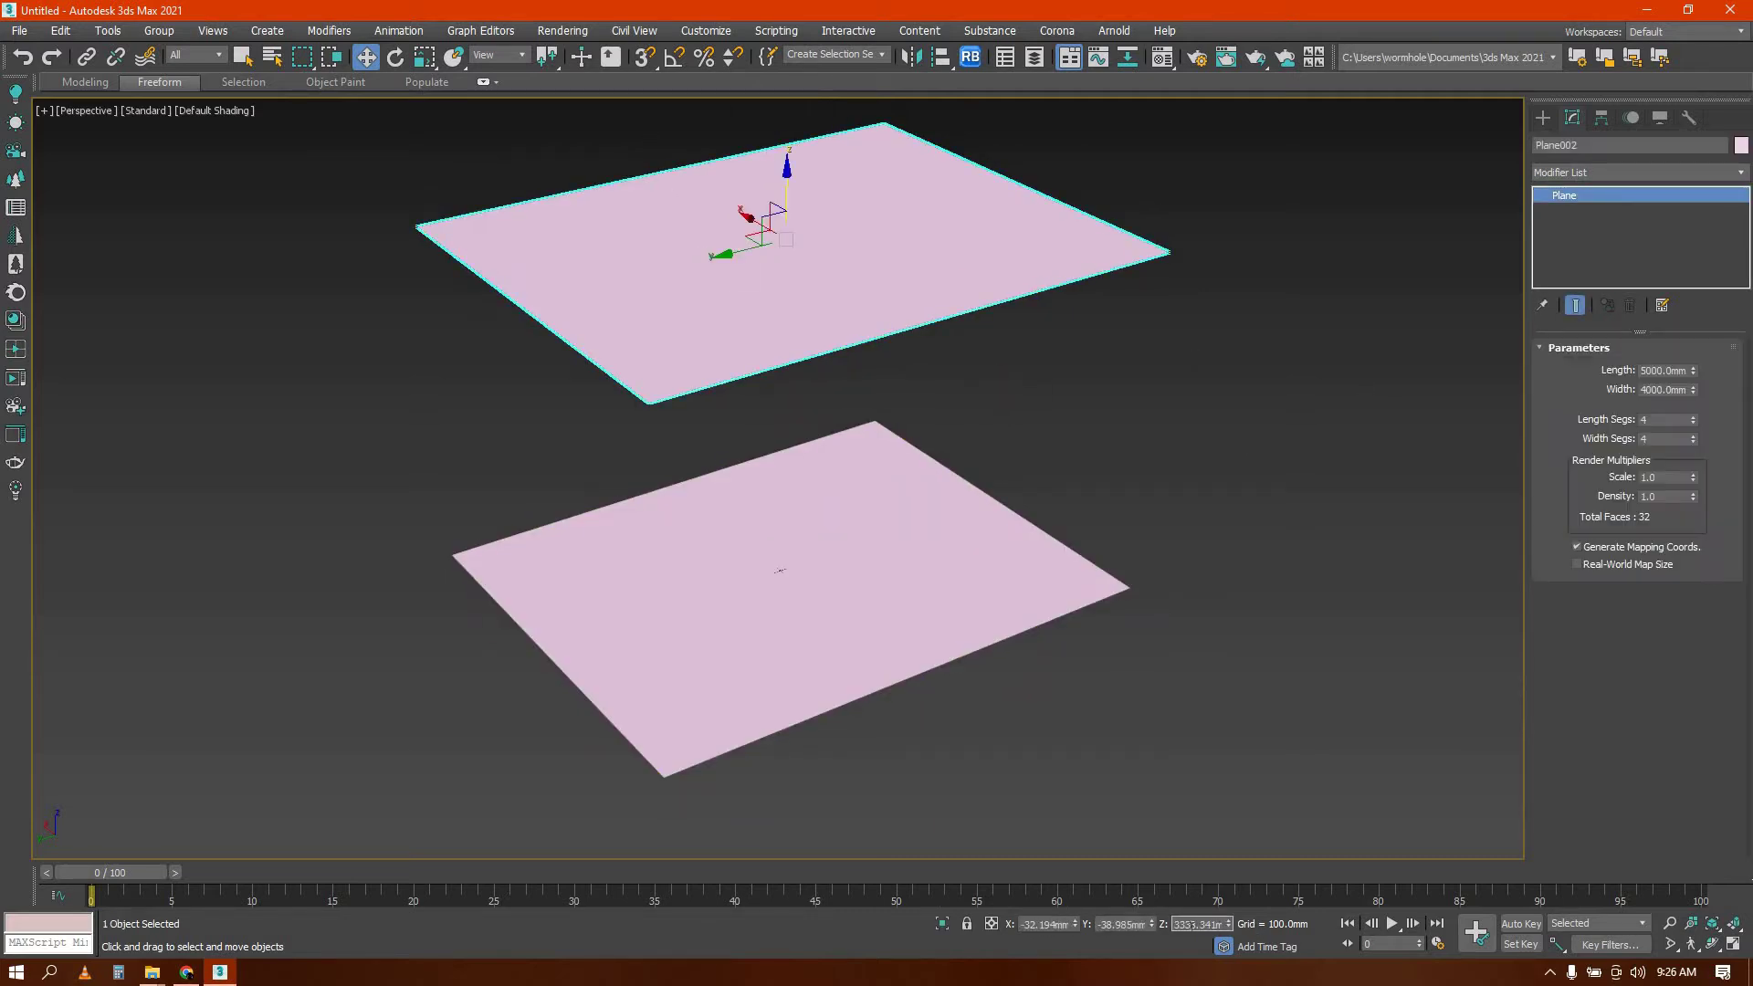
pyautogui.write('000')
pyautogui.click(815, 127)
pyautogui.click(795, 163)
# Convert the upper plane to an Editable Poly
pyautogui.keyDown('alt'); pyautogui.moveTo(917, 429); pyautogui.dragTo(701, 295, button='middle'); pyautogui.keyUp('alt')
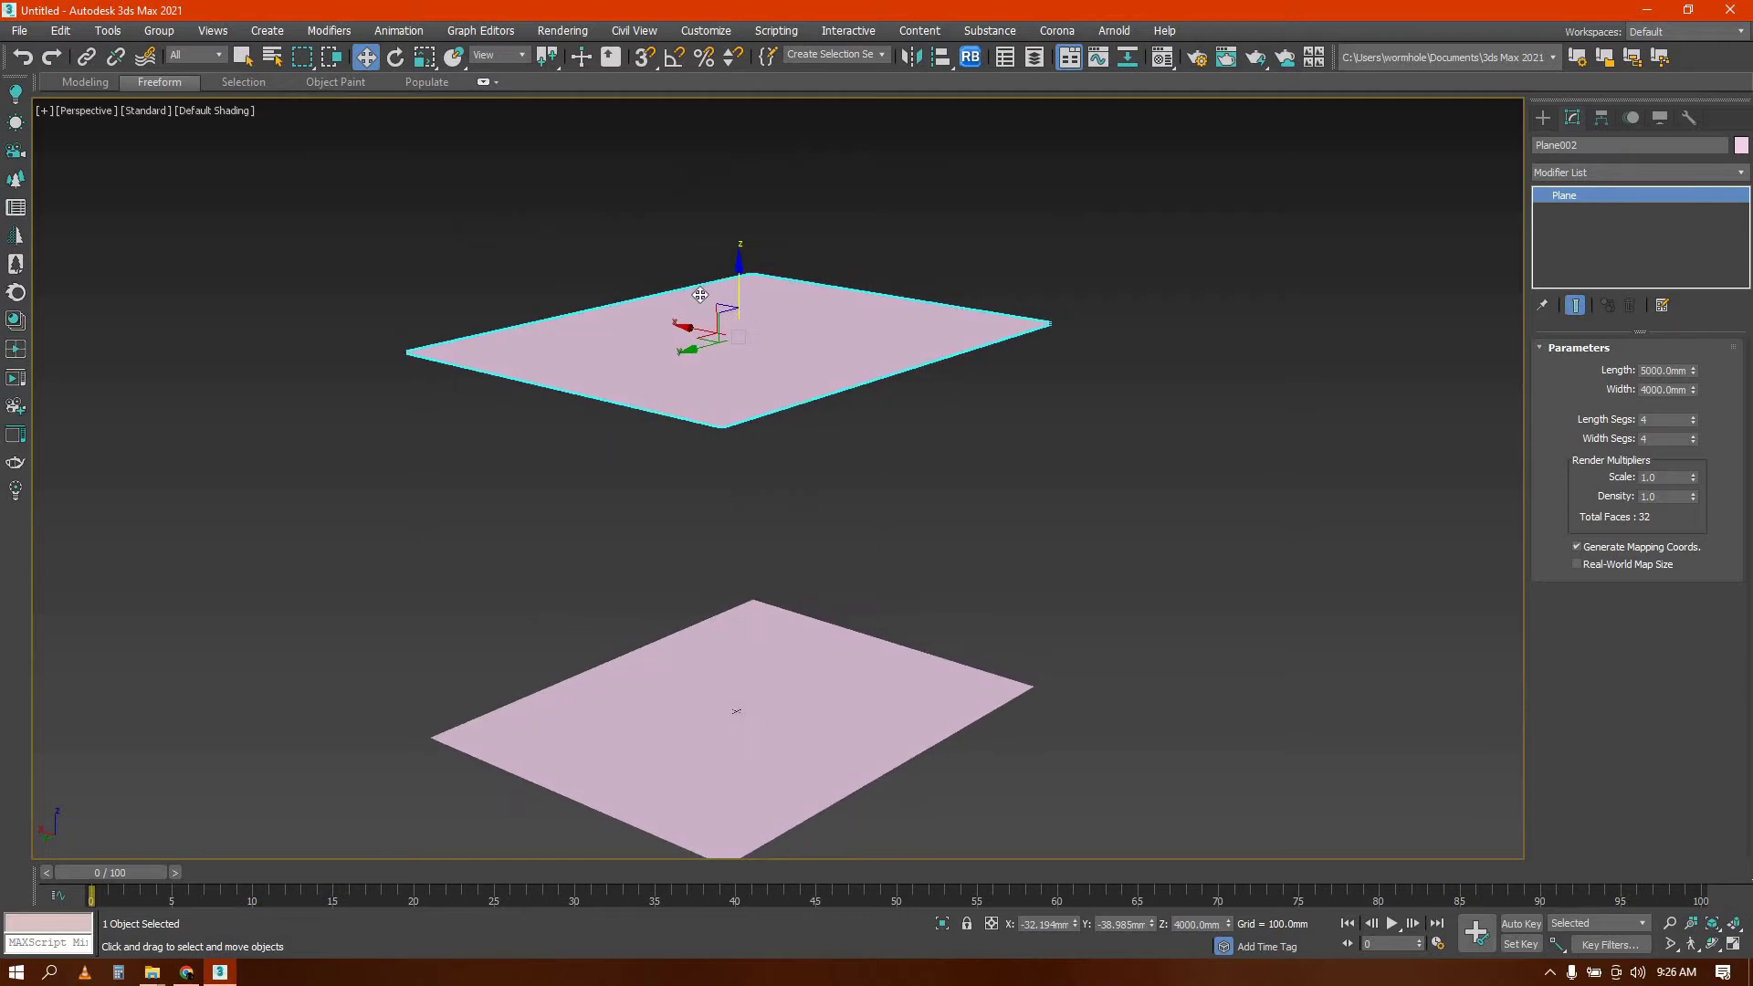
pyautogui.keyDown('alt'); pyautogui.moveTo(678, 361); pyautogui.dragTo(782, 438, button='middle'); pyautogui.keyUp('alt')
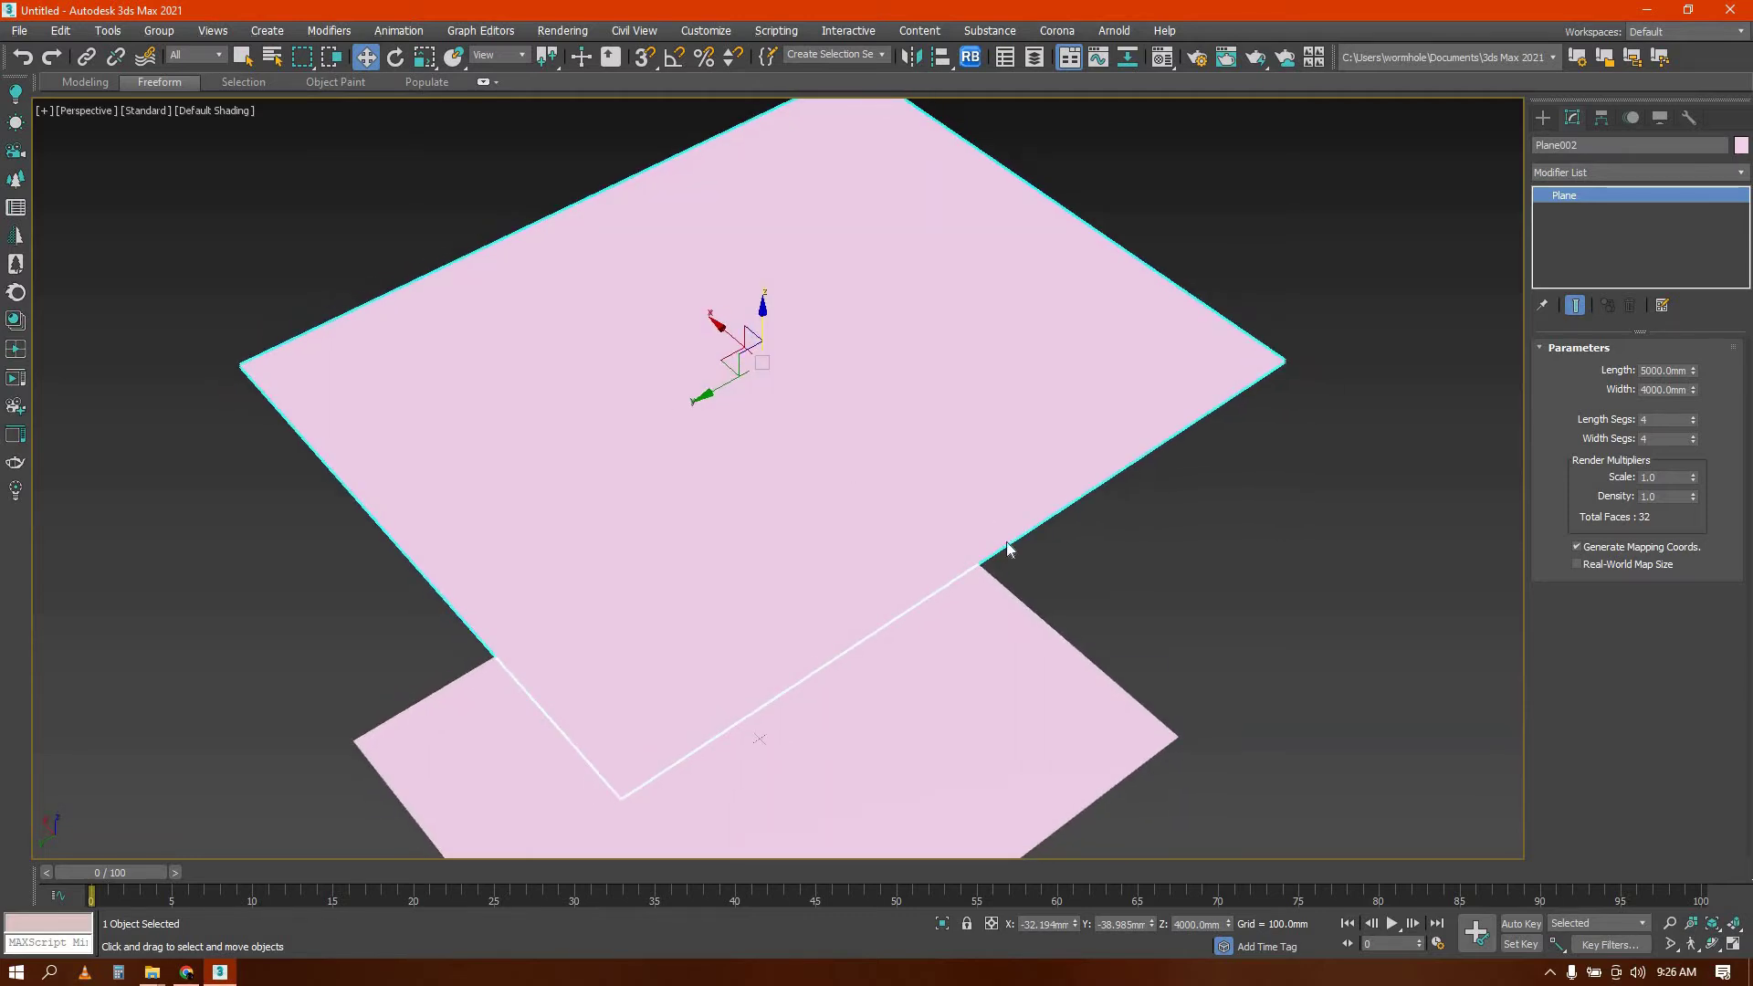
pyautogui.rightClick(774, 433)
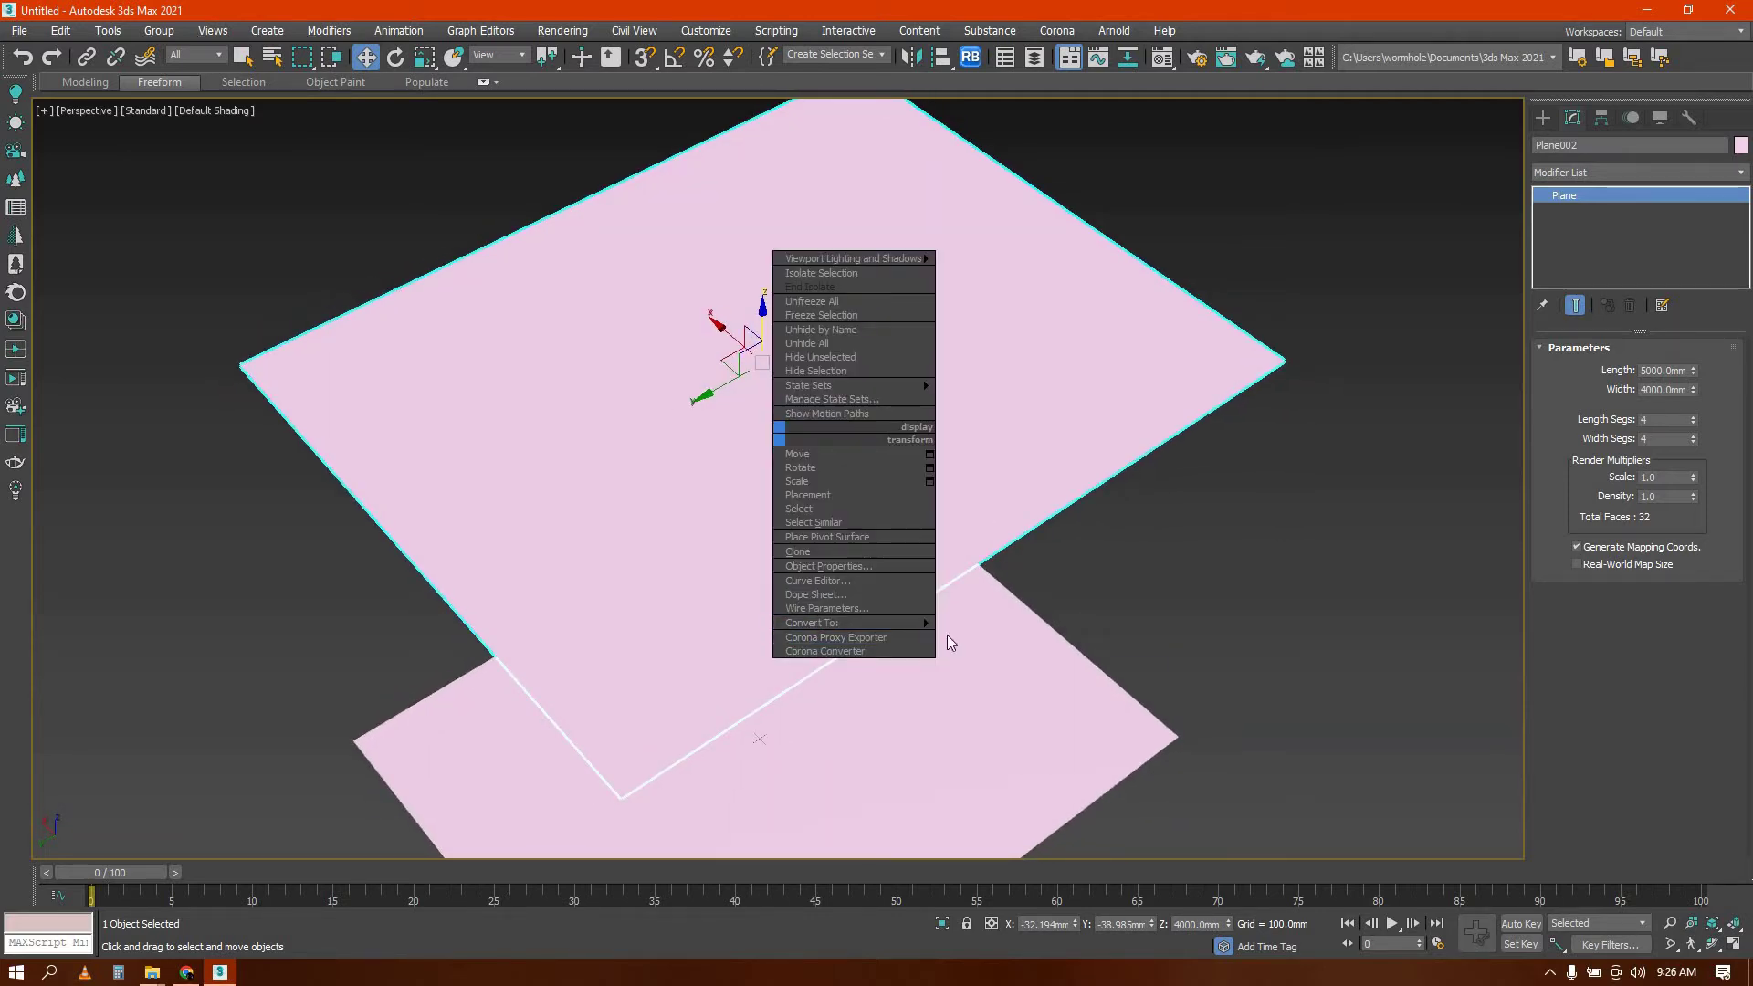
pyautogui.moveTo(902, 625)
pyautogui.click(971, 638)
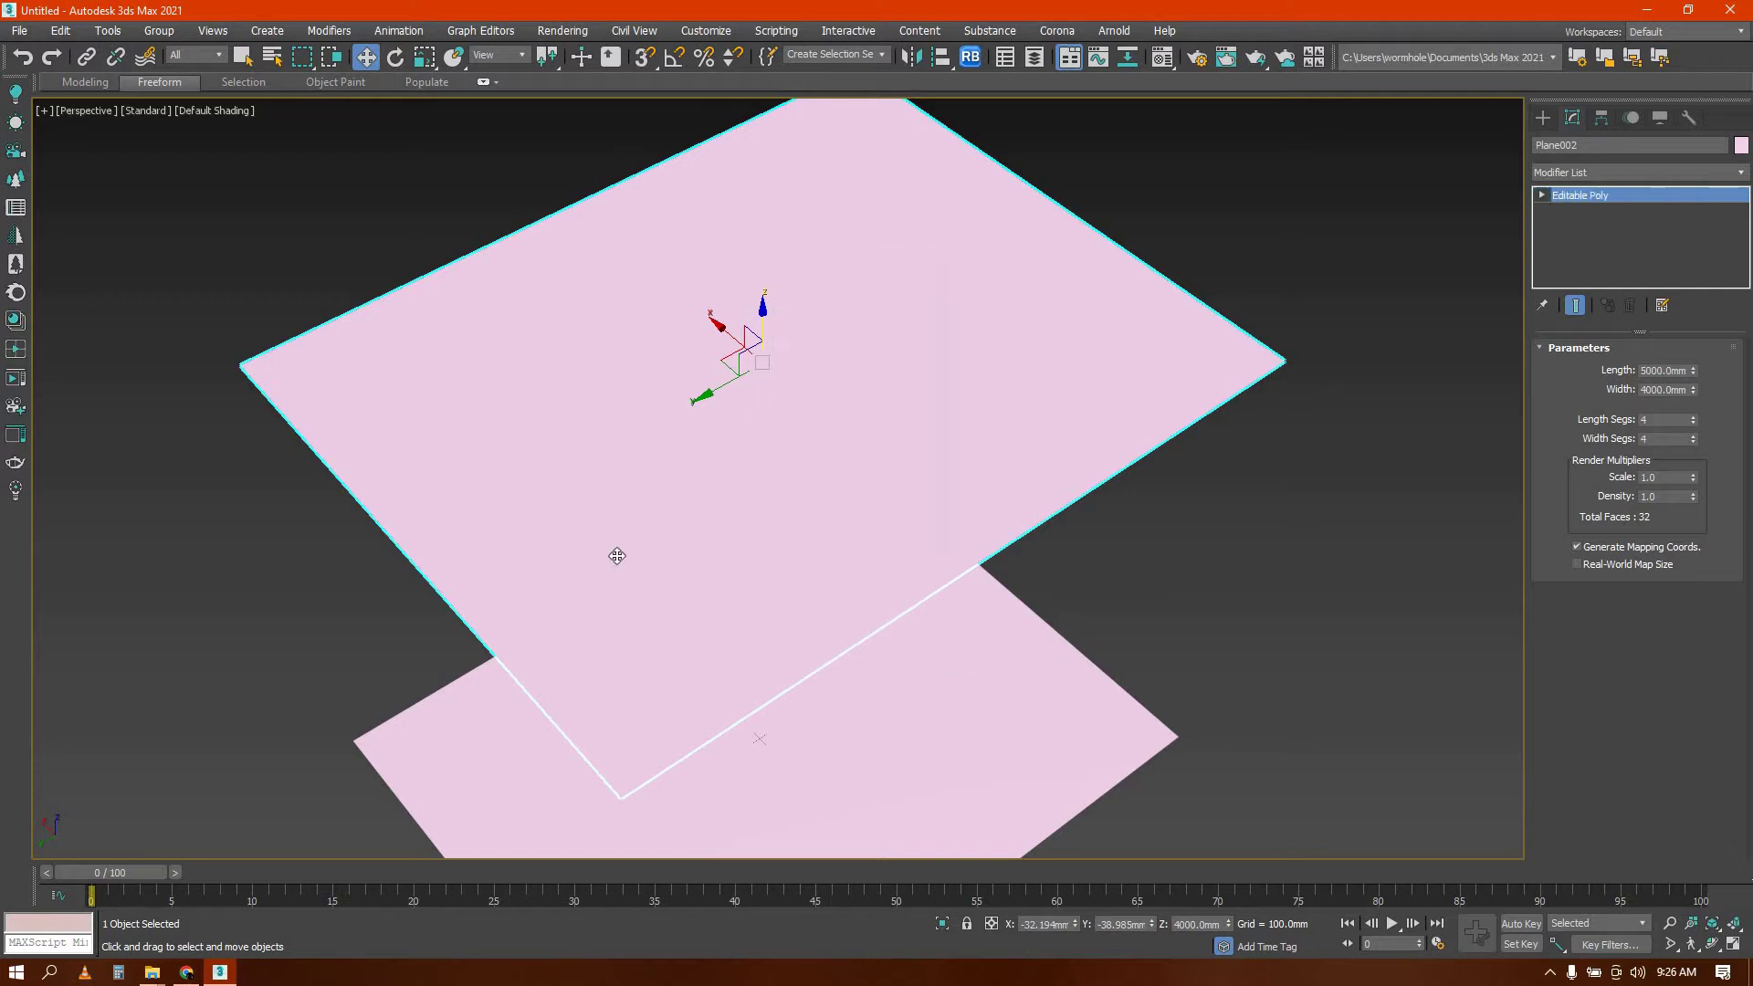
pyautogui.moveTo(654, 442)
pyautogui.keyDown('alt'); pyautogui.mouseDown(button='middle')
pyautogui.moveTo(713, 493)
pyautogui.moveTo(639, 438)
pyautogui.mouseUp(button='middle'); pyautogui.keyUp('alt')
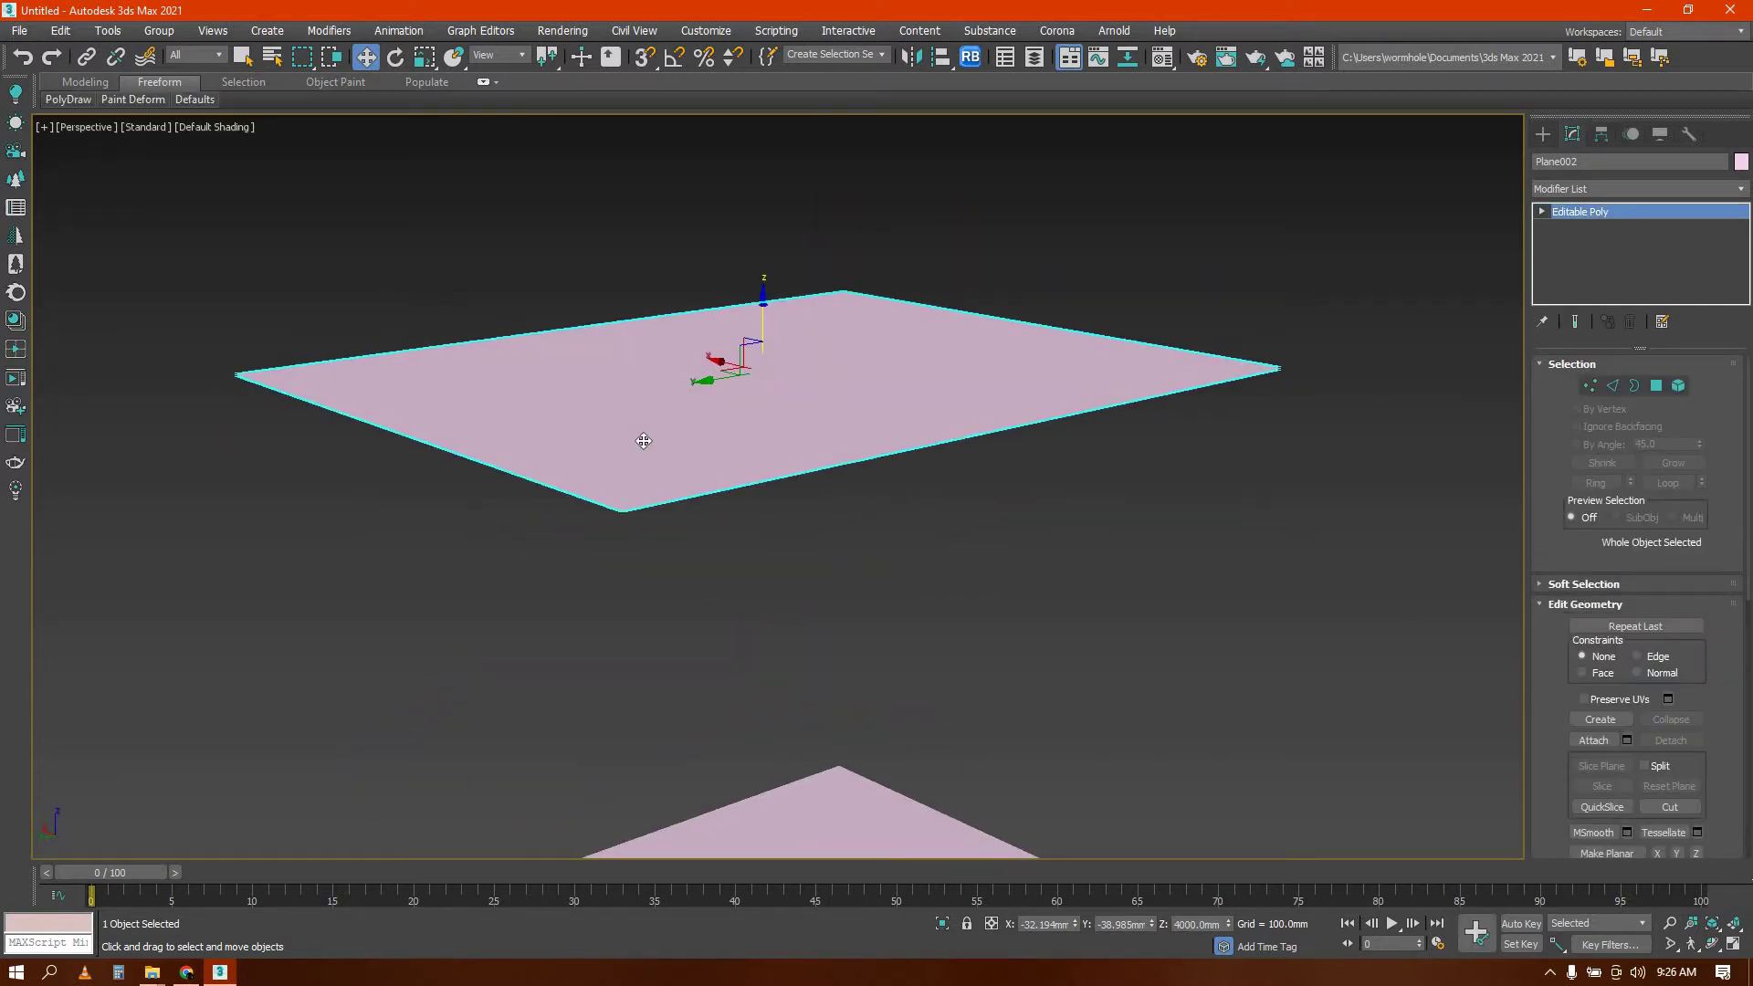
# Delete two adjacent polygons at one corner of the upper plane to cut a notch
pyautogui.press('2')
pyautogui.hotkey('ctrl', 'a')
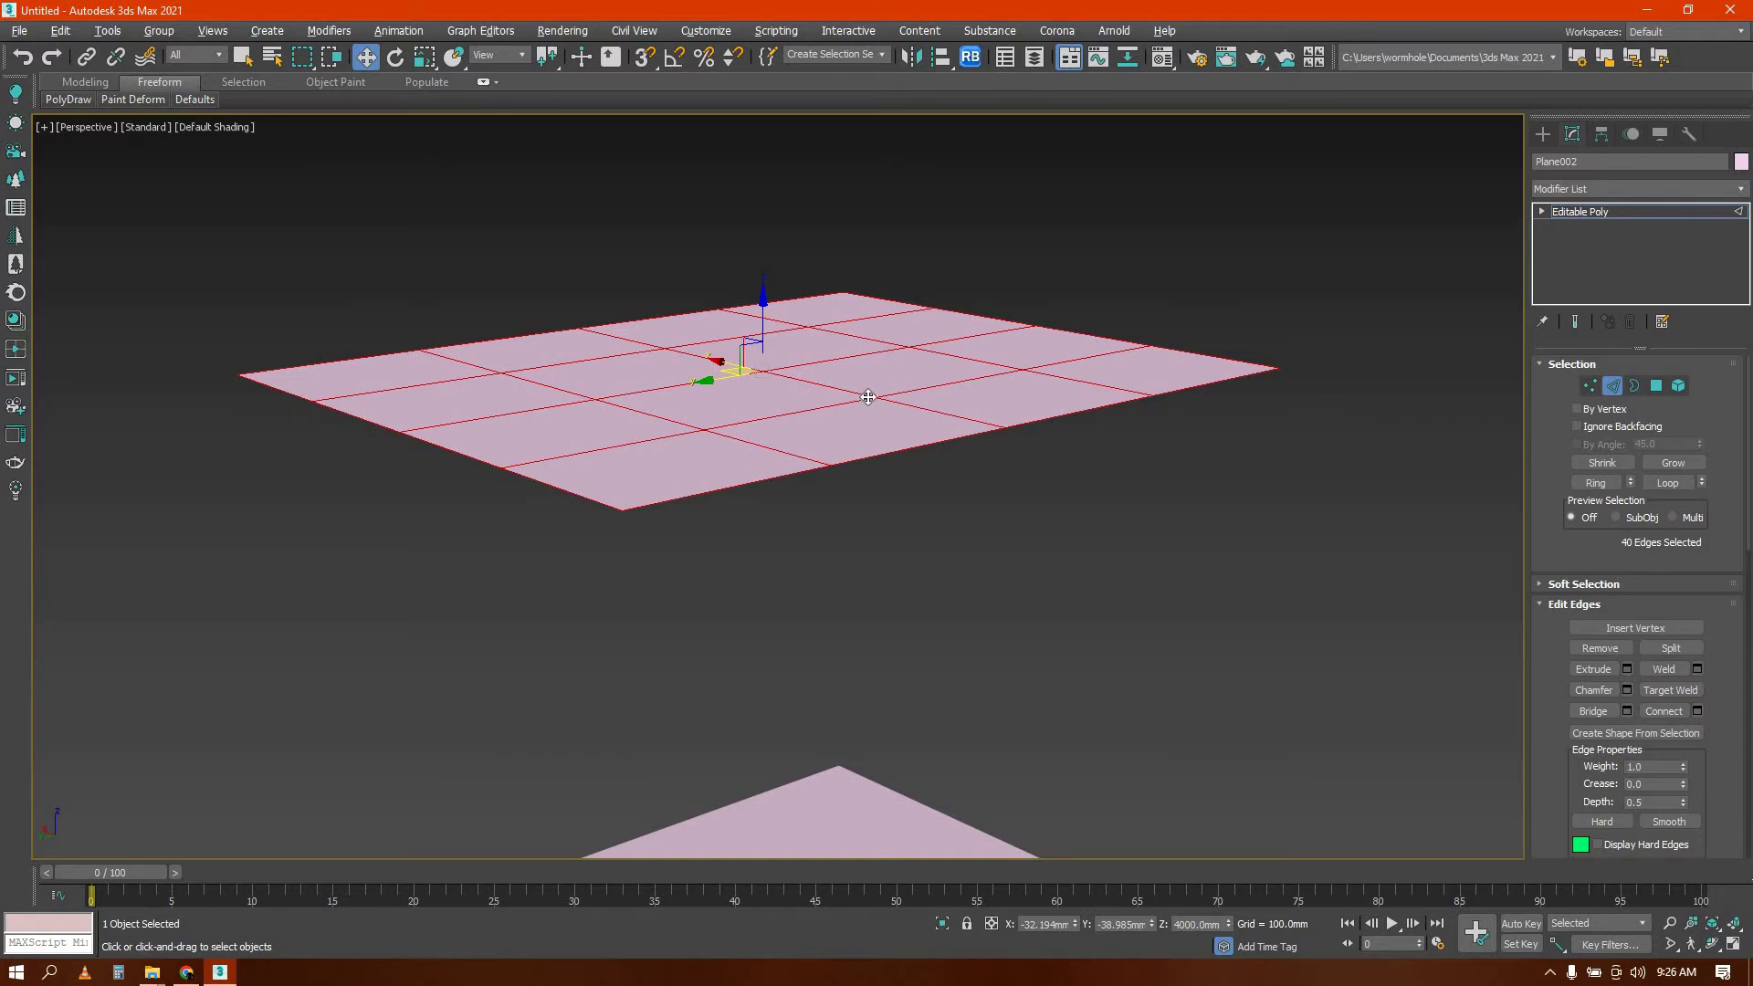
pyautogui.keyDown('alt'); pyautogui.moveTo(868, 397); pyautogui.dragTo(642, 270, button='middle'); pyautogui.keyUp('alt')
pyautogui.press('5')
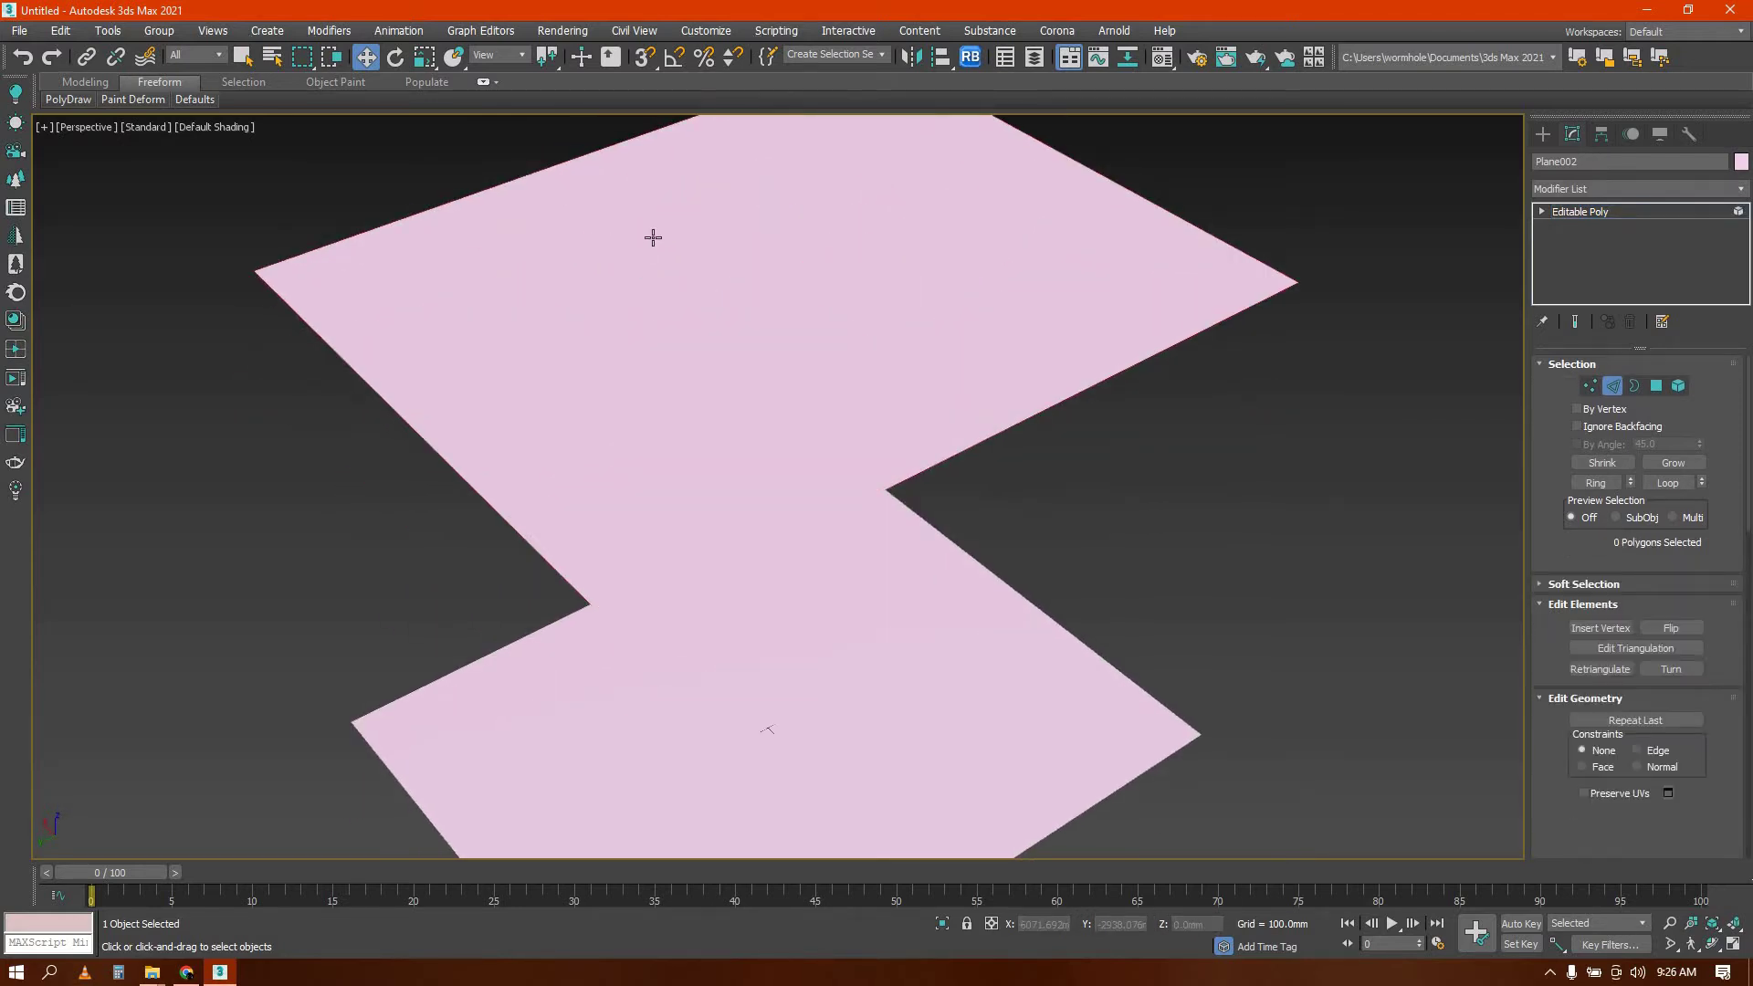
pyautogui.press('4')
pyautogui.click(481, 289)
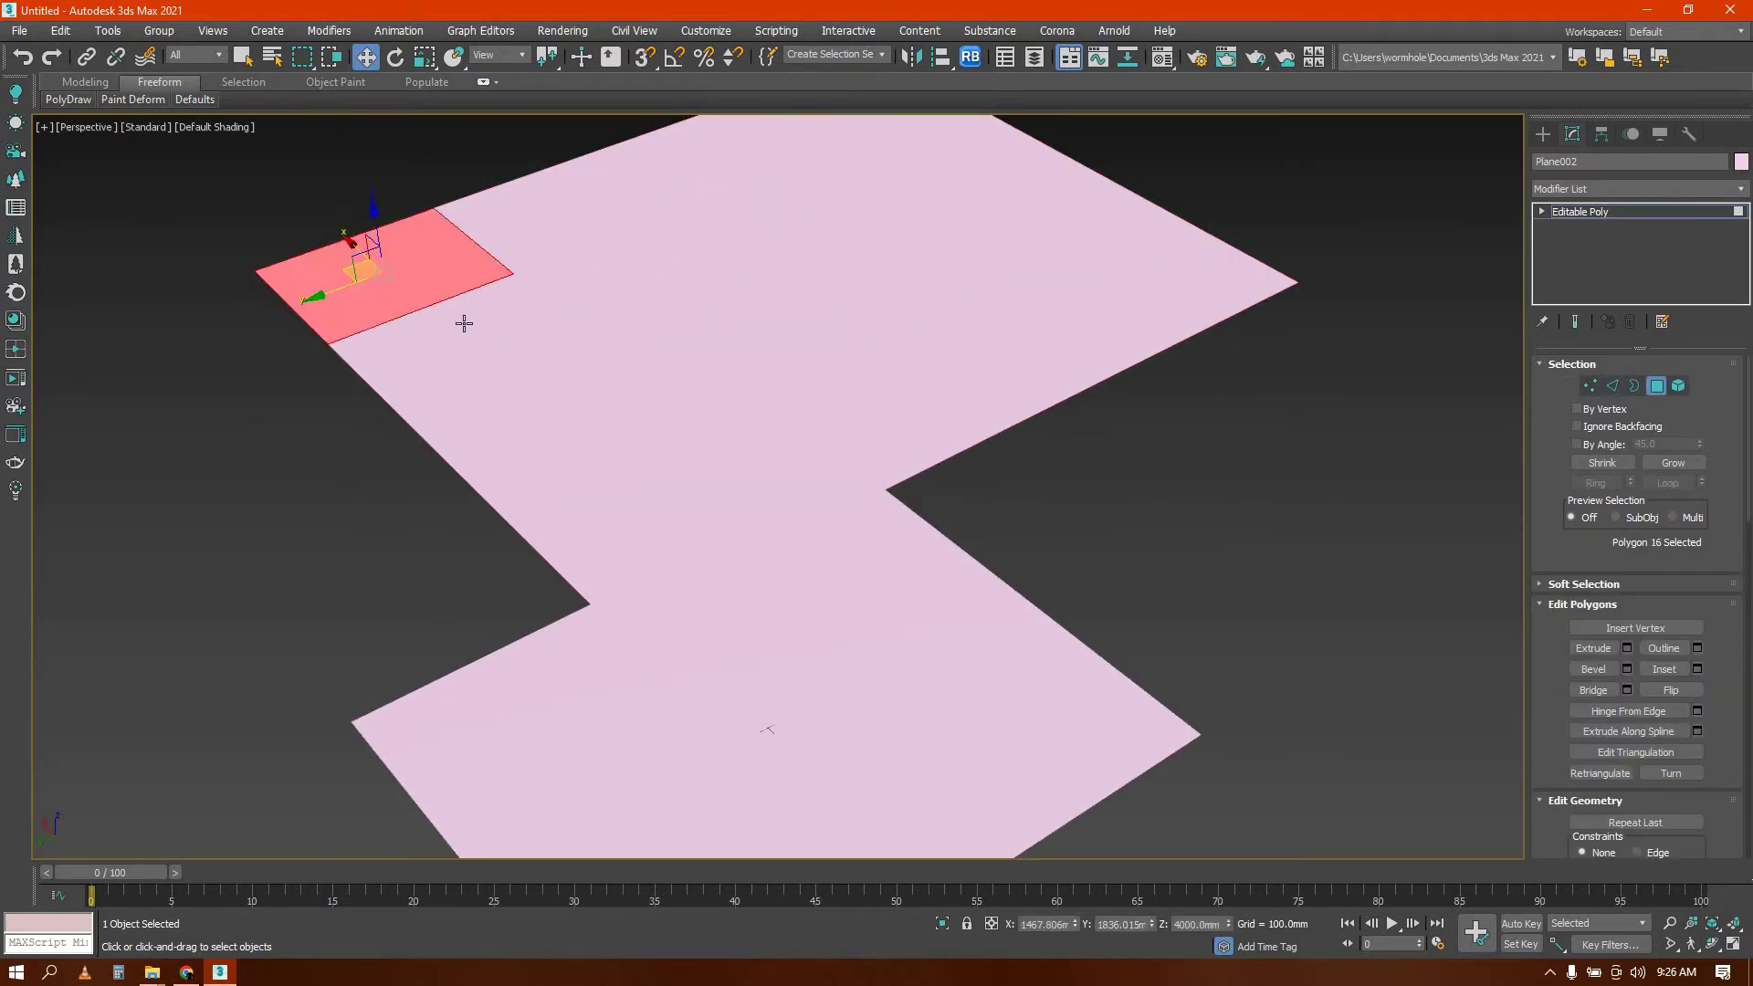
pyautogui.press('Delete')
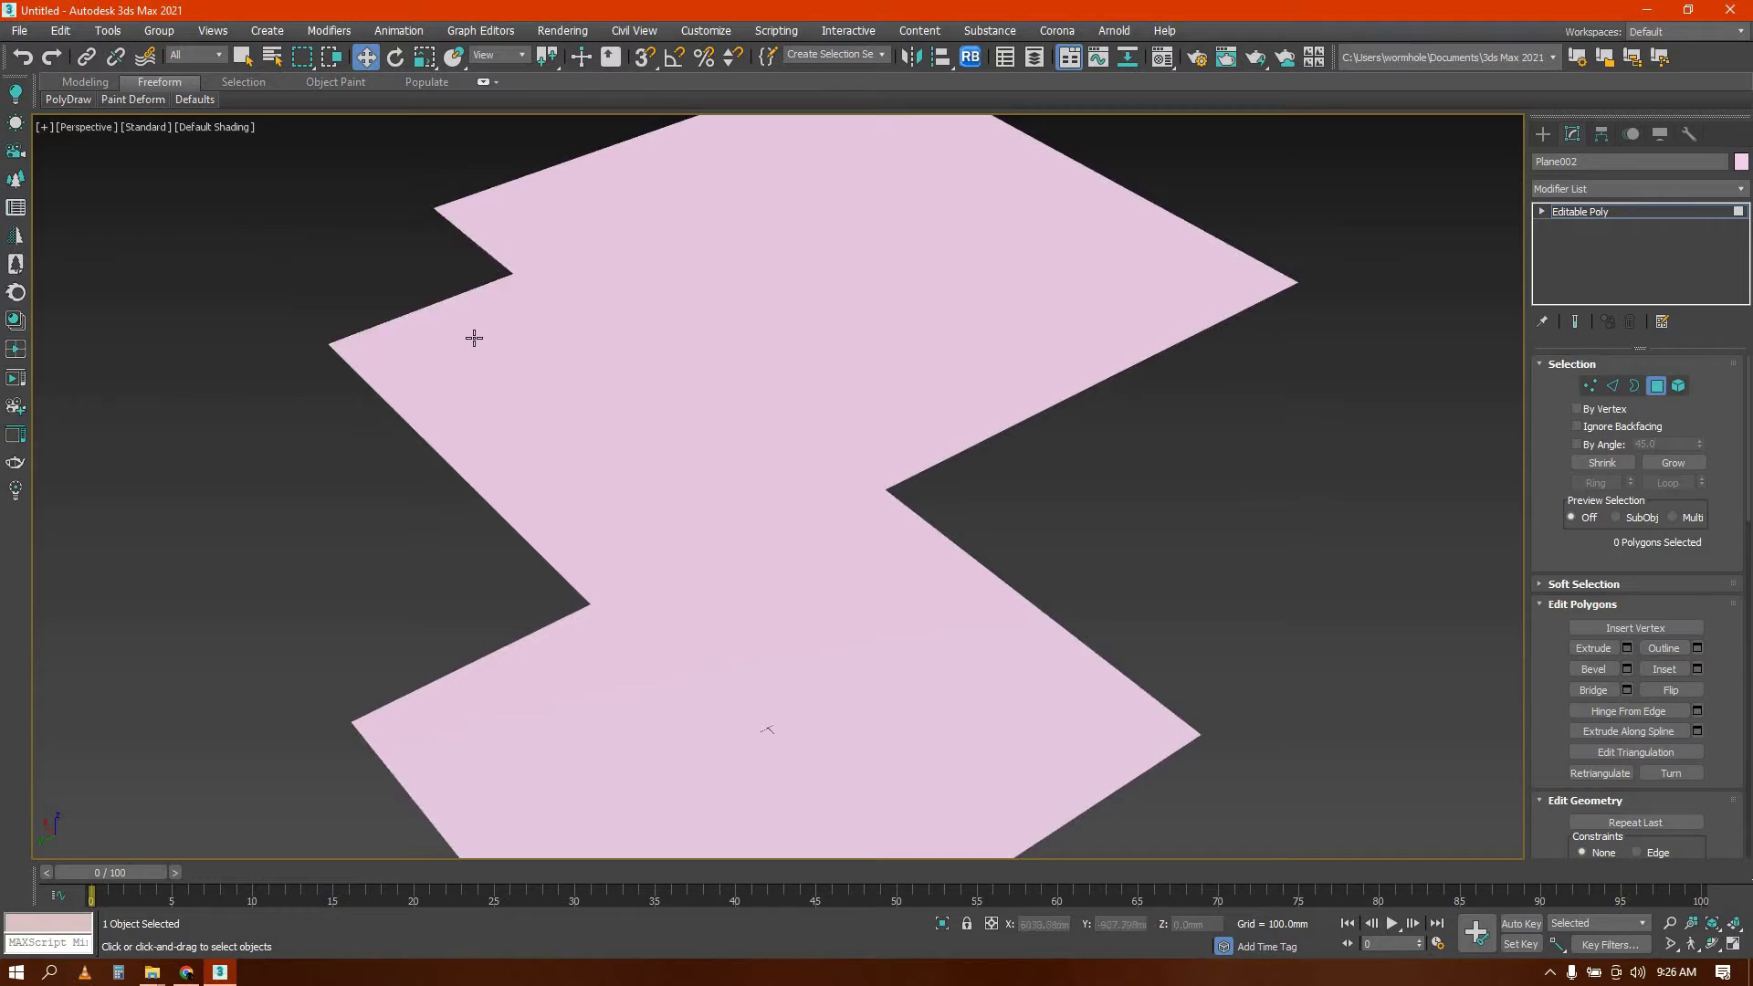
pyautogui.click(499, 249)
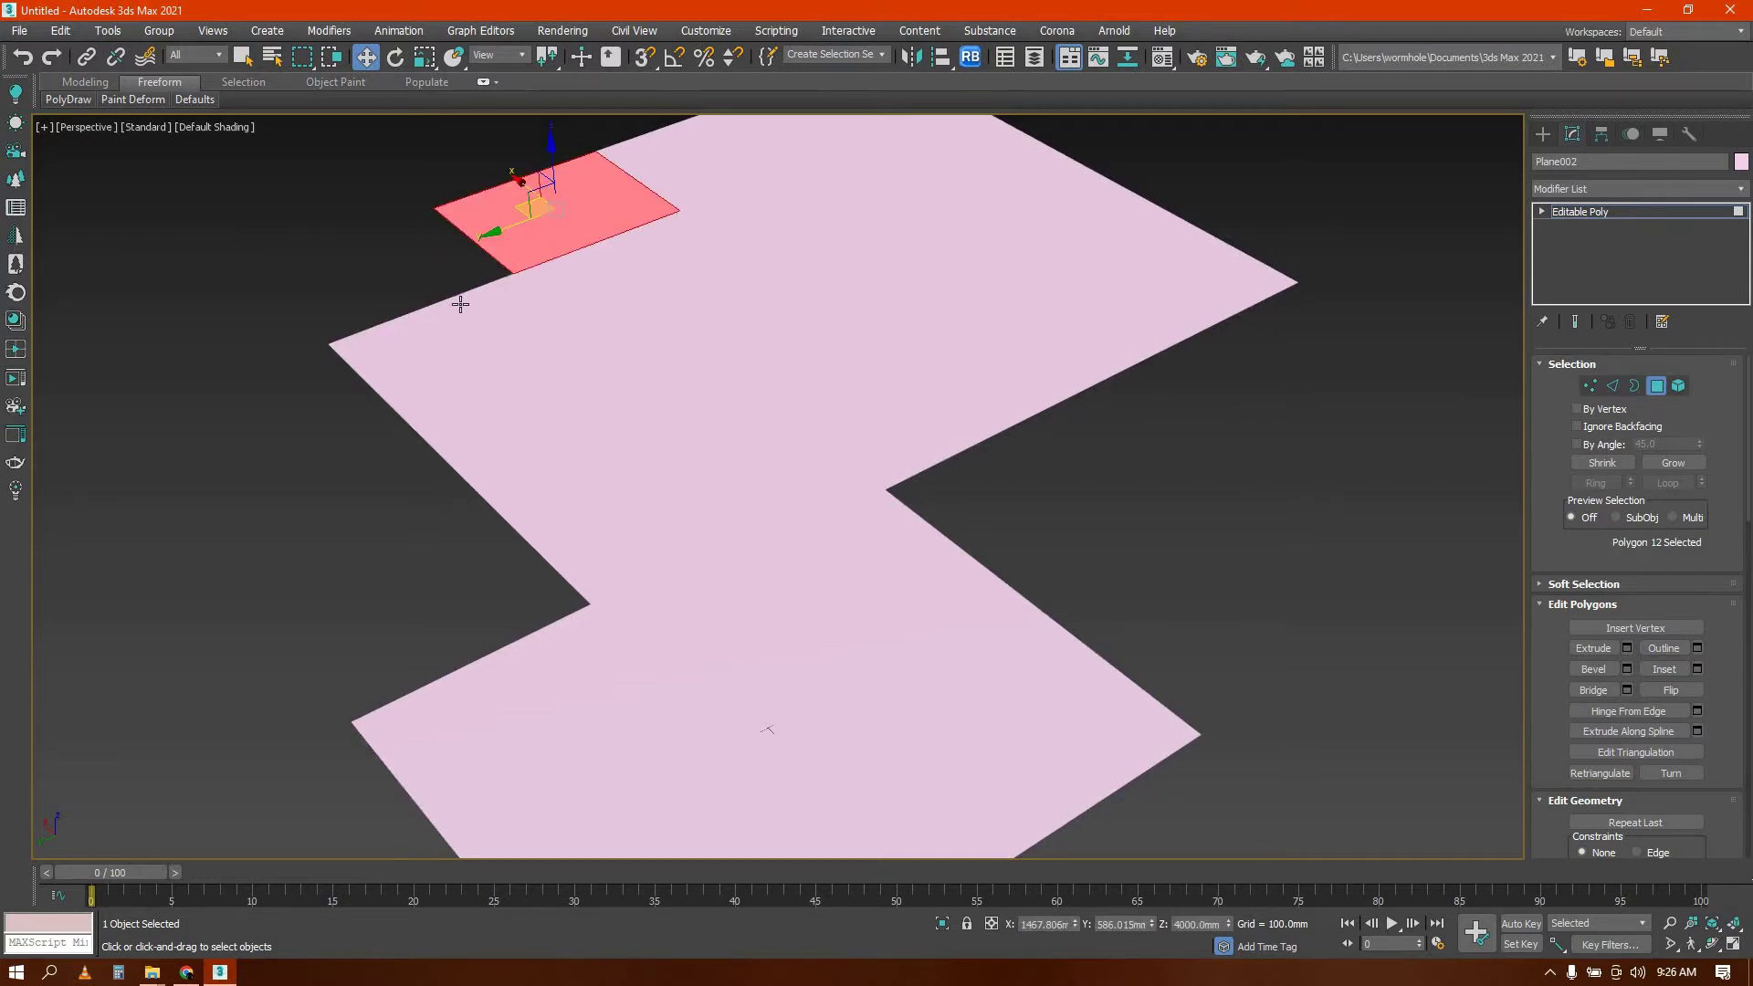
pyautogui.hotkey('ctrl', 'z')
pyautogui.press('Delete')
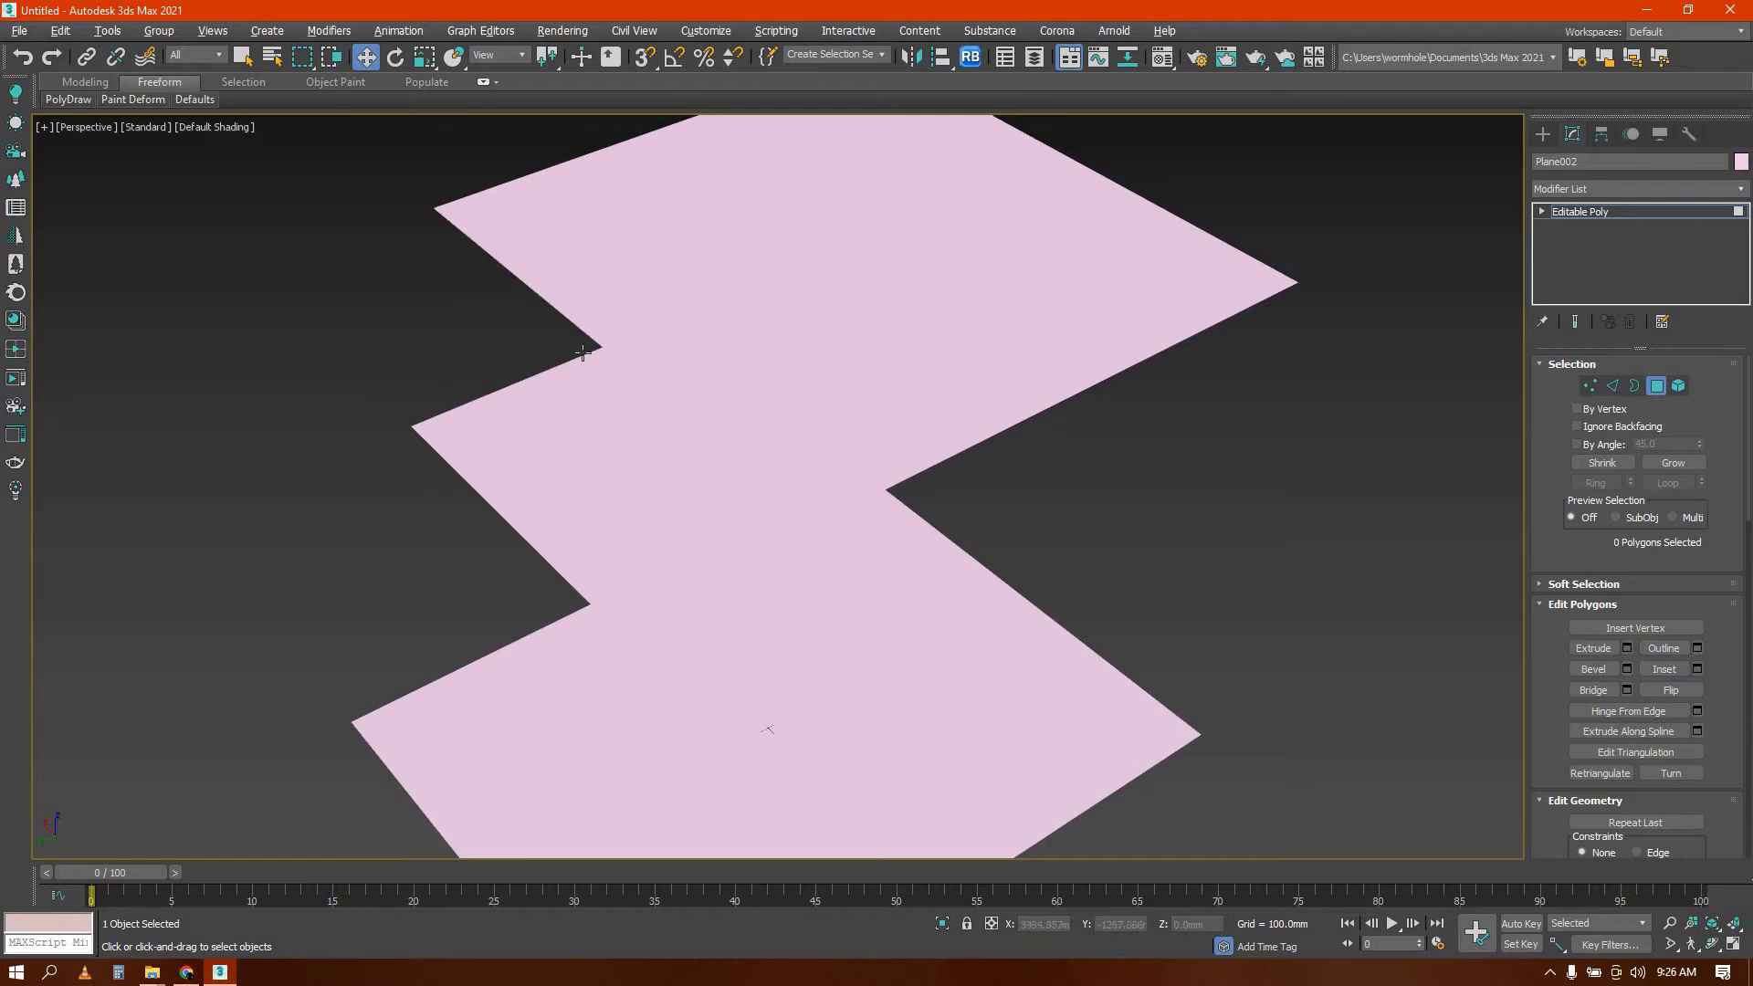
# Select the short inner edge of the notch in the upper plane at edge level
pyautogui.moveTo(583, 354)
pyautogui.keyDown('alt'); pyautogui.mouseDown(button='middle')
pyautogui.moveTo(551, 447)
pyautogui.moveTo(618, 427)
pyautogui.moveTo(581, 359)
pyautogui.mouseUp(button='middle'); pyautogui.keyUp('alt')
pyautogui.press('2')
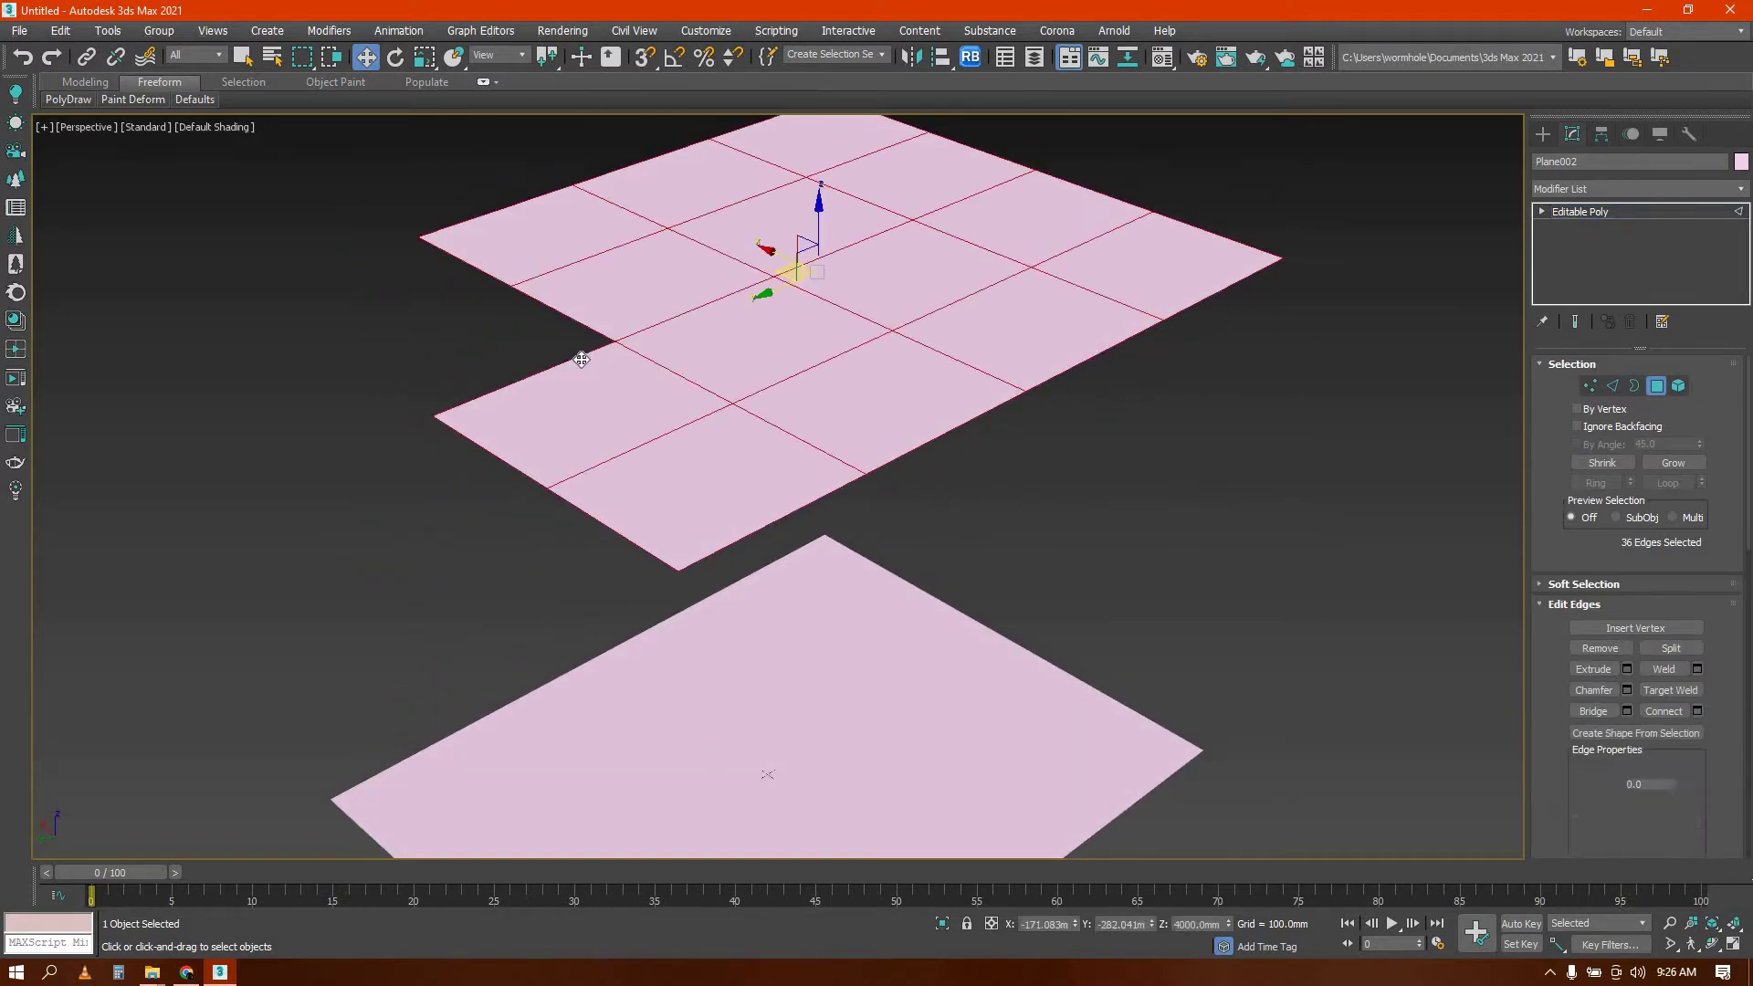
pyautogui.click(585, 352)
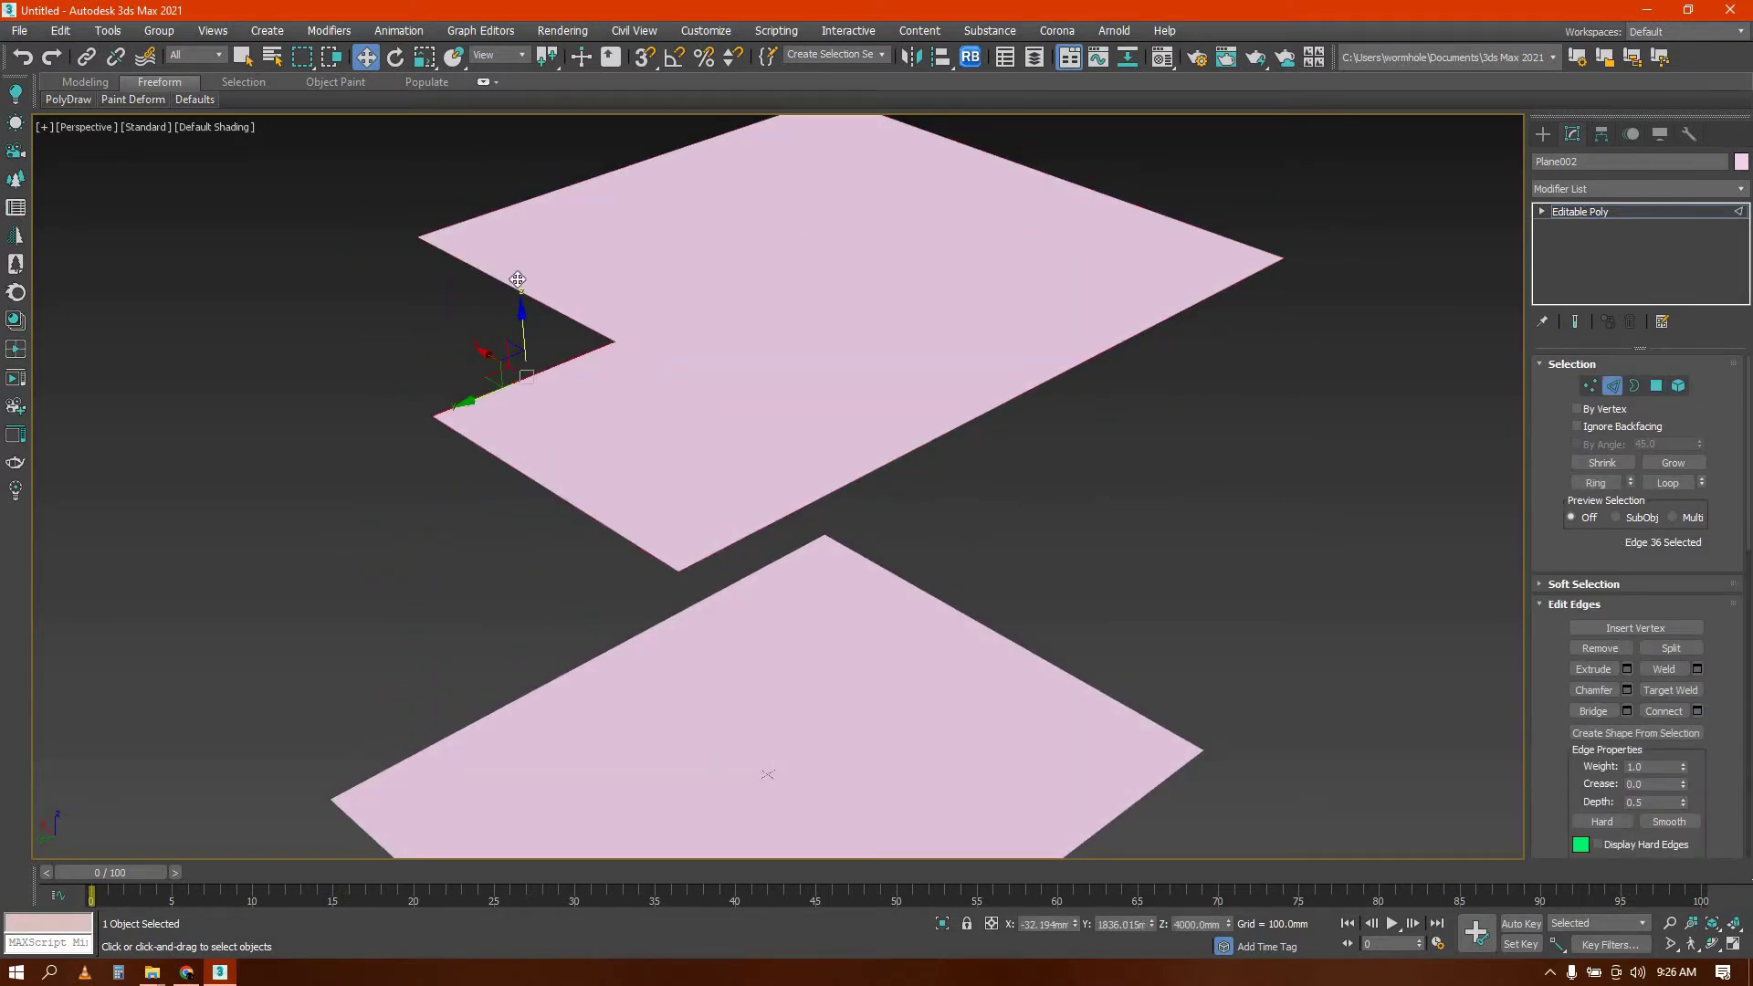
# Try to extrude the selected notch edge vertically as a new strip of faces
pyautogui.keyDown('shift'); pyautogui.moveTo(518, 279); pyautogui.dragTo(531, 315); pyautogui.keyUp('shift')
pyautogui.hotkey('ctrl', 'z')
pyautogui.hotkey('ctrl', 'shift', 'p')
pyautogui.rightClick(541, 302)
pyautogui.keyDown('shift'); pyautogui.moveTo(527, 272); pyautogui.dragTo(522, 302); pyautogui.keyUp('shift')
pyautogui.hotkey('ctrl', 'z')
# Add the notch's two long inner edges to the selection and extrude all three edges upward by about 225 mm
pyautogui.keyDown('alt'); pyautogui.moveTo(588, 369); pyautogui.dragTo(517, 407, button='middle'); pyautogui.keyUp('alt')
pyautogui.keyDown('alt'); pyautogui.moveTo(502, 539); pyautogui.dragTo(352, 422, button='middle'); pyautogui.keyUp('alt')
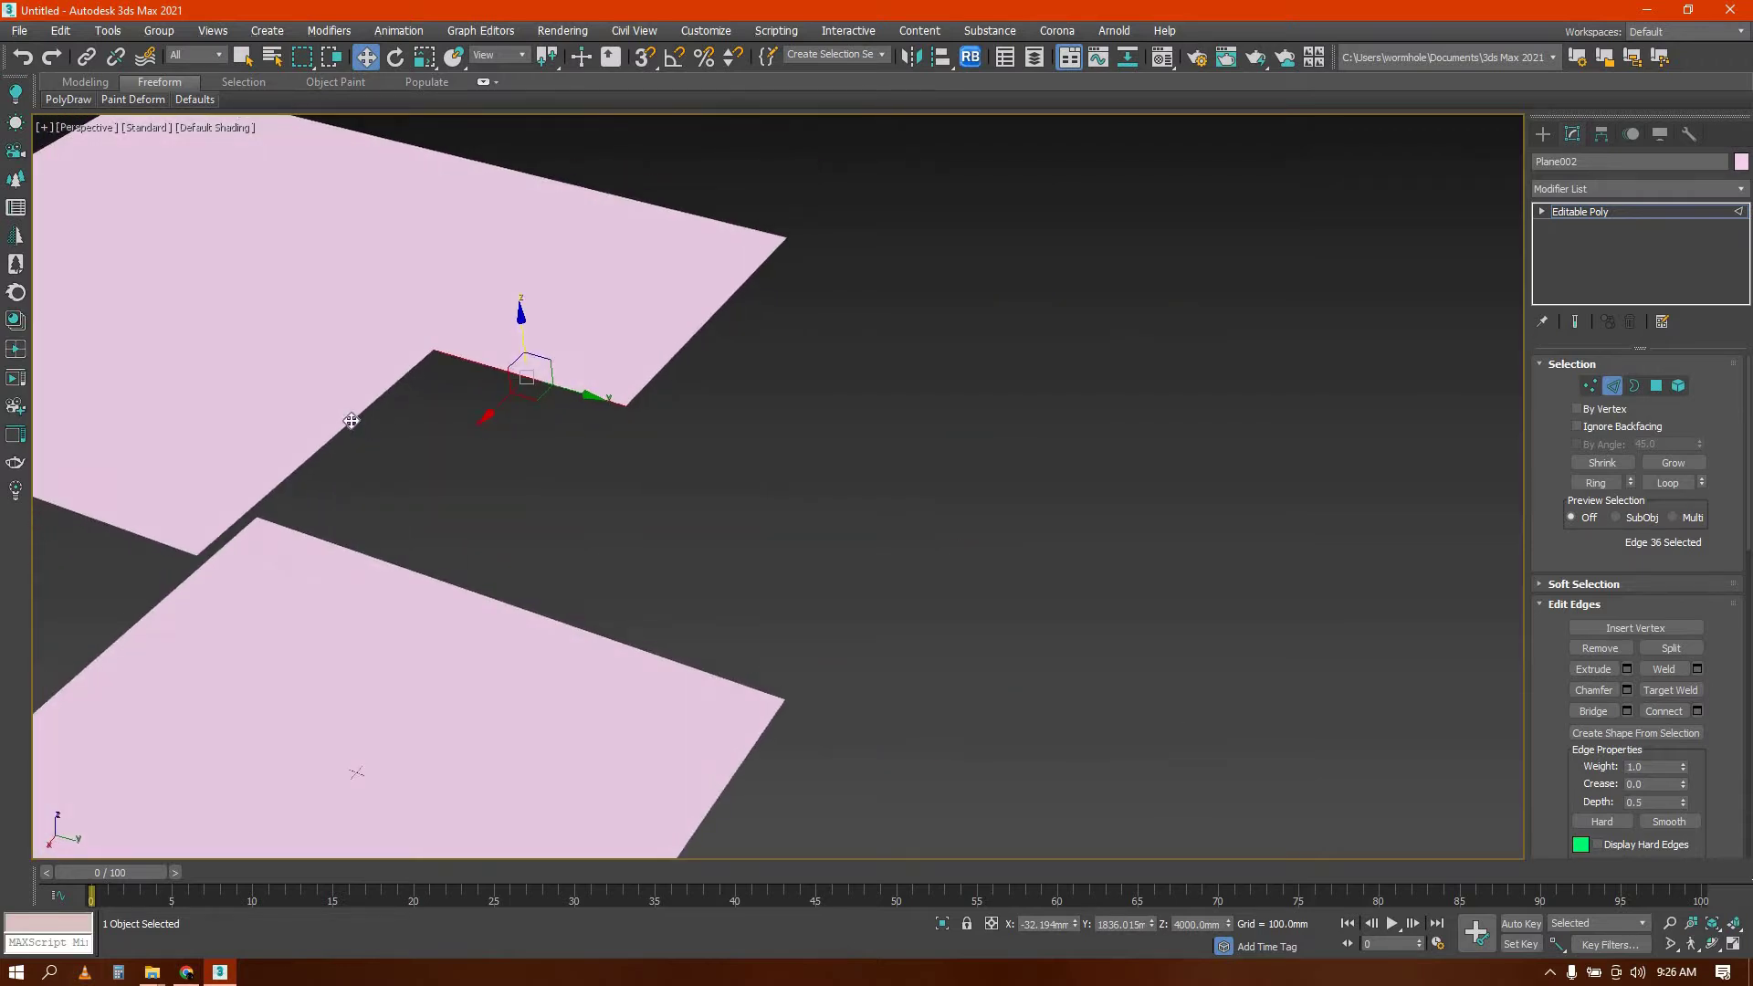
pyautogui.keyDown('ctrl'); pyautogui.click(353, 422); pyautogui.keyUp('ctrl')
pyautogui.keyDown('ctrl'); pyautogui.click(264, 497); pyautogui.keyUp('ctrl')
pyautogui.moveTo(393, 394)
pyautogui.keyDown('shift'); pyautogui.mouseDown()
pyautogui.moveTo(404, 339)
pyautogui.moveTo(408, 373)
pyautogui.mouseUp(); pyautogui.keyUp('shift')
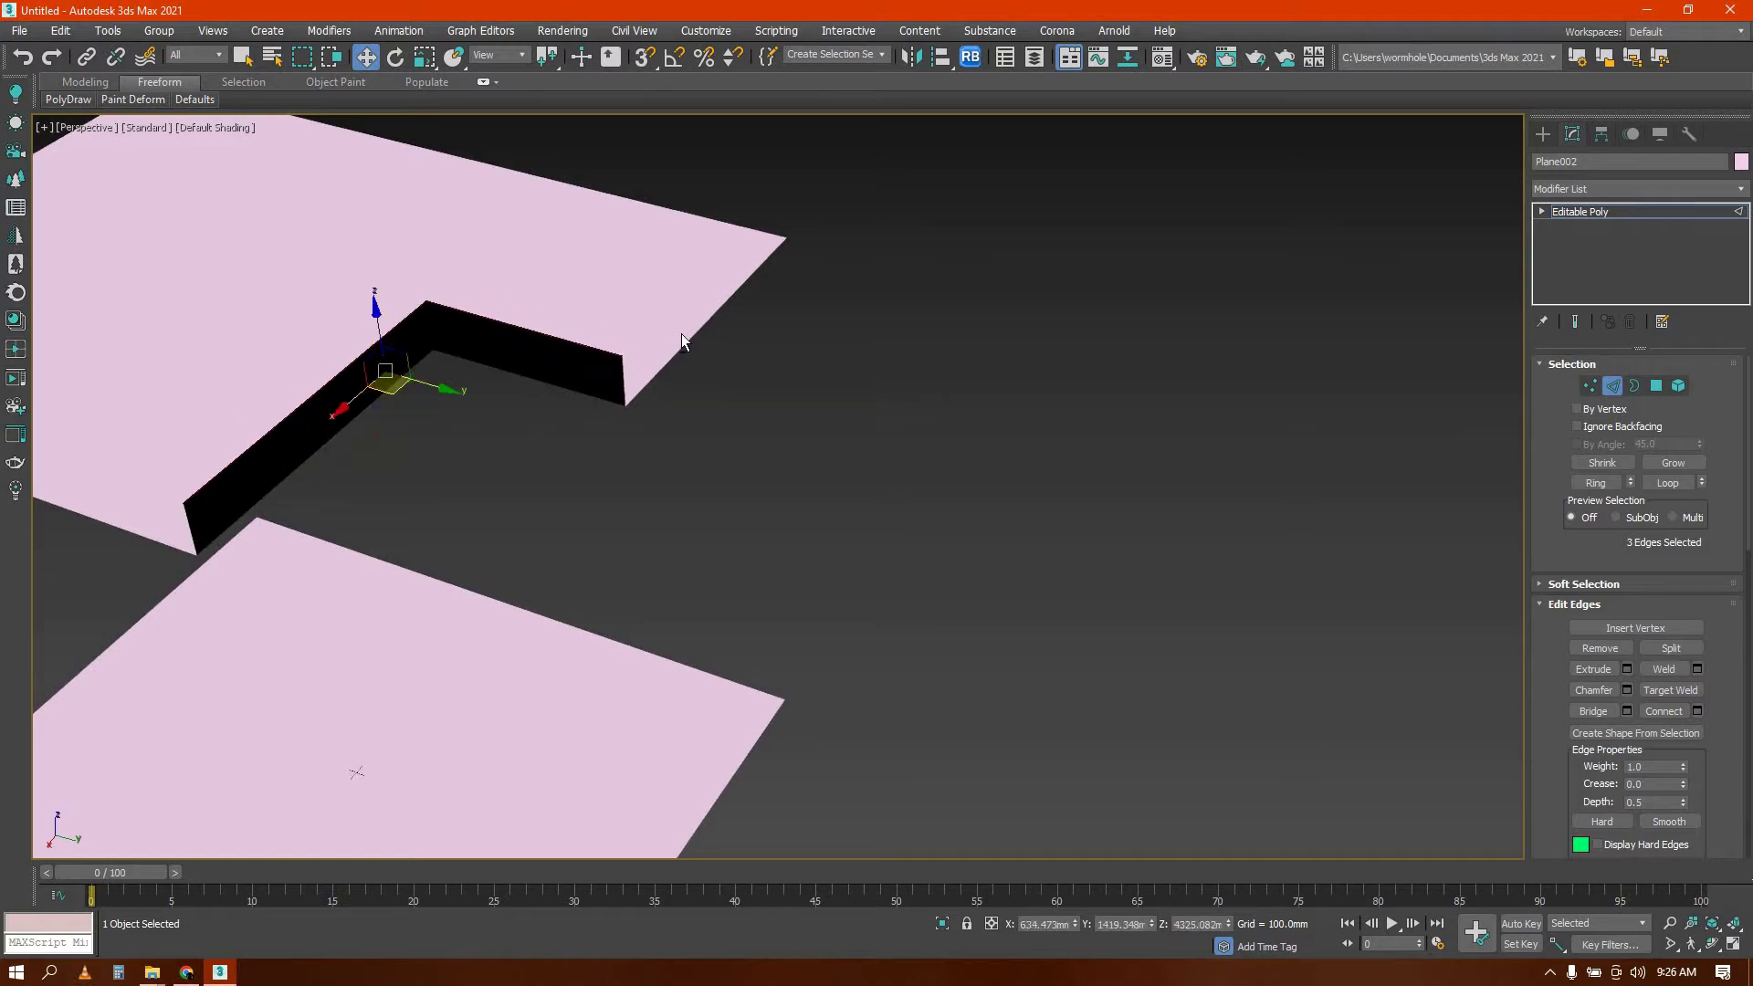
# Try to extrude the raised wall's three top edges sideways by scaling a copy of them
pyautogui.keyDown('alt'); pyautogui.moveTo(681, 334); pyautogui.dragTo(1265, 271, button='middle'); pyautogui.keyUp('alt')
pyautogui.keyDown('alt'); pyautogui.moveTo(593, 356); pyautogui.dragTo(668, 350, button='middle'); pyautogui.keyUp('alt')
pyautogui.press('r')
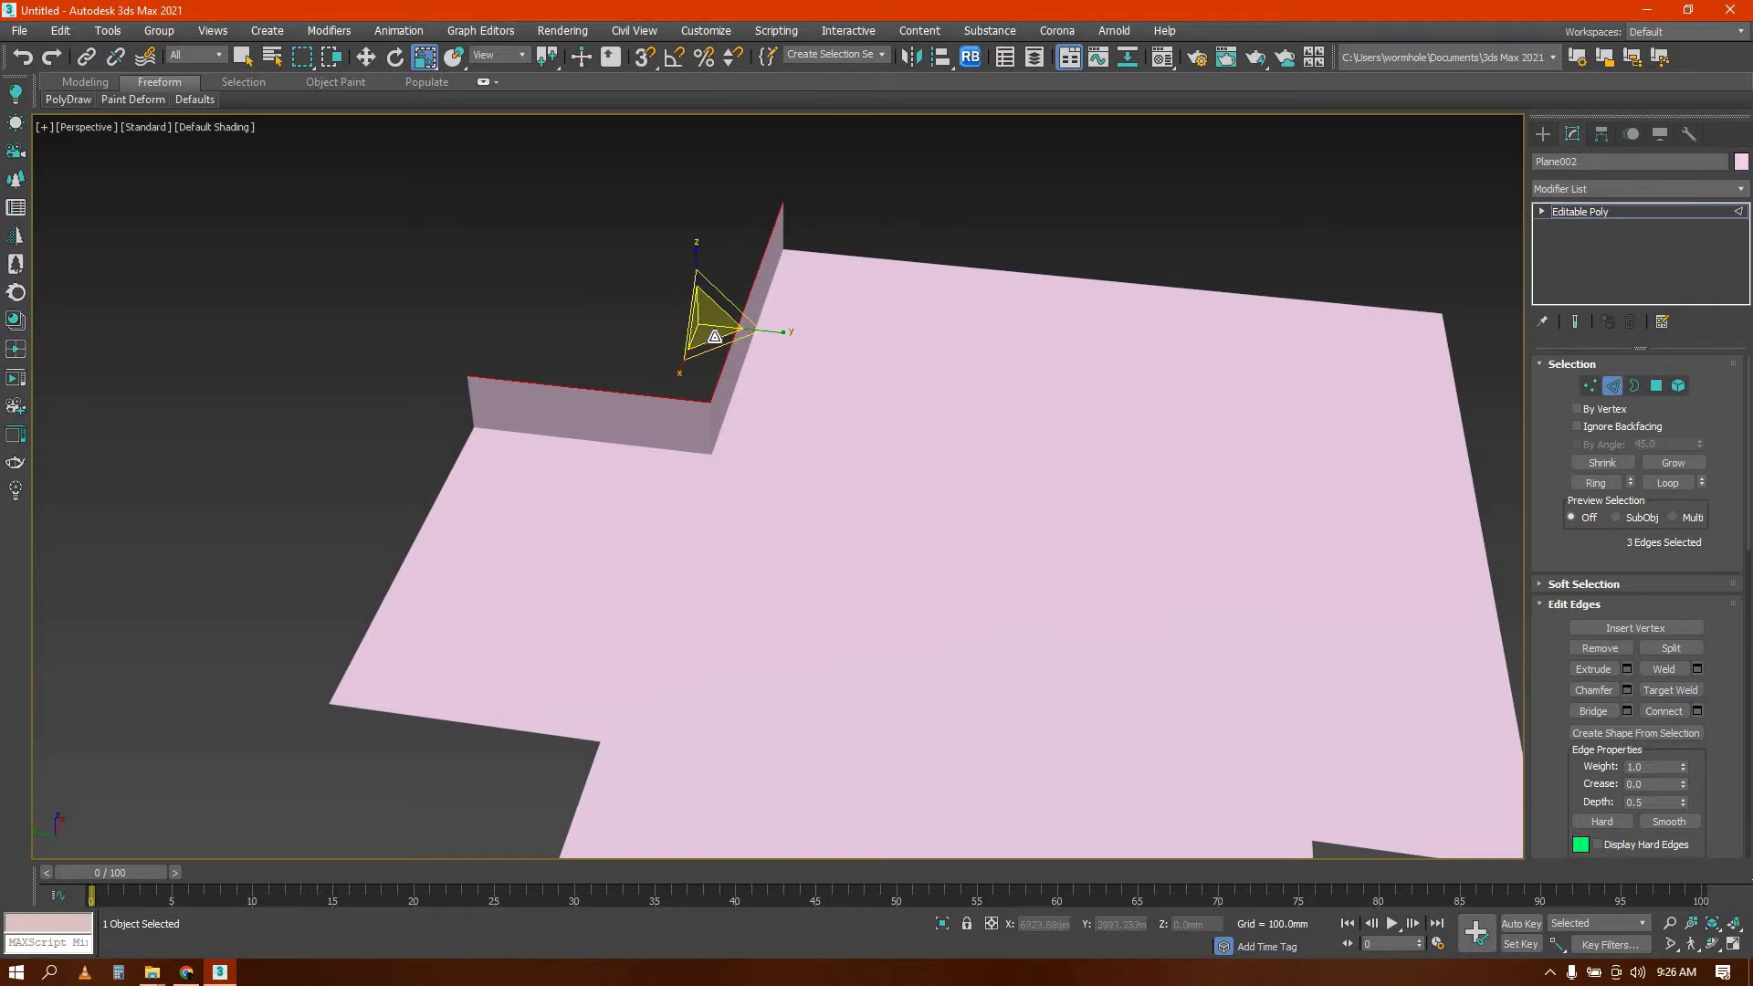
pyautogui.keyDown('shift'); pyautogui.moveTo(713, 336); pyautogui.dragTo(718, 367); pyautogui.keyUp('shift')
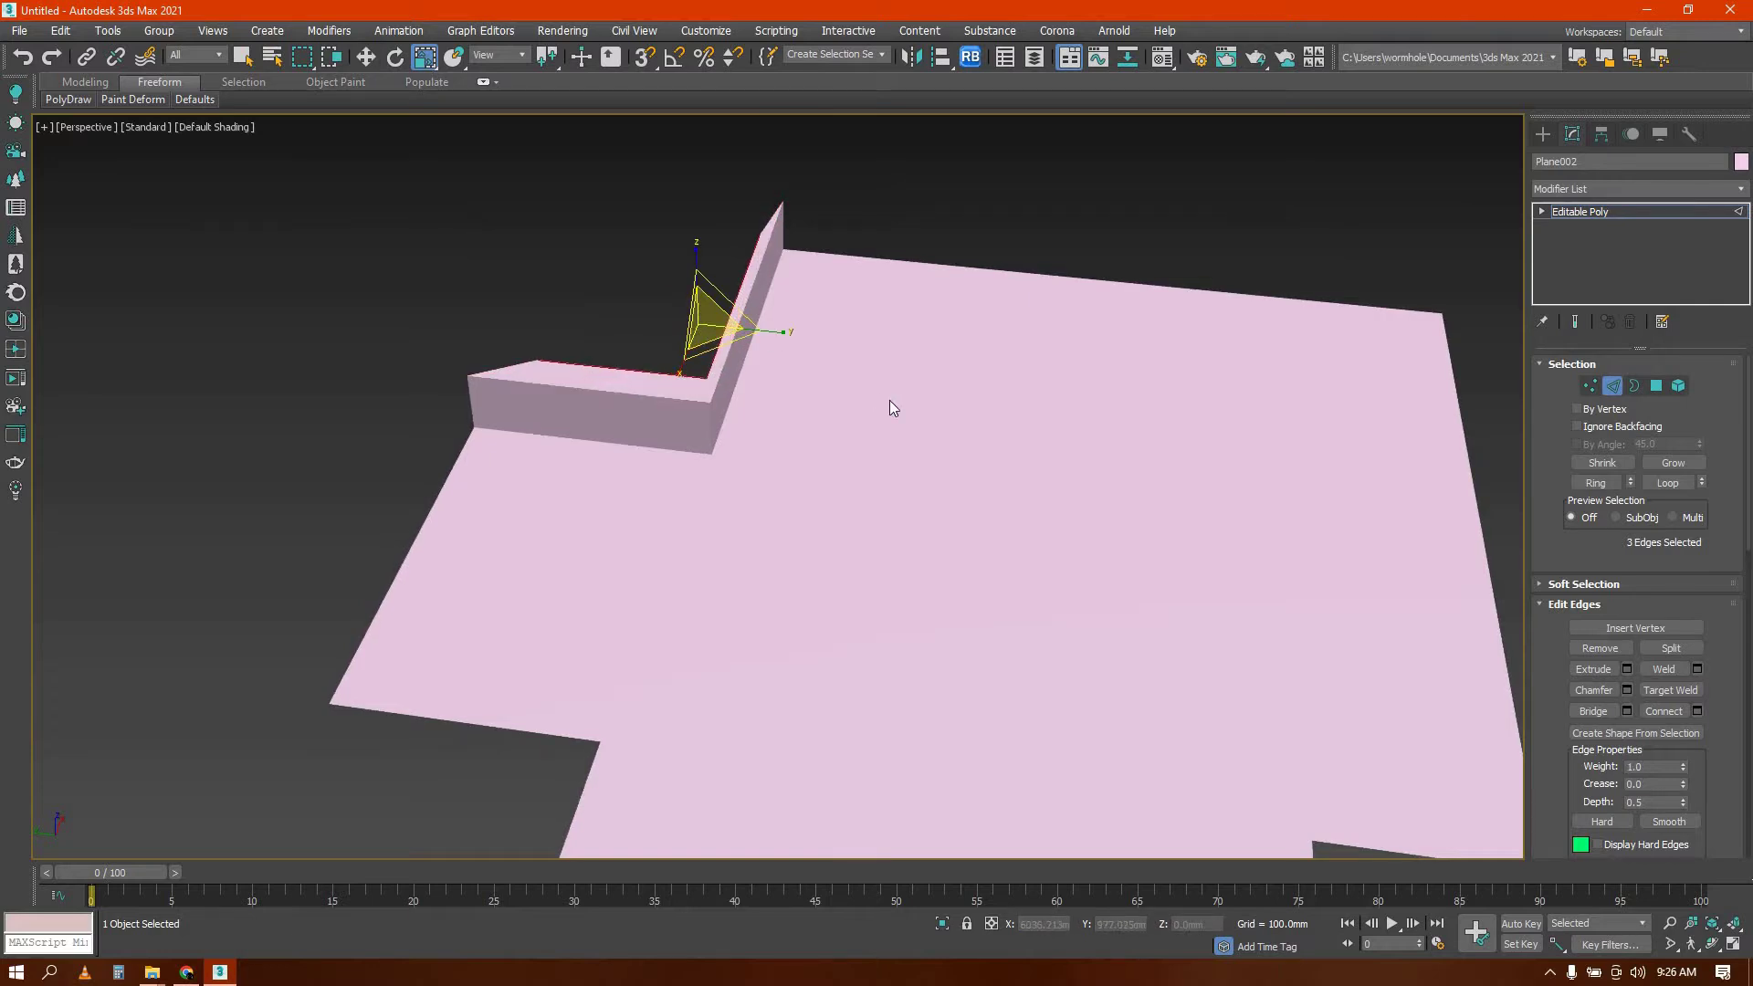
pyautogui.hotkey('ctrl', 'z')
# Switch to the Top view and frame the notched corner of the upper plane
pyautogui.keyDown('alt'); pyautogui.moveTo(791, 334); pyautogui.dragTo(115, 284, button='middle'); pyautogui.keyUp('alt')
pyautogui.press('2')
pyautogui.press('2')
pyautogui.click(920, 403)
pyautogui.press('t')
pyautogui.scroll(2, 778, 384)
pyautogui.scroll(2, 745, 600)
pyautogui.moveTo(745, 601); pyautogui.dragTo(752, 733, button='middle')
pyautogui.scroll(-10, 750, 733)
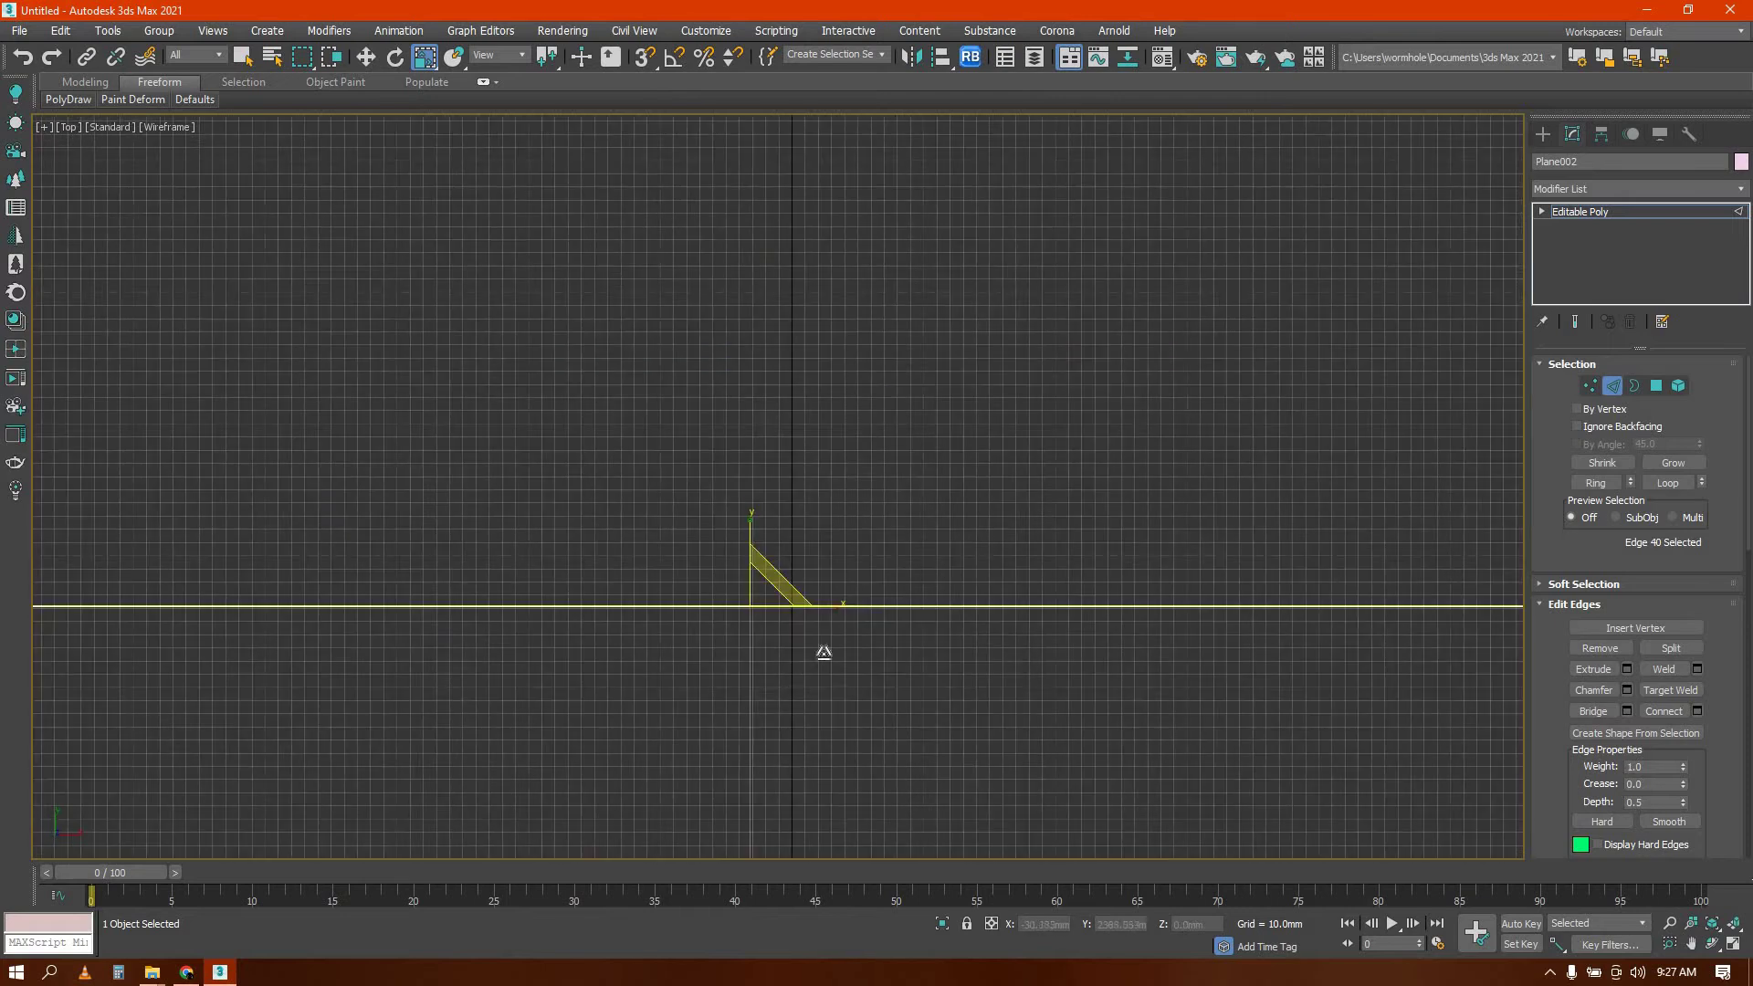
pyautogui.scroll(4, 771, 481)
pyautogui.moveTo(801, 547); pyautogui.dragTo(696, 392, button='middle')
pyautogui.press('t')
pyautogui.press('z')
pyautogui.scroll(-8, 842, 500)
pyautogui.scroll(3, 696, 389)
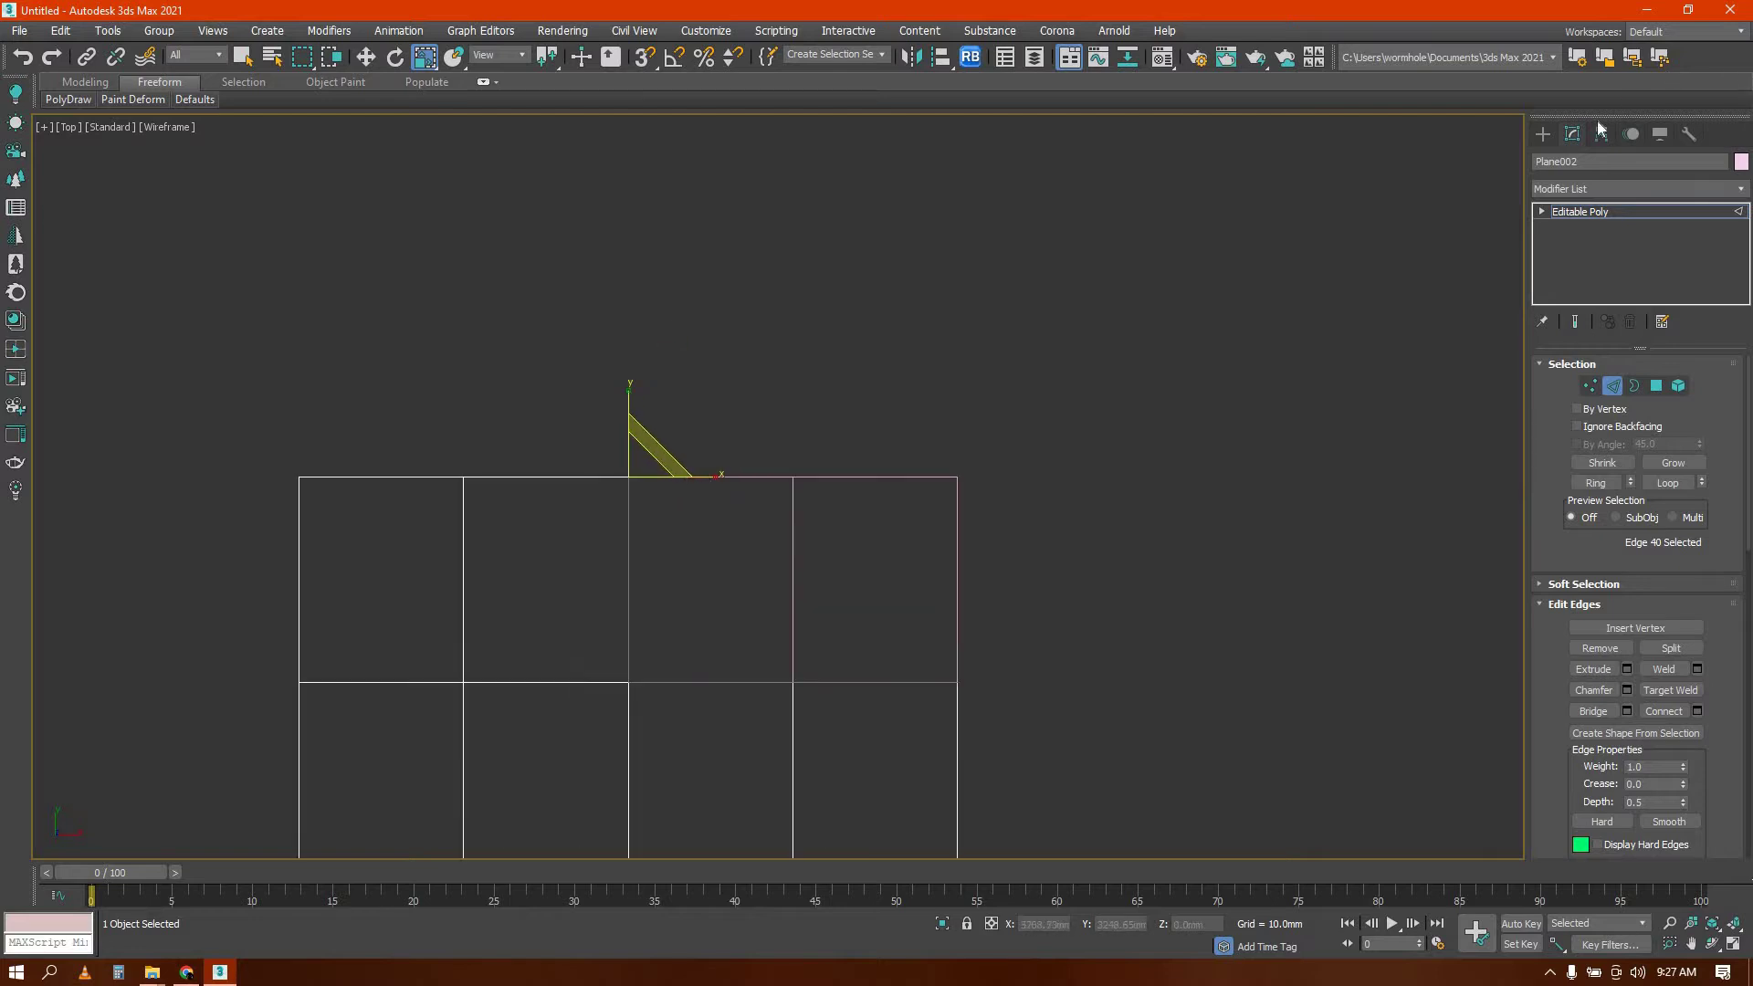
# Draw a rectangle spline around the notched corner, slightly larger than the notch on all sides
pyautogui.click(1543, 134)
pyautogui.click(1564, 159)
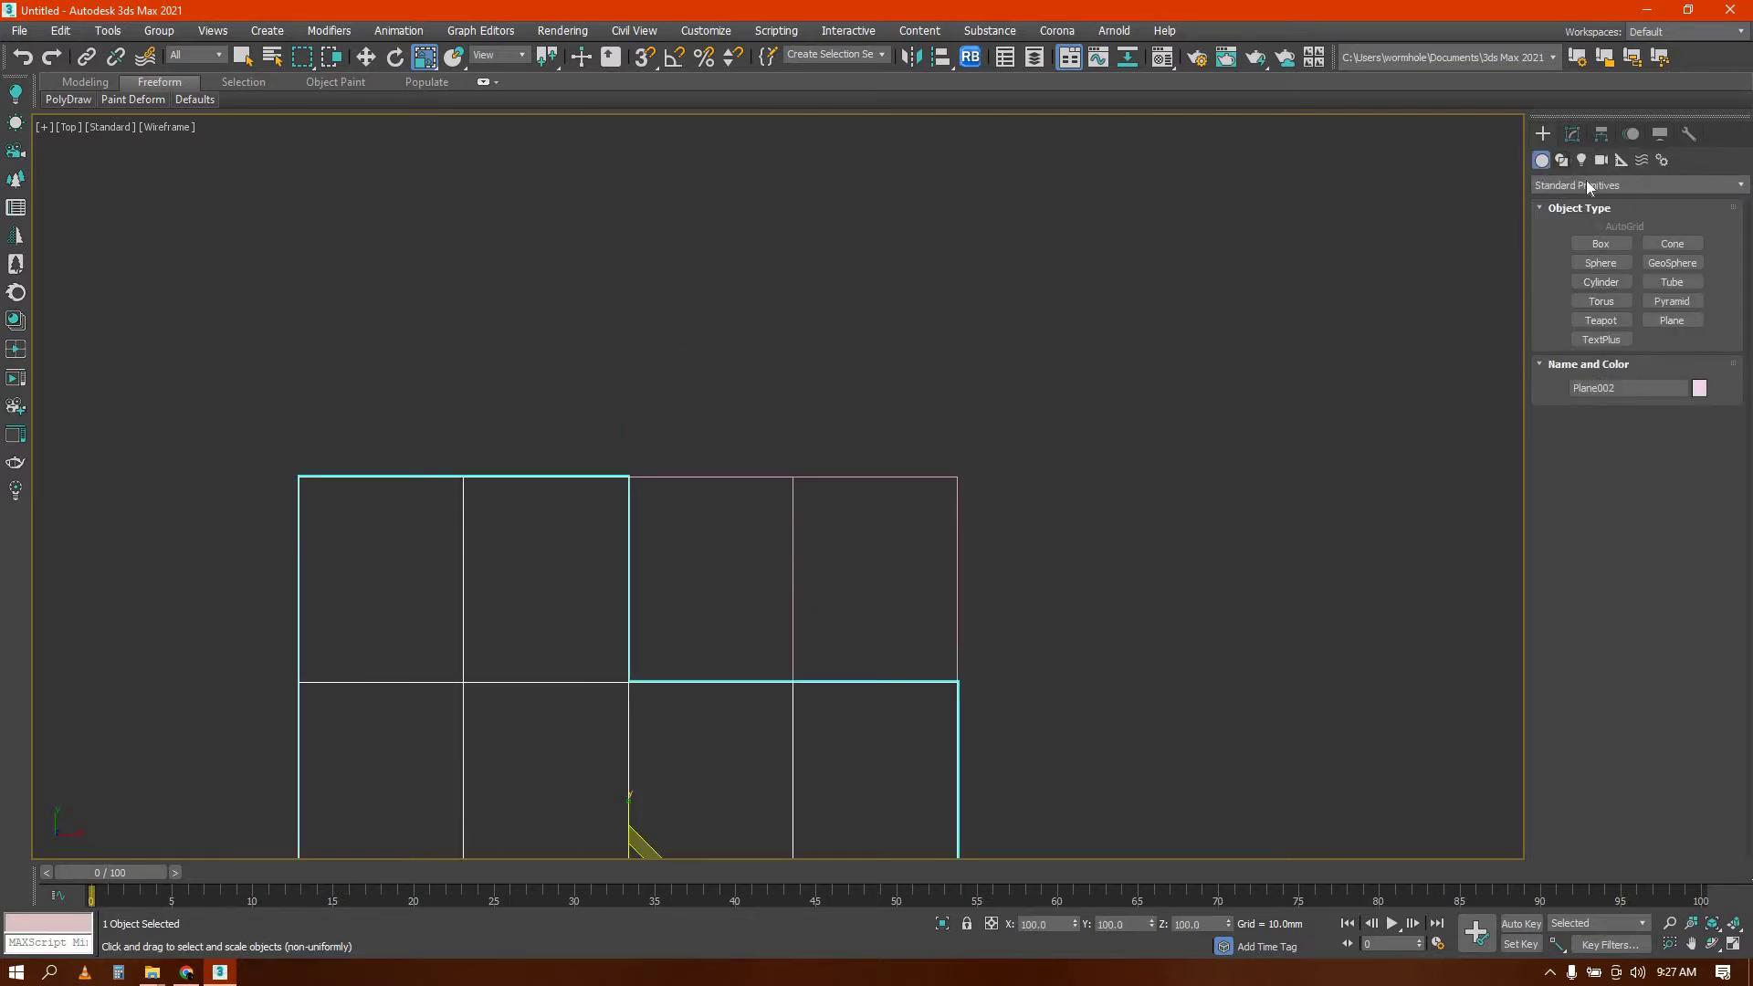
pyautogui.click(1671, 259)
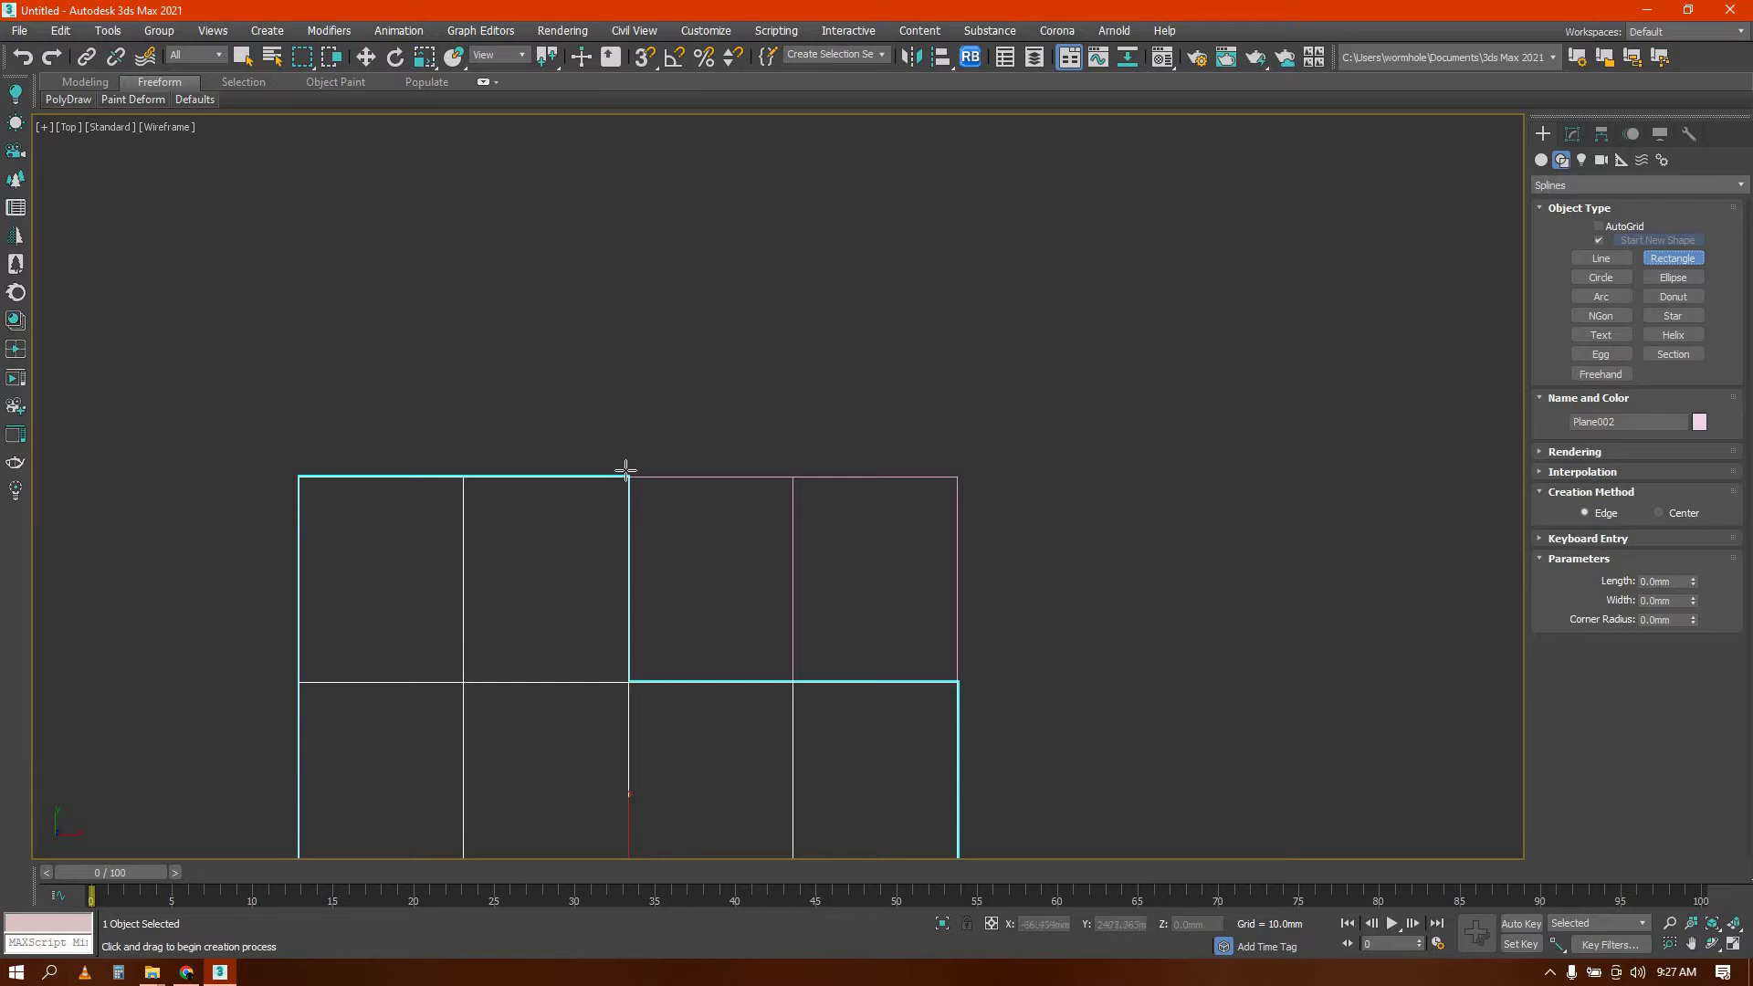
pyautogui.moveTo(618, 453); pyautogui.dragTo(968, 697)
pyautogui.press('r')
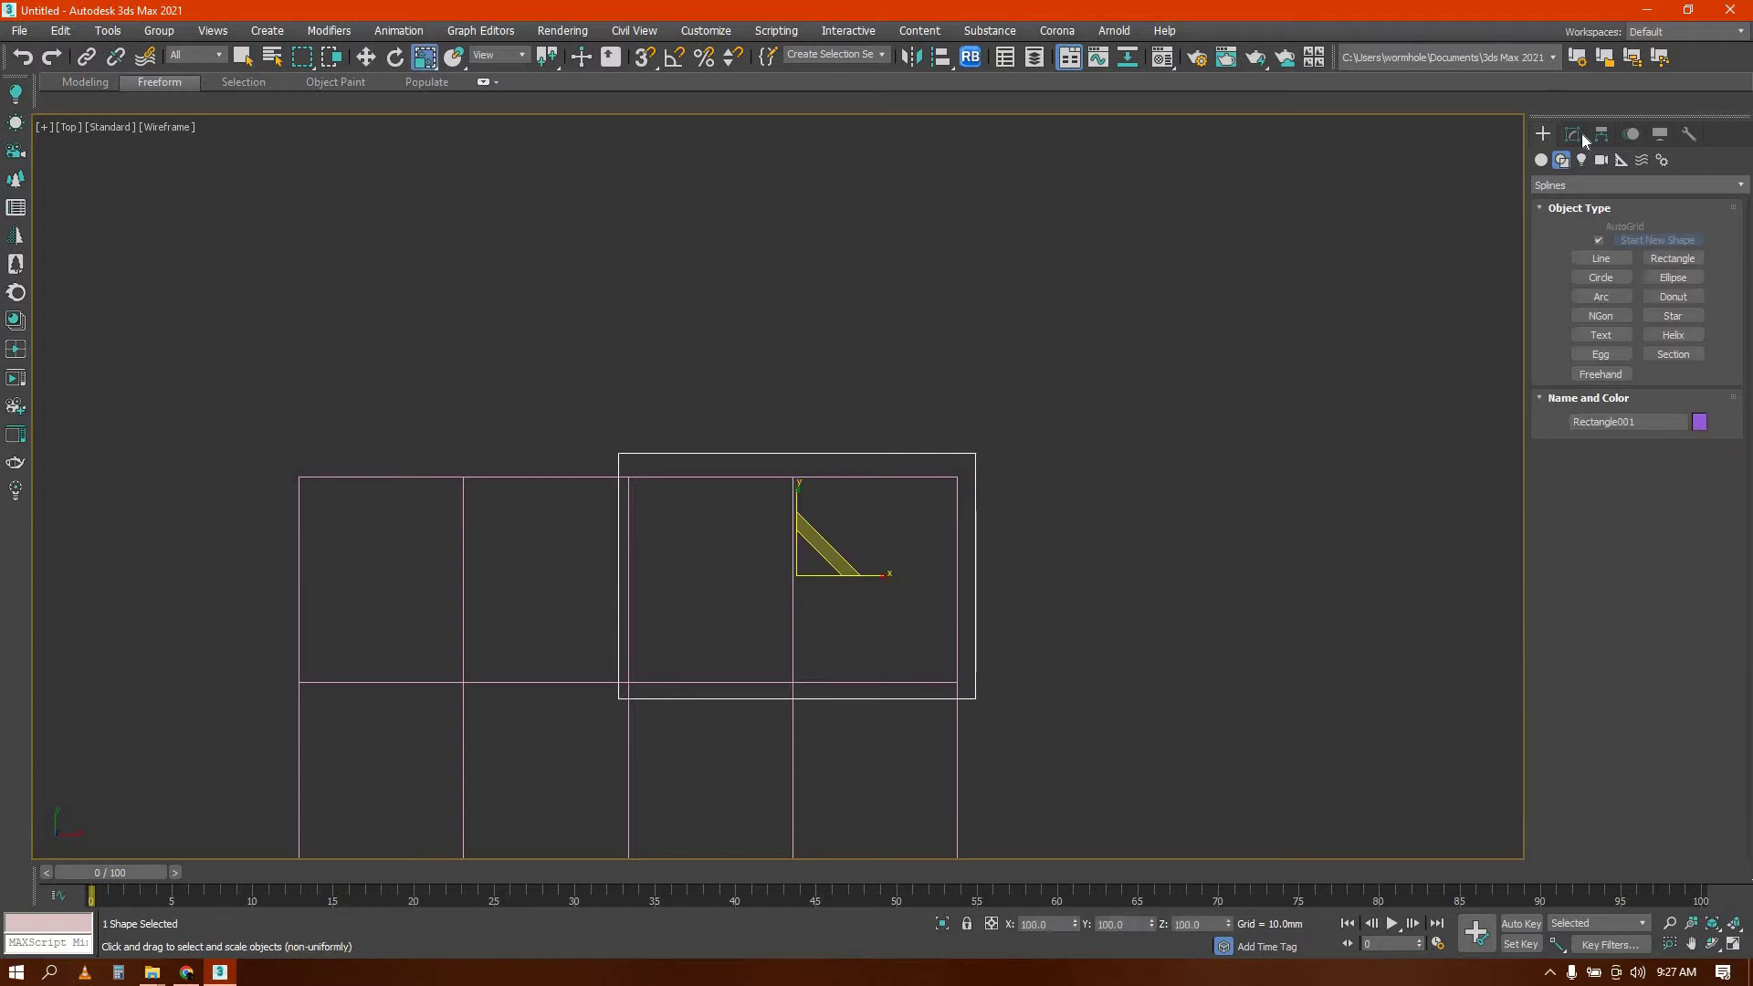
# Apply a Sweep modifier with a Bar section to the rectangle, with a length of 19.02 mm and a width of 89.76 mm
pyautogui.click(1743, 195)
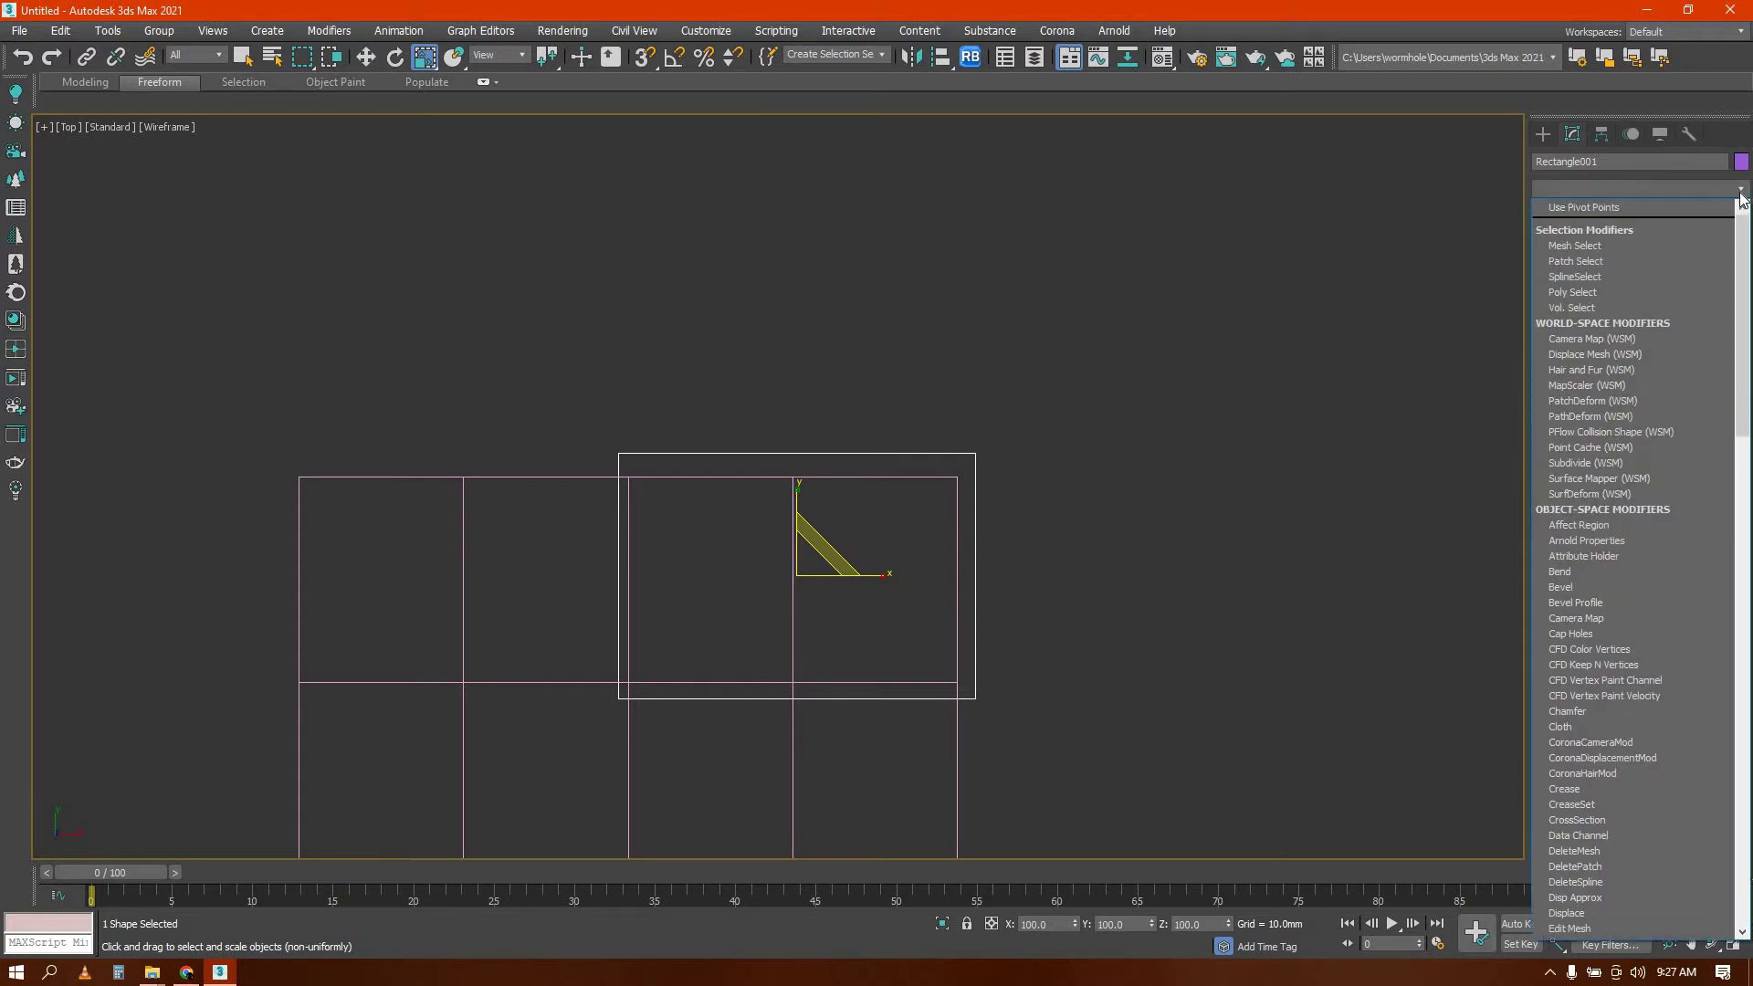
pyautogui.write('sw')
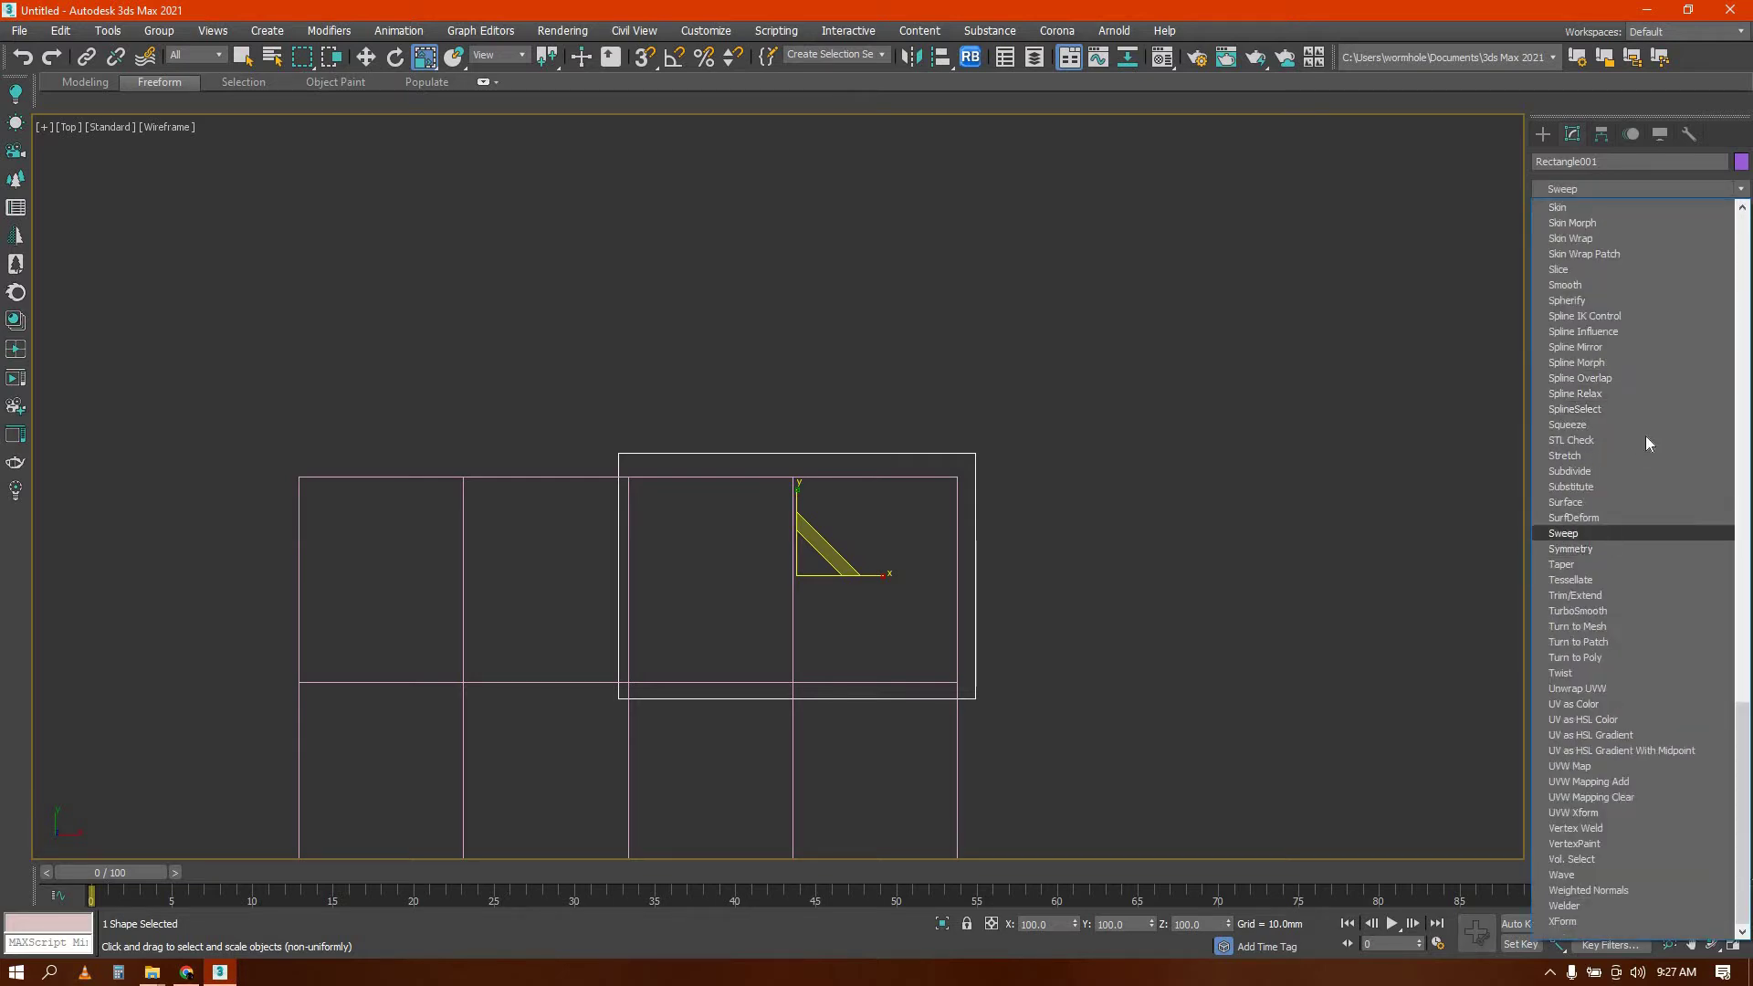
pyautogui.click(1608, 534)
pyautogui.click(1632, 432)
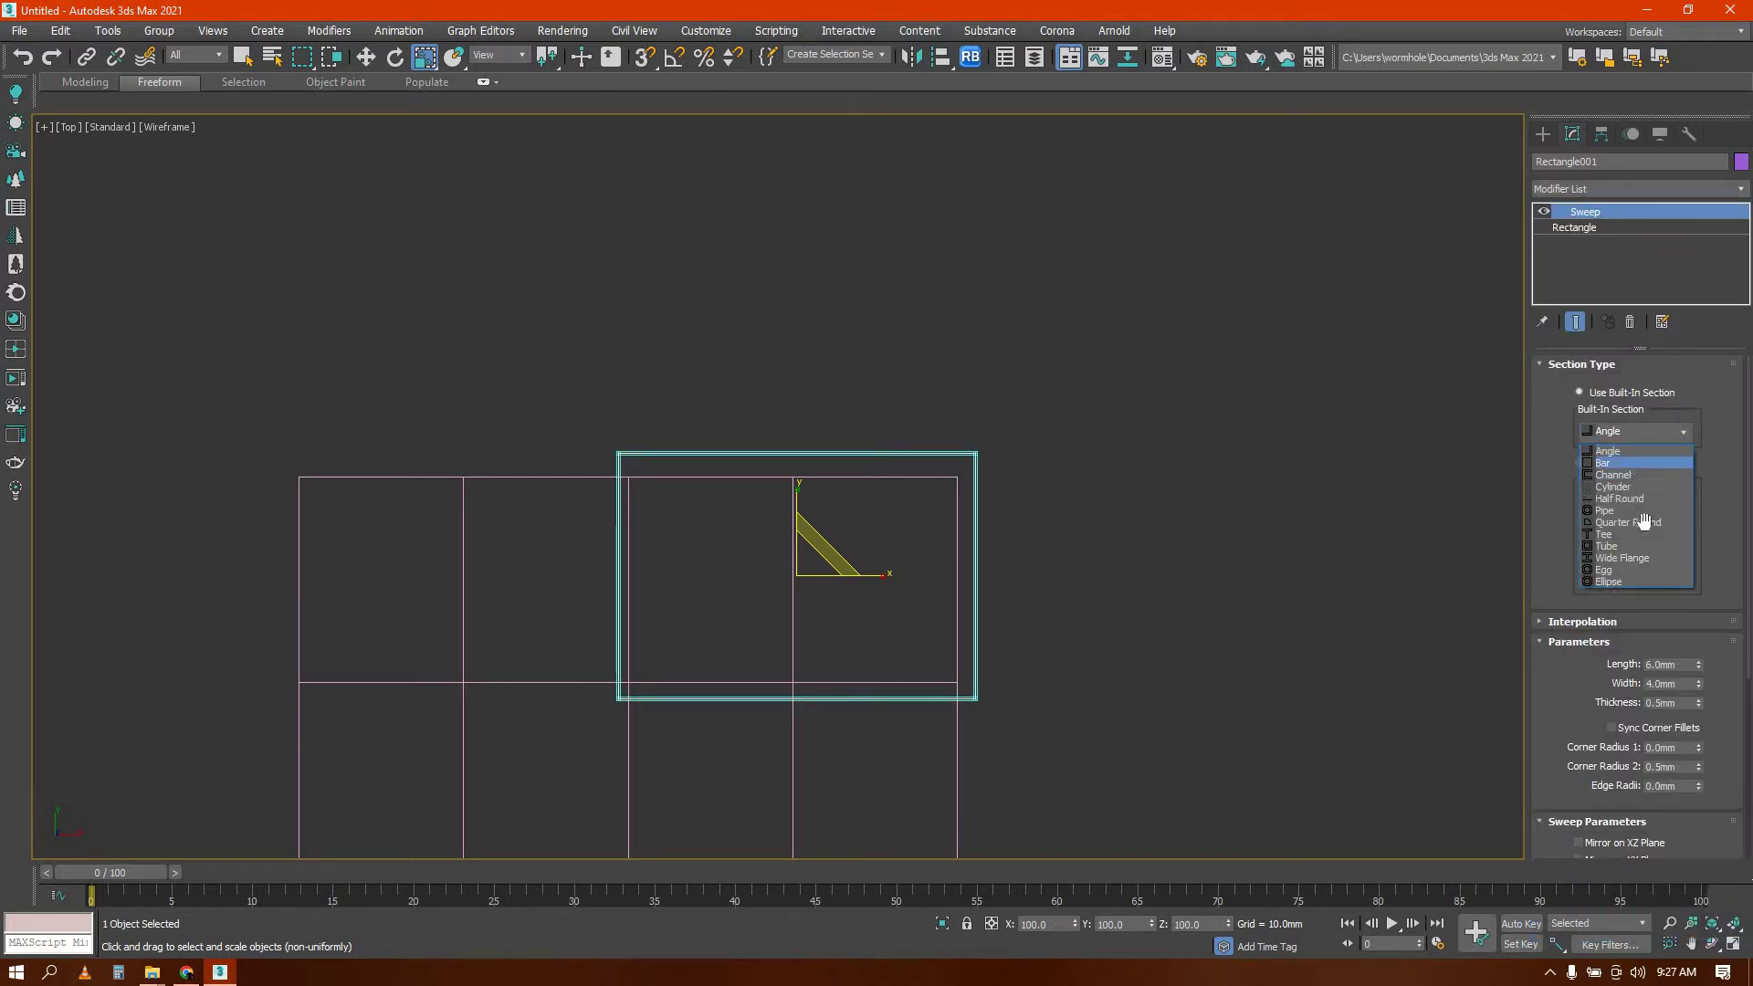
pyautogui.click(1629, 465)
pyautogui.moveTo(1694, 665); pyautogui.dragTo(1713, 391)
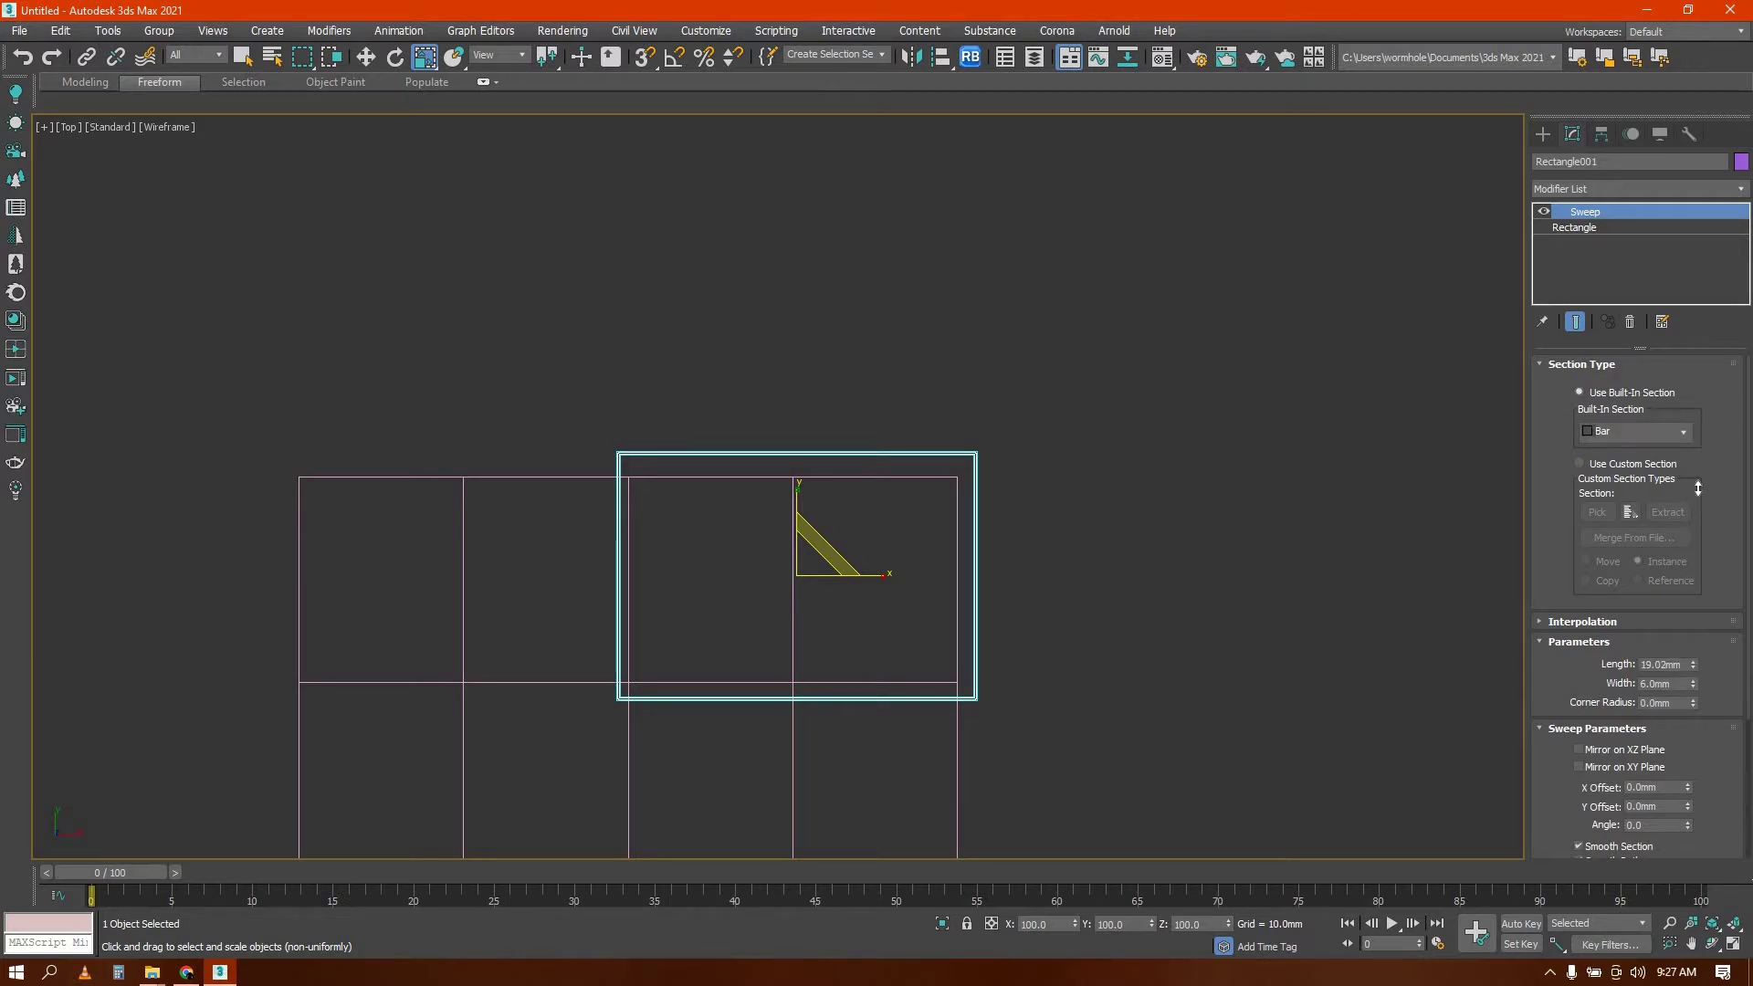
pyautogui.moveTo(1694, 684); pyautogui.dragTo(1455, 315)
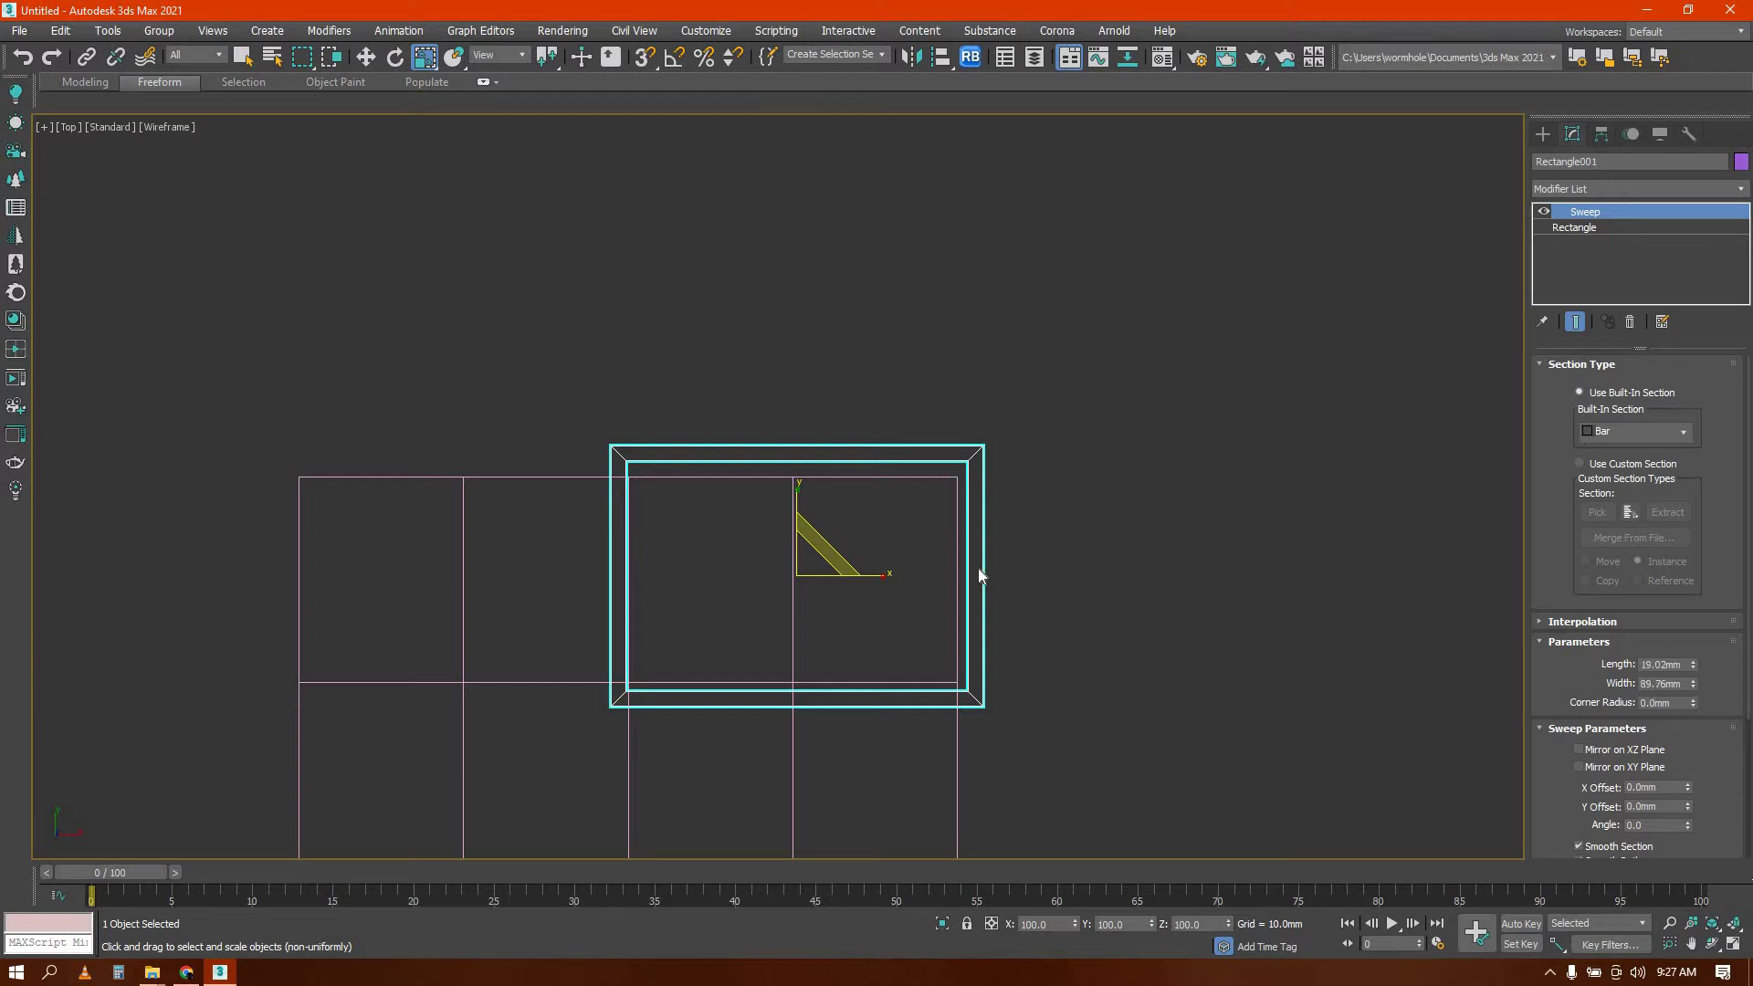
# Move the swept frame over the notched corner and scale it uniformly to about 92.8%
pyautogui.press('w')
pyautogui.moveTo(817, 557)
pyautogui.mouseDown()
pyautogui.moveTo(818, 582)
pyautogui.moveTo(783, 557)
pyautogui.mouseUp()
pyautogui.press('r')
pyautogui.scroll(5, 818, 582)
pyautogui.press('w')
pyautogui.press('r')
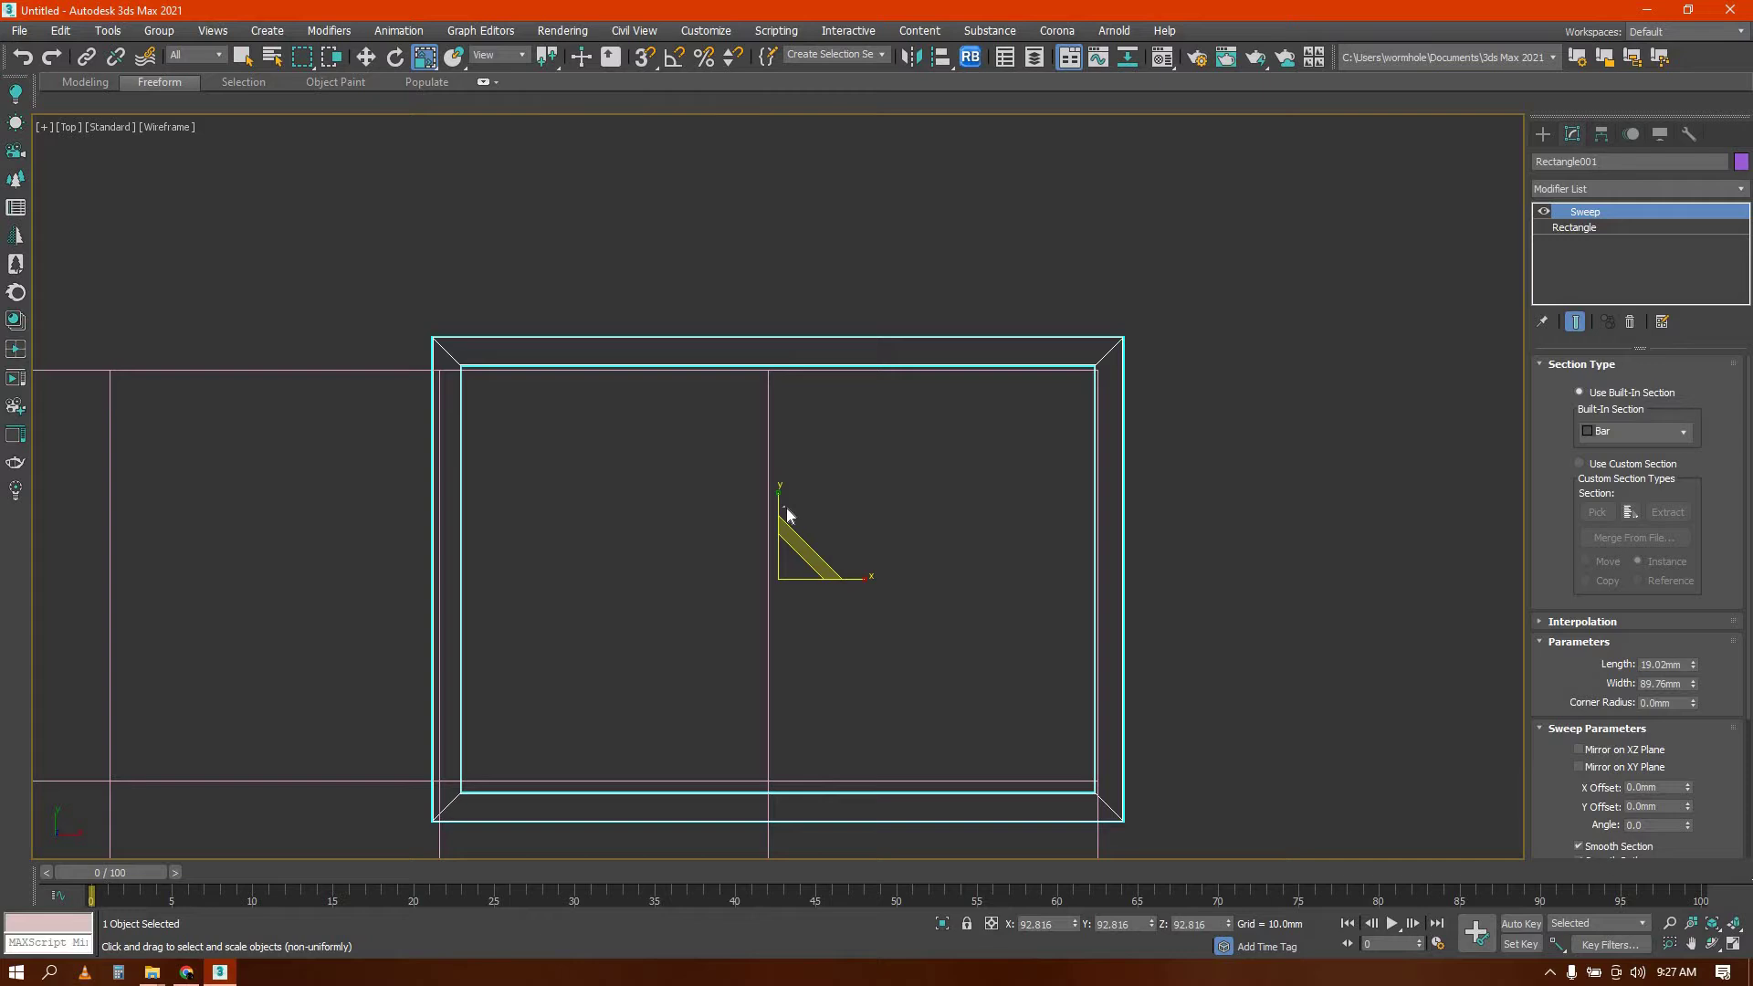
# Convert the swept frame to an Editable Poly
pyautogui.click(786, 508)
pyautogui.rightClick(786, 508)
pyautogui.rightClick(683, 333)
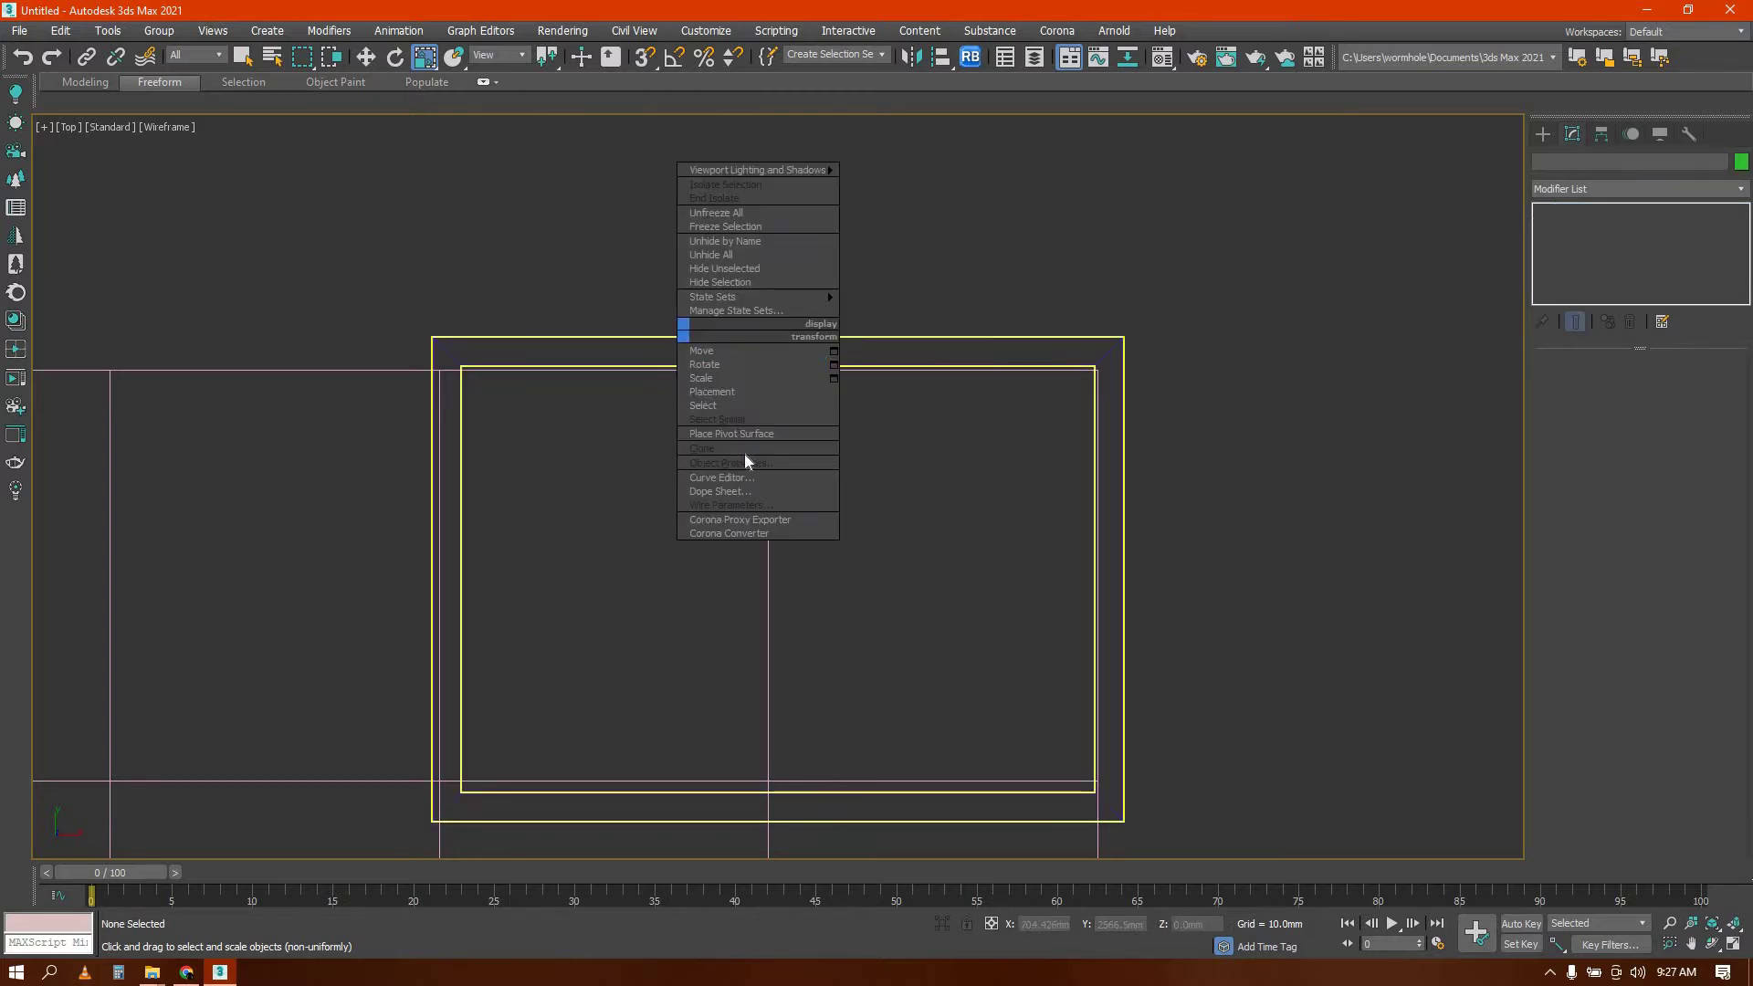
pyautogui.click(561, 343)
pyautogui.rightClick(561, 343)
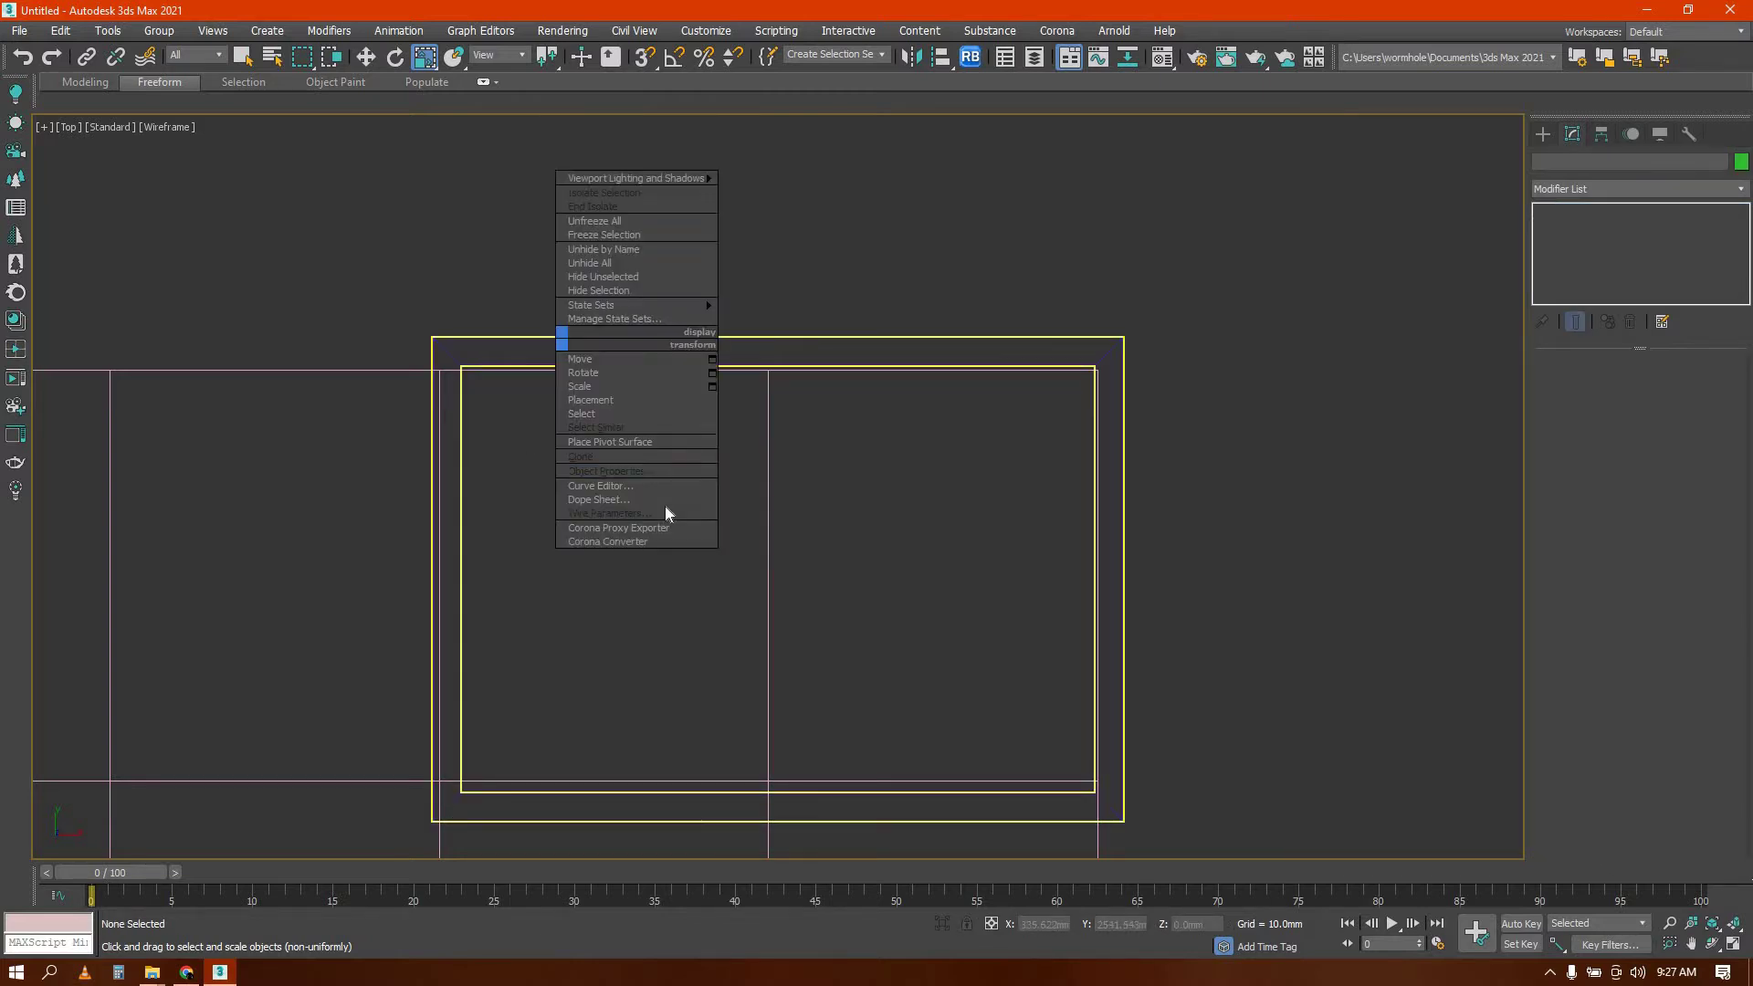
pyautogui.click(952, 361)
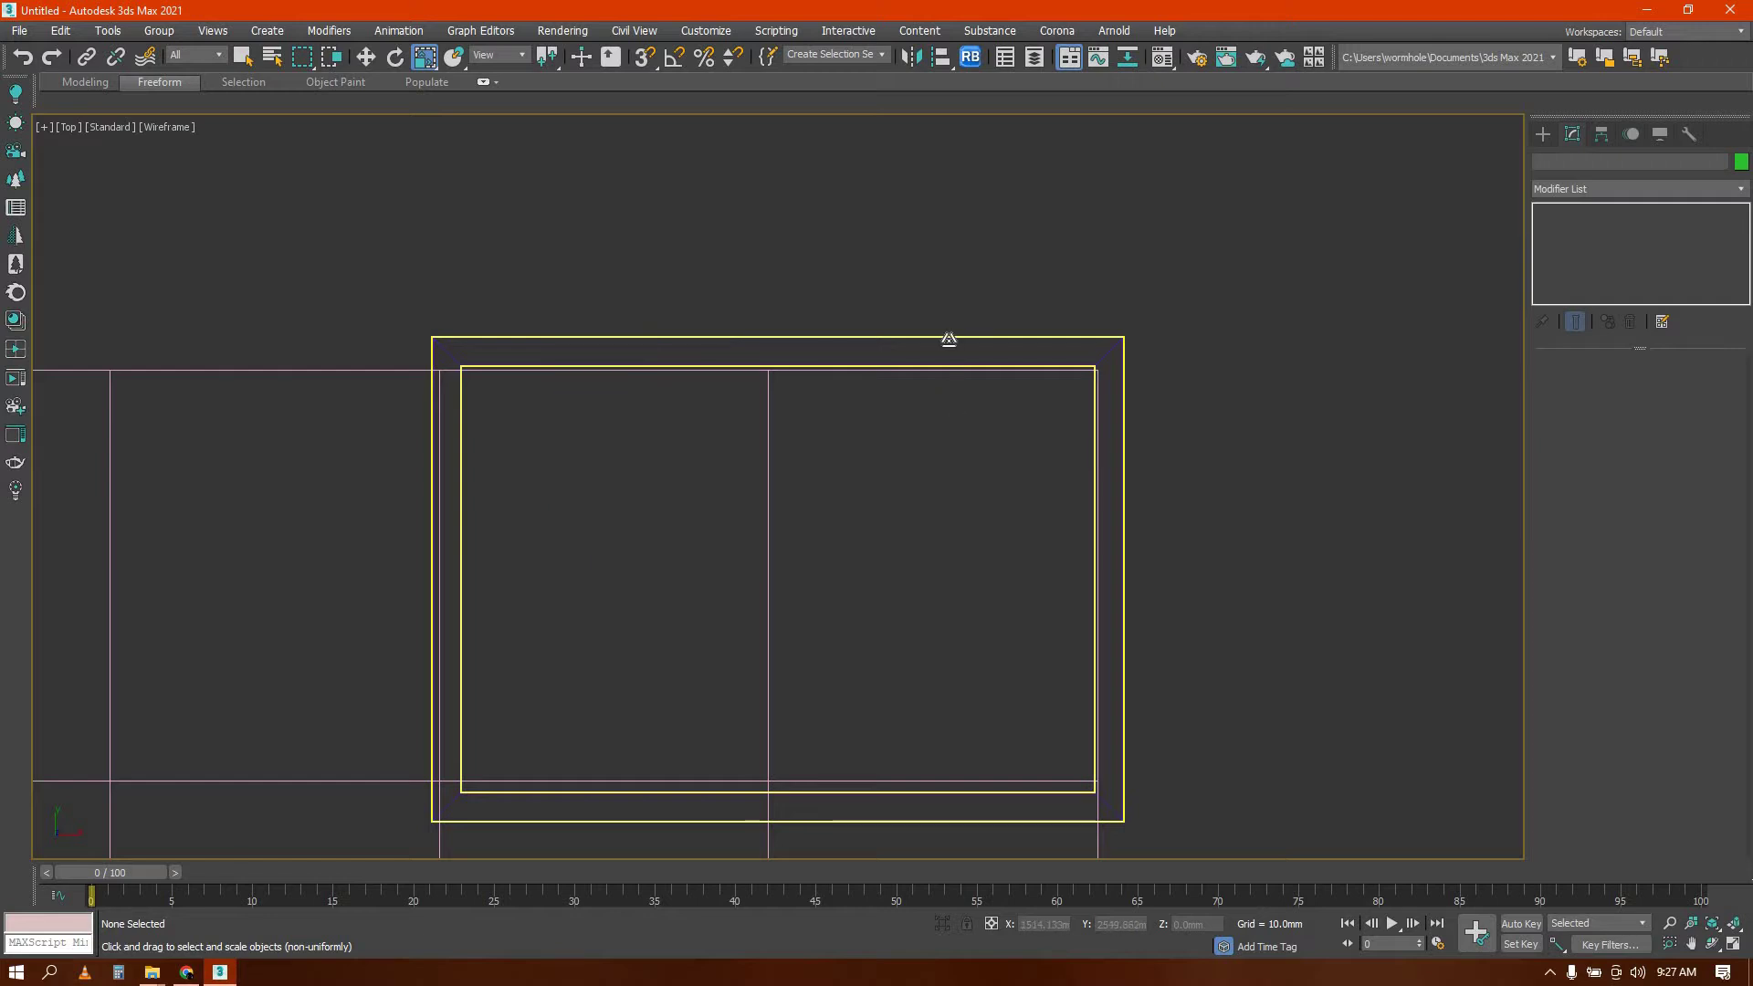
pyautogui.click(950, 340)
pyautogui.rightClick(950, 342)
pyautogui.moveTo(1039, 526)
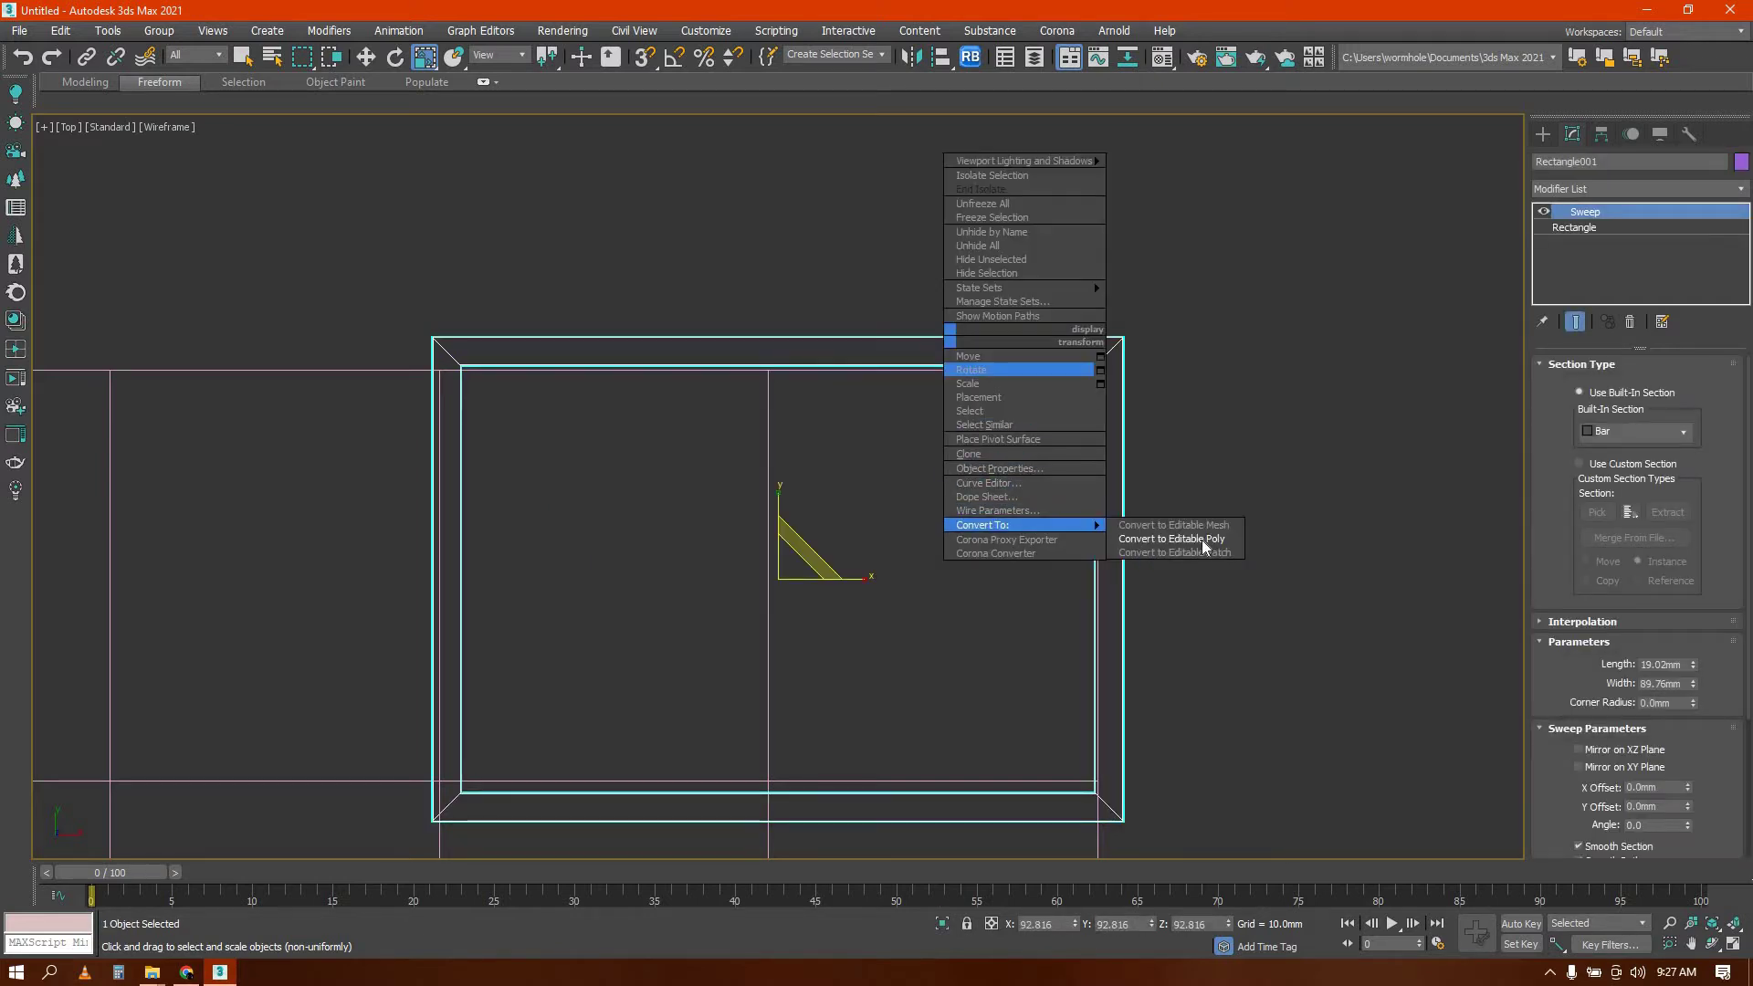
pyautogui.click(1202, 540)
# Move the vertices on each of the frame's four sides so that its borders follow the notch's edges
pyautogui.press('1')
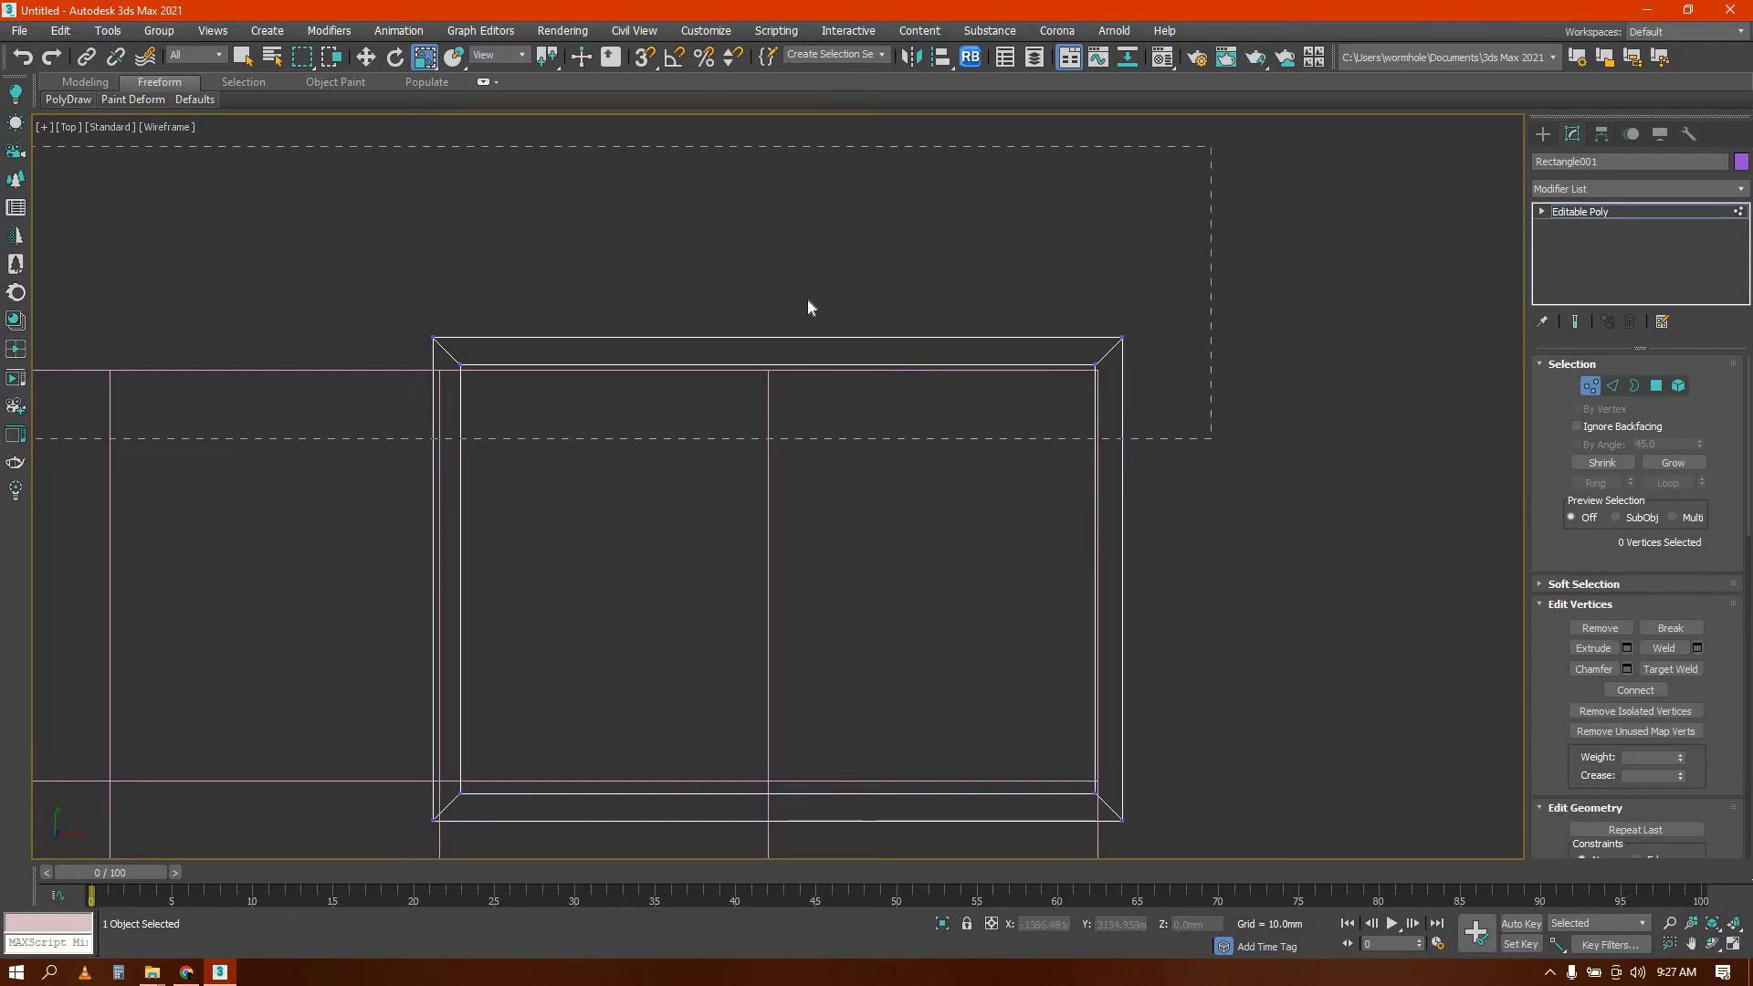
pyautogui.press('w')
pyautogui.moveTo(243, 216); pyautogui.dragTo(1060, 365)
pyautogui.moveTo(793, 307); pyautogui.dragTo(795, 321)
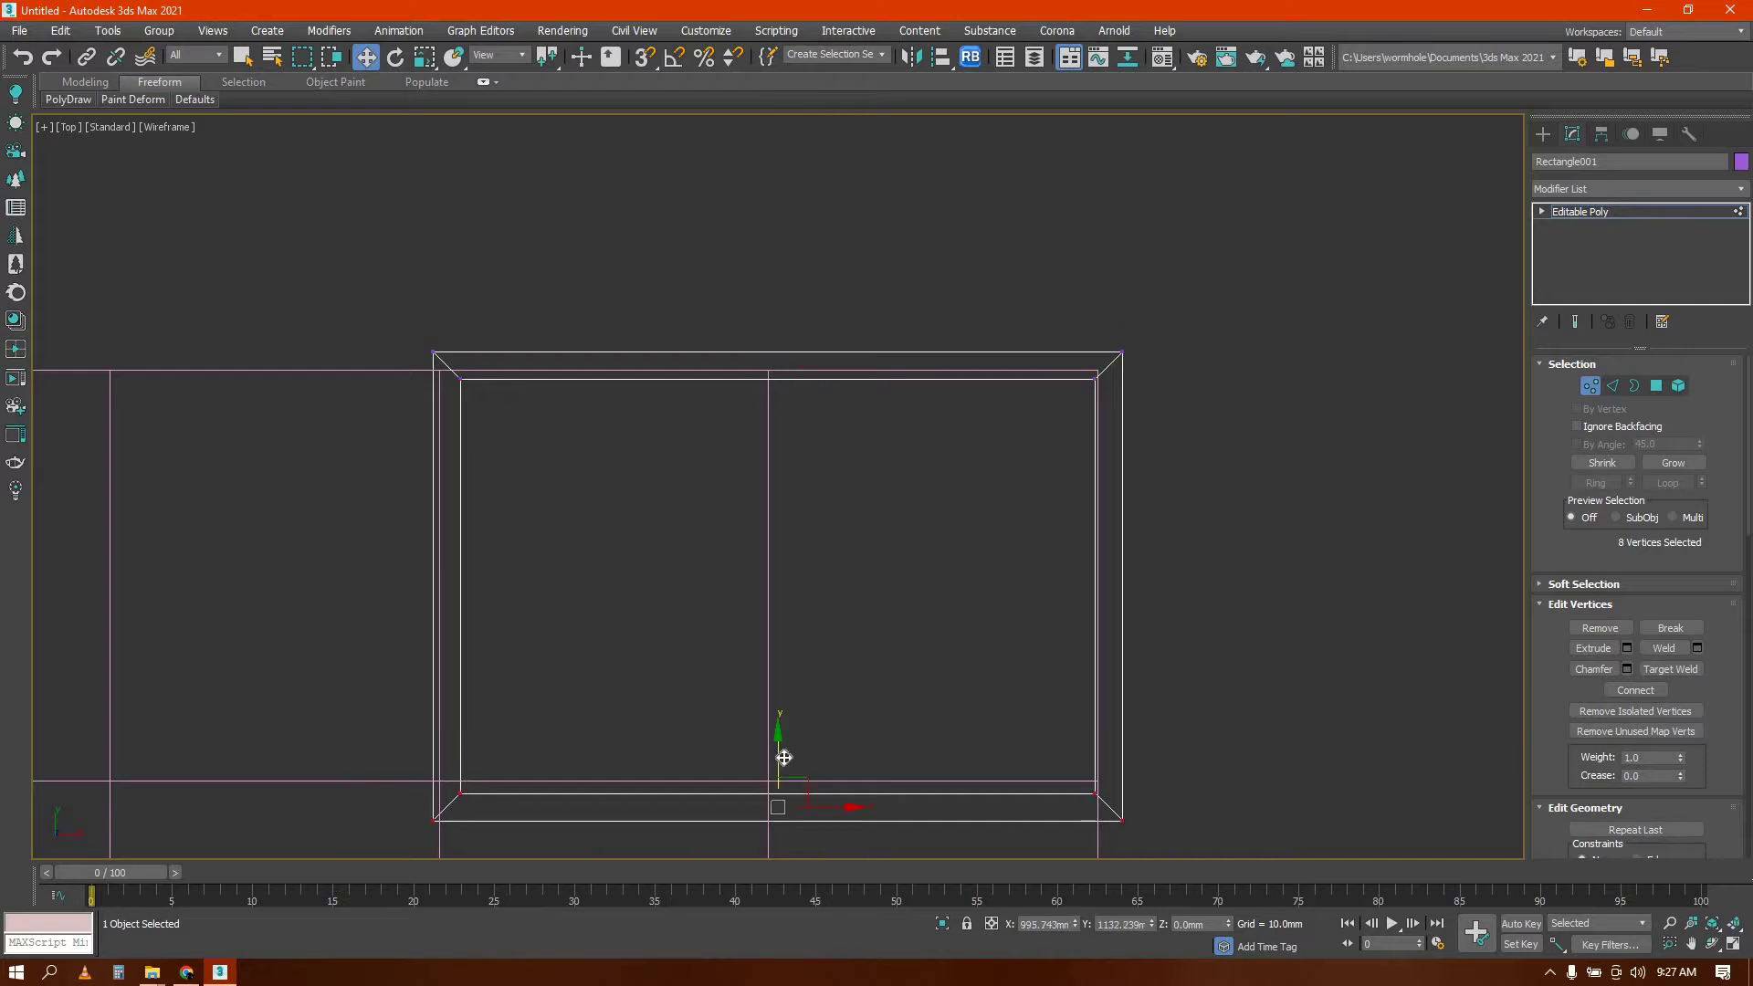
pyautogui.moveTo(769, 739); pyautogui.dragTo(772, 712)
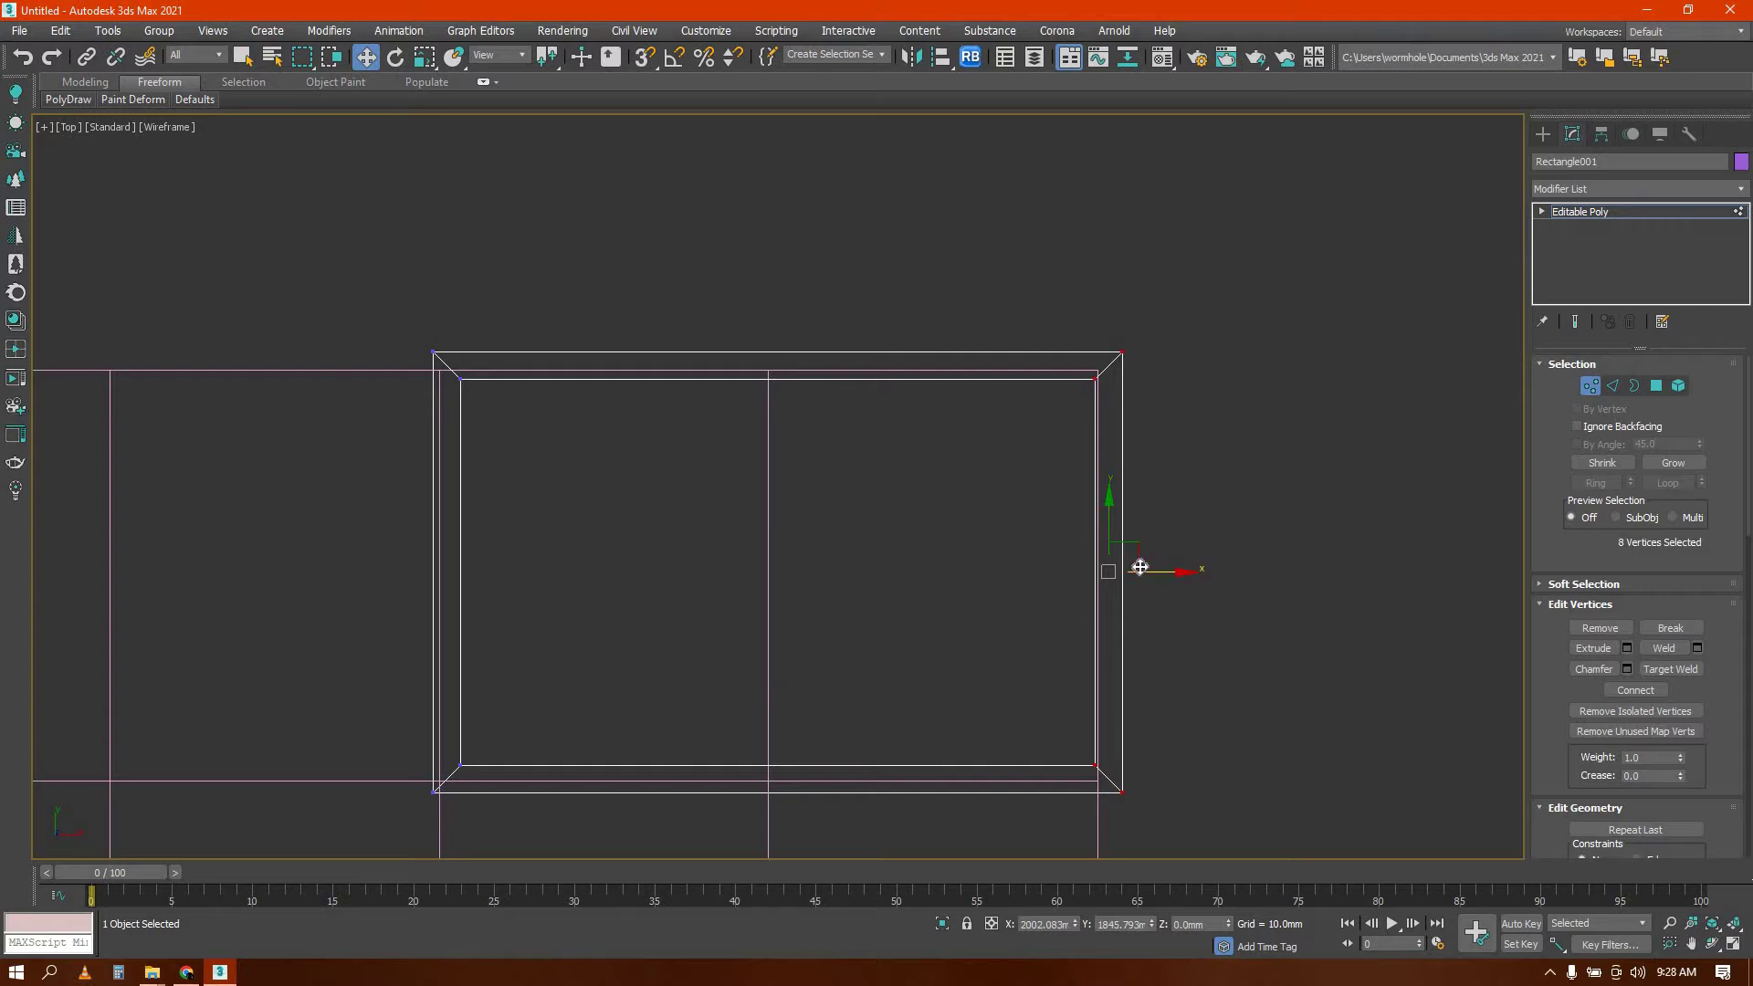
pyautogui.moveTo(1141, 568); pyautogui.dragTo(1138, 568)
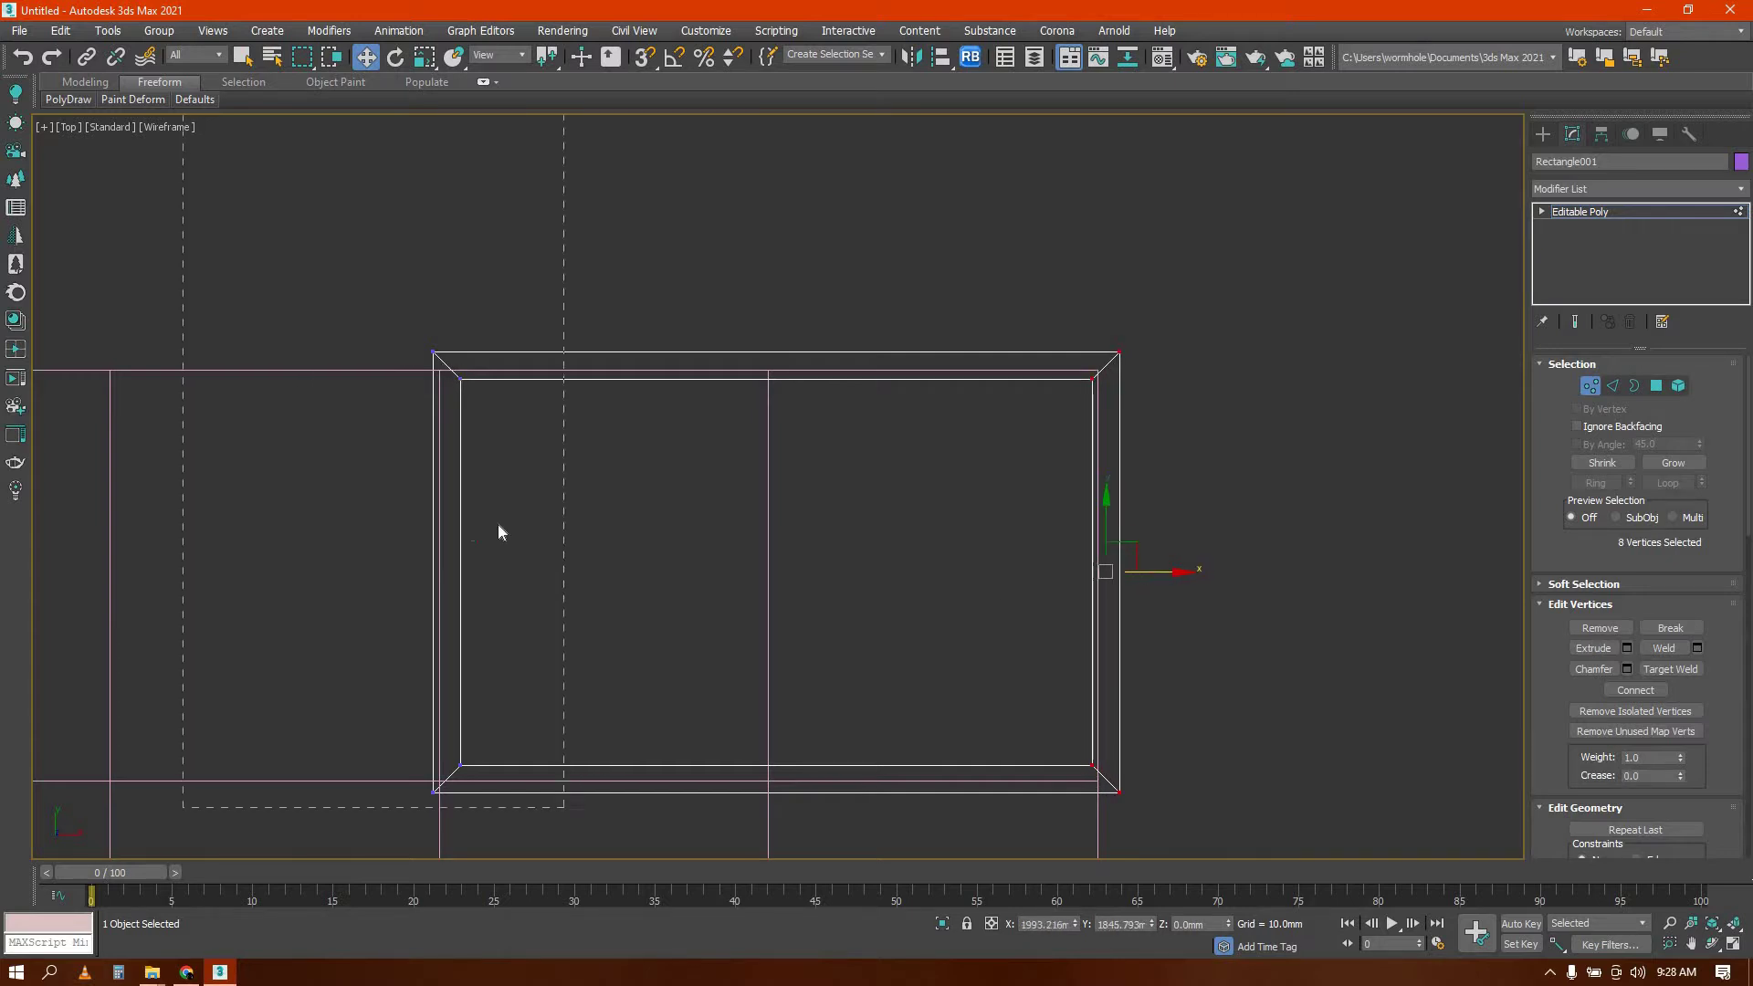
pyautogui.moveTo(500, 566); pyautogui.dragTo(491, 563)
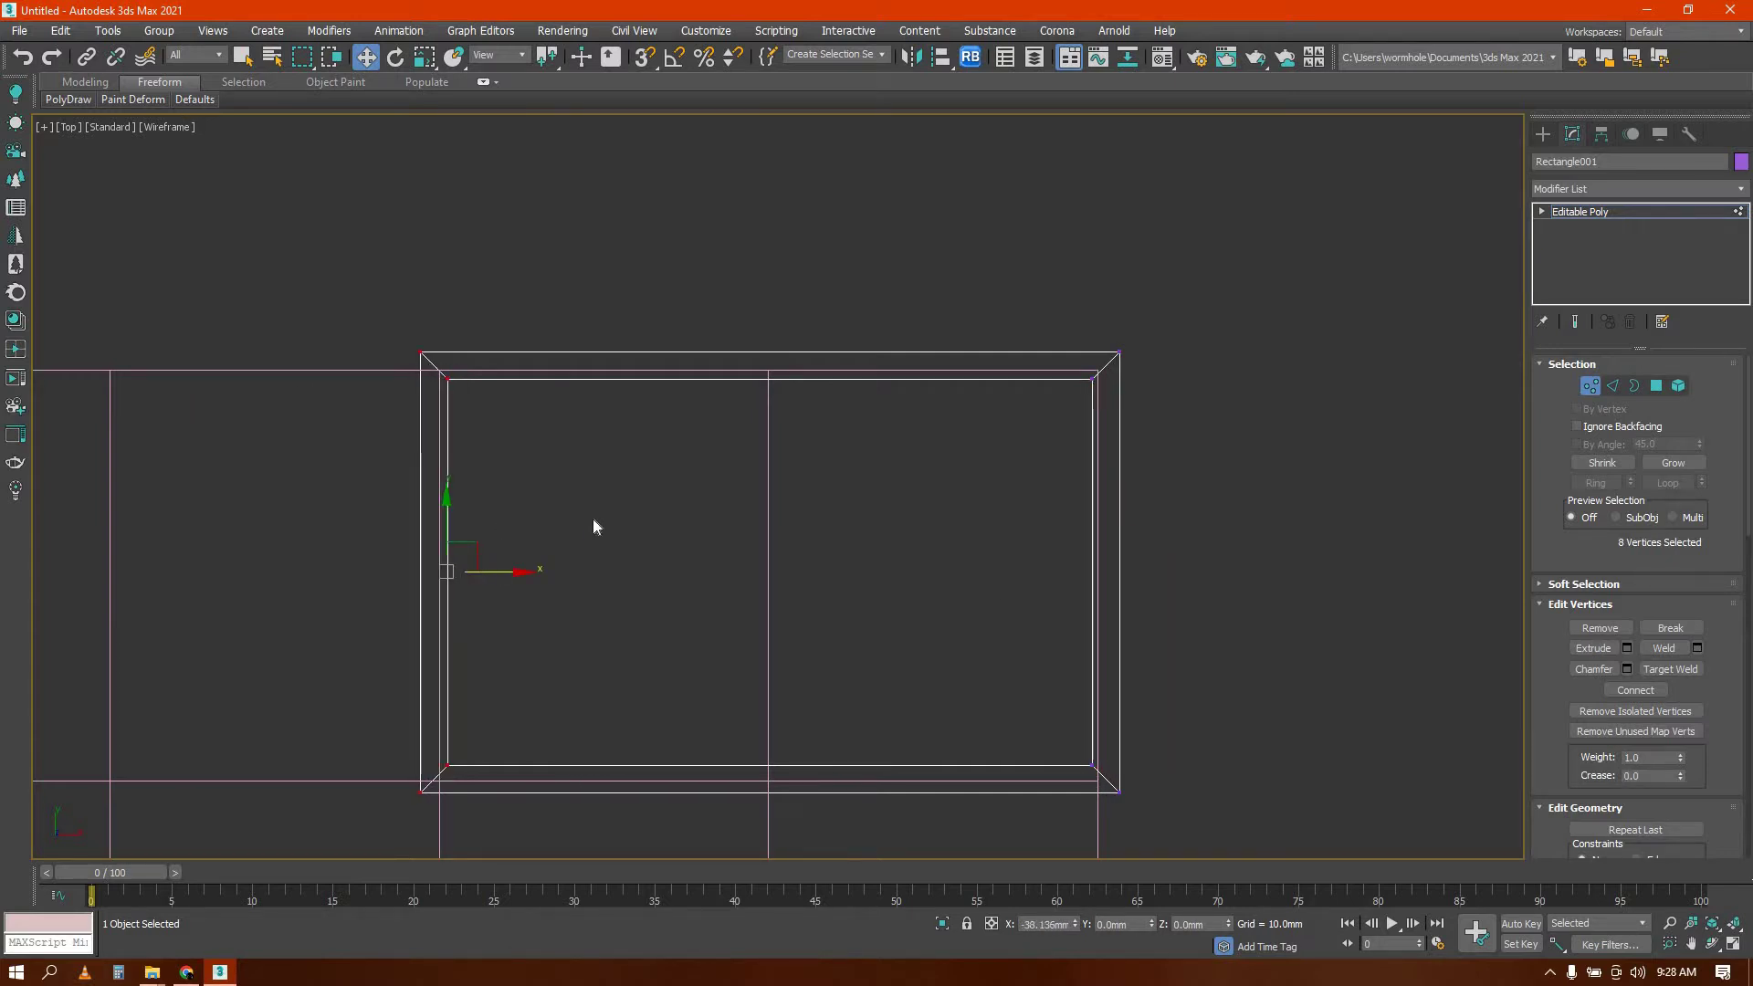
# Return to the Perspective view and raise the whole frame vertically to the top of the notch's upright wall
pyautogui.press('u')
pyautogui.keyDown('alt'); pyautogui.moveTo(652, 486); pyautogui.dragTo(649, 534, button='middle'); pyautogui.keyUp('alt')
pyautogui.scroll(5, 649, 533)
pyautogui.scroll(-5, 437, 637)
pyautogui.press('p')
pyautogui.moveTo(585, 584)
pyautogui.mouseDown(button='middle')
pyautogui.moveTo(666, 524)
pyautogui.moveTo(890, 581)
pyautogui.moveTo(872, 593)
pyautogui.mouseUp(button='middle')
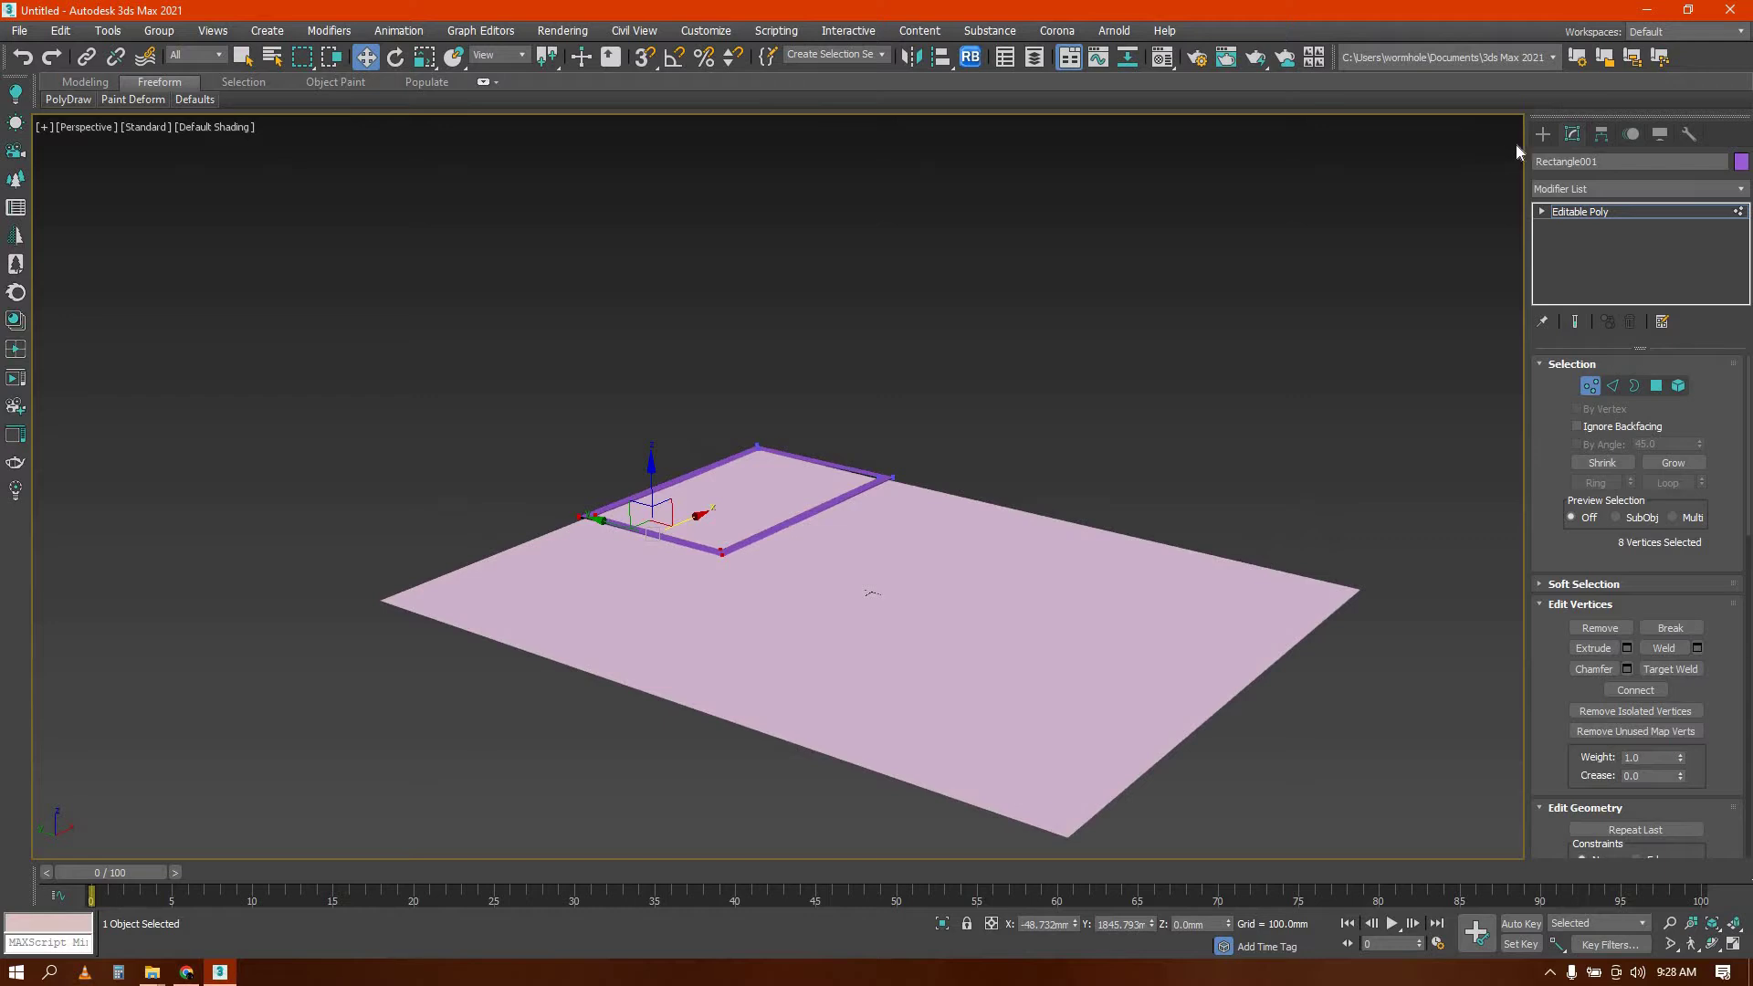
pyautogui.click(1543, 134)
pyautogui.scroll(5, 834, 559)
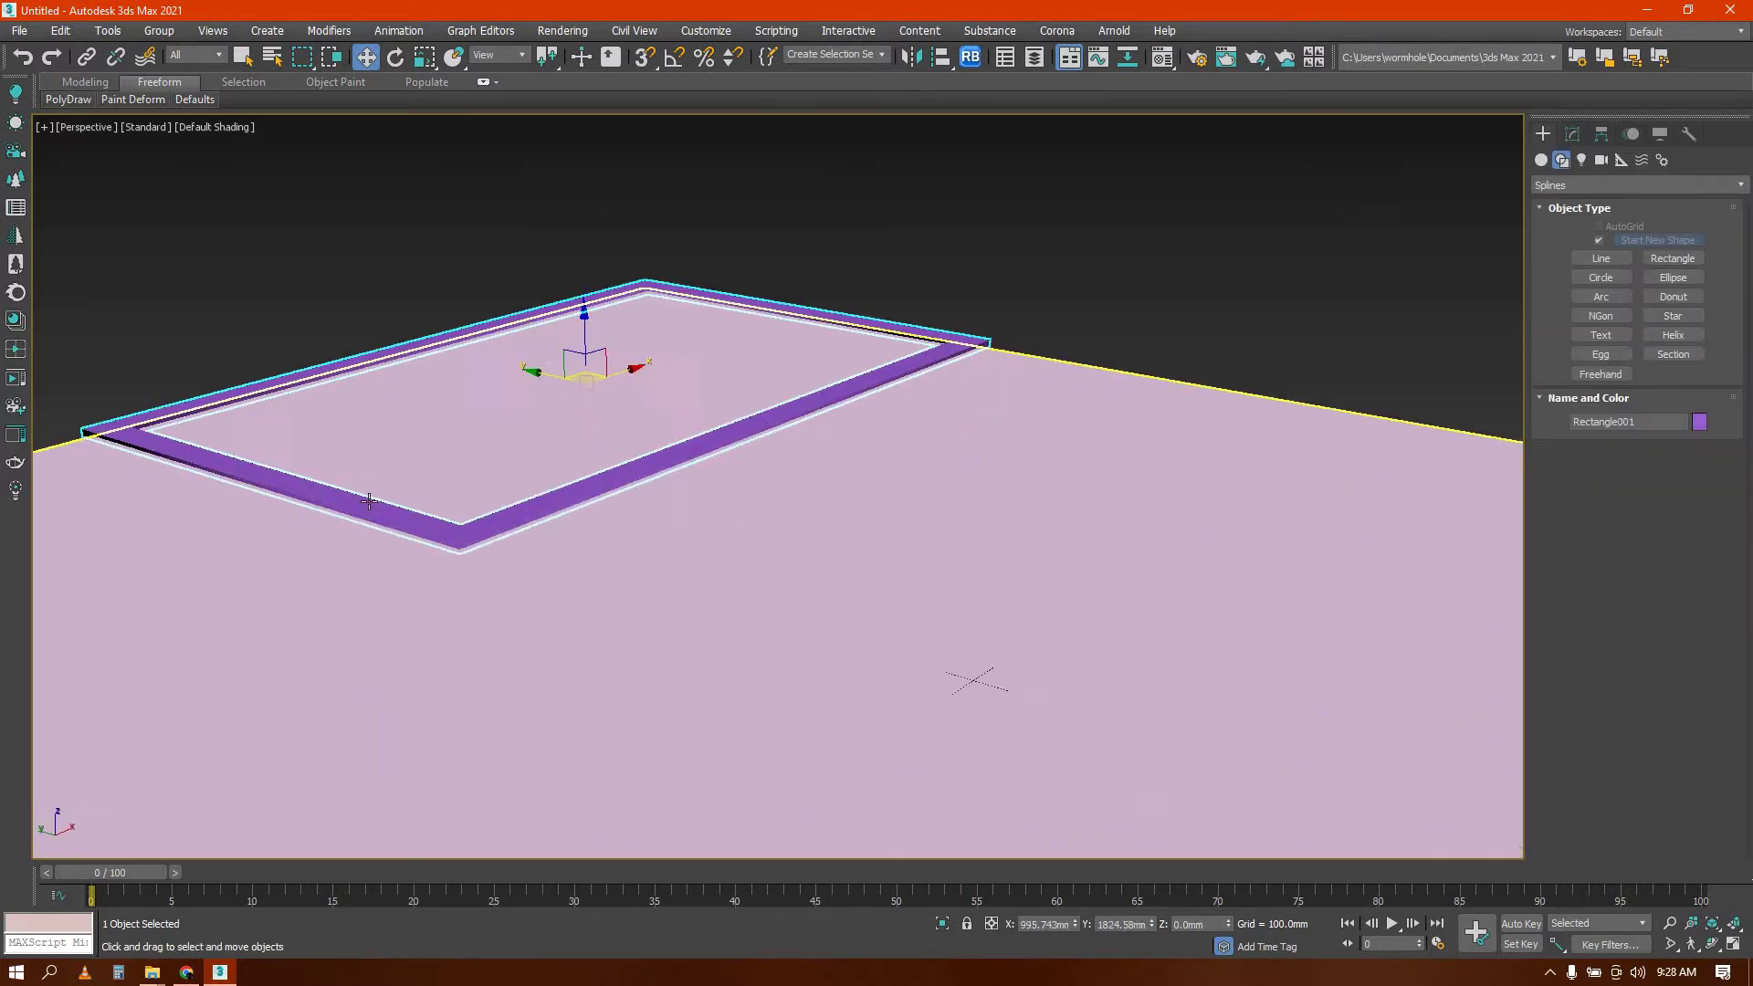
pyautogui.scroll(2, 567, 654)
pyautogui.scroll(-6, 638, 626)
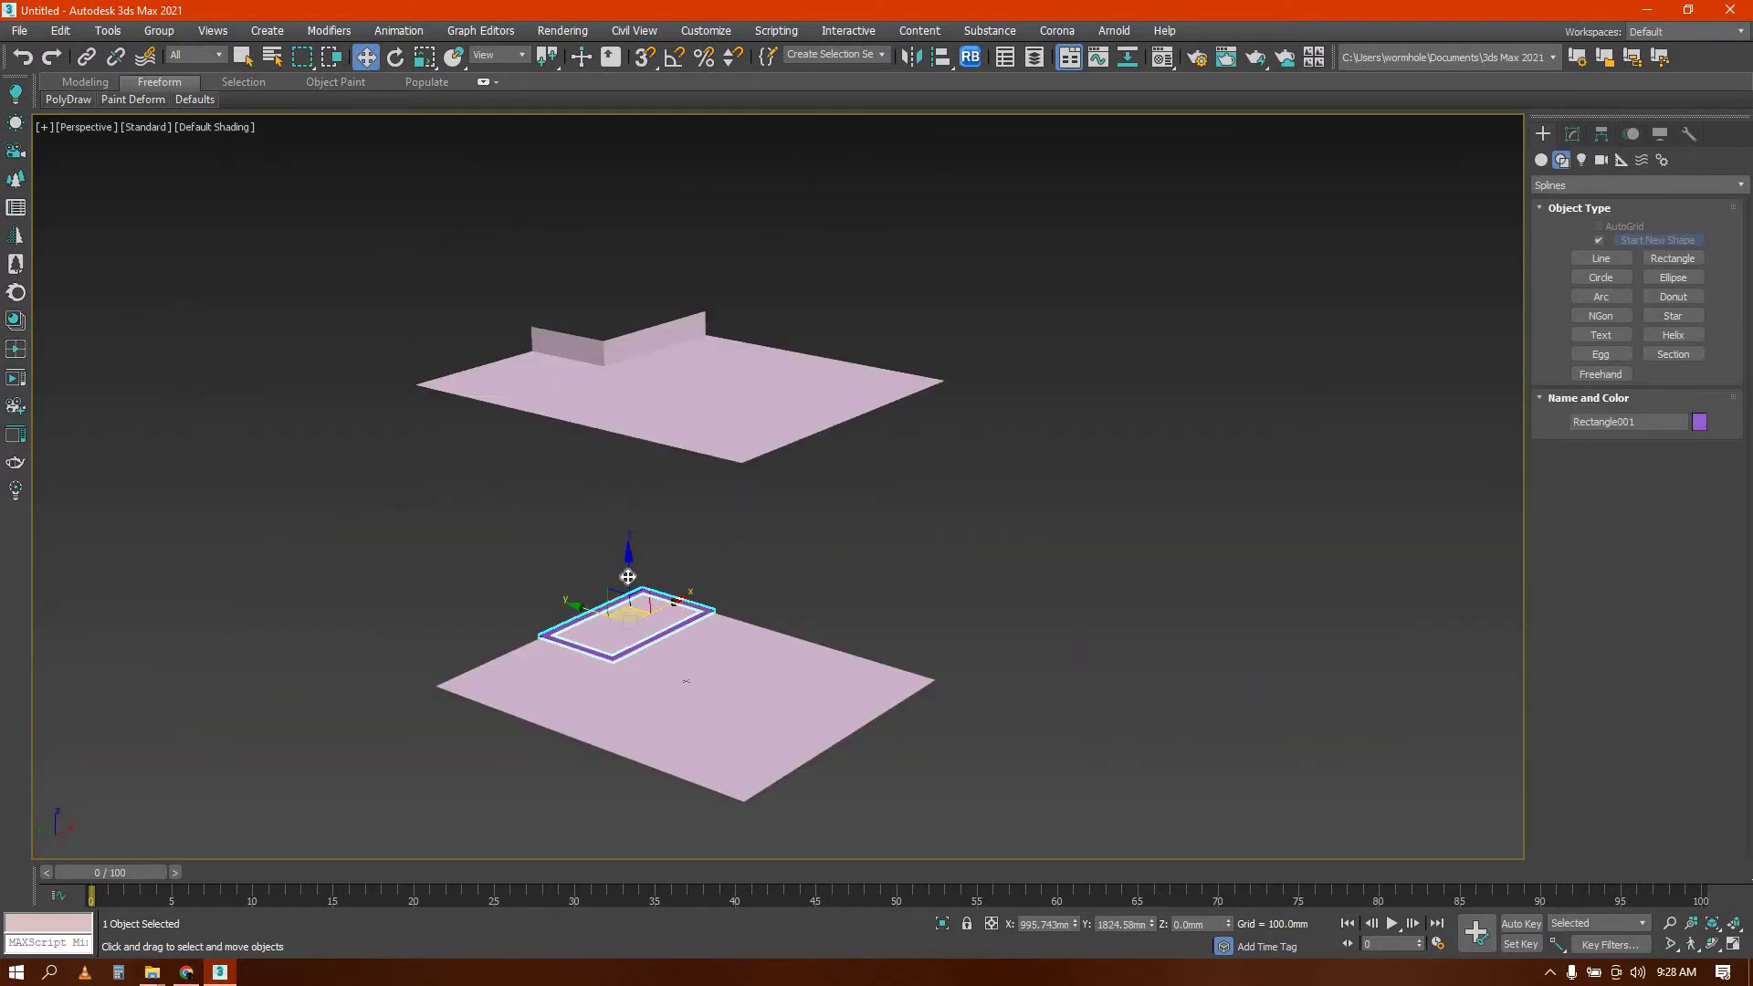
pyautogui.moveTo(632, 580); pyautogui.dragTo(639, 294)
# Scale the frame along Z to about 2222% to make it taller
pyautogui.press('r')
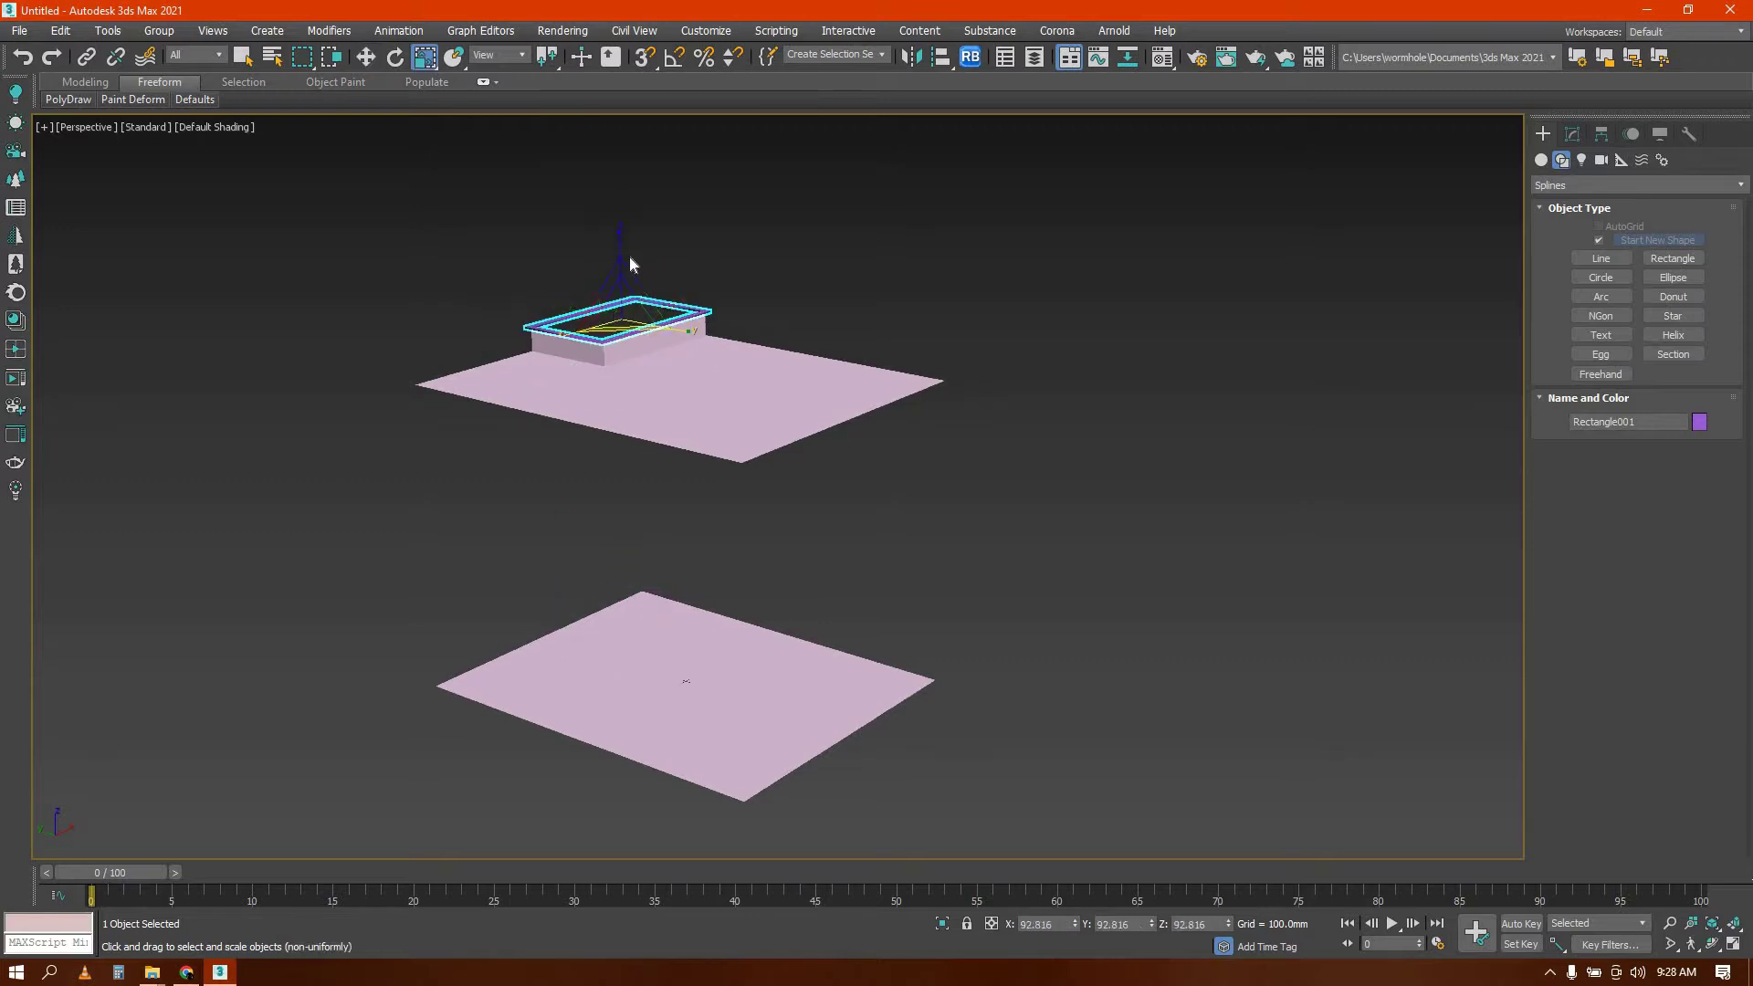
pyautogui.moveTo(656, 725); pyautogui.dragTo(645, 356)
pyautogui.keyDown('alt'); pyautogui.moveTo(568, 330); pyautogui.dragTo(642, 533, button='middle'); pyautogui.keyUp('alt')
pyautogui.scroll(6, 614, 338)
# Try scaling the frame uniformly and check its size against the planes in the Top view
pyautogui.press('r')
pyautogui.moveTo(661, 391); pyautogui.dragTo(697, 790)
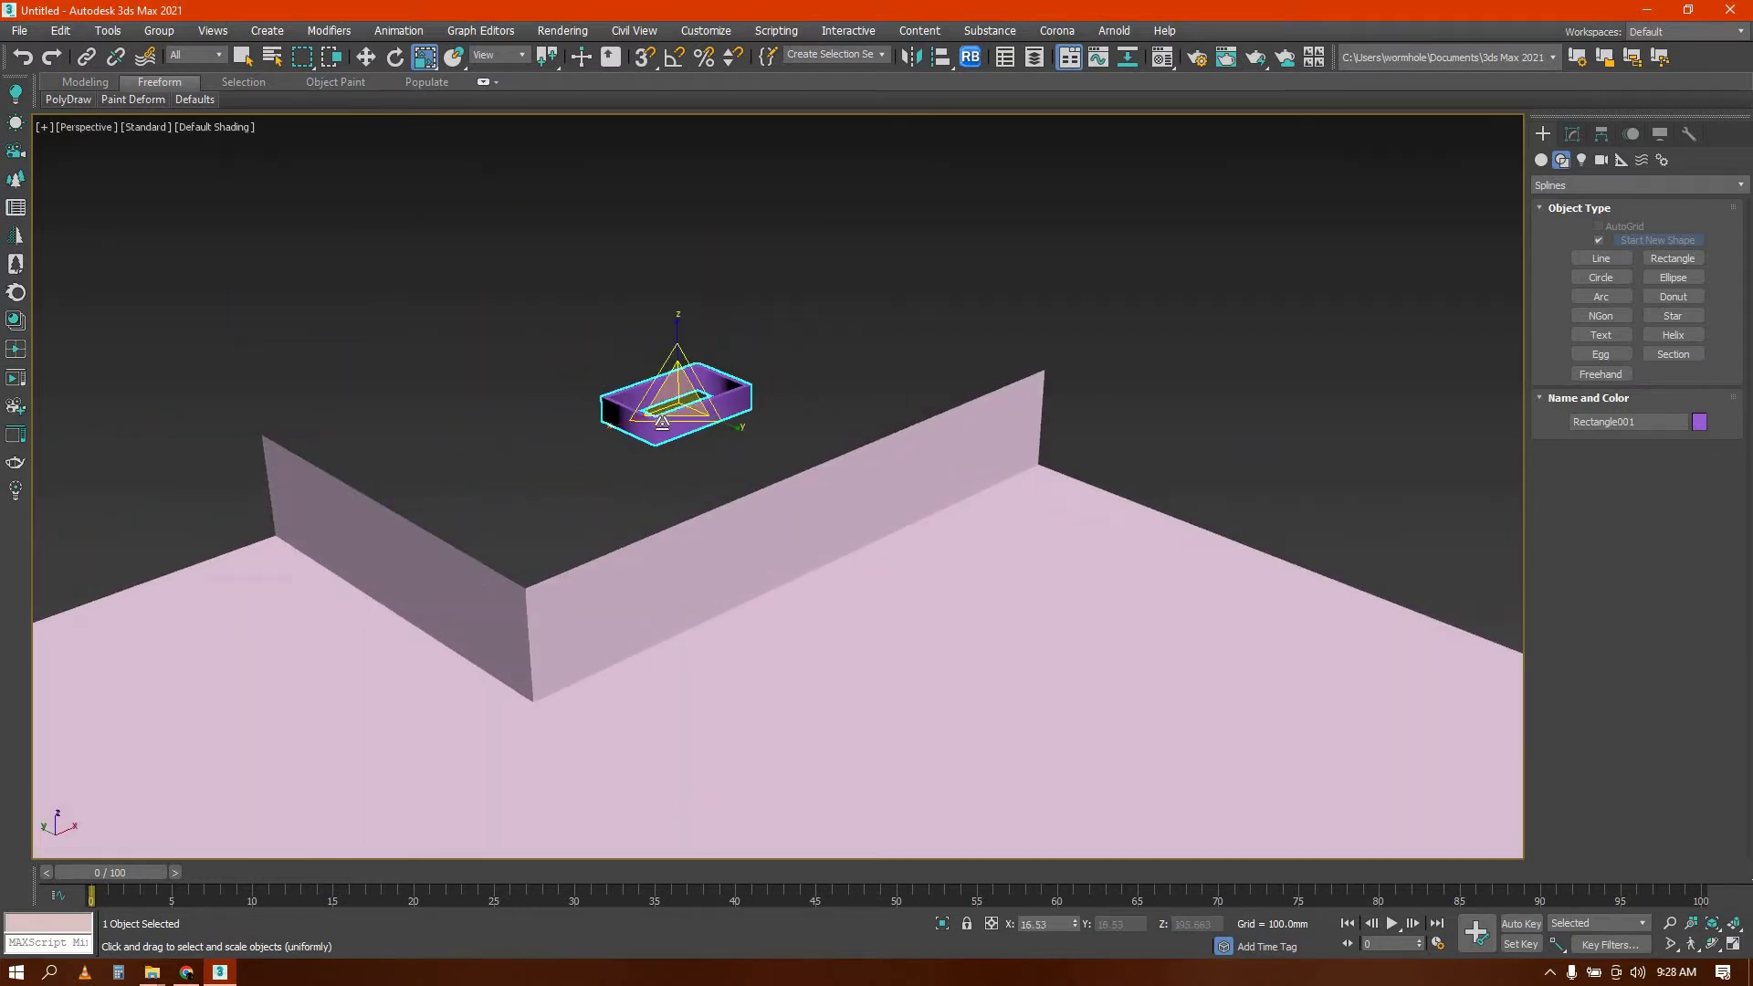
pyautogui.hotkey('ctrl', 'z')
pyautogui.moveTo(701, 946); pyautogui.dragTo(732, 305)
pyautogui.press('t')
pyautogui.scroll(-8, 783, 422)
pyautogui.scroll(5, 783, 428)
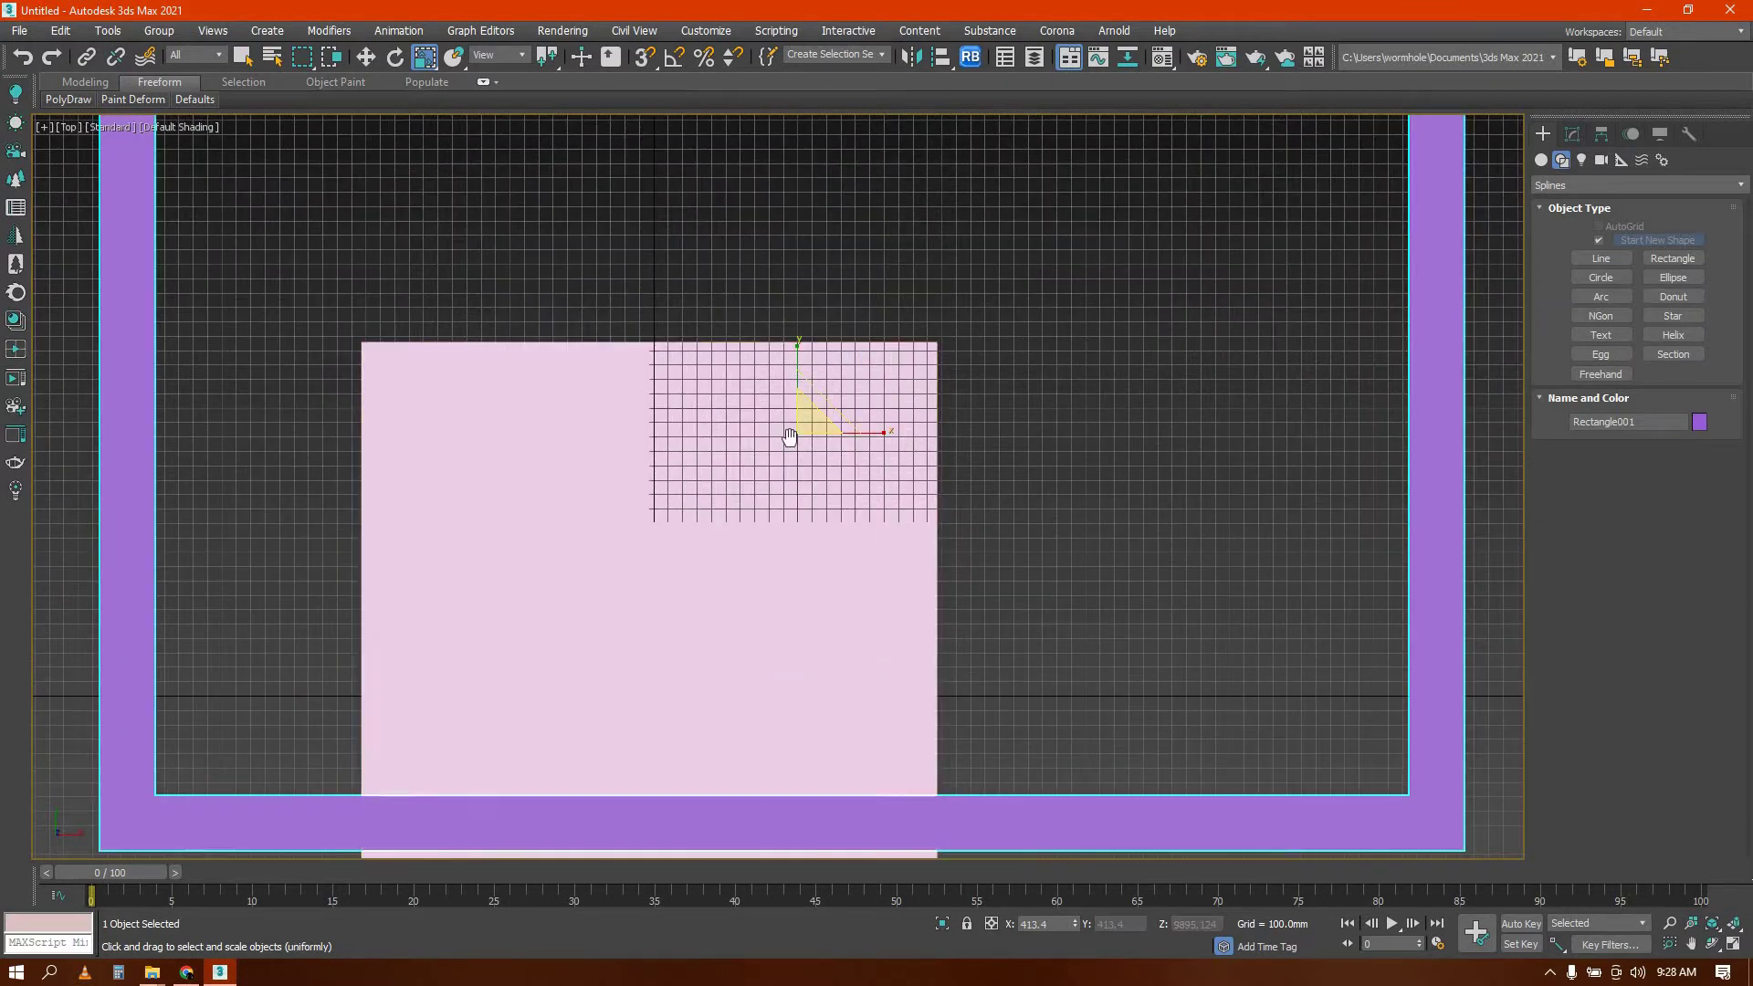
pyautogui.scroll(-5, 794, 420)
pyautogui.moveTo(803, 411); pyautogui.dragTo(703, 524, button='middle')
pyautogui.scroll(4, 642, 534)
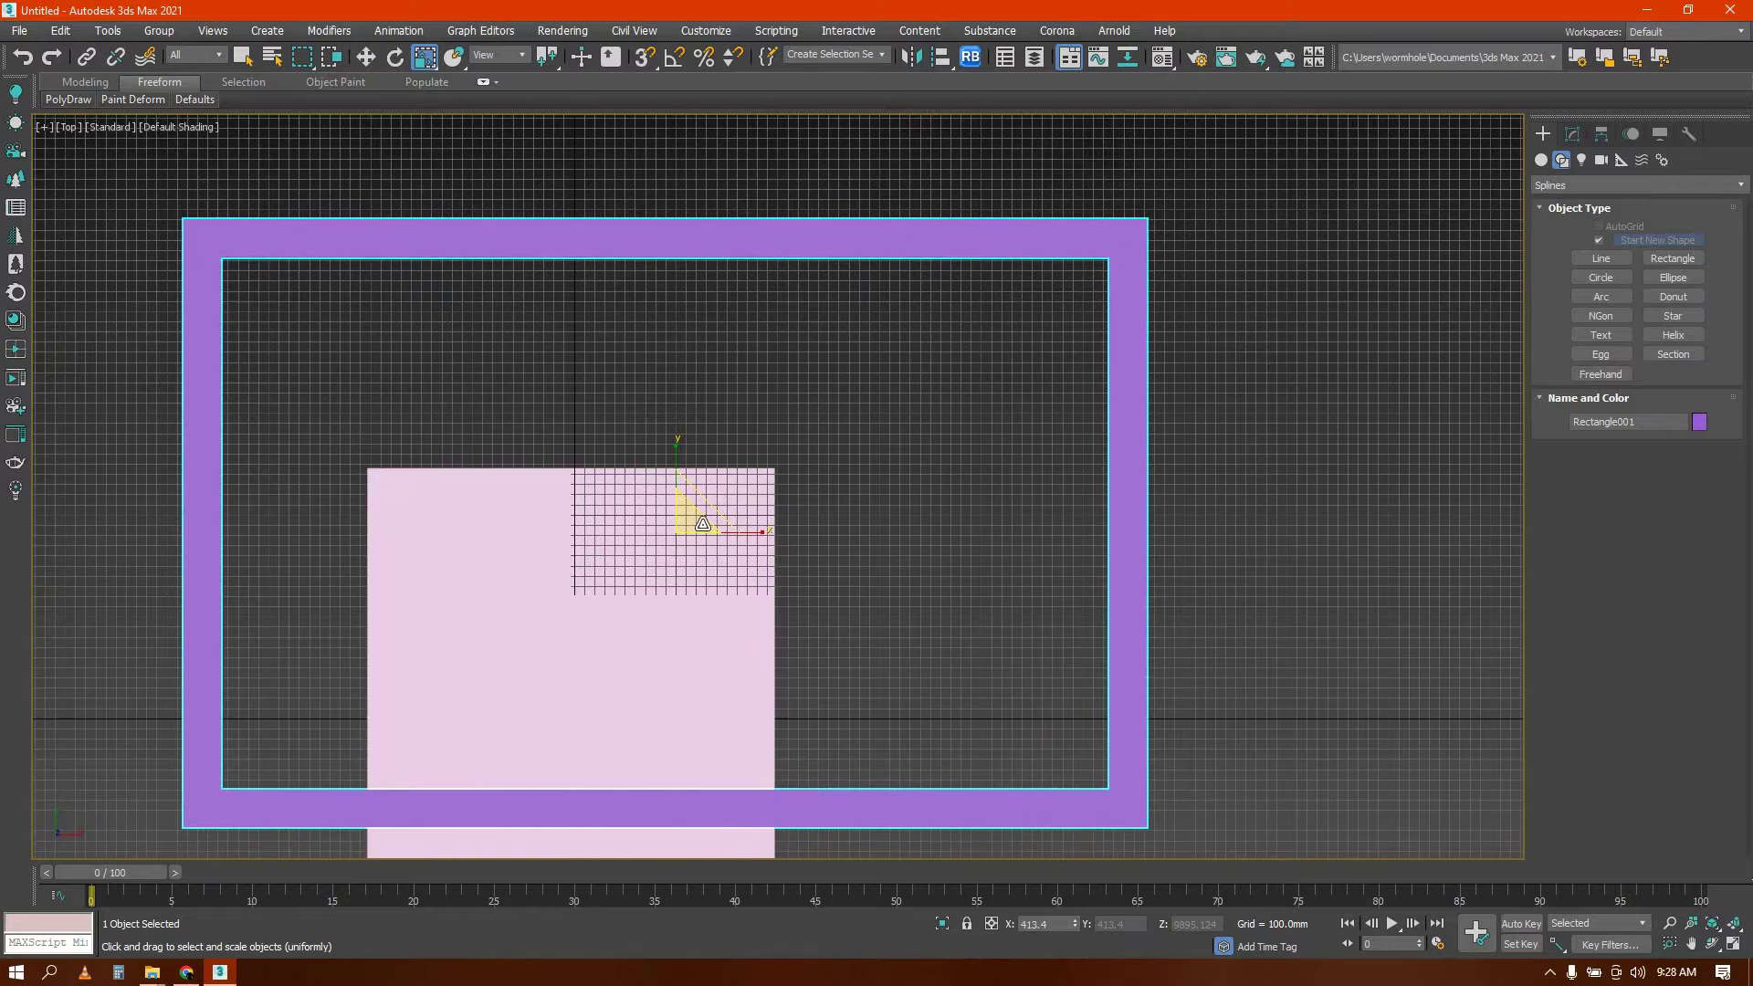
pyautogui.scroll(-6, 672, 529)
# Reduce the frame's height so that it forms a slimmer rim around the top of the notch's wall
pyautogui.keyDown('alt'); pyautogui.moveTo(822, 364); pyautogui.dragTo(587, 290, button='middle'); pyautogui.keyUp('alt')
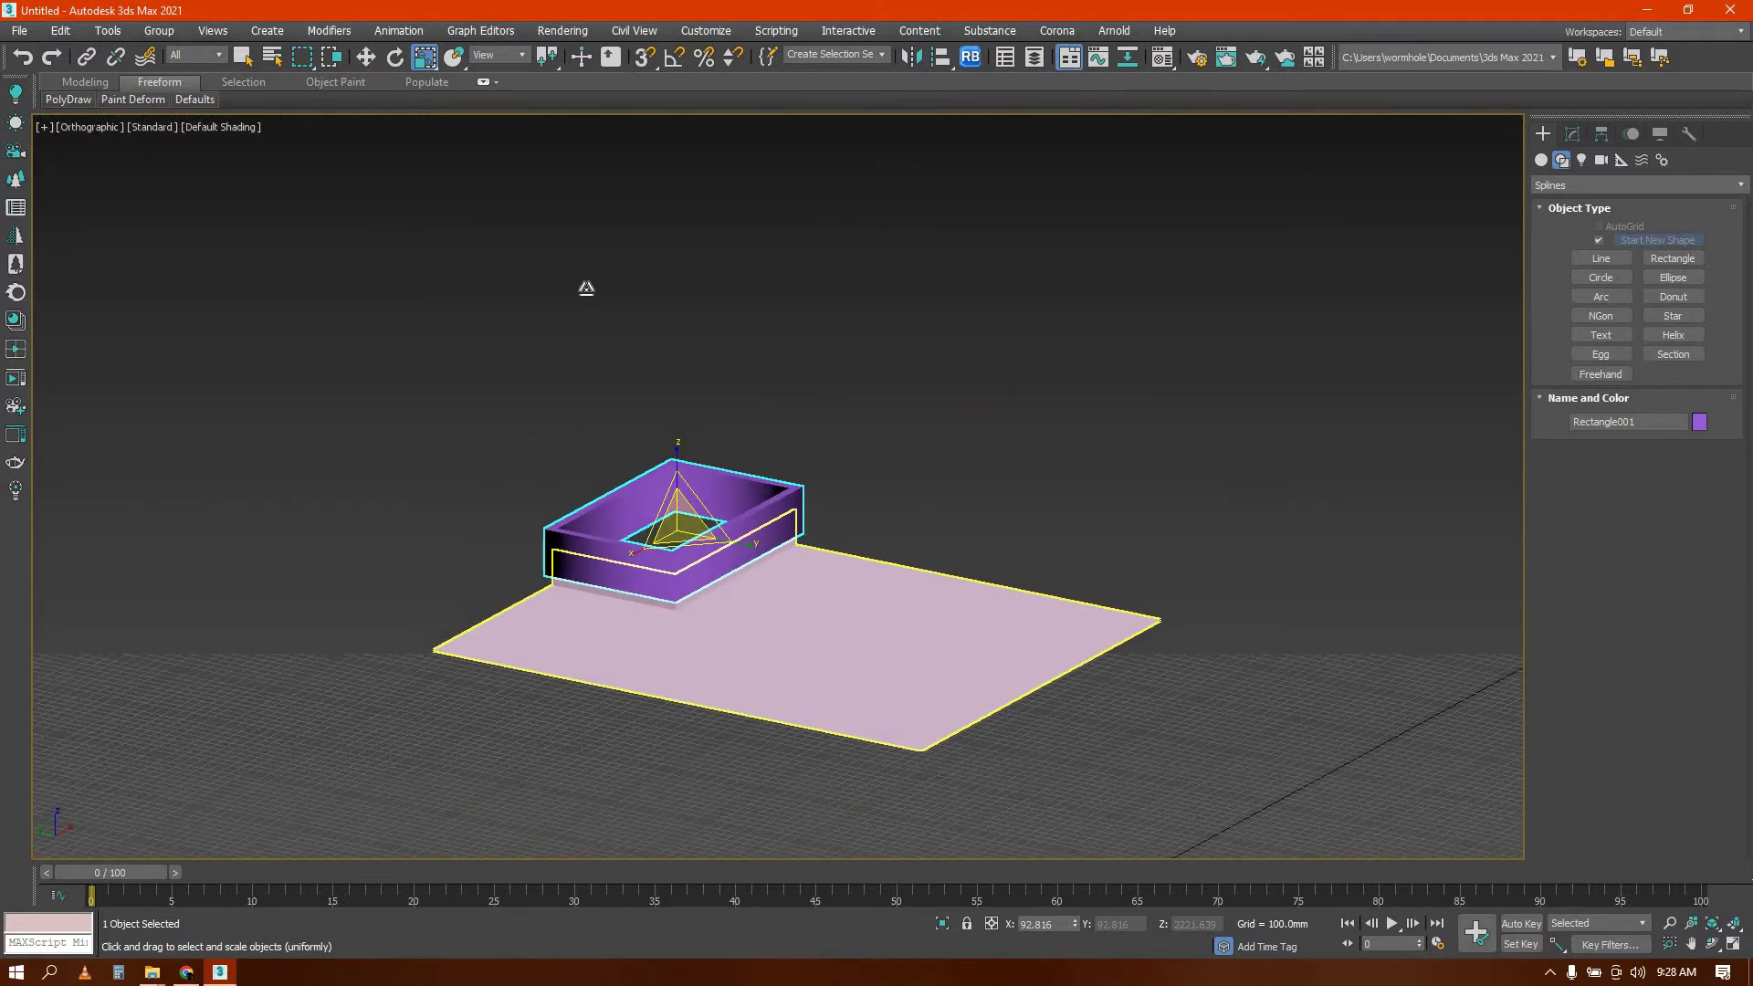
pyautogui.scroll(4, 587, 289)
pyautogui.moveTo(579, 380); pyautogui.dragTo(607, 402)
pyautogui.press('w')
pyautogui.moveTo(607, 404); pyautogui.dragTo(577, 331, button='middle')
pyautogui.press('p')
pyautogui.scroll(-5, 670, 430)
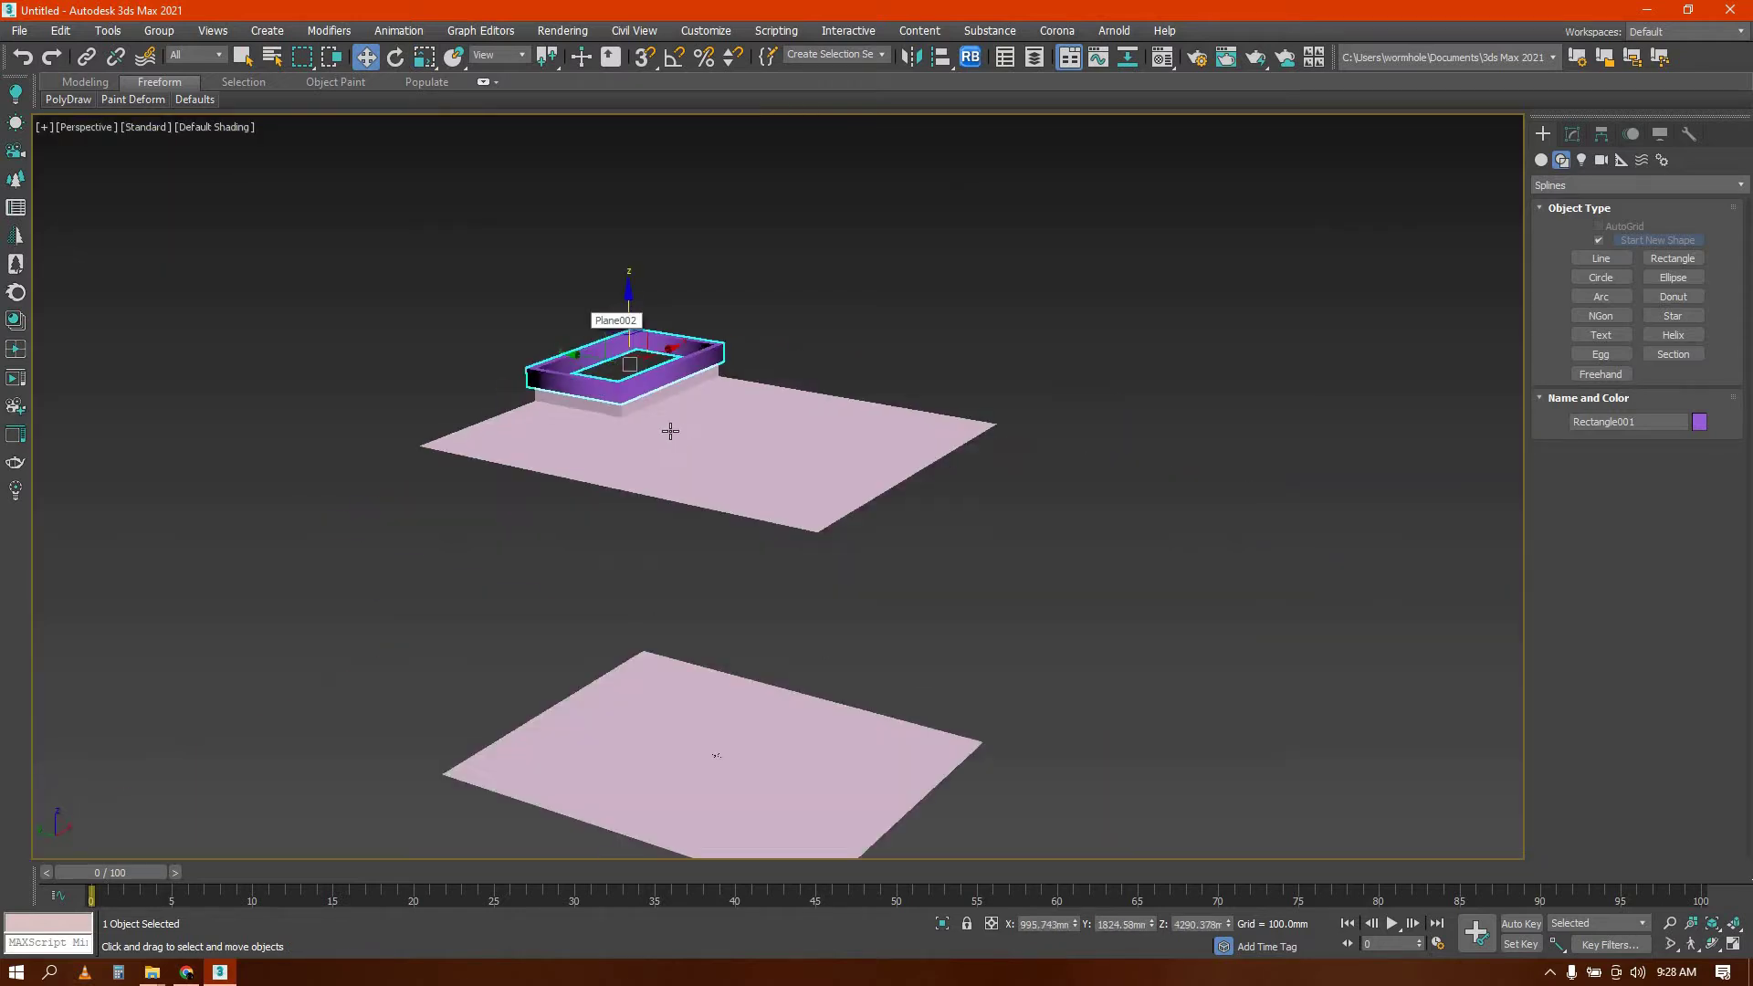
# Select the edges along the upper plane's straight outer side beside the notch, viewing it from below
pyautogui.keyDown('alt'); pyautogui.moveTo(748, 417); pyautogui.dragTo(801, 403, button='middle'); pyautogui.keyUp('alt')
pyautogui.keyDown('alt'); pyautogui.moveTo(791, 416); pyautogui.dragTo(738, 416, button='middle'); pyautogui.keyUp('alt')
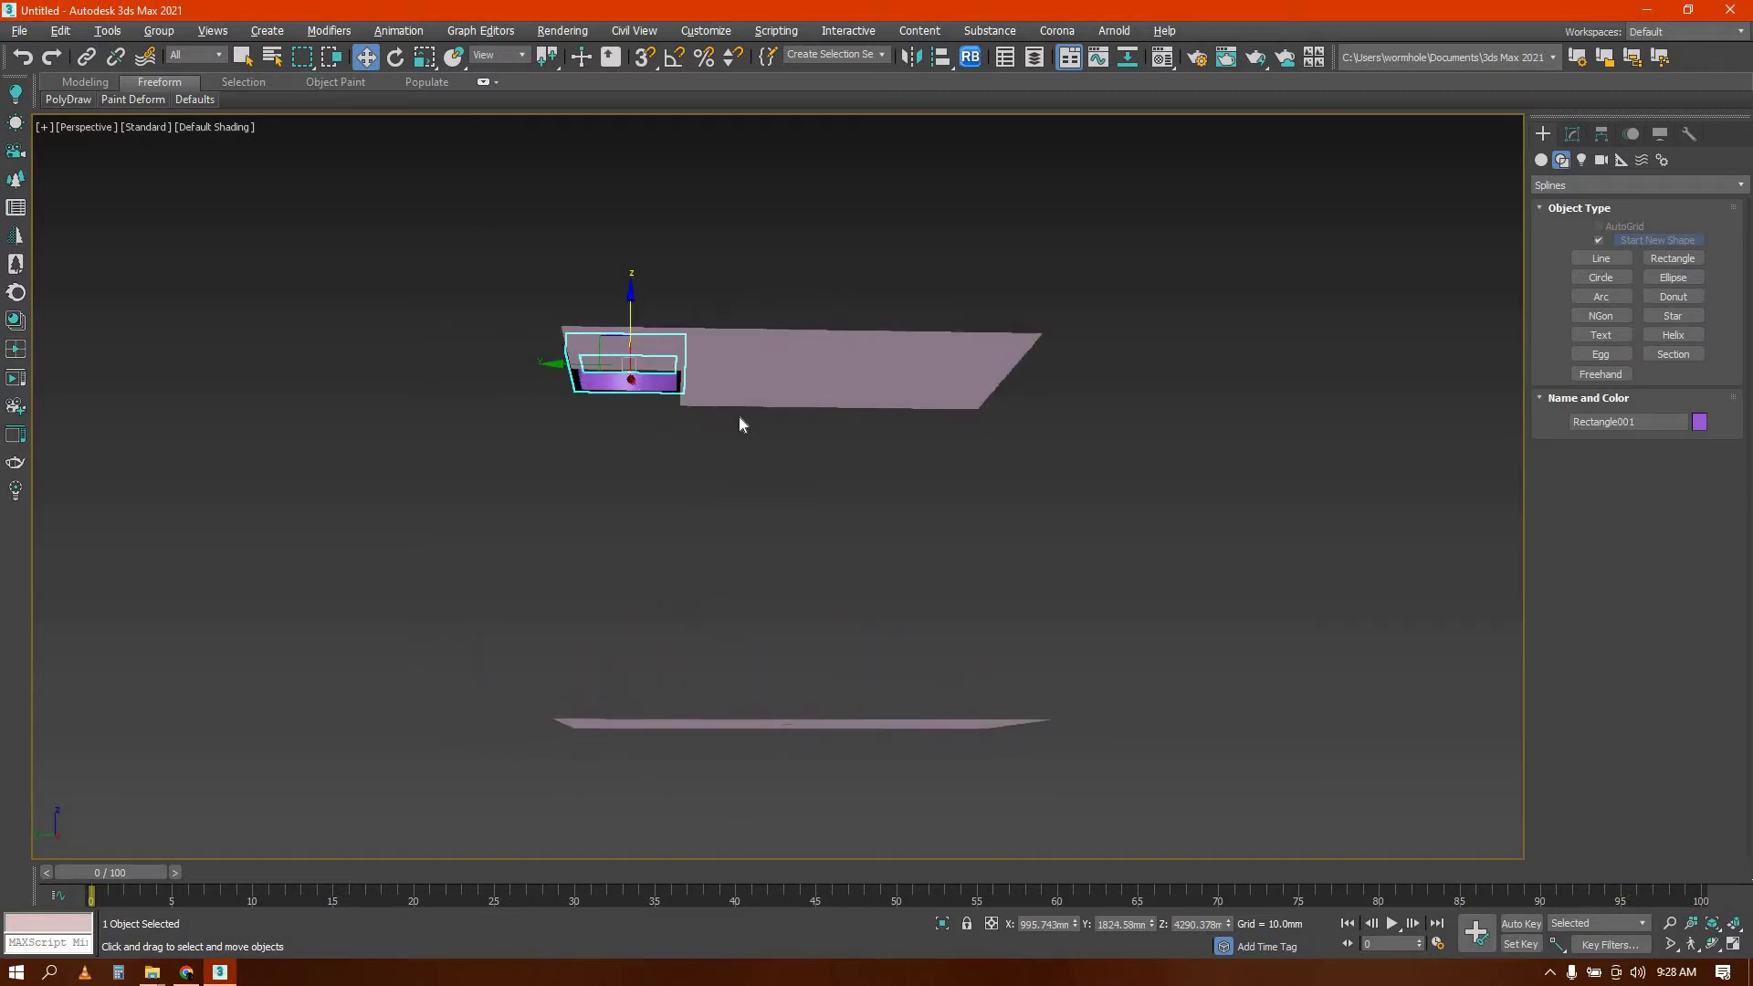
pyautogui.press('2')
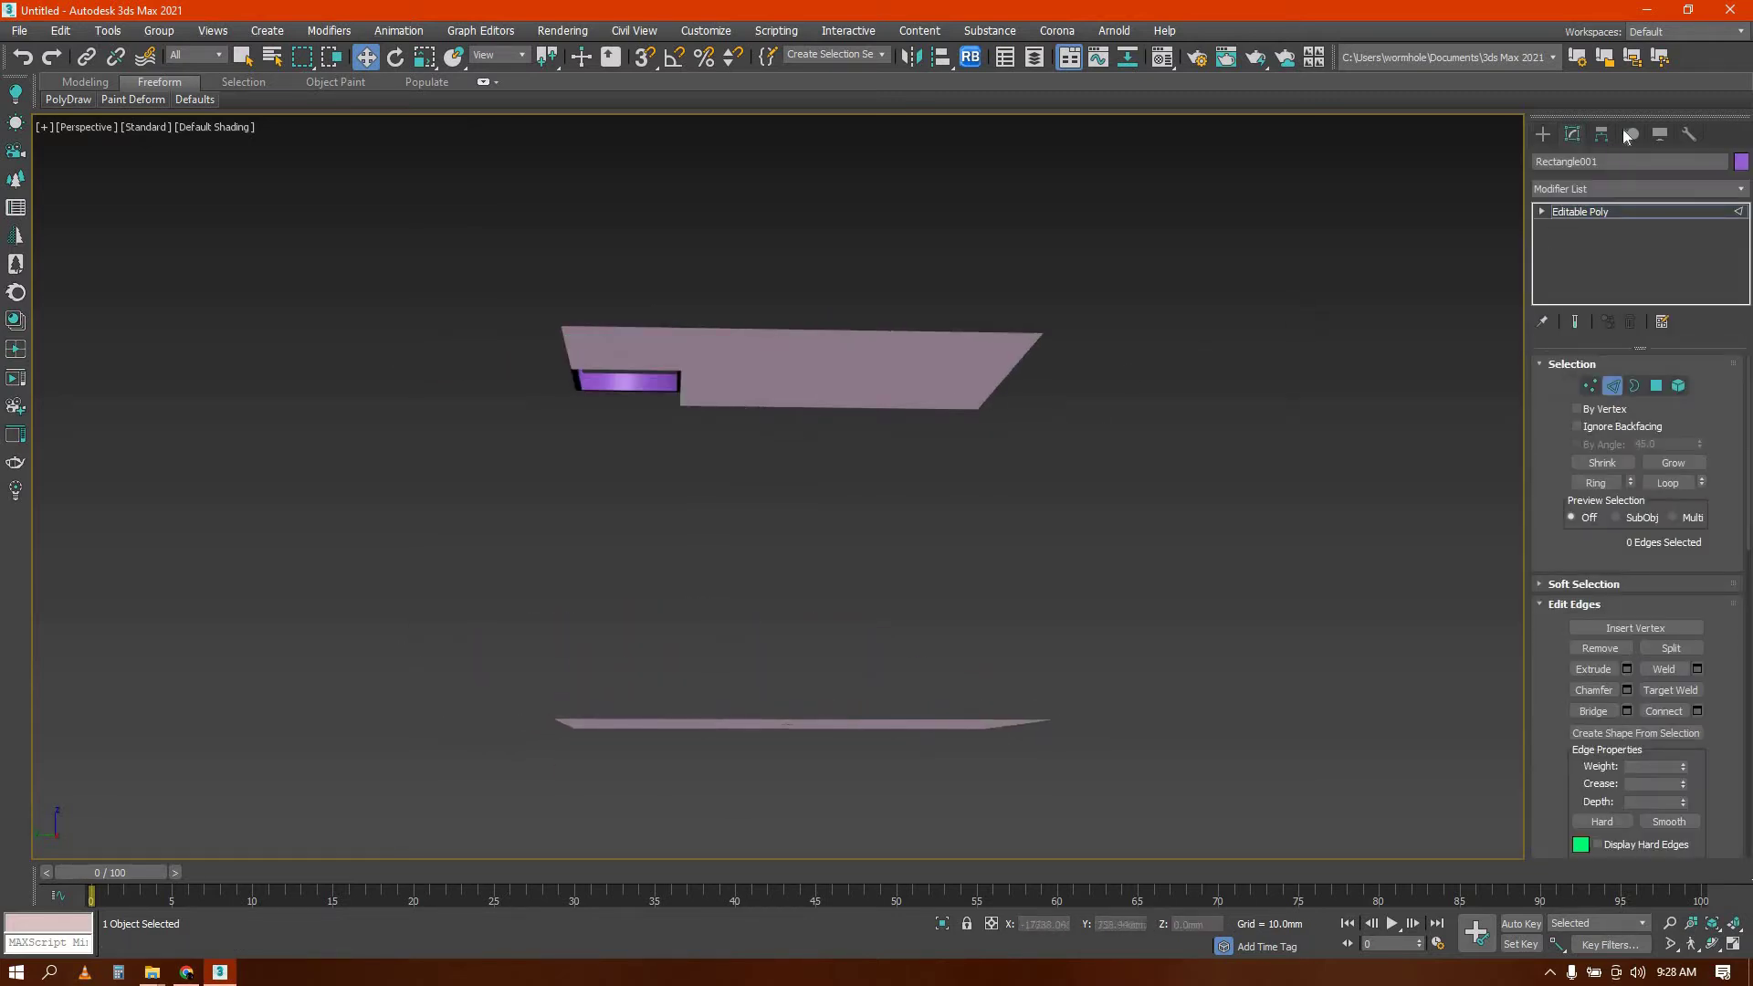
pyautogui.click(1539, 137)
pyautogui.click(830, 392)
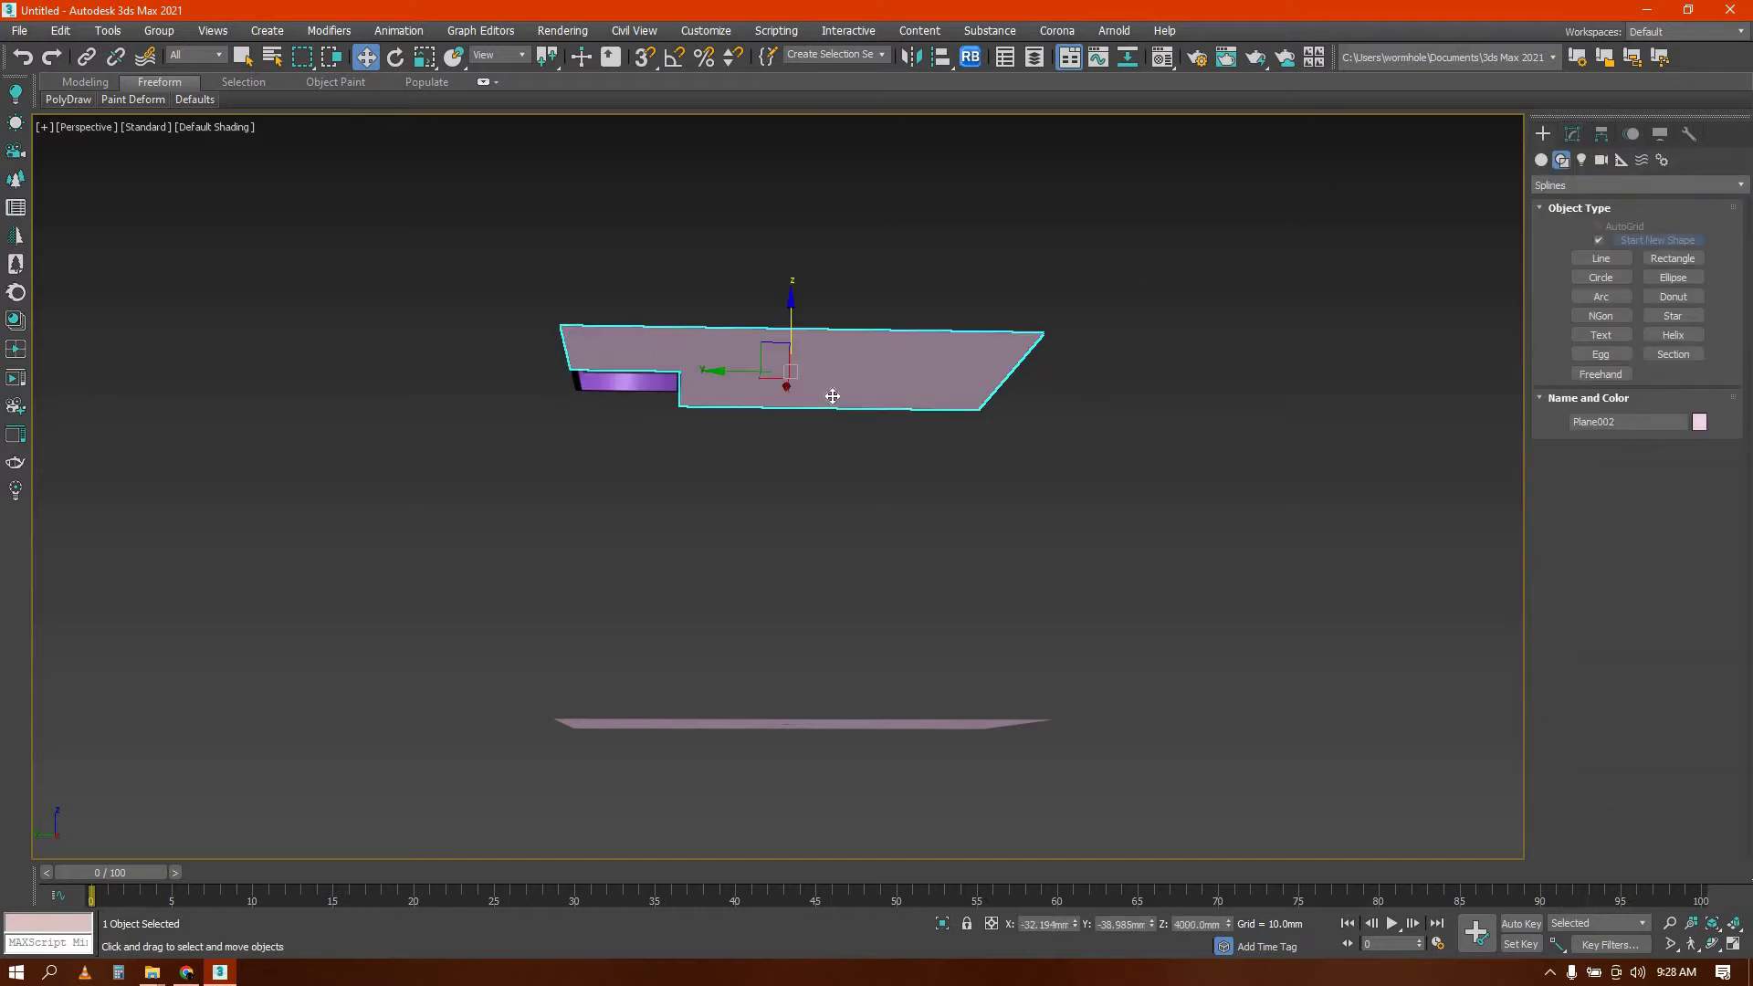
pyautogui.press('z')
pyautogui.press('2')
pyautogui.click(493, 428)
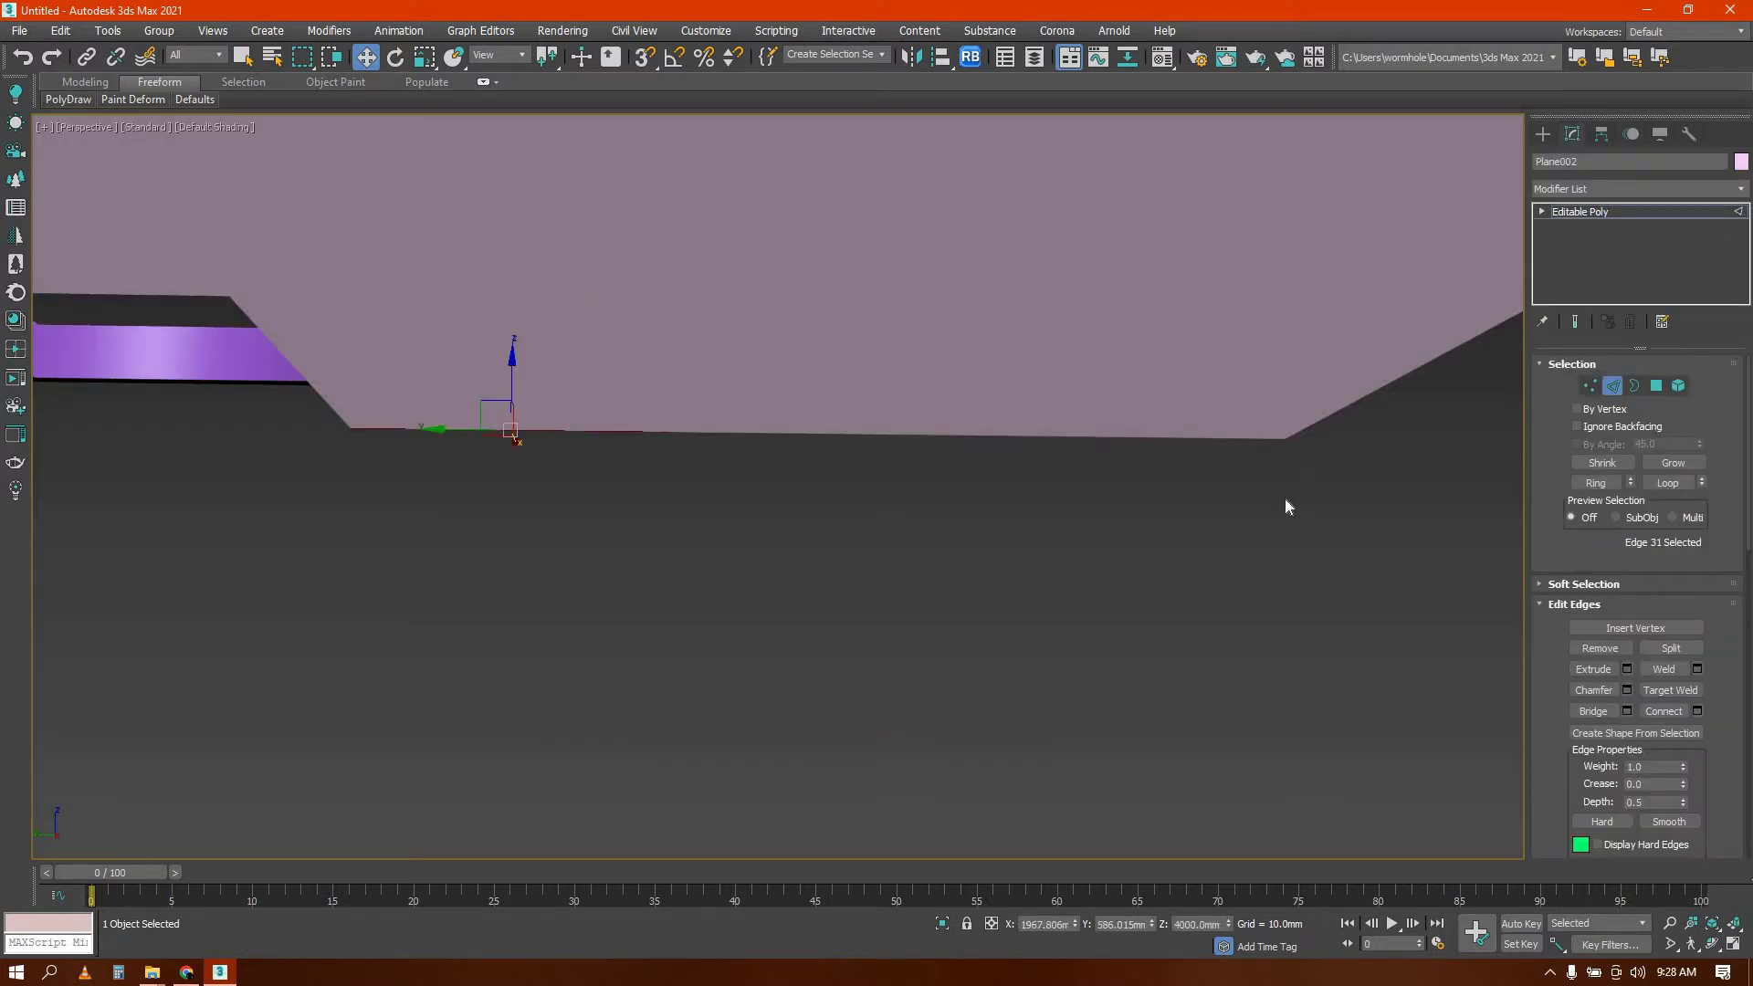
pyautogui.moveTo(400, 389); pyautogui.dragTo(400, 389)
# Remove the extra edges from the selection and extrude the three remaining side edges downward to a Z of about 541 mm
pyautogui.scroll(-6, 400, 389)
pyautogui.keyDown('alt'); pyautogui.moveTo(652, 411); pyautogui.dragTo(776, 383, button='middle'); pyautogui.keyUp('alt')
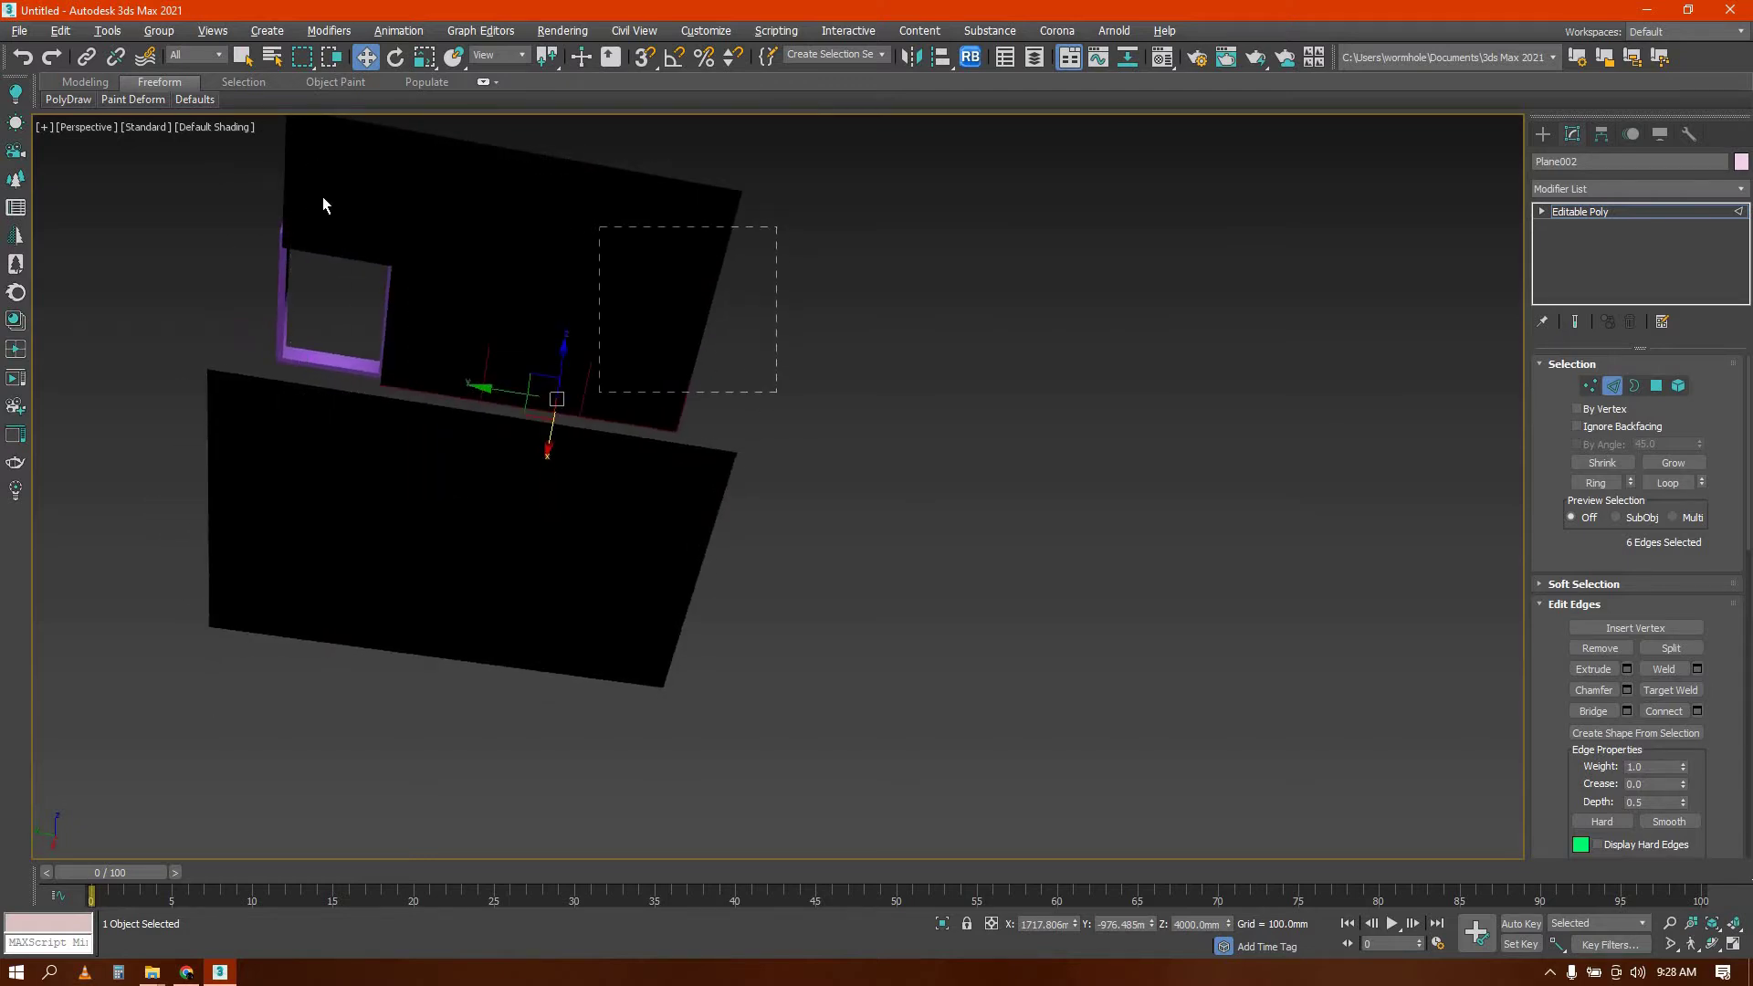
pyautogui.keyDown('alt'); pyautogui.moveTo(322, 198); pyautogui.dragTo(529, 337); pyautogui.keyUp('alt')
pyautogui.keyDown('alt'); pyautogui.moveTo(559, 496); pyautogui.dragTo(526, 345, button='middle'); pyautogui.keyUp('alt')
pyautogui.keyDown('shift'); pyautogui.moveTo(535, 437); pyautogui.dragTo(546, 712); pyautogui.keyUp('shift')
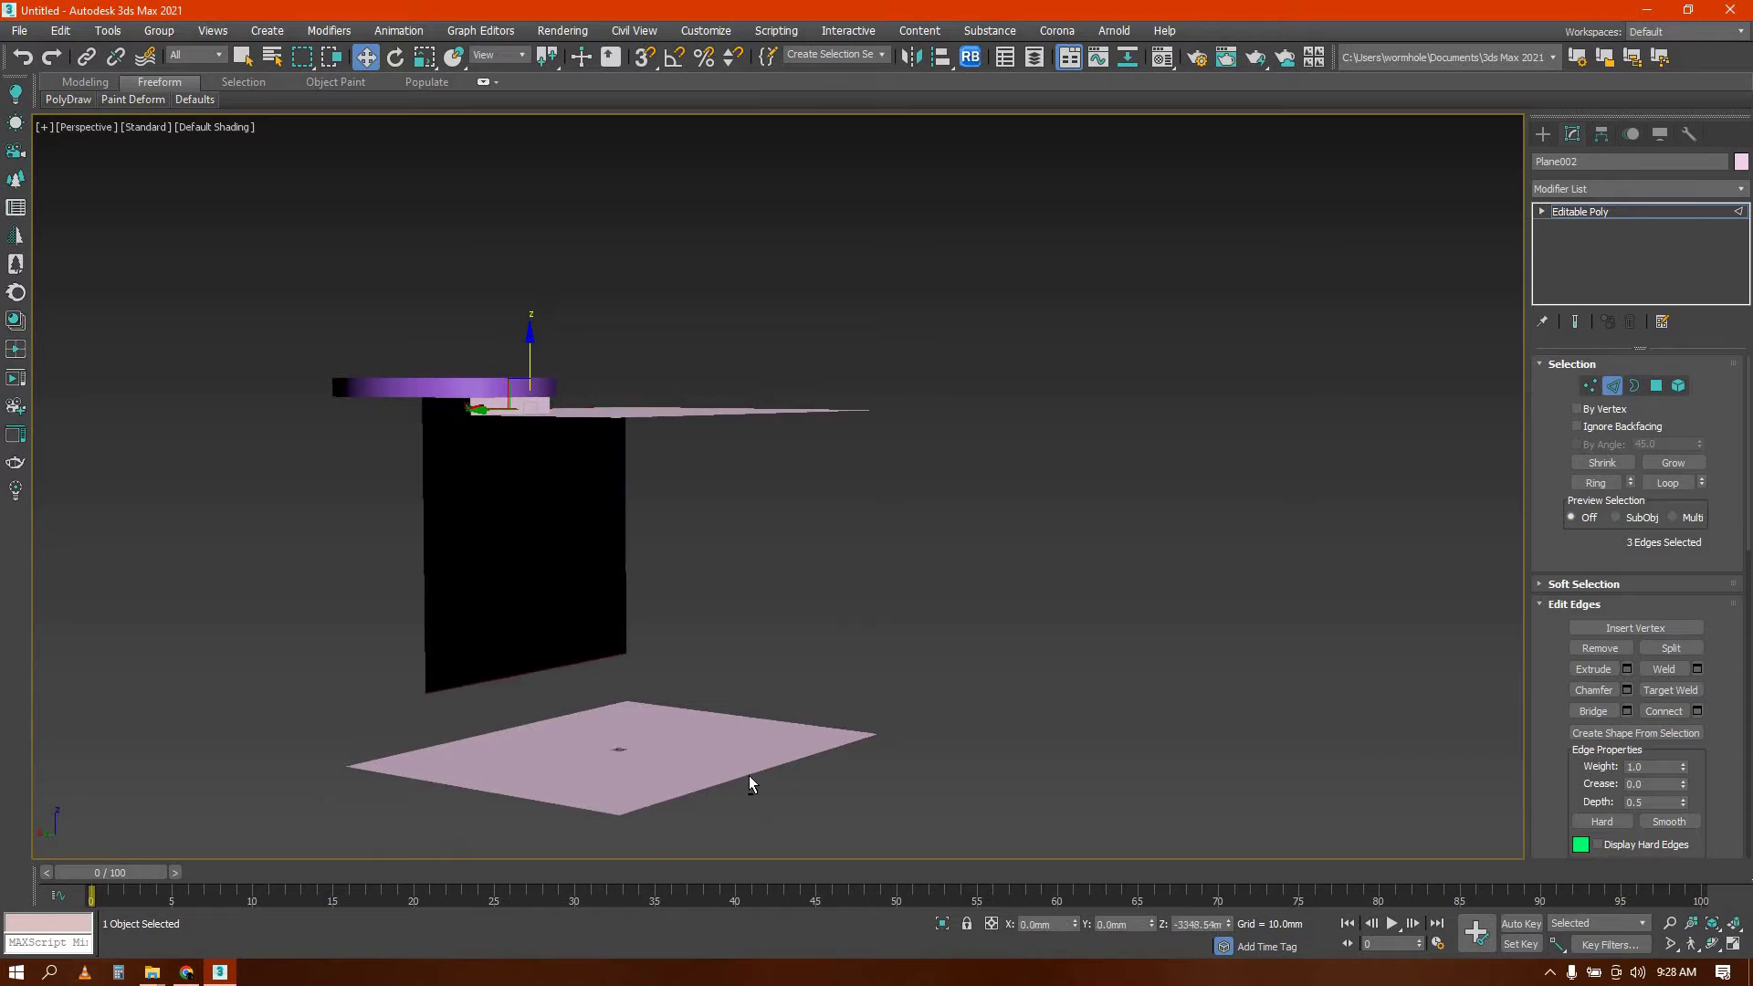
# Turn on snapping and move the new wall's bottom vertices down onto the floor plane
pyautogui.keyDown('alt'); pyautogui.moveTo(752, 783); pyautogui.dragTo(786, 507, button='middle'); pyautogui.keyUp('alt')
pyautogui.scroll(3, 788, 504)
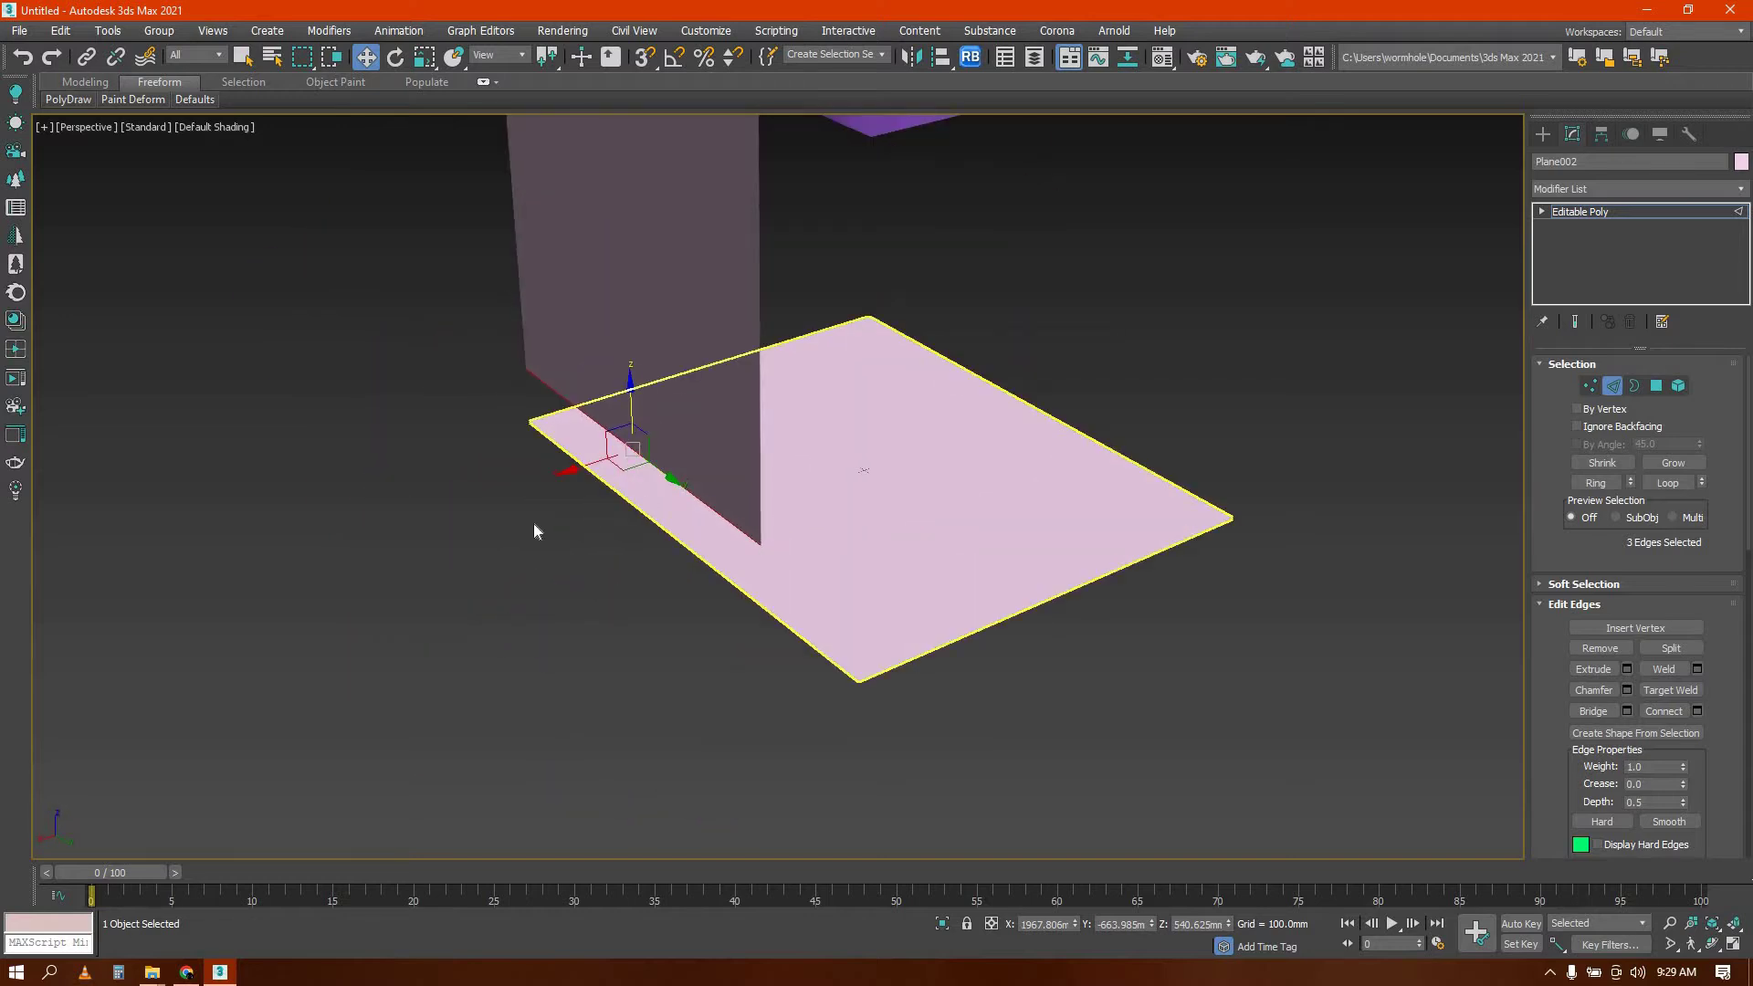
pyautogui.keyDown('alt'); pyautogui.moveTo(591, 454); pyautogui.dragTo(818, 484, button='middle'); pyautogui.keyUp('alt')
pyautogui.press('1')
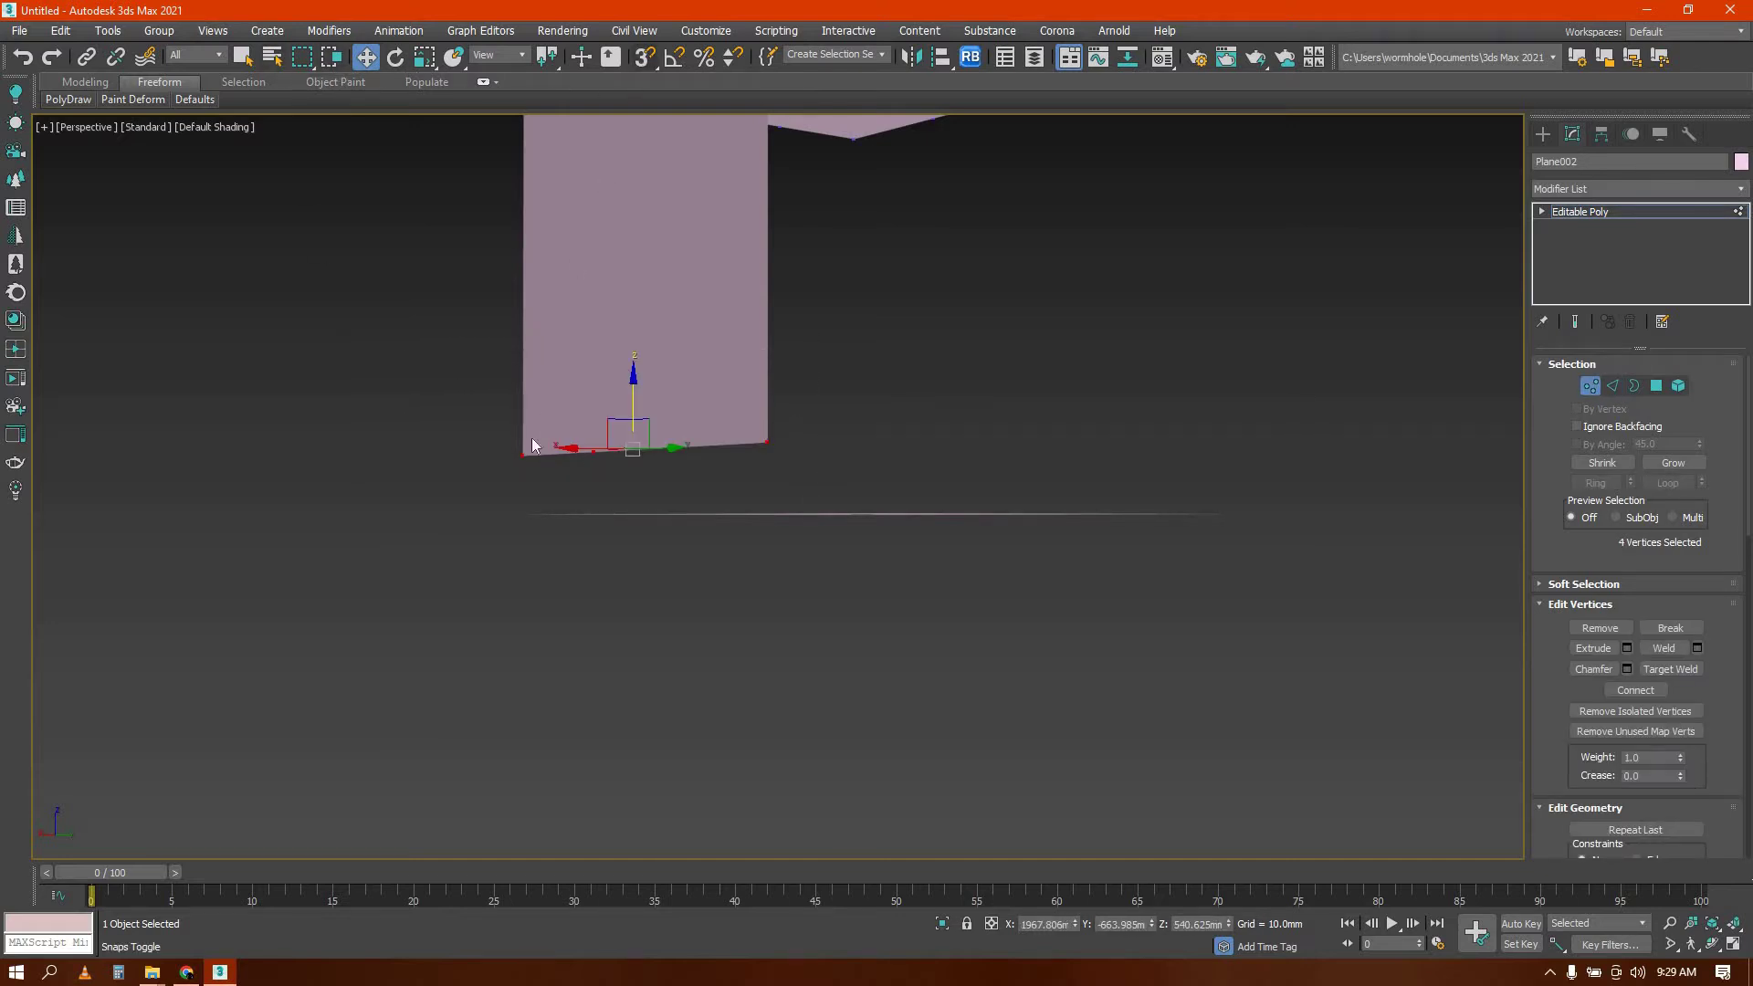
pyautogui.press('s')
pyautogui.moveTo(530, 514); pyautogui.dragTo(559, 505)
pyautogui.keyDown('alt'); pyautogui.moveTo(587, 548); pyautogui.dragTo(698, 694, button='middle'); pyautogui.keyUp('alt')
# Flip the new wall's three polygons to face into the room, then leave polygon editing and deselect the object
pyautogui.press('4')
pyautogui.click(493, 407)
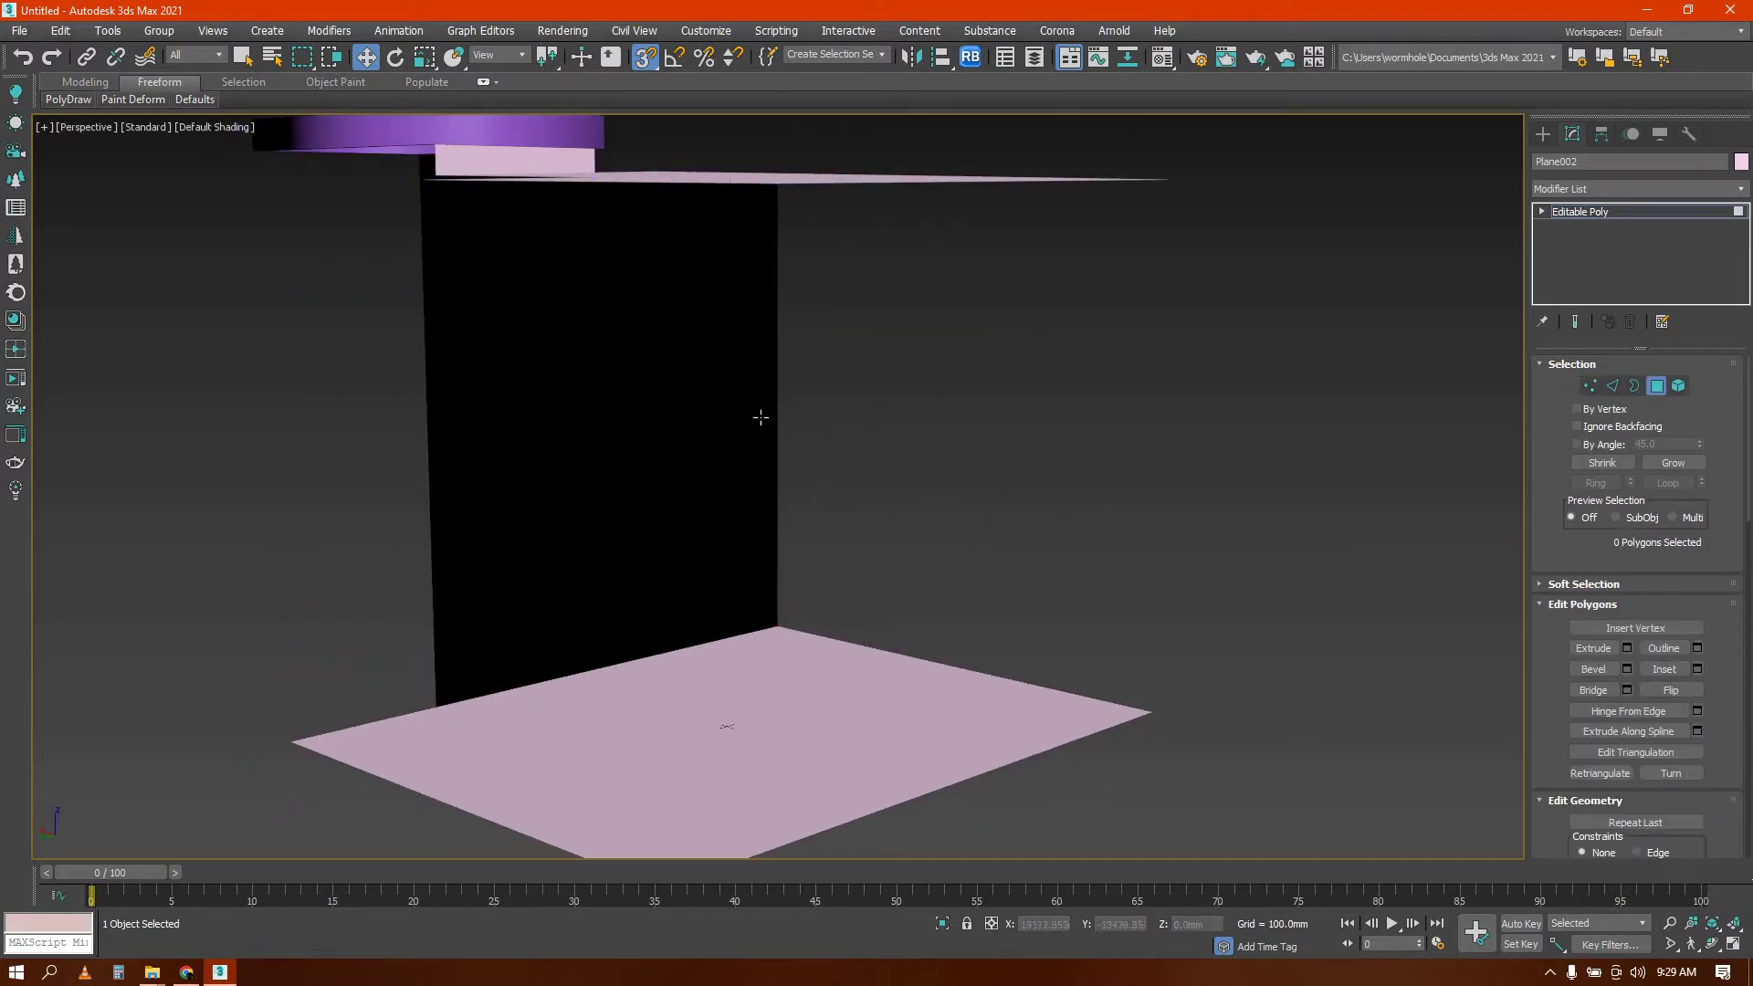
pyautogui.moveTo(219, 335); pyautogui.dragTo(1403, 537)
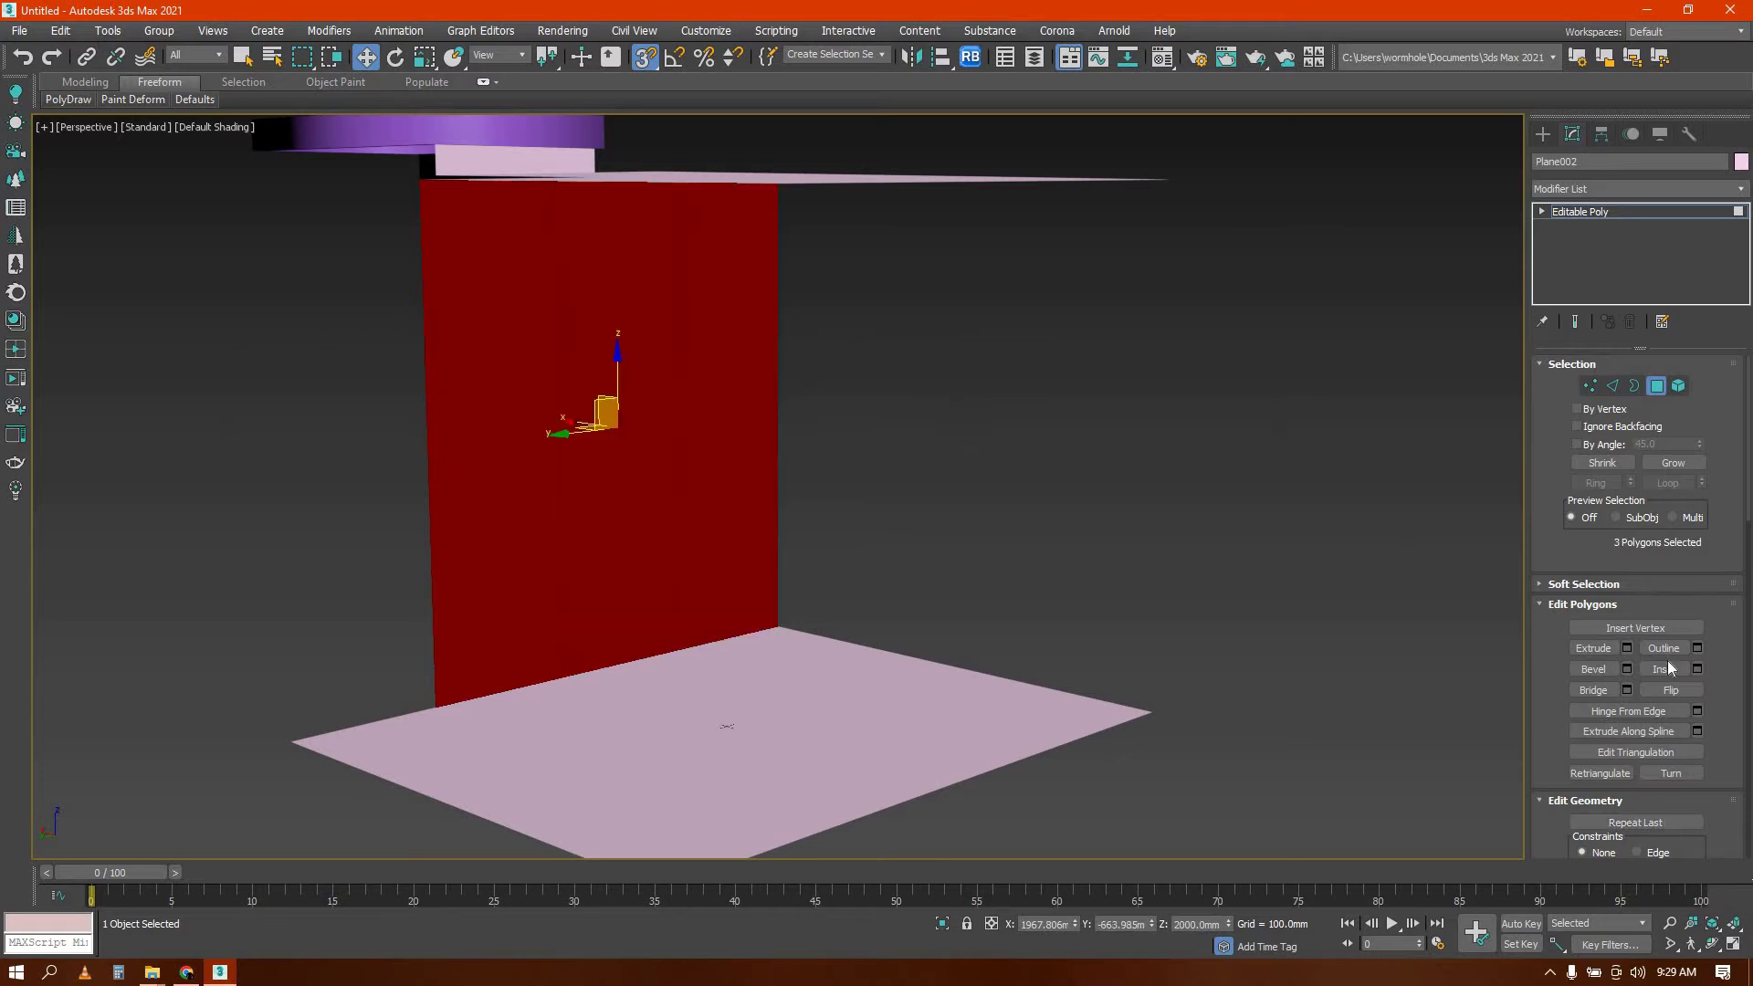
pyautogui.keyDown('alt'); pyautogui.moveTo(774, 561); pyautogui.dragTo(456, 685, button='middle'); pyautogui.keyUp('alt')
pyautogui.click(1124, 372)
pyautogui.scroll(-3, 1128, 380)
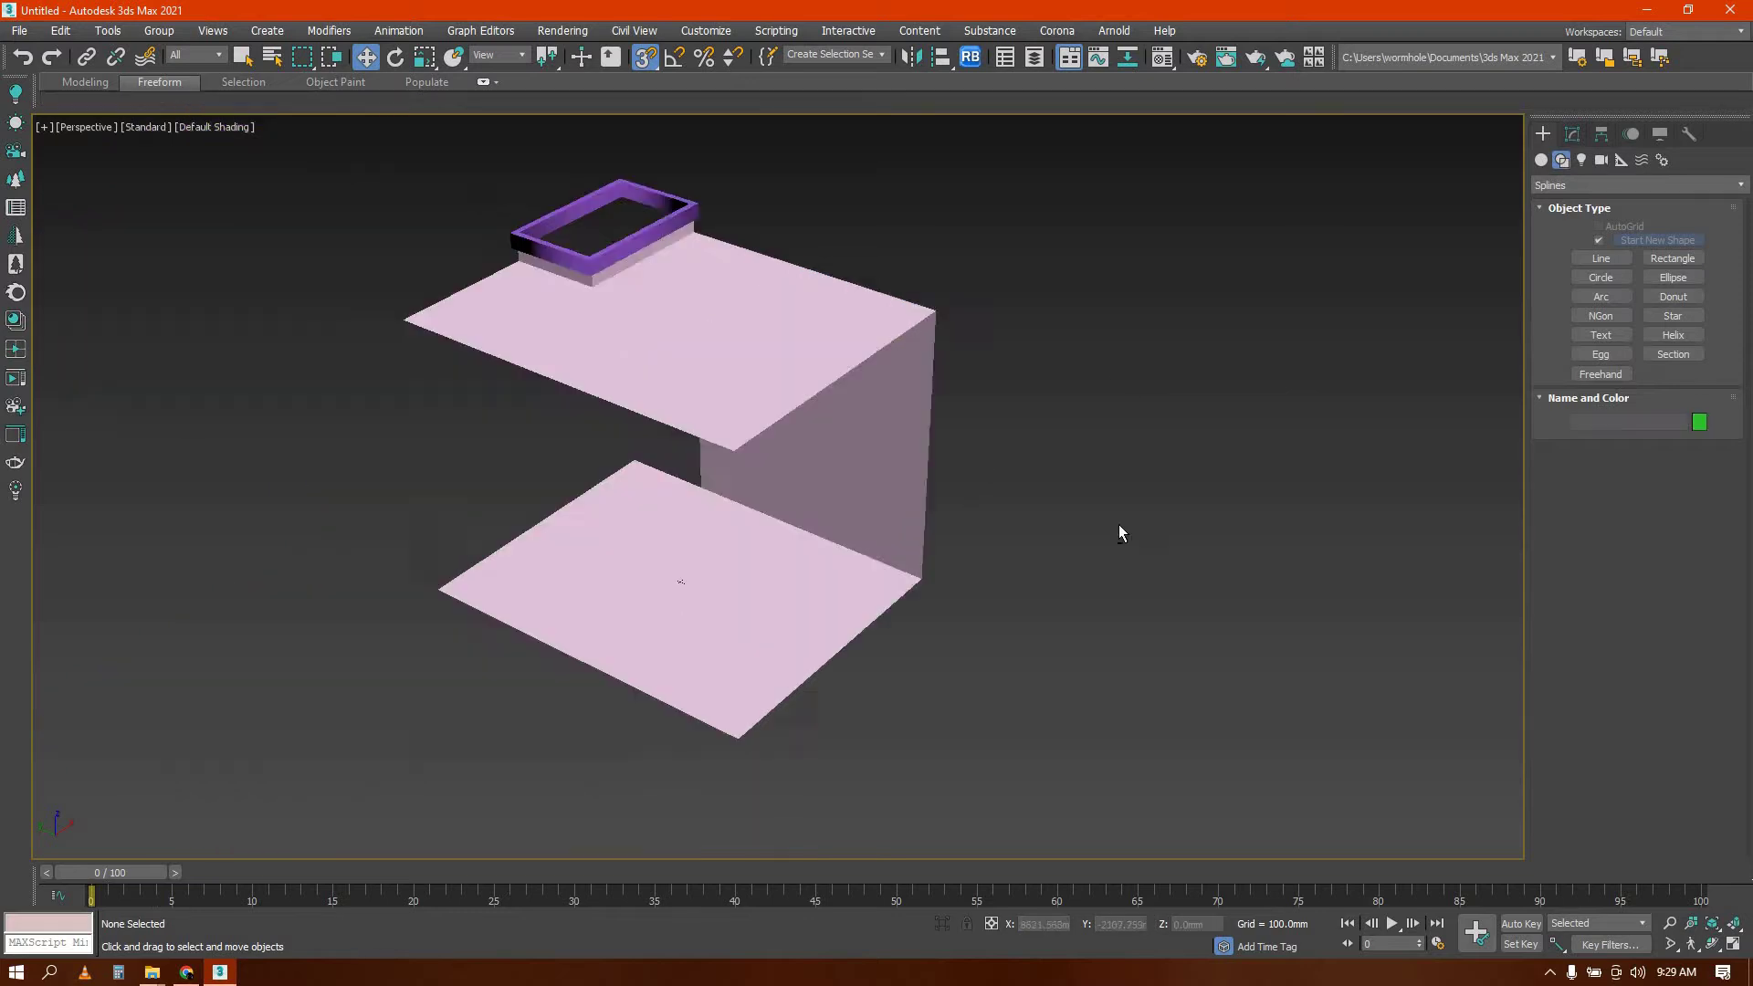
# Convert the floor plane to an Editable Poly and attach the upper plane with its wall to it
pyautogui.keyDown('alt'); pyautogui.moveTo(1119, 524); pyautogui.dragTo(1003, 495, button='middle'); pyautogui.keyUp('alt')
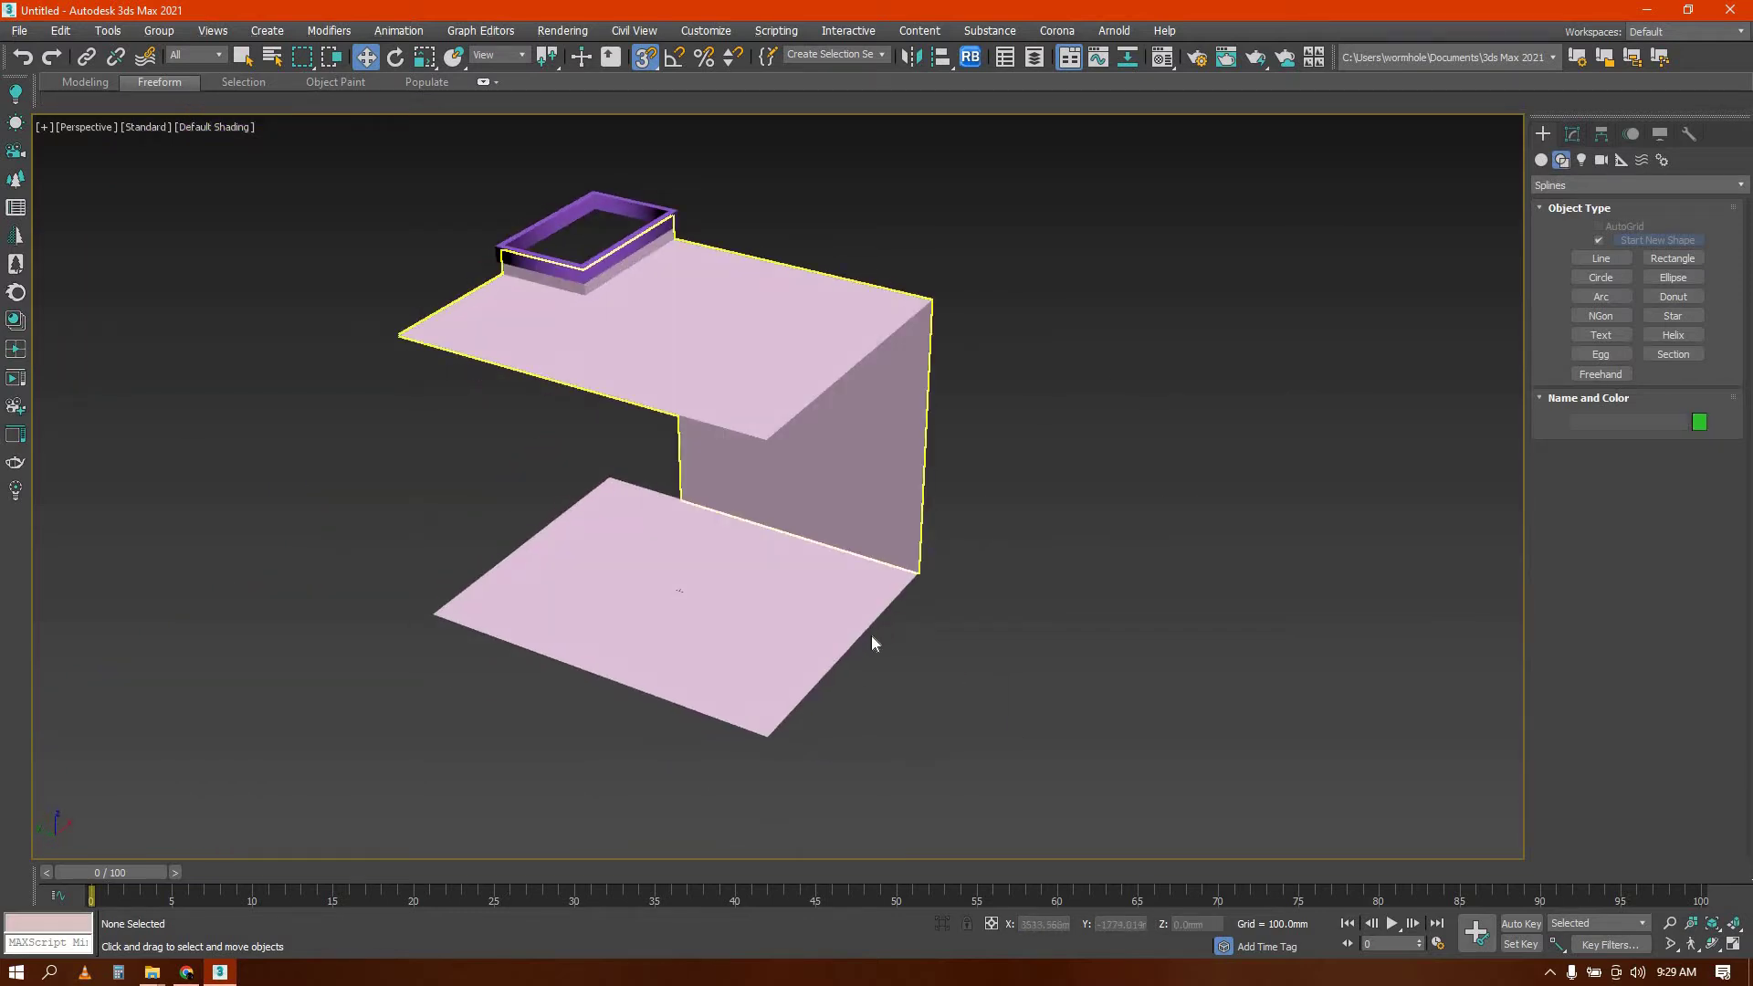
pyautogui.click(830, 628)
pyautogui.rightClick(826, 626)
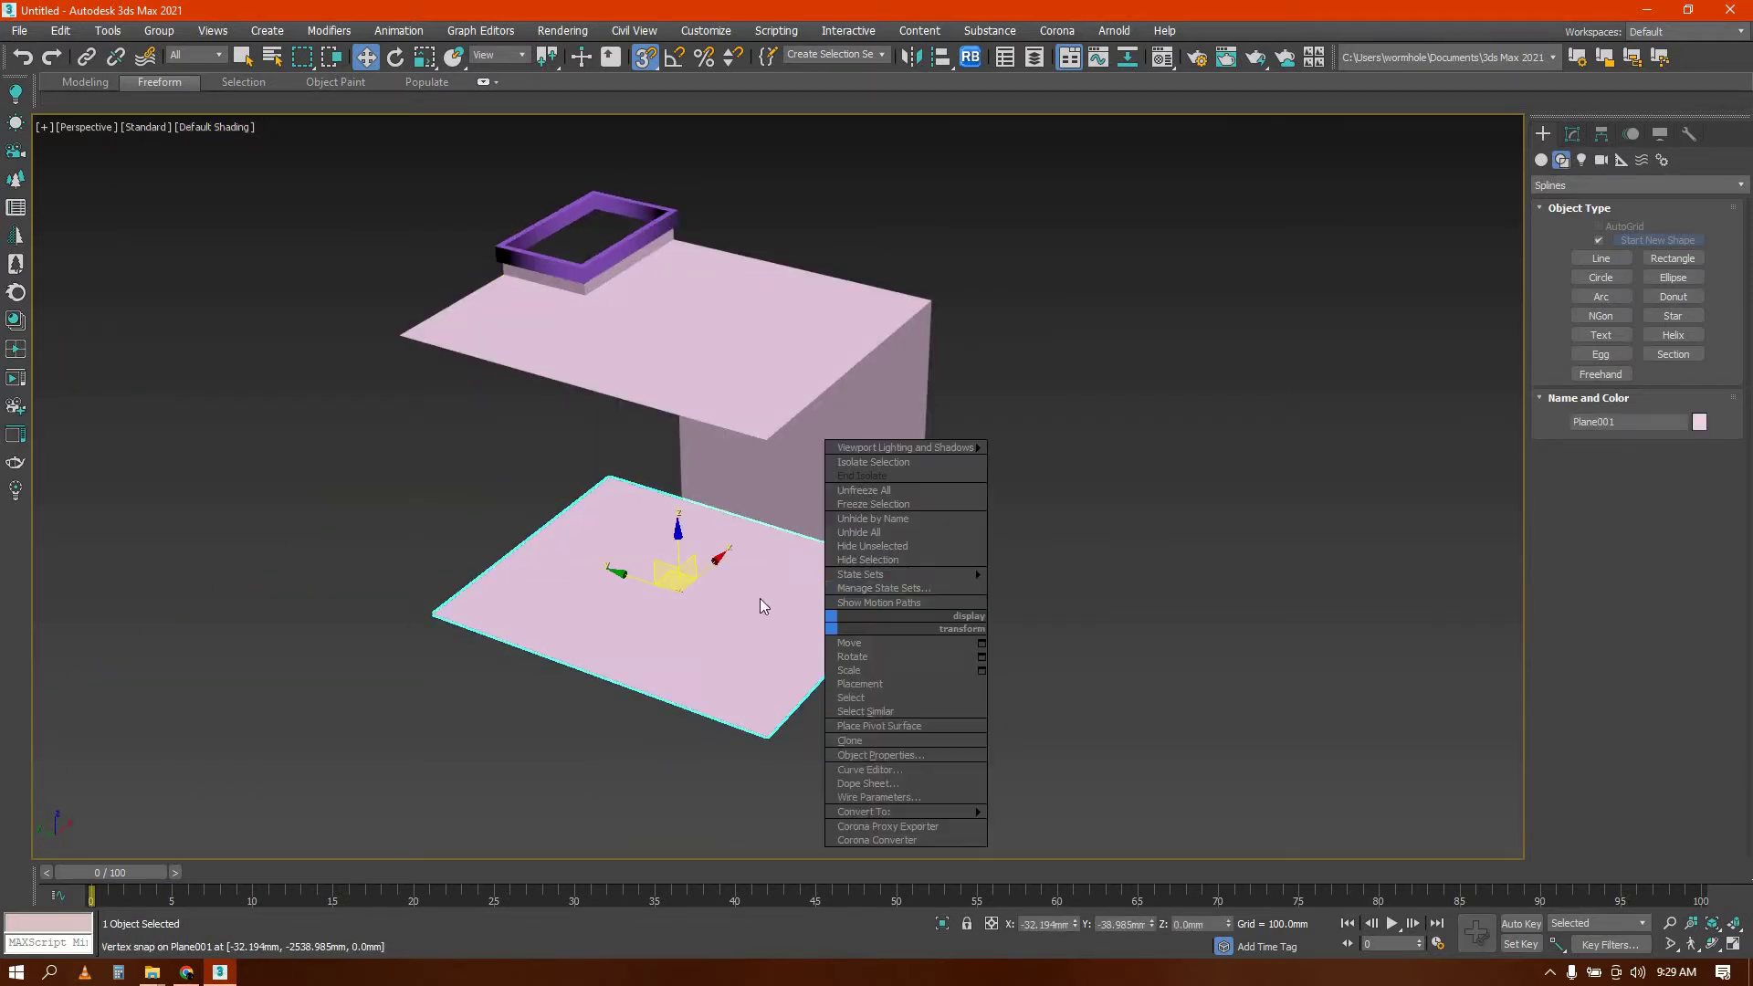
pyautogui.click(747, 622)
pyautogui.rightClick(790, 701)
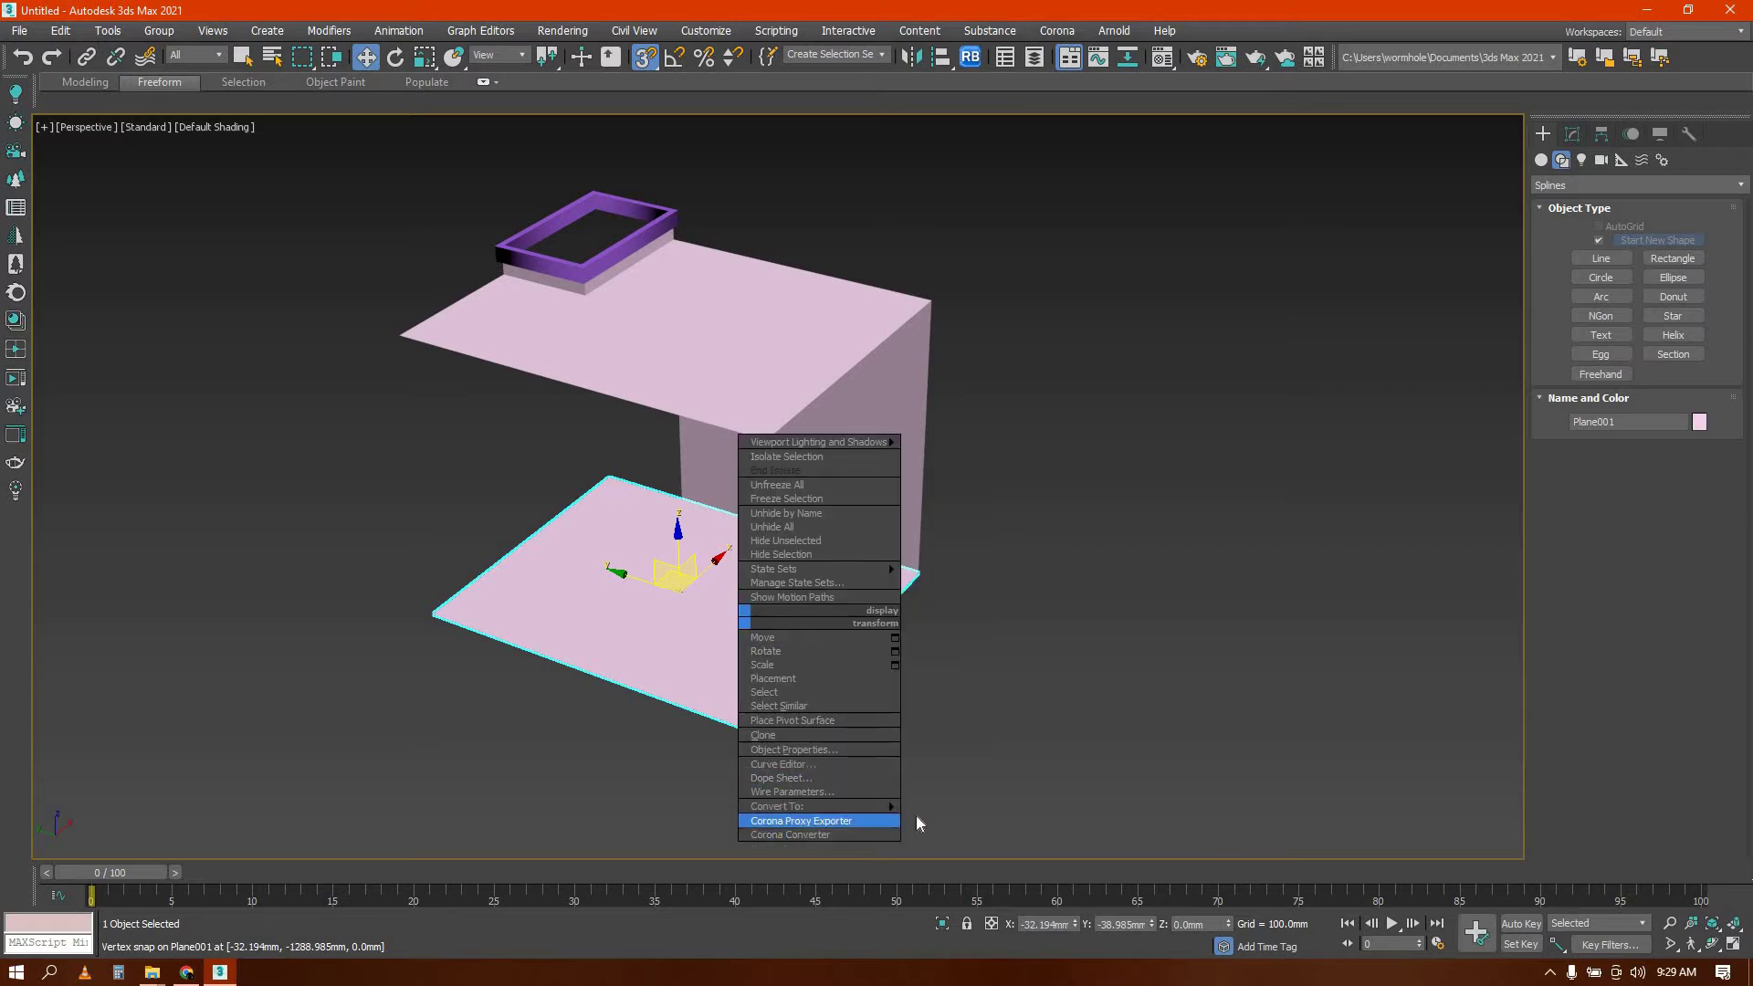
pyautogui.moveTo(917, 814)
pyautogui.click(987, 819)
pyautogui.rightClick(895, 615)
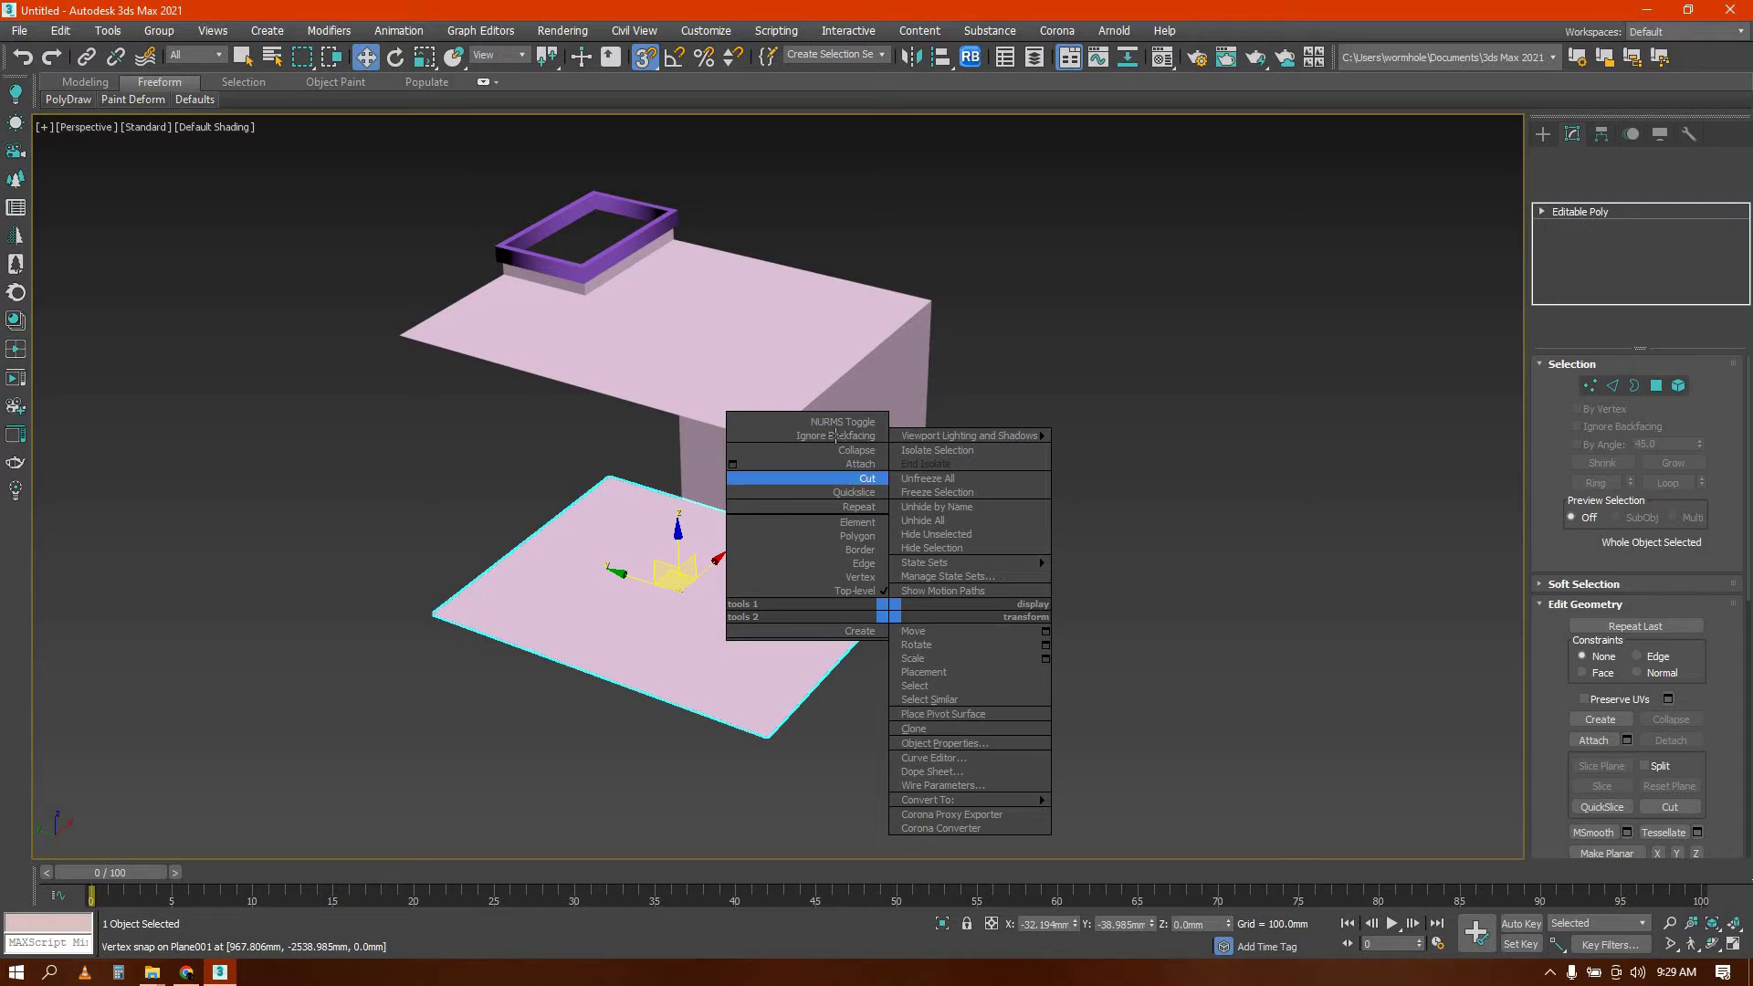
pyautogui.click(842, 463)
pyautogui.click(809, 402)
# Select the four edges along the ceiling's open side next to the existing wall
pyautogui.press('2')
pyautogui.click(808, 411)
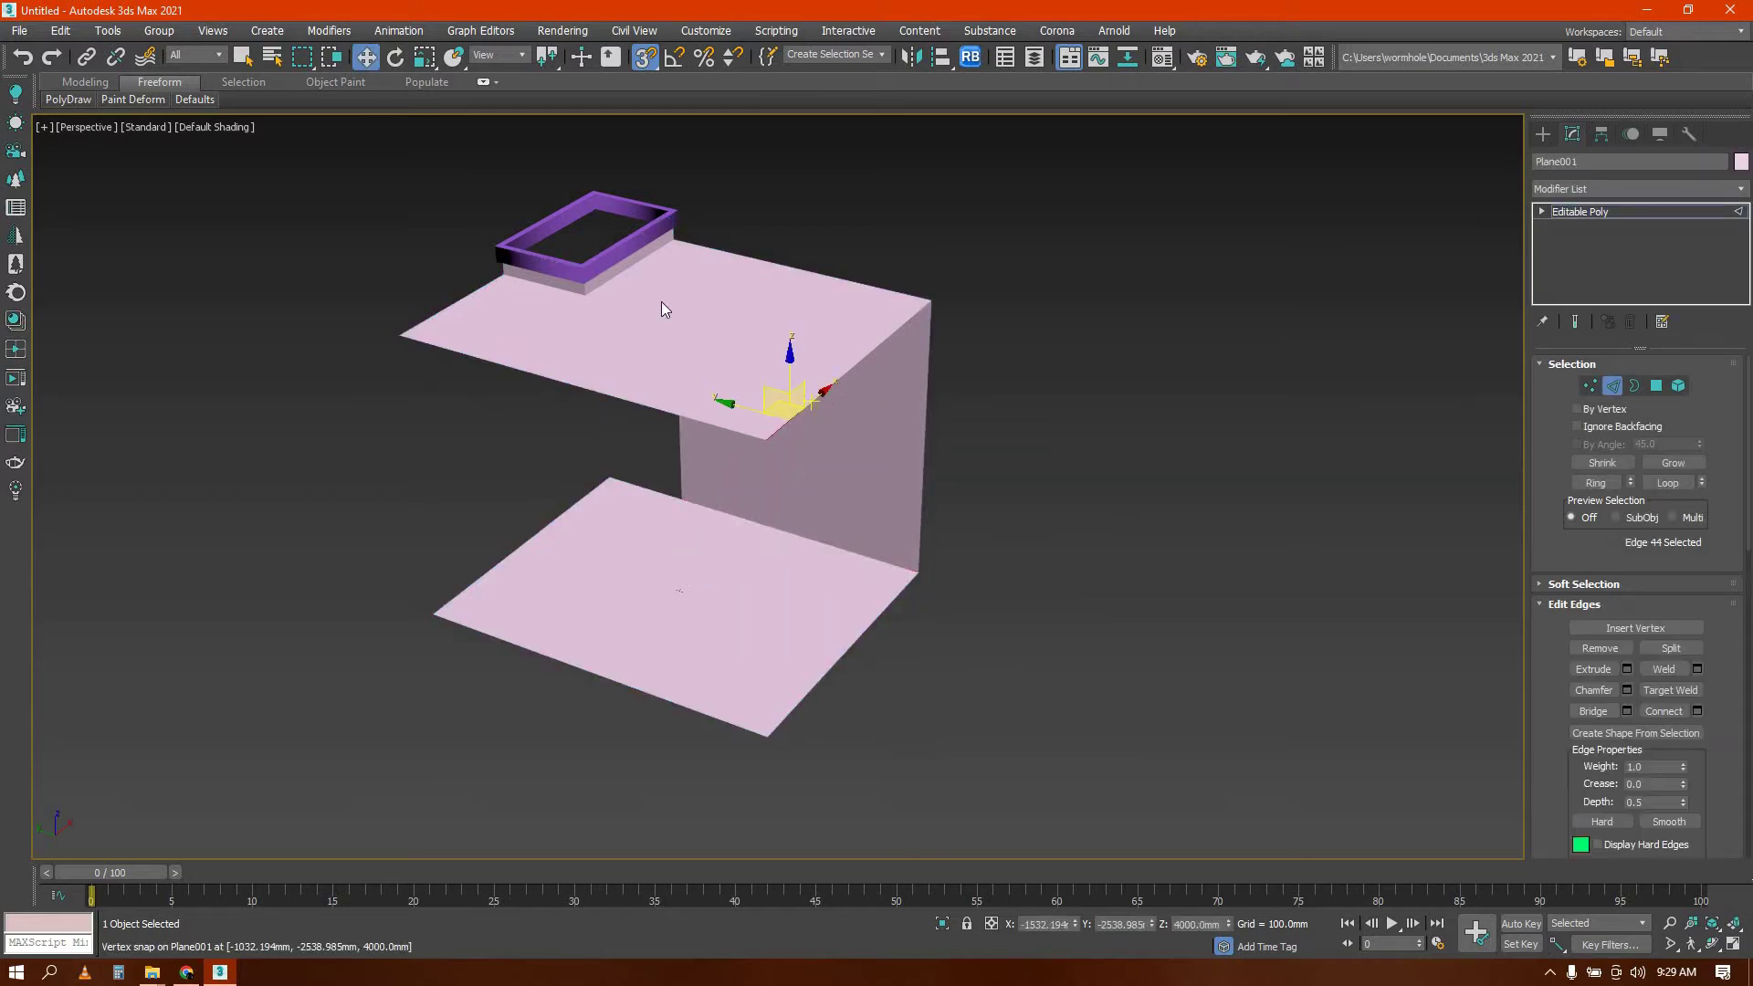
pyautogui.press('w')
pyautogui.keyDown('ctrl'); pyautogui.click(837, 387); pyautogui.keyUp('ctrl')
pyautogui.keyDown('ctrl'); pyautogui.click(875, 349); pyautogui.keyUp('ctrl')
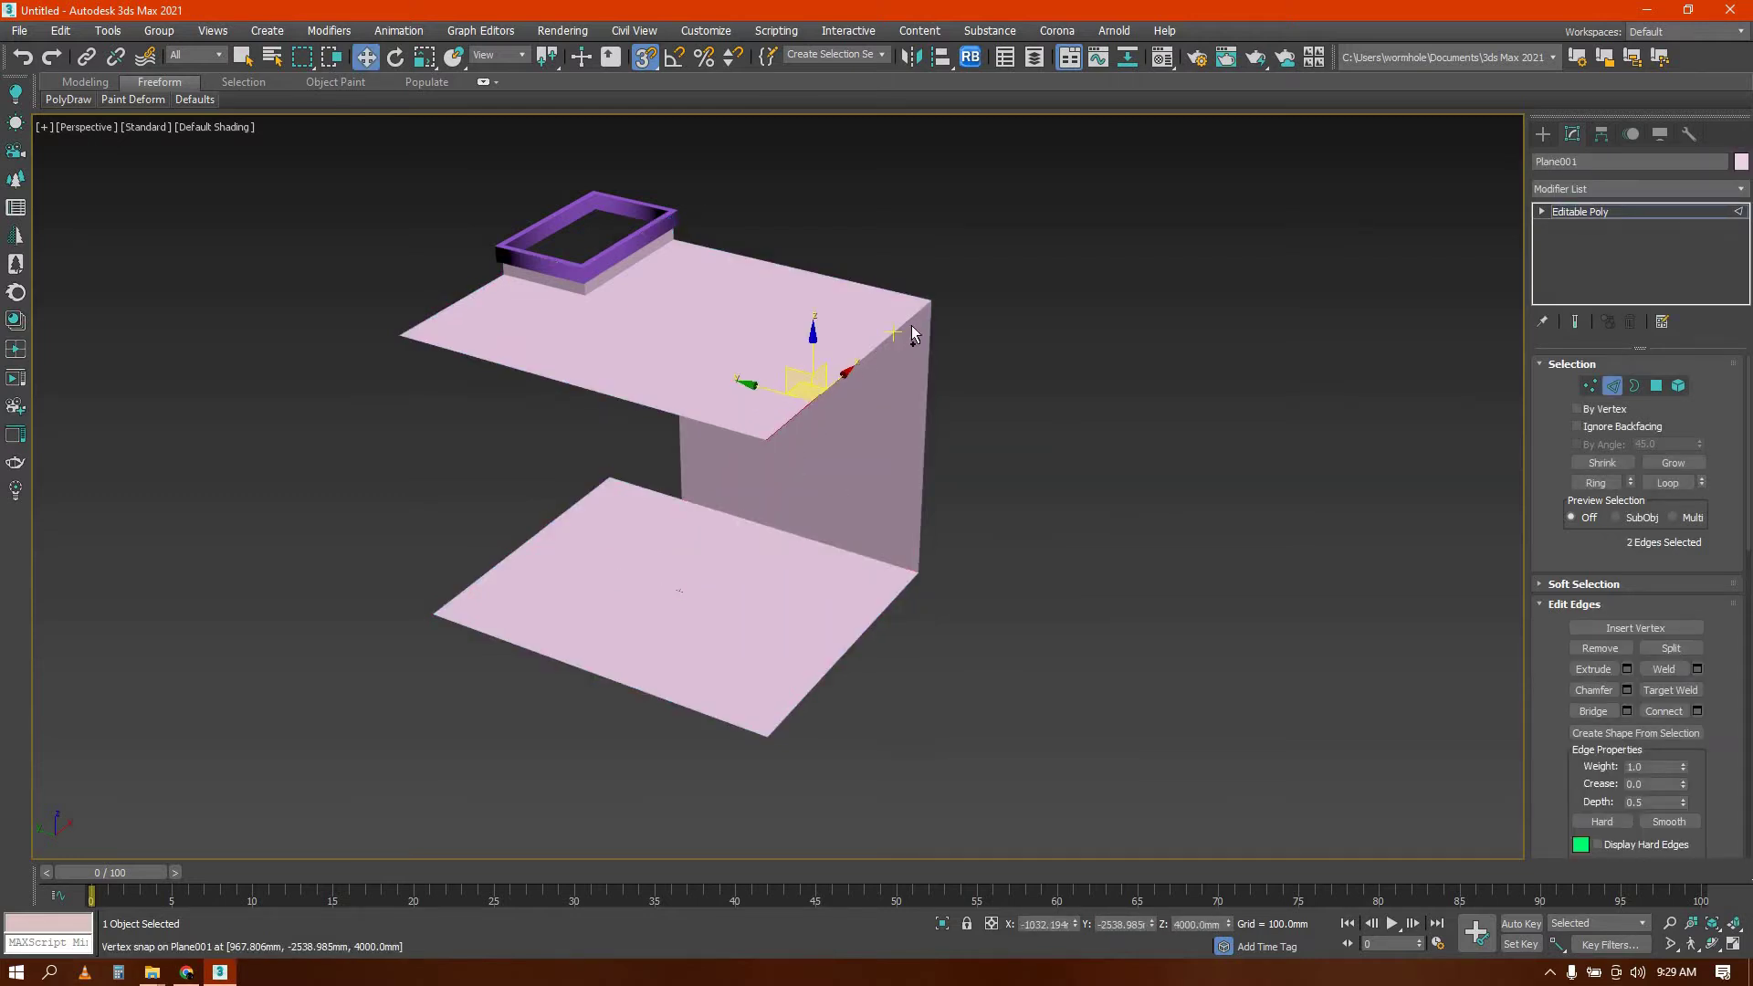
pyautogui.keyDown('ctrl'); pyautogui.click(907, 323); pyautogui.keyUp('ctrl')
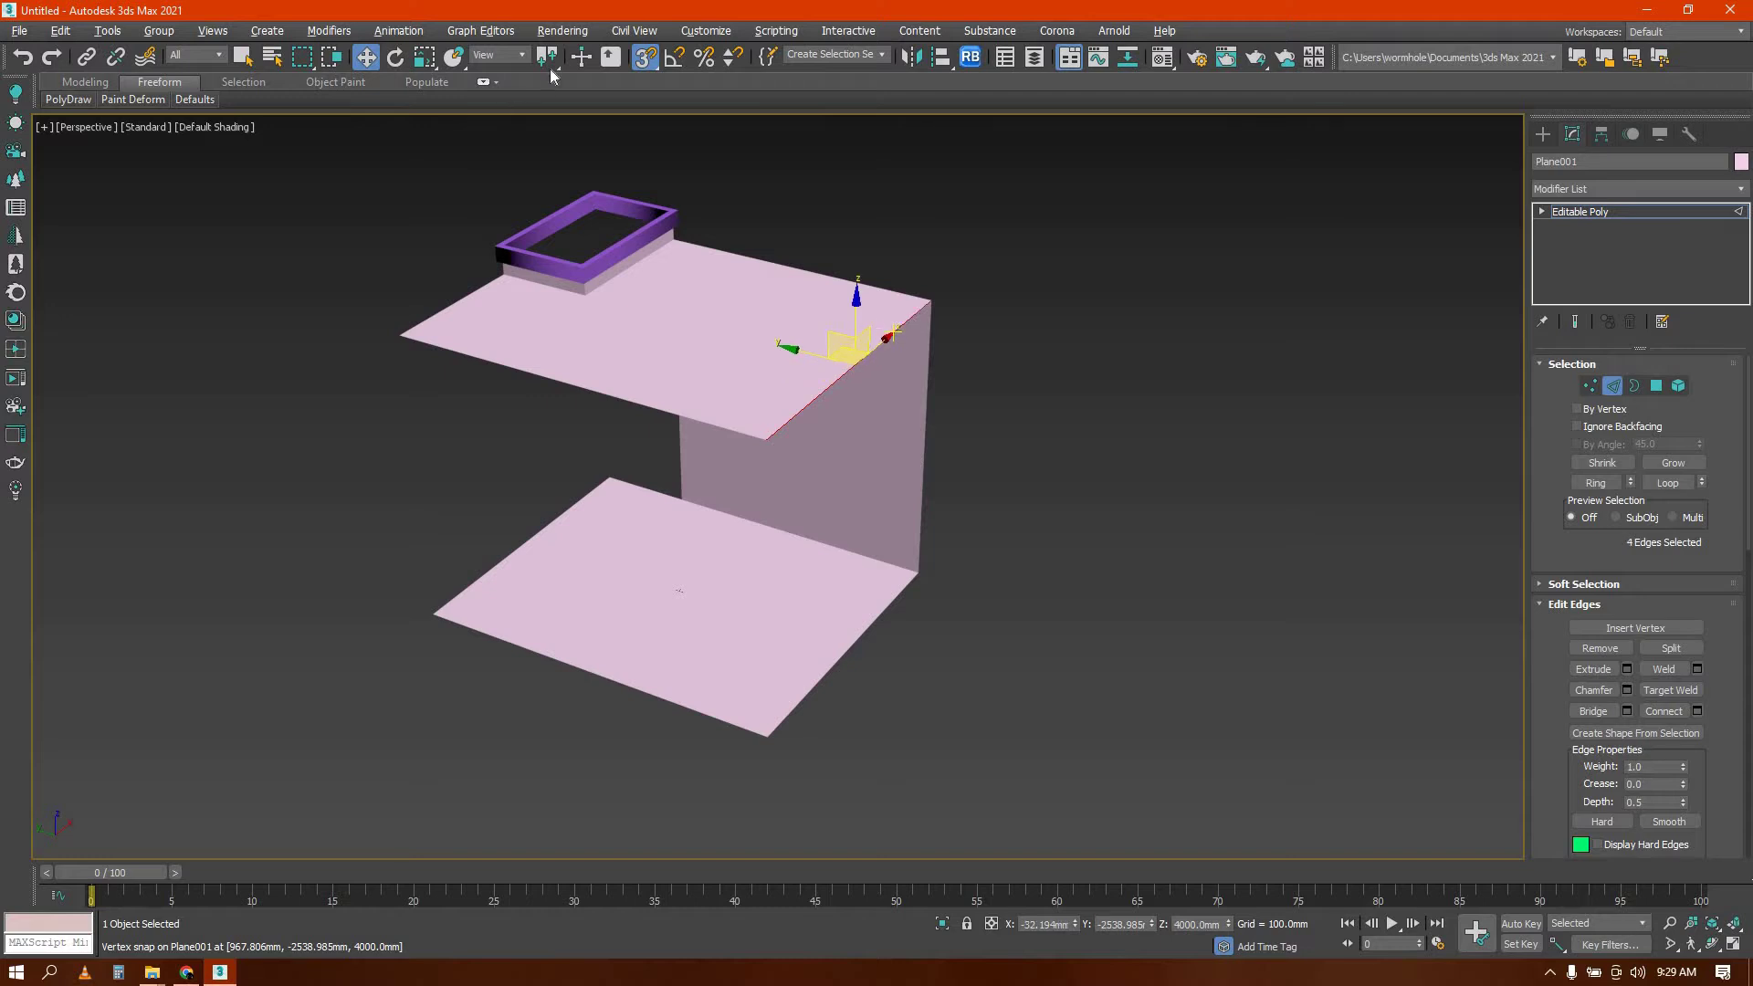
# Turn off snapping and extrude the four ceiling edges downward past the floor to a Z of about -1522 mm
pyautogui.keyDown('alt'); pyautogui.moveTo(804, 426); pyautogui.dragTo(900, 413, button='middle'); pyautogui.keyUp('alt')
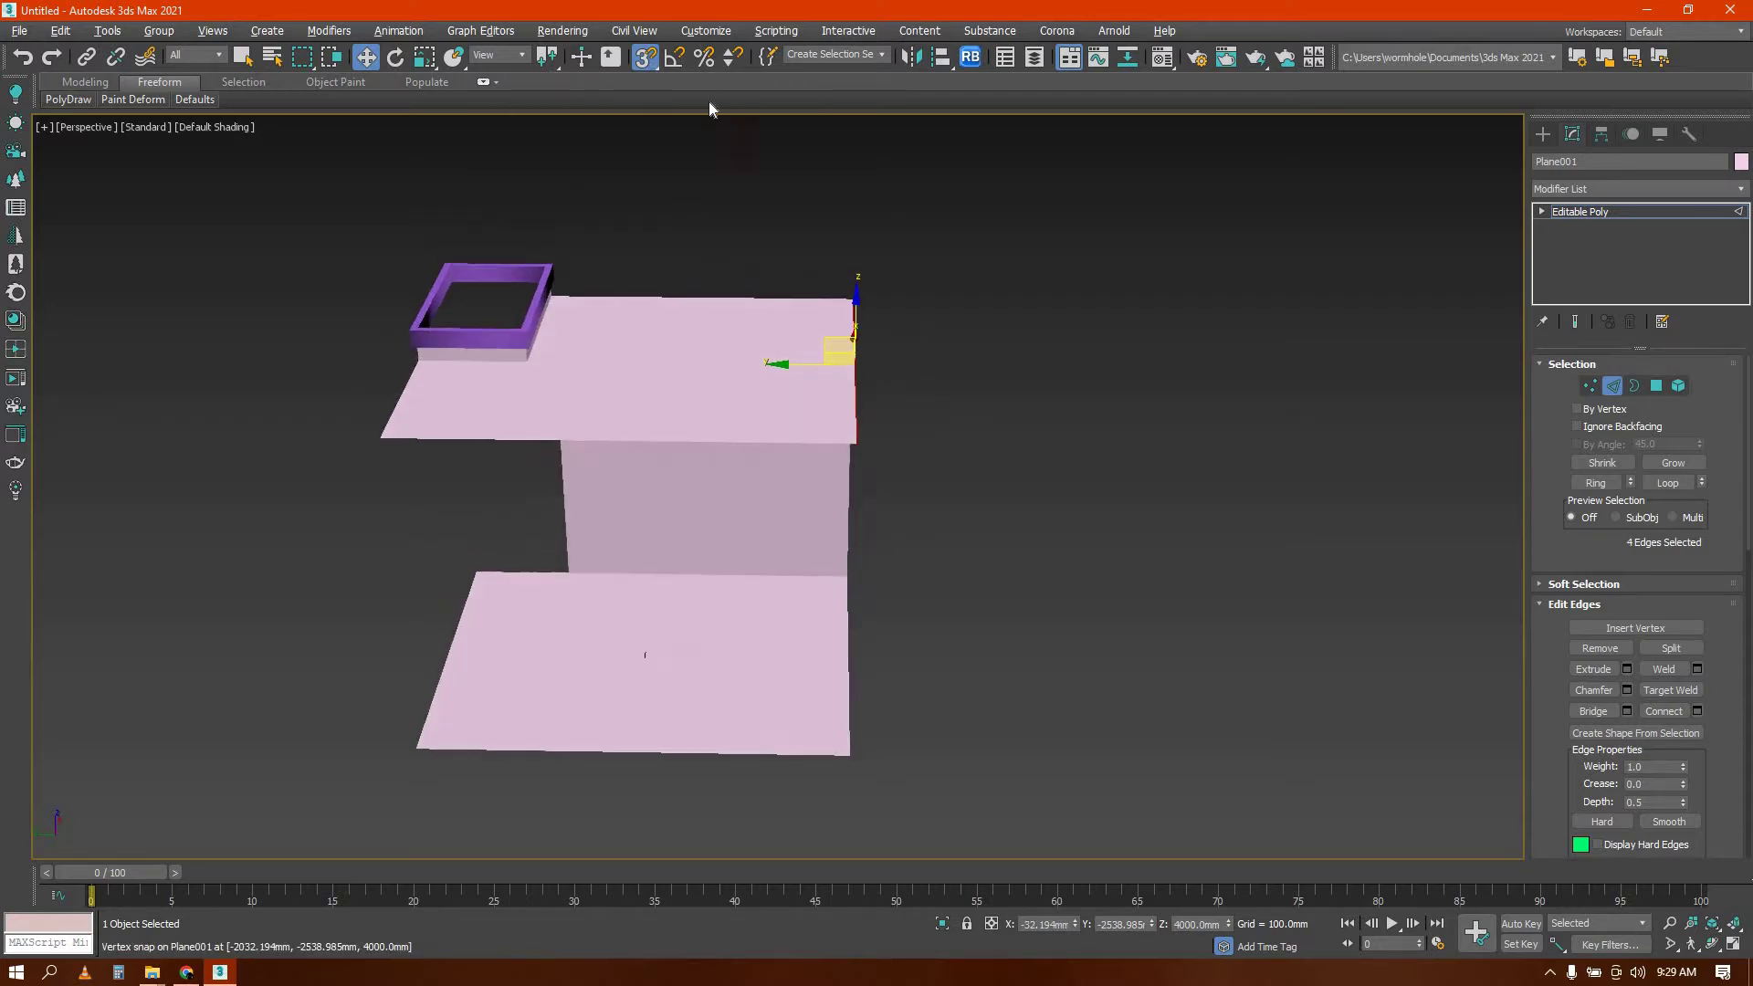
pyautogui.press('s')
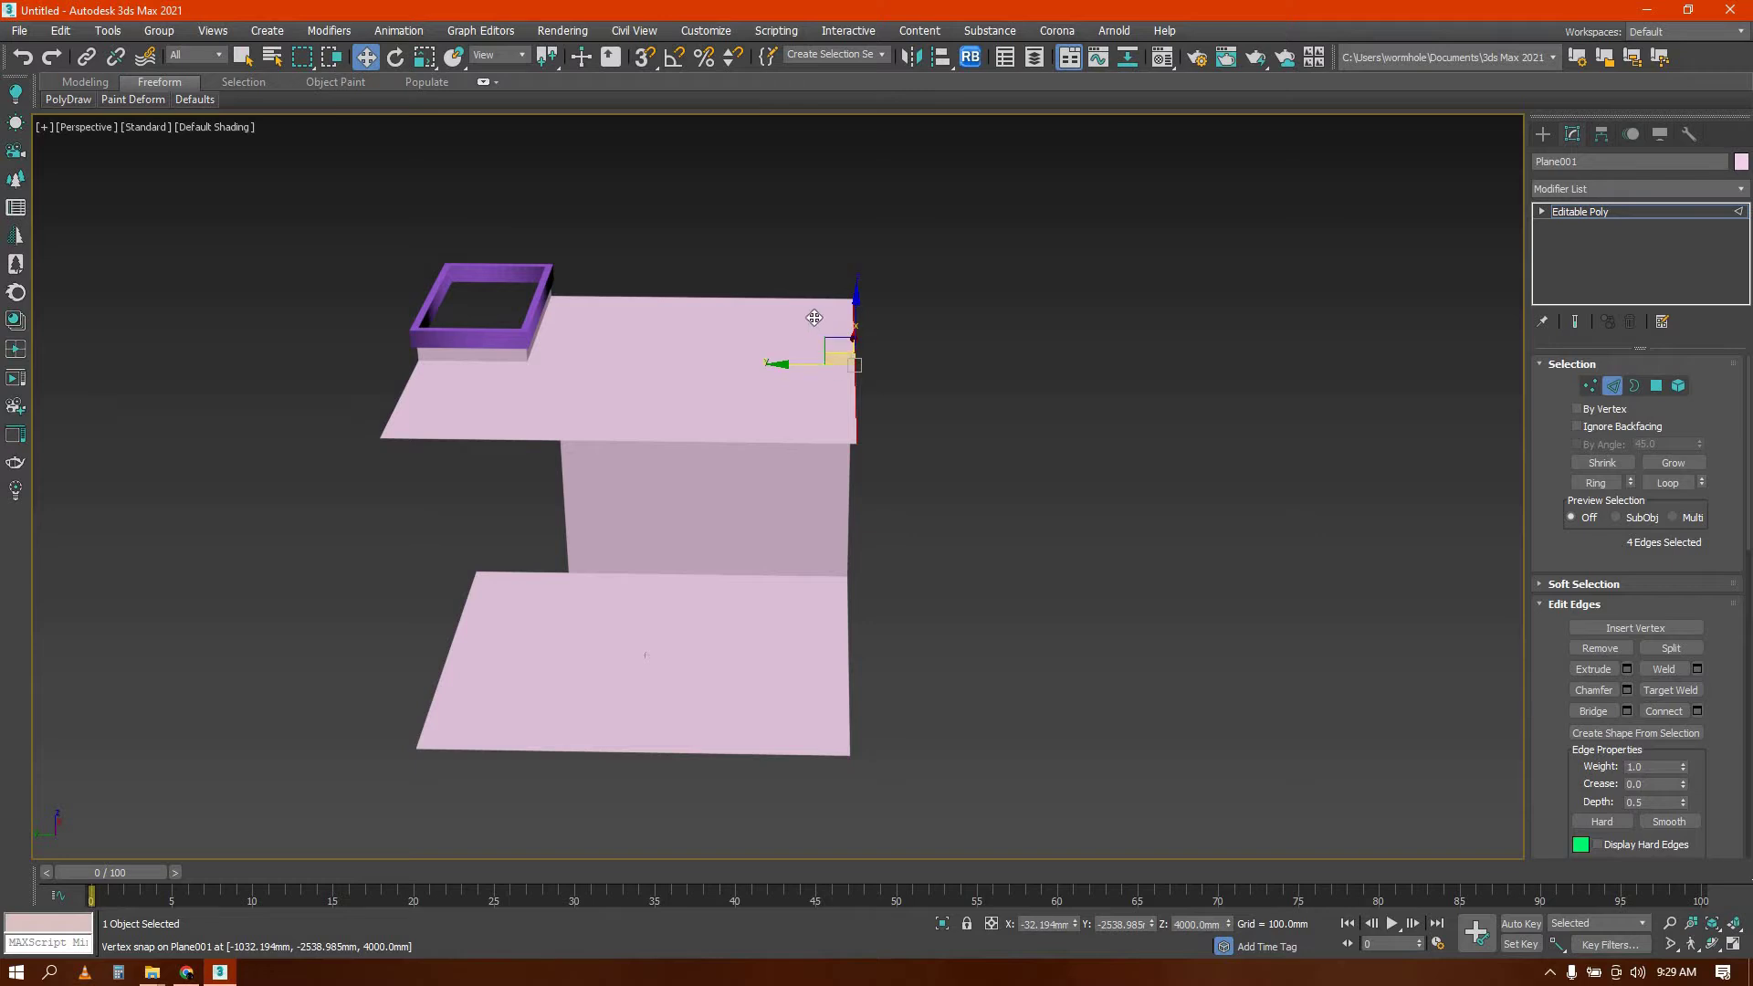
pyautogui.keyDown('alt'); pyautogui.moveTo(814, 317); pyautogui.dragTo(855, 314, button='middle'); pyautogui.keyUp('alt')
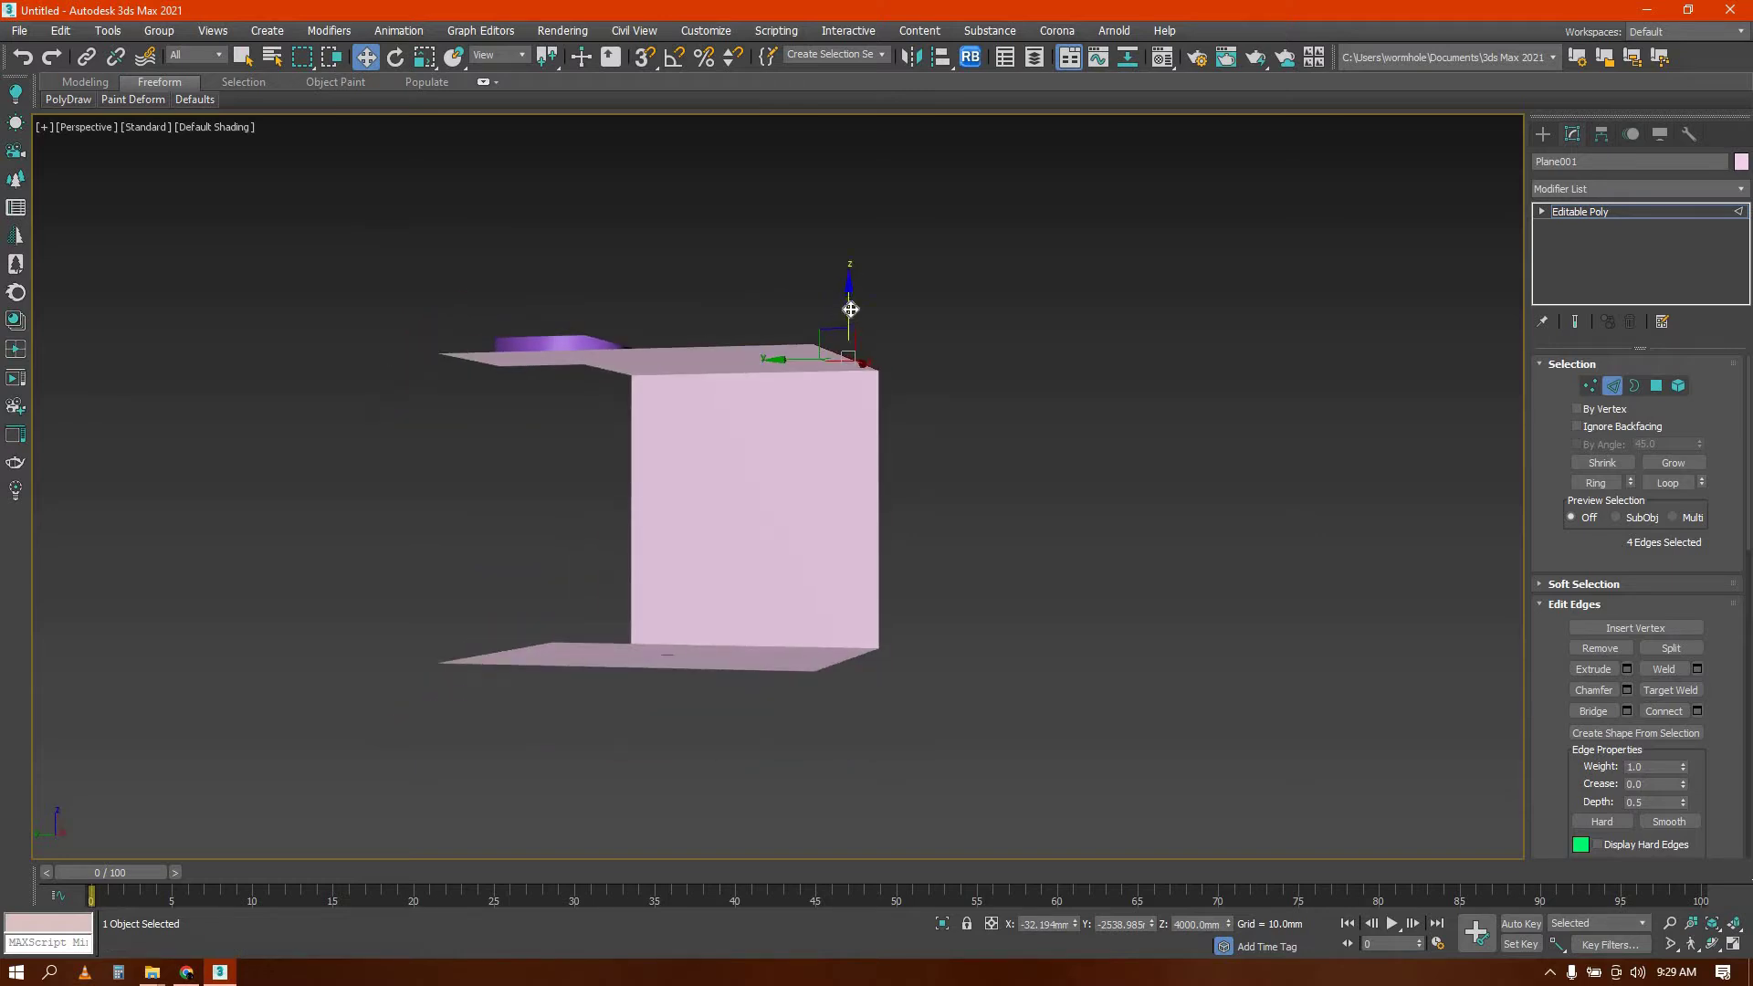
pyautogui.moveTo(846, 743)
pyautogui.keyDown('shift'); pyautogui.mouseDown()
pyautogui.moveTo(846, 789)
pyautogui.moveTo(847, 758)
pyautogui.mouseUp(); pyautogui.keyUp('shift')
pyautogui.keyDown('alt'); pyautogui.moveTo(846, 757); pyautogui.dragTo(935, 845, button='middle'); pyautogui.keyUp('alt')
# Select the new wall's five bottom vertices and, with snapping on, move them up onto the floor plane
pyautogui.press('1')
pyautogui.moveTo(934, 845); pyautogui.dragTo(785, 727)
pyautogui.keyDown('alt'); pyautogui.moveTo(785, 727); pyautogui.dragTo(913, 732, button='middle'); pyautogui.keyUp('alt')
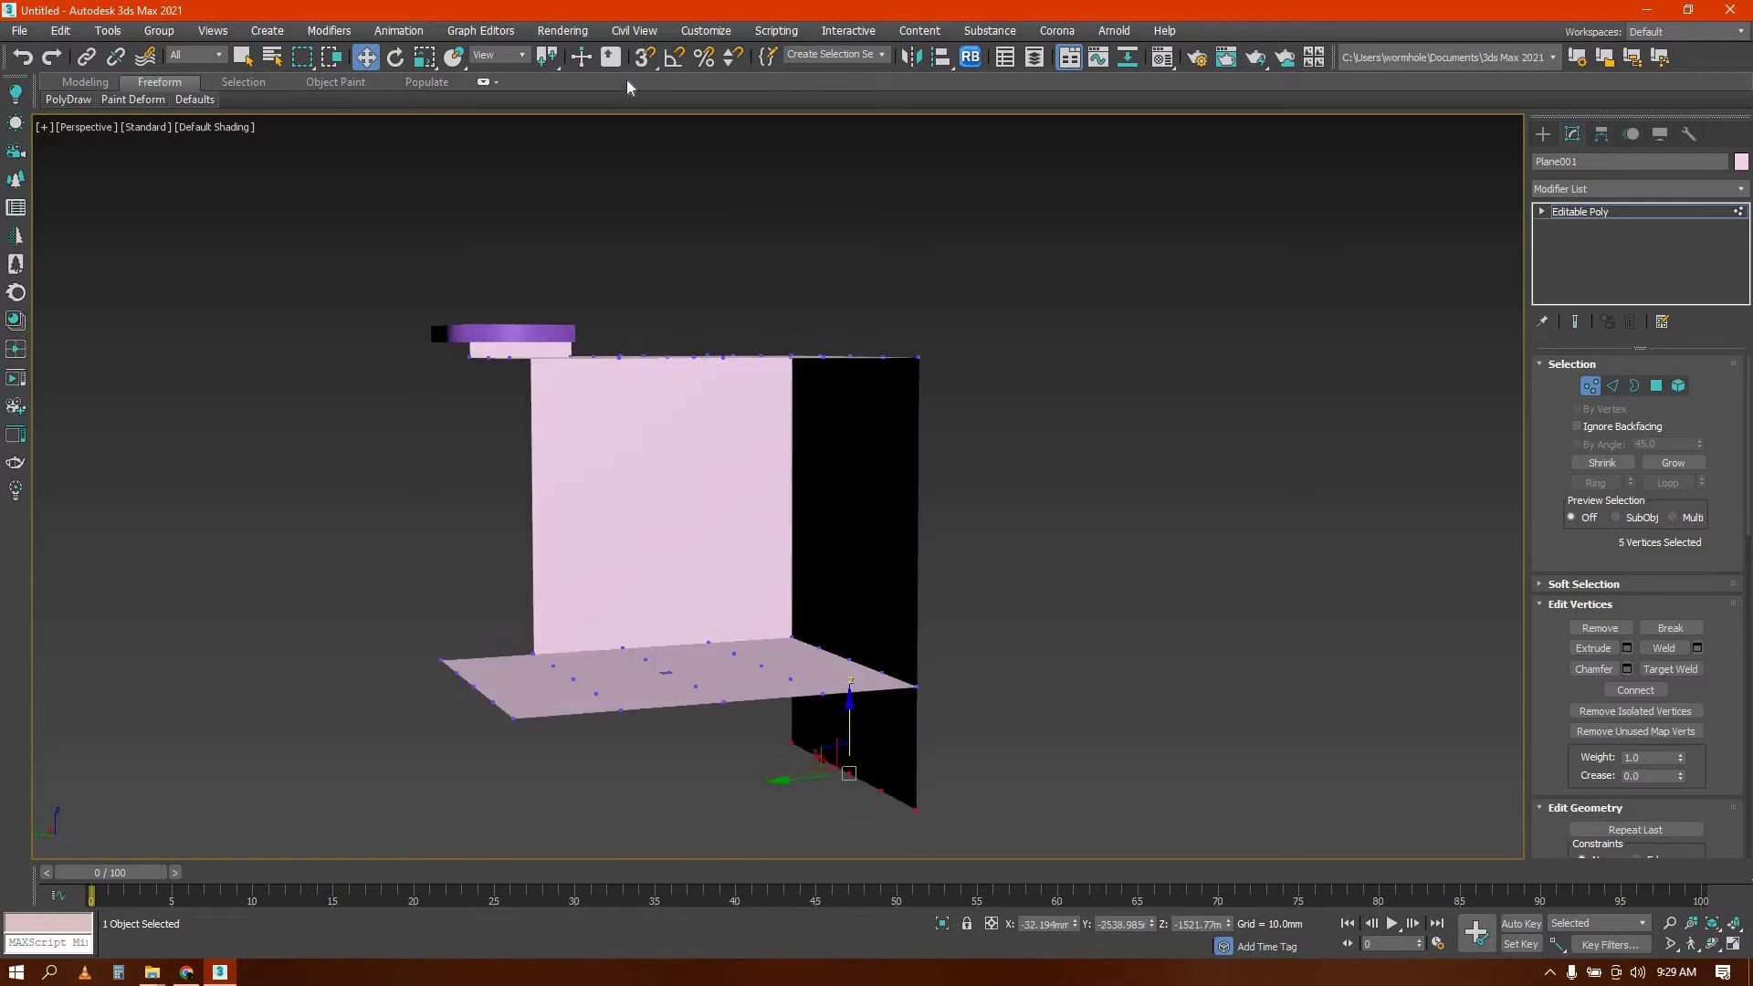
pyautogui.keyDown('alt'); pyautogui.moveTo(1021, 725); pyautogui.dragTo(945, 858, button='middle'); pyautogui.keyUp('alt')
pyautogui.press('s')
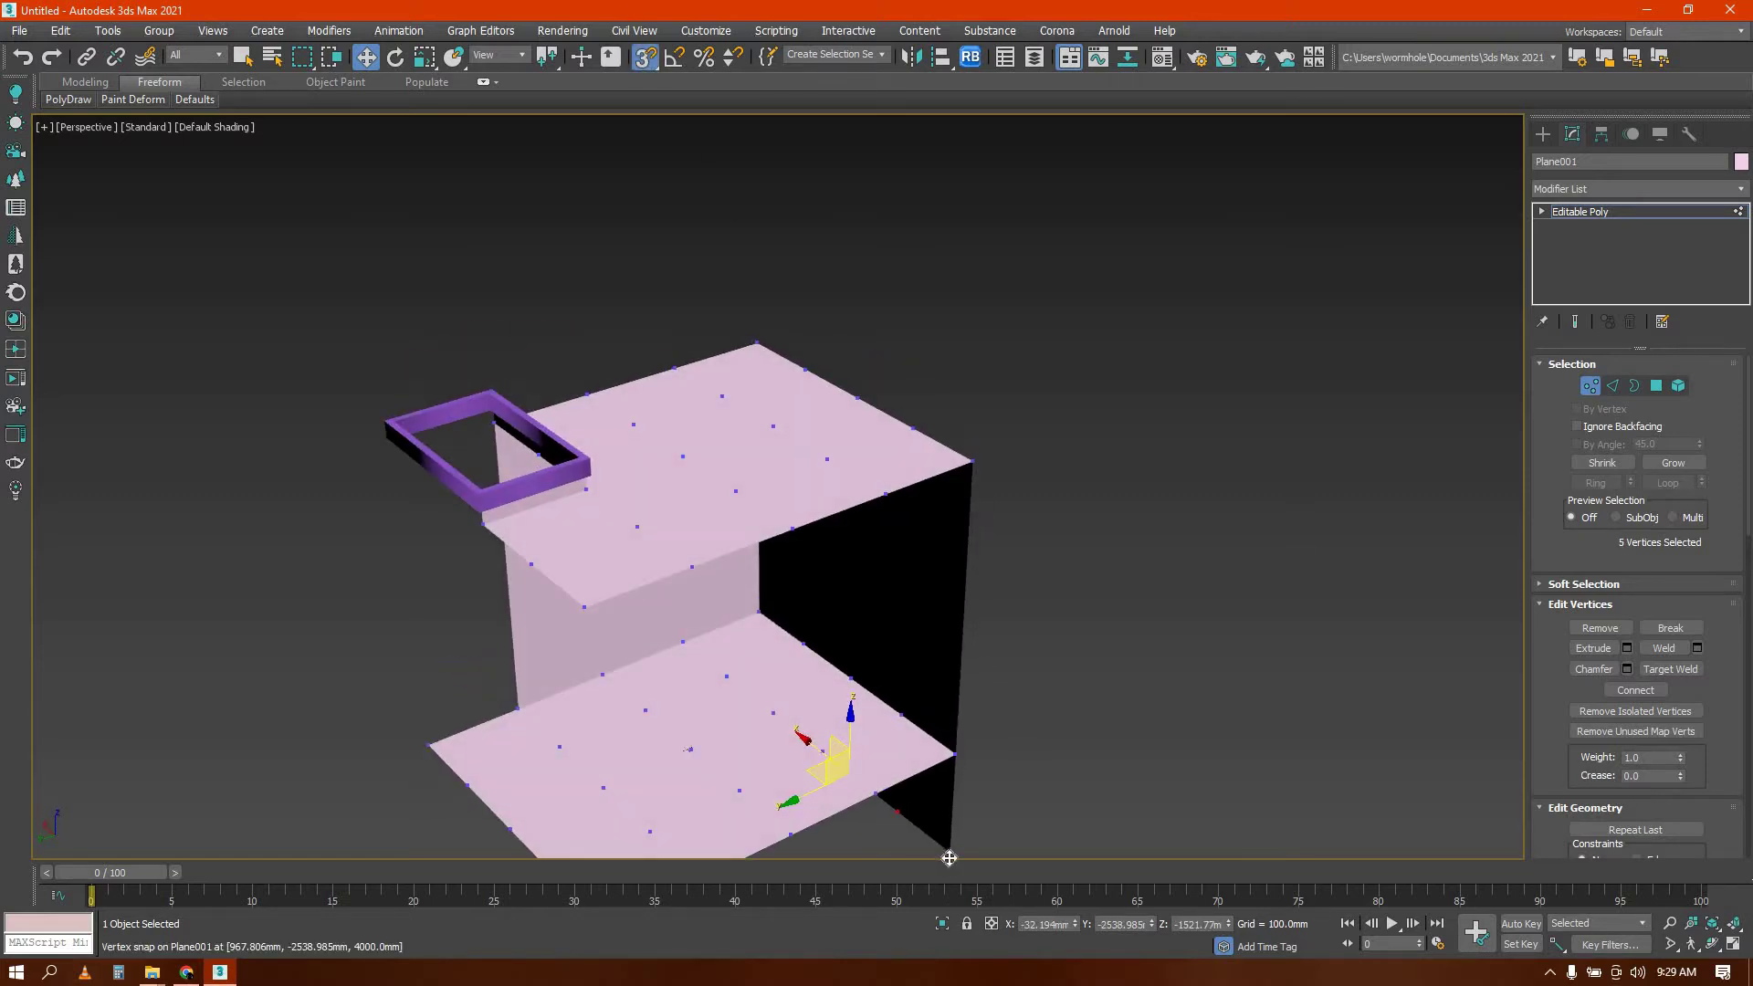
pyautogui.moveTo(948, 803); pyautogui.dragTo(892, 701)
# Flip the new wall's four polygons to face into the room, then leave sub-object editing, turn off snapping and deselect the object
pyautogui.keyDown('alt'); pyautogui.moveTo(893, 701); pyautogui.dragTo(776, 717, button='middle'); pyautogui.keyUp('alt')
pyautogui.keyDown('alt'); pyautogui.moveTo(1116, 673); pyautogui.dragTo(877, 456, button='middle'); pyautogui.keyUp('alt')
pyautogui.press('4')
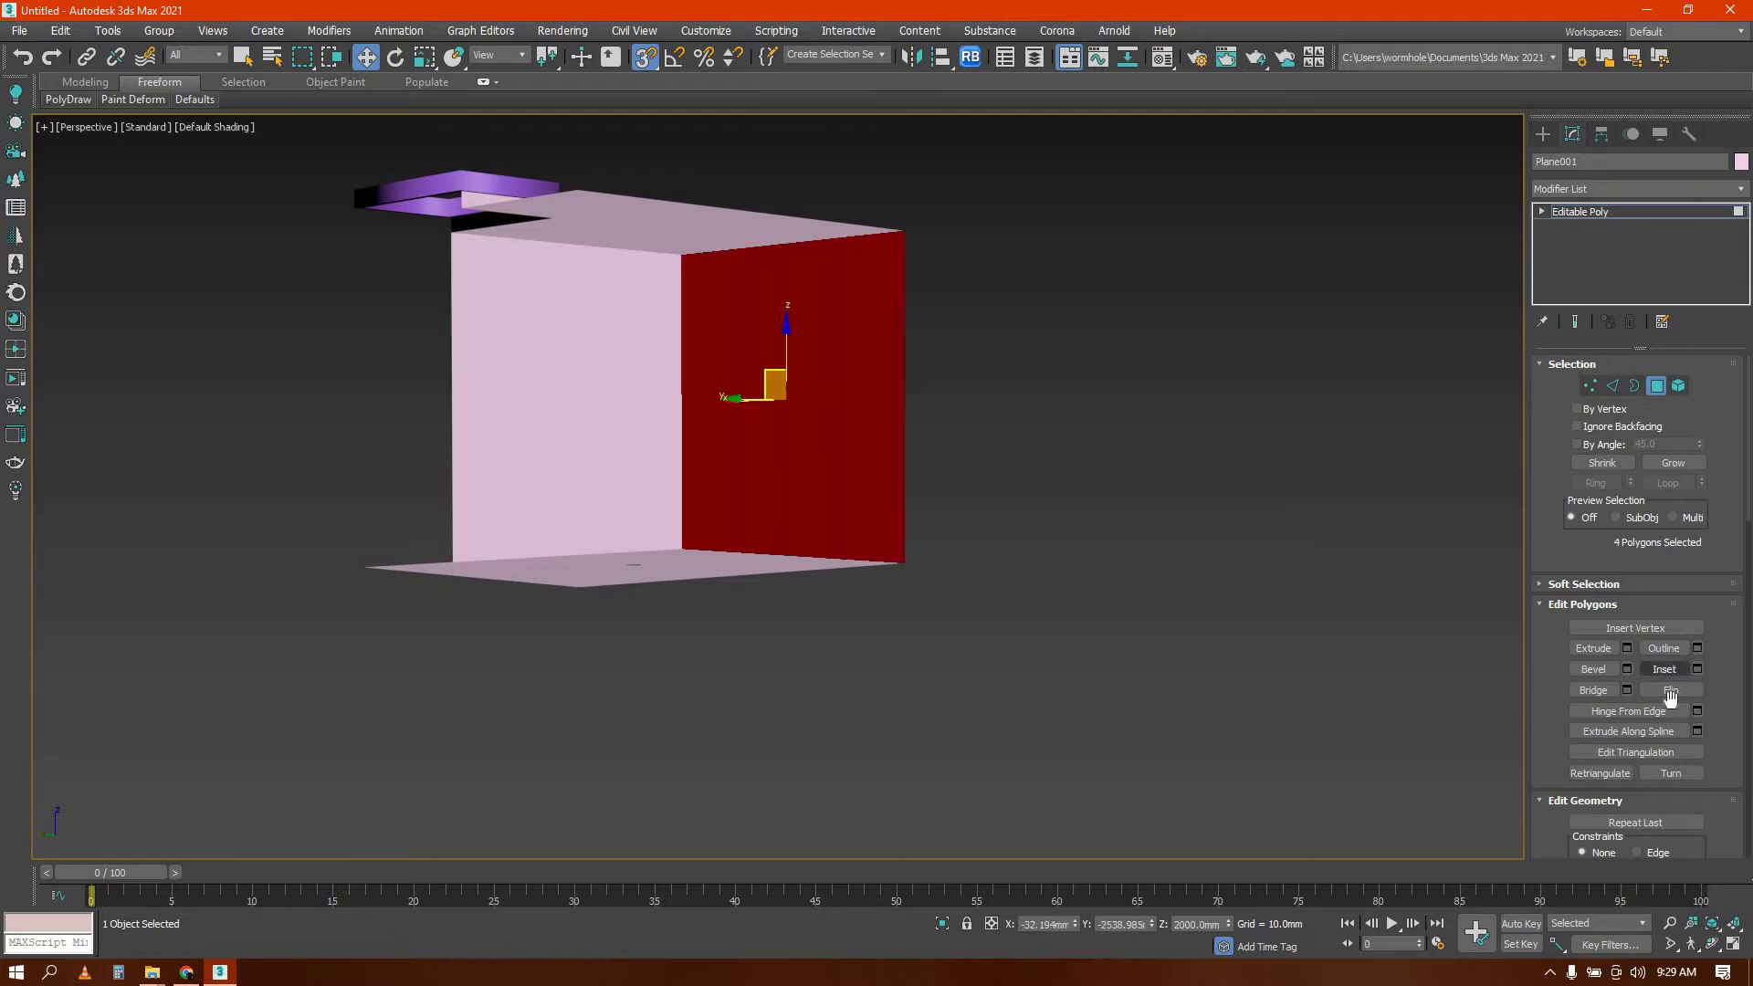
pyautogui.click(1671, 689)
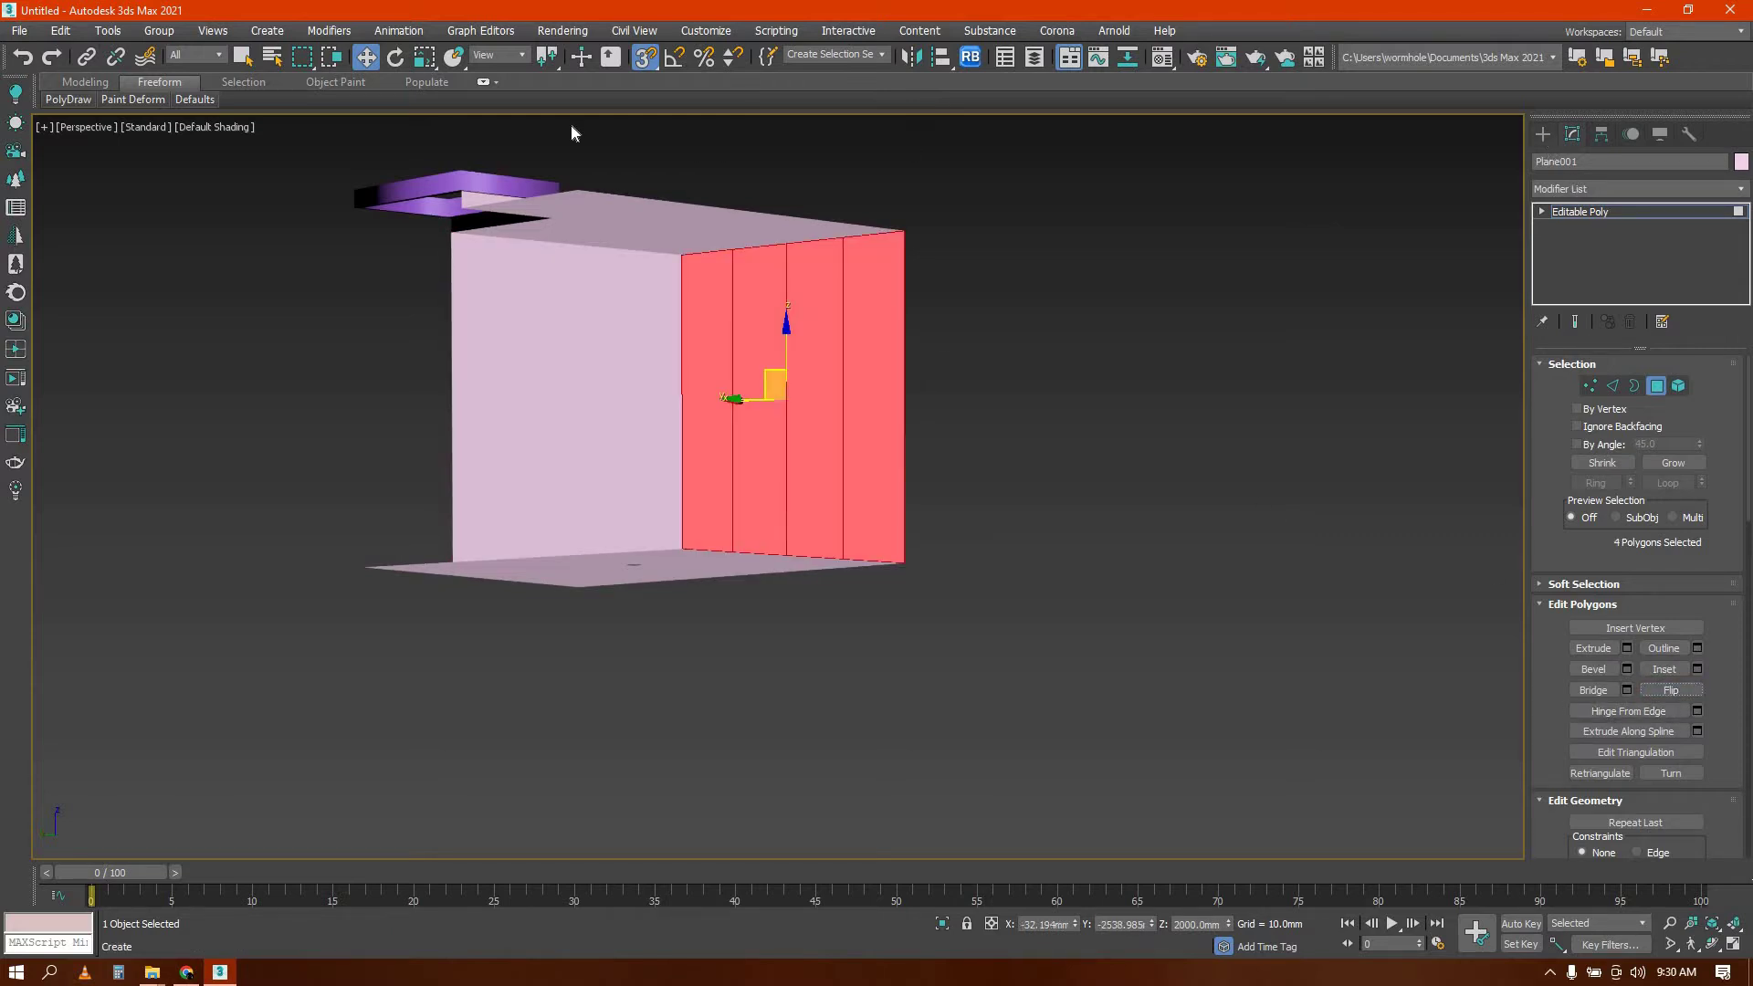
pyautogui.press('6')
pyautogui.press('s')
pyautogui.click(1067, 480)
# Reselect the room object and extend the first wall's free vertical edge below the notch along Y to about 2658 mm
pyautogui.keyDown('alt'); pyautogui.moveTo(1050, 503); pyautogui.dragTo(826, 785, button='middle'); pyautogui.keyUp('alt')
pyautogui.moveTo(950, 563); pyautogui.dragTo(1142, 255, button='middle')
pyautogui.click(842, 426)
pyautogui.keyDown('alt'); pyautogui.moveTo(842, 426); pyautogui.dragTo(172, 124, button='middle'); pyautogui.keyUp('alt')
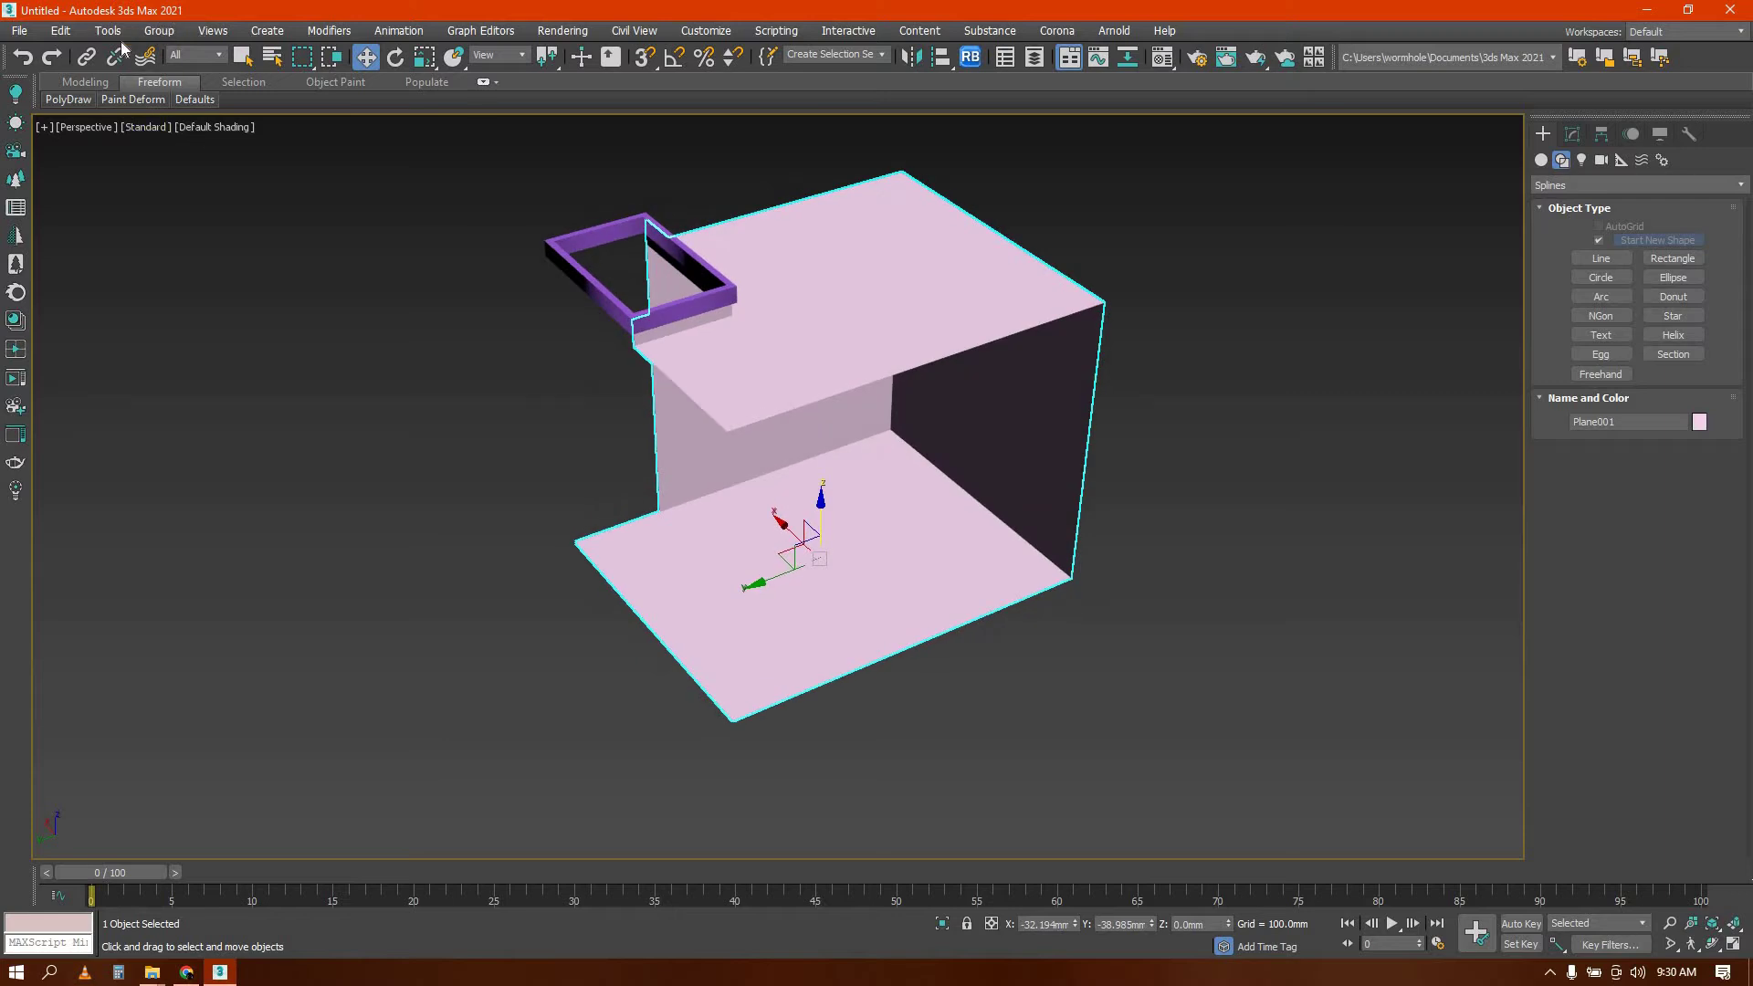
pyautogui.click(15, 34)
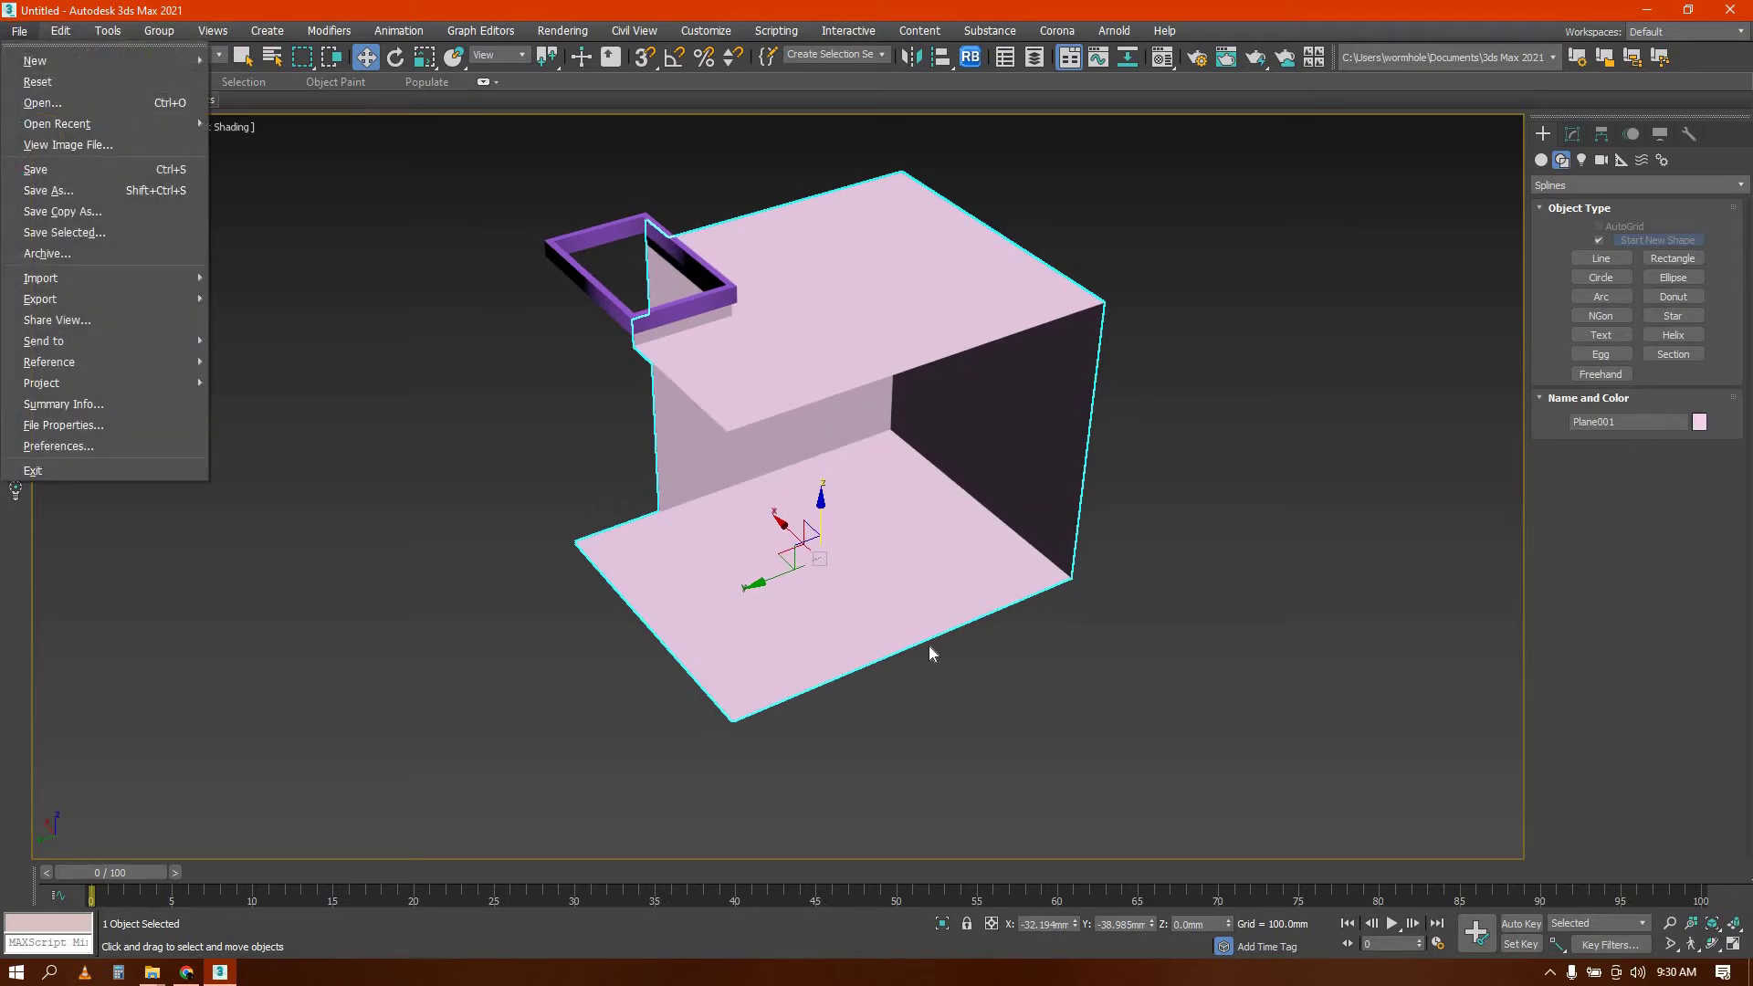
pyautogui.click(847, 636)
pyautogui.keyDown('alt'); pyautogui.moveTo(795, 567); pyautogui.dragTo(630, 469, button='middle'); pyautogui.keyUp('alt')
pyautogui.press('2')
pyautogui.click(673, 472)
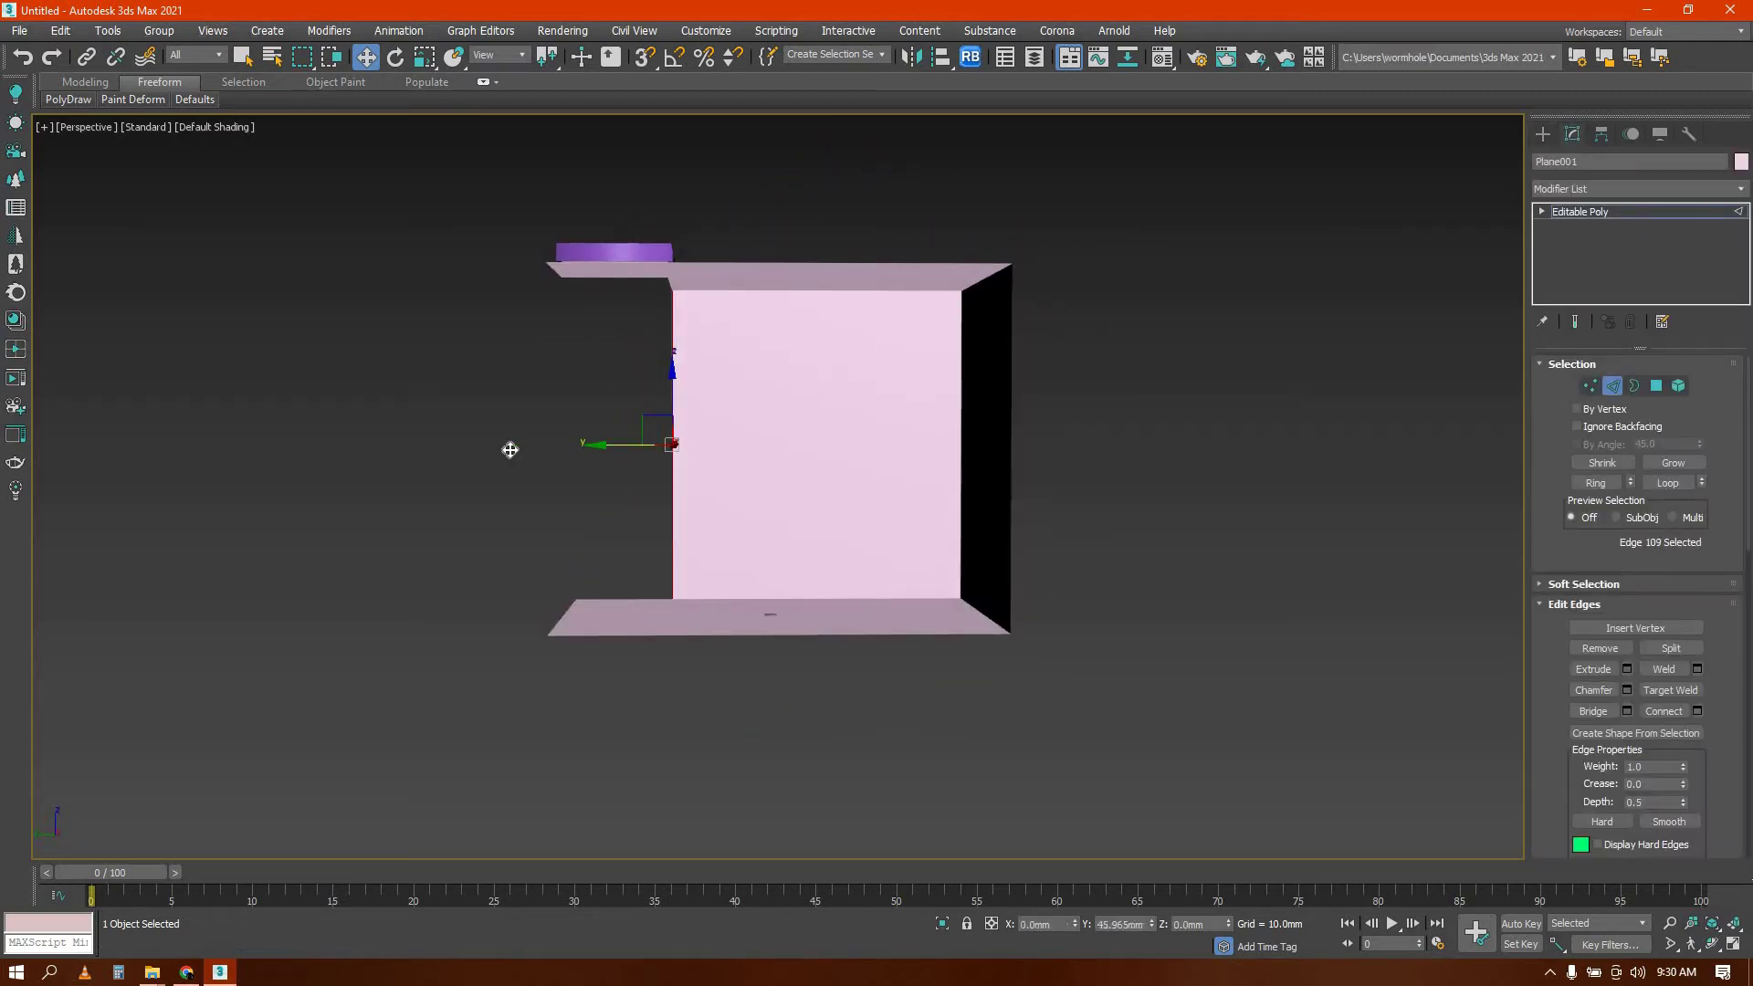
pyautogui.keyDown('alt'); pyautogui.moveTo(509, 449); pyautogui.dragTo(577, 500, button='middle'); pyautogui.keyUp('alt')
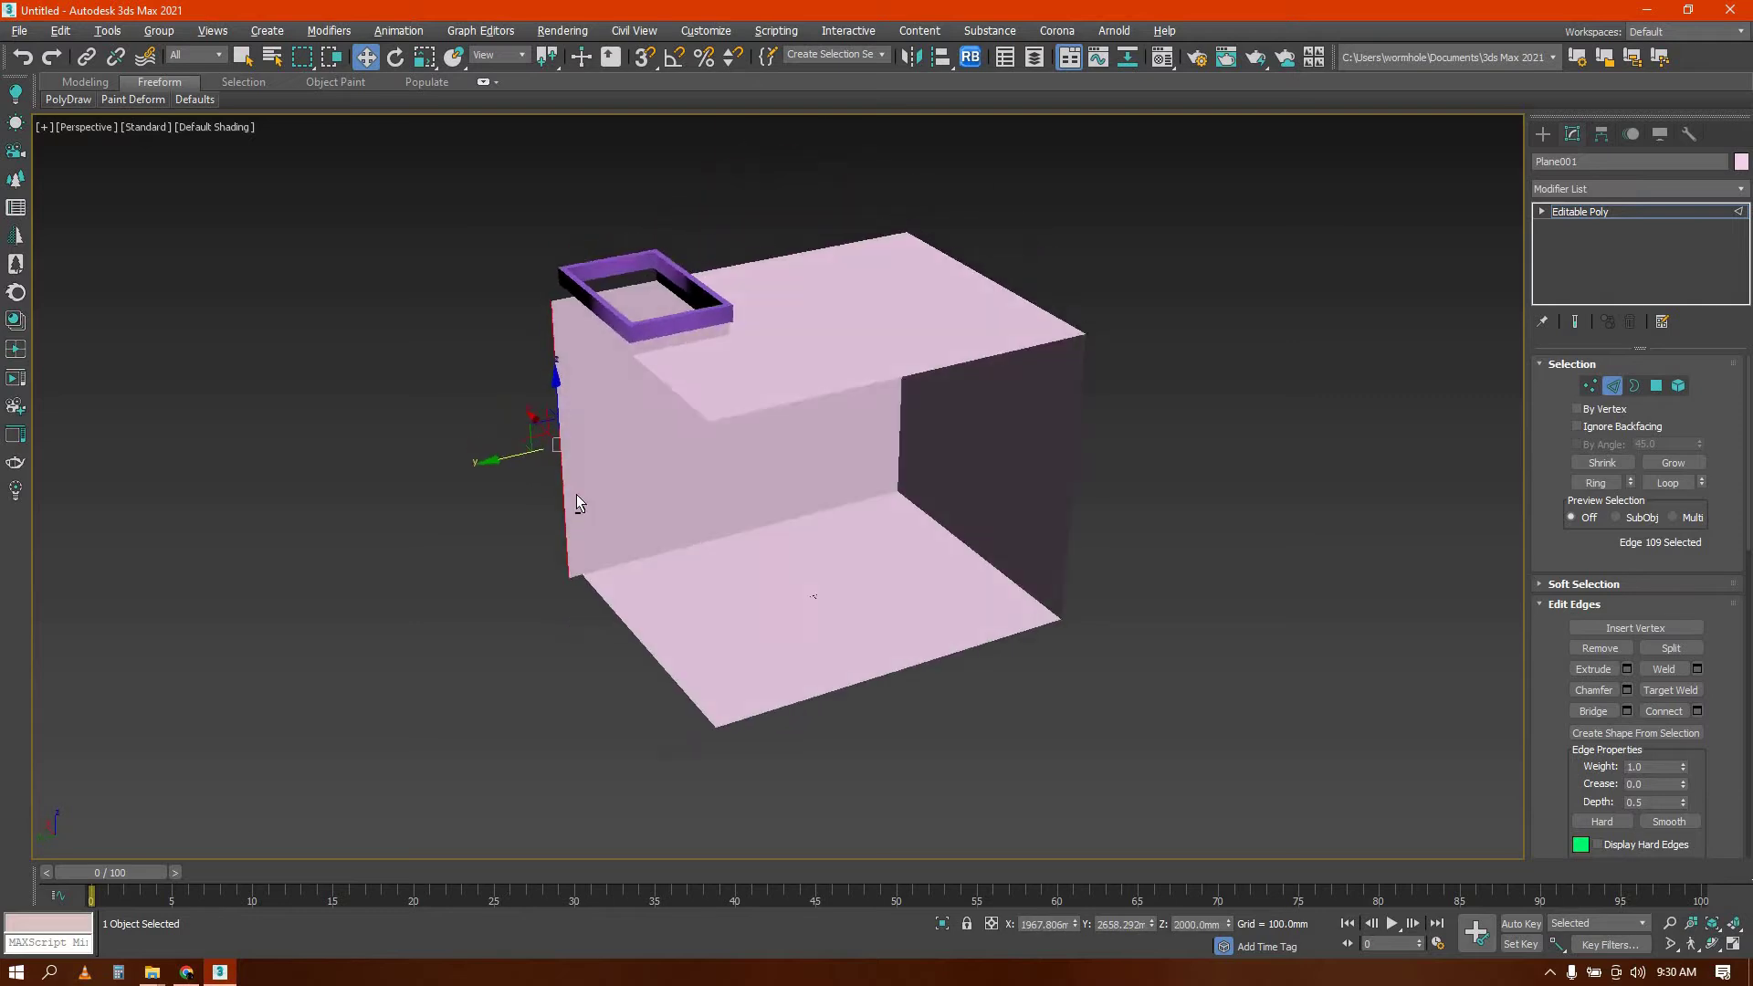
# Select the bottom and top vertices at the extended wall's free vertical edge
pyautogui.scroll(5, 573, 573)
pyautogui.scroll(-5, 577, 636)
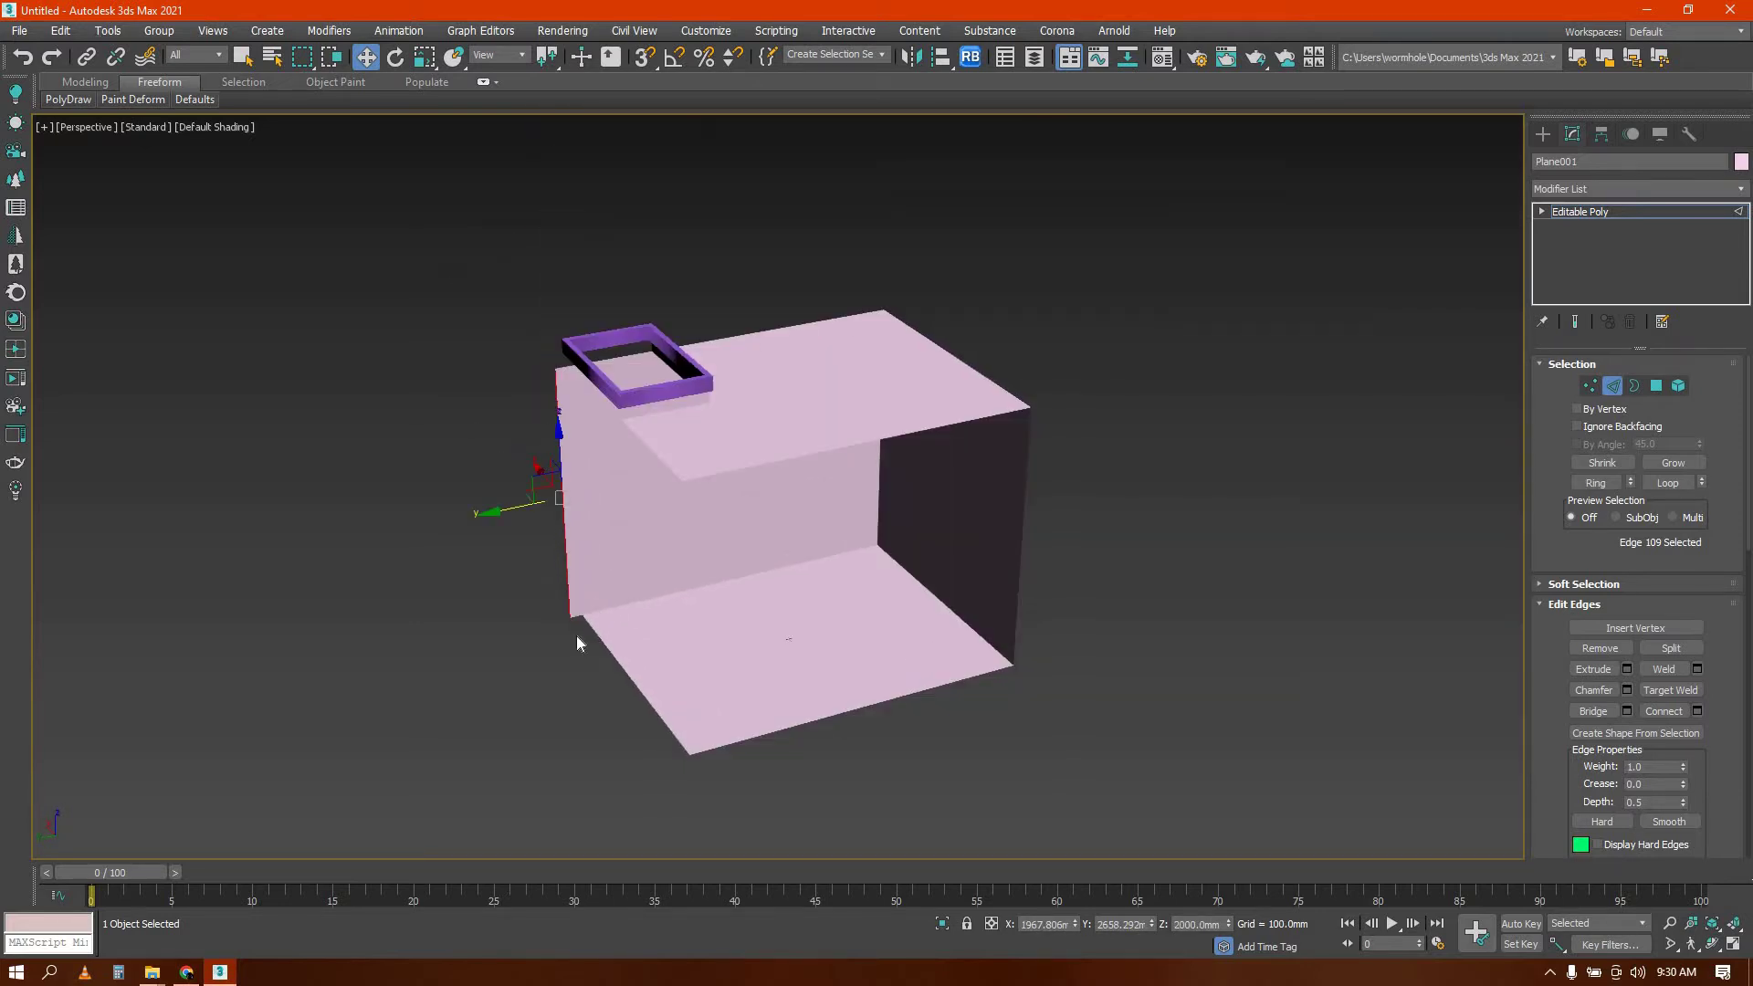
pyautogui.press('1')
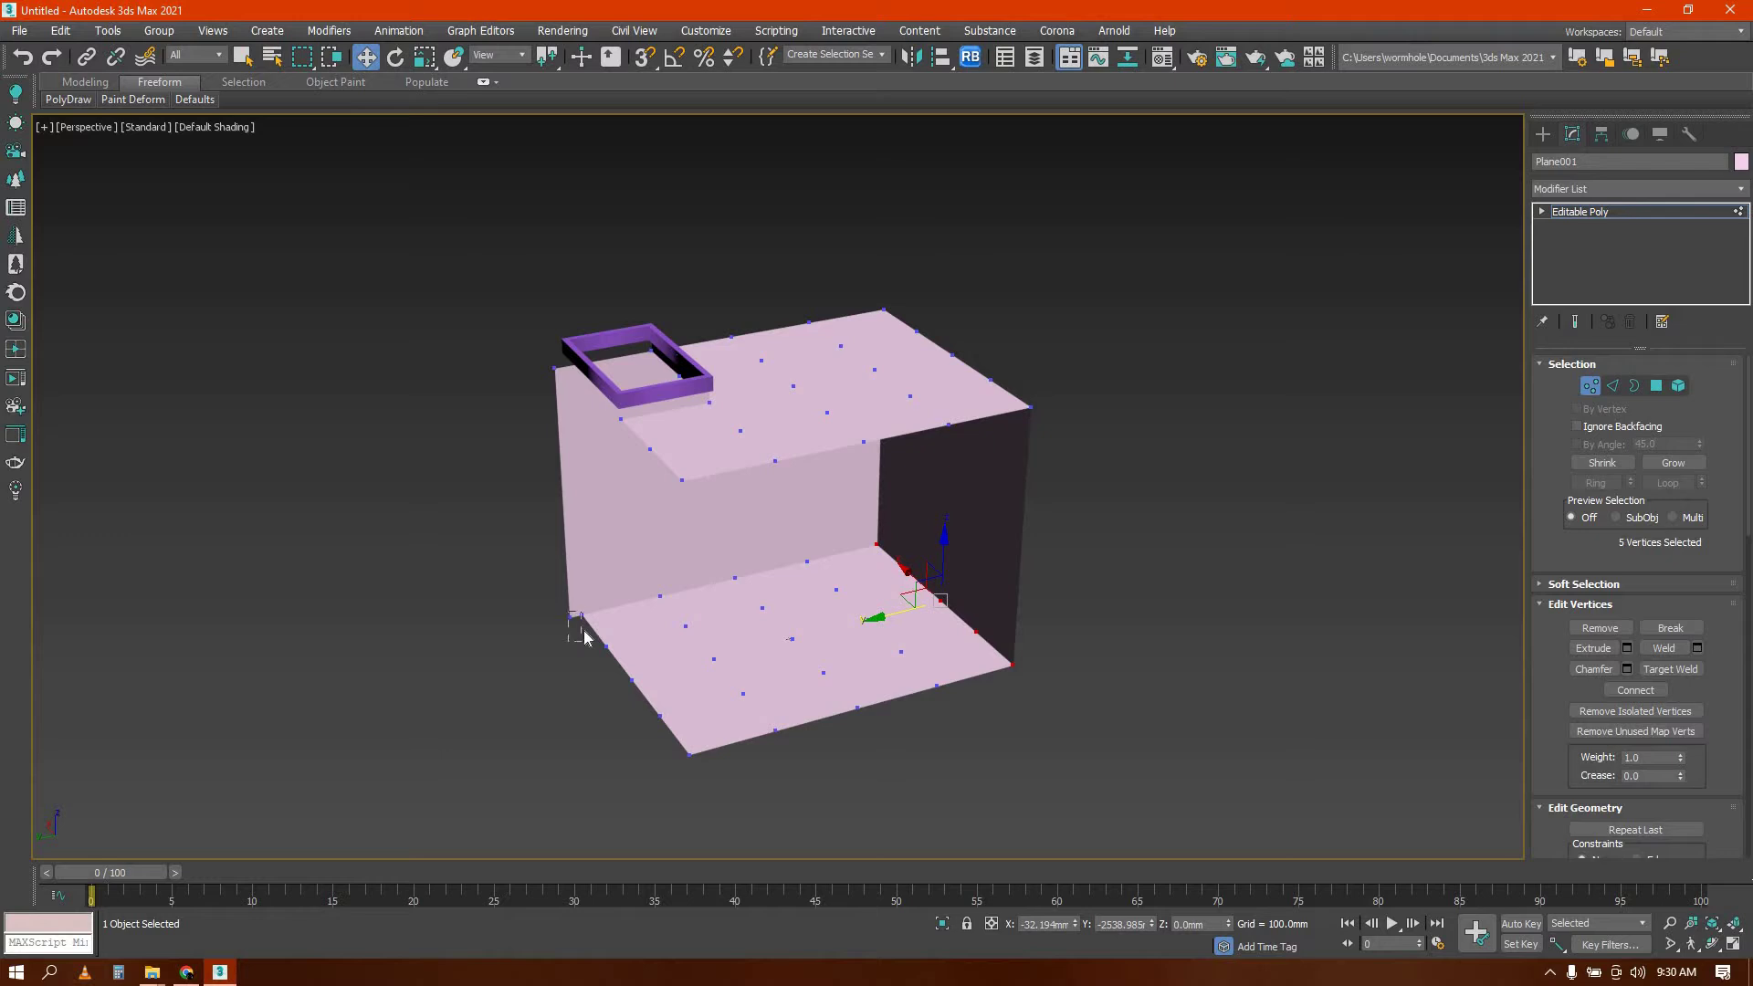
pyautogui.click(586, 637)
pyautogui.scroll(5, 490, 546)
pyautogui.moveTo(541, 591); pyautogui.dragTo(569, 628)
pyautogui.scroll(-5, 535, 587)
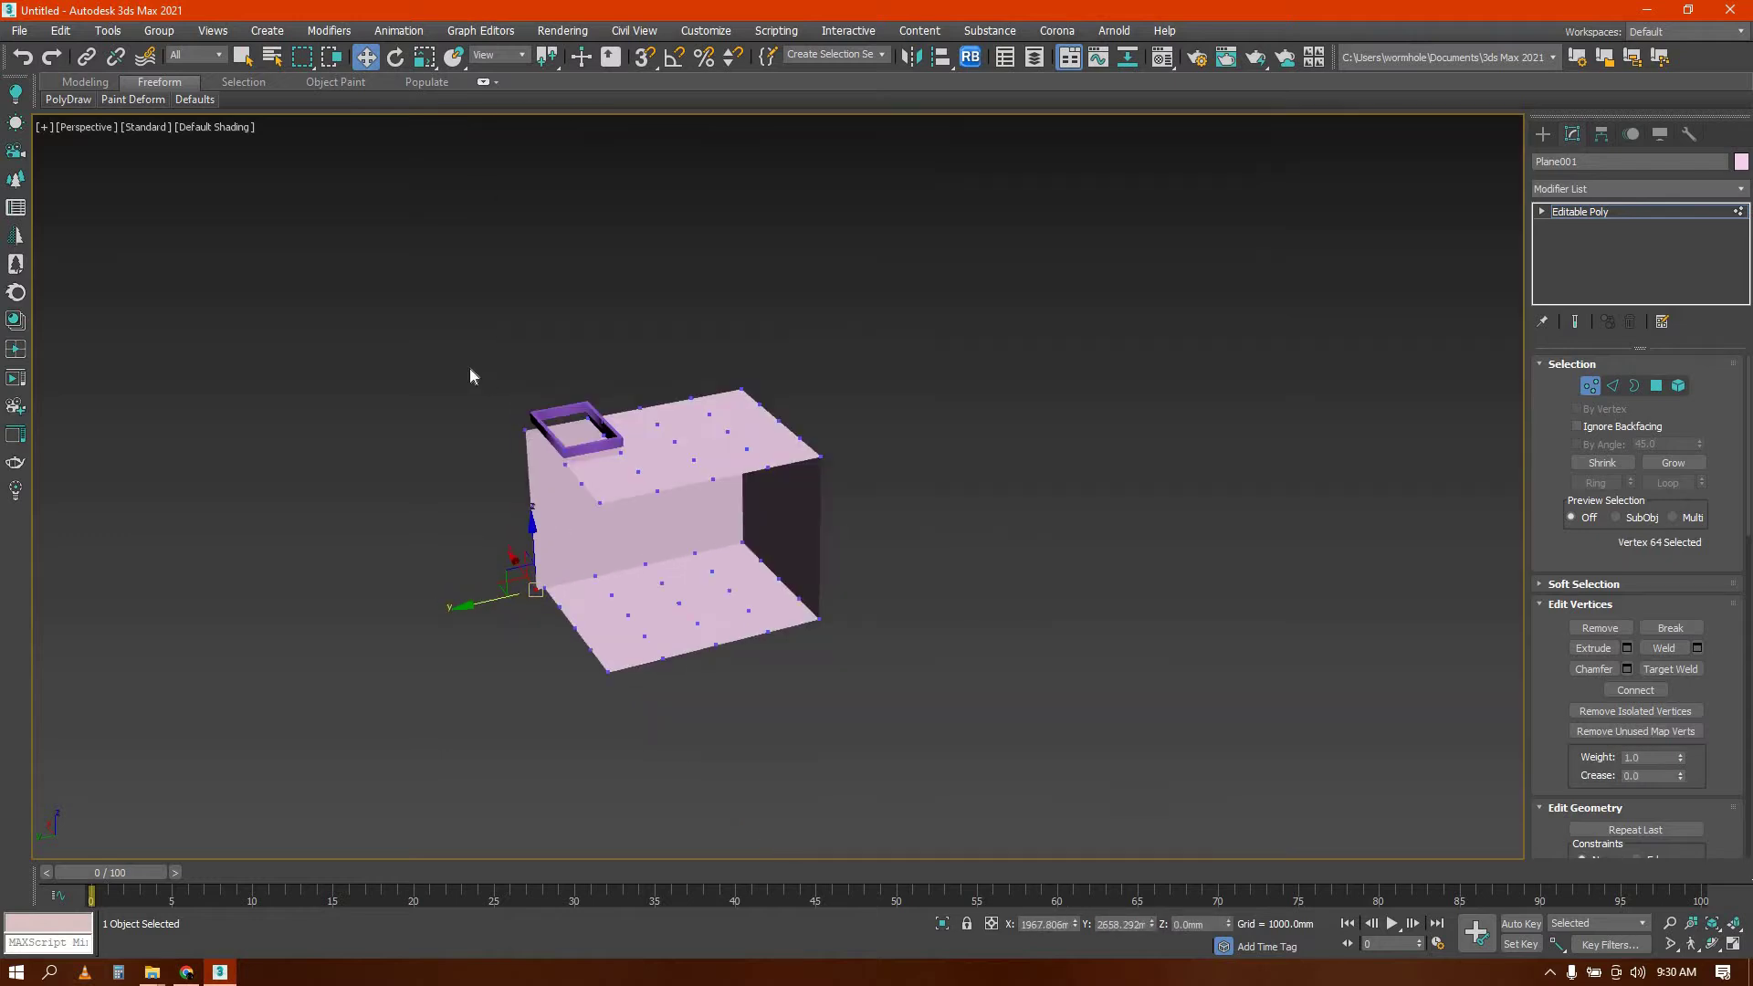
pyautogui.scroll(4, 469, 365)
pyautogui.moveTo(463, 484); pyautogui.dragTo(464, 486)
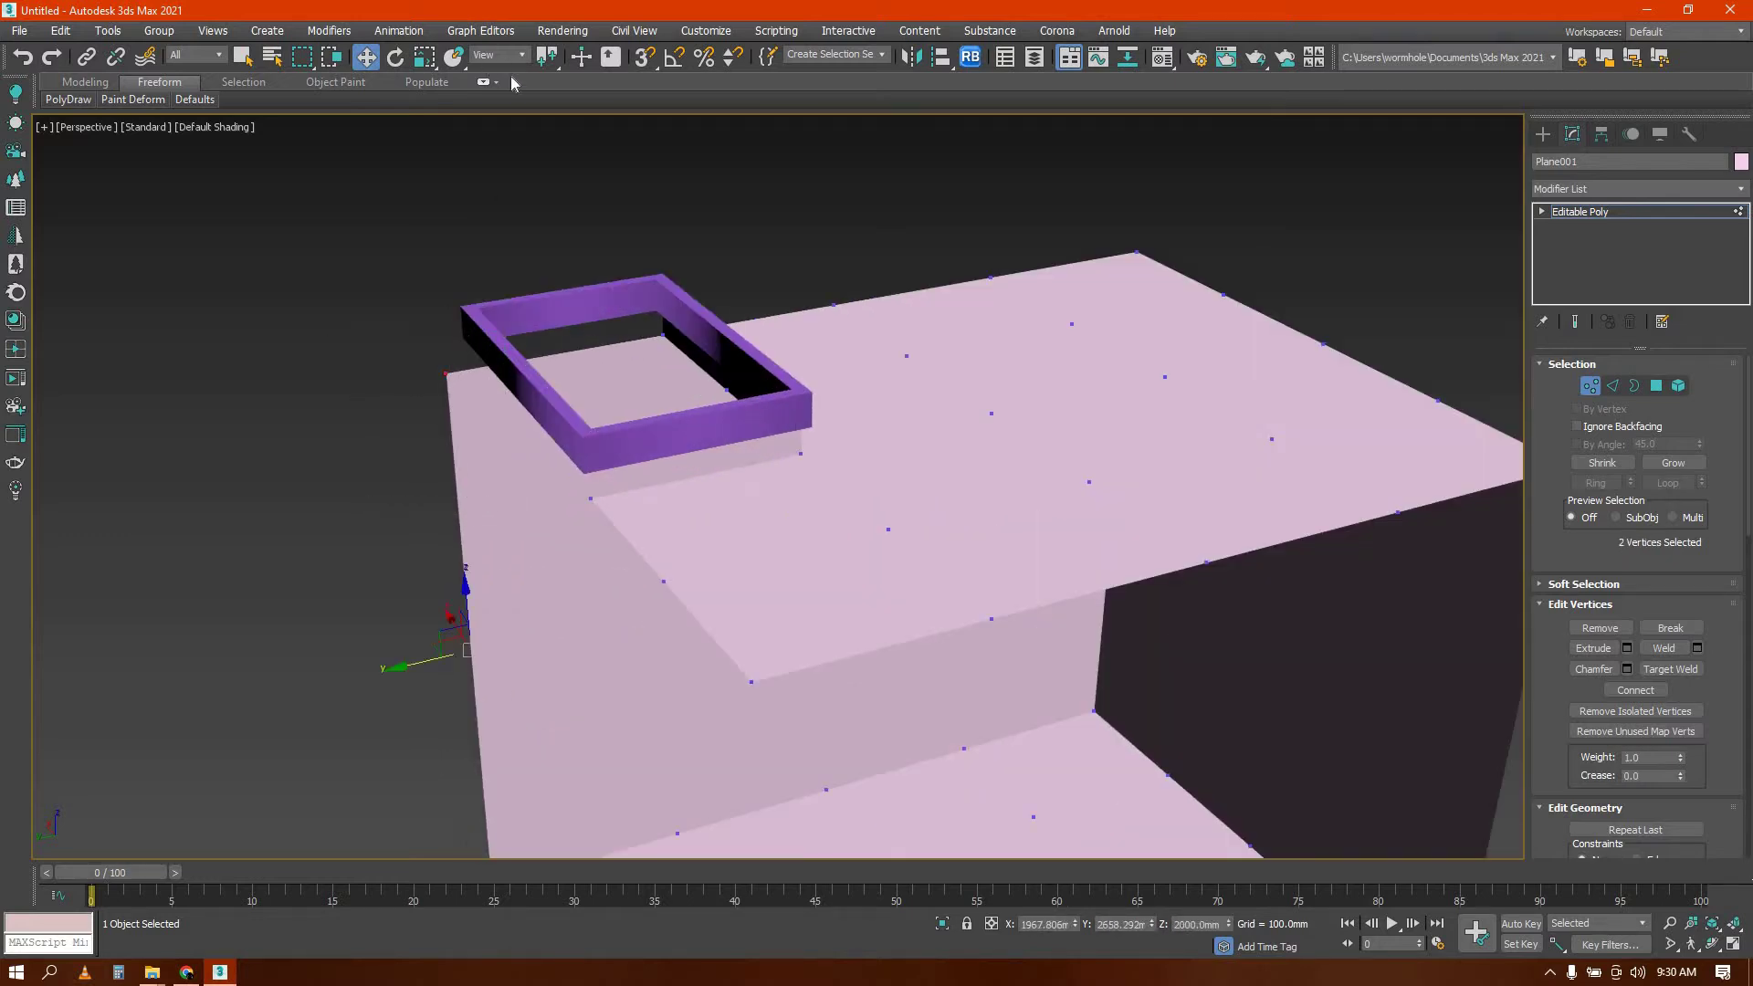
# Turn on snapping and move the two wall vertices along Y to align with the floor's corner
pyautogui.scroll(-6, 627, 270)
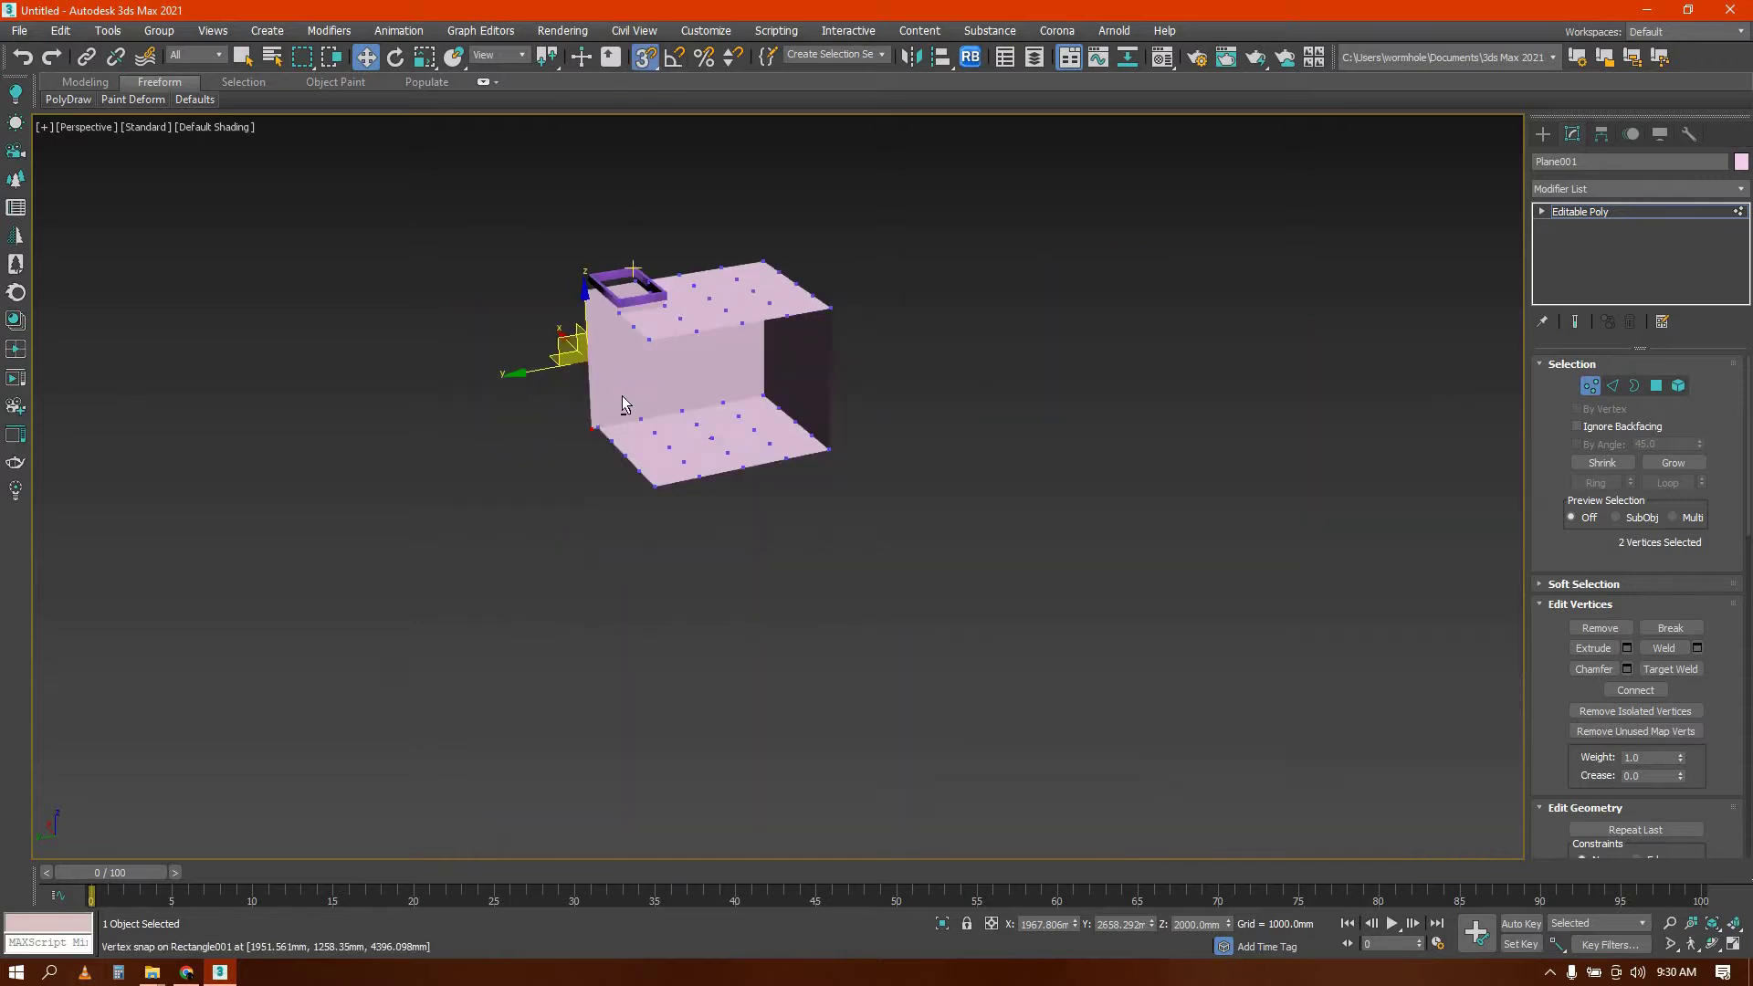
pyautogui.moveTo(622, 397)
pyautogui.keyDown('alt'); pyautogui.mouseDown(button='middle')
pyautogui.moveTo(644, 310)
pyautogui.moveTo(597, 387)
pyautogui.mouseUp(button='middle'); pyautogui.keyUp('alt')
pyautogui.scroll(8, 535, 462)
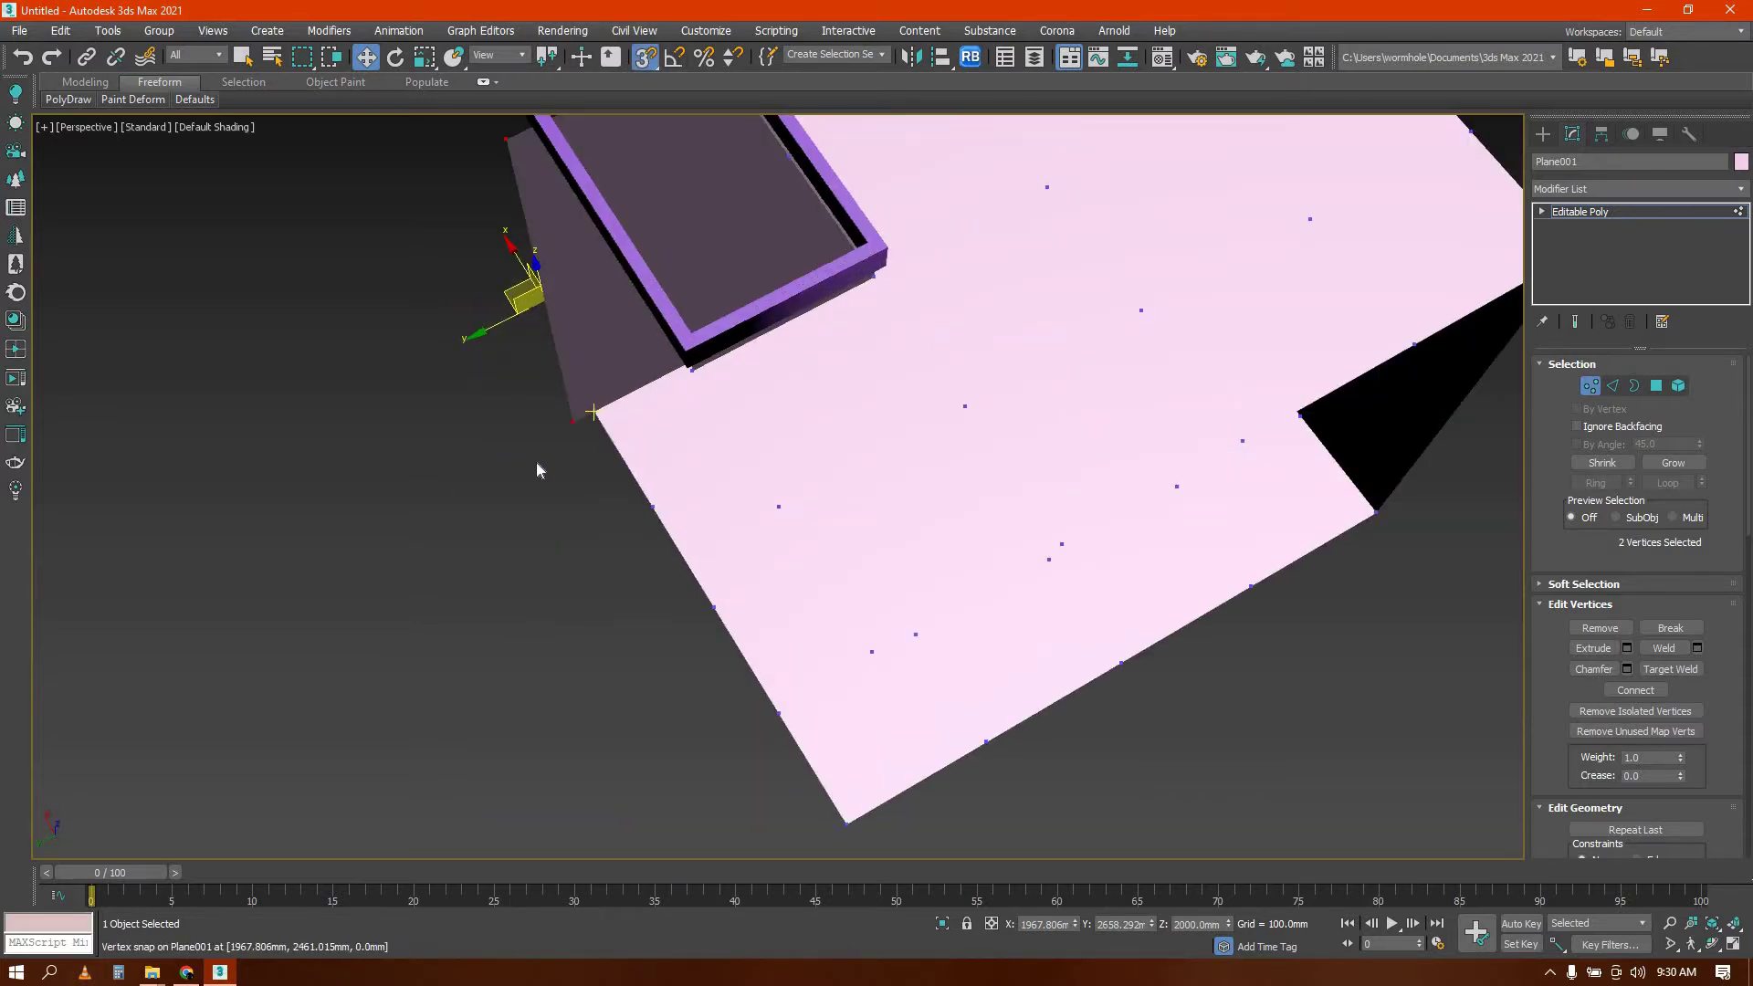
pyautogui.moveTo(573, 427); pyautogui.dragTo(587, 424)
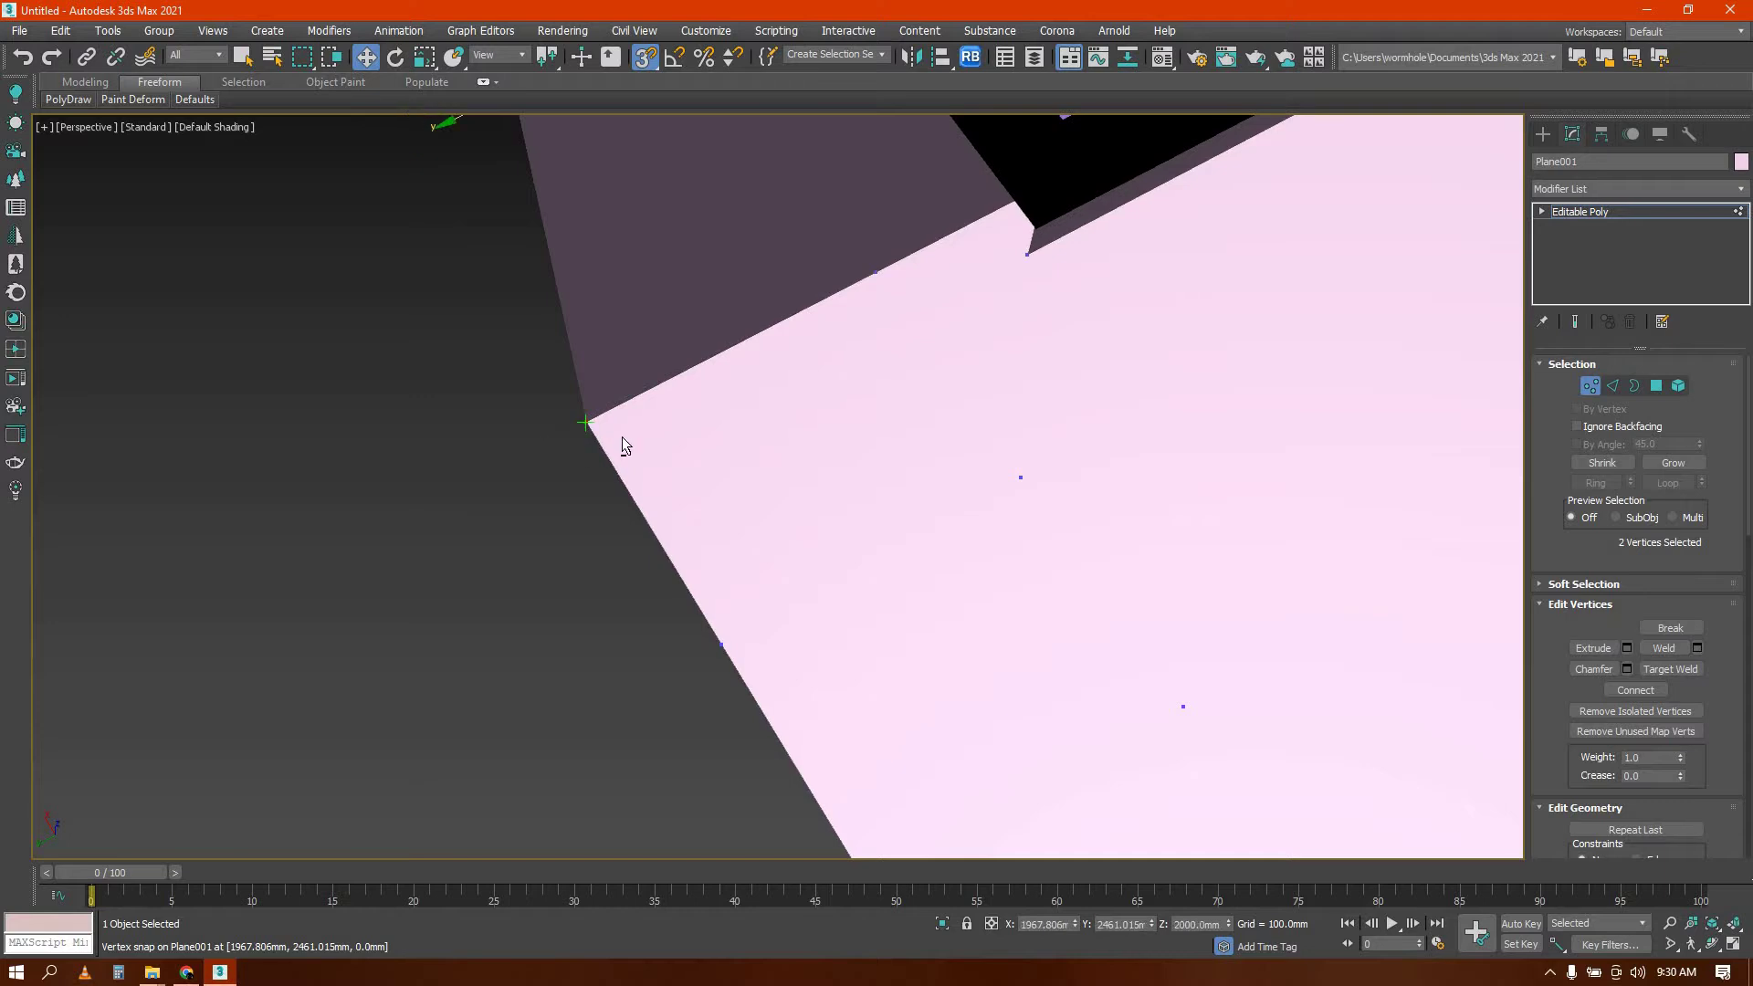
pyautogui.scroll(-6, 622, 436)
pyautogui.keyDown('alt'); pyautogui.moveTo(622, 437); pyautogui.dragTo(585, 446, button='middle'); pyautogui.keyUp('alt')
pyautogui.scroll(-4, 584, 446)
pyautogui.keyDown('alt'); pyautogui.moveTo(785, 446); pyautogui.dragTo(603, 274, button='middle'); pyautogui.keyUp('alt')
# Select the eight floor edges along the room's two open sides
pyautogui.click(1543, 135)
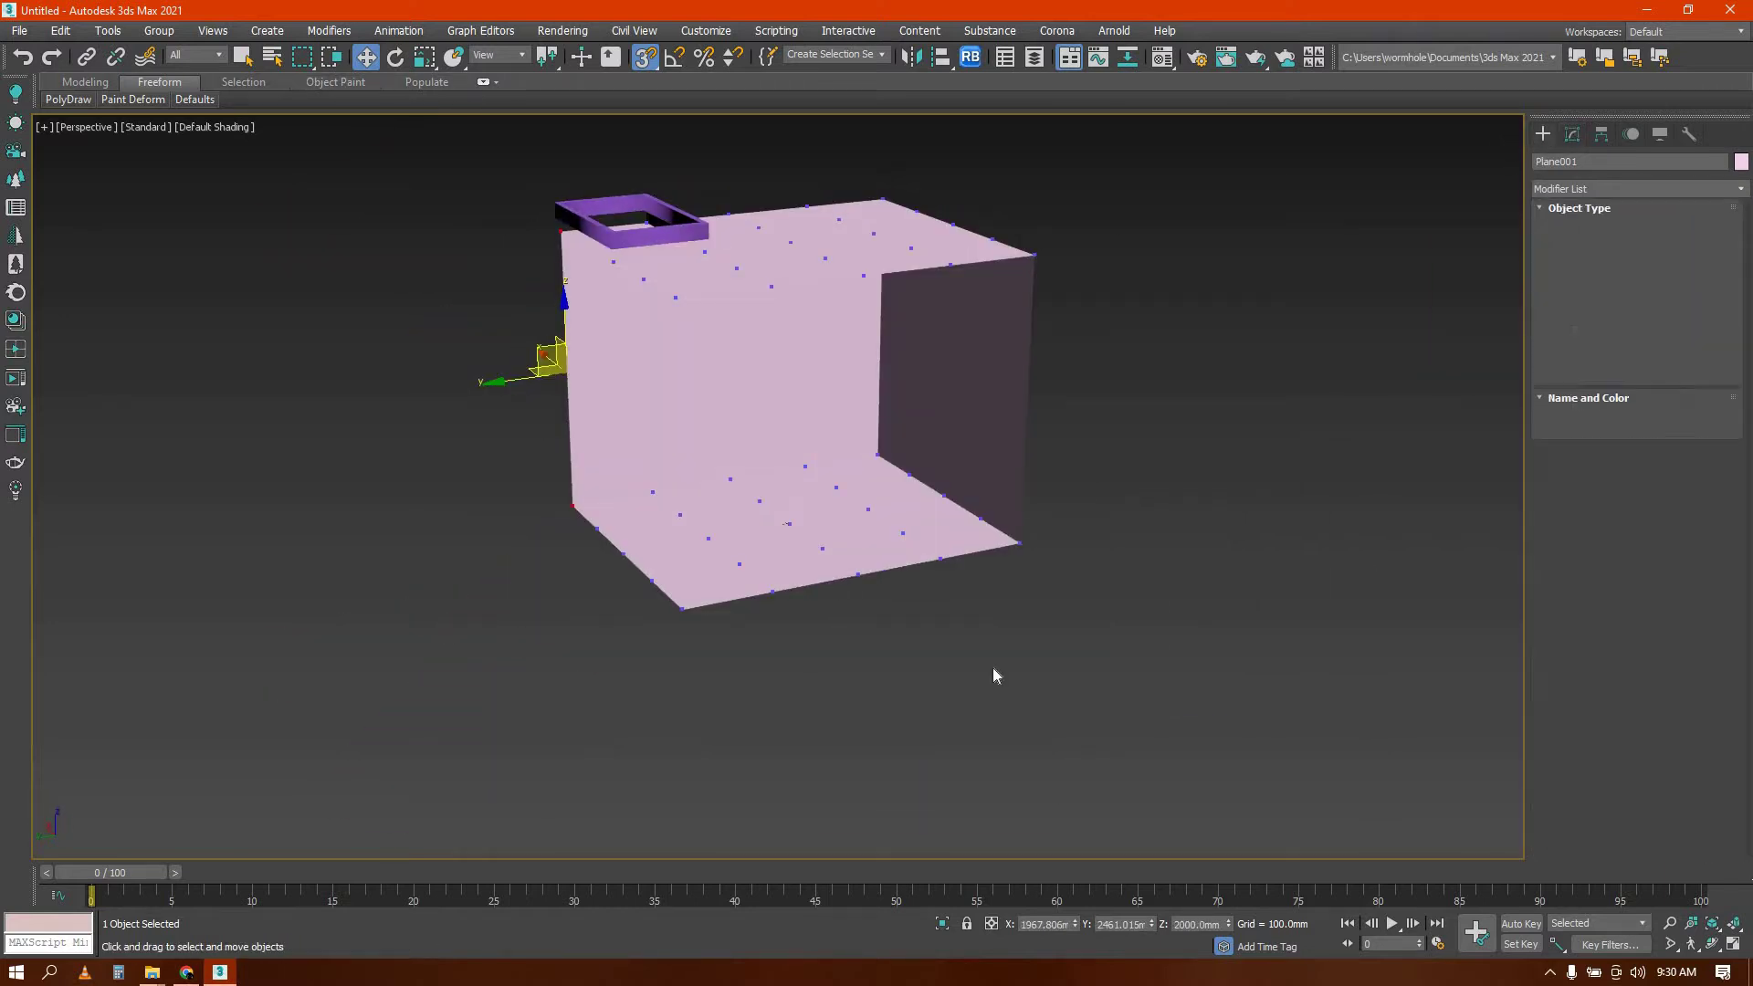
pyautogui.press('2')
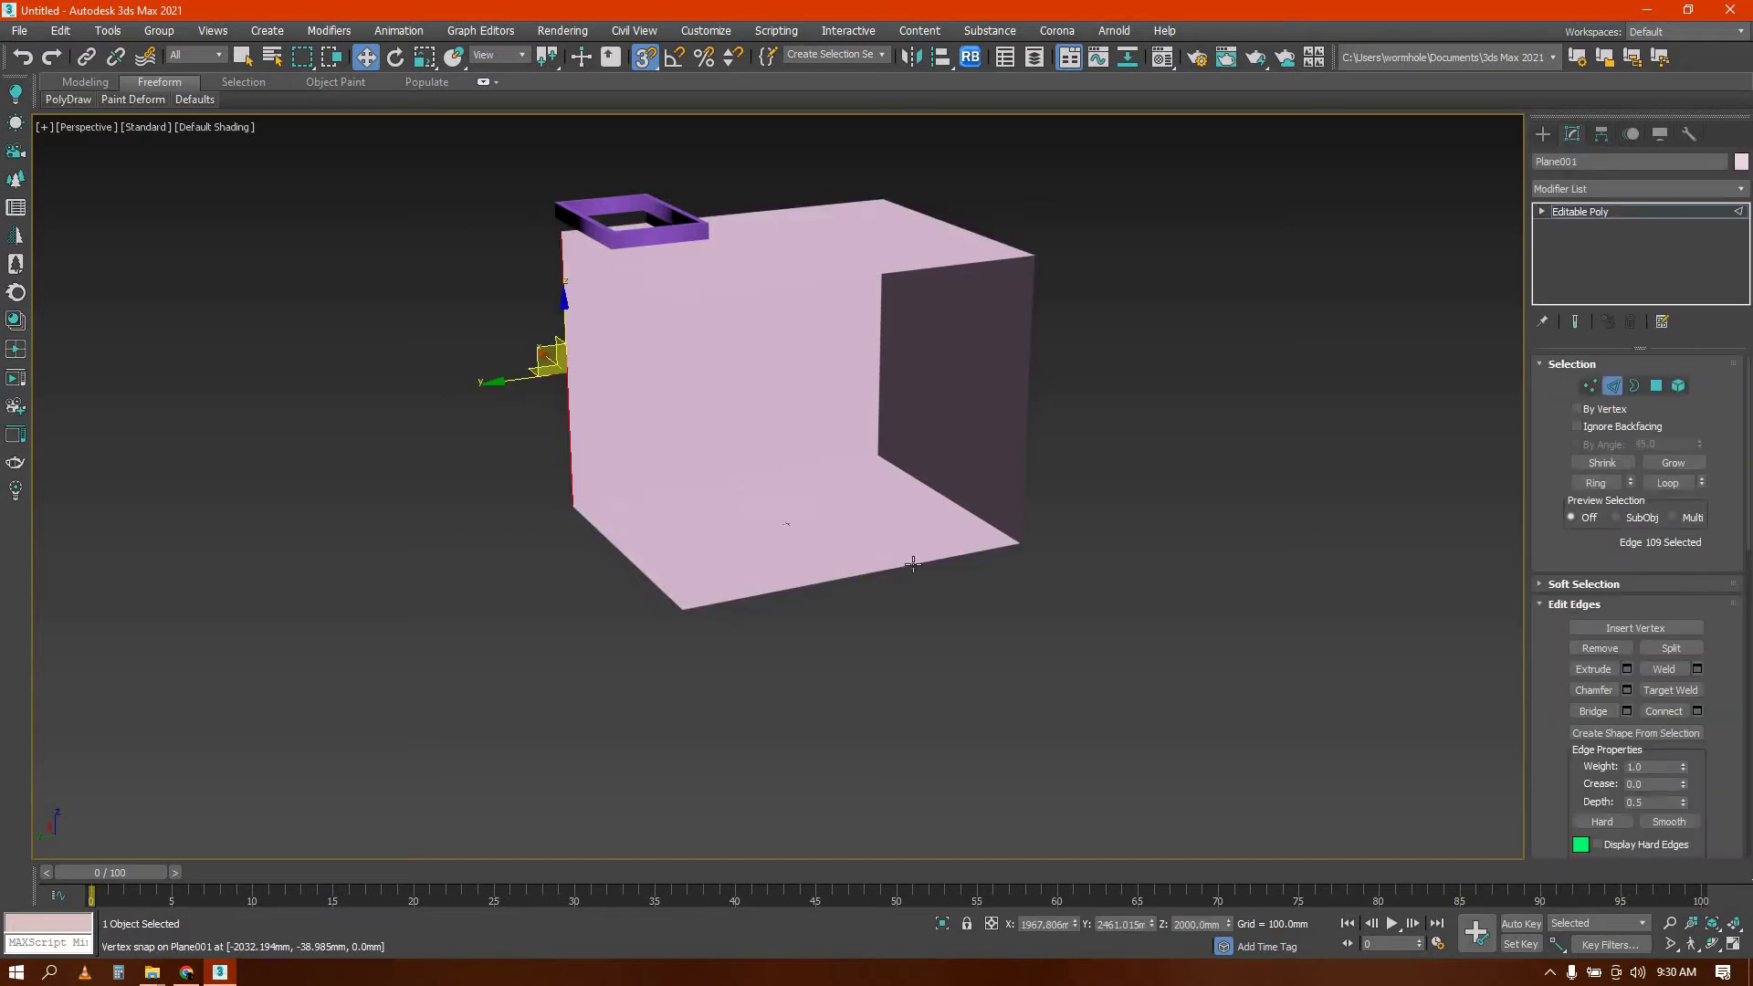
pyautogui.click(966, 561)
pyautogui.click(918, 565)
pyautogui.keyDown('ctrl'); pyautogui.click(976, 552); pyautogui.keyUp('ctrl')
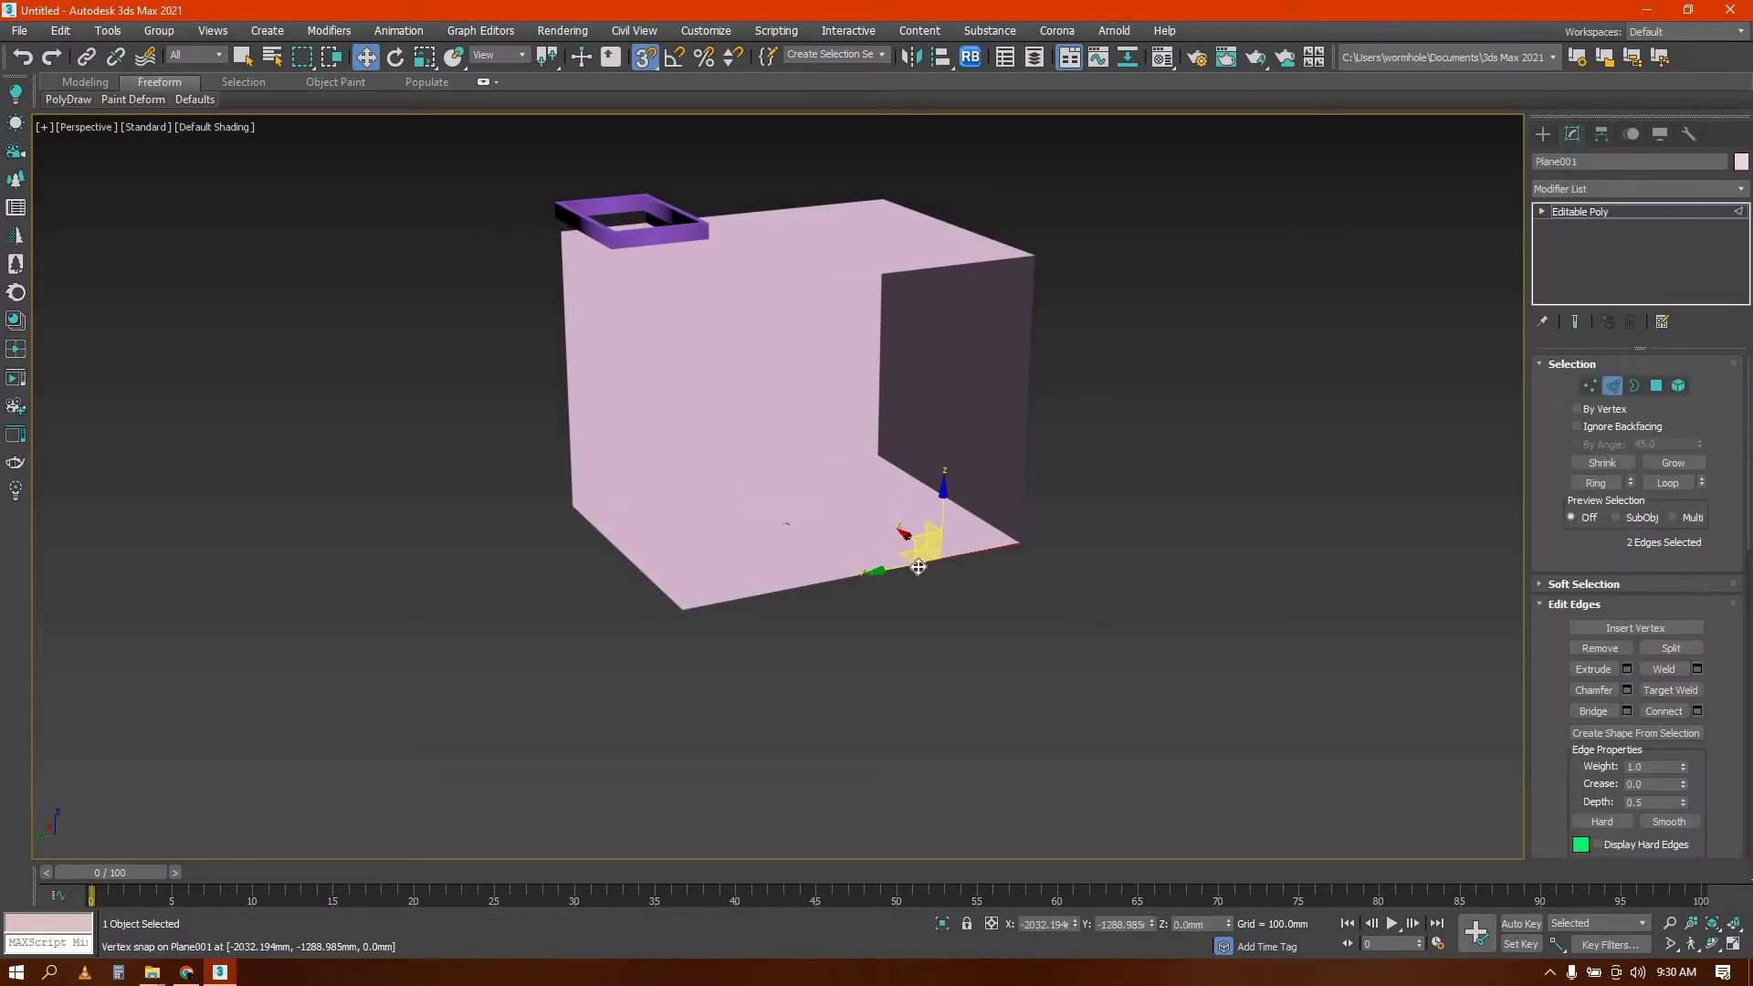
pyautogui.keyDown('ctrl'); pyautogui.click(815, 584); pyautogui.keyUp('ctrl')
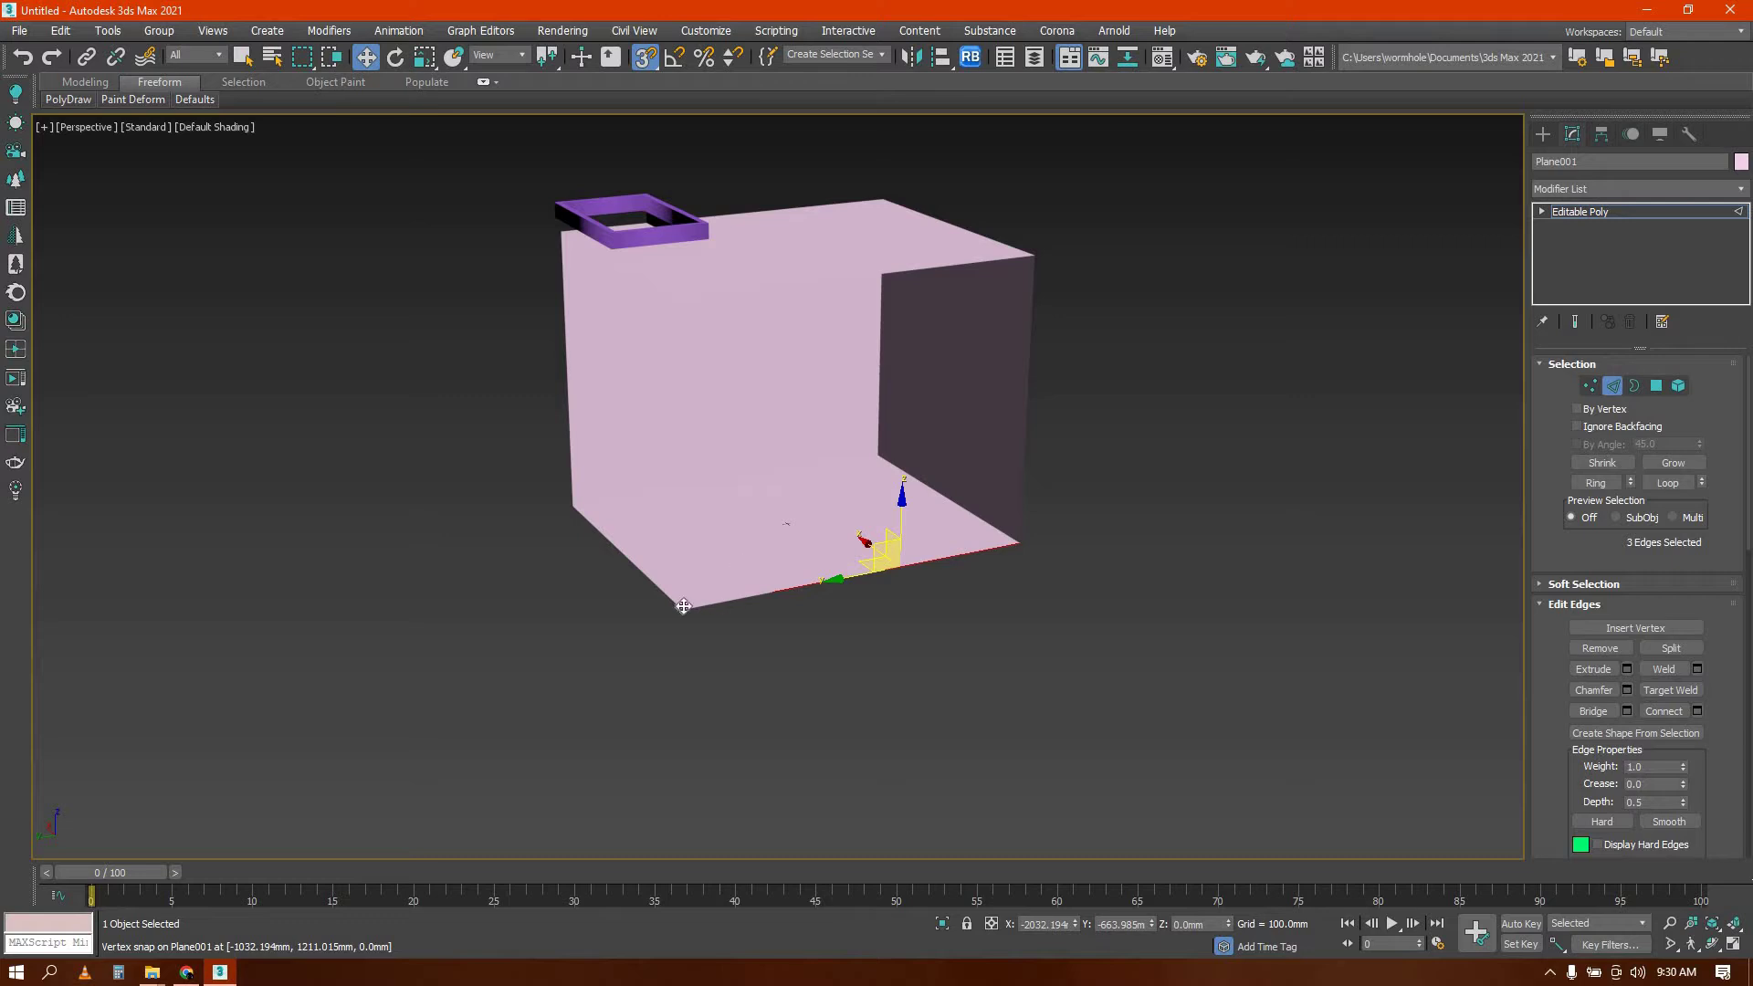
pyautogui.keyDown('ctrl'); pyautogui.click(730, 598); pyautogui.keyUp('ctrl')
pyautogui.keyDown('ctrl'); pyautogui.click(649, 580); pyautogui.keyUp('ctrl')
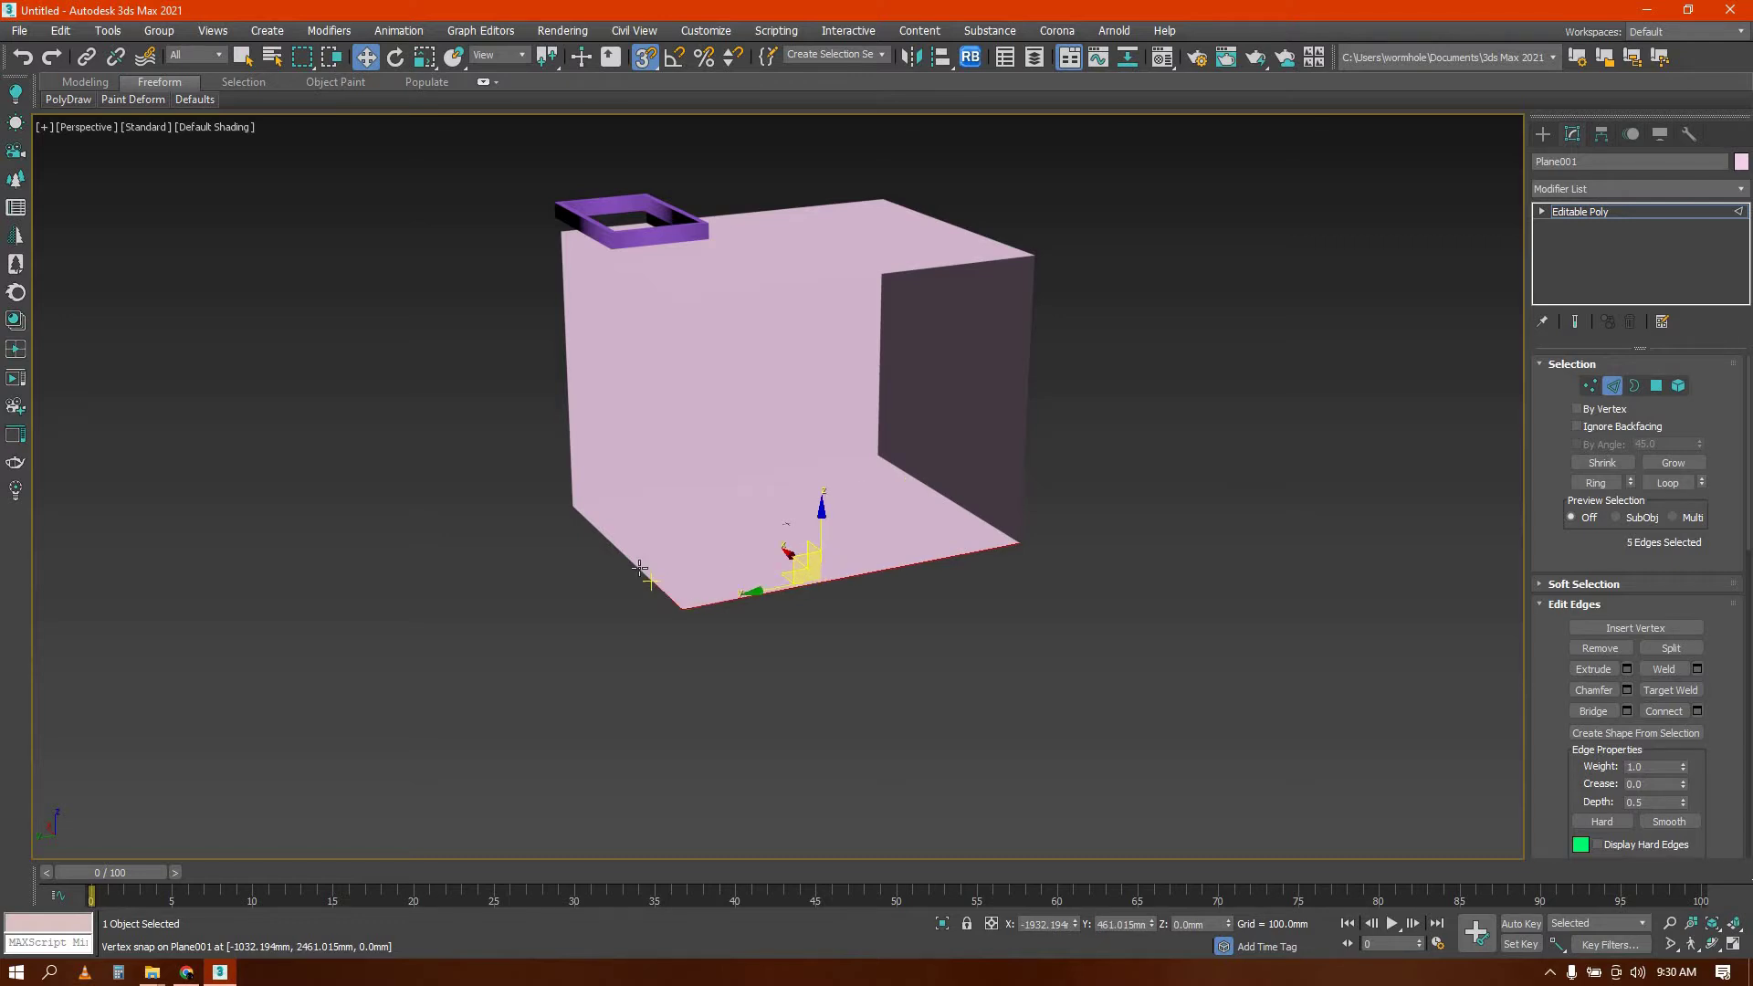
pyautogui.keyDown('ctrl'); pyautogui.click(600, 534); pyautogui.keyUp('ctrl')
pyautogui.keyDown('ctrl'); pyautogui.click(590, 526); pyautogui.keyUp('ctrl')
pyautogui.keyDown('ctrl'); pyautogui.click(585, 519); pyautogui.keyUp('ctrl')
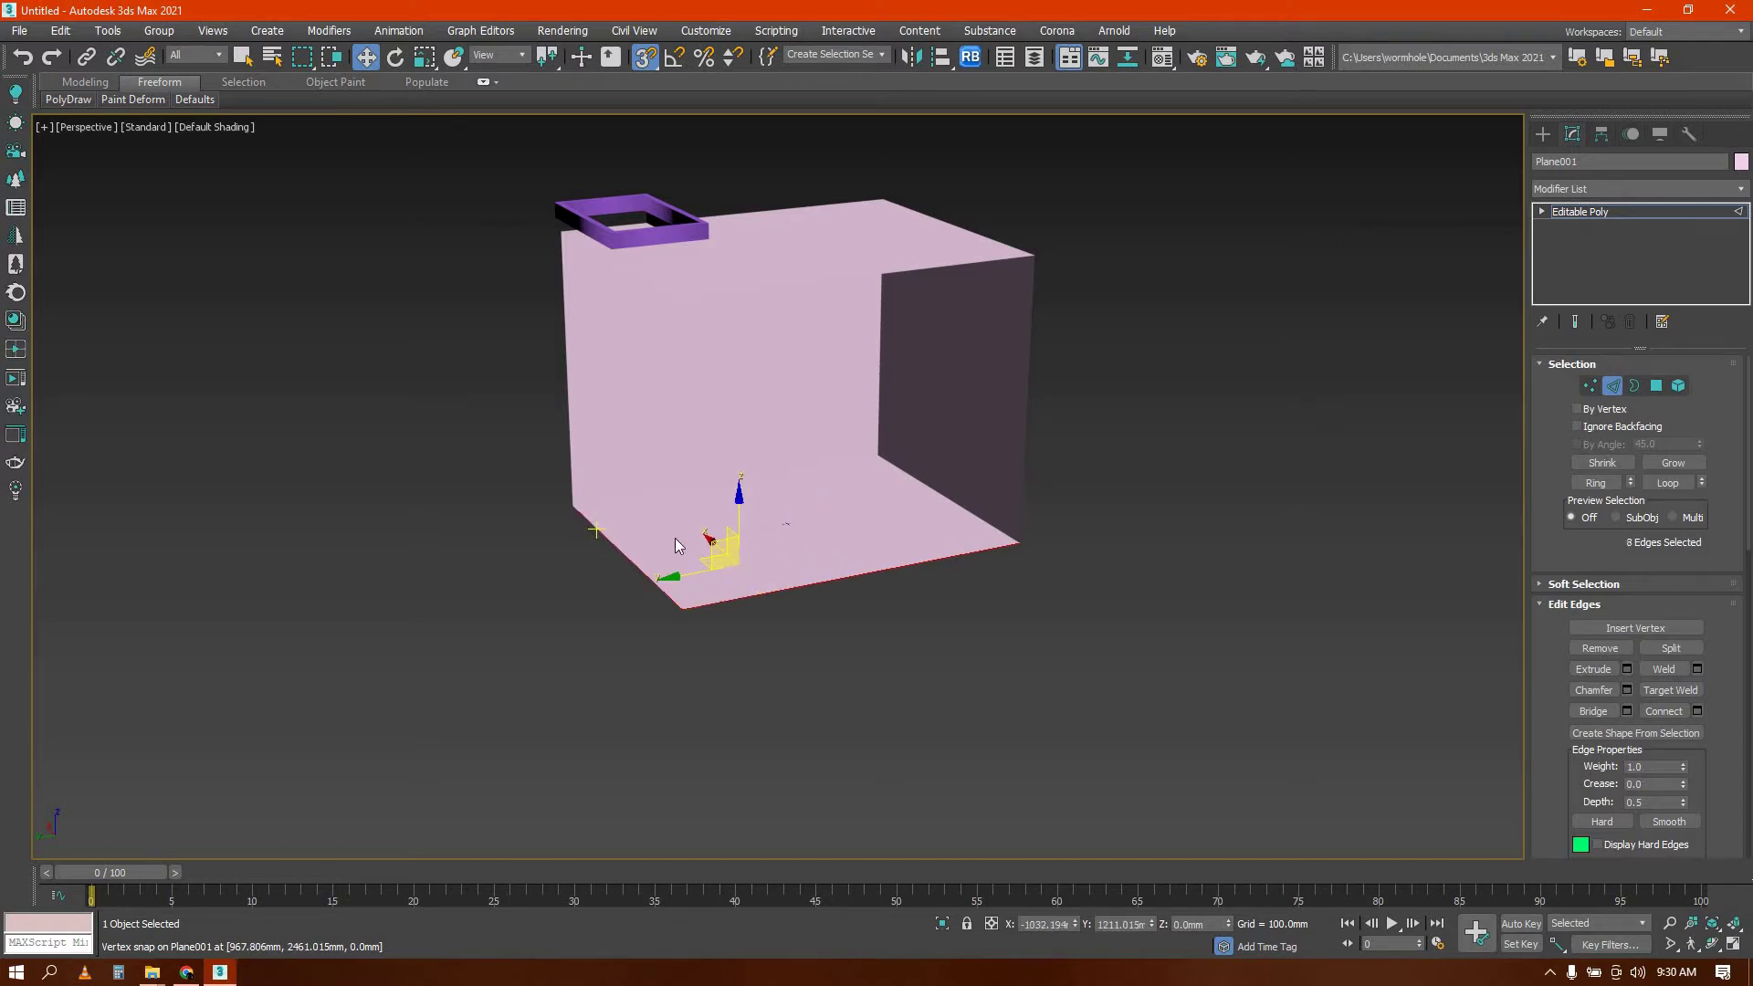
# Turn off snapping and extrude the eight floor edges downward to a Z of about -280 mm
pyautogui.scroll(4, 668, 543)
pyautogui.keyDown('alt'); pyautogui.moveTo(551, 401); pyautogui.dragTo(577, 416, button='middle'); pyautogui.keyUp('alt')
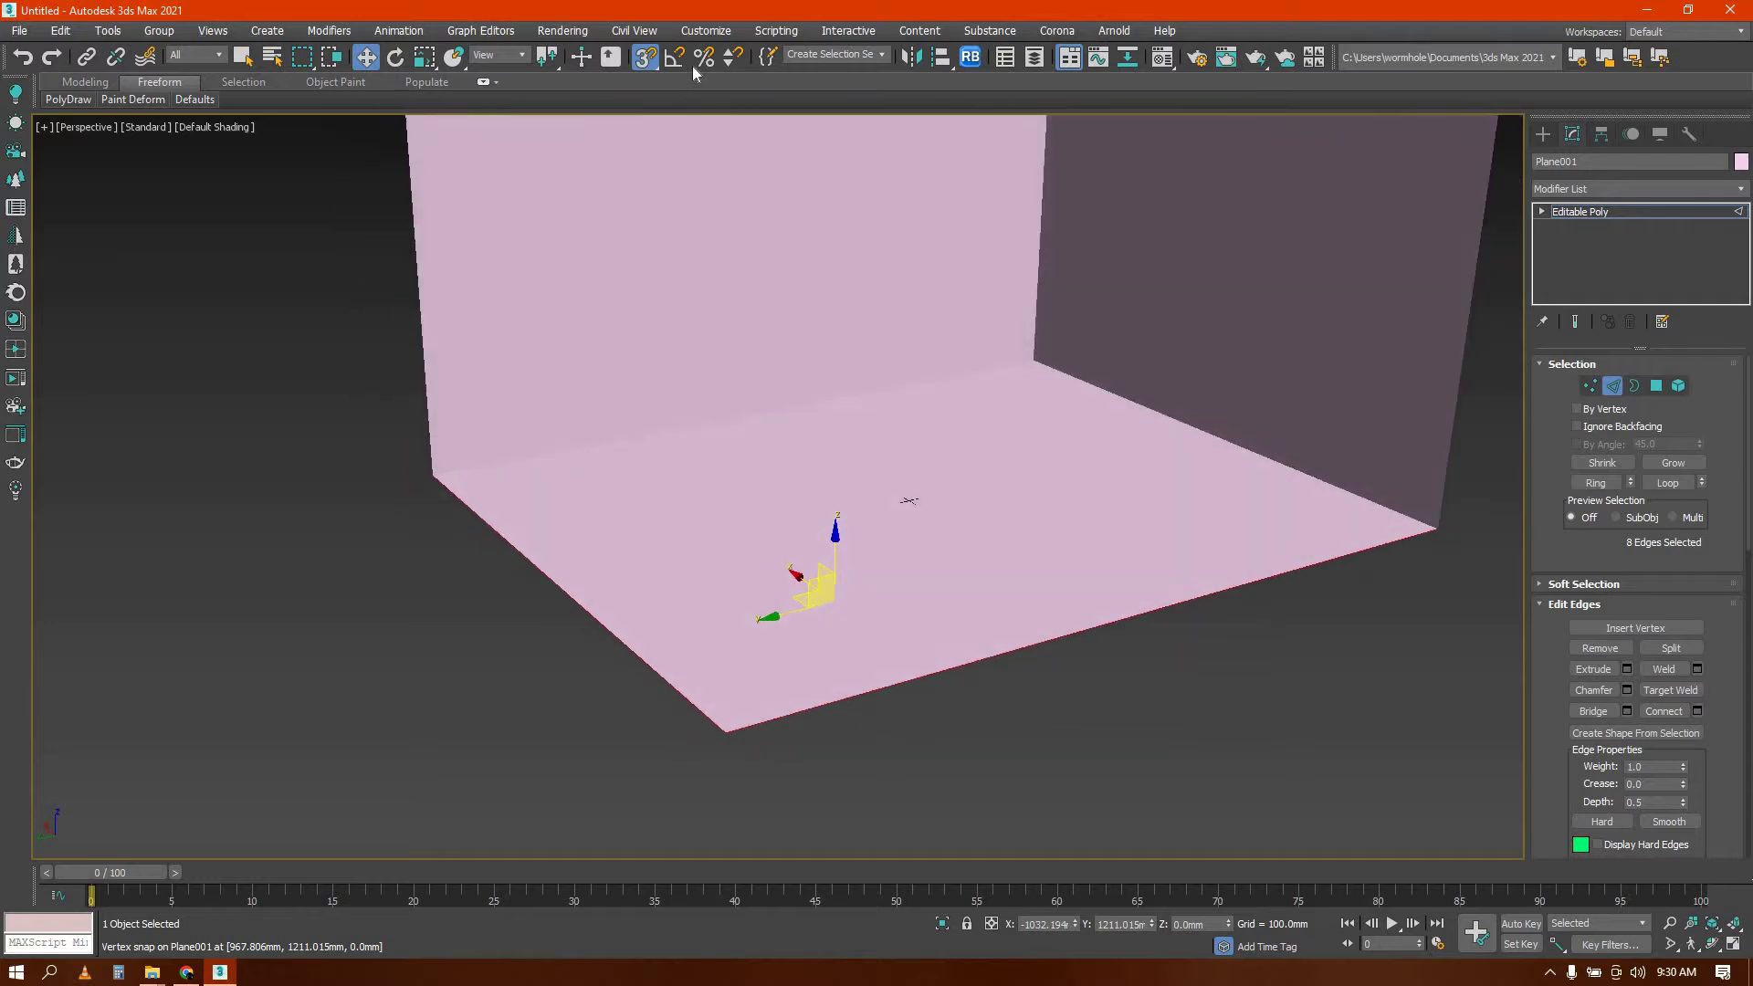
pyautogui.click(643, 57)
pyautogui.scroll(-3, 797, 485)
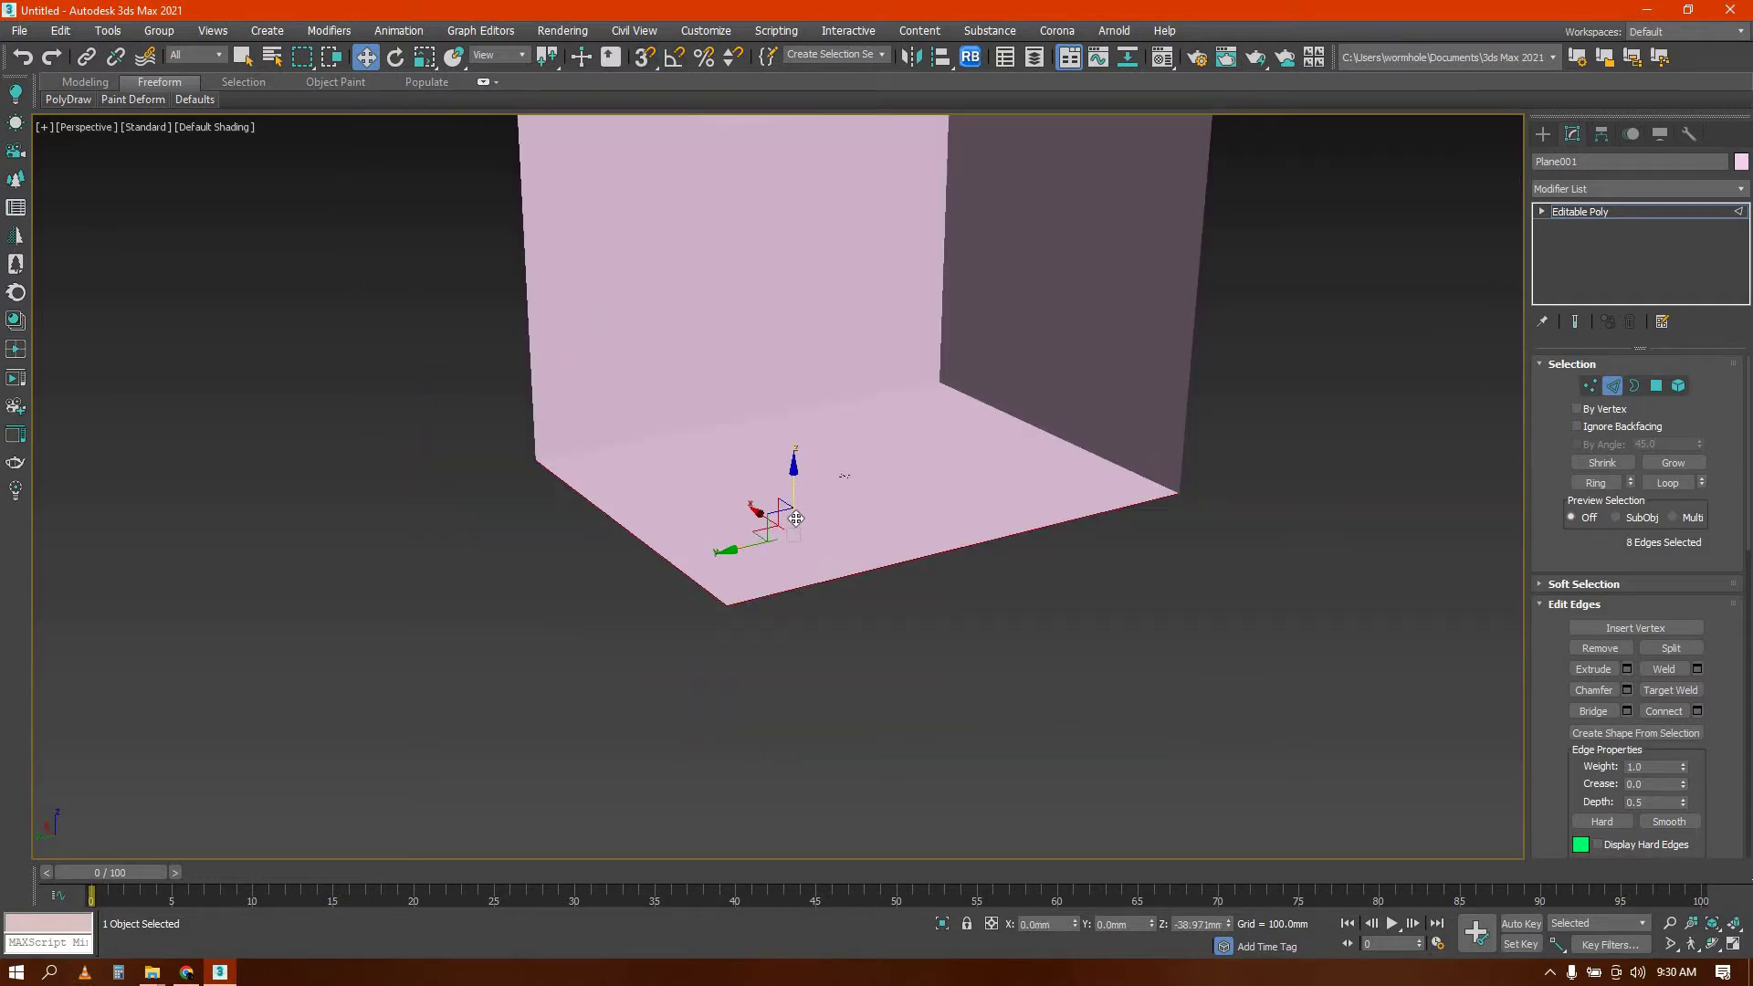
pyautogui.keyDown('shift'); pyautogui.moveTo(797, 518); pyautogui.dragTo(790, 515); pyautogui.keyUp('shift')
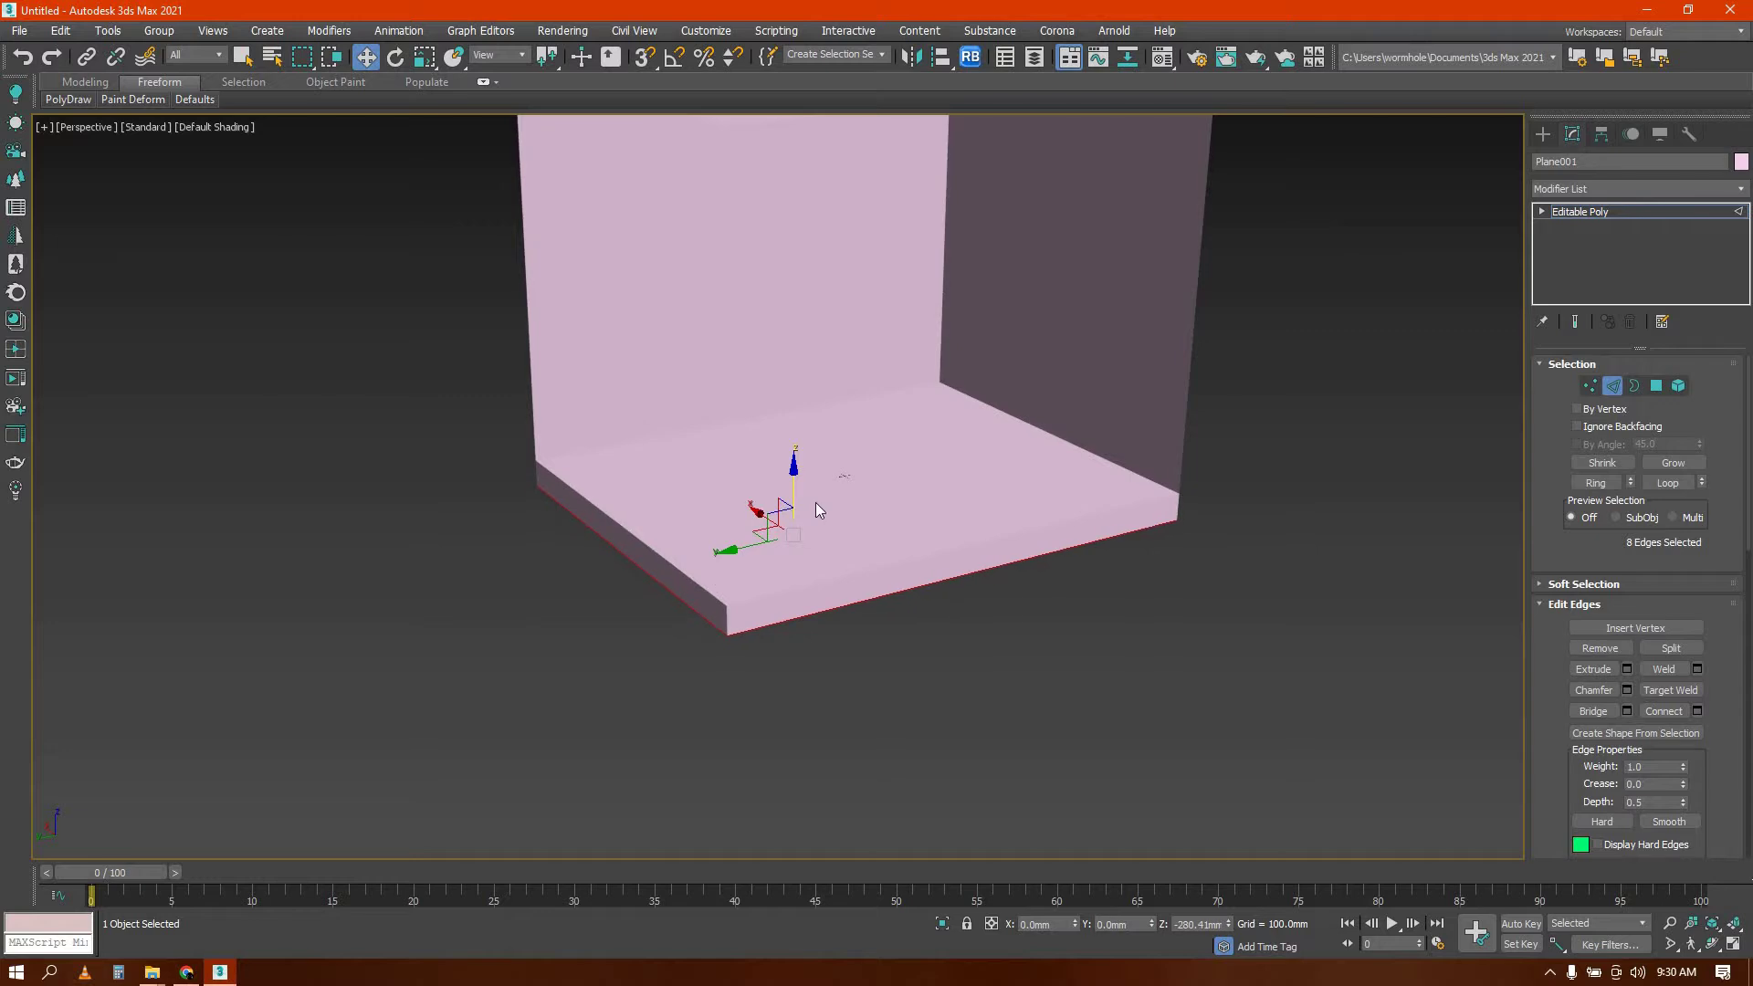
pyautogui.scroll(-5, 915, 517)
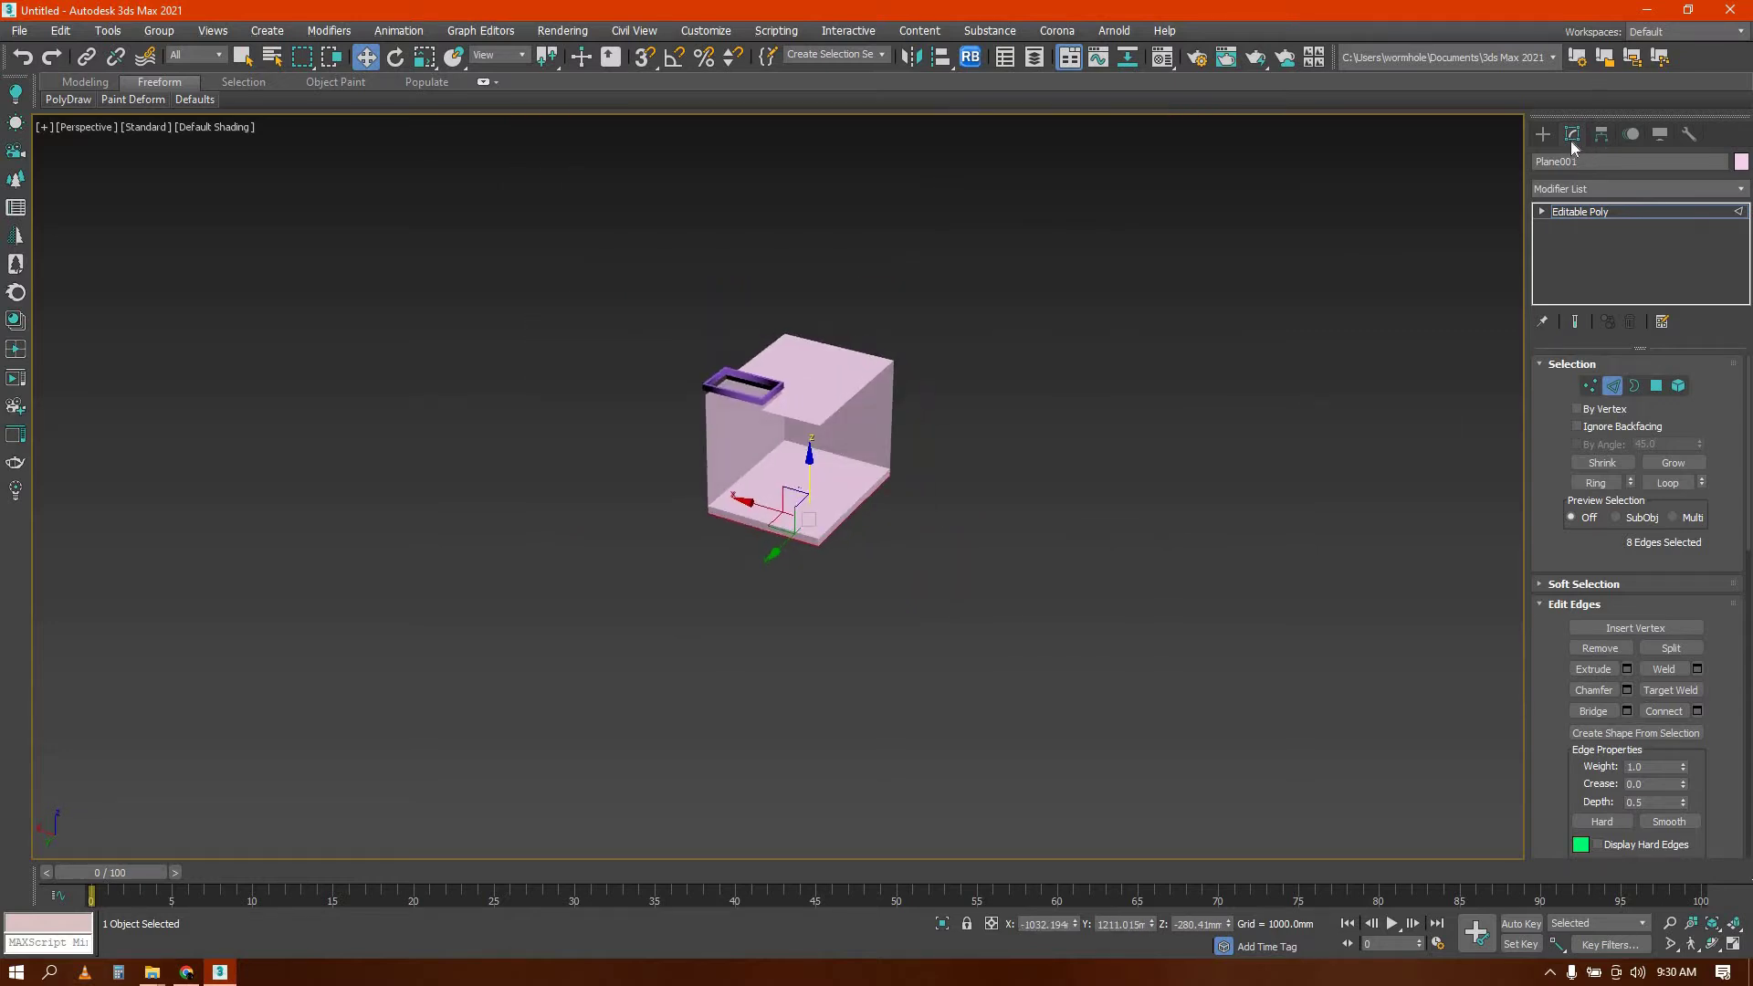
# Leave the room's edge editing and deselect the room object
pyautogui.click(1543, 134)
pyautogui.click(869, 498)
pyautogui.scroll(8, 800, 411)
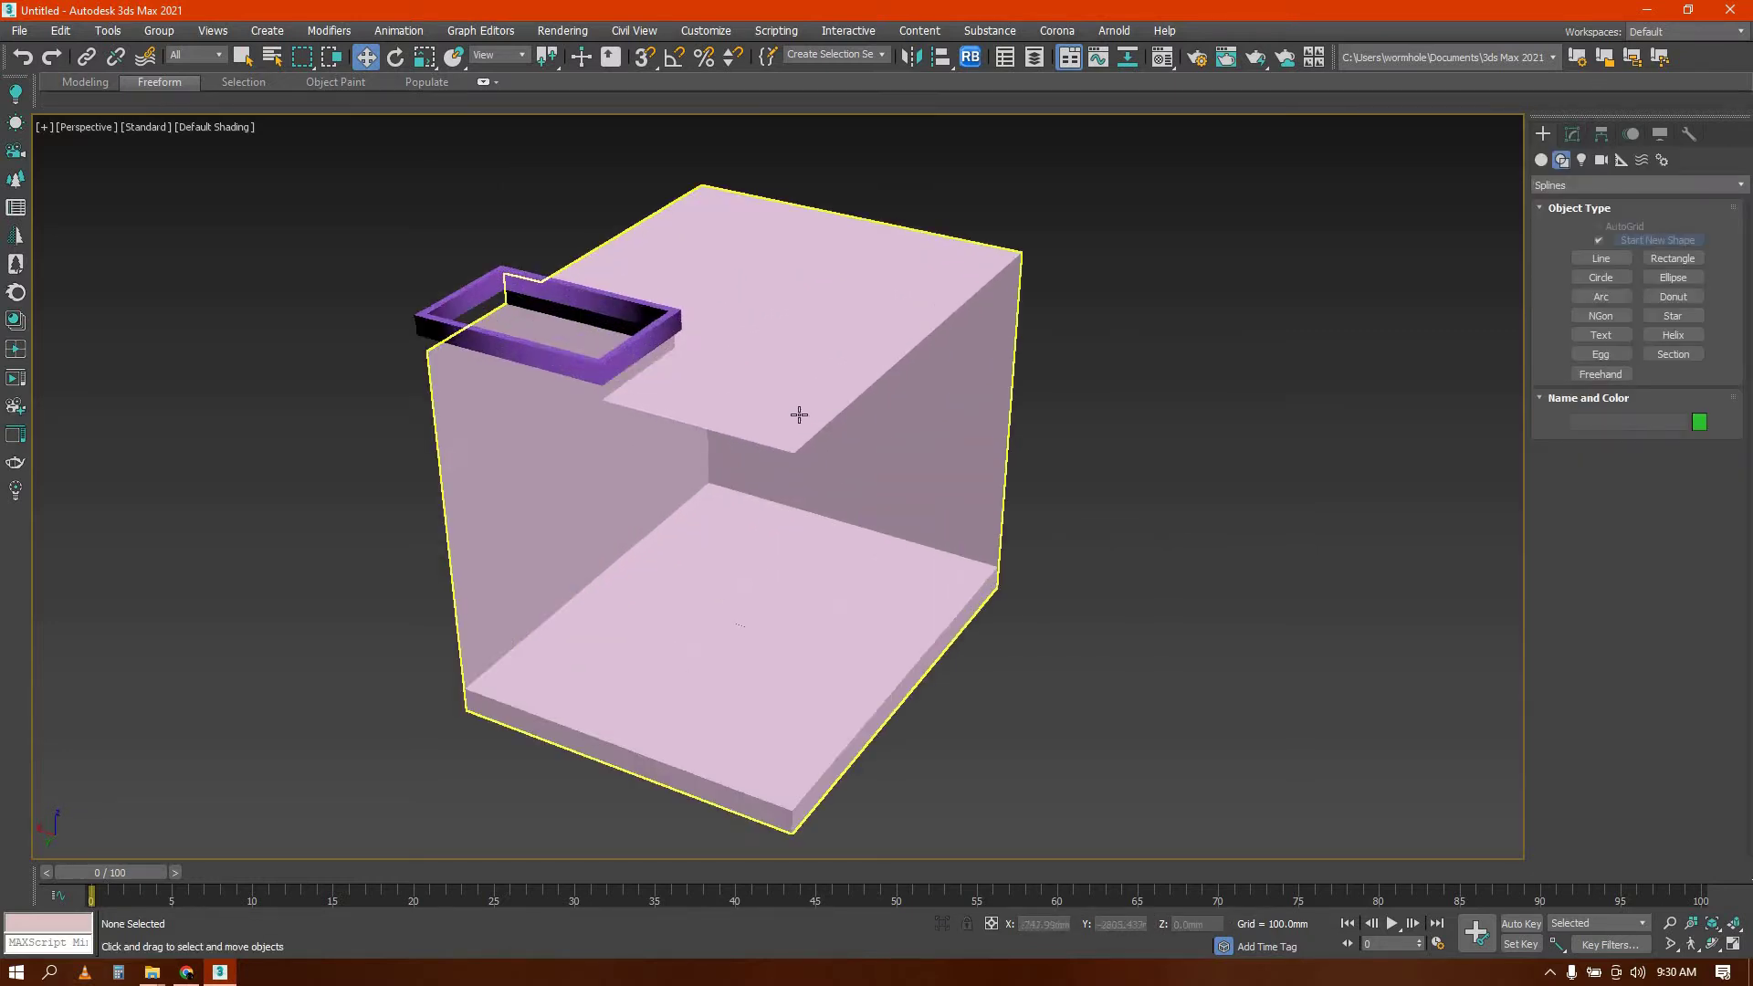
pyautogui.keyDown('alt'); pyautogui.moveTo(842, 500); pyautogui.dragTo(530, 383, button='middle'); pyautogui.keyUp('alt')
pyautogui.scroll(3, 860, 563)
pyautogui.scroll(-5, 860, 563)
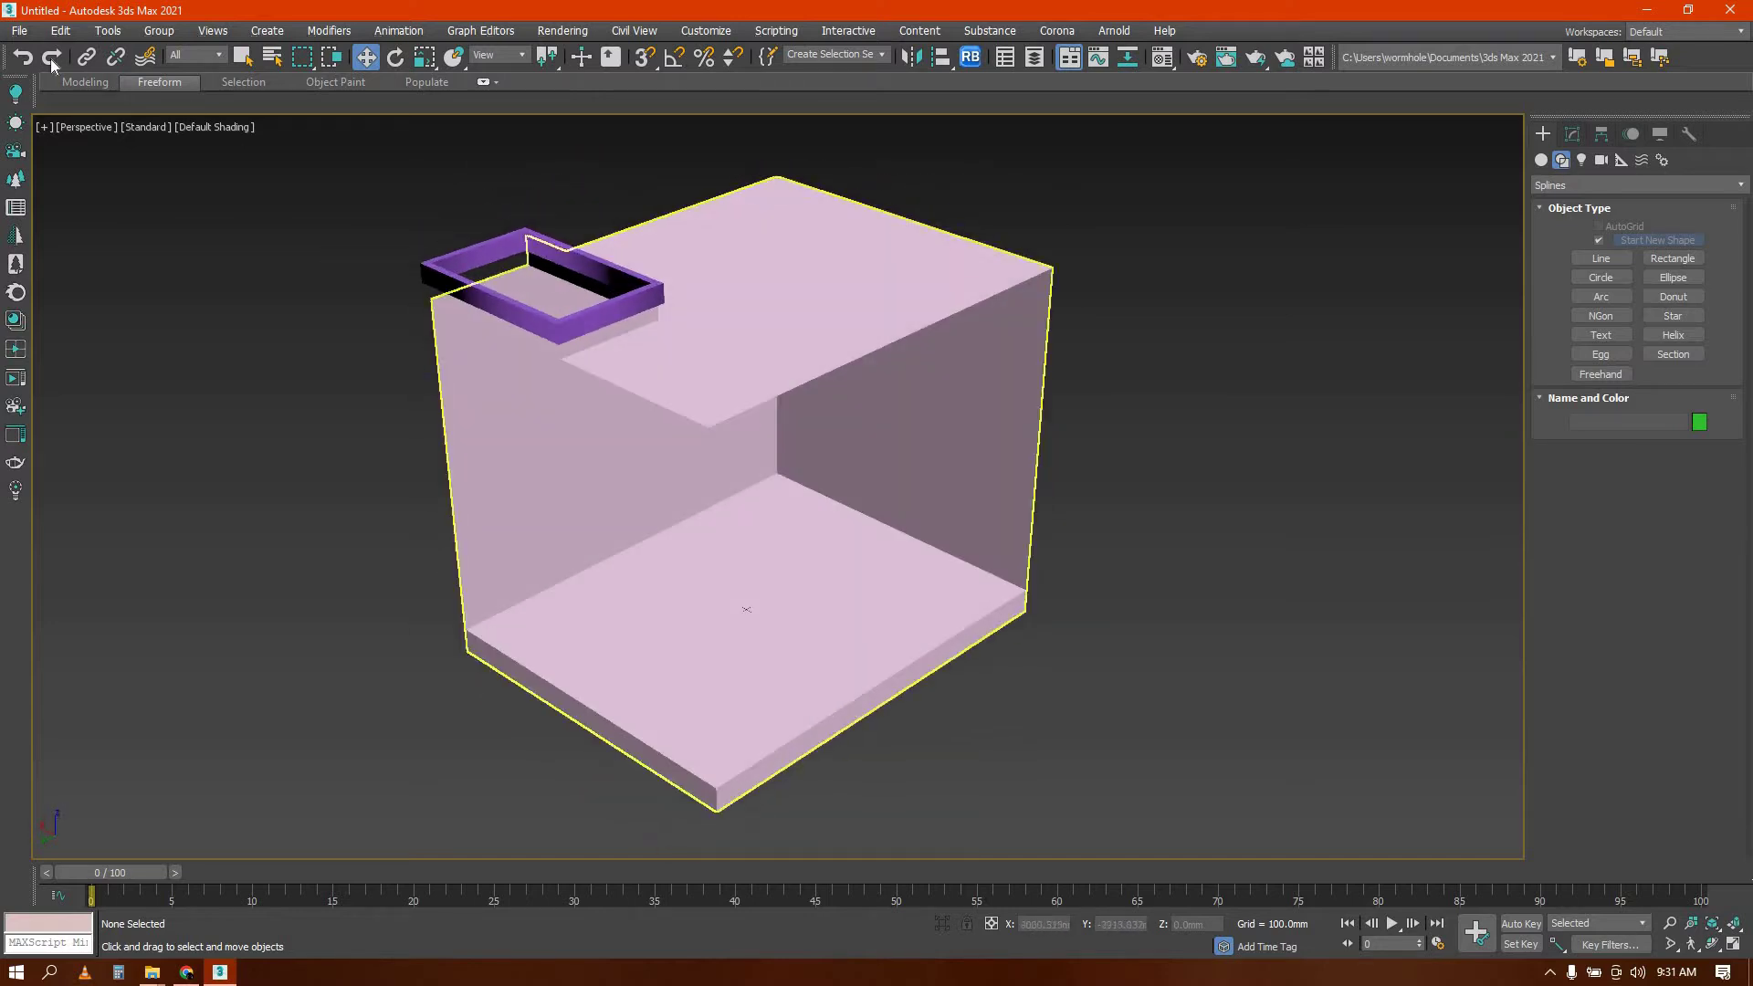
# Choose the этажерка2 scene file in the bed folder under Downloads for merging into the current scene
pyautogui.click(20, 31)
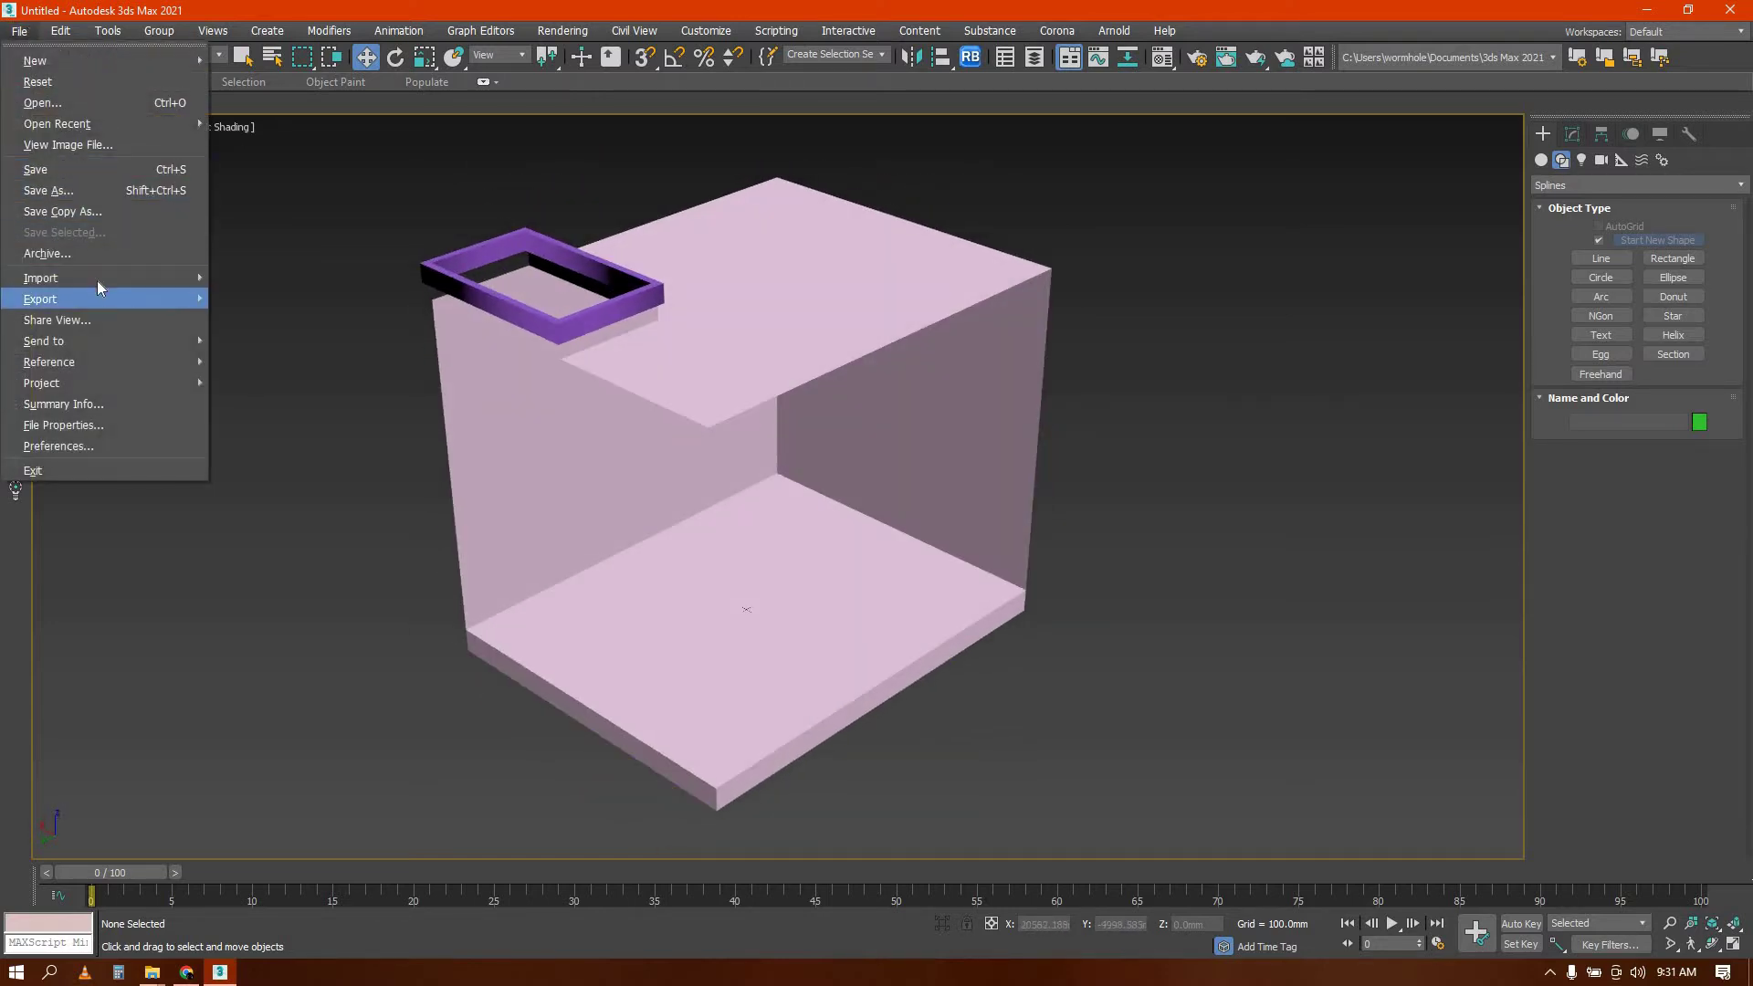
pyautogui.moveTo(97, 297)
pyautogui.click(253, 301)
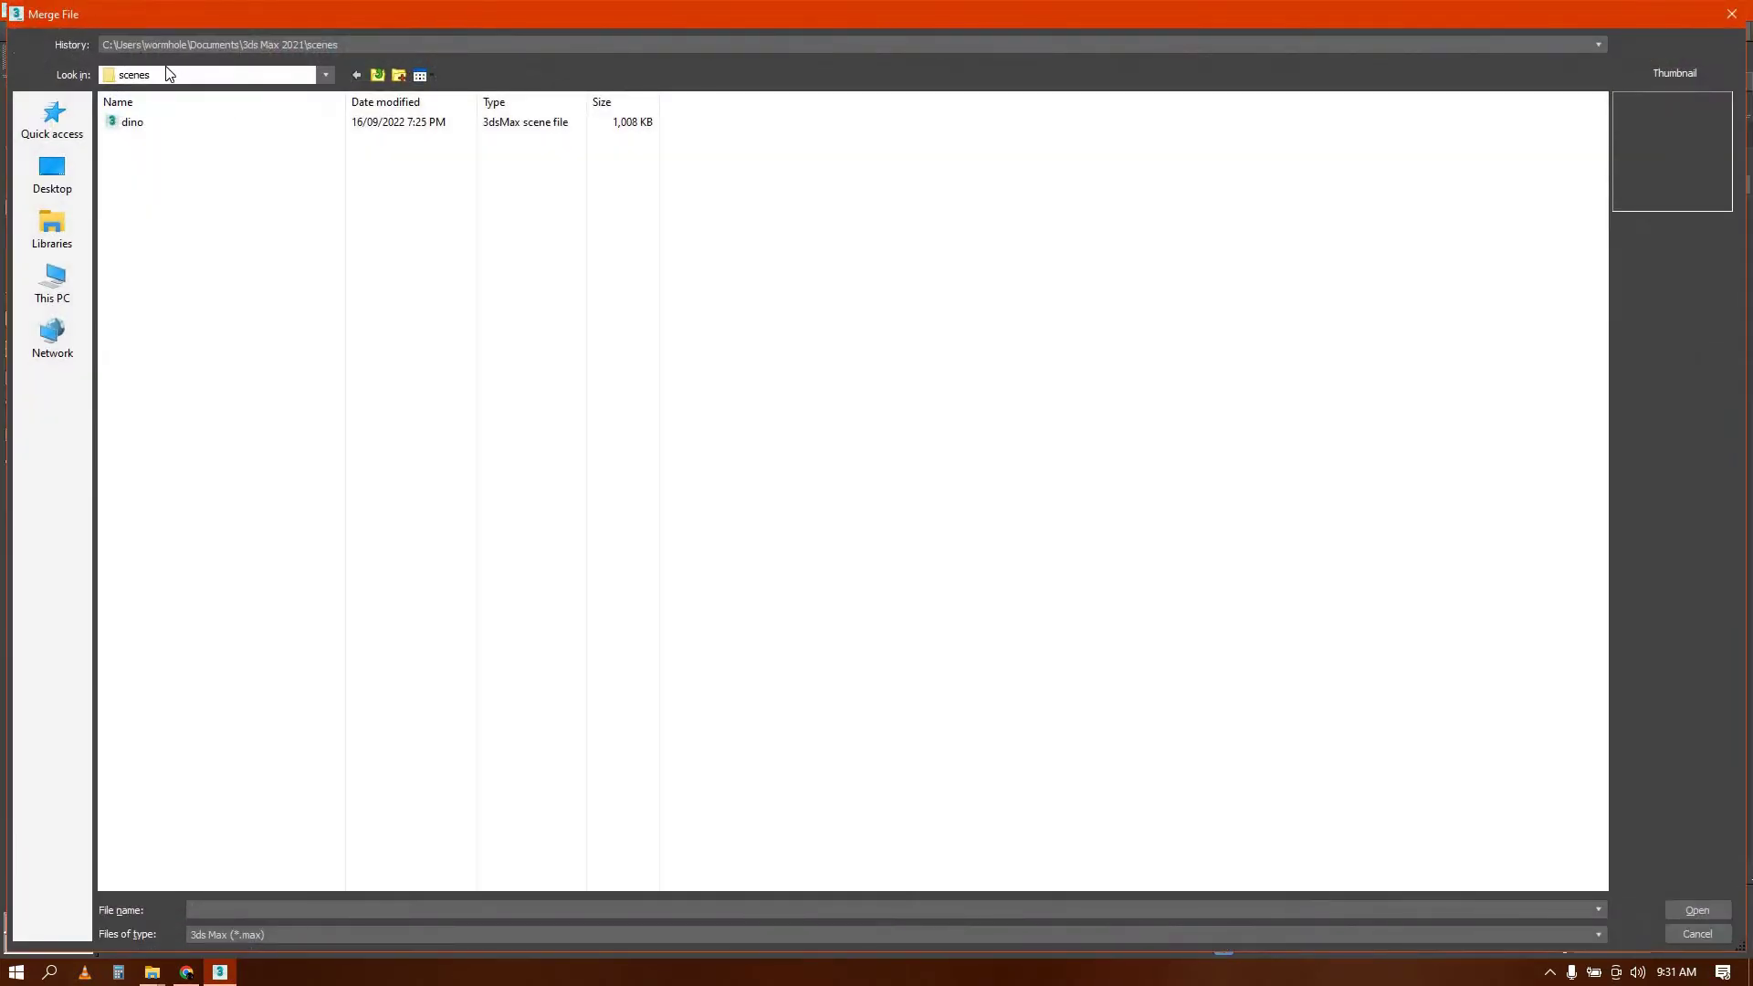
pyautogui.click(168, 47)
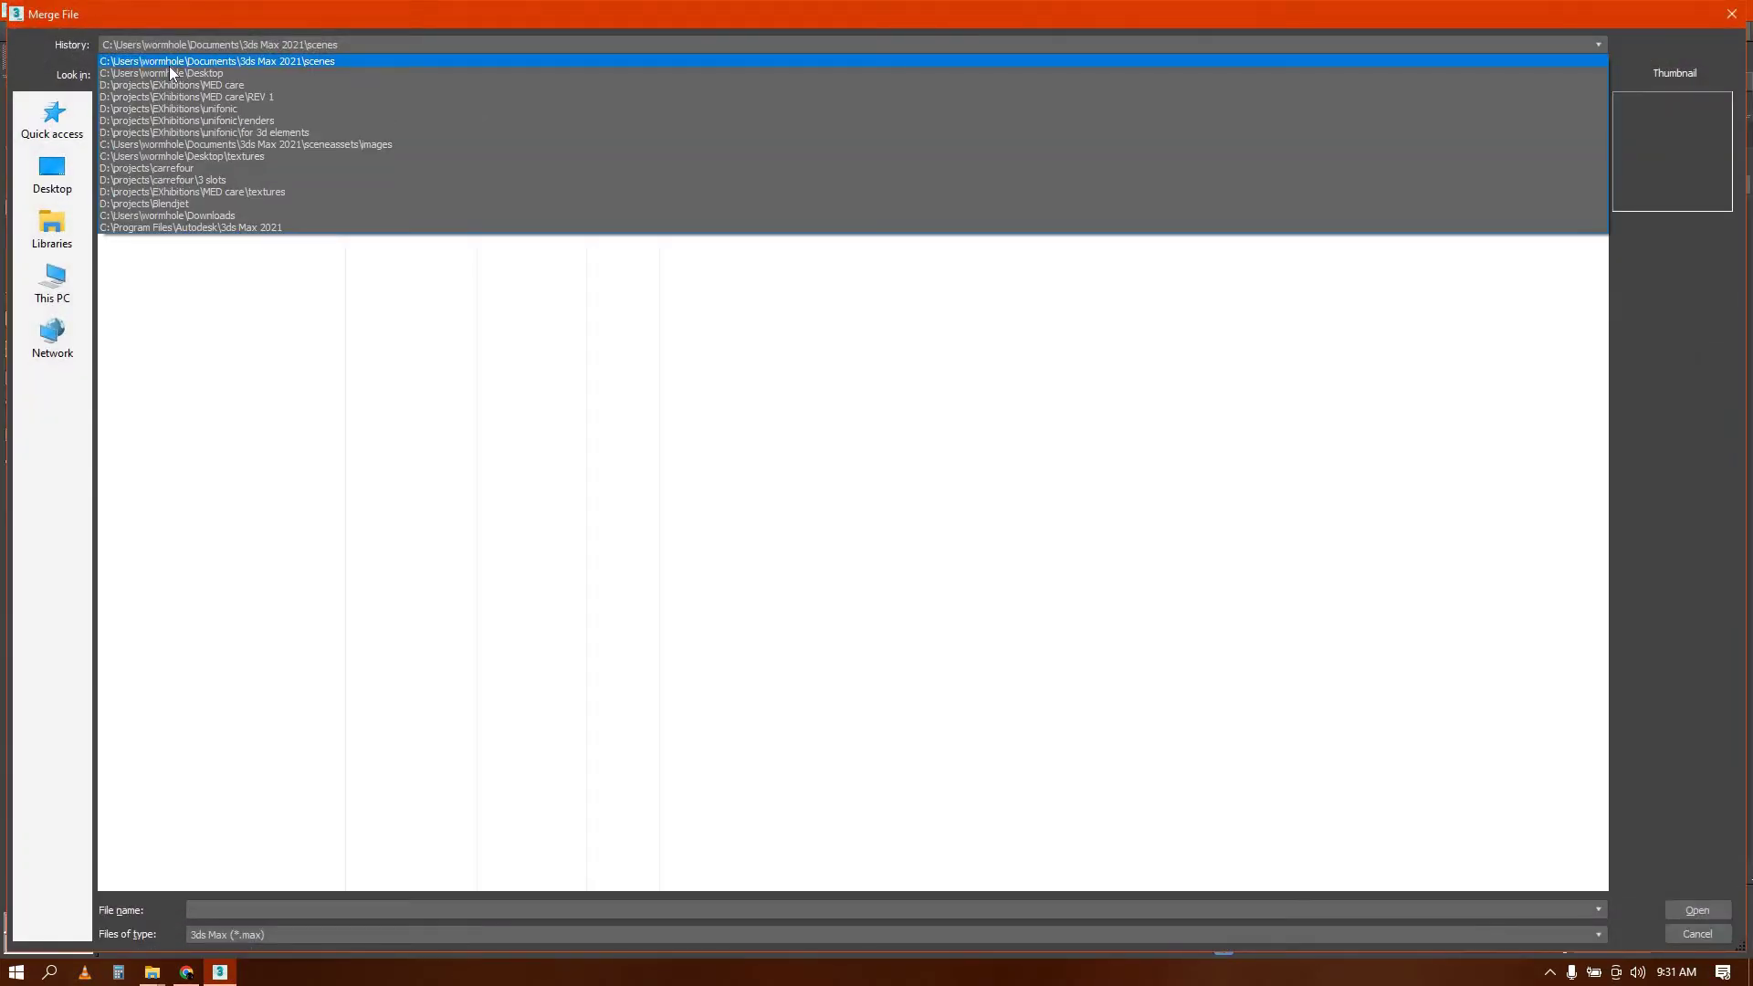
pyautogui.click(22, 230)
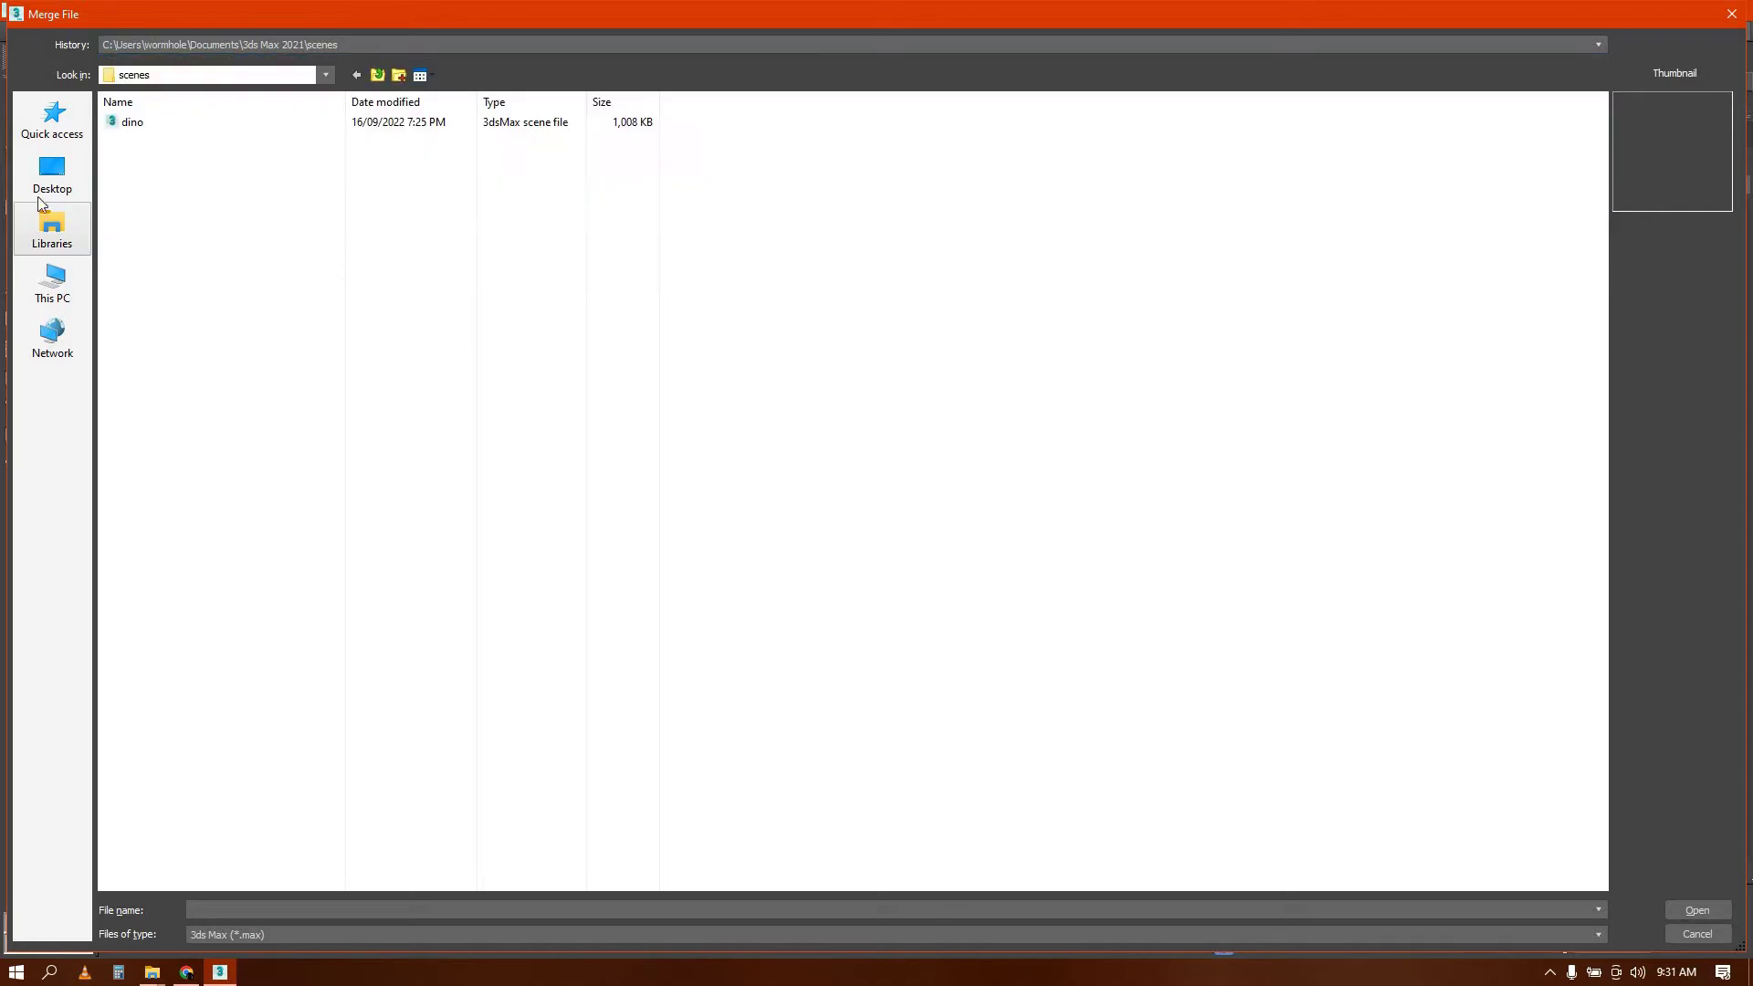
pyautogui.click(52, 174)
pyautogui.doubleClick(430, 125)
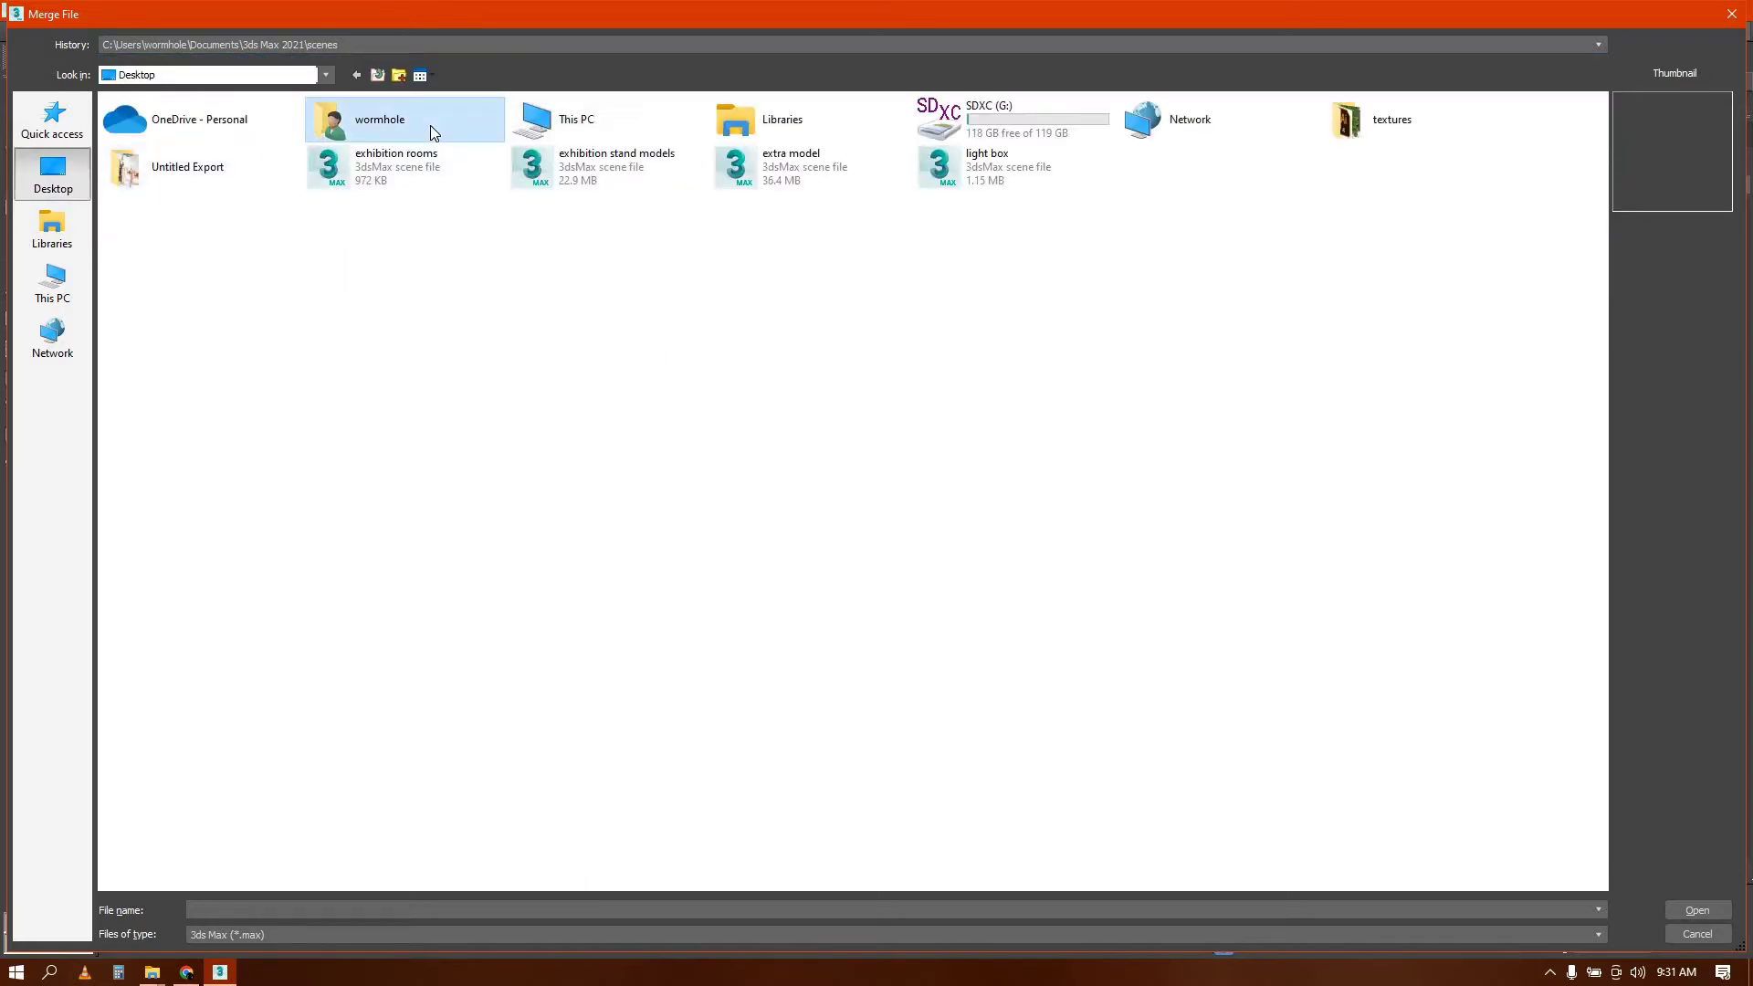
pyautogui.doubleClick(625, 149)
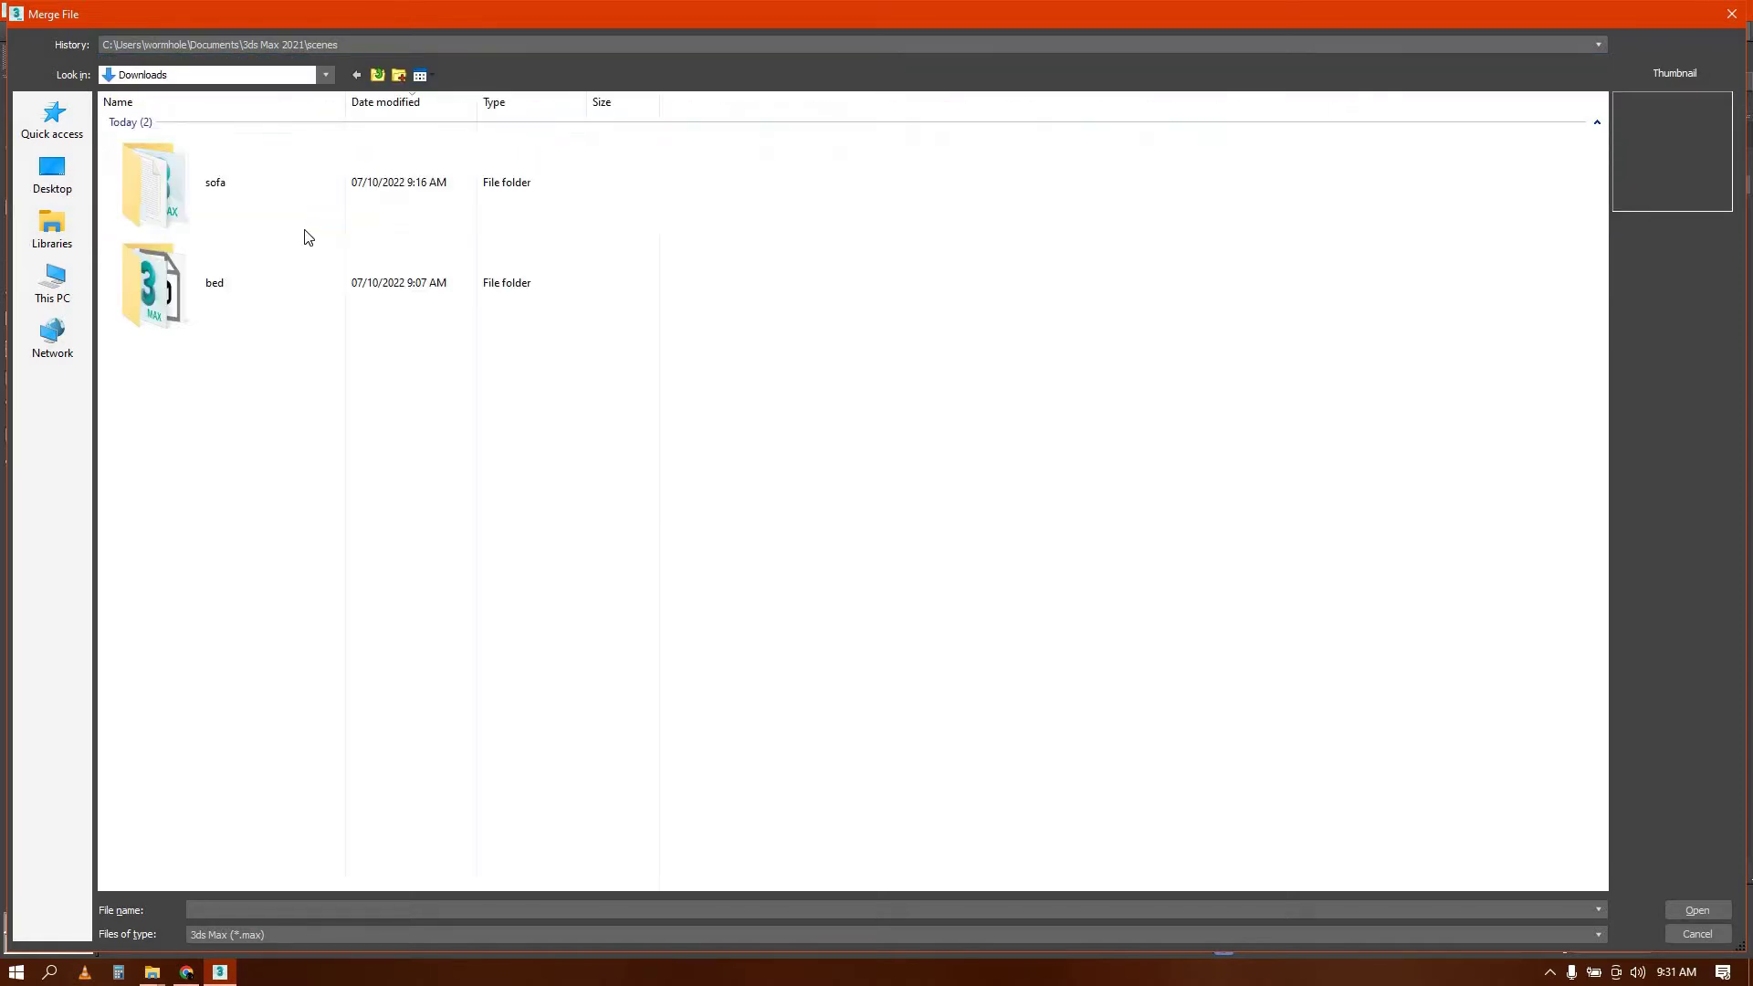
pyautogui.doubleClick(270, 270)
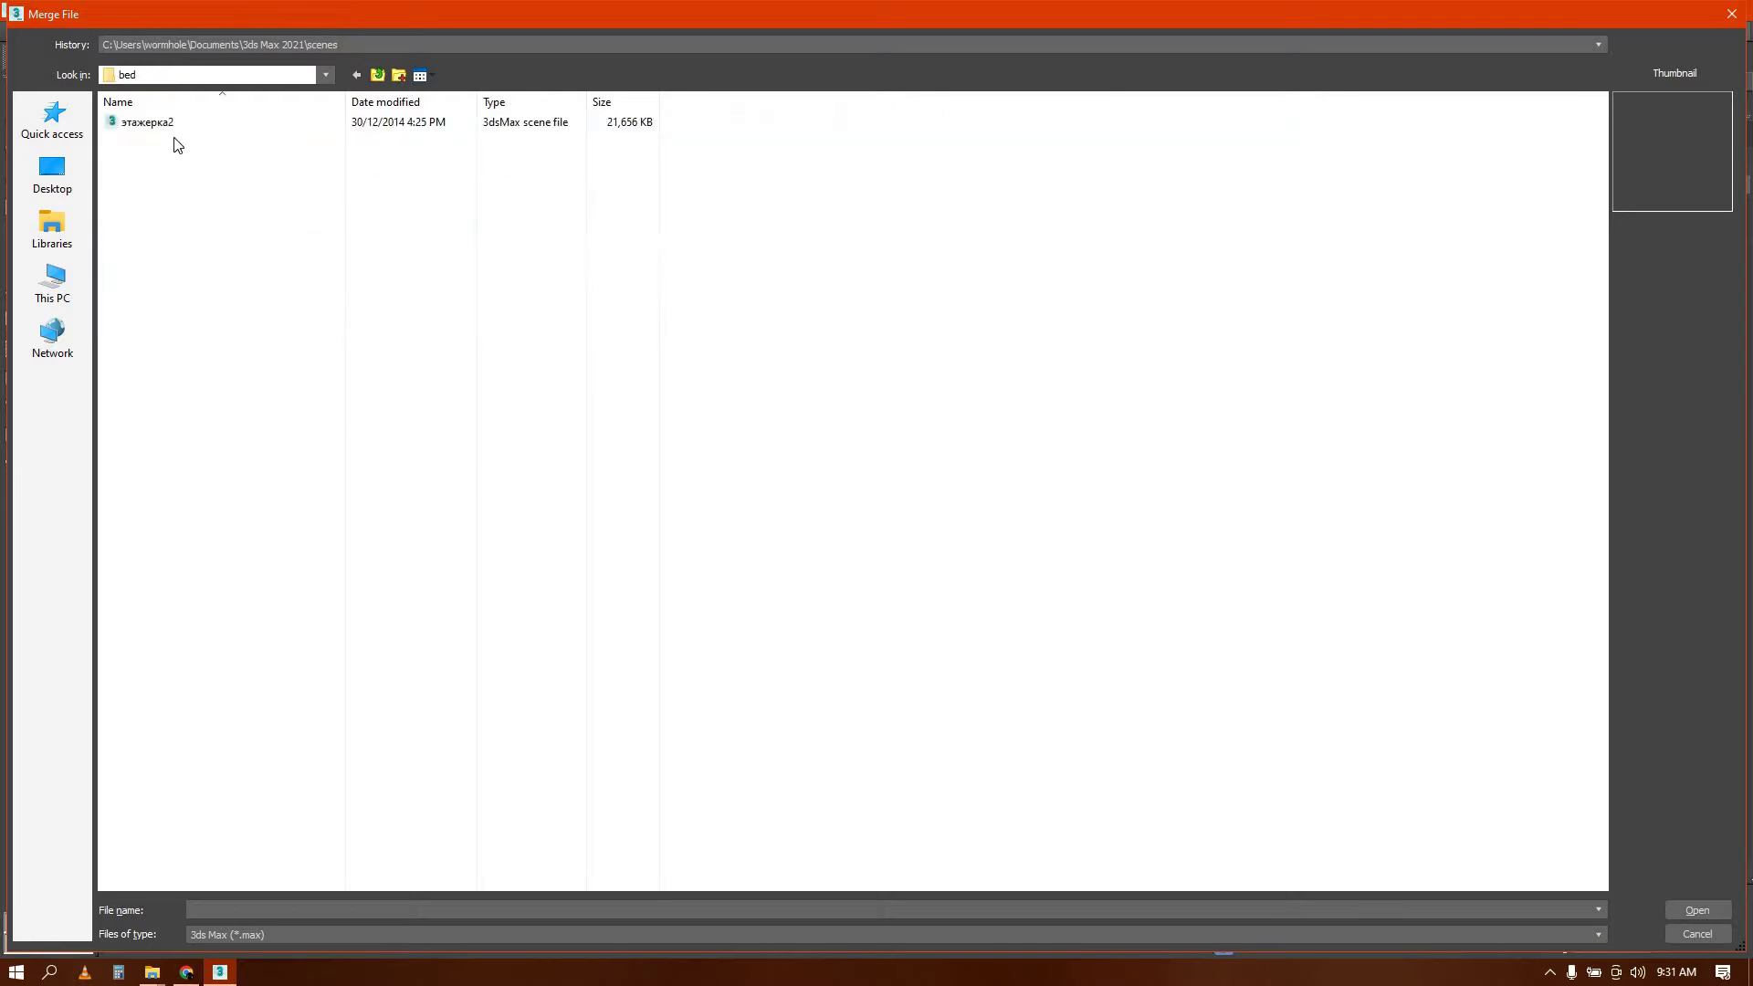
pyautogui.doubleClick(167, 128)
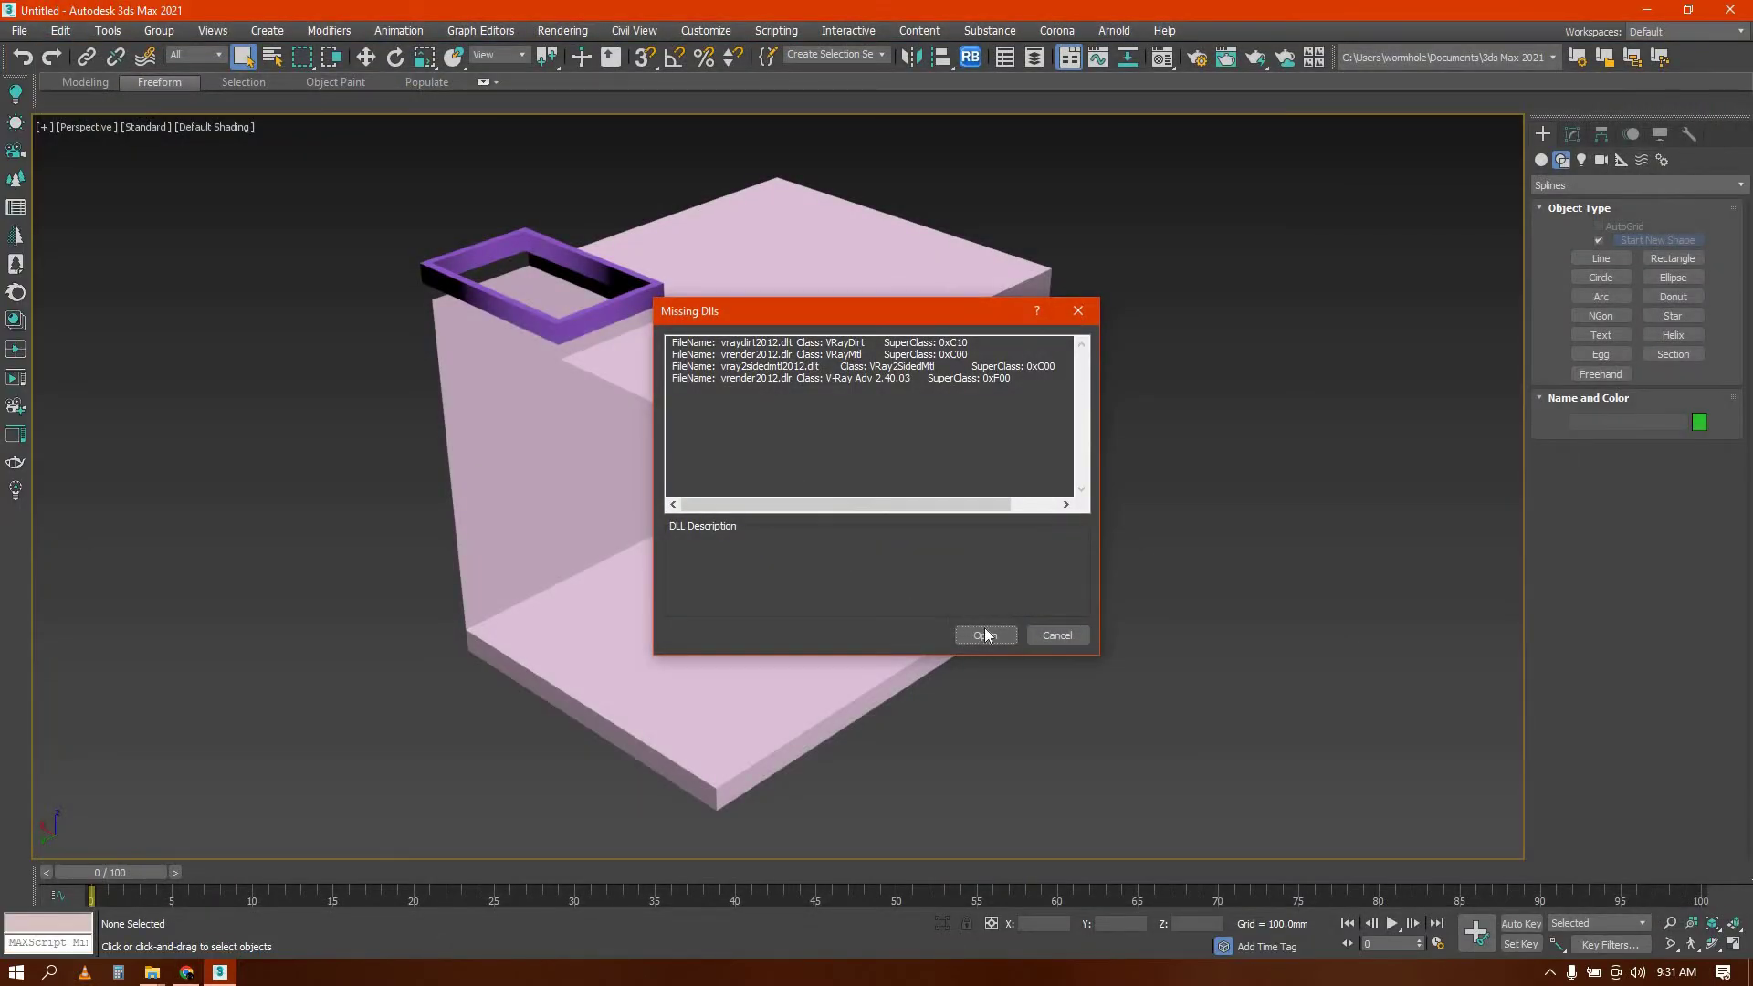
# Merge all objects from the file despite the missing plug-ins, and dismiss the obsolete-file and Scene Converter dialogs
pyautogui.click(985, 632)
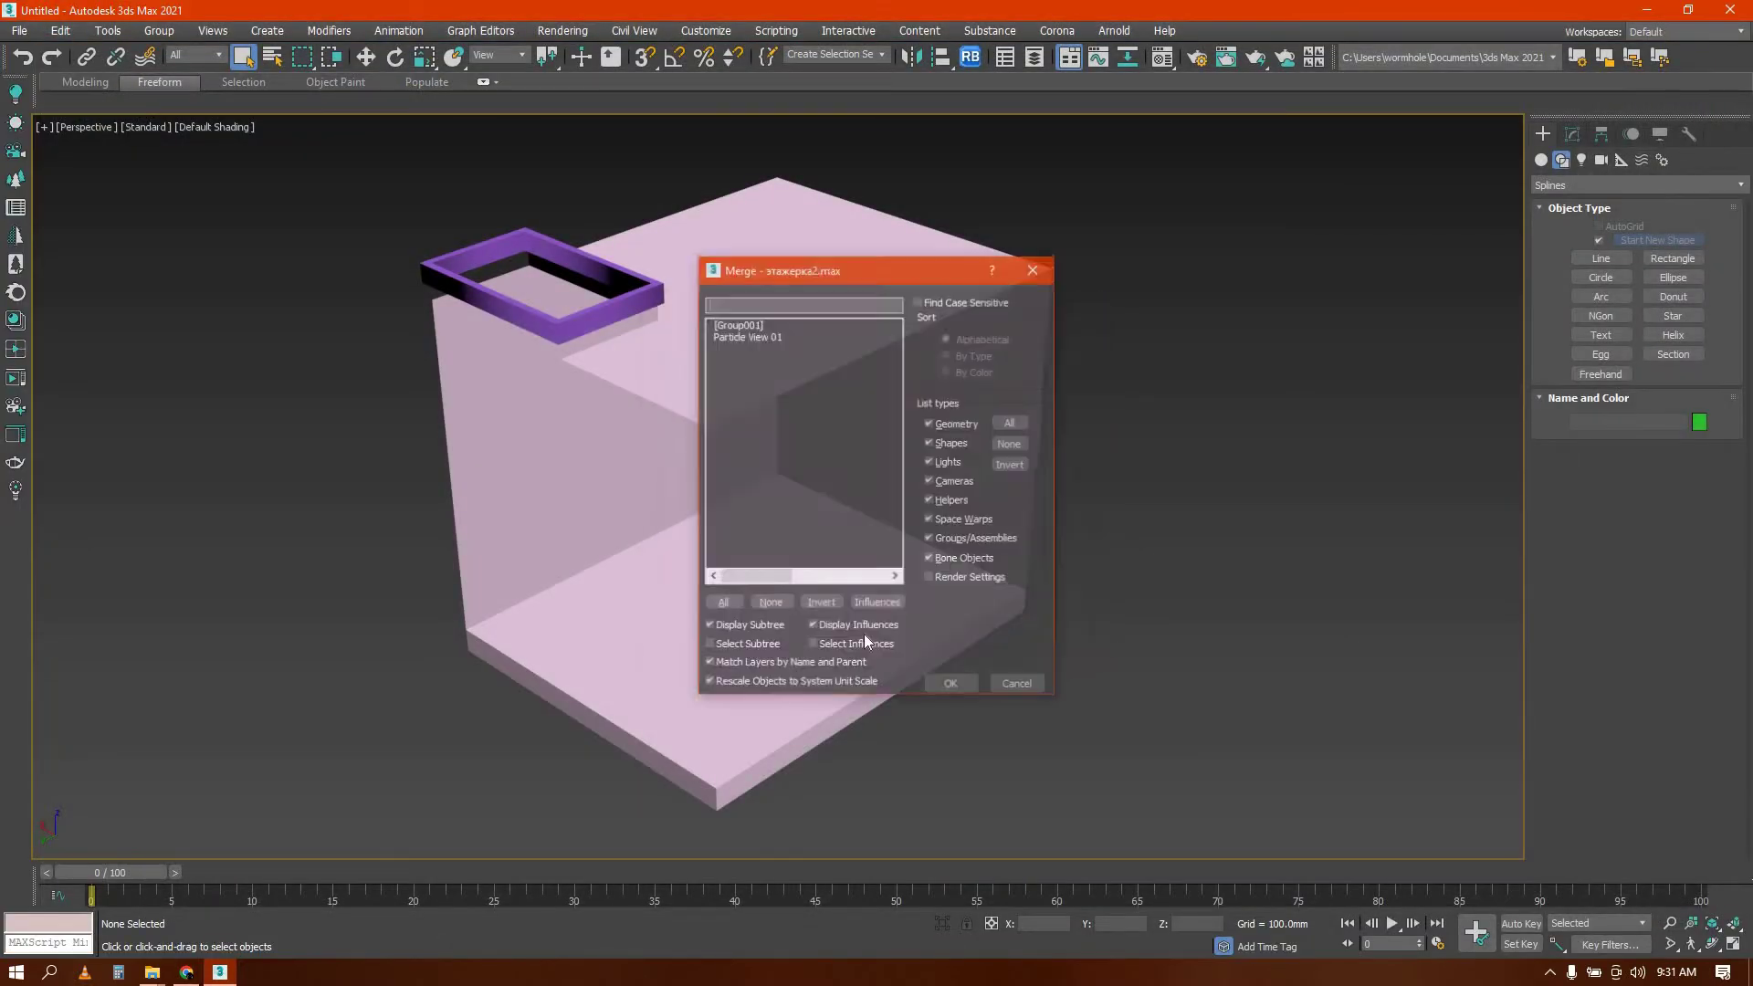
pyautogui.click(722, 604)
pyautogui.click(950, 686)
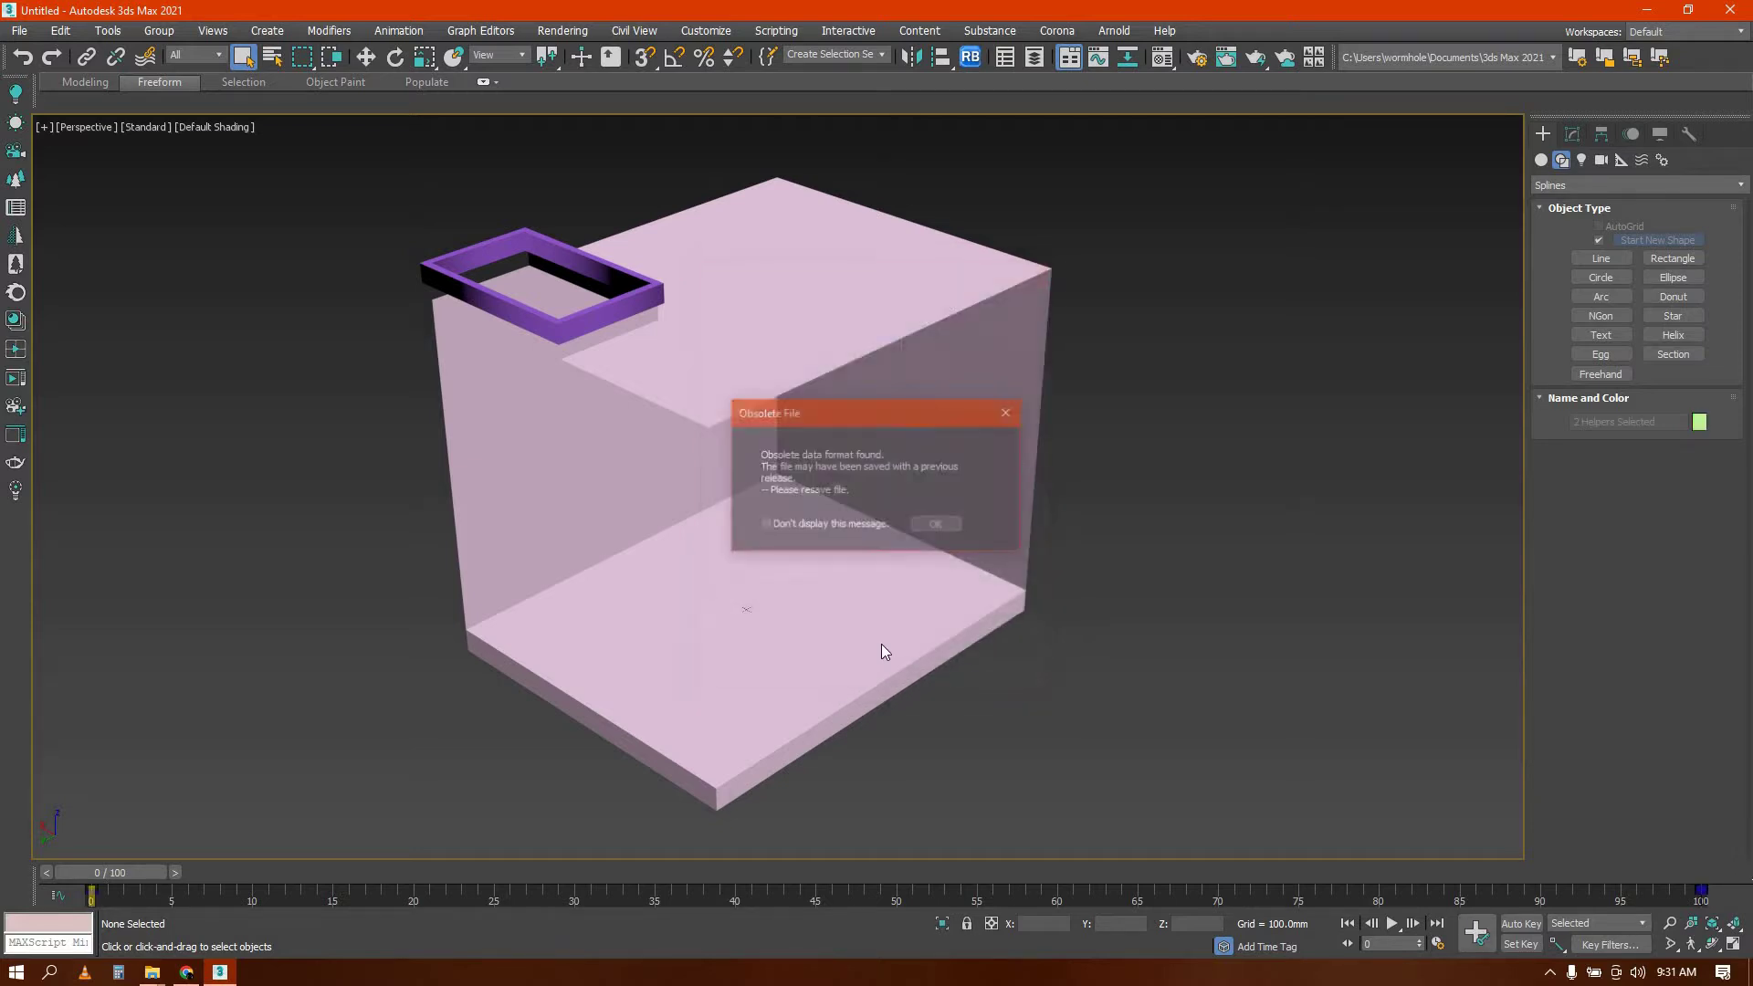
pyautogui.click(955, 528)
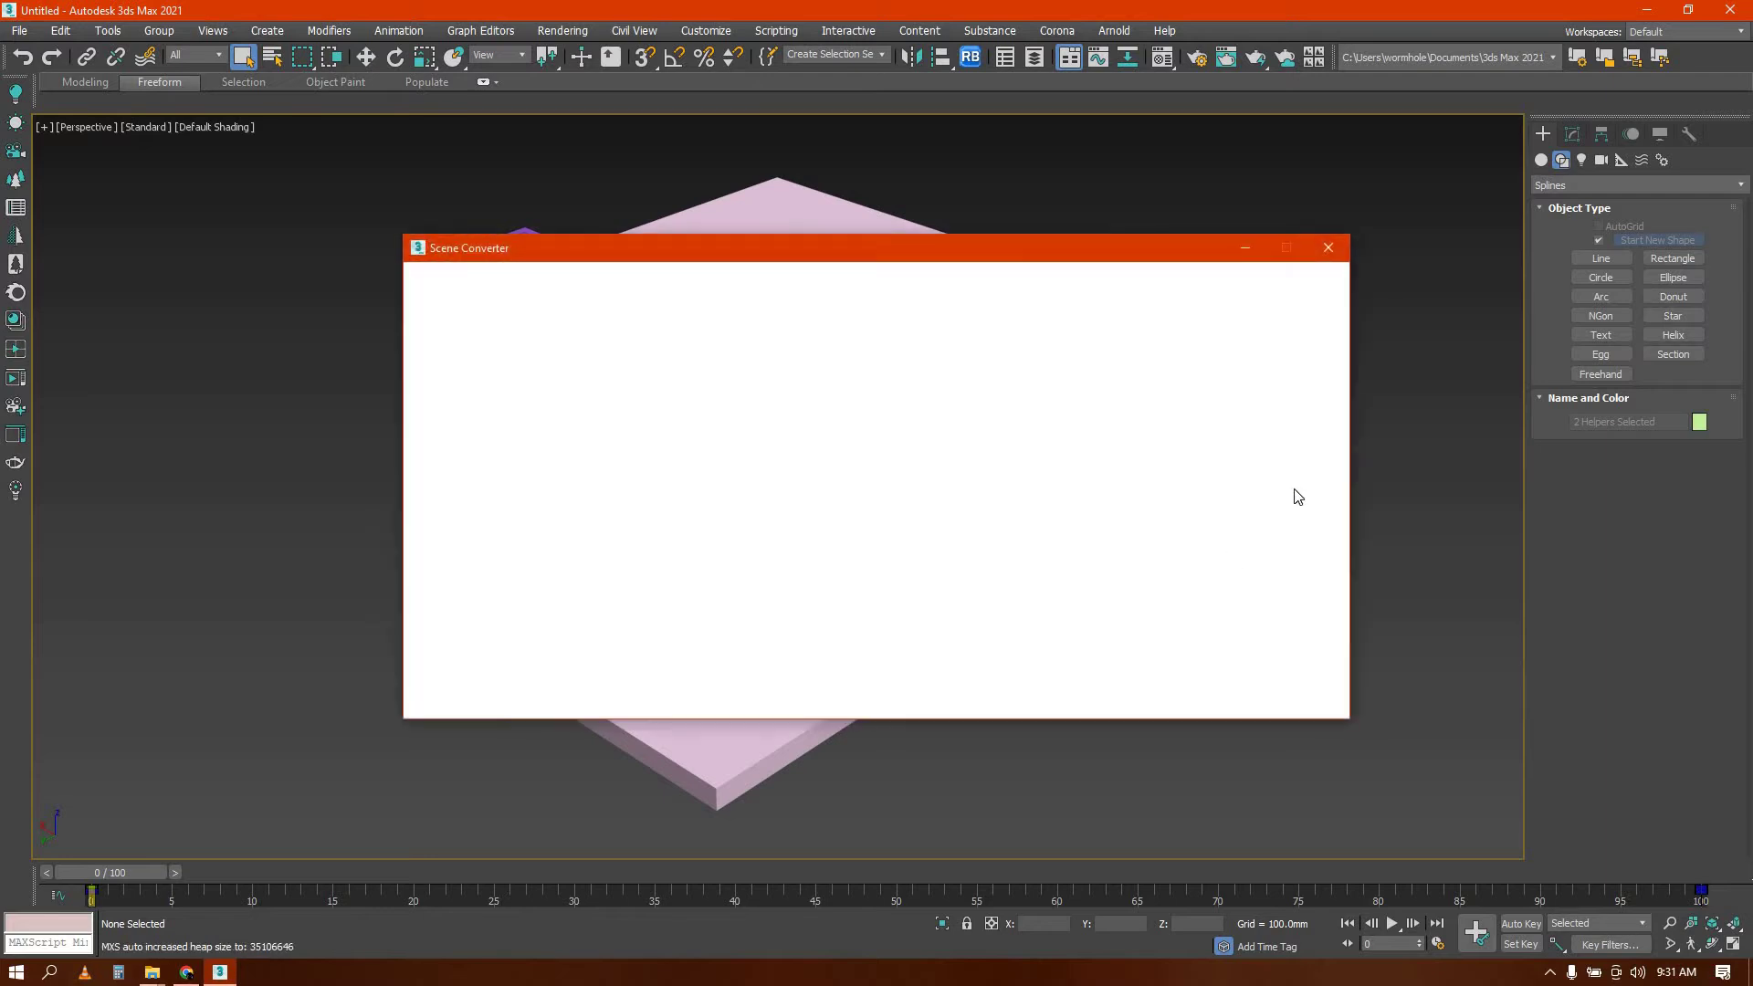
pyautogui.click(1340, 249)
# Move the merged bunk bed along the Y axis until it stands outside the room
pyautogui.scroll(-5, 610, 566)
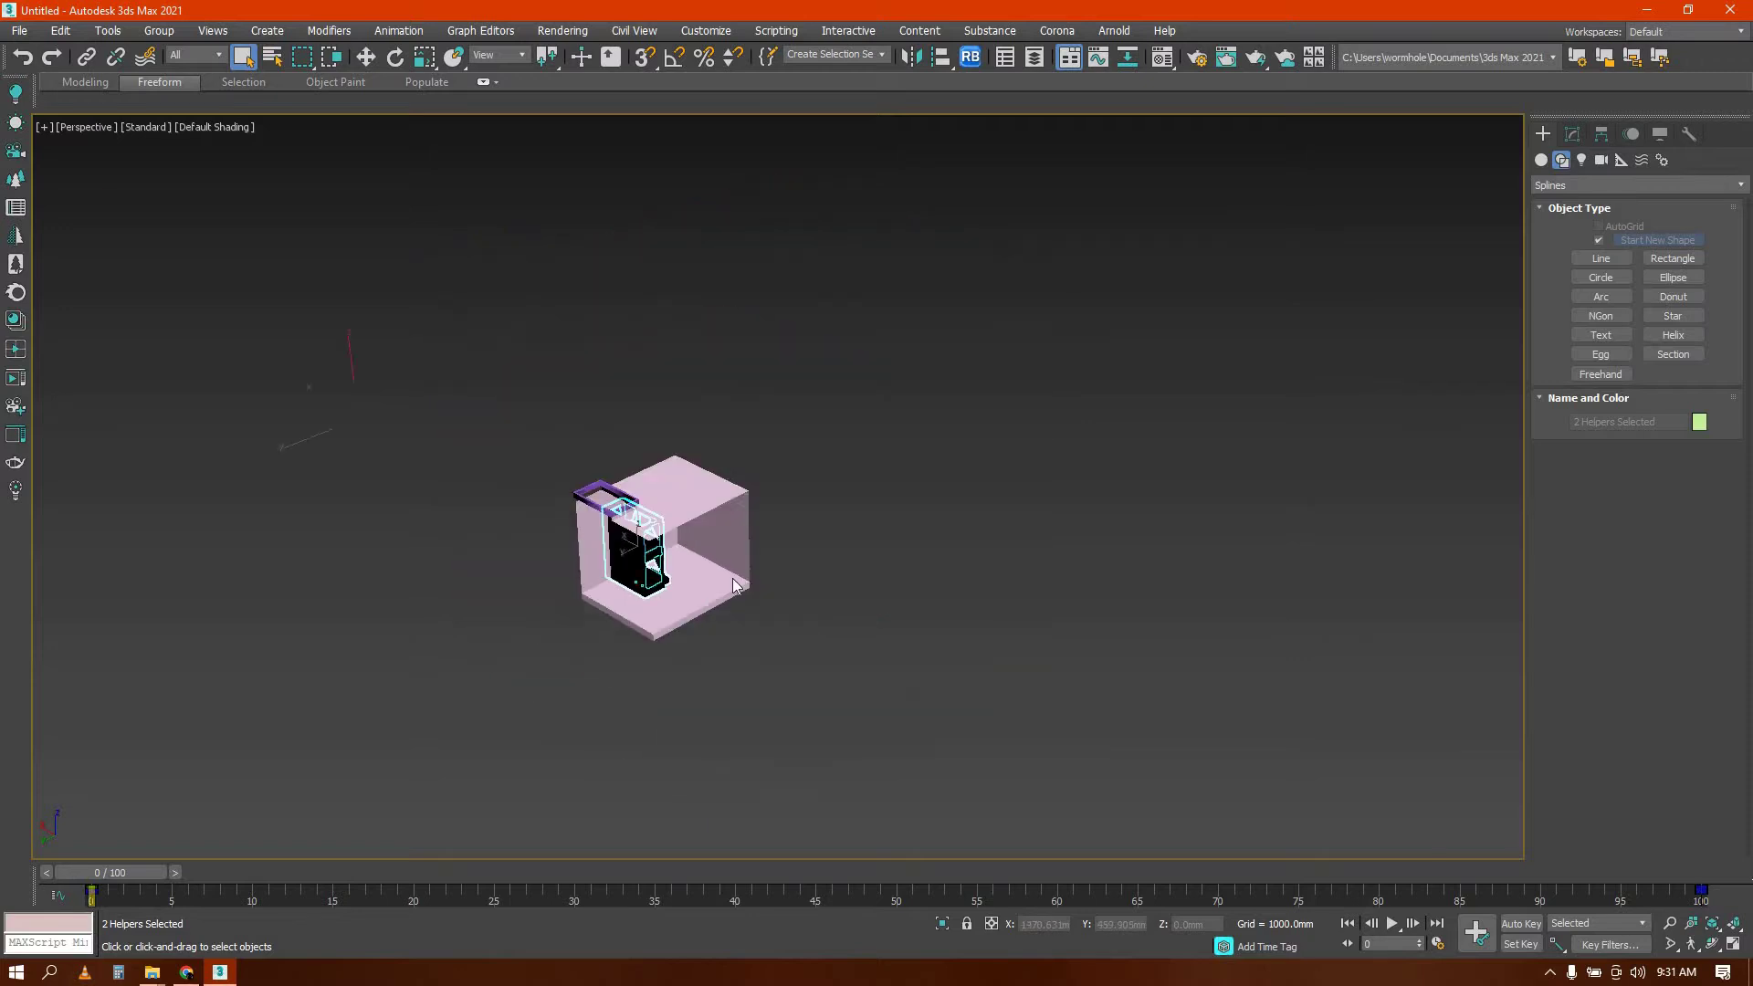
pyautogui.scroll(4, 803, 560)
pyautogui.press('w')
pyautogui.scroll(-4, 519, 554)
pyautogui.keyDown('alt'); pyautogui.moveTo(518, 553); pyautogui.dragTo(378, 526, button='middle'); pyautogui.keyUp('alt')
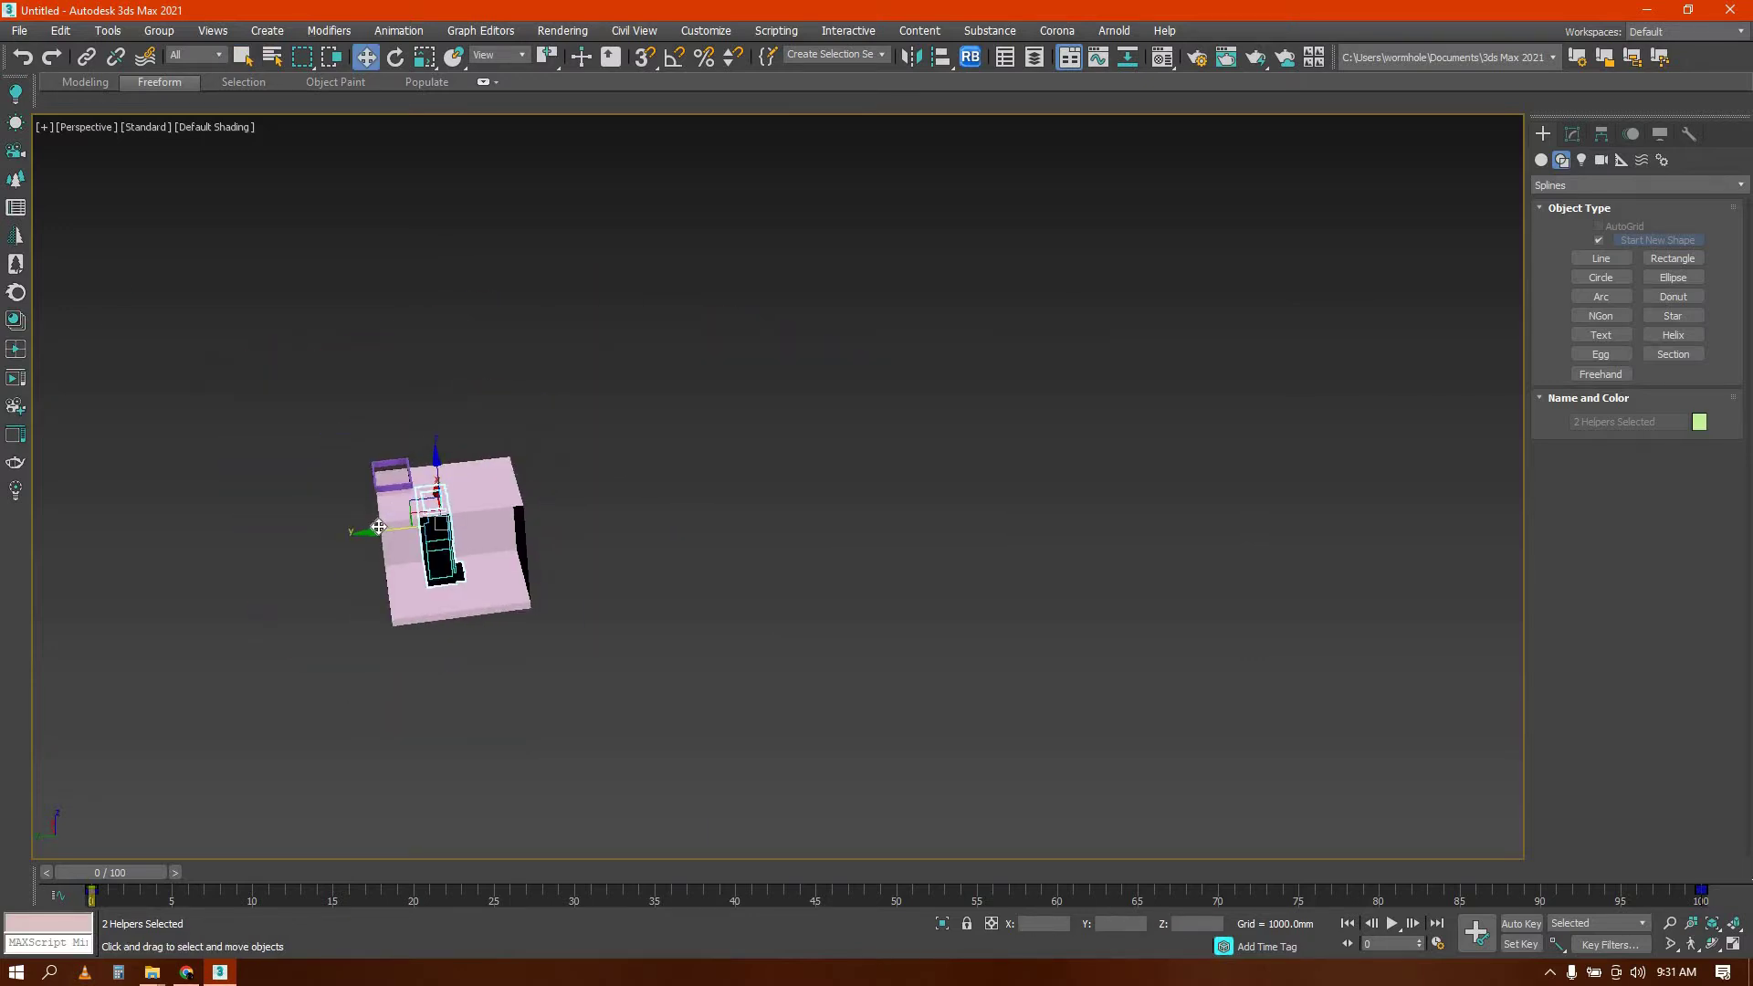
pyautogui.moveTo(373, 529); pyautogui.dragTo(560, 501)
# Deselect the merged bunk bed and examine its shape and shading from several sides beside the room
pyautogui.press('z')
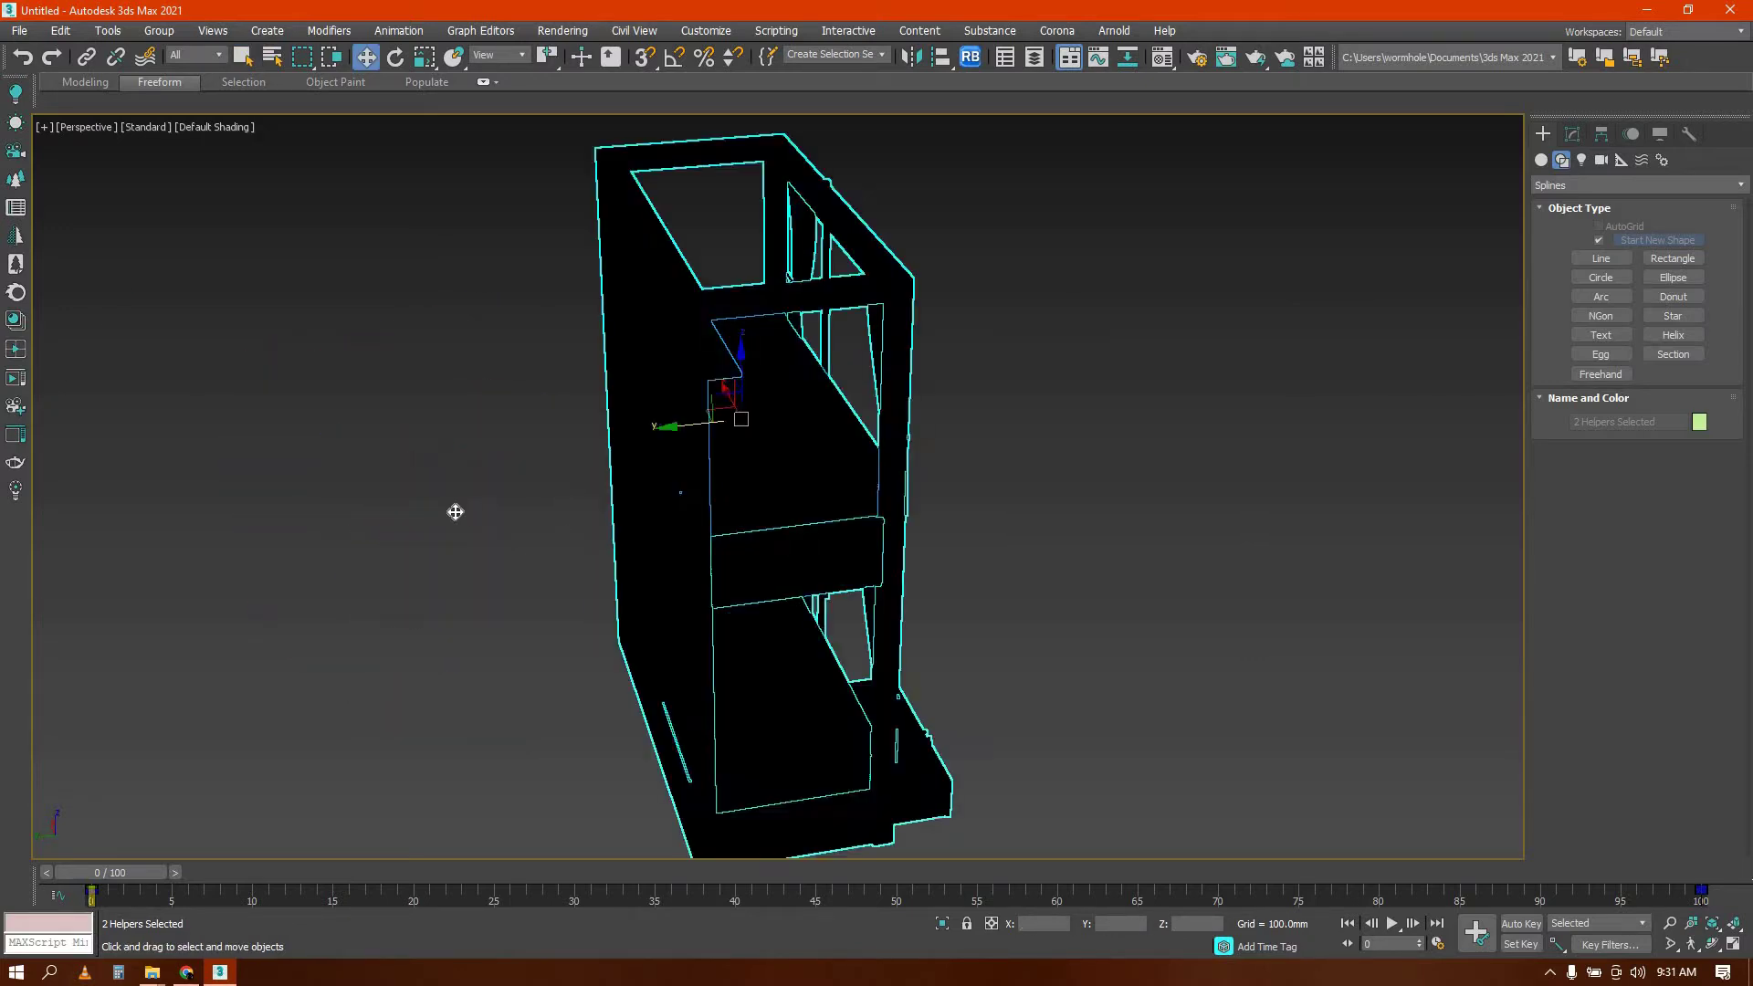
pyautogui.keyDown('alt'); pyautogui.moveTo(454, 512); pyautogui.dragTo(1086, 540, button='middle'); pyautogui.keyUp('alt')
pyautogui.click(1094, 539)
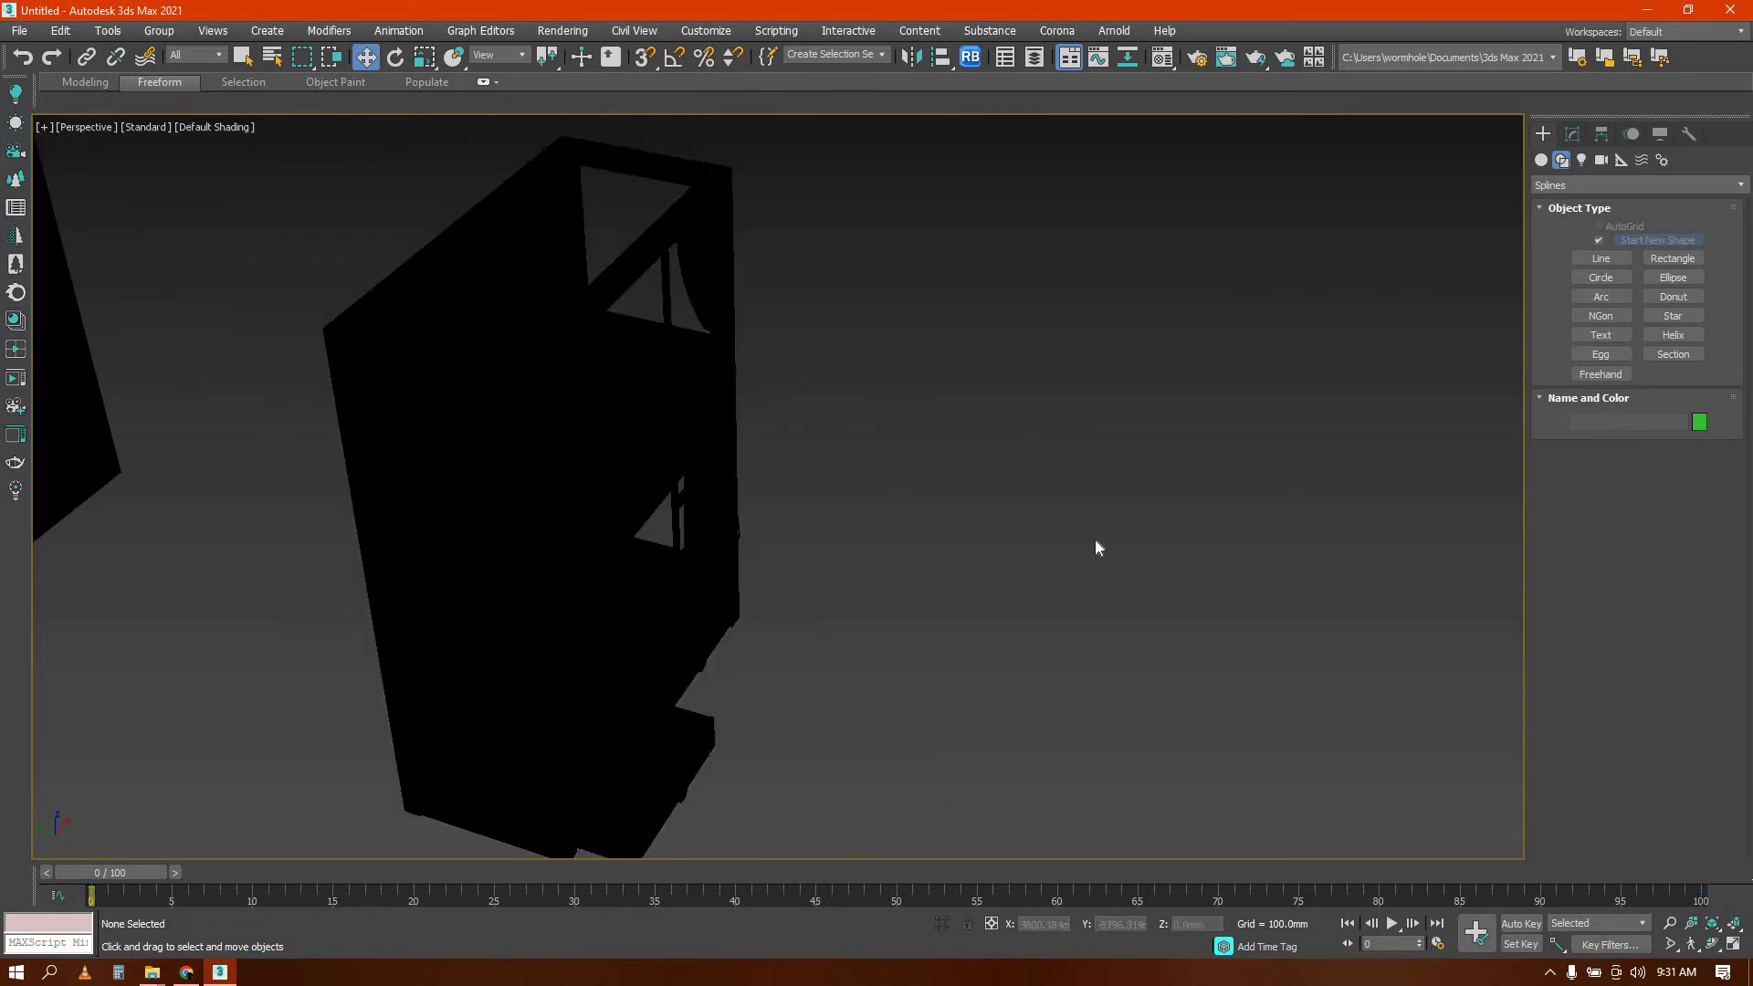
pyautogui.scroll(-3, 1093, 539)
pyautogui.moveTo(1096, 631); pyautogui.dragTo(1082, 654, button='middle')
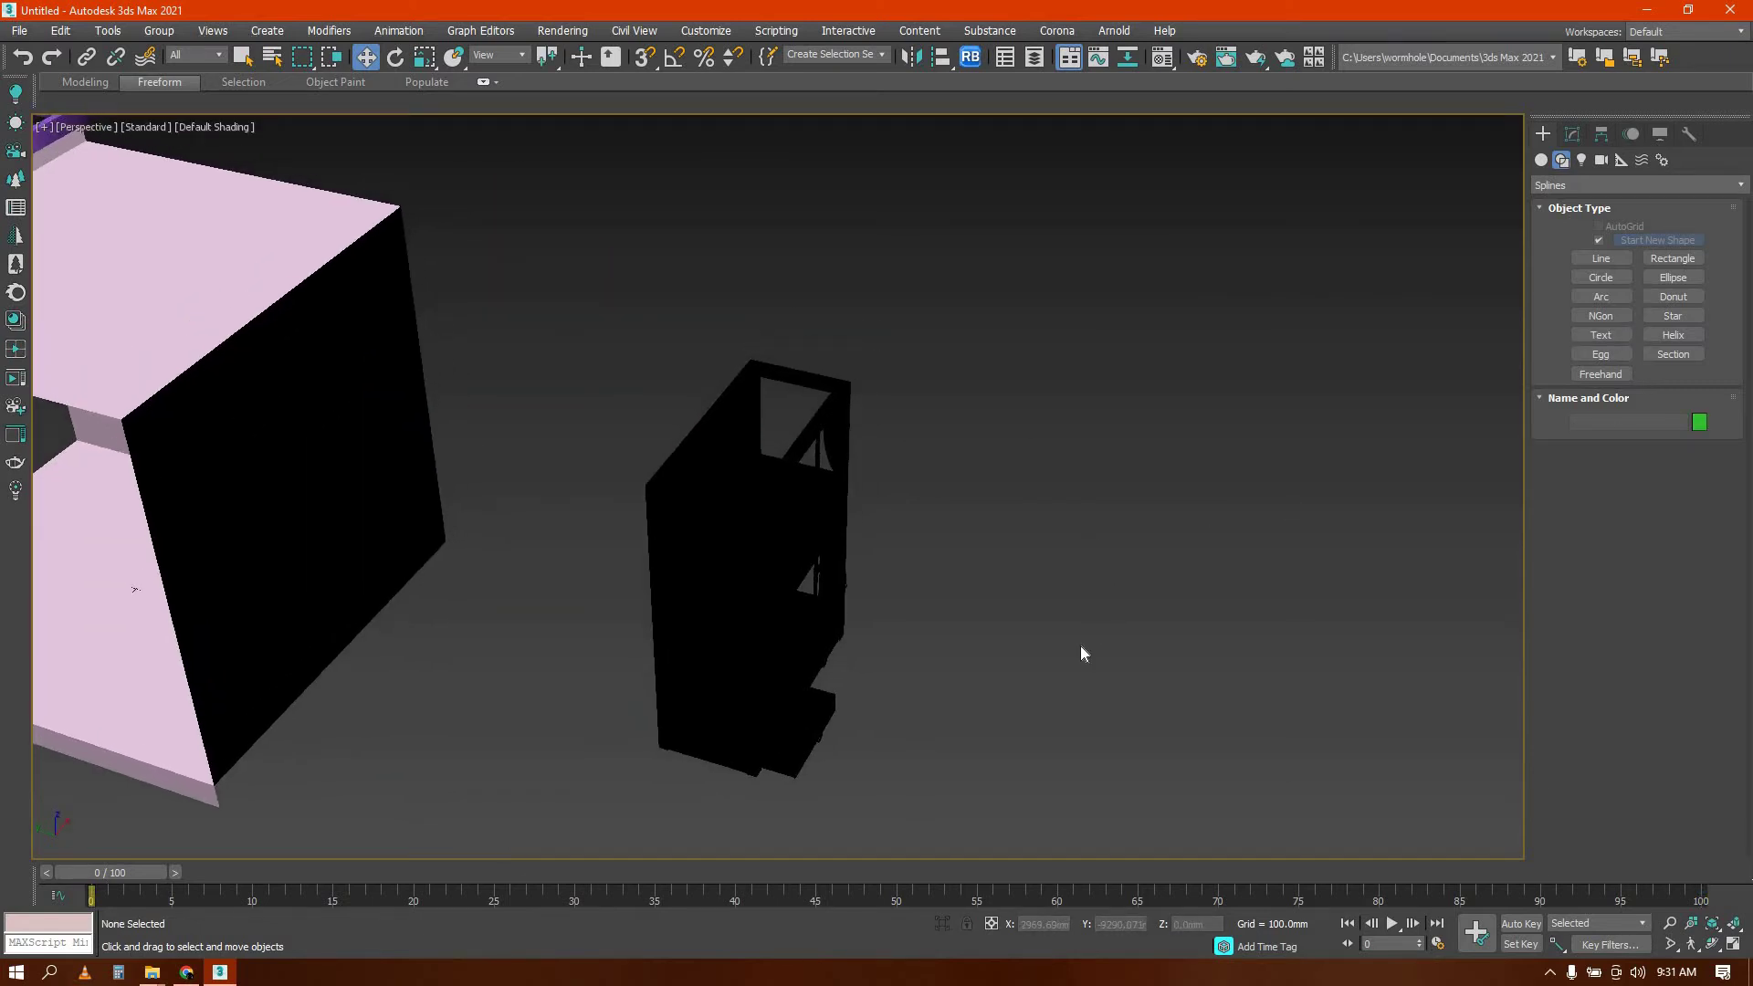
pyautogui.scroll(4, 602, 476)
pyautogui.scroll(-4, 685, 495)
pyautogui.keyDown('alt'); pyautogui.moveTo(685, 495); pyautogui.dragTo(593, 495, button='middle'); pyautogui.keyUp('alt')
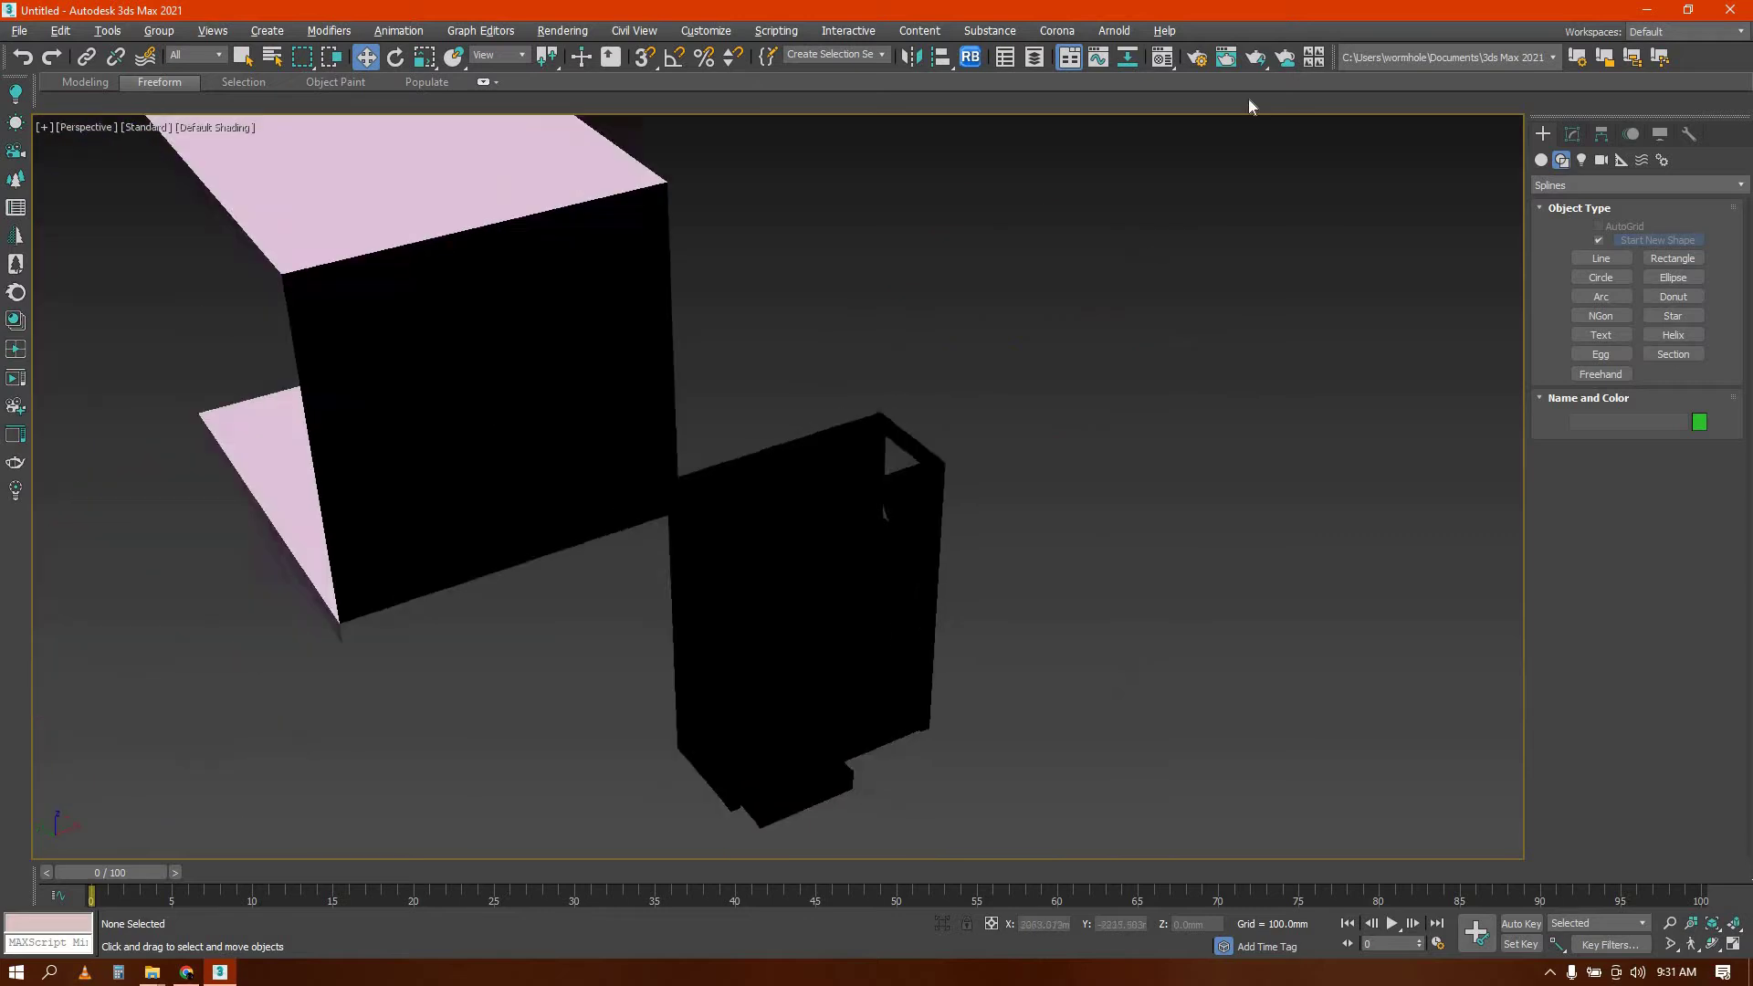
# Set the render target to Production Rendering Mode and the renderer to CoronaRenderer
pyautogui.click(1193, 55)
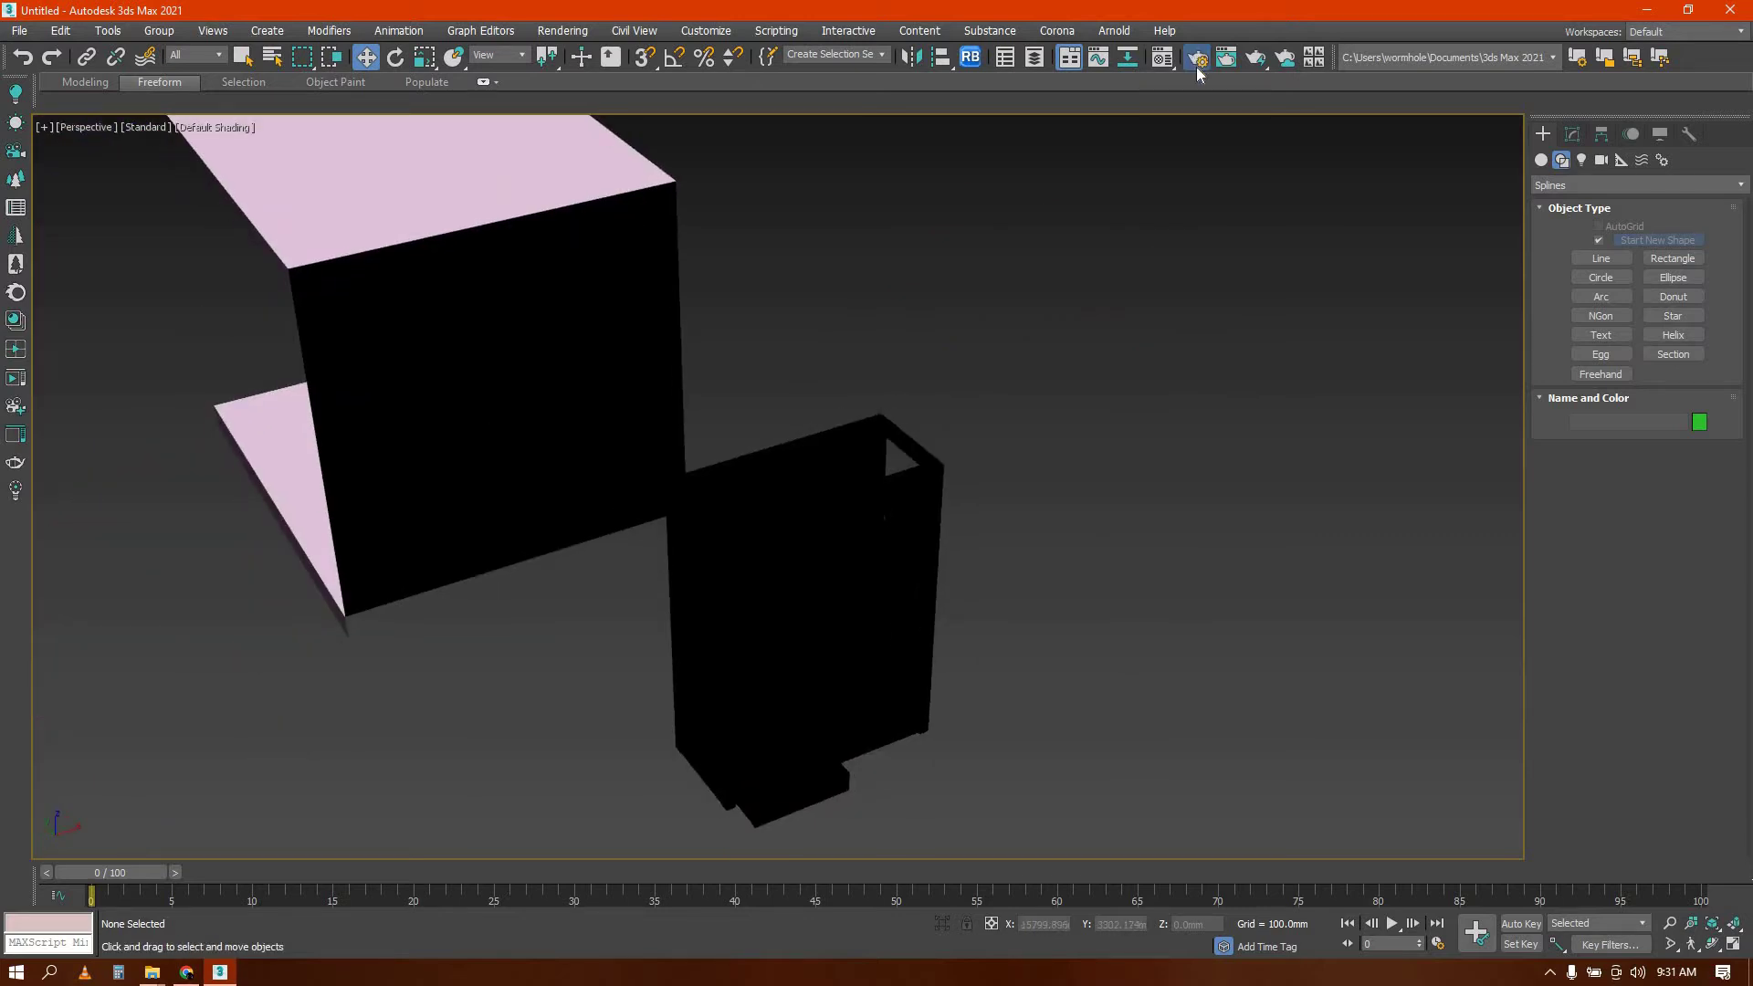
pyautogui.click(1204, 62)
pyautogui.click(1328, 206)
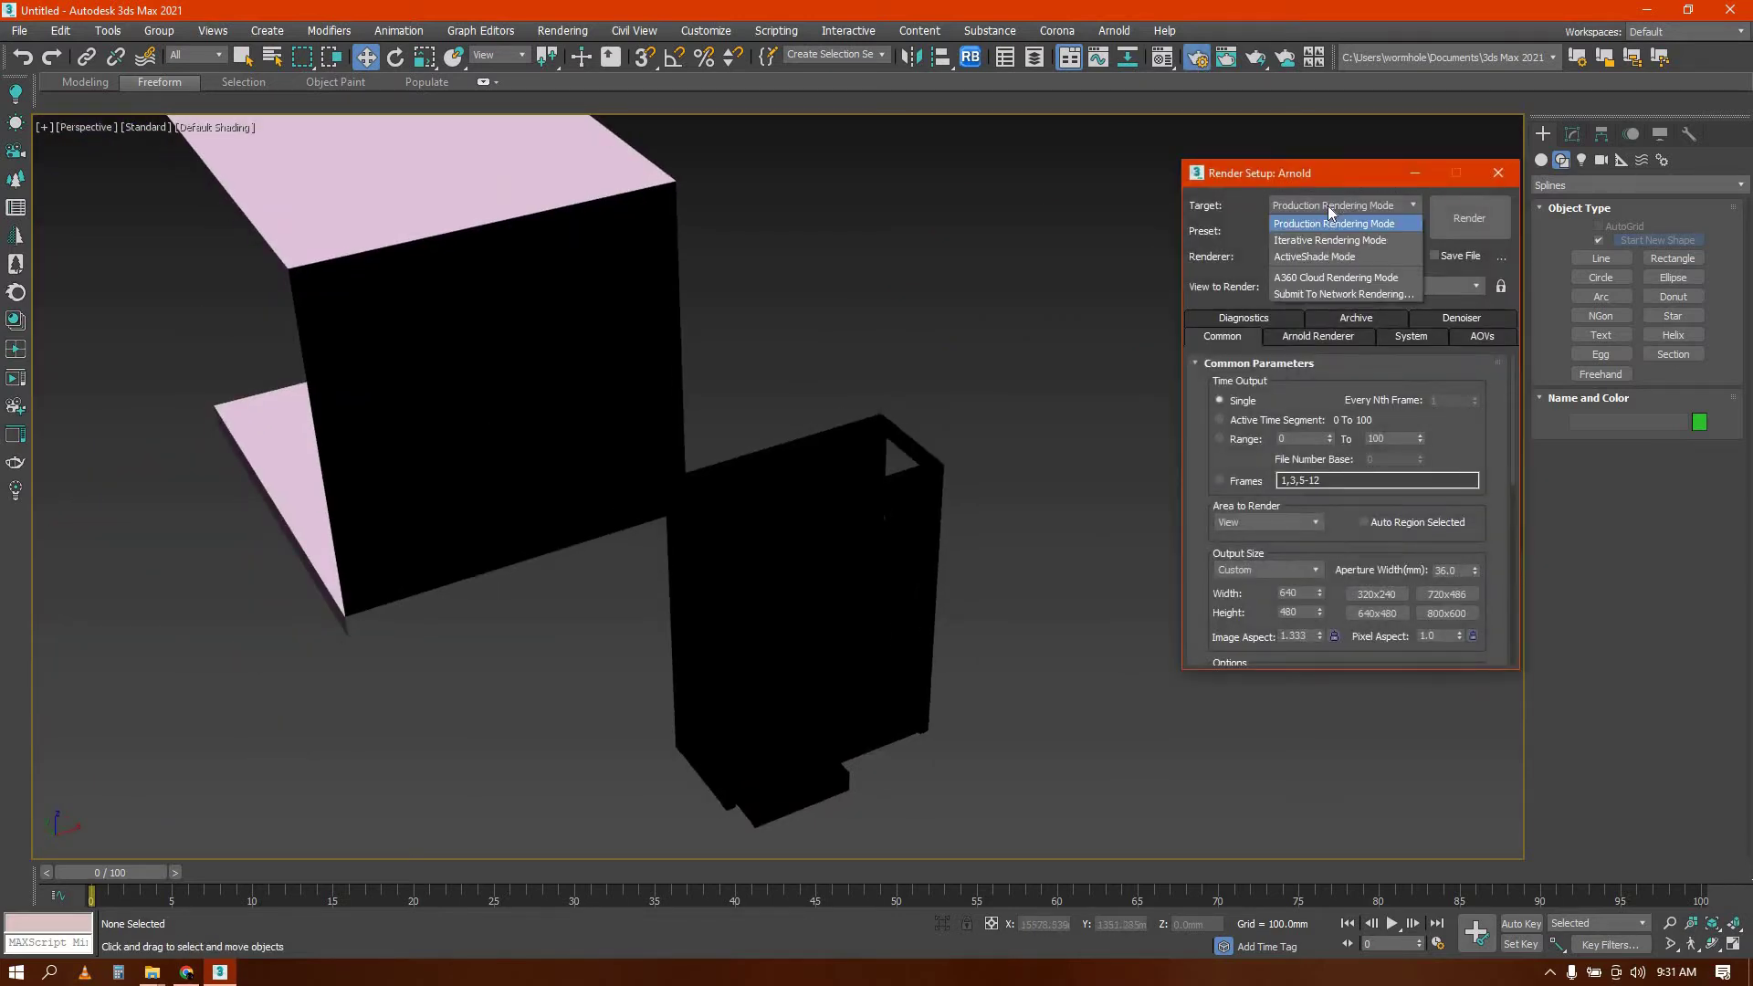
pyautogui.click(1342, 224)
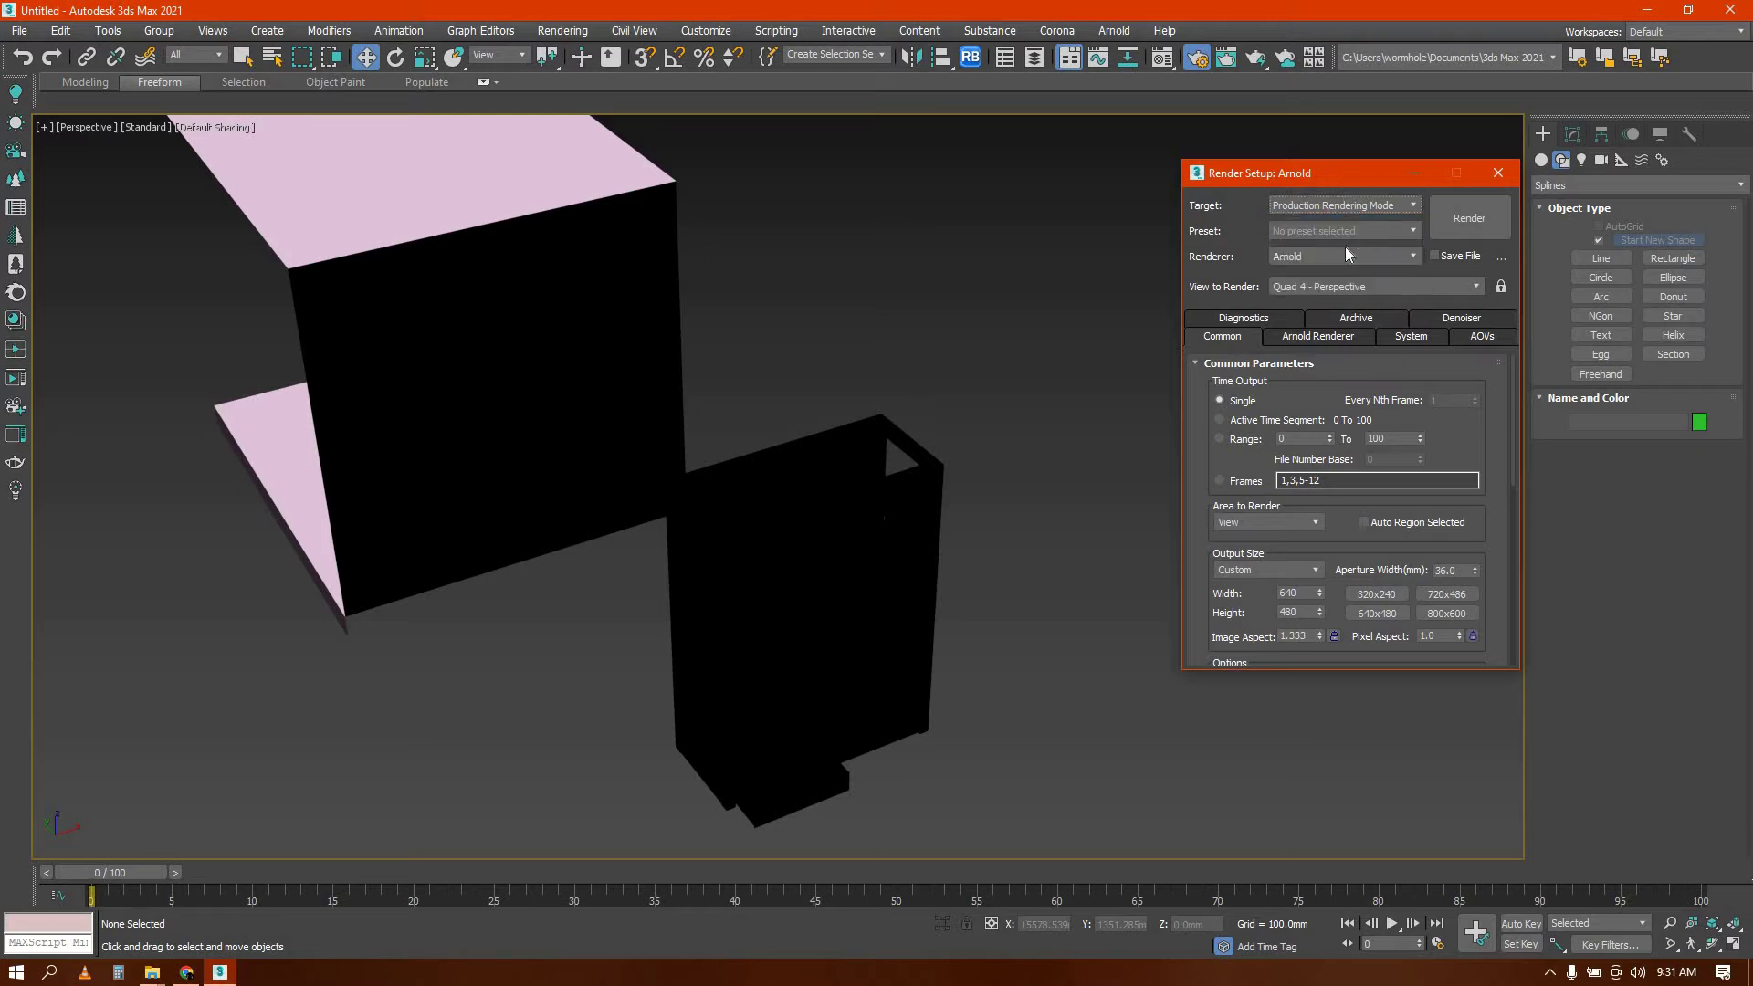
pyautogui.click(1342, 256)
pyautogui.click(1315, 342)
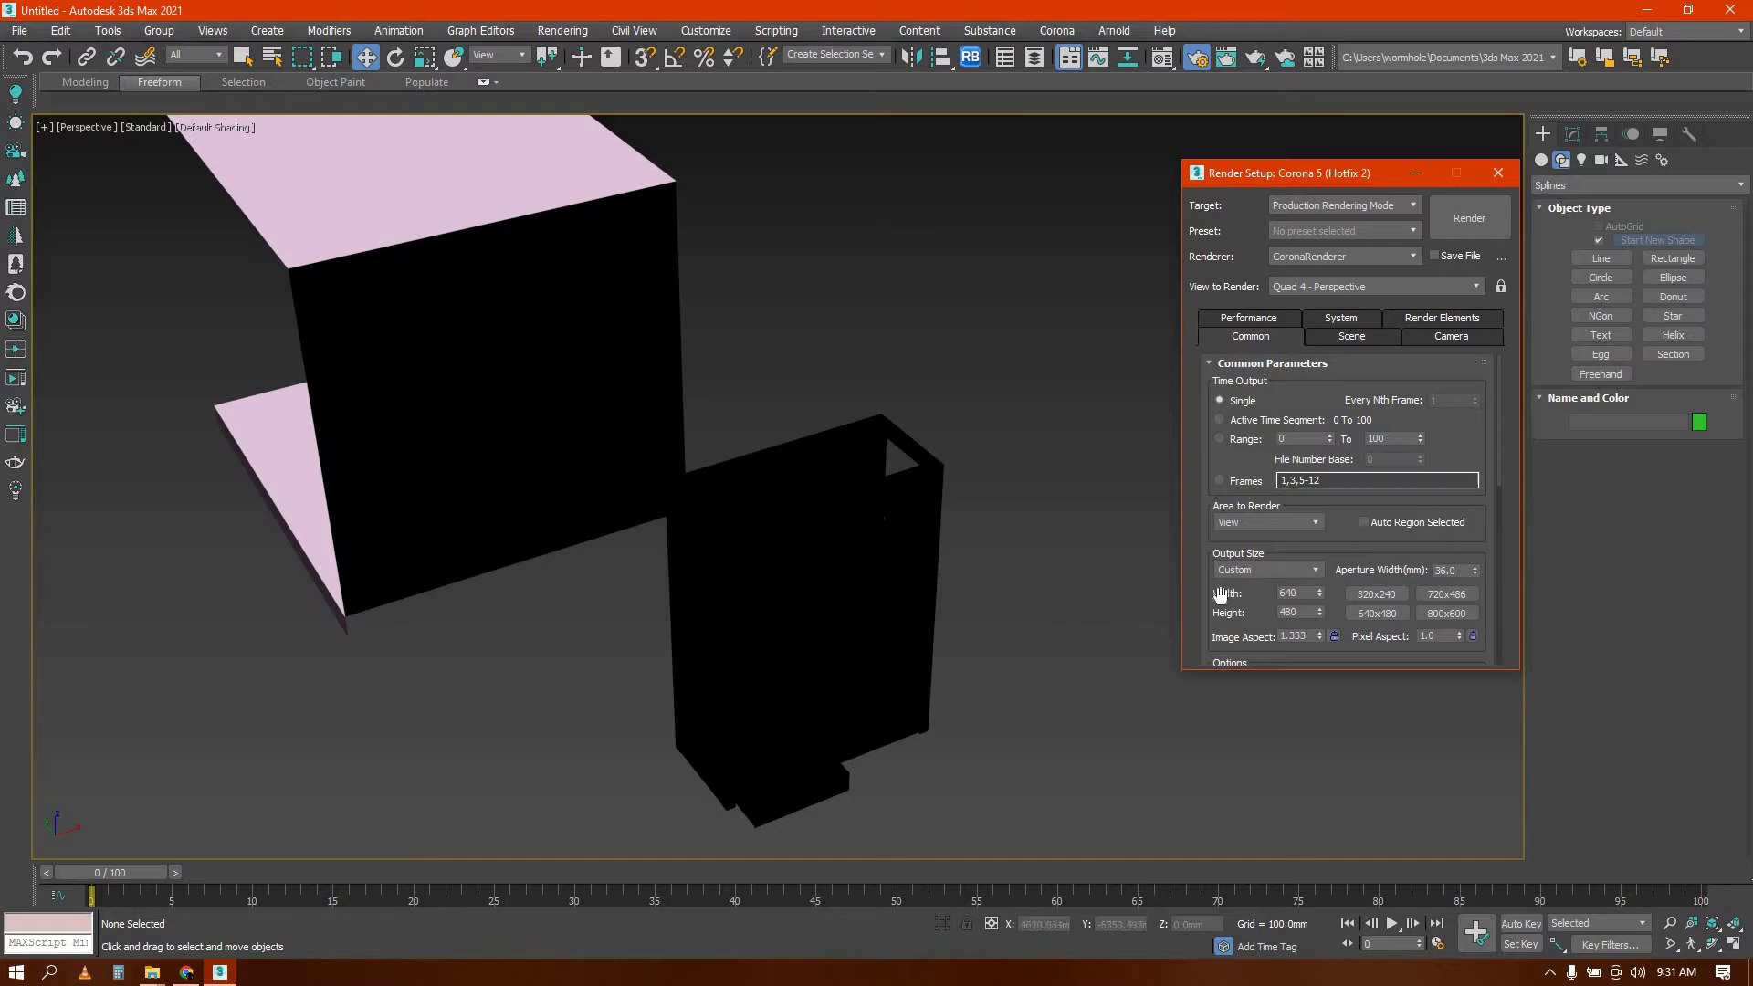
# Set the render output size to the HDTV (video) preset at 1920 × 1080 and close the render setup
pyautogui.click(1271, 566)
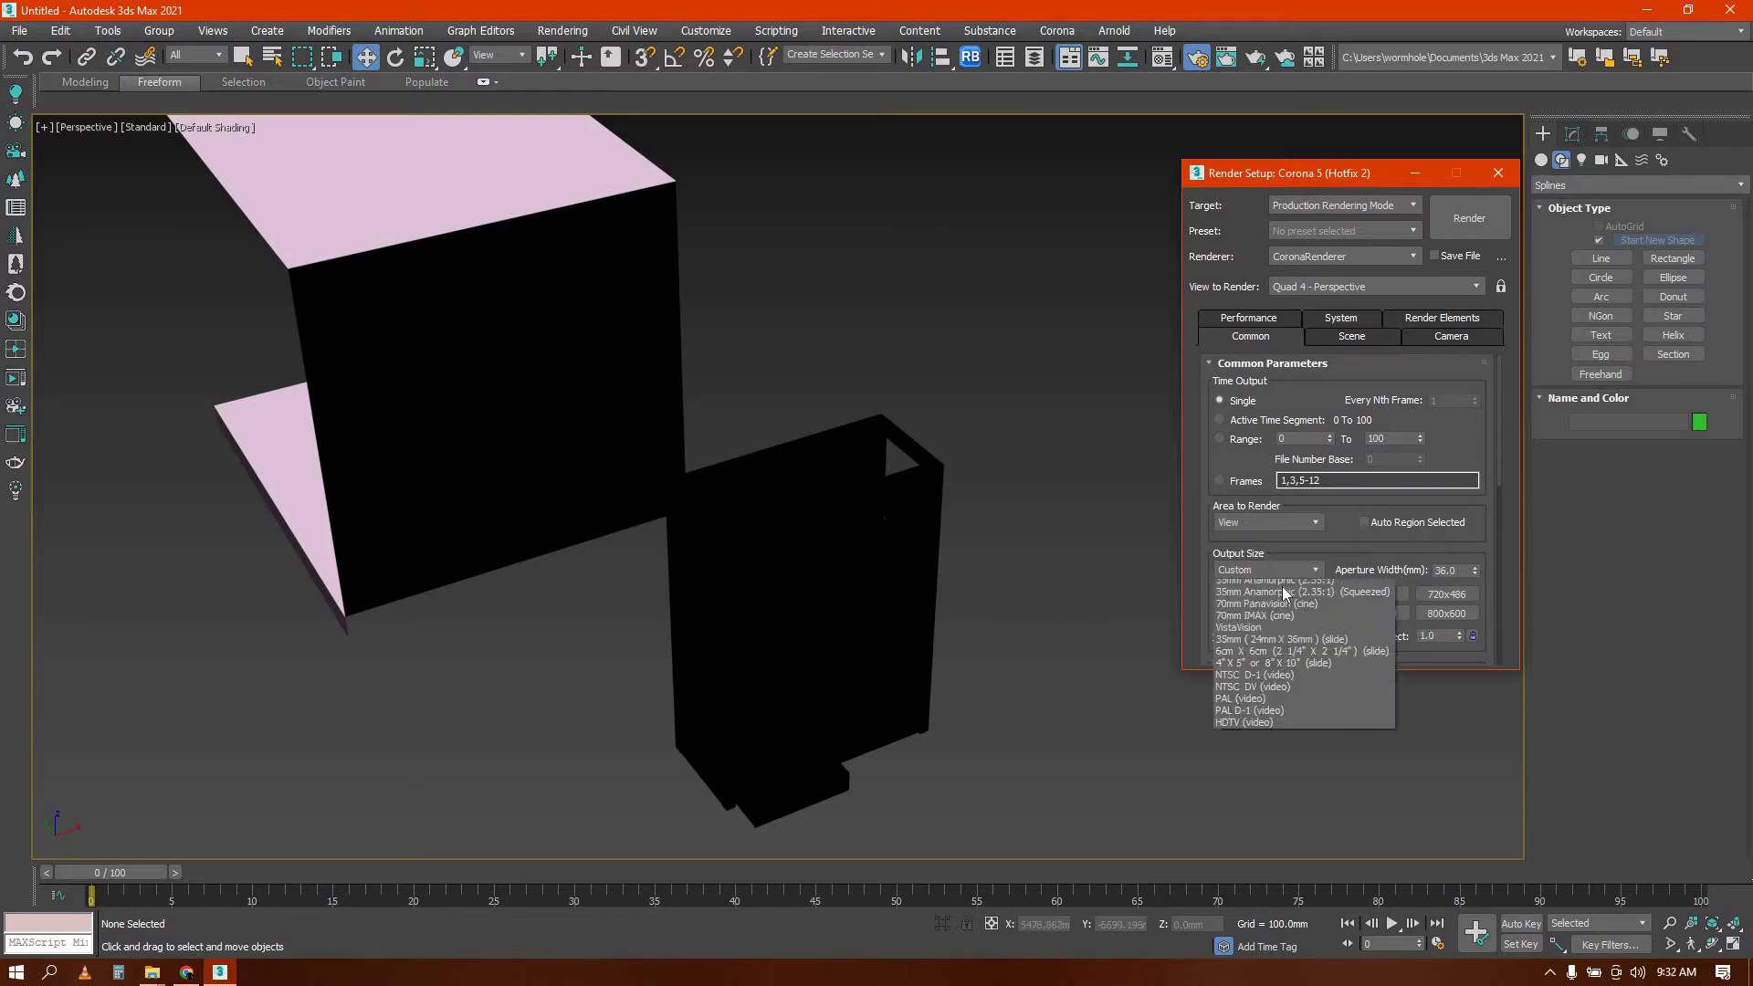
pyautogui.click(1269, 562)
pyautogui.click(1269, 561)
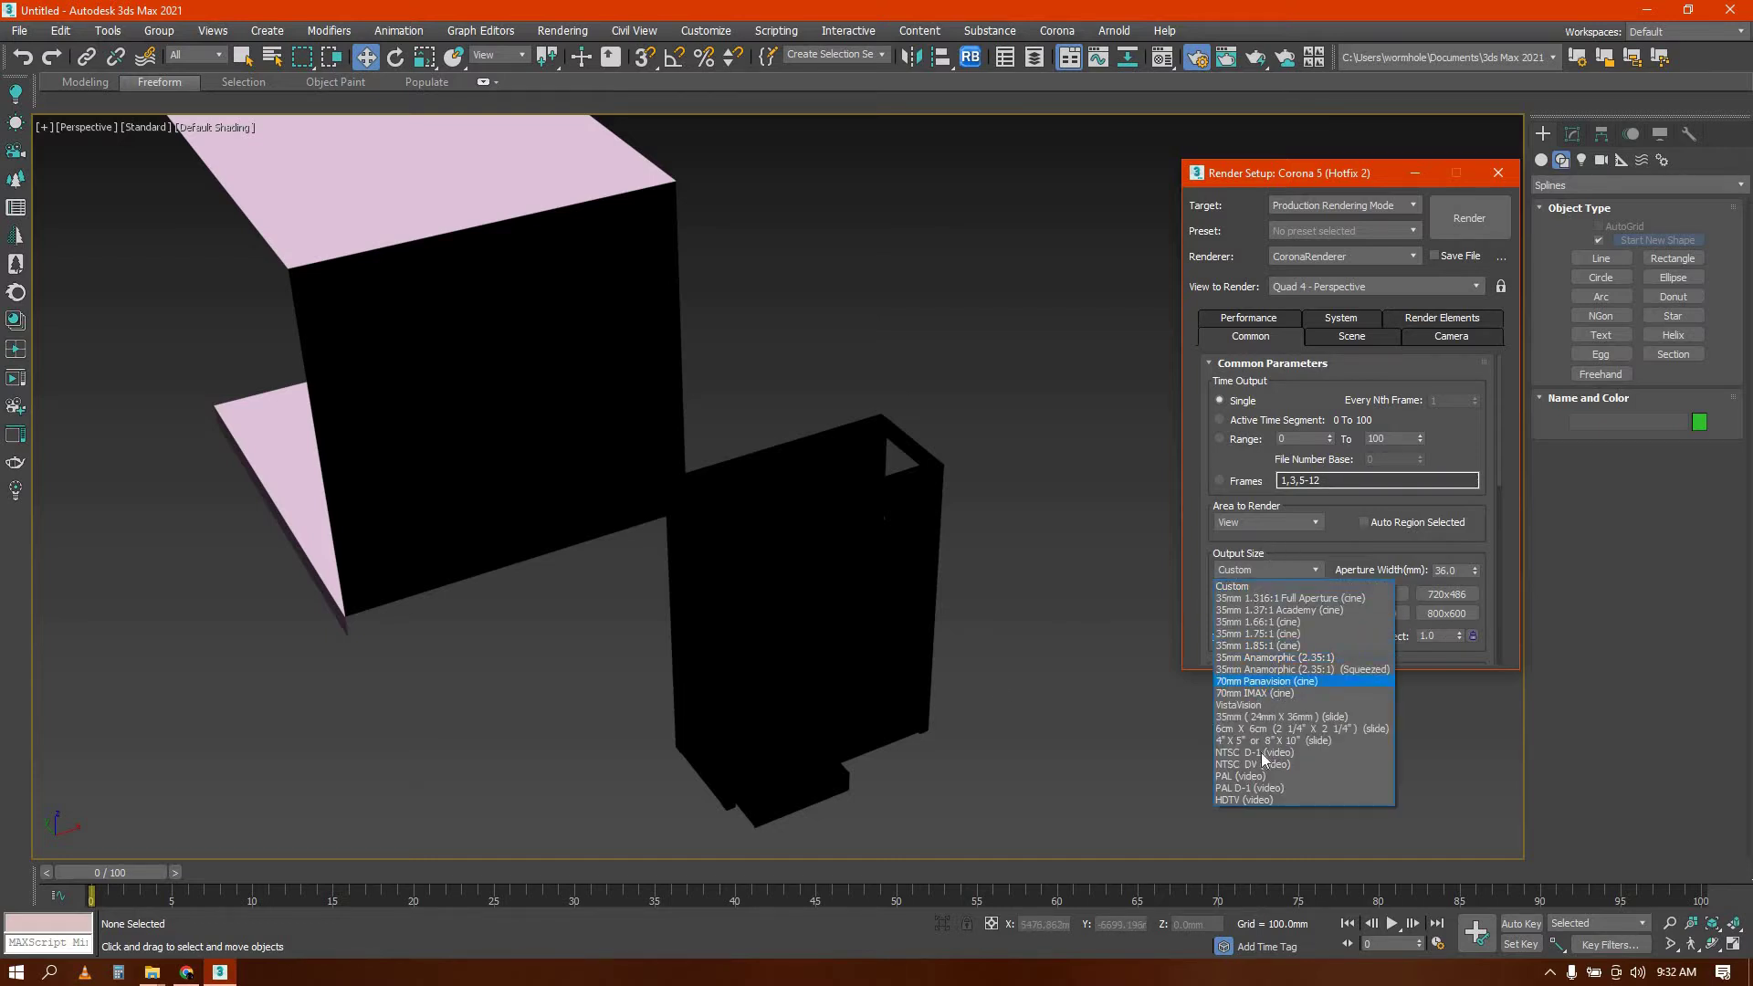
pyautogui.click(1256, 801)
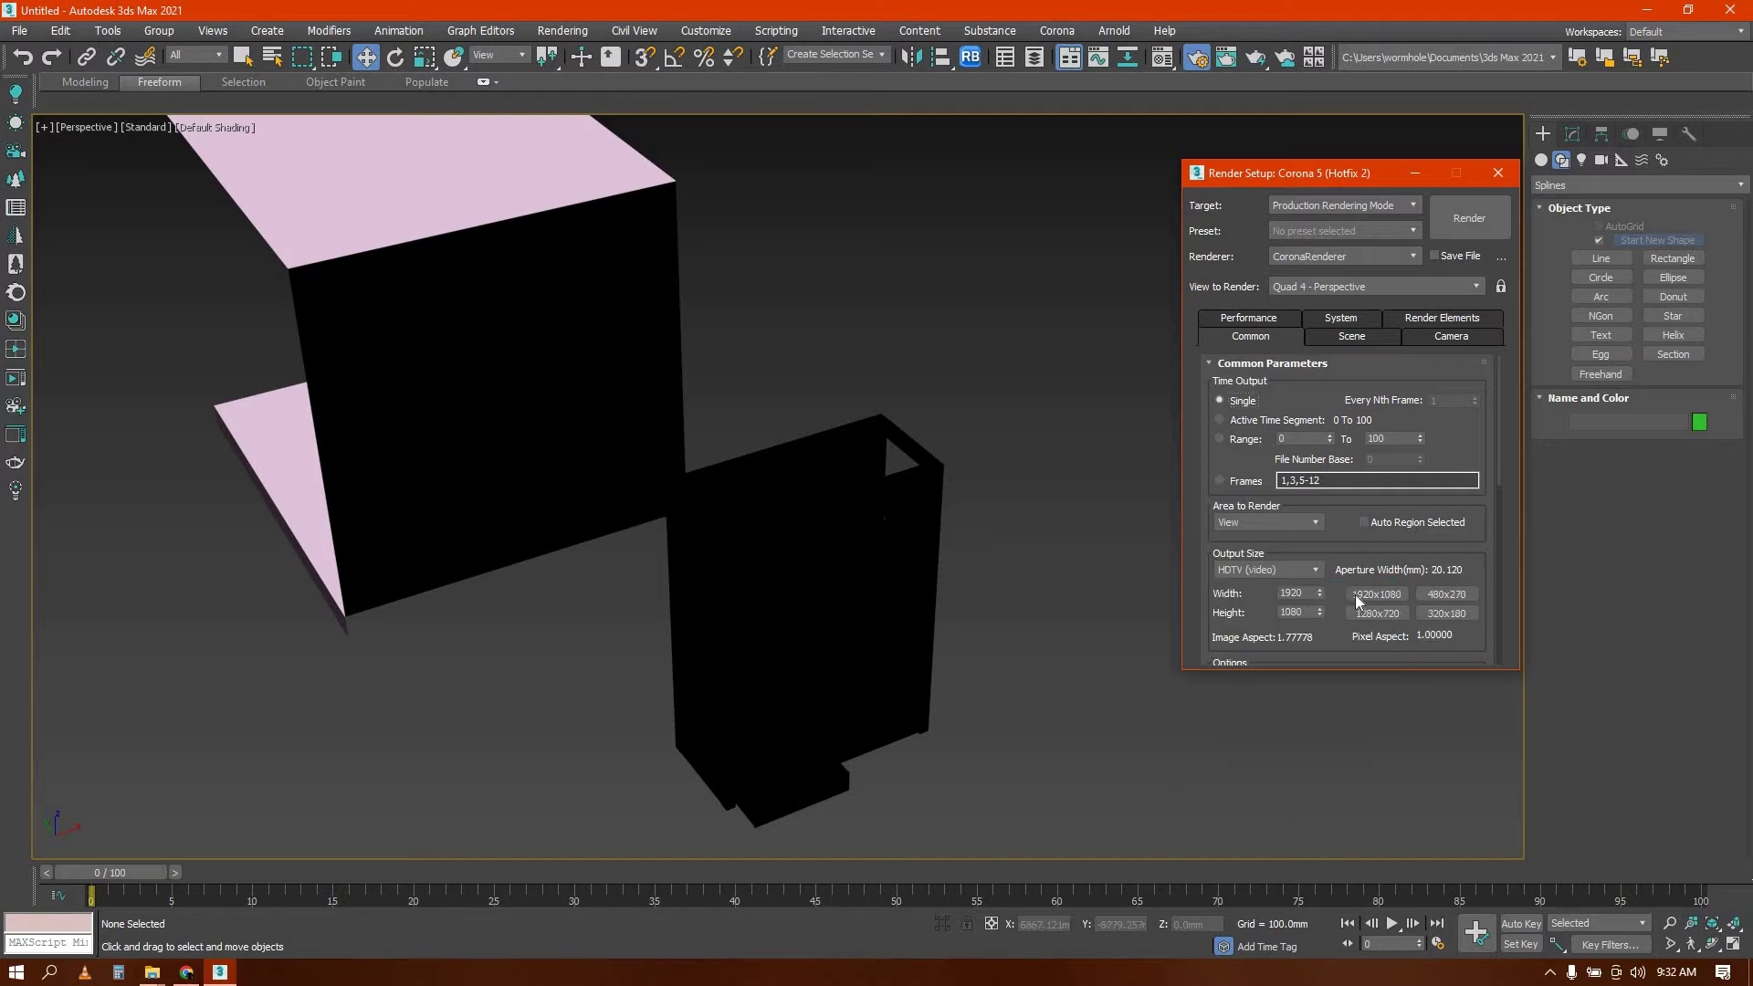
pyautogui.click(1498, 173)
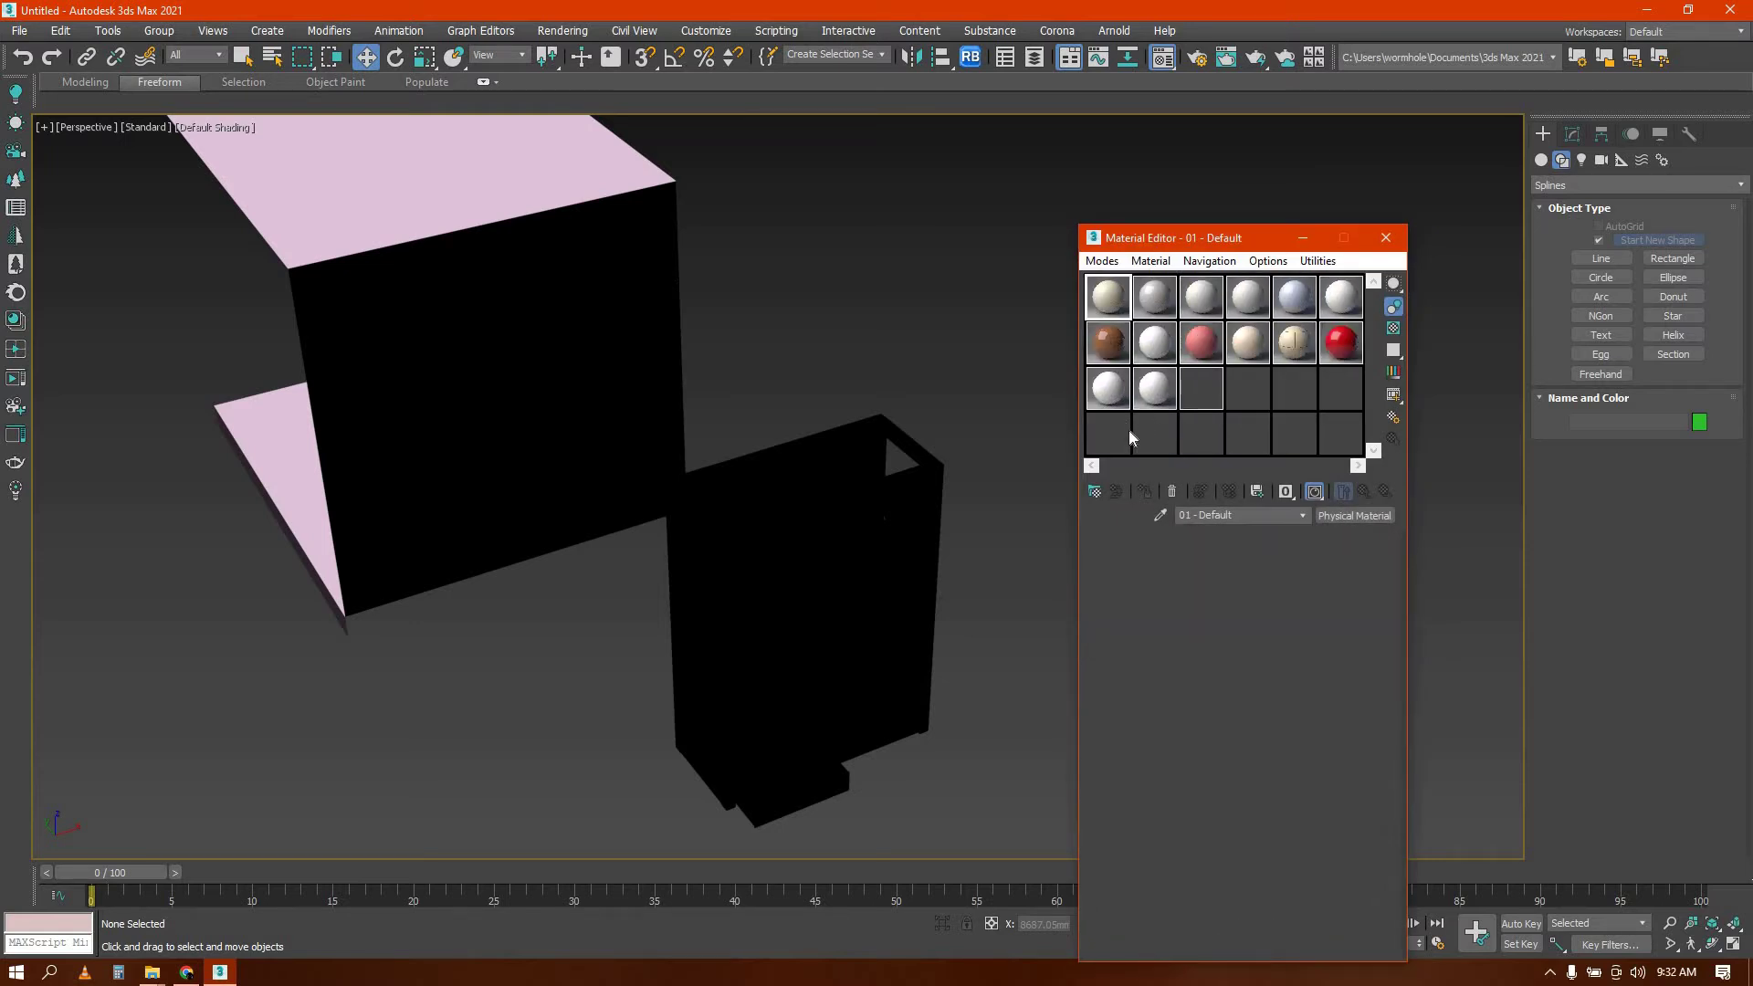
# Change the 13 - Brushed Metal #2 material's type to CoronaMtl and assign it to every object in the scene
pyautogui.click(1361, 517)
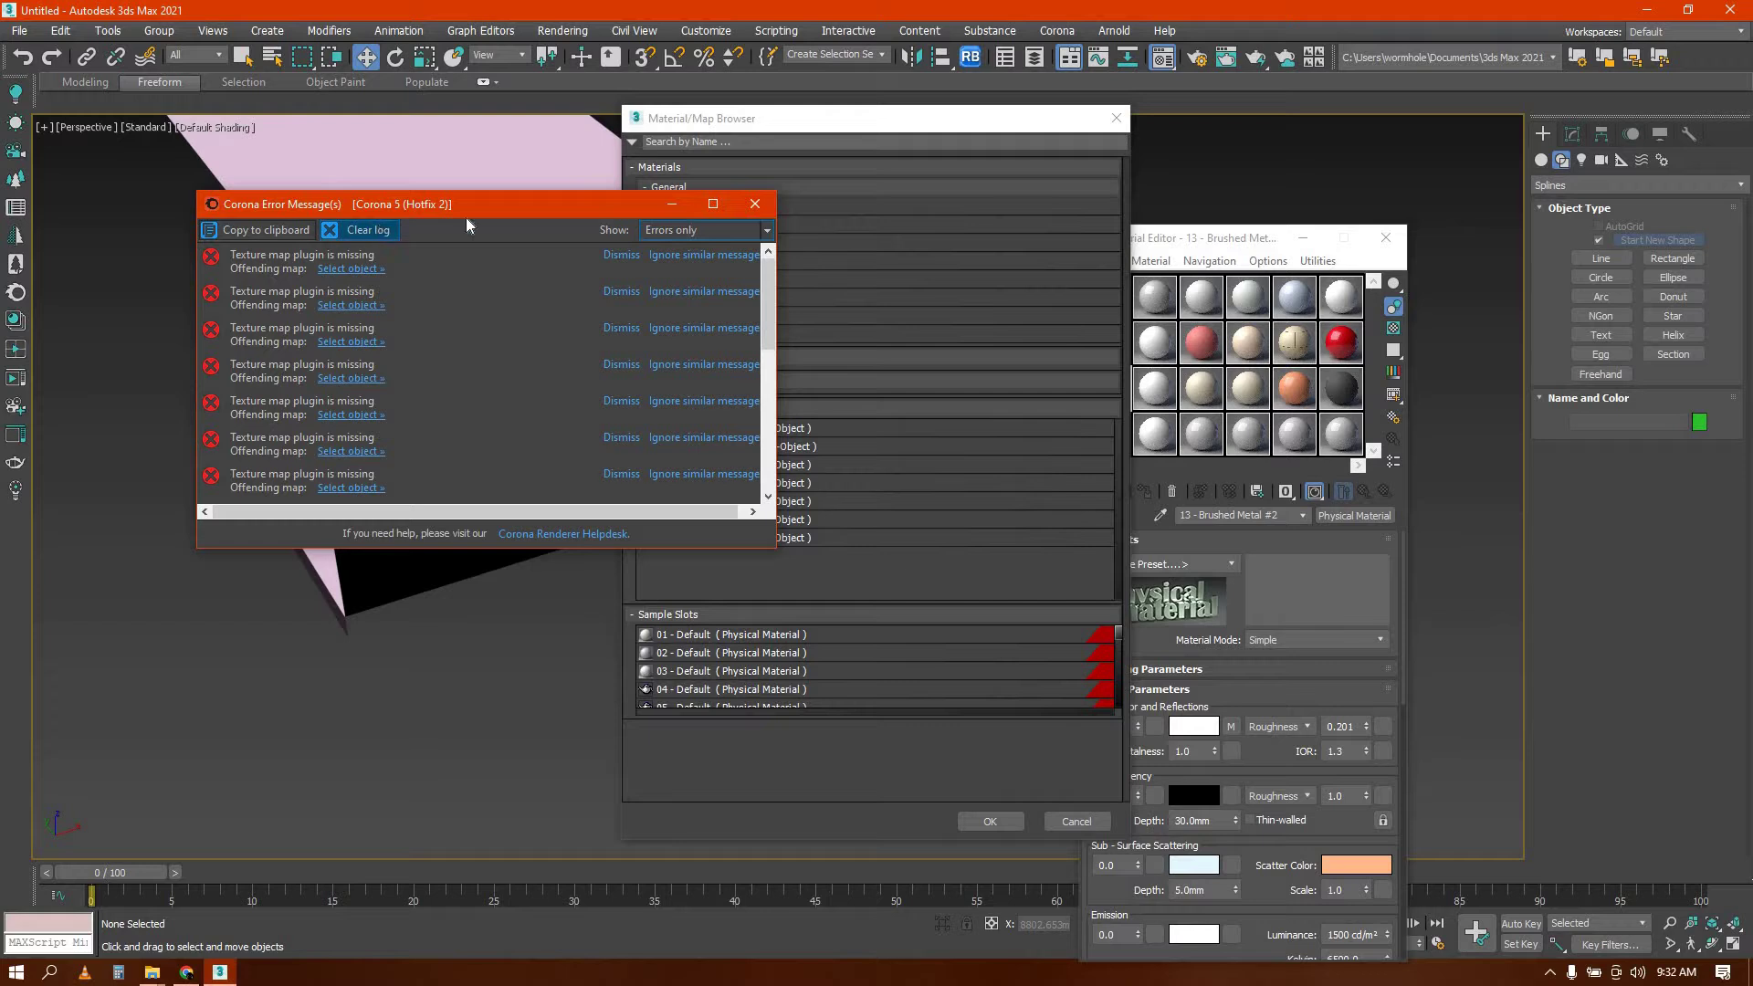
pyautogui.click(755, 205)
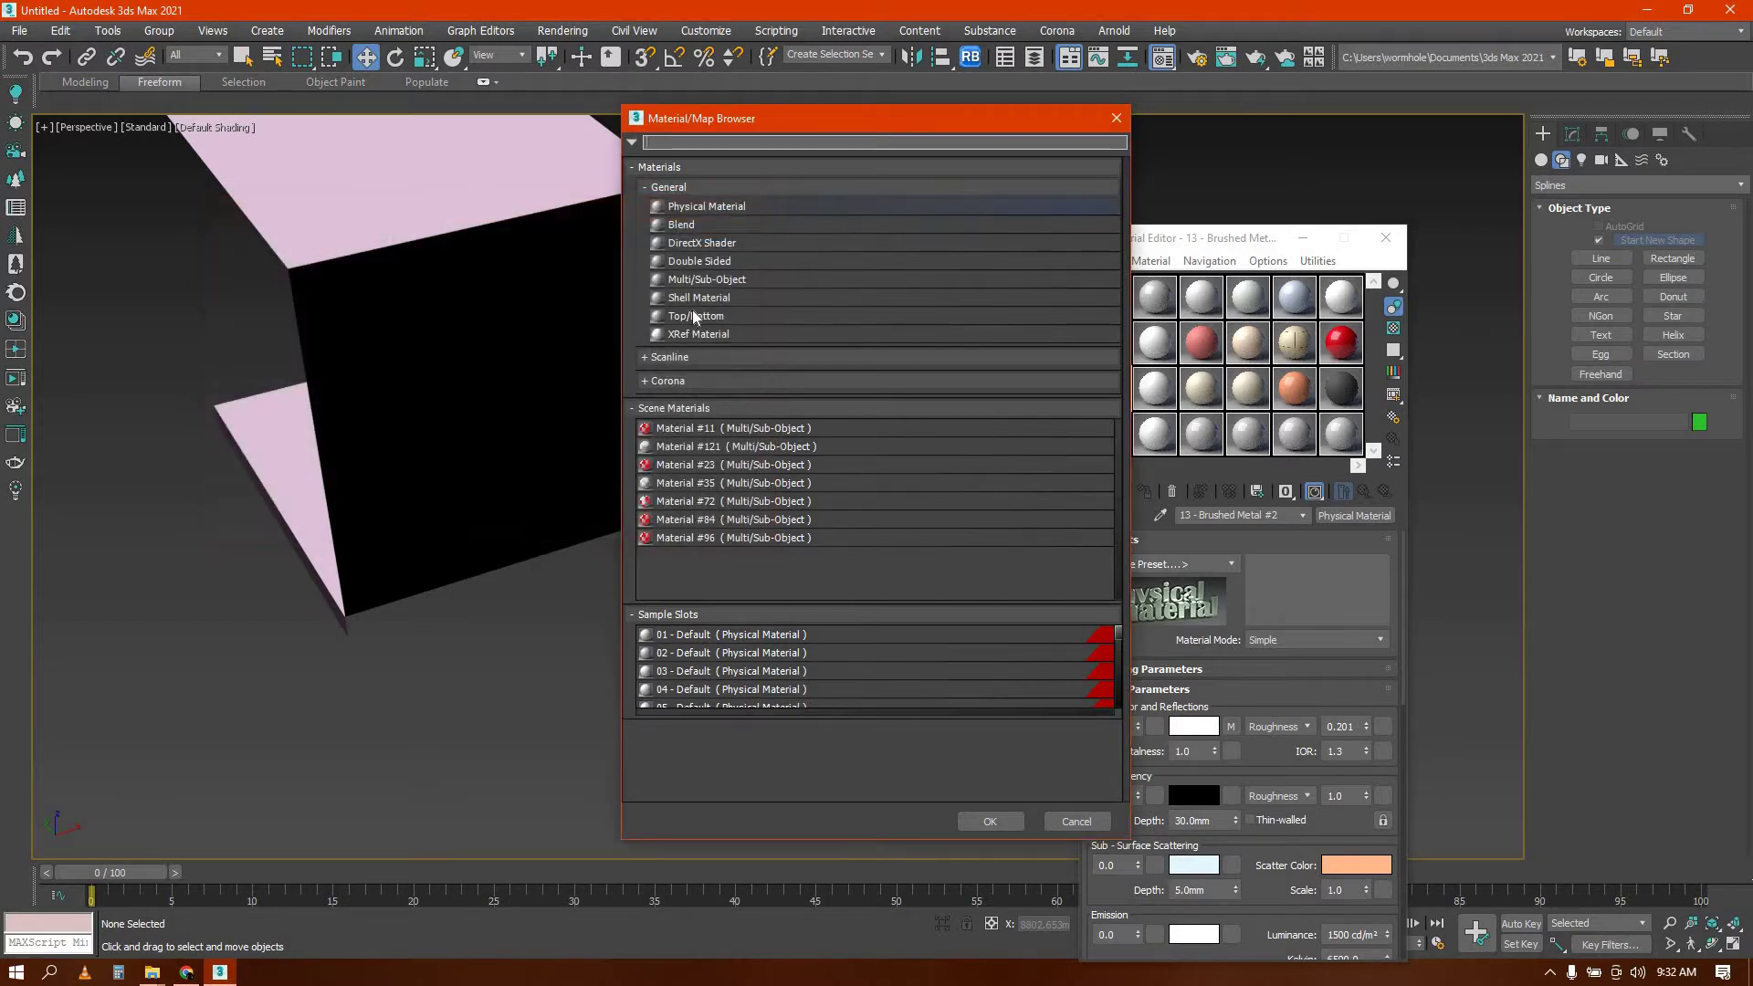
pyautogui.click(664, 378)
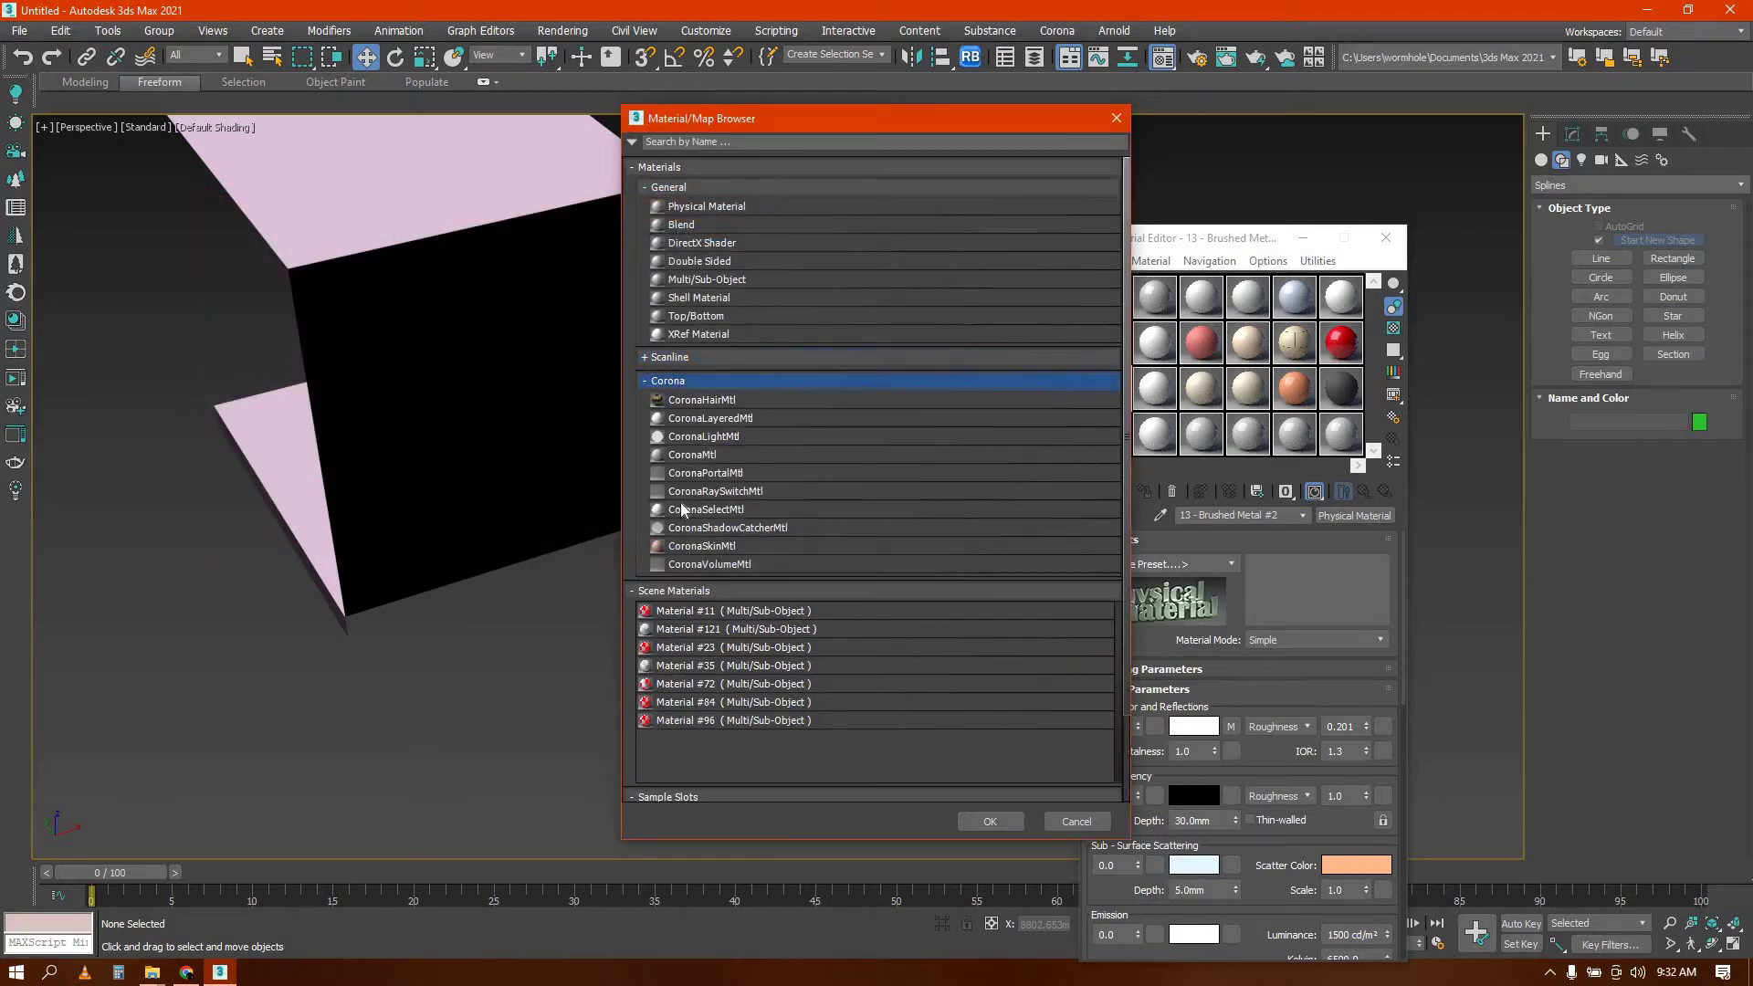
pyautogui.click(990, 821)
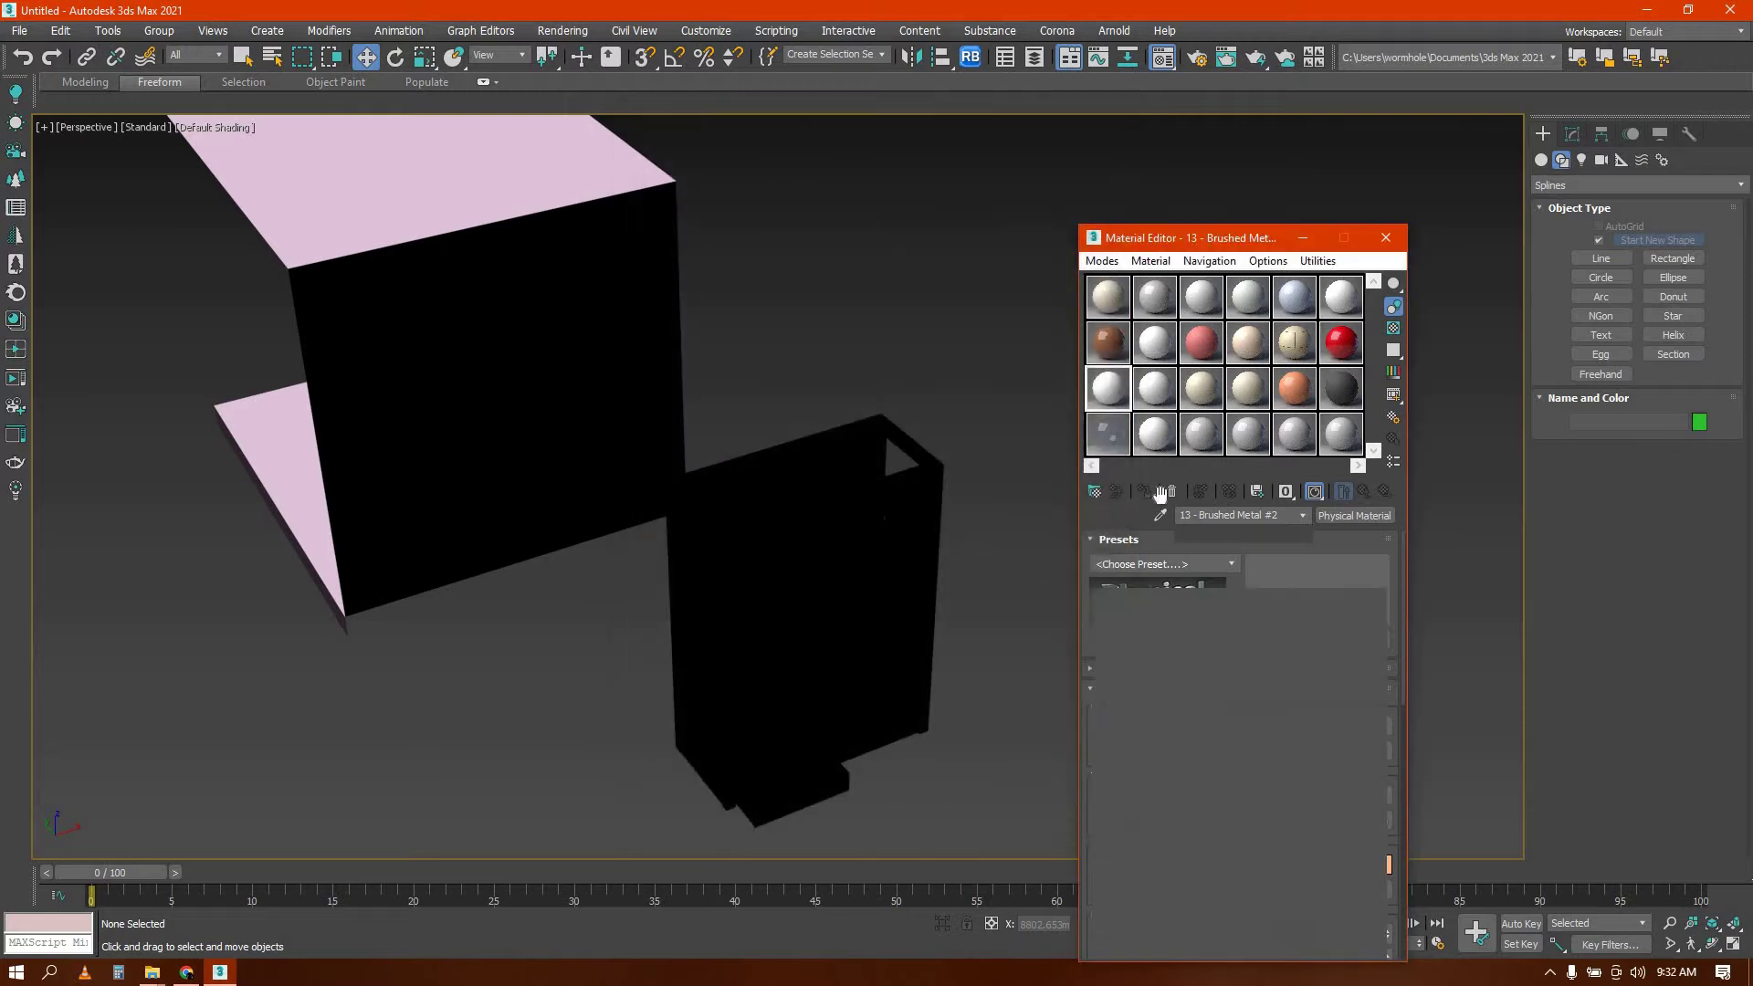
pyautogui.hotkey('ctrl', 'a')
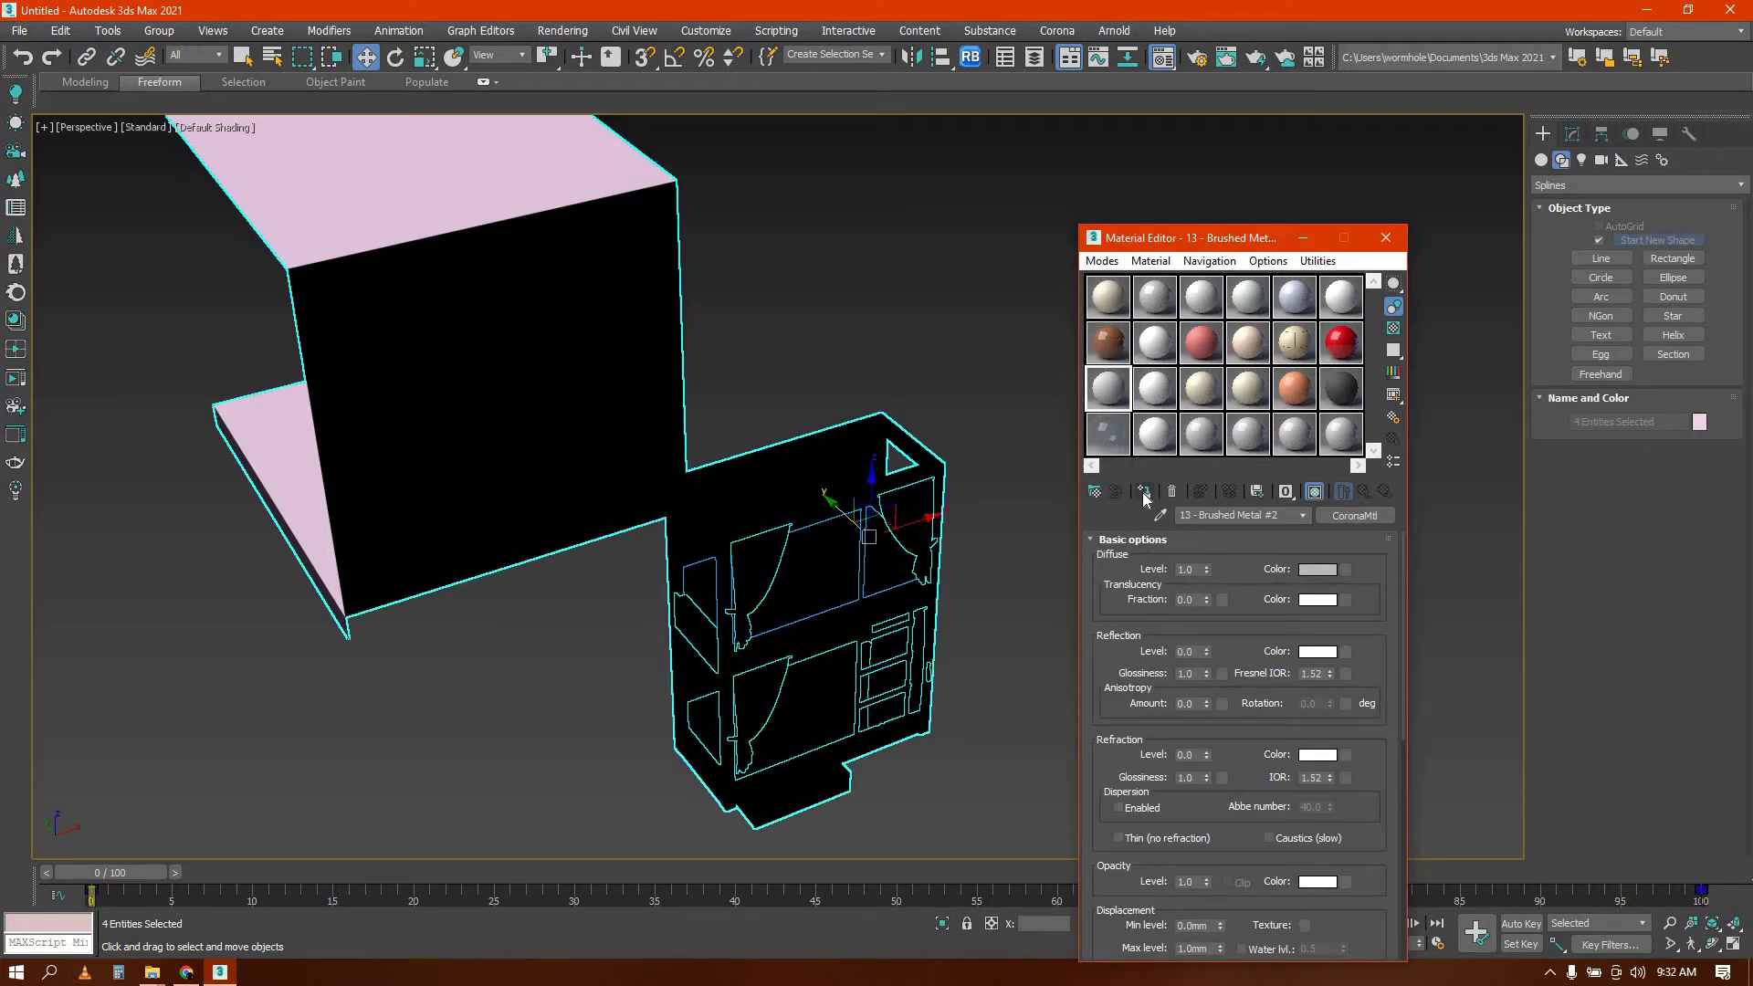
pyautogui.click(1142, 492)
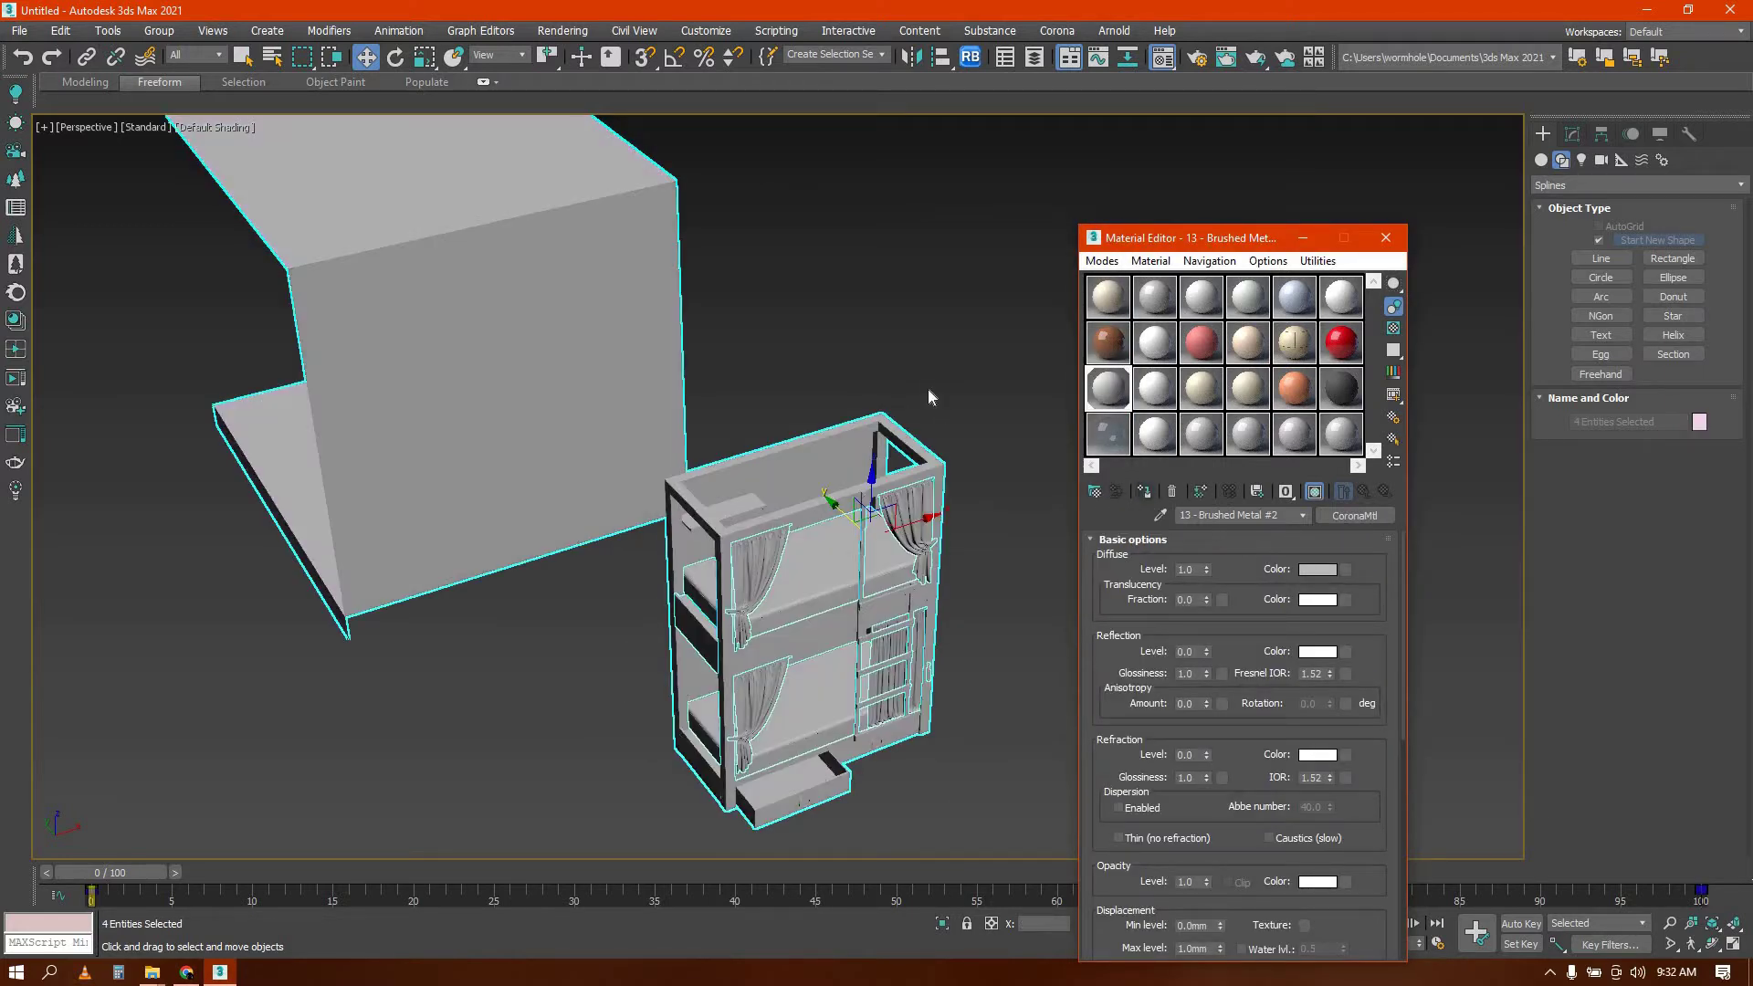
# Darken the Corona material's diffuse color to a mid grey
pyautogui.click(1328, 570)
pyautogui.click(610, 211)
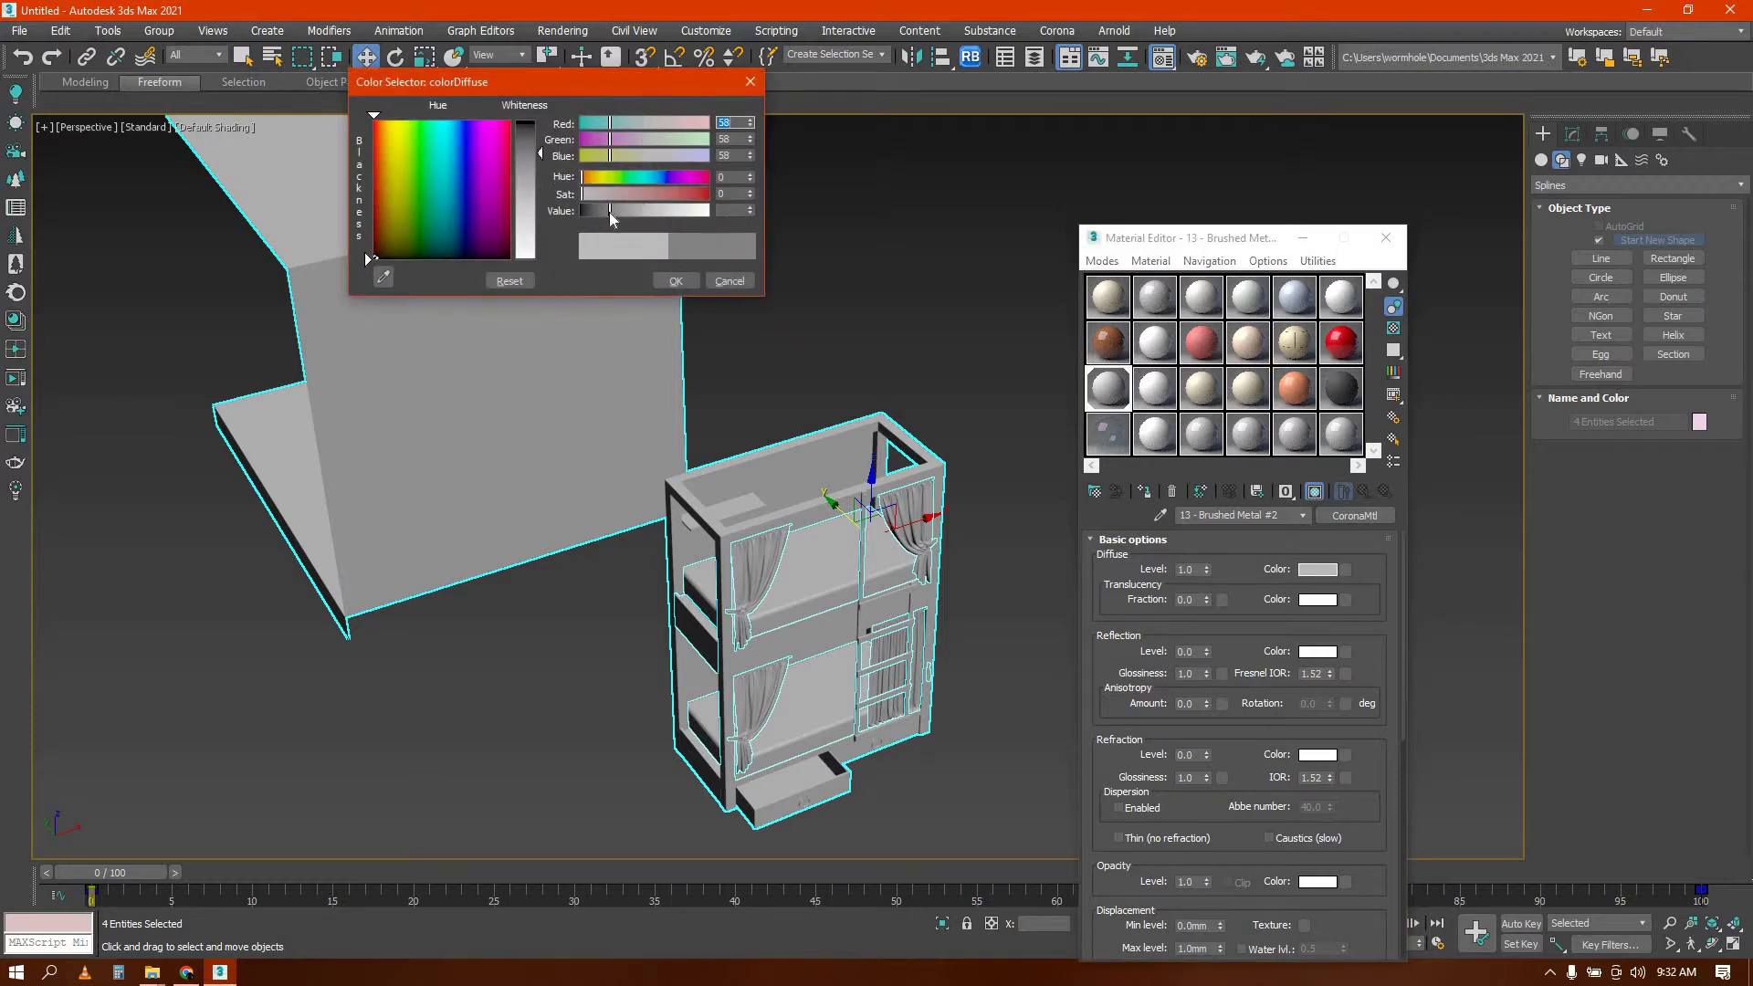
pyautogui.click(683, 283)
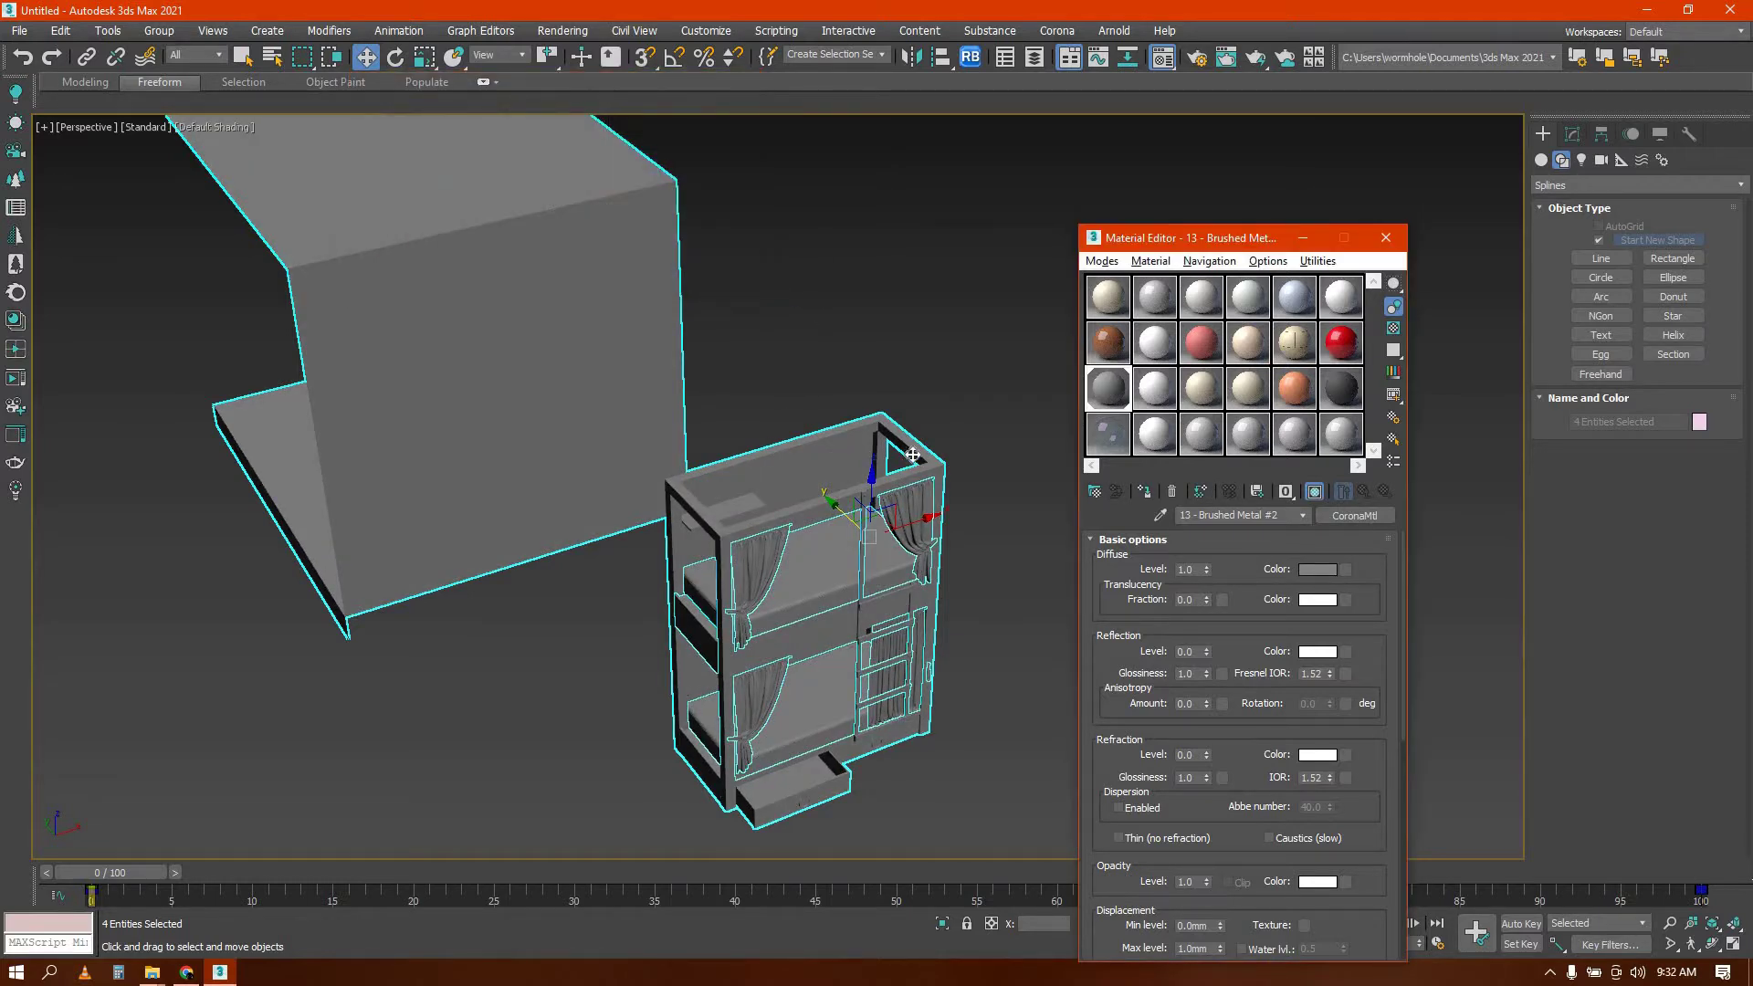
# Select all the bunk bed's parts and combine them into one group
pyautogui.keyDown('alt'); pyautogui.moveTo(773, 553); pyautogui.dragTo(689, 434, button='middle'); pyautogui.keyUp('alt')
pyautogui.moveTo(906, 737); pyautogui.dragTo(572, 184)
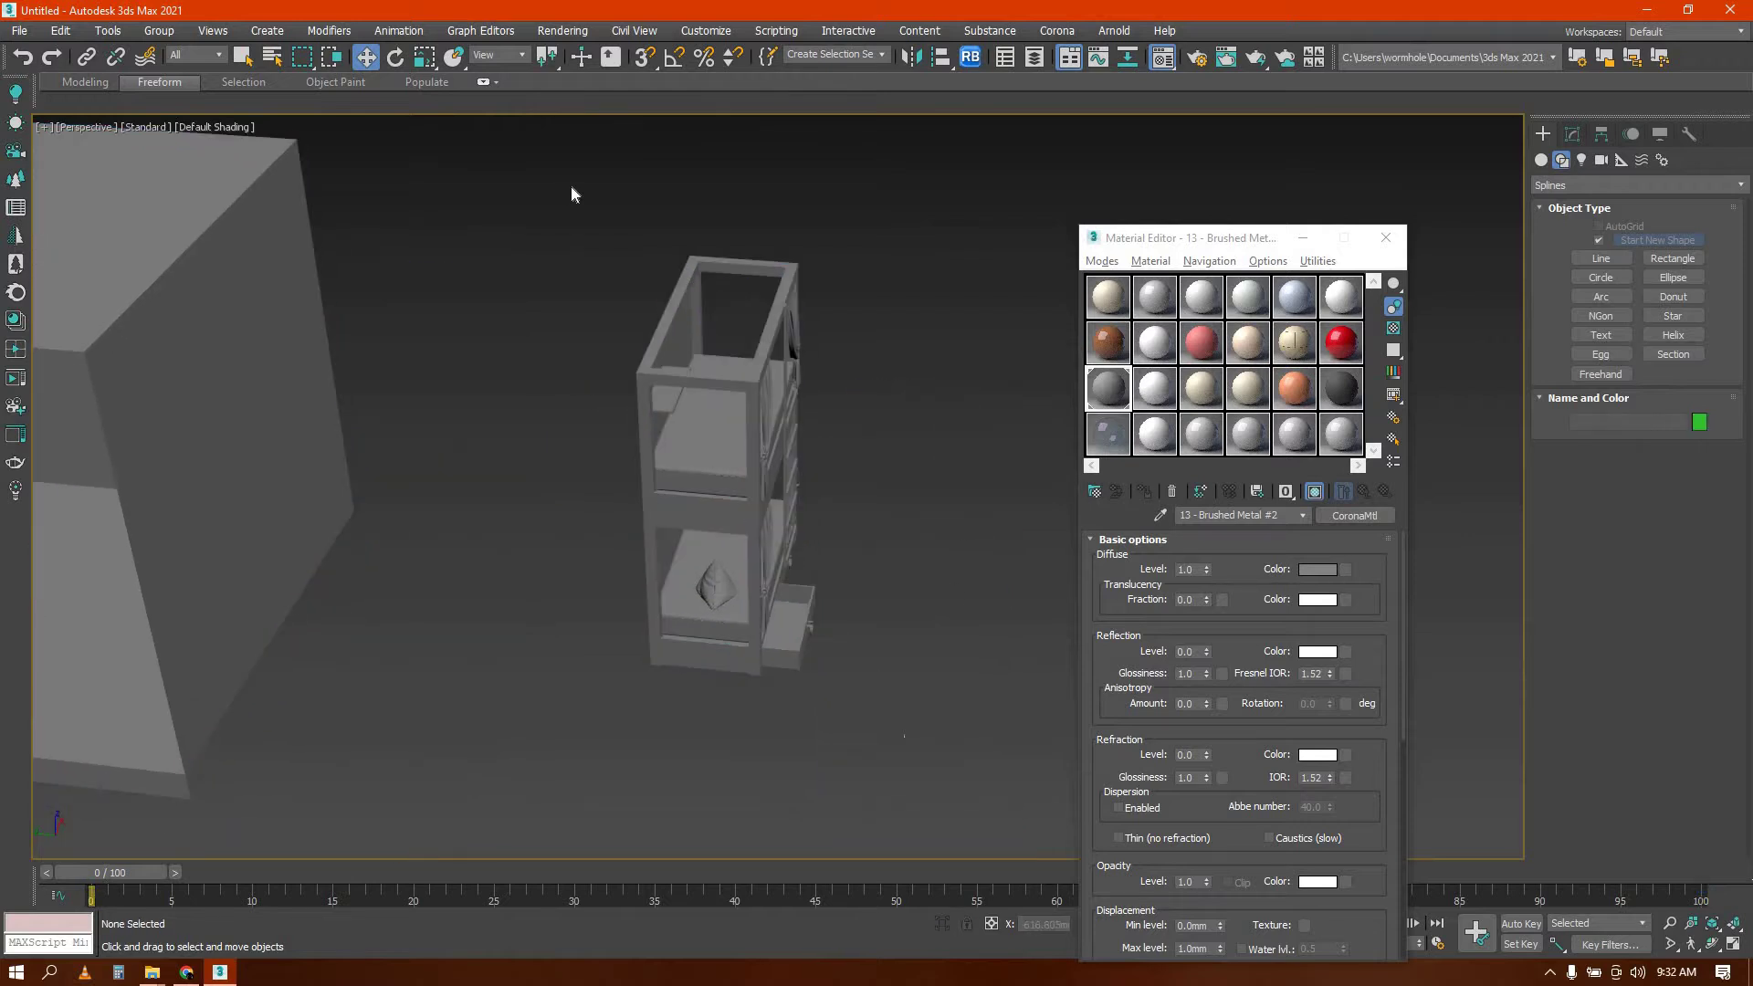
pyautogui.click(161, 31)
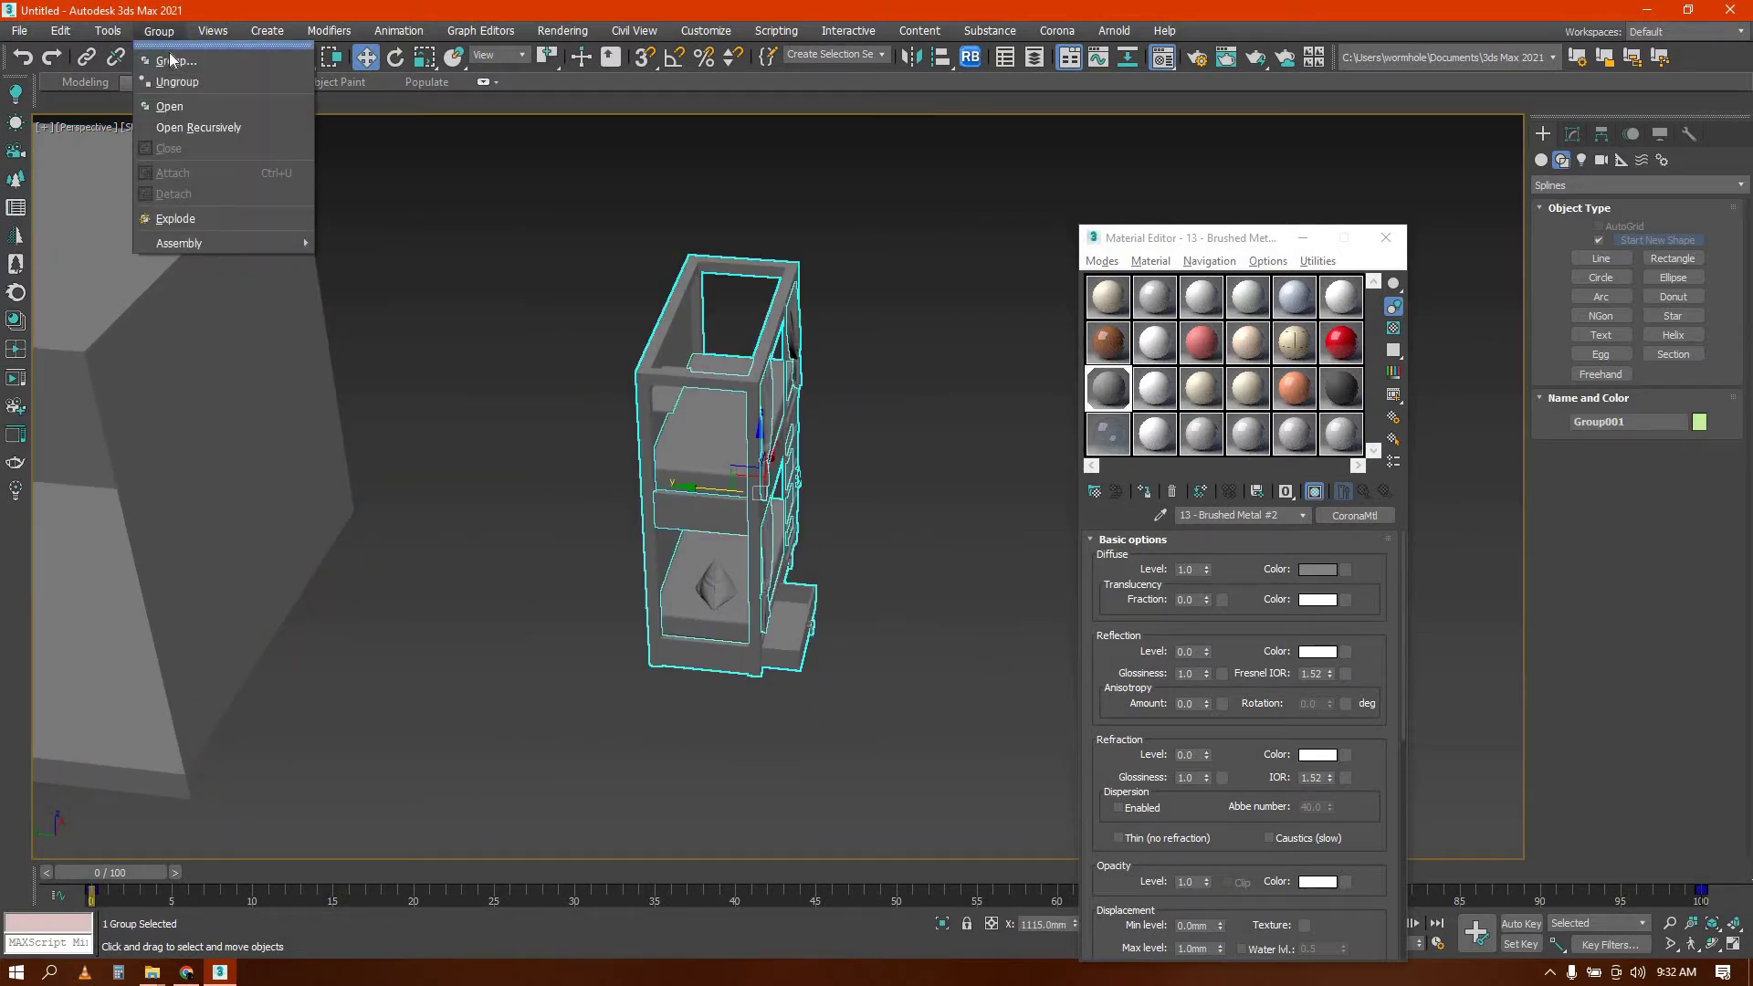
pyautogui.click(178, 57)
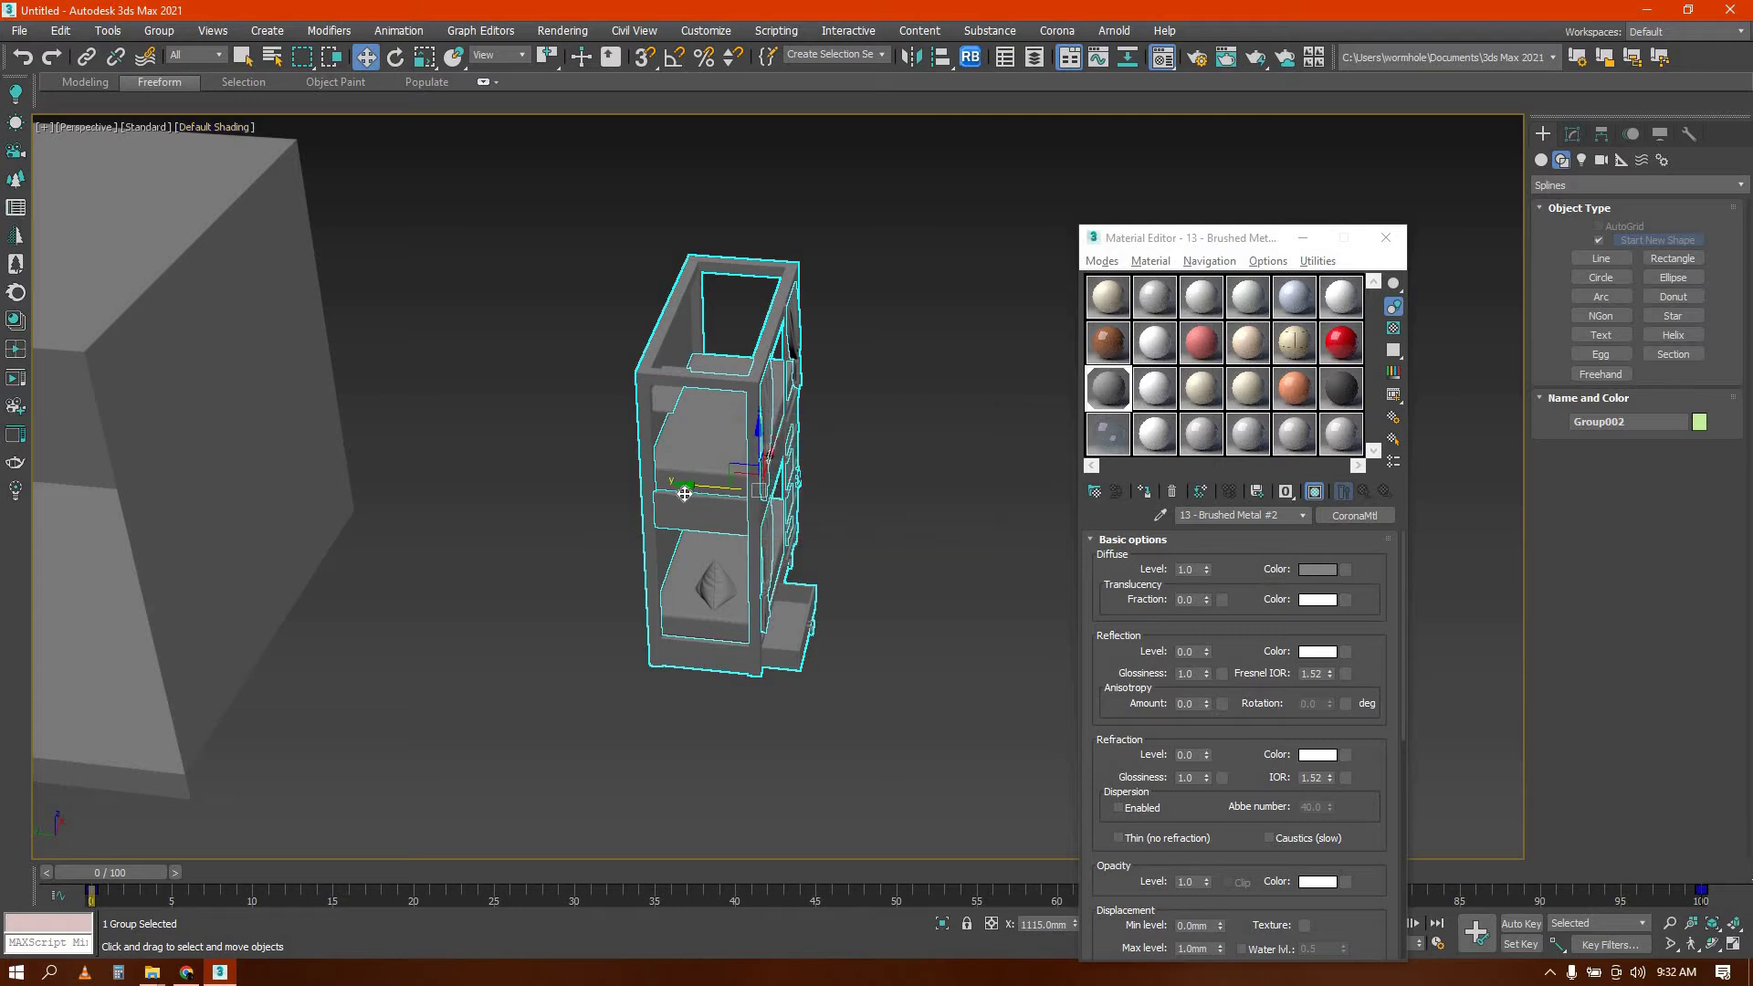
# Move the bunk bed group along the Y axis into the room and check its floor level from the front
pyautogui.moveTo(684, 493); pyautogui.dragTo(199, 508)
pyautogui.press('f')
pyautogui.press('z')
pyautogui.scroll(-5, 390, 458)
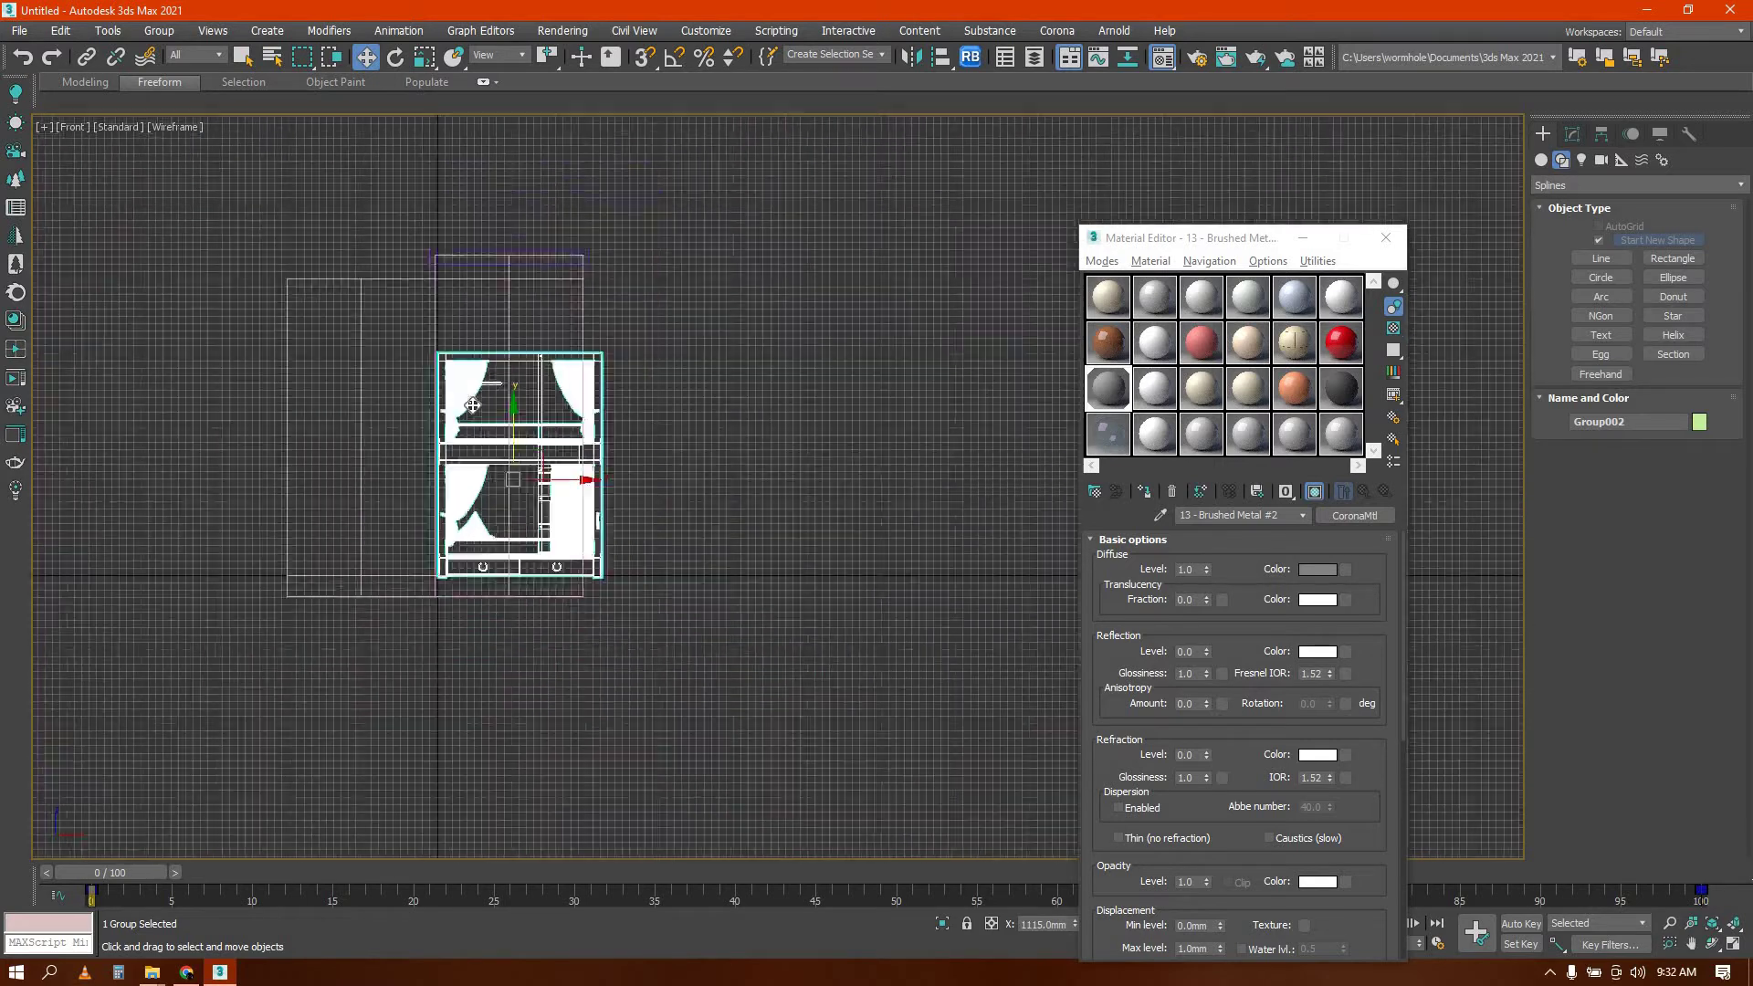
pyautogui.scroll(3, 512, 414)
pyautogui.moveTo(543, 436); pyautogui.dragTo(662, 491, button='middle')
pyautogui.press('F3')
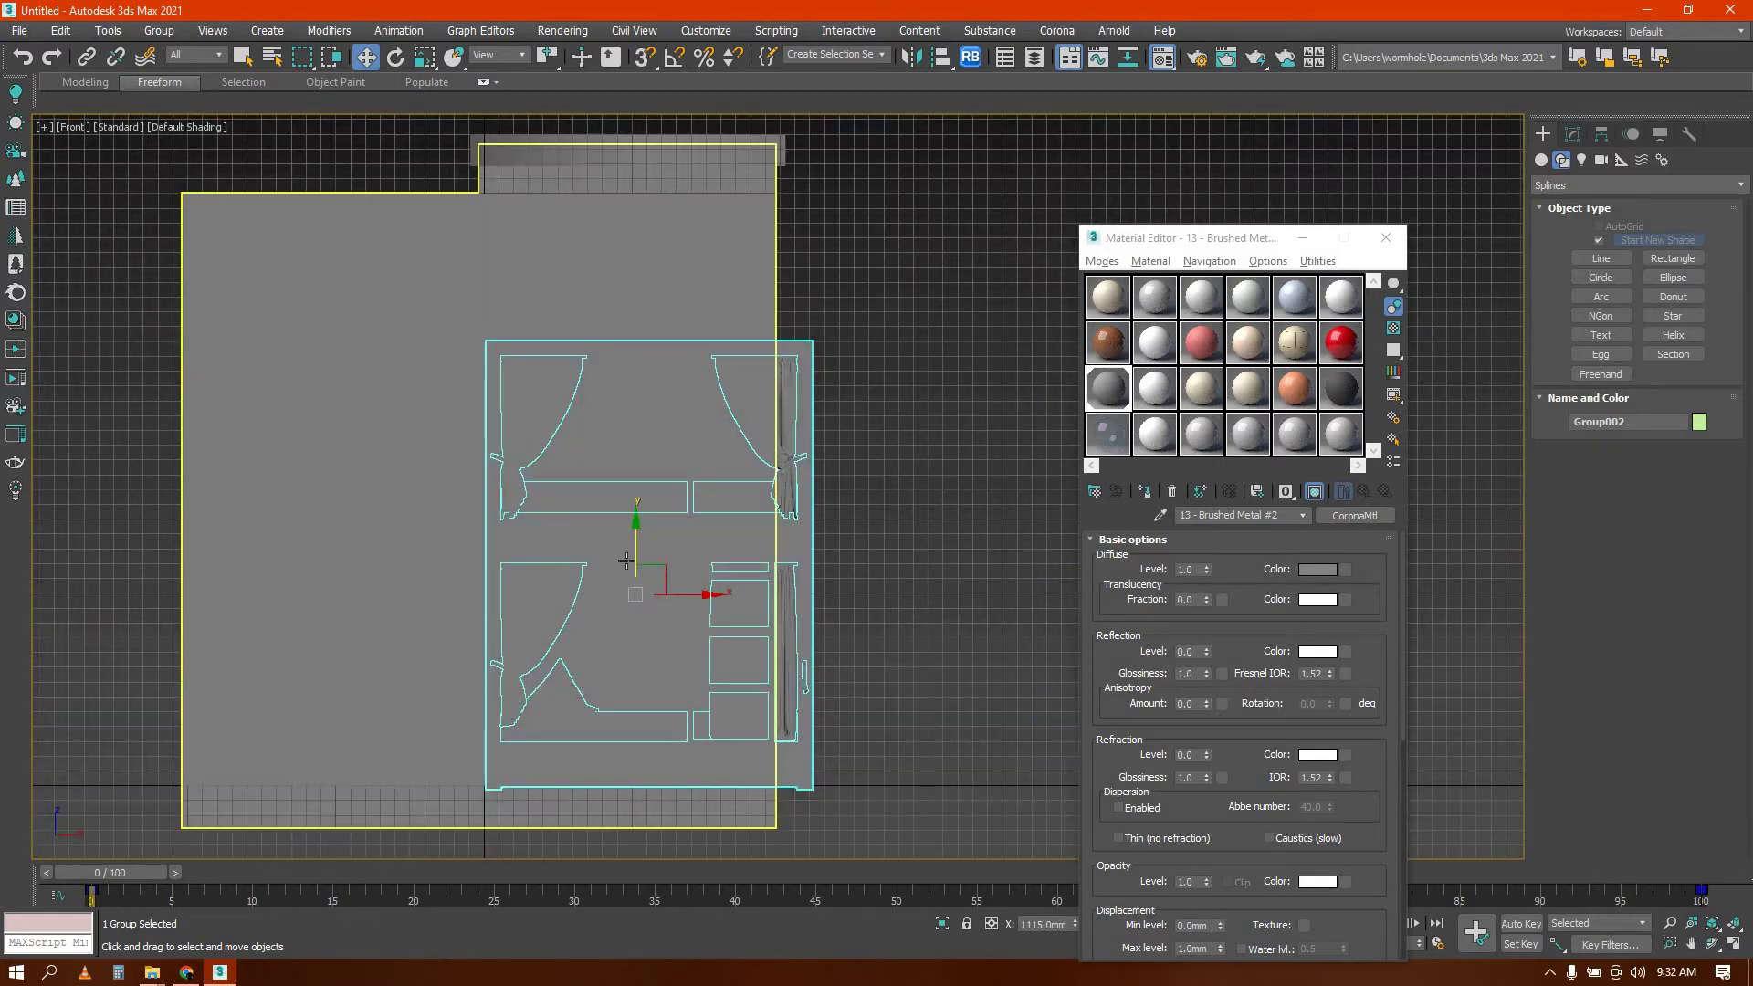
pyautogui.scroll(2, 626, 560)
pyautogui.moveTo(645, 608); pyautogui.dragTo(656, 428, button='middle')
pyautogui.press('g')
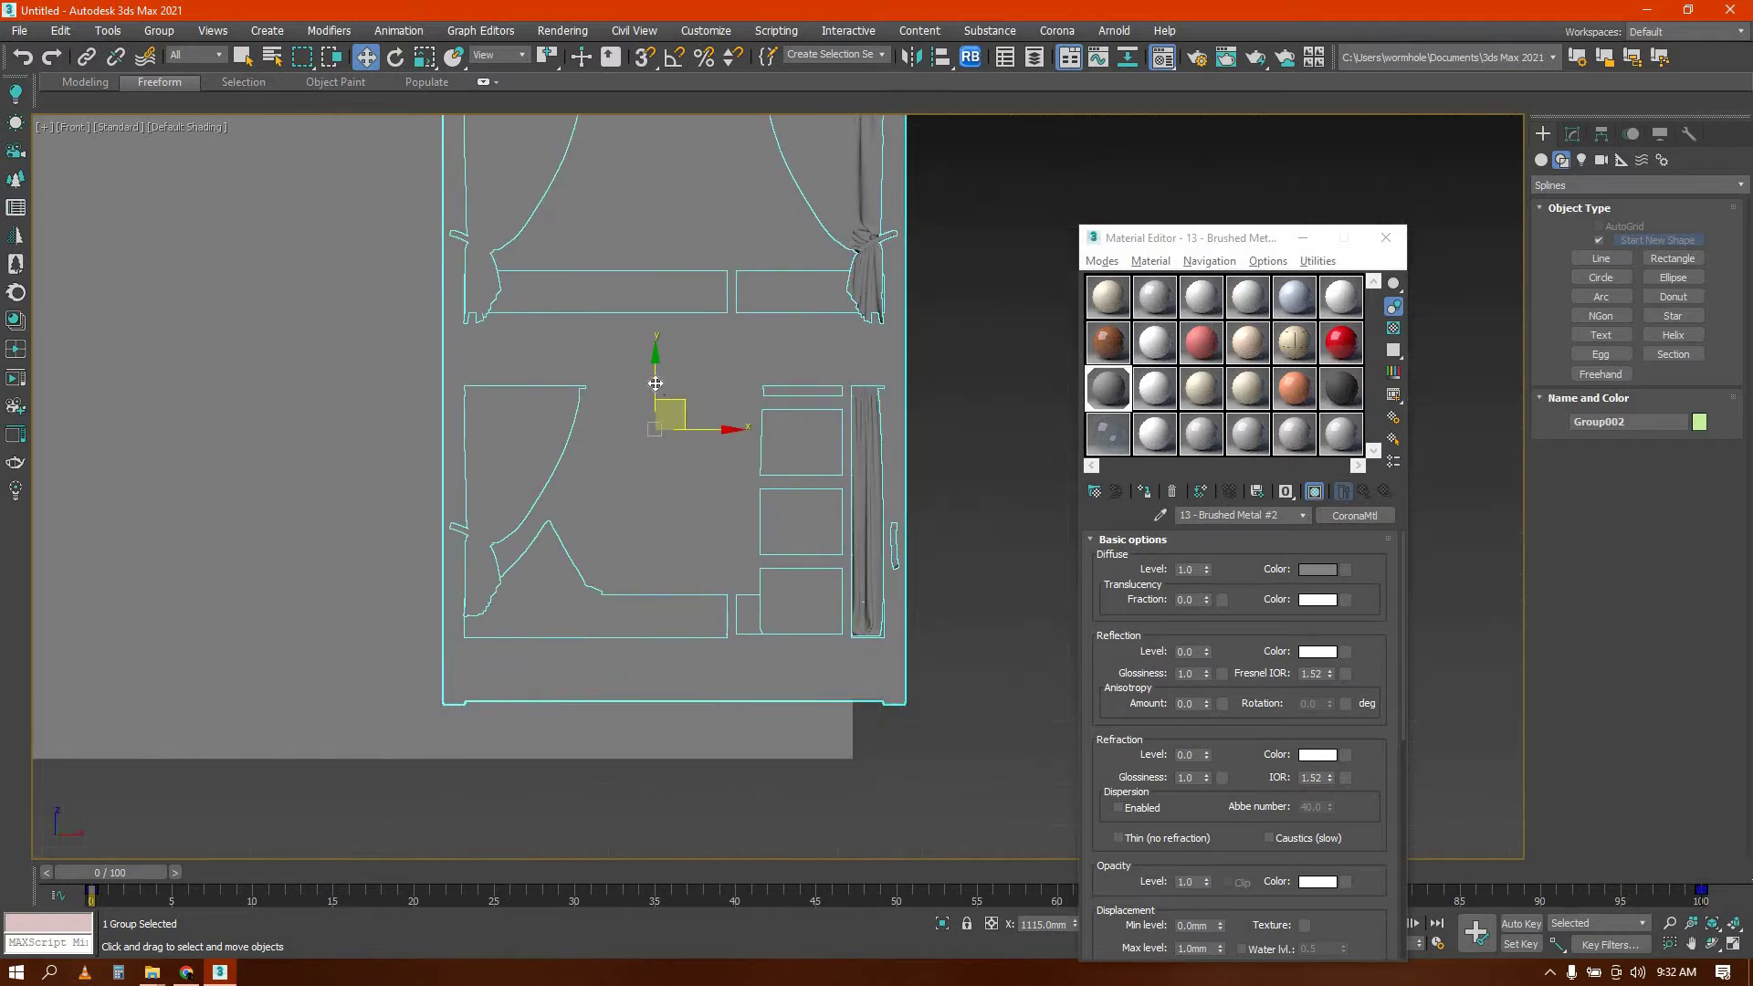
pyautogui.press('F3')
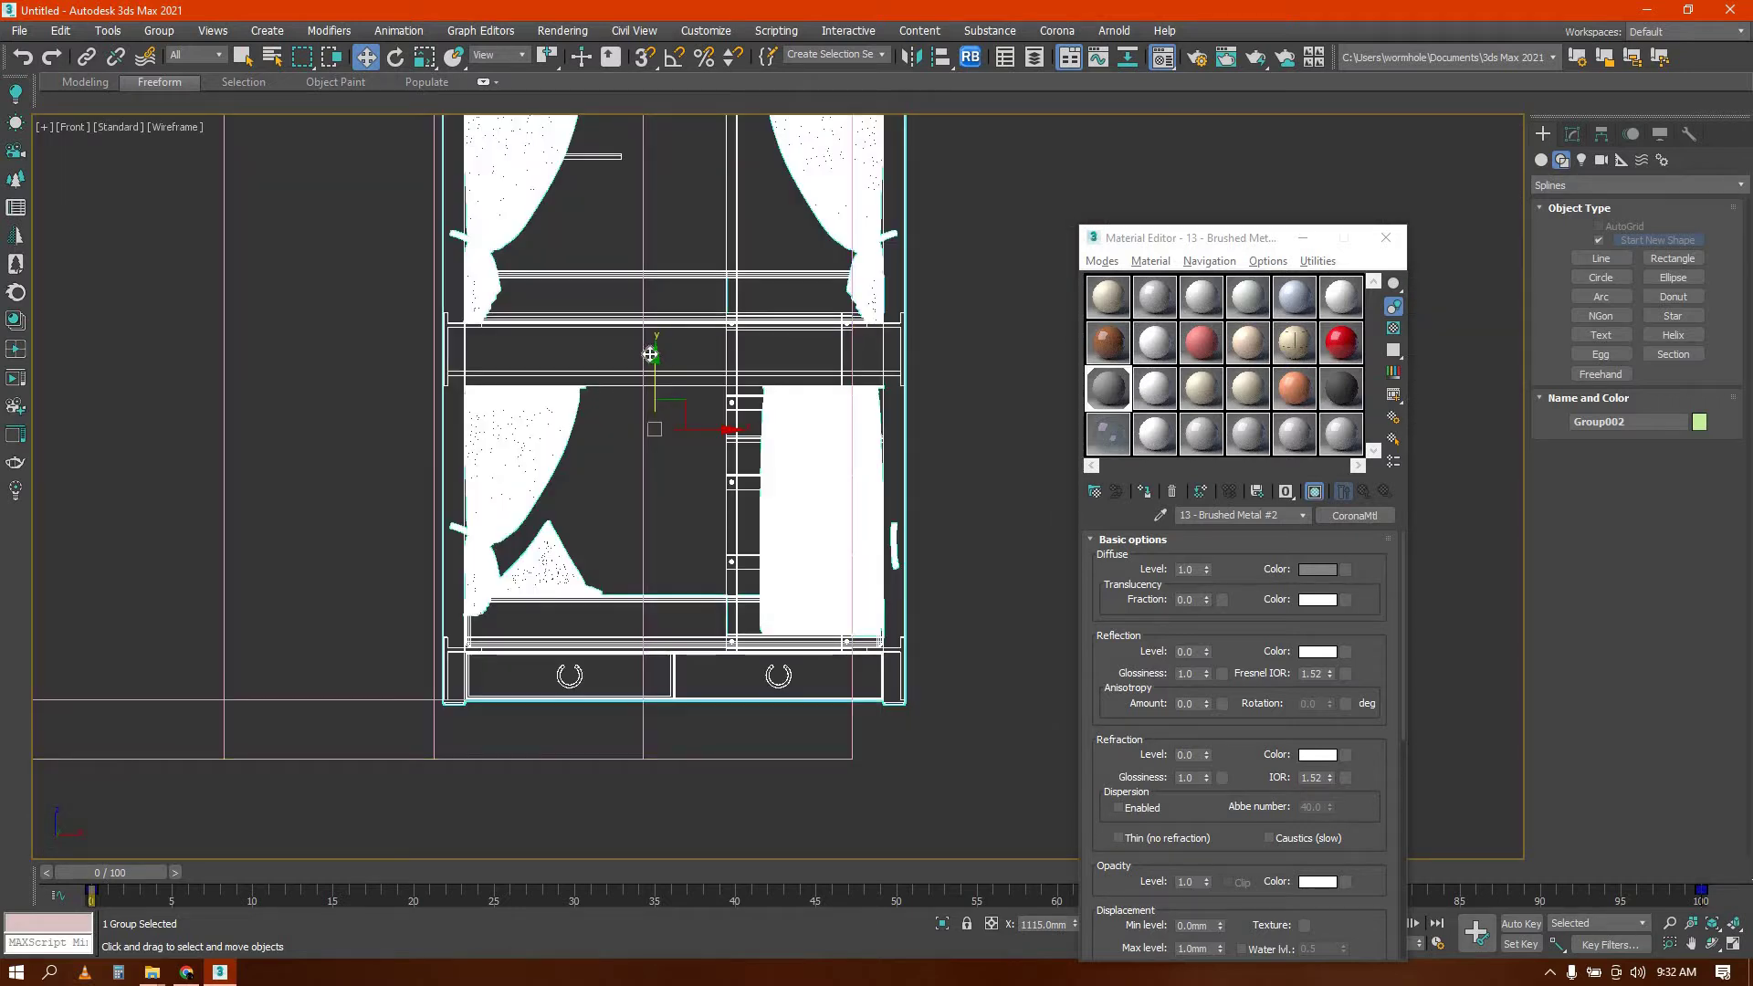
pyautogui.moveTo(655, 366); pyautogui.dragTo(655, 353)
pyautogui.hotkey('ctrl', 'z')
# Rotate the bunk bed group about its vertical axis to face the opposite way, using angle snap
pyautogui.scroll(-5, 654, 403)
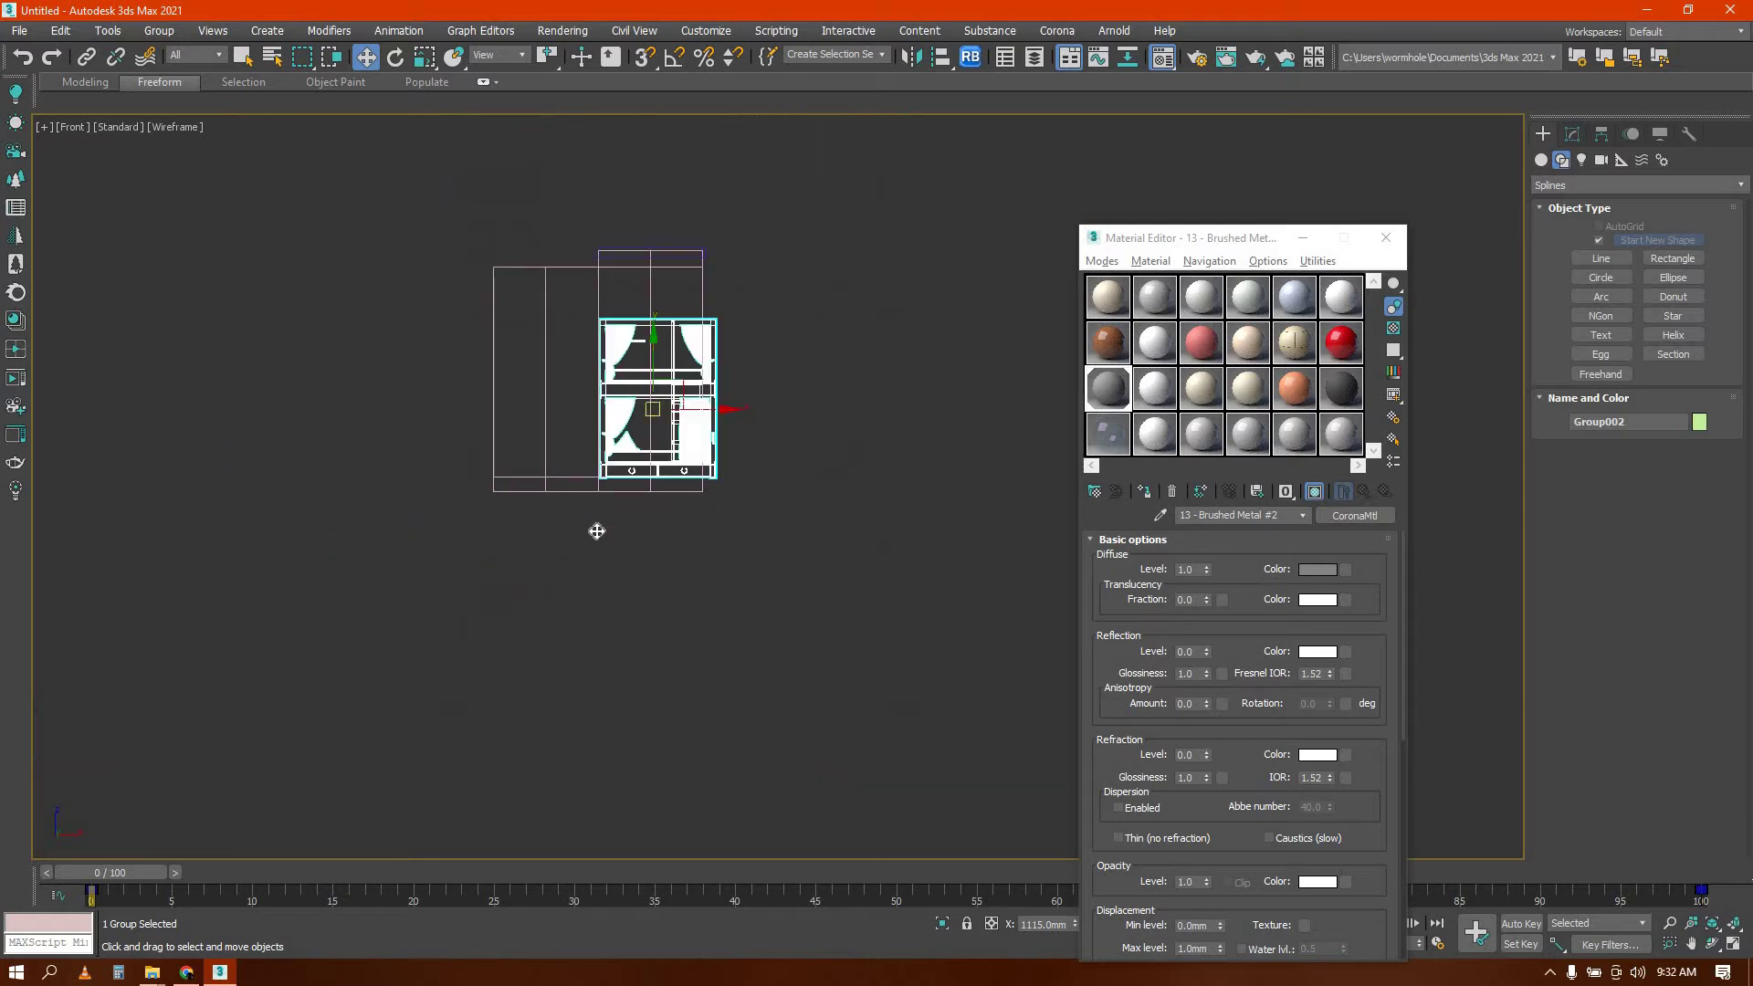
pyautogui.moveTo(594, 532)
pyautogui.keyDown('alt'); pyautogui.mouseDown(button='middle')
pyautogui.moveTo(622, 496)
pyautogui.moveTo(786, 447)
pyautogui.moveTo(798, 493)
pyautogui.mouseUp(button='middle'); pyautogui.keyUp('alt')
pyautogui.press('p')
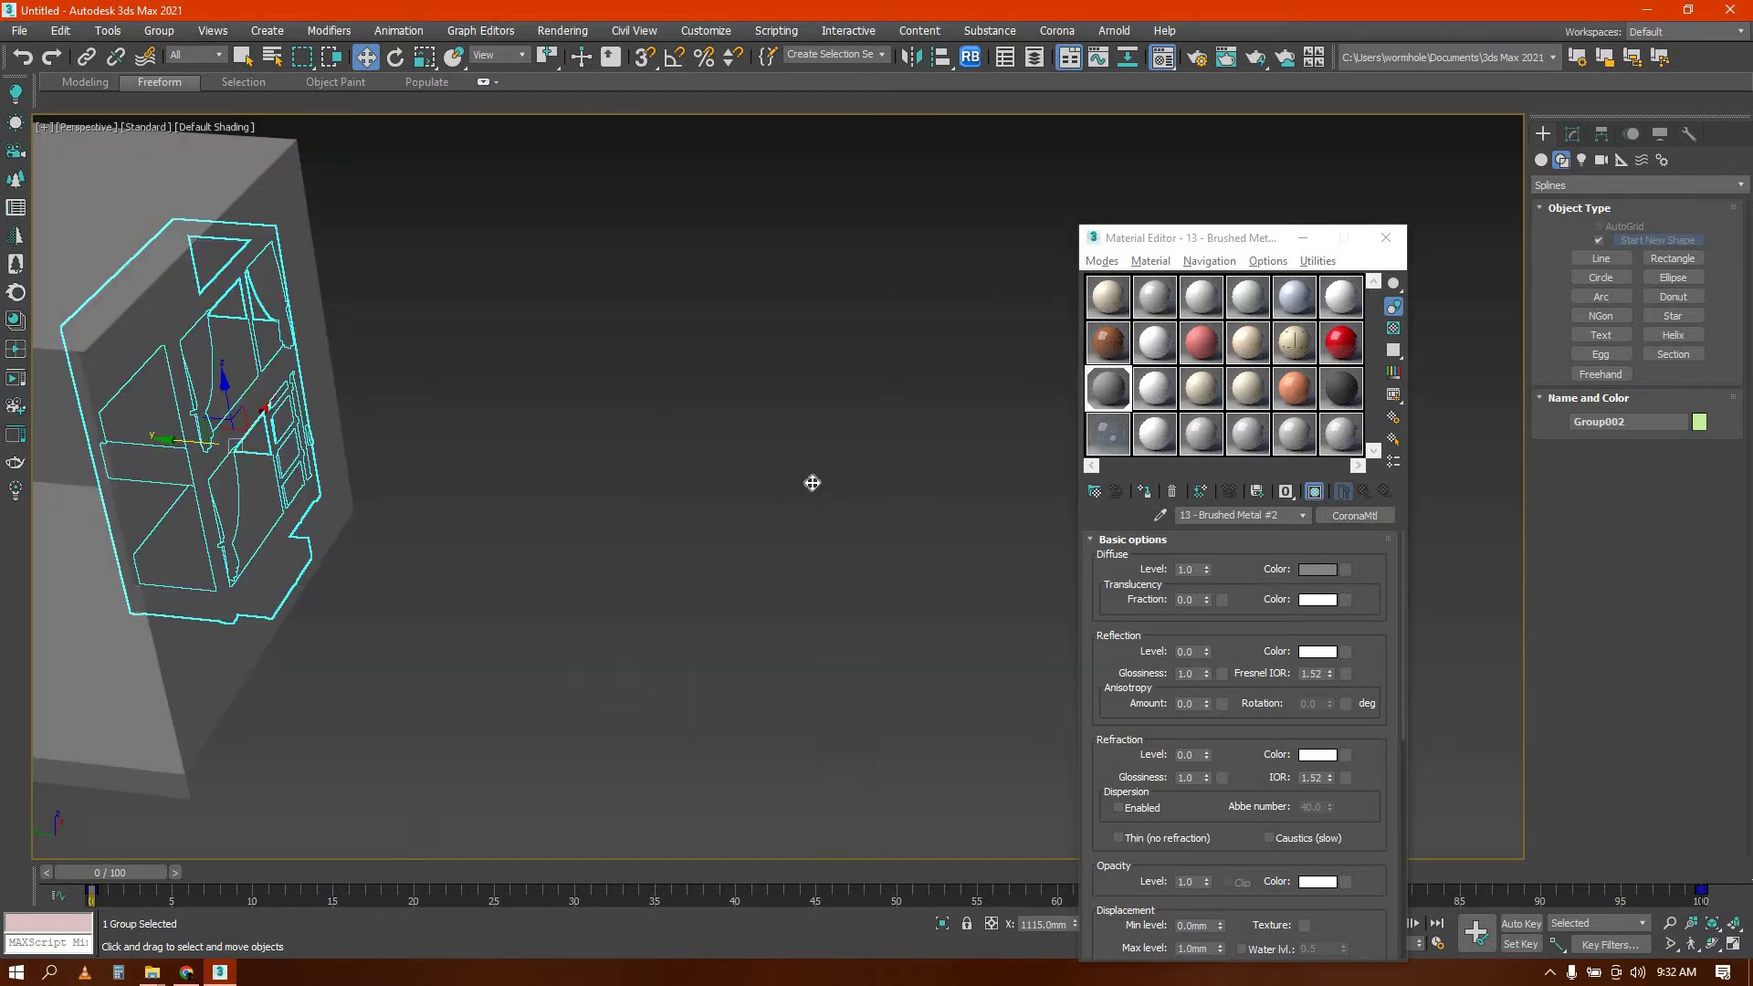
pyautogui.press('z')
pyautogui.press('F3')
pyautogui.scroll(-4, 895, 477)
pyautogui.scroll(-3, 998, 478)
pyautogui.moveTo(1076, 477)
pyautogui.keyDown('alt'); pyautogui.mouseDown(button='middle')
pyautogui.moveTo(831, 521)
pyautogui.moveTo(439, 493)
pyautogui.moveTo(353, 529)
pyautogui.moveTo(500, 417)
pyautogui.mouseUp(button='middle'); pyautogui.keyUp('alt')
pyautogui.press('F3')
pyautogui.scroll(3, 500, 417)
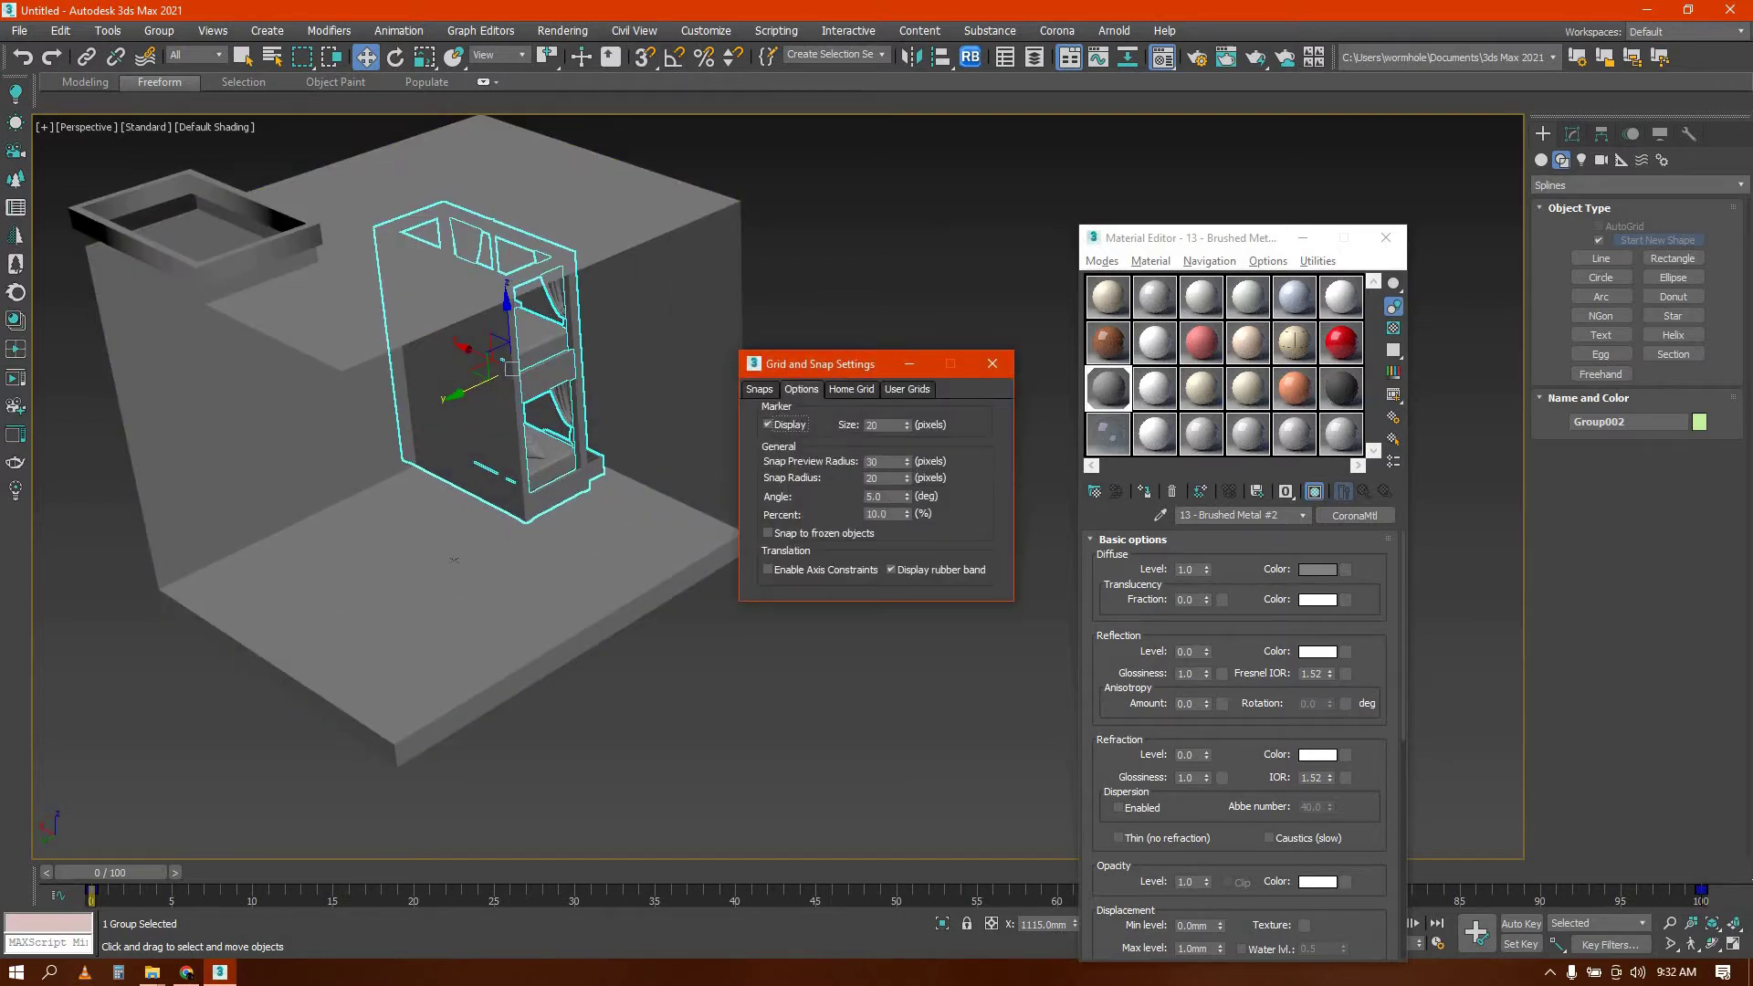
pyautogui.click(990, 364)
pyautogui.scroll(3, 452, 372)
pyautogui.press('e')
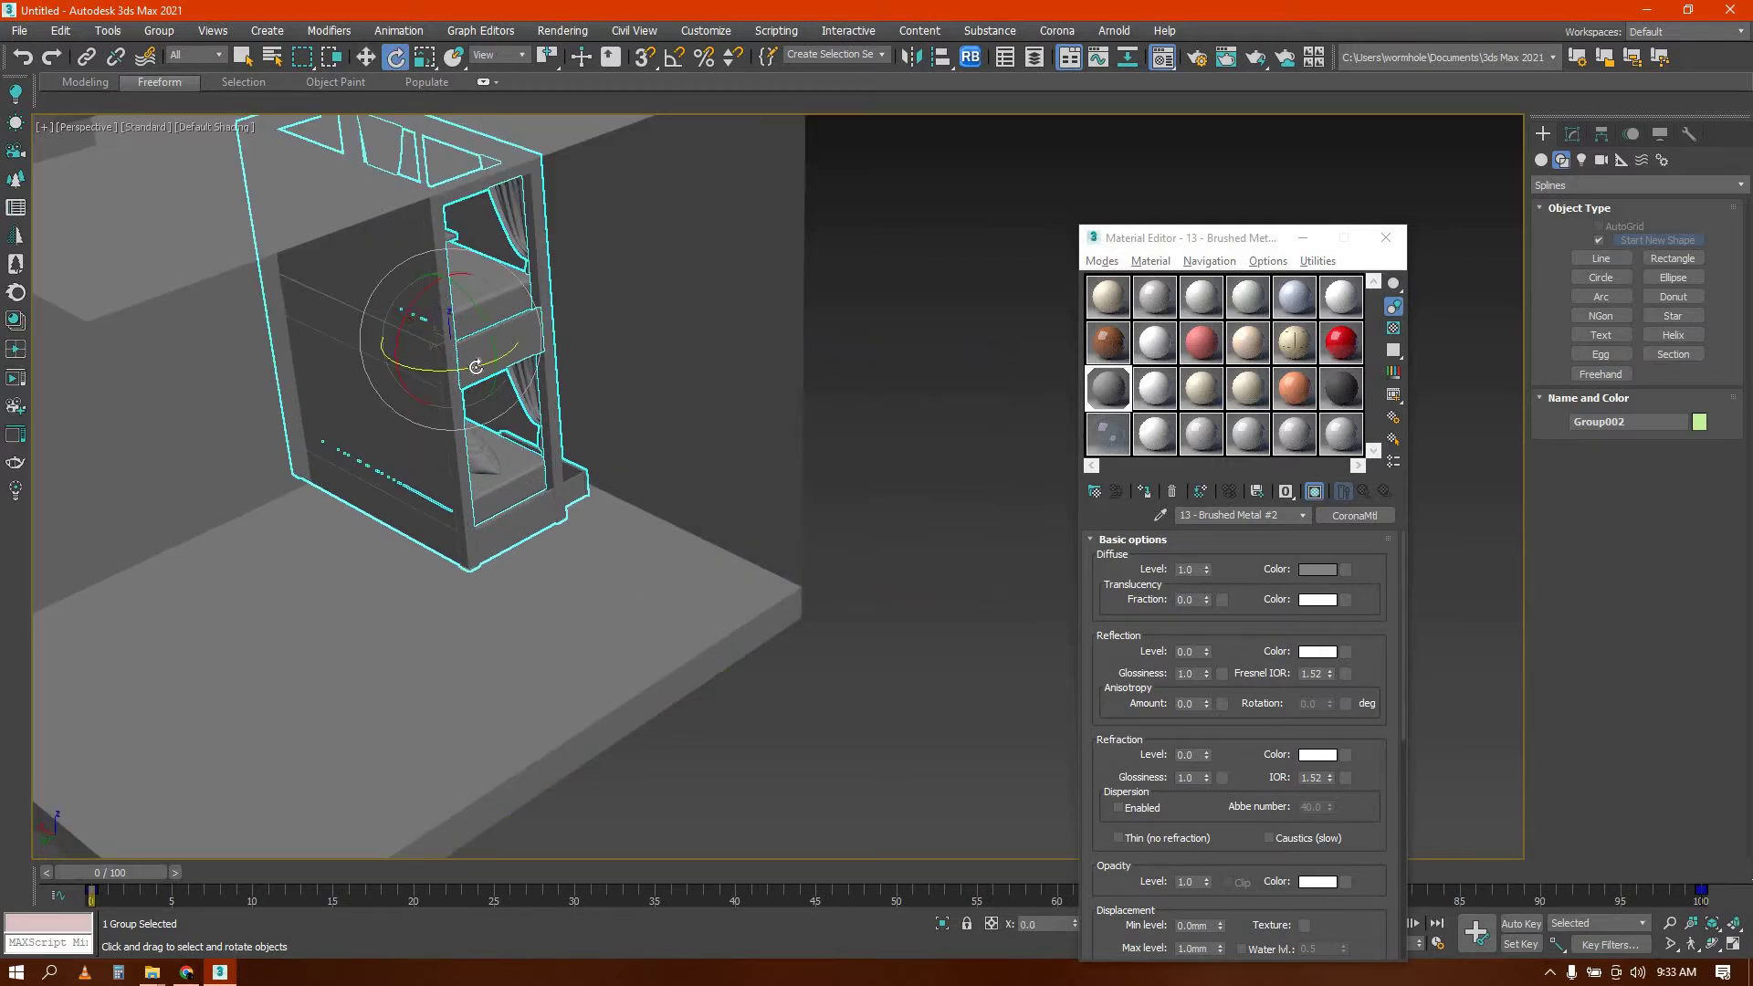
pyautogui.moveTo(476, 367); pyautogui.dragTo(512, 361)
pyautogui.press('a')
# Position the bunk bed group in plan so that it fits tightly into the corner of the room's walls
pyautogui.press('z')
pyautogui.press('t')
pyautogui.press('F3')
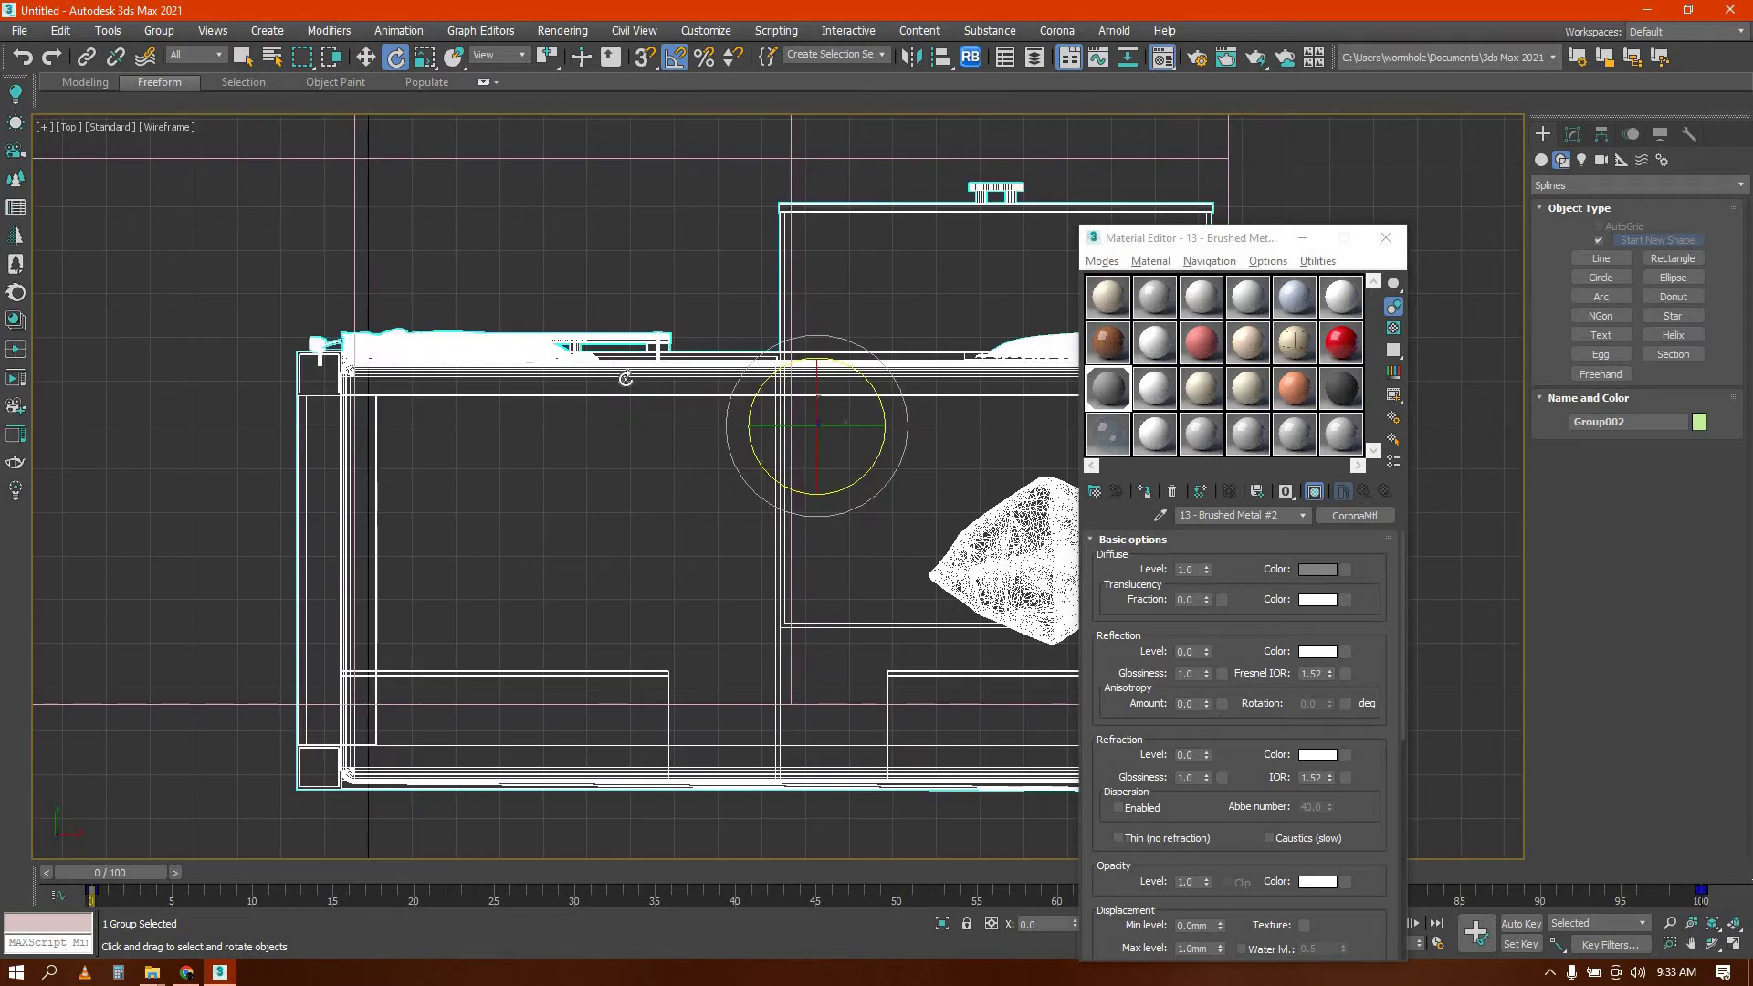
pyautogui.scroll(-5, 626, 379)
pyautogui.scroll(4, 643, 320)
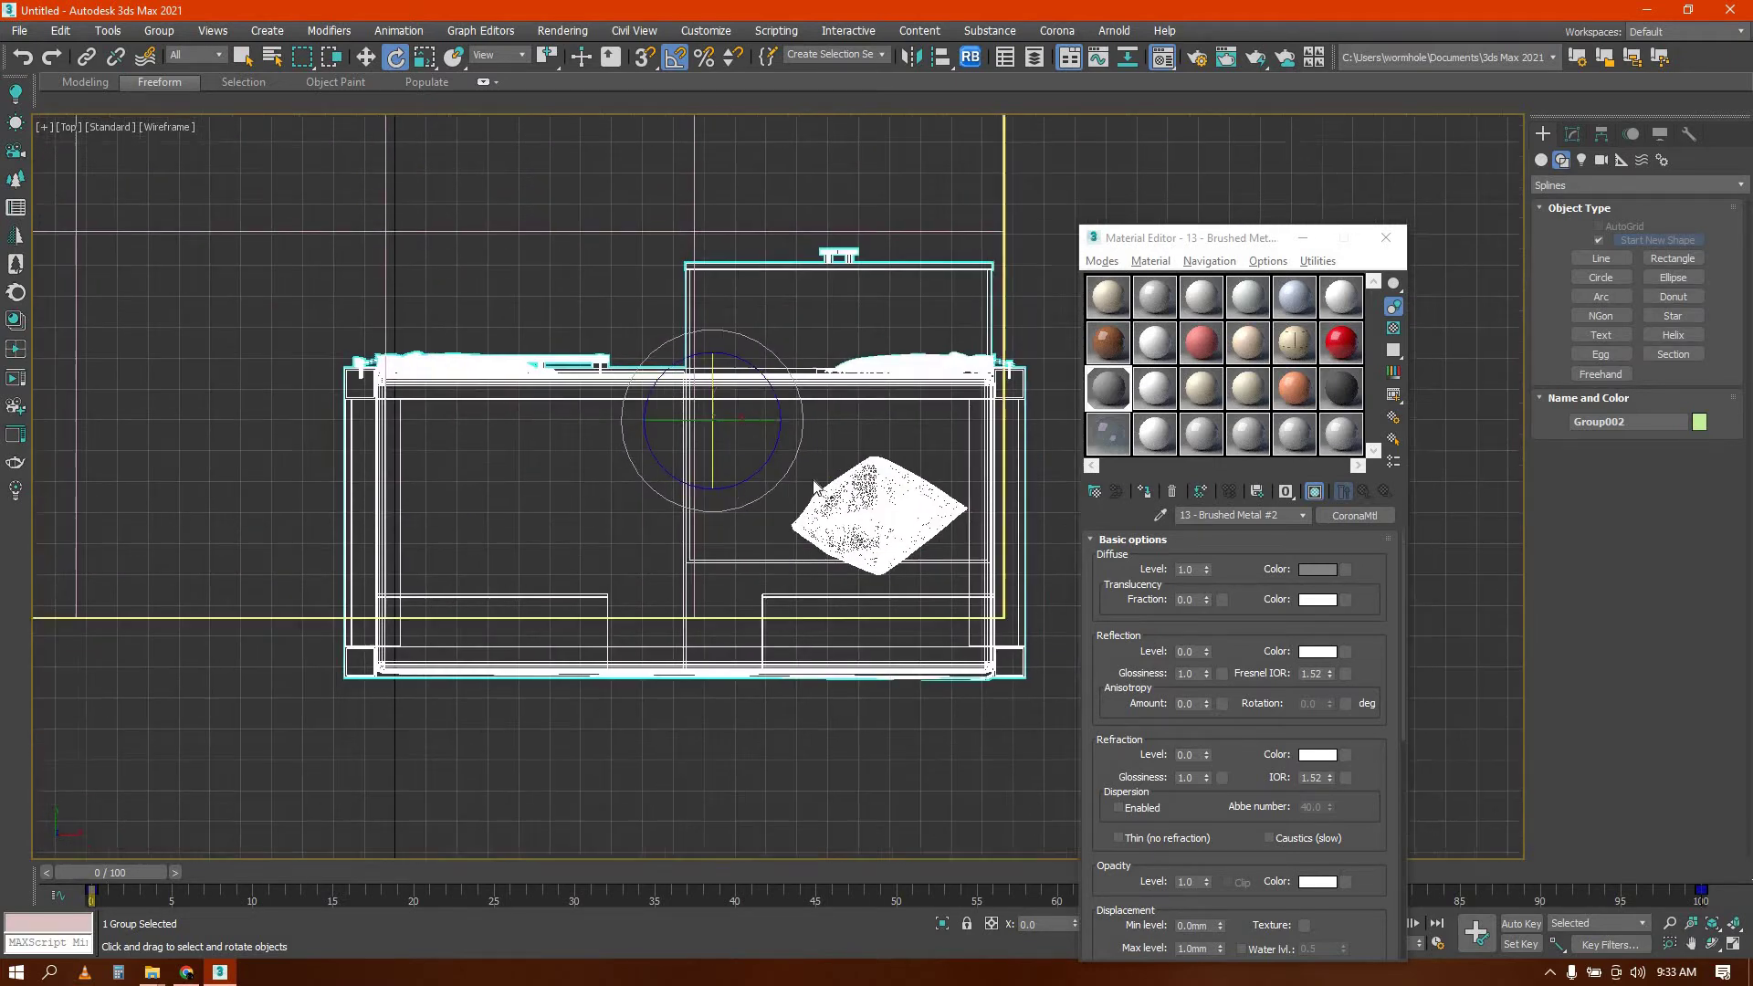
pyautogui.press('w')
pyautogui.moveTo(758, 438); pyautogui.dragTo(737, 378)
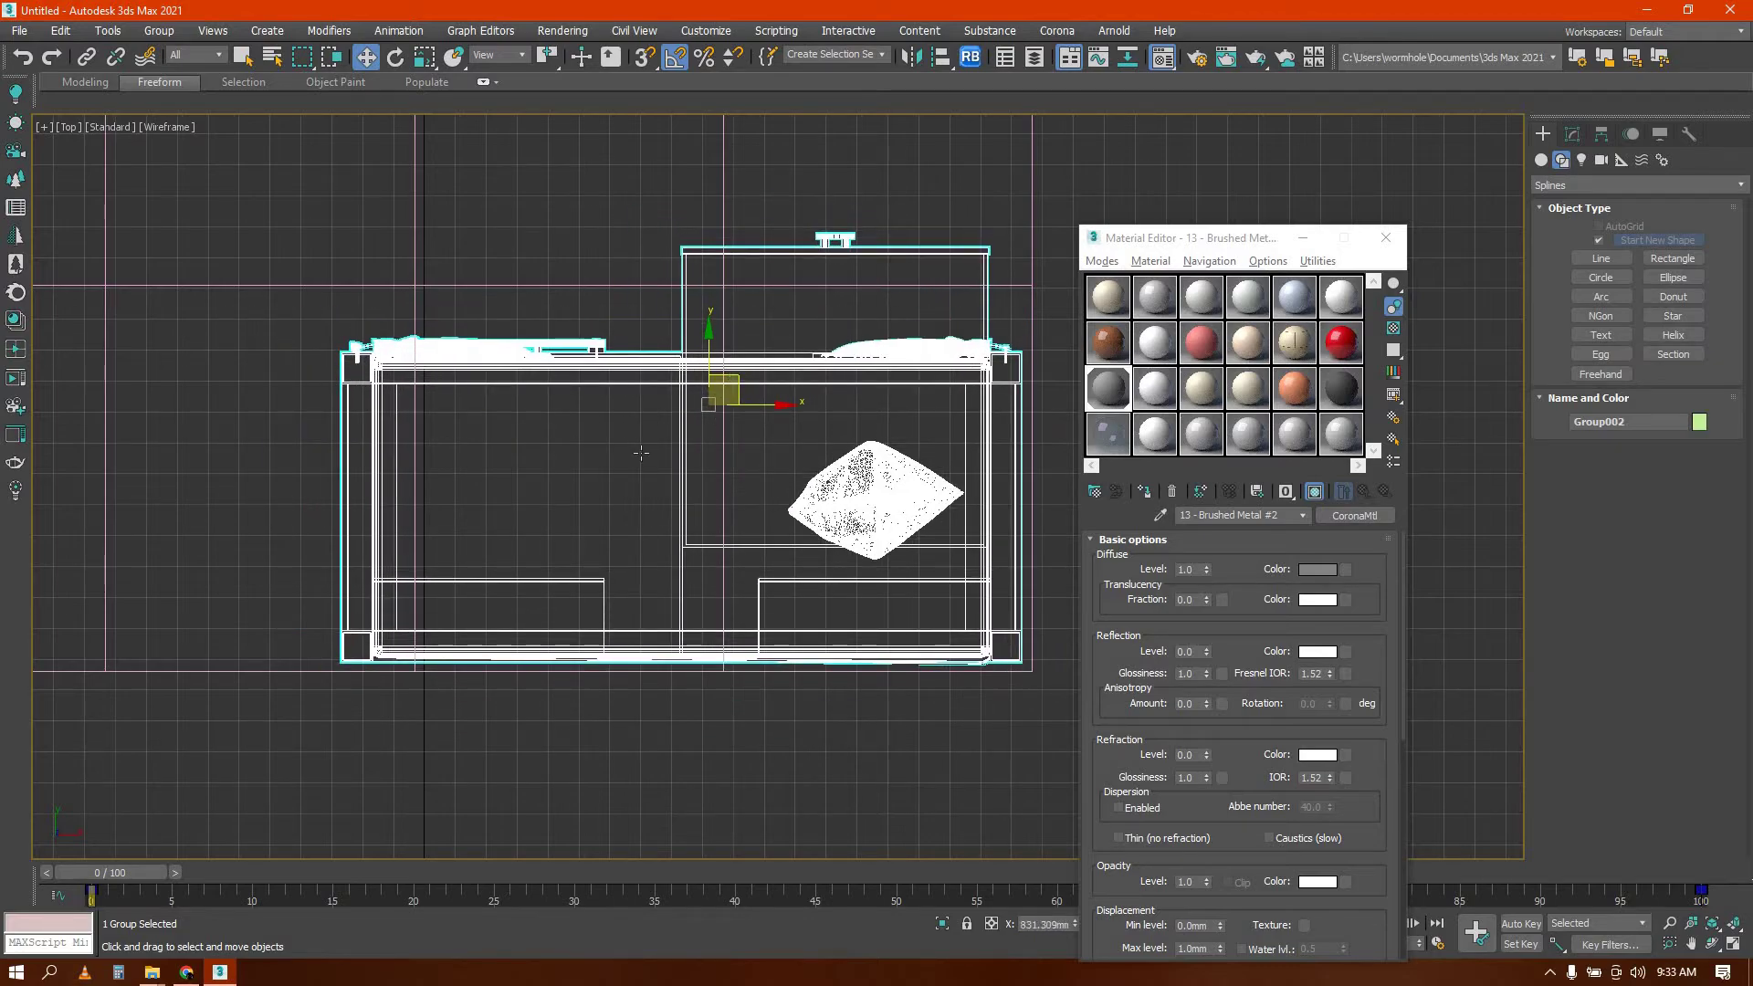
# Examine the bunk bed's placement against the walls and floor in a shaded perspective of the room
pyautogui.scroll(-4, 641, 453)
pyautogui.keyDown('alt'); pyautogui.moveTo(641, 453); pyautogui.dragTo(808, 464, button='middle'); pyautogui.keyUp('alt')
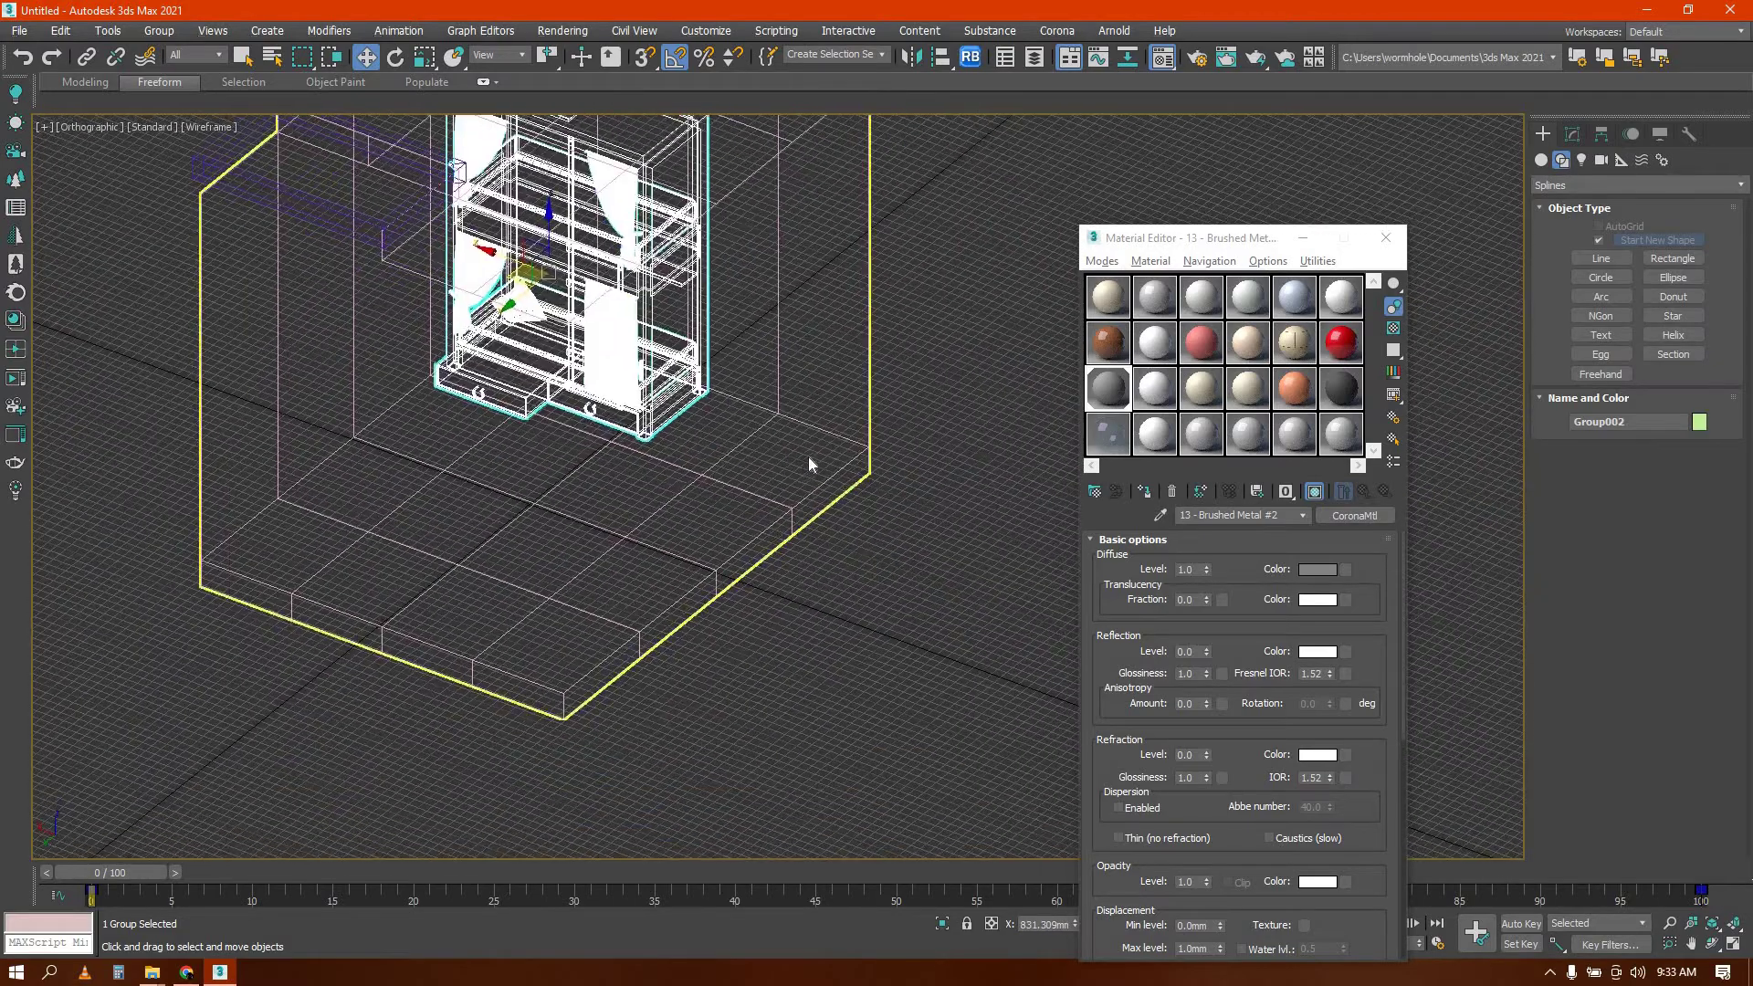
pyautogui.press('g')
pyautogui.scroll(1, 803, 460)
pyautogui.press('z')
pyautogui.press('F3')
pyautogui.press('p')
pyautogui.scroll(-1, 649, 477)
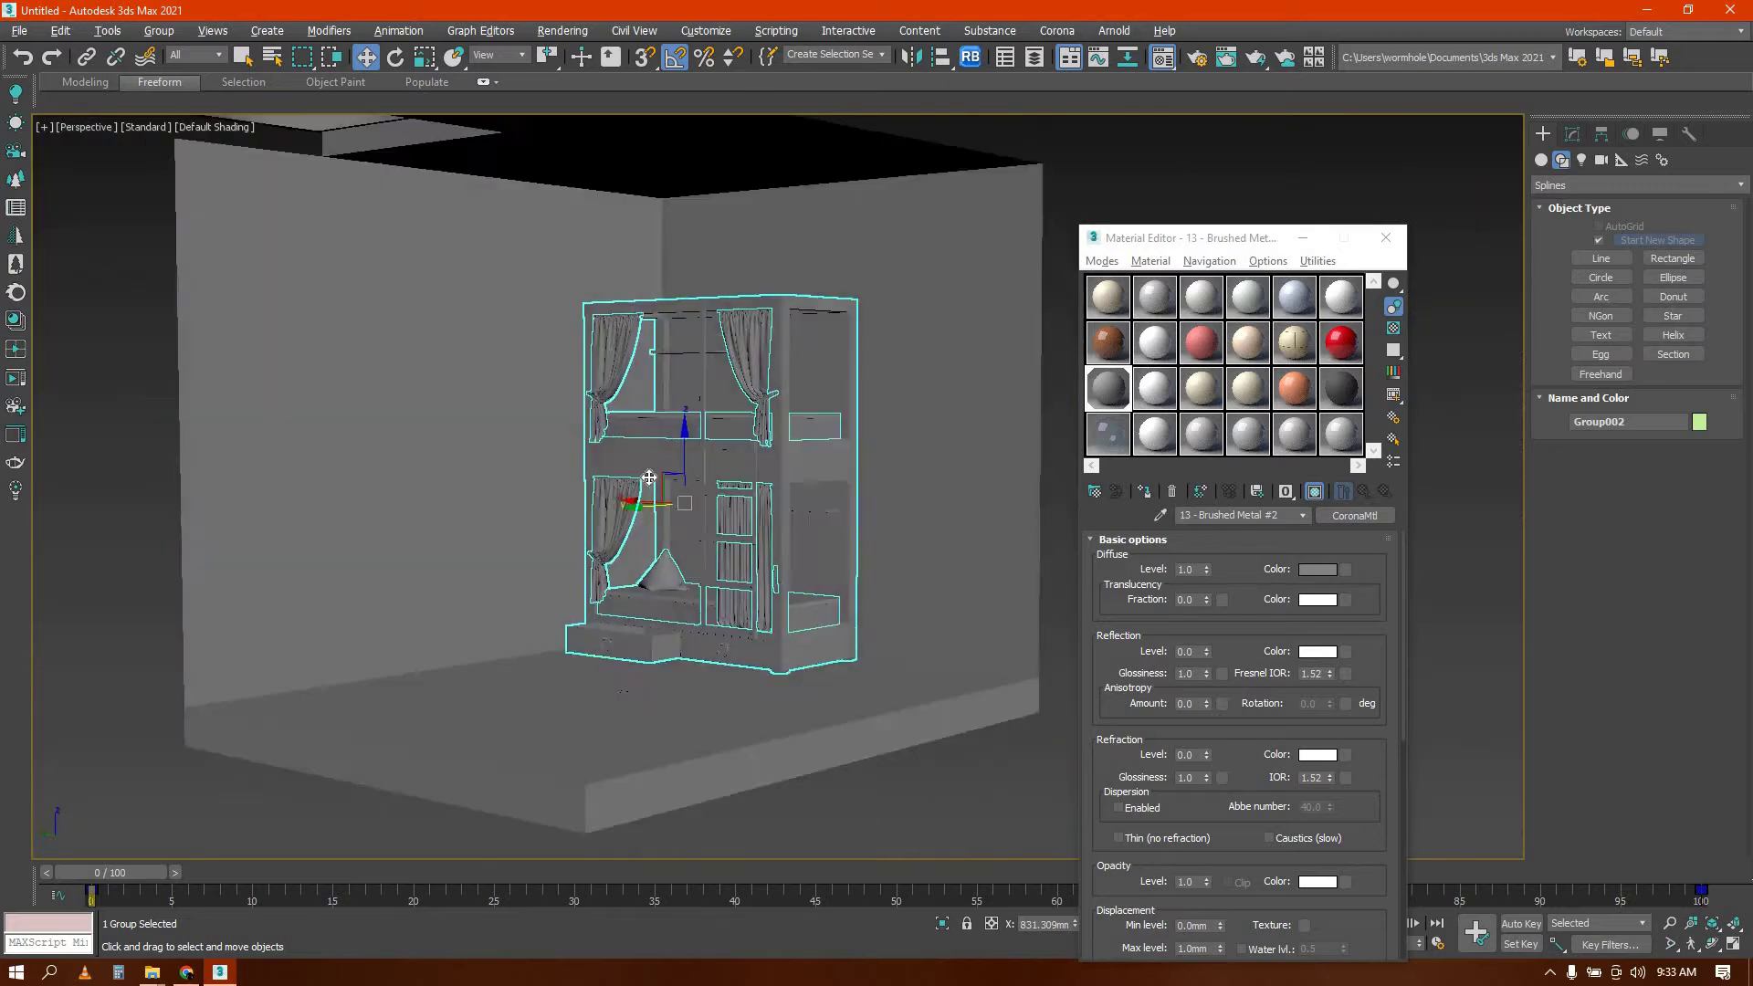
pyautogui.keyDown('alt'); pyautogui.moveTo(649, 478); pyautogui.dragTo(661, 388, button='middle'); pyautogui.keyUp('alt')
pyautogui.scroll(-2, 668, 512)
pyautogui.click(1021, 363)
pyautogui.scroll(2, 847, 448)
pyautogui.moveTo(876, 470); pyautogui.dragTo(905, 609, button='middle')
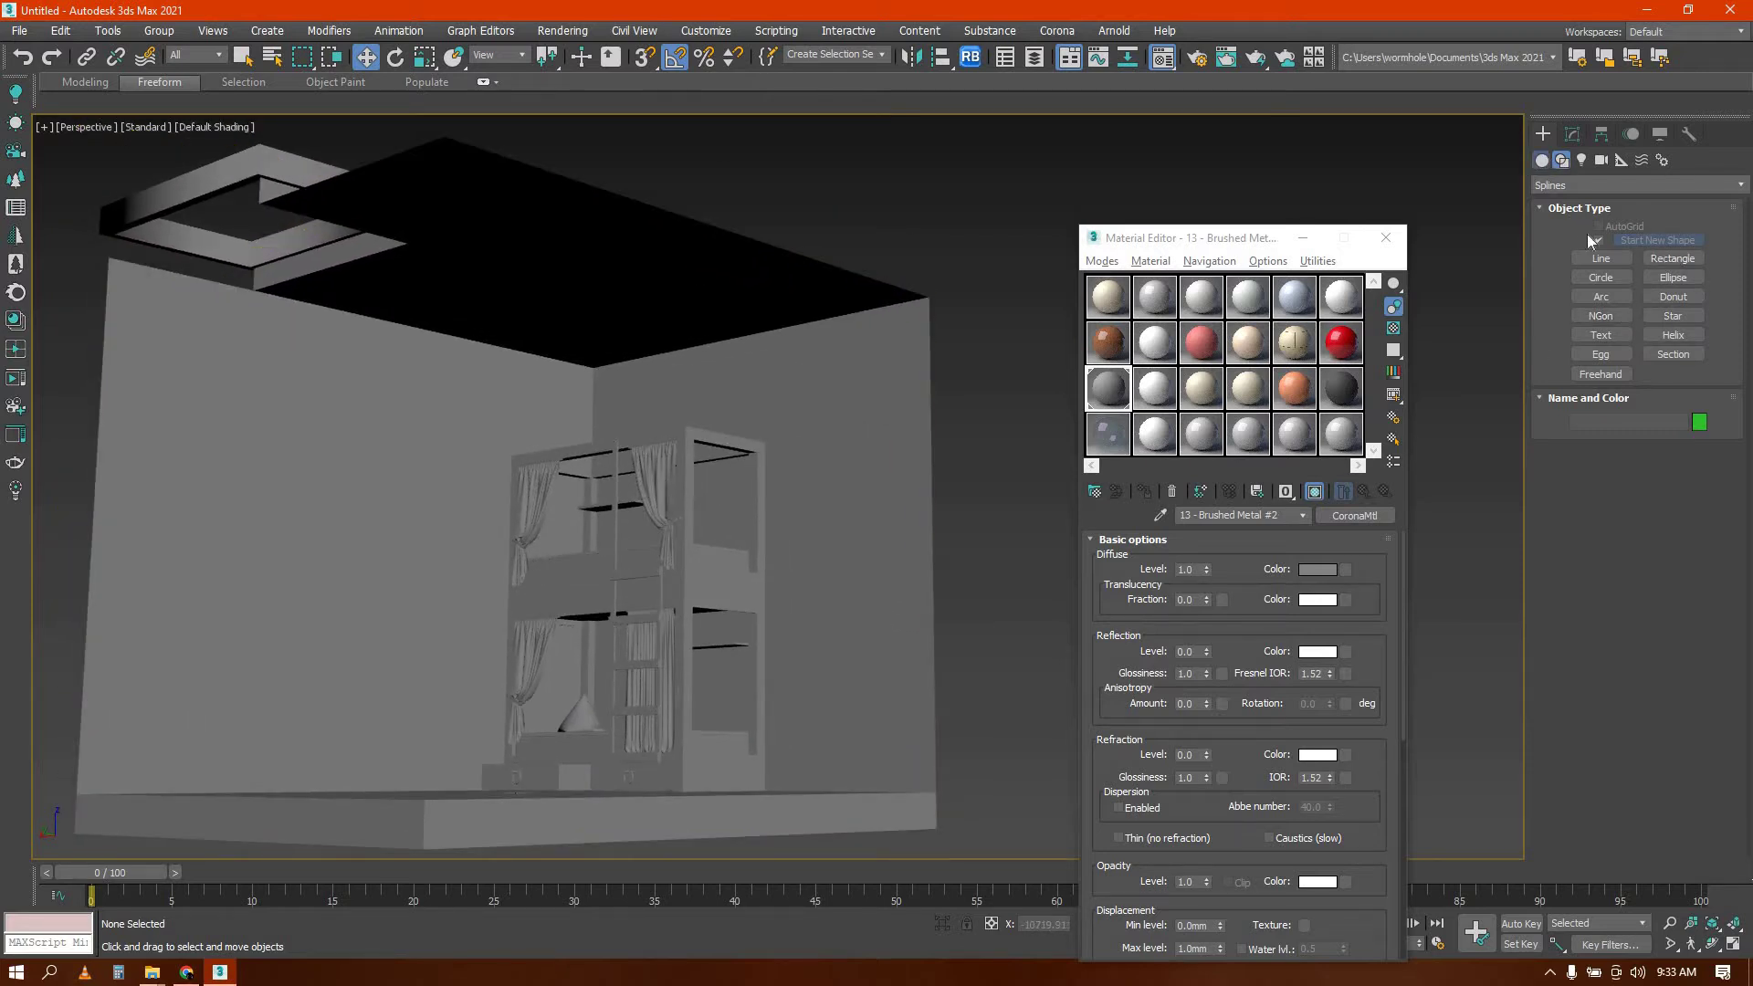
# Try to create an AutoGrid box about 1810 × 250 mm along the ceiling edge beside the opening, and delete it
pyautogui.click(1601, 243)
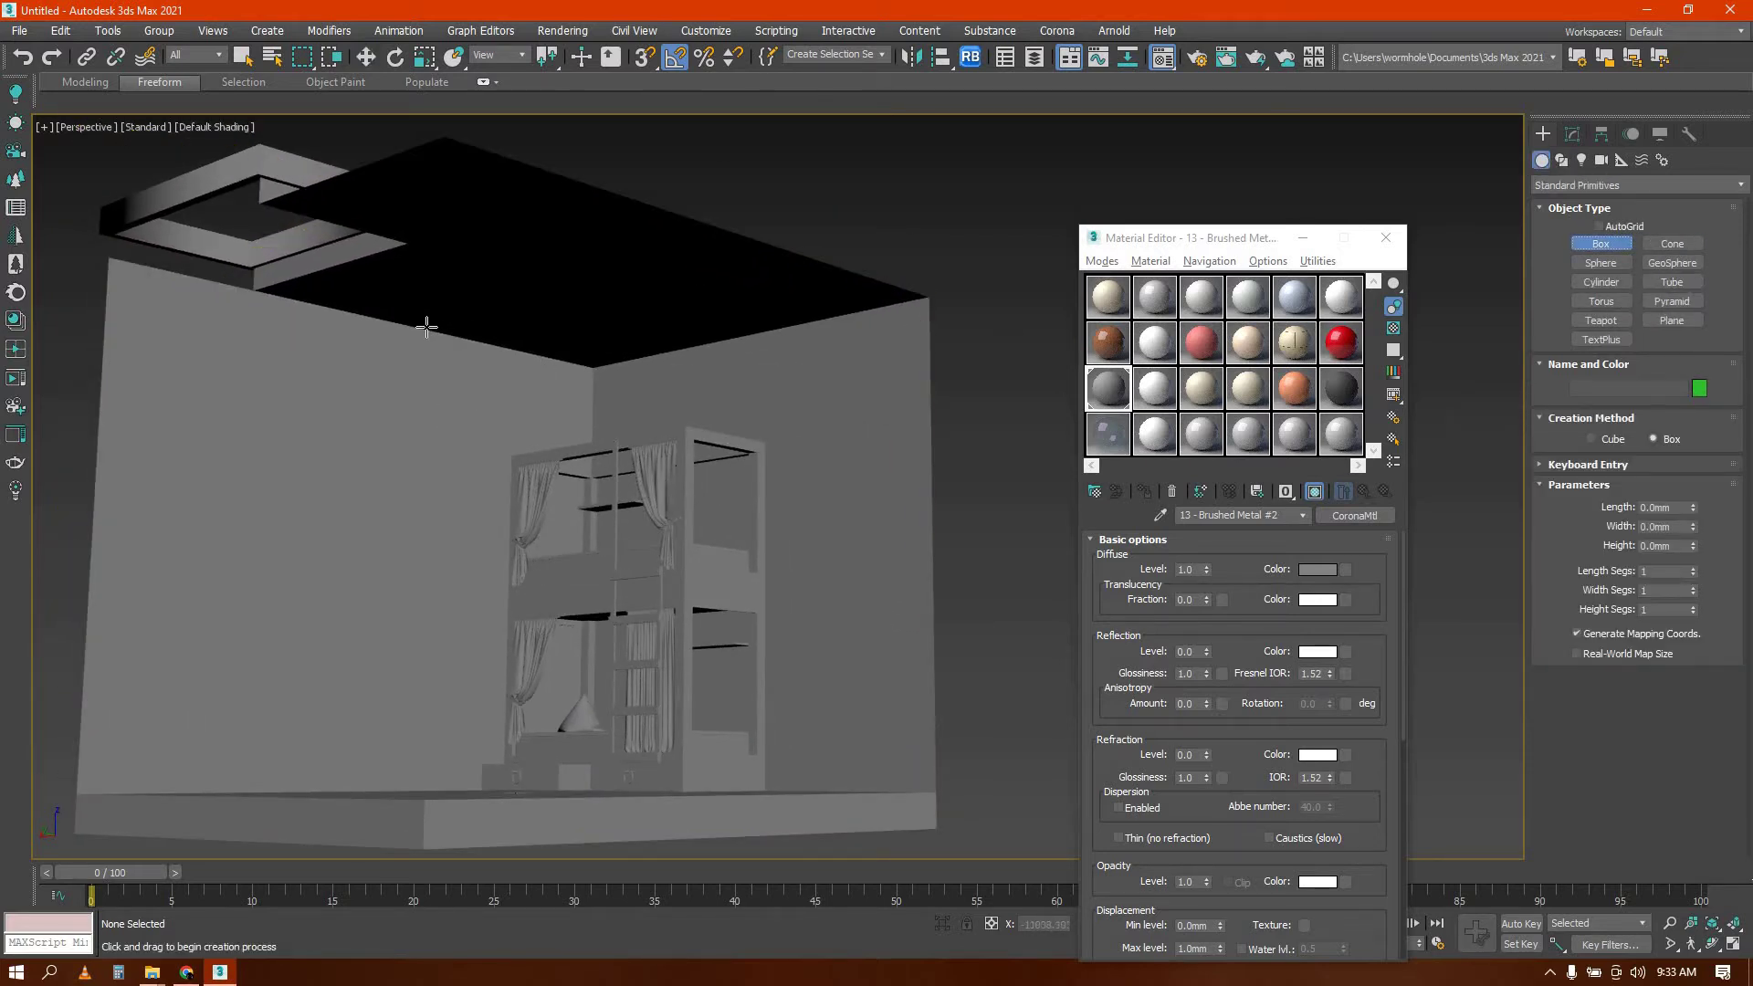
pyautogui.keyDown('alt'); pyautogui.moveTo(369, 294); pyautogui.dragTo(1749, 242, button='middle'); pyautogui.keyUp('alt')
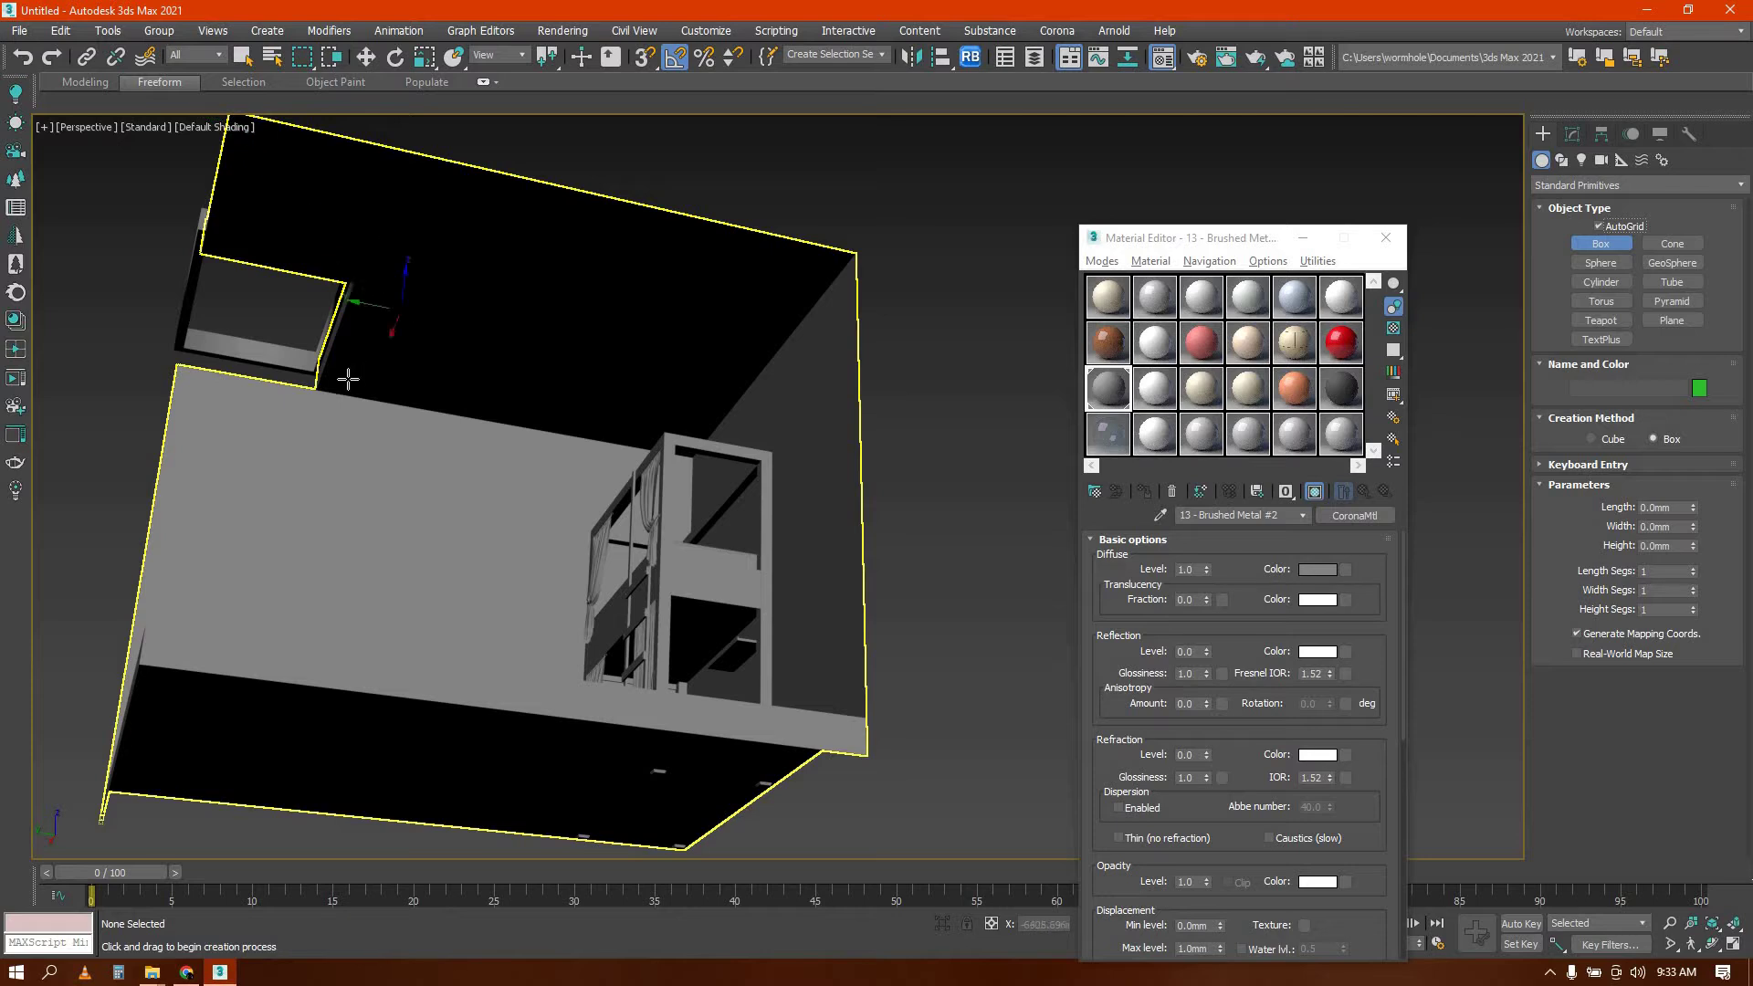
pyautogui.moveTo(327, 381); pyautogui.dragTo(708, 425)
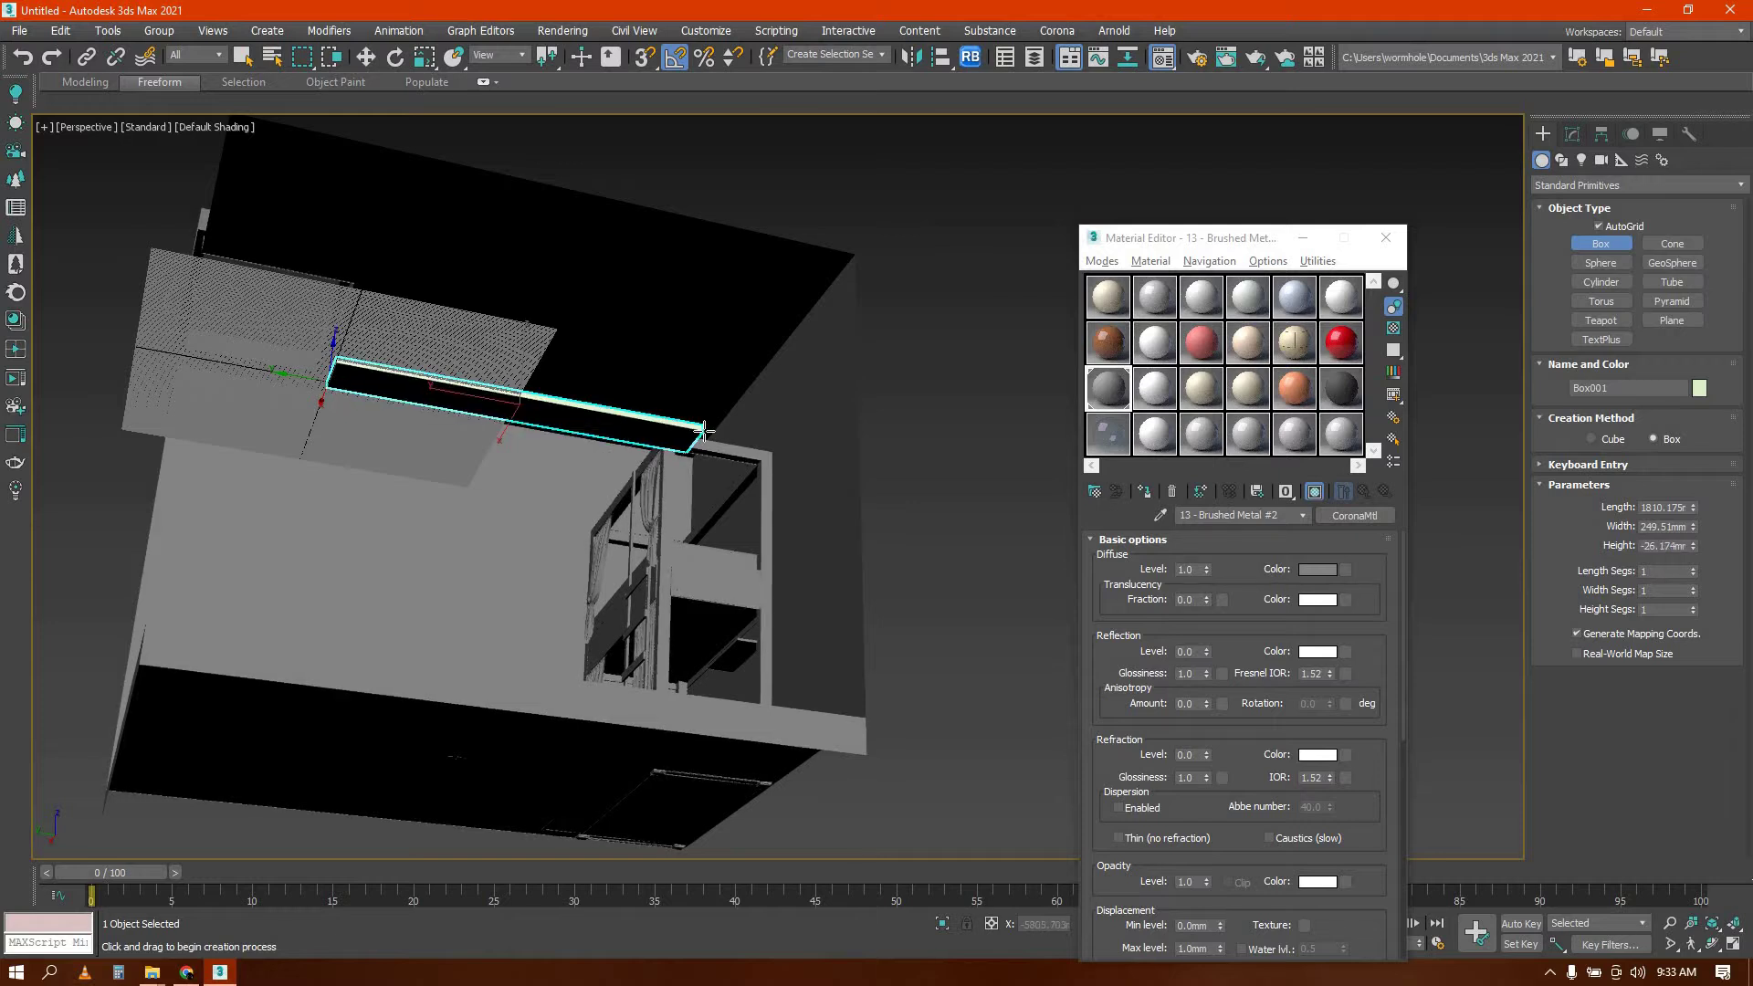
pyautogui.click(704, 433)
pyautogui.rightClick(696, 429)
pyautogui.keyDown('alt'); pyautogui.moveTo(696, 429); pyautogui.dragTo(725, 471, button='middle'); pyautogui.keyUp('alt')
pyautogui.scroll(-3, 728, 471)
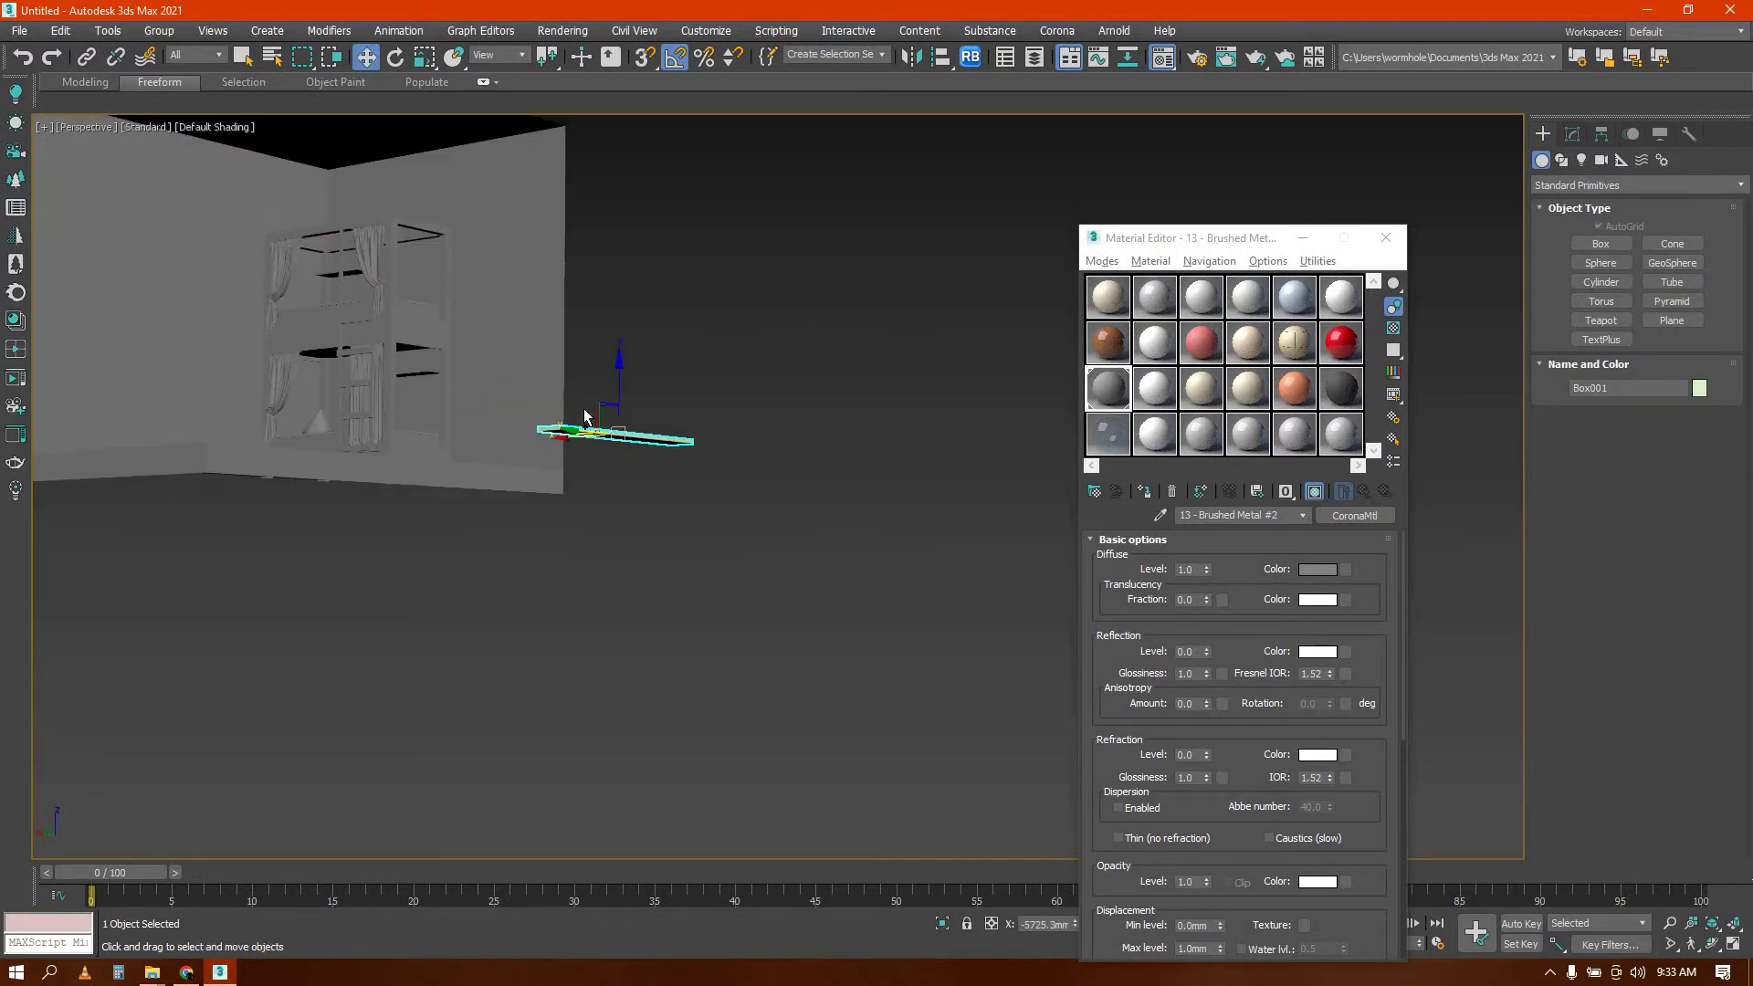
pyautogui.press('Delete')
# Try another AutoGrid box about 2292 × 284 mm on the ceiling's underside, starting beside the framed opening
pyautogui.moveTo(562, 360); pyautogui.dragTo(769, 751, button='middle')
pyautogui.keyDown('alt'); pyautogui.moveTo(721, 631); pyautogui.dragTo(426, 419, button='middle'); pyautogui.keyUp('alt')
pyautogui.click(427, 419)
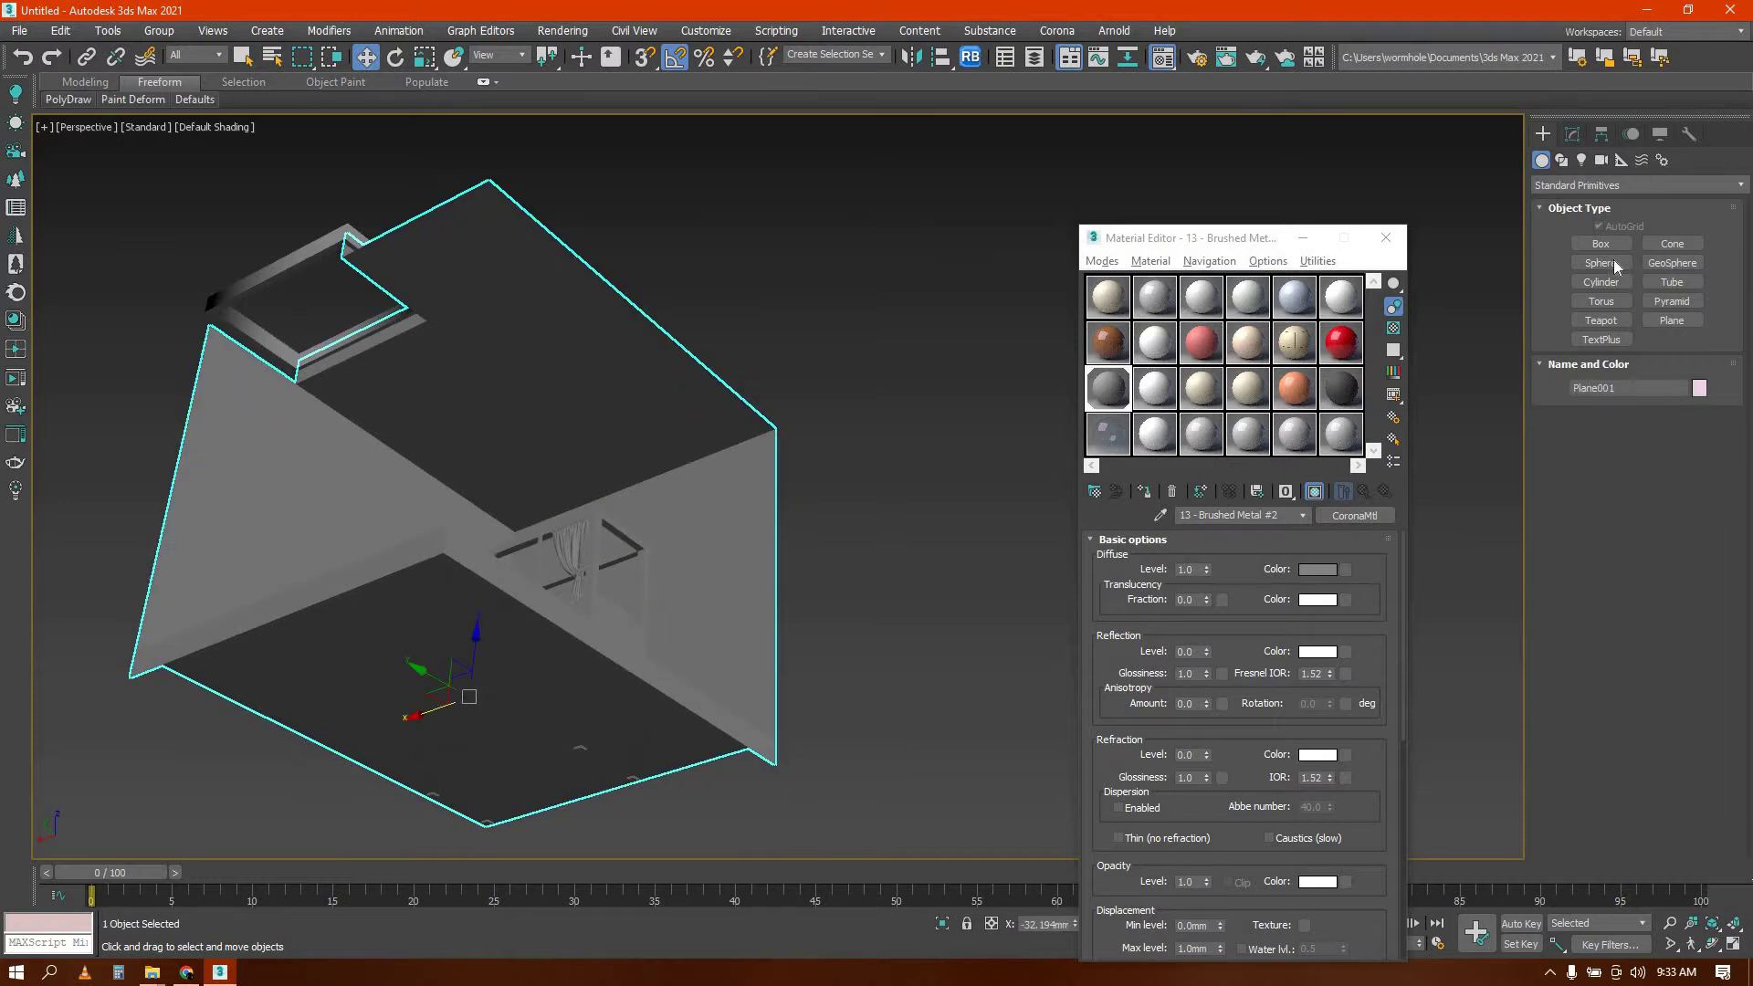
pyautogui.click(1600, 243)
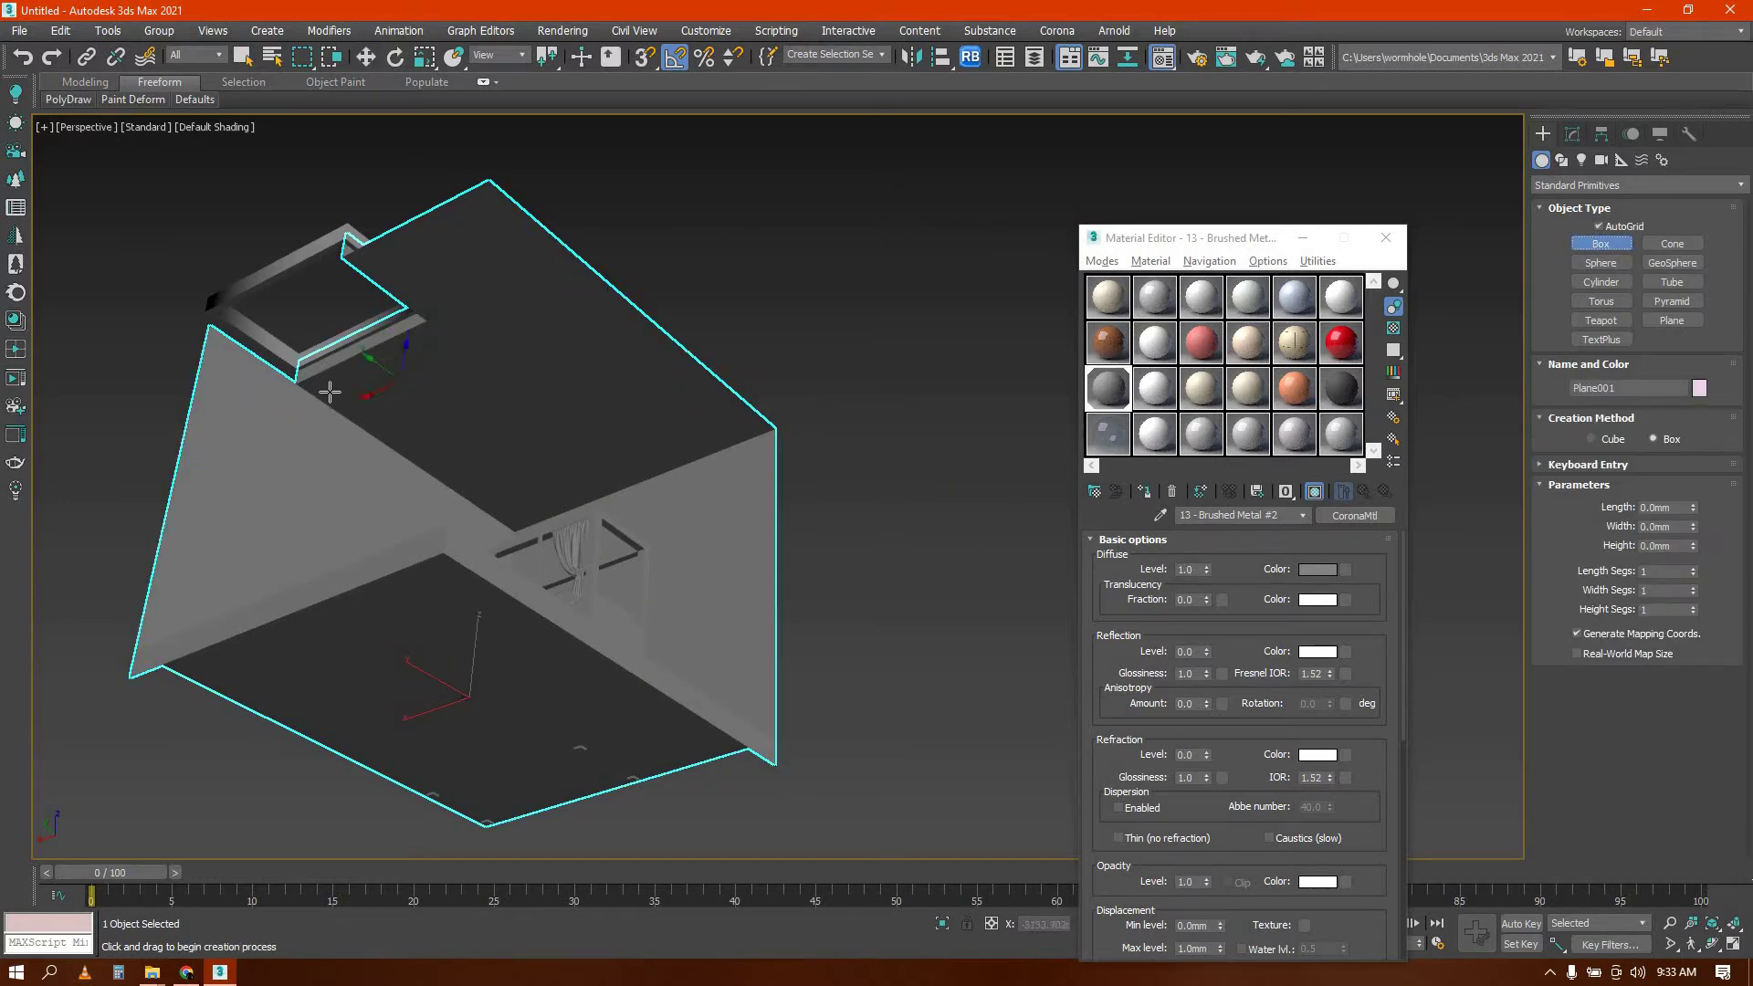
pyautogui.moveTo(316, 387); pyautogui.dragTo(544, 513)
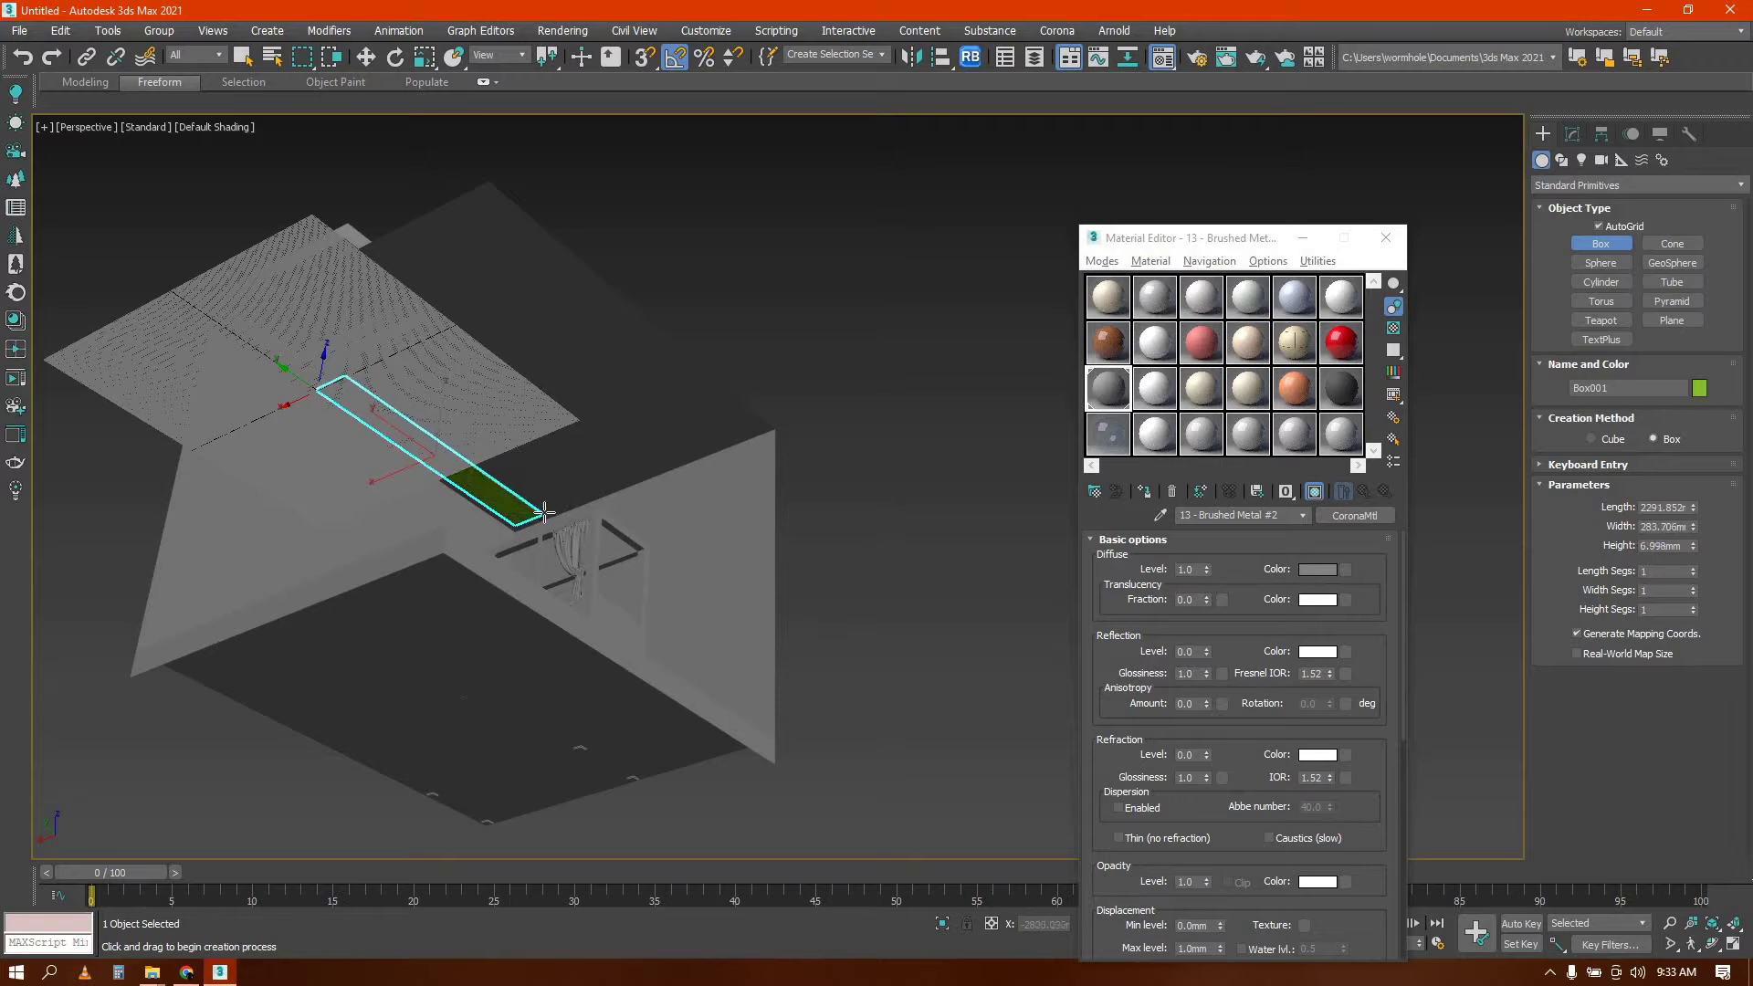
pyautogui.click(535, 508)
pyautogui.rightClick(535, 508)
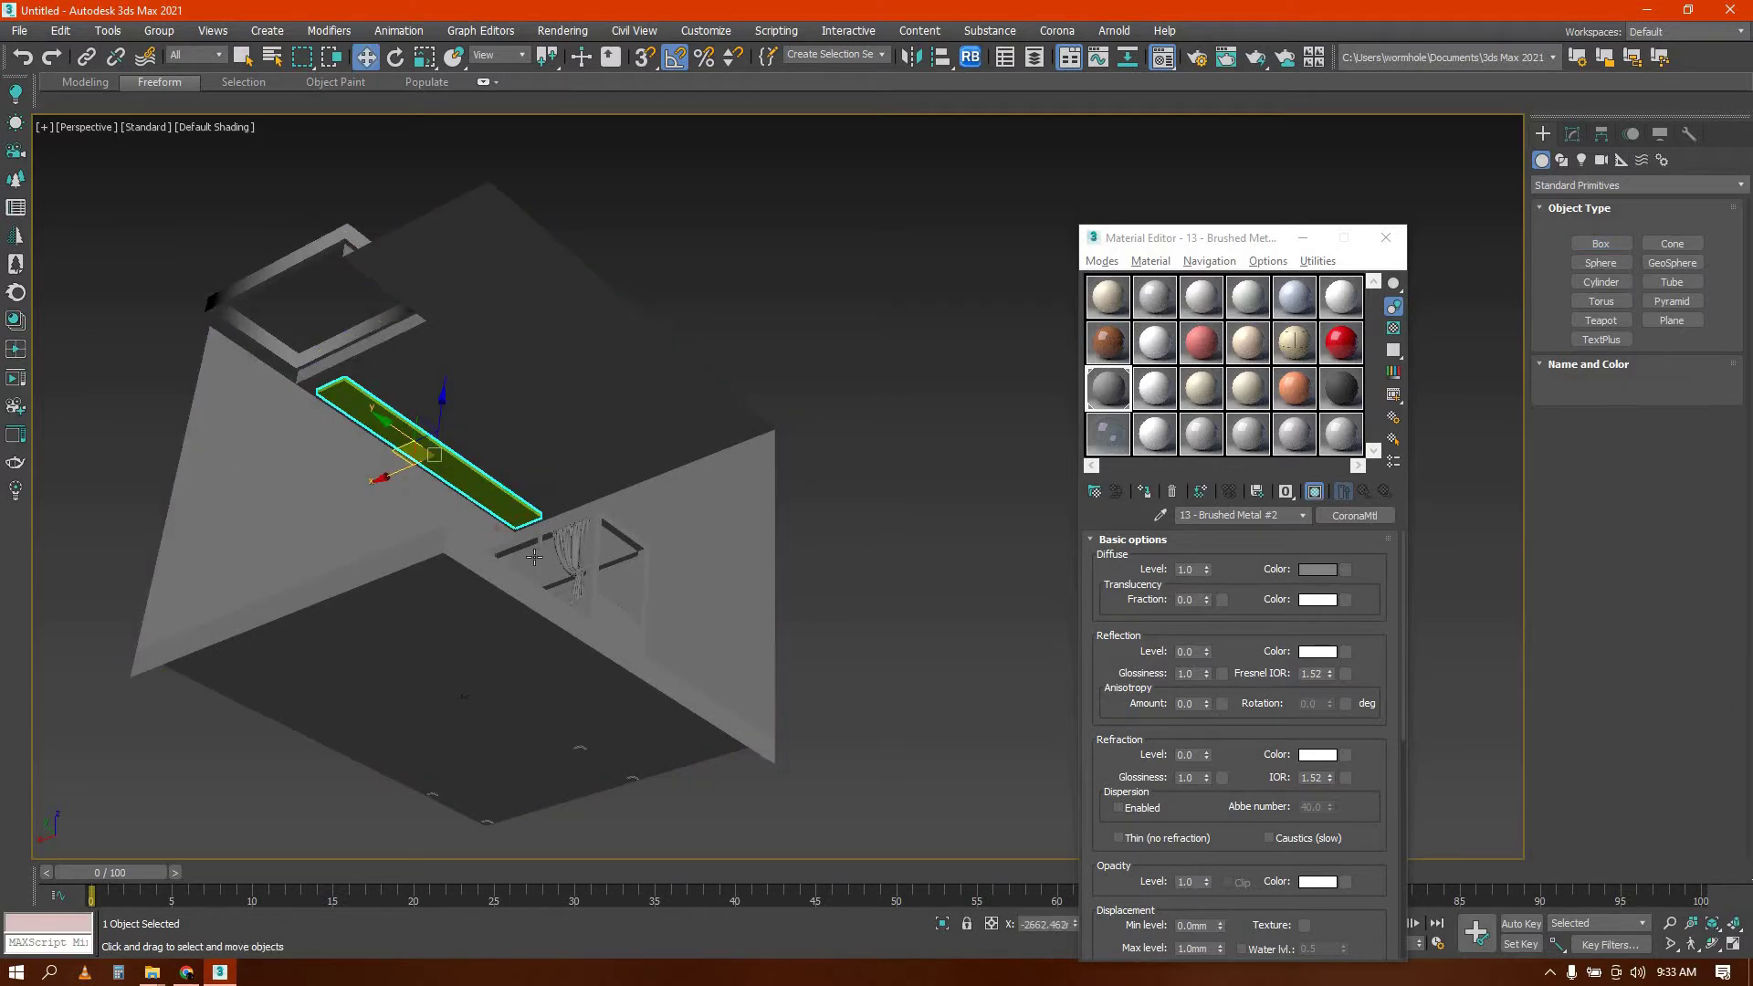
pyautogui.keyDown('alt'); pyautogui.moveTo(535, 507); pyautogui.dragTo(528, 450, button='middle'); pyautogui.keyUp('alt')
pyautogui.scroll(-4, 472, 543)
pyautogui.keyDown('alt'); pyautogui.moveTo(471, 542); pyautogui.dragTo(515, 575, button='middle'); pyautogui.keyUp('alt')
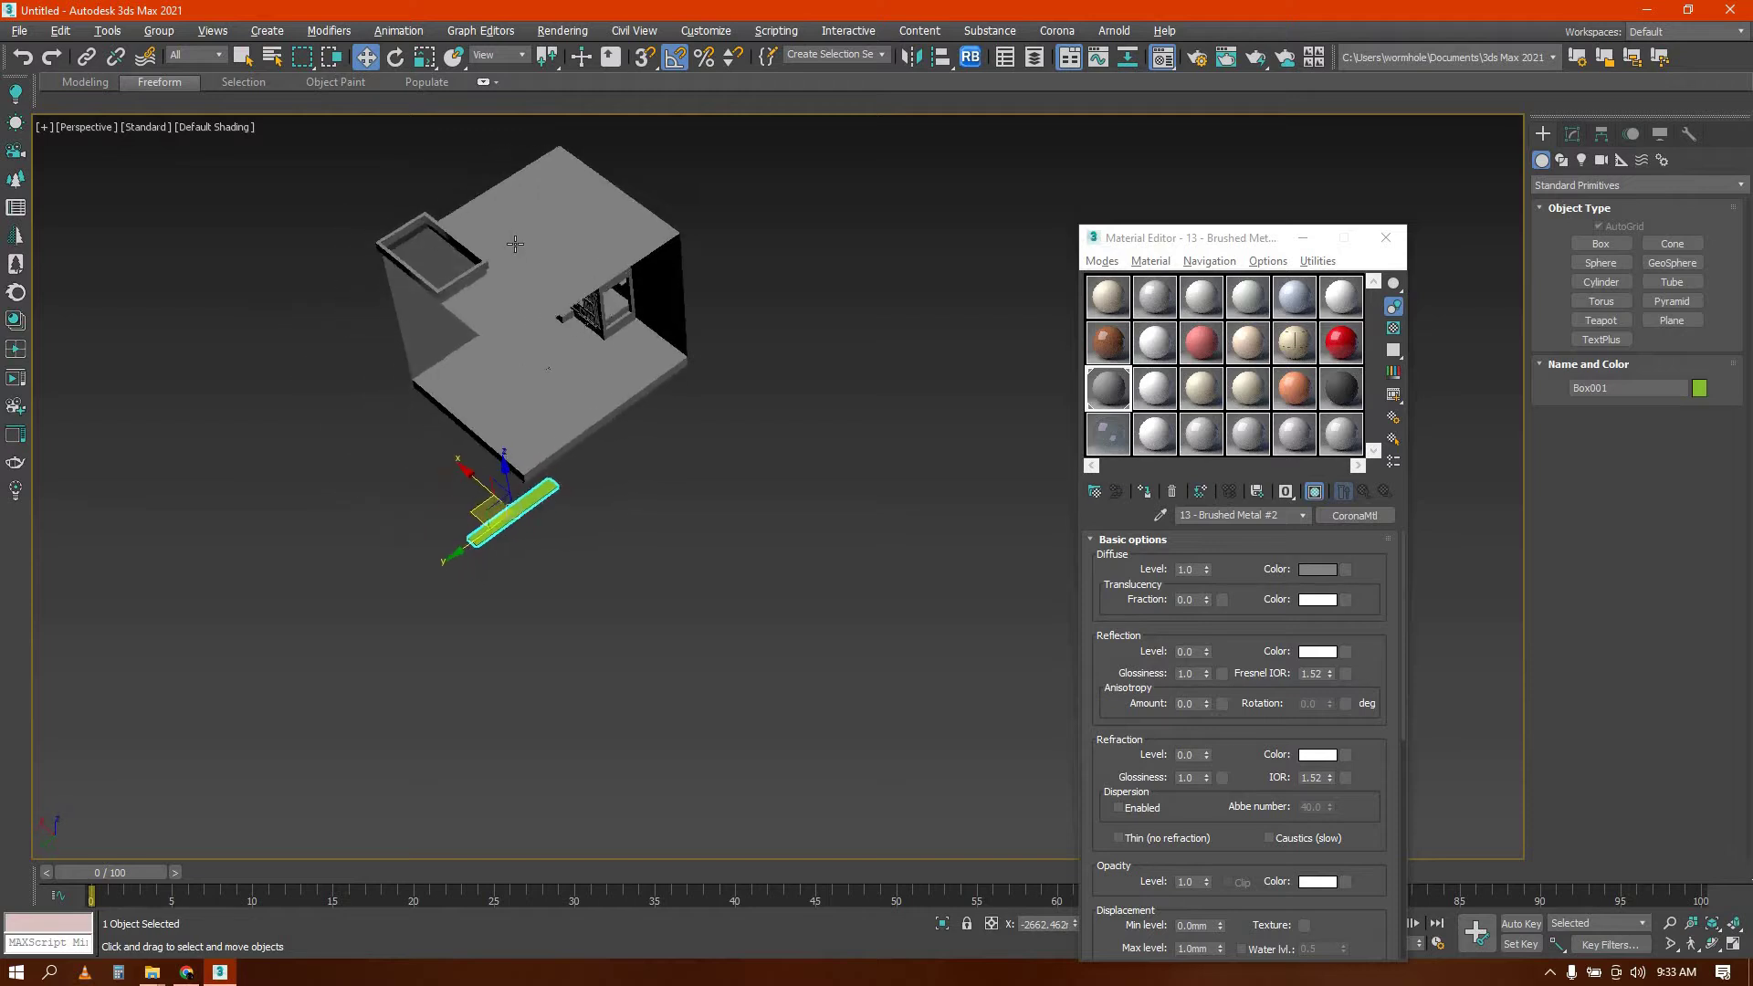
pyautogui.scroll(4, 544, 524)
pyautogui.moveTo(576, 500); pyautogui.dragTo(574, 568, button='middle')
# Create an AutoGrid box about 3324 × 433 mm with a height of about -56 mm on the ceiling's top, along the edge beside the opening
pyautogui.click(573, 568)
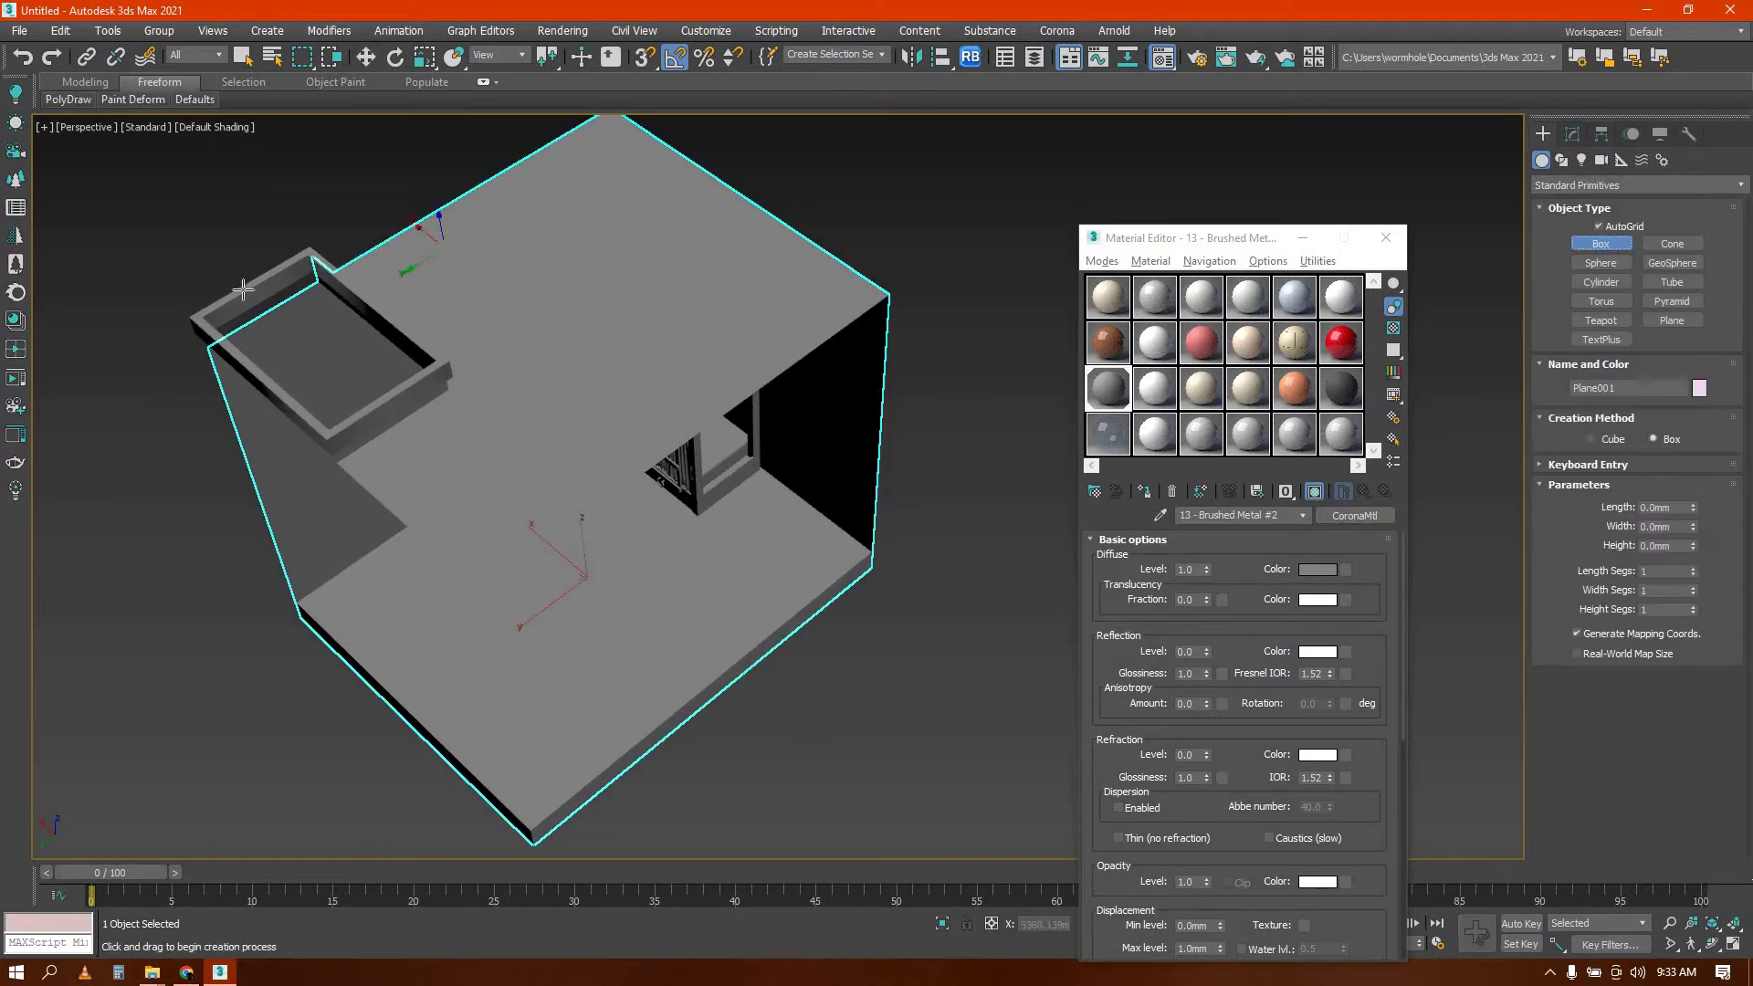
pyautogui.scroll(5, 548, 257)
pyautogui.moveTo(239, 297); pyautogui.dragTo(178, 516, button='middle')
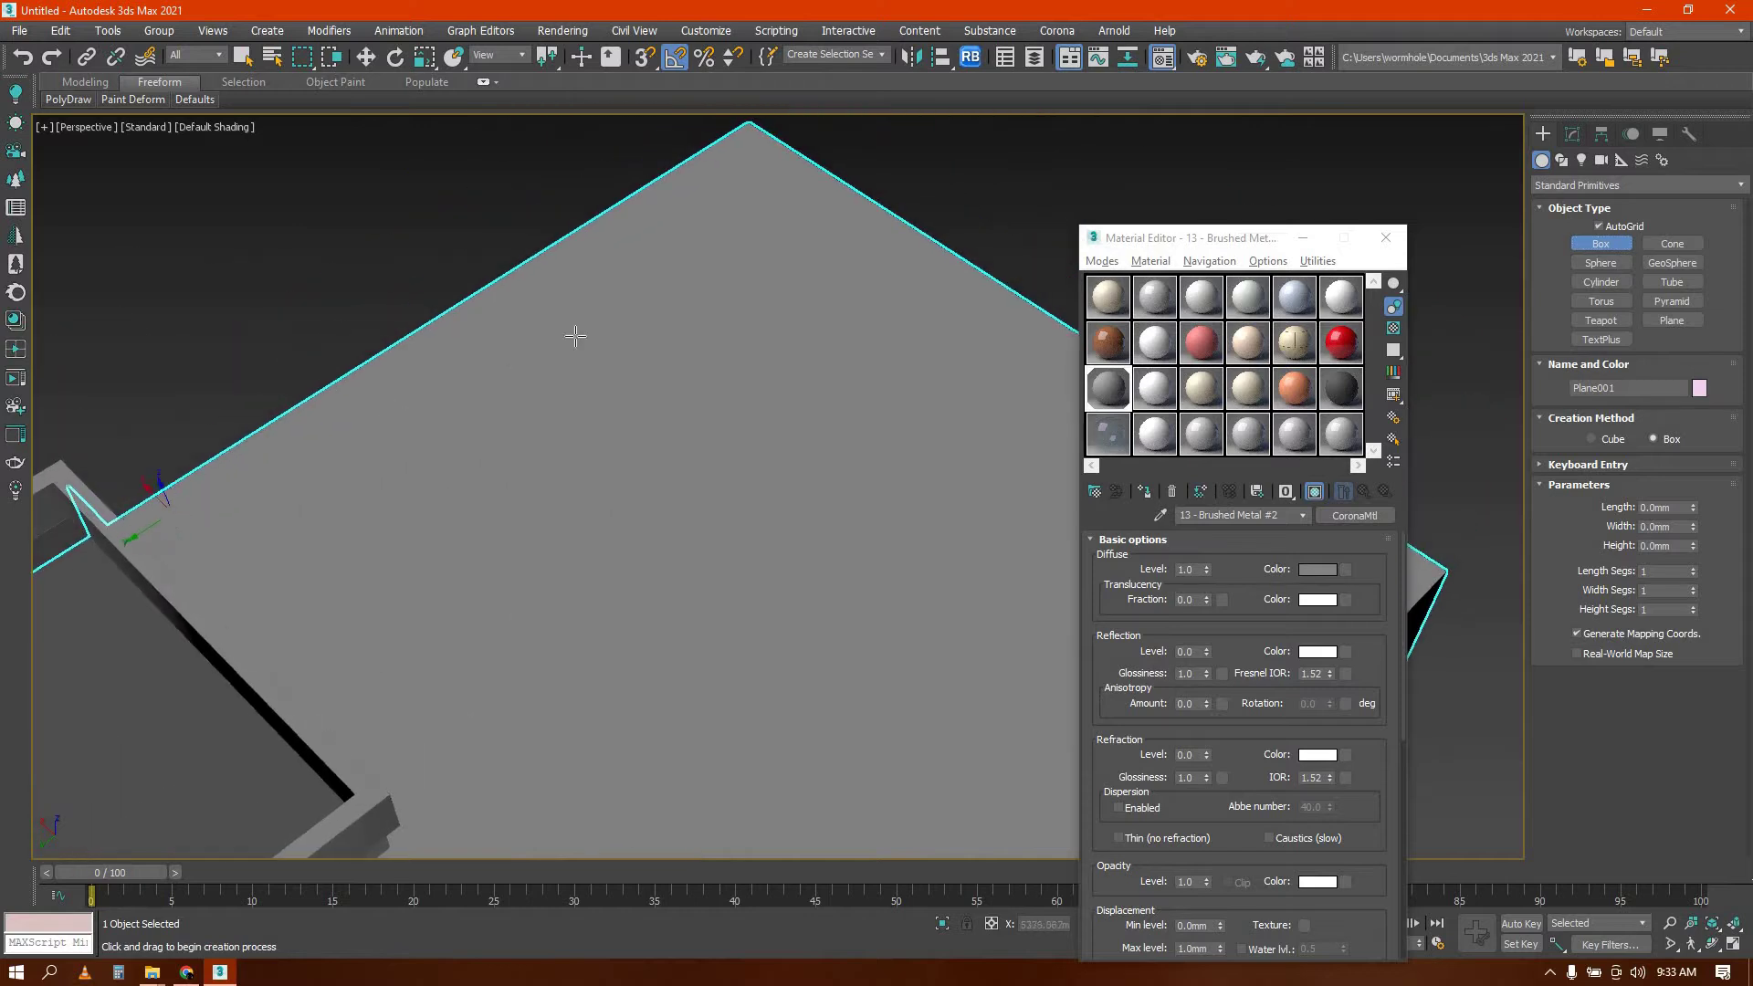
pyautogui.moveTo(575, 336); pyautogui.dragTo(811, 185)
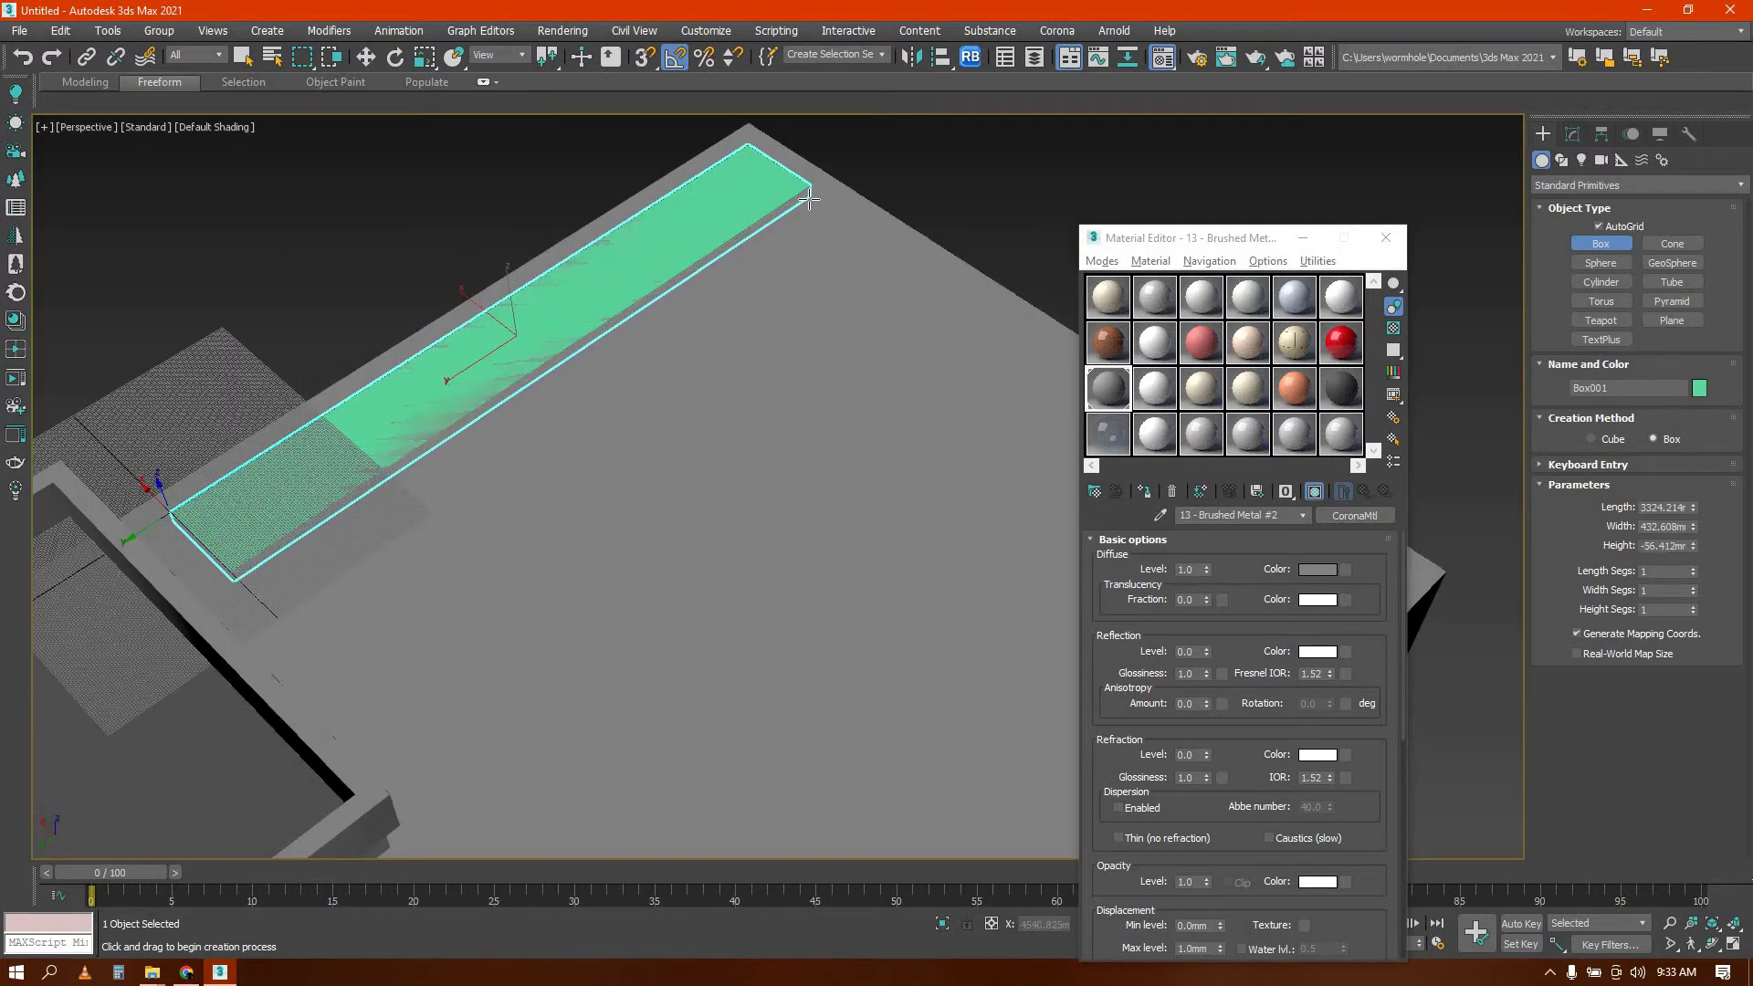
pyautogui.click(809, 199)
pyautogui.rightClick(805, 182)
# Examine the new ceiling box's position relative to the ceiling and walls from the front, the side and inside the room
pyautogui.scroll(-4, 805, 183)
pyautogui.keyDown('alt'); pyautogui.moveTo(804, 183); pyautogui.dragTo(671, 235, button='middle'); pyautogui.keyUp('alt')
pyautogui.scroll(4, 672, 236)
pyautogui.scroll(2, 634, 322)
pyautogui.keyDown('alt'); pyautogui.moveTo(587, 317); pyautogui.dragTo(602, 394, button='middle'); pyautogui.keyUp('alt')
pyautogui.press('f')
pyautogui.scroll(-10, 629, 411)
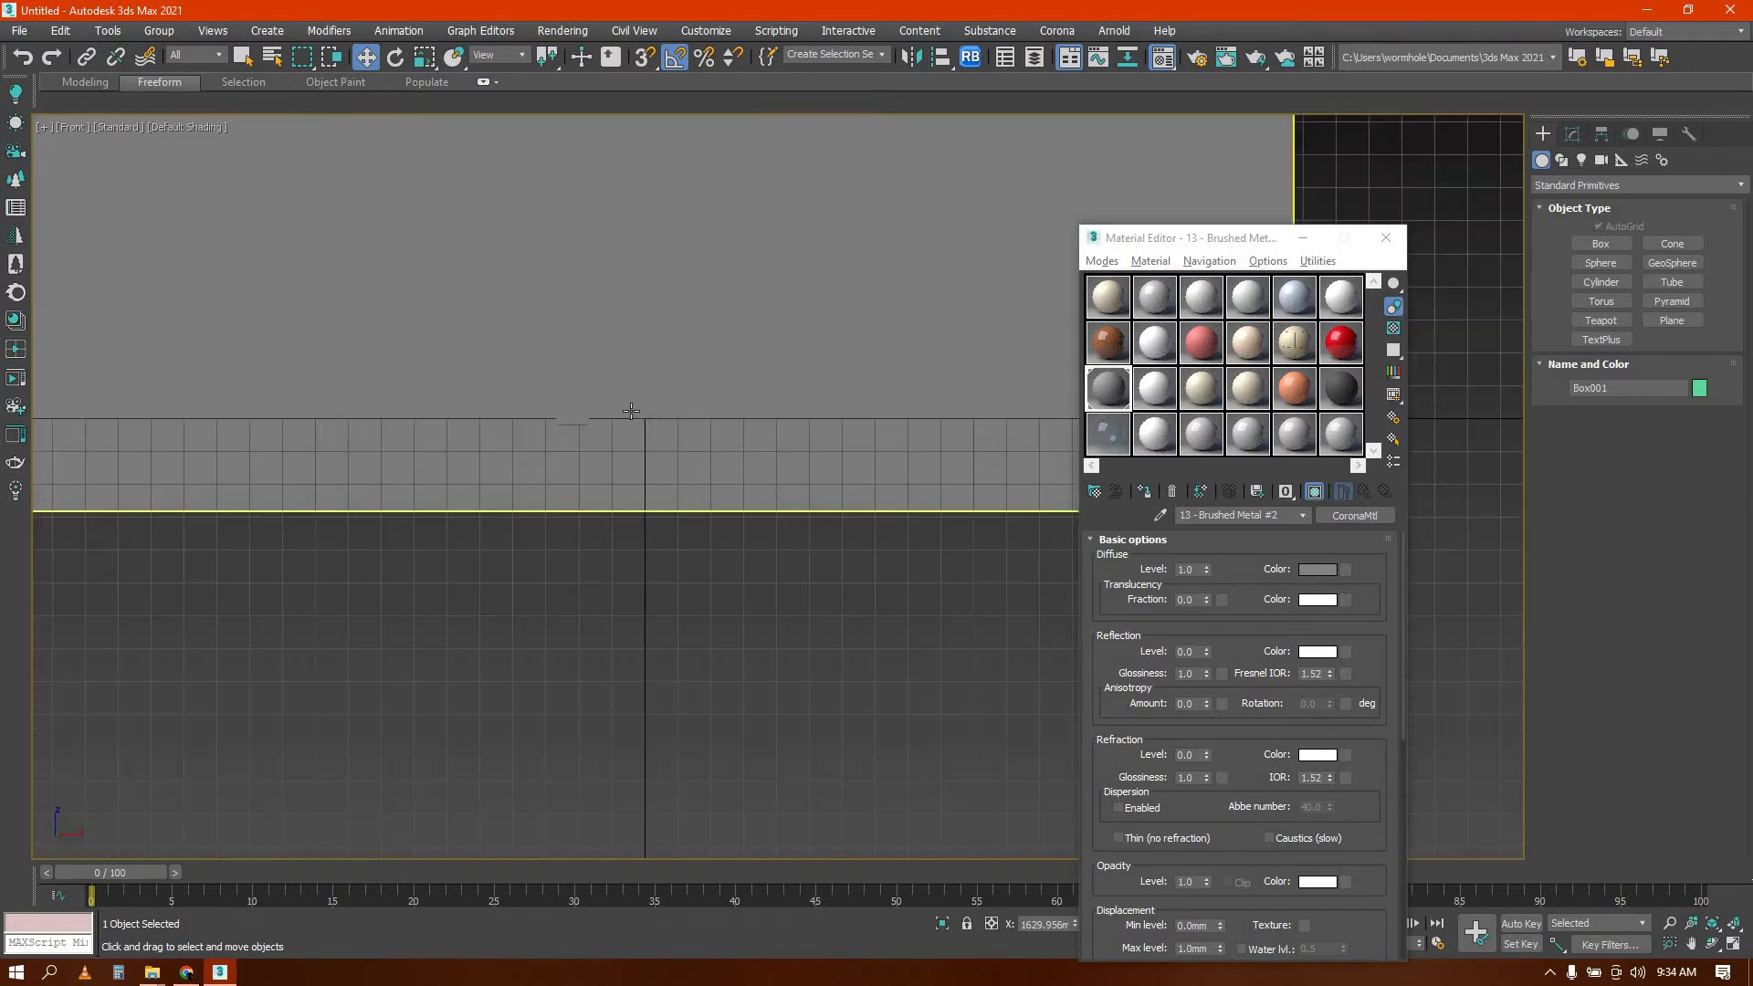
pyautogui.scroll(3, 630, 411)
pyautogui.press('F3')
pyautogui.scroll(-8, 605, 670)
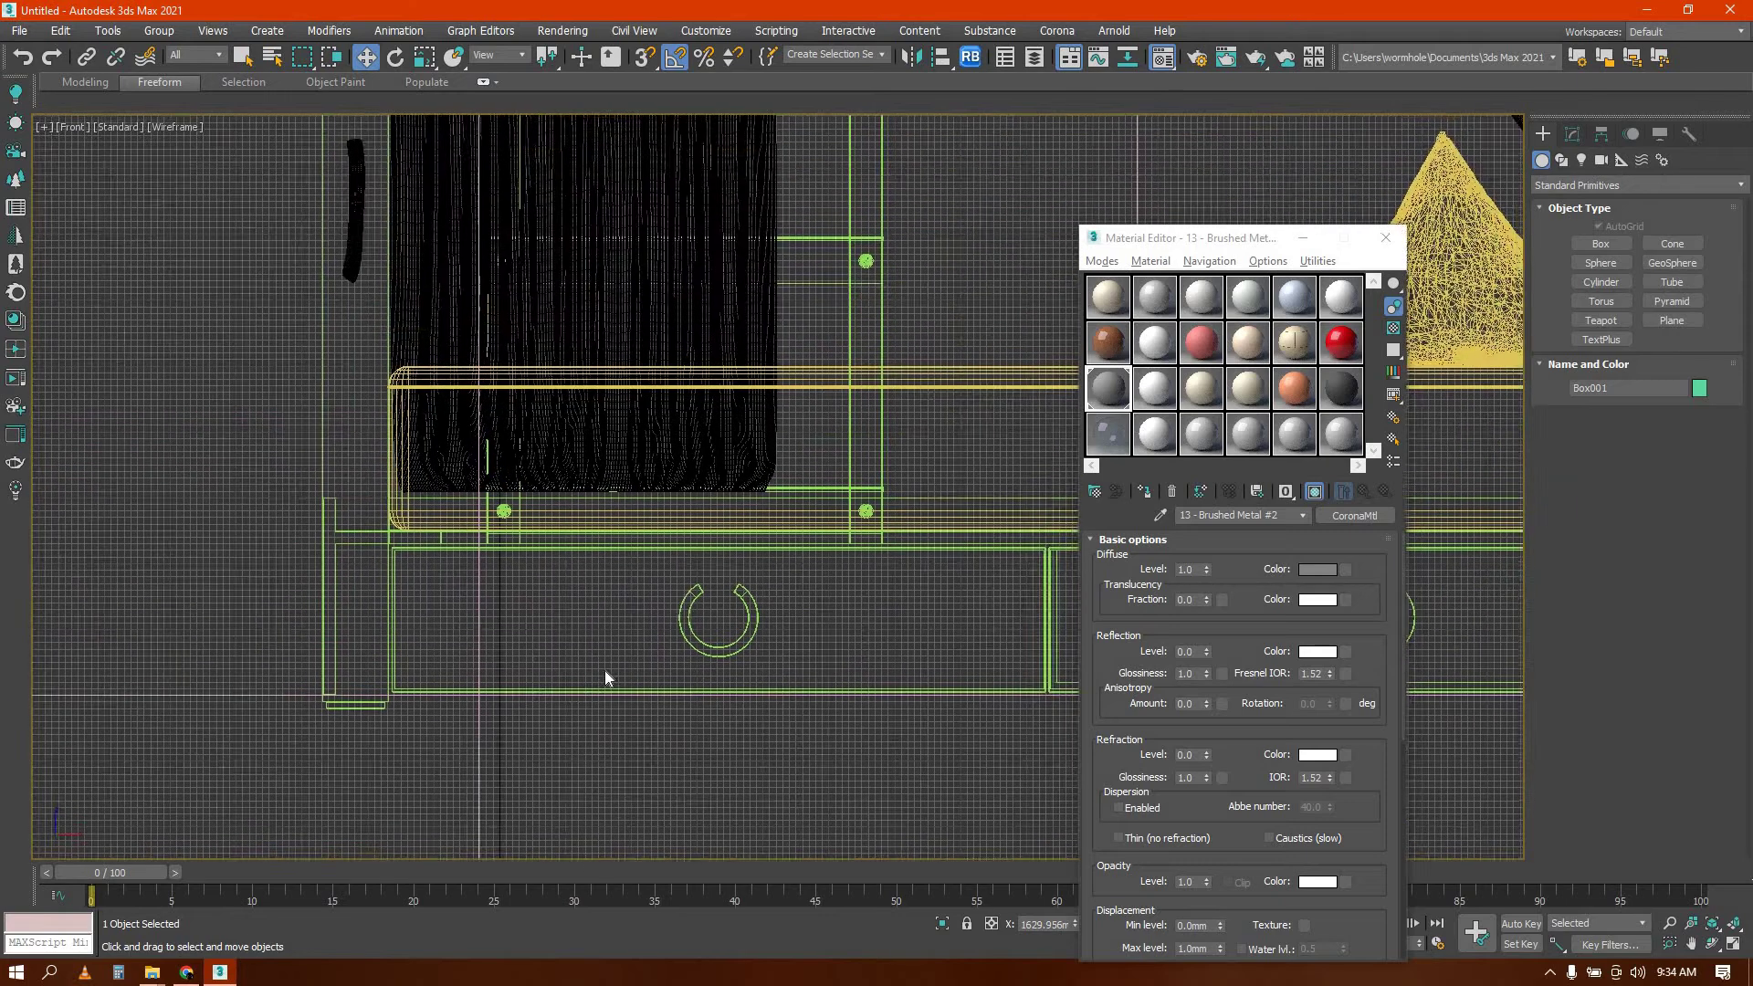
pyautogui.scroll(8, 779, 403)
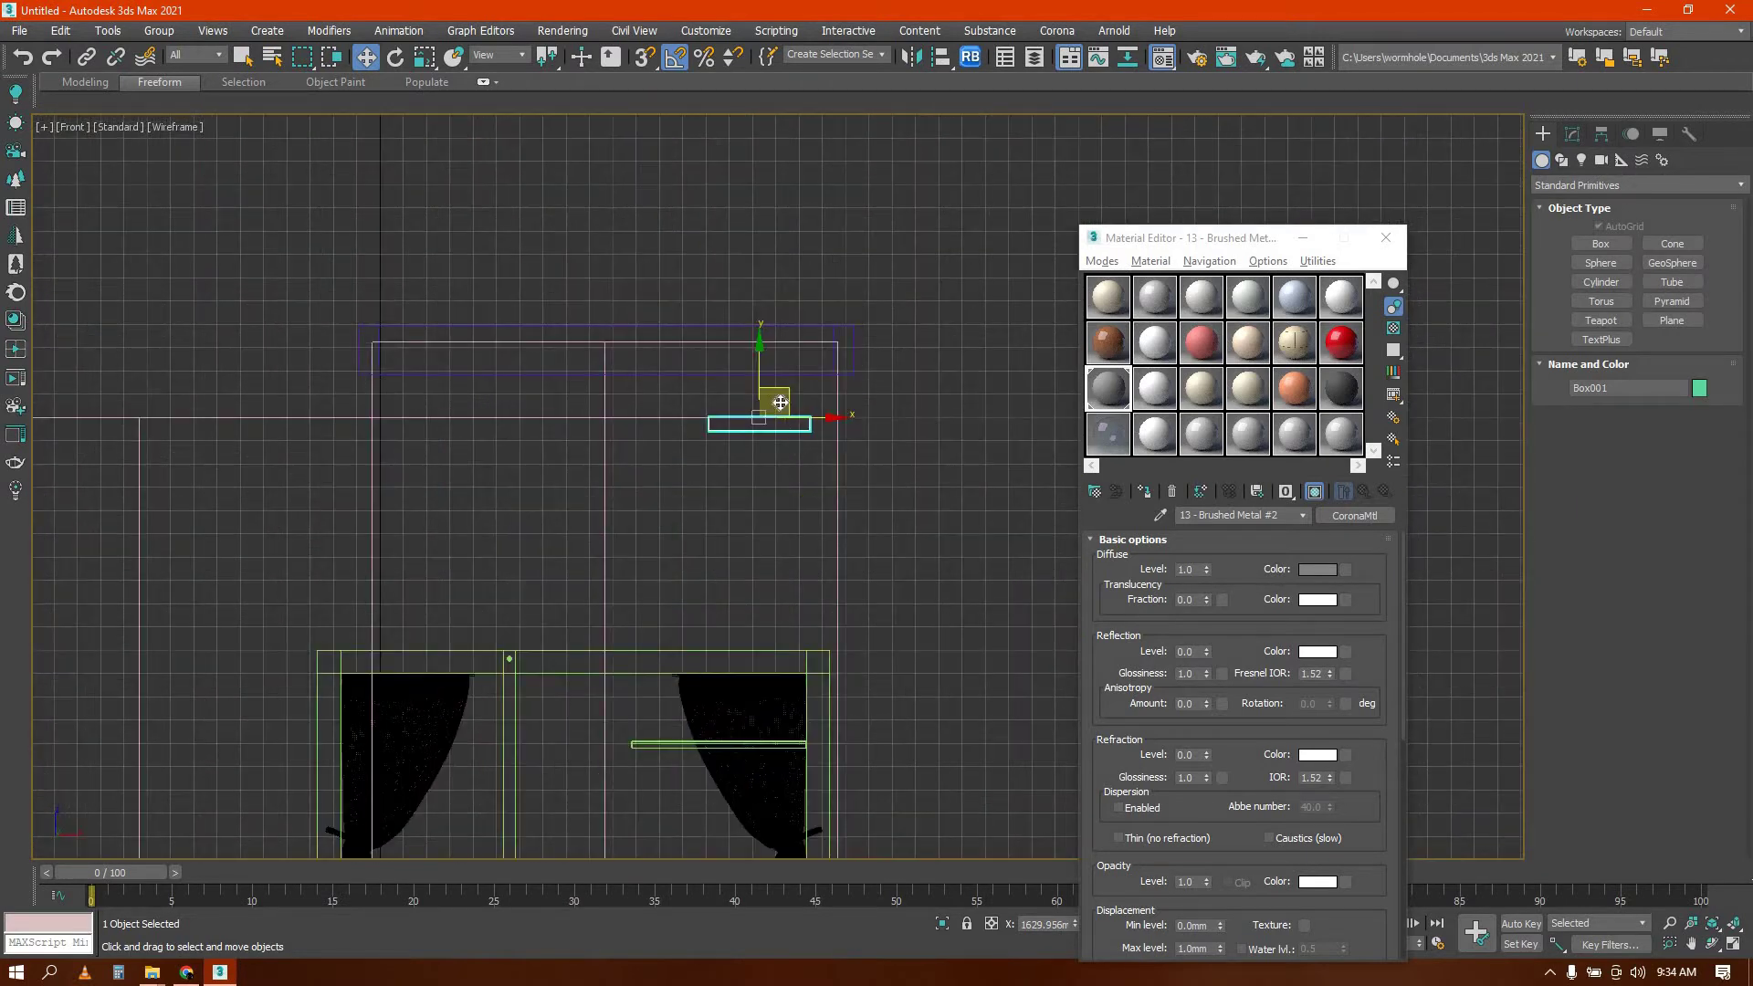
pyautogui.scroll(-6, 778, 403)
pyautogui.keyDown('alt'); pyautogui.moveTo(820, 507); pyautogui.dragTo(851, 545, button='middle'); pyautogui.keyUp('alt')
pyautogui.scroll(5, 727, 453)
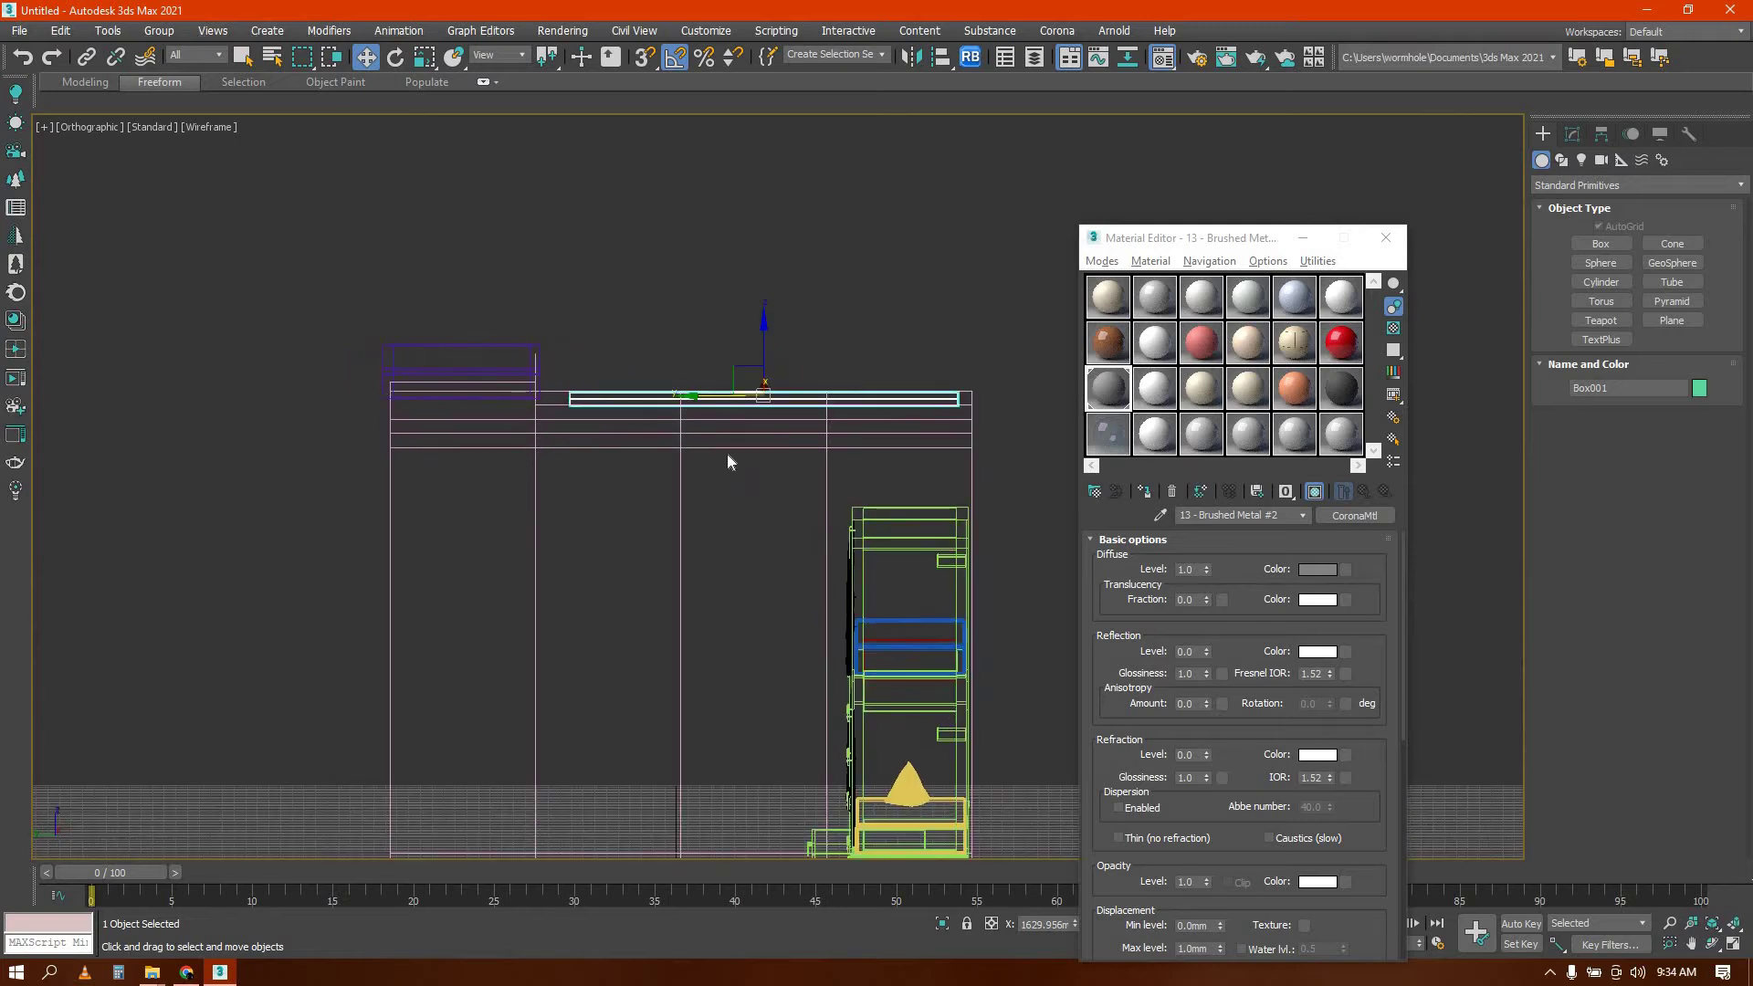
pyautogui.press('p')
pyautogui.press('1')
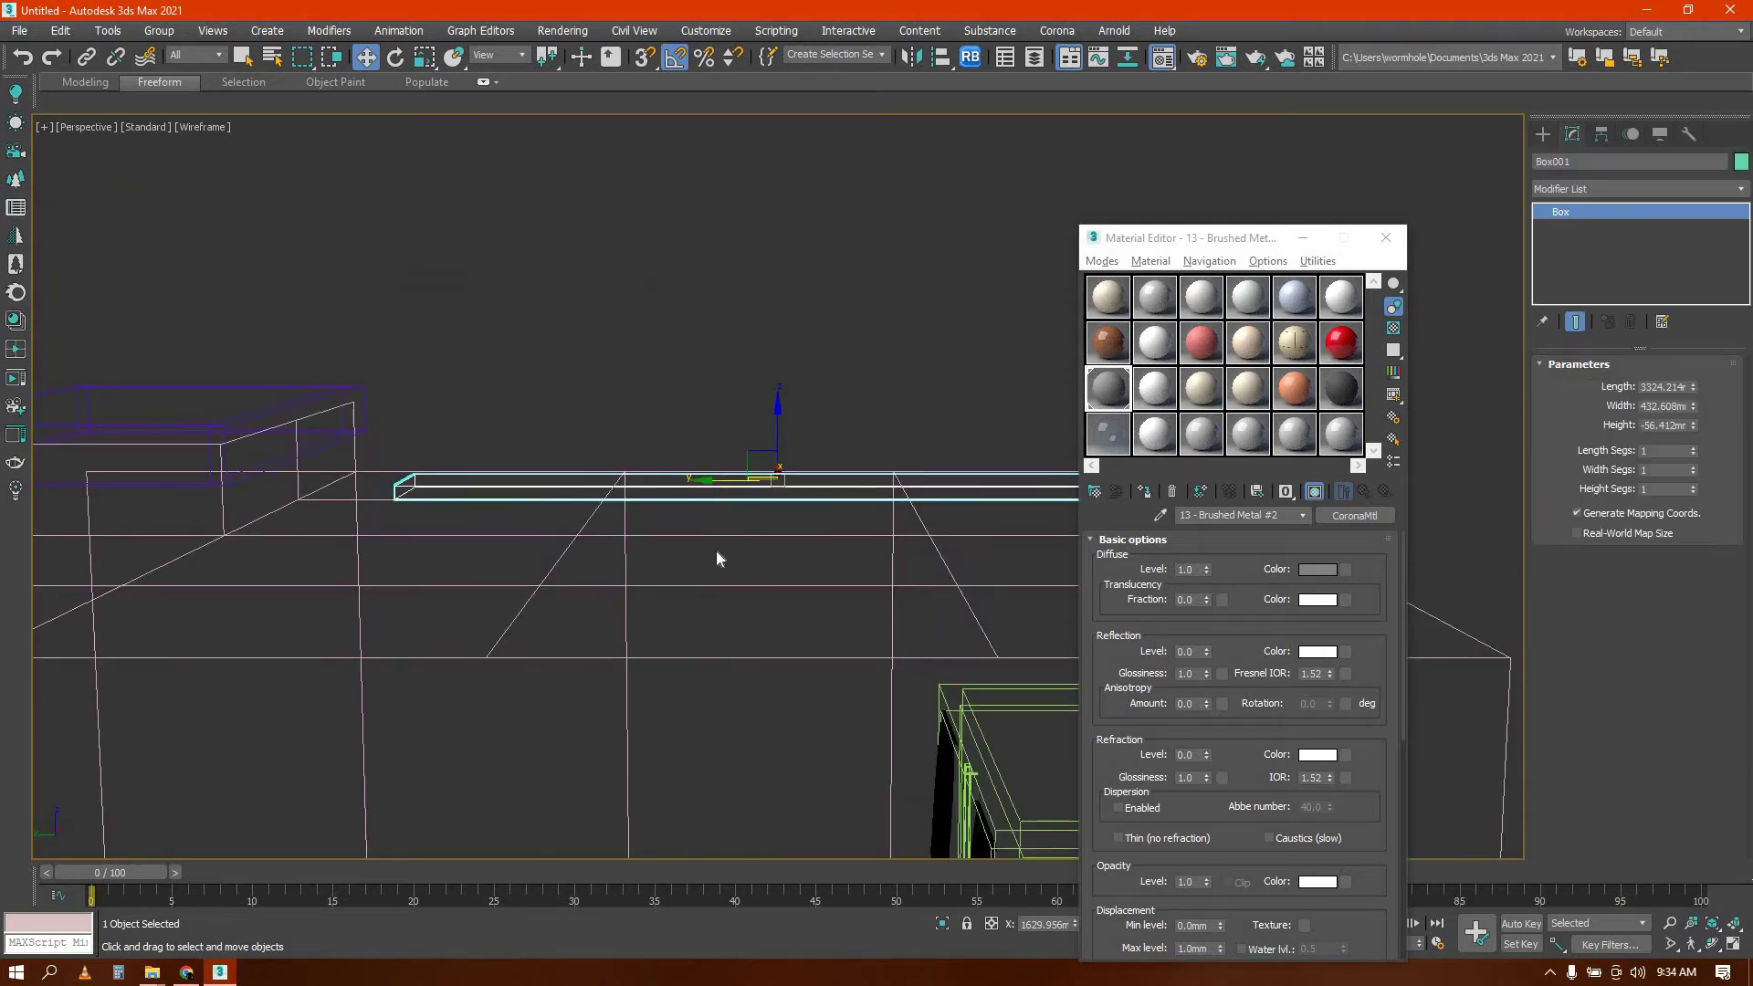
pyautogui.keyDown('alt'); pyautogui.moveTo(787, 501); pyautogui.dragTo(913, 393, button='middle'); pyautogui.keyUp('alt')
pyautogui.moveTo(950, 624)
pyautogui.keyDown('alt'); pyautogui.mouseDown(button='middle')
pyautogui.moveTo(775, 587)
pyautogui.moveTo(668, 399)
pyautogui.moveTo(566, 393)
pyautogui.mouseUp(button='middle'); pyautogui.keyUp('alt')
pyautogui.press('F3')
pyautogui.scroll(2, 601, 407)
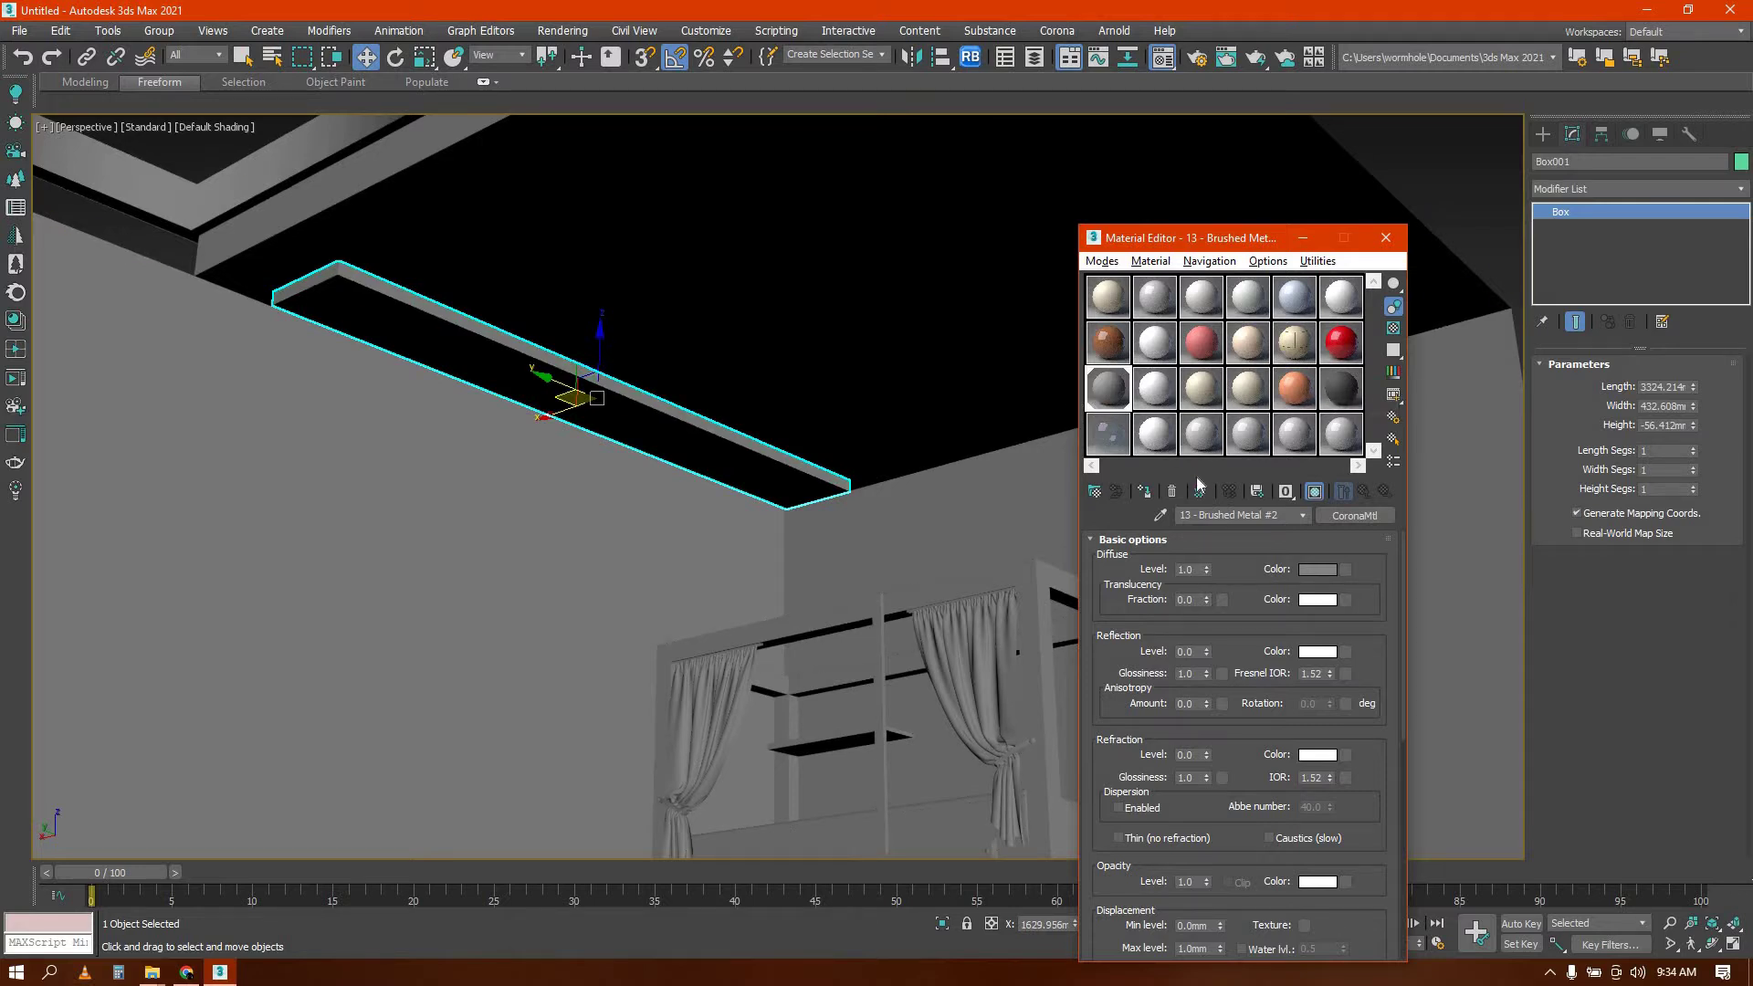
# Reduce the ceiling box's thickness to a height of about -21.4 mm and convert it to an Editable Poly
pyautogui.keyDown('alt'); pyautogui.moveTo(677, 374); pyautogui.dragTo(748, 428, button='middle'); pyautogui.keyUp('alt')
pyautogui.scroll(3, 512, 407)
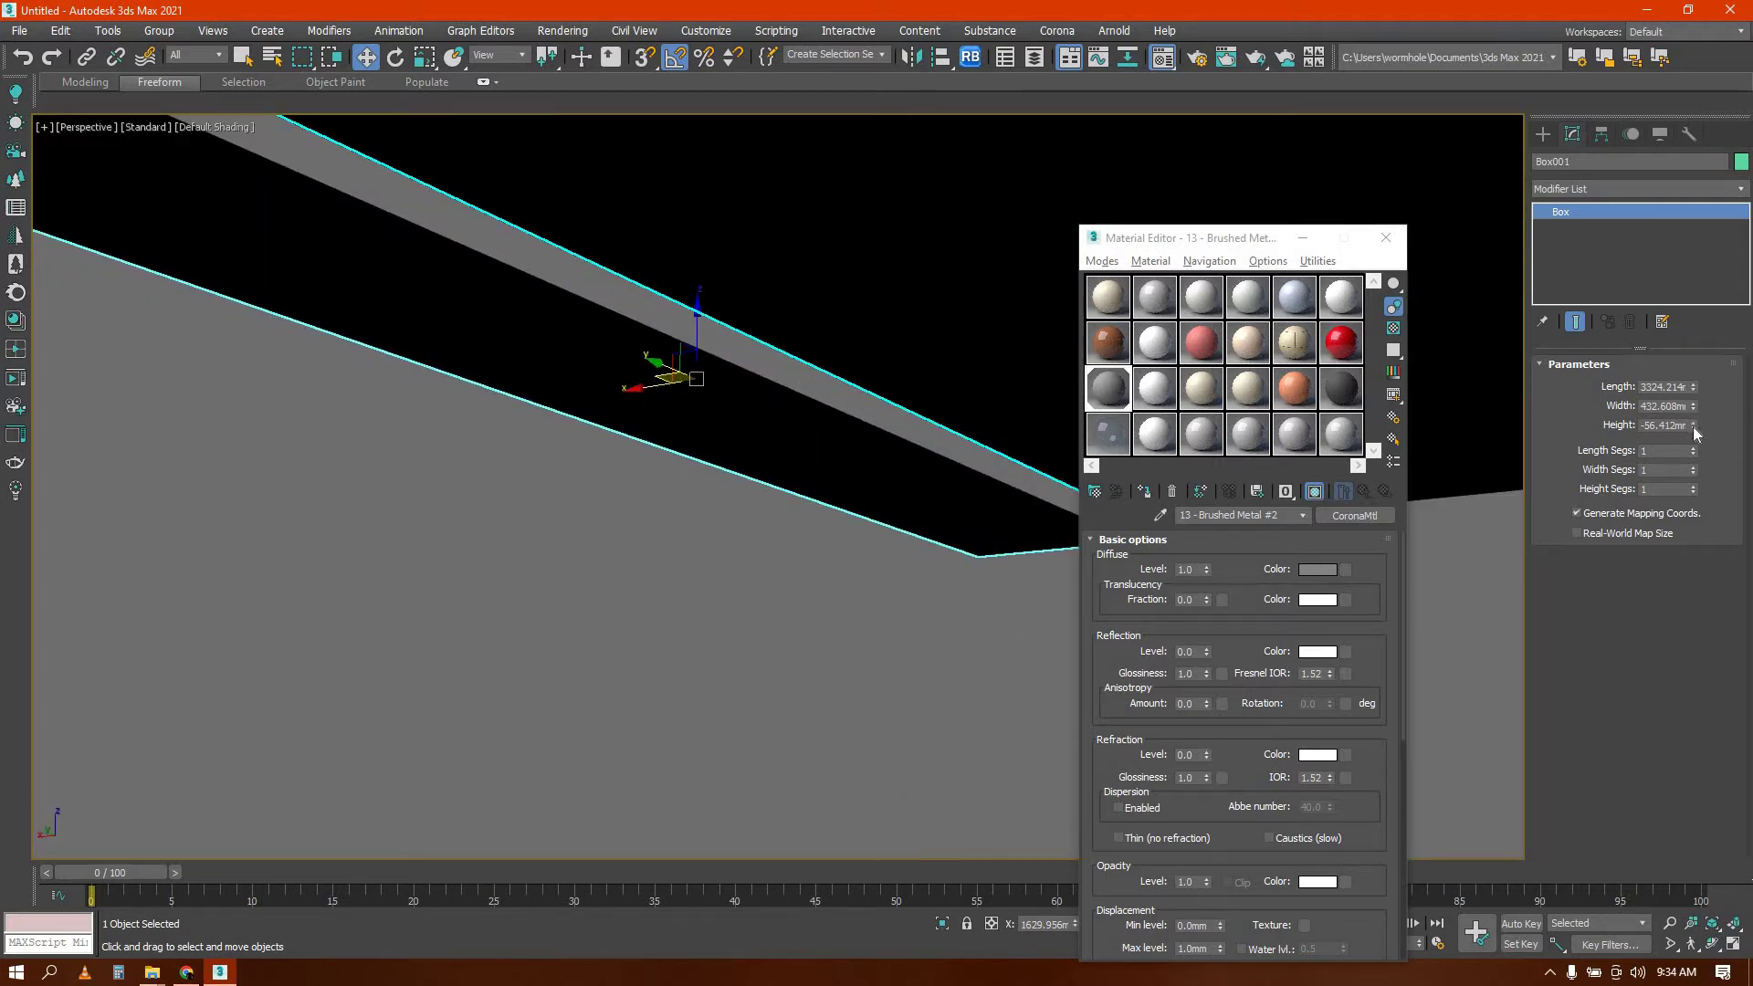
pyautogui.moveTo(1692, 424); pyautogui.dragTo(1700, 320)
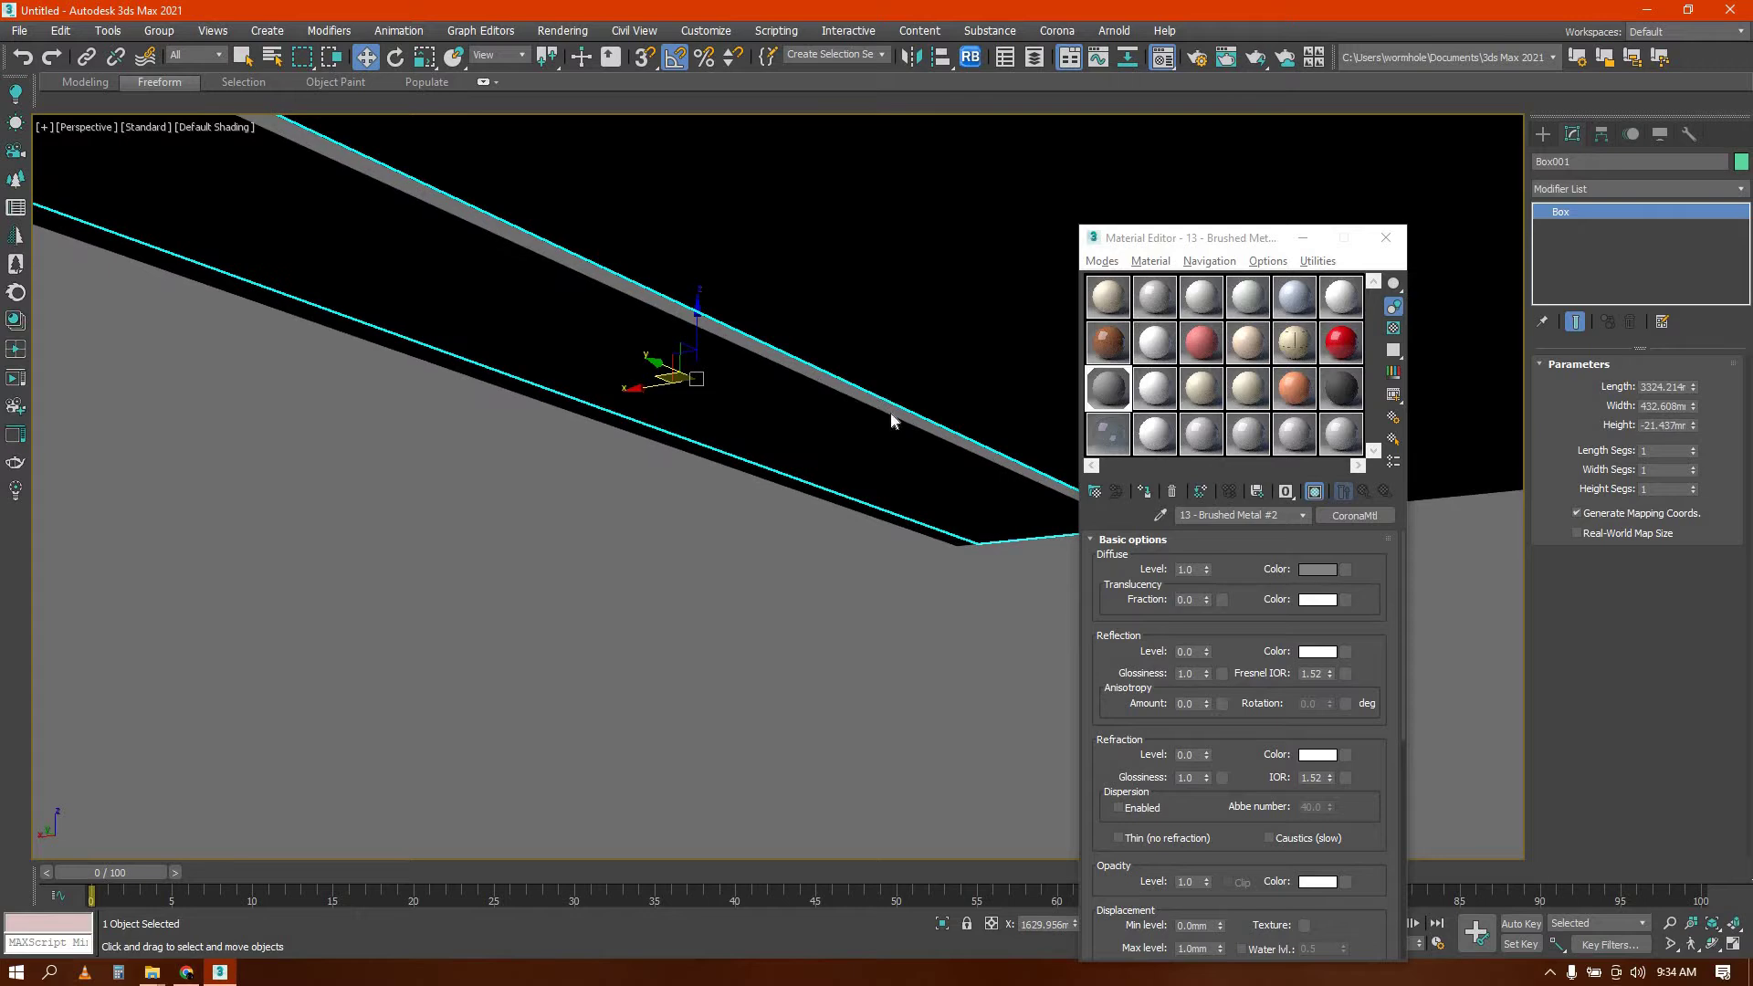
pyautogui.rightClick(881, 391)
pyautogui.moveTo(965, 579)
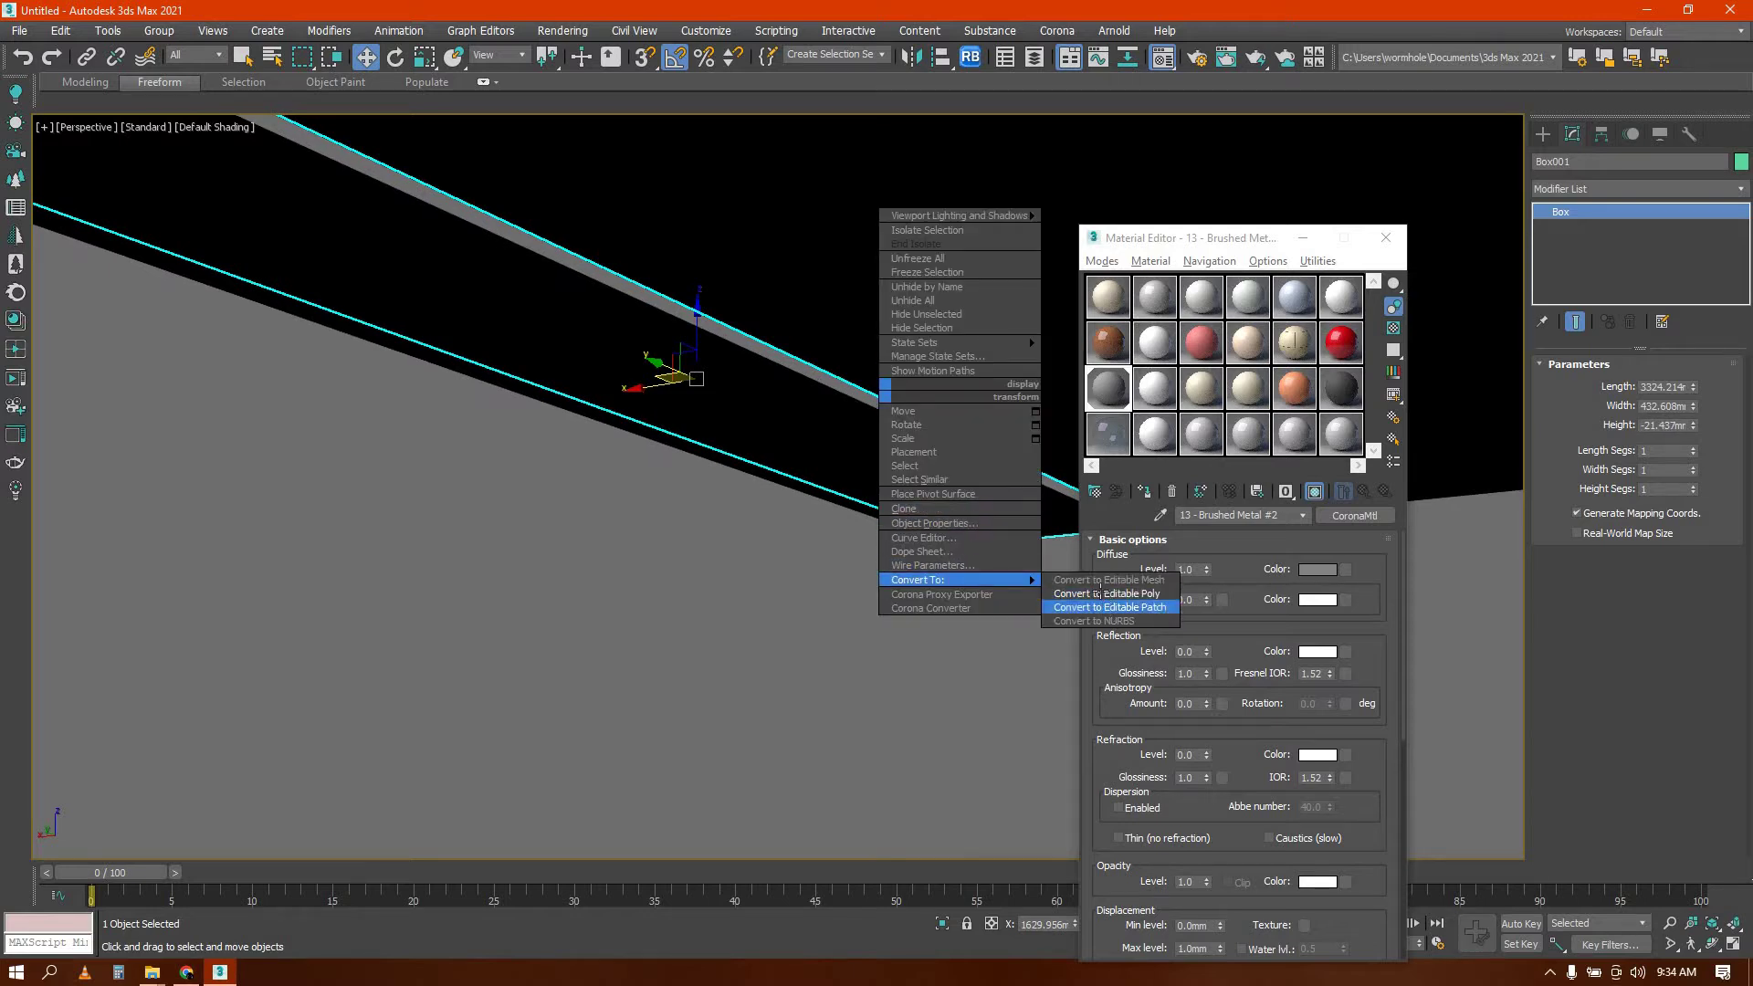
pyautogui.click(1103, 605)
# Bevel the box's underside polygon with a height of 0 mm and an outline of about -20.5 mm
pyautogui.press('4')
pyautogui.click(901, 477)
pyautogui.rightClick(901, 476)
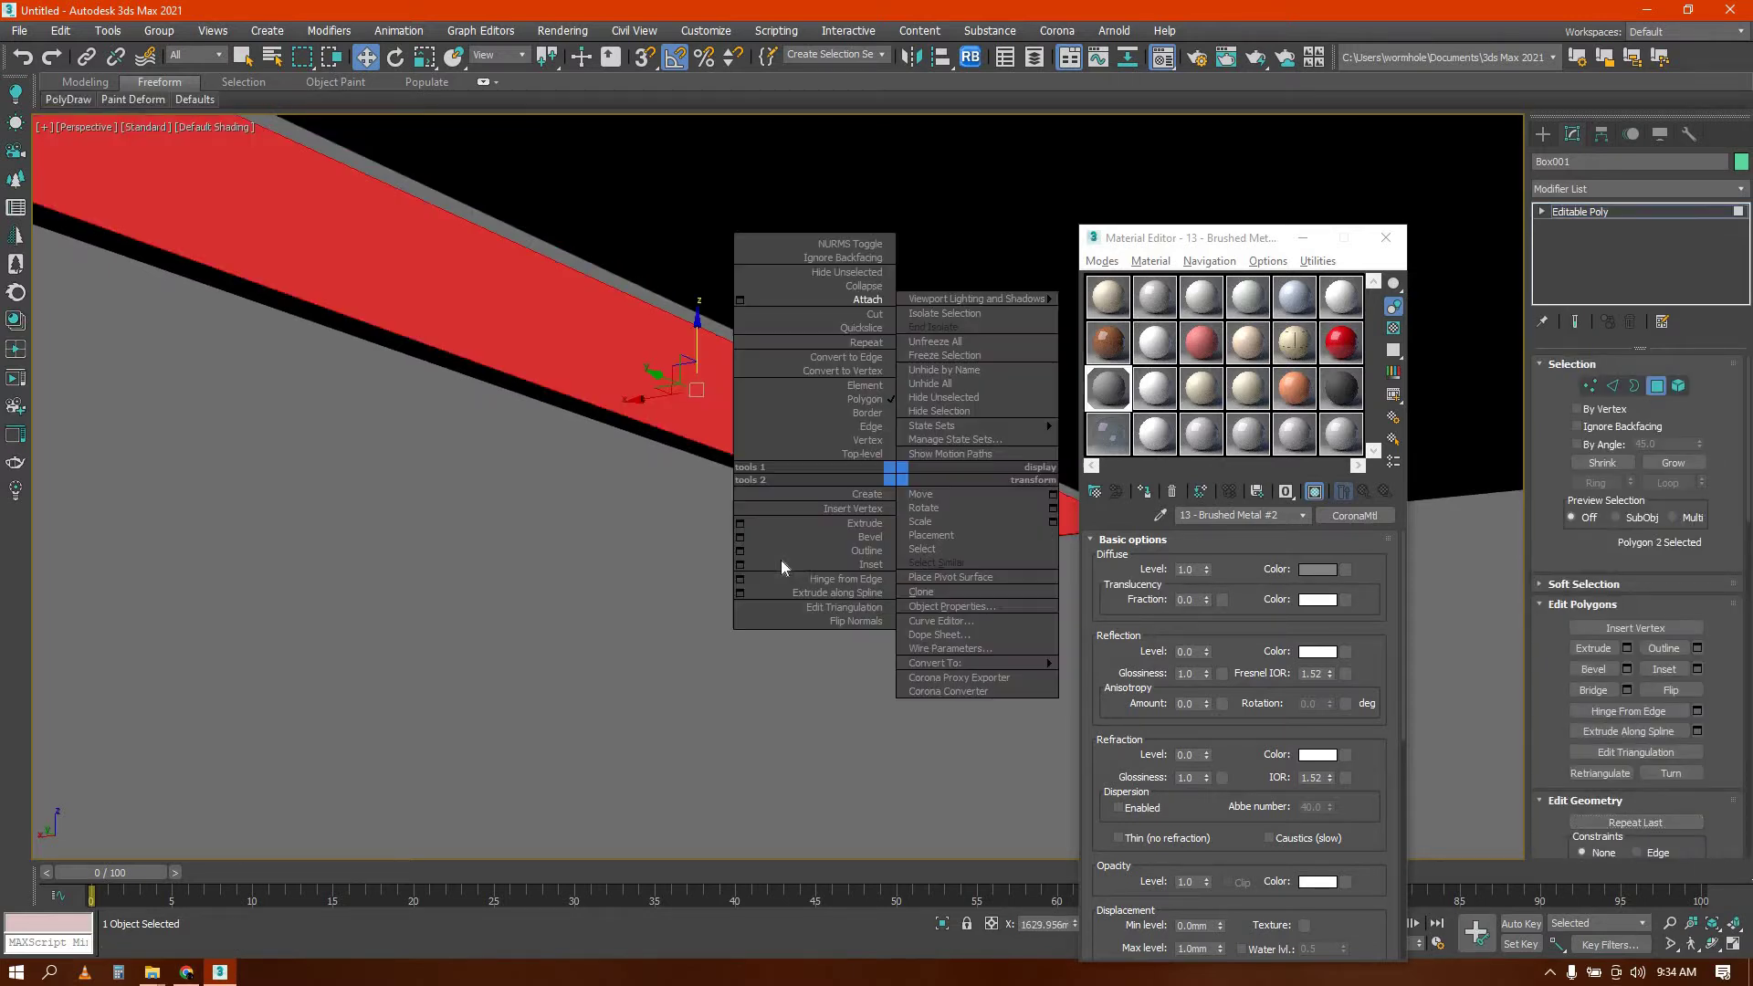
pyautogui.click(741, 537)
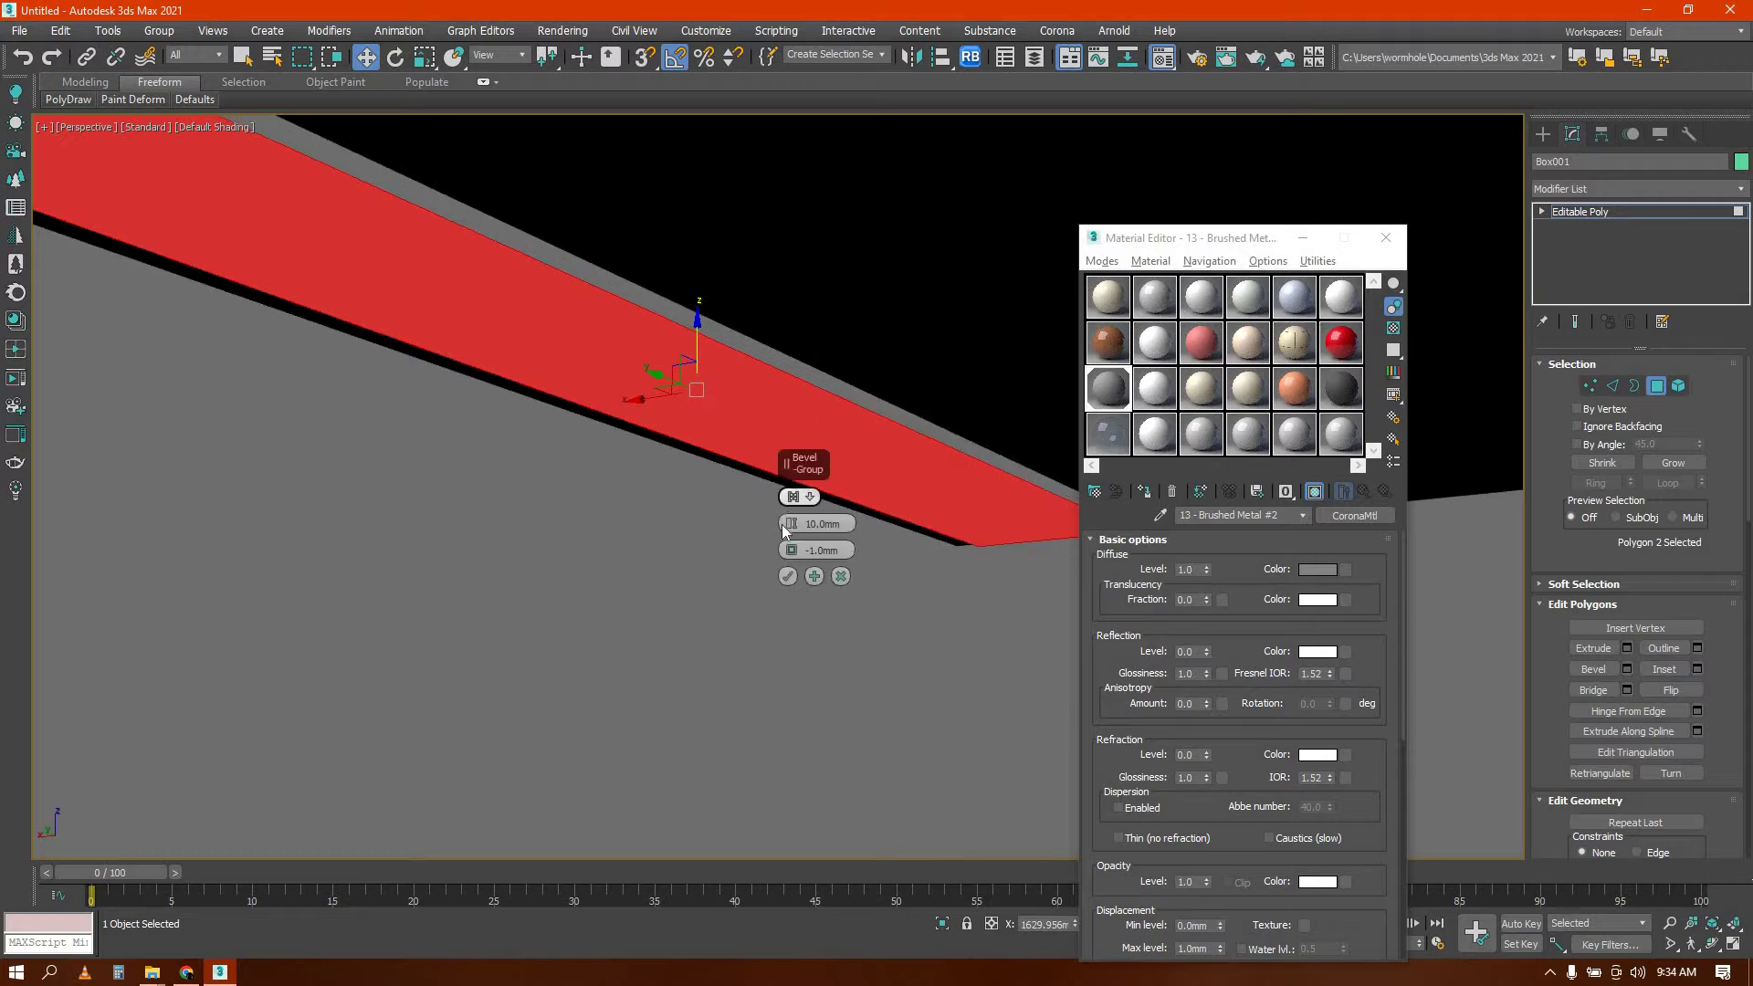
pyautogui.rightClick(790, 528)
pyautogui.moveTo(791, 554); pyautogui.dragTo(803, 738)
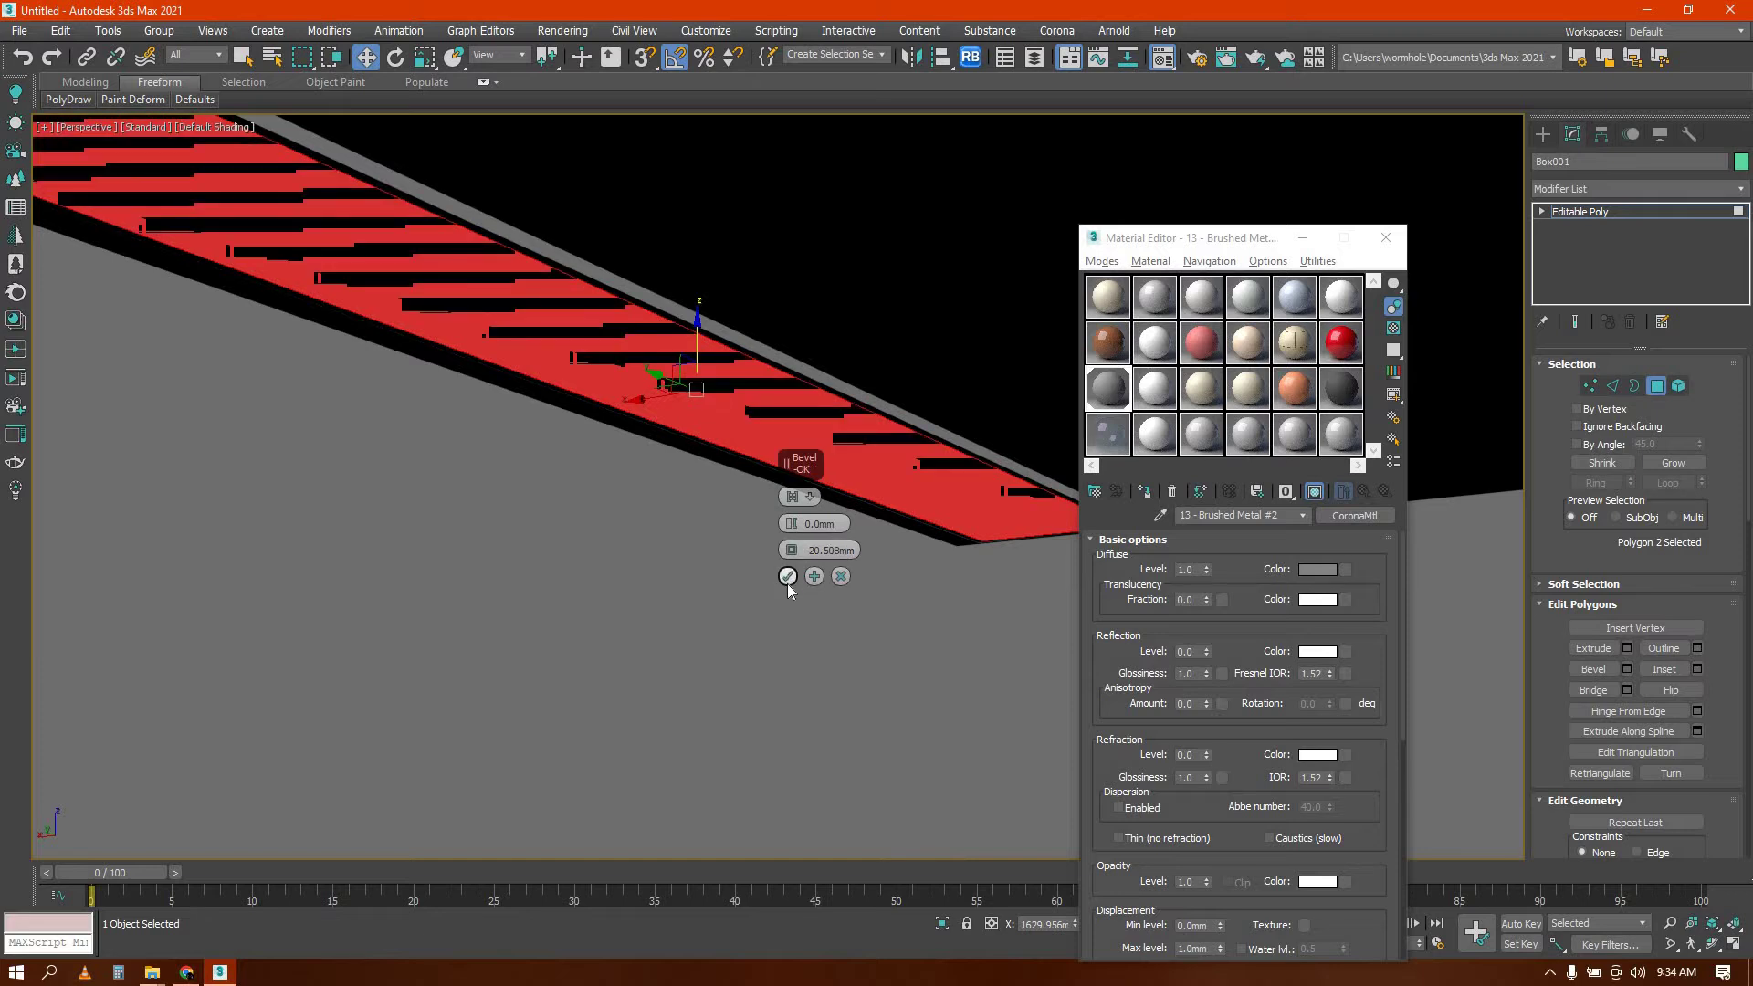
# Change the 20 - Polished Aluminum material to the CoronaLightMtl type
pyautogui.click(1169, 436)
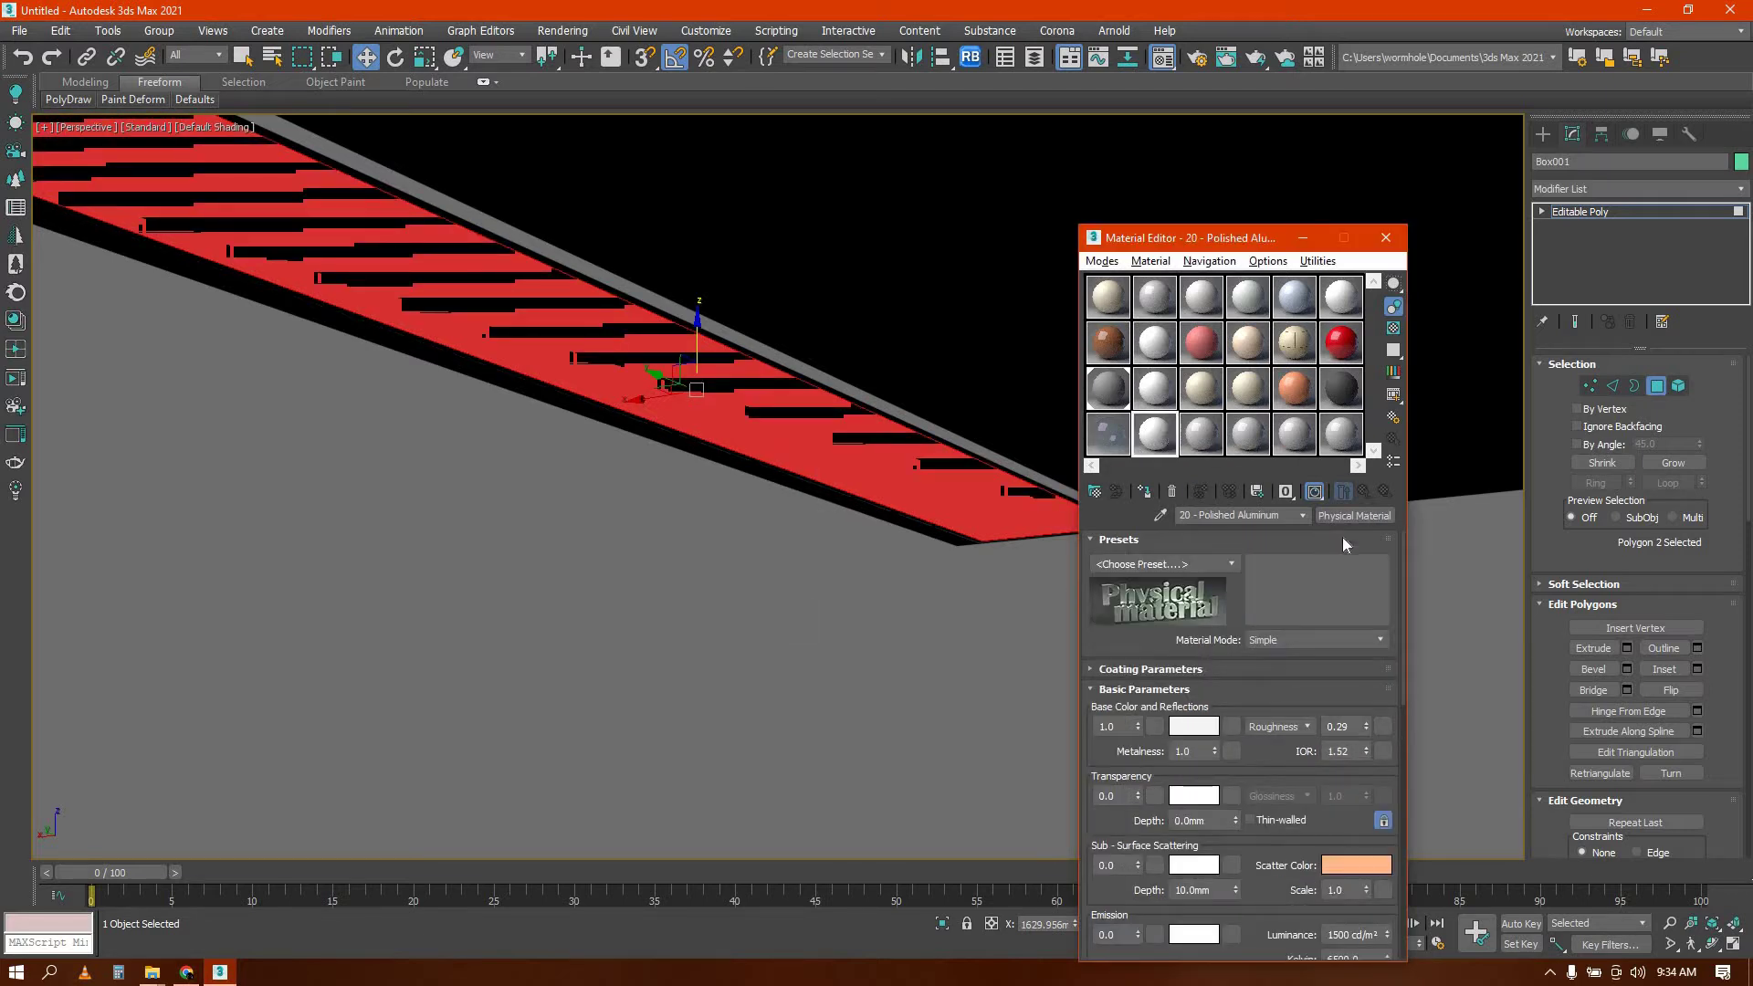
pyautogui.click(1349, 514)
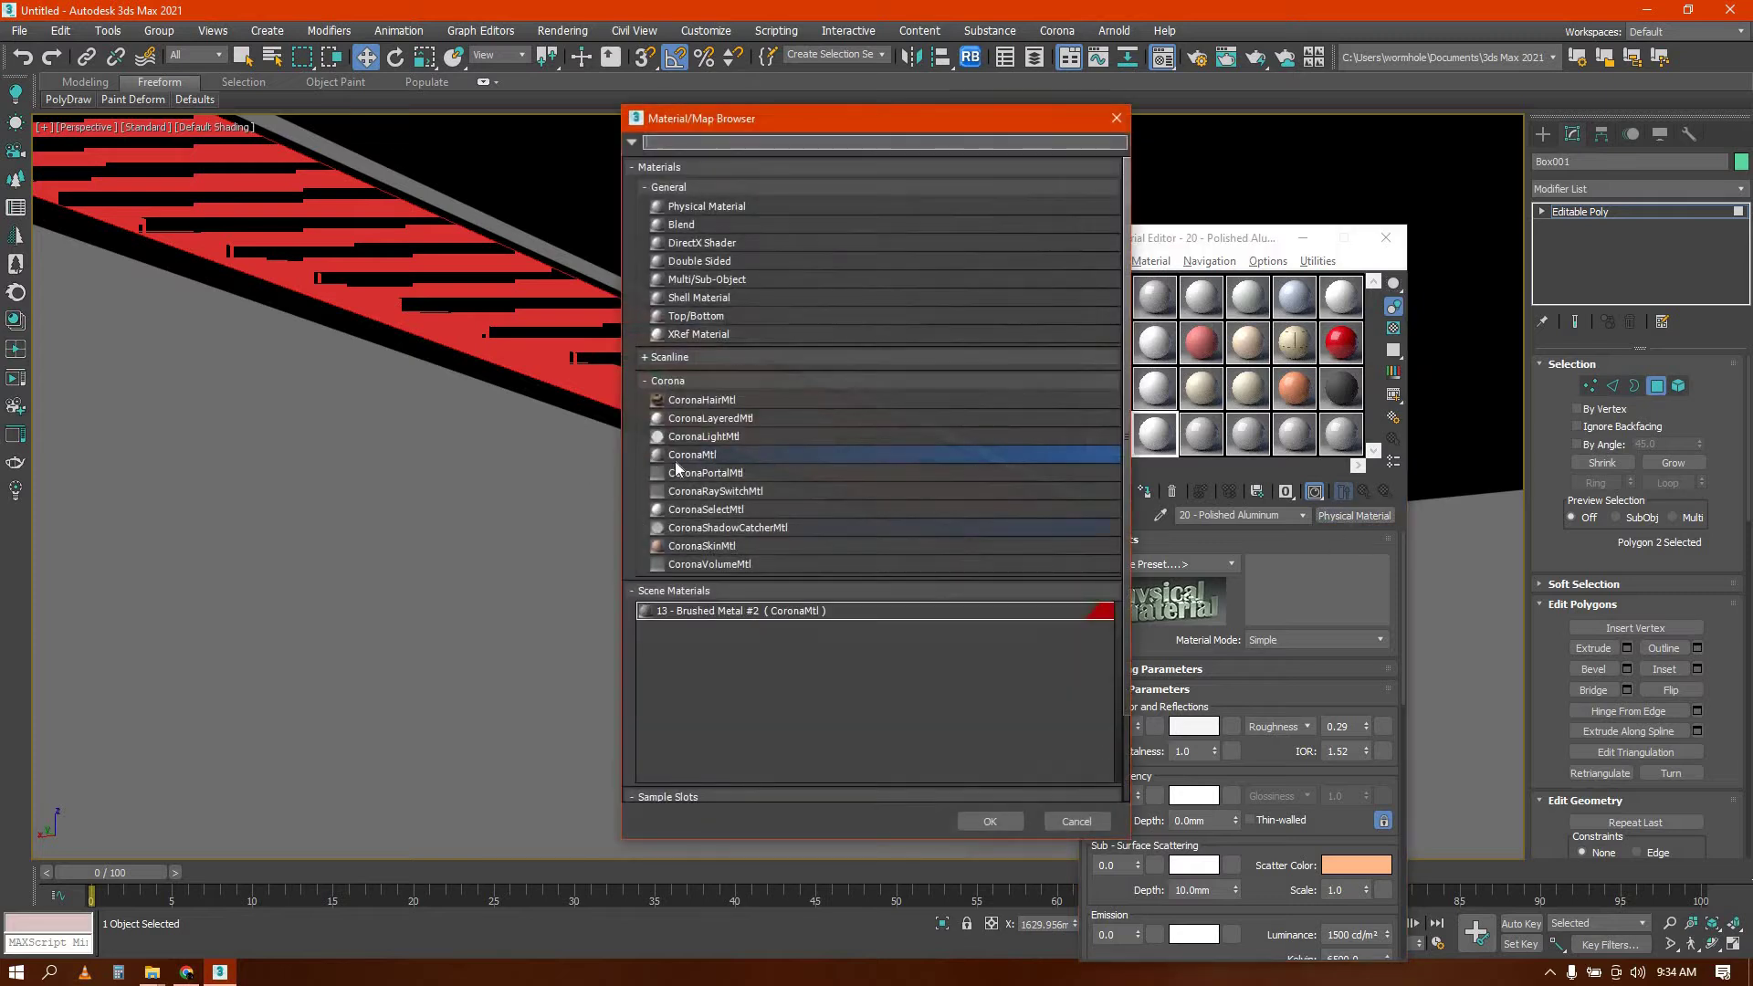
pyautogui.doubleClick(692, 436)
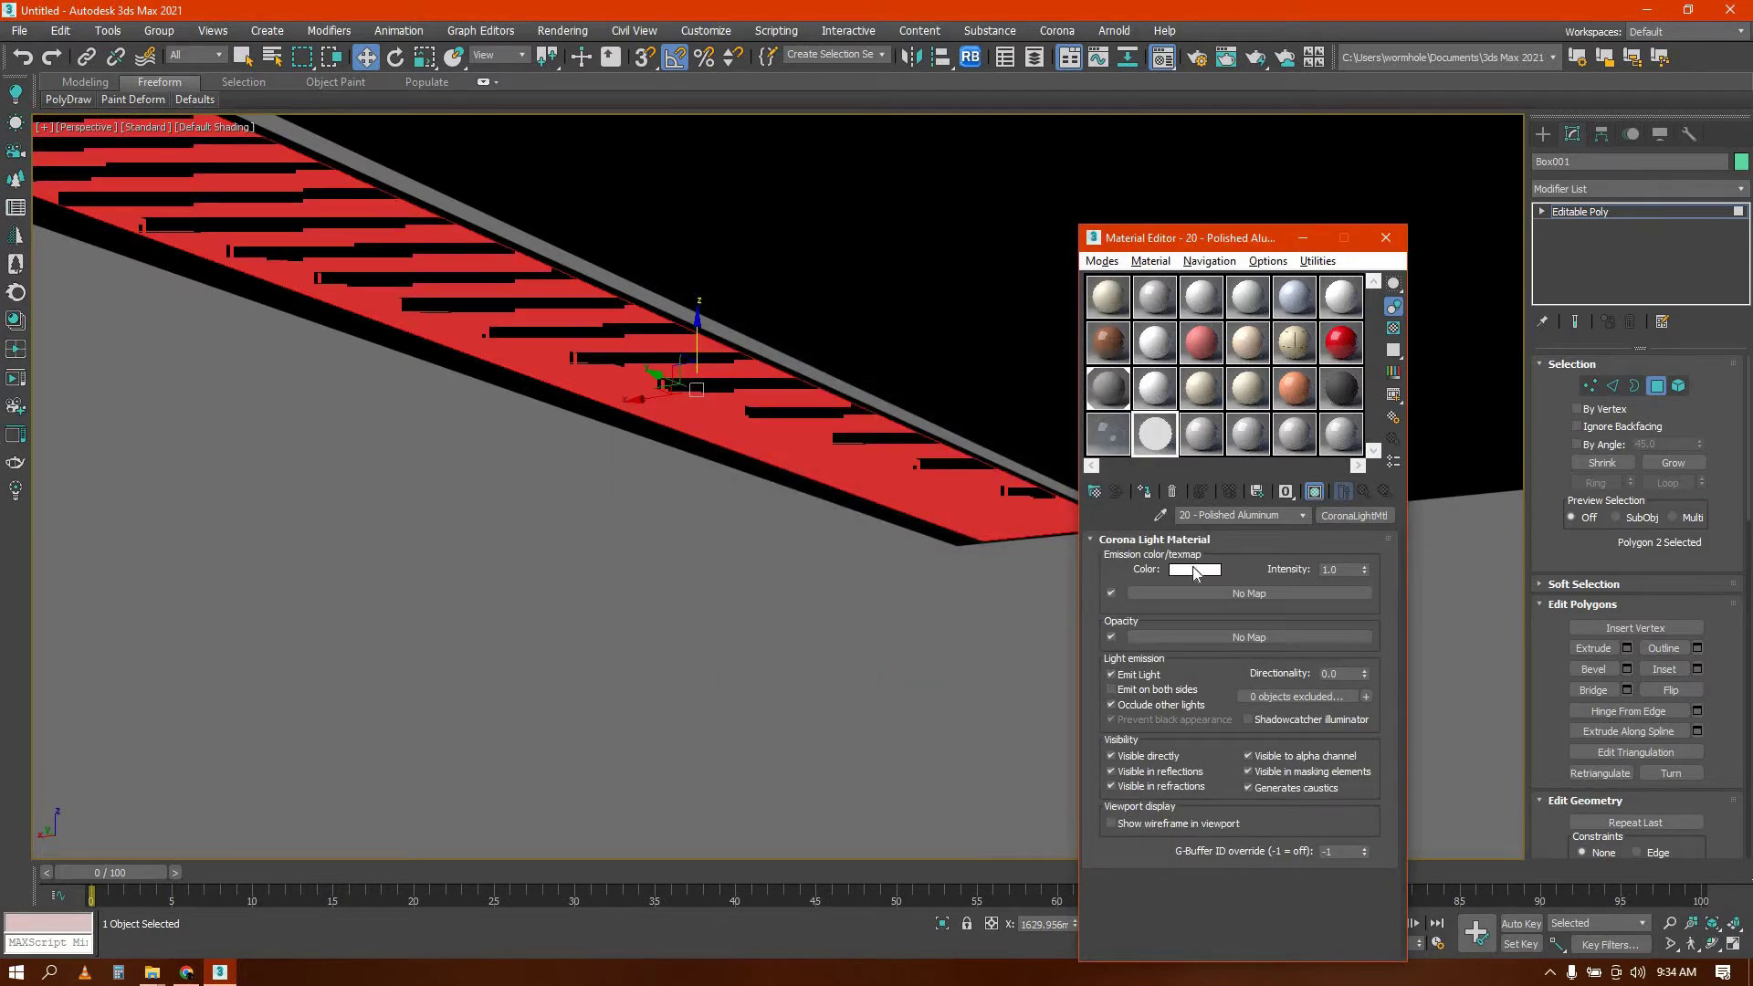
# Set the light material's emission colour to pale yellow (255, 255, 122) and assign it to the inner bevelled polygon
pyautogui.click(1195, 571)
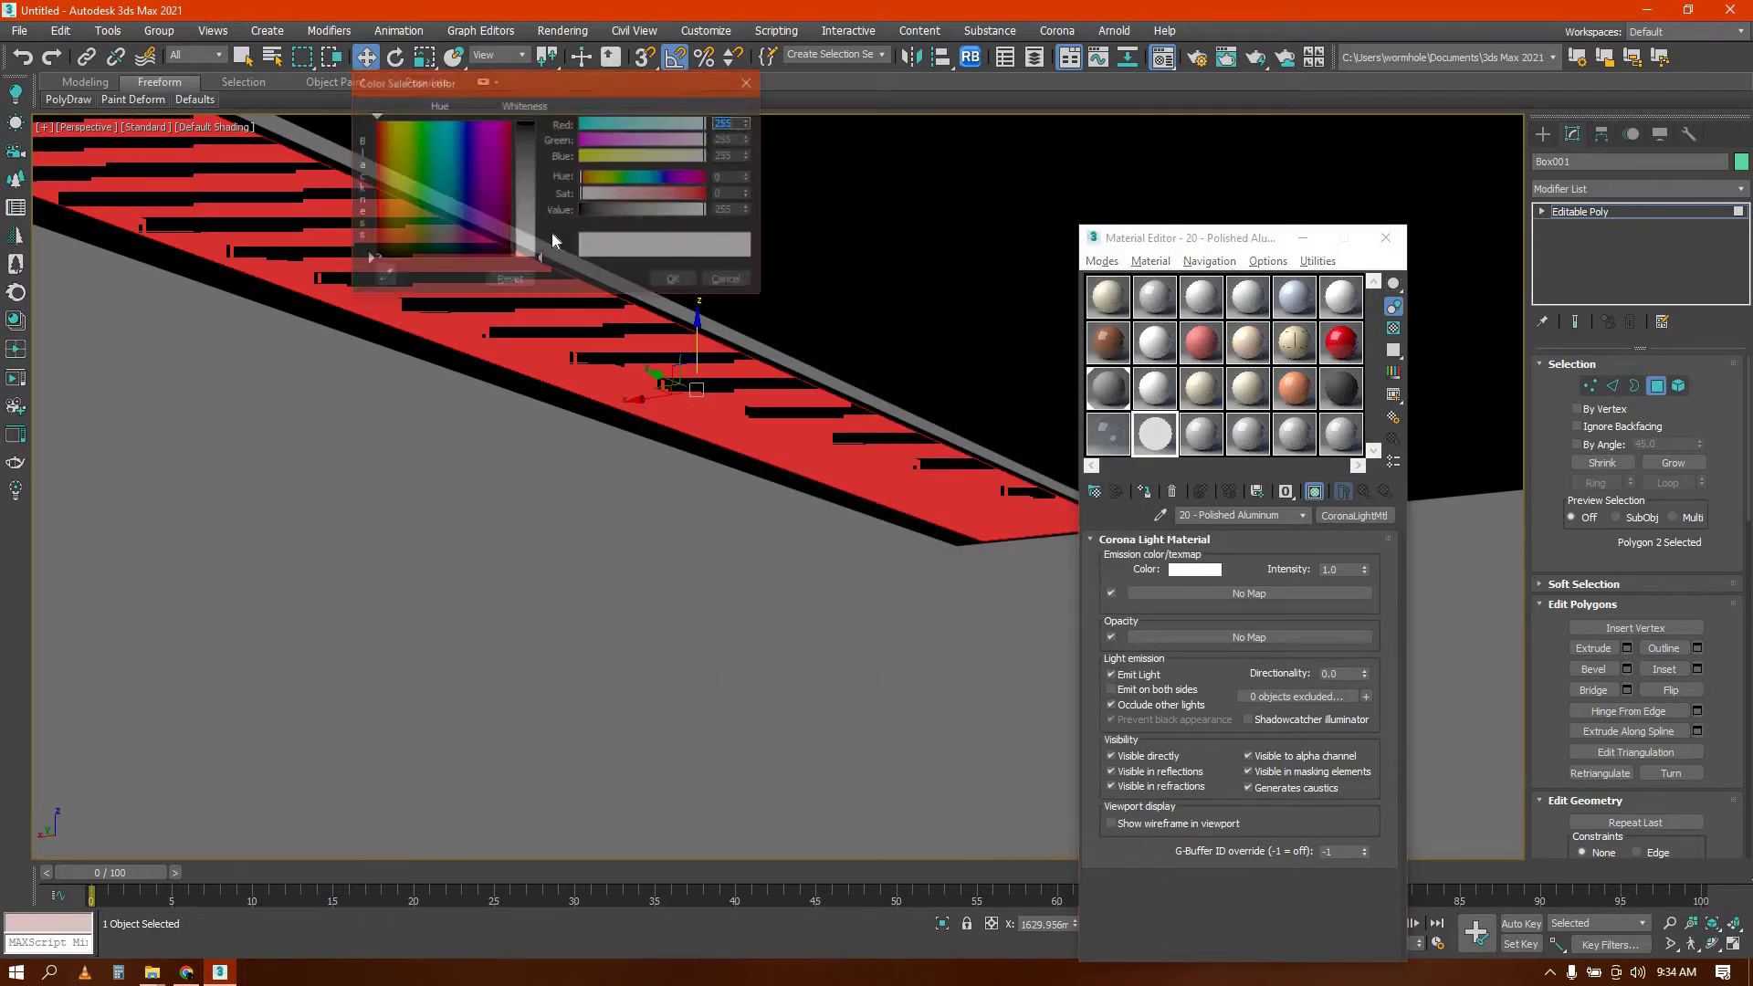
pyautogui.click(641, 157)
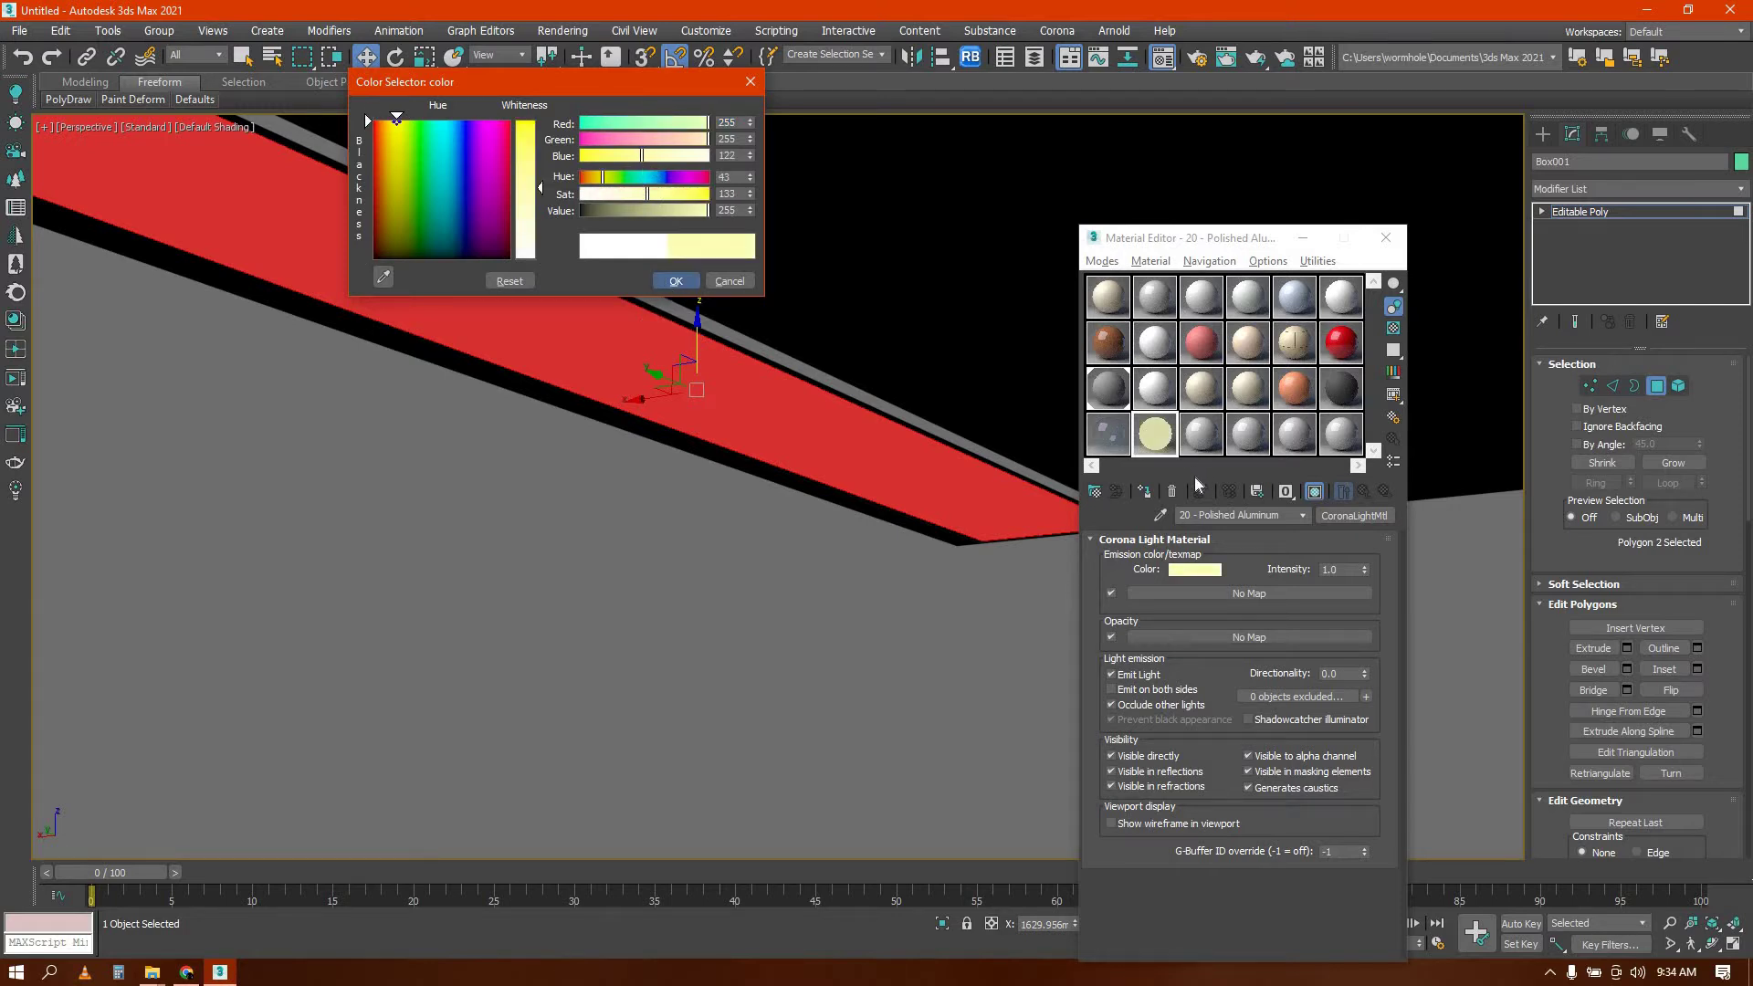
pyautogui.press('Return')
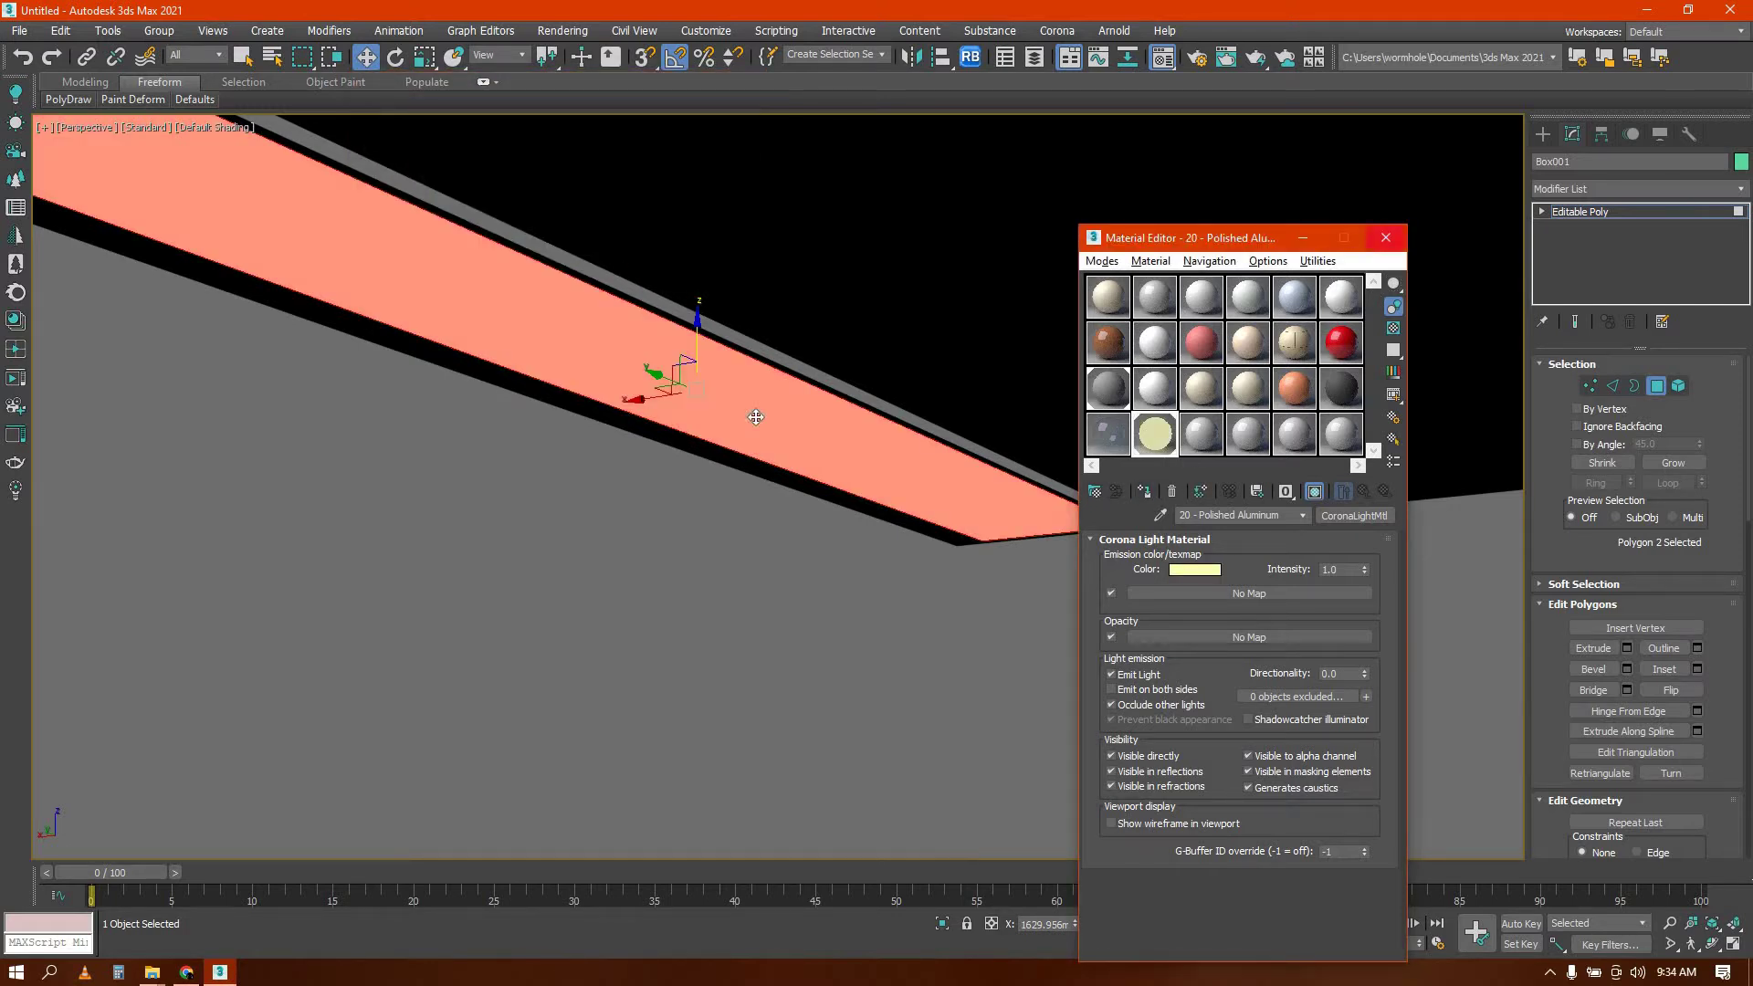
pyautogui.press('m')
# Narrow the ceiling light box in the top view by moving the vertices of its room-side long edge toward the wall
pyautogui.press('t')
pyautogui.scroll(-3, 611, 514)
pyautogui.press('F3')
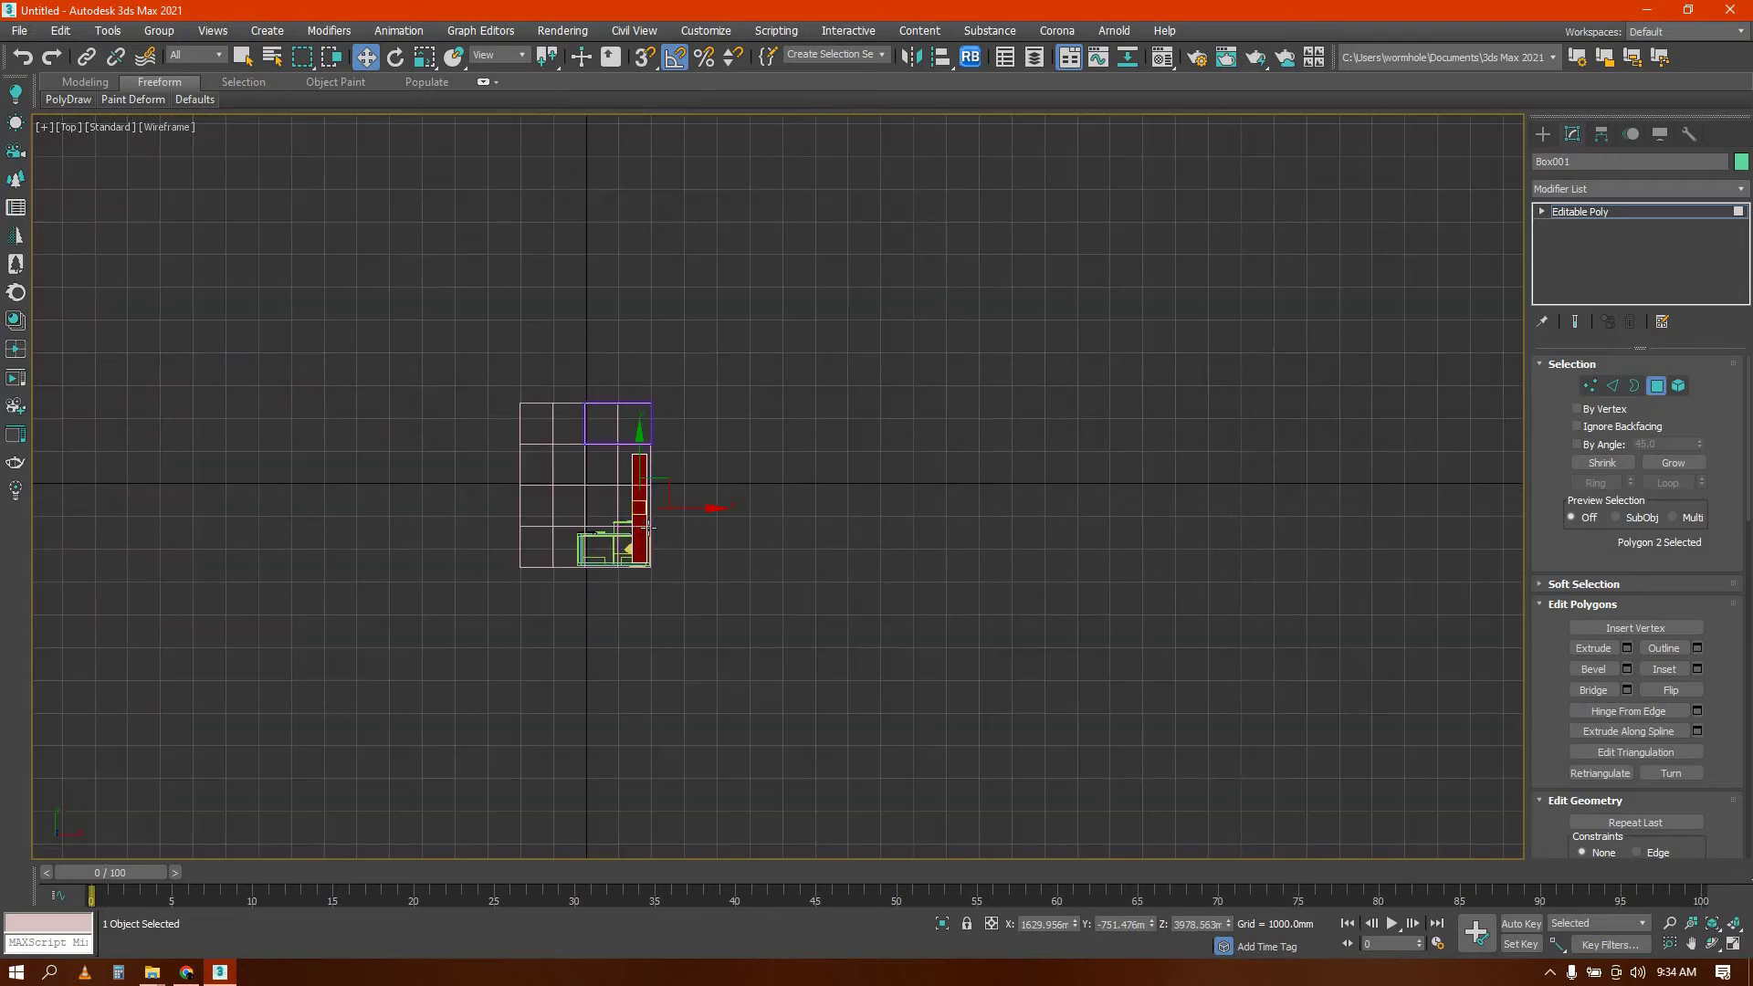
pyautogui.scroll(5, 644, 520)
pyautogui.press('1')
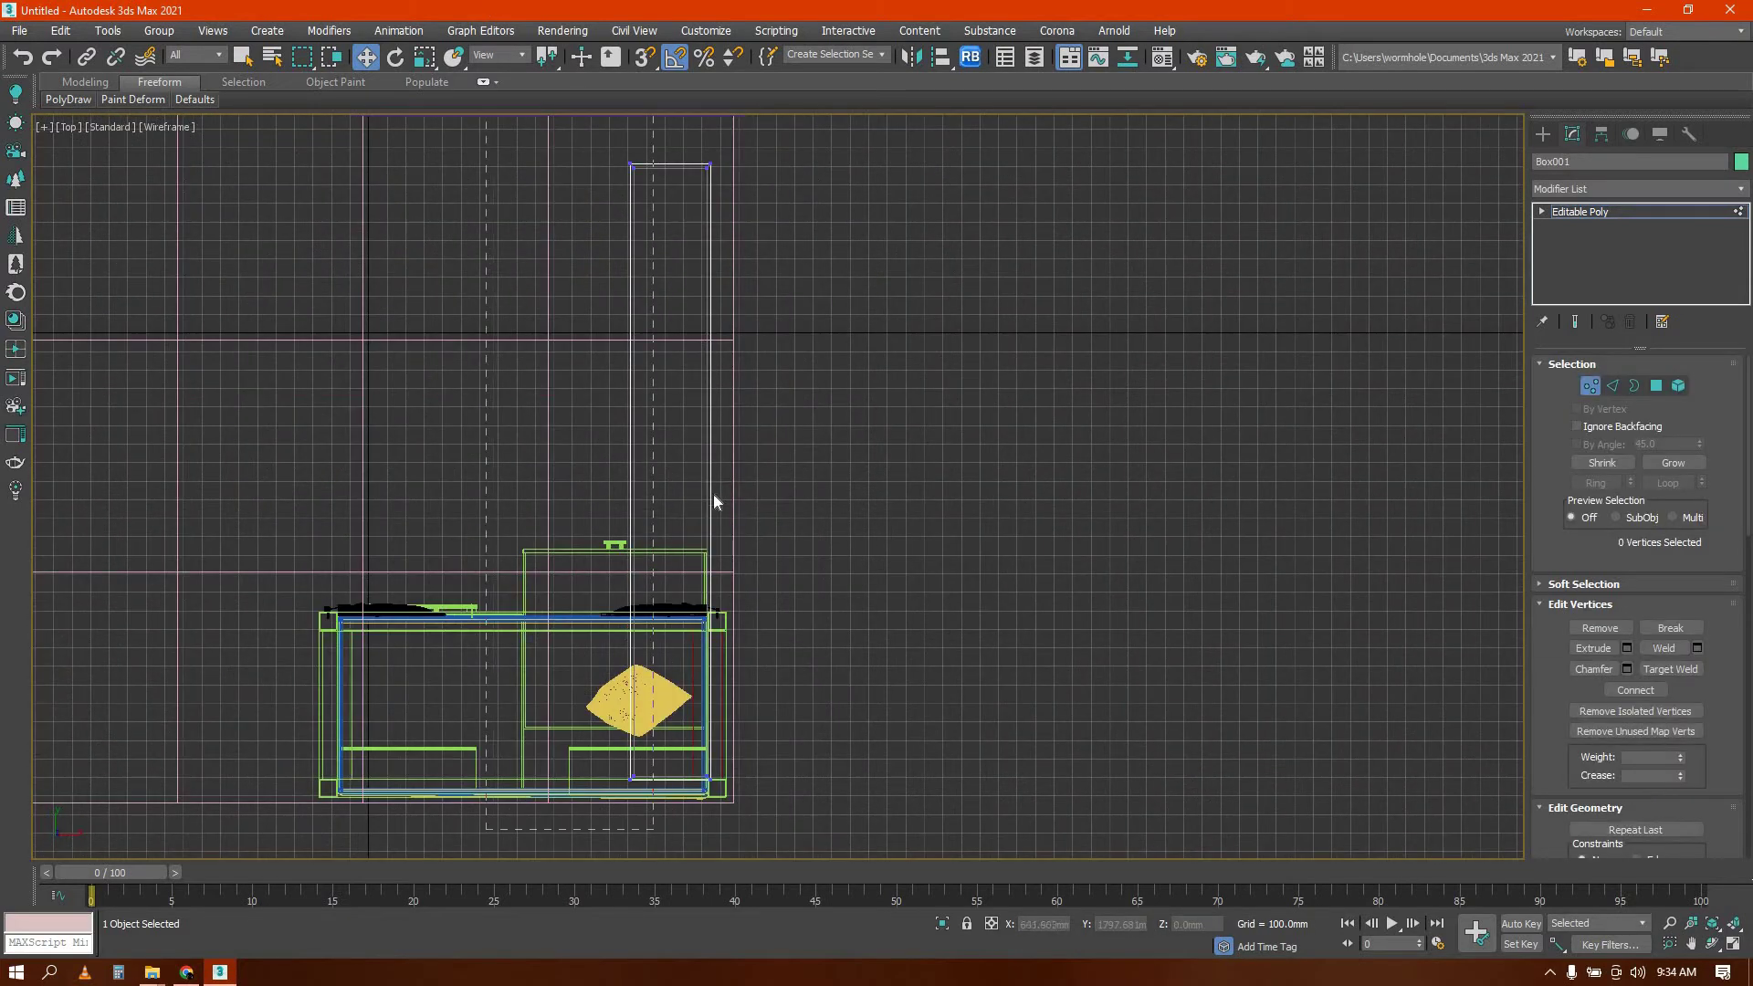
pyautogui.click(563, 473)
pyautogui.moveTo(556, 126); pyautogui.dragTo(651, 811)
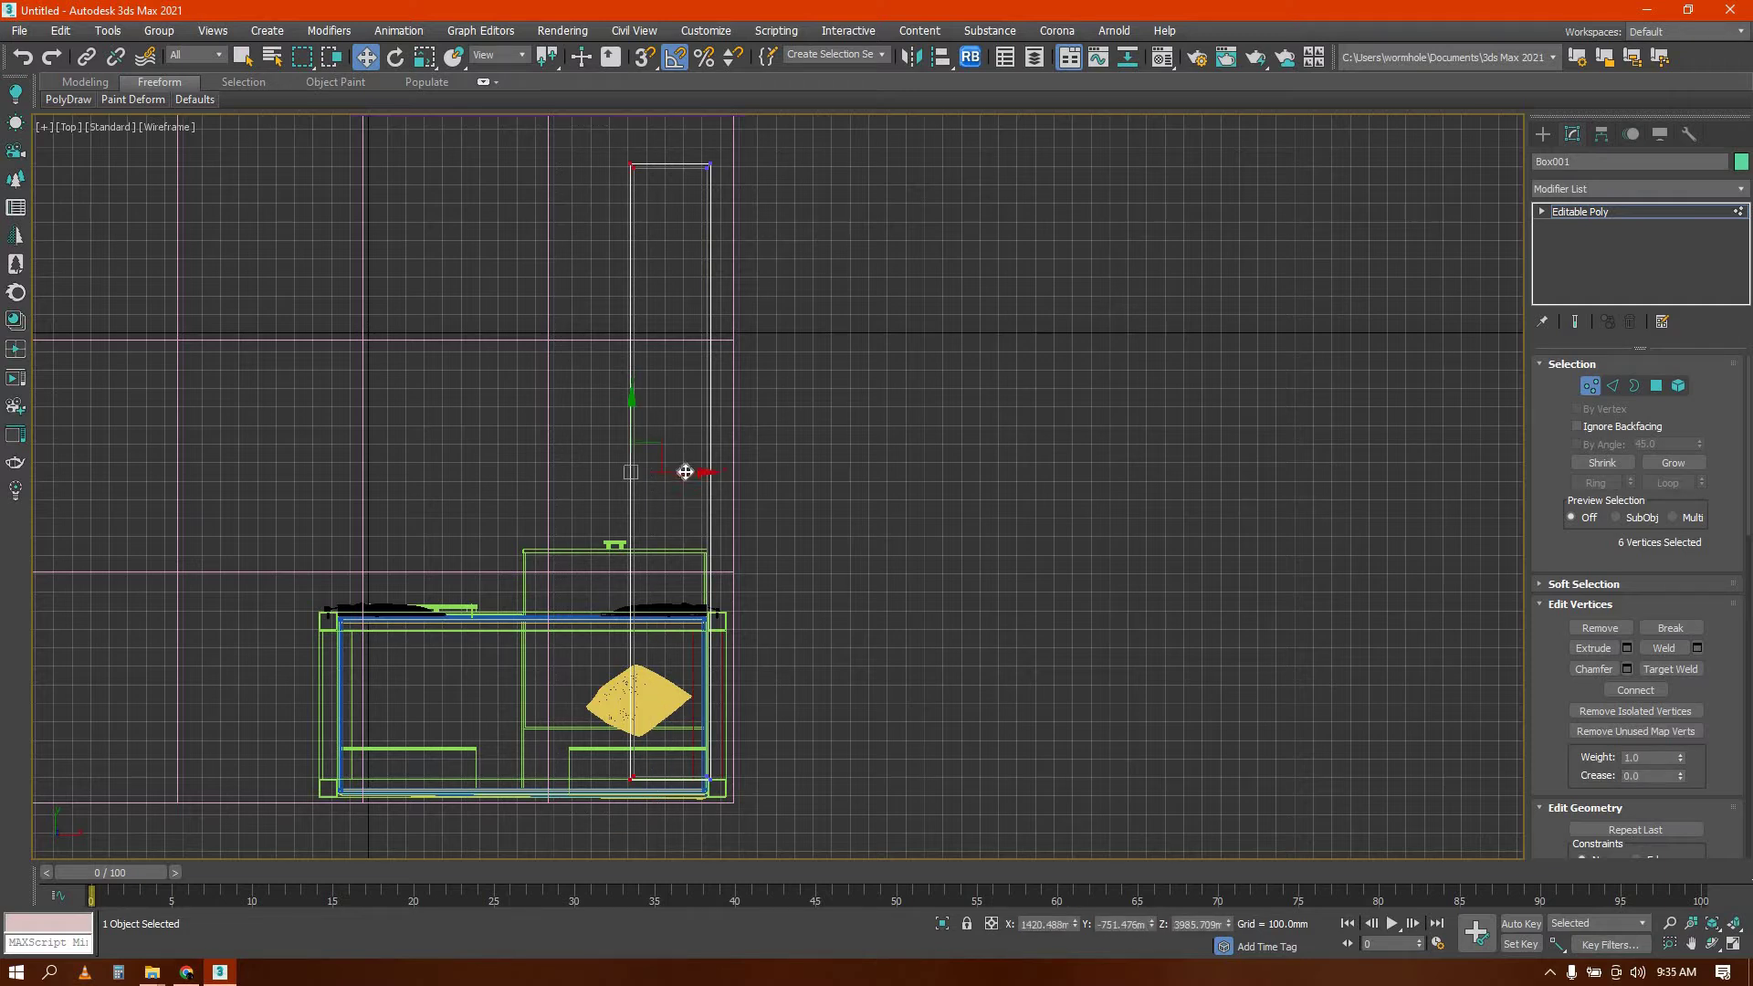
pyautogui.moveTo(721, 472); pyautogui.dragTo(761, 472)
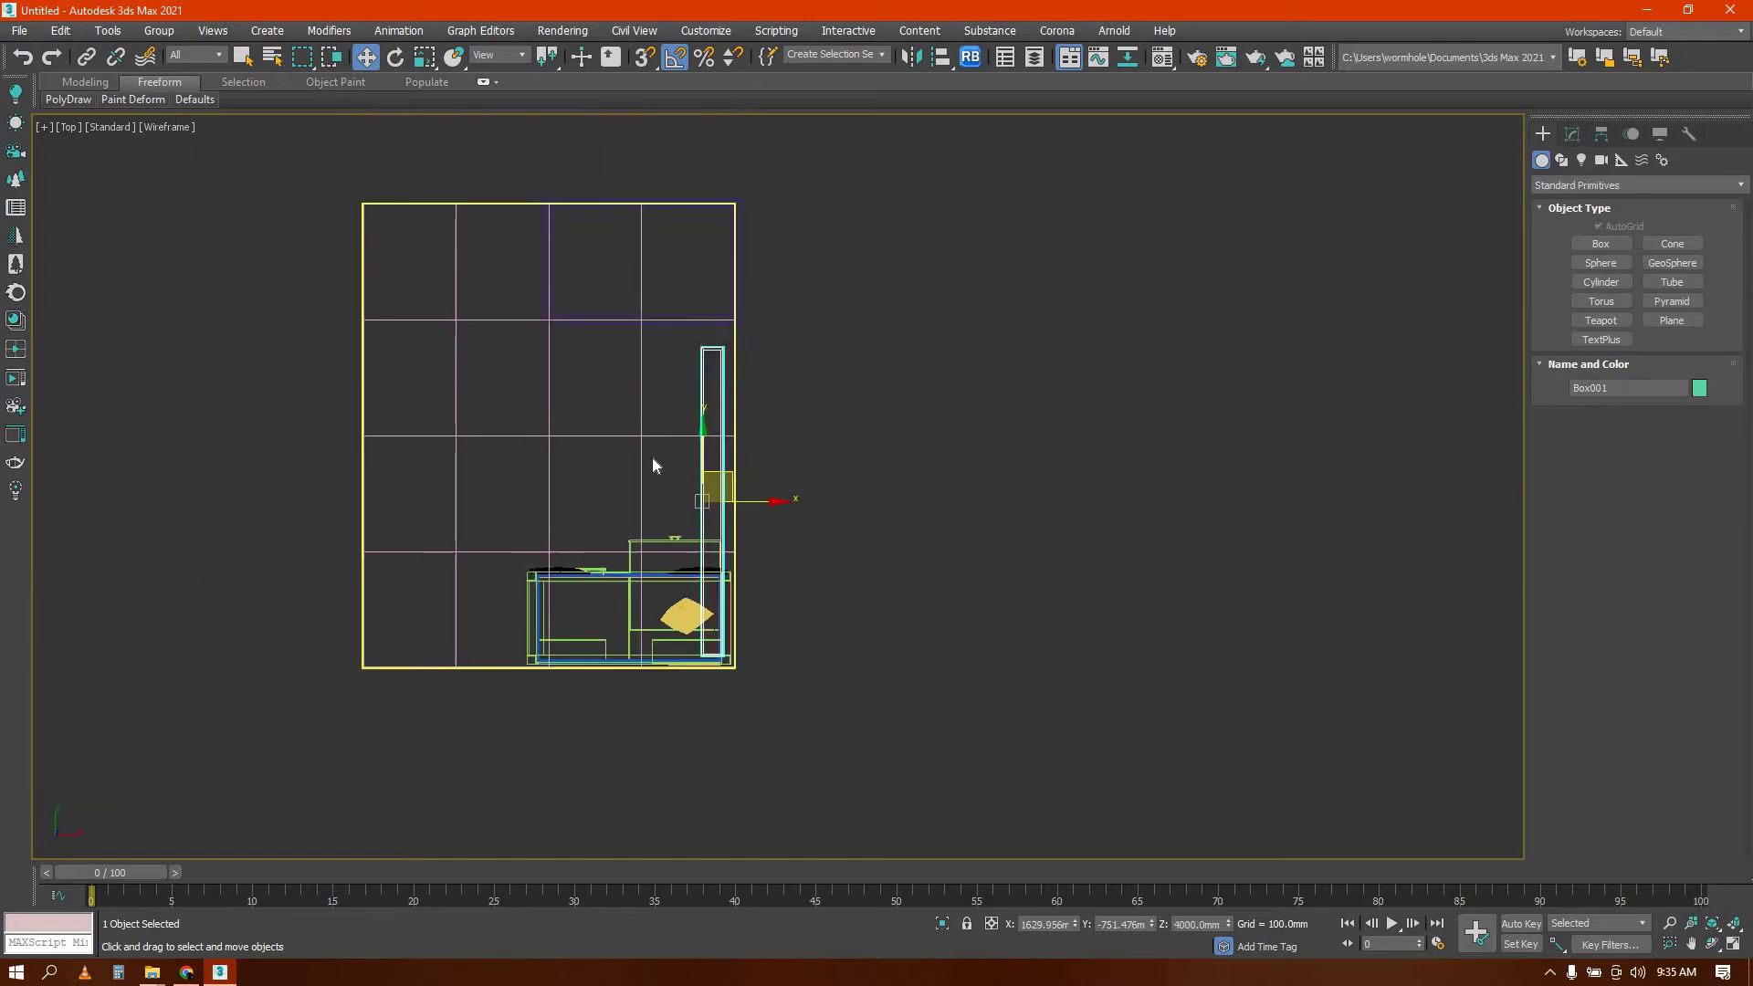
# Copy the ceiling light box, rotate the copy 90° and place it along the wall at the end opposite the bunk bed
pyautogui.moveTo(634, 395); pyautogui.dragTo(719, 468, button='middle')
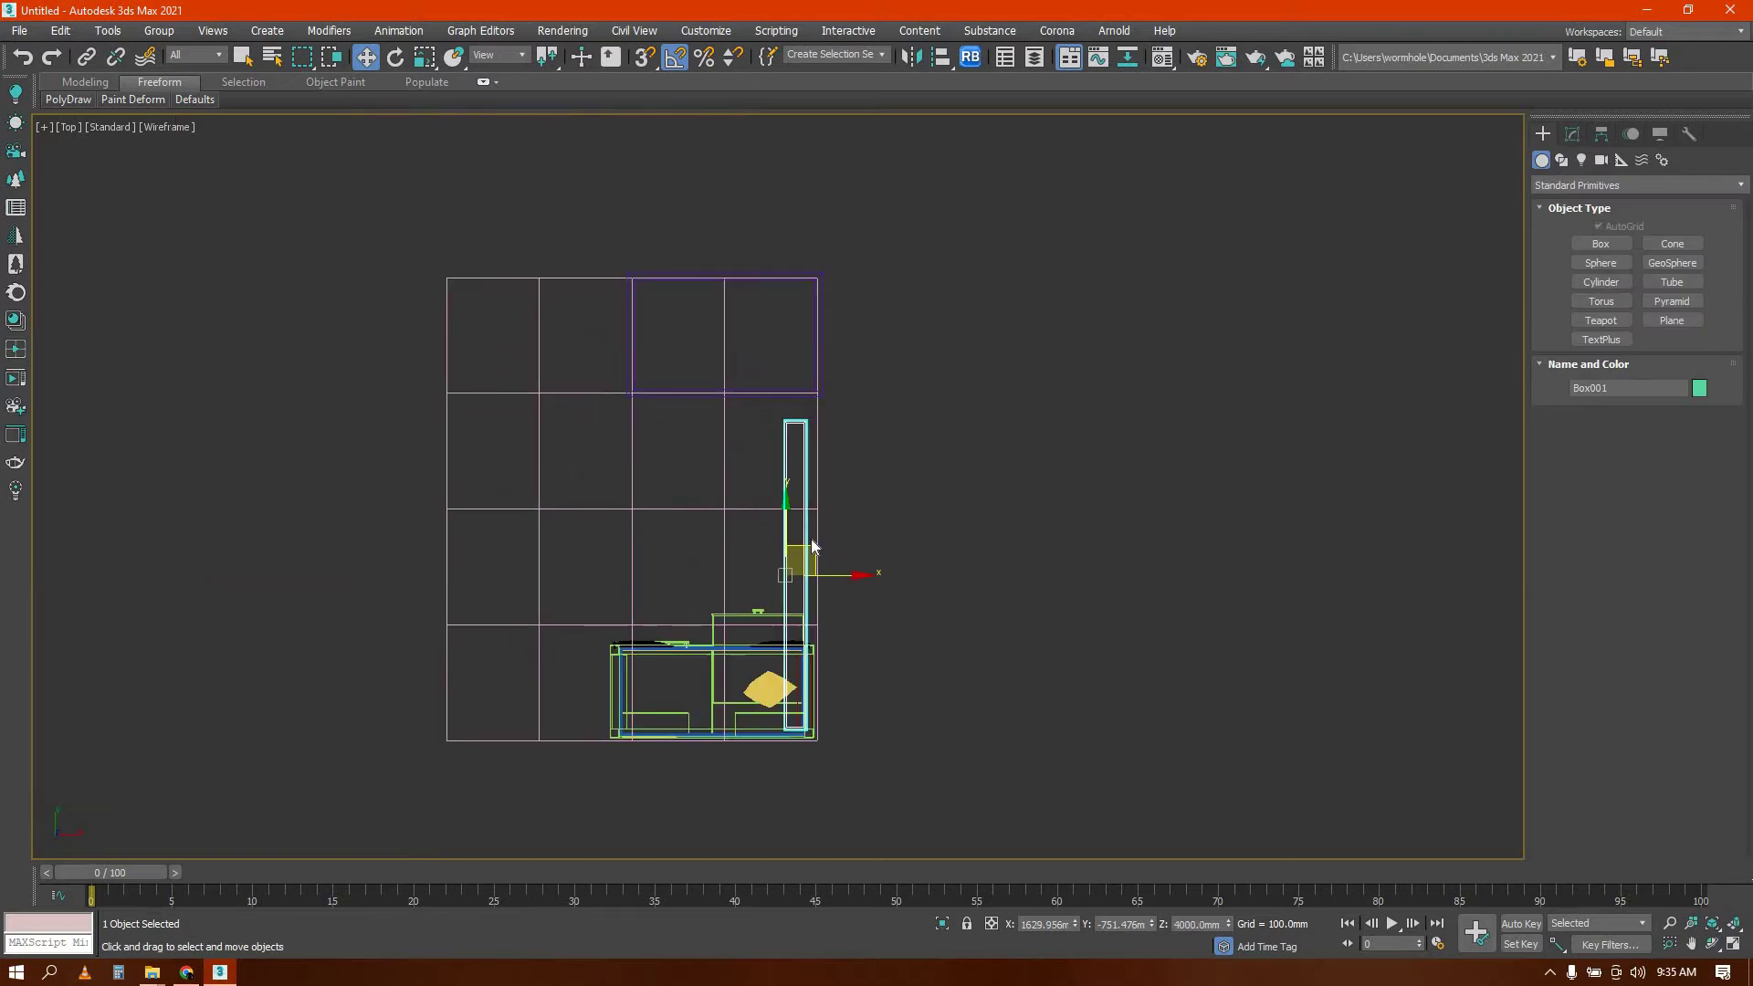
pyautogui.keyDown('shift'); pyautogui.moveTo(434, 430); pyautogui.dragTo(468, 405); pyautogui.keyUp('shift')
pyautogui.click(861, 562)
pyautogui.press('e')
pyautogui.press('Return')
pyautogui.press('e')
pyautogui.press('w')
pyautogui.moveTo(647, 279); pyautogui.dragTo(646, 263)
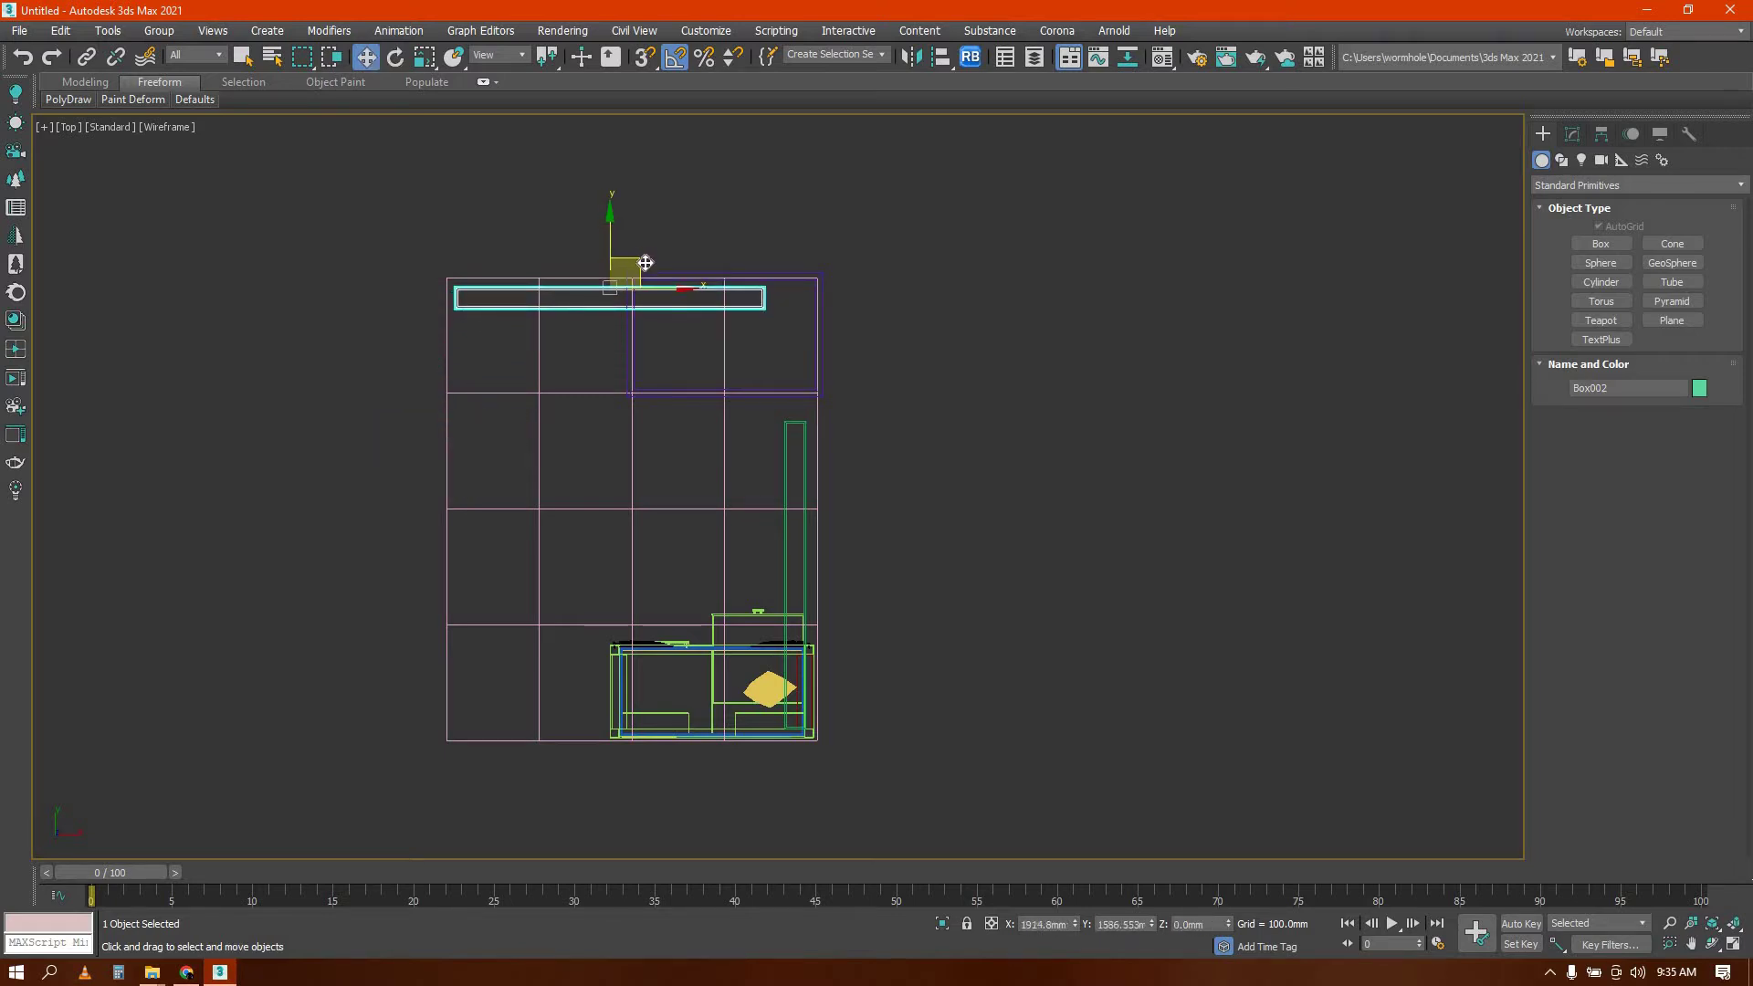
# Shorten the copied light box by moving its end vertices back to just before the ceiling opening, and check both lights in perspective
pyautogui.press('1')
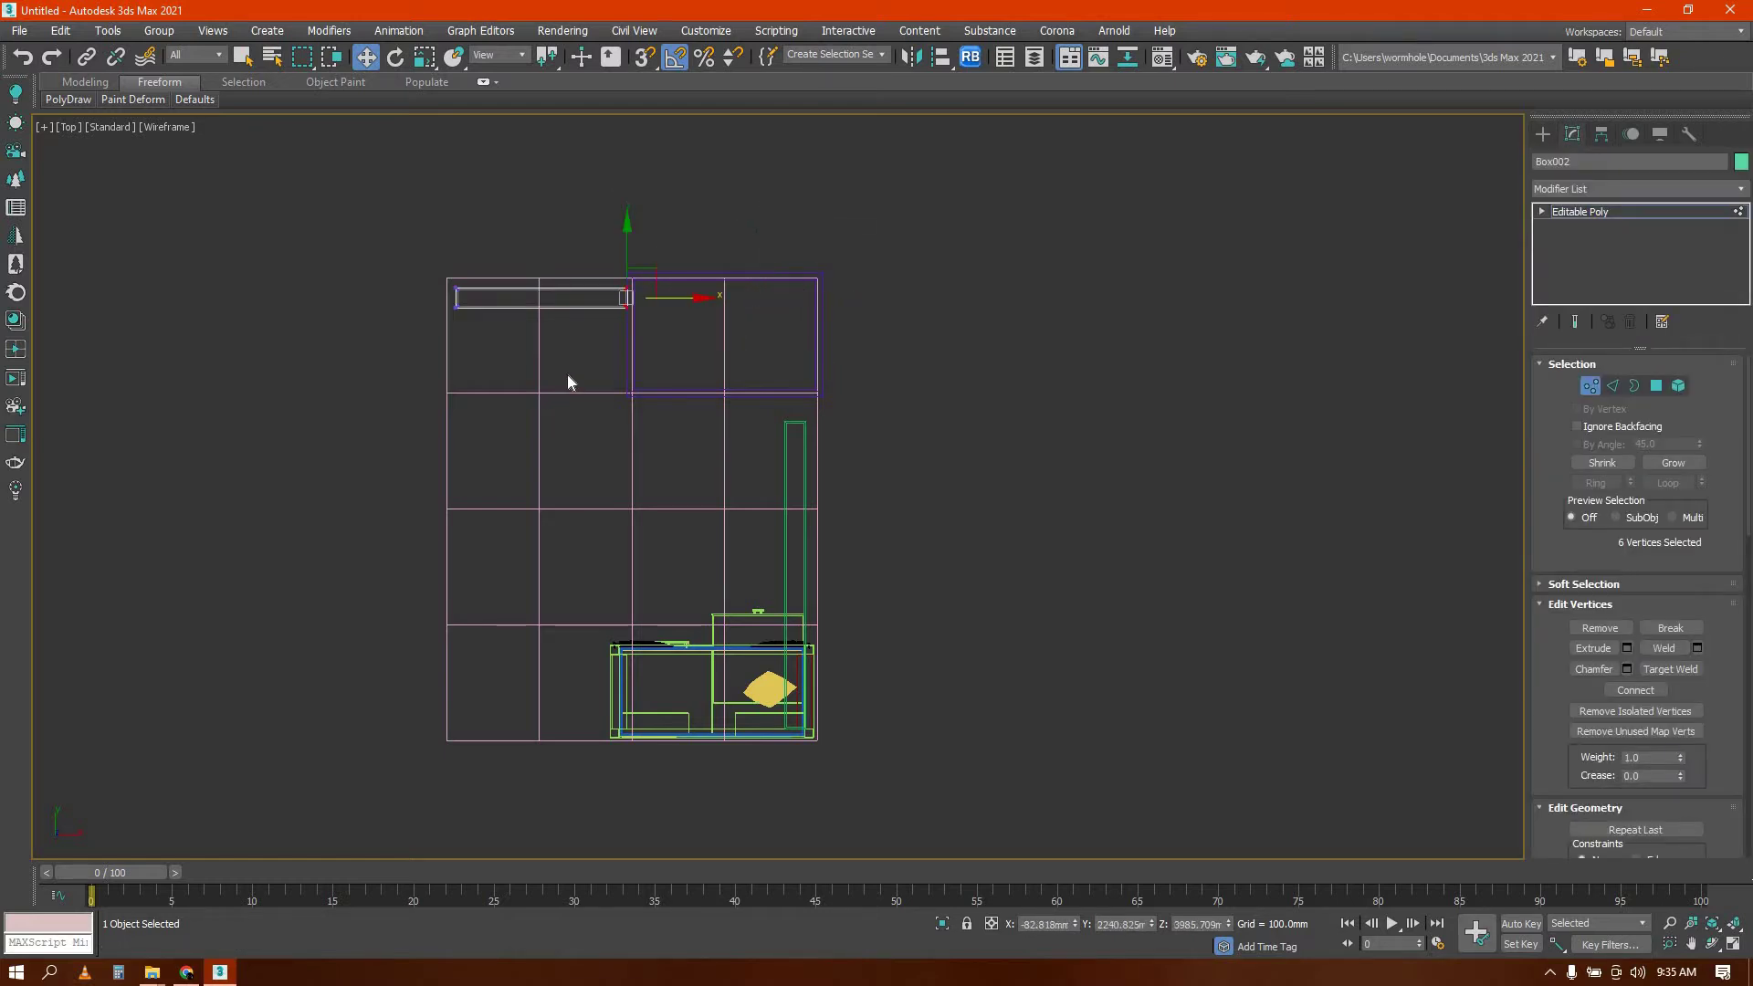
pyautogui.scroll(5, 571, 372)
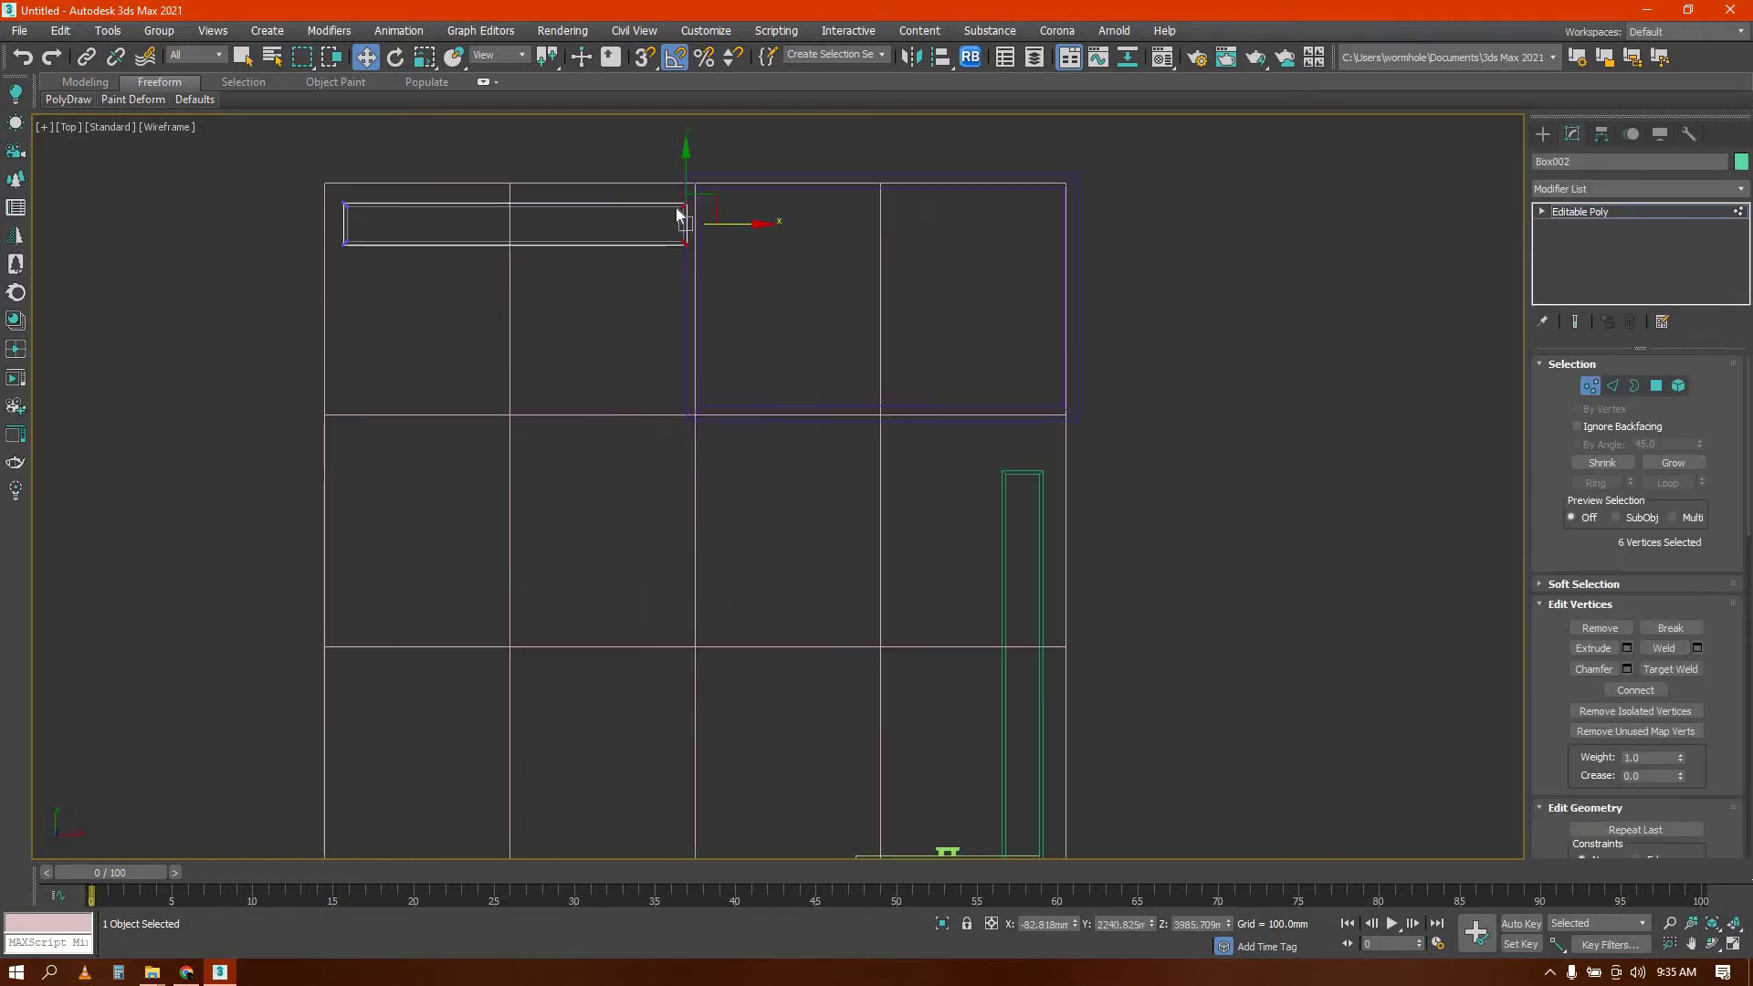
pyautogui.click(1542, 133)
pyautogui.moveTo(758, 452)
pyautogui.keyDown('alt'); pyautogui.mouseDown(button='middle')
pyautogui.moveTo(814, 436)
pyautogui.moveTo(919, 286)
pyautogui.mouseUp(button='middle'); pyautogui.keyUp('alt')
pyautogui.moveTo(939, 531)
pyautogui.mouseDown(button='middle')
pyautogui.moveTo(903, 398)
pyautogui.moveTo(1108, 380)
pyautogui.moveTo(1143, 317)
pyautogui.moveTo(951, 548)
pyautogui.moveTo(501, 372)
pyautogui.moveTo(675, 537)
pyautogui.moveTo(708, 375)
pyautogui.mouseUp(button='middle')
pyautogui.press('p')
pyautogui.press('z')
pyautogui.press('F3')
pyautogui.scroll(-5, 909, 412)
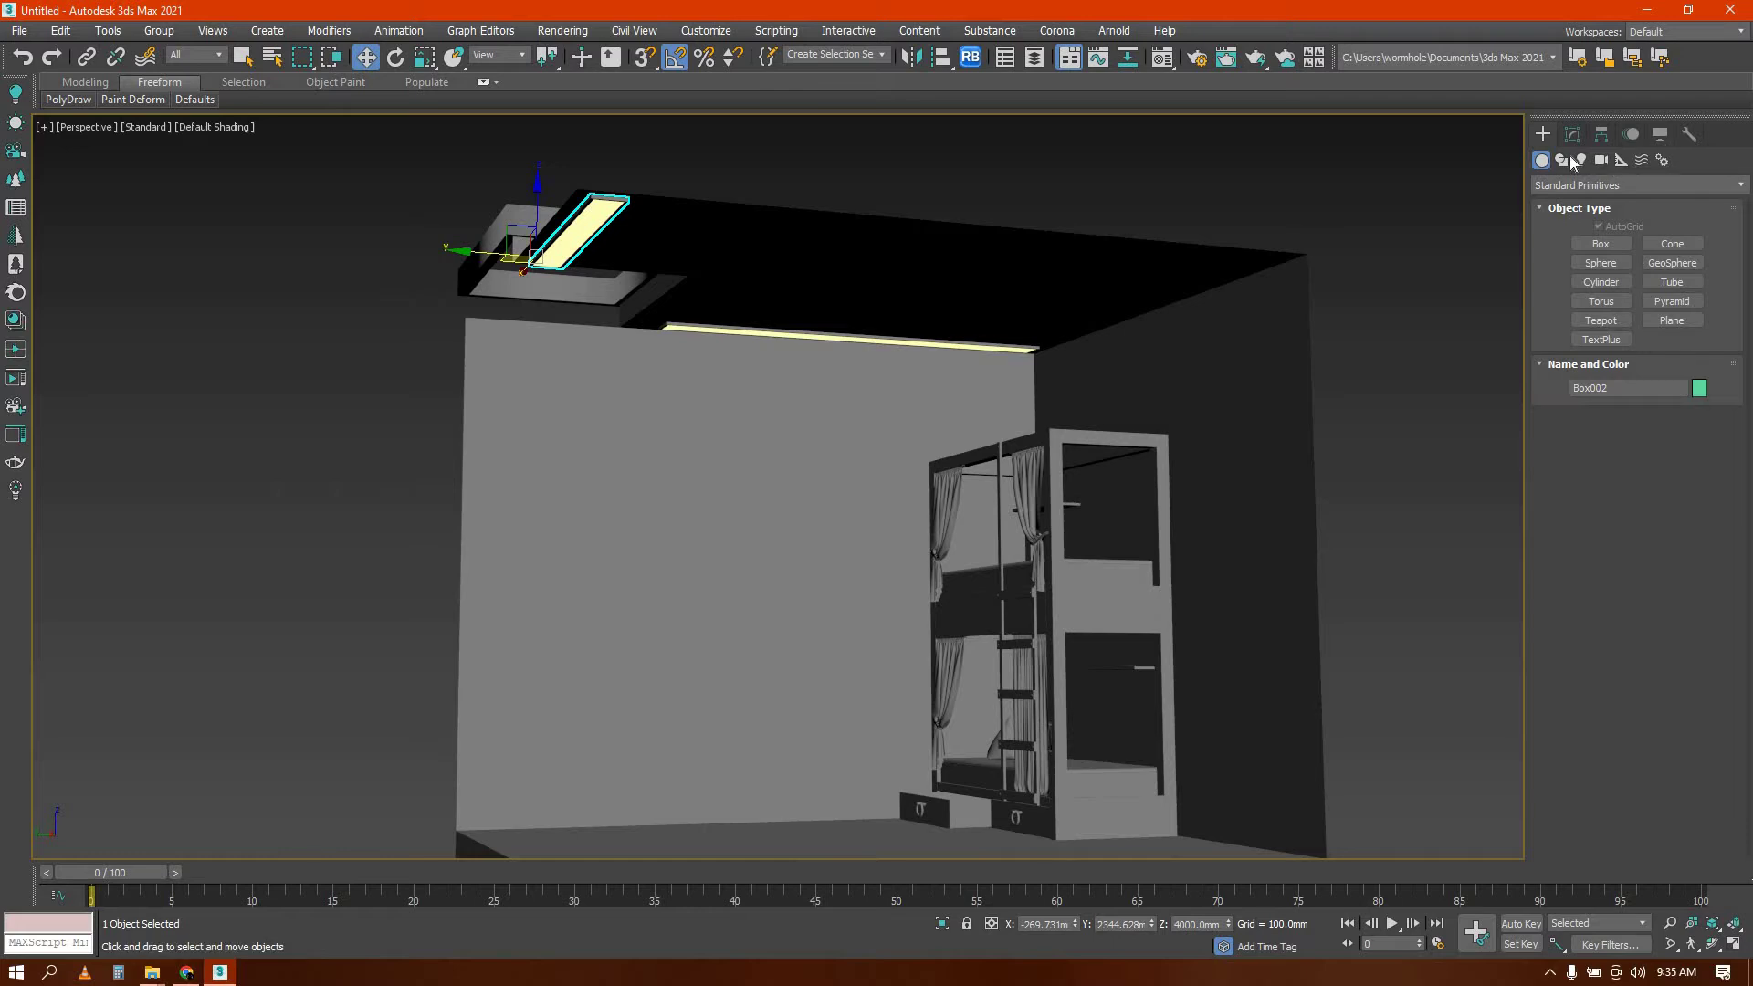
# Draw an AutoGrid rectangle spline about 257 × 1170 mm just below the ceiling opening in the left view
pyautogui.click(1562, 160)
pyautogui.click(1673, 258)
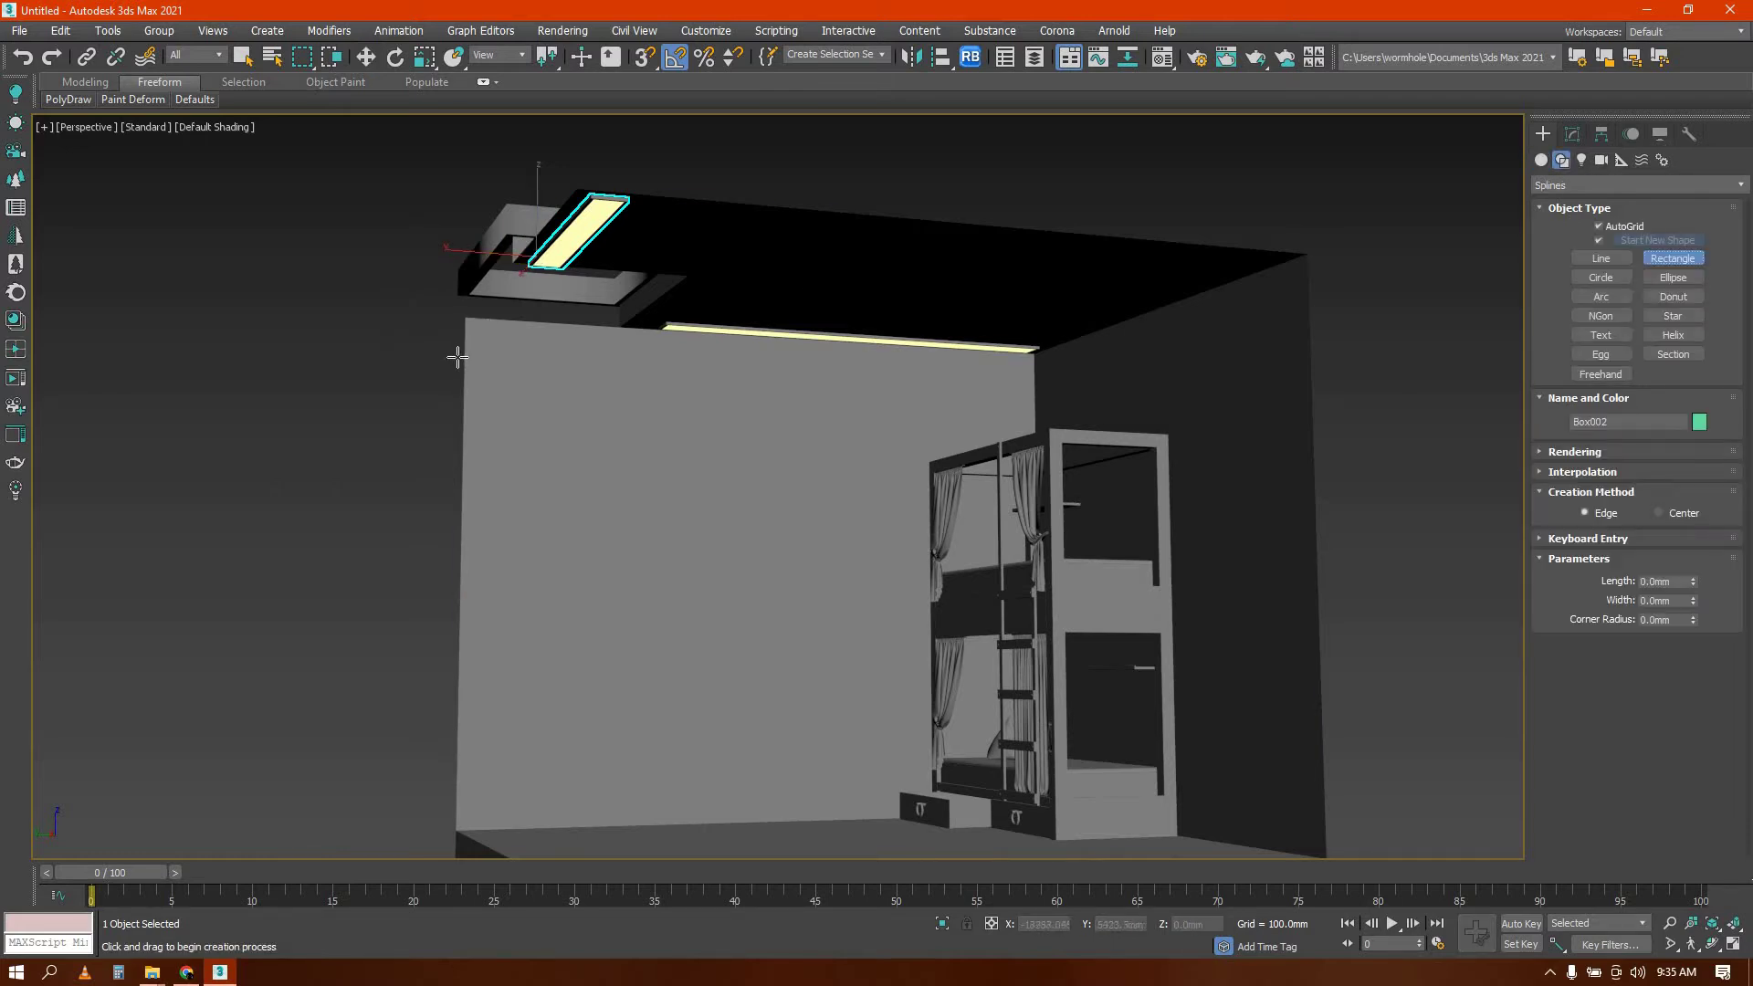
pyautogui.press('f')
pyautogui.scroll(-7, 451, 358)
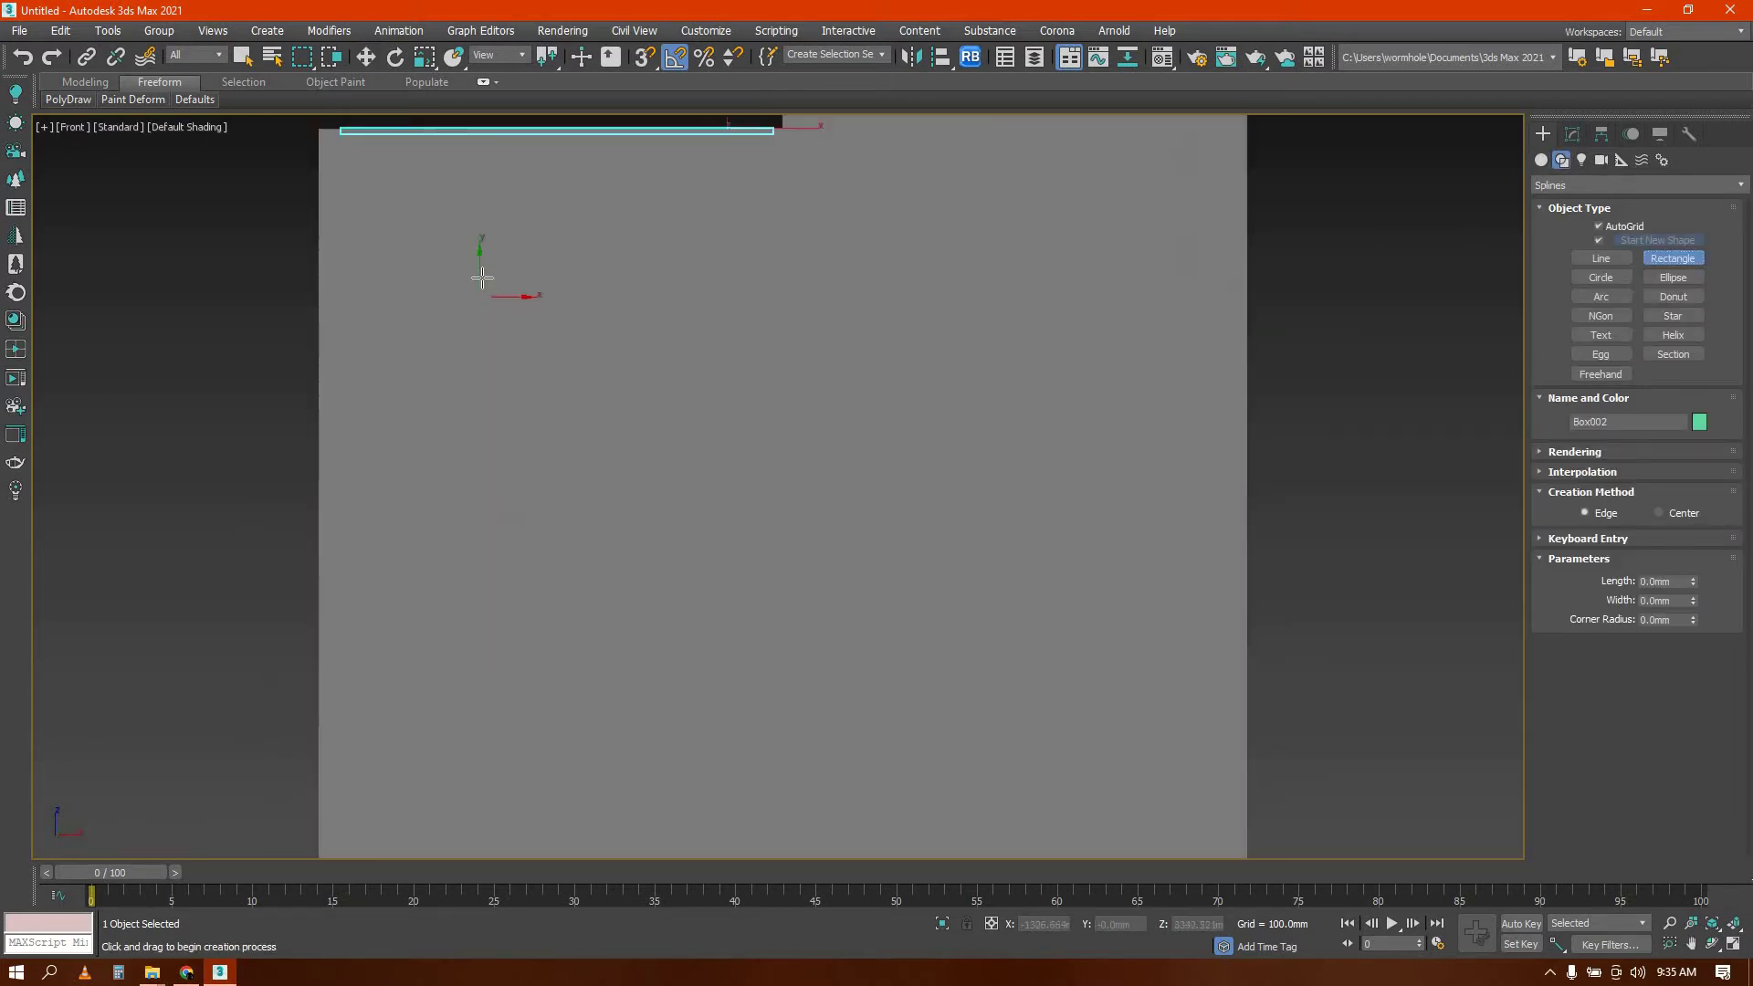
pyautogui.press('l')
pyautogui.scroll(-10, 633, 483)
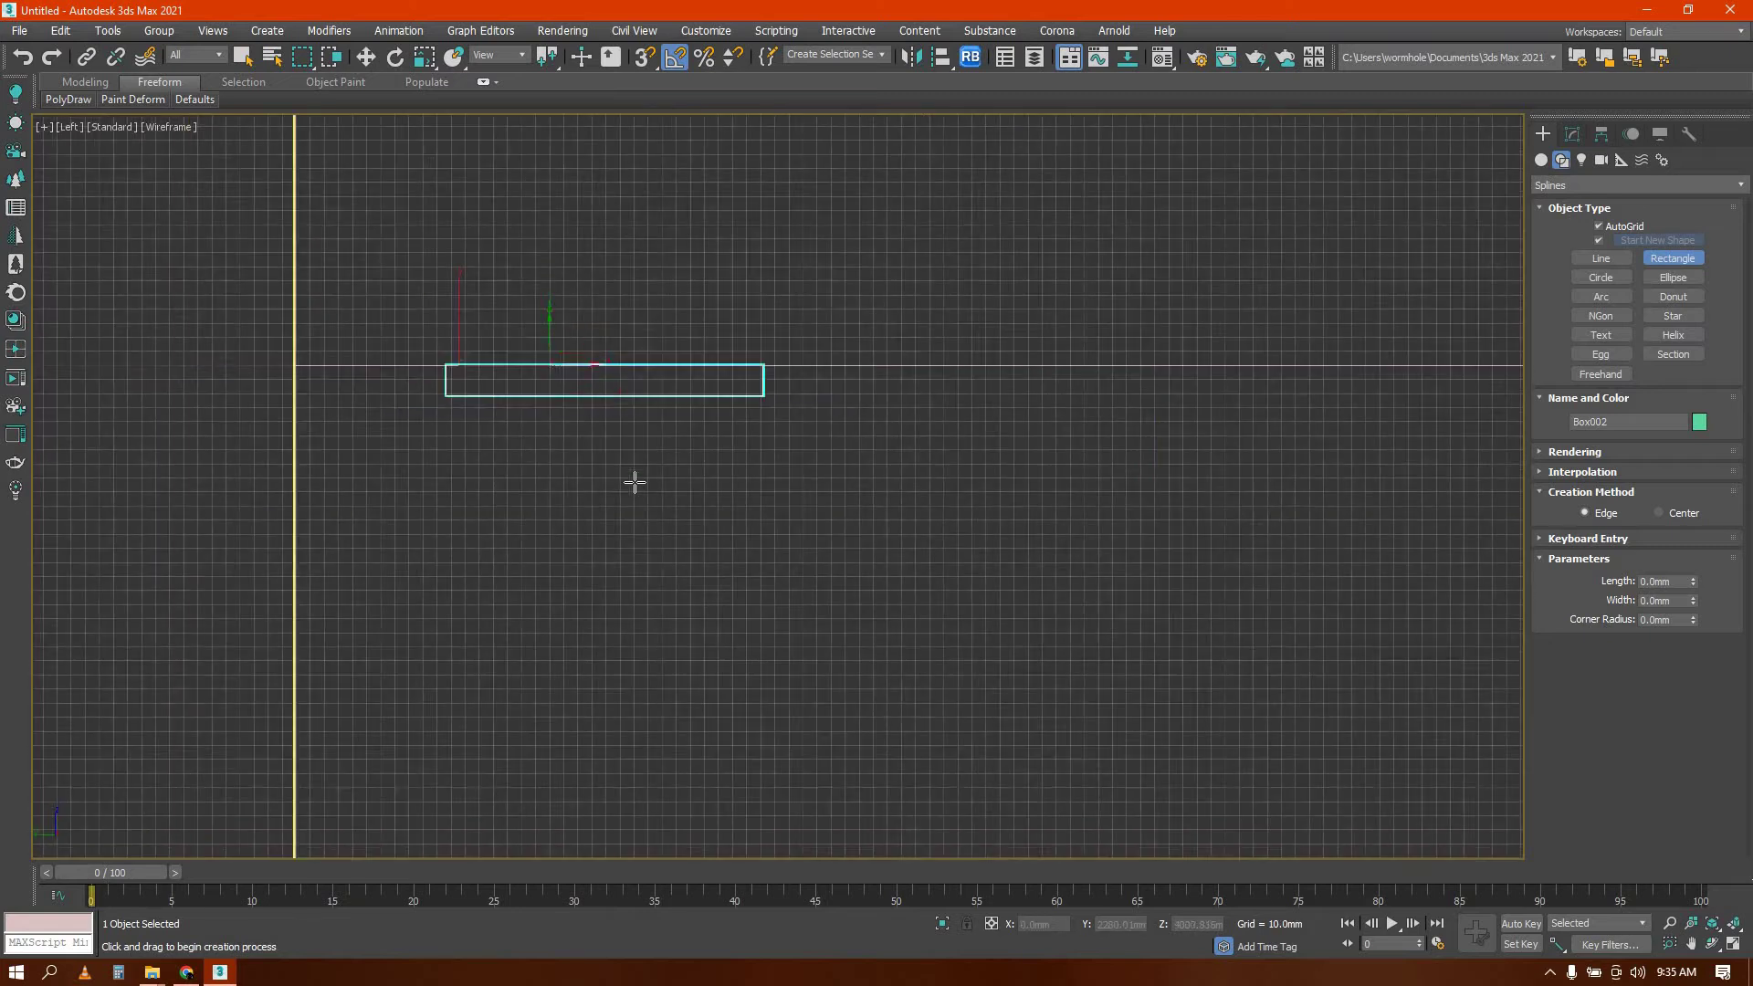
pyautogui.moveTo(677, 512); pyautogui.dragTo(533, 375, button='middle')
pyautogui.press('g')
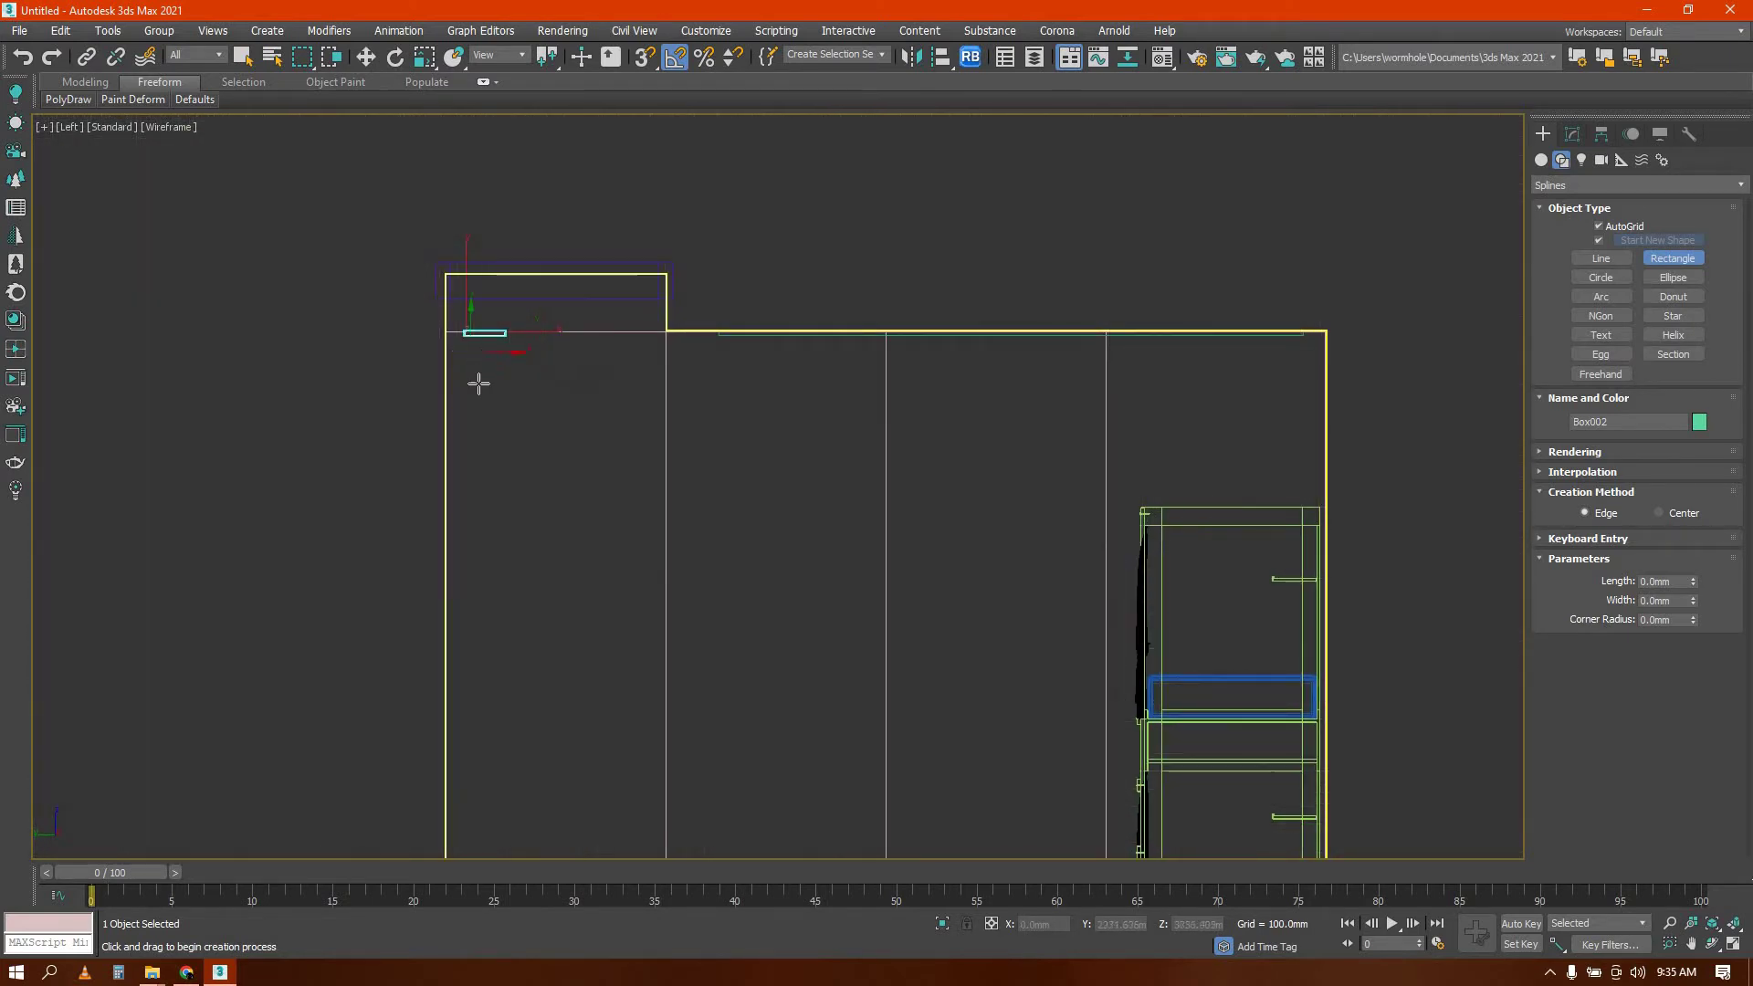
pyautogui.scroll(3, 463, 350)
pyautogui.moveTo(452, 407); pyautogui.dragTo(864, 499)
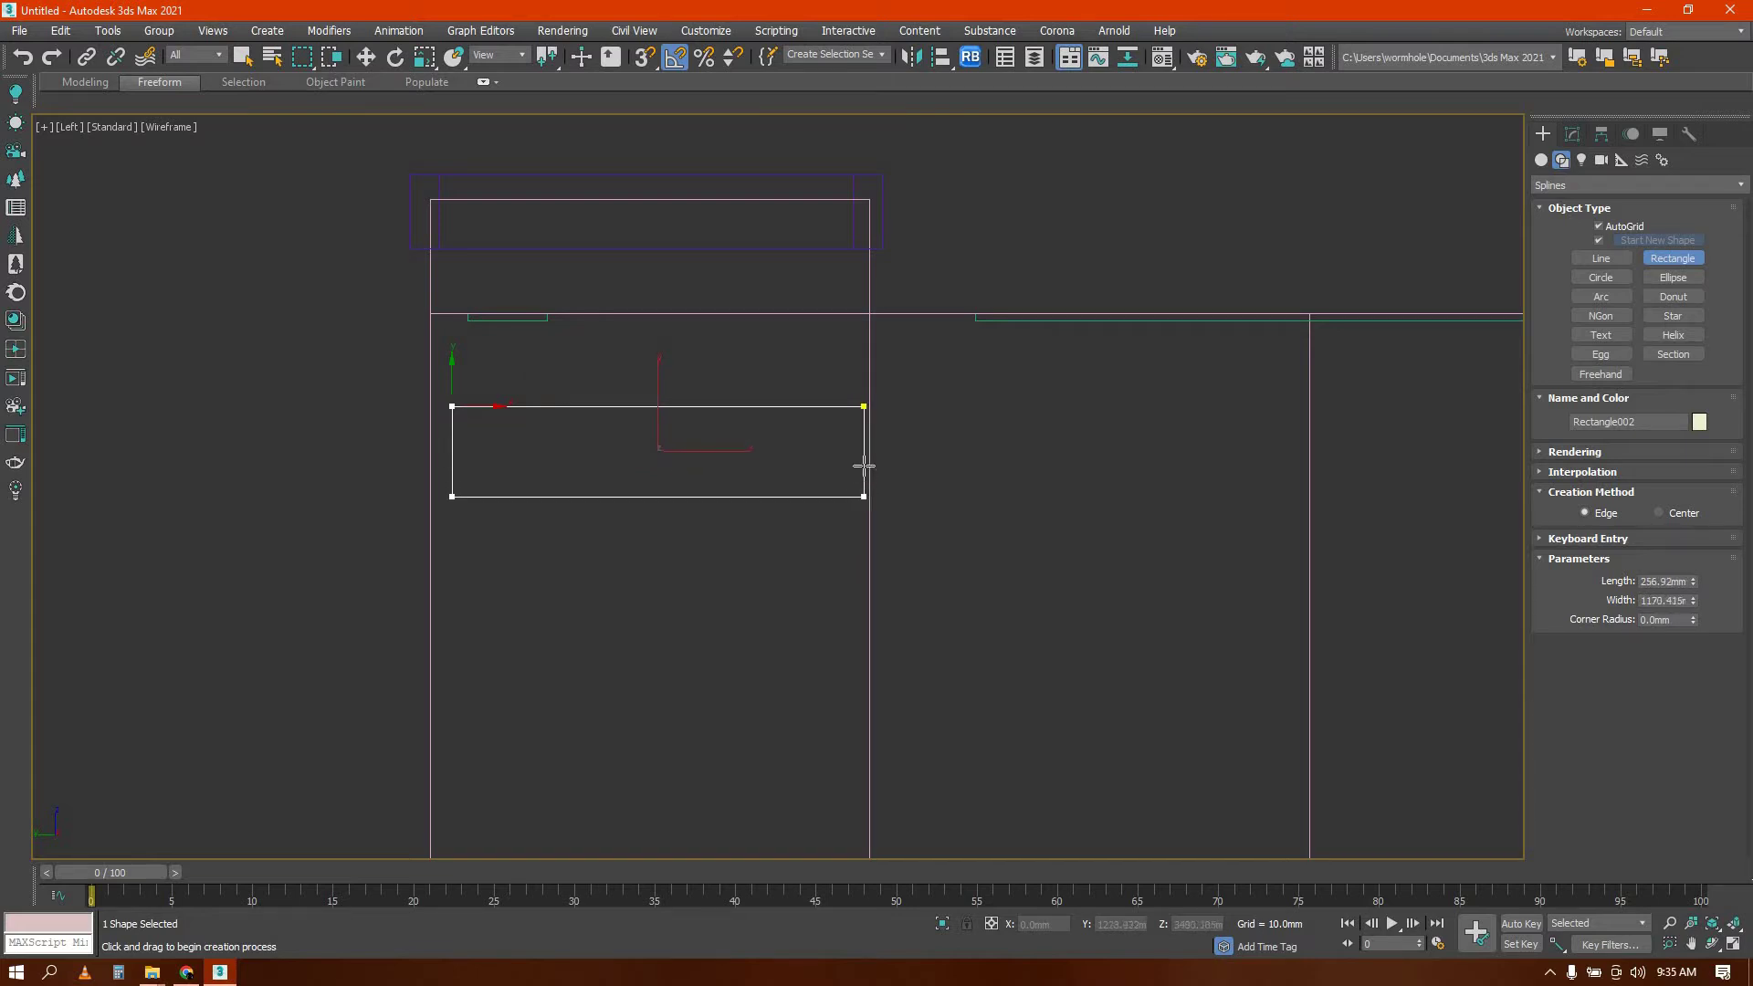
# Round the rectangle's corners with a radius of about 65 mm and apply a Sweep modifier to it
pyautogui.press('w')
pyautogui.click(1574, 136)
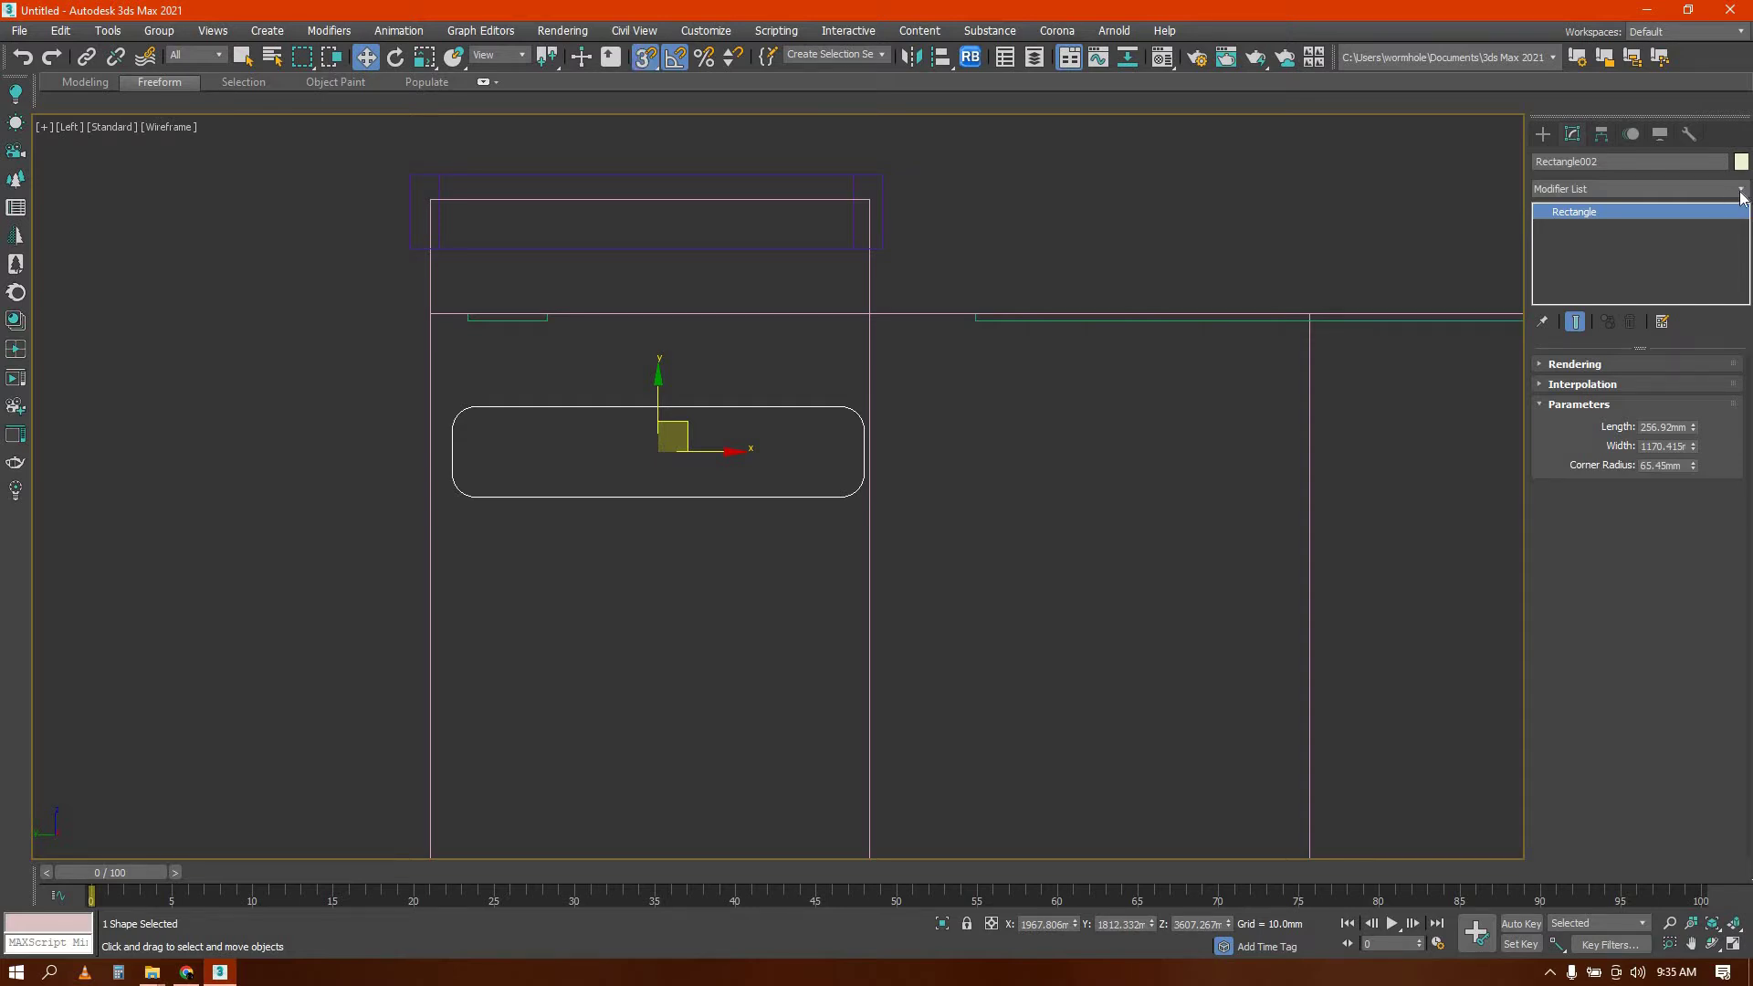
pyautogui.click(1741, 190)
pyautogui.click(1741, 190)
pyautogui.click(1741, 190)
pyautogui.scroll(-1, 1741, 196)
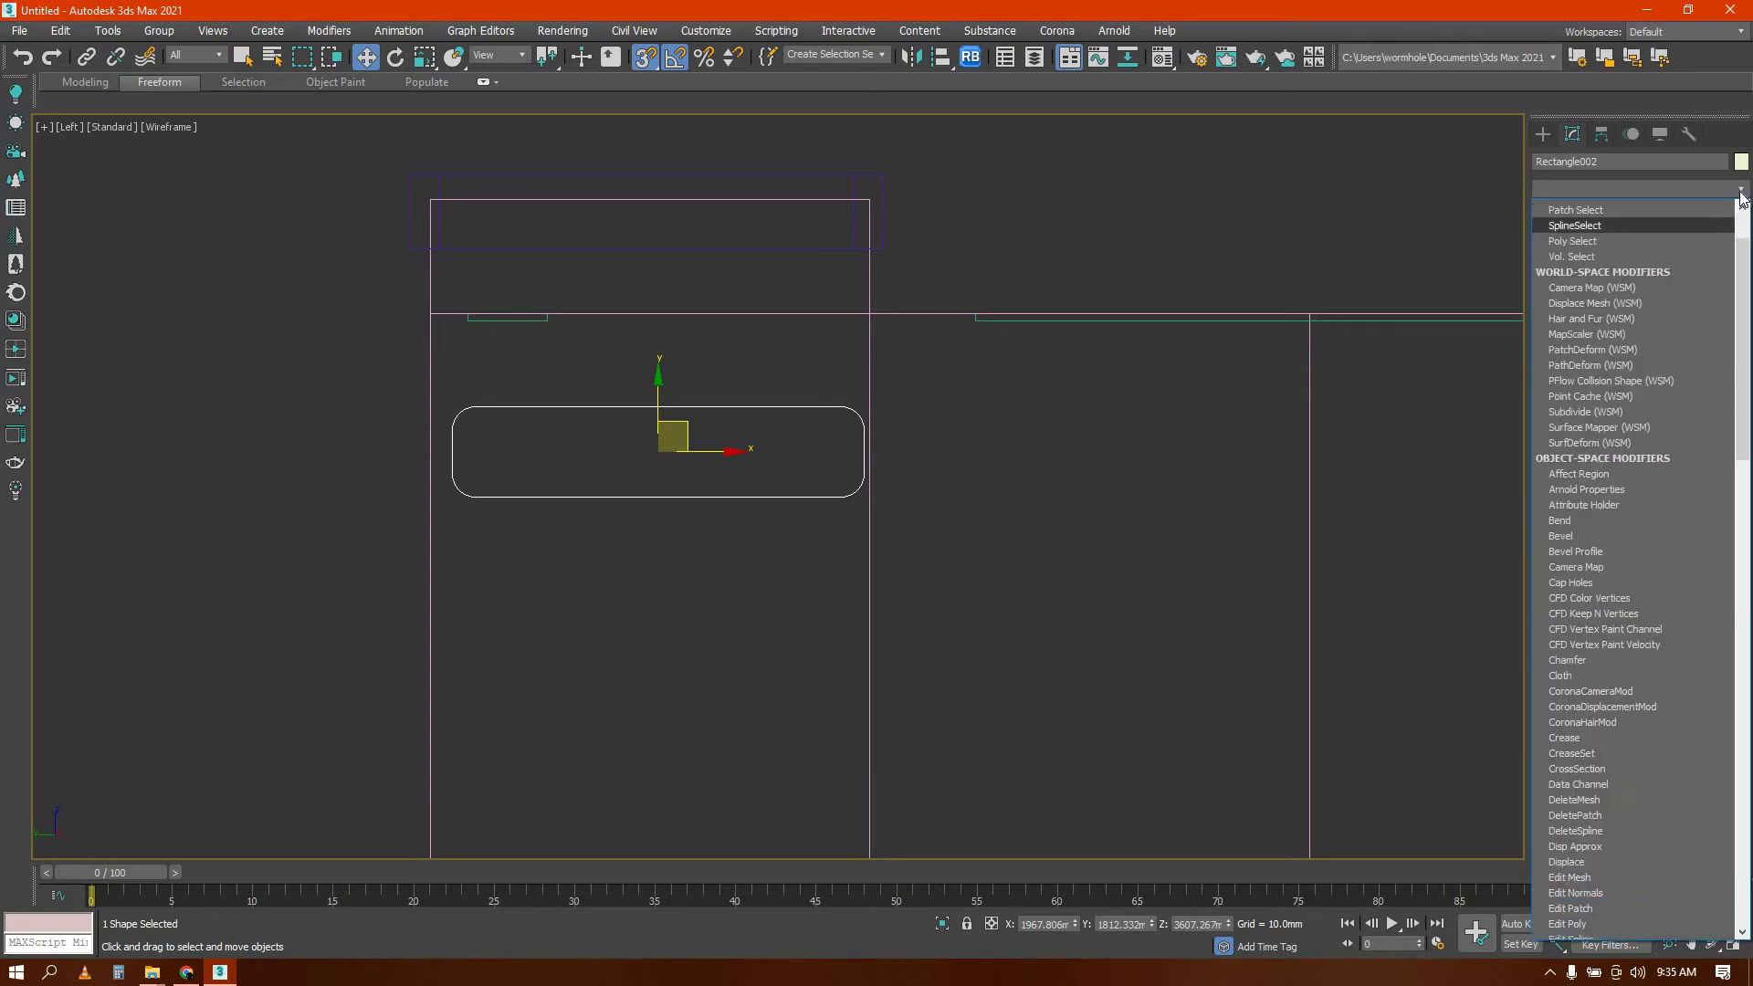
pyautogui.press('s')
pyautogui.click(1740, 193)
pyautogui.click(1740, 192)
pyautogui.write('sw')
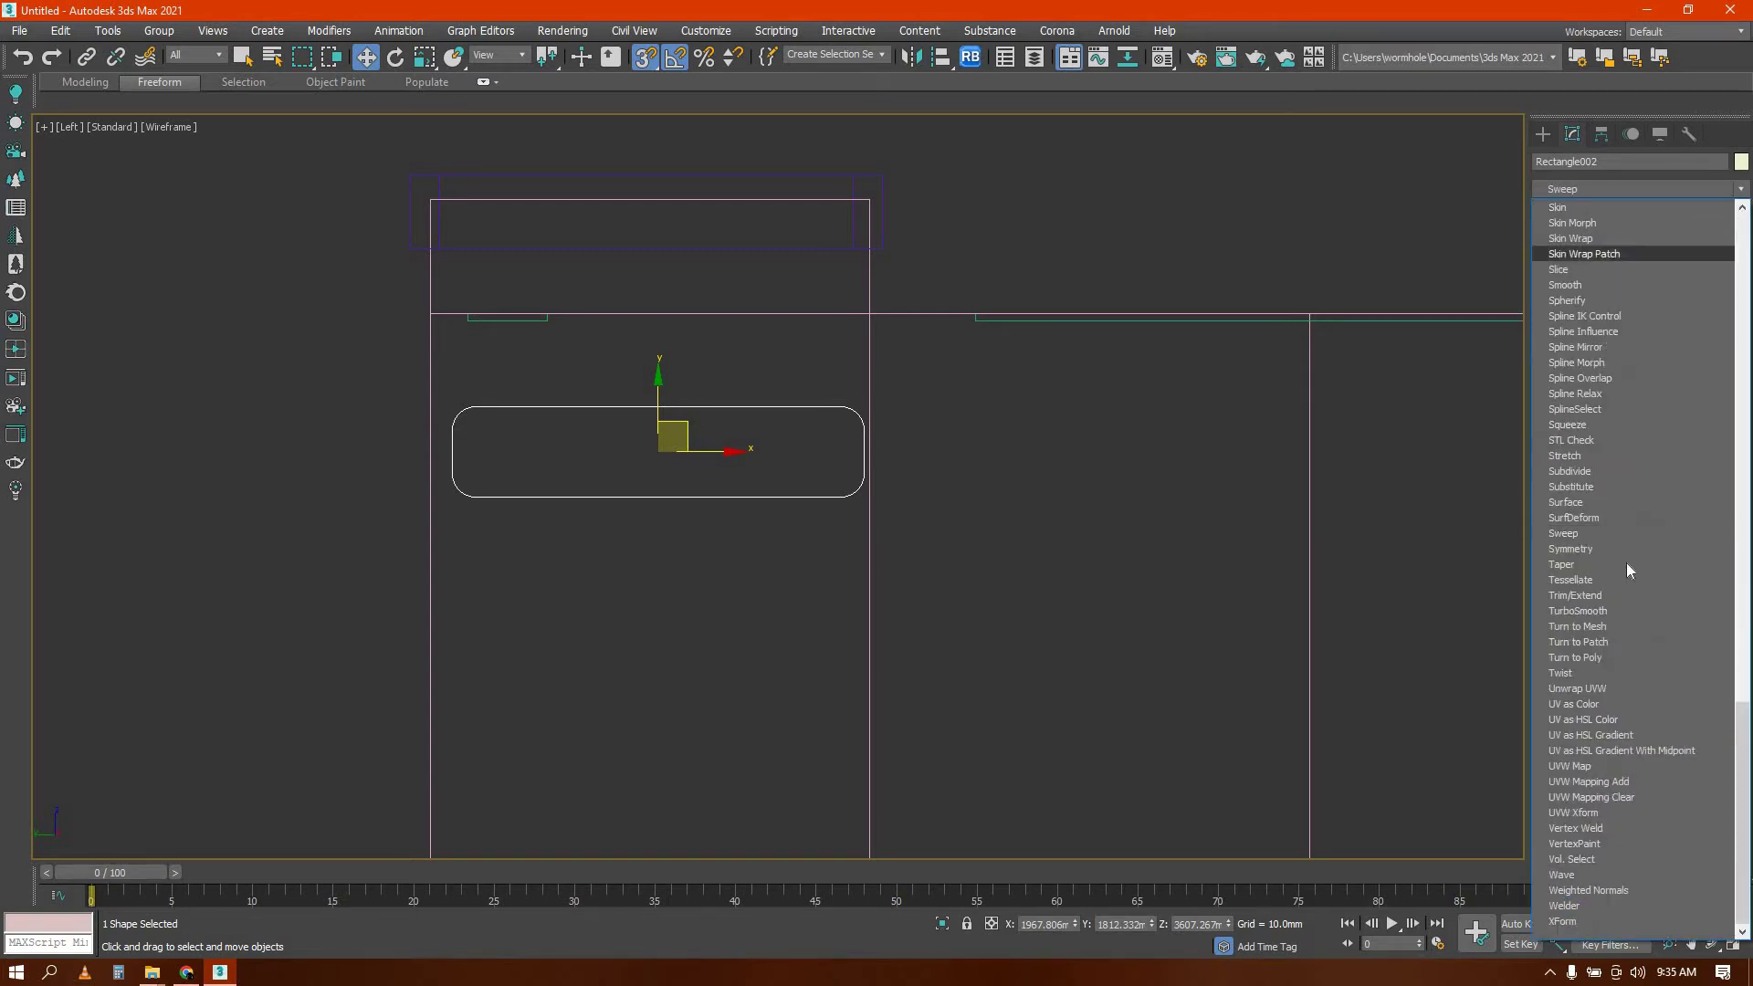
pyautogui.click(1603, 535)
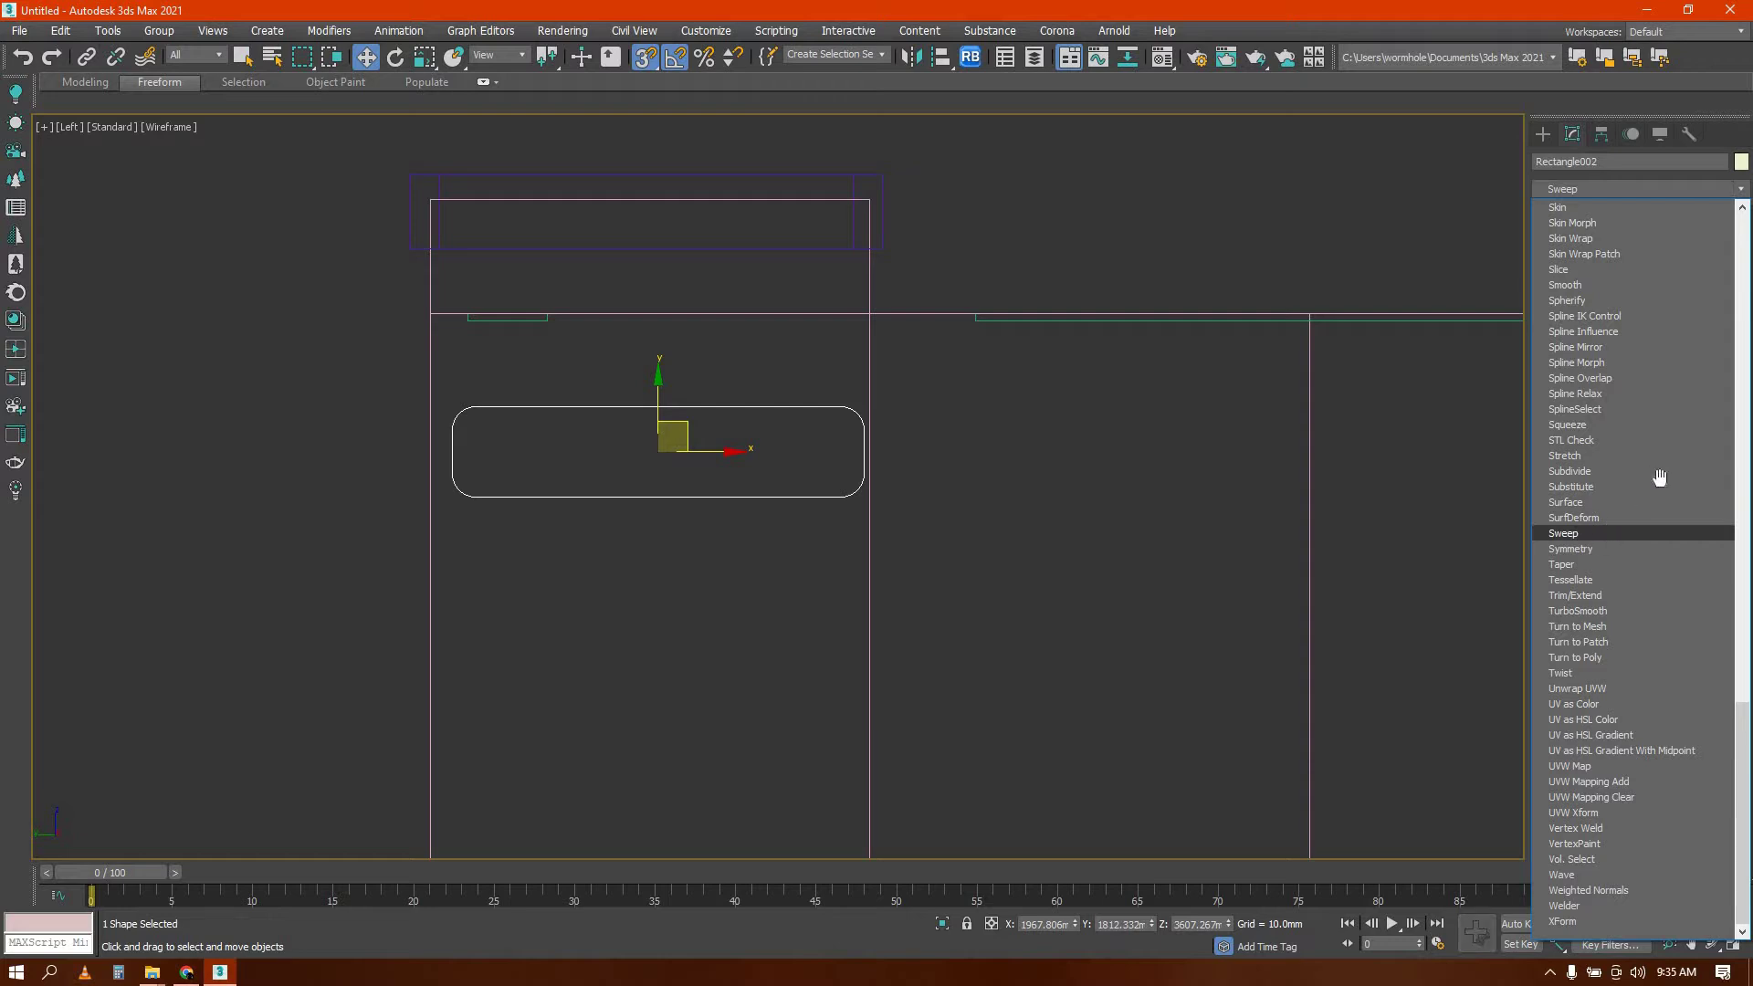
pyautogui.press('Return')
# Set the sweep's built-in section to Cylinder with a radius of about 22 mm
pyautogui.click(1683, 431)
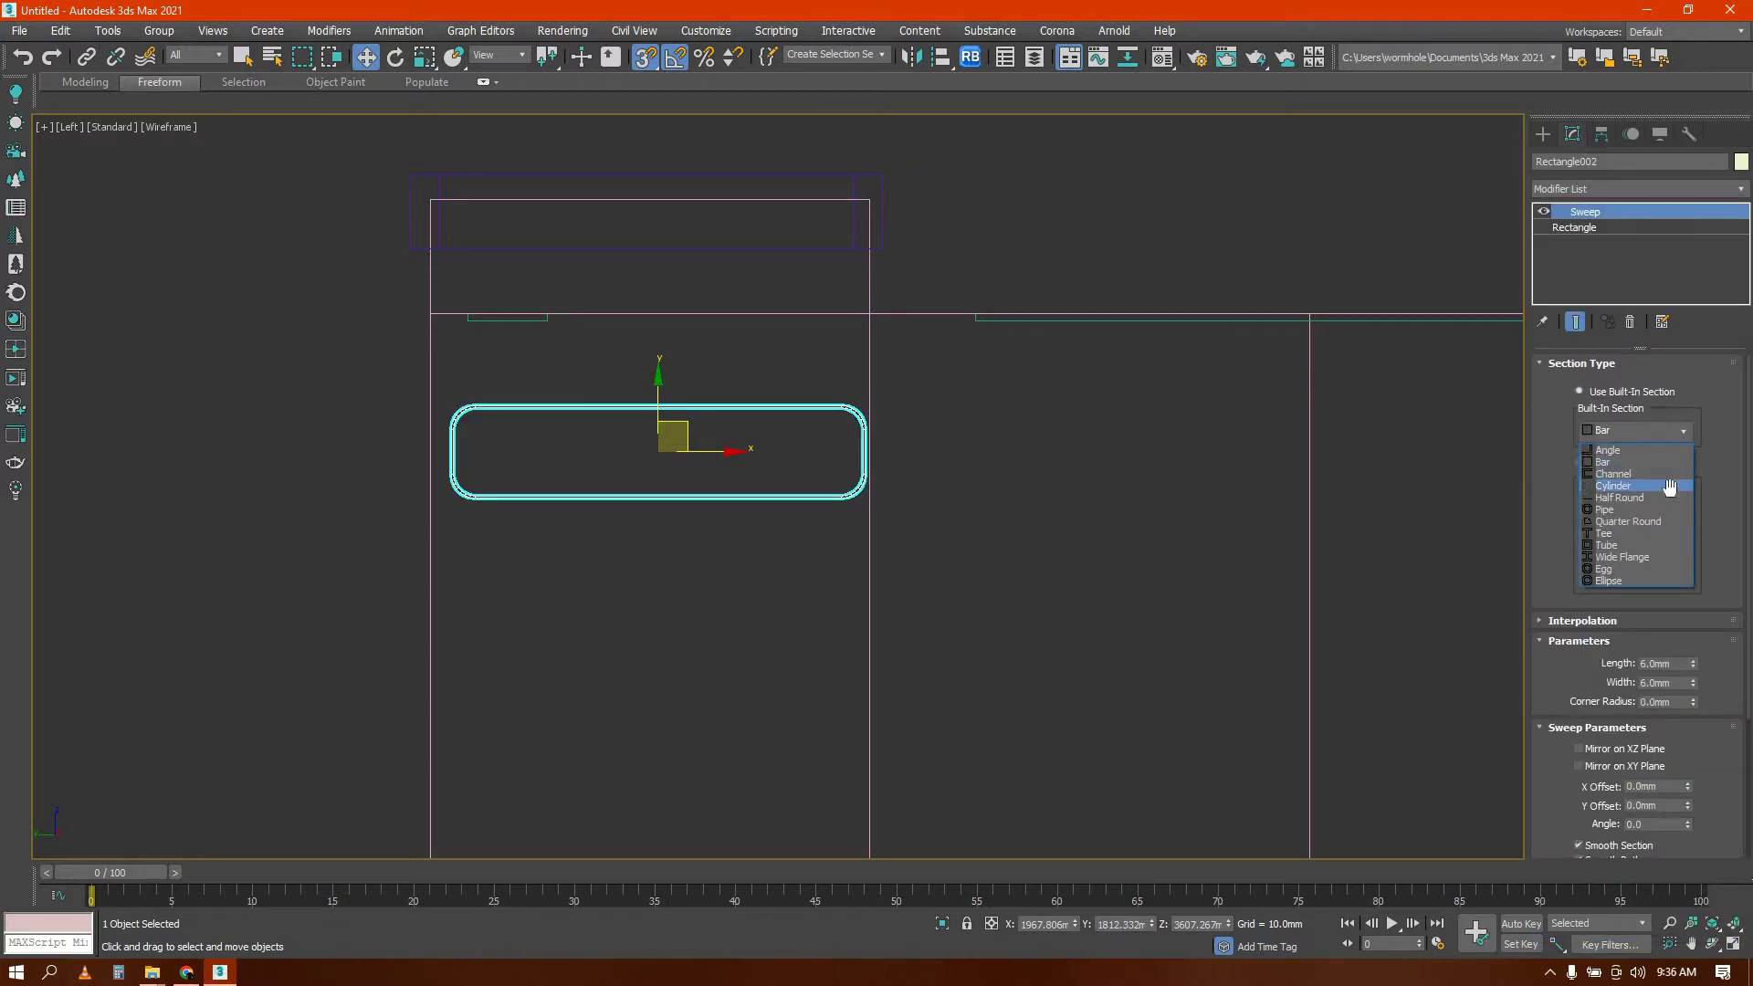
pyautogui.click(1671, 490)
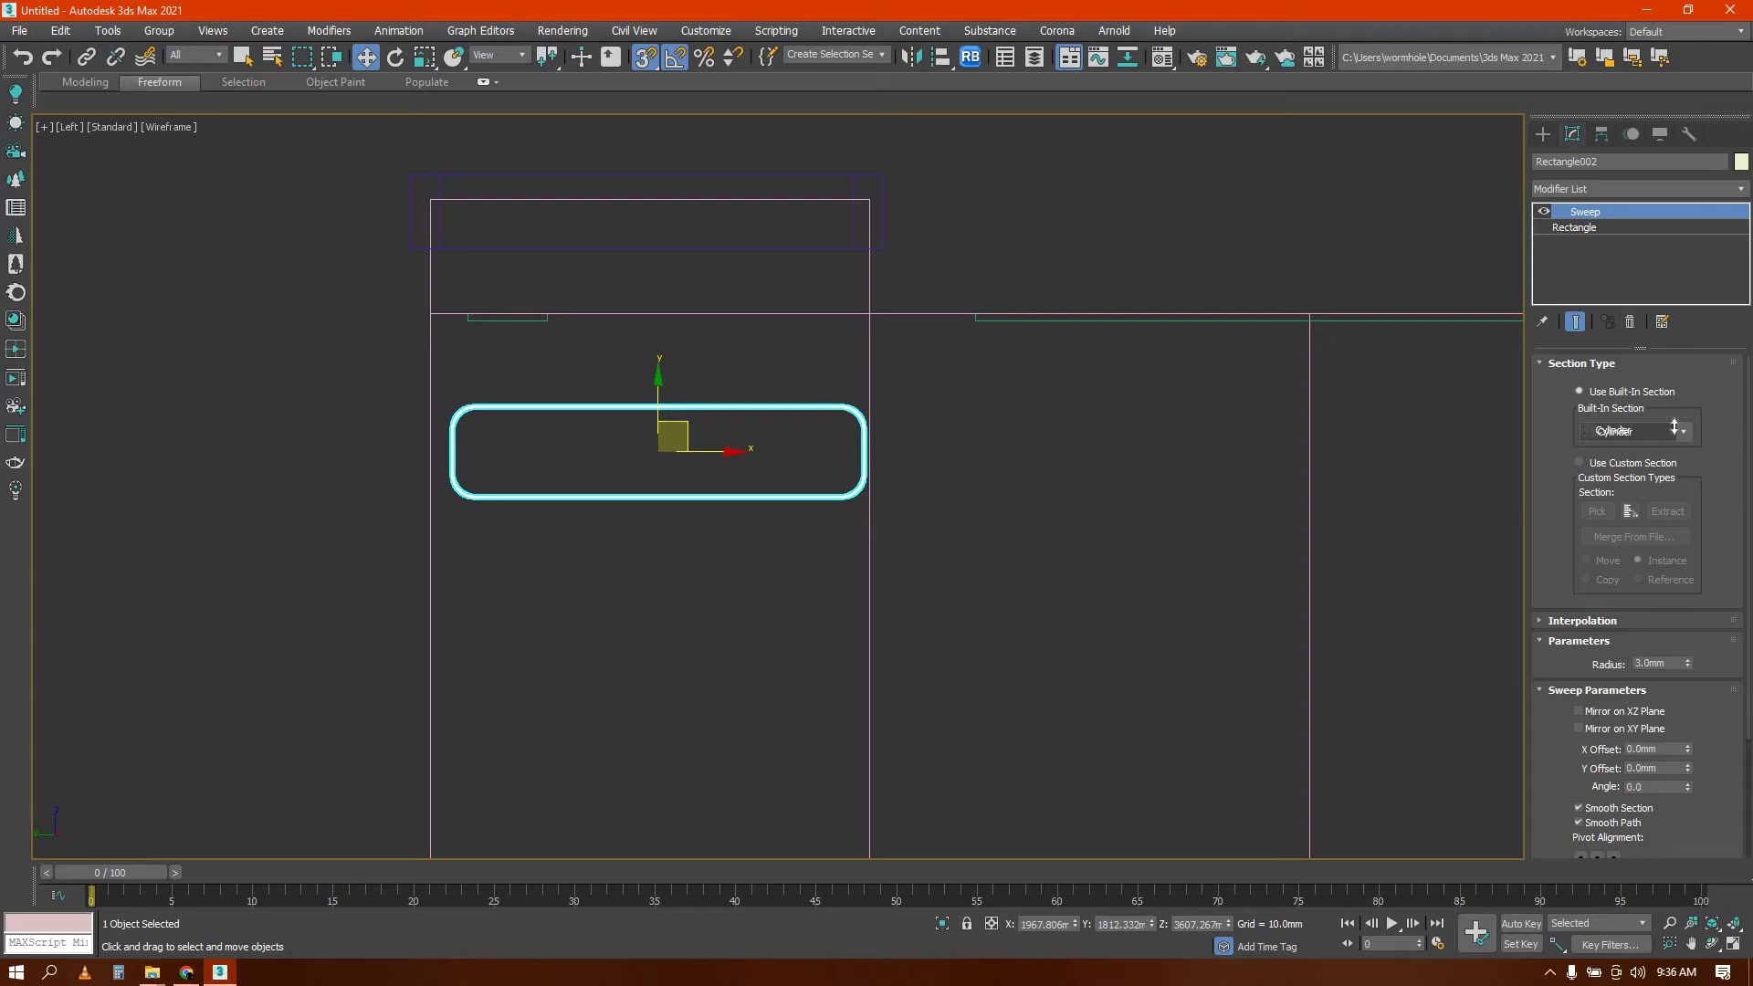
pyautogui.moveTo(1687, 663); pyautogui.dragTo(1687, 621)
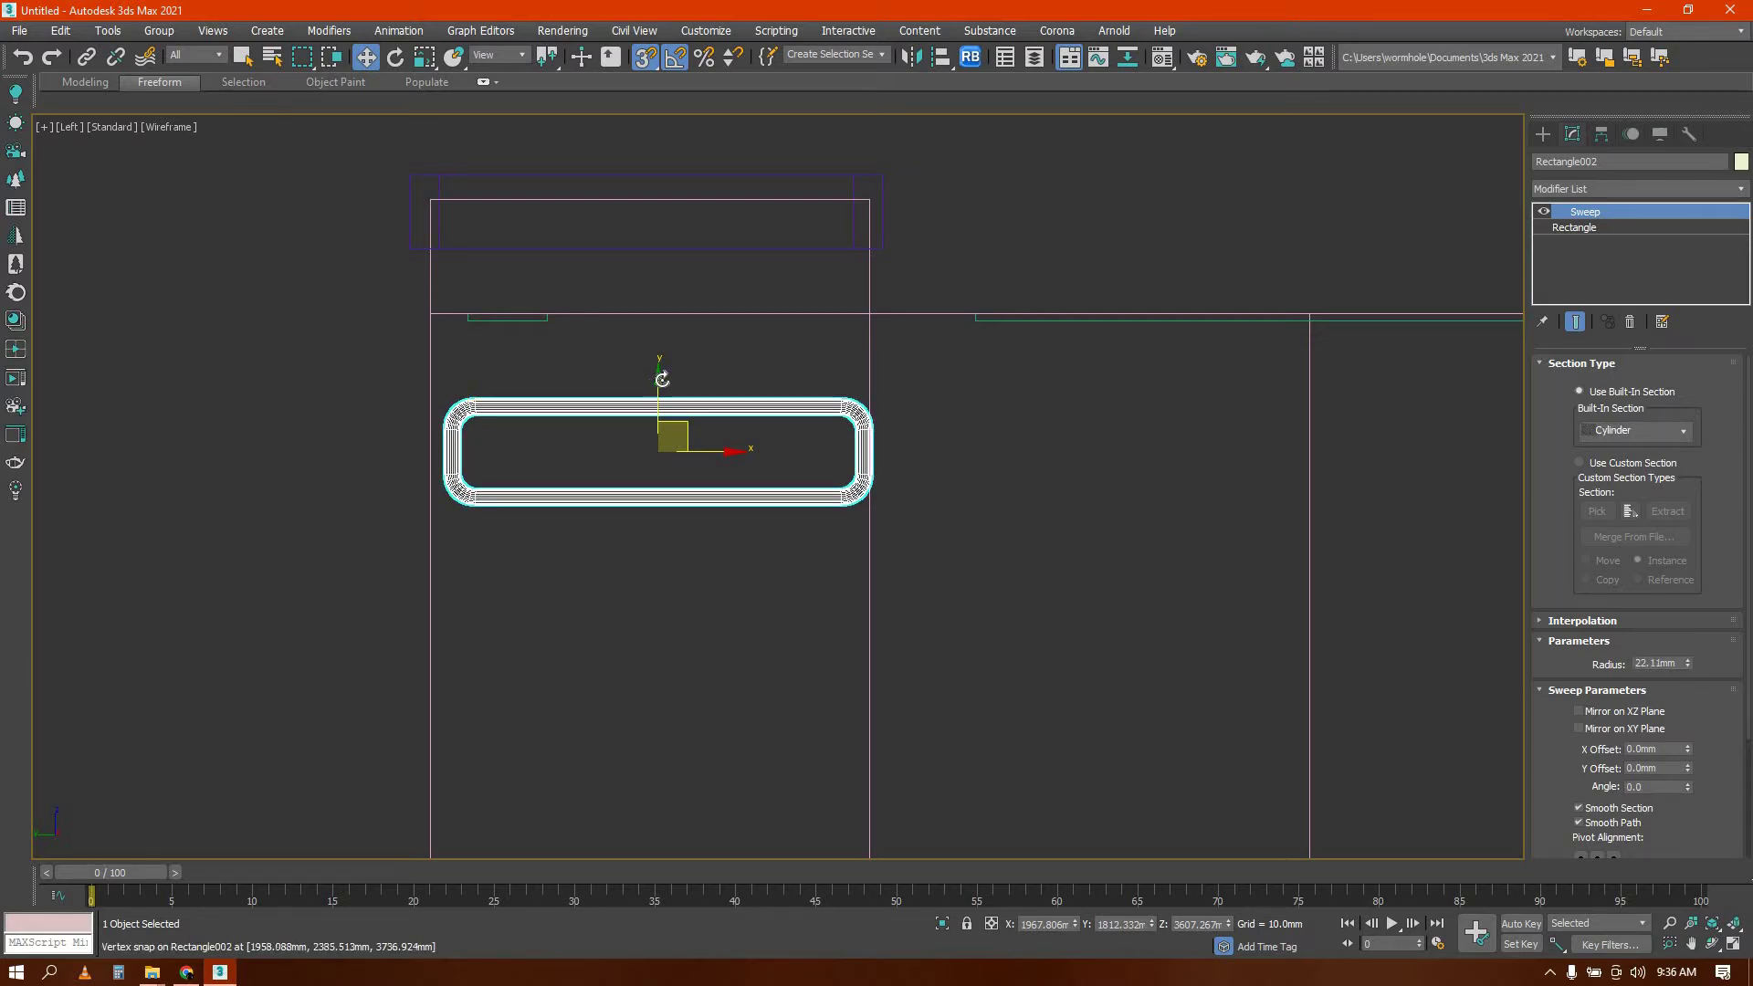
# Rotate the swept frame 90° so that it lies horizontally below the ceiling opening, with snapping turned off
pyautogui.press('e')
pyautogui.moveTo(661, 377); pyautogui.dragTo(719, 429)
pyautogui.press('w')
pyautogui.scroll(-3, 667, 404)
pyautogui.click(642, 58)
pyautogui.hotkey('ctrl', 'z')
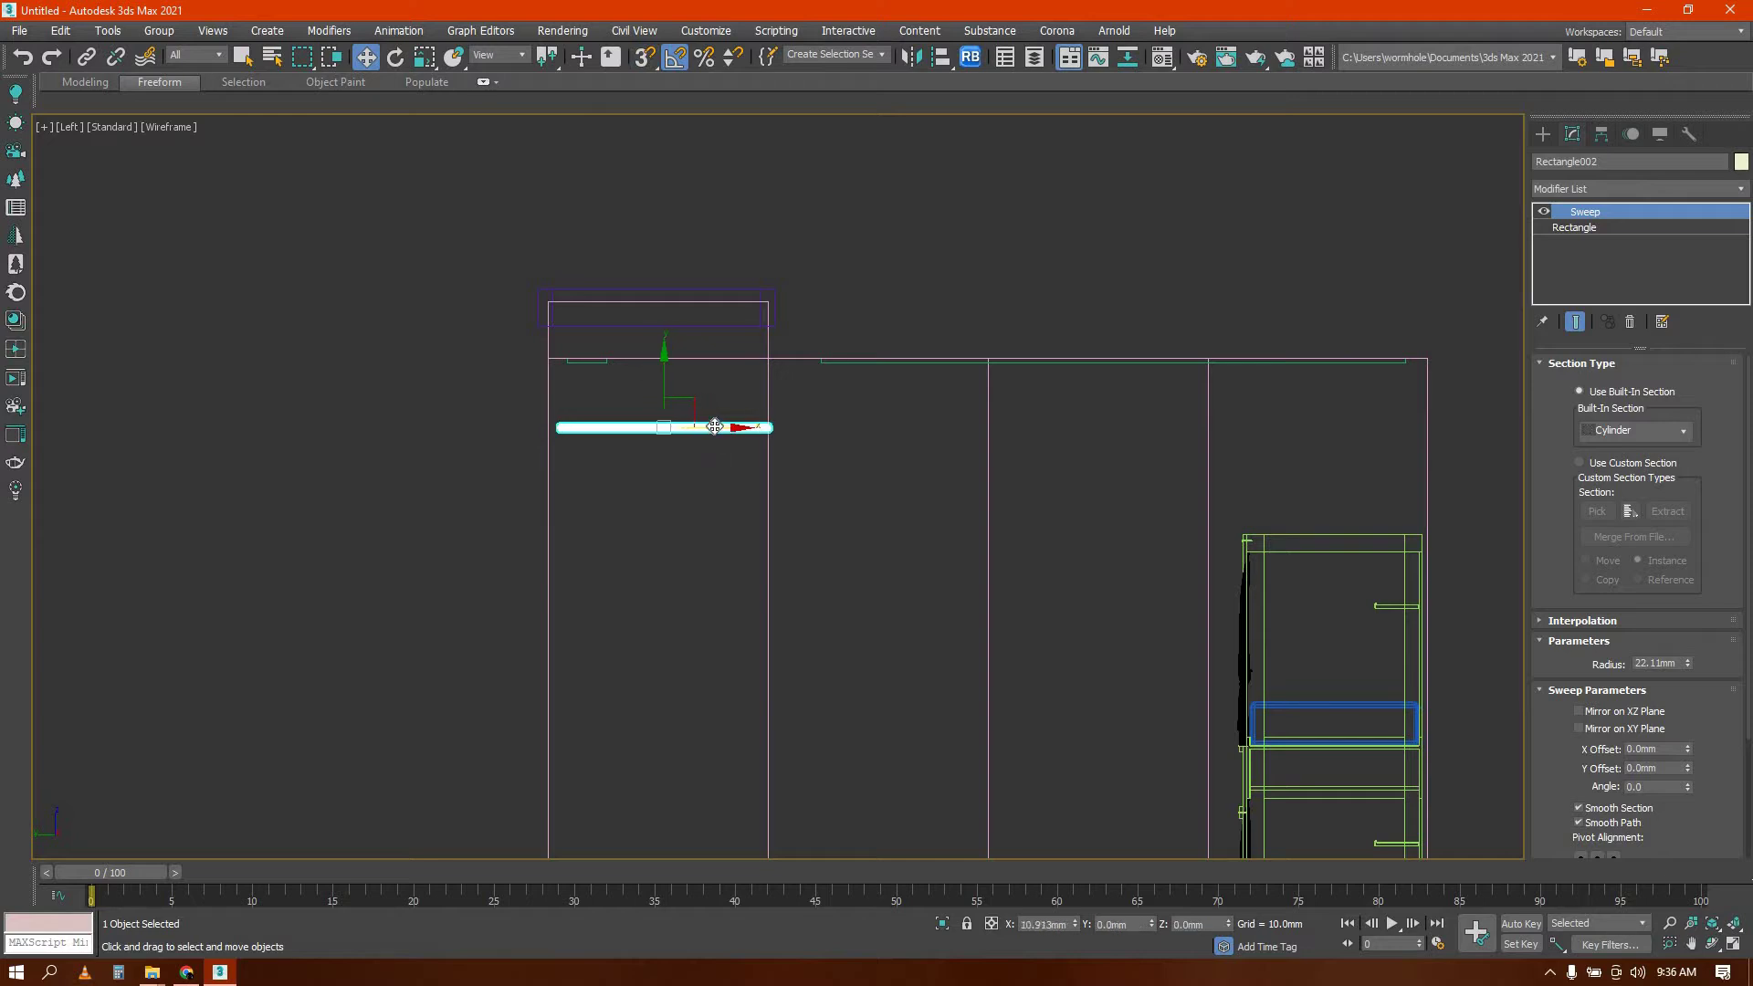
# Move the swept frame about 60 mm along X in the top view, further inside the ceiling opening
pyautogui.press('t')
pyautogui.press('z')
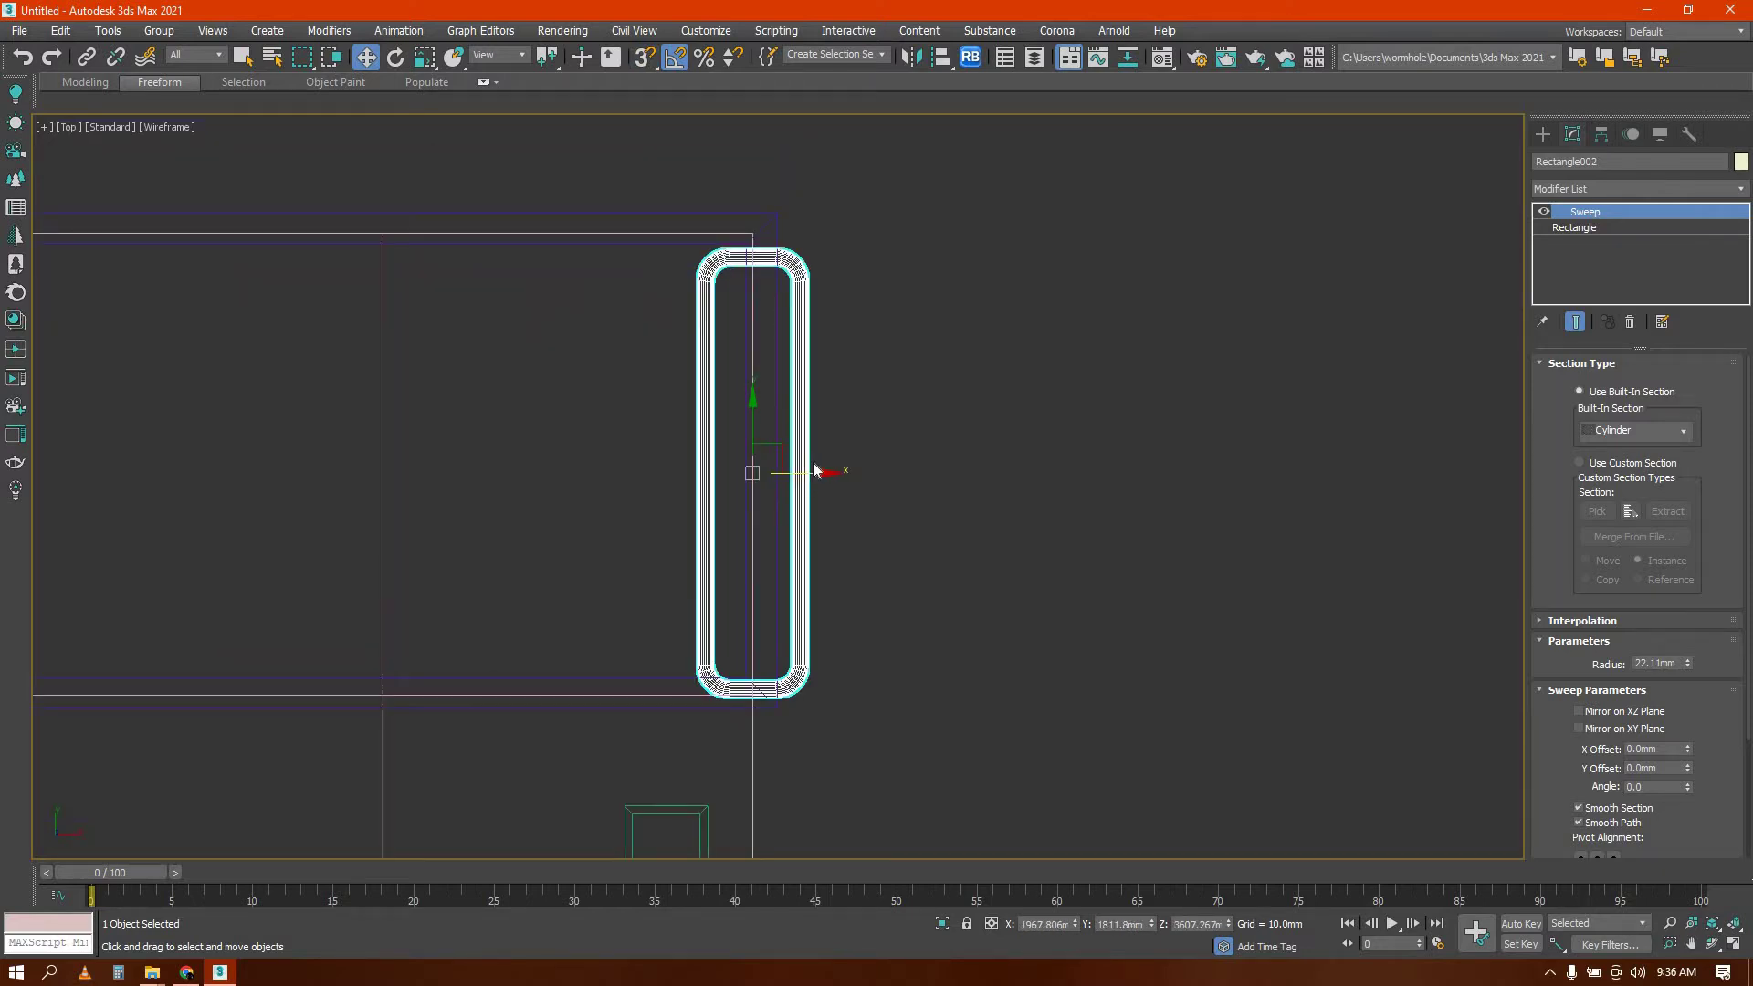
pyautogui.click(812, 469)
pyautogui.click(808, 470)
pyautogui.moveTo(827, 470); pyautogui.dragTo(798, 465)
# In the wireframe left view, raise the swept frame to about Z 3834 mm and clone it about 400 mm downward
pyautogui.press('f')
pyautogui.scroll(-6, 881, 402)
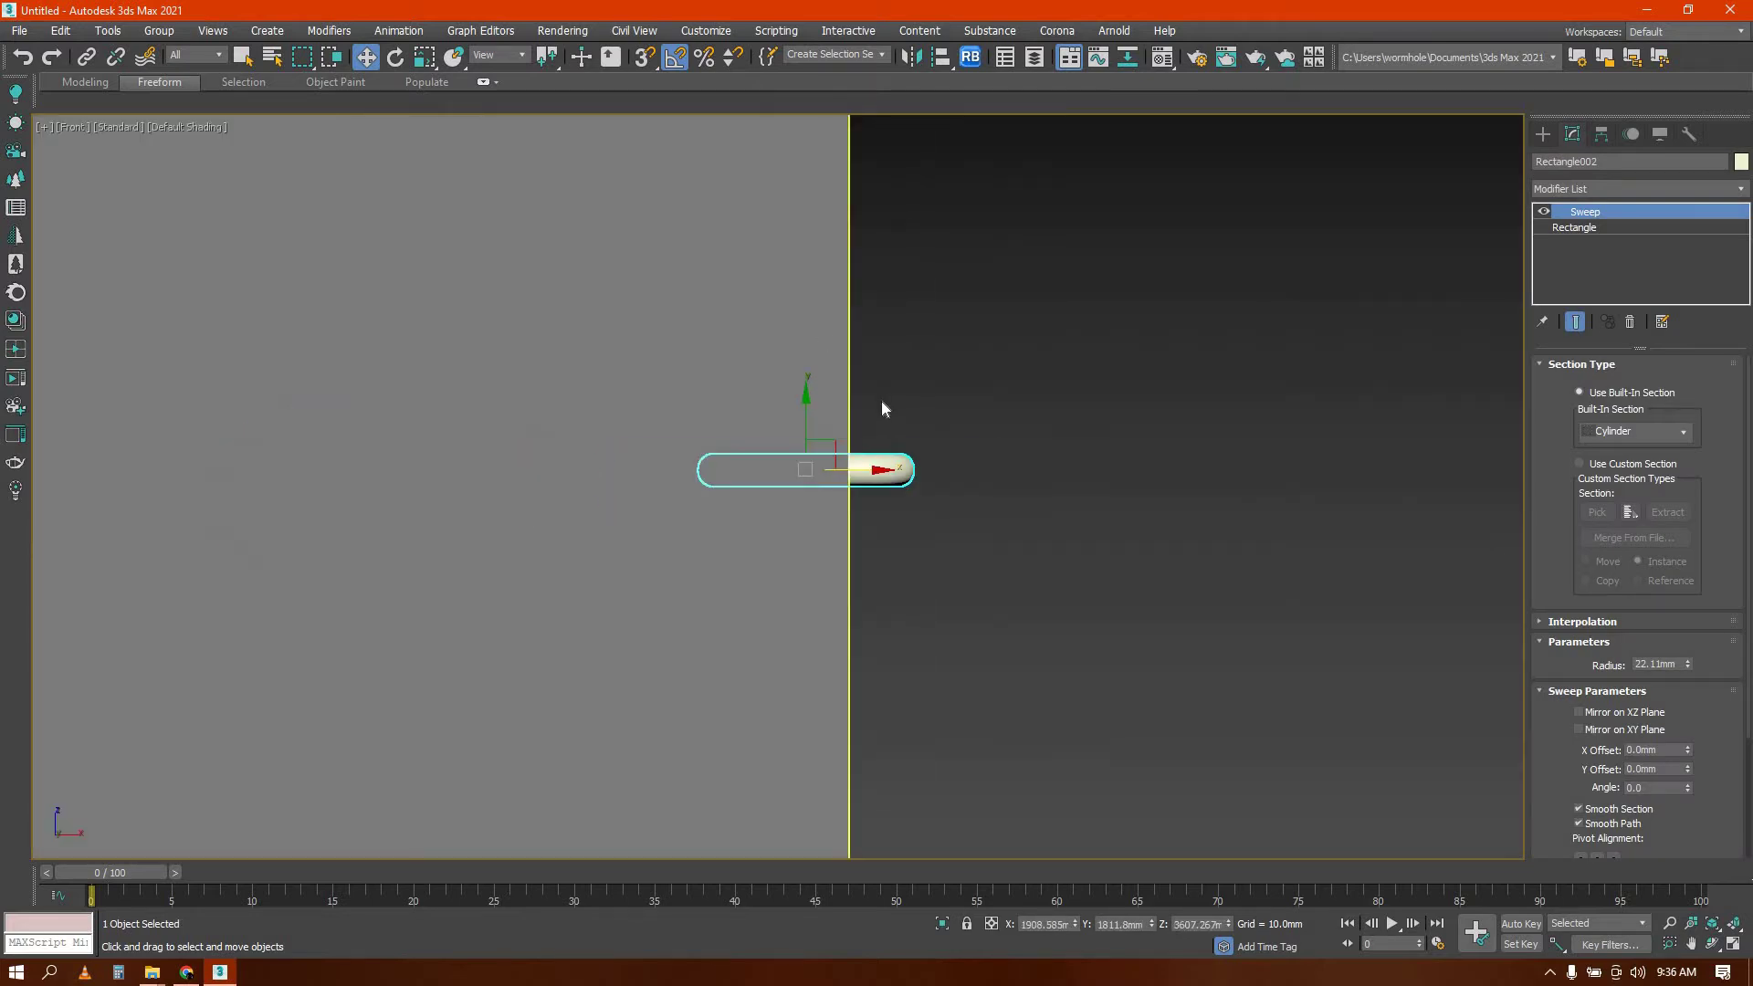
pyautogui.scroll(-8, 875, 452)
pyautogui.press('l')
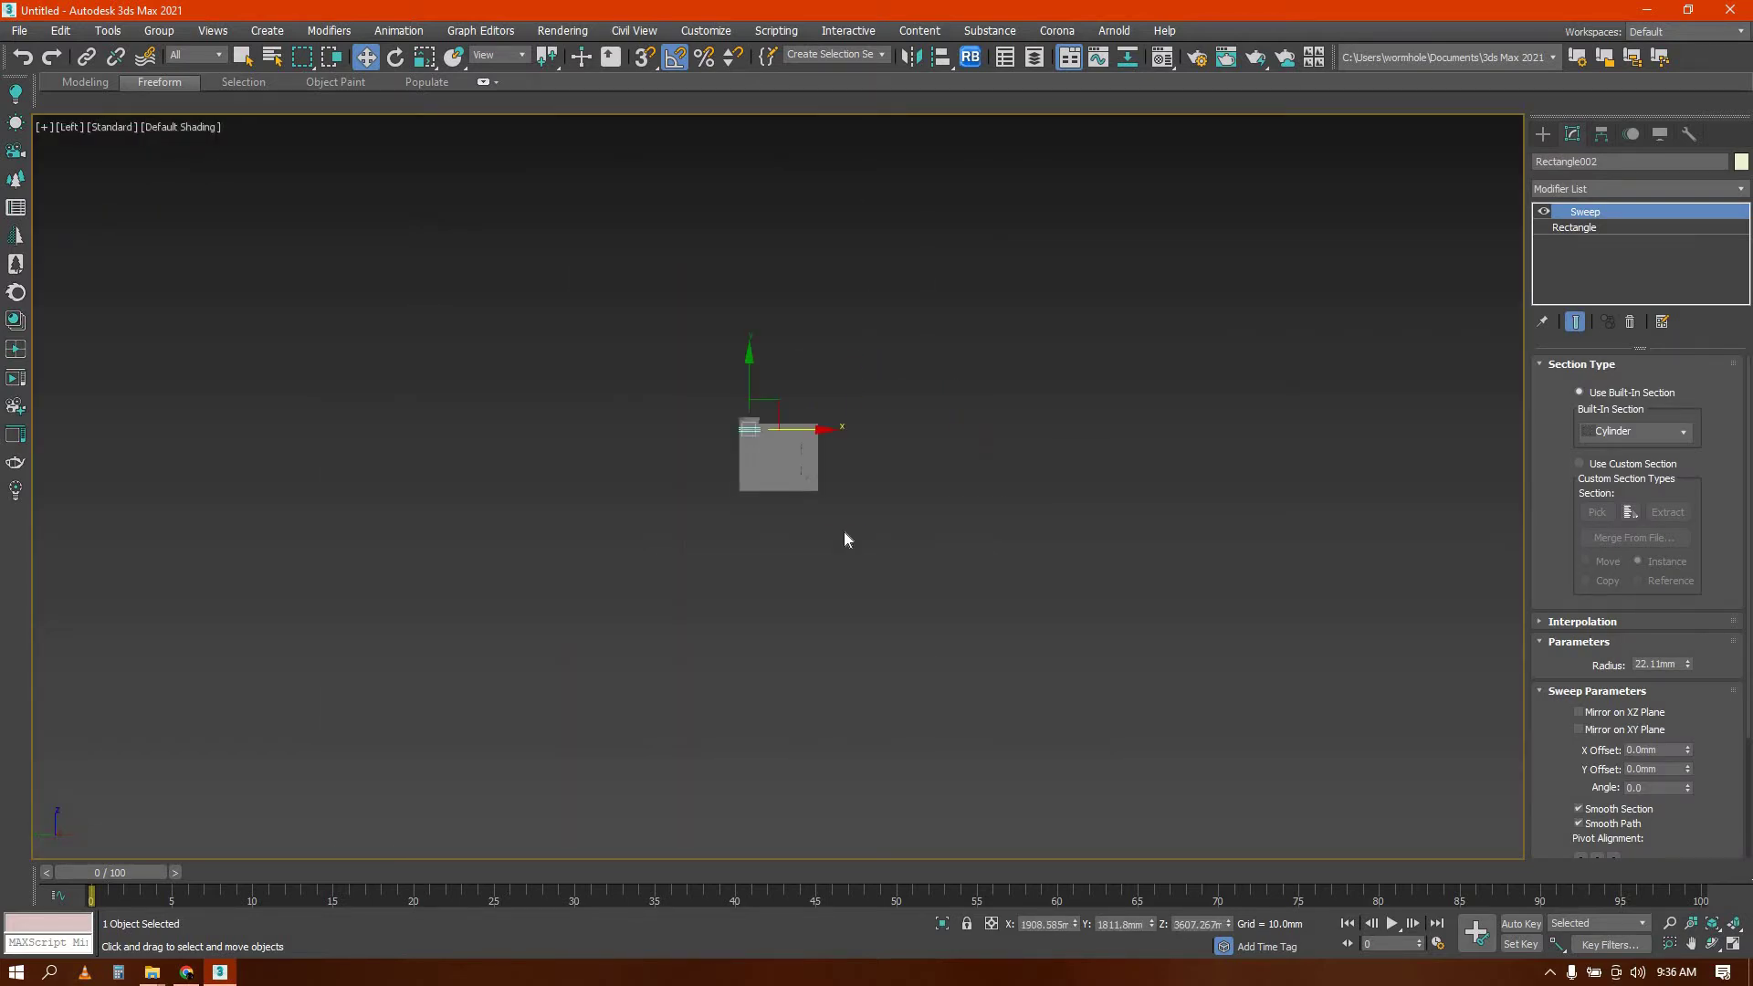
pyautogui.press('z')
pyautogui.scroll(-12, 846, 531)
pyautogui.moveTo(847, 564); pyautogui.dragTo(782, 473, button='middle')
pyautogui.scroll(4, 747, 425)
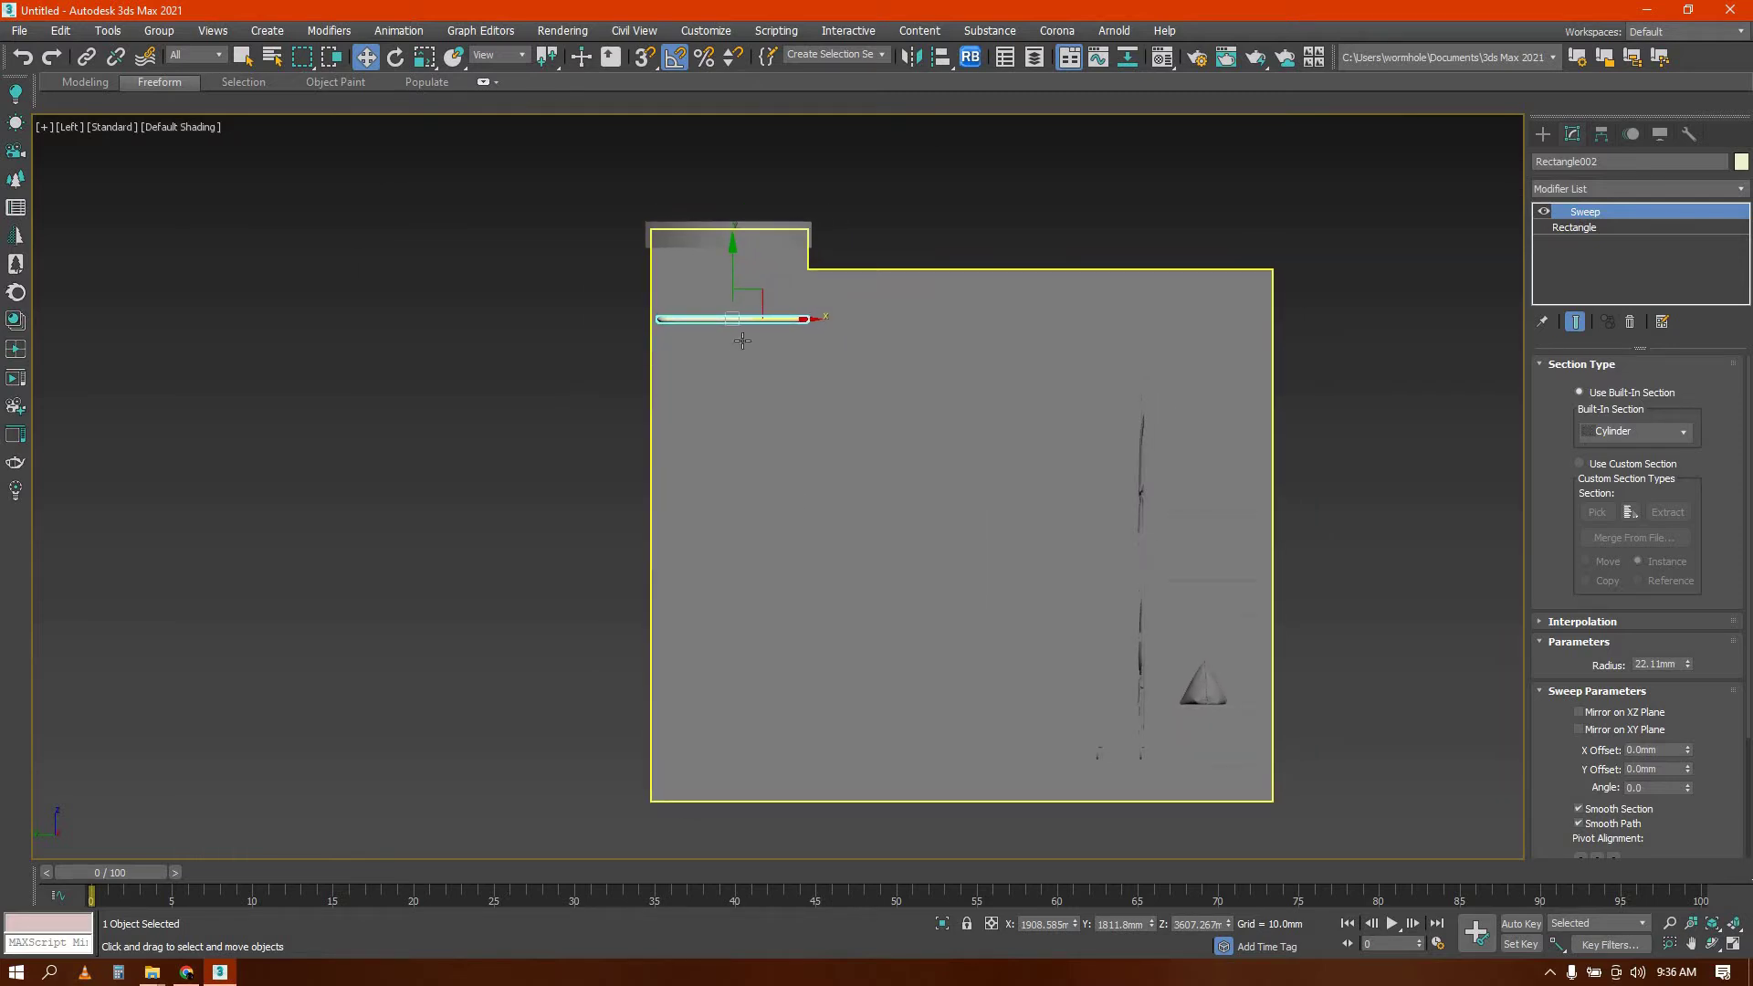
pyautogui.press('F3')
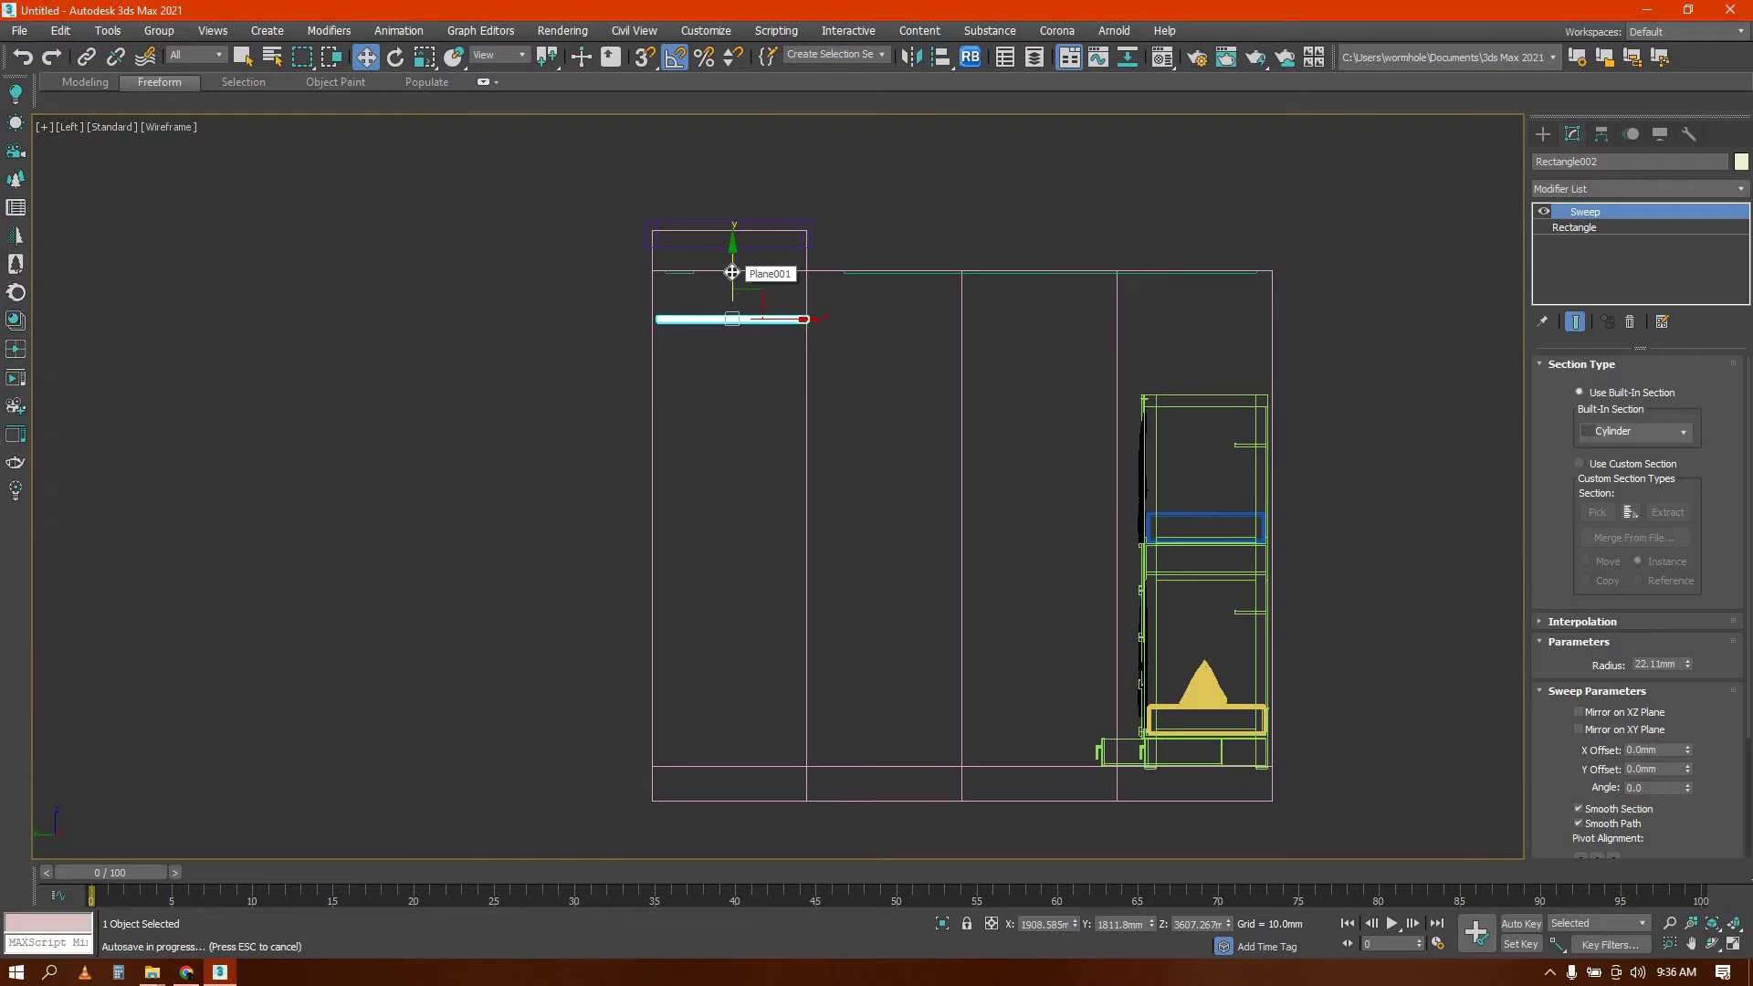
pyautogui.moveTo(740, 342)
pyautogui.keyDown('shift'); pyautogui.mouseDown()
pyautogui.moveTo(733, 307)
pyautogui.moveTo(742, 319)
pyautogui.mouseUp(); pyautogui.keyUp('shift')
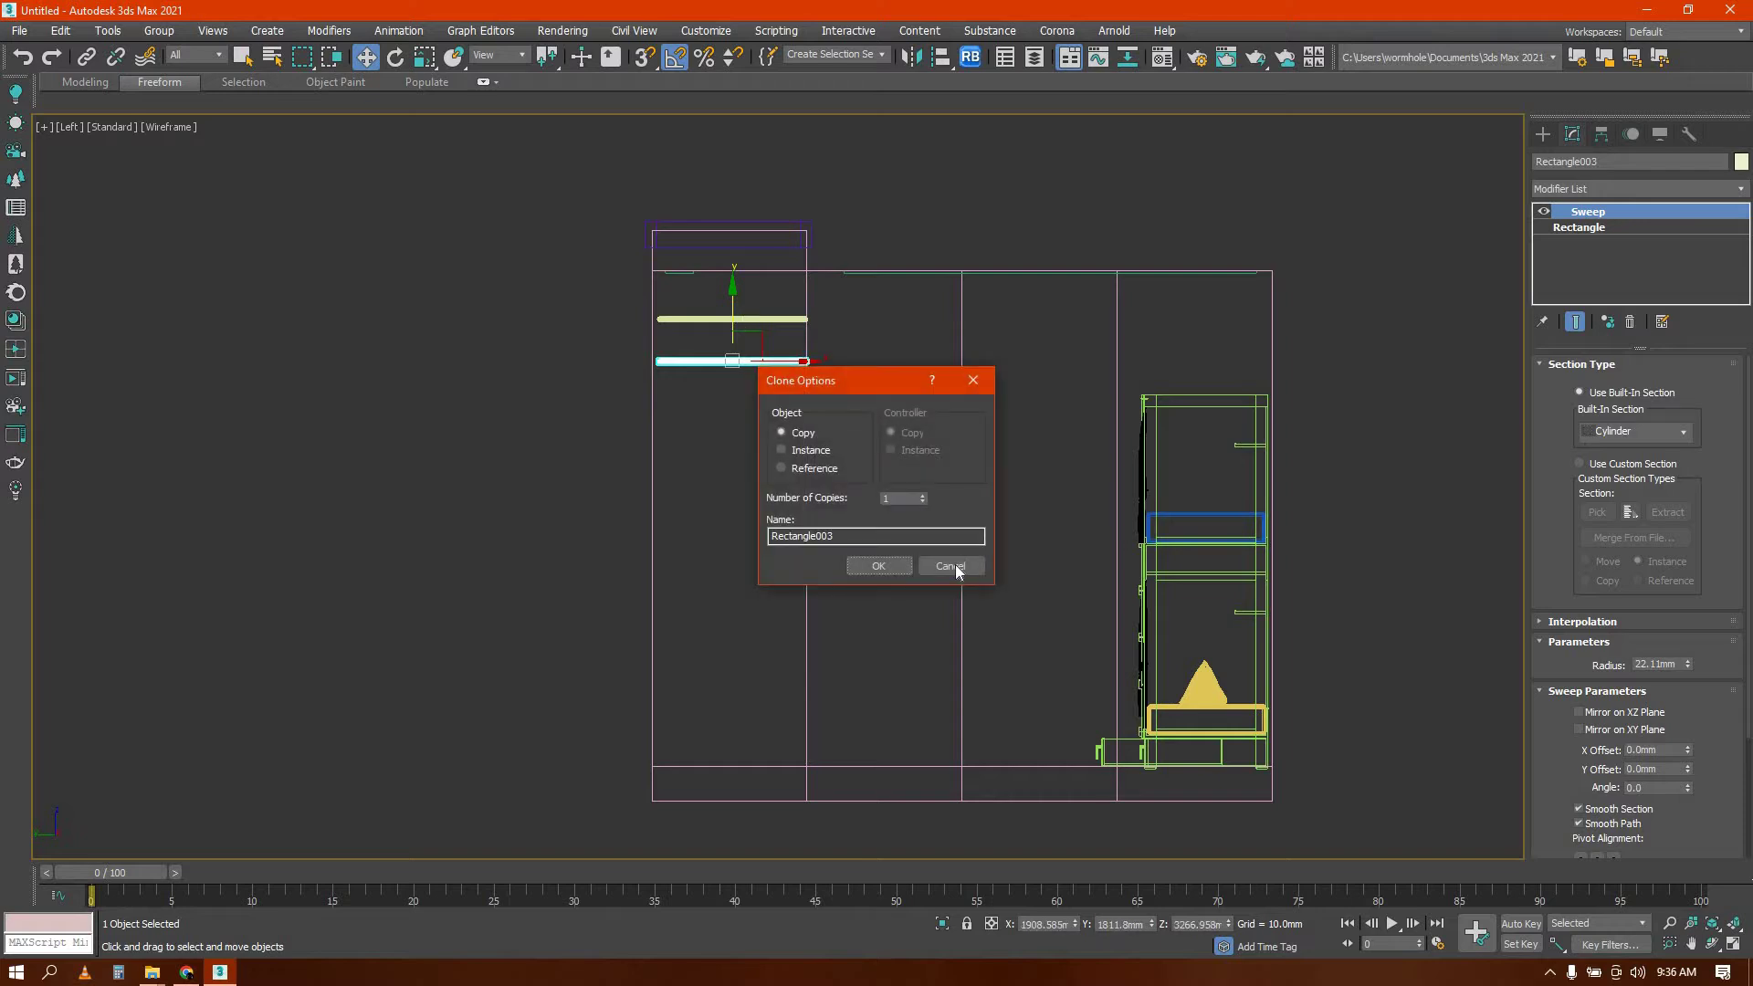
pyautogui.press('Escape')
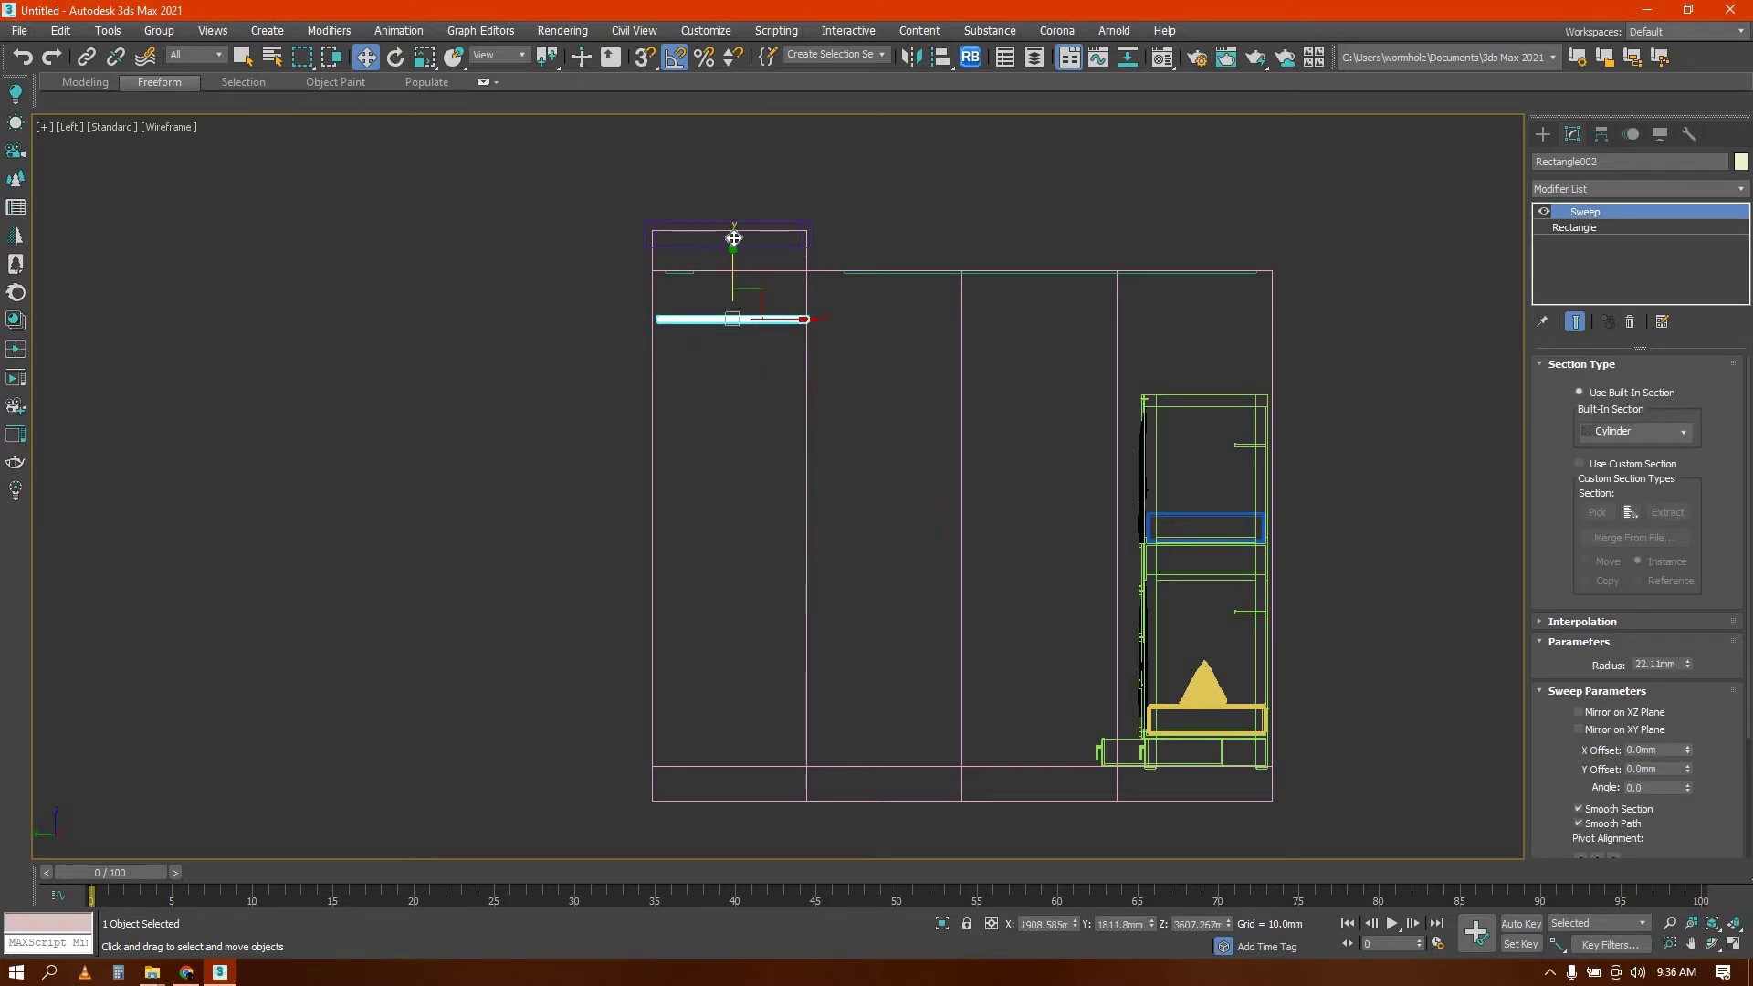
pyautogui.moveTo(735, 239)
pyautogui.mouseDown()
pyautogui.moveTo(724, 223)
pyautogui.moveTo(738, 317)
pyautogui.moveTo(735, 285)
pyautogui.mouseUp()
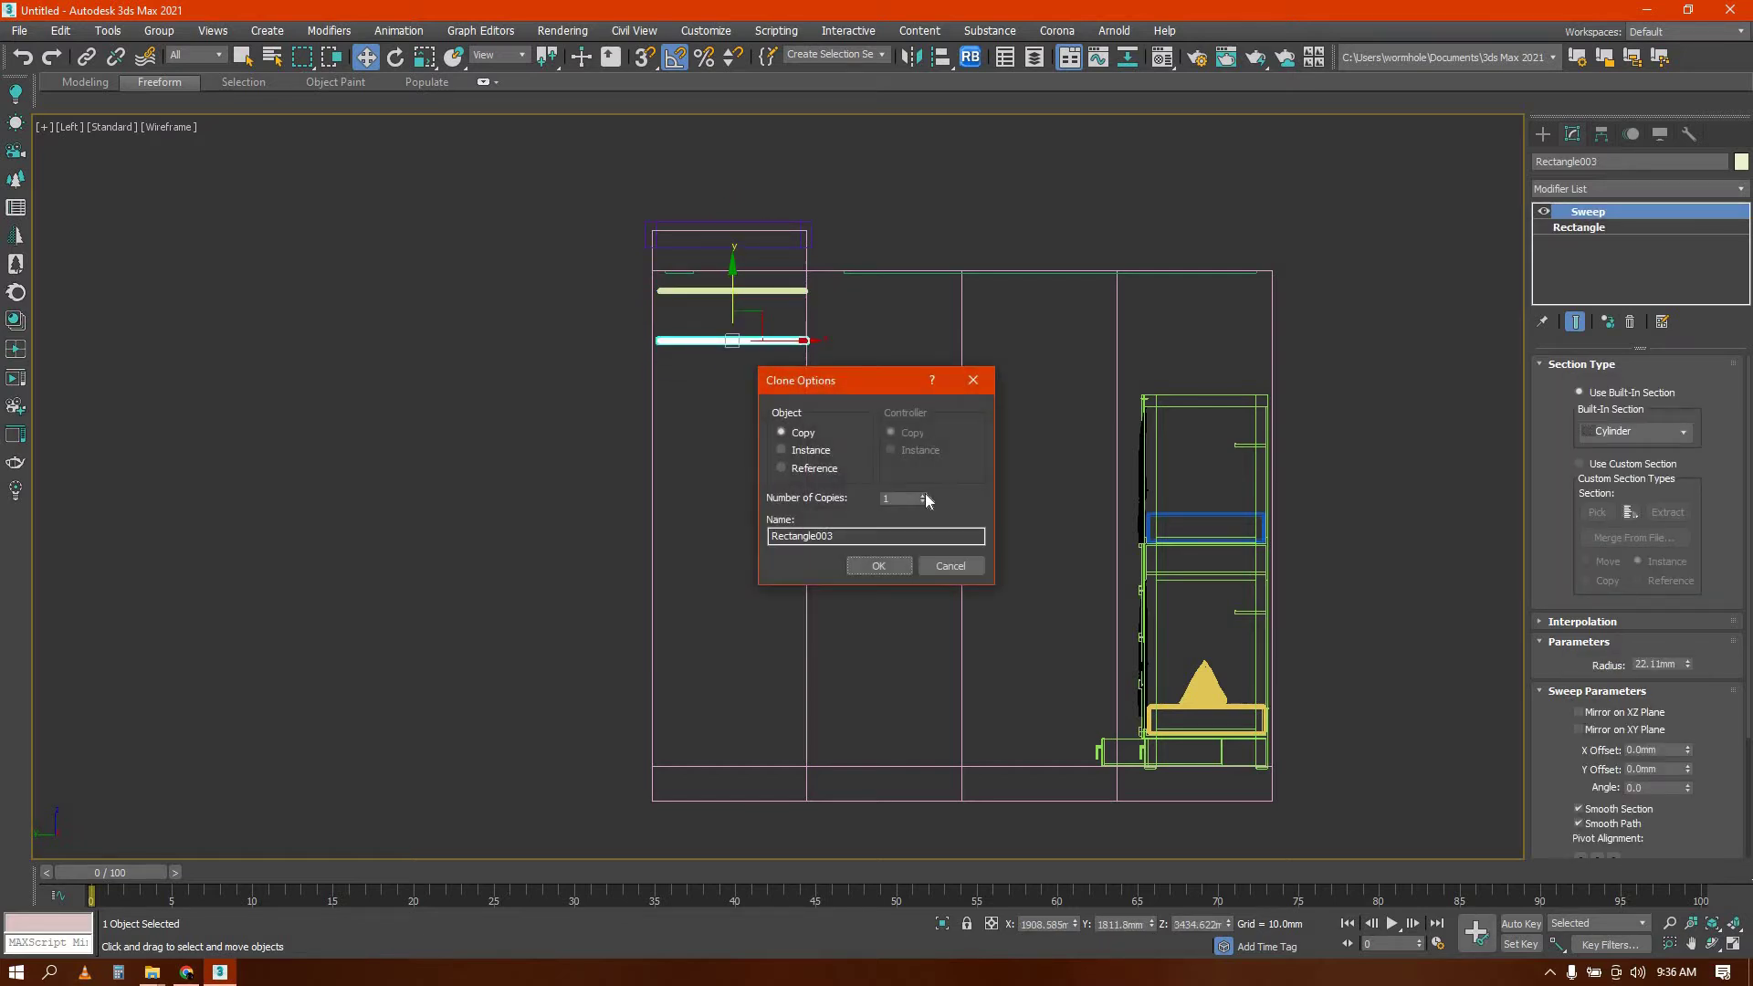
# Create 11 evenly spaced copies of the frame from the clone options
pyautogui.click(924, 494)
pyautogui.click(924, 494)
pyautogui.click(924, 494)
pyautogui.click(924, 494)
pyautogui.click(925, 494)
pyautogui.click(924, 494)
pyautogui.click(924, 494)
pyautogui.click(924, 494)
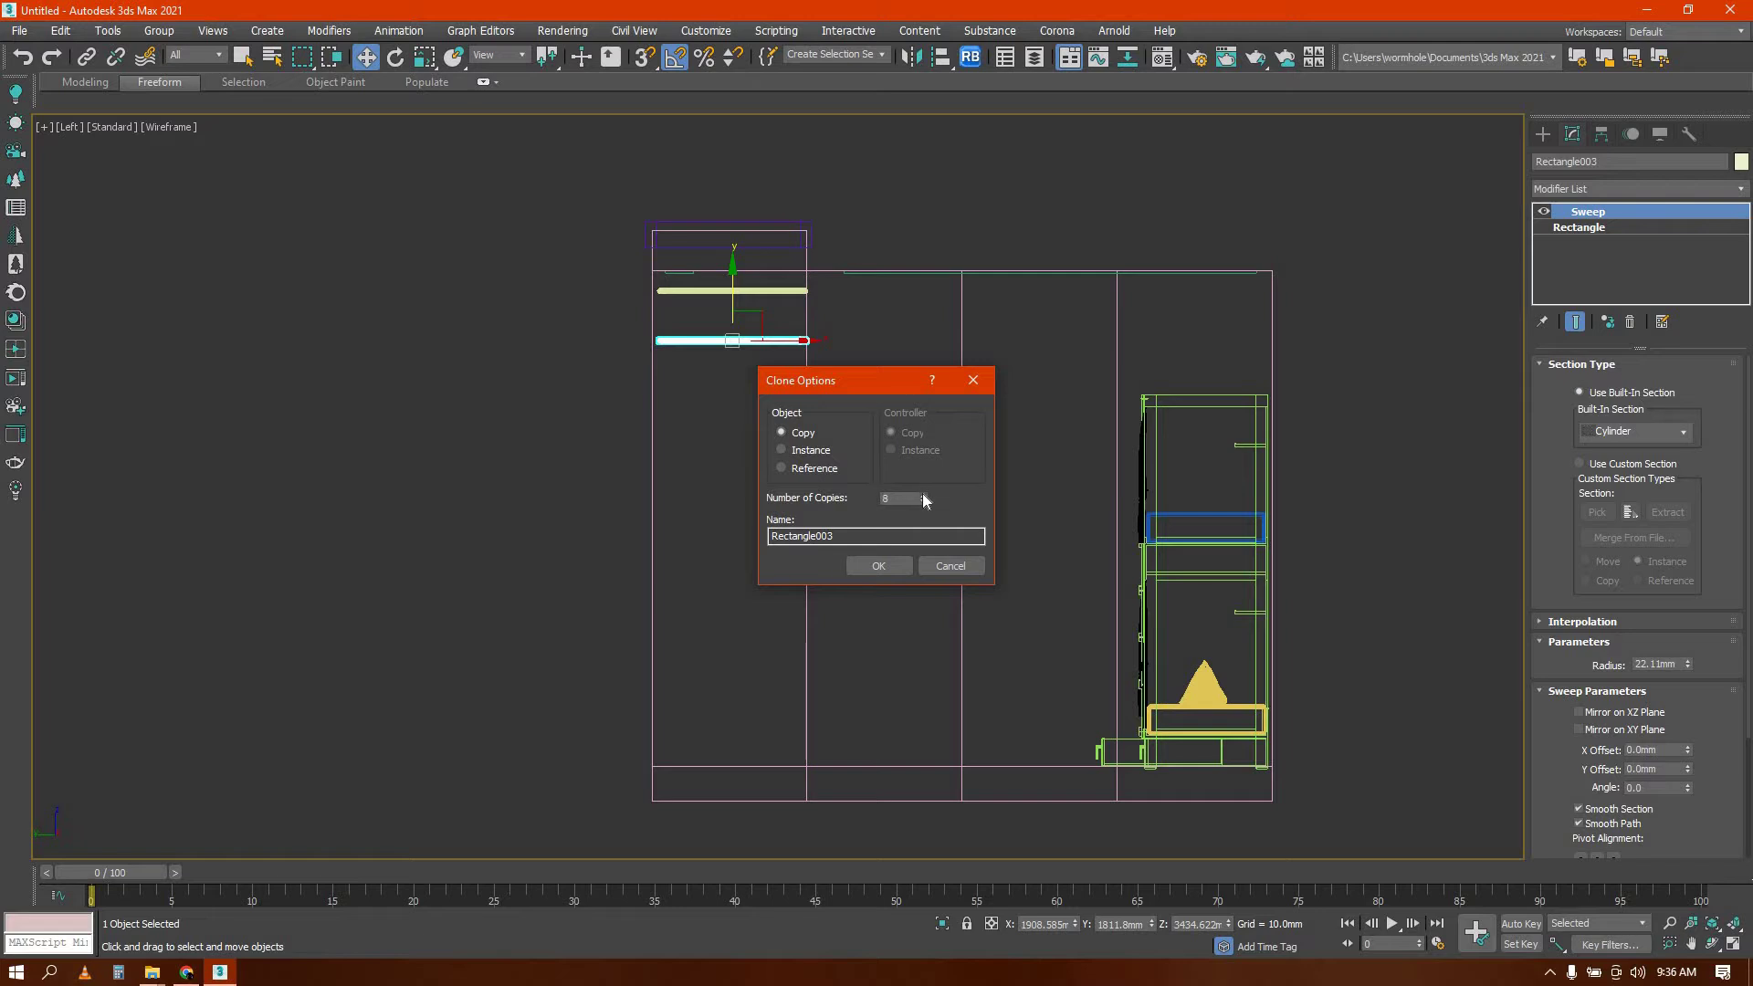
pyautogui.click(872, 567)
# Delete the two lowest frame copies, at and below the floor
pyautogui.scroll(-3, 852, 559)
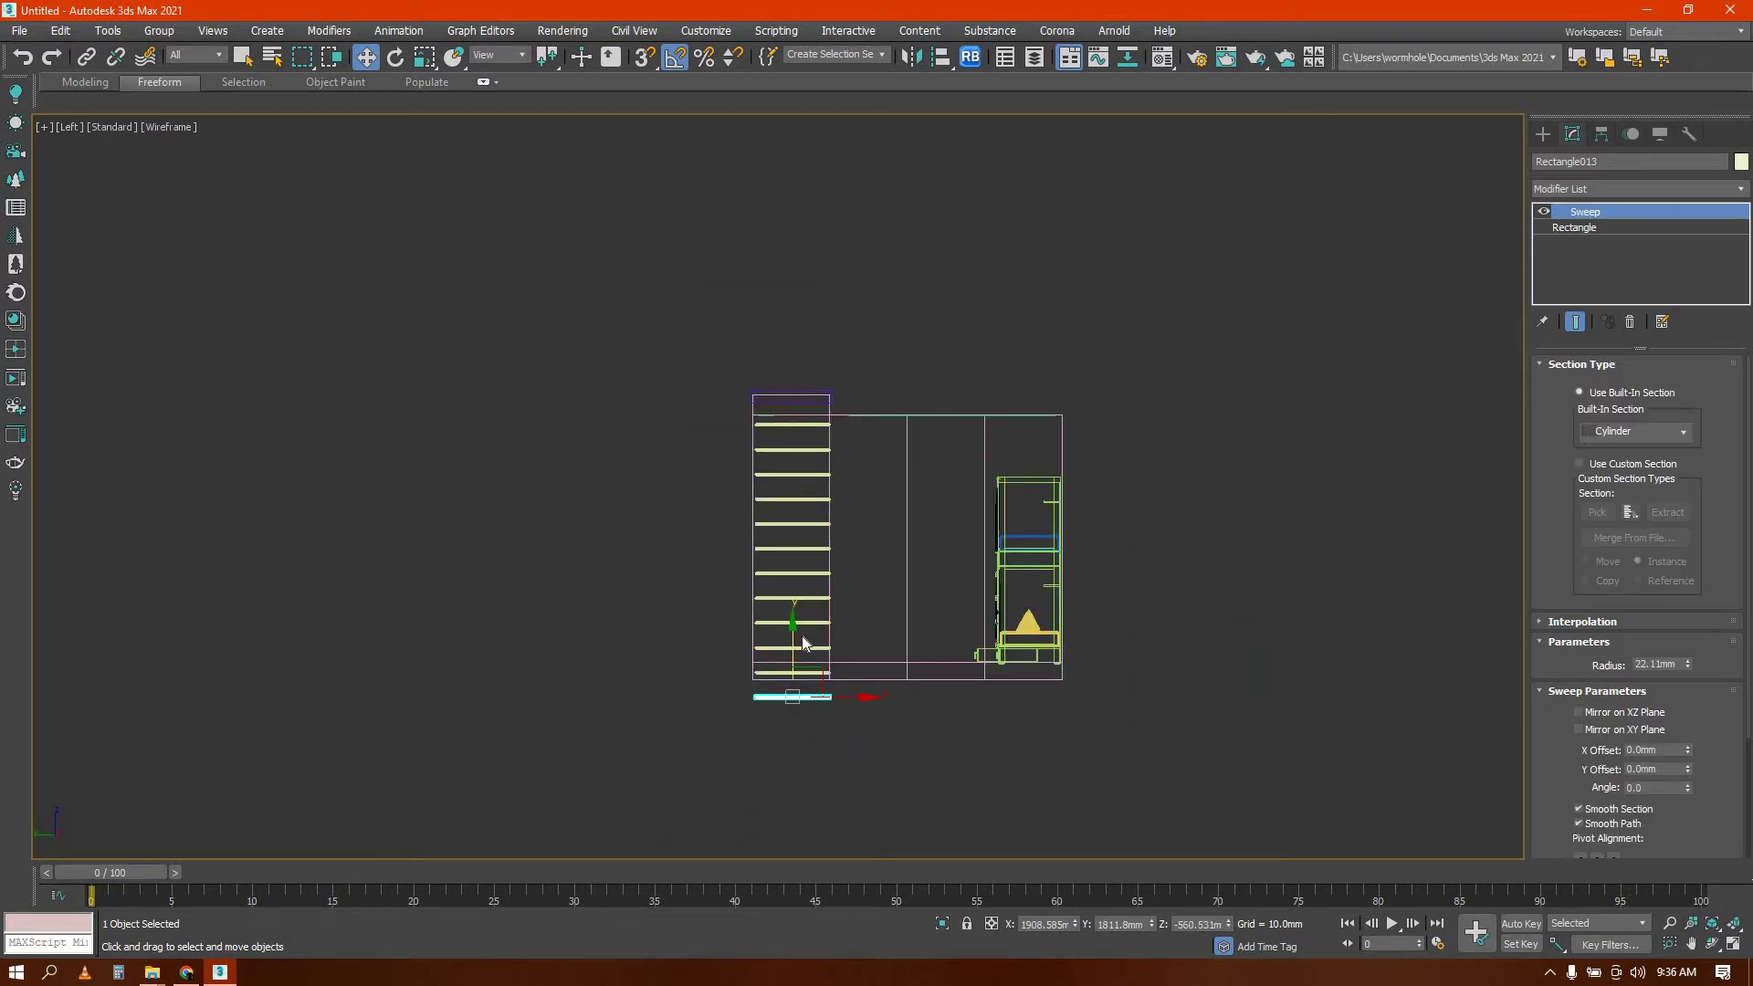
pyautogui.scroll(5, 803, 643)
pyautogui.keyDown('ctrl'); pyautogui.click(699, 619); pyautogui.keyUp('ctrl')
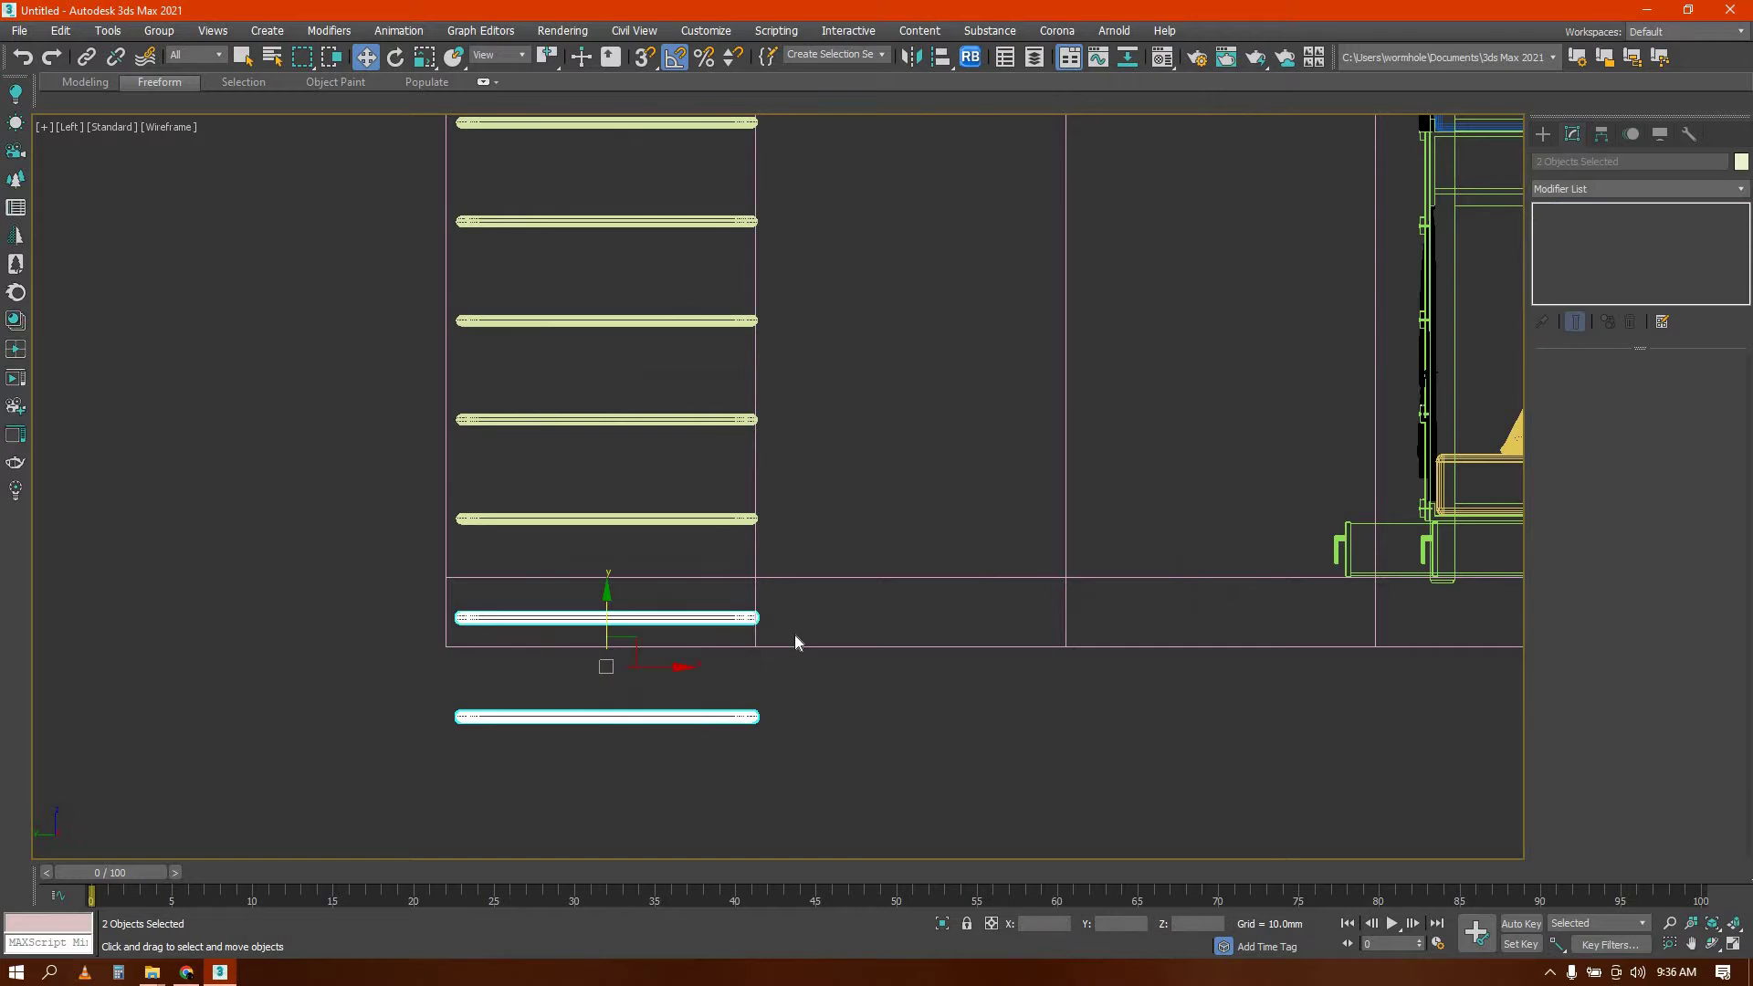
pyautogui.press('Delete')
# Copy the topmost frame about 1600 mm along X, away from the stack, in the perspective view
pyautogui.press('z')
pyautogui.keyDown('alt'); pyautogui.moveTo(785, 533); pyautogui.dragTo(826, 338, button='middle'); pyautogui.keyUp('alt')
pyautogui.press('p')
pyautogui.scroll(4, 857, 398)
pyautogui.click(649, 279)
pyautogui.keyDown('alt'); pyautogui.moveTo(666, 280); pyautogui.dragTo(601, 343, button='middle'); pyautogui.keyUp('alt')
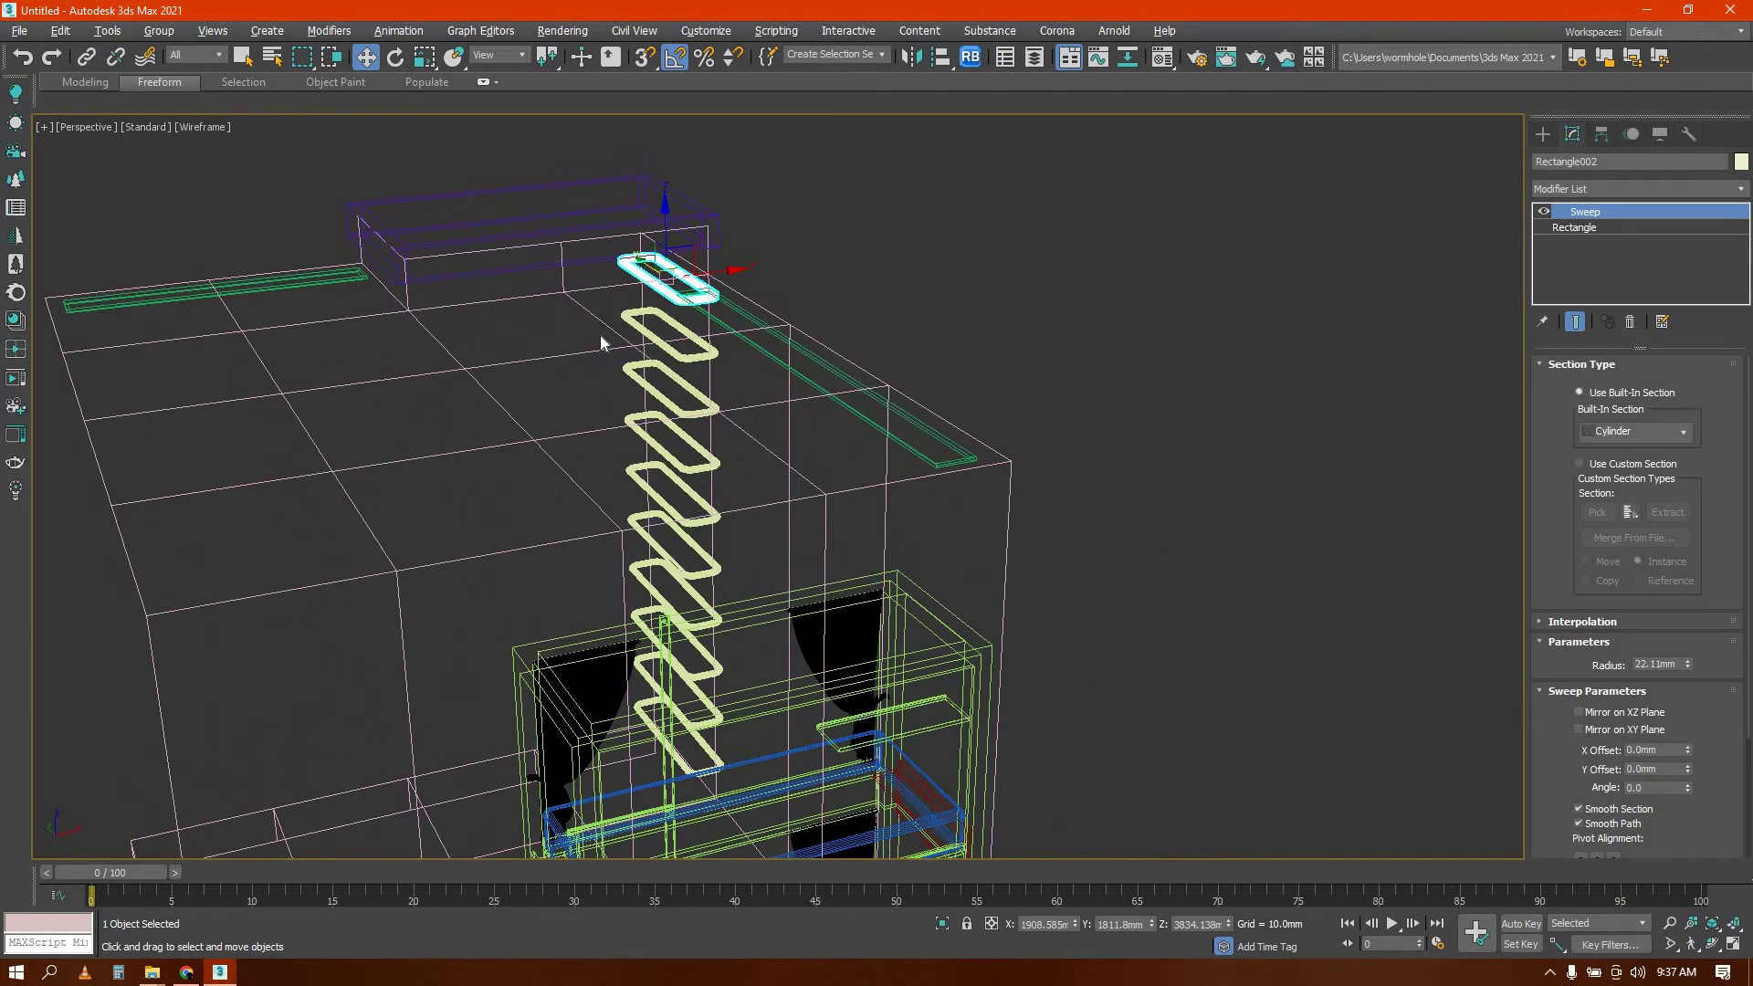
pyautogui.moveTo(730, 274)
pyautogui.keyDown('shift'); pyautogui.mouseDown()
pyautogui.moveTo(442, 336)
pyautogui.moveTo(479, 333)
pyautogui.moveTo(371, 387)
pyautogui.moveTo(584, 374)
pyautogui.mouseUp(); pyautogui.keyUp('shift')
pyautogui.click(885, 567)
# Convert the separate frame copy to an Editable Poly and enter vertex editing
pyautogui.moveTo(568, 458)
pyautogui.keyDown('alt'); pyautogui.mouseDown(button='middle')
pyautogui.moveTo(657, 447)
pyautogui.moveTo(446, 313)
pyautogui.mouseUp(button='middle'); pyautogui.keyUp('alt')
pyautogui.scroll(2, 472, 313)
pyautogui.scroll(3, 472, 312)
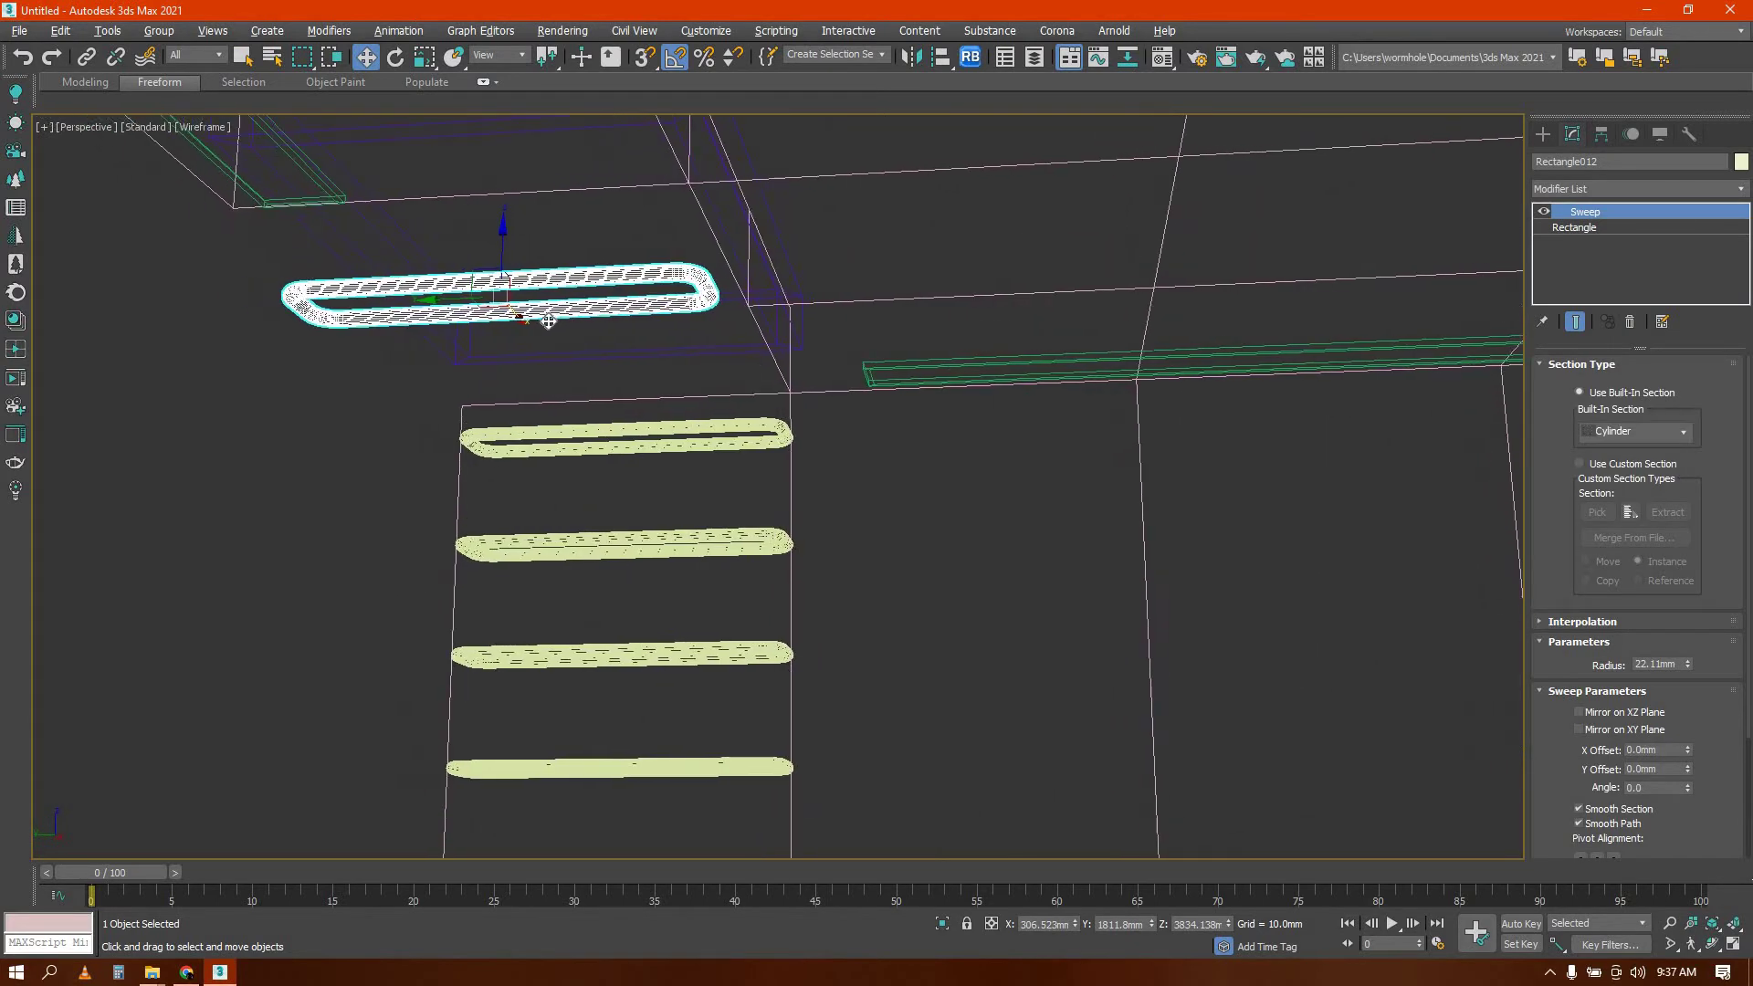
pyautogui.scroll(3, 449, 314)
pyautogui.moveTo(449, 313)
pyautogui.keyDown('alt'); pyautogui.mouseDown(button='middle')
pyautogui.moveTo(368, 298)
pyautogui.moveTo(411, 276)
pyautogui.mouseUp(button='middle'); pyautogui.keyUp('alt')
pyautogui.scroll(-3, 368, 298)
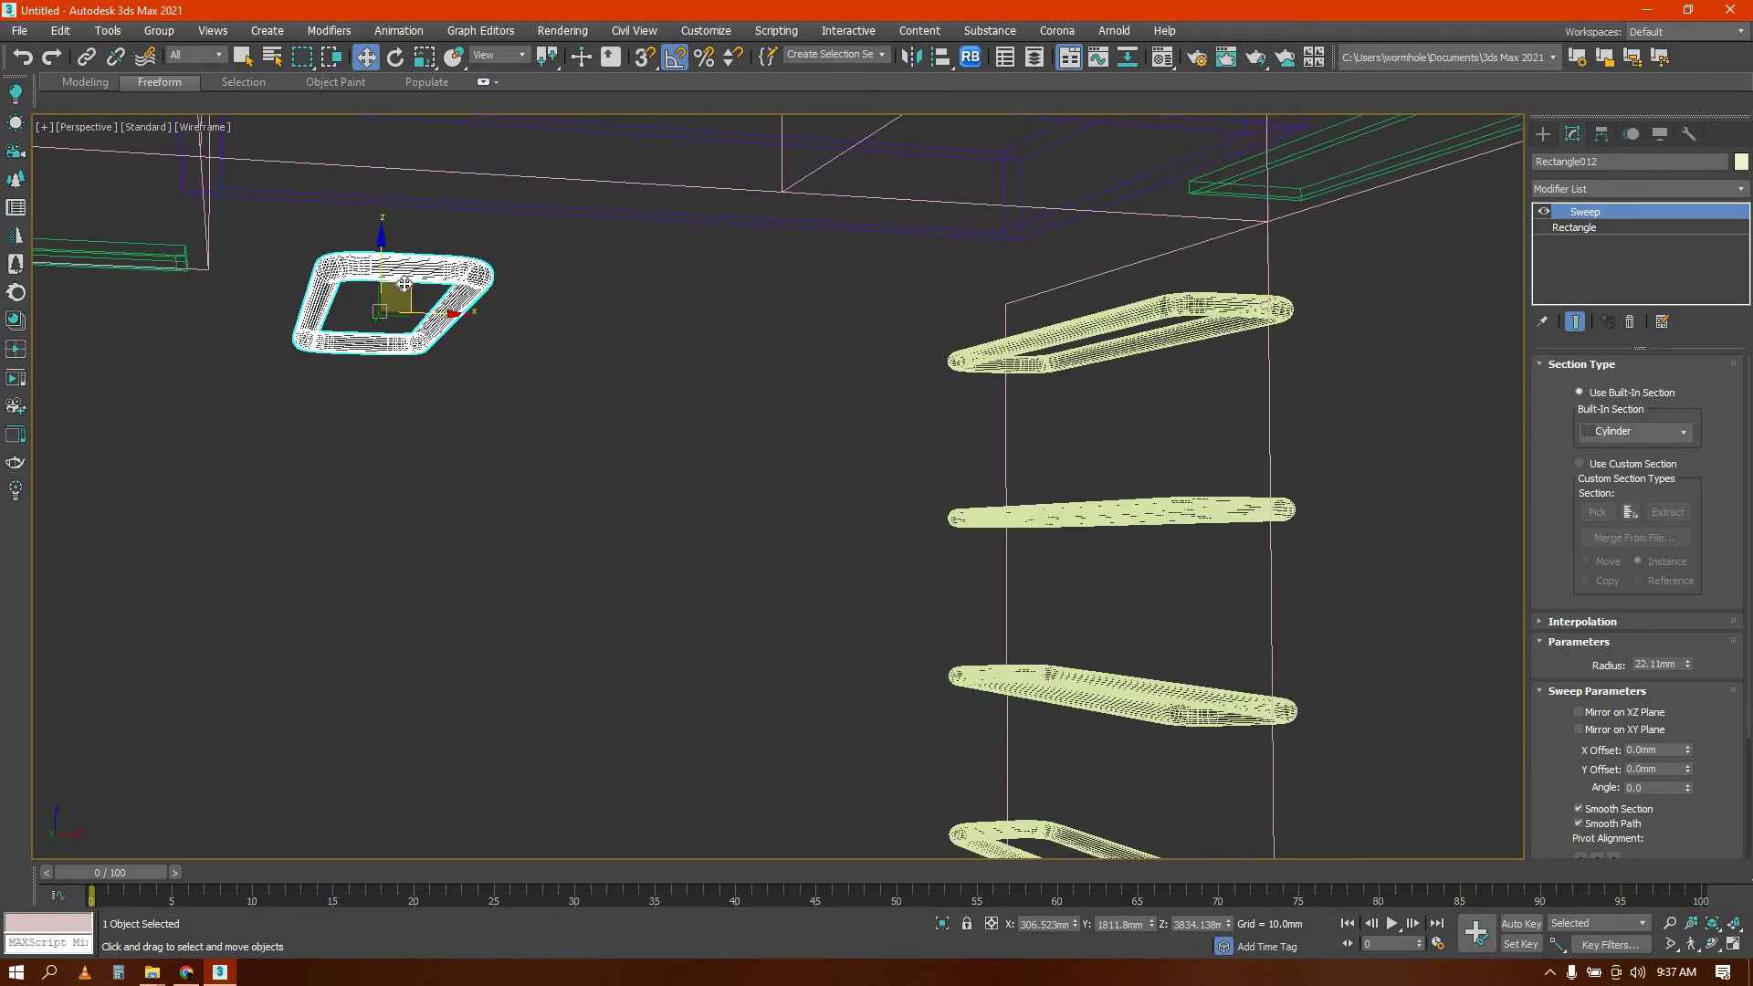
pyautogui.scroll(-3, 420, 296)
pyautogui.keyDown('alt'); pyautogui.moveTo(795, 276); pyautogui.dragTo(277, 320, button='middle'); pyautogui.keyUp('alt')
pyautogui.scroll(-4, 278, 320)
pyautogui.scroll(2, 384, 329)
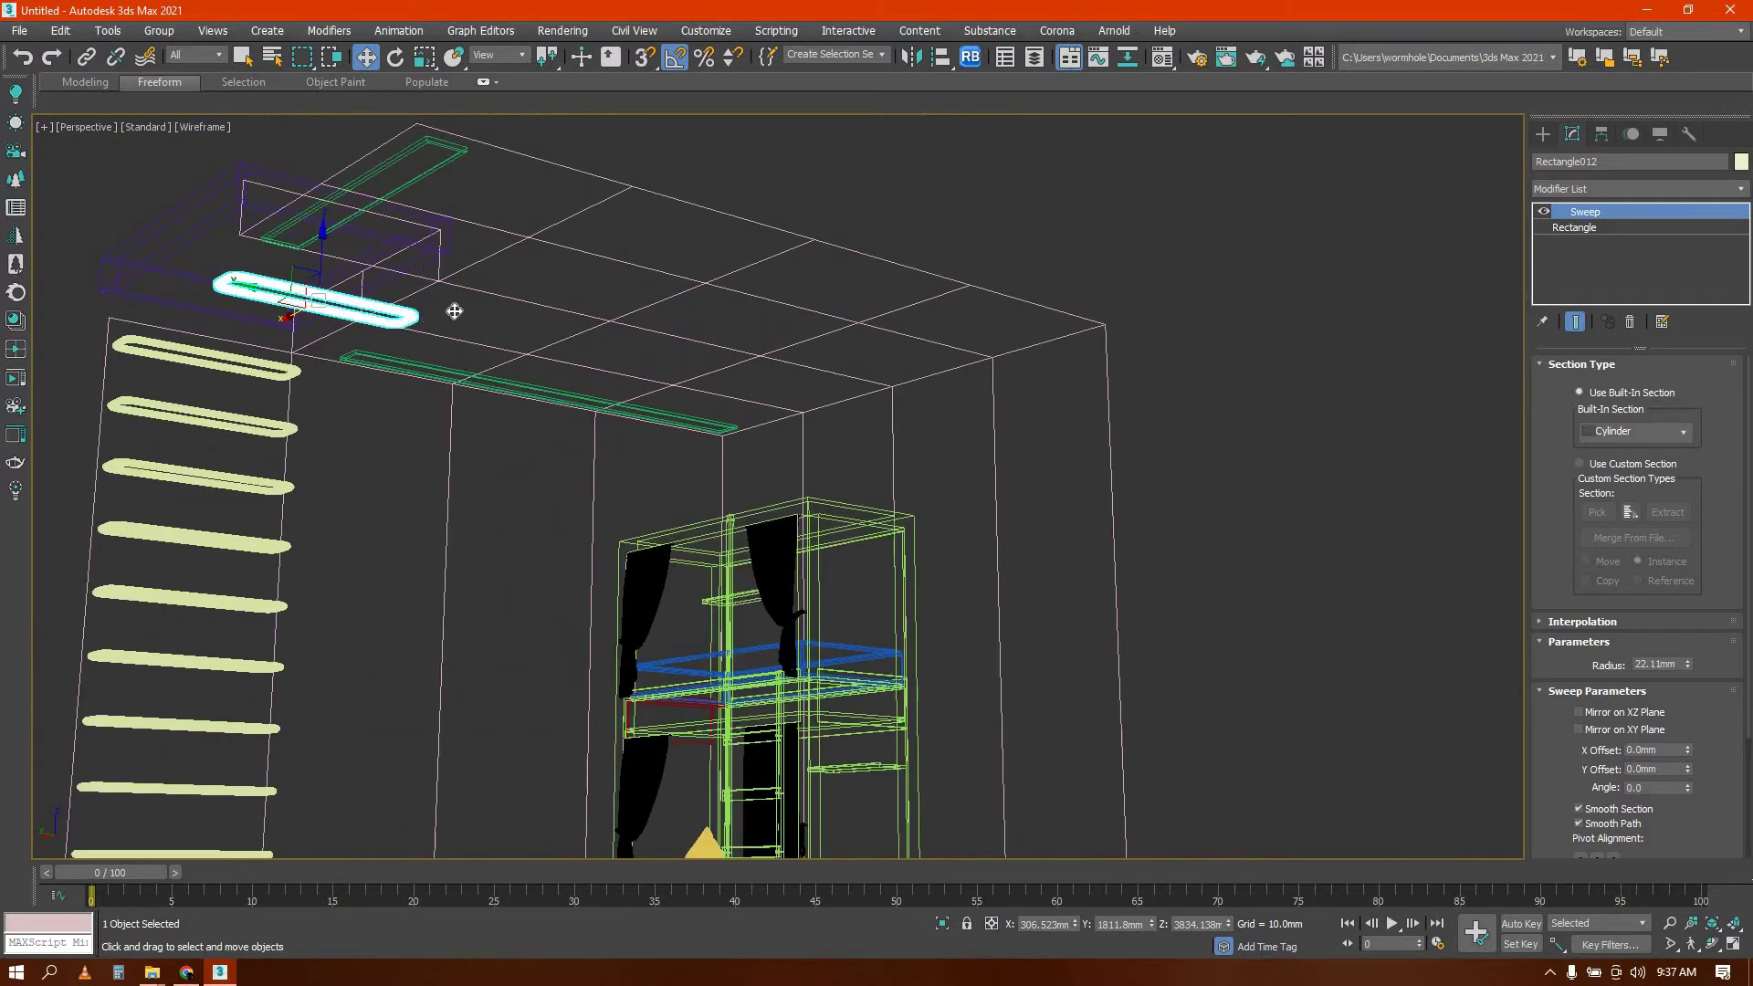
pyautogui.keyDown('alt'); pyautogui.moveTo(454, 310); pyautogui.dragTo(336, 321, button='middle'); pyautogui.keyUp('alt')
pyautogui.rightClick(487, 307)
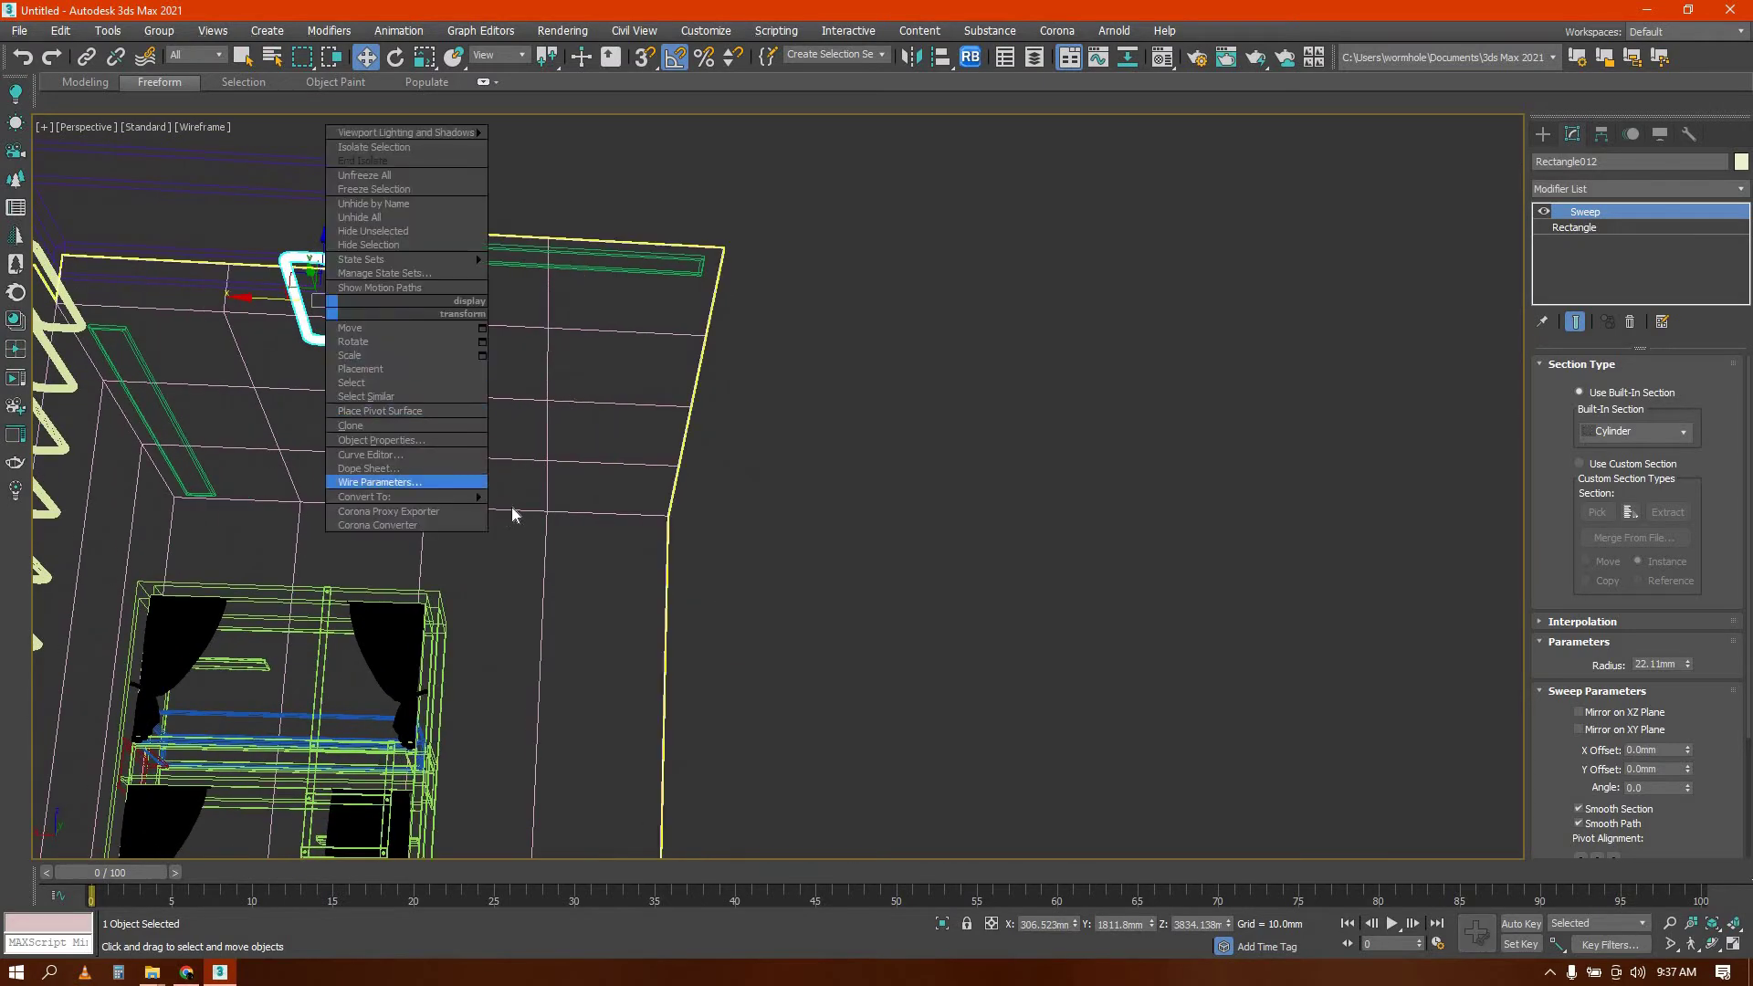
pyautogui.click(553, 511)
pyautogui.press('1')
# Widen the separate frame by moving the vertices of one long side about 250 mm outward along X
pyautogui.press('z')
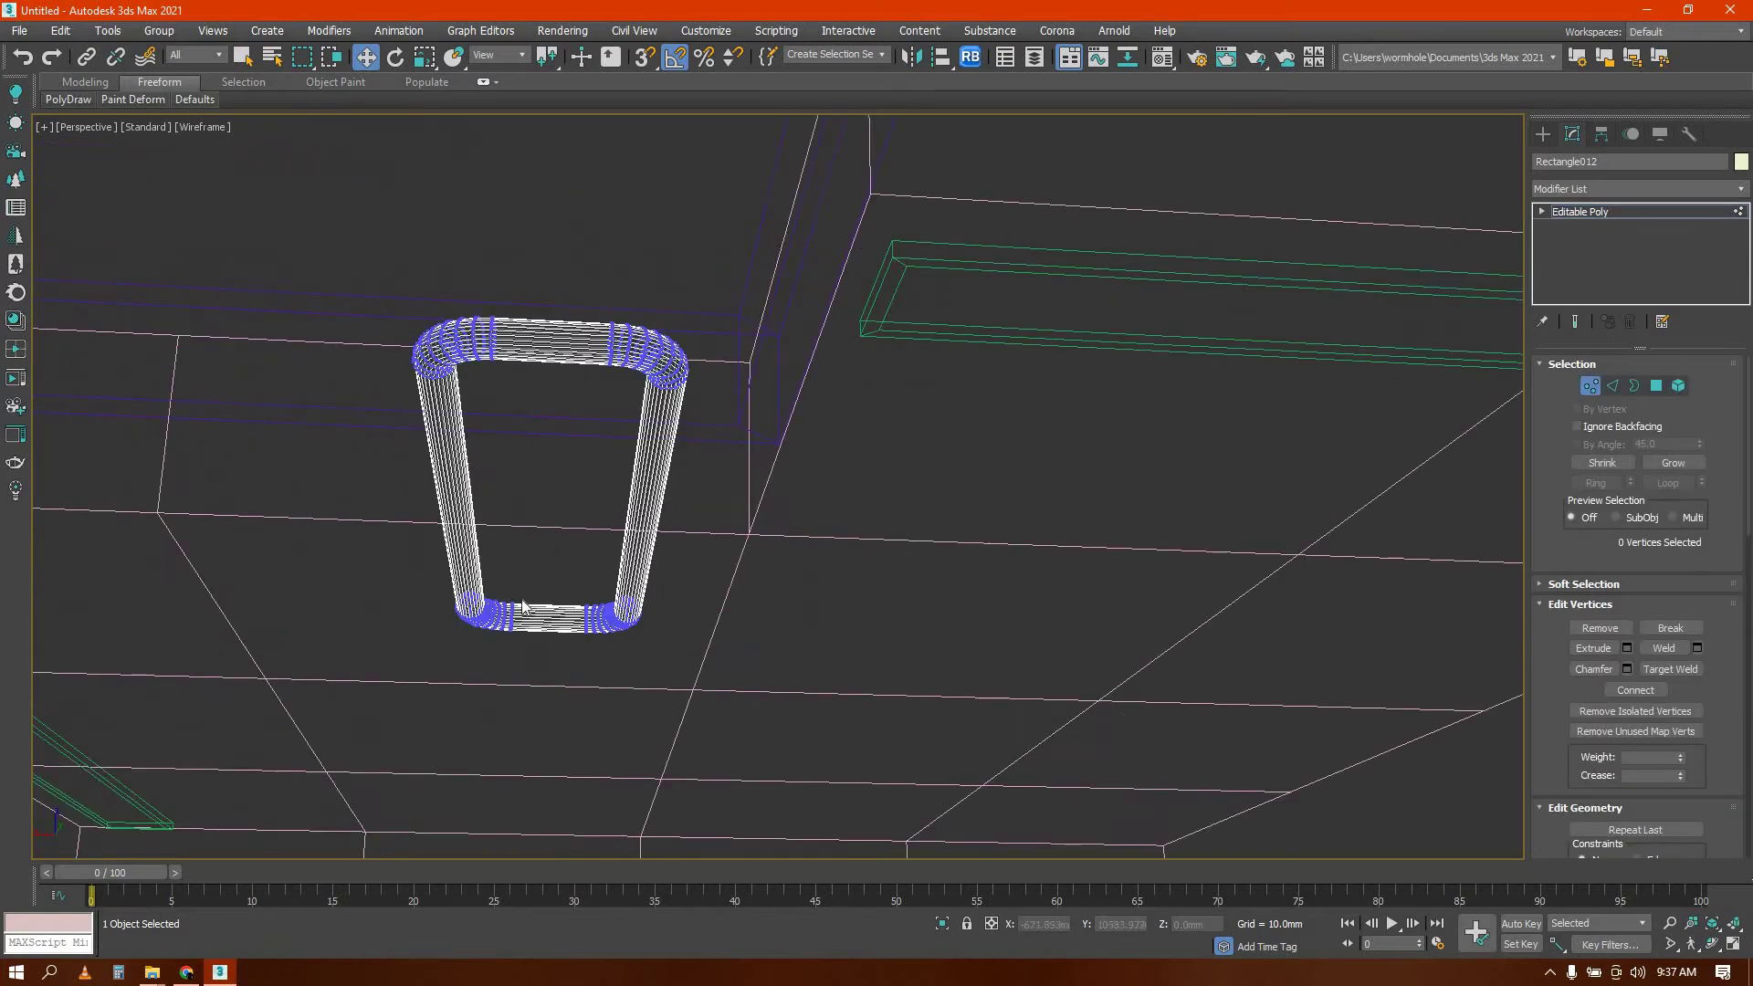
pyautogui.moveTo(550, 527); pyautogui.dragTo(548, 526)
pyautogui.keyDown('alt'); pyautogui.moveTo(548, 527); pyautogui.dragTo(436, 505, button='middle'); pyautogui.keyUp('alt')
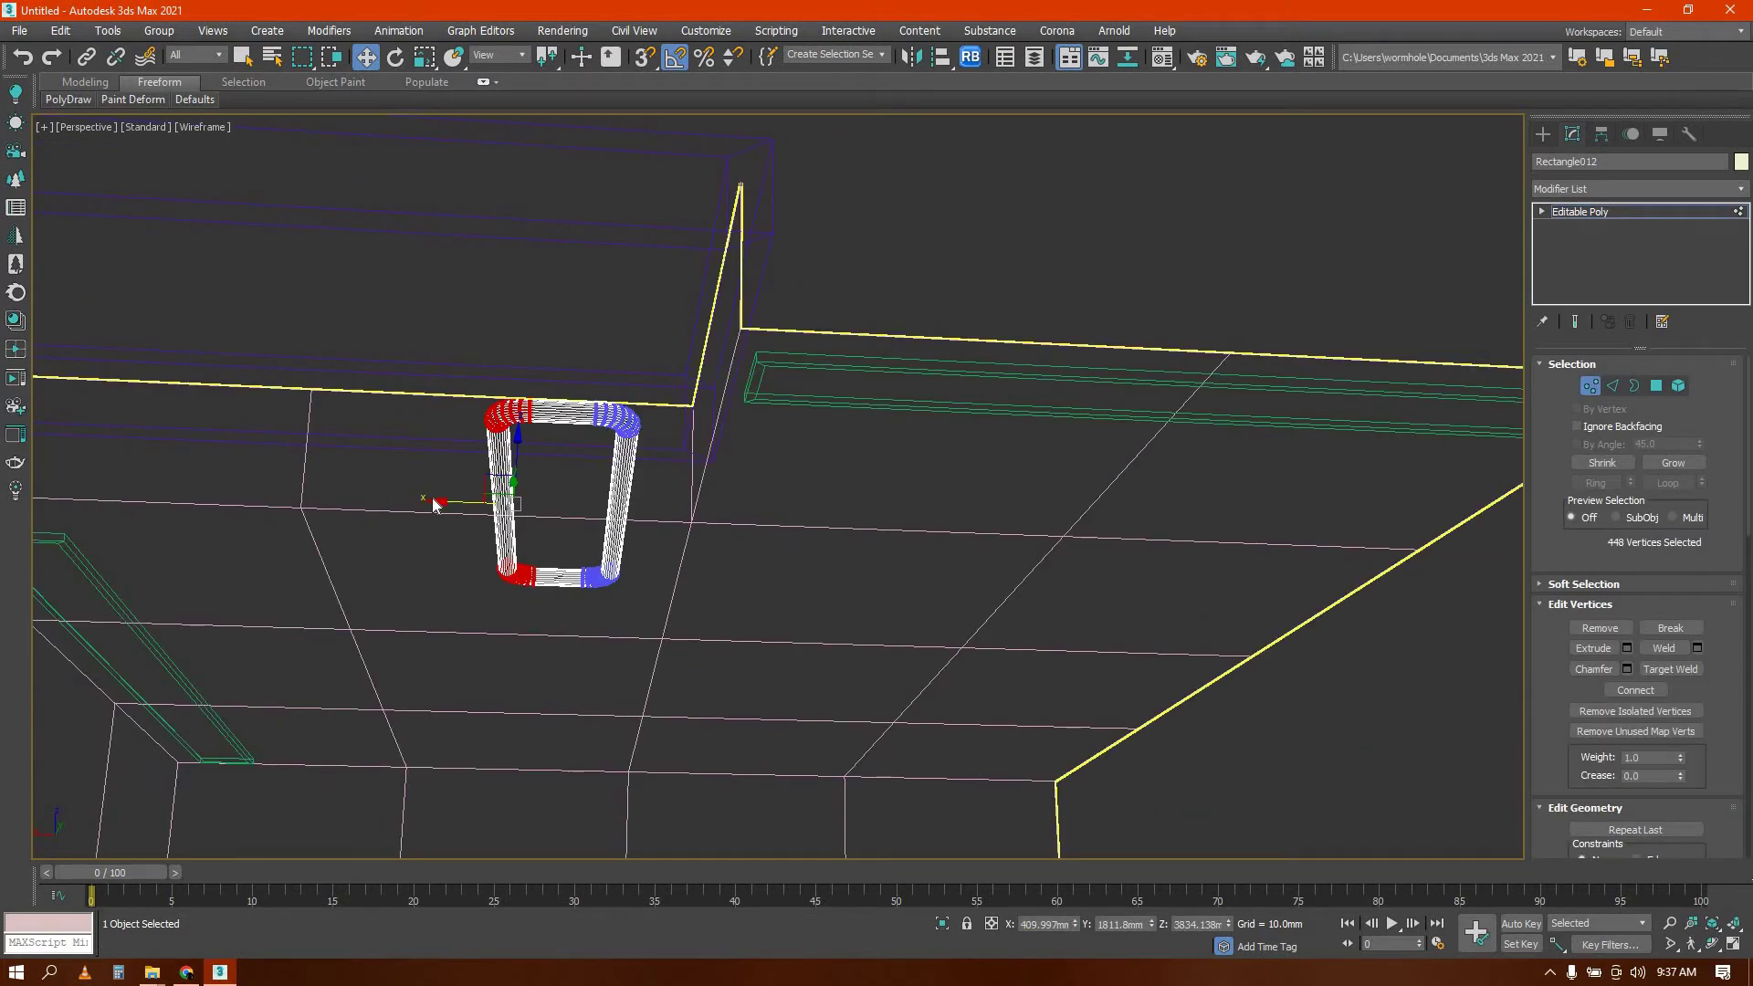
pyautogui.moveTo(547, 557); pyautogui.dragTo(549, 640)
pyautogui.moveTo(466, 496); pyautogui.dragTo(329, 501)
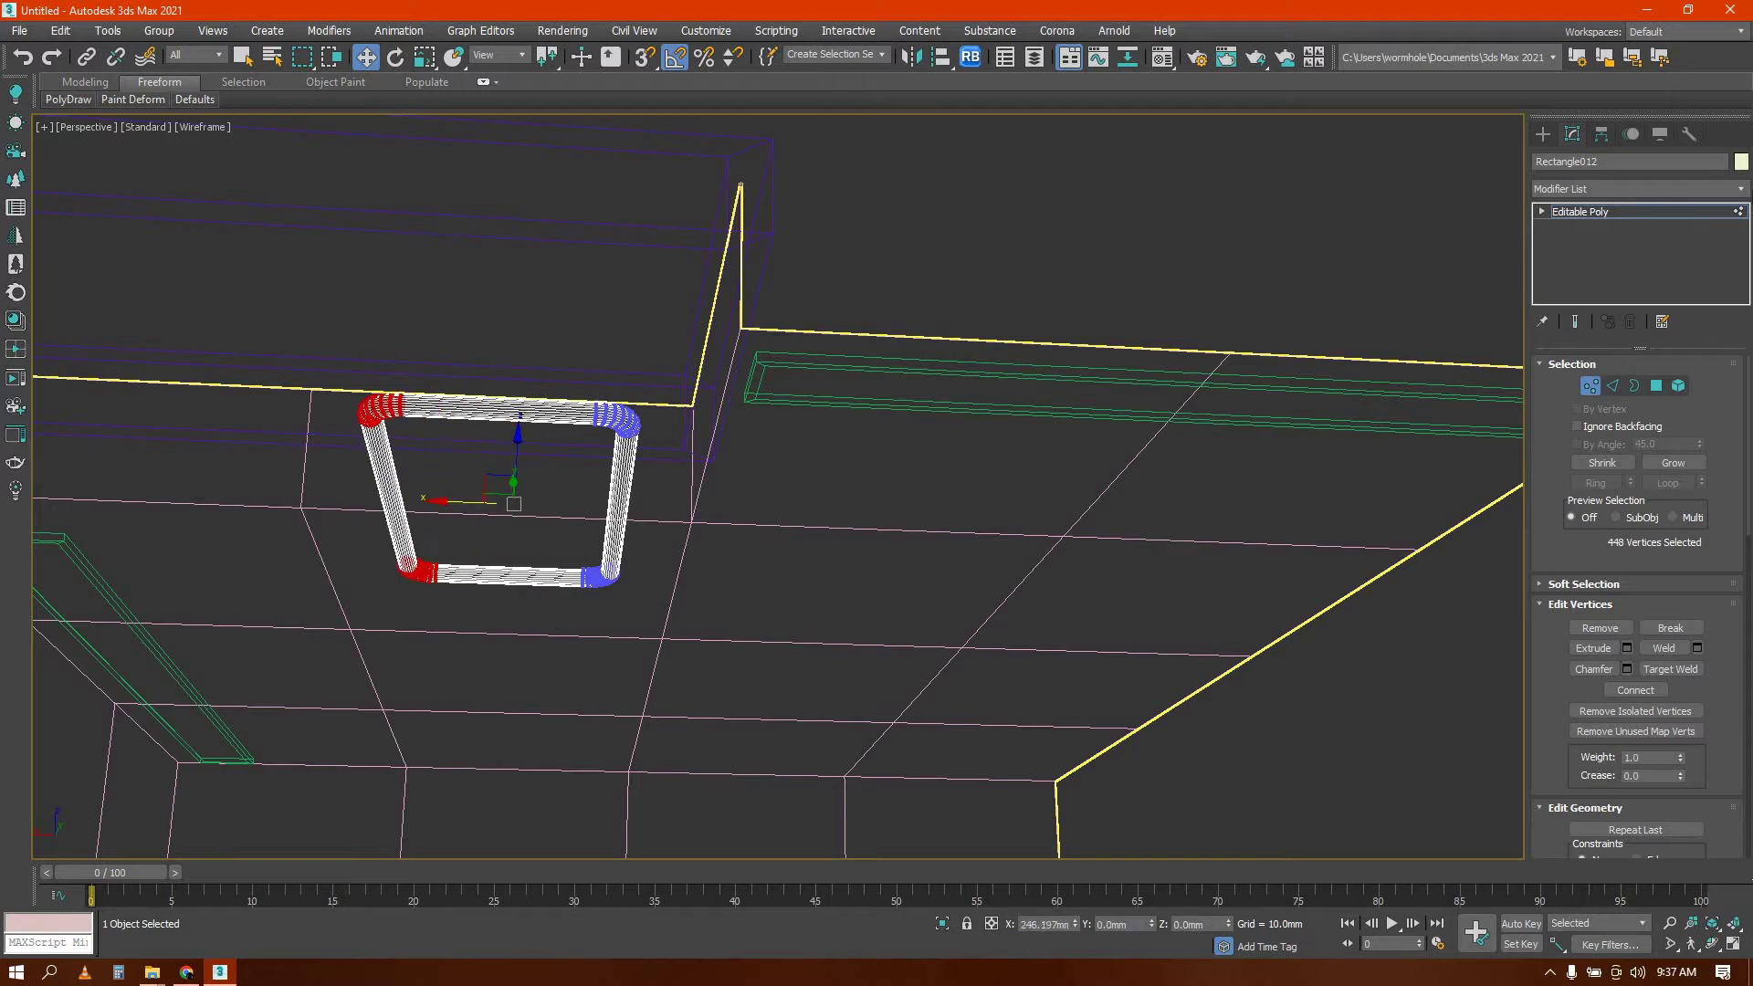
pyautogui.click(1547, 137)
# Rotate the widened frame upright and place it across one end of the stacked frames at about X 1760, Y 2317 mm
pyautogui.scroll(-5, 626, 519)
pyautogui.moveTo(626, 518)
pyautogui.keyDown('alt'); pyautogui.mouseDown(button='middle')
pyautogui.moveTo(485, 560)
pyautogui.moveTo(380, 673)
pyautogui.moveTo(616, 496)
pyautogui.mouseUp(button='middle'); pyautogui.keyUp('alt')
pyautogui.press('e')
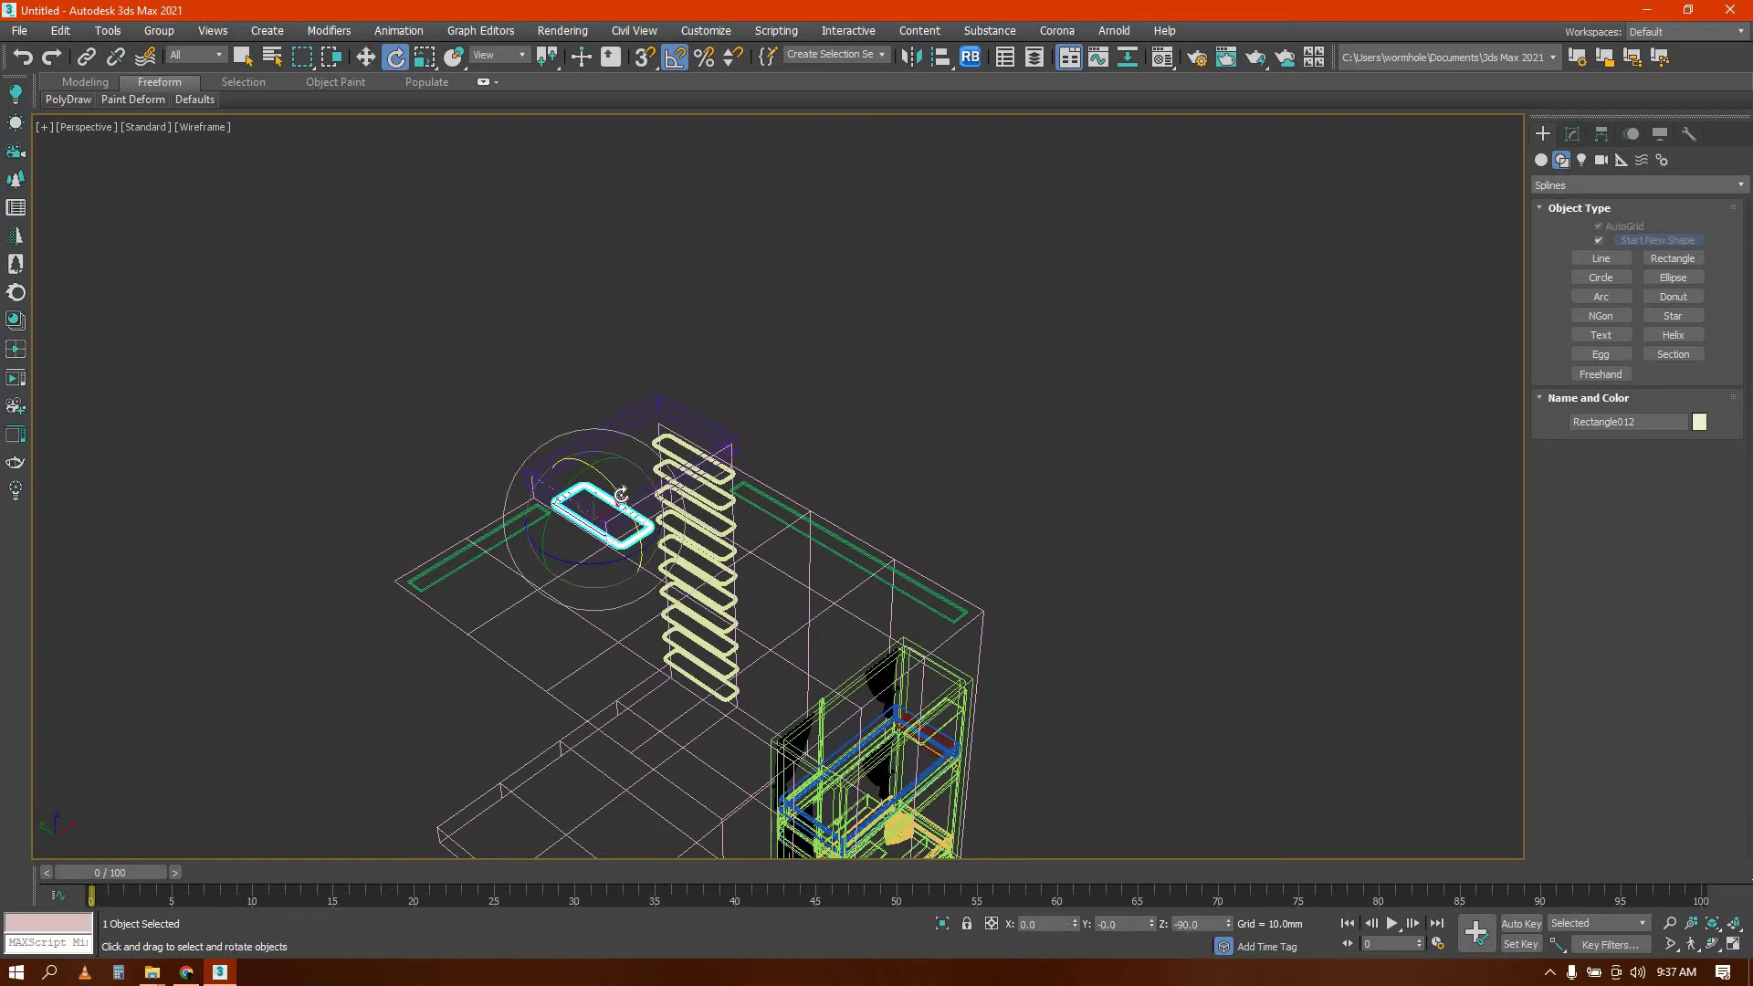
pyautogui.moveTo(625, 498); pyautogui.dragTo(720, 485)
pyautogui.press('w')
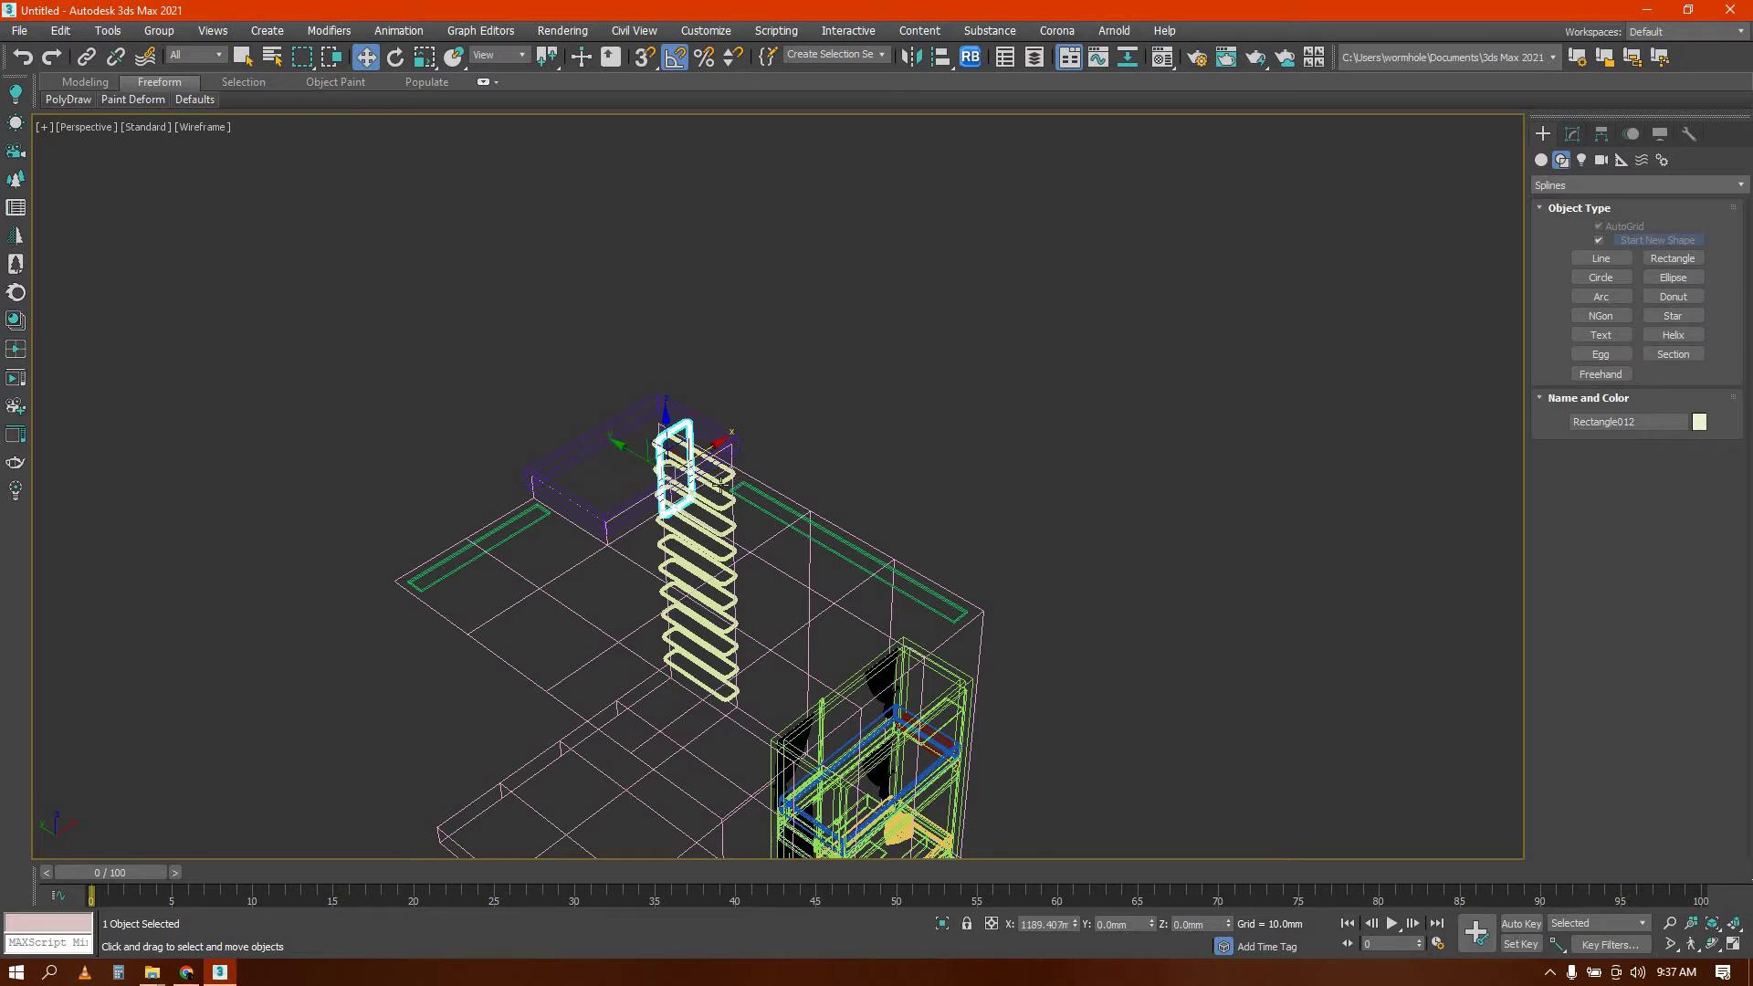
pyautogui.press('t')
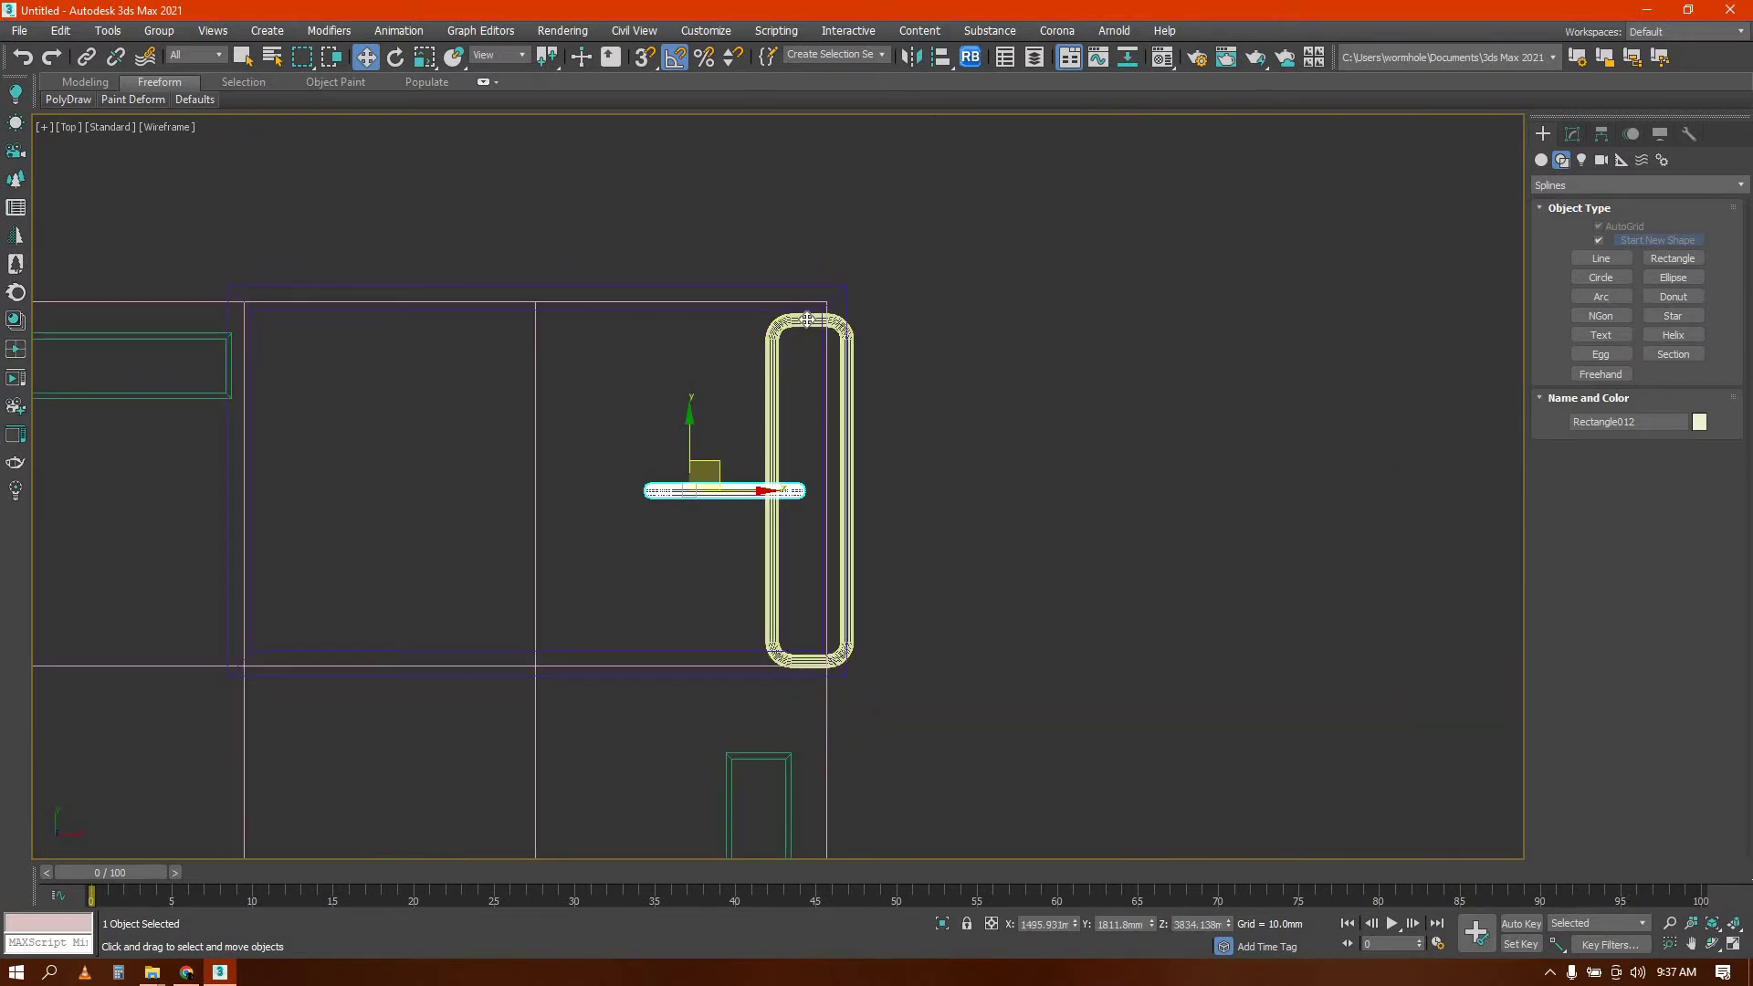
pyautogui.moveTo(720, 467); pyautogui.dragTo(798, 319)
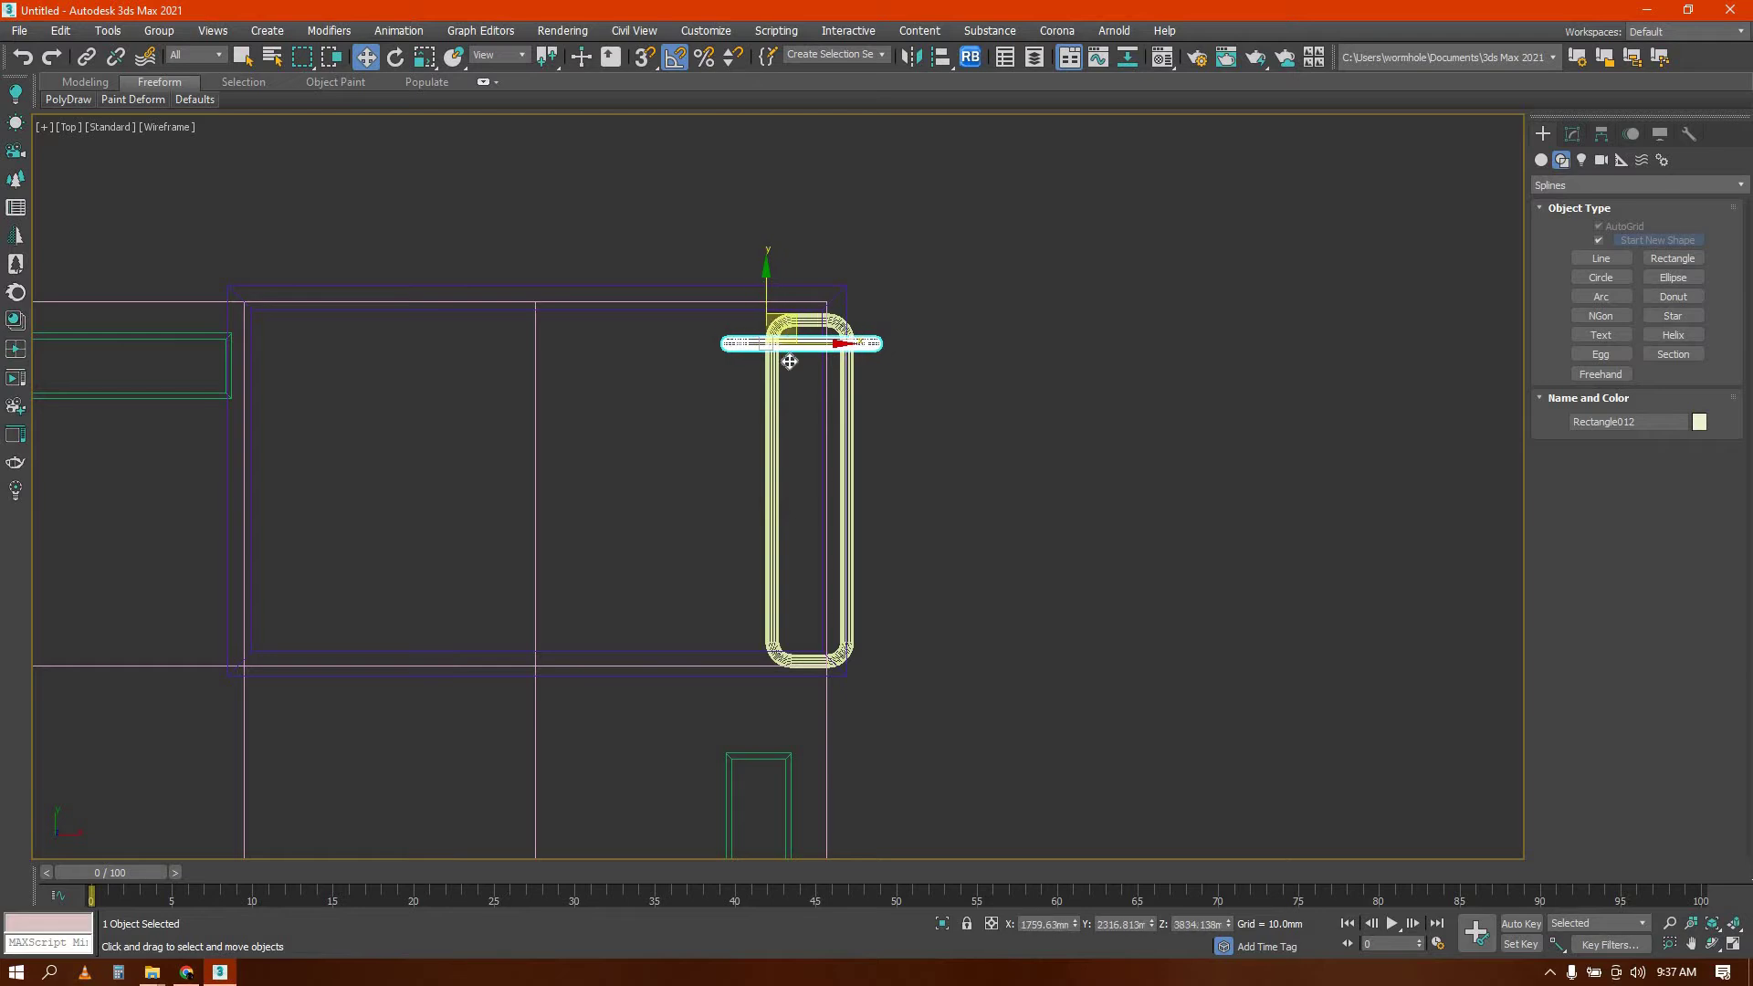
# Lower the upright frame's upper-end vertices to about Z 3909 mm, just above the topmost stacked frame
pyautogui.press('1')
pyautogui.moveTo(623, 309); pyautogui.dragTo(781, 381)
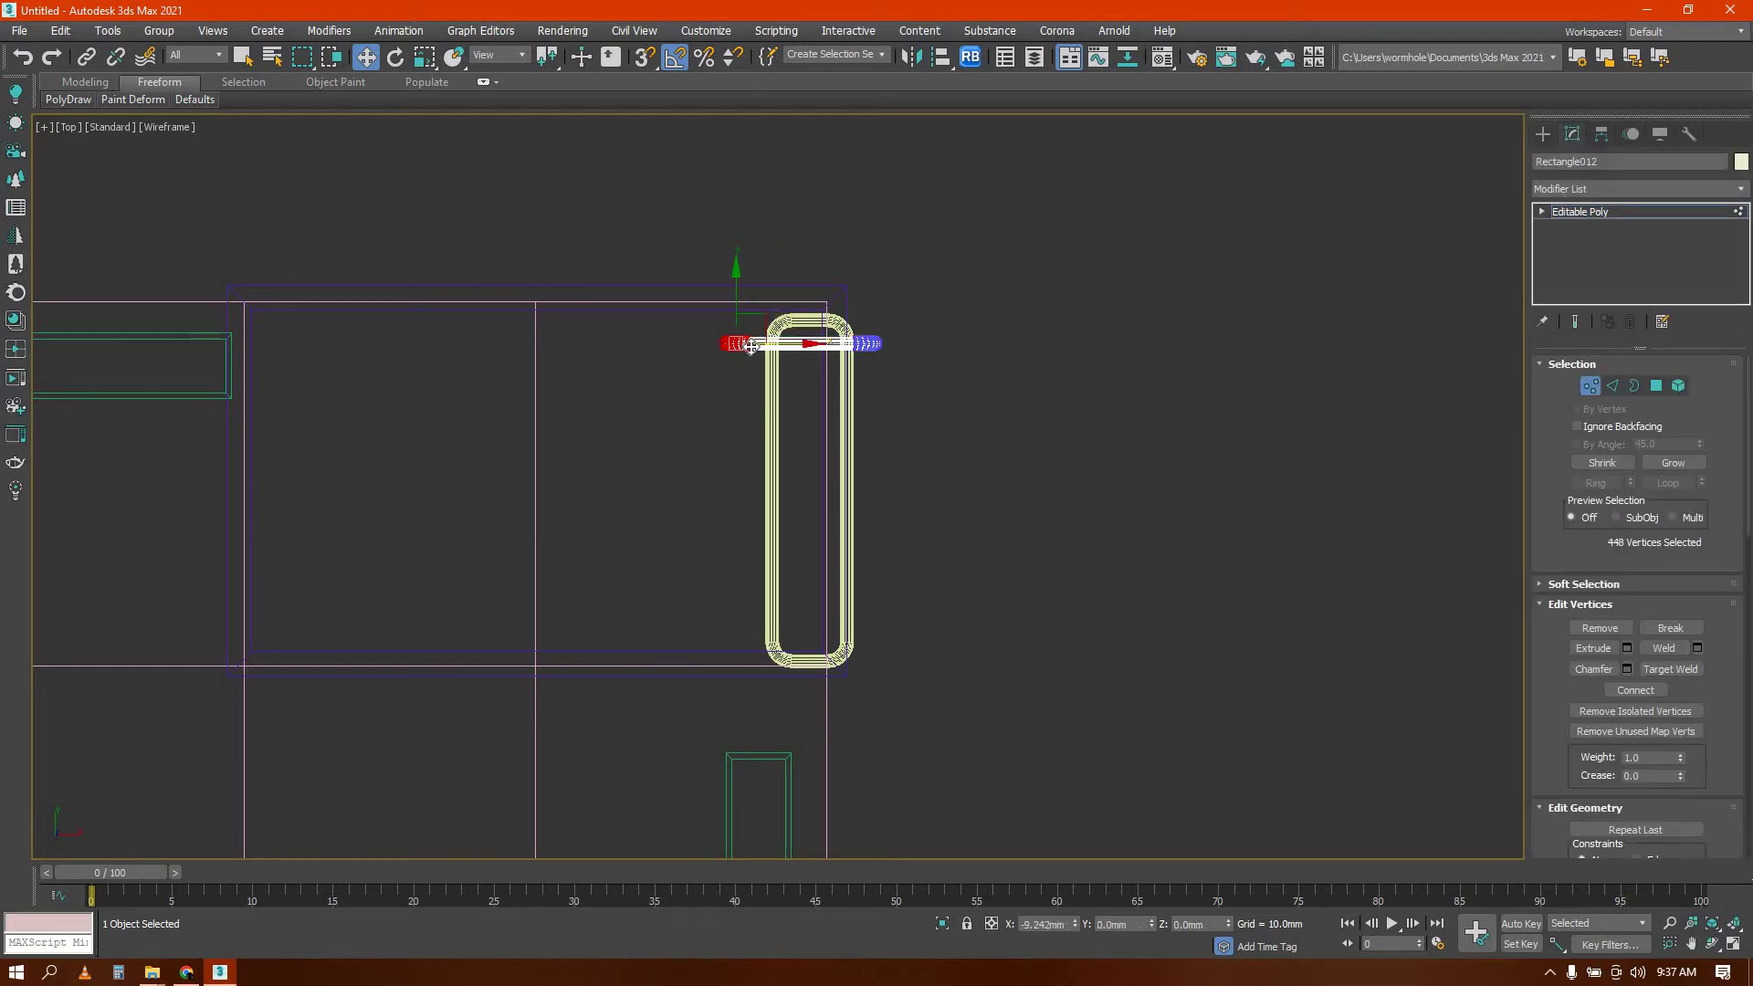
pyautogui.keyDown('alt'); pyautogui.moveTo(751, 346); pyautogui.dragTo(815, 190, button='middle'); pyautogui.keyUp('alt')
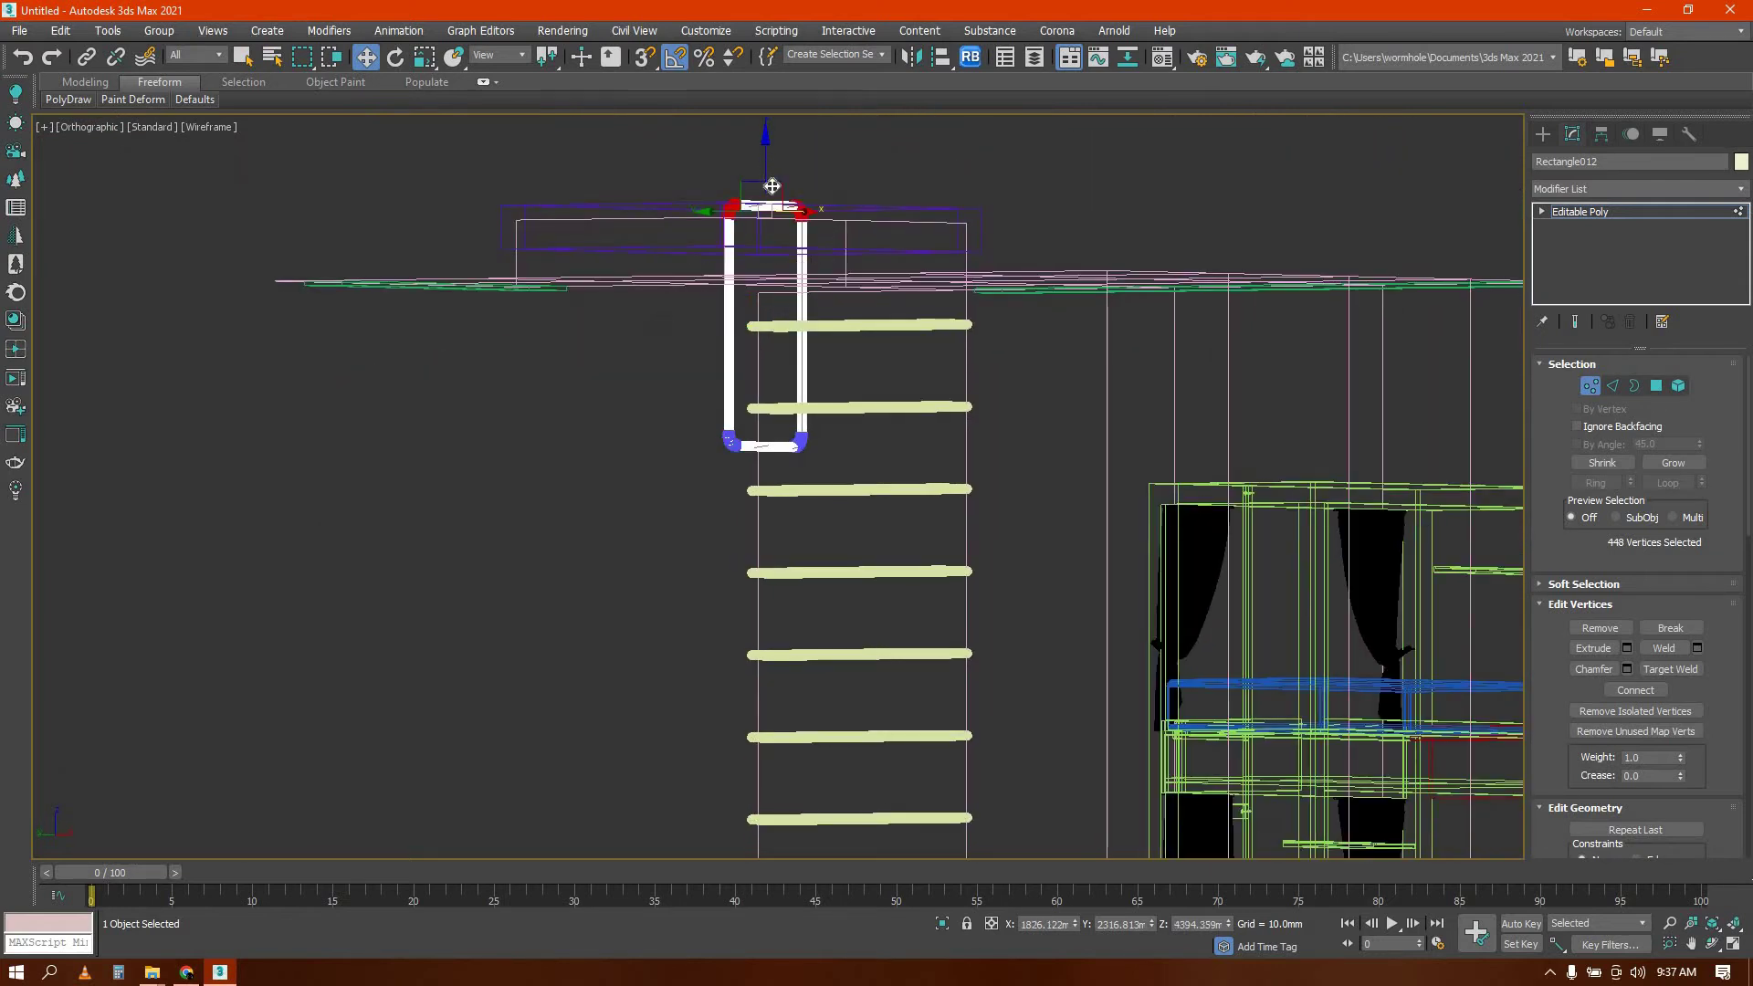
pyautogui.moveTo(772, 185); pyautogui.dragTo(774, 189)
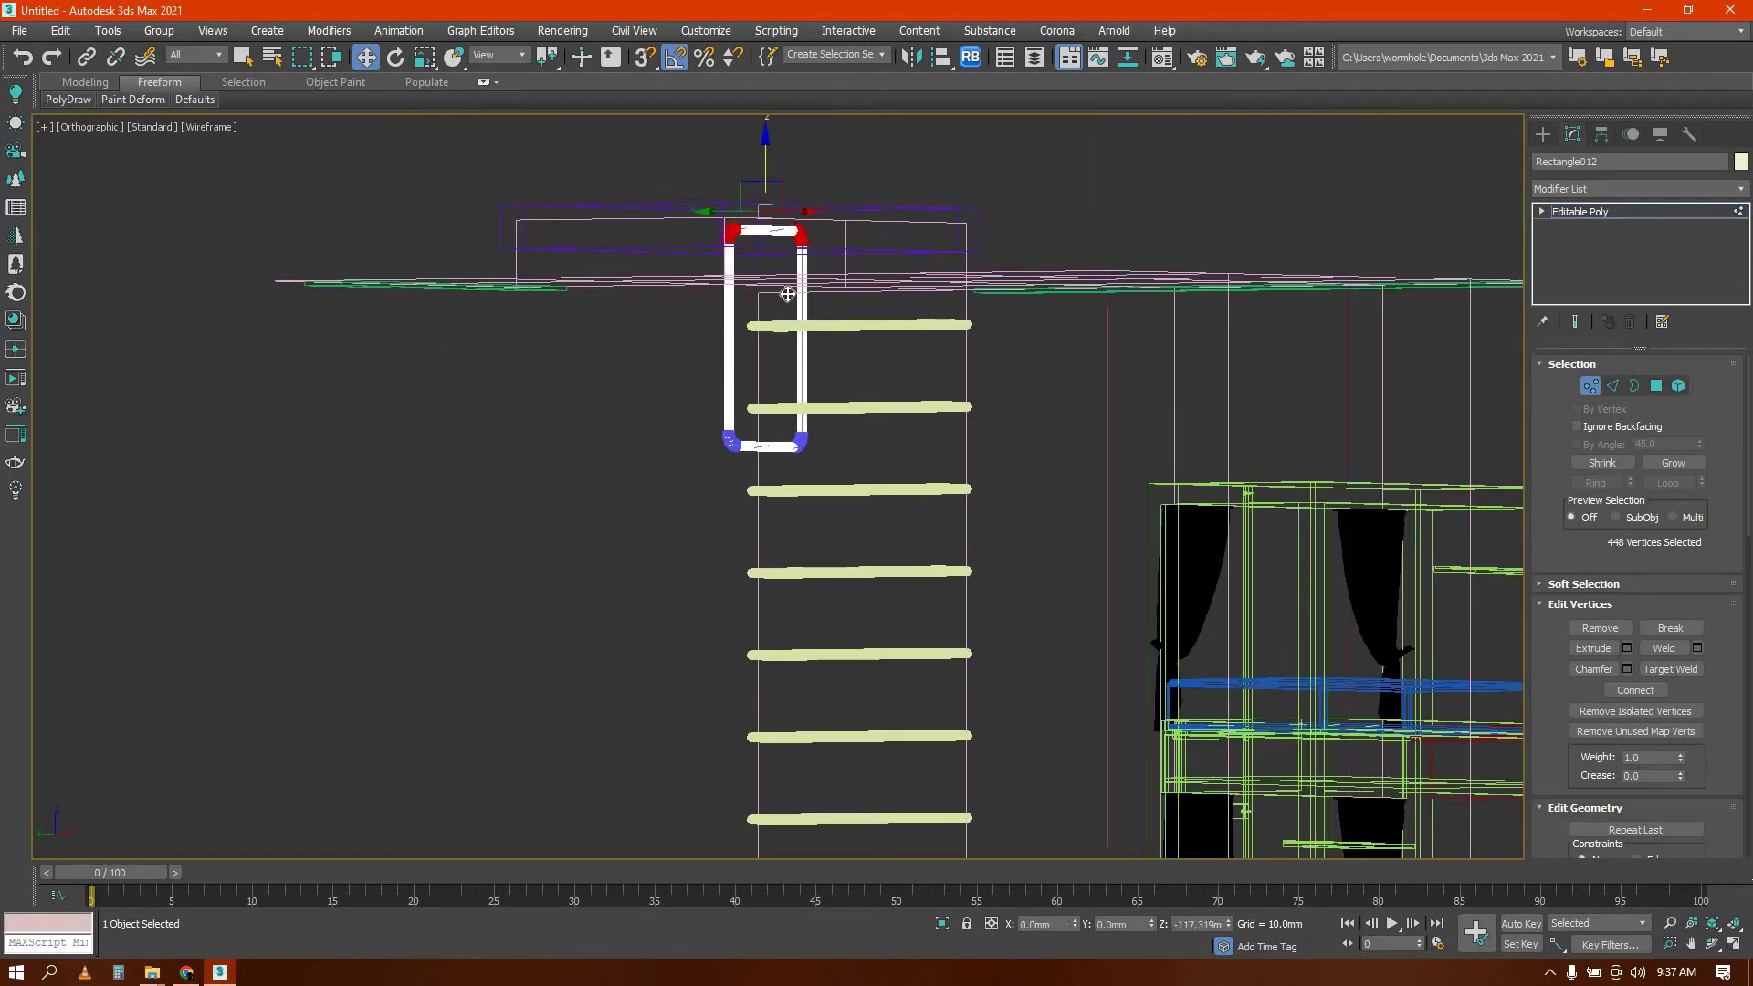
pyautogui.moveTo(787, 294); pyautogui.dragTo(777, 266)
# Stretch the upright frame down to the floor by lowering its bottom-end vertices to about Z 613 mm
pyautogui.moveTo(627, 413); pyautogui.dragTo(868, 610)
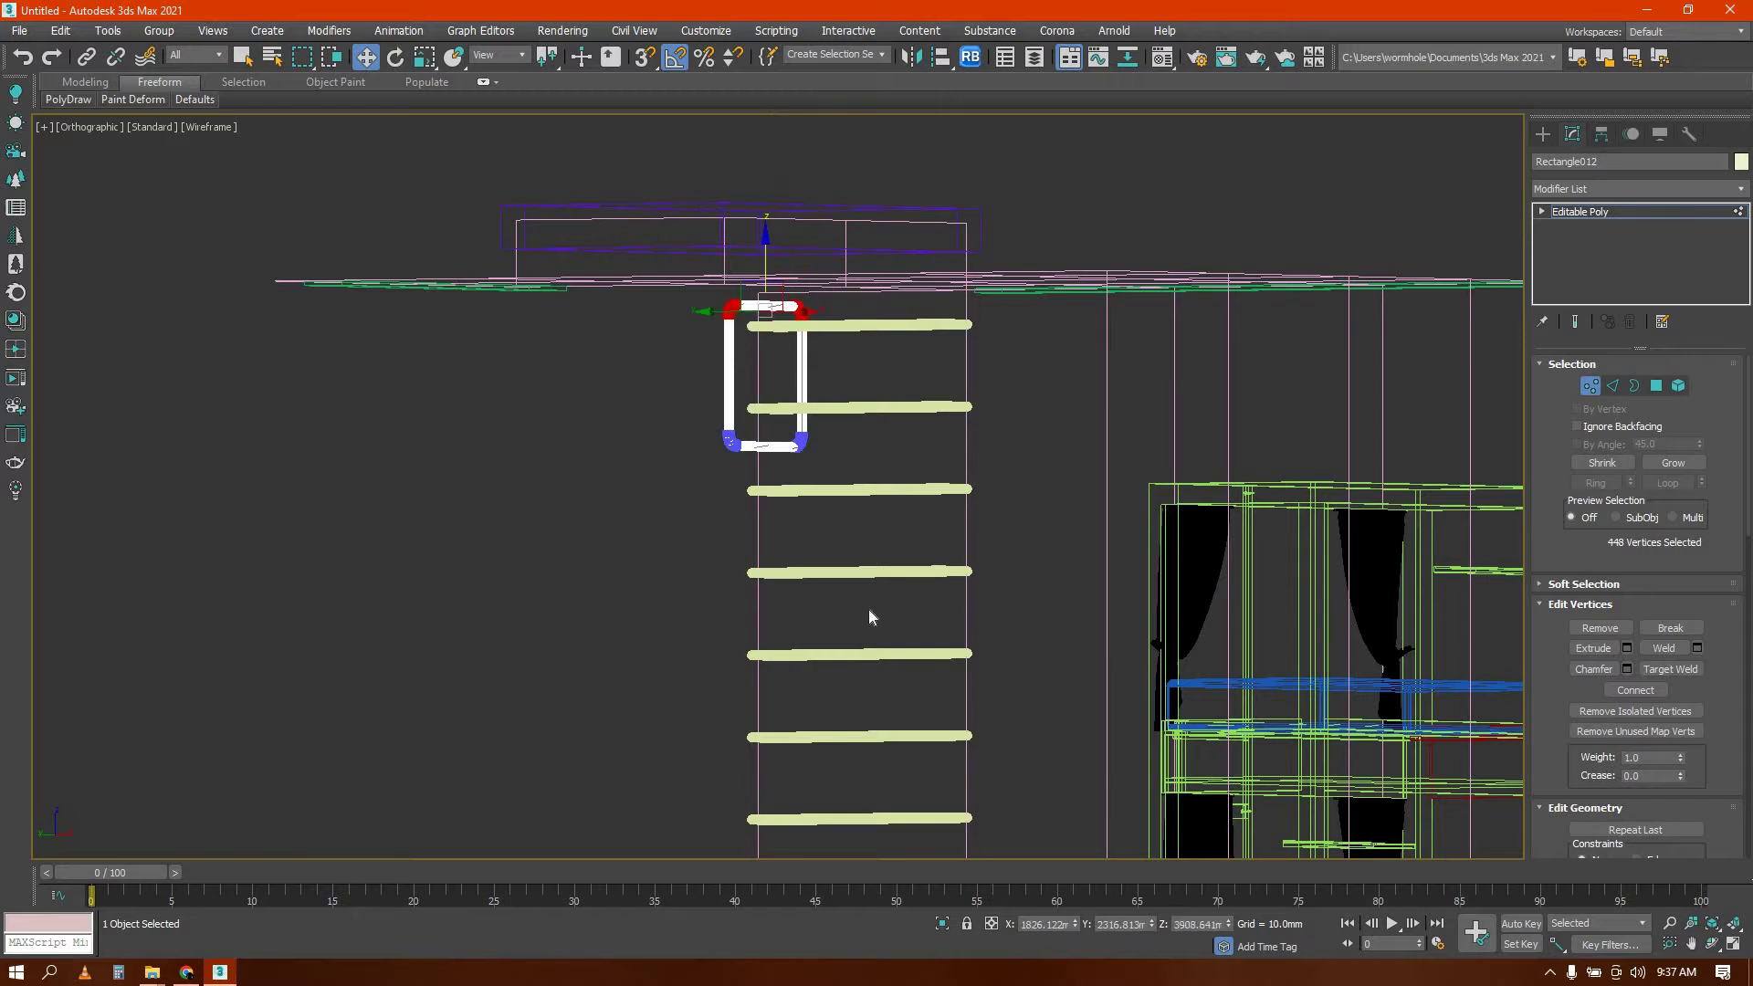
pyautogui.moveTo(806, 266); pyautogui.dragTo(796, 148, button='middle')
pyautogui.scroll(-2, 796, 148)
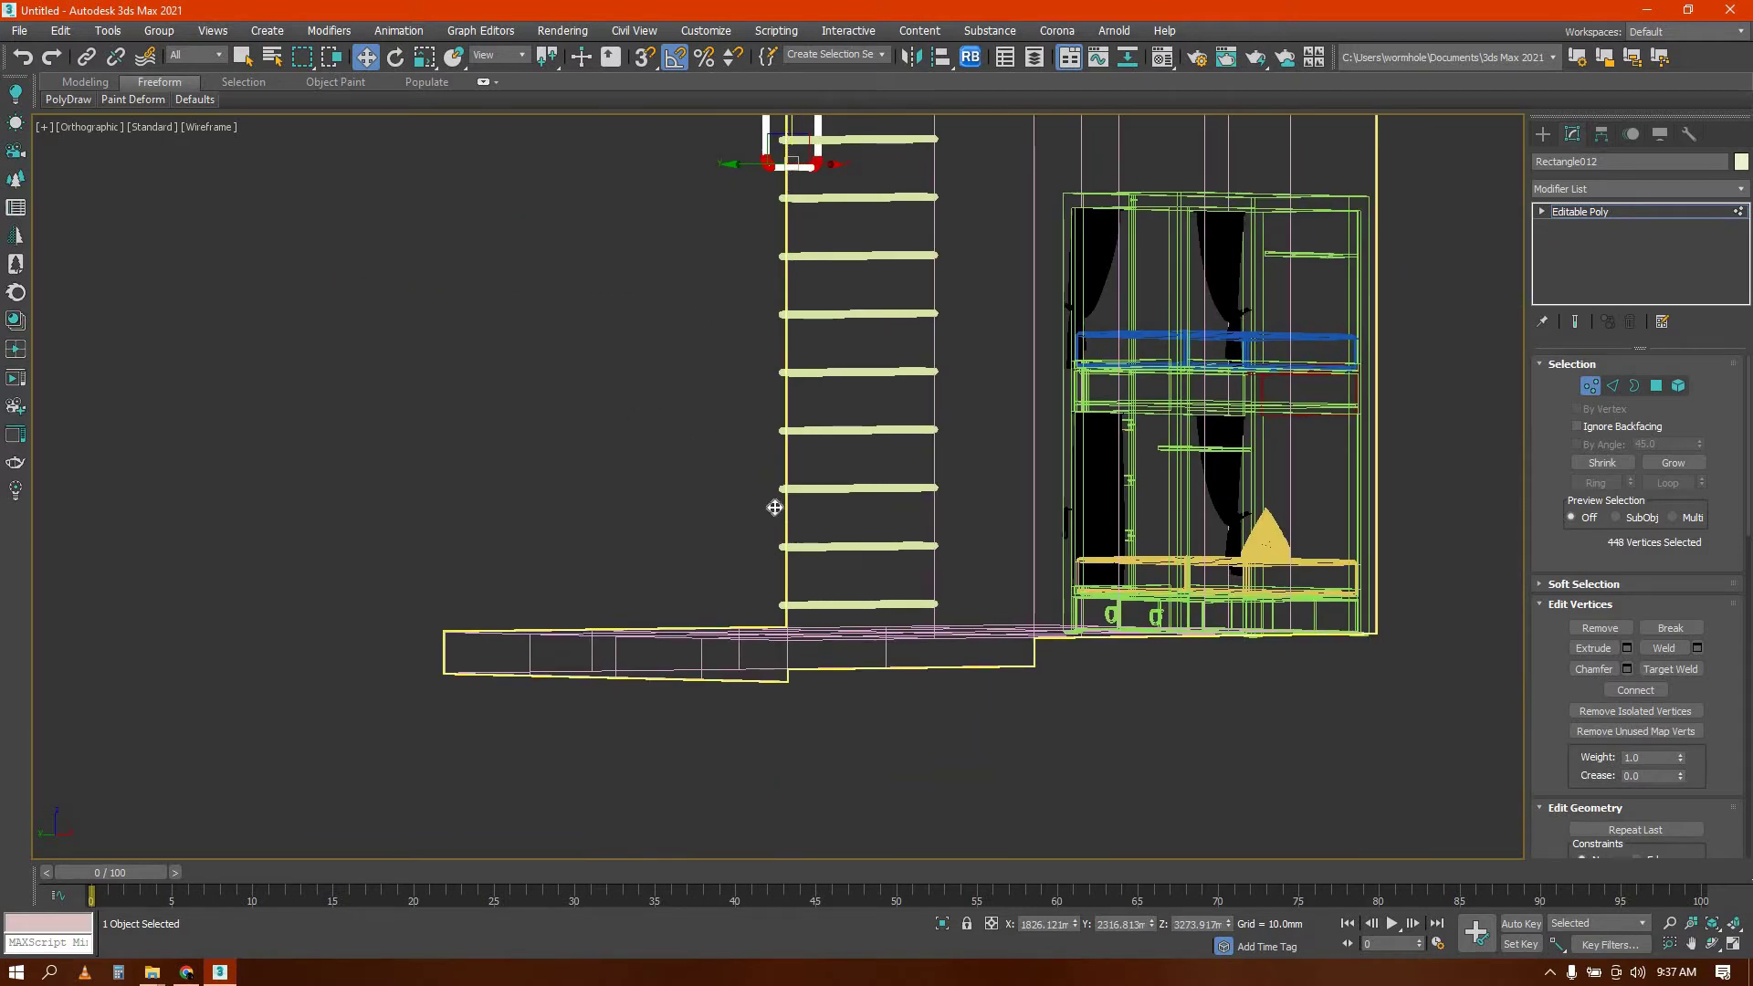
pyautogui.moveTo(774, 508); pyautogui.dragTo(782, 580)
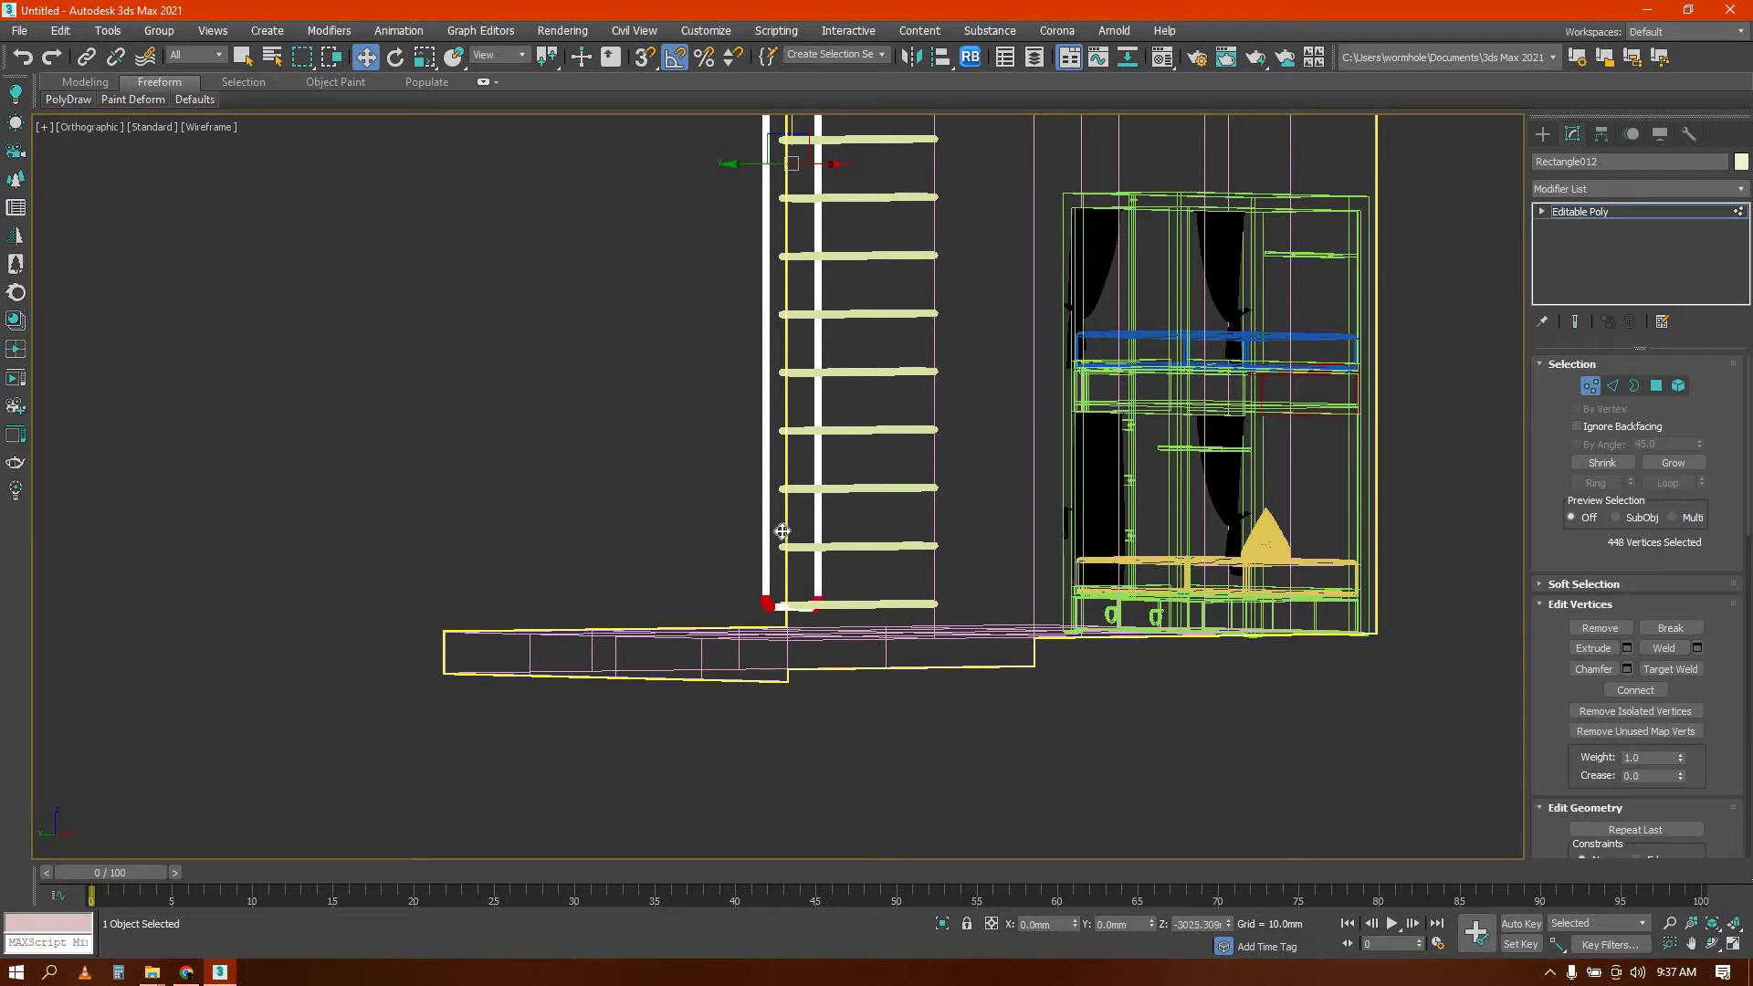
# Leave vertex editing and select the upright frame with all ten stacked frames, excluding the room, in the shaded perspective view
pyautogui.keyDown('alt'); pyautogui.moveTo(849, 590); pyautogui.dragTo(1086, 507, button='middle'); pyautogui.keyUp('alt')
pyautogui.press('p')
pyautogui.press('z')
pyautogui.press('F3')
pyautogui.scroll(-5, 1094, 504)
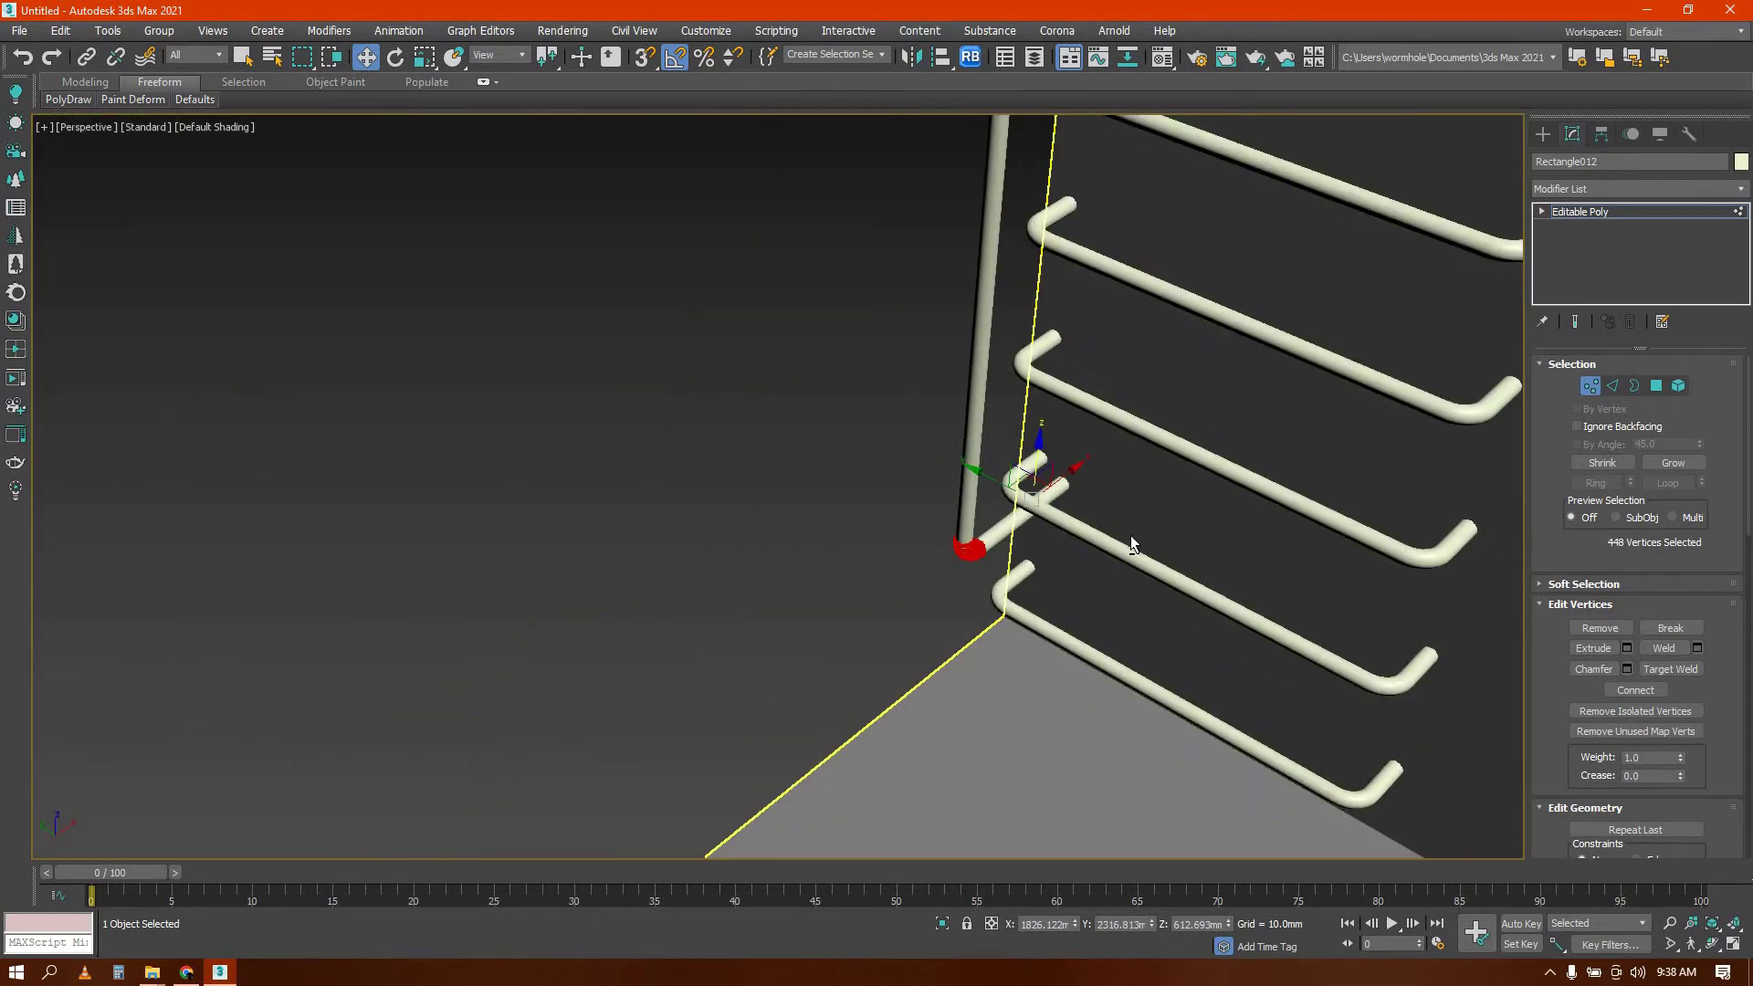
pyautogui.keyDown('alt'); pyautogui.moveTo(1263, 529); pyautogui.dragTo(756, 321, button='middle'); pyautogui.keyUp('alt')
pyautogui.scroll(-4, 904, 649)
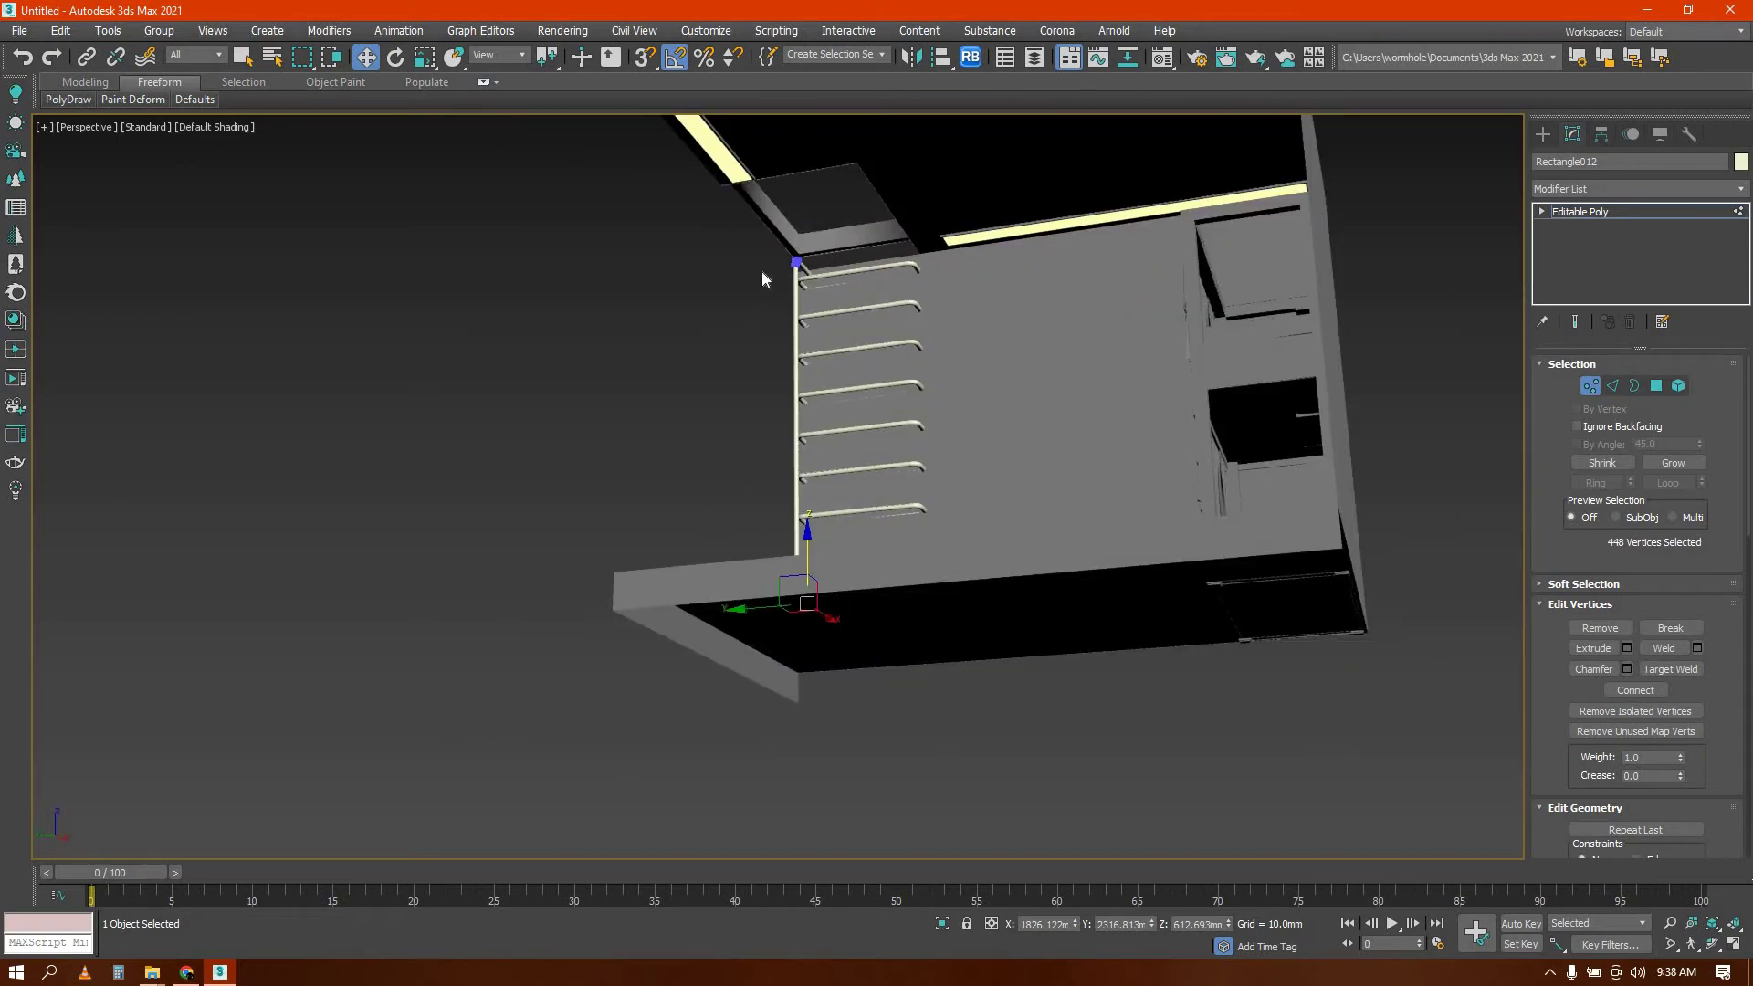
pyautogui.click(761, 271)
pyautogui.click(1545, 136)
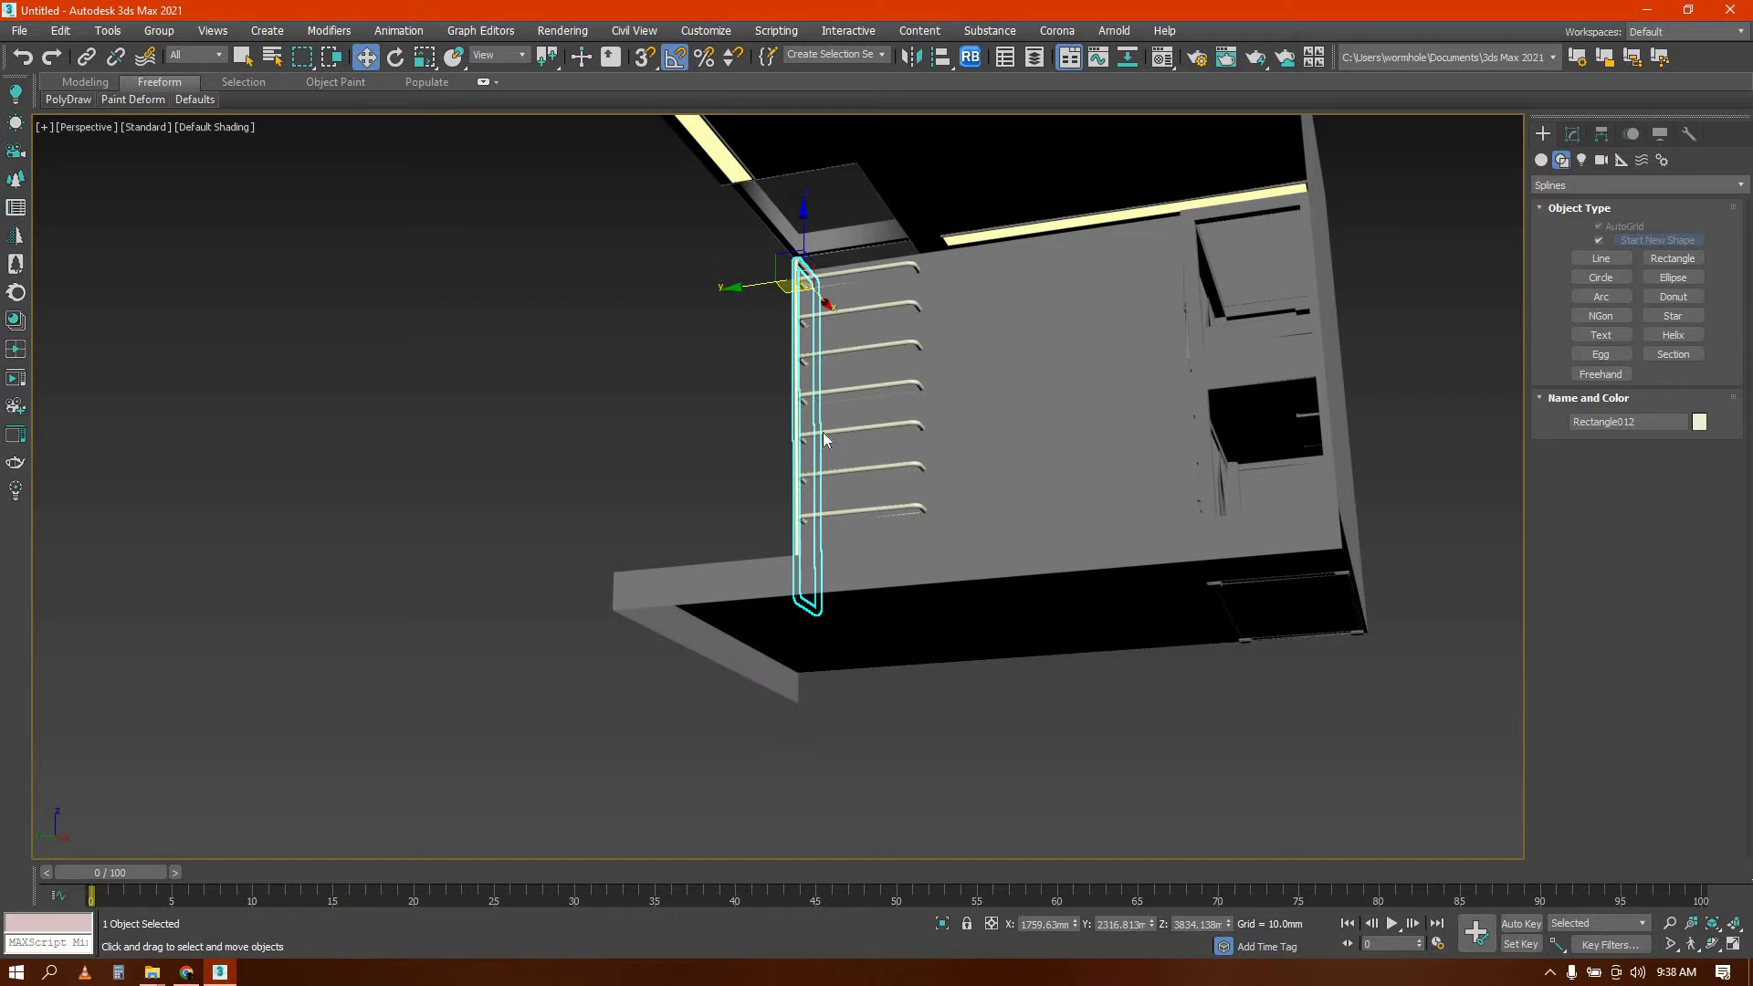
pyautogui.moveTo(1002, 685); pyautogui.dragTo(1001, 679)
pyautogui.keyDown('alt'); pyautogui.click(979, 517); pyautogui.keyUp('alt')
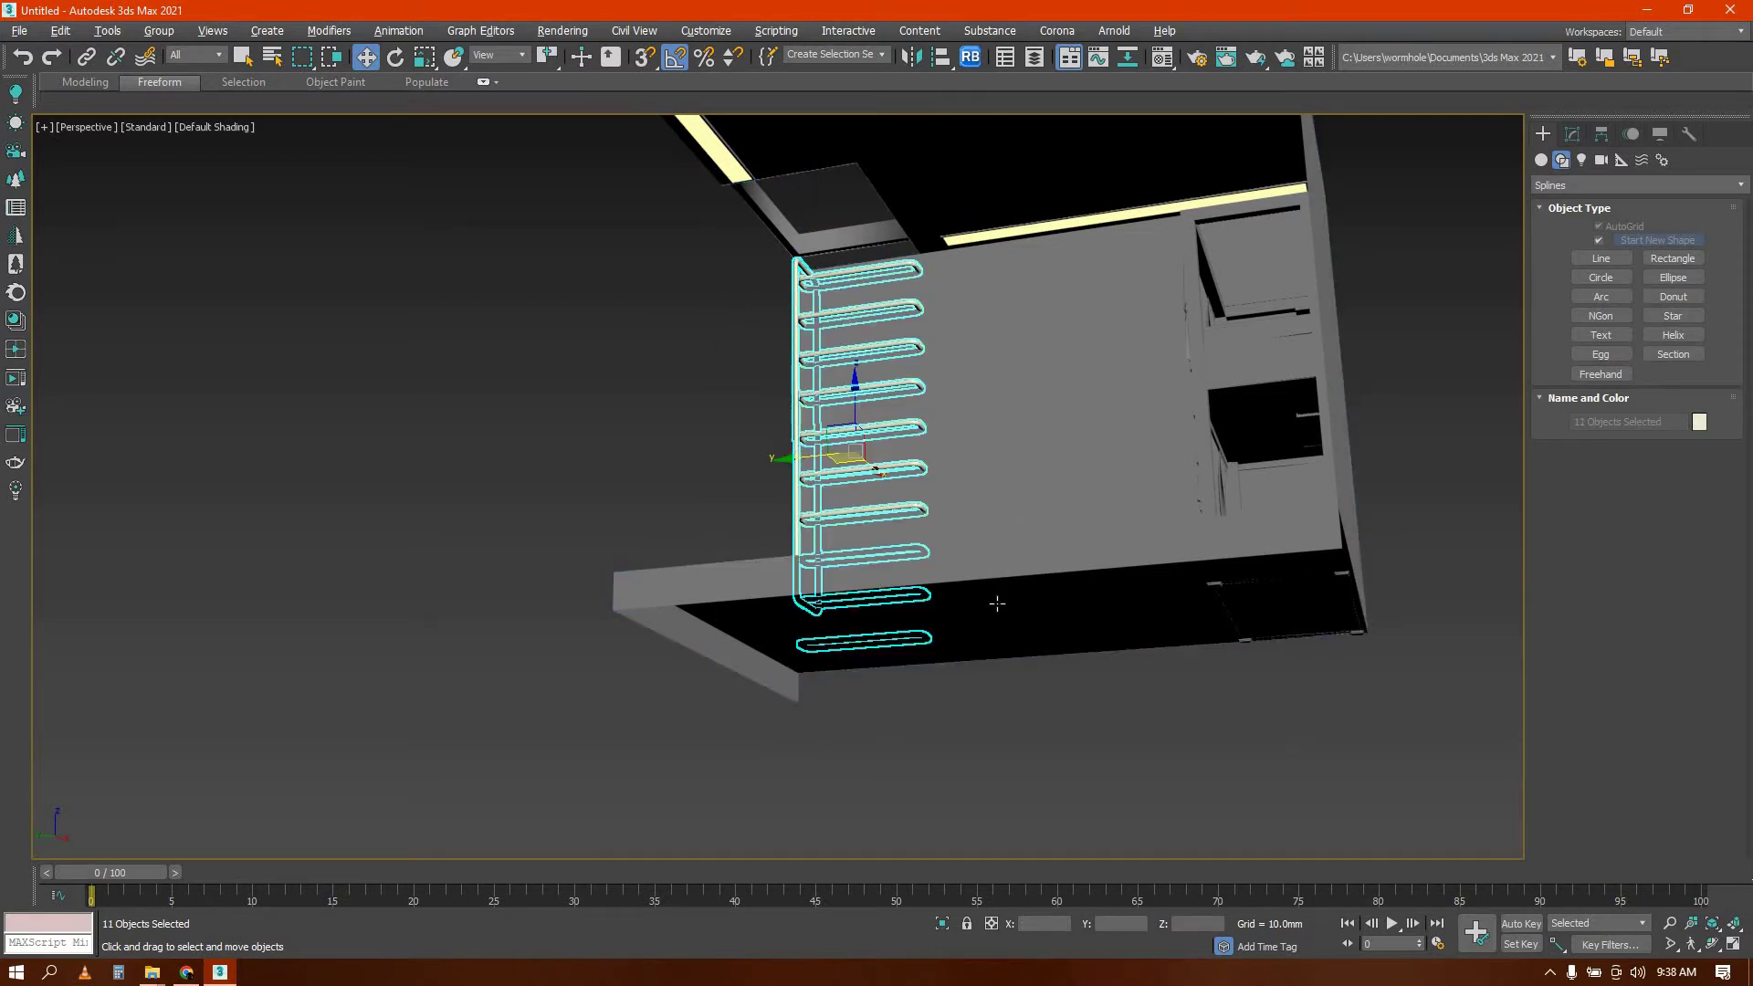
# Select the Solid Glass material slot for the tubular frames and convert it to a CoronaMtl
pyautogui.keyDown('alt'); pyautogui.moveTo(995, 603); pyautogui.dragTo(879, 487, button='middle'); pyautogui.keyUp('alt')
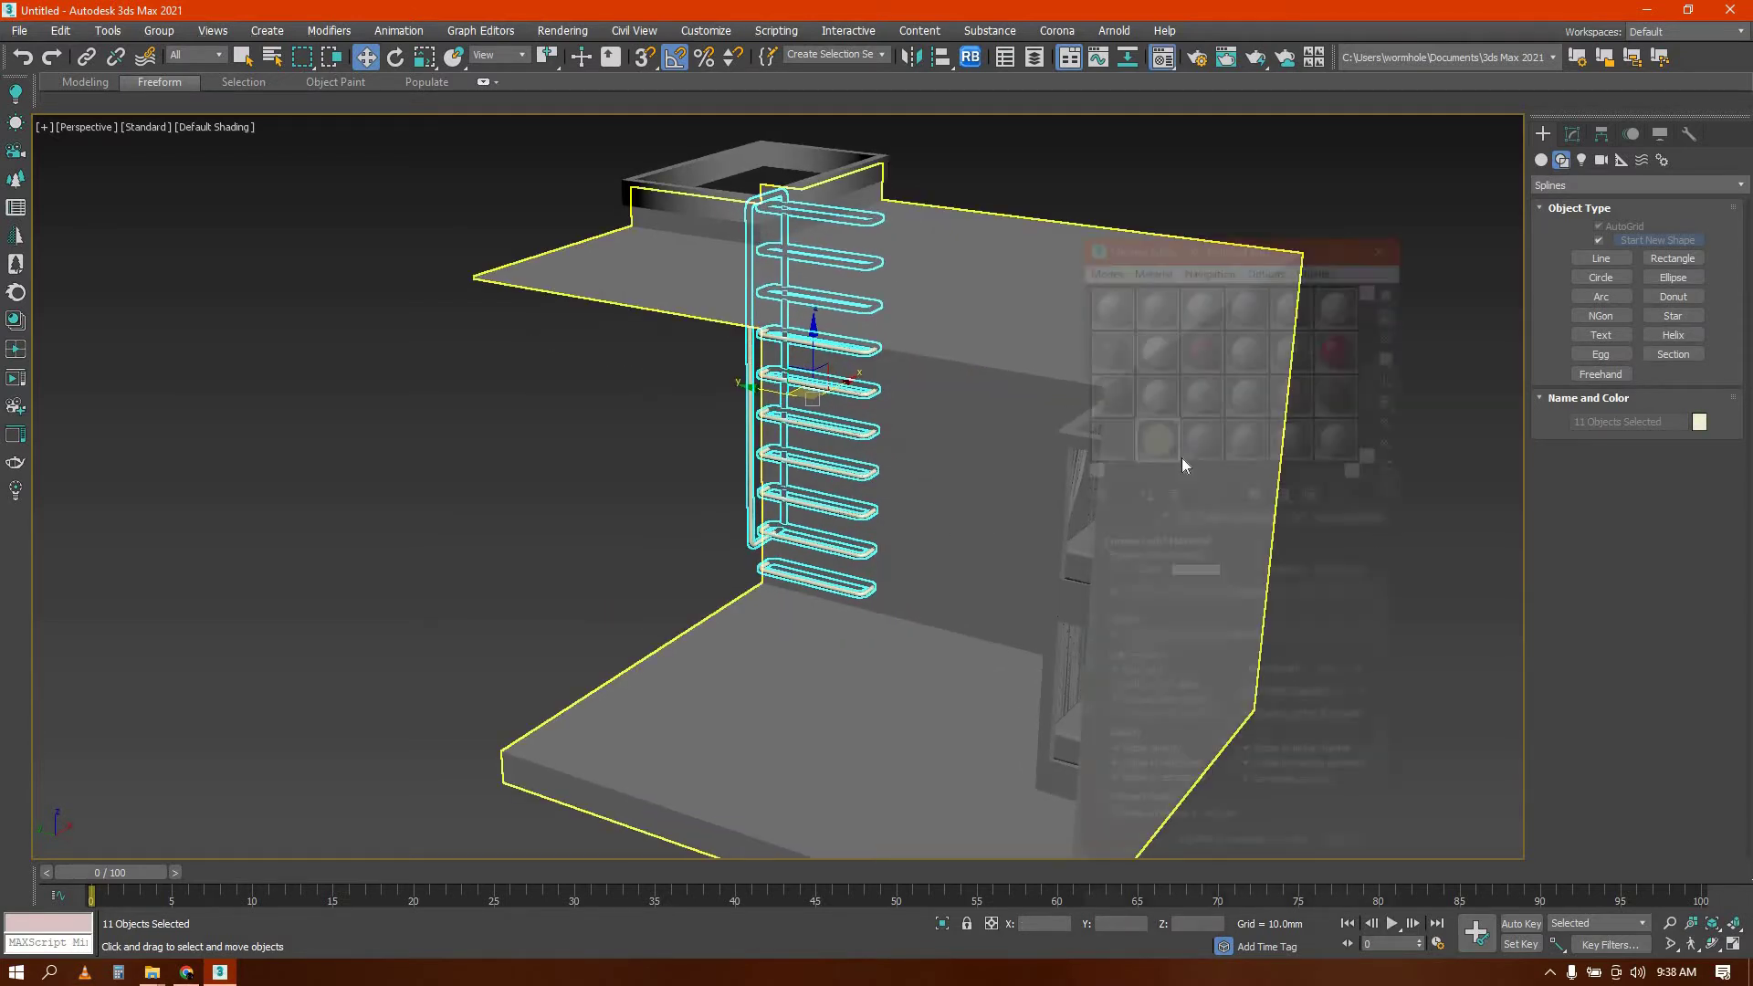
pyautogui.press('m')
pyautogui.click(1115, 371)
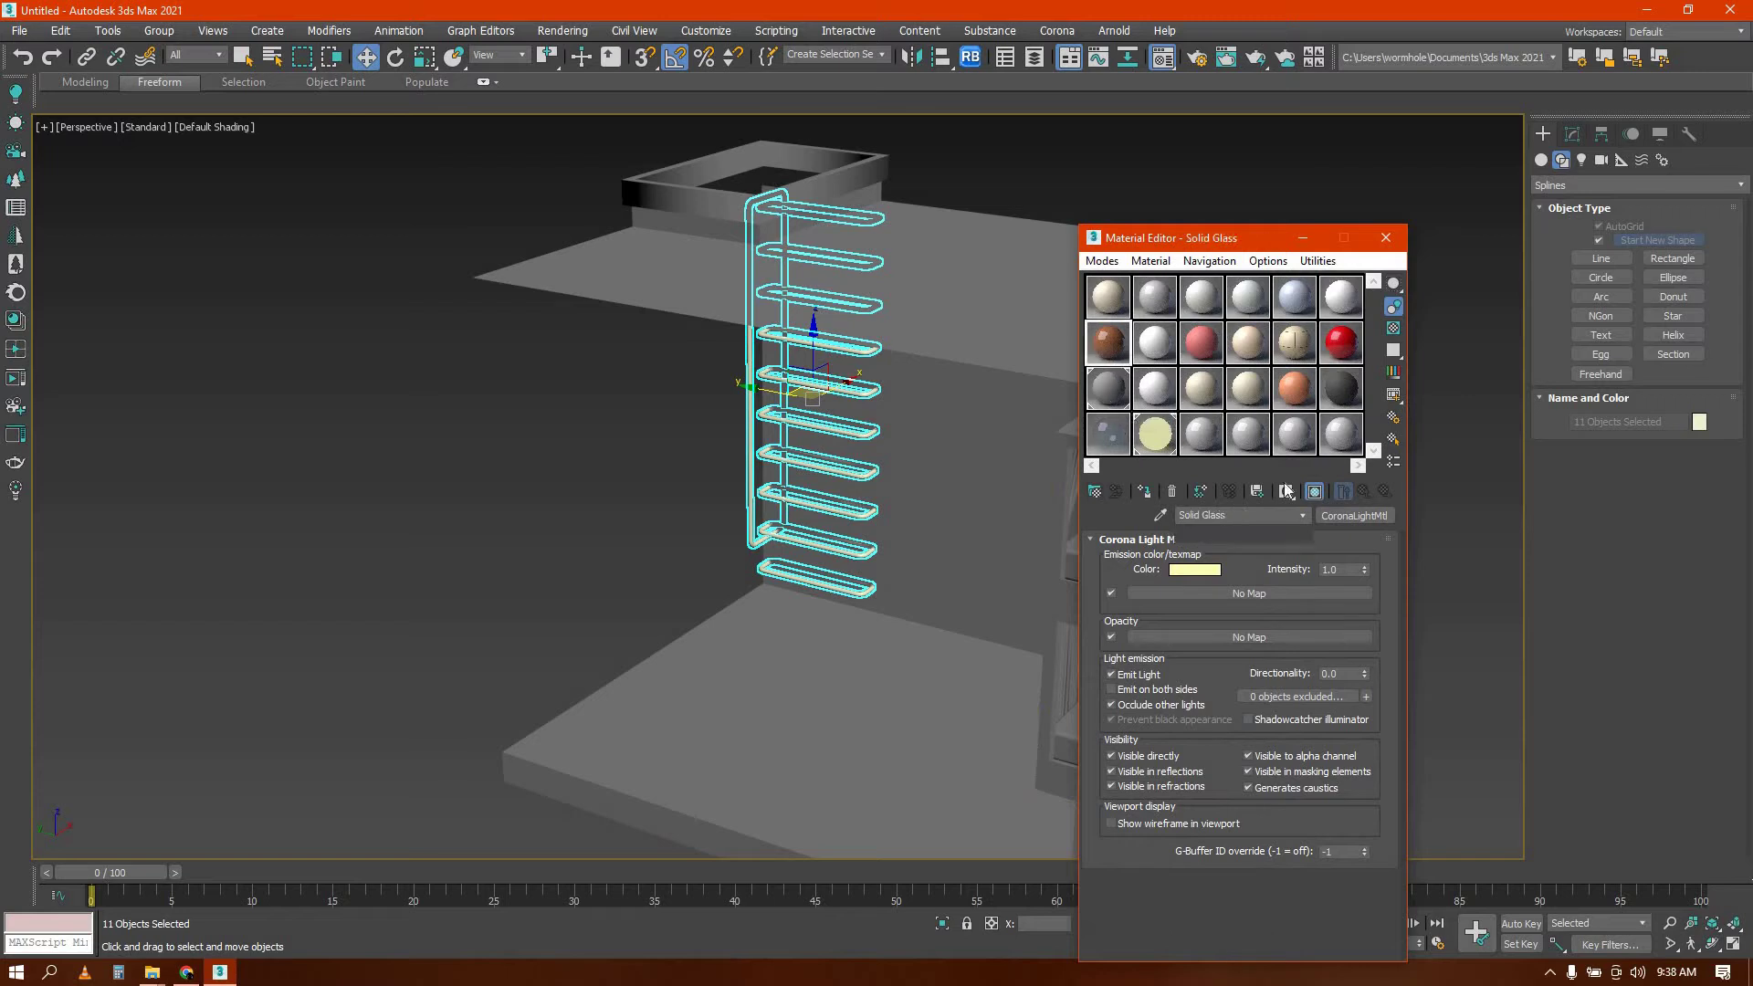
pyautogui.click(1361, 517)
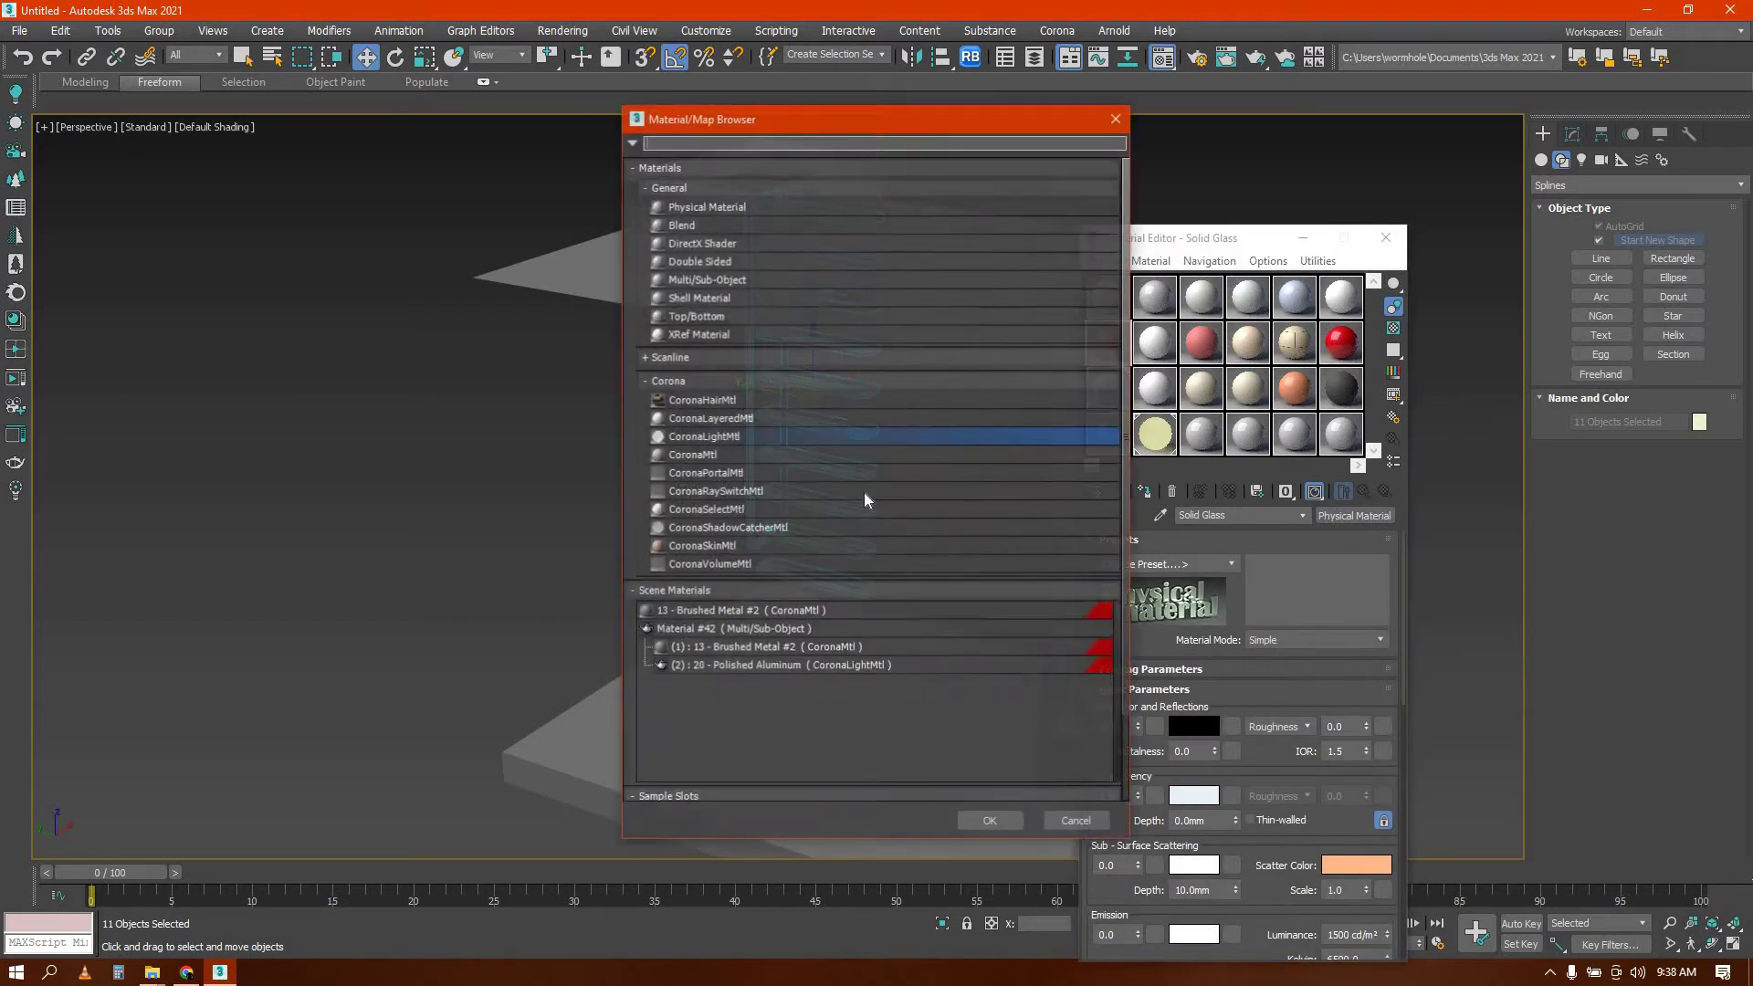
pyautogui.doubleClick(689, 461)
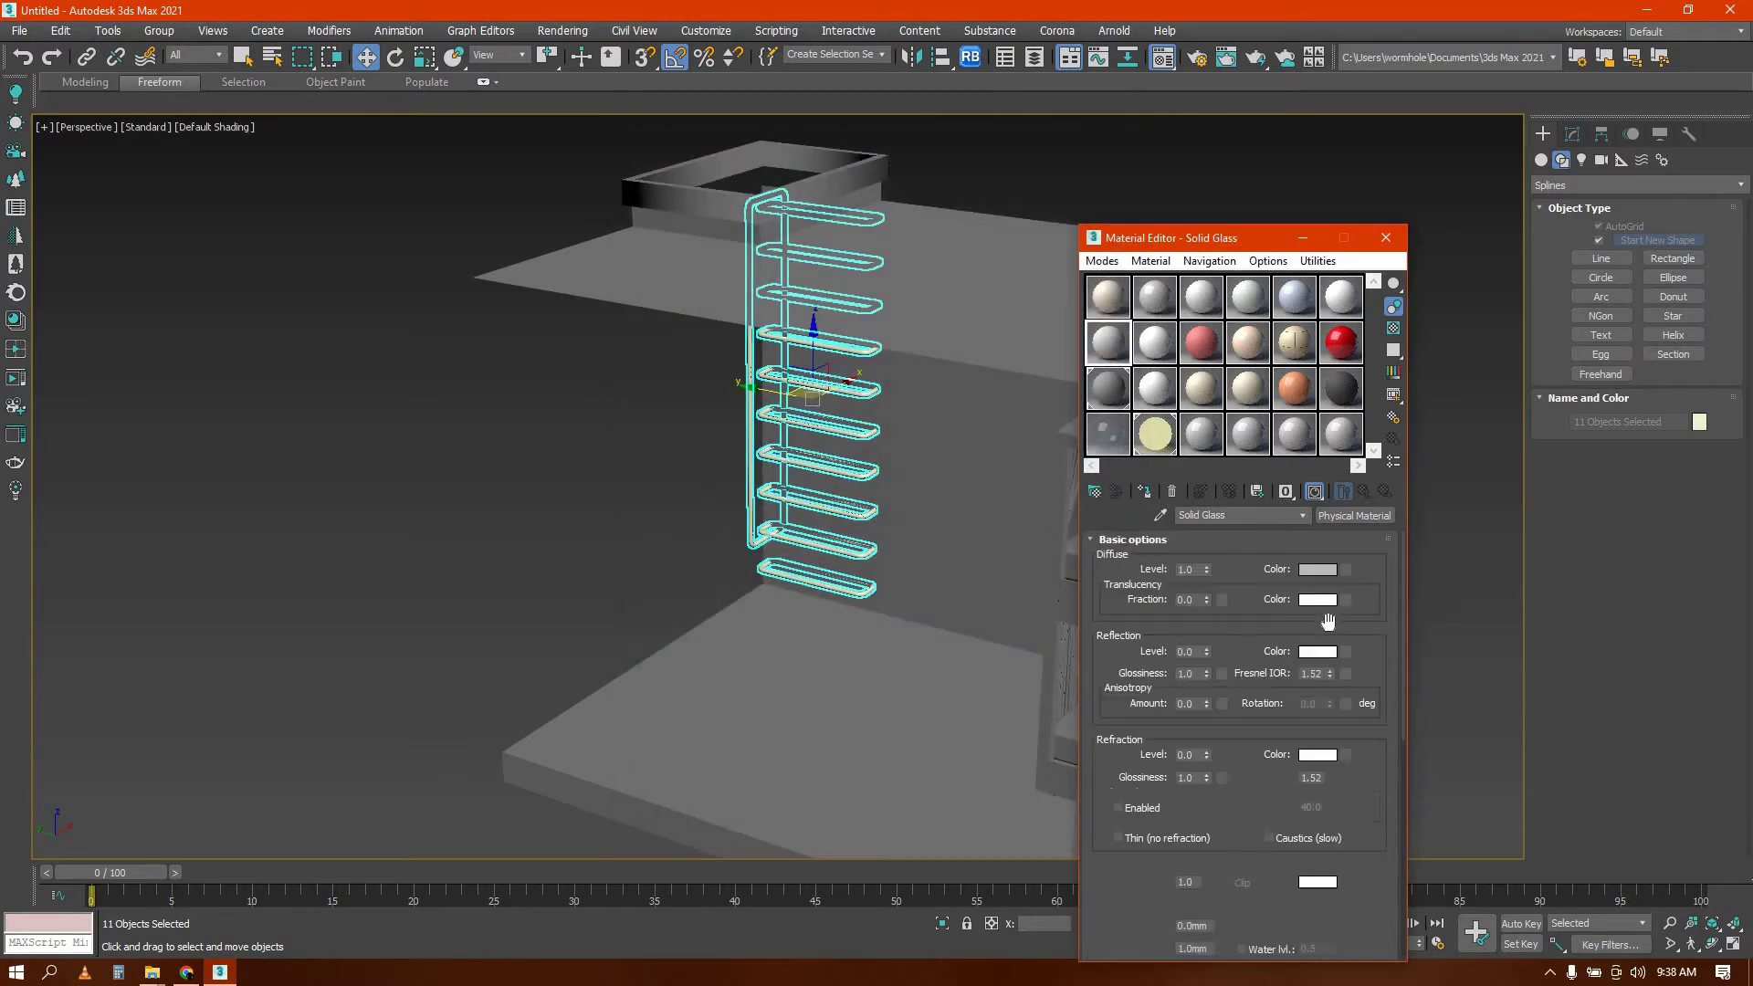
# Set the diffuse colour of the new Corona material to a very dark neutral grey
pyautogui.click(1317, 569)
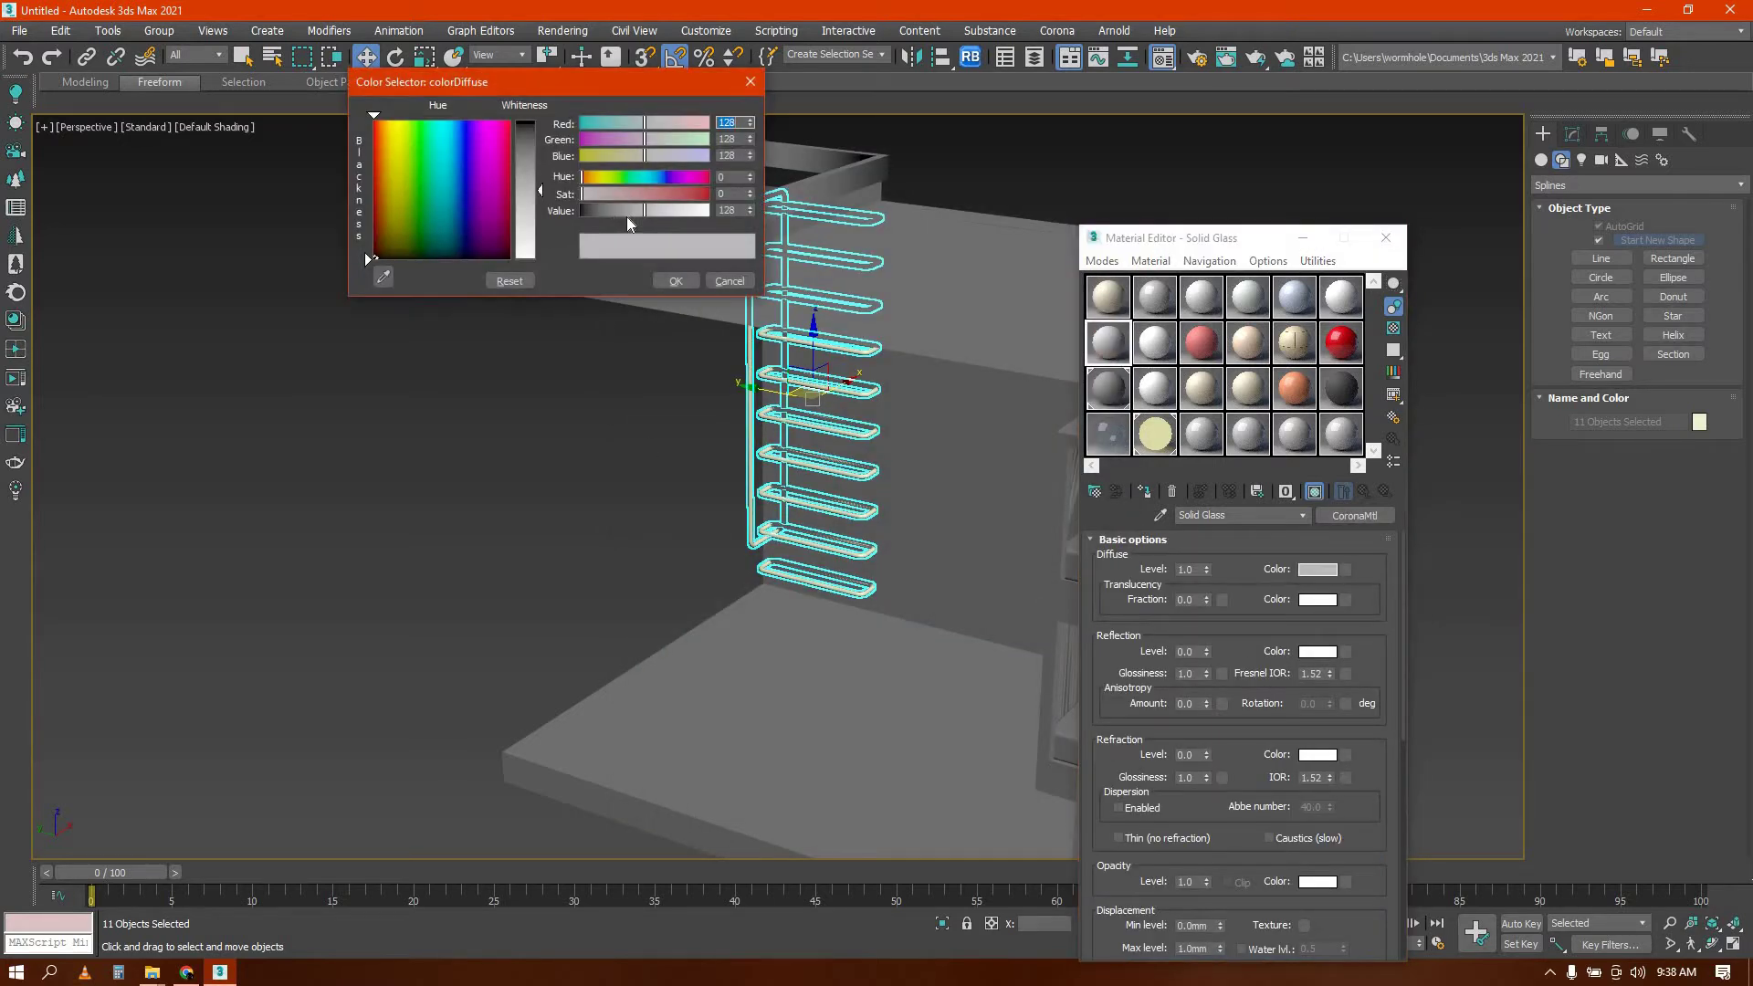
pyautogui.click(603, 210)
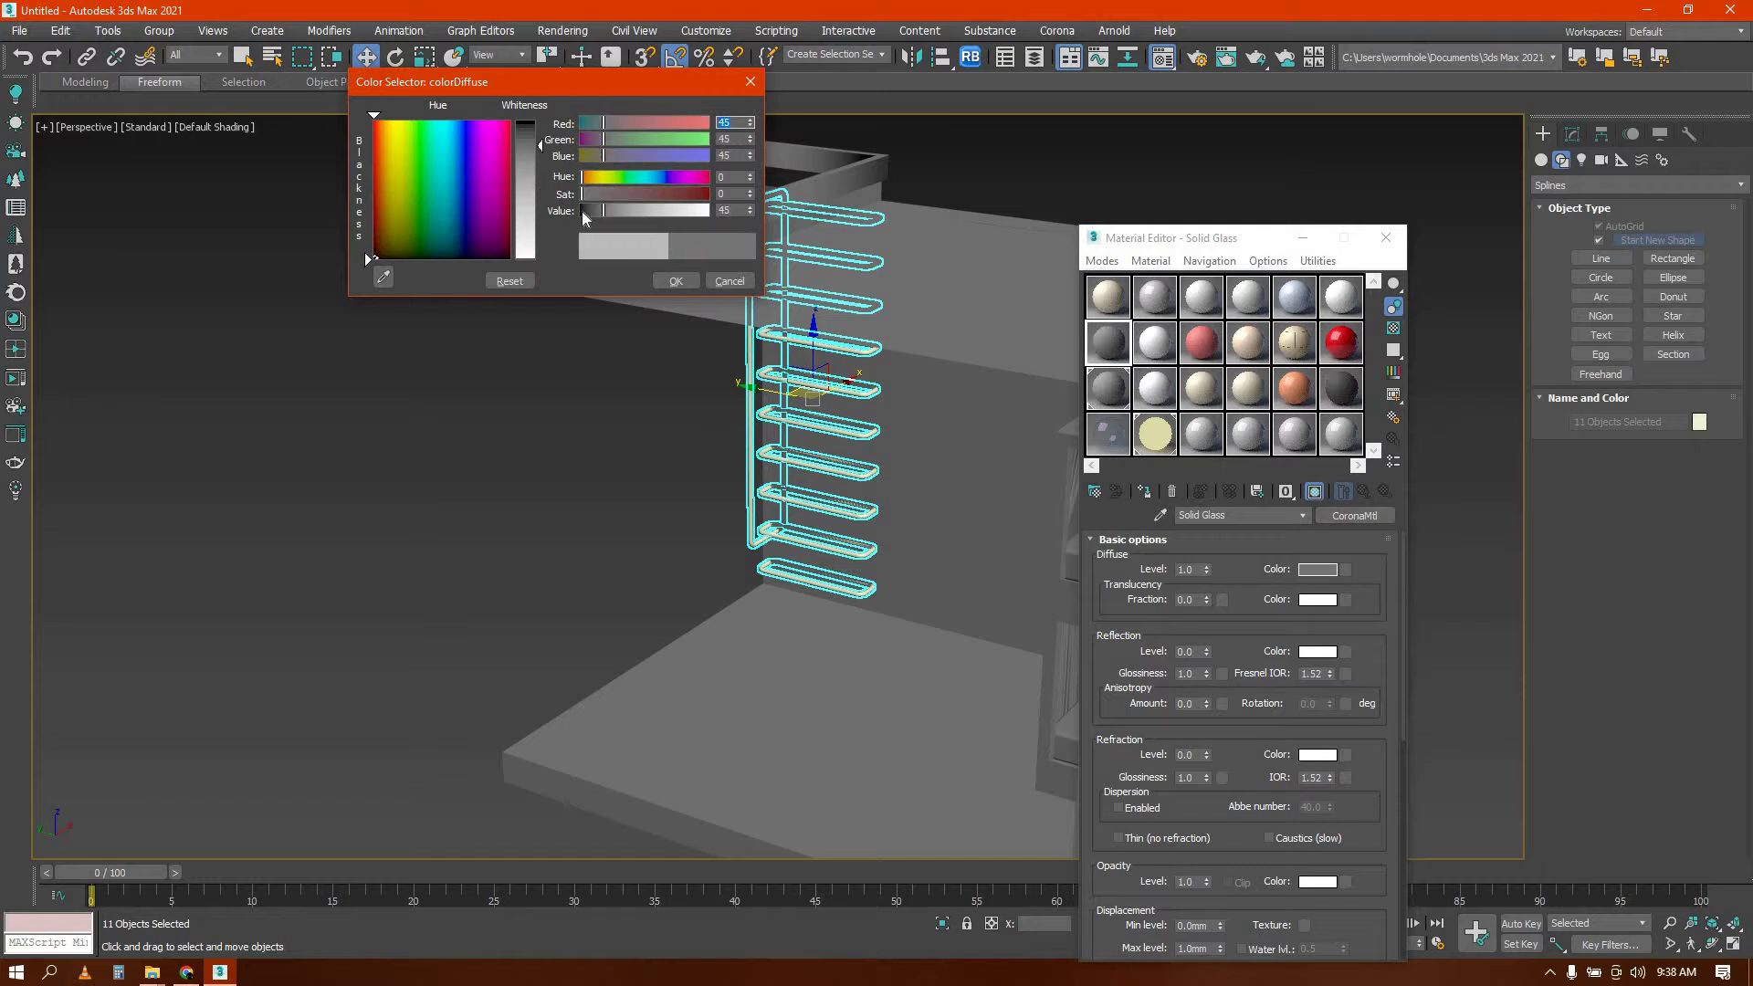
pyautogui.click(593, 211)
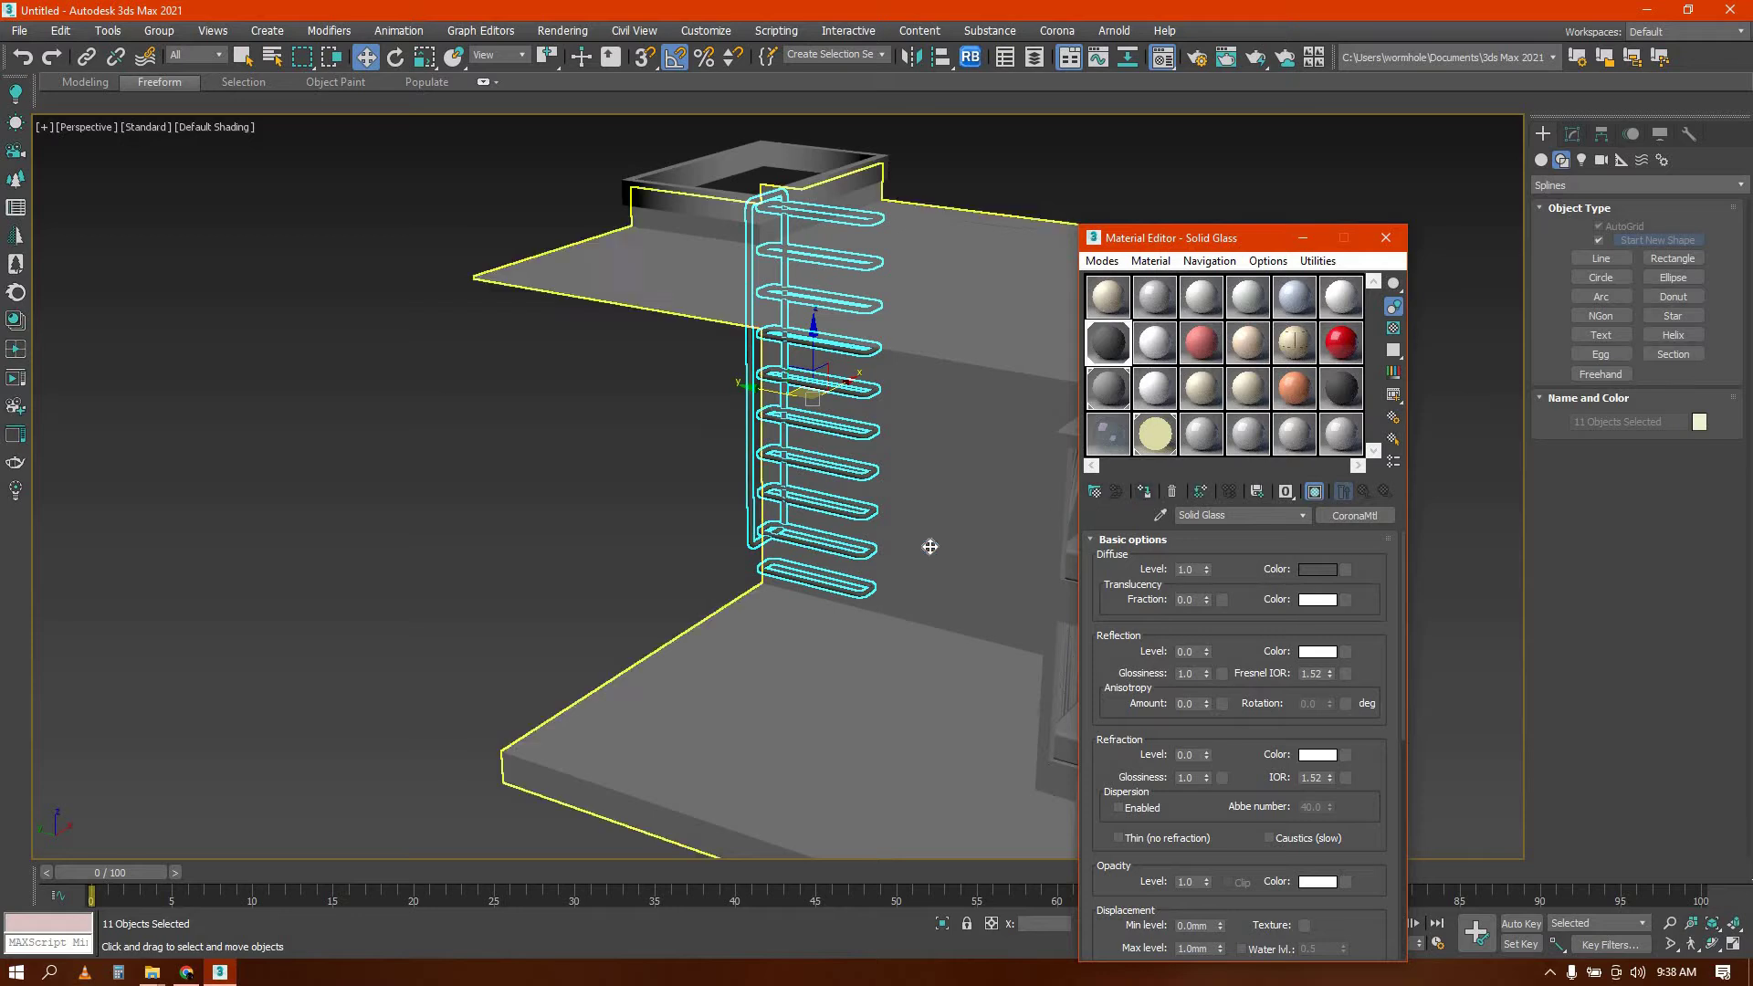
# Frame the whole room with its open side facing the view inside safe frames, run a Corona test render, and close it
pyautogui.keyDown('alt'); pyautogui.moveTo(931, 544); pyautogui.dragTo(1459, 193, button='middle'); pyautogui.keyUp('alt')
pyautogui.moveTo(980, 441); pyautogui.dragTo(611, 528, button='middle')
pyautogui.hotkey('shift', 'f')
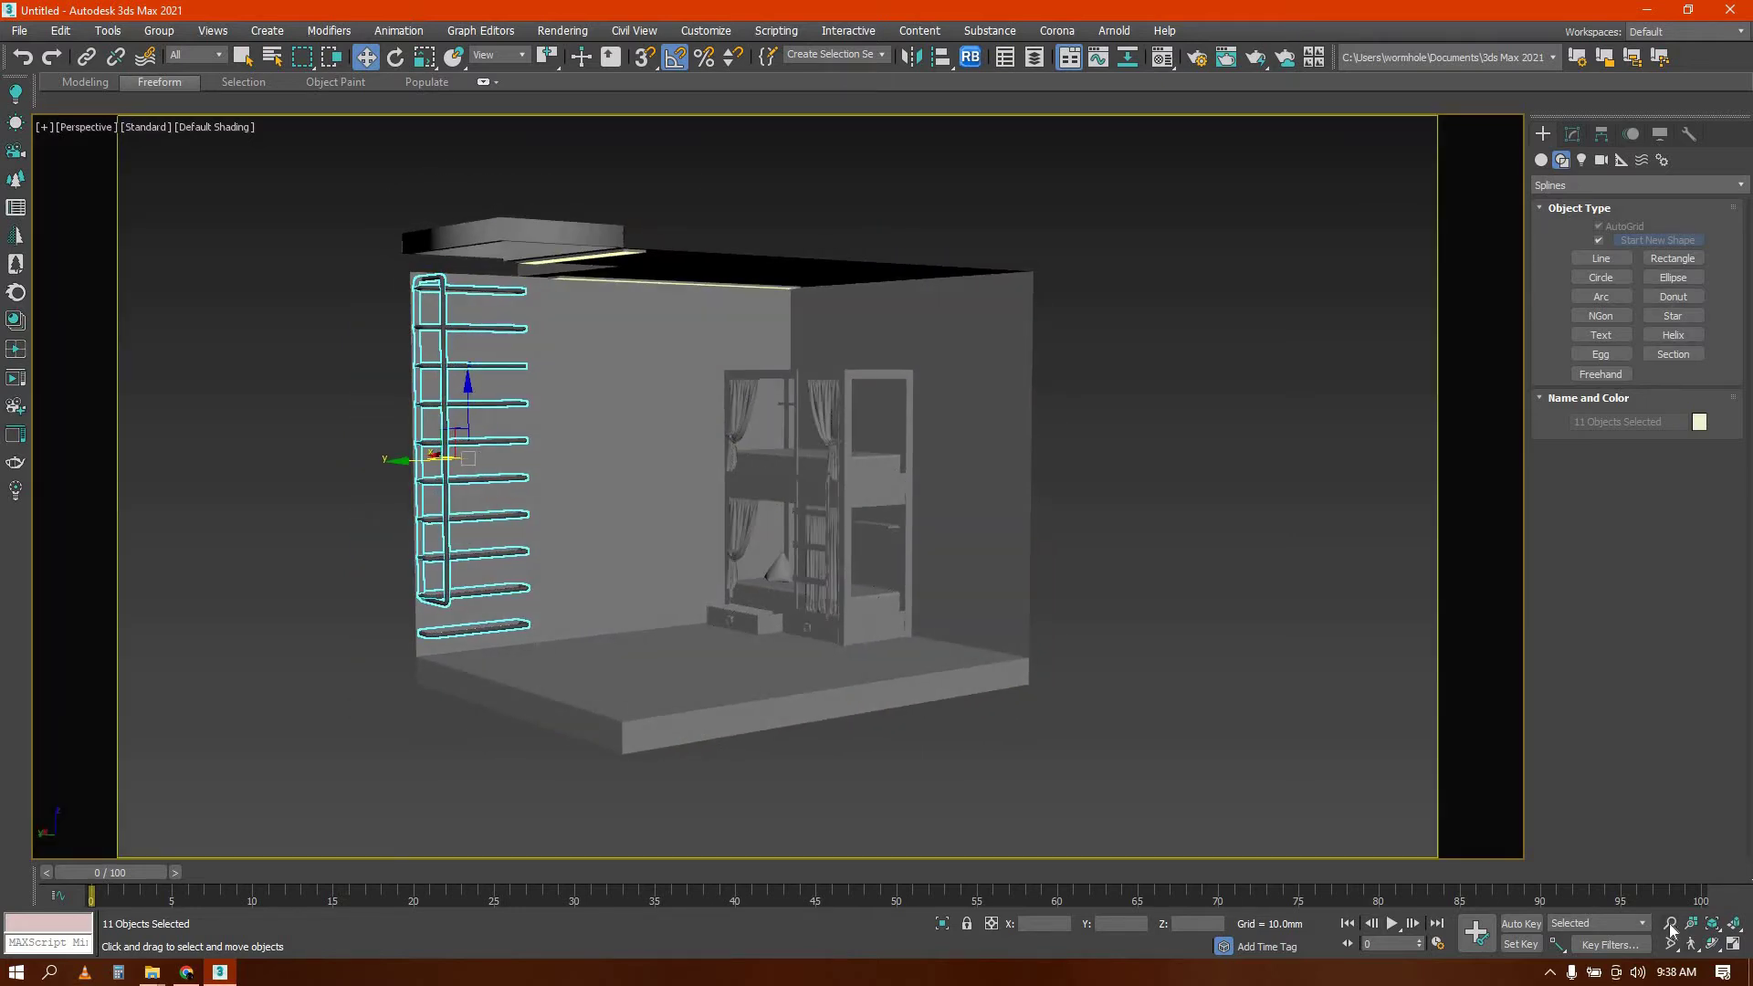
pyautogui.scroll(4, 469, 407)
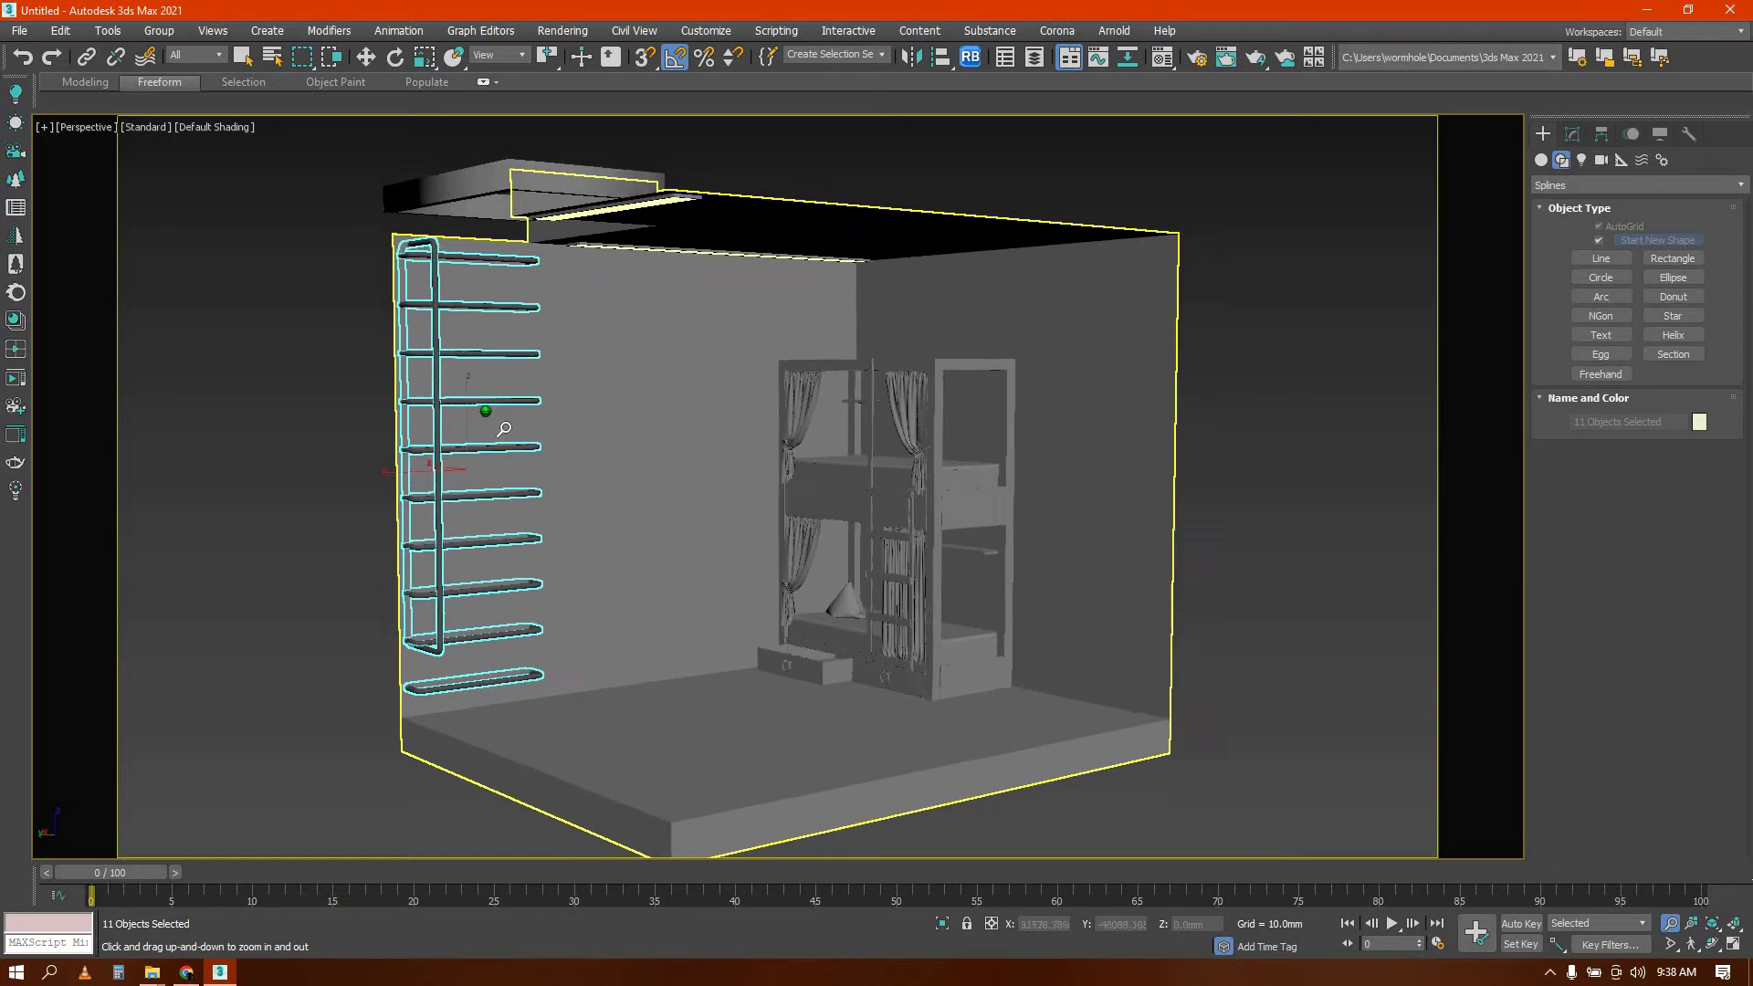
pyautogui.moveTo(530, 449); pyautogui.dragTo(534, 438)
pyautogui.hotkey('shift', 'q')
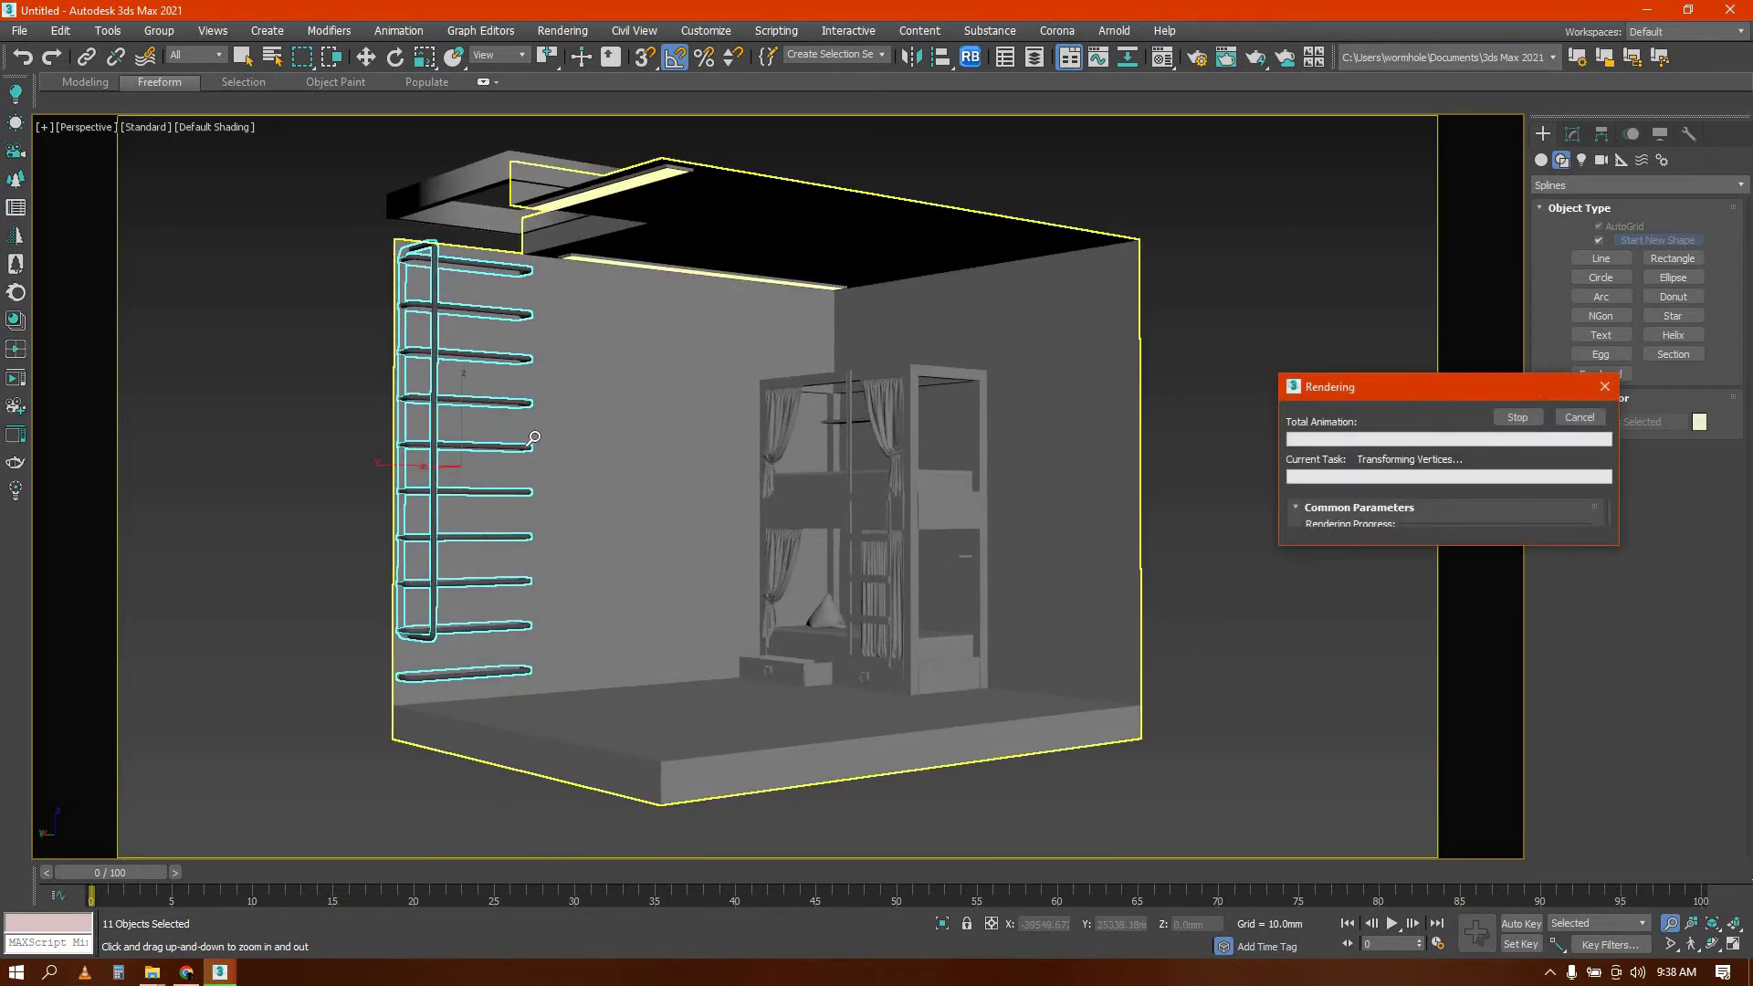
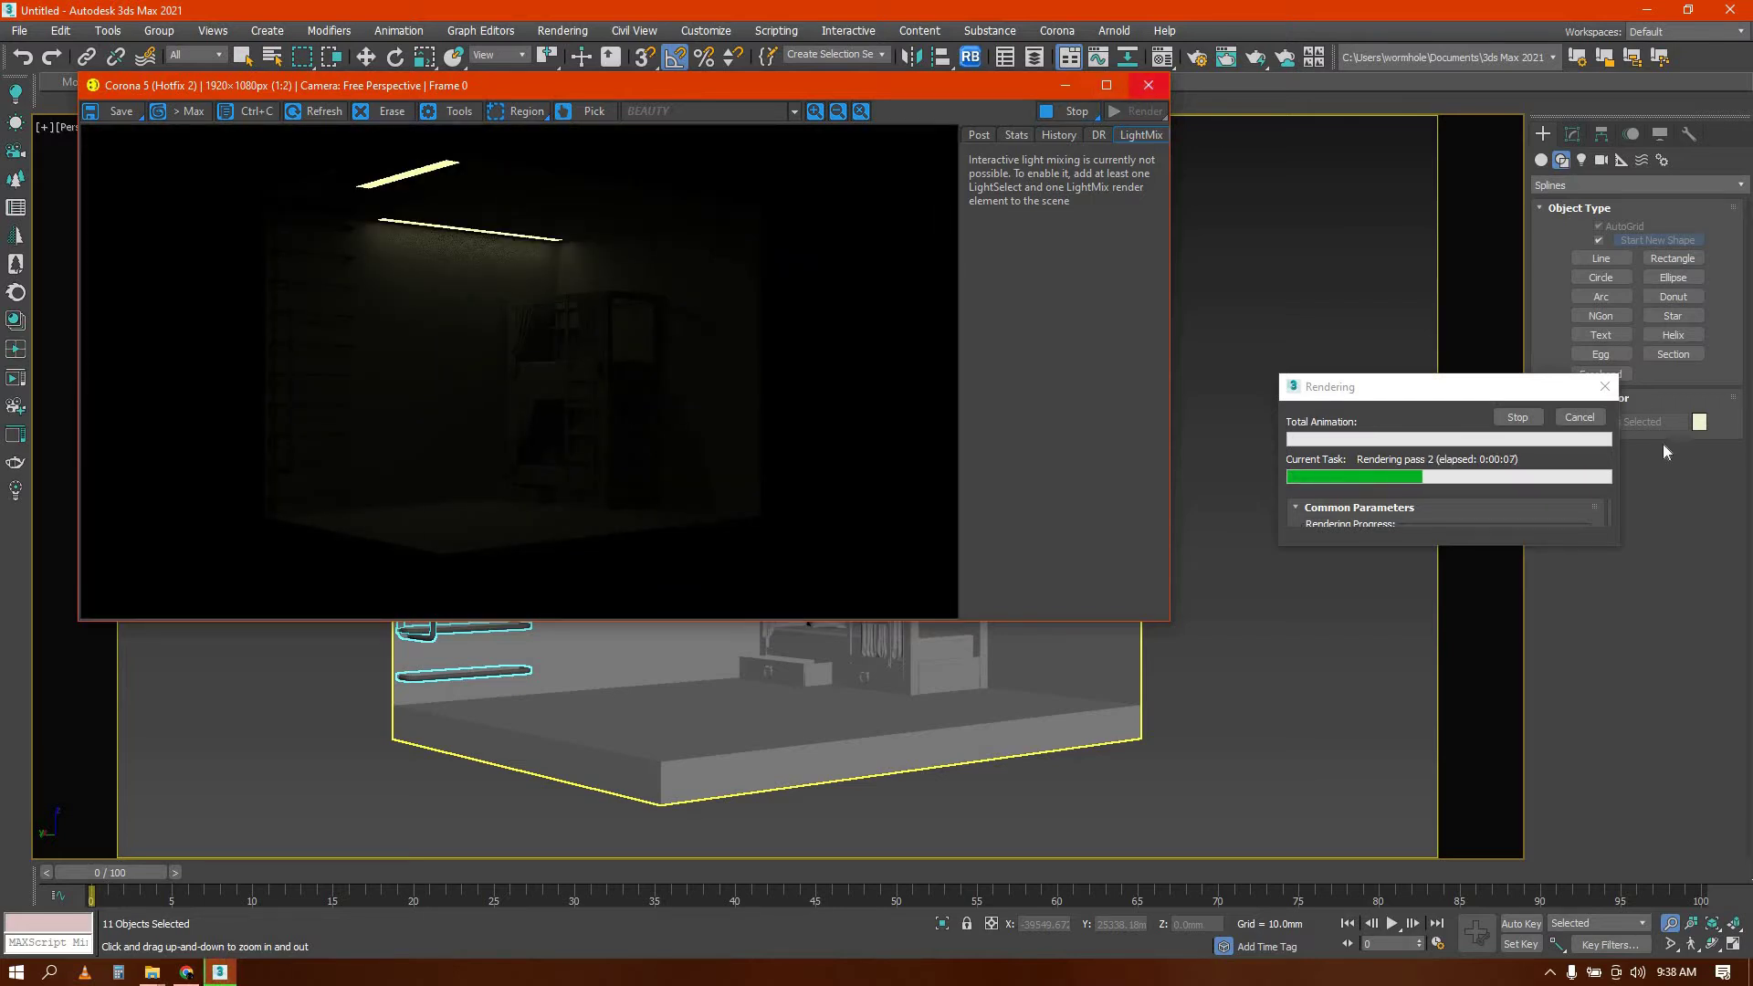
pyautogui.click(1148, 85)
pyautogui.click(1604, 386)
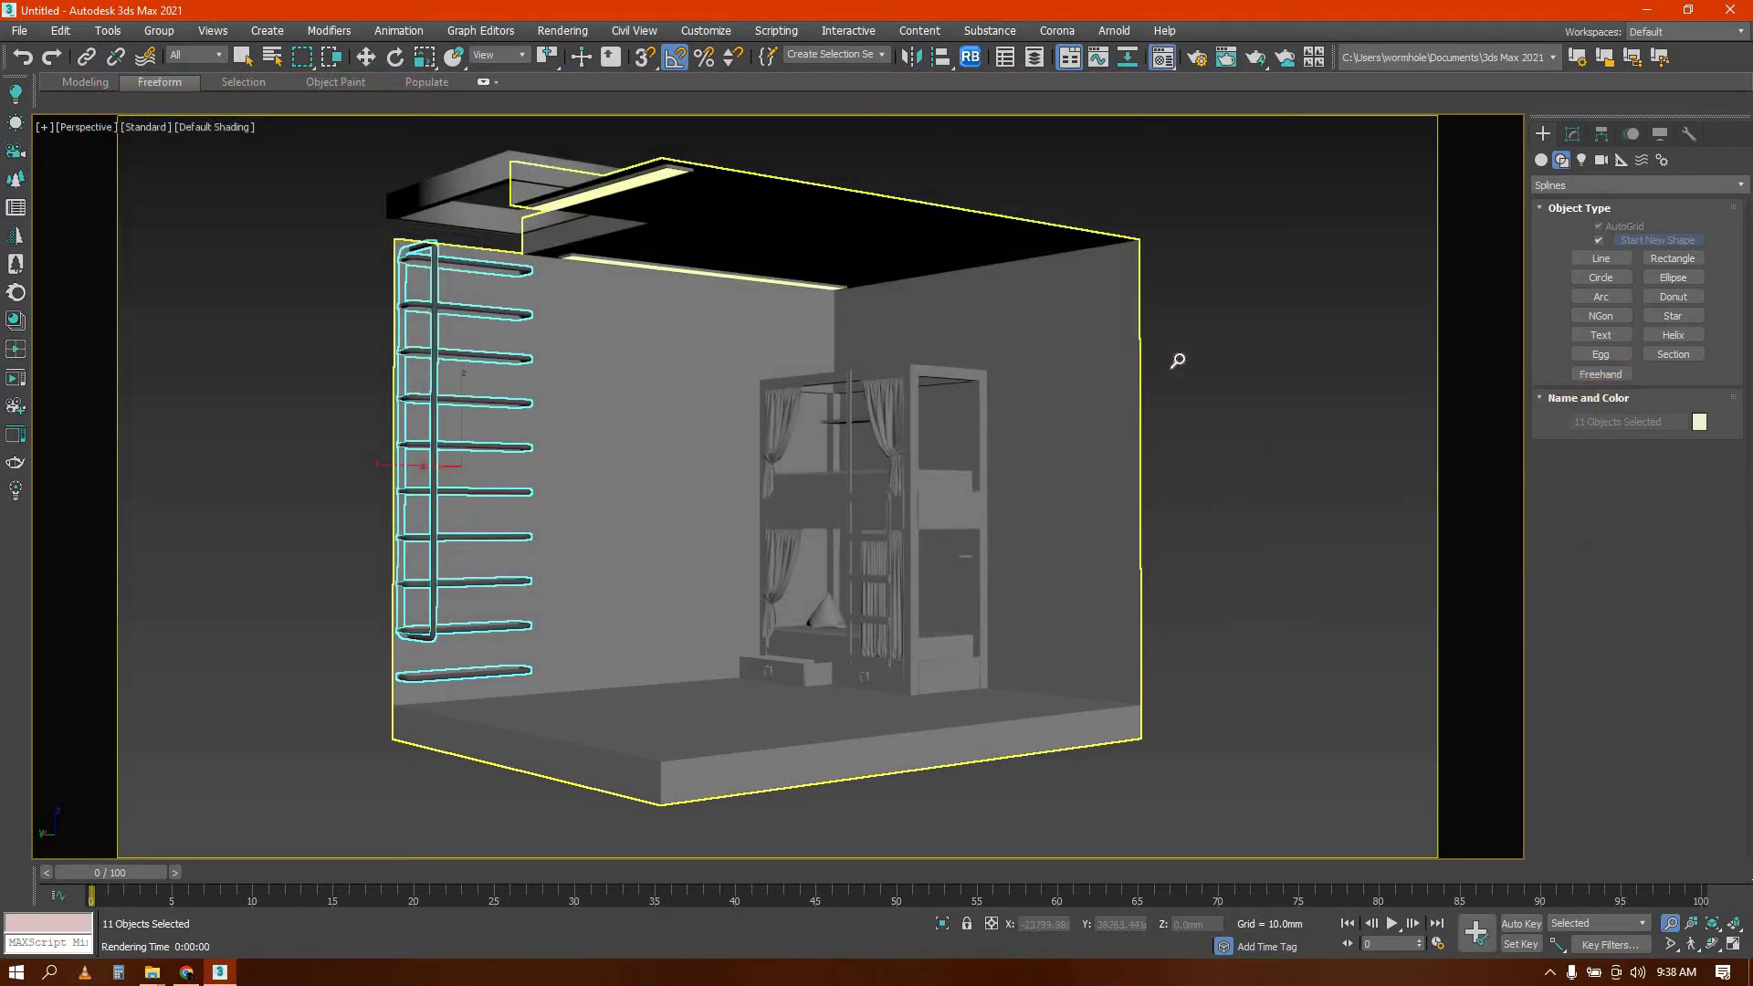
# Change the 20 - Polished Aluminum Corona light material to pure white emission with an intensity of 5
pyautogui.press('m')
pyautogui.click(1155, 433)
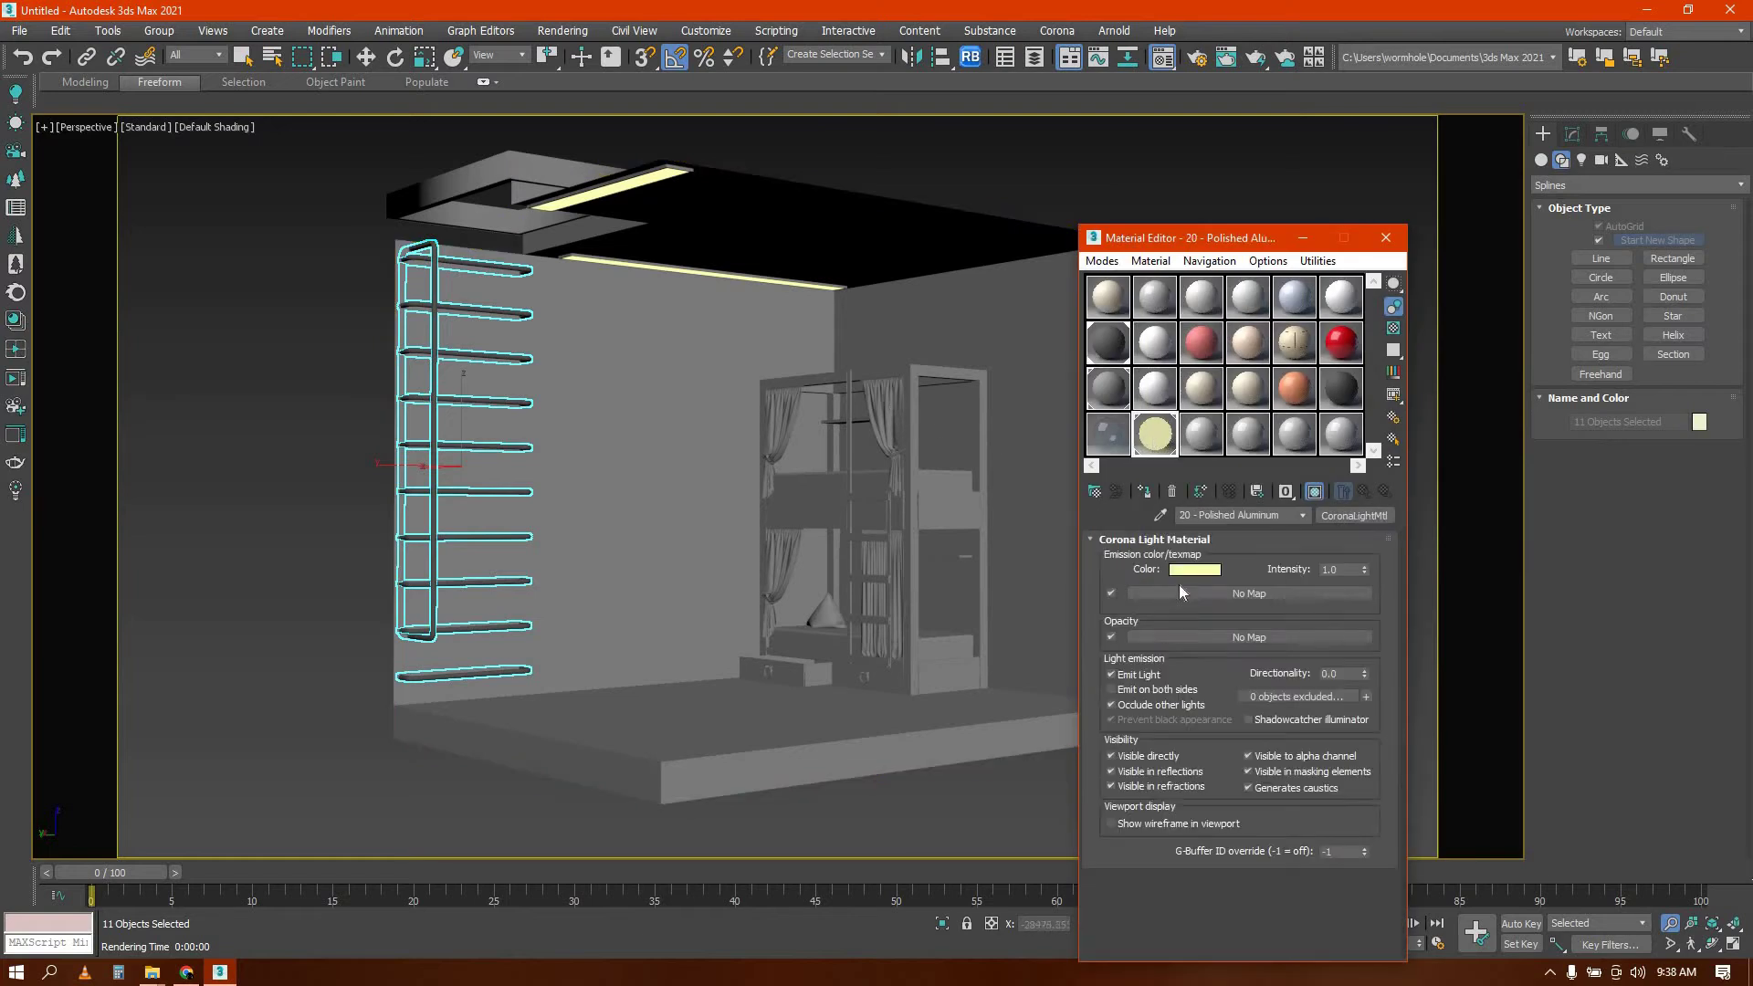
pyautogui.click(1191, 571)
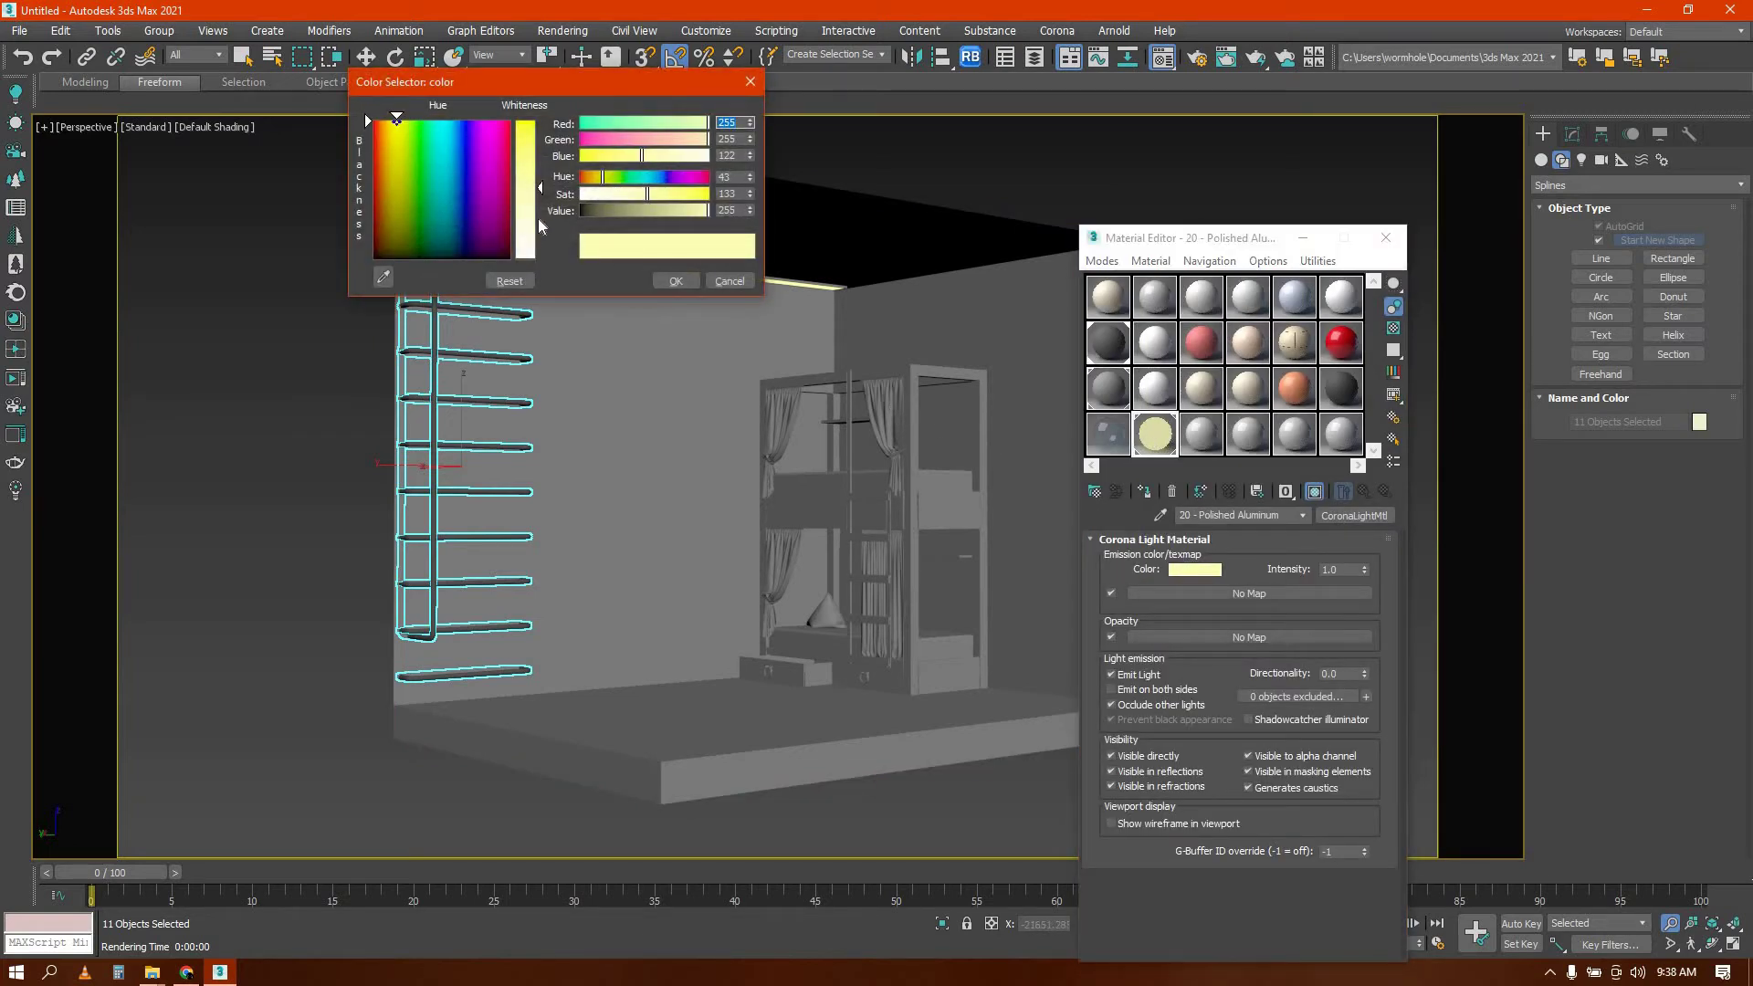
pyautogui.moveTo(538, 217); pyautogui.dragTo(619, 263)
pyautogui.click(667, 281)
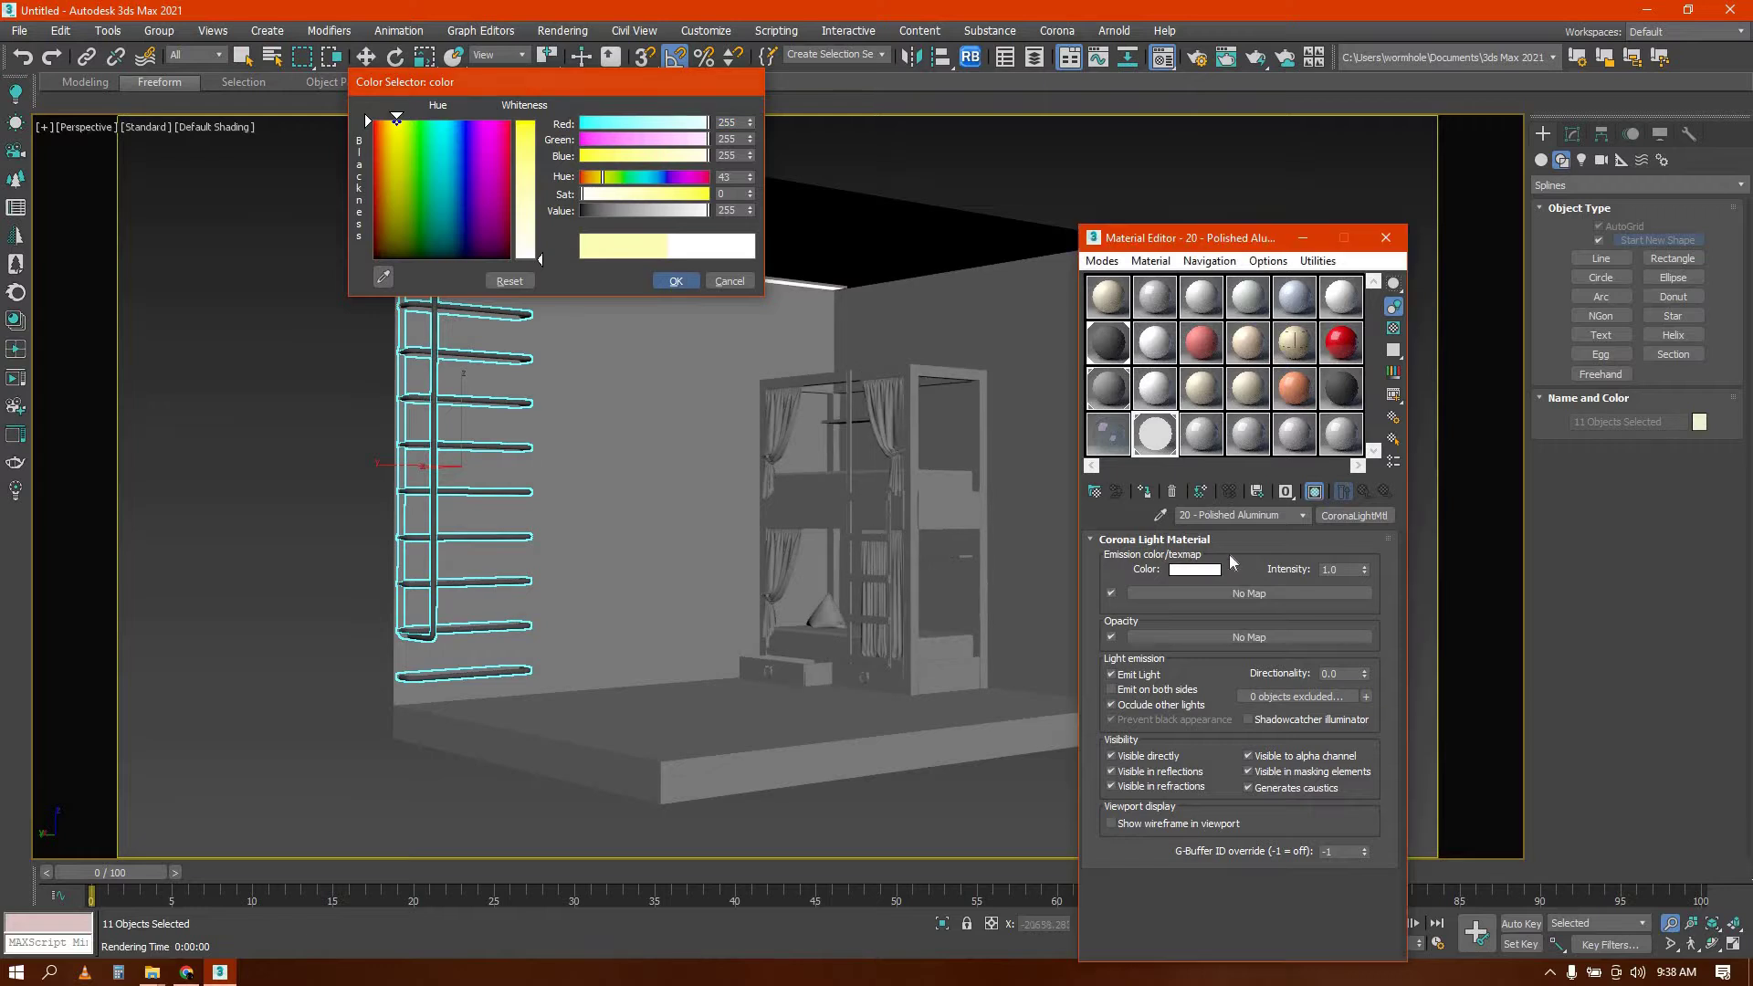
pyautogui.doubleClick(1337, 569)
pyautogui.write('5')
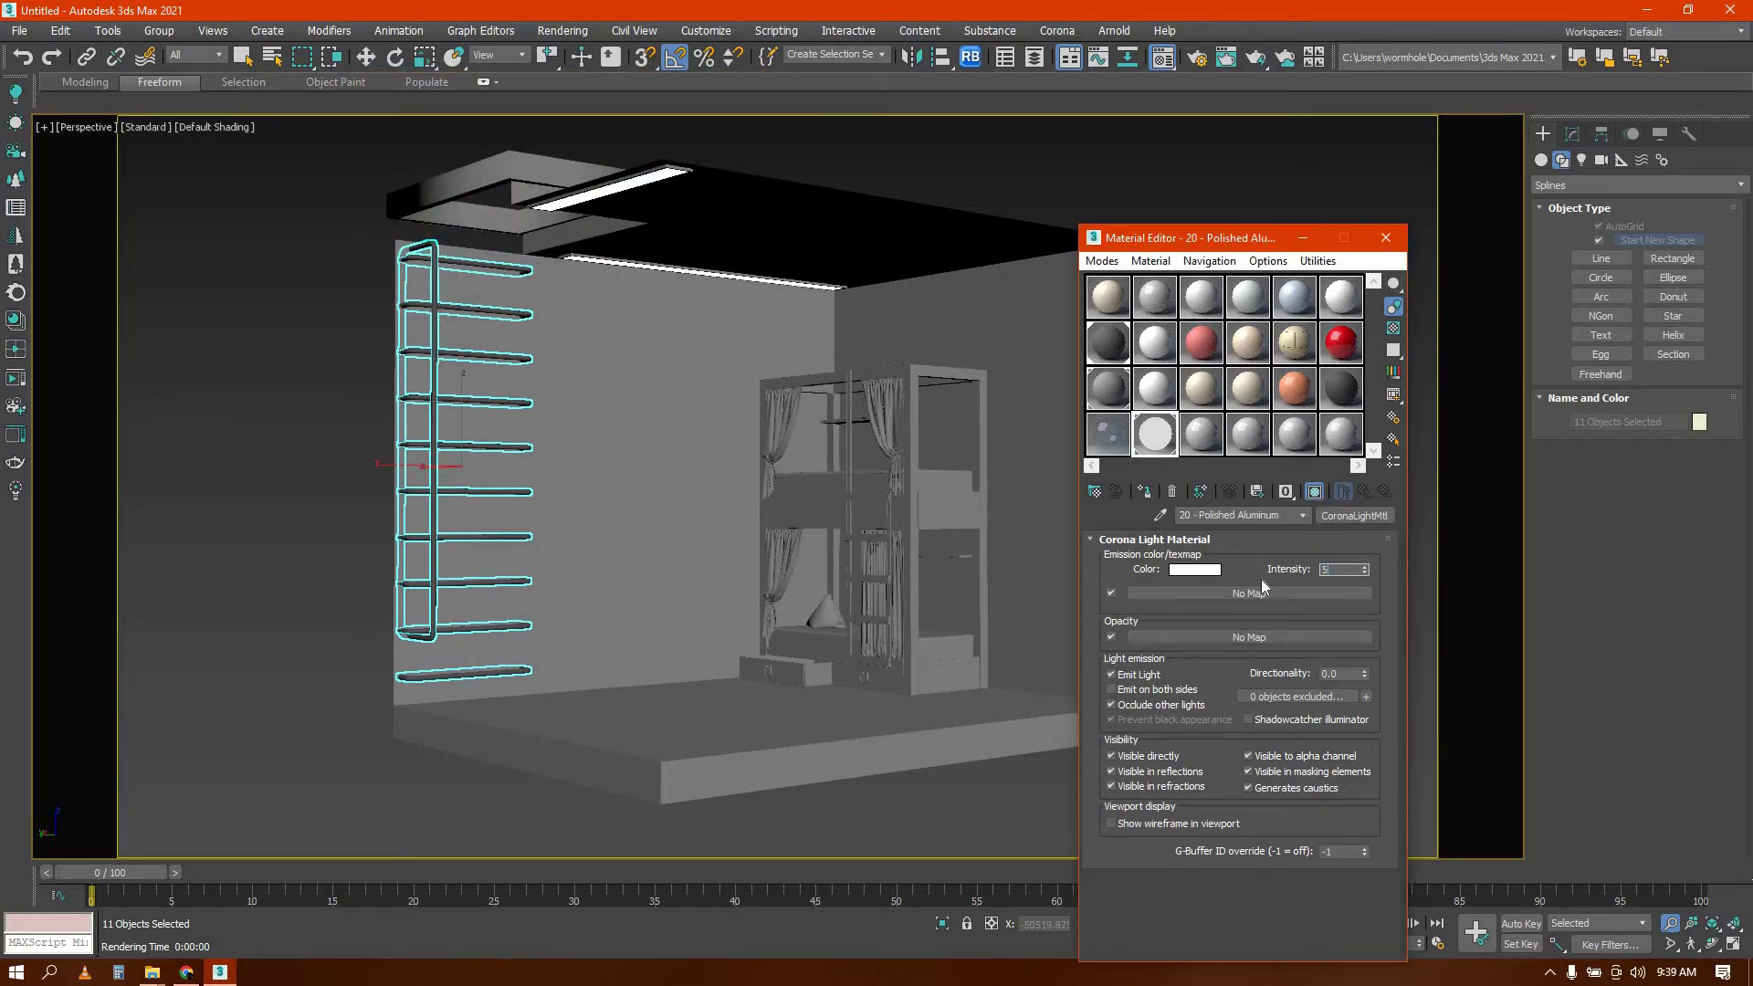
pyautogui.press('Return')
# Render the room with Corona and examine the lighting on the walls, bunk bed and frames, closing the render when done
pyautogui.hotkey('shift', 'q')
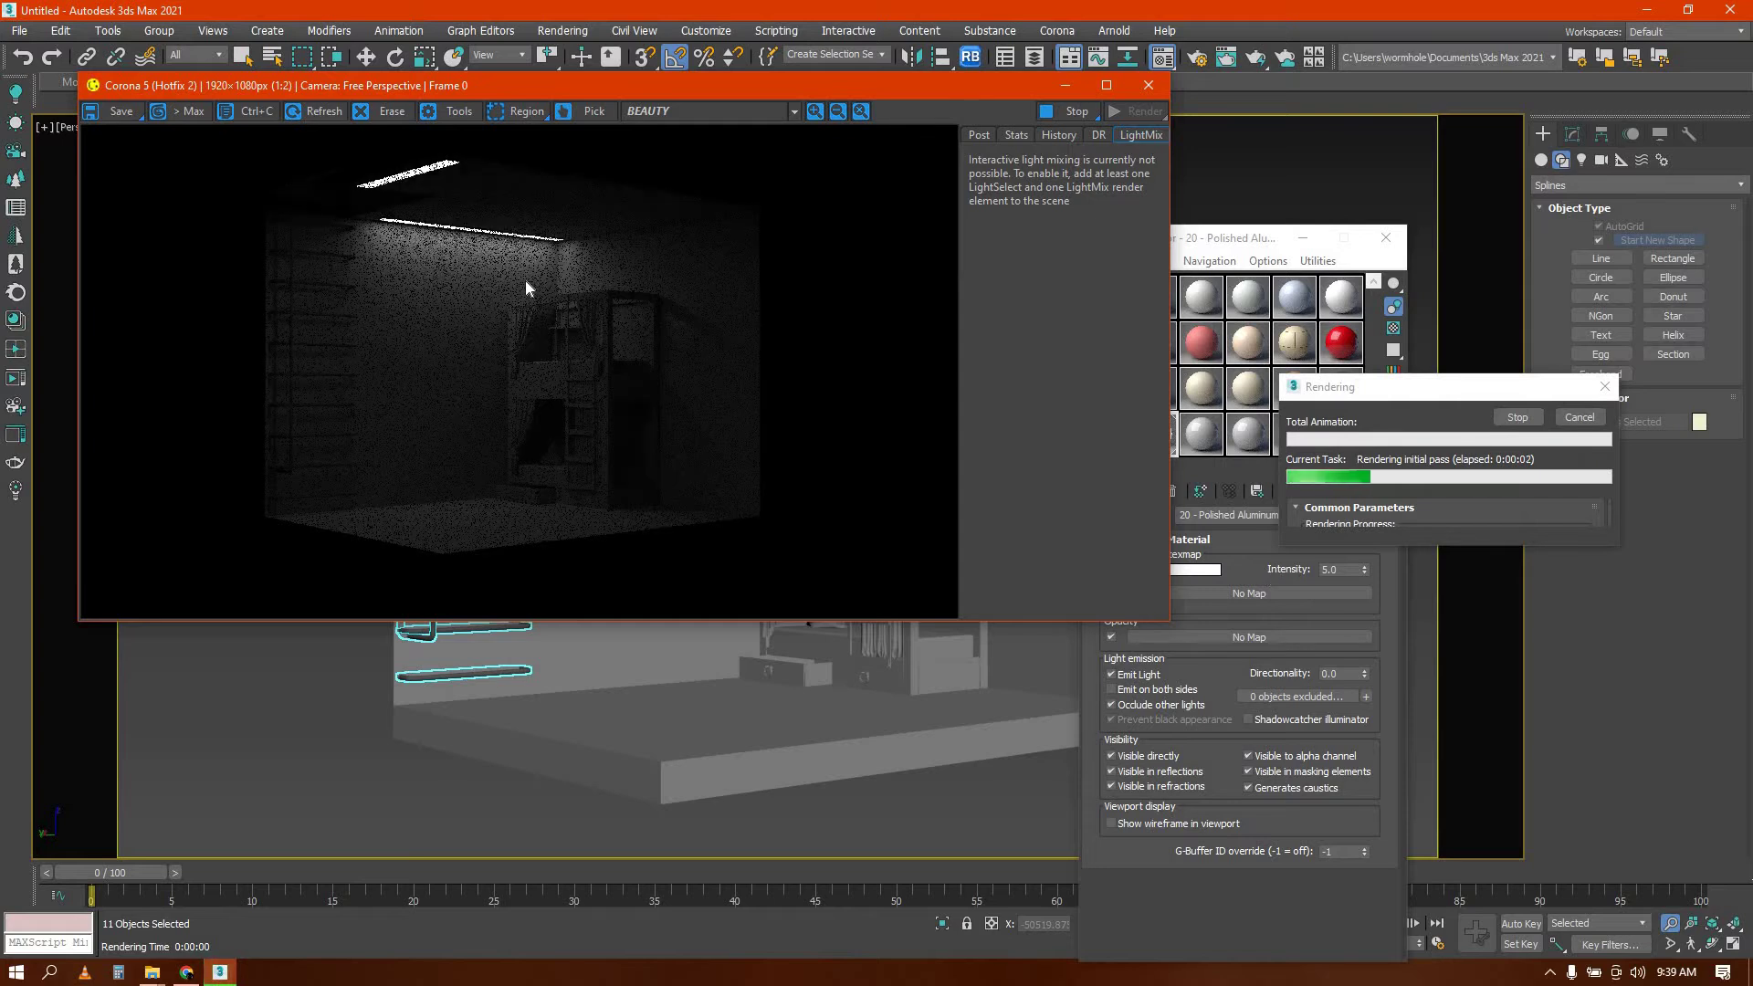
pyautogui.scroll(1, 580, 283)
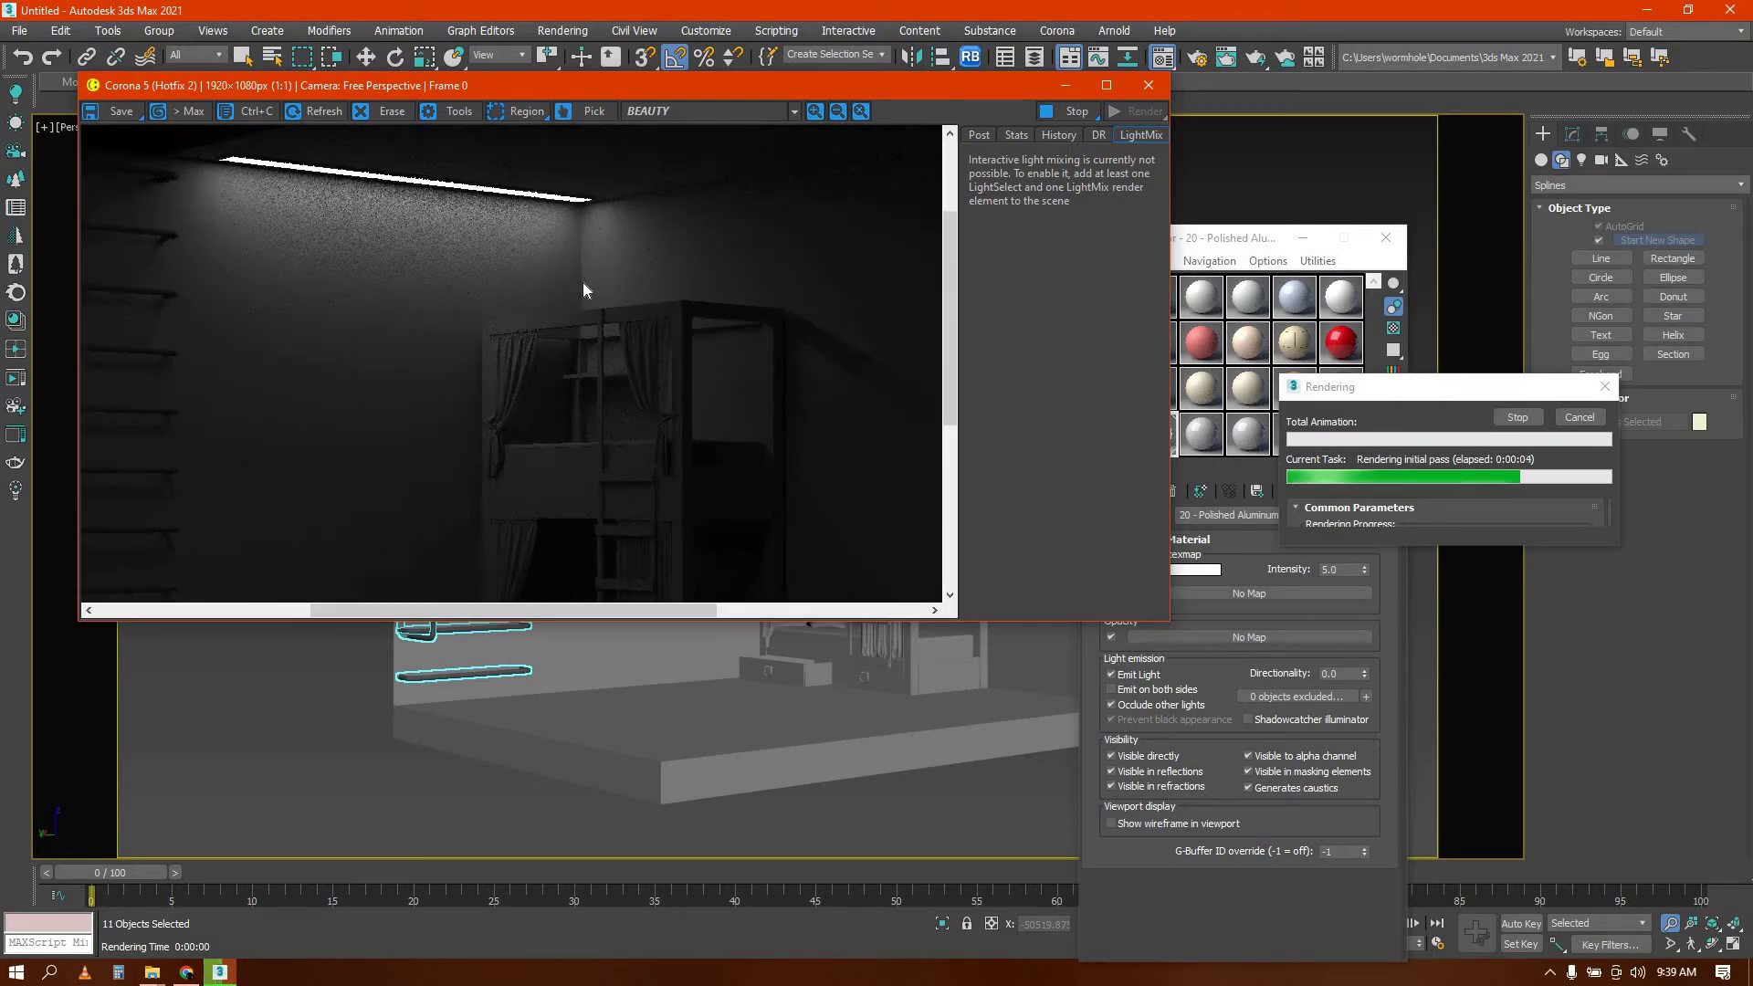
pyautogui.scroll(-1, 582, 290)
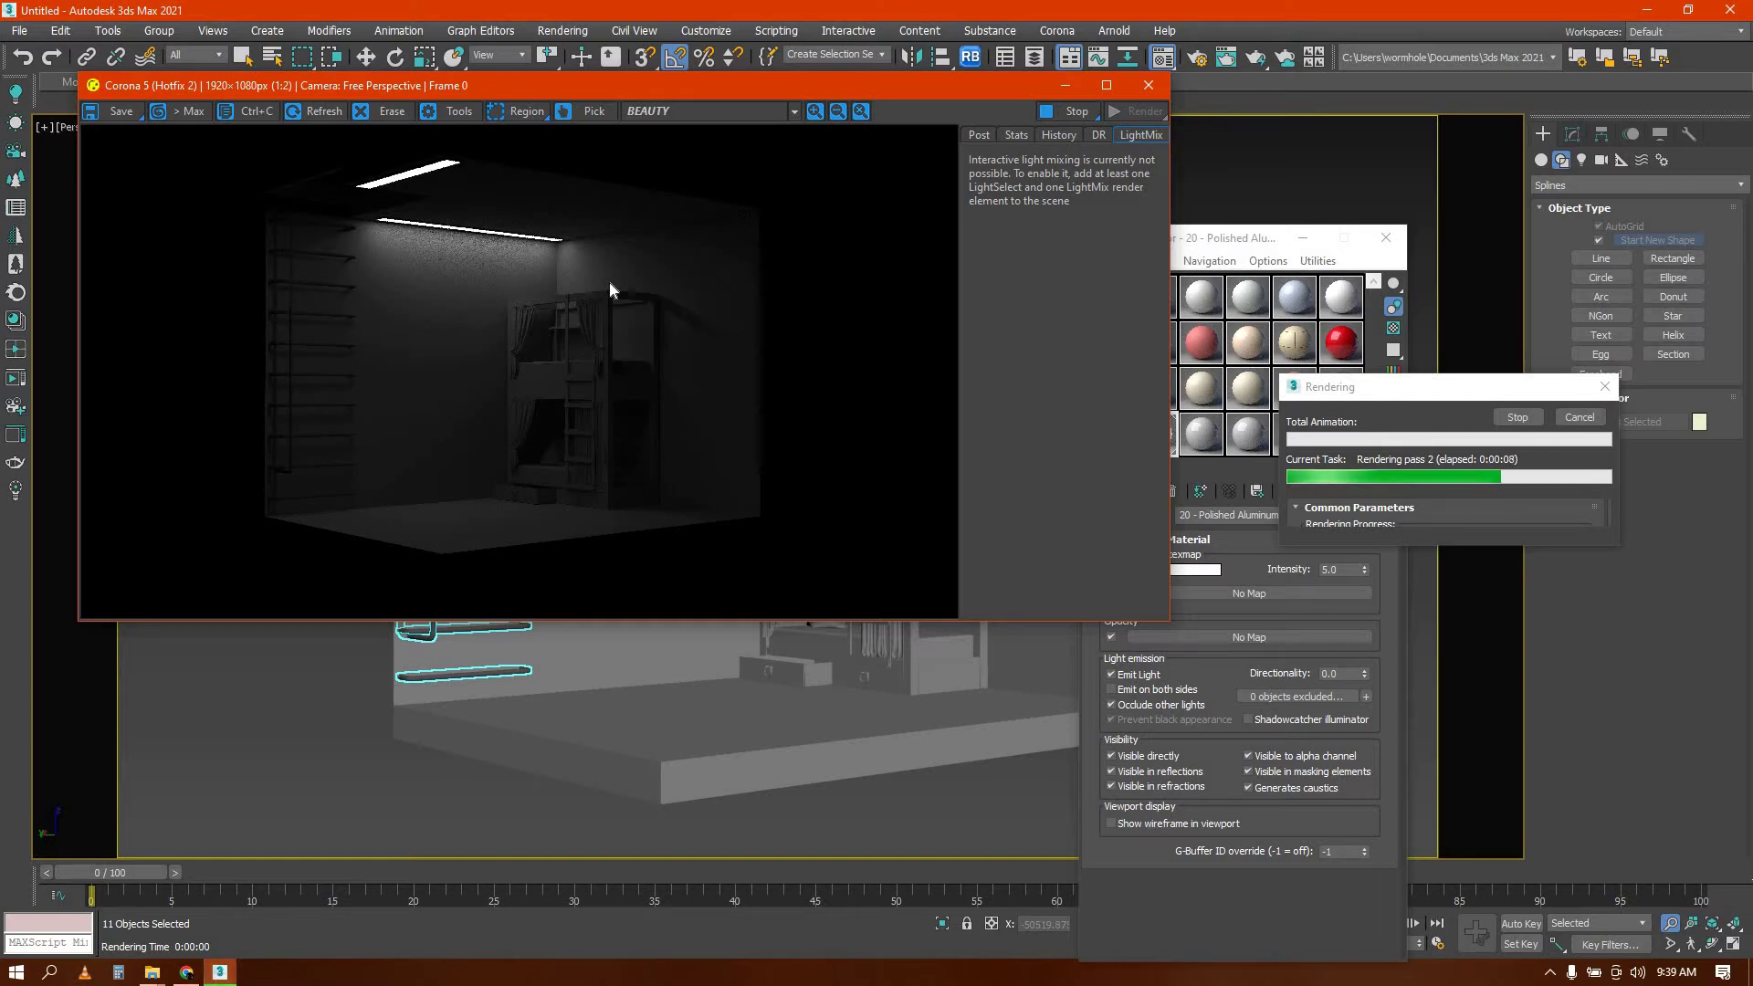
pyautogui.scroll(1, 509, 347)
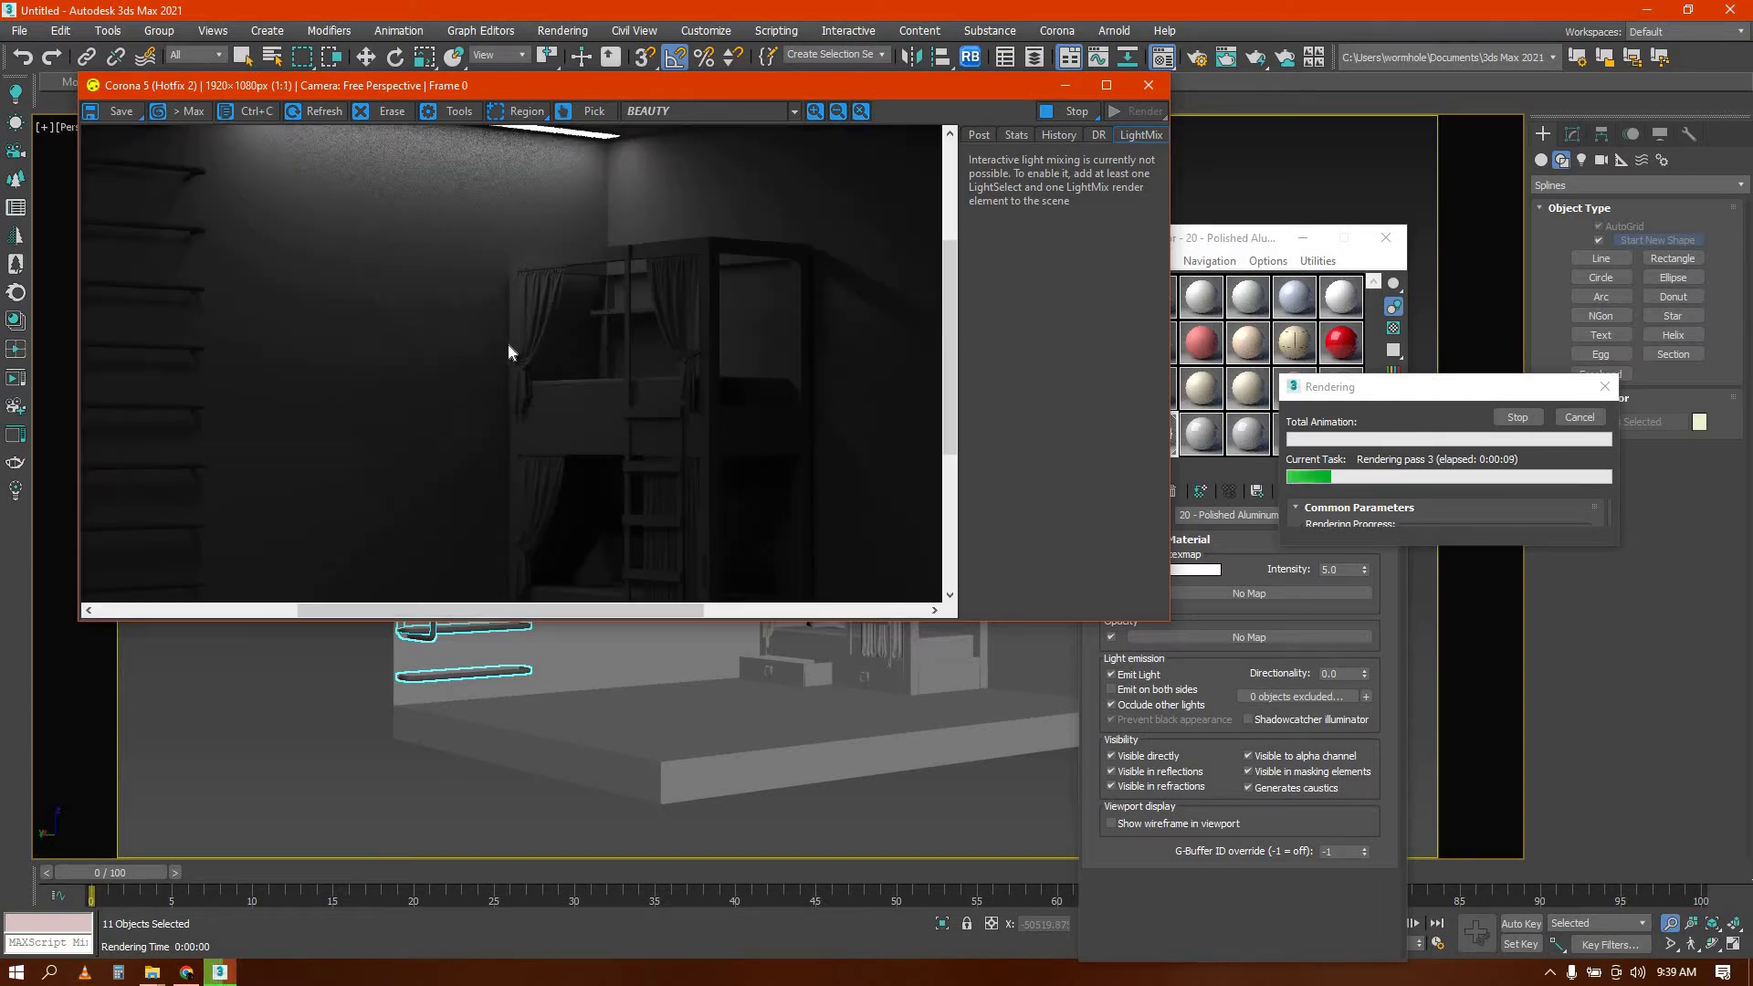
pyautogui.scroll(-1, 518, 345)
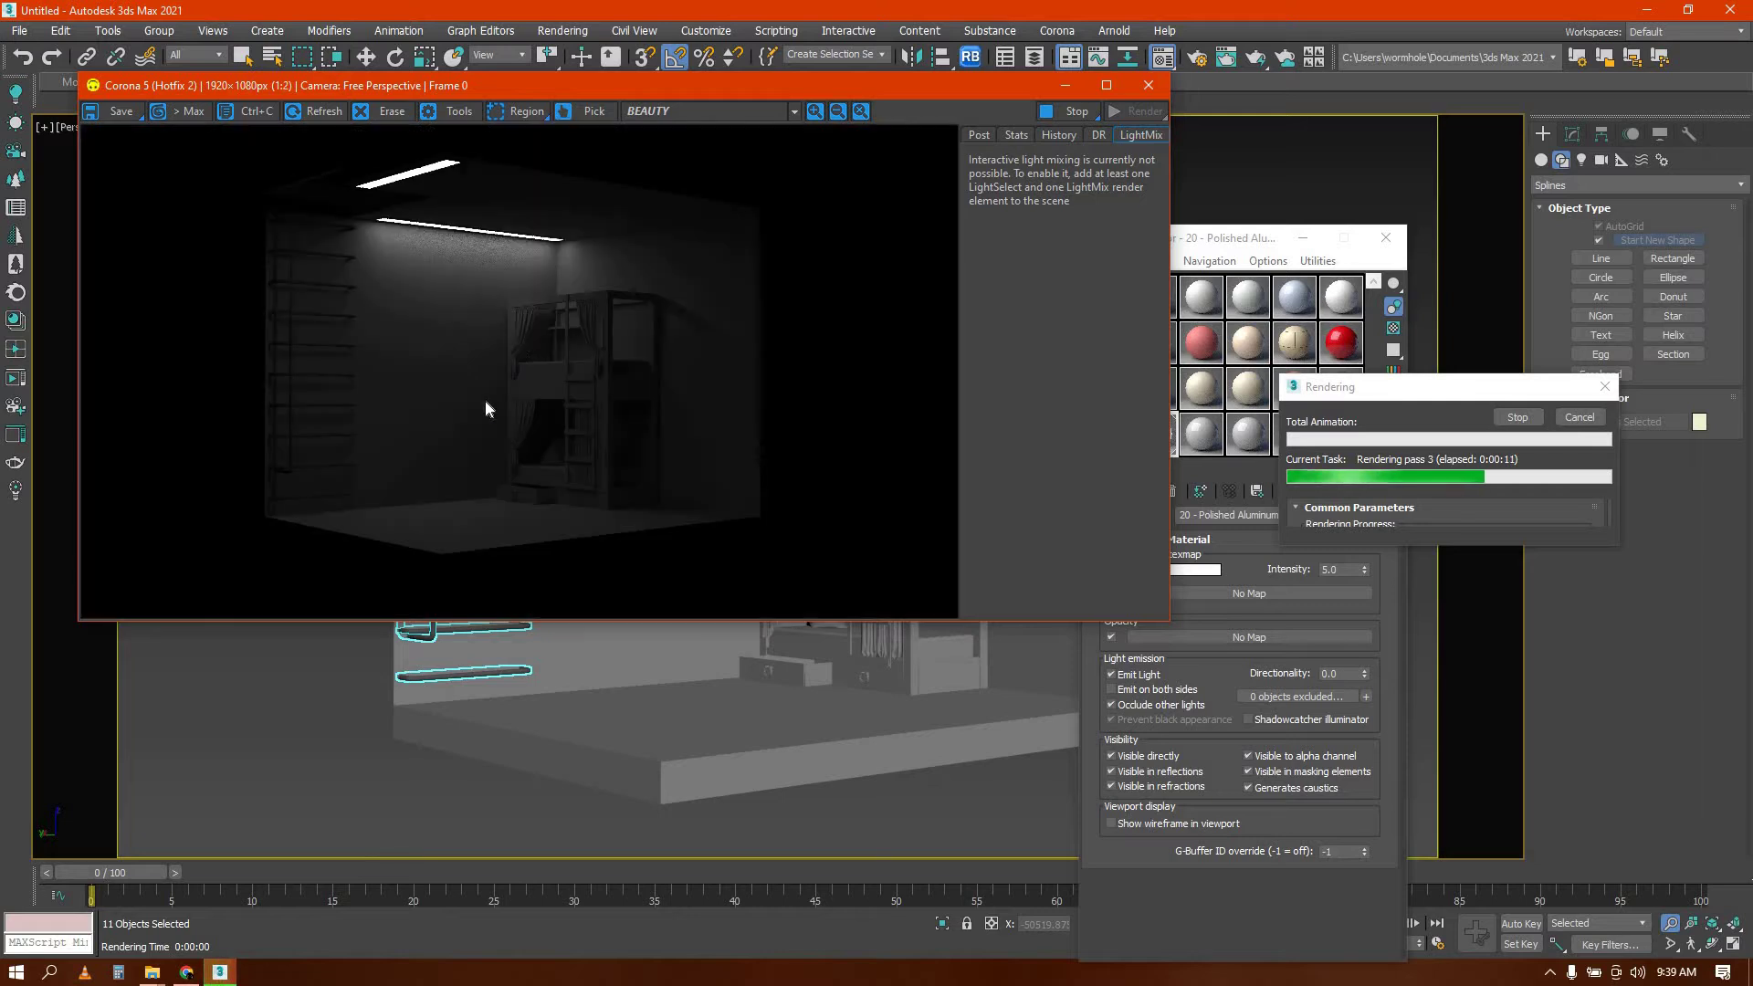
pyautogui.scroll(1, 475, 412)
pyautogui.scroll(-1, 476, 413)
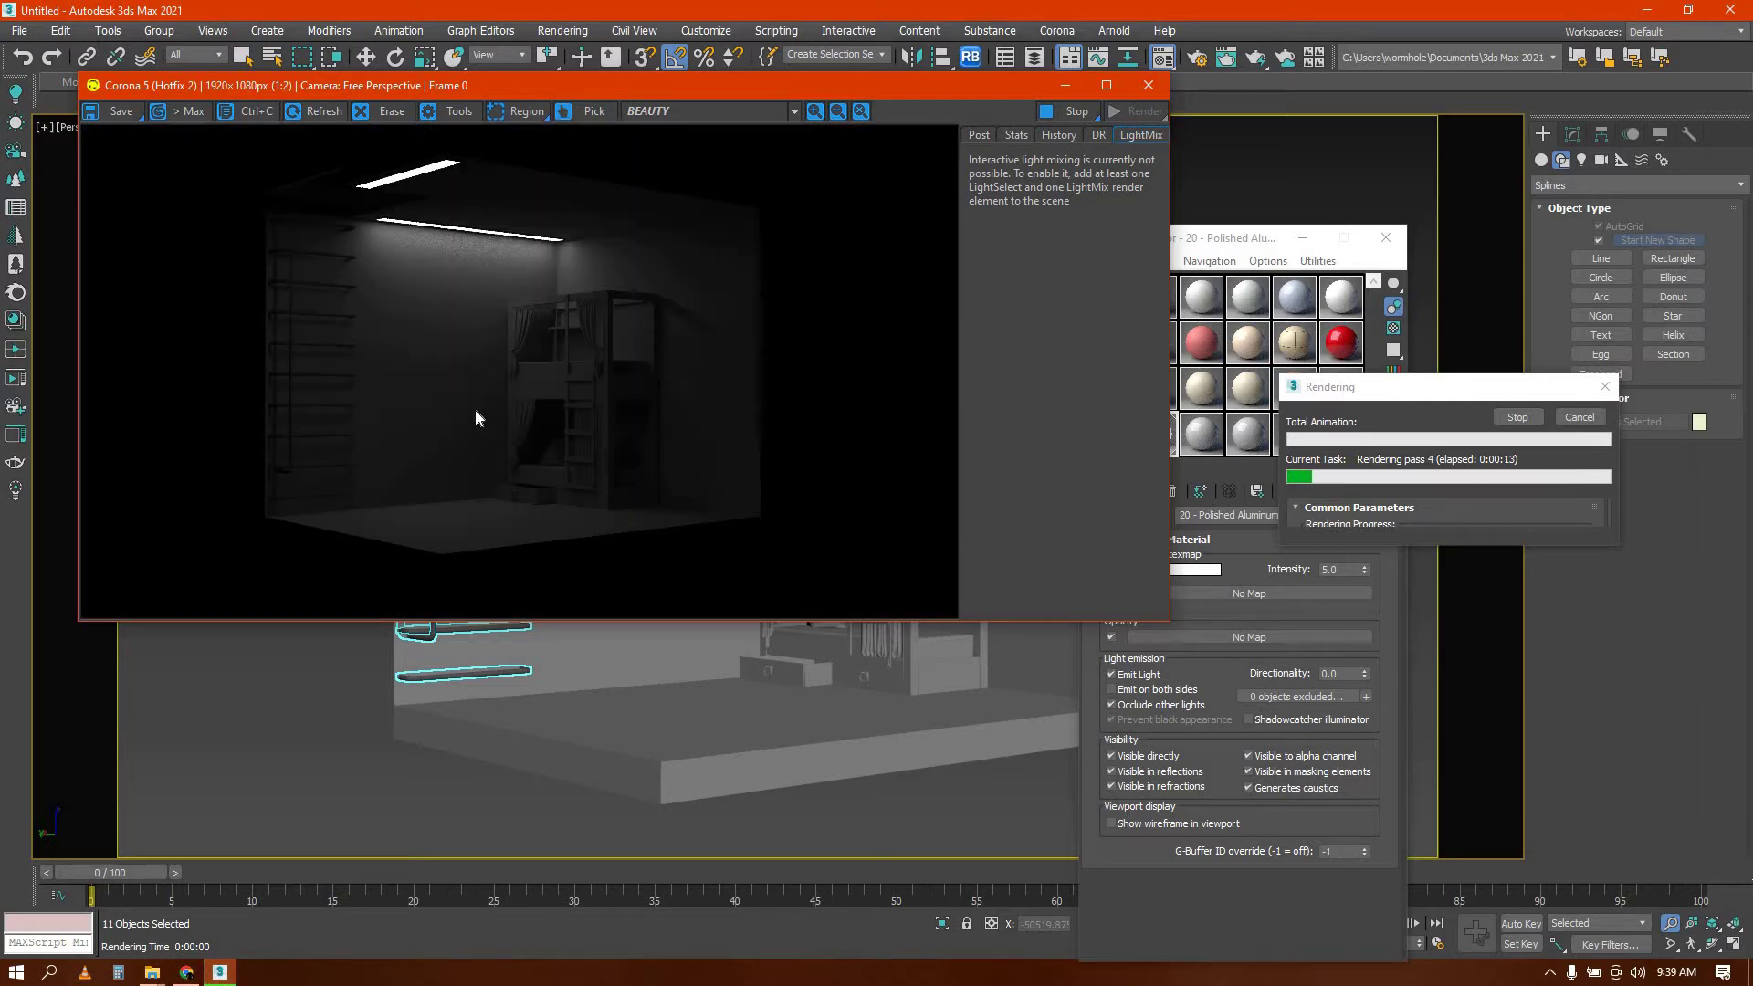
pyautogui.scroll(1, 476, 412)
pyautogui.scroll(-1, 476, 413)
pyautogui.scroll(1, 476, 413)
pyautogui.scroll(-1, 476, 412)
pyautogui.scroll(1, 476, 413)
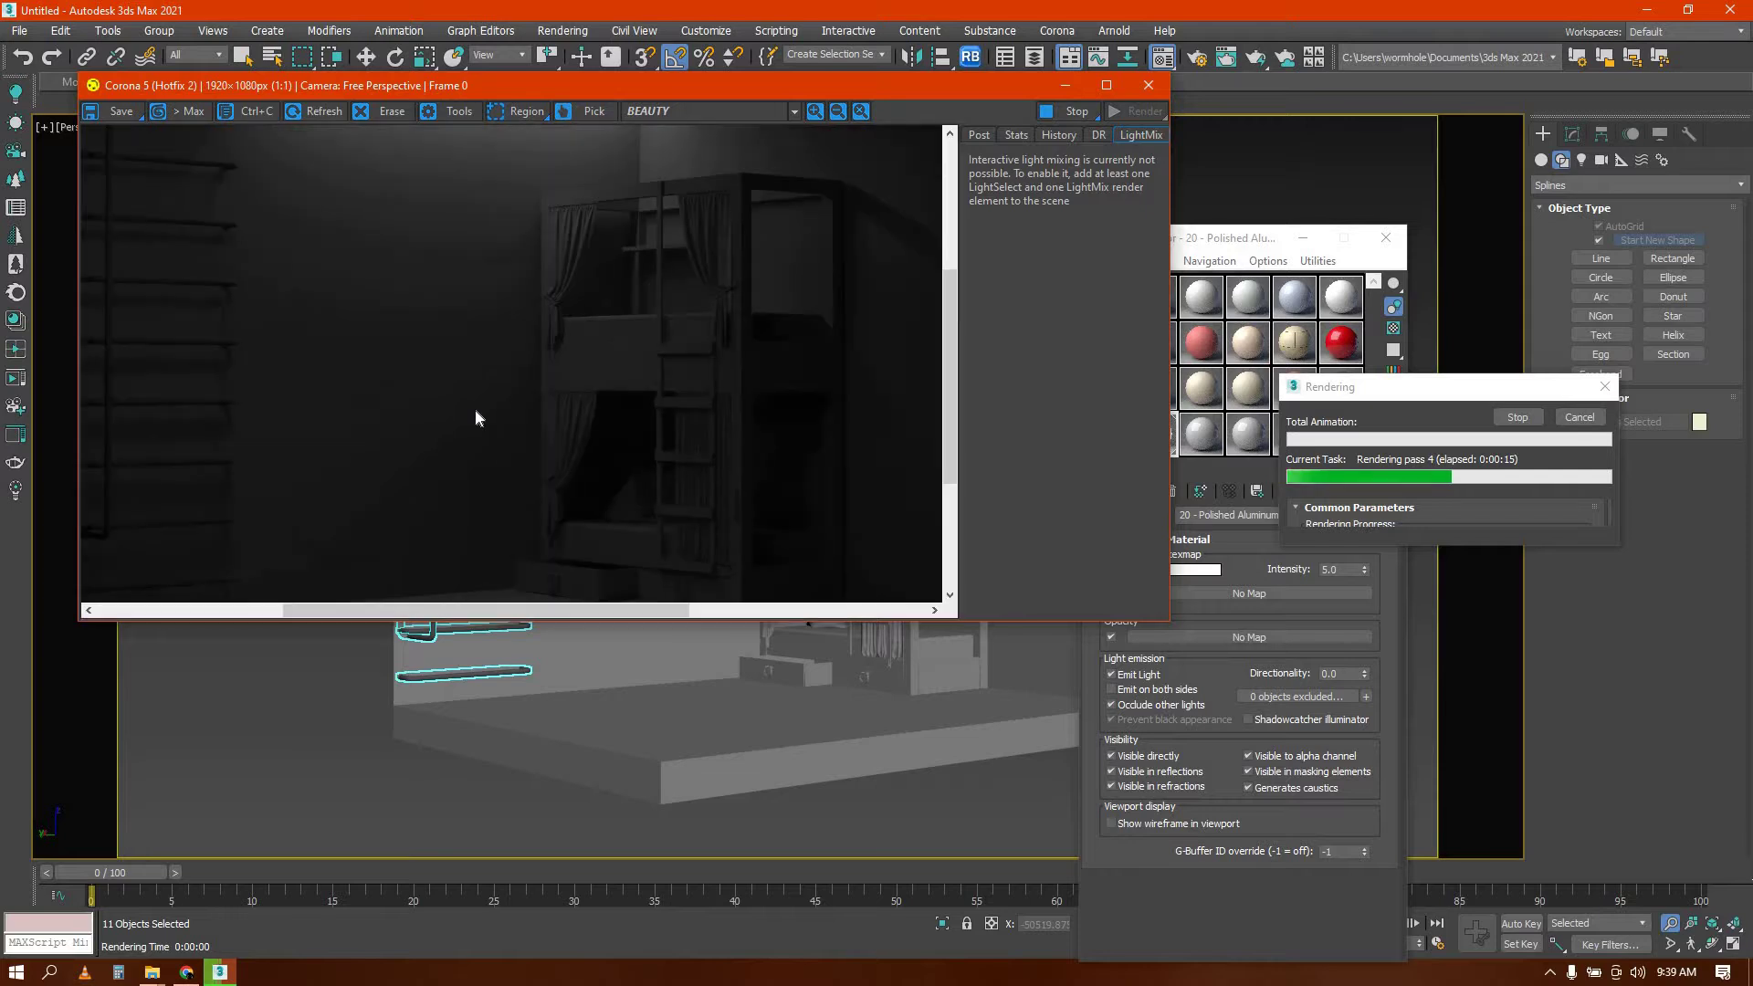
pyautogui.scroll(-1, 476, 413)
pyautogui.scroll(1, 476, 412)
pyautogui.scroll(-1, 476, 412)
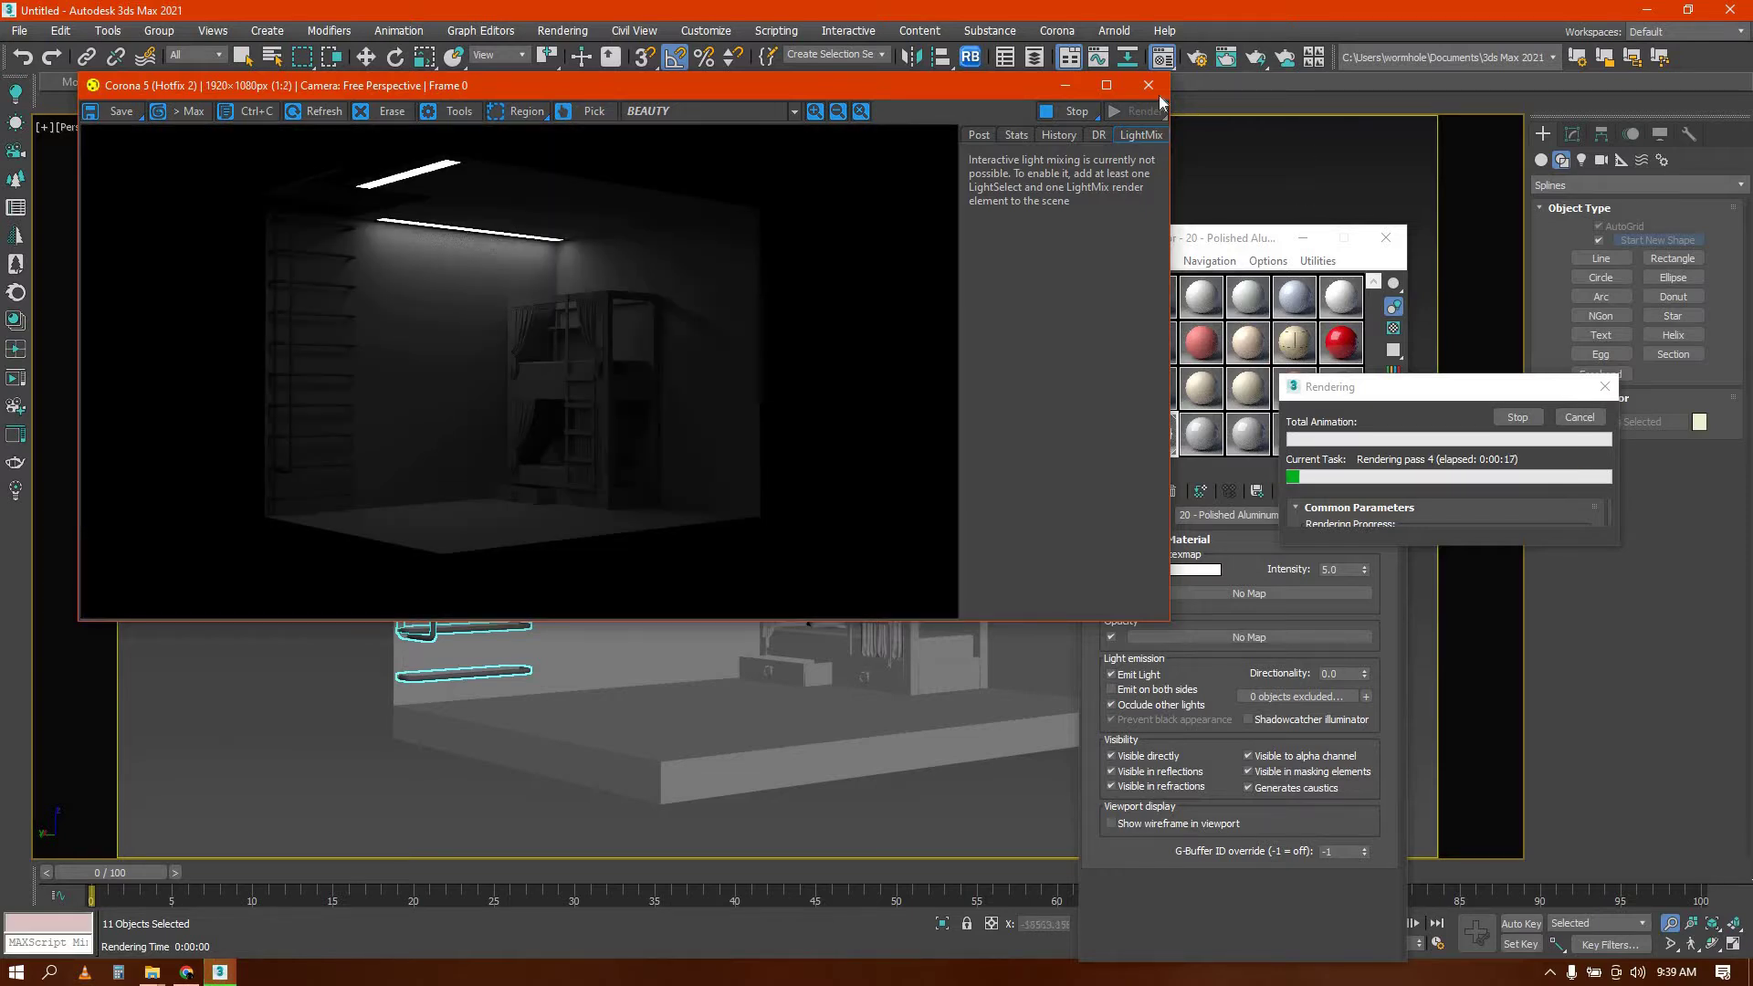
pyautogui.click(1432, 385)
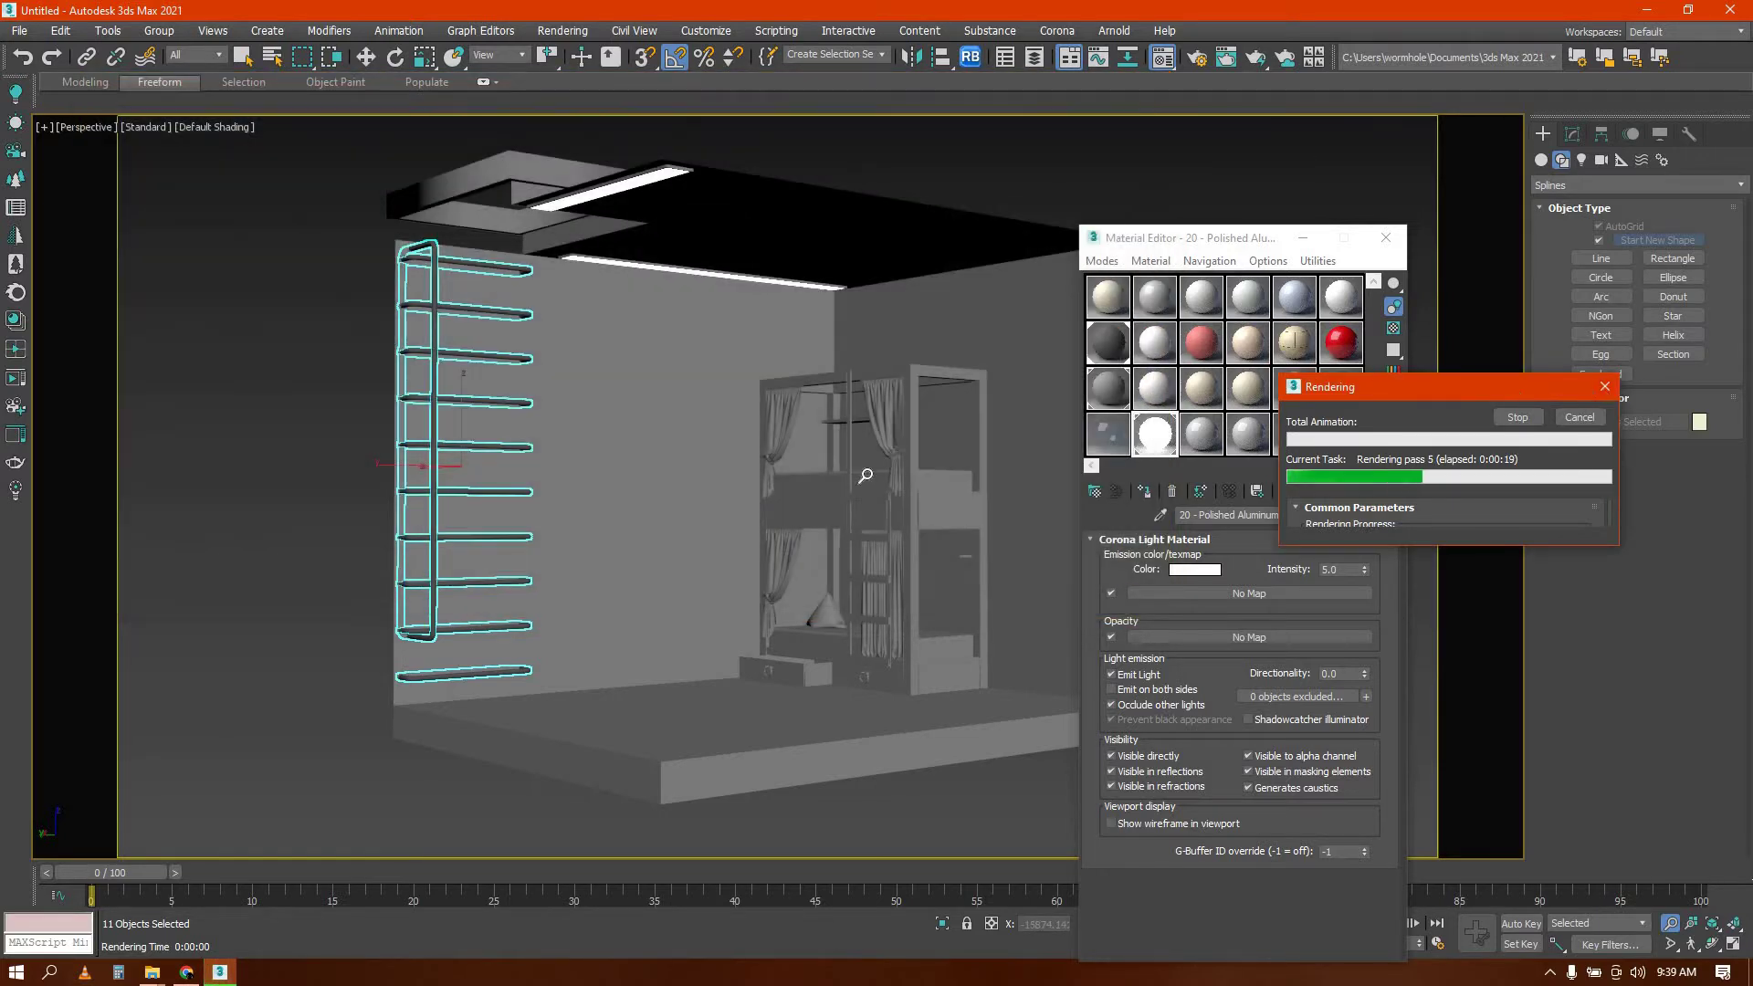
# Close the material editor and examine the room, stacked frames and bunk bed from several angles
pyautogui.hotkey('shift', 'z')
pyautogui.hotkey('shift', 'z')
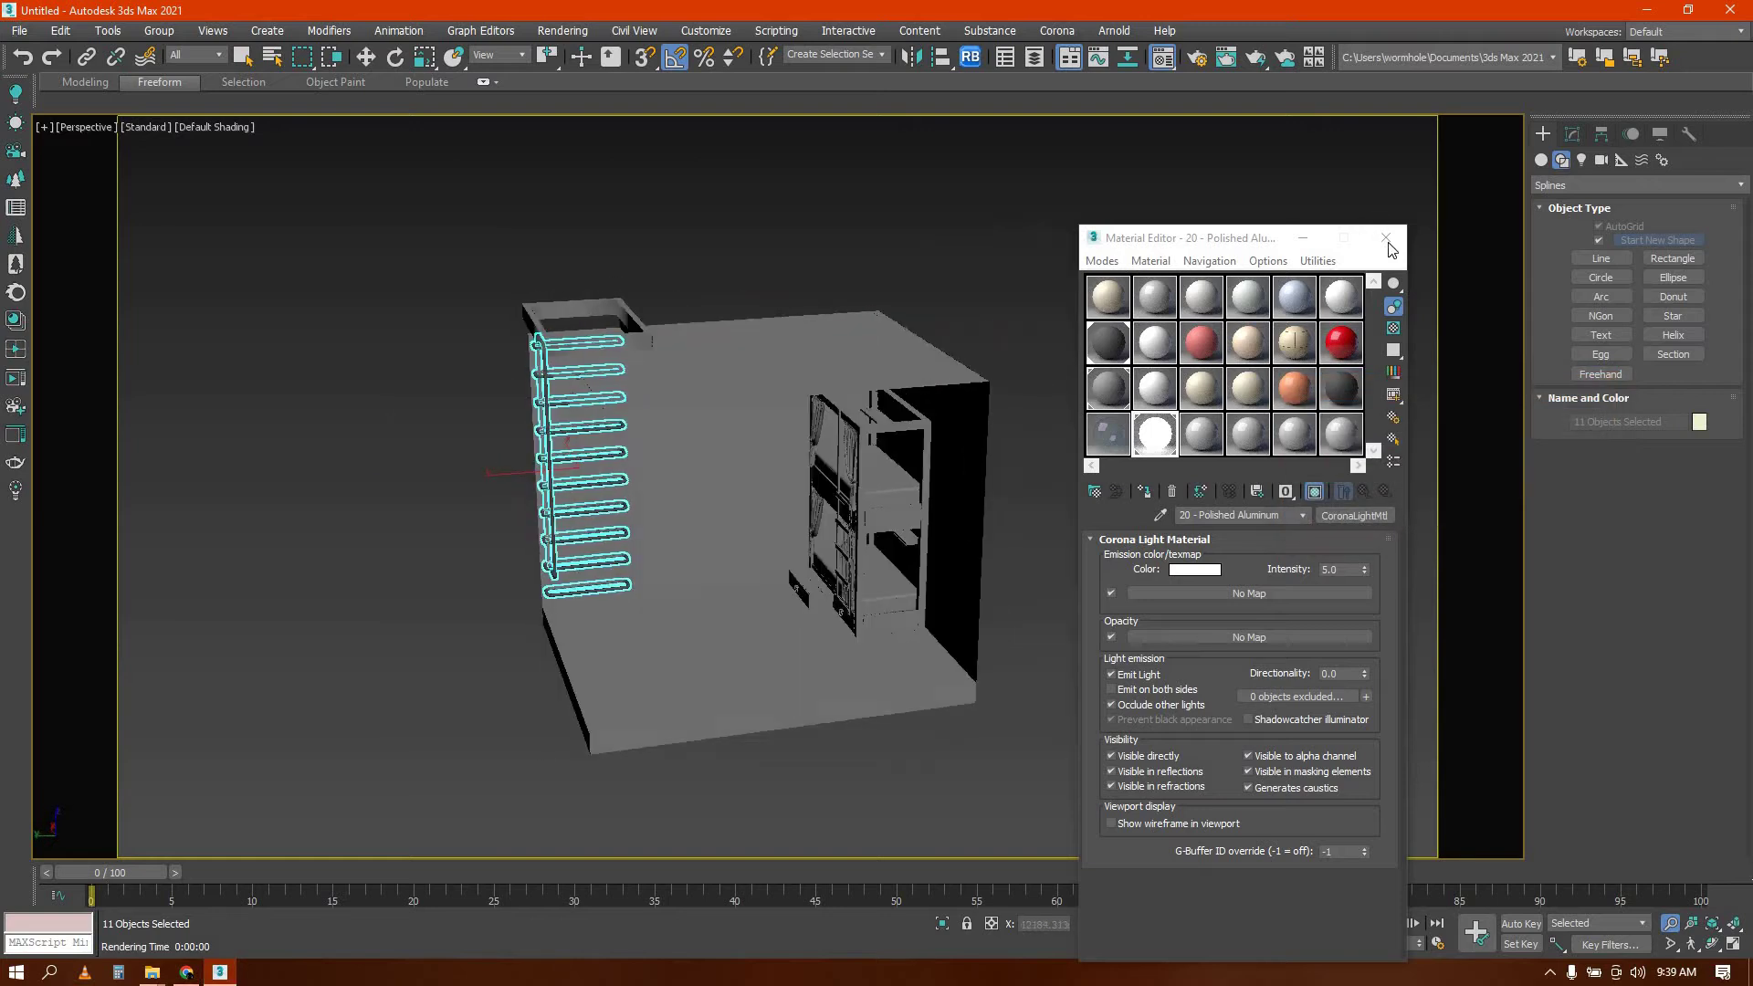
pyautogui.click(1386, 238)
pyautogui.hotkey('shift', 'z')
pyautogui.hotkey('shift', 'z')
pyautogui.hotkey('shift', 'z')
pyautogui.moveTo(761, 559); pyautogui.dragTo(677, 620, button='middle')
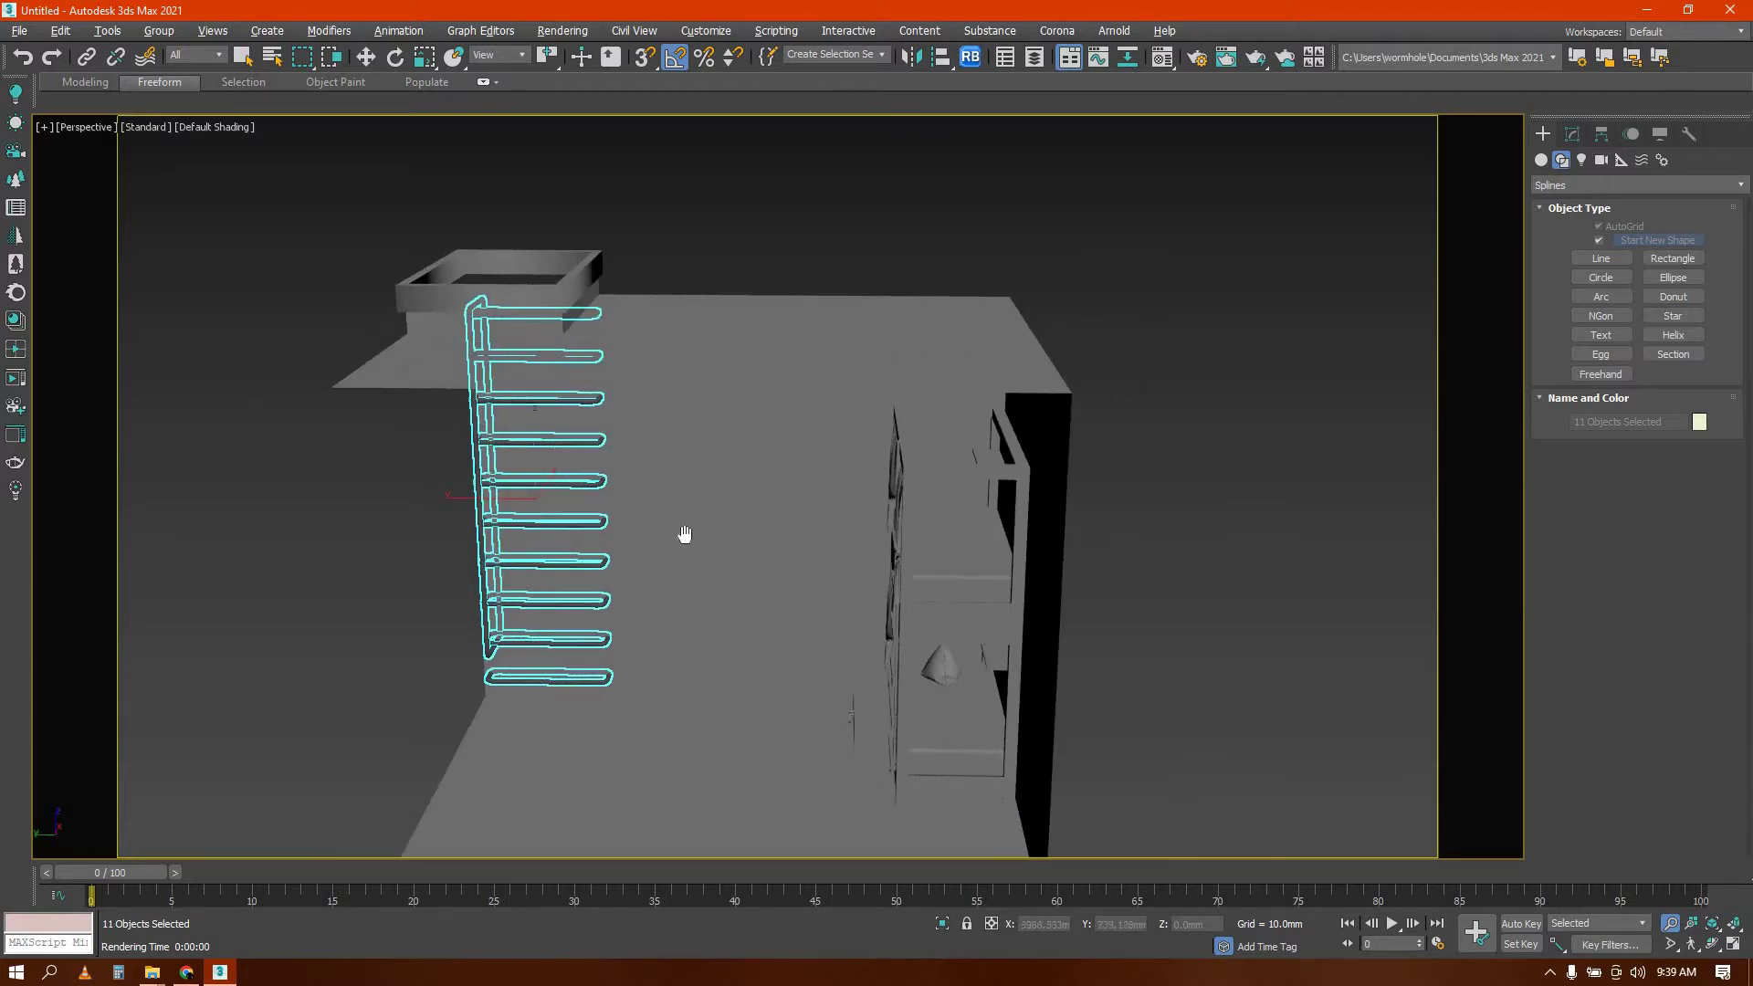
pyautogui.moveTo(685, 534); pyautogui.dragTo(629, 605, button='middle')
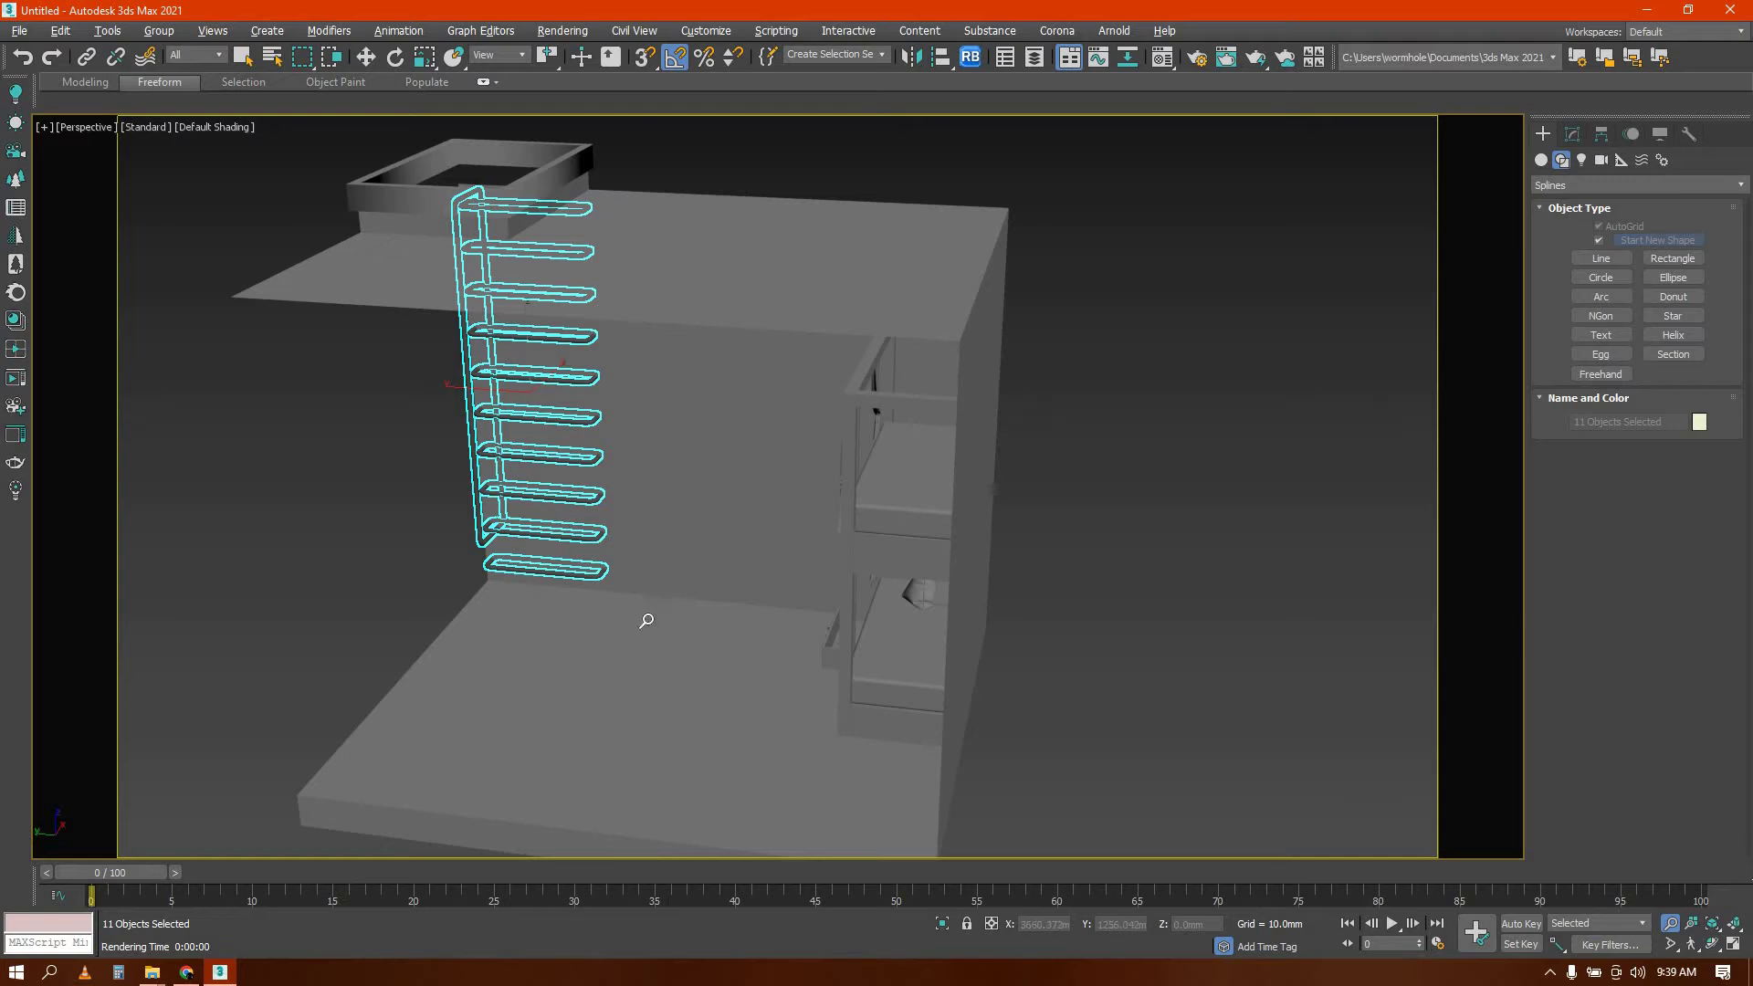
pyautogui.keyDown('alt'); pyautogui.moveTo(639, 630); pyautogui.dragTo(736, 647, button='middle'); pyautogui.keyUp('alt')
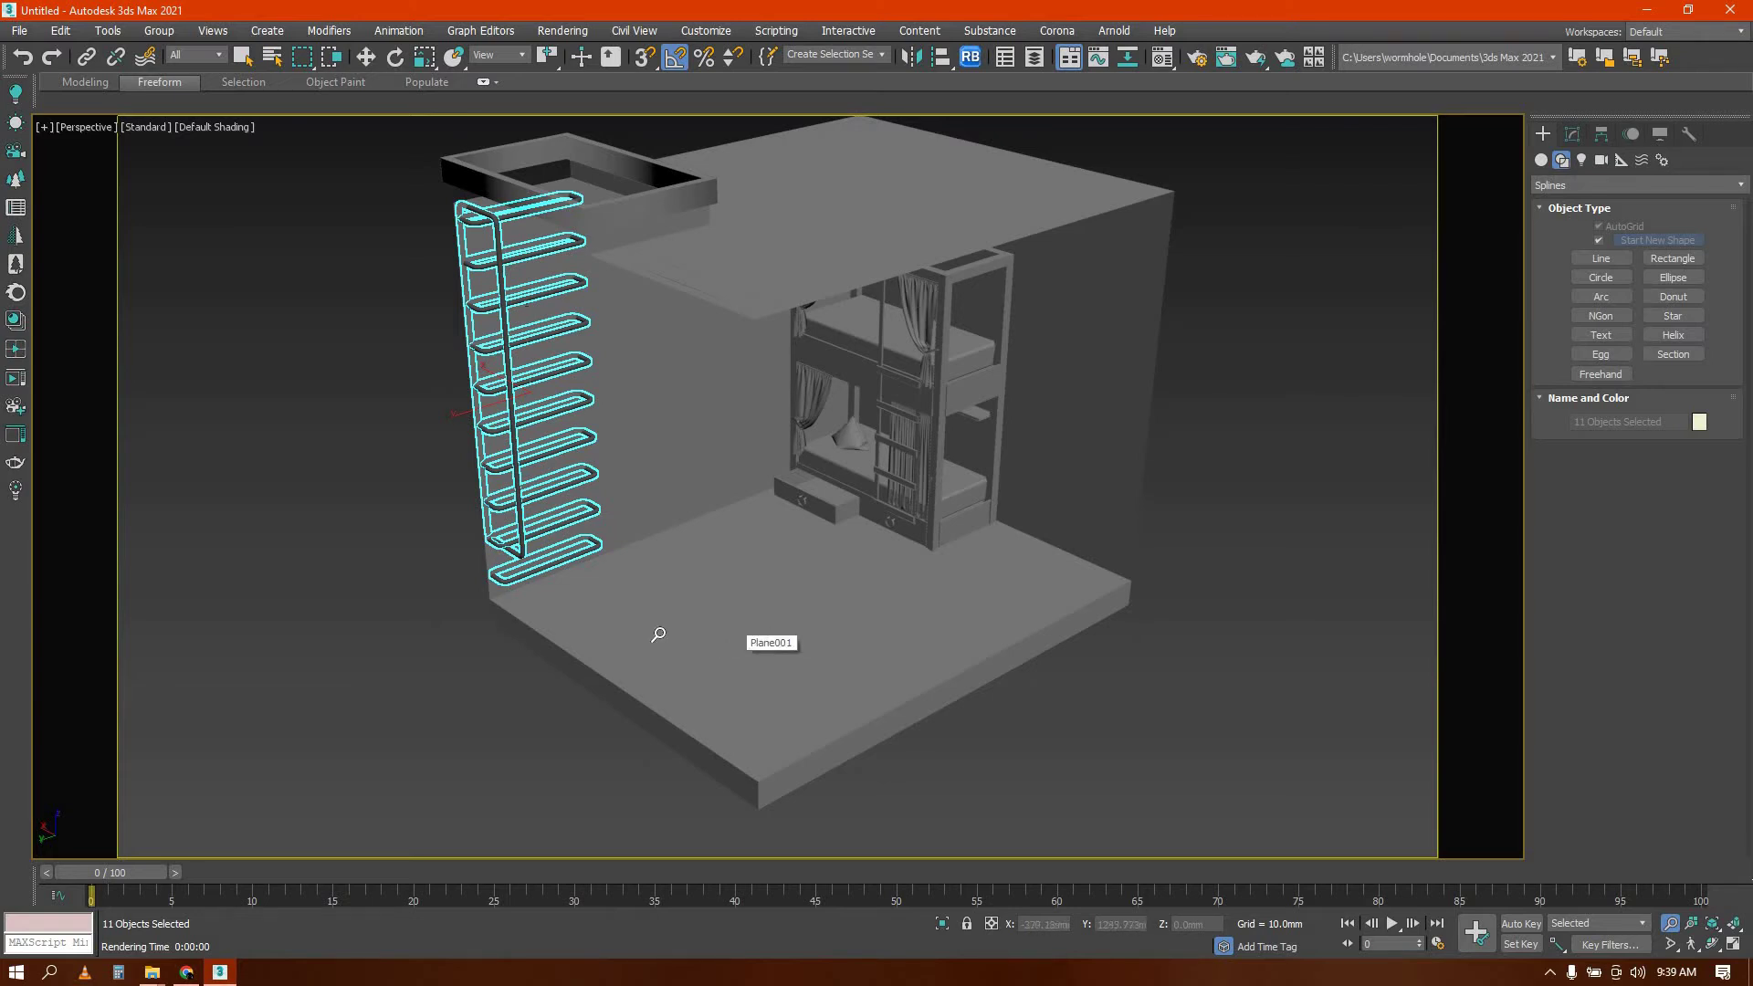
pyautogui.keyDown('alt'); pyautogui.moveTo(658, 634); pyautogui.dragTo(984, 548, button='middle'); pyautogui.keyUp('alt')
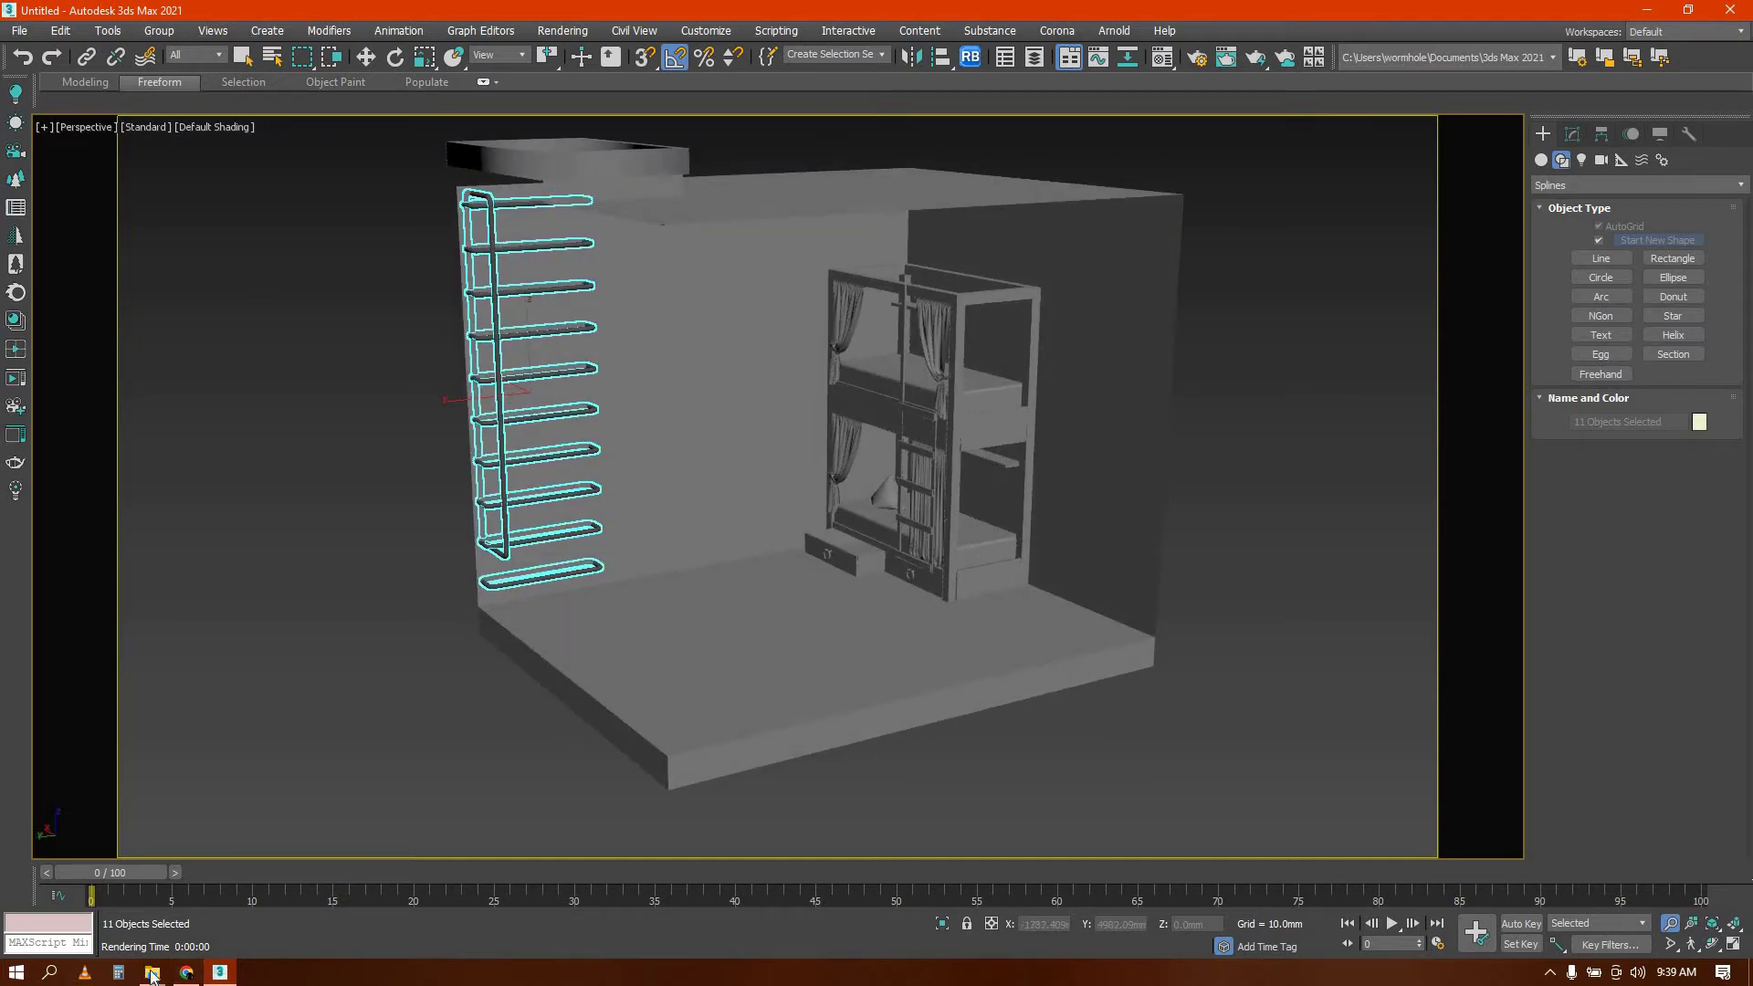
# Start a merge and open Stone sofa 7.max from the sofa folder in Downloads
pyautogui.click(15, 31)
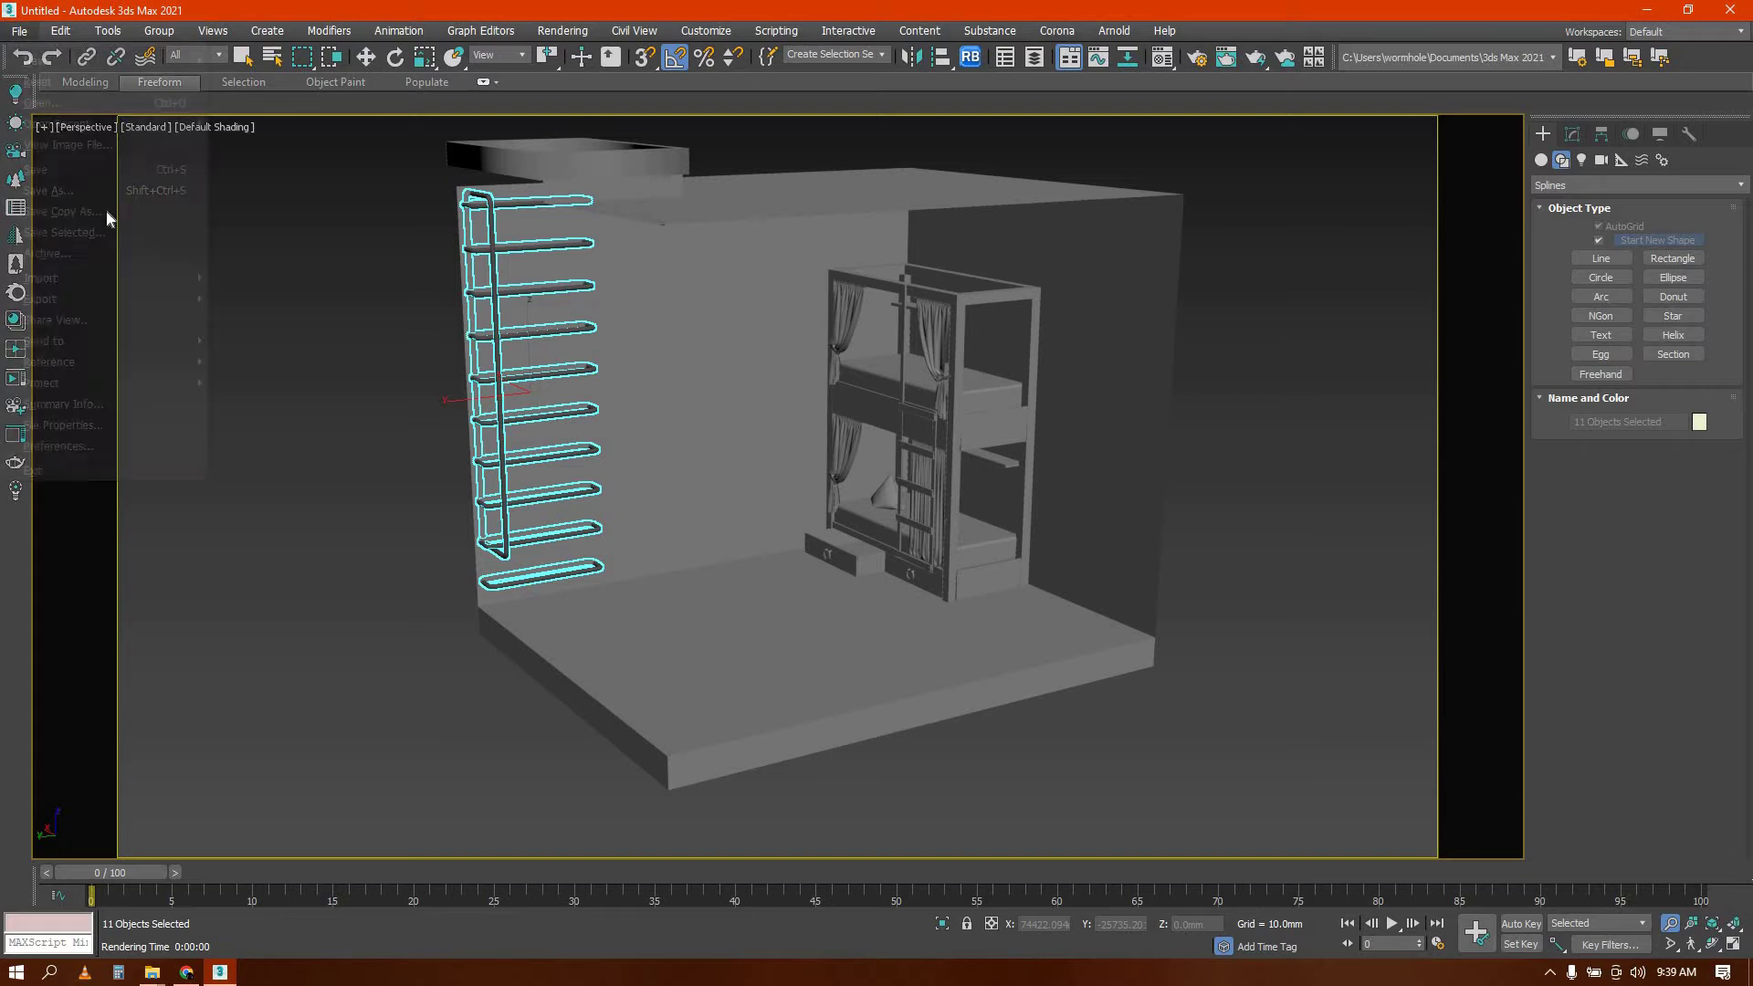
pyautogui.moveTo(102, 299)
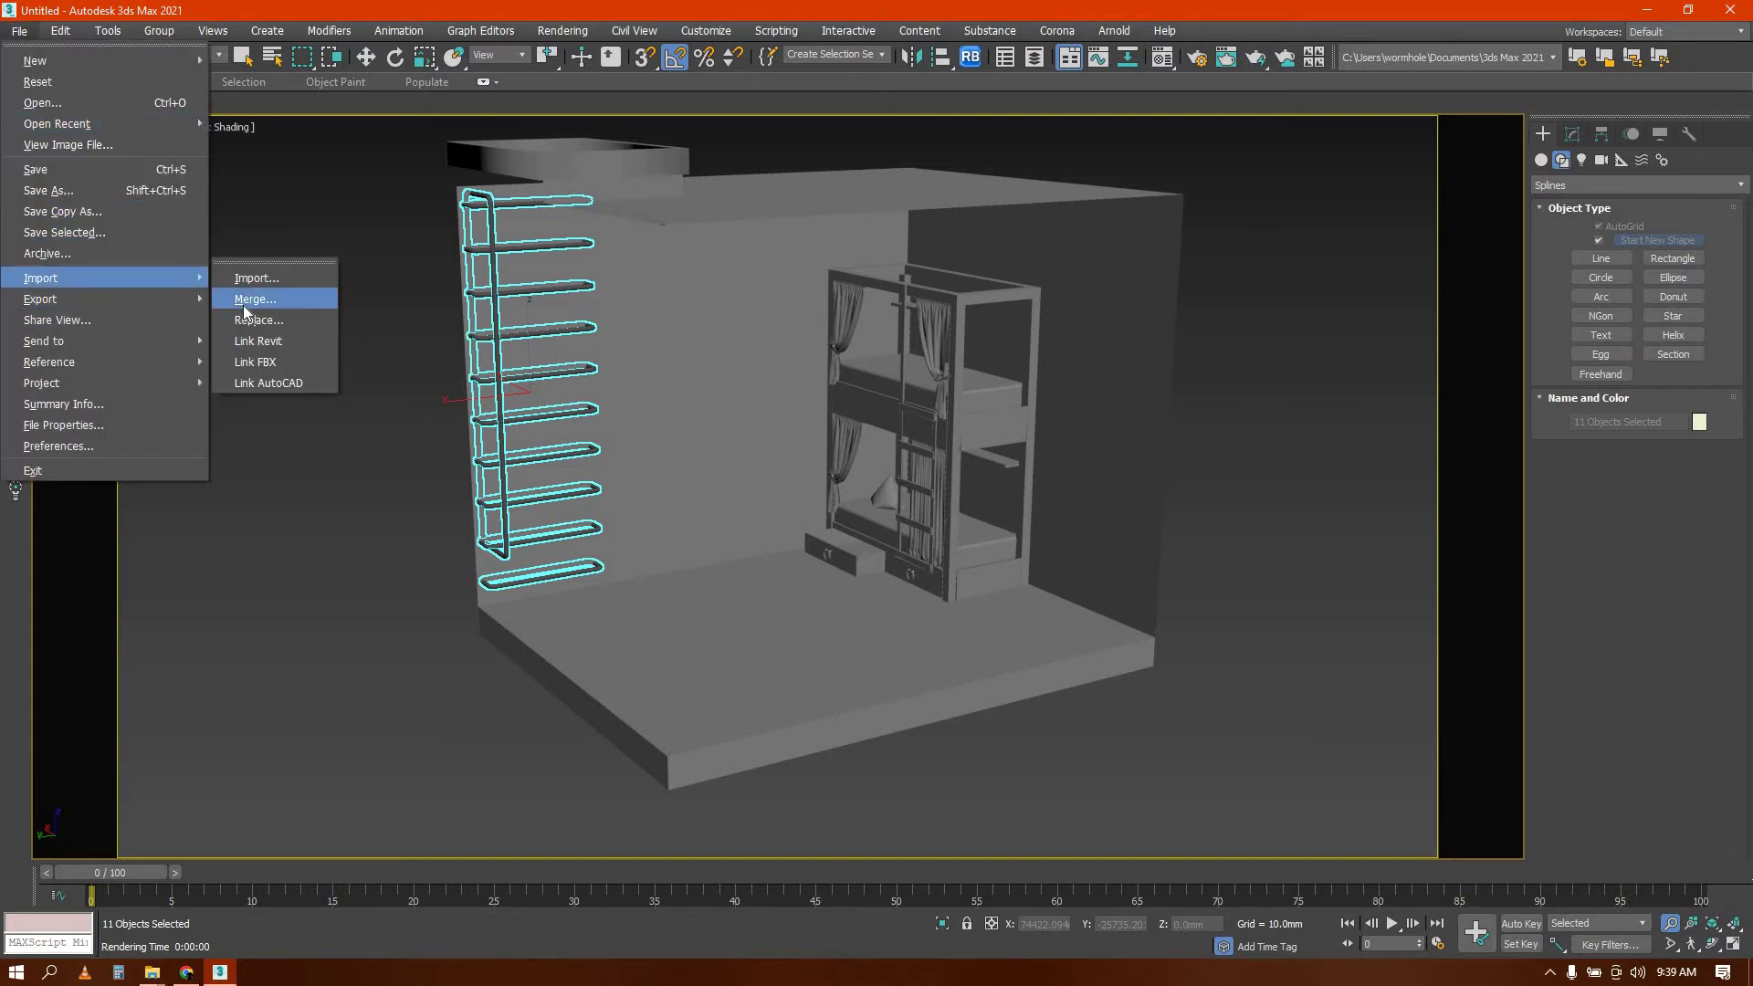
pyautogui.click(244, 303)
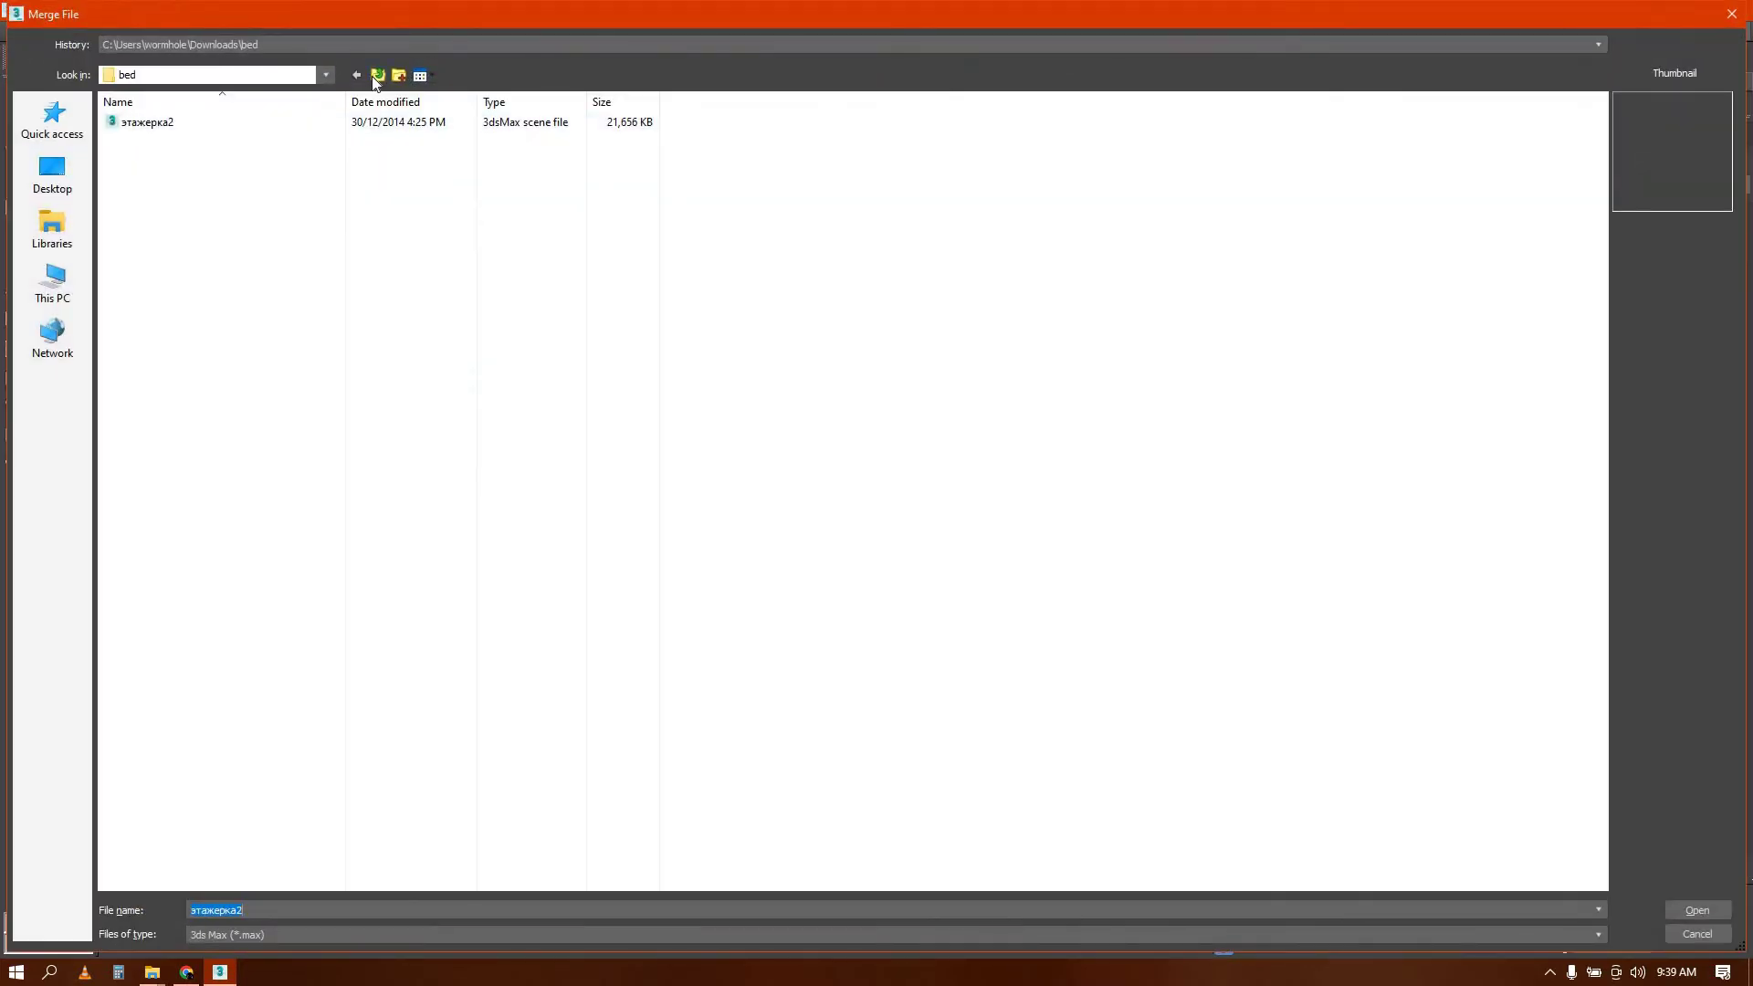
pyautogui.click(377, 75)
pyautogui.doubleClick(157, 185)
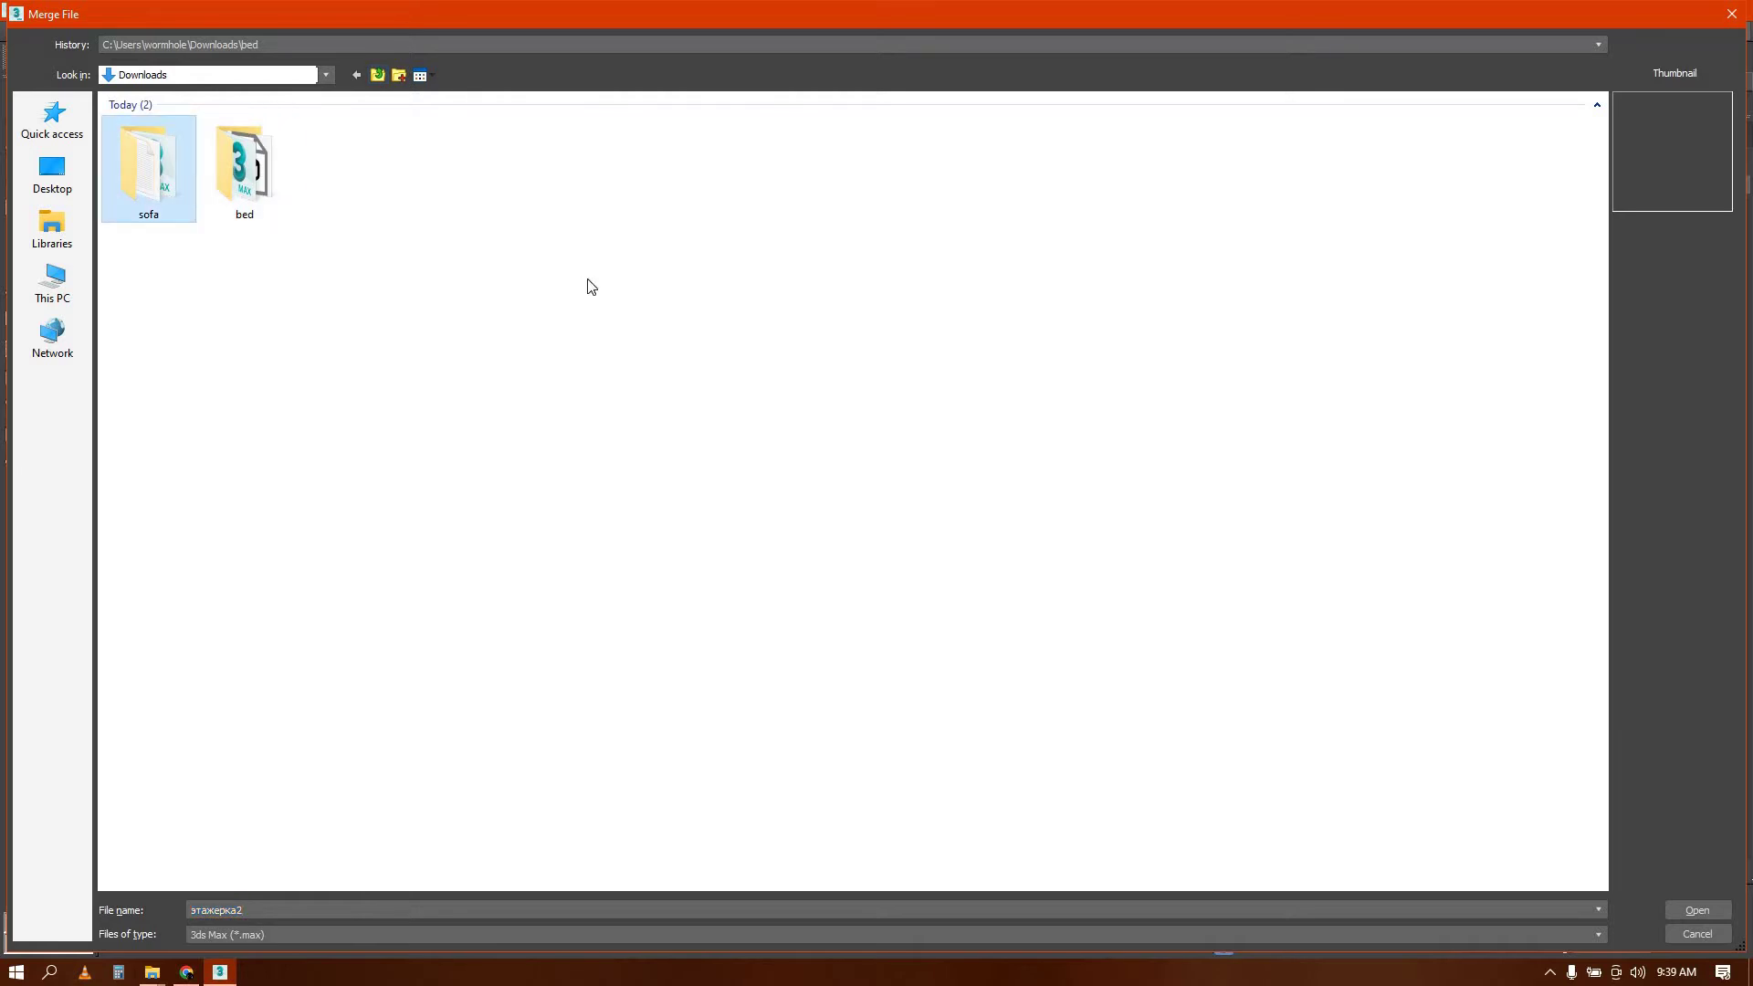
pyautogui.doubleClick(176, 157)
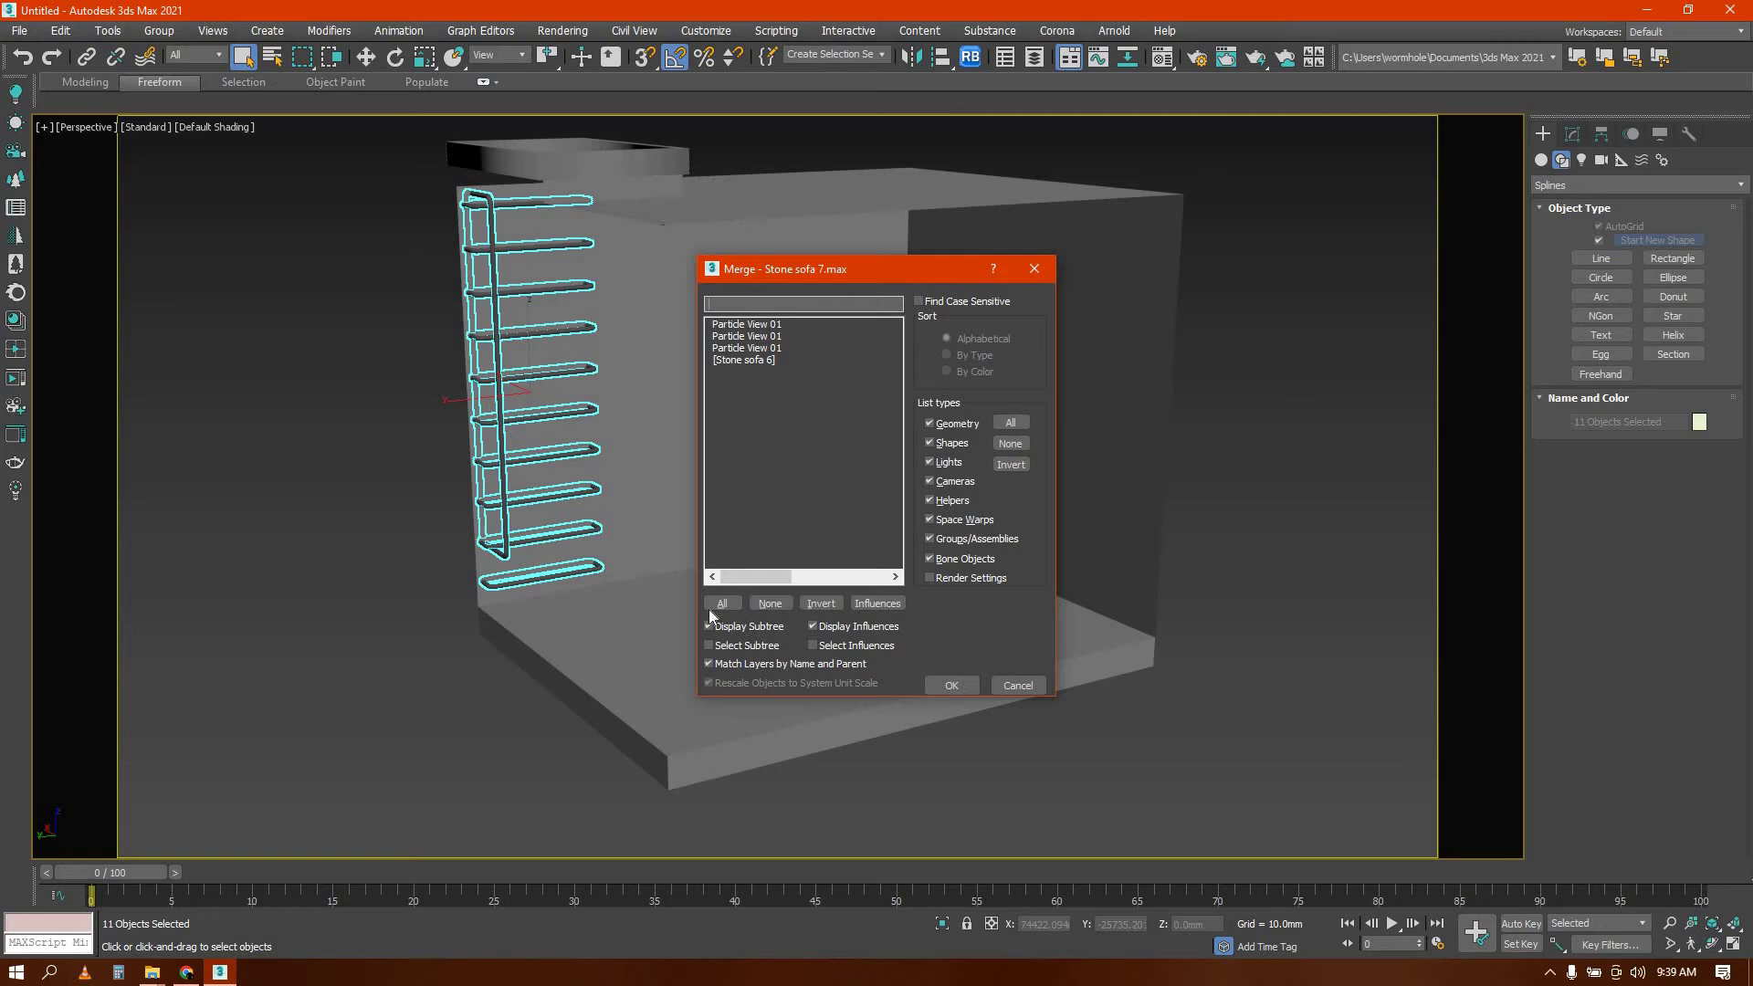
# Merge all objects from the sofa file, auto-renaming the duplicate Particle View objects, and dismiss the Scene Converter
pyautogui.click(711, 610)
pyautogui.click(941, 684)
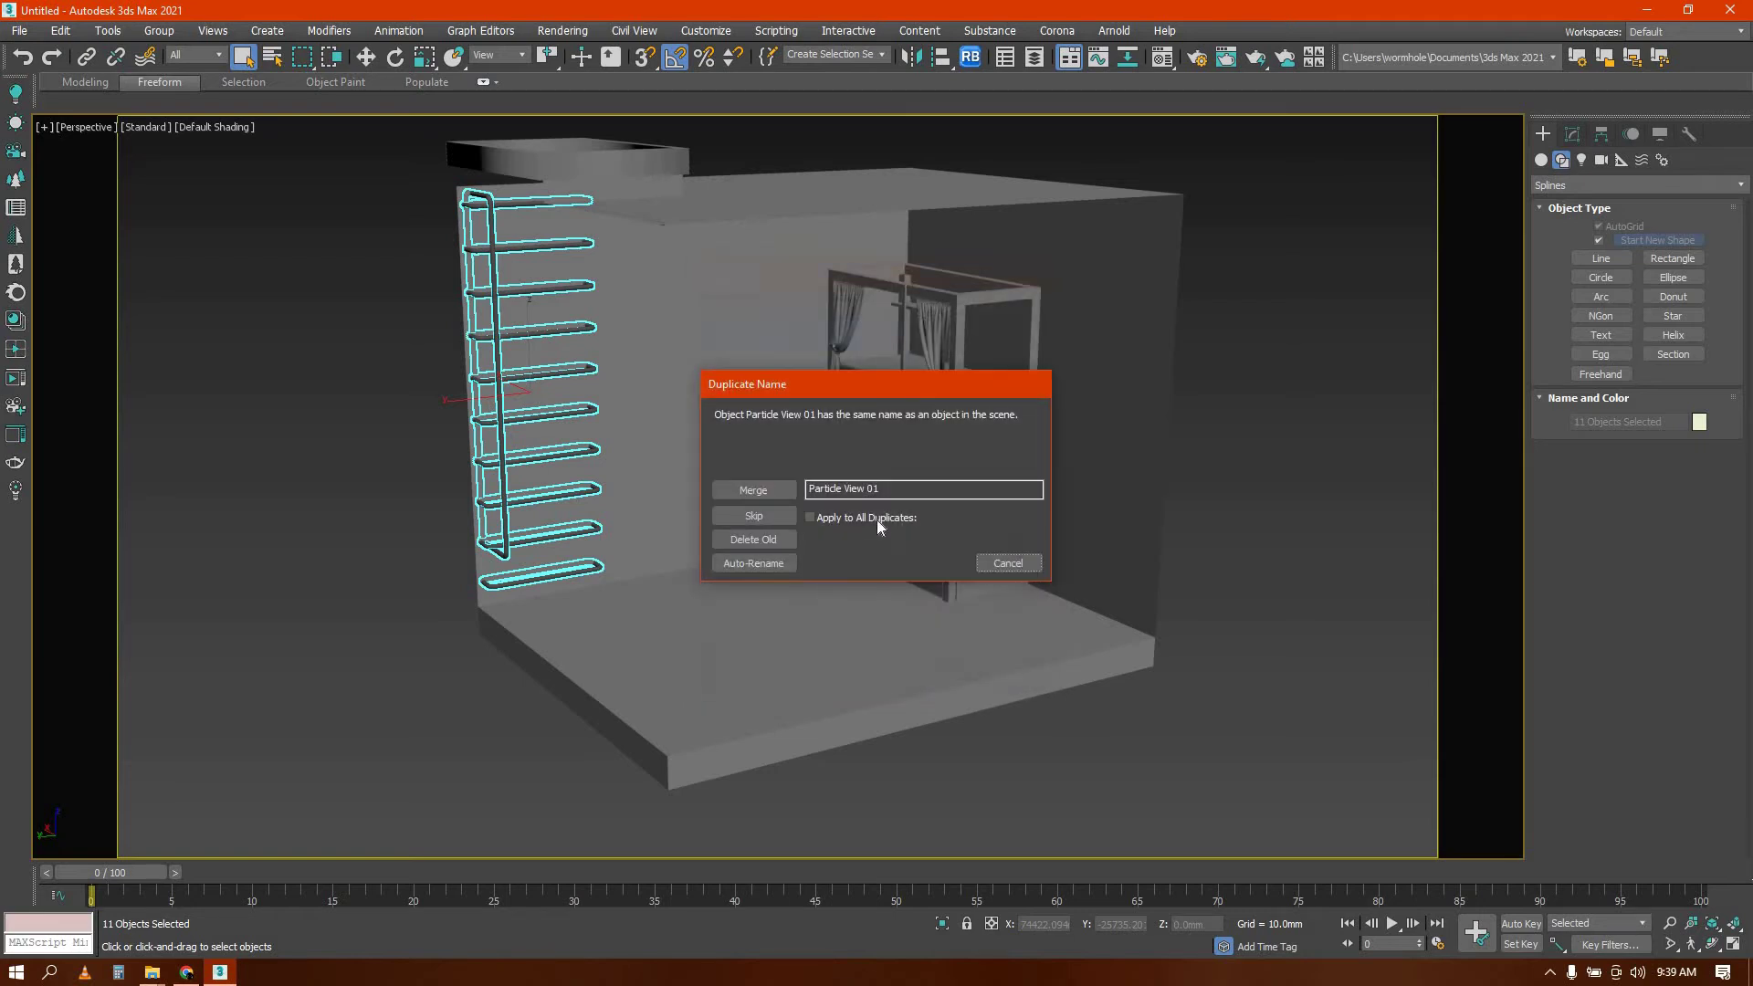
pyautogui.click(764, 562)
pyautogui.click(822, 525)
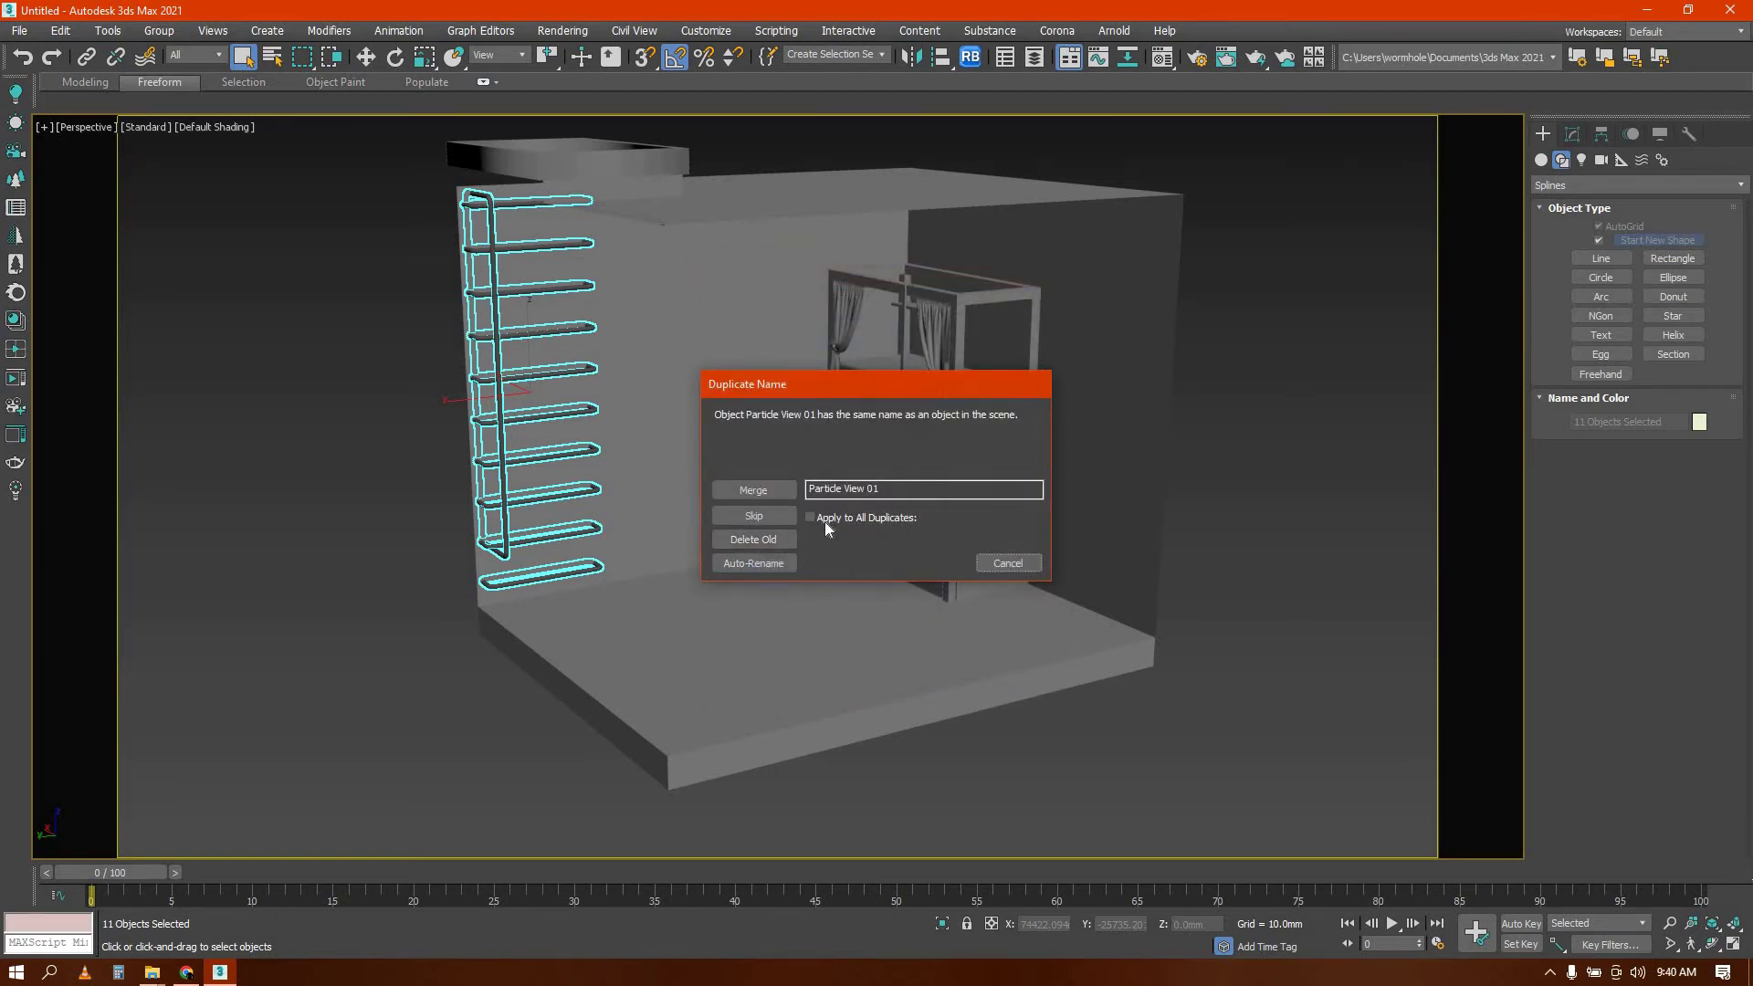
pyautogui.click(775, 564)
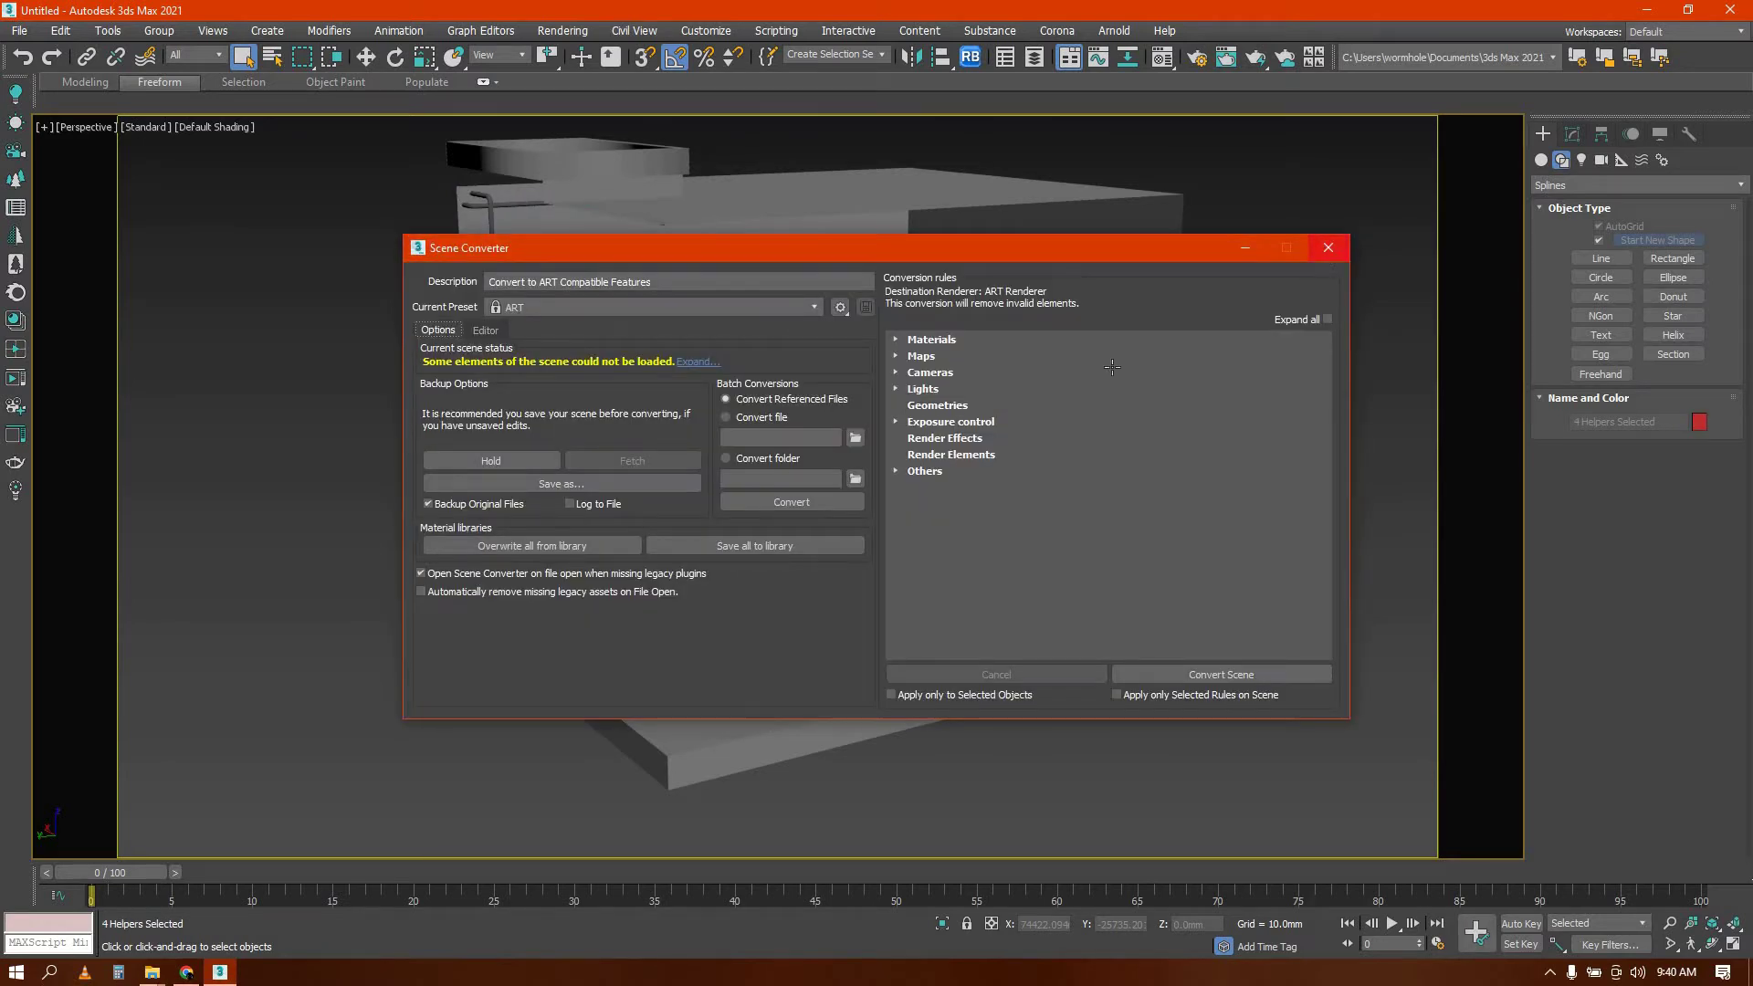
pyautogui.click(1328, 248)
# Move the merged sofa and its helpers together out of the room along the Y axis
pyautogui.scroll(-3, 758, 606)
pyautogui.scroll(8, 758, 605)
pyautogui.press('w')
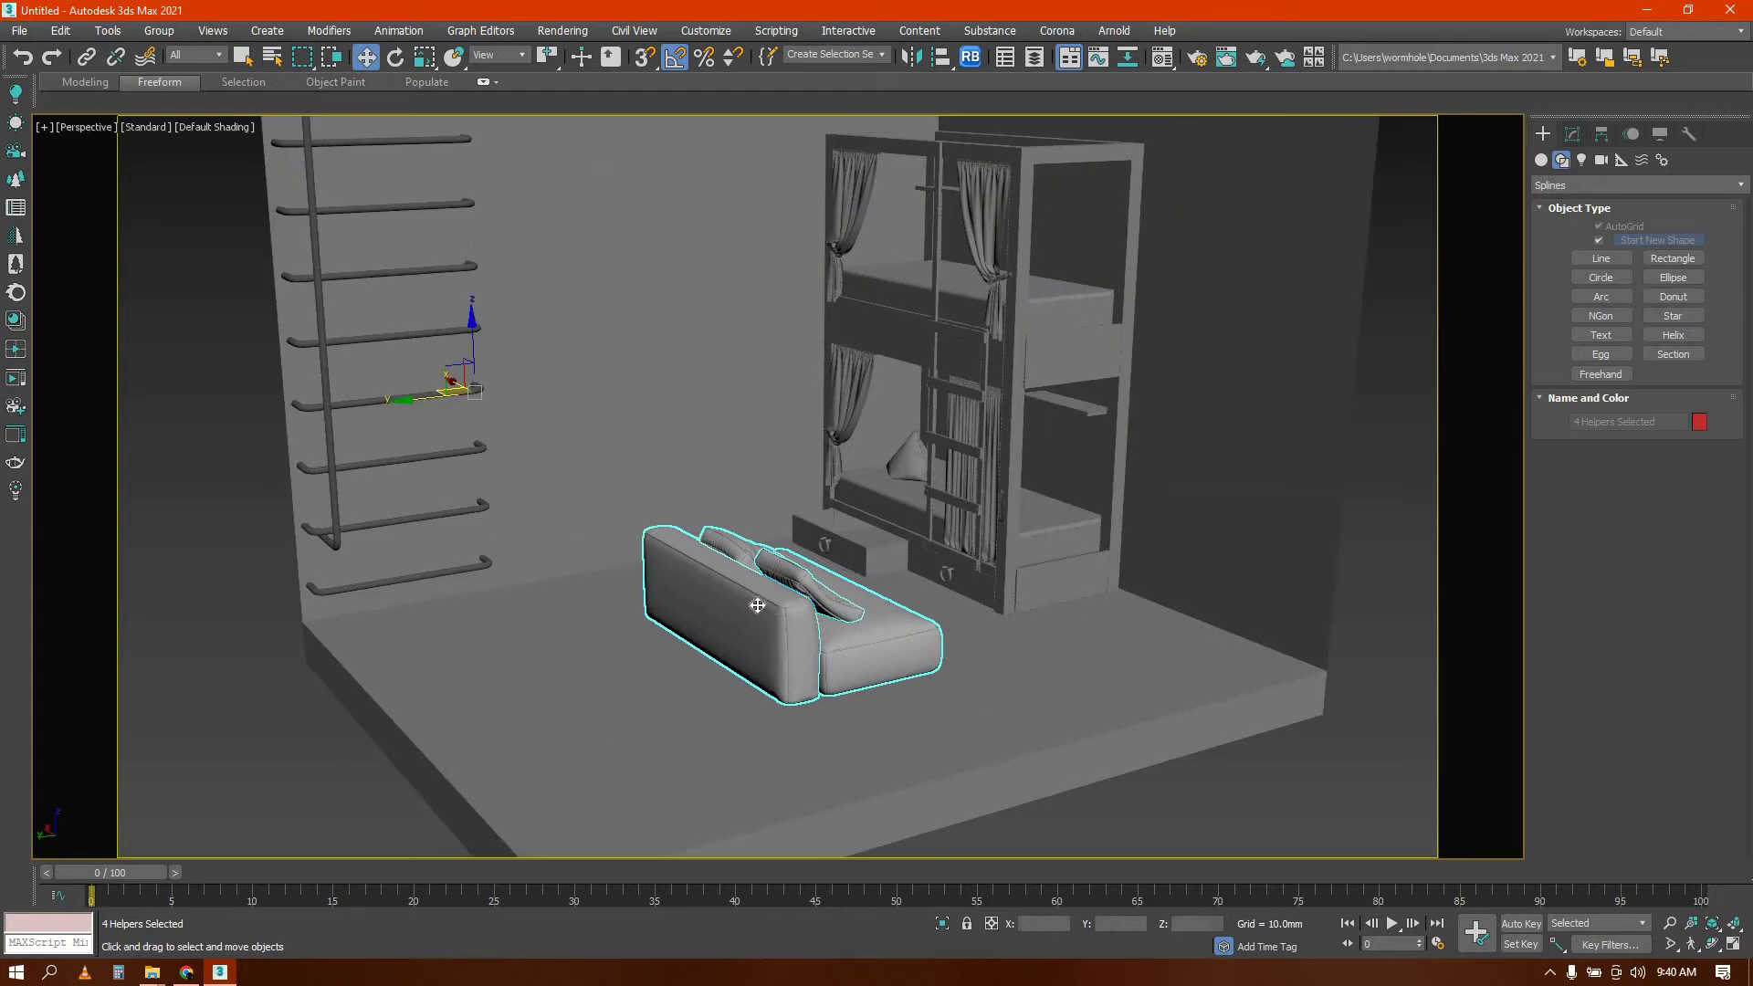
pyautogui.keyDown('alt'); pyautogui.moveTo(758, 606); pyautogui.dragTo(758, 607, button='middle'); pyautogui.keyUp('alt')
pyautogui.scroll(-8, 757, 607)
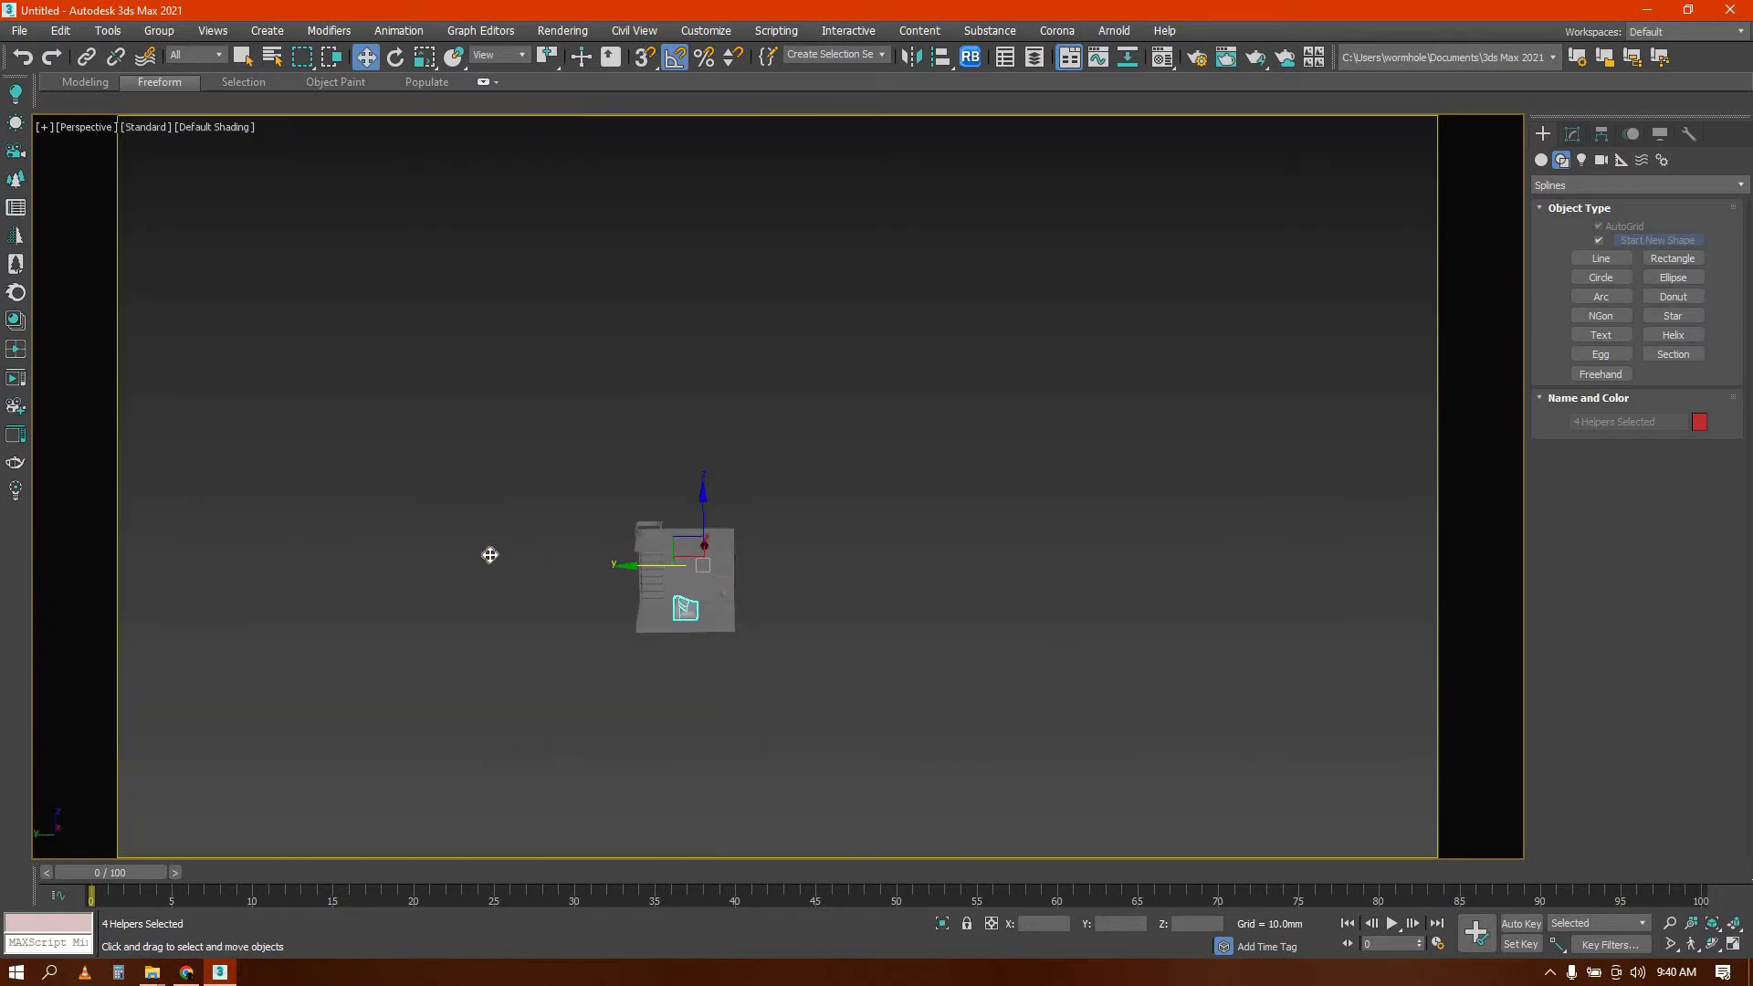
pyautogui.moveTo(490, 555); pyautogui.dragTo(571, 596)
pyautogui.press('z')
pyautogui.keyDown('alt'); pyautogui.moveTo(532, 630); pyautogui.dragTo(559, 633, button='middle'); pyautogui.keyUp('alt')
pyautogui.scroll(-4, 558, 634)
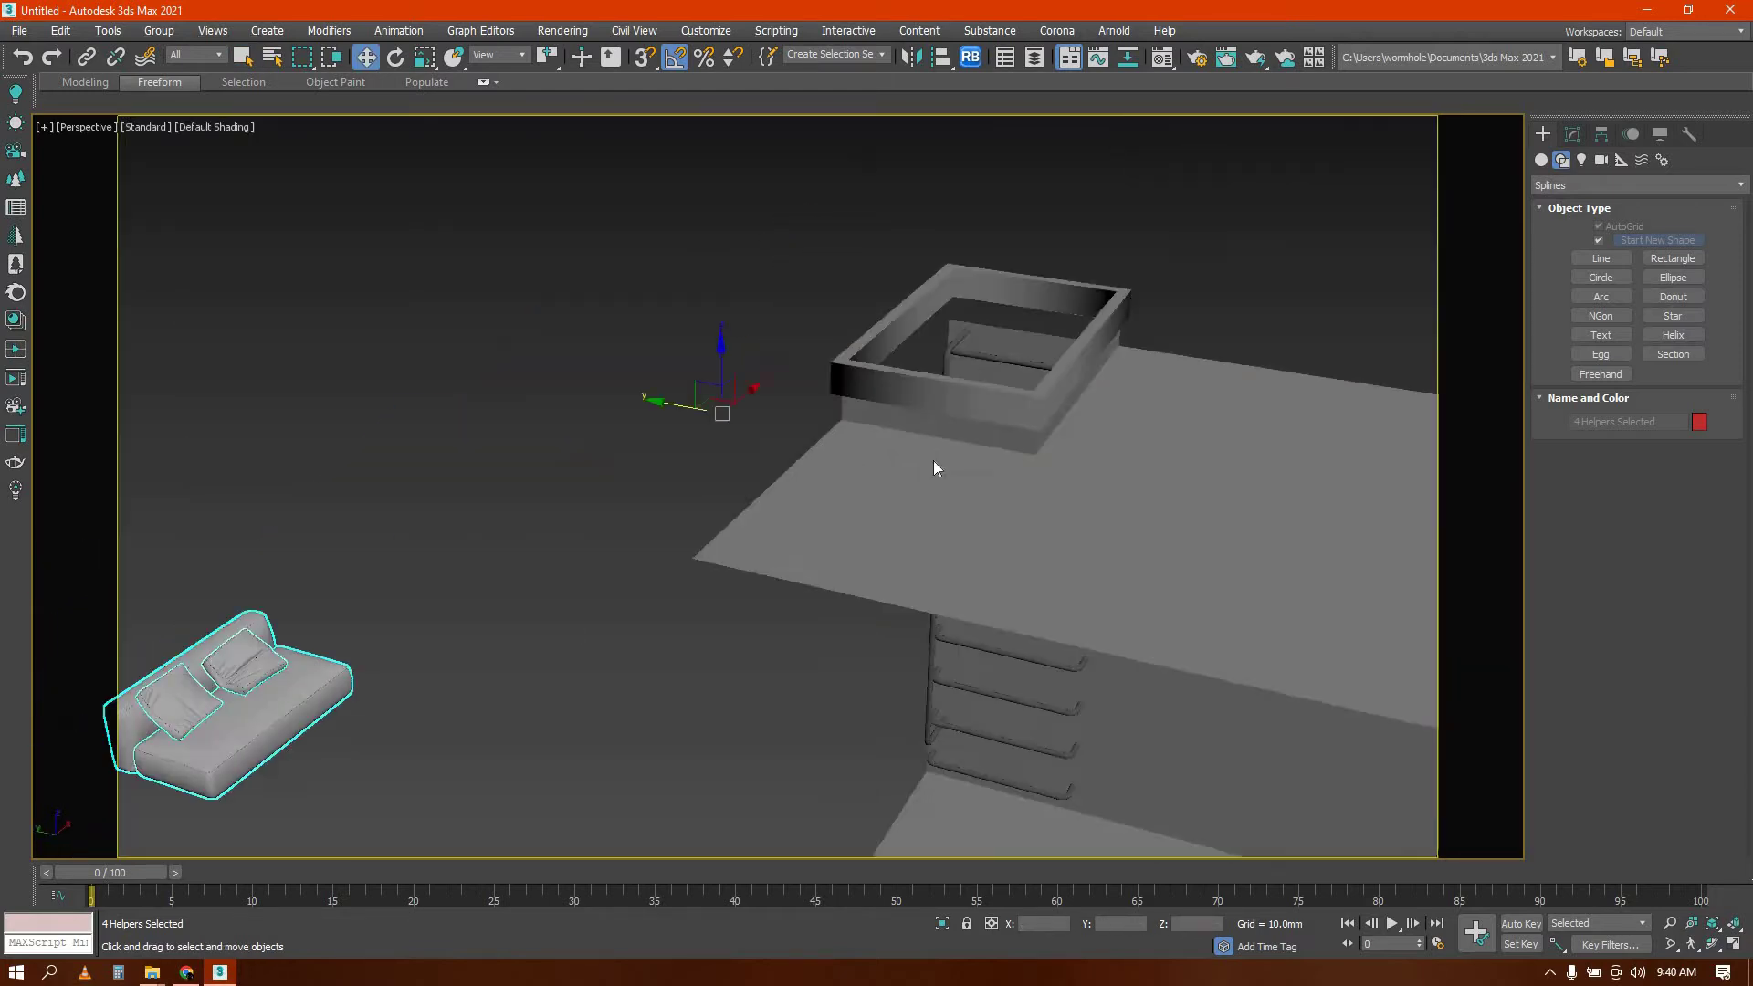
pyautogui.moveTo(393, 819); pyautogui.dragTo(798, 628, button='middle')
# Select only the sofa group, move it back into the room to about Y 805 mm, and check its height in Front view
pyautogui.click(566, 462)
pyautogui.click(613, 508)
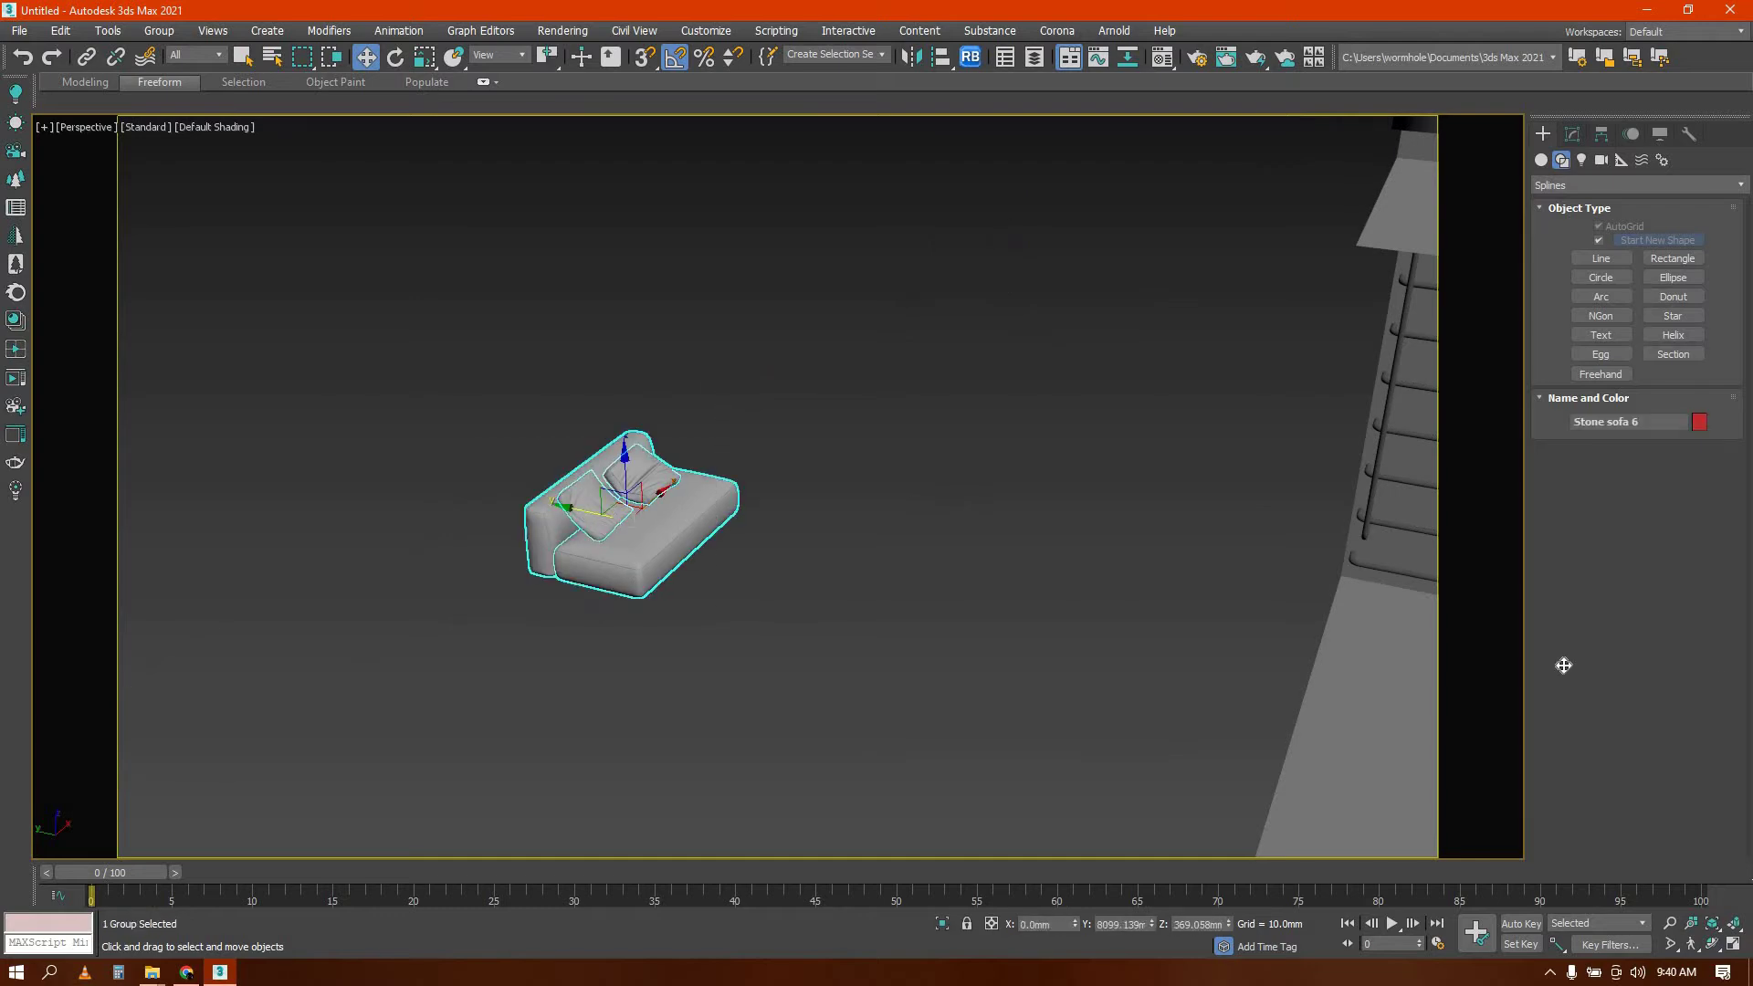
pyautogui.moveTo(1563, 666); pyautogui.dragTo(1574, 656)
pyautogui.press('f')
pyautogui.scroll(-6, 837, 576)
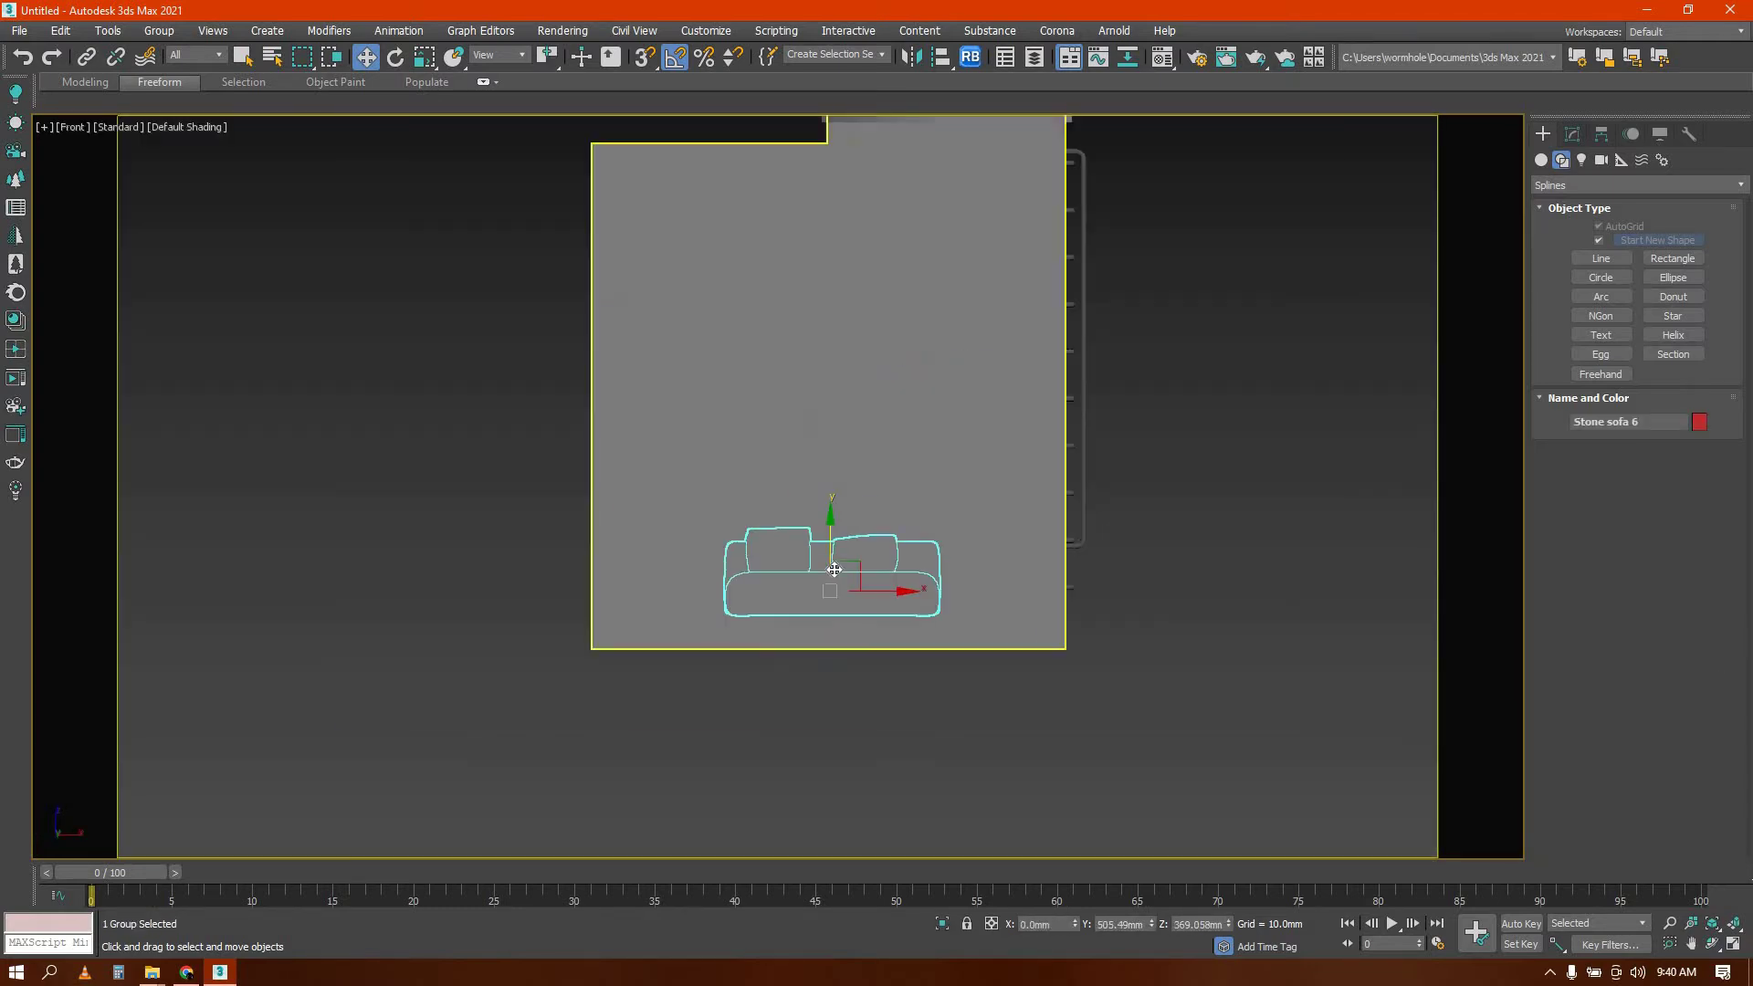
pyautogui.press('F3')
pyautogui.scroll(3, 833, 569)
pyautogui.press('F3')
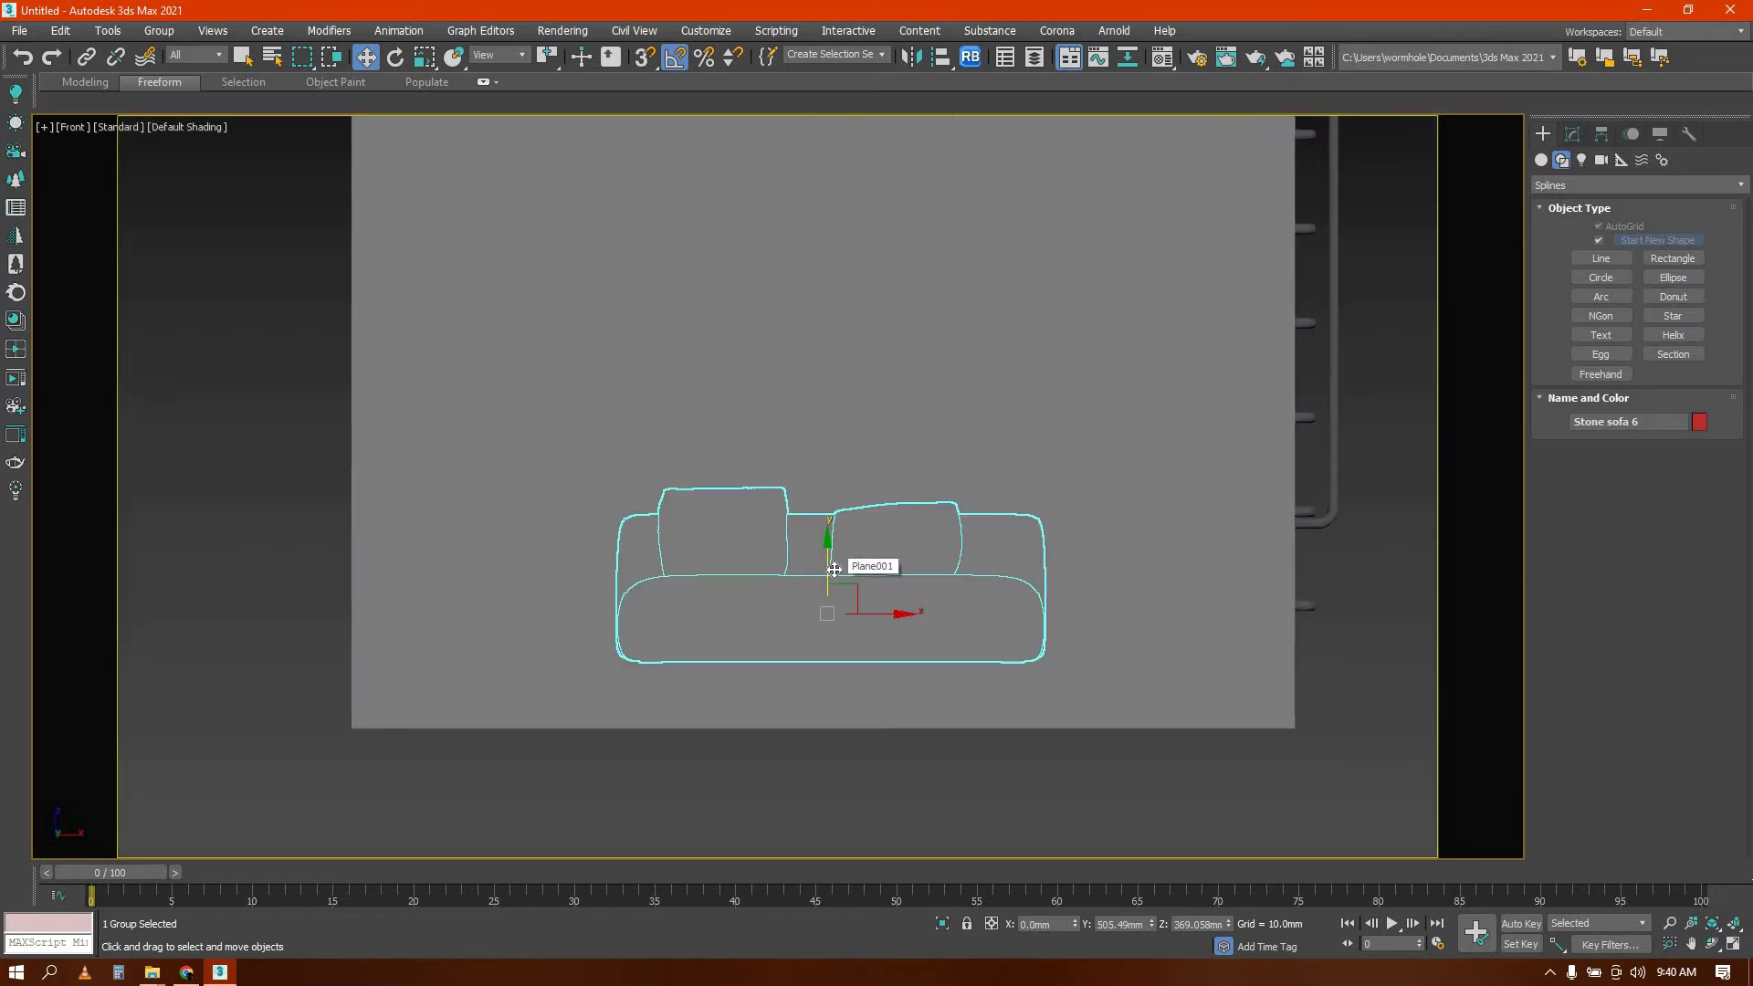
pyautogui.scroll(-5, 833, 569)
# Rotate the sofa -90 degrees about the Z axis in the Perspective view
pyautogui.press('p')
pyautogui.press('z')
pyautogui.keyDown('alt'); pyautogui.moveTo(1033, 605); pyautogui.dragTo(803, 587, button='middle'); pyautogui.keyUp('alt')
pyautogui.press('e')
pyautogui.moveTo(793, 585); pyautogui.dragTo(717, 577)
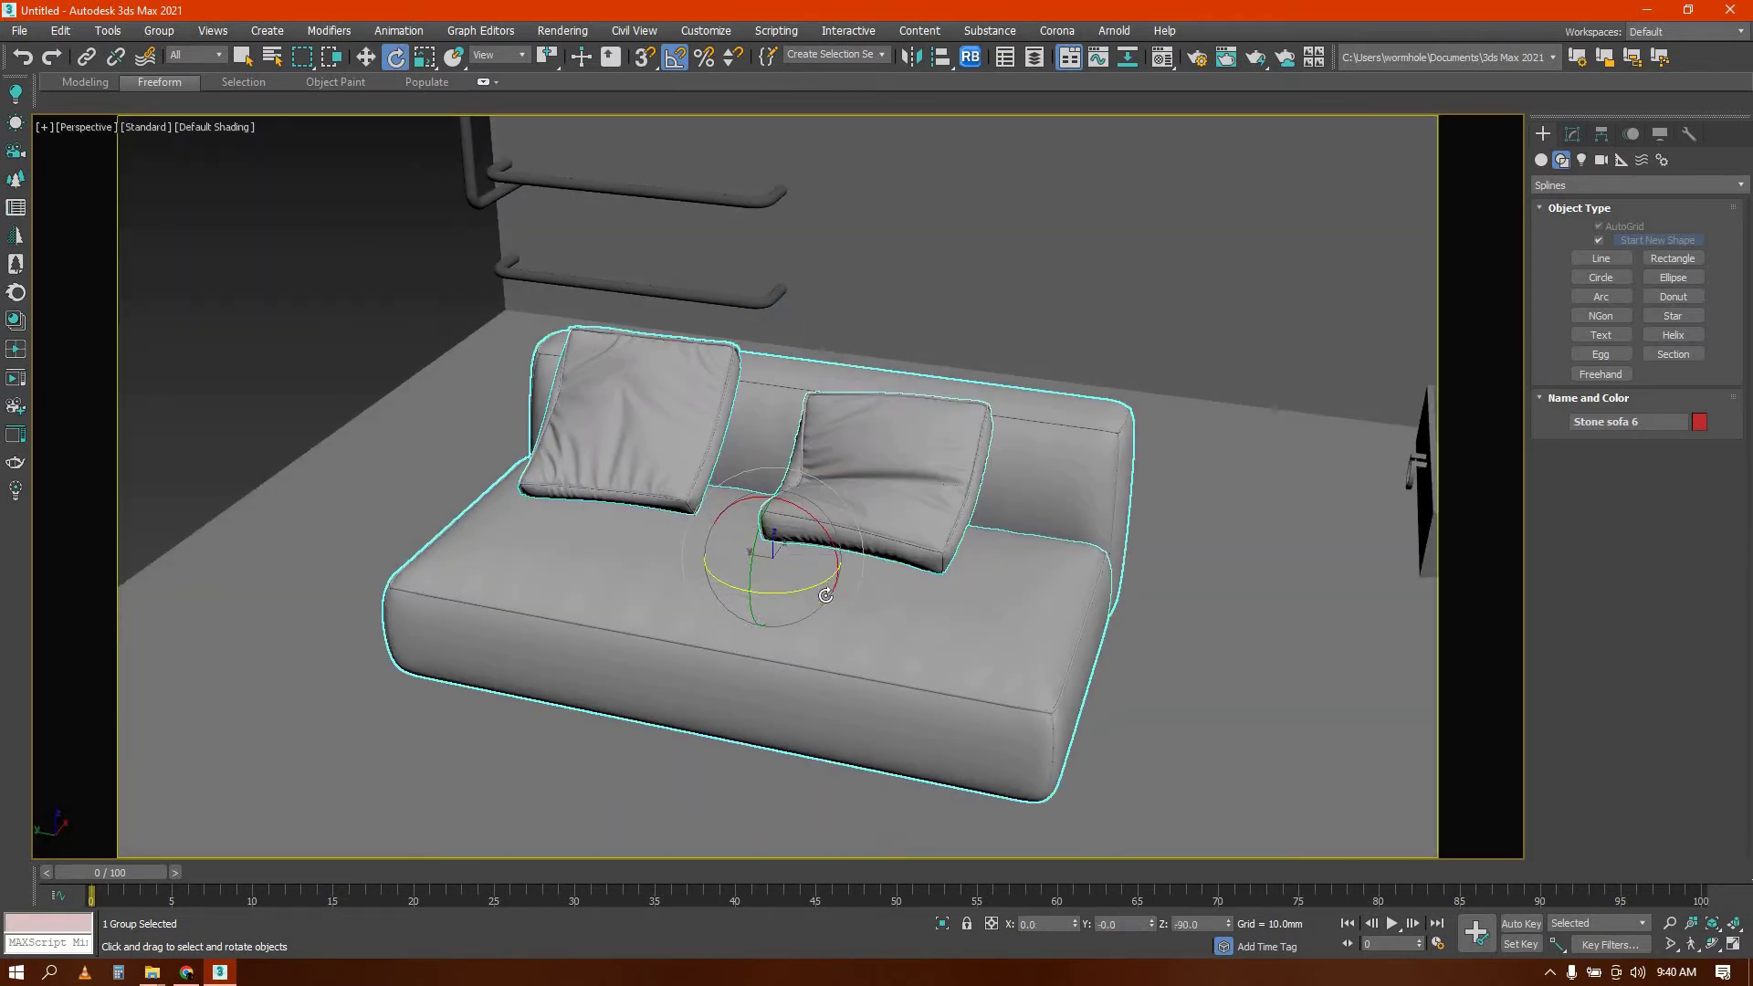
pyautogui.scroll(-5, 825, 589)
pyautogui.keyDown('alt'); pyautogui.moveTo(978, 579); pyautogui.dragTo(742, 569, button='middle'); pyautogui.keyUp('alt')
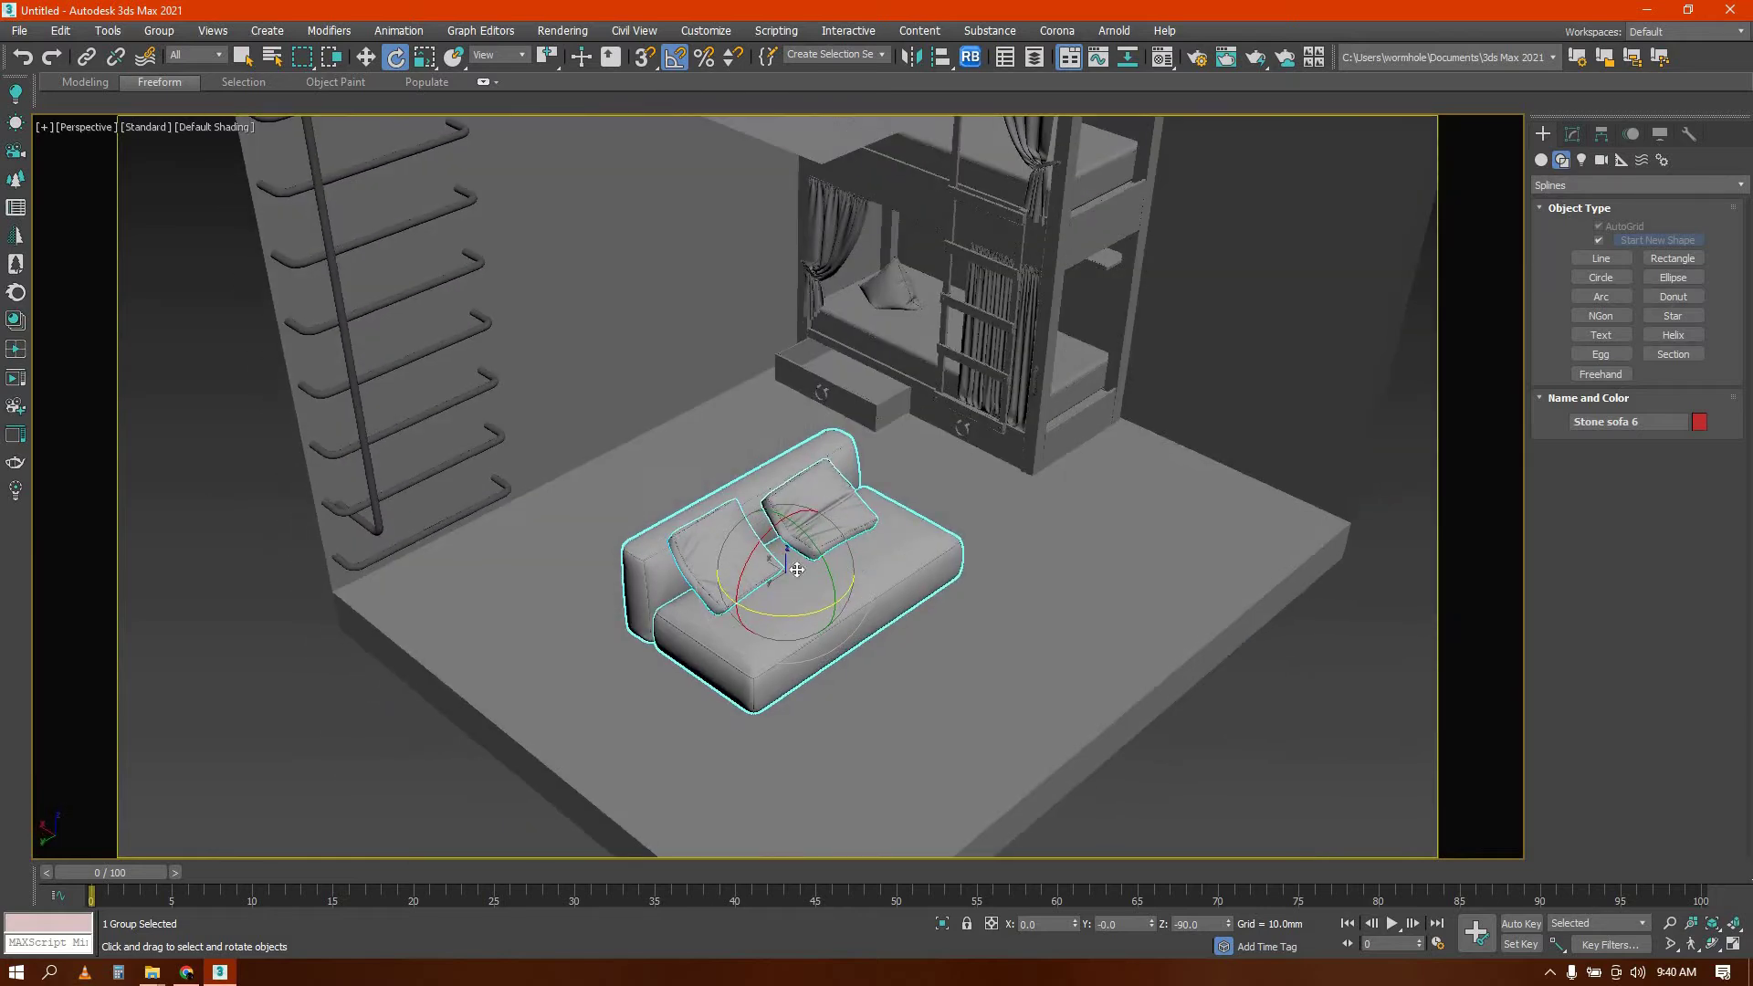
# Turn the sofa around to face the wall with the tubular frames and position it on the floor opposite that wall
pyautogui.press('w')
pyautogui.moveTo(813, 601); pyautogui.dragTo(991, 674)
pyautogui.press('e')
pyautogui.press('w')
pyautogui.moveTo(913, 604); pyautogui.dragTo(834, 558)
pyautogui.keyDown('alt'); pyautogui.moveTo(978, 509); pyautogui.dragTo(851, 577, button='middle'); pyautogui.keyUp('alt')
pyautogui.moveTo(869, 576); pyautogui.dragTo(861, 586)
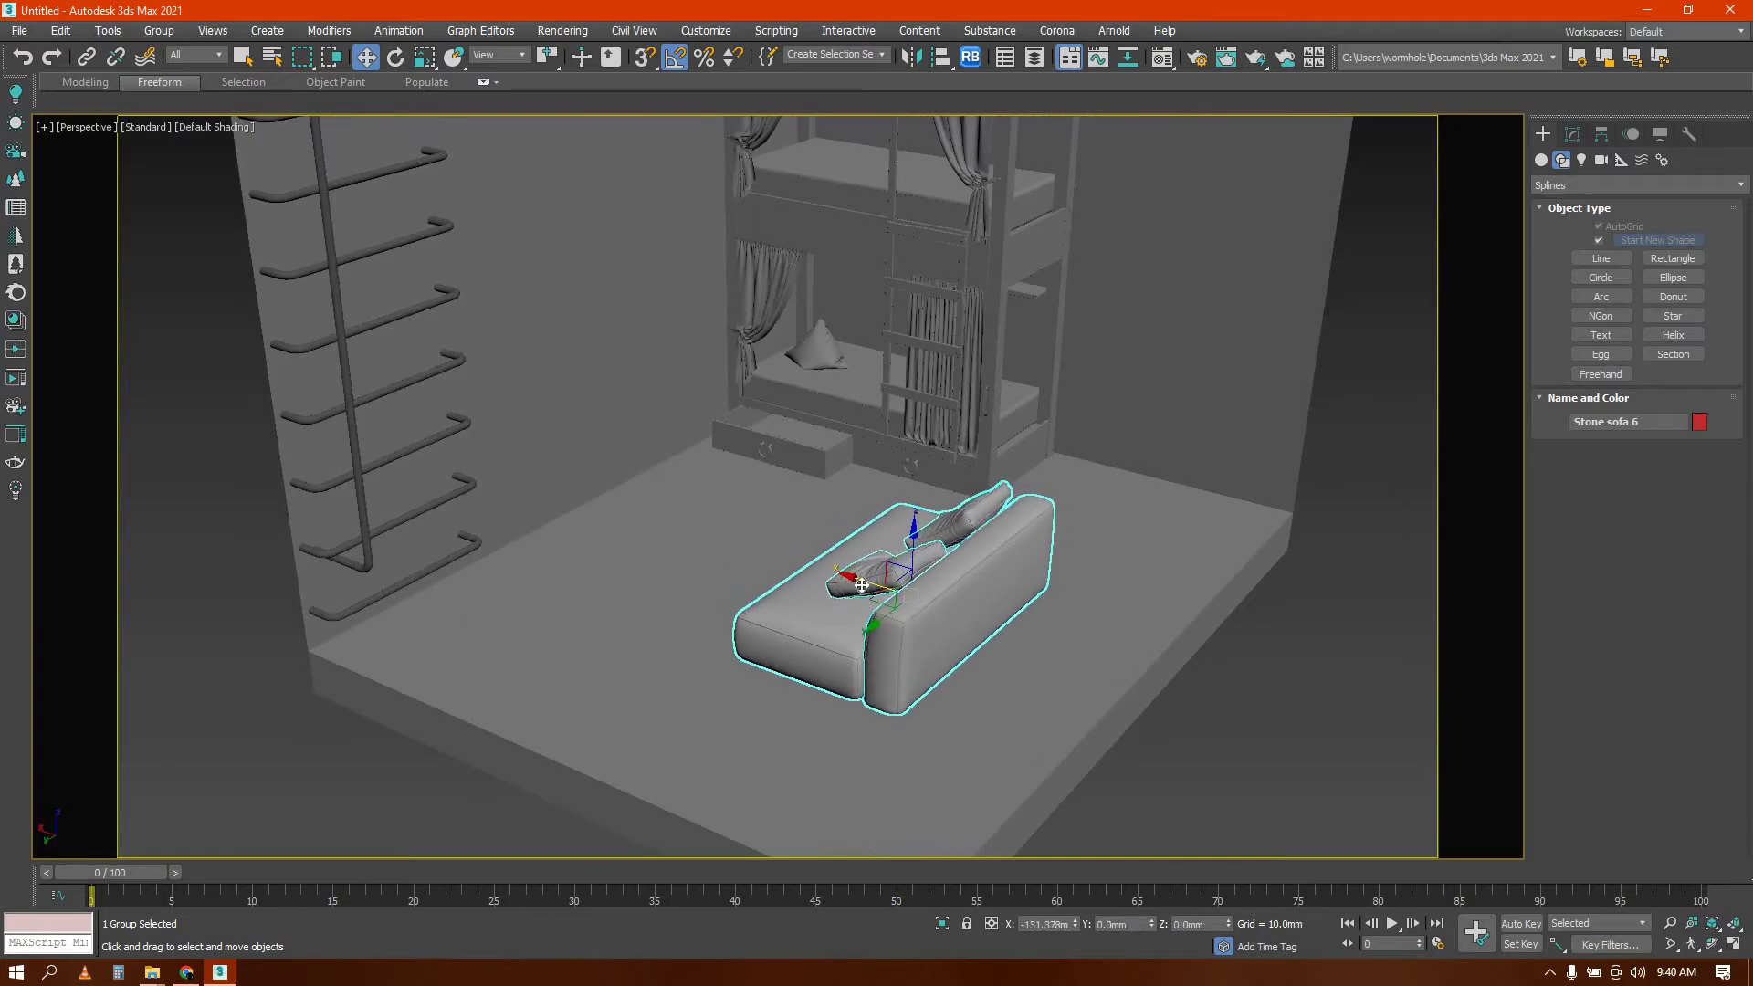
# Group the sofa under the default group name
pyautogui.click(159, 30)
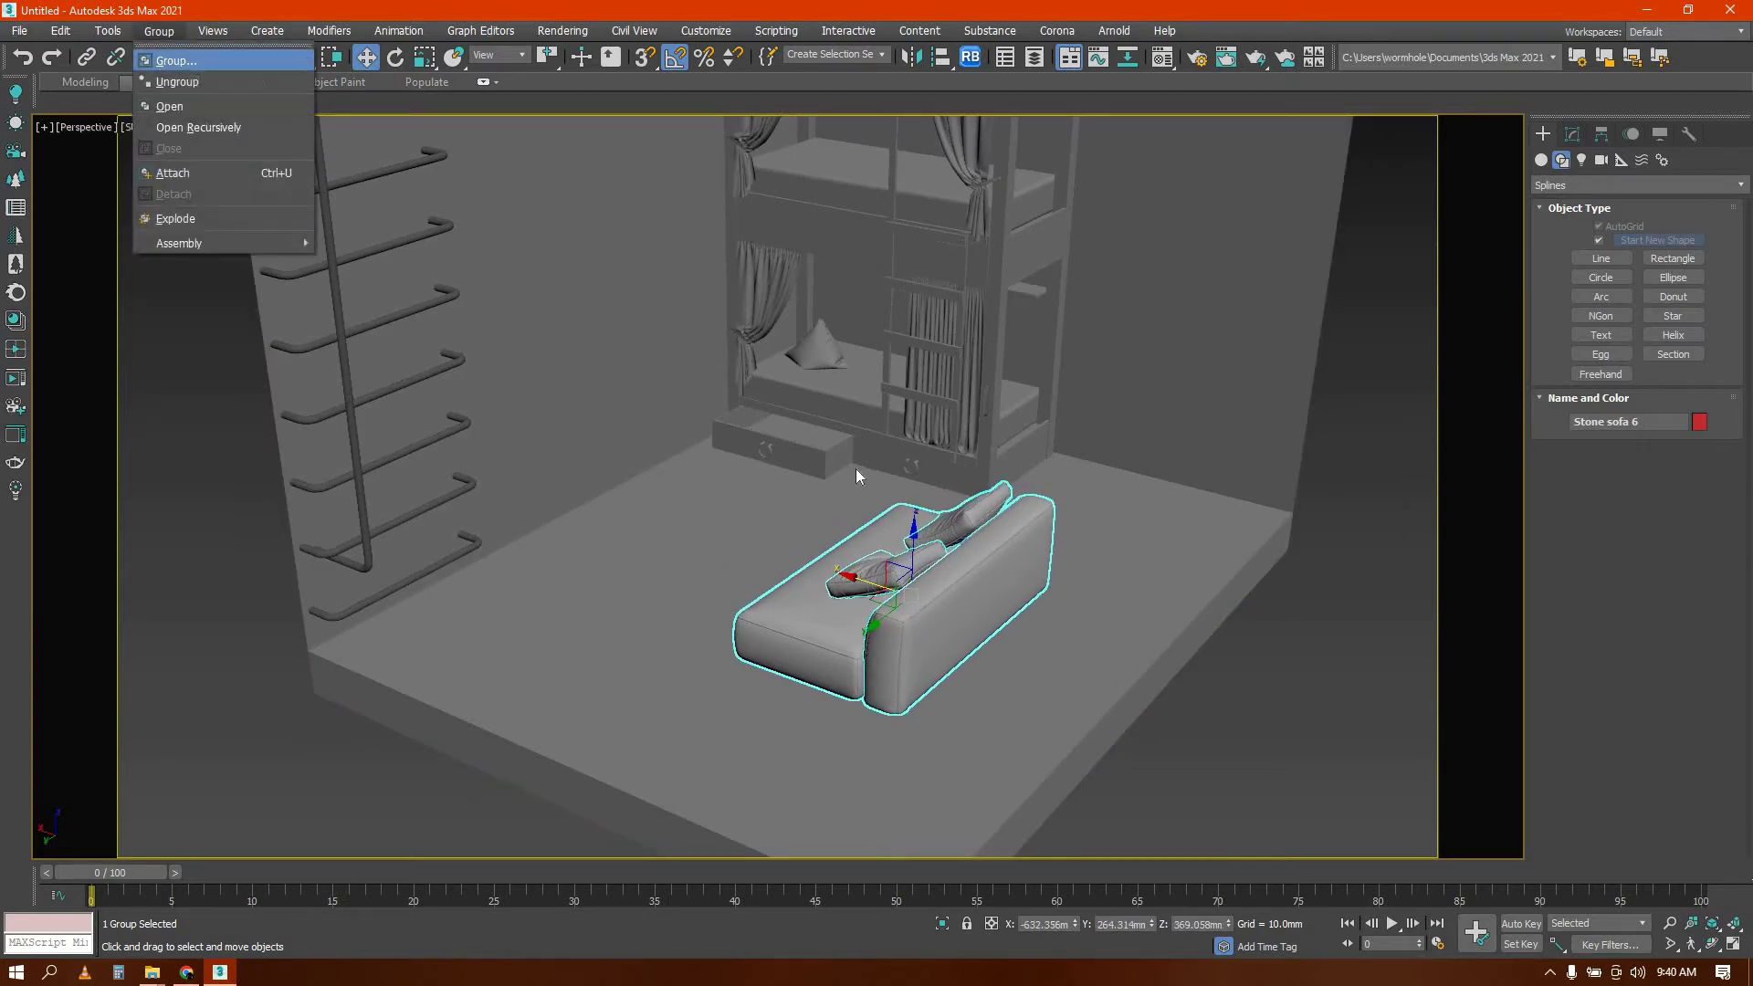
pyautogui.click(174, 56)
pyautogui.click(889, 520)
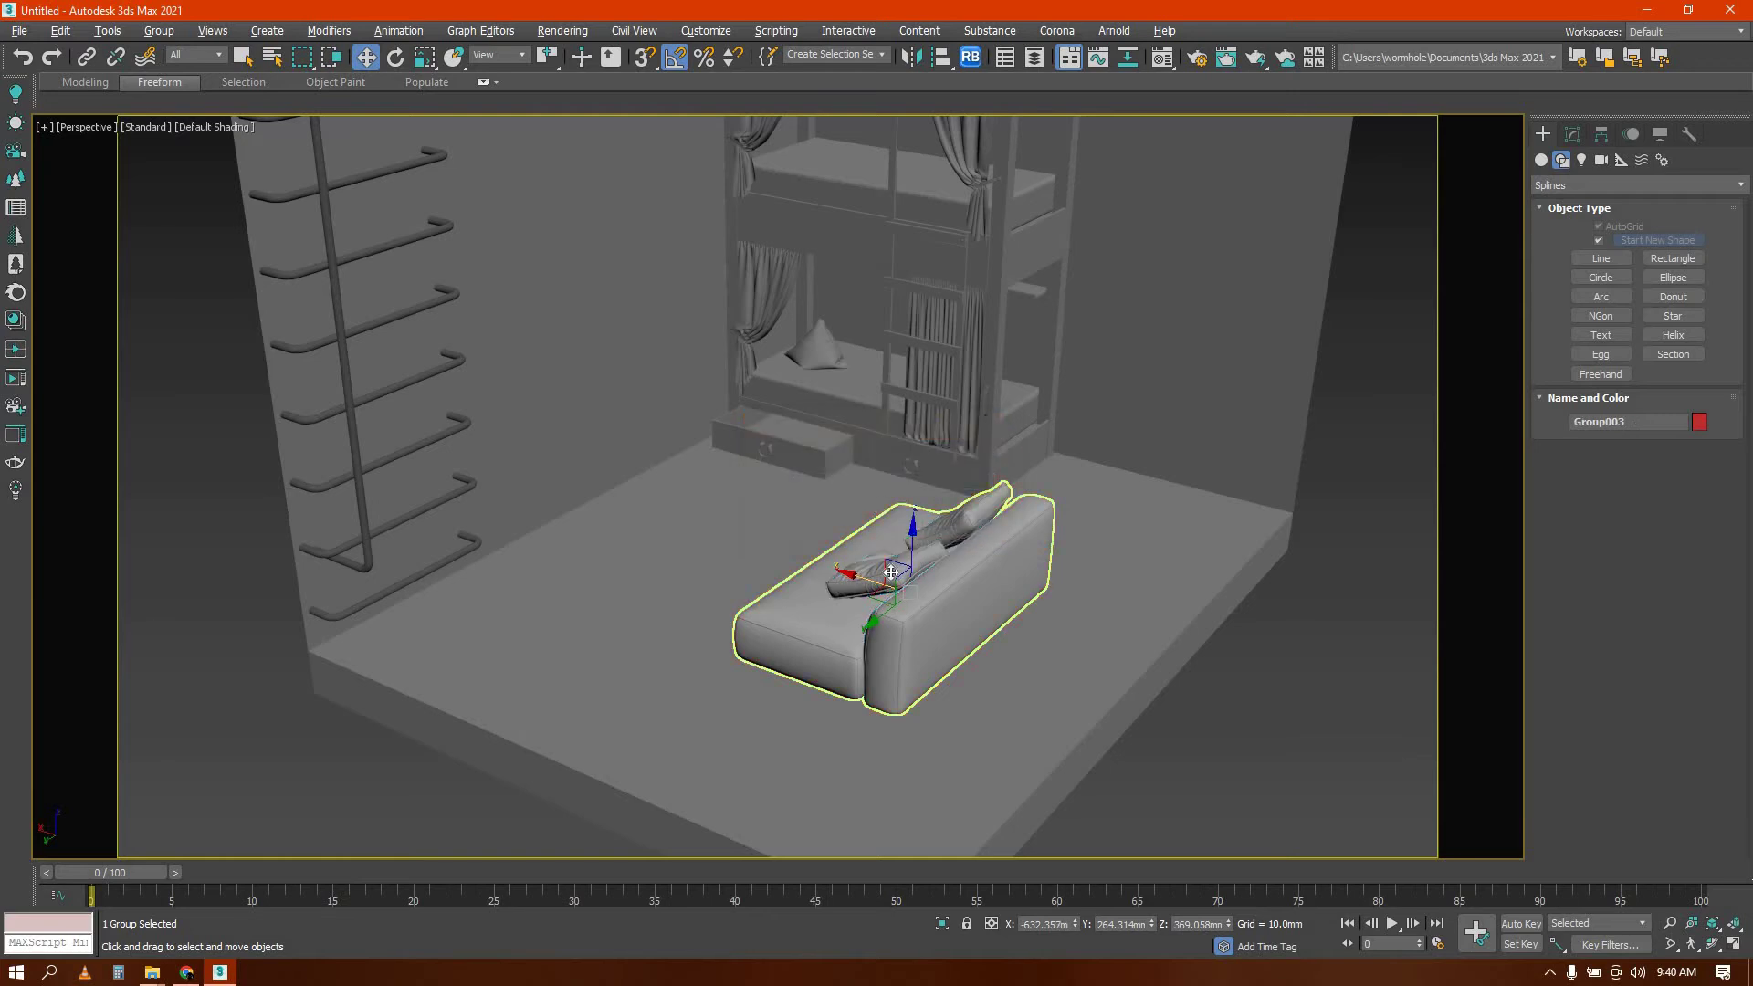
pyautogui.keyDown('alt'); pyautogui.moveTo(914, 510); pyautogui.dragTo(773, 619, button='middle'); pyautogui.keyUp('alt')
pyautogui.click(27, 34)
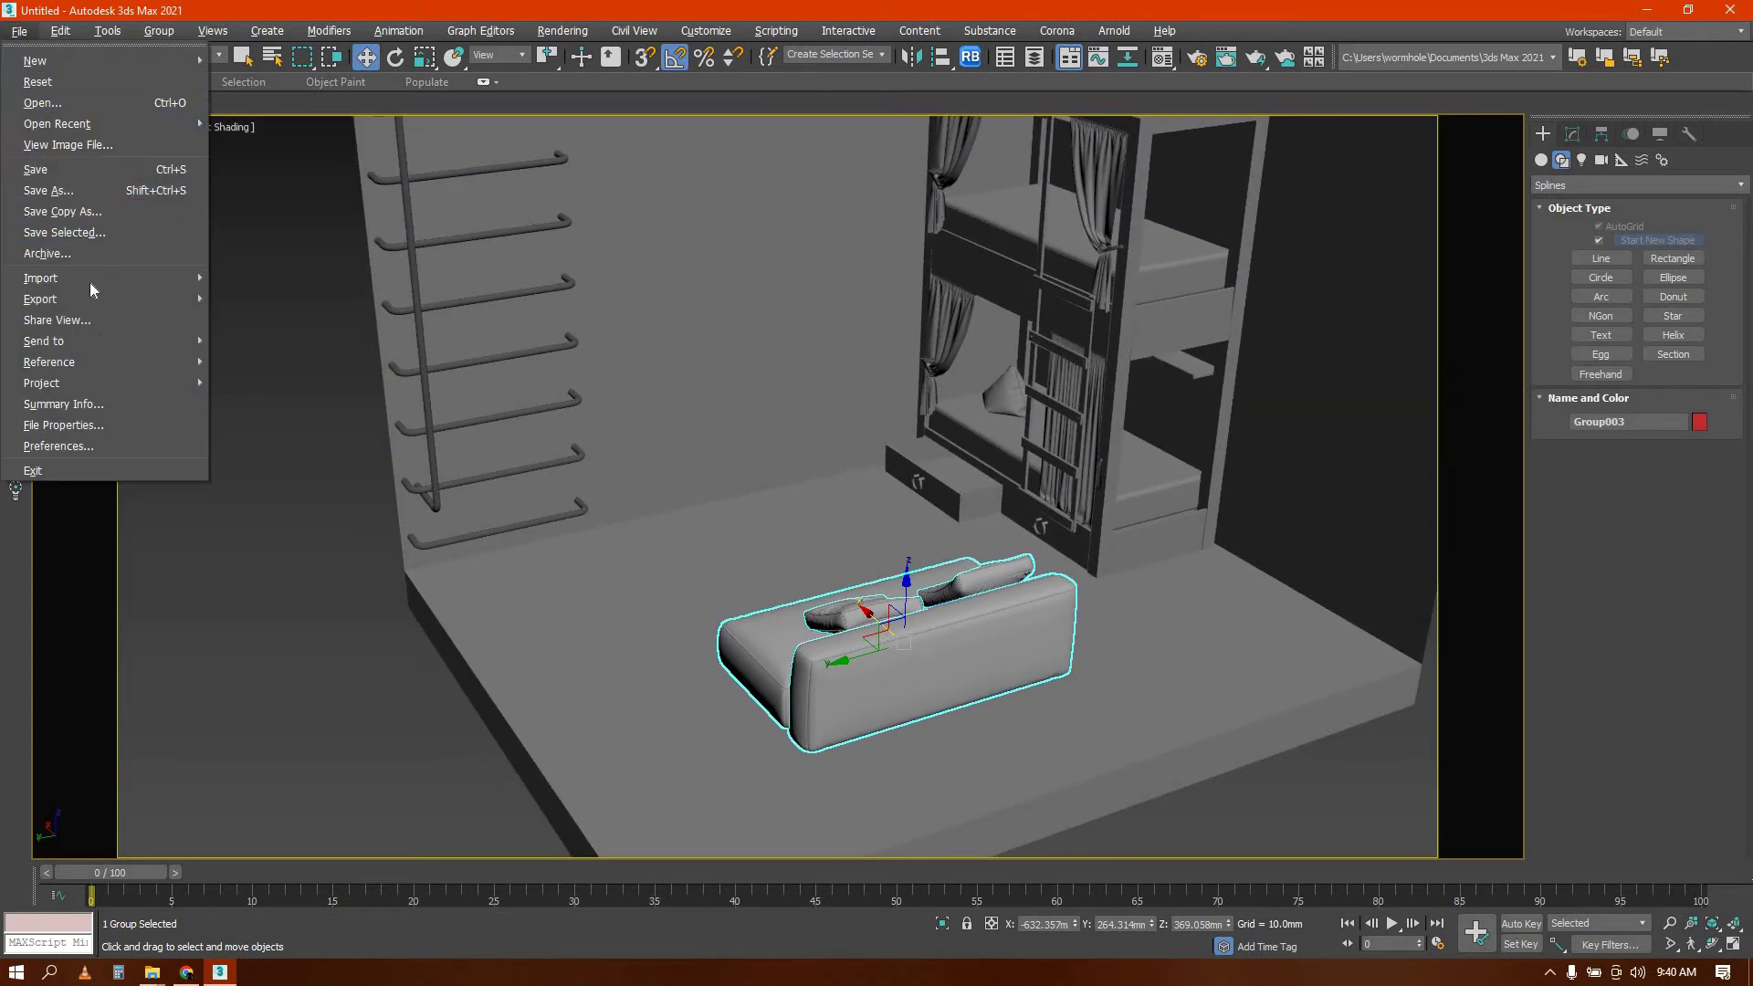
pyautogui.moveTo(100, 288)
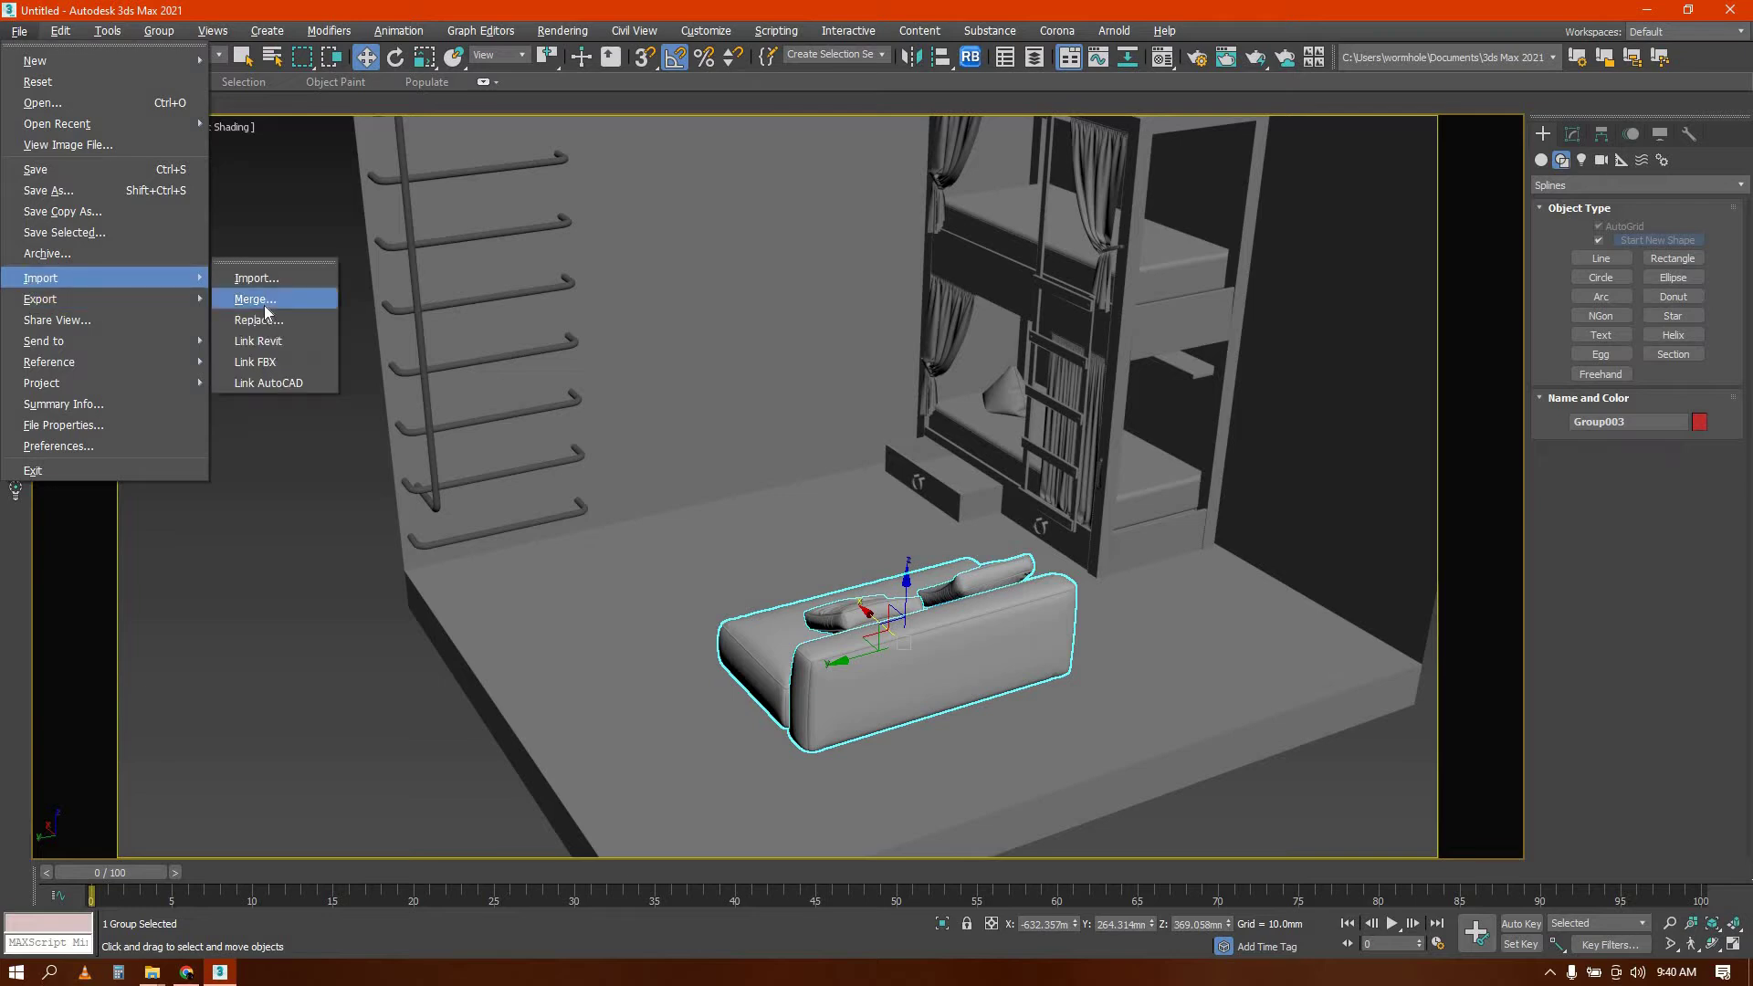
pyautogui.click(265, 305)
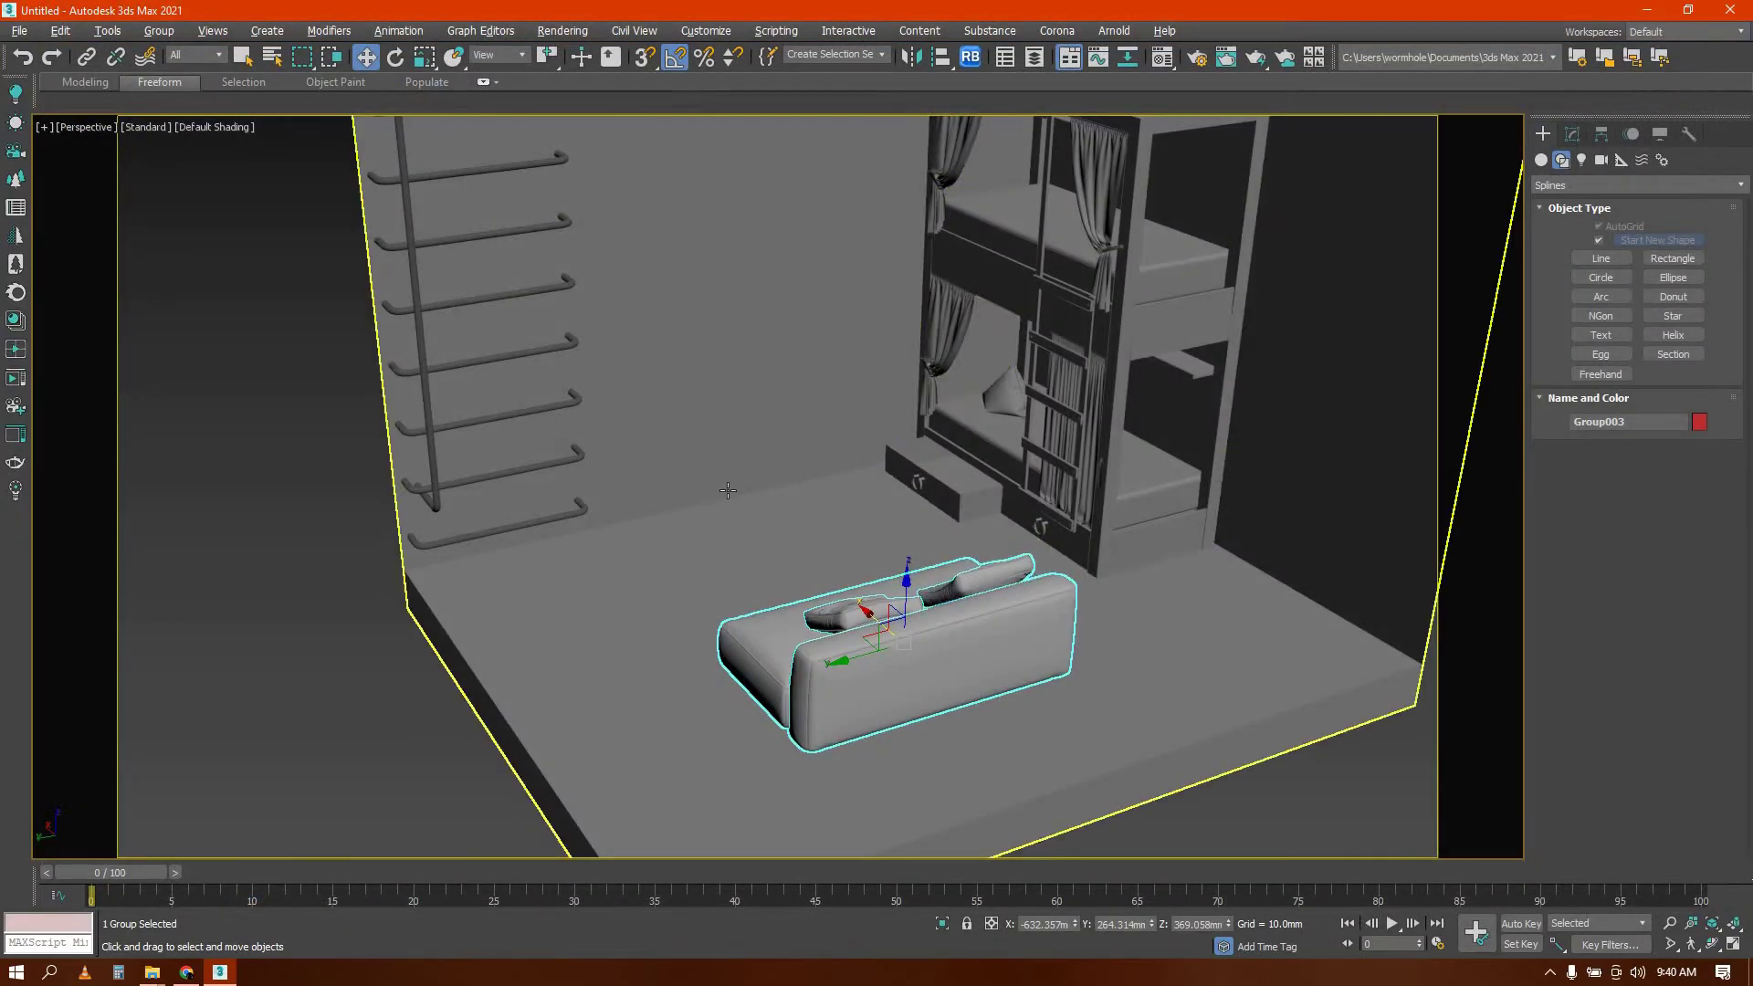
# Draw a box about 1989 mm wide, 236 mm long and 684 mm high on the wall between the frames and bunk bed
pyautogui.scroll(-2, 728, 489)
pyautogui.keyDown('alt'); pyautogui.moveTo(751, 498); pyautogui.dragTo(723, 460, button='middle'); pyautogui.keyUp('alt')
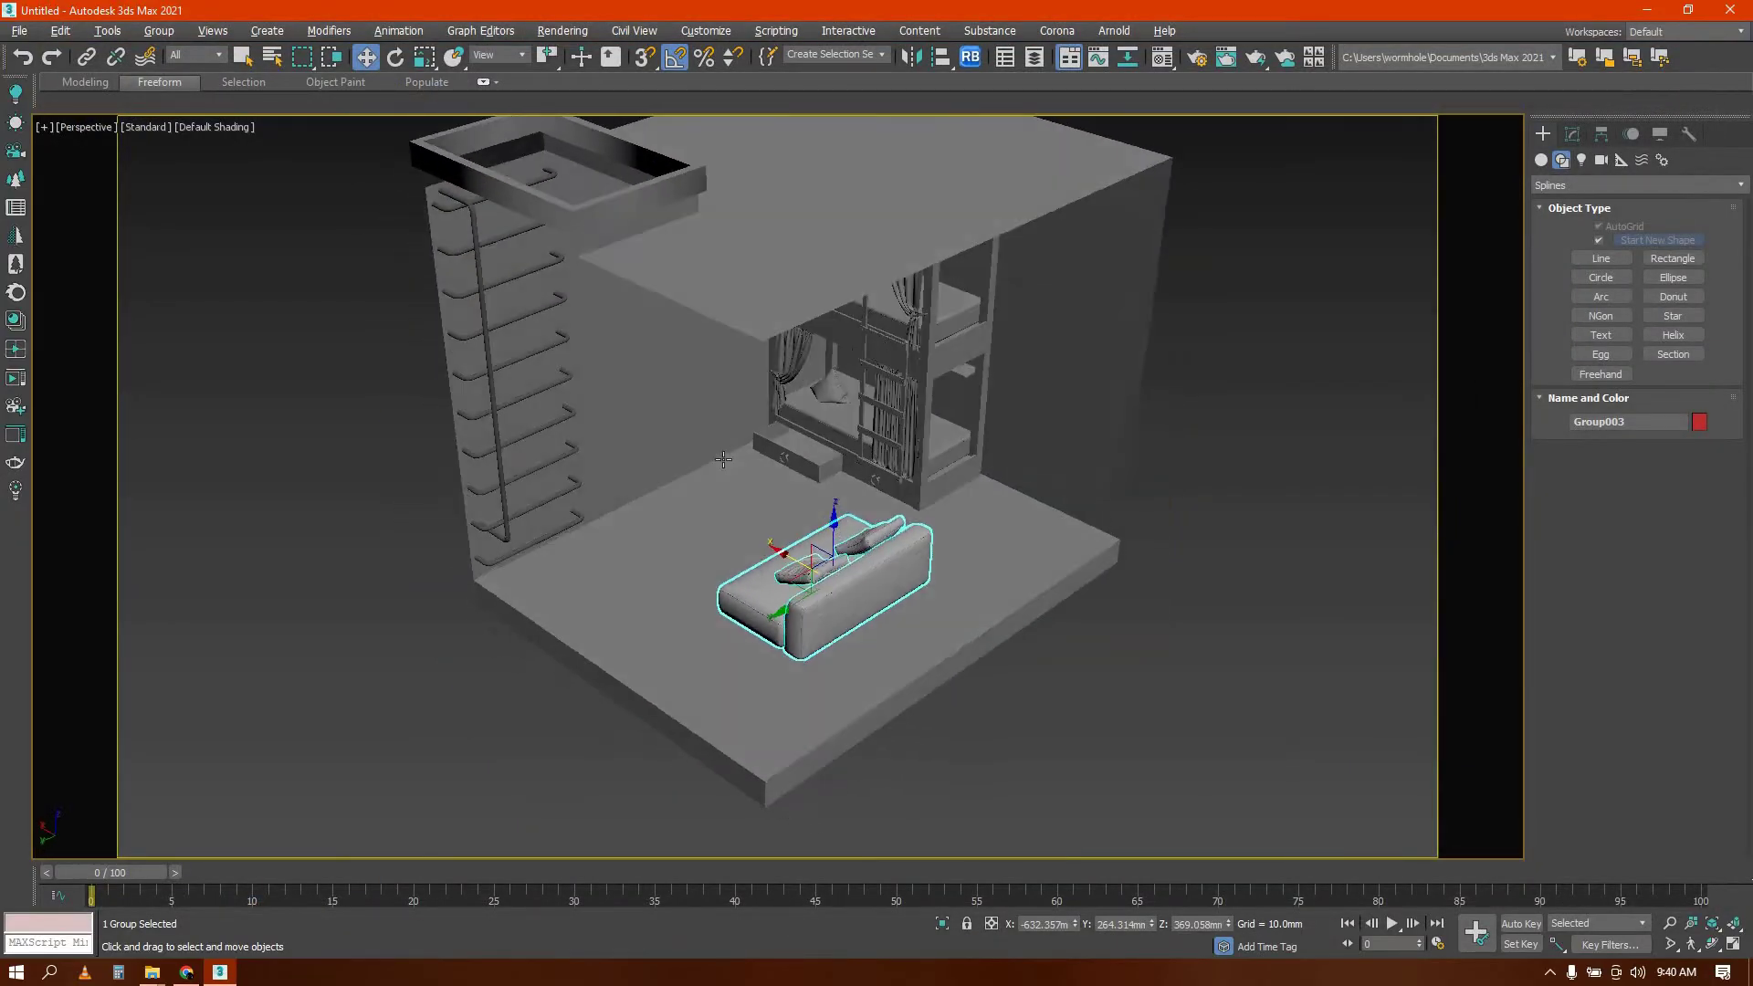
pyautogui.scroll(3, 723, 459)
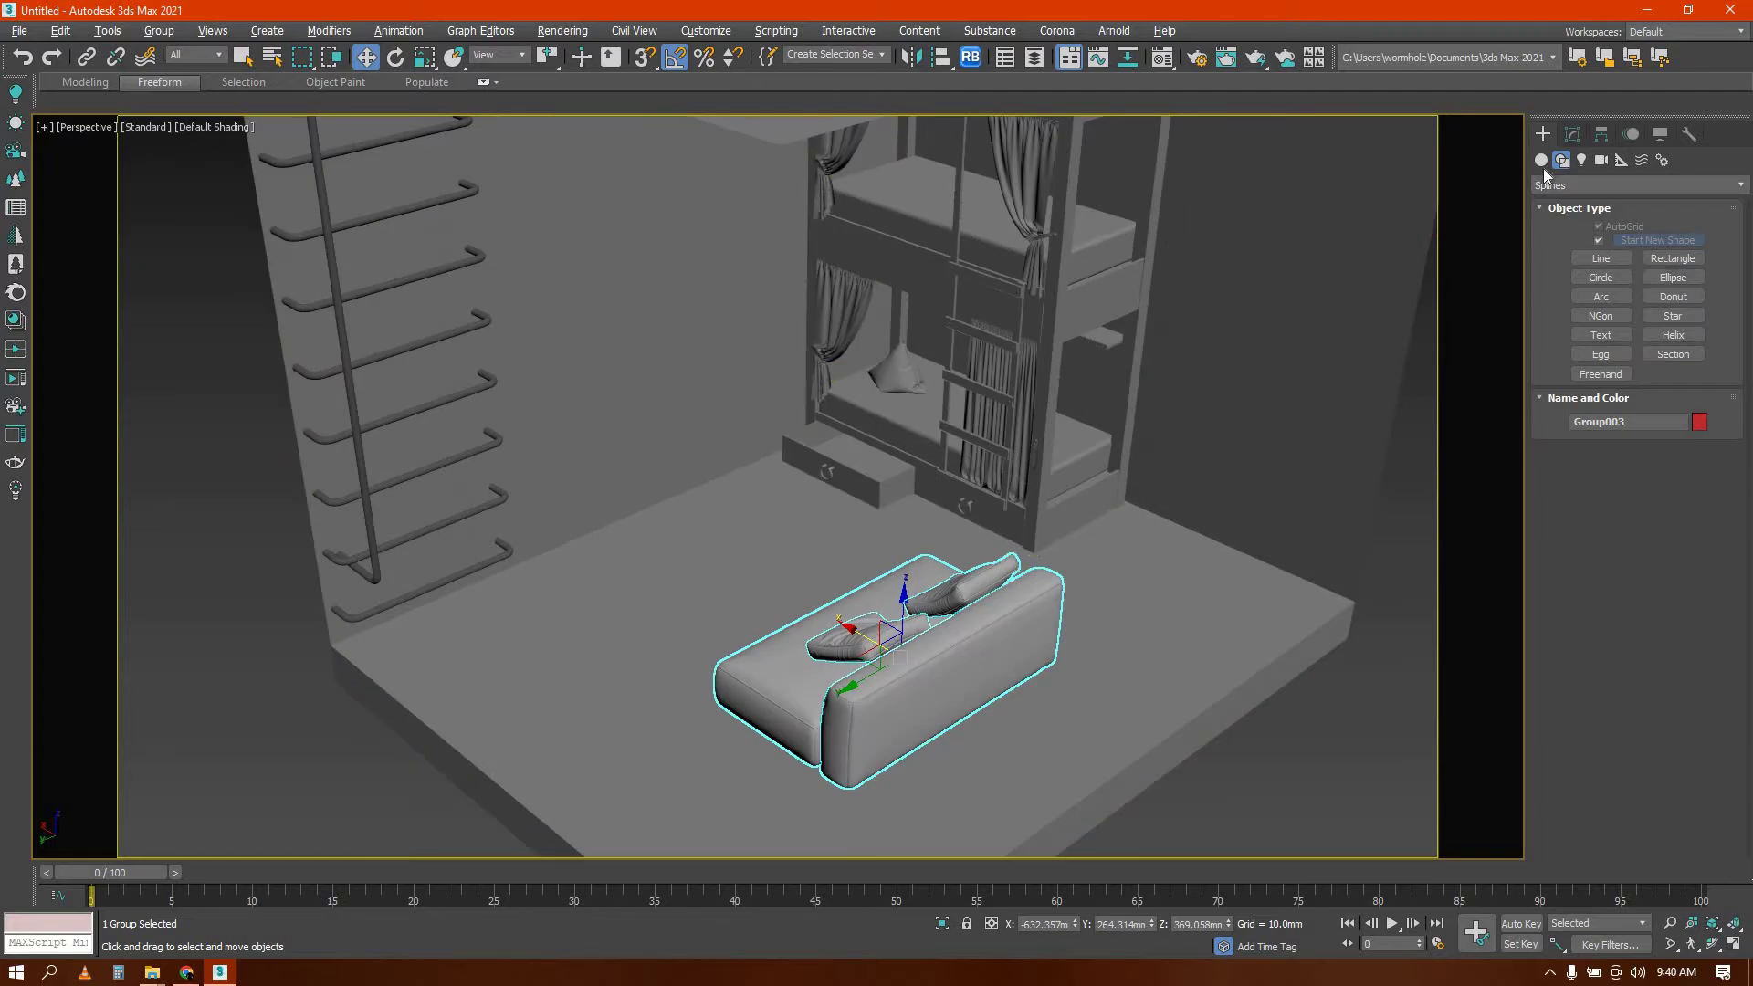
pyautogui.click(1542, 162)
pyautogui.click(1600, 244)
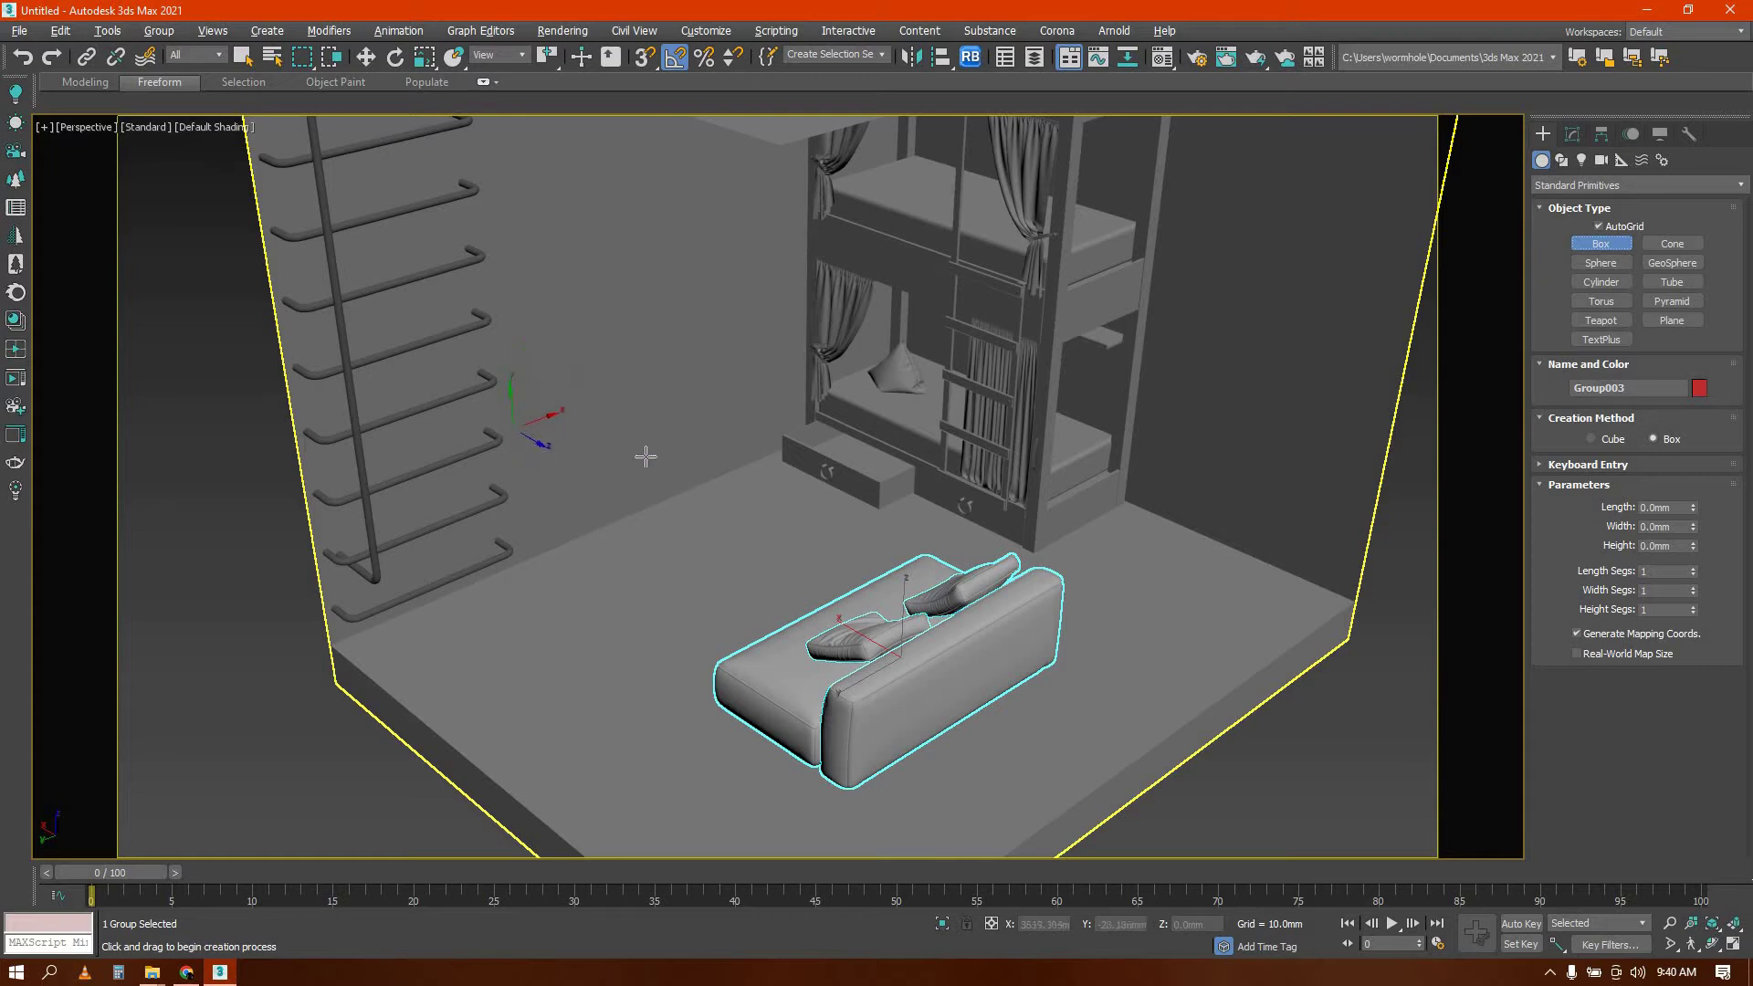
pyautogui.moveTo(546, 440); pyautogui.dragTo(747, 374)
pyautogui.click(812, 472)
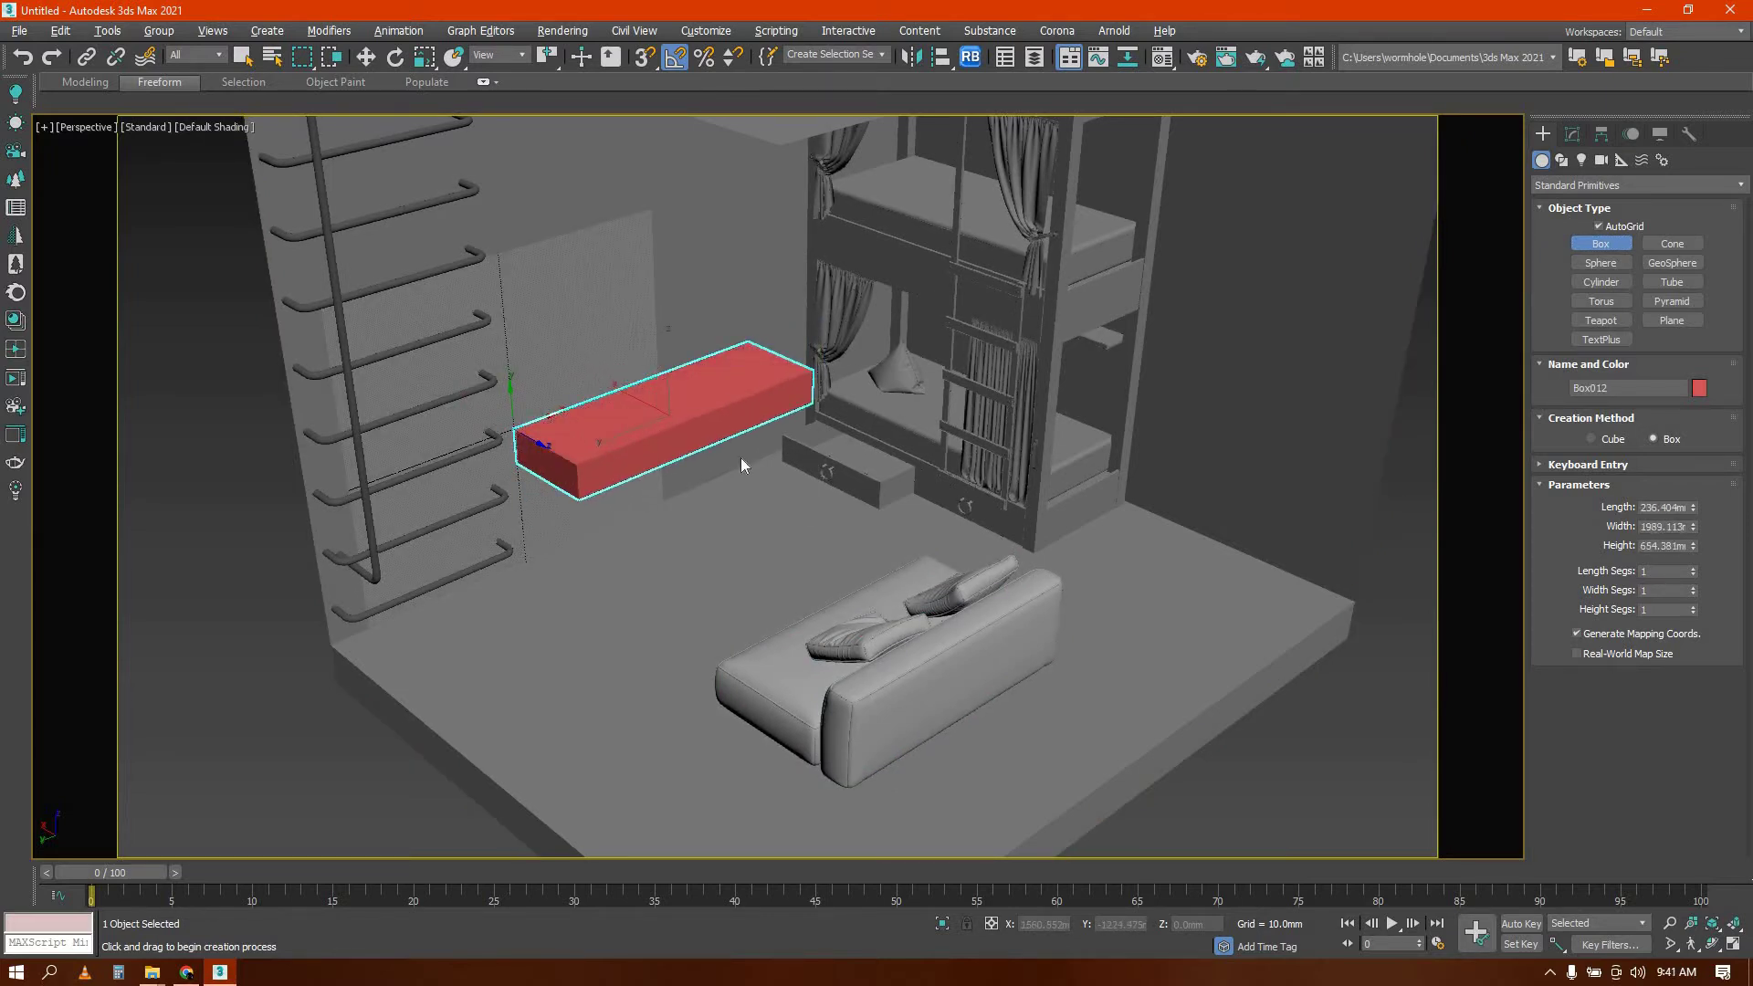
# Lower the new box along the wall between the tubular frames and the bunk bed
pyautogui.press('w')
pyautogui.keyDown('alt'); pyautogui.moveTo(630, 470); pyautogui.dragTo(615, 380, button='middle'); pyautogui.keyUp('alt')
pyautogui.moveTo(618, 371); pyautogui.dragTo(622, 381)
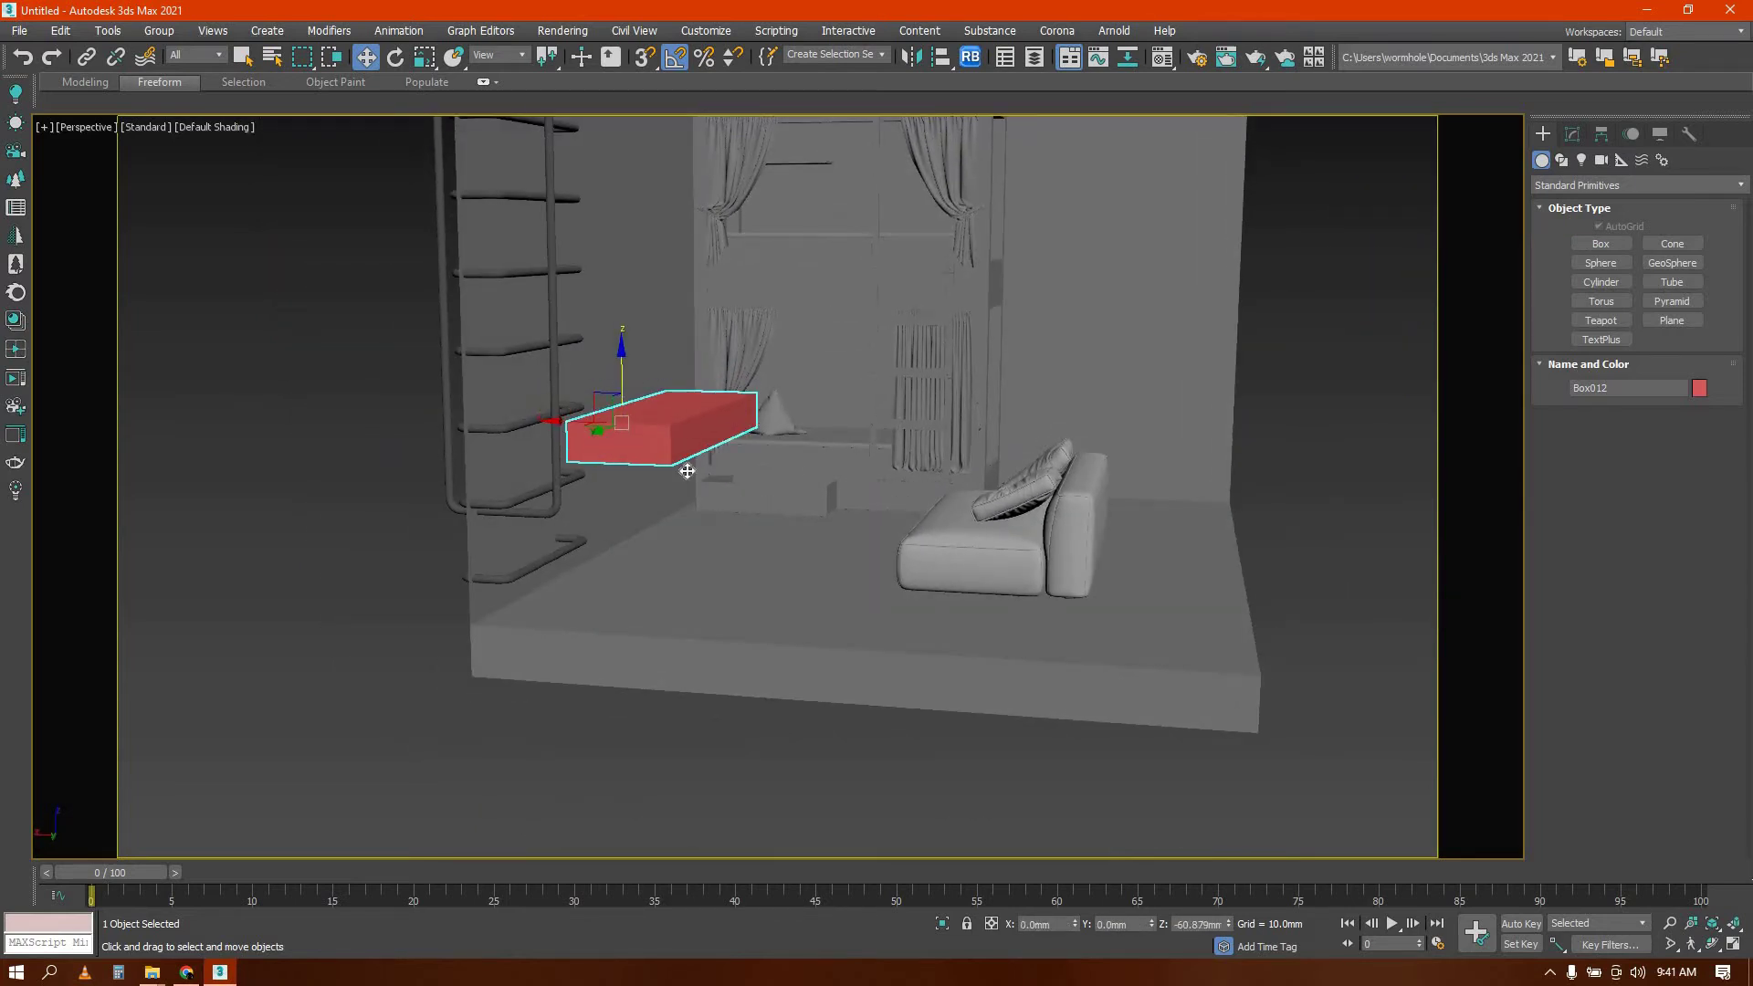
pyautogui.moveTo(687, 471); pyautogui.dragTo(687, 493)
# Scale the wall box to about 101% in width and 62% in thickness, and lower it to about Z 714 mm
pyautogui.keyDown('alt'); pyautogui.moveTo(744, 411); pyautogui.dragTo(575, 450, button='middle'); pyautogui.keyUp('alt')
pyautogui.scroll(3, 716, 445)
pyautogui.moveTo(697, 443); pyautogui.dragTo(639, 366, button='middle')
pyautogui.press('r')
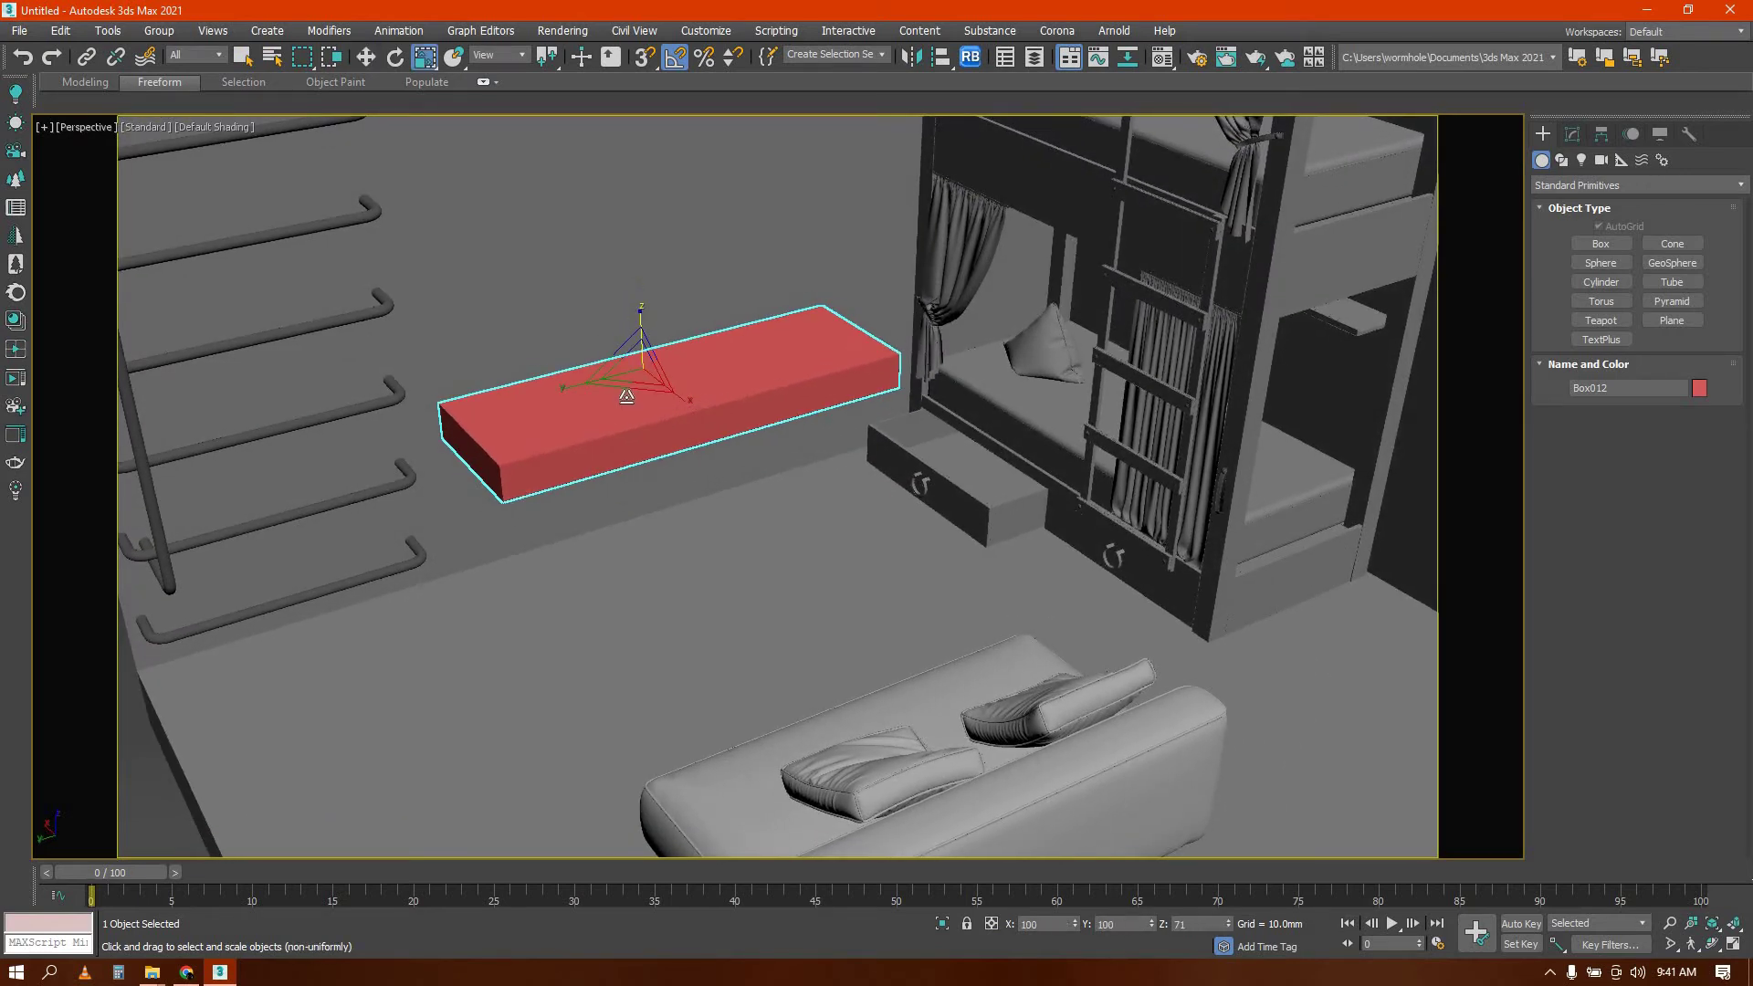
pyautogui.moveTo(627, 397); pyautogui.dragTo(573, 384)
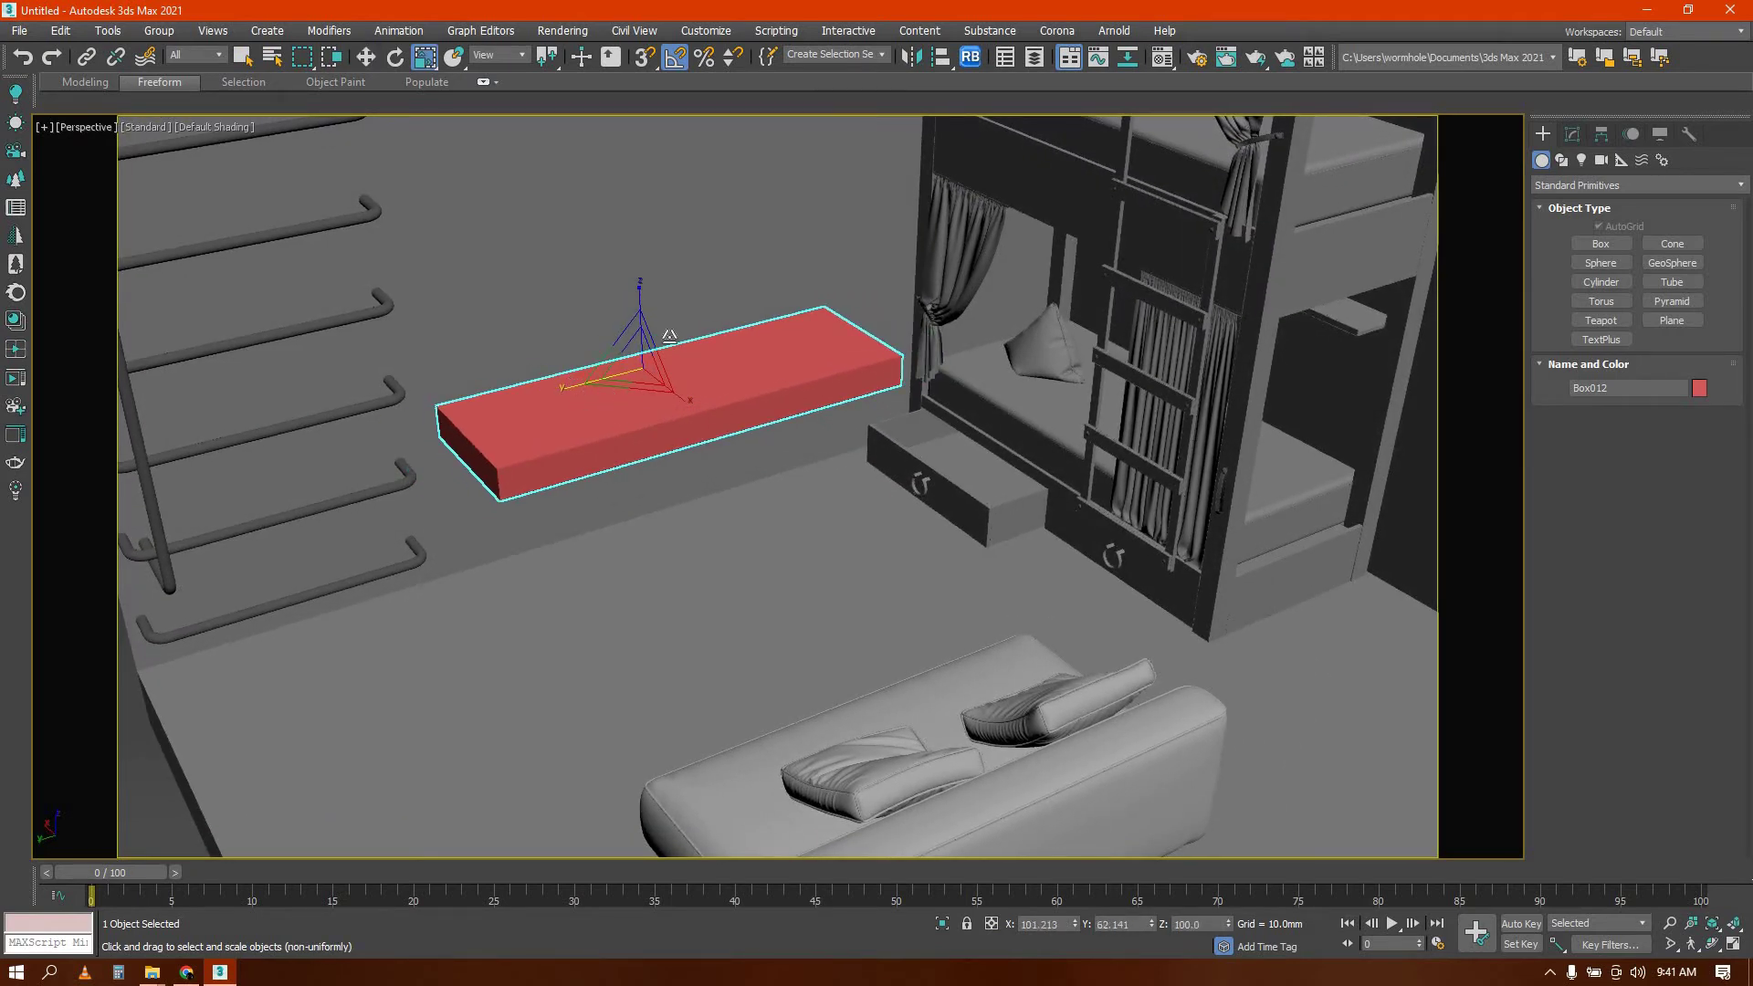
pyautogui.keyDown('alt'); pyautogui.moveTo(676, 335); pyautogui.dragTo(639, 384, button='middle'); pyautogui.keyUp('alt')
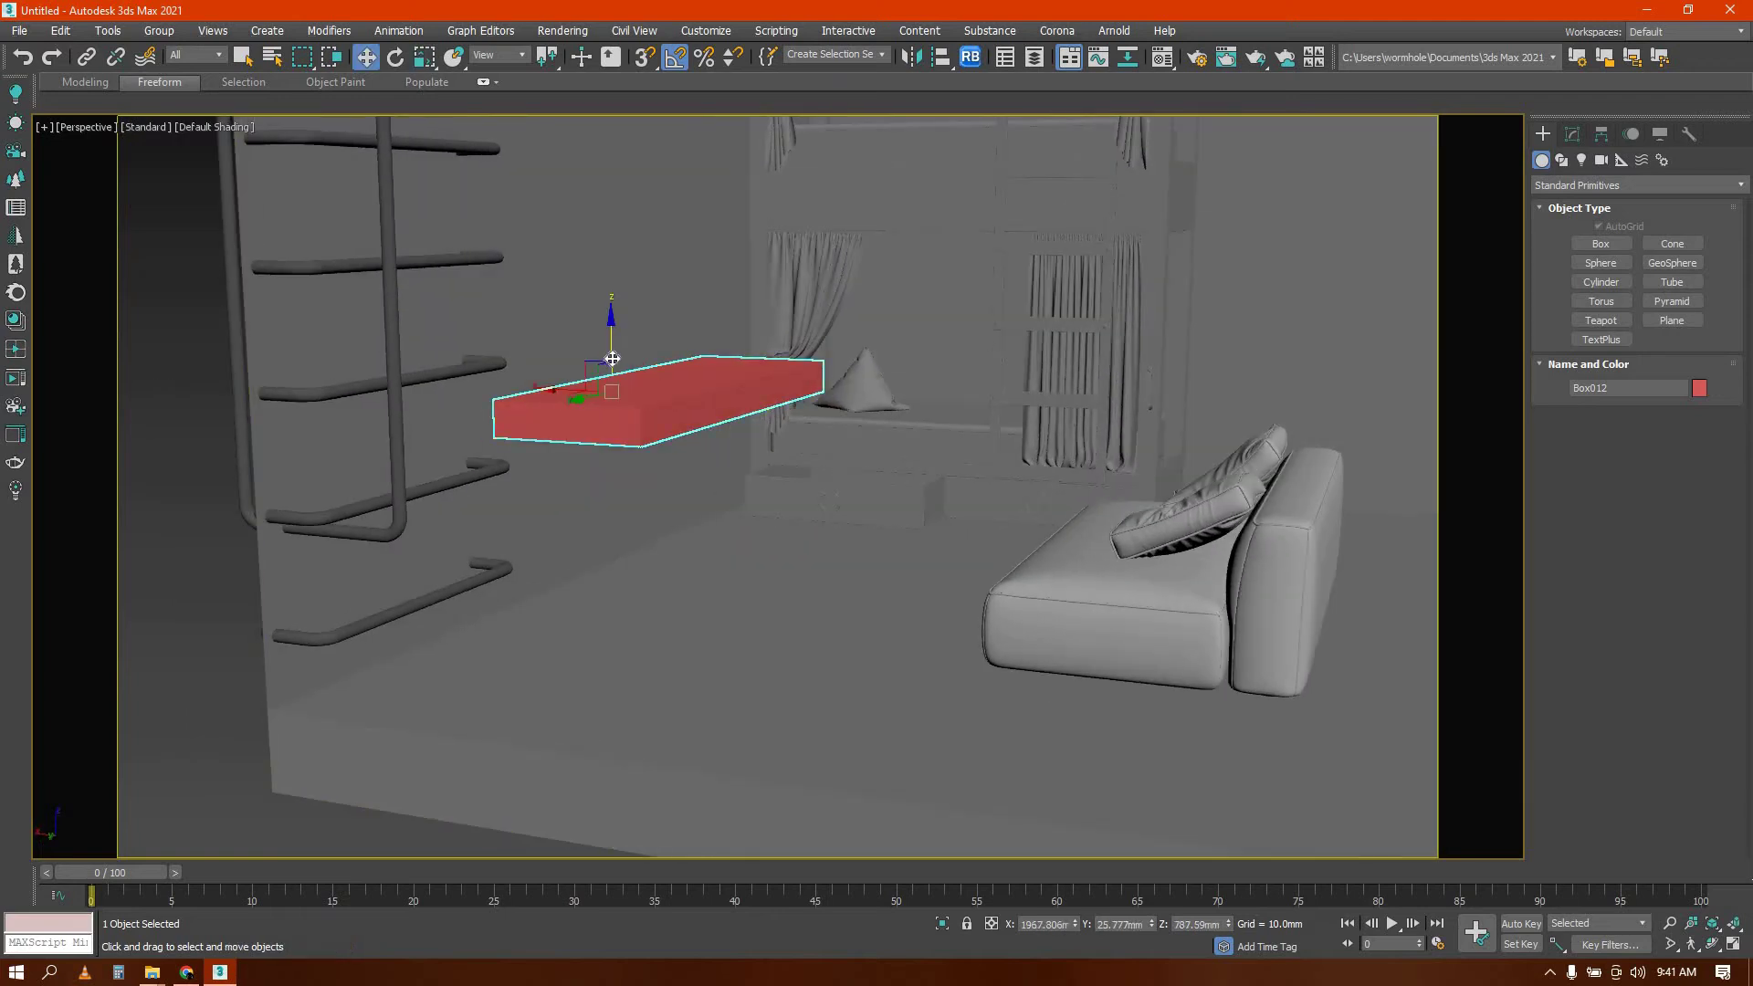
pyautogui.press('w')
pyautogui.hotkey('shift', 'z')
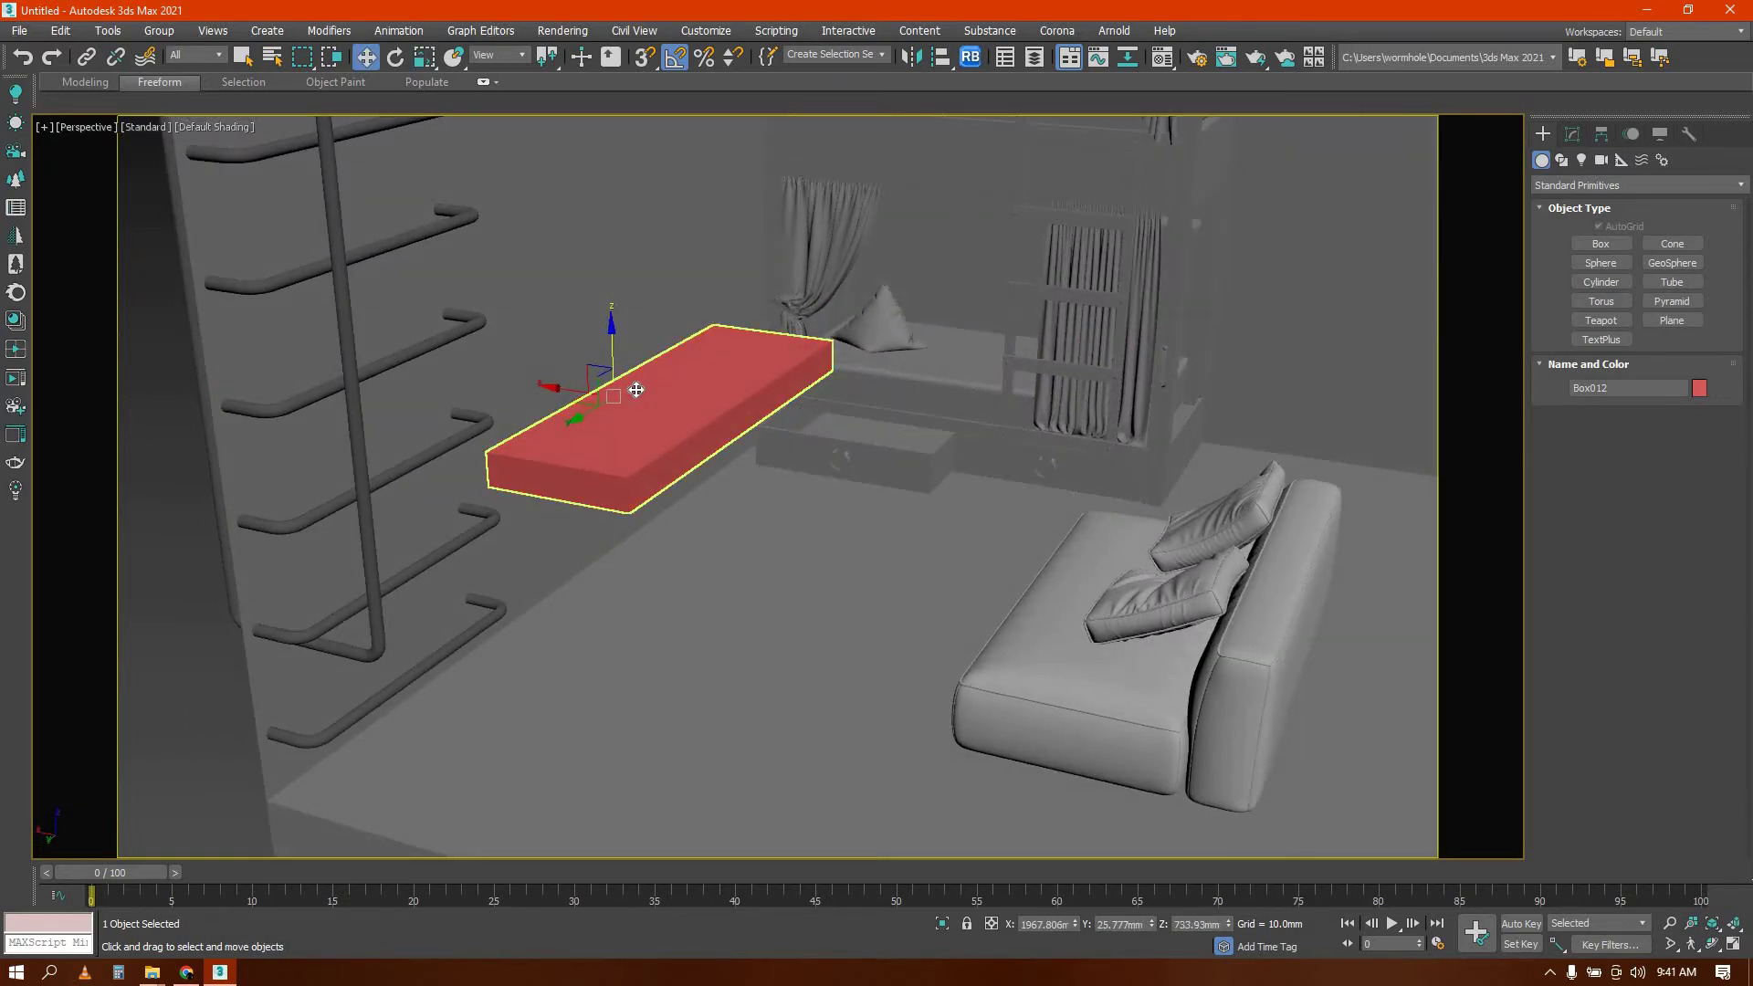
# Assign a grey material from the material editor's samples to the wall box
pyautogui.press('m')
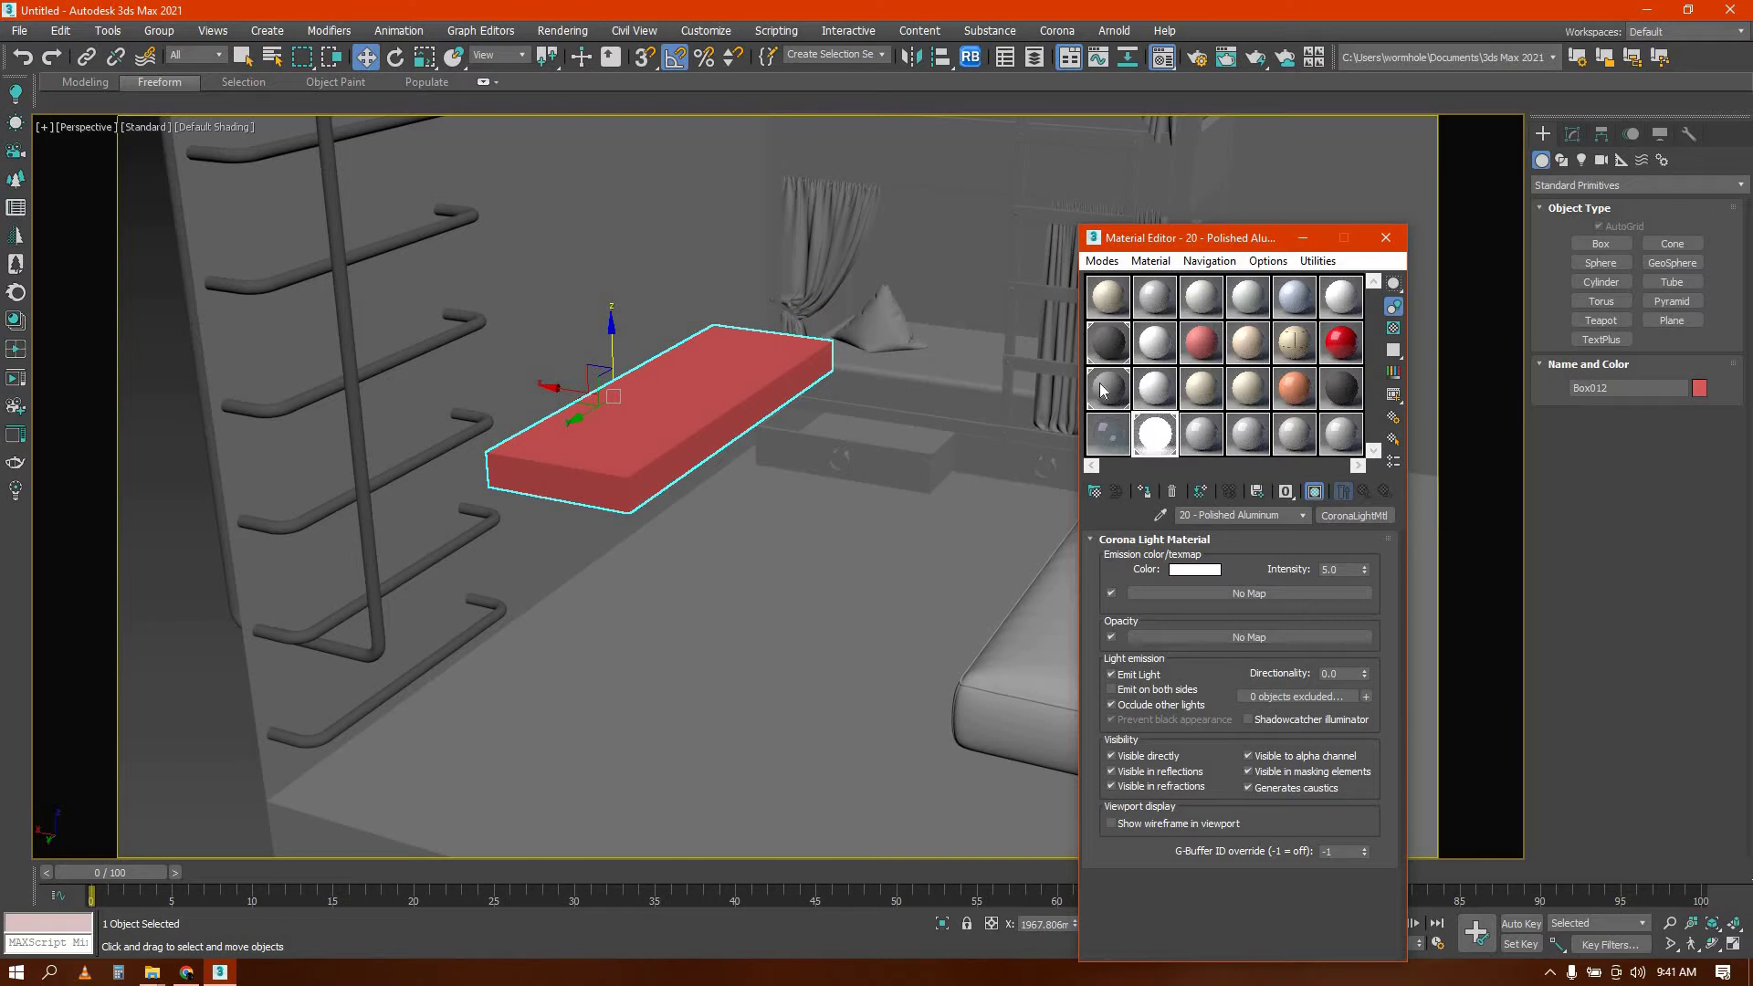
pyautogui.keyDown('alt'); pyautogui.moveTo(621, 354); pyautogui.dragTo(593, 433, button='middle'); pyautogui.keyUp('alt')
pyautogui.keyDown('alt'); pyautogui.moveTo(621, 497); pyautogui.dragTo(620, 519, button='middle'); pyautogui.keyUp('alt')
pyautogui.scroll(3, 620, 518)
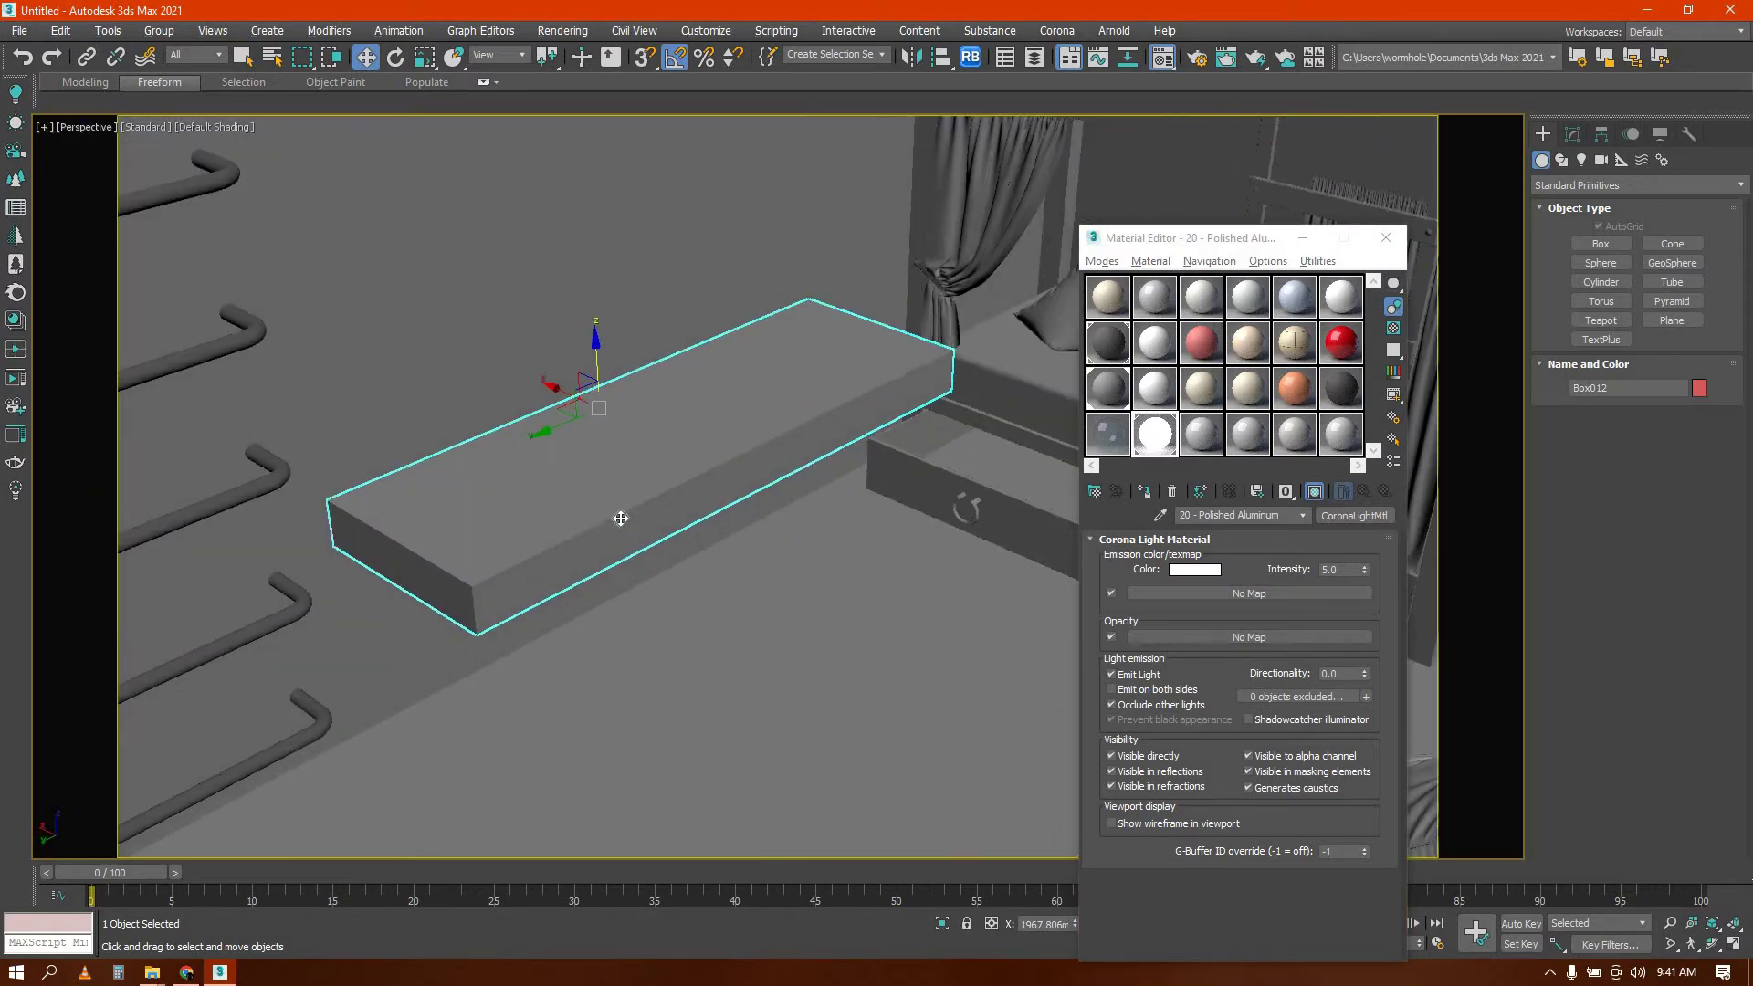
# Draw a panel about 1618 mm wide, 937 mm high and 30 mm thick on the wall above the wall box, and assign the dark material
pyautogui.scroll(-6, 618, 517)
pyautogui.scroll(3, 622, 519)
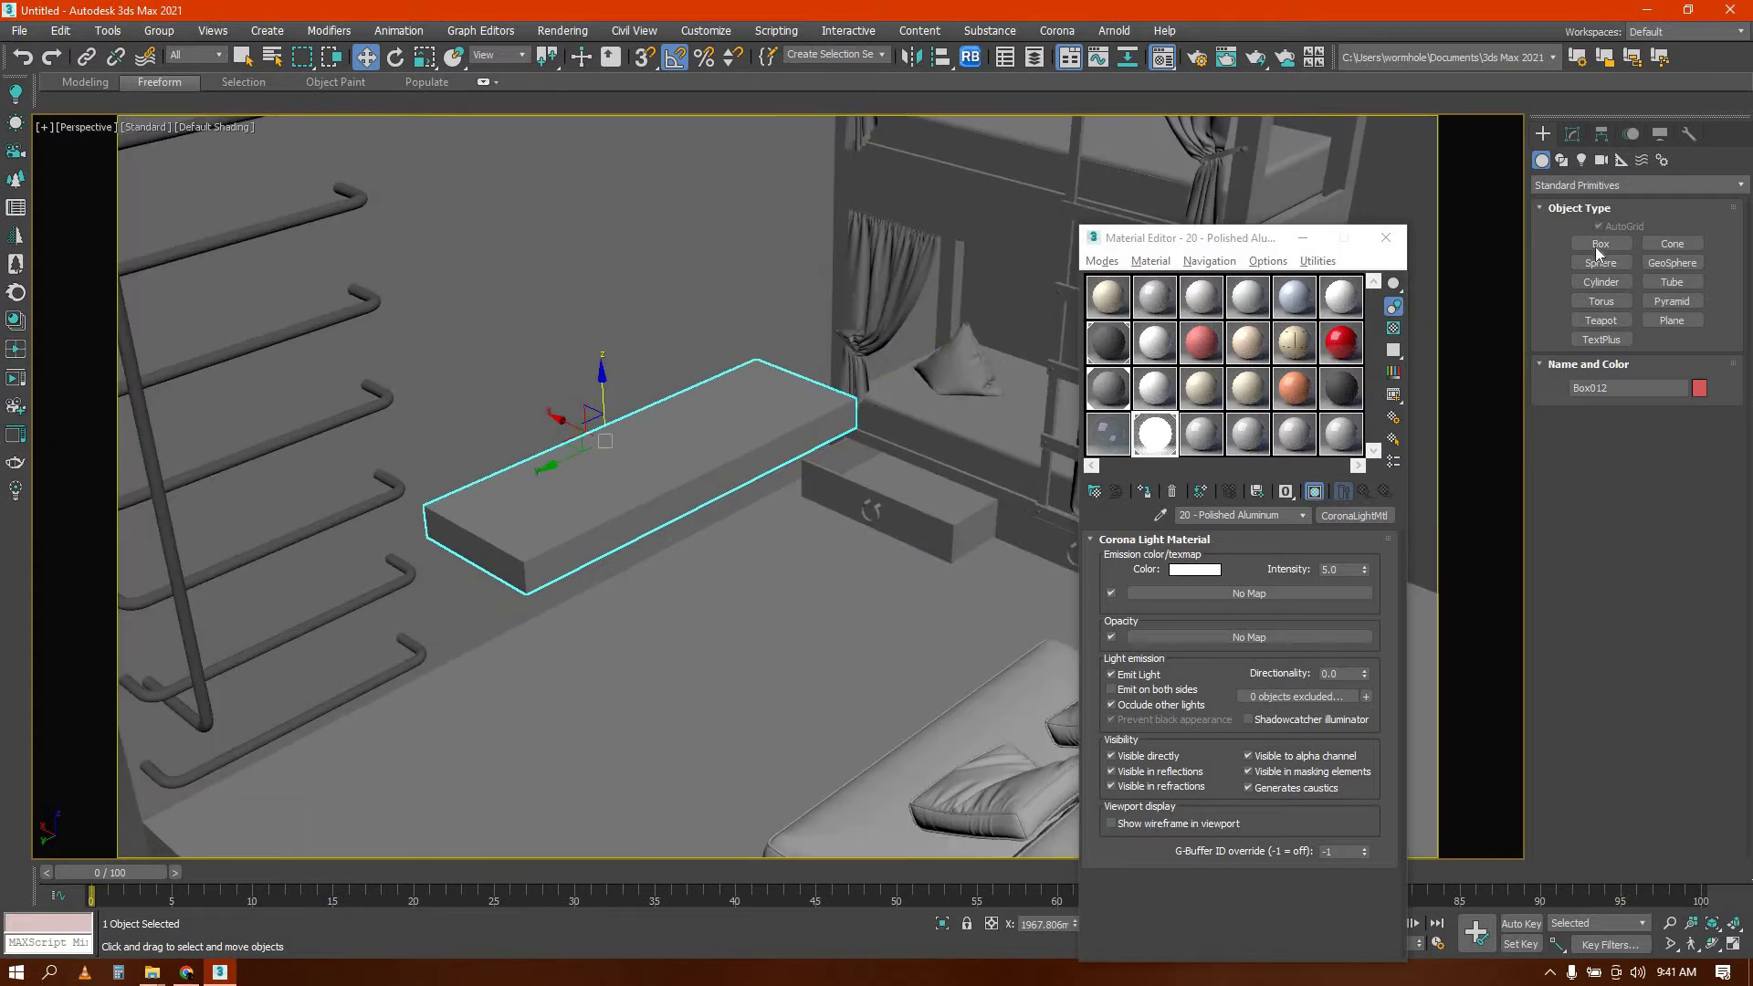
pyautogui.click(1607, 244)
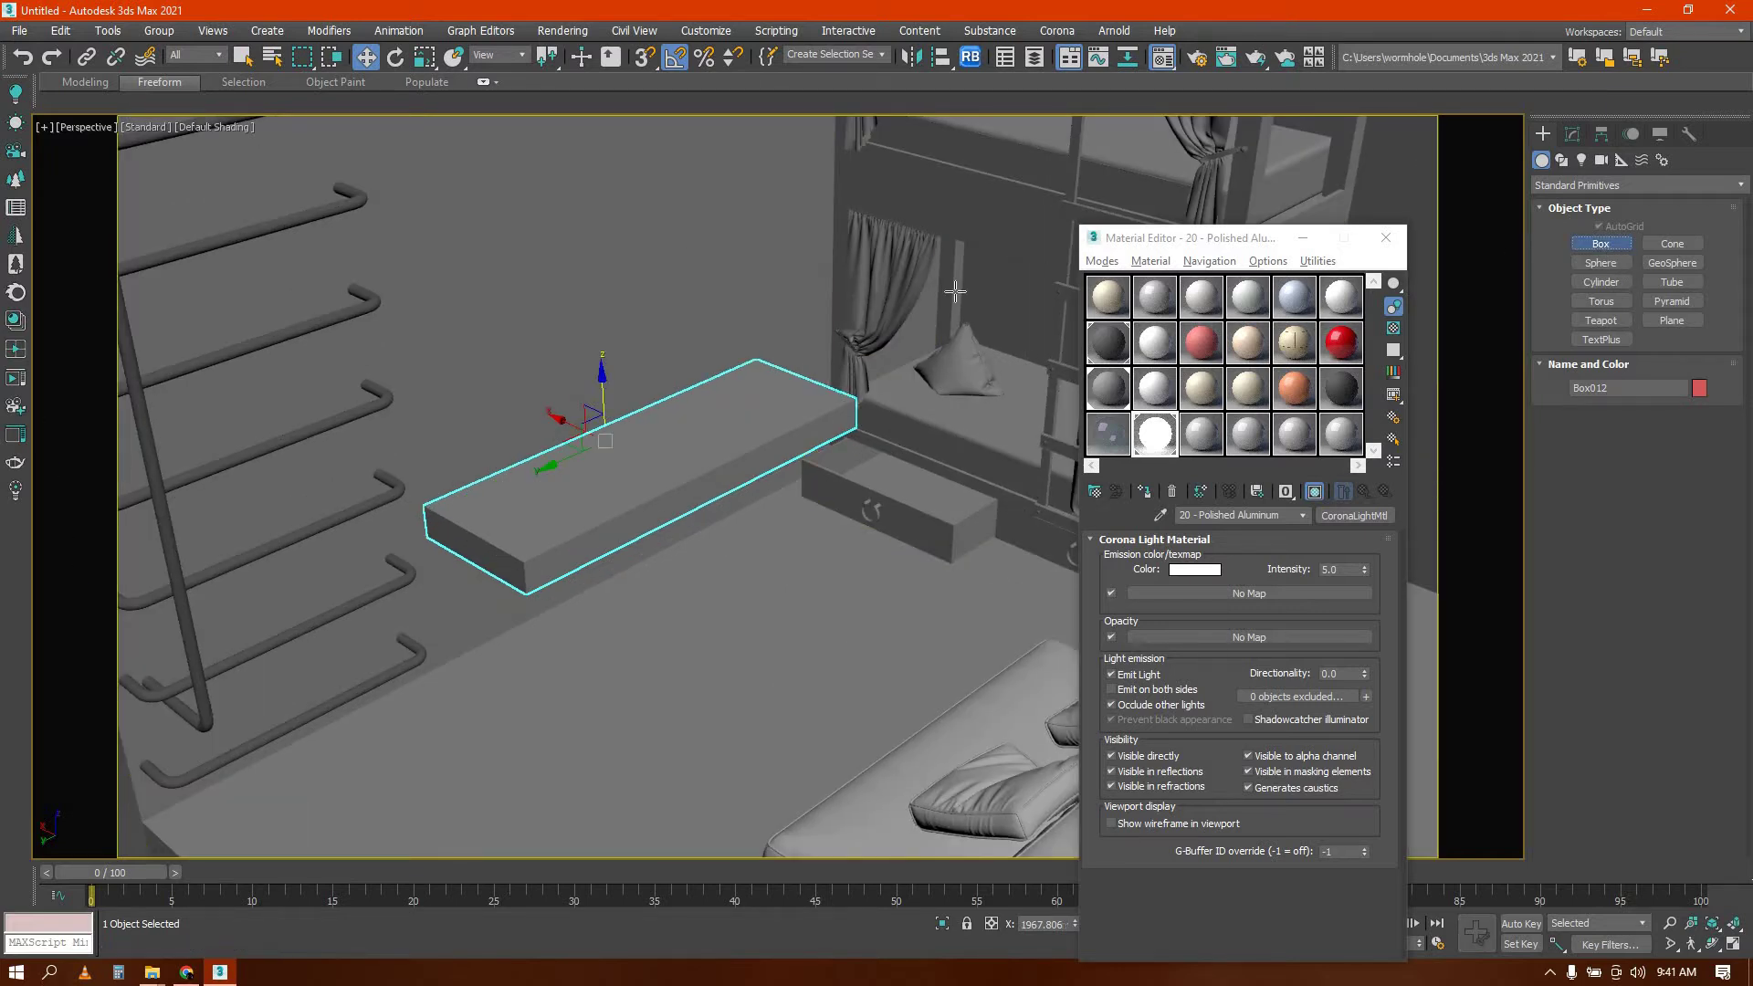
pyautogui.moveTo(434, 445)
pyautogui.mouseDown()
pyautogui.moveTo(646, 233)
pyautogui.moveTo(716, 119)
pyautogui.moveTo(716, 144)
pyautogui.mouseUp()
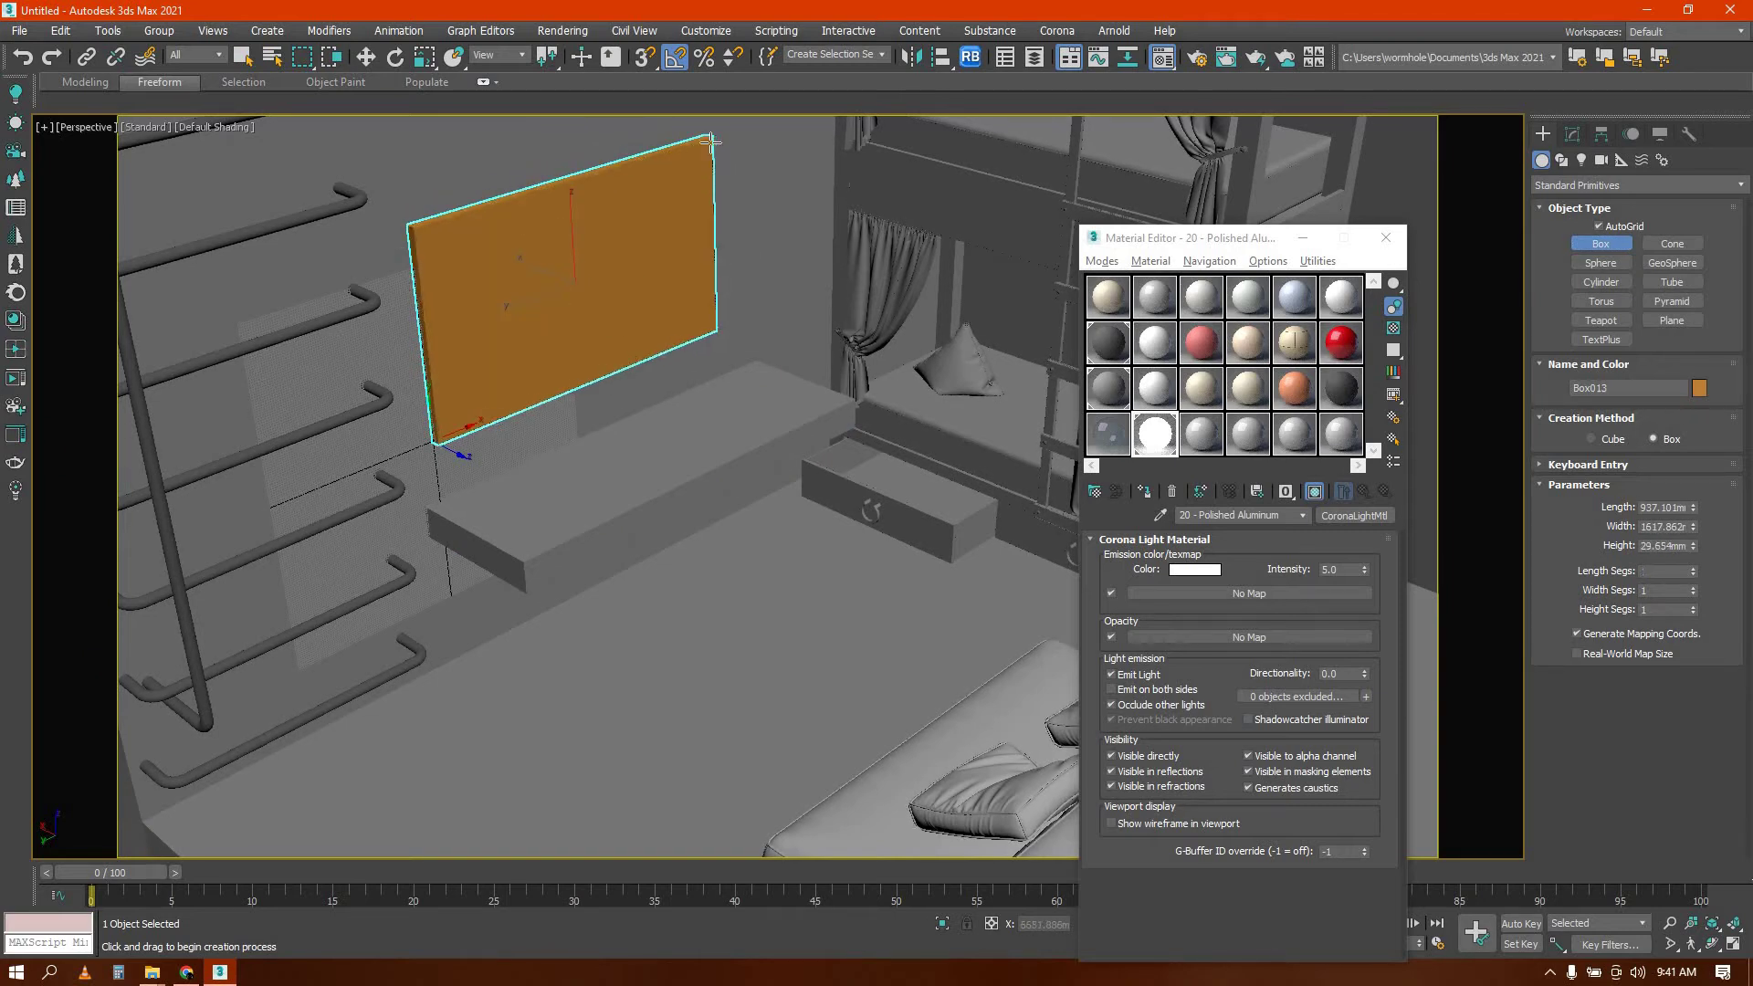
pyautogui.click(713, 146)
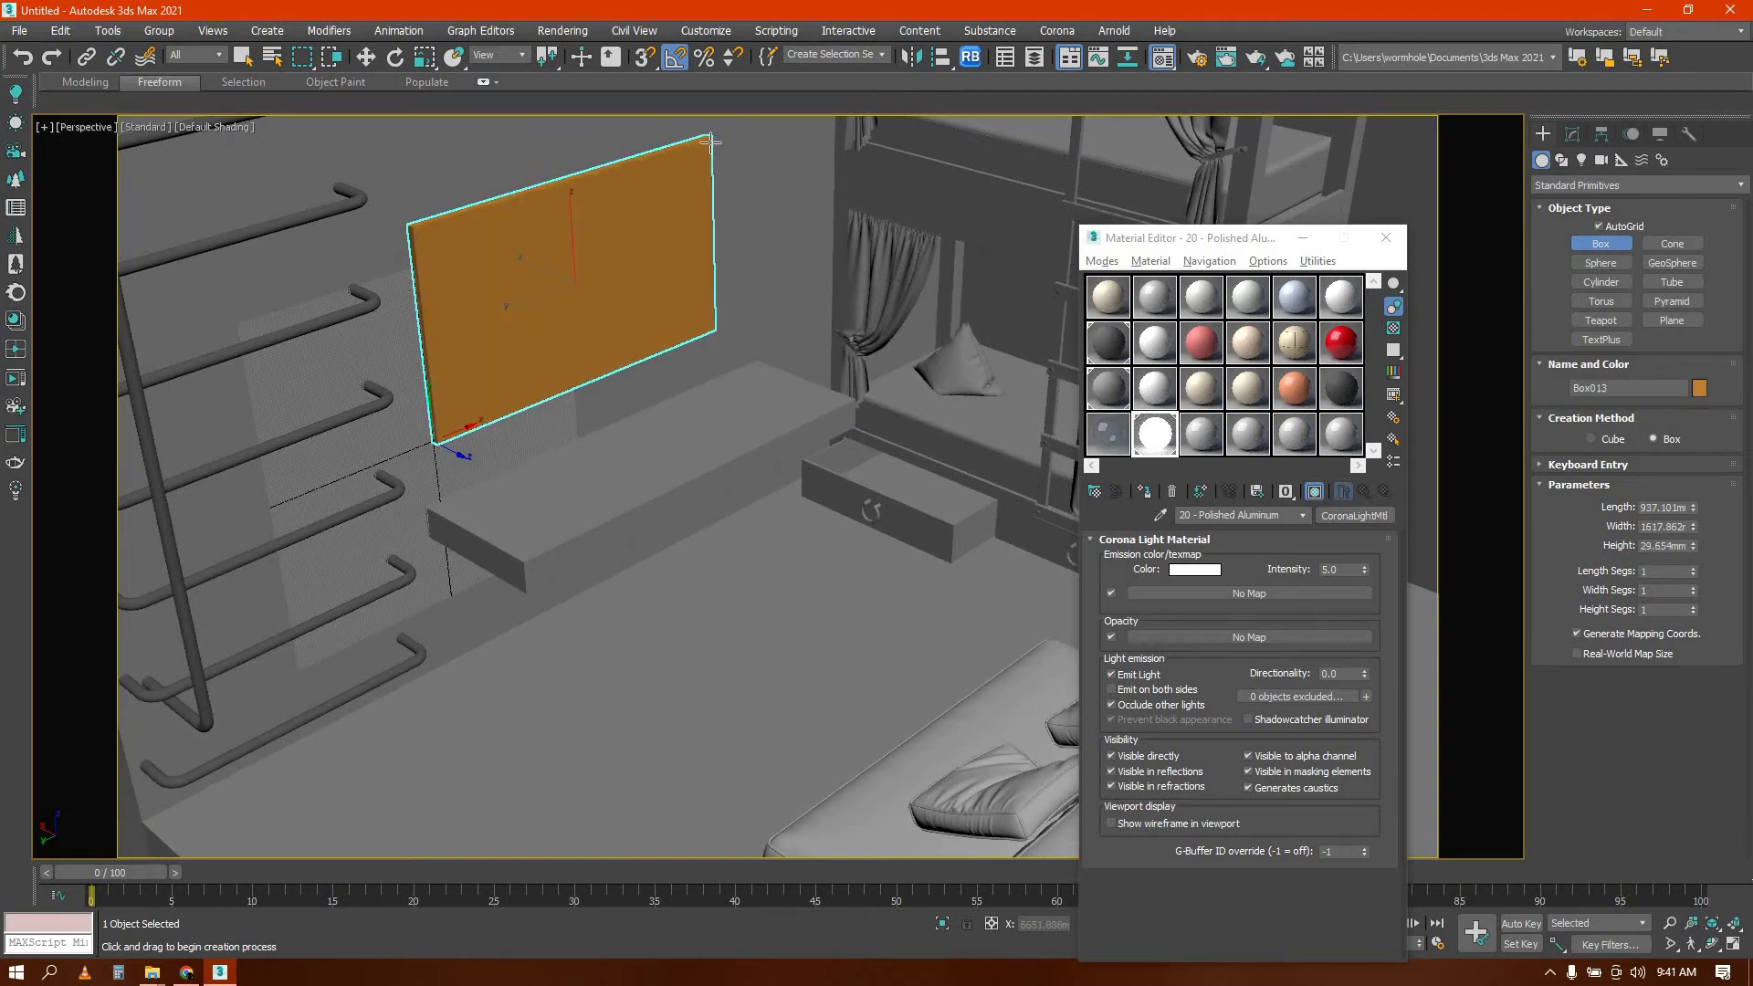
pyautogui.rightClick(467, 261)
pyautogui.moveTo(1108, 352); pyautogui.dragTo(493, 251)
# Convert the wall panel to Editable Poly and bevel its front face with 0 mm height and about -14.08 mm outline
pyautogui.rightClick(535, 301)
pyautogui.moveTo(677, 492)
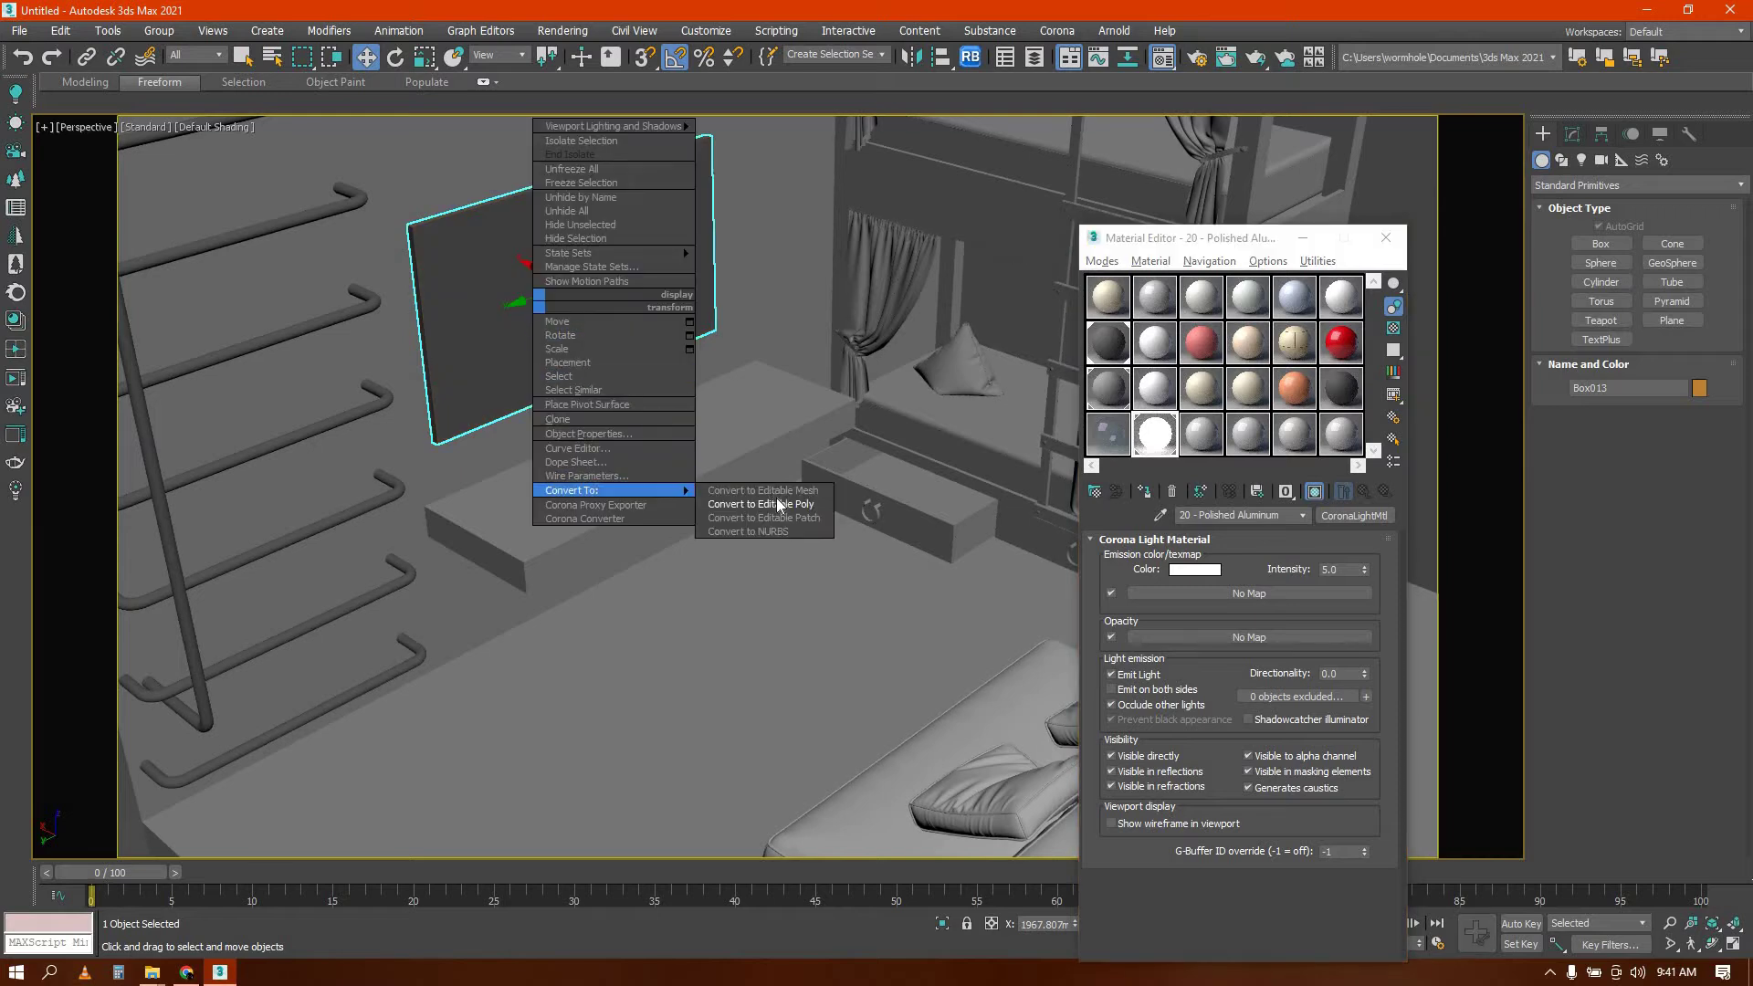
pyautogui.click(767, 504)
pyautogui.click(589, 335)
pyautogui.rightClick(589, 335)
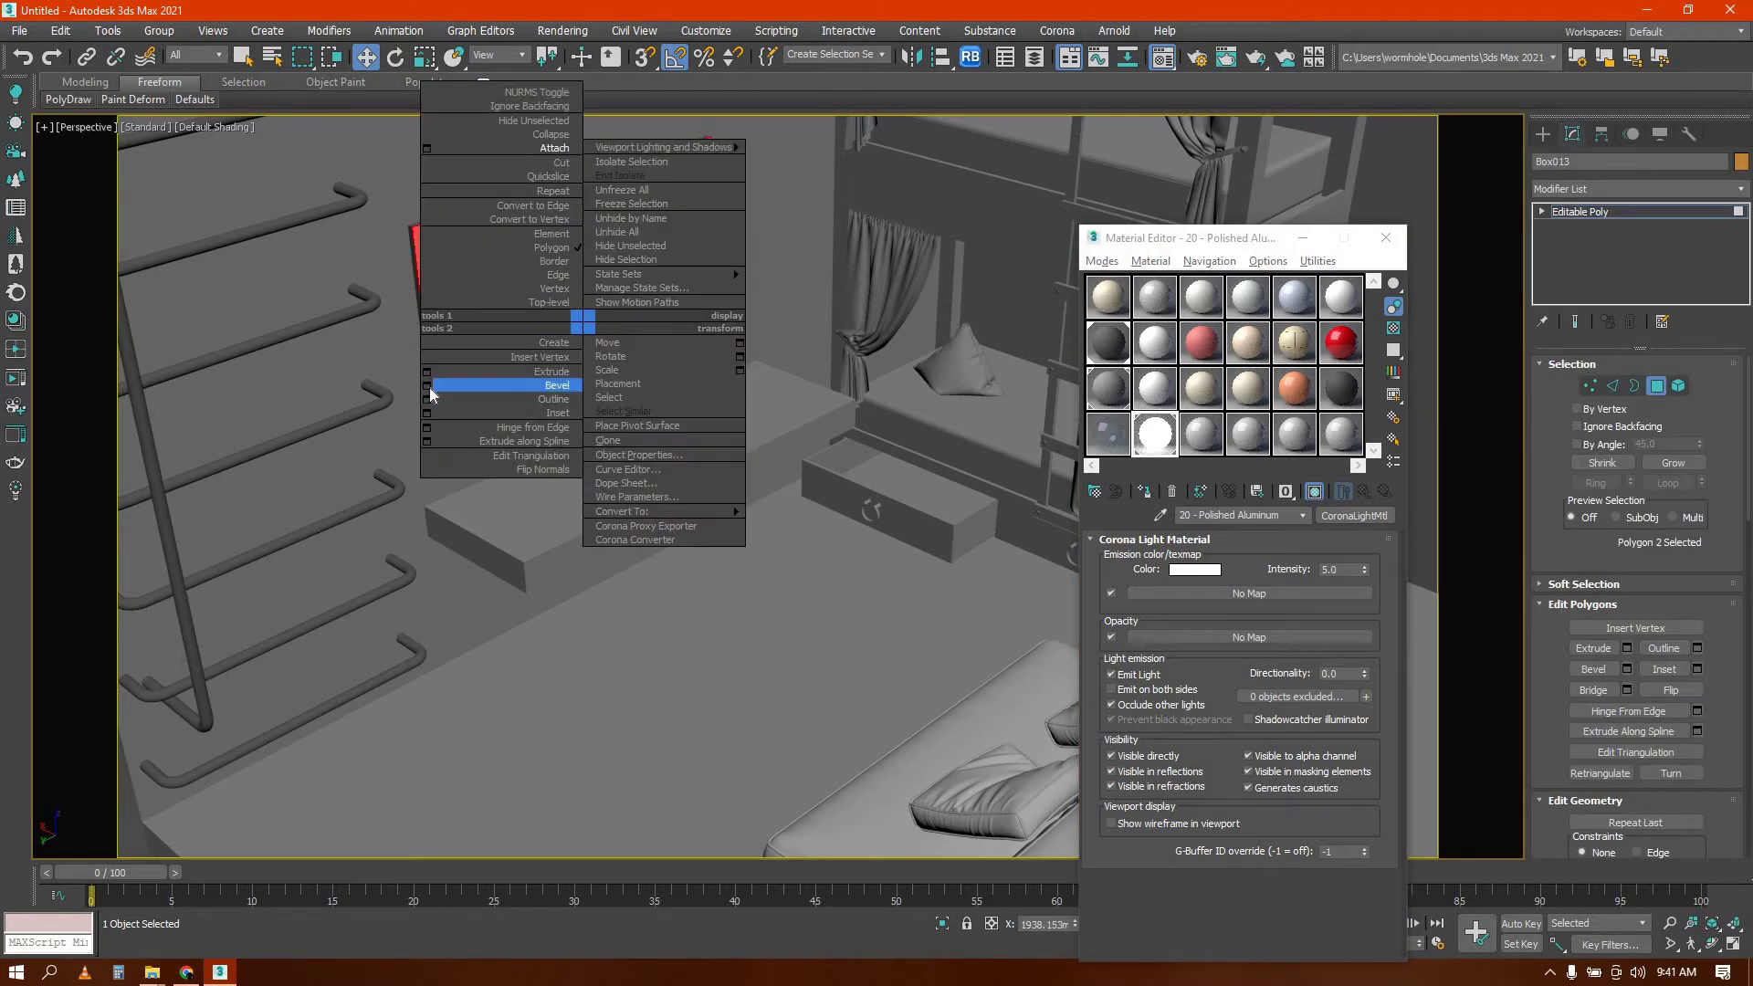
pyautogui.click(575, 387)
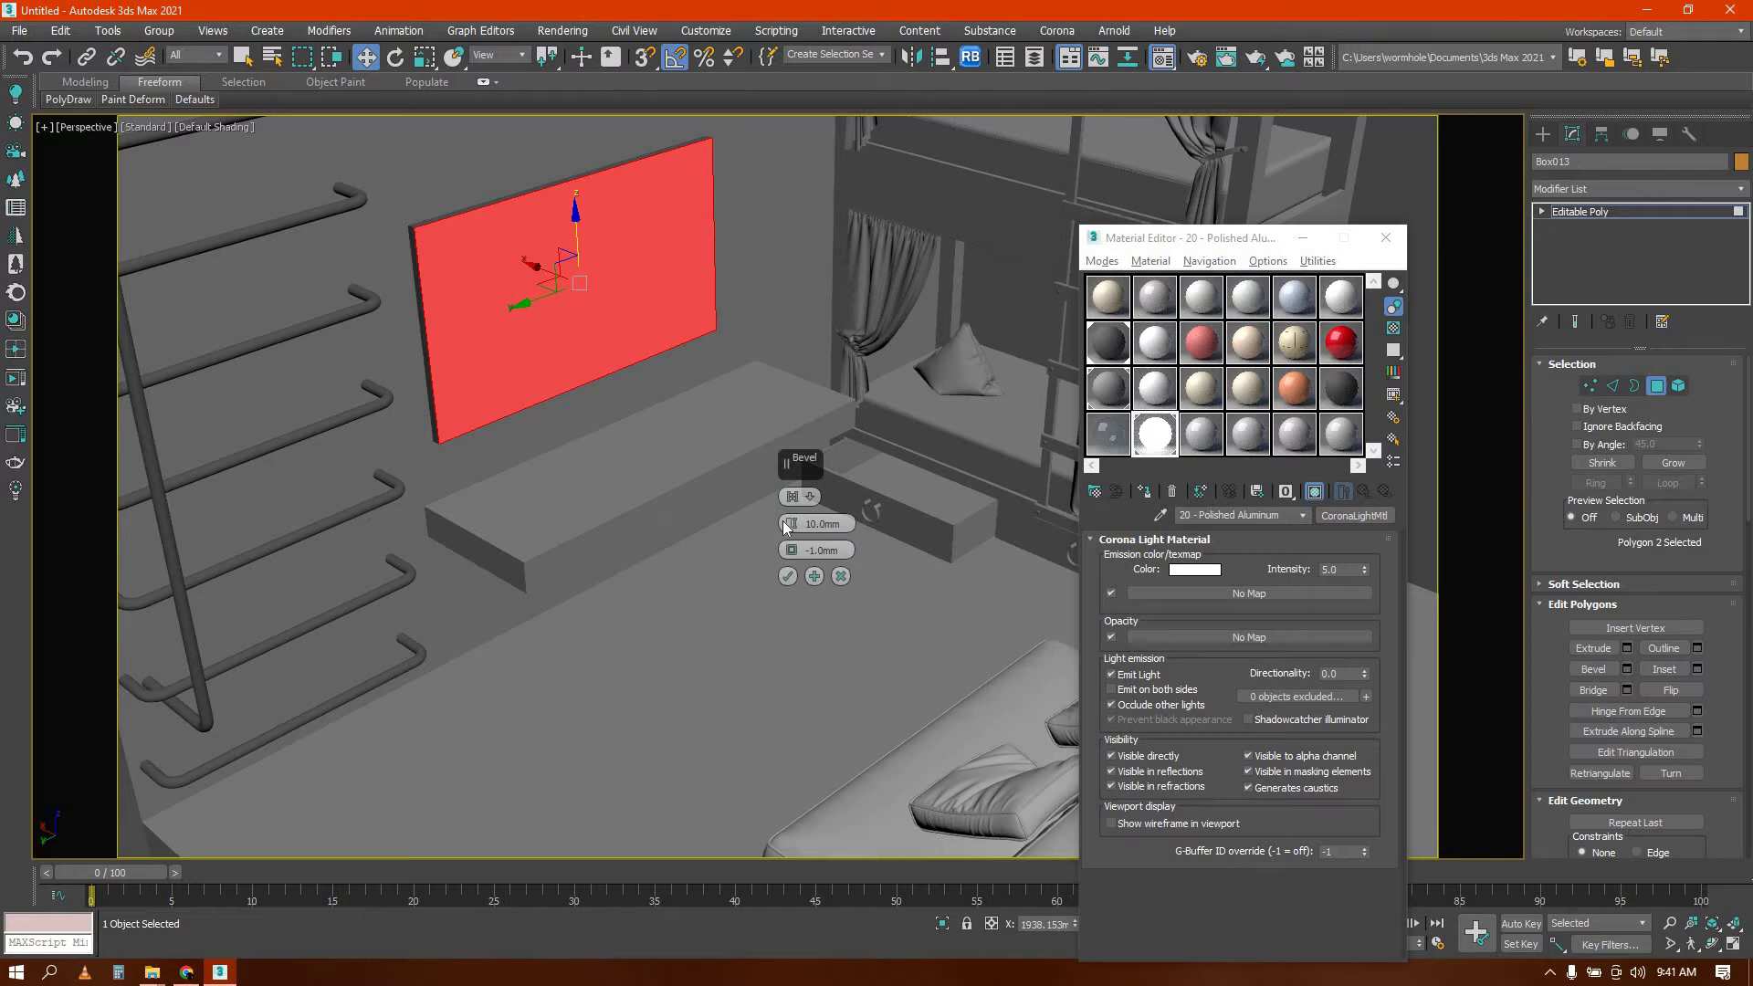
pyautogui.rightClick(789, 523)
pyautogui.moveTo(790, 551); pyautogui.dragTo(802, 667)
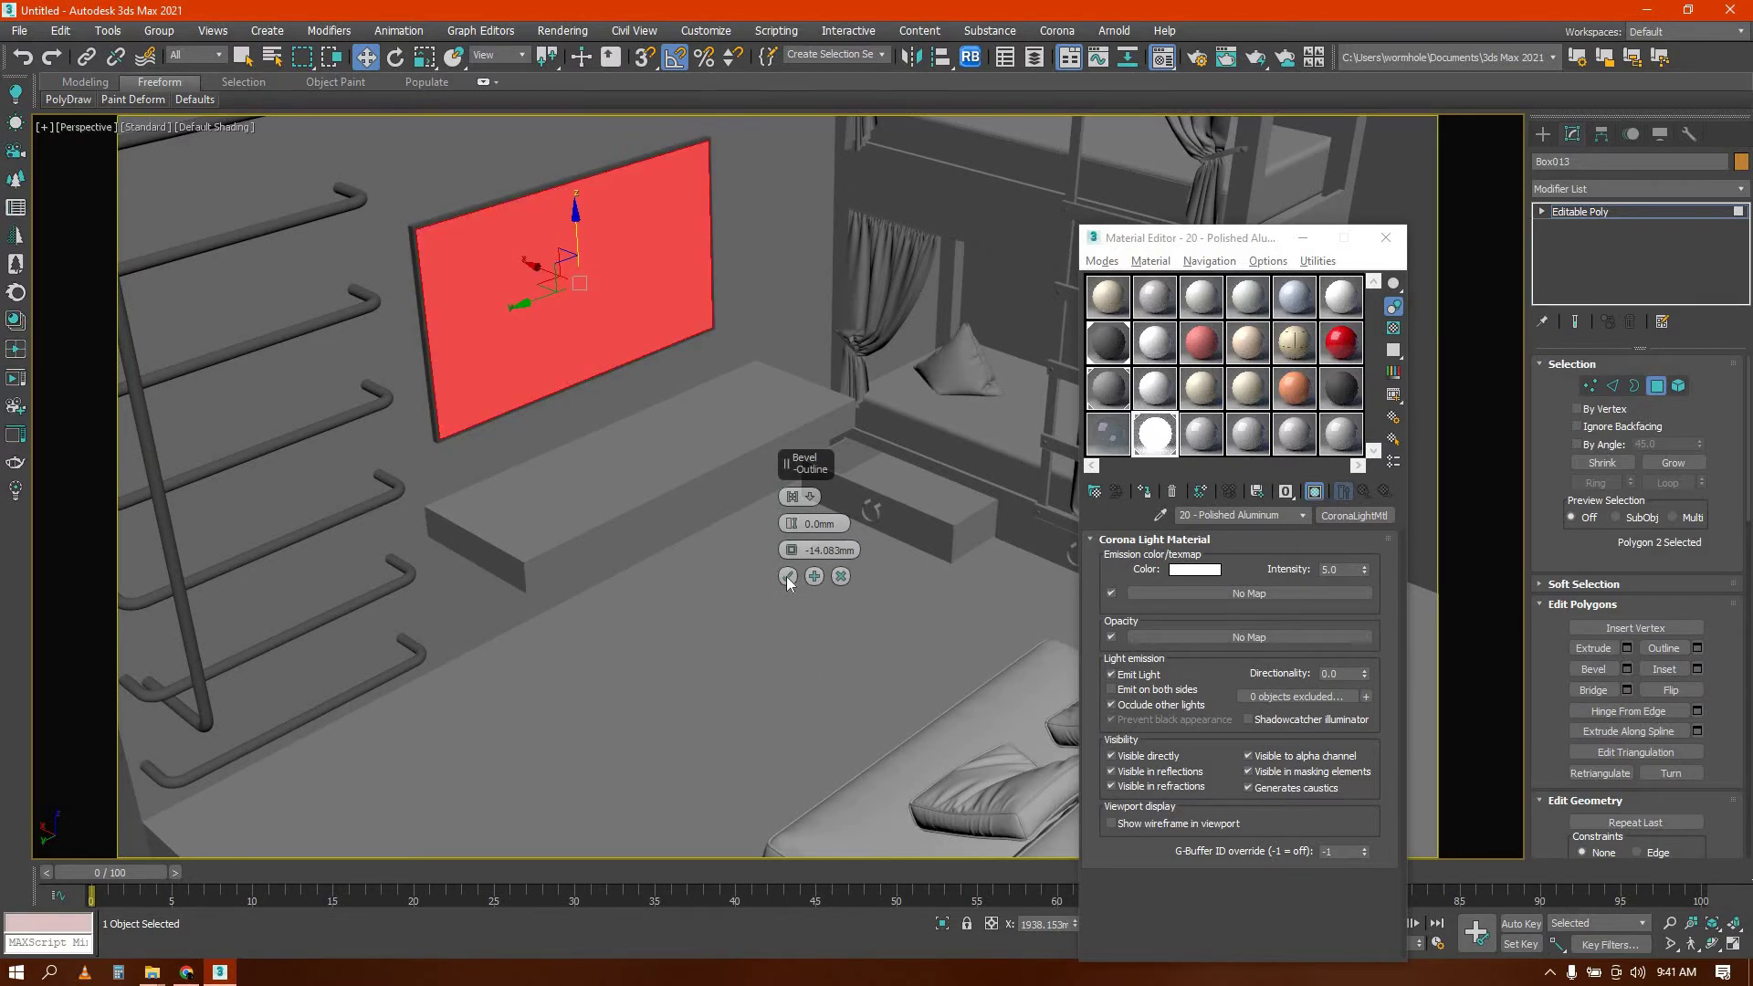
pyautogui.click(787, 576)
# Copy the Solid Glass material into another sample slot and rename the copy tv
pyautogui.click(1155, 451)
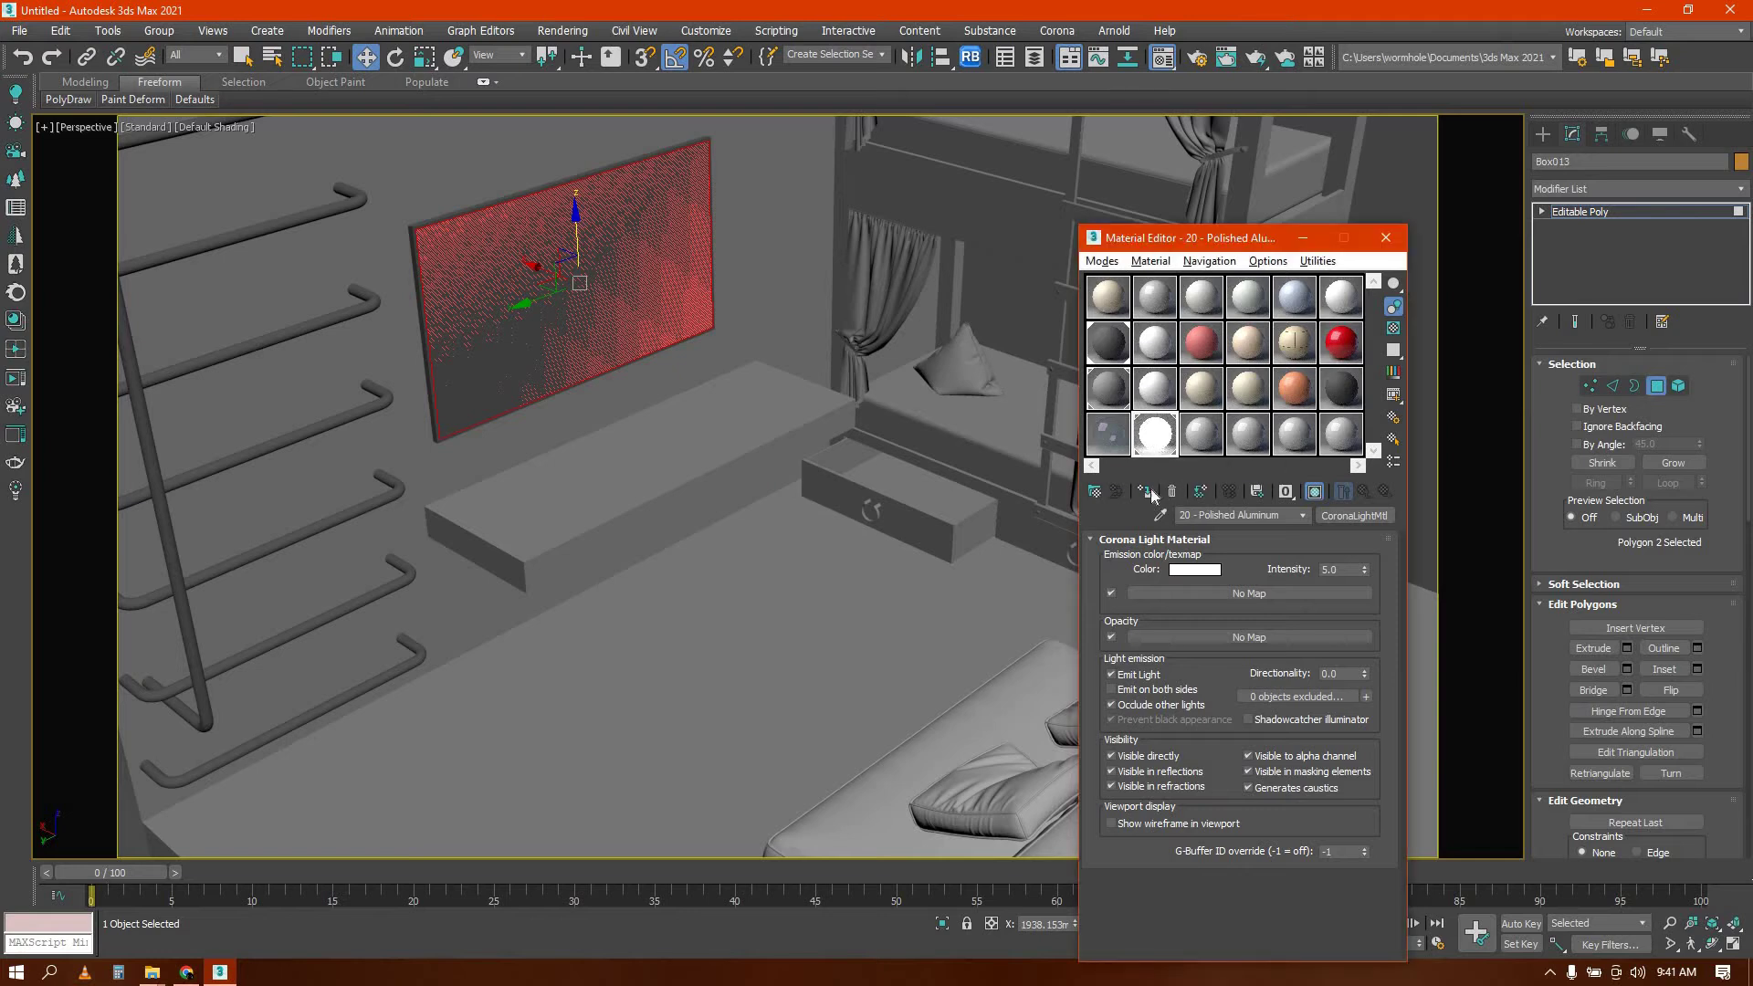
pyautogui.moveTo(1152, 384); pyautogui.dragTo(1155, 405)
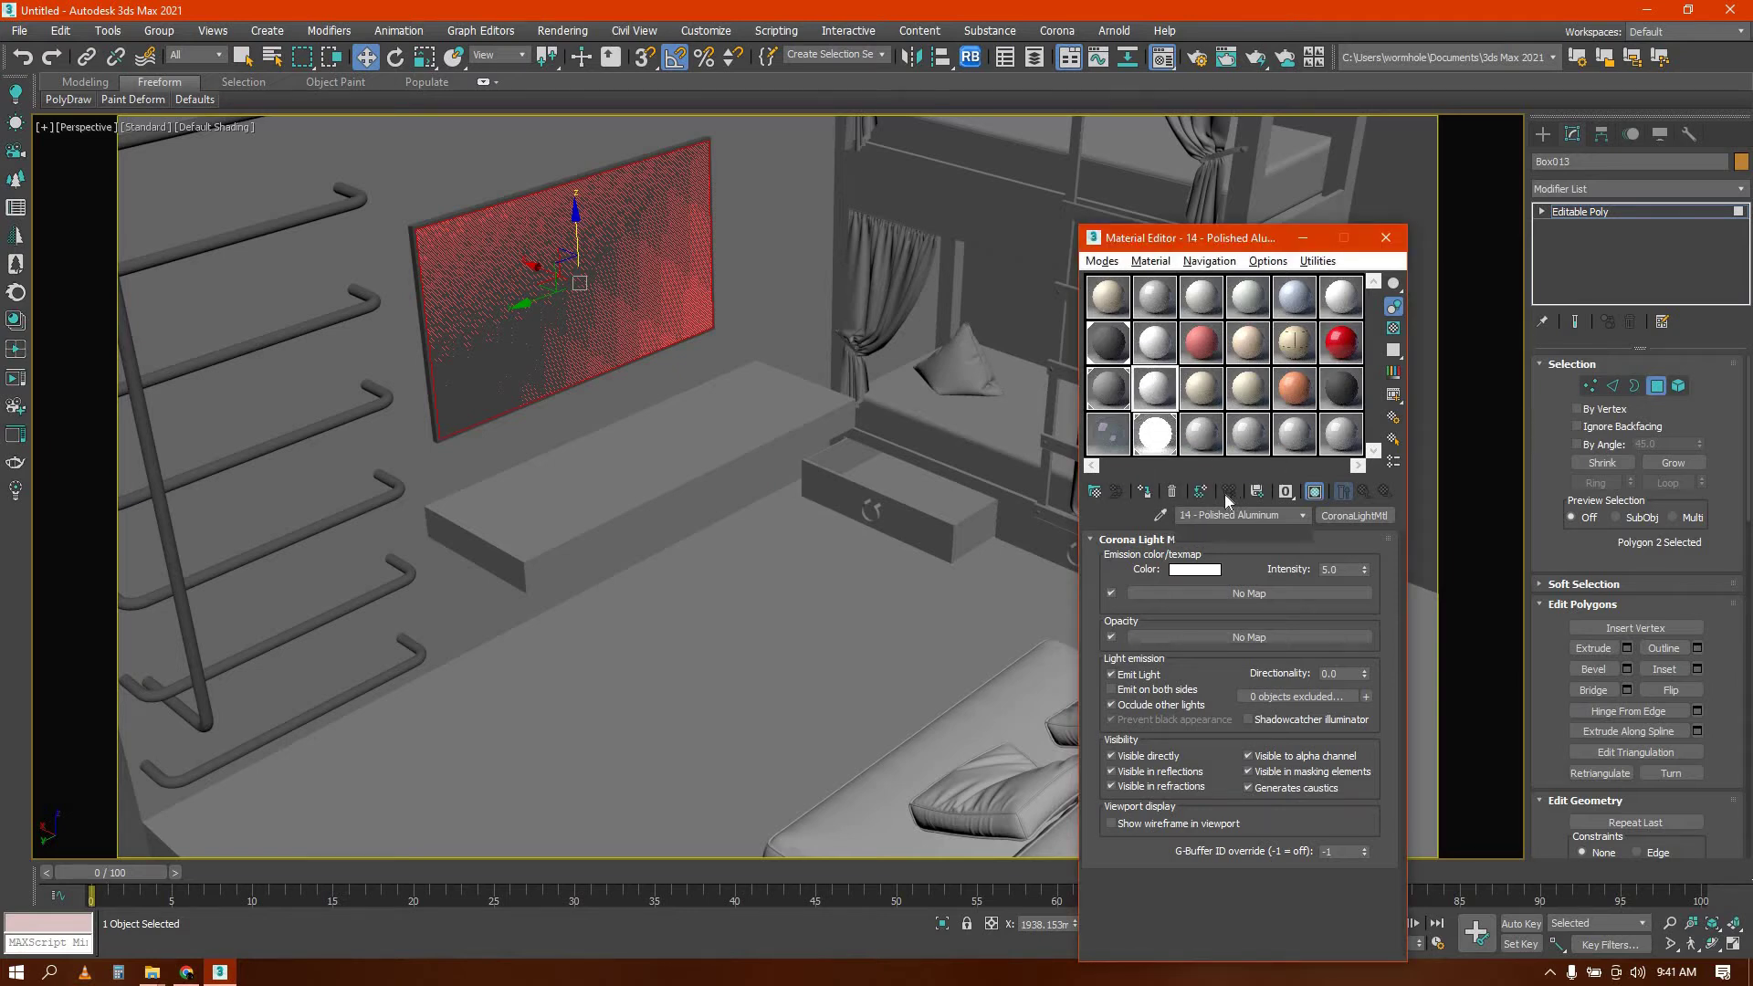
pyautogui.click(1103, 347)
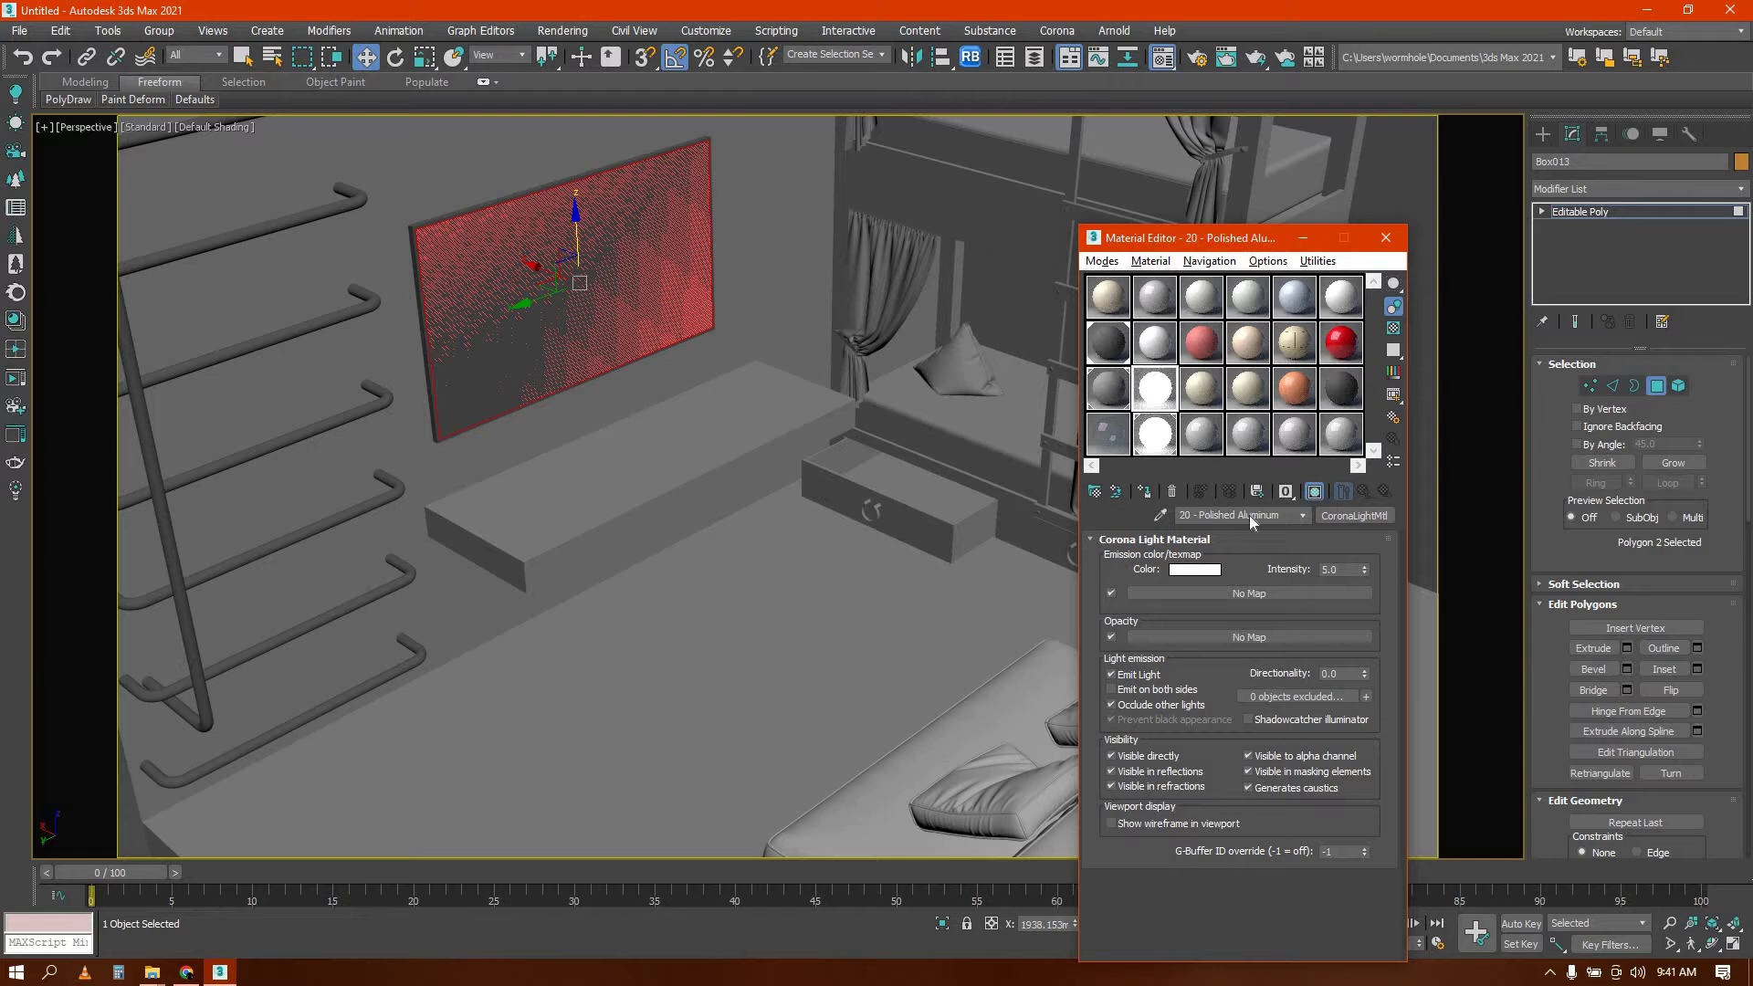
pyautogui.moveTo(1229, 515); pyautogui.dragTo(1201, 515)
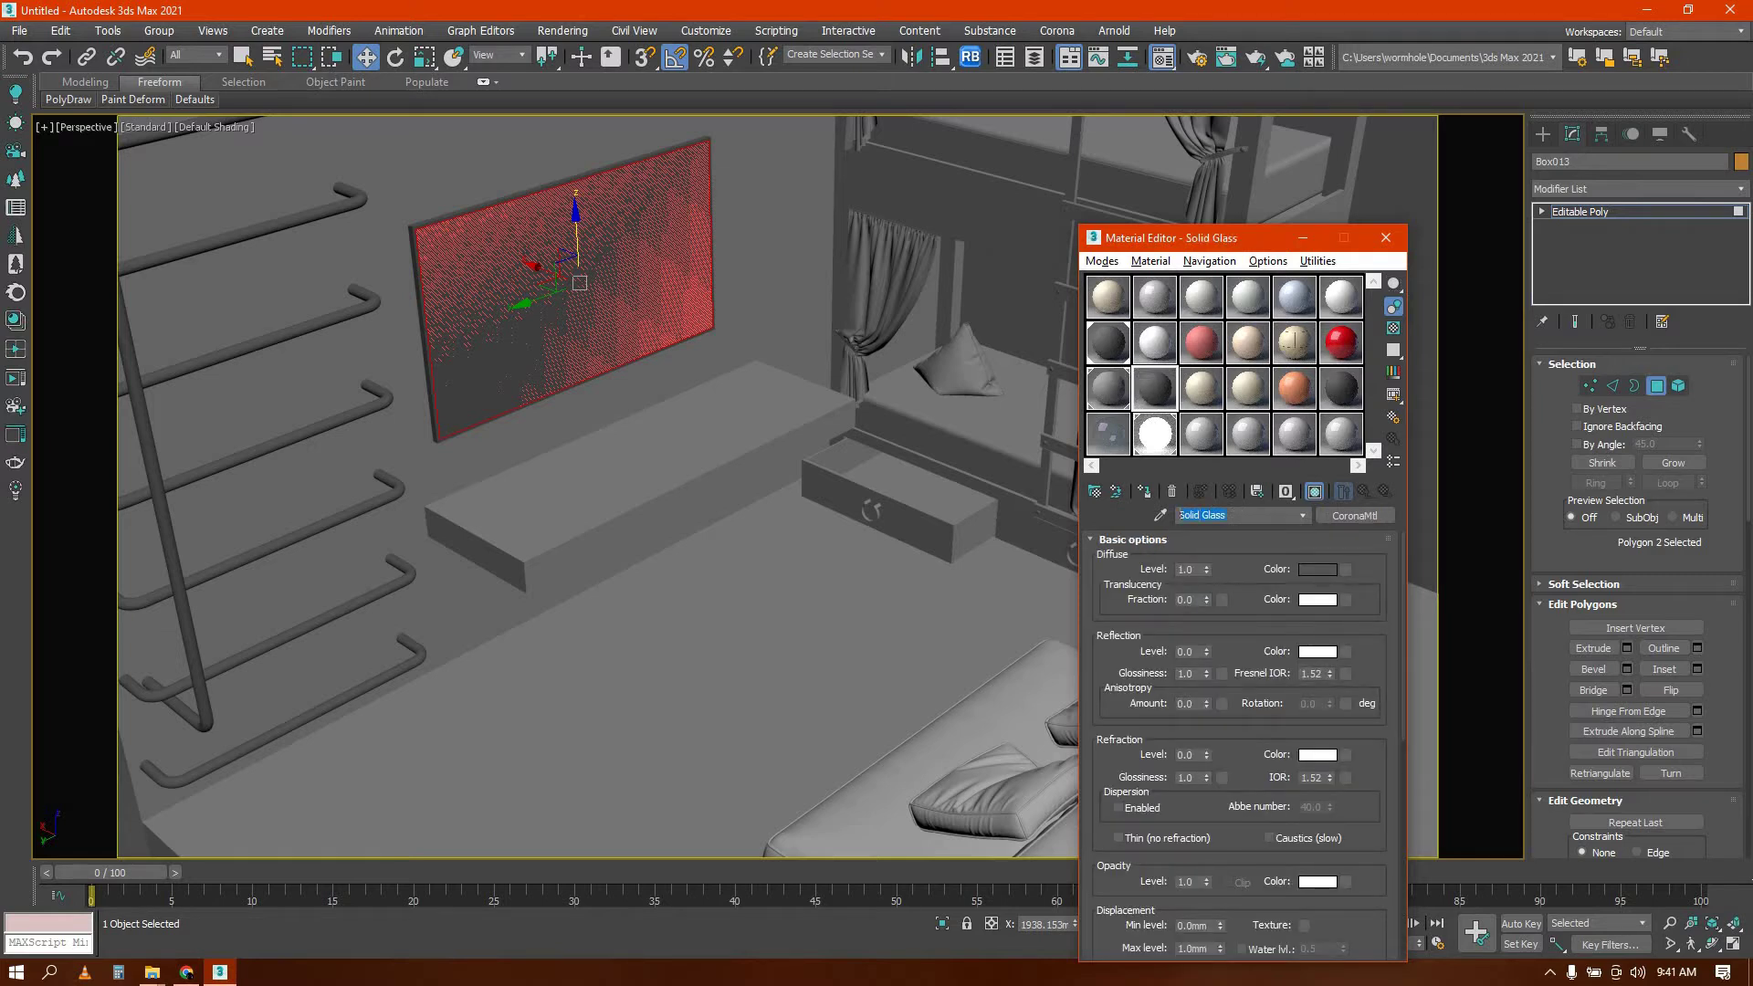
pyautogui.write('tv')
pyautogui.press('Return')
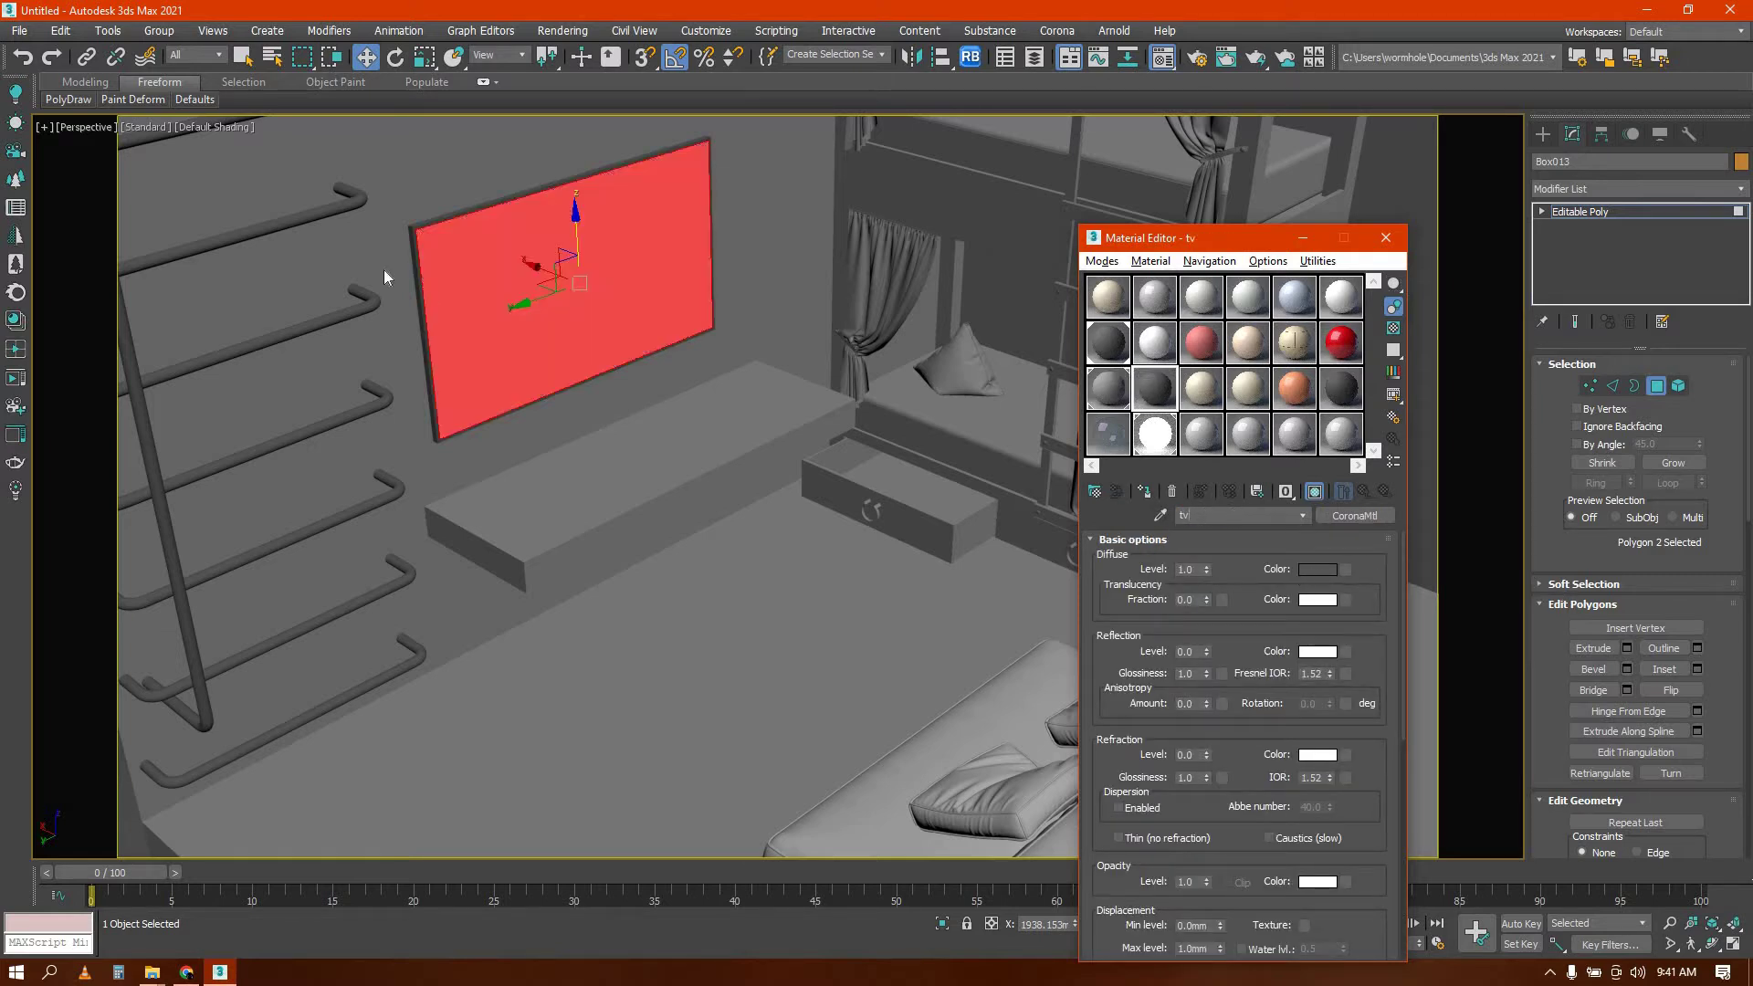
# Set the tv material's diffuse color to black (0, 0, 0) and assign it to the panel's selected front face
pyautogui.click(1318, 569)
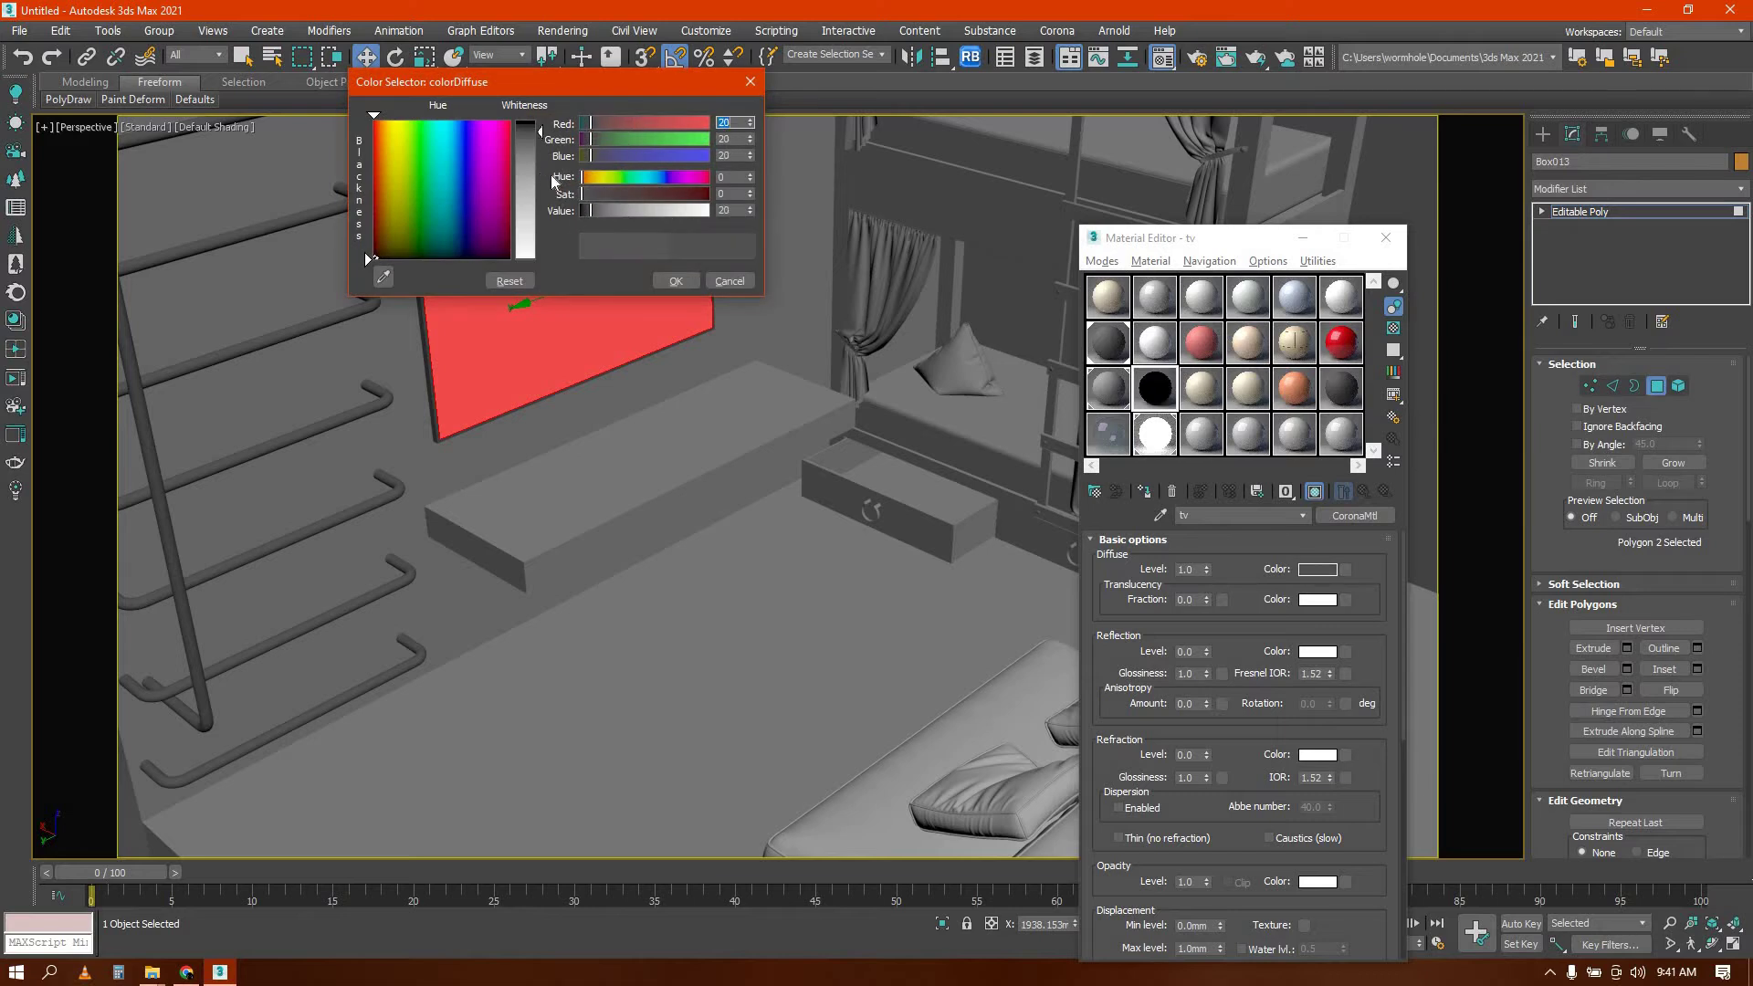
pyautogui.moveTo(539, 132); pyautogui.dragTo(540, 120)
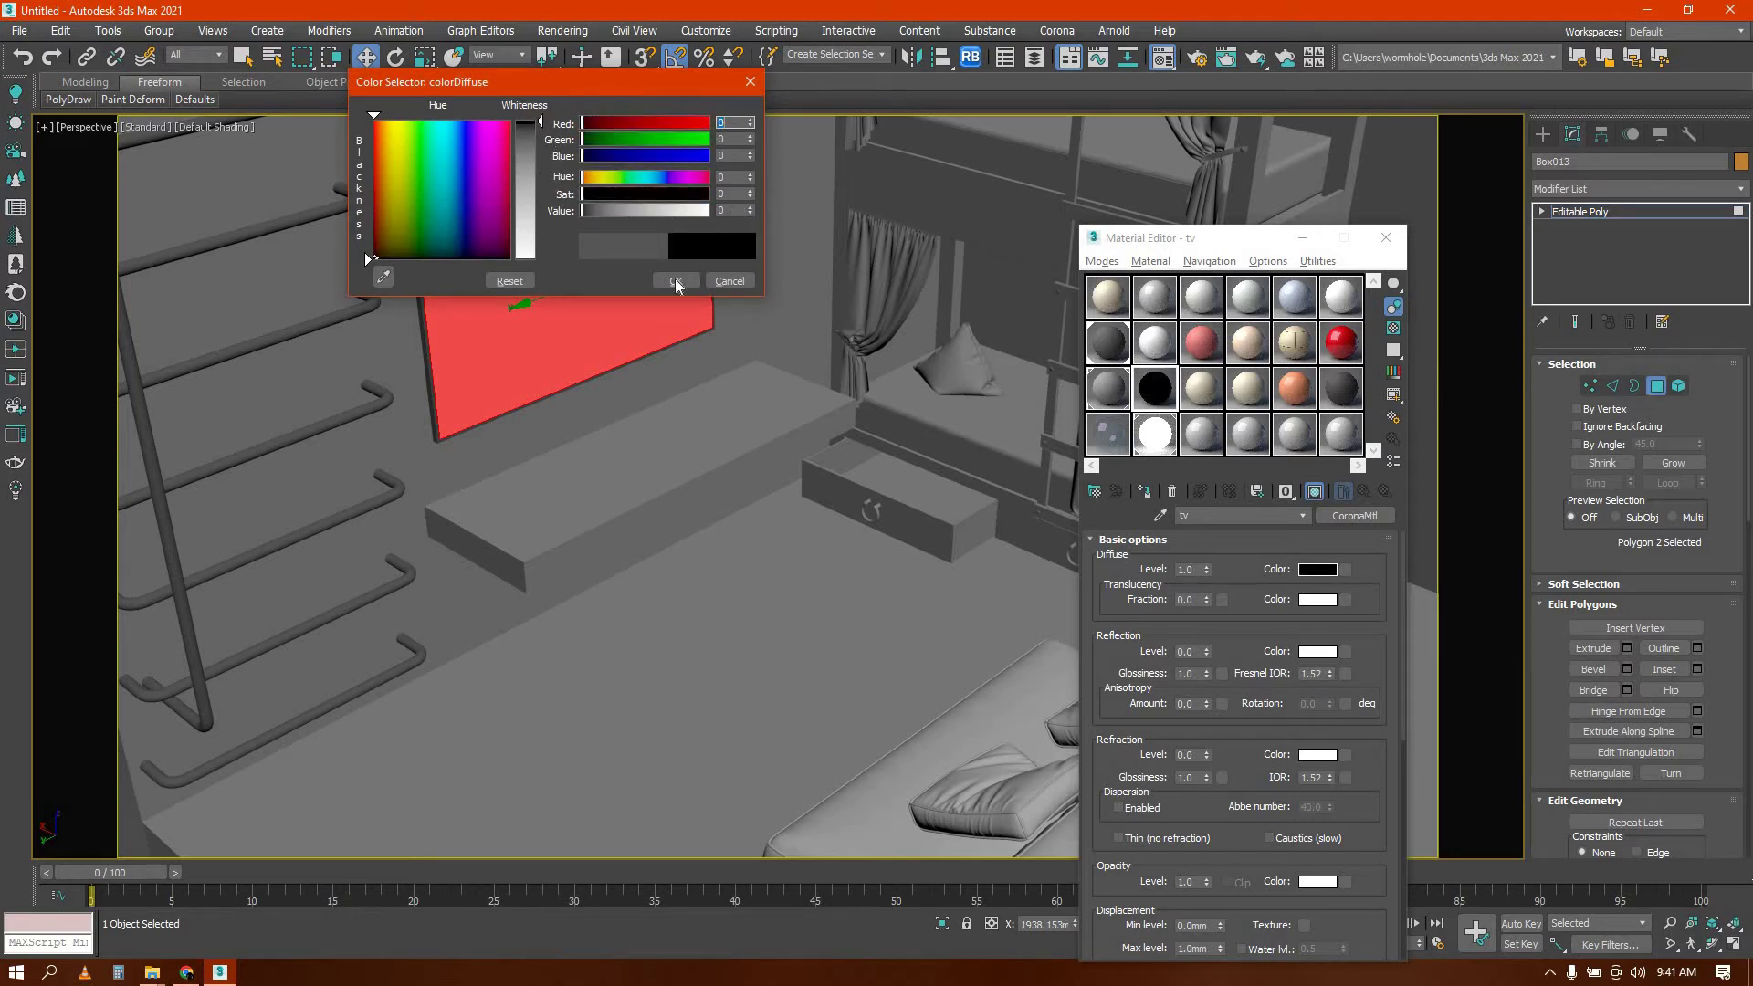
pyautogui.click(673, 280)
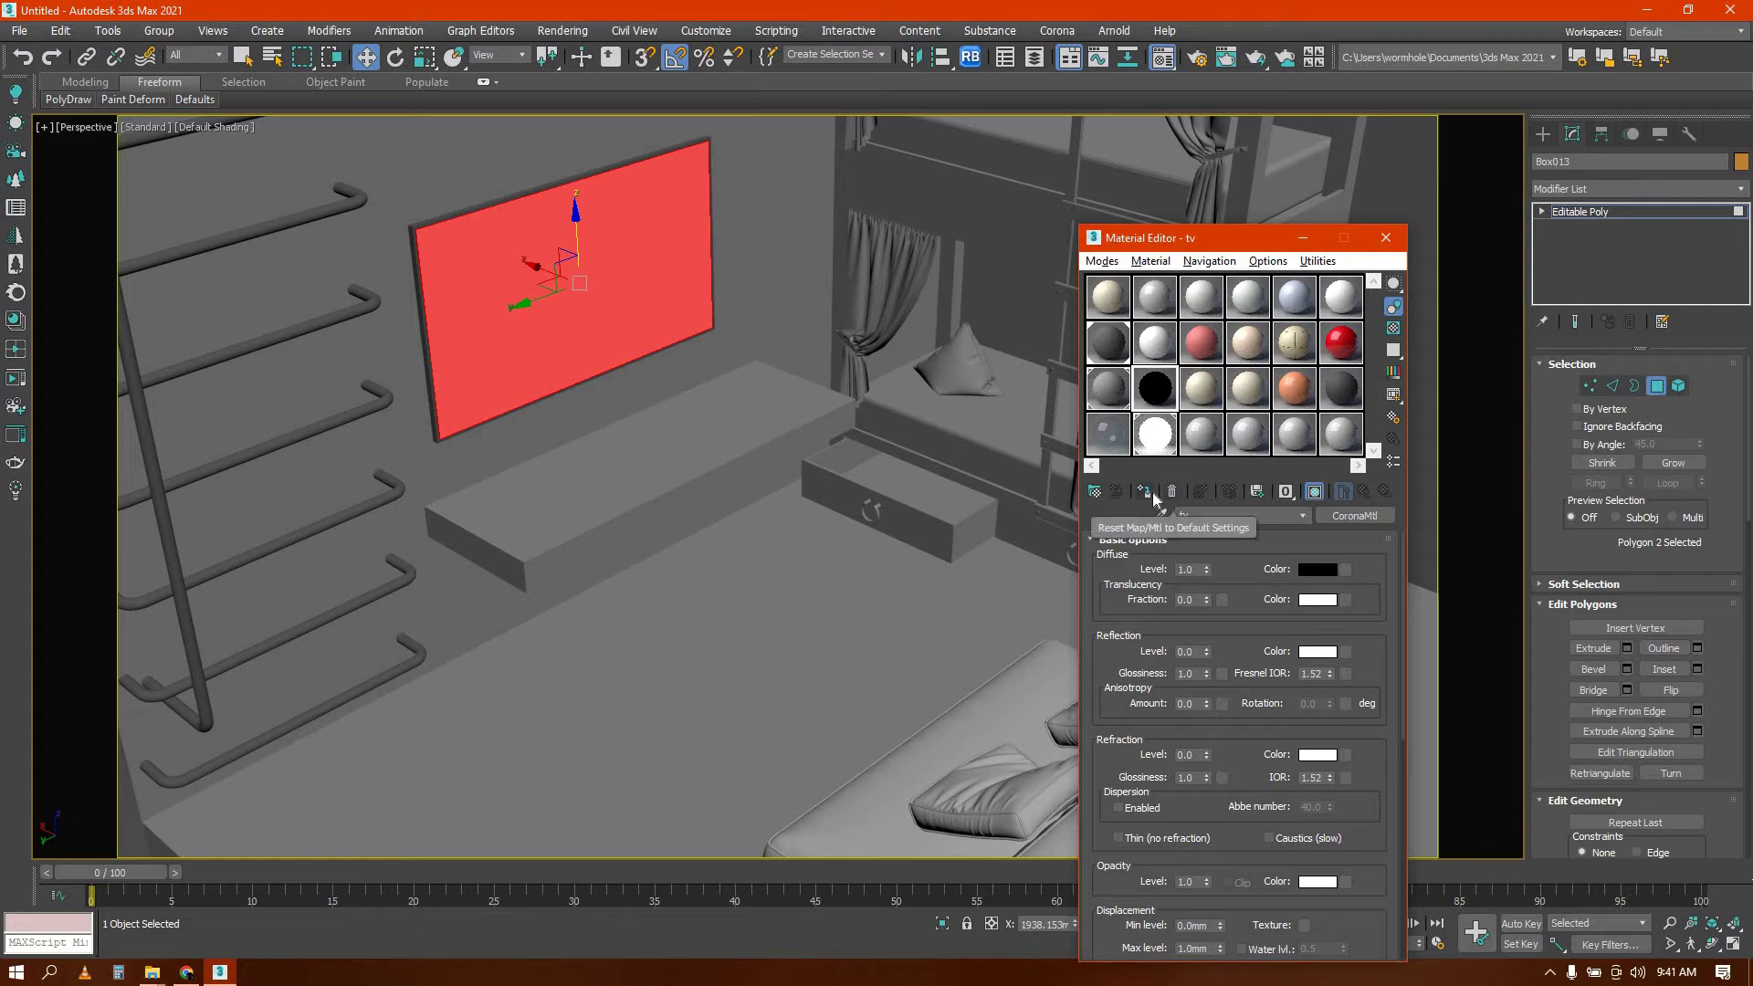
pyautogui.click(1145, 492)
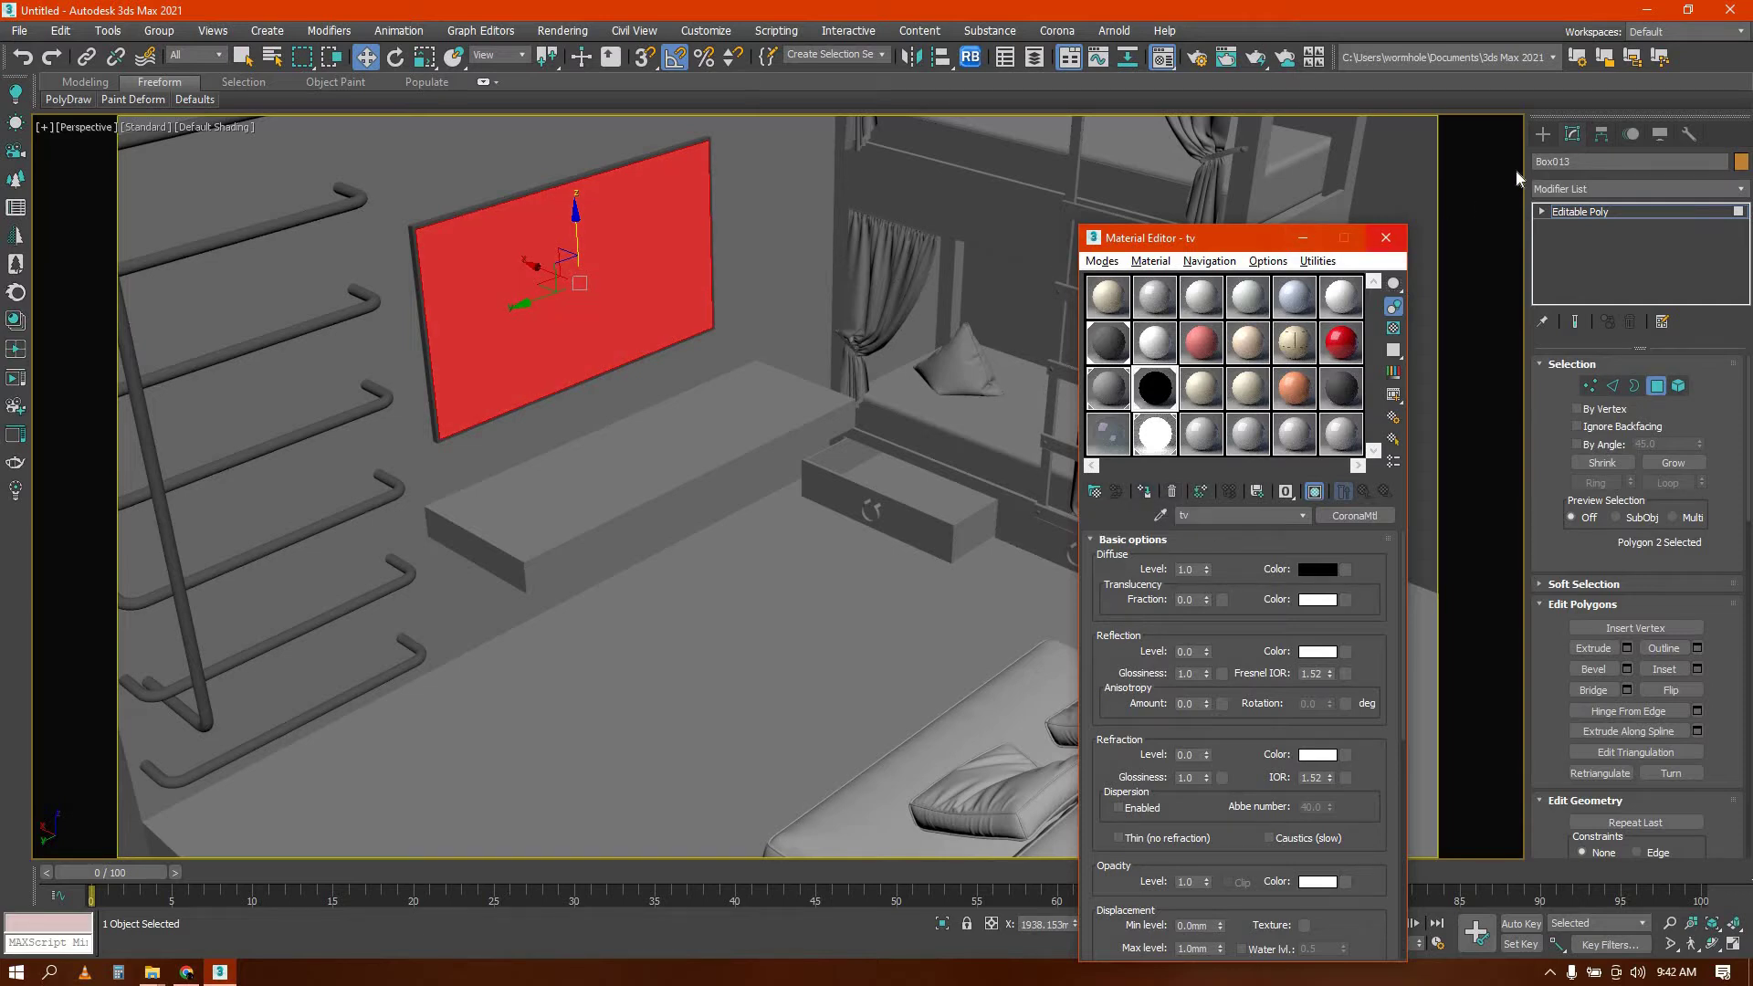
# Clear the face selection and place one copy of the long ceiling light near the ceiling's opposite edge, at about X -1870 mm
pyautogui.scroll(-5, 977, 437)
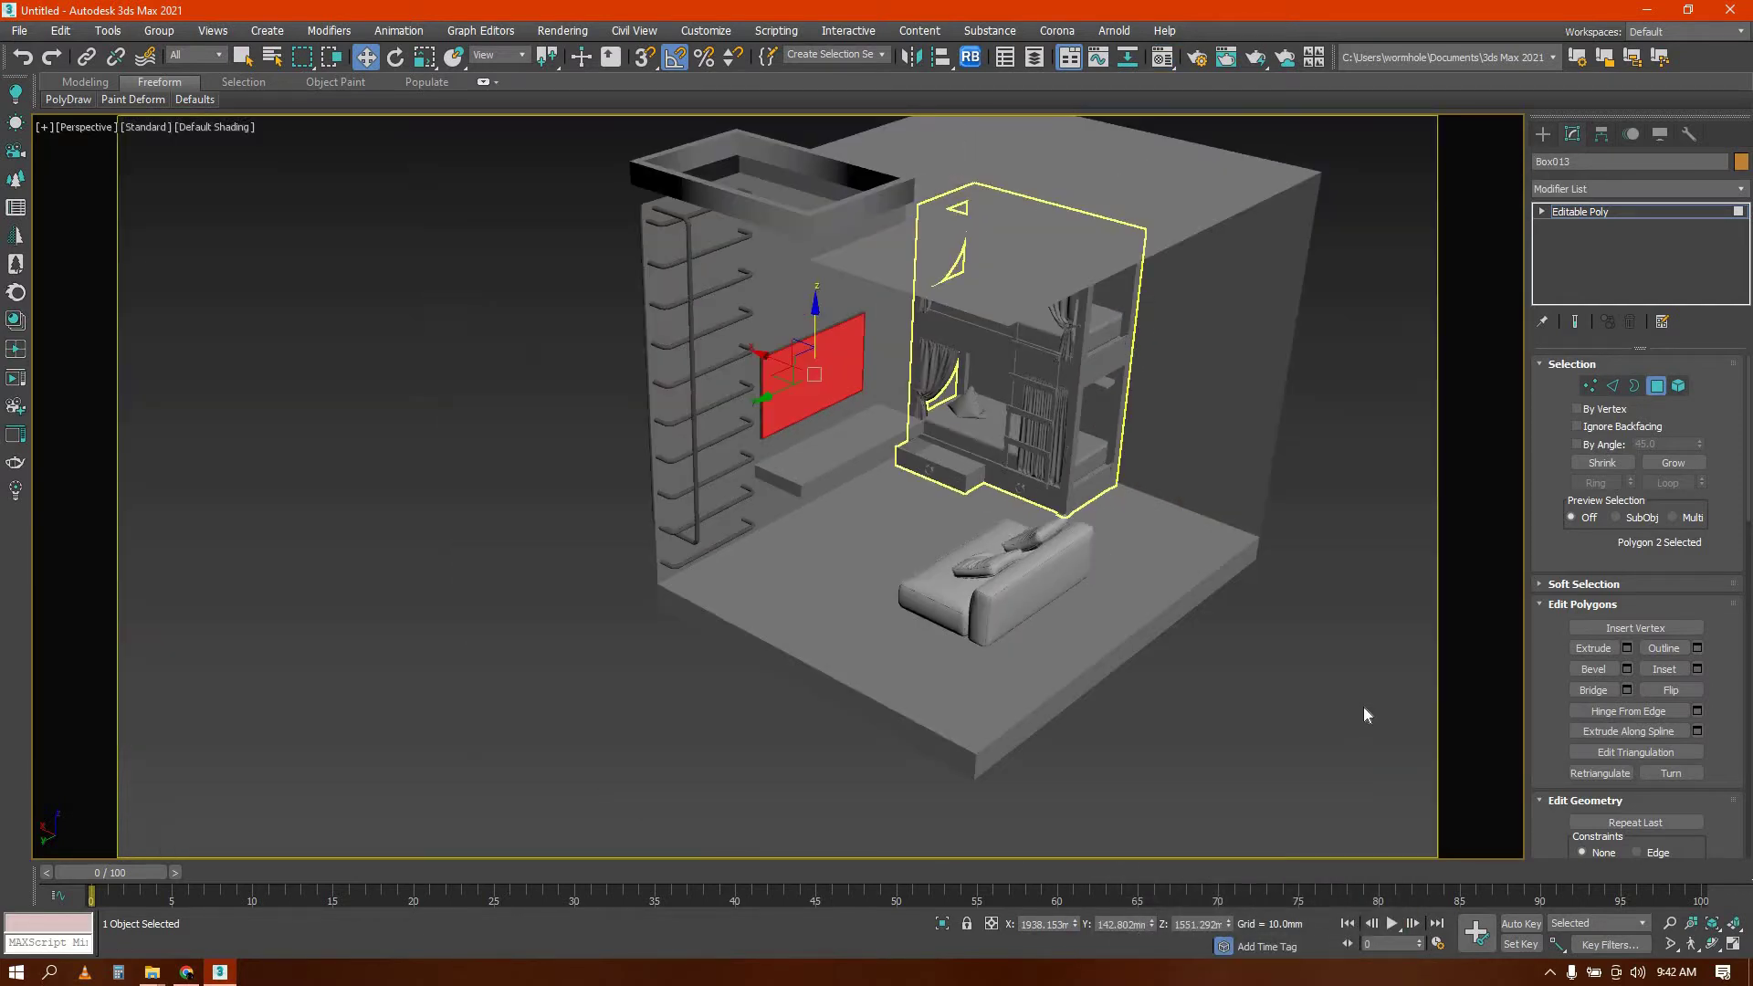
pyautogui.click(1084, 621)
pyautogui.keyDown('alt'); pyautogui.moveTo(1027, 612); pyautogui.dragTo(1196, 320, button='middle'); pyautogui.keyUp('alt')
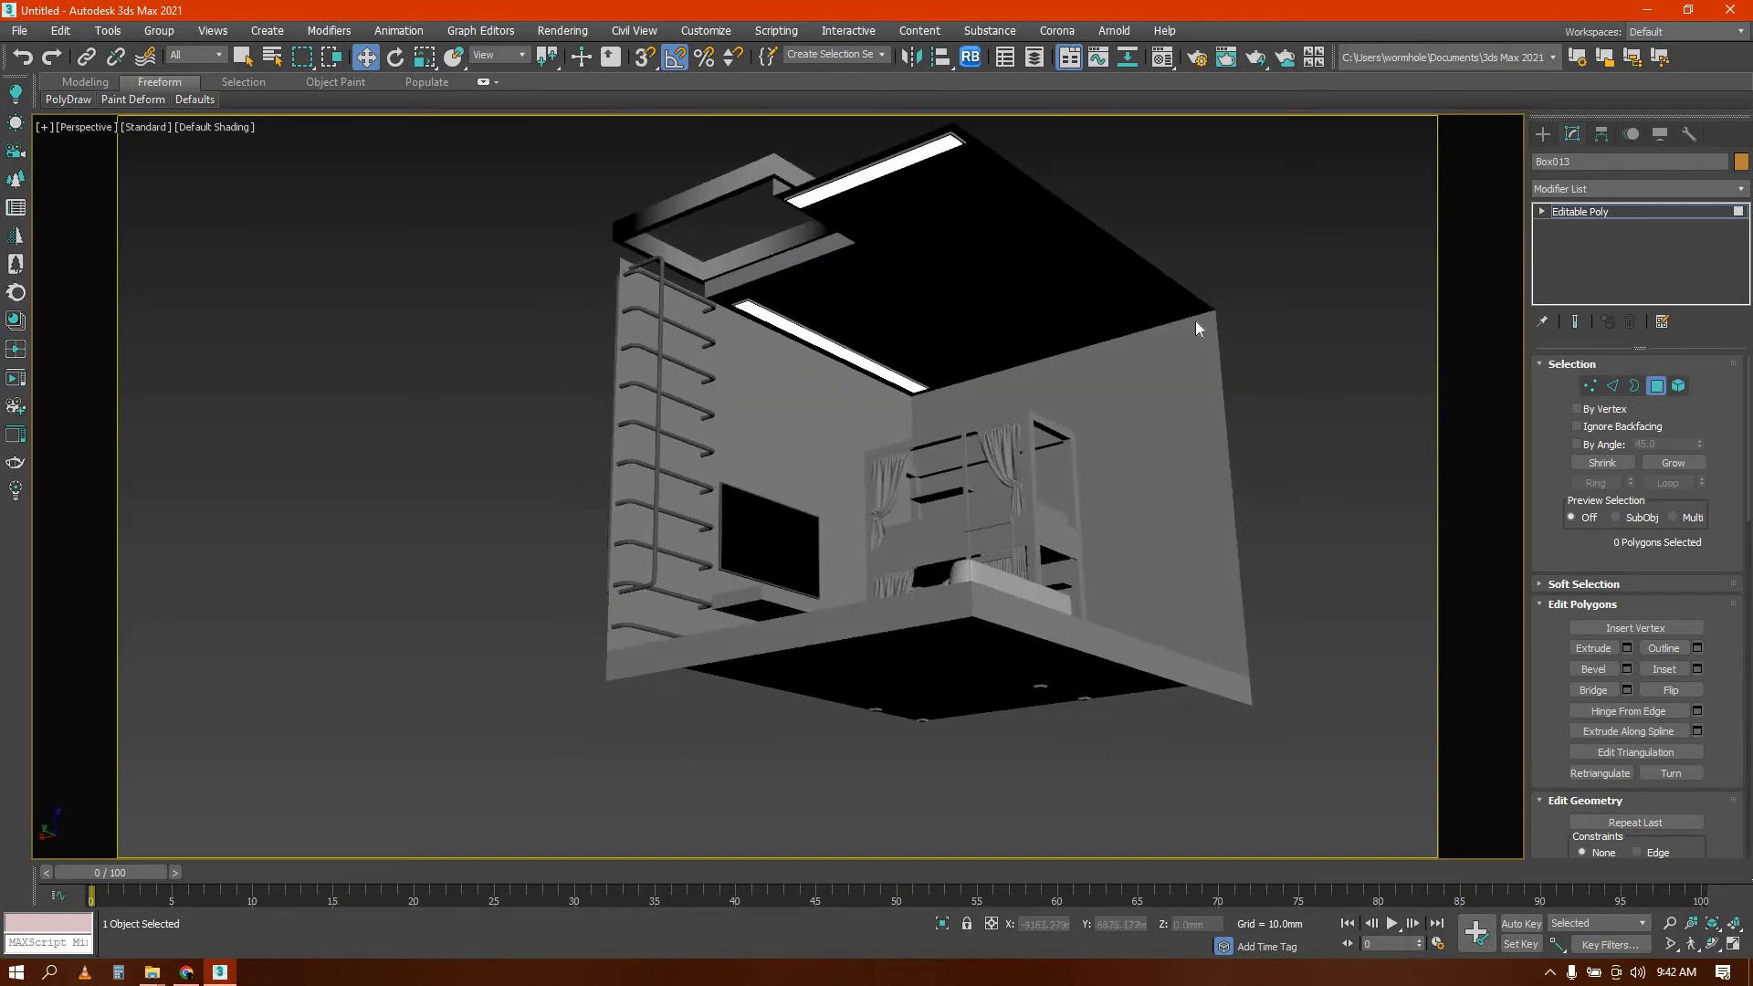
pyautogui.click(1542, 134)
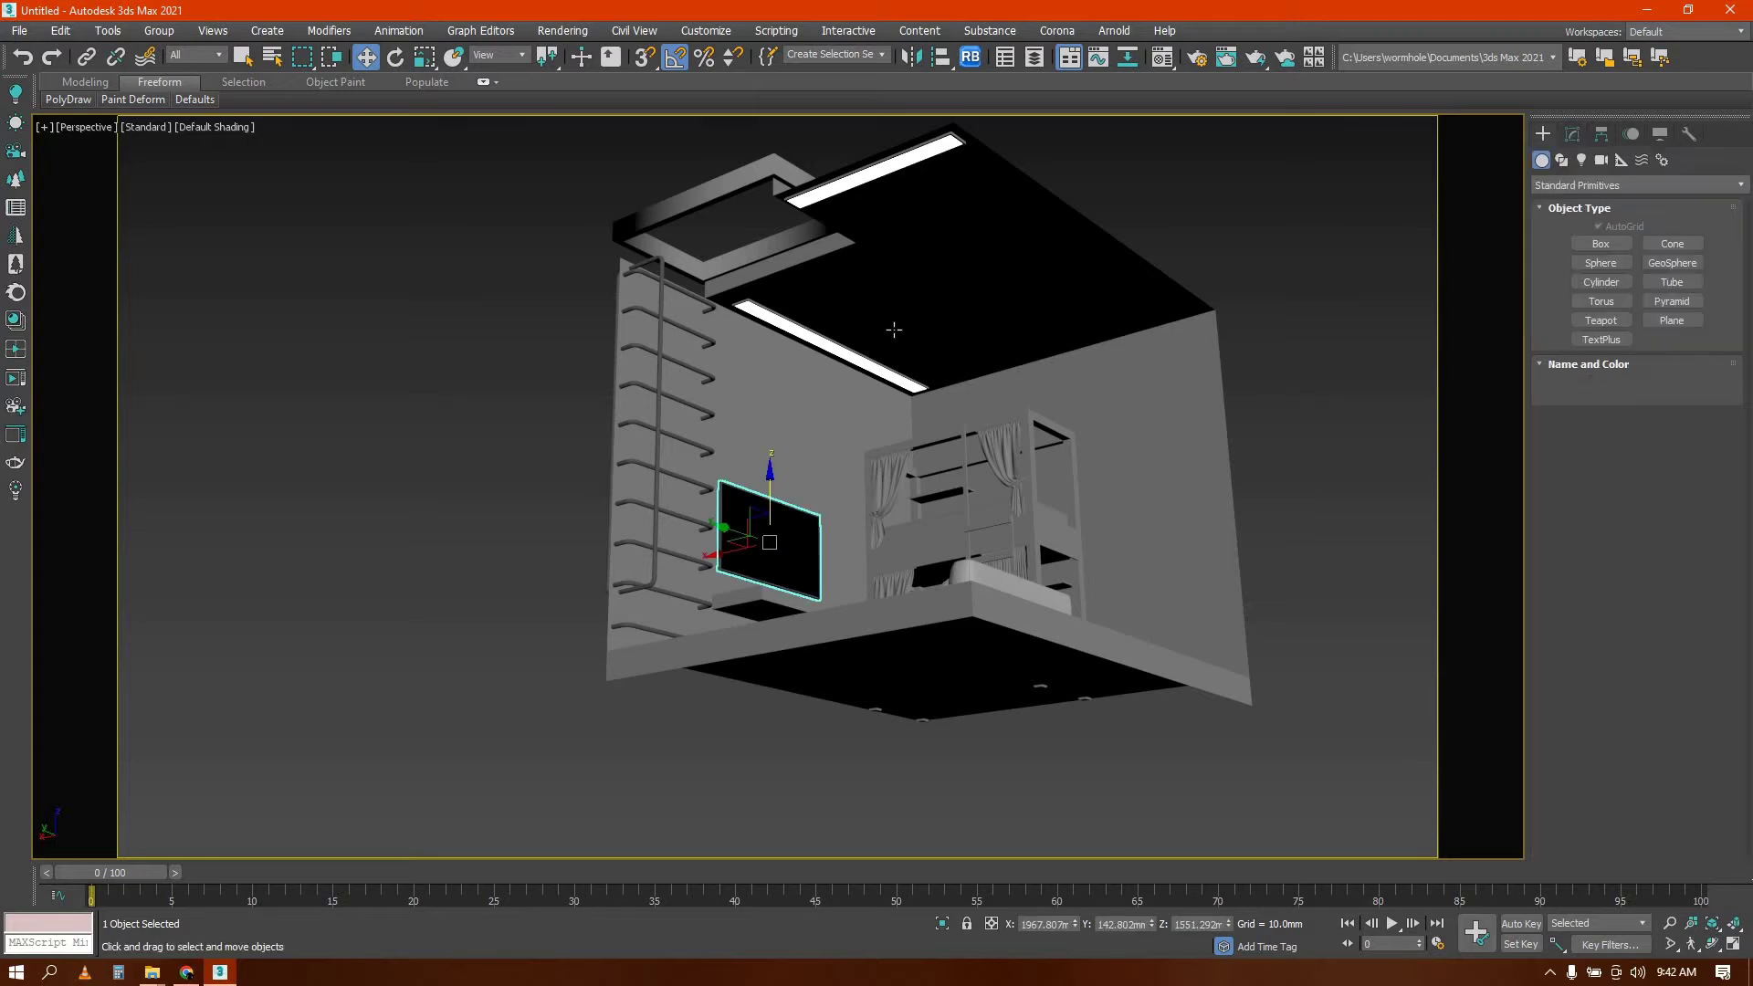
pyautogui.click(834, 348)
pyautogui.keyDown('shift'); pyautogui.moveTo(1041, 241); pyautogui.dragTo(1089, 207); pyautogui.keyUp('shift')
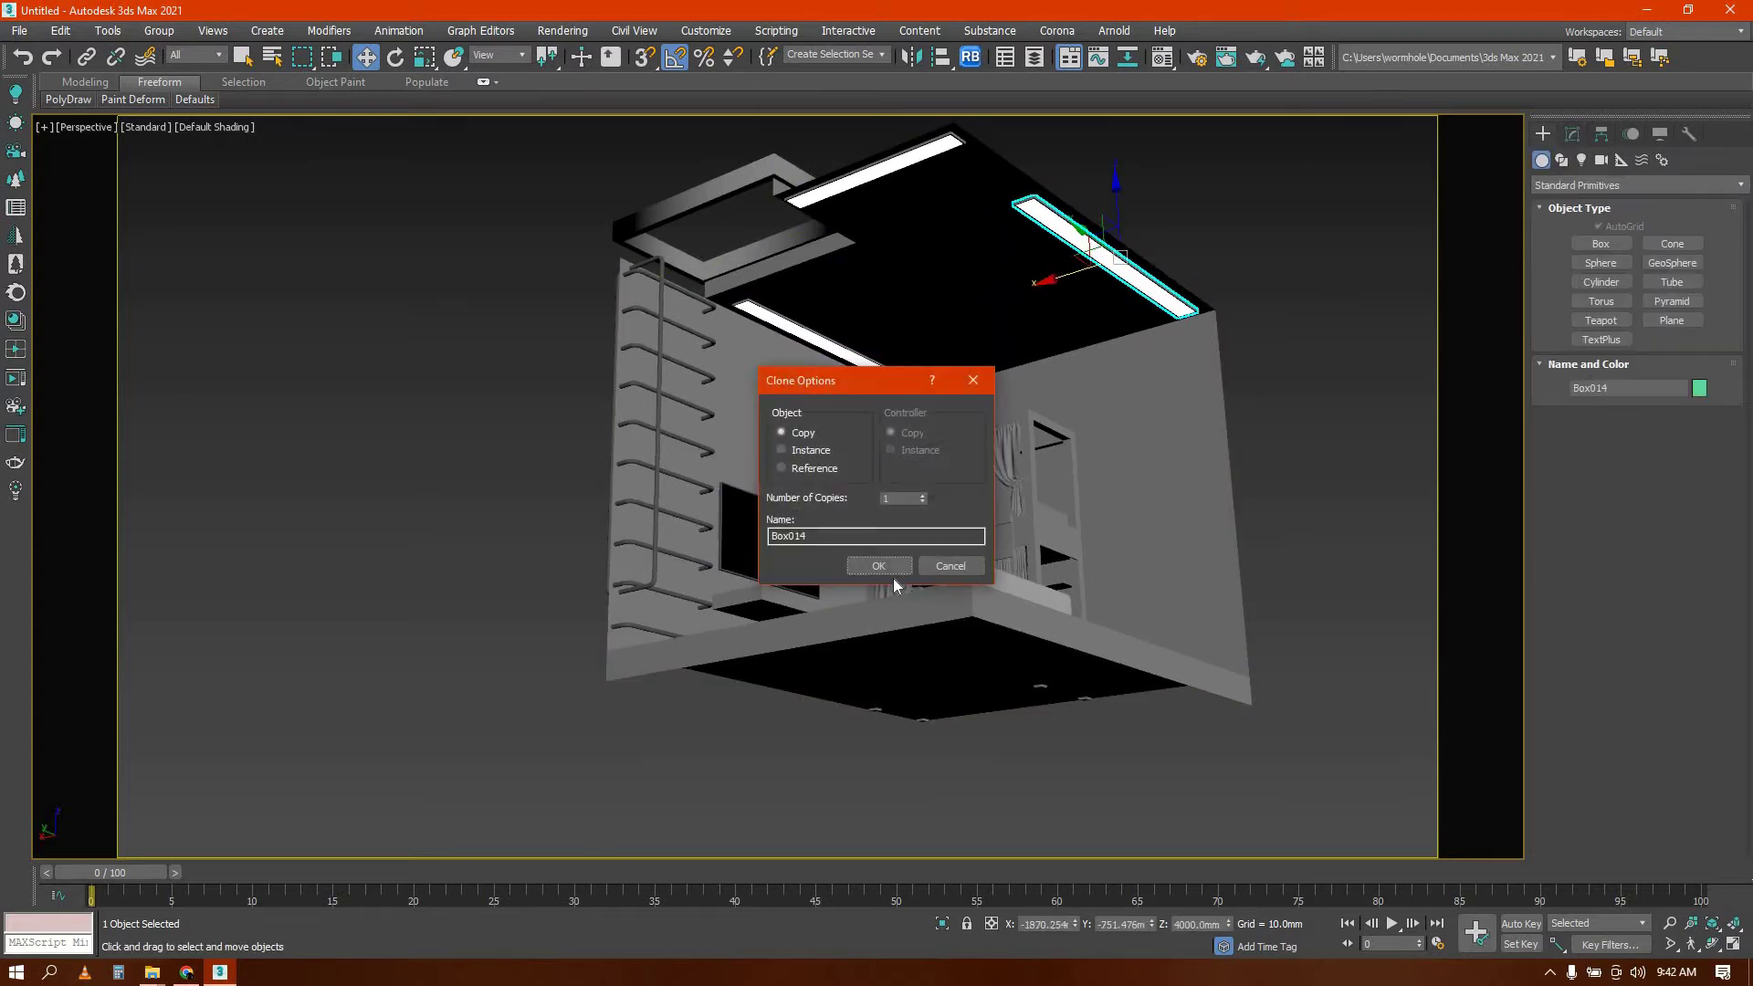
pyautogui.click(878, 565)
# Slide the TV panel along the wall to about Y 42 mm and lower it to about Z 1374 mm
pyautogui.moveTo(878, 565)
pyautogui.keyDown('alt'); pyautogui.mouseDown(button='middle')
pyautogui.moveTo(814, 542)
pyautogui.moveTo(787, 553)
pyautogui.moveTo(794, 532)
pyautogui.moveTo(784, 546)
pyautogui.mouseUp(button='middle'); pyautogui.keyUp('alt')
pyautogui.scroll(3, 815, 542)
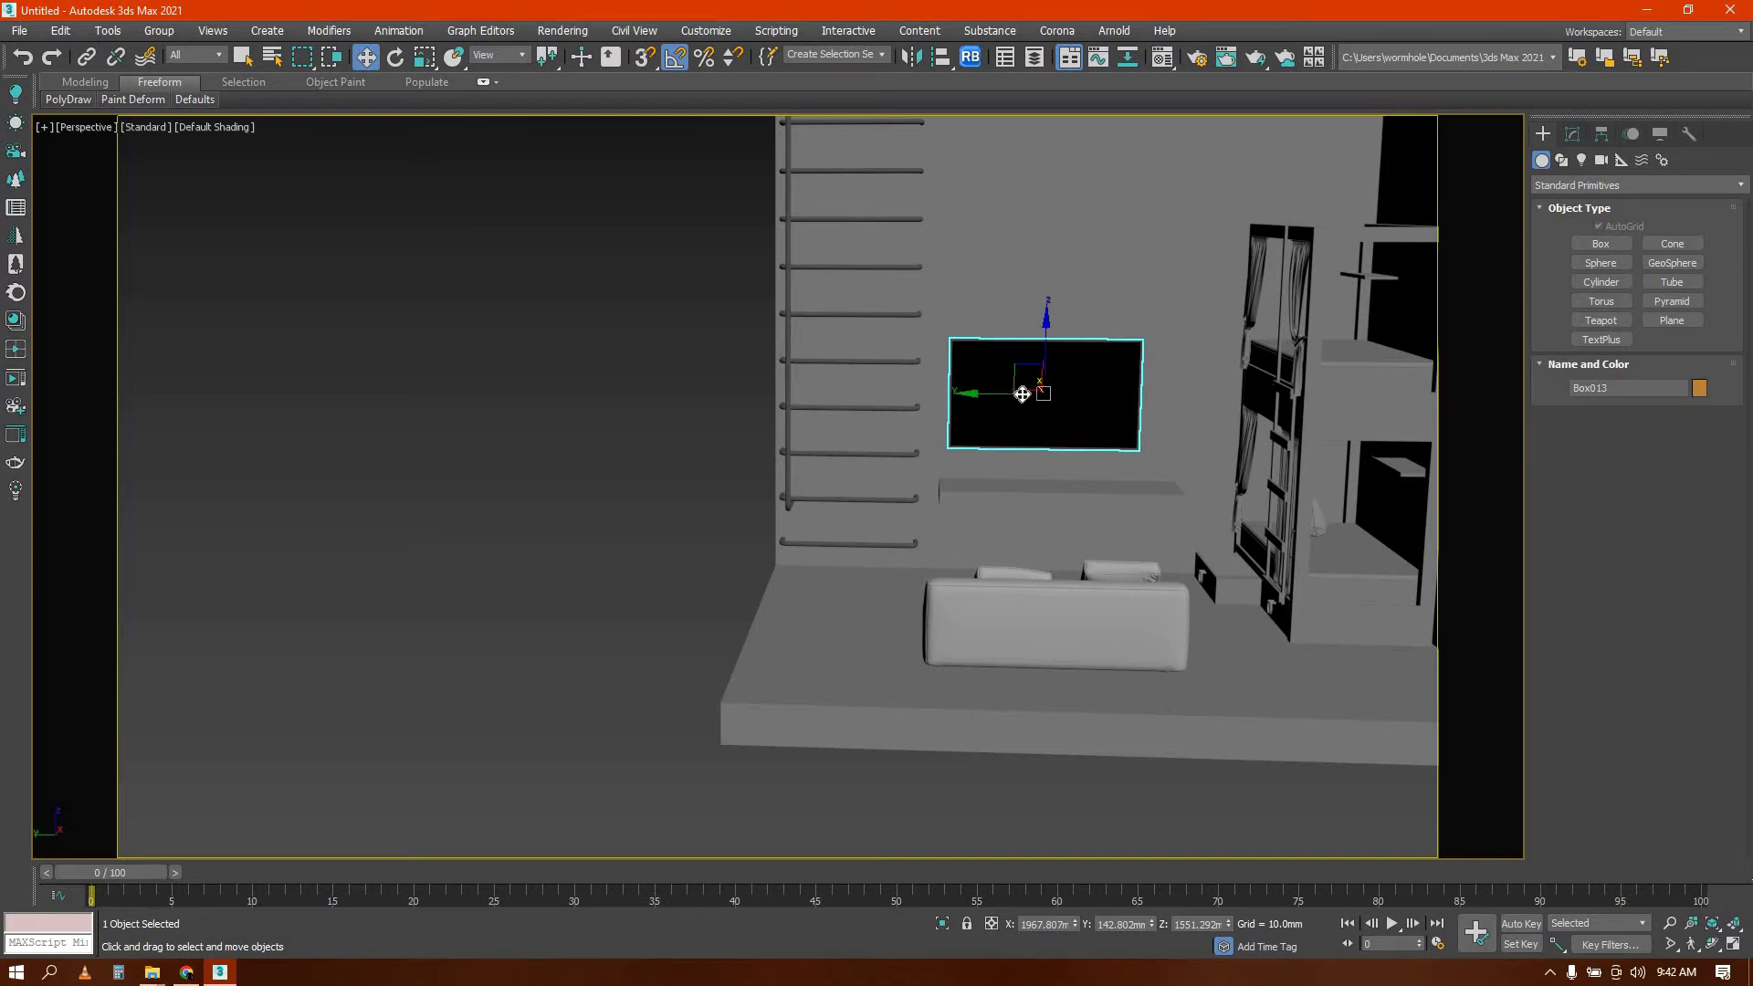
pyautogui.moveTo(1021, 393); pyautogui.dragTo(1014, 395)
pyautogui.keyDown('alt'); pyautogui.moveTo(1127, 415); pyautogui.dragTo(1058, 482, button='middle'); pyautogui.keyUp('alt')
pyautogui.moveTo(1061, 369)
pyautogui.mouseDown()
pyautogui.moveTo(1059, 405)
pyautogui.moveTo(1059, 389)
pyautogui.mouseUp()
# Shift the wall box about 17 mm along the wall to centre it beneath the TV panel
pyautogui.click(1030, 496)
pyautogui.keyDown('alt'); pyautogui.moveTo(1030, 496); pyautogui.dragTo(969, 493, button='middle'); pyautogui.keyUp('alt')
pyautogui.moveTo(1021, 489); pyautogui.dragTo(1012, 489)
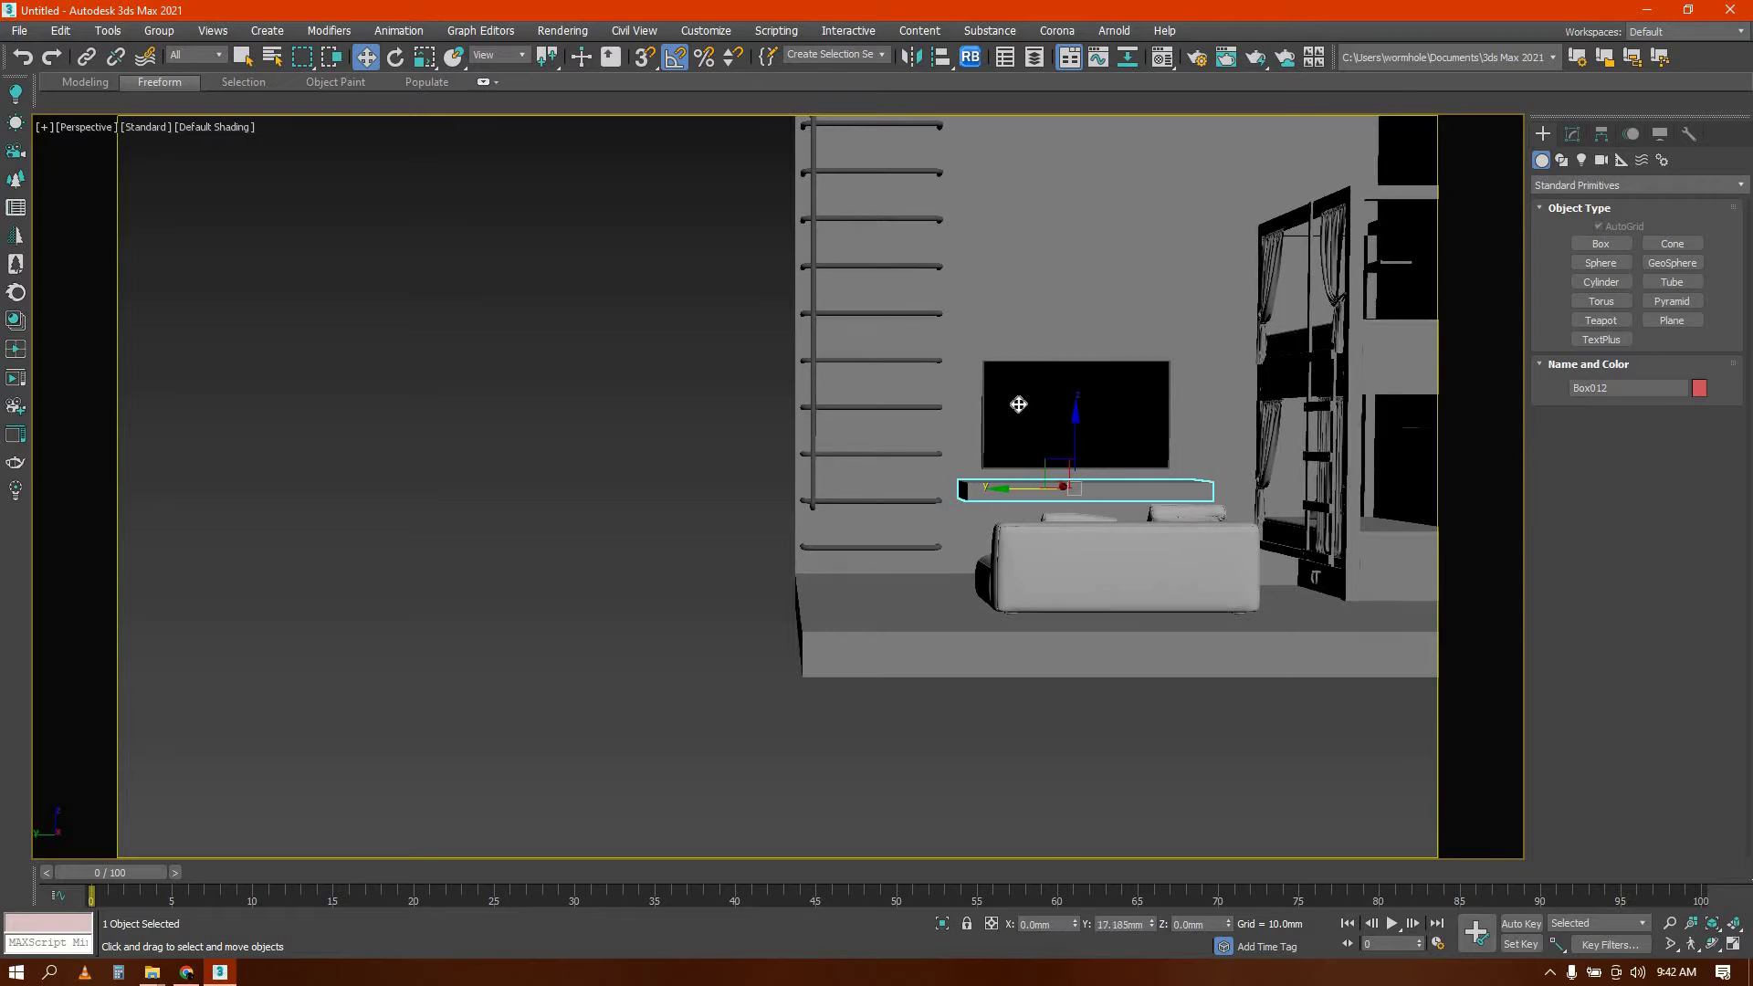
# Select the TV panel and the wall box beneath it together
pyautogui.click(1060, 368)
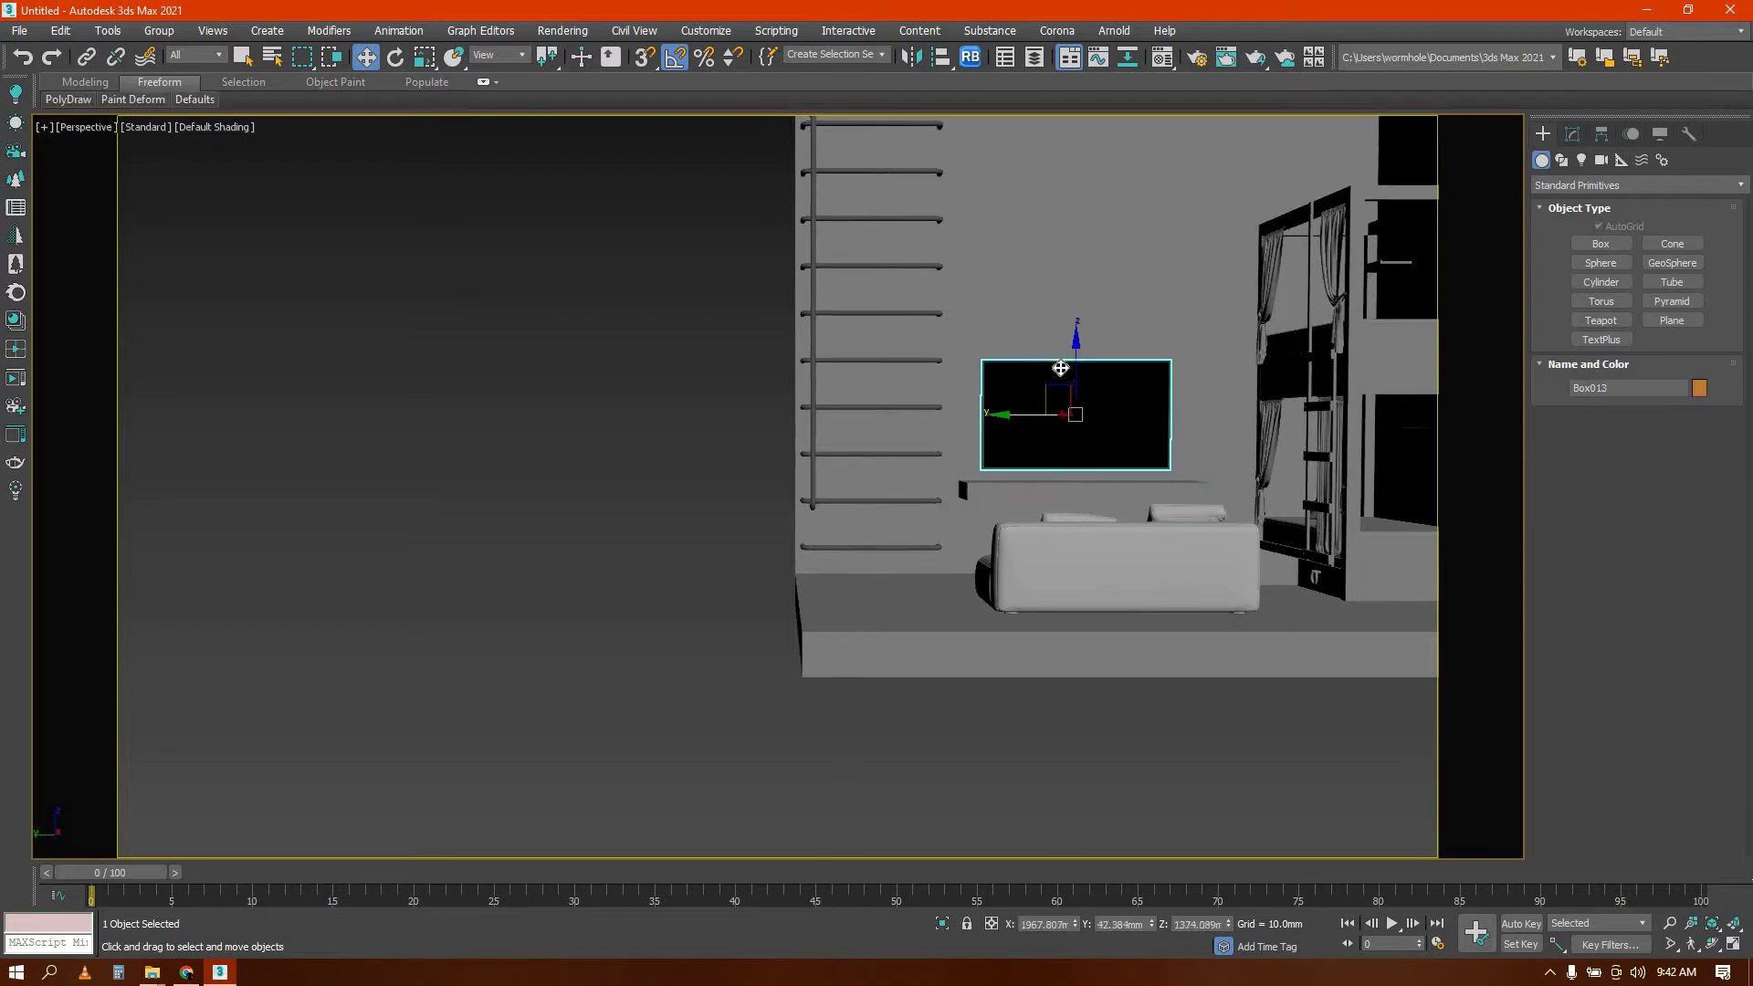
pyautogui.keyDown('ctrl'); pyautogui.click(1030, 488); pyautogui.keyUp('ctrl')
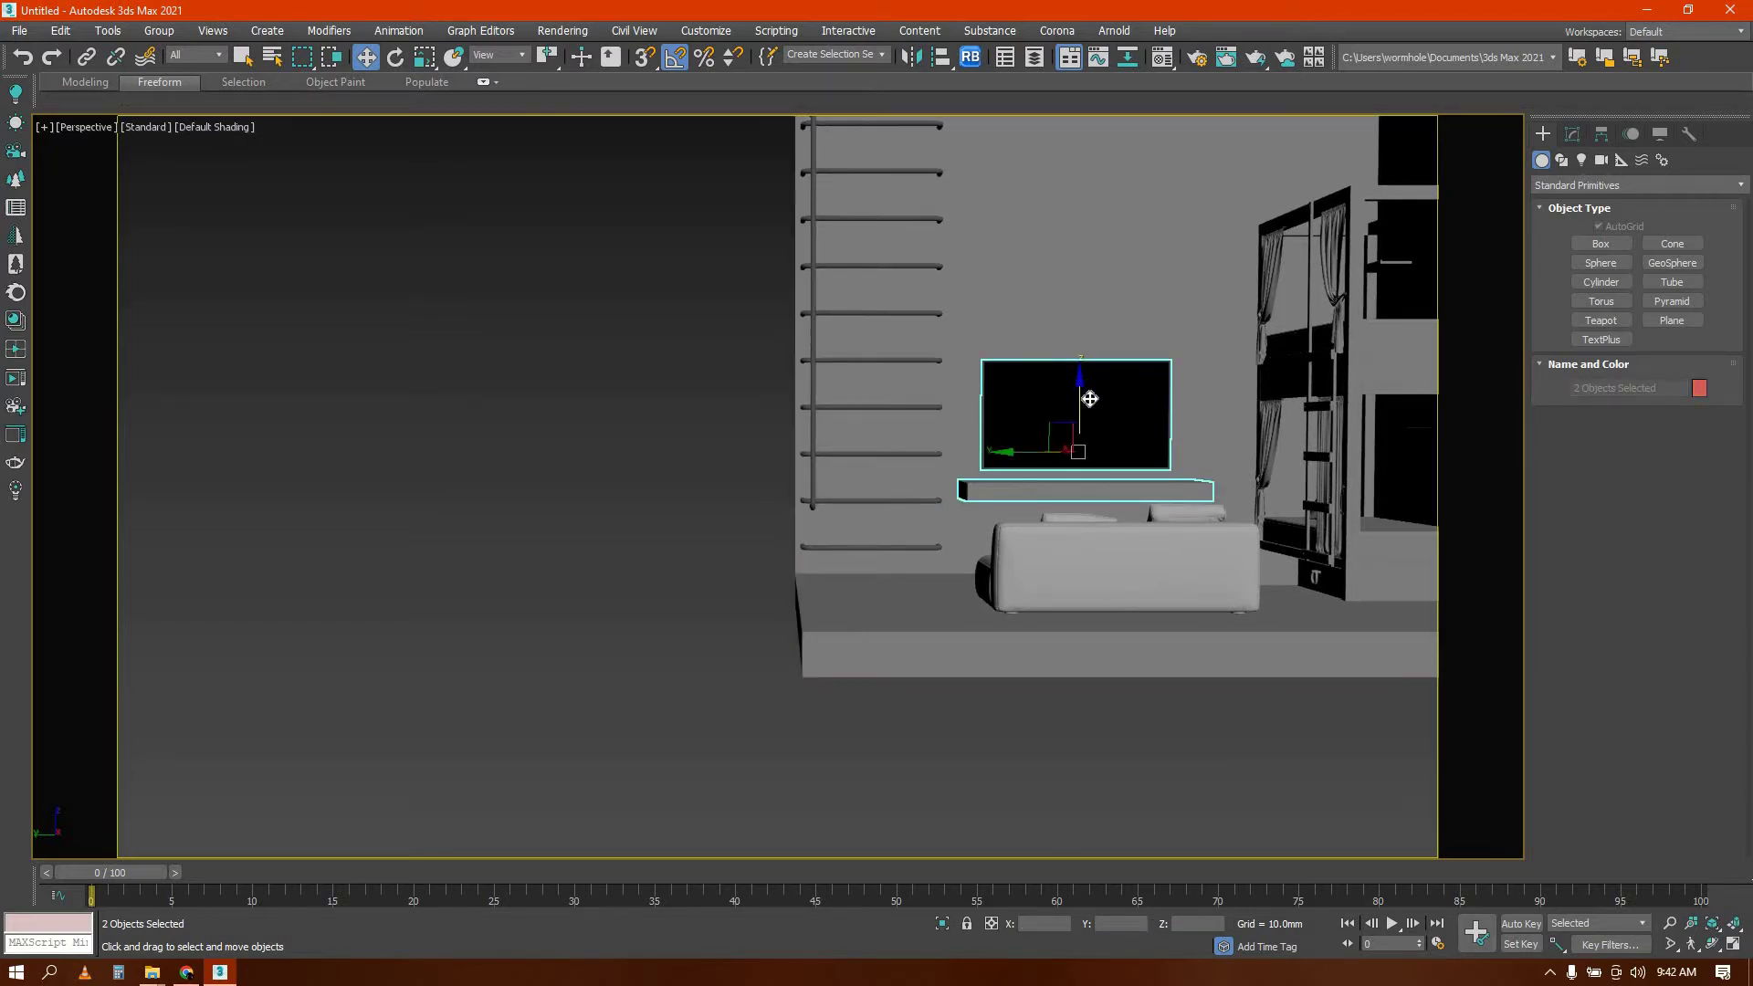
pyautogui.keyDown('alt'); pyautogui.moveTo(1077, 423); pyautogui.dragTo(1002, 459, button='middle'); pyautogui.keyUp('alt')
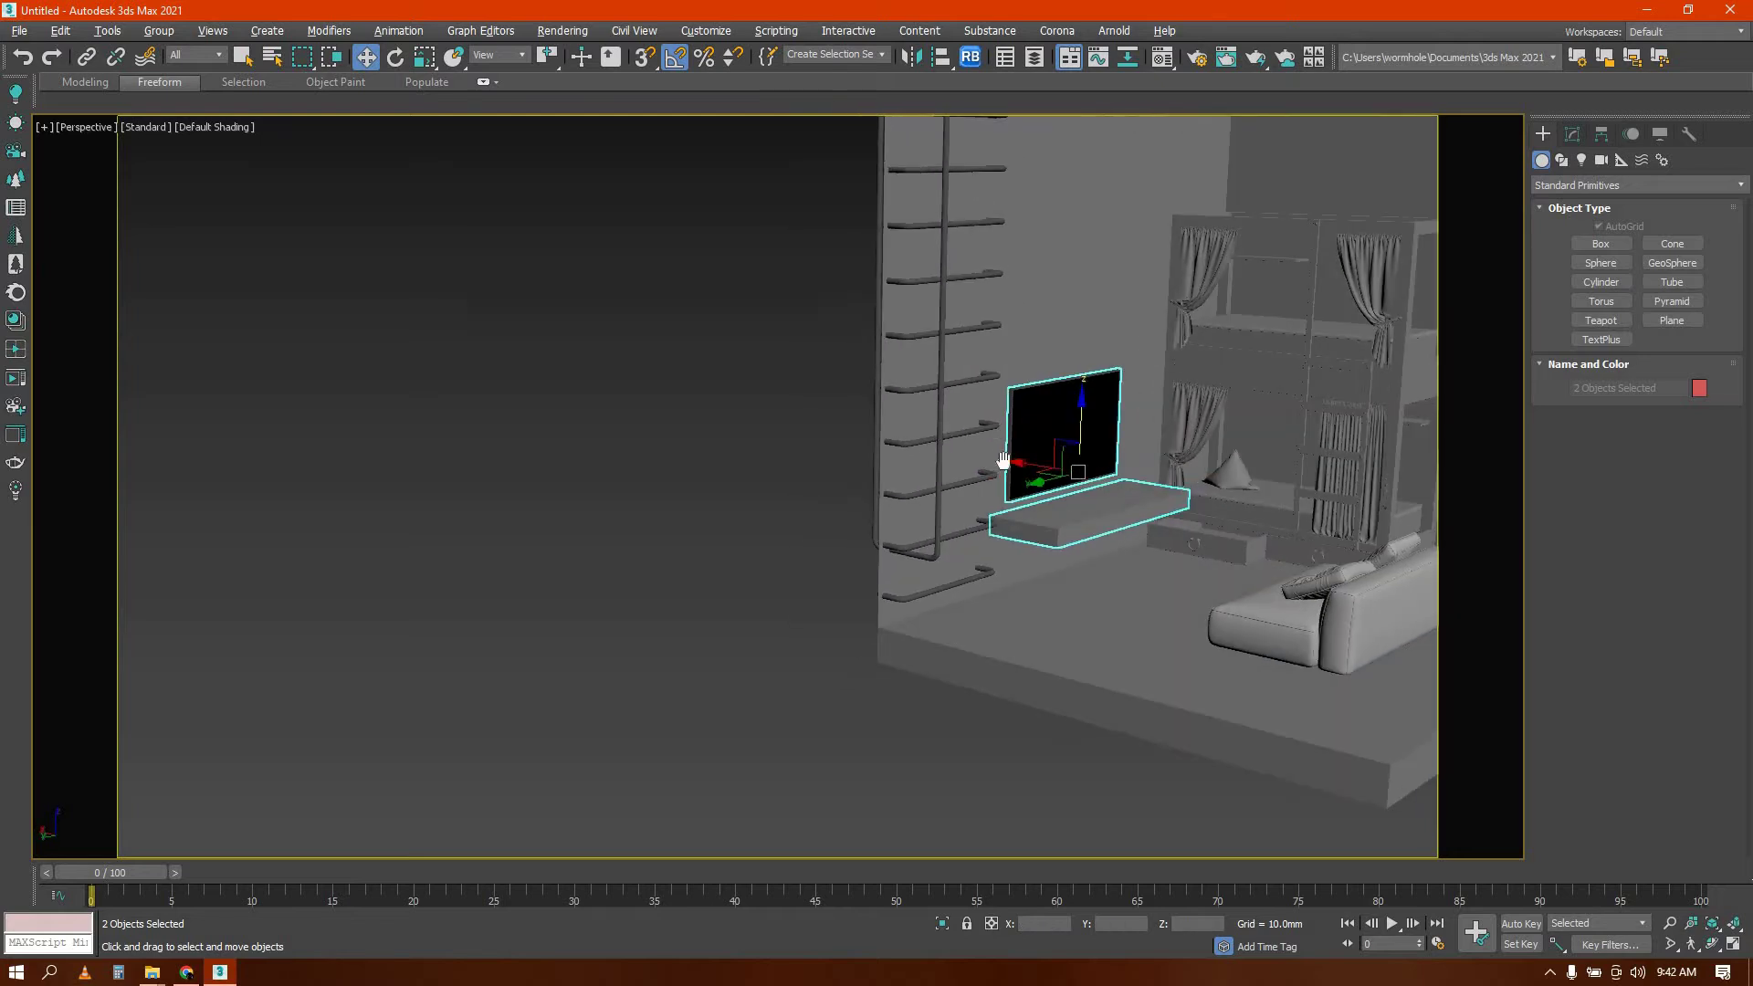
# Copy the shelf box below the TV upward, placing one copy on the wall above the TV
pyautogui.scroll(-5, 1002, 459)
pyautogui.keyDown('alt'); pyautogui.click(958, 452); pyautogui.keyUp('alt')
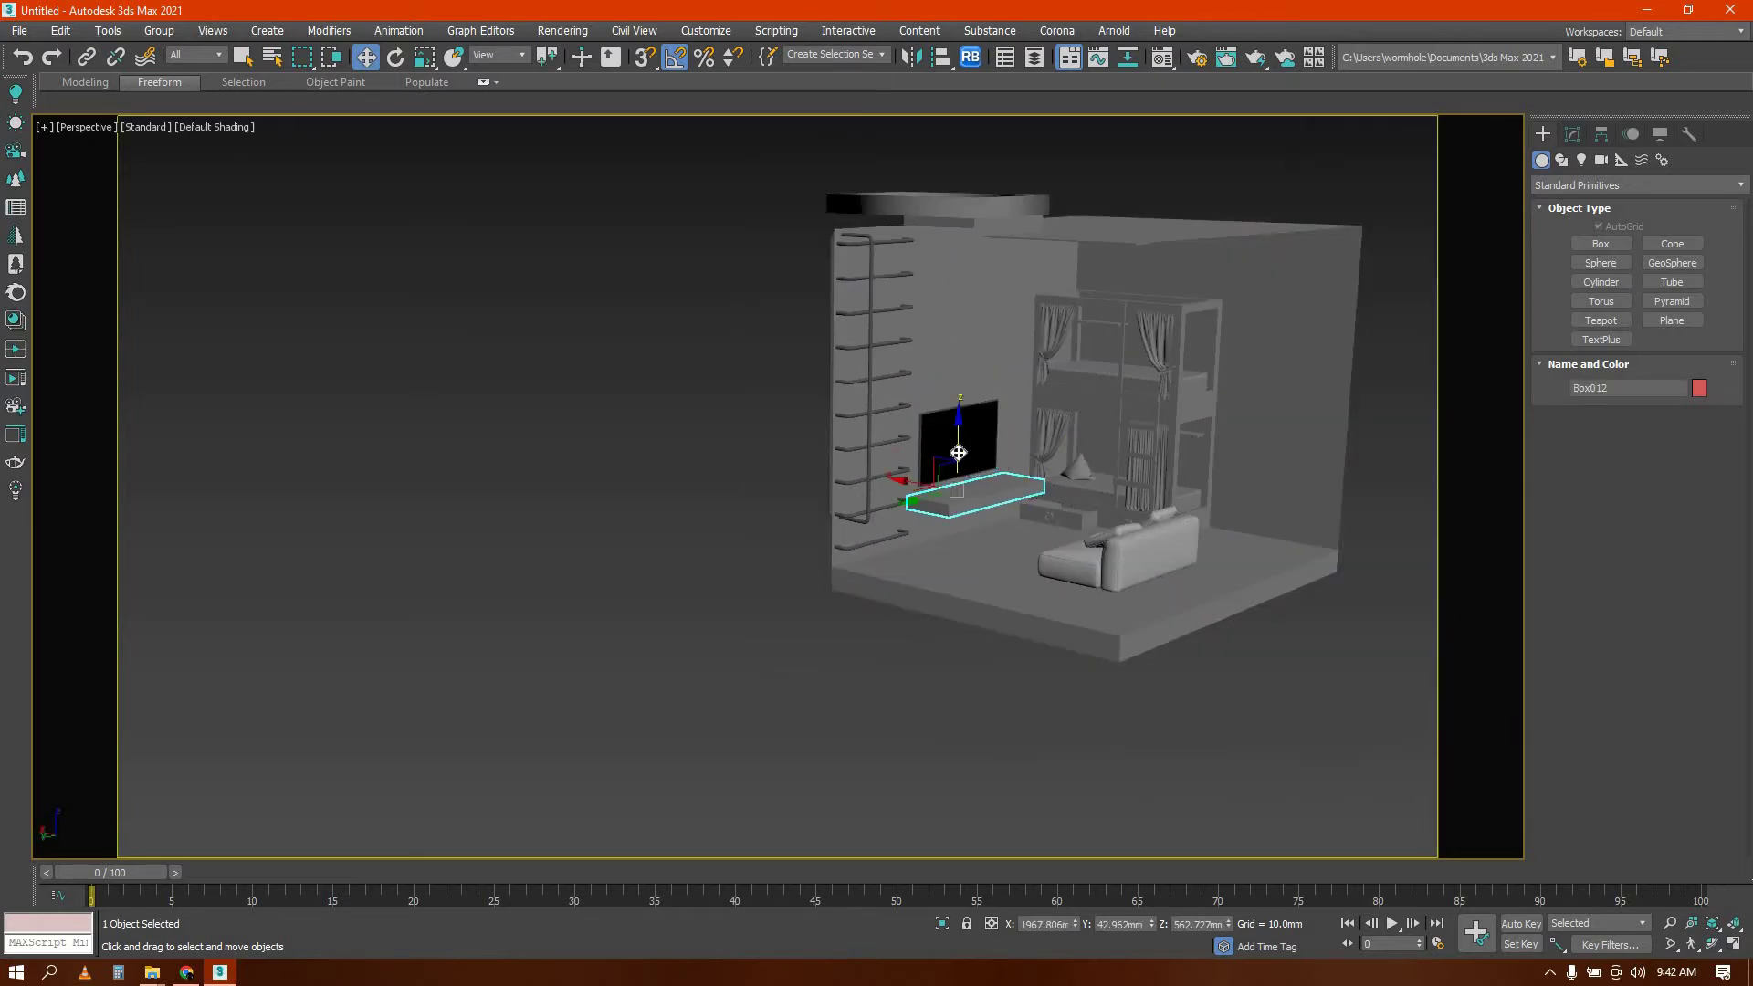
pyautogui.moveTo(980, 396)
pyautogui.keyDown('shift'); pyautogui.mouseDown()
pyautogui.moveTo(1004, 331)
pyautogui.moveTo(1021, 353)
pyautogui.mouseUp(); pyautogui.keyUp('shift')
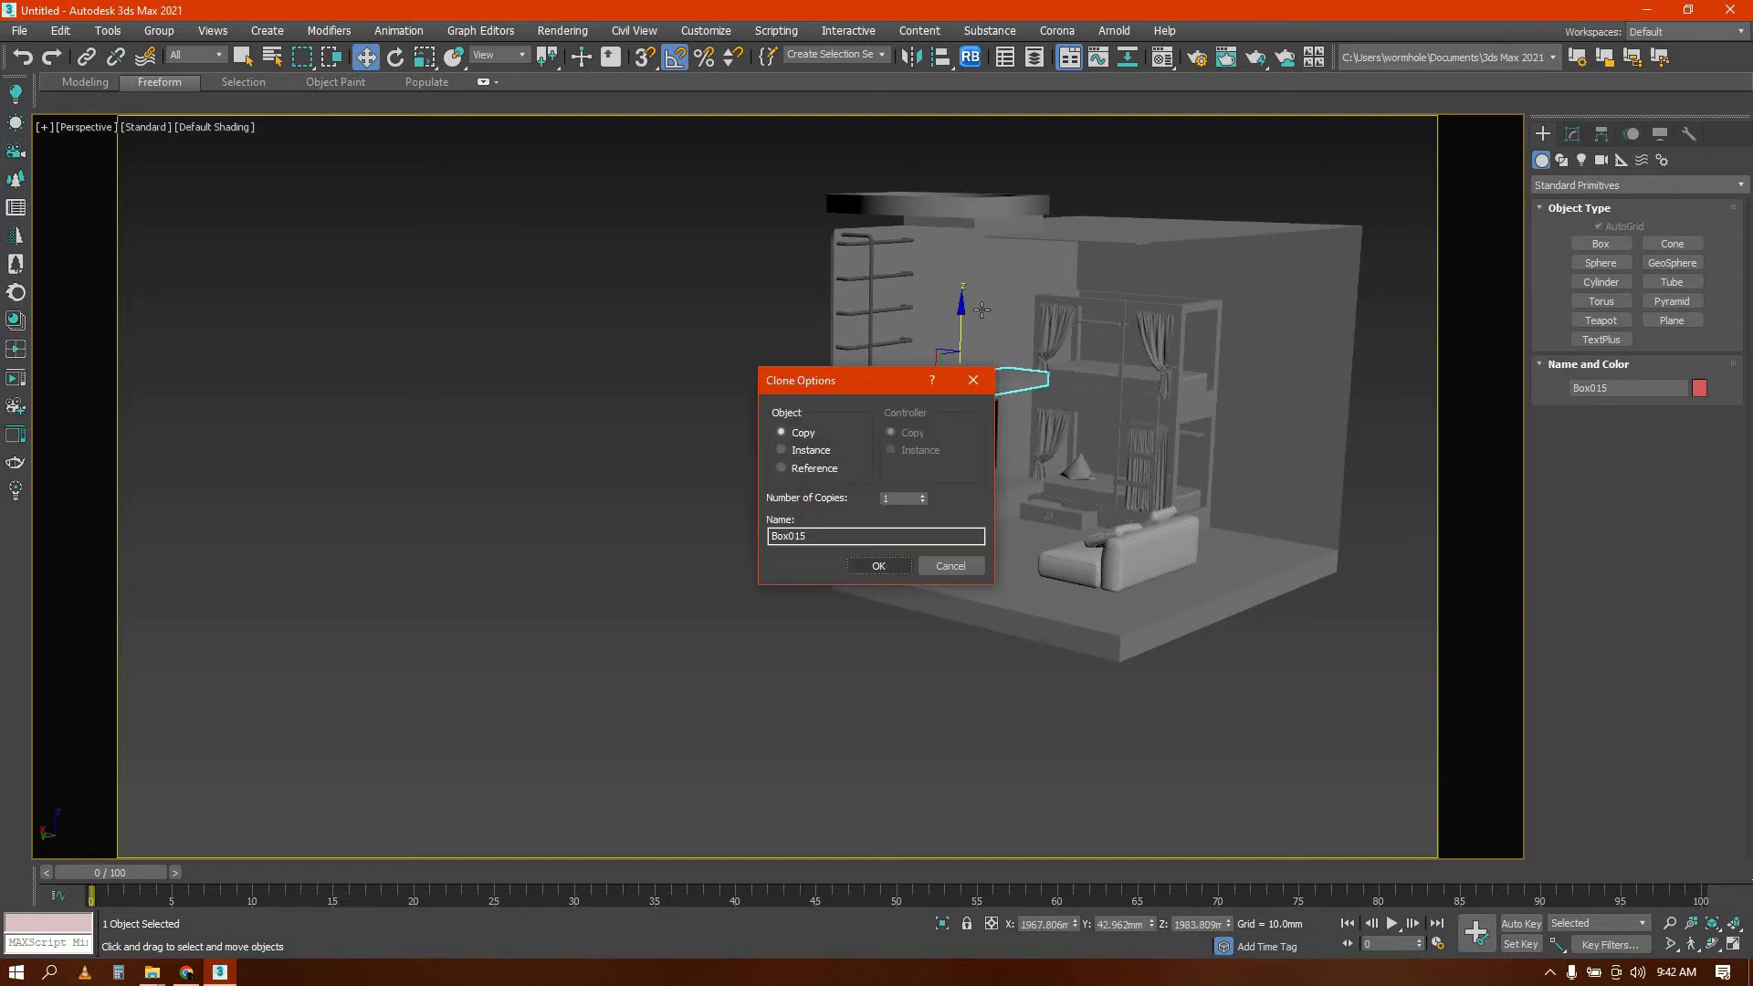
pyautogui.click(893, 566)
pyautogui.scroll(5, 987, 306)
pyautogui.scroll(-5, 1031, 454)
pyautogui.keyDown('alt'); pyautogui.moveTo(1032, 454); pyautogui.dragTo(1103, 508, button='middle'); pyautogui.keyUp('alt')
pyautogui.scroll(5, 1096, 499)
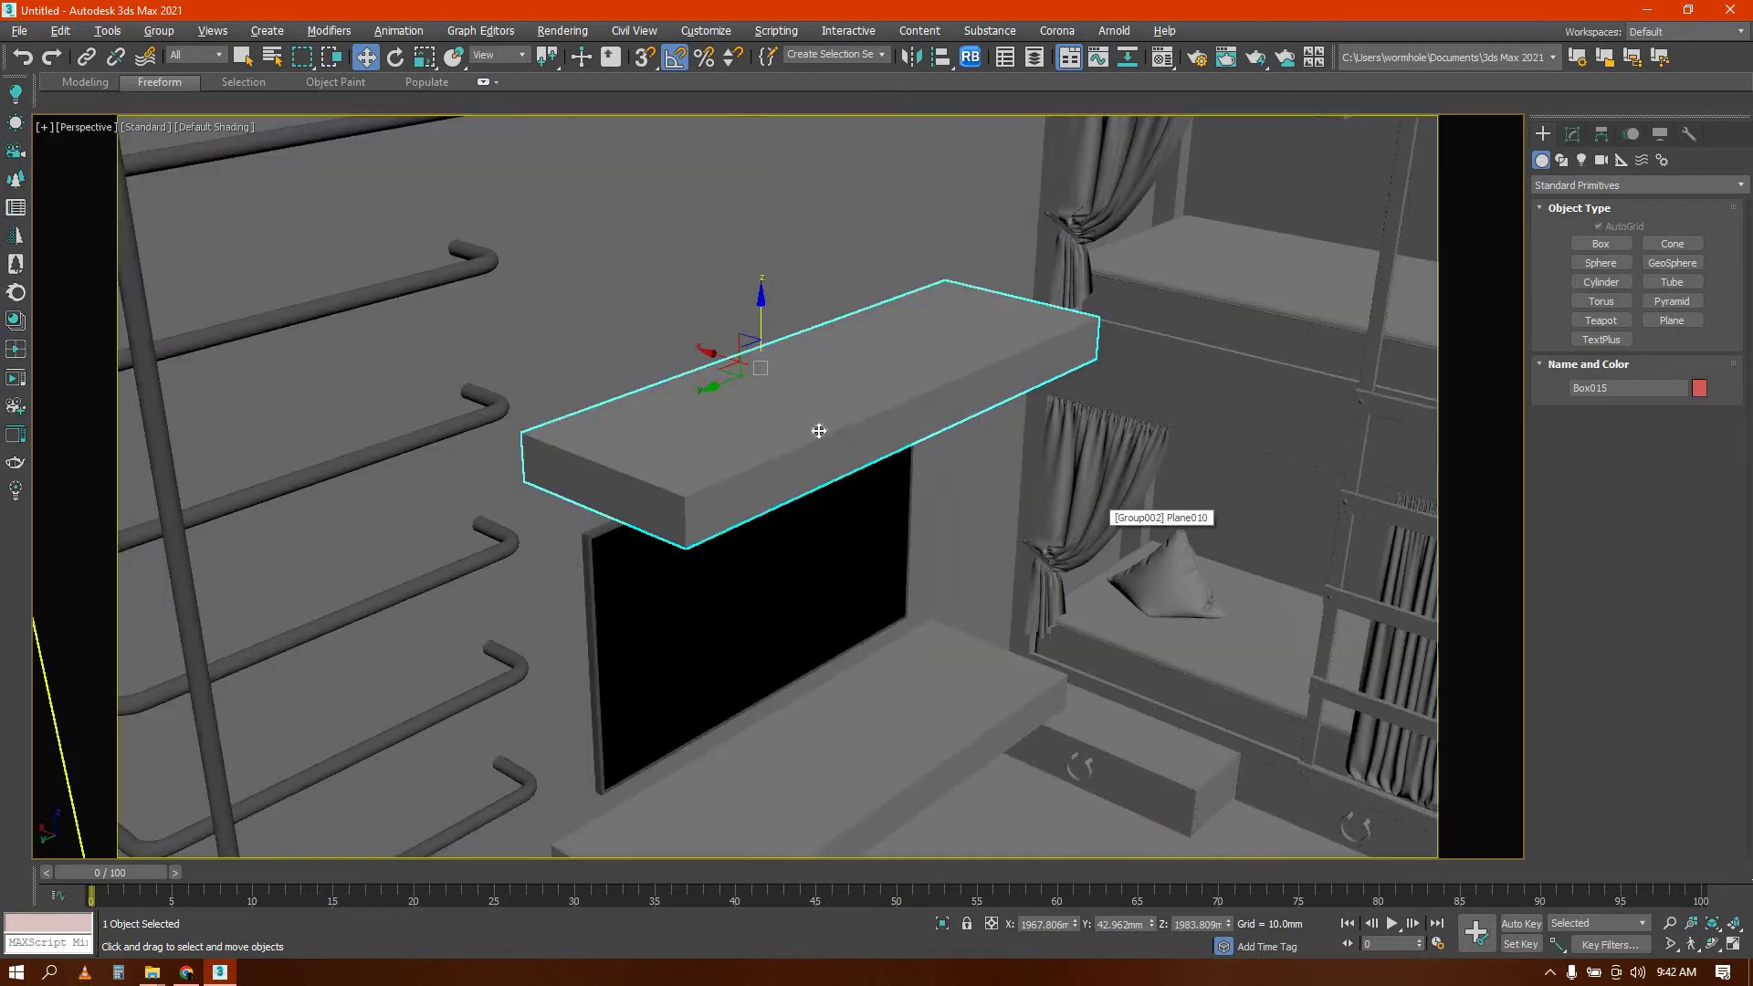
# Convert the upper shelf copy to an editable poly and select its underside polygon
pyautogui.keyDown('alt'); pyautogui.moveTo(819, 430); pyautogui.dragTo(978, 489, button='middle'); pyautogui.keyUp('alt')
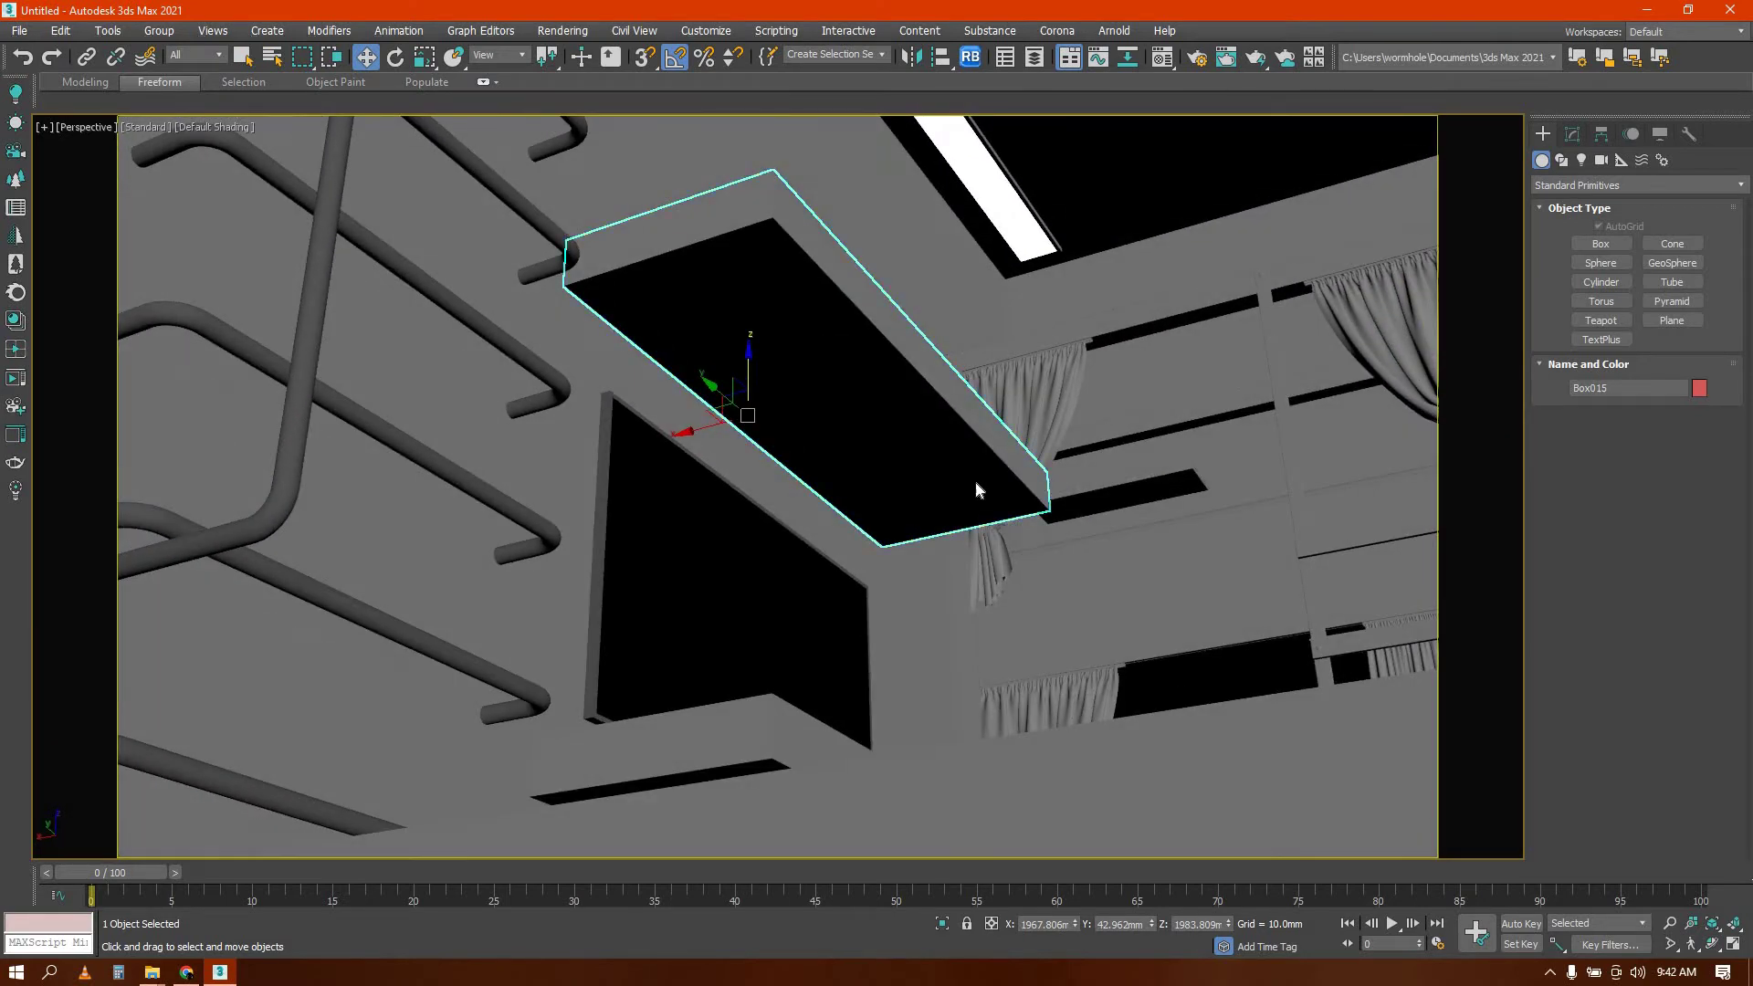
pyautogui.rightClick(982, 528)
pyautogui.click(1041, 523)
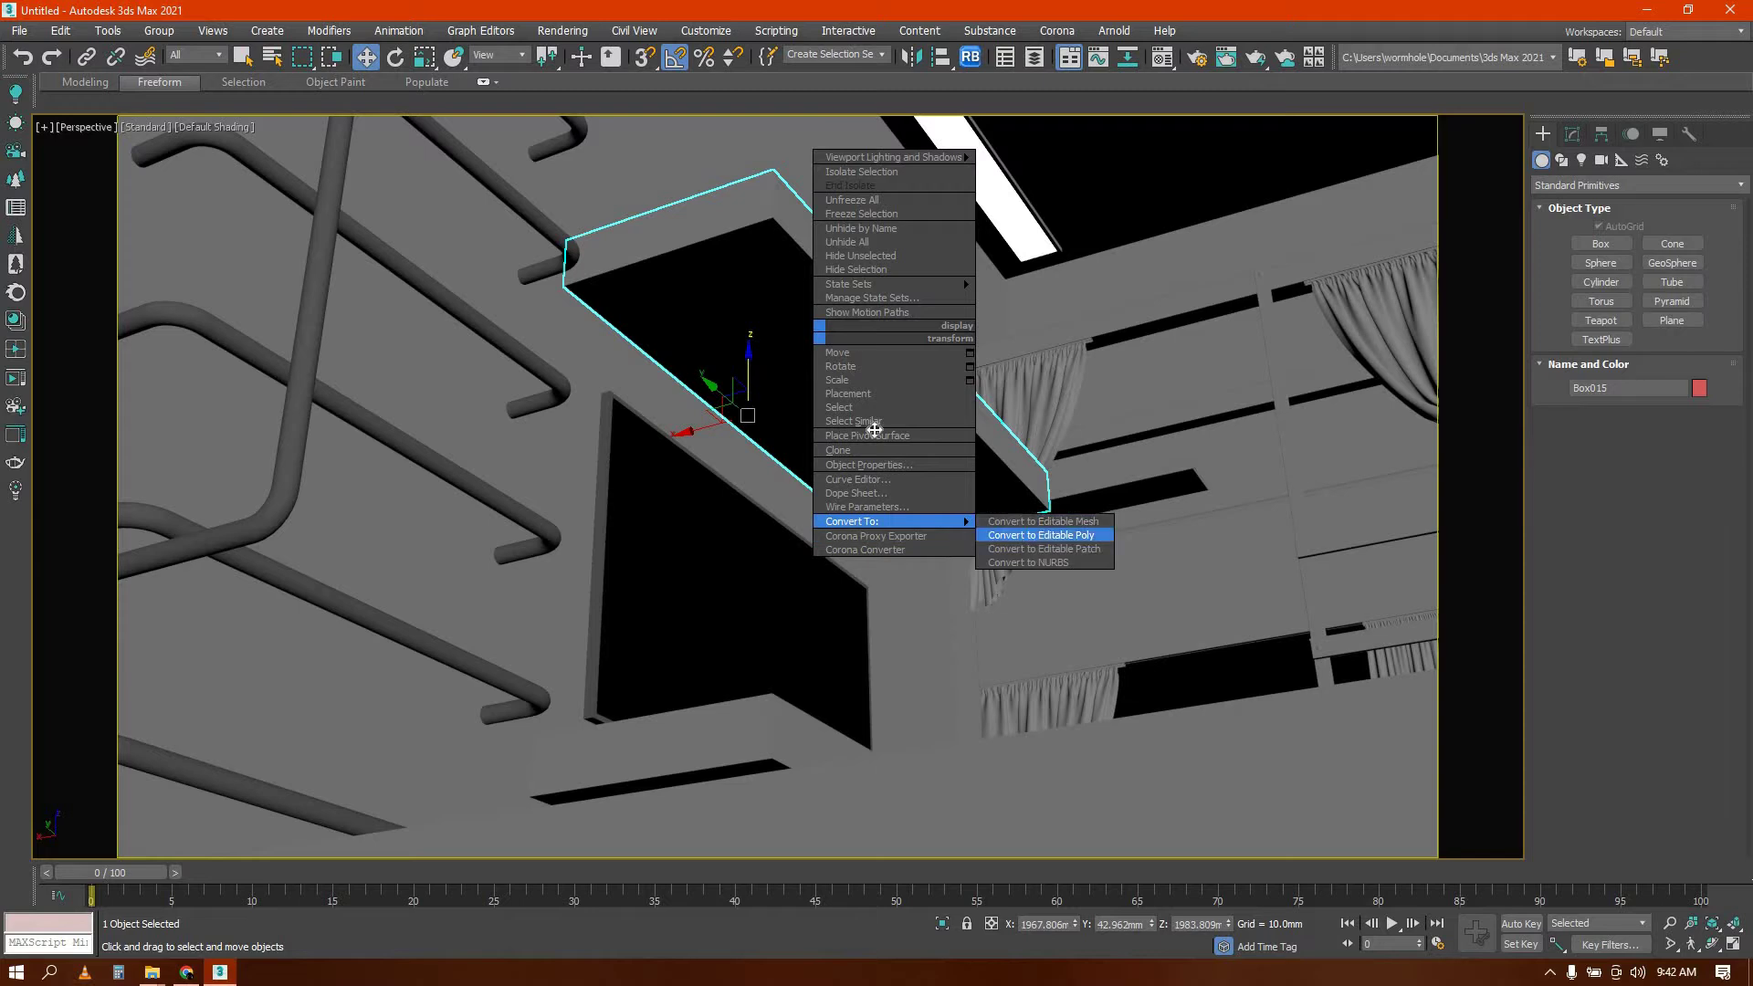
pyautogui.press('4')
pyautogui.click(791, 326)
# Bevel the shelf's underside polygon with 0 mm height and an outline of about -22.9 mm
pyautogui.rightClick(791, 326)
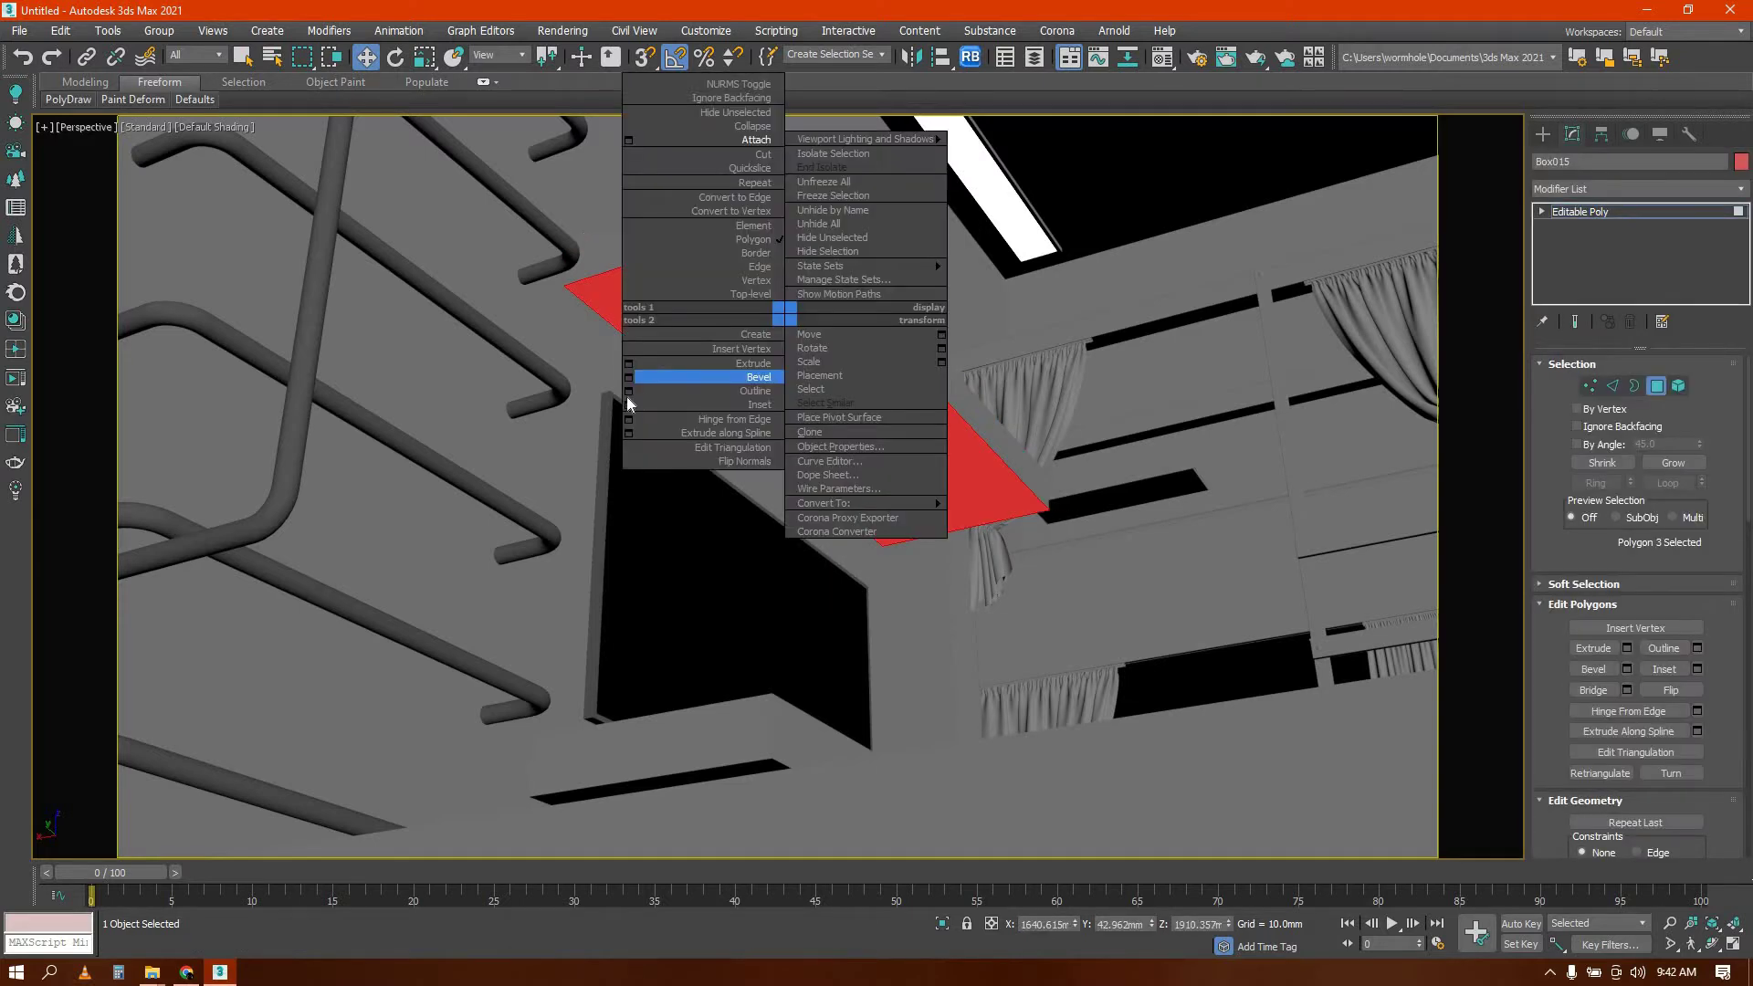
pyautogui.click(643, 378)
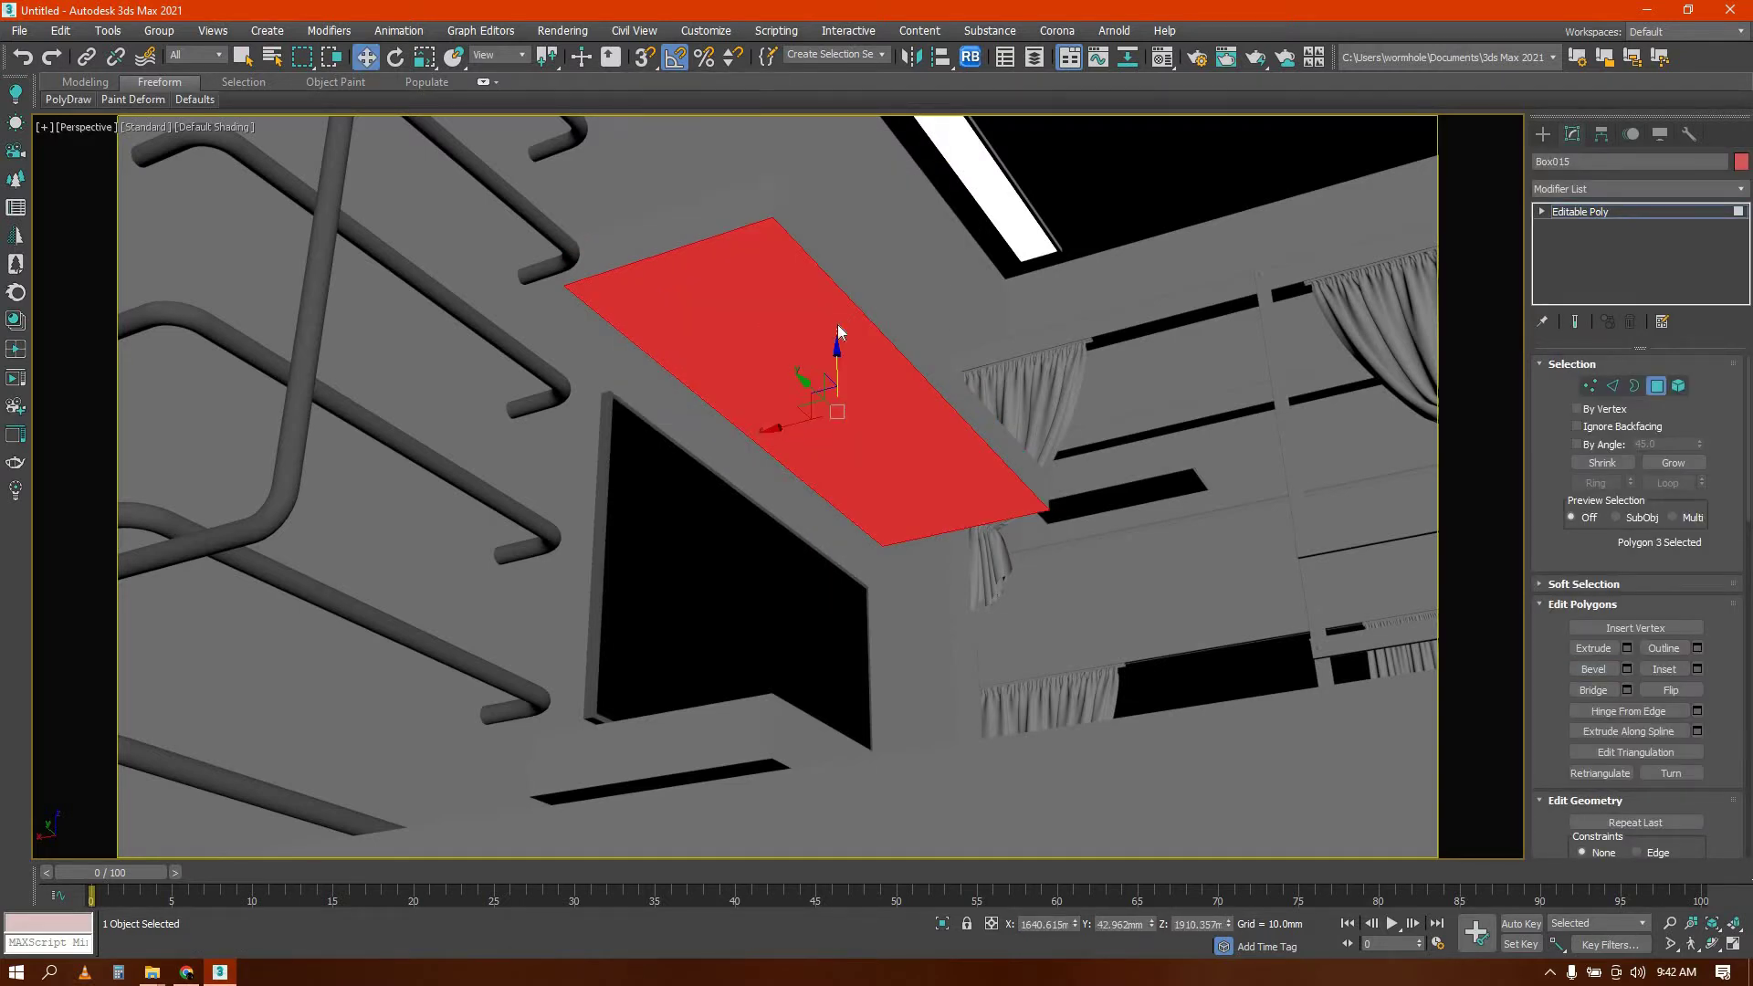
pyautogui.rightClick(716, 402)
pyautogui.click(697, 380)
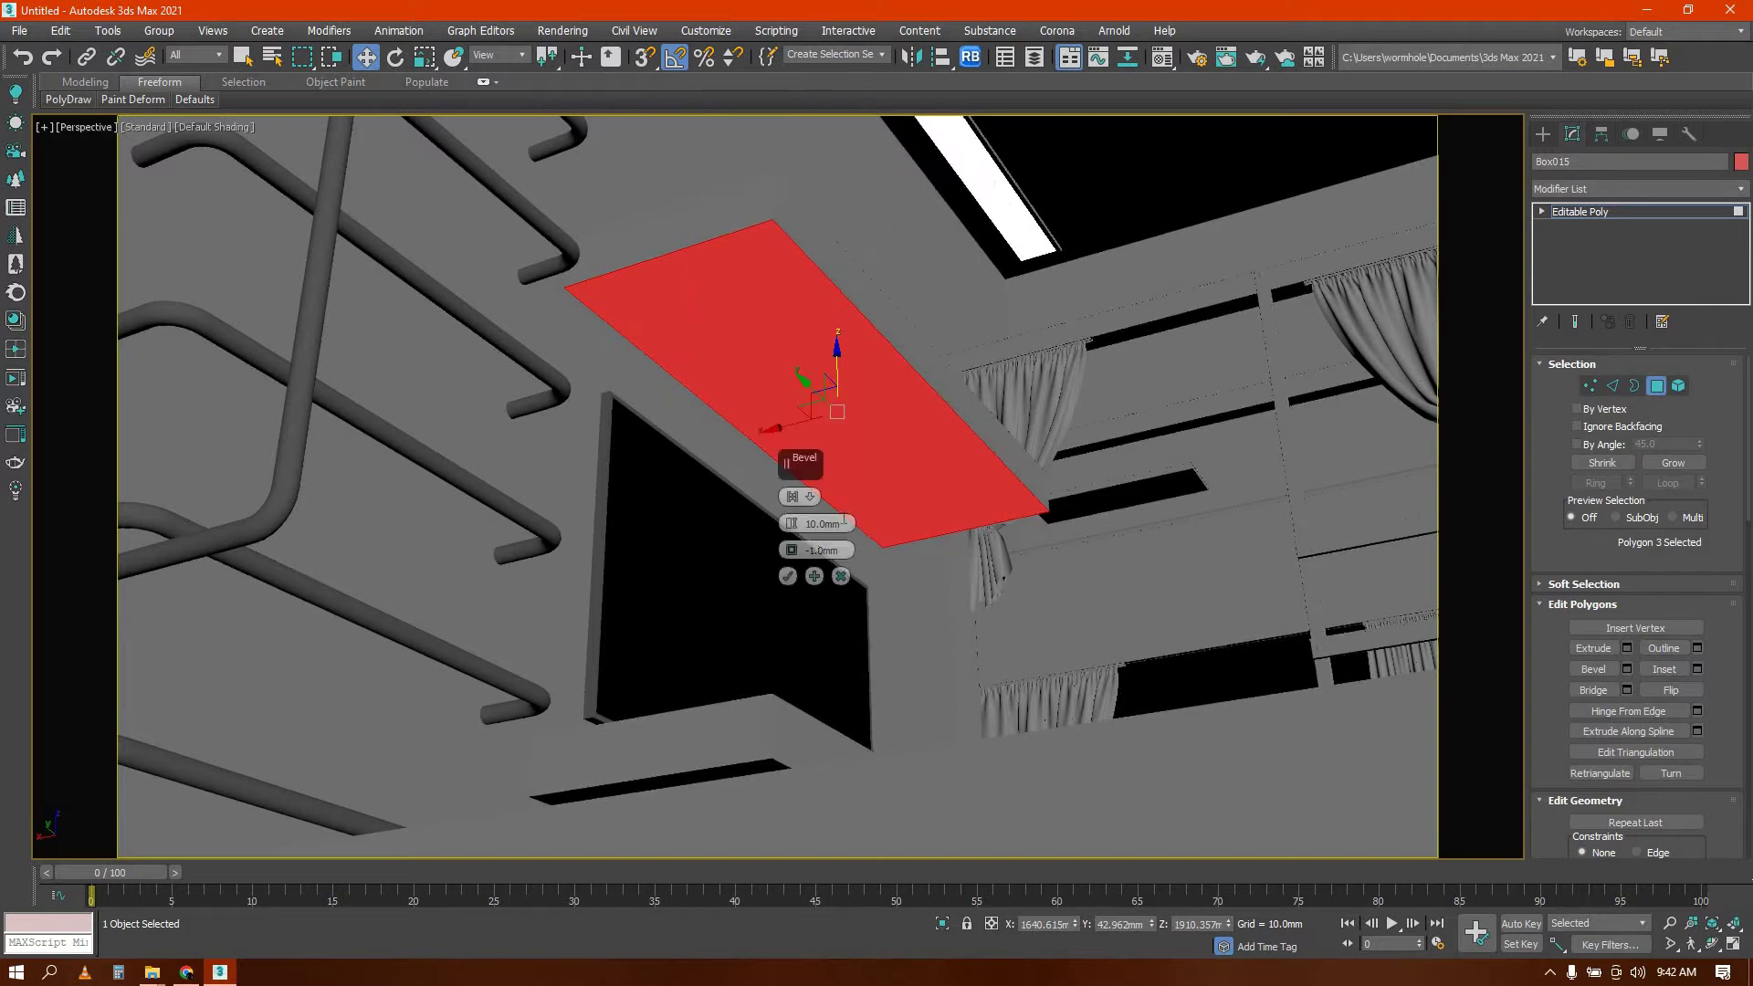
pyautogui.moveTo(793, 557); pyautogui.dragTo(813, 888)
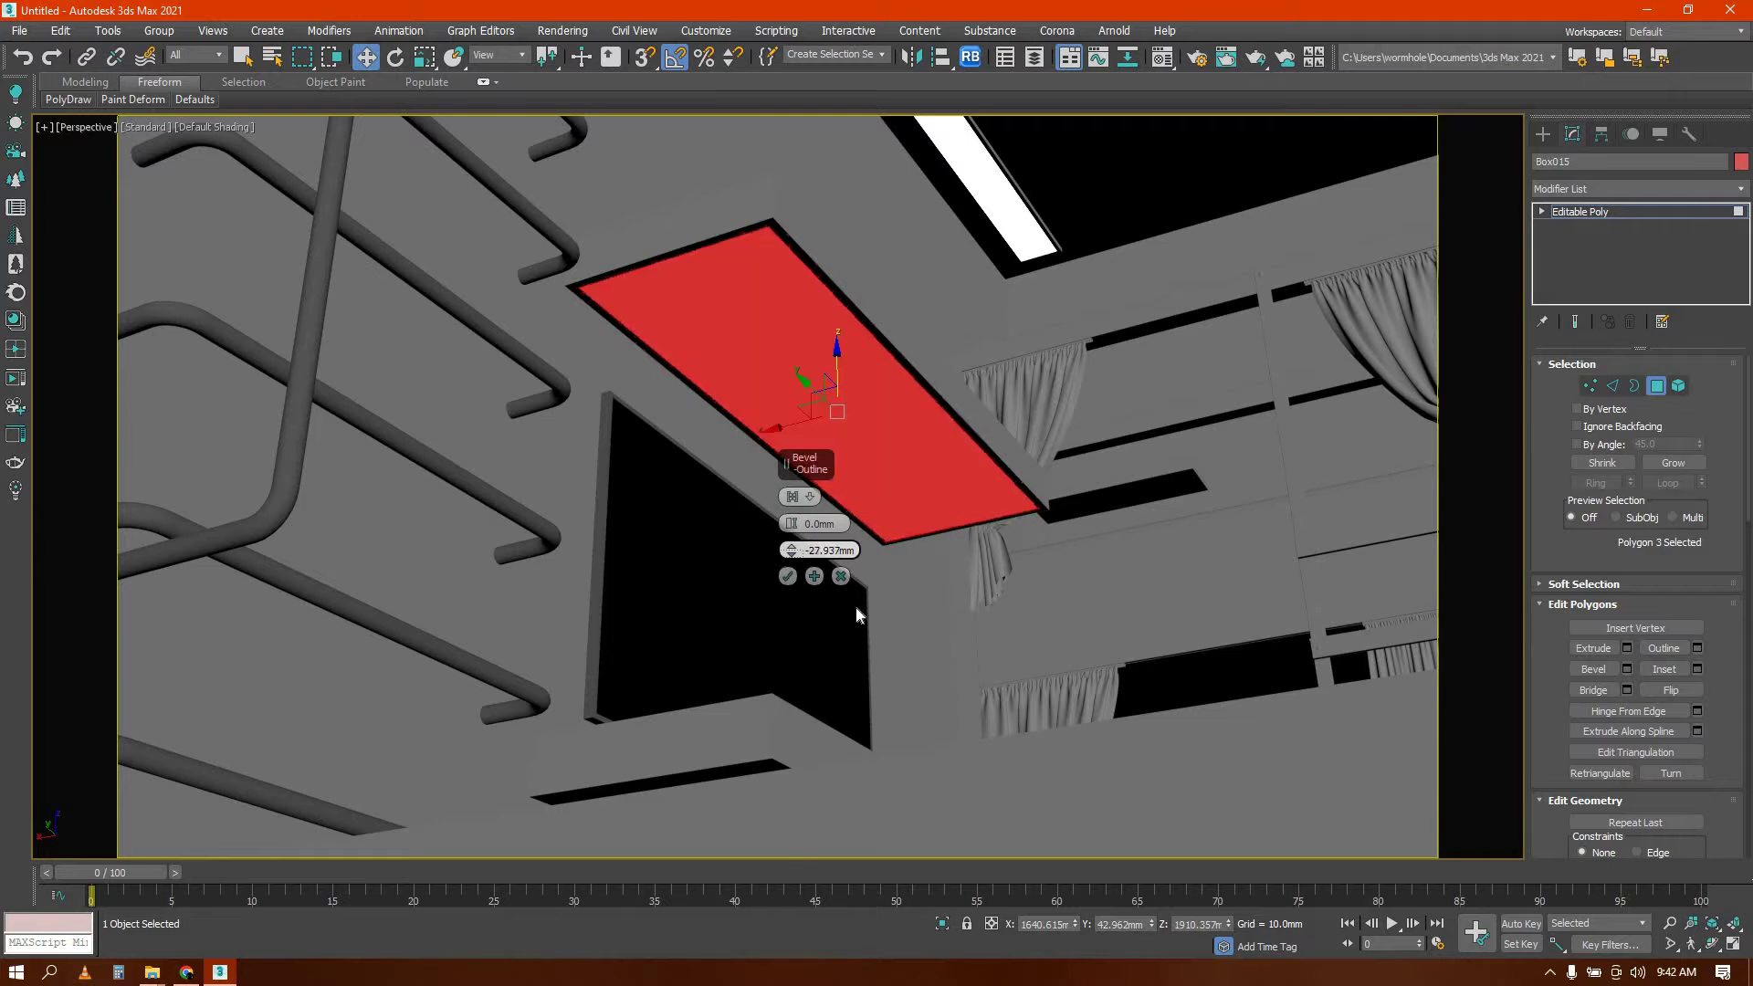
pyautogui.click(787, 577)
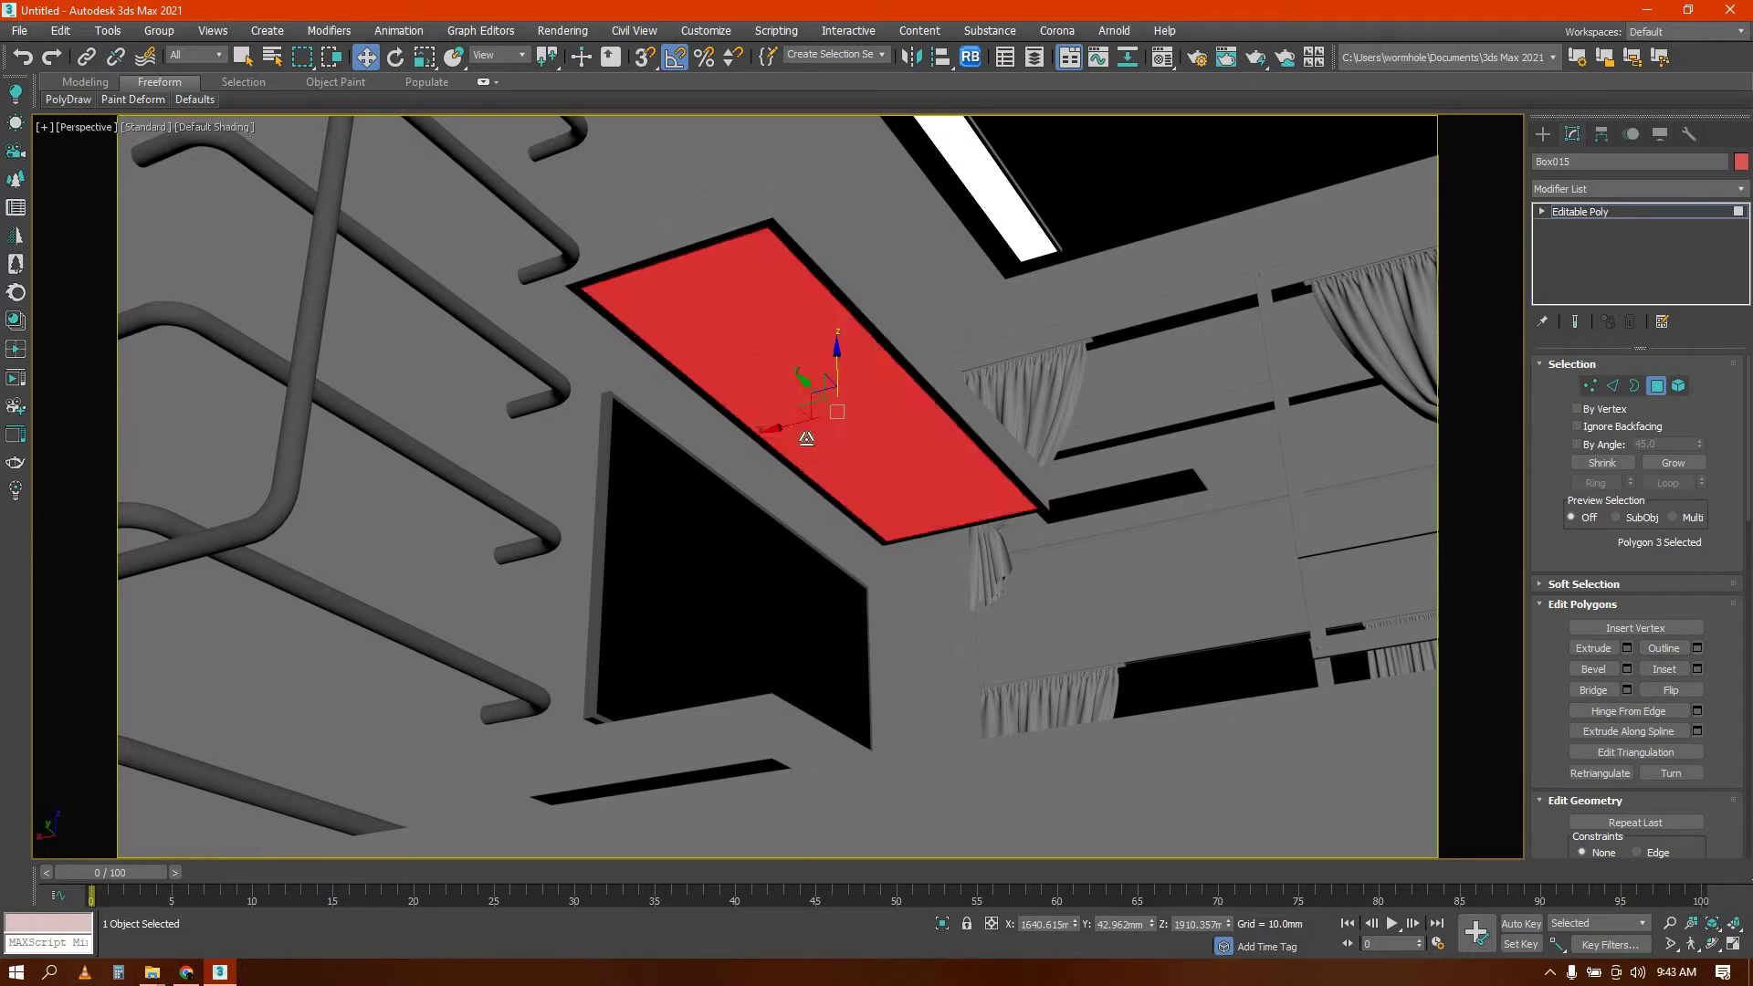
# Scale the inset underside polygon to 12% along X and move the narrow strip toward the shelf's front edge
pyautogui.press('r')
pyautogui.moveTo(830, 407); pyautogui.dragTo(913, 397)
pyautogui.moveTo(803, 441); pyautogui.dragTo(531, 518)
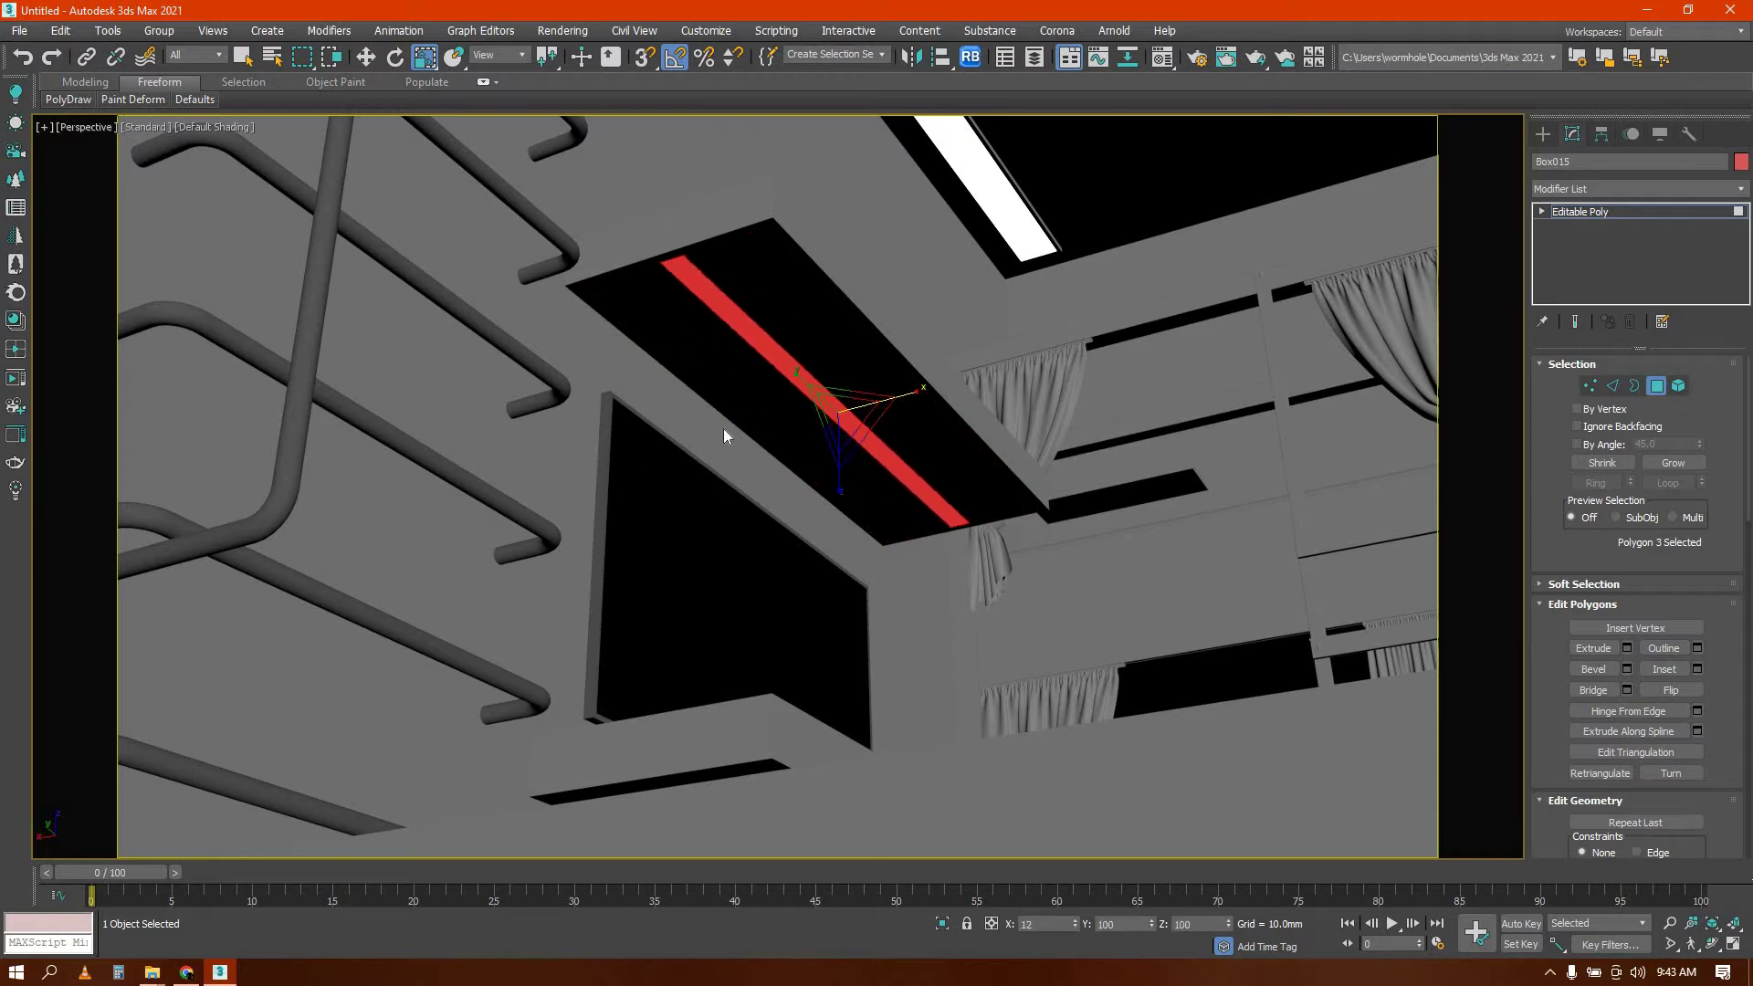
pyautogui.press('w')
pyautogui.moveTo(787, 426); pyautogui.dragTo(838, 408)
# Assign the white Corona light material with intensity 5.0 to the selected strip under the shelf
pyautogui.press('F2')
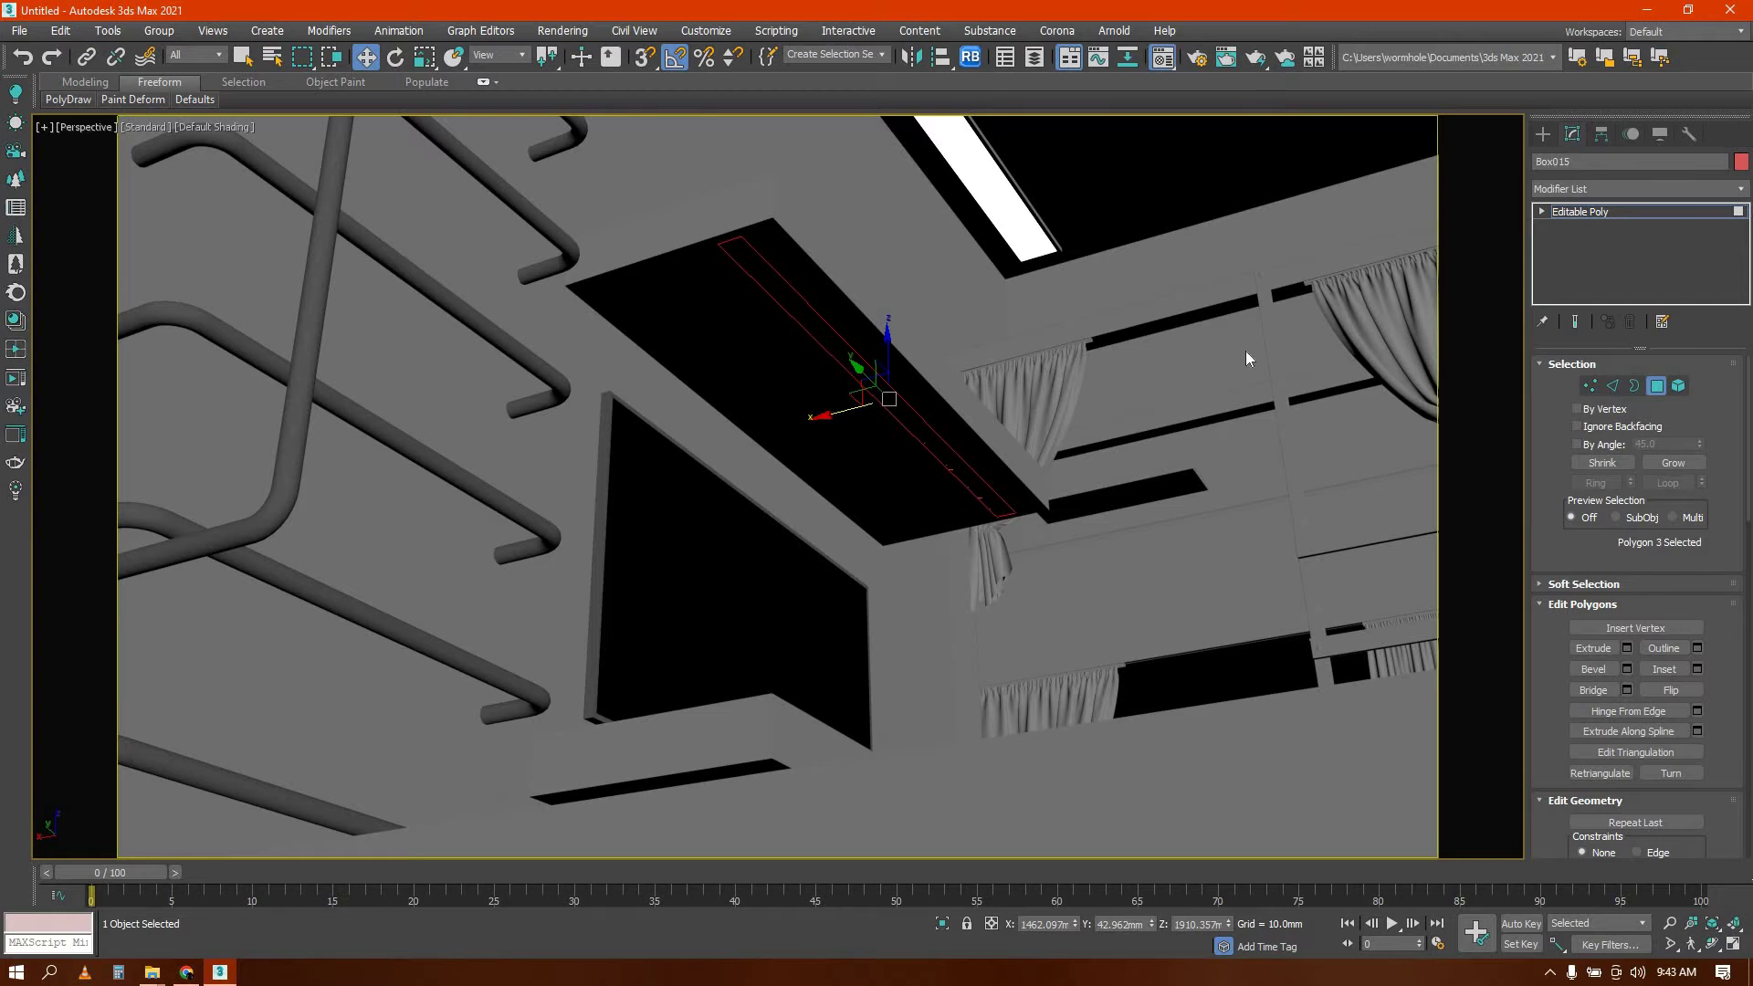
pyautogui.press('m')
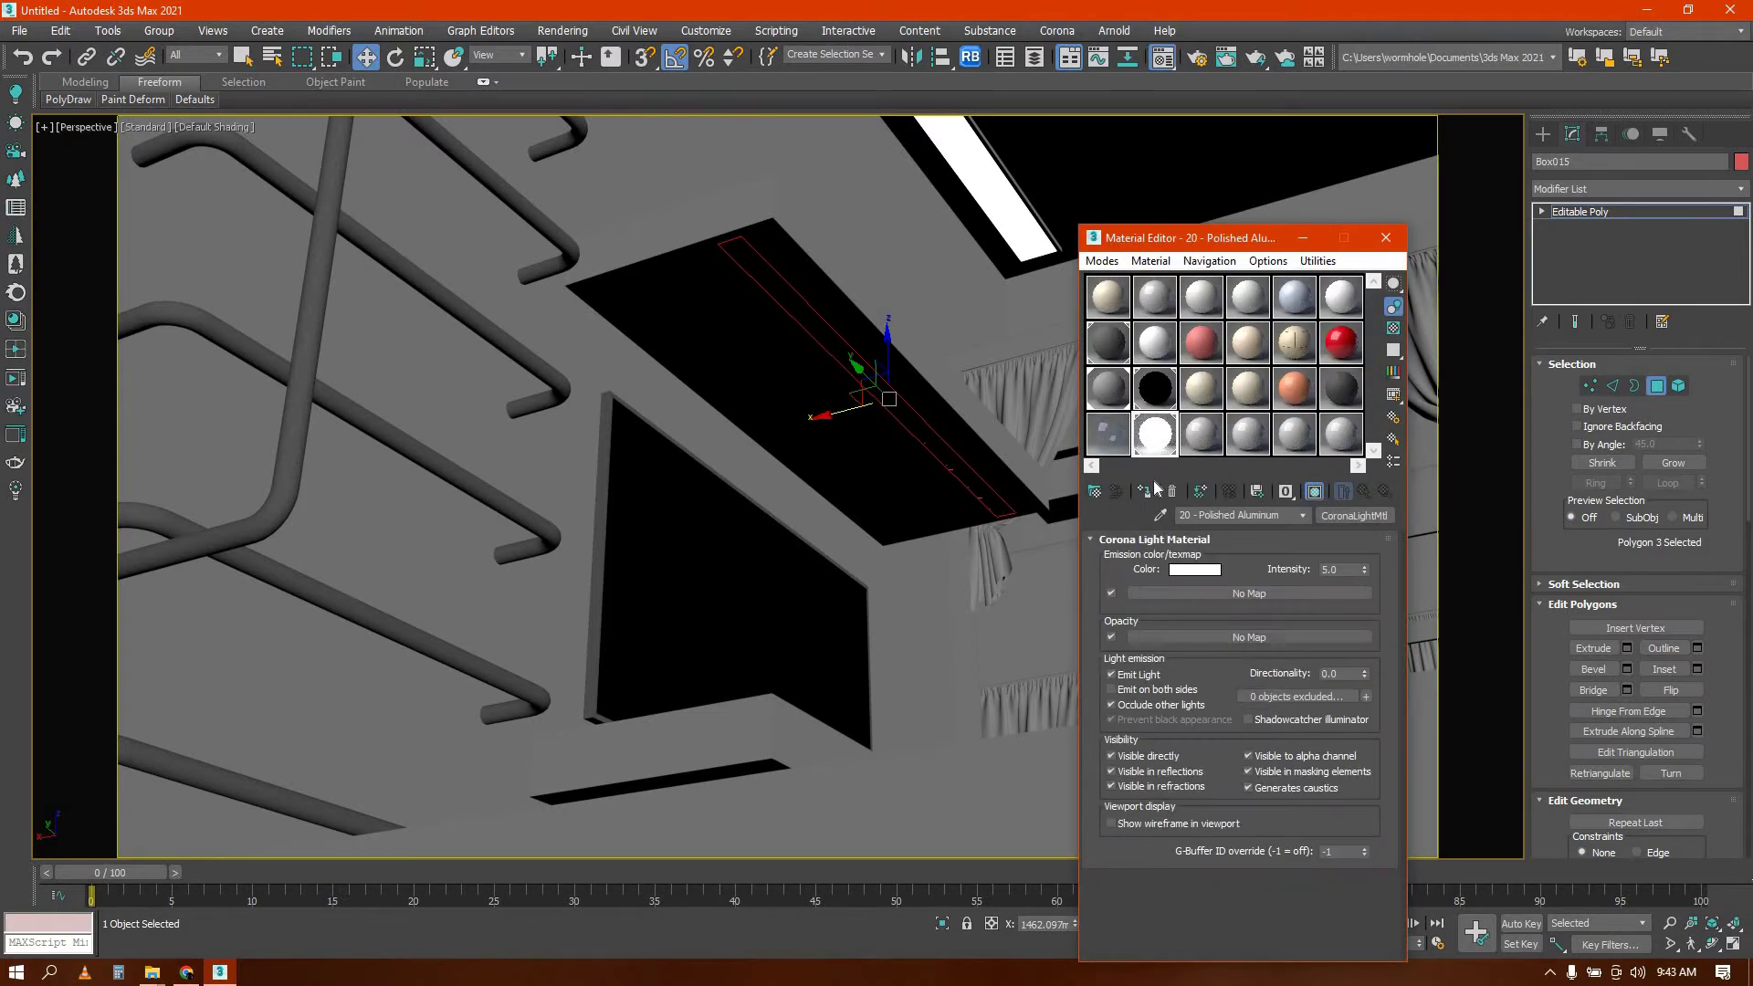
pyautogui.click(1152, 491)
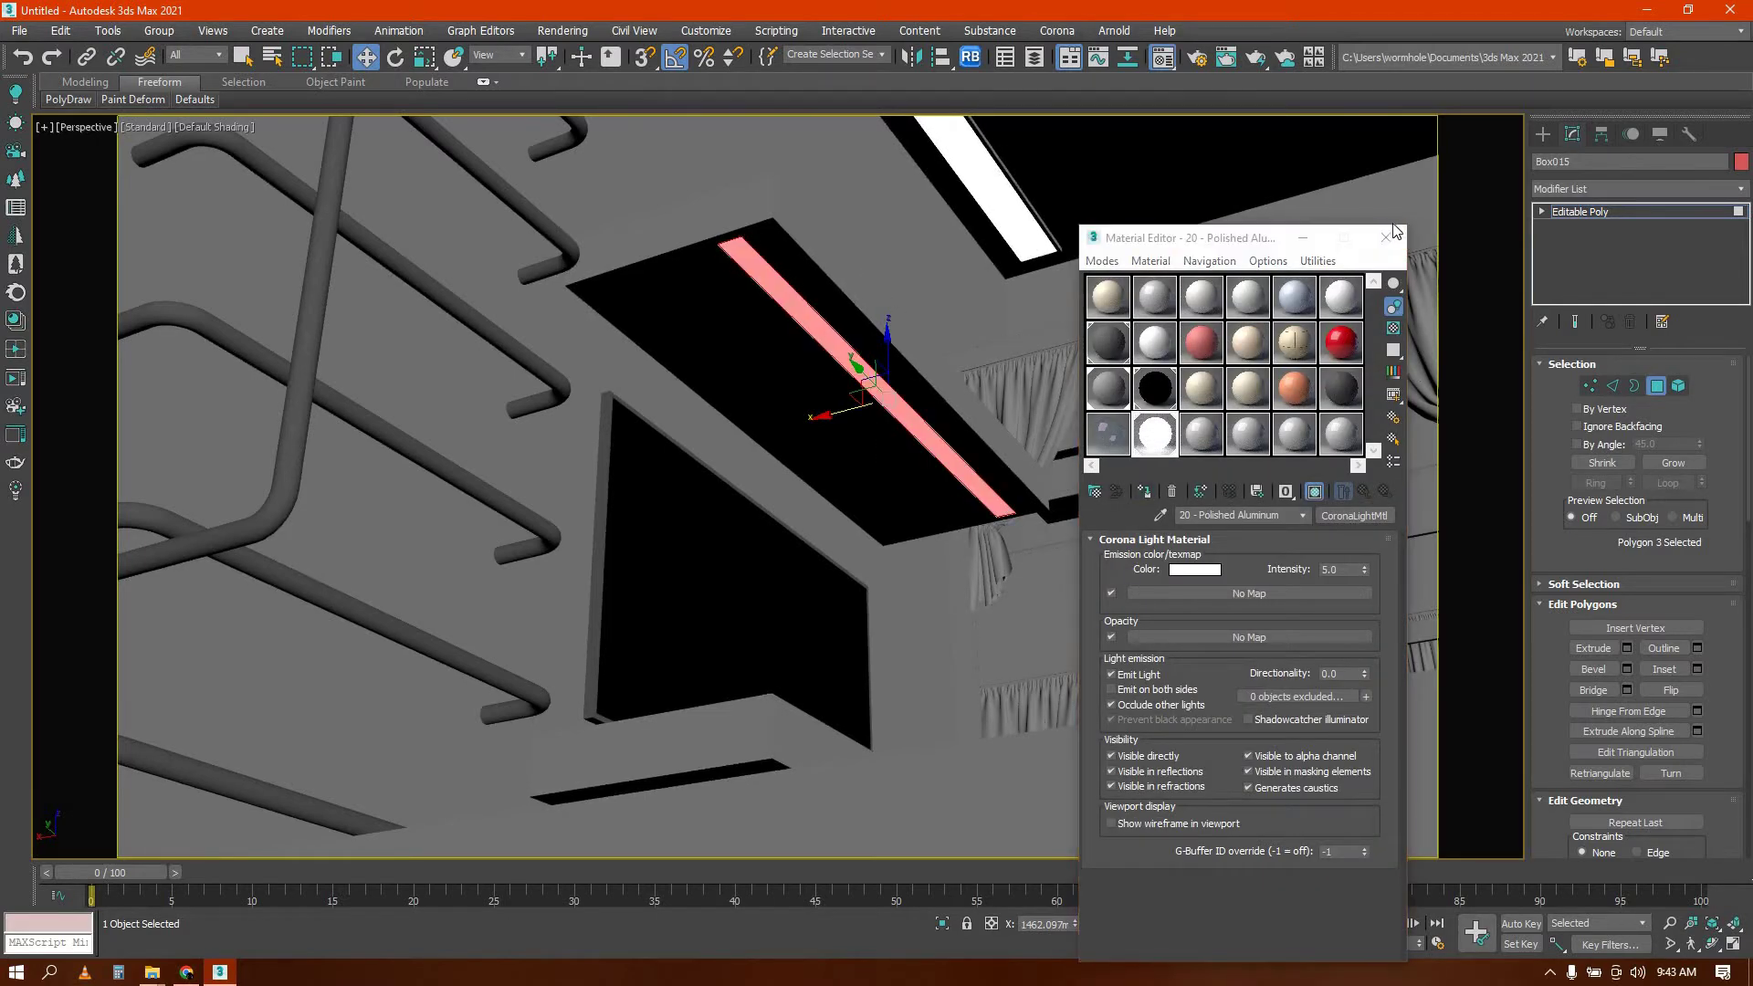
pyautogui.click(849, 266)
pyautogui.click(1386, 237)
# Start a Corona test render of the whole room and dismiss the missing-asset error messages
pyautogui.scroll(-6, 727, 462)
pyautogui.keyDown('alt'); pyautogui.moveTo(726, 462); pyautogui.dragTo(690, 650, button='middle'); pyautogui.keyUp('alt')
pyautogui.keyDown('alt'); pyautogui.moveTo(691, 650); pyautogui.dragTo(750, 560, button='middle'); pyautogui.keyUp('alt')
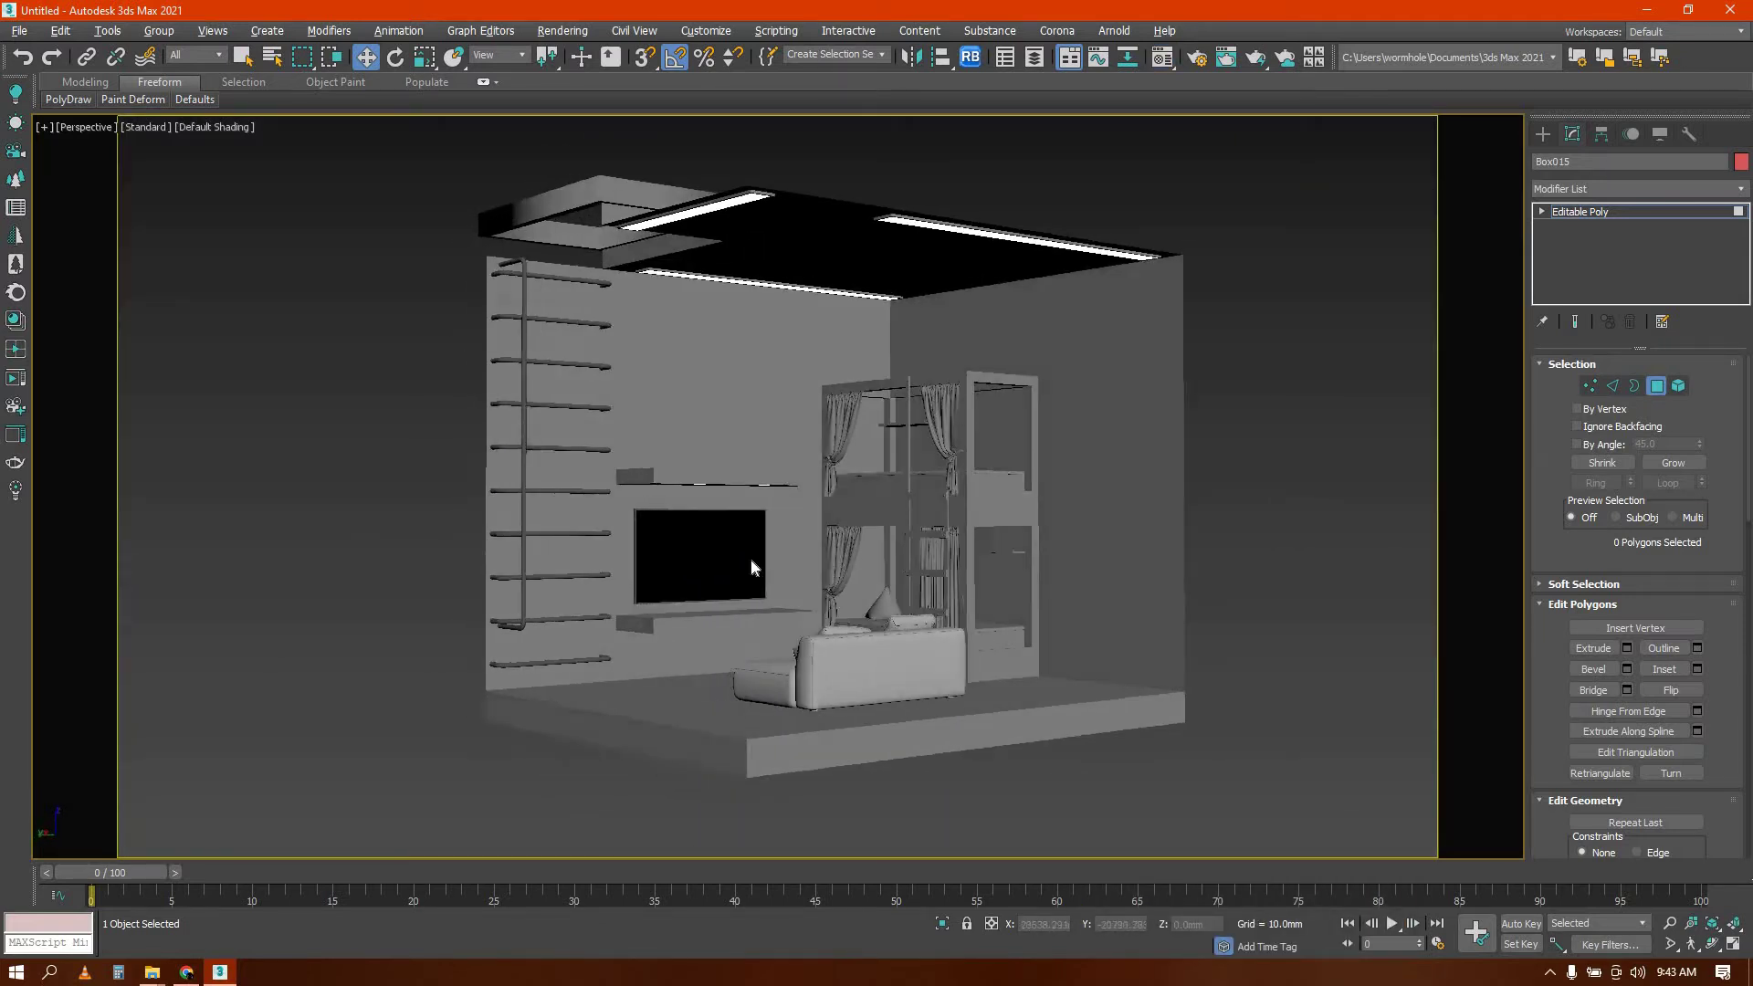
pyautogui.hotkey('shift', 'q')
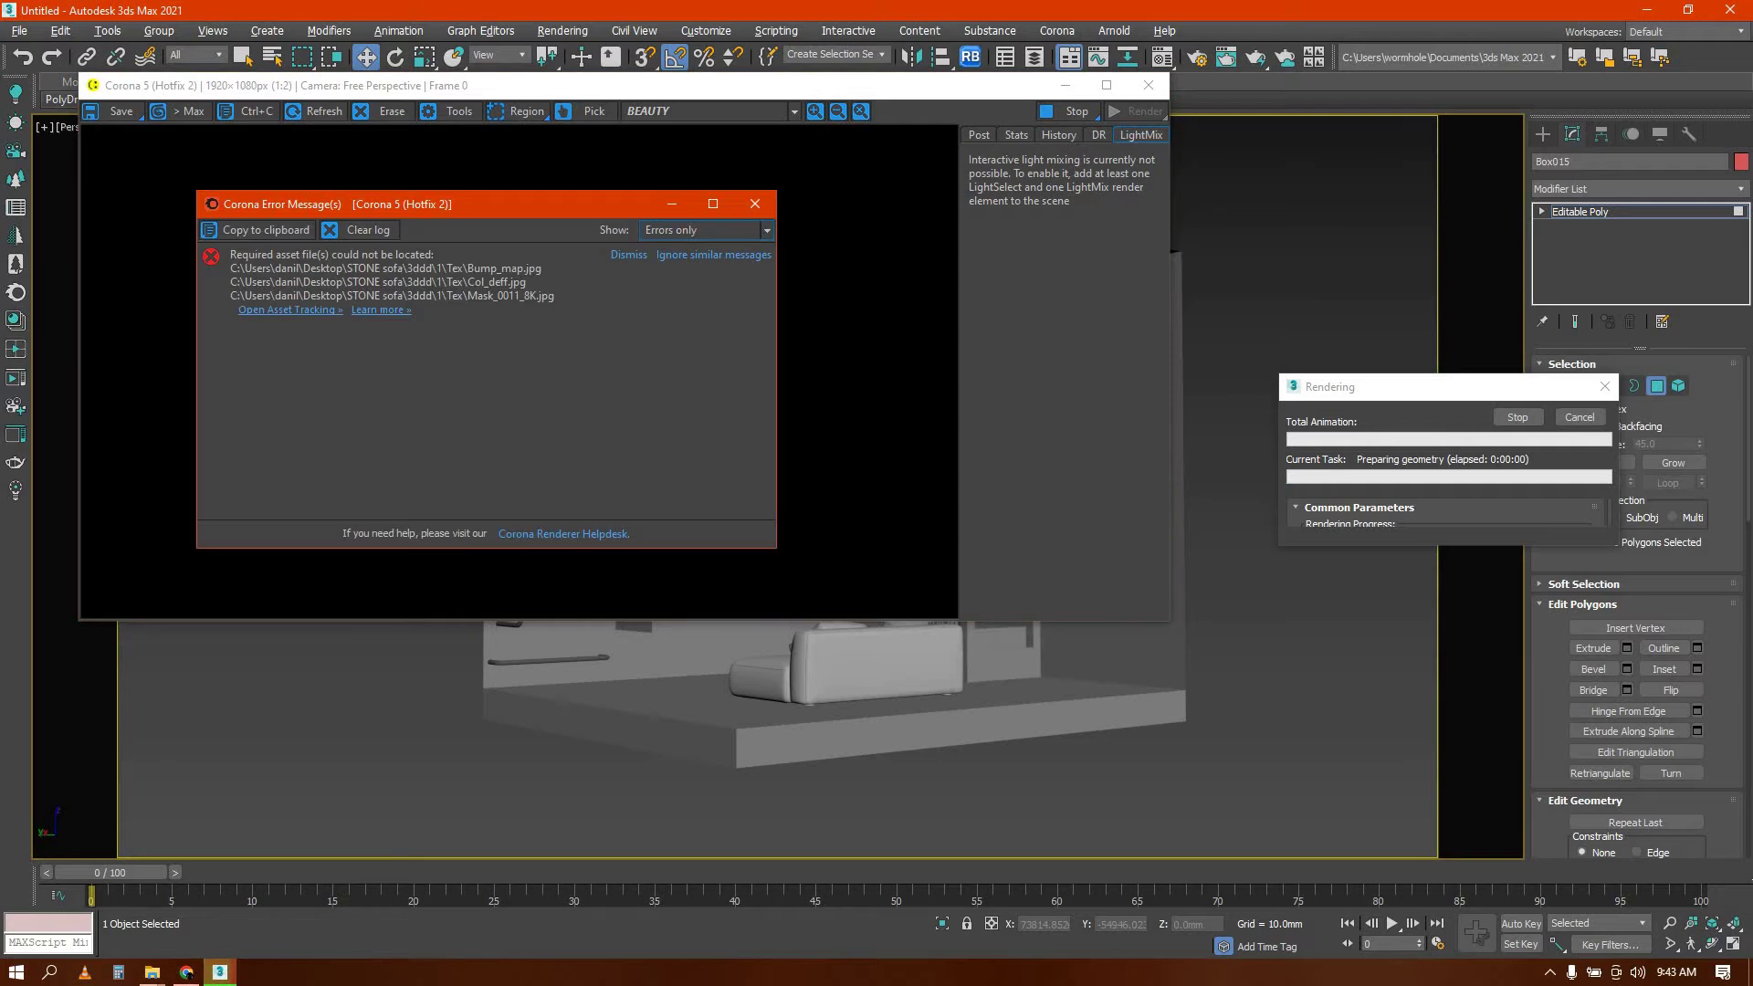
pyautogui.click(628, 254)
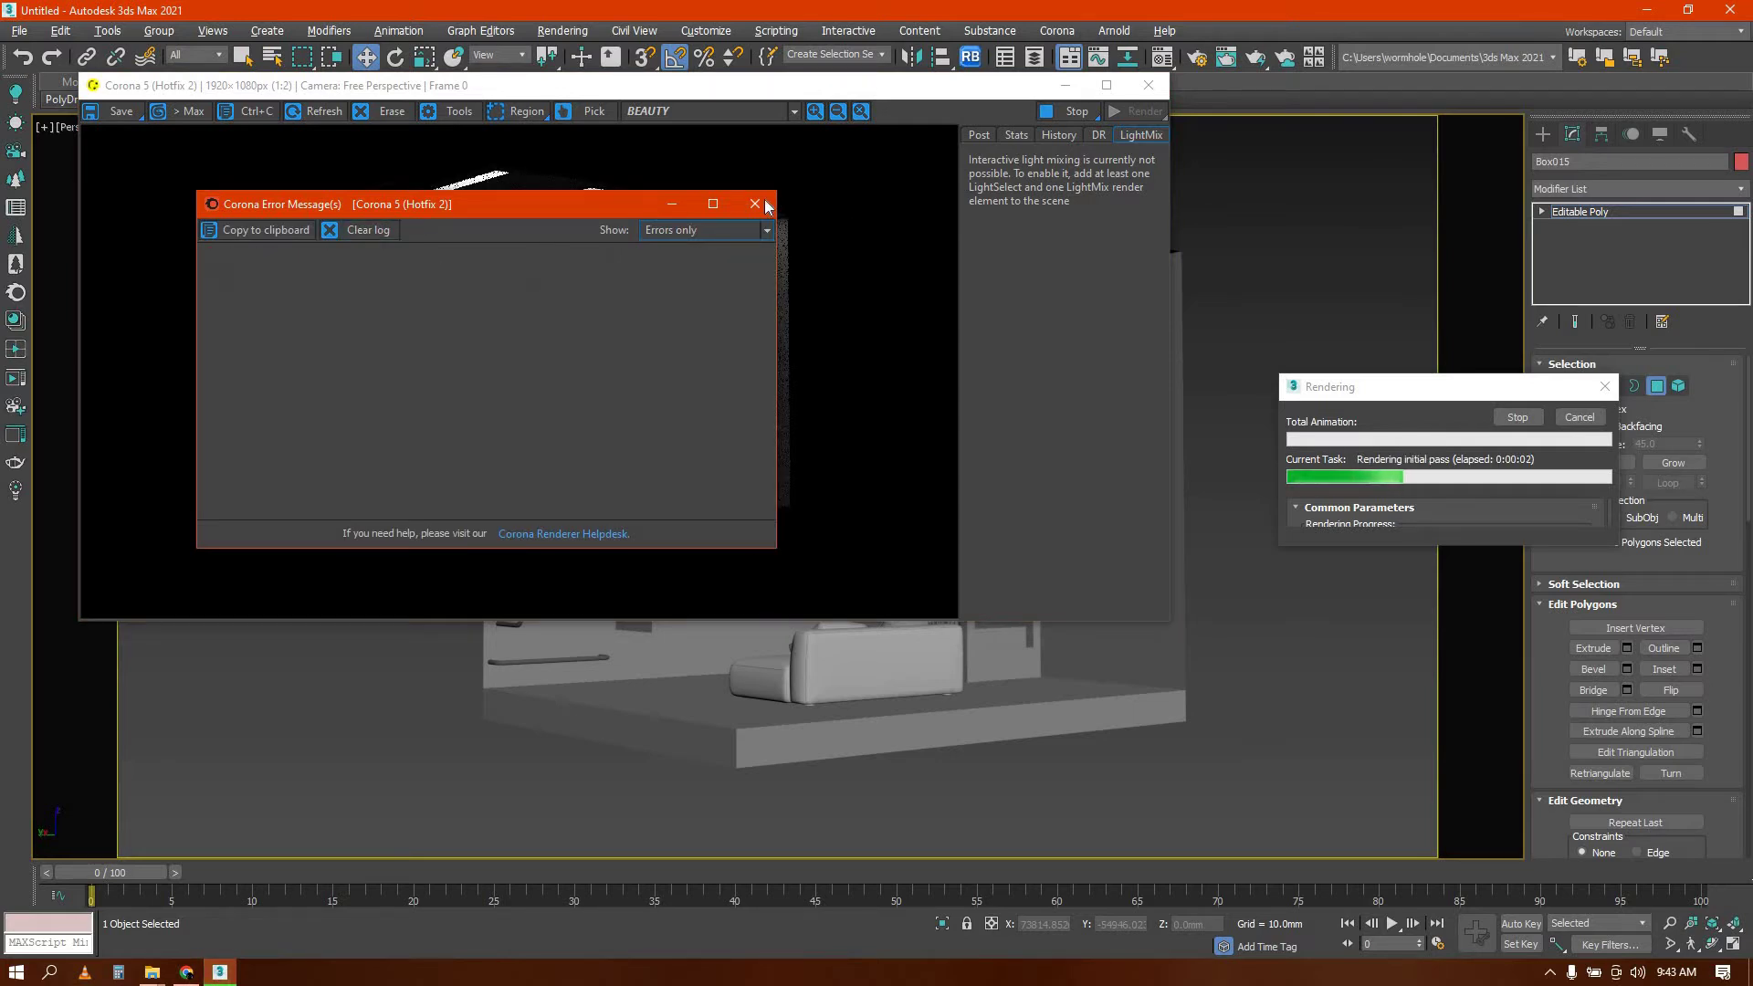
pyautogui.click(755, 204)
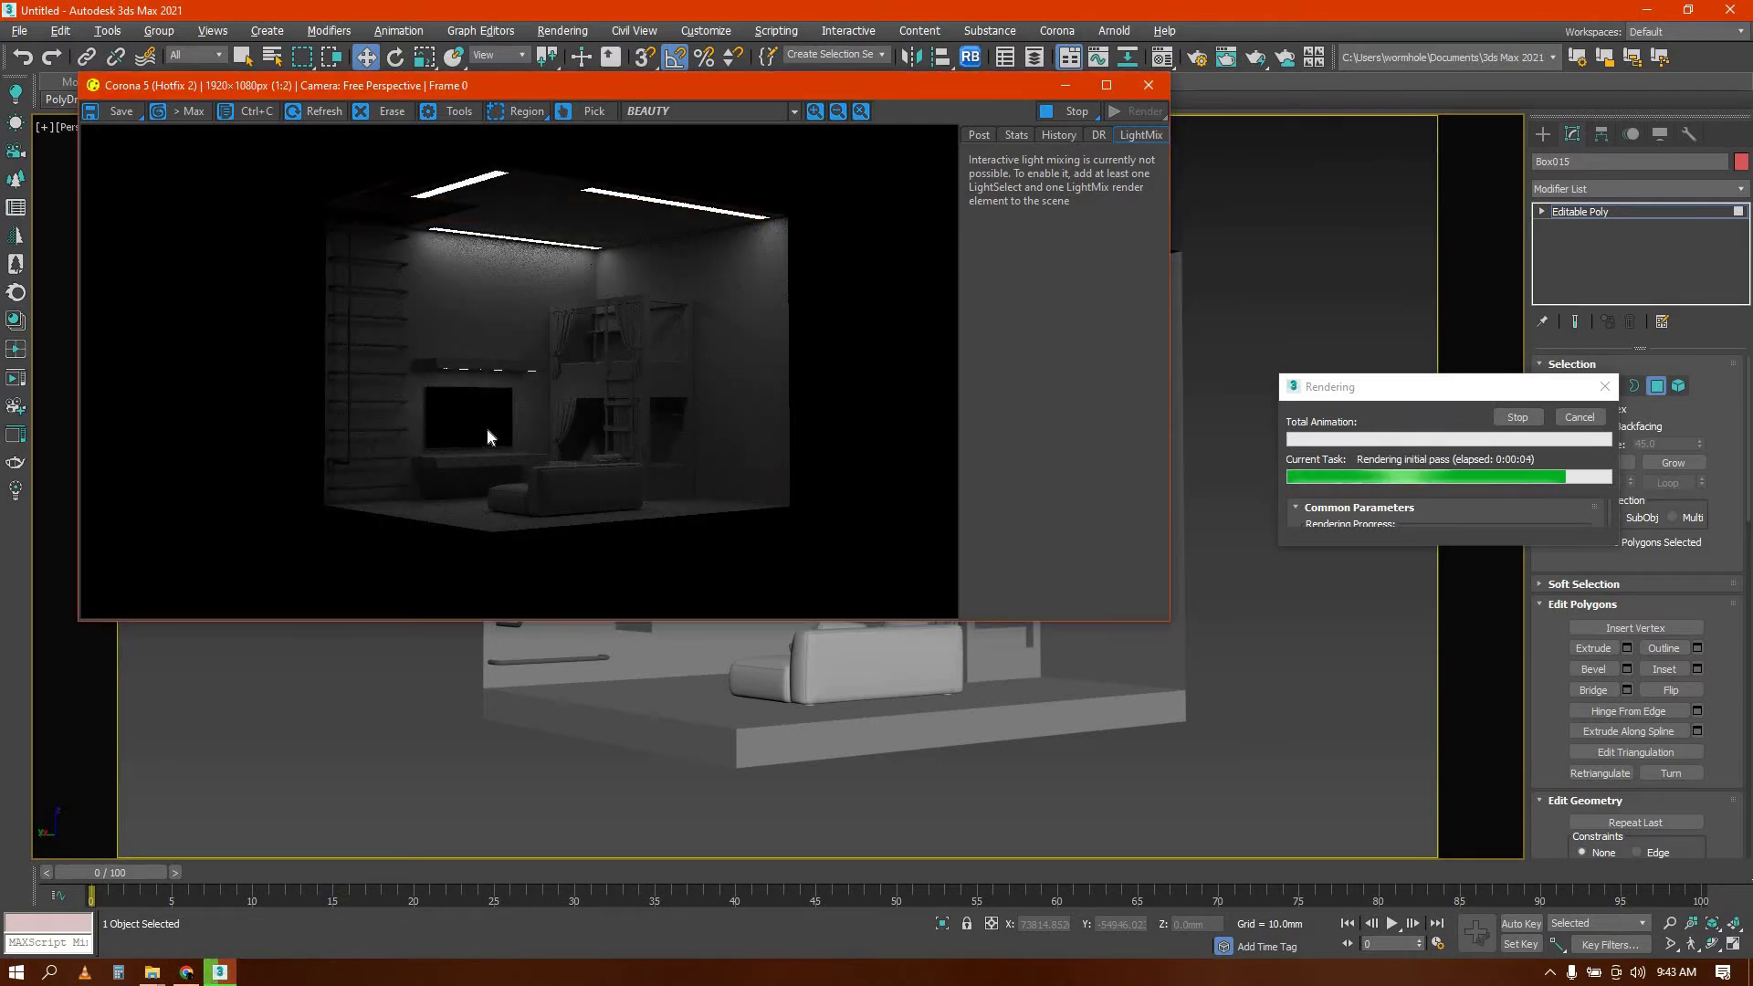
# Examine the light strip under the upper shelf in the test render and cancel the rendering
pyautogui.scroll(2, 486, 427)
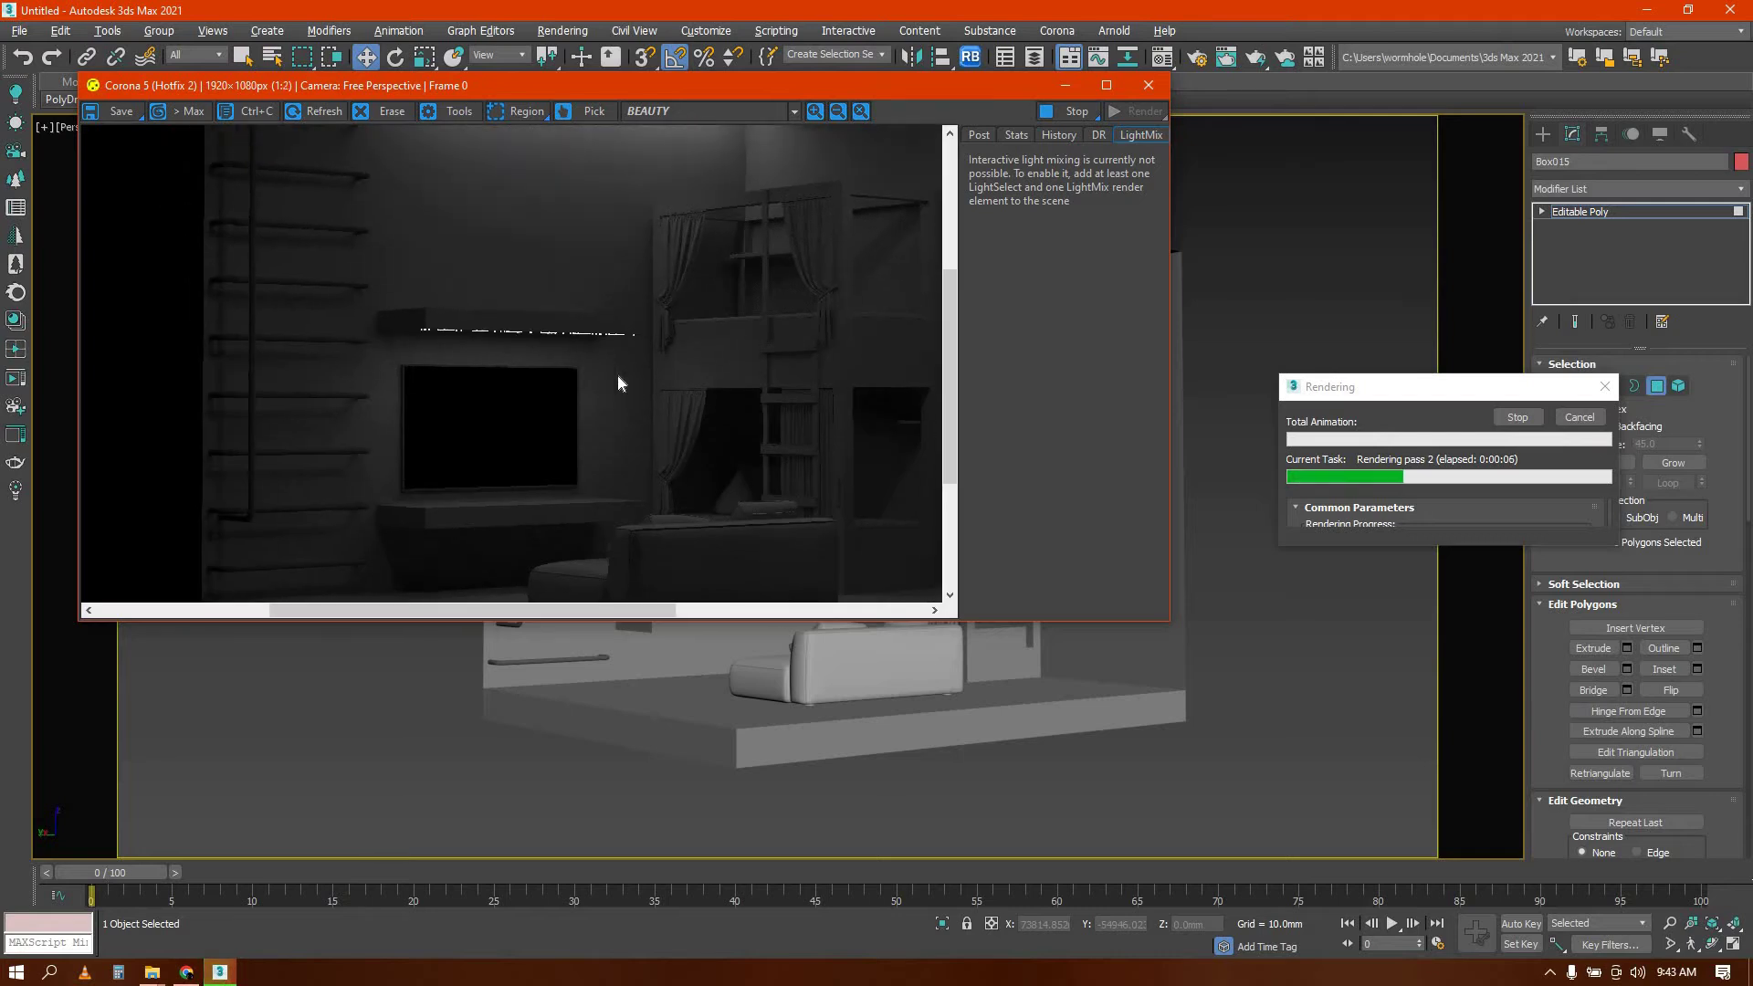
pyautogui.scroll(-2, 617, 374)
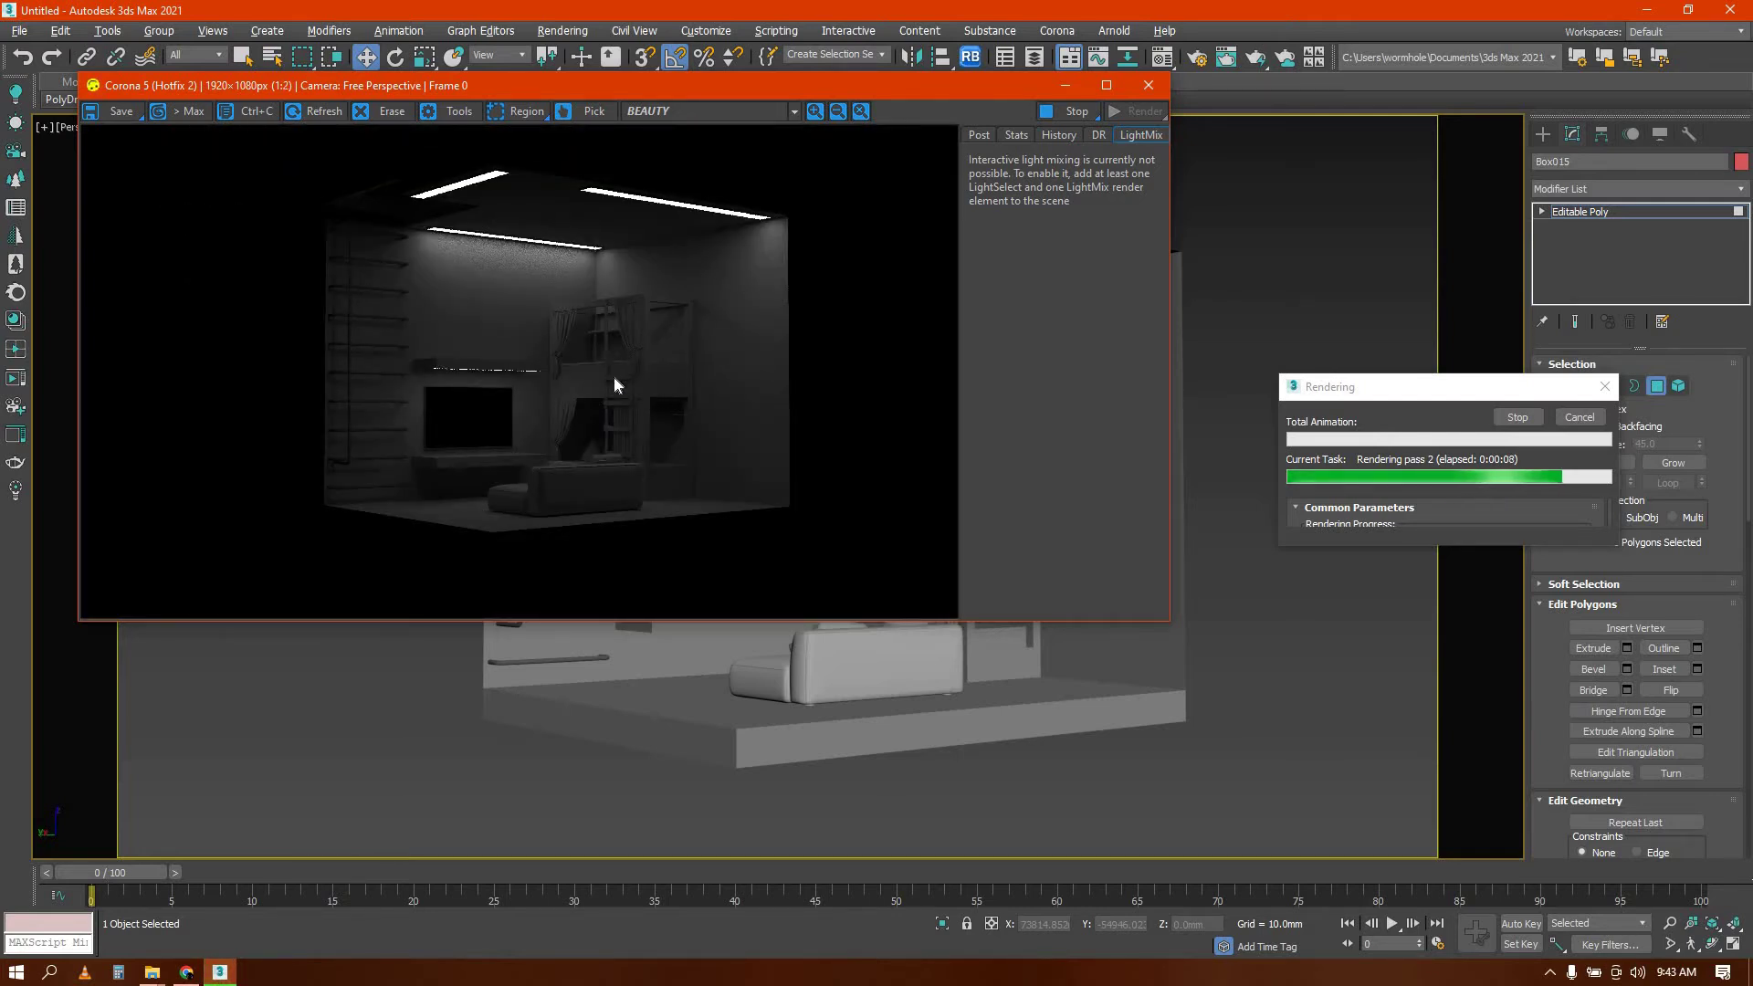
pyautogui.scroll(1, 552, 366)
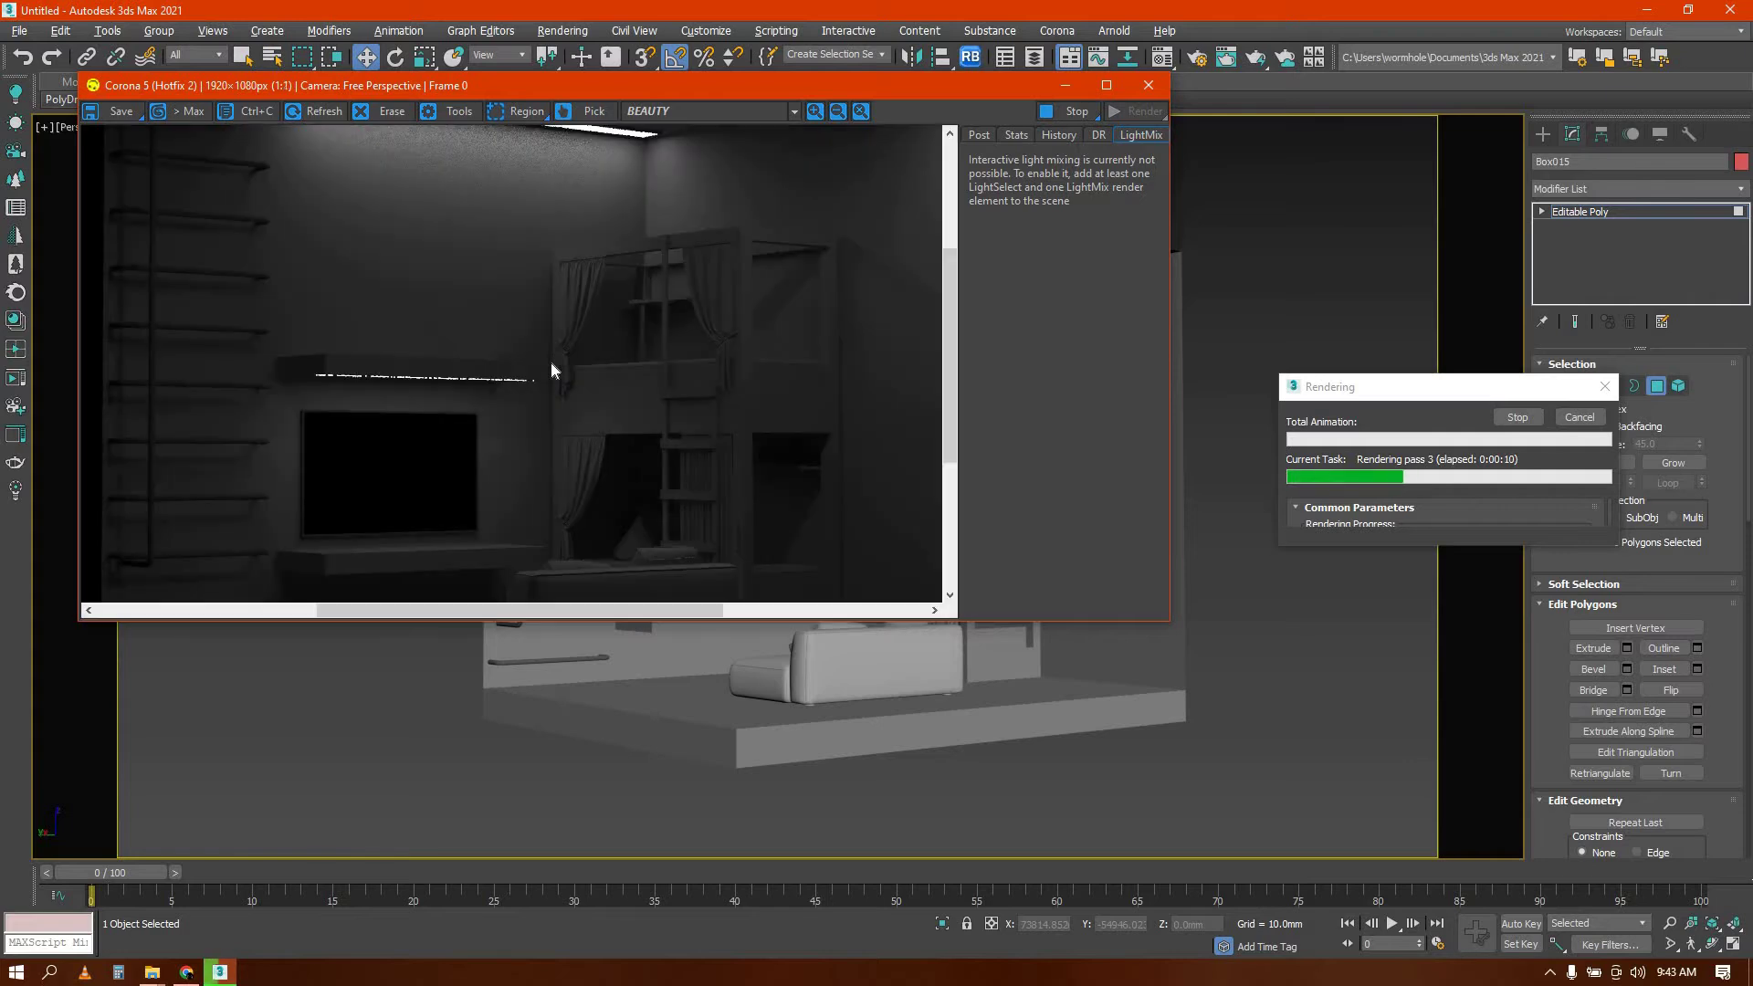
pyautogui.scroll(-1, 552, 366)
pyautogui.scroll(1, 552, 365)
pyautogui.scroll(-1, 551, 365)
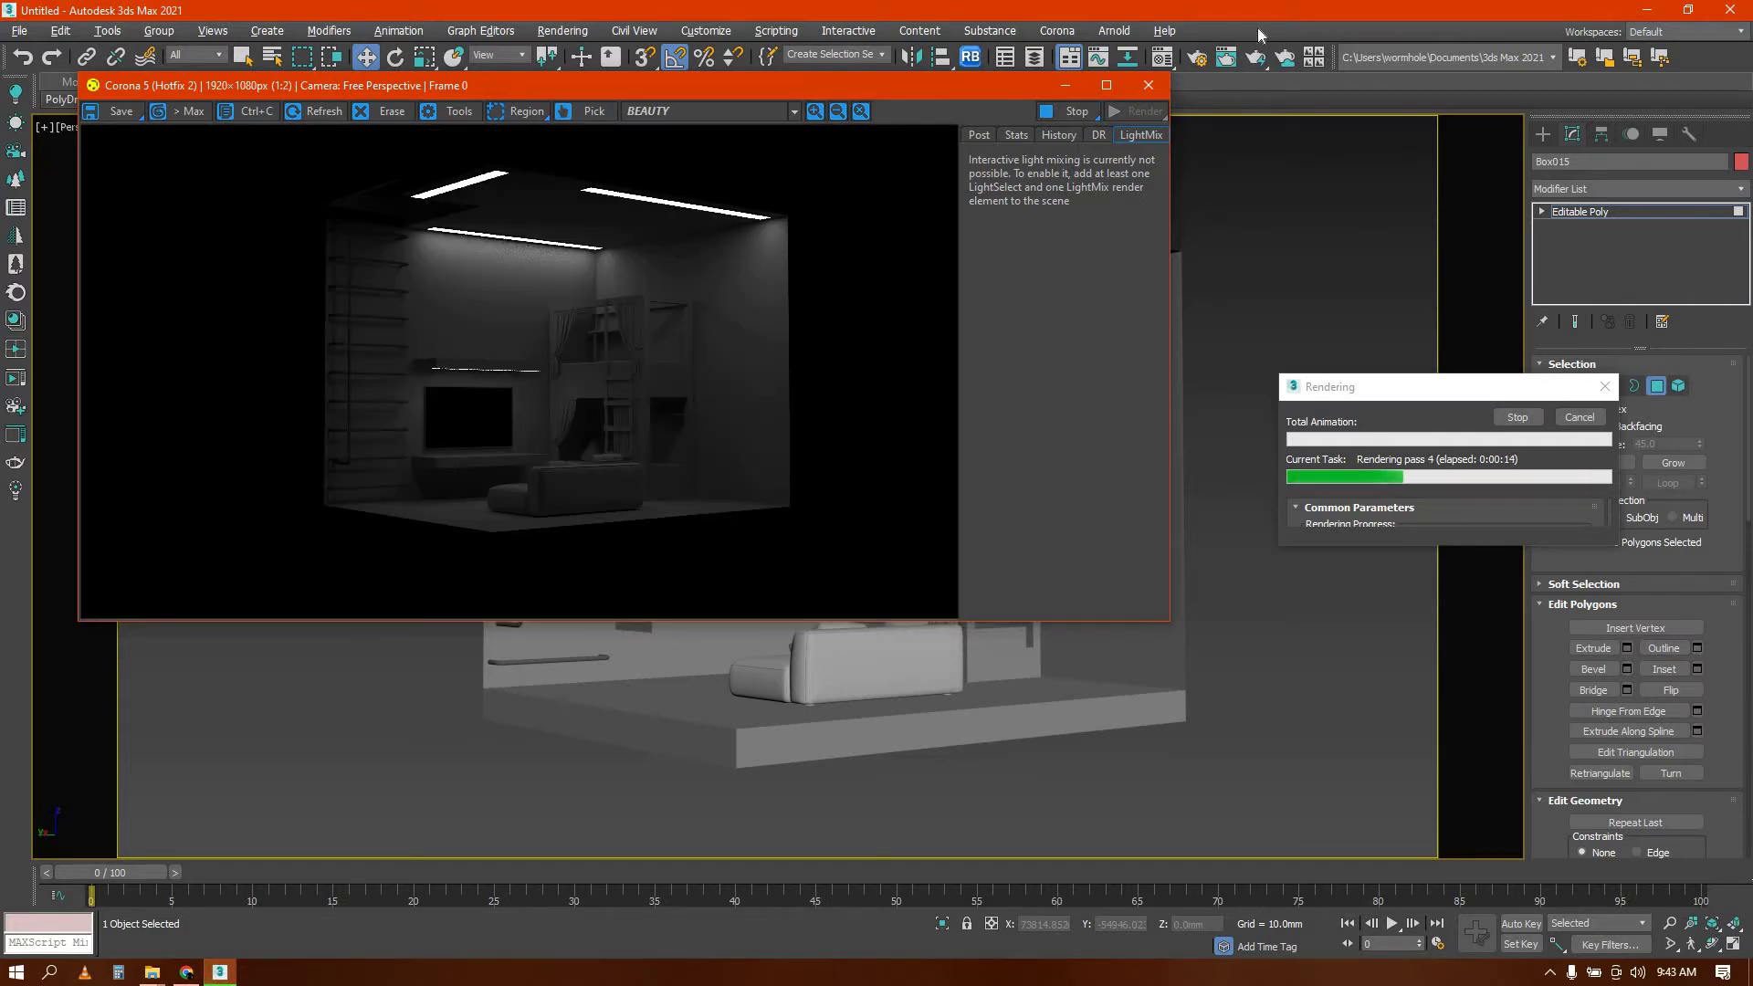
pyautogui.click(1629, 358)
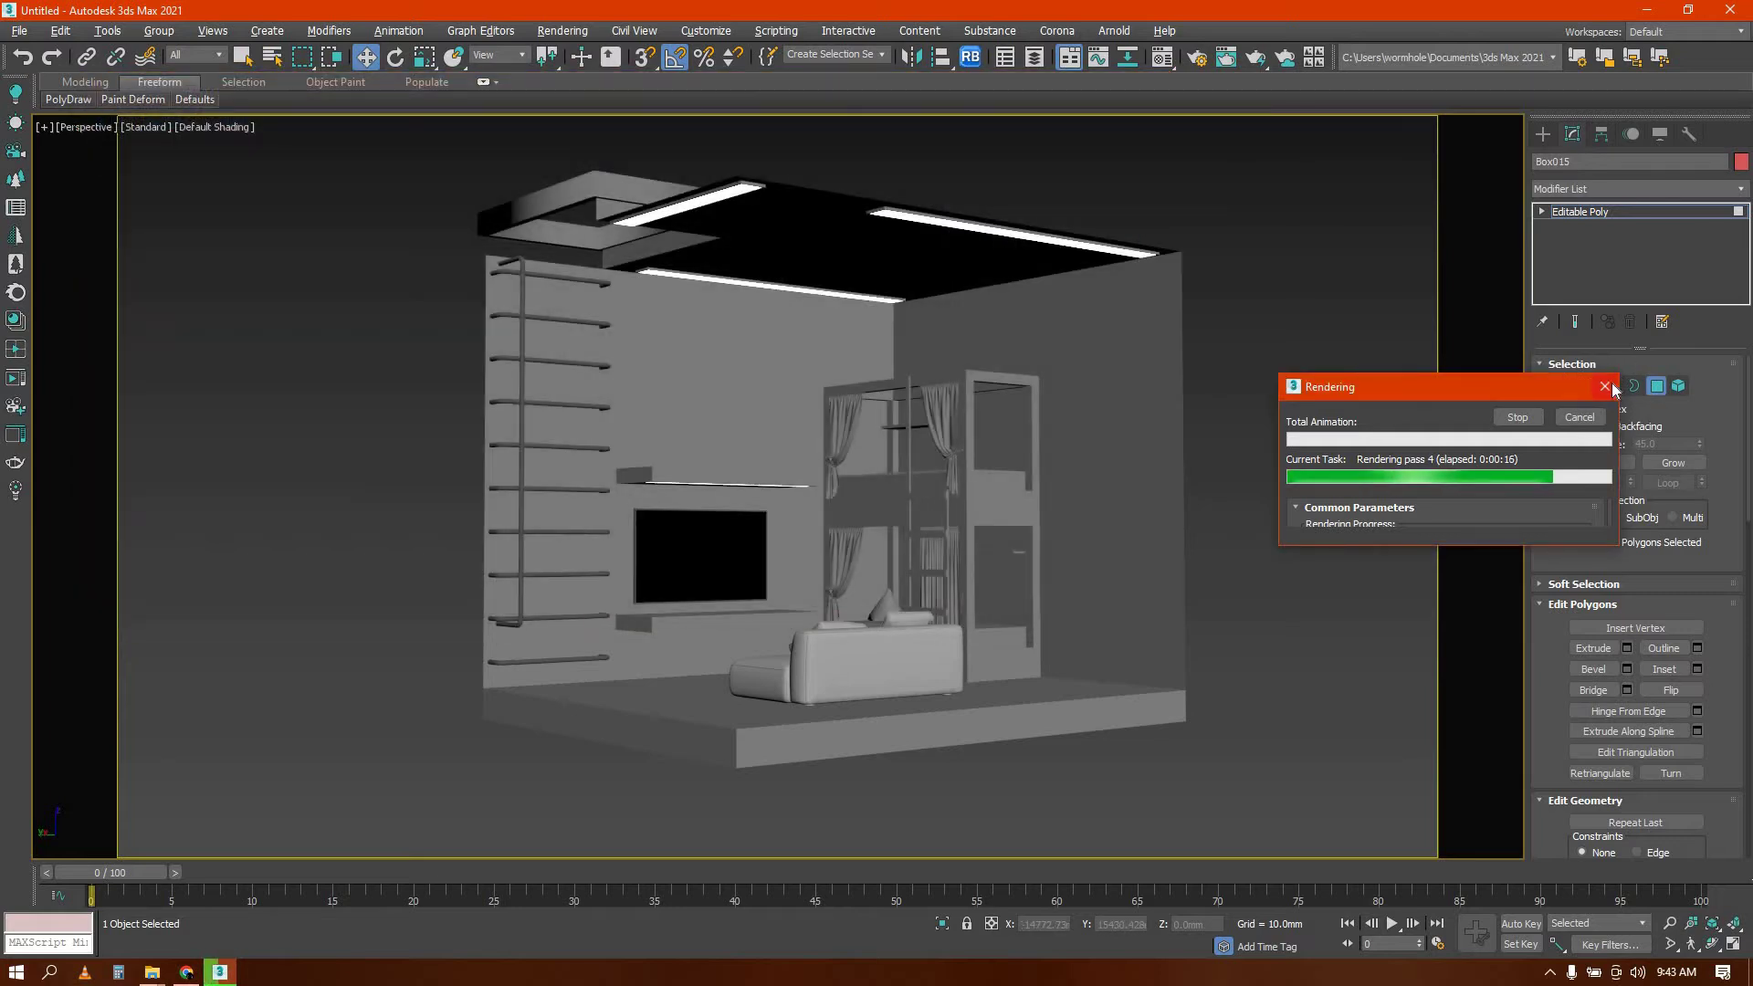
pyautogui.click(1607, 385)
pyautogui.click(1612, 386)
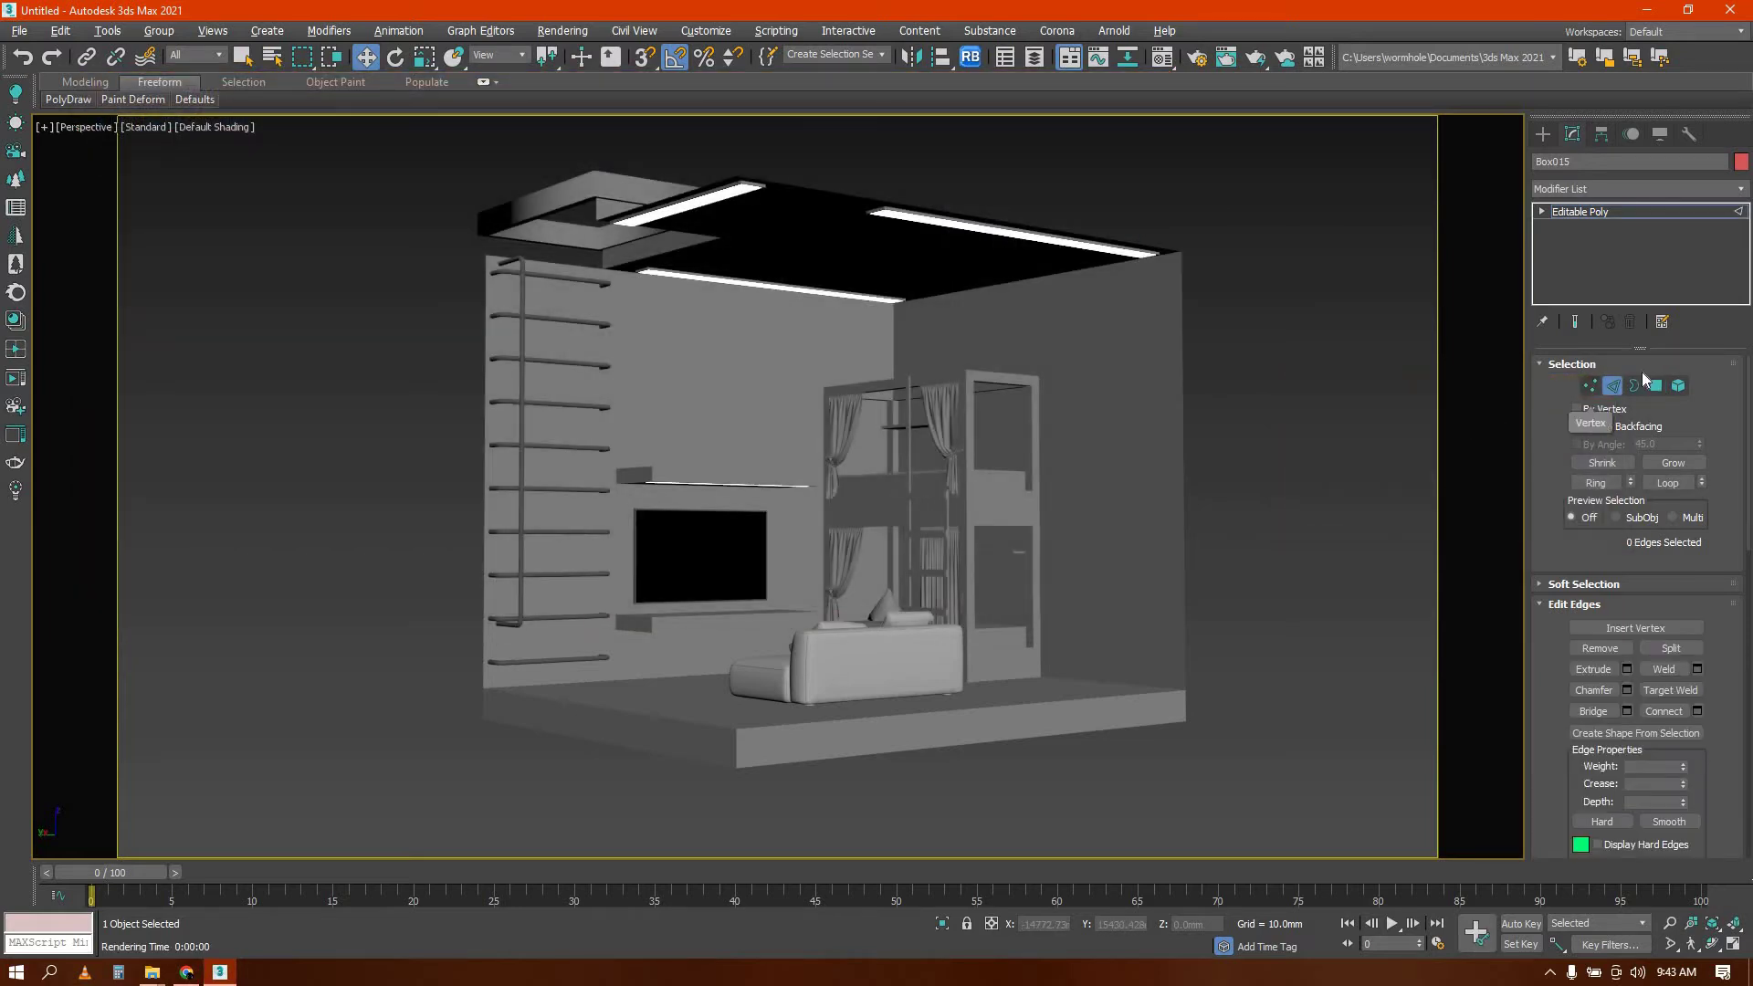
# Move the sofa toward the TV and the bunk bed, to about X -510.7 mm and Y 197.2 mm
pyautogui.click(1543, 133)
pyautogui.keyDown('alt'); pyautogui.moveTo(1004, 534); pyautogui.dragTo(1032, 557, button='middle'); pyautogui.keyUp('alt')
pyautogui.scroll(3, 1060, 618)
pyautogui.keyDown('alt'); pyautogui.moveTo(911, 479); pyautogui.dragTo(881, 566, button='middle'); pyautogui.keyUp('alt')
pyautogui.click(820, 567)
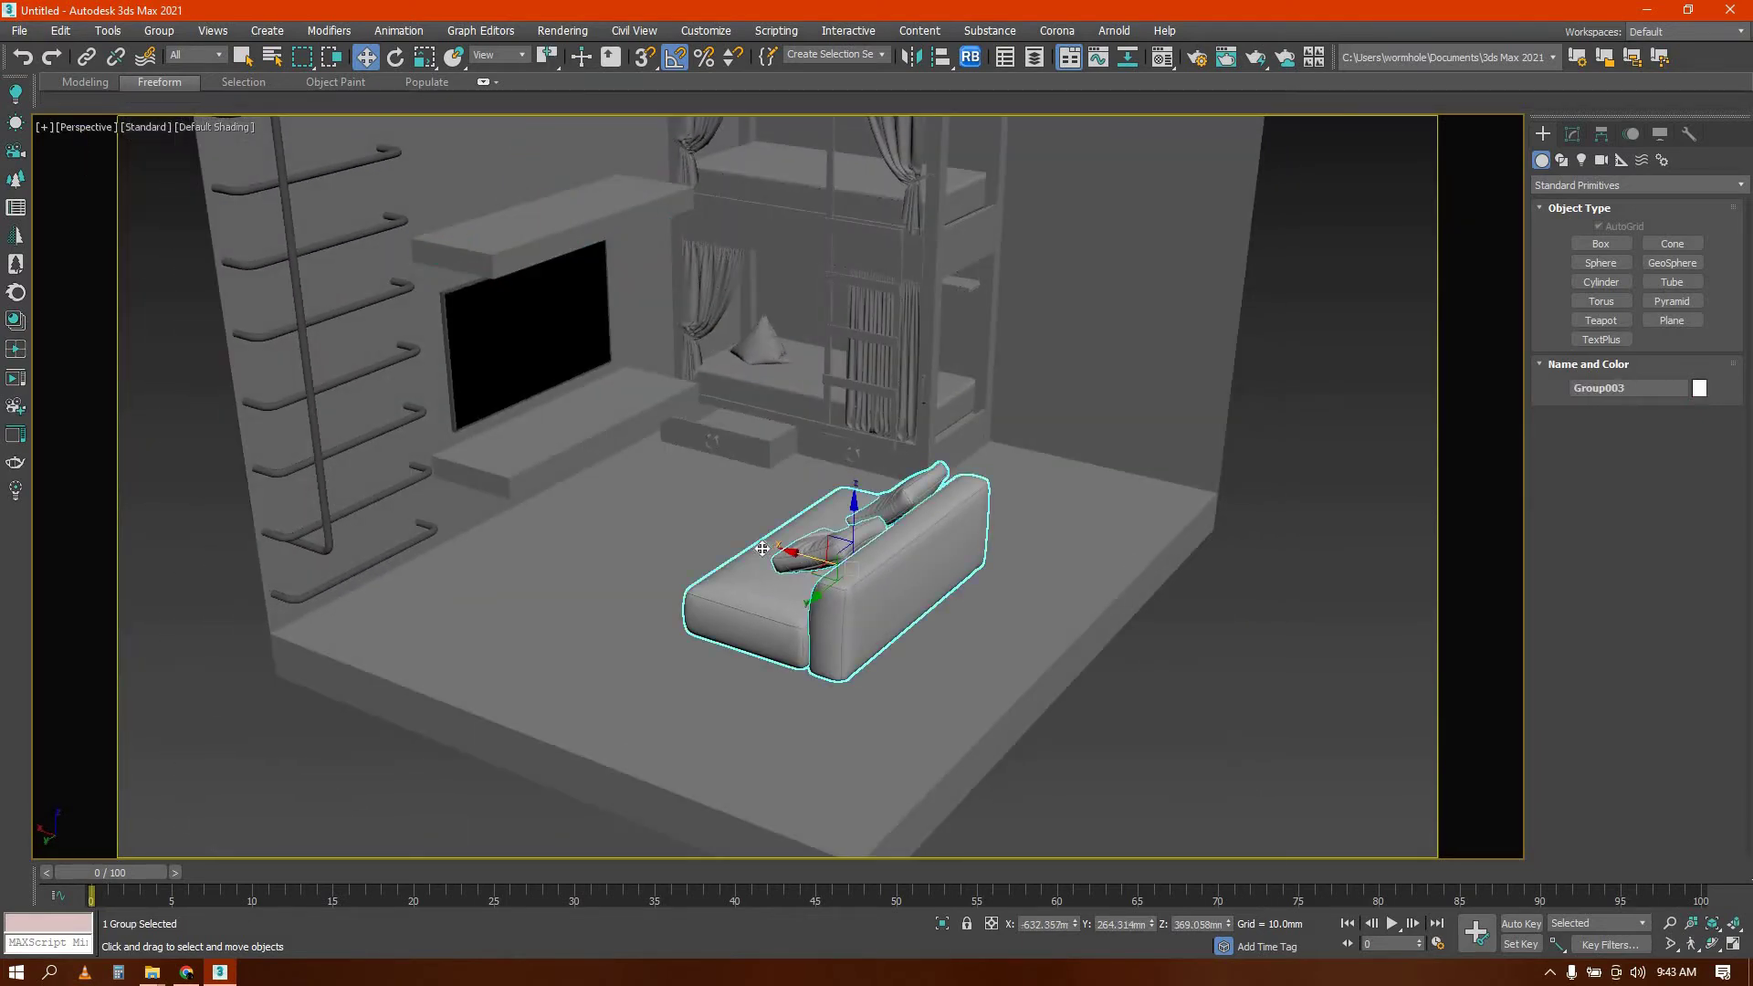
pyautogui.moveTo(783, 550)
pyautogui.mouseDown()
pyautogui.moveTo(747, 540)
pyautogui.moveTo(766, 545)
pyautogui.mouseUp()
pyautogui.keyDown('alt'); pyautogui.moveTo(1036, 659); pyautogui.dragTo(899, 639, button='middle'); pyautogui.keyUp('alt')
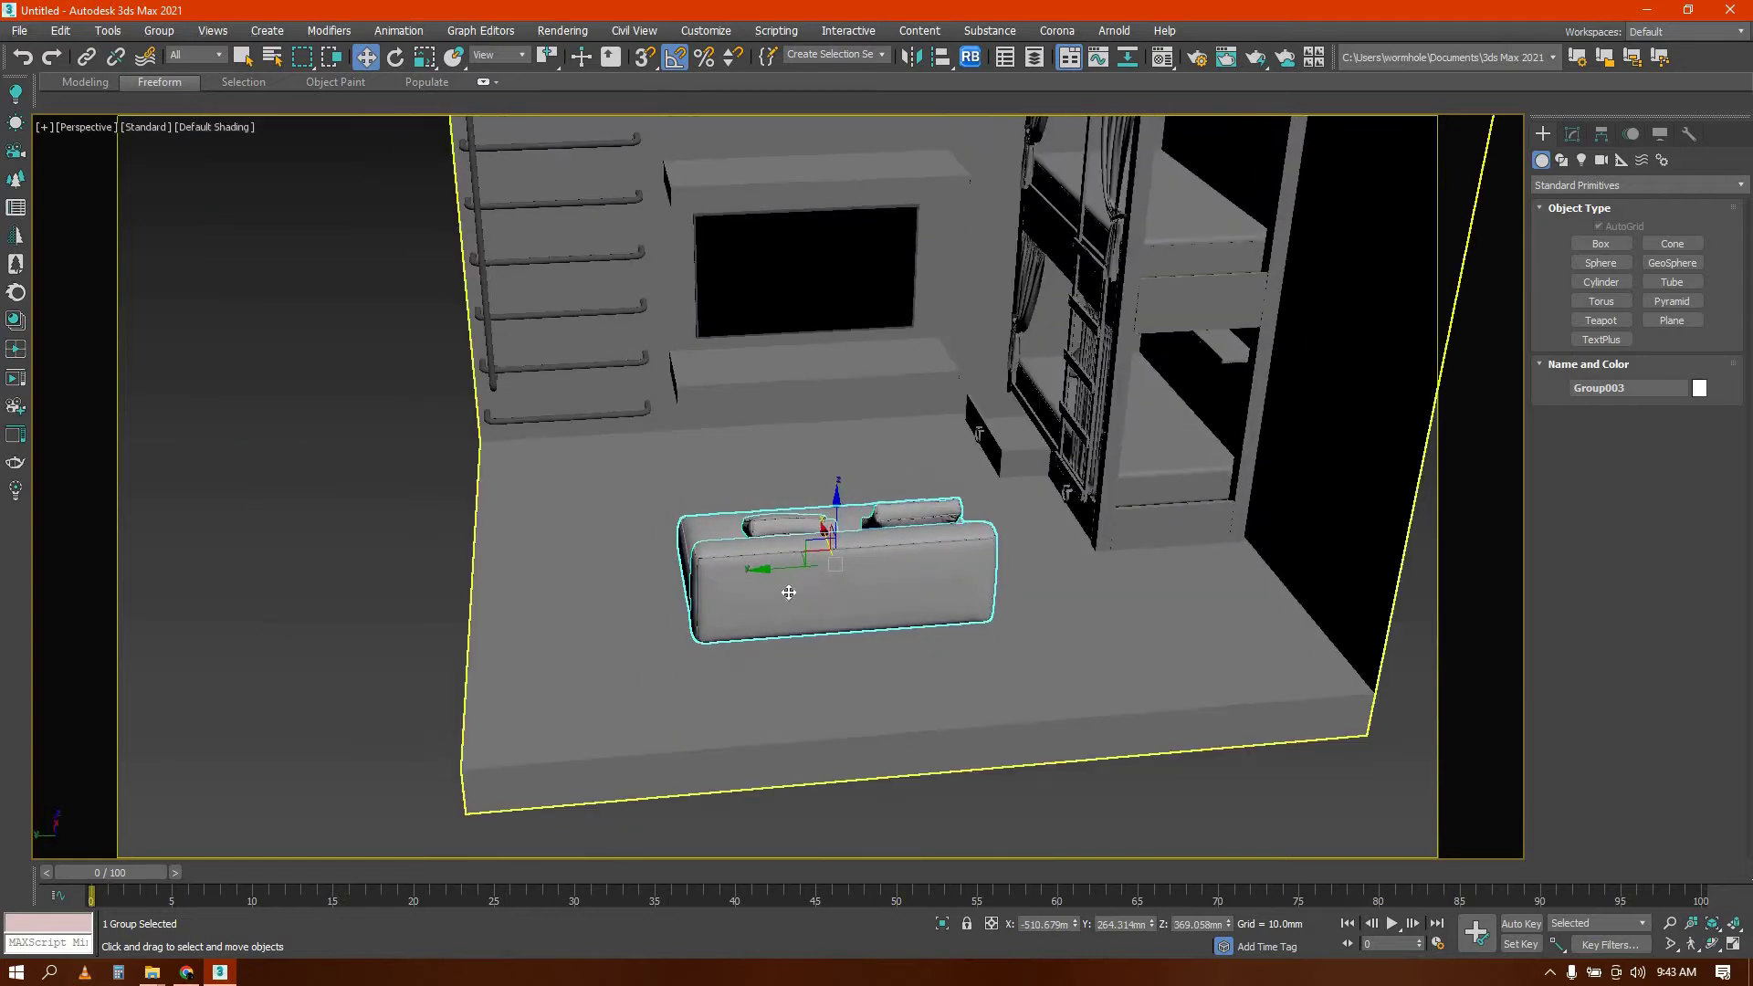
pyautogui.moveTo(809, 567); pyautogui.dragTo(823, 566)
pyautogui.hotkey('shift', 'z')
# Create a tall box panel, about 1308 mm long and 183 mm wide, on the floor against the bunk bed's open end
pyautogui.scroll(-4, 878, 588)
pyautogui.keyDown('alt'); pyautogui.moveTo(881, 595); pyautogui.dragTo(858, 595, button='middle'); pyautogui.keyUp('alt')
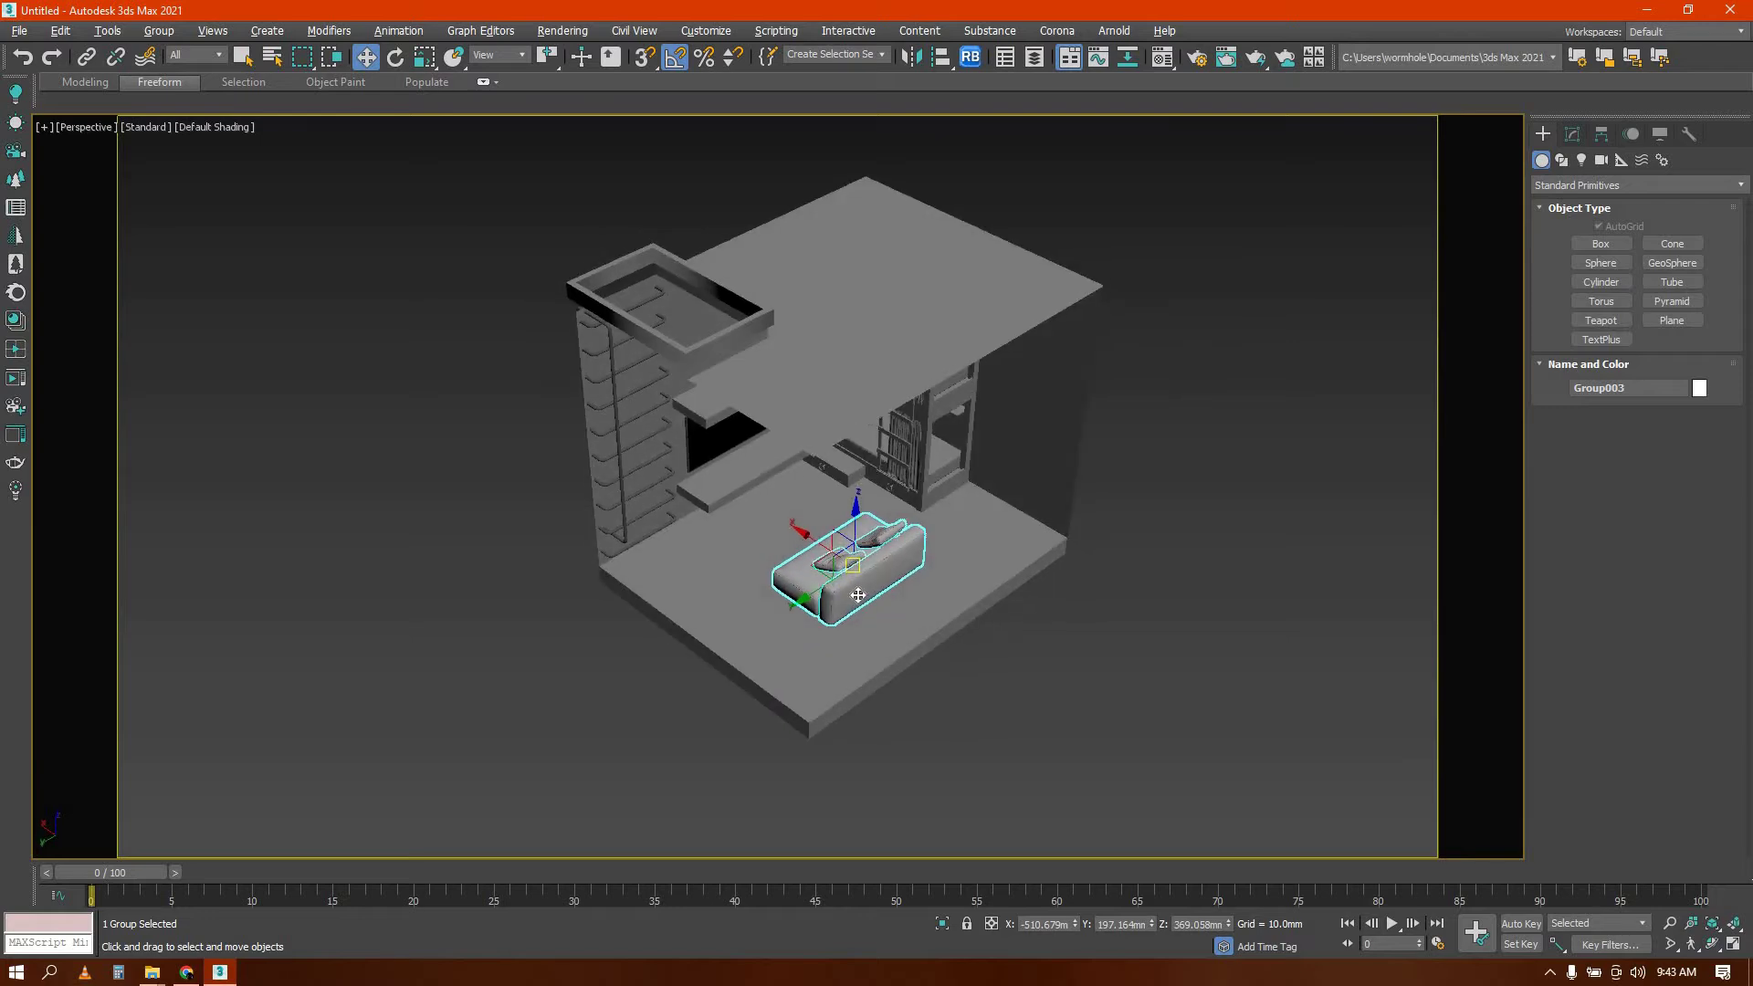
pyautogui.scroll(3, 858, 591)
pyautogui.moveTo(1012, 593); pyautogui.dragTo(897, 593, button='middle')
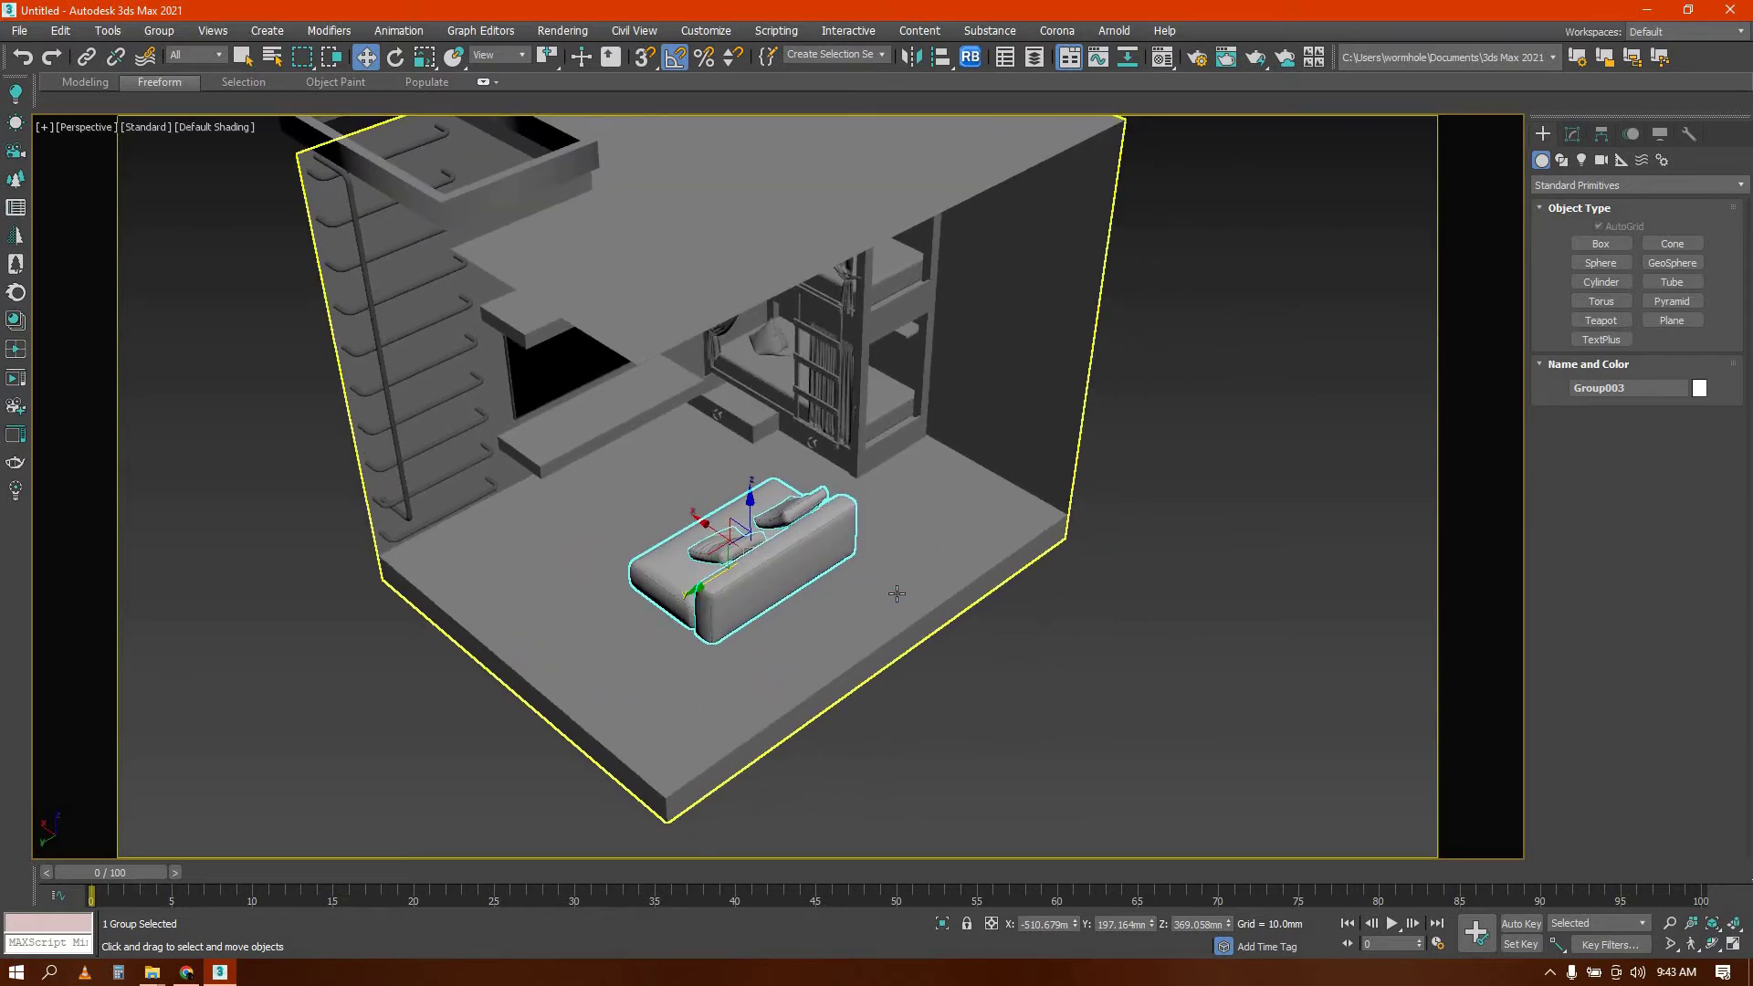
pyautogui.click(1600, 243)
pyautogui.keyDown('alt'); pyautogui.moveTo(892, 508); pyautogui.dragTo(966, 508, button='middle'); pyautogui.keyUp('alt')
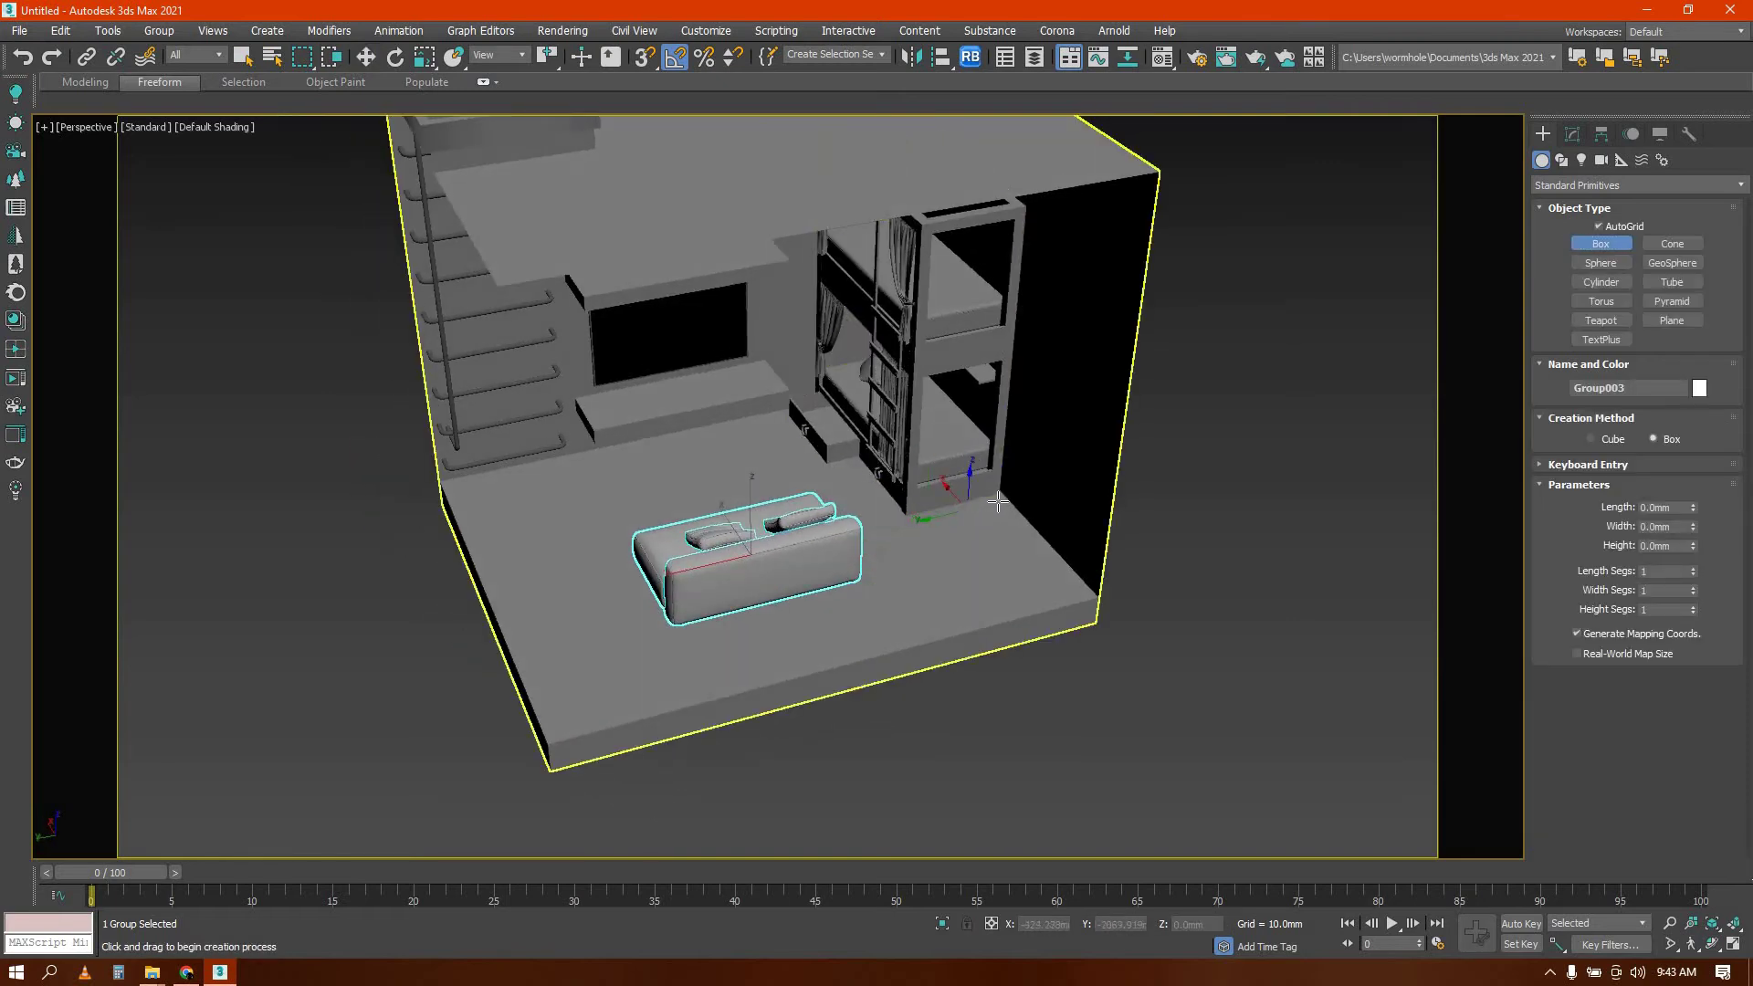
pyautogui.moveTo(1012, 509); pyautogui.dragTo(884, 537)
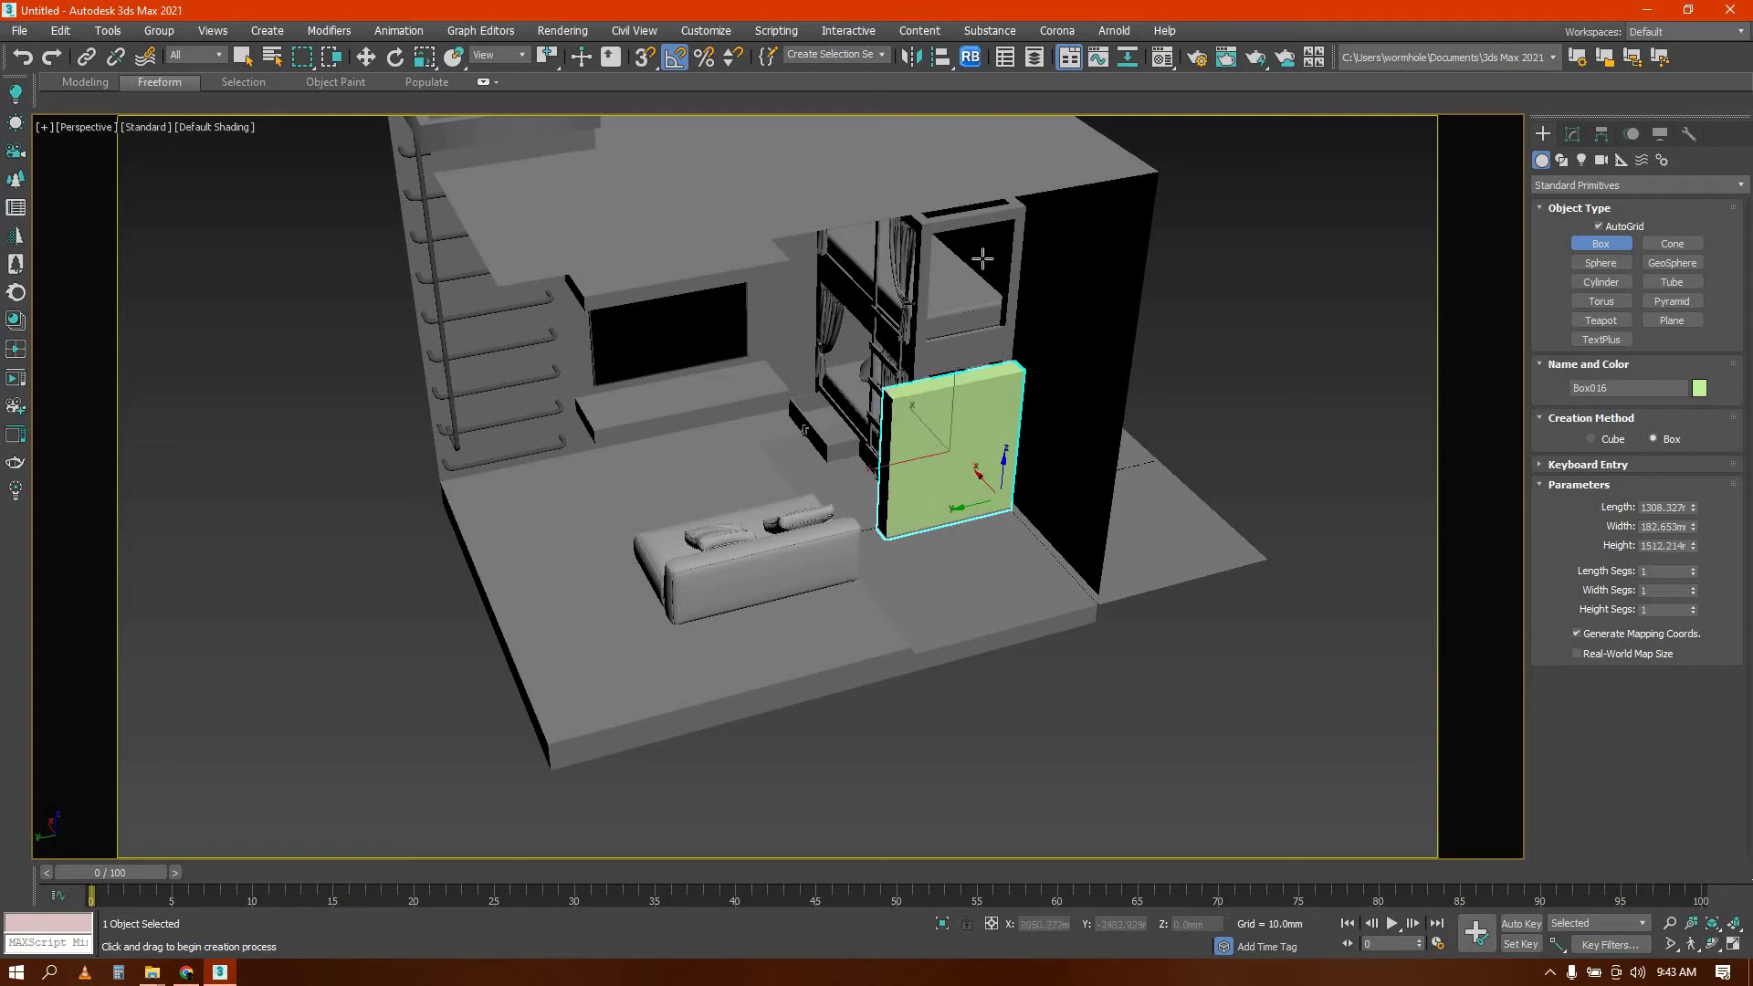
pyautogui.click(893, 353)
# Convert the tall panel beside the bunk bed to an editable poly
pyautogui.press('w')
pyautogui.keyDown('alt'); pyautogui.moveTo(893, 353); pyautogui.dragTo(895, 429, button='middle'); pyautogui.keyUp('alt')
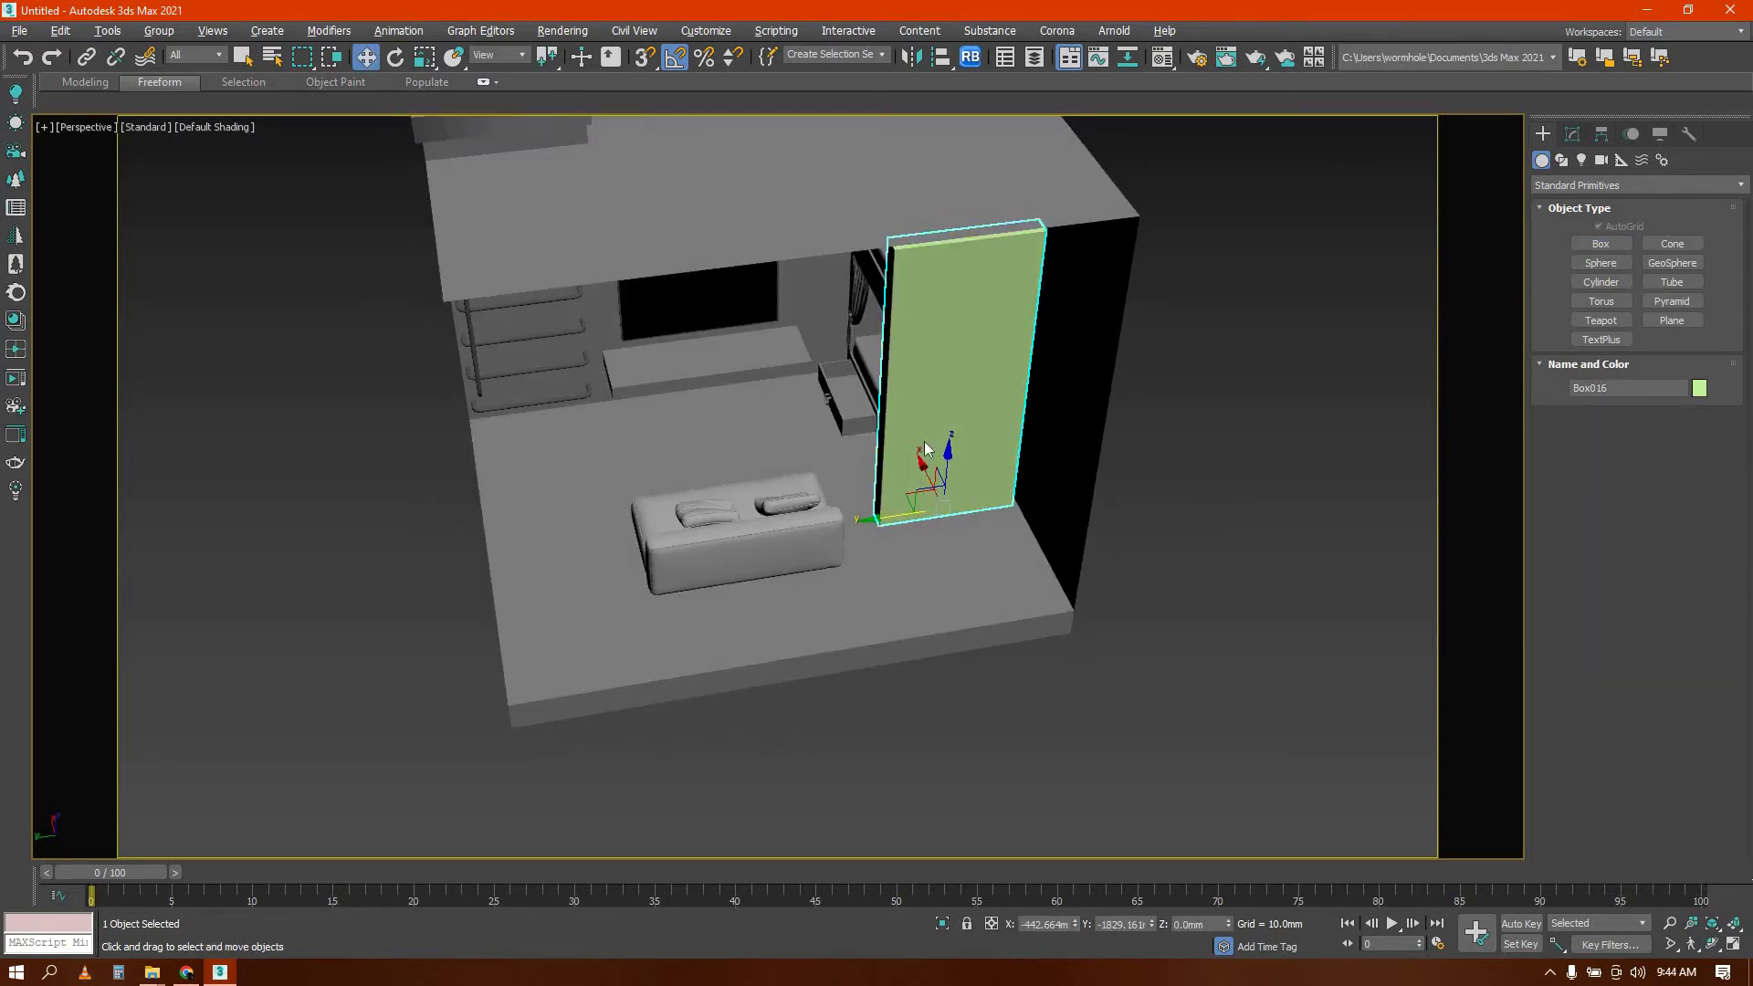
pyautogui.rightClick(895, 430)
pyautogui.moveTo(1016, 619)
pyautogui.click(1131, 630)
pyautogui.keyDown('alt'); pyautogui.moveTo(949, 411); pyautogui.dragTo(967, 314, button='middle'); pyautogui.keyUp('alt')
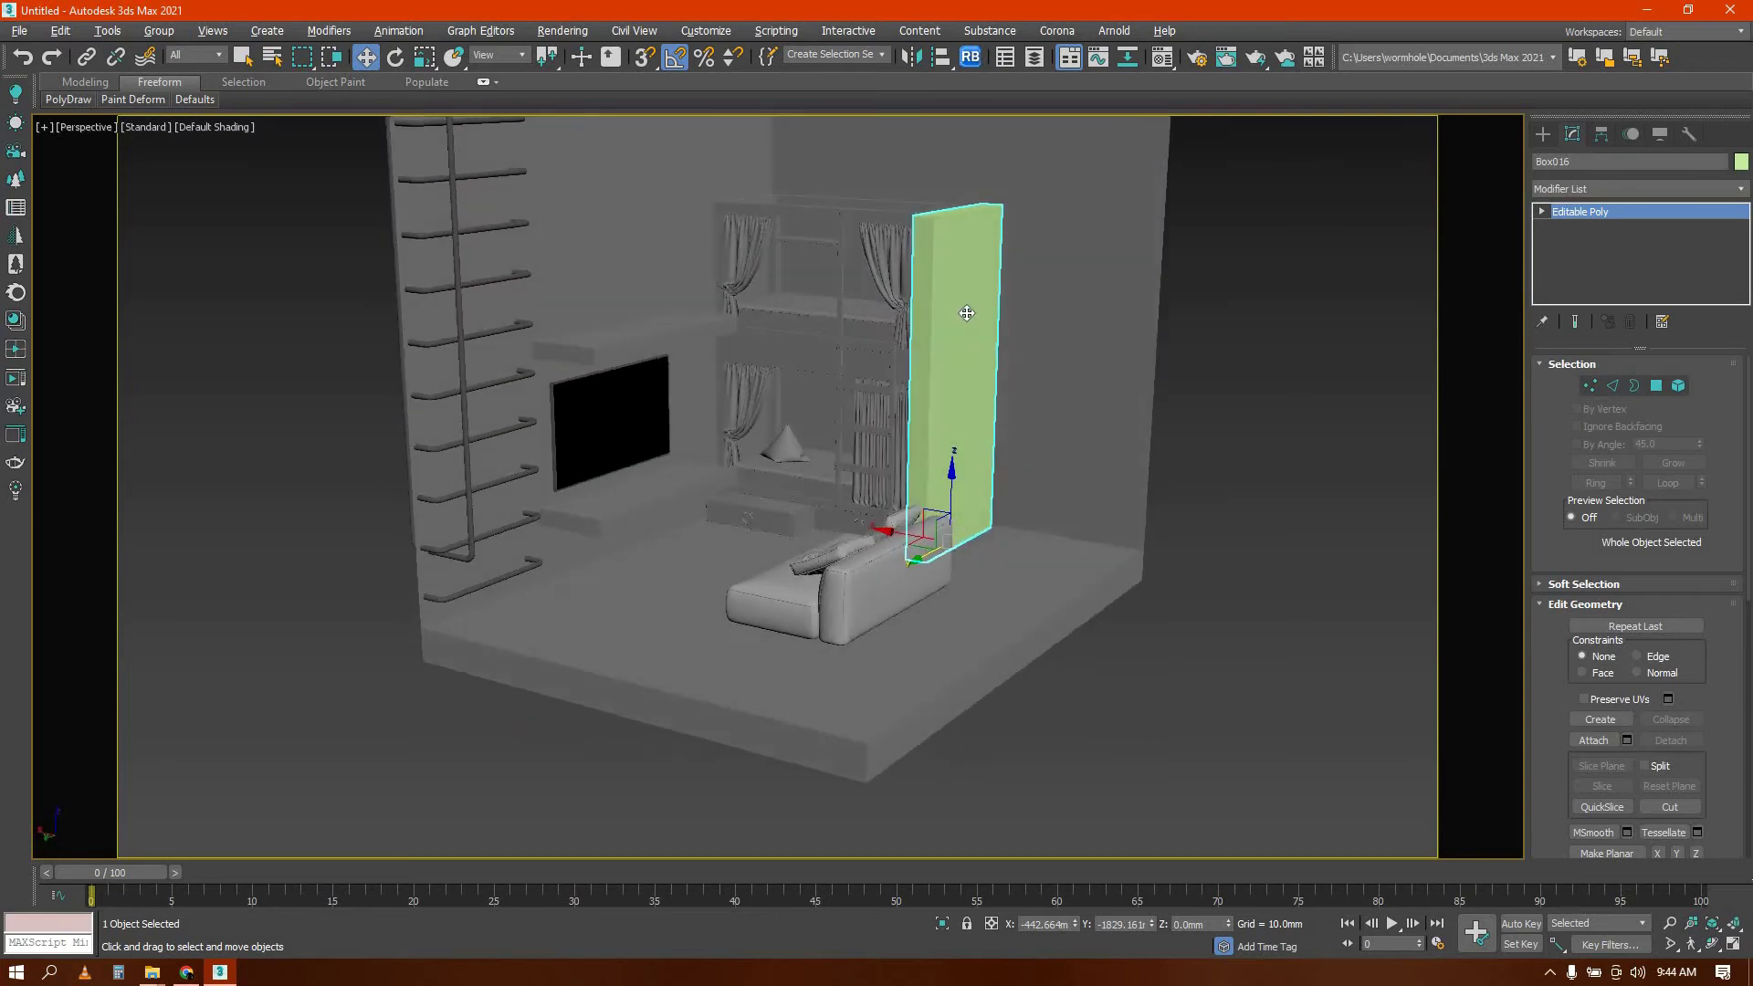
pyautogui.moveTo(931, 387)
pyautogui.keyDown('alt'); pyautogui.mouseDown(button='middle')
pyautogui.moveTo(954, 402)
pyautogui.moveTo(930, 434)
pyautogui.moveTo(899, 434)
pyautogui.moveTo(925, 413)
pyautogui.mouseUp(button='middle'); pyautogui.keyUp('alt')
pyautogui.scroll(3, 915, 428)
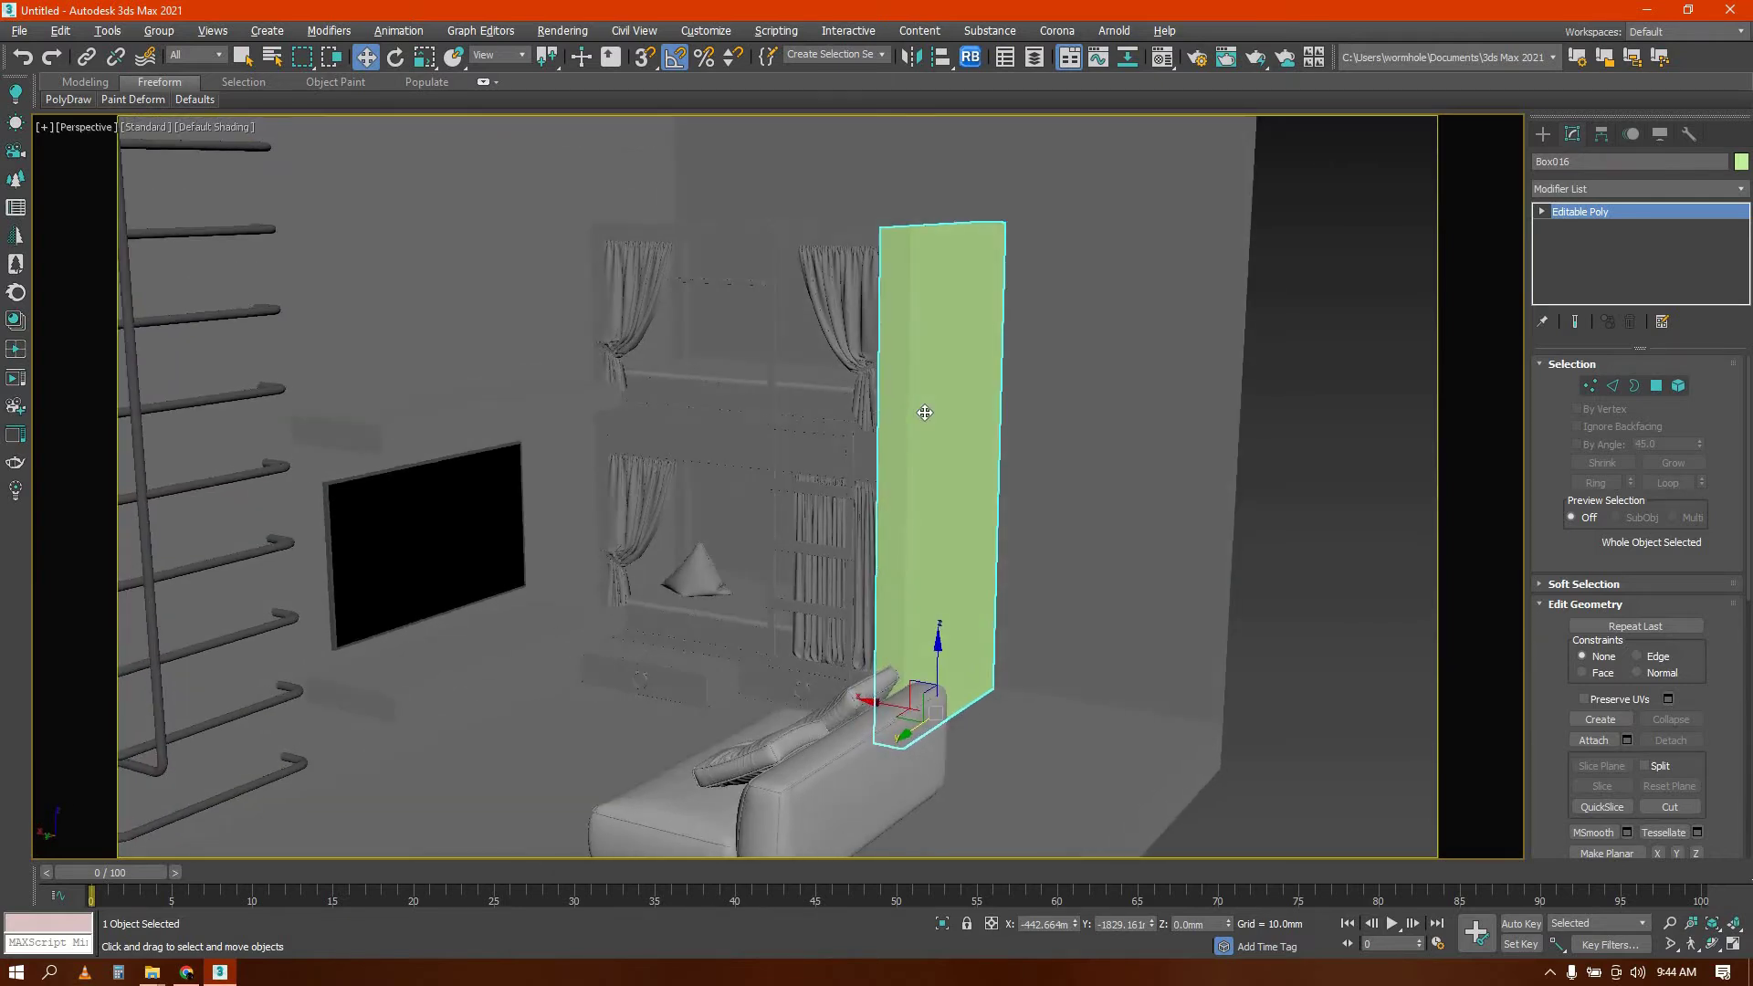
pyautogui.keyDown('alt'); pyautogui.moveTo(940, 488); pyautogui.dragTo(929, 473, button='middle'); pyautogui.keyUp('alt')
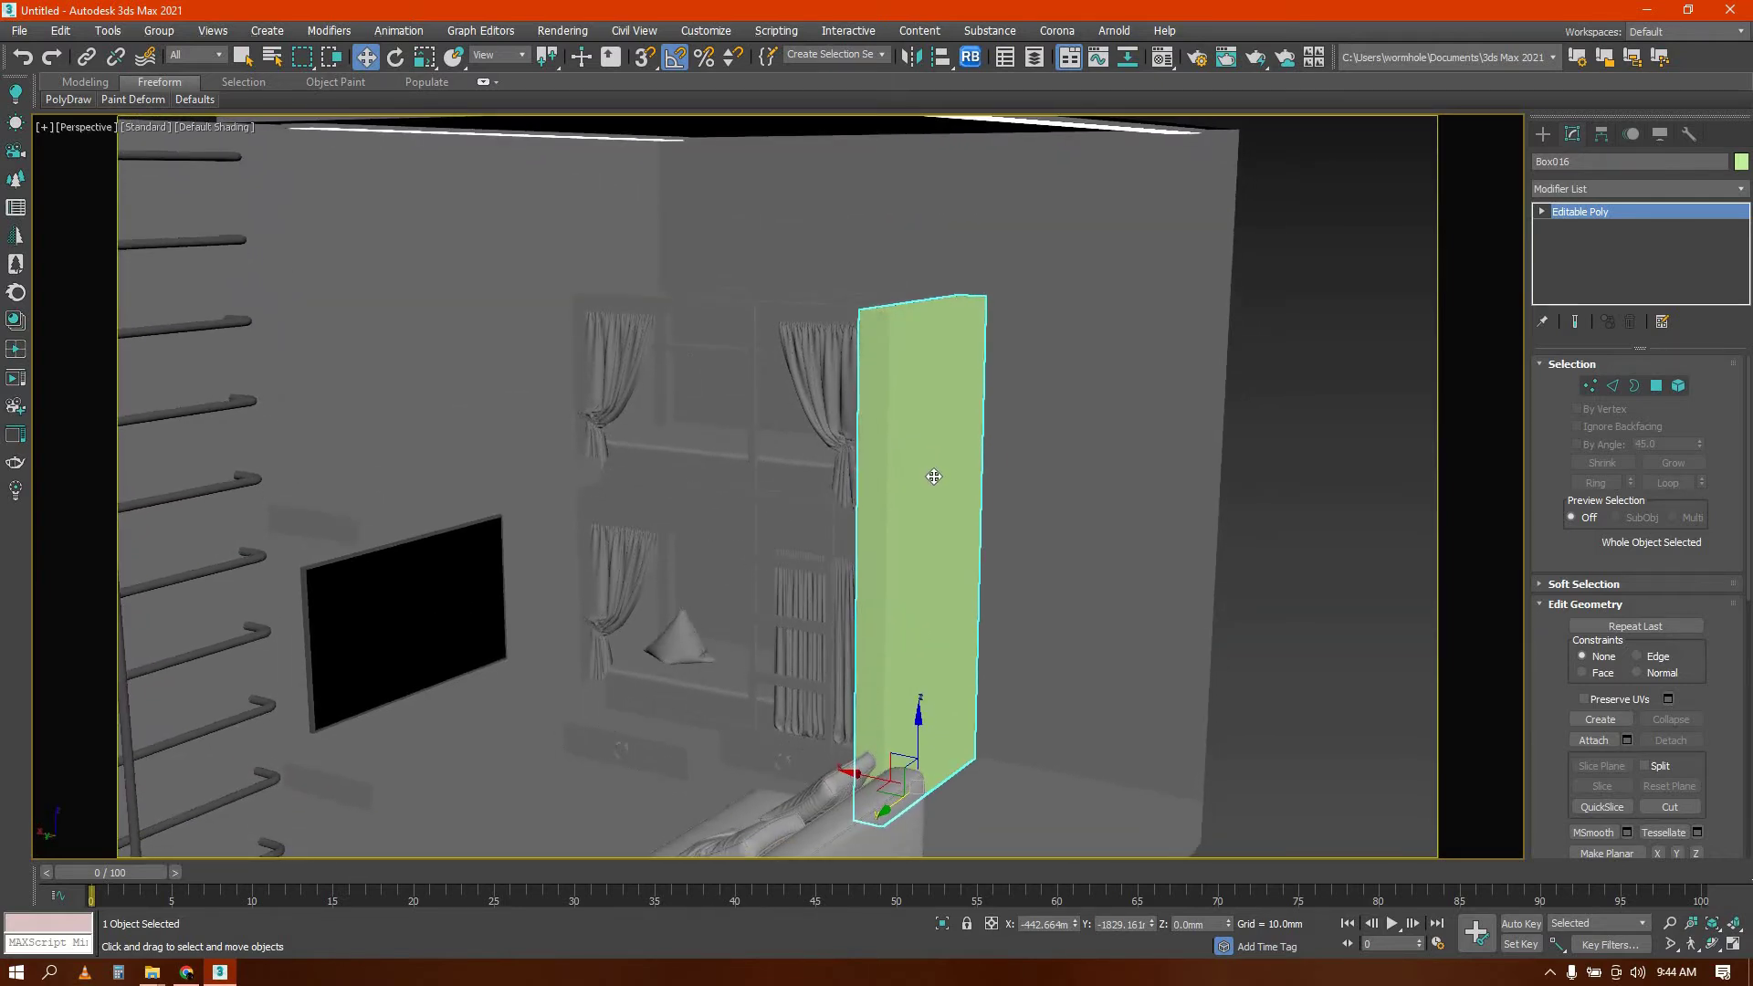
pyautogui.keyDown('alt'); pyautogui.moveTo(1023, 676); pyautogui.dragTo(864, 785, button='middle'); pyautogui.keyUp('alt')
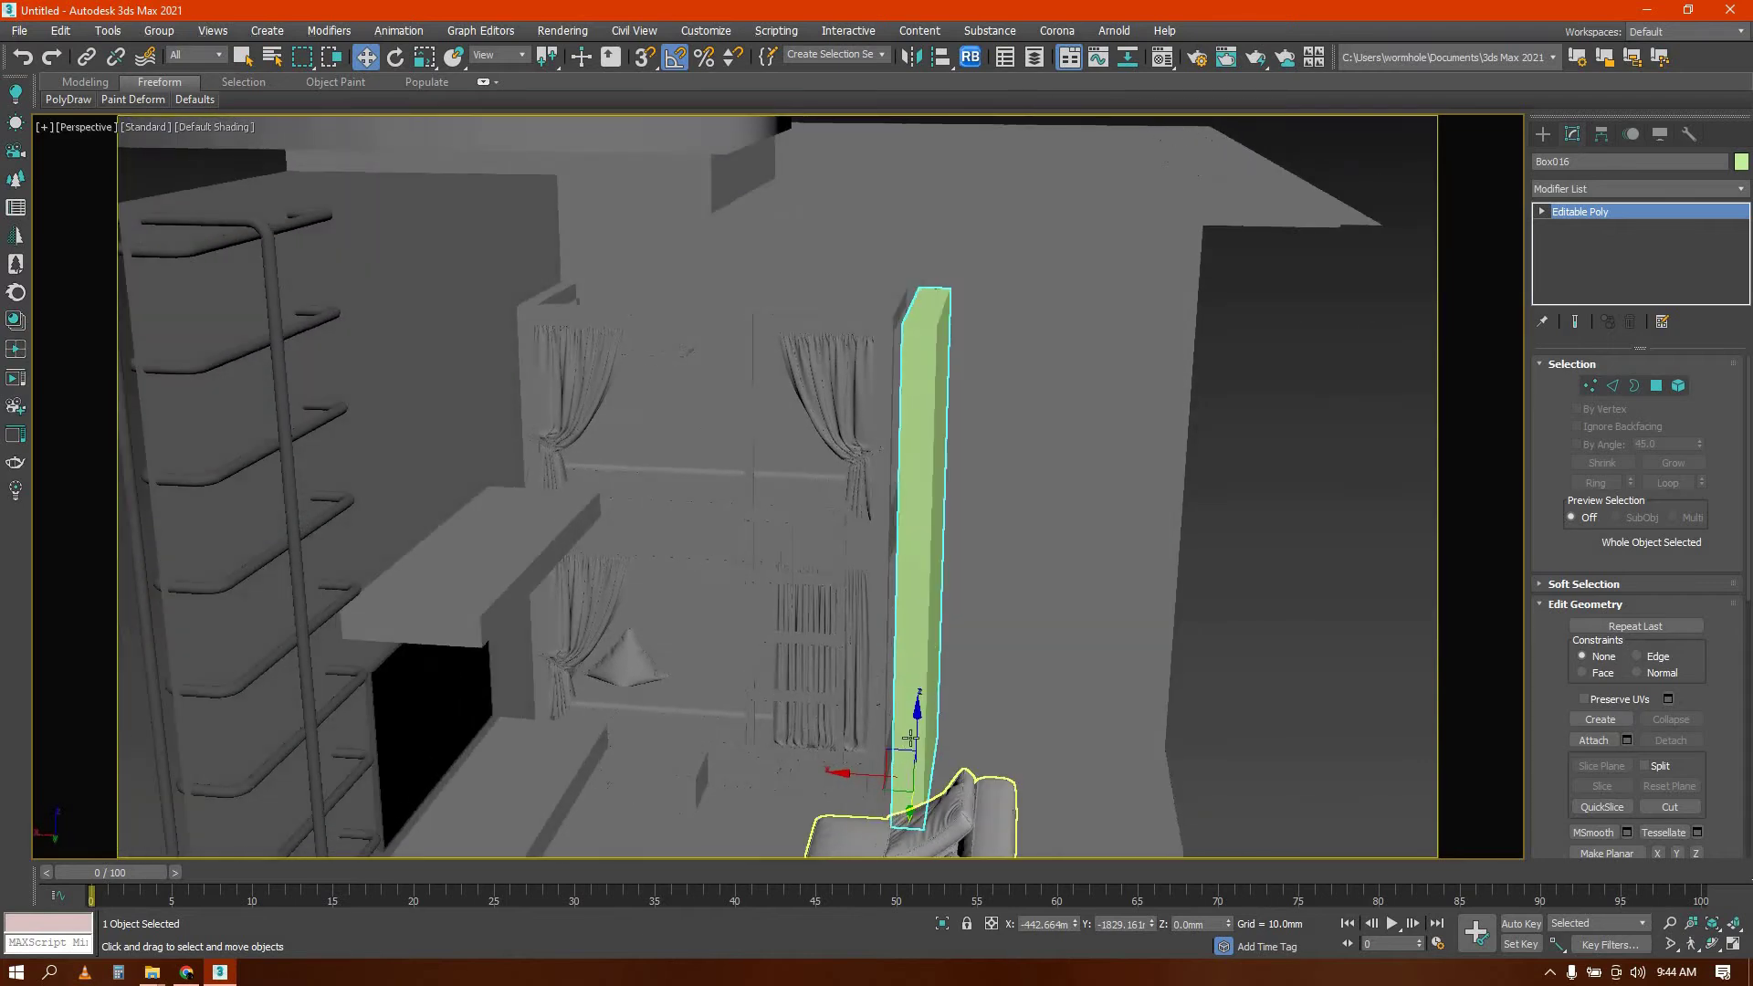
# Move the tall panel along X to about -404.4 mm, toward the bunk bed's open end
pyautogui.scroll(3, 864, 785)
pyautogui.moveTo(898, 747); pyautogui.dragTo(896, 743)
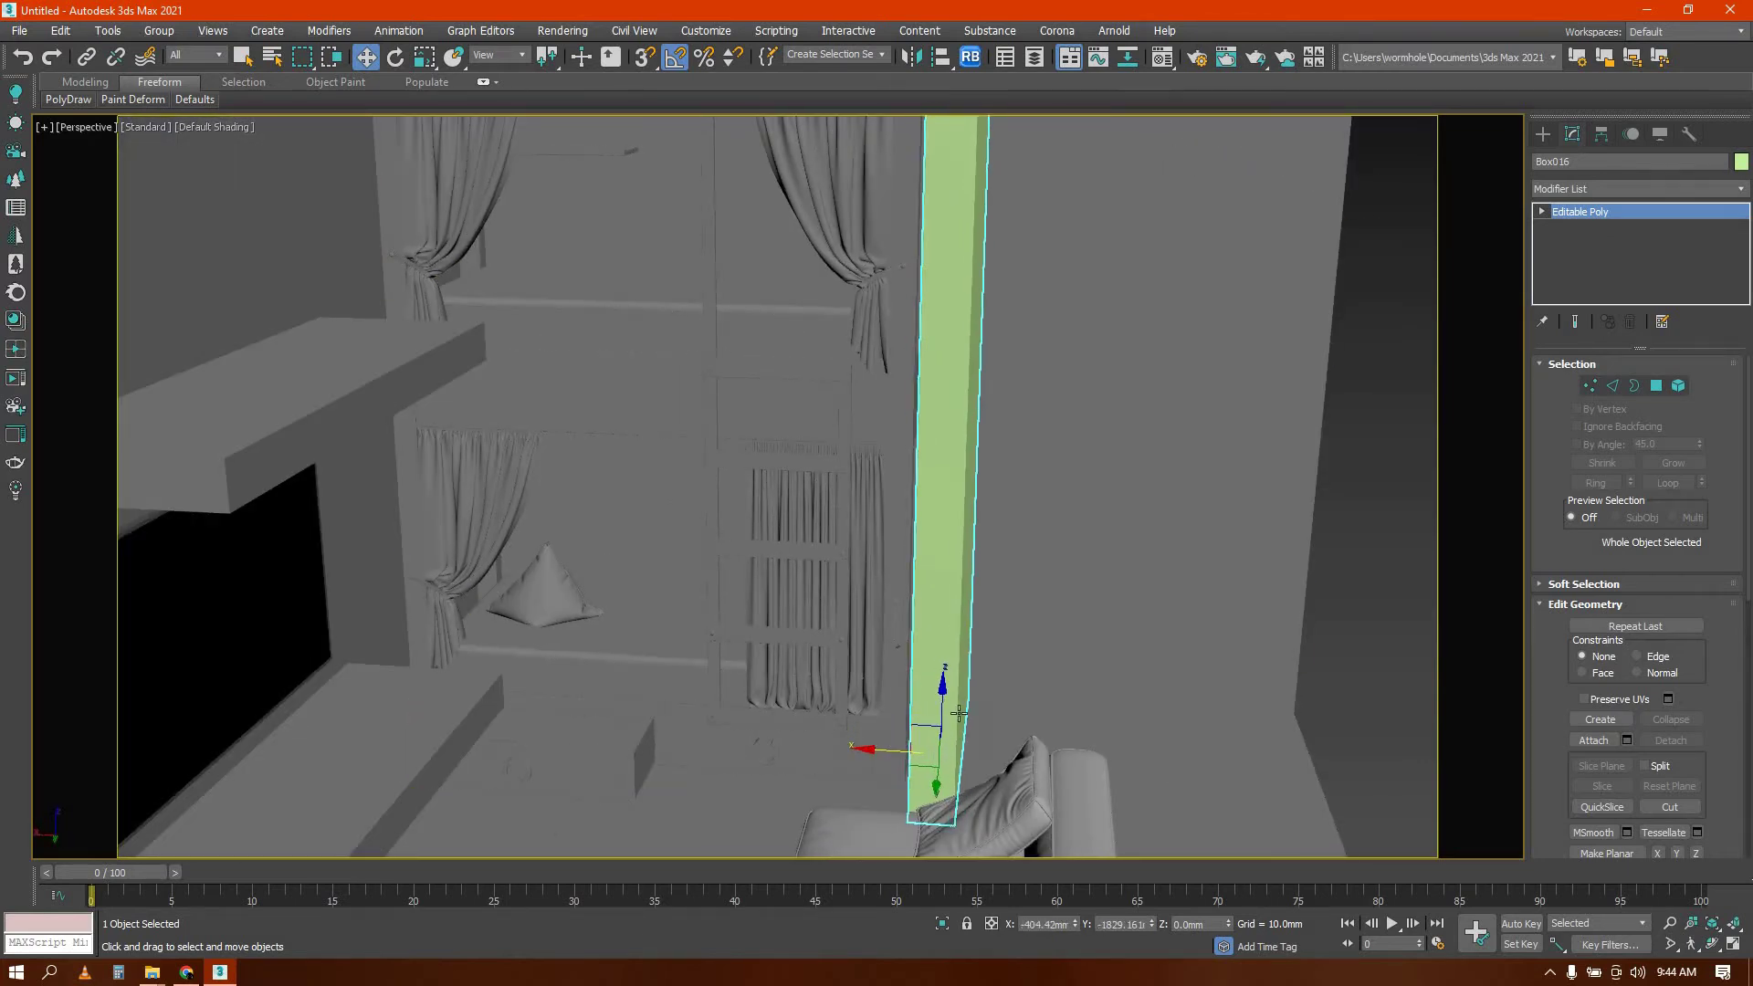
pyautogui.scroll(-5, 959, 714)
pyautogui.keyDown('alt'); pyautogui.moveTo(922, 713); pyautogui.dragTo(776, 717, button='middle'); pyautogui.keyUp('alt')
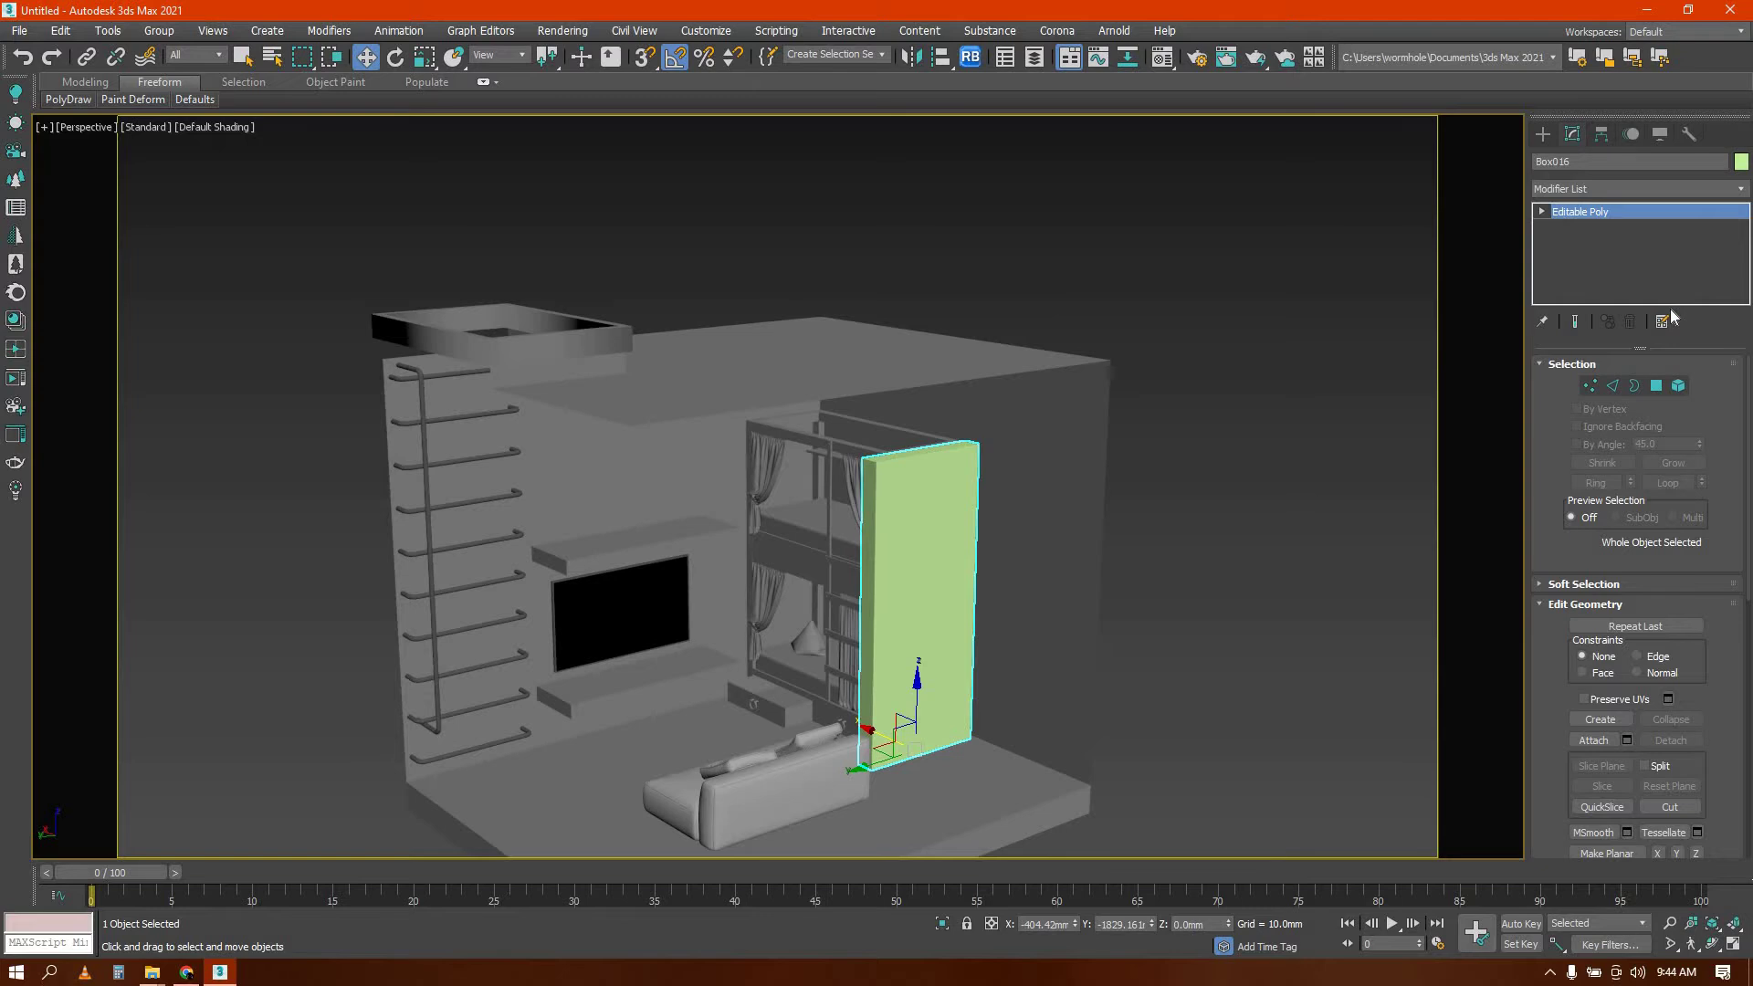
# Undo the tall panel's move, its conversion to editable poly and its creation
pyautogui.hotkey('ctrl', 'z')
pyautogui.hotkey('ctrl', 'z')
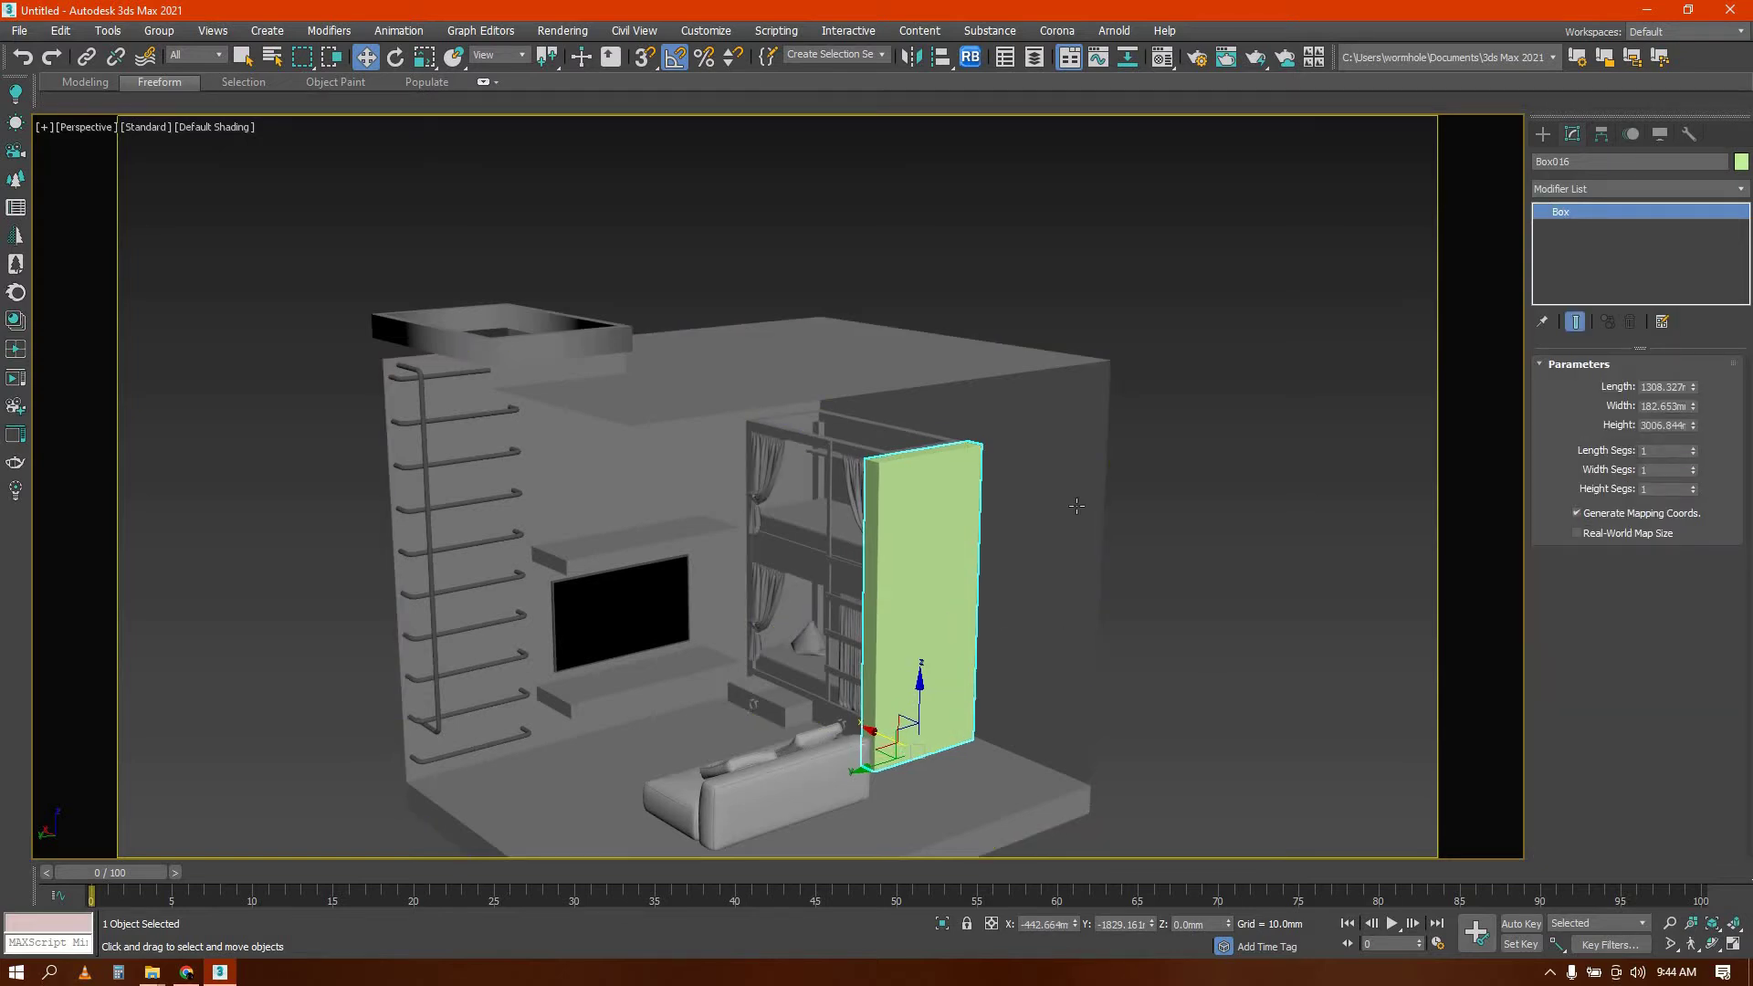
pyautogui.hotkey('ctrl', 'z')
# Create a box about 1021 mm wide and 623 mm high on the floor beside the bunk bed's open end
pyautogui.click(1543, 133)
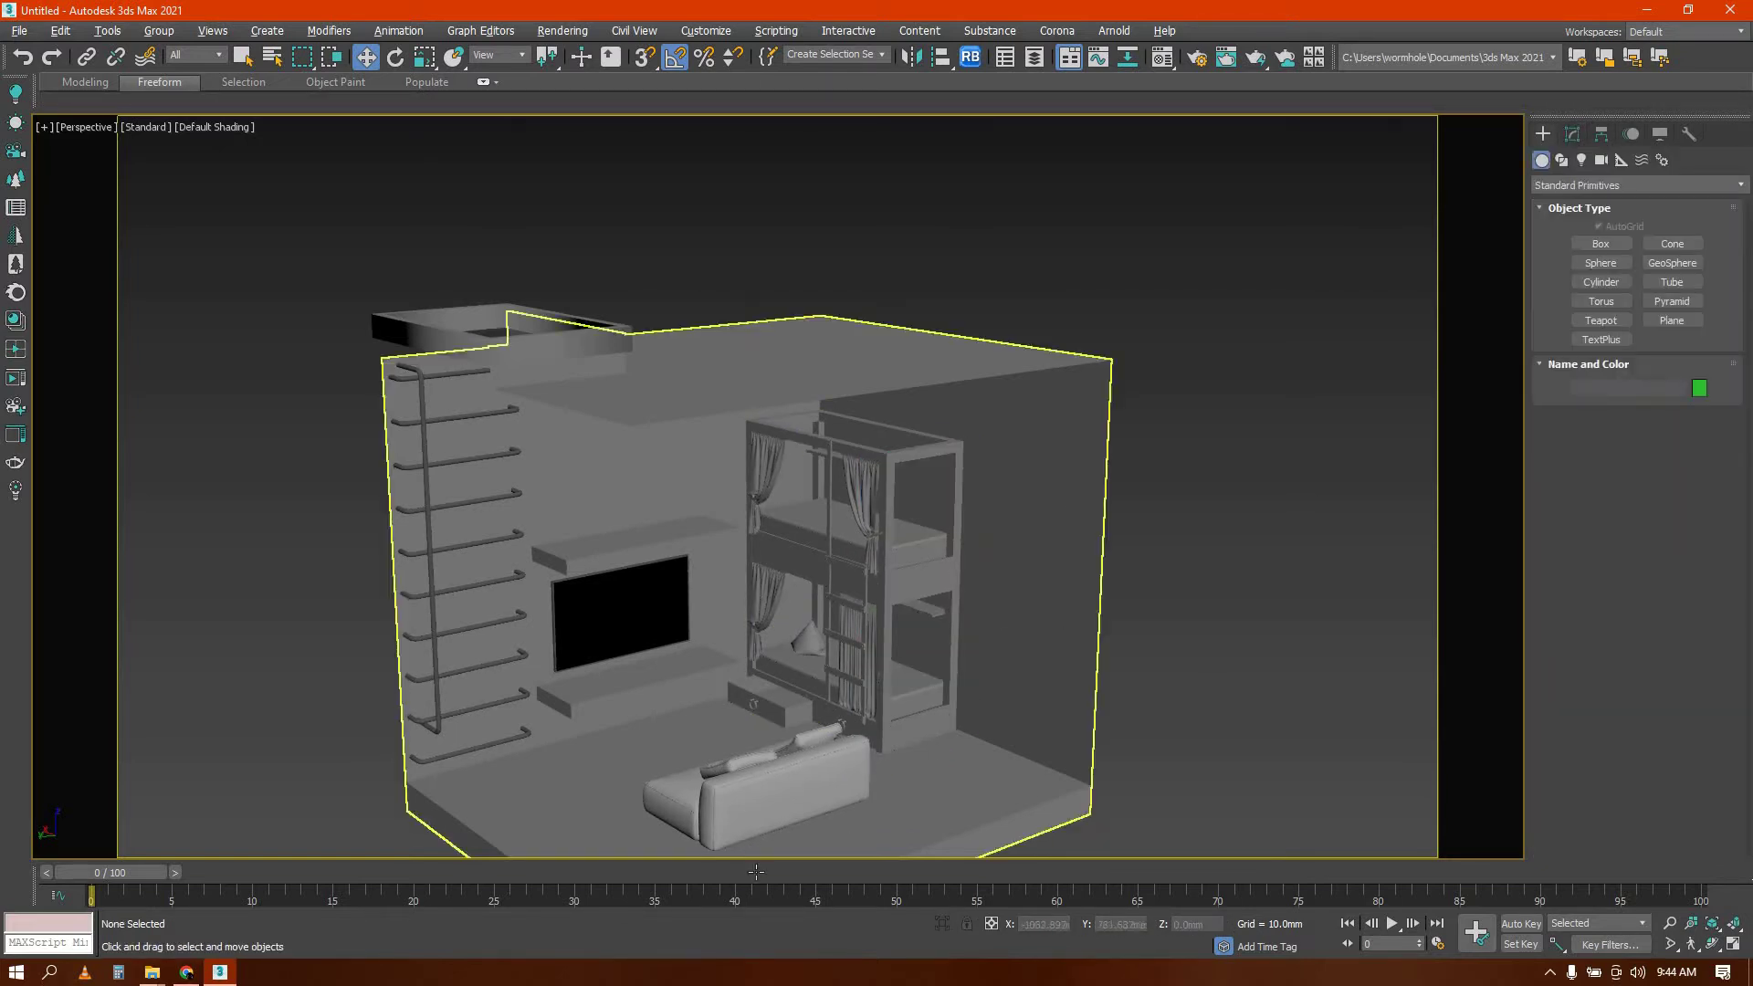
pyautogui.keyDown('alt'); pyautogui.moveTo(756, 872); pyautogui.dragTo(750, 941, button='middle'); pyautogui.keyUp('alt')
pyautogui.click(1599, 247)
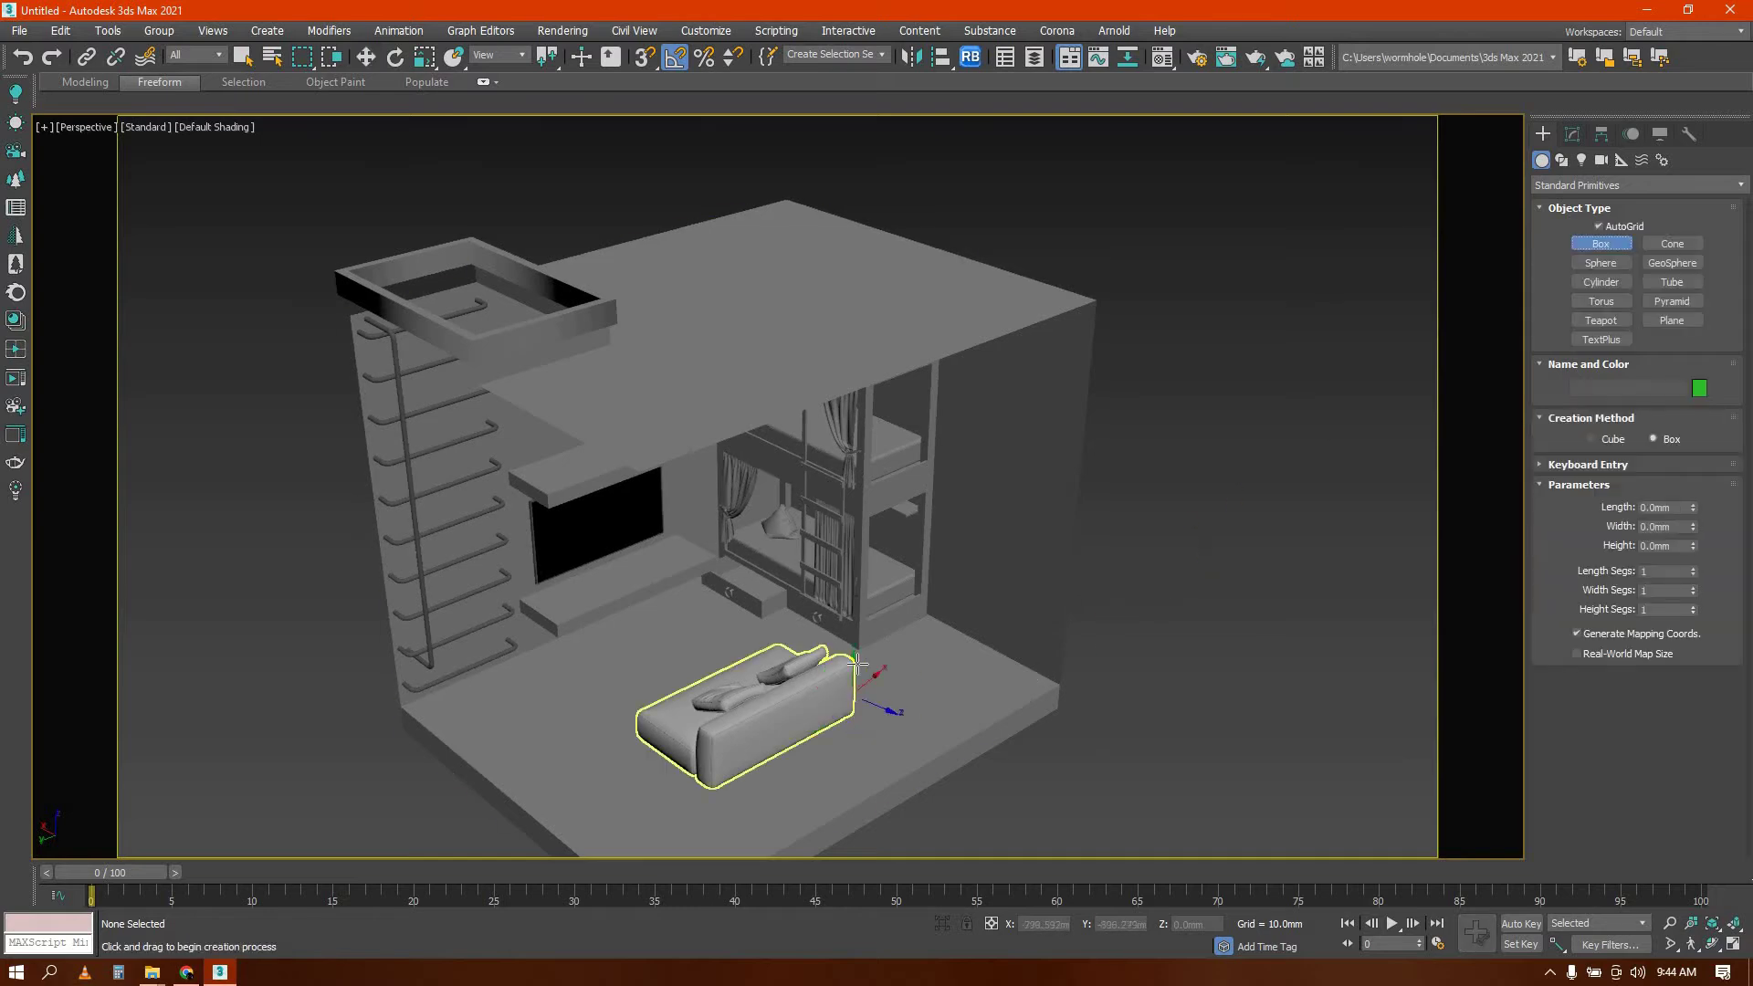
pyautogui.moveTo(856, 664); pyautogui.dragTo(977, 699)
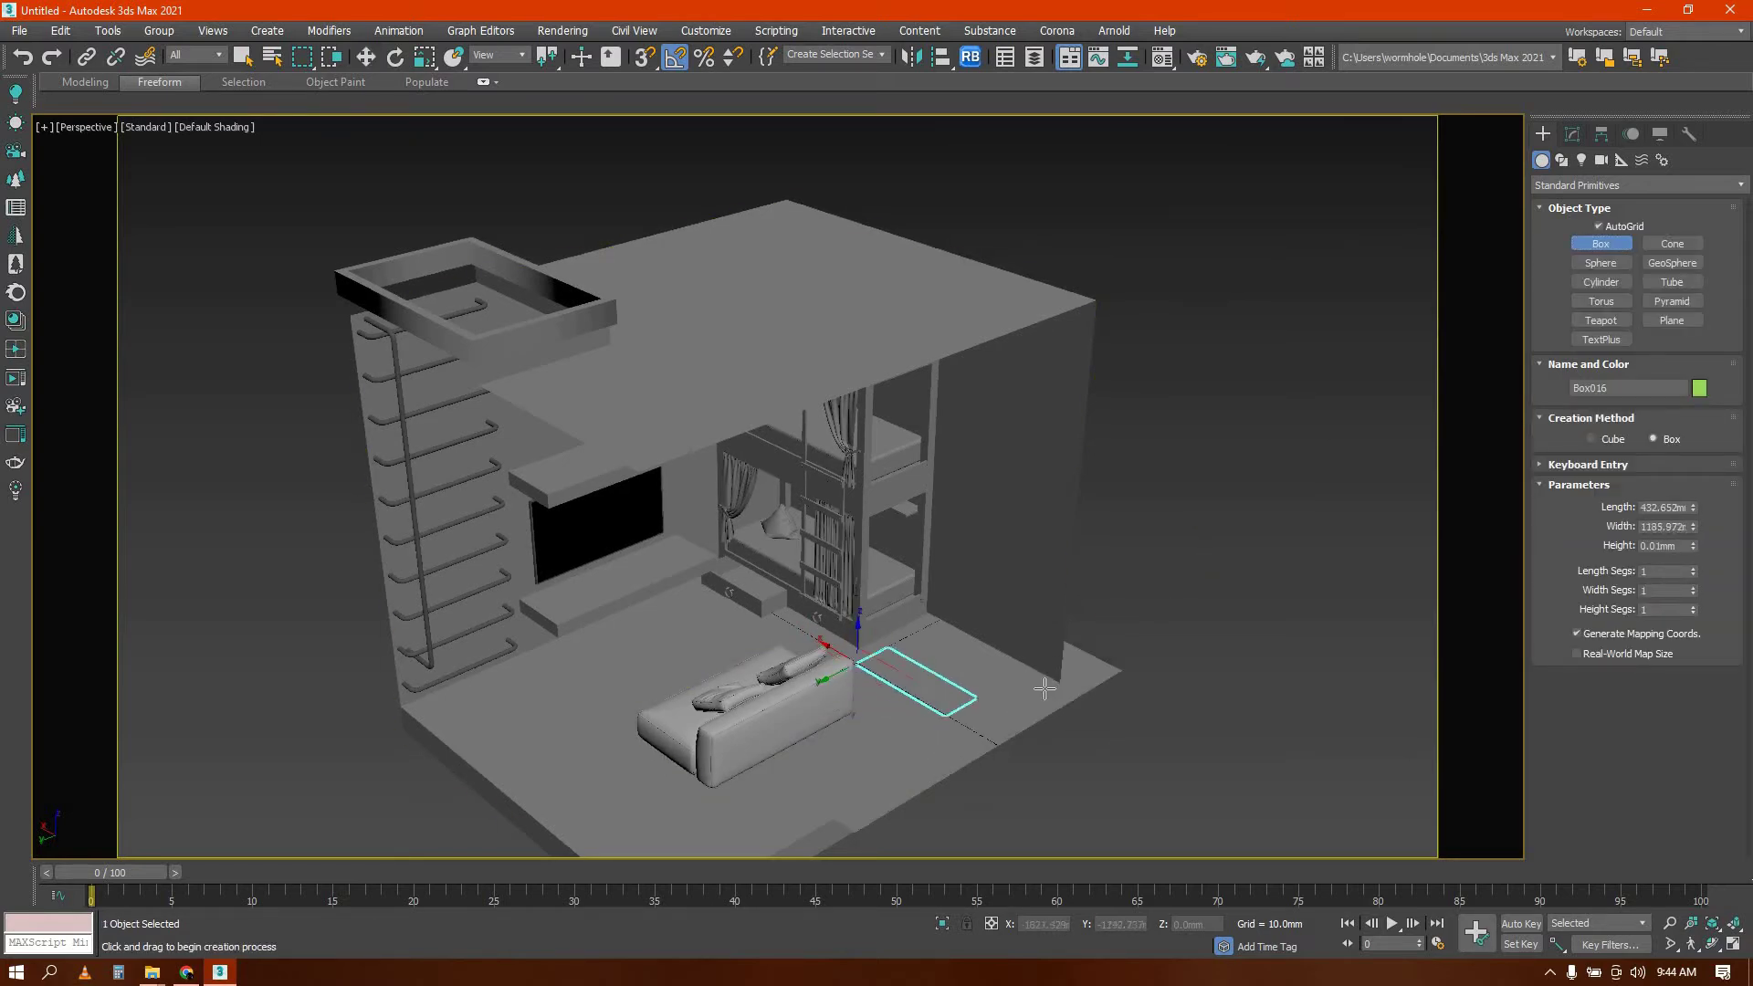
pyautogui.rightClick(1065, 548)
pyautogui.moveTo(870, 656); pyautogui.dragTo(1015, 671)
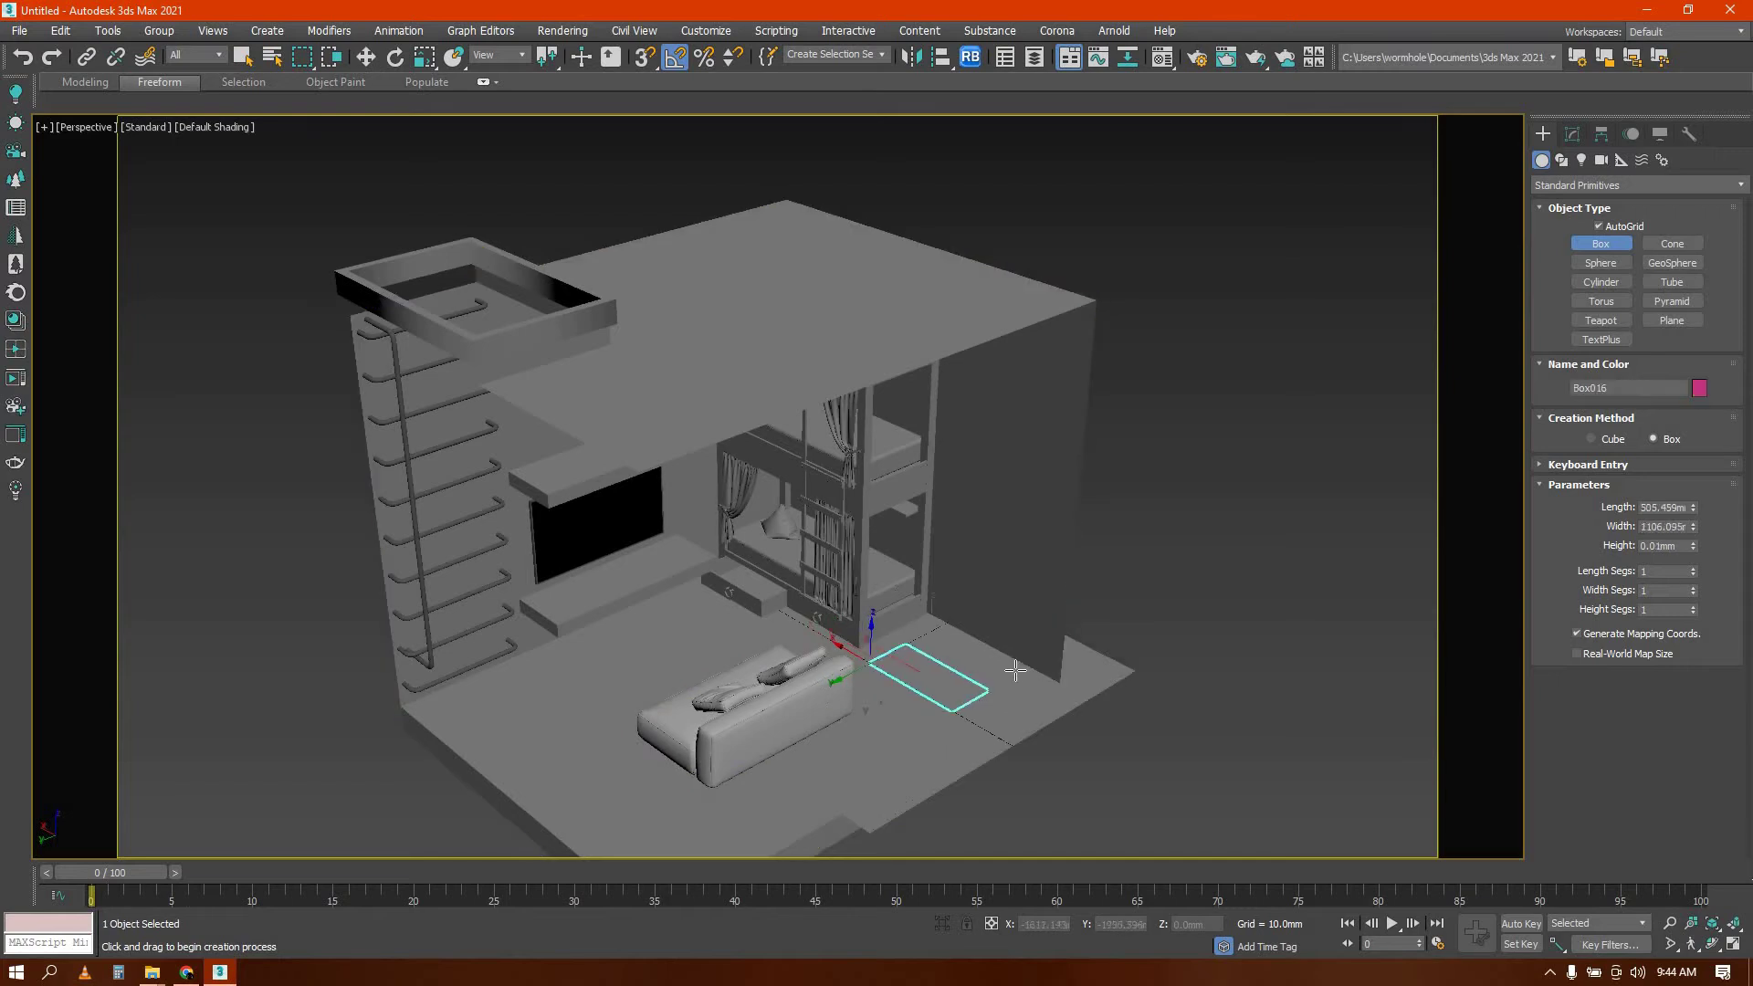
pyautogui.click(986, 607)
pyautogui.rightClick(970, 592)
pyautogui.moveTo(930, 553)
pyautogui.keyDown('alt'); pyautogui.mouseDown(button='middle')
pyautogui.moveTo(858, 475)
pyautogui.moveTo(918, 585)
pyautogui.mouseUp(button='middle'); pyautogui.keyUp('alt')
# Set the new box's length to 1300 mm and its width to 1200 mm
pyautogui.click(1572, 134)
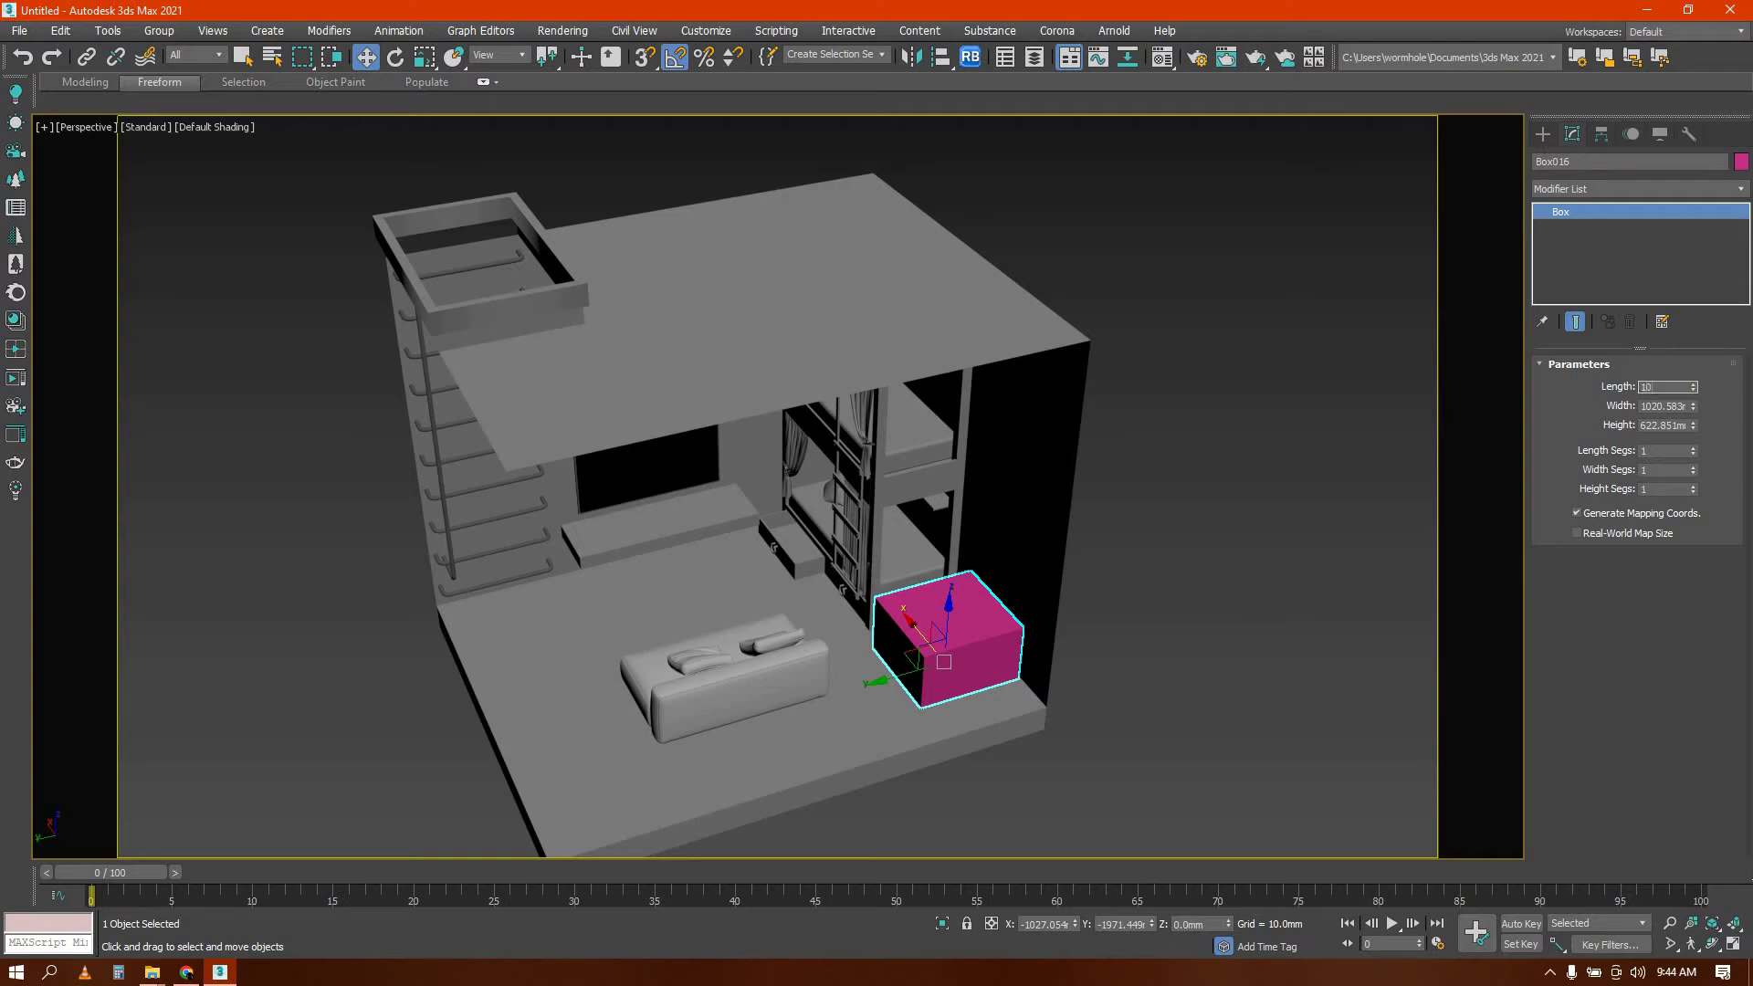
pyautogui.press('Tab')
pyautogui.write('120')
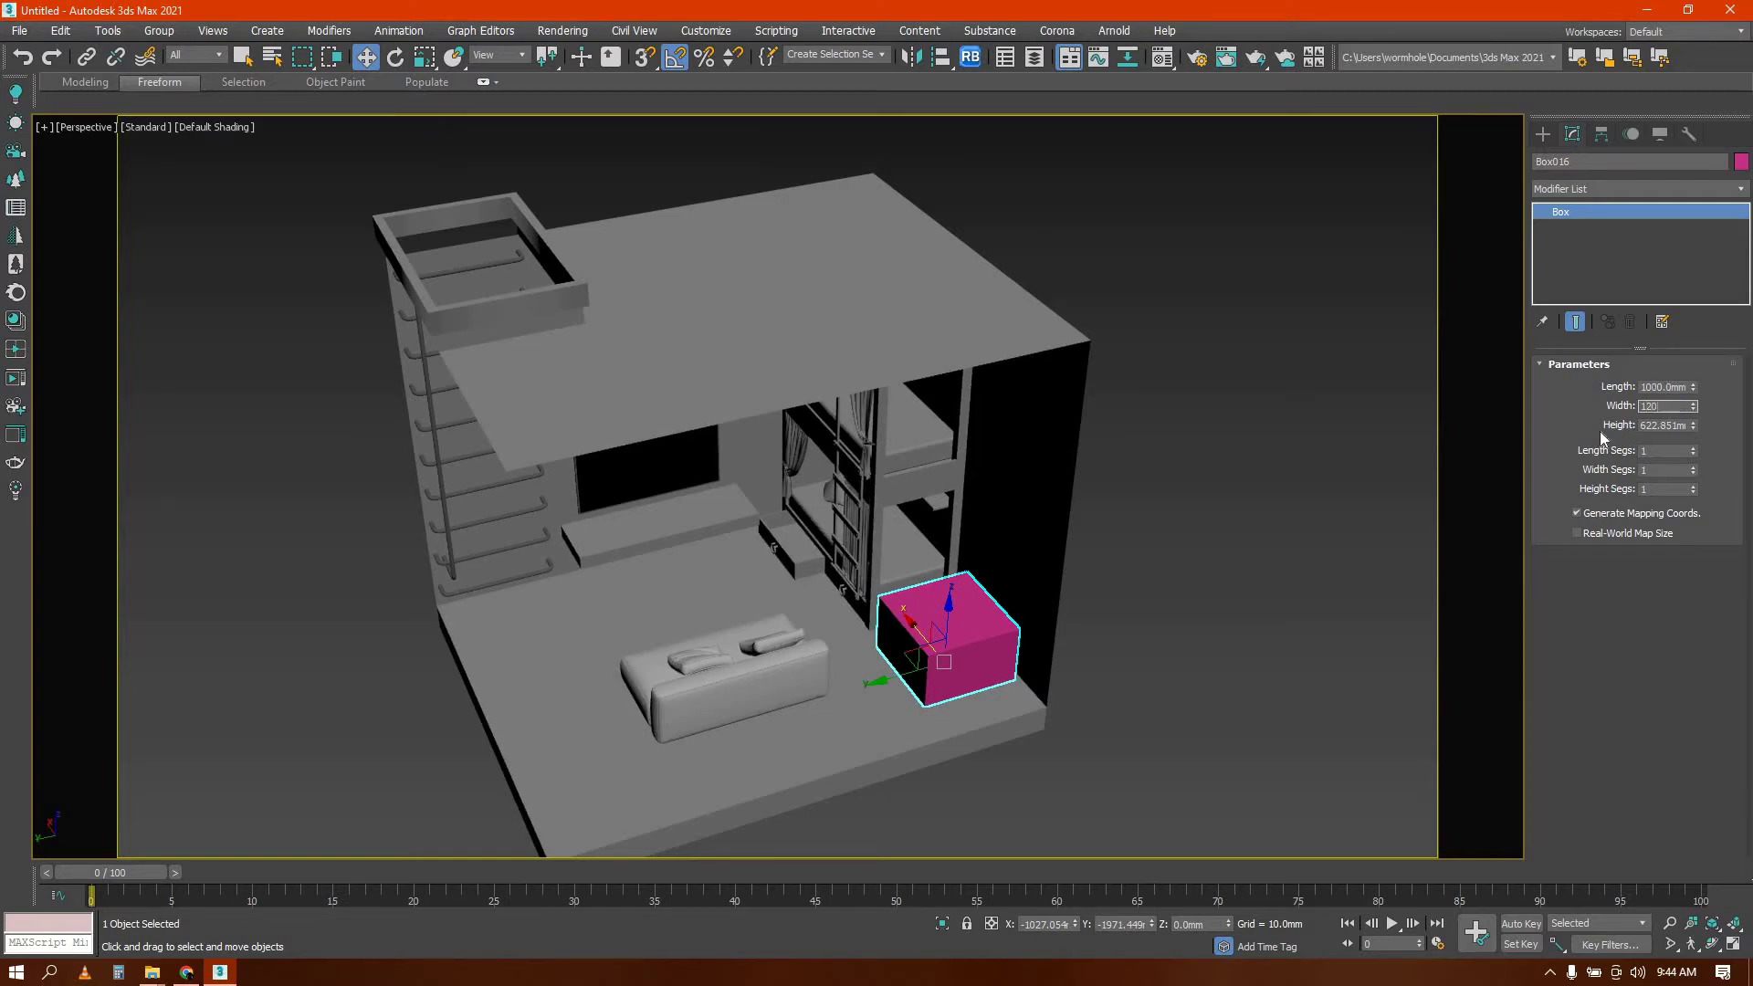
pyautogui.write('0')
pyautogui.press('Return')
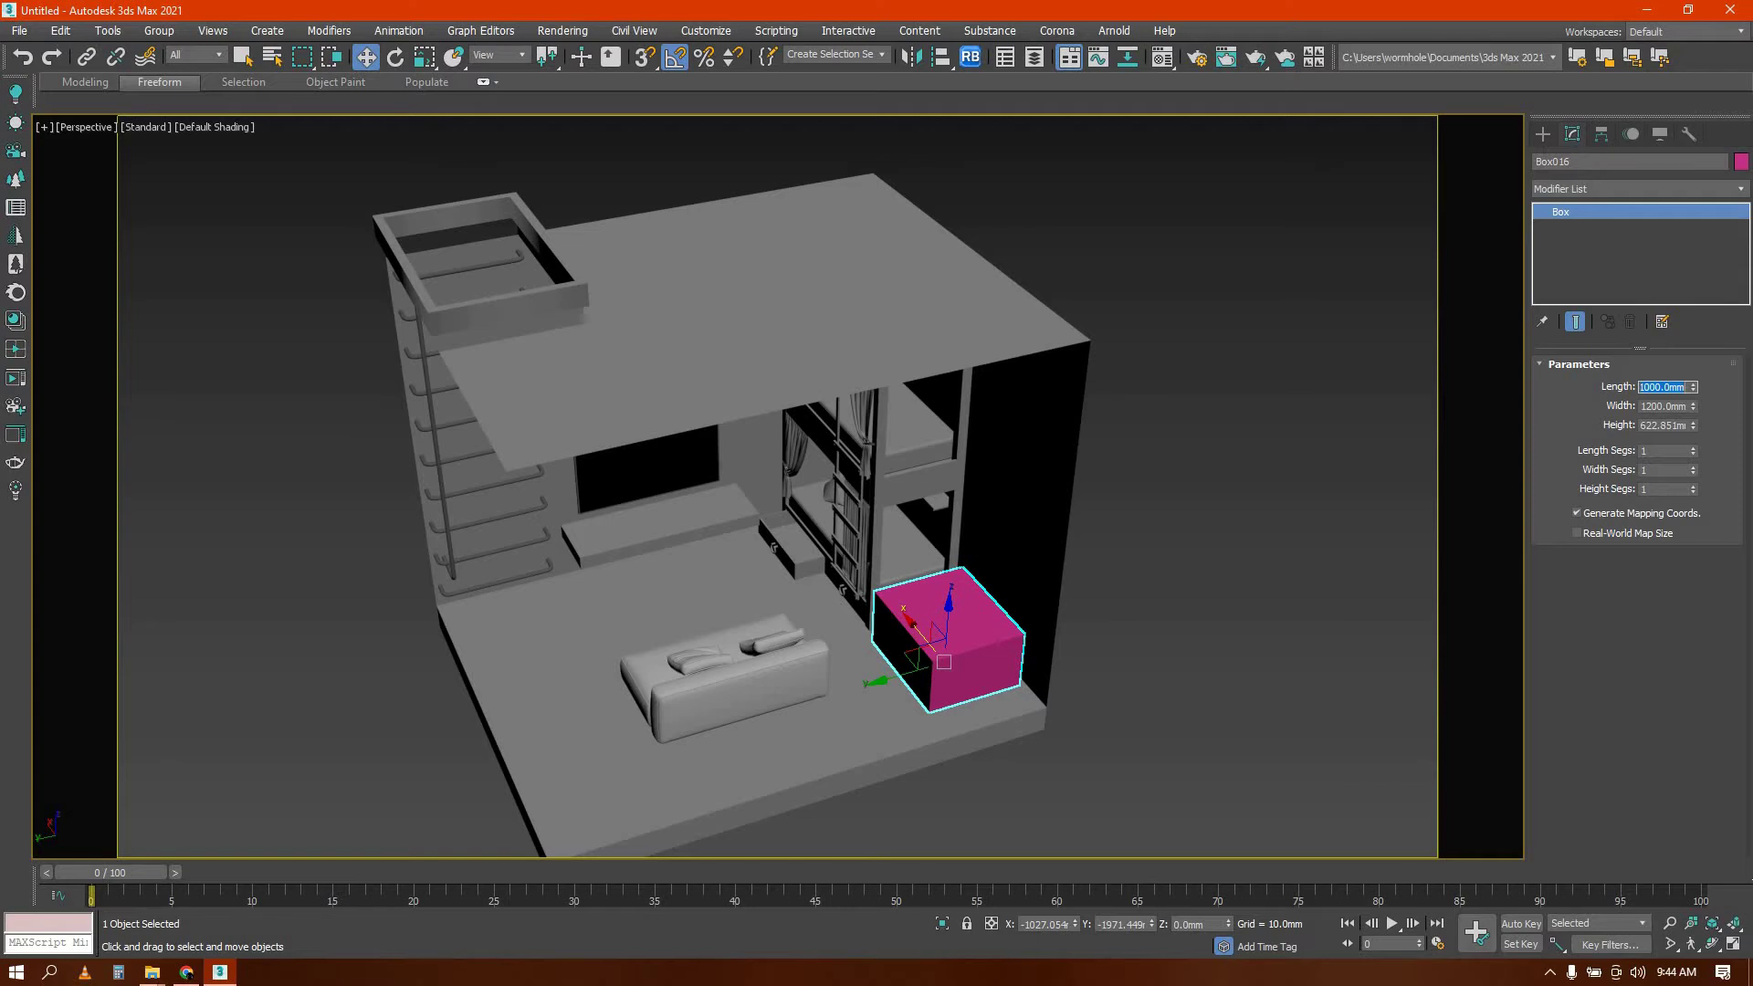
pyautogui.press('Return')
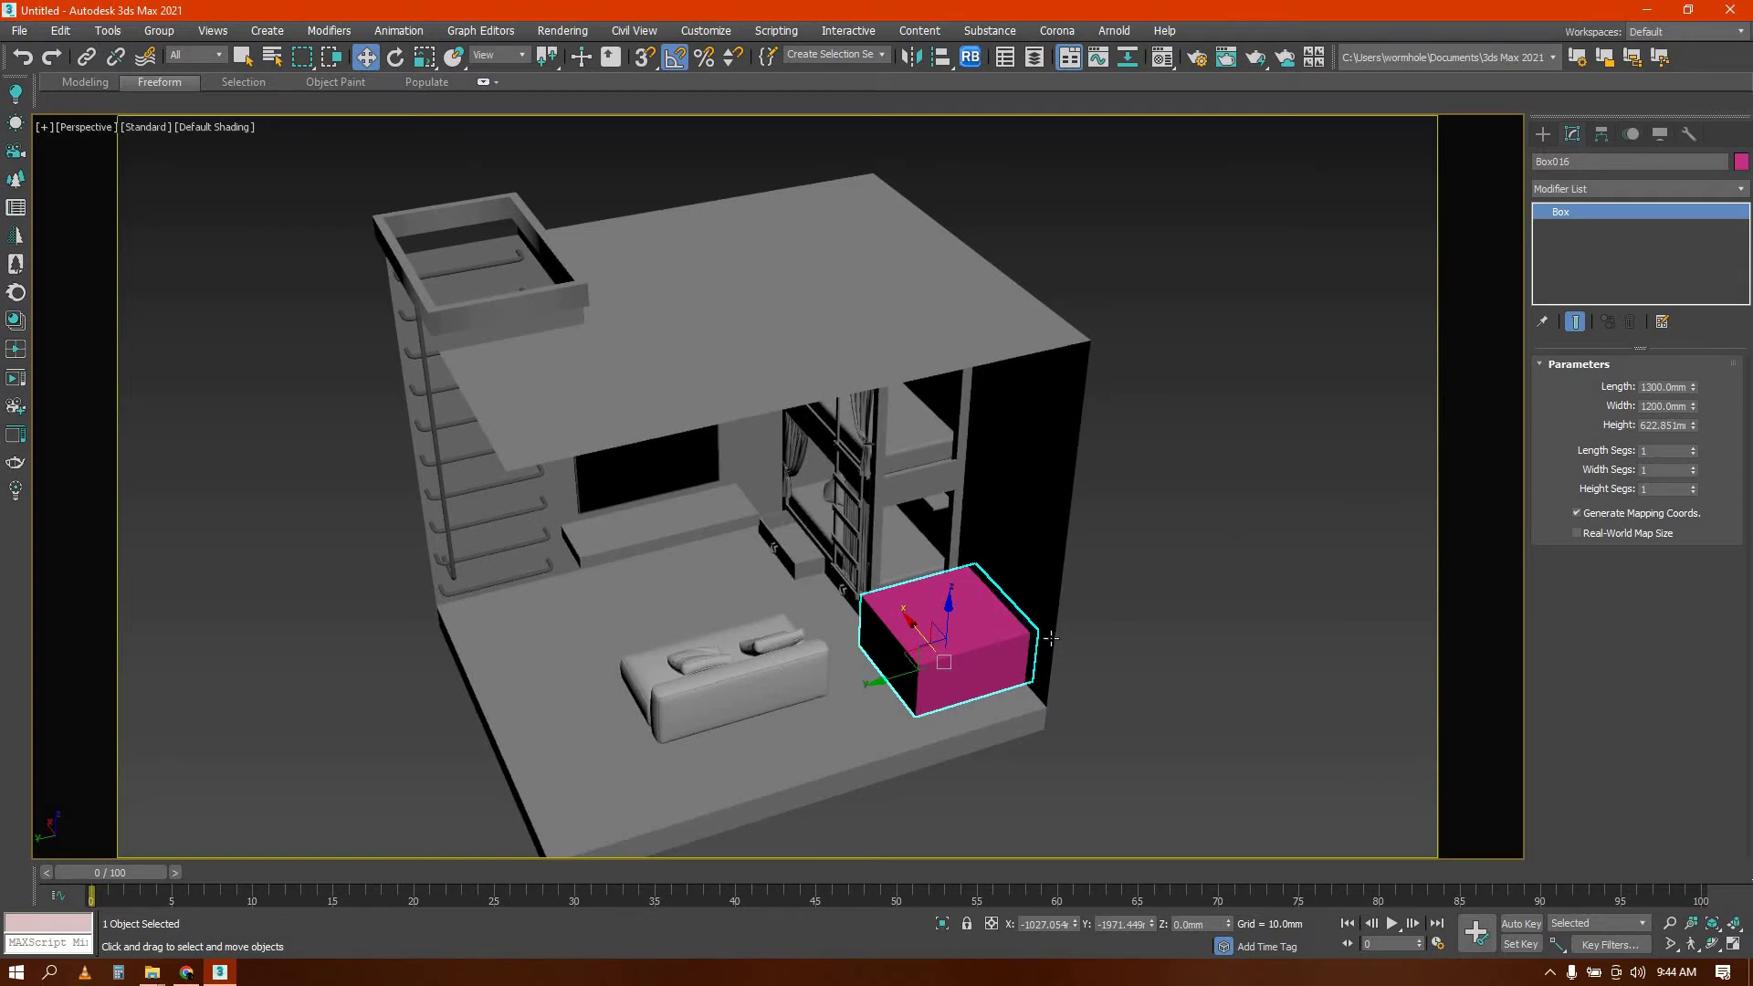
# Move the box with vertex snapping so its lower outer corner meets the floor's outer corner at the side wall
pyautogui.scroll(4, 848, 675)
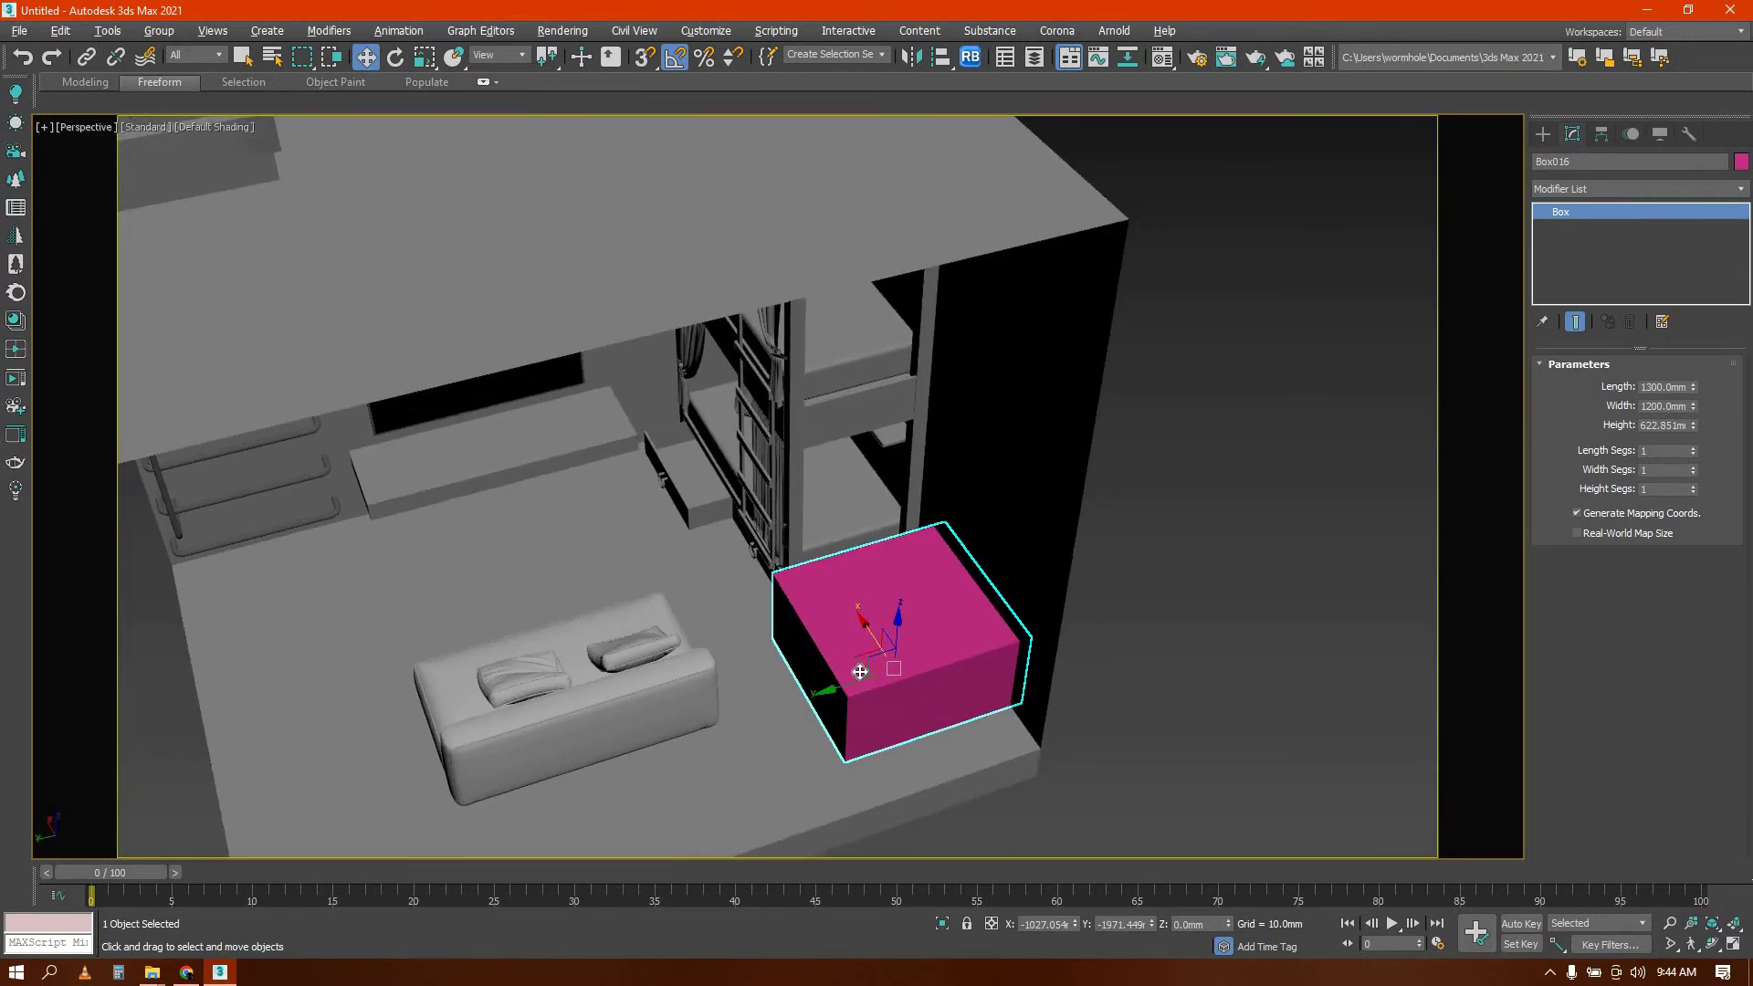
pyautogui.moveTo(835, 737)
pyautogui.mouseDown()
pyautogui.moveTo(818, 715)
pyautogui.moveTo(853, 770)
pyautogui.moveTo(855, 747)
pyautogui.mouseUp()
pyautogui.moveTo(855, 721); pyautogui.dragTo(650, 577, button='middle')
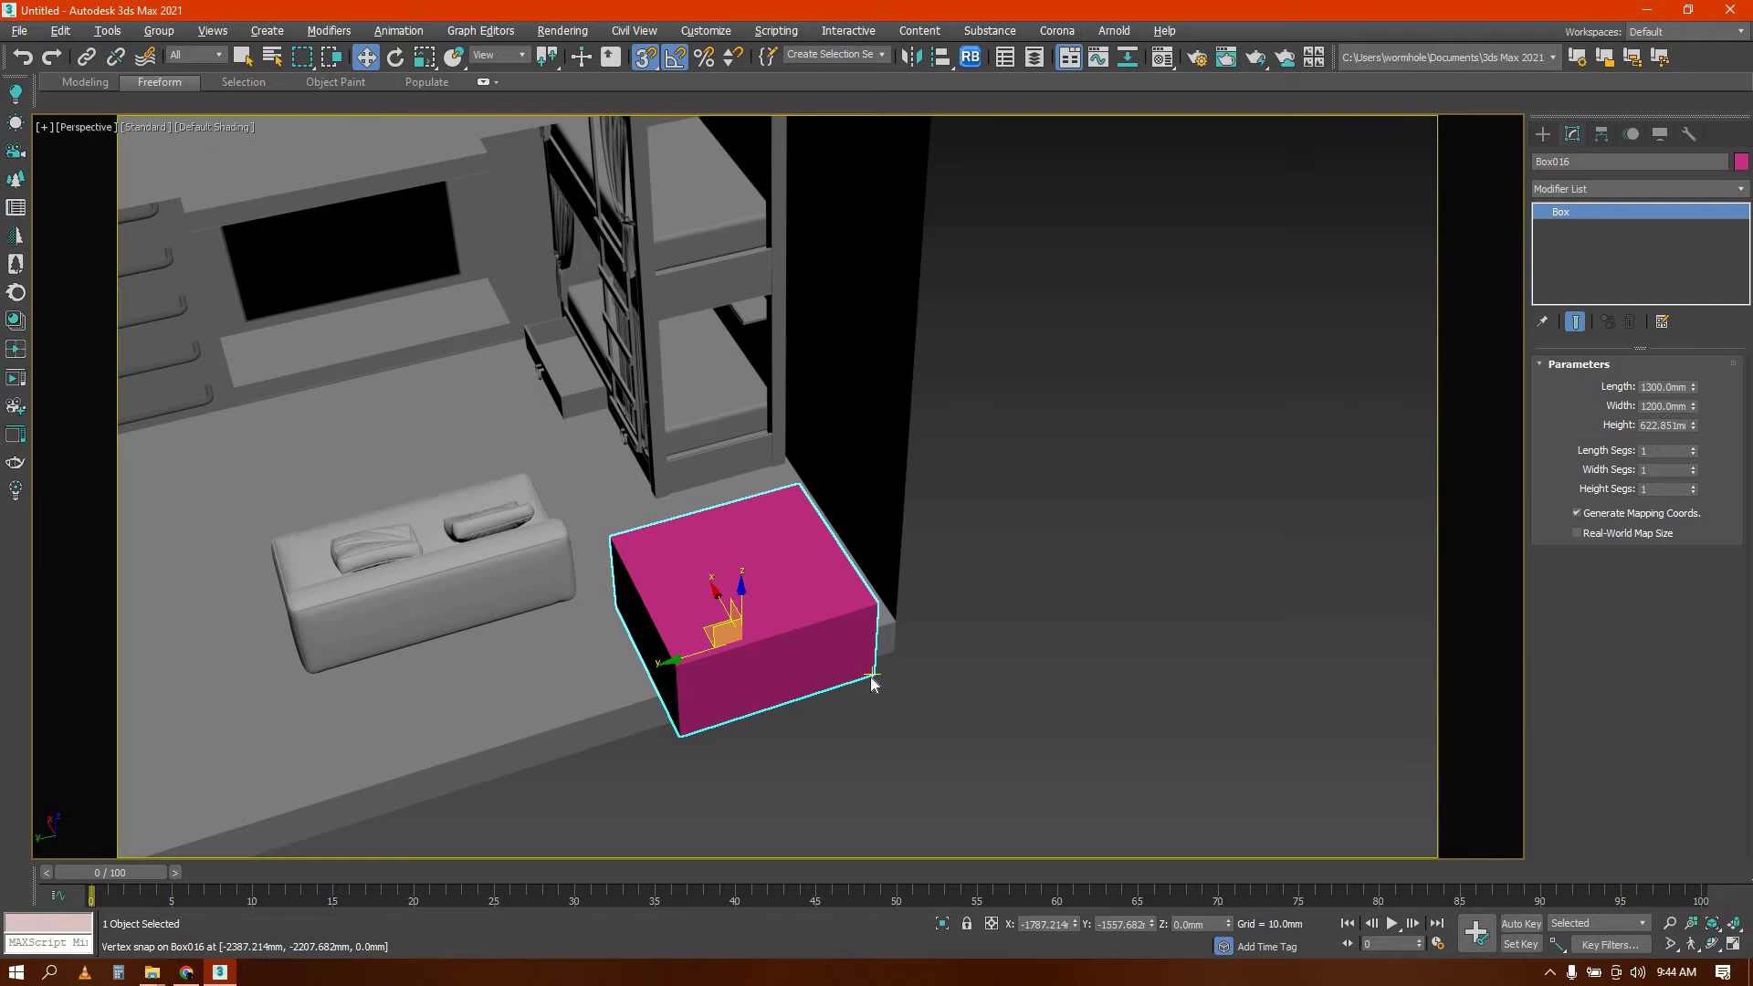
pyautogui.moveTo(873, 677); pyautogui.dragTo(893, 620)
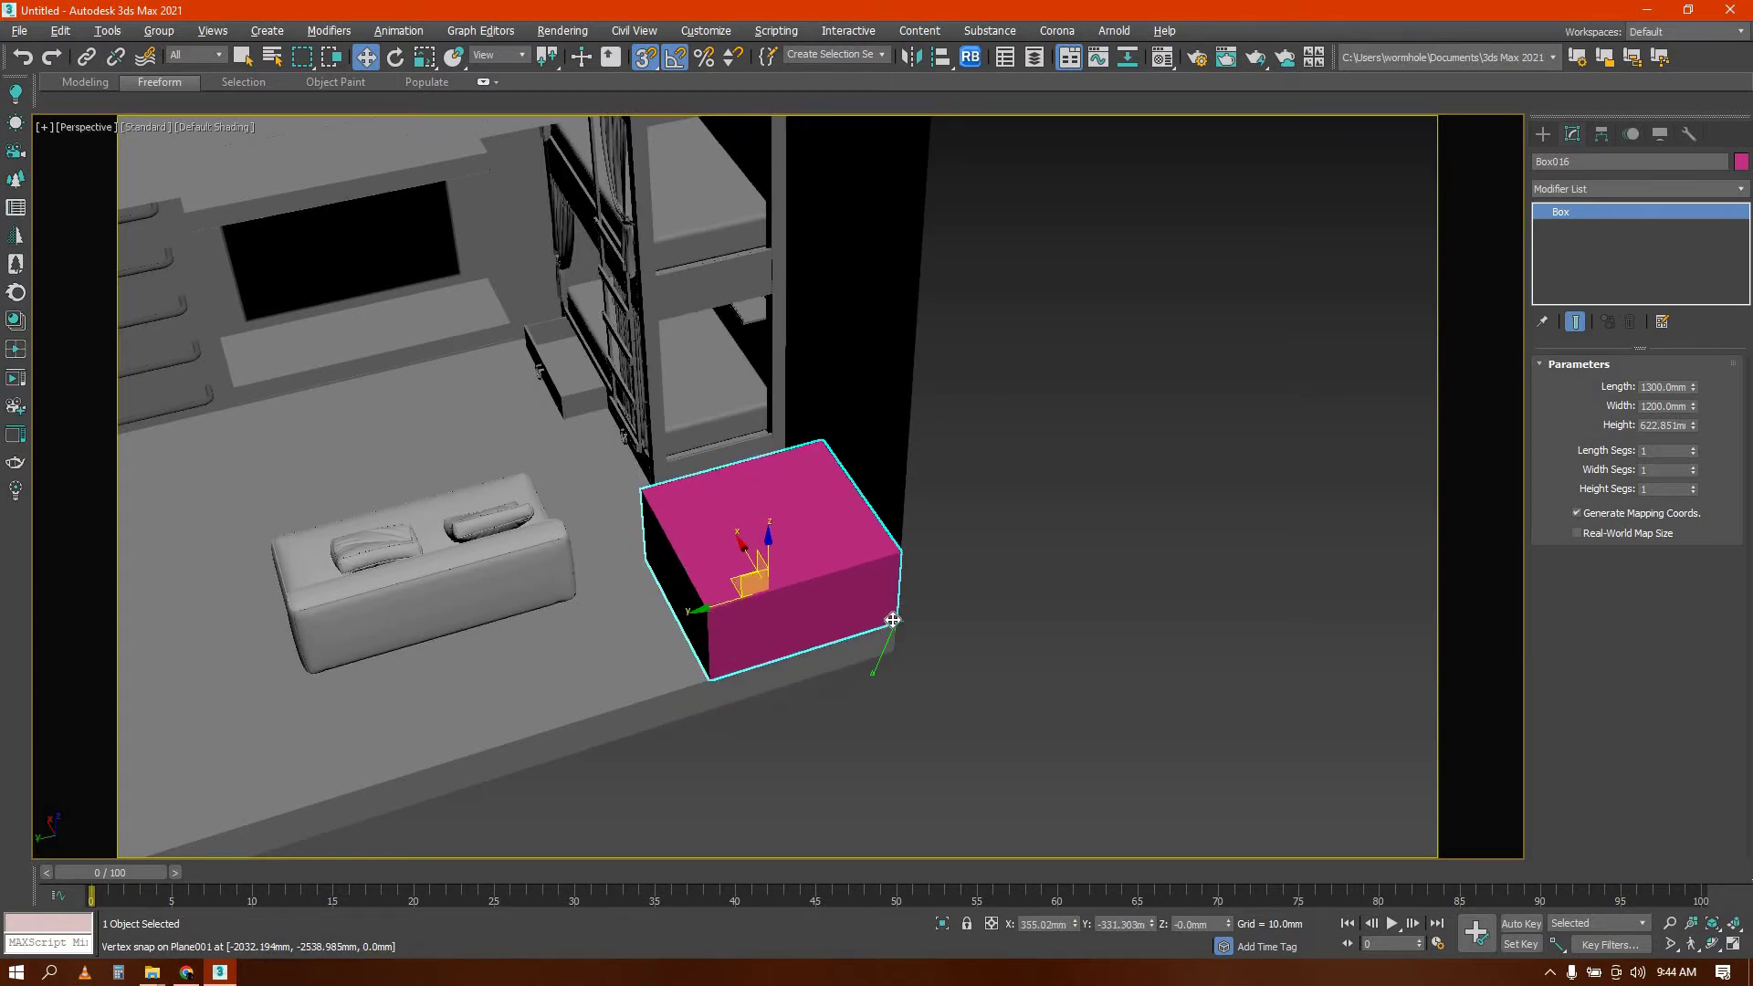
pyautogui.scroll(-3, 952, 569)
pyautogui.keyDown('alt'); pyautogui.moveTo(952, 569); pyautogui.dragTo(1028, 516, button='middle'); pyautogui.keyUp('alt')
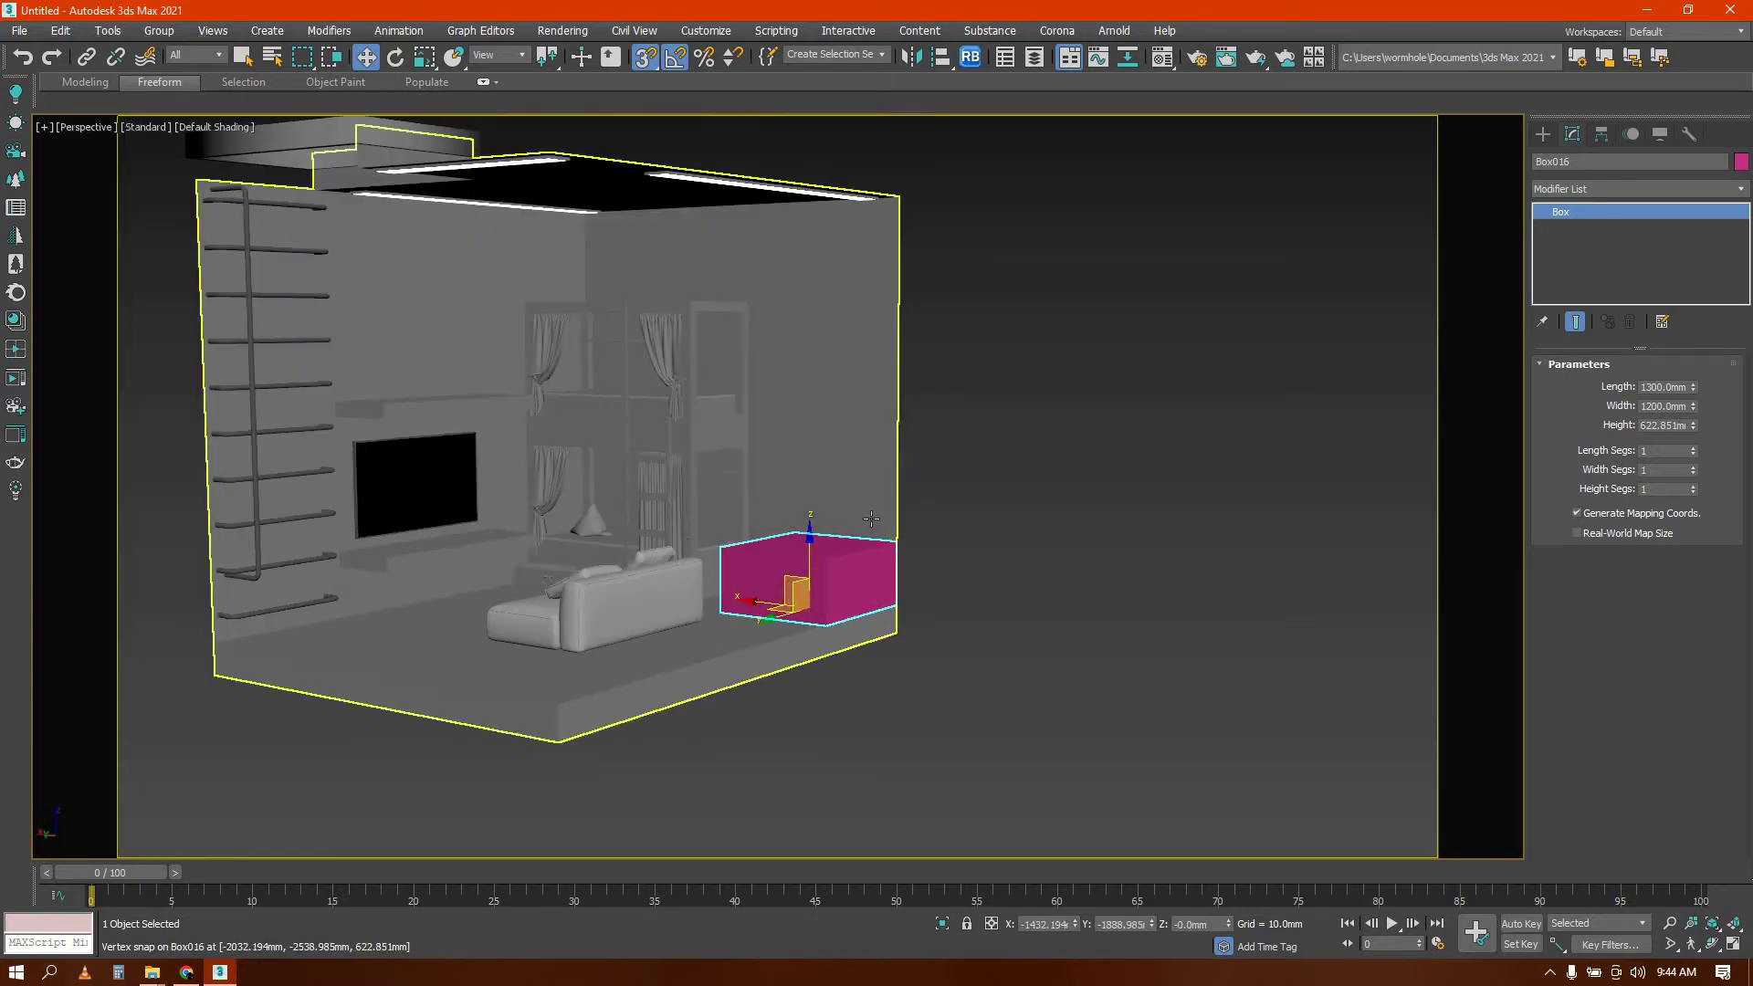
pyautogui.scroll(3, 872, 520)
pyautogui.keyDown('alt'); pyautogui.moveTo(805, 616); pyautogui.dragTo(835, 592, button='middle'); pyautogui.keyUp('alt')
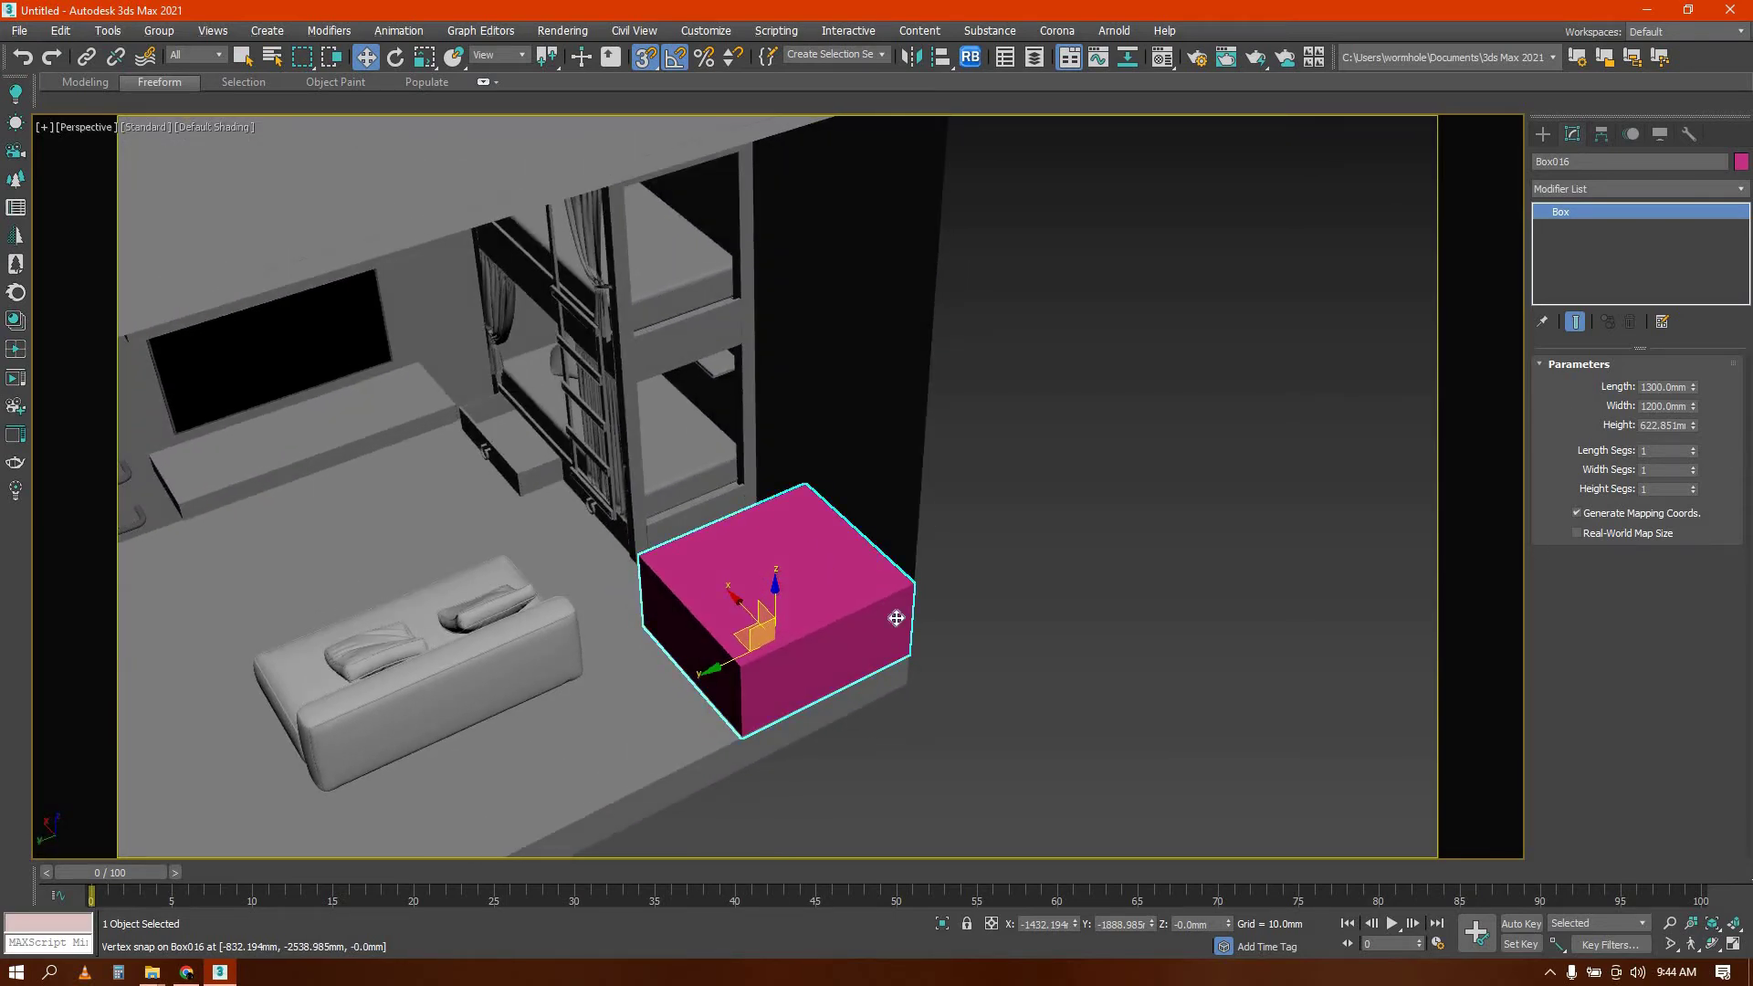
# Convert the box beside the bunk bed to an editable poly
pyautogui.rightClick(1011, 818)
pyautogui.moveTo(968, 799)
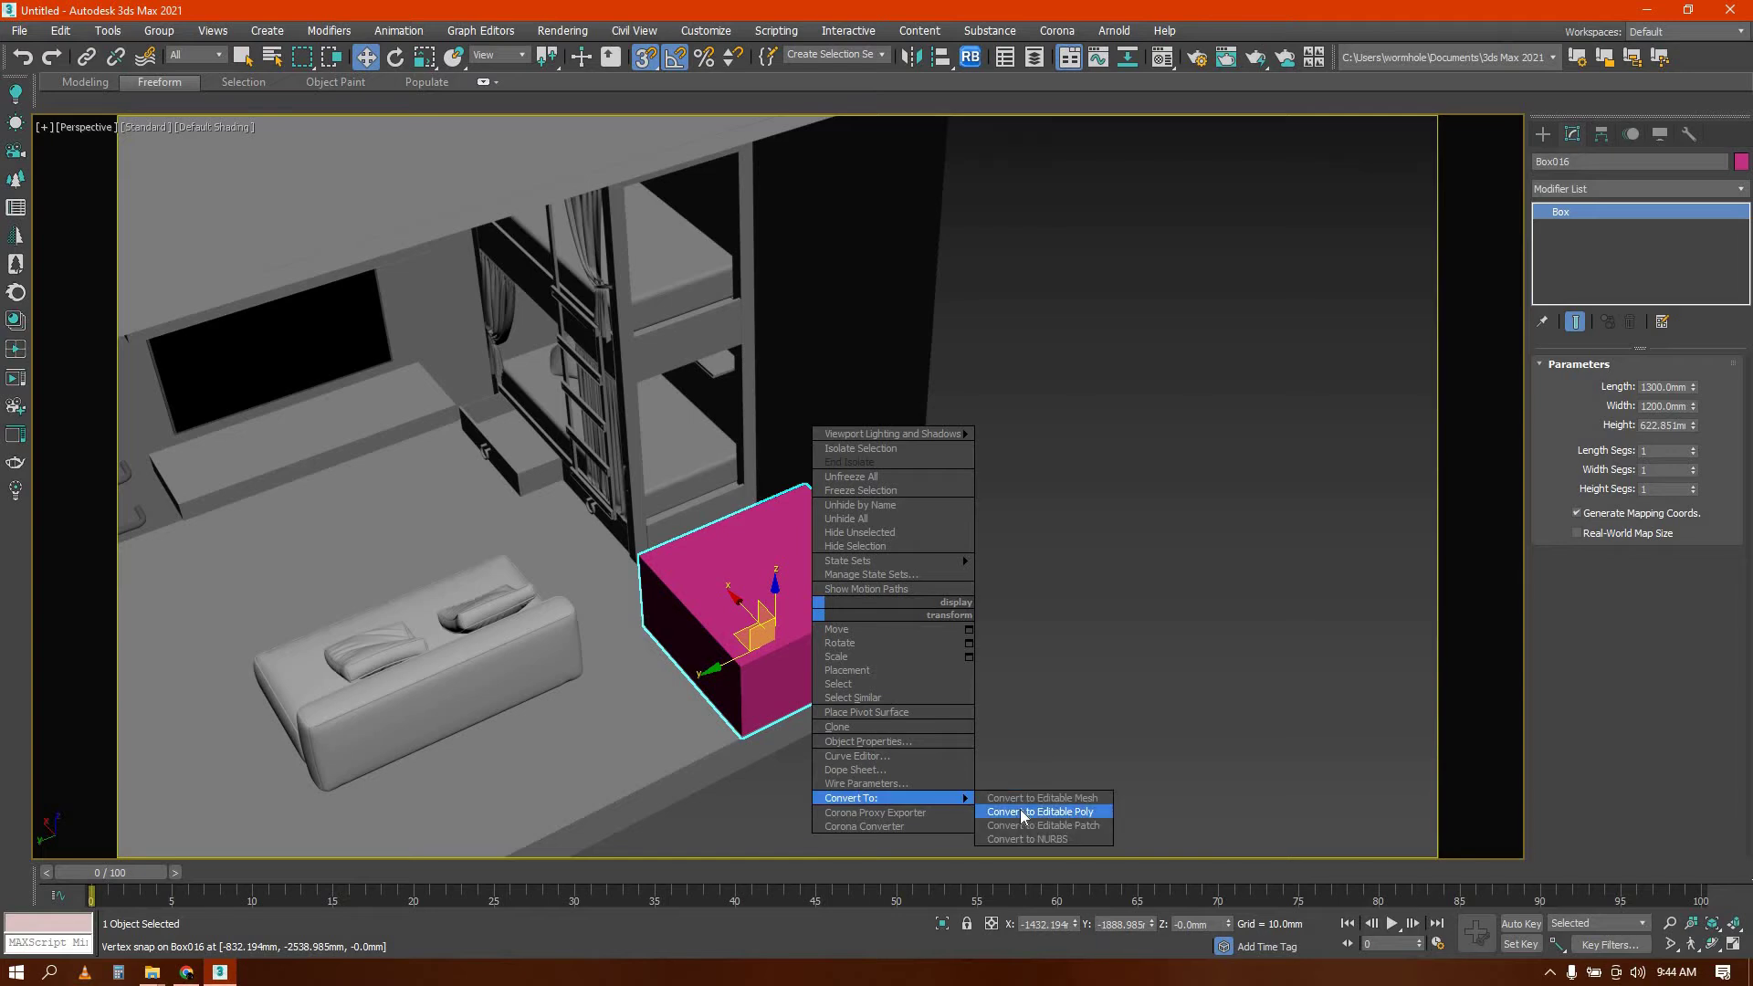
pyautogui.click(1040, 811)
# Move the four bed-side vertices of the box about 540 mm along X to meet the bunk bed, without snapping
pyautogui.keyDown('alt'); pyautogui.moveTo(704, 728); pyautogui.dragTo(763, 696, button='middle'); pyautogui.keyUp('alt')
pyautogui.press('1')
pyautogui.moveTo(594, 377); pyautogui.dragTo(754, 736)
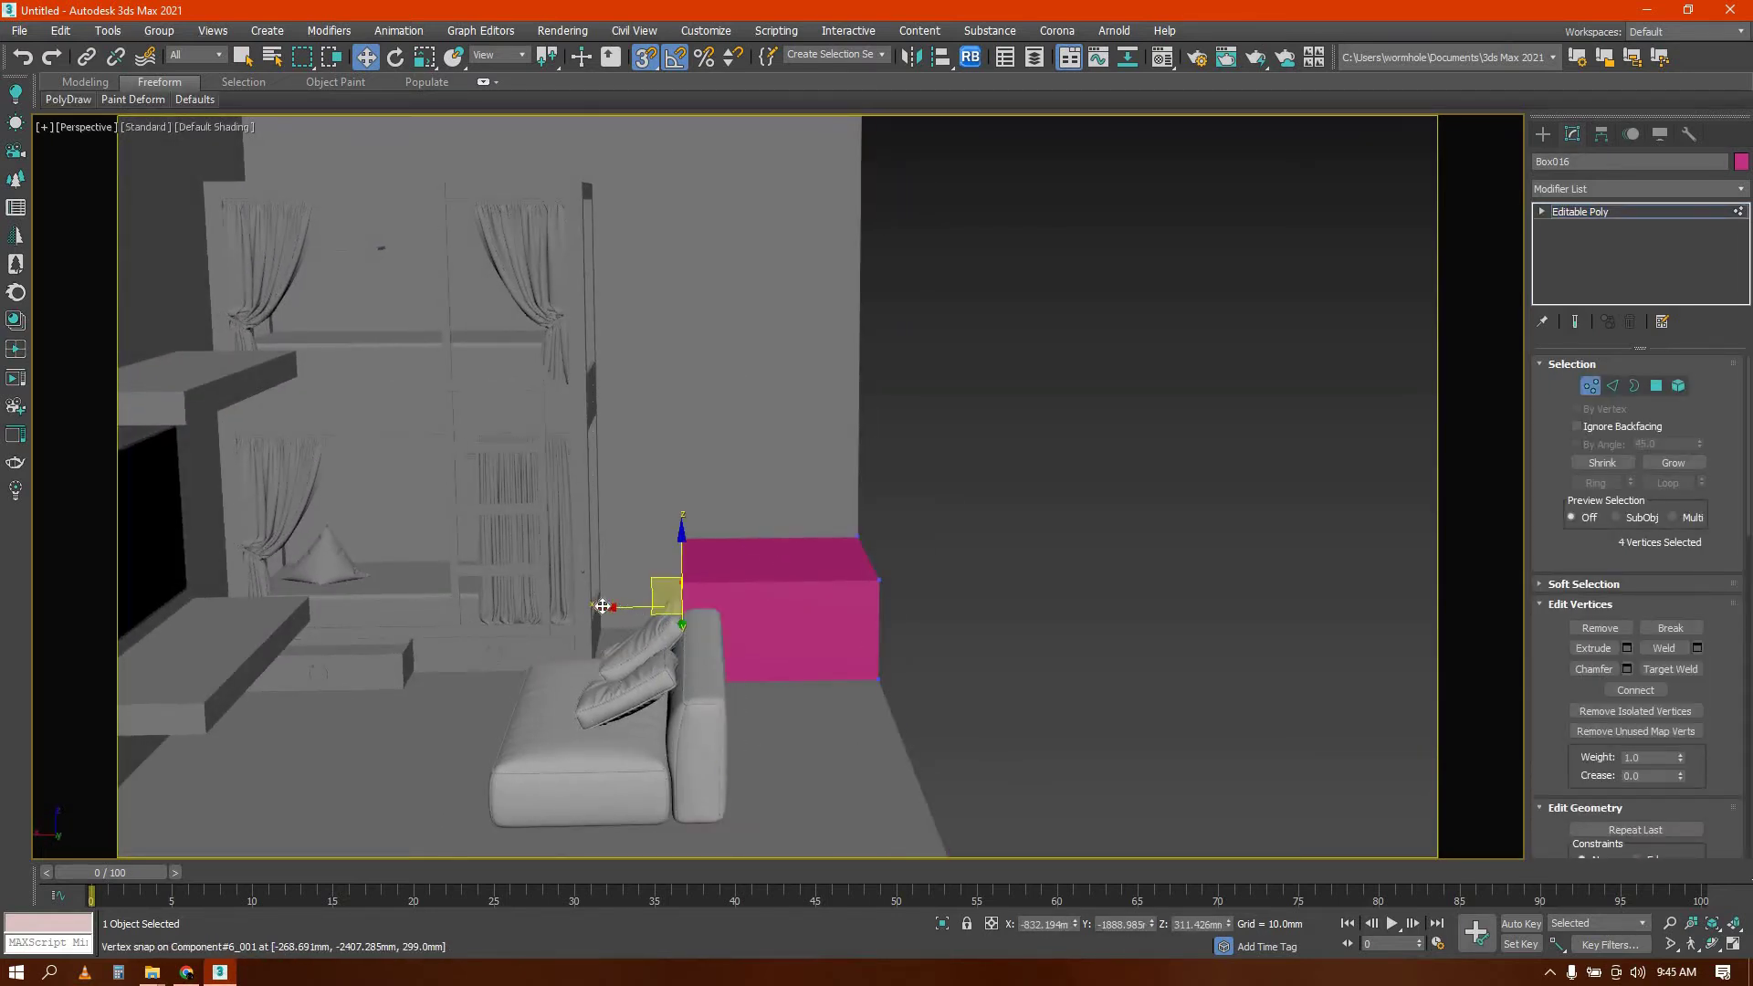
pyautogui.moveTo(605, 606); pyautogui.dragTo(627, 583)
pyautogui.hotkey('ctrl', 'z')
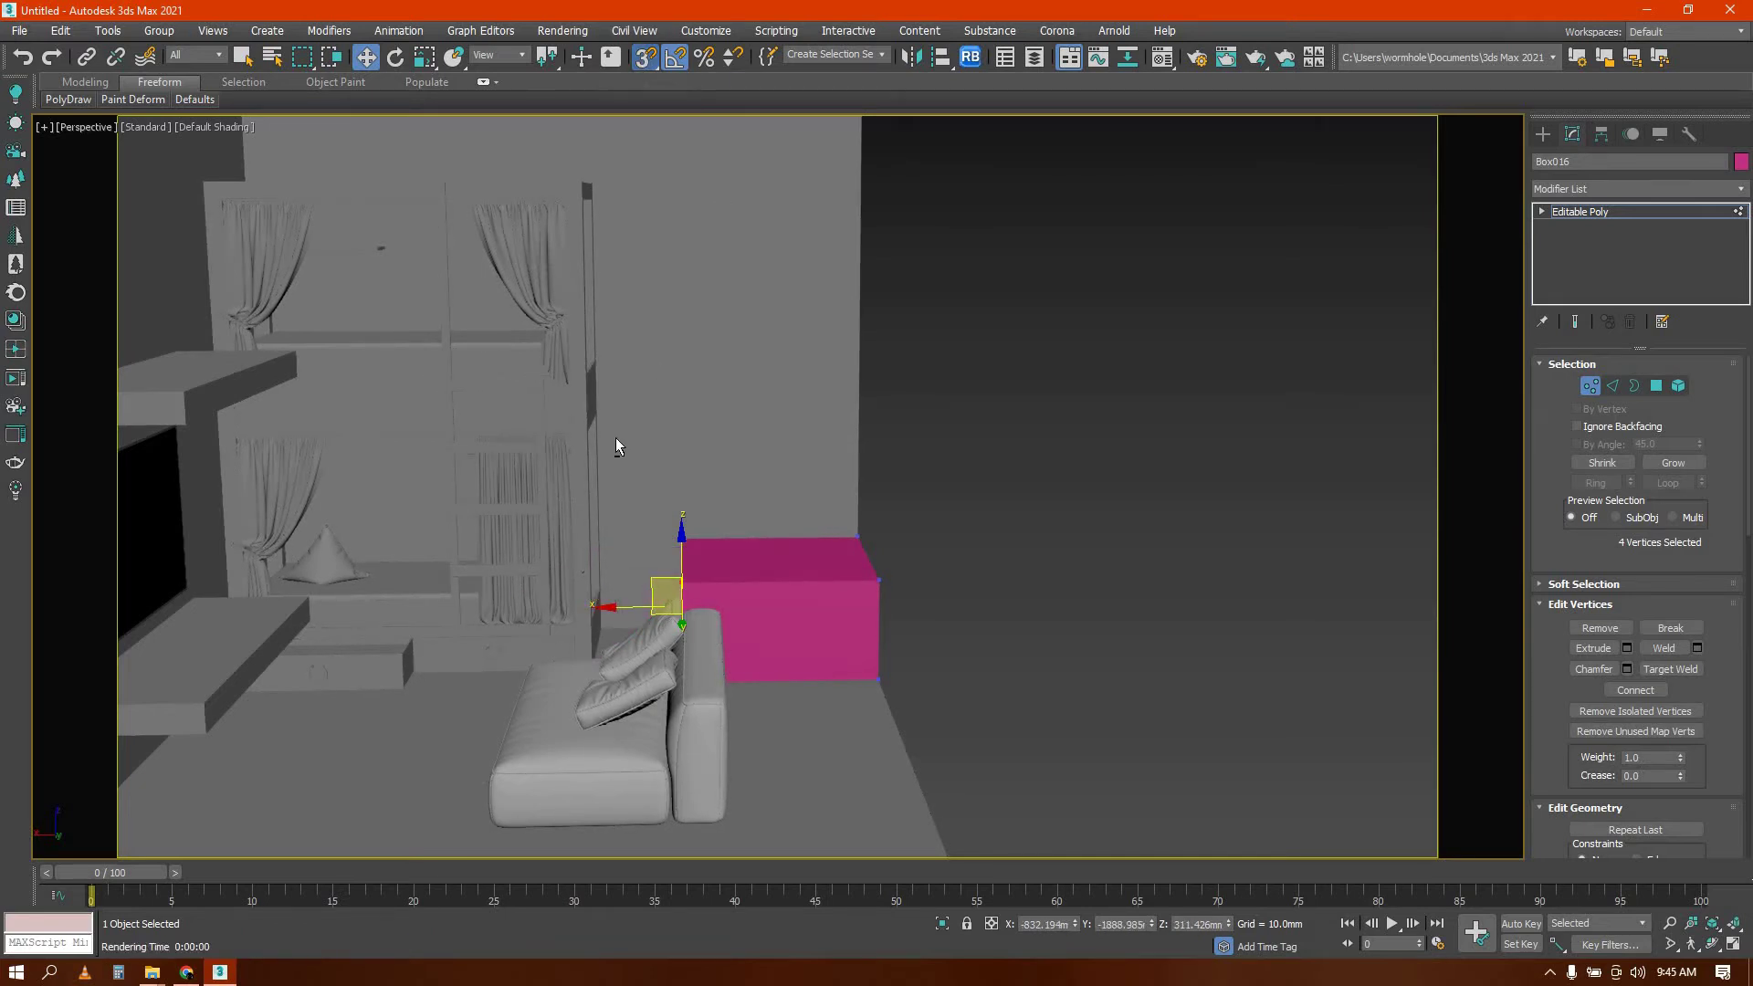
pyautogui.press('s')
pyautogui.keyDown('alt'); pyautogui.moveTo(615, 445); pyautogui.dragTo(654, 611, button='middle'); pyautogui.keyUp('alt')
pyautogui.scroll(5, 661, 615)
pyautogui.moveTo(654, 610); pyautogui.dragTo(485, 585)
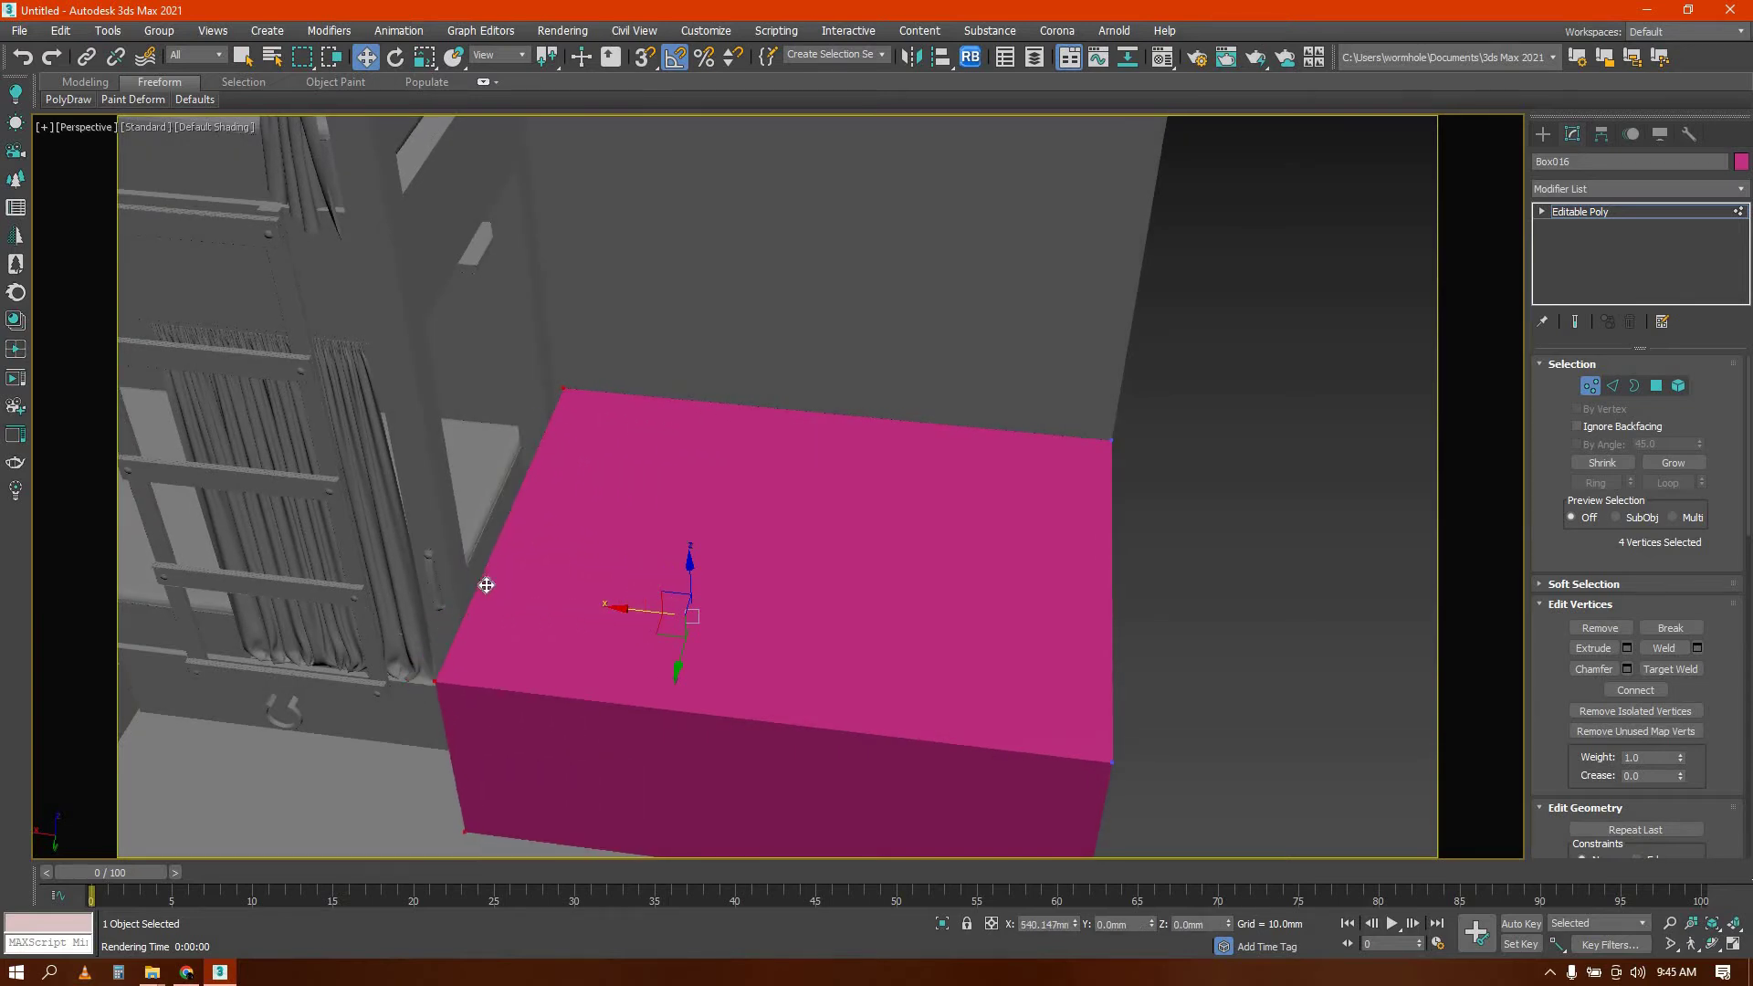
# Raise the box's four top vertices to a Z of 2500 mm
pyautogui.scroll(-4, 555, 537)
pyautogui.keyDown('alt'); pyautogui.moveTo(555, 537); pyautogui.dragTo(1011, 567, button='middle'); pyautogui.keyUp('alt')
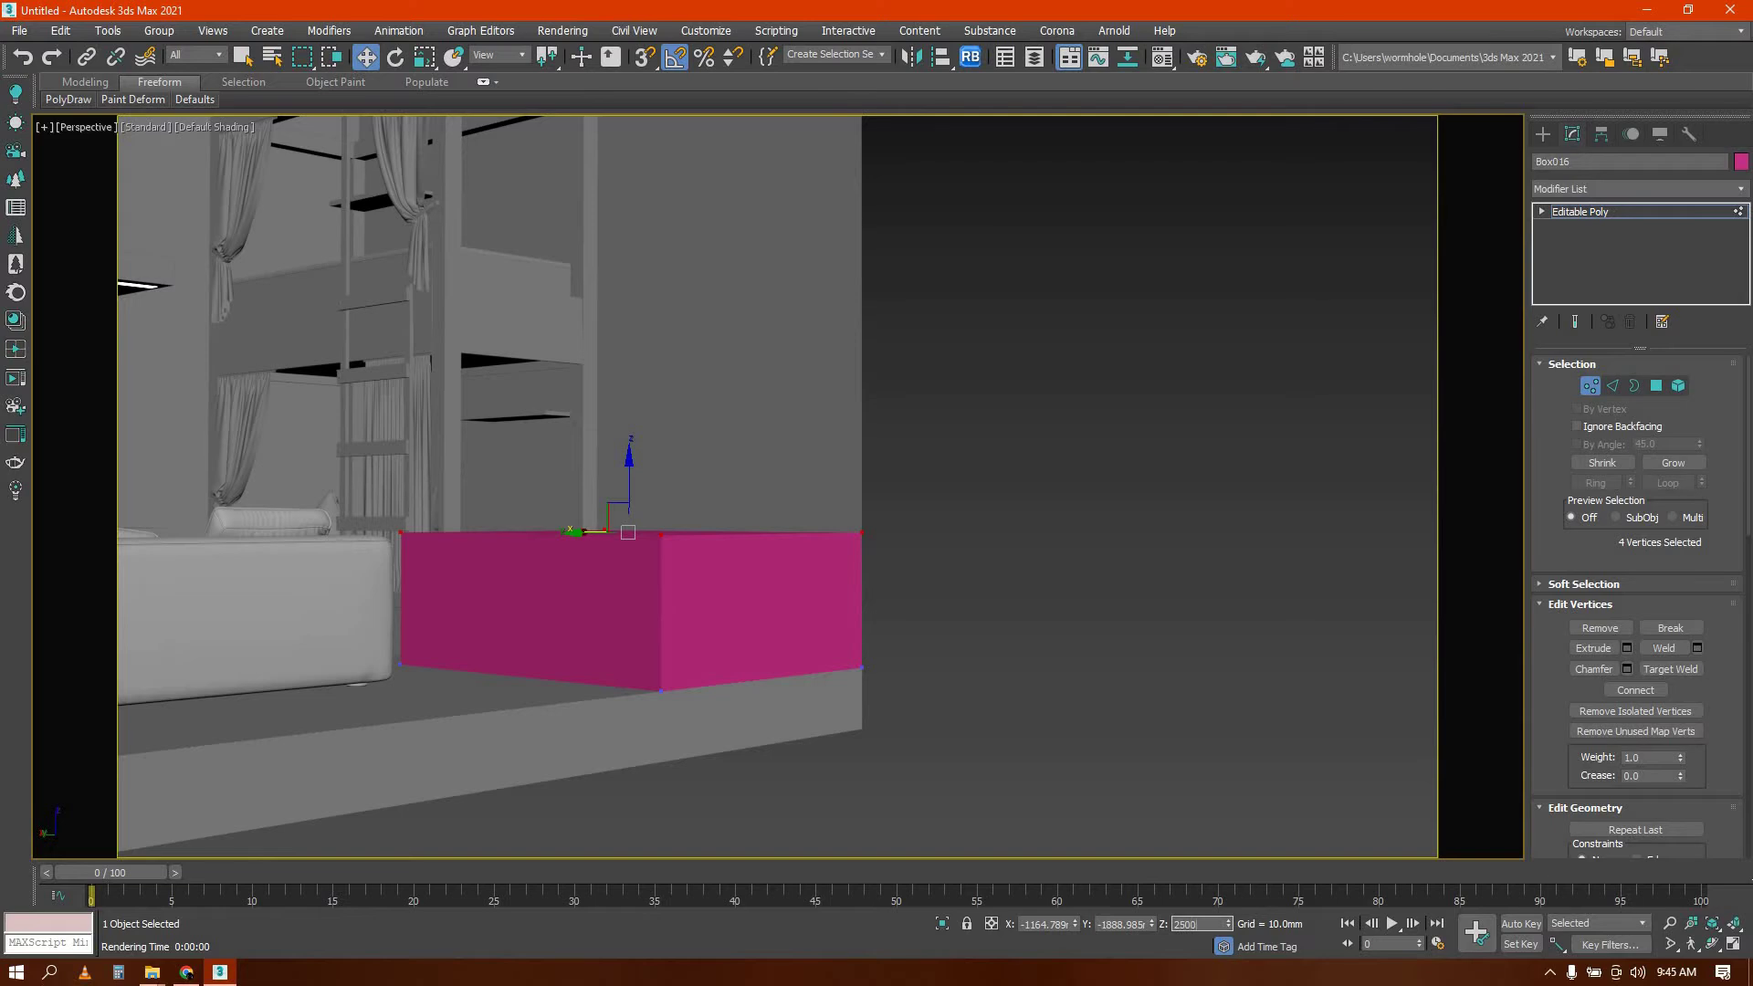
pyautogui.click(974, 553)
pyautogui.scroll(-6, 973, 553)
pyautogui.moveTo(1012, 553)
pyautogui.keyDown('alt'); pyautogui.mouseDown(button='middle')
pyautogui.moveTo(951, 582)
pyautogui.moveTo(798, 548)
pyautogui.moveTo(888, 521)
pyautogui.moveTo(837, 520)
pyautogui.moveTo(1010, 526)
pyautogui.mouseUp(button='middle'); pyautogui.keyUp('alt')
pyautogui.scroll(5, 800, 548)
pyautogui.click(1013, 527)
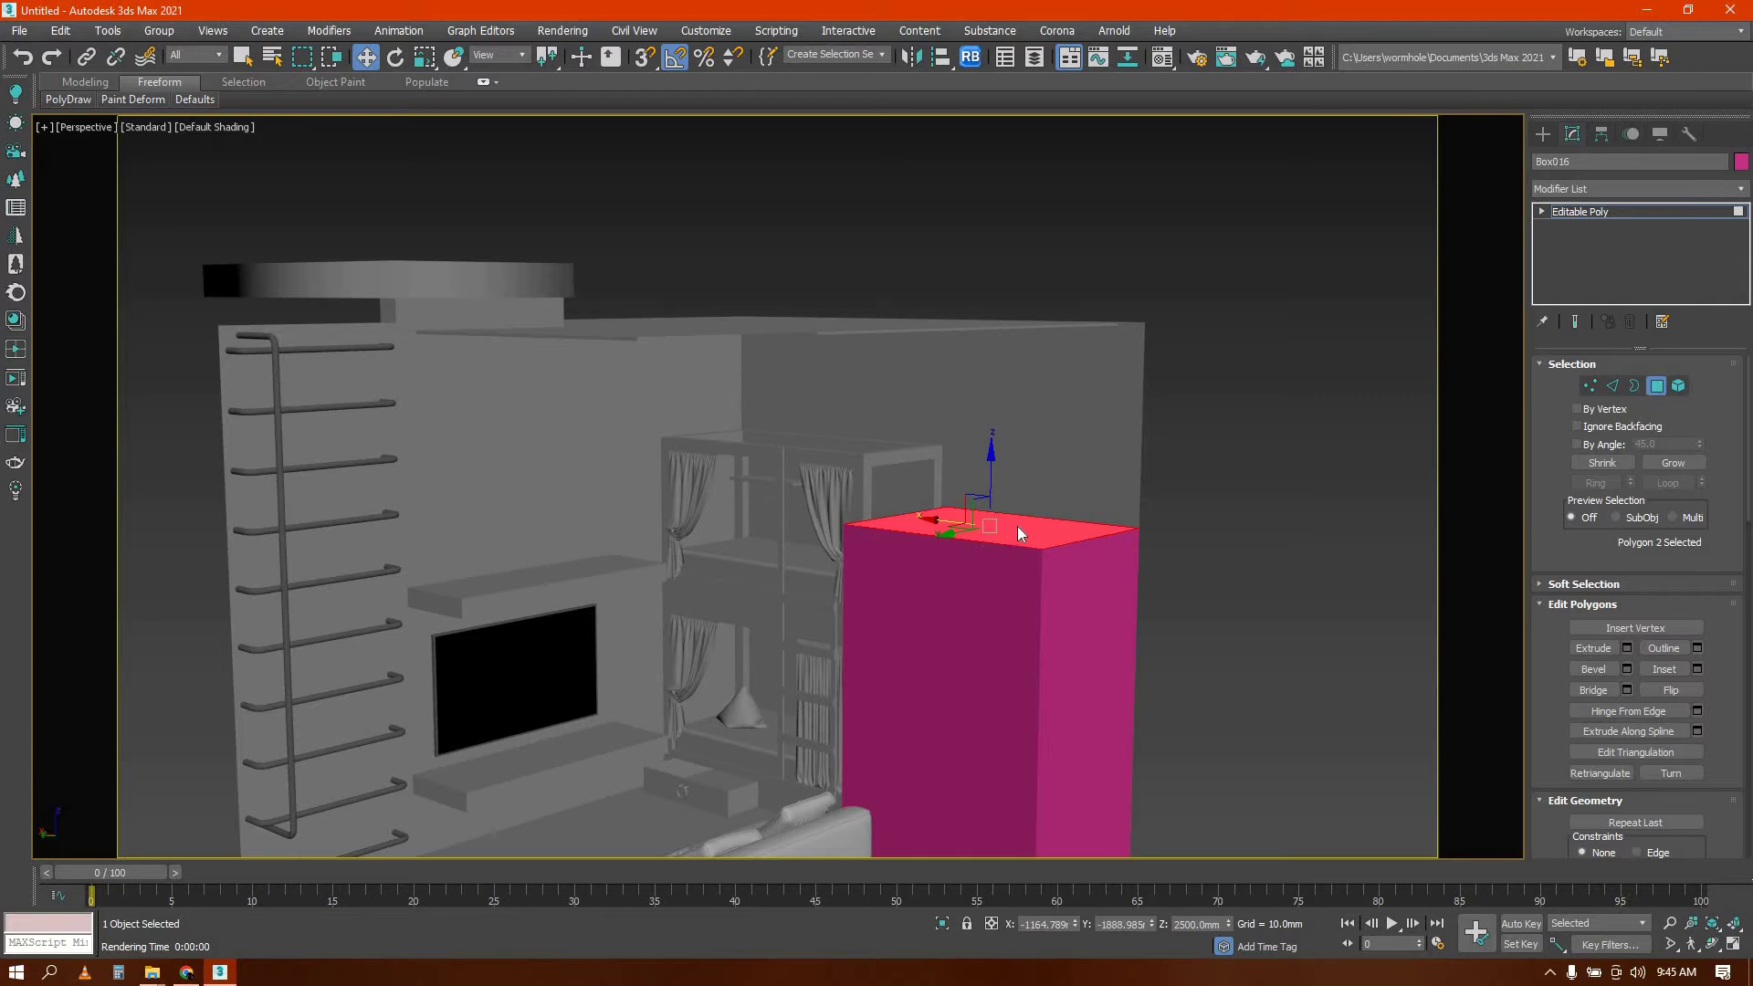
pyautogui.rightClick(1010, 522)
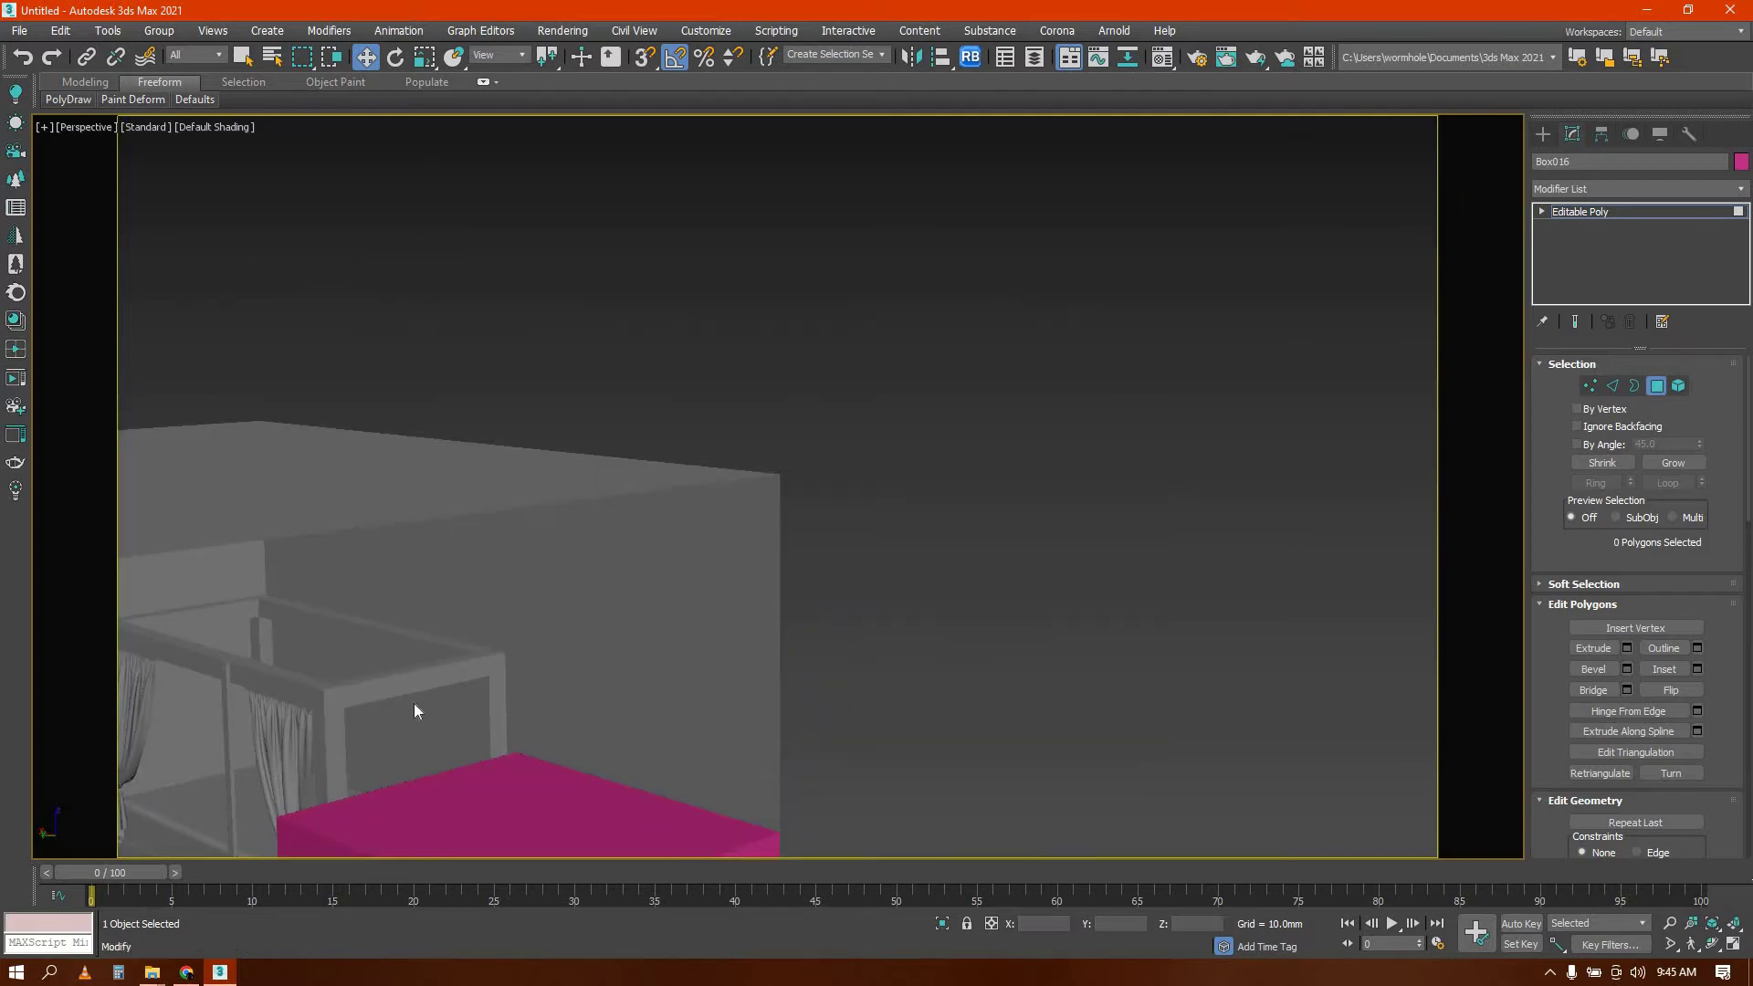
pyautogui.scroll(-2, 417, 706)
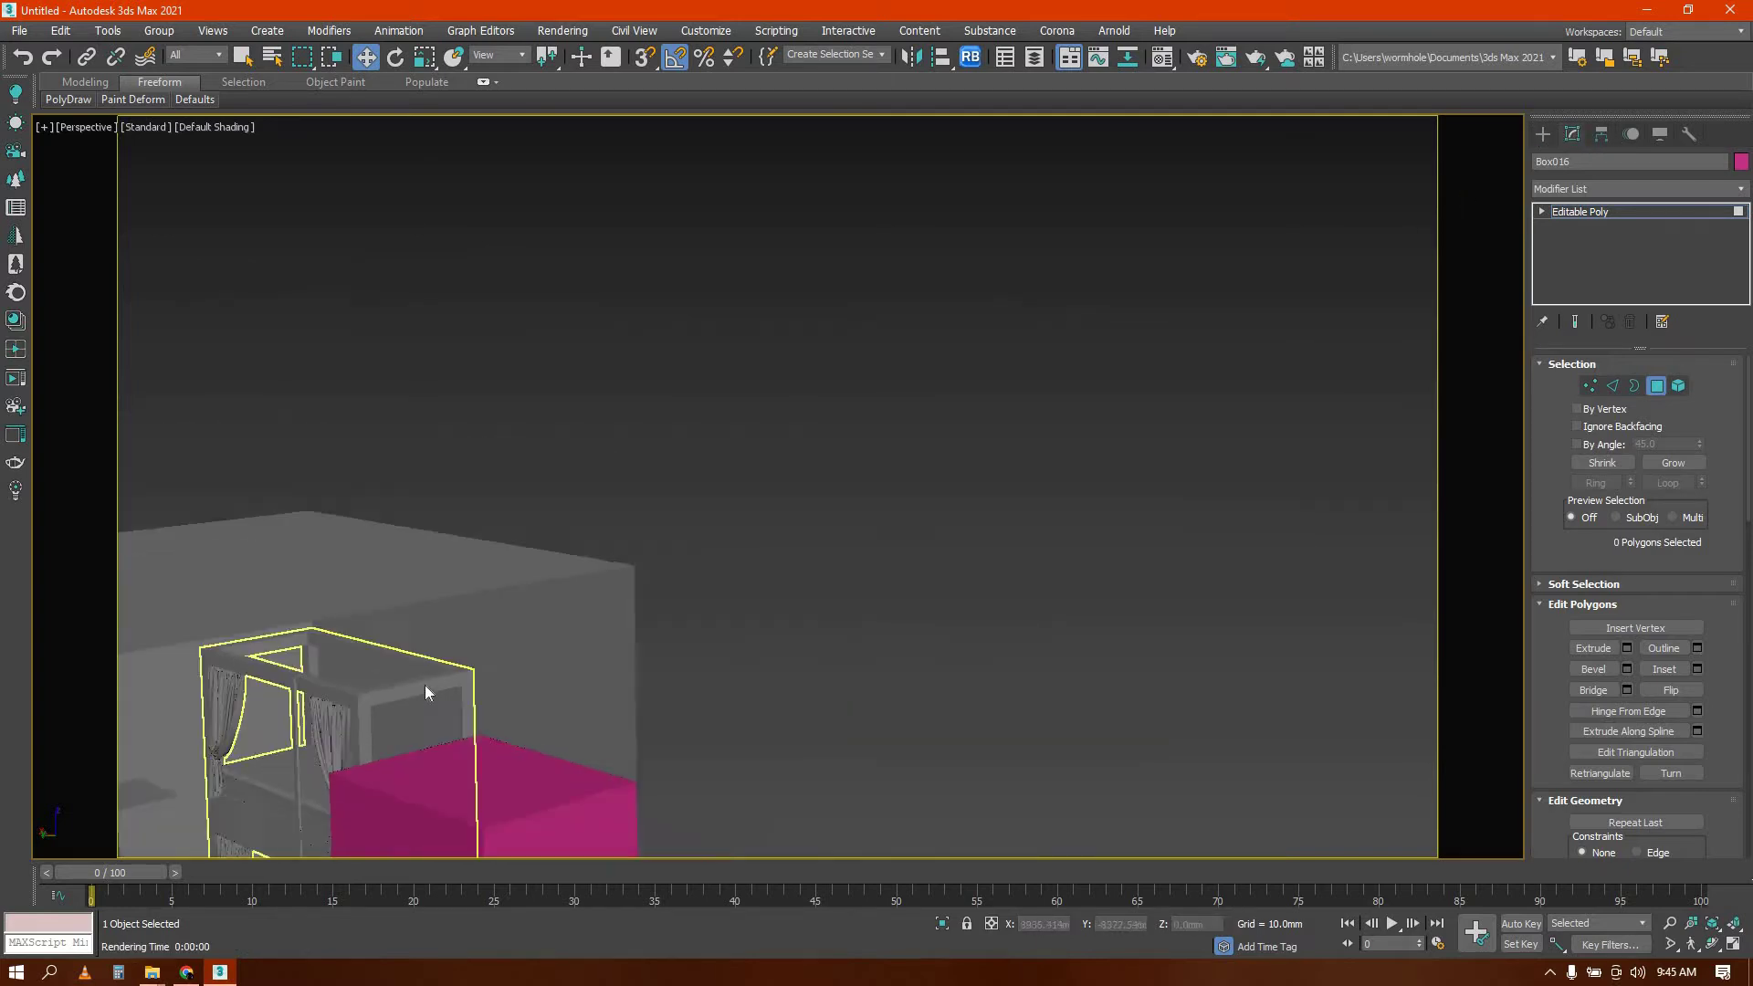
pyautogui.moveTo(426, 693); pyautogui.dragTo(830, 512, button='middle')
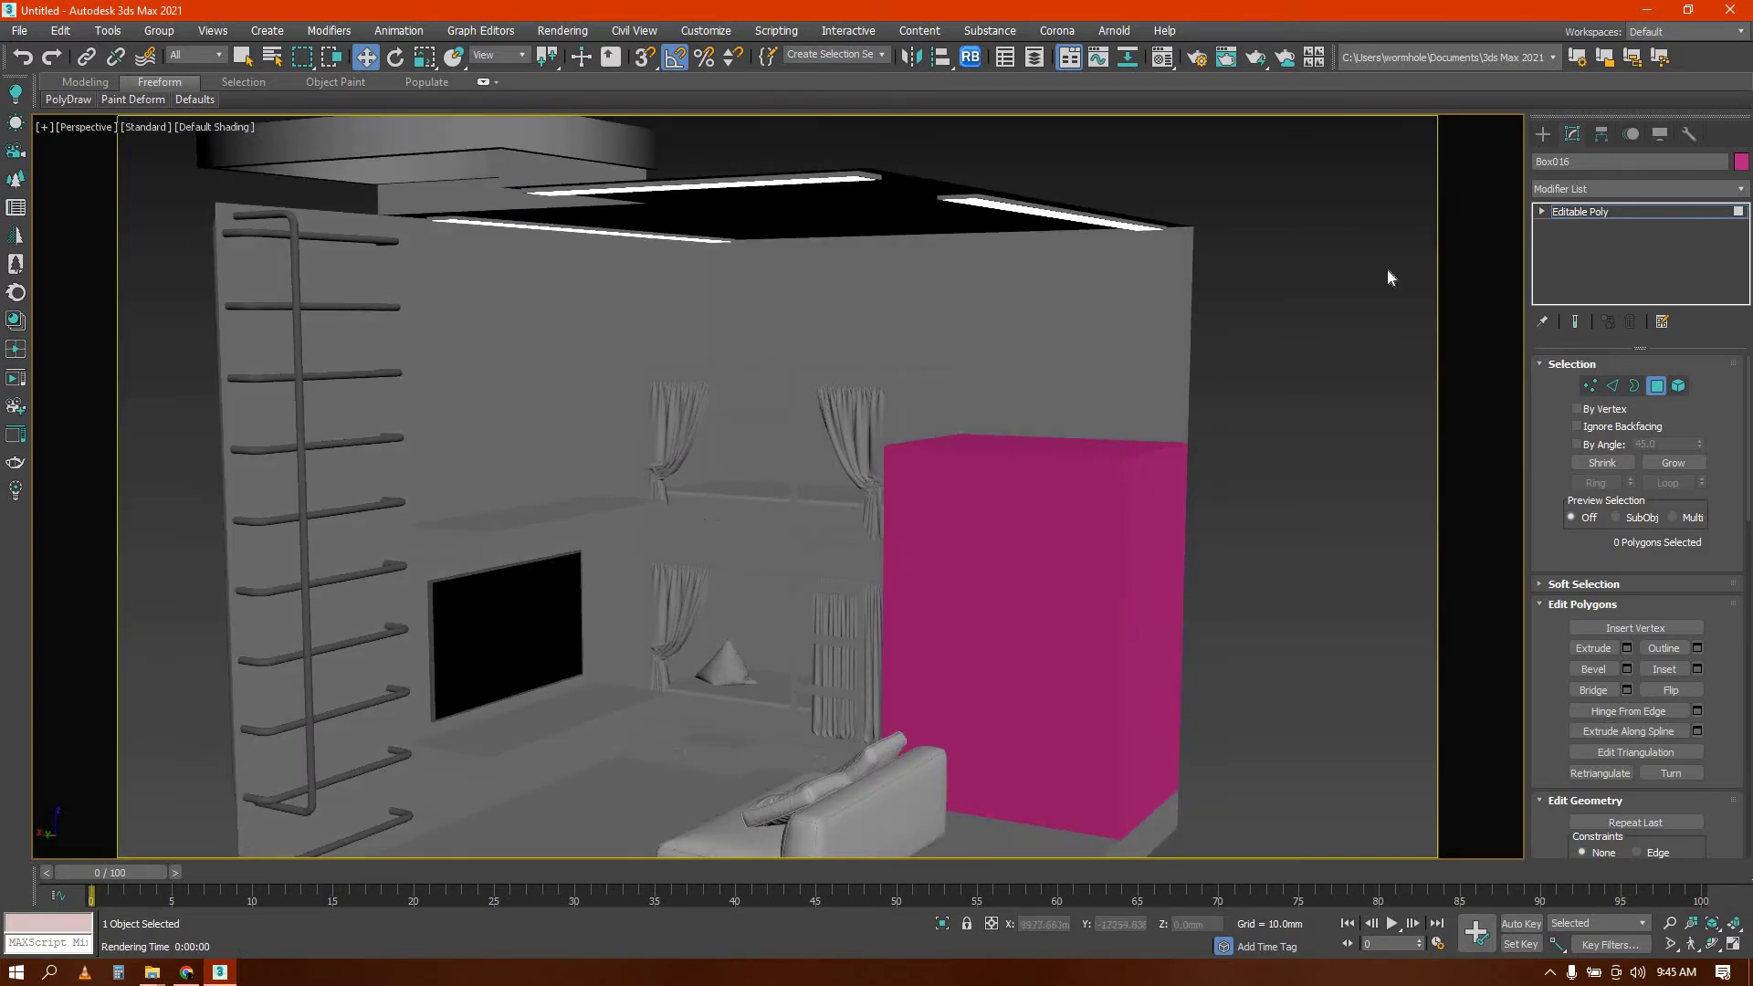
# Ungroup the bunk bed's outermost group and undo the accidental shift of the group inside it
pyautogui.press('z')
pyautogui.click(1543, 134)
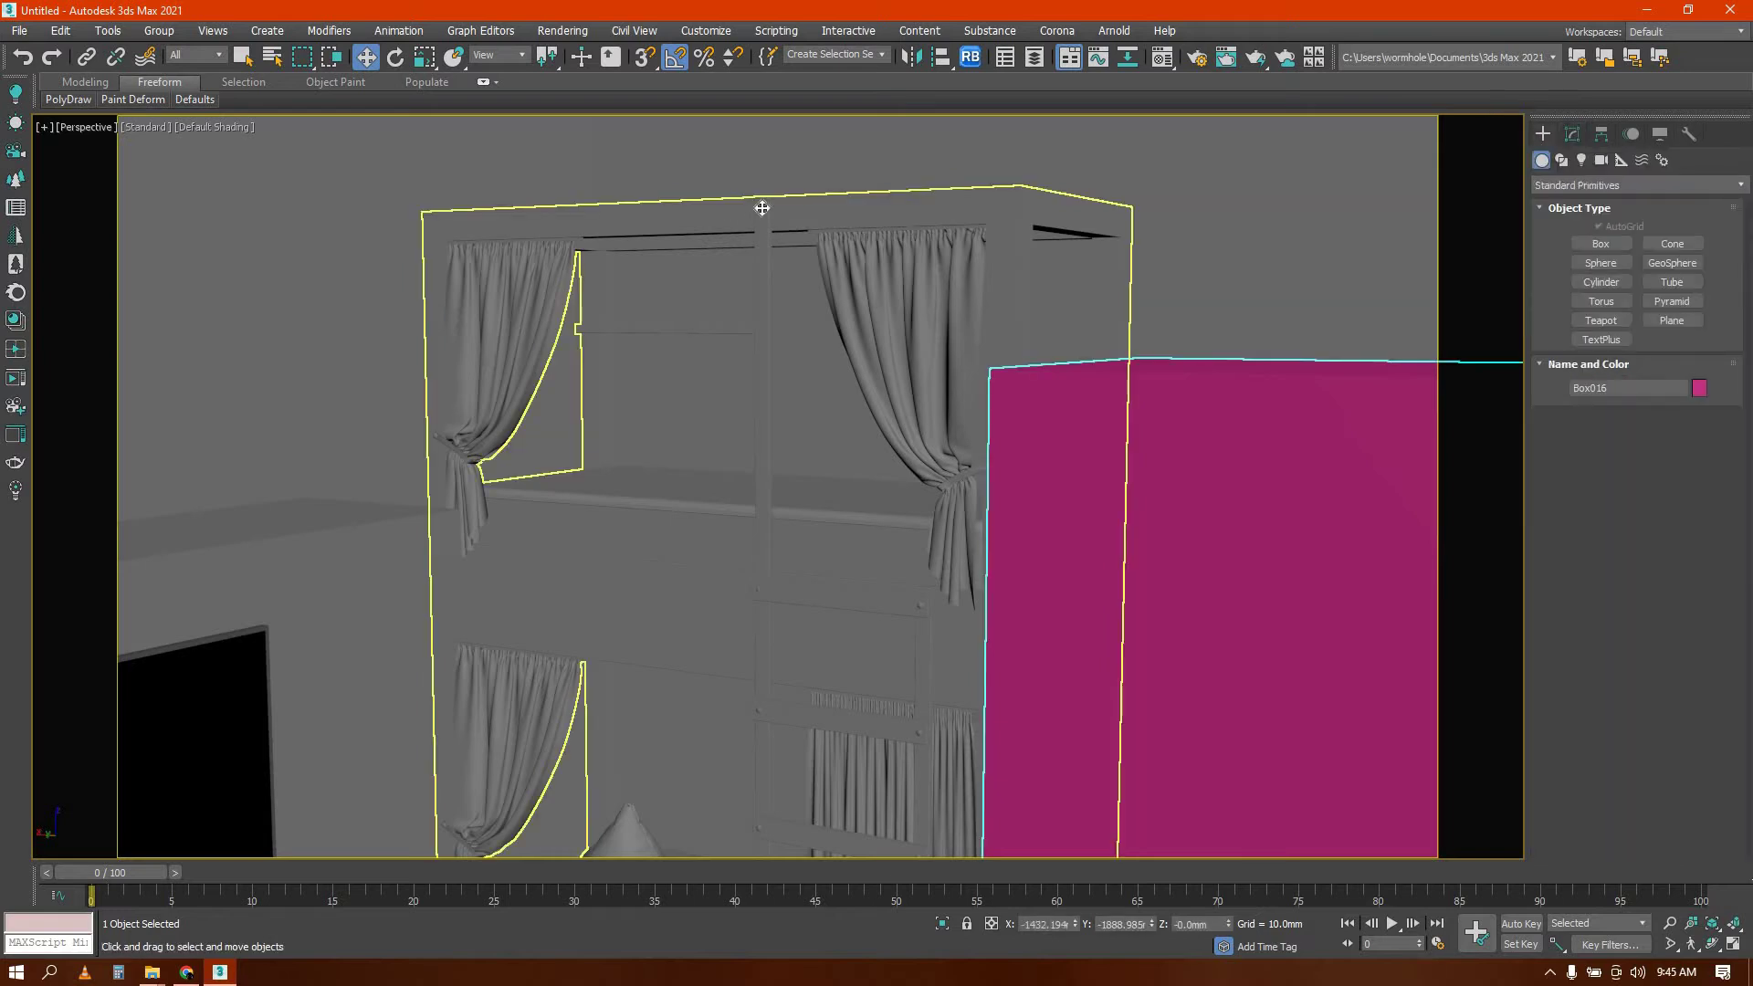
pyautogui.click(764, 205)
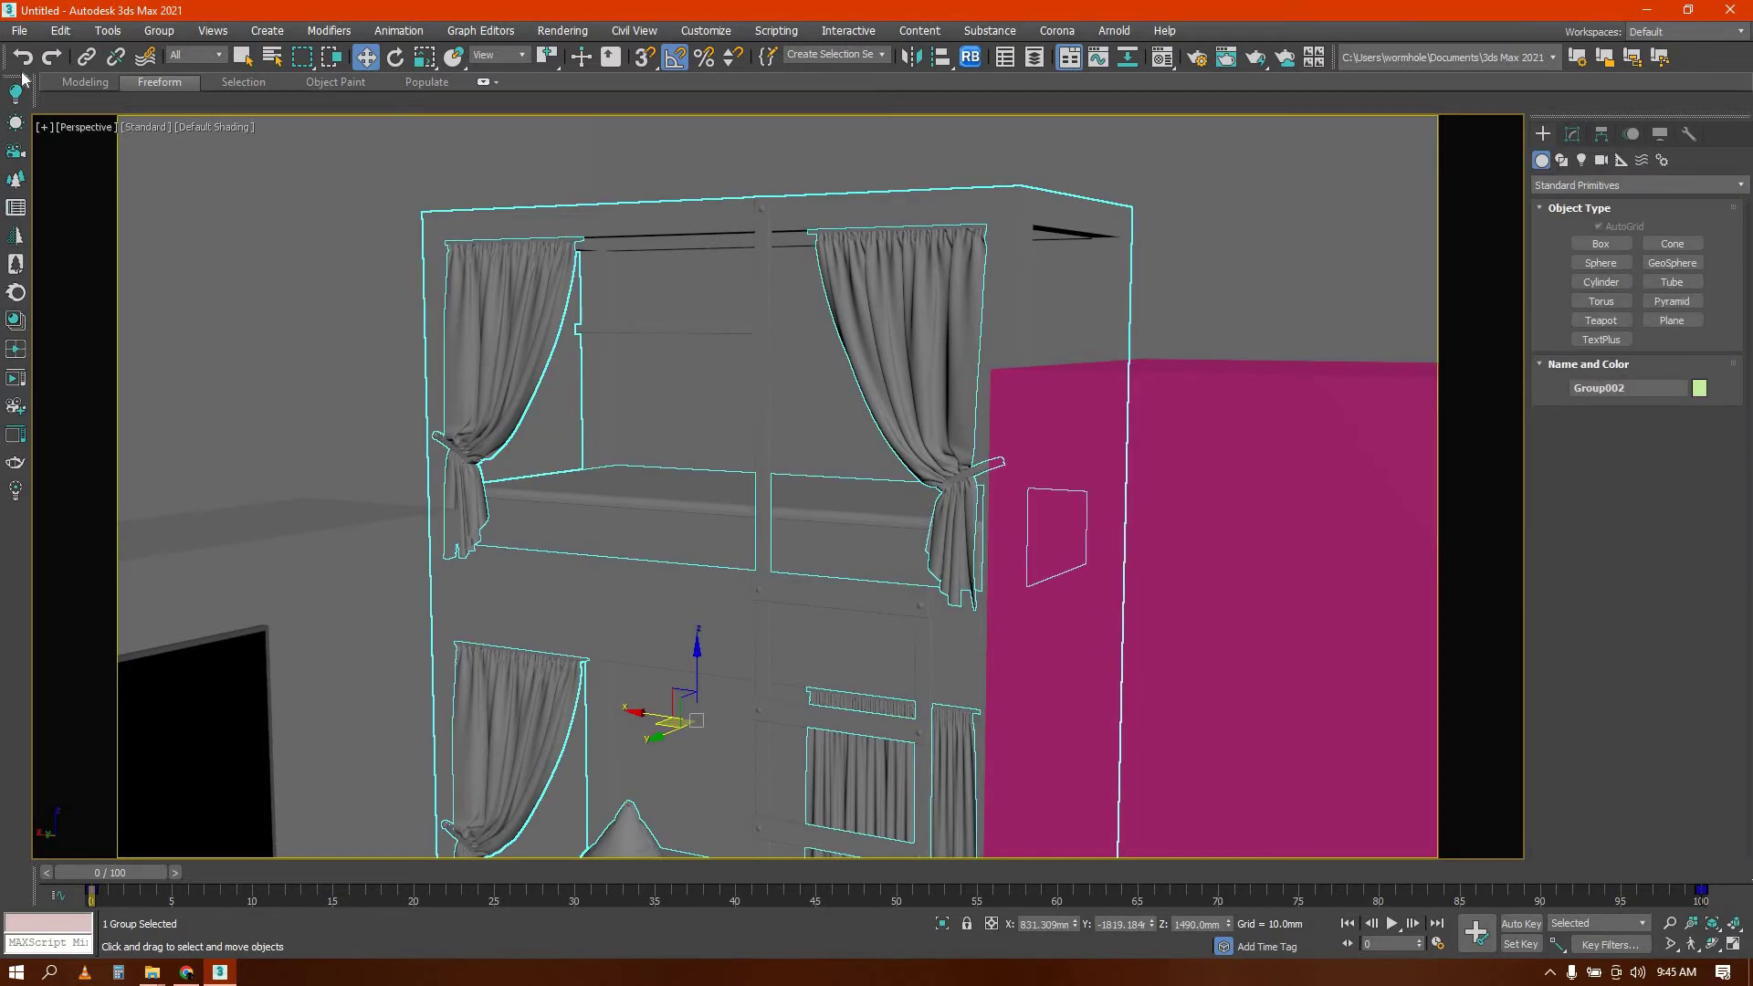
pyautogui.click(159, 31)
pyautogui.click(184, 90)
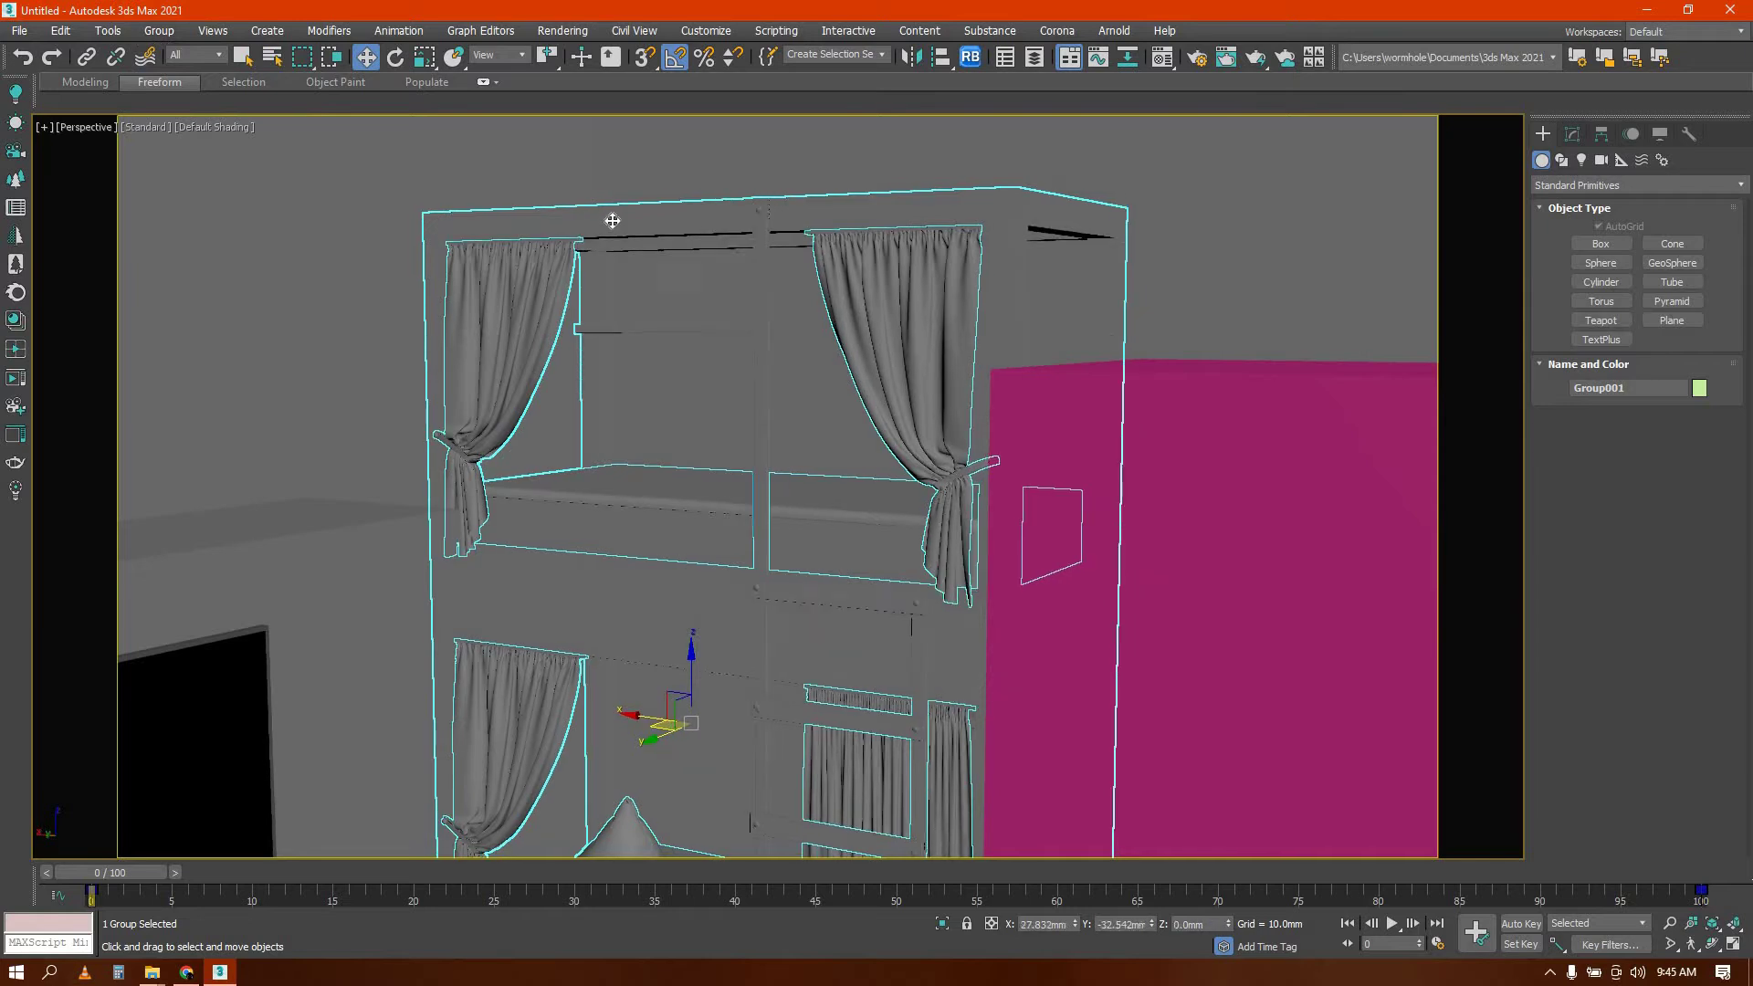
pyautogui.hotkey('ctrl', 'z')
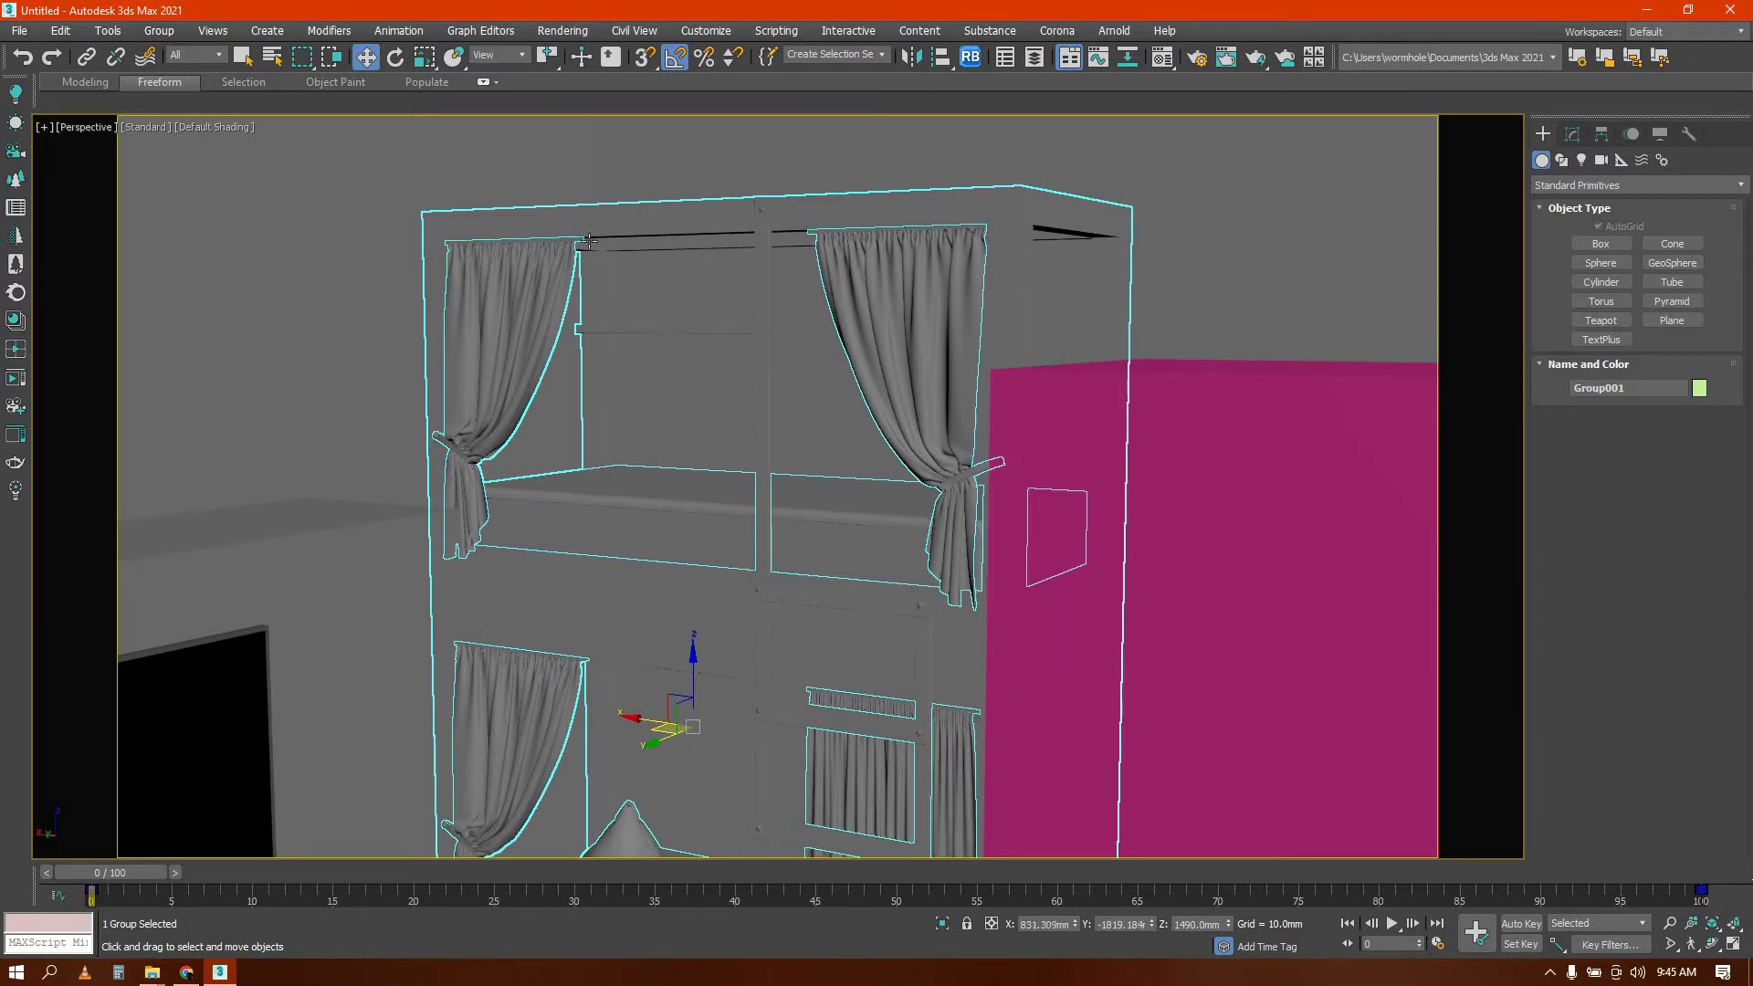
# Ungroup the bunk bed's inner group and select the bed frame mesh
pyautogui.click(589, 241)
pyautogui.click(609, 214)
pyautogui.press('1')
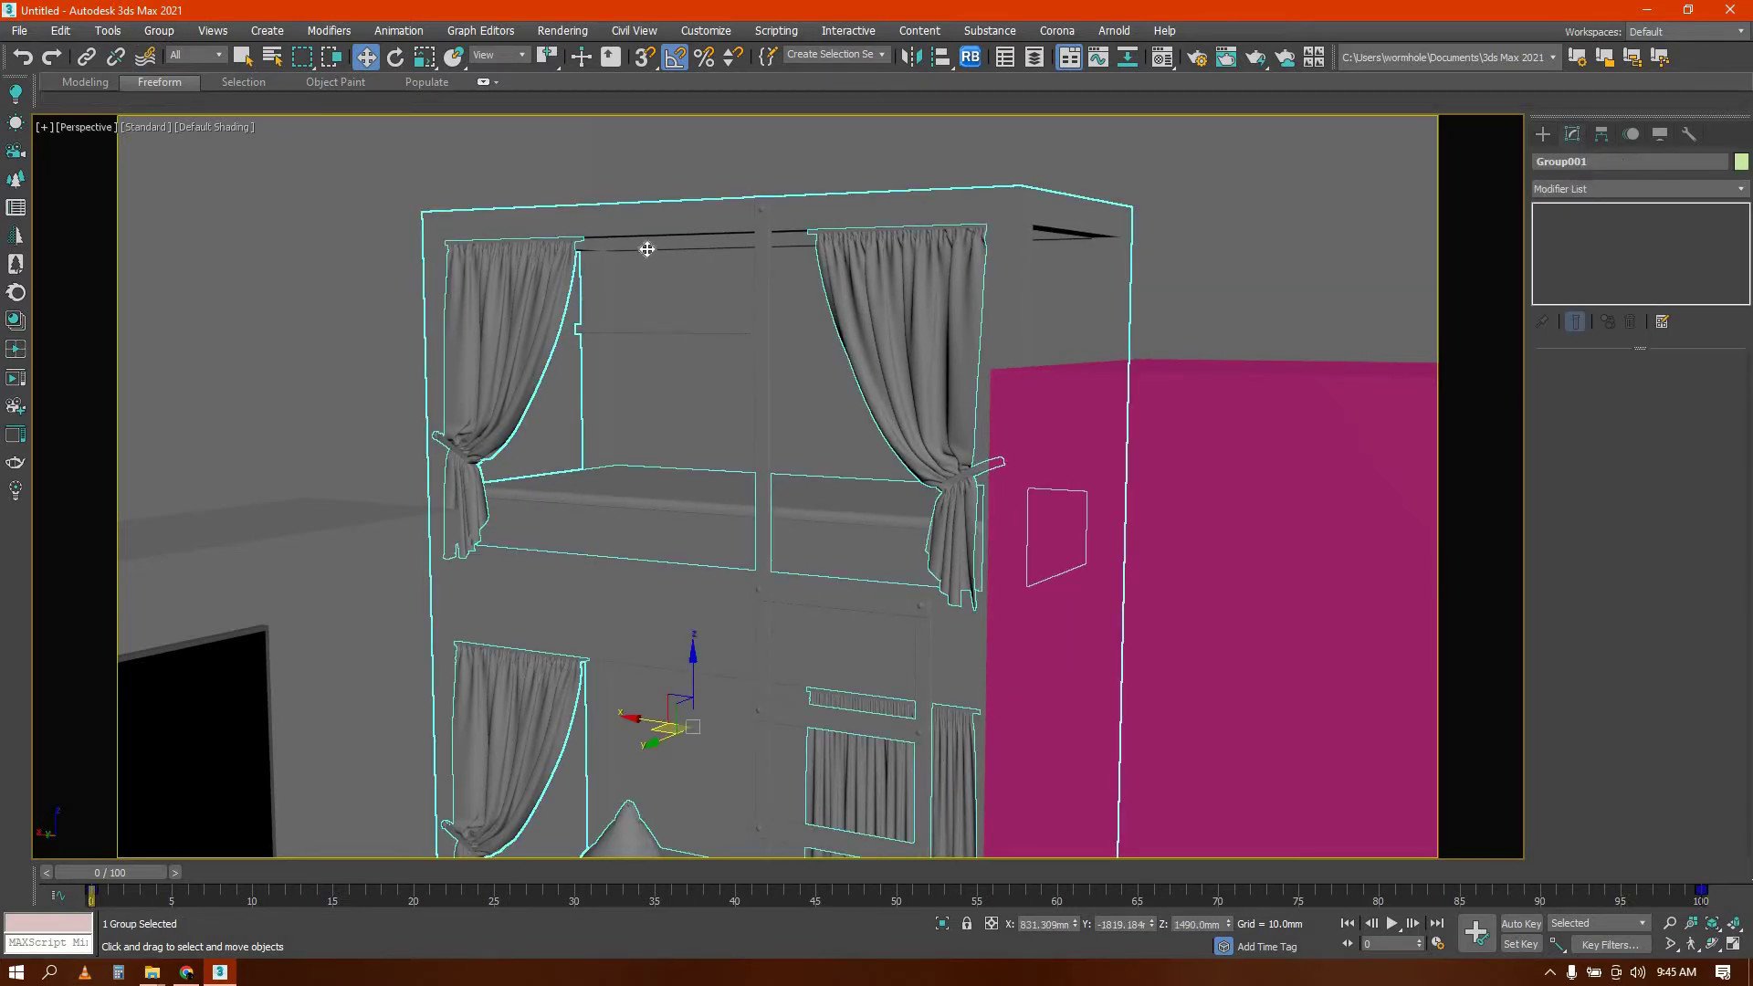
pyautogui.click(159, 31)
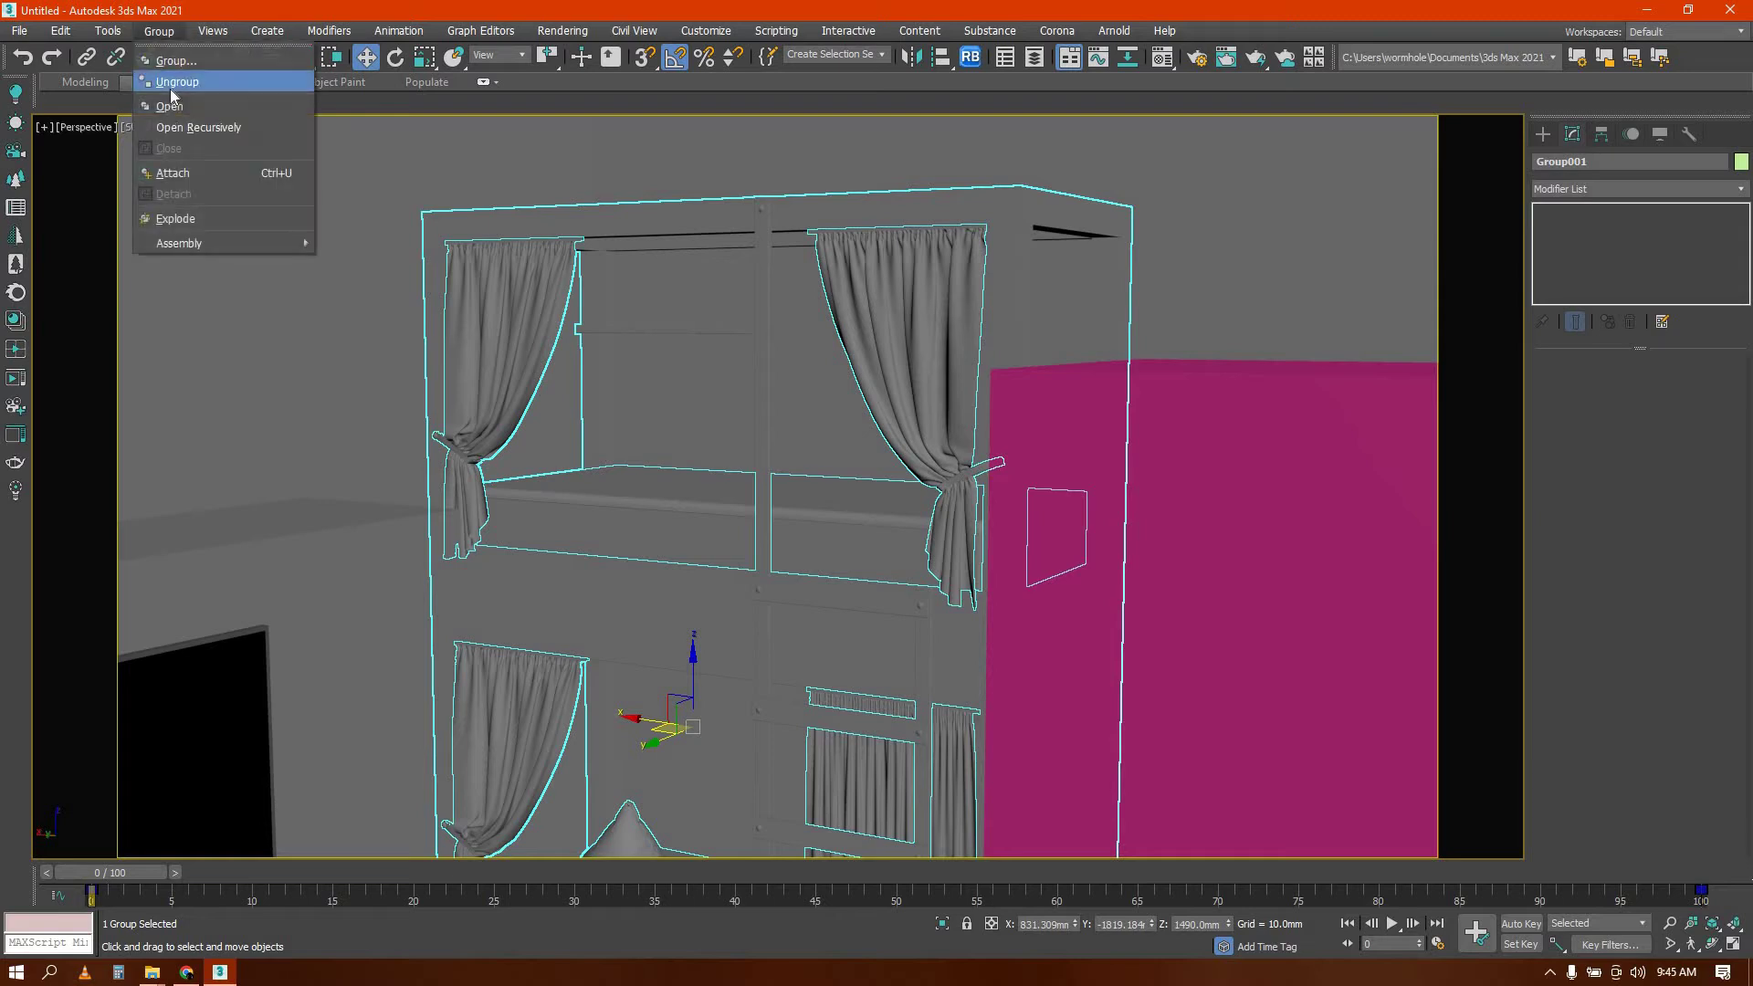
pyautogui.click(648, 312)
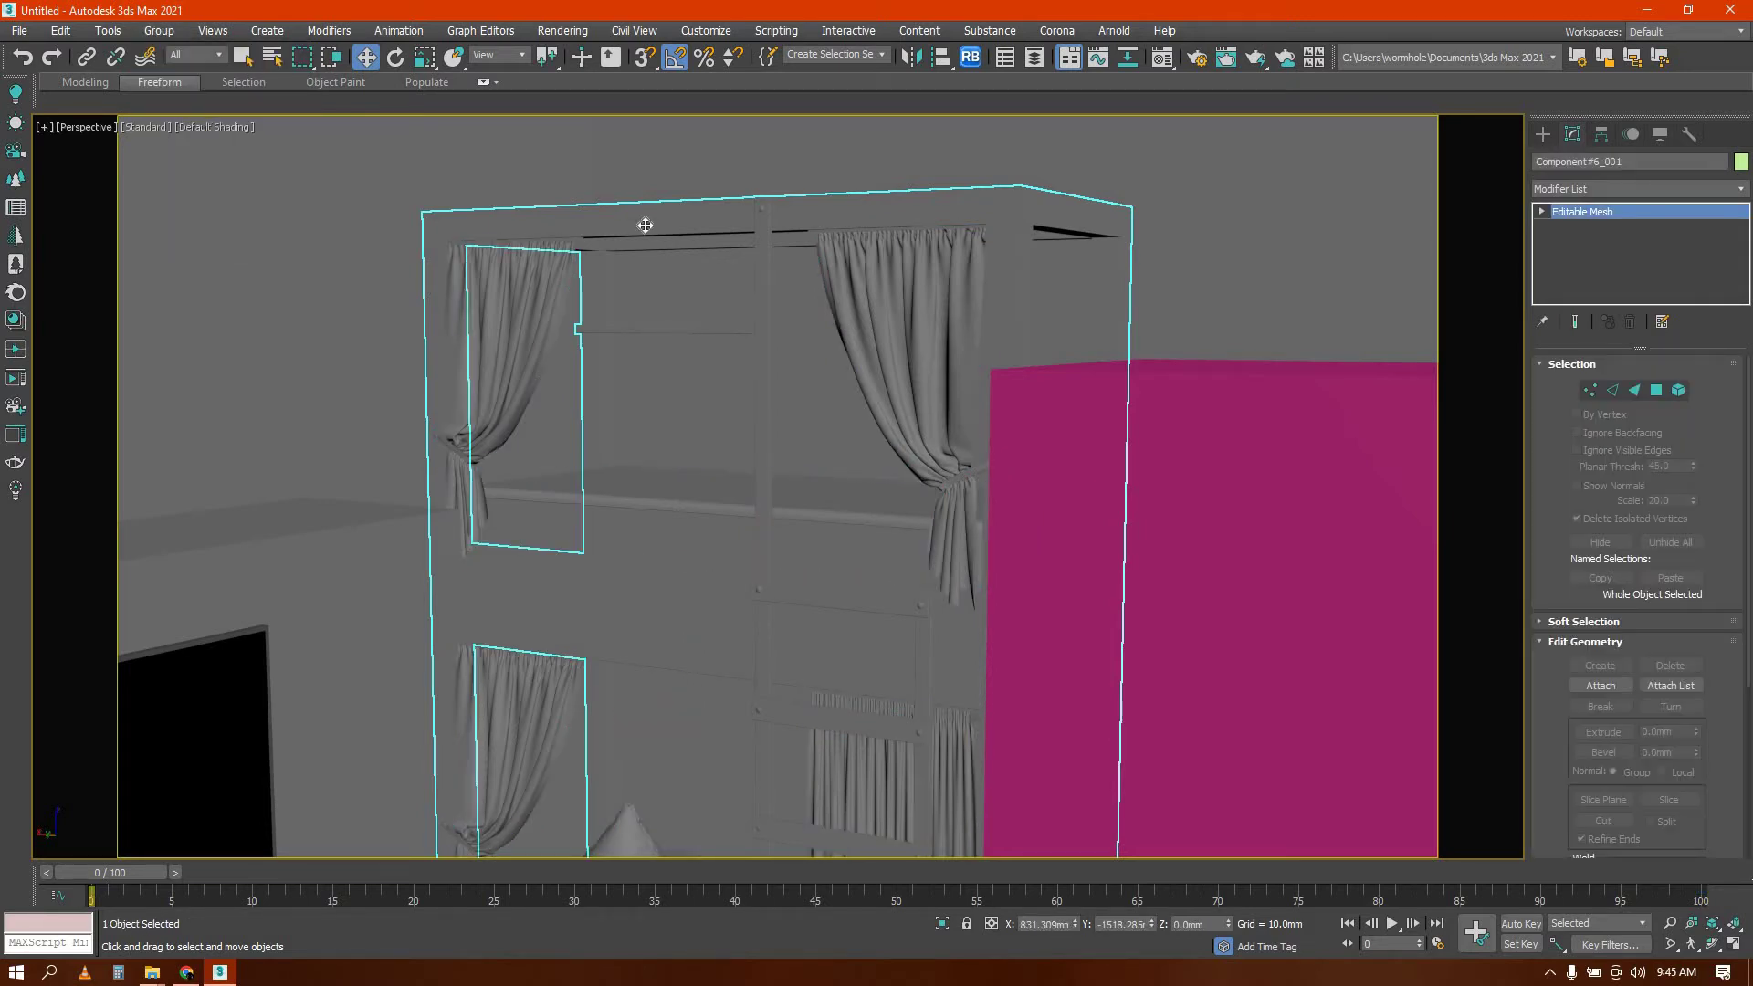
# Select the top vertices of the bed frame mesh and lower them about 940 mm in Z
pyautogui.press('1')
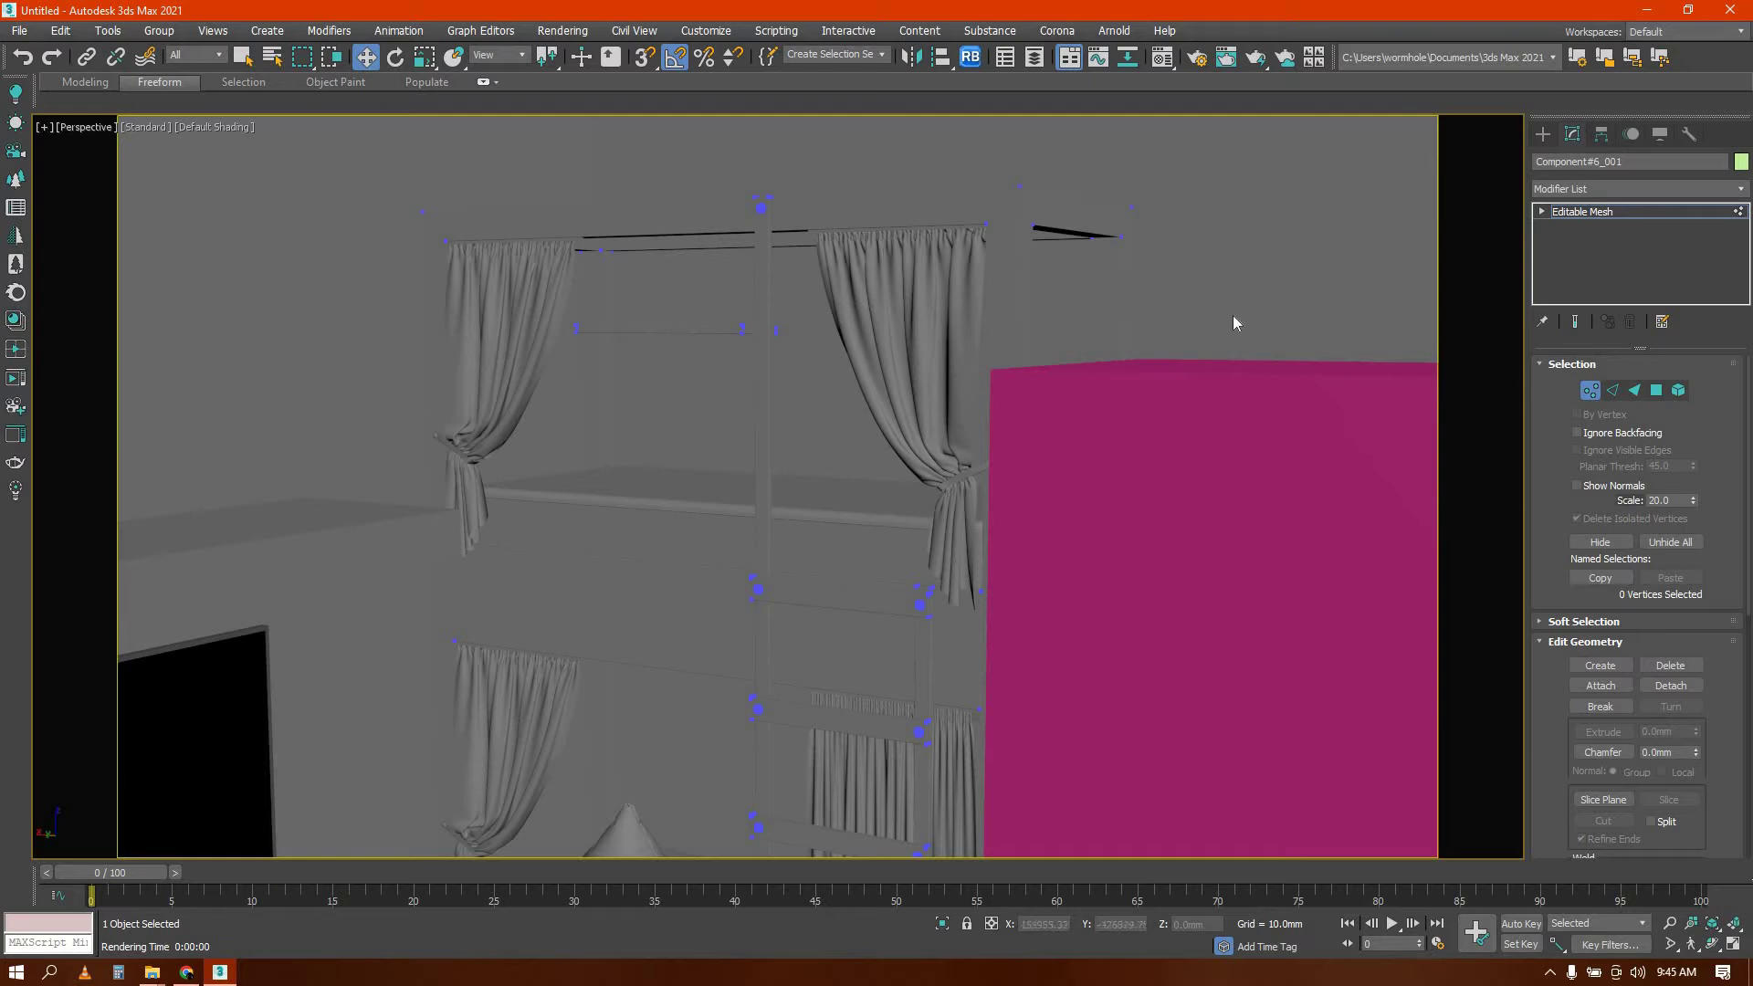
pyautogui.moveTo(1221, 279); pyautogui.dragTo(1022, 215)
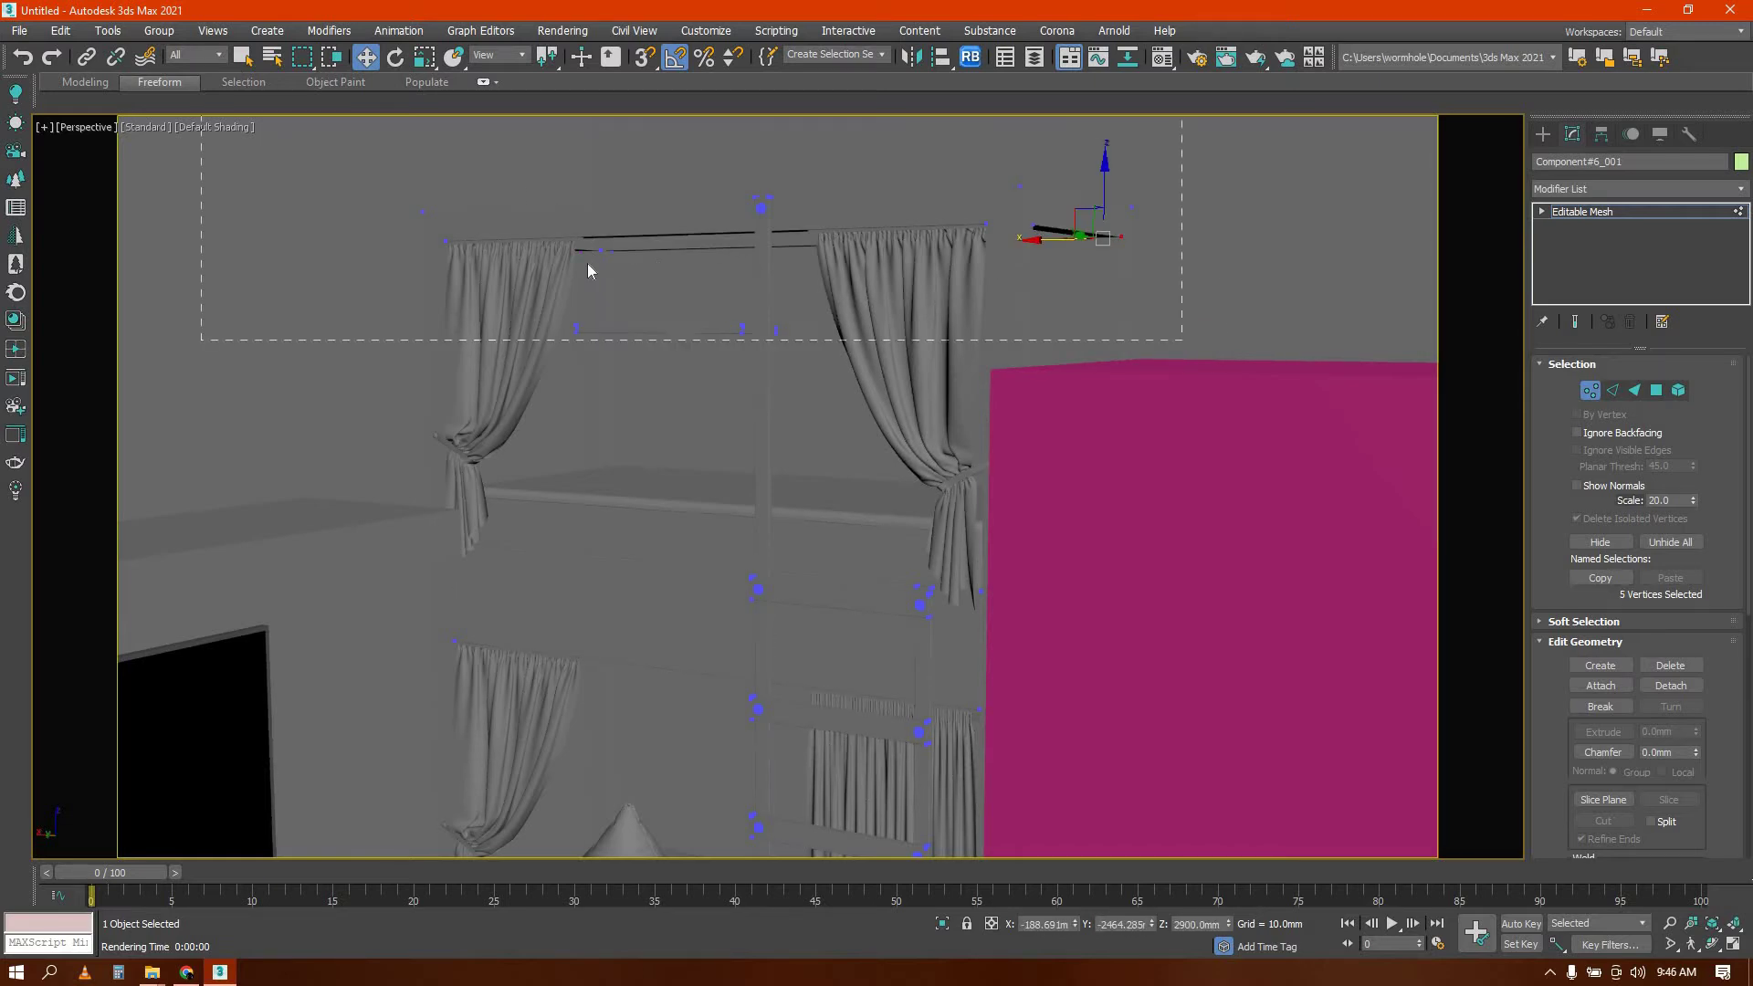
pyautogui.keyDown('alt'); pyautogui.moveTo(588, 263); pyautogui.dragTo(751, 424, button='middle'); pyautogui.keyUp('alt')
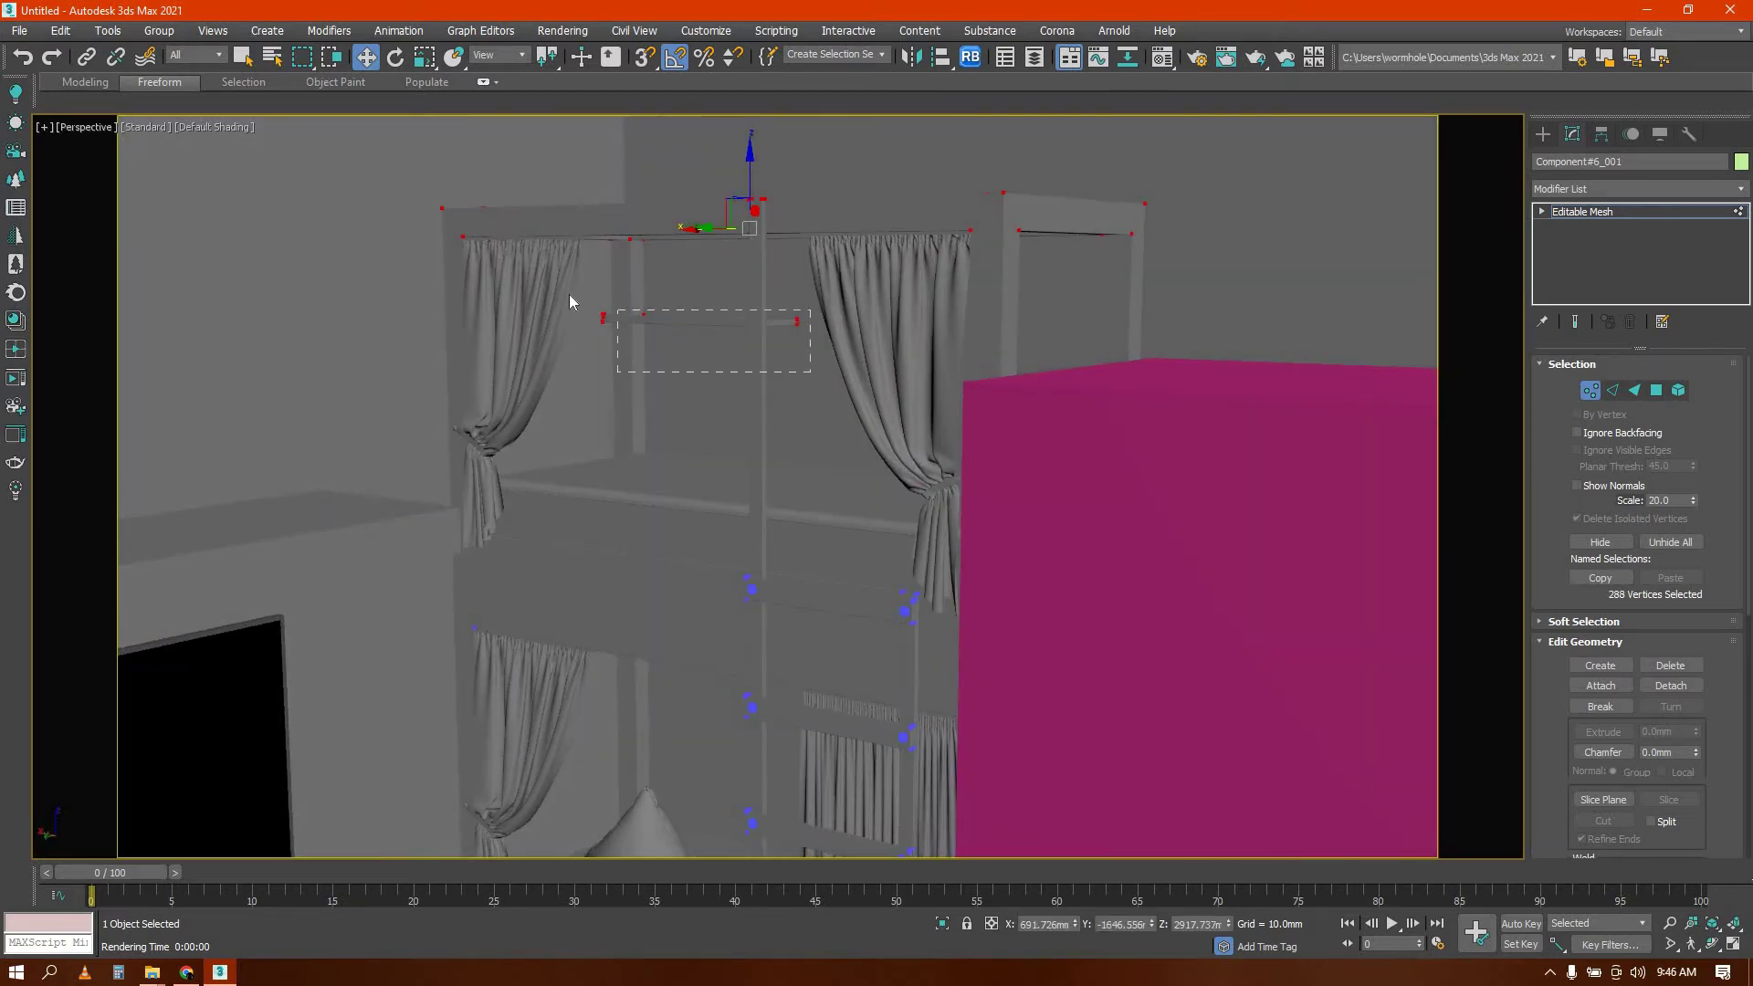
pyautogui.click(1199, 312)
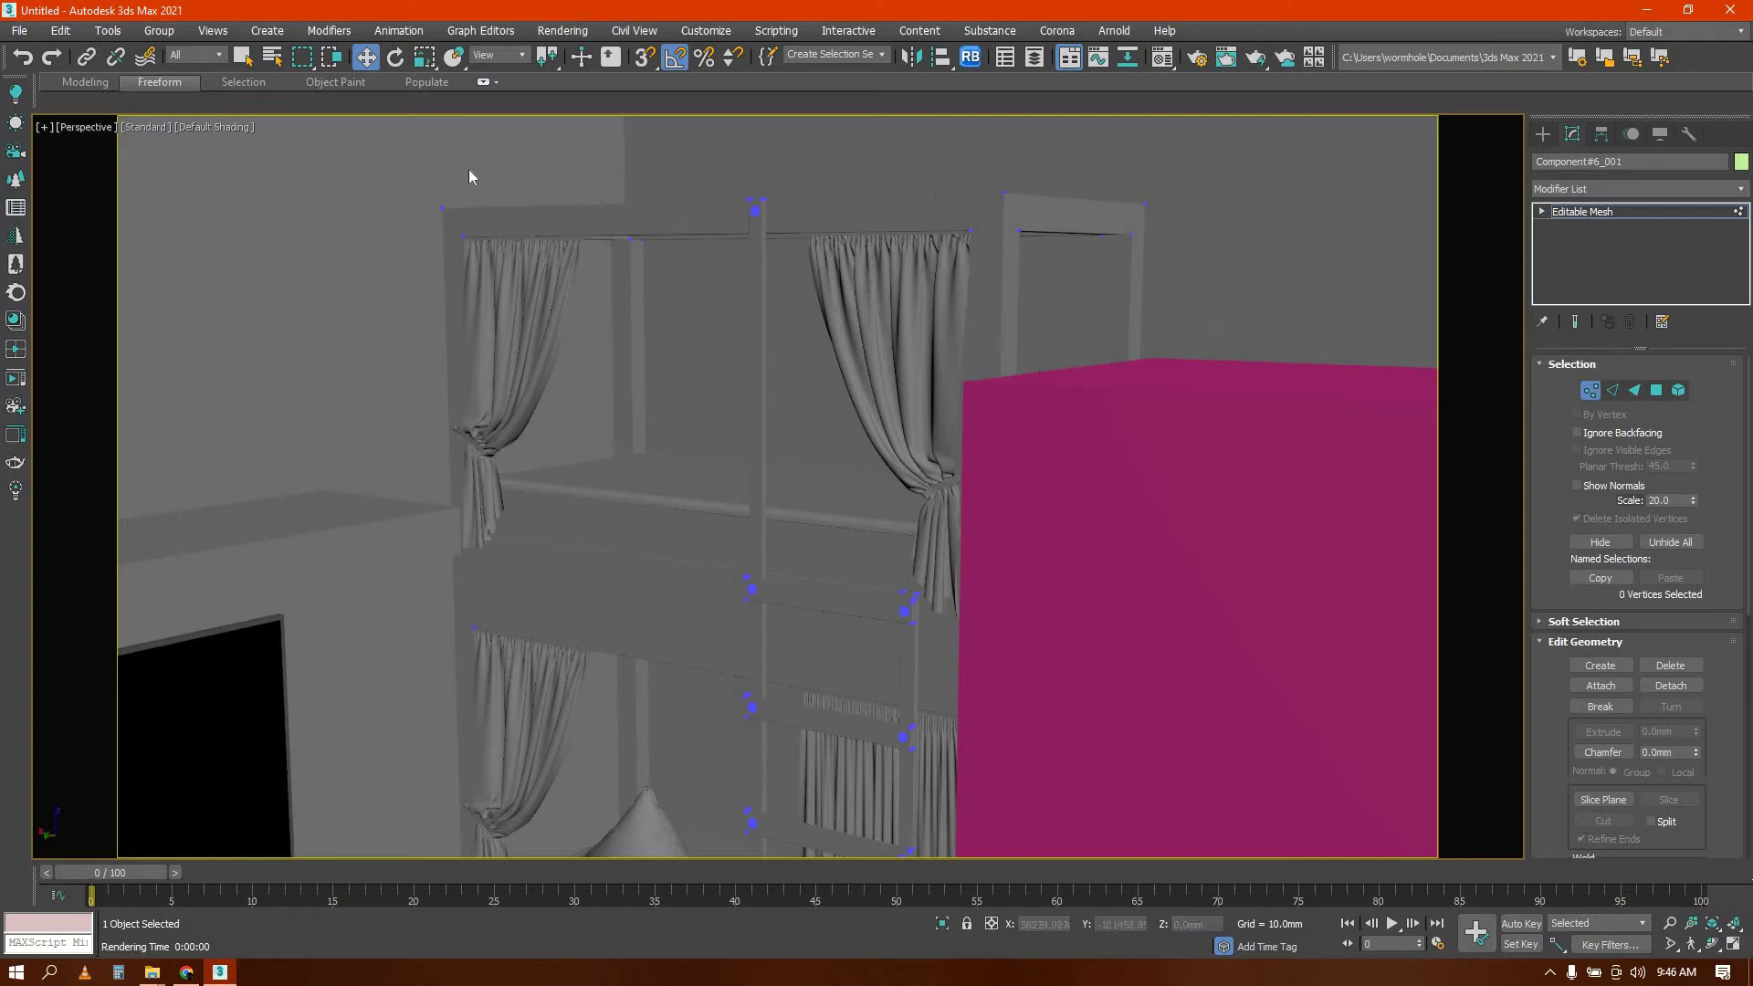
pyautogui.moveTo(711, 224); pyautogui.dragTo(776, 466)
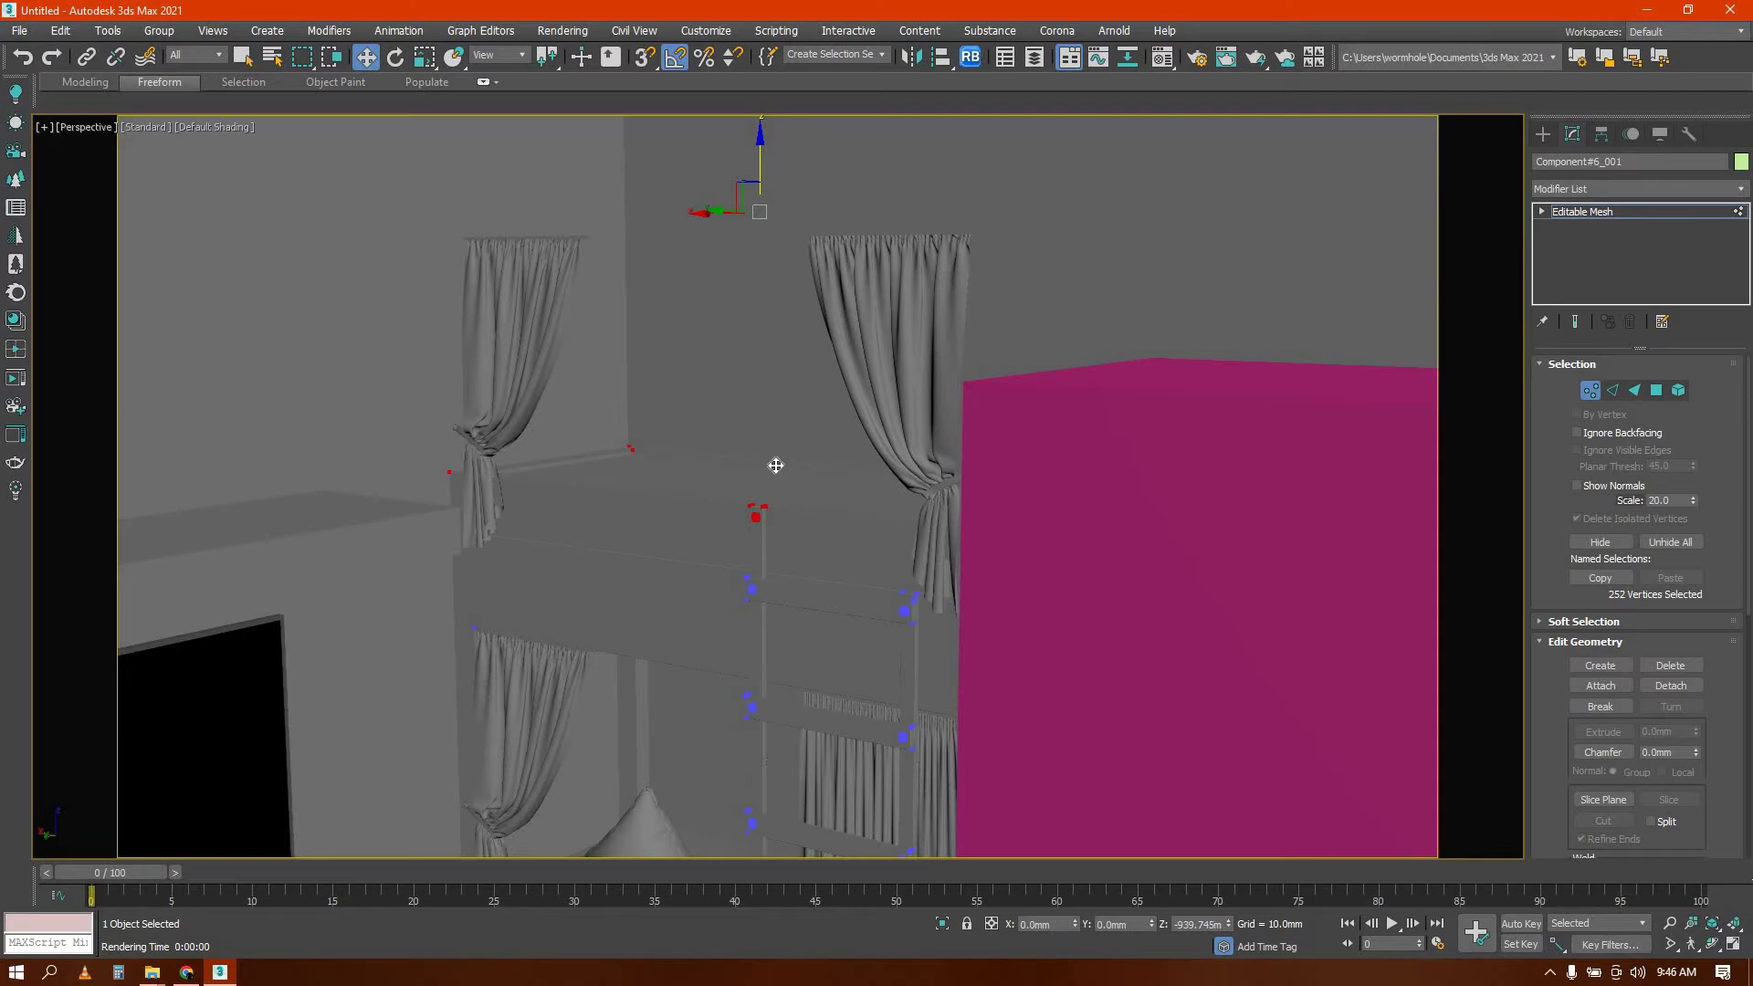
# Leave the vertex editing and delete the two upper-bunk curtains
pyautogui.click(1543, 134)
pyautogui.click(898, 295)
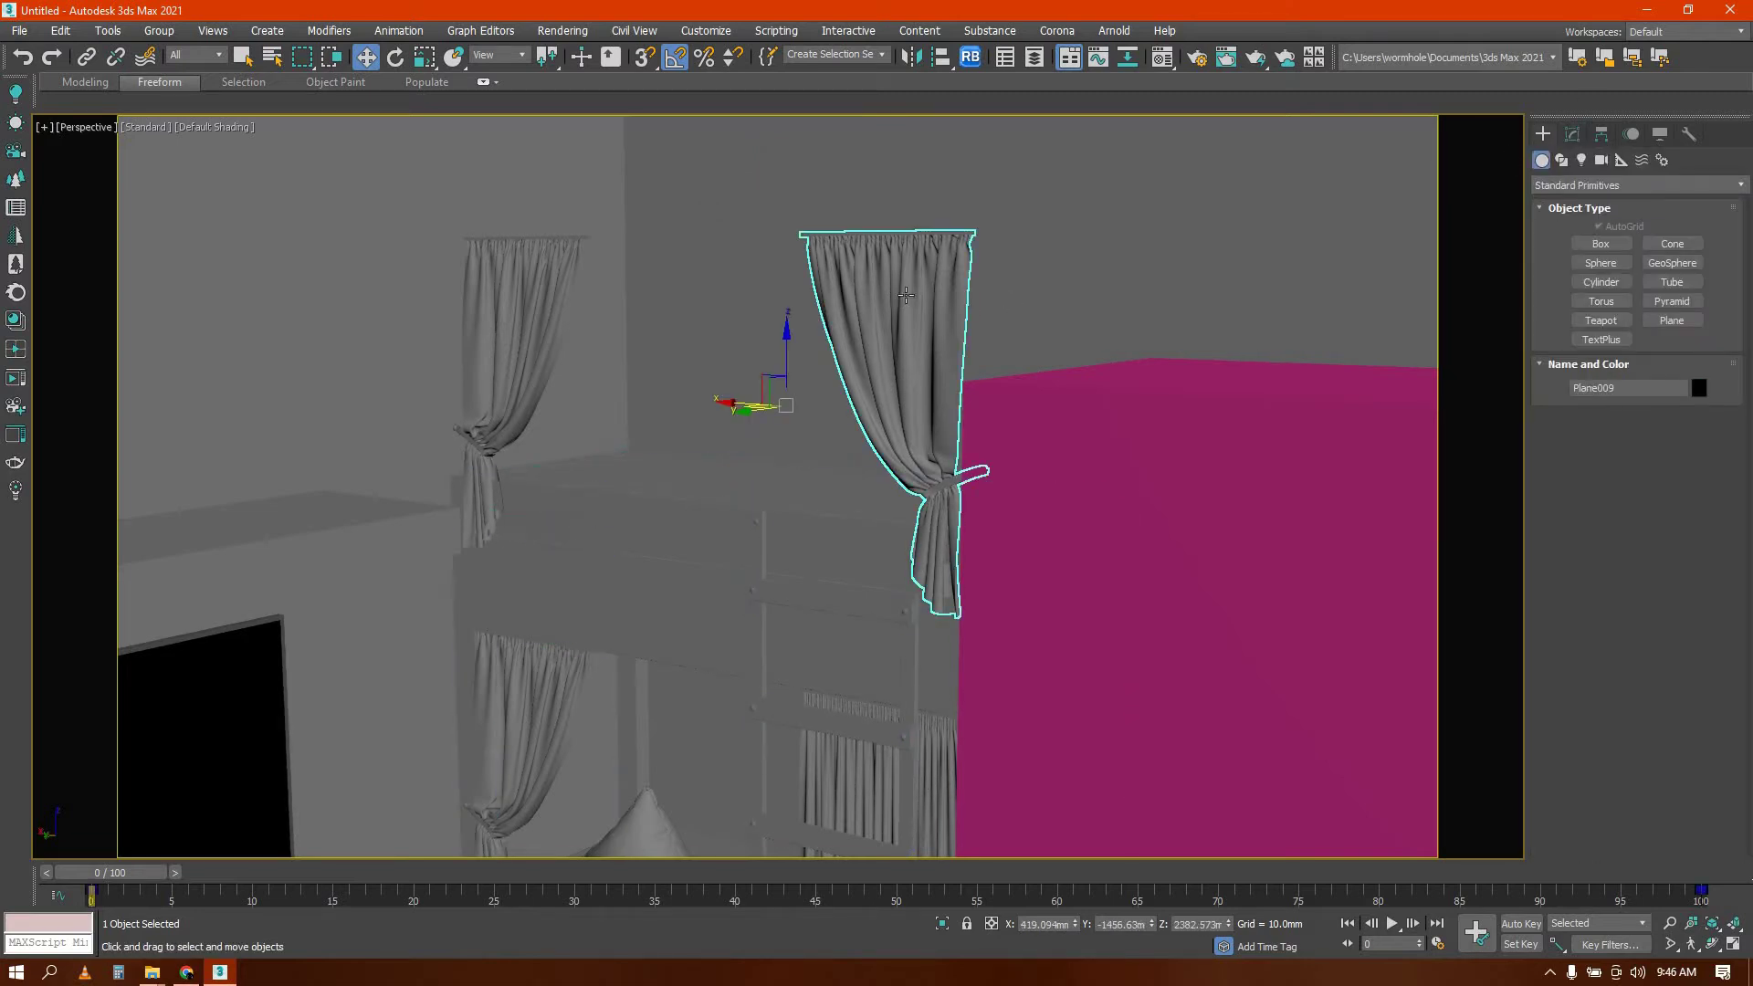
pyautogui.press('Delete')
pyautogui.click(505, 318)
pyautogui.press('Delete')
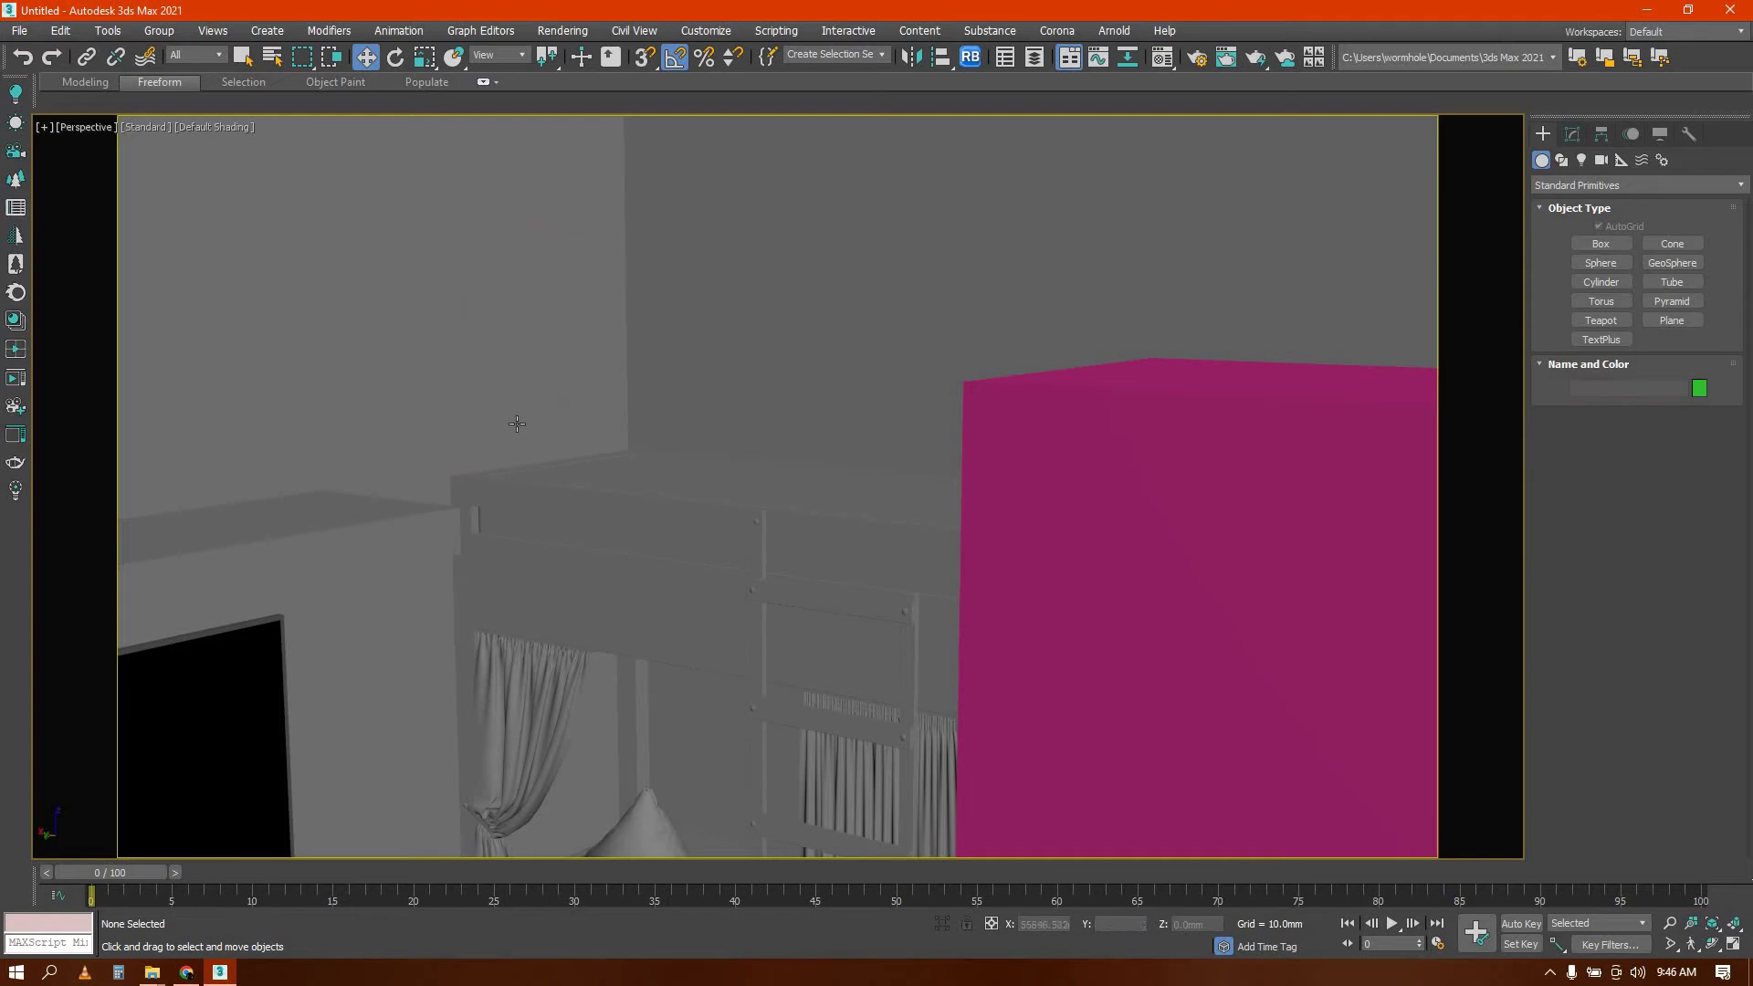
# Examine the shortened bunk bed against the neighbouring shelf, the tall box and the rest of the room
pyautogui.scroll(-3, 512, 423)
pyautogui.scroll(3, 485, 486)
pyautogui.scroll(3, 483, 488)
pyautogui.keyDown('alt'); pyautogui.moveTo(454, 480); pyautogui.dragTo(440, 469, button='middle'); pyautogui.keyUp('alt')
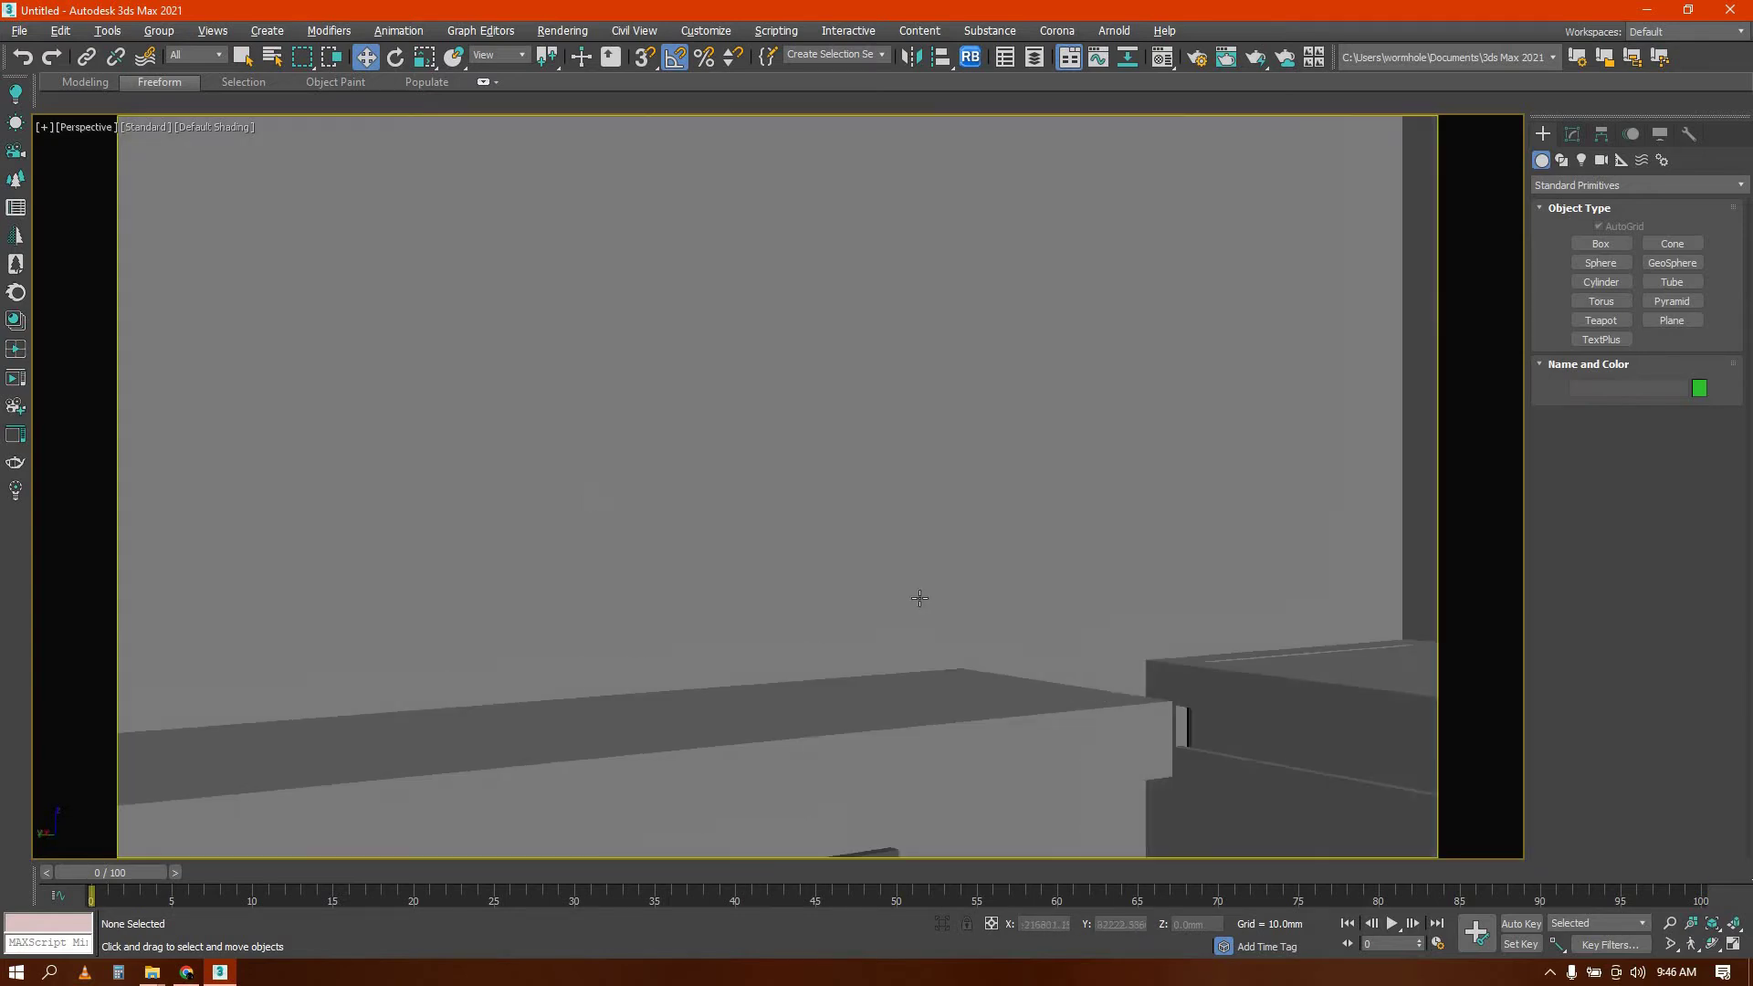
pyautogui.scroll(-5, 915, 599)
pyautogui.moveTo(916, 599); pyautogui.dragTo(810, 384, button='middle')
pyautogui.moveTo(1022, 603); pyautogui.dragTo(845, 385, button='middle')
pyautogui.scroll(-5, 846, 386)
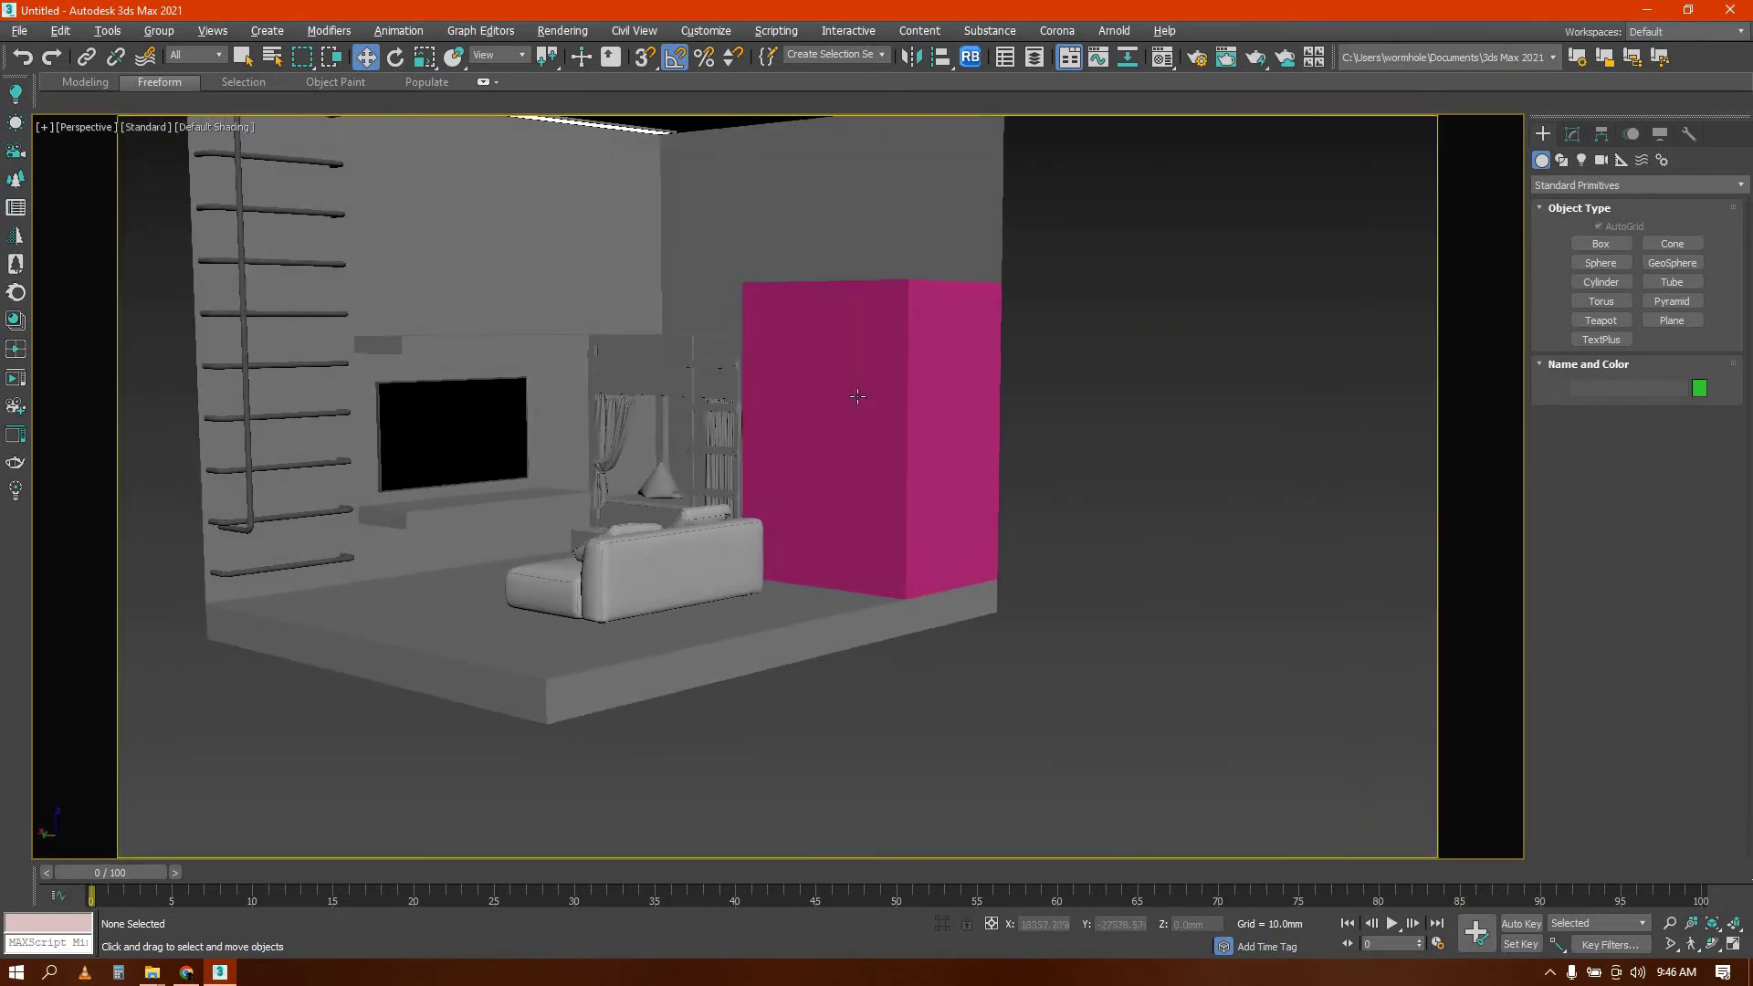
# Create a box about 451 × 449 × 636 mm on top of the tall box beside the bed
pyautogui.scroll(4, 762, 313)
pyautogui.click(765, 313)
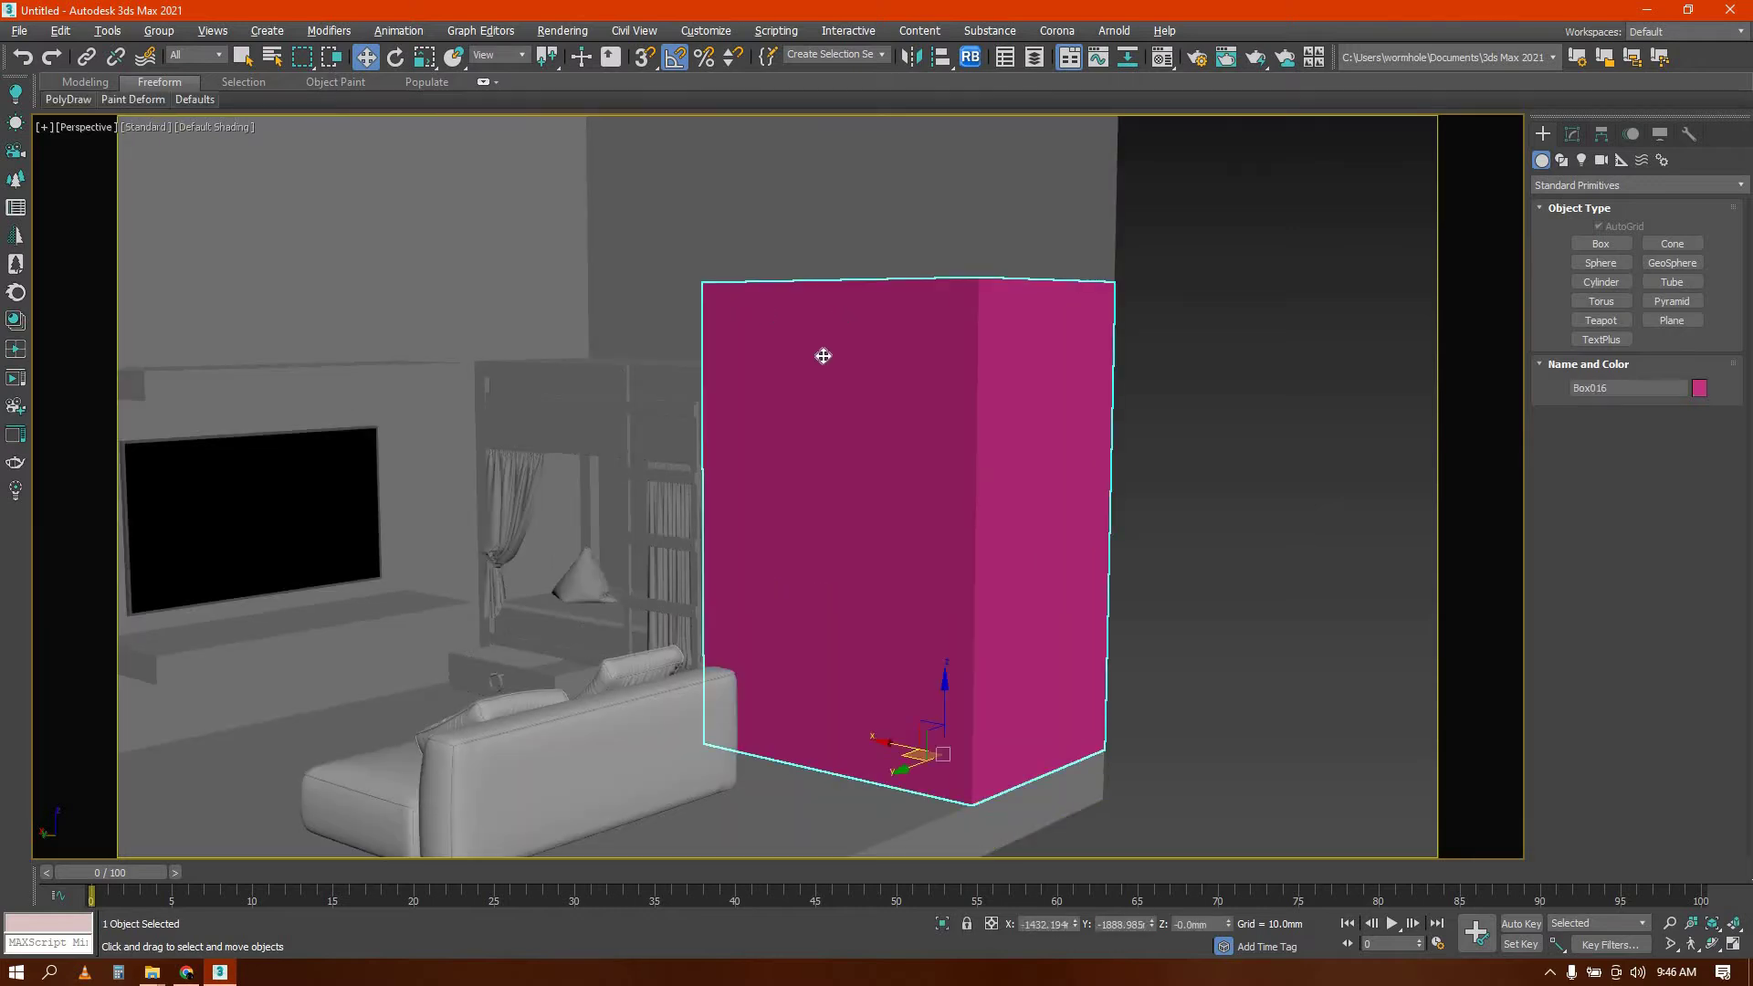
pyautogui.keyDown('alt'); pyautogui.moveTo(821, 357); pyautogui.dragTo(1656, 327, button='middle'); pyautogui.keyUp('alt')
pyautogui.click(1598, 243)
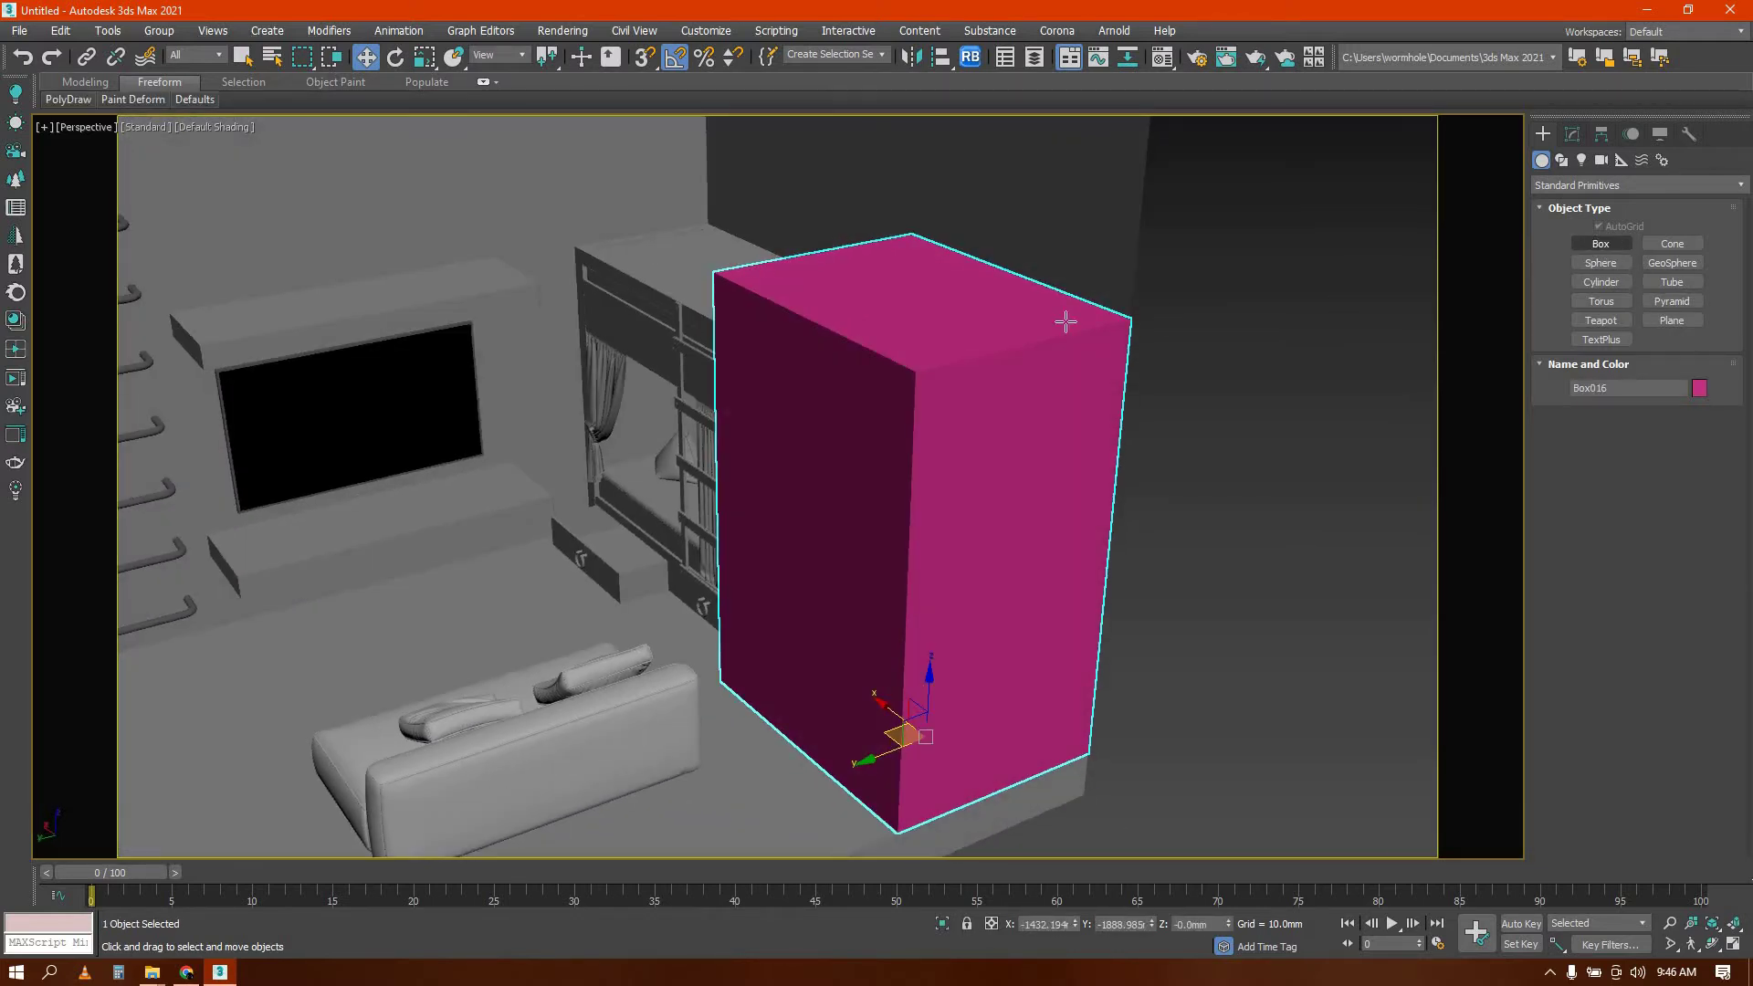
pyautogui.moveTo(957, 339); pyautogui.dragTo(1005, 240)
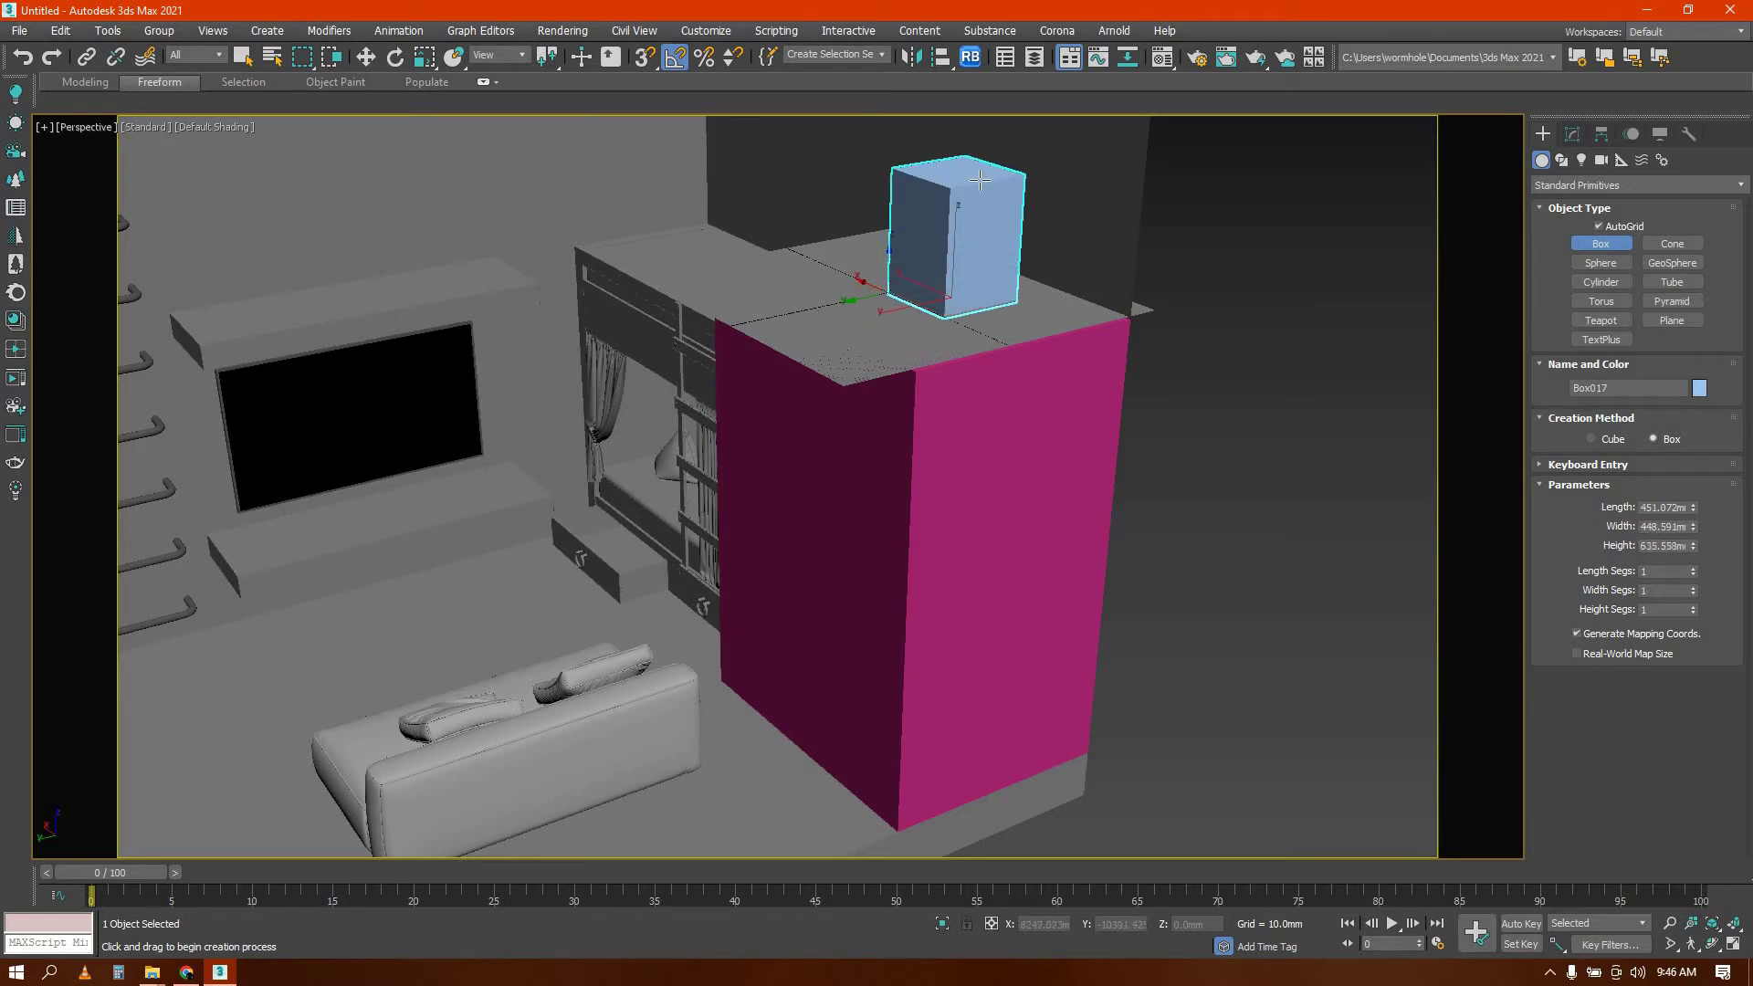
pyautogui.click(982, 184)
pyautogui.rightClick(978, 284)
# Convert the small box on top of the tall volume to an Editable Poly
pyautogui.keyDown('alt'); pyautogui.moveTo(758, 496); pyautogui.dragTo(768, 446, button='middle'); pyautogui.keyUp('alt')
pyautogui.scroll(3, 769, 446)
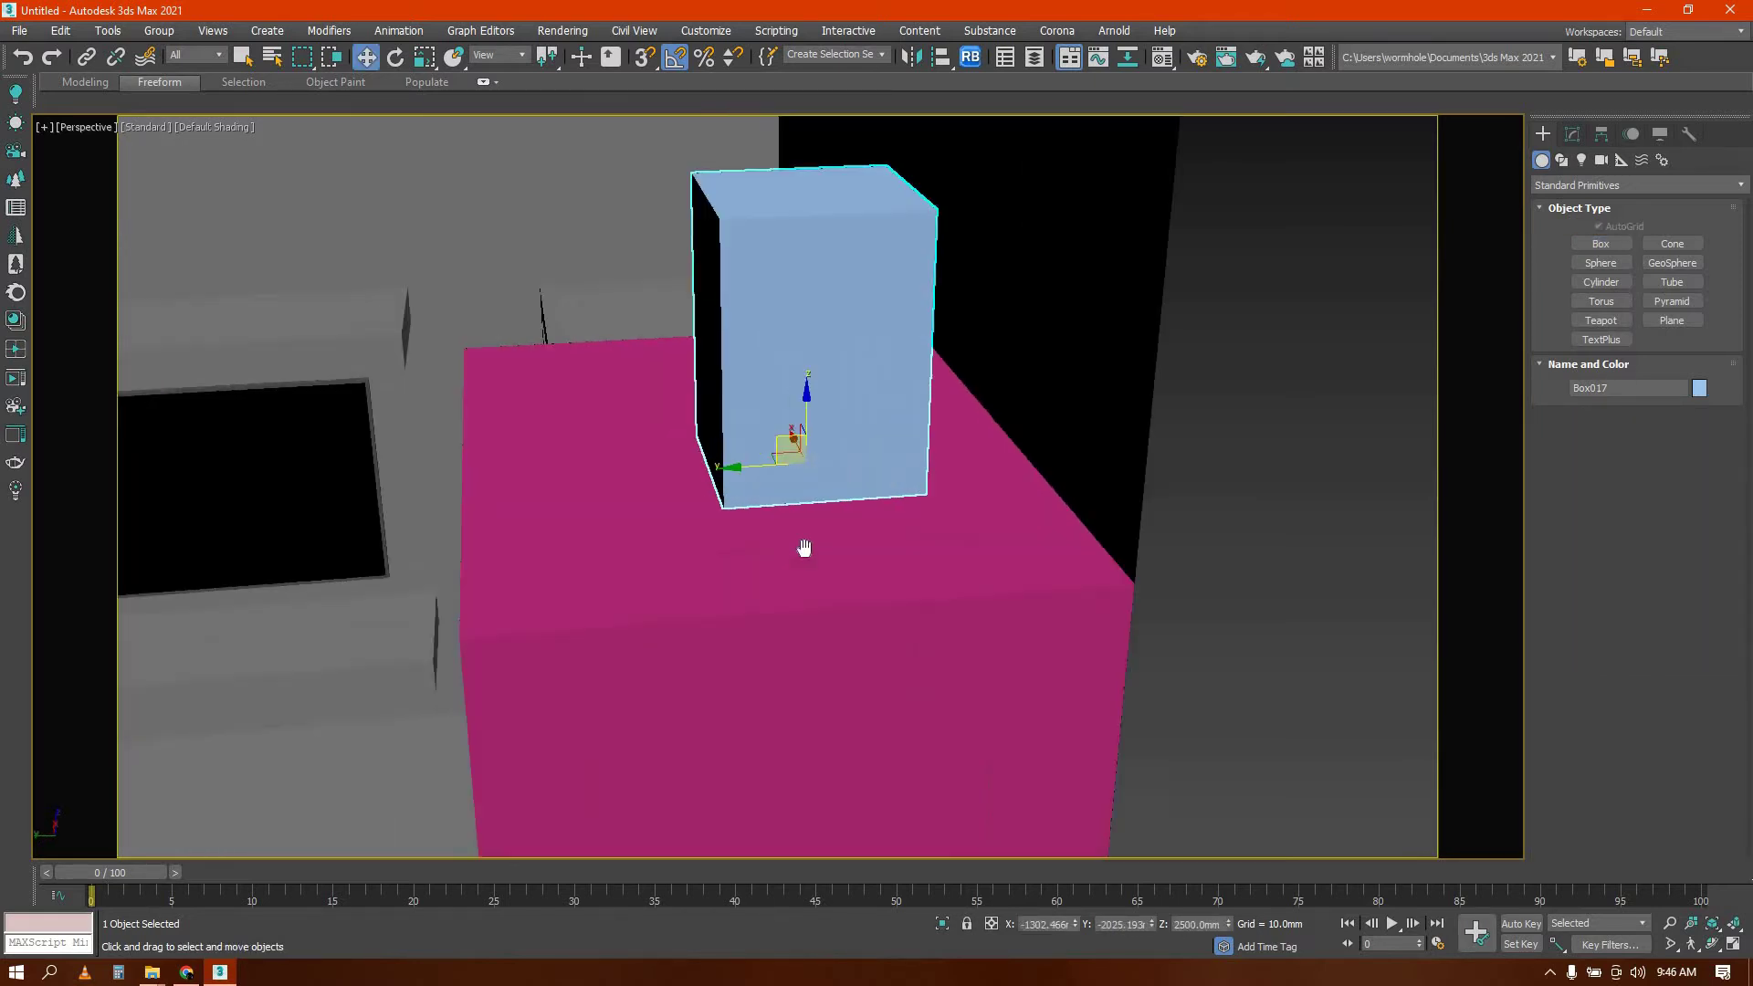
pyautogui.moveTo(803, 548); pyautogui.dragTo(793, 639, button='middle')
pyautogui.rightClick(789, 517)
pyautogui.moveTo(953, 707)
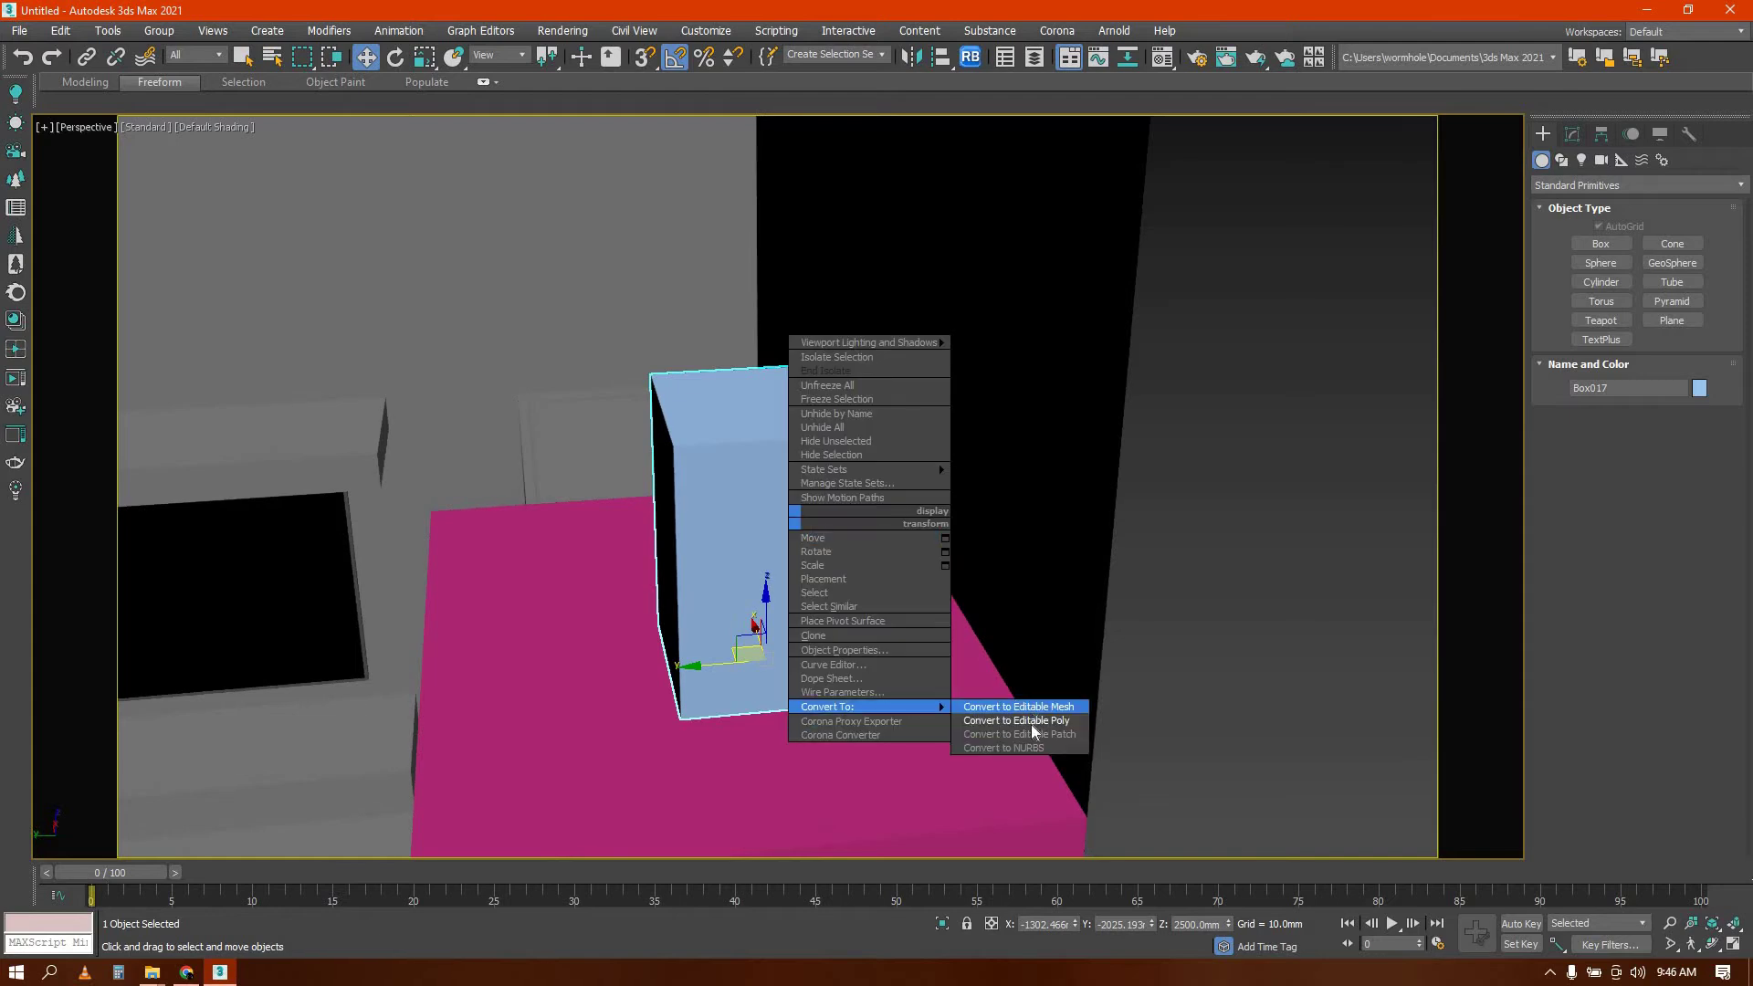
pyautogui.click(1041, 717)
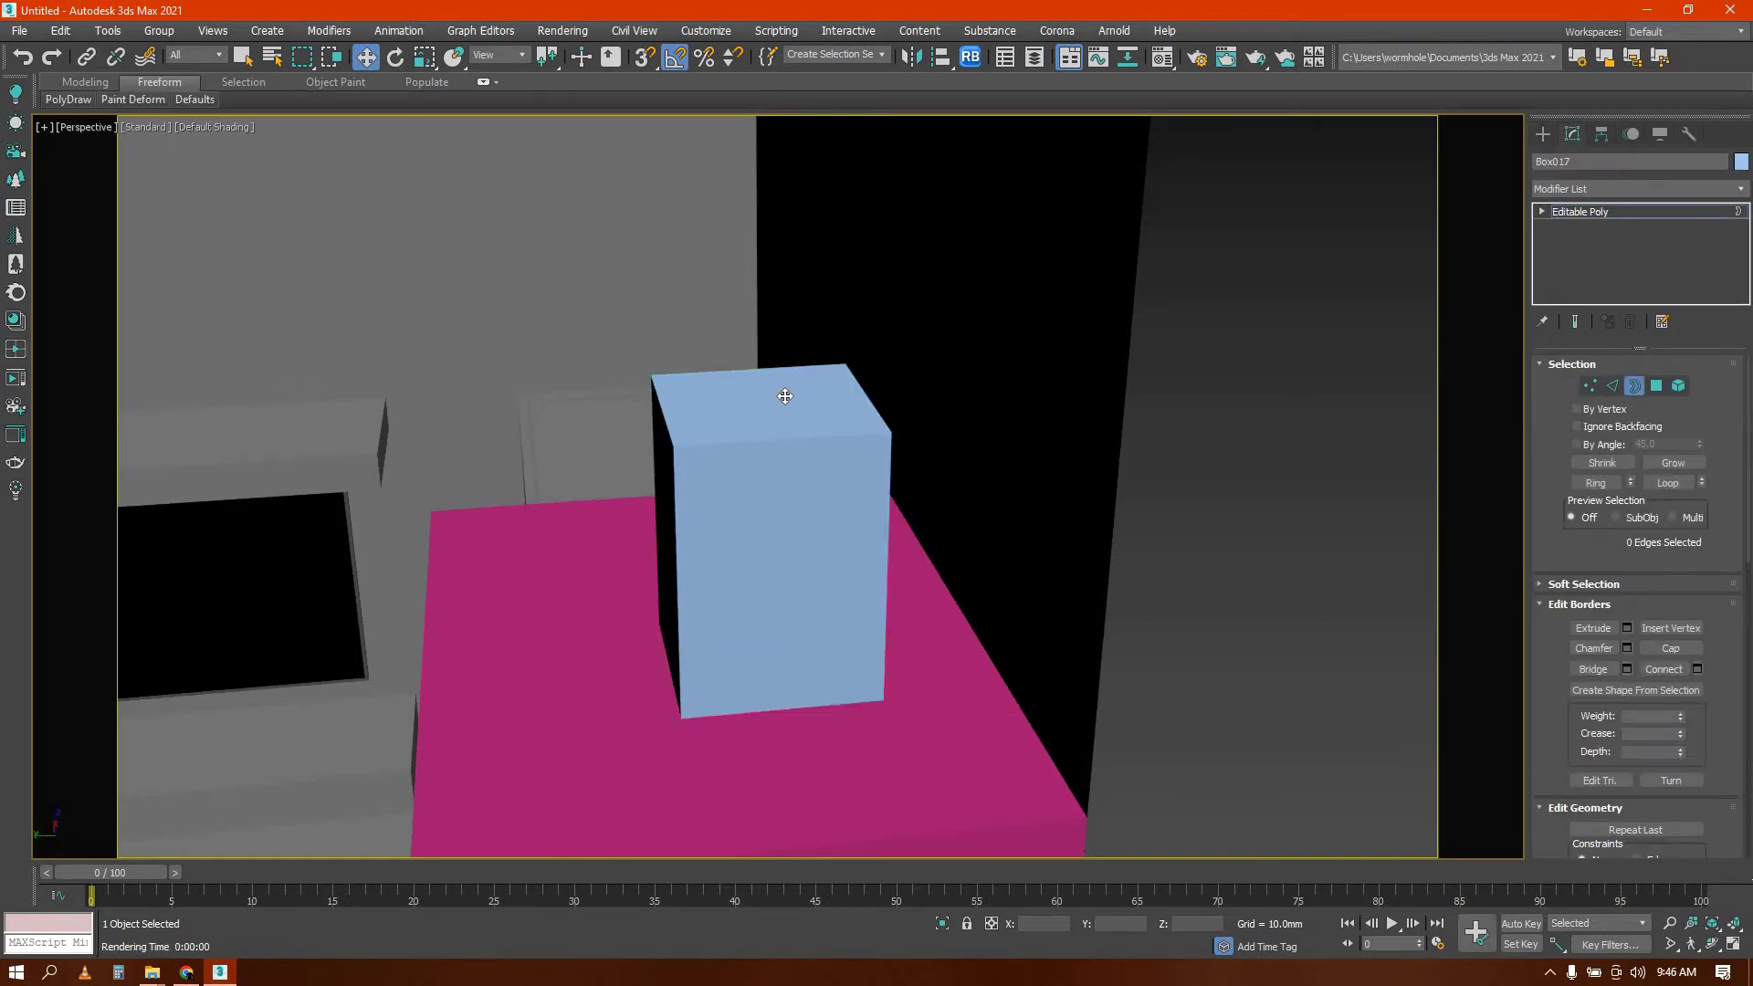
# Extrude the small box's top polygon 10 mm and raise it about 332 mm in Z
pyautogui.press('4')
pyautogui.click(786, 394)
pyautogui.rightClick(782, 387)
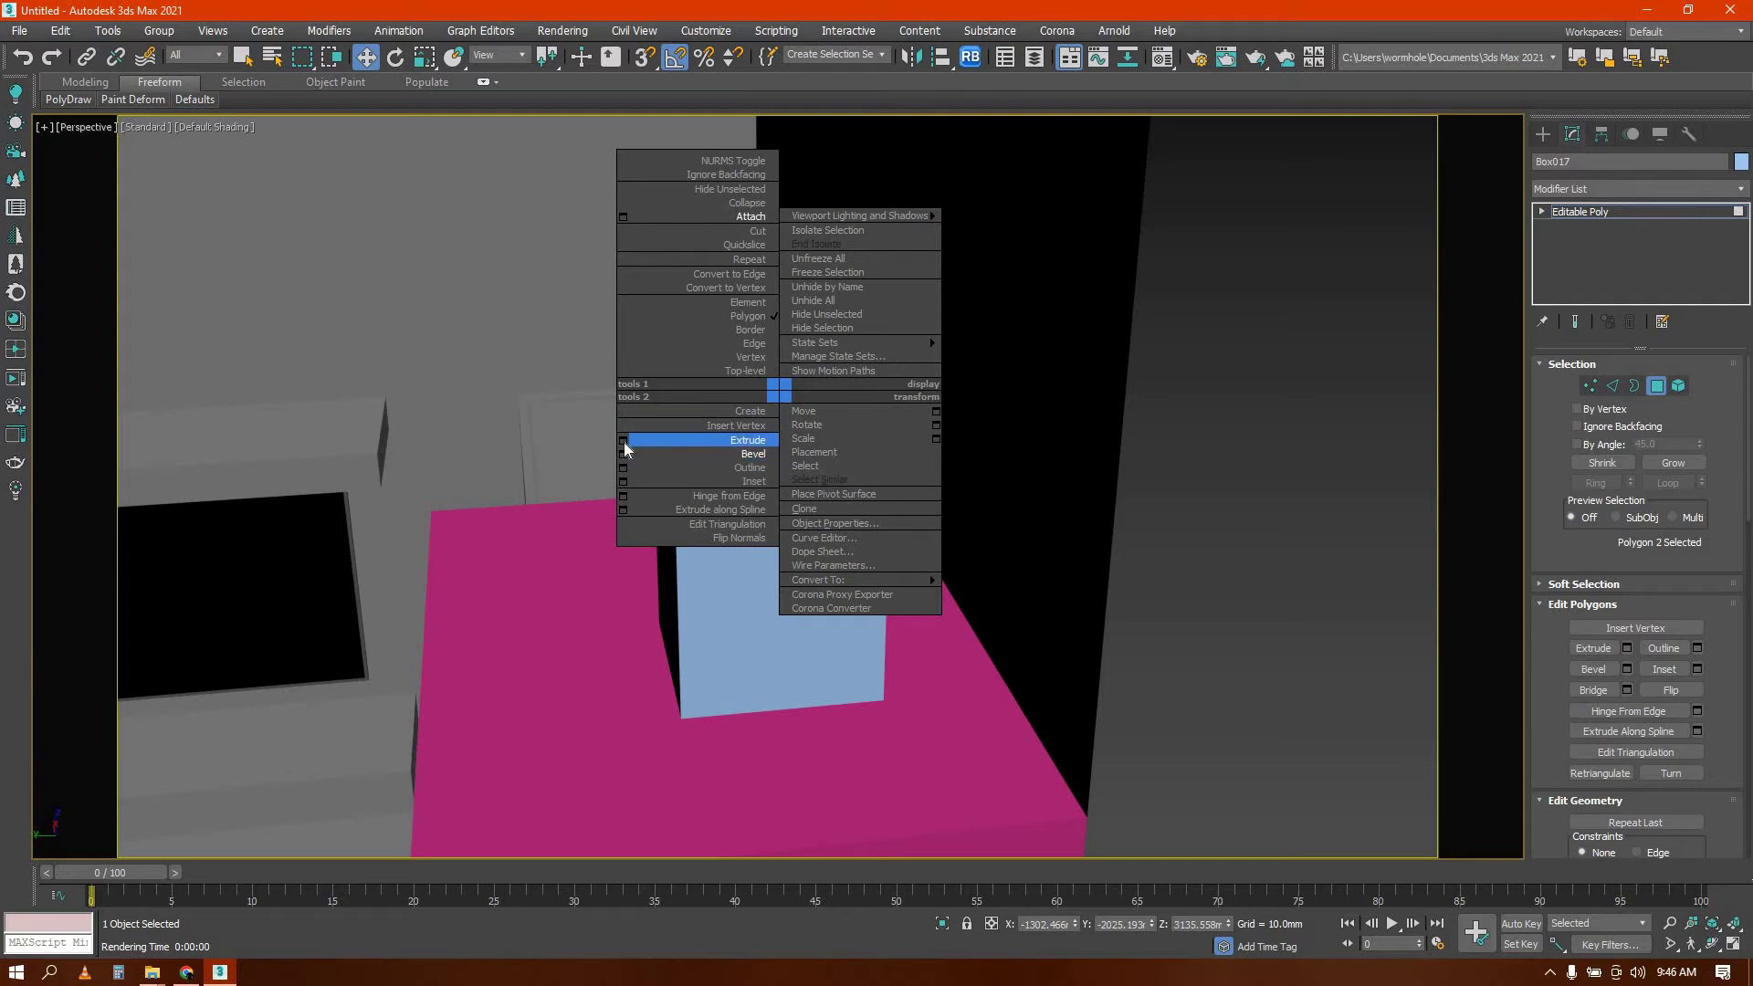
pyautogui.click(643, 438)
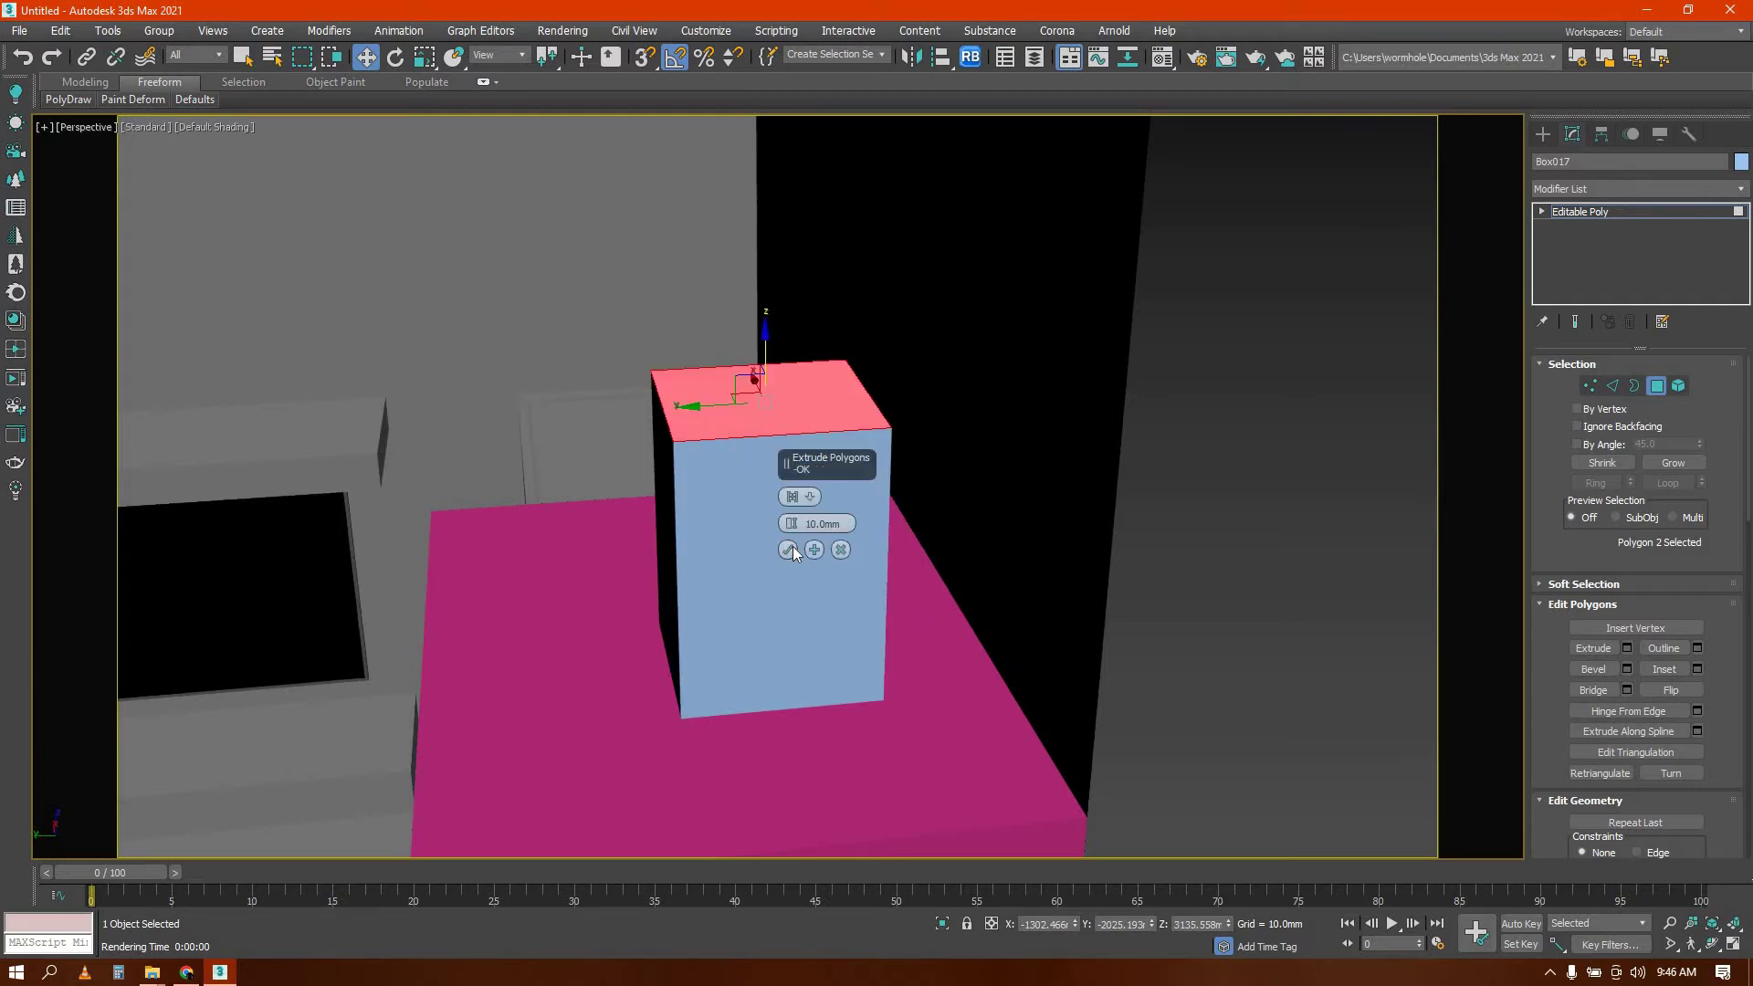
pyautogui.moveTo(777, 249); pyautogui.dragTo(763, 208)
# Extrude one side polygon of the small box's upper section 10 mm and move it outward along Y into a horizontal arm
pyautogui.press('F3')
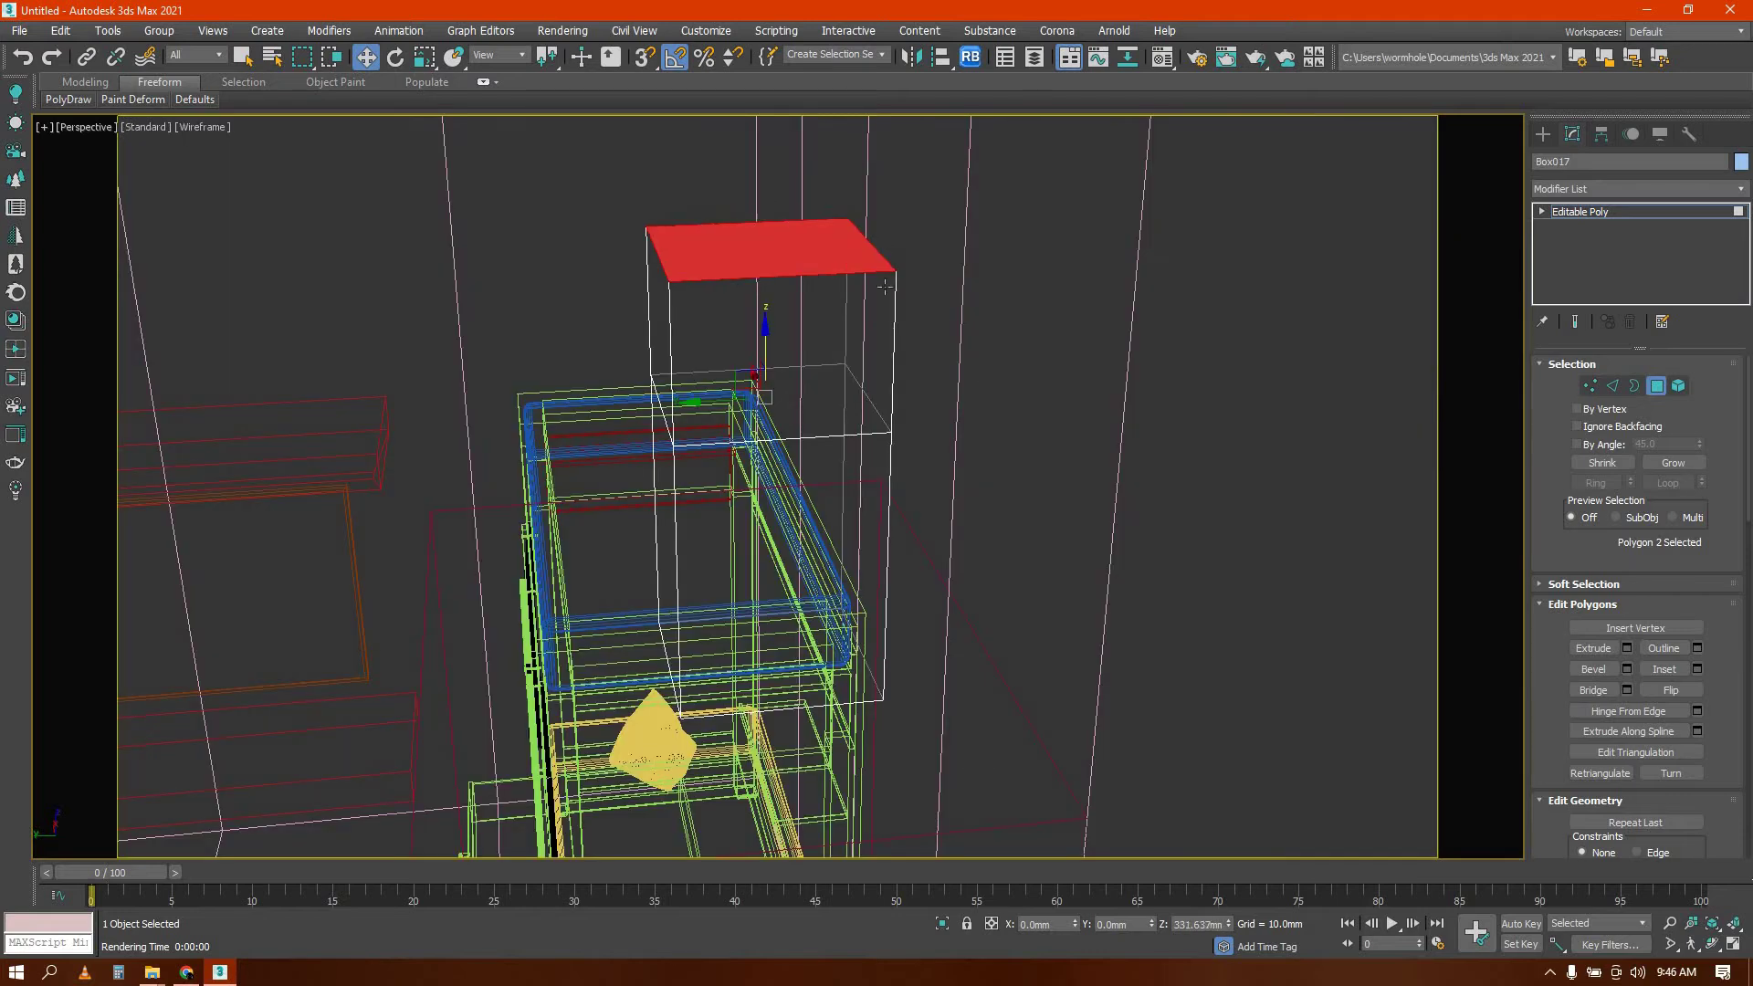
pyautogui.keyDown('alt'); pyautogui.moveTo(786, 315); pyautogui.dragTo(838, 345, button='middle'); pyautogui.keyUp('alt')
pyautogui.click(826, 379)
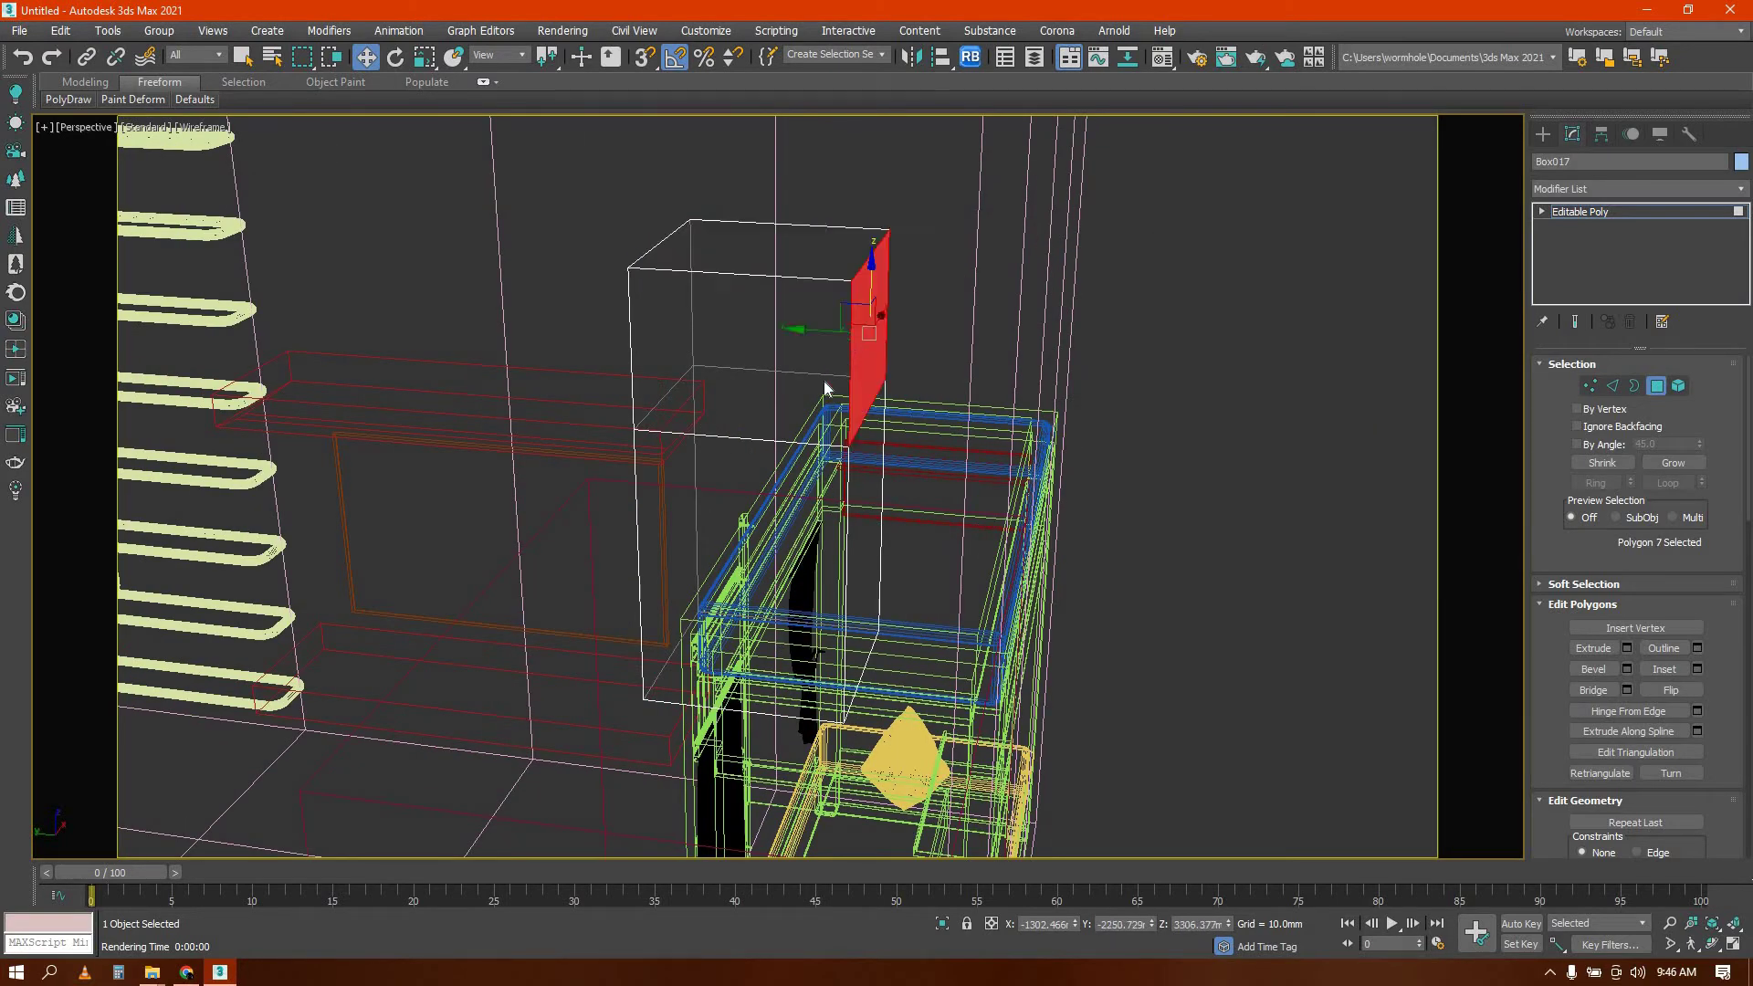
pyautogui.rightClick(848, 339)
pyautogui.click(831, 389)
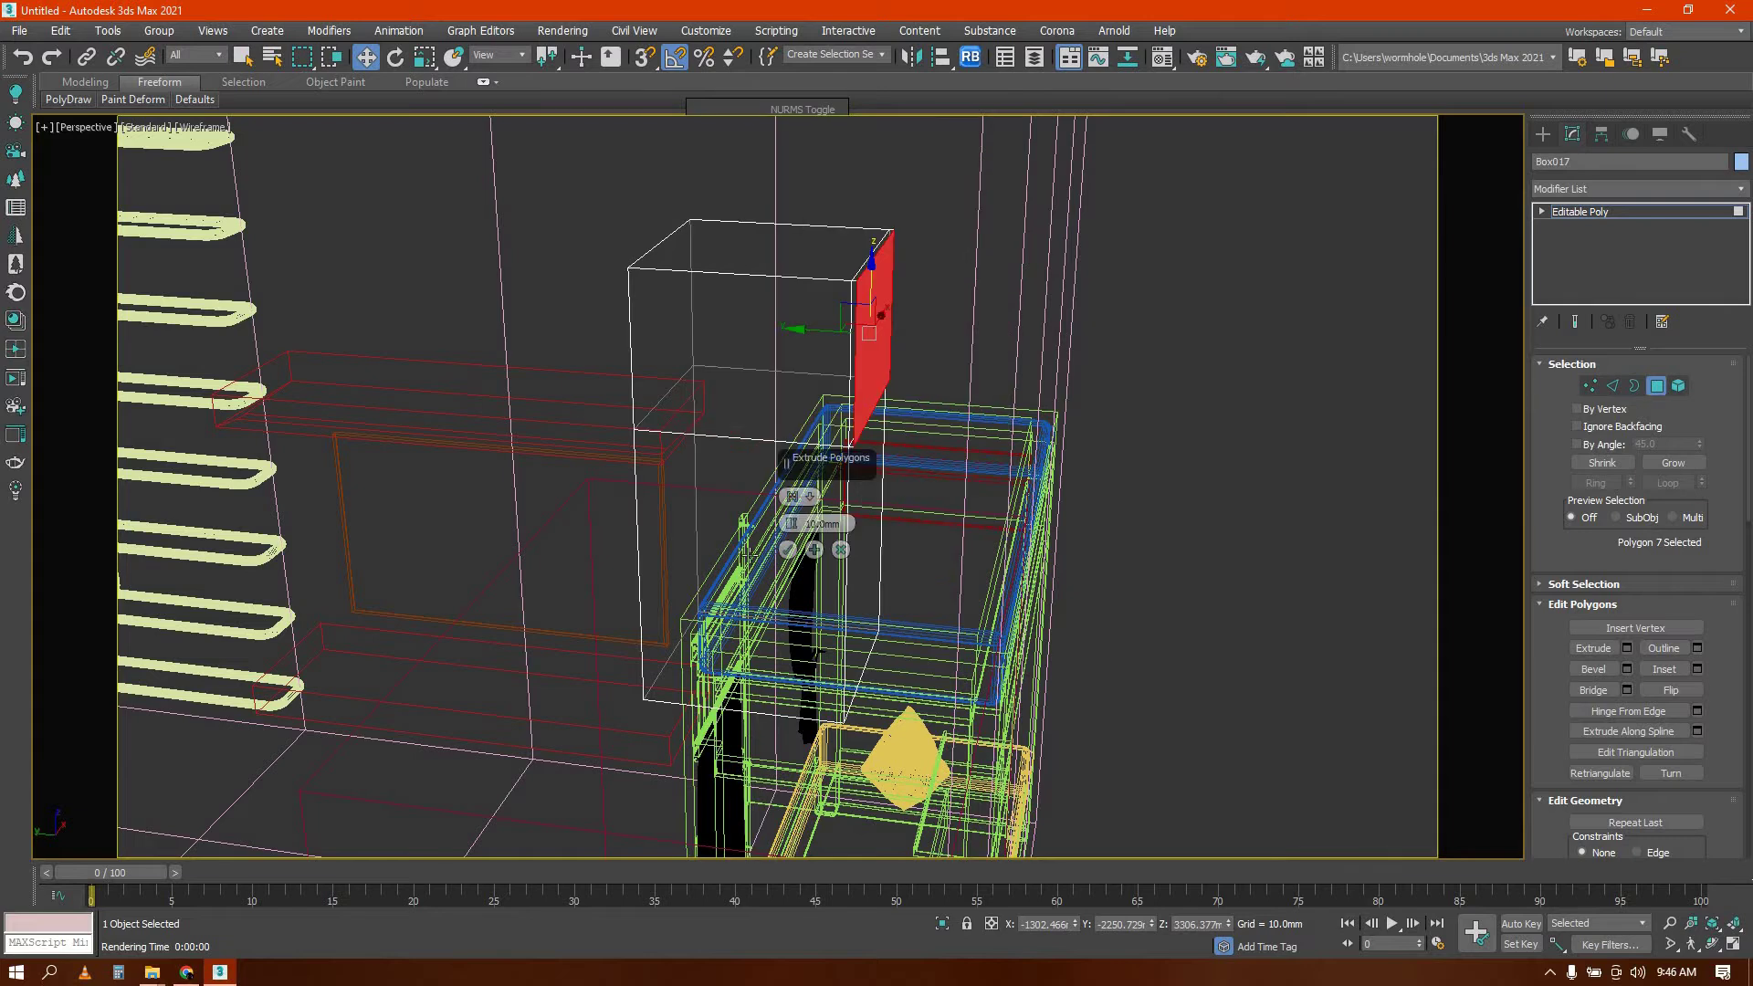
pyautogui.press('Return')
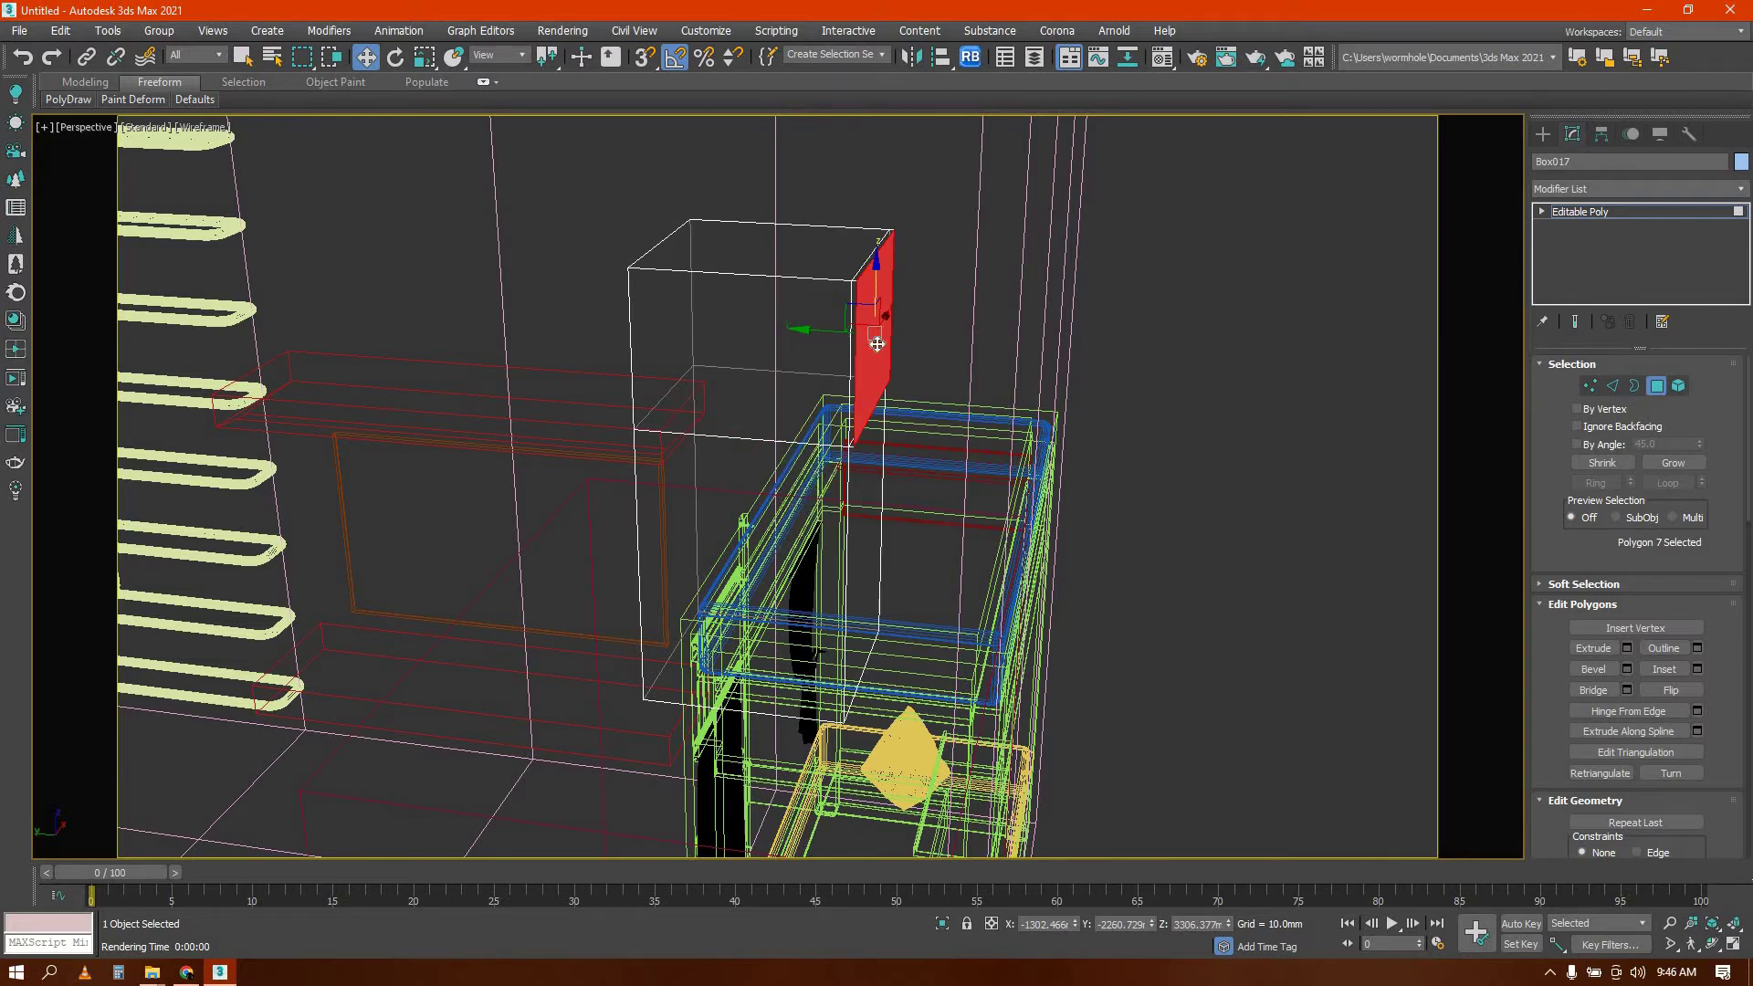
pyautogui.moveTo(877, 343); pyautogui.dragTo(1052, 362)
# Chamfer the duct shape's upper outer edge at the bend by about 296 mm and finish editing it
pyautogui.keyDown('alt'); pyautogui.moveTo(1131, 363); pyautogui.dragTo(888, 384, button='middle'); pyautogui.keyUp('alt')
pyautogui.press('2')
pyautogui.rightClick(882, 381)
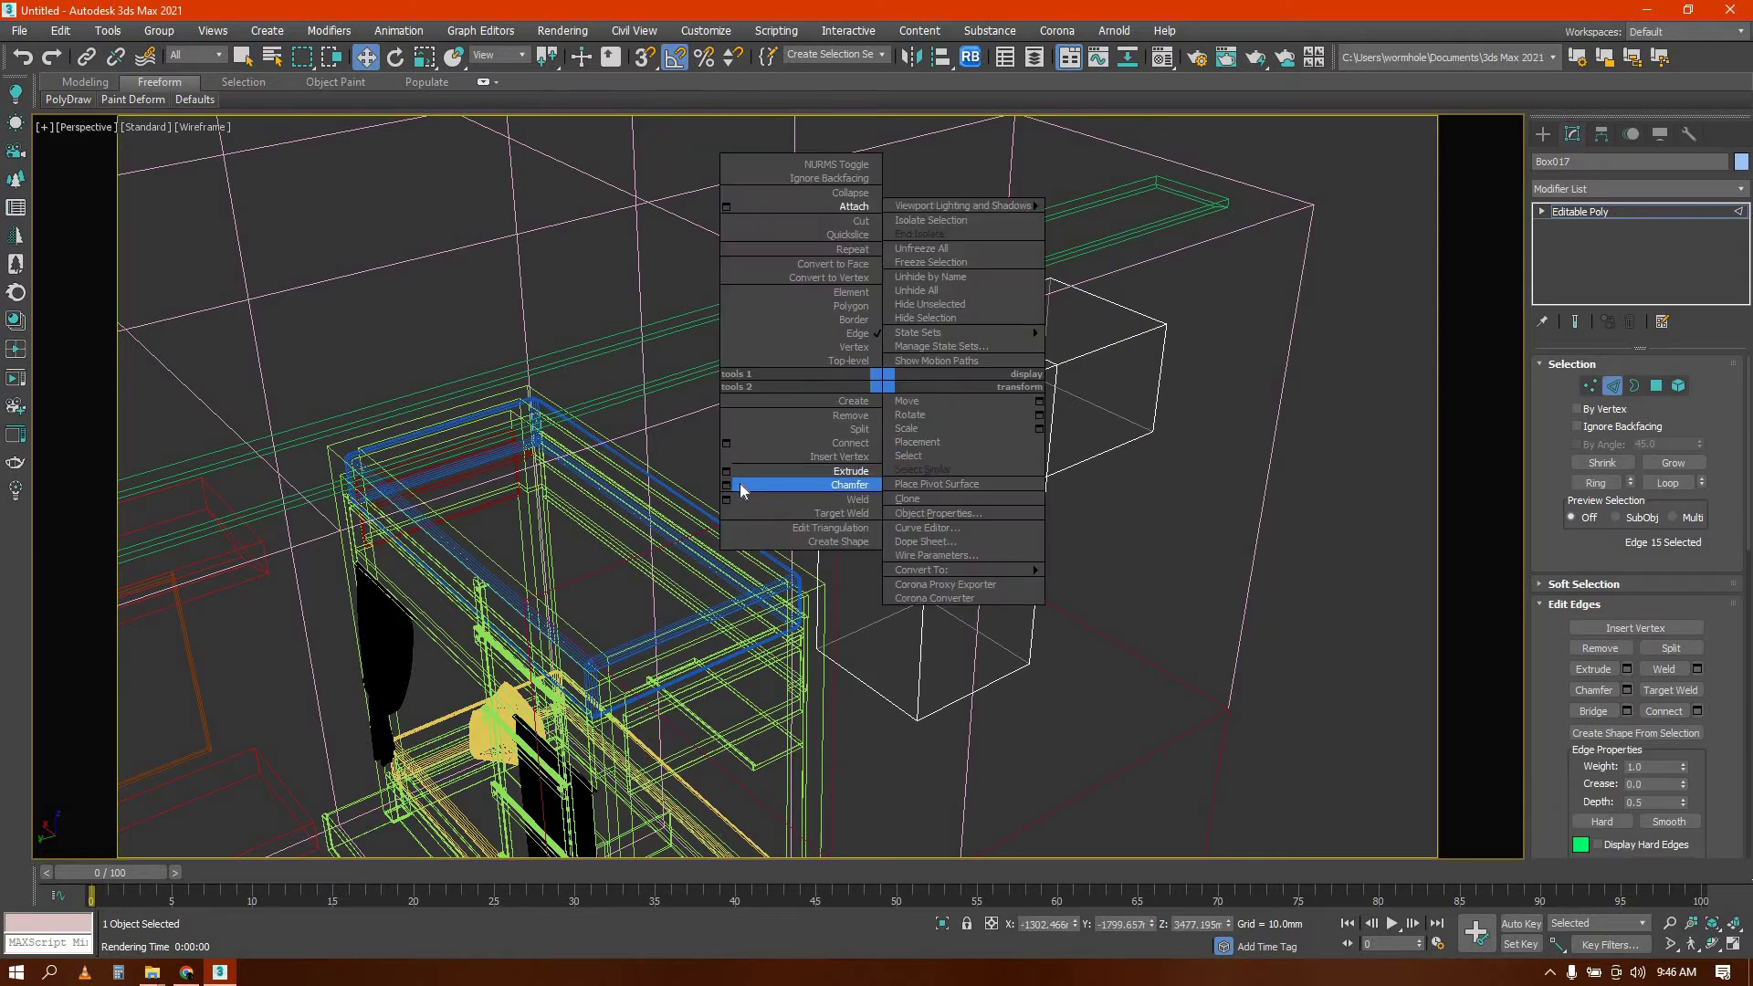
pyautogui.click(728, 486)
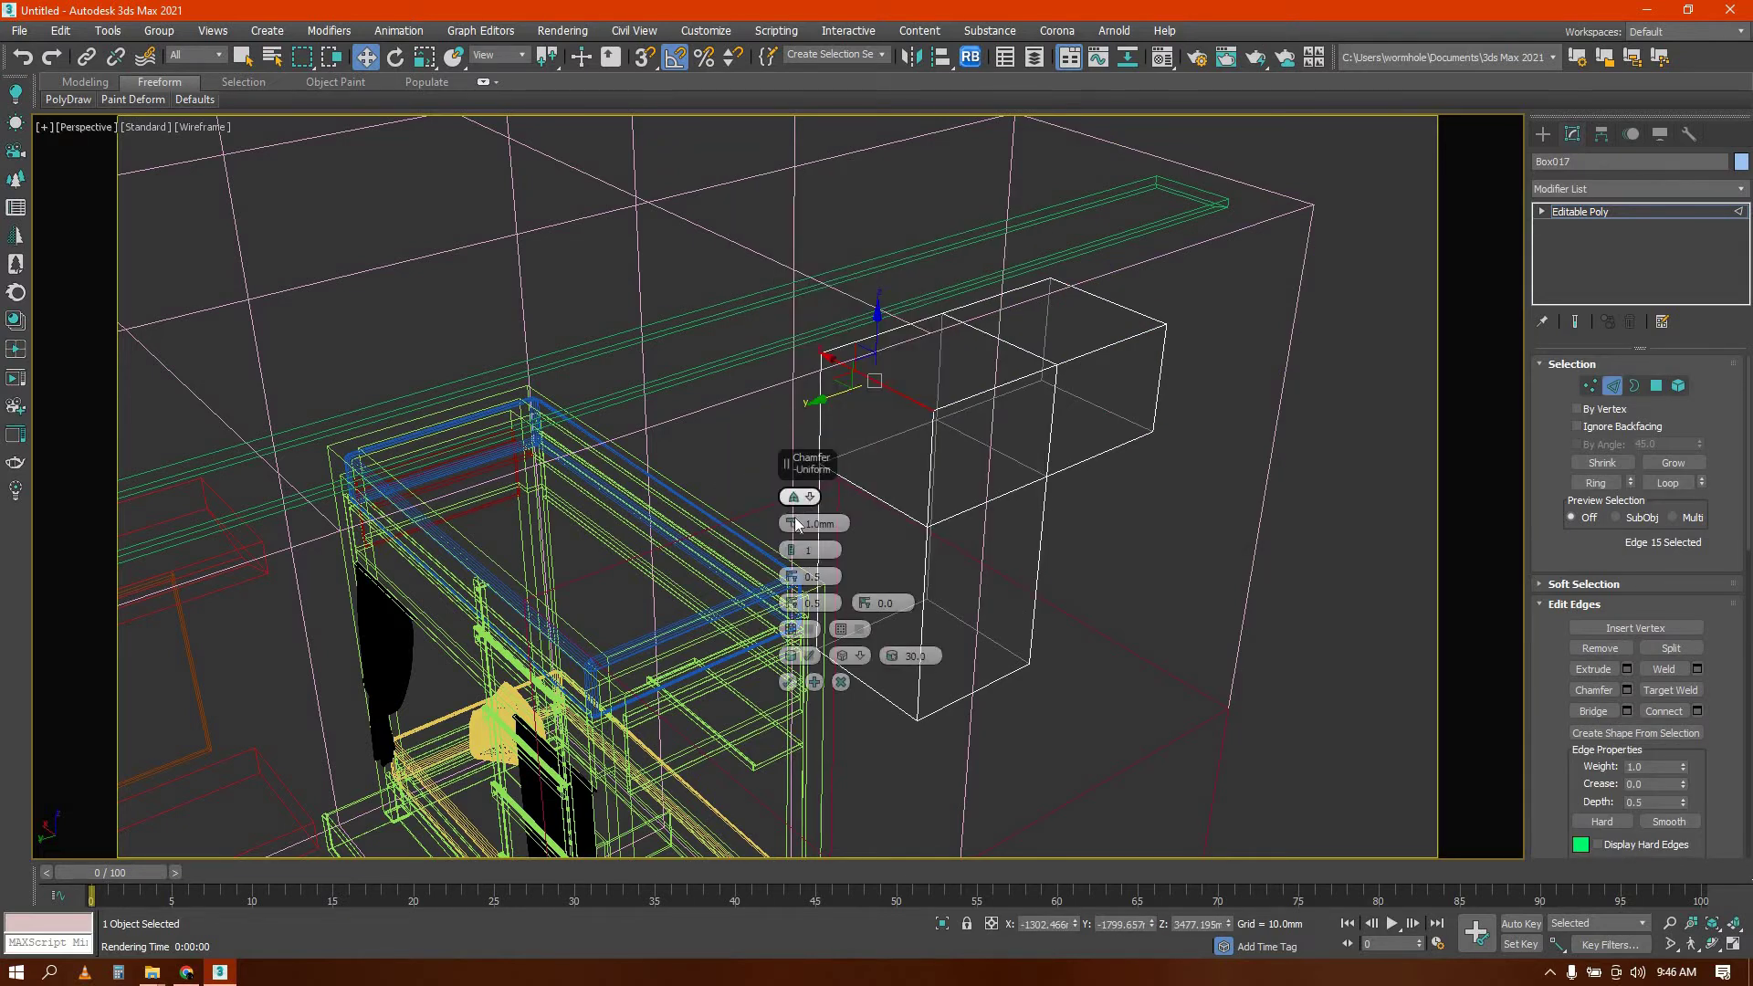
pyautogui.moveTo(1184, 279); pyautogui.dragTo(950, 19)
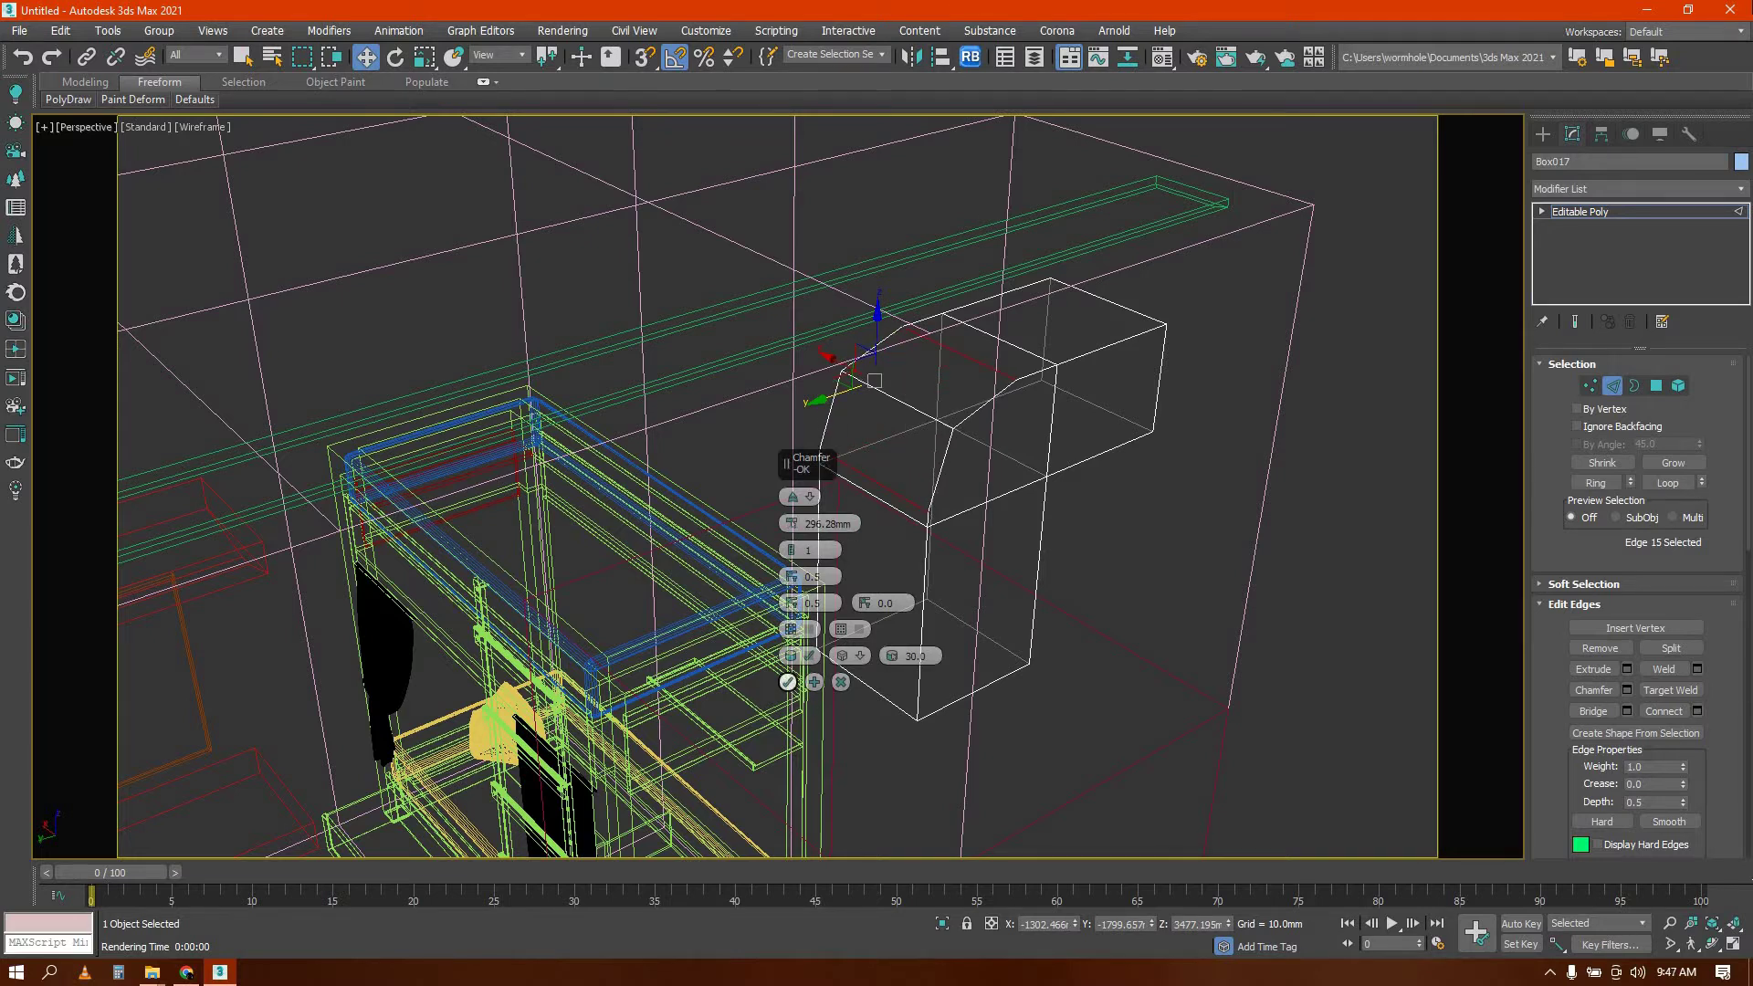
pyautogui.click(787, 682)
pyautogui.click(1543, 135)
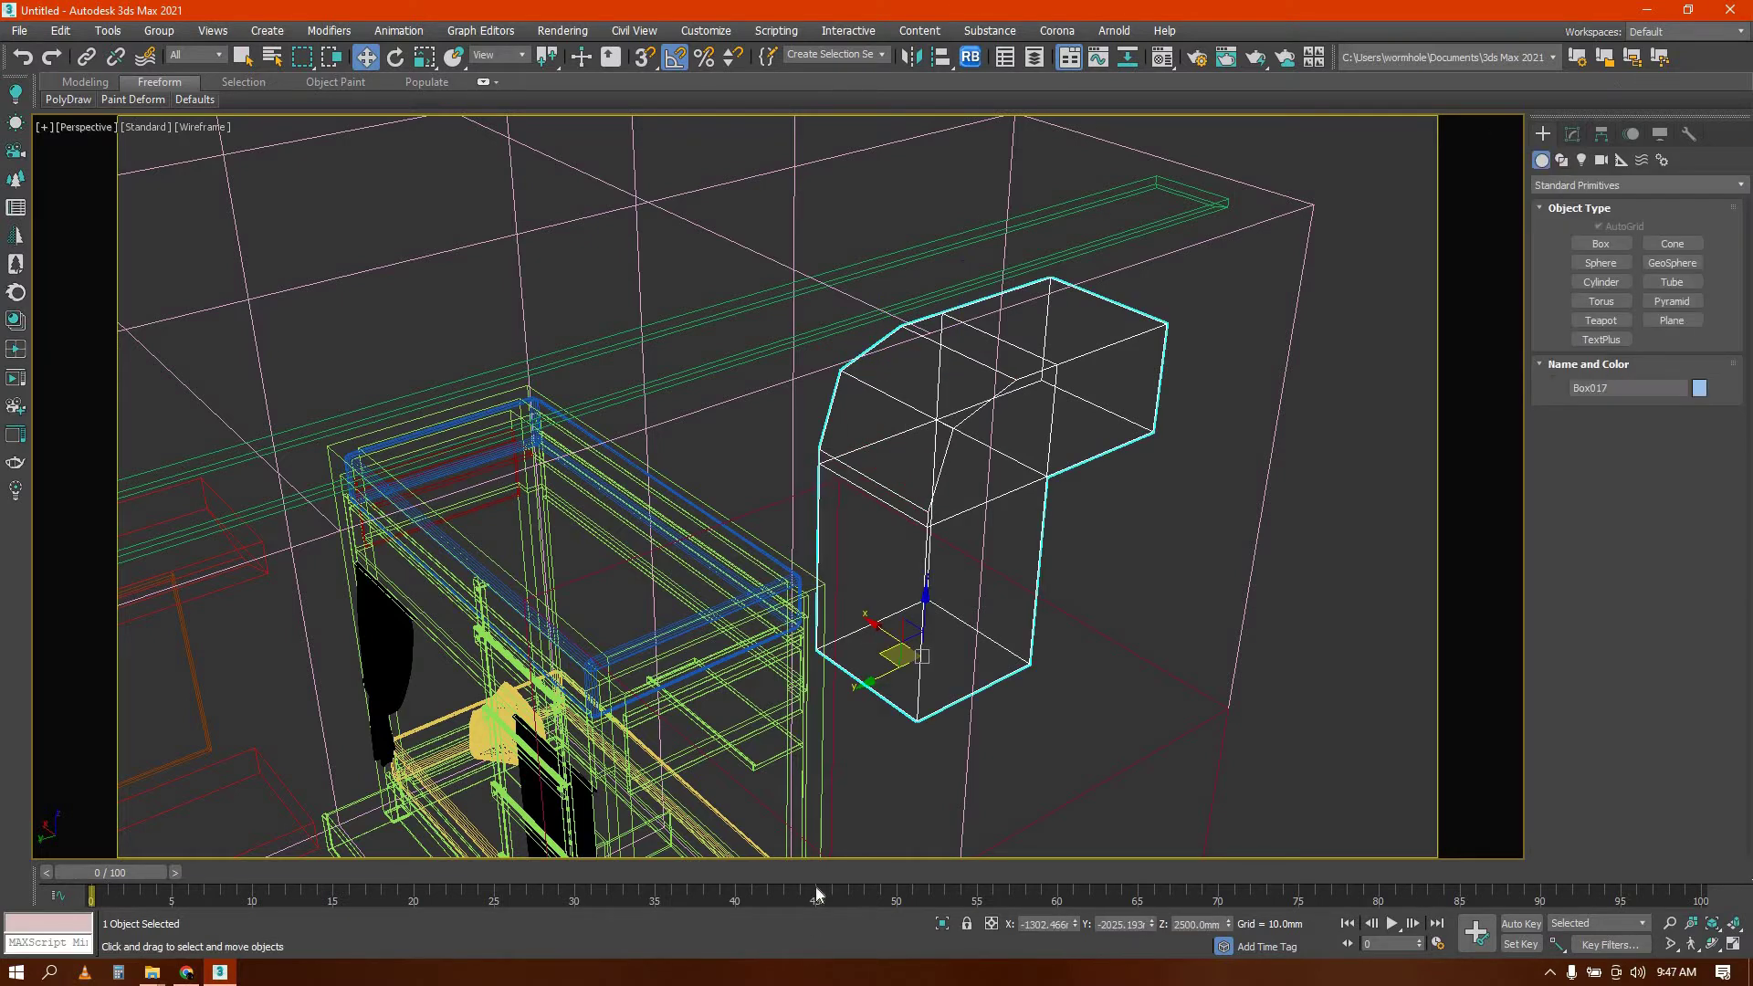
# Assign the 13 - Brushed Metal #2 material to both the duct shape and the tall box
pyautogui.scroll(-5, 842, 560)
pyautogui.press('F3')
pyautogui.scroll(8, 840, 326)
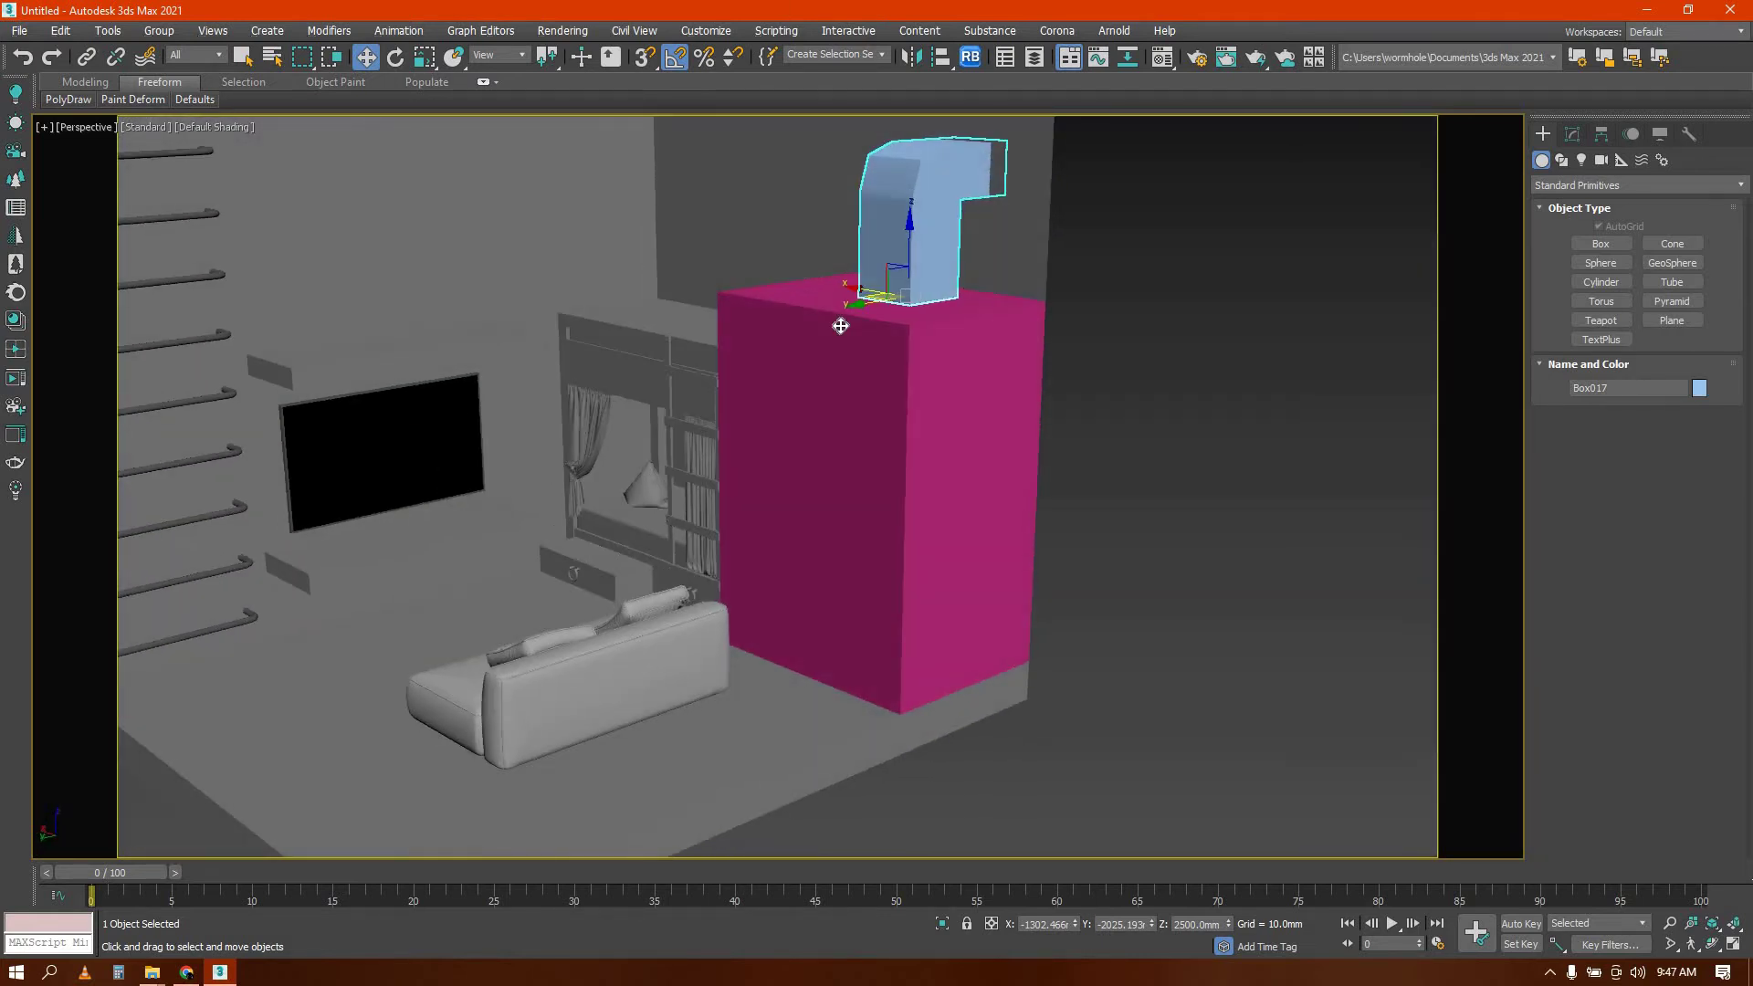
pyautogui.keyDown('ctrl'); pyautogui.click(840, 326); pyautogui.keyUp('ctrl')
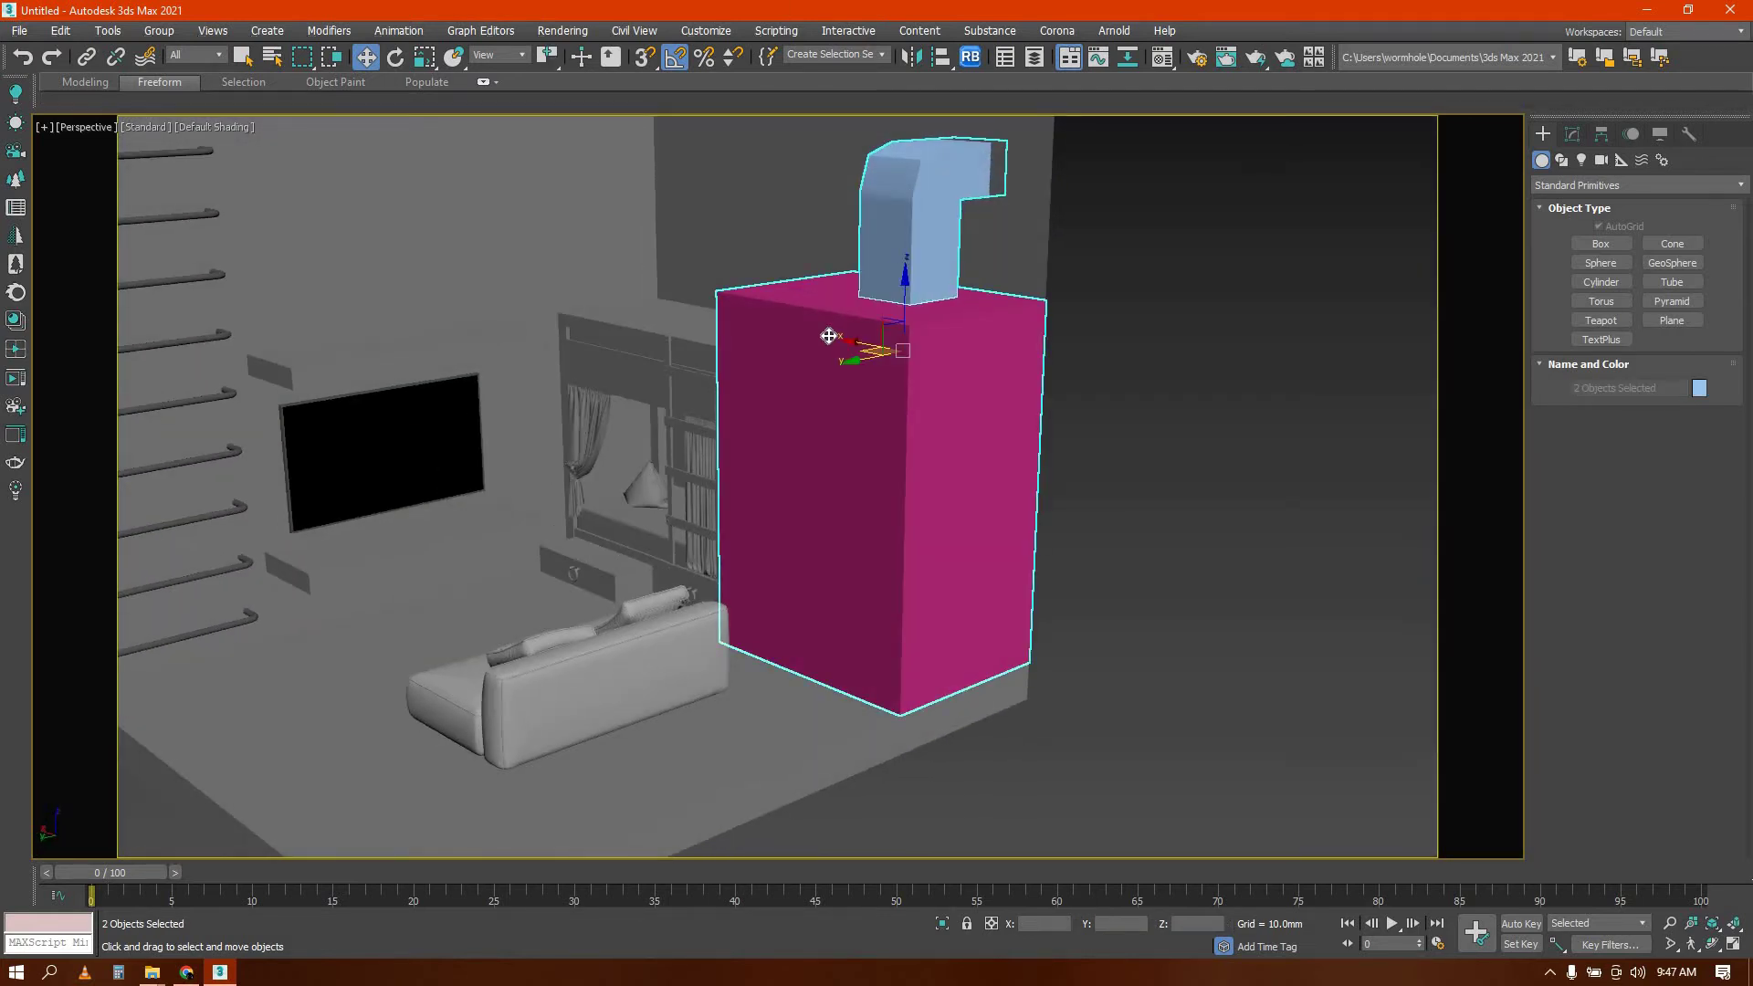
pyautogui.press('m')
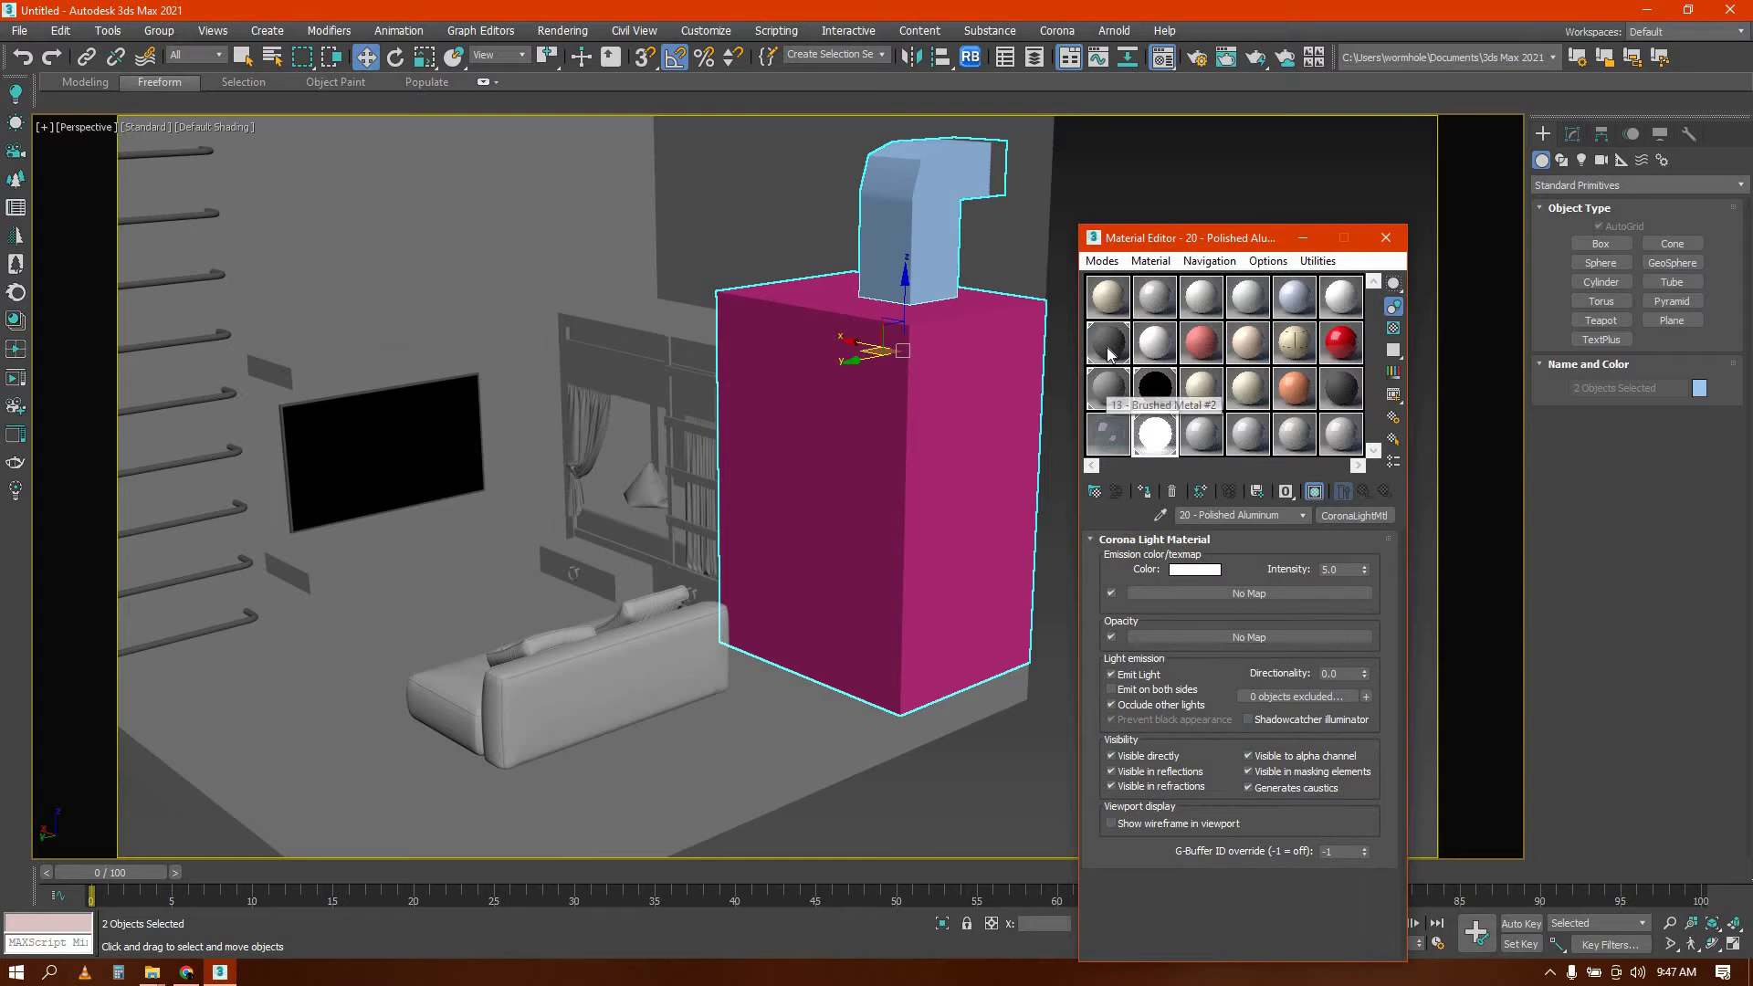
pyautogui.click(1109, 387)
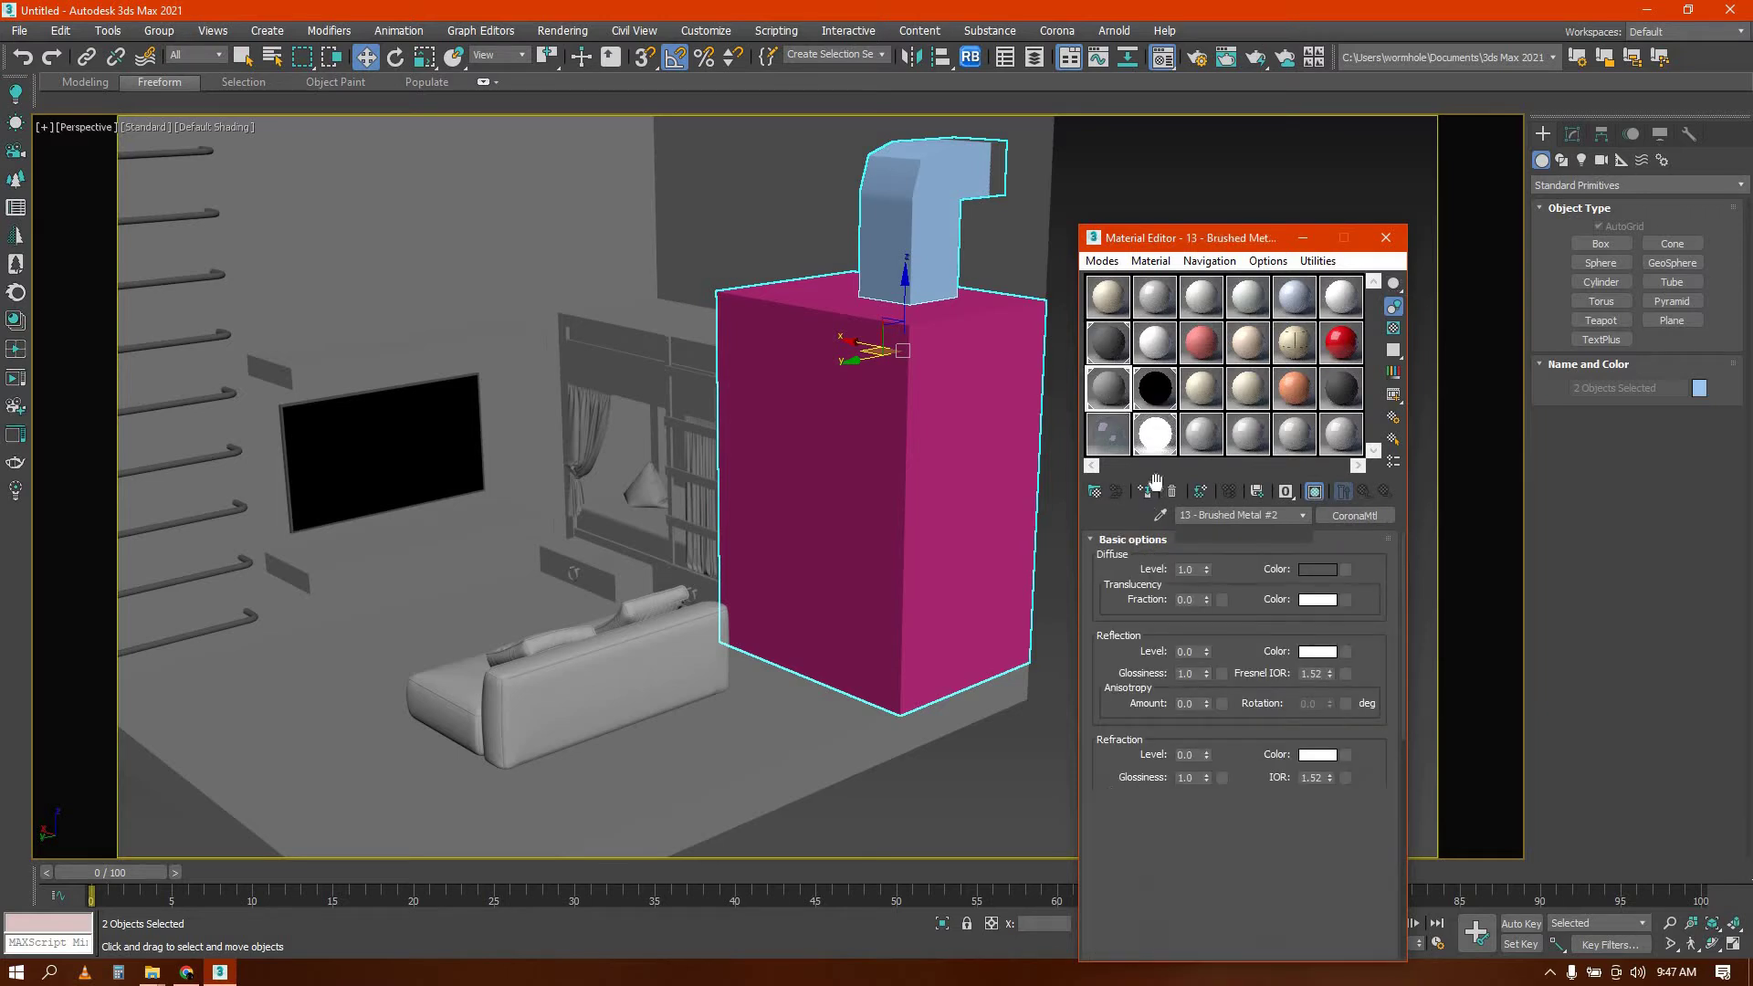
pyautogui.click(1148, 494)
pyautogui.click(1108, 184)
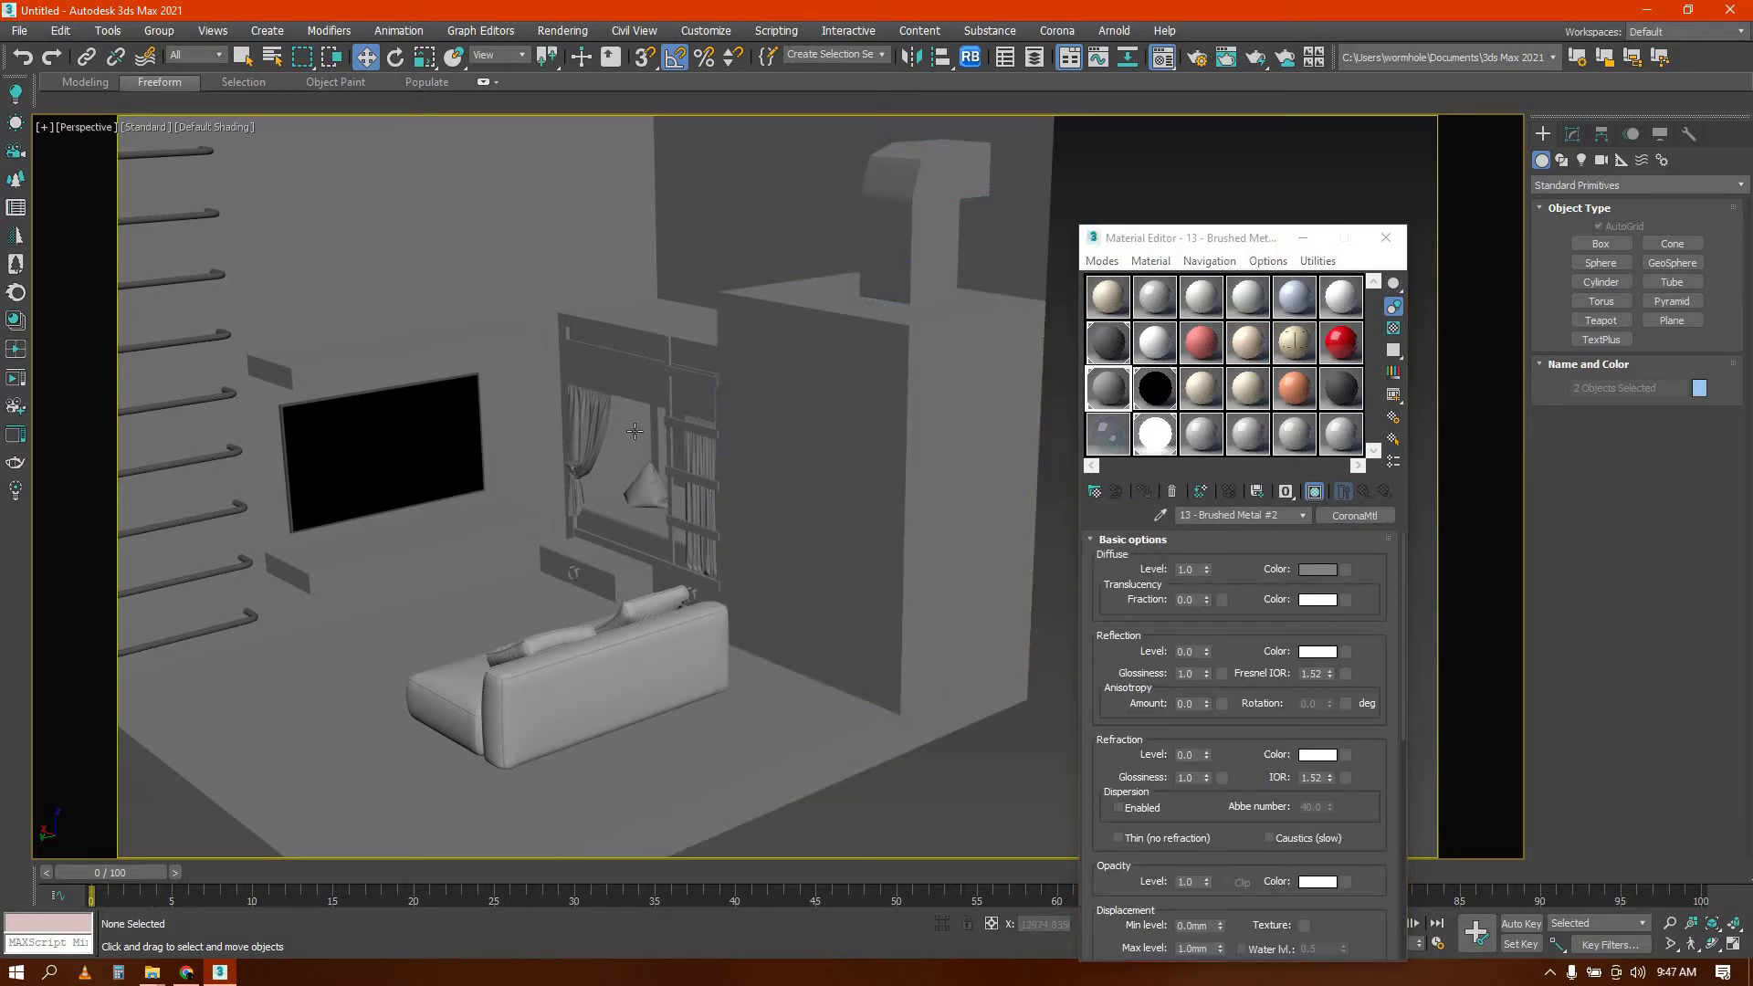
# Create a thin upright box about 836 mm wide and 1940 mm high against the tall box's sofa-facing side
pyautogui.scroll(-5, 754, 421)
pyautogui.keyDown('alt'); pyautogui.moveTo(755, 422); pyautogui.dragTo(710, 446, button='middle'); pyautogui.keyUp('alt')
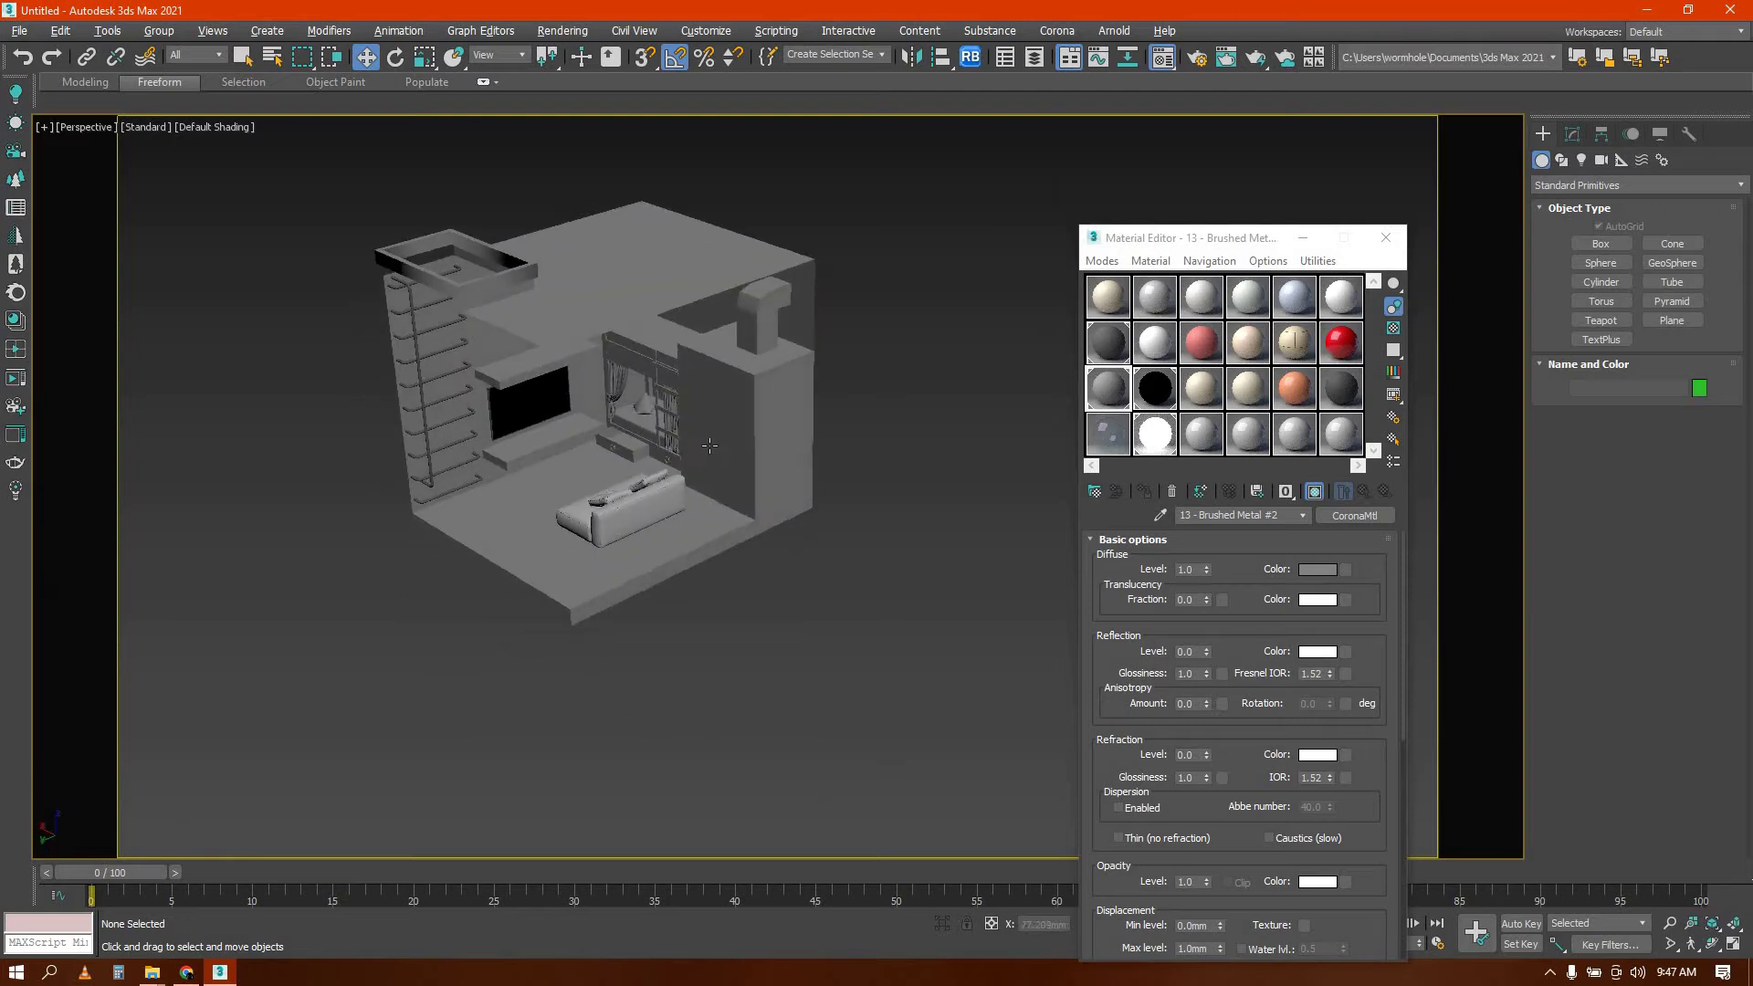
pyautogui.scroll(4, 708, 445)
pyautogui.click(1601, 243)
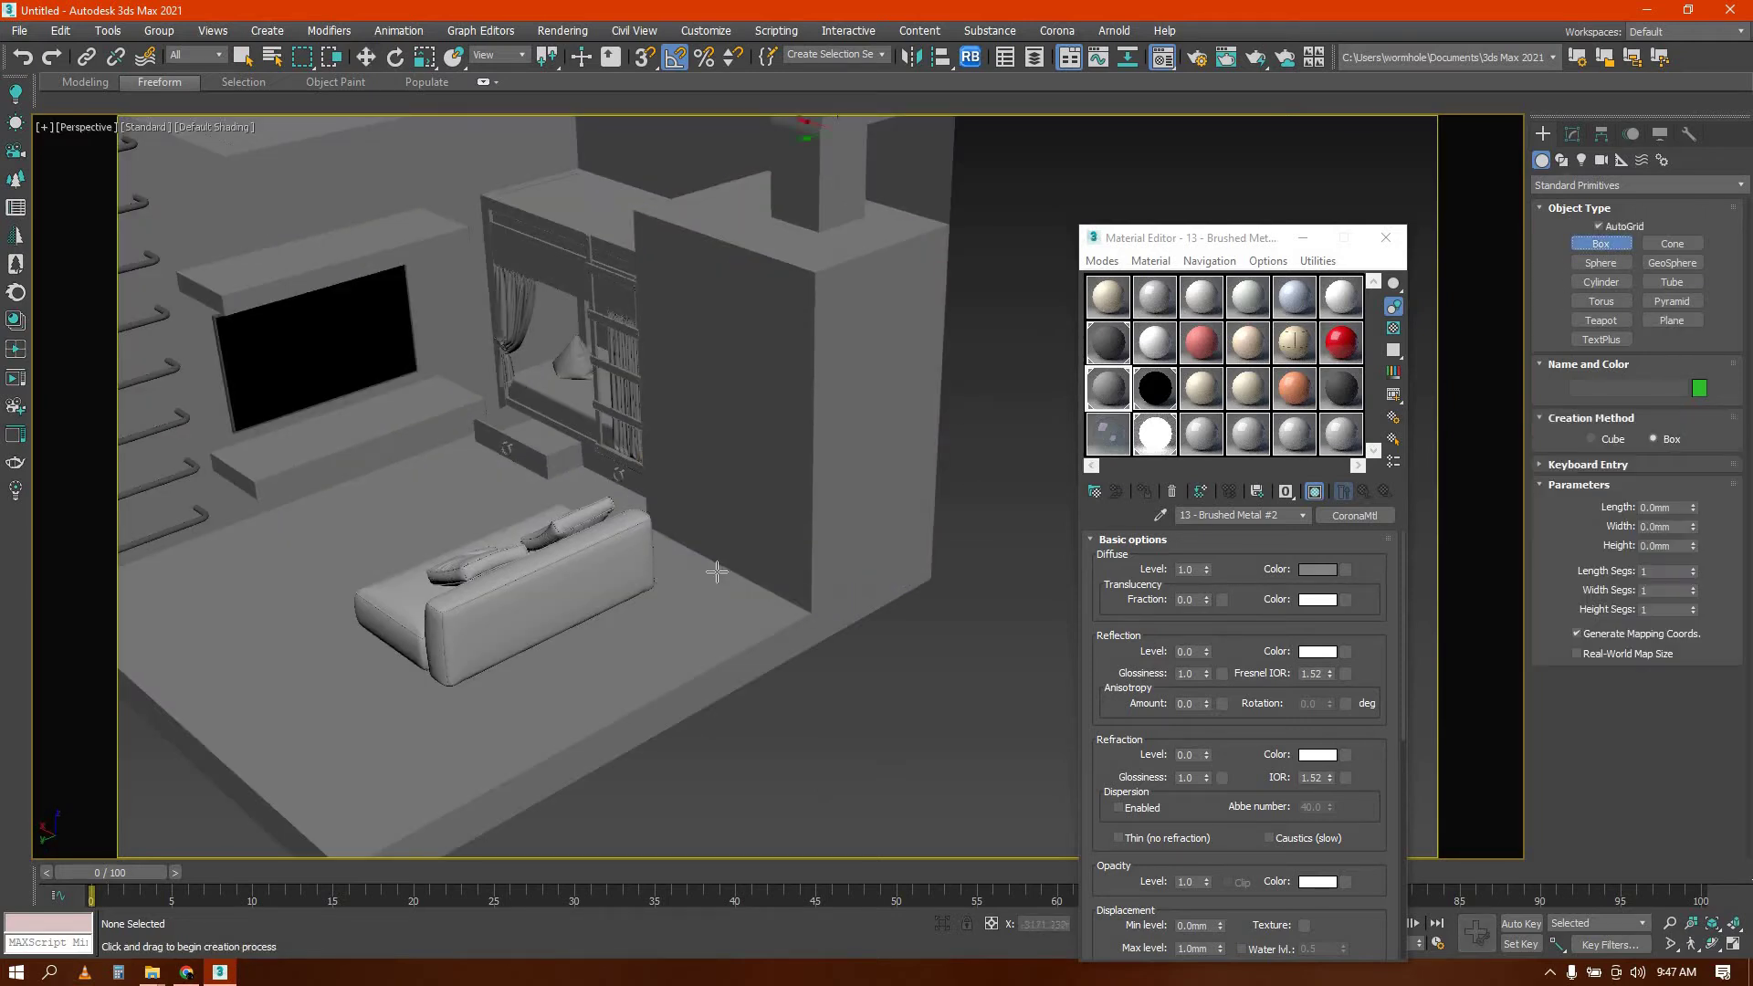
pyautogui.moveTo(764, 616); pyautogui.dragTo(699, 568)
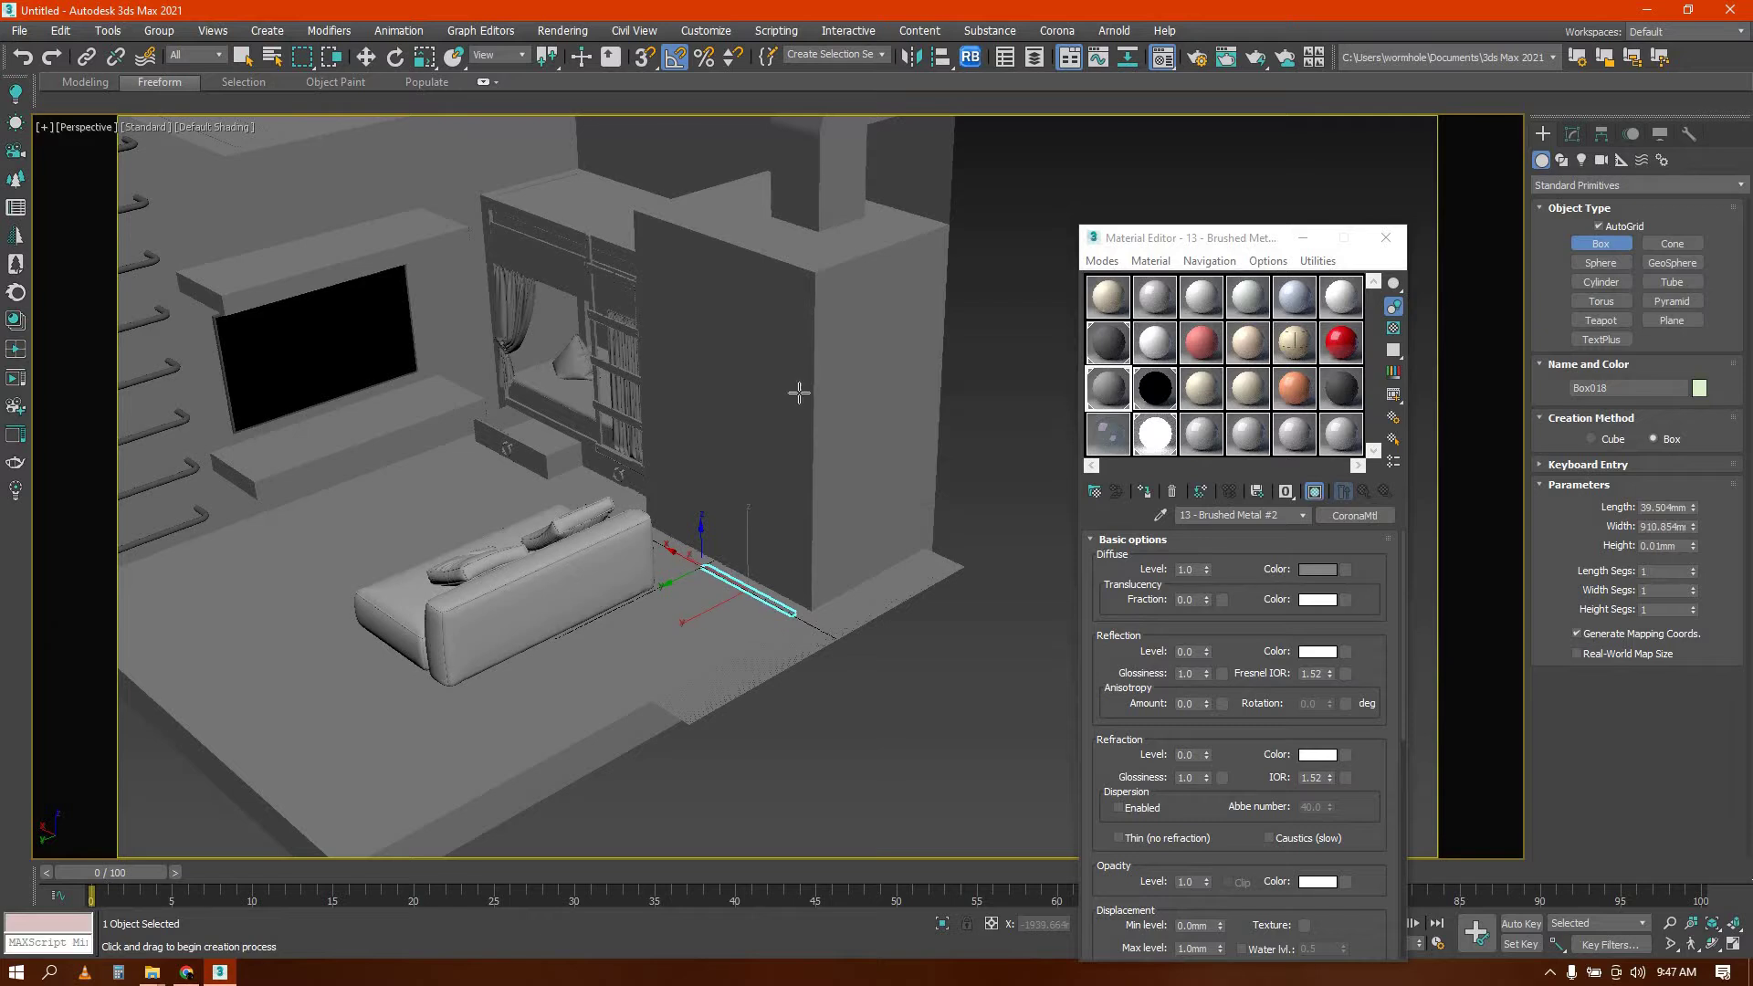
pyautogui.click(781, 338)
pyautogui.press('w')
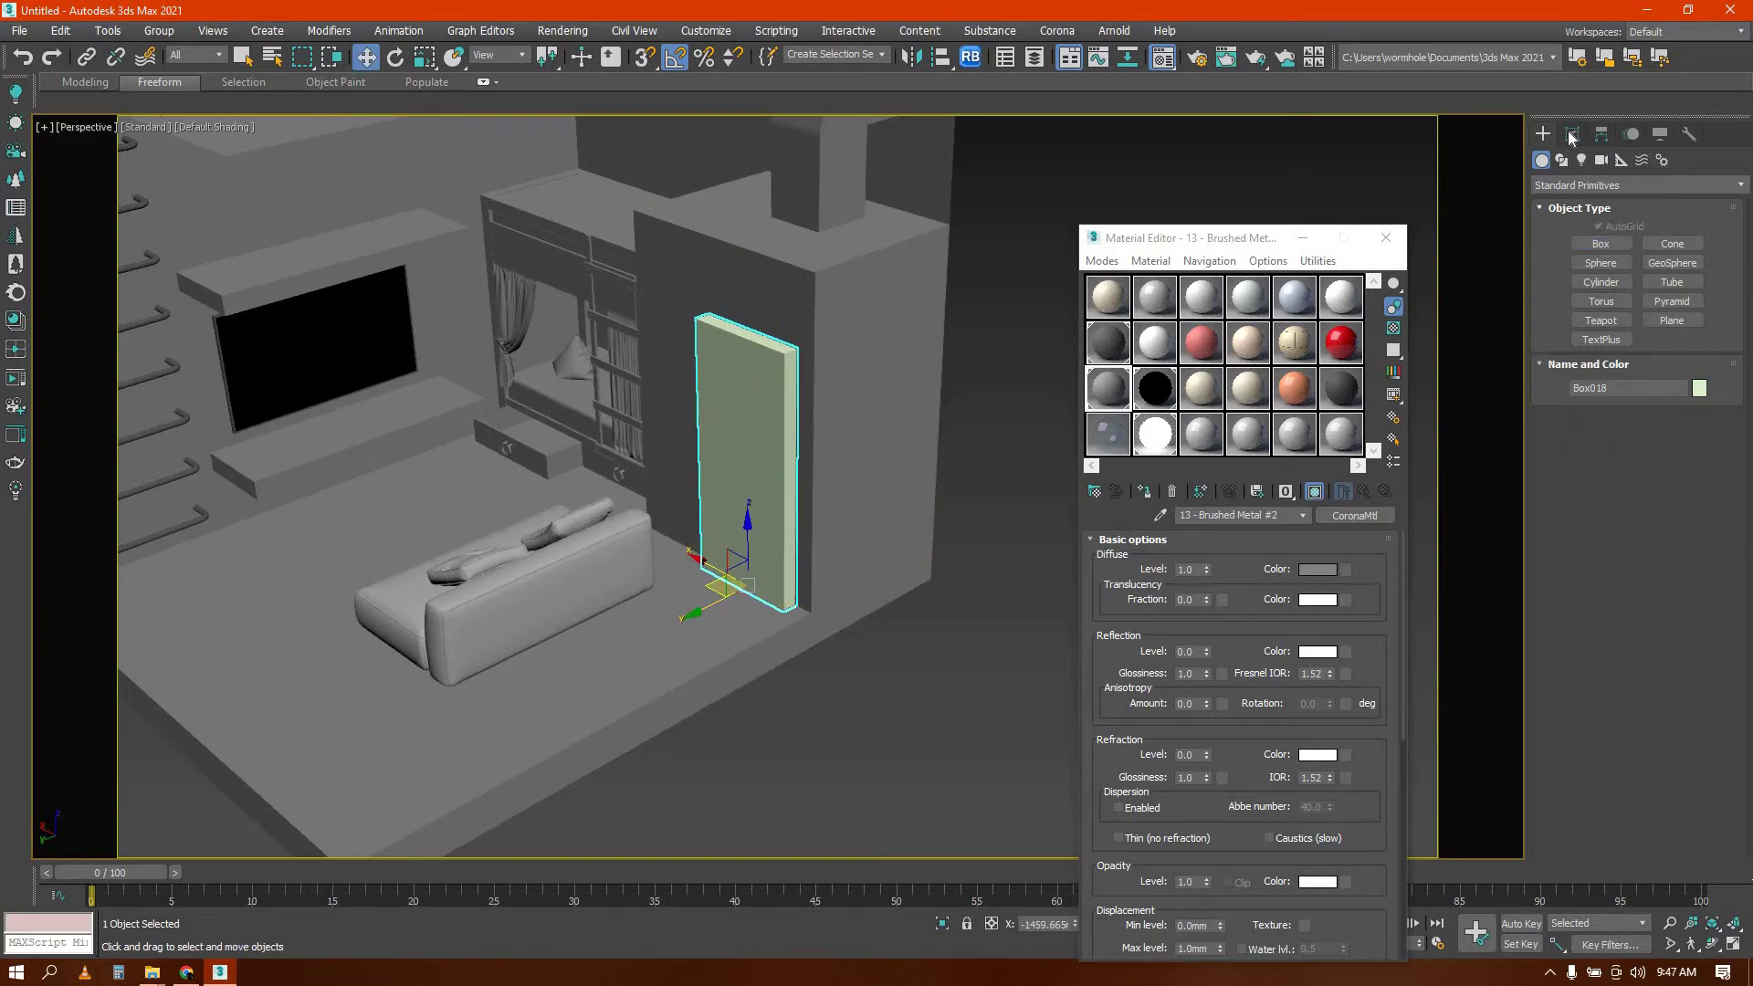
# Set the thin upright box's length to 25 mm, width to 800 mm and height to 2100 mm
pyautogui.click(1572, 133)
pyautogui.moveTo(1692, 386)
pyautogui.mouseDown()
pyautogui.moveTo(1682, 358)
pyautogui.moveTo(1684, 387)
pyautogui.mouseUp()
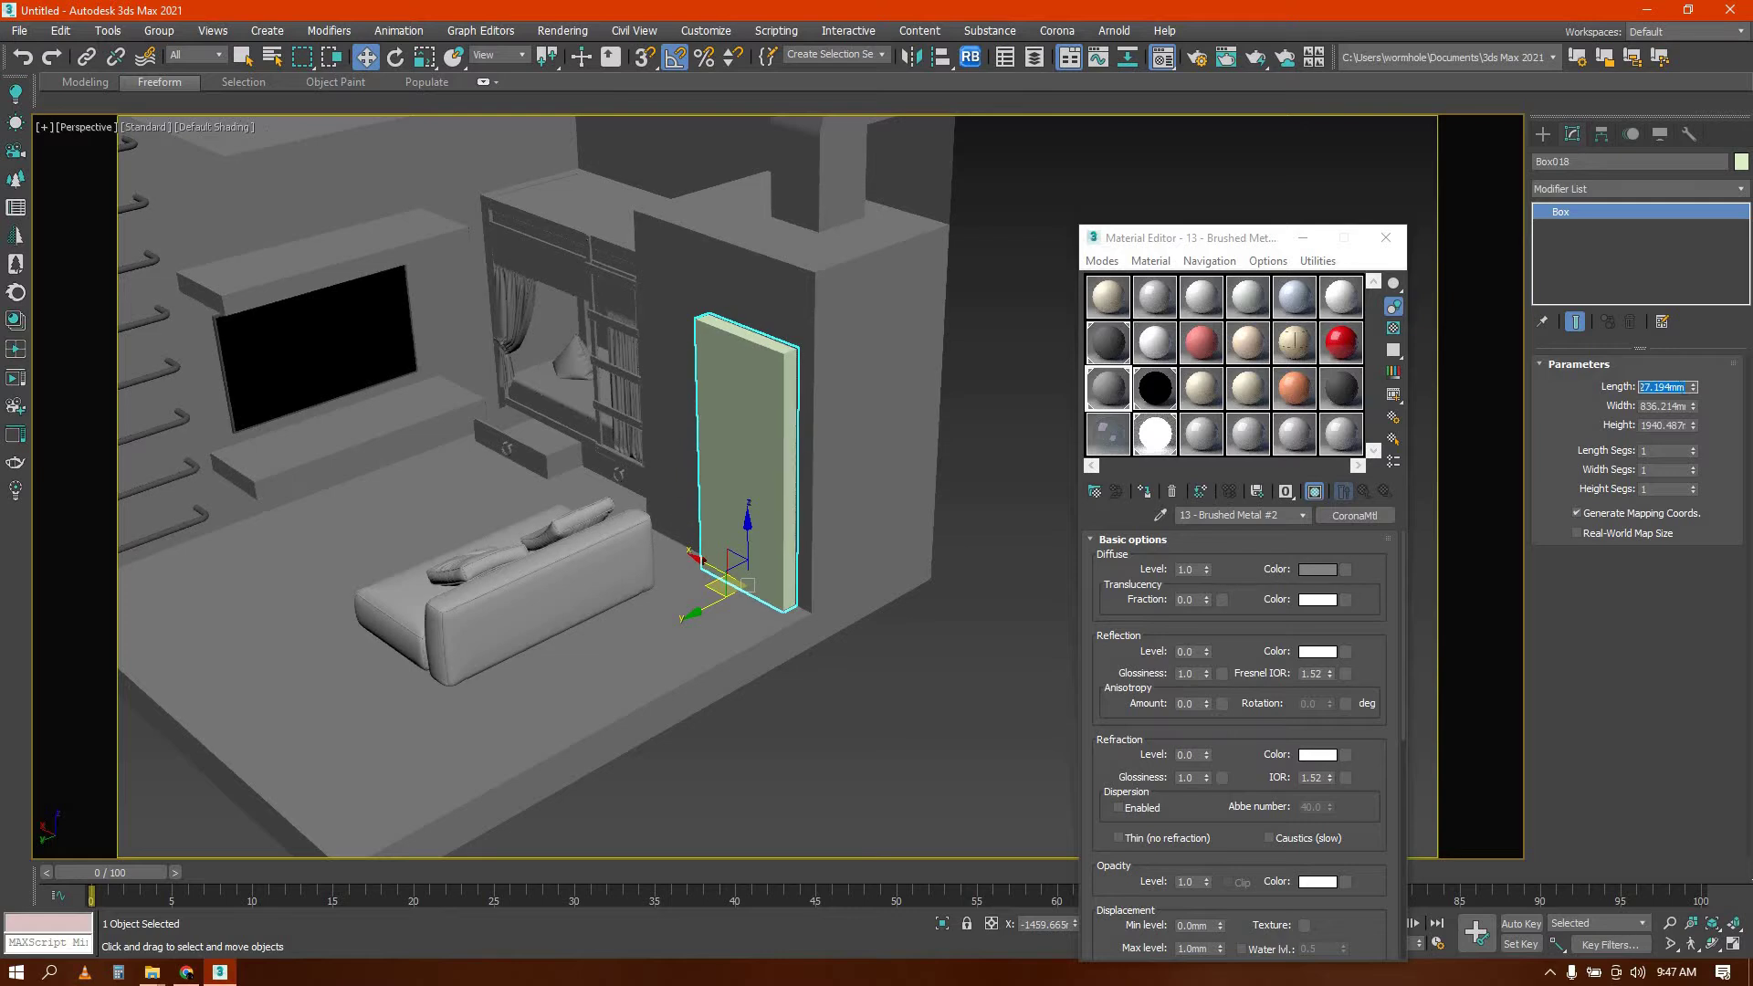
pyautogui.write('25')
pyautogui.press('Return')
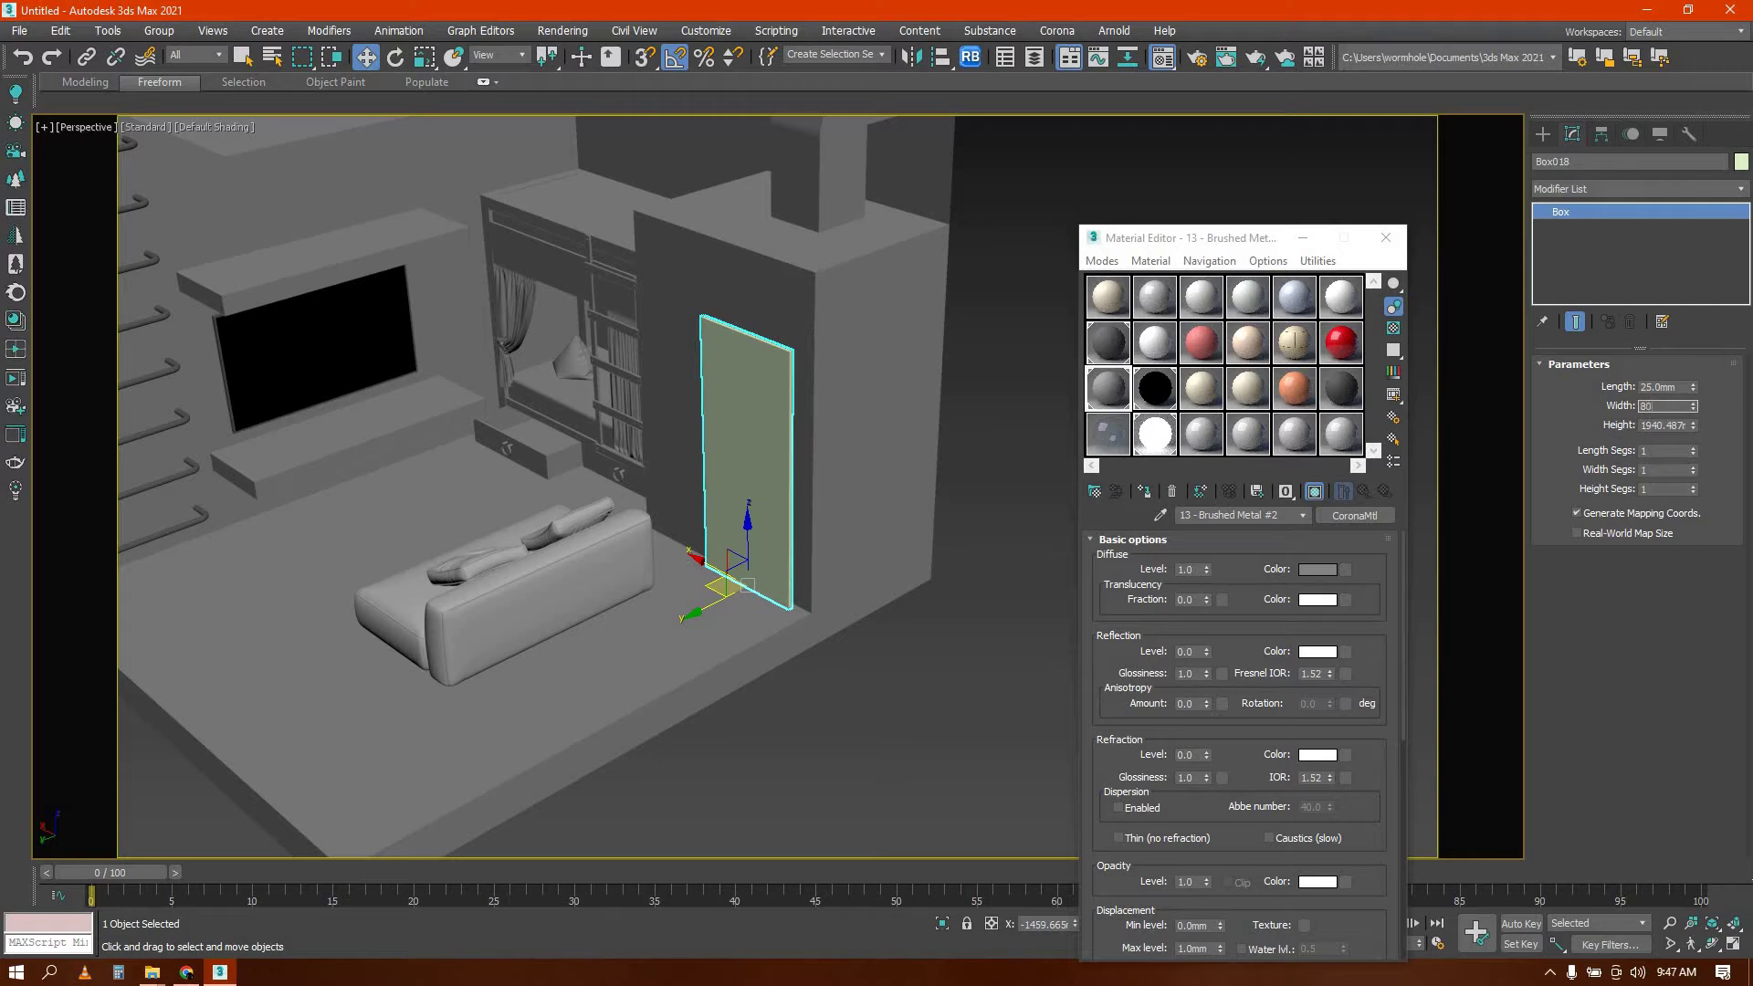
pyautogui.press('Return')
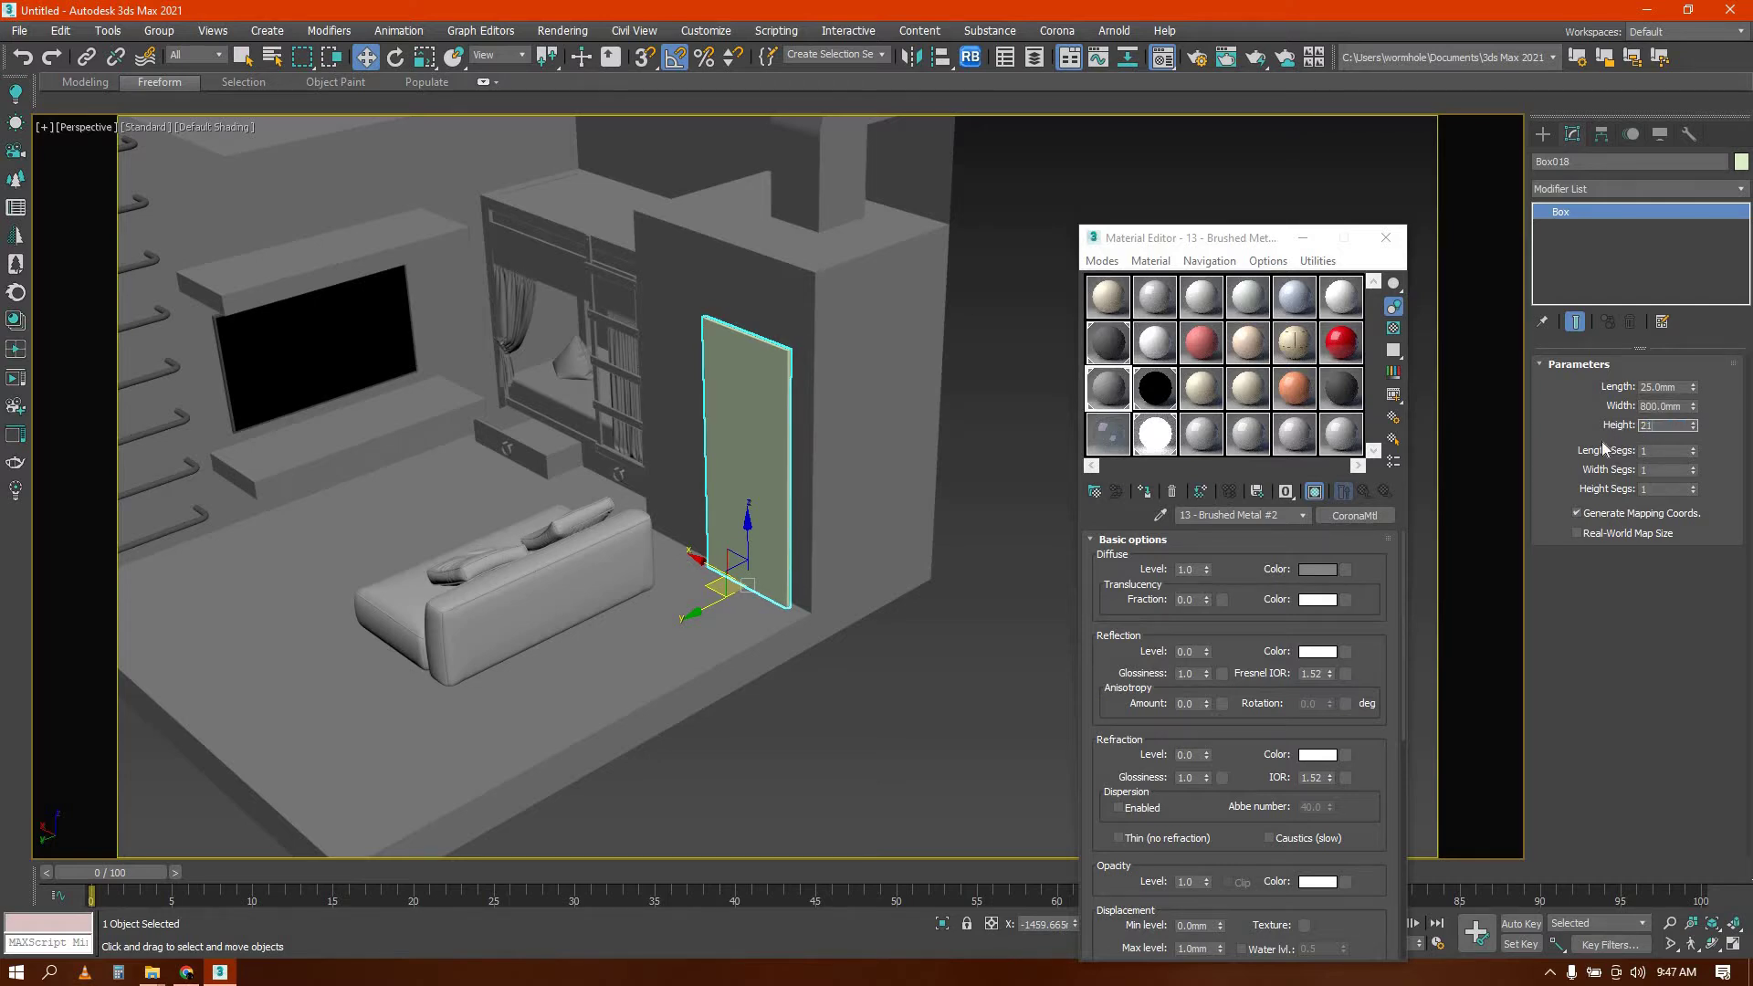
pyautogui.press('Return')
# Copy the thin upright panel along Y so the duplicate stands just in front of the tall box
pyautogui.scroll(10, 826, 616)
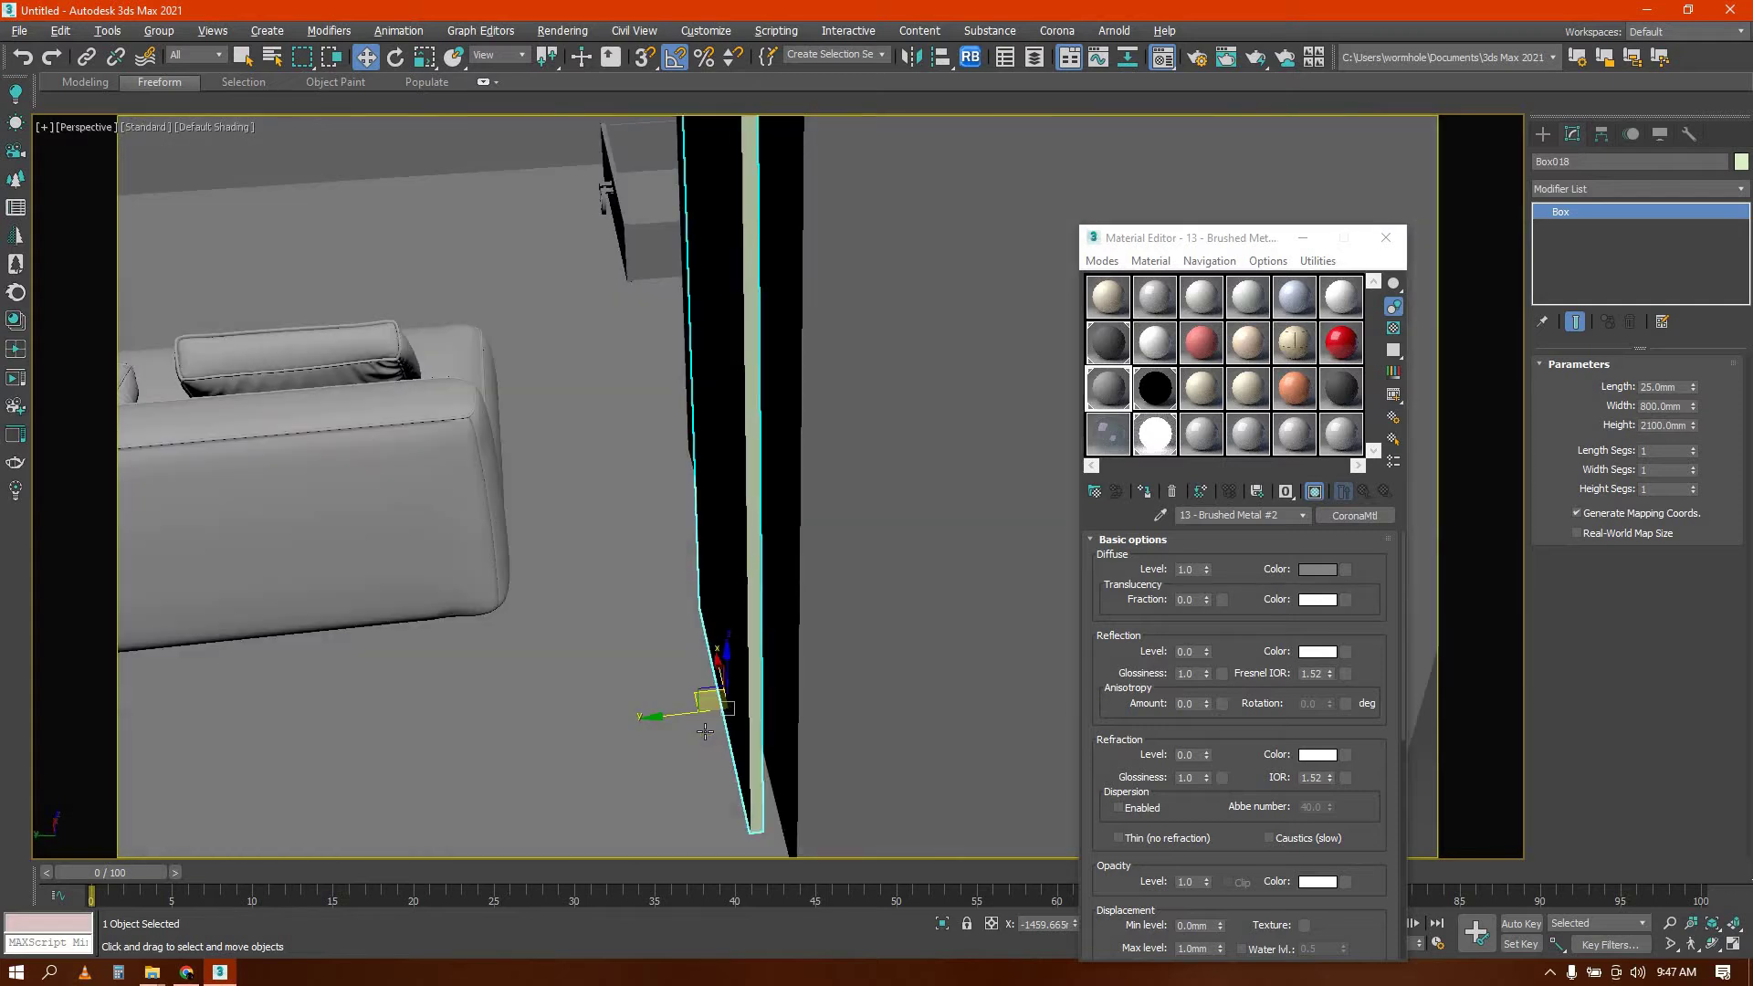
pyautogui.scroll(5, 722, 690)
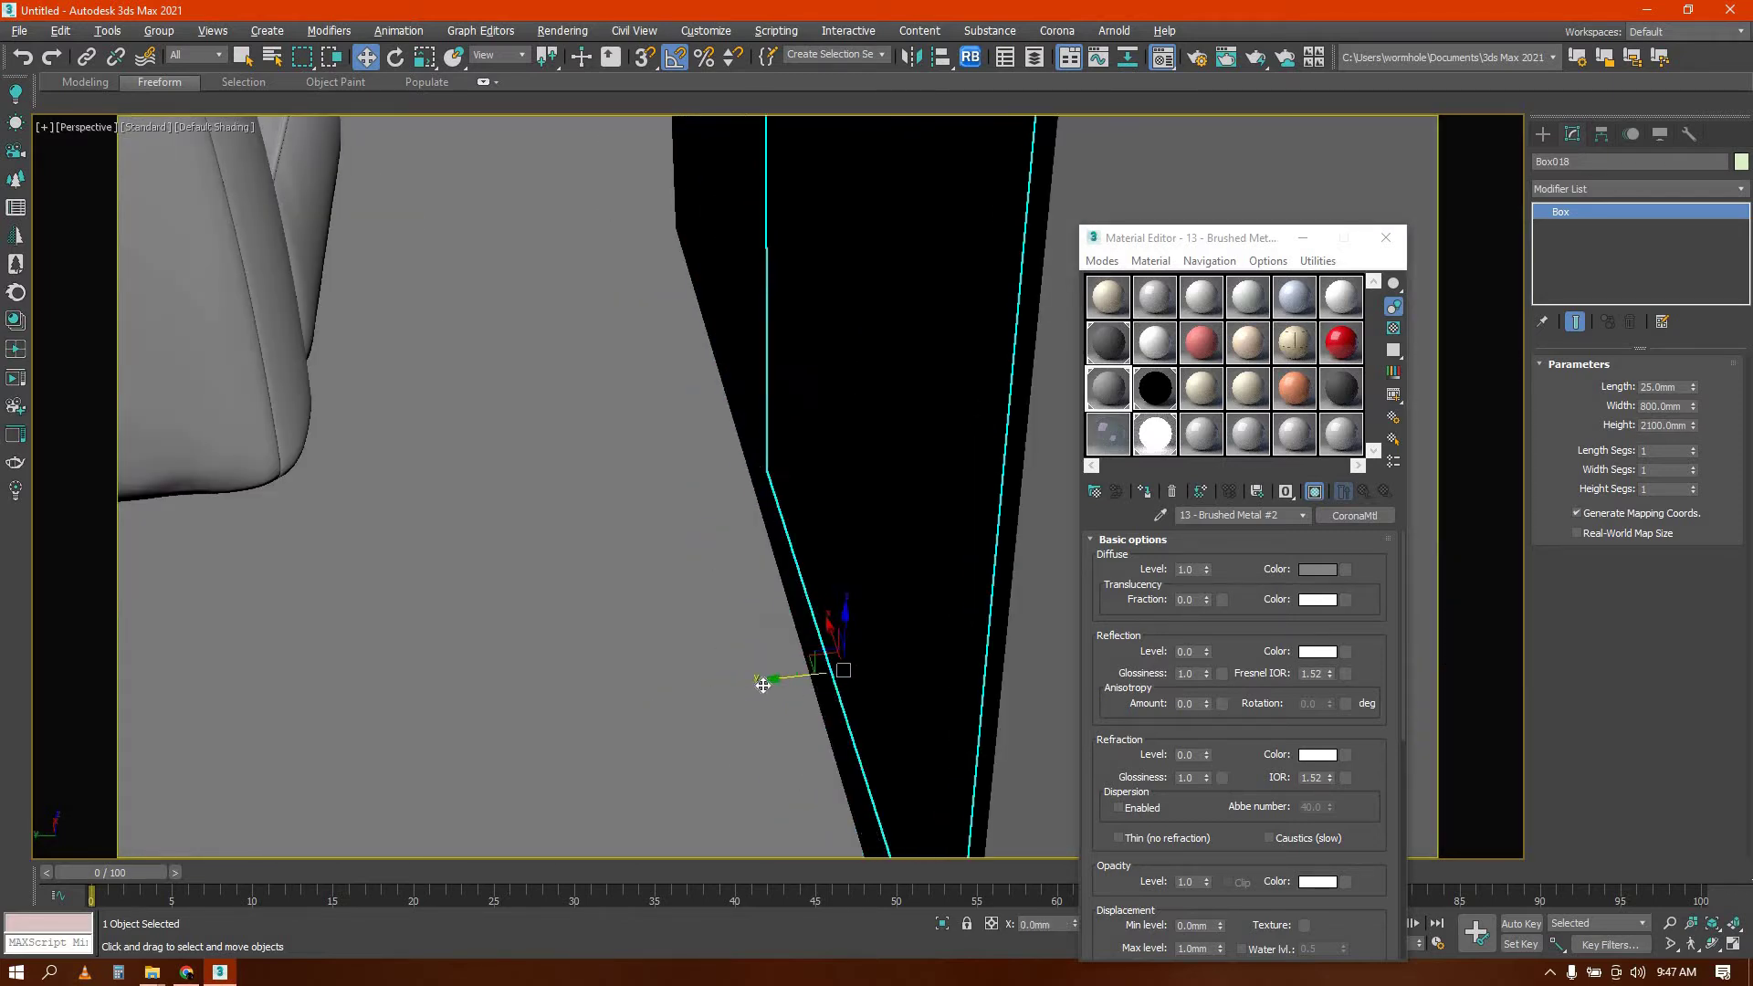
pyautogui.scroll(1, 766, 685)
pyautogui.scroll(-8, 770, 595)
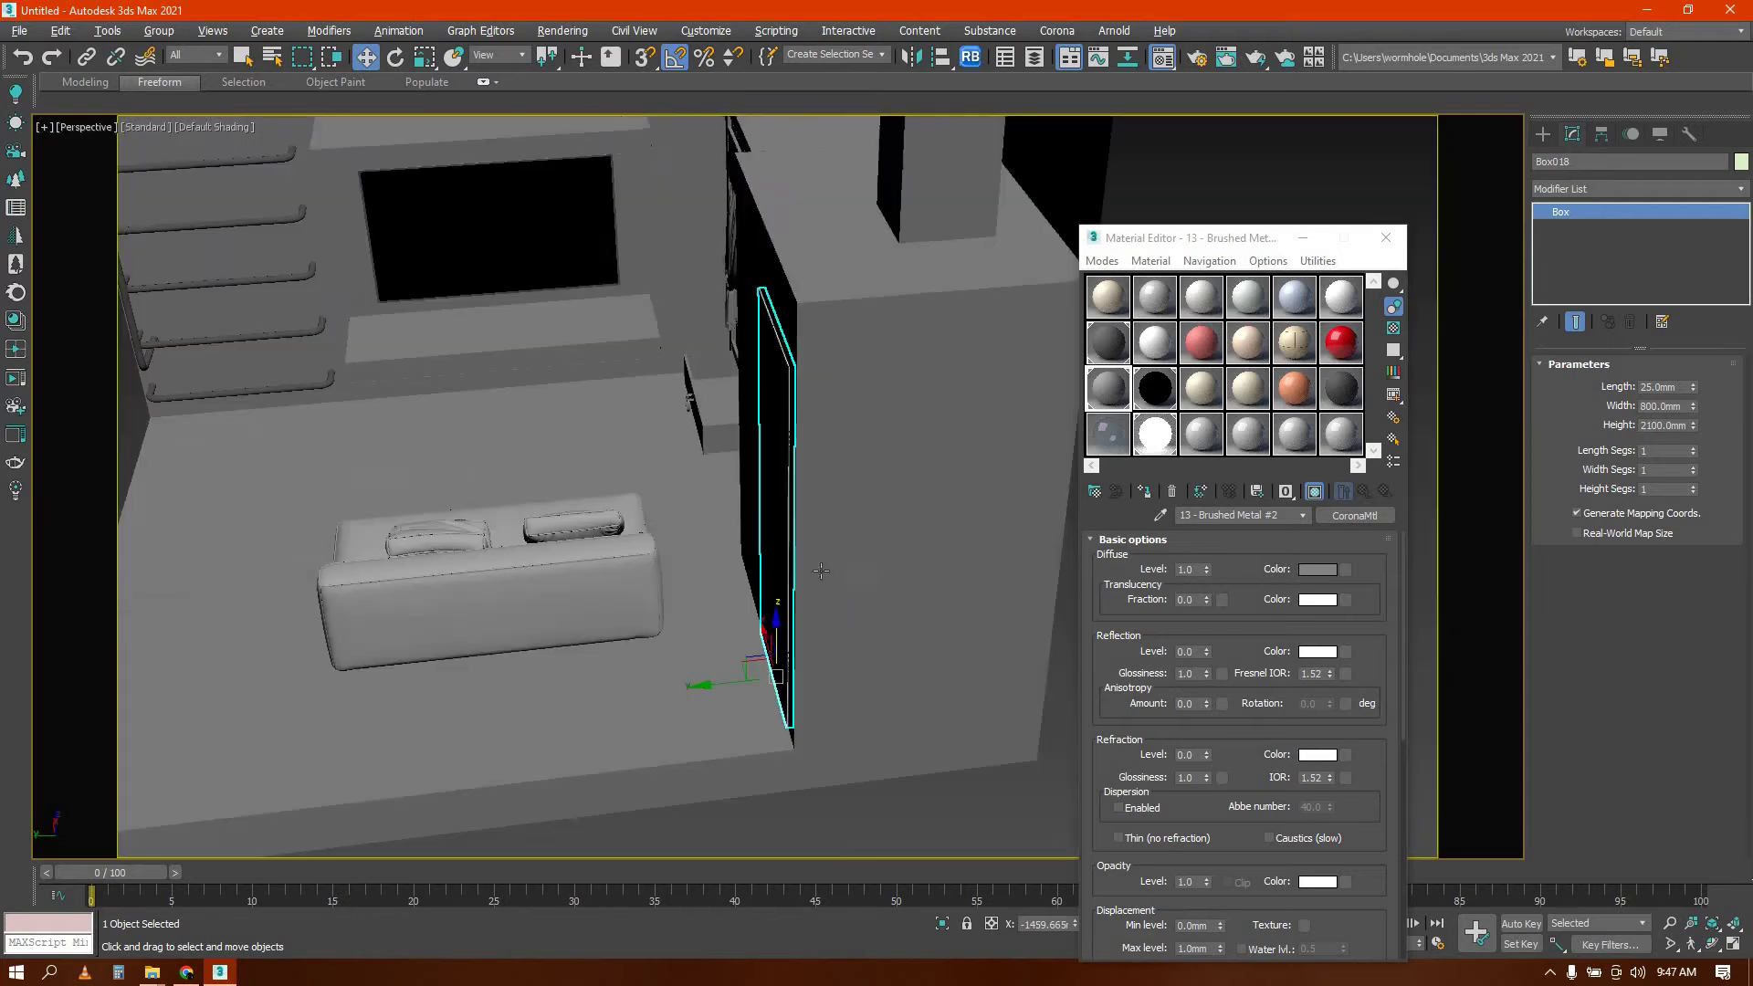
pyautogui.keyDown('alt'); pyautogui.moveTo(951, 551); pyautogui.dragTo(796, 533, button='middle'); pyautogui.keyUp('alt')
pyautogui.scroll(3, 809, 559)
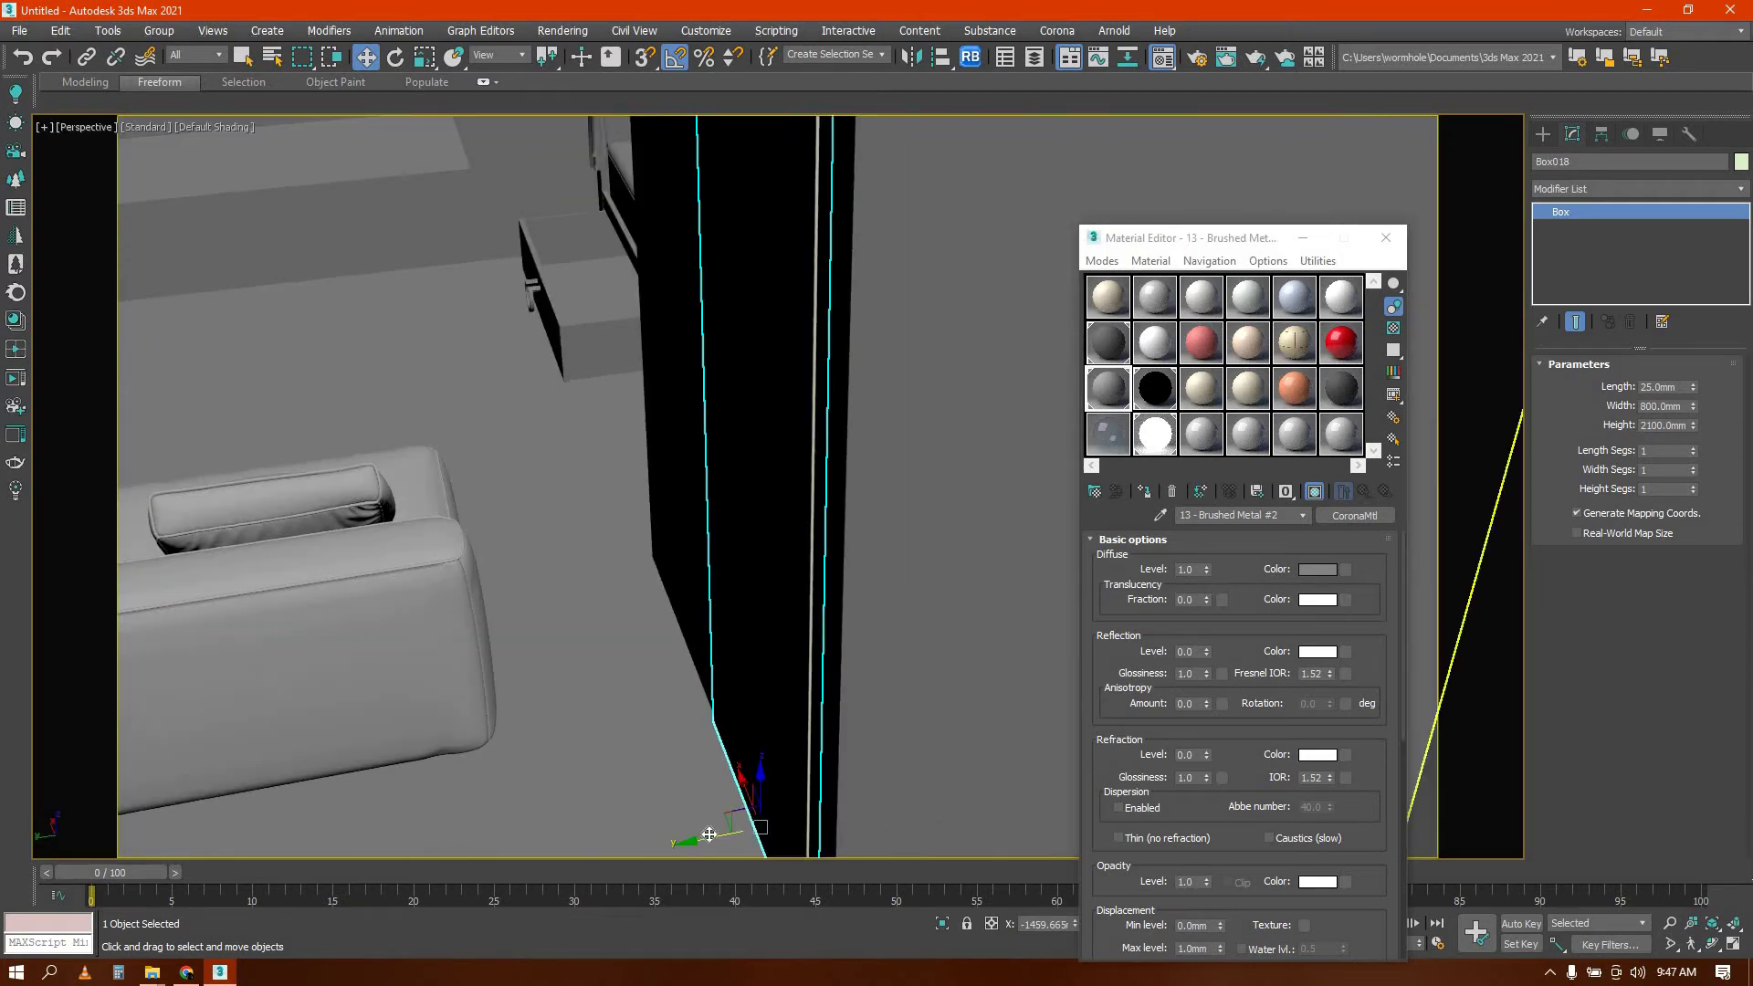
pyautogui.keyDown('shift'); pyautogui.moveTo(645, 840); pyautogui.dragTo(569, 853); pyautogui.keyUp('shift')
pyautogui.press('Escape')
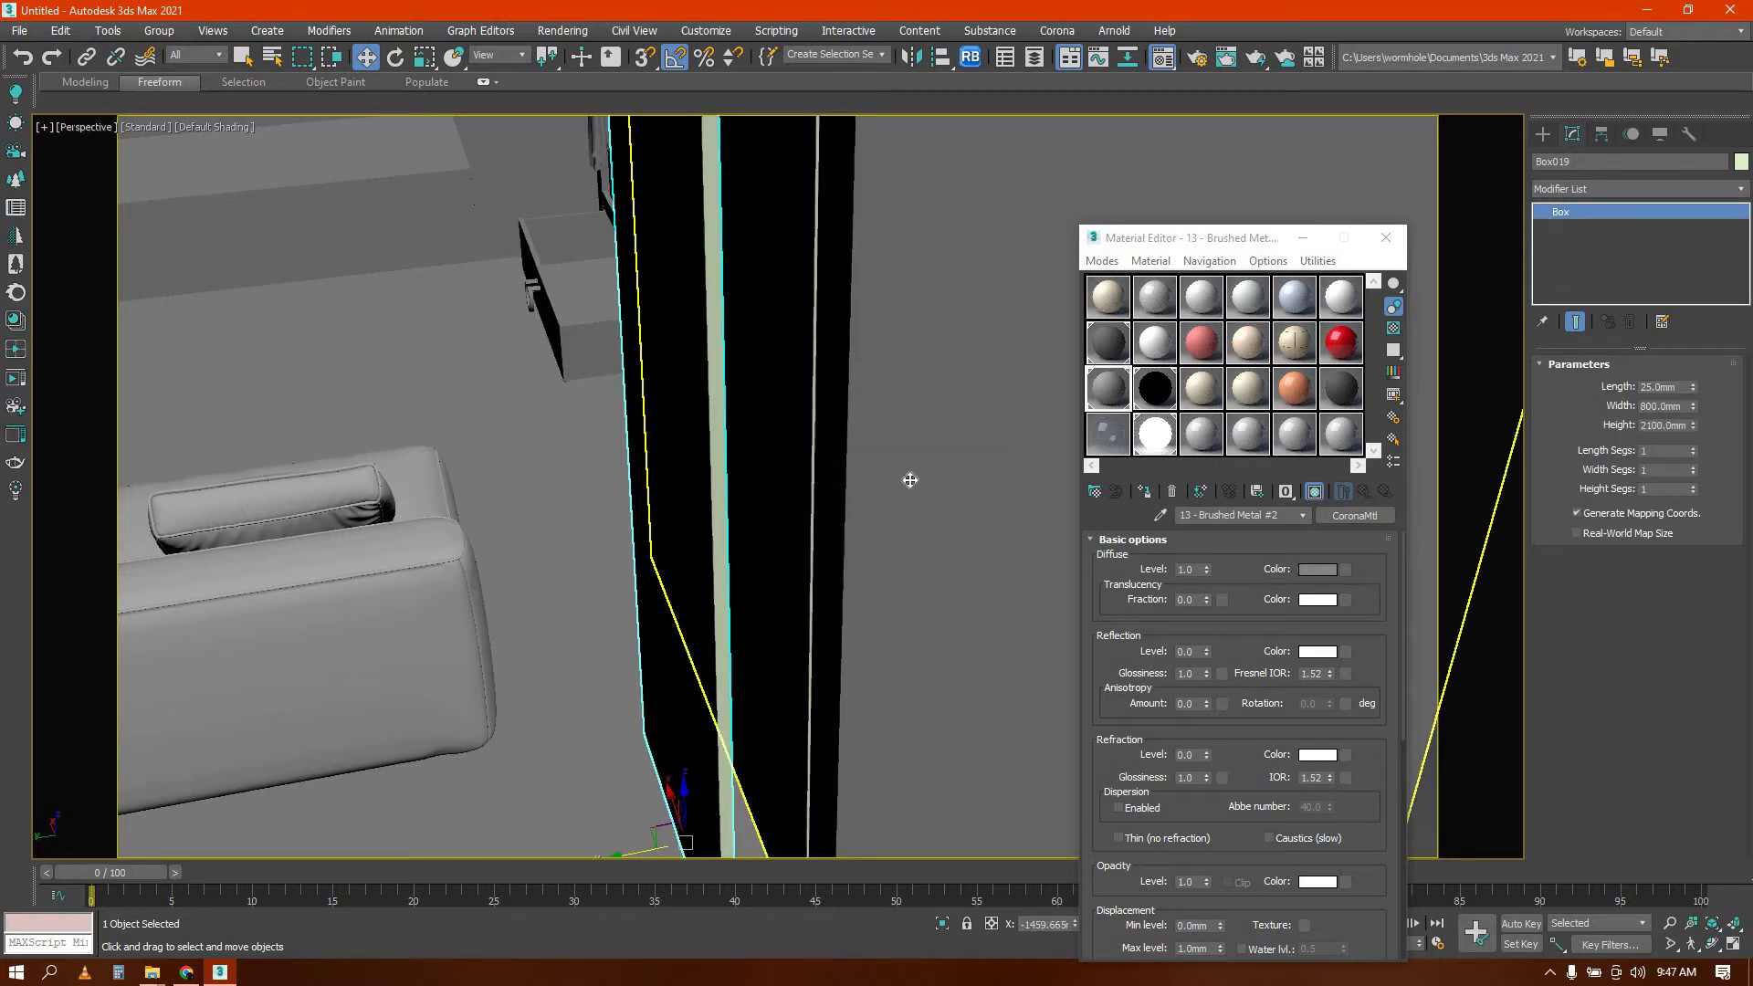
# Subtract the original thin panel from the tall box with ProBoolean to cut a shallow door recess
pyautogui.click(1545, 135)
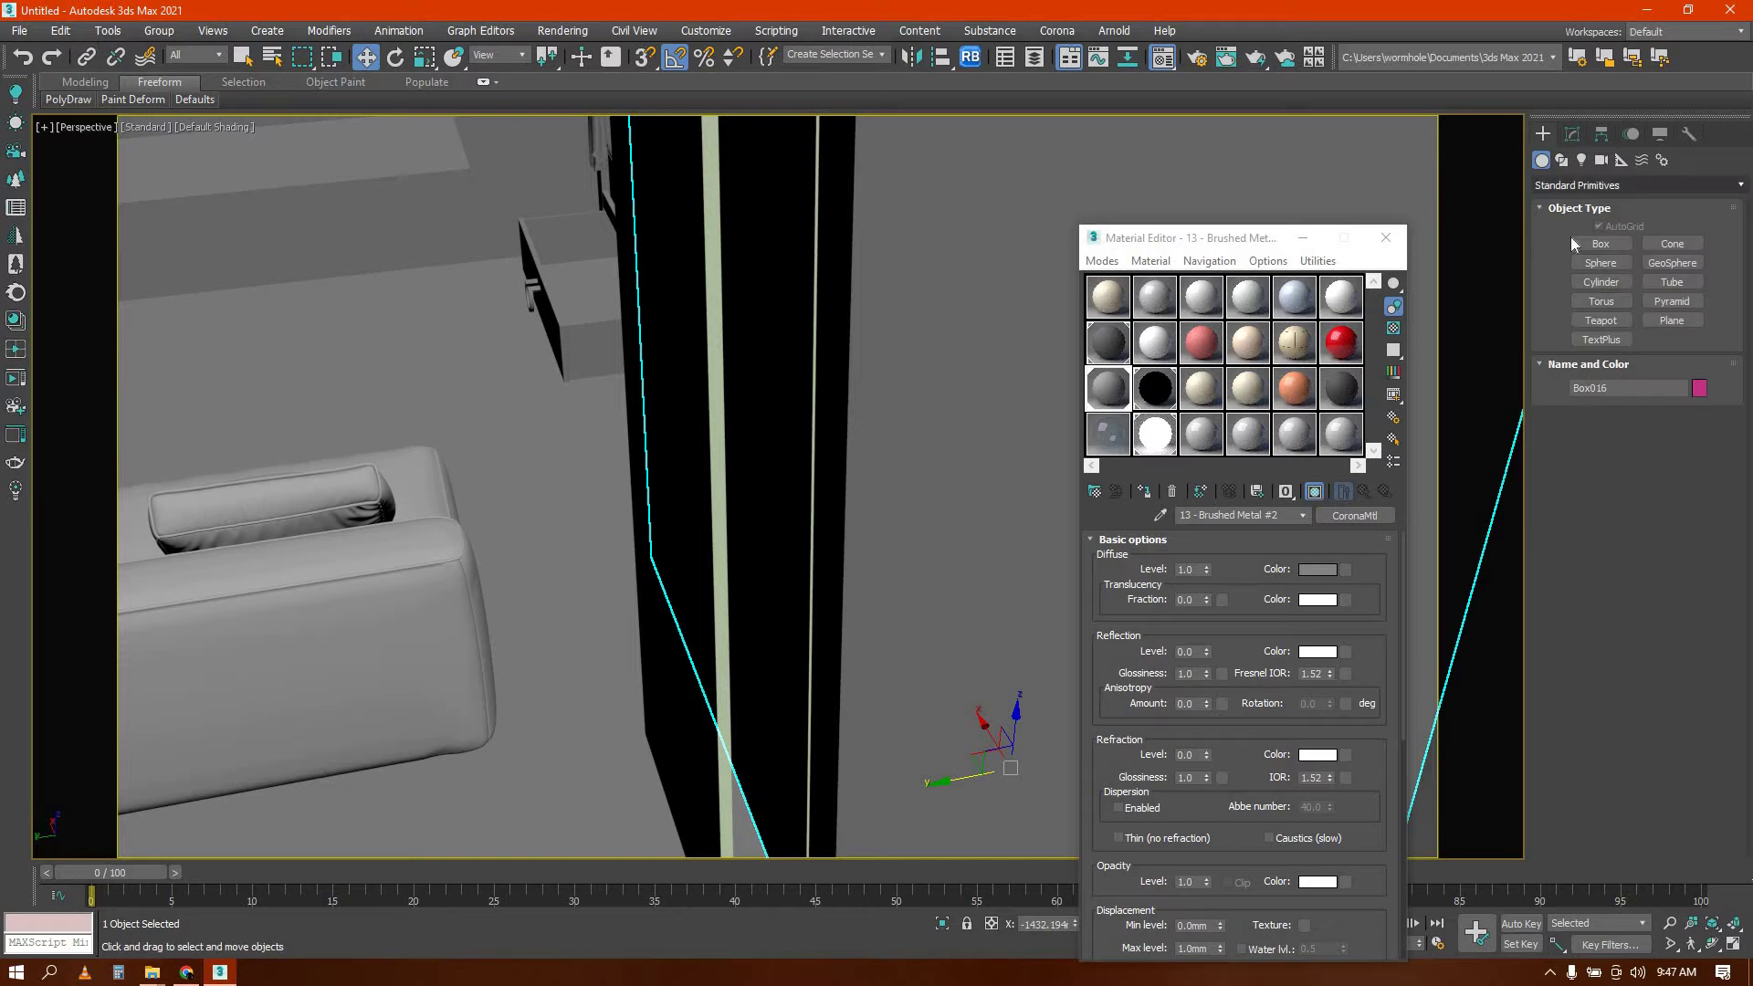
pyautogui.click(1569, 185)
pyautogui.click(1572, 237)
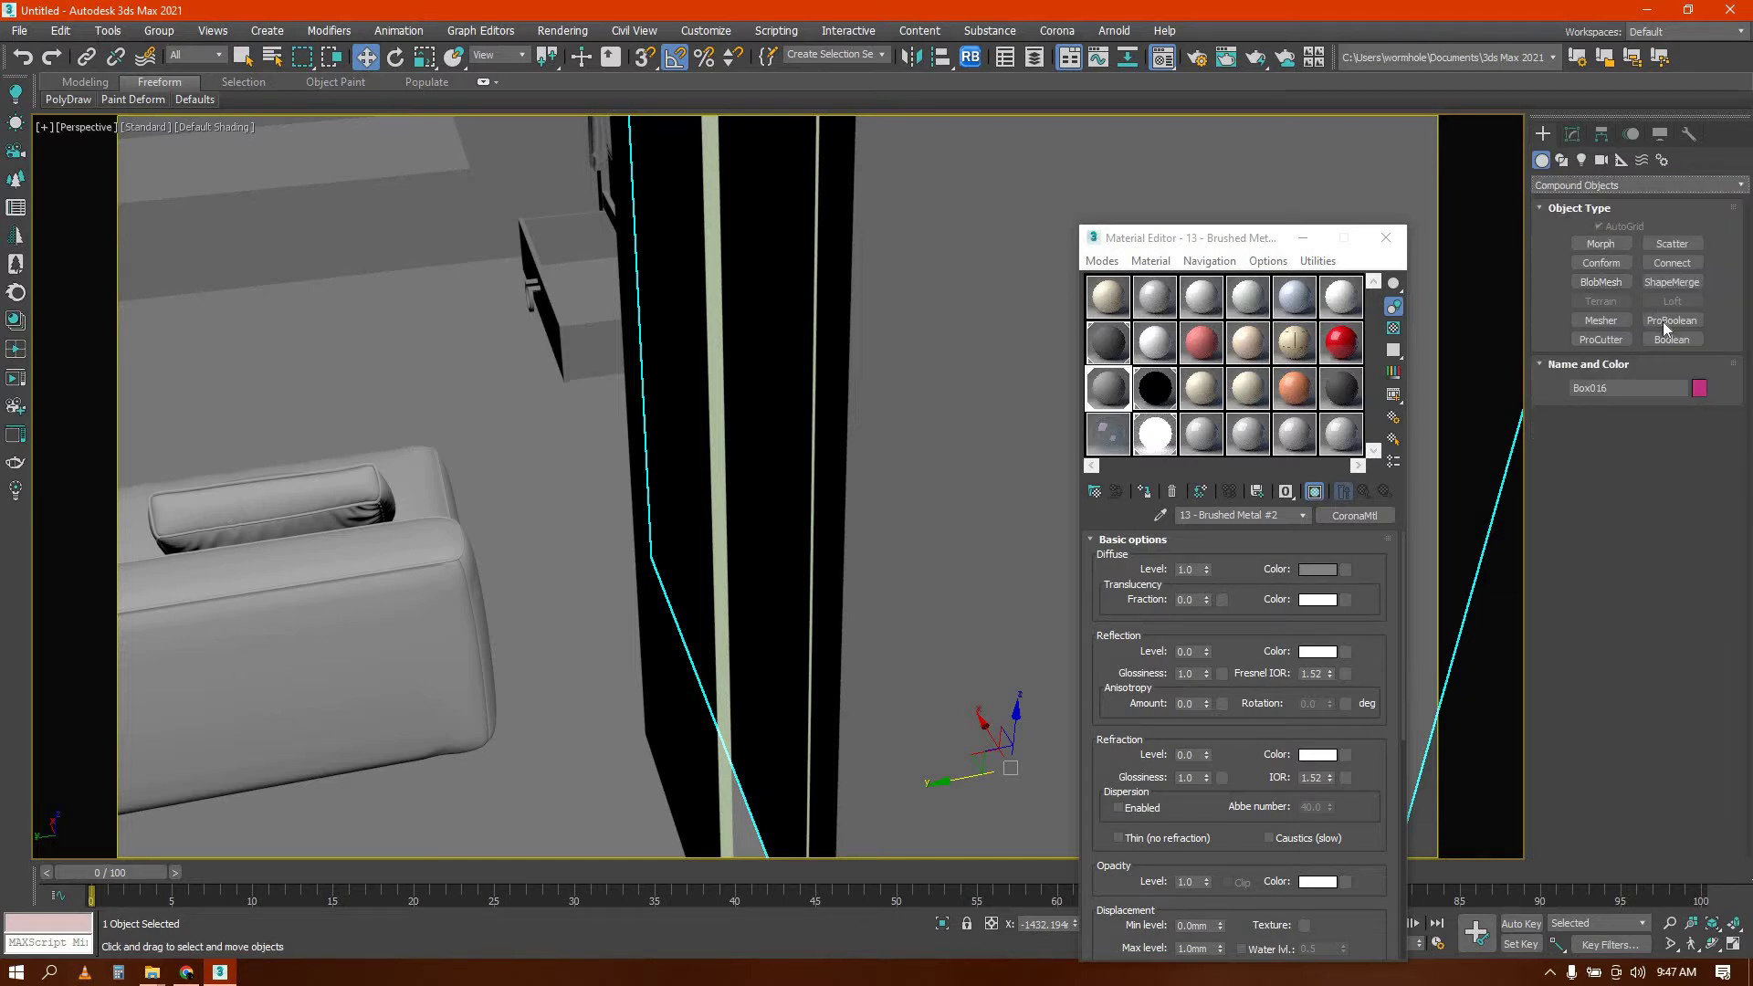
pyautogui.click(1672, 321)
pyautogui.click(1633, 438)
pyautogui.scroll(-2, 776, 392)
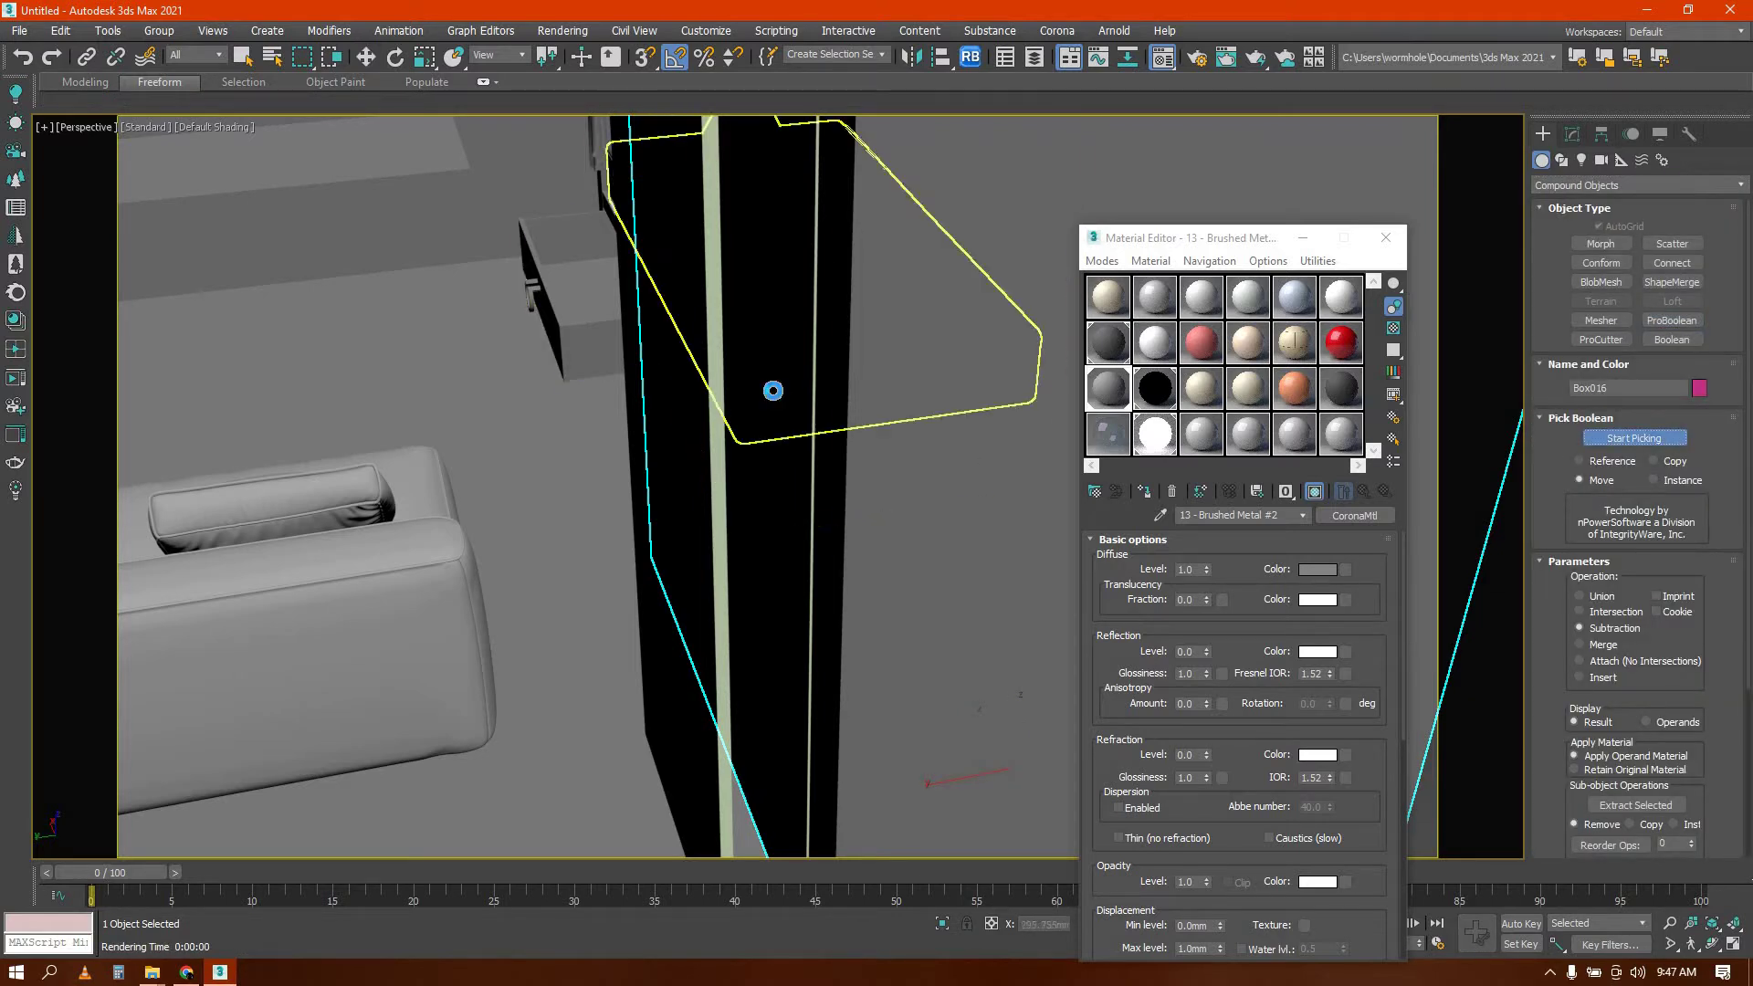
pyautogui.scroll(-3, 713, 399)
pyautogui.press('w')
# Move the copied panel along Y back towards the tall box's recess, and delete it
pyautogui.click(731, 540)
pyautogui.scroll(3, 731, 429)
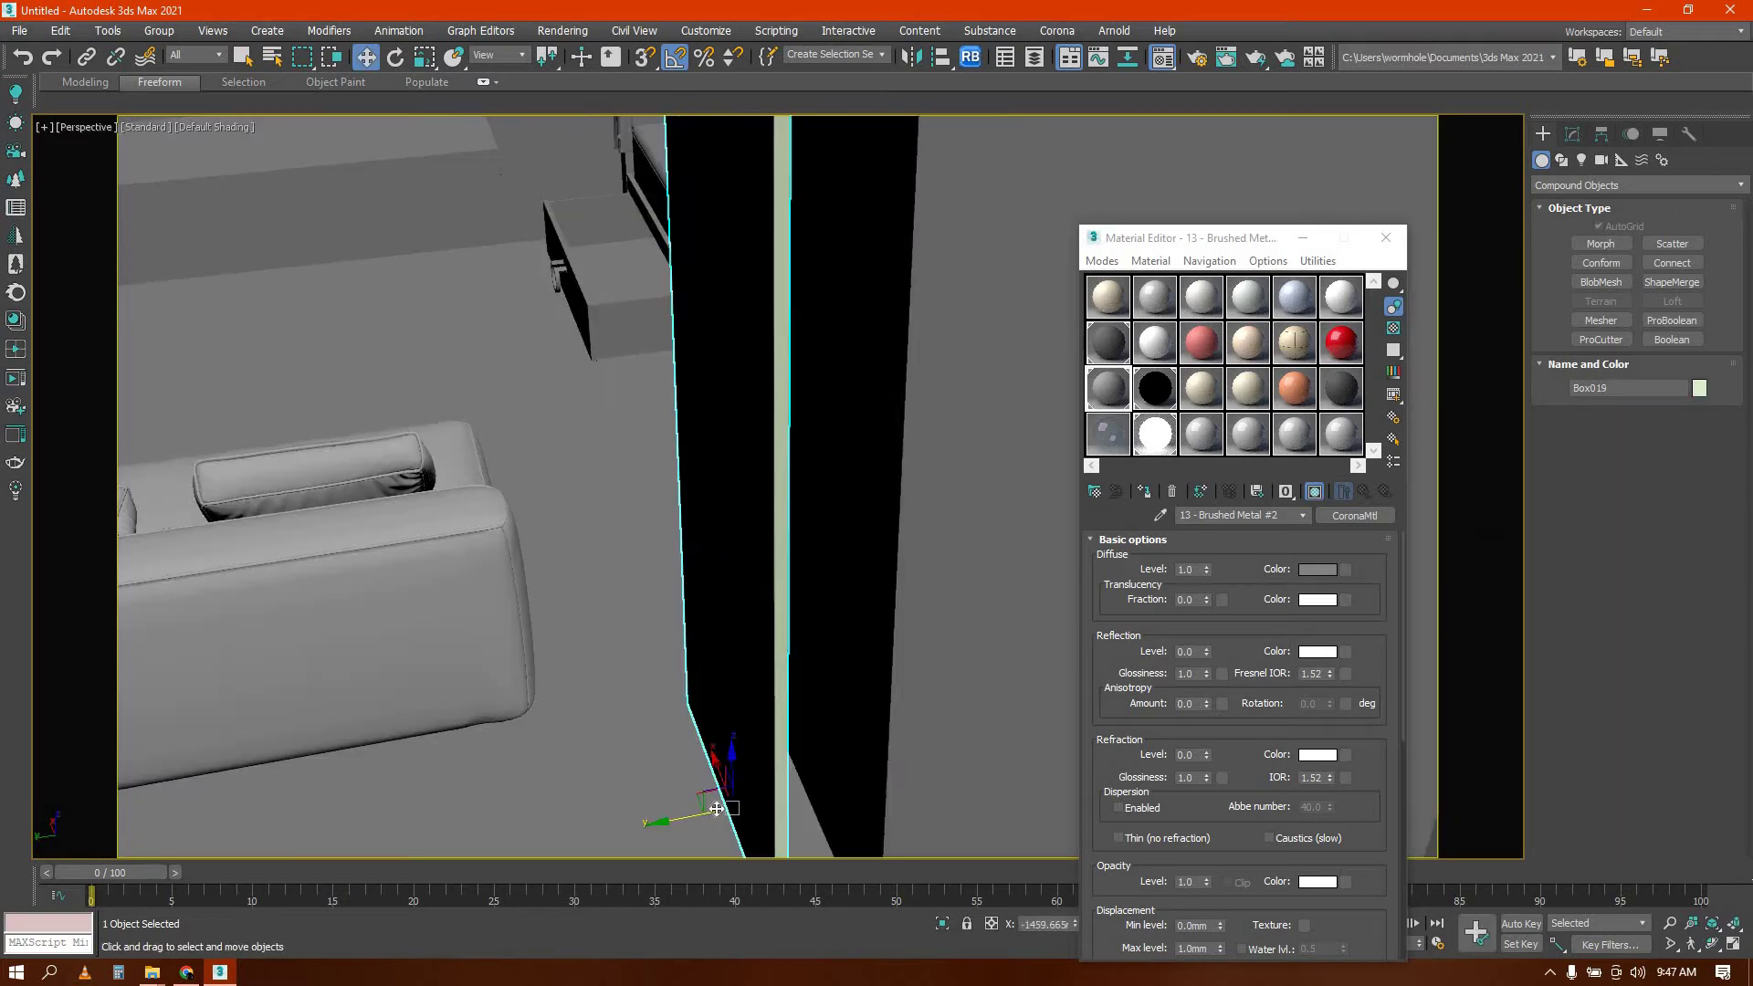
pyautogui.moveTo(692, 816); pyautogui.dragTo(768, 813)
pyautogui.scroll(-5, 742, 689)
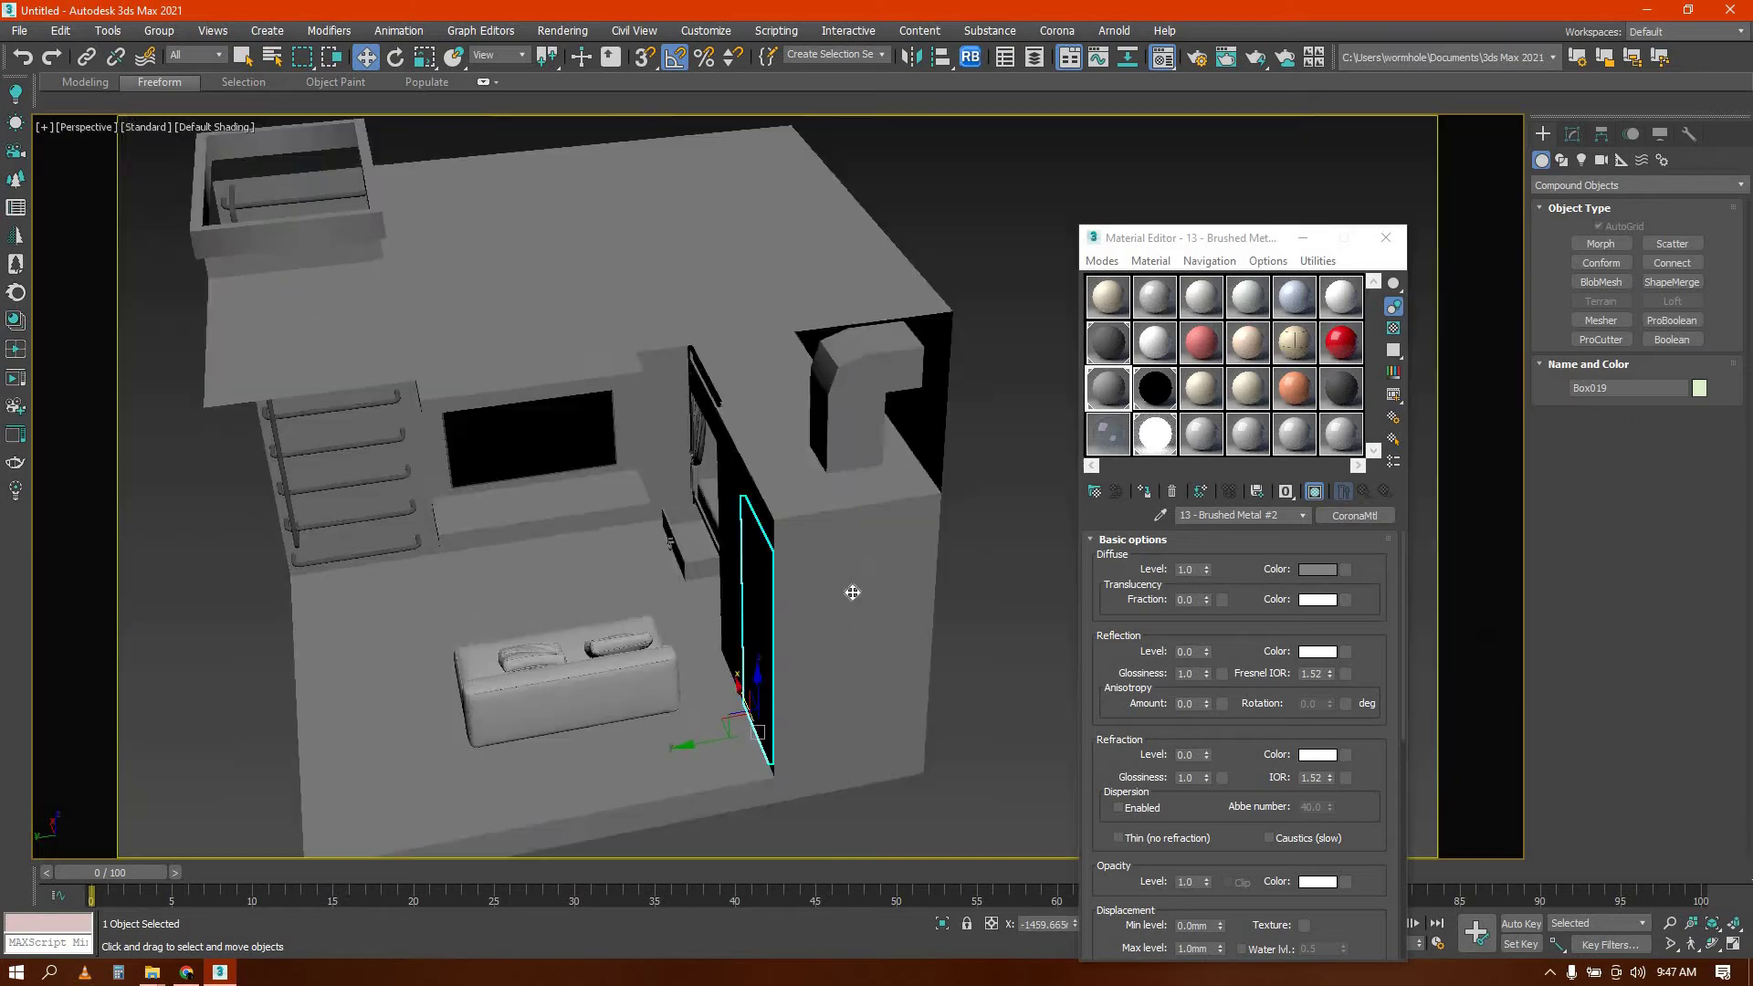
pyautogui.keyDown('alt'); pyautogui.moveTo(853, 591); pyautogui.dragTo(791, 659, button='middle'); pyautogui.keyUp('alt')
pyautogui.scroll(4, 790, 659)
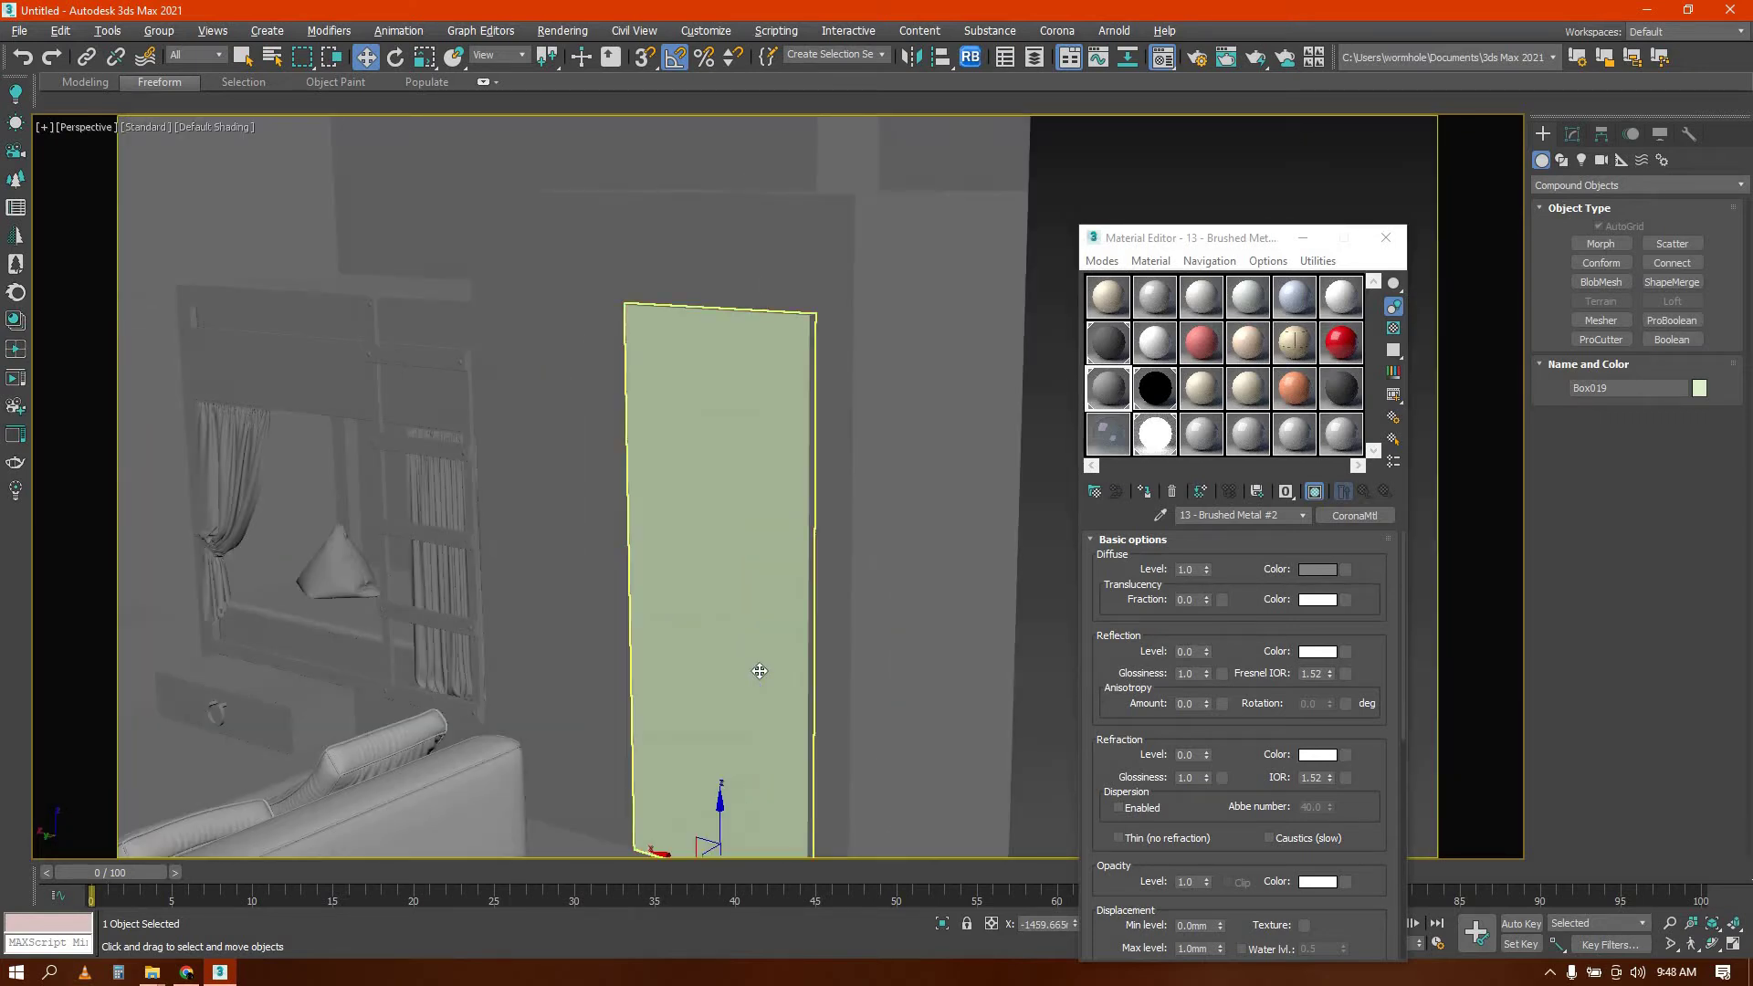
pyautogui.press('Delete')
# Examine the door recess in the tall box and the surrounding room from several angles
pyautogui.scroll(-4, 774, 466)
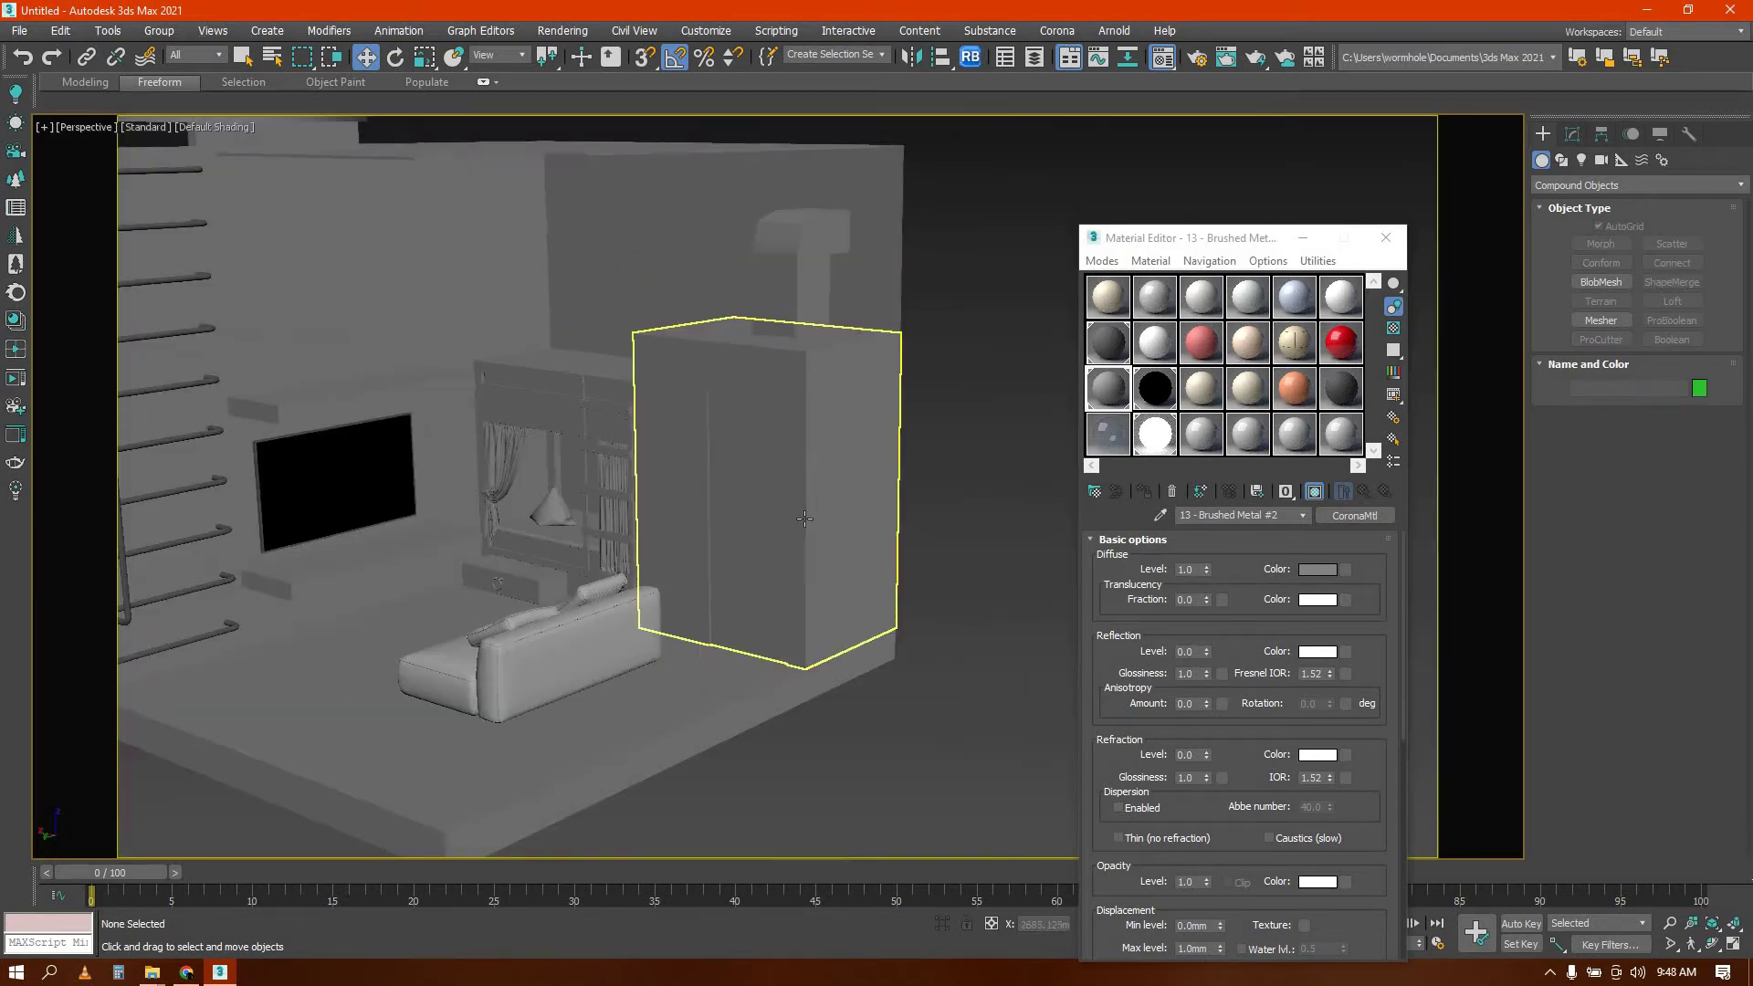
pyautogui.keyDown('alt'); pyautogui.moveTo(732, 518); pyautogui.dragTo(754, 489, button='middle'); pyautogui.keyUp('alt')
pyautogui.scroll(3, 749, 498)
pyautogui.scroll(6, 785, 457)
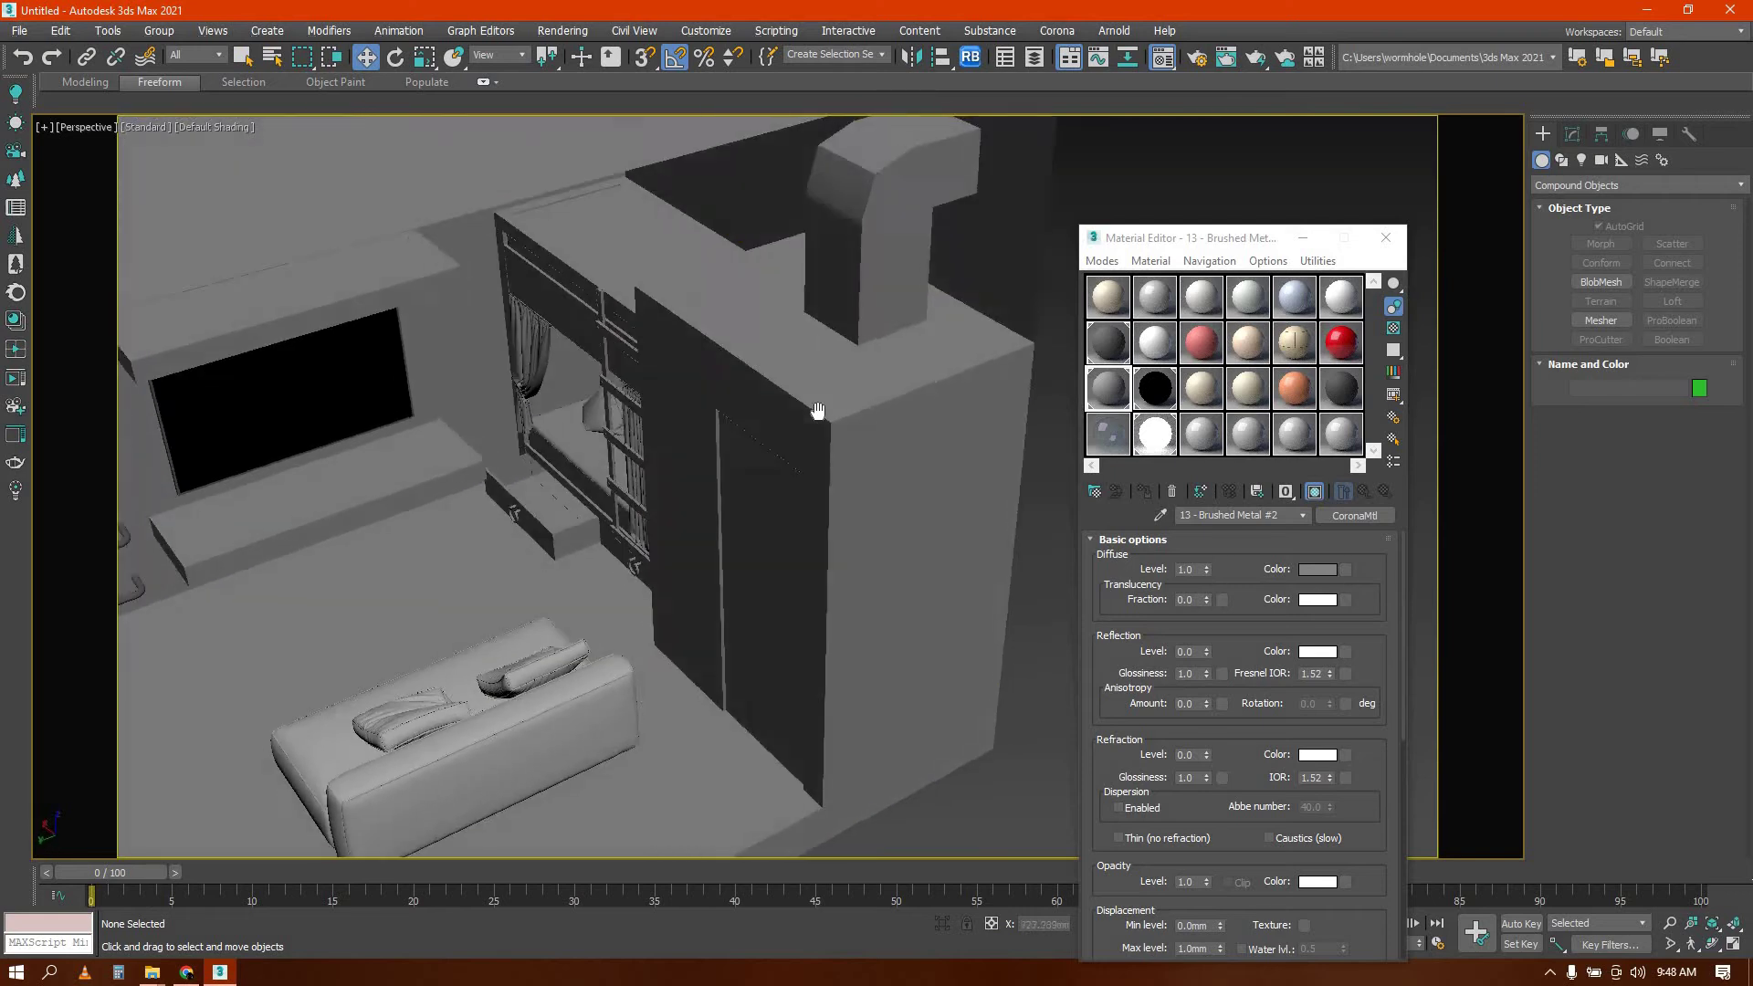
pyautogui.moveTo(810, 439); pyautogui.dragTo(894, 440, button='middle')
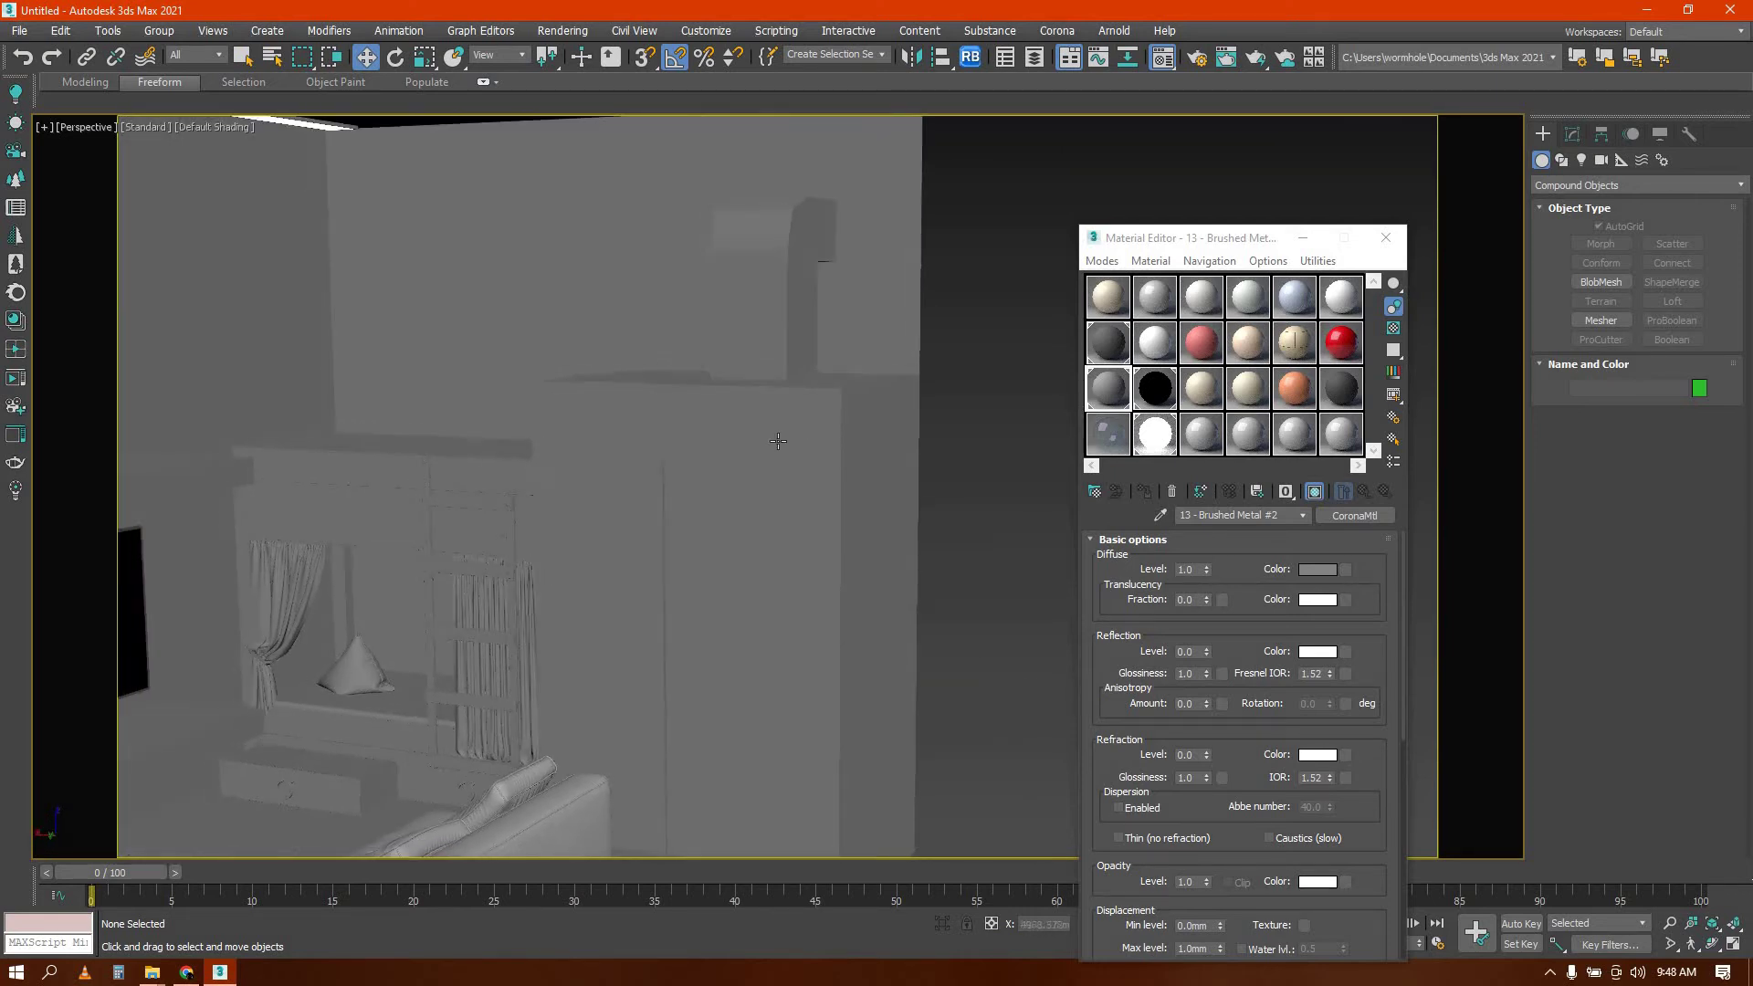
pyautogui.scroll(-5, 744, 442)
pyautogui.keyDown('alt'); pyautogui.moveTo(744, 442); pyautogui.dragTo(565, 519, button='middle'); pyautogui.keyUp('alt')
pyautogui.scroll(3, 568, 522)
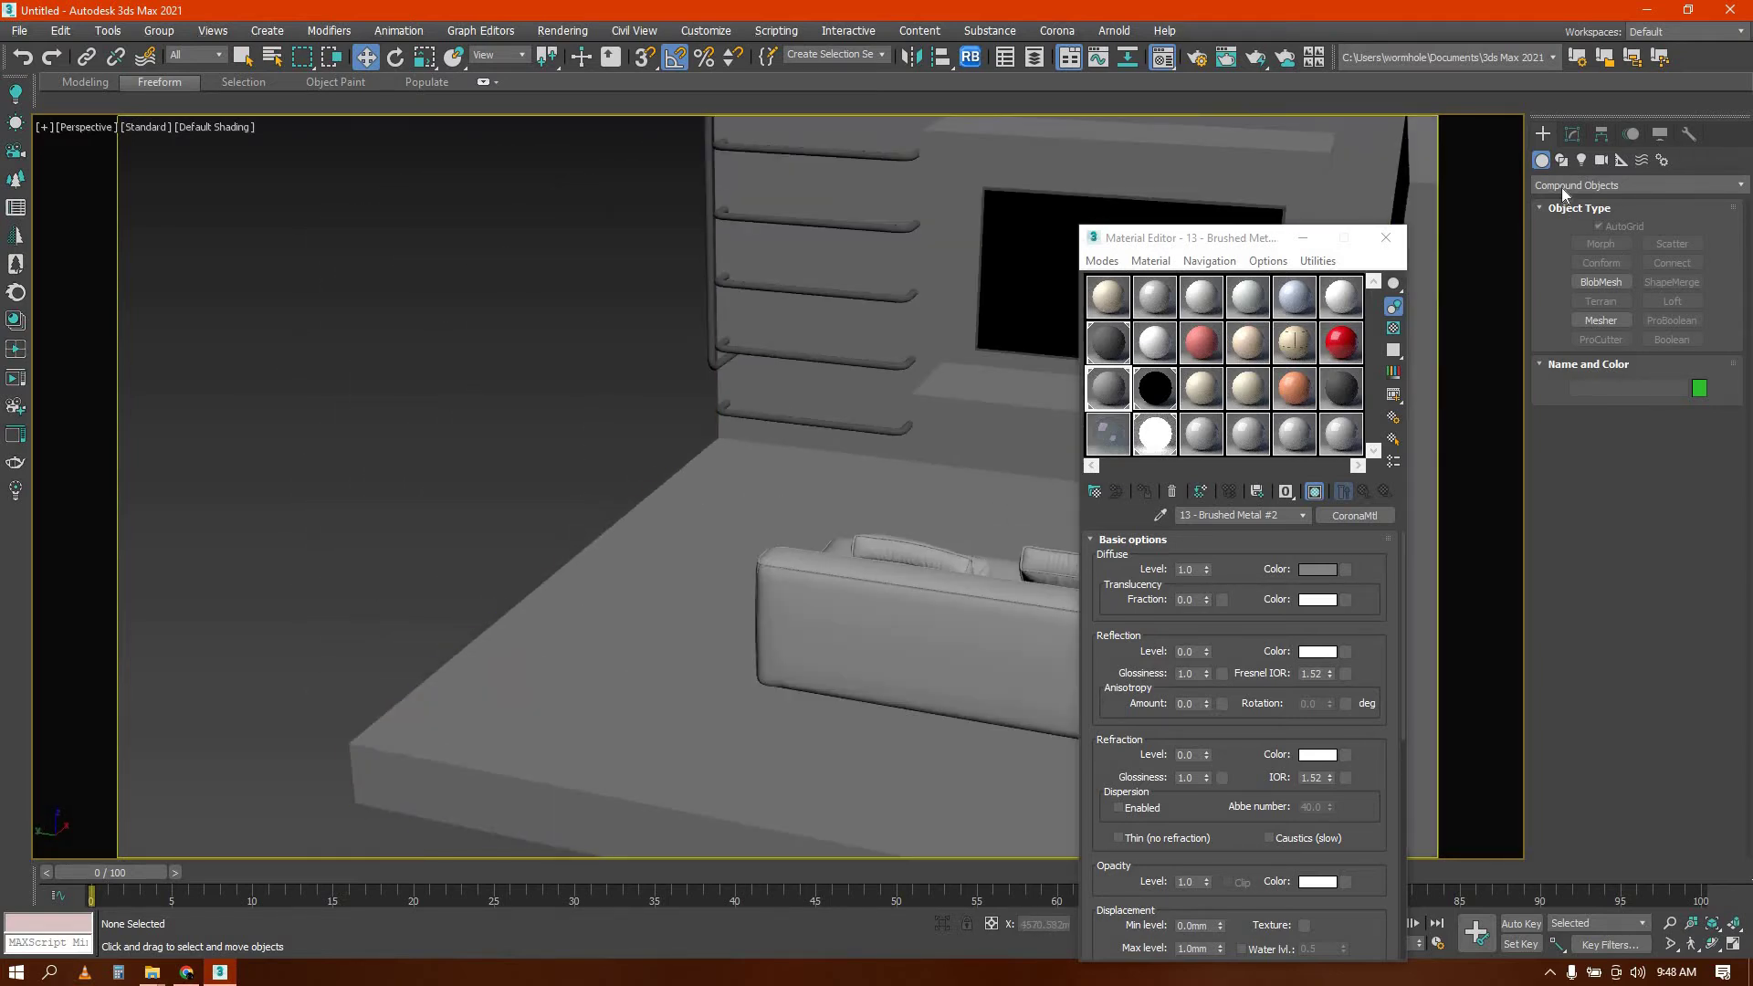
pyautogui.click(1558, 186)
pyautogui.click(1576, 203)
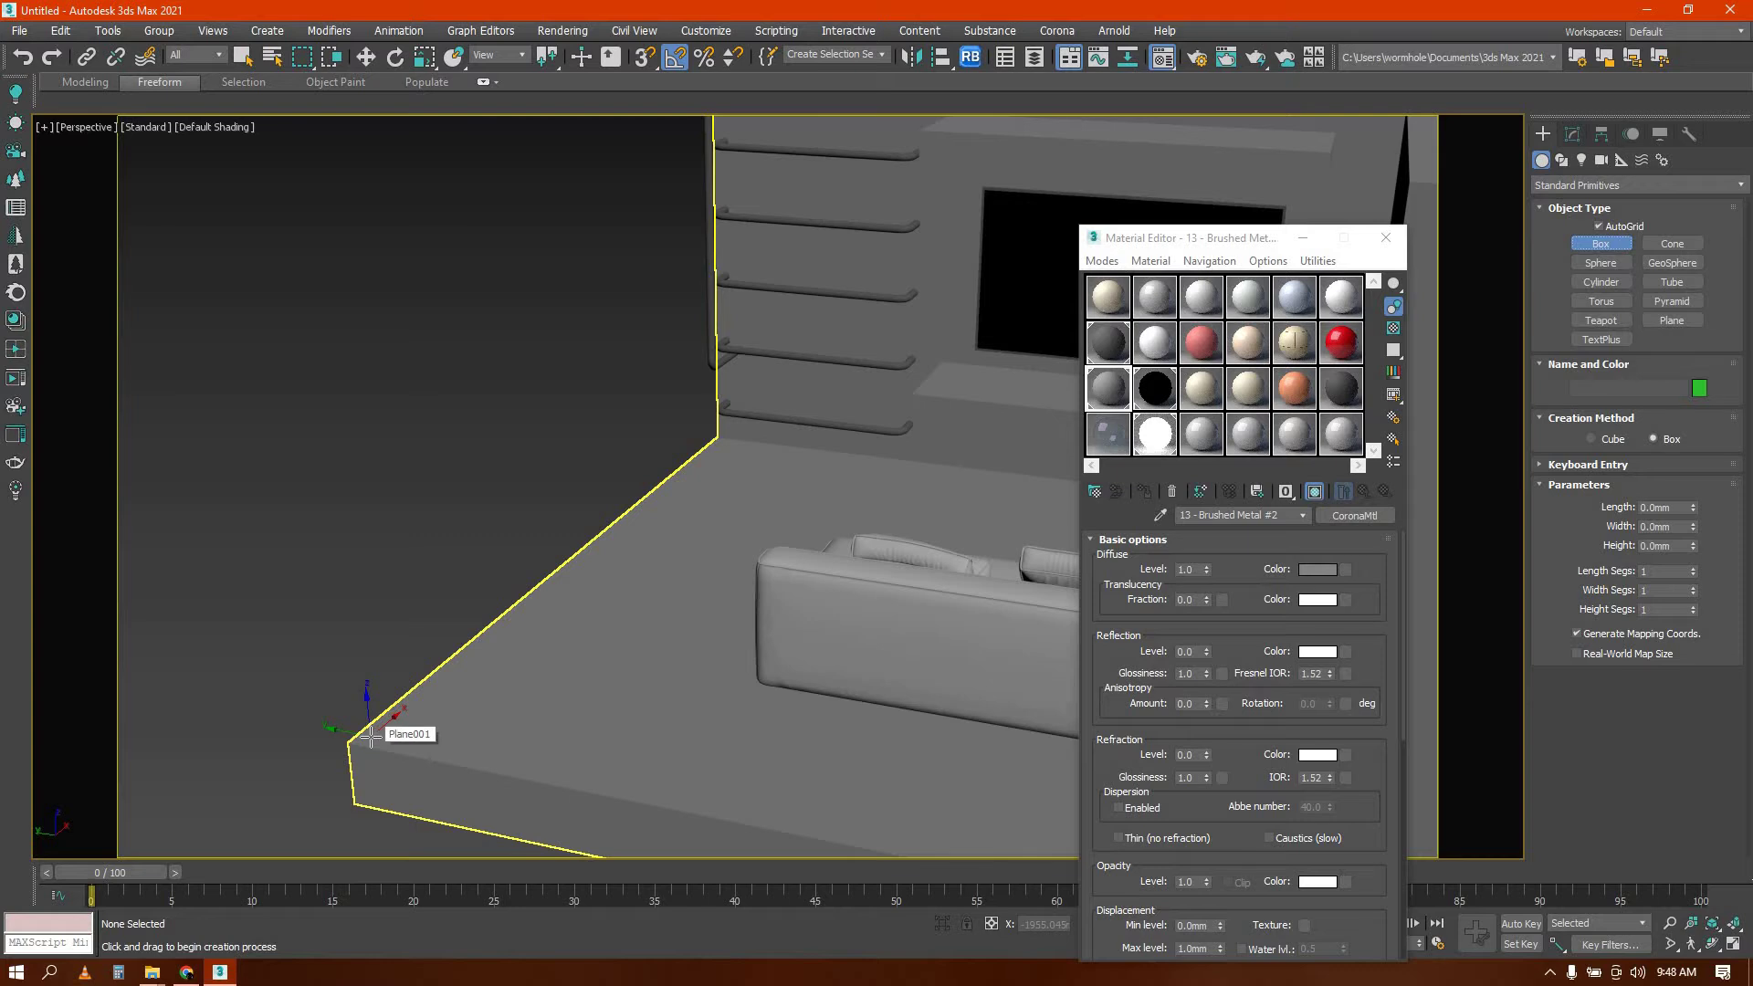
pyautogui.keyDown('alt'); pyautogui.moveTo(397, 735); pyautogui.dragTo(380, 715, button='middle'); pyautogui.keyUp('alt')
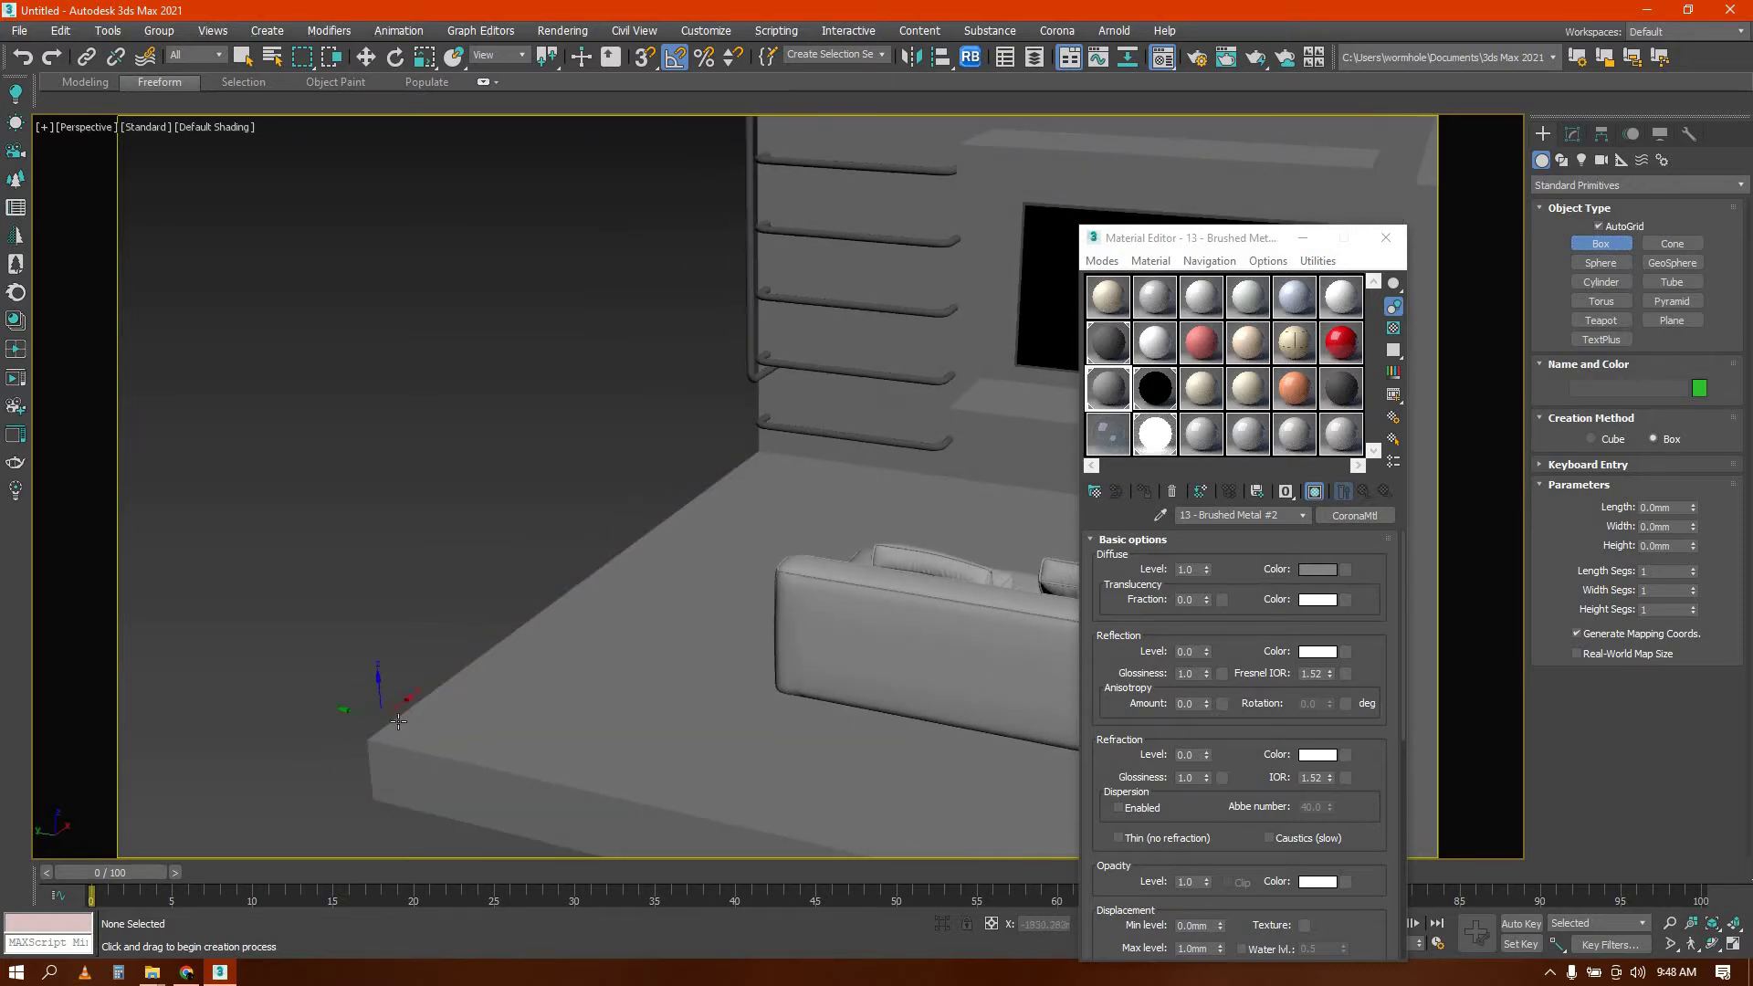
pyautogui.press('w')
# Try selecting edges along the open side of the room's floor slab, and leave edge editing
pyautogui.click(399, 725)
pyautogui.press('2')
pyautogui.click(412, 707)
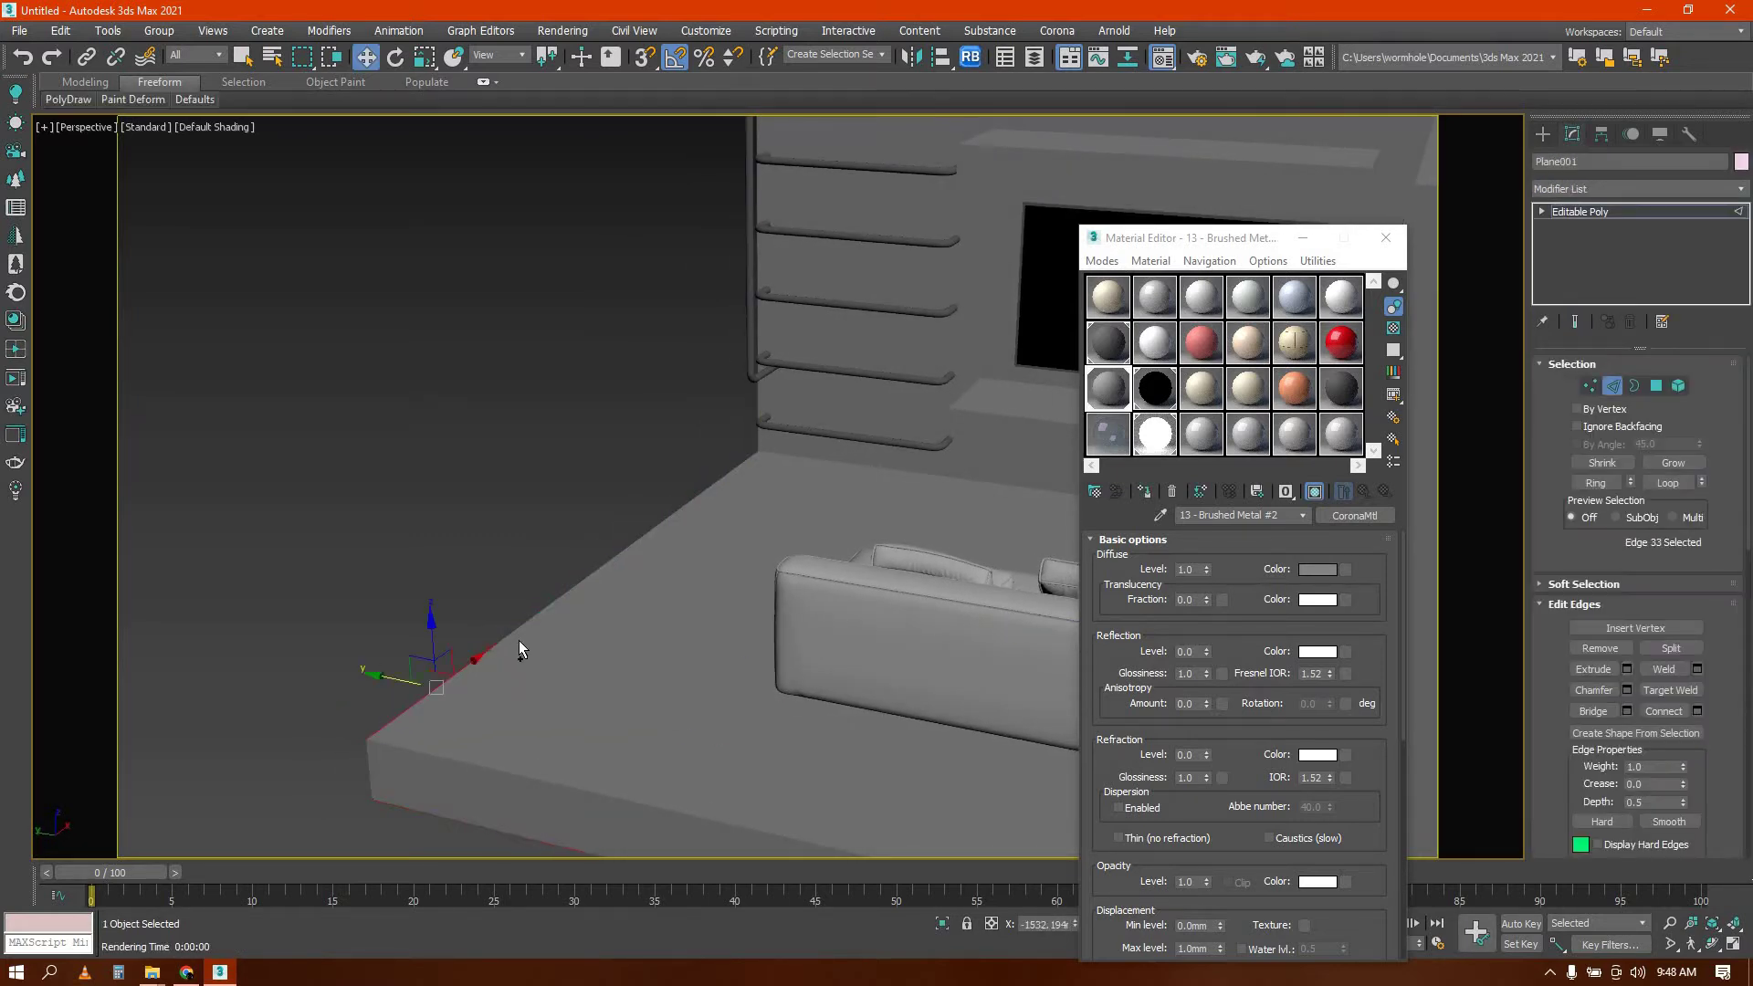
pyautogui.keyDown('ctrl'); pyautogui.click(500, 641); pyautogui.keyUp('ctrl')
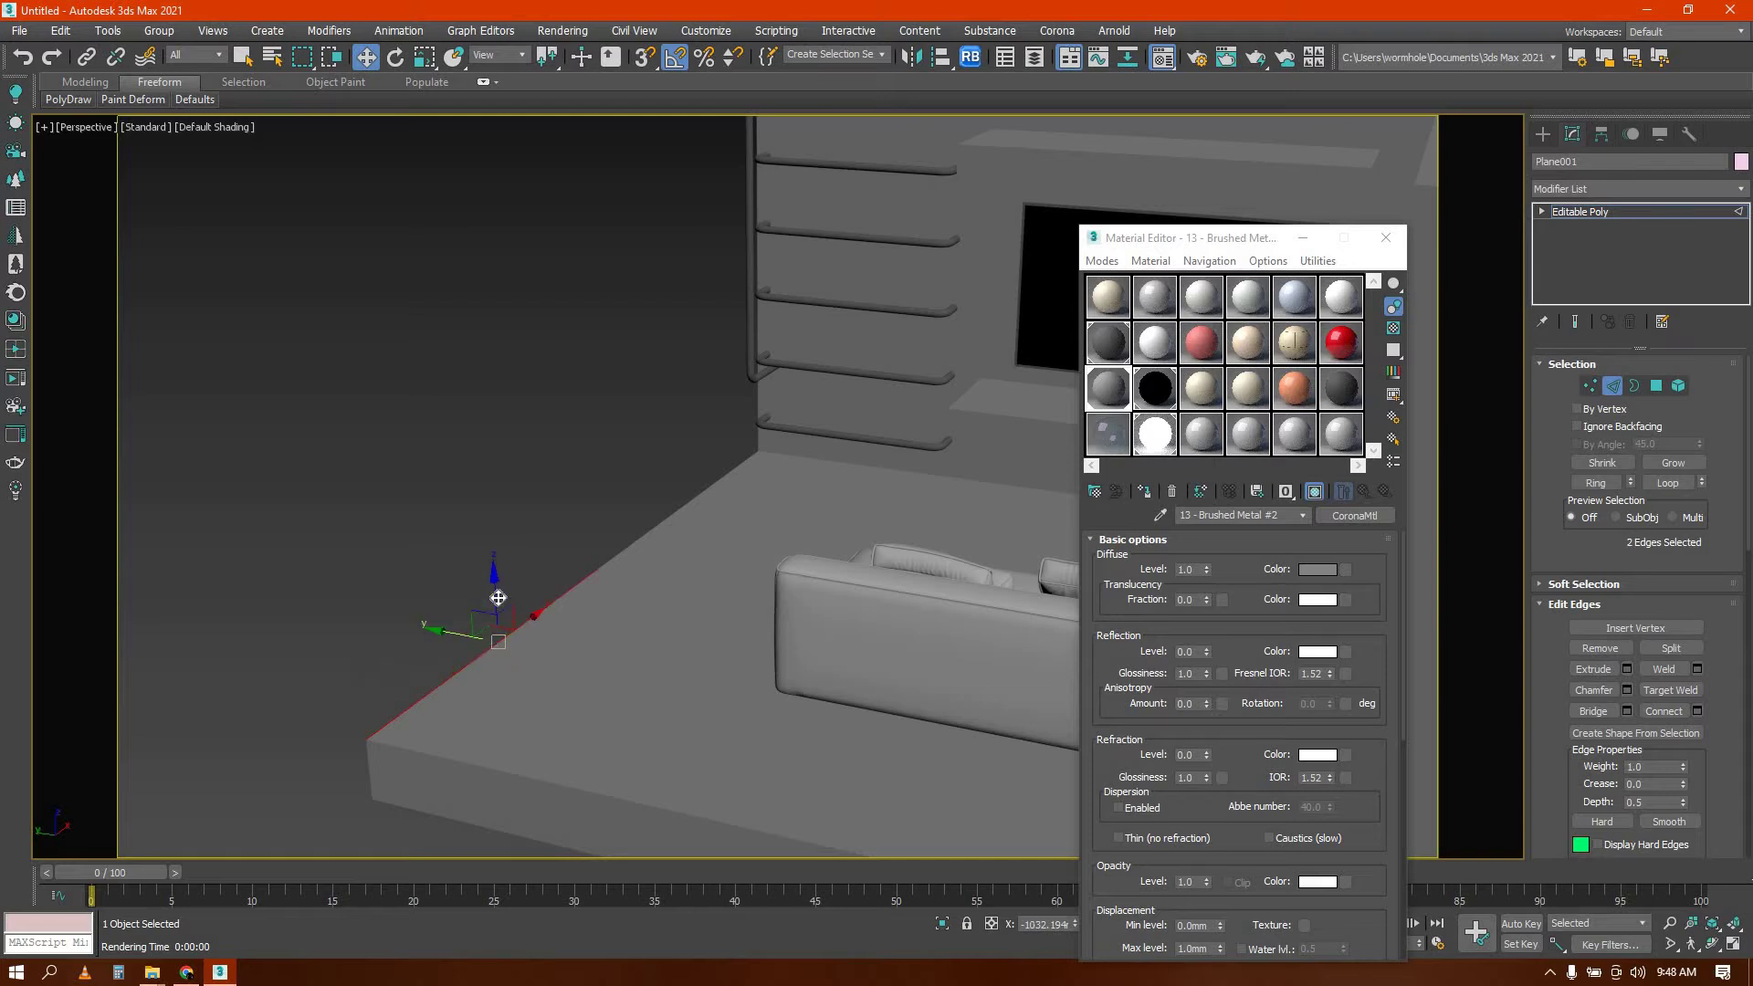
pyautogui.click(567, 222)
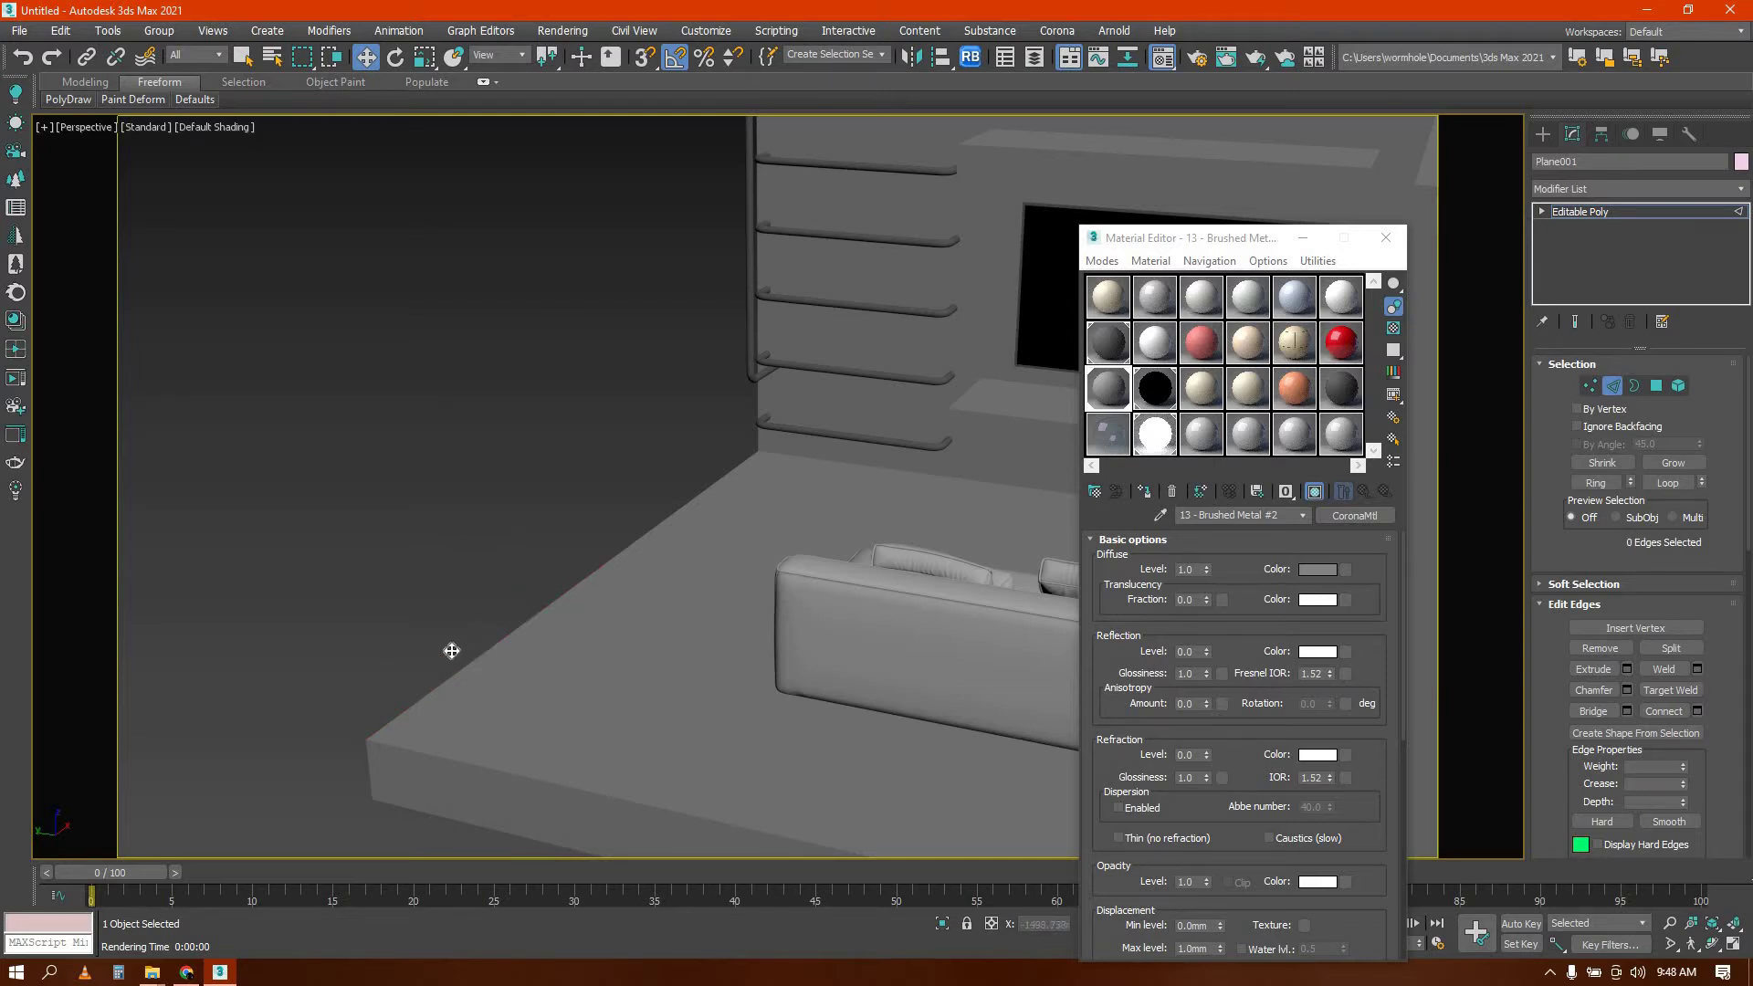
pyautogui.click(443, 681)
pyautogui.scroll(-6, 444, 676)
pyautogui.moveTo(444, 676)
pyautogui.keyDown('alt'); pyautogui.mouseDown(button='middle')
pyautogui.moveTo(721, 673)
pyautogui.moveTo(443, 676)
pyautogui.mouseUp(button='middle'); pyautogui.keyUp('alt')
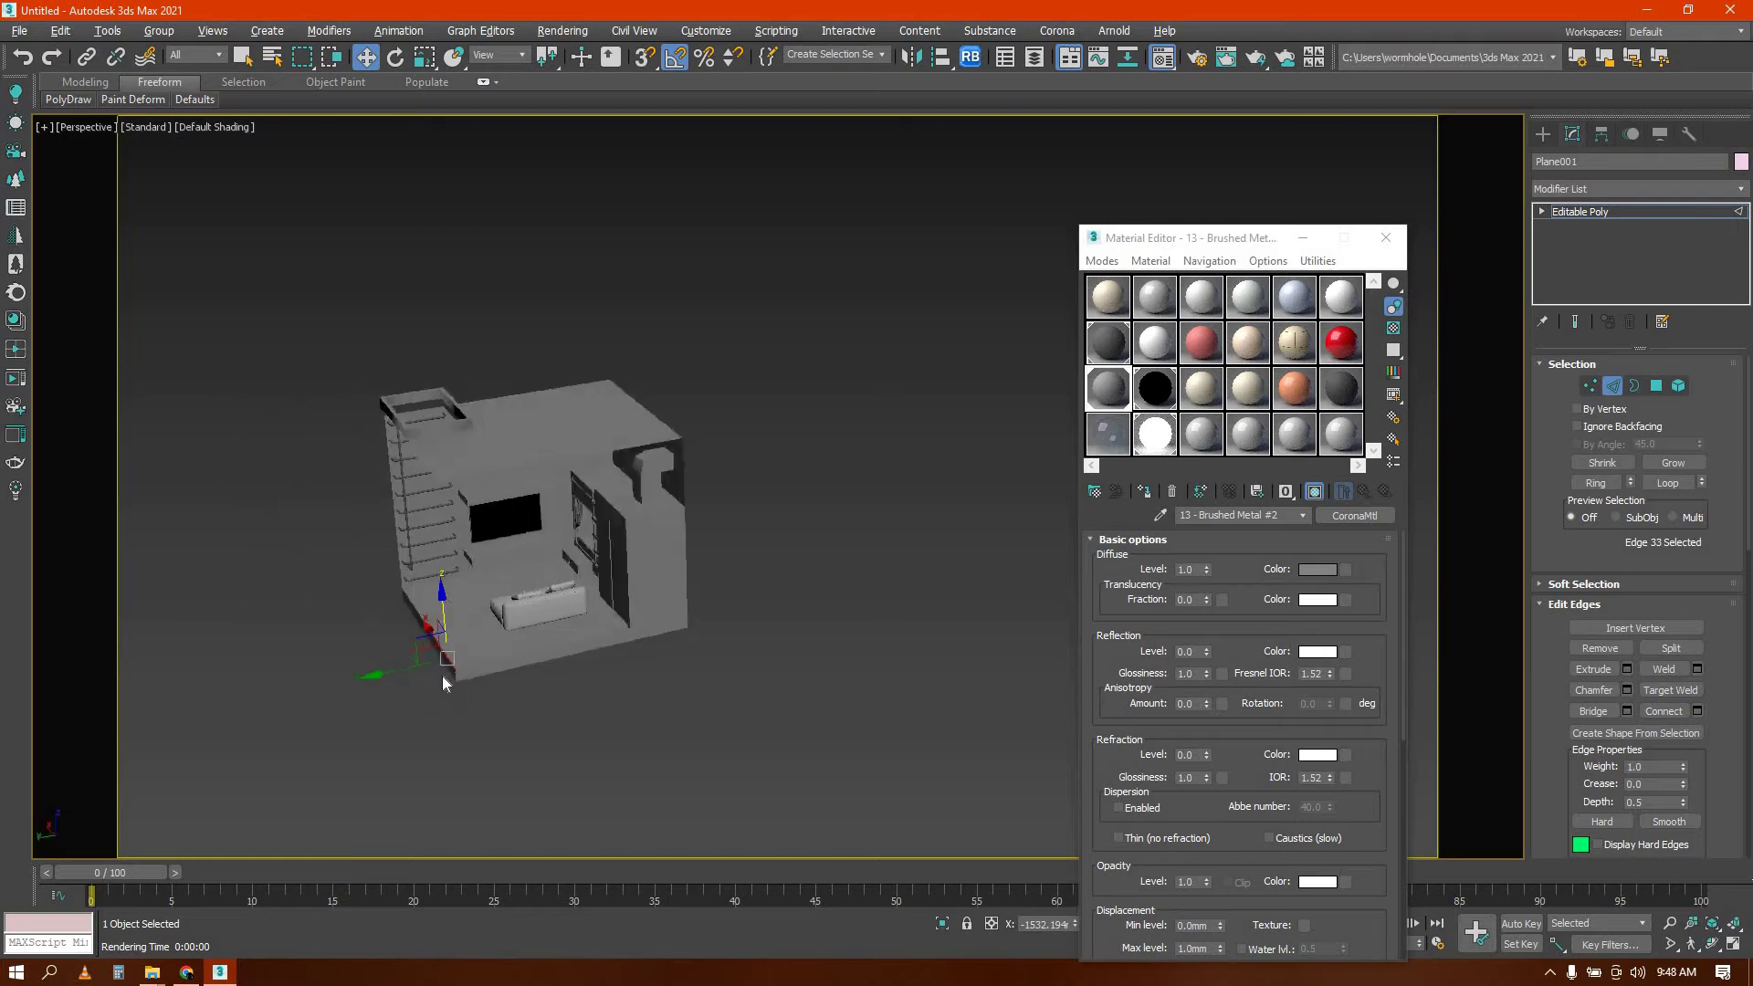
pyautogui.scroll(12, 445, 683)
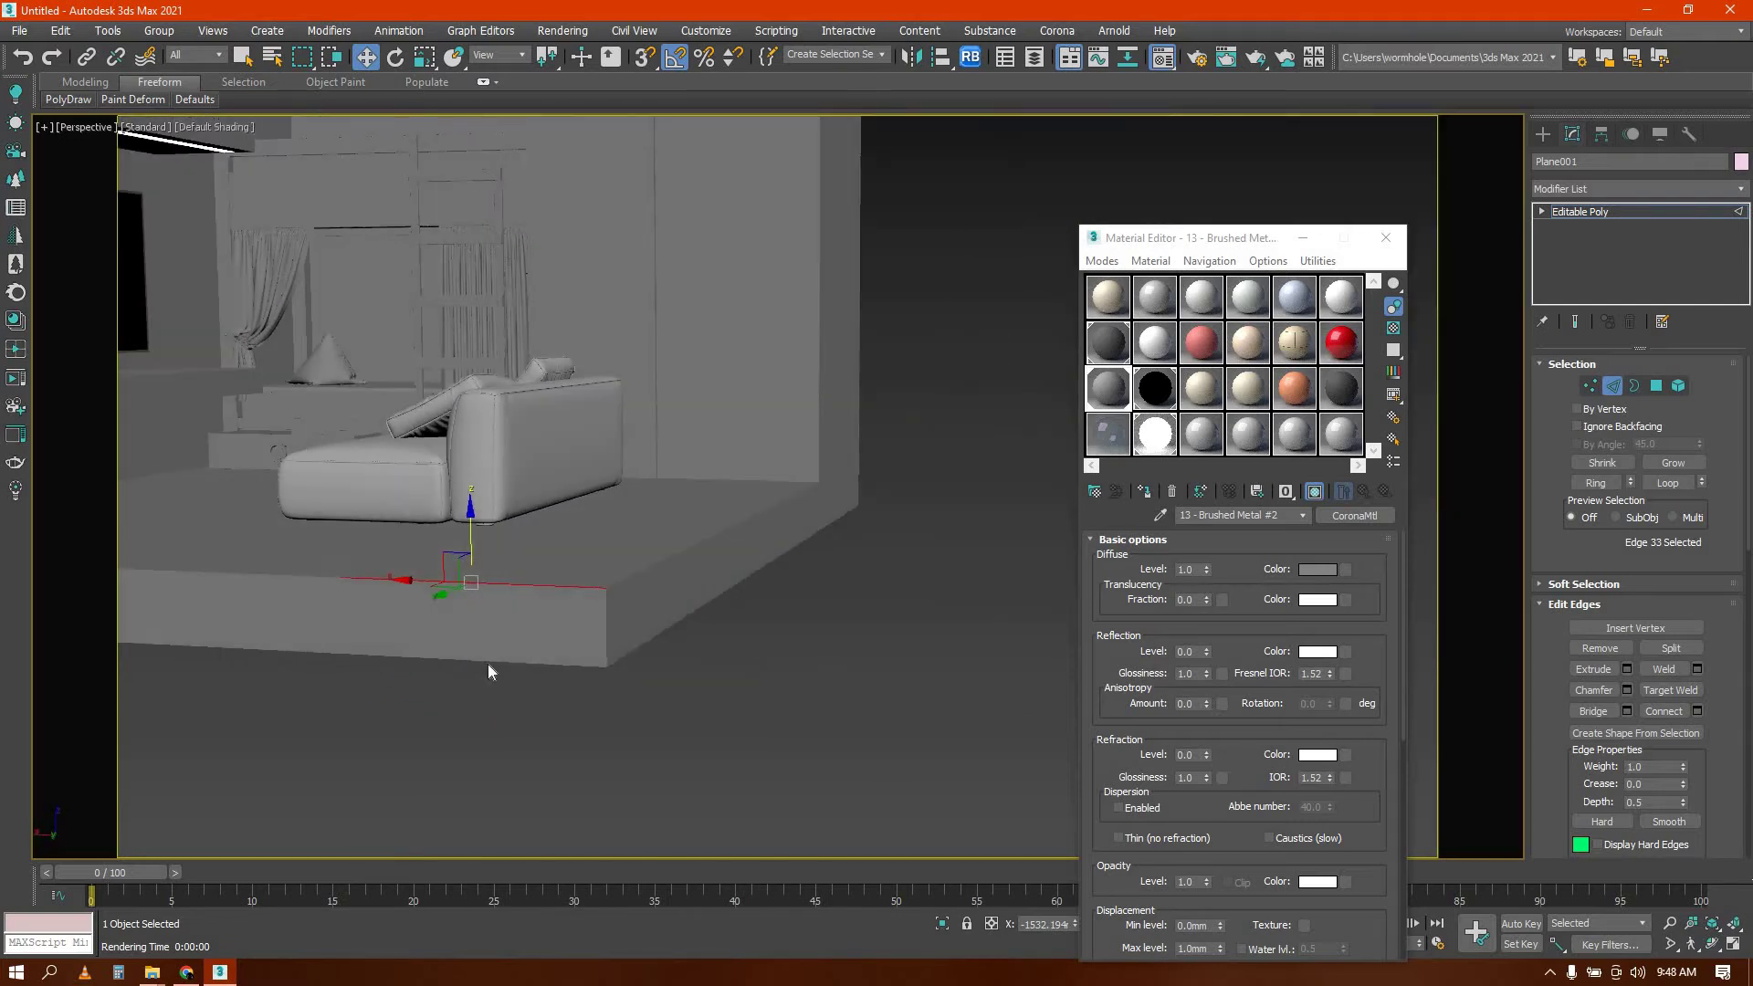
pyautogui.press('2')
pyautogui.click(488, 664)
pyautogui.click(482, 655)
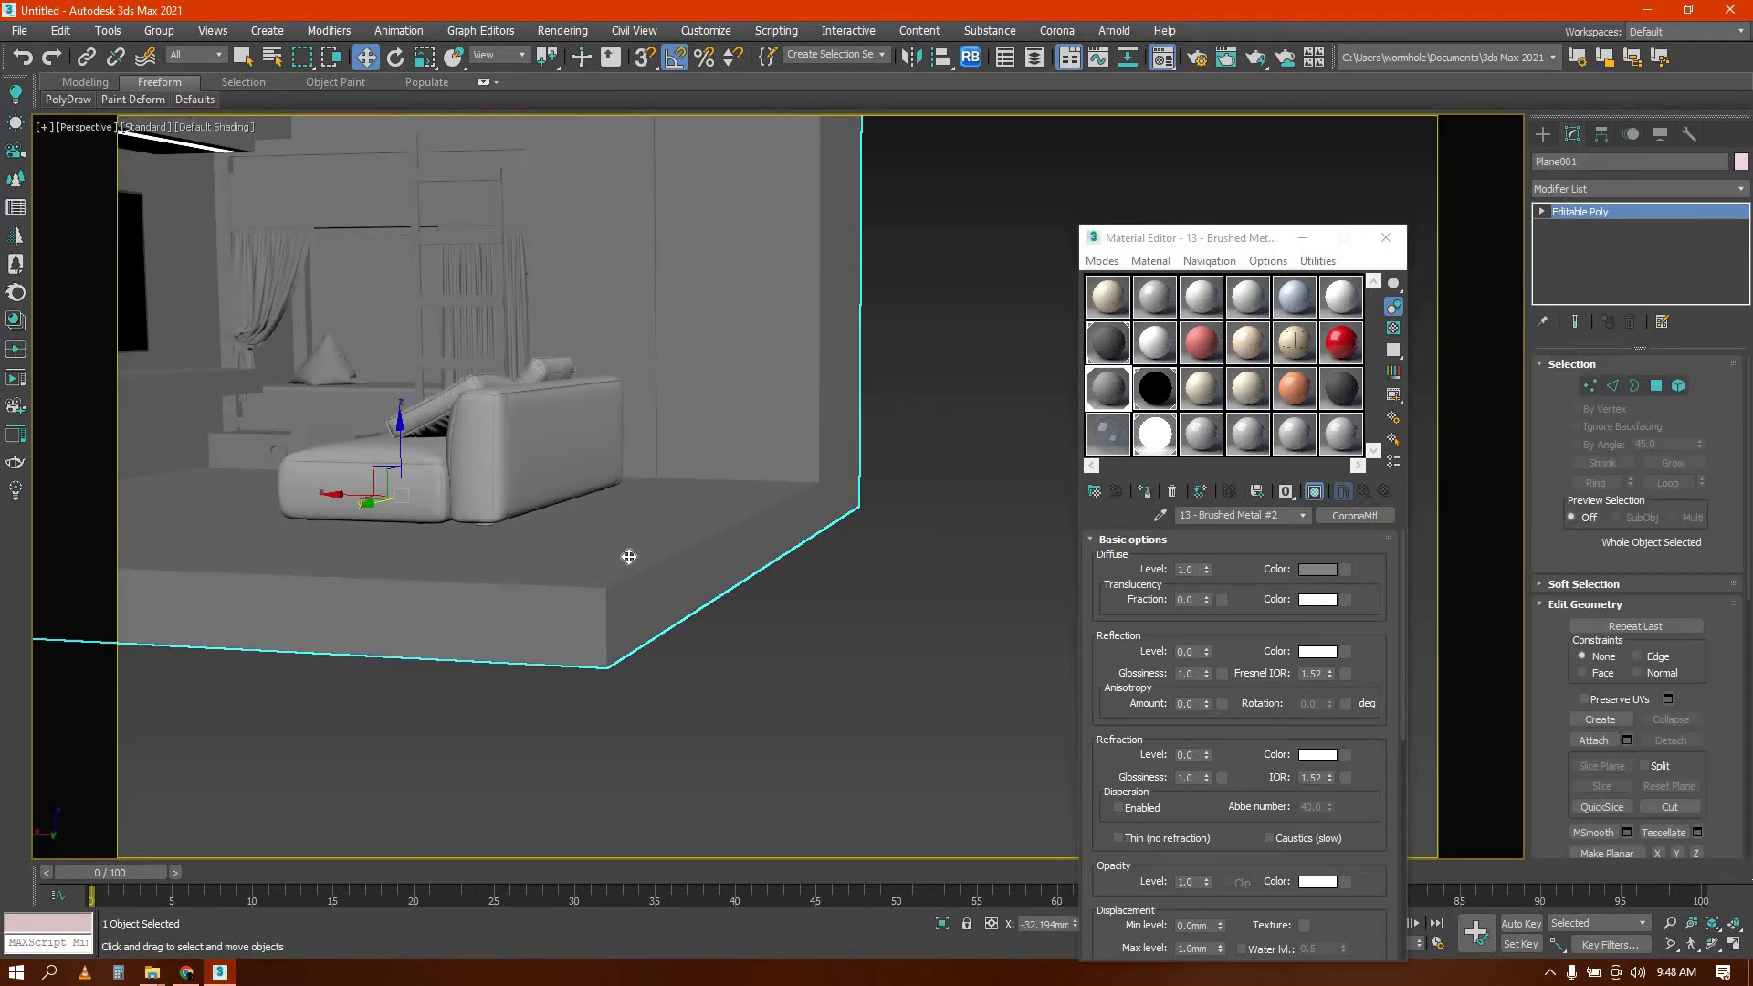
pyautogui.keyDown('alt'); pyautogui.moveTo(628, 556); pyautogui.dragTo(662, 630, button='middle'); pyautogui.keyUp('alt')
pyautogui.click(1545, 134)
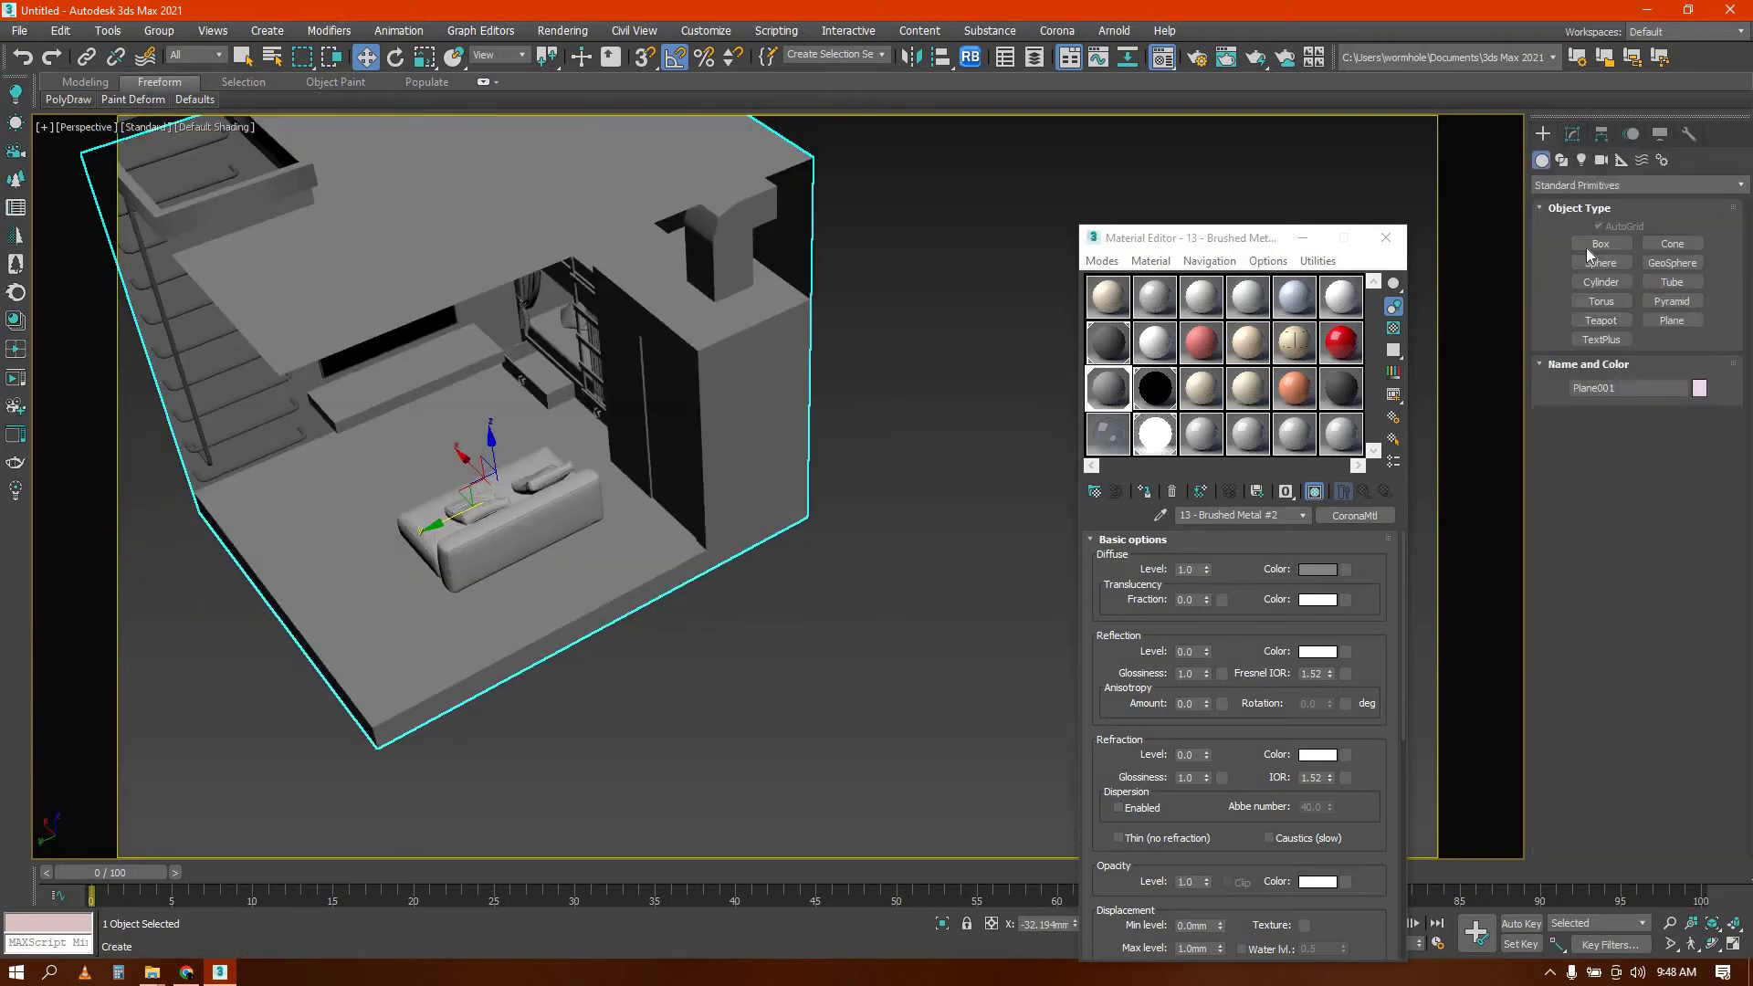
pyautogui.click(1586, 248)
pyautogui.keyDown('alt'); pyautogui.moveTo(623, 548); pyautogui.dragTo(503, 539, button='middle'); pyautogui.keyUp('alt')
pyautogui.scroll(4, 608, 353)
pyautogui.rightClick(618, 353)
# Try to select a polygon on the tall box's recessed side
pyautogui.click(619, 352)
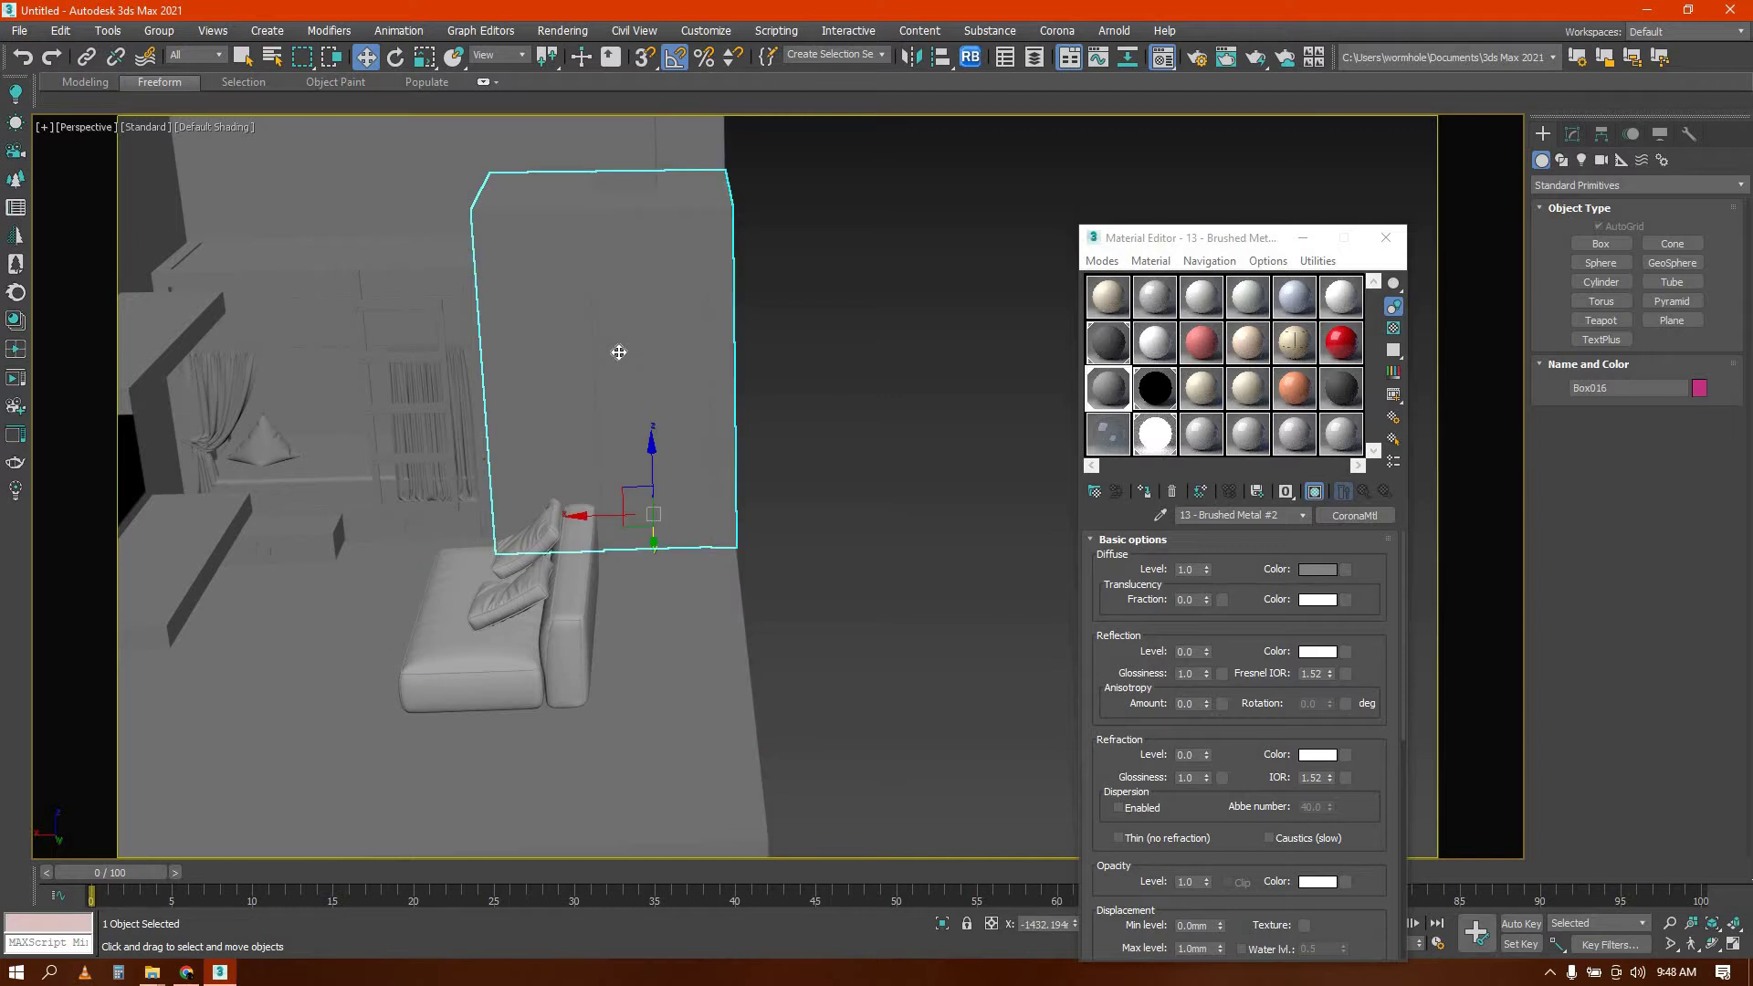
pyautogui.press('4')
pyautogui.click(619, 353)
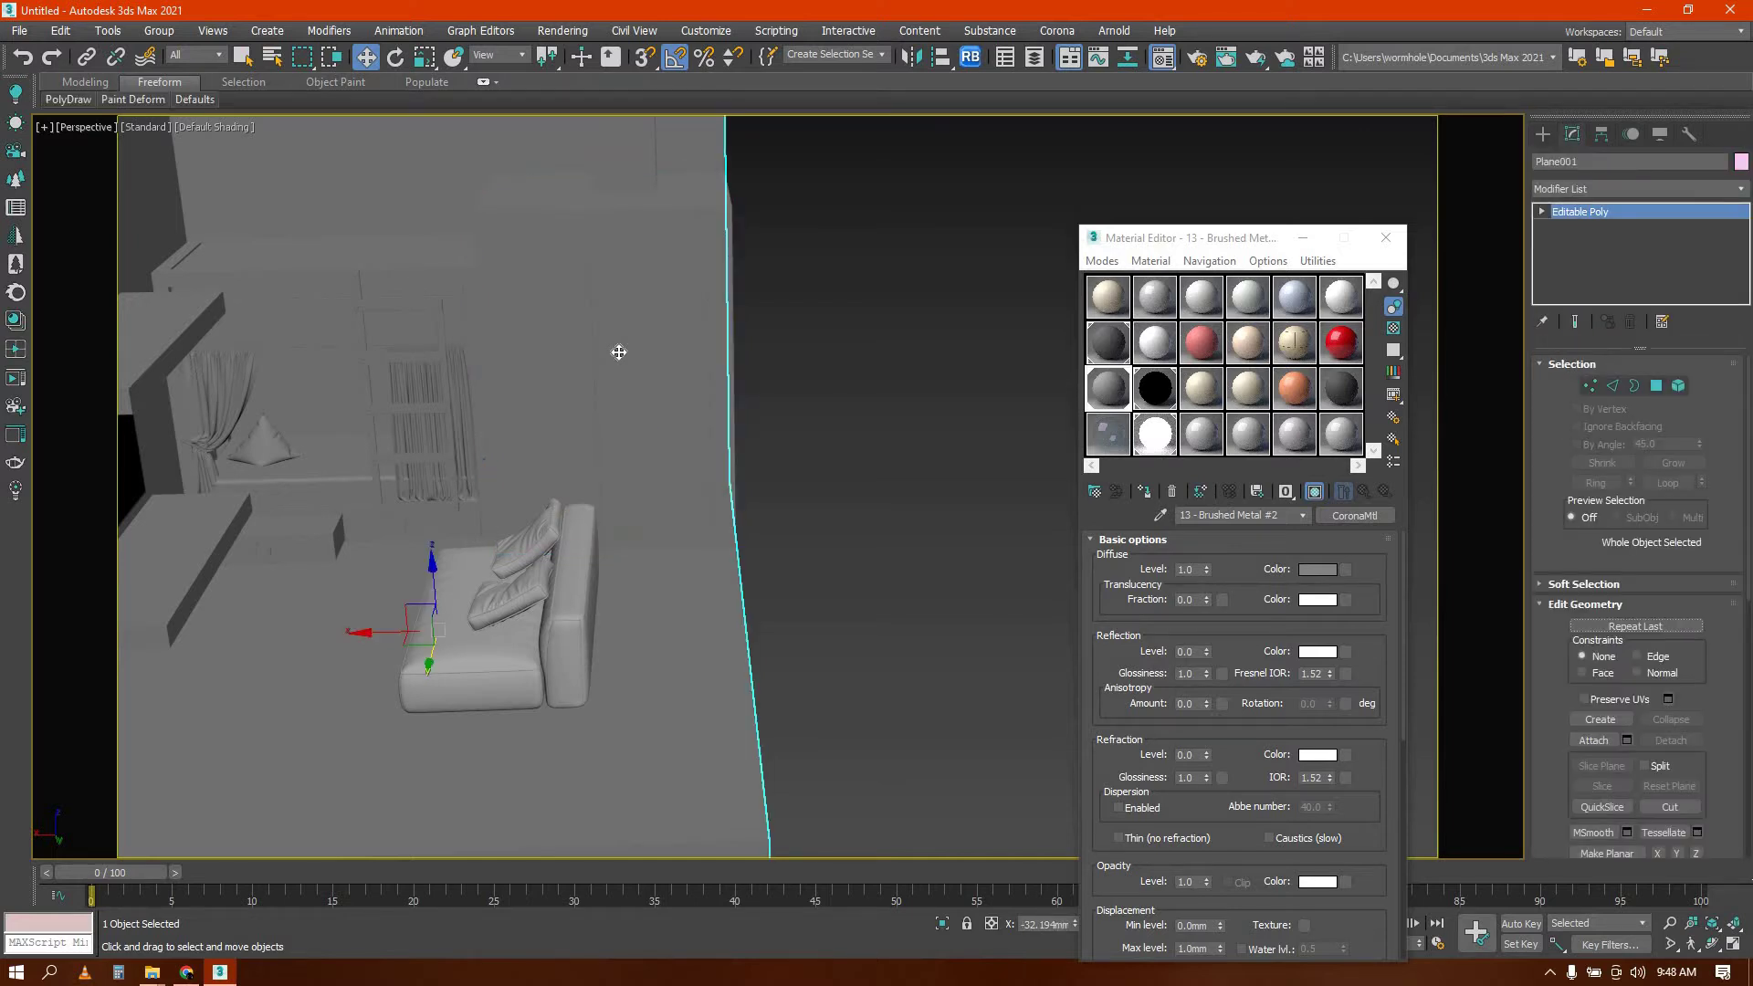
pyautogui.press('4')
pyautogui.hotkey('ctrl', 'z')
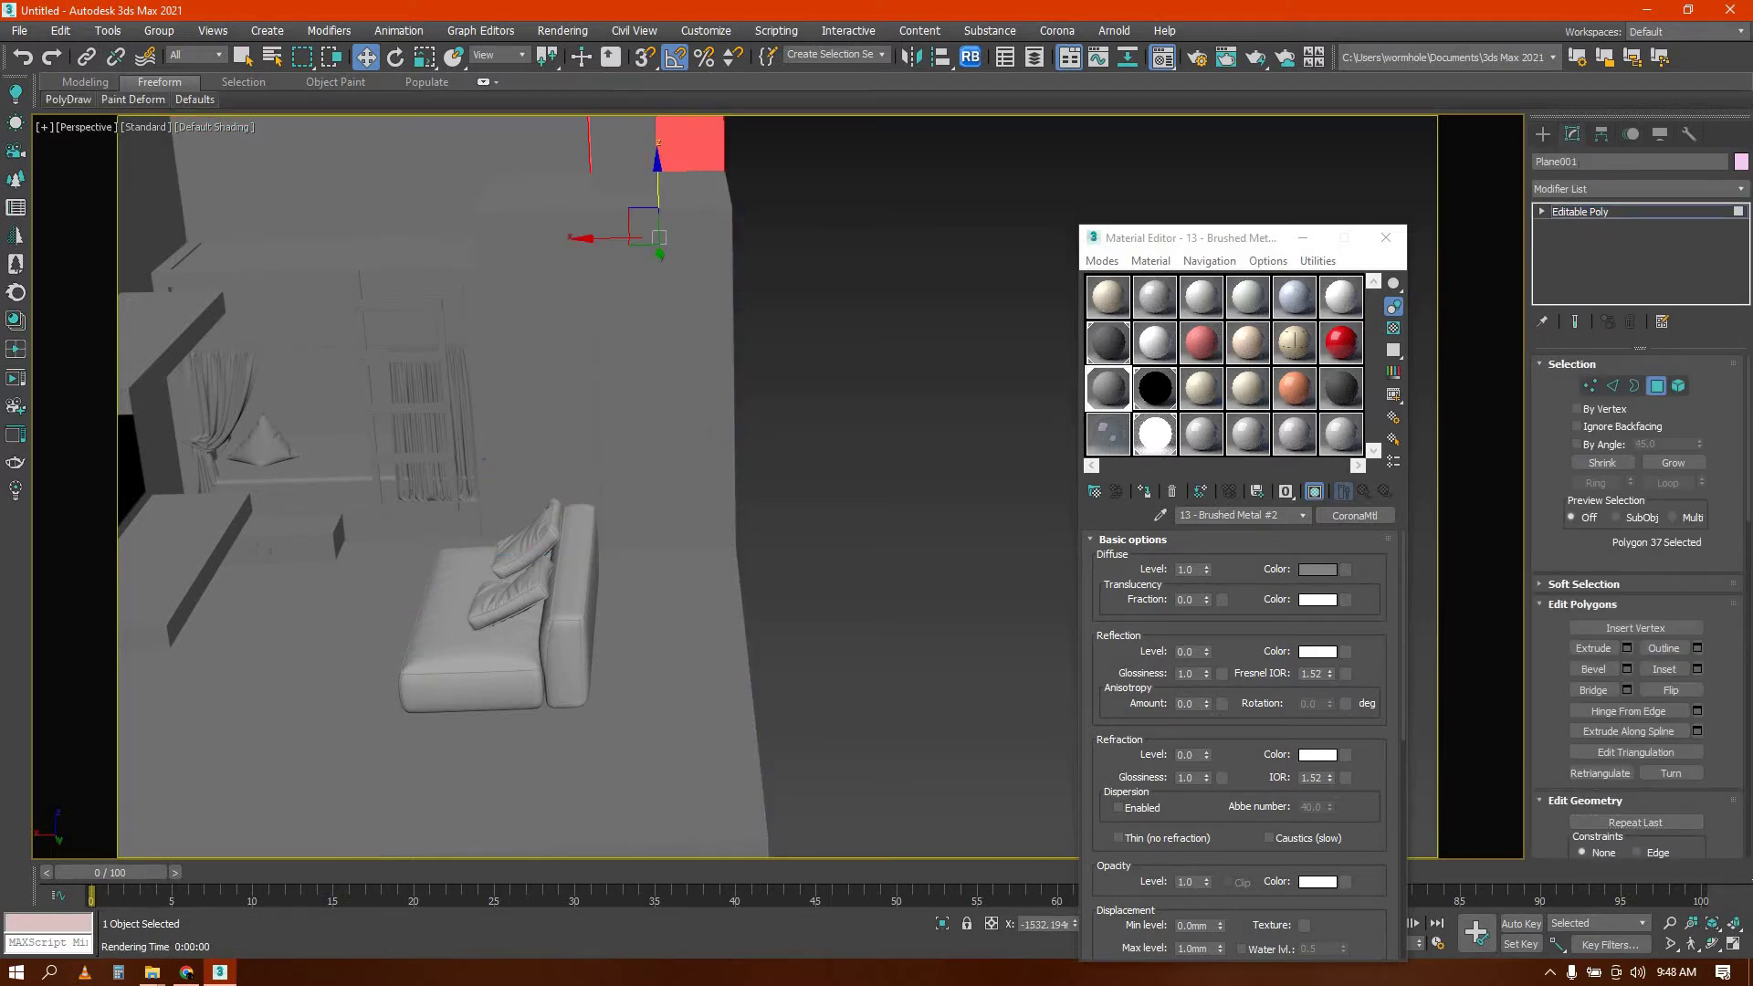
# Select the tall box with the door recess and convert it to an Editable Poly
pyautogui.click(1551, 131)
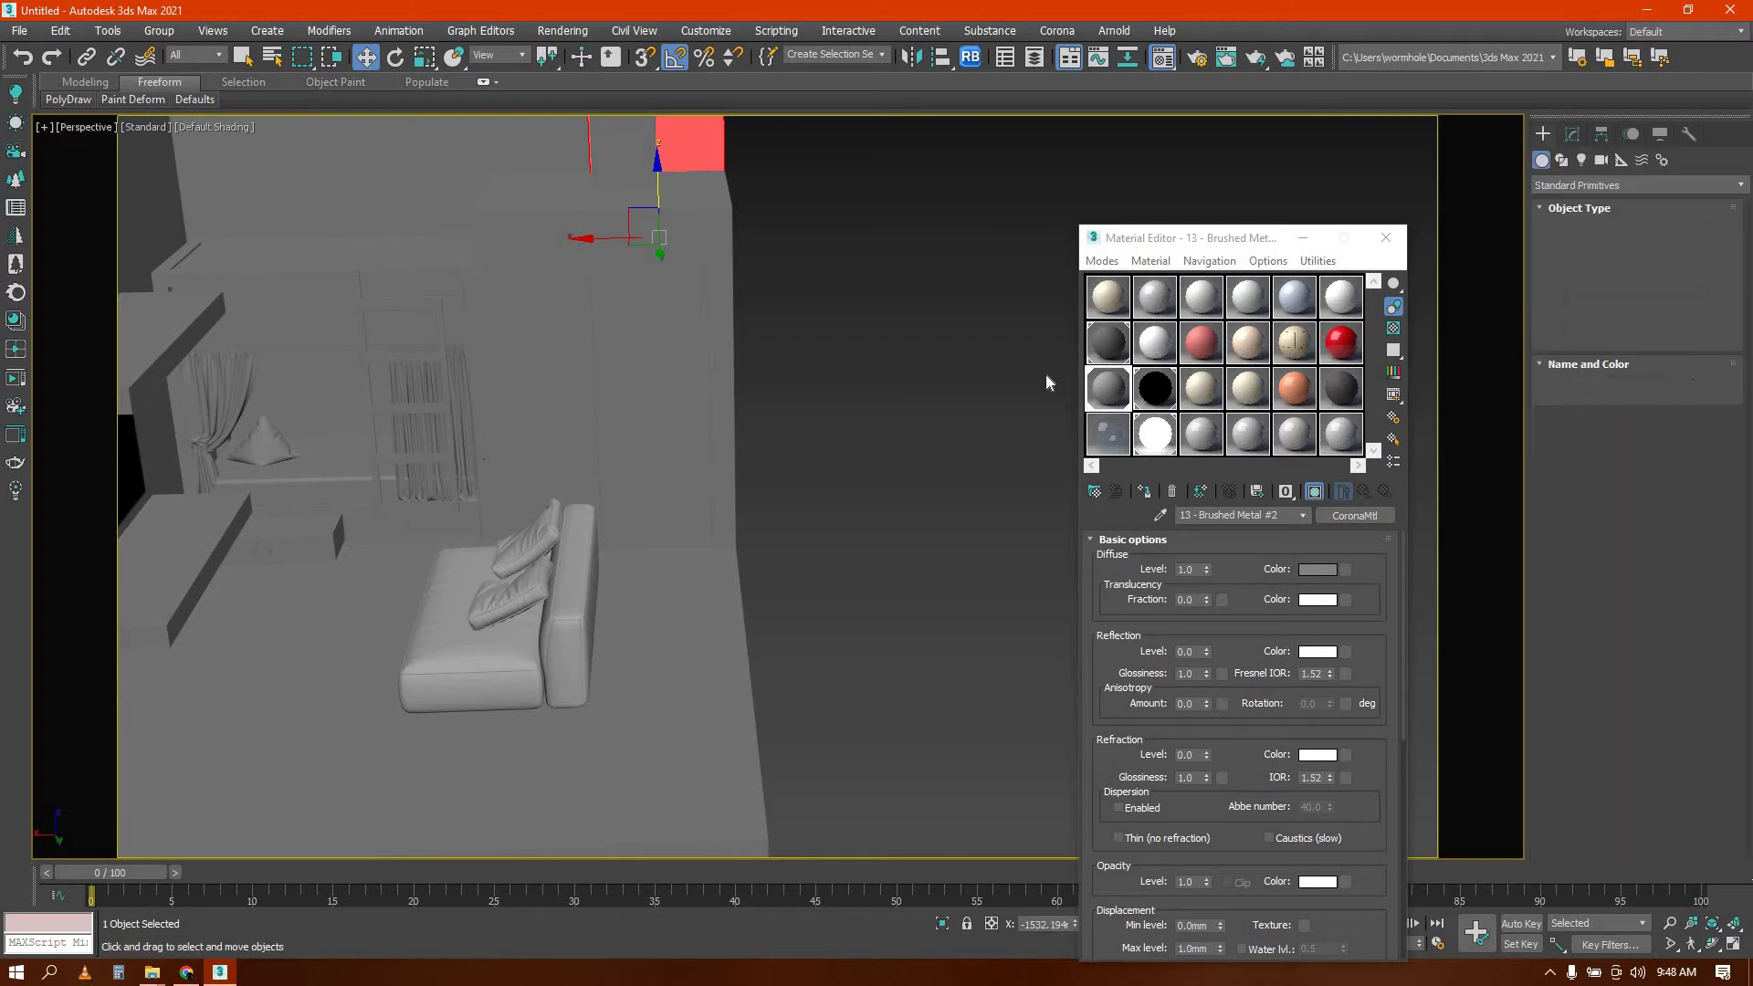
pyautogui.click(686, 360)
pyautogui.keyDown('alt'); pyautogui.moveTo(765, 377); pyautogui.dragTo(657, 411, button='middle'); pyautogui.keyUp('alt')
pyautogui.press('4')
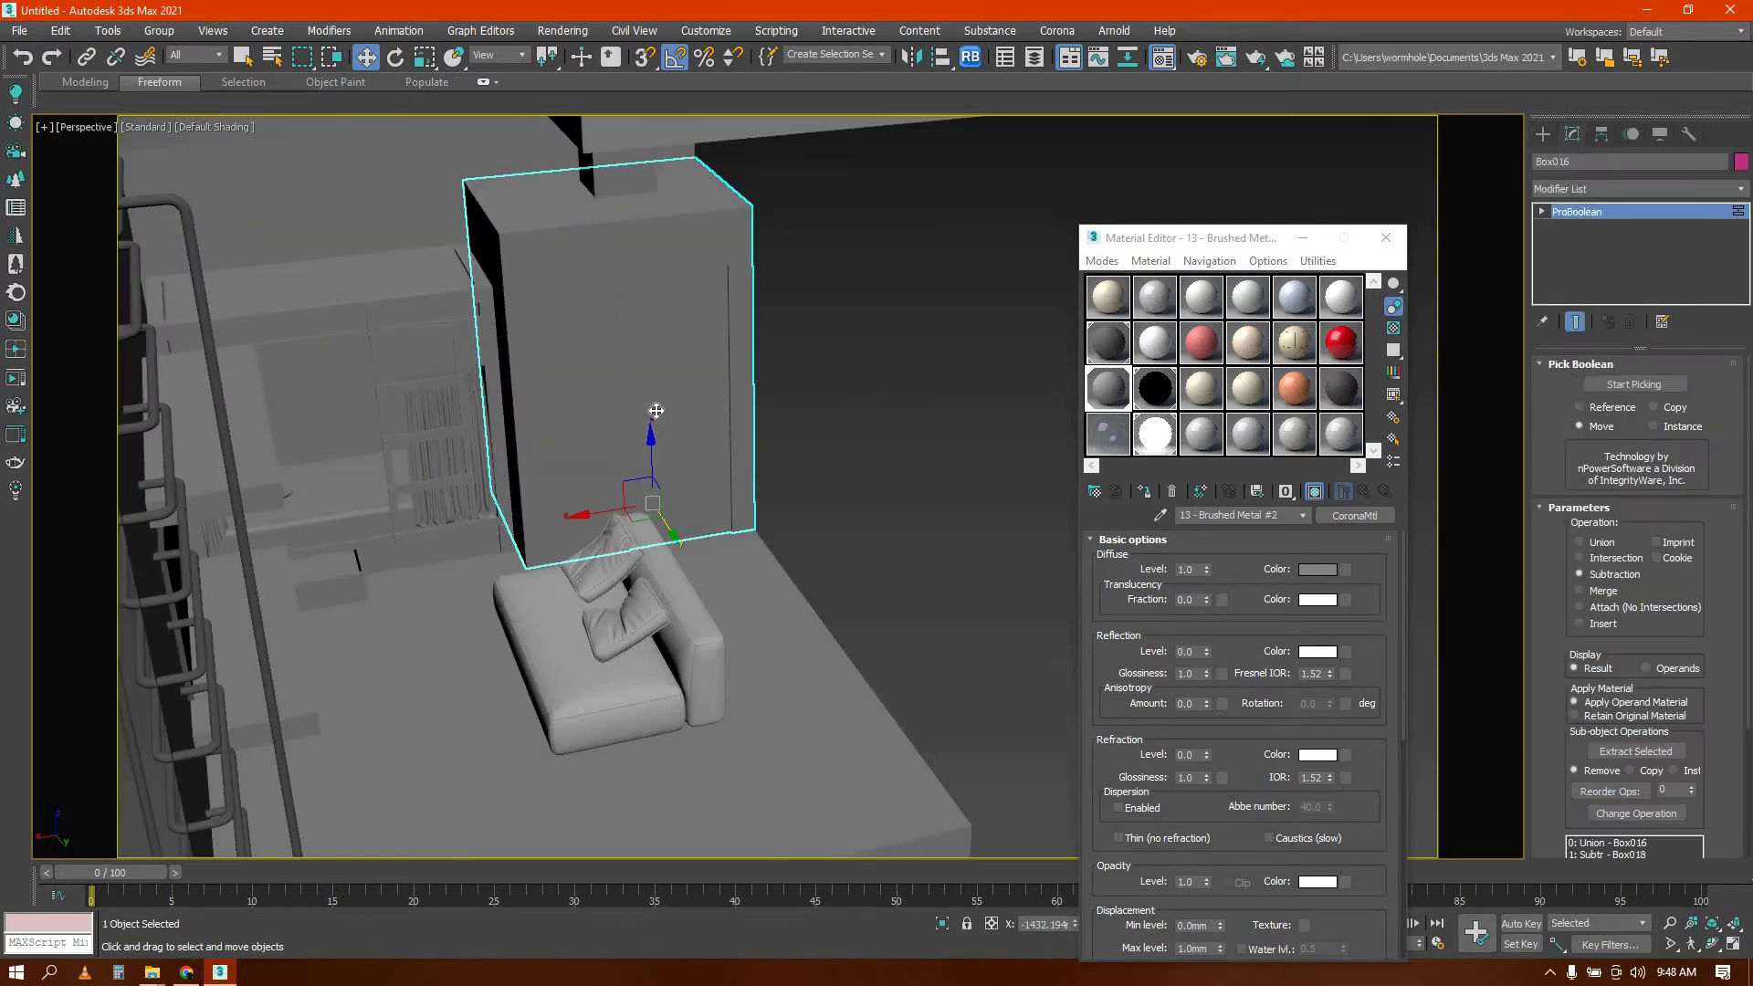
pyautogui.rightClick(745, 628)
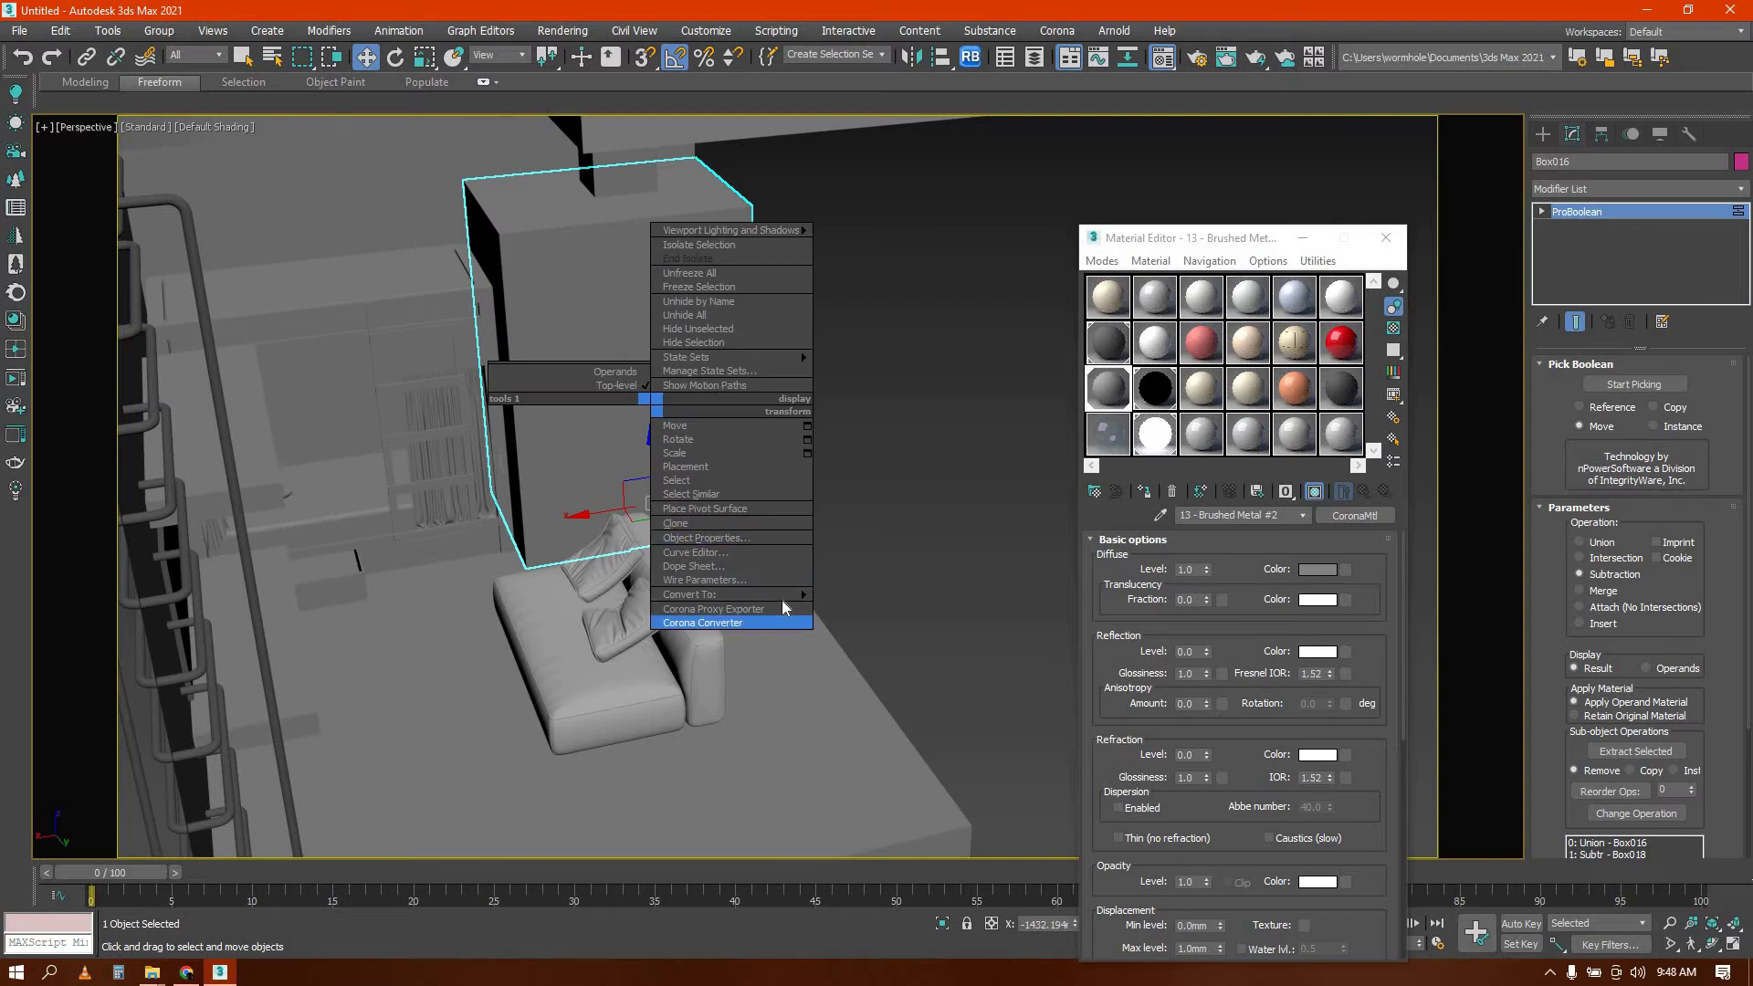
pyautogui.moveTo(786, 595)
pyautogui.click(867, 608)
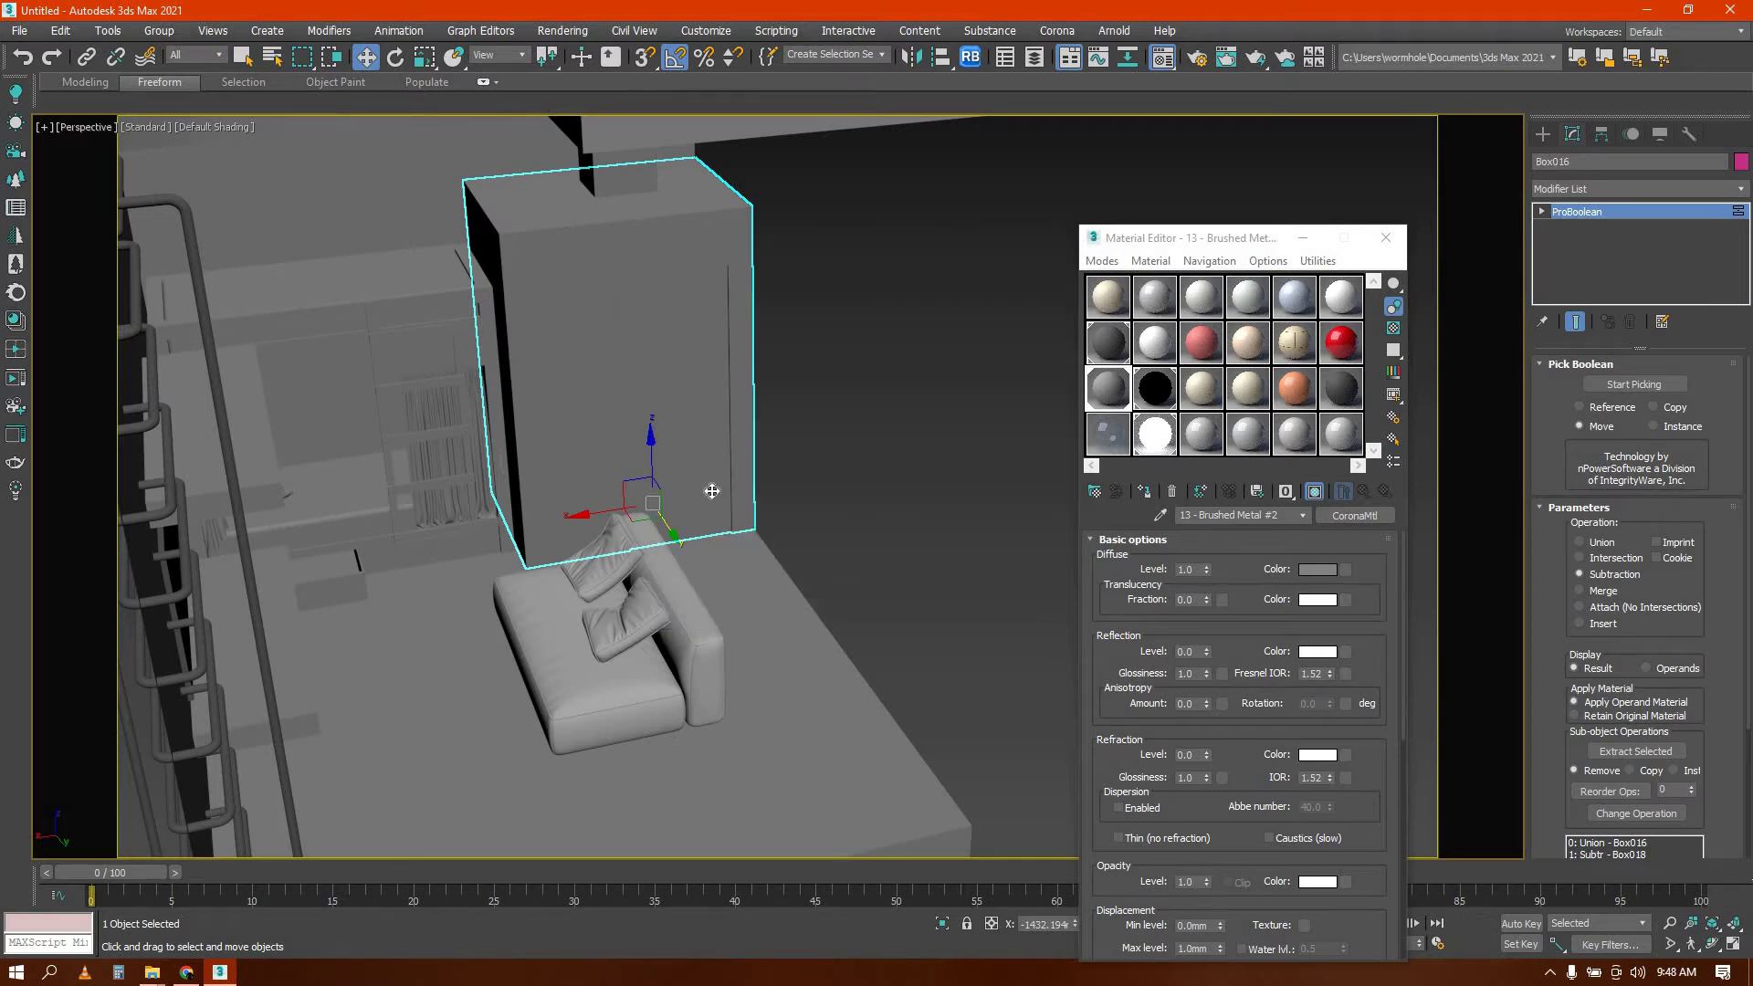
pyautogui.press('1')
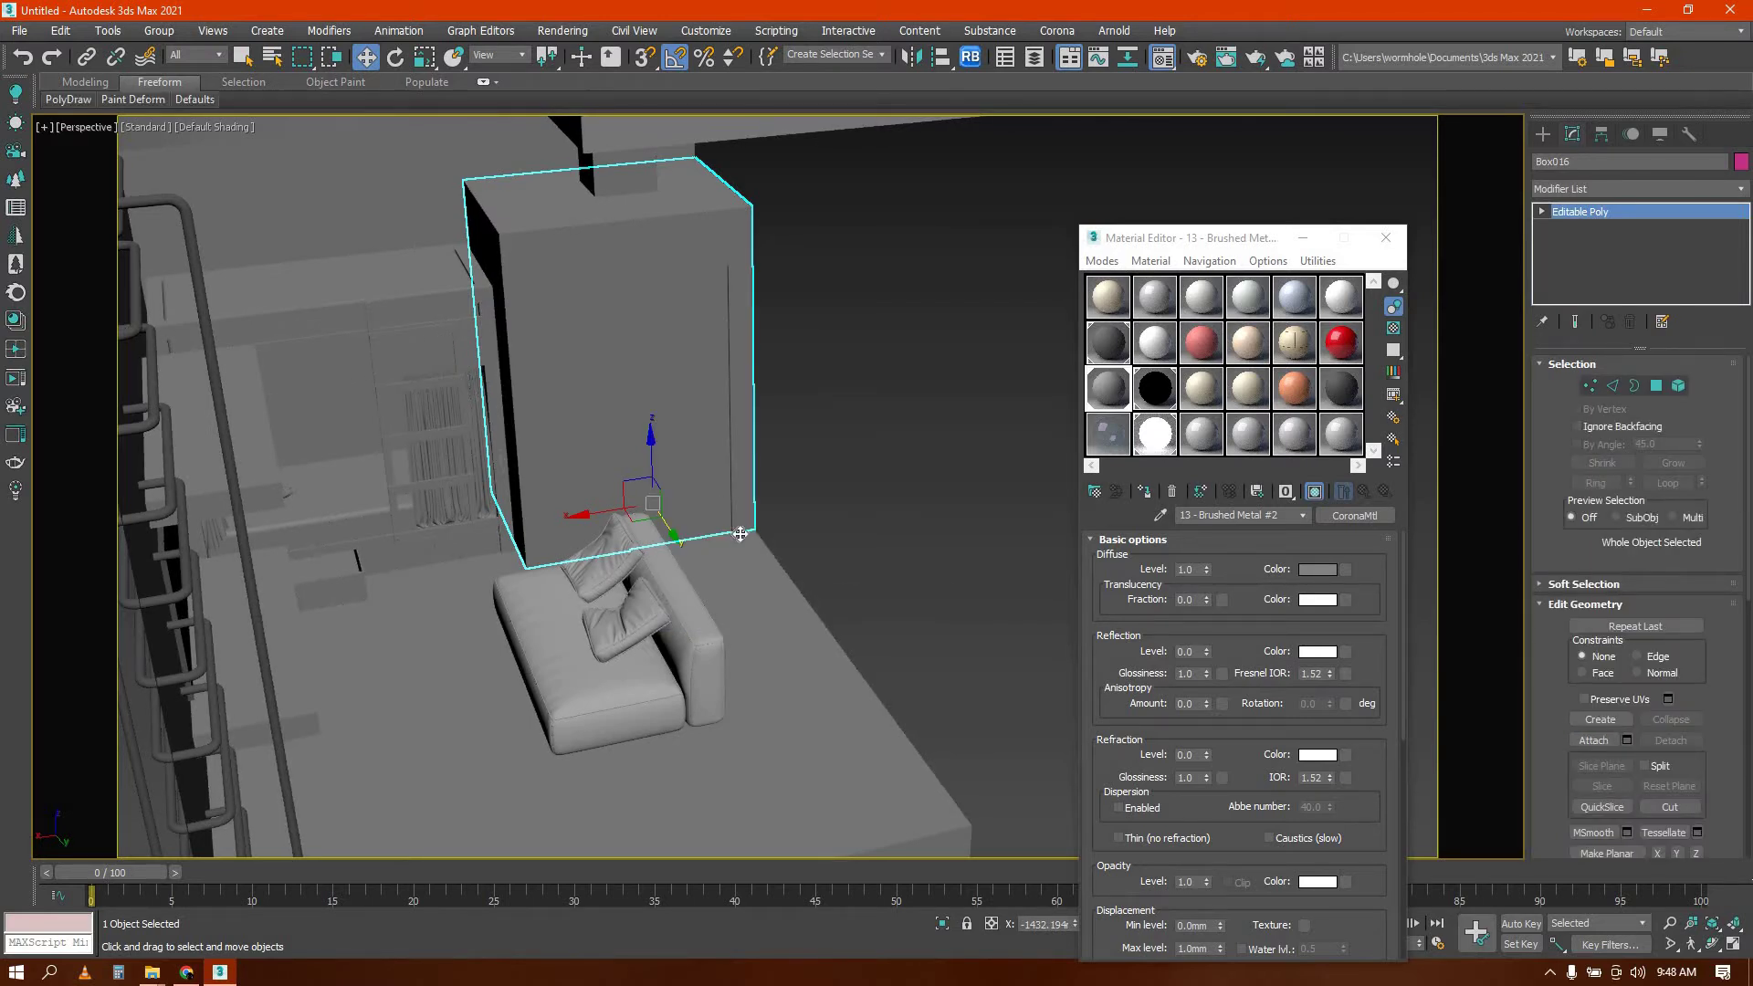
# Move the door recess's vertices along X across the tall box's face, toward the bunk bed
pyautogui.keyDown('alt'); pyautogui.moveTo(700, 535); pyautogui.dragTo(602, 265, button='middle'); pyautogui.keyUp('alt')
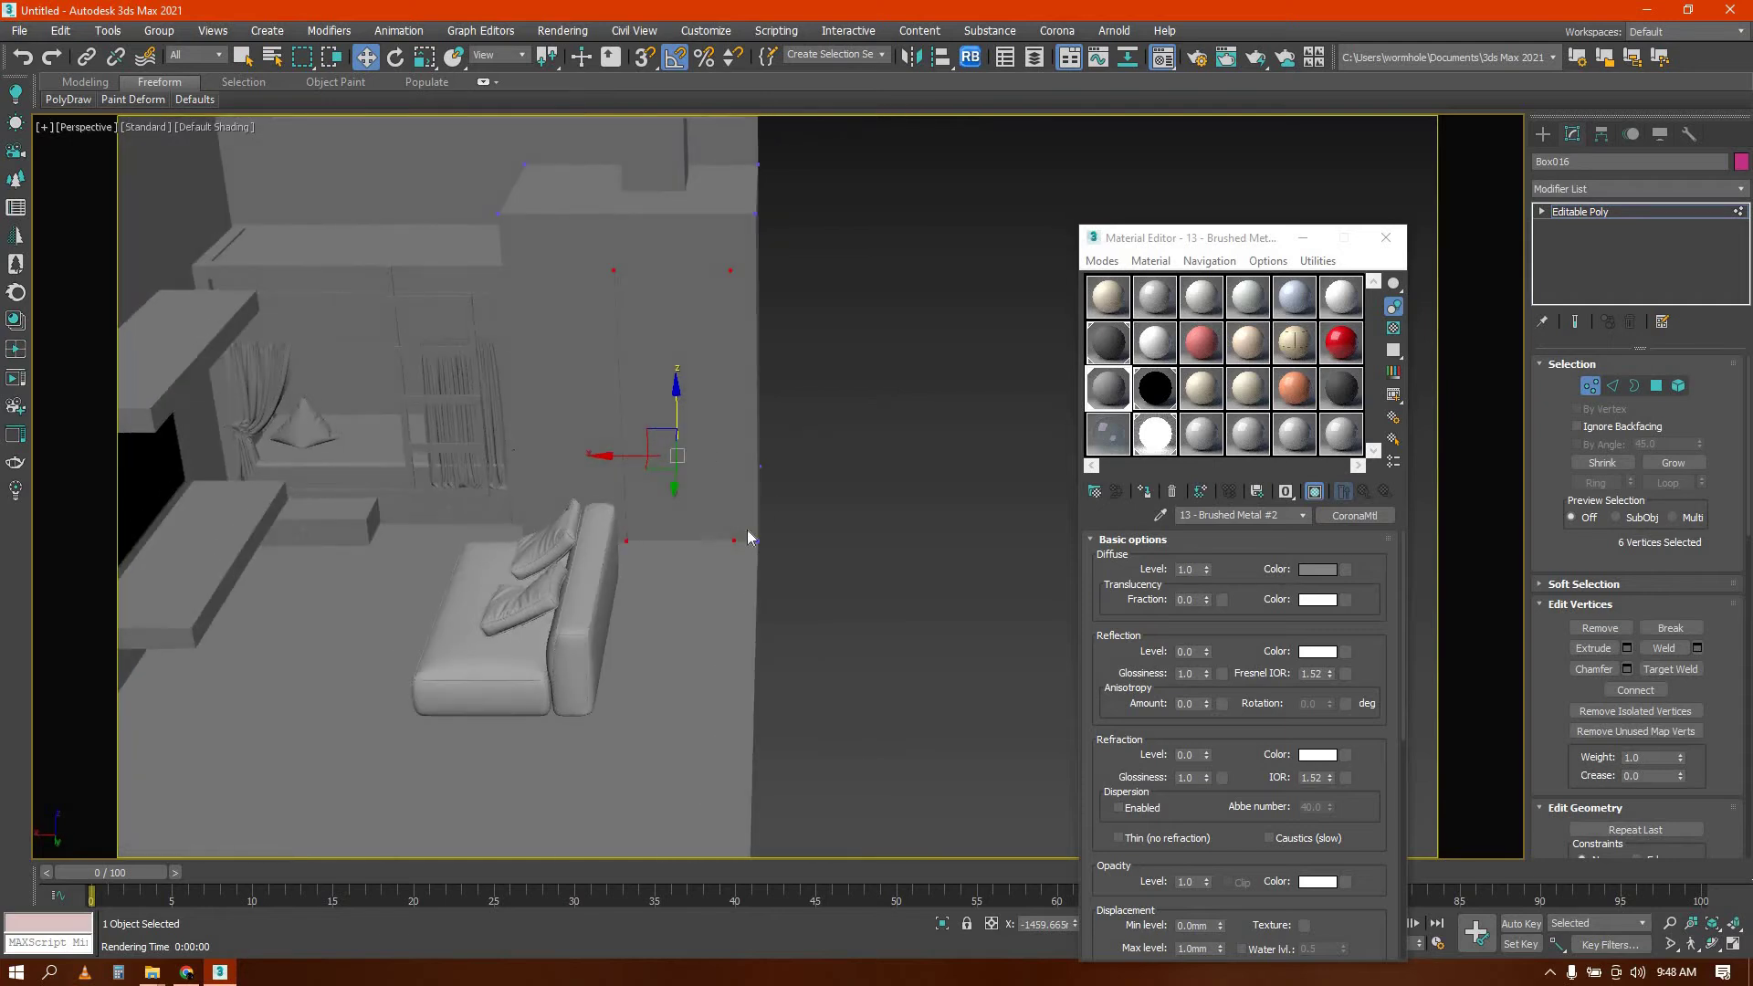
pyautogui.moveTo(751, 653); pyautogui.dragTo(743, 644)
pyautogui.scroll(2, 643, 426)
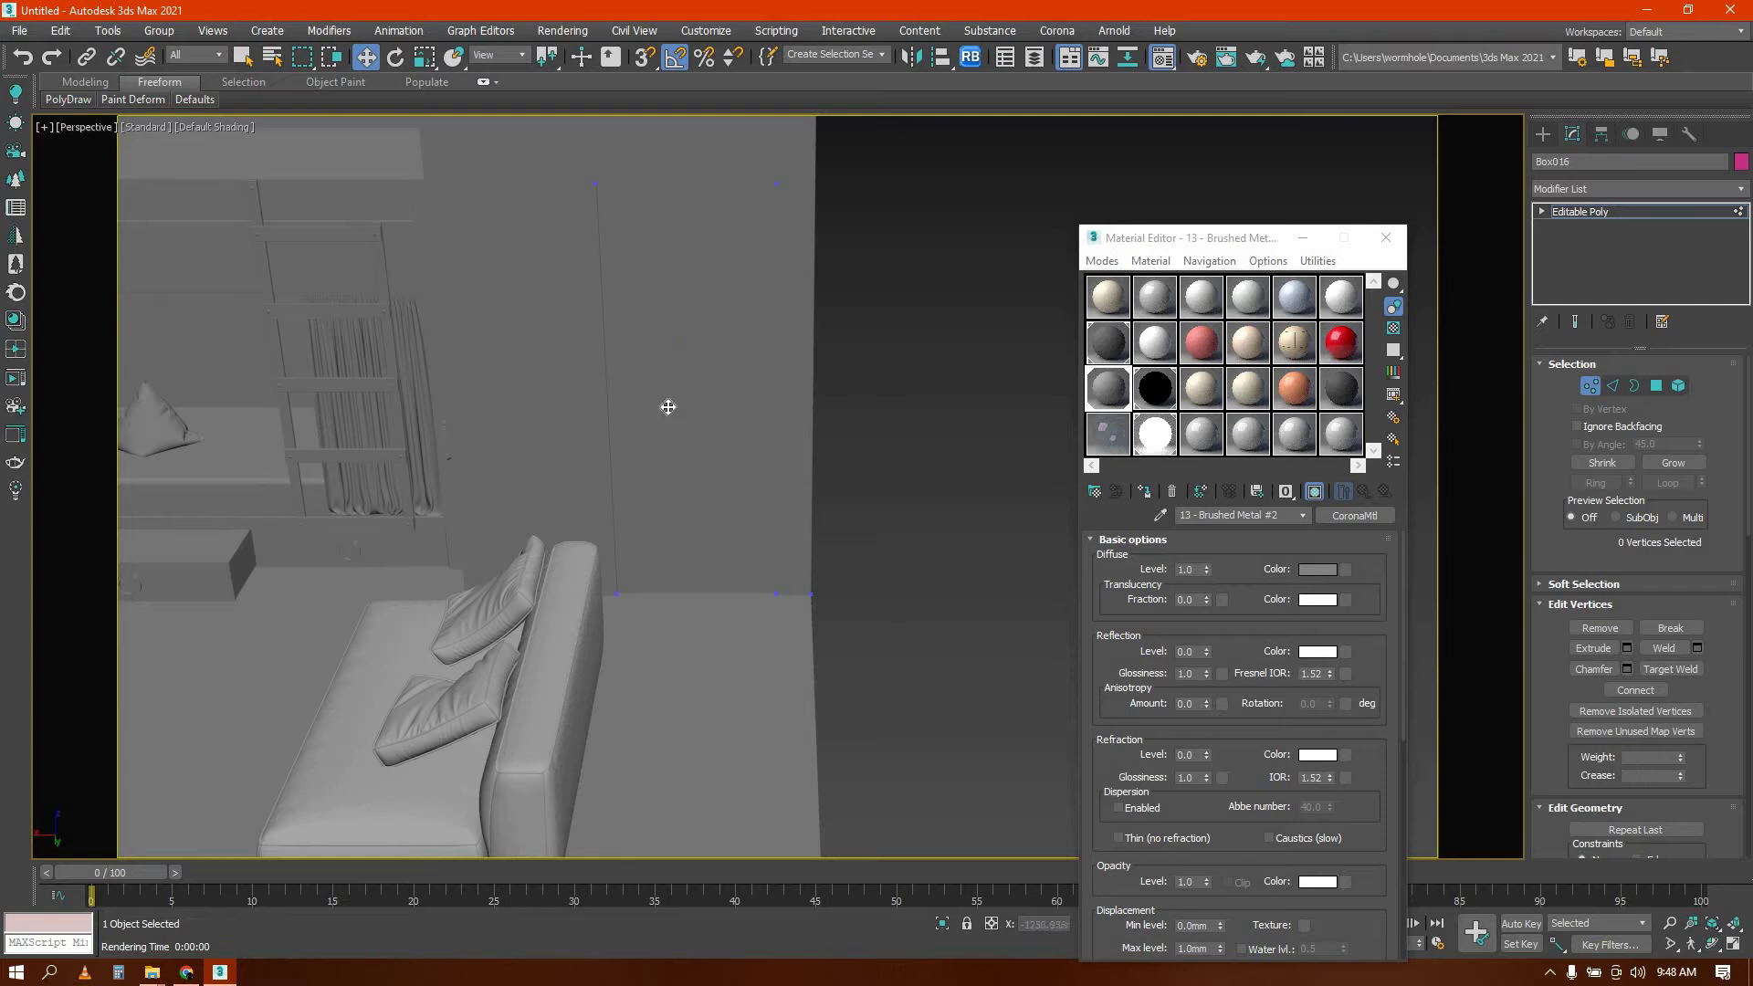
pyautogui.moveTo(483, 398); pyautogui.dragTo(487, 400)
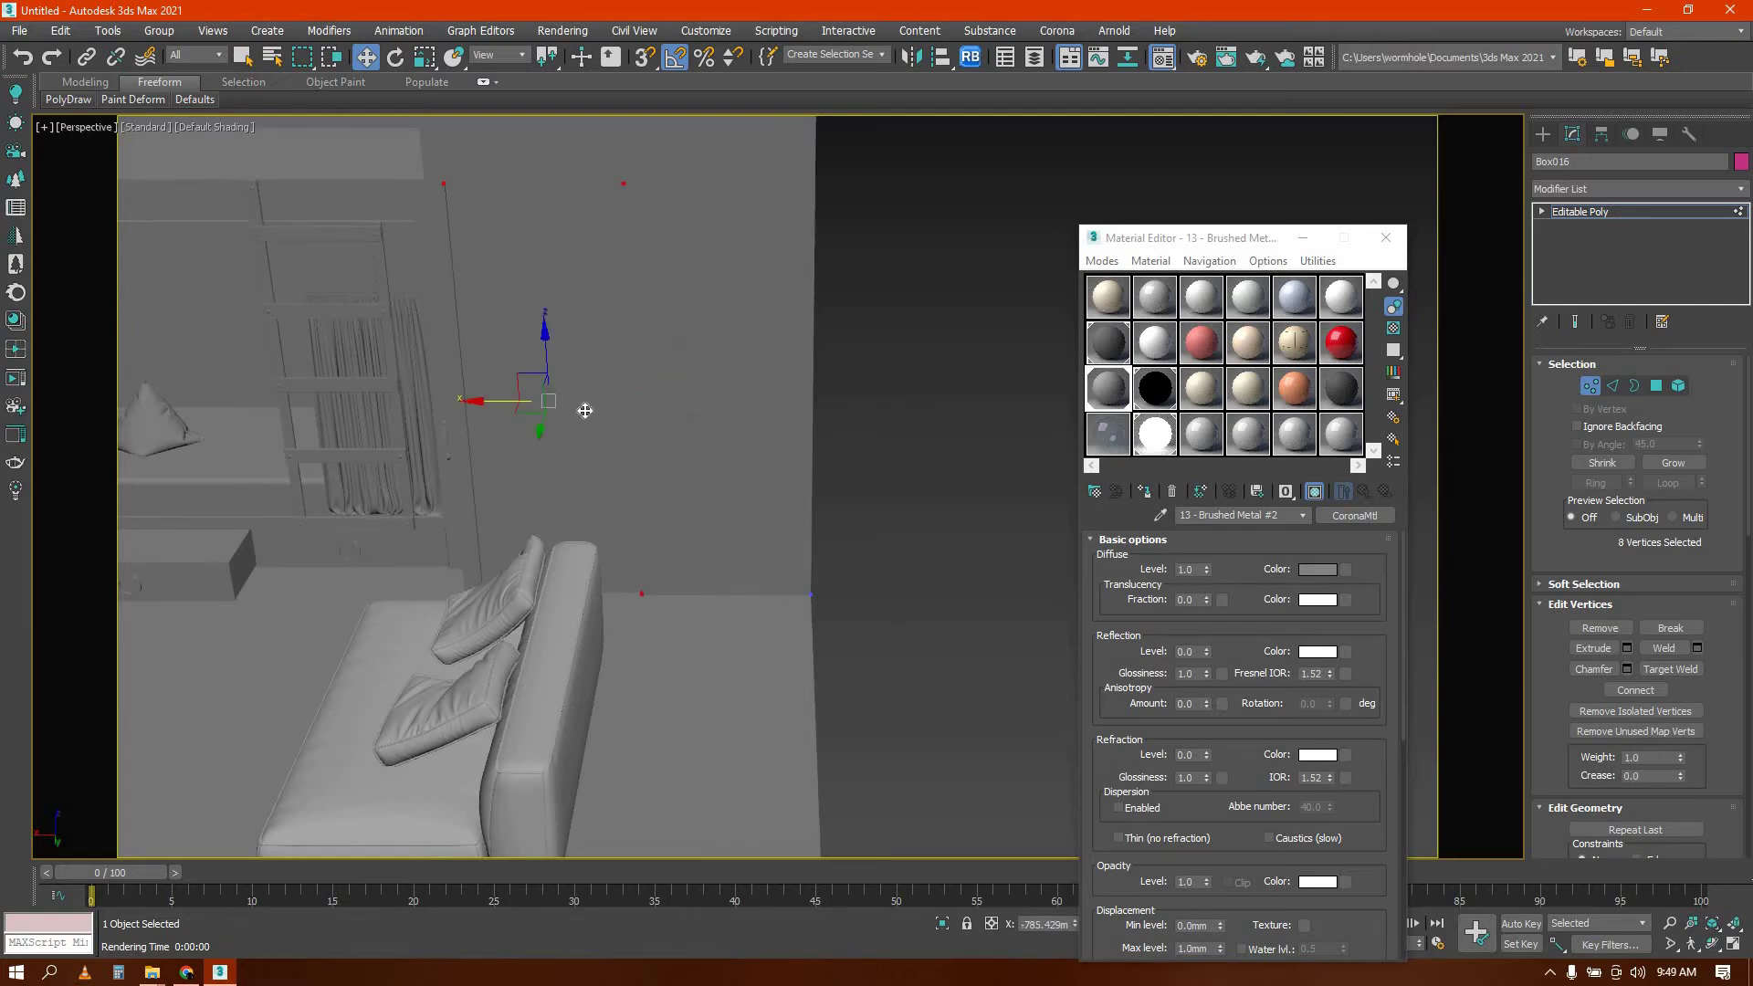
pyautogui.keyDown('alt'); pyautogui.moveTo(583, 411); pyautogui.dragTo(489, 396, button='middle'); pyautogui.keyUp('alt')
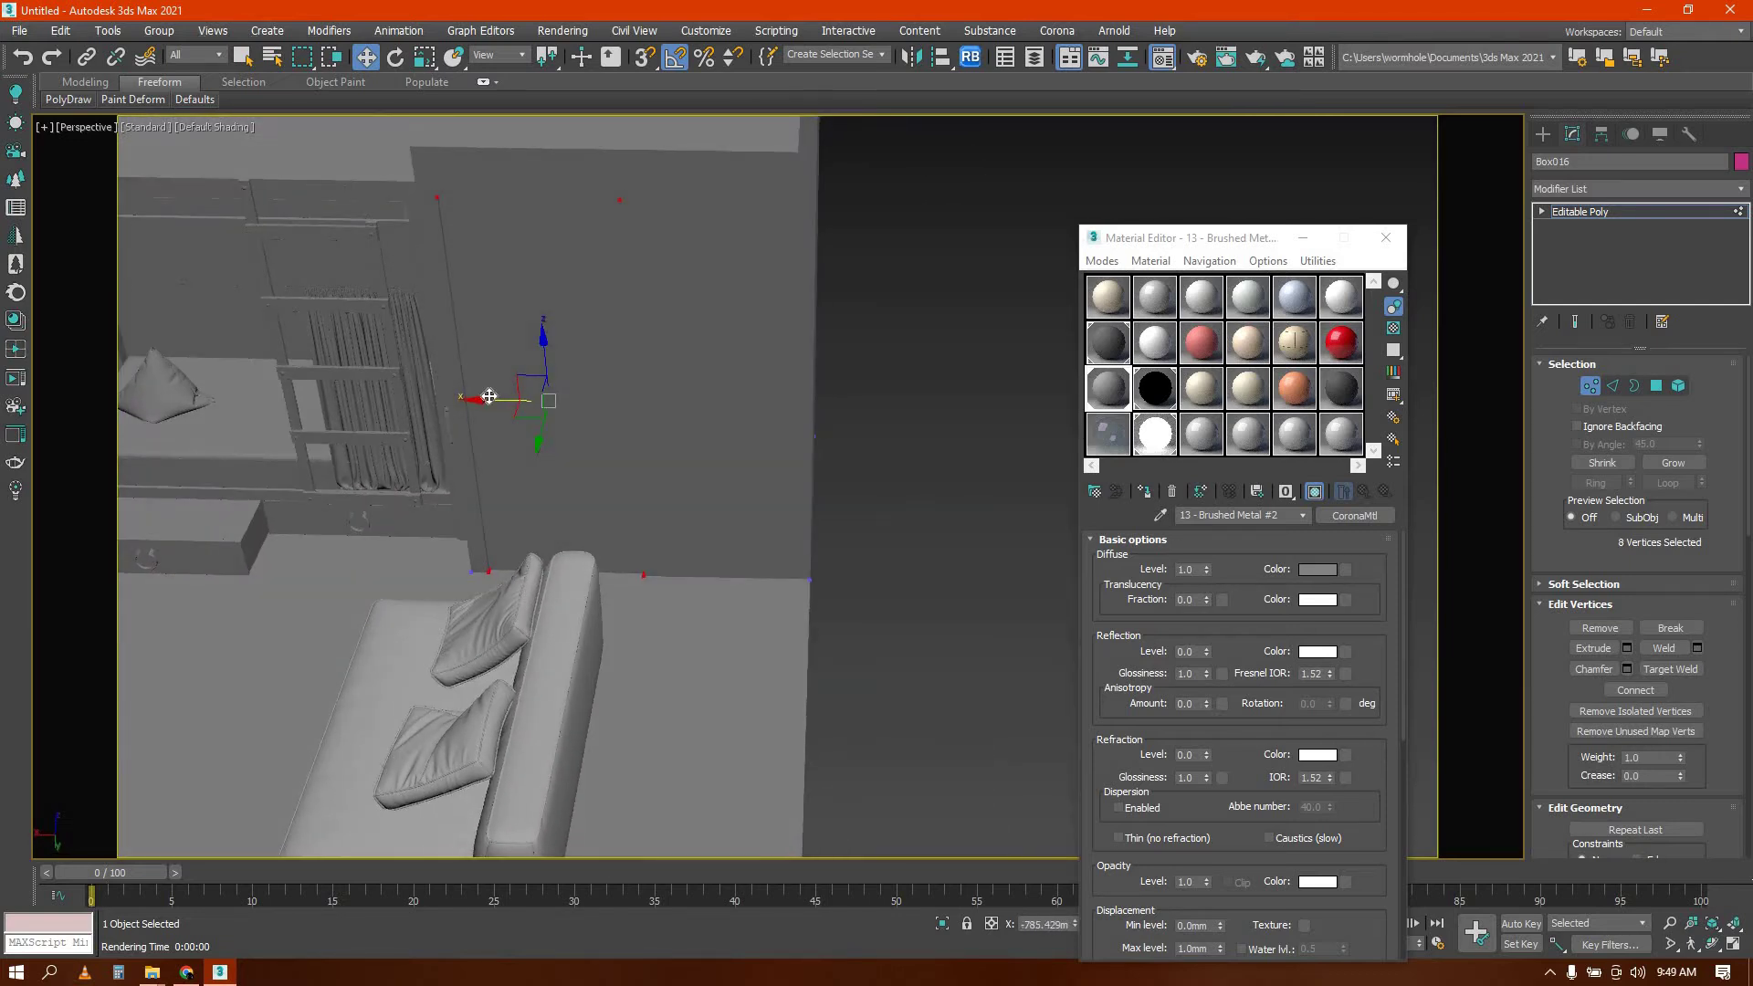
# Connect the top and bottom edges of the tall box's door side with one segment and straighten the new edge vertically
pyautogui.press('2')
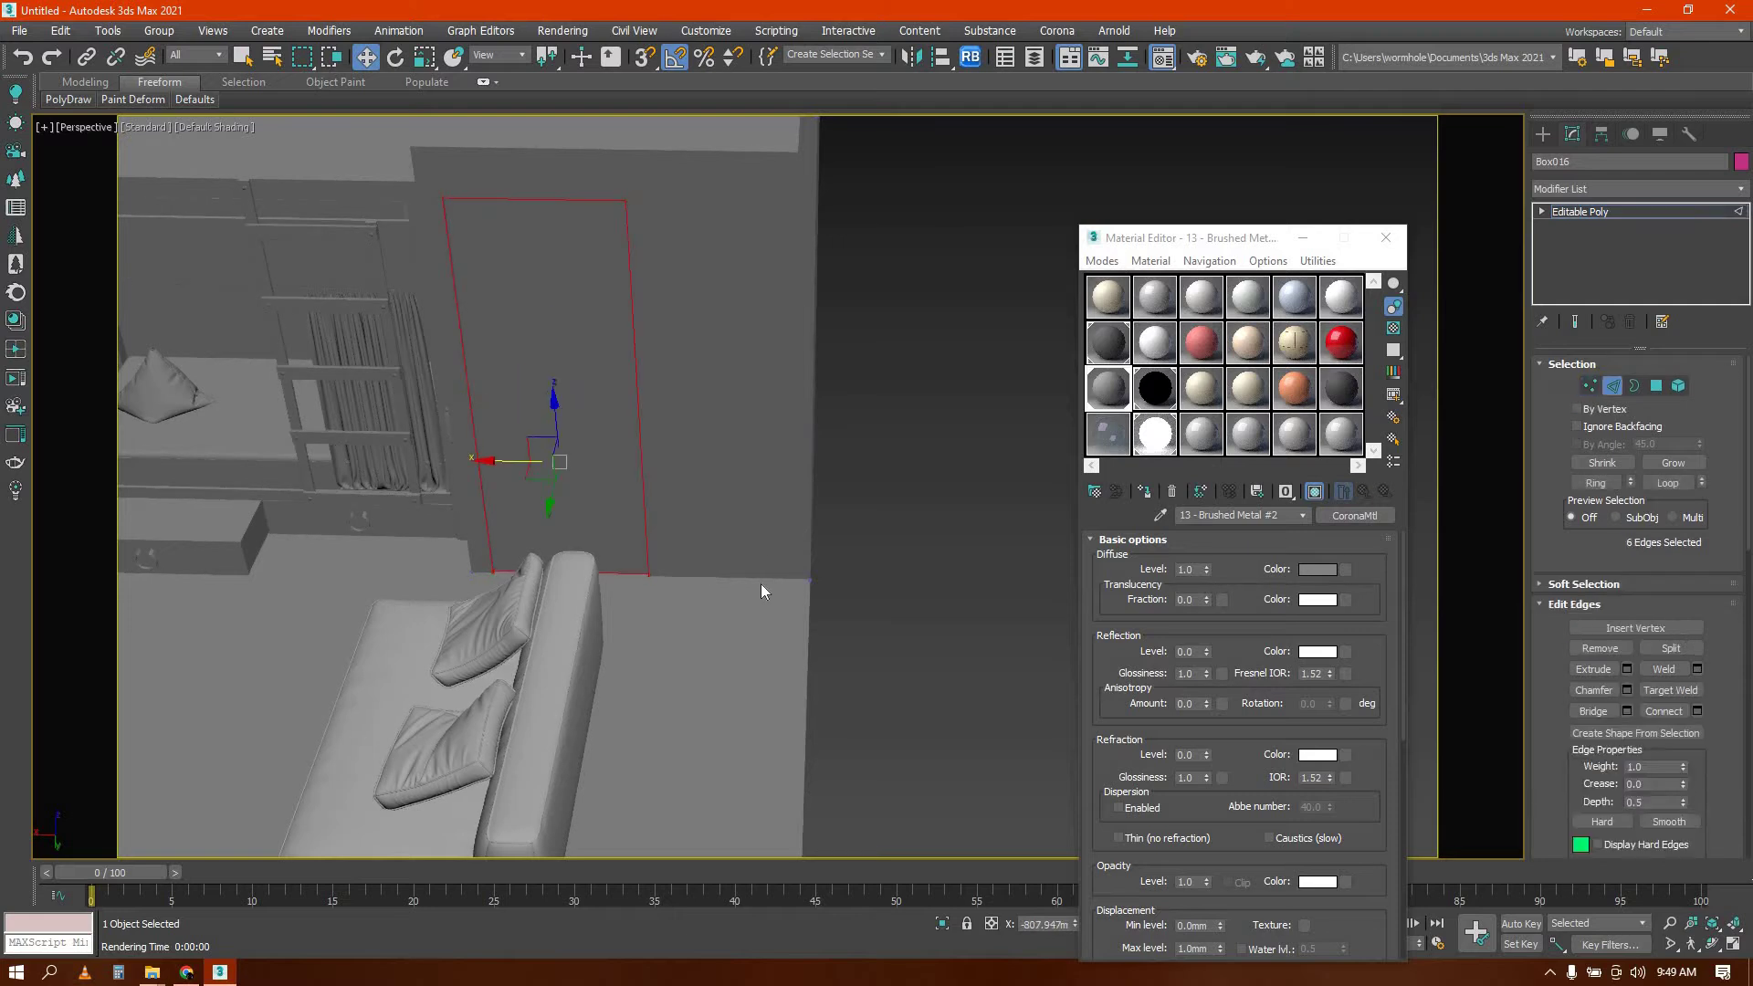
pyautogui.click(754, 581)
pyautogui.keyDown('alt'); pyautogui.moveTo(754, 581); pyautogui.dragTo(724, 273, button='middle'); pyautogui.keyUp('alt')
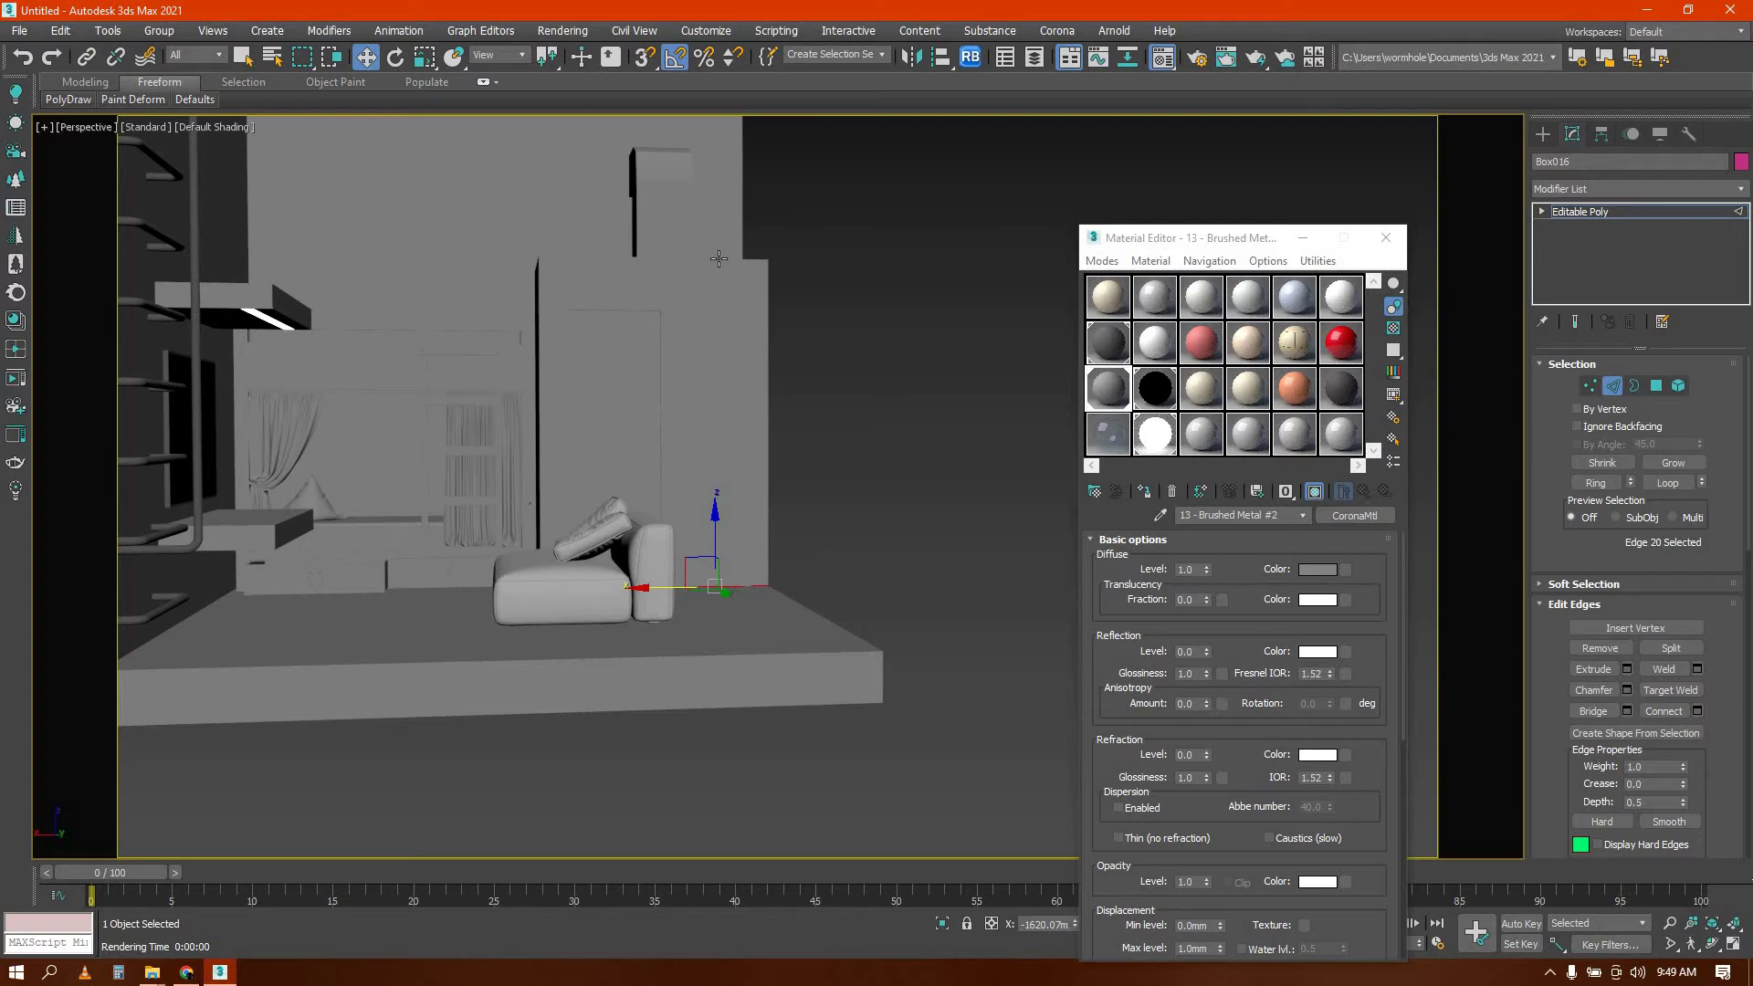
pyautogui.keyDown('ctrl'); pyautogui.click(725, 260); pyautogui.keyUp('ctrl')
pyautogui.scroll(-3, 674, 446)
pyautogui.keyDown('alt'); pyautogui.moveTo(670, 446); pyautogui.dragTo(557, 538, button='middle'); pyautogui.keyUp('alt')
pyautogui.scroll(3, 610, 497)
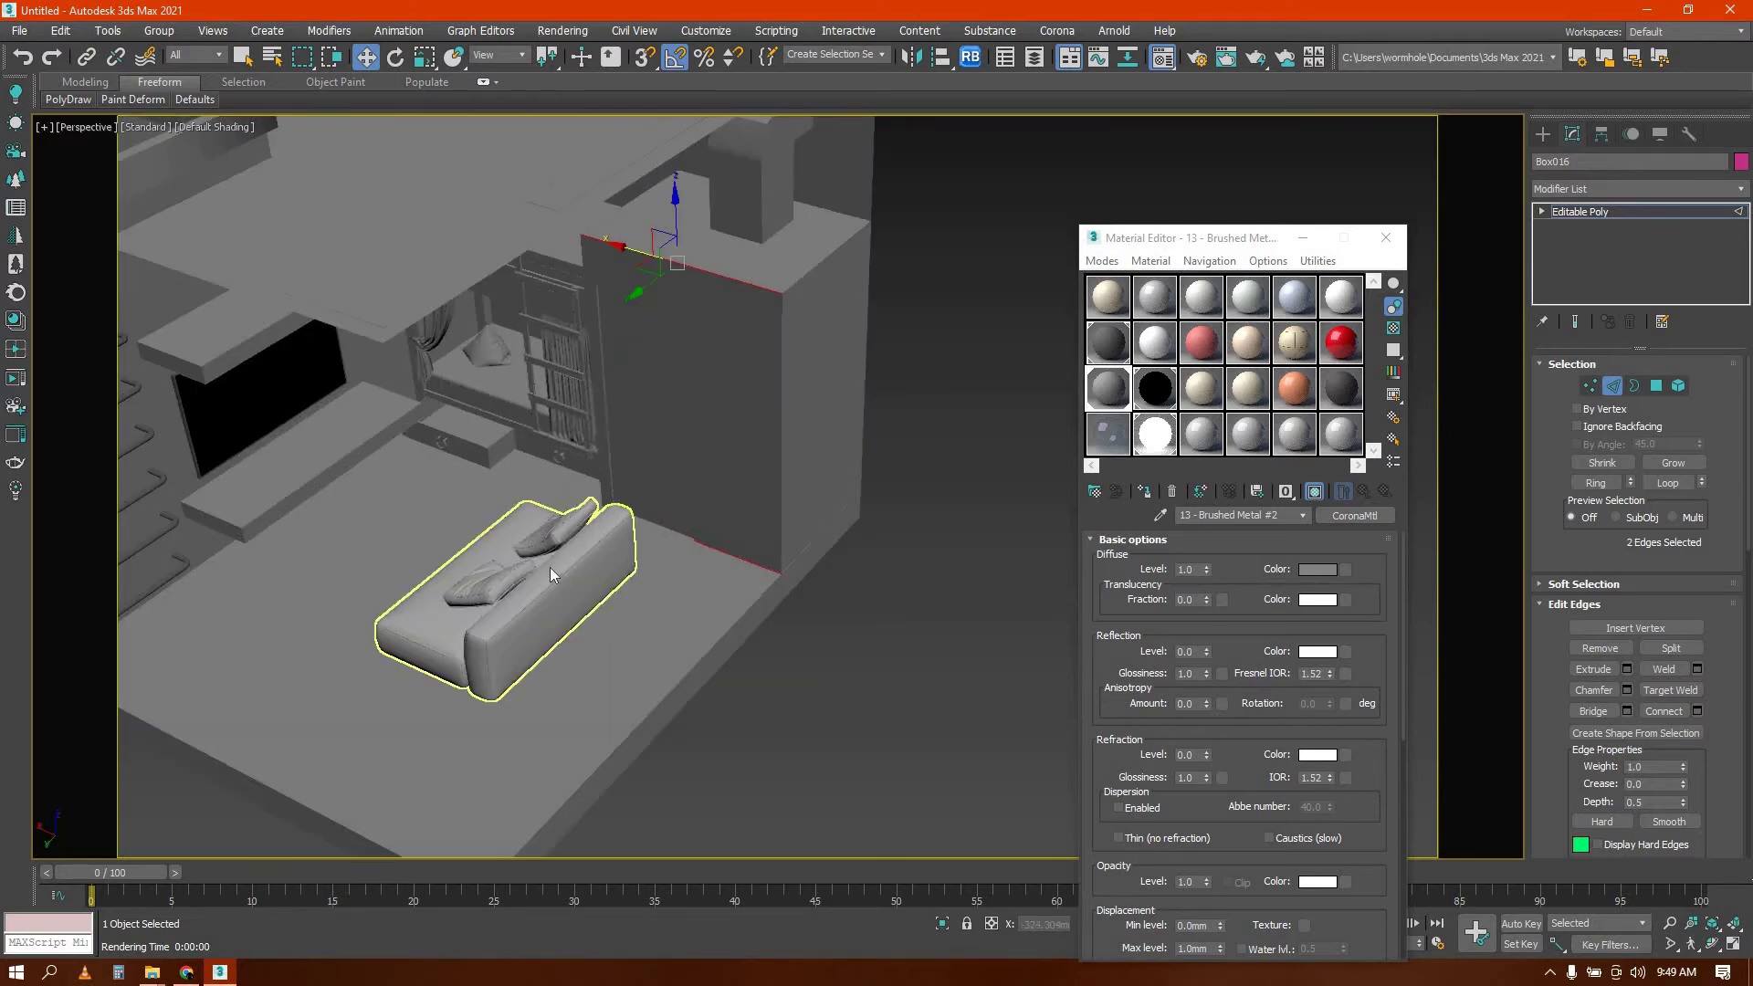
pyautogui.rightClick(608, 494)
pyautogui.click(452, 556)
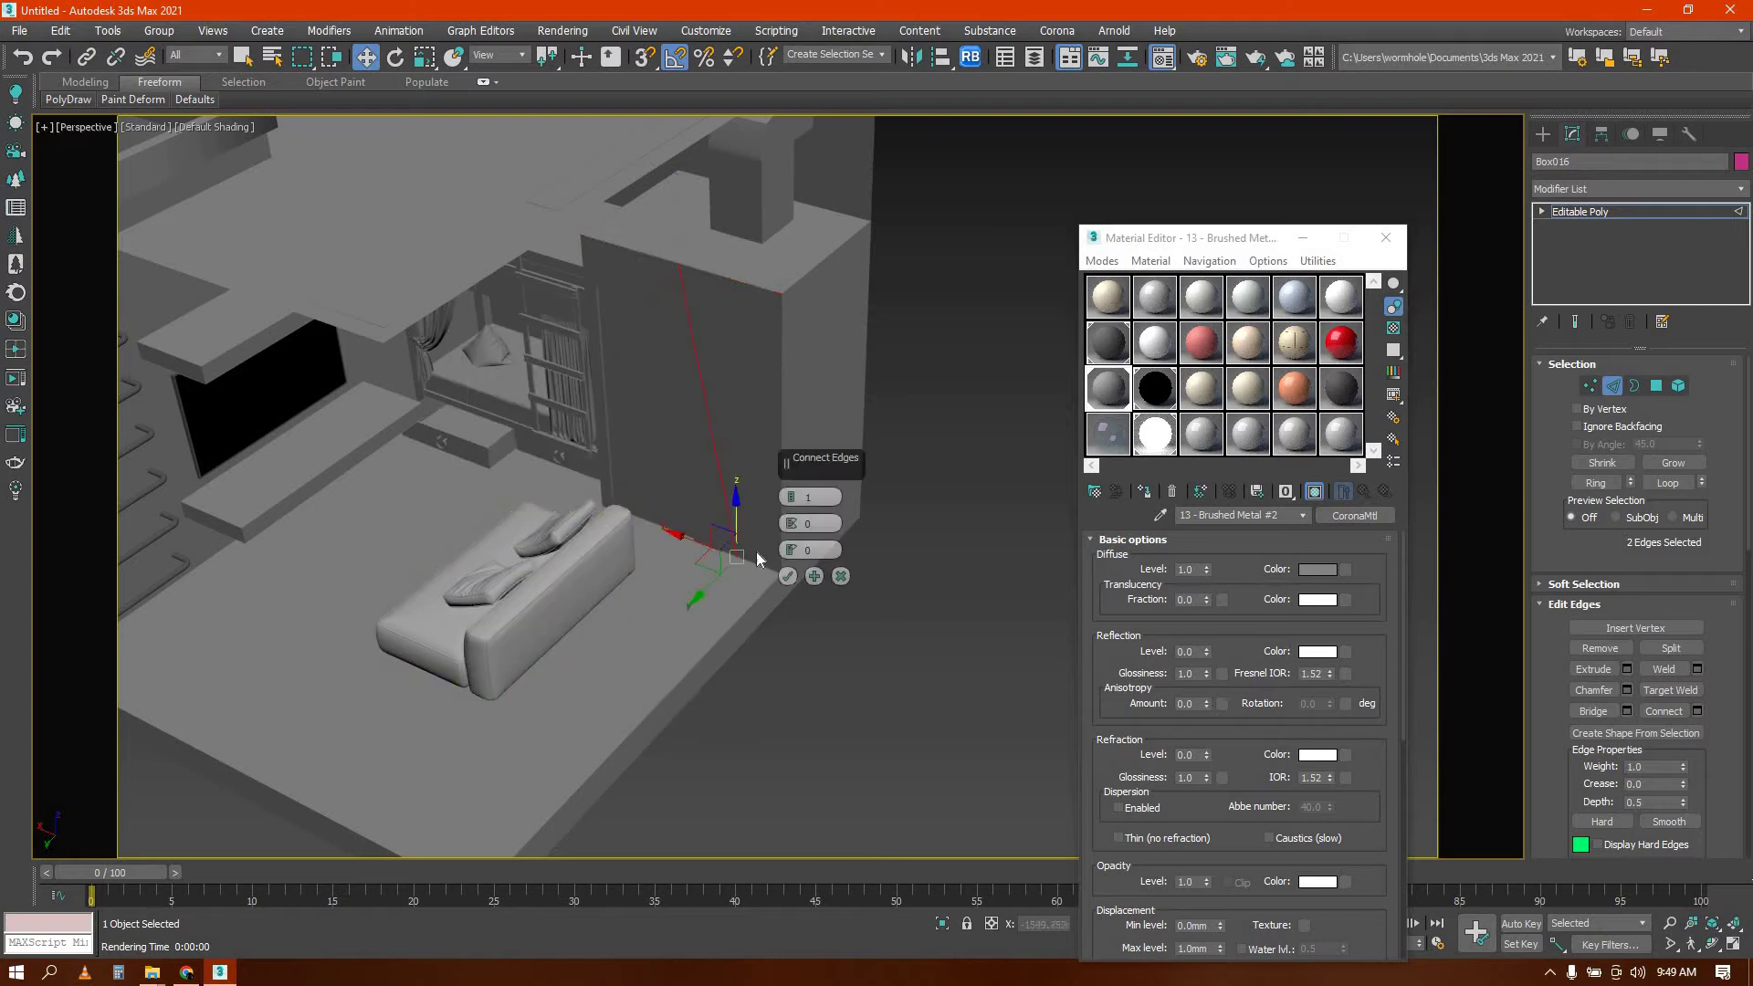
pyautogui.click(787, 576)
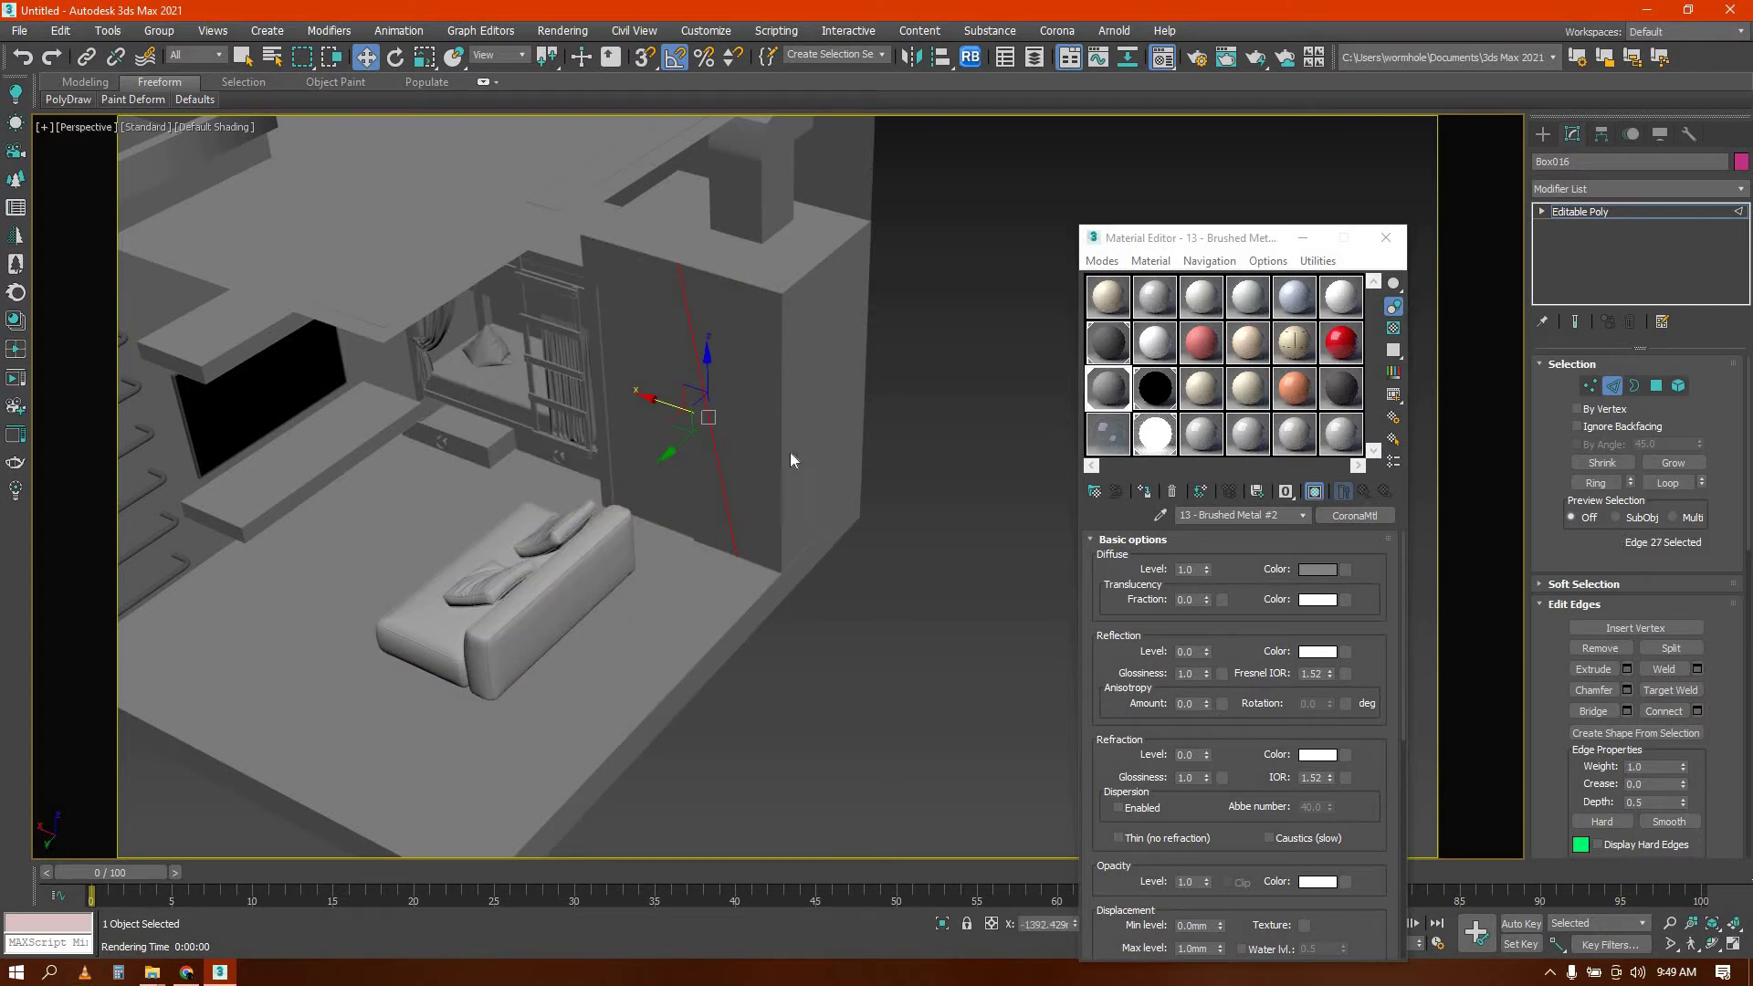
pyautogui.press('r')
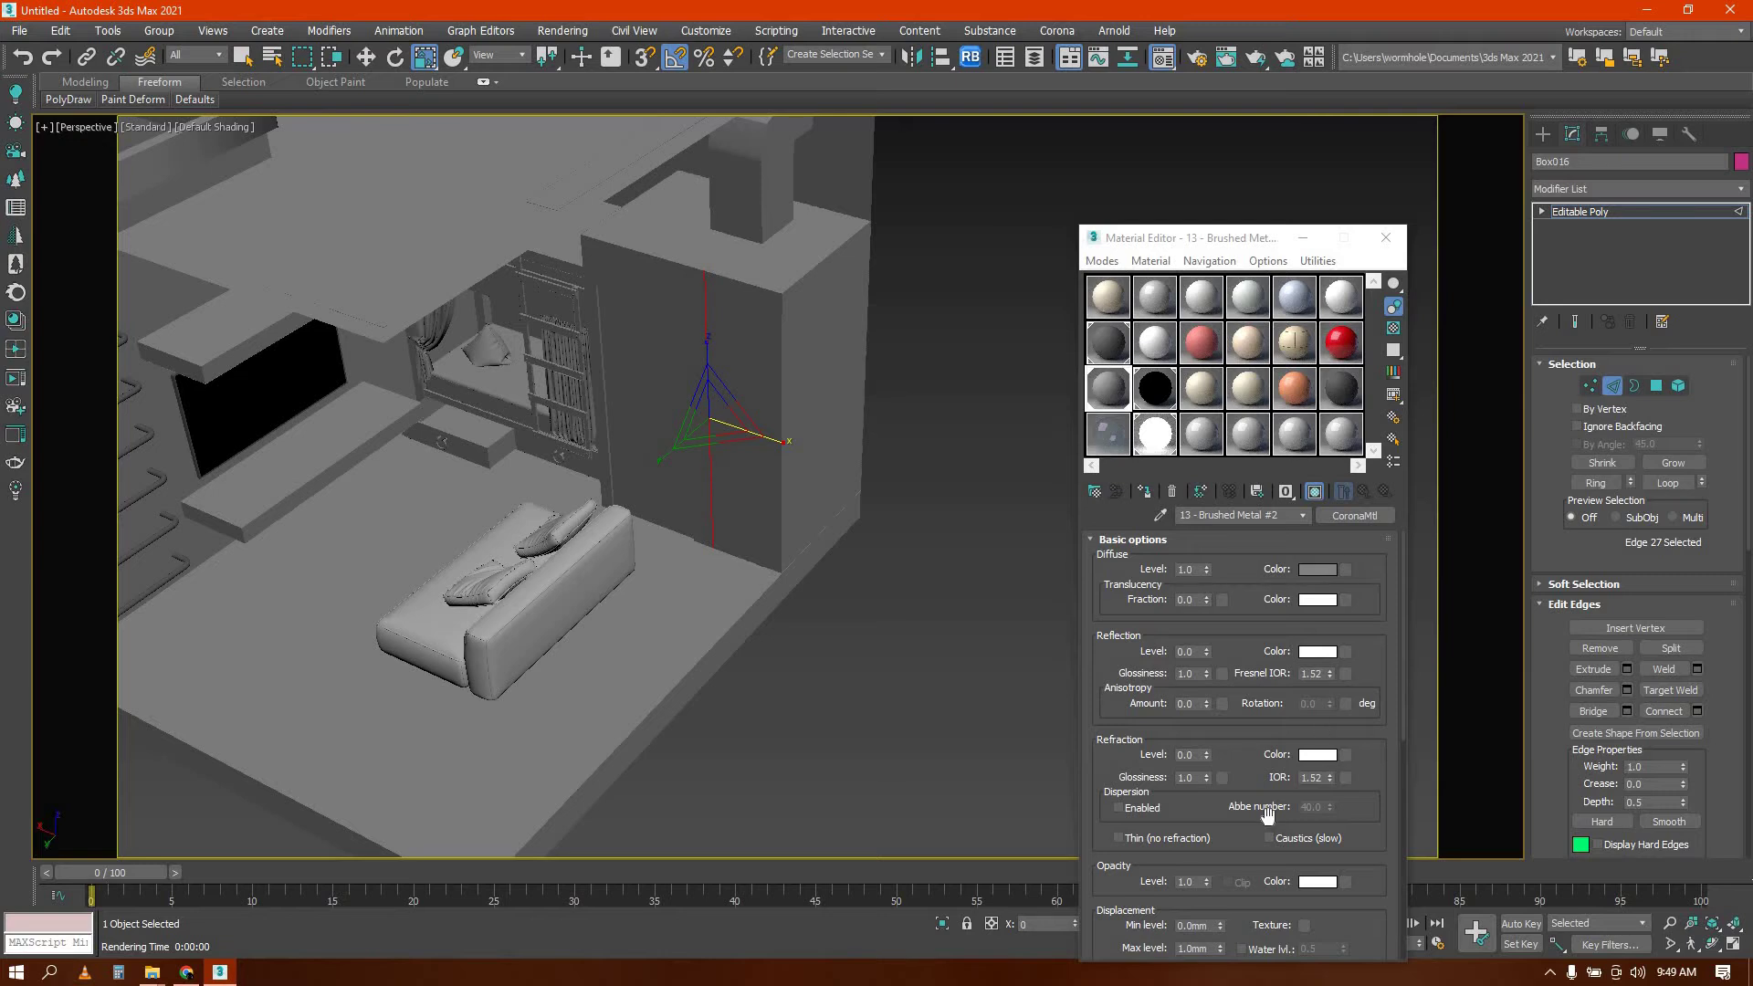
pyautogui.keyDown('alt'); pyautogui.moveTo(760, 352); pyautogui.dragTo(717, 379, button='middle'); pyautogui.keyUp('alt')
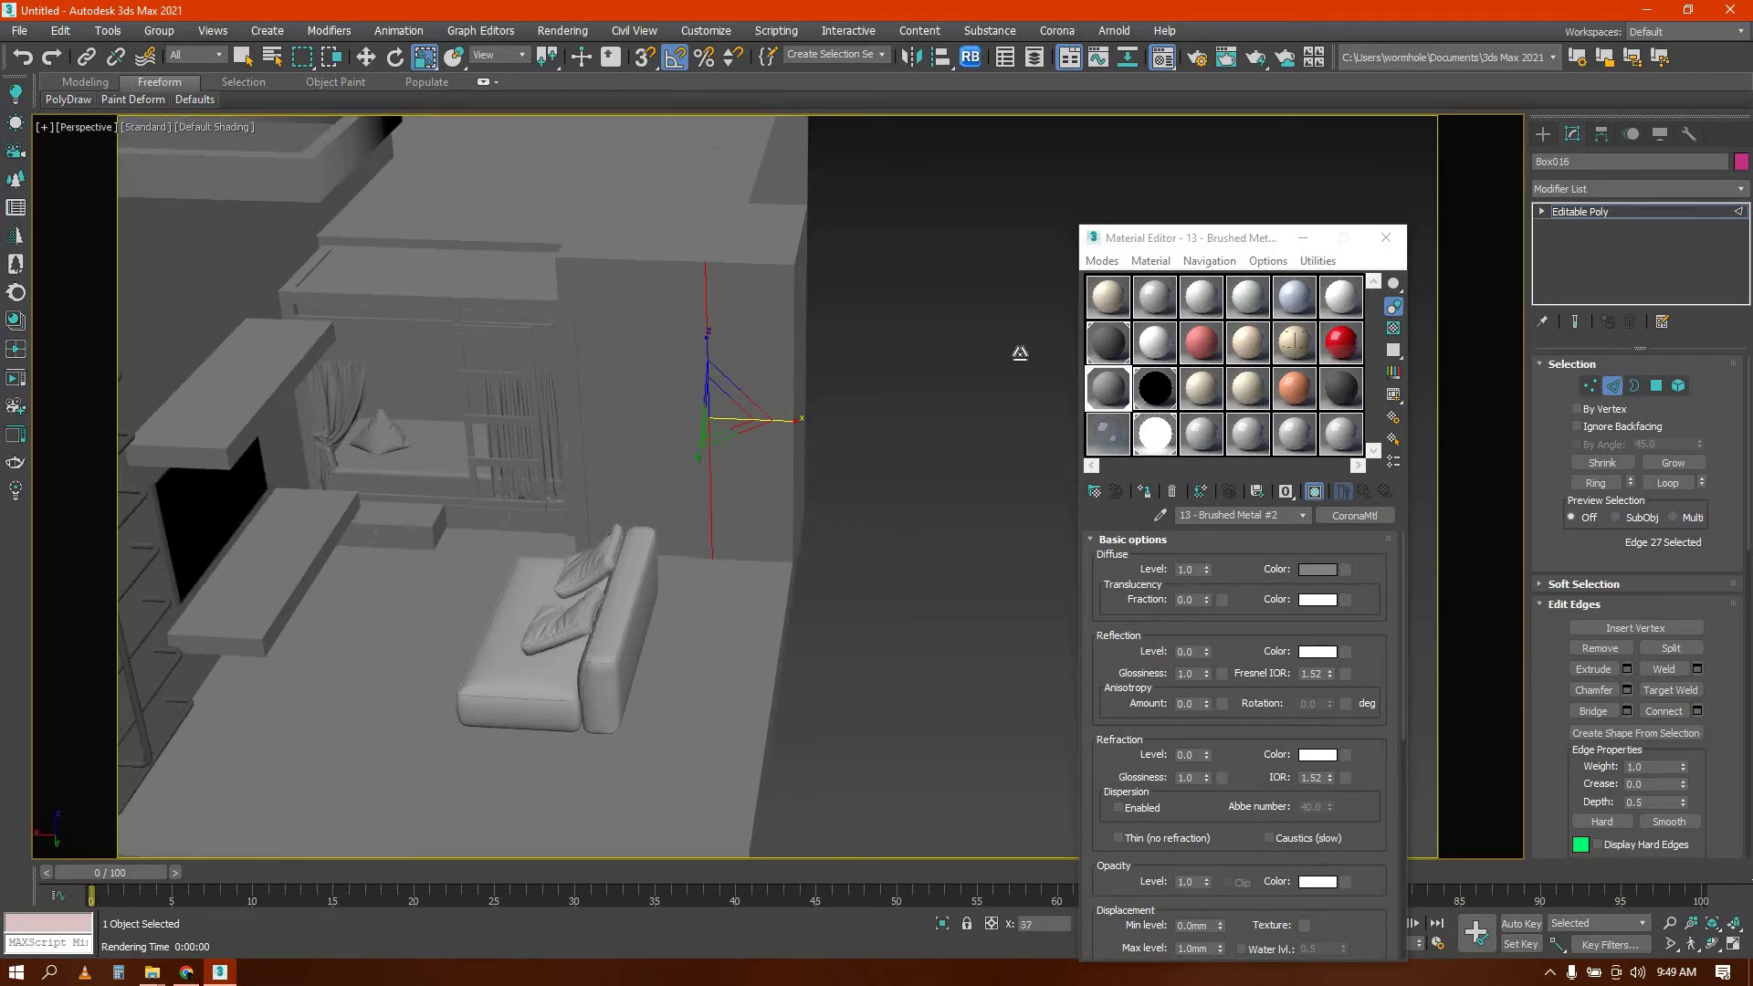
# Extrude the narrow strip beside the door recess by 10 mm and move it outward along Y into a wall behind the sofa
pyautogui.moveTo(786, 429)
pyautogui.keyDown('alt'); pyautogui.mouseDown(button='middle')
pyautogui.moveTo(747, 430)
pyautogui.moveTo(805, 441)
pyautogui.mouseUp(button='middle'); pyautogui.keyUp('alt')
pyautogui.press('4')
pyautogui.click(747, 430)
pyautogui.rightClick(806, 442)
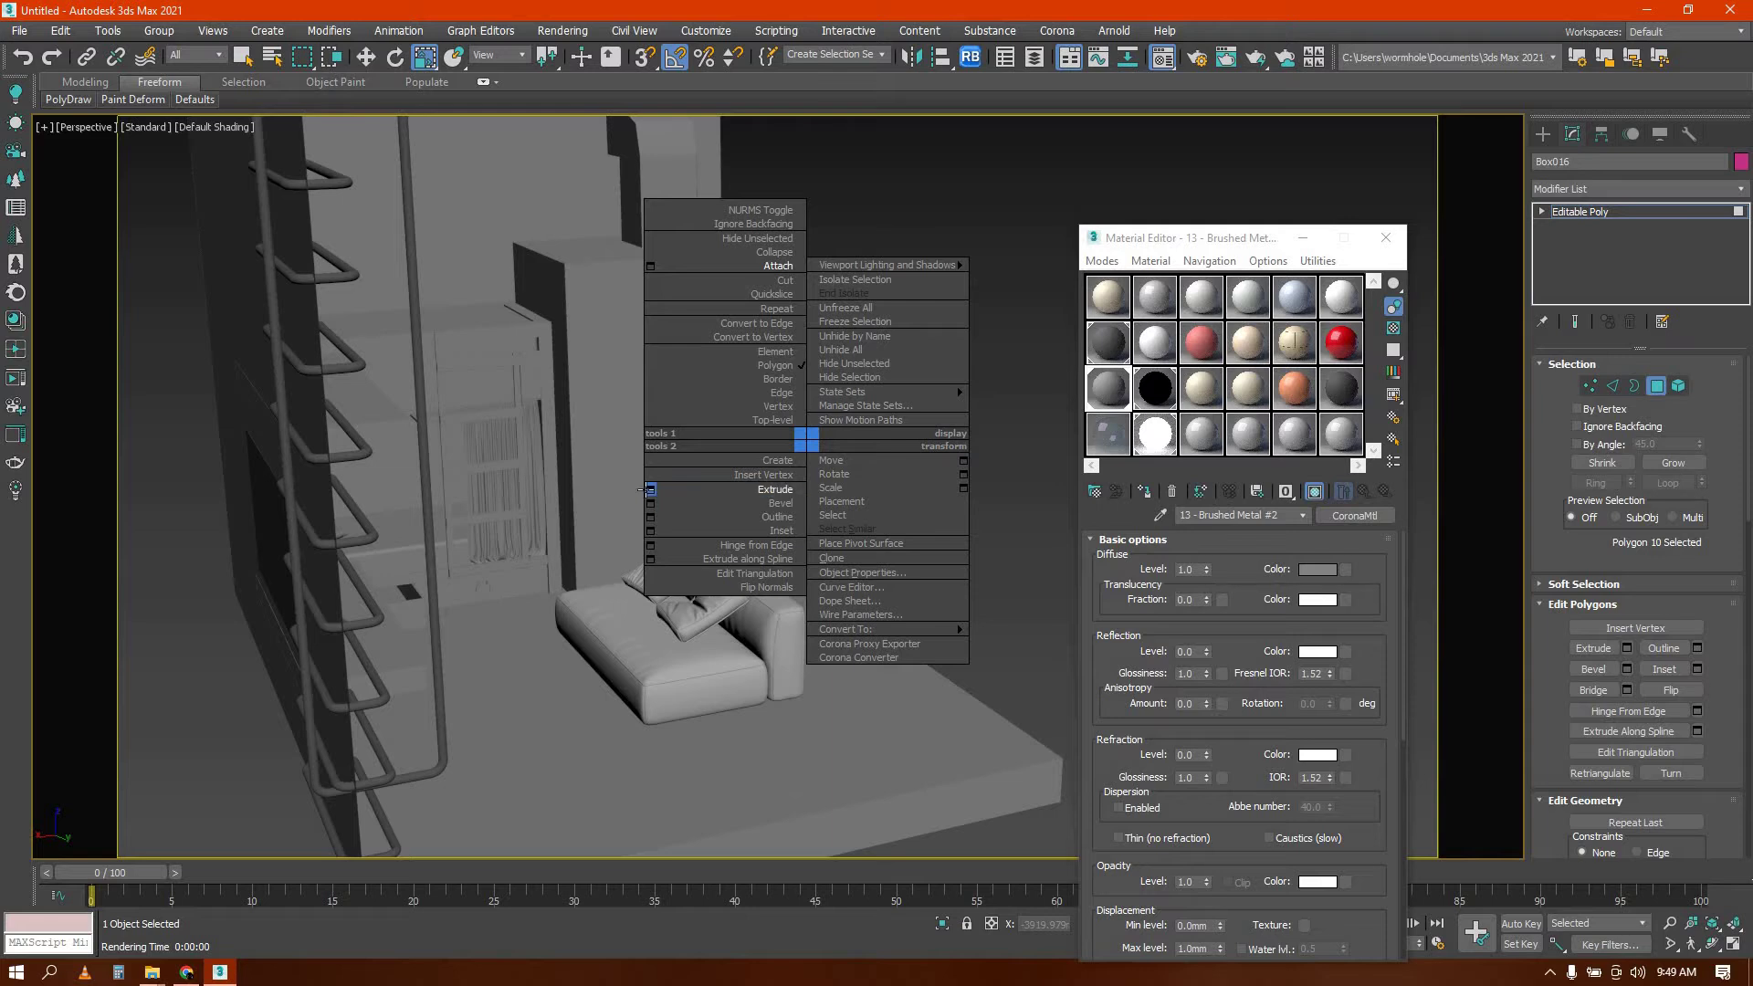
pyautogui.click(647, 490)
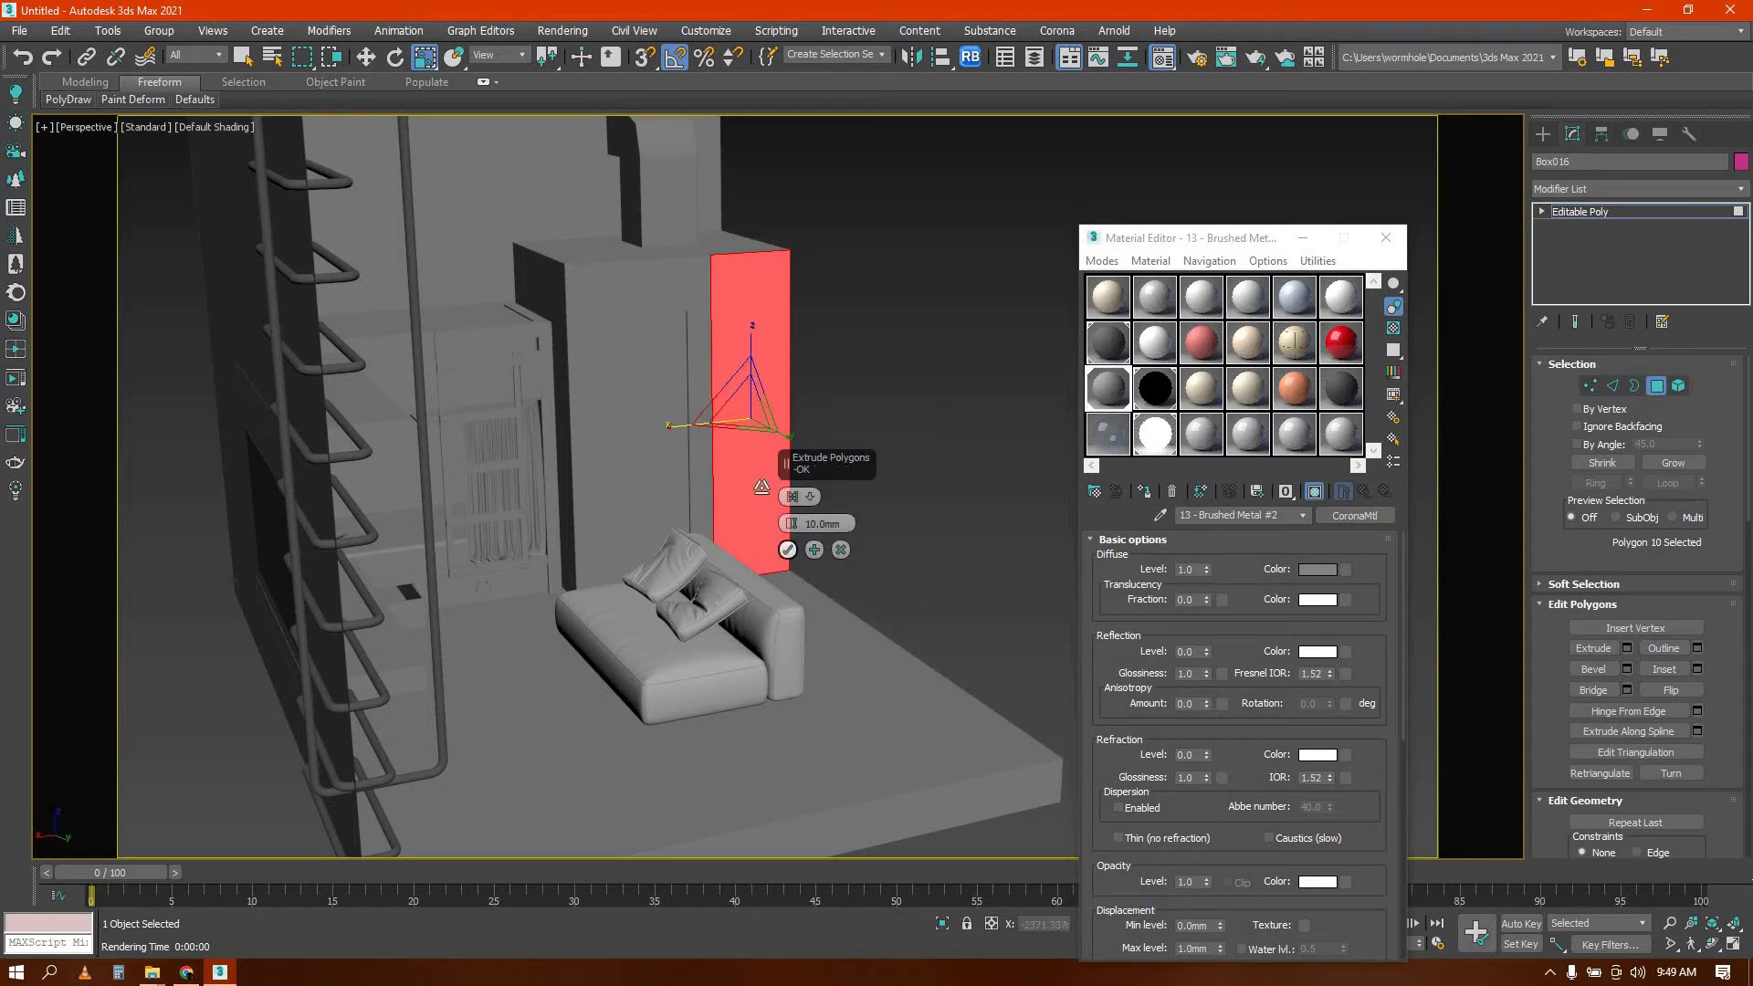
pyautogui.click(787, 549)
pyautogui.press('w')
pyautogui.moveTo(822, 462); pyautogui.dragTo(931, 580)
# Bevel the new wall's sofa-side face with a 0 mm height and a -57.018 mm outline
pyautogui.keyDown('alt'); pyautogui.moveTo(846, 536); pyautogui.dragTo(737, 563, button='middle'); pyautogui.keyUp('alt')
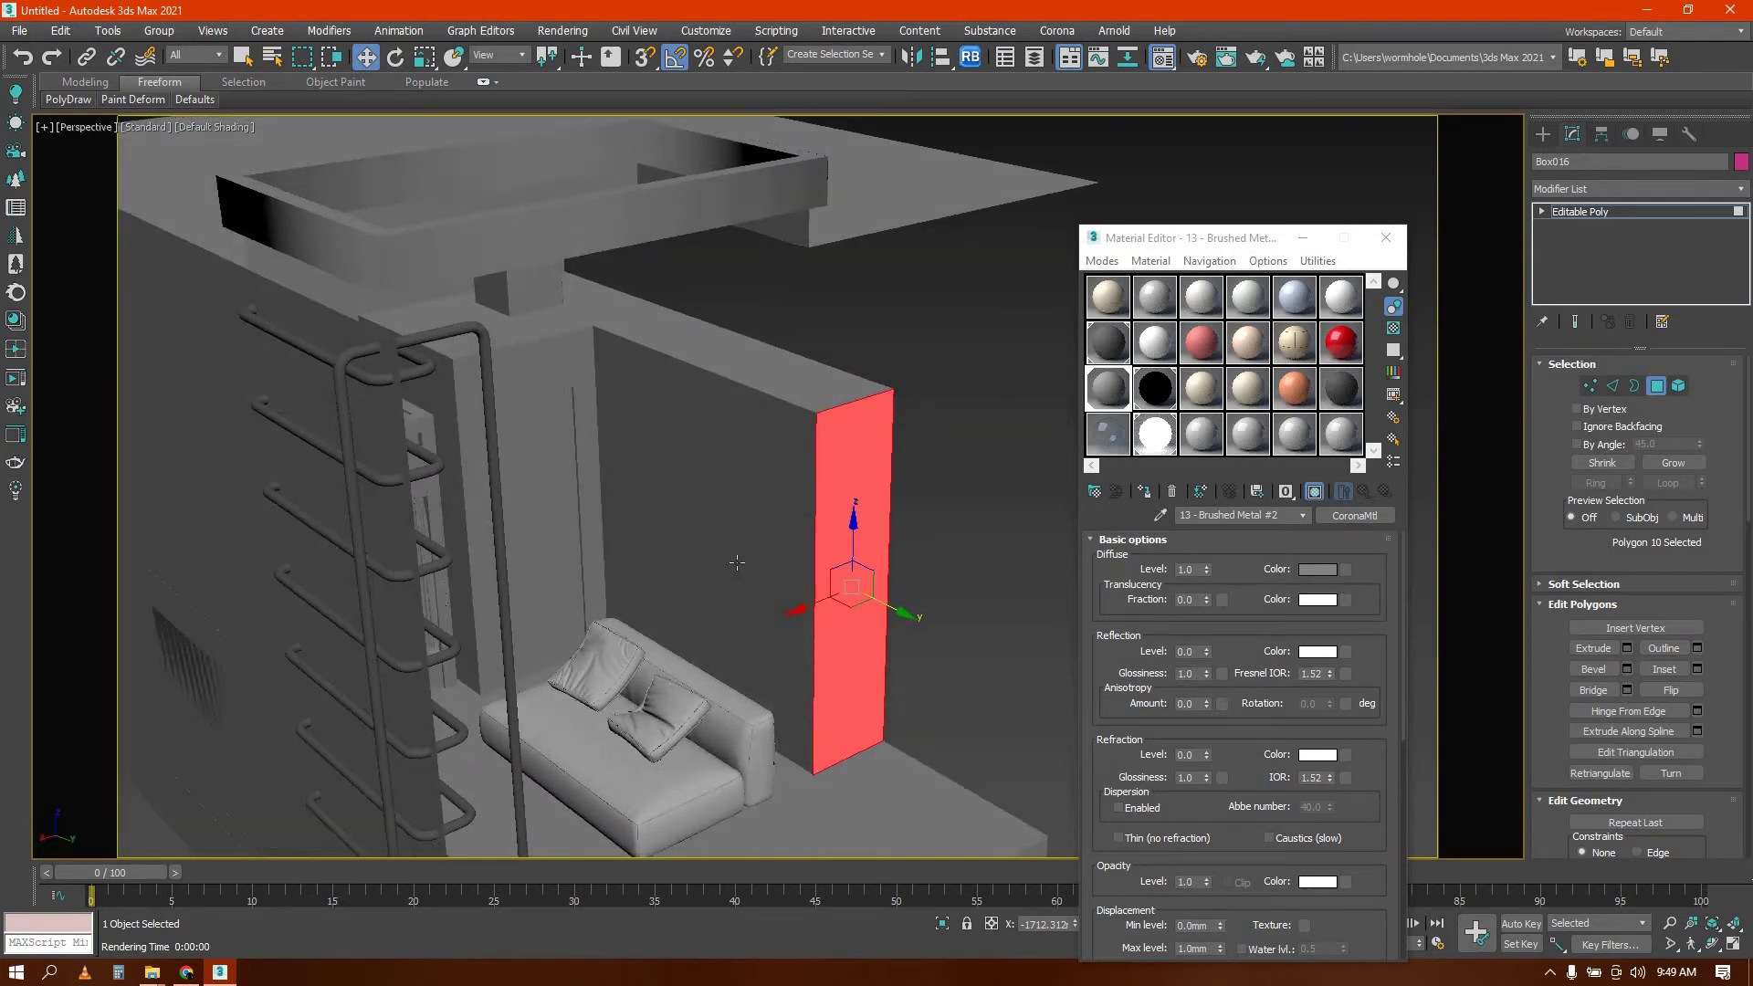
pyautogui.click(736, 563)
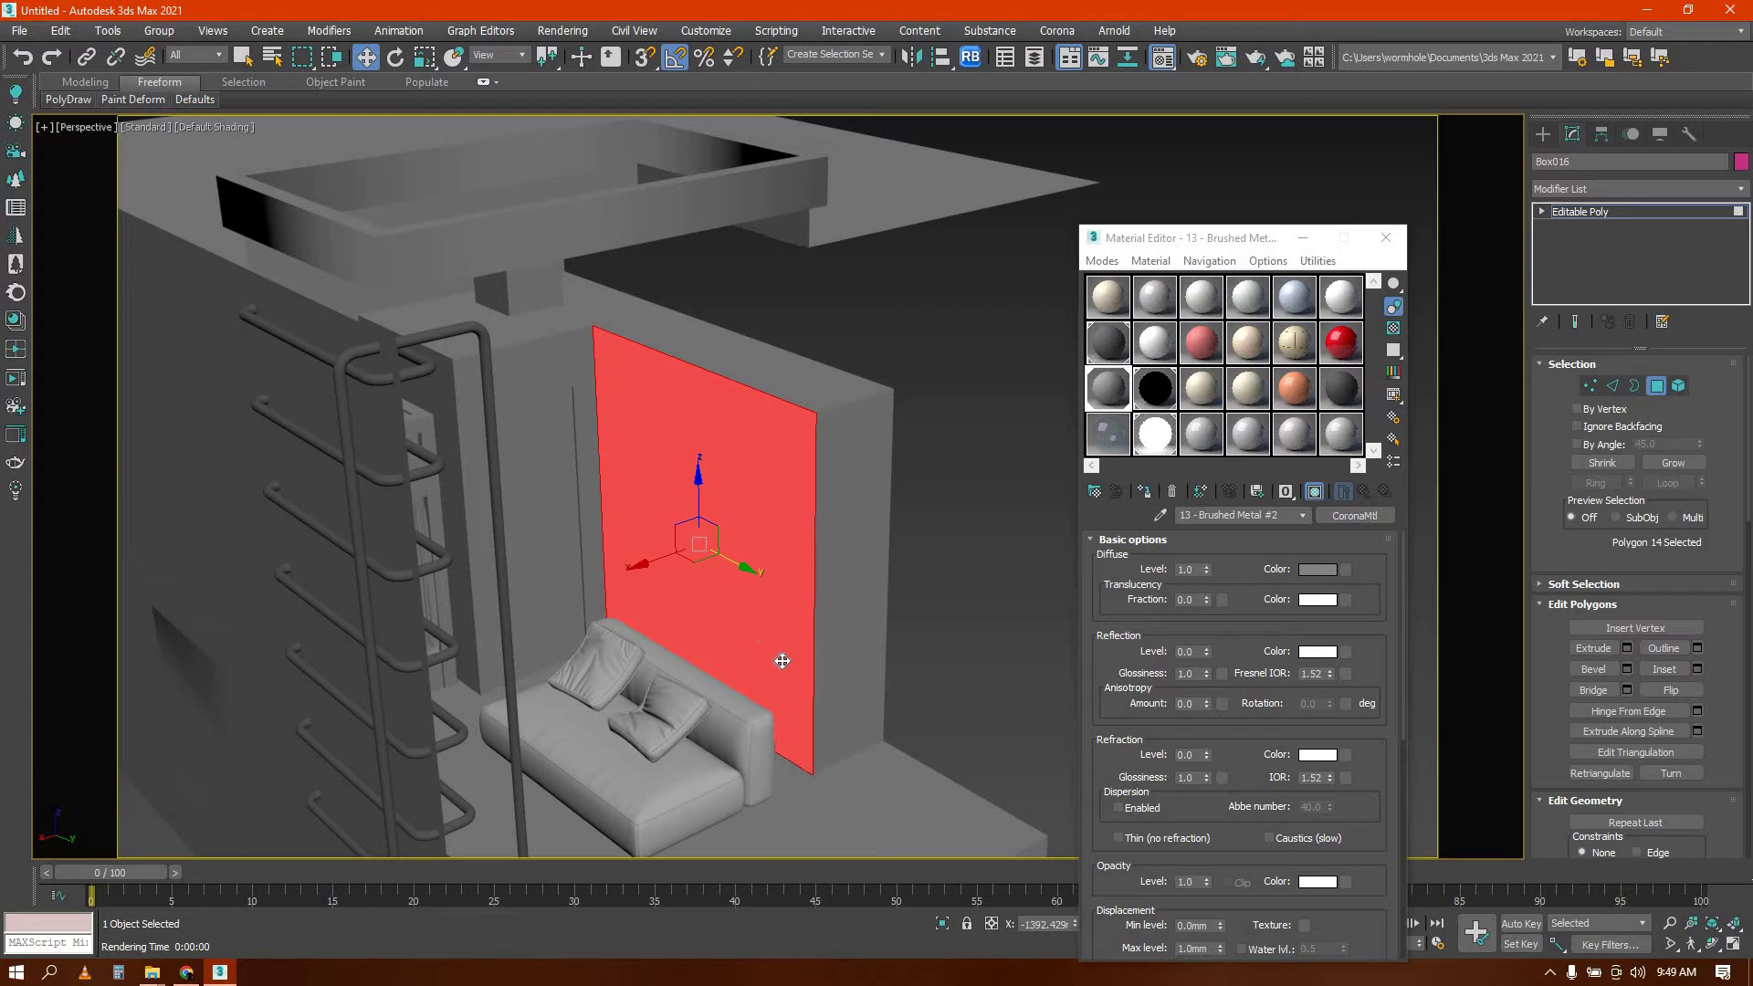
pyautogui.rightClick(750, 586)
pyautogui.click(591, 645)
pyautogui.moveTo(789, 556); pyautogui.dragTo(819, 207)
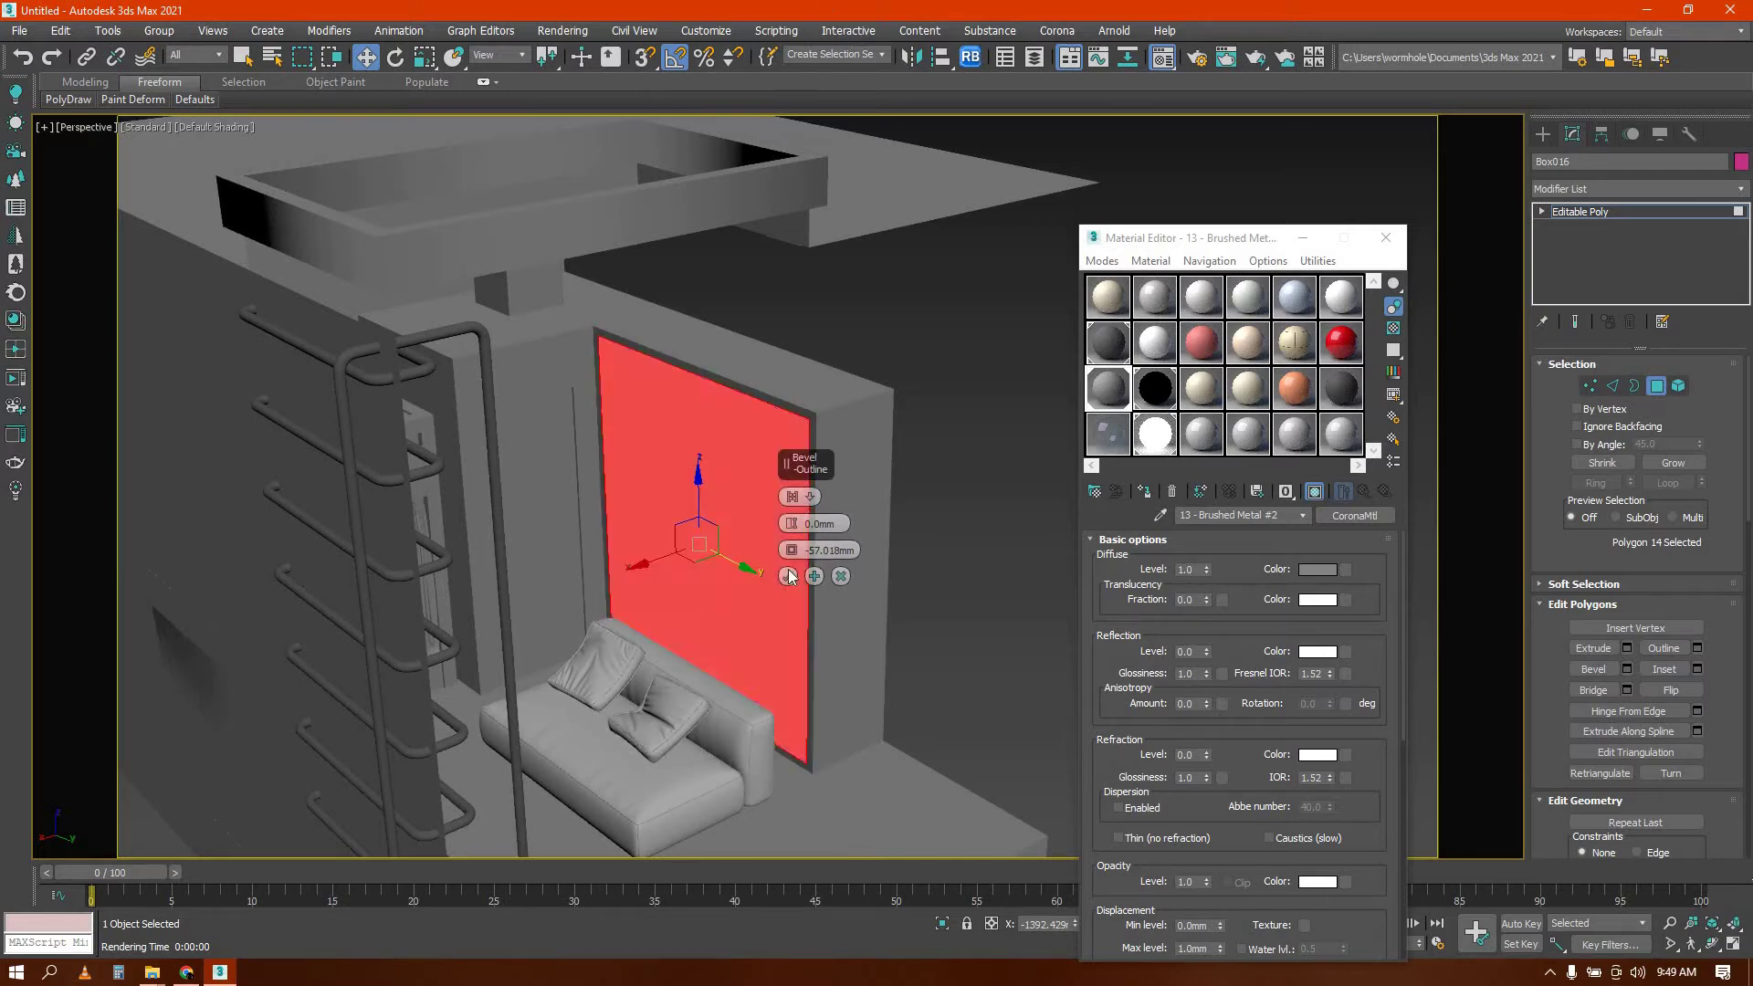
pyautogui.click(788, 576)
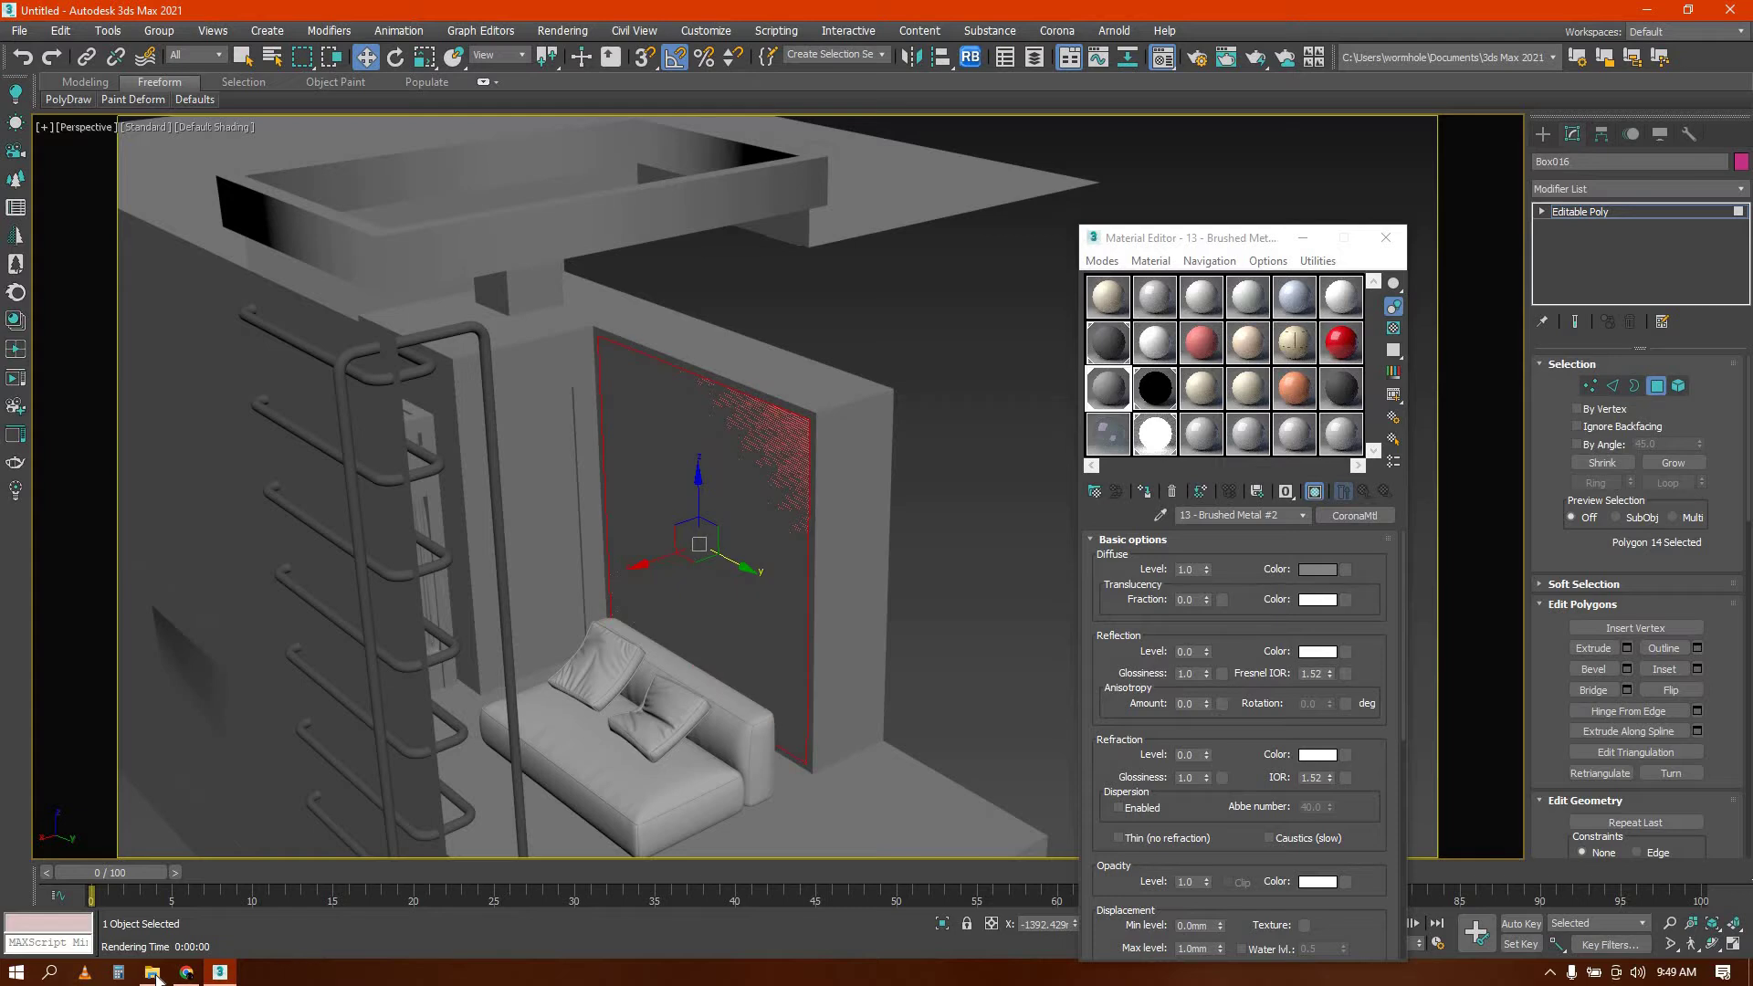
pyautogui.moveTo(153, 973)
pyautogui.moveTo(135, 917)
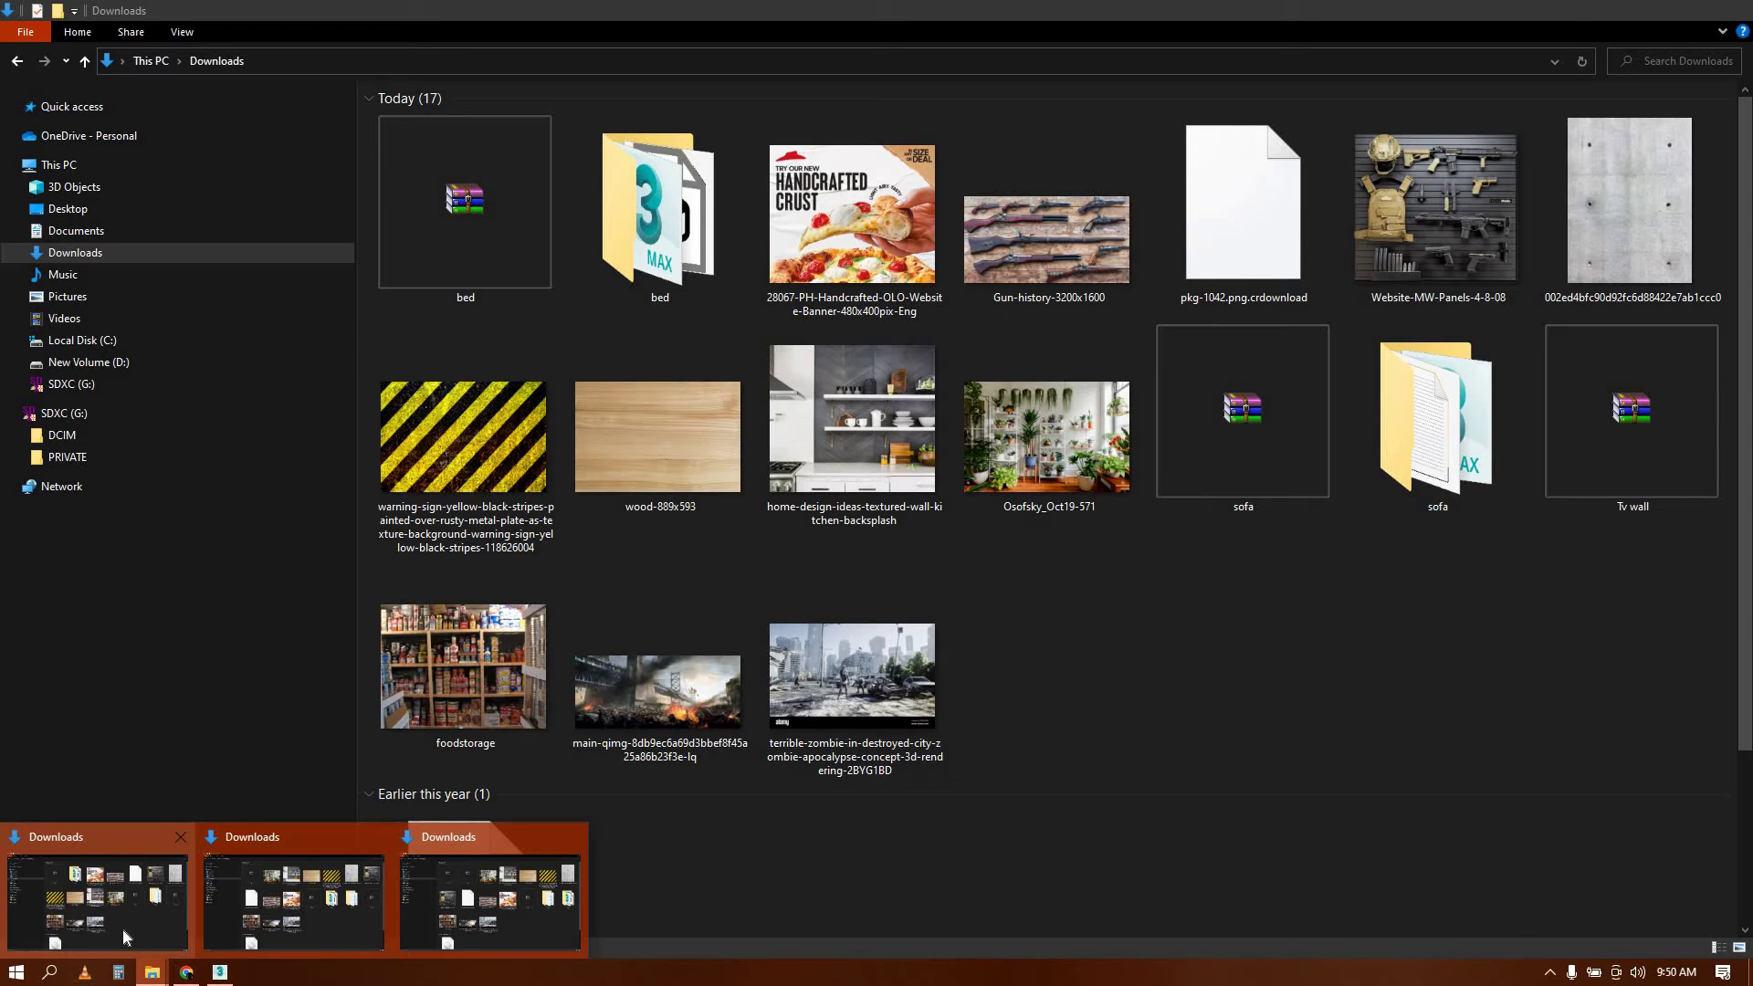
pyautogui.hotkey('ctrl', 'w')
pyautogui.hotkey('ctrl', 'w')
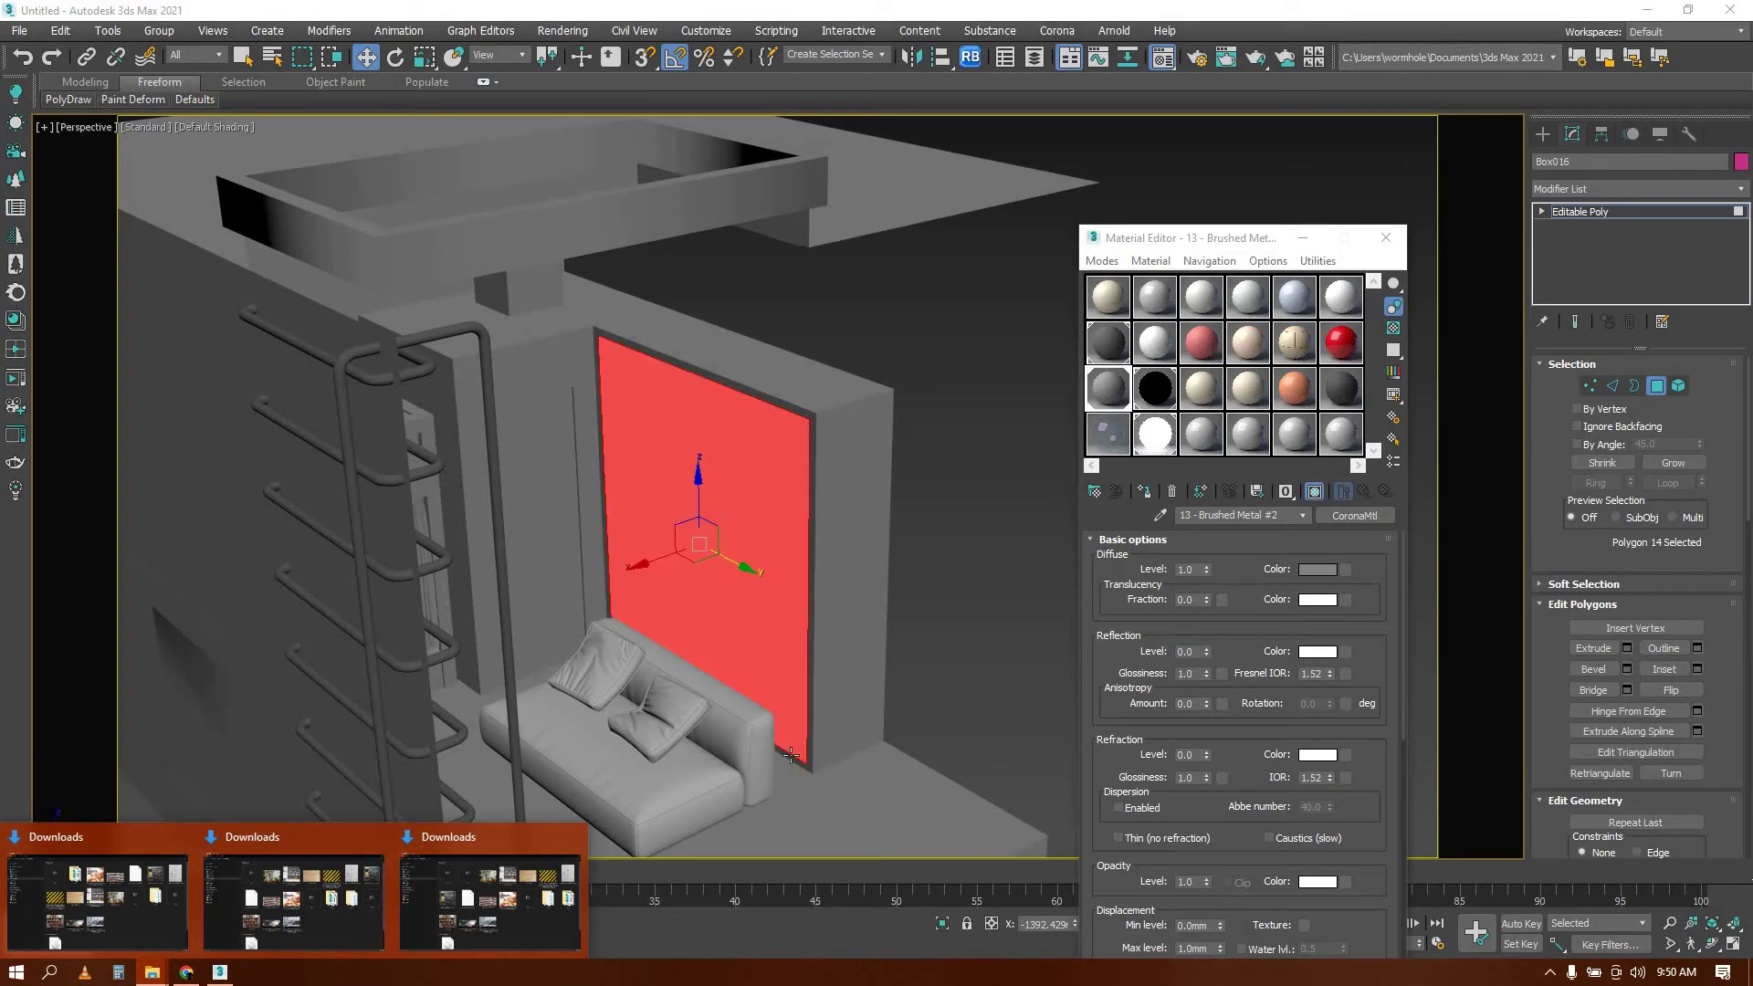
# Shape the wall's inset face into a window outline by raising its bottom edge above the sofa and narrowing it toward the wall's outer end
pyautogui.click(791, 754)
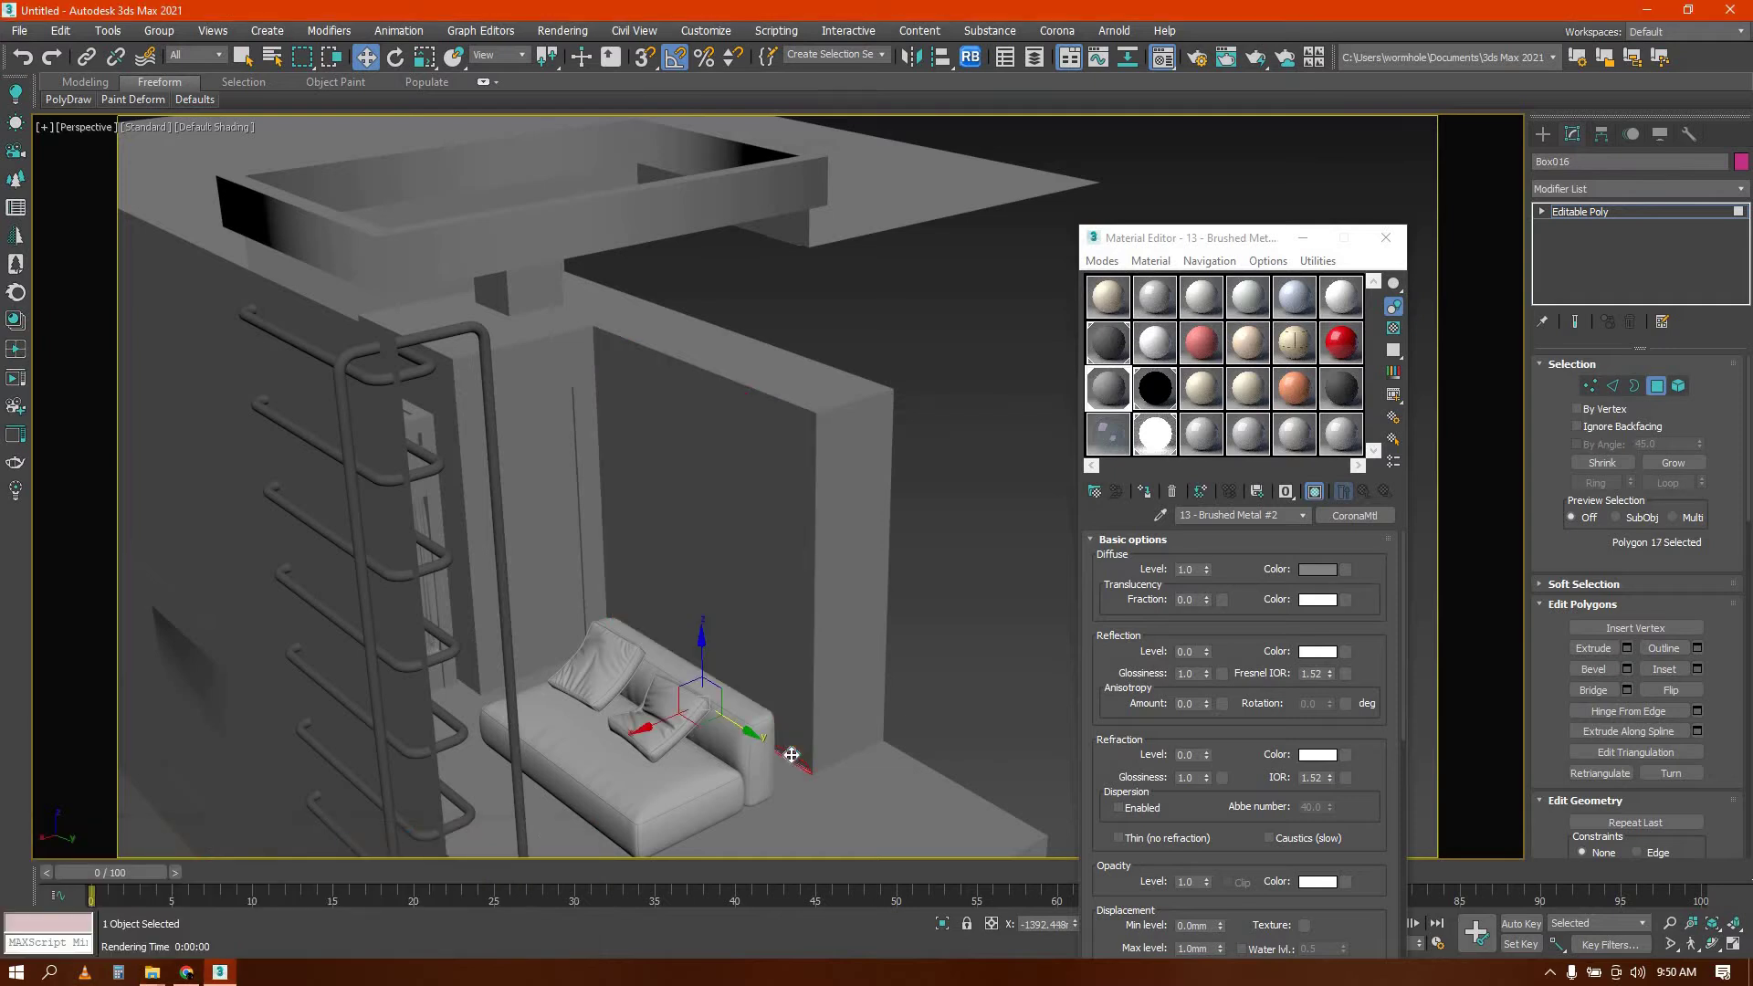
pyautogui.press('2')
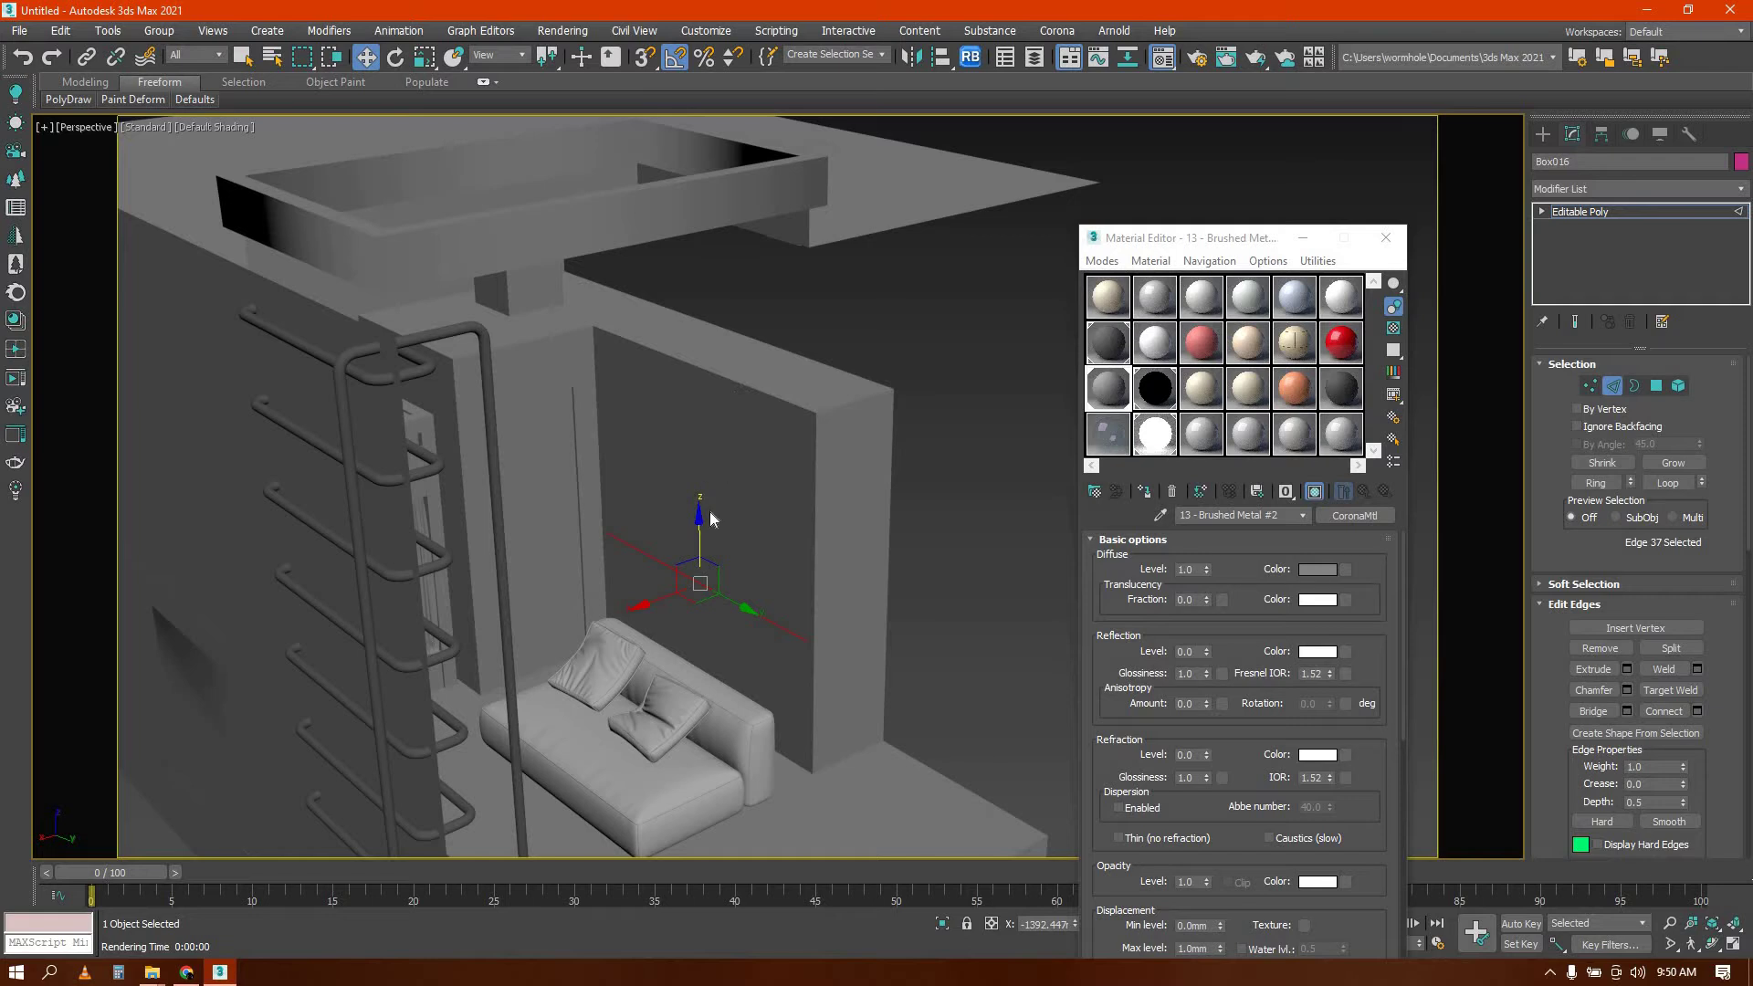
pyautogui.press('4')
pyautogui.click(707, 535)
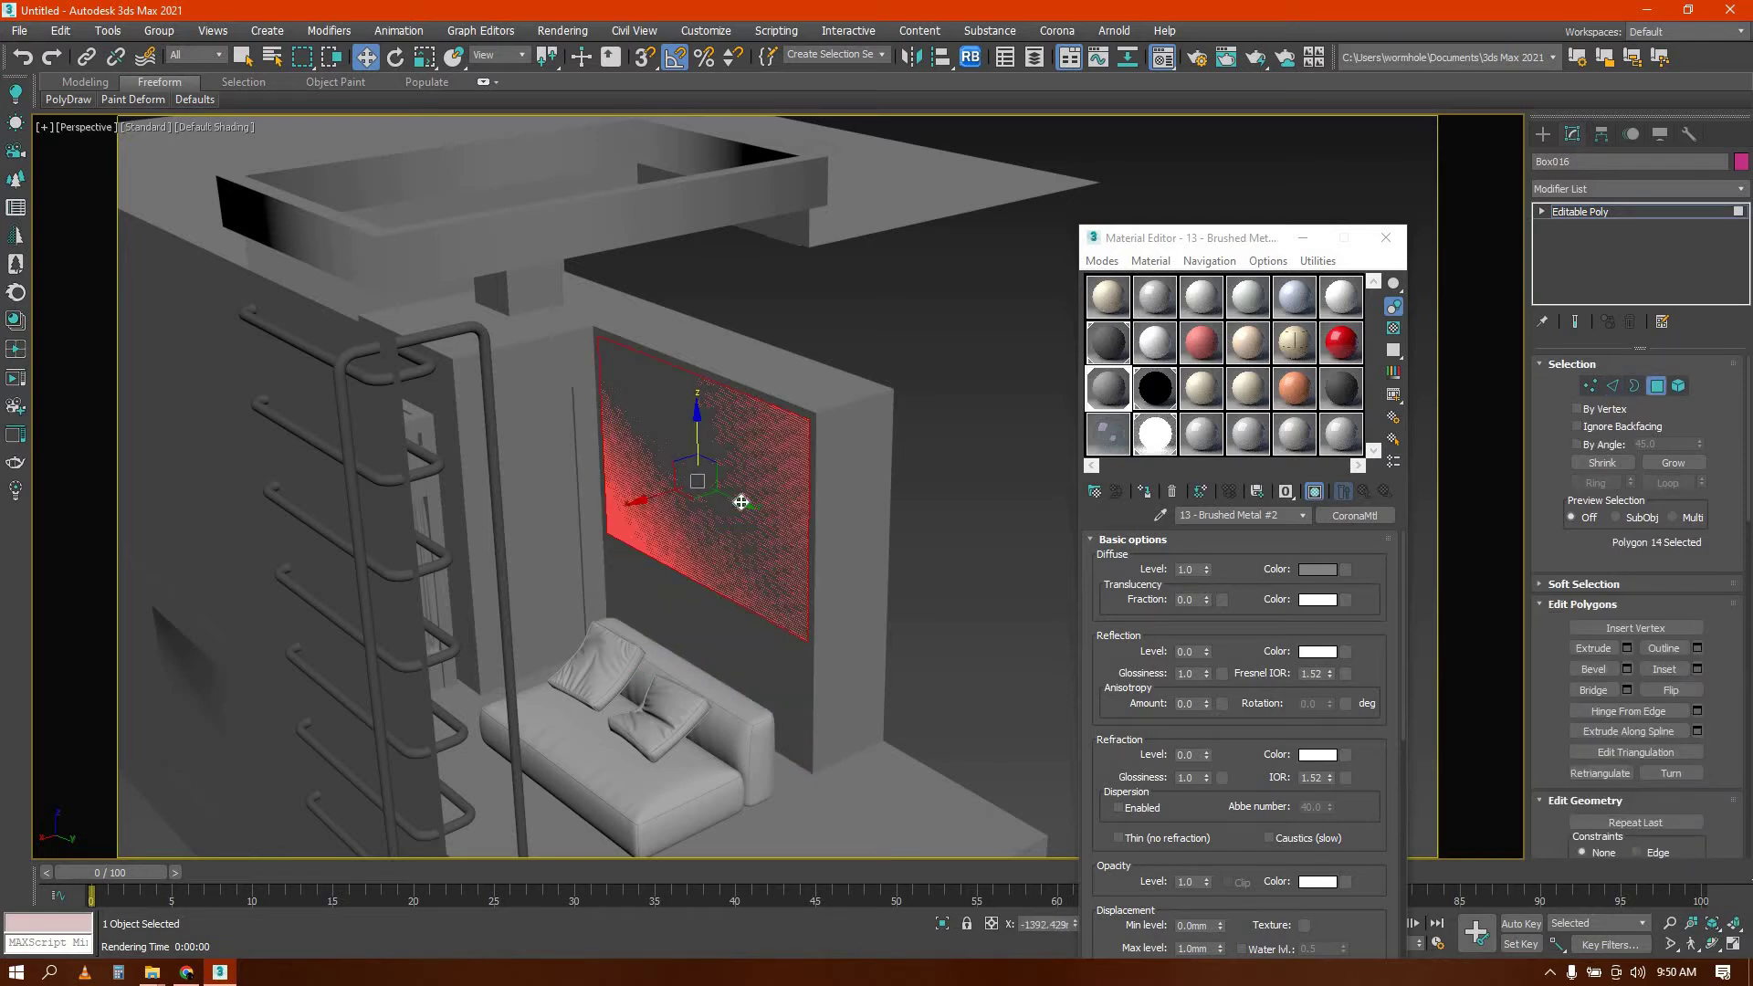
pyautogui.press('r')
pyautogui.moveTo(730, 500); pyautogui.dragTo(779, 505)
pyautogui.press('w')
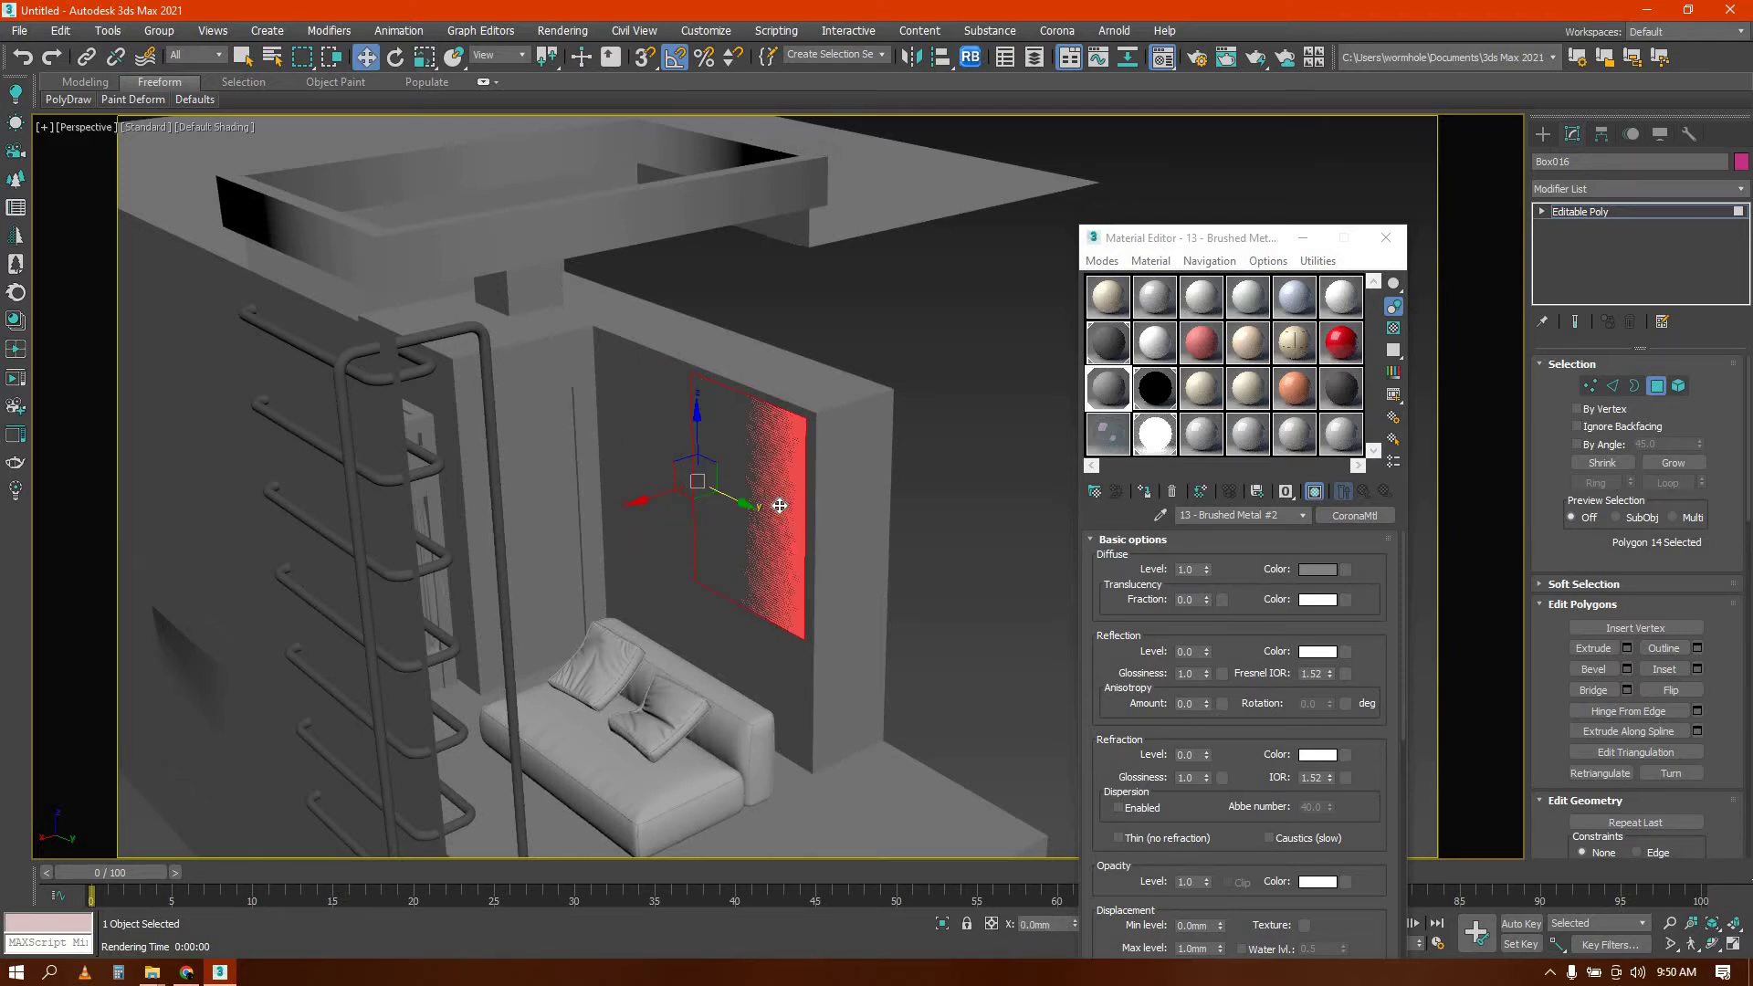
pyautogui.keyDown('alt'); pyautogui.moveTo(721, 469); pyautogui.dragTo(803, 513, button='middle'); pyautogui.keyUp('alt')
pyautogui.press('r')
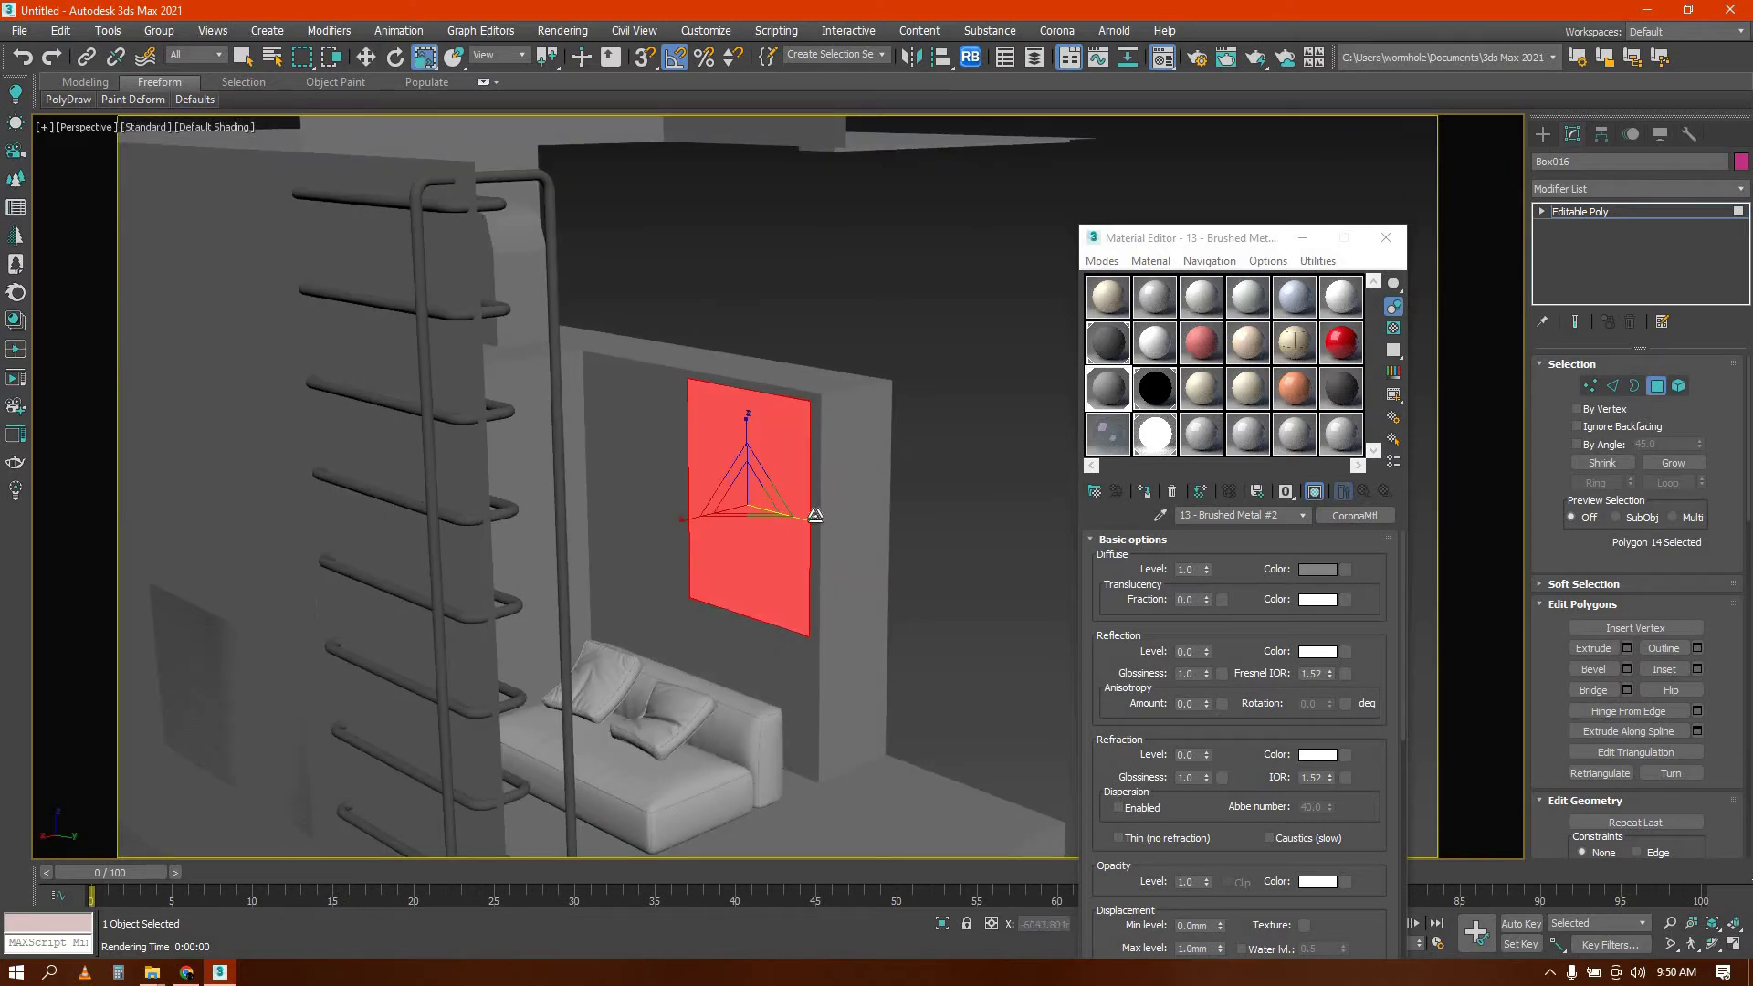
pyautogui.moveTo(815, 515); pyautogui.dragTo(769, 519)
pyautogui.press('w')
# Extrude the window face inward by -293.867 mm to form a deep recess in the wall
pyautogui.rightClick(765, 516)
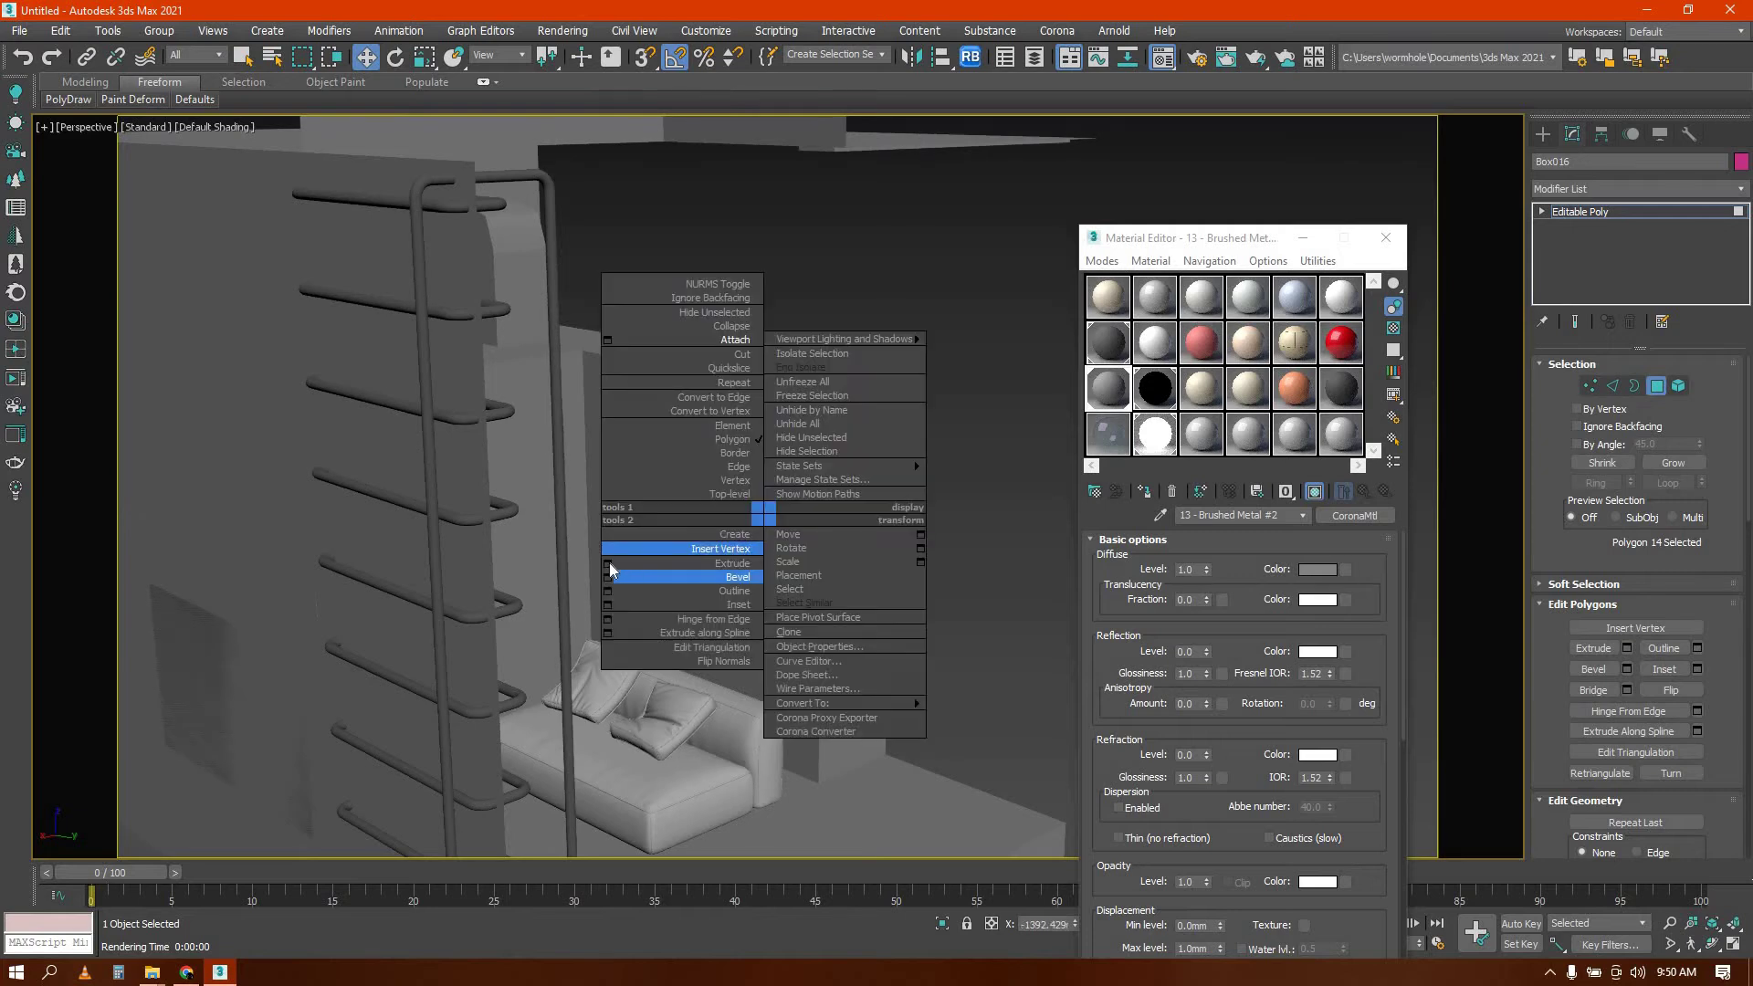
pyautogui.click(608, 564)
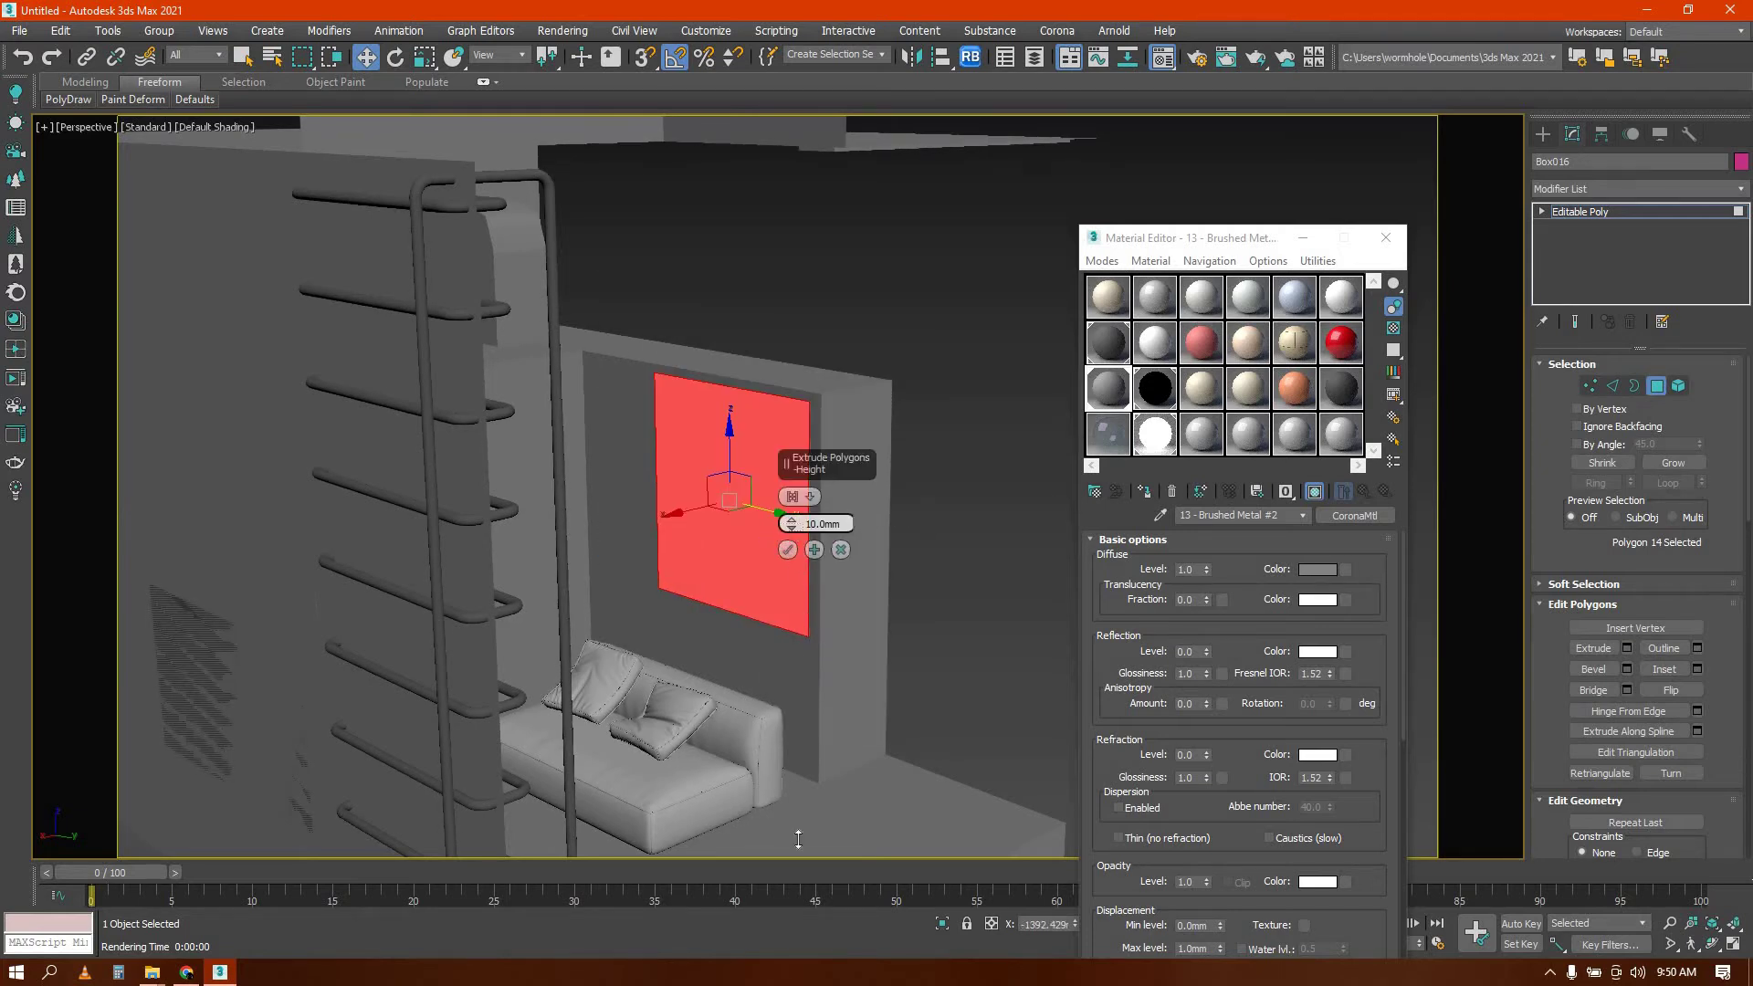
pyautogui.moveTo(798, 838); pyautogui.dragTo(912, 427)
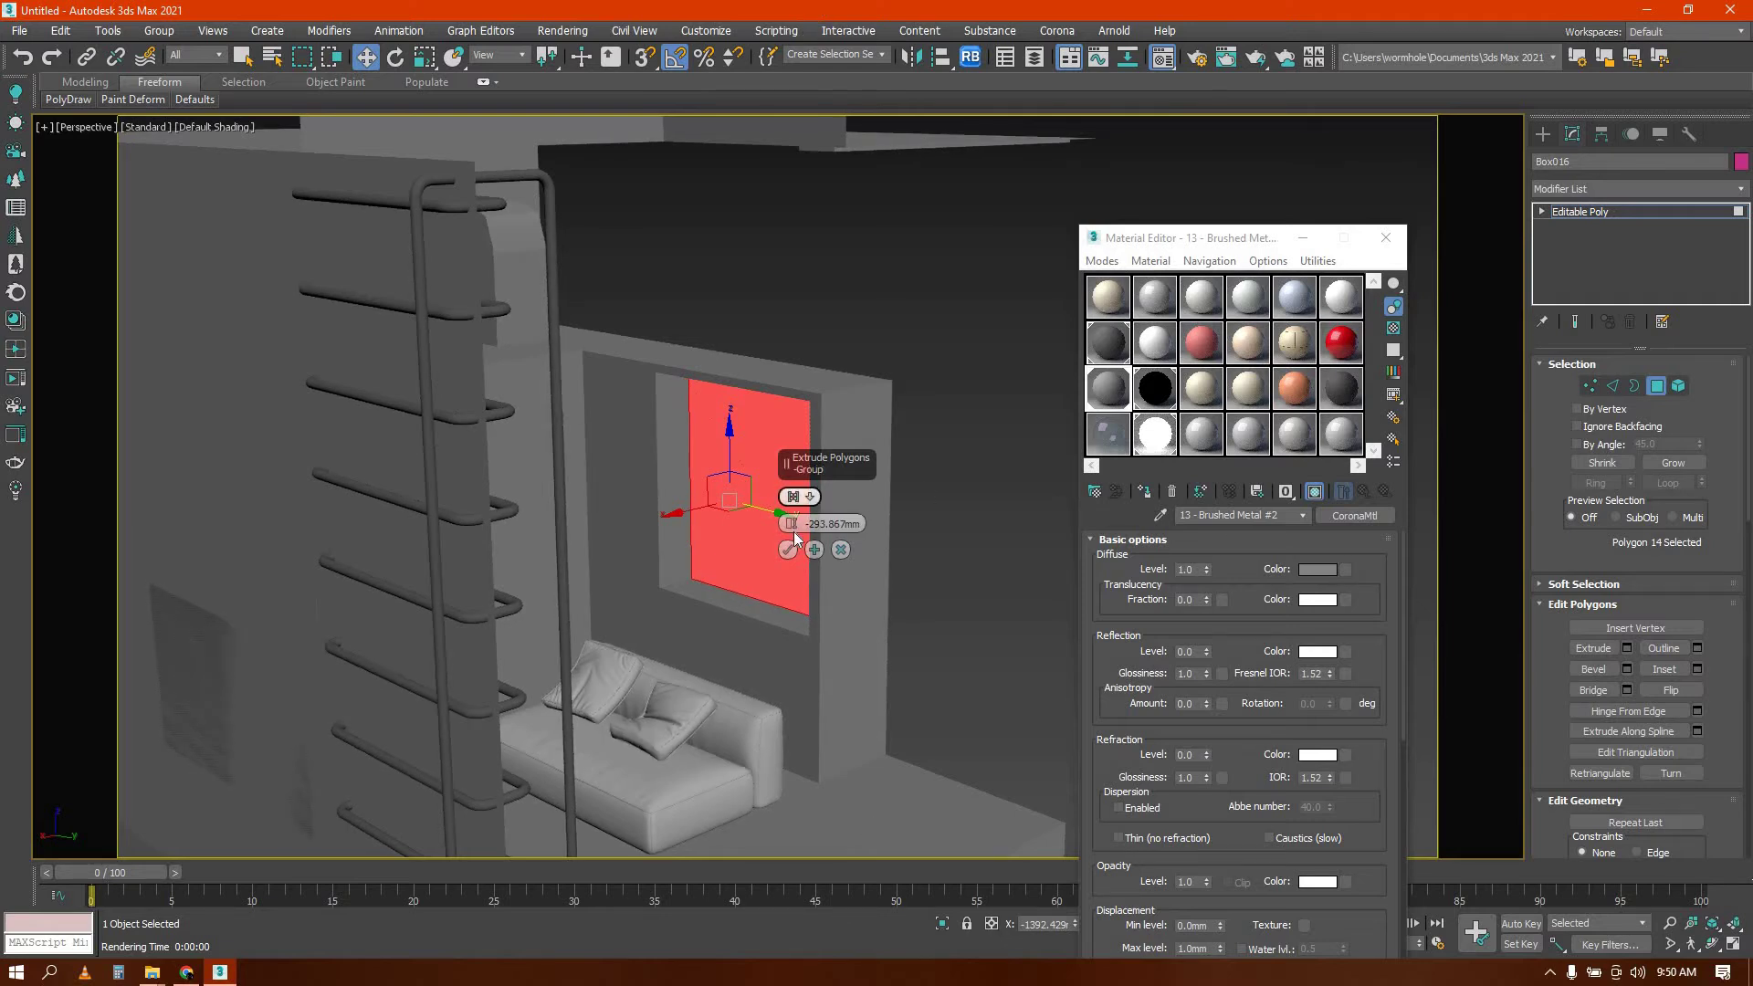
pyautogui.click(787, 549)
# Examine the window recess, its sill and the surrounding wall face from several angles
pyautogui.click(738, 605)
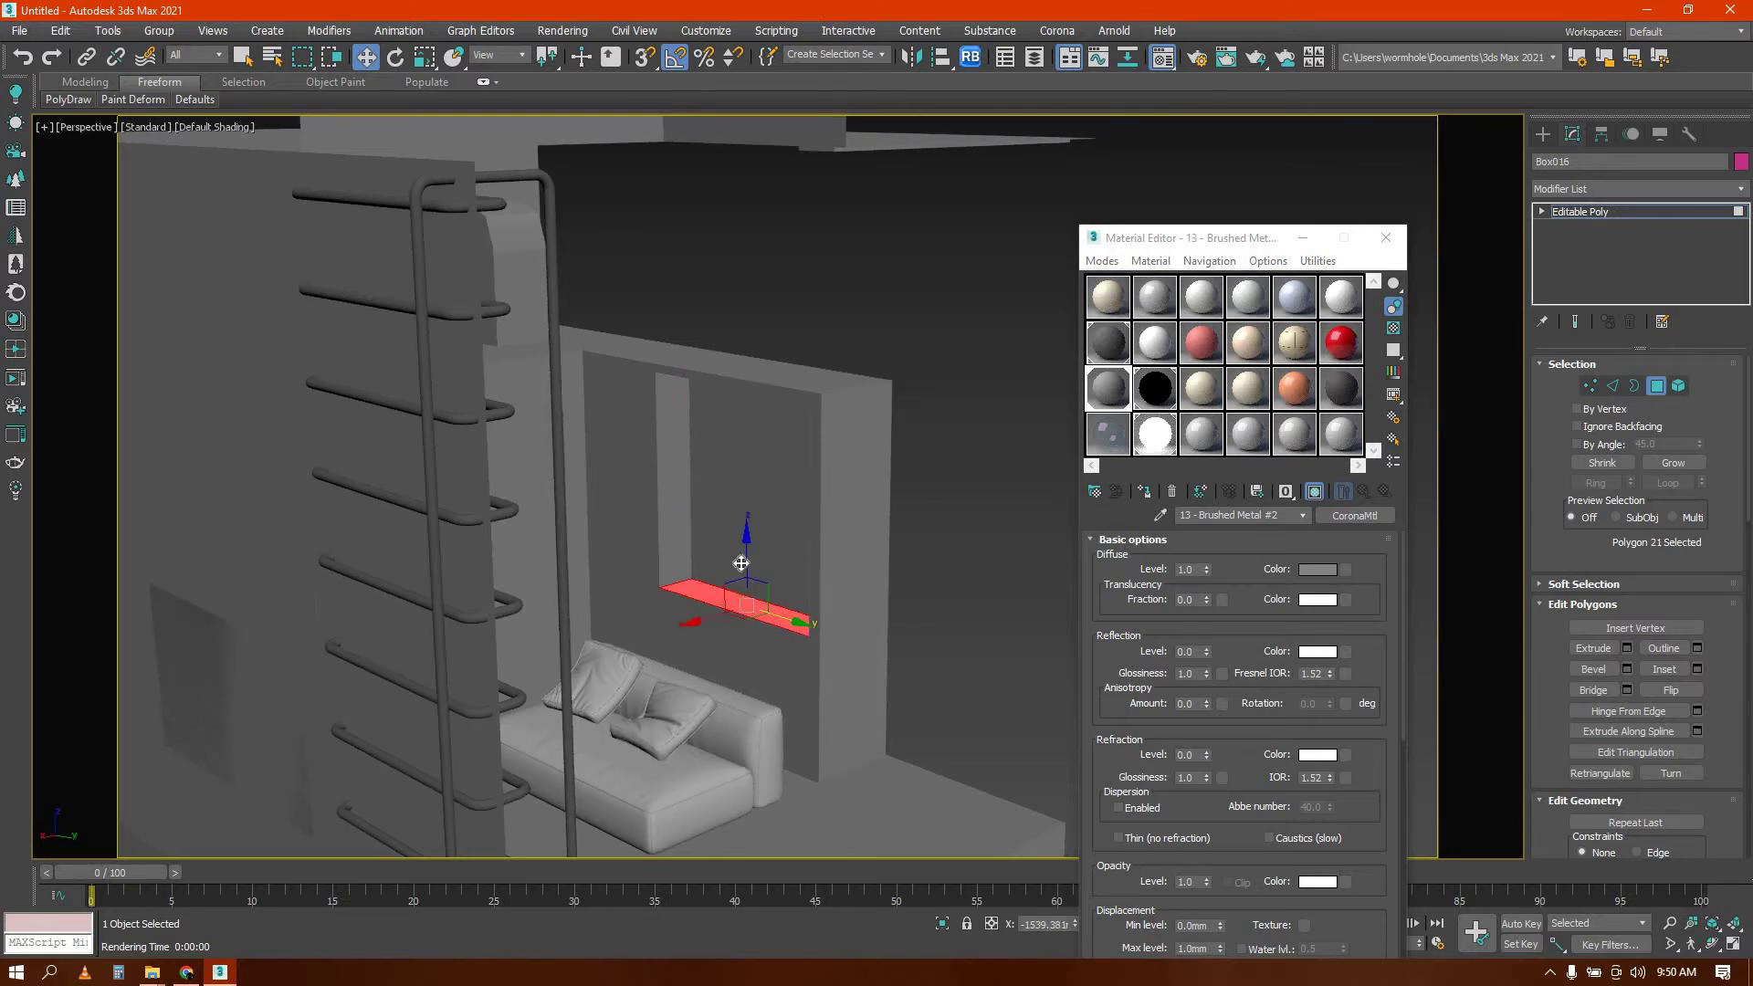
pyautogui.scroll(-5, 683, 547)
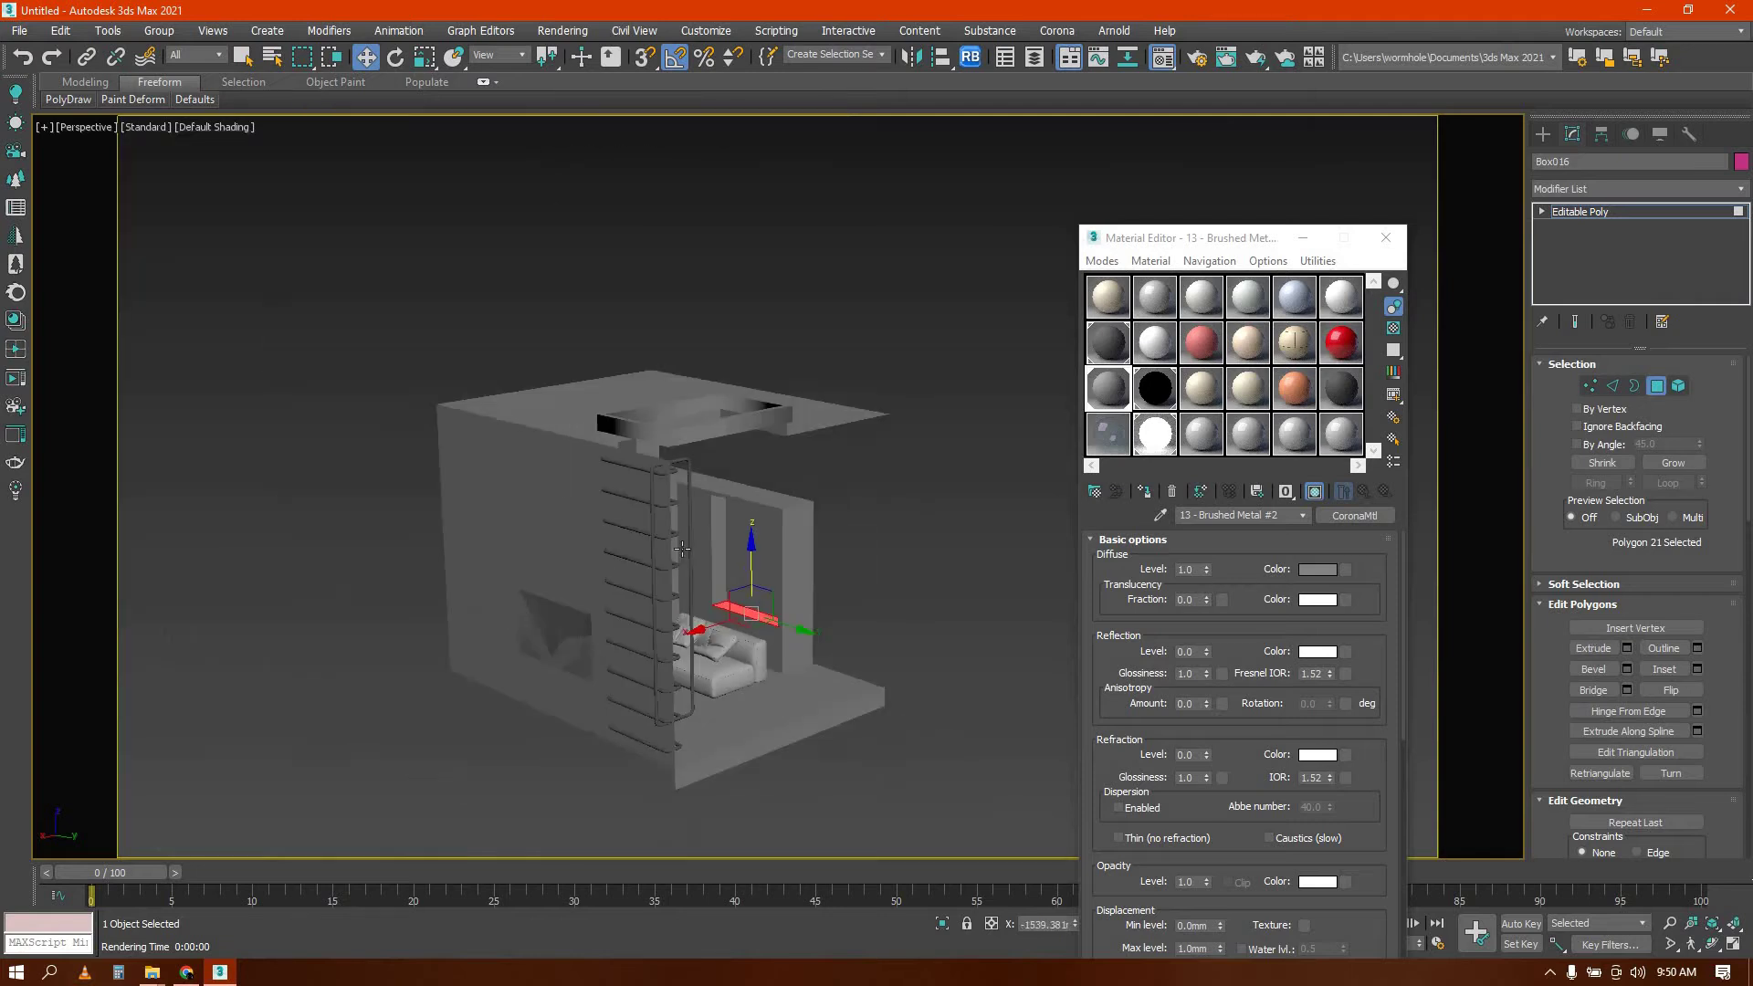
pyautogui.keyDown('alt'); pyautogui.moveTo(683, 548); pyautogui.dragTo(703, 154, button='middle'); pyautogui.keyUp('alt')
pyautogui.scroll(6, 650, 533)
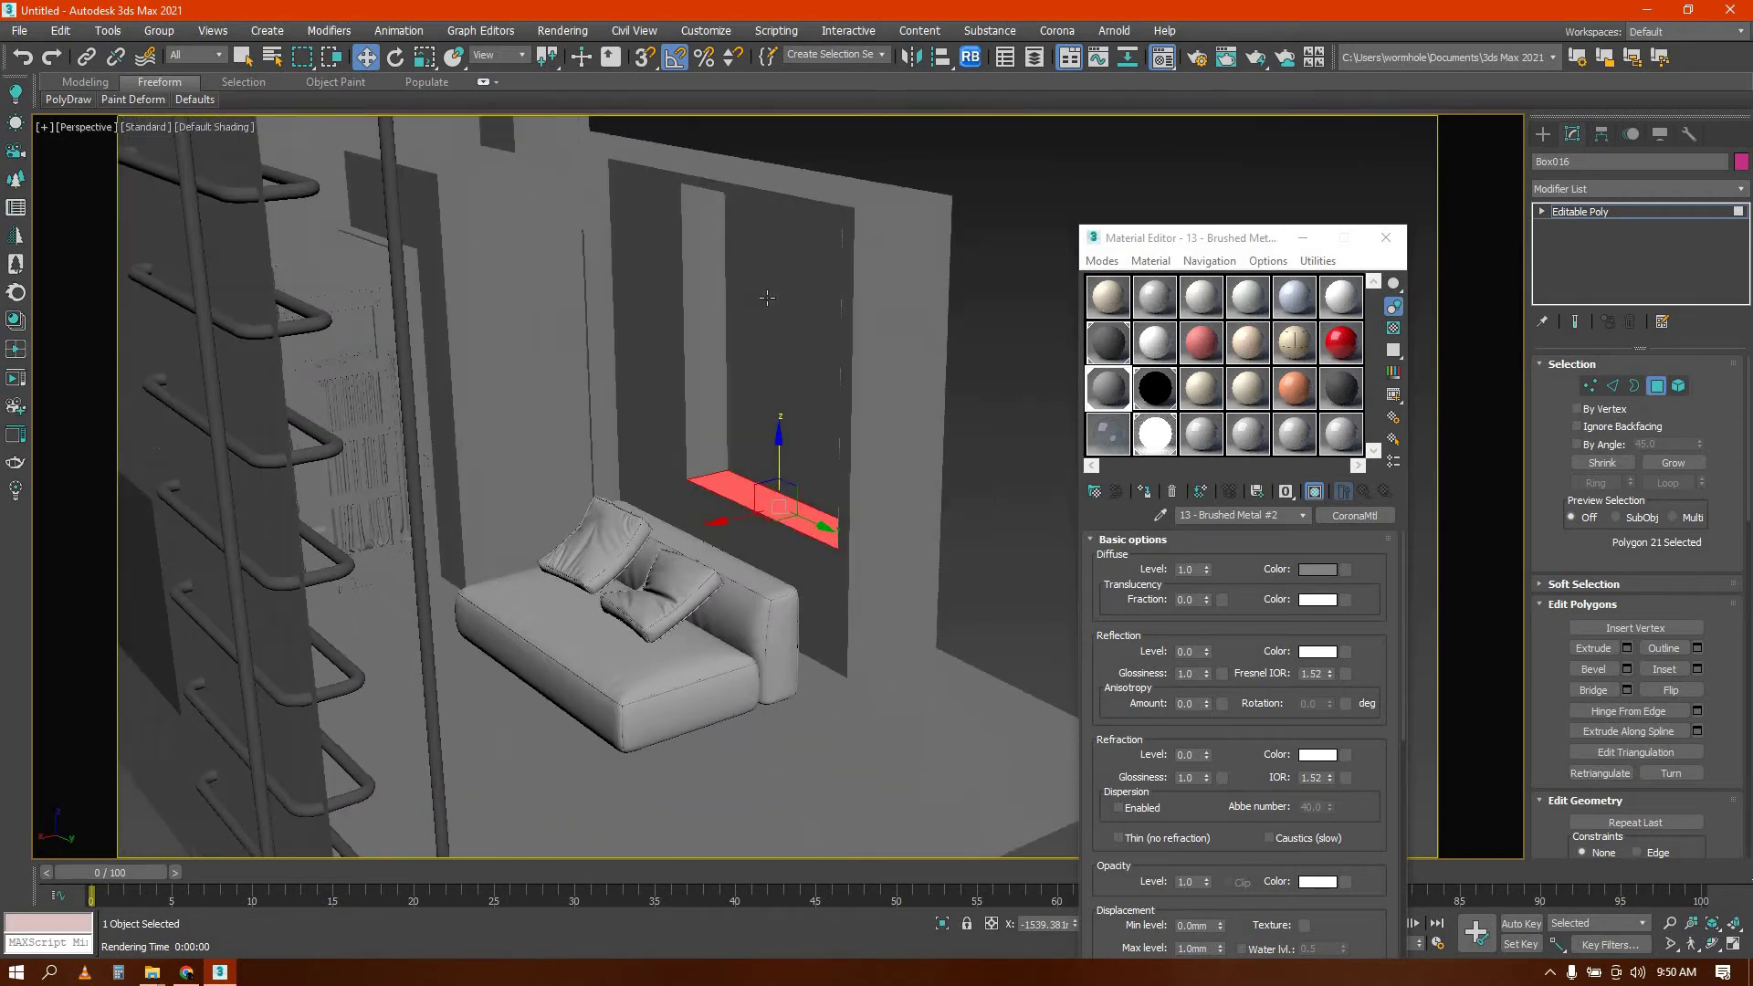
pyautogui.keyDown('alt'); pyautogui.moveTo(767, 298); pyautogui.dragTo(709, 513, button='middle'); pyautogui.keyUp('alt')
pyautogui.click(632, 297)
pyautogui.keyDown('ctrl'); pyautogui.click(708, 513); pyautogui.keyUp('ctrl')
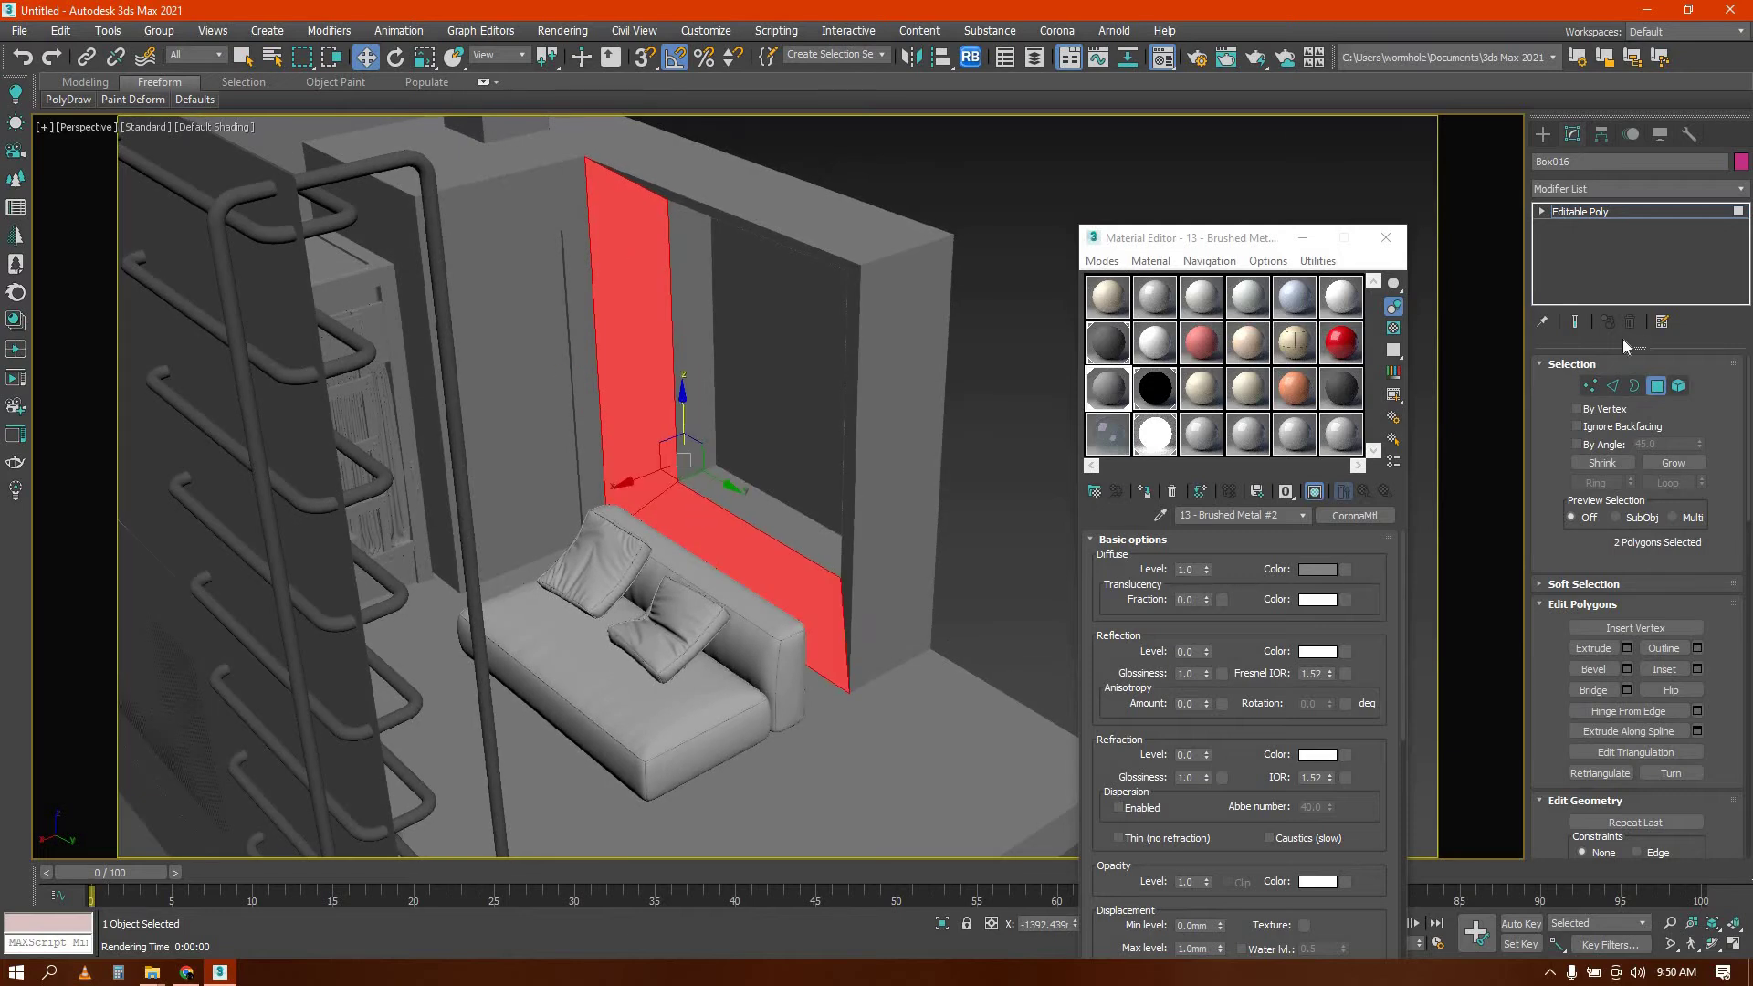
# Draw an upright box about 1317 by 522 mm with a height of about -86 mm on the wall beside the window recess
pyautogui.click(1541, 134)
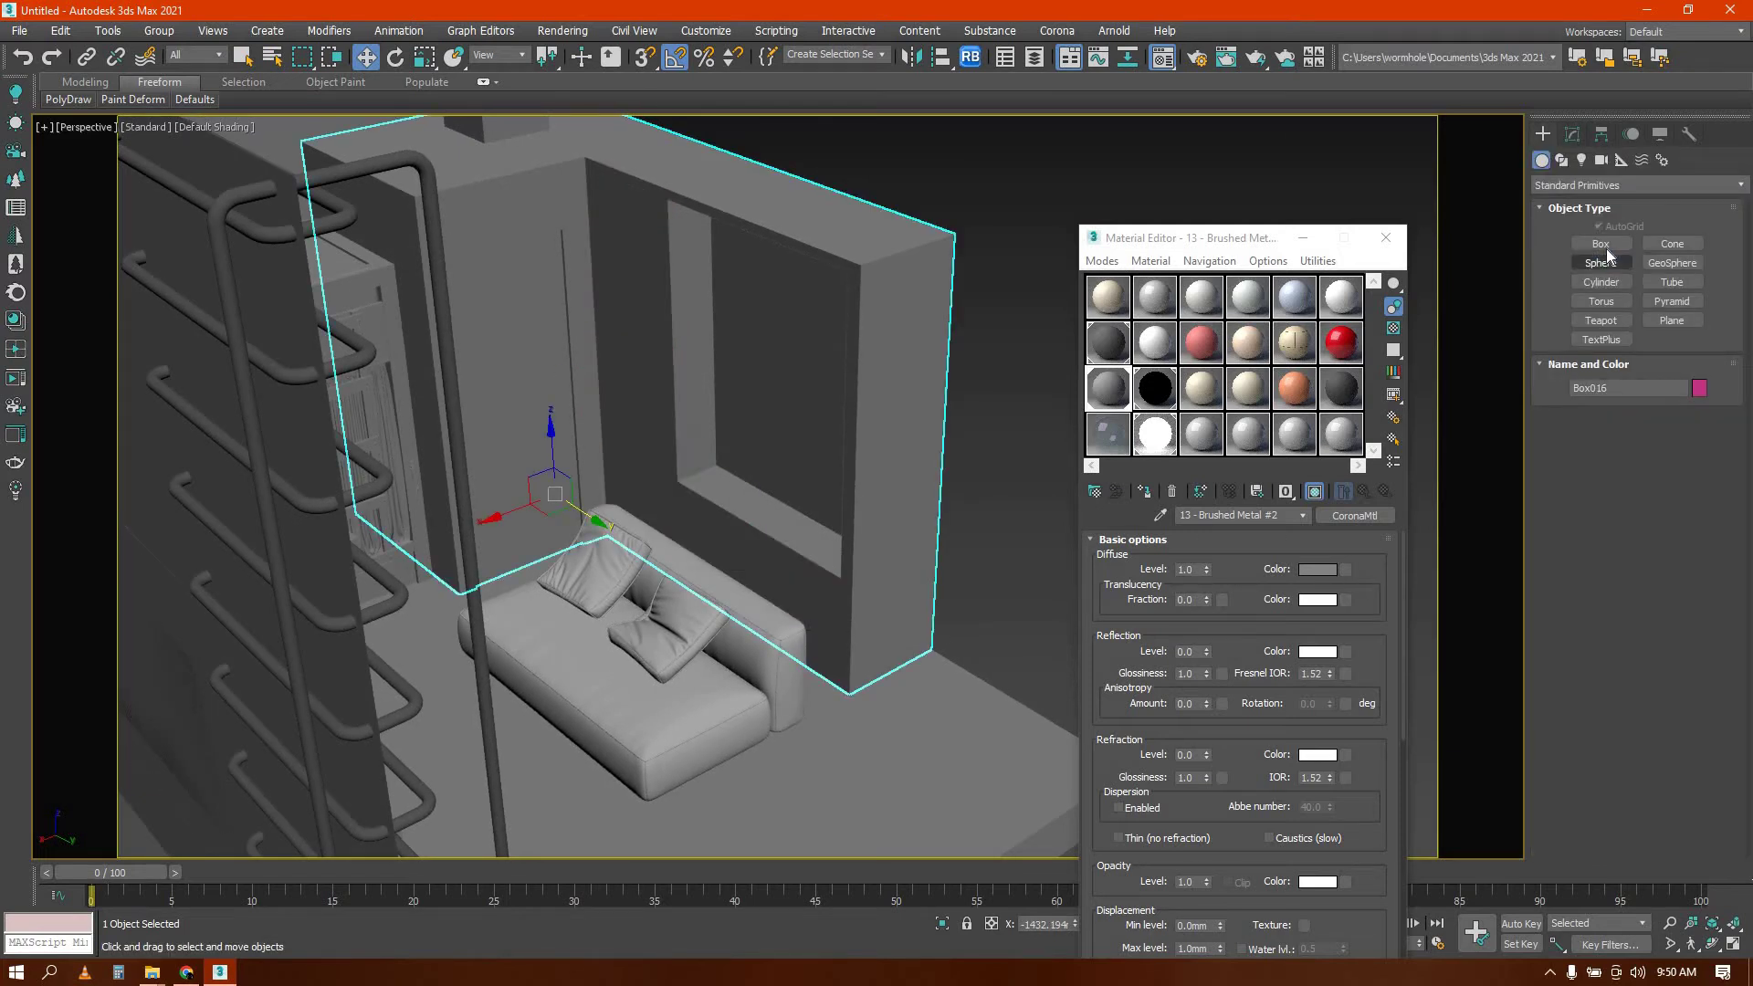
pyautogui.click(1601, 263)
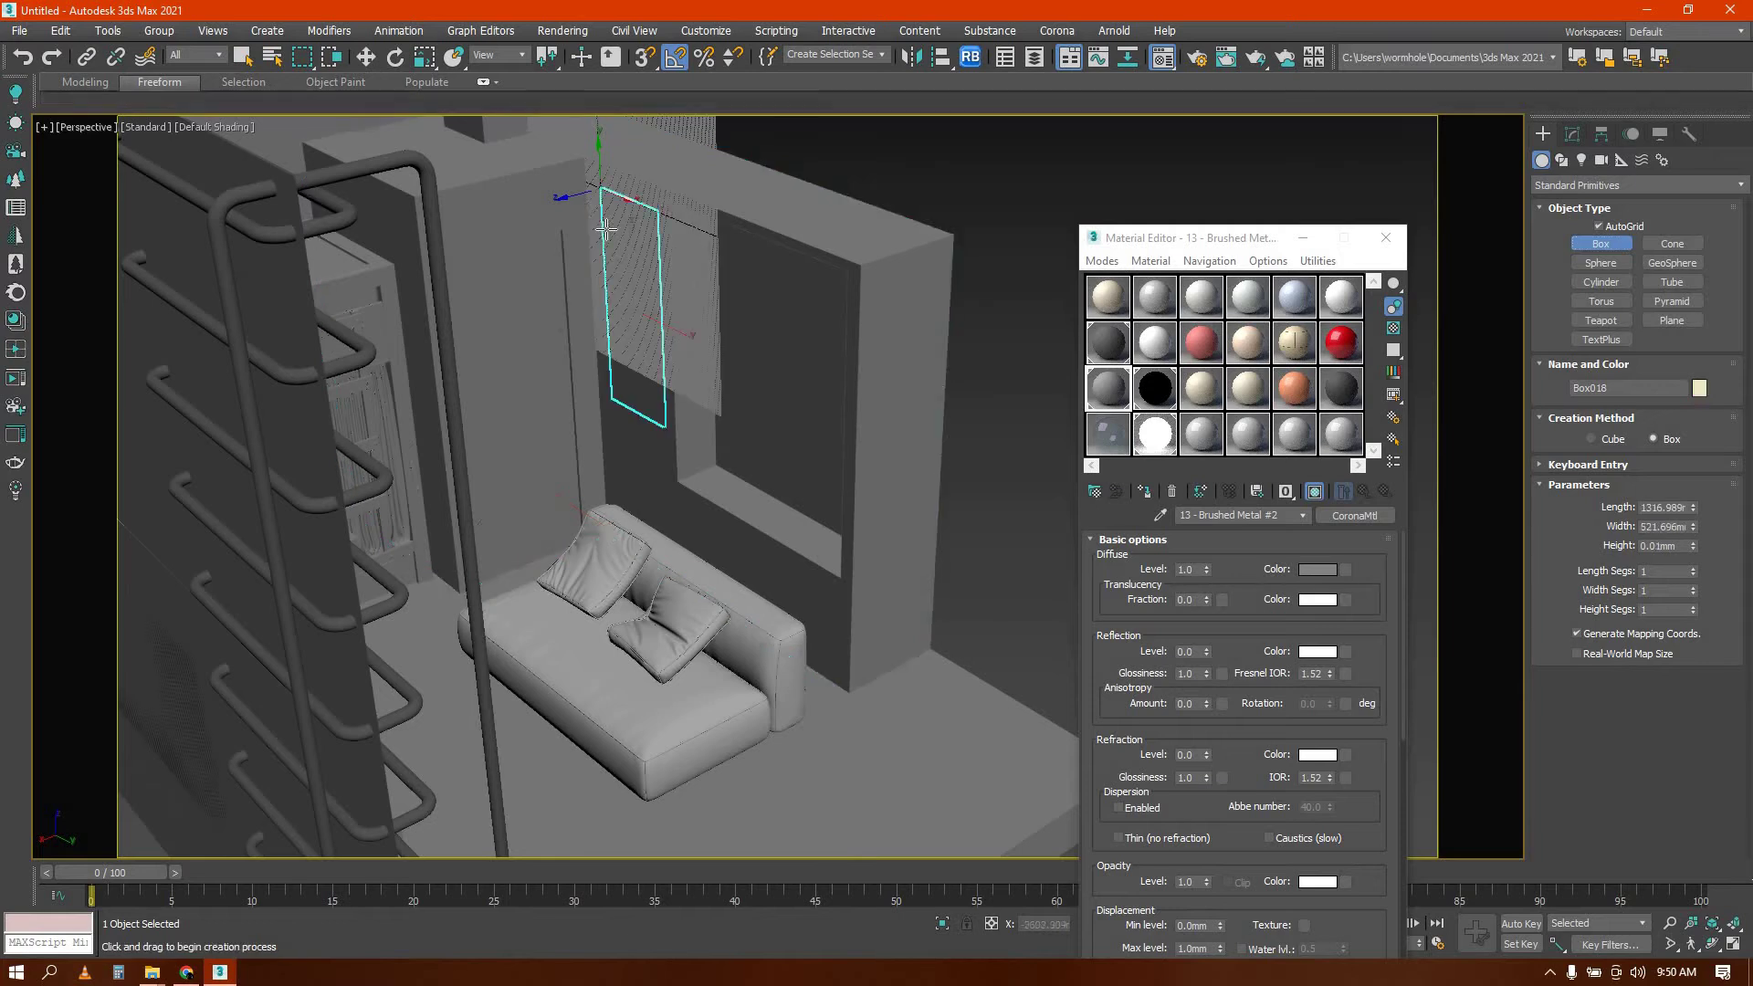
pyautogui.scroll(3, 595, 203)
pyautogui.moveTo(699, 376); pyautogui.dragTo(639, 475, button='middle')
pyautogui.press('w')
# Convert the upright box to Editable Poly and lower its bottom vertices behind the sofa
pyautogui.rightClick(676, 501)
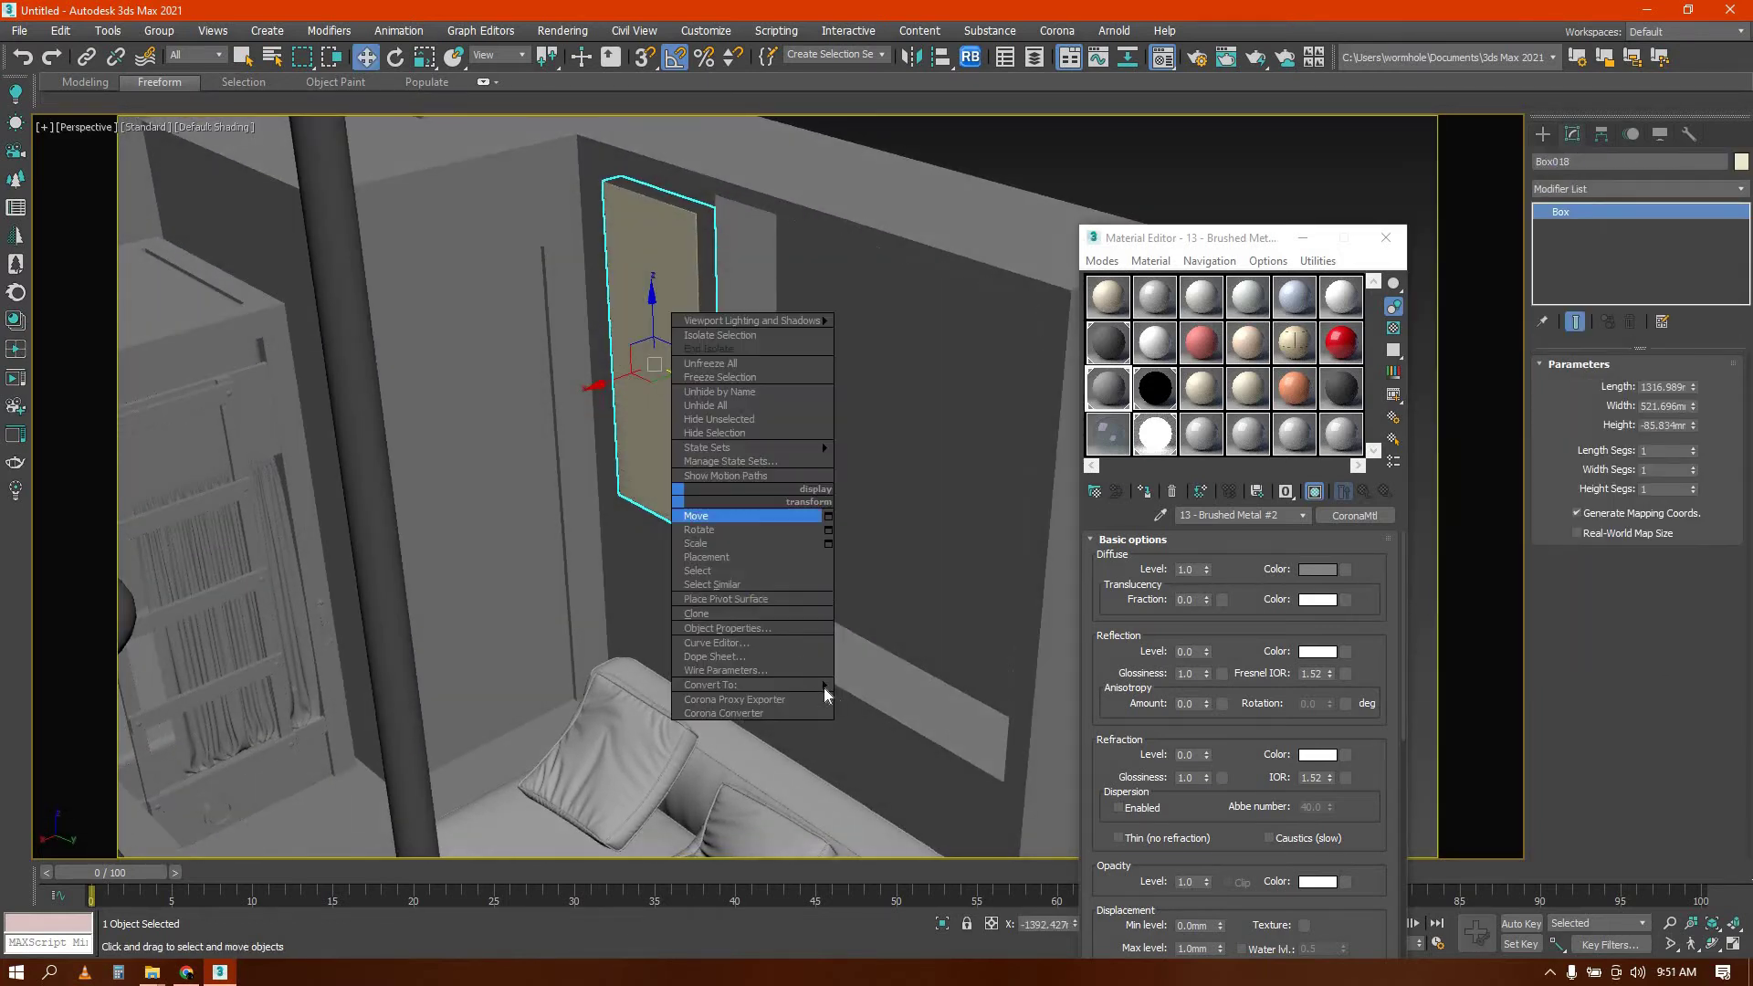
pyautogui.moveTo(833, 687)
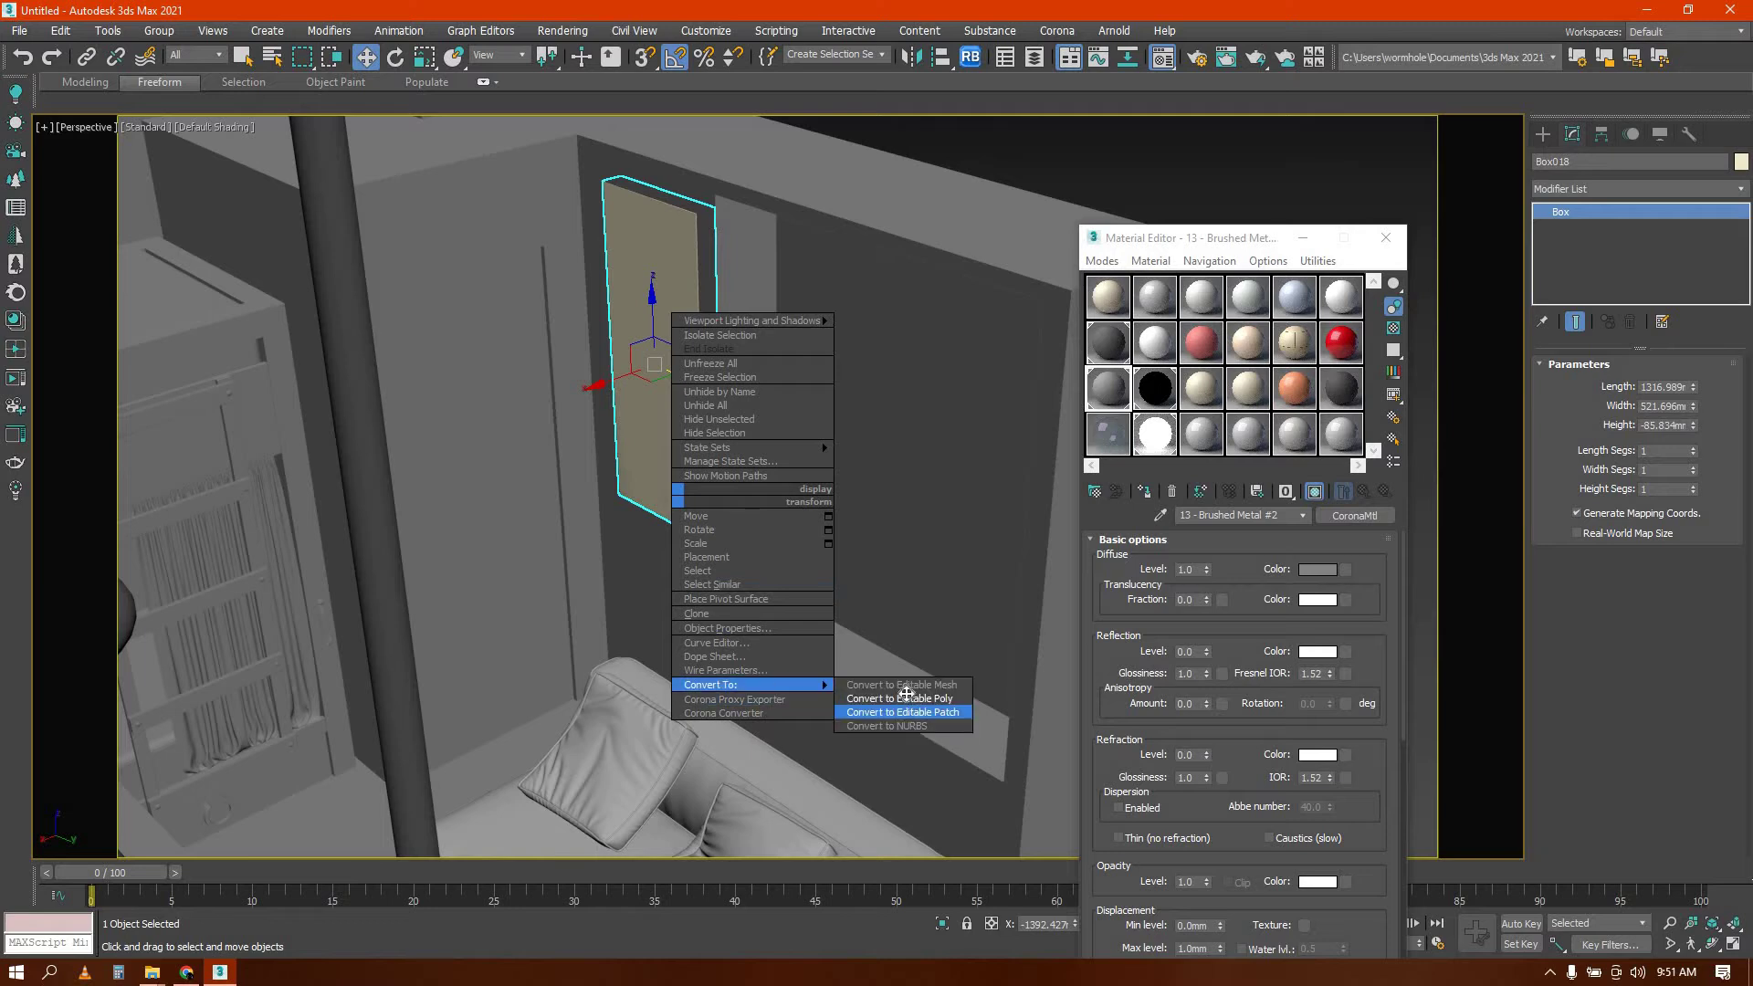
pyautogui.click(909, 706)
pyautogui.moveTo(205, 293); pyautogui.dragTo(868, 610)
pyautogui.moveTo(666, 464); pyautogui.dragTo(644, 639)
# Examine how the lengthened box fits the wall, window recess and sofa in wireframe and shaded display
pyautogui.keyDown('alt'); pyautogui.moveTo(643, 642); pyautogui.dragTo(673, 639, button='middle'); pyautogui.keyUp('alt')
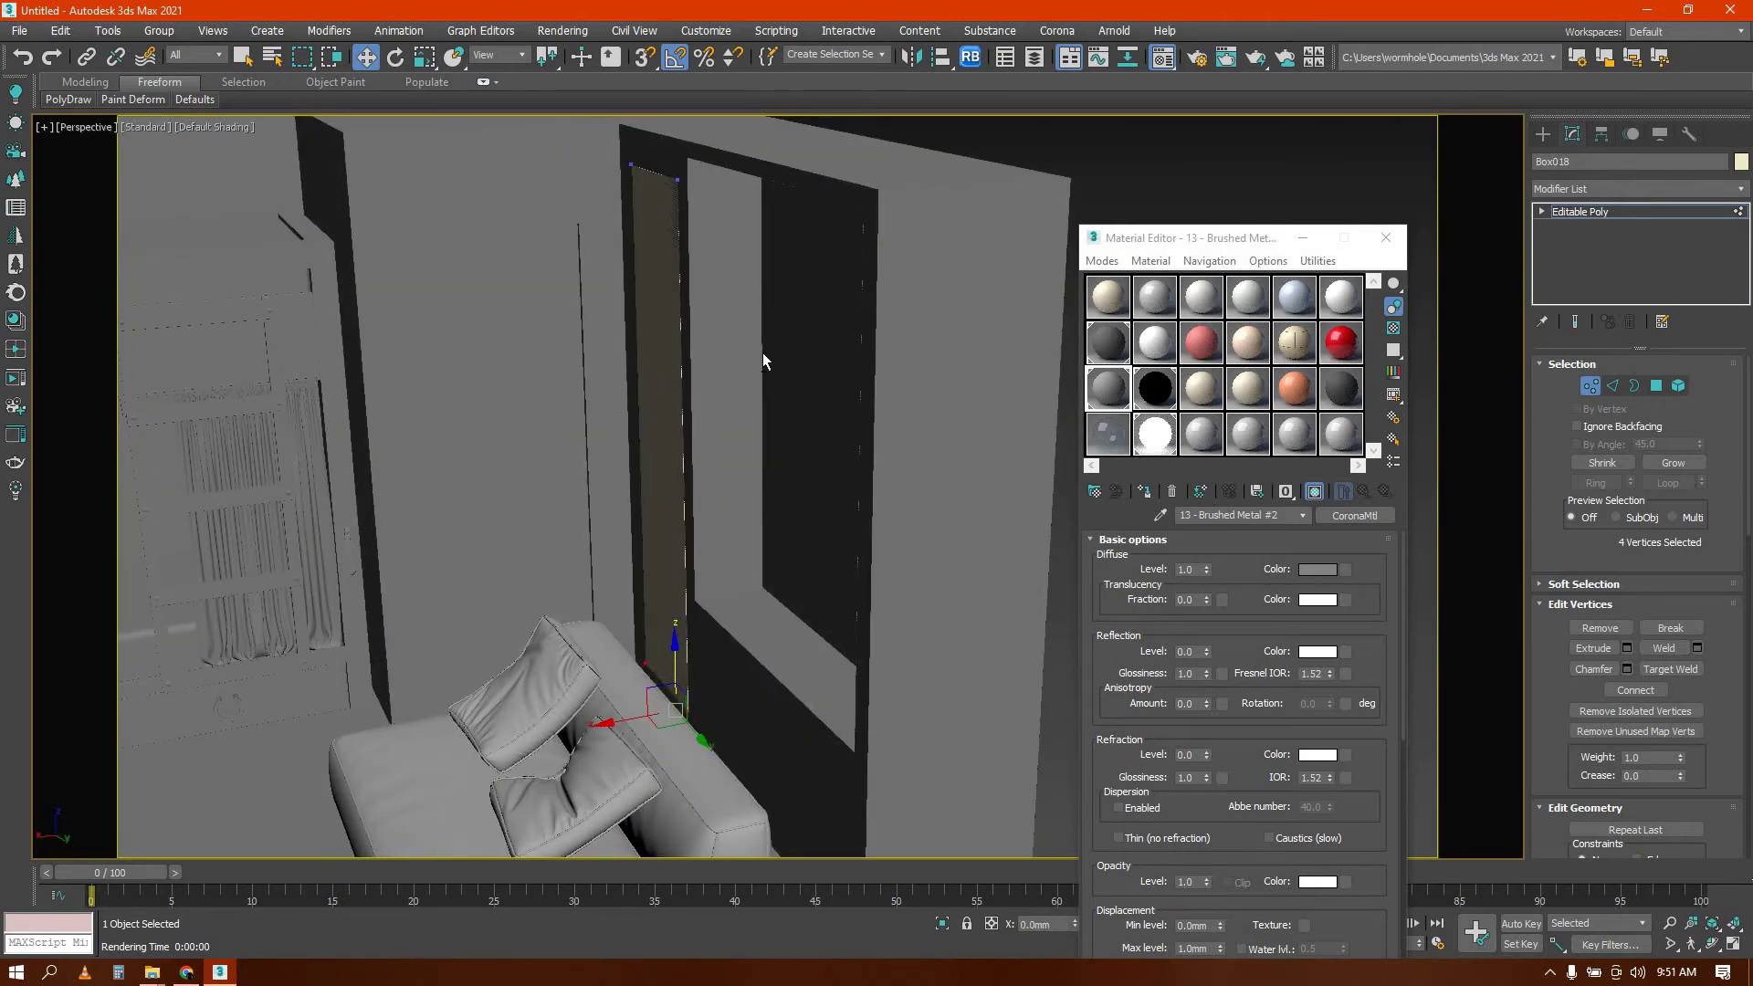
pyautogui.keyDown('alt'); pyautogui.moveTo(764, 354); pyautogui.dragTo(552, 118, button='middle'); pyautogui.keyUp('alt')
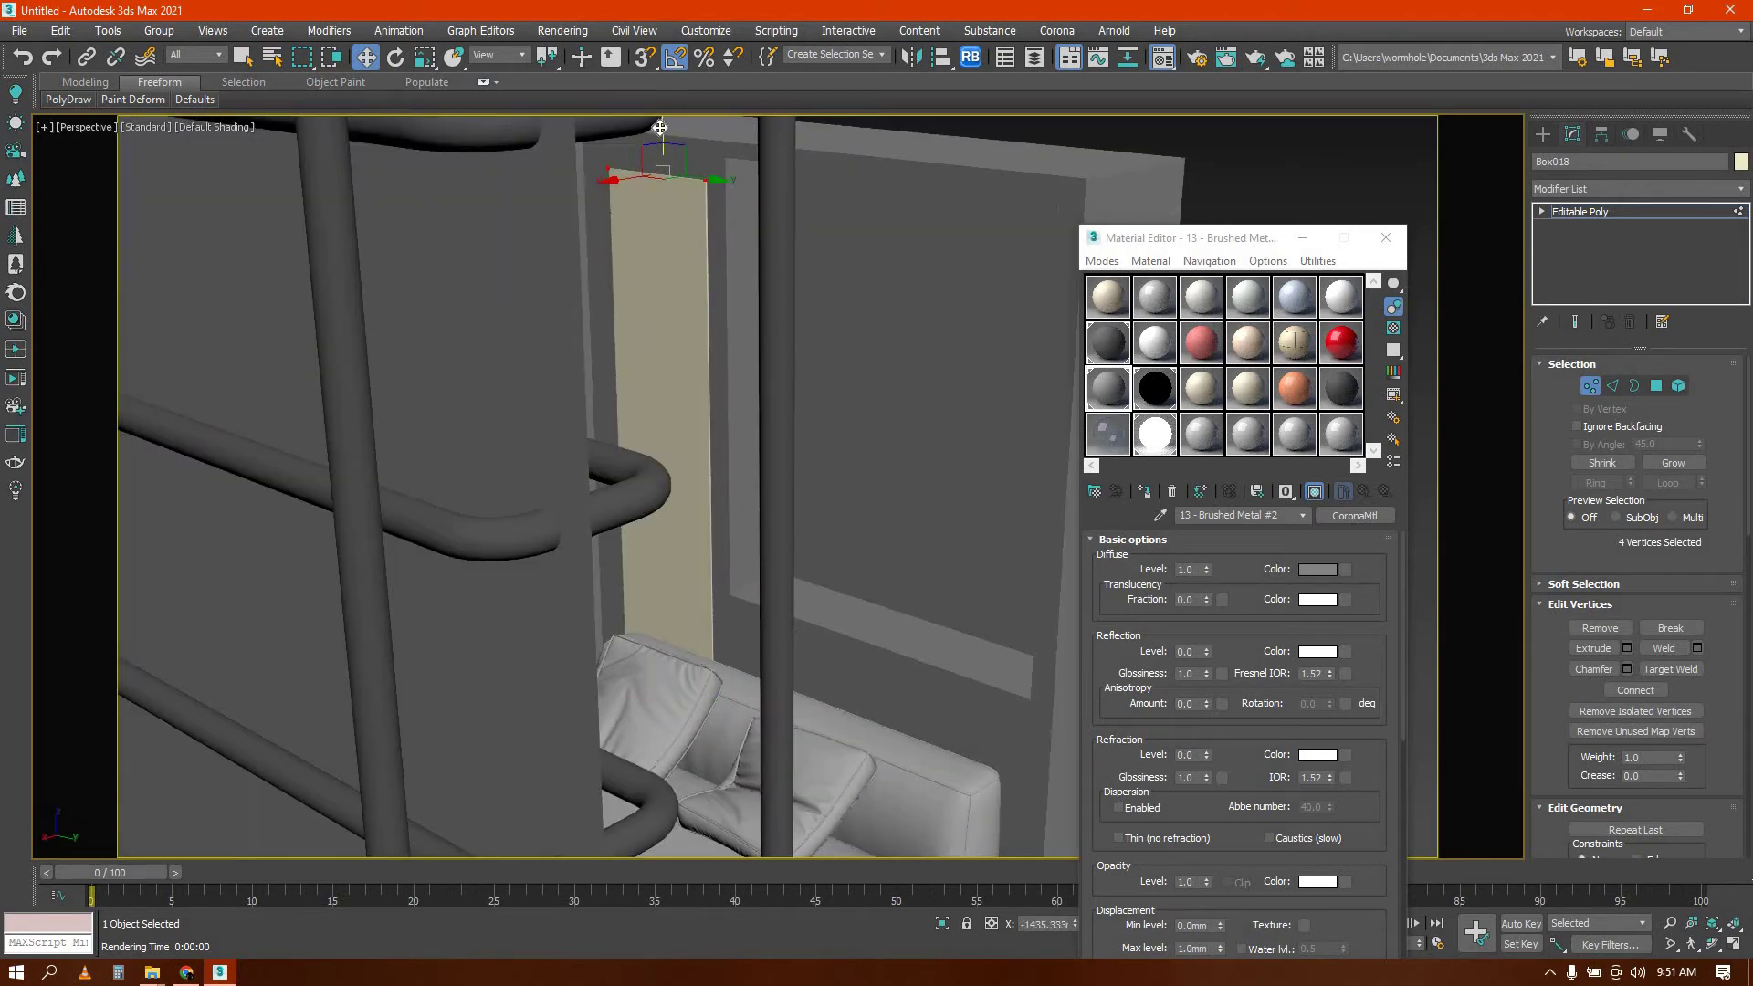
pyautogui.moveTo(705, 277)
pyautogui.keyDown('alt'); pyautogui.mouseDown(button='middle')
pyautogui.moveTo(451, 364)
pyautogui.moveTo(469, 295)
pyautogui.moveTo(694, 375)
pyautogui.moveTo(545, 509)
pyautogui.mouseUp(button='middle'); pyautogui.keyUp('alt')
pyautogui.scroll(-5, 593, 493)
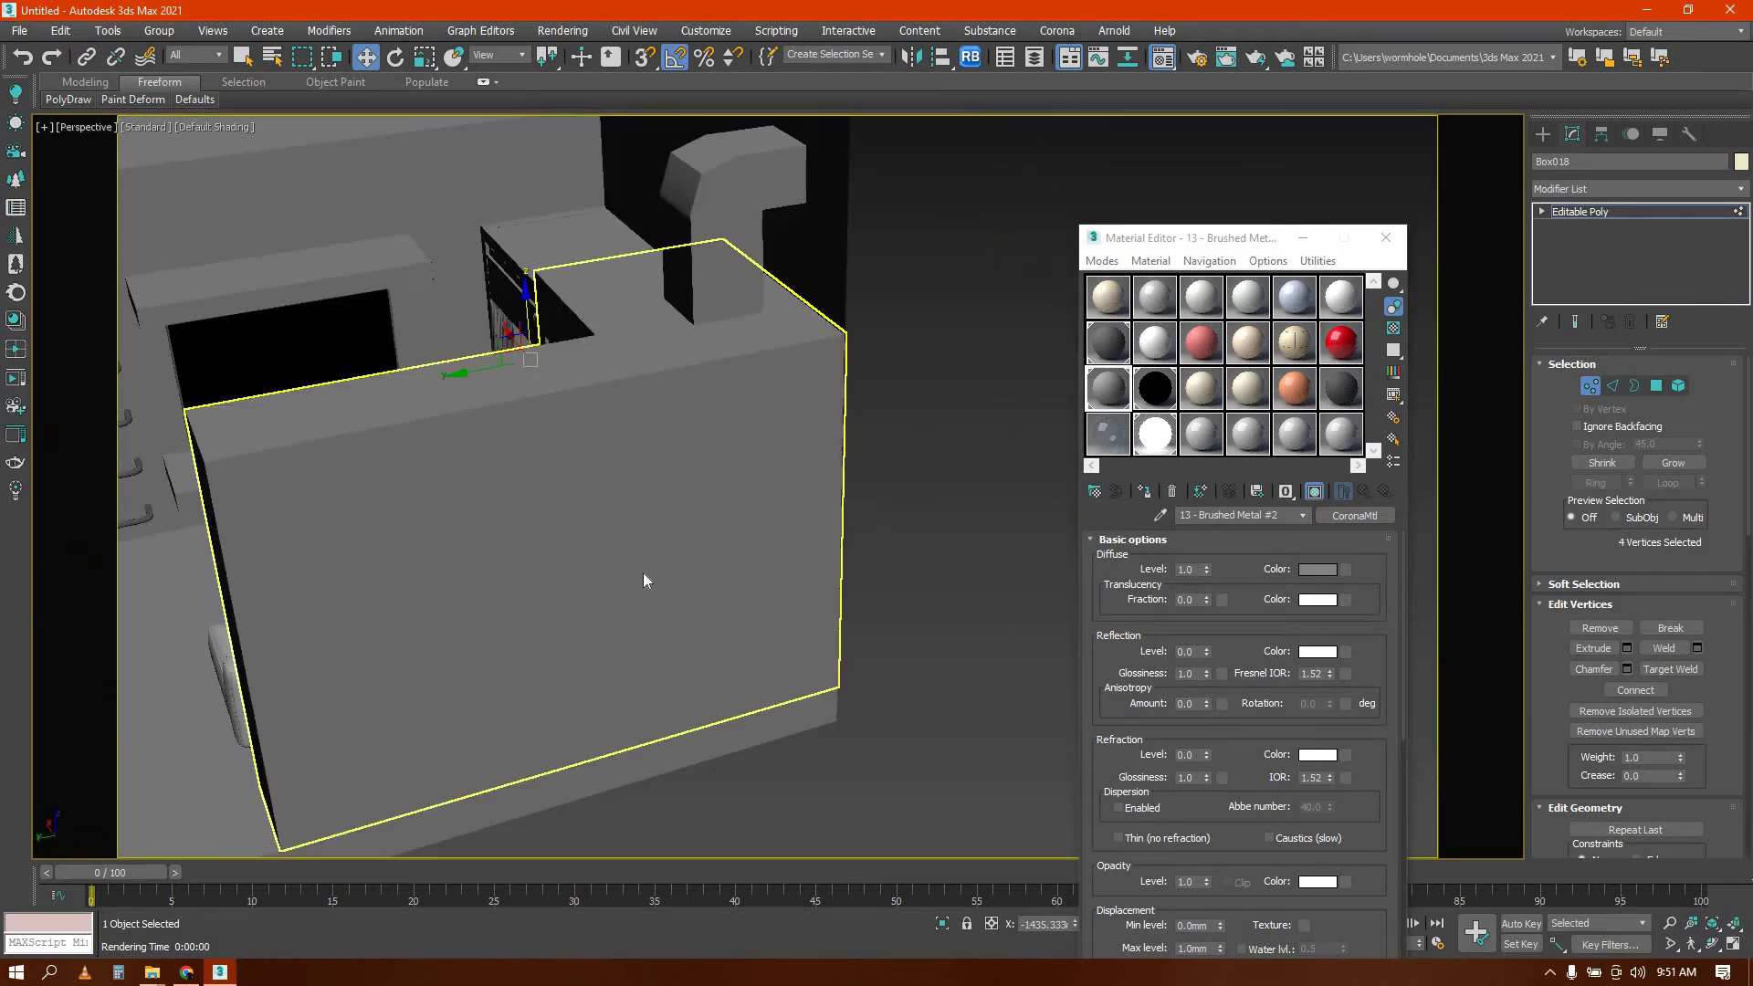
pyautogui.press('F3')
pyautogui.keyDown('alt'); pyautogui.moveTo(650, 592); pyautogui.dragTo(568, 130, button='middle'); pyautogui.keyUp('alt')
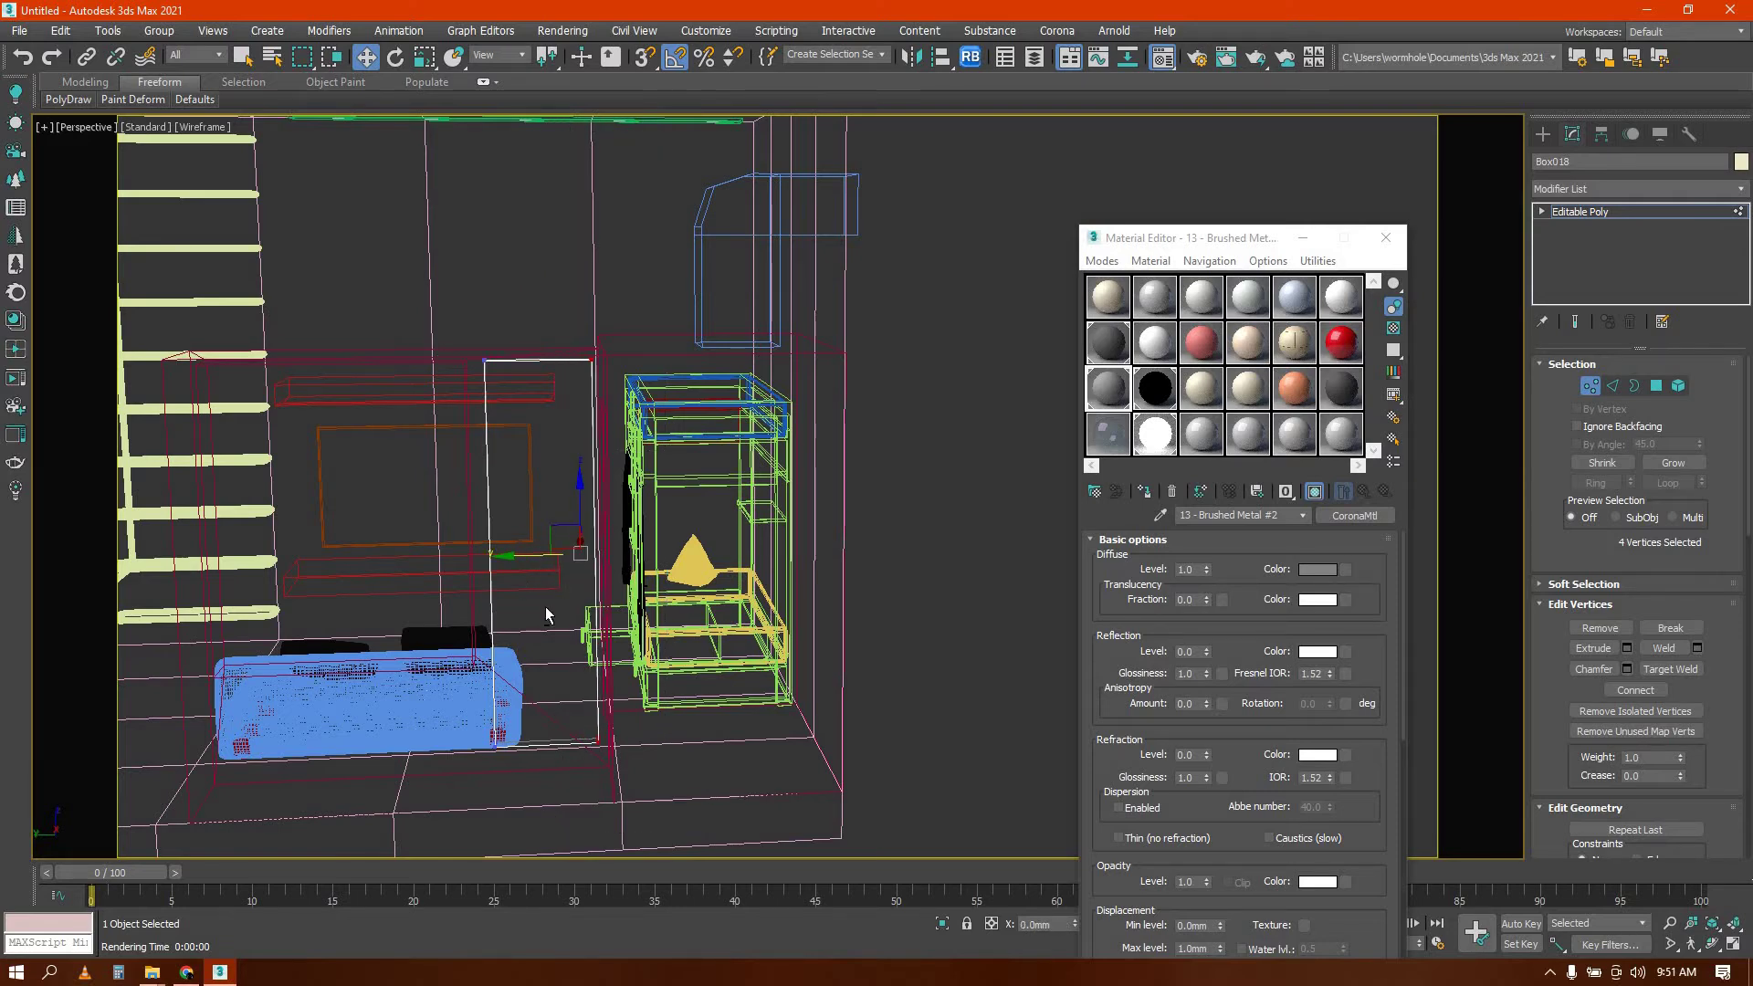
pyautogui.moveTo(545, 606)
pyautogui.keyDown('alt'); pyautogui.mouseDown(button='middle')
pyautogui.moveTo(744, 639)
pyautogui.moveTo(728, 599)
pyautogui.moveTo(743, 501)
pyautogui.moveTo(837, 359)
pyautogui.moveTo(838, 493)
pyautogui.mouseUp(button='middle'); pyautogui.keyUp('alt')
pyautogui.press('F3')
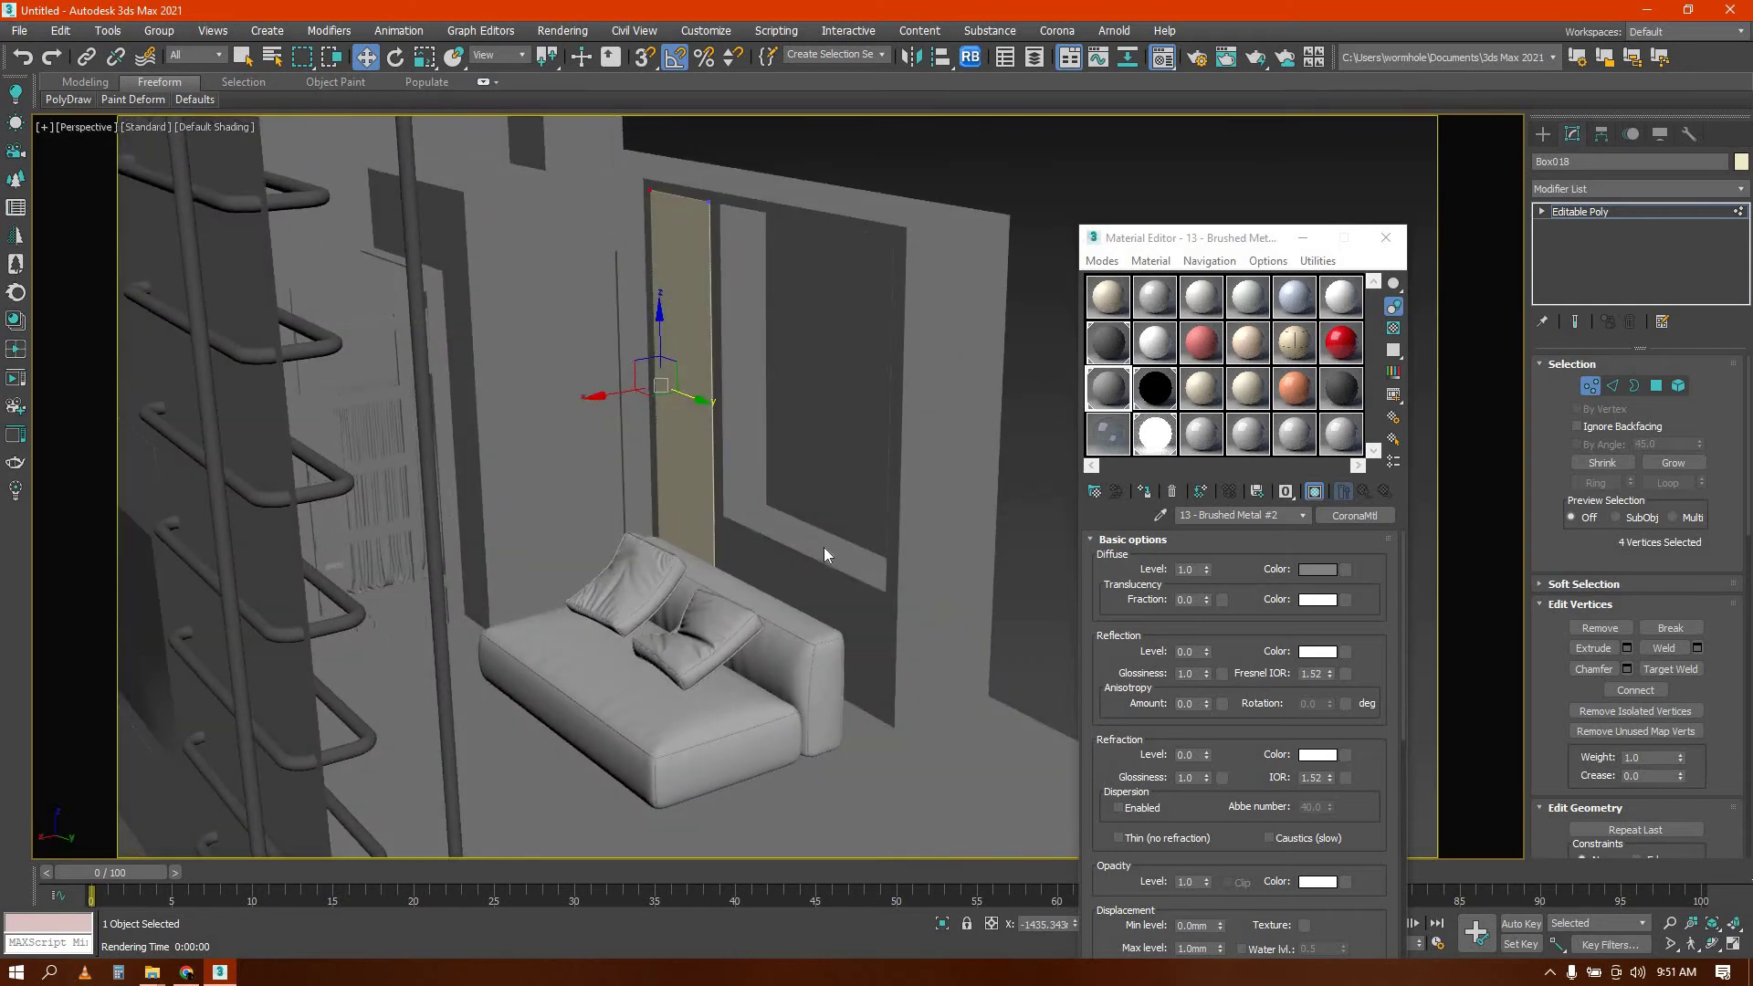
# Raise the sill polygon of the wall's window recess
pyautogui.press('4')
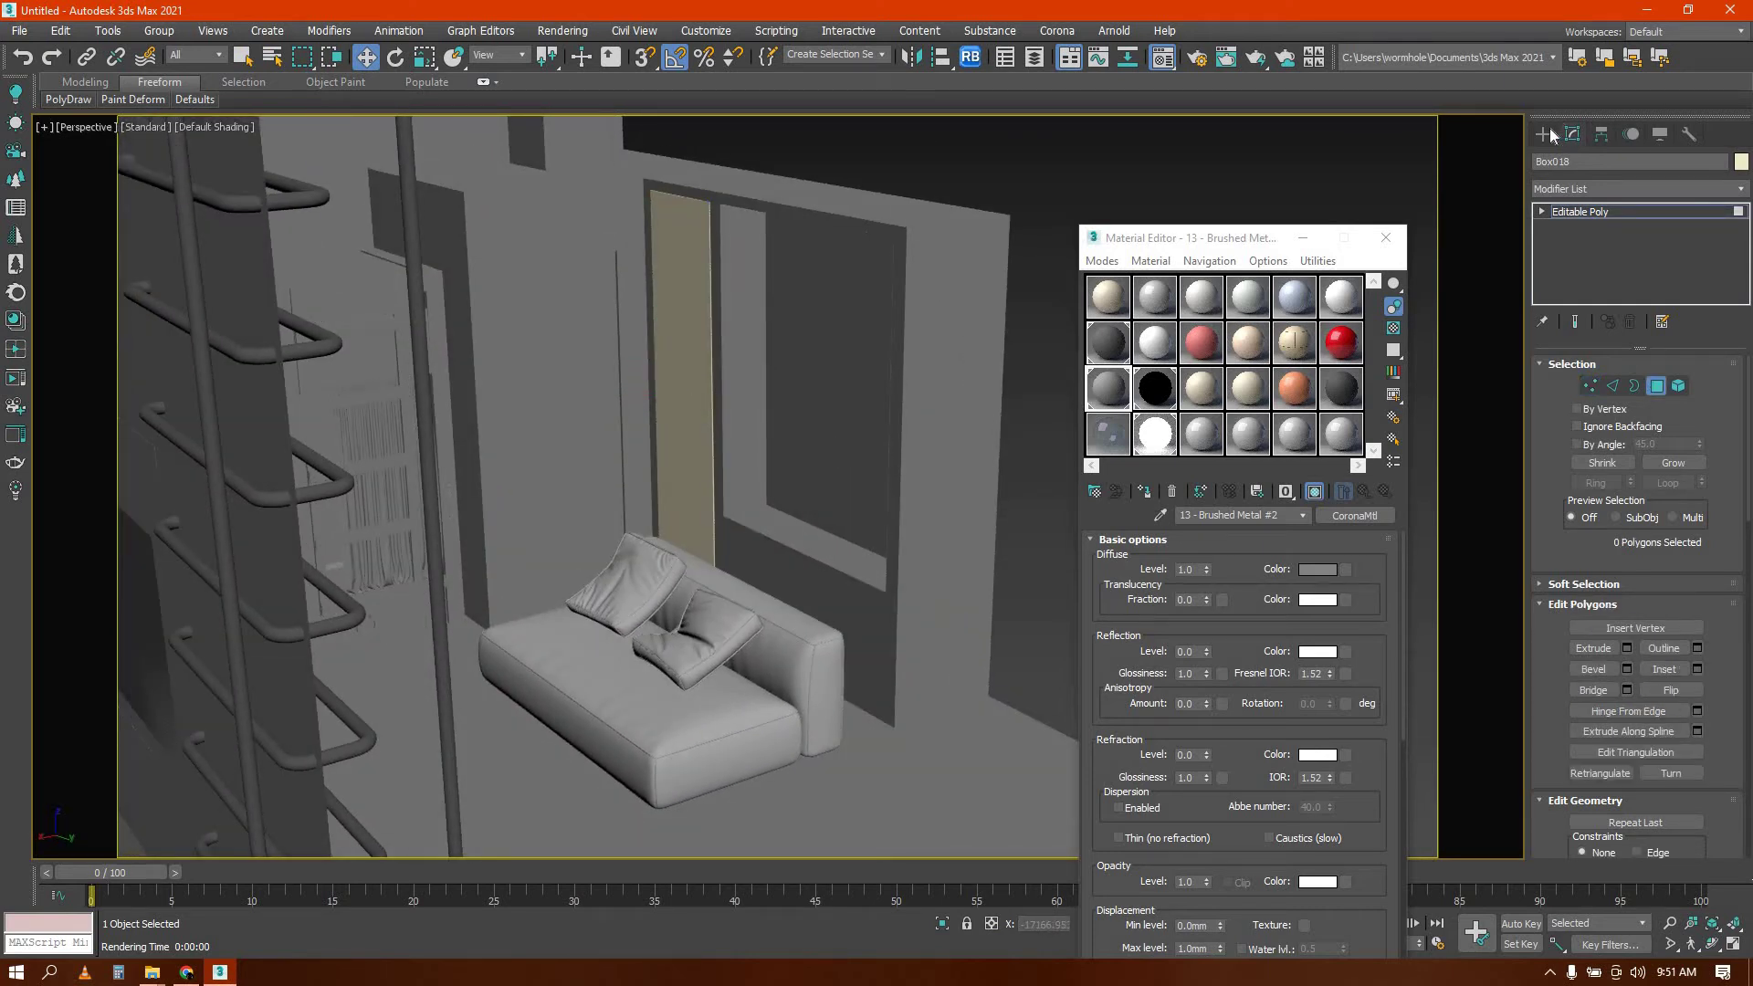
pyautogui.click(1544, 134)
pyautogui.click(818, 547)
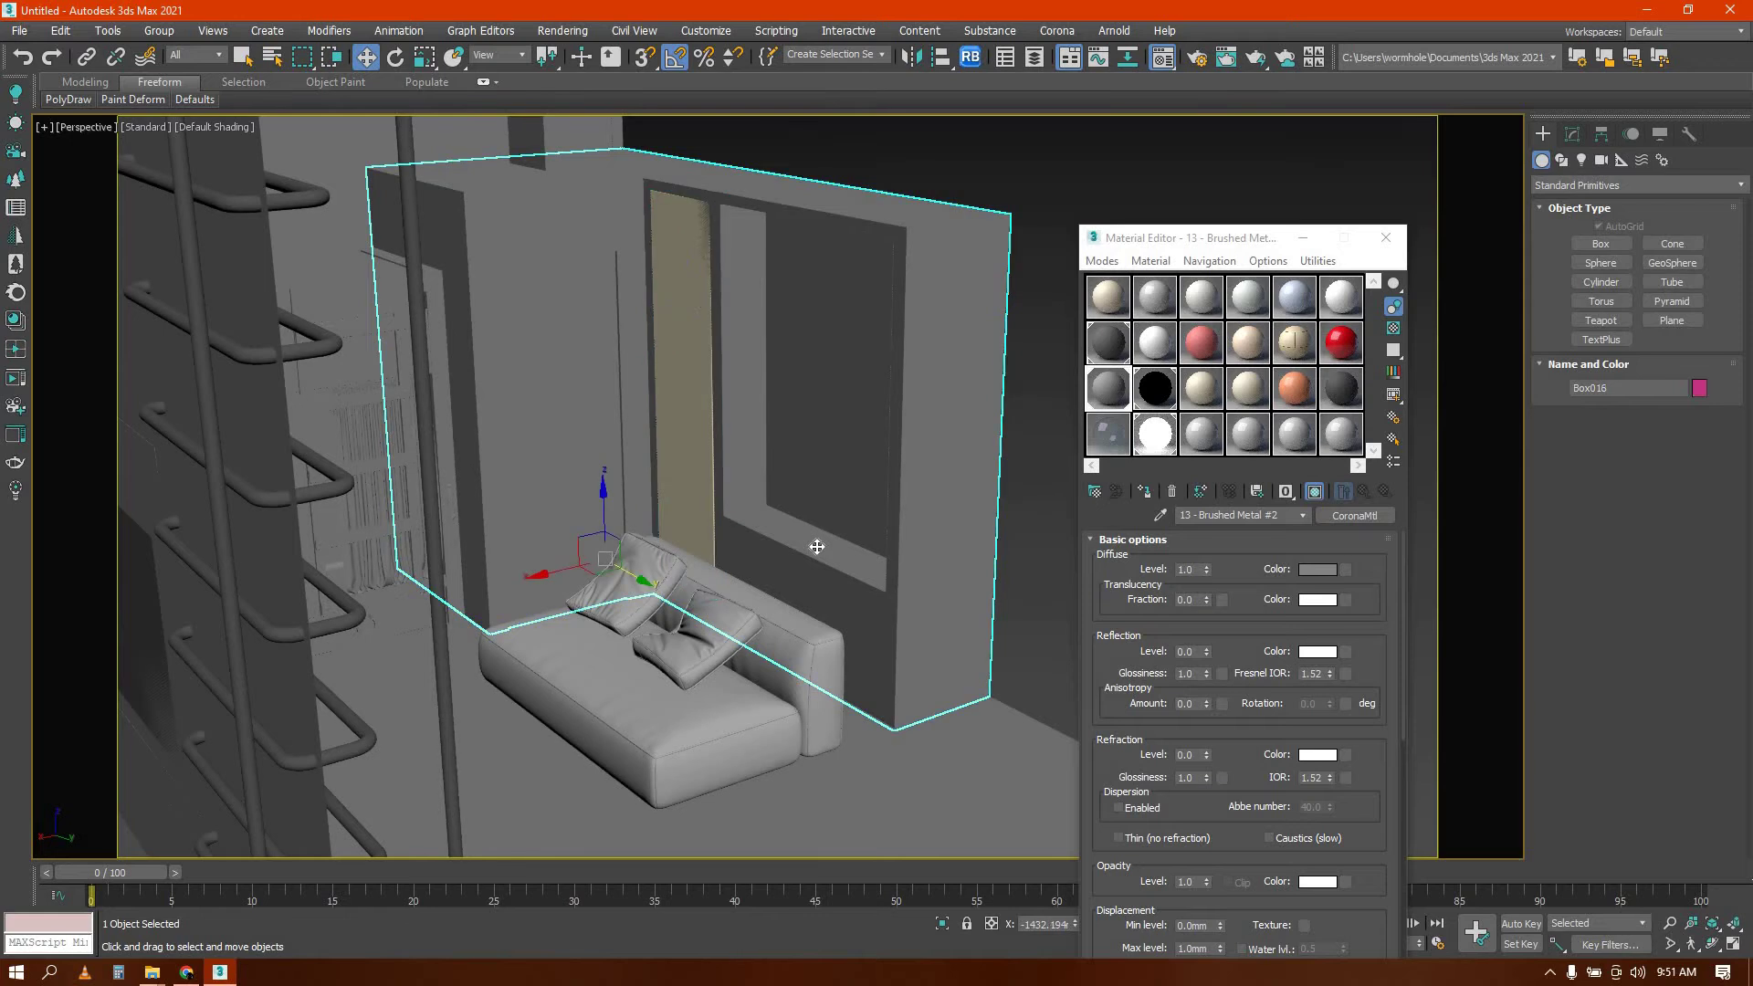
pyautogui.press('4')
pyautogui.click(819, 545)
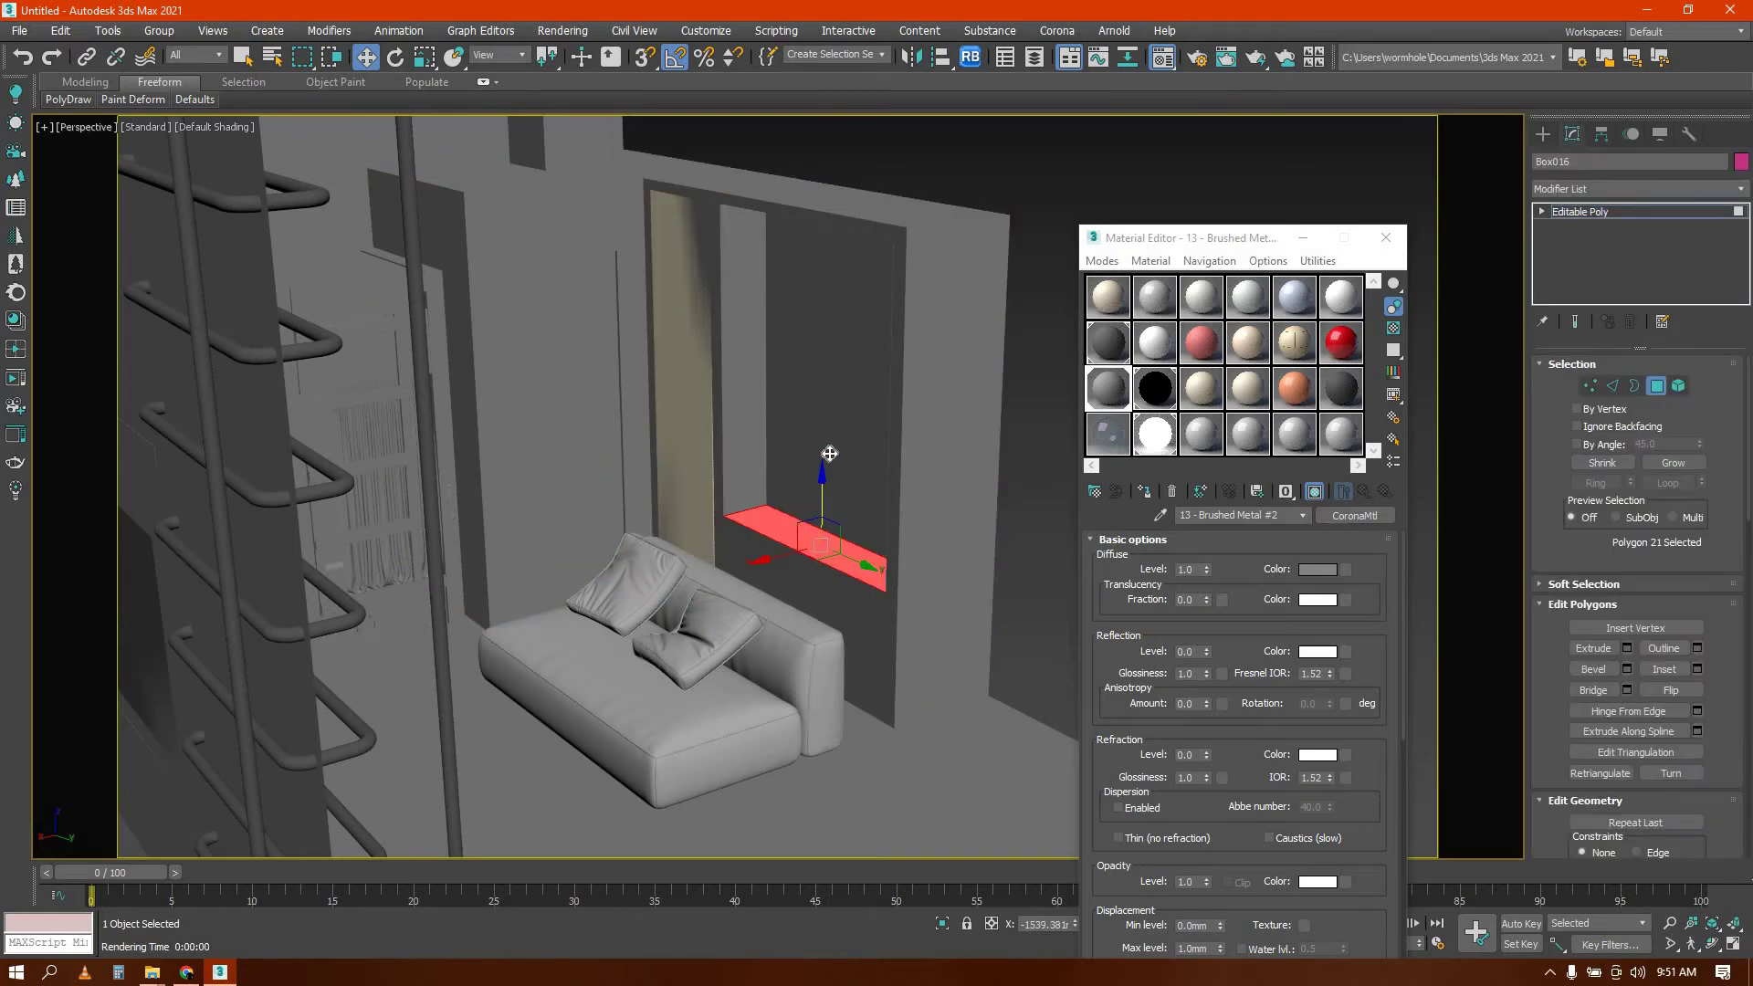
pyautogui.moveTo(823, 511); pyautogui.dragTo(823, 453)
# Shift the window recess's side face nearest the upright box slightly away from the box
pyautogui.keyDown('alt'); pyautogui.moveTo(843, 481); pyautogui.dragTo(746, 373, button='middle'); pyautogui.keyUp('alt')
pyautogui.click(746, 351)
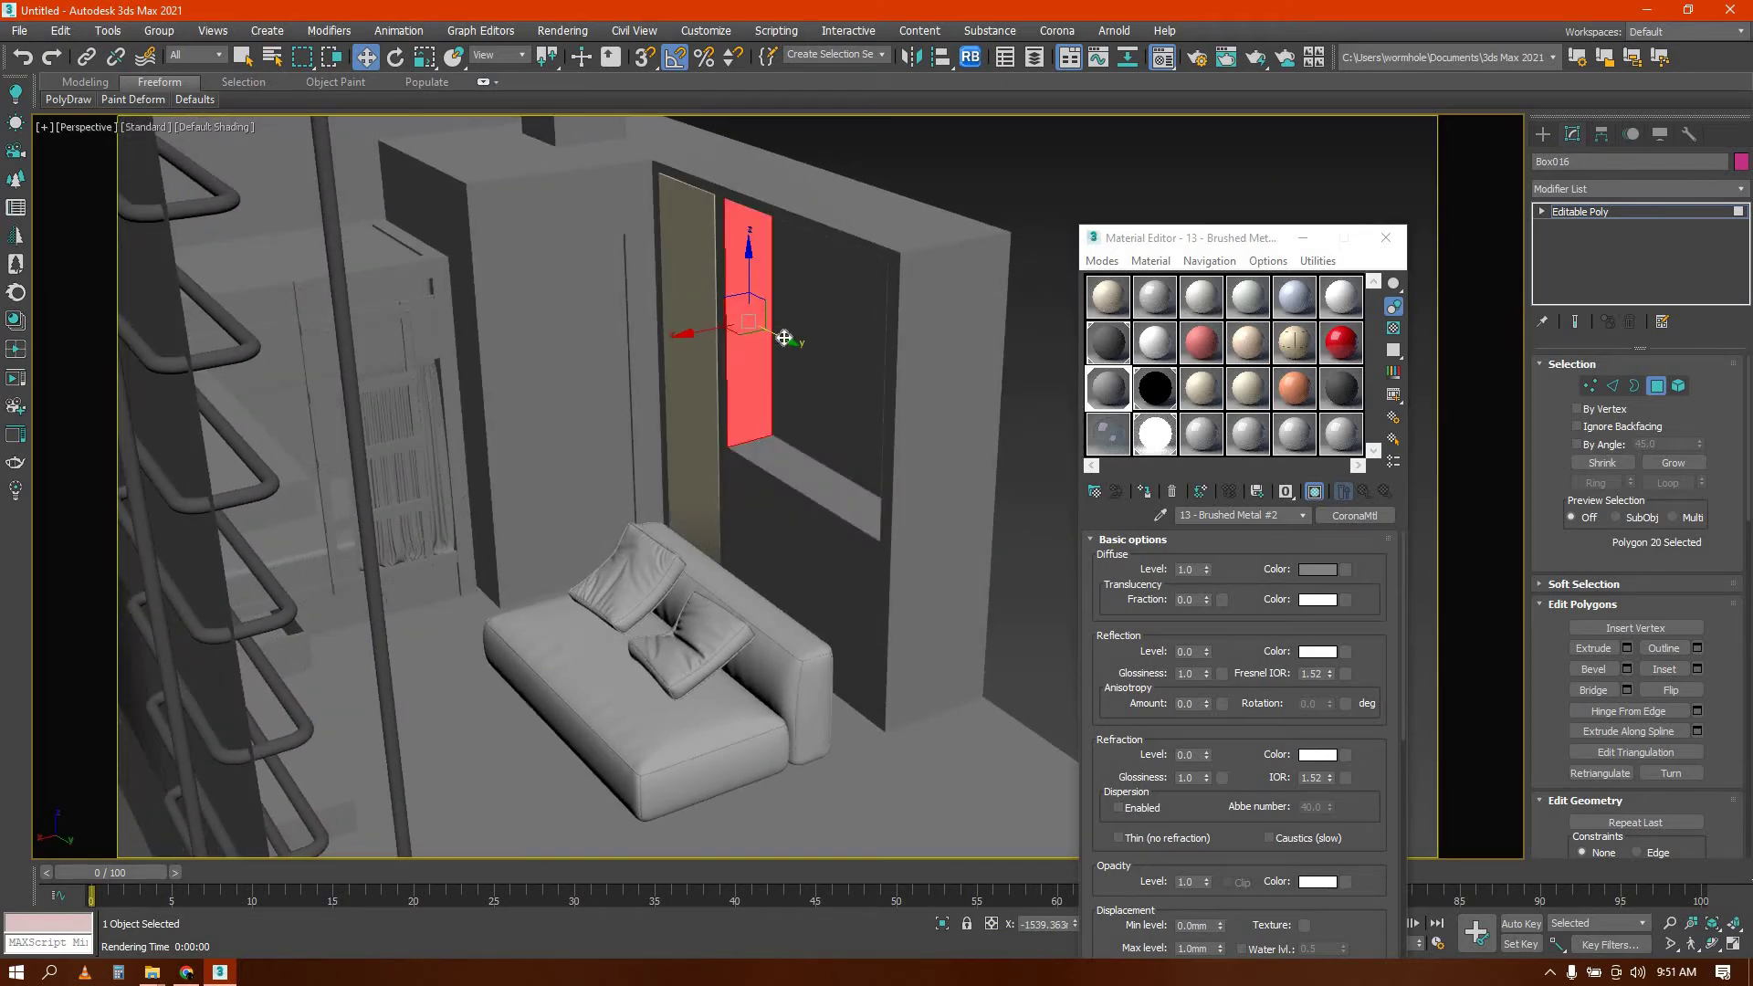
pyautogui.moveTo(784, 338); pyautogui.dragTo(767, 313)
pyautogui.keyDown('alt'); pyautogui.moveTo(767, 313); pyautogui.dragTo(1520, 150, button='middle'); pyautogui.keyUp('alt')
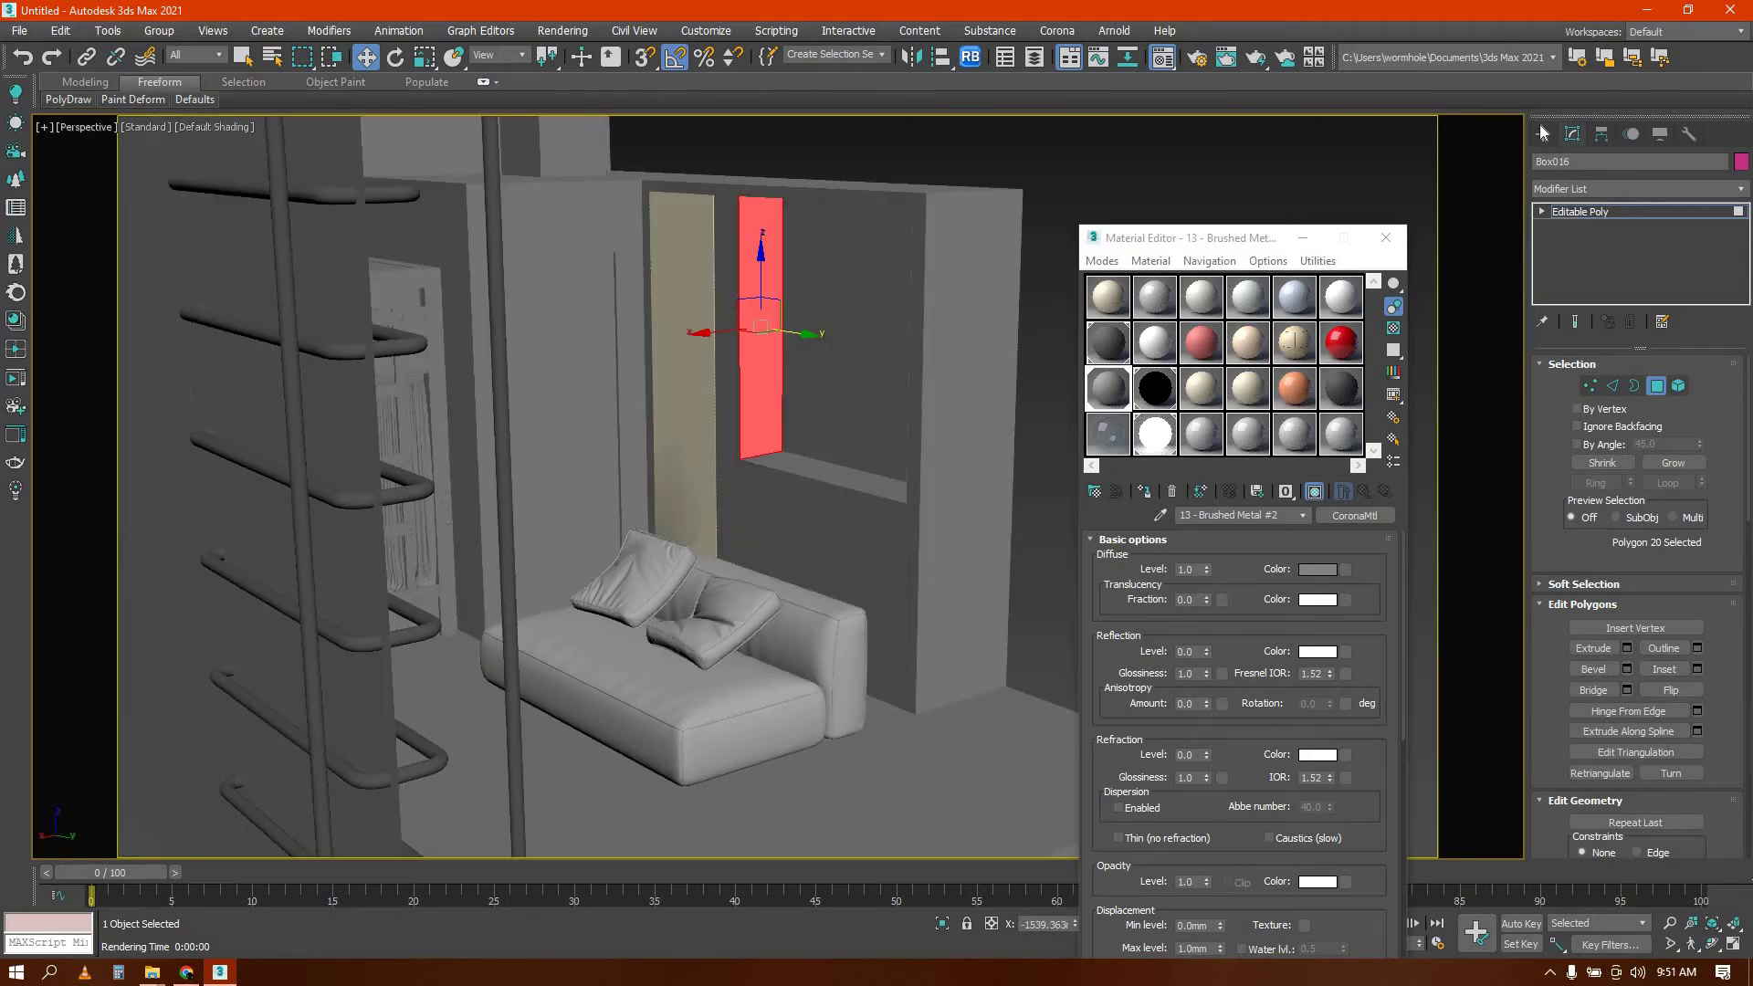
# Leave polygon editing, reselect the wall object and save the scene as HQ
pyautogui.click(1543, 133)
pyautogui.click(721, 373)
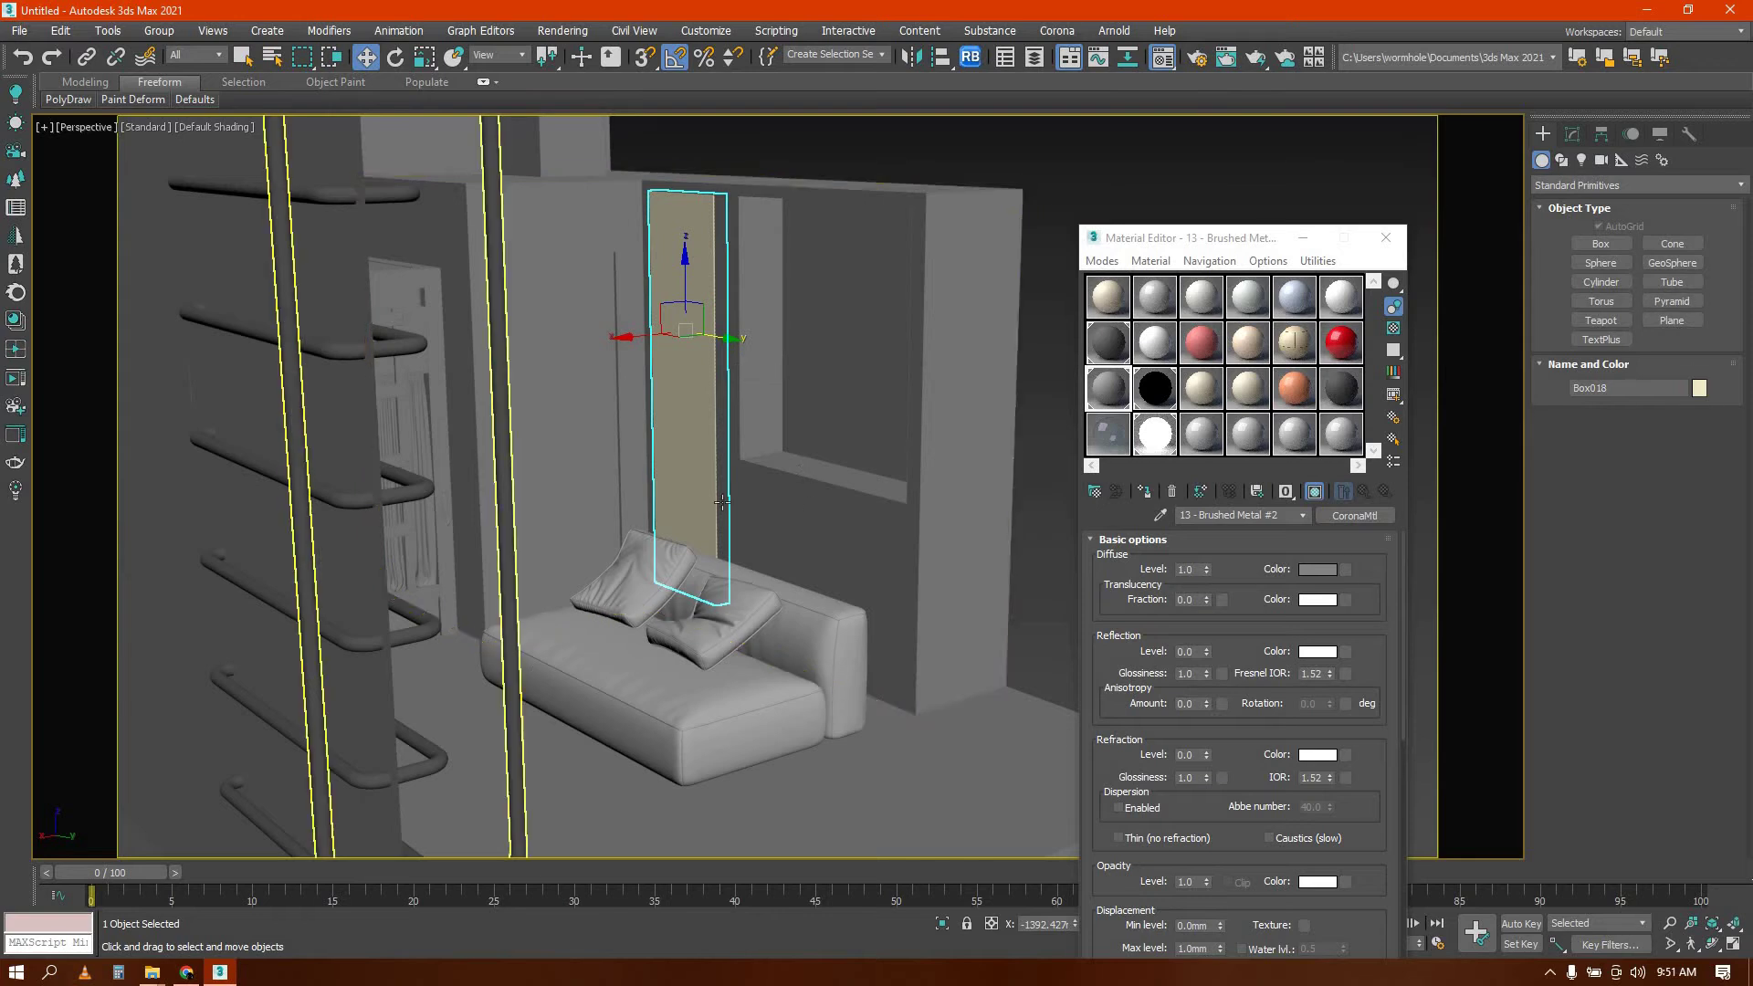
pyautogui.click(765, 481)
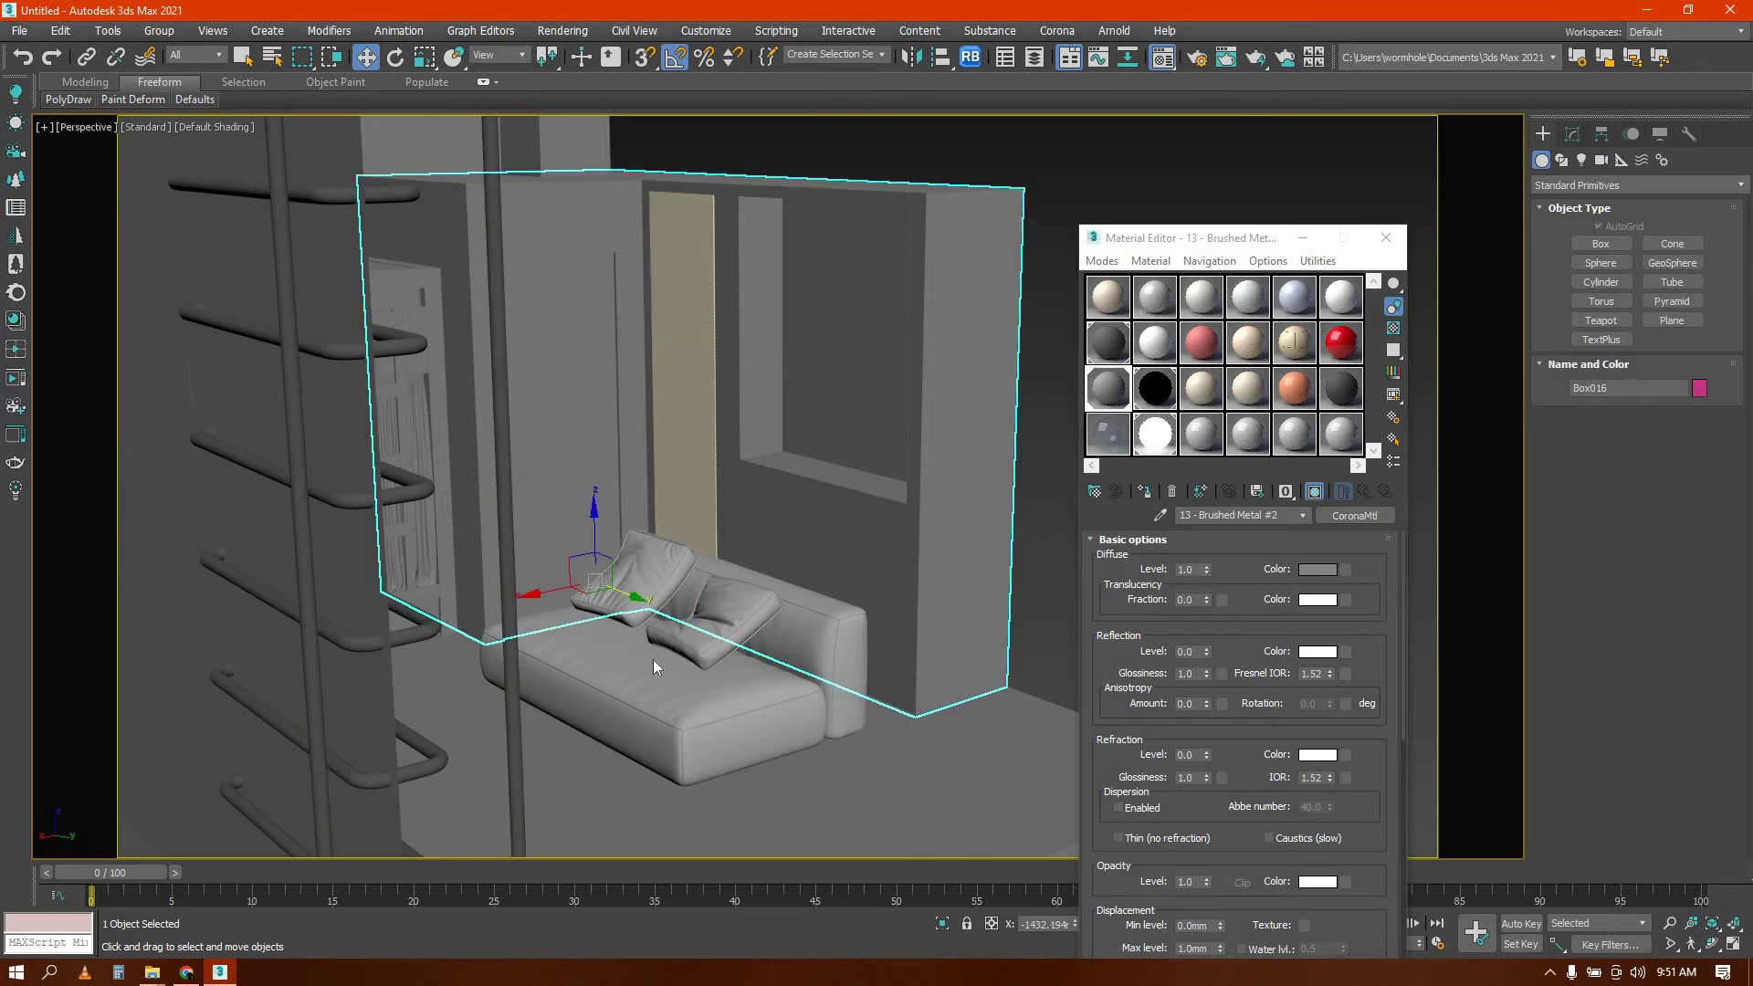
pyautogui.hotkey('ctrl', 's')
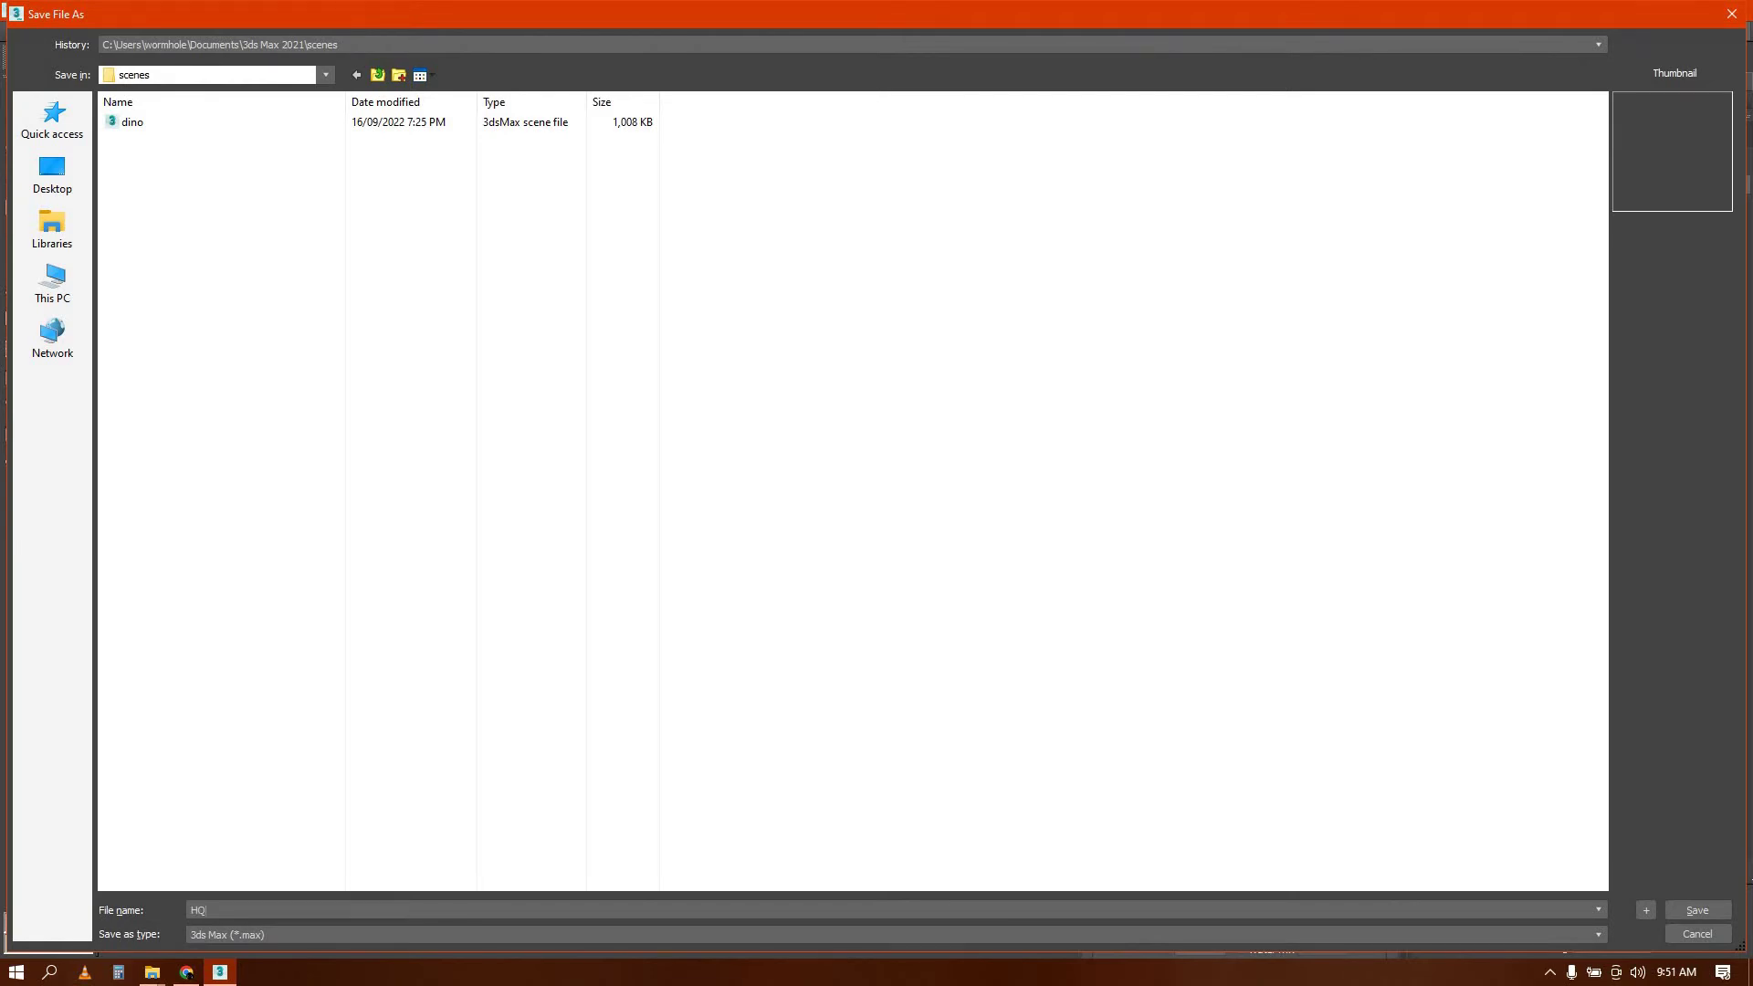
pyautogui.write('HQ')
pyautogui.press('Return')
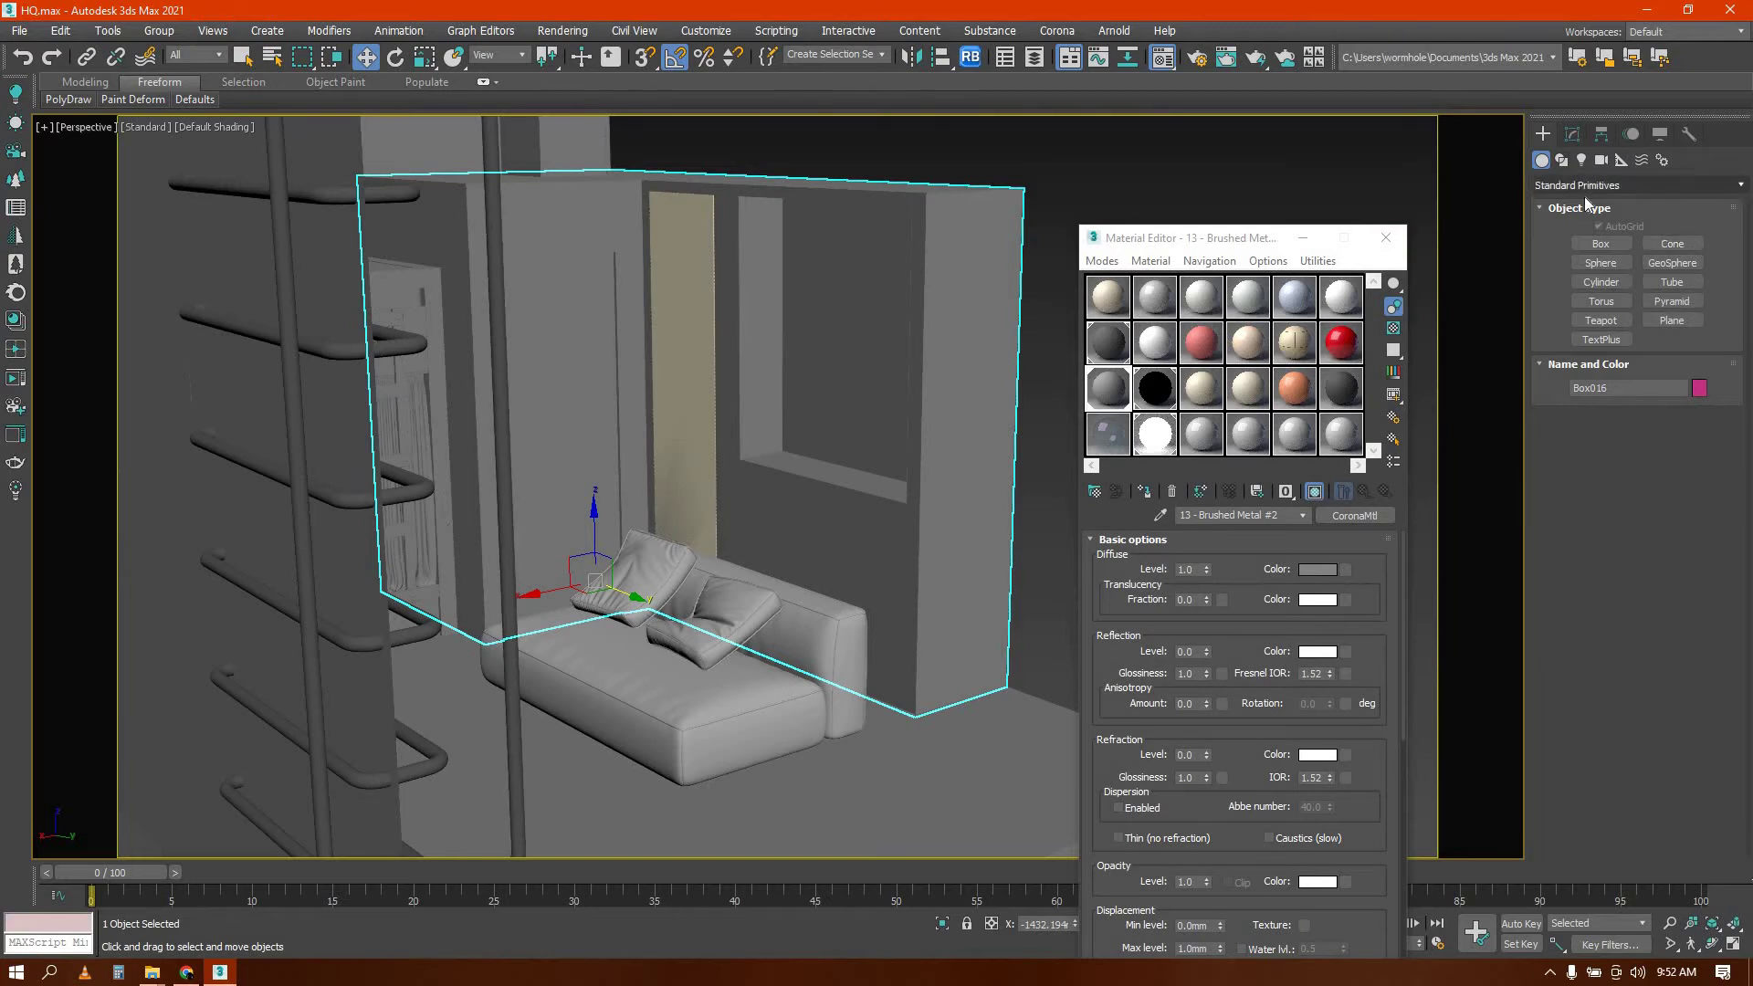
# Try to subtract the upright box from the wall with ProBoolean, then undo it
pyautogui.click(1583, 187)
pyautogui.click(1577, 236)
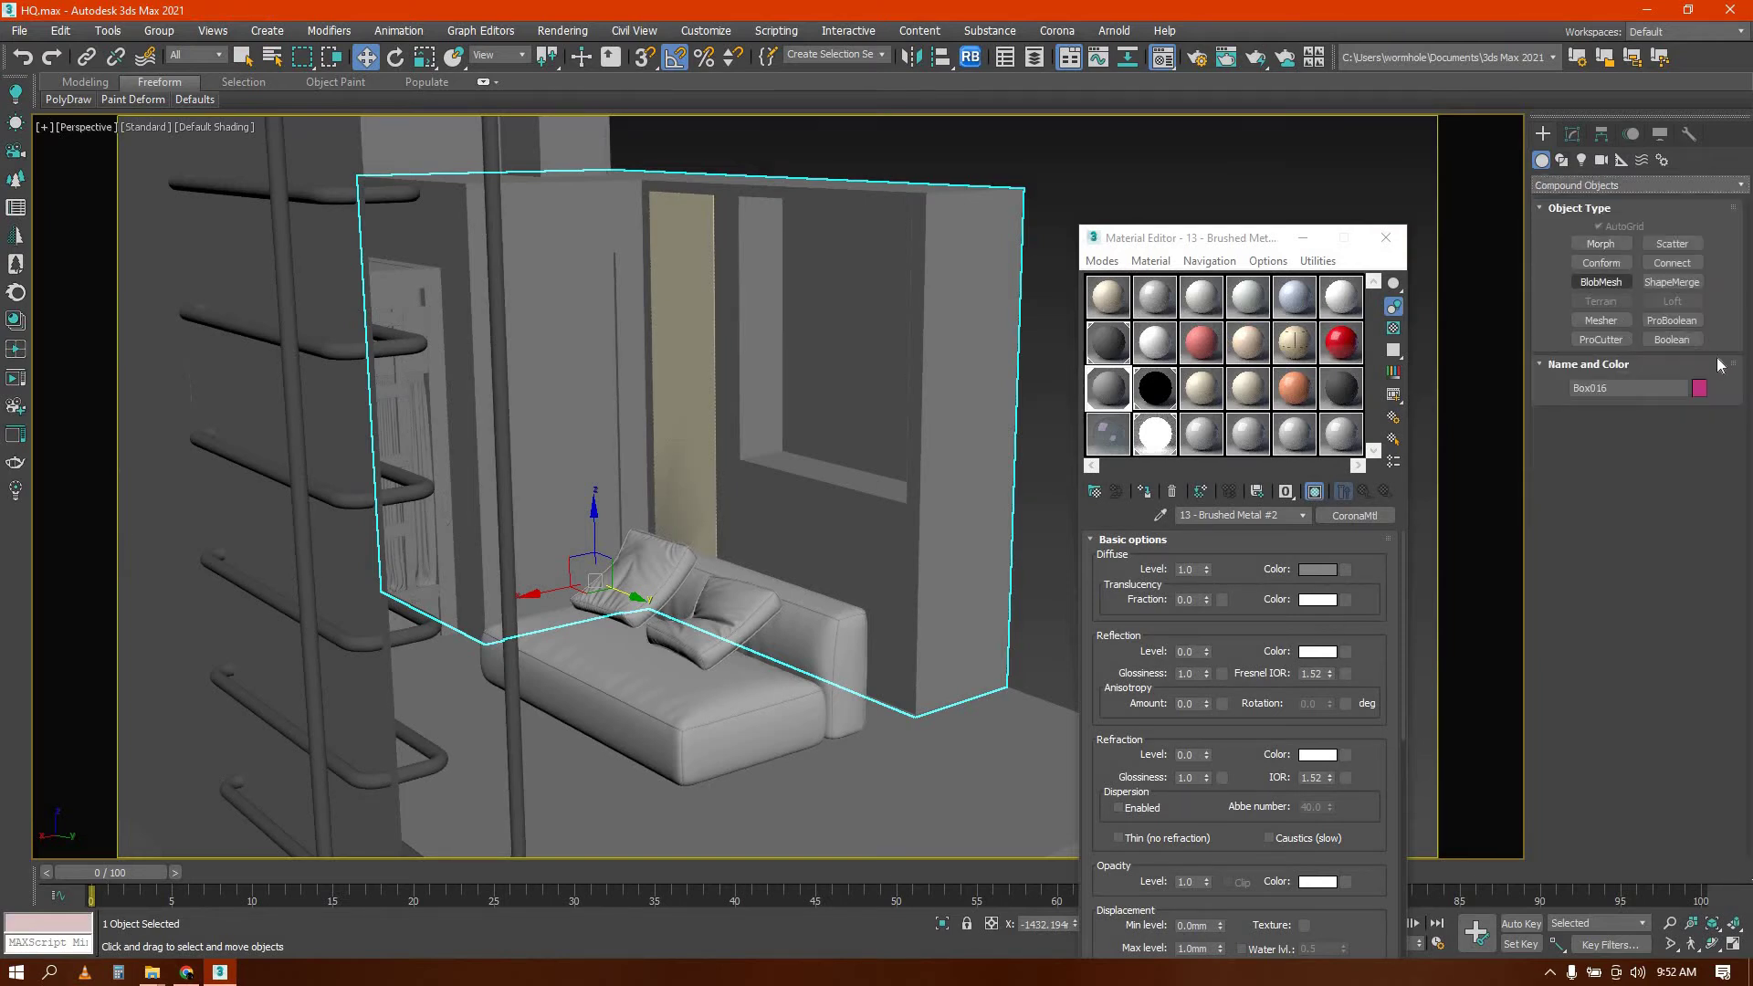
pyautogui.click(1672, 320)
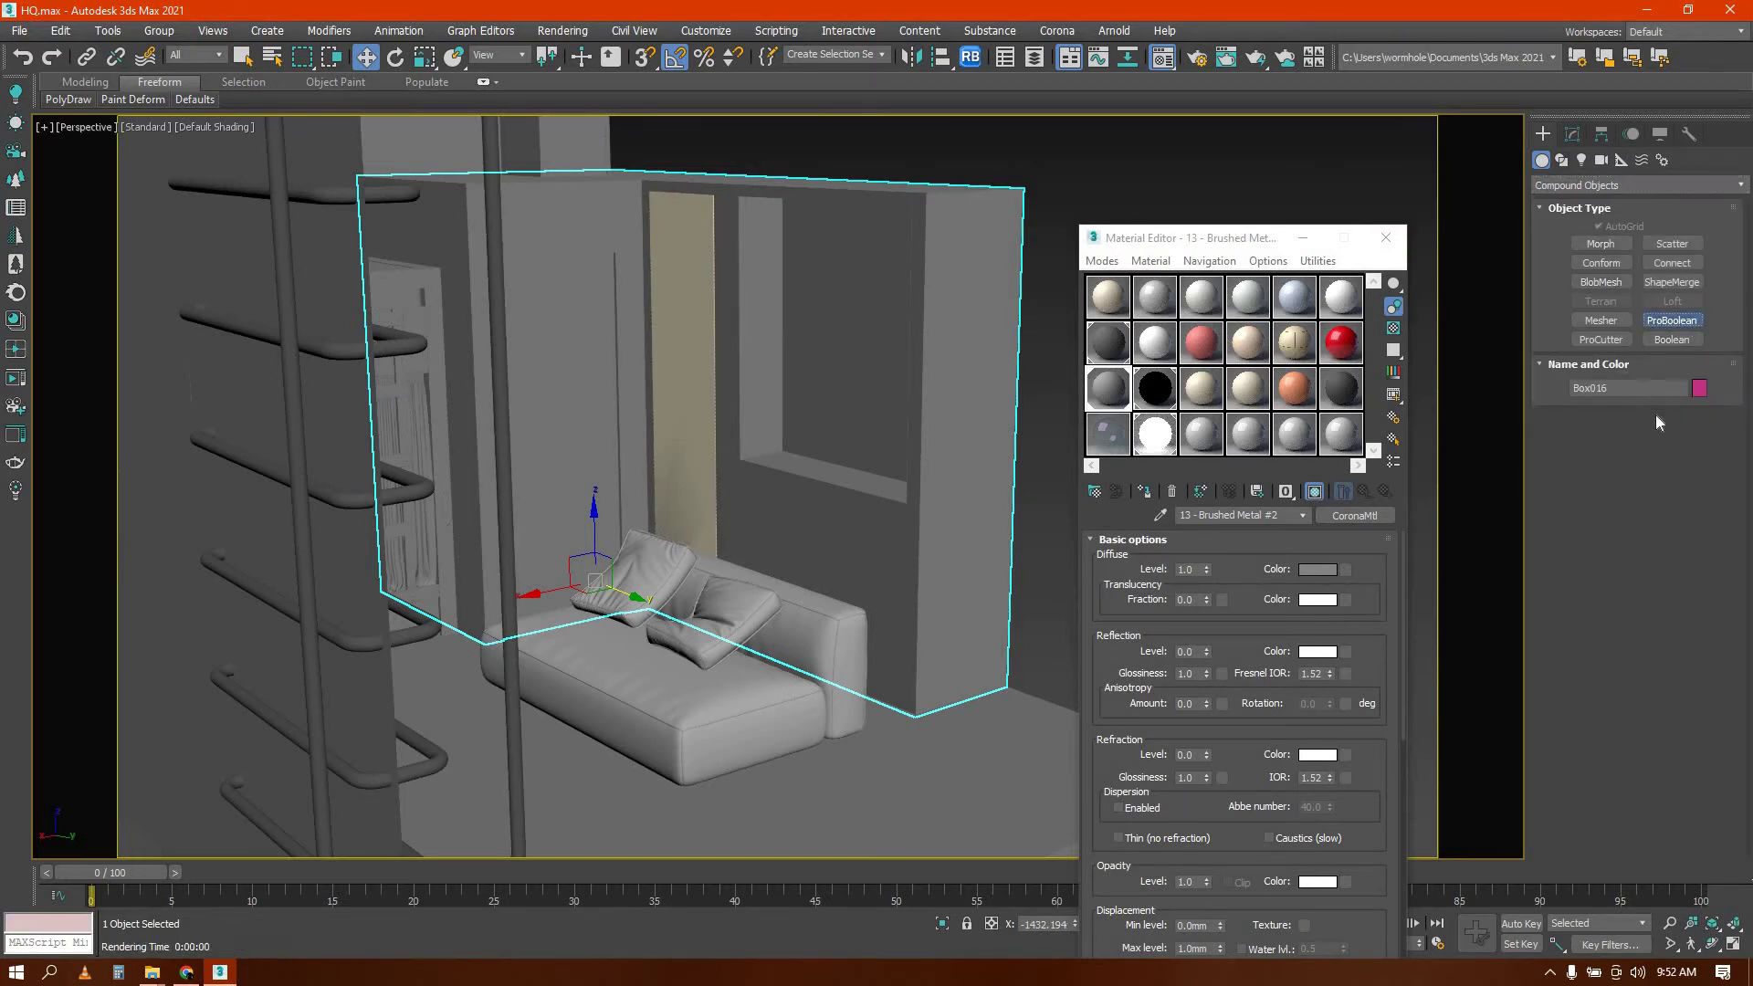
pyautogui.click(681, 357)
pyautogui.keyDown('alt'); pyautogui.moveTo(674, 380); pyautogui.dragTo(639, 420, button='middle'); pyautogui.keyUp('alt')
pyautogui.hotkey('ctrl', 'z')
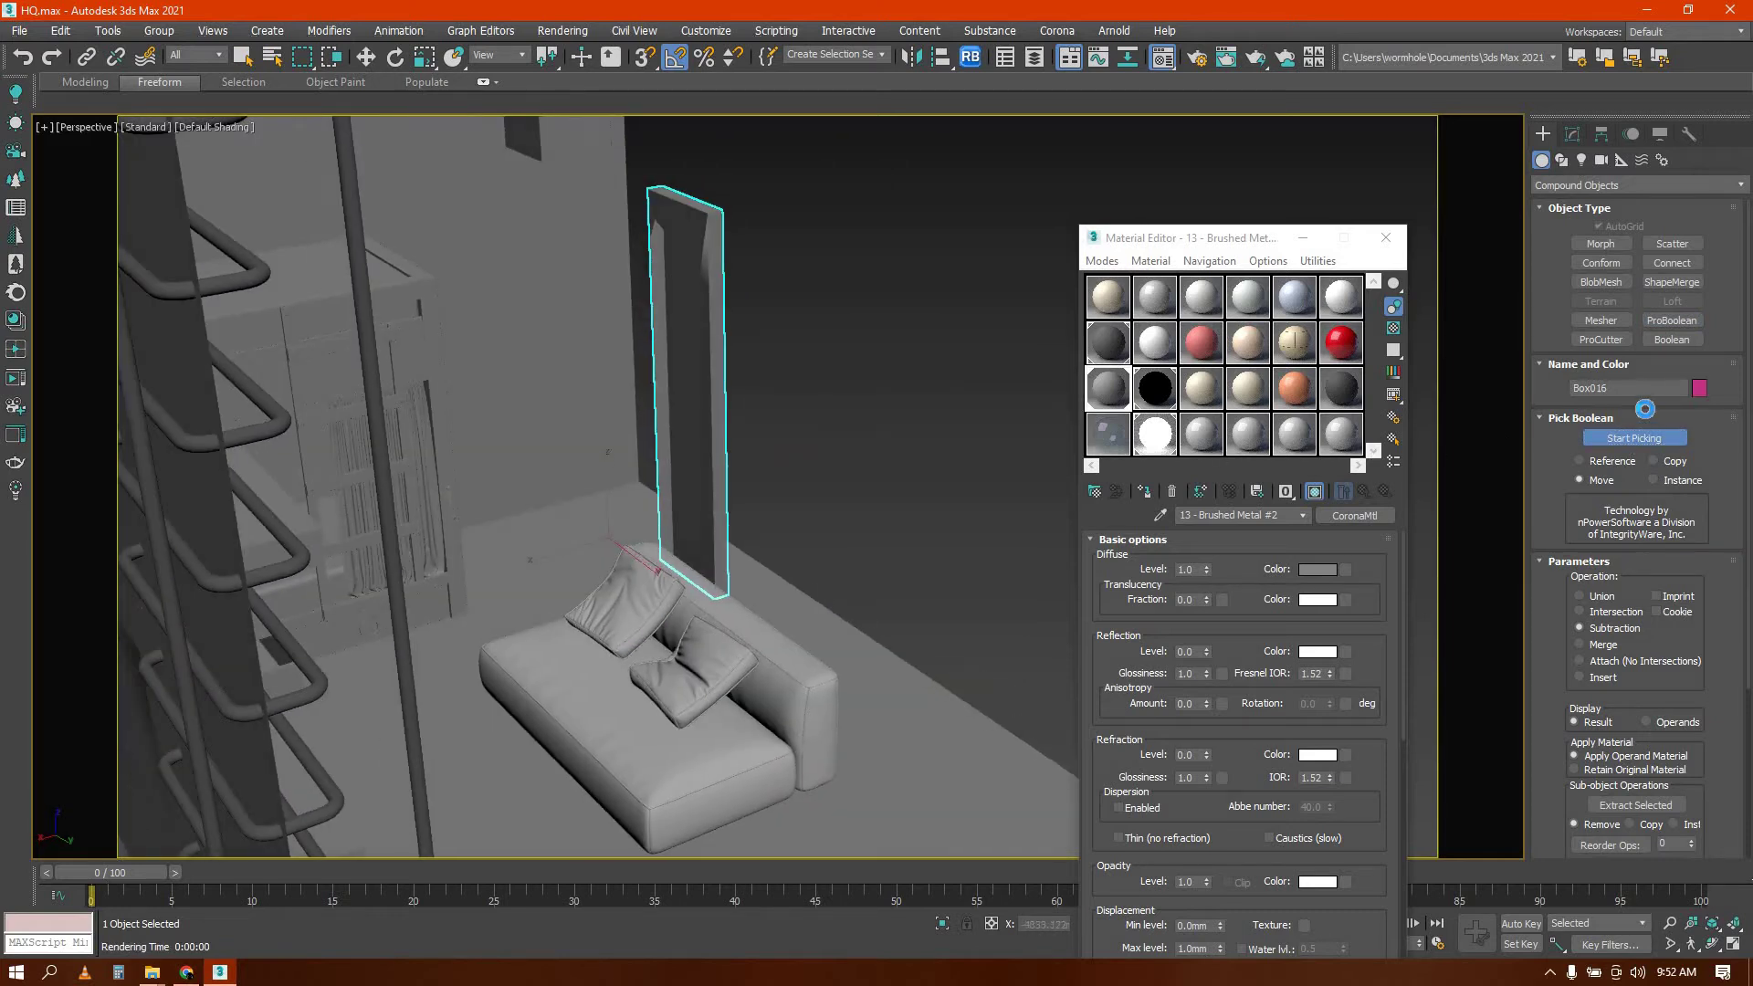
# Try to combine the upright box with the wall as a Union operand of a Boolean
pyautogui.click(1656, 340)
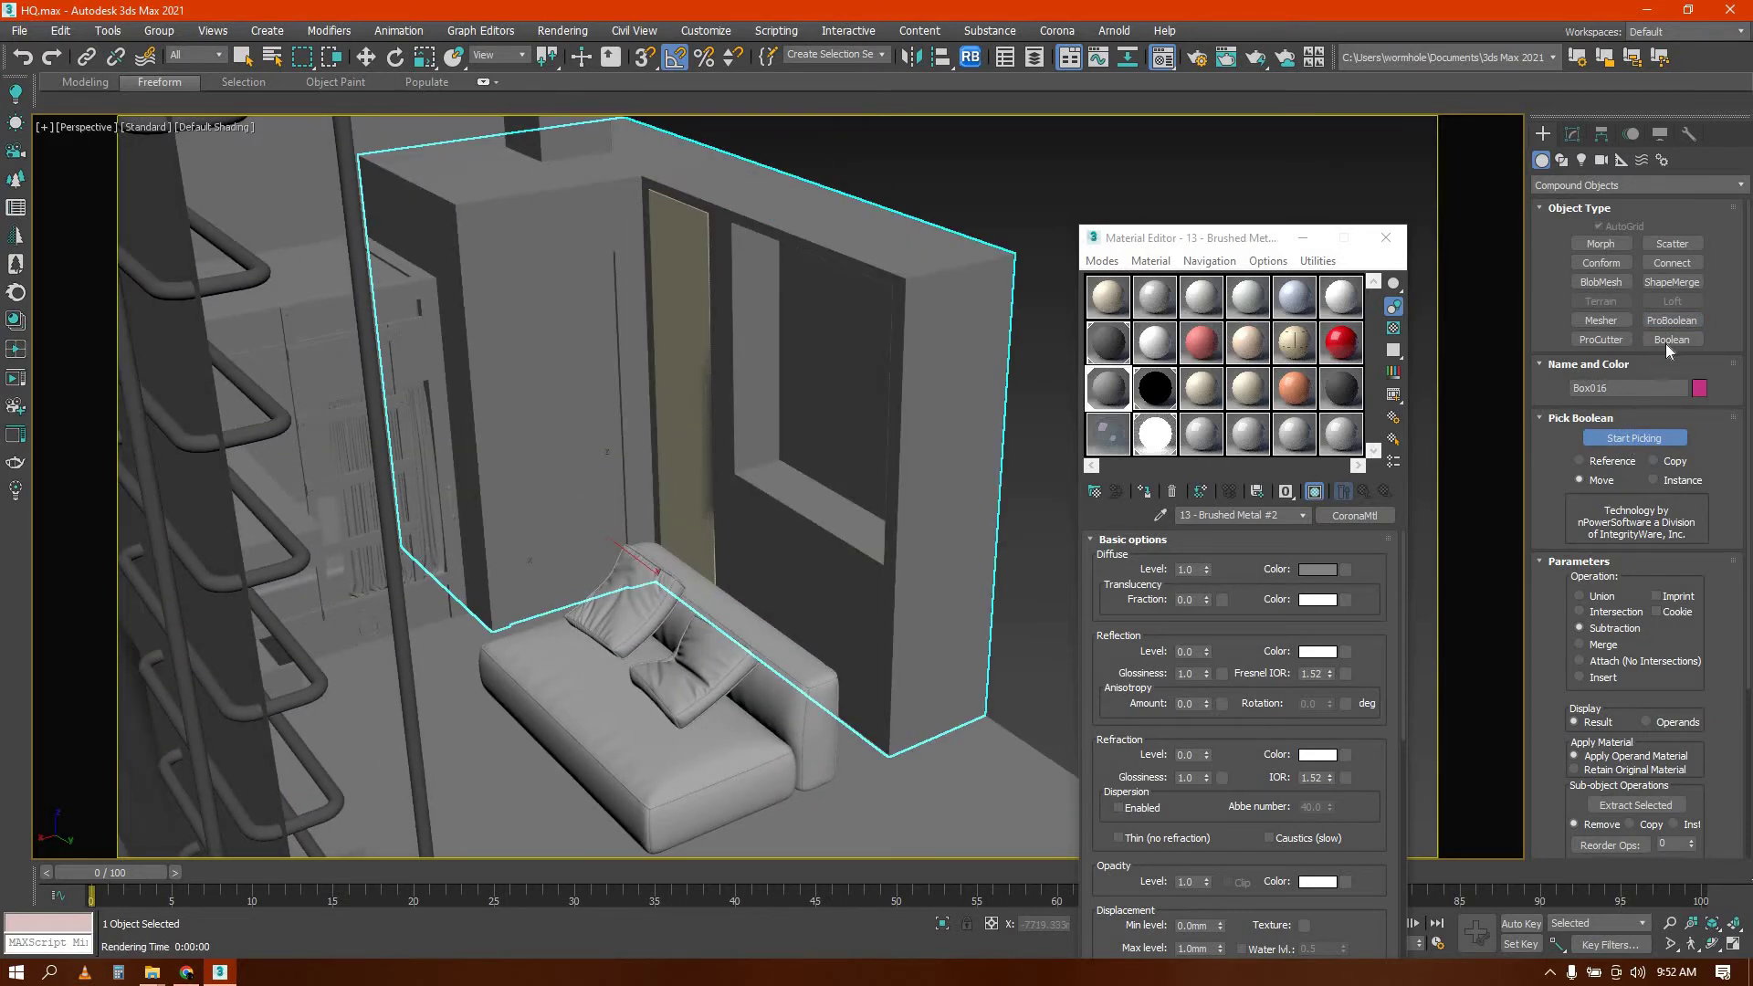
pyautogui.click(1667, 341)
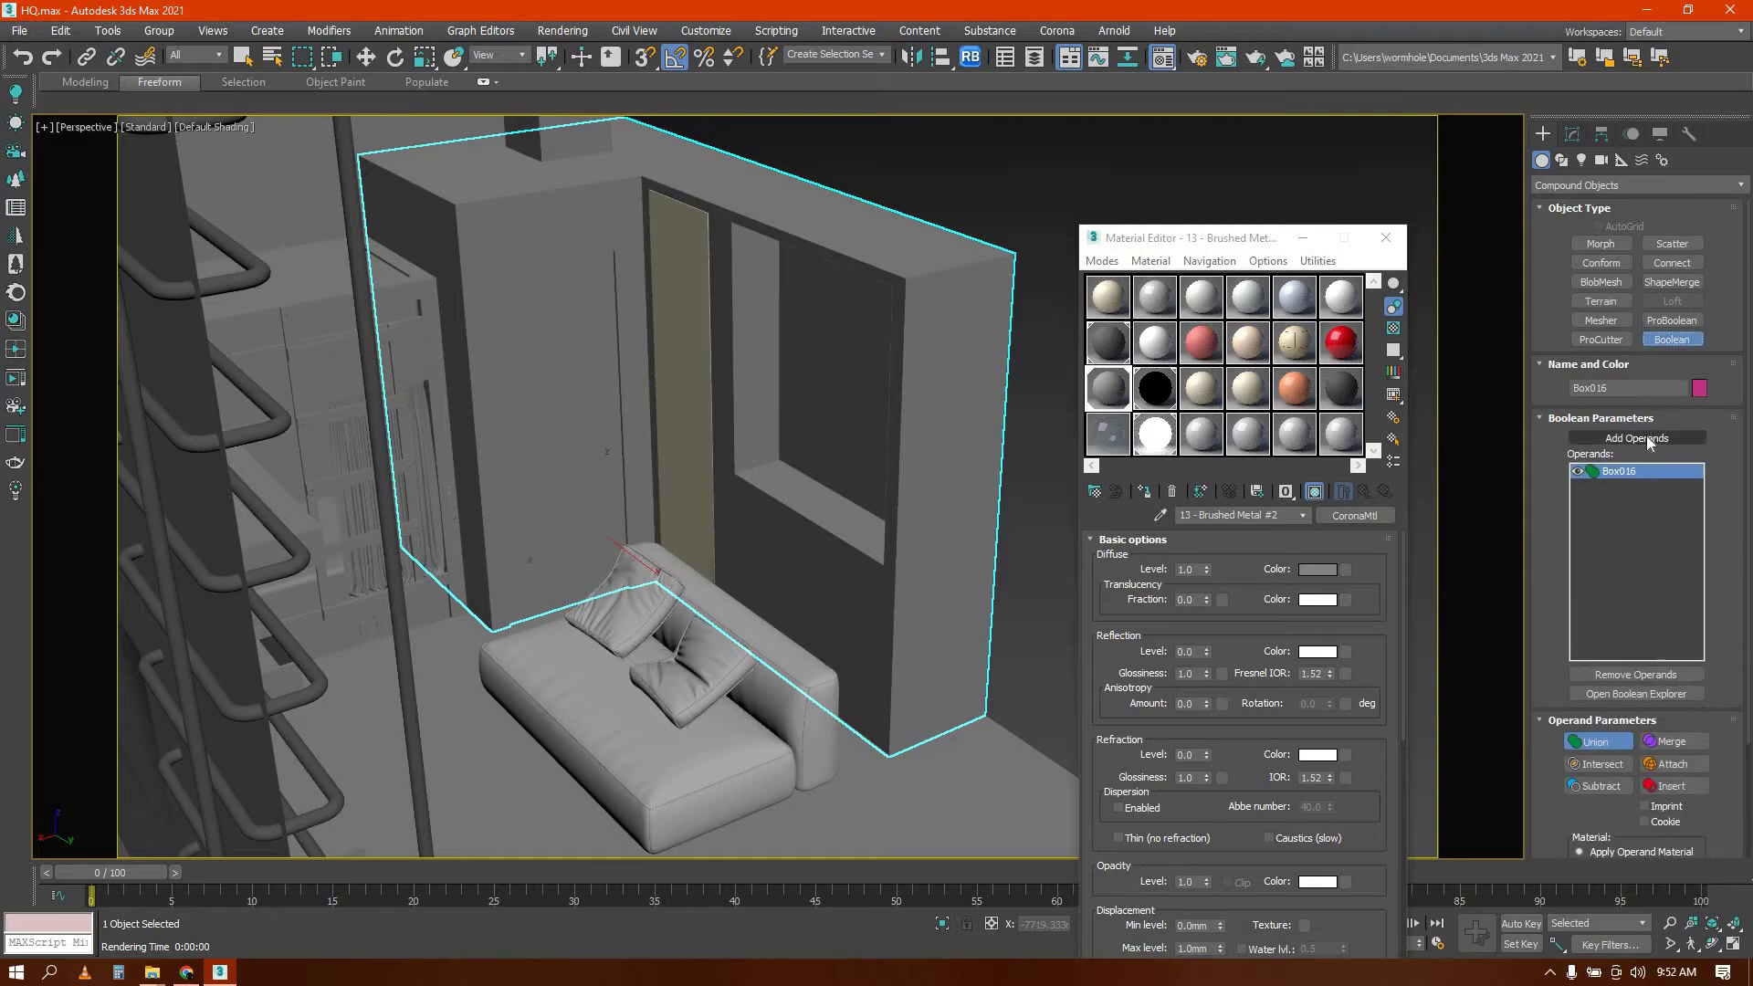
pyautogui.click(1646, 436)
pyautogui.click(674, 390)
pyautogui.scroll(10, 689, 393)
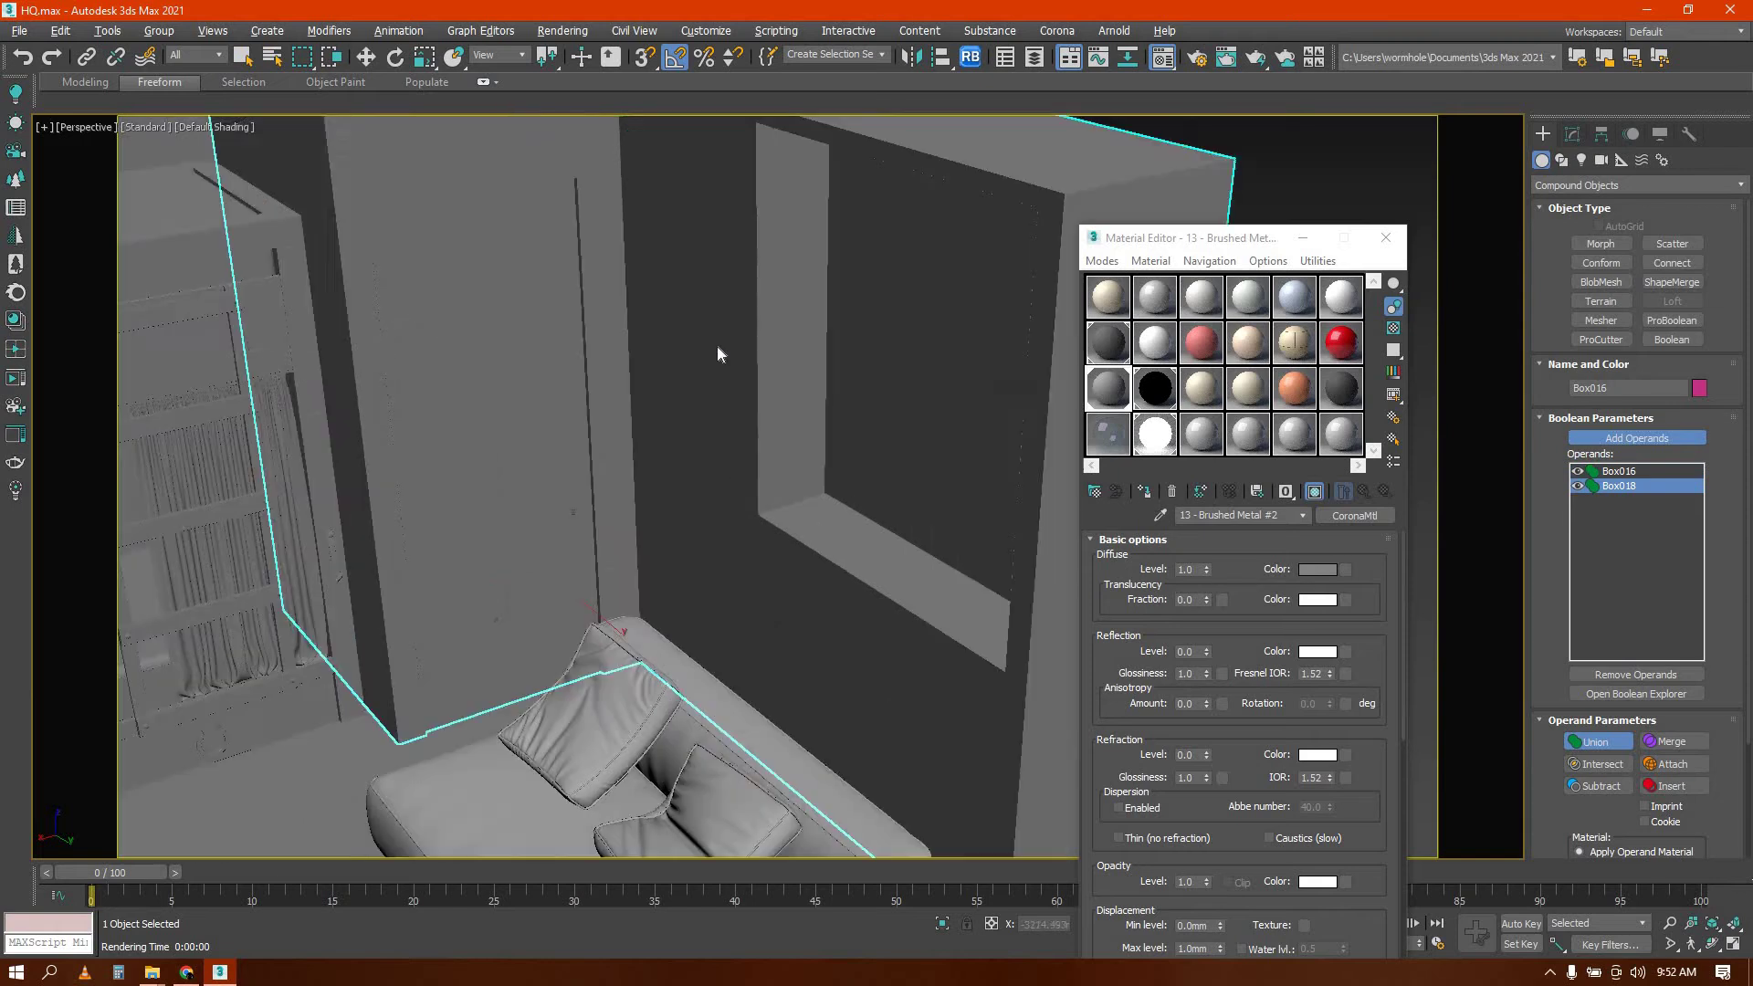
pyautogui.press('w')
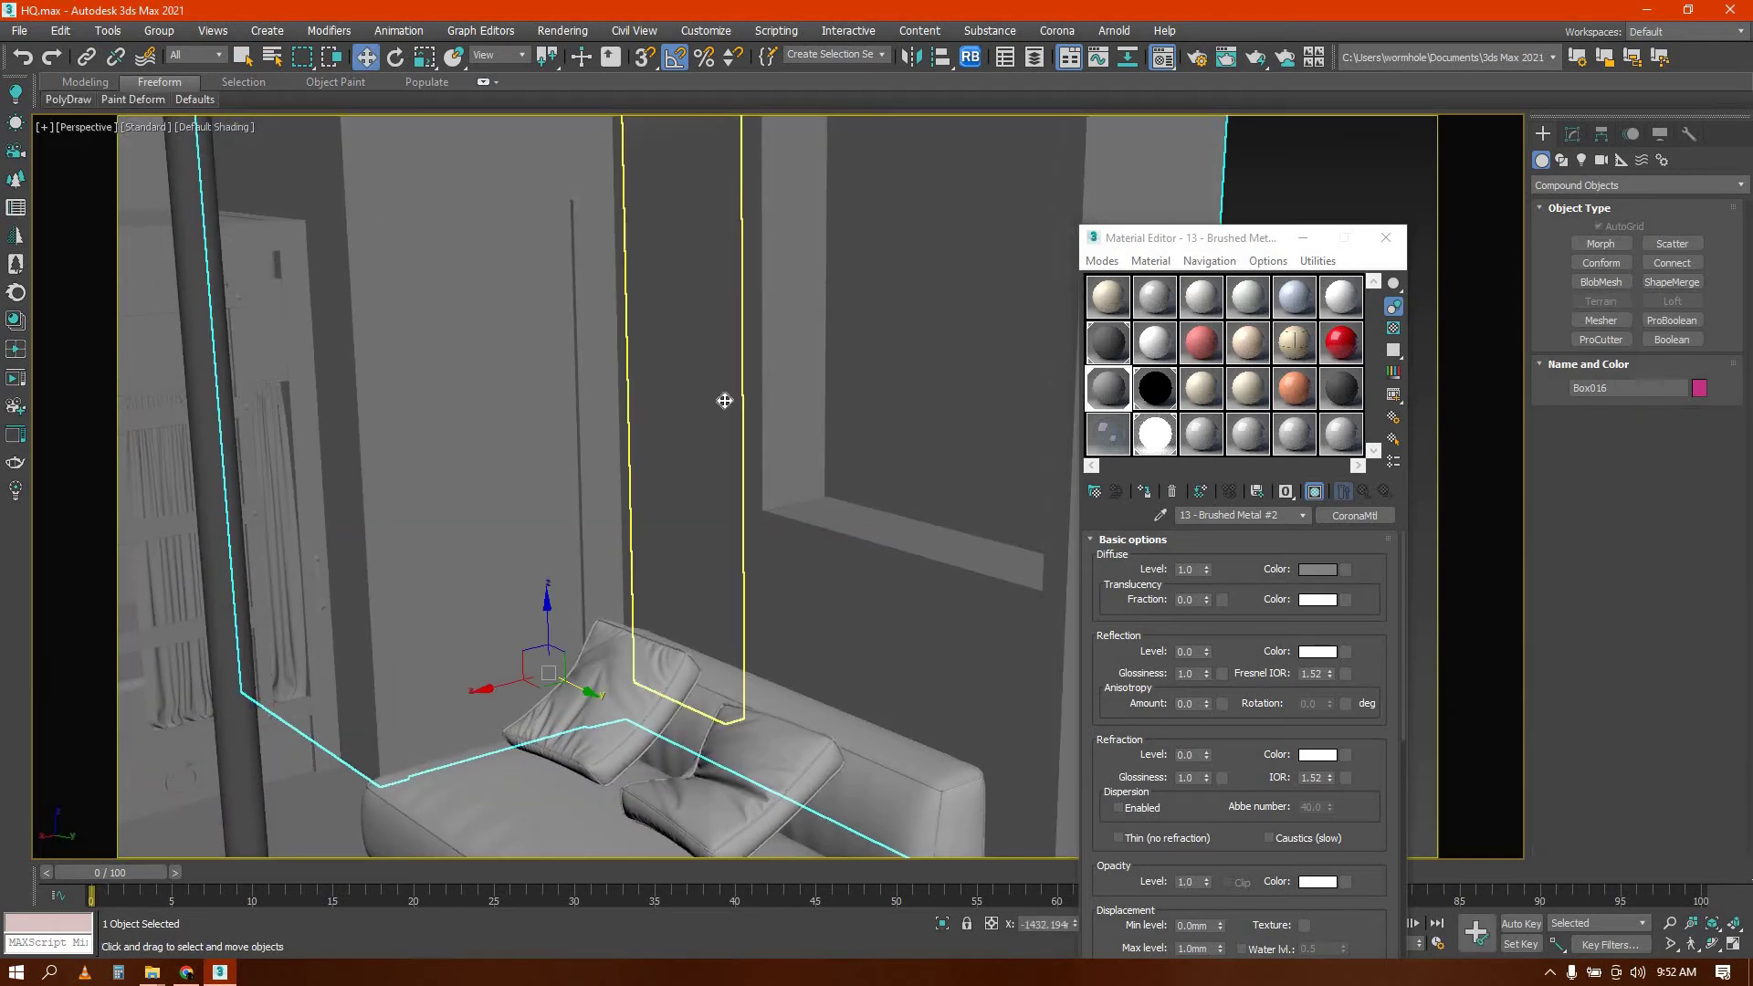
# Scale the upright box thicker along X and move it so it protrudes slightly from the wall
pyautogui.click(724, 401)
pyautogui.scroll(5, 748, 400)
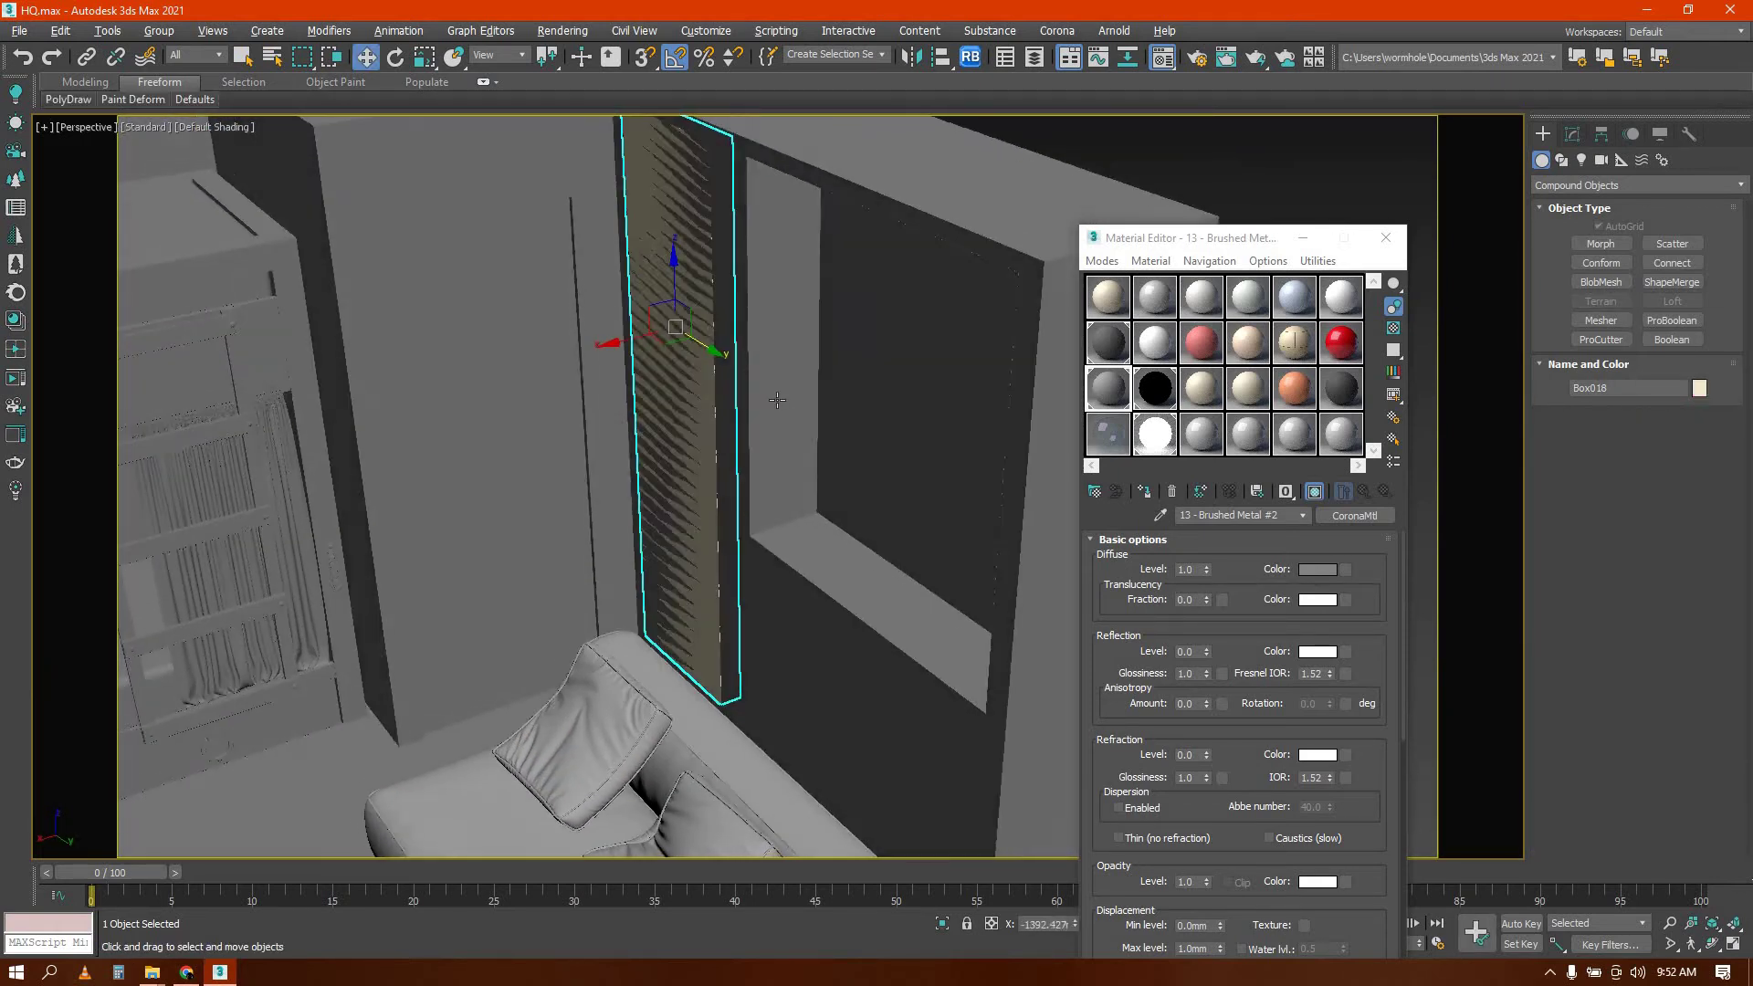
pyautogui.click(748, 401)
pyautogui.click(666, 392)
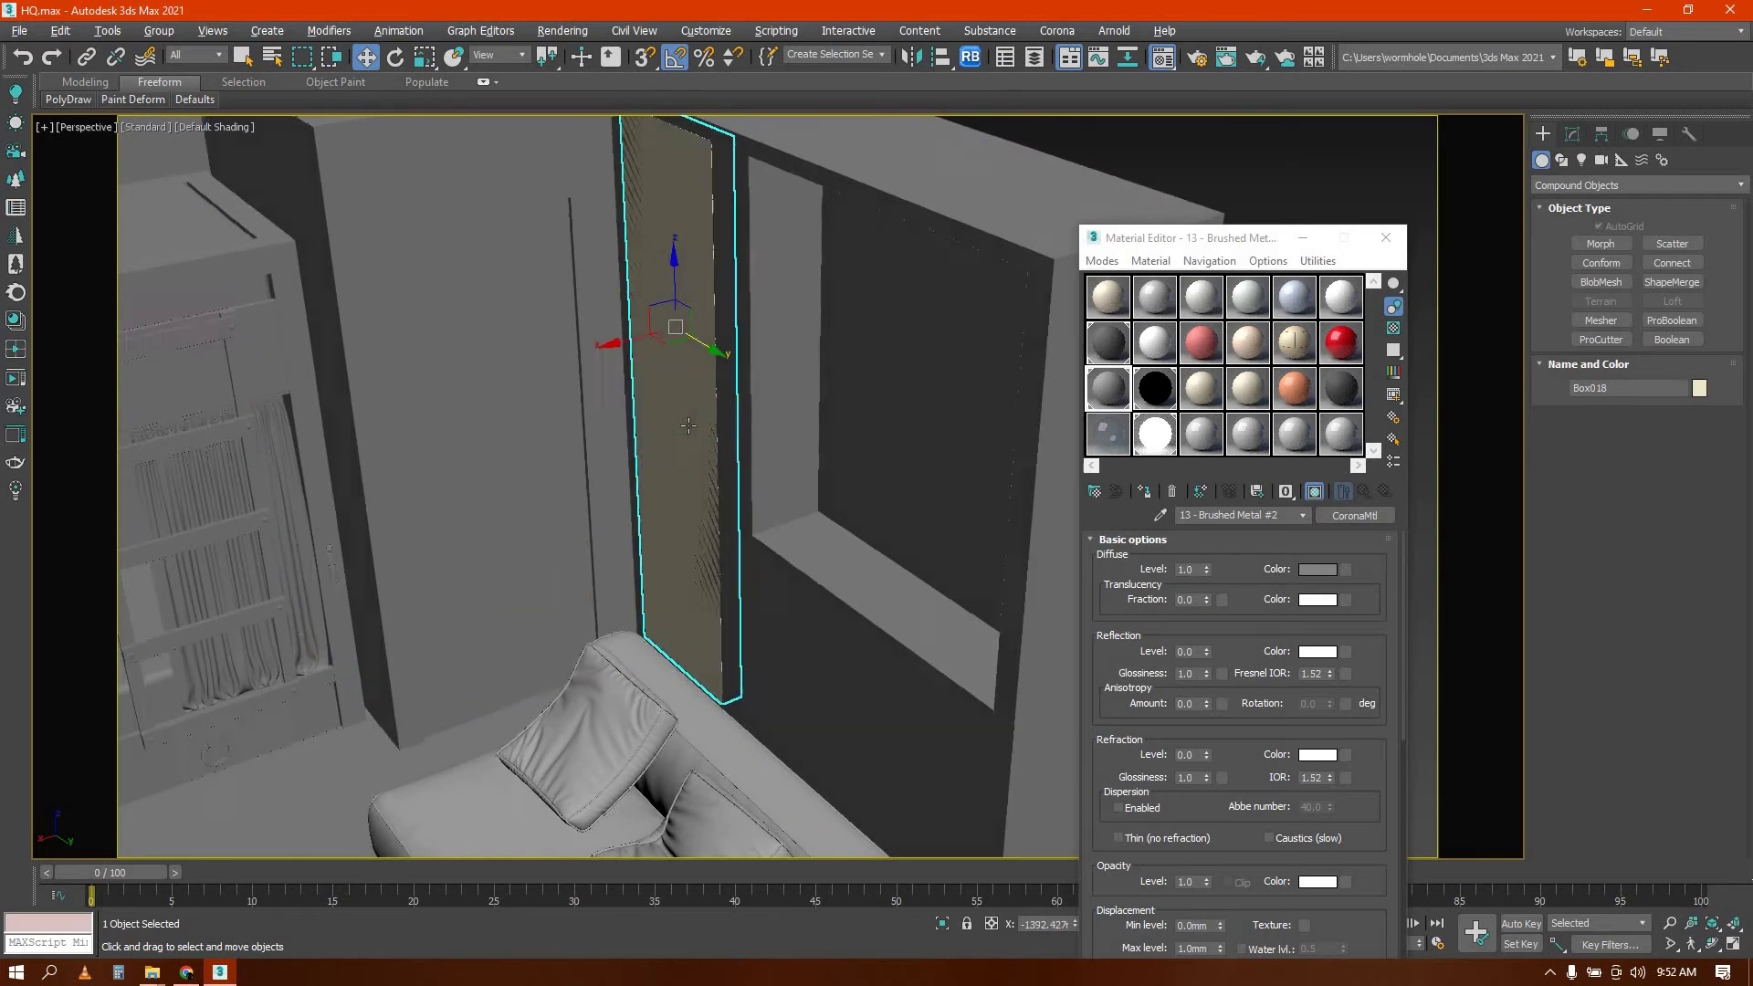
pyautogui.keyDown('alt'); pyautogui.moveTo(669, 347); pyautogui.dragTo(697, 387, button='middle'); pyautogui.keyUp('alt')
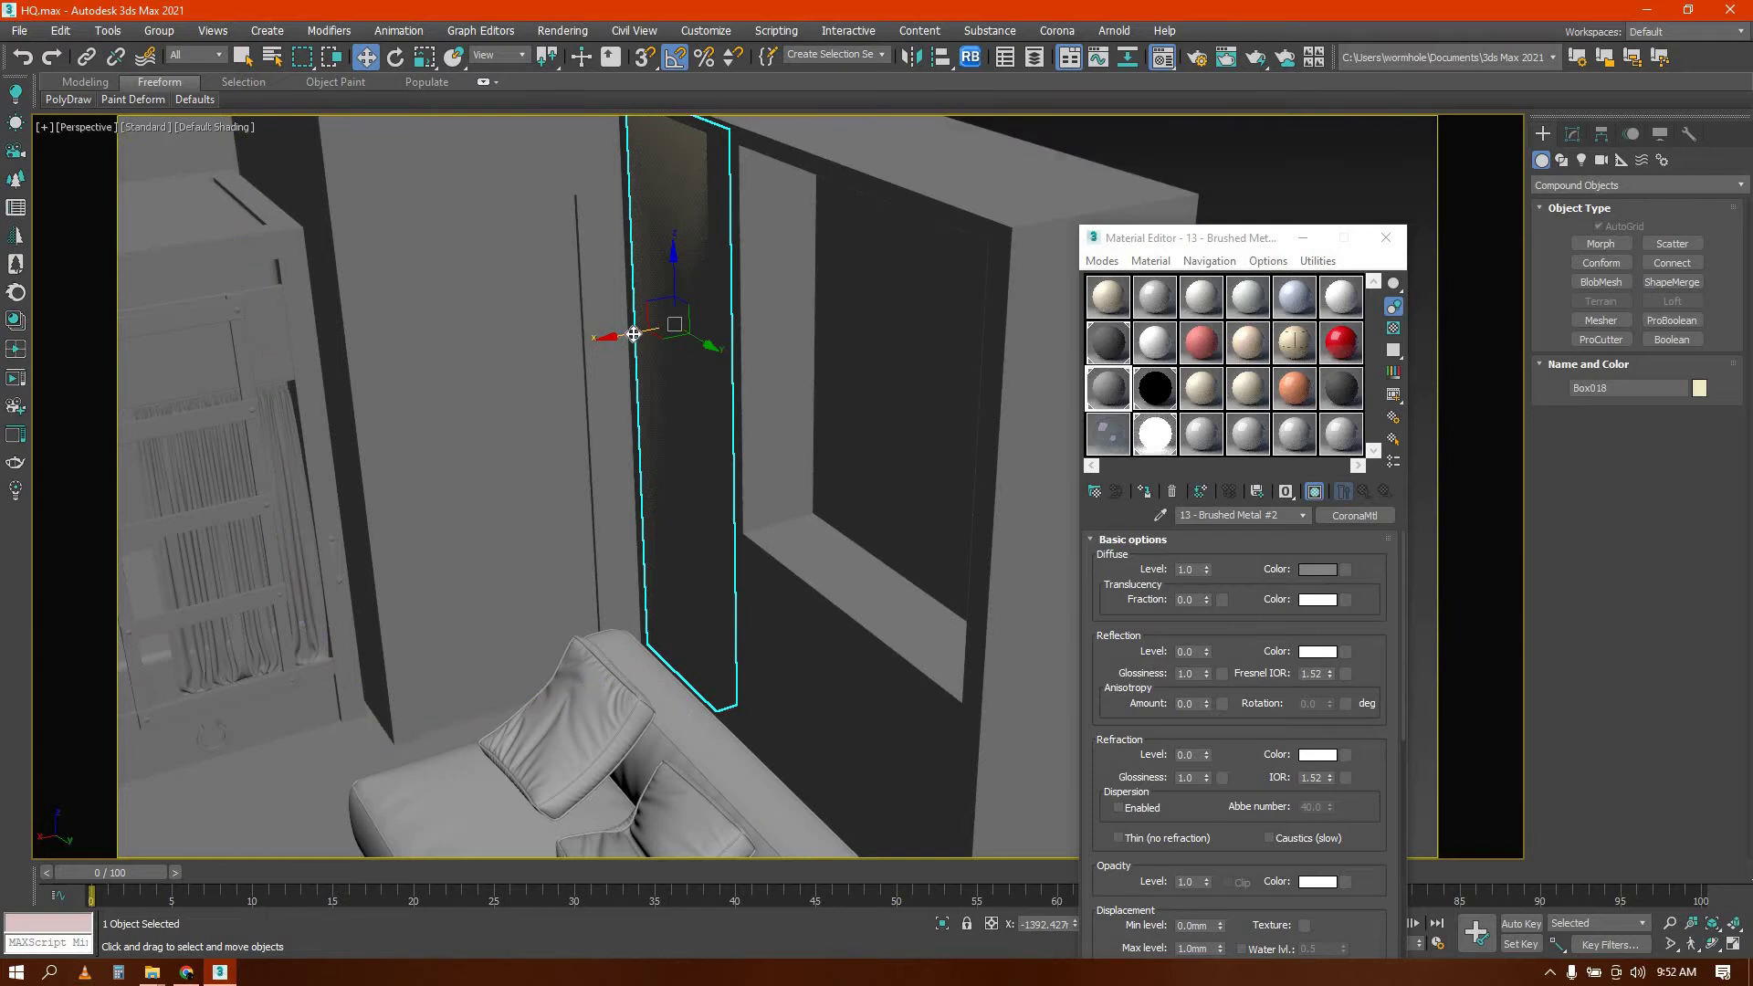
pyautogui.press('r')
pyautogui.moveTo(619, 333); pyautogui.dragTo(396, 374)
pyautogui.press('w')
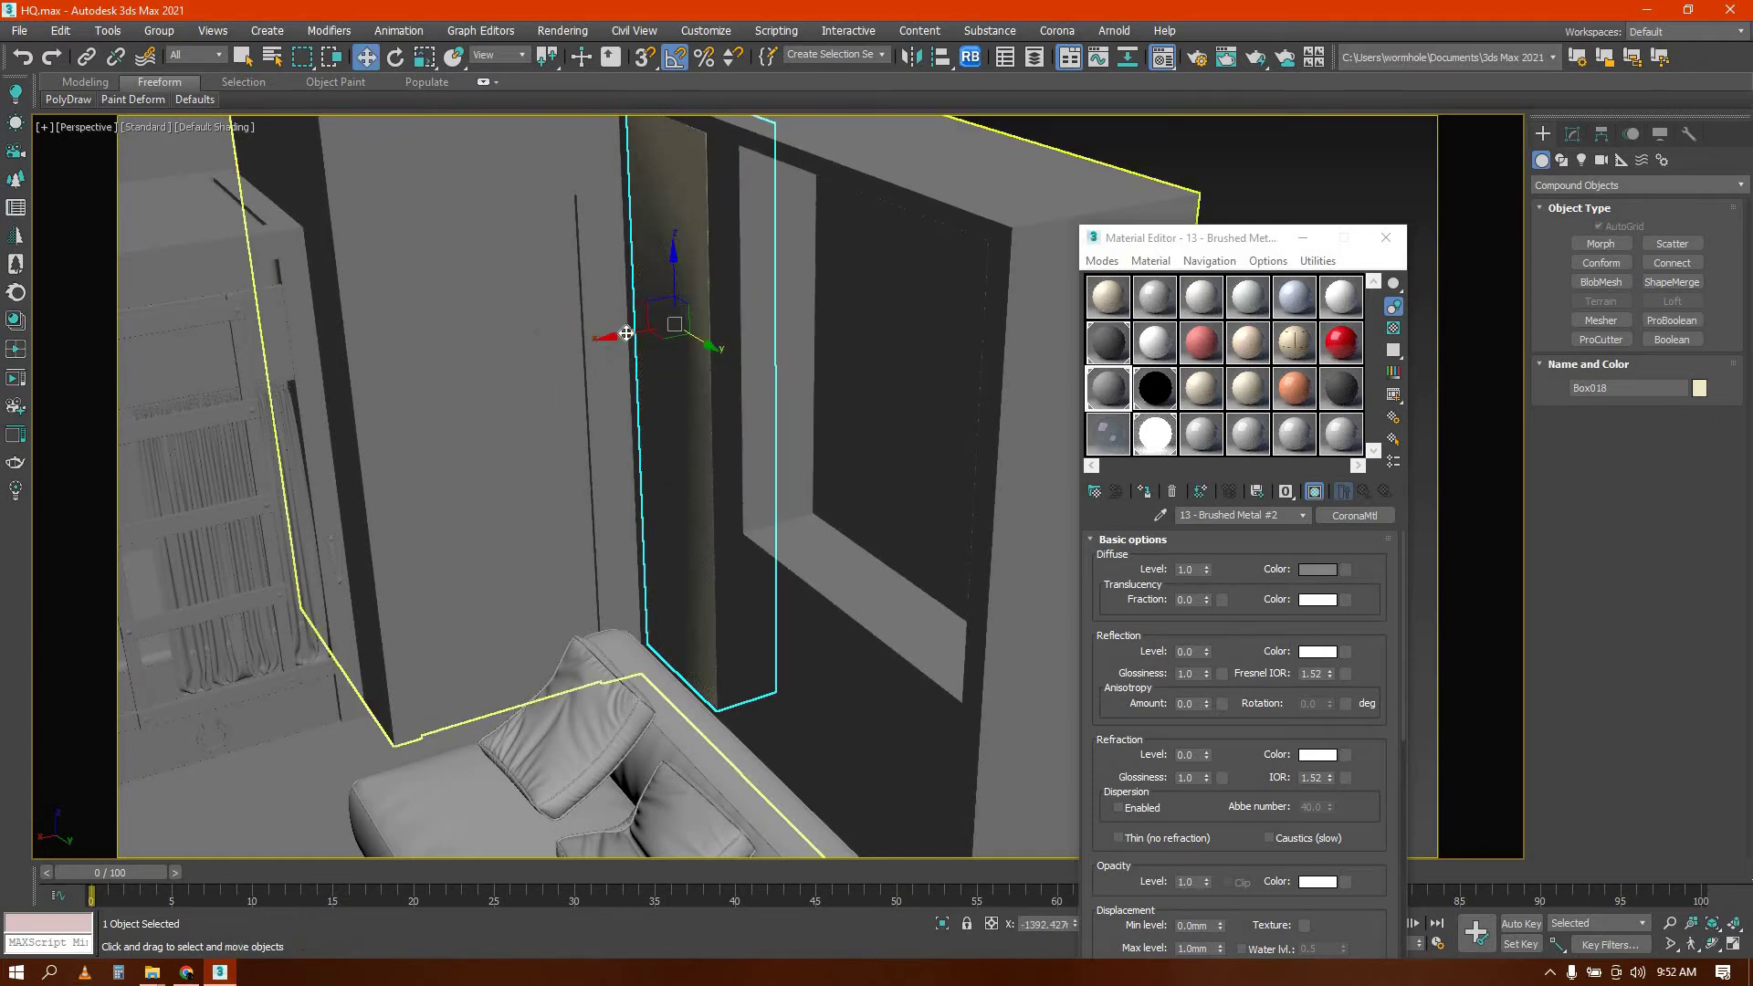
pyautogui.moveTo(600, 333); pyautogui.dragTo(588, 336)
# Subtract the upright box from the wall with ProBoolean to cut a narrow recess beside the window
pyautogui.click(795, 335)
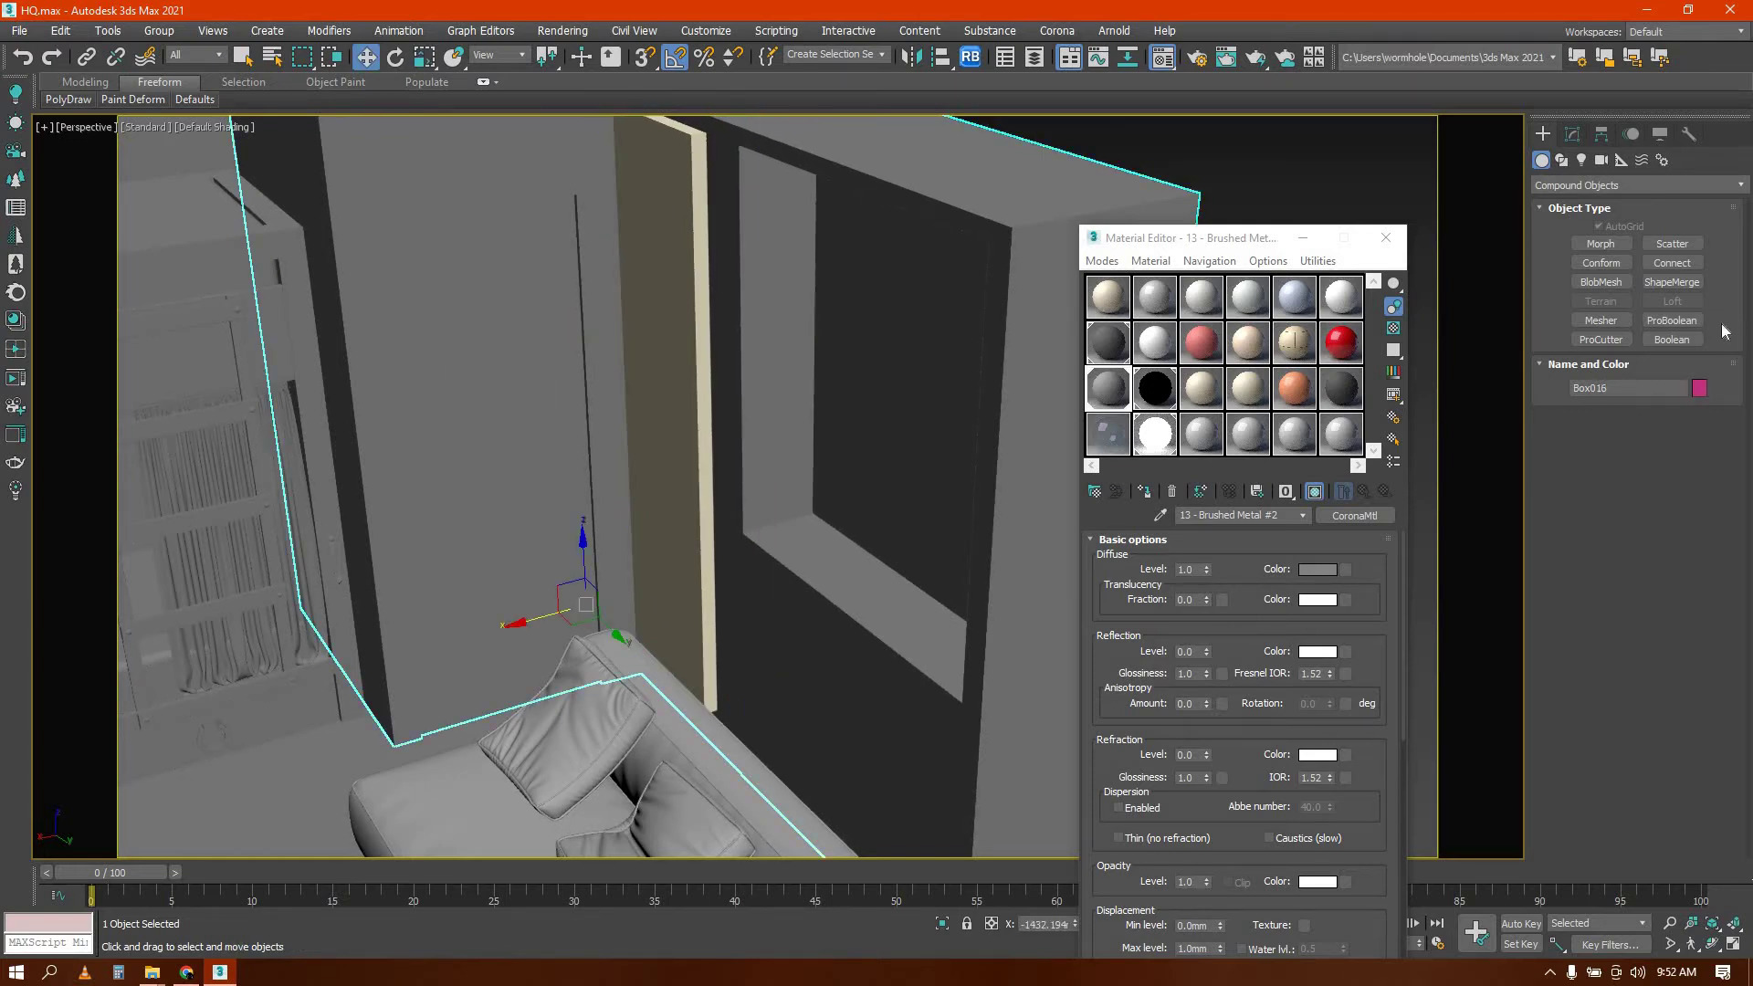
pyautogui.click(1672, 320)
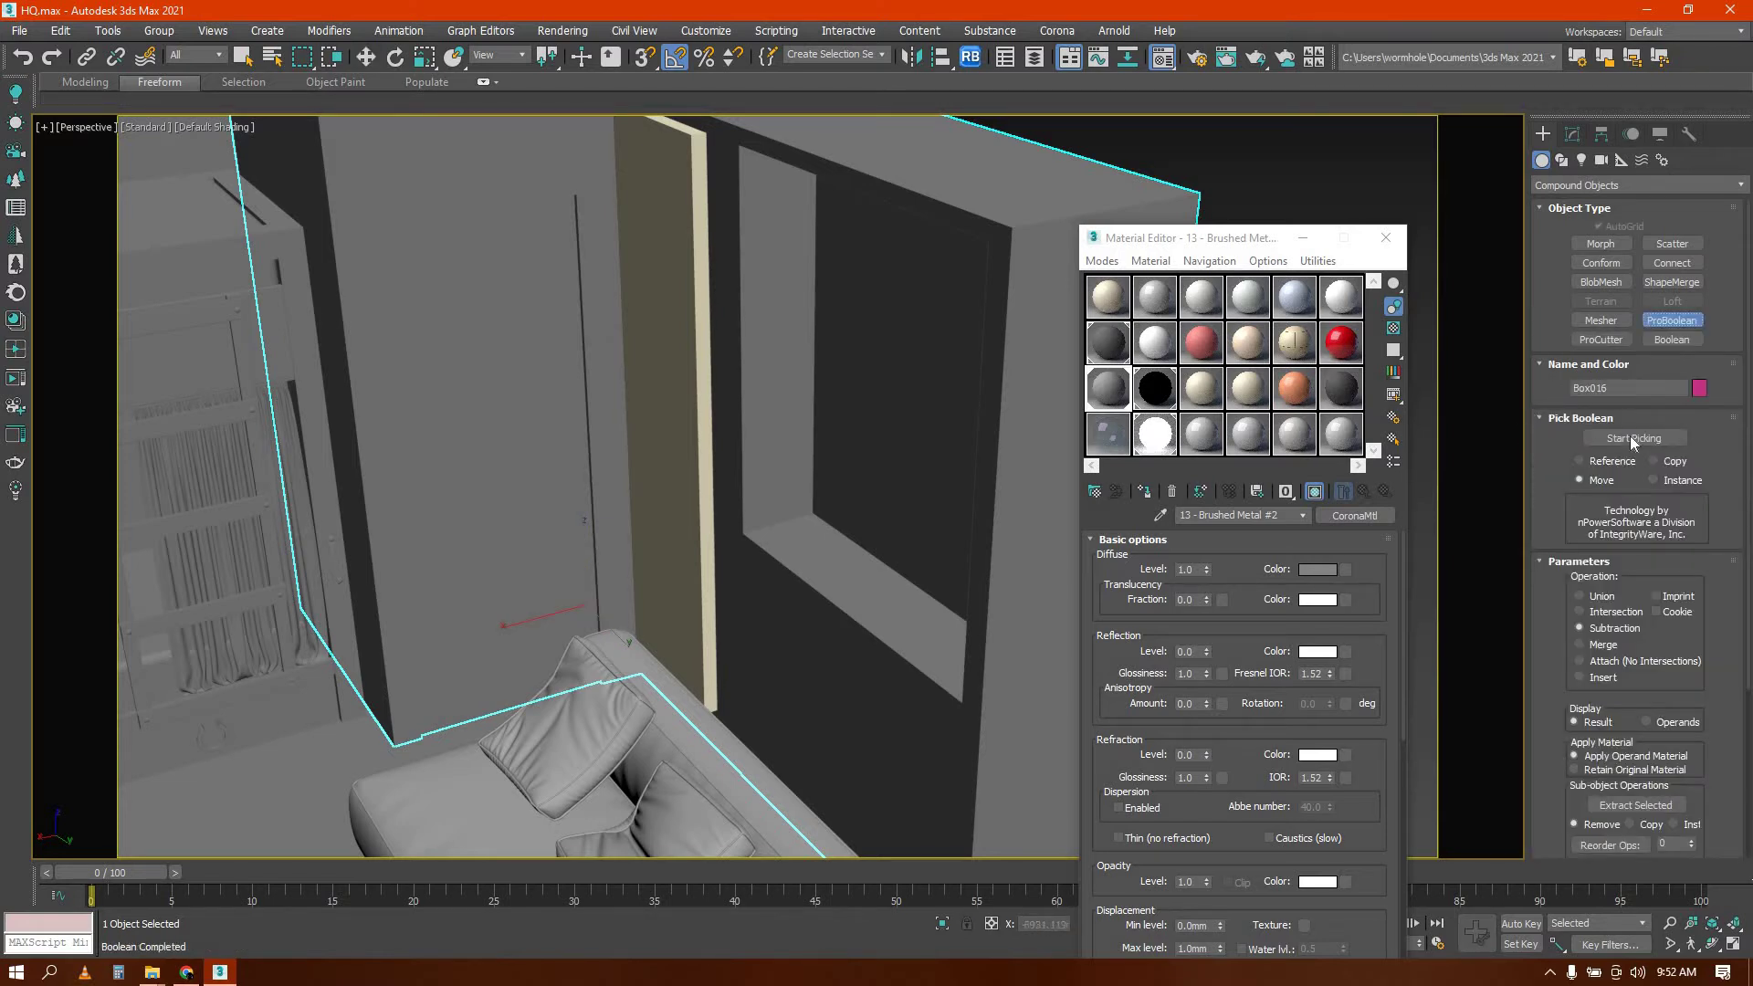
pyautogui.click(689, 390)
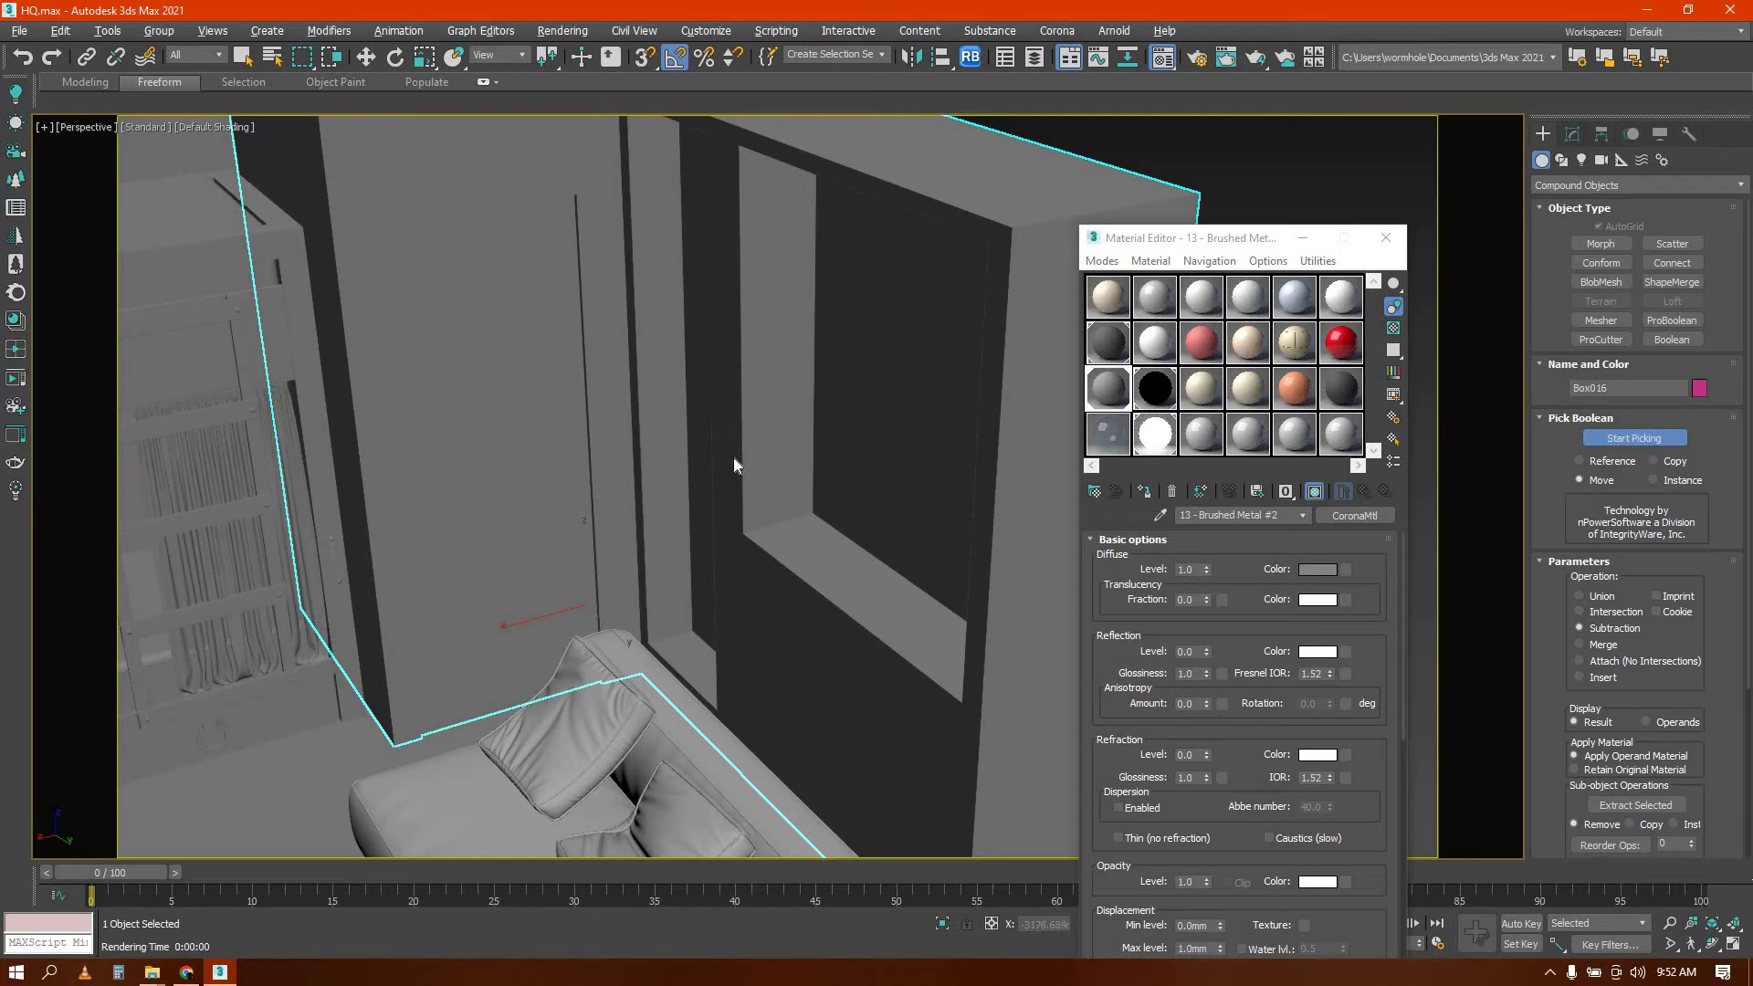
pyautogui.scroll(5, 722, 411)
pyautogui.moveTo(703, 375)
pyautogui.keyDown('alt'); pyautogui.mouseDown(button='middle')
pyautogui.moveTo(720, 373)
pyautogui.moveTo(694, 377)
pyautogui.mouseUp(button='middle'); pyautogui.keyUp('alt')
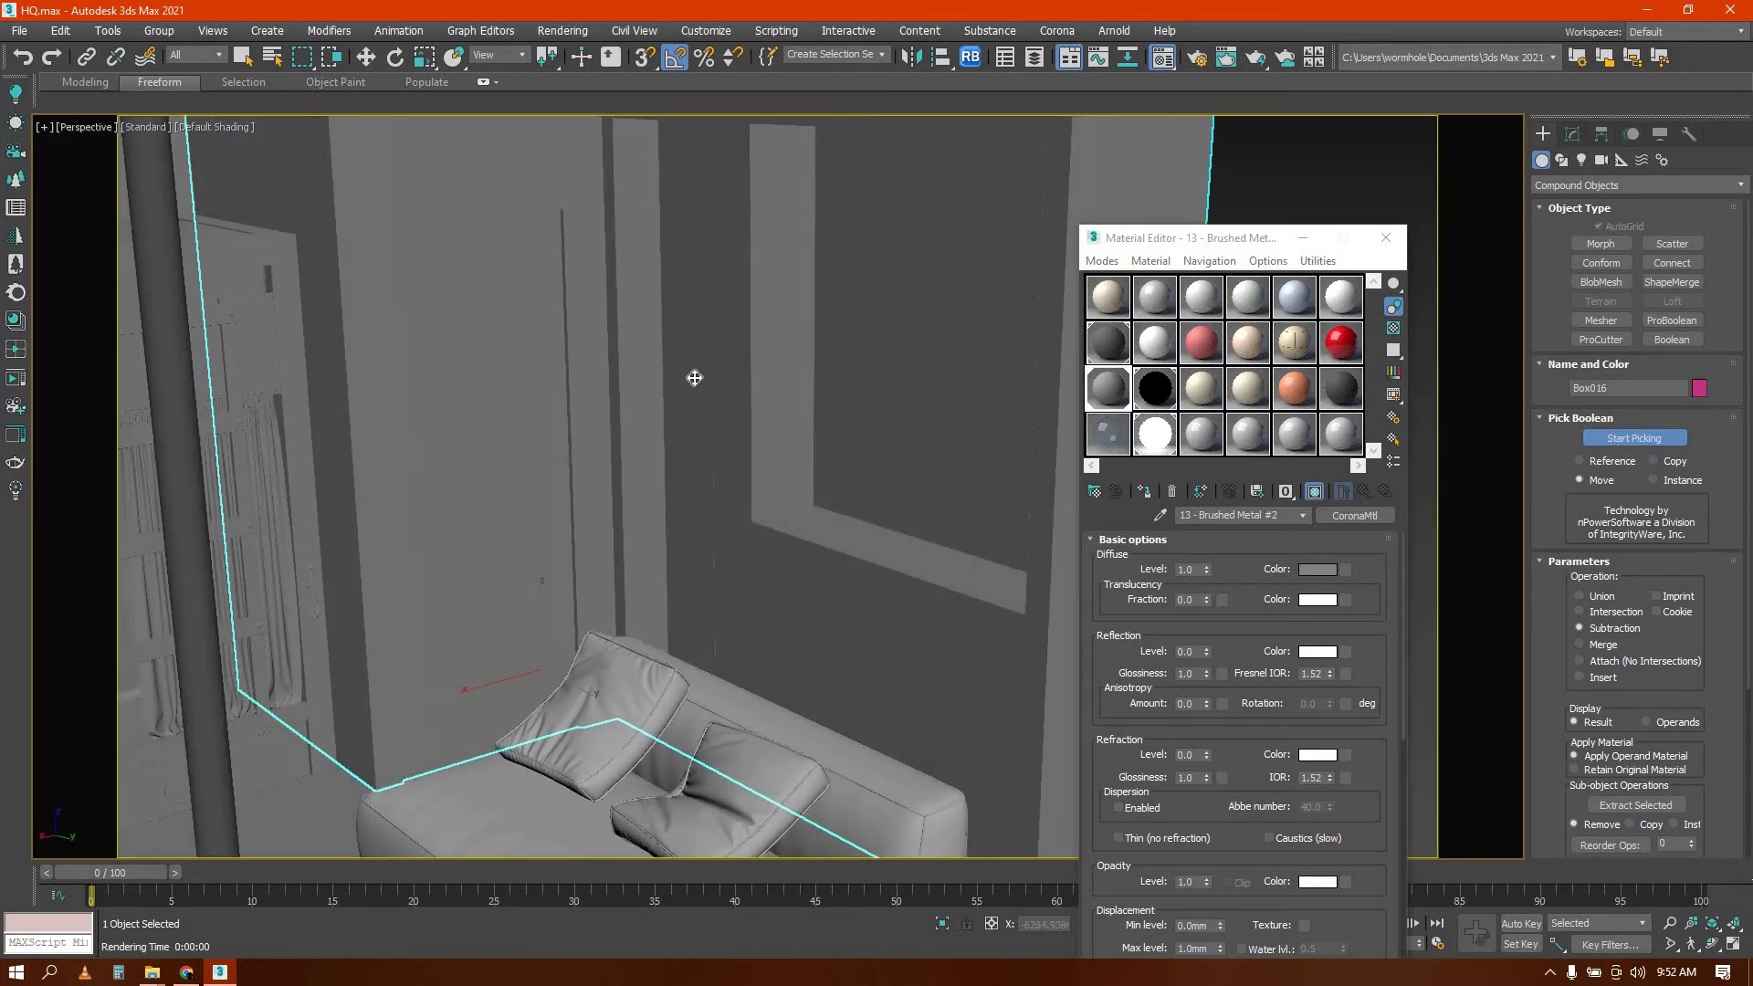
# Convert the cut wall to Editable Poly
pyautogui.press('w')
pyautogui.rightClick(694, 377)
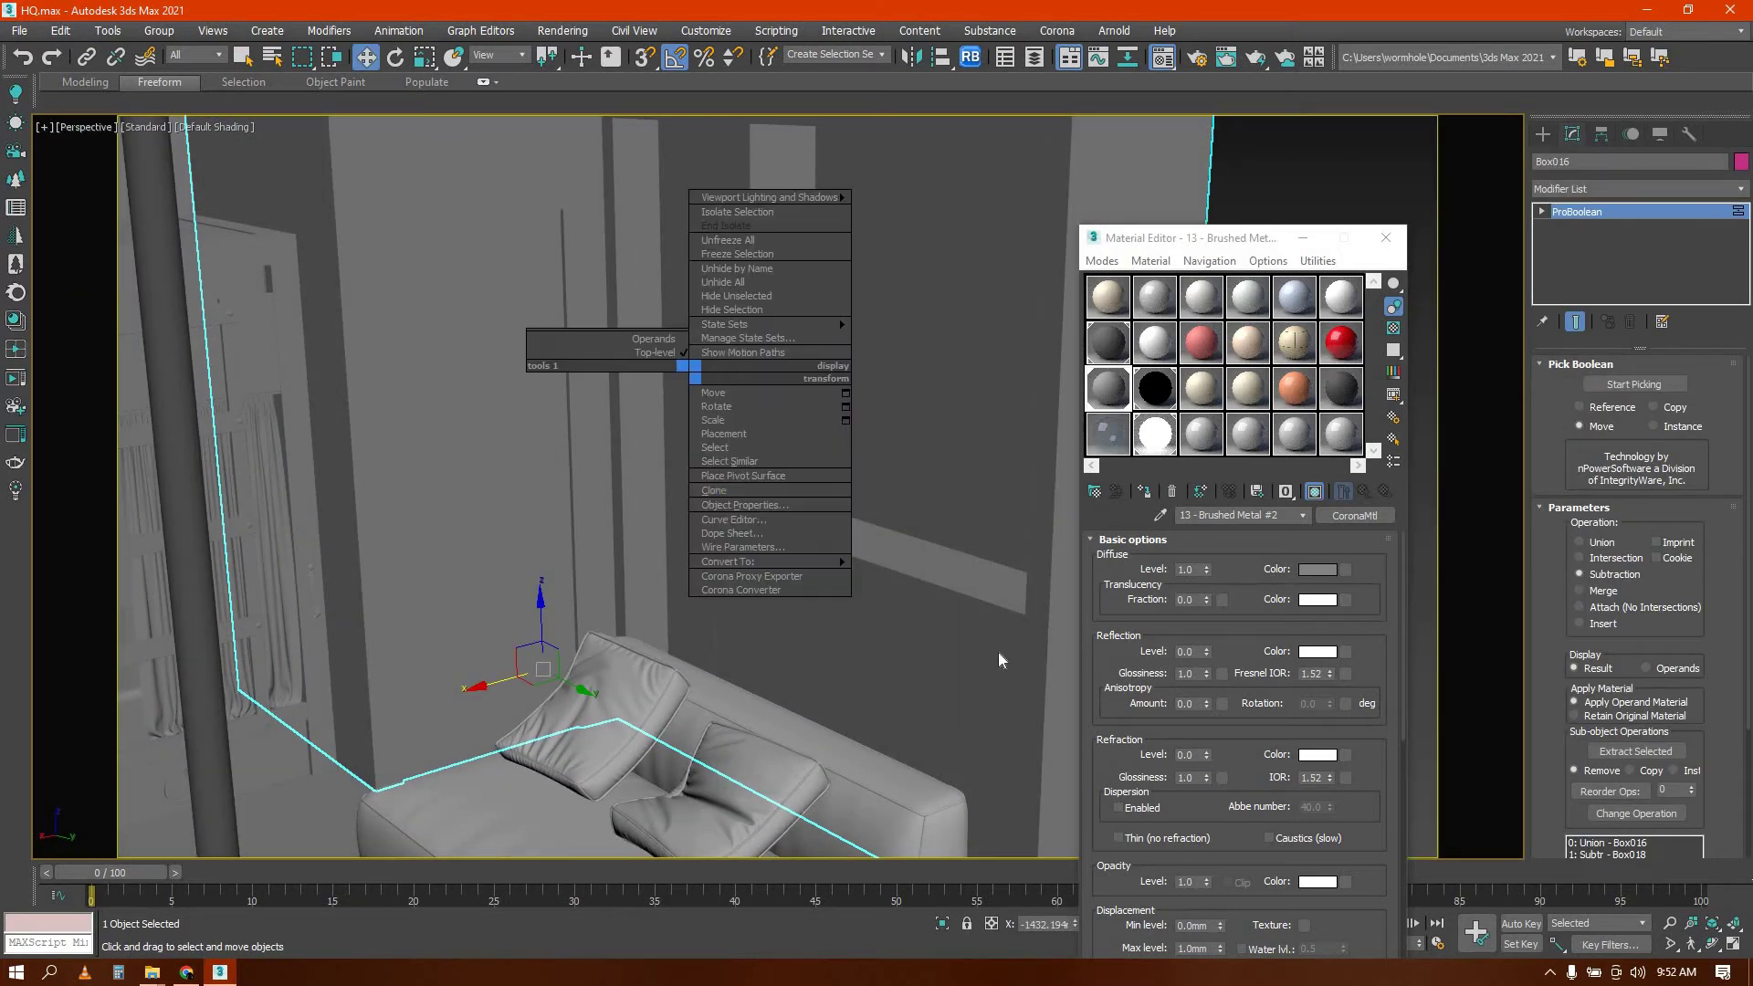
pyautogui.rightClick(946, 596)
pyautogui.moveTo(1065, 778)
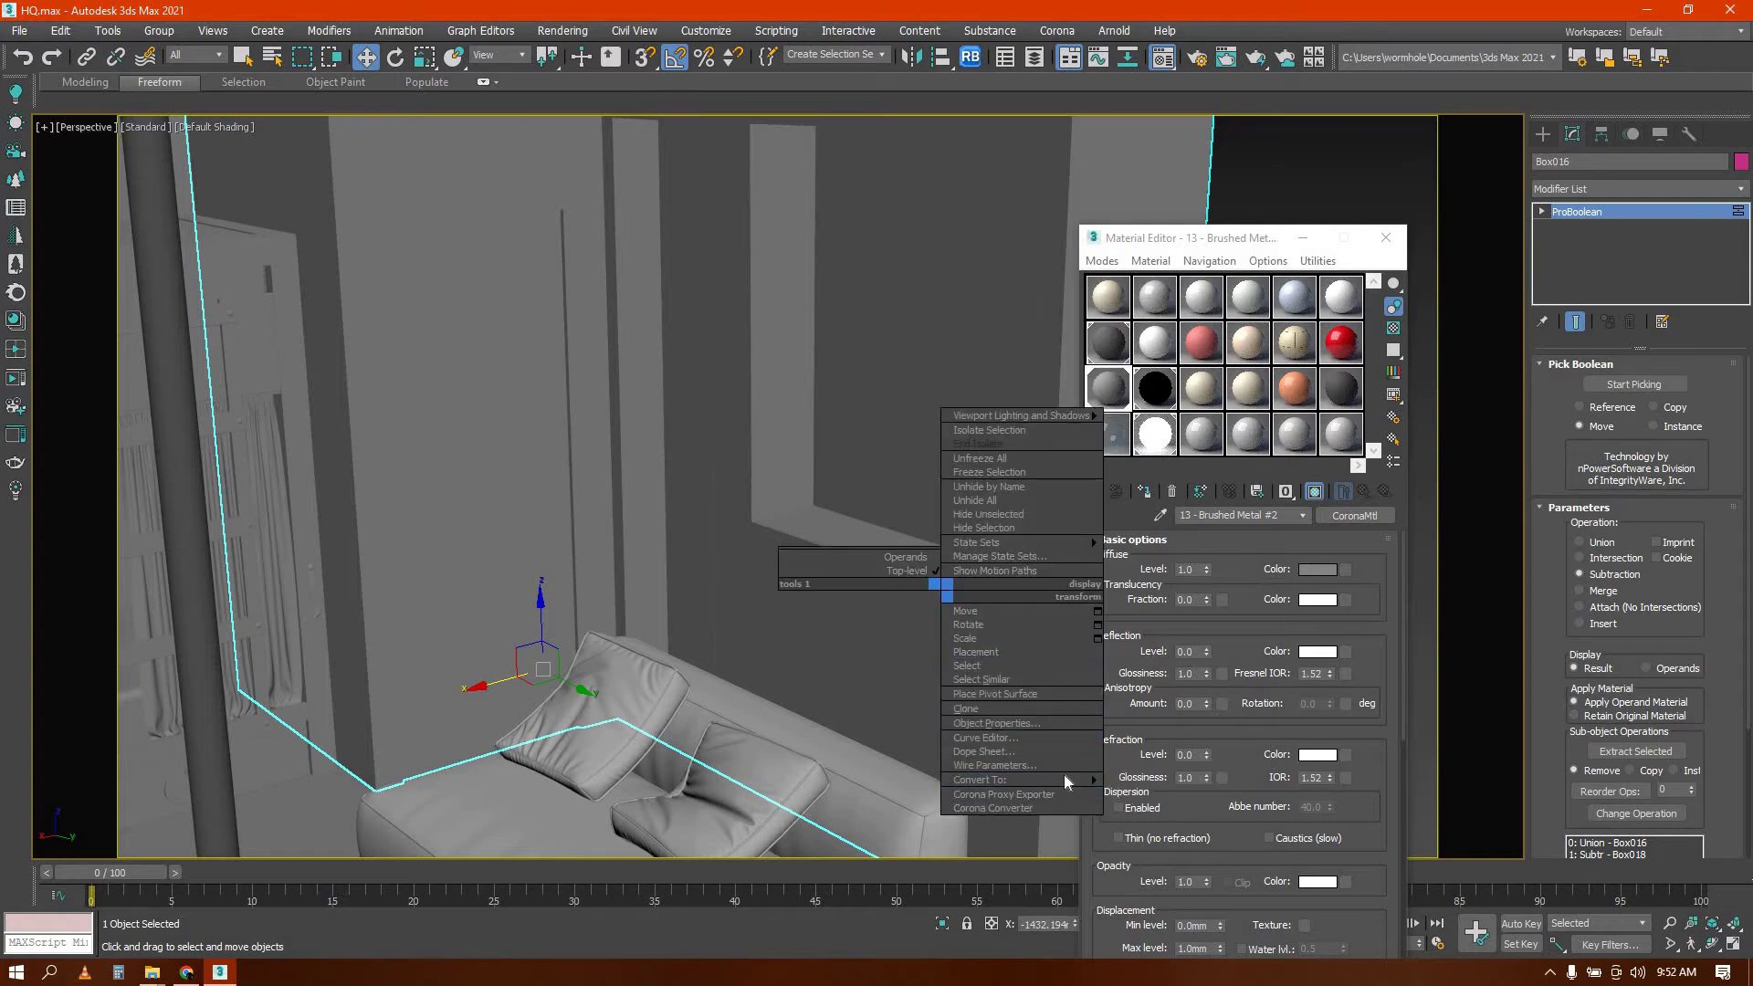
pyautogui.click(1168, 793)
# Move the narrow recess's back polygon outward along X to make it shallower, and pick the Ceramic material
pyautogui.press('4')
pyautogui.click(673, 497)
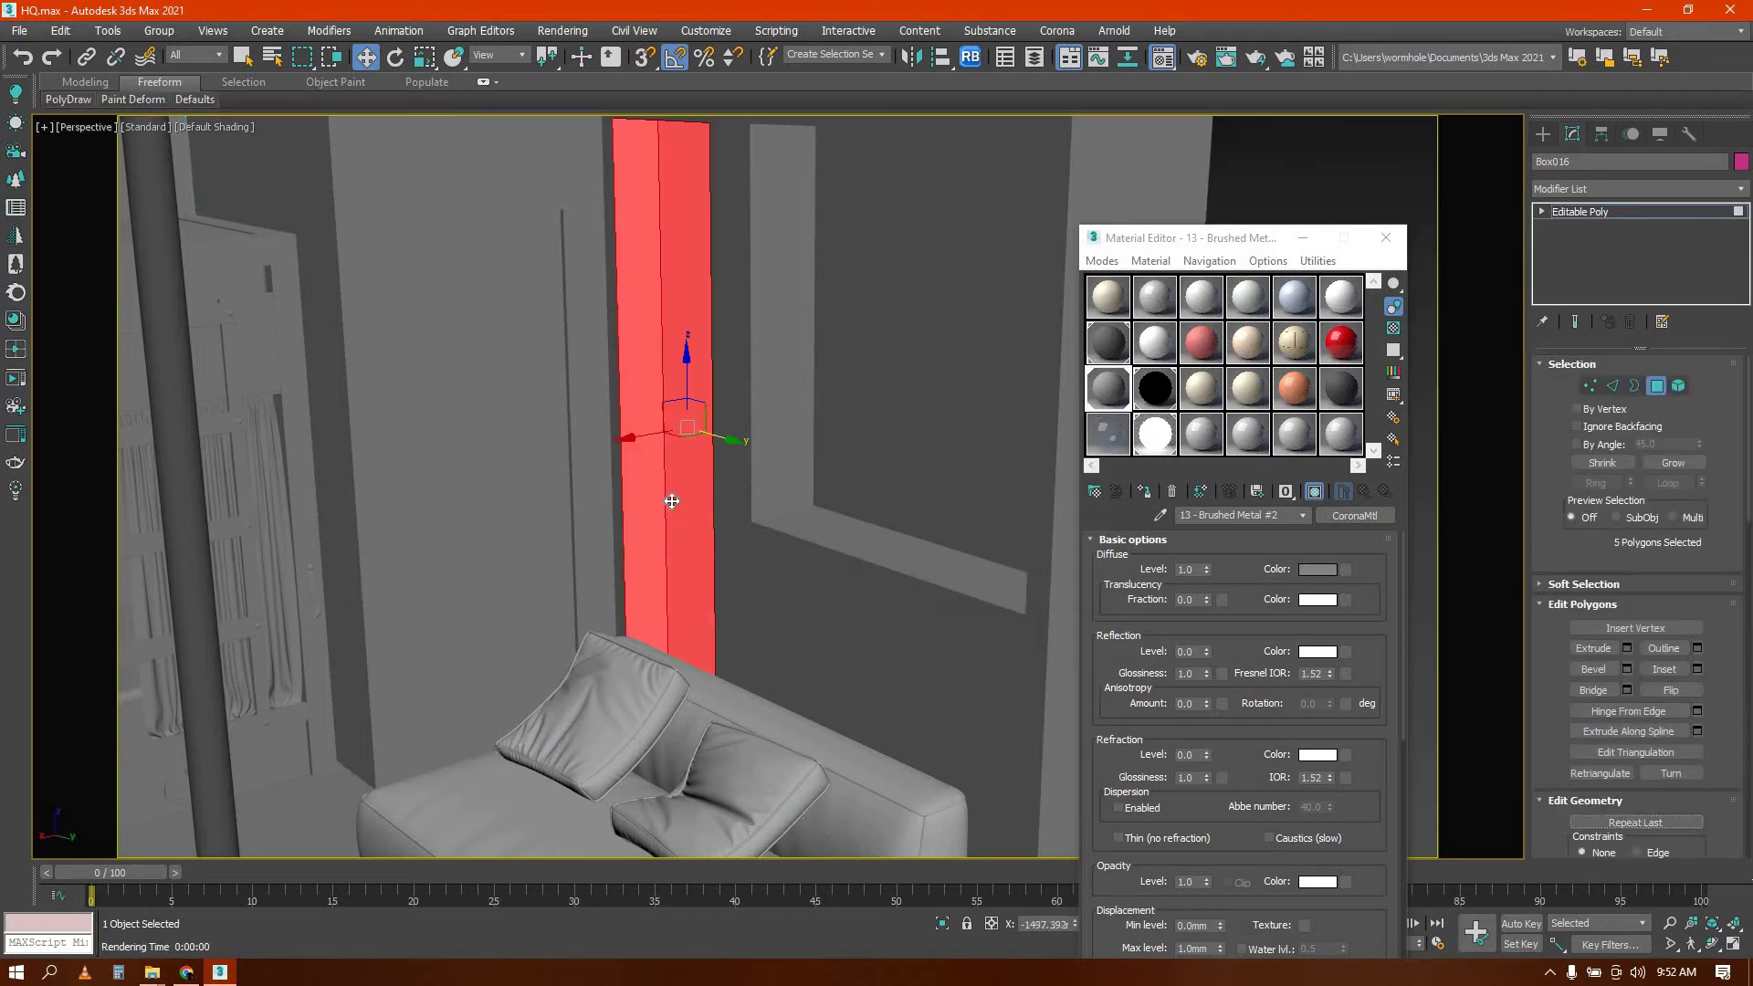
pyautogui.moveTo(616, 431)
pyautogui.mouseDown()
pyautogui.moveTo(572, 431)
pyautogui.moveTo(590, 431)
pyautogui.mouseUp()
pyautogui.moveTo(1116, 393); pyautogui.dragTo(1163, 340)
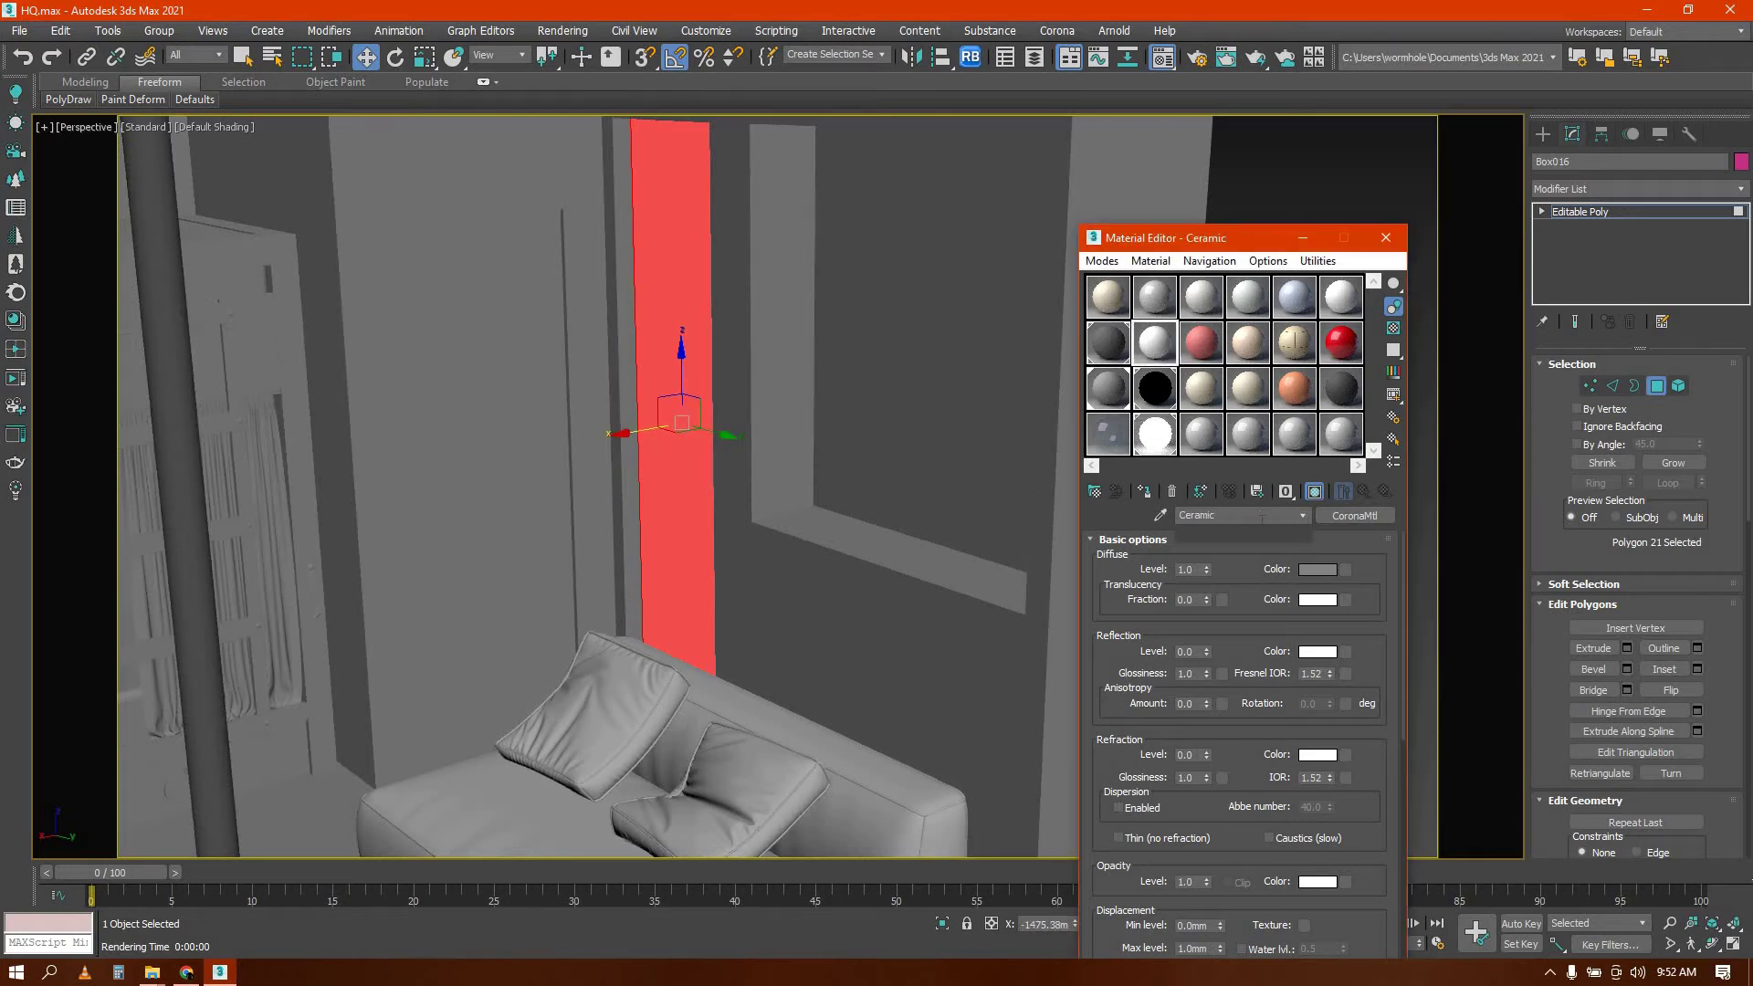
# Set the Ceramic slot to the CoronaMtl material 13 - Brdwdl #2 and load foodstorage.jpg from Downloads as its diffuse bitmap
pyautogui.moveTo(1262, 515); pyautogui.dragTo(1208, 515)
pyautogui.write('dwdl #2')
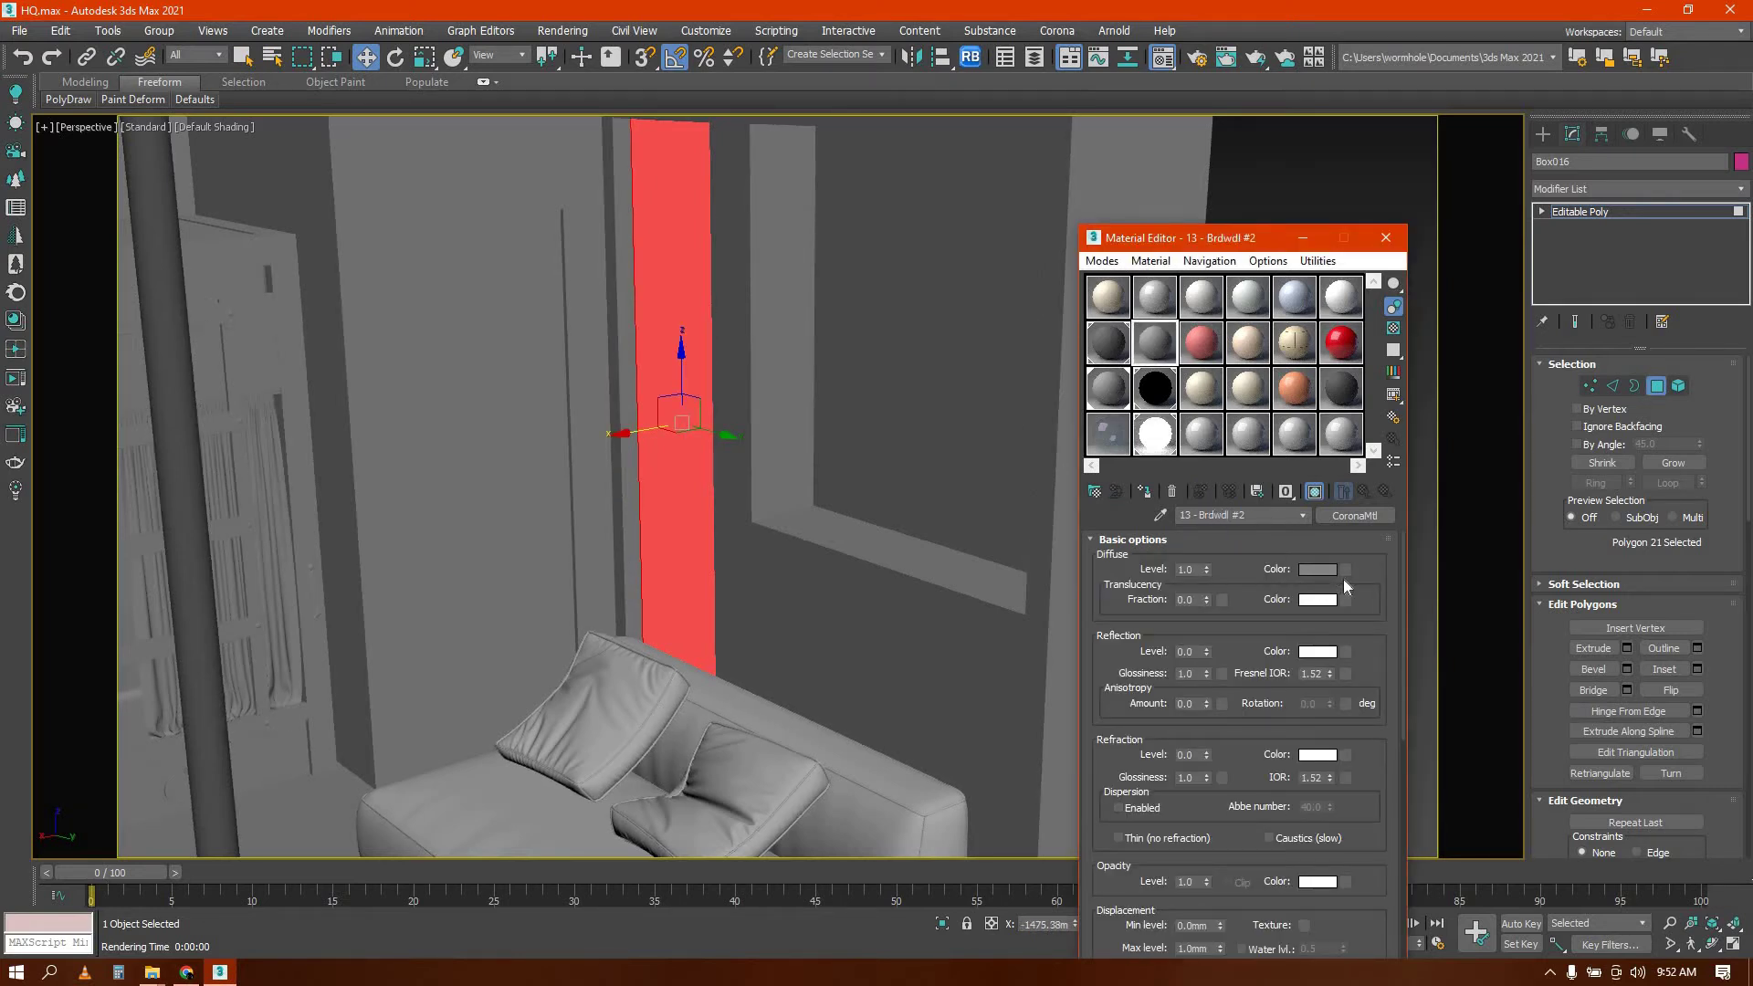
pyautogui.click(1345, 570)
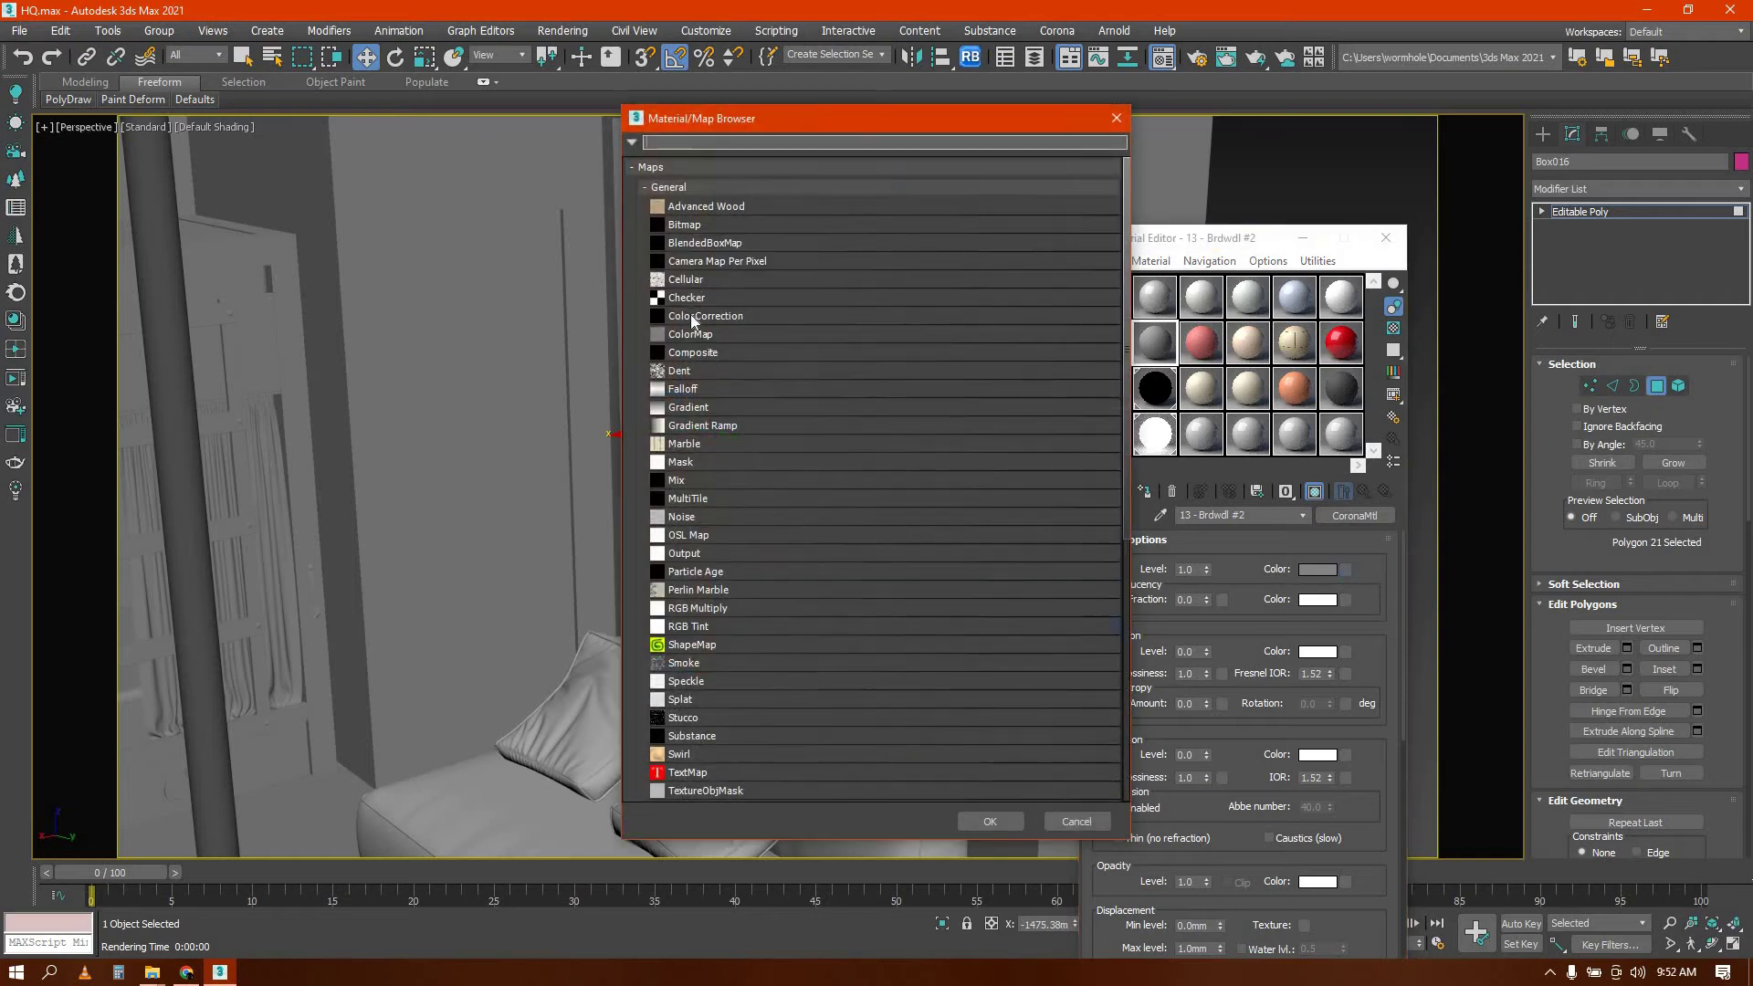
pyautogui.doubleClick(698, 228)
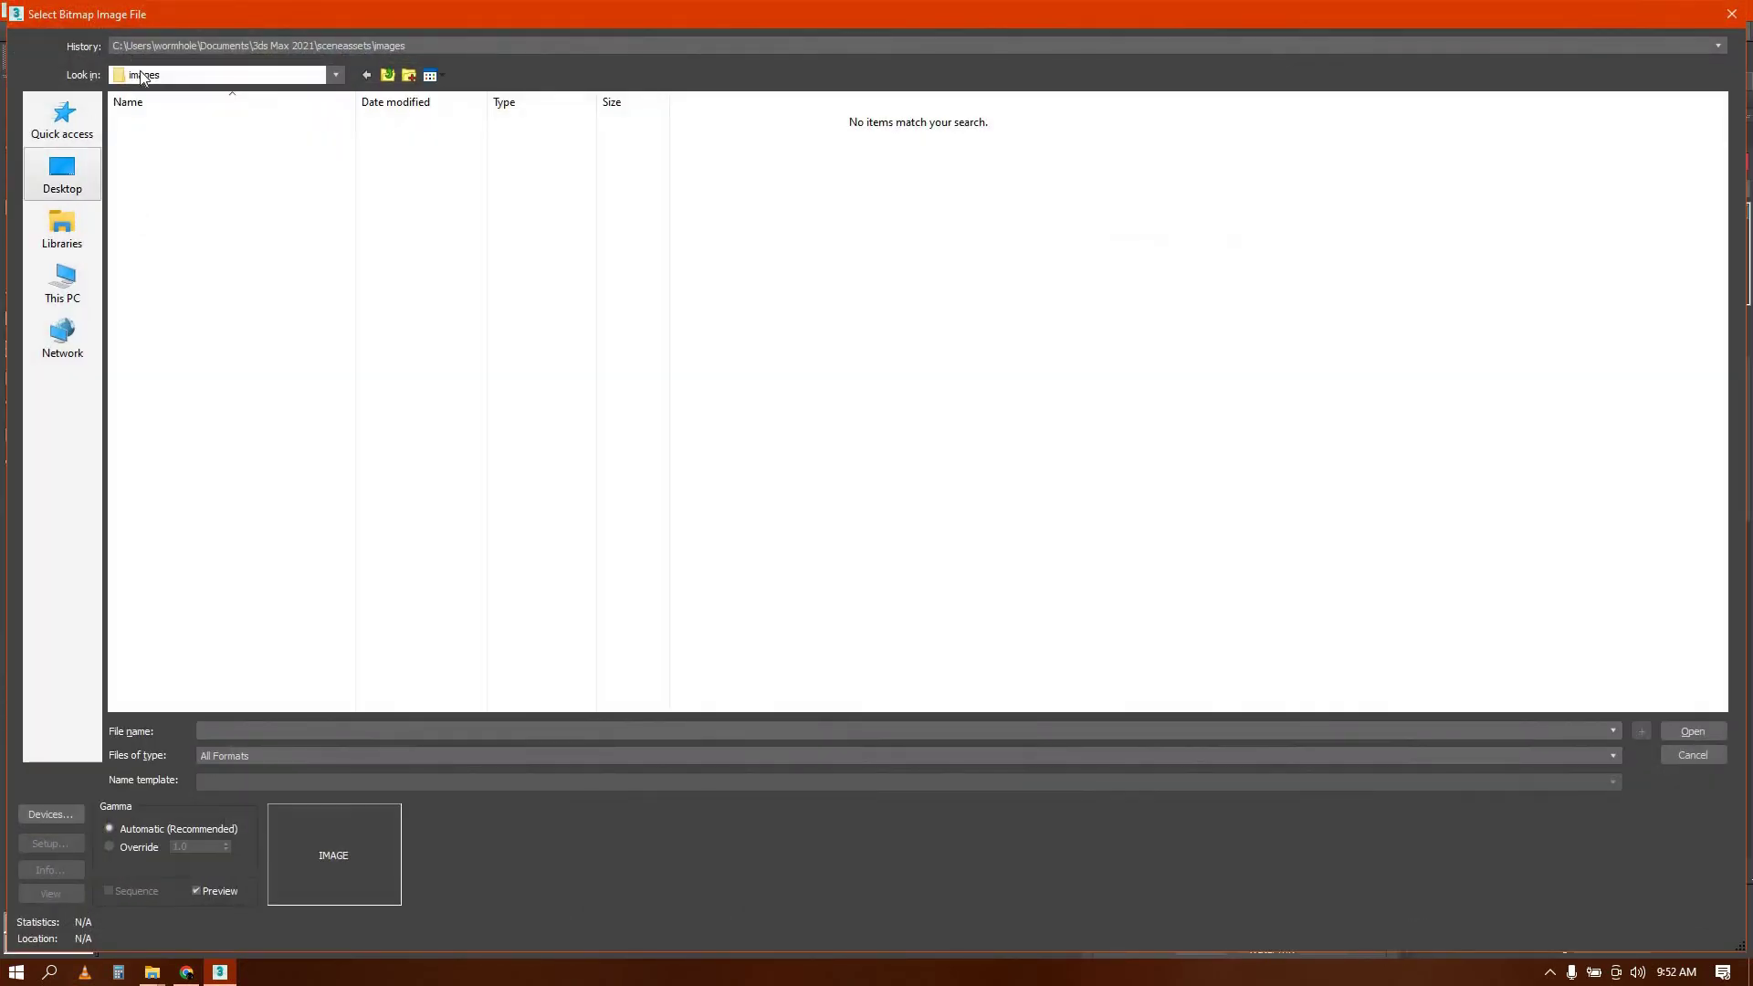
pyautogui.click(205, 45)
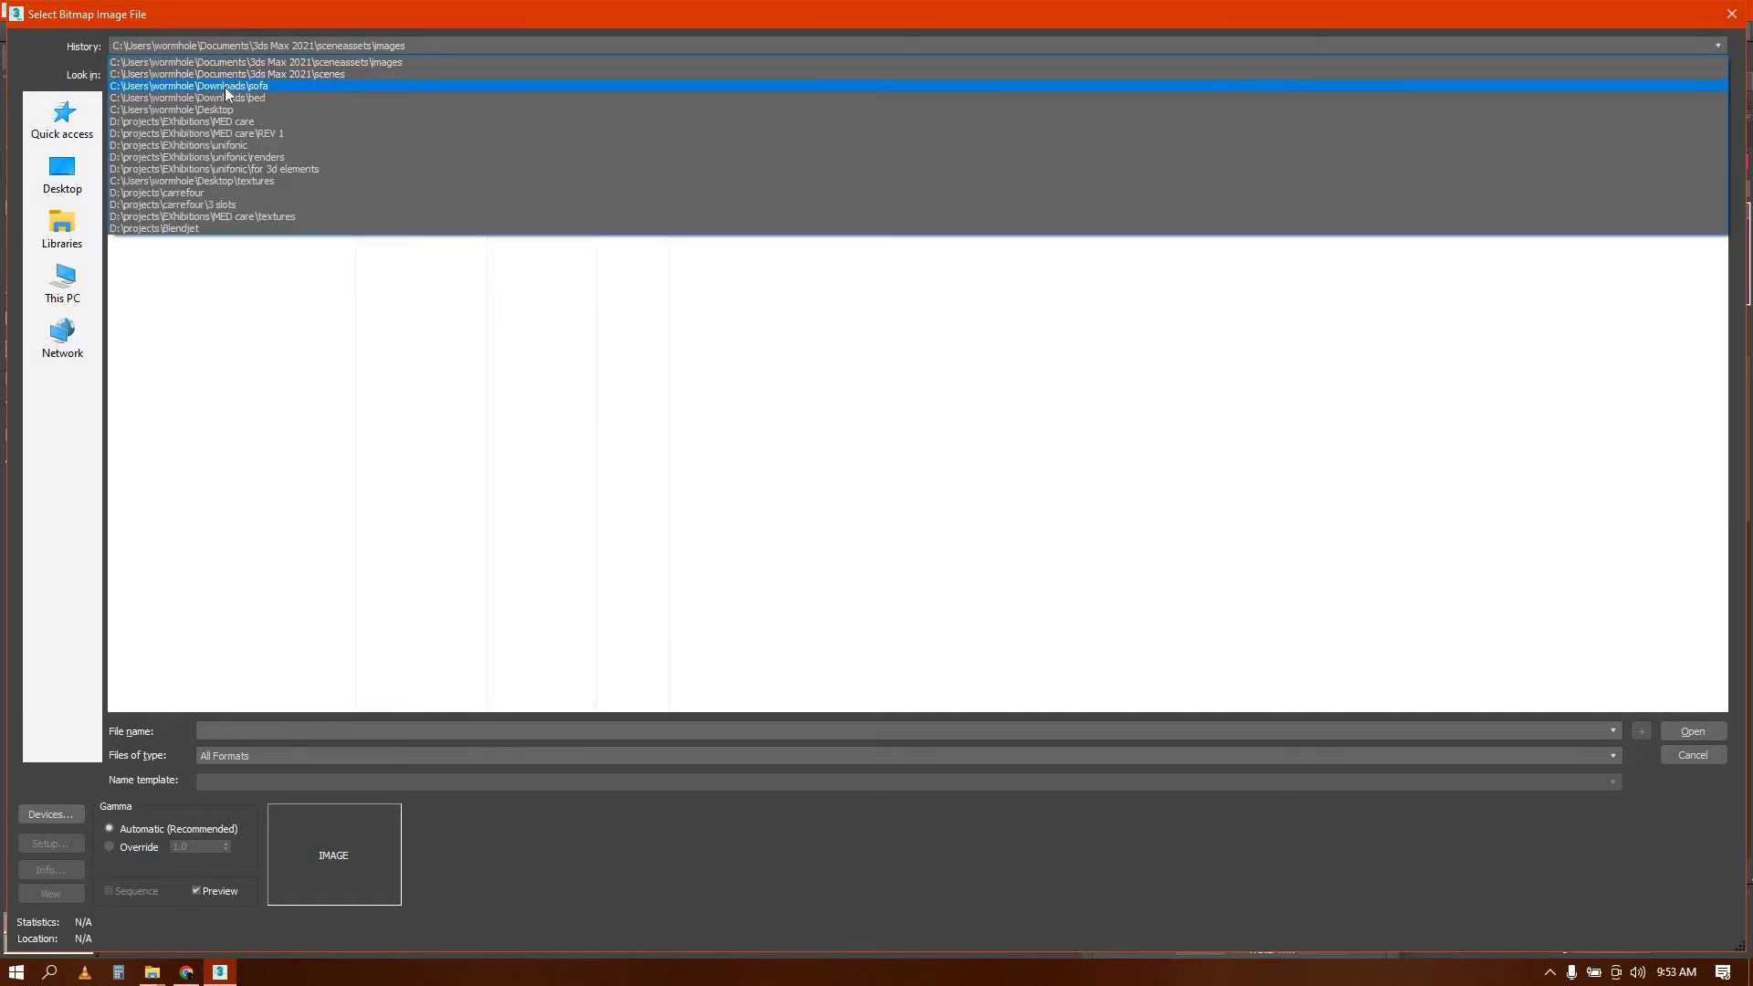
pyautogui.click(252, 89)
pyautogui.click(388, 76)
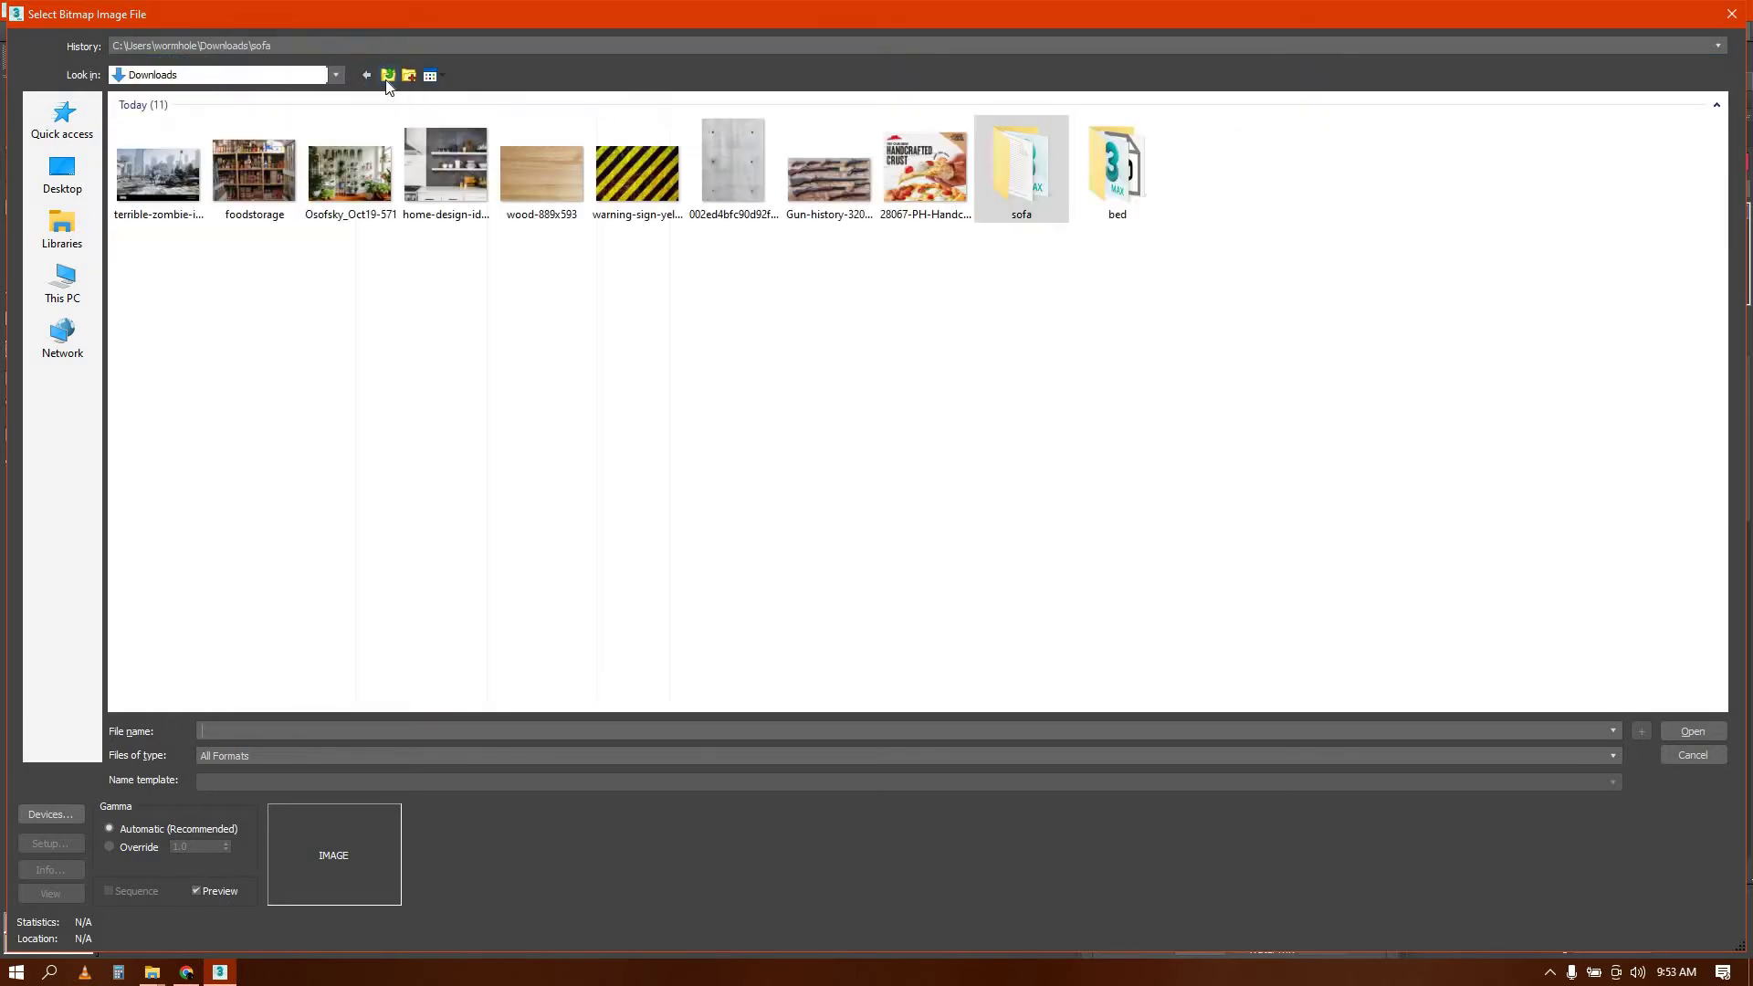
pyautogui.doubleClick(255, 173)
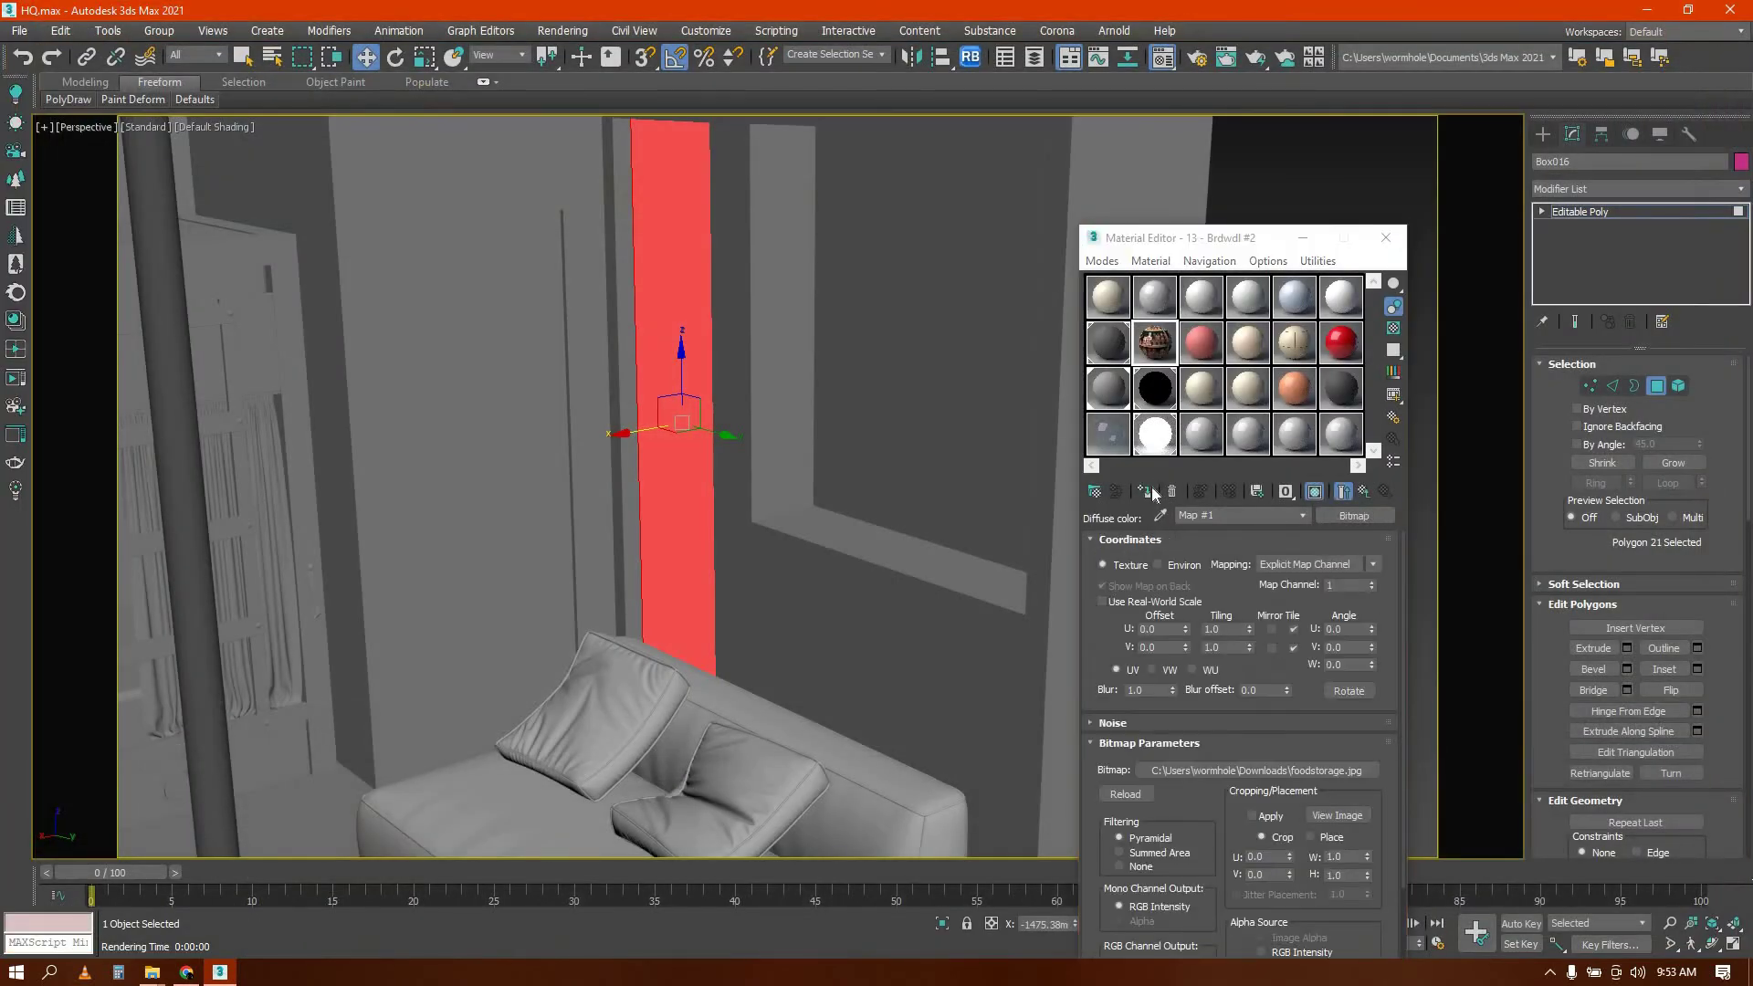
# Assign the shelf-image material to the narrow recess's back polygon and turn off the shaded red face highlight
pyautogui.click(1148, 492)
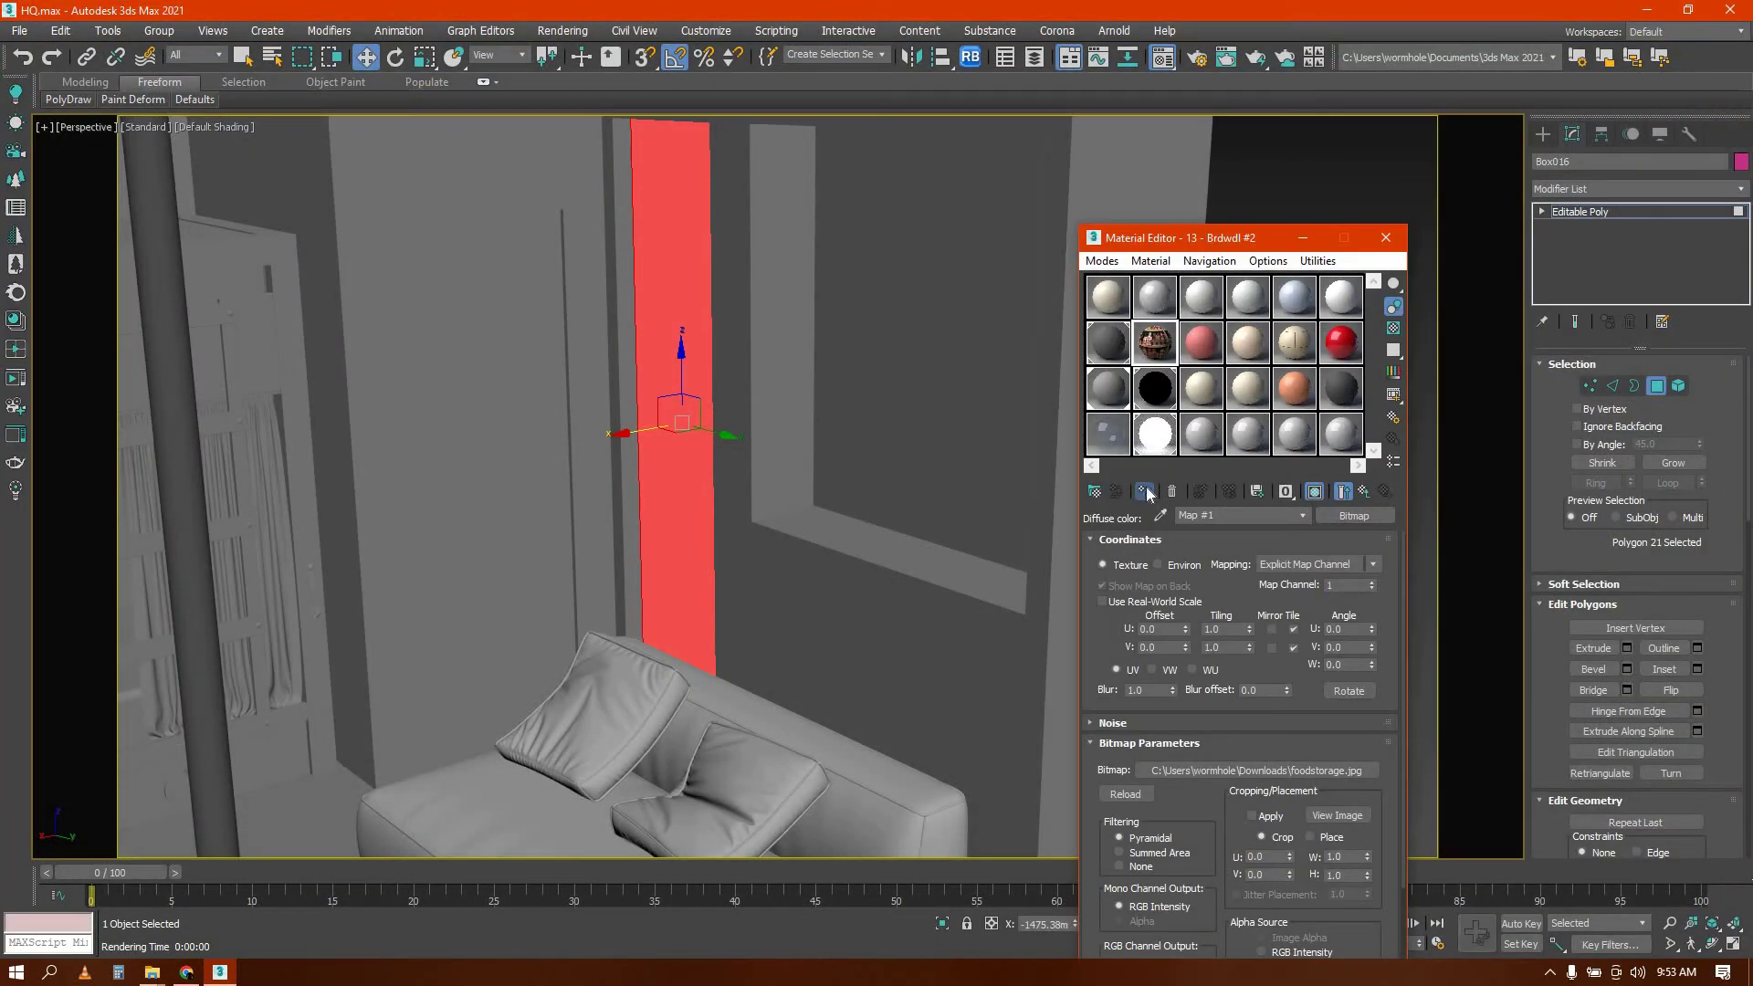
pyautogui.keyDown('alt'); pyautogui.moveTo(867, 546); pyautogui.dragTo(771, 482, button='middle'); pyautogui.keyUp('alt')
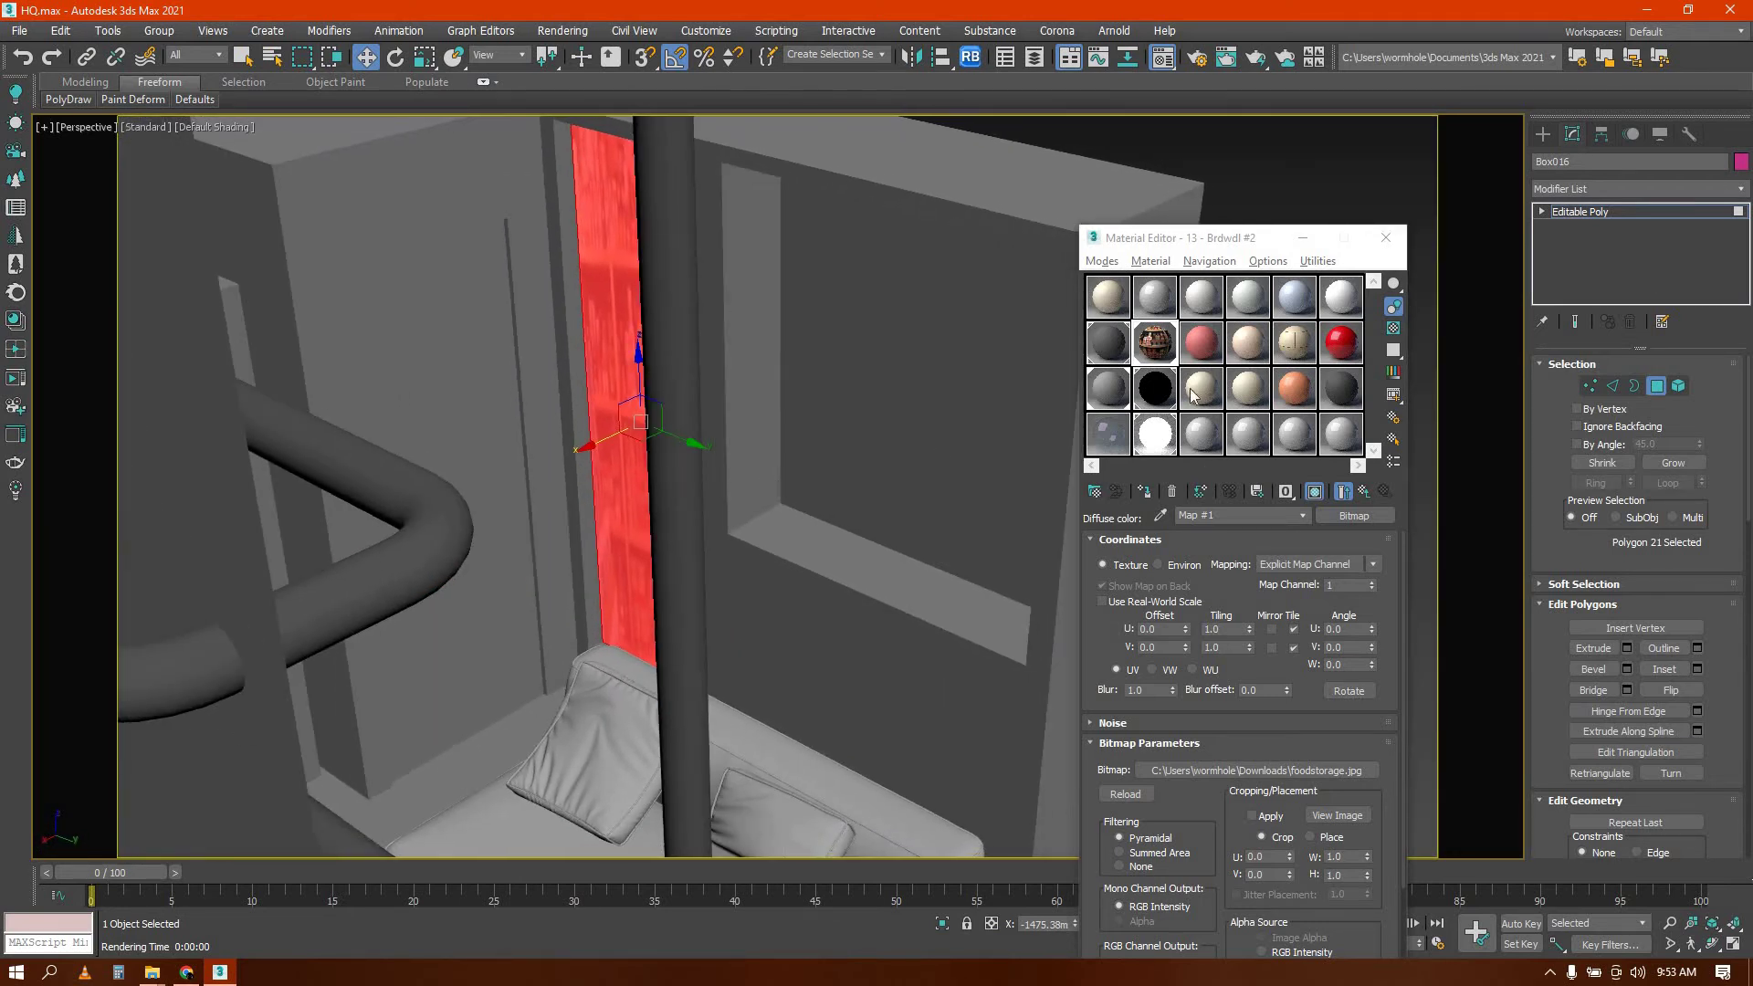
pyautogui.press('F2')
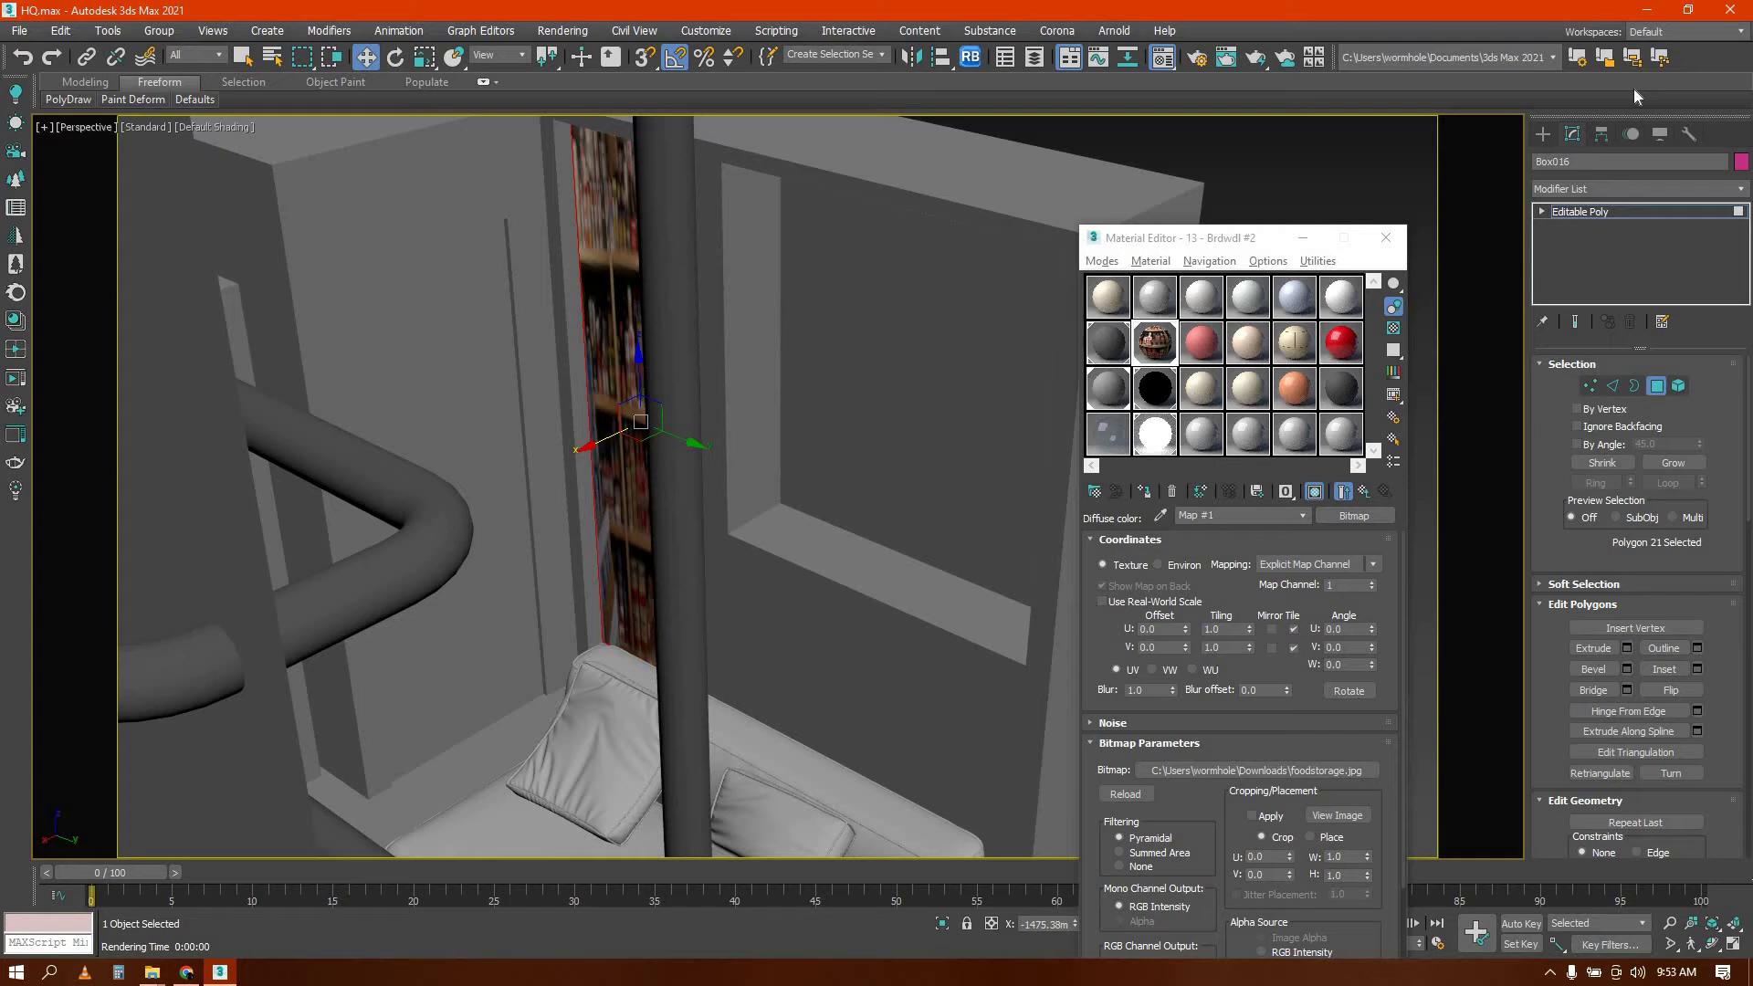
# Add a UVW Map modifier with Box mapping to the recess's back polygon and scale its mapping wider along Y
pyautogui.click(1741, 189)
pyautogui.press('u')
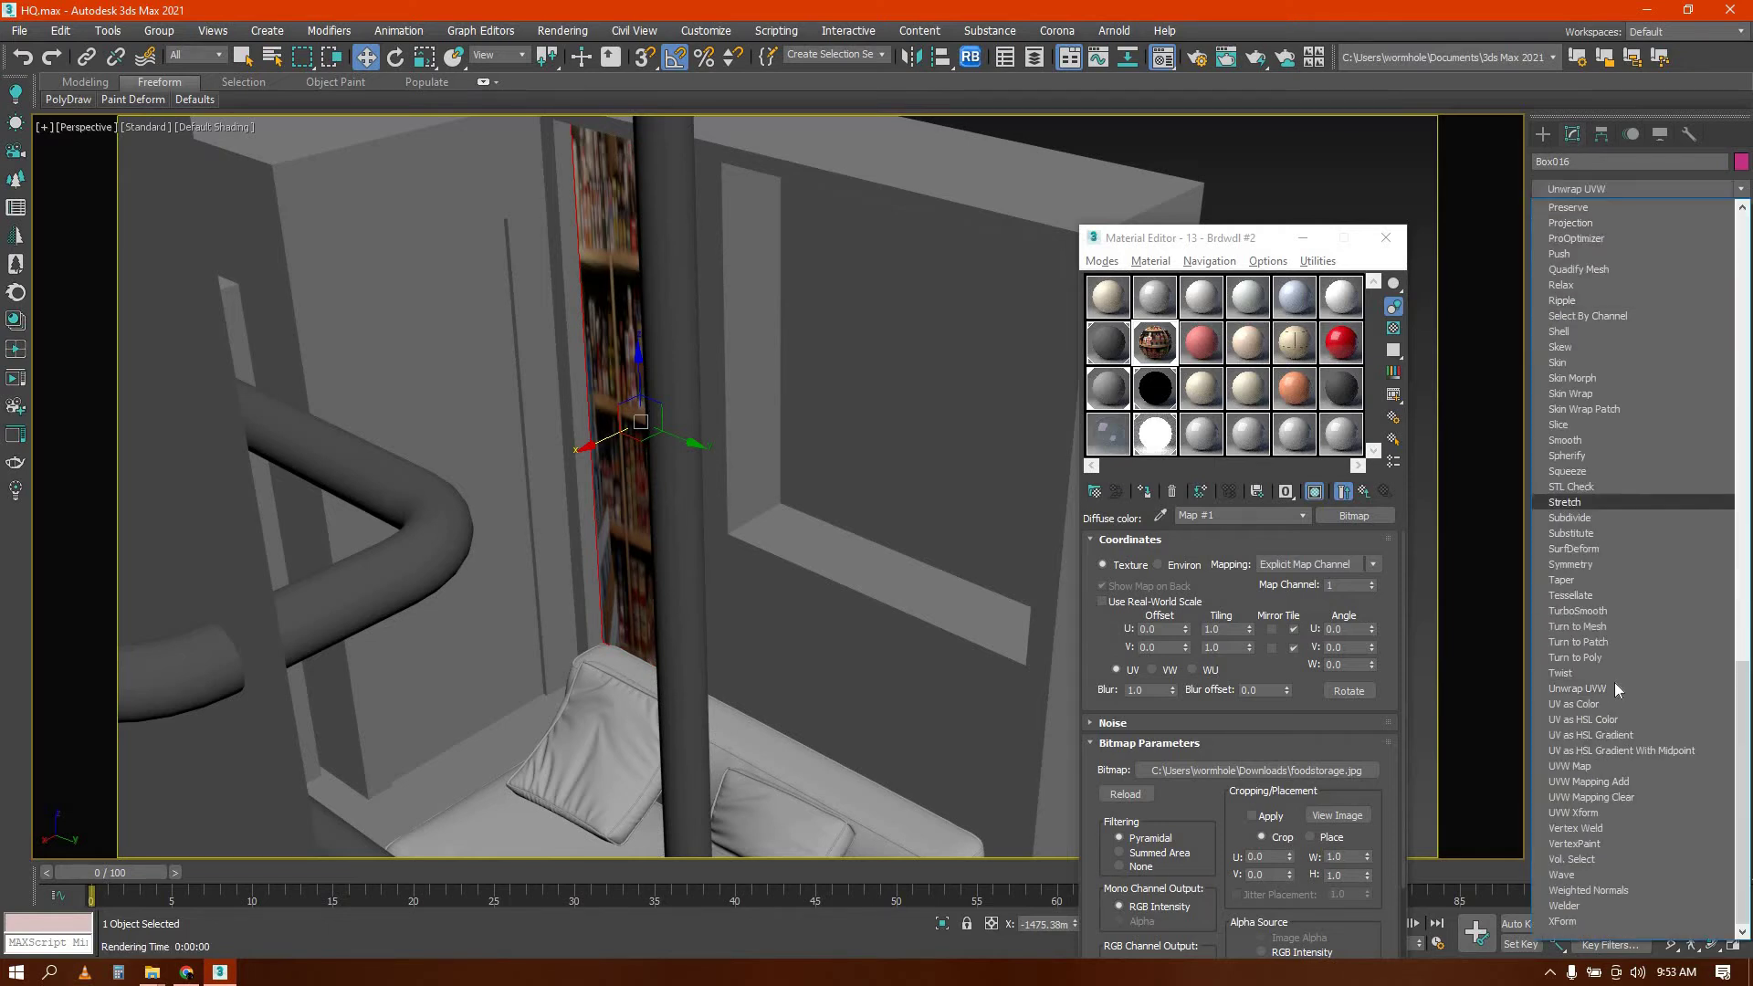
pyautogui.click(1584, 765)
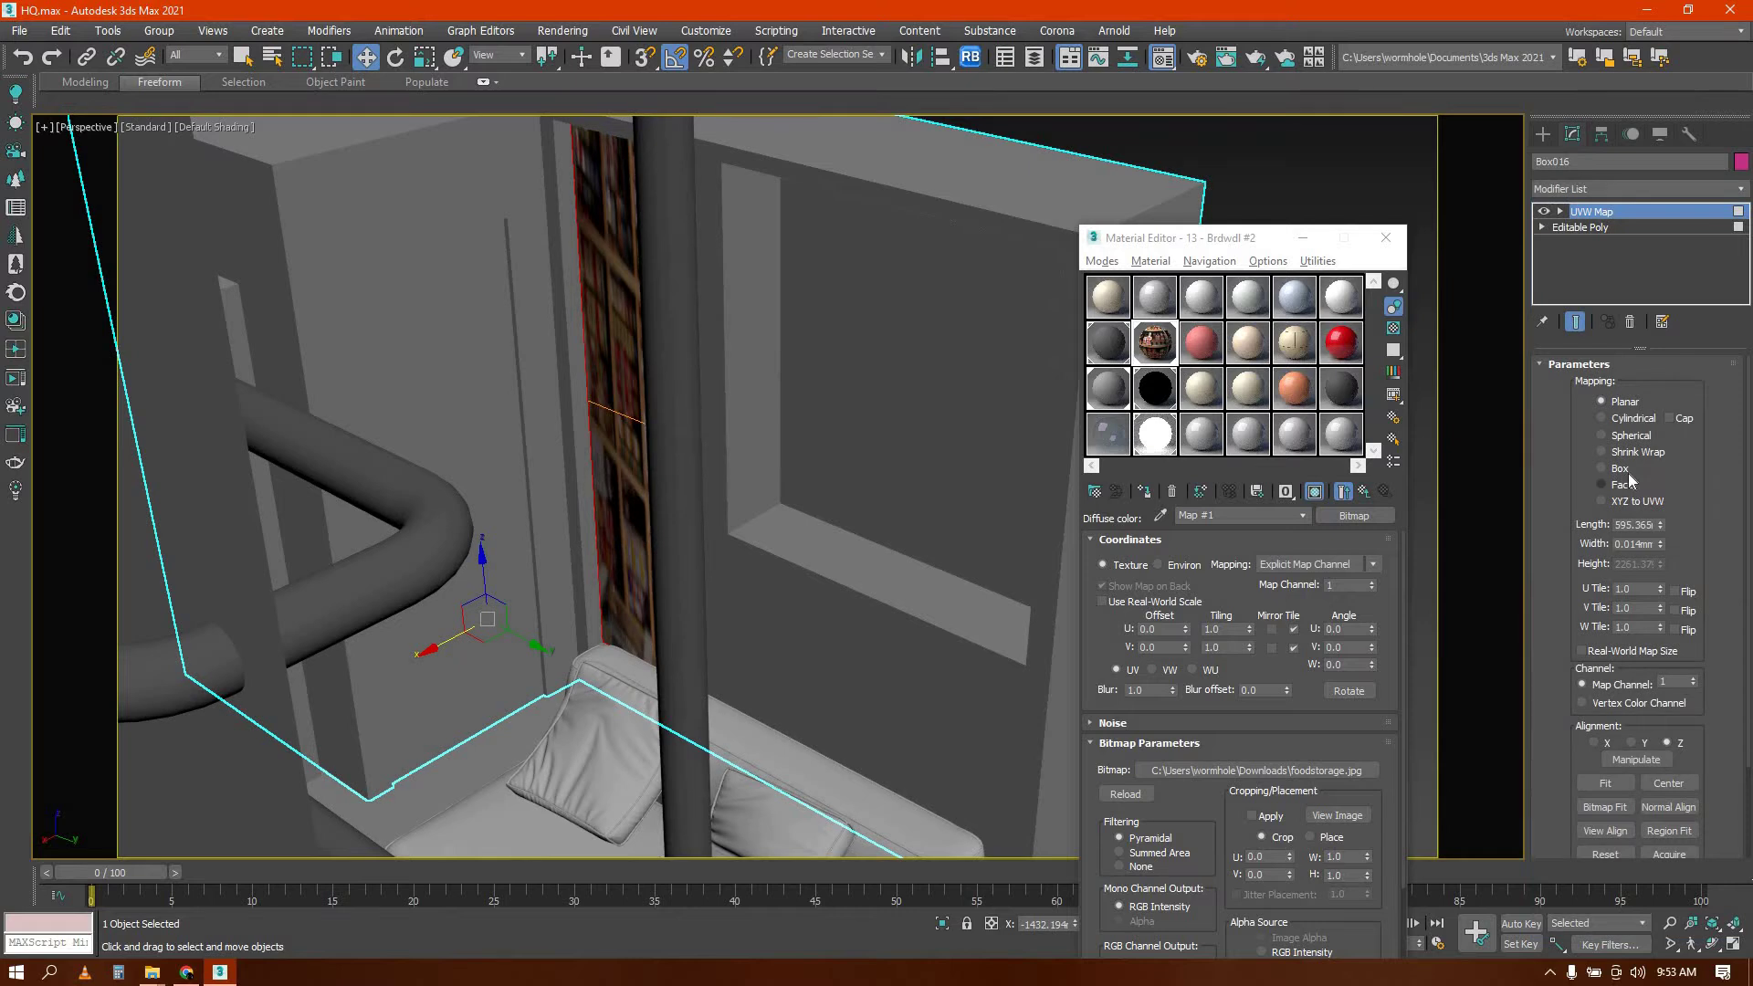
pyautogui.click(1602, 469)
pyautogui.press('1')
pyautogui.press('r')
pyautogui.moveTo(701, 442); pyautogui.dragTo(986, 628)
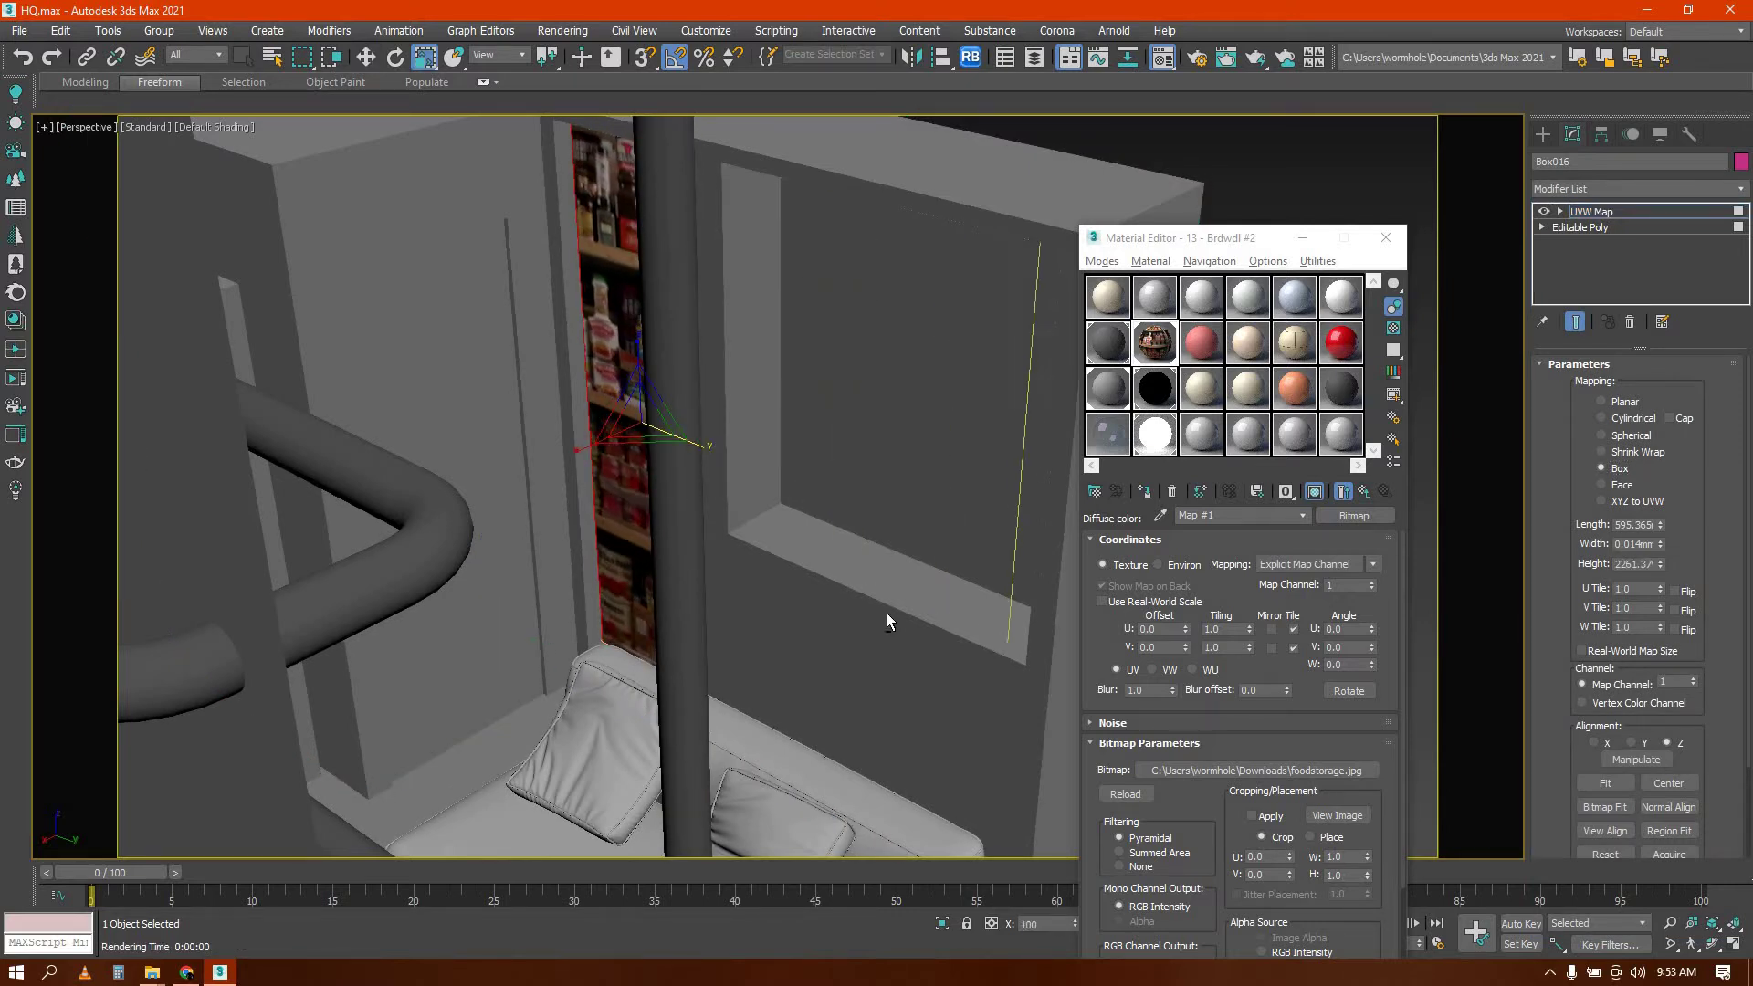
pyautogui.keyDown('alt'); pyautogui.moveTo(871, 568); pyautogui.dragTo(793, 699, button='middle'); pyautogui.keyUp('alt')
# Move the narrow recess's end vertices along Y toward the window recess in the Top view to widen the recess
pyautogui.press('t')
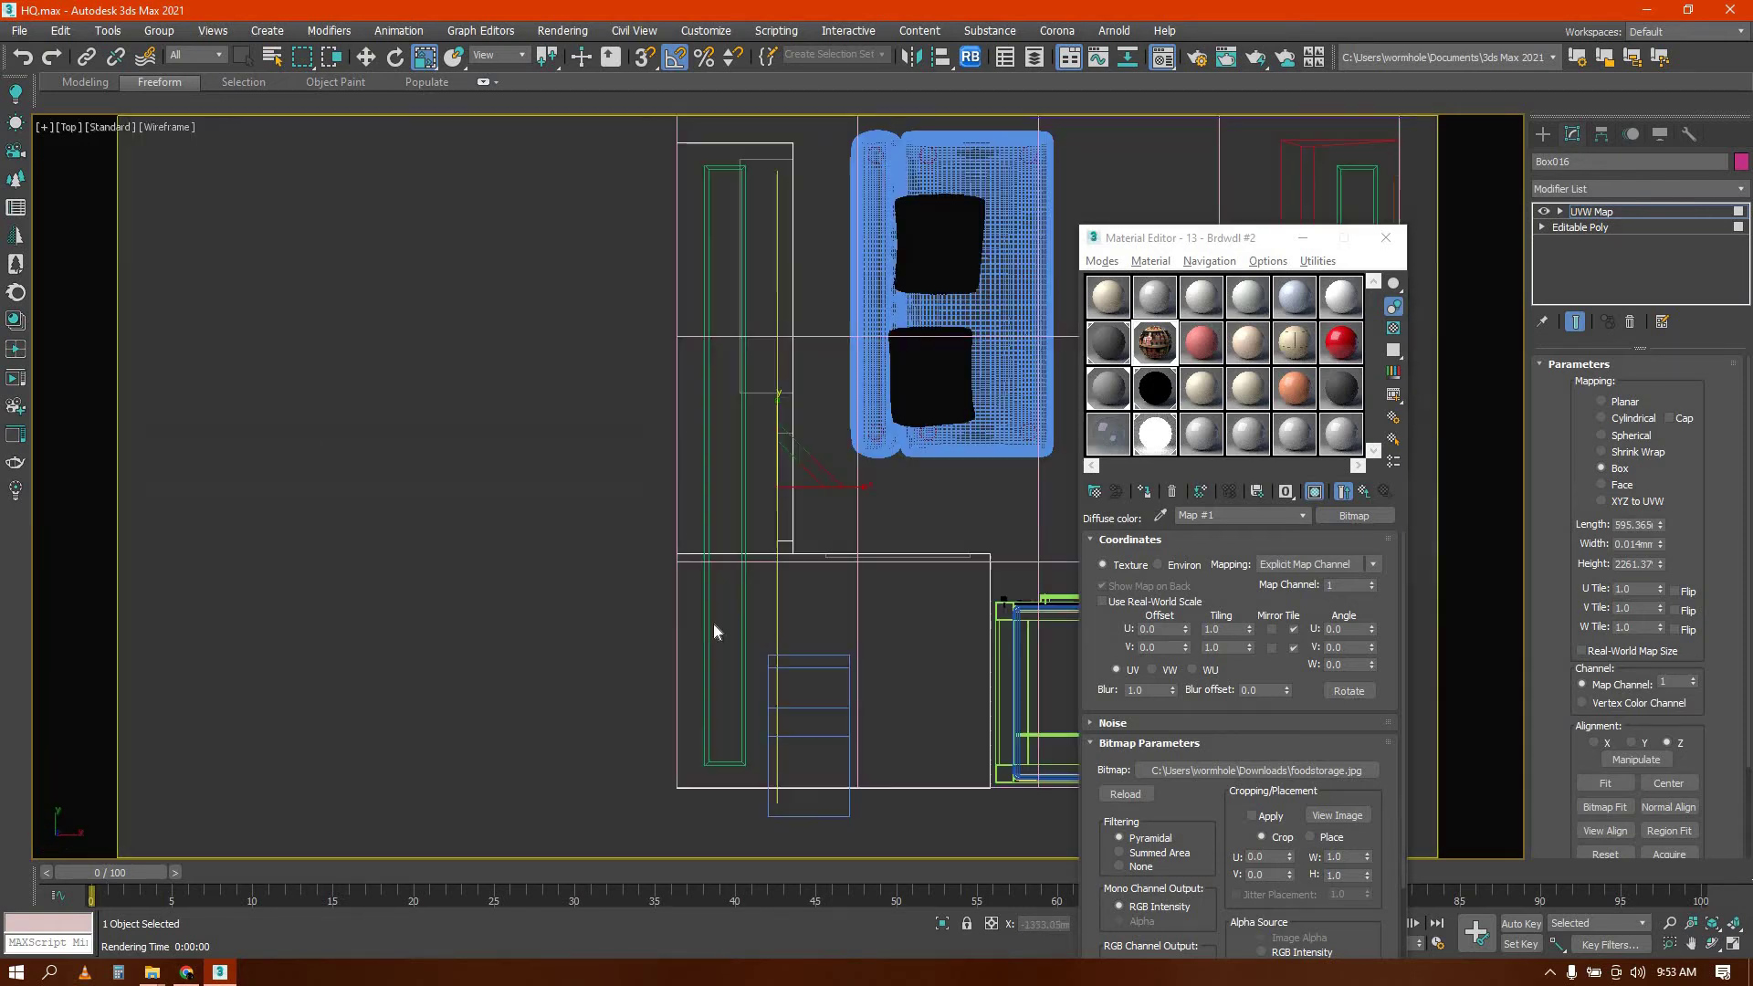
pyautogui.scroll(-2, 722, 617)
pyautogui.scroll(5, 785, 603)
pyautogui.click(1590, 211)
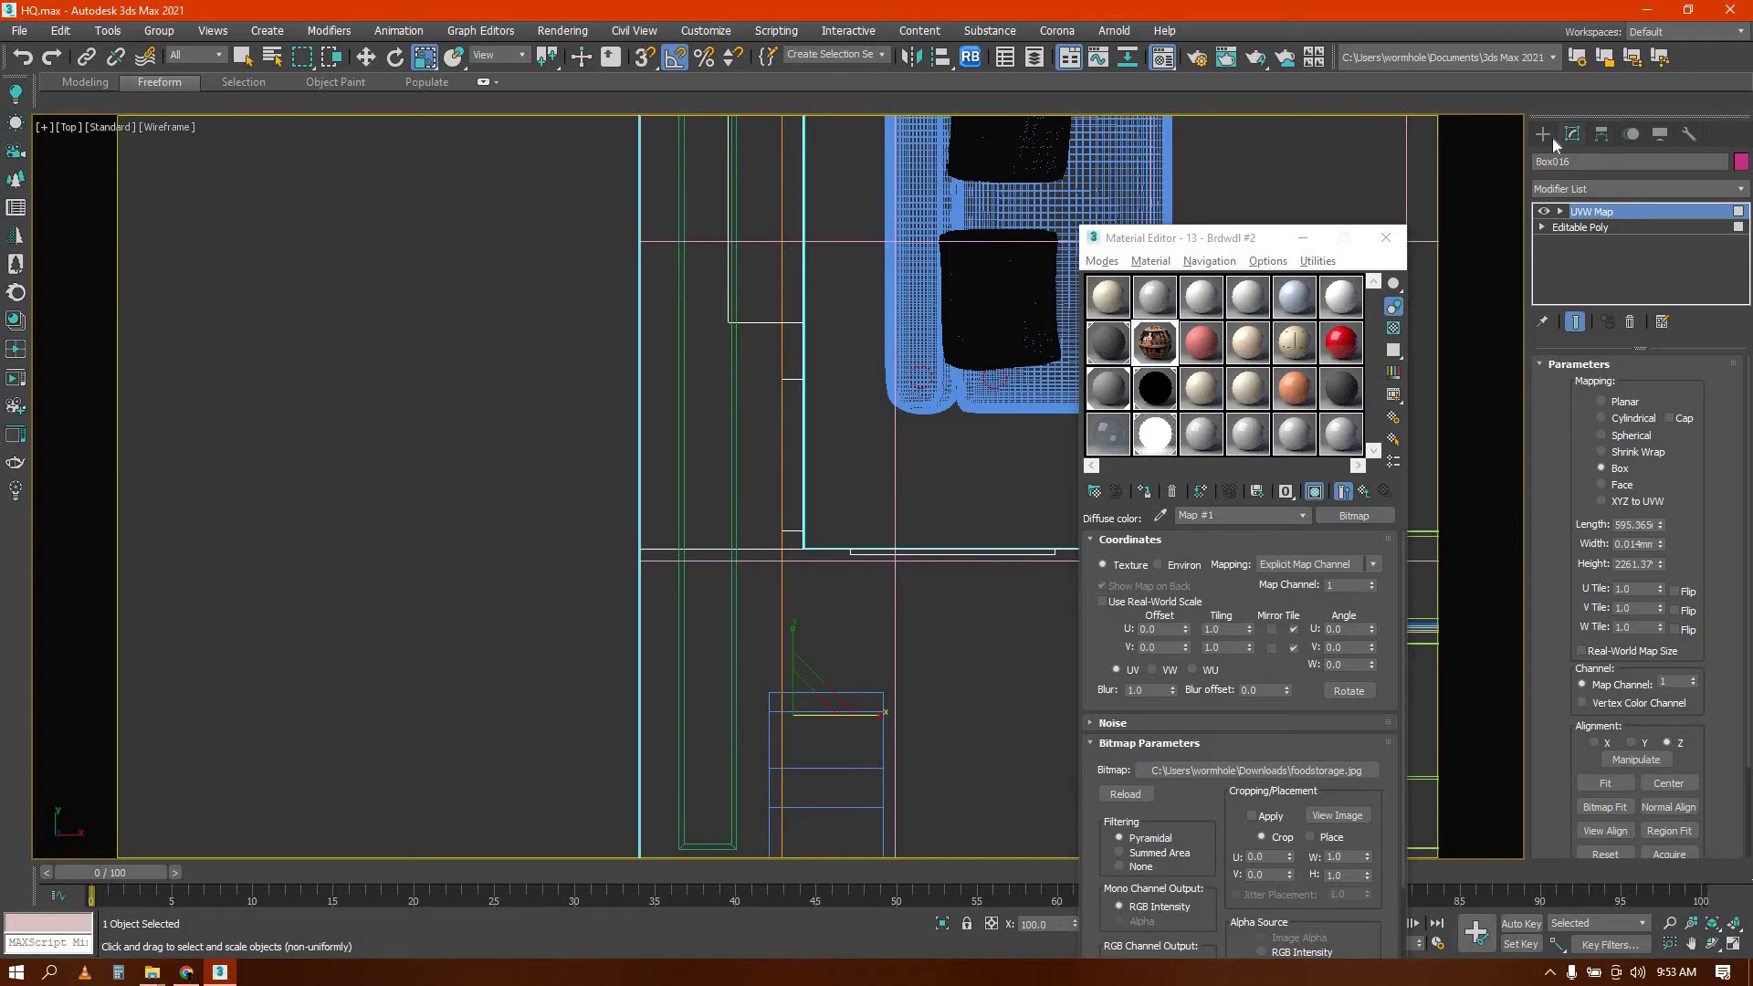
pyautogui.click(1603, 225)
pyautogui.press('1')
pyautogui.scroll(-4, 592, 572)
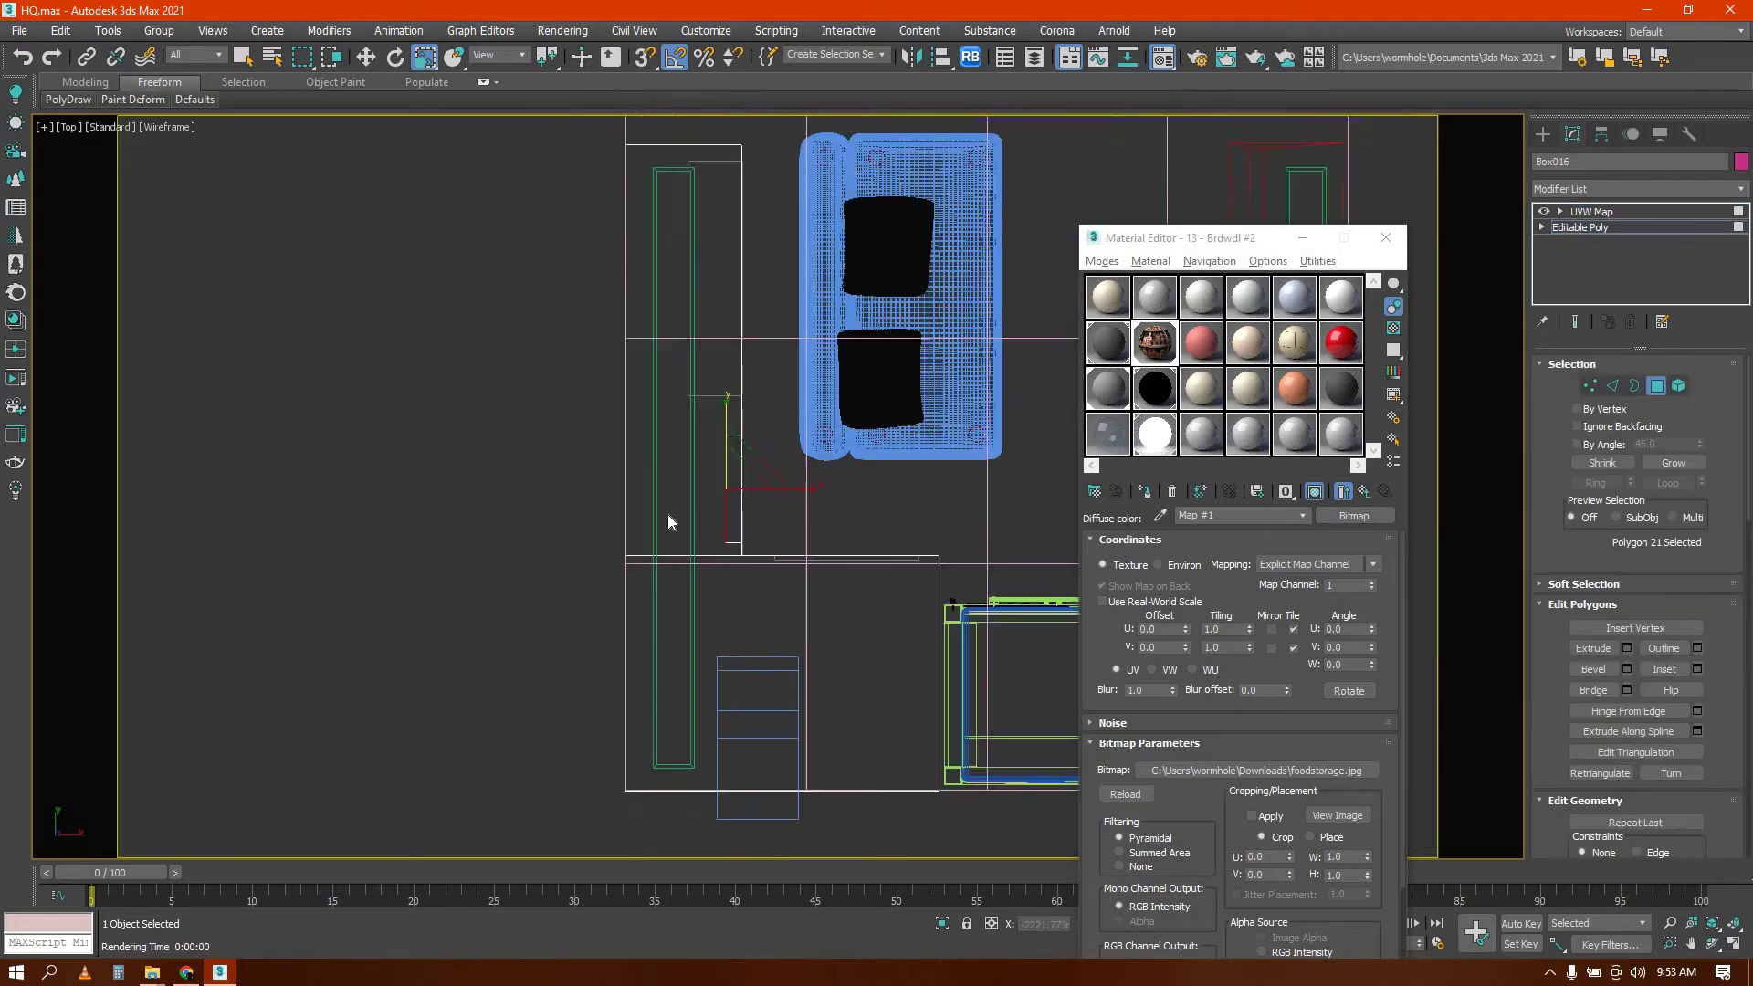
pyautogui.scroll(3, 777, 546)
pyautogui.moveTo(794, 538); pyautogui.dragTo(660, 474)
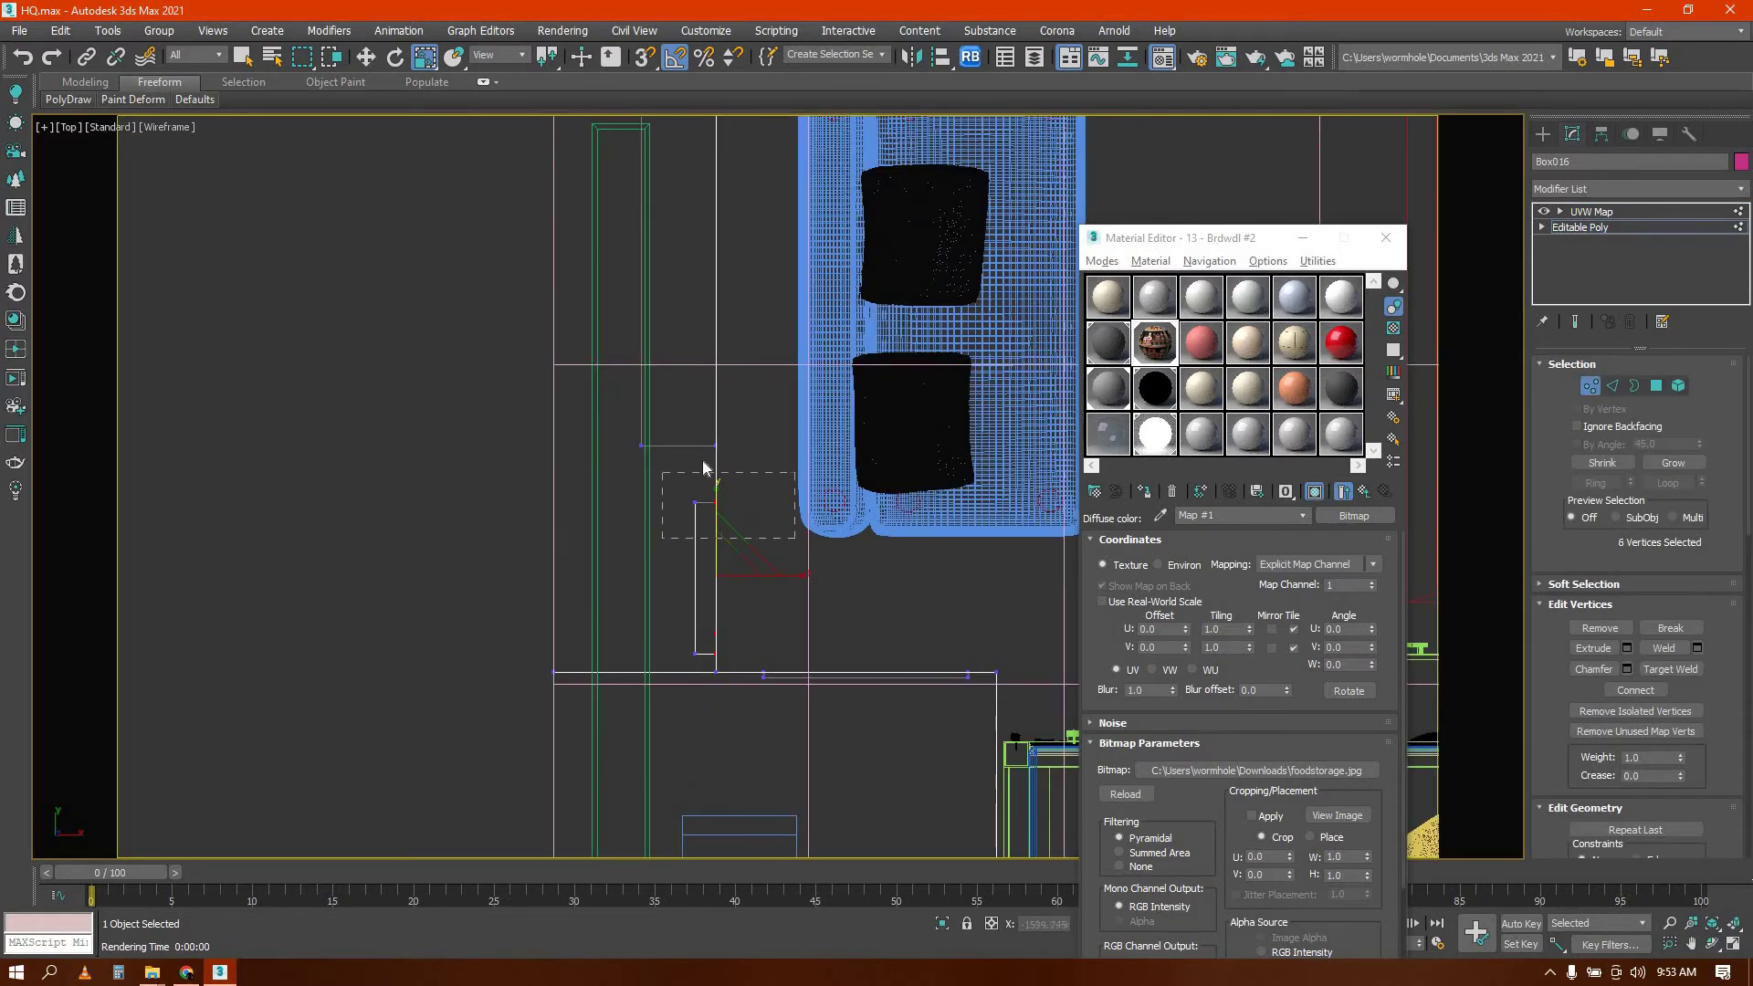
pyautogui.press('w')
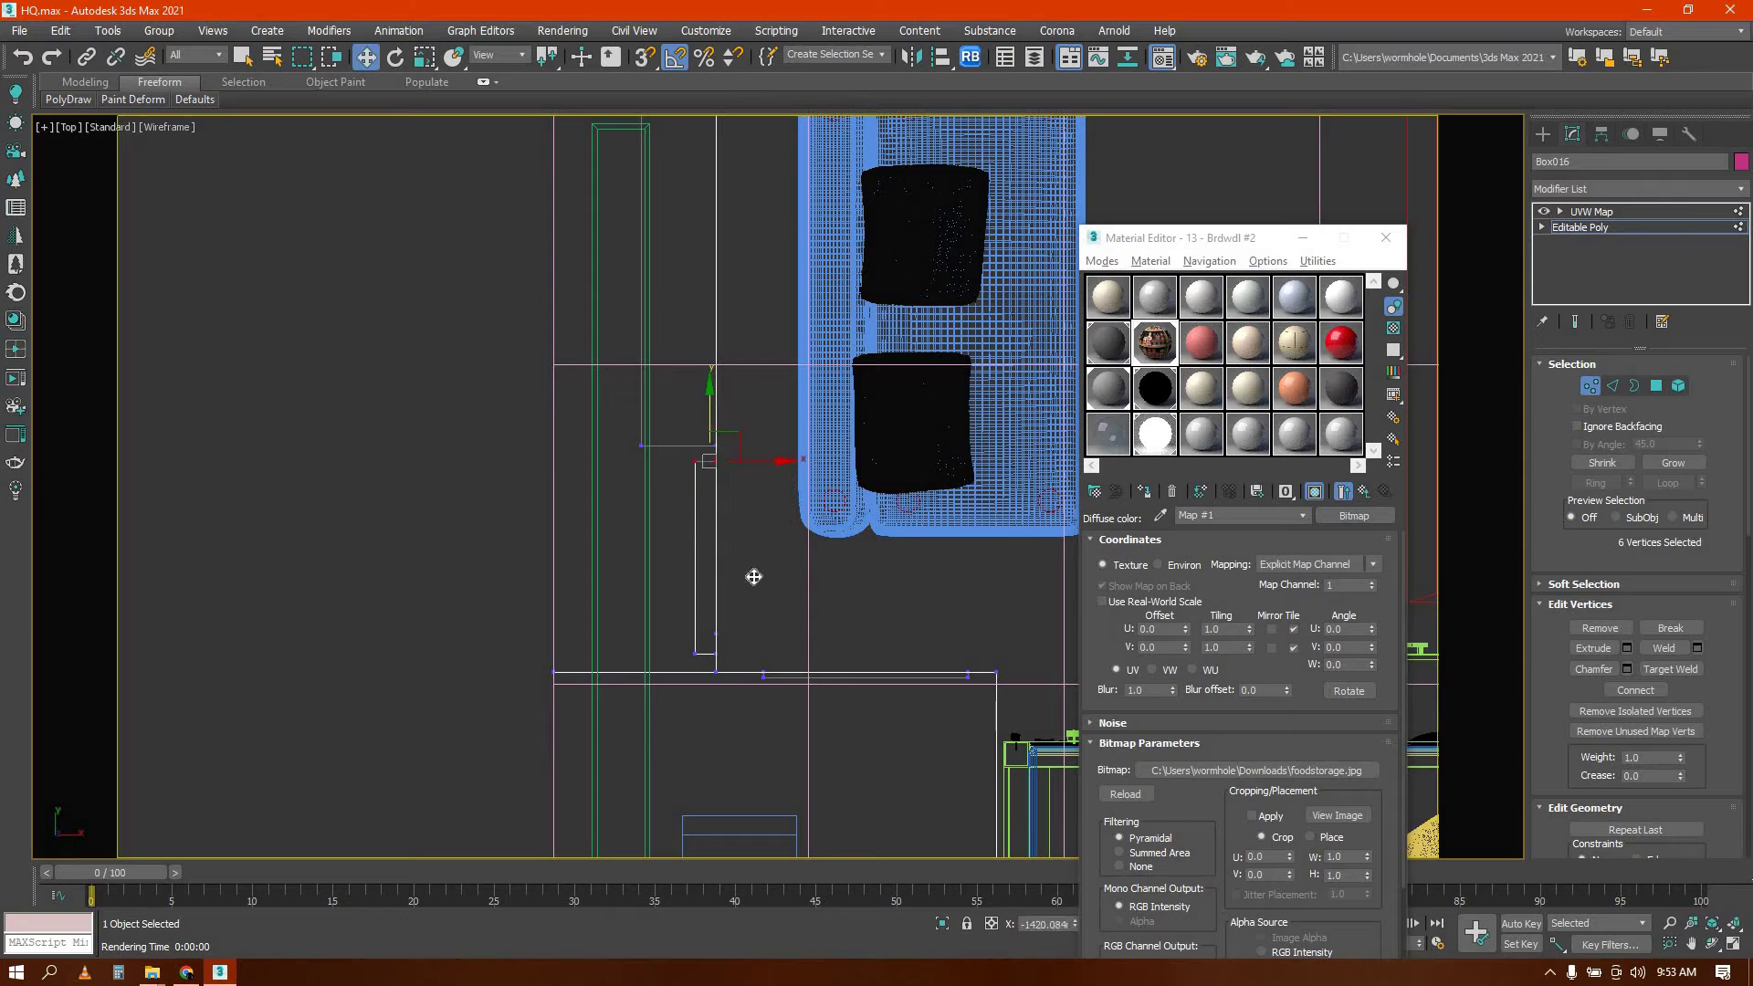
# Move the wall-end vertices, the window recess and the narrow recess's adjoining edge along Y to lengthen the wall and widen the narrow recess
pyautogui.scroll(-2, 755, 577)
pyautogui.moveTo(754, 577); pyautogui.dragTo(760, 682, button='middle')
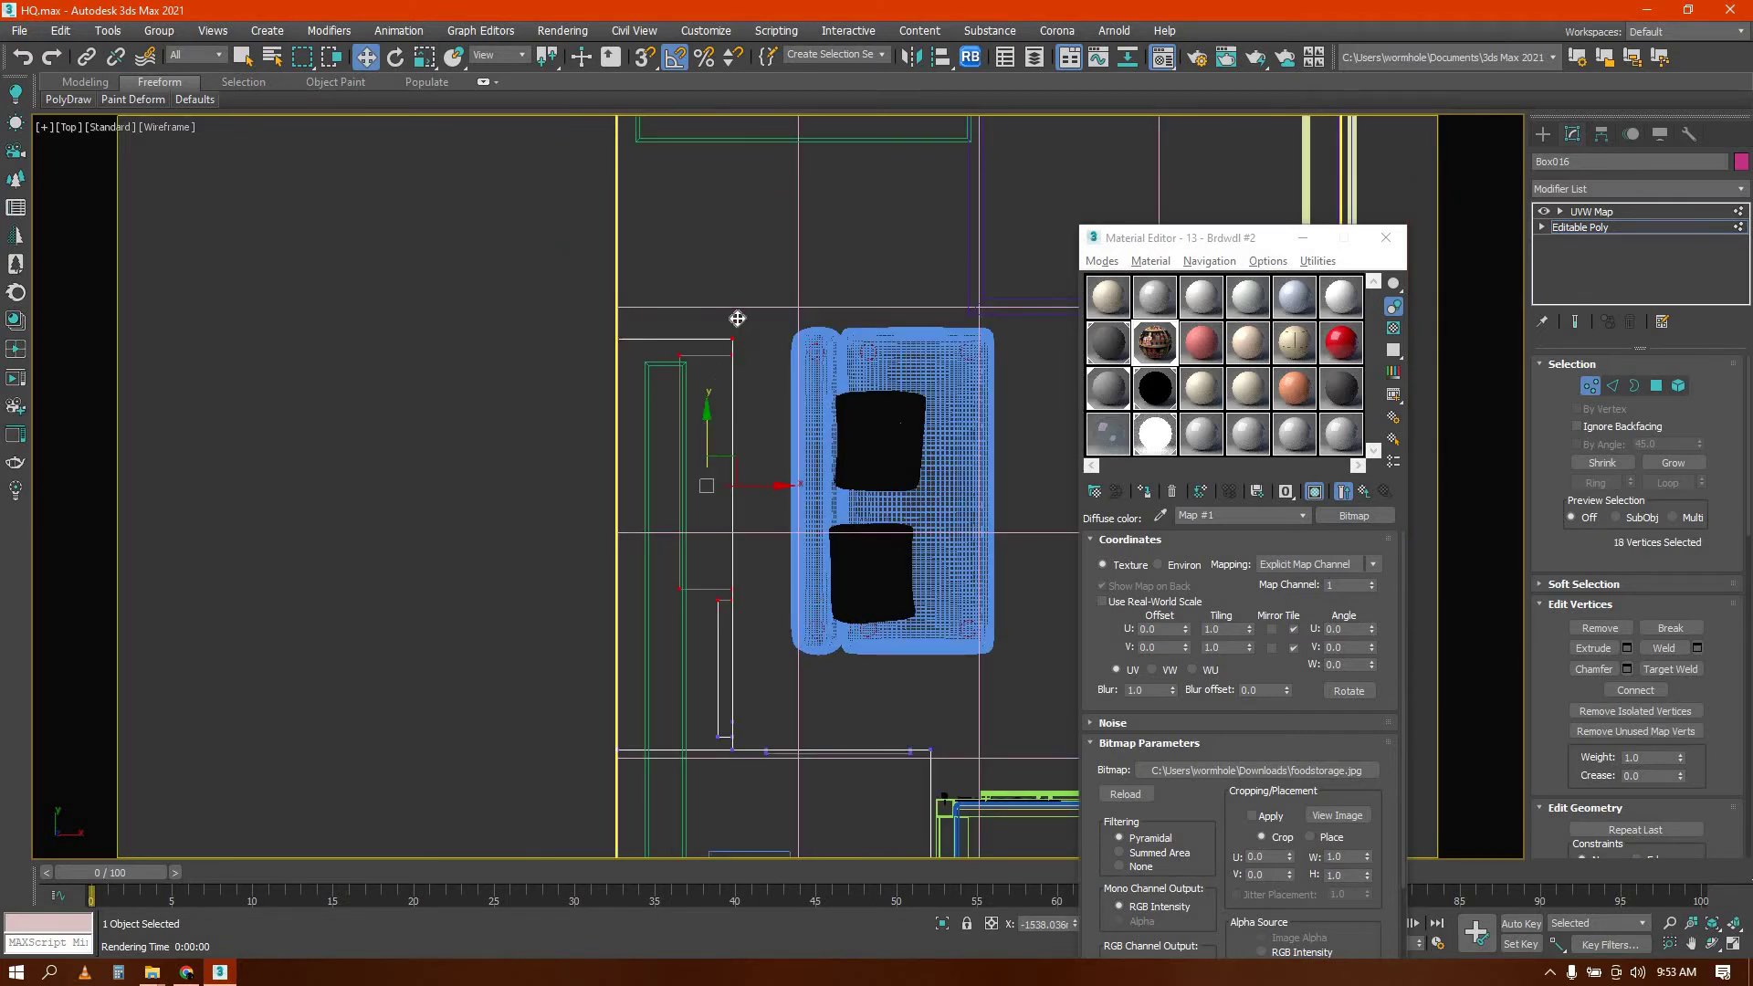
pyautogui.moveTo(737, 318); pyautogui.dragTo(736, 301)
pyautogui.scroll(-2, 723, 374)
pyautogui.keyDown('alt'); pyautogui.moveTo(723, 373); pyautogui.dragTo(676, 345, button='middle'); pyautogui.keyUp('alt')
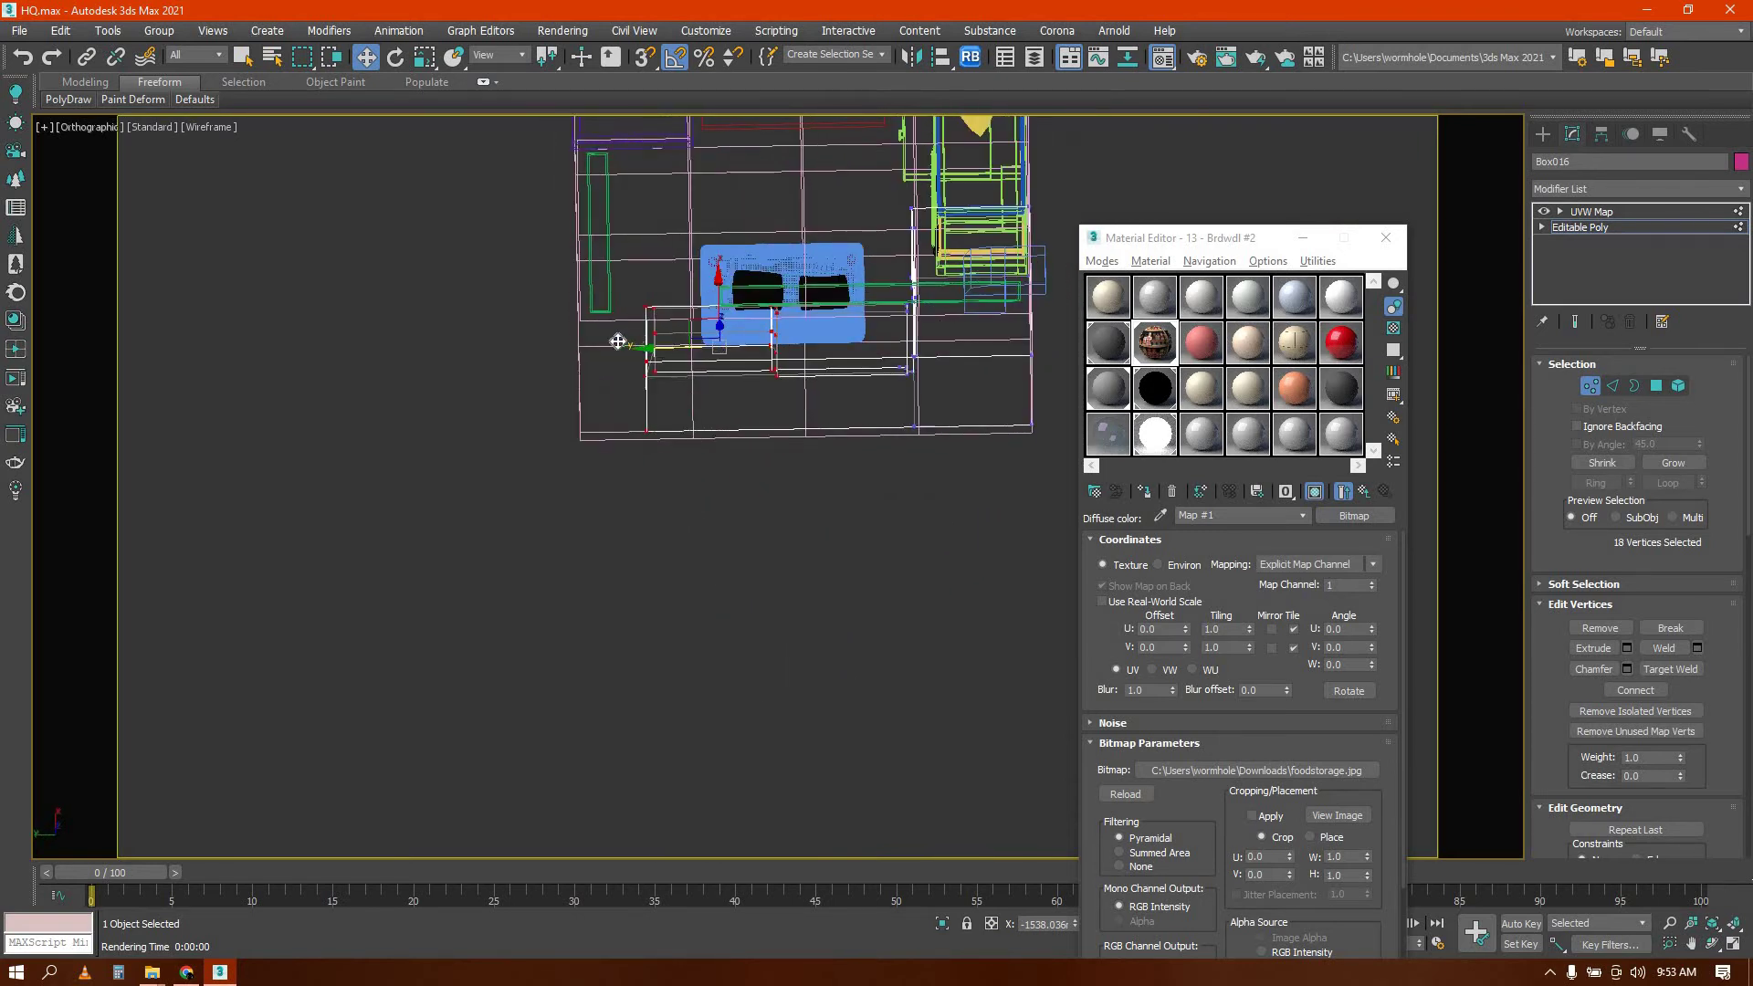
pyautogui.moveTo(618, 342); pyautogui.dragTo(610, 341)
pyautogui.keyDown('alt'); pyautogui.moveTo(654, 435); pyautogui.dragTo(611, 353, button='middle'); pyautogui.keyUp('alt')
pyautogui.scroll(-3, 612, 352)
pyautogui.press('t')
pyautogui.press('z')
pyautogui.scroll(-5, 860, 485)
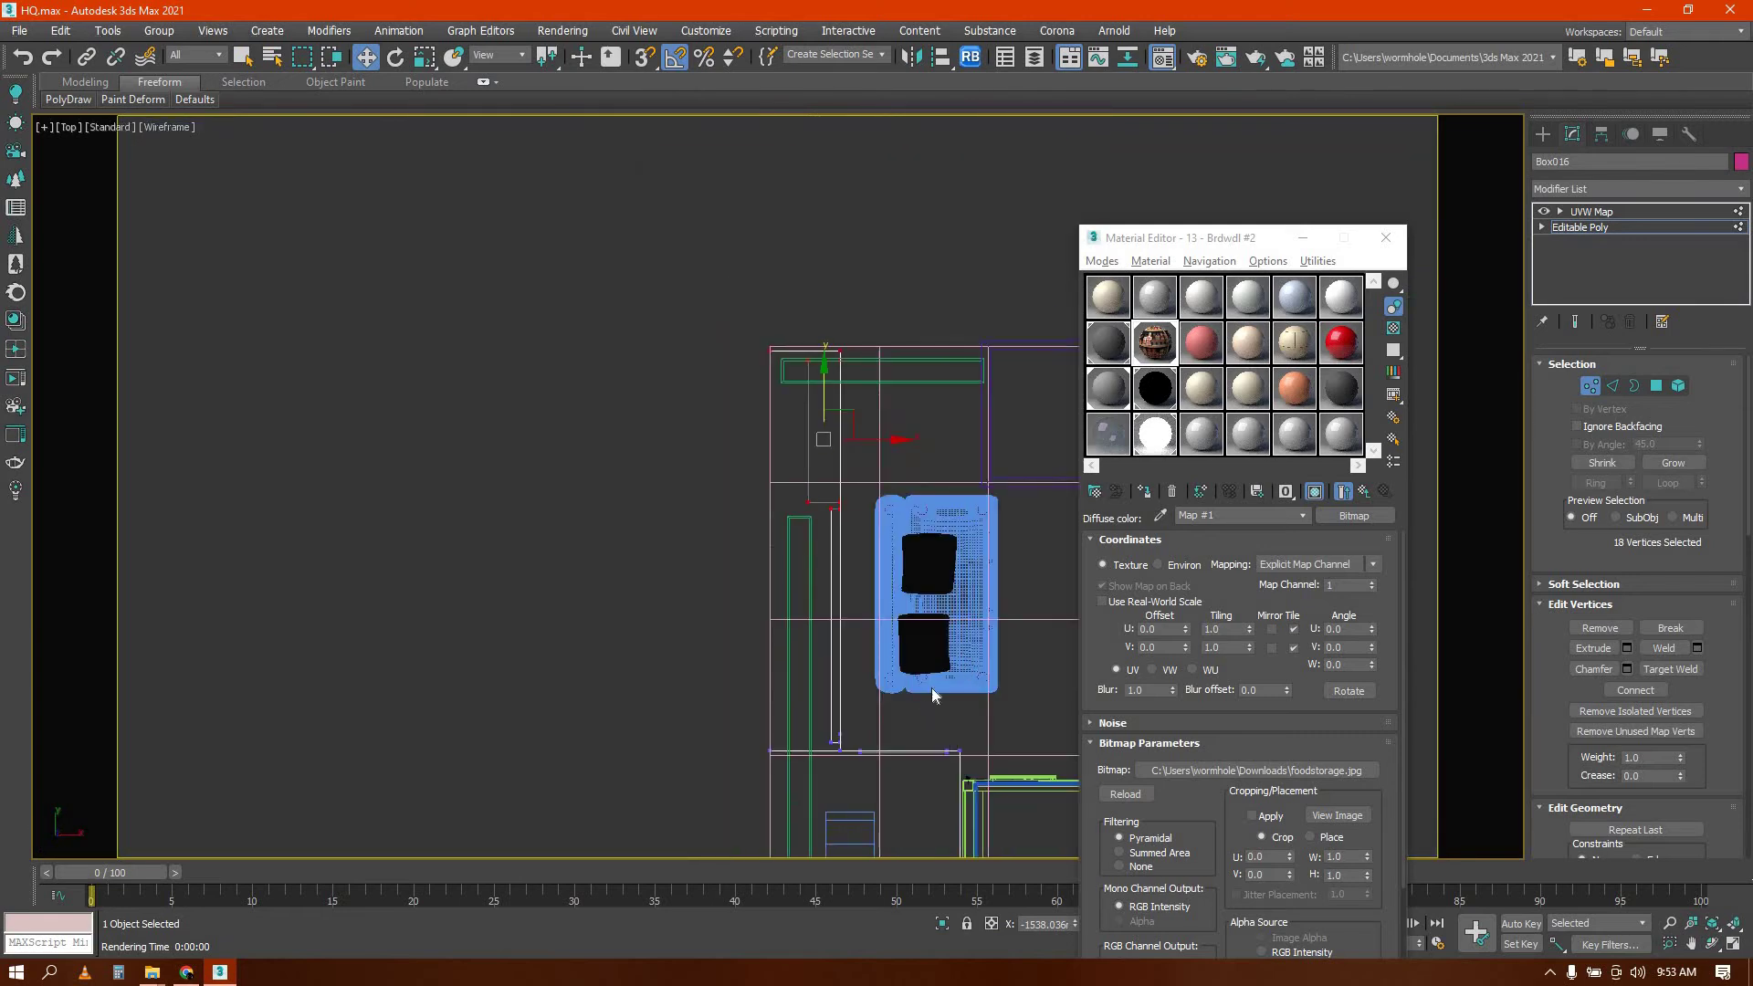
pyautogui.scroll(2, 891, 571)
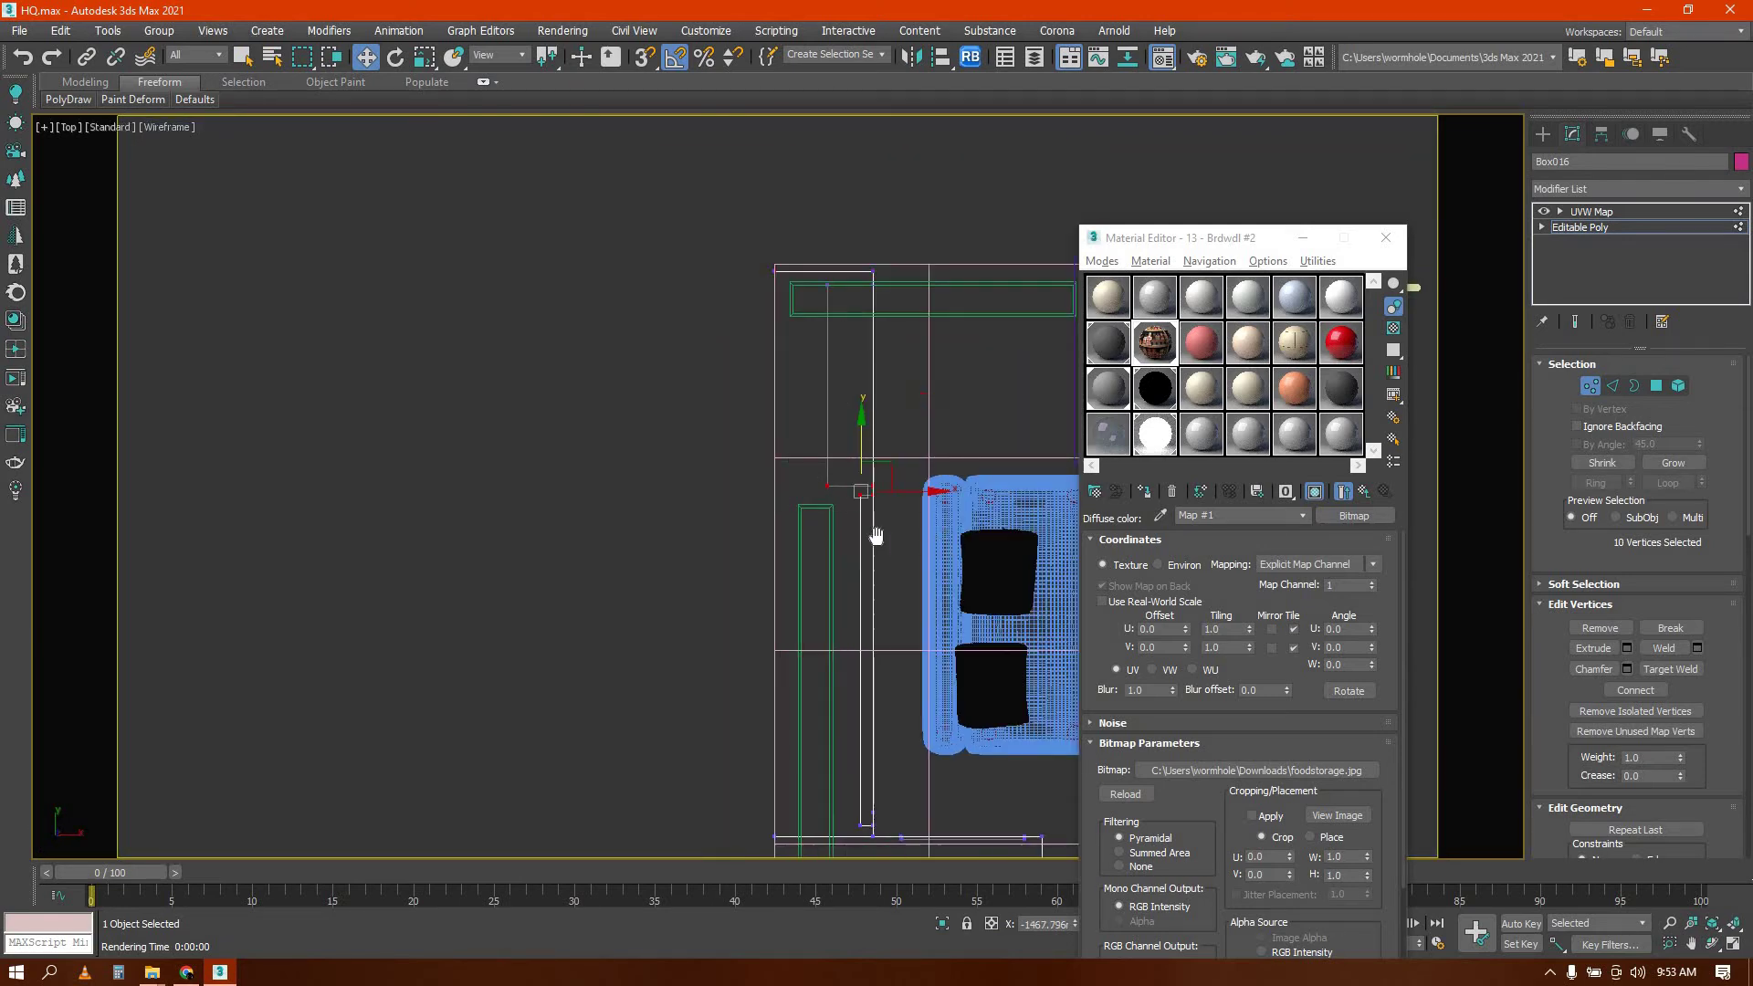
pyautogui.scroll(-1, 875, 535)
# Move and scale the UVW Map gizmo in the shaded perspective view so the shelf image is centred within the widened recess
pyautogui.keyDown('alt'); pyautogui.moveTo(653, 407); pyautogui.dragTo(696, 420, button='middle'); pyautogui.keyUp('alt')
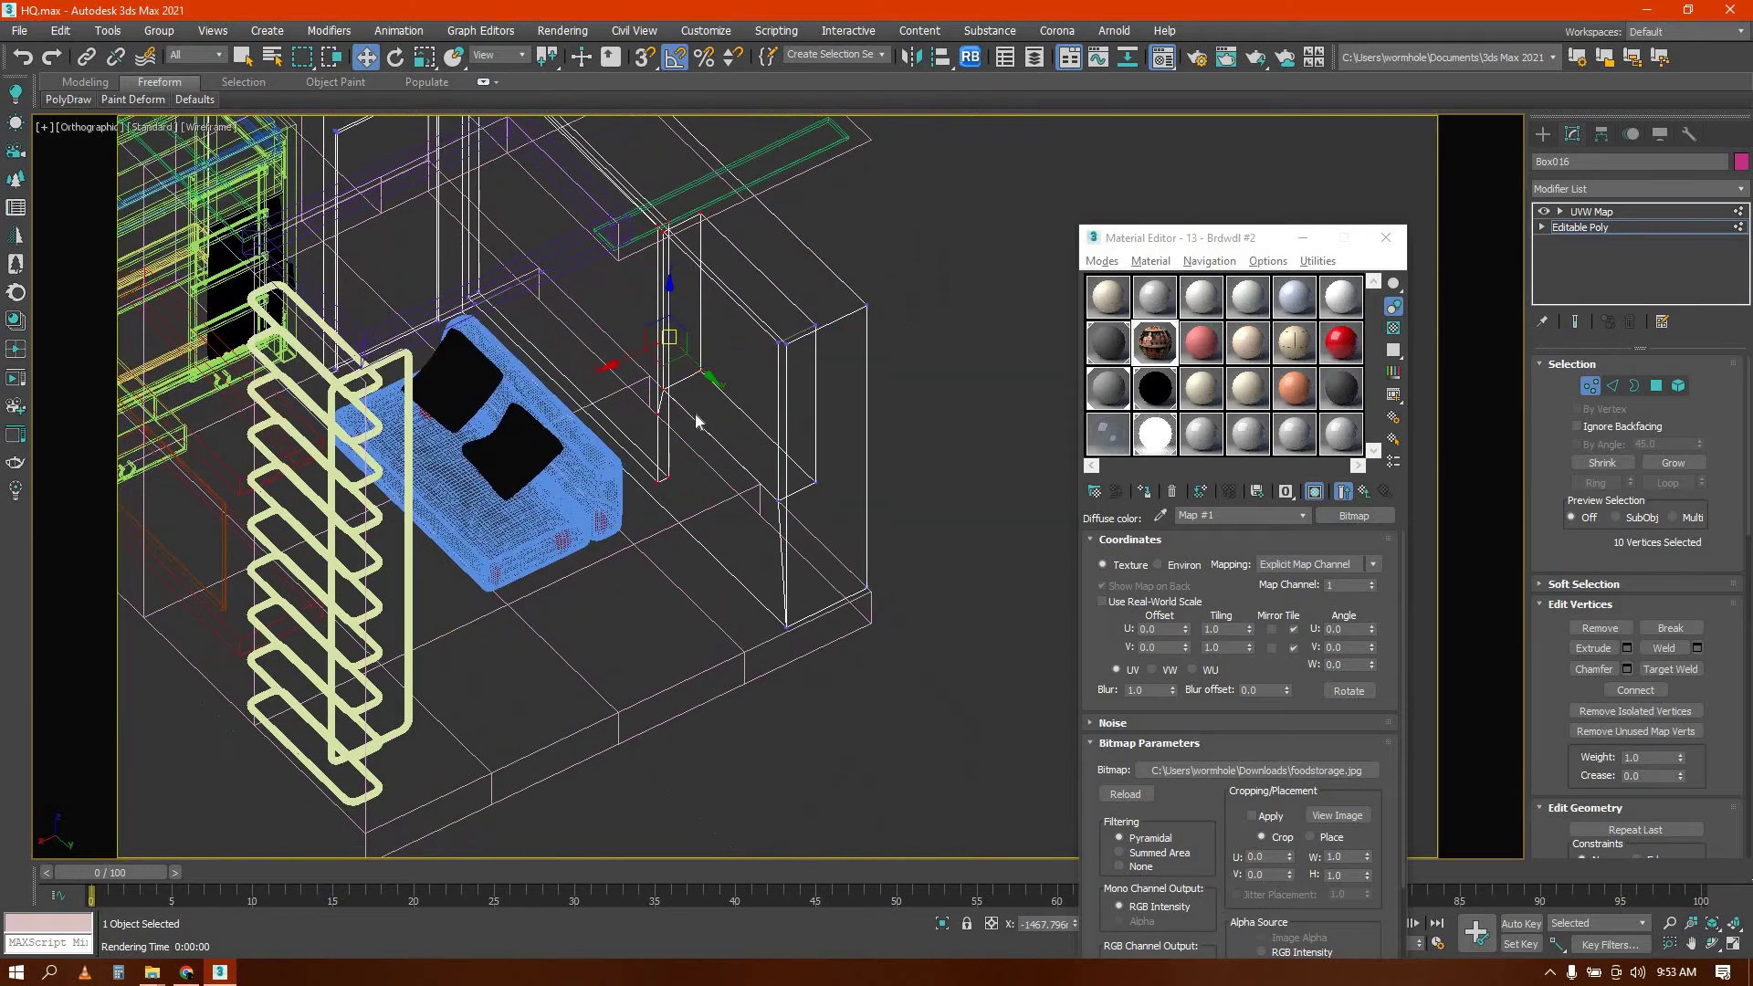
pyautogui.press('p')
pyautogui.press('z')
pyautogui.press('F3')
pyautogui.scroll(-3, 610, 457)
pyautogui.moveTo(610, 457)
pyautogui.keyDown('alt'); pyautogui.mouseDown(button='middle')
pyautogui.moveTo(638, 392)
pyautogui.moveTo(642, 422)
pyautogui.mouseUp(button='middle'); pyautogui.keyUp('alt')
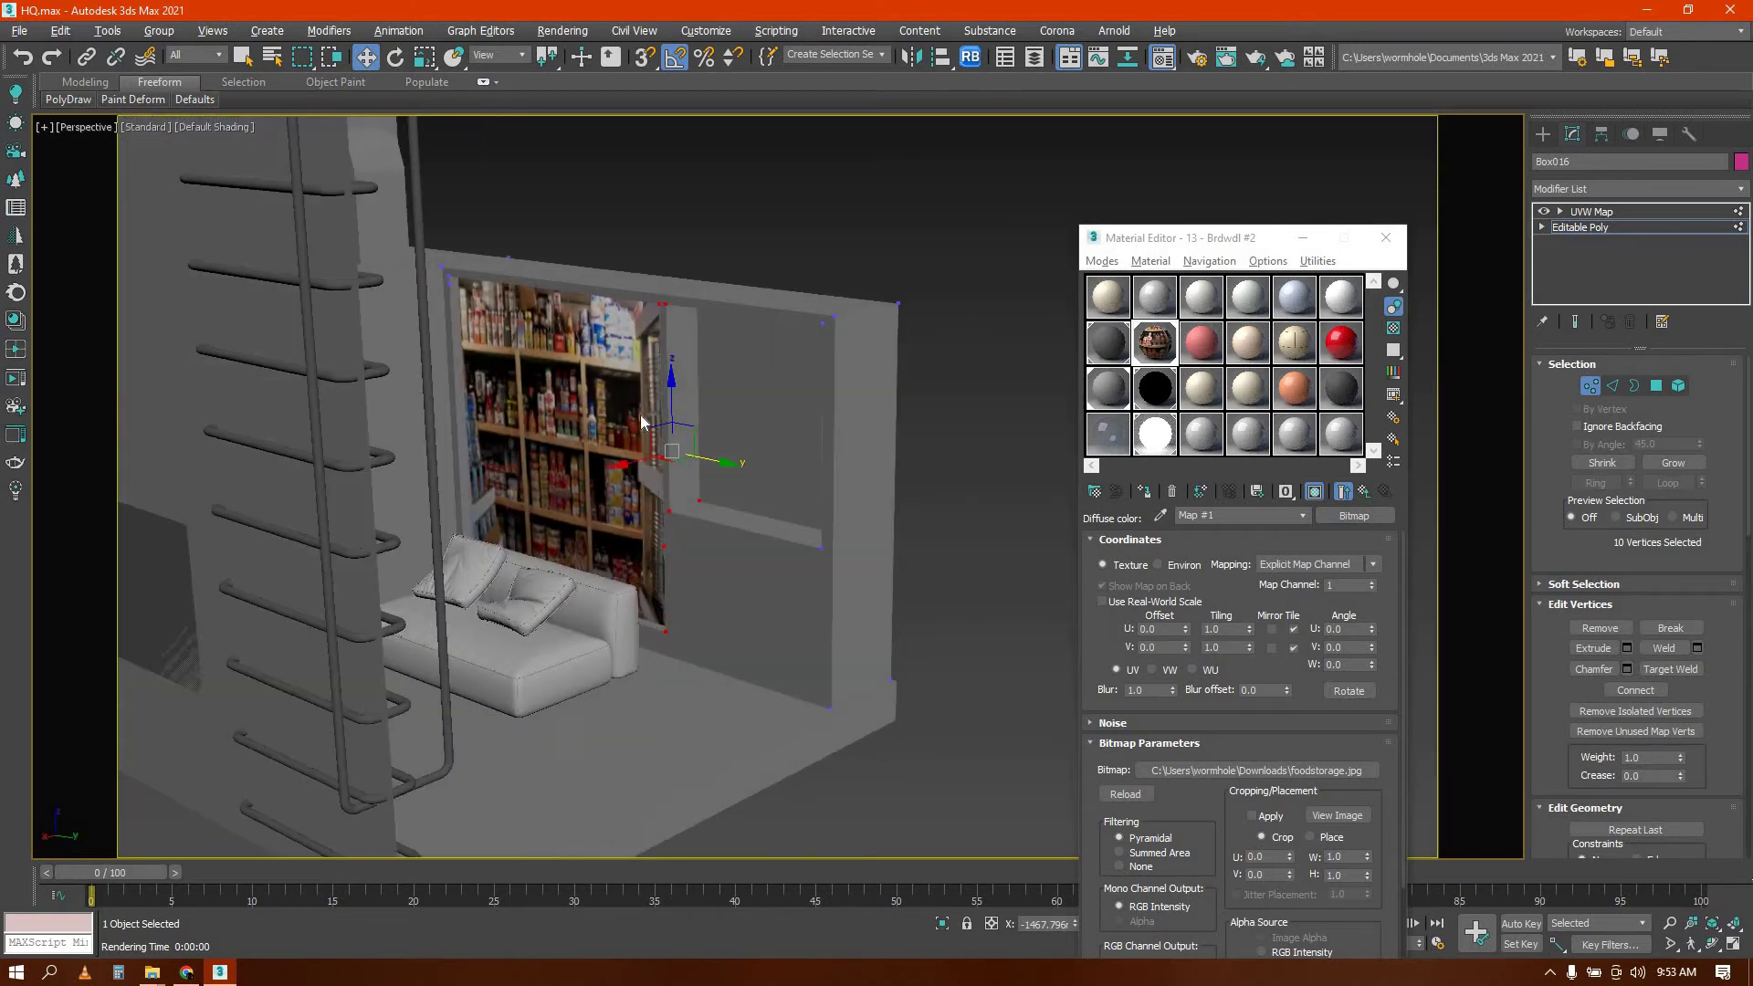
pyautogui.click(1541, 135)
pyautogui.click(1571, 134)
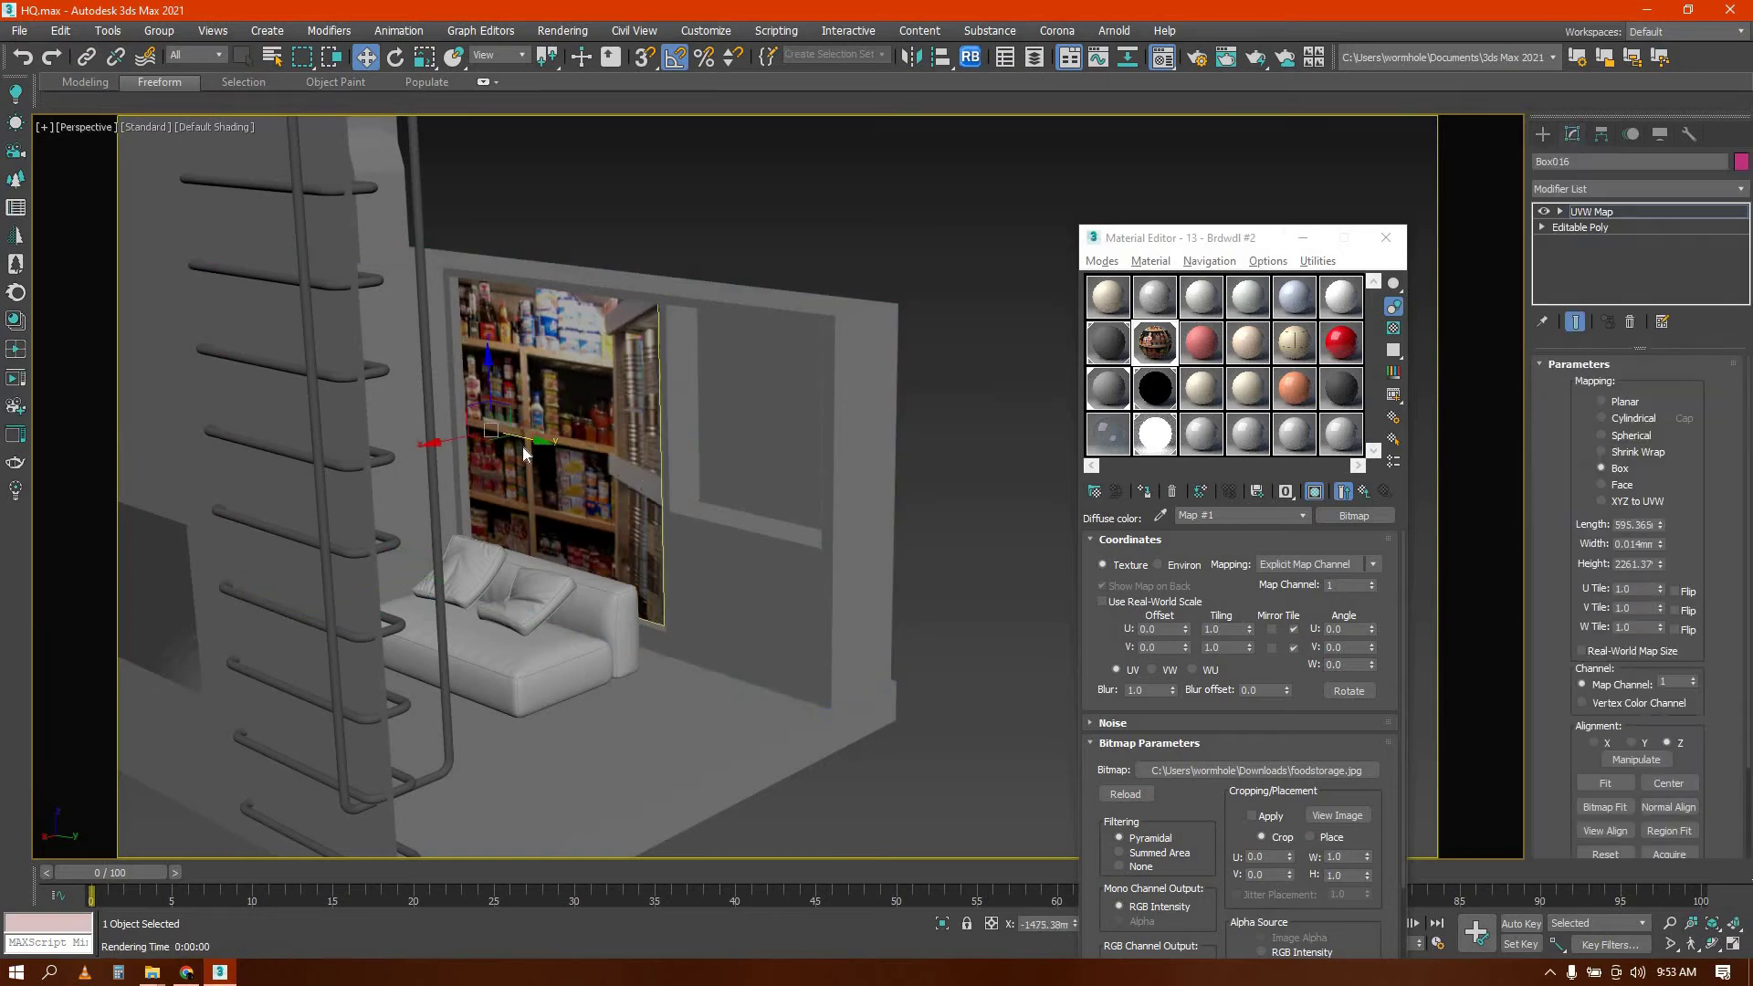
pyautogui.moveTo(565, 447)
pyautogui.mouseDown()
pyautogui.moveTo(599, 442)
pyautogui.moveTo(665, 536)
pyautogui.moveTo(657, 475)
pyautogui.moveTo(596, 444)
pyautogui.moveTo(651, 464)
pyautogui.moveTo(559, 432)
pyautogui.mouseUp()
pyautogui.press('r')
pyautogui.press('w')
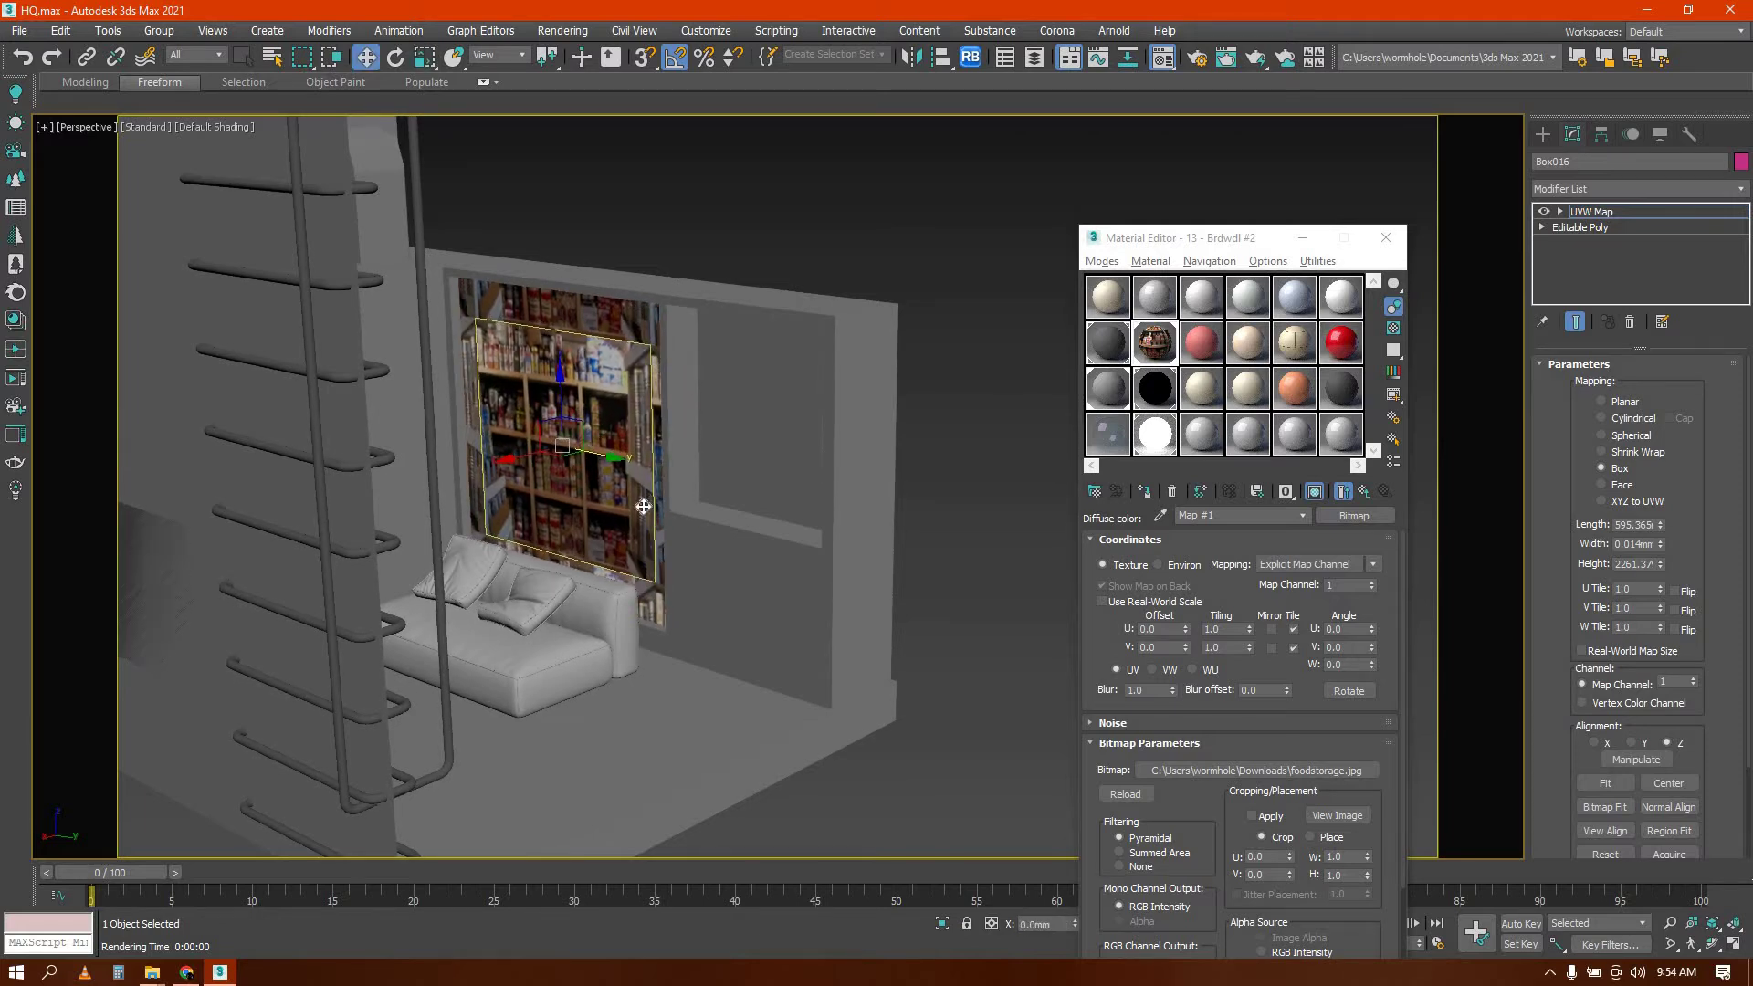
# Scale the UVW Map gizmo up slightly to enlarge the shelf image on the recess's back
pyautogui.keyDown('alt'); pyautogui.moveTo(636, 484); pyautogui.dragTo(559, 432, button='middle'); pyautogui.keyUp('alt')
pyautogui.press('r')
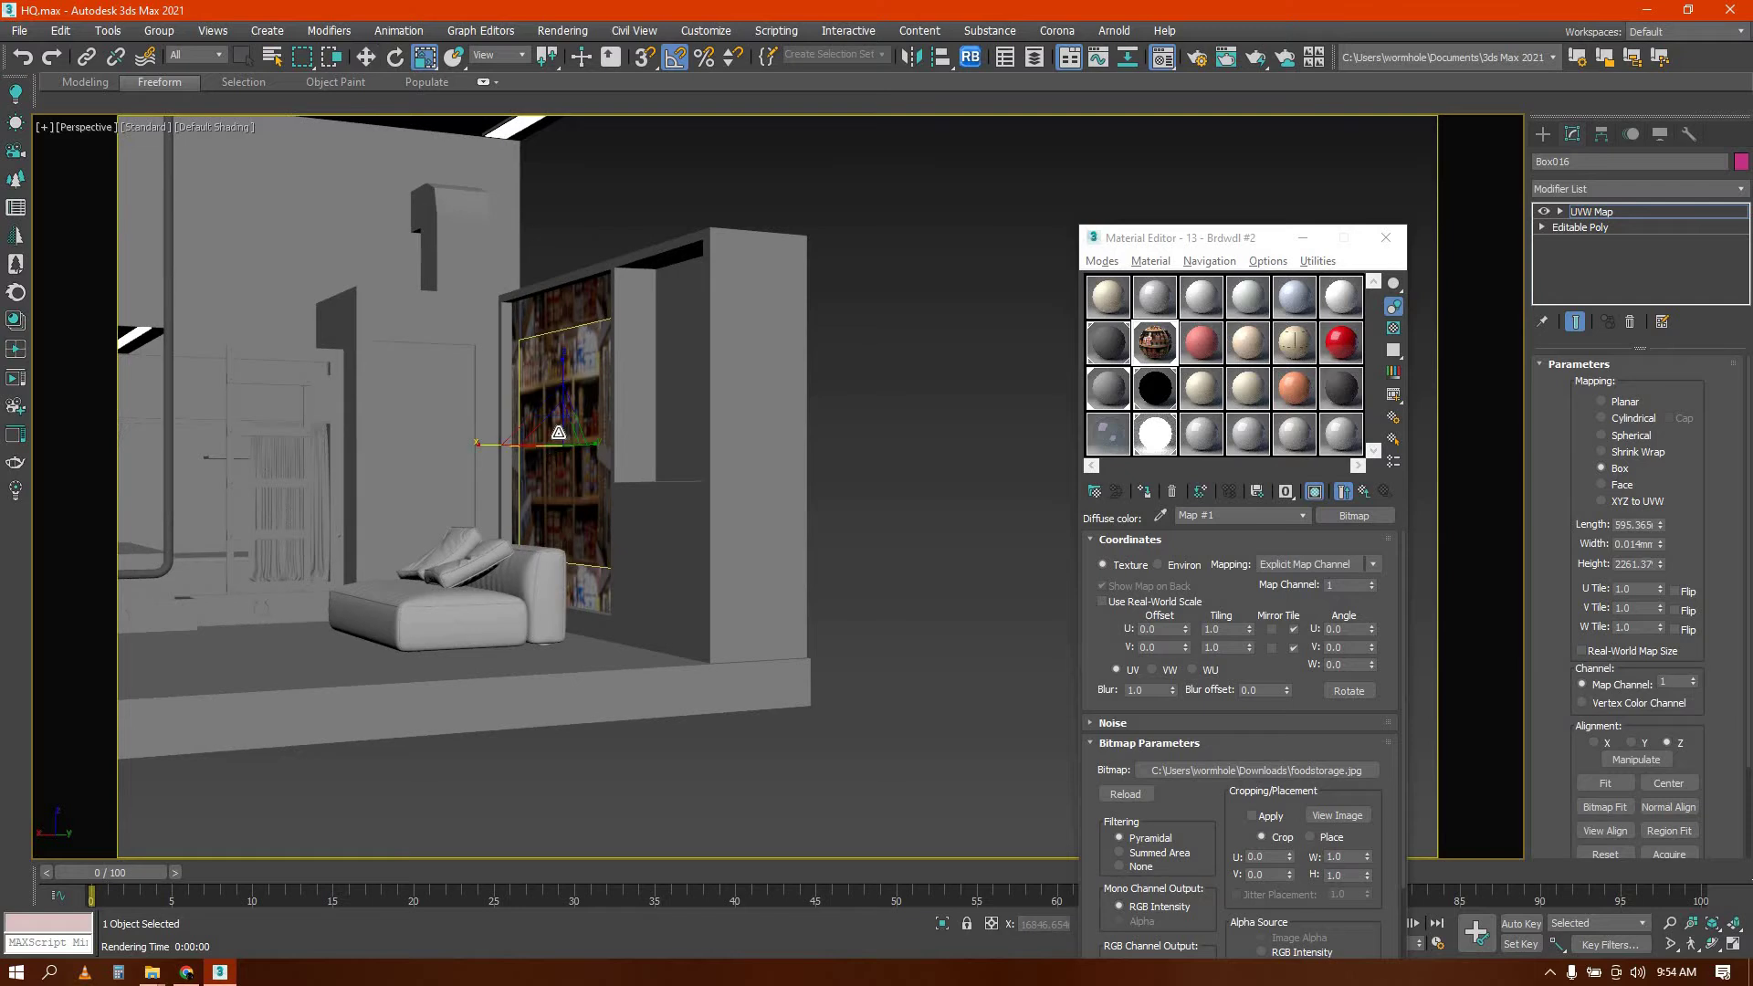
pyautogui.moveTo(561, 422); pyautogui.dragTo(557, 398)
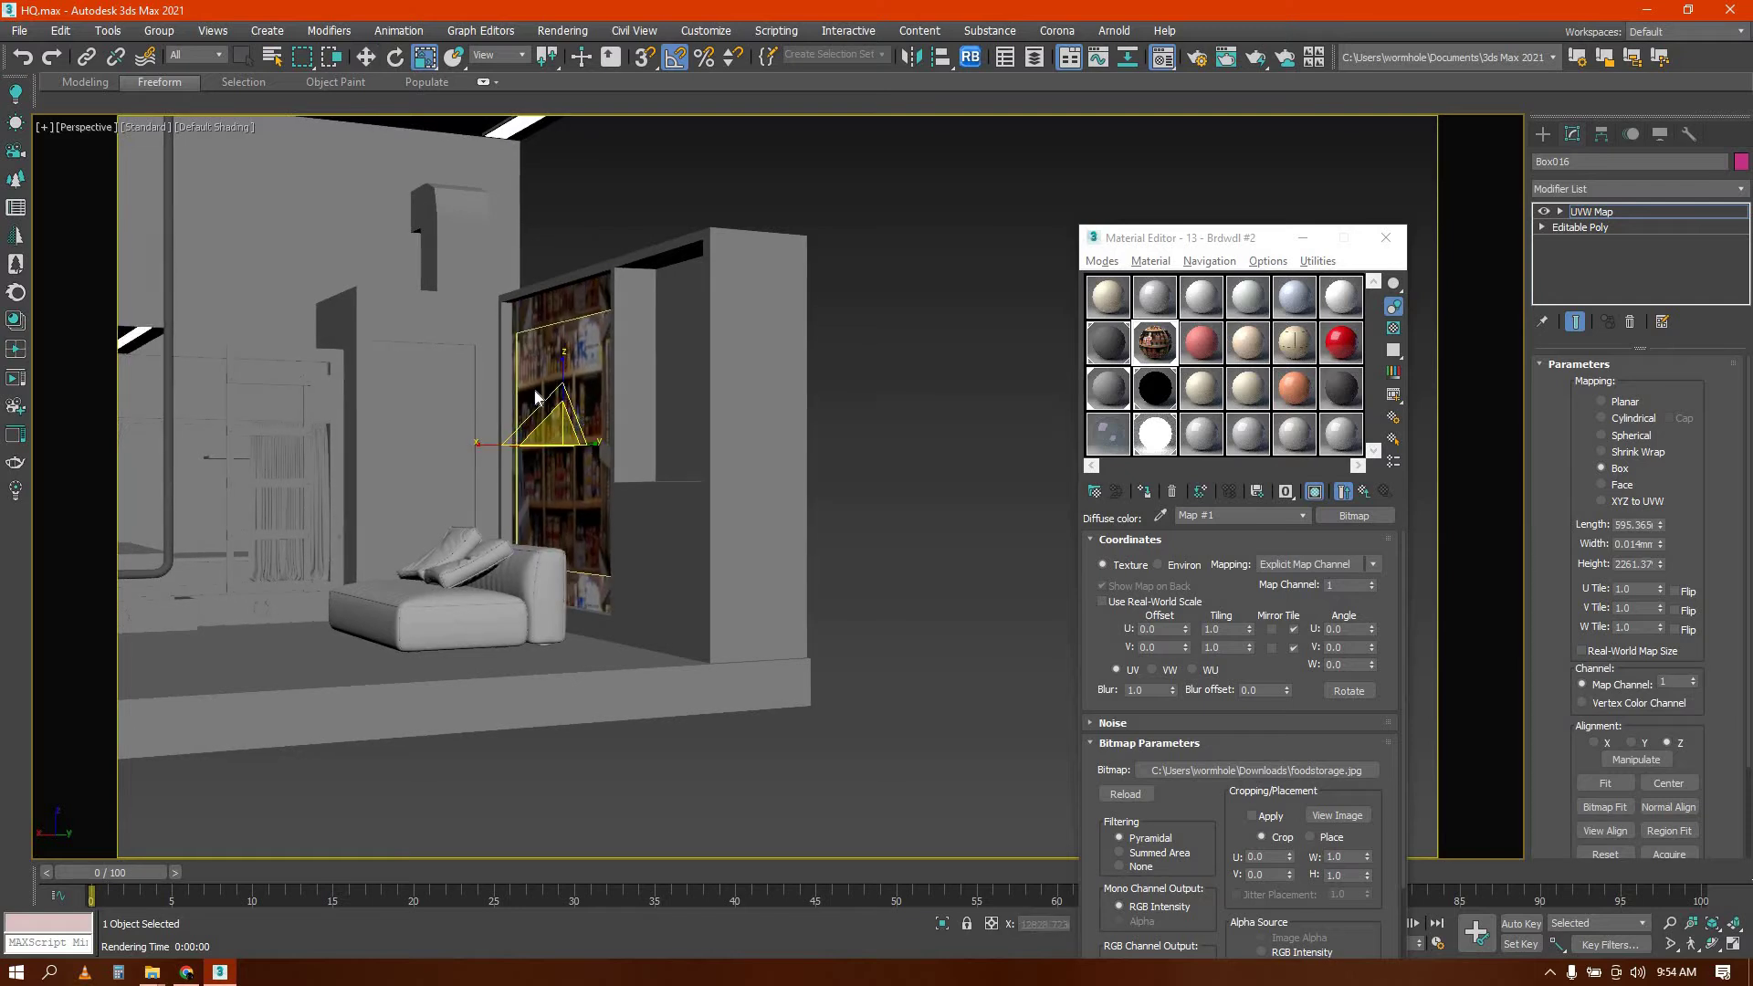
pyautogui.press('w')
pyautogui.keyDown('alt'); pyautogui.moveTo(559, 416); pyautogui.dragTo(761, 451, button='middle'); pyautogui.keyUp('alt')
pyautogui.scroll(3, 585, 449)
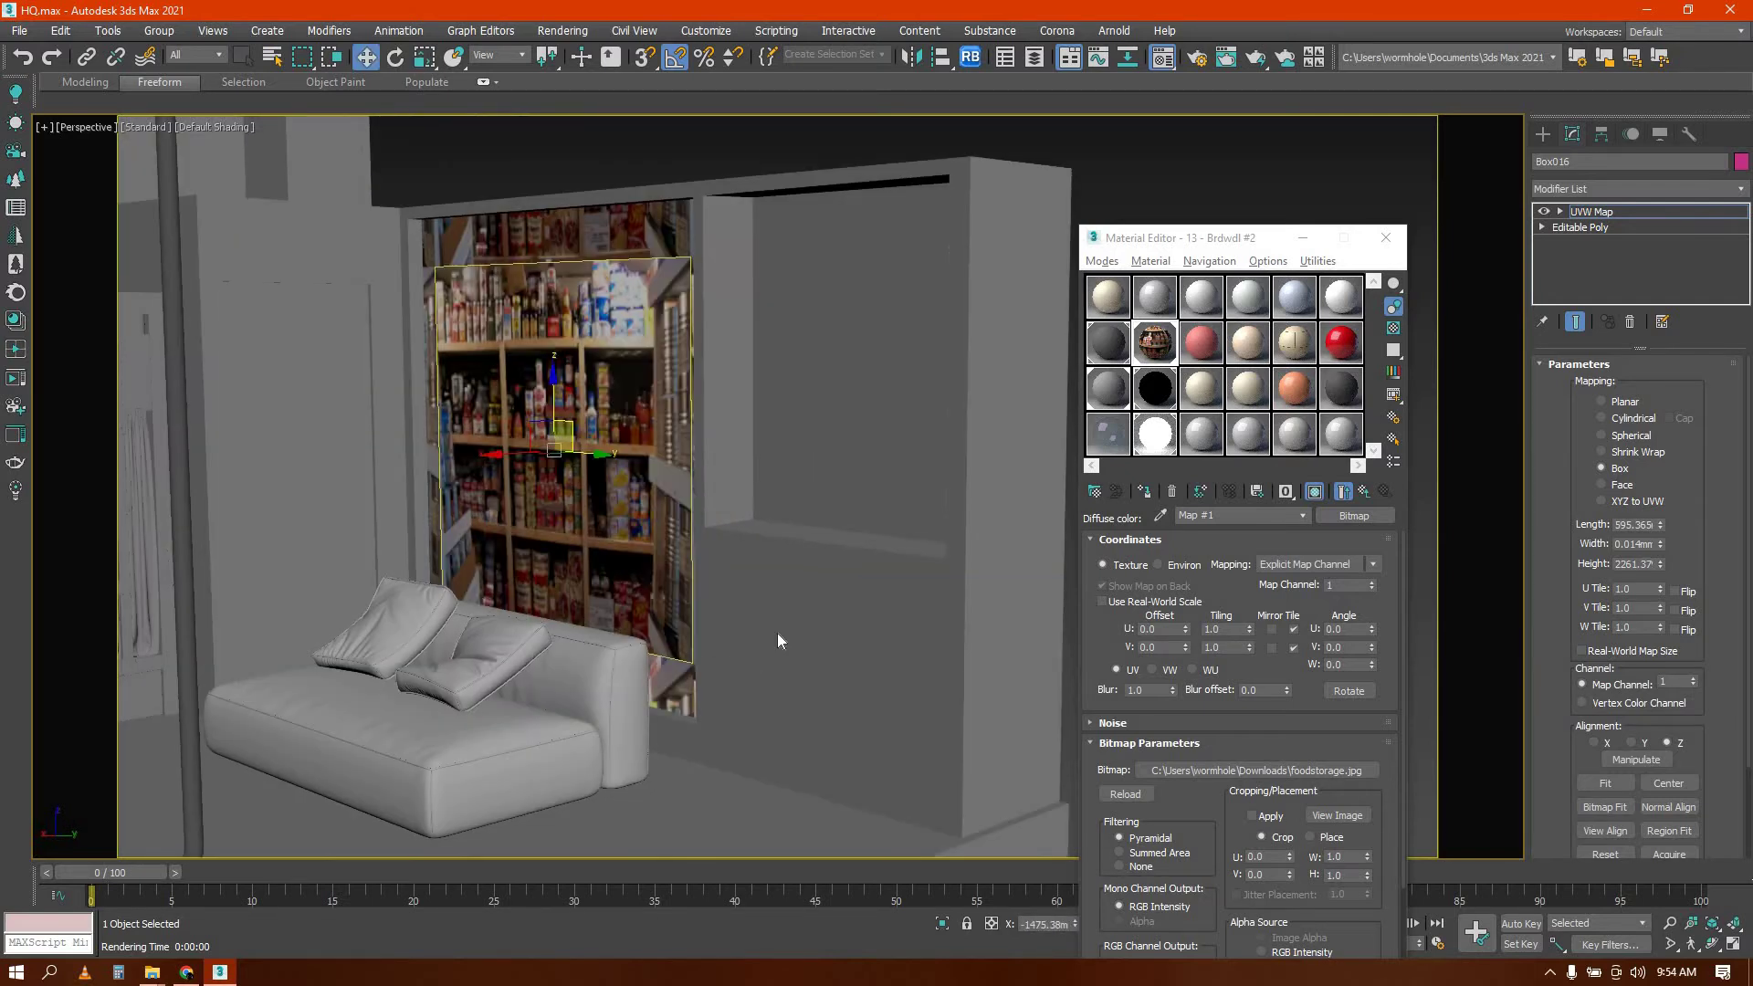
# Raise the bottom polygon of the shelf-image recess along Z in the Editable Poly, and select the recess's back polygon
pyautogui.keyDown('alt'); pyautogui.moveTo(733, 642); pyautogui.dragTo(563, 670, button='middle'); pyautogui.keyUp('alt')
pyautogui.click(1576, 228)
pyautogui.press('2')
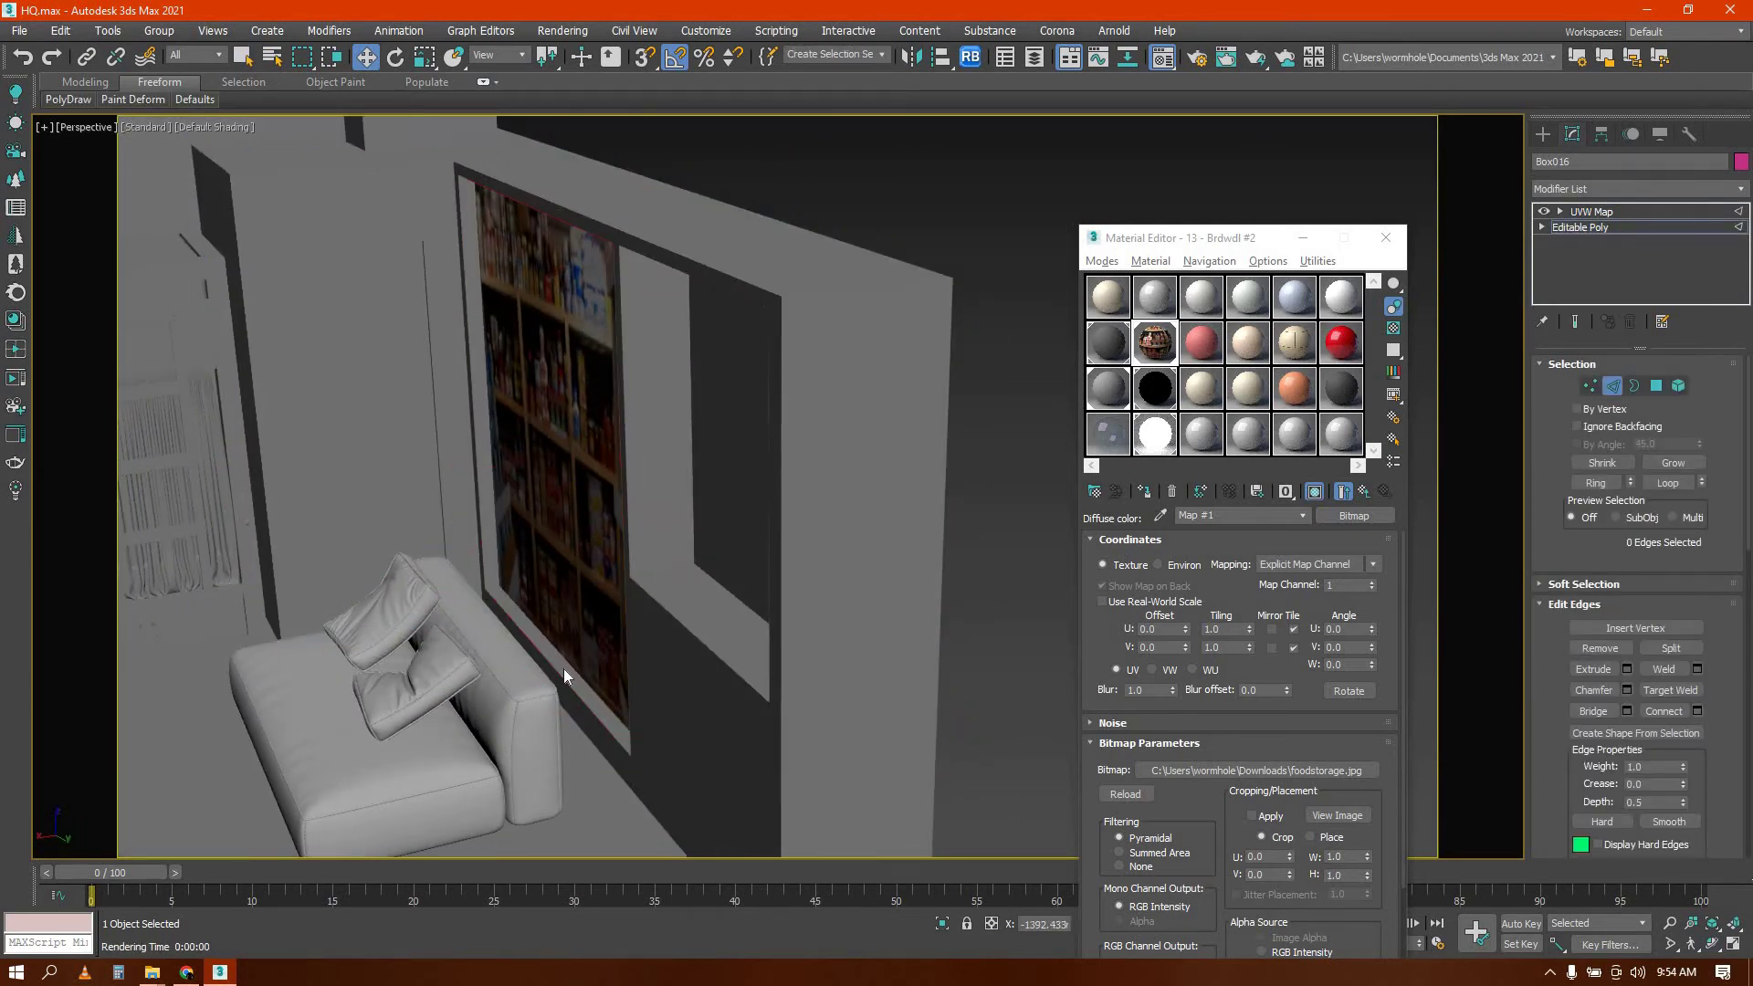
pyautogui.rightClick(566, 668)
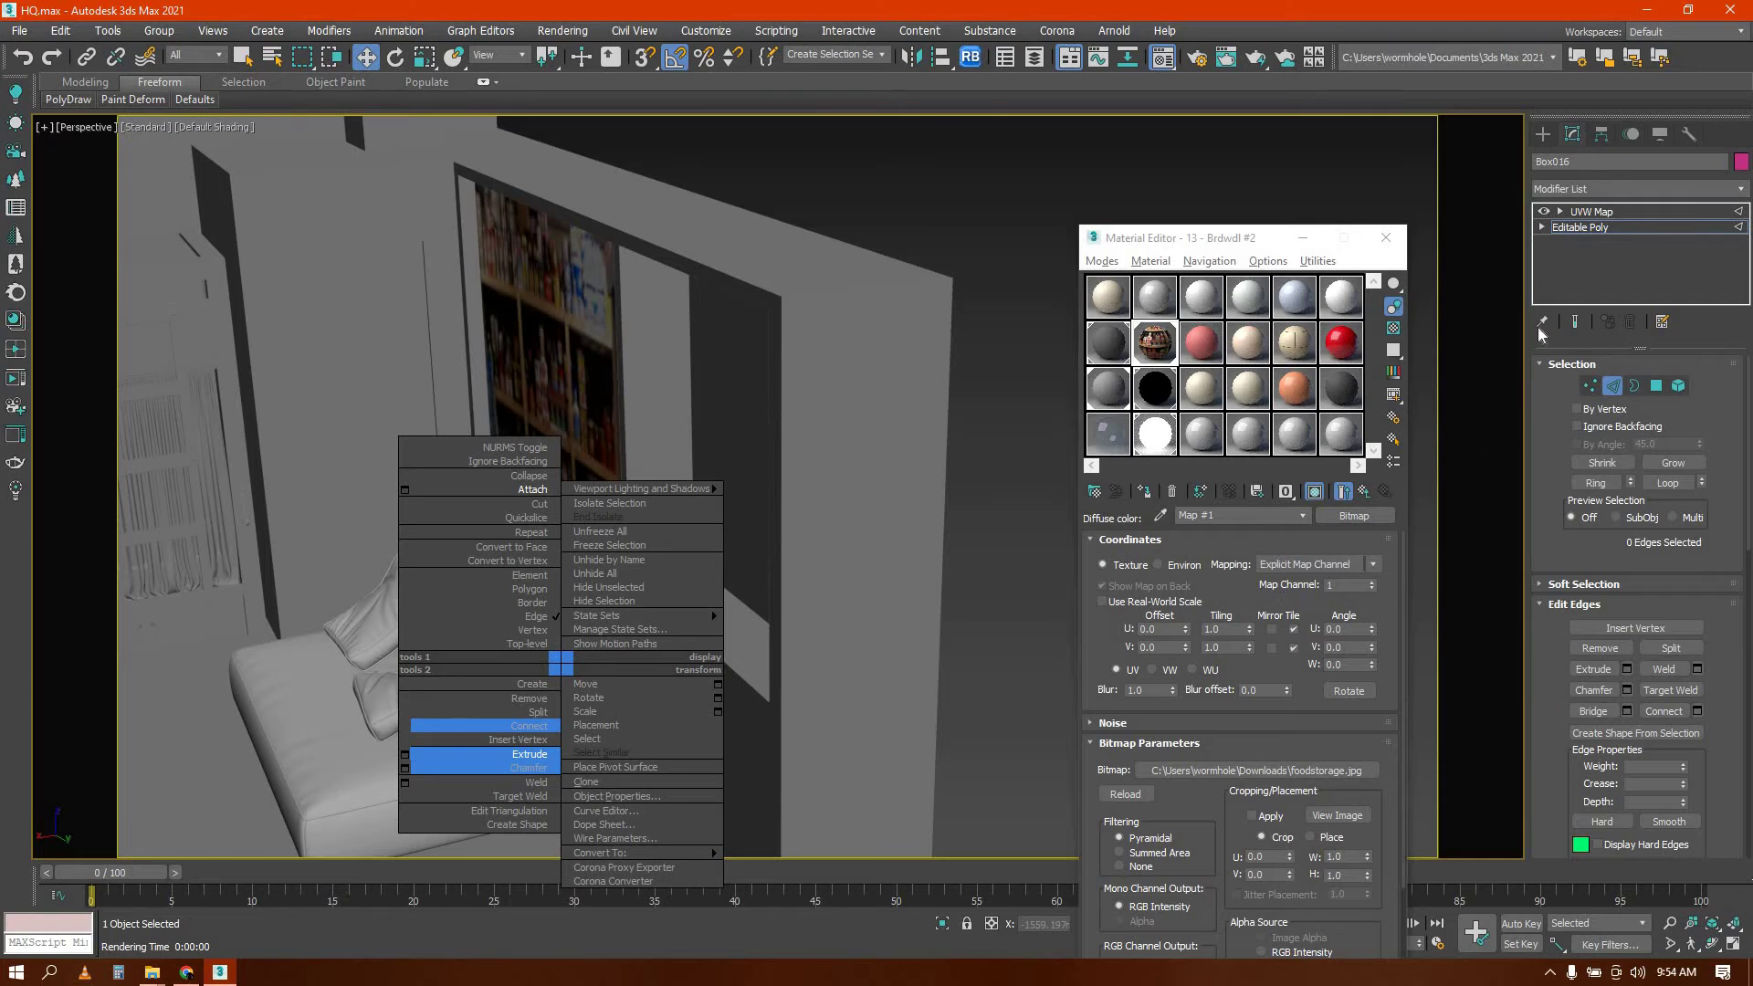
pyautogui.click(935, 656)
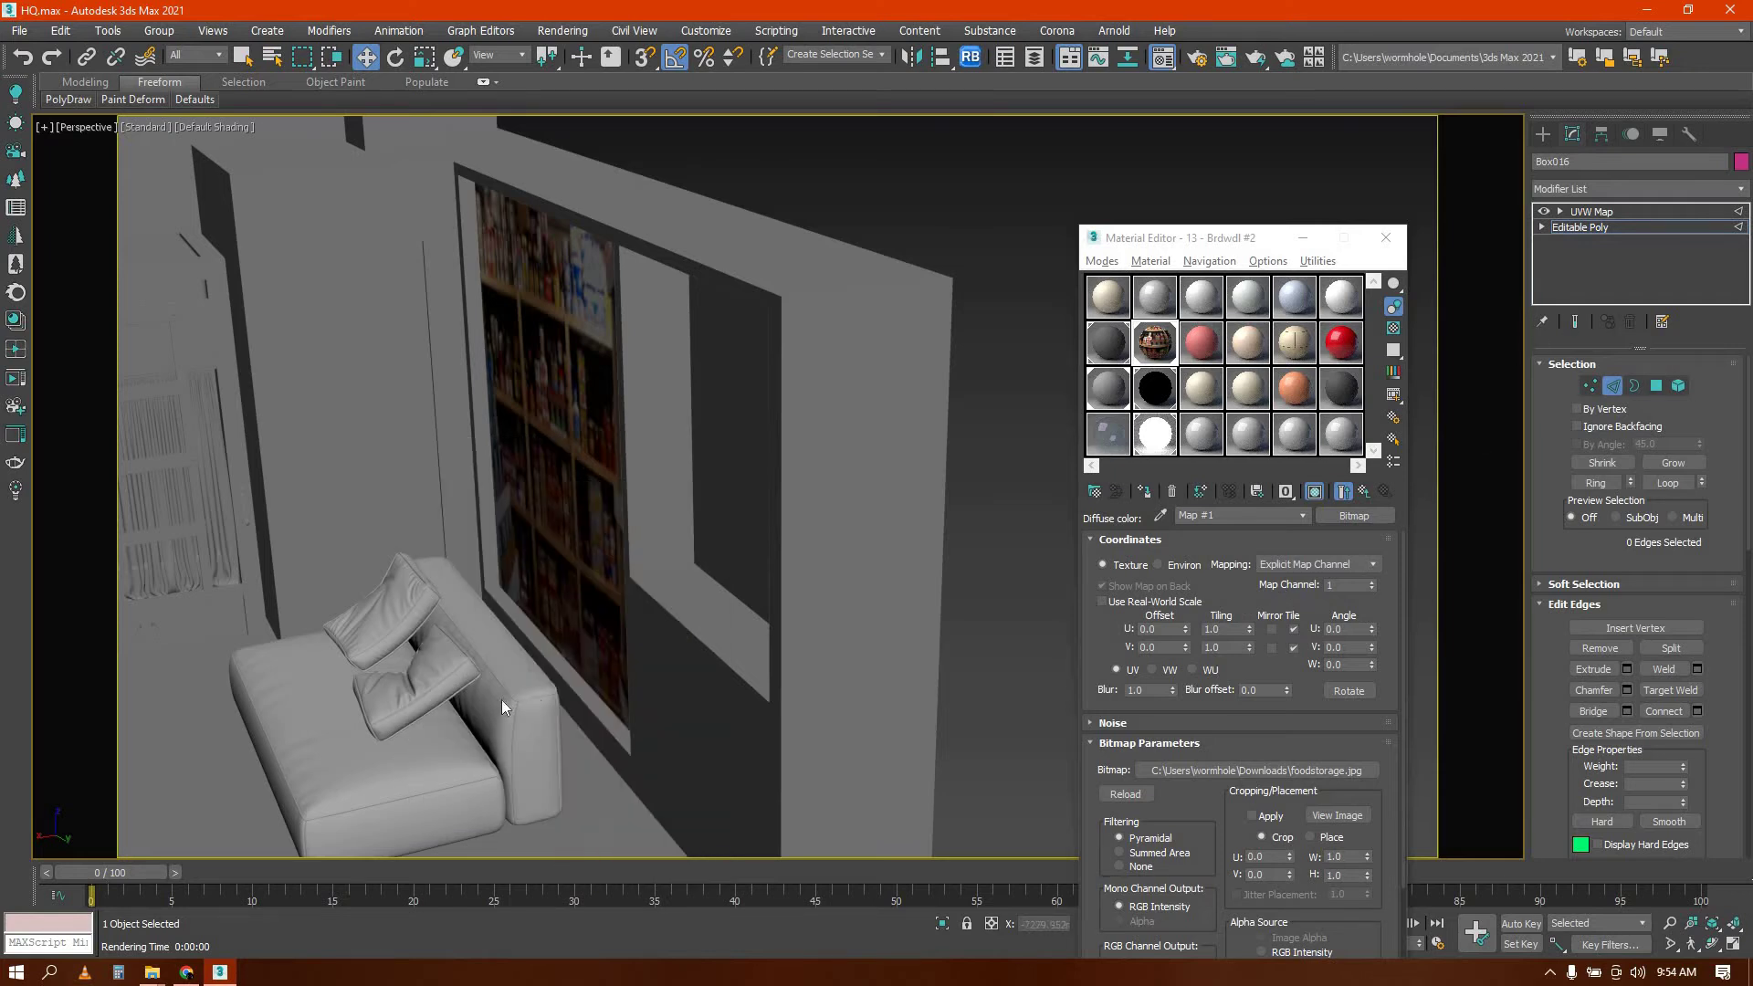
pyautogui.click(582, 692)
pyautogui.scroll(5, 582, 692)
pyautogui.press('4')
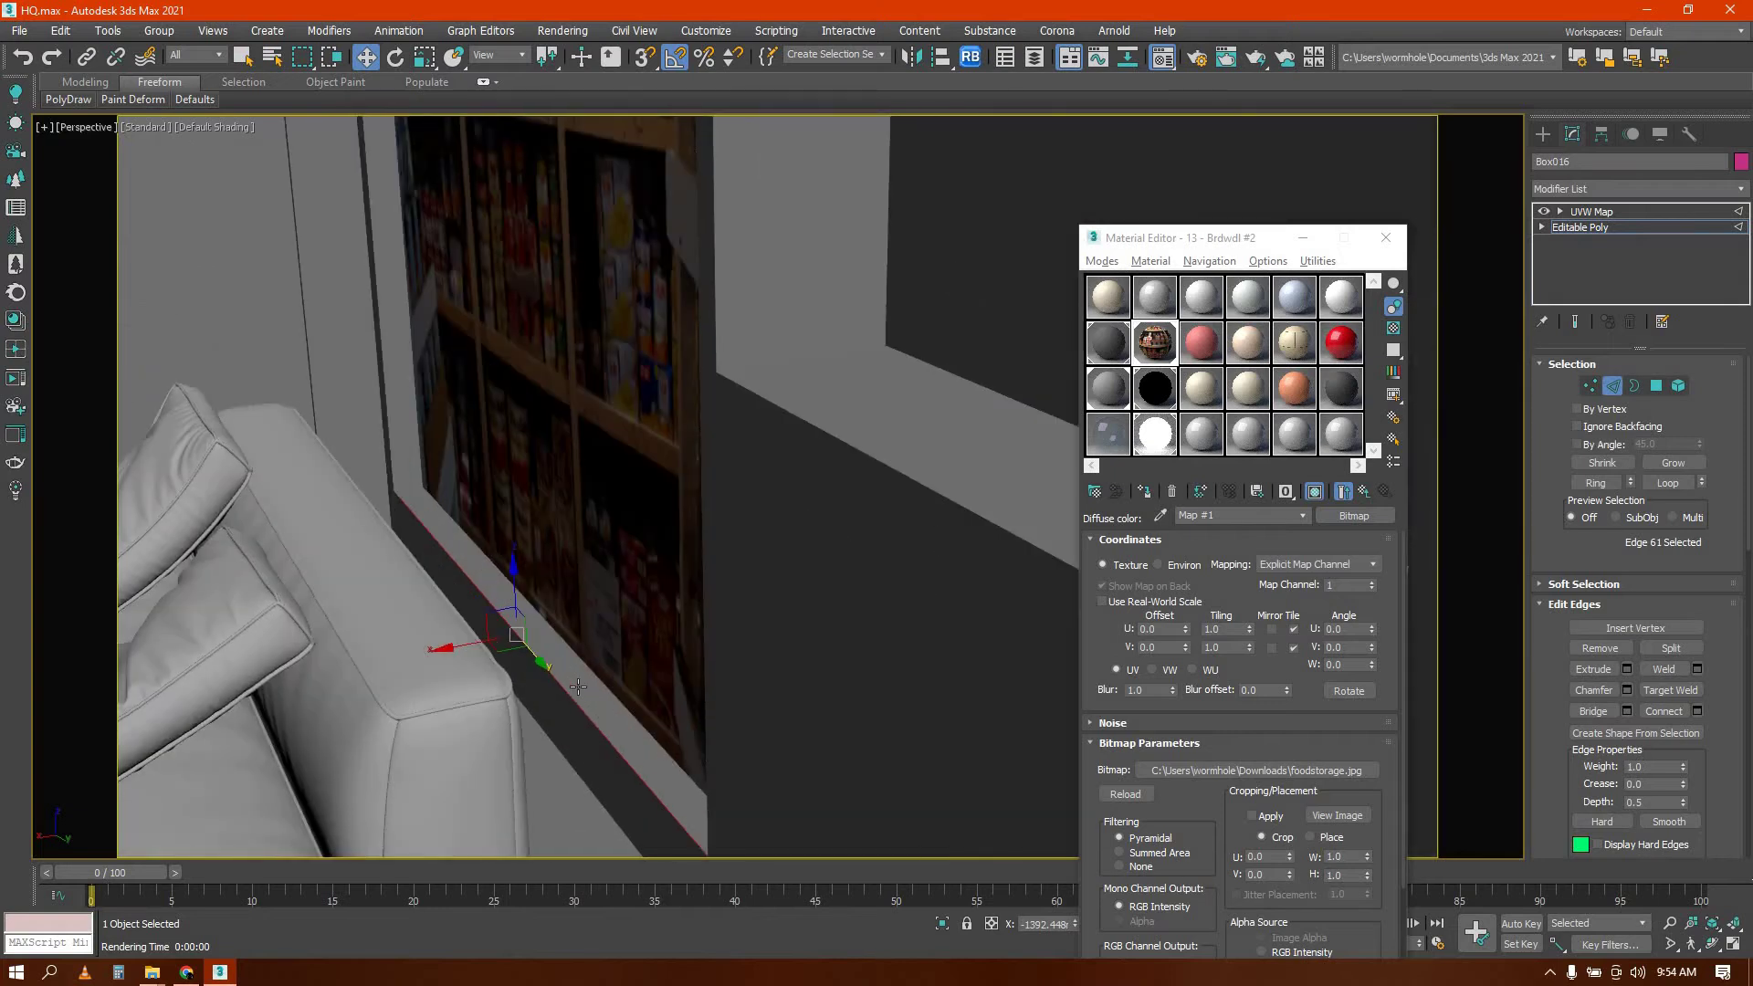
pyautogui.scroll(-6, 578, 687)
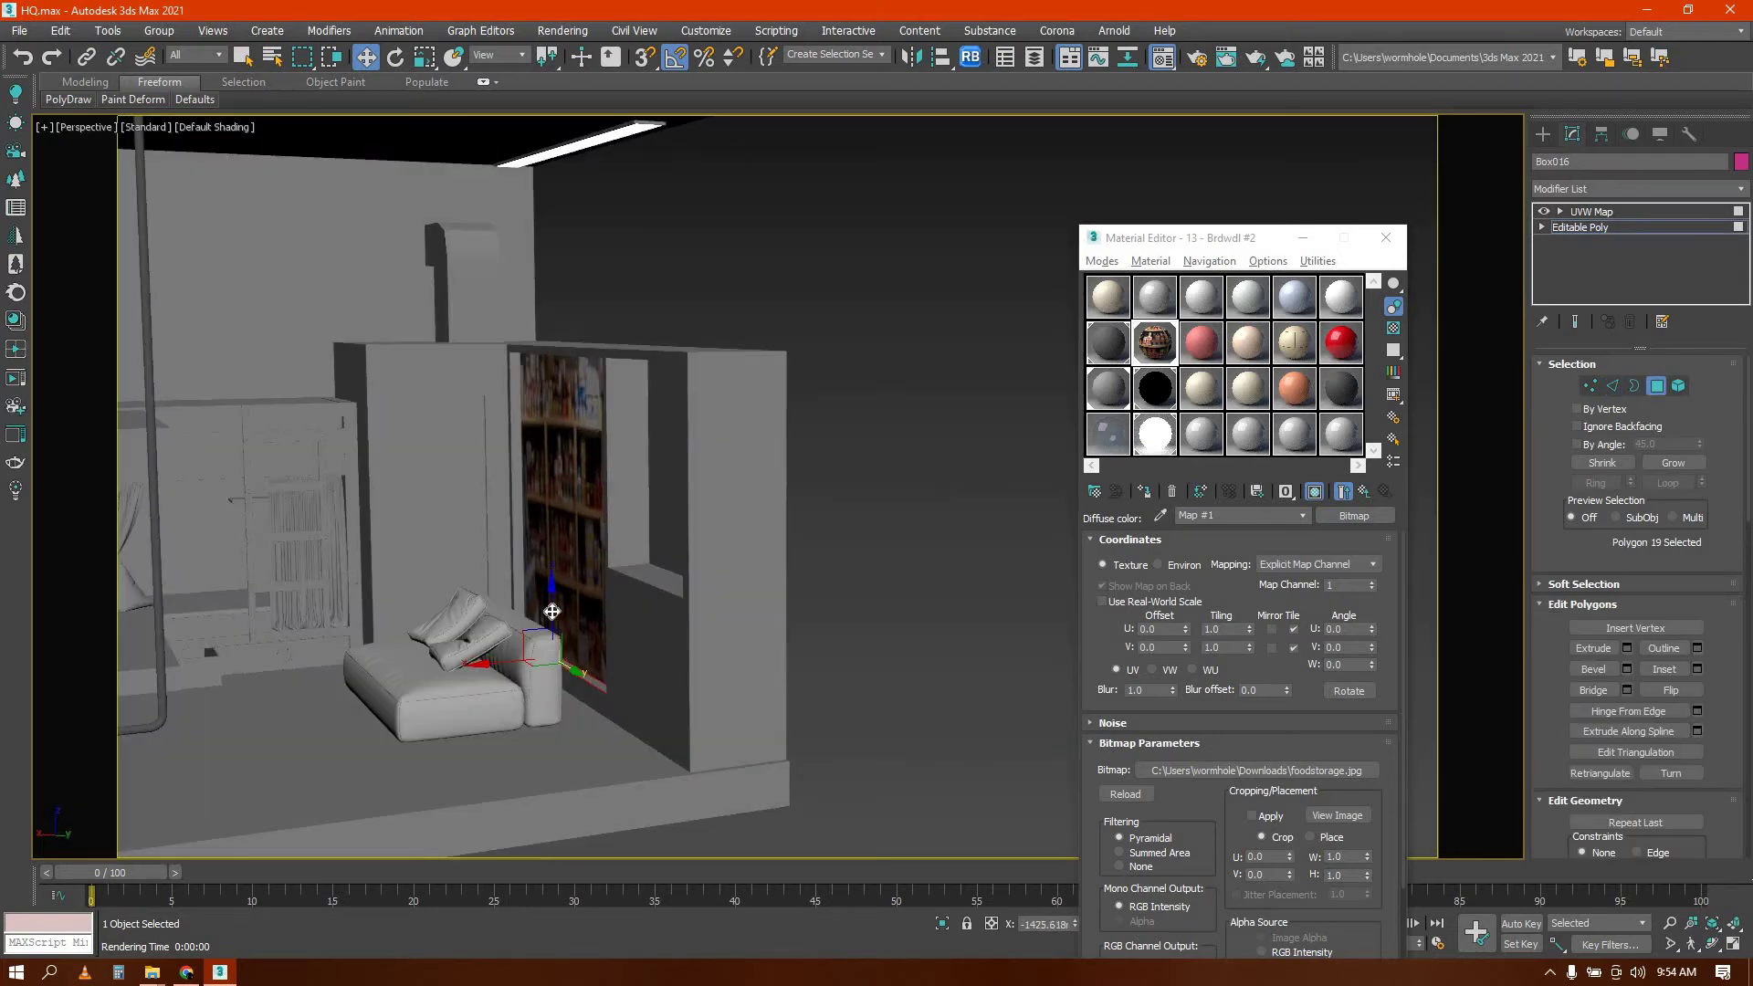
pyautogui.moveTo(582, 568); pyautogui.dragTo(582, 511)
pyautogui.keyDown('alt'); pyautogui.moveTo(584, 511); pyautogui.dragTo(610, 383, button='middle'); pyautogui.keyUp('alt')
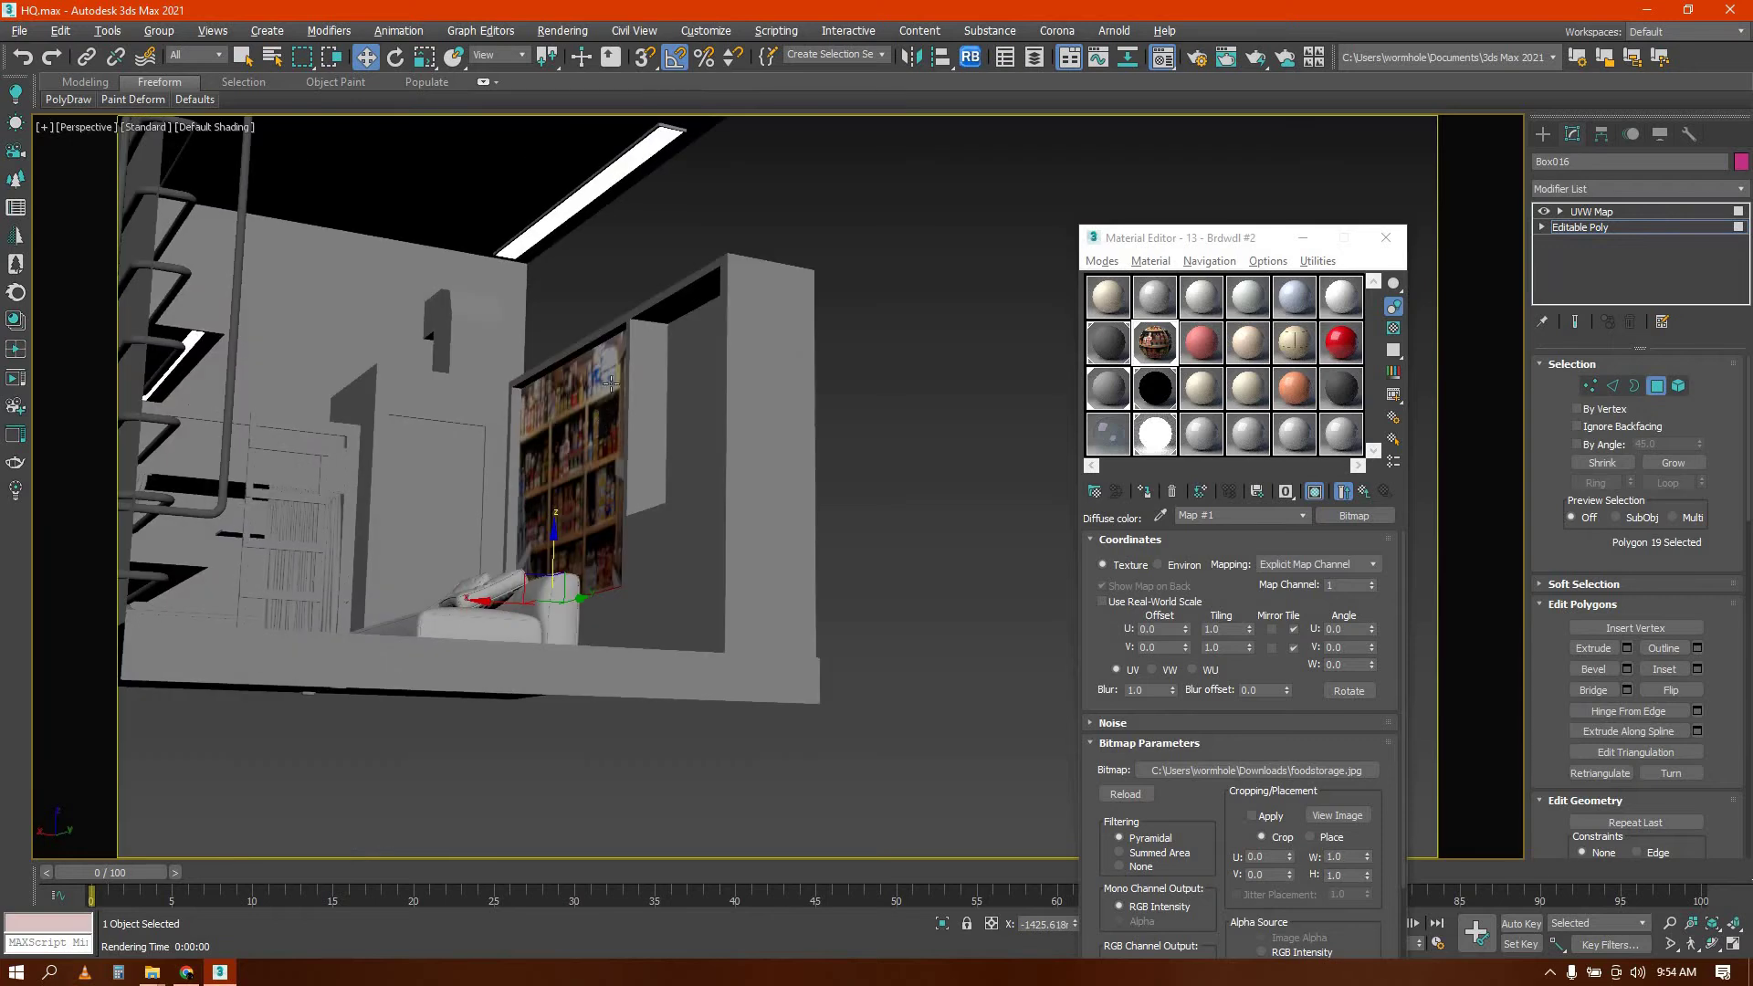
pyautogui.click(617, 338)
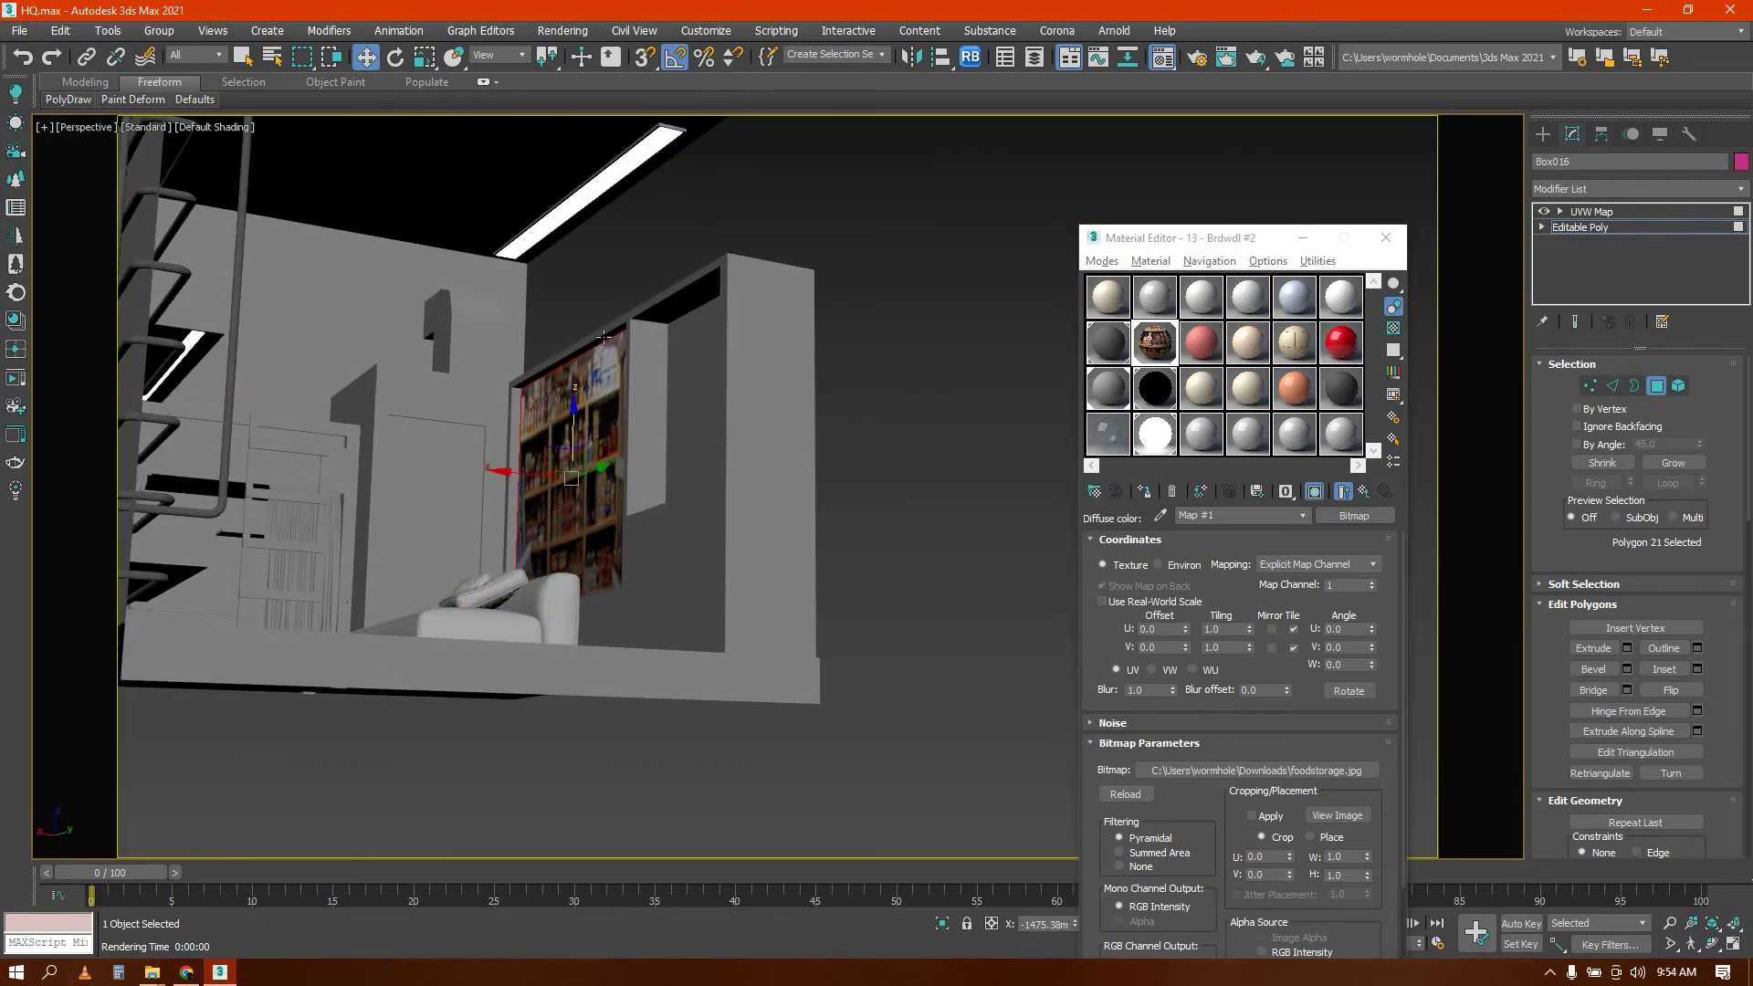
# Inspect the top, back and side polygons of the shelf-image recess by selecting each one in turn
pyautogui.click(633, 340)
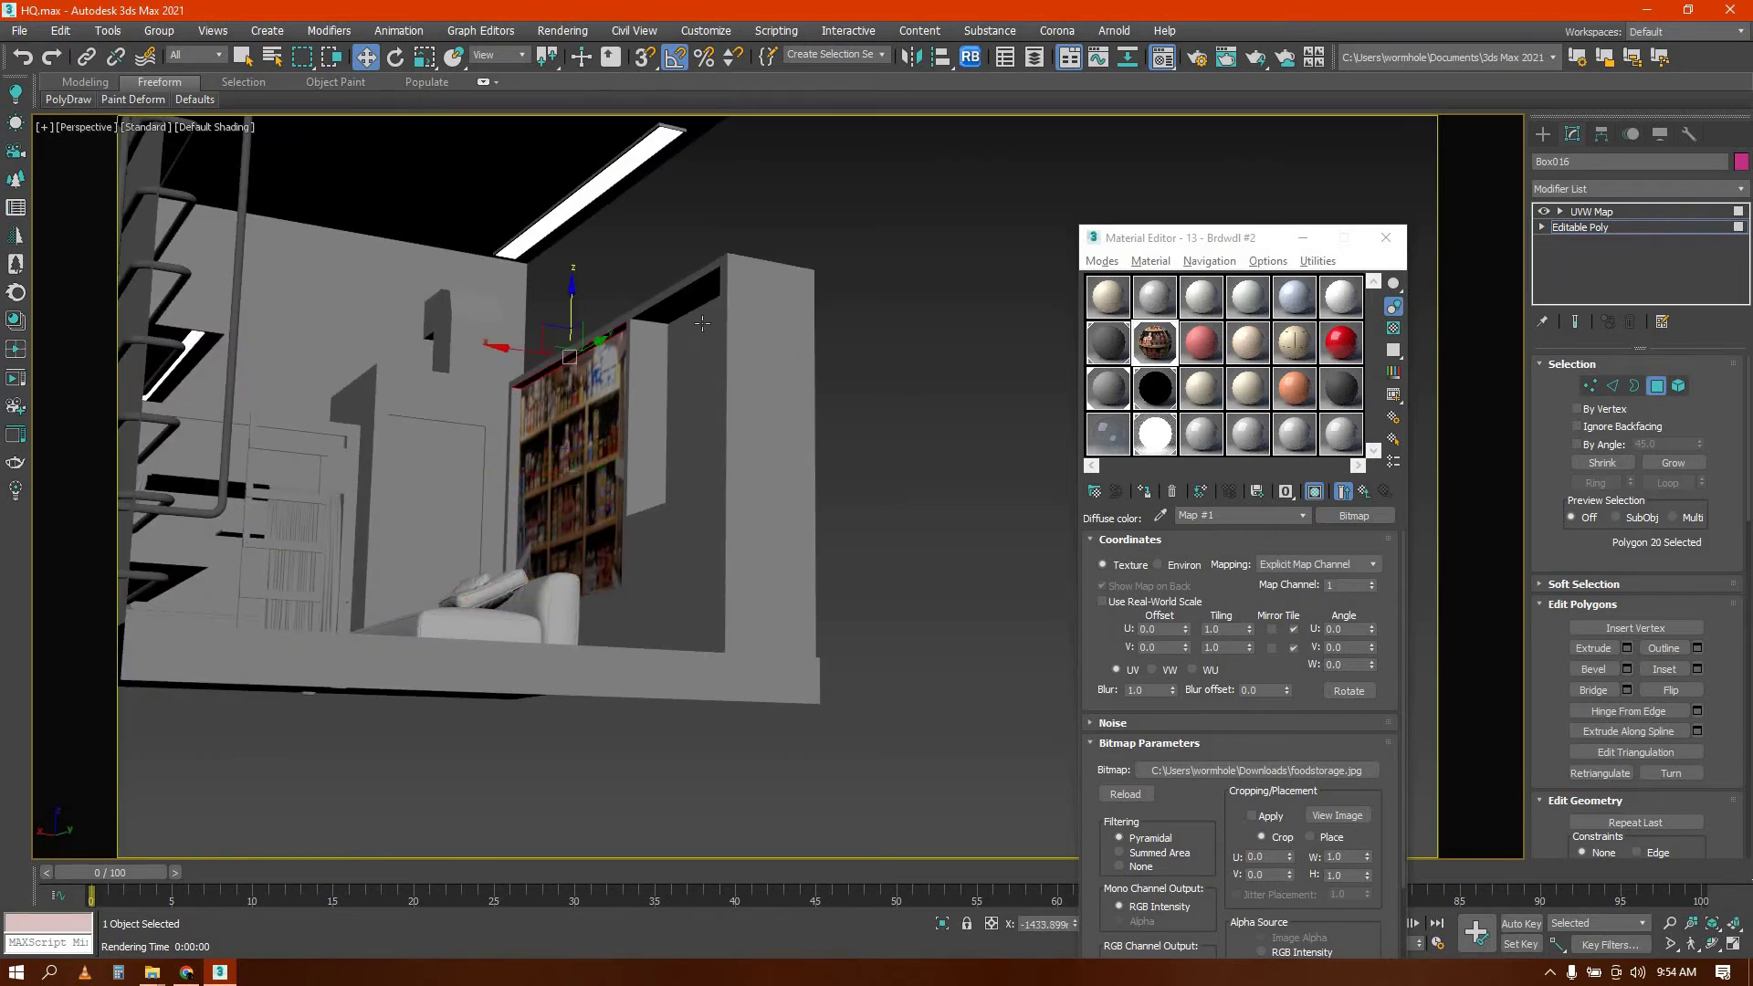
pyautogui.keyDown('ctrl'); pyautogui.click(644, 308); pyautogui.keyUp('ctrl')
pyautogui.keyDown('alt'); pyautogui.moveTo(688, 312); pyautogui.dragTo(699, 378, button='middle'); pyautogui.keyUp('alt')
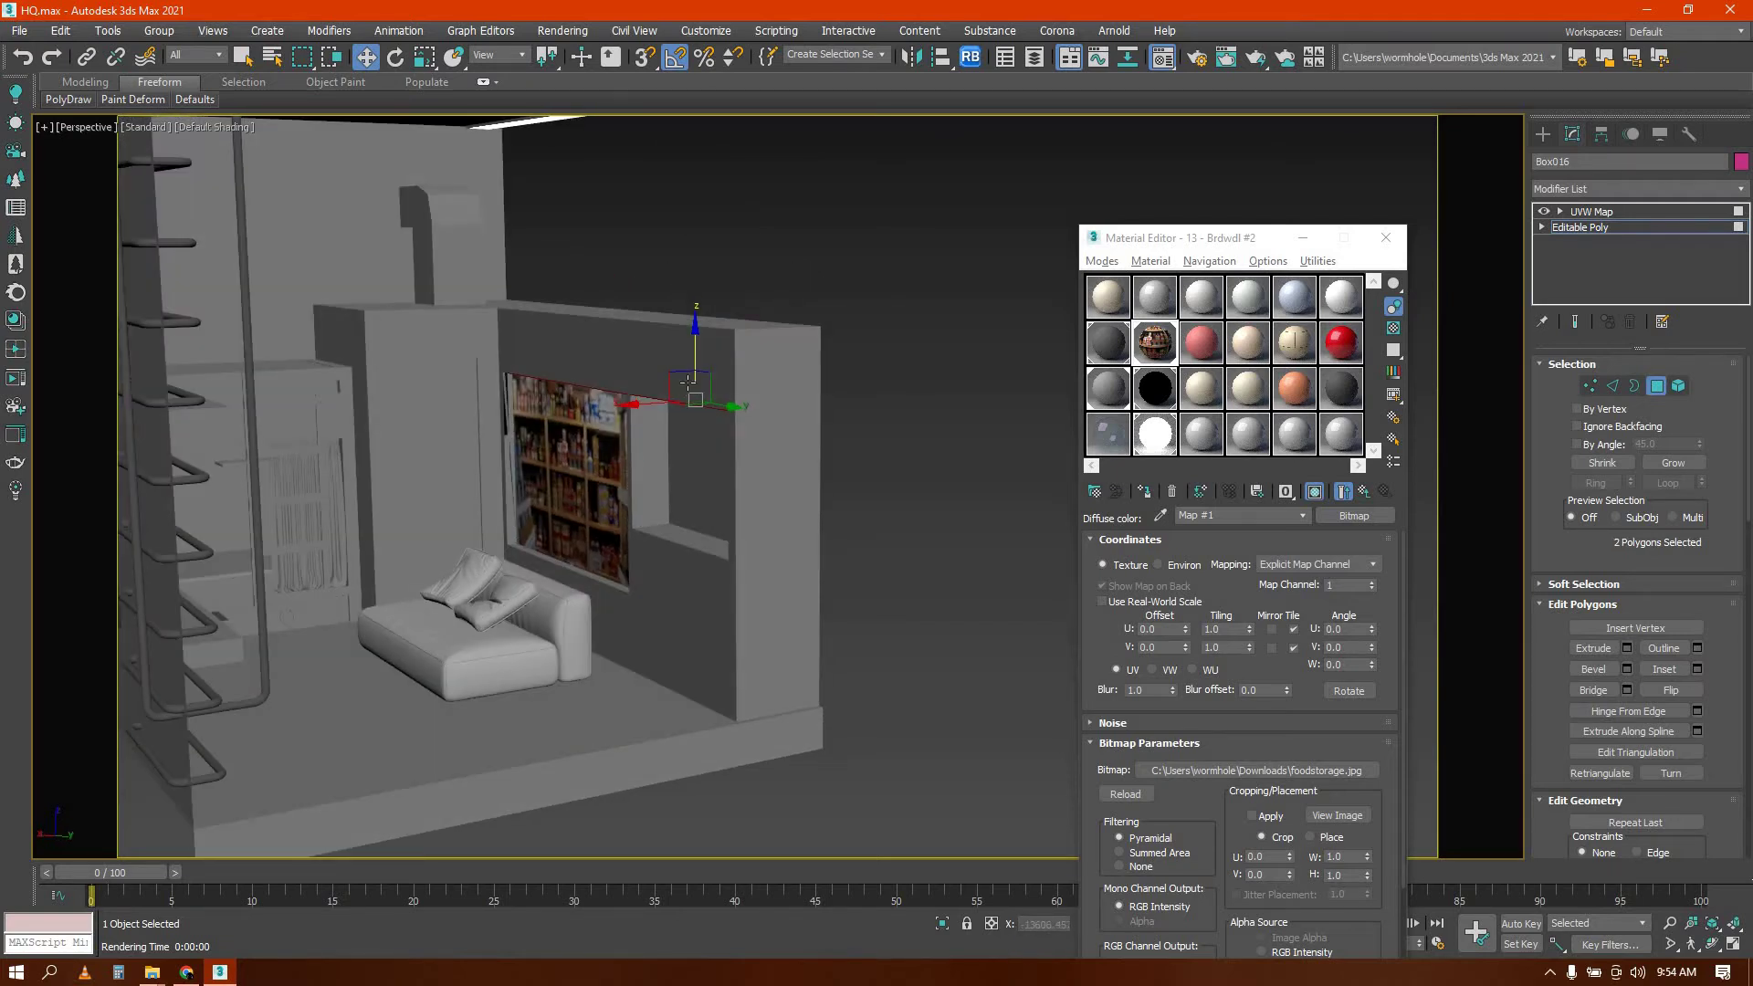
pyautogui.scroll(2, 688, 384)
pyautogui.click(485, 485)
pyautogui.keyDown('alt'); pyautogui.moveTo(490, 487); pyautogui.dragTo(567, 520, button='middle'); pyautogui.keyUp('alt')
pyautogui.moveTo(567, 520); pyautogui.dragTo(414, 441)
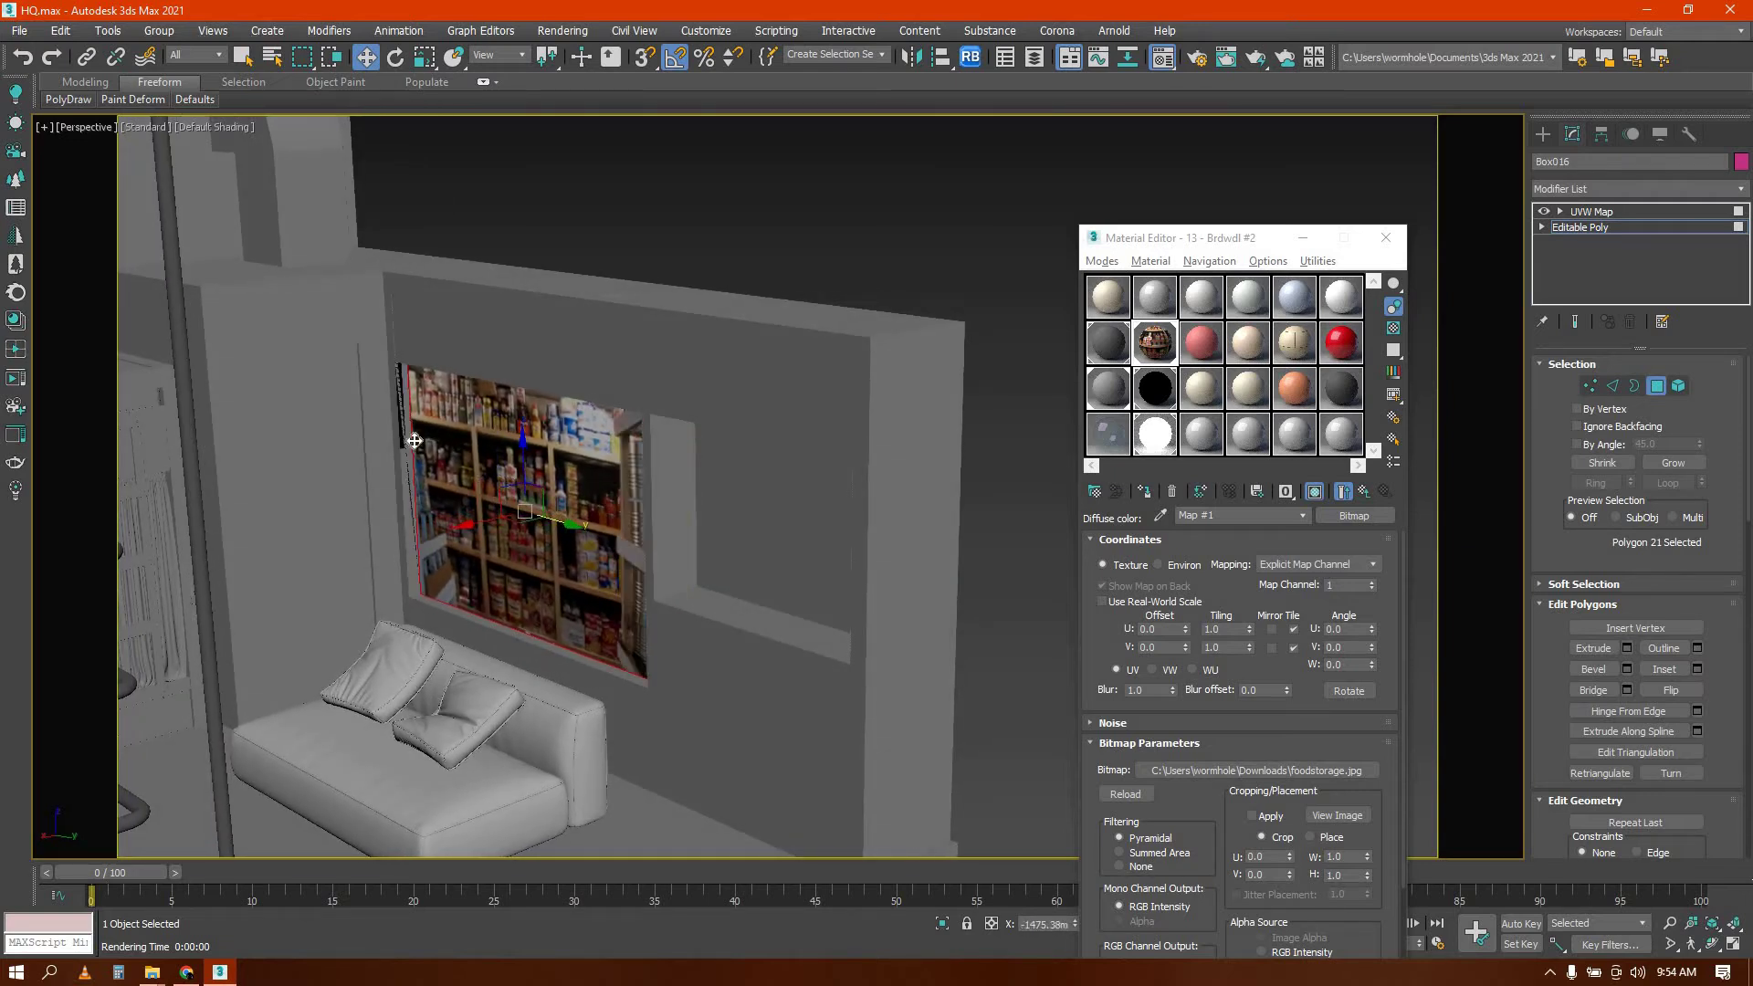
pyautogui.click(408, 447)
pyautogui.scroll(6, 422, 445)
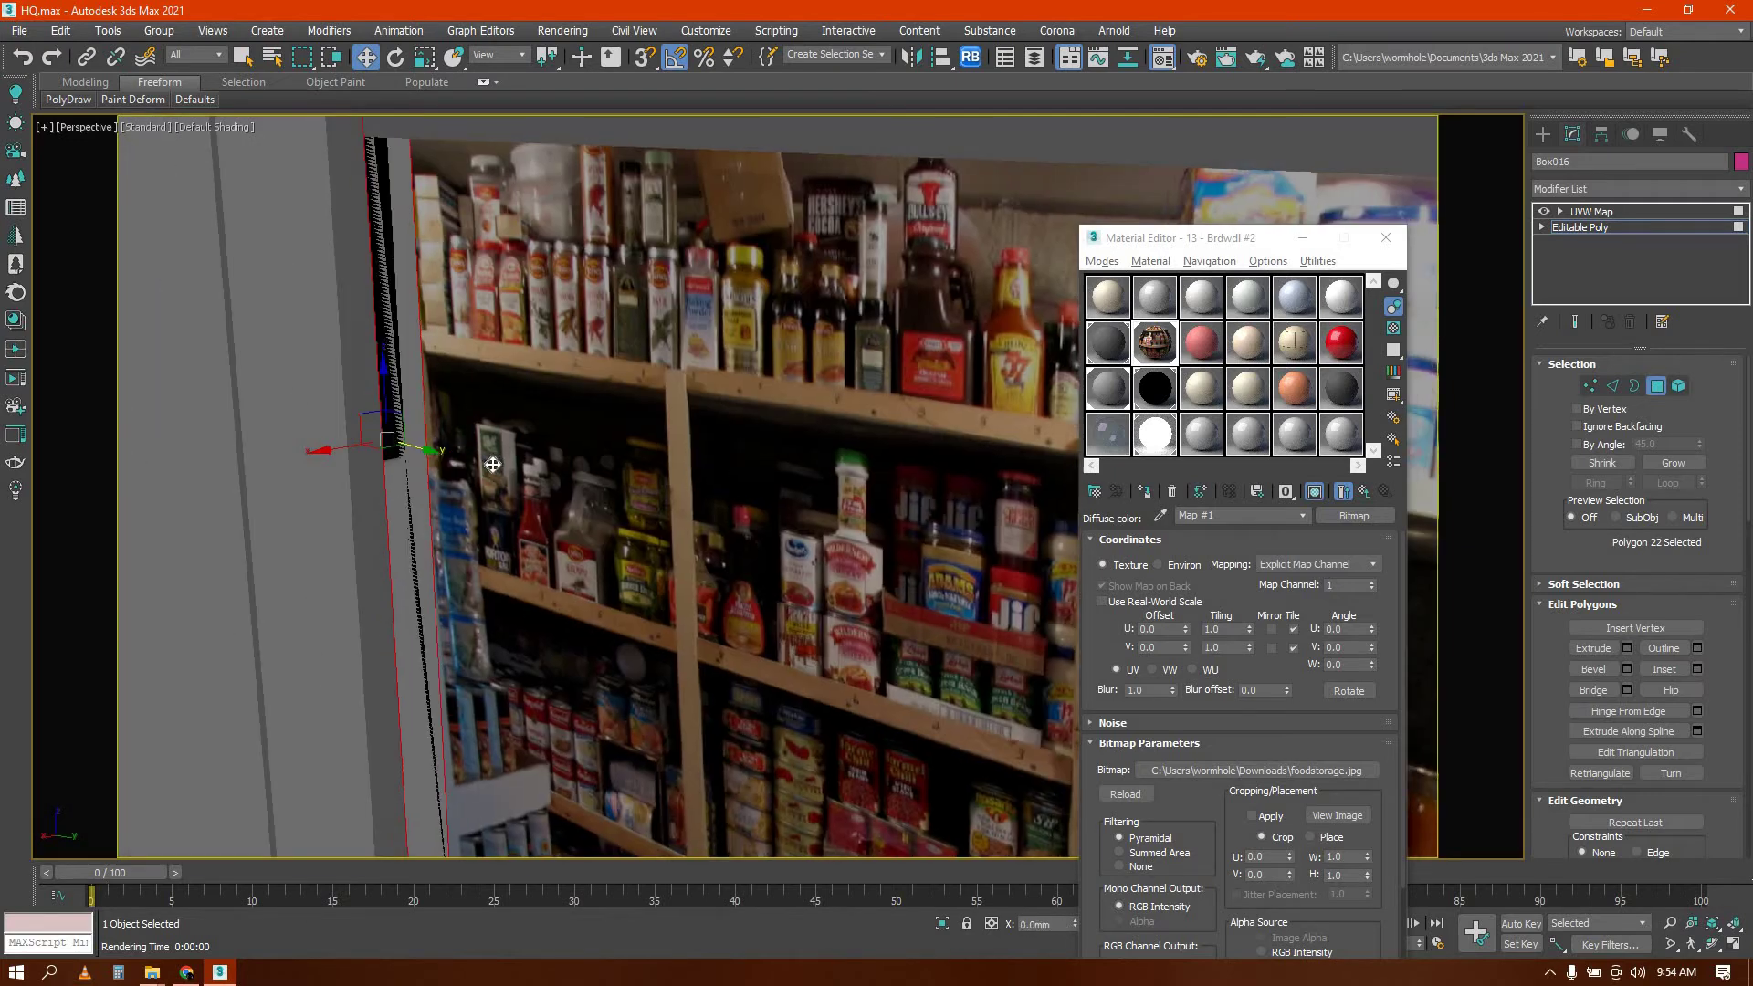
pyautogui.scroll(-6, 458, 463)
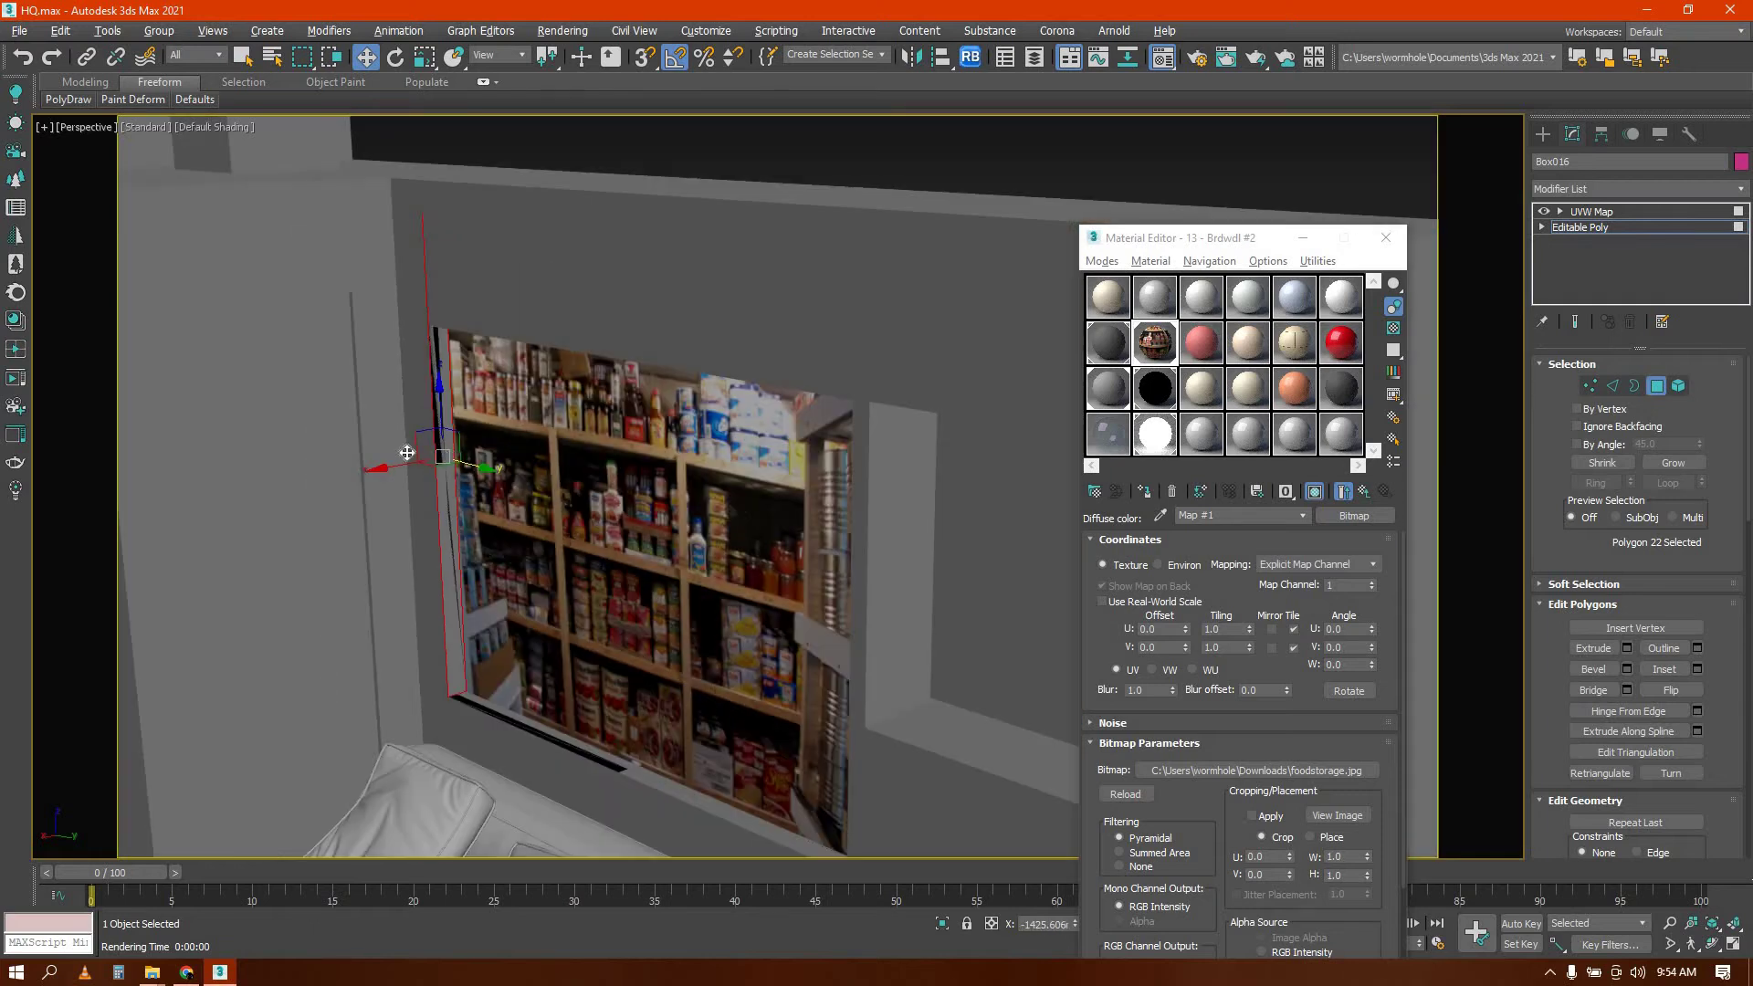
pyautogui.keyDown('alt'); pyautogui.moveTo(407, 453); pyautogui.dragTo(445, 465, button='middle'); pyautogui.keyUp('alt')
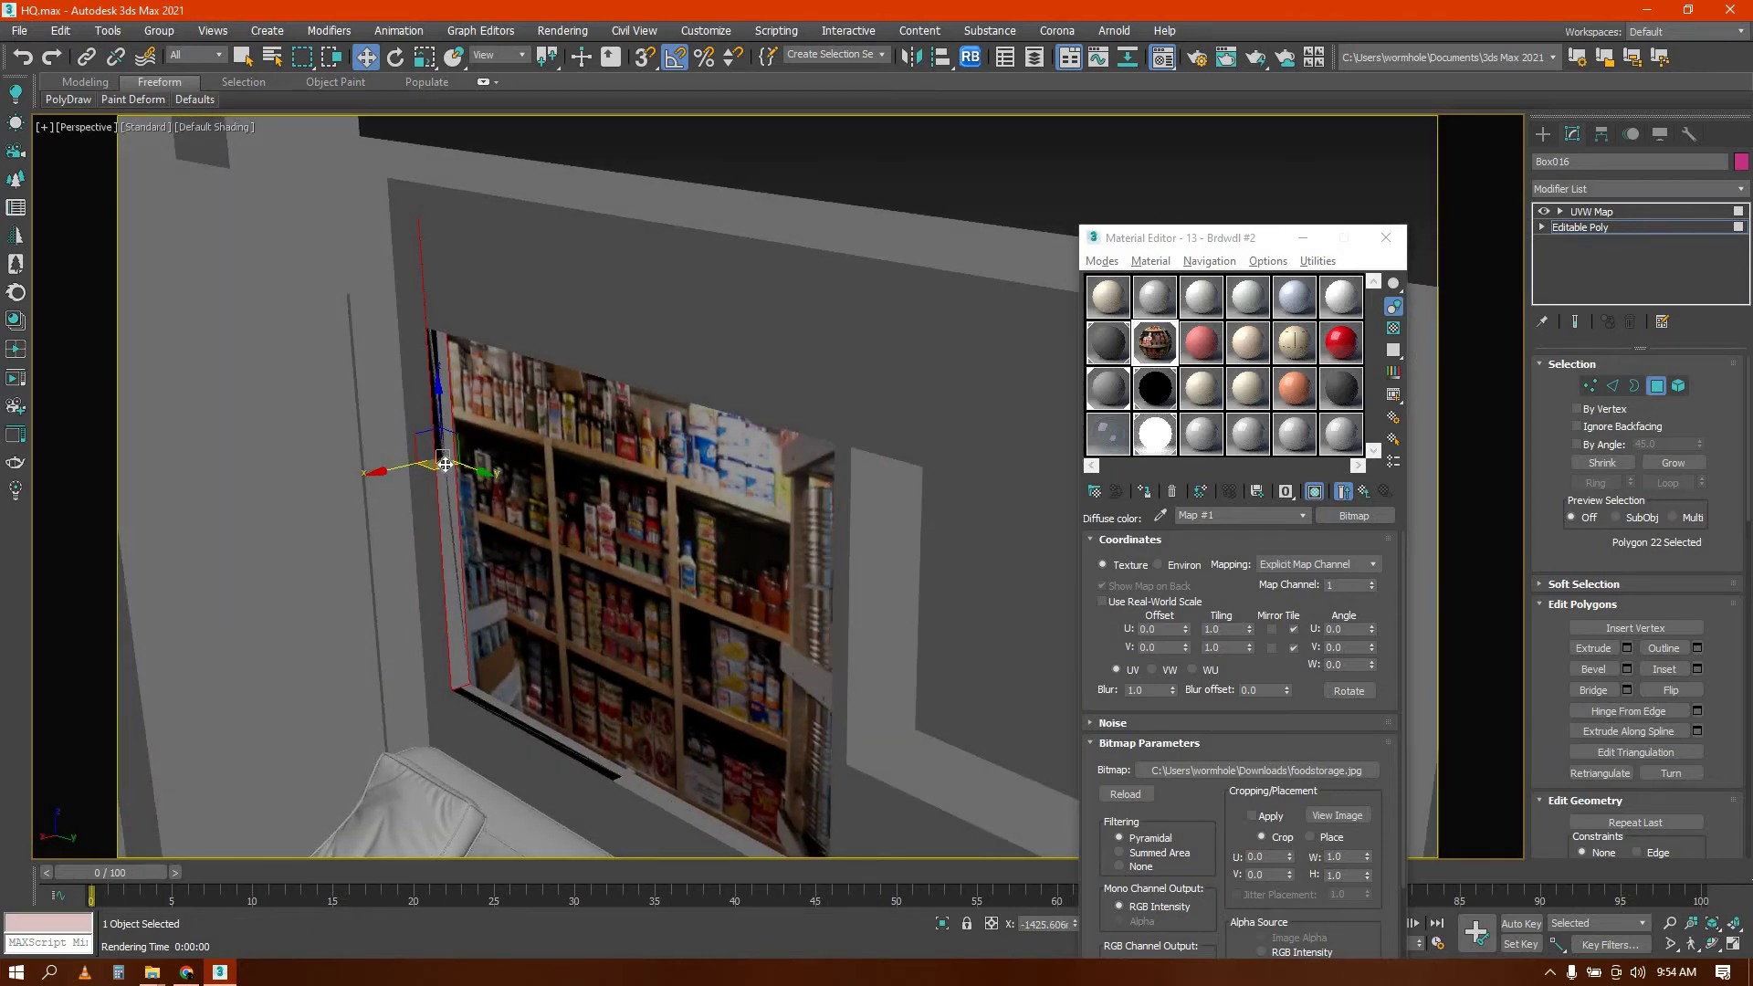
pyautogui.click(461, 617)
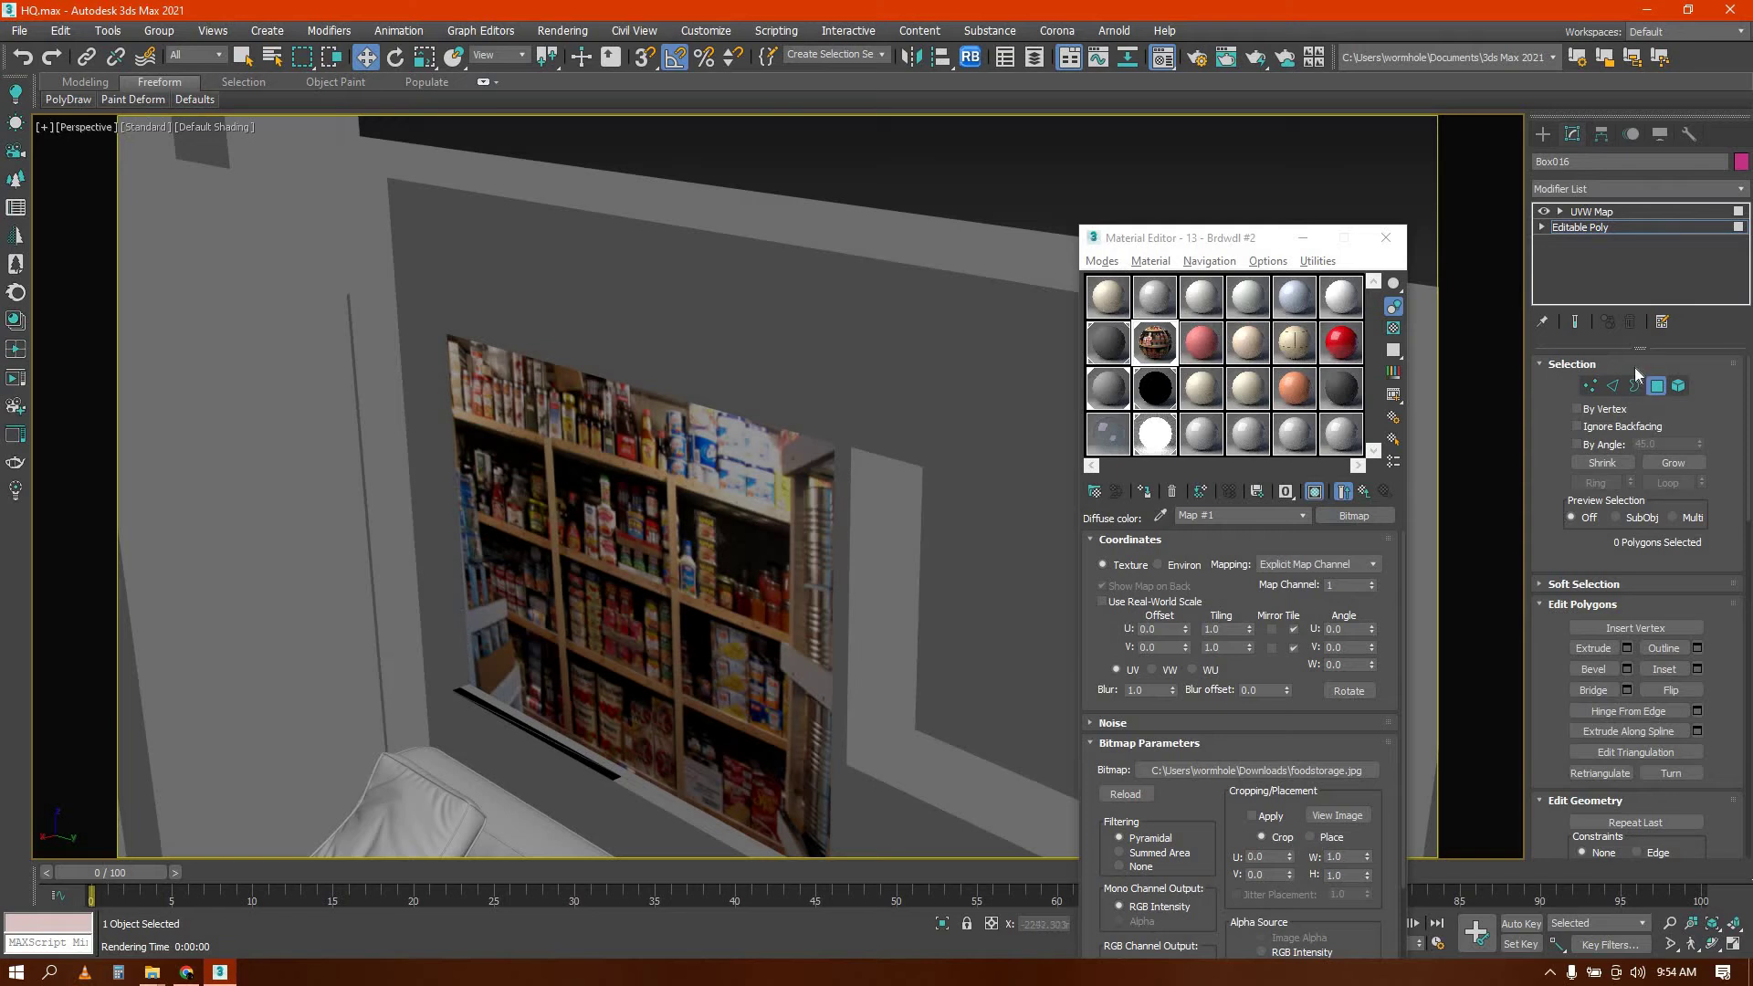
# Try to cap the open border along the side of the shelf-image recess, and undo recent edits to the wall
pyautogui.click(1634, 385)
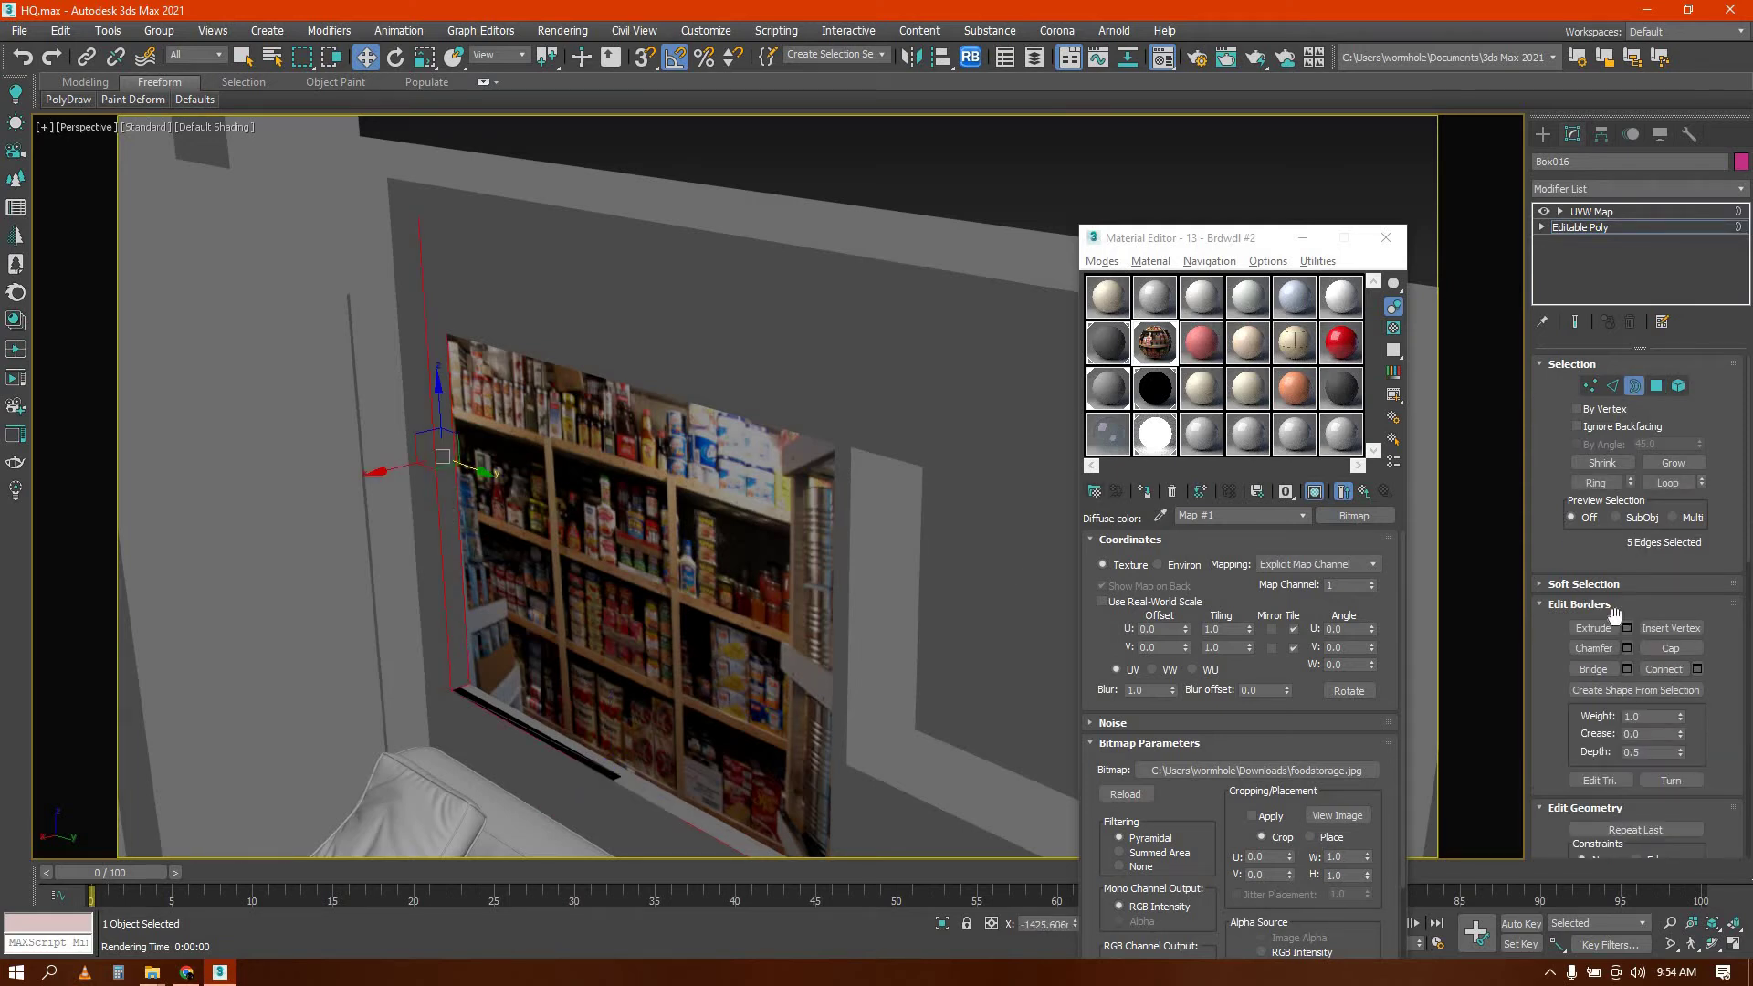
pyautogui.click(1660, 648)
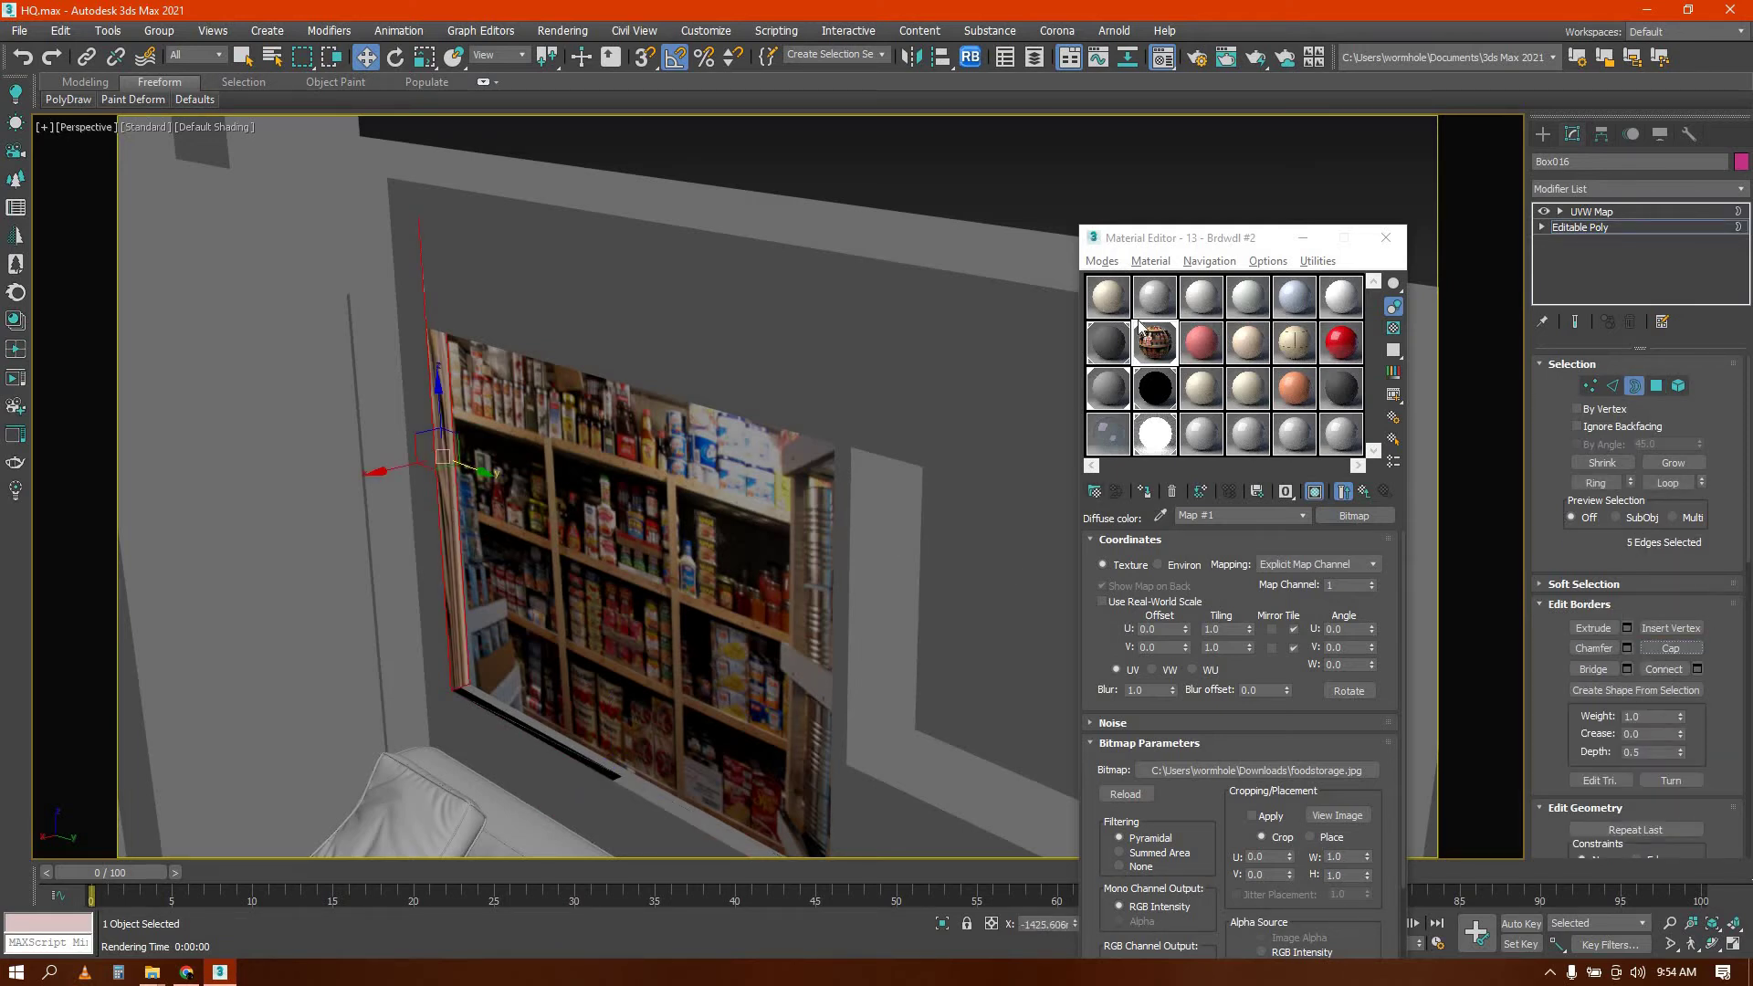
pyautogui.hotkey('ctrl', 'z')
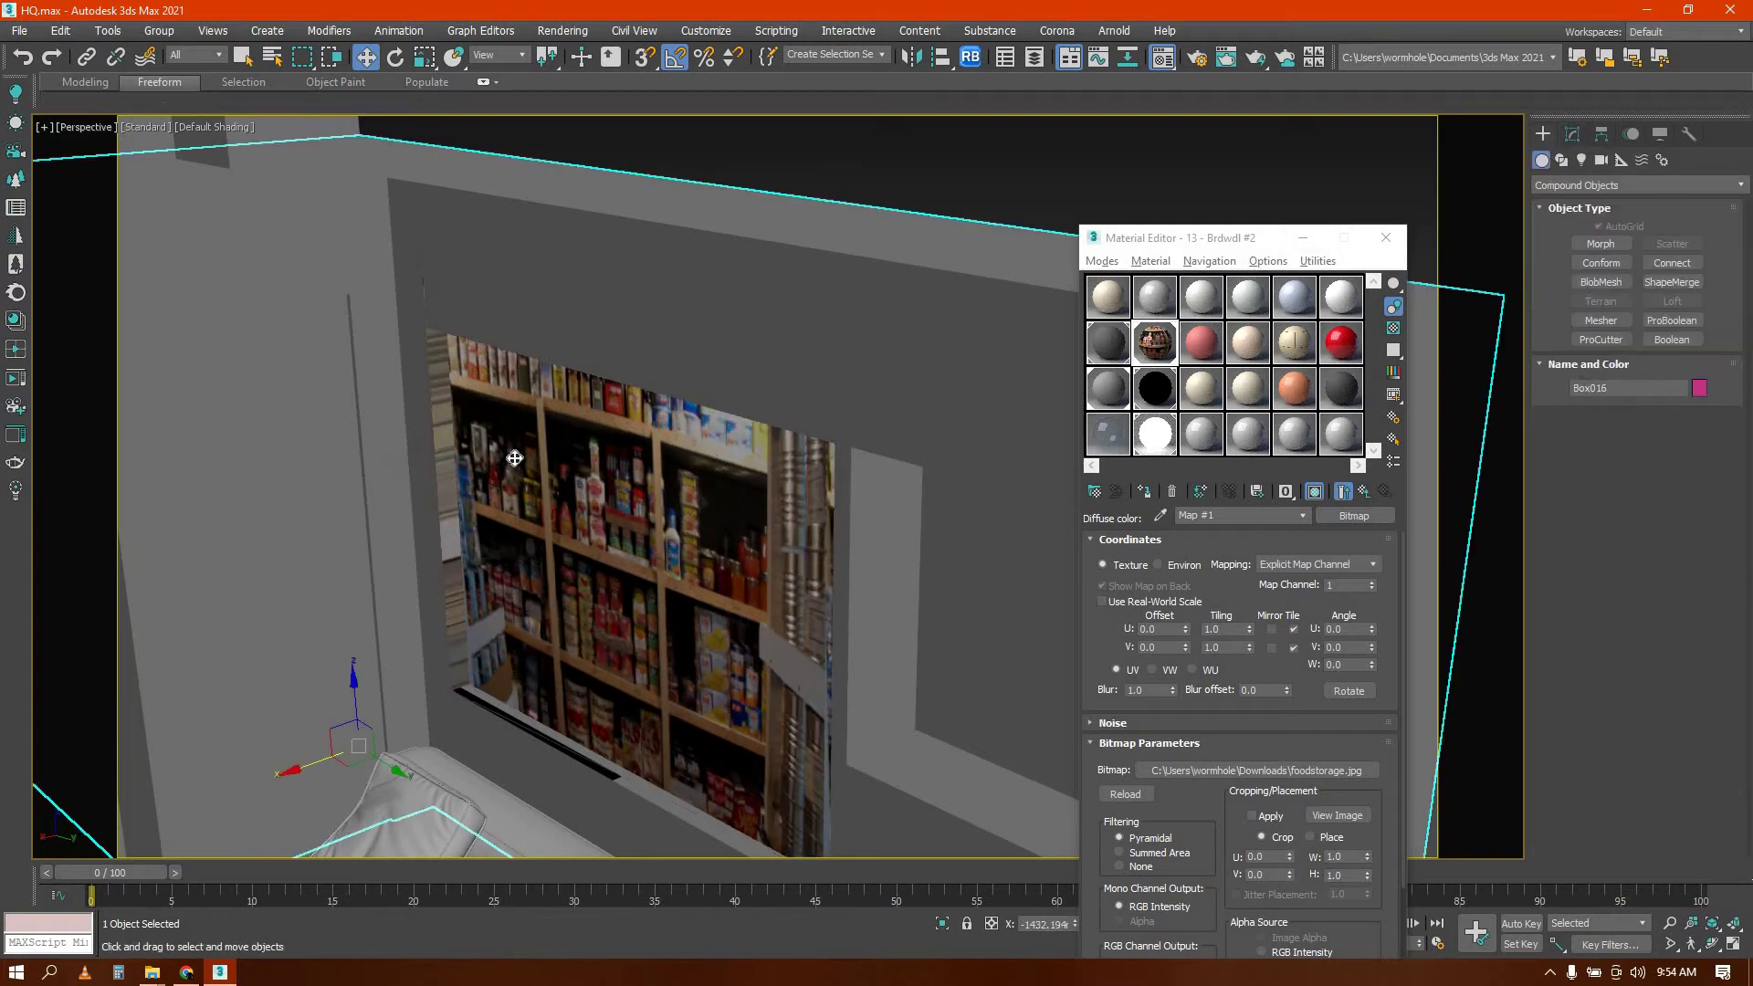
pyautogui.scroll(-3, 520, 454)
pyautogui.keyDown('alt'); pyautogui.moveTo(520, 453); pyautogui.dragTo(468, 423, button='middle'); pyautogui.keyUp('alt')
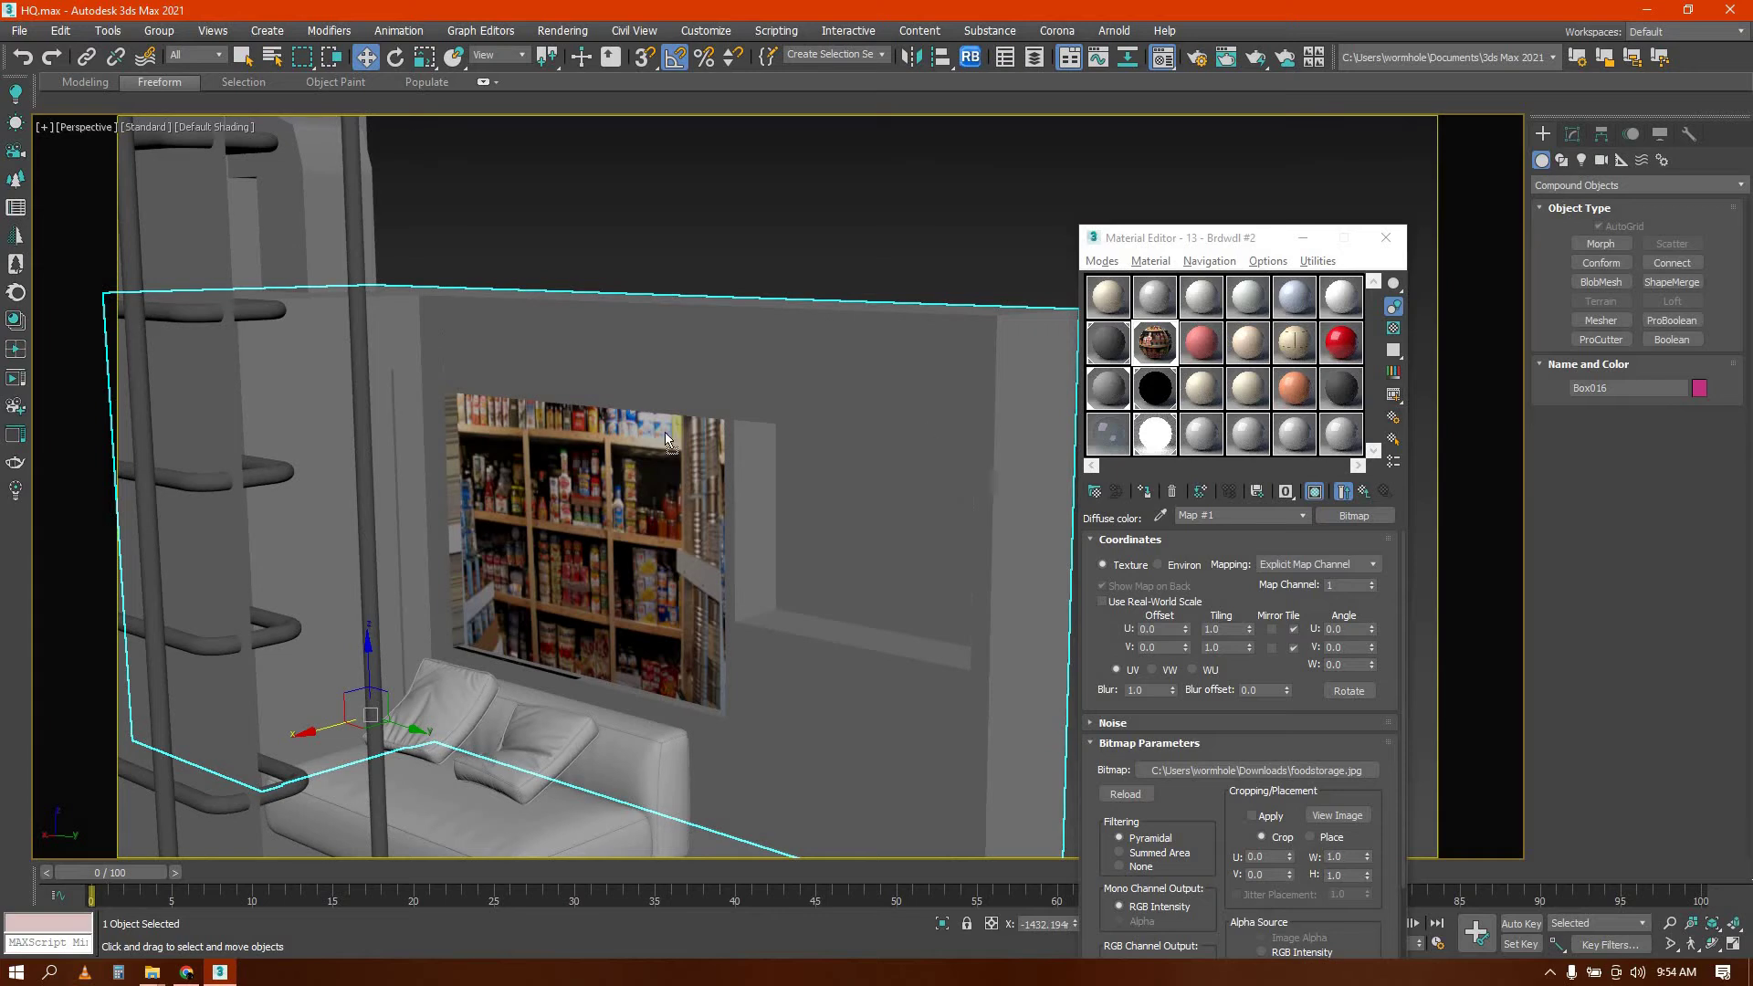
pyautogui.moveTo(666, 433); pyautogui.dragTo(663, 429)
pyautogui.hotkey('ctrl', 'z')
# Collapse the wall to an Editable Poly and delete the stray dark polygon along the narrow recess's bottom edge
pyautogui.keyDown('alt'); pyautogui.moveTo(609, 641); pyautogui.dragTo(599, 650, button='middle'); pyautogui.keyUp('alt')
pyautogui.scroll(4, 593, 654)
pyautogui.press('1')
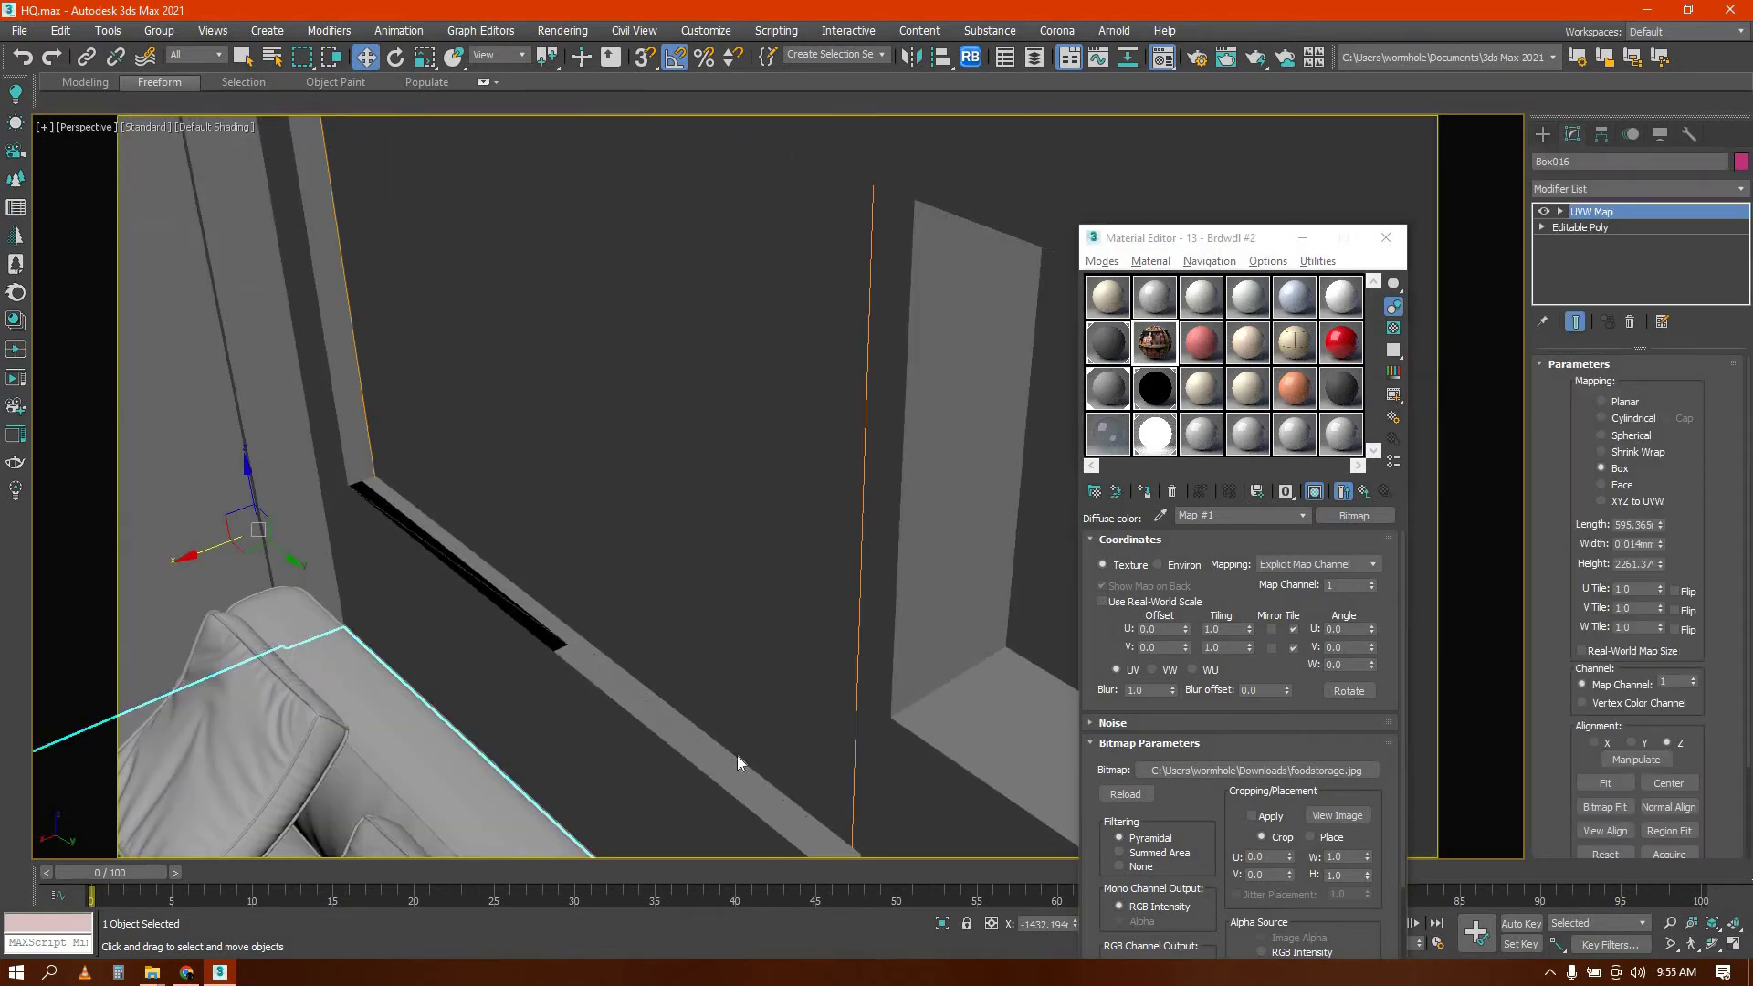
pyautogui.rightClick(586, 655)
pyautogui.click(813, 854)
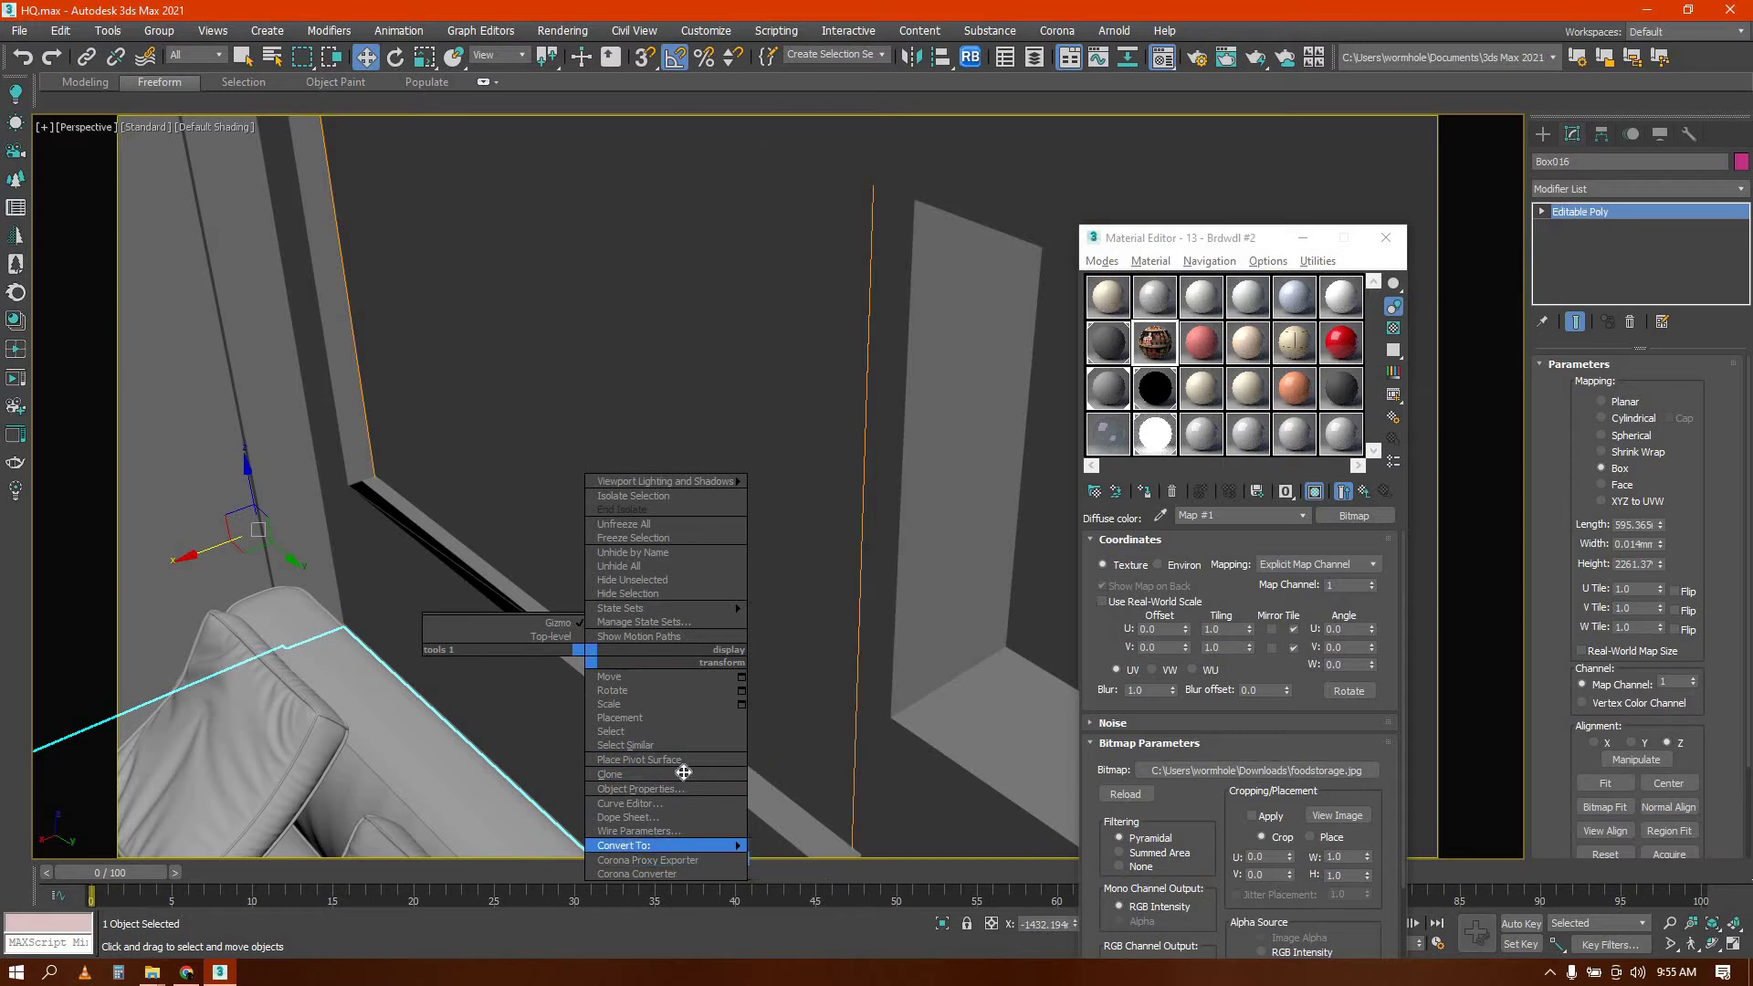
pyautogui.press('4')
pyautogui.click(670, 706)
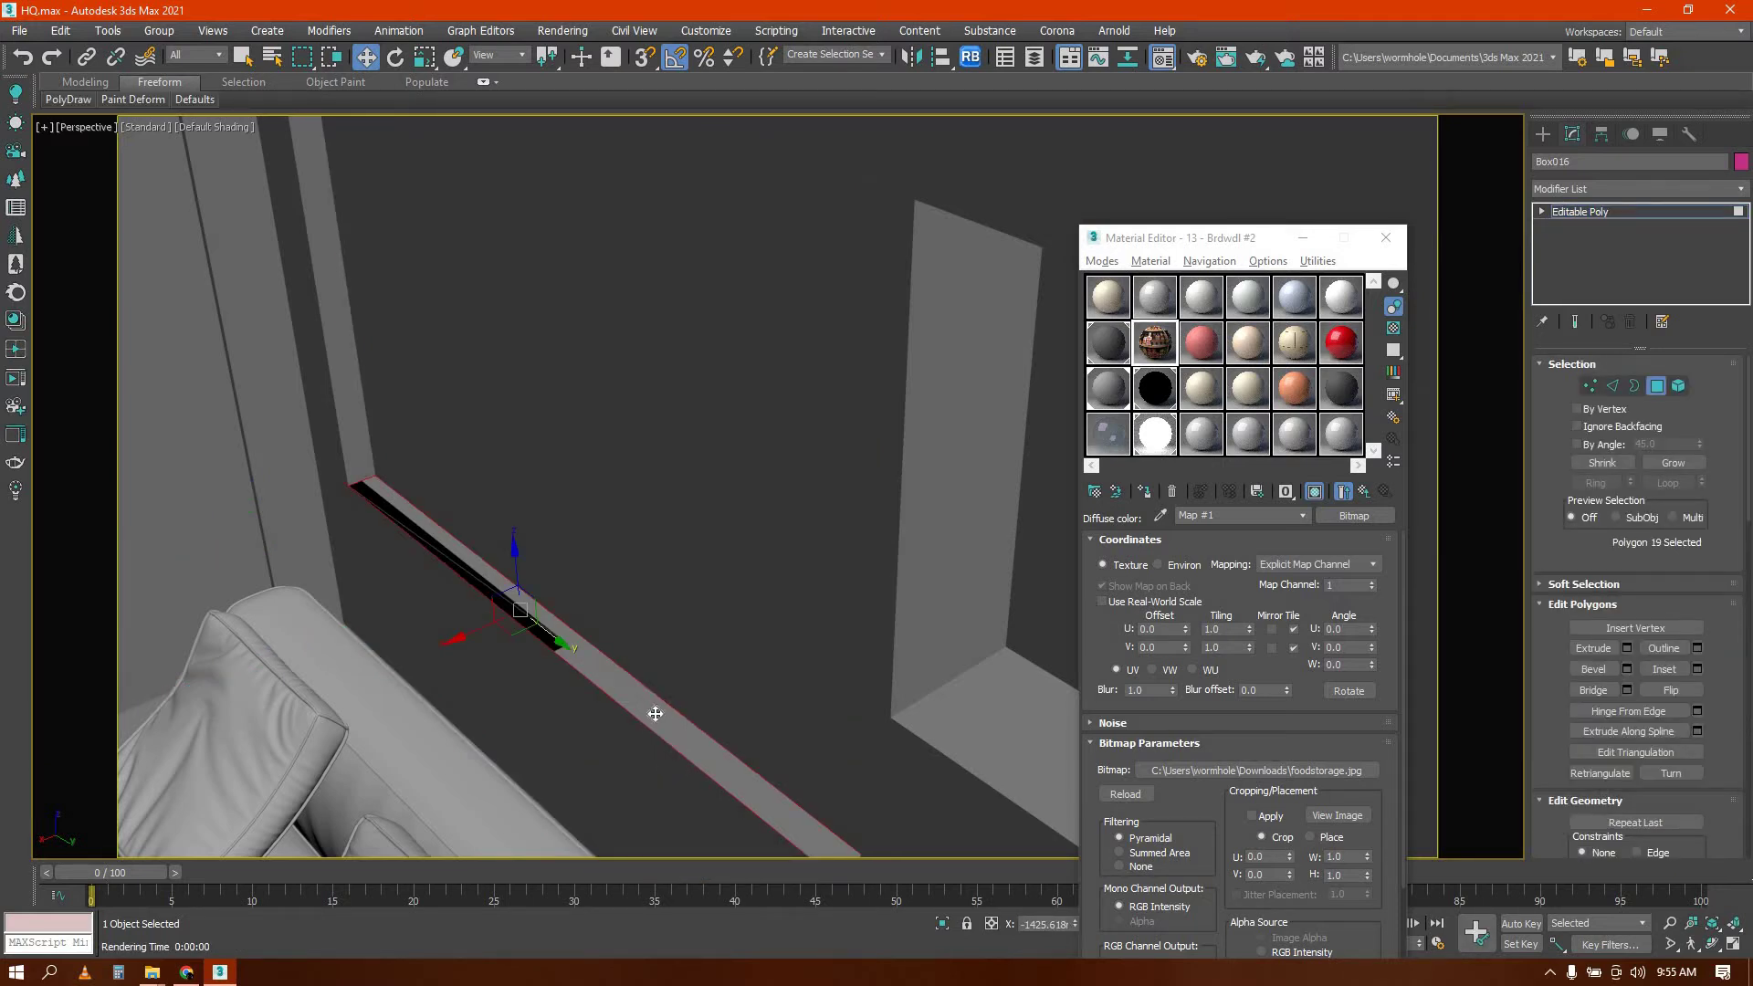
pyautogui.click(632, 710)
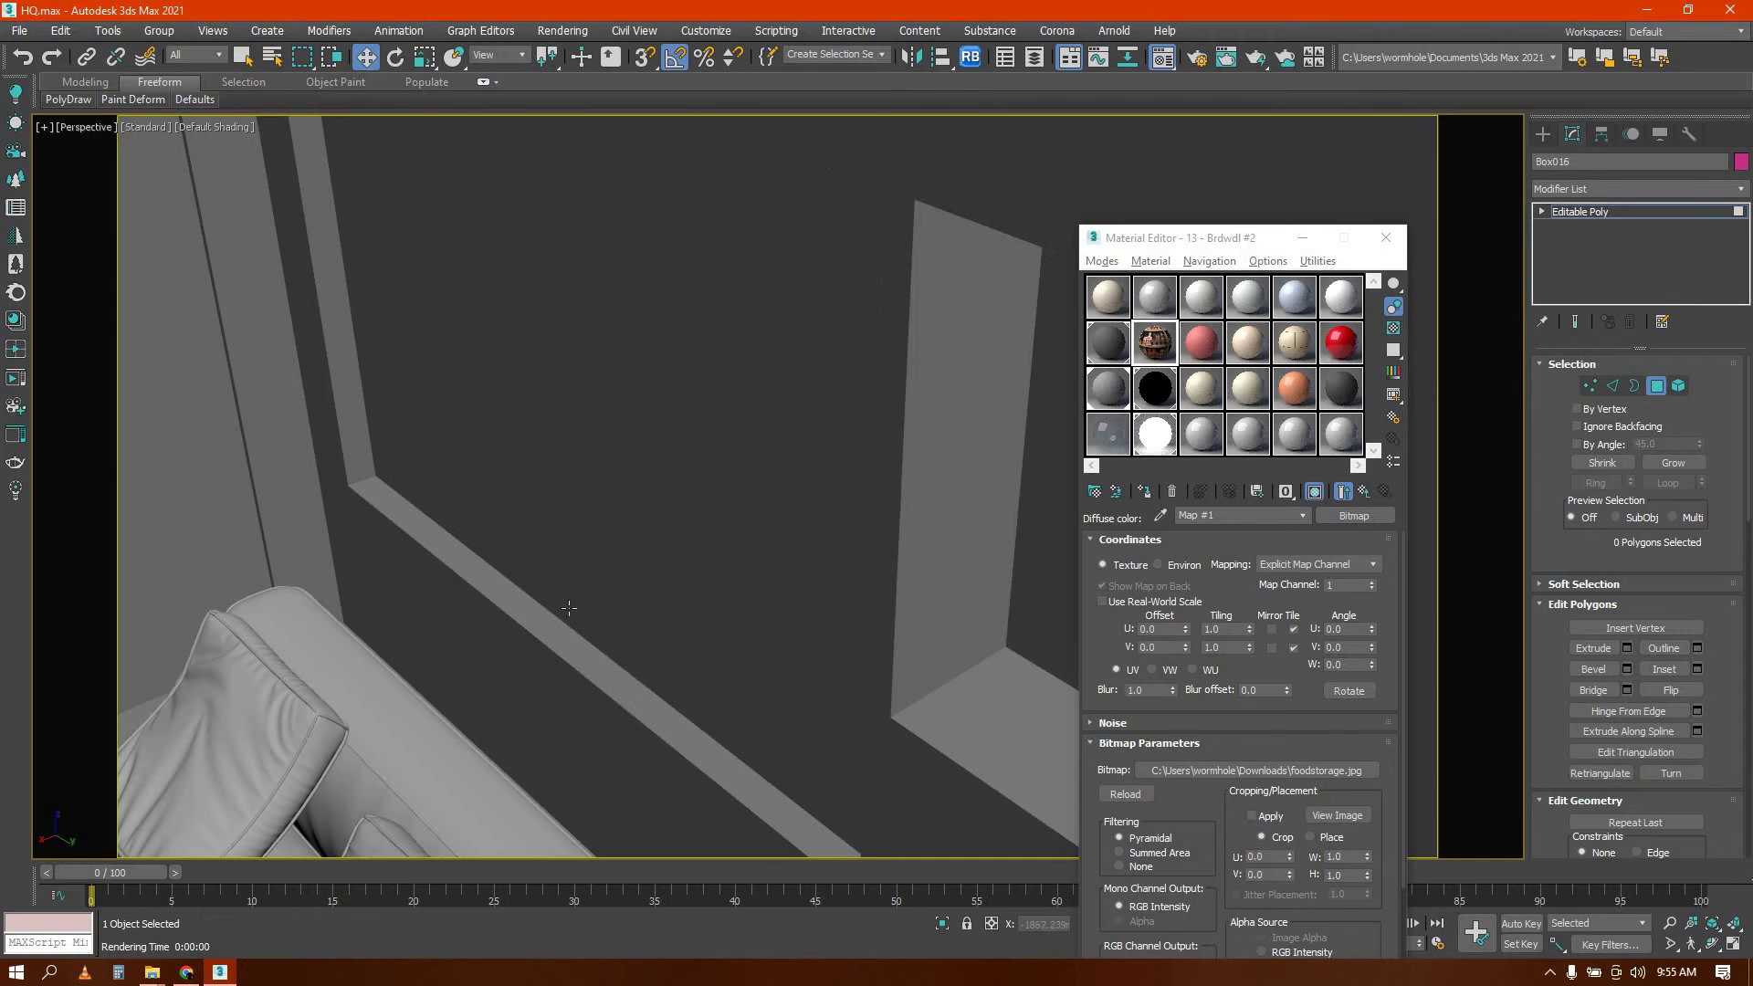
# Select the narrow recess's back polygon and assign the foodstorage.jpg shelf material to it
pyautogui.scroll(-3, 559, 548)
pyautogui.keyDown('alt'); pyautogui.moveTo(552, 502); pyautogui.dragTo(567, 577, button='middle'); pyautogui.keyUp('alt')
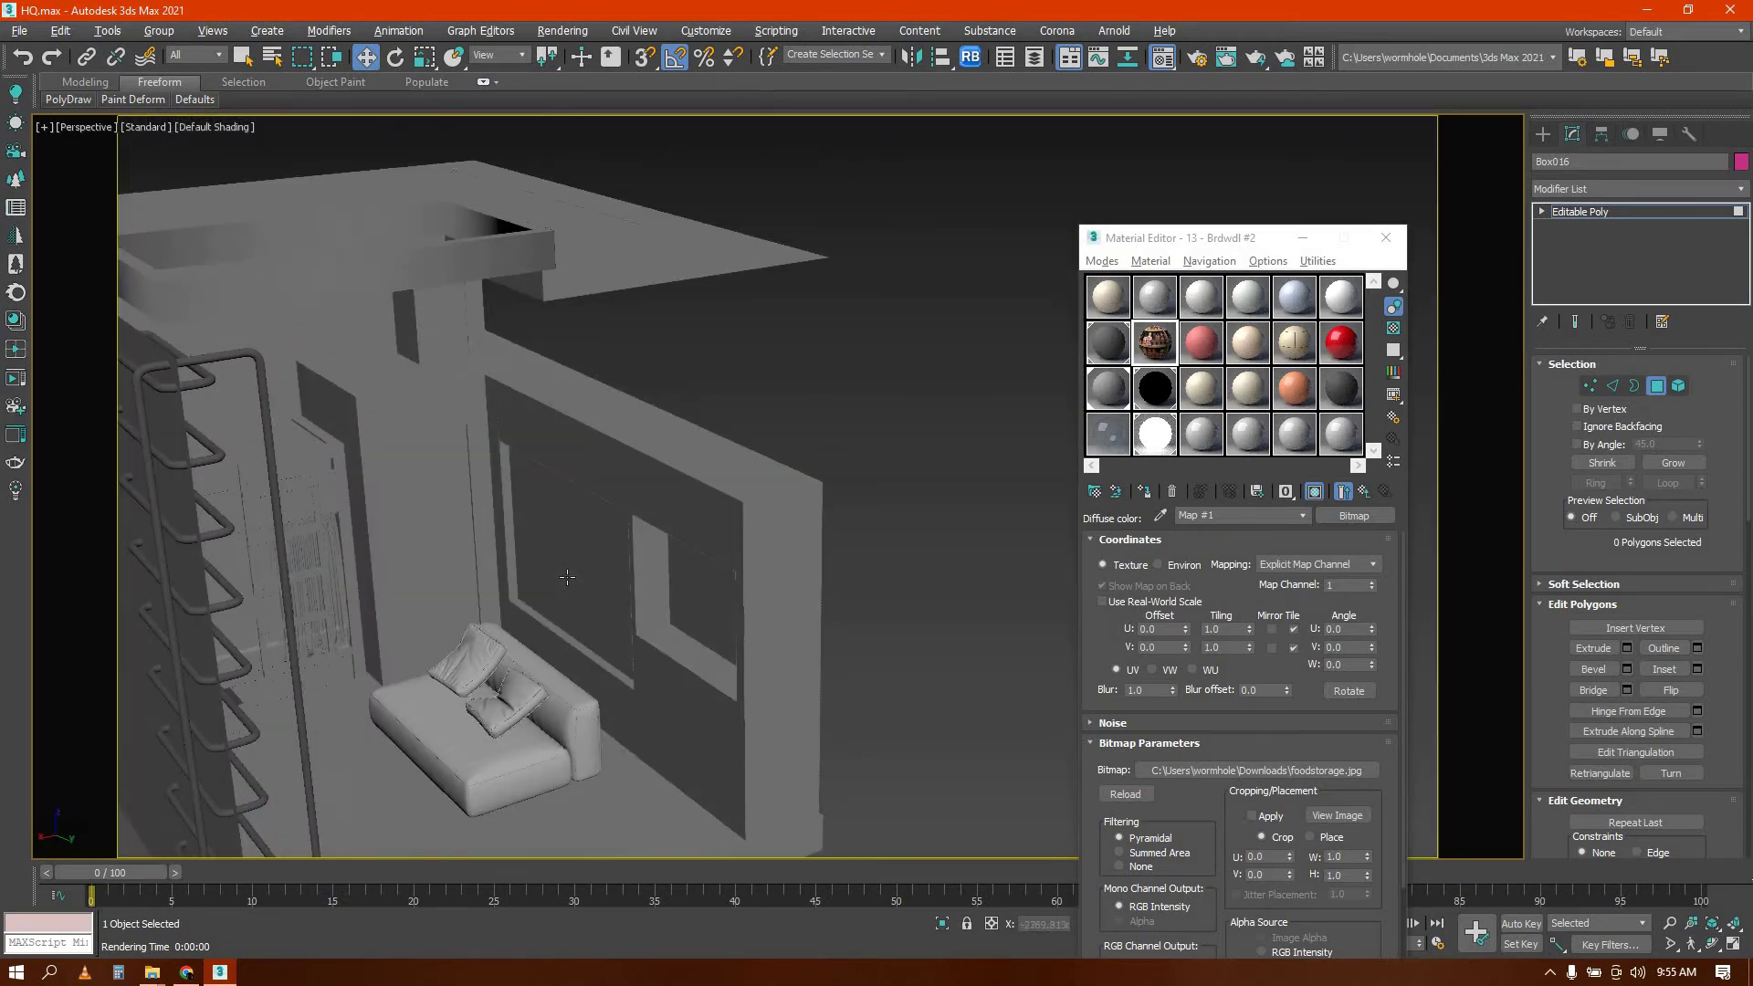
pyautogui.scroll(5, 567, 578)
pyautogui.press('4')
pyautogui.press('4')
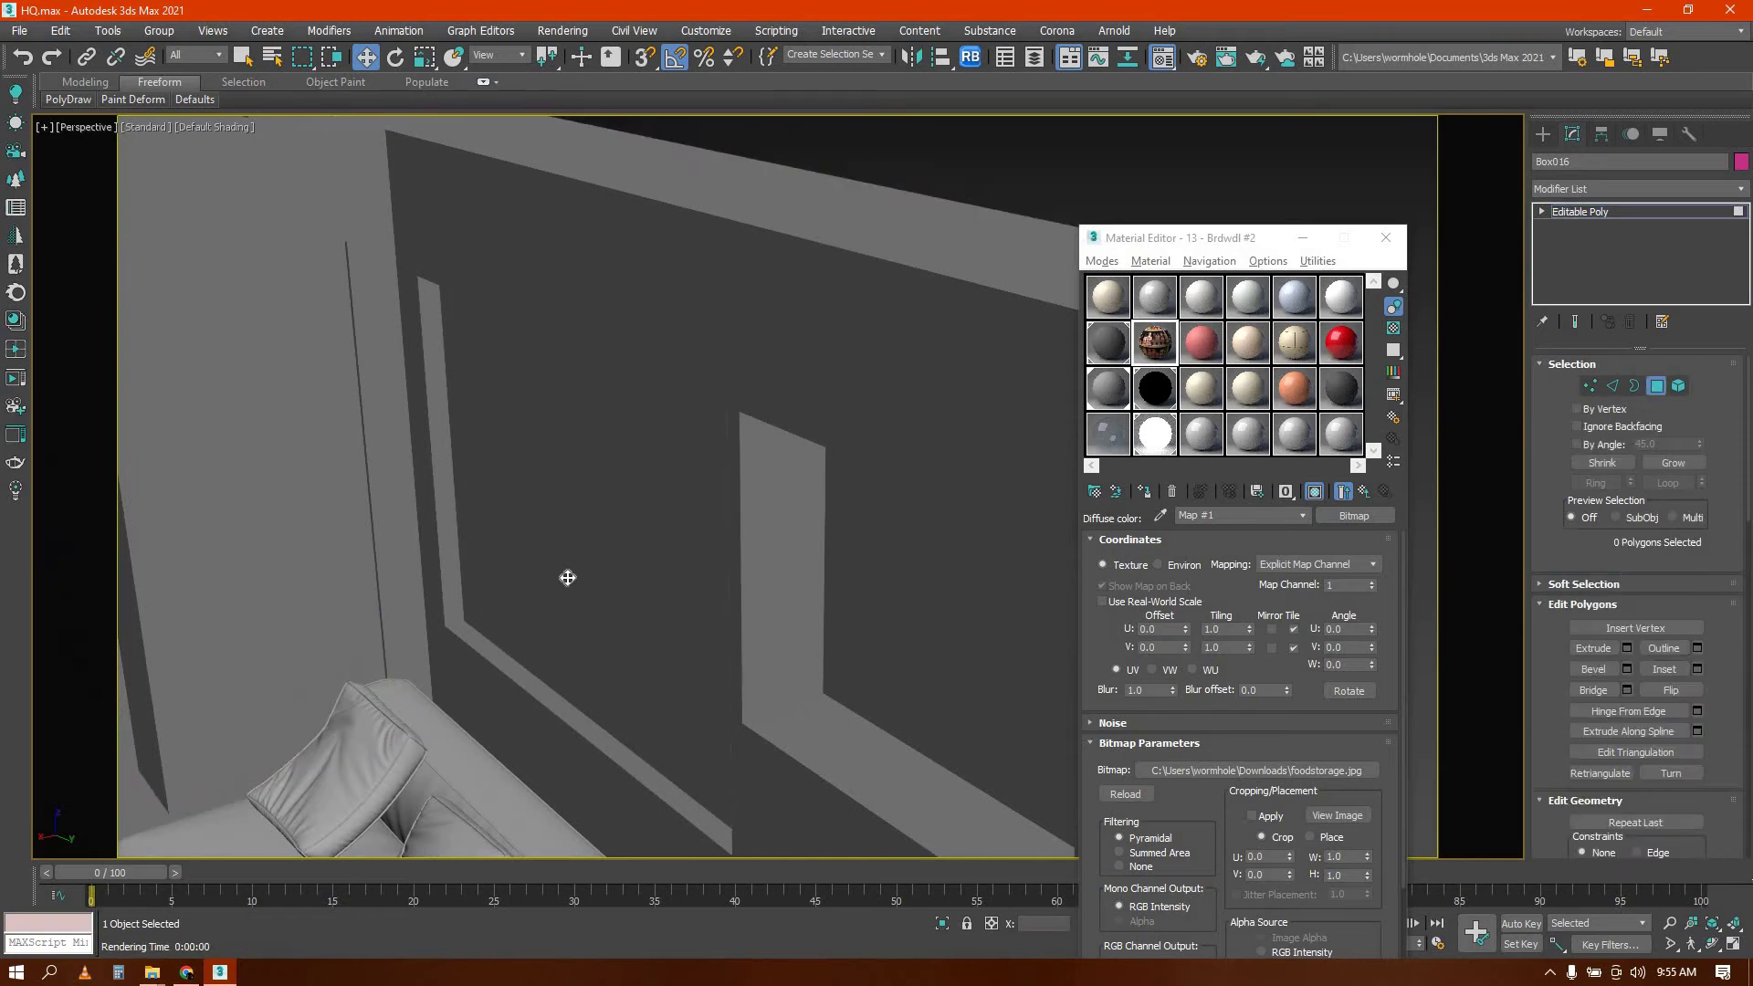
pyautogui.click(1116, 499)
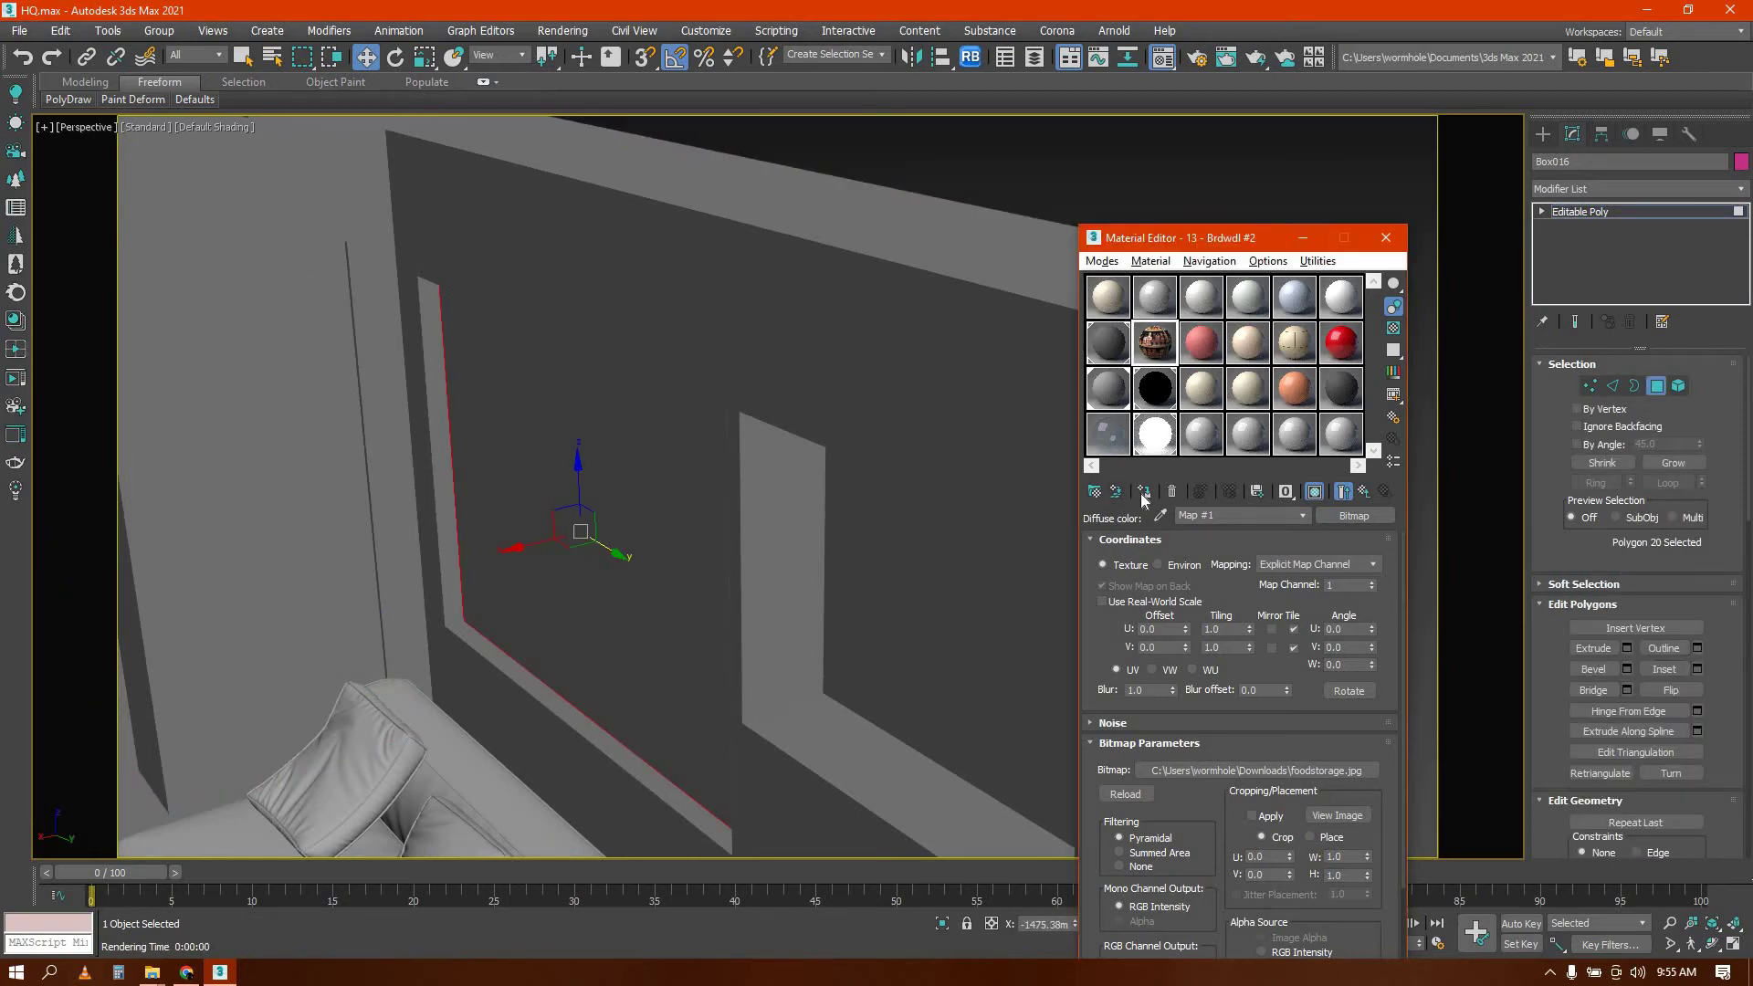
pyautogui.moveTo(554, 571)
pyautogui.keyDown('alt'); pyautogui.mouseDown(button='middle')
pyautogui.moveTo(575, 572)
pyautogui.moveTo(562, 592)
pyautogui.mouseUp(button='middle'); pyautogui.keyUp('alt')
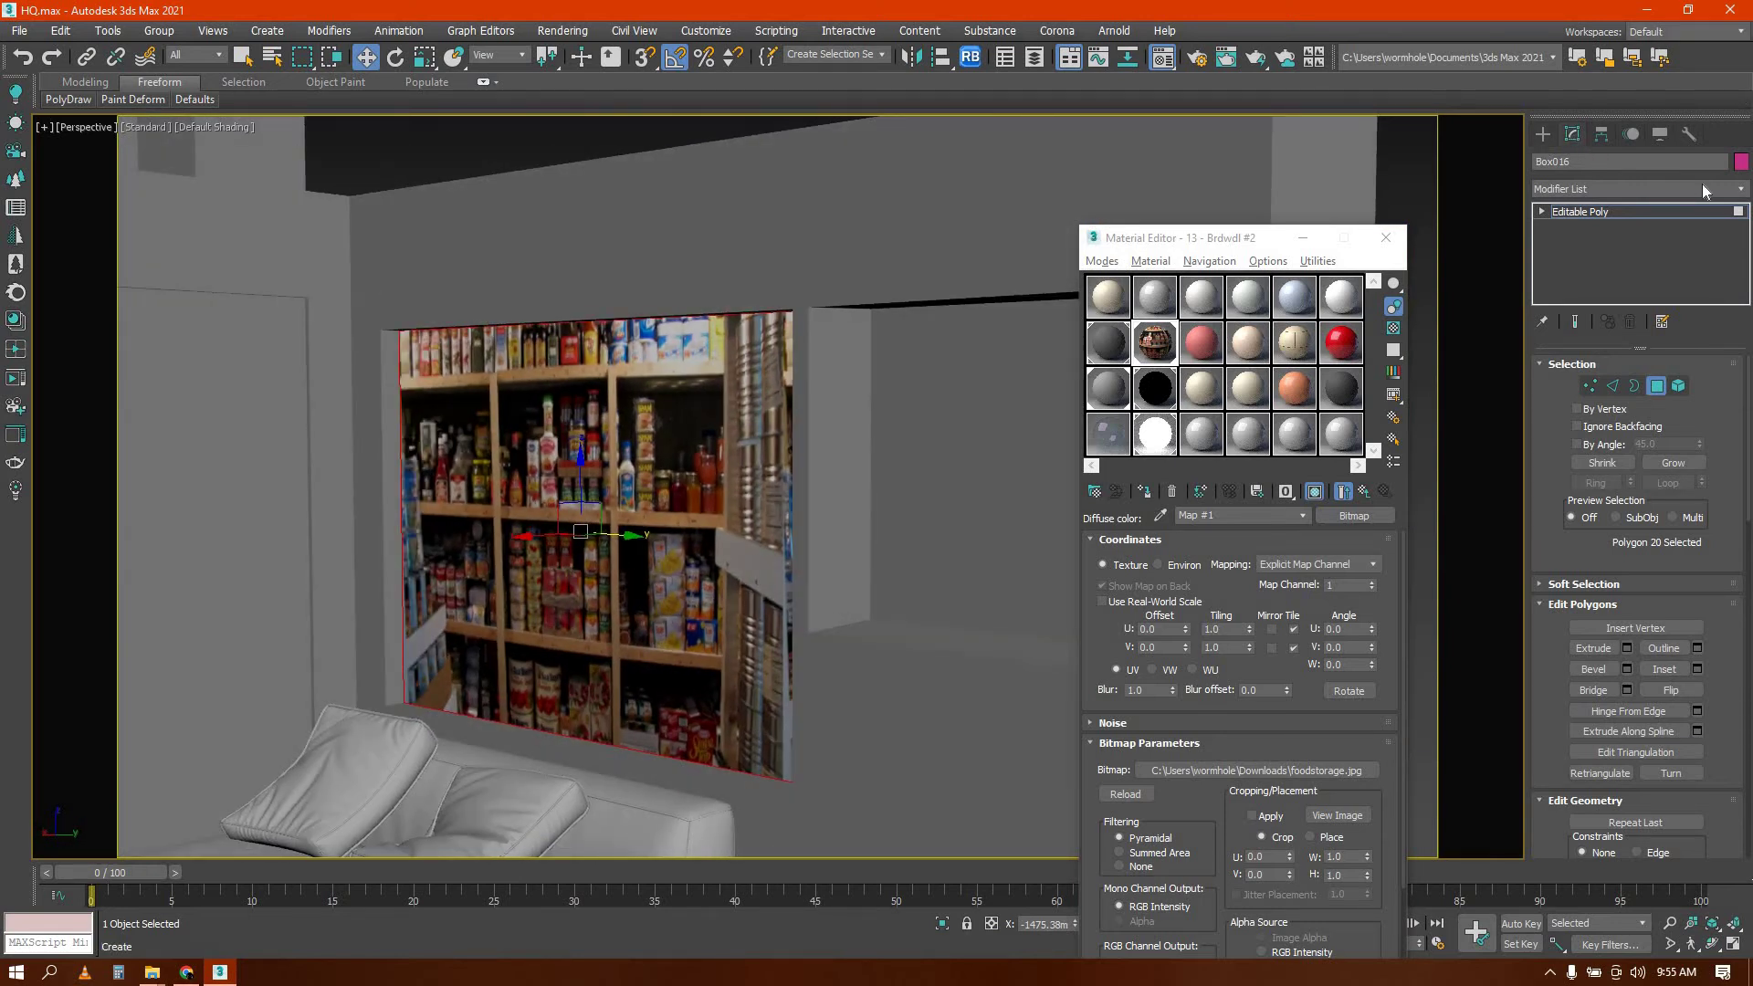
# Add a UVW Map modifier with Box mapping to the recess's back polygon and deselect the wall
pyautogui.click(1742, 189)
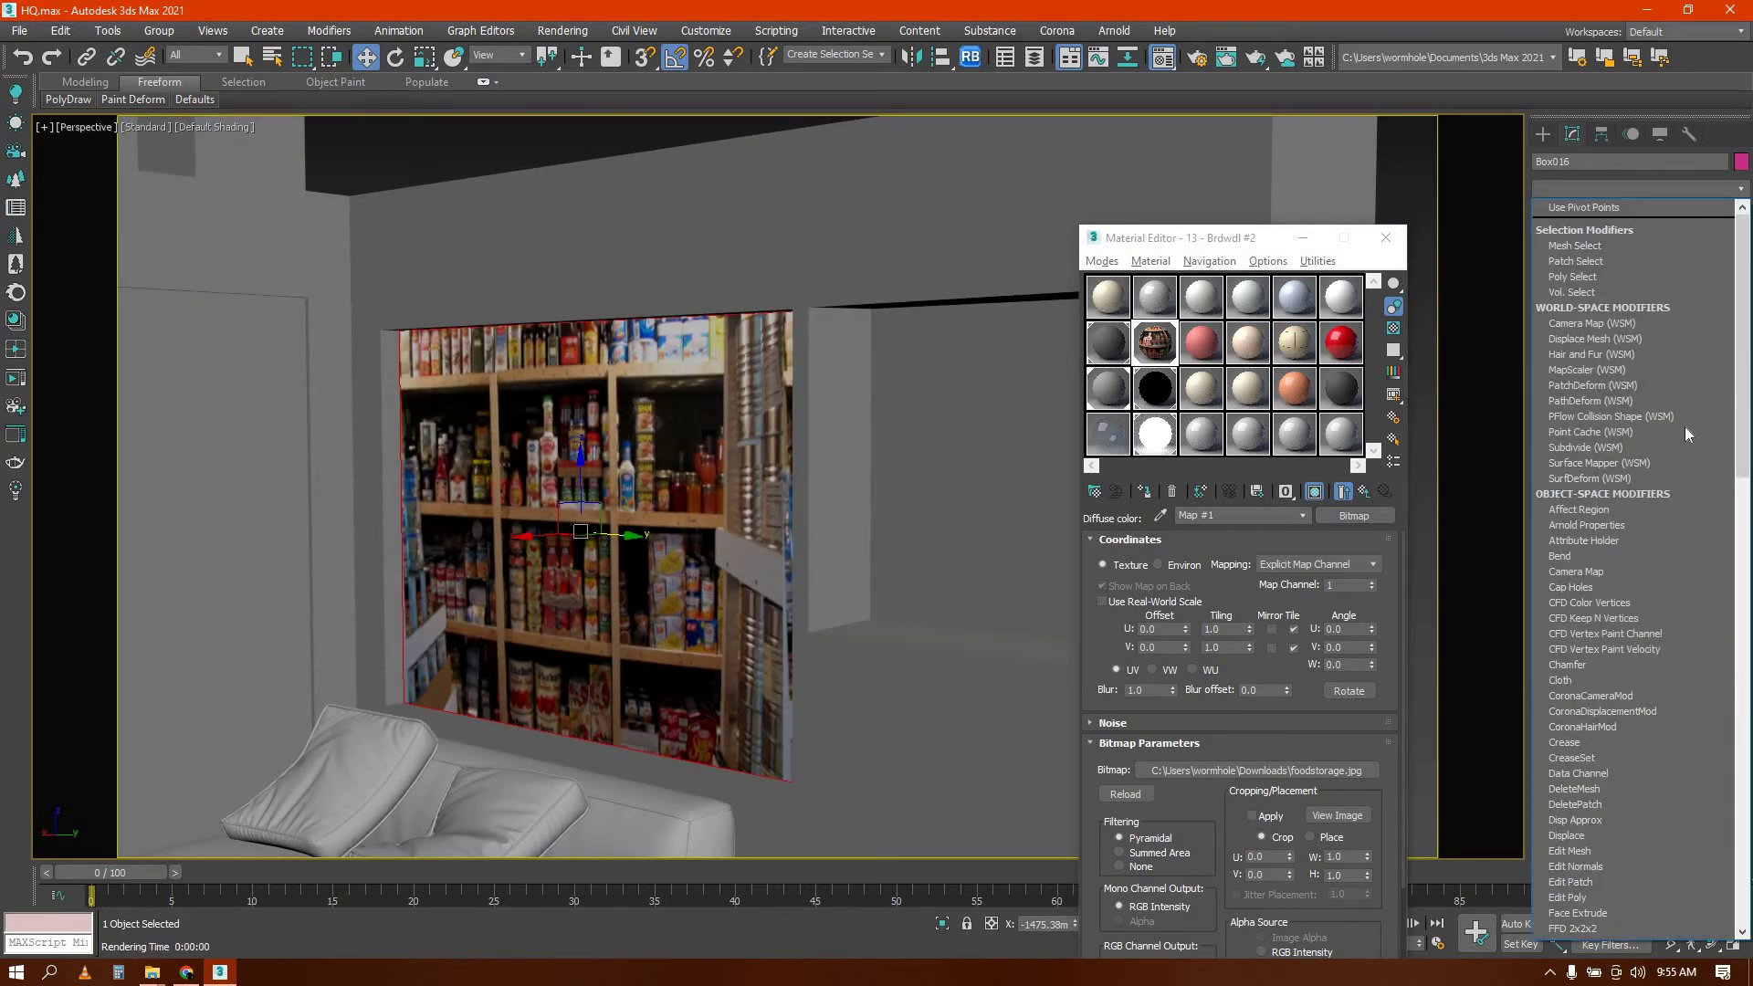
pyautogui.press('u')
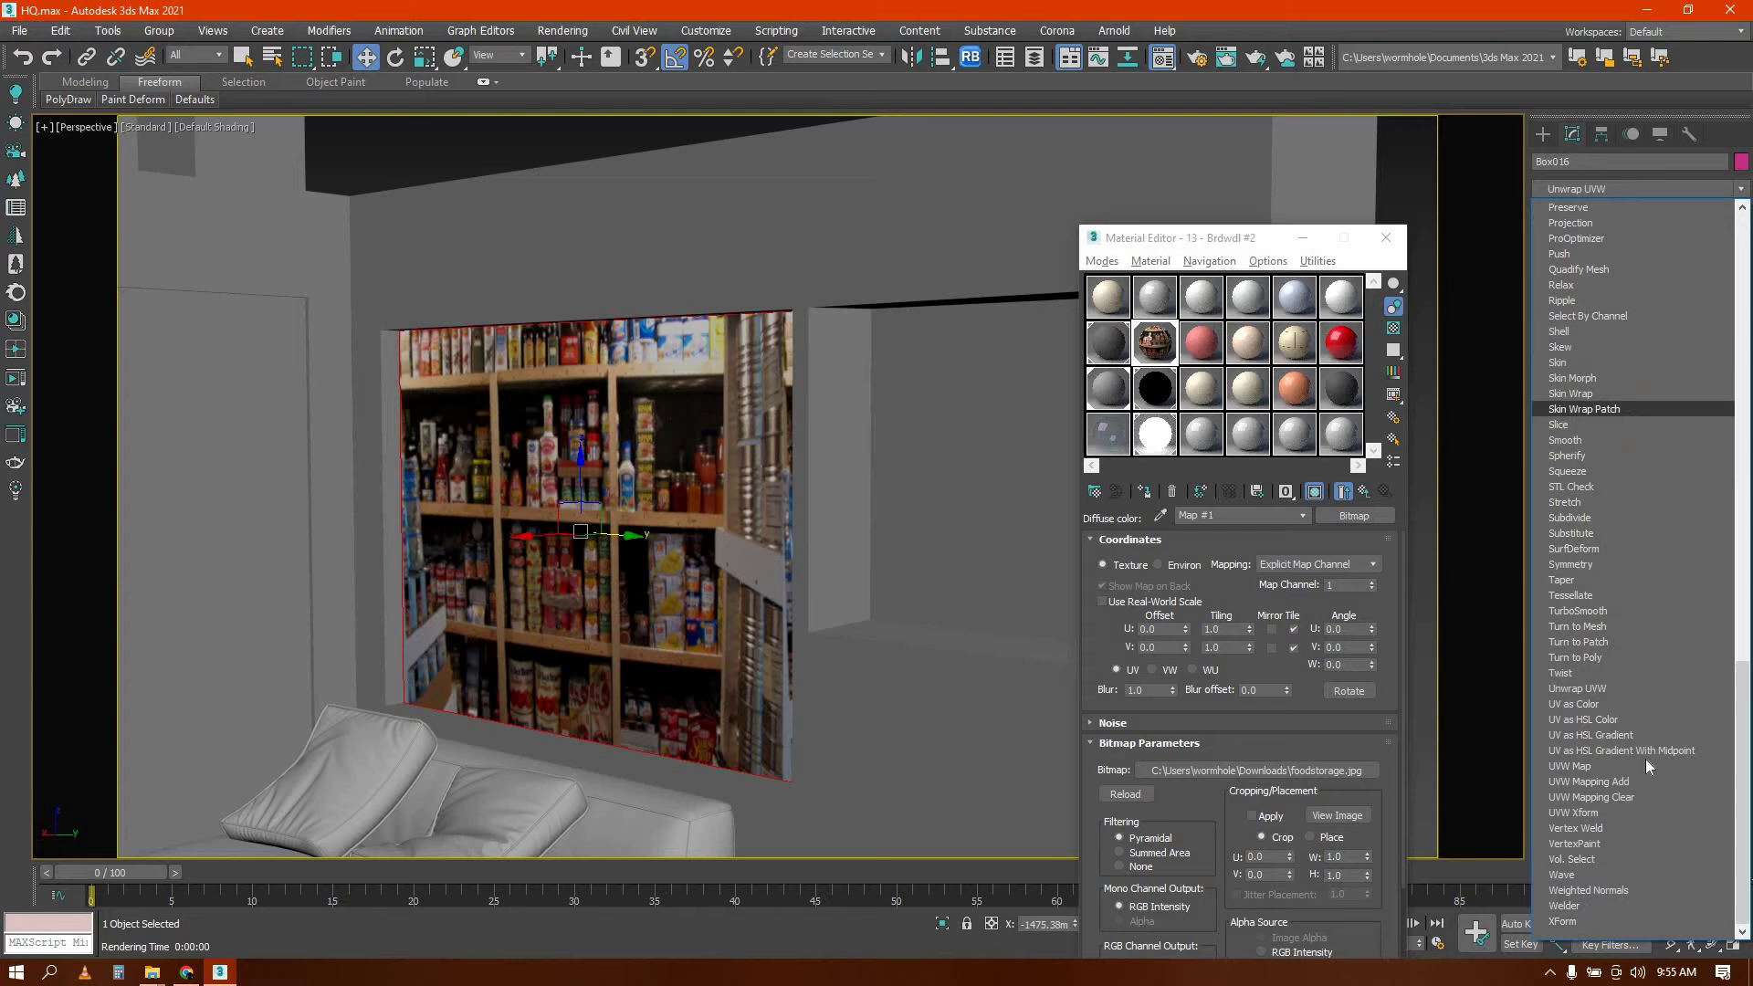
pyautogui.click(1581, 768)
pyautogui.click(1618, 468)
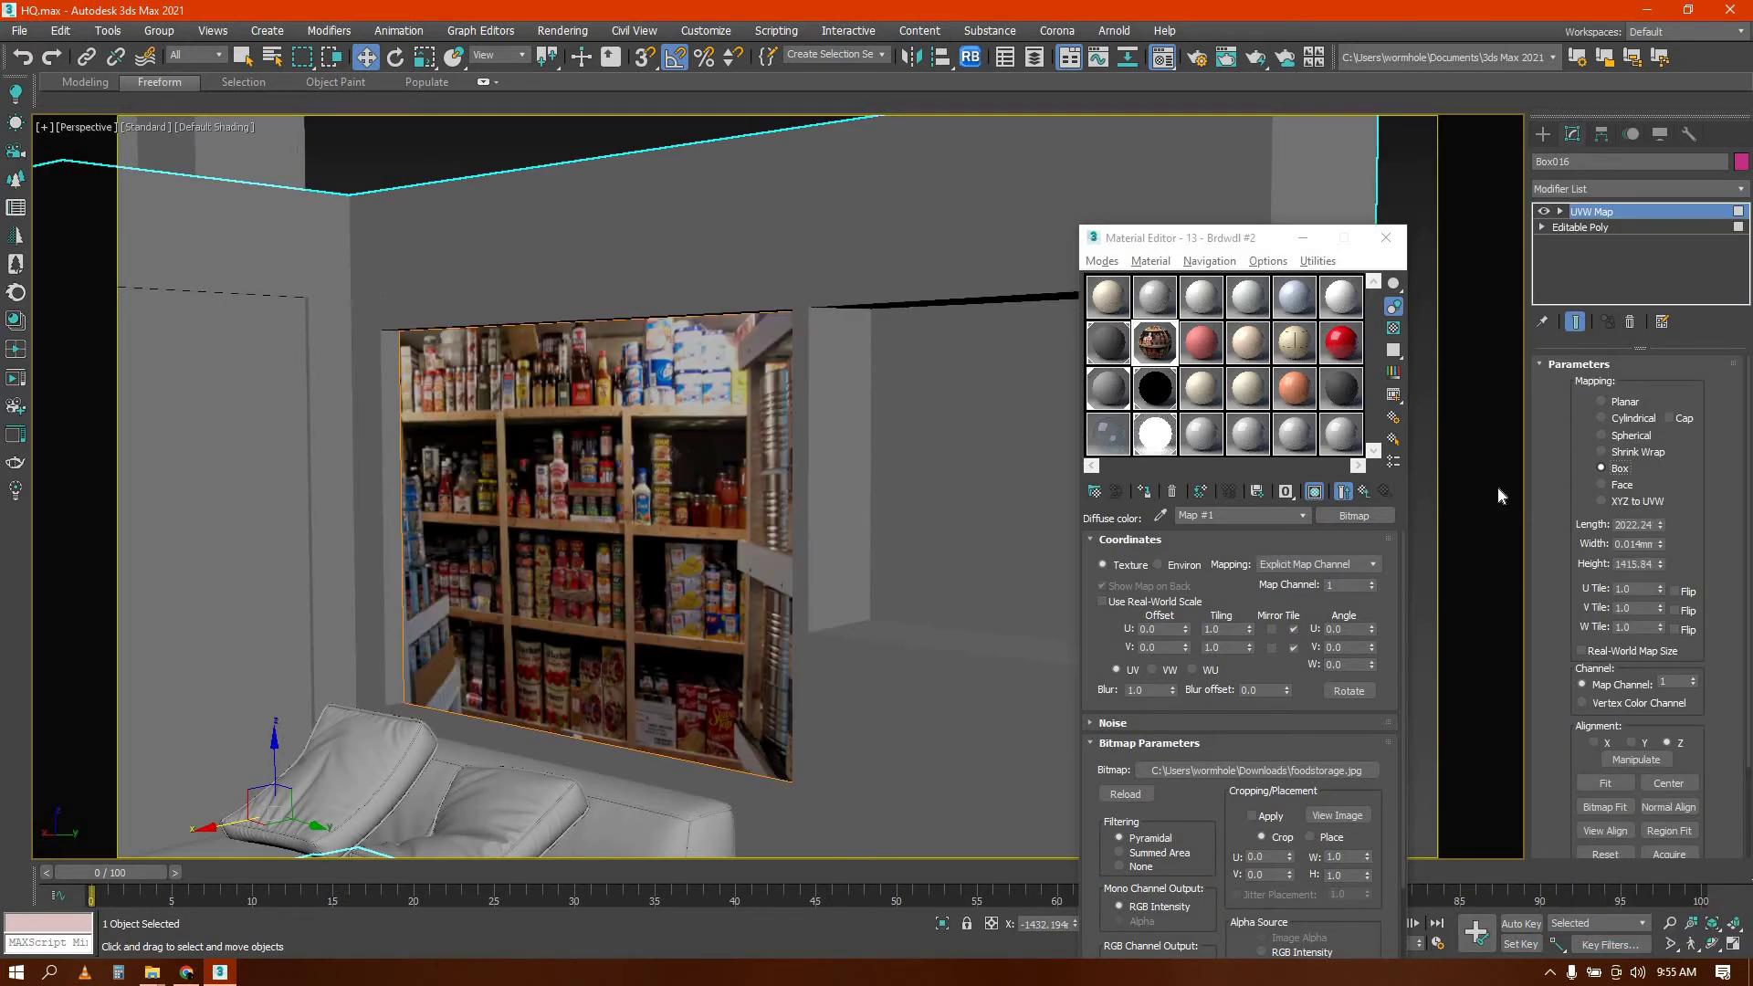
pyautogui.scroll(-10, 657, 582)
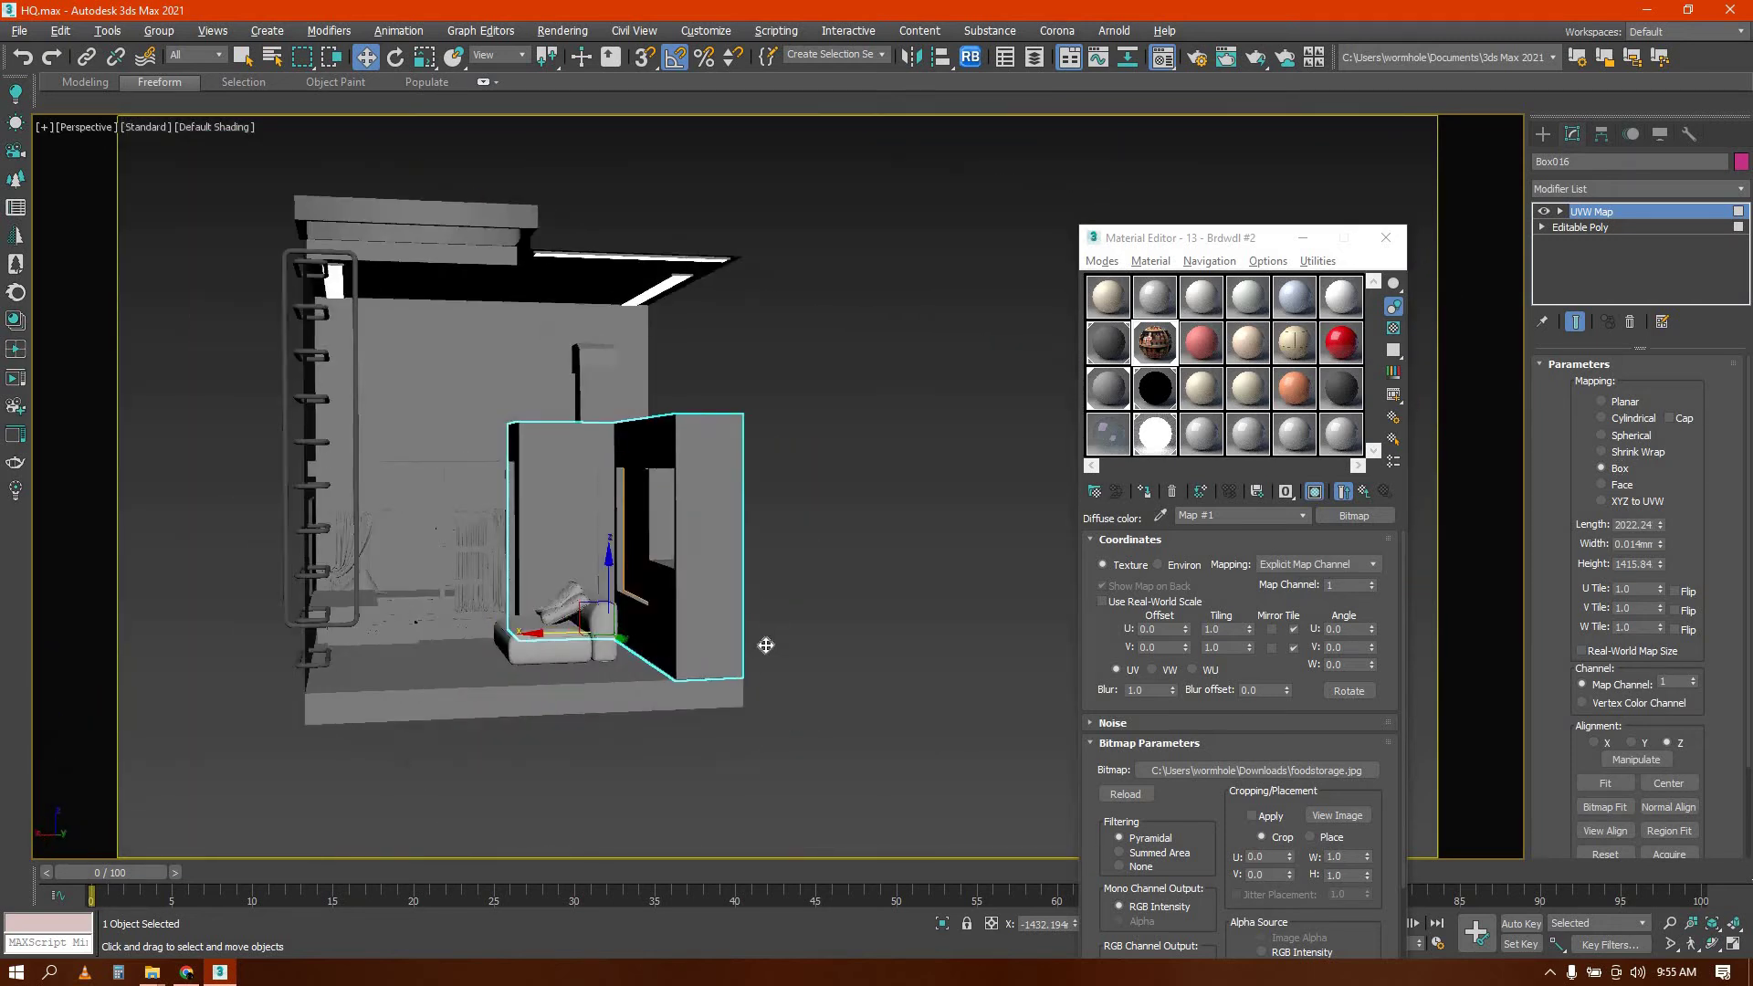
pyautogui.keyDown('alt'); pyautogui.moveTo(766, 645); pyautogui.dragTo(830, 466, button='middle'); pyautogui.keyUp('alt')
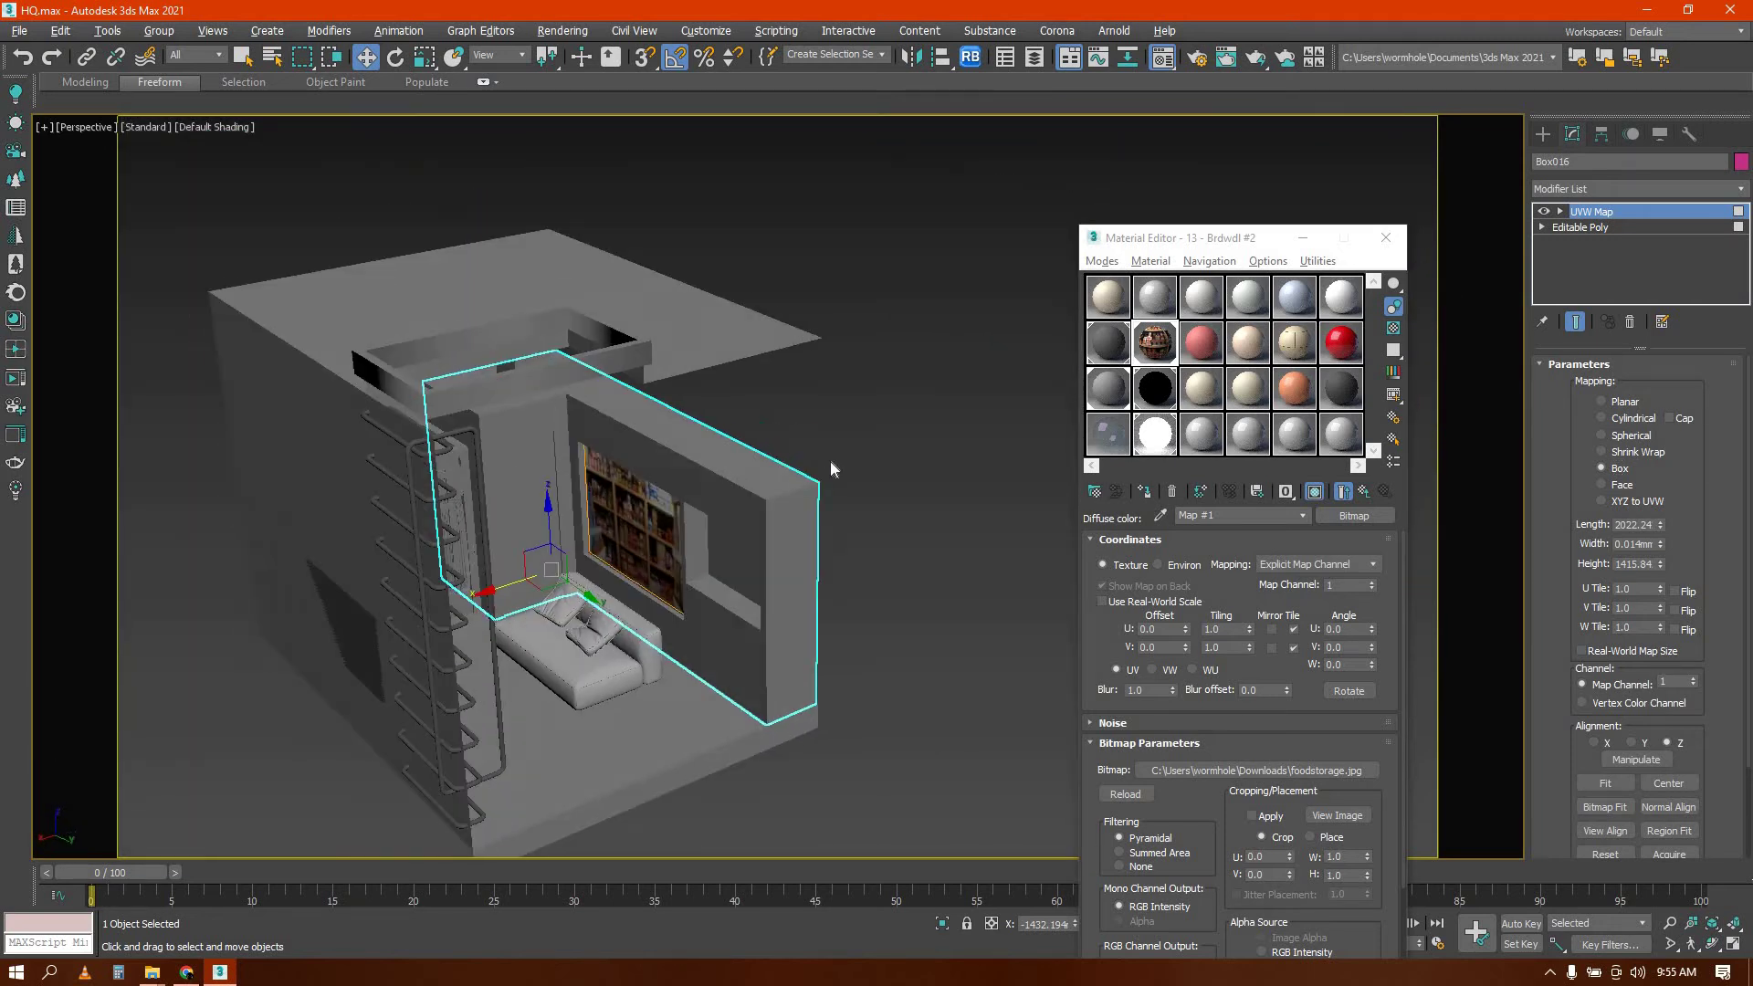
pyautogui.click(858, 474)
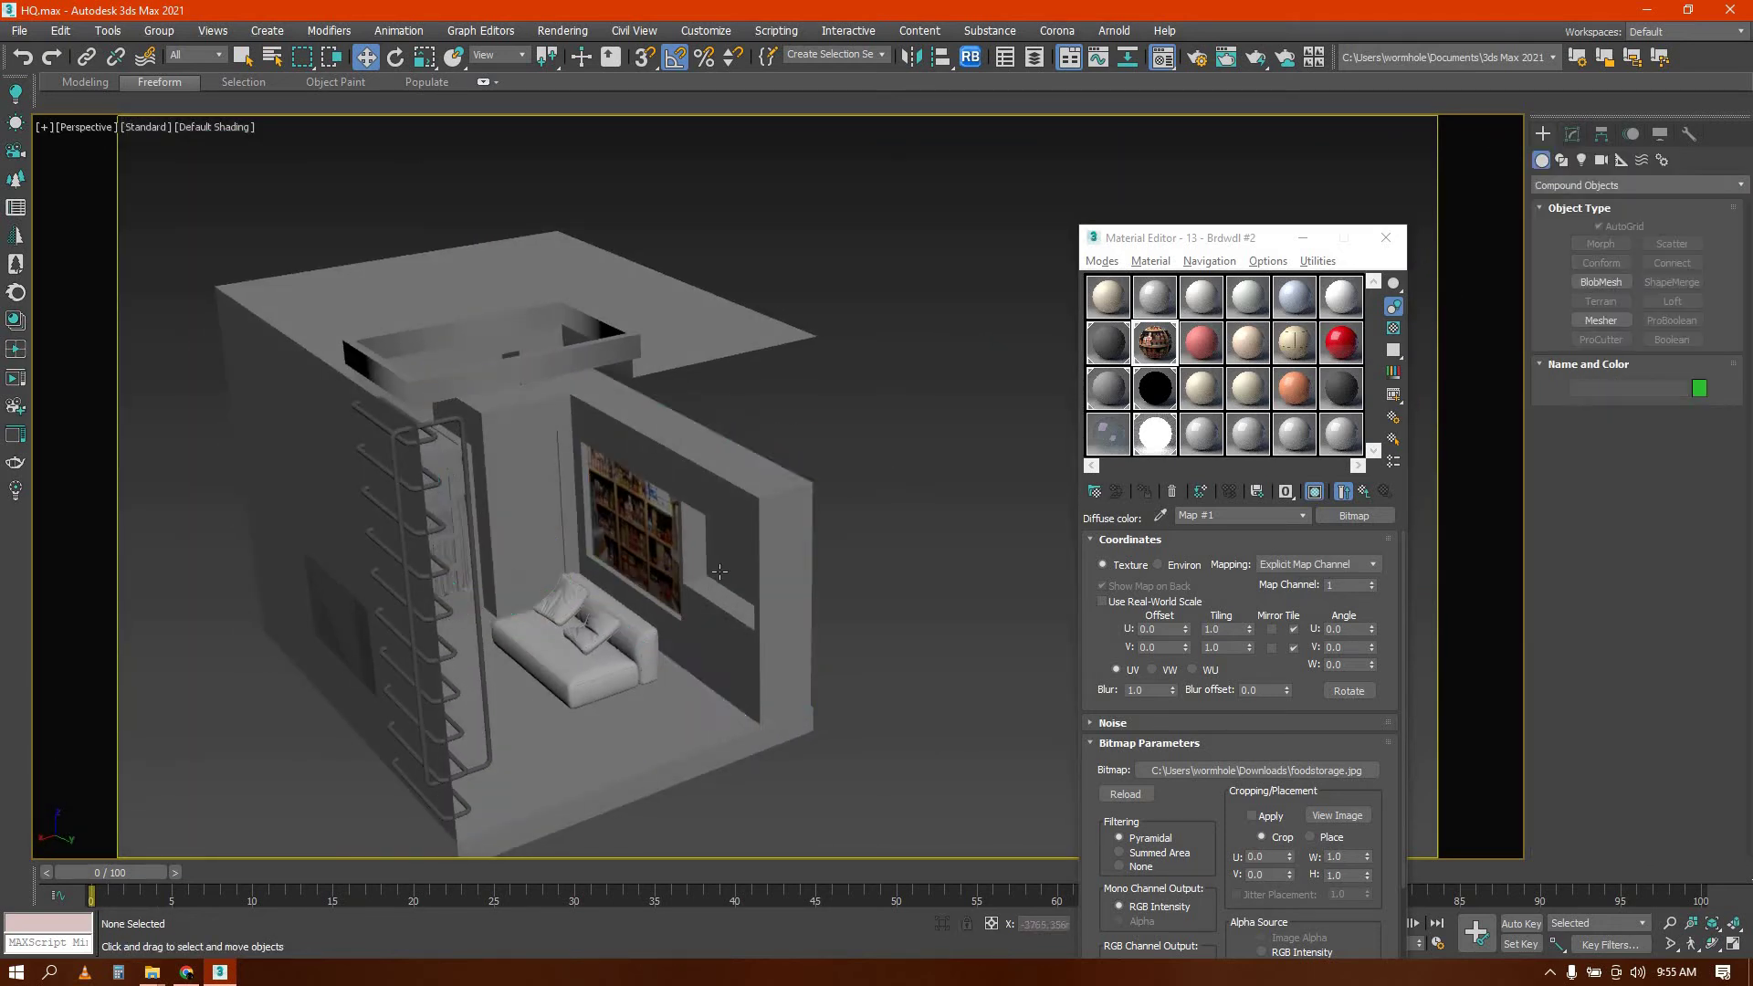
# Scale the UVW Map gizmo to enlarge the shelf image so its shelves fill the recess's back
pyautogui.scroll(8, 754, 487)
pyautogui.keyDown('alt'); pyautogui.moveTo(754, 487); pyautogui.dragTo(767, 473, button='middle'); pyautogui.keyUp('alt')
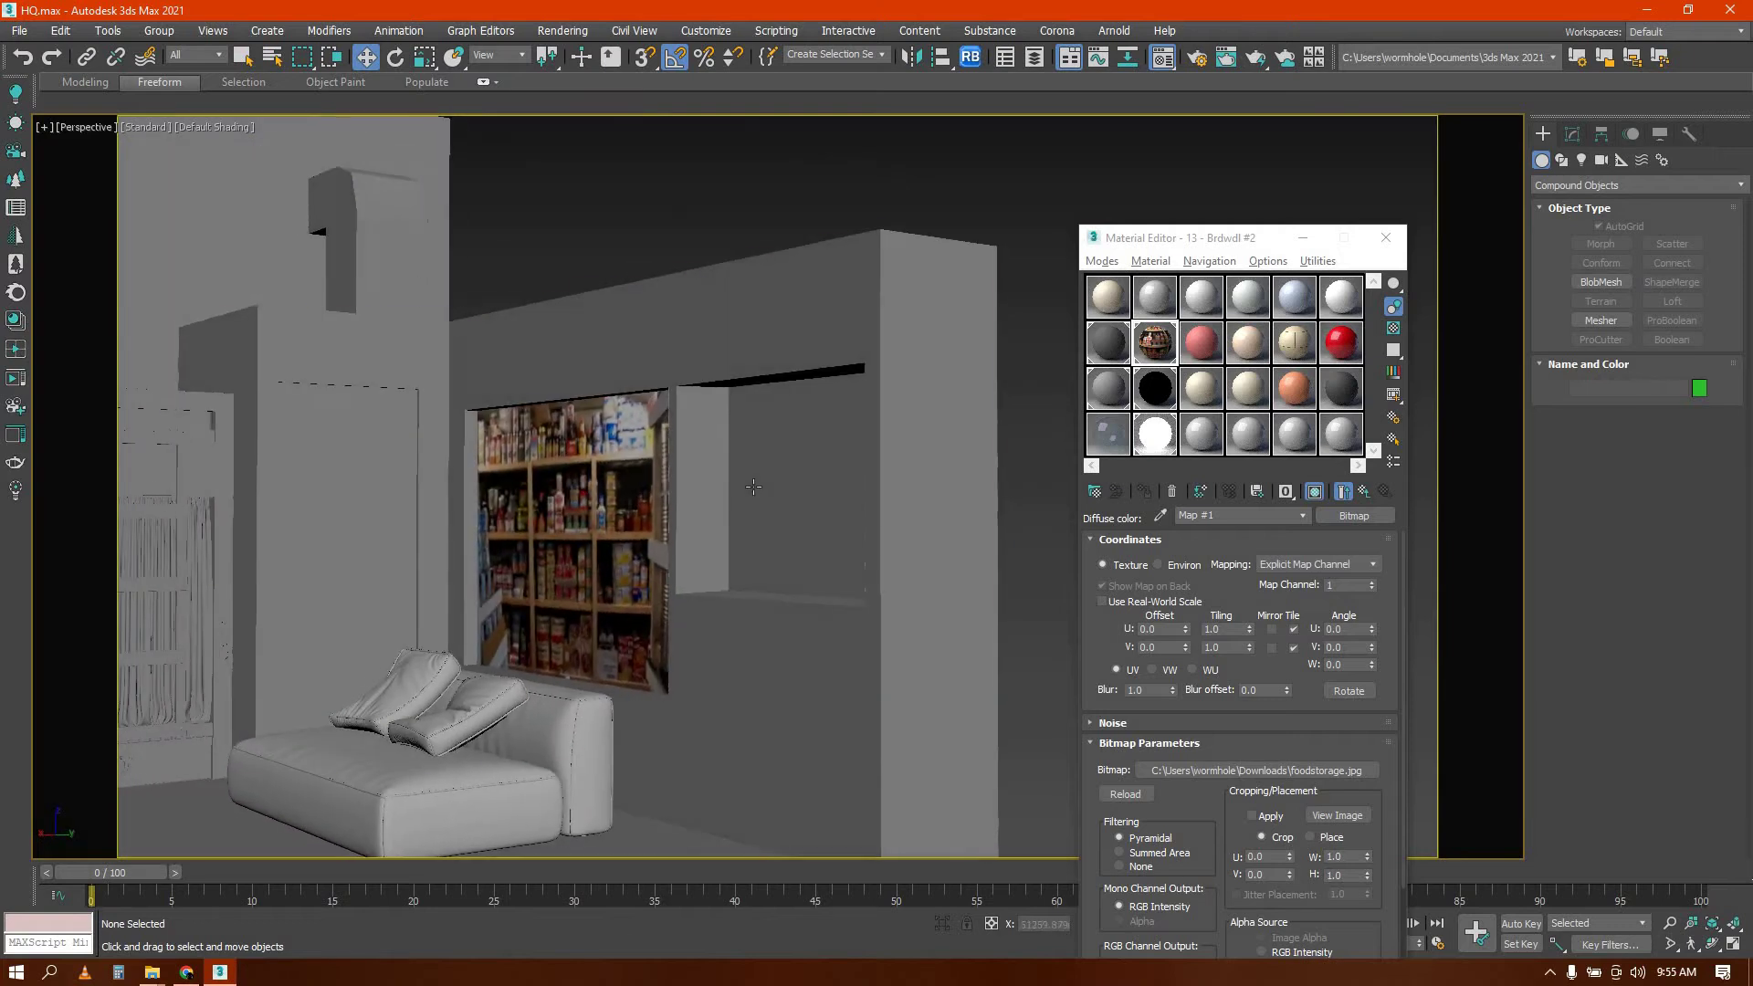
pyautogui.click(606, 562)
pyautogui.click(606, 563)
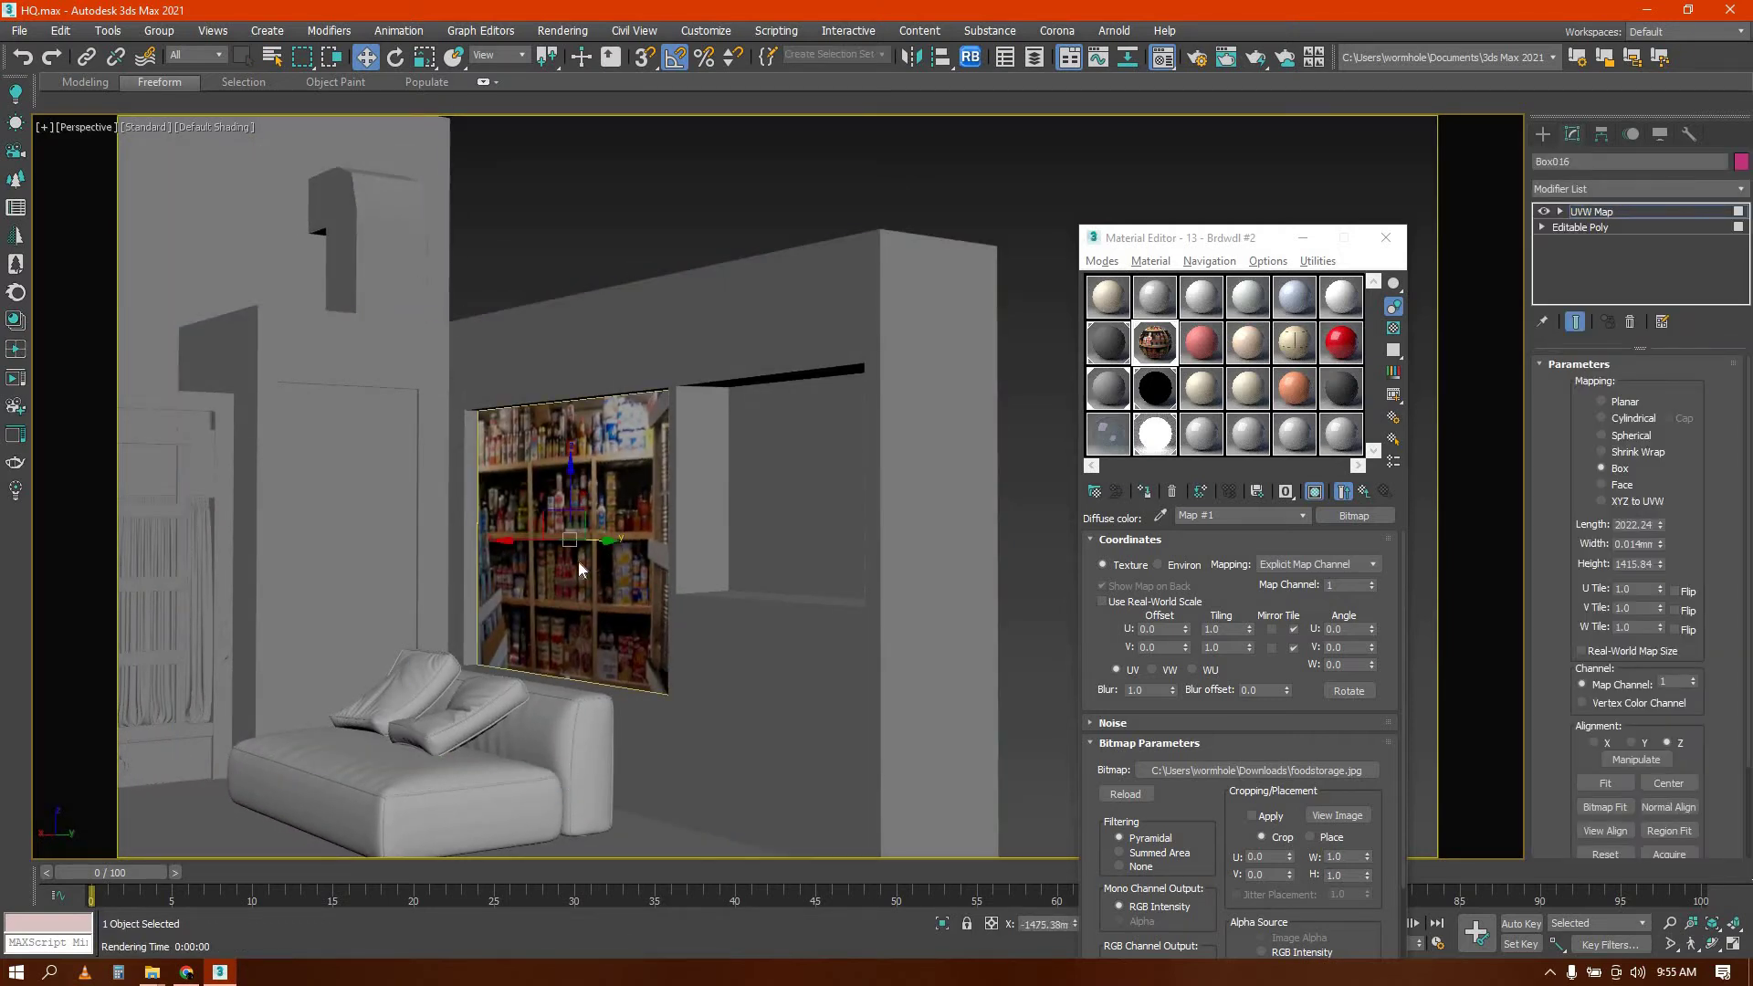
pyautogui.press('r')
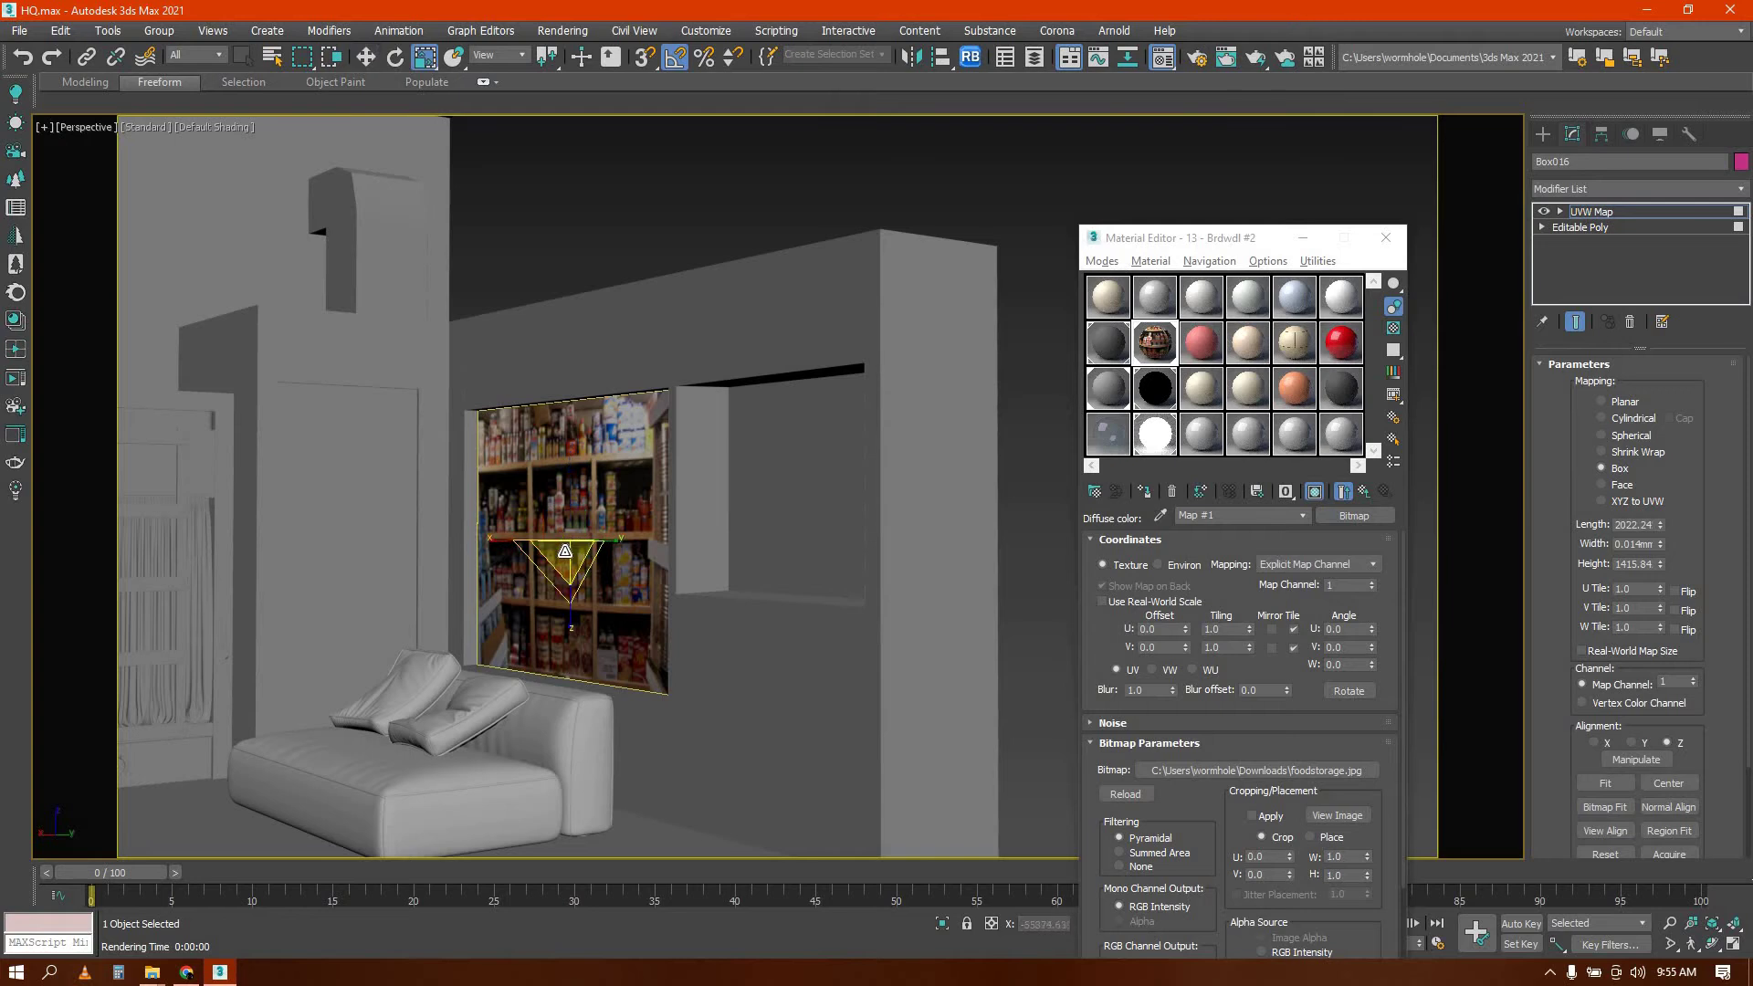
pyautogui.moveTo(622, 505); pyautogui.dragTo(624, 538)
pyautogui.hotkey('ctrl', 'z')
pyautogui.keyDown('alt'); pyautogui.moveTo(629, 551); pyautogui.dragTo(633, 584, button='middle'); pyautogui.keyUp('alt')
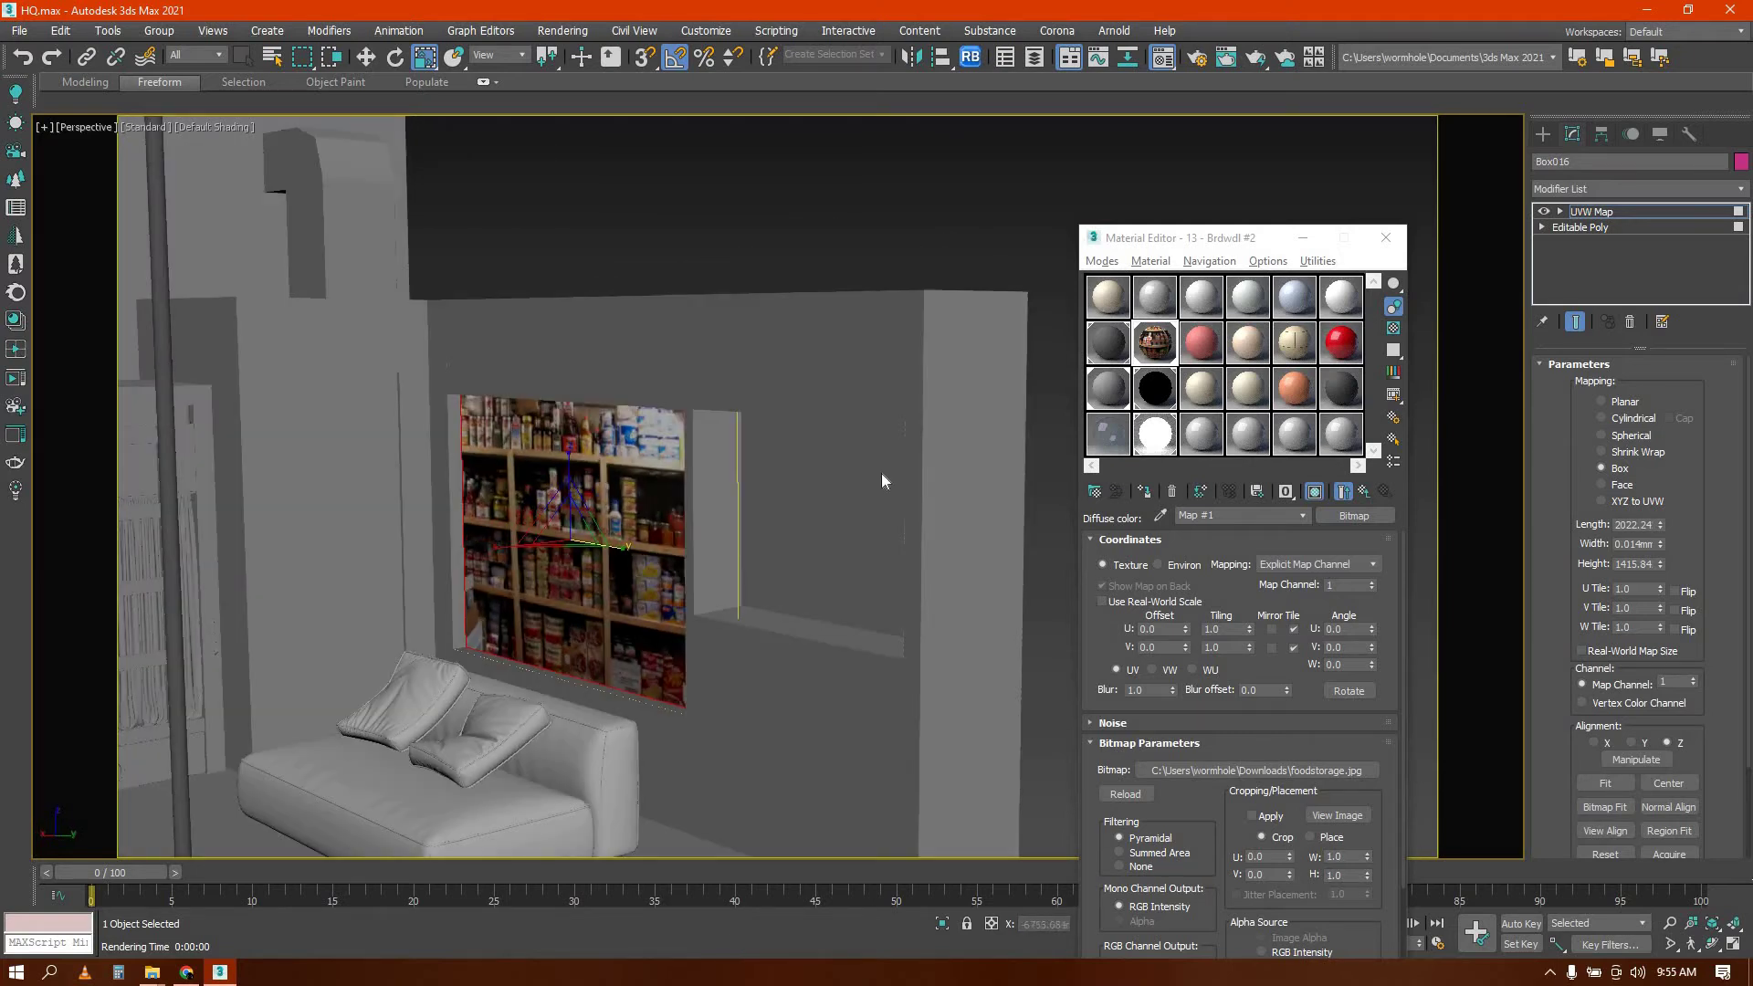
# Collapse the wall with its UVW Map into an Editable Poly and return to polygon editing
pyautogui.press('w')
pyautogui.click(718, 527)
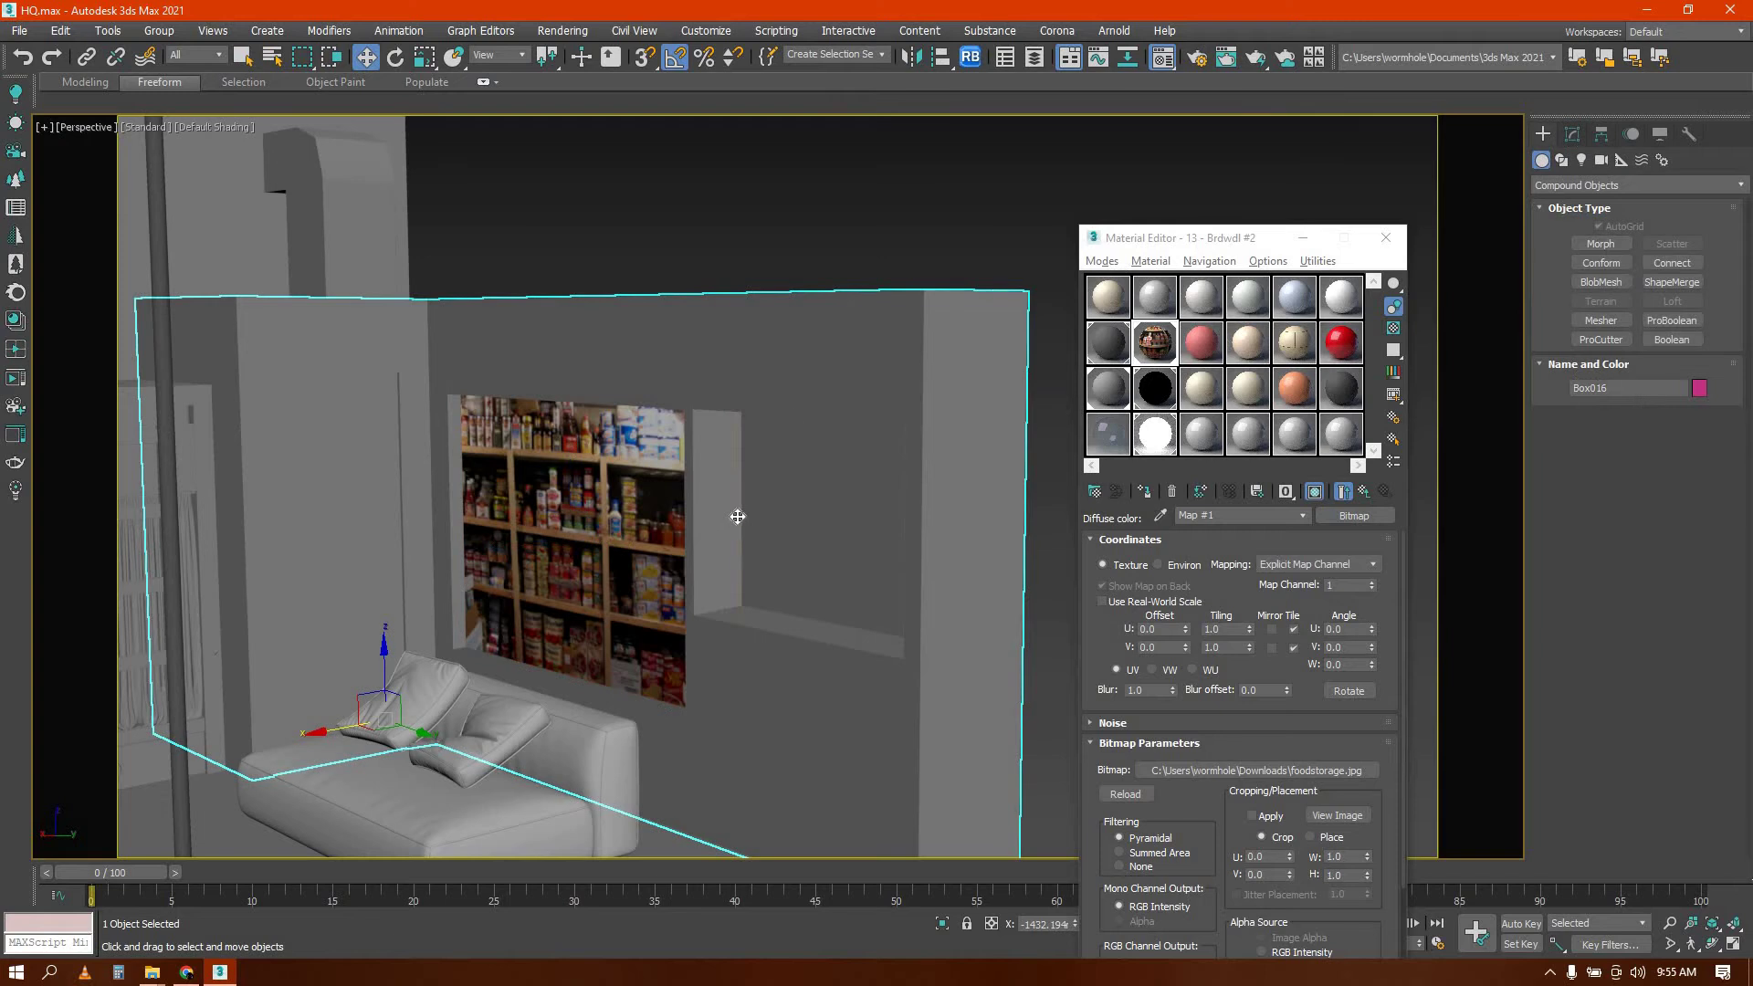
pyautogui.rightClick(904, 535)
pyautogui.moveTo(909, 529)
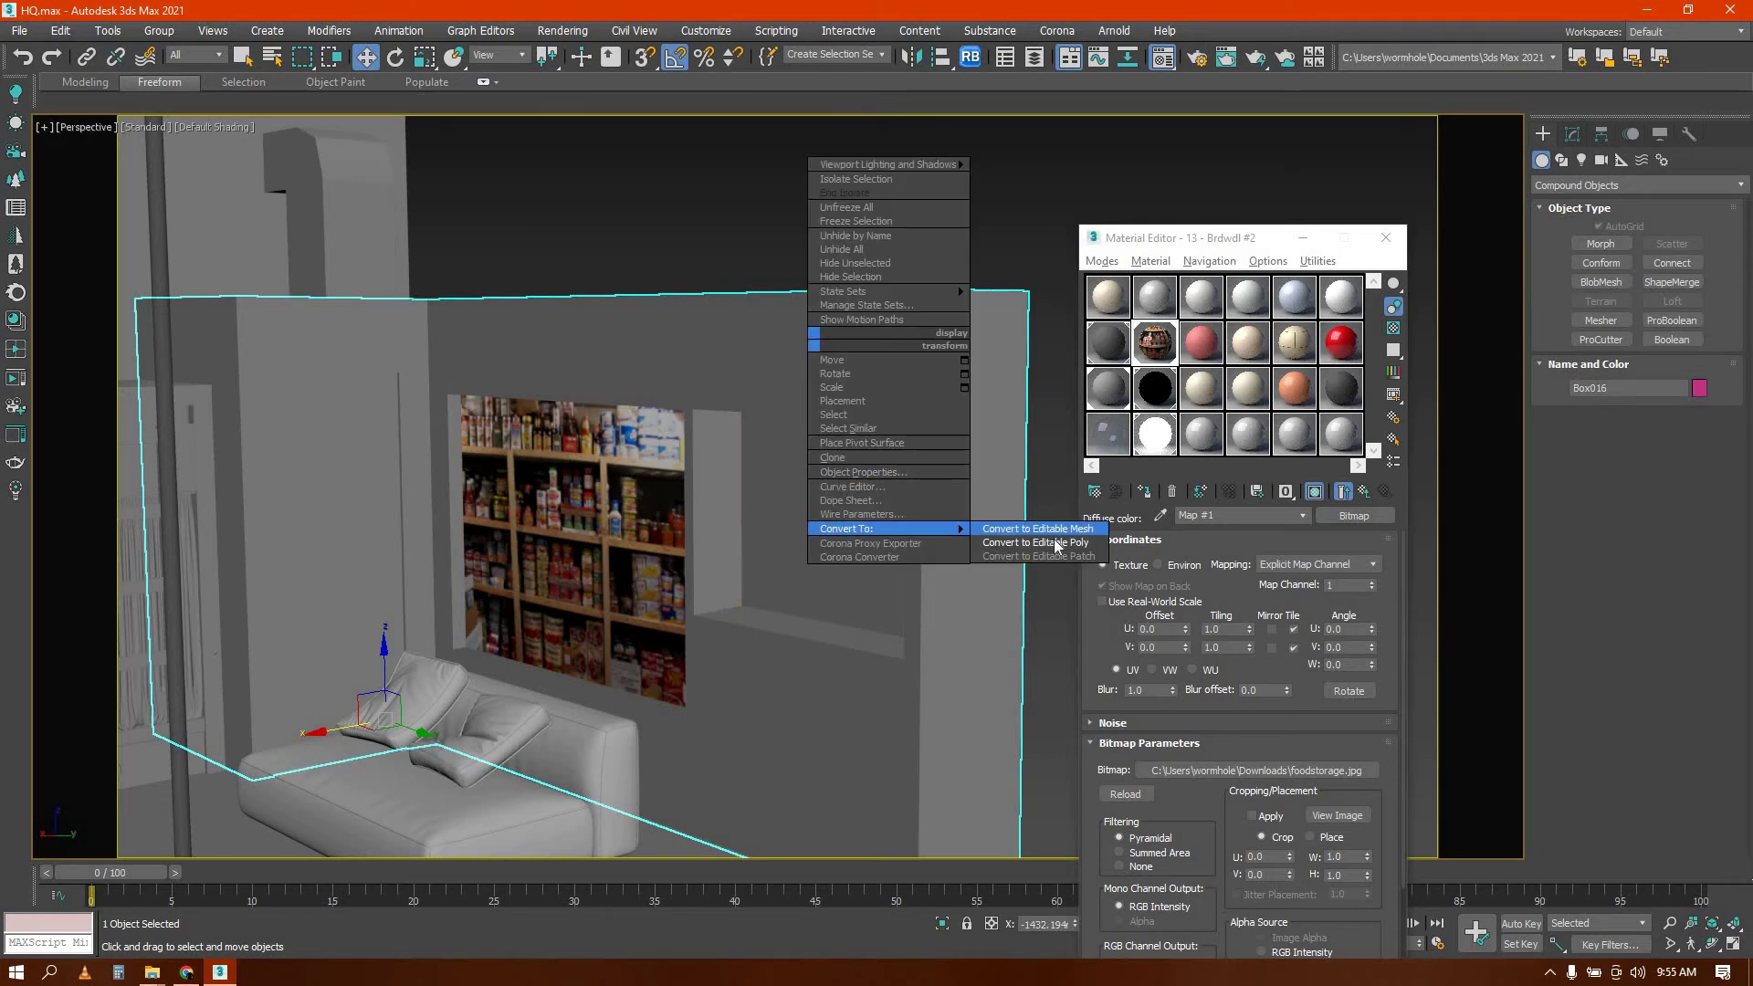
pyautogui.click(1056, 543)
pyautogui.press('4')
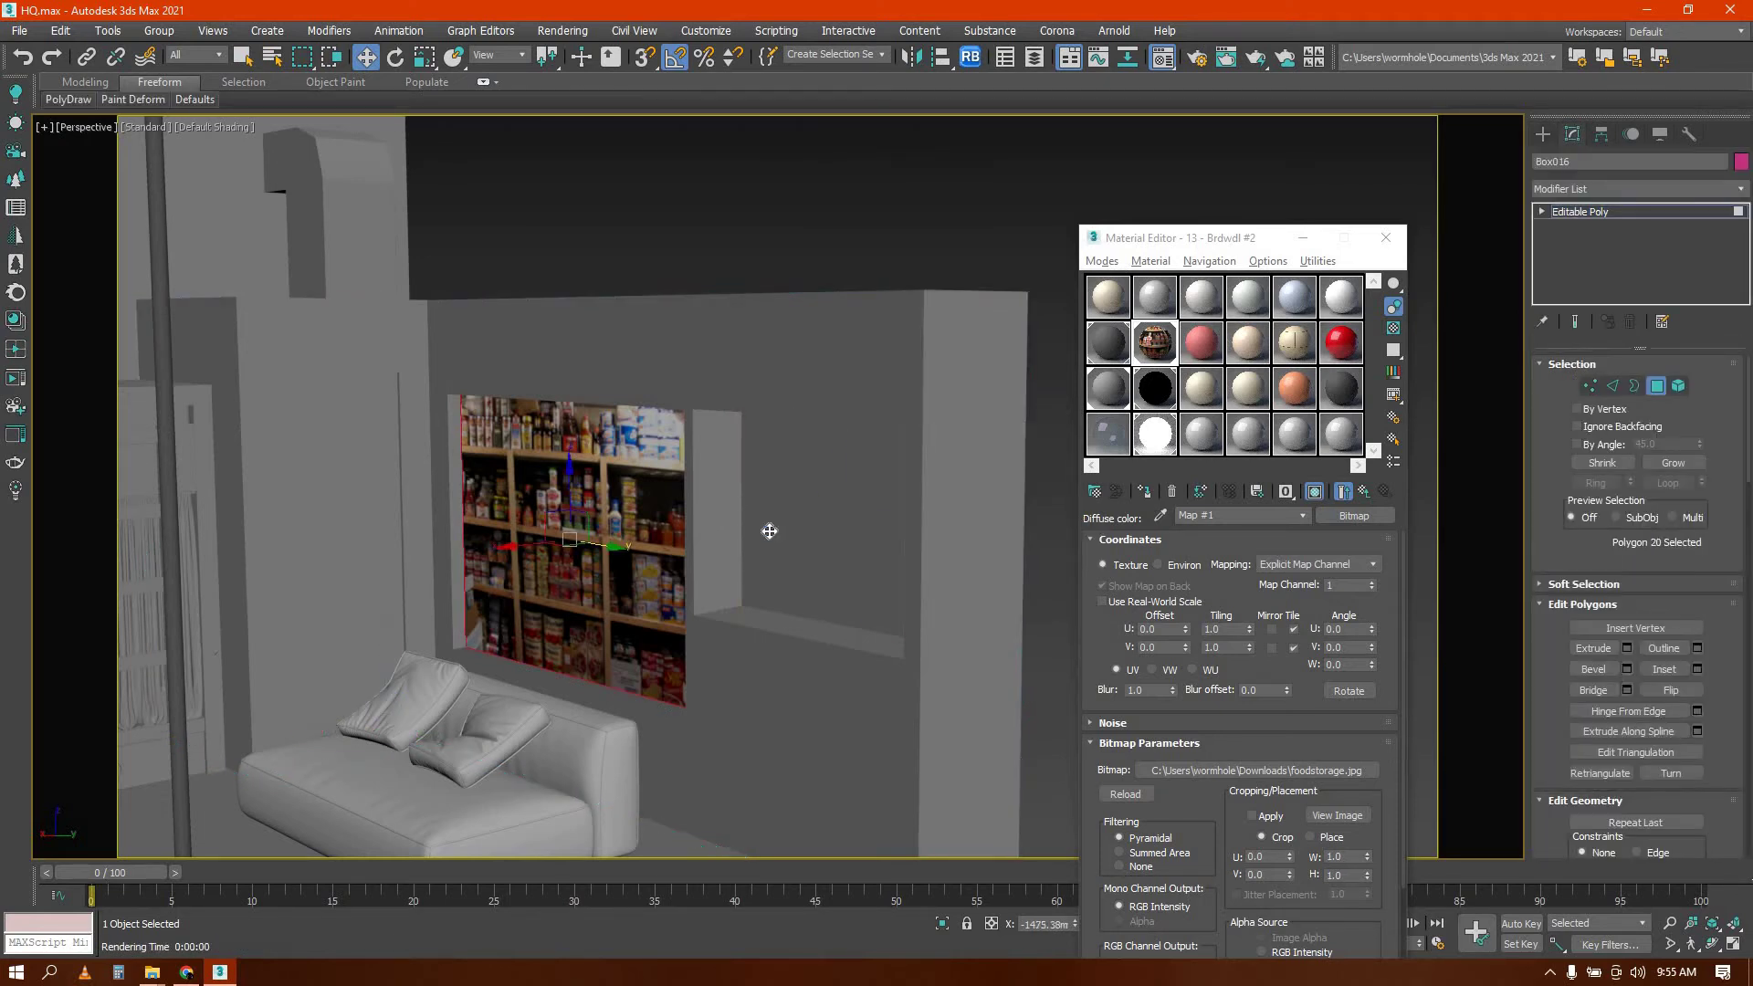
# Select the second recess's back polygon, copy the foodstorage.jpg shelf material to the adjacent sample slot, and open the copy's diffuse map
pyautogui.click(769, 531)
pyautogui.moveTo(1163, 342); pyautogui.dragTo(1203, 345)
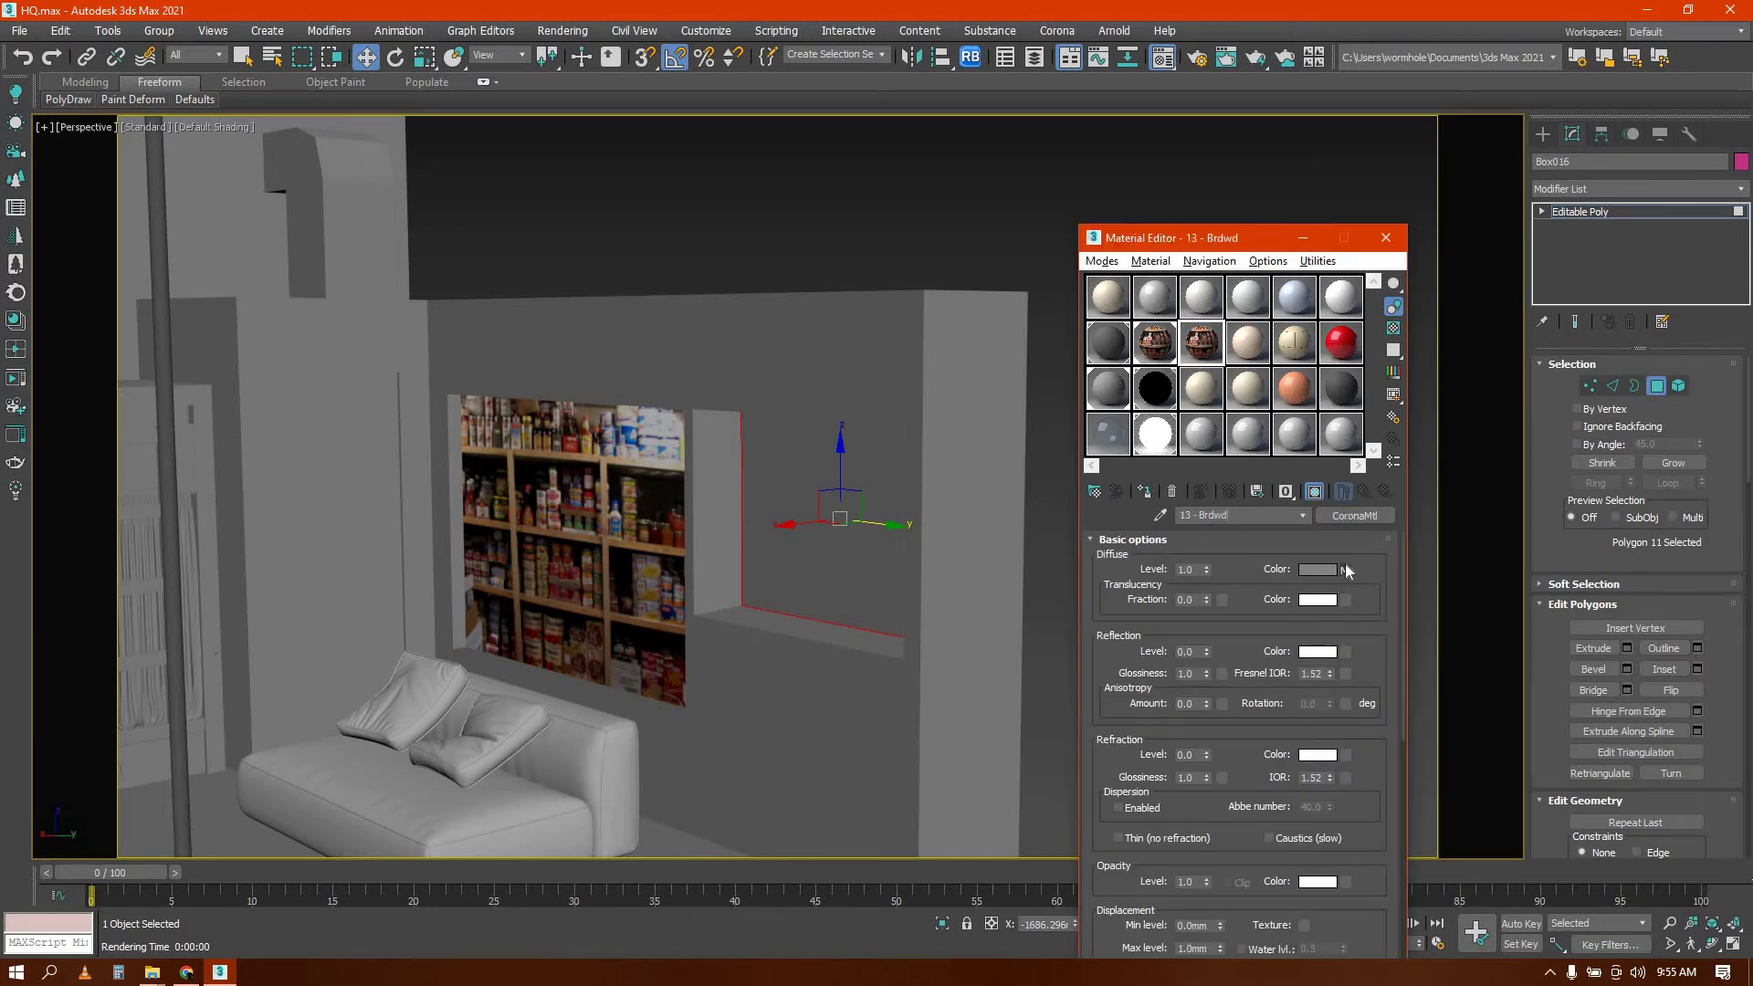
pyautogui.click(1346, 569)
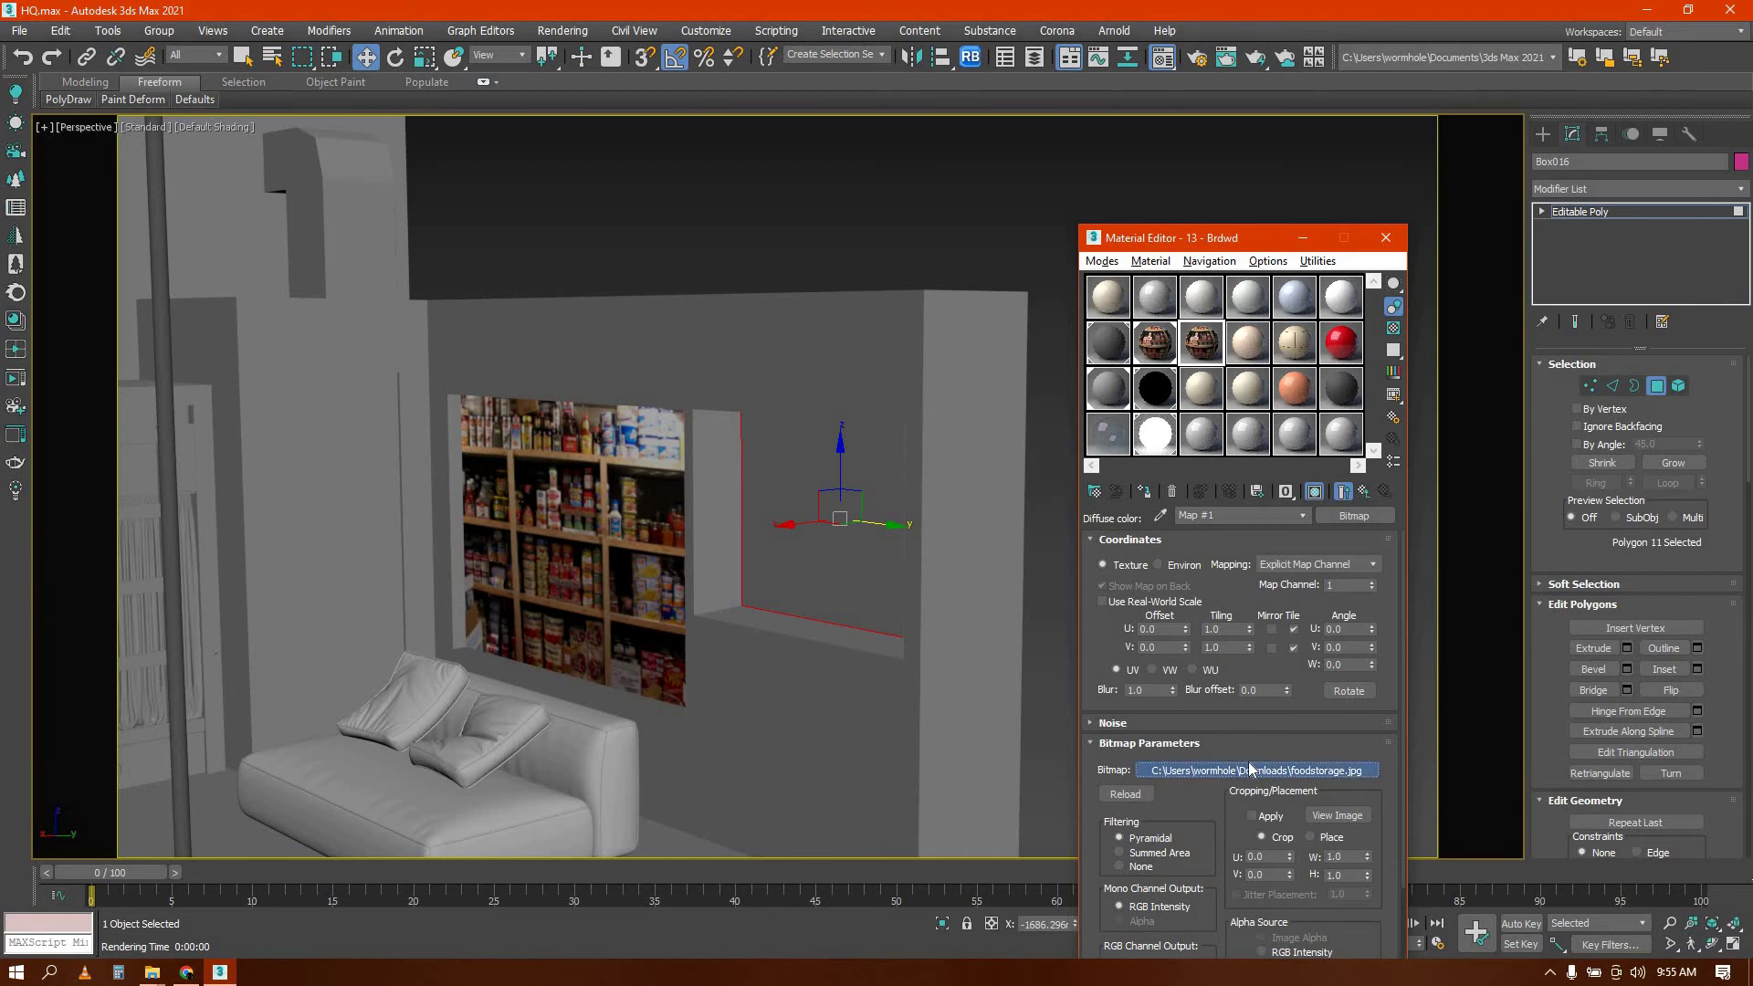
# Try to load the Website-MW-Panels-4-8-08 webp image as the copied material's bitmap, with all file types listed
pyautogui.click(1251, 770)
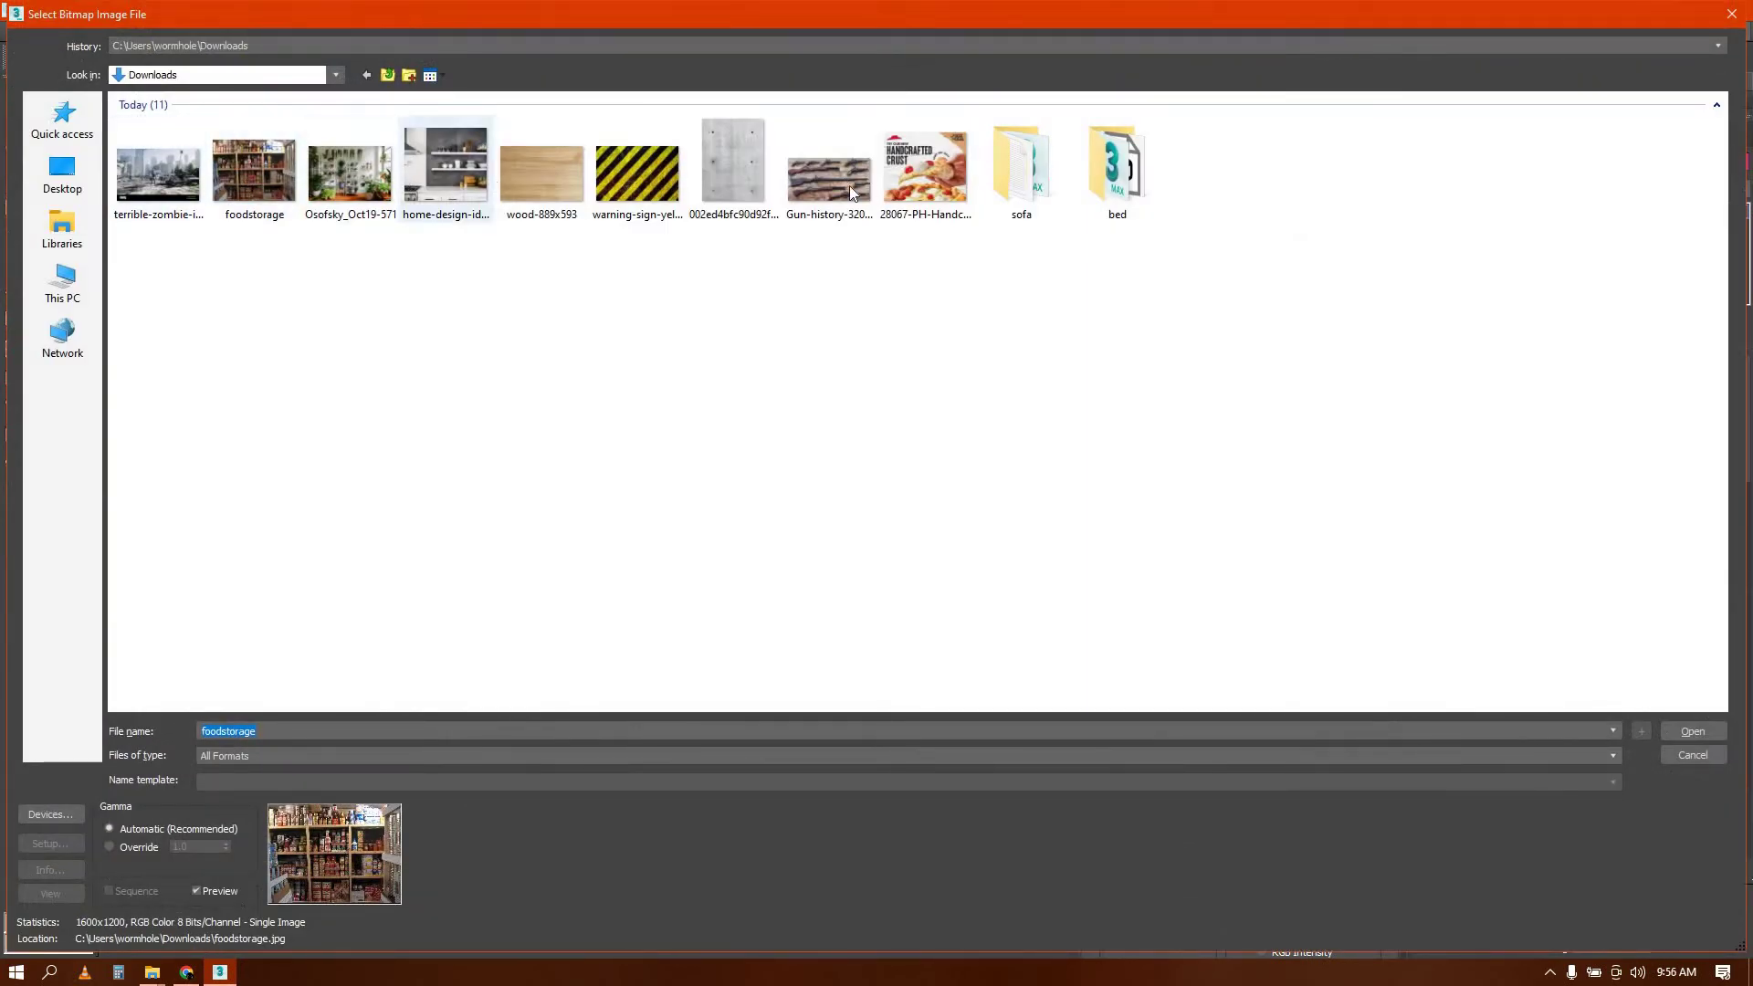
pyautogui.click(819, 177)
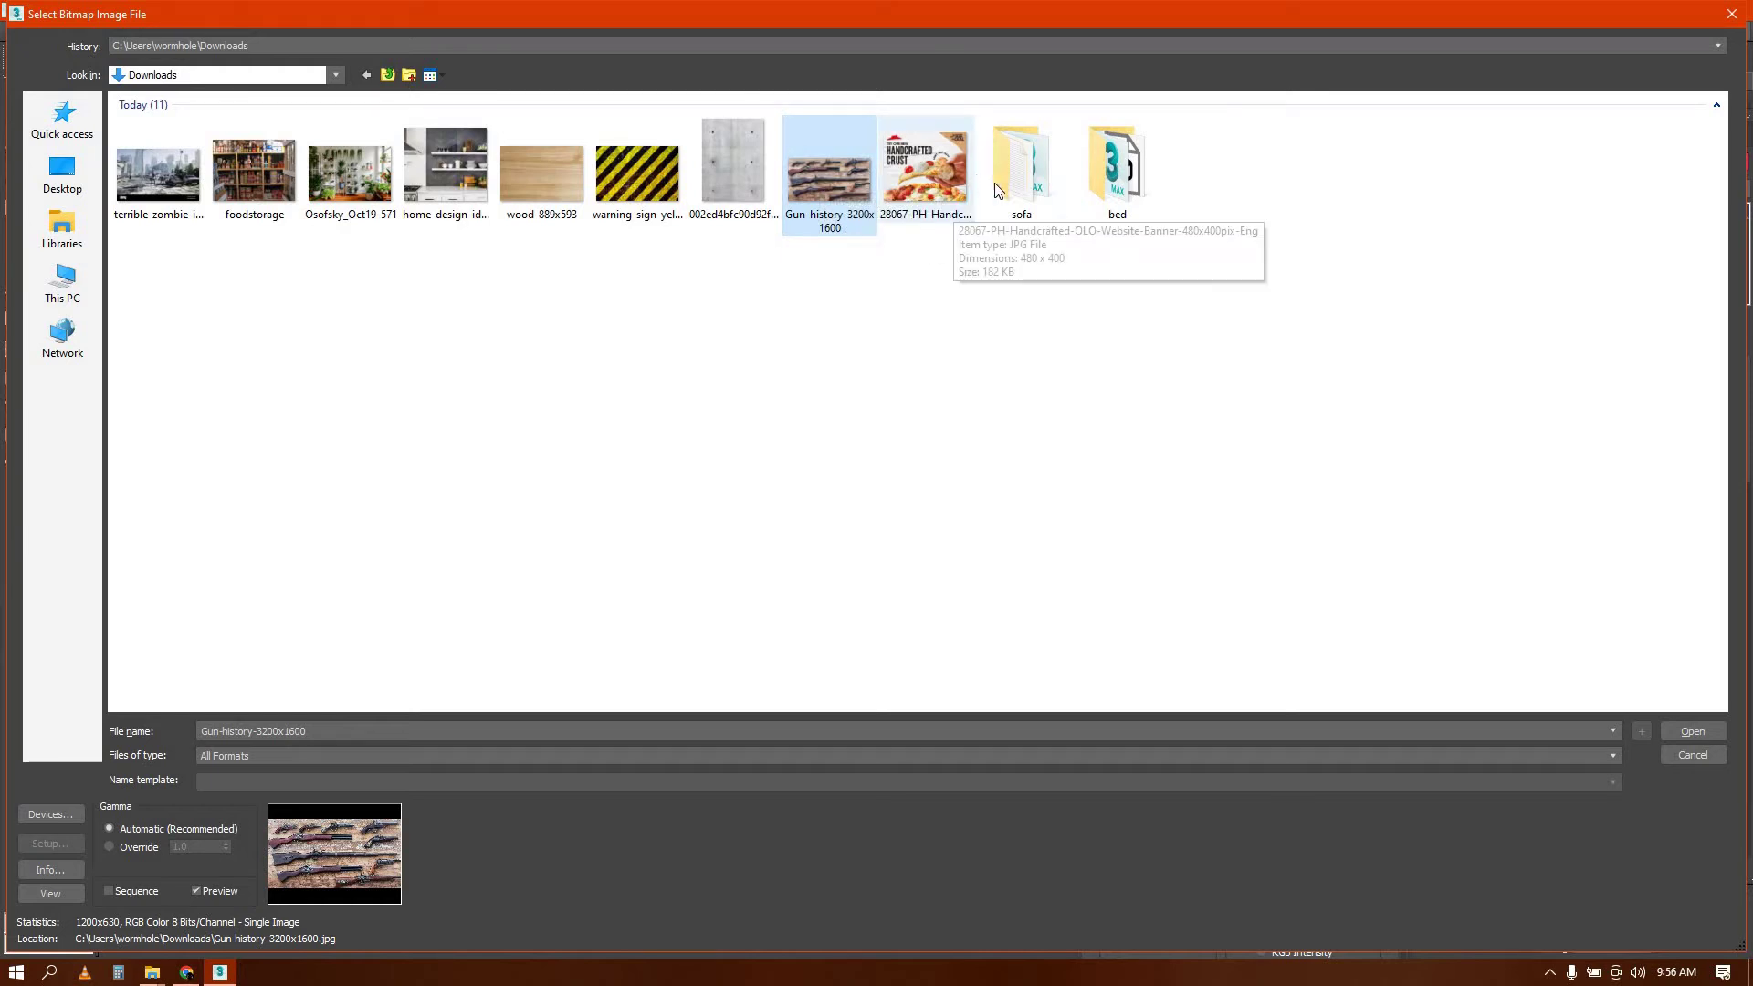
pyautogui.click(223, 753)
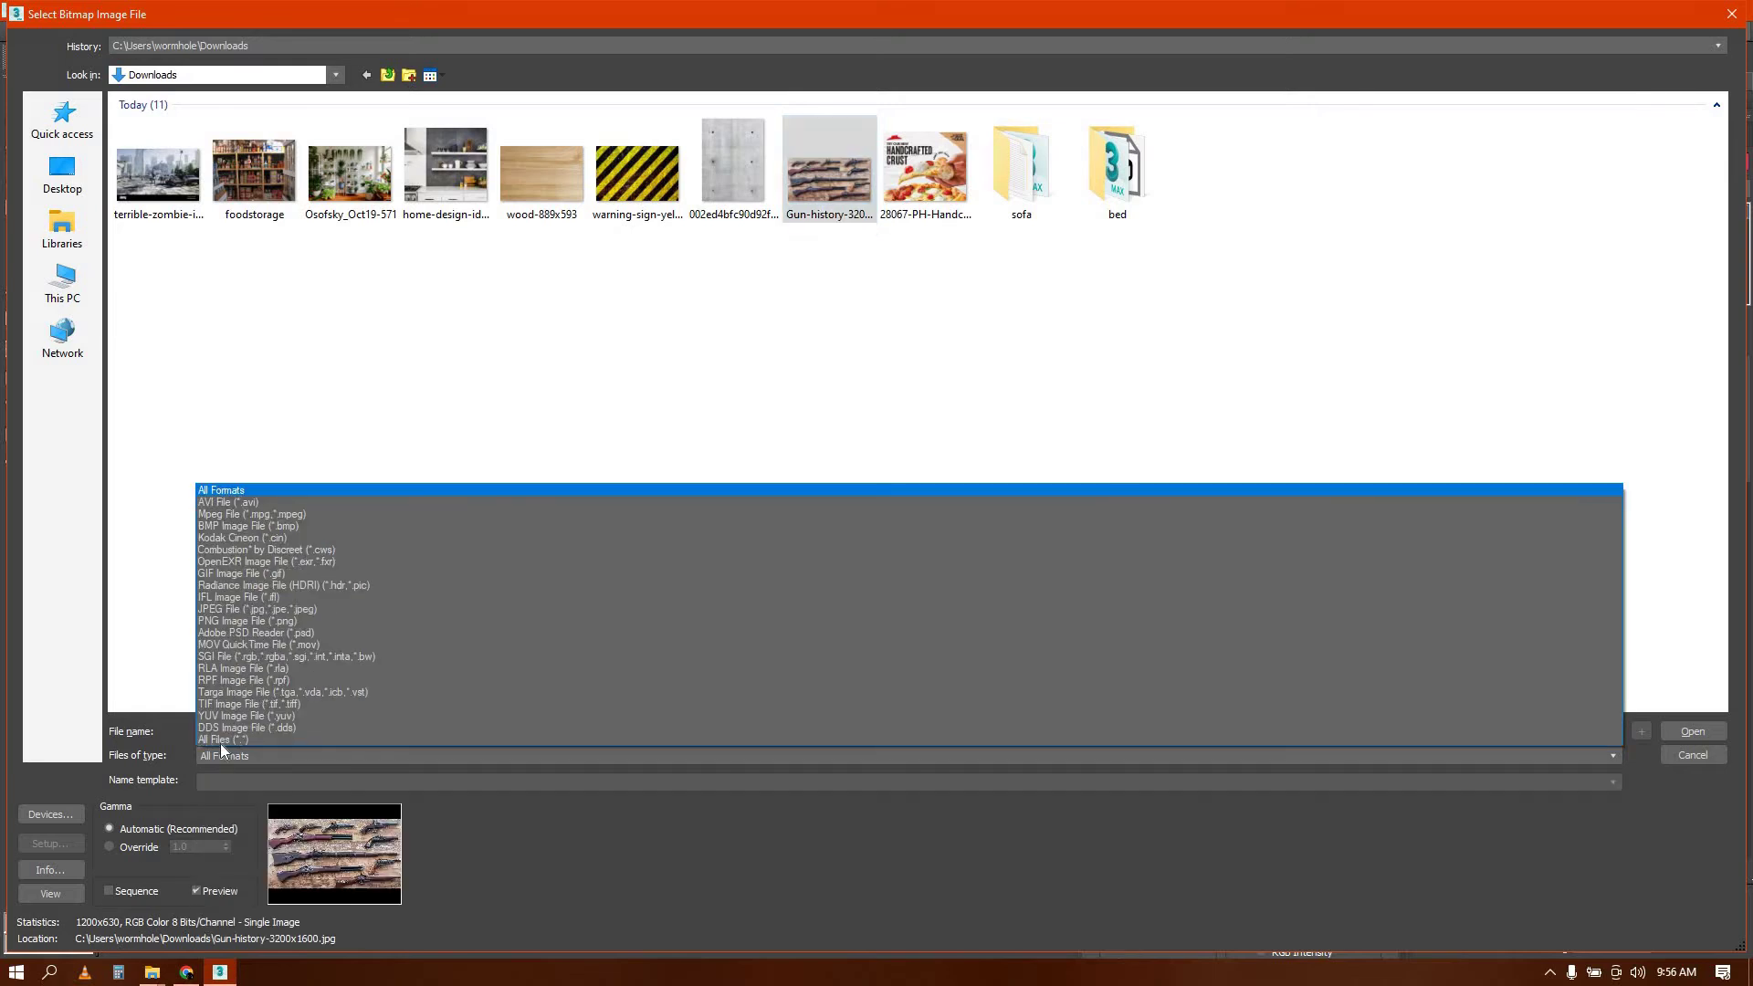
pyautogui.click(223, 739)
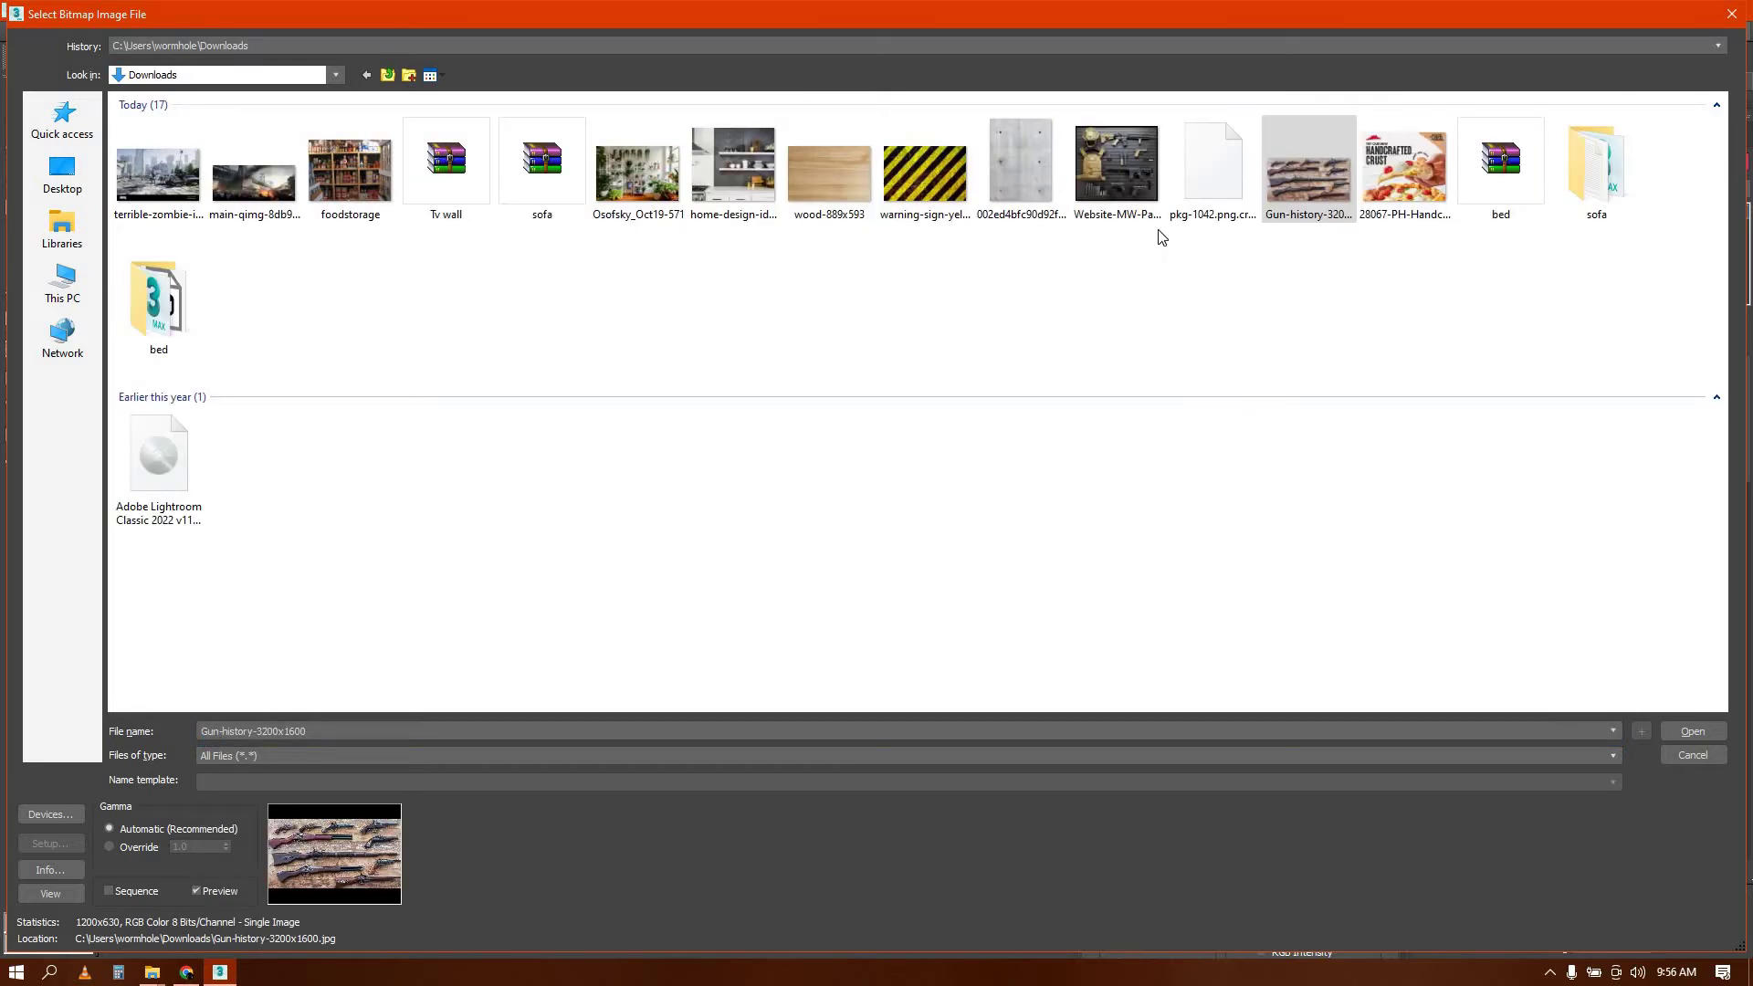
pyautogui.doubleClick(1128, 178)
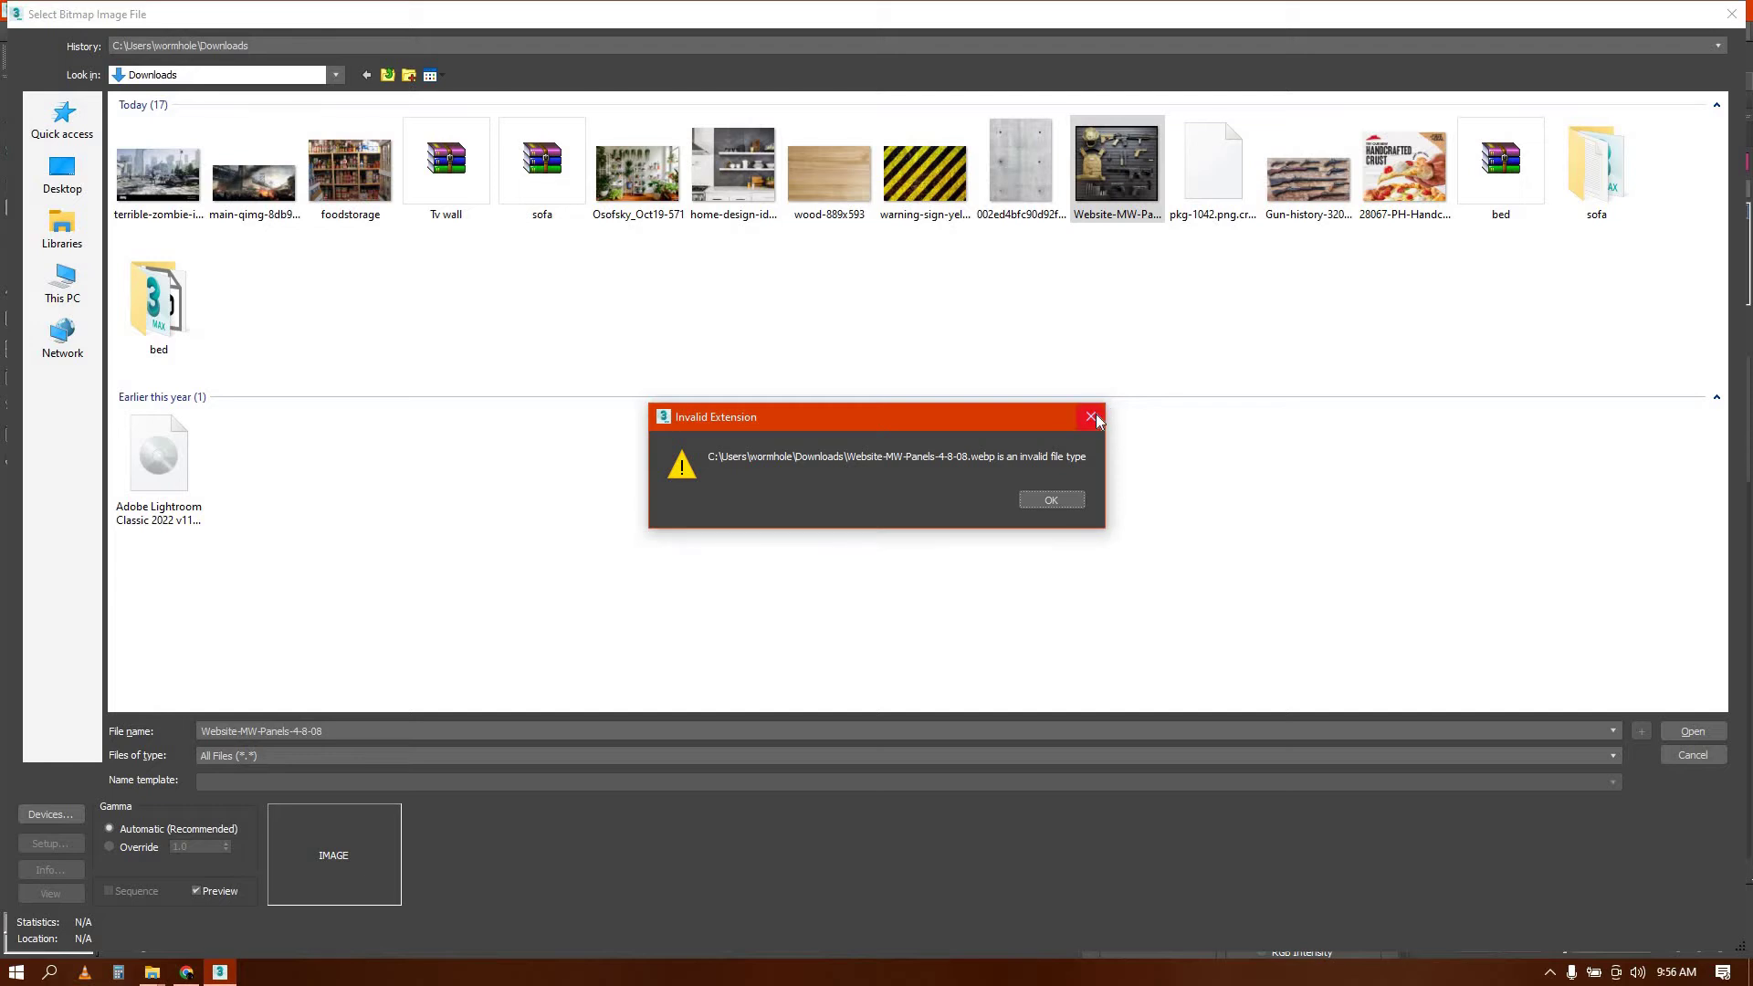
pyautogui.click(1096, 416)
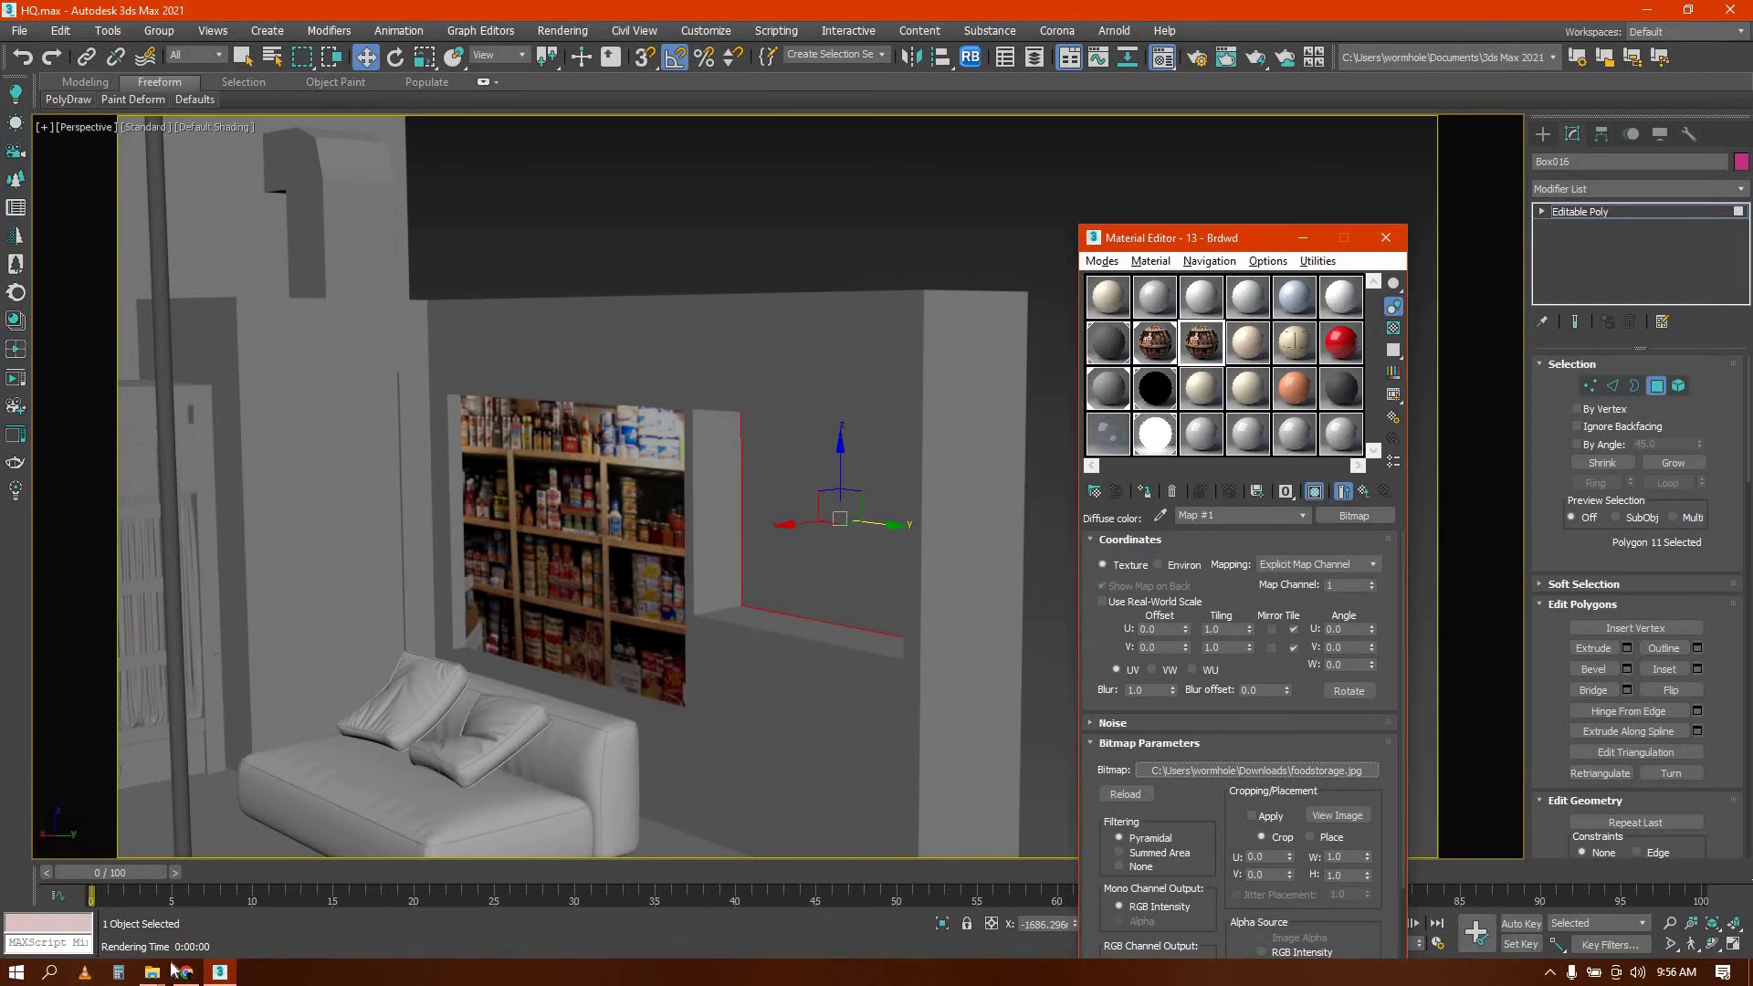
# Switch to the Downloads folder in File Explorer and open the Website-MW-Panels-4-8-08 image in a maximized browser window
pyautogui.moveTo(154, 975)
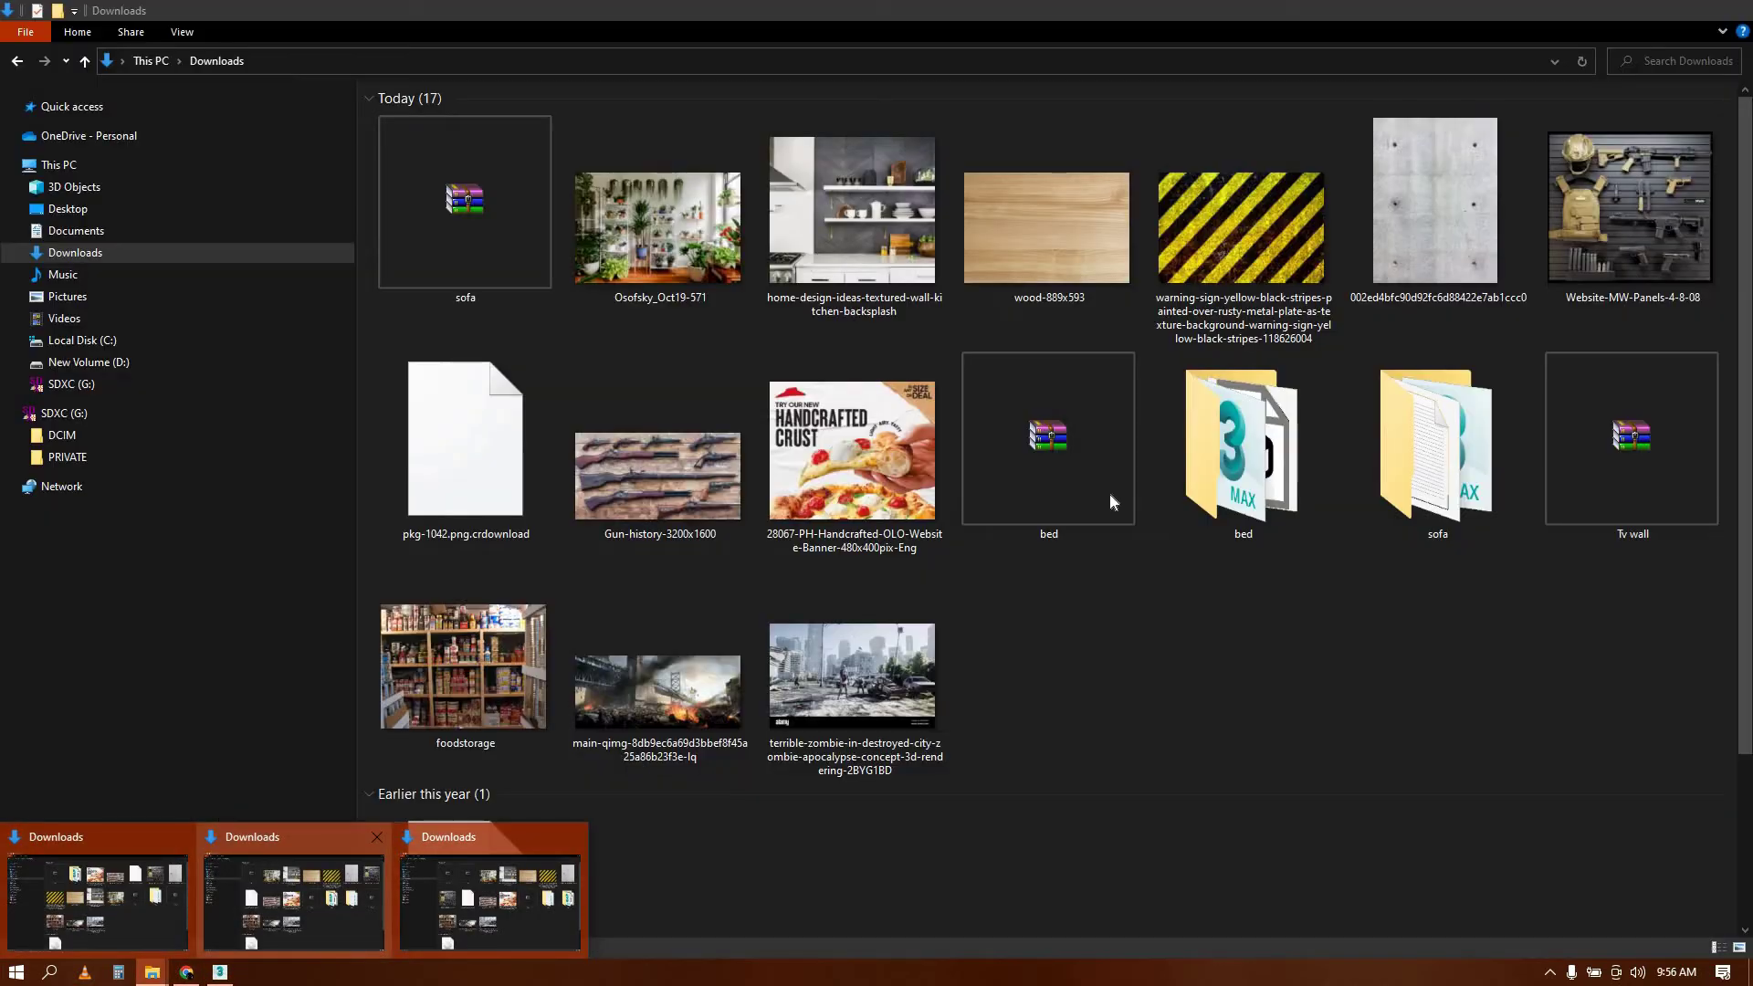
pyautogui.click(294, 886)
pyautogui.doubleClick(1673, 184)
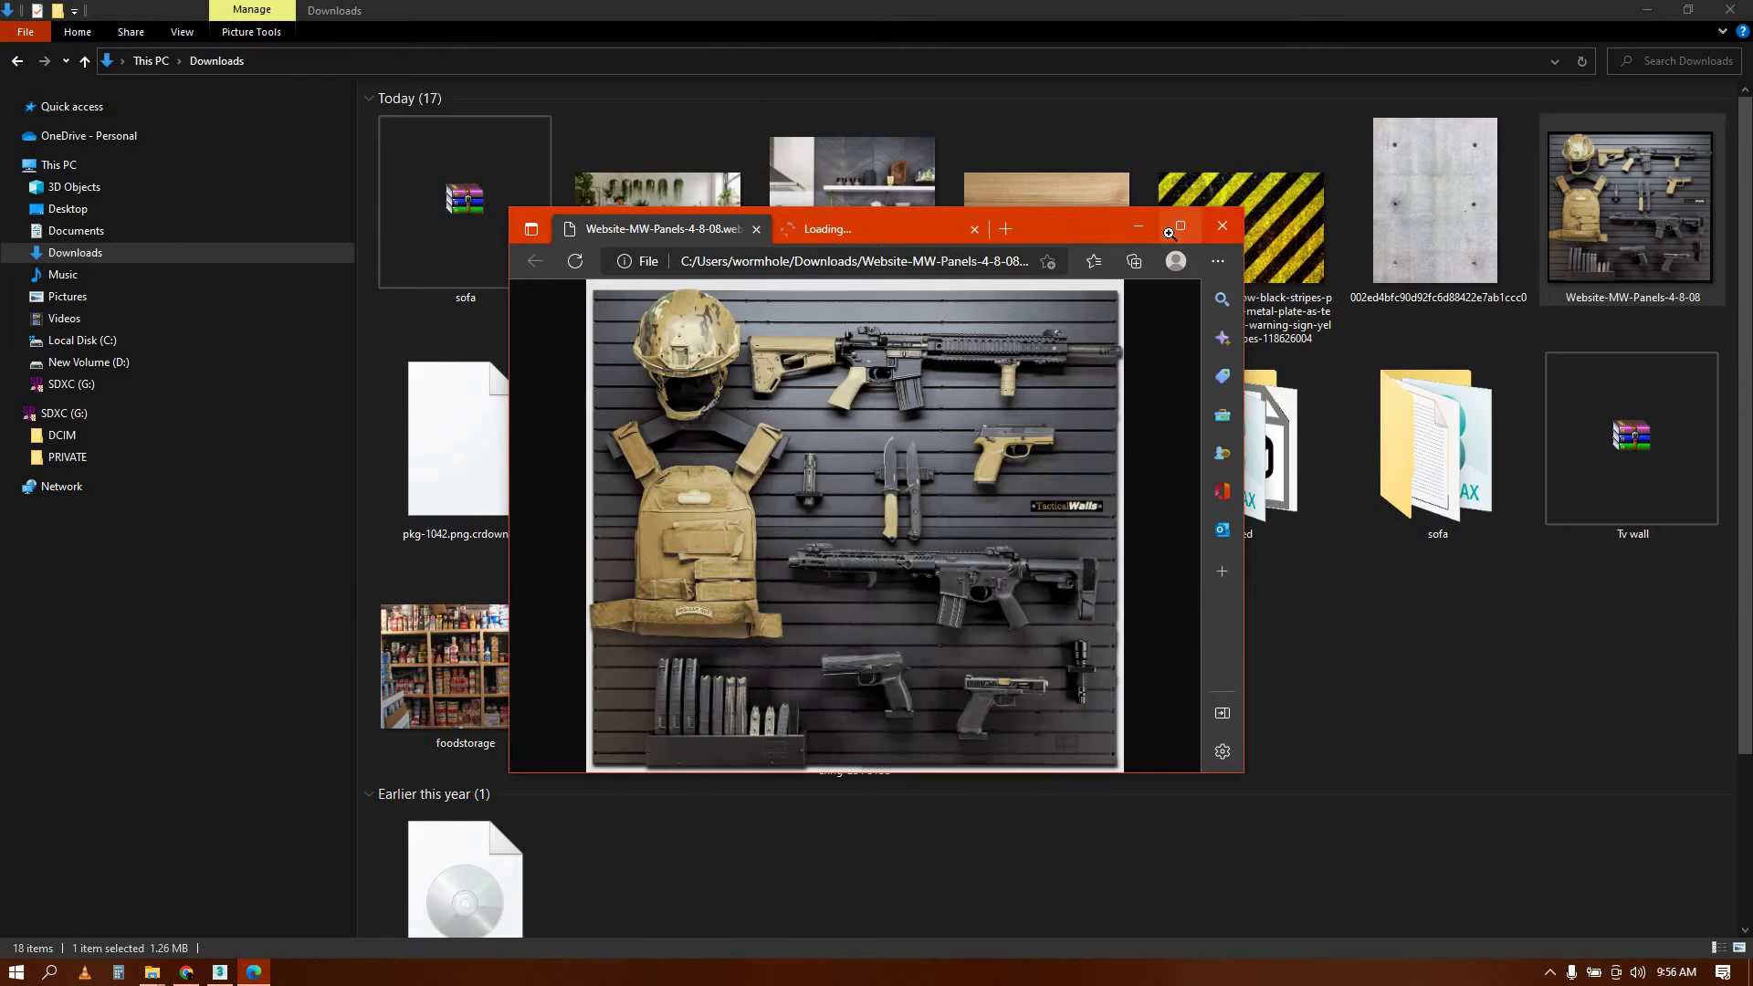
pyautogui.click(1179, 225)
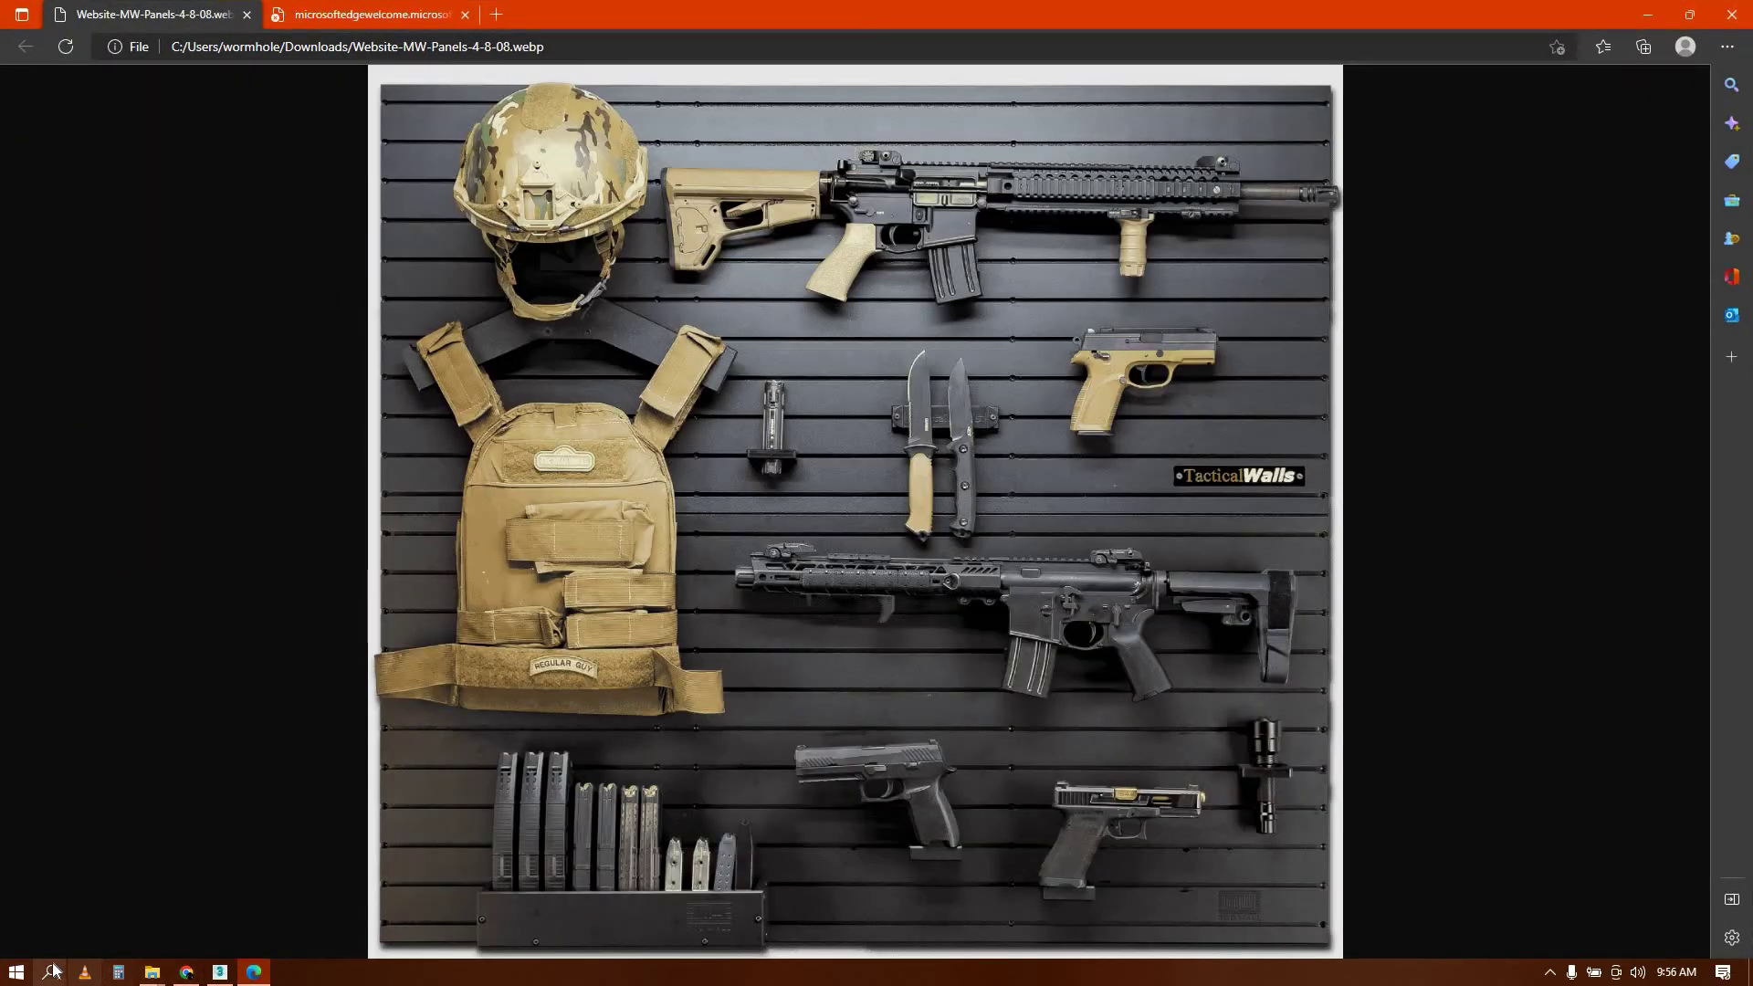
# Launch Snipping Tool and capture the whole tactical gear panel as a rectangular snip, excluding its white border
pyautogui.click(50, 972)
pyautogui.write('sna')
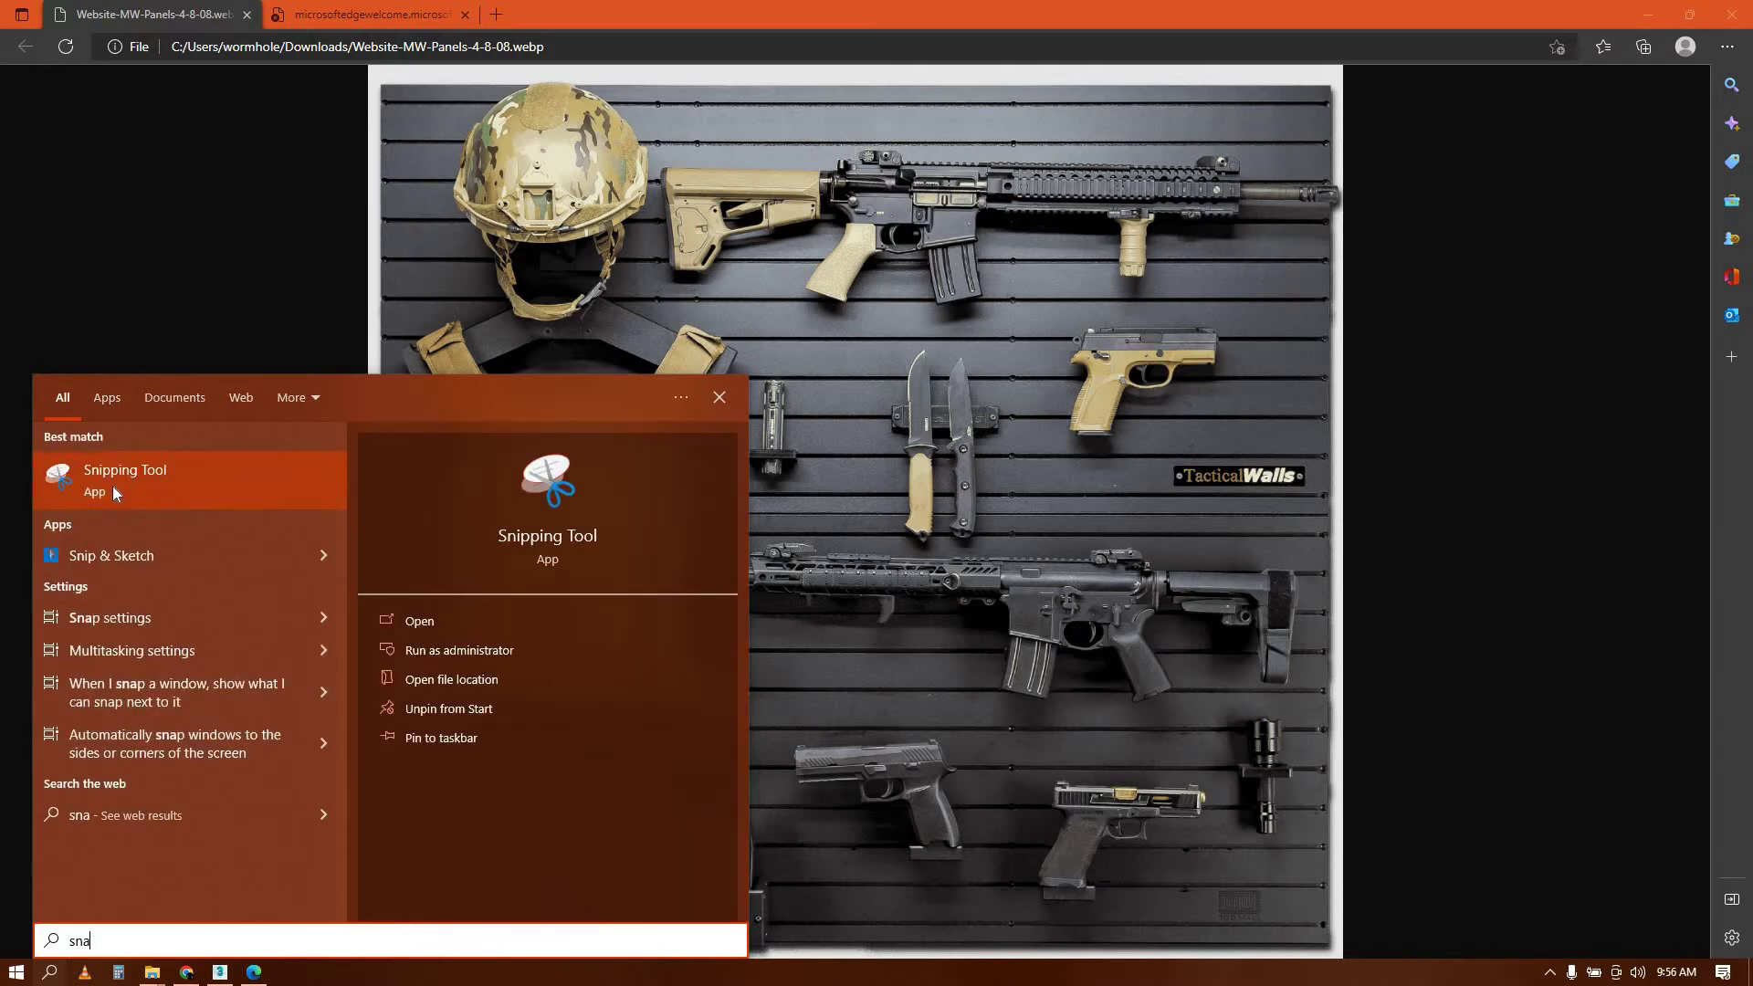
pyautogui.click(113, 484)
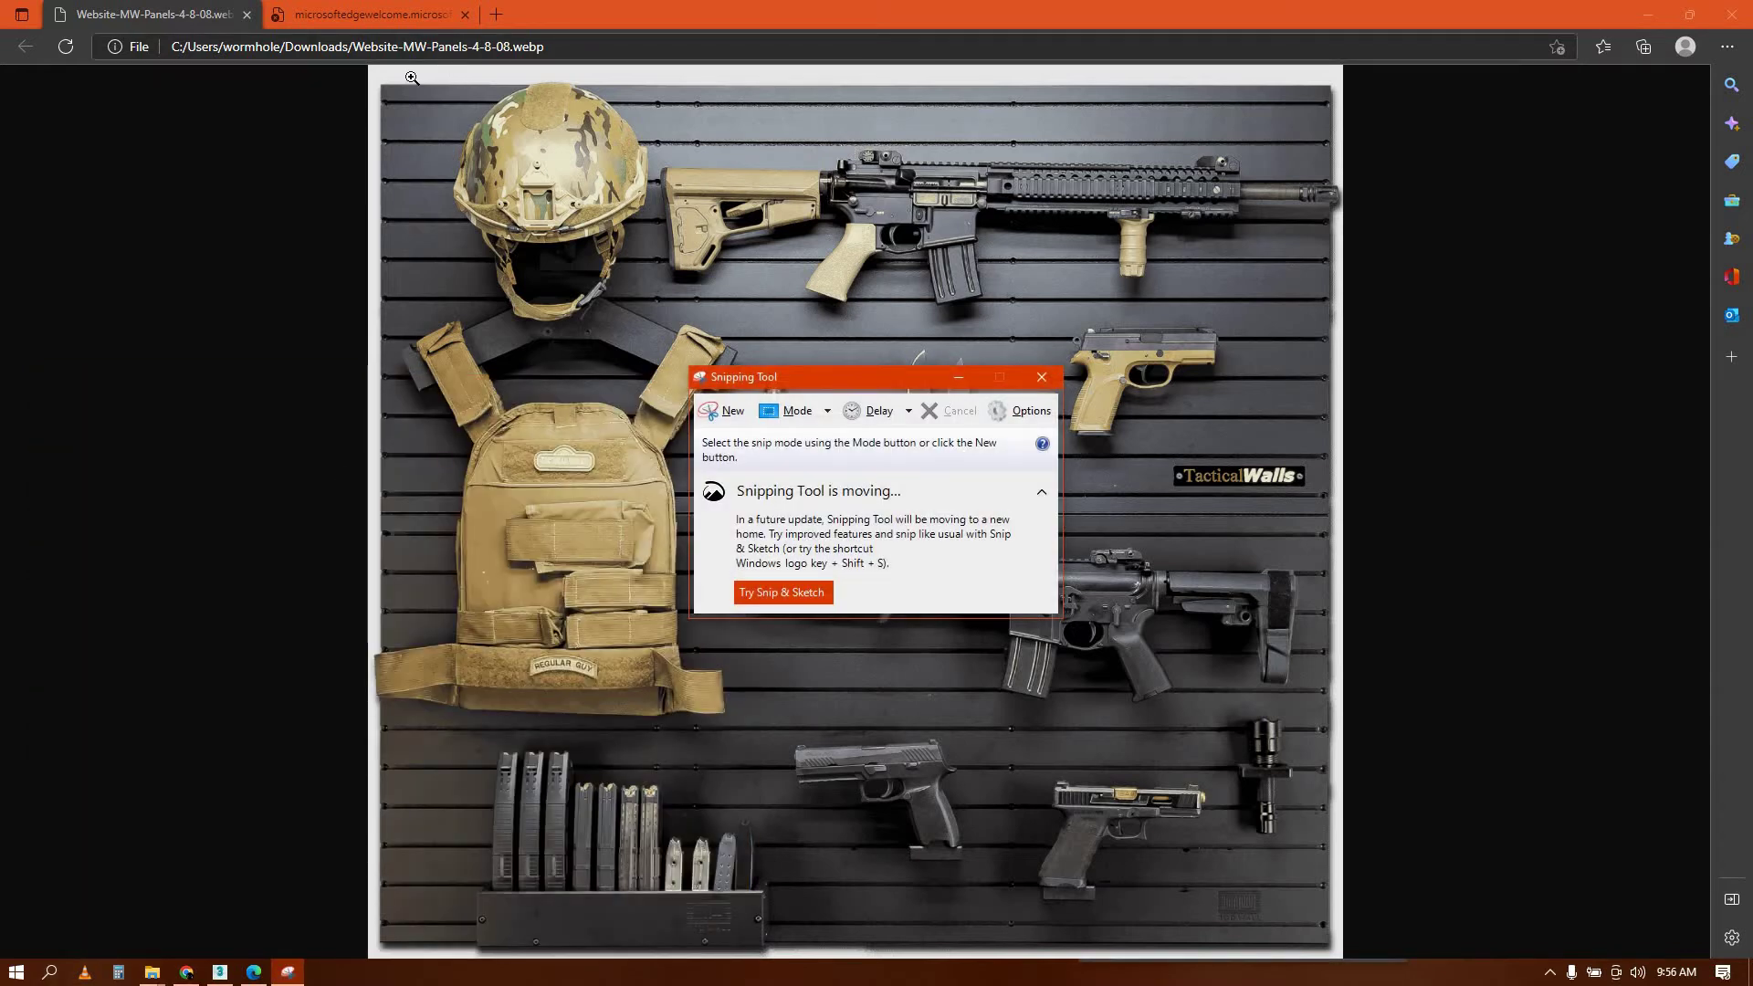
pyautogui.click(724, 411)
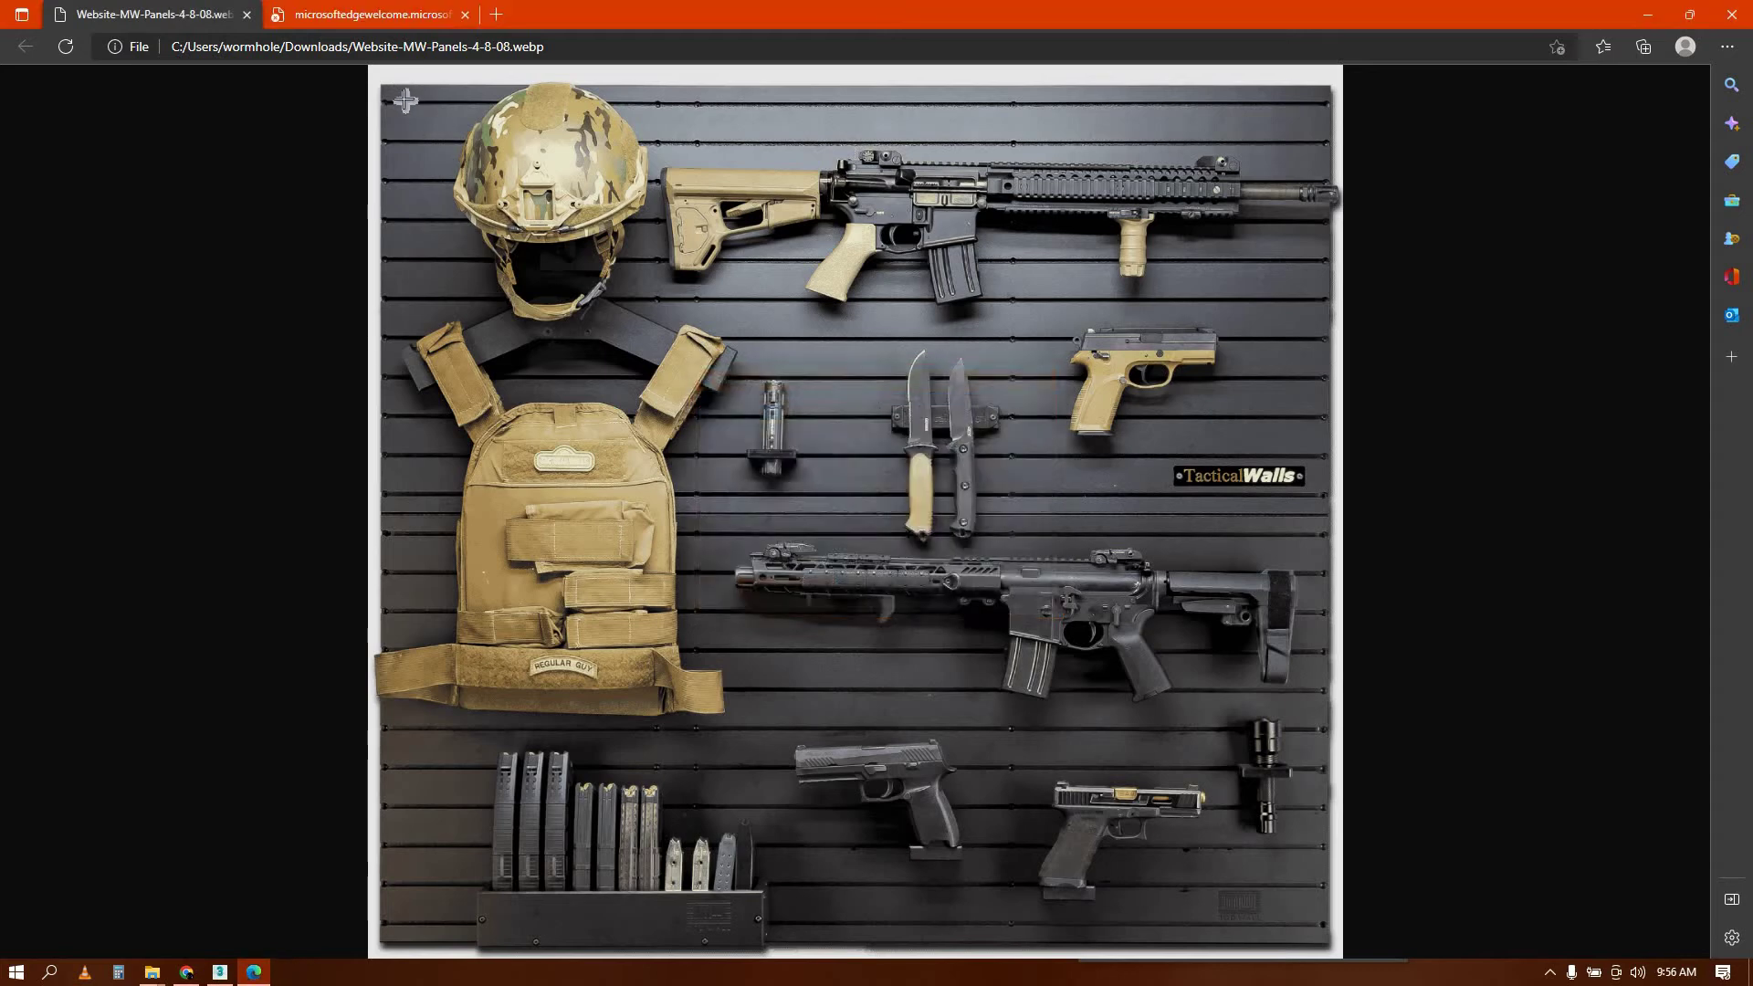
pyautogui.moveTo(383, 88); pyautogui.dragTo(1320, 941)
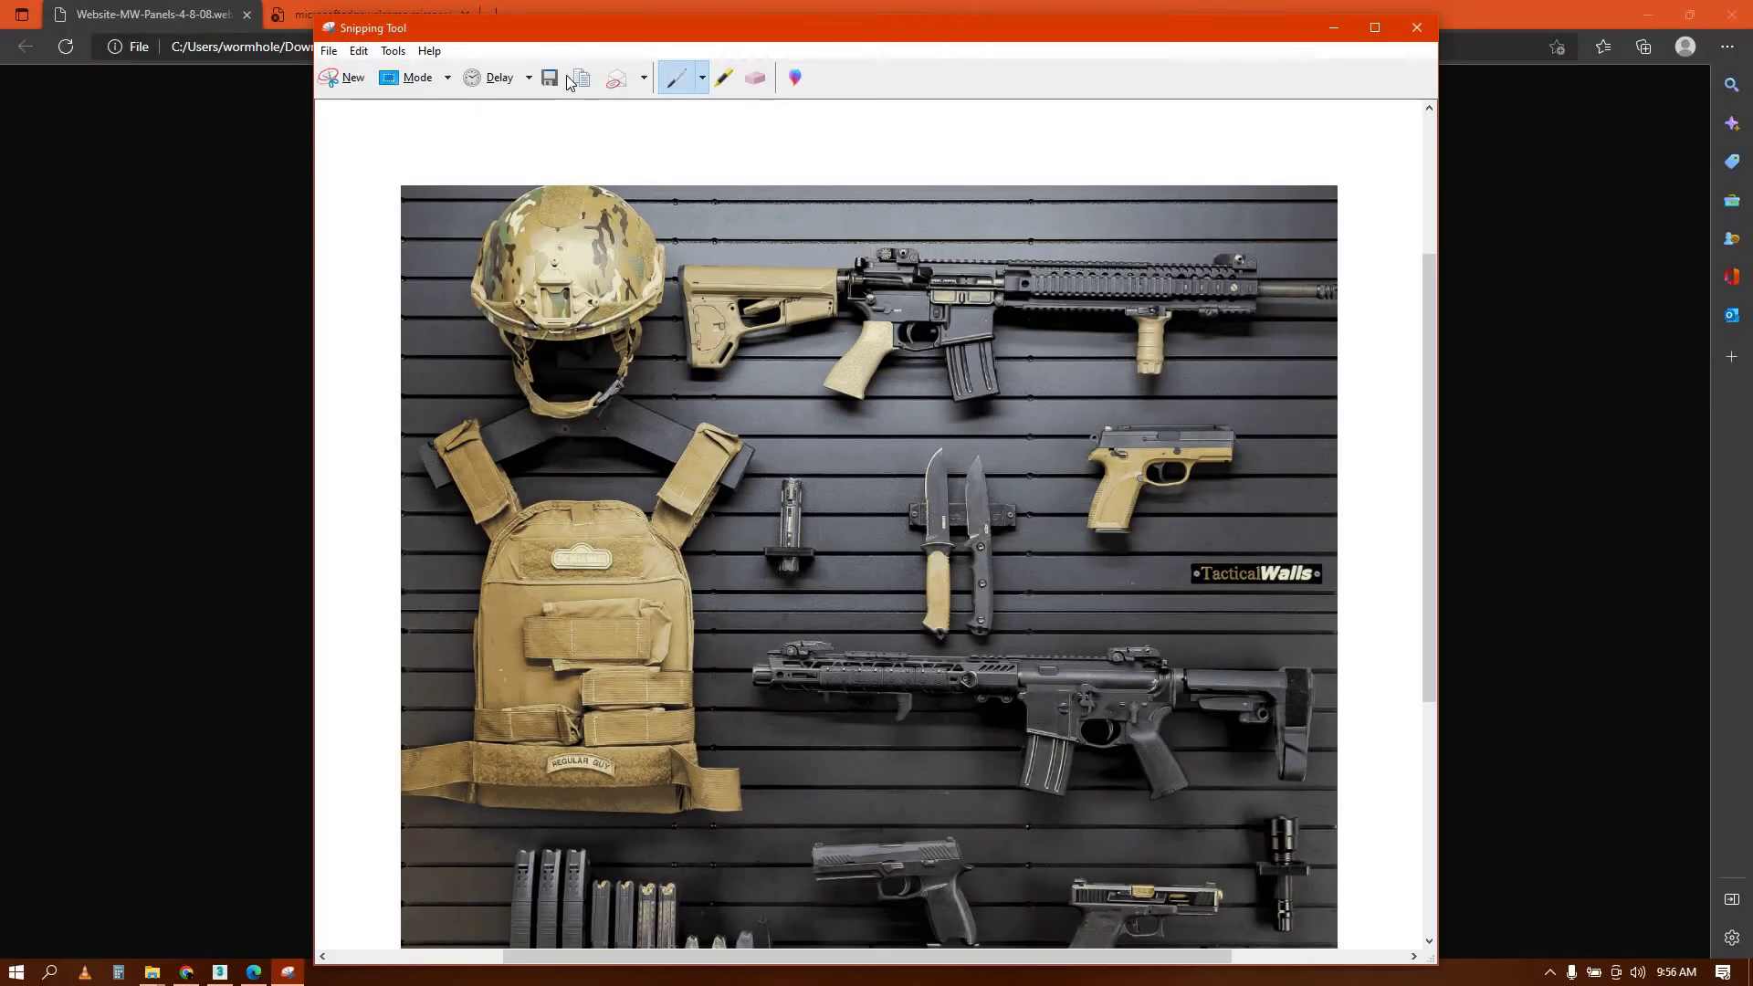
# Save the snip as the JPEG file Captureww in the Downloads folder
pyautogui.click(549, 79)
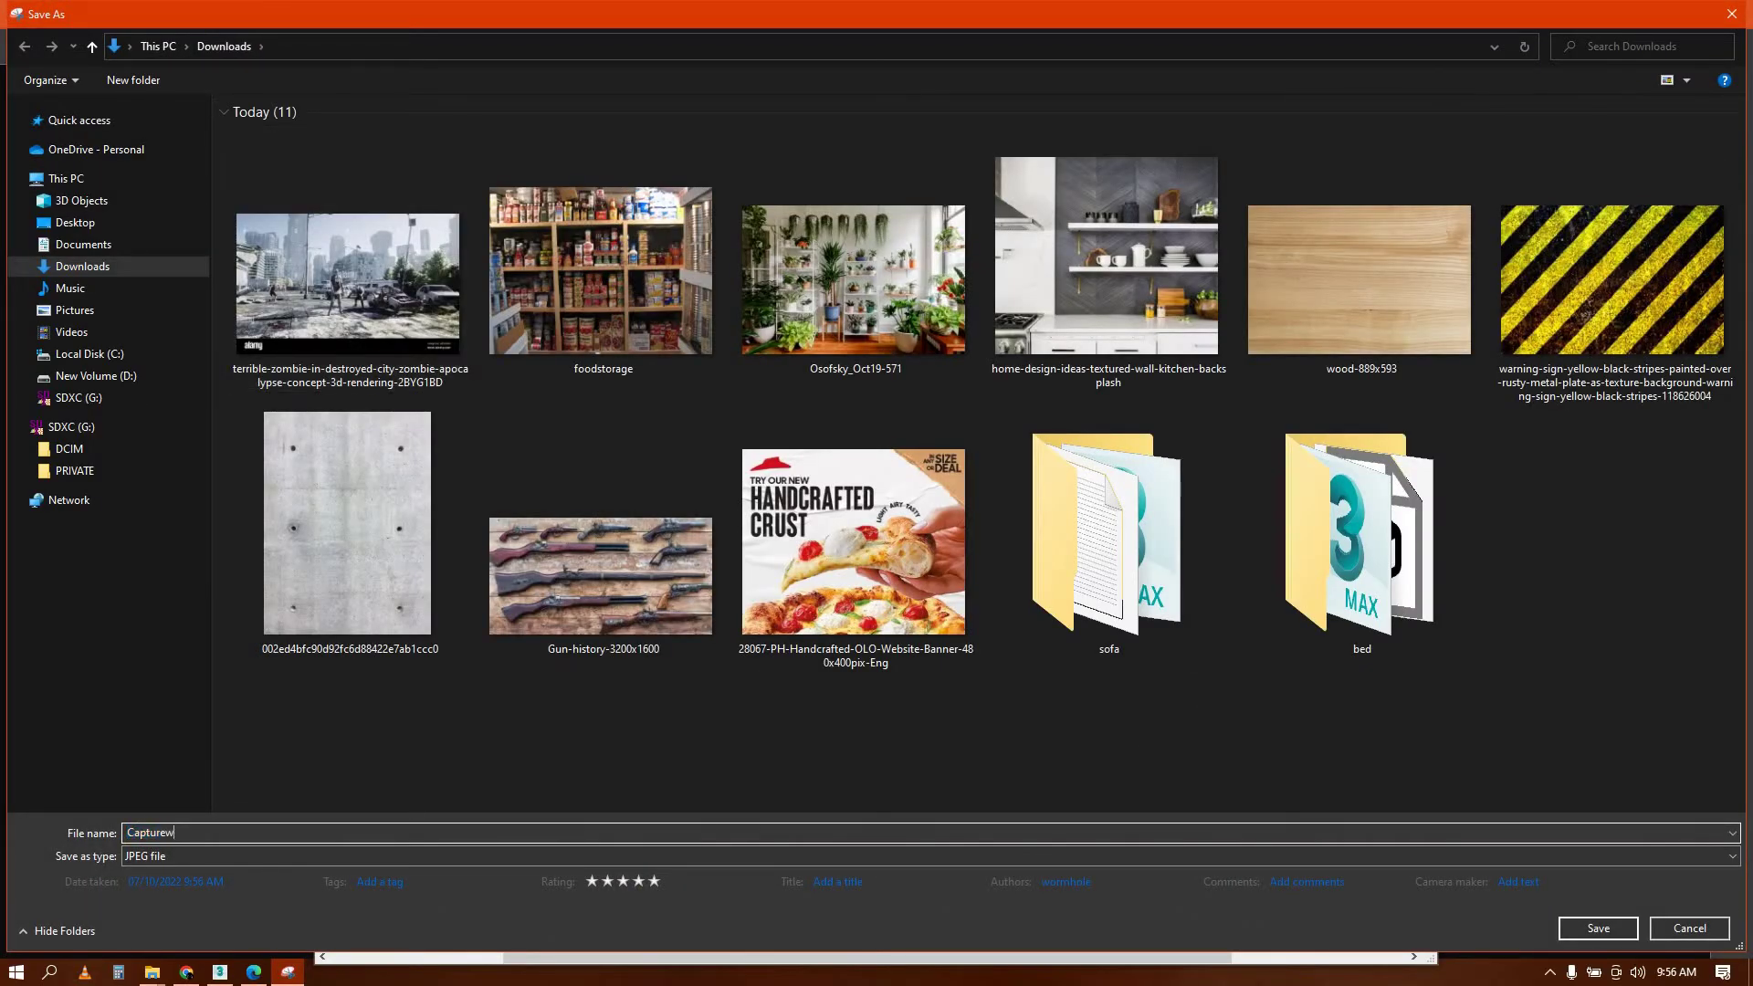
pyautogui.write('w')
pyautogui.click(1597, 929)
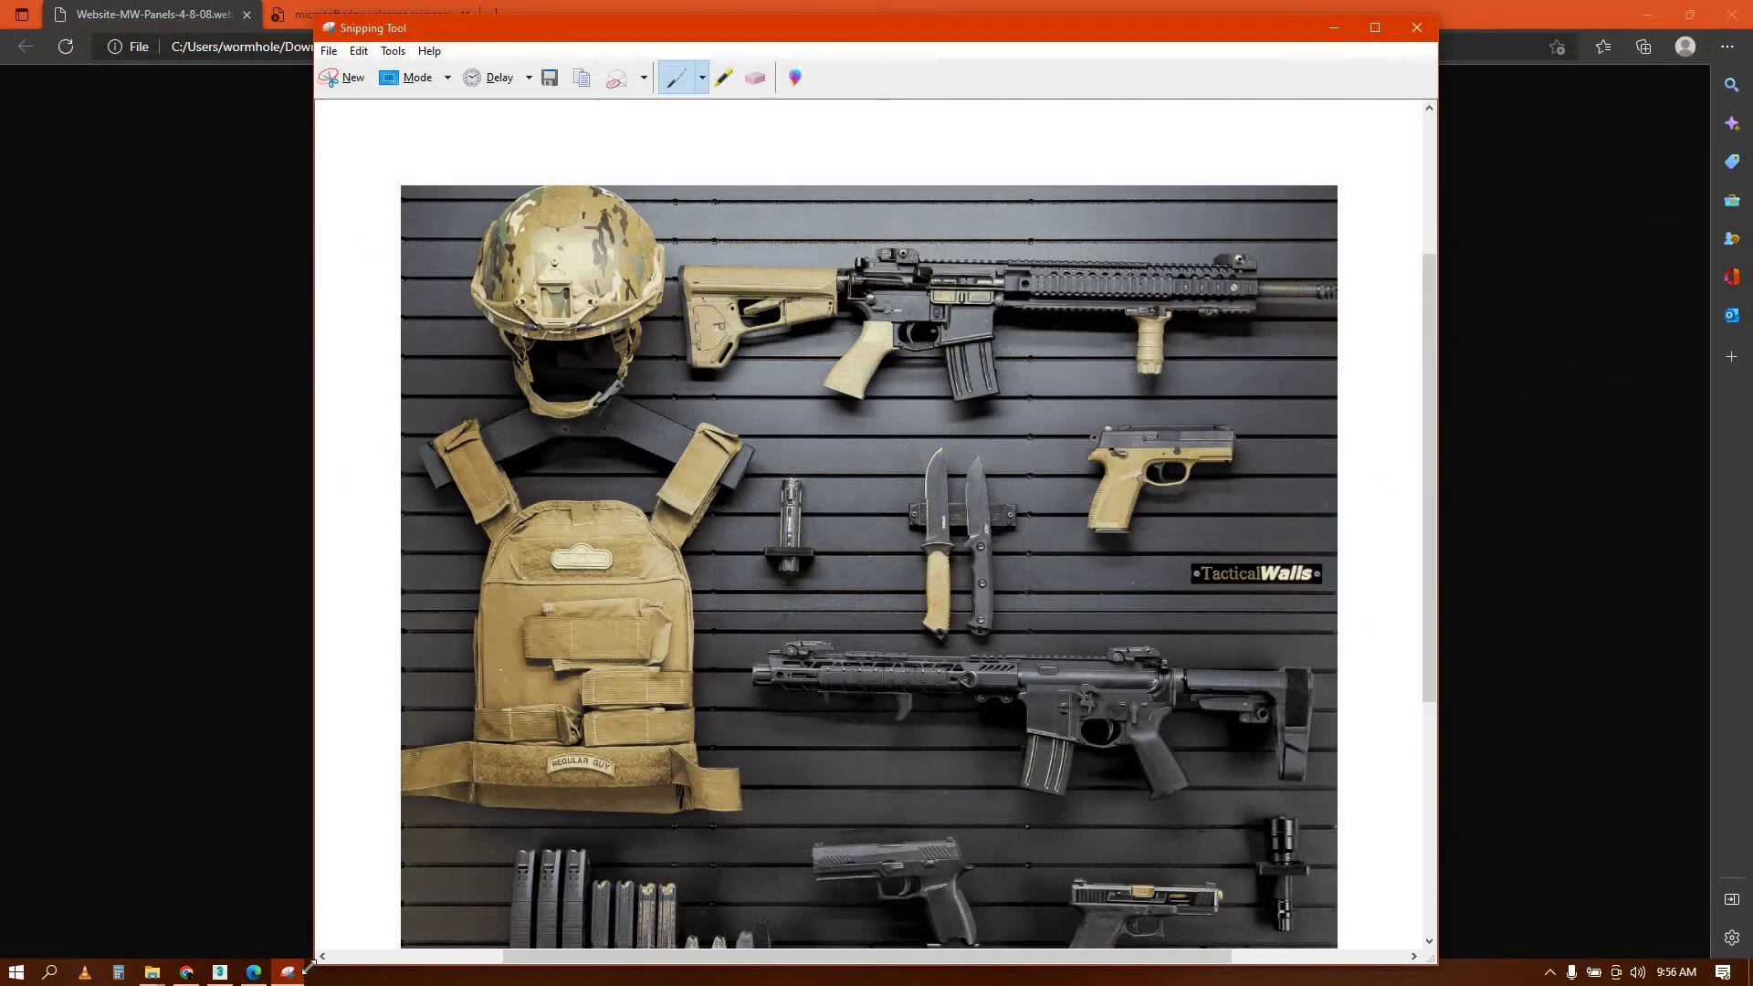
# Switch back to 3ds Max, load Captureww.JPG as the copied material's bitmap, and assign the material to the selected recess polygon
pyautogui.click(186, 971)
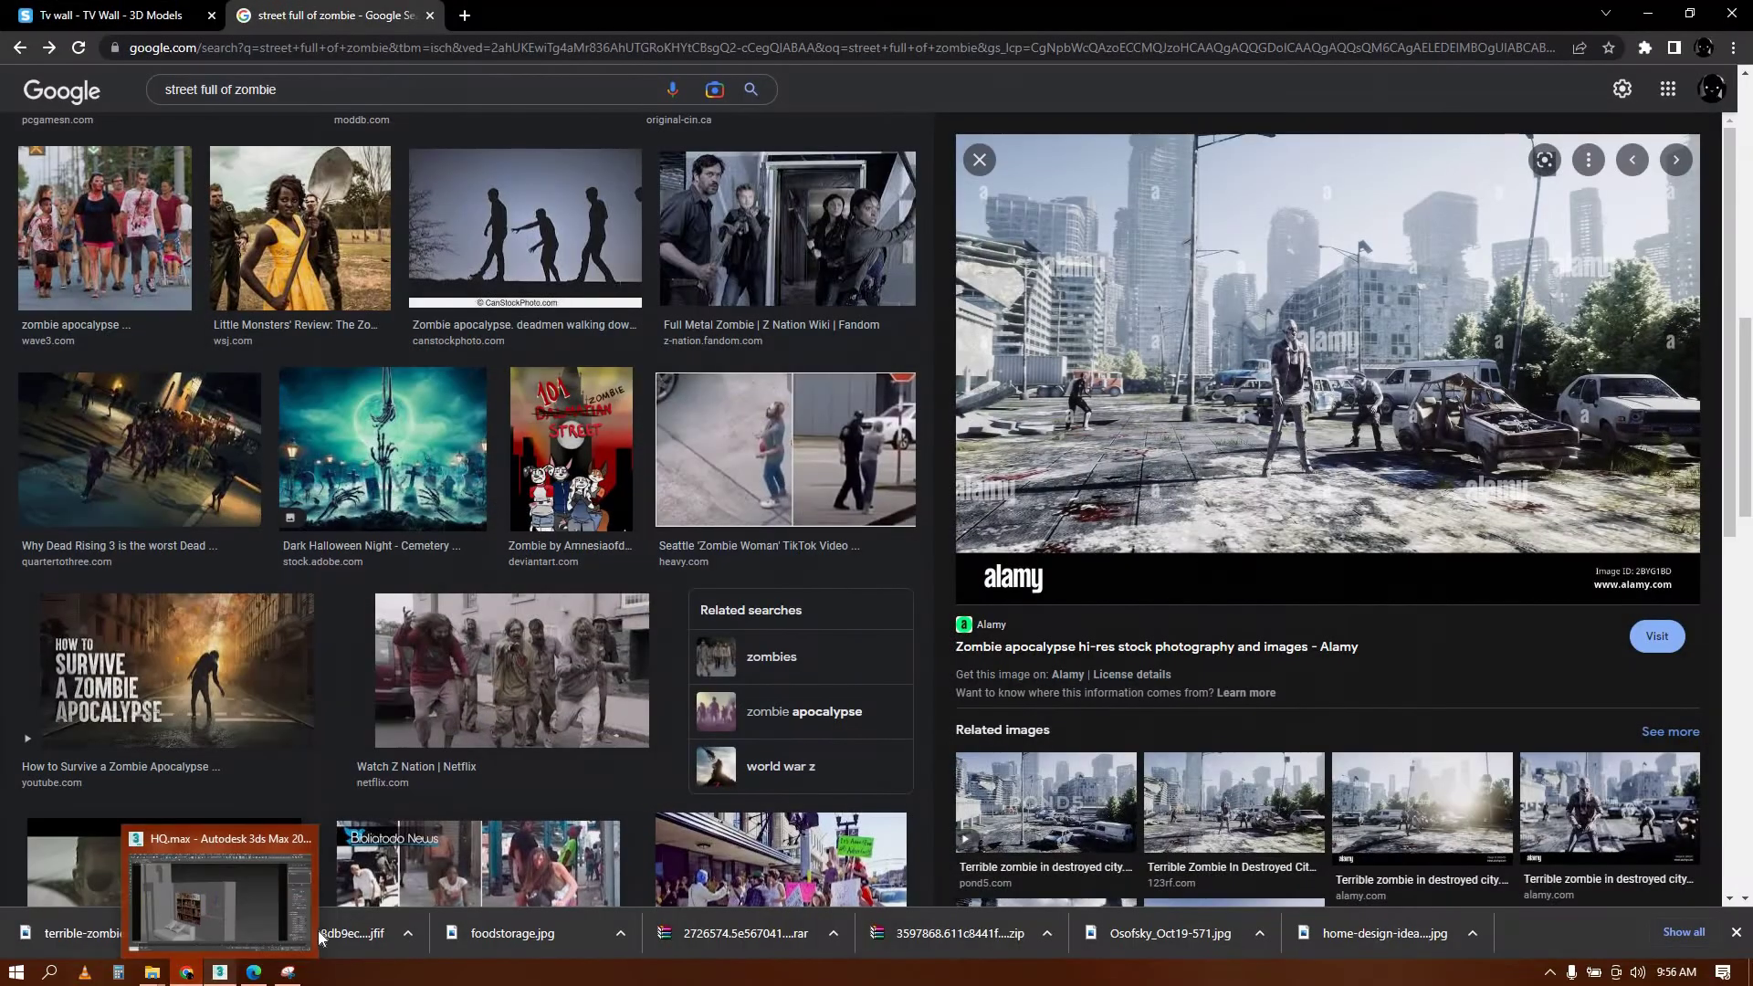
pyautogui.click(219, 881)
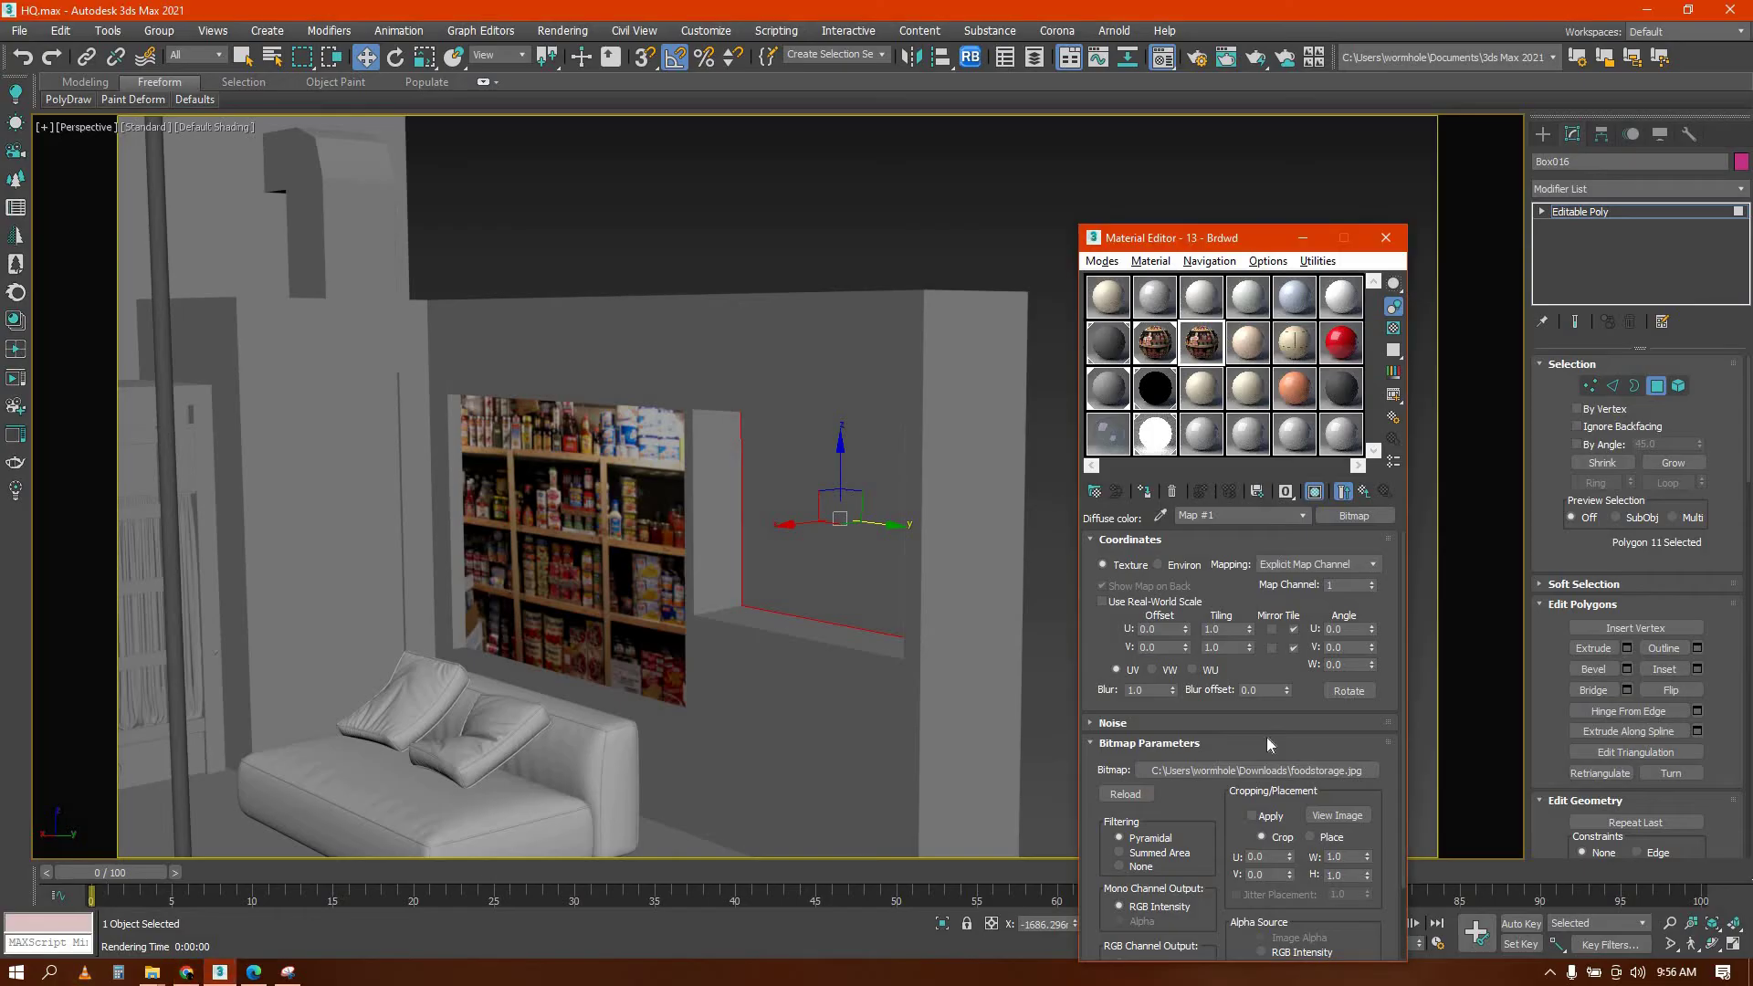
pyautogui.click(1219, 772)
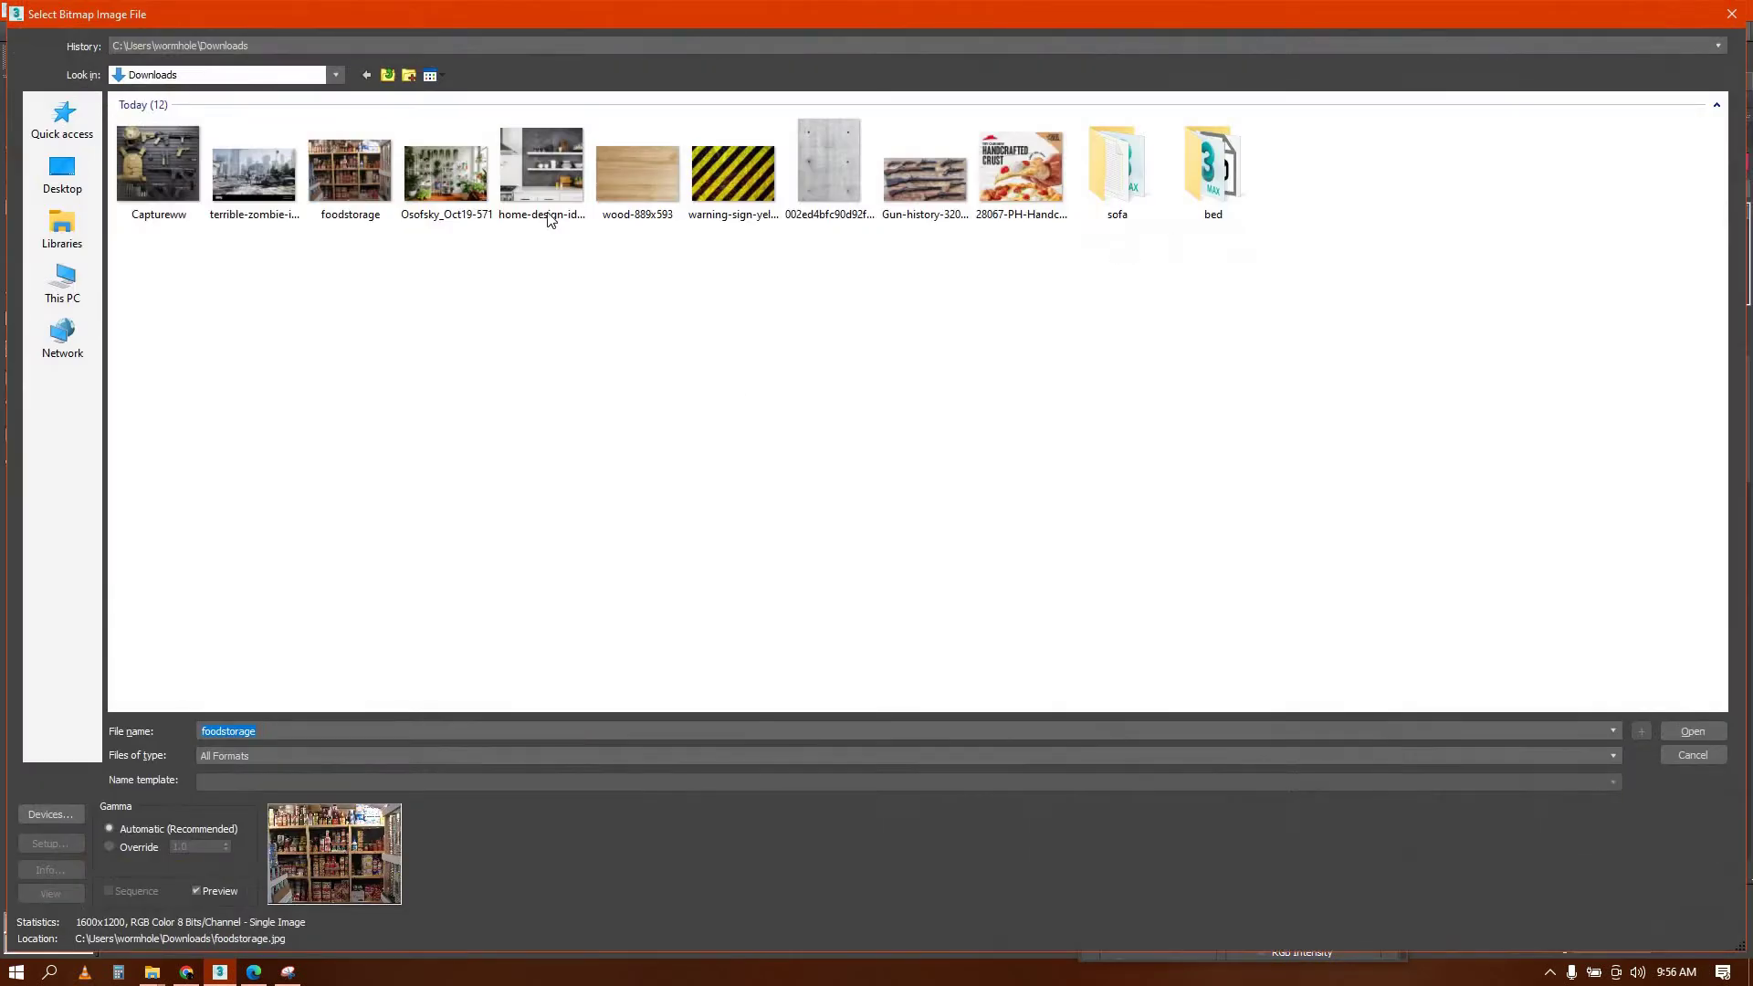
pyautogui.click(184, 181)
pyautogui.doubleClick(146, 176)
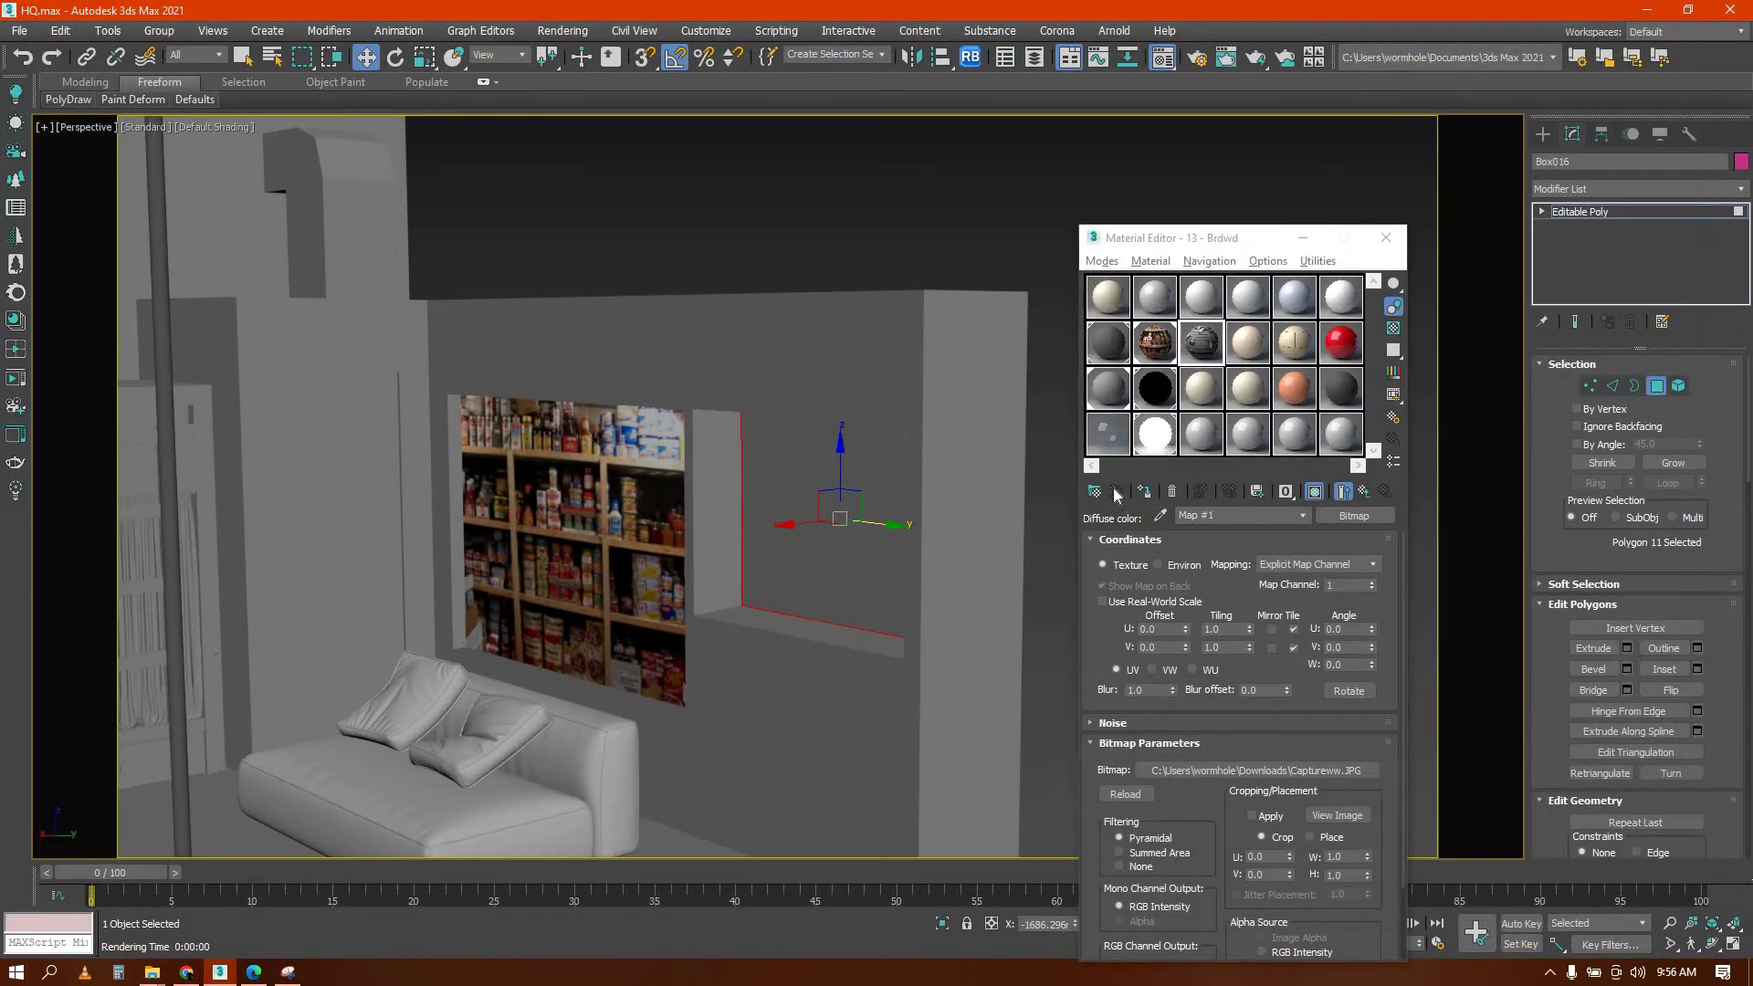
pyautogui.click(1144, 493)
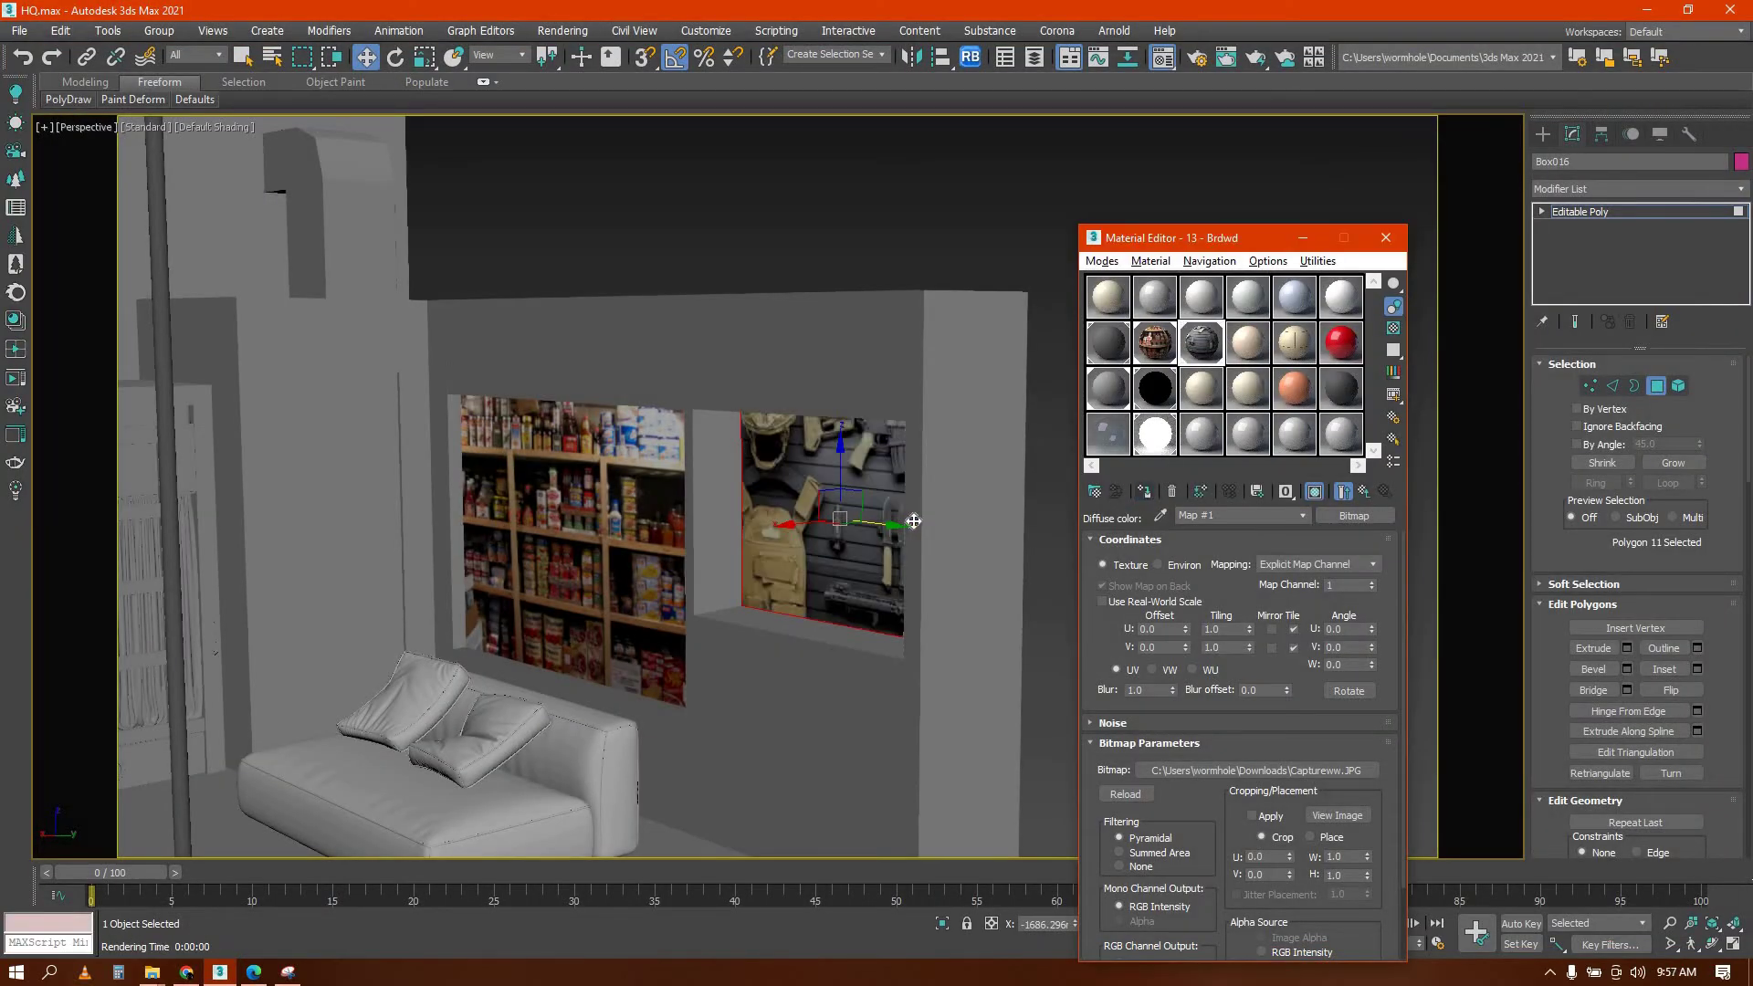
# Lower the bottom polygon of the gear recess to about the level of the food shelf recess's bottom
pyautogui.keyDown('alt'); pyautogui.moveTo(963, 474); pyautogui.dragTo(940, 511, button='middle'); pyautogui.keyUp('alt')
pyautogui.press('4')
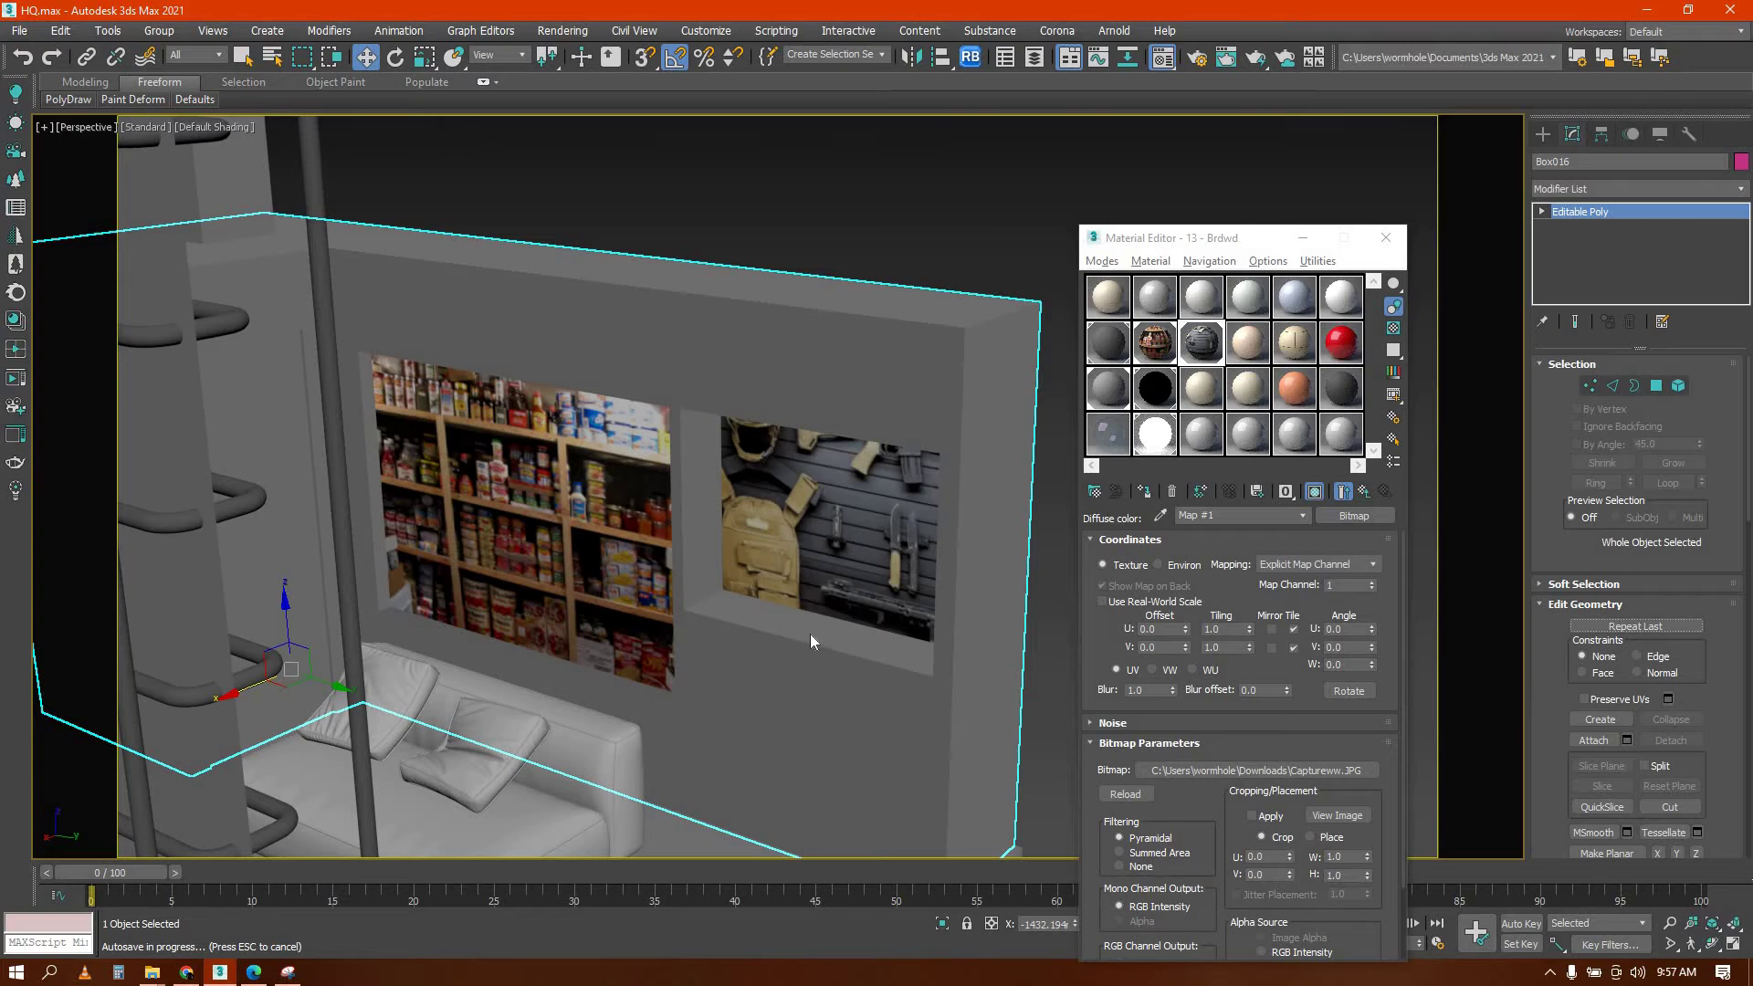
pyautogui.scroll(3, 811, 634)
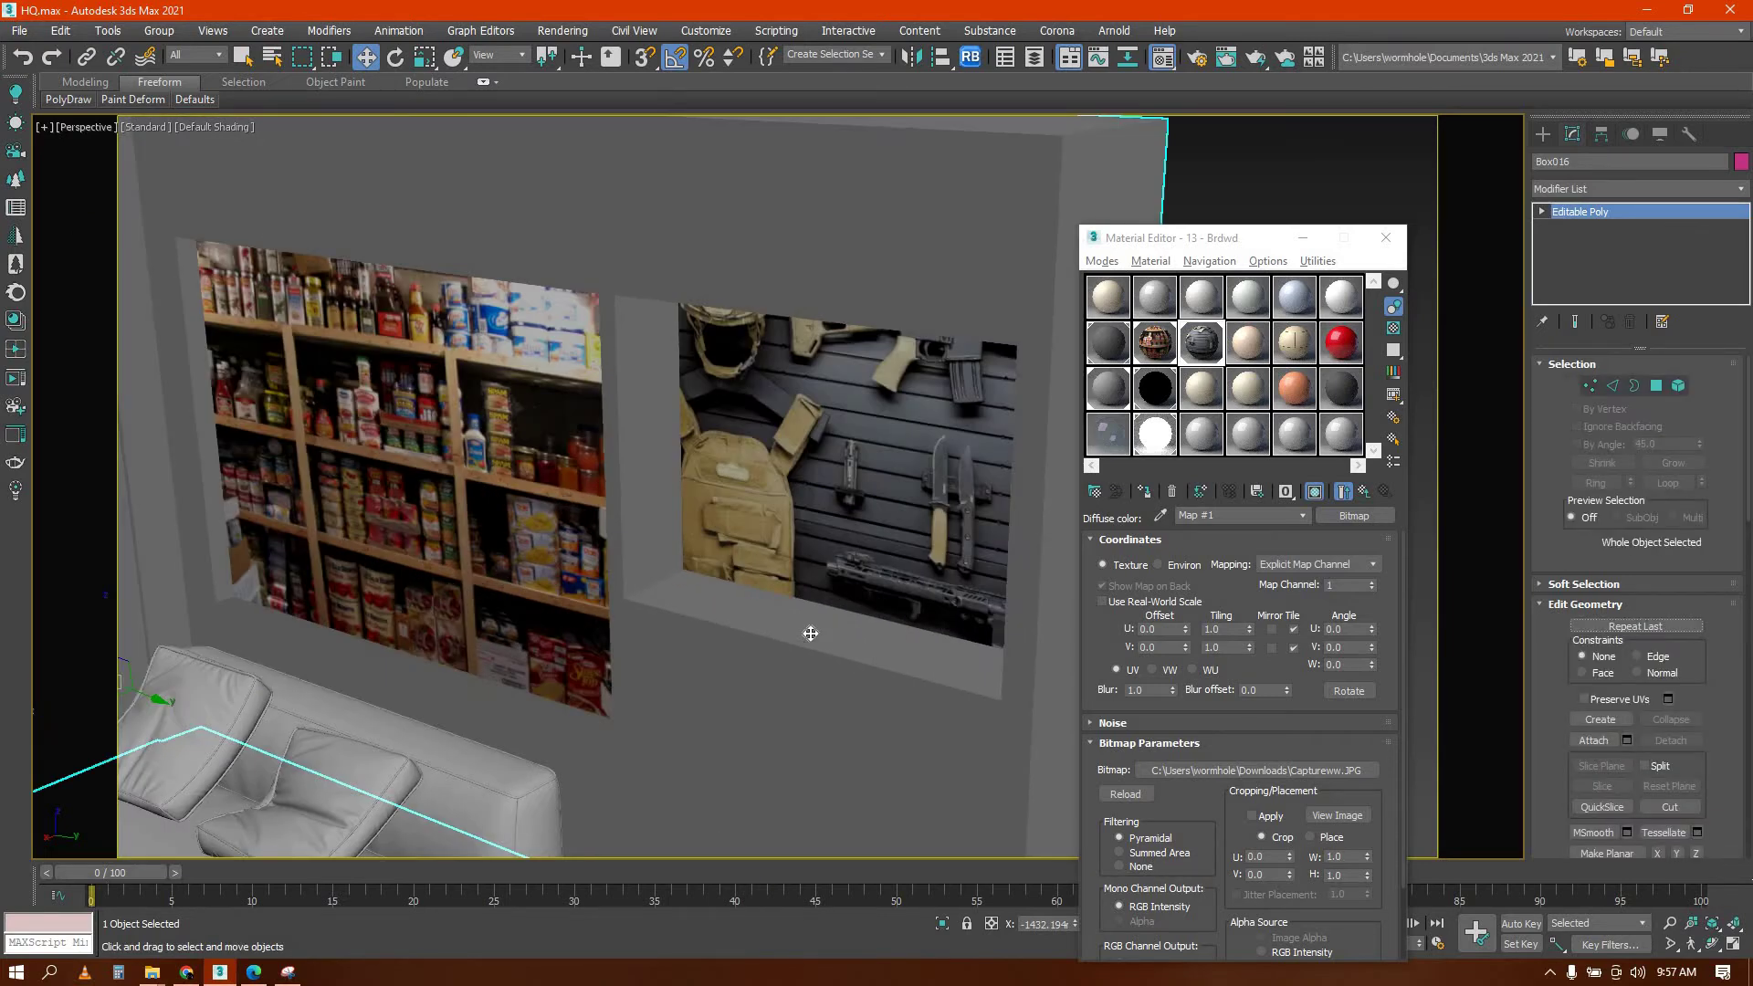
pyautogui.press('4')
pyautogui.click(803, 608)
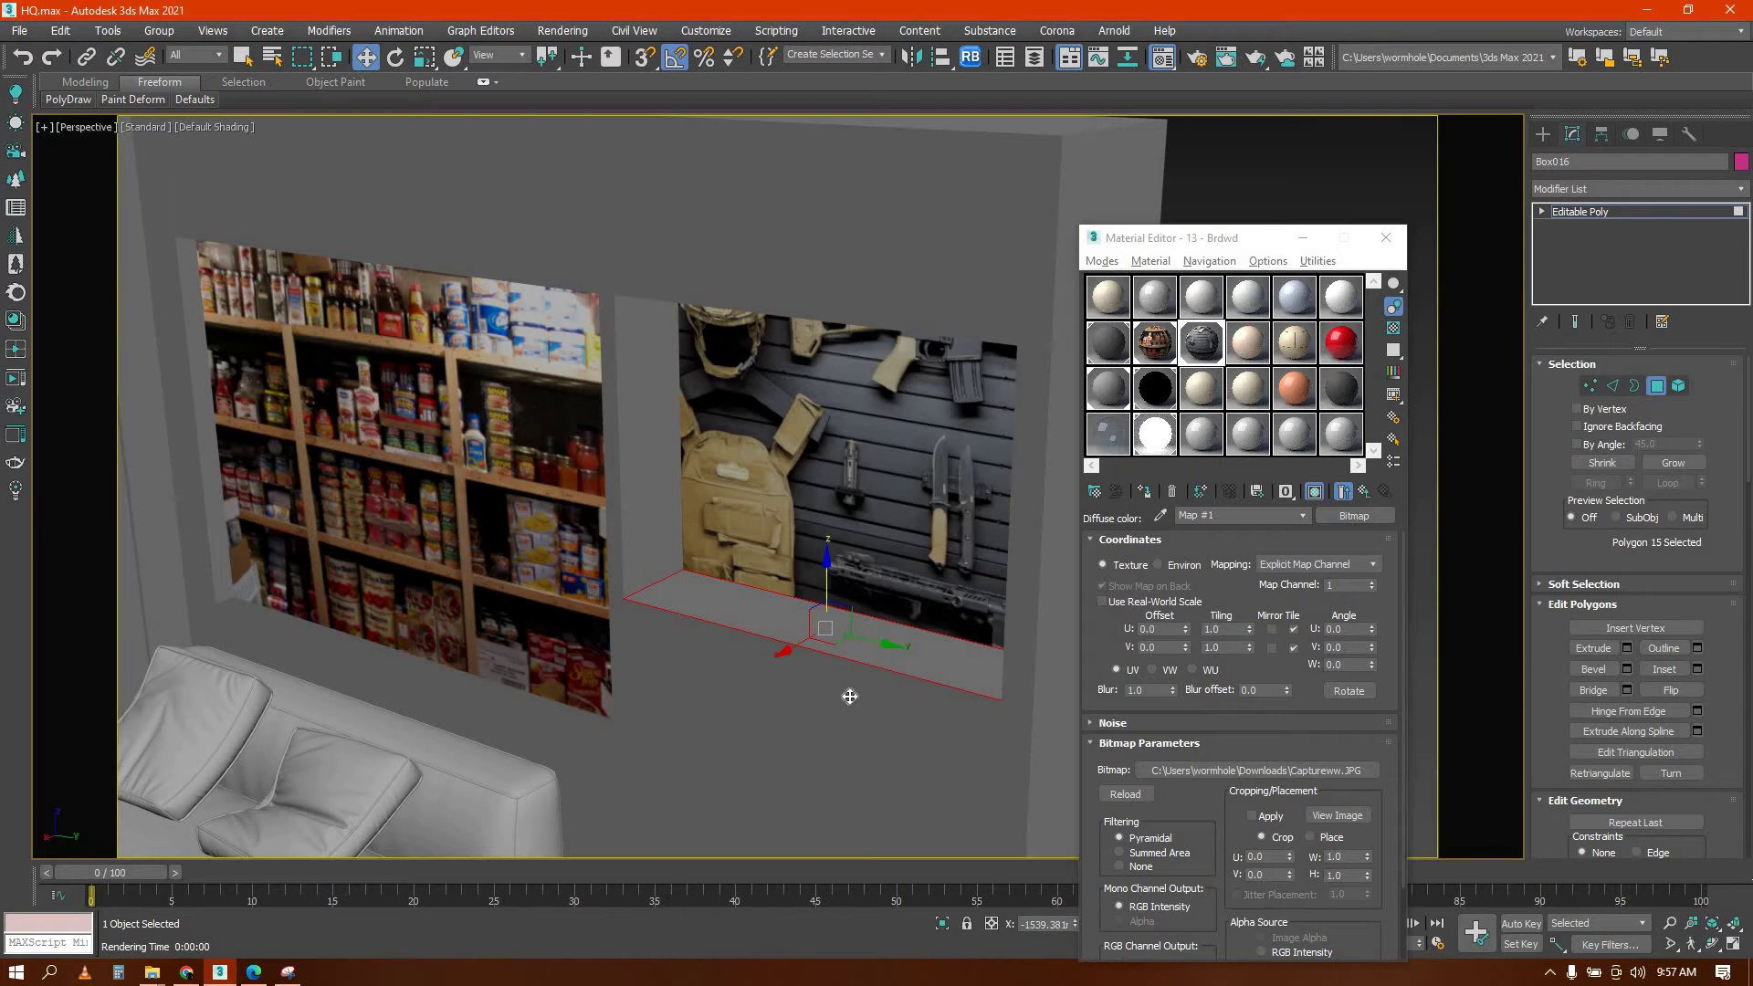
pyautogui.moveTo(826, 595); pyautogui.dragTo(864, 729)
pyautogui.keyDown('alt'); pyautogui.moveTo(865, 729); pyautogui.dragTo(827, 628, button='middle'); pyautogui.keyUp('alt')
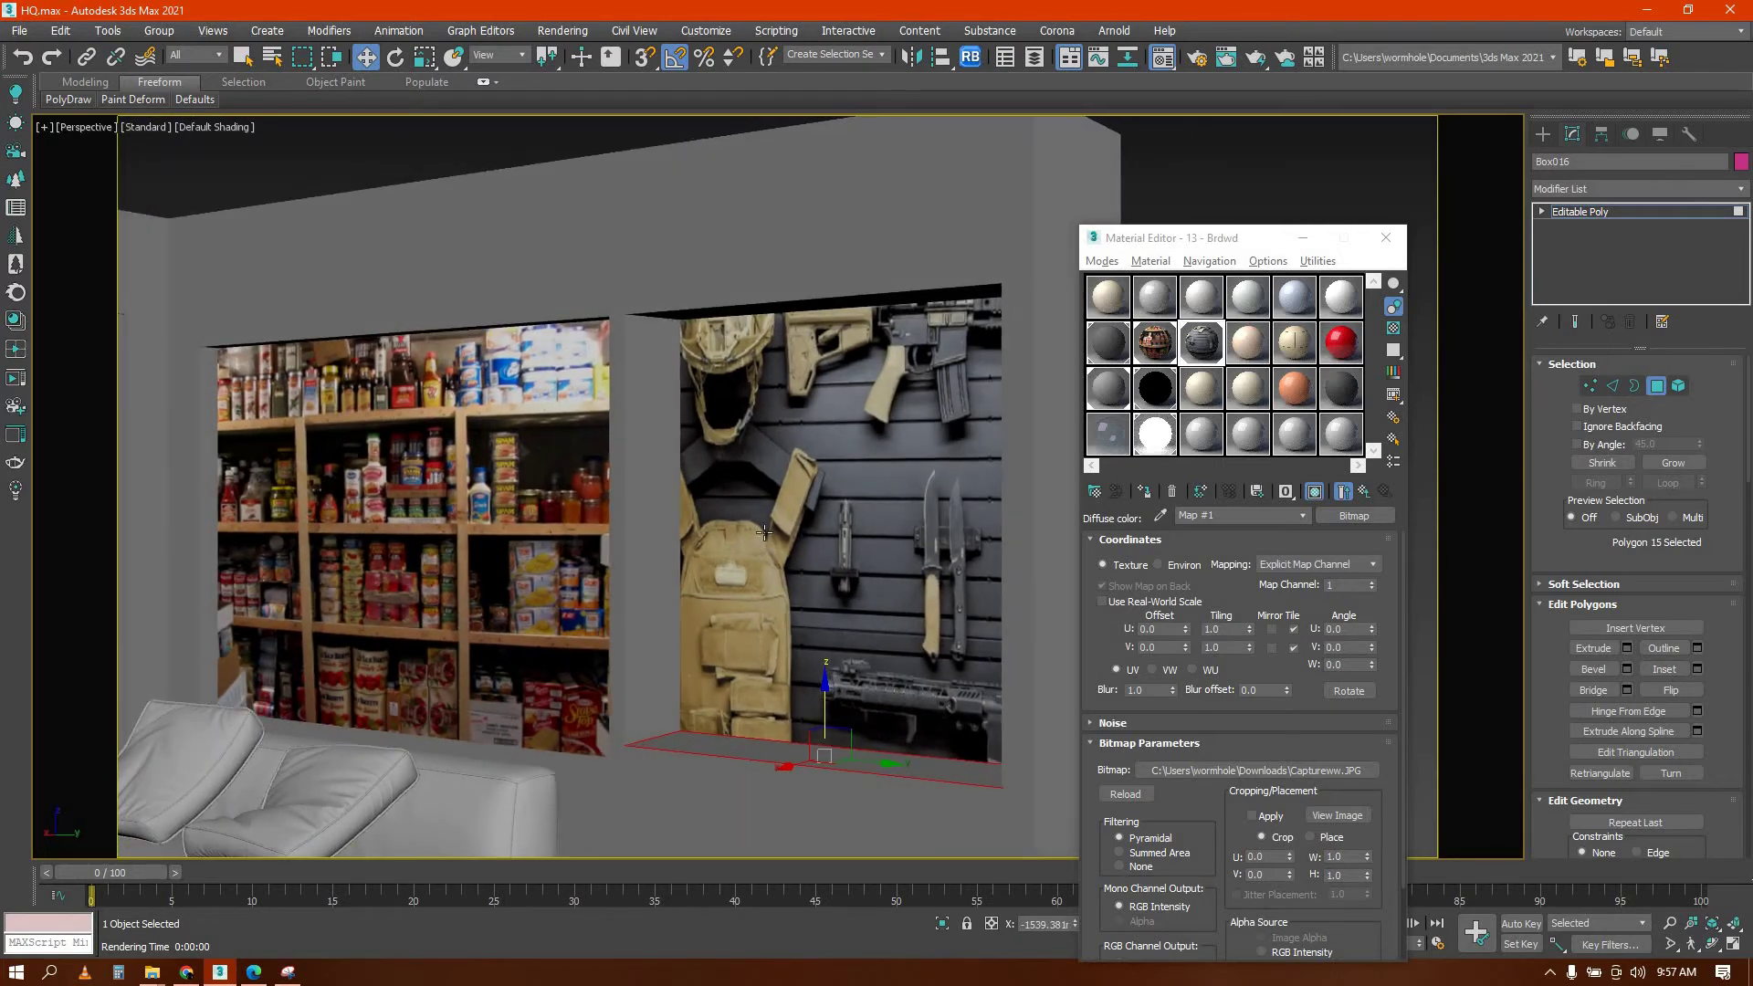
# Select the gear recess's back polygon and add a UVW Map modifier with Box mapping to it
pyautogui.click(835, 496)
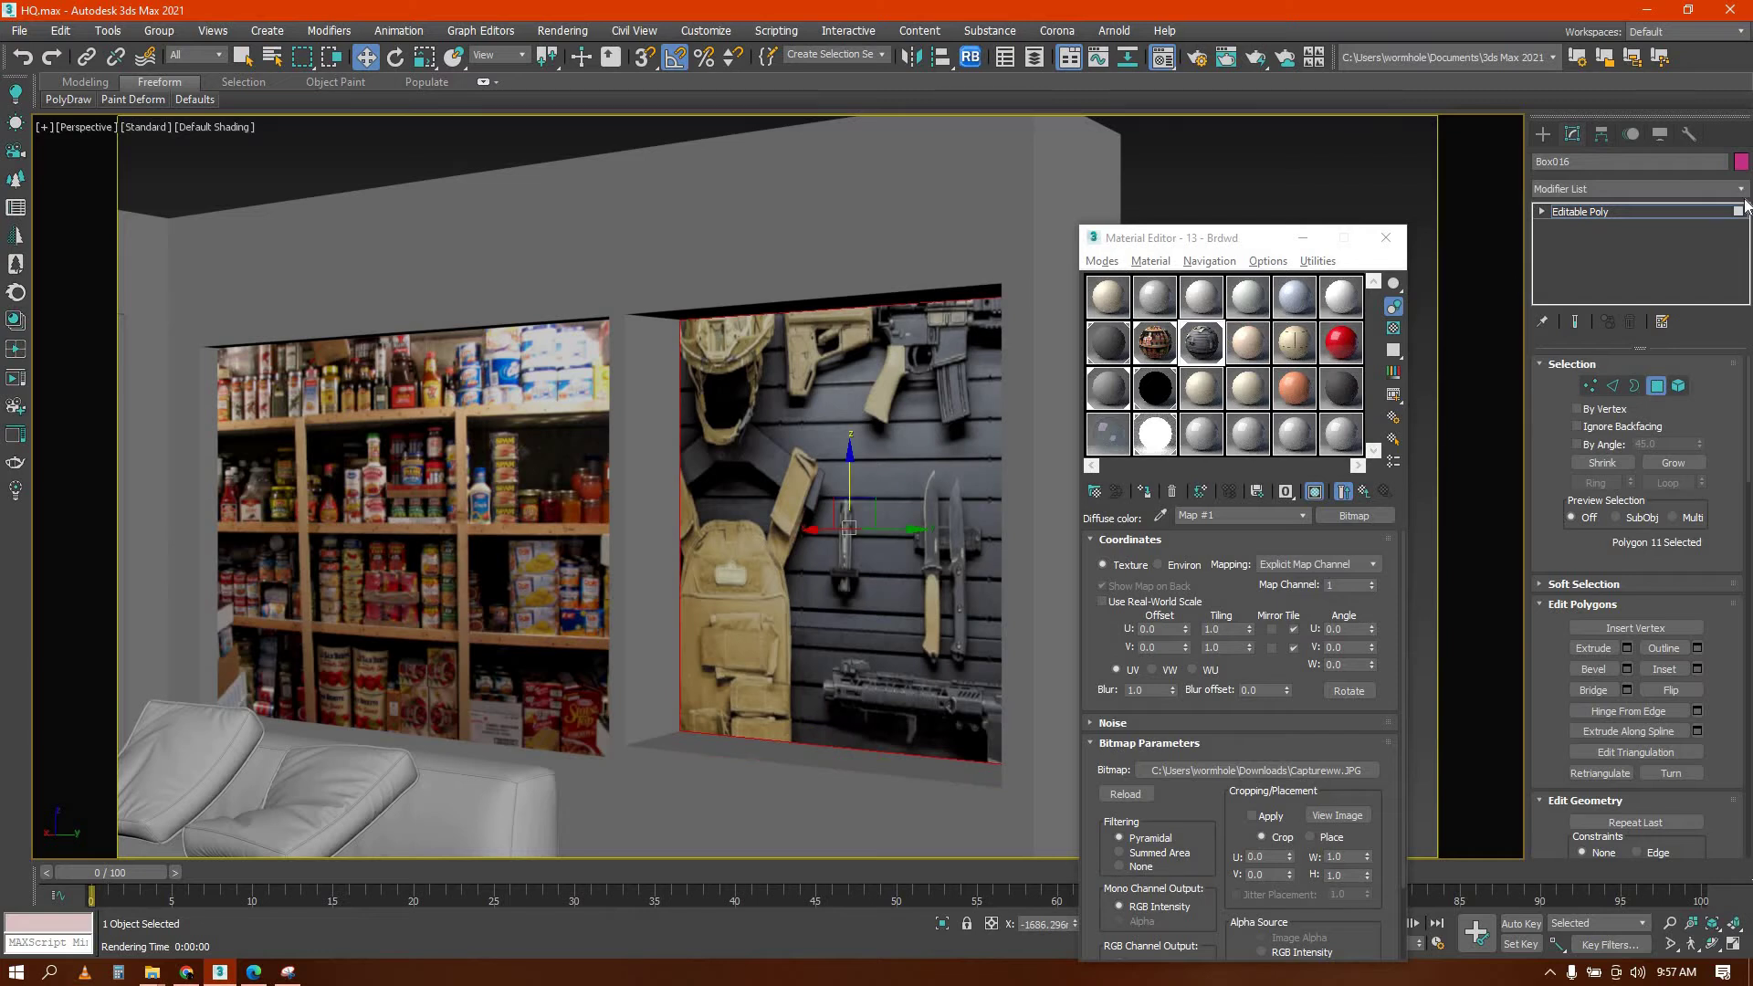
pyautogui.press('super+shift')
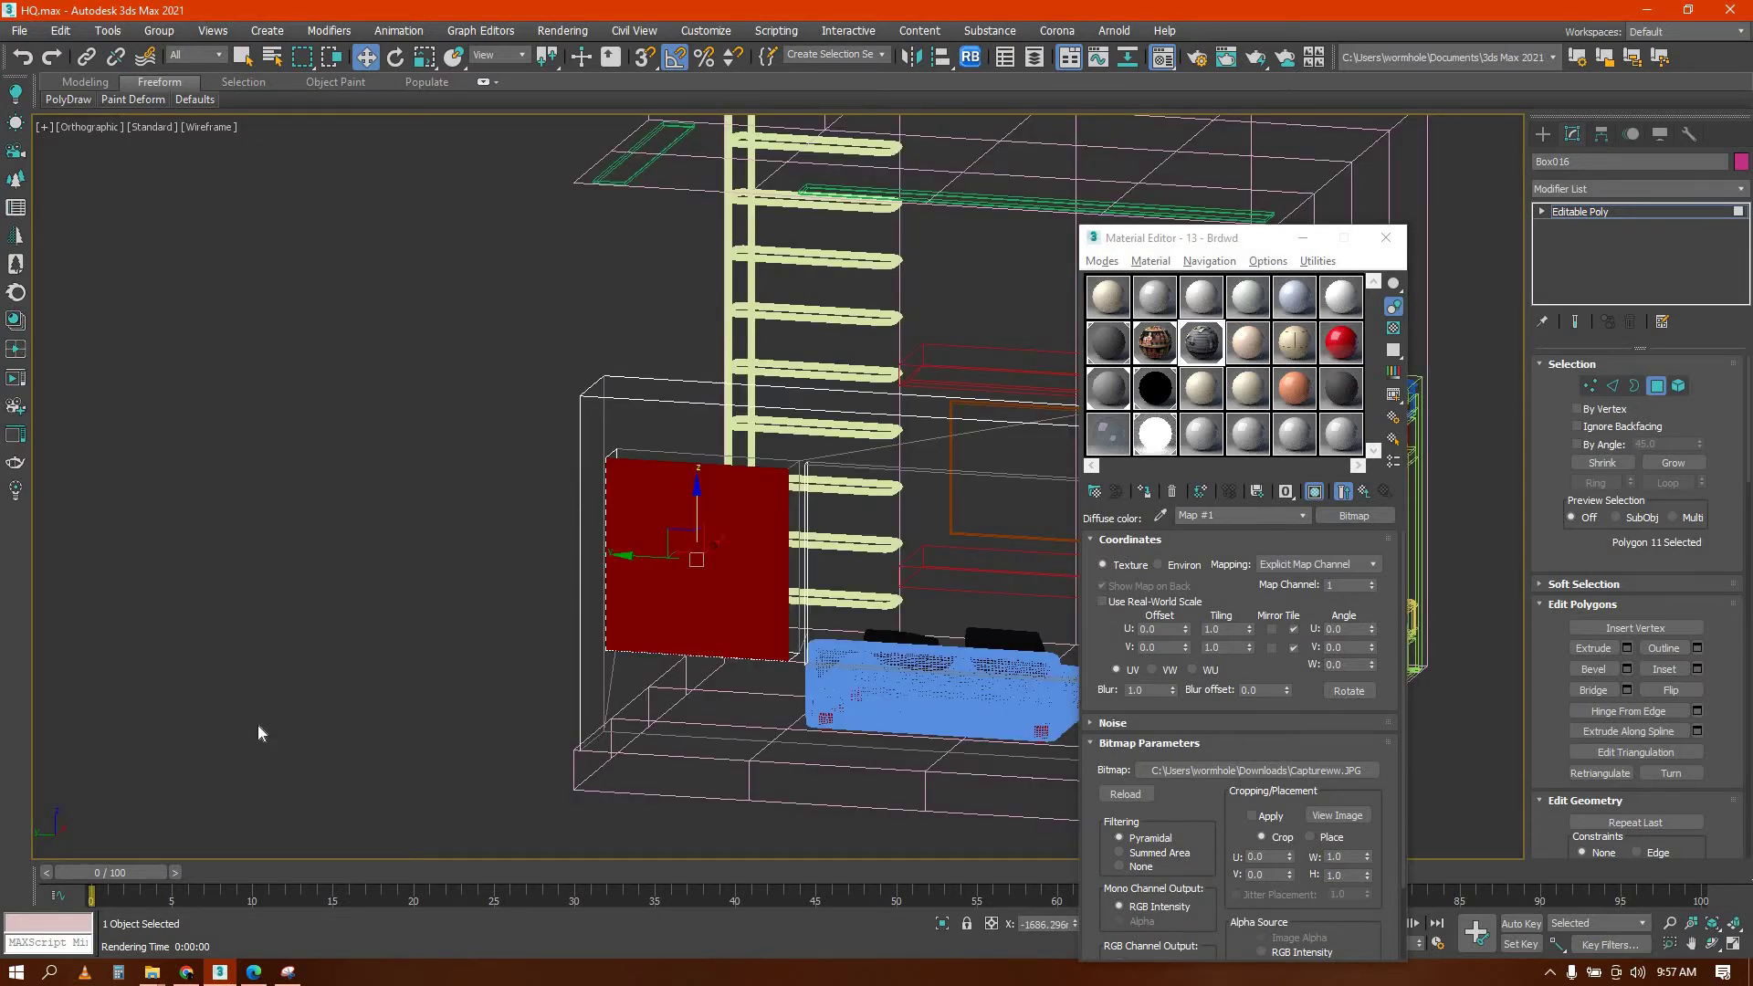
pyautogui.scroll(-4, 169, 724)
pyautogui.press('super+shift')
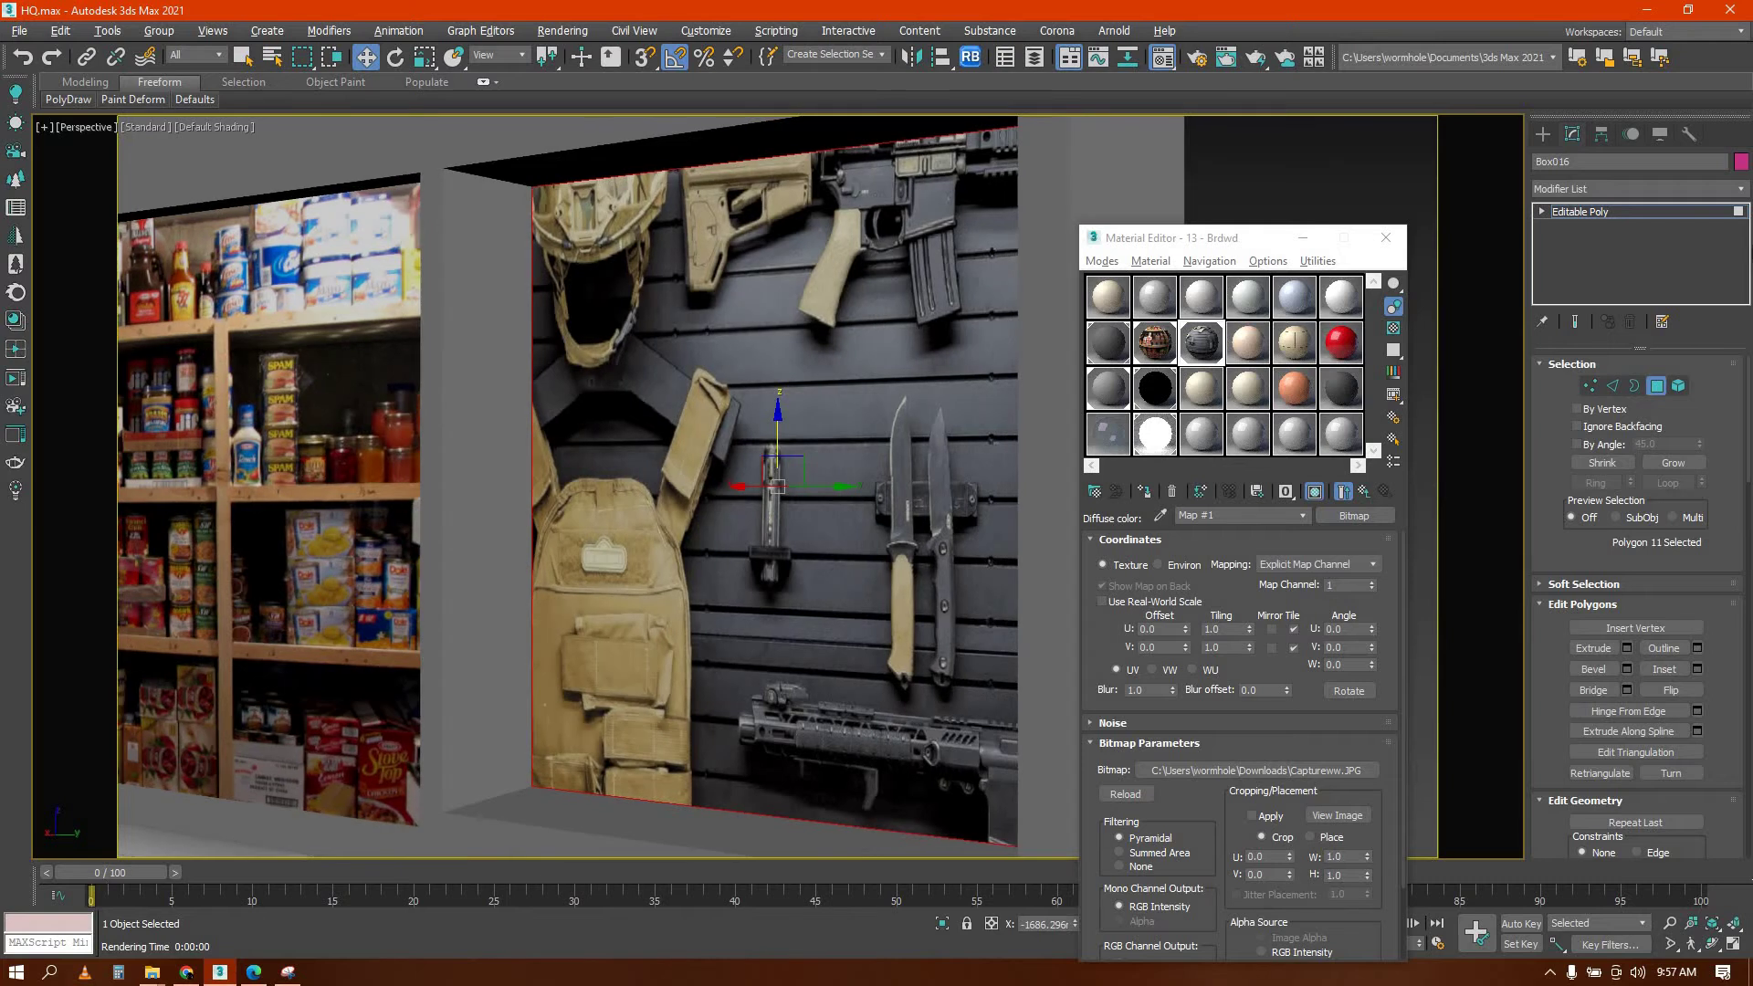
pyautogui.click(1740, 189)
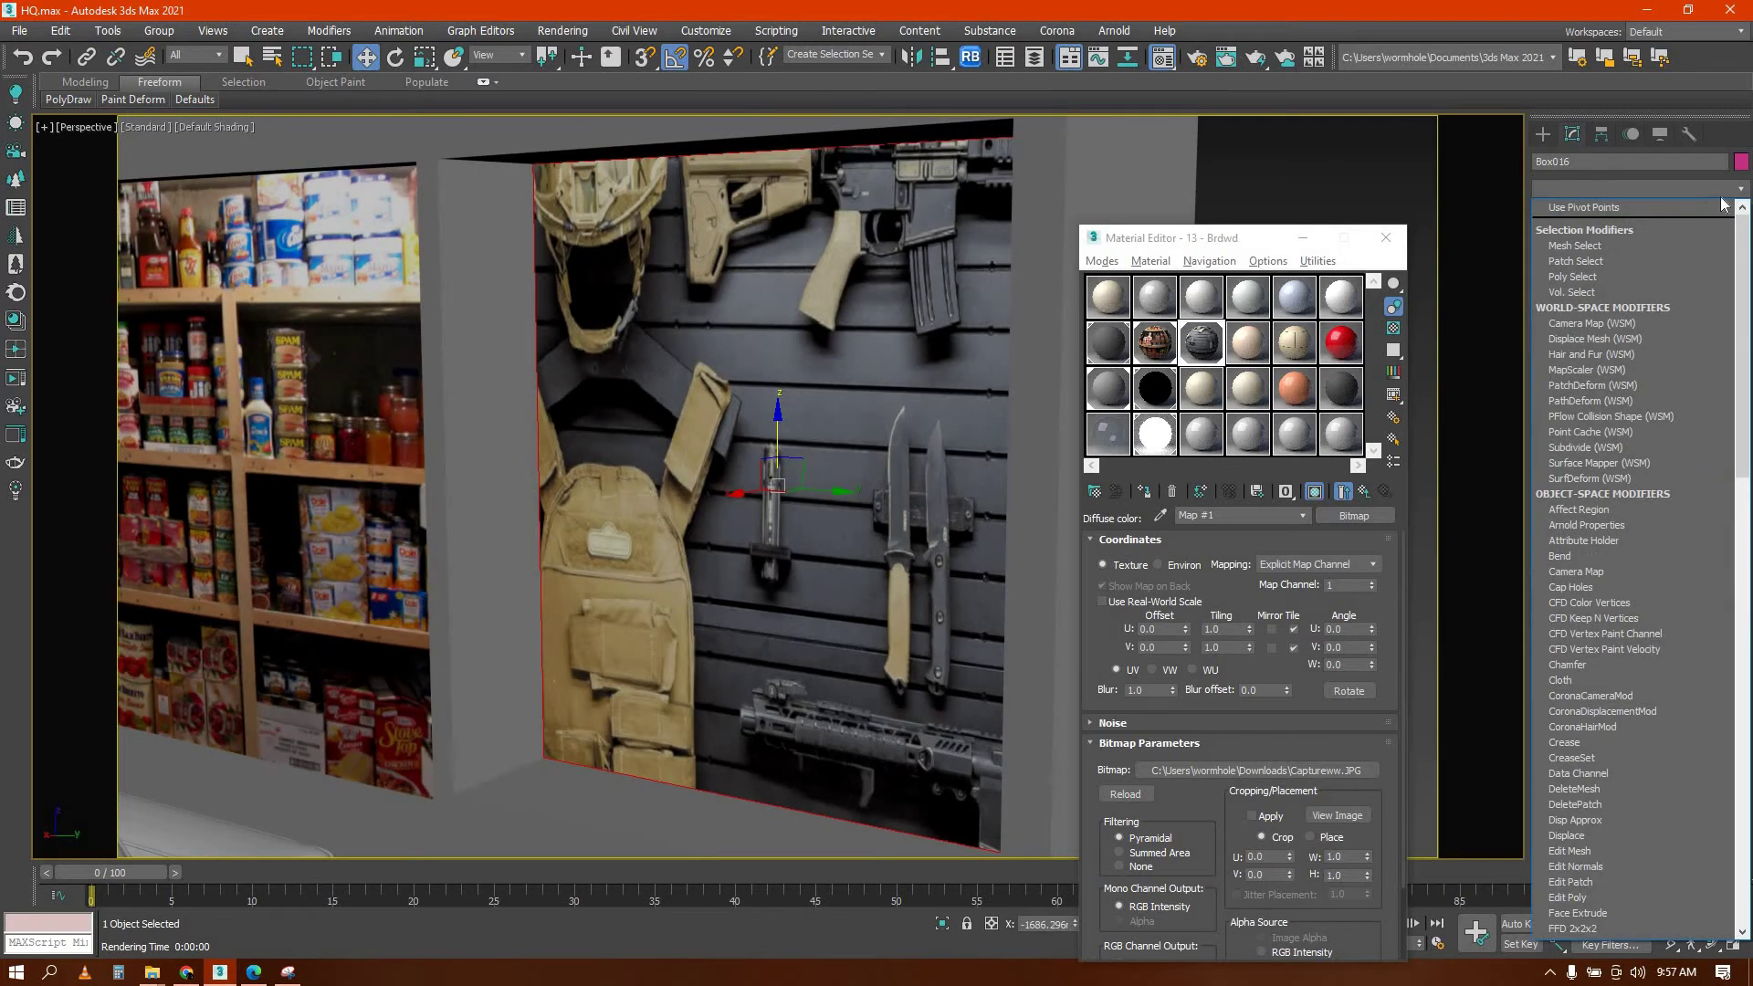
pyautogui.press('u')
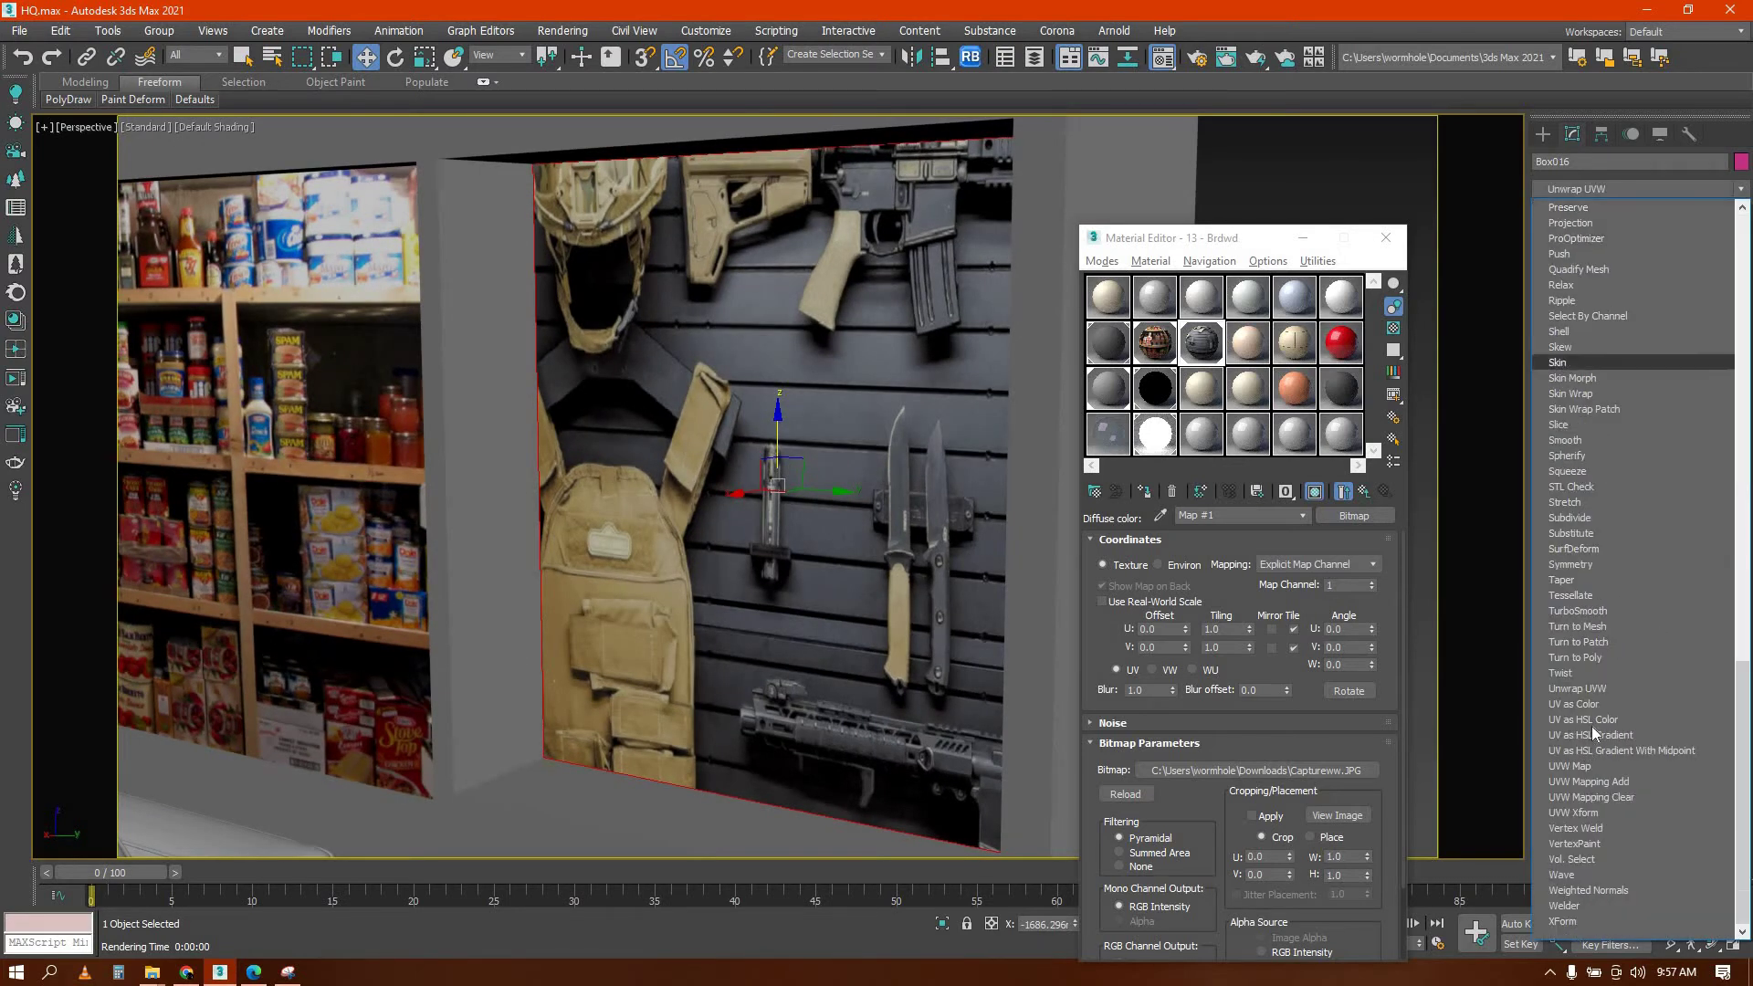
pyautogui.click(1587, 769)
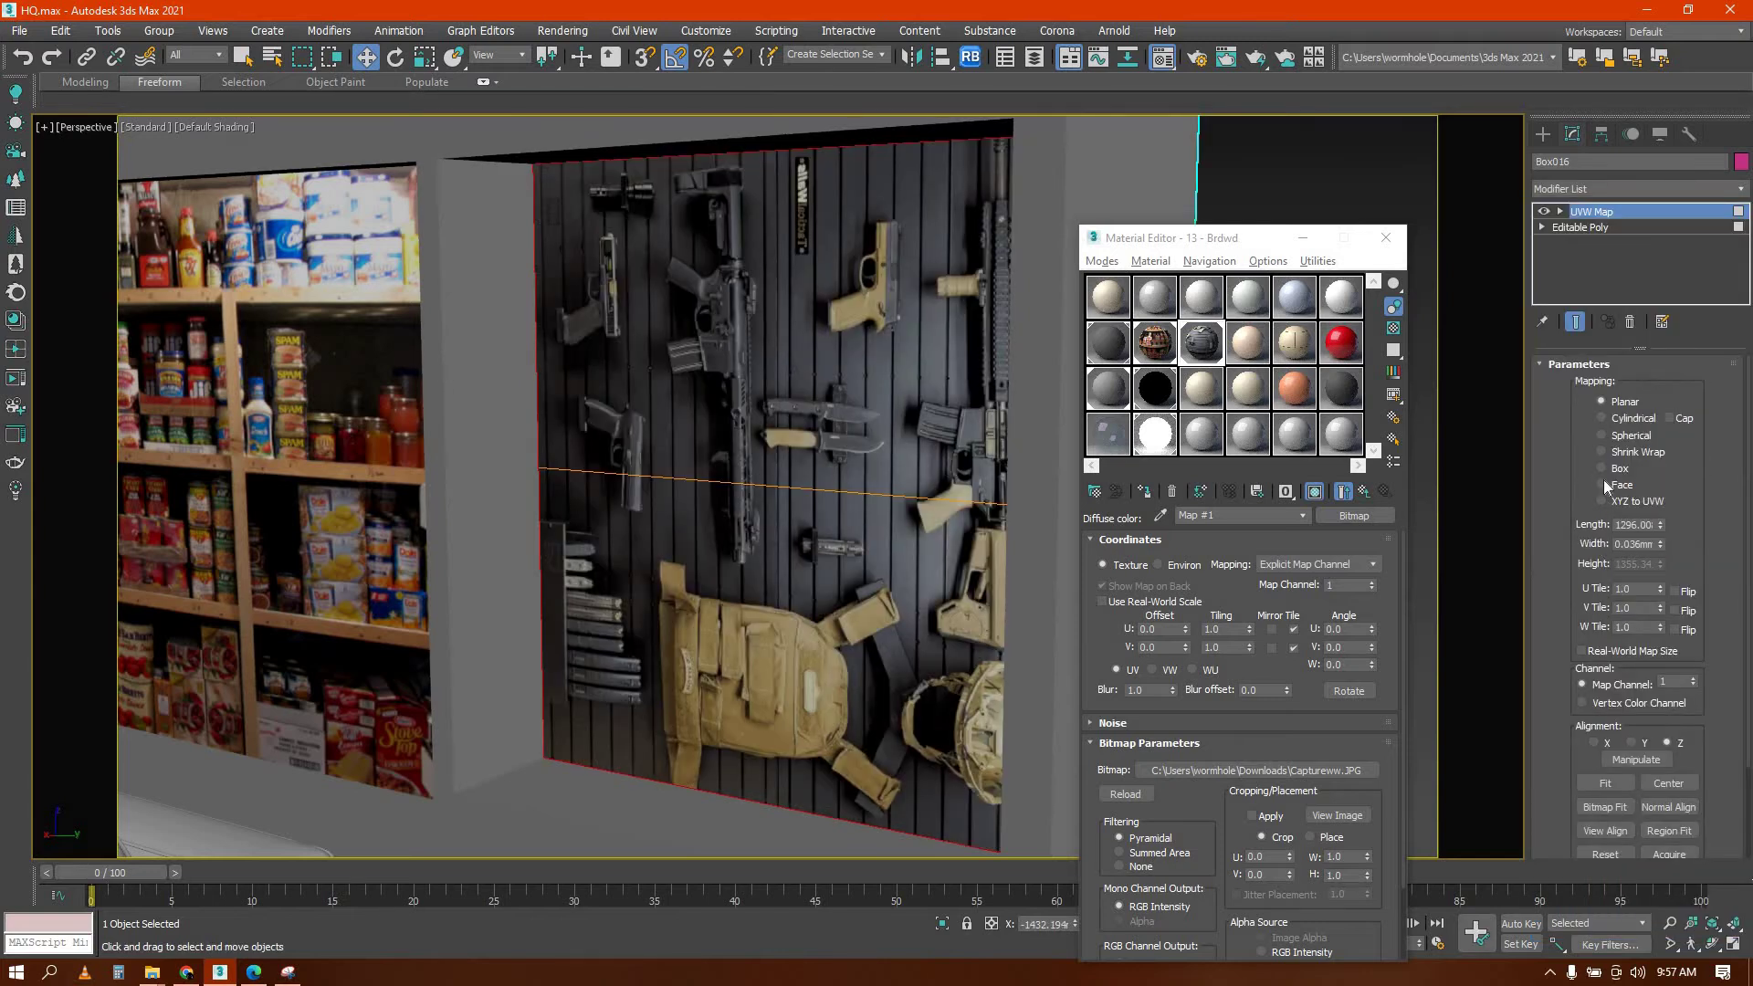
pyautogui.click(1601, 468)
pyautogui.scroll(-3, 824, 548)
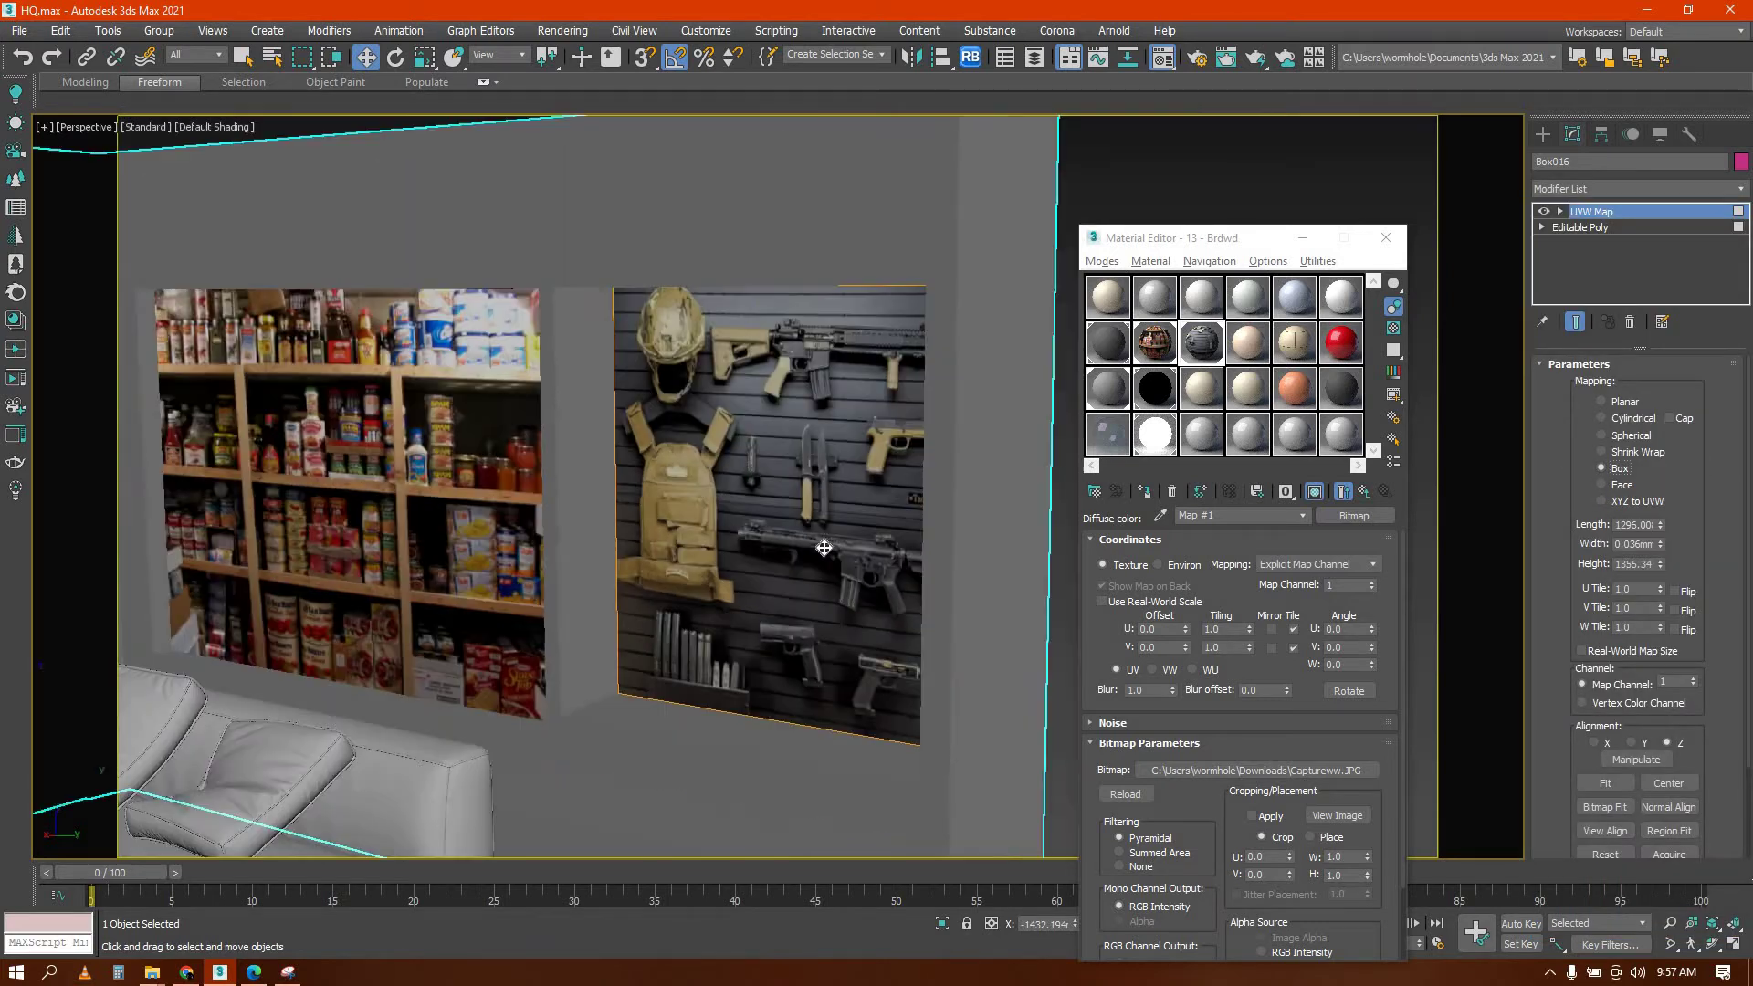
pyautogui.keyDown('alt'); pyautogui.moveTo(824, 548); pyautogui.dragTo(744, 570, button='middle'); pyautogui.keyUp('alt')
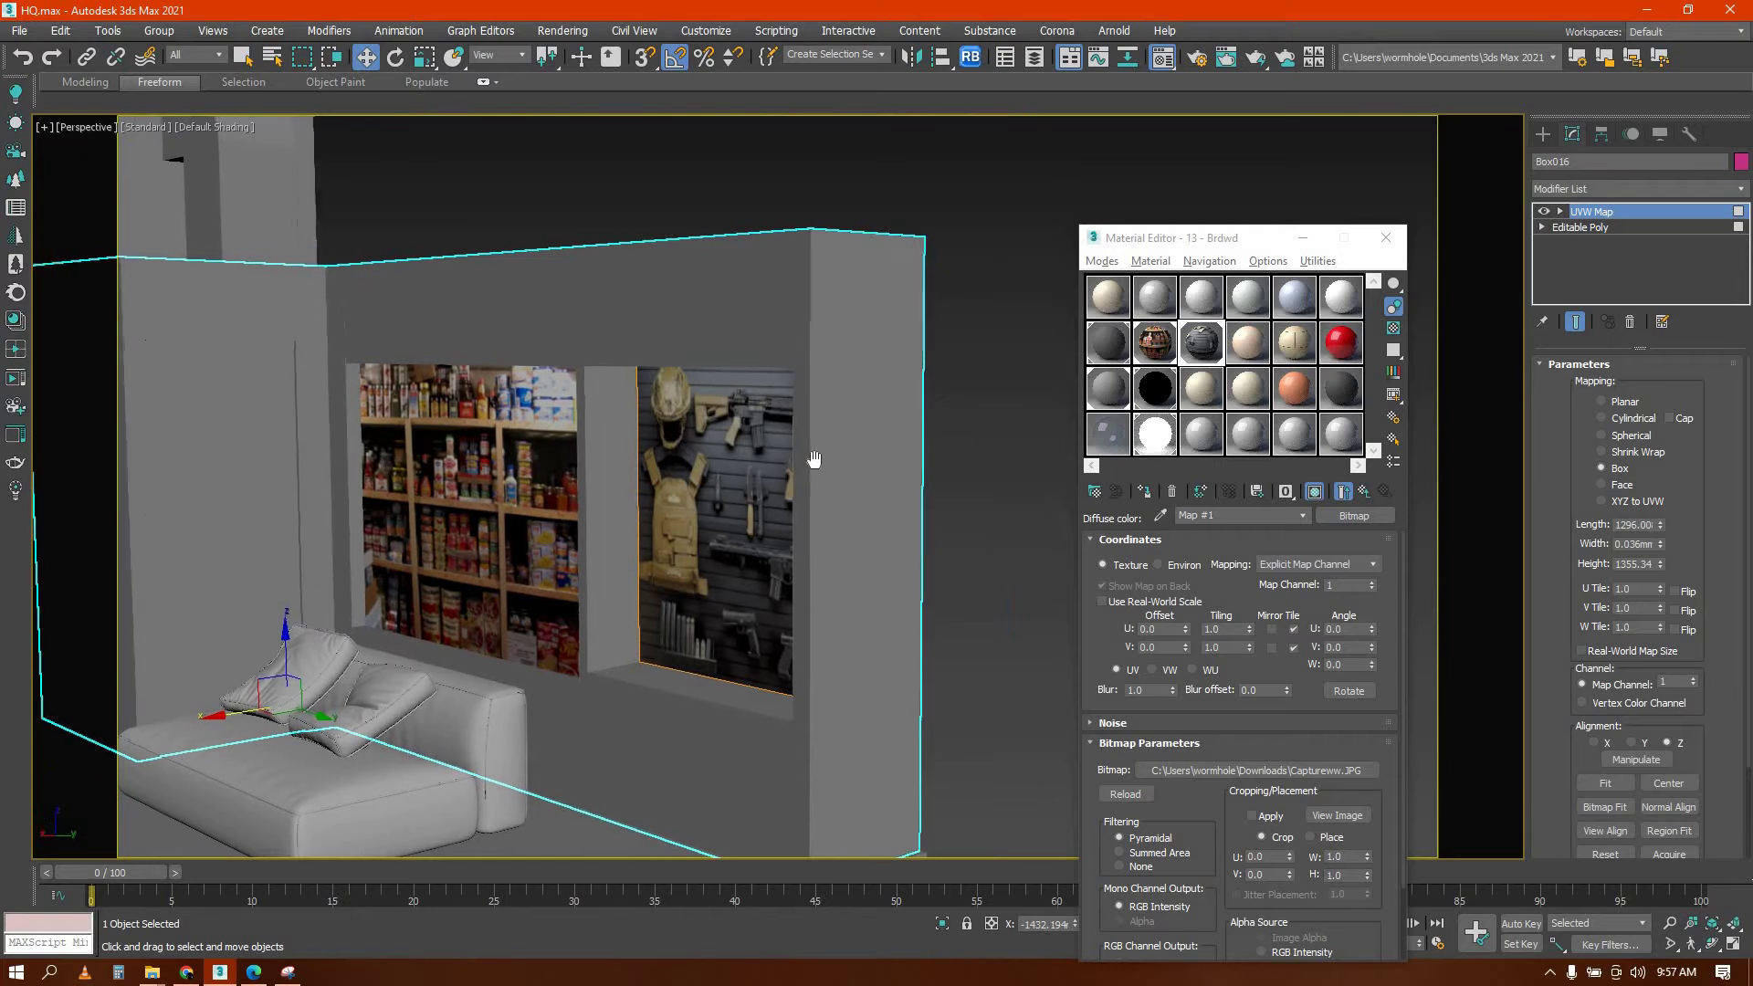
pyautogui.scroll(-4, 814, 459)
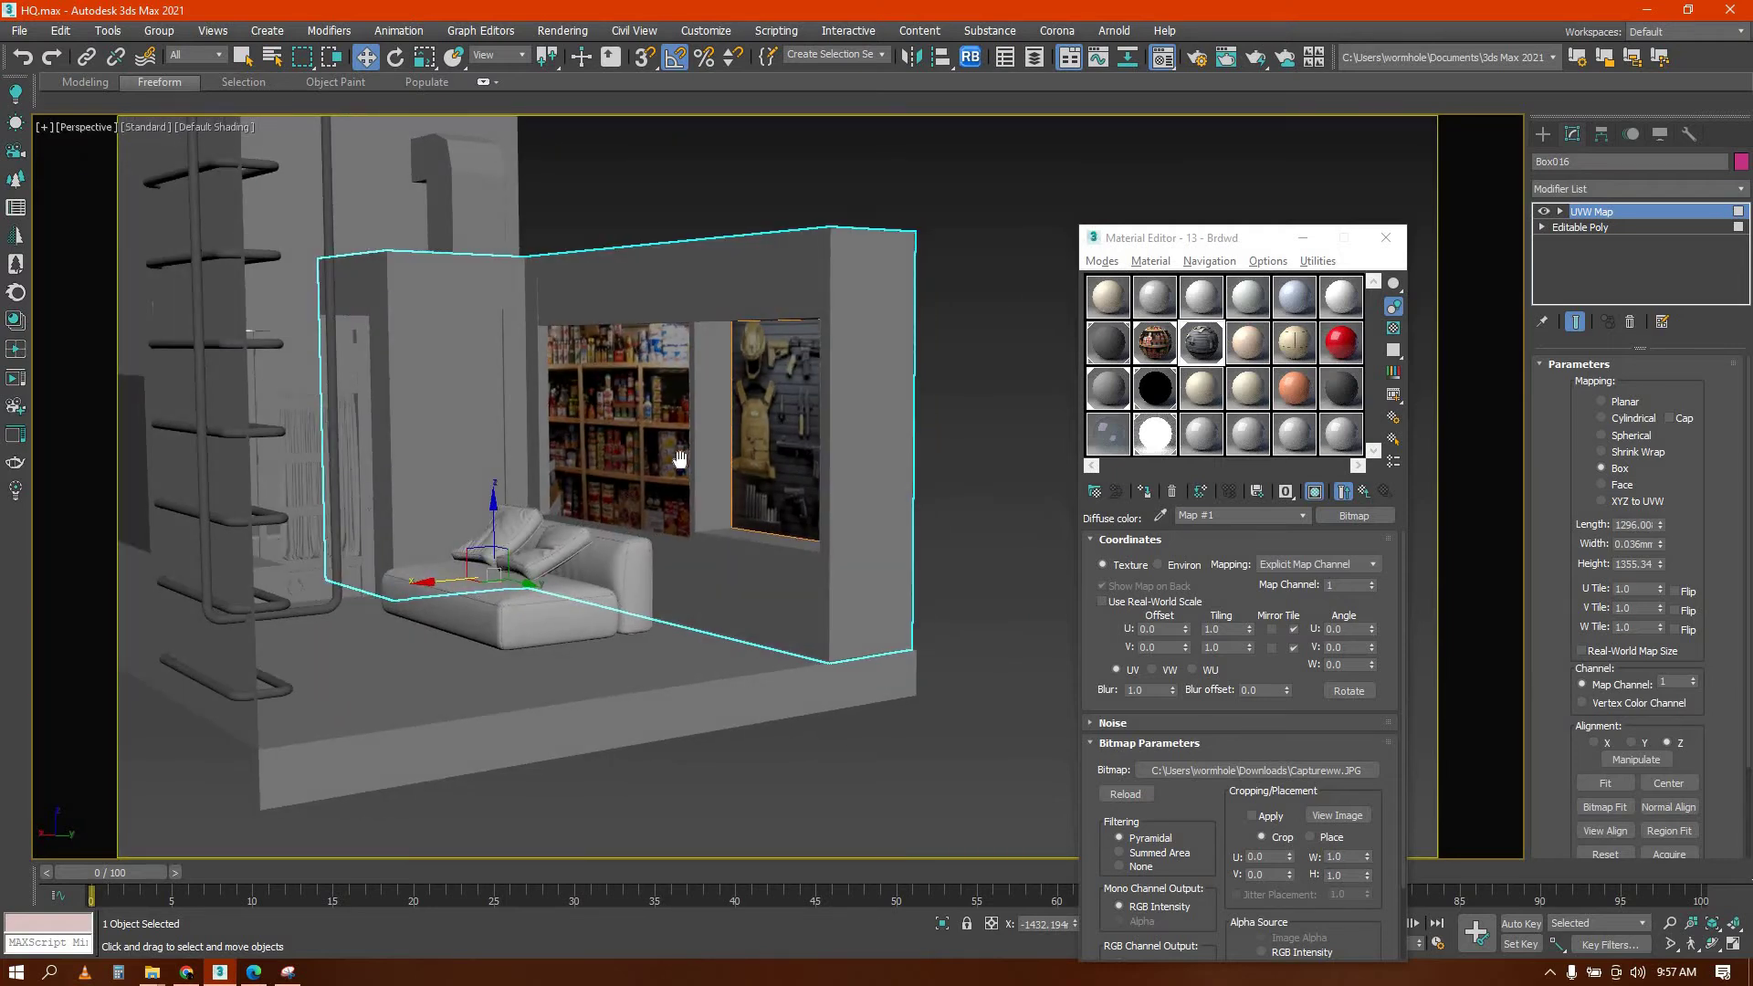
# Convert the wall behind the sofa to an Editable Poly, collapsing its UVW Map, and deselect it
pyautogui.scroll(4, 680, 459)
pyautogui.moveTo(680, 459); pyautogui.dragTo(751, 457, button='middle')
pyautogui.scroll(-1, 691, 459)
pyautogui.scroll(-1, 714, 520)
pyautogui.scroll(-3, 714, 520)
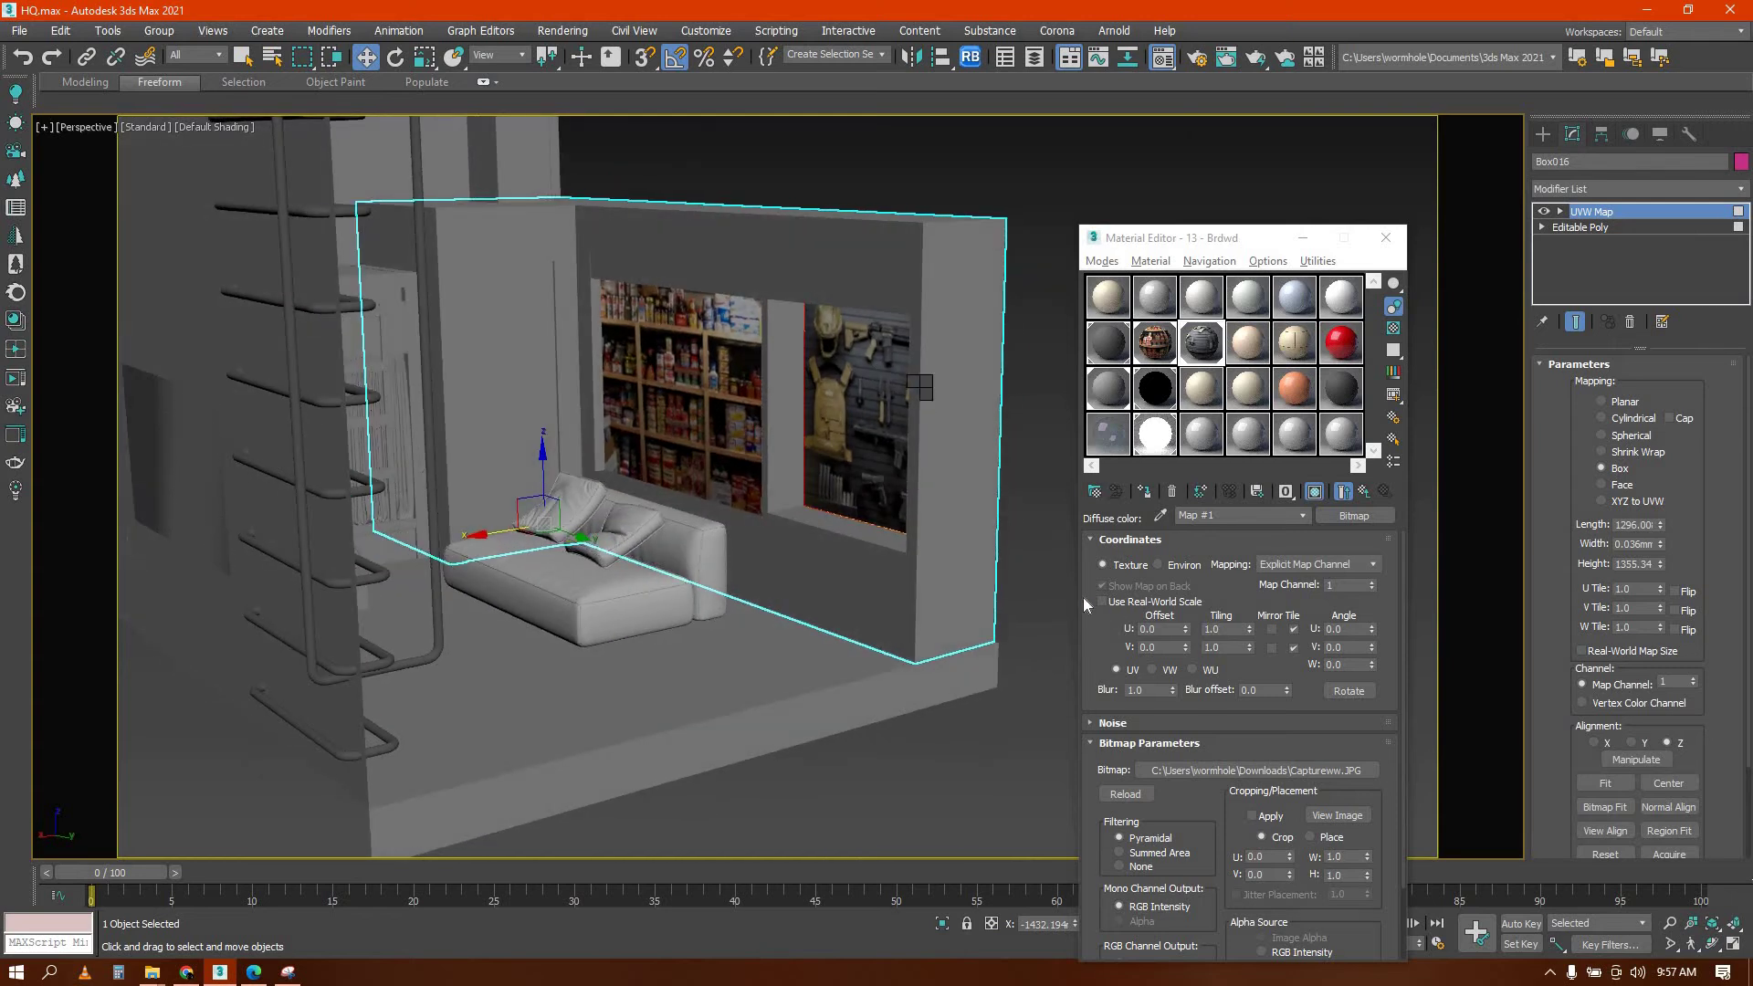
pyautogui.moveTo(1073, 576)
pyautogui.click(1134, 590)
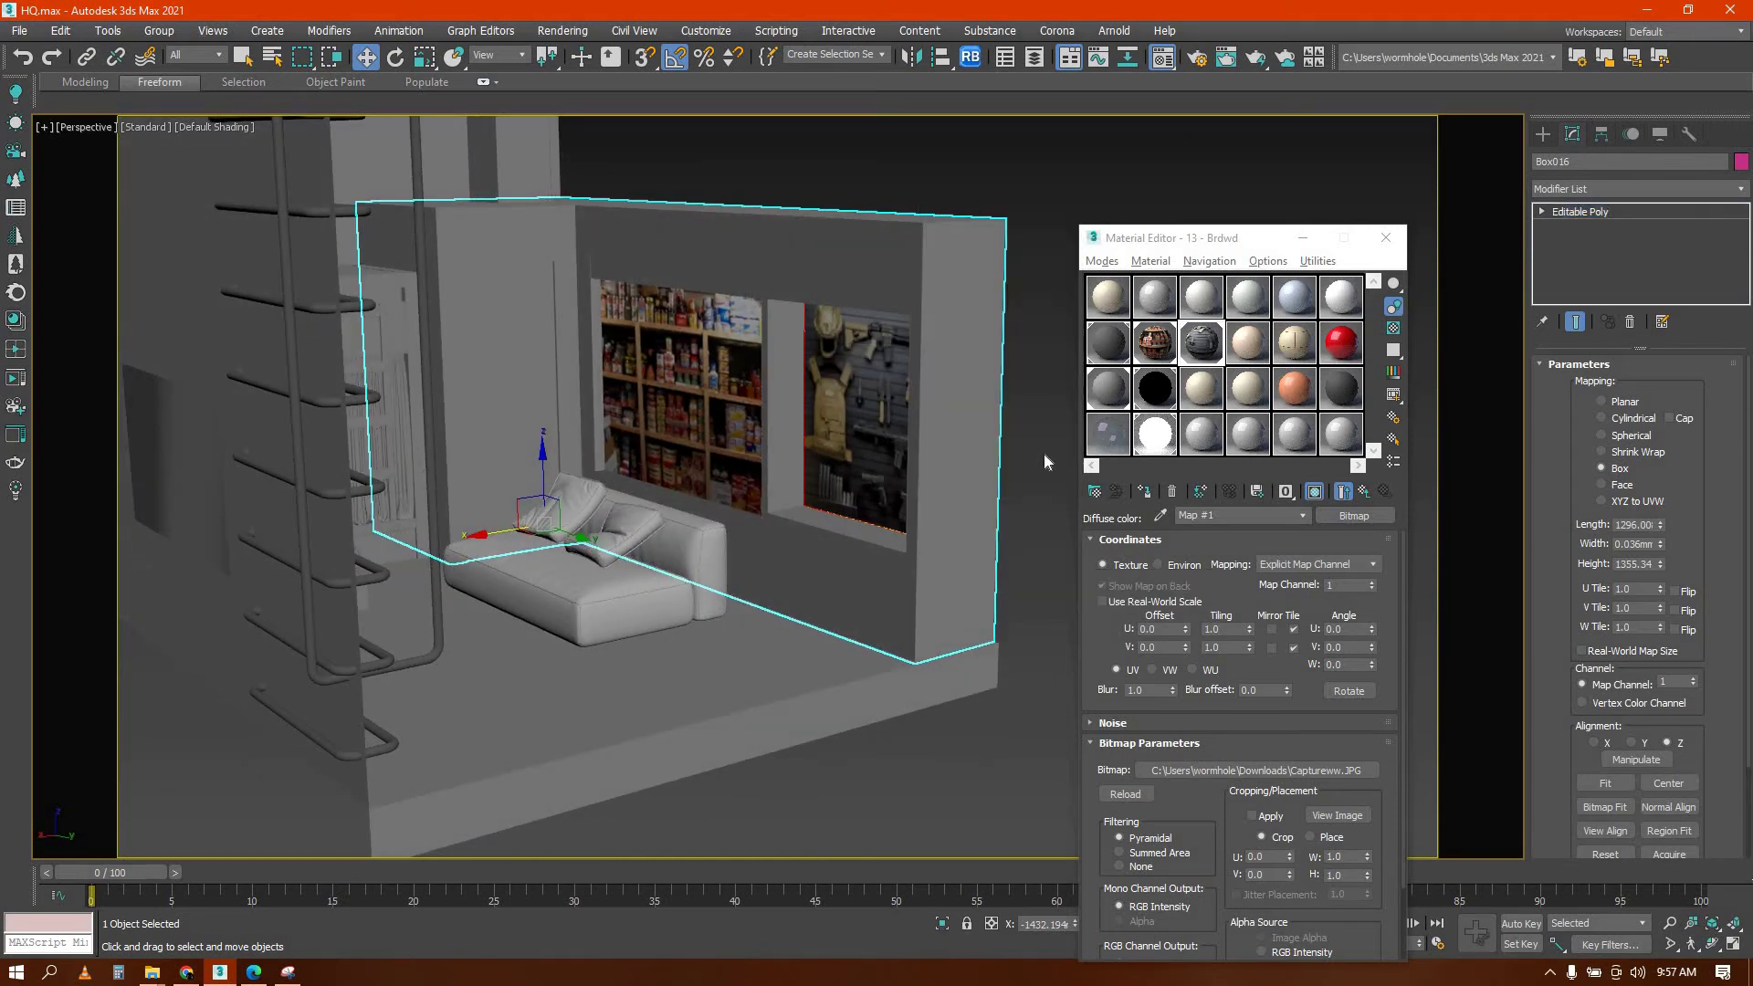
pyautogui.click(1043, 455)
# Set the geometry creation category to Standard Primitives
pyautogui.scroll(-4, 767, 482)
pyautogui.keyDown('alt'); pyautogui.moveTo(767, 482); pyautogui.dragTo(615, 432, button='middle'); pyautogui.keyUp('alt')
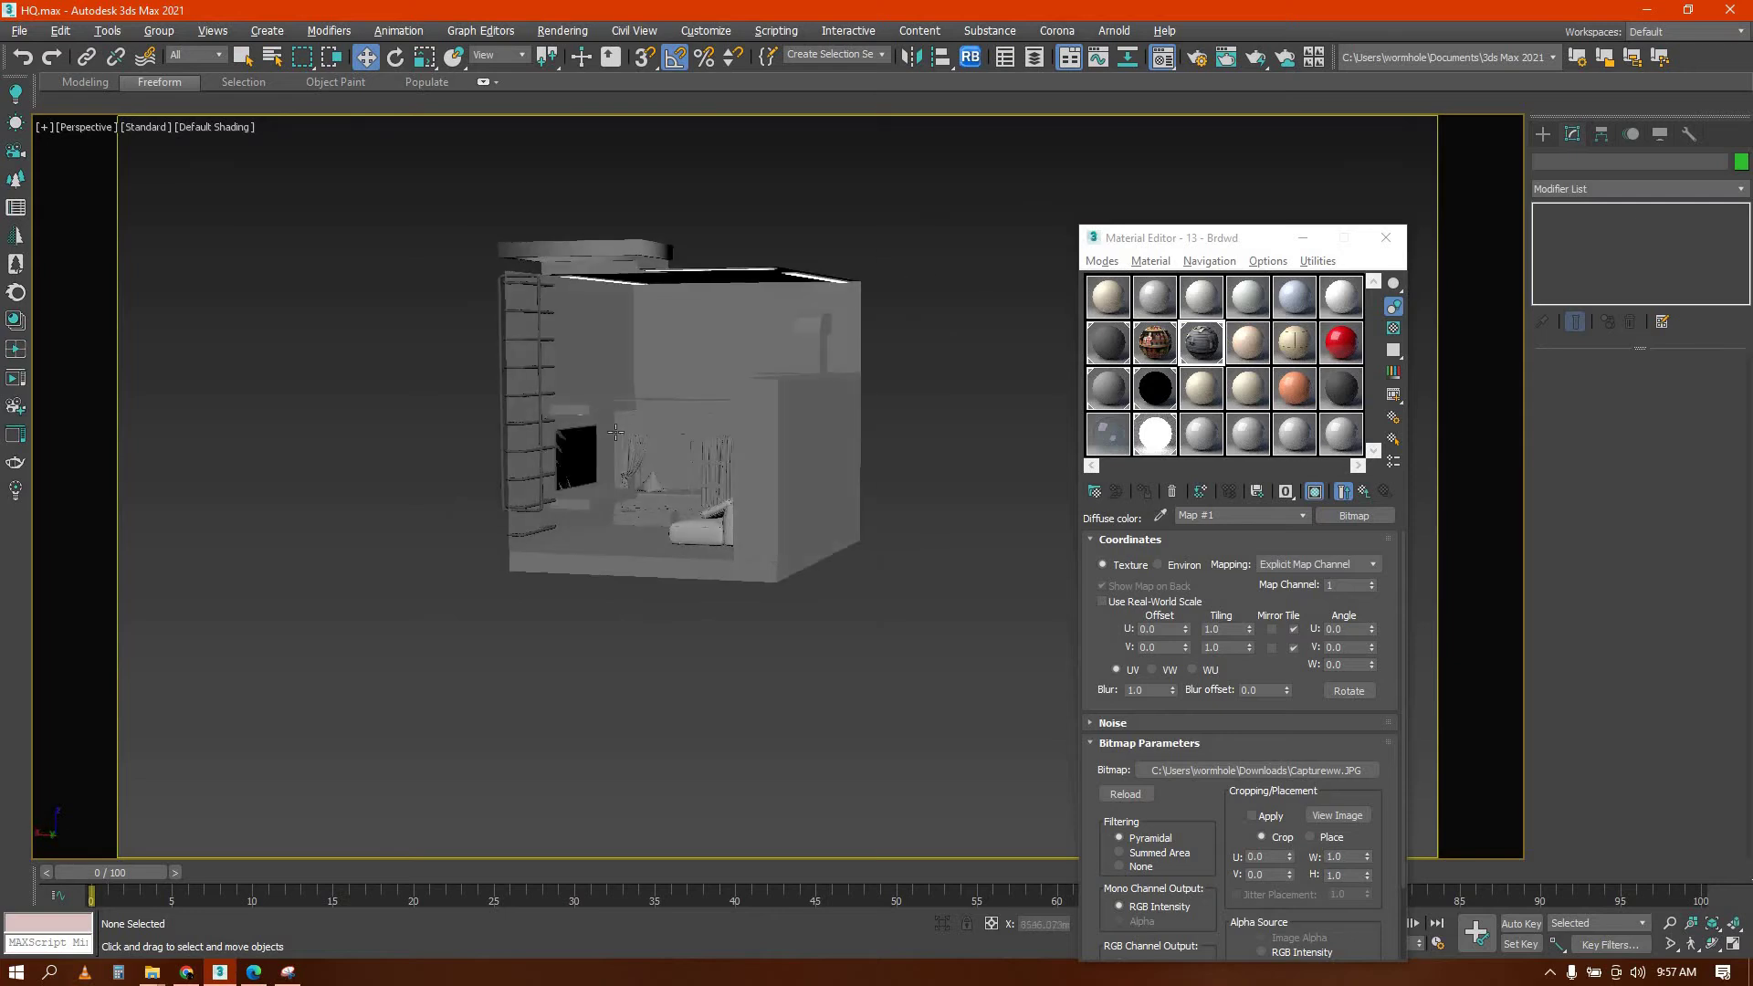
pyautogui.scroll(8, 616, 432)
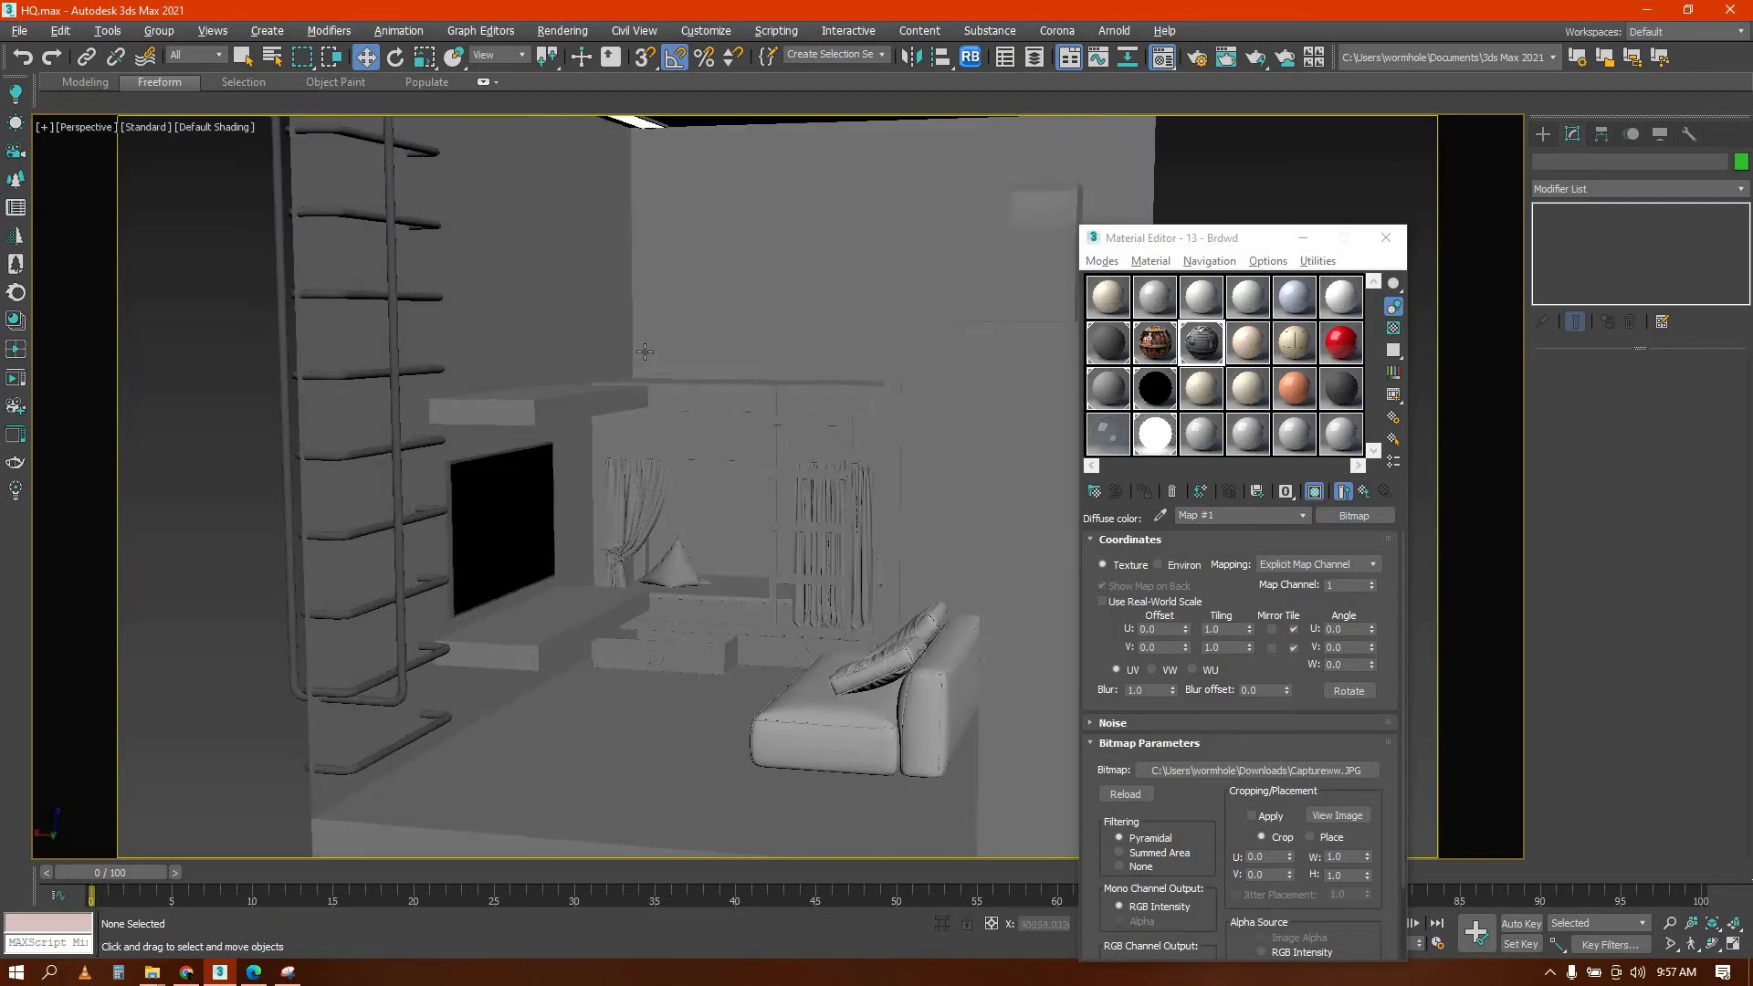
pyautogui.moveTo(645, 351)
pyautogui.keyDown('alt'); pyautogui.mouseDown(button='middle')
pyautogui.moveTo(691, 360)
pyautogui.moveTo(646, 345)
pyautogui.moveTo(645, 371)
pyautogui.mouseUp(button='middle'); pyautogui.keyUp('alt')
pyautogui.click(1545, 133)
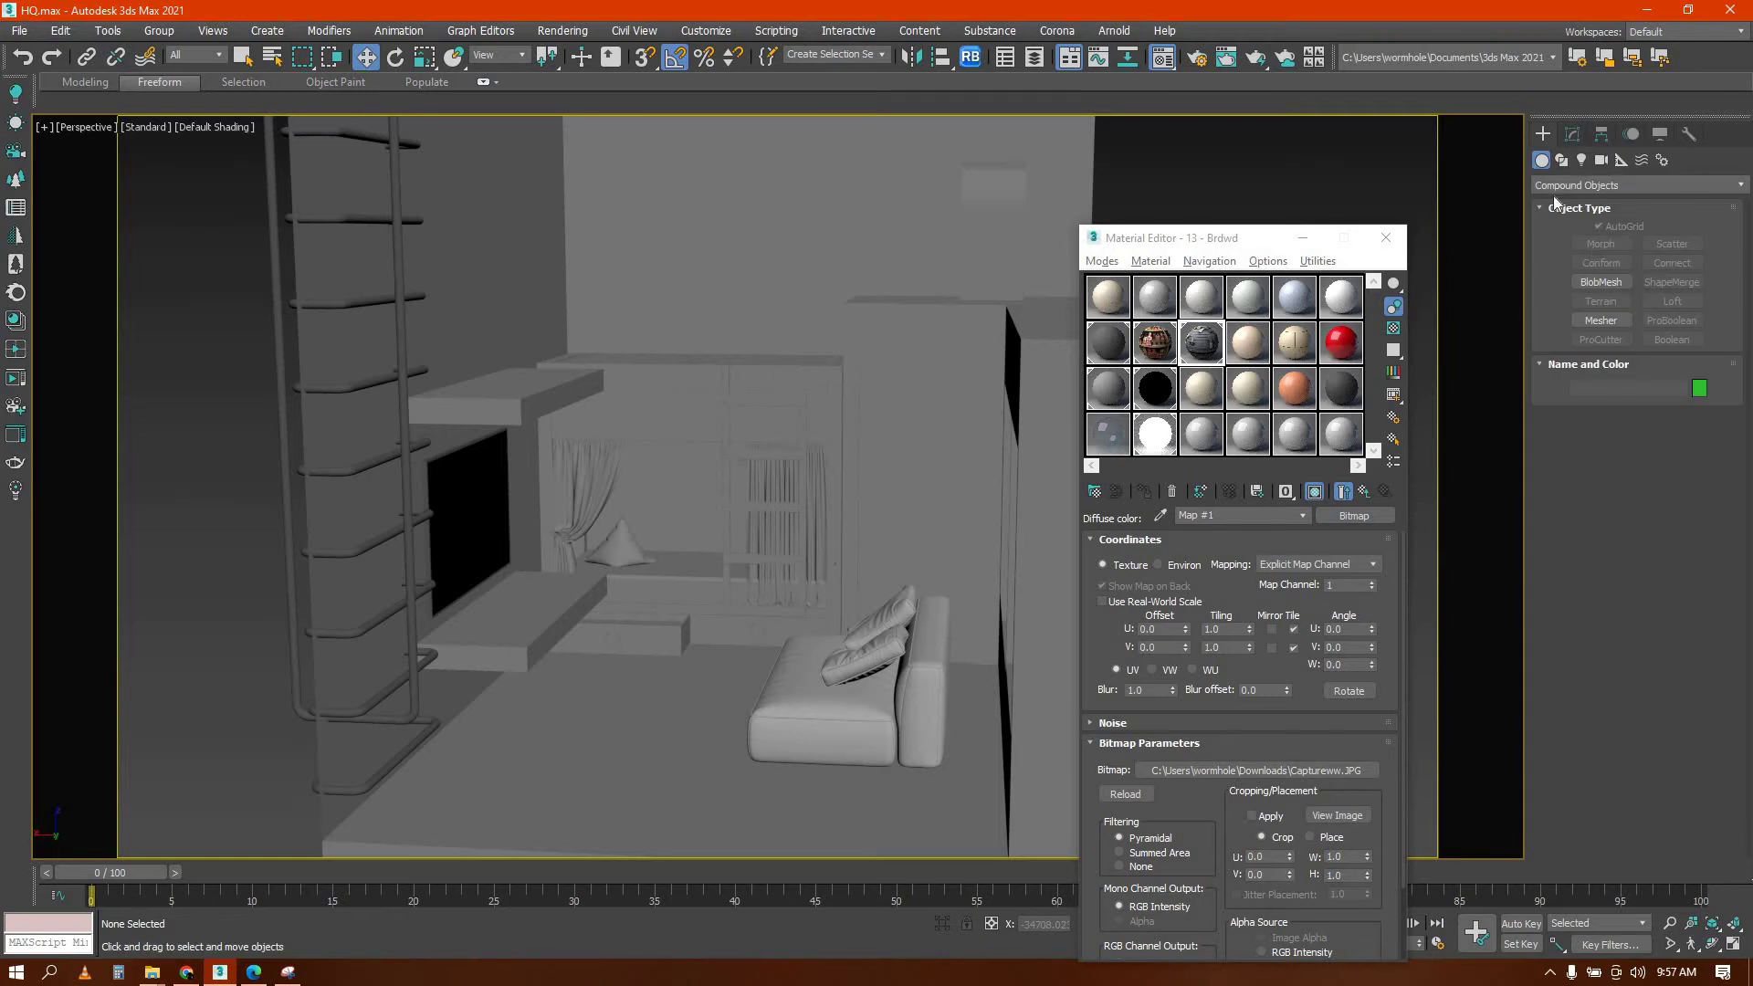
pyautogui.click(1557, 186)
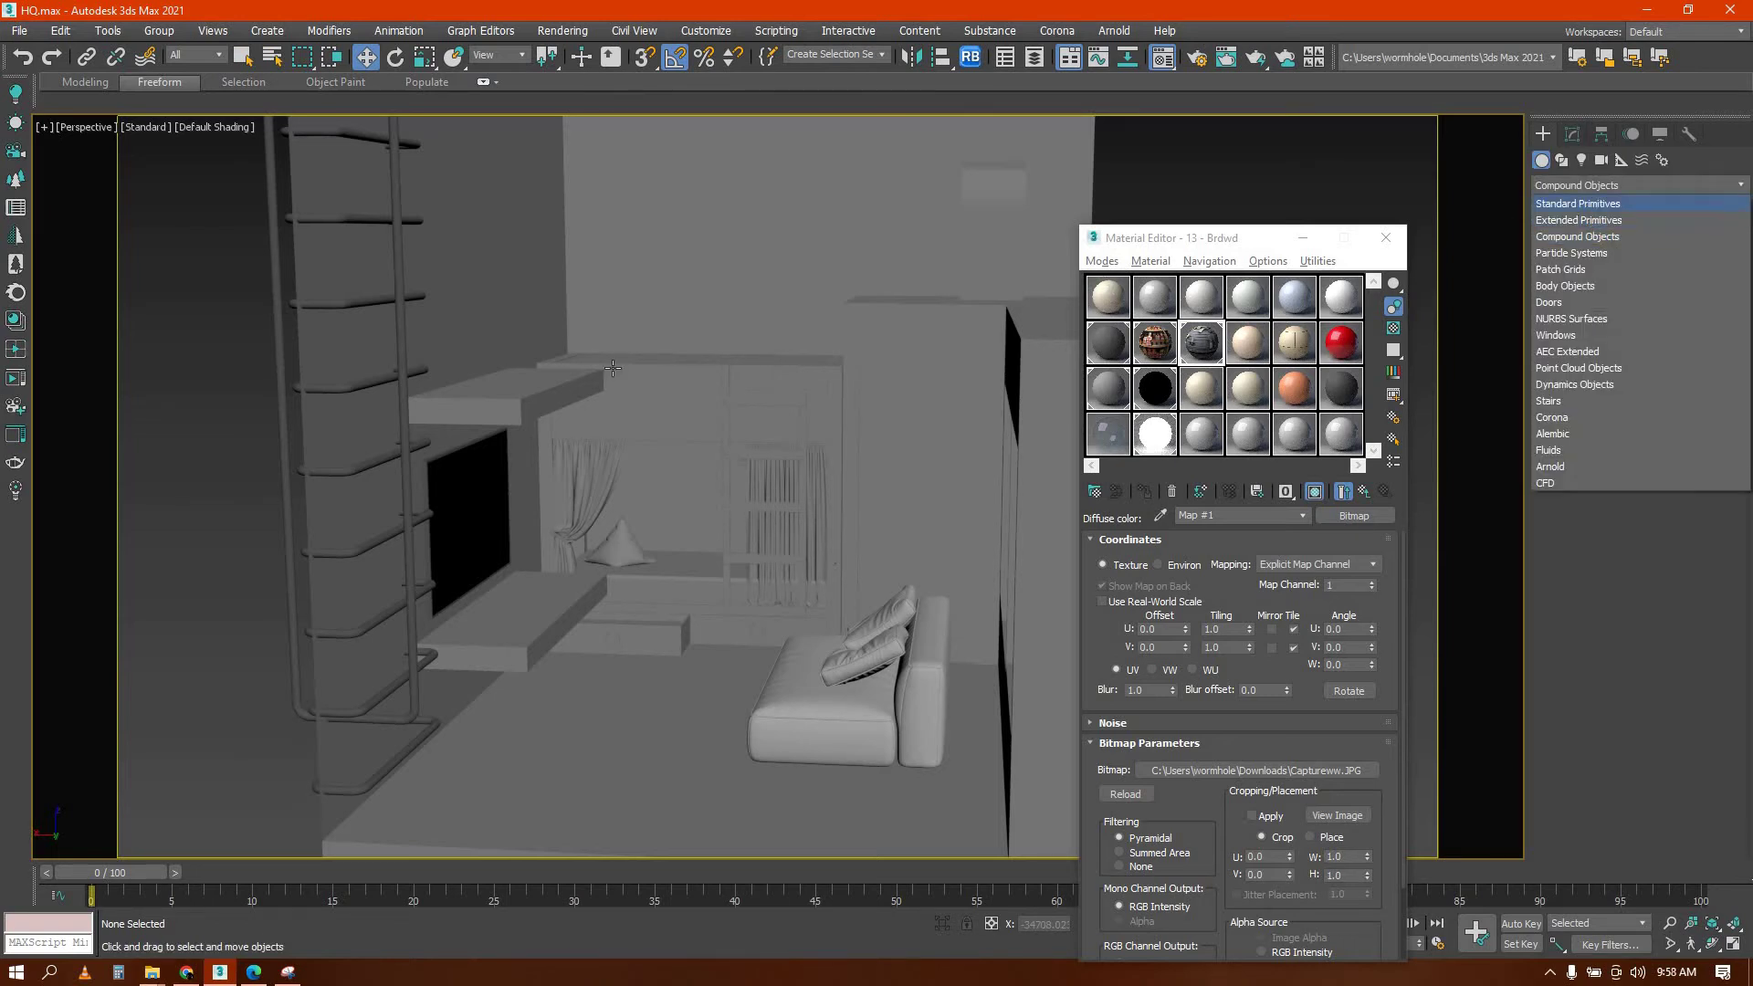
pyautogui.keyDown('alt'); pyautogui.moveTo(572, 350); pyautogui.dragTo(566, 498, button='middle'); pyautogui.keyUp('alt')
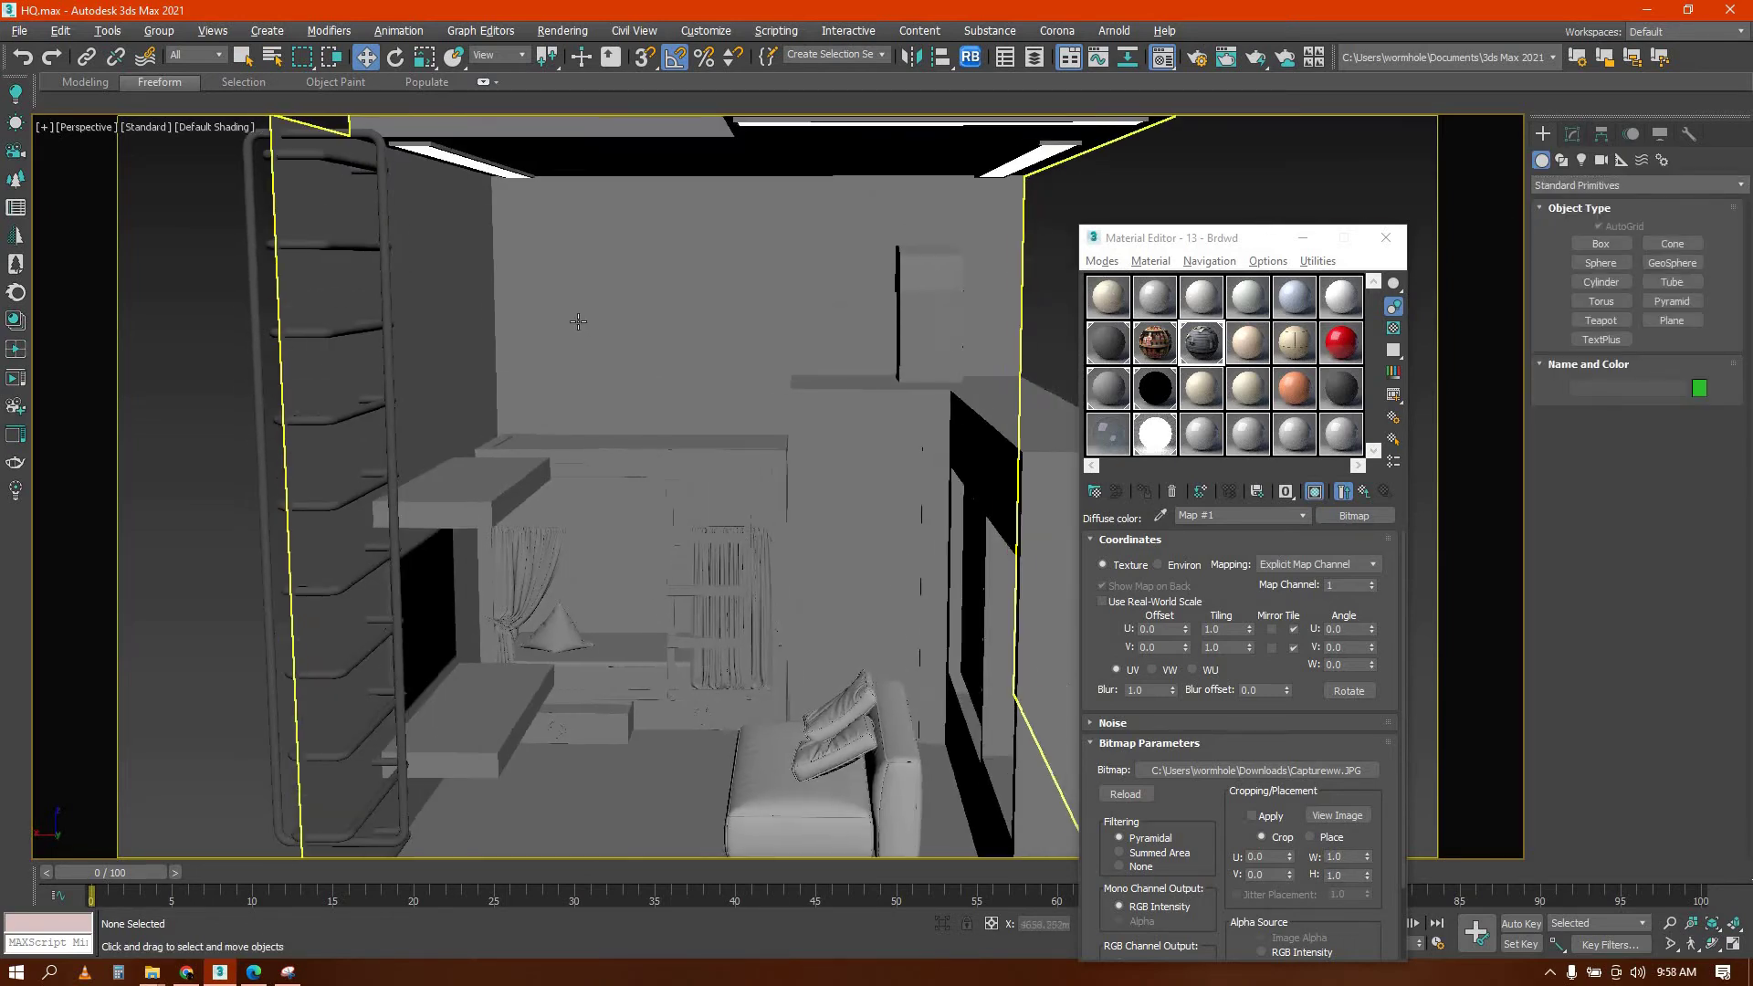
# Select the room shell, copy the 13 - Brdwd material onto another sample slot, and rename the copy stone
pyautogui.click(583, 333)
pyautogui.scroll(-5, 587, 353)
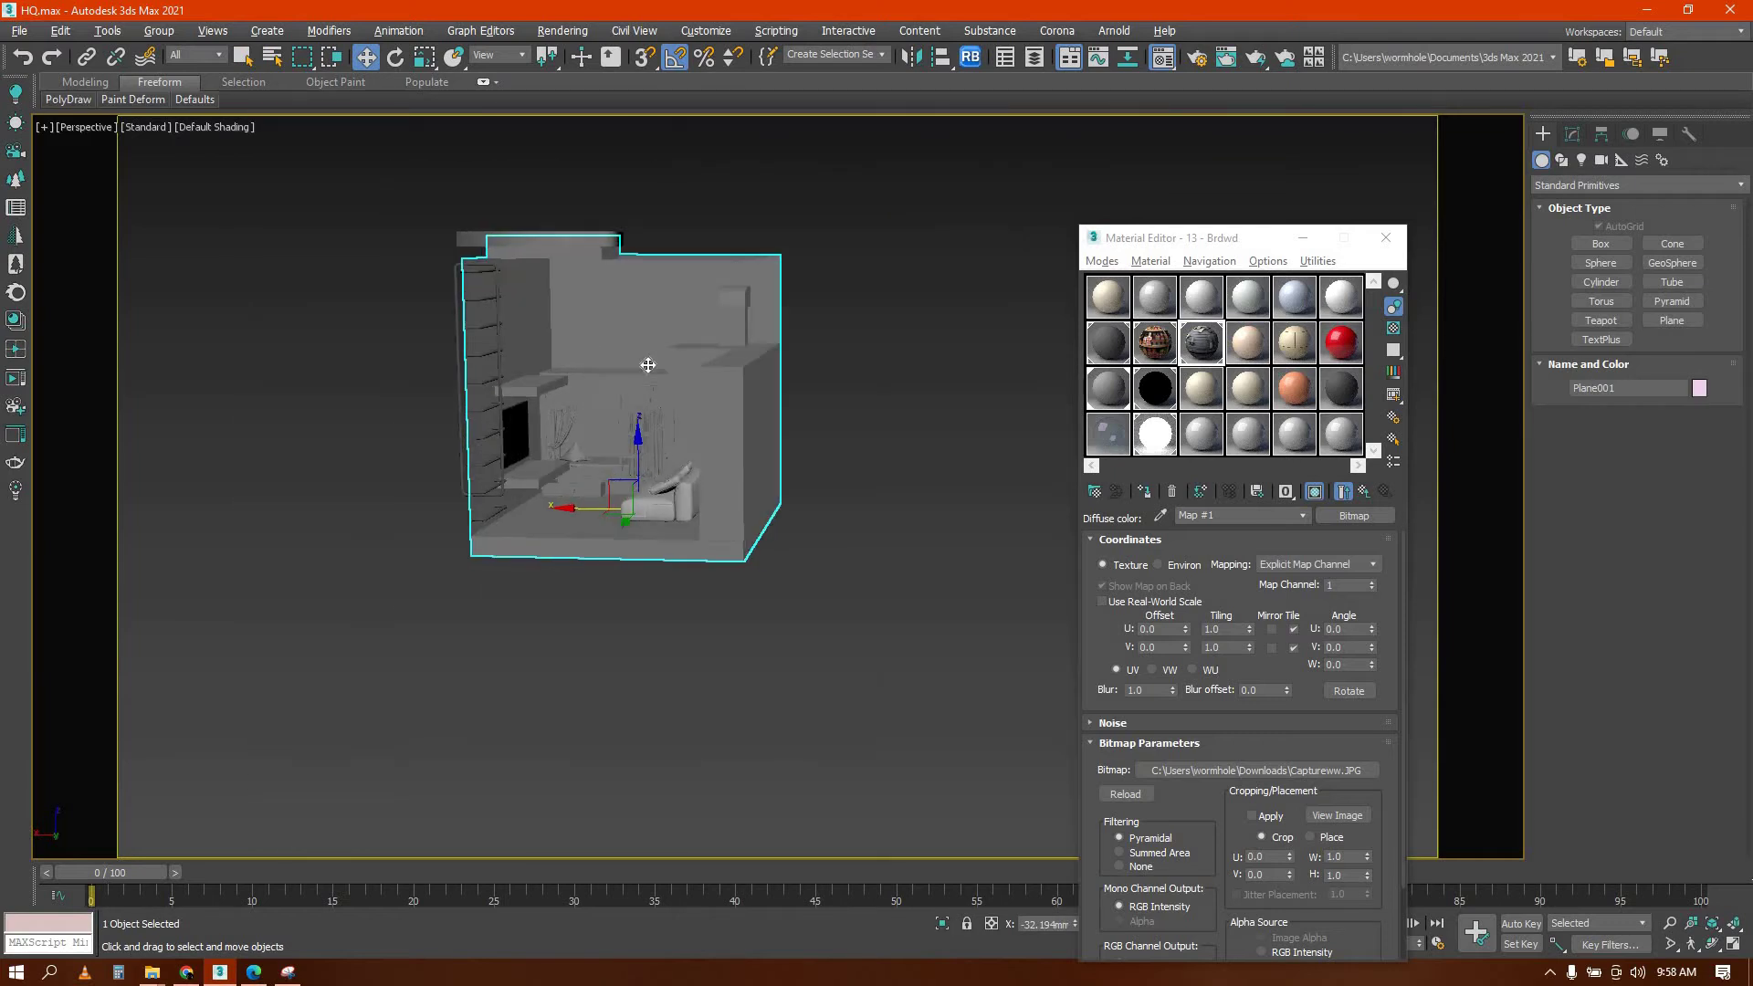
pyautogui.scroll(4, 649, 365)
pyautogui.keyDown('alt'); pyautogui.moveTo(715, 368); pyautogui.dragTo(1179, 358, button='middle'); pyautogui.keyUp('alt')
pyautogui.moveTo(1200, 288); pyautogui.dragTo(1201, 294)
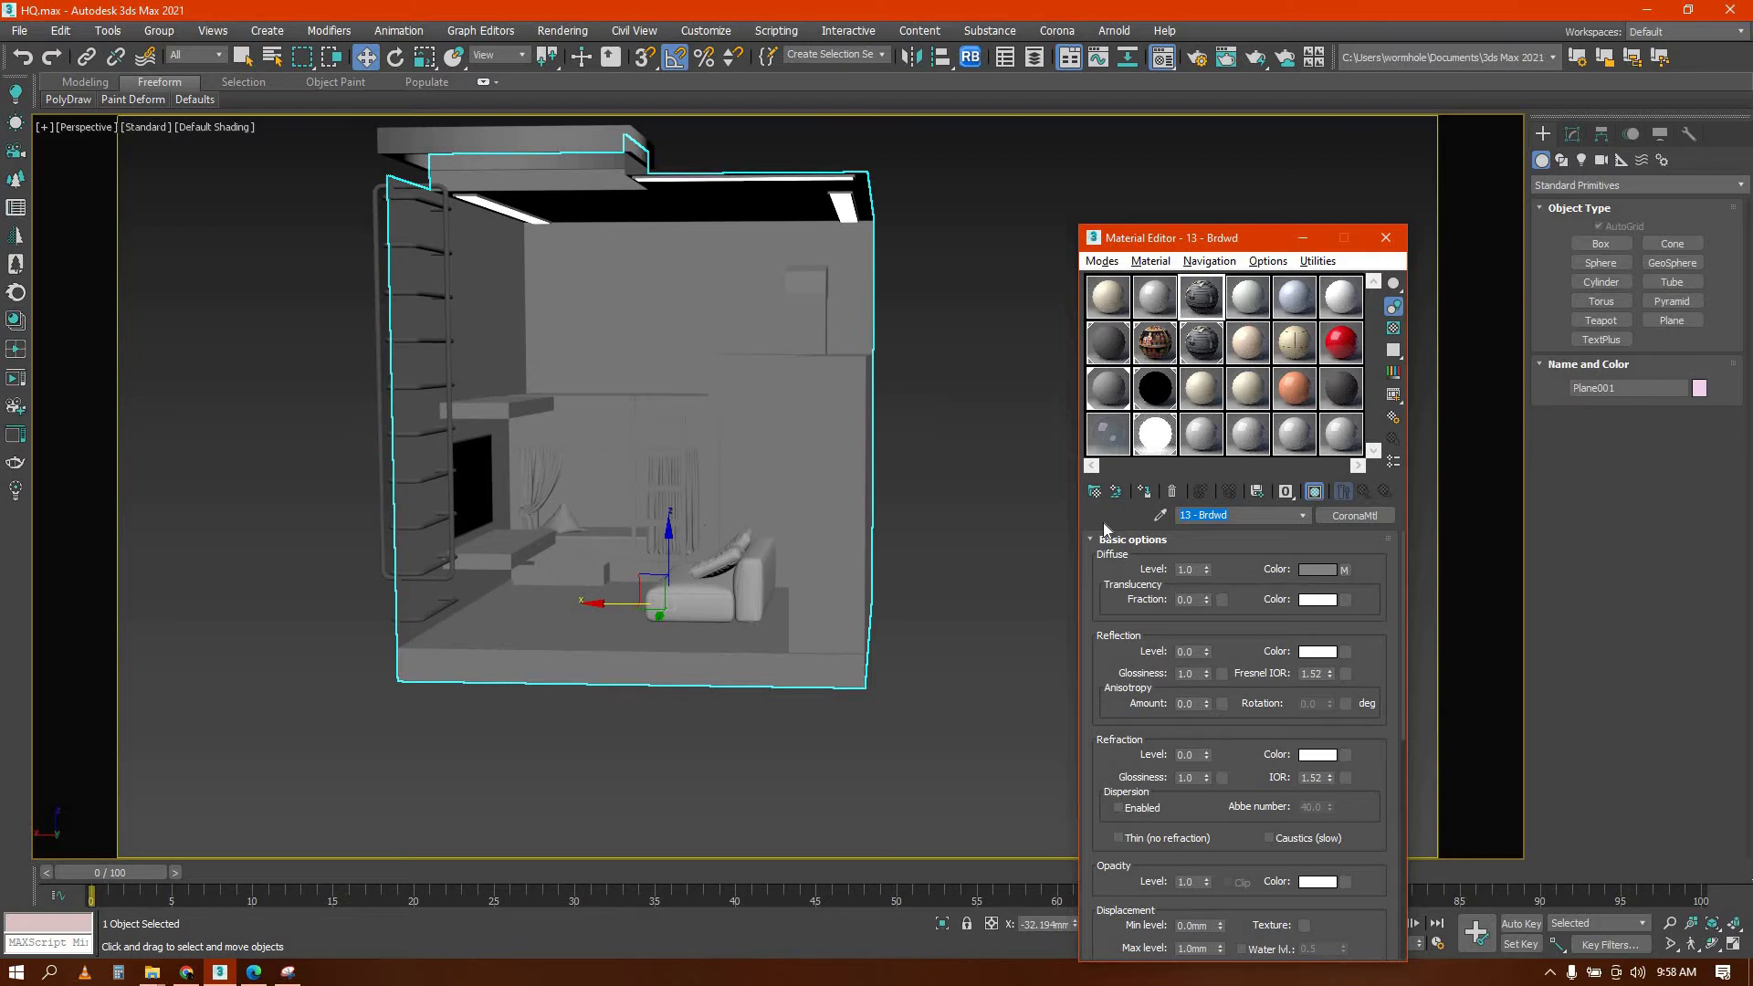
pyautogui.write('c')
# Load the grey concrete image from Downloads as the stone material's diffuse bitmap and assign the material to the room shell
pyautogui.click(1345, 569)
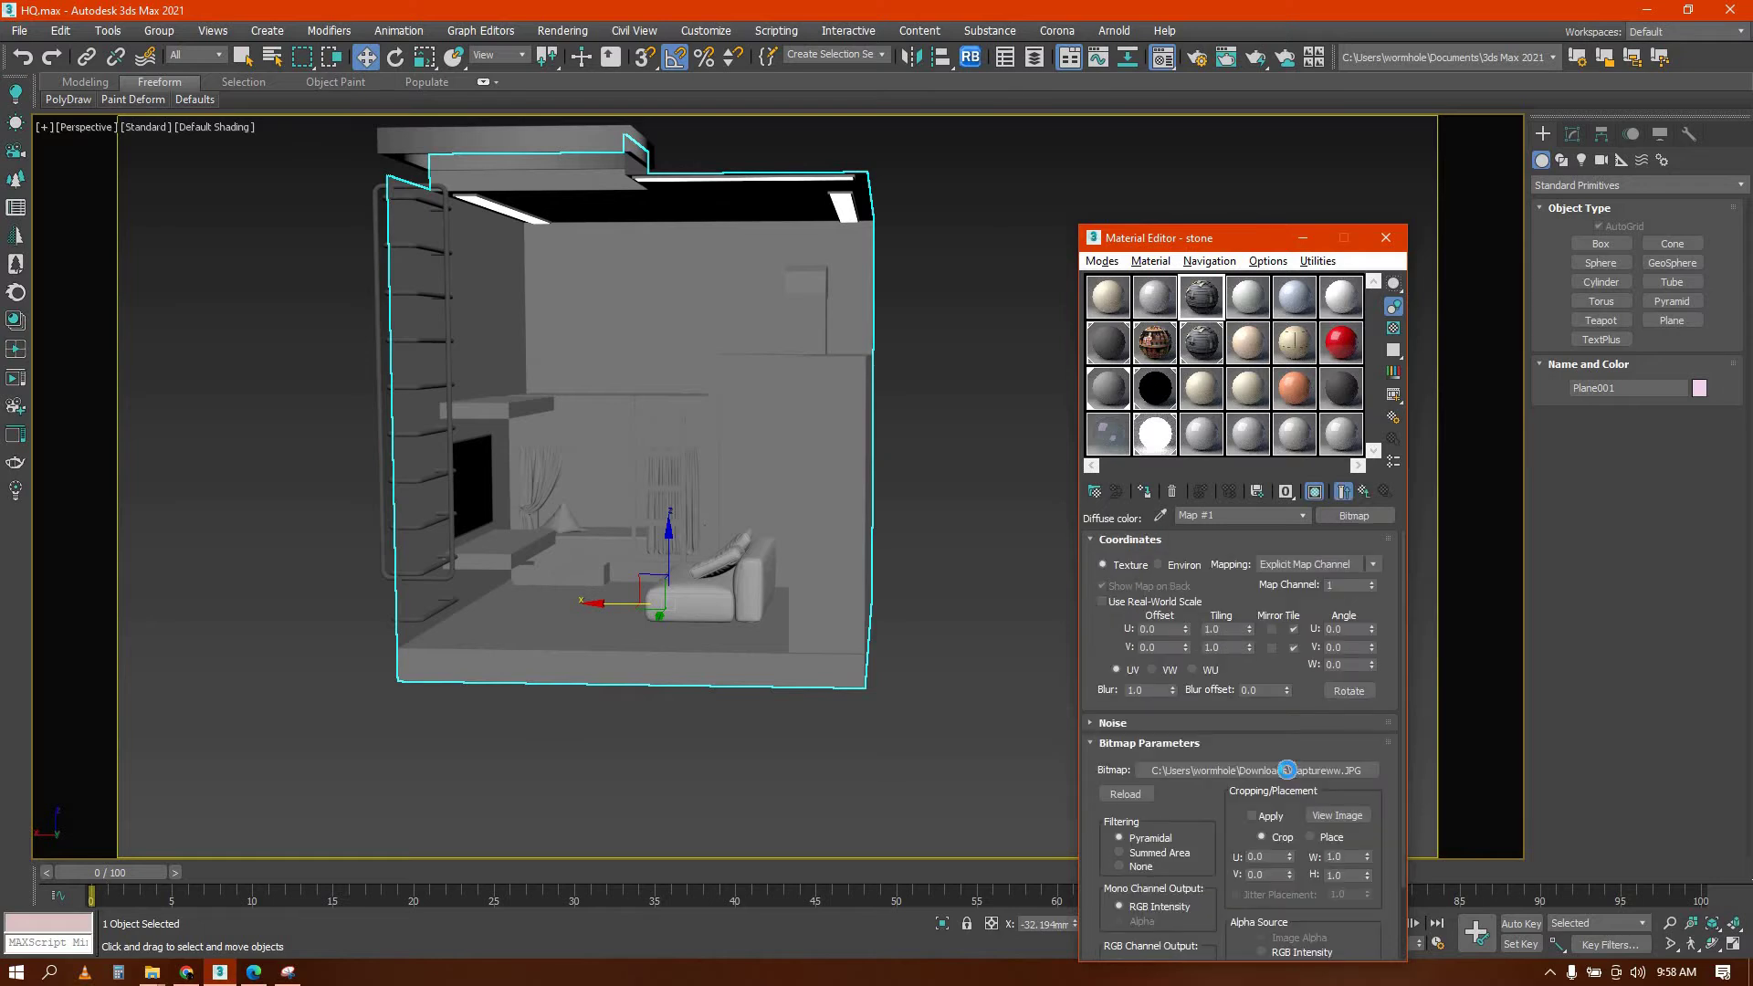
pyautogui.click(1286, 769)
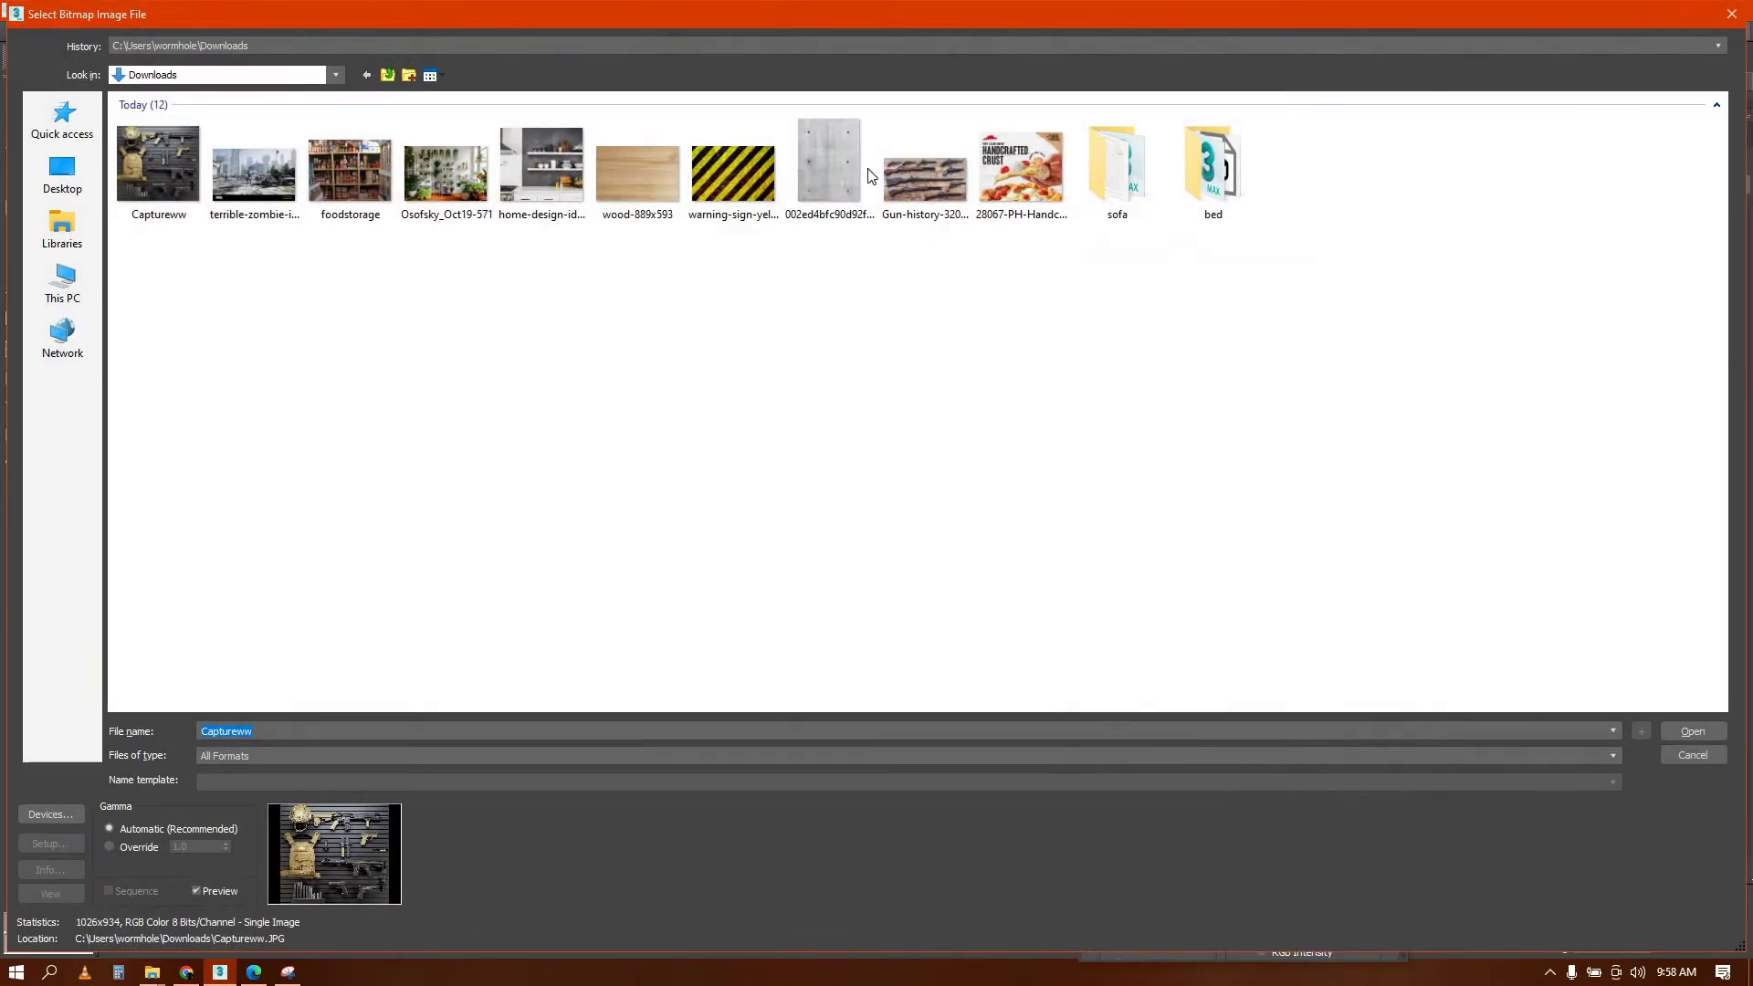
pyautogui.doubleClick(829, 164)
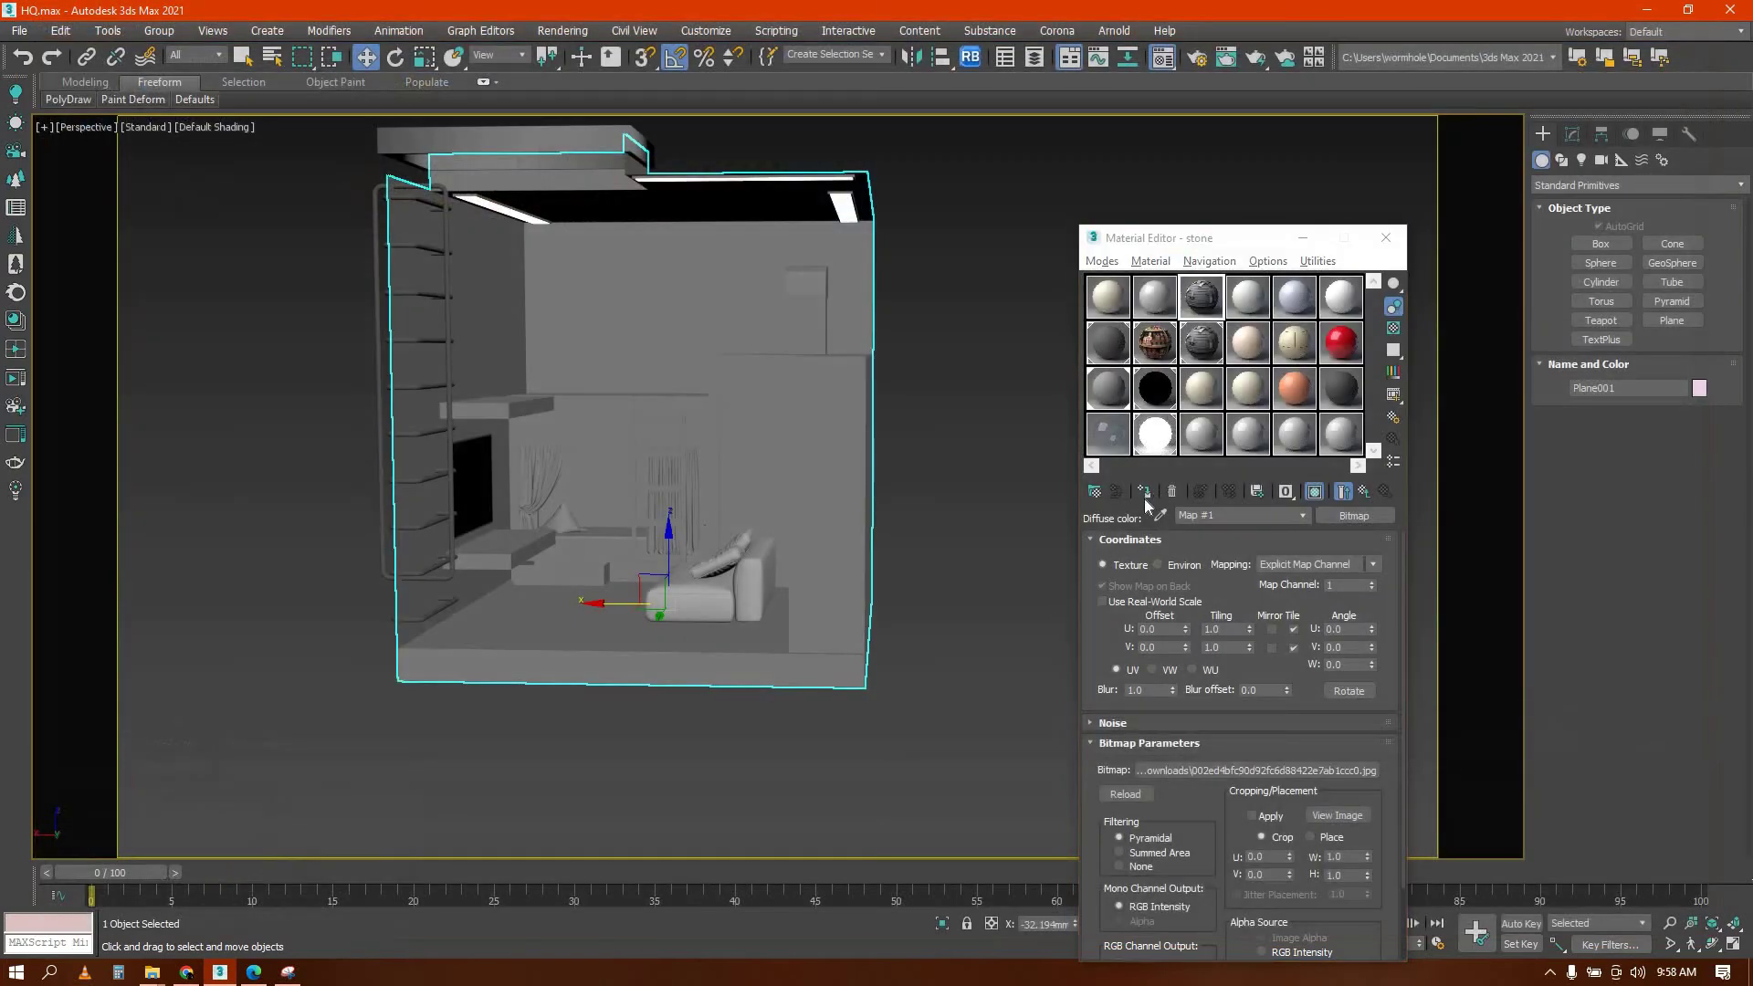
pyautogui.click(1144, 493)
# Add a UVW Map modifier with Box mapping to the room shell and scale its gizmo uniformly to under half size
pyautogui.keyDown('alt'); pyautogui.moveTo(697, 672); pyautogui.dragTo(785, 625, button='middle'); pyautogui.keyUp('alt')
pyautogui.click(1573, 134)
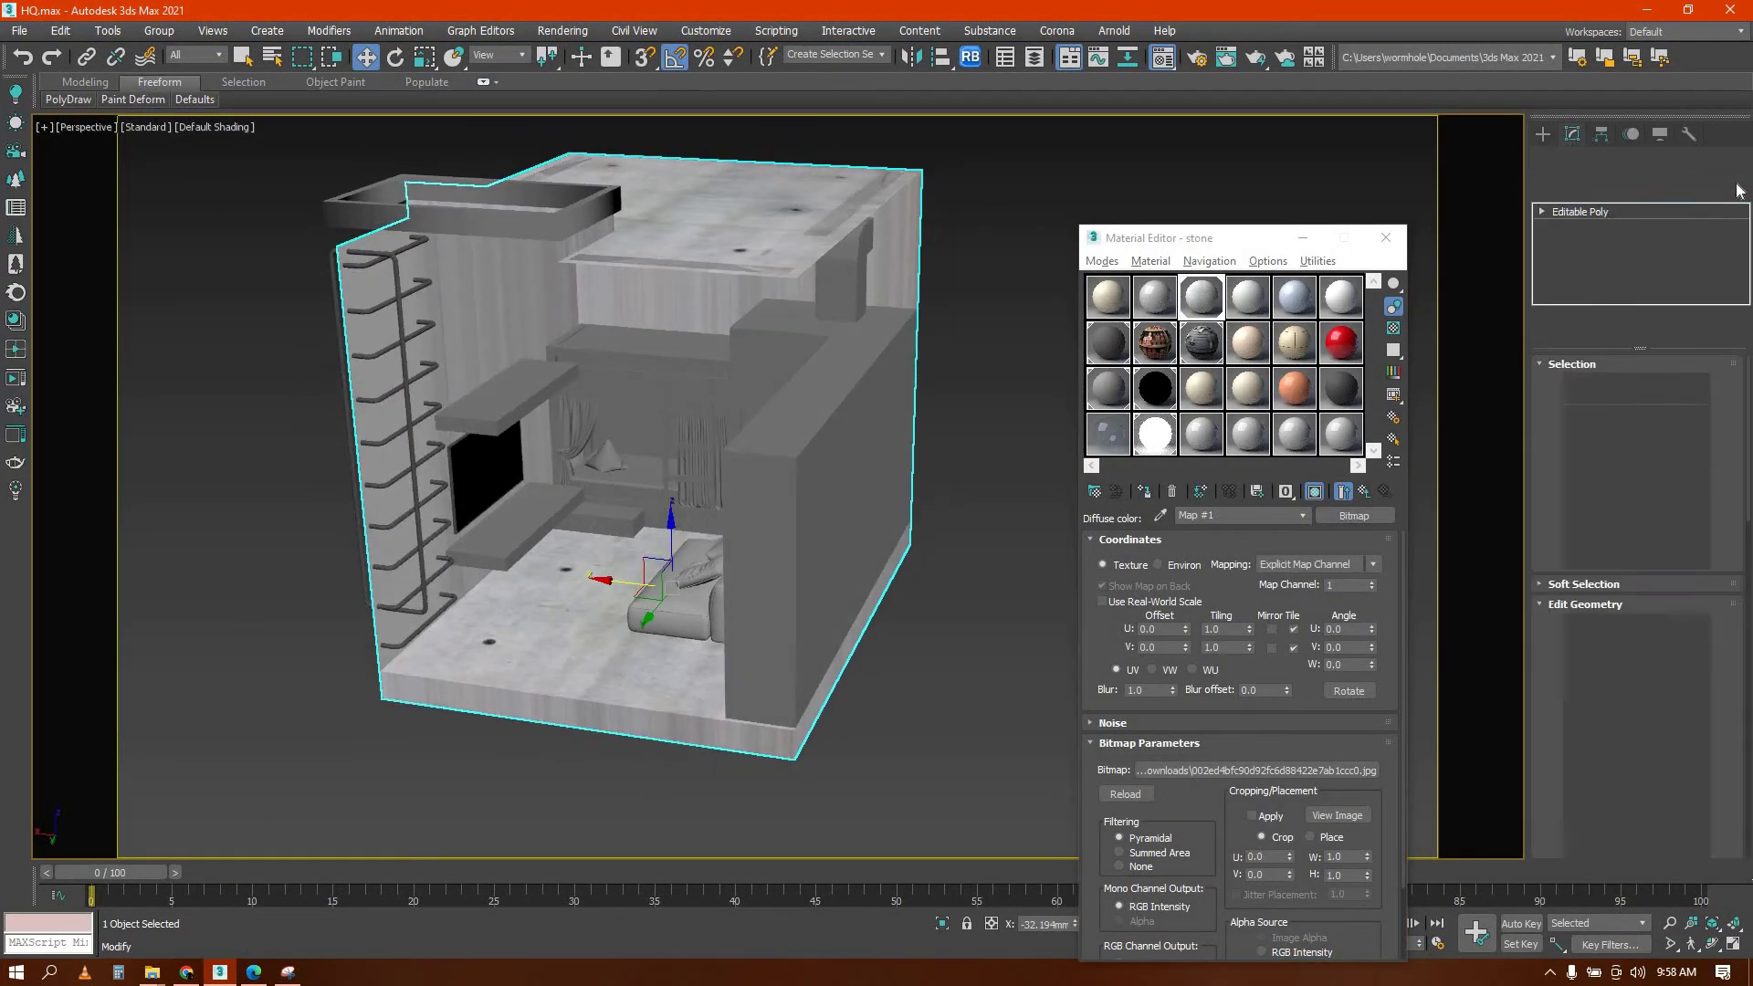
pyautogui.click(1741, 189)
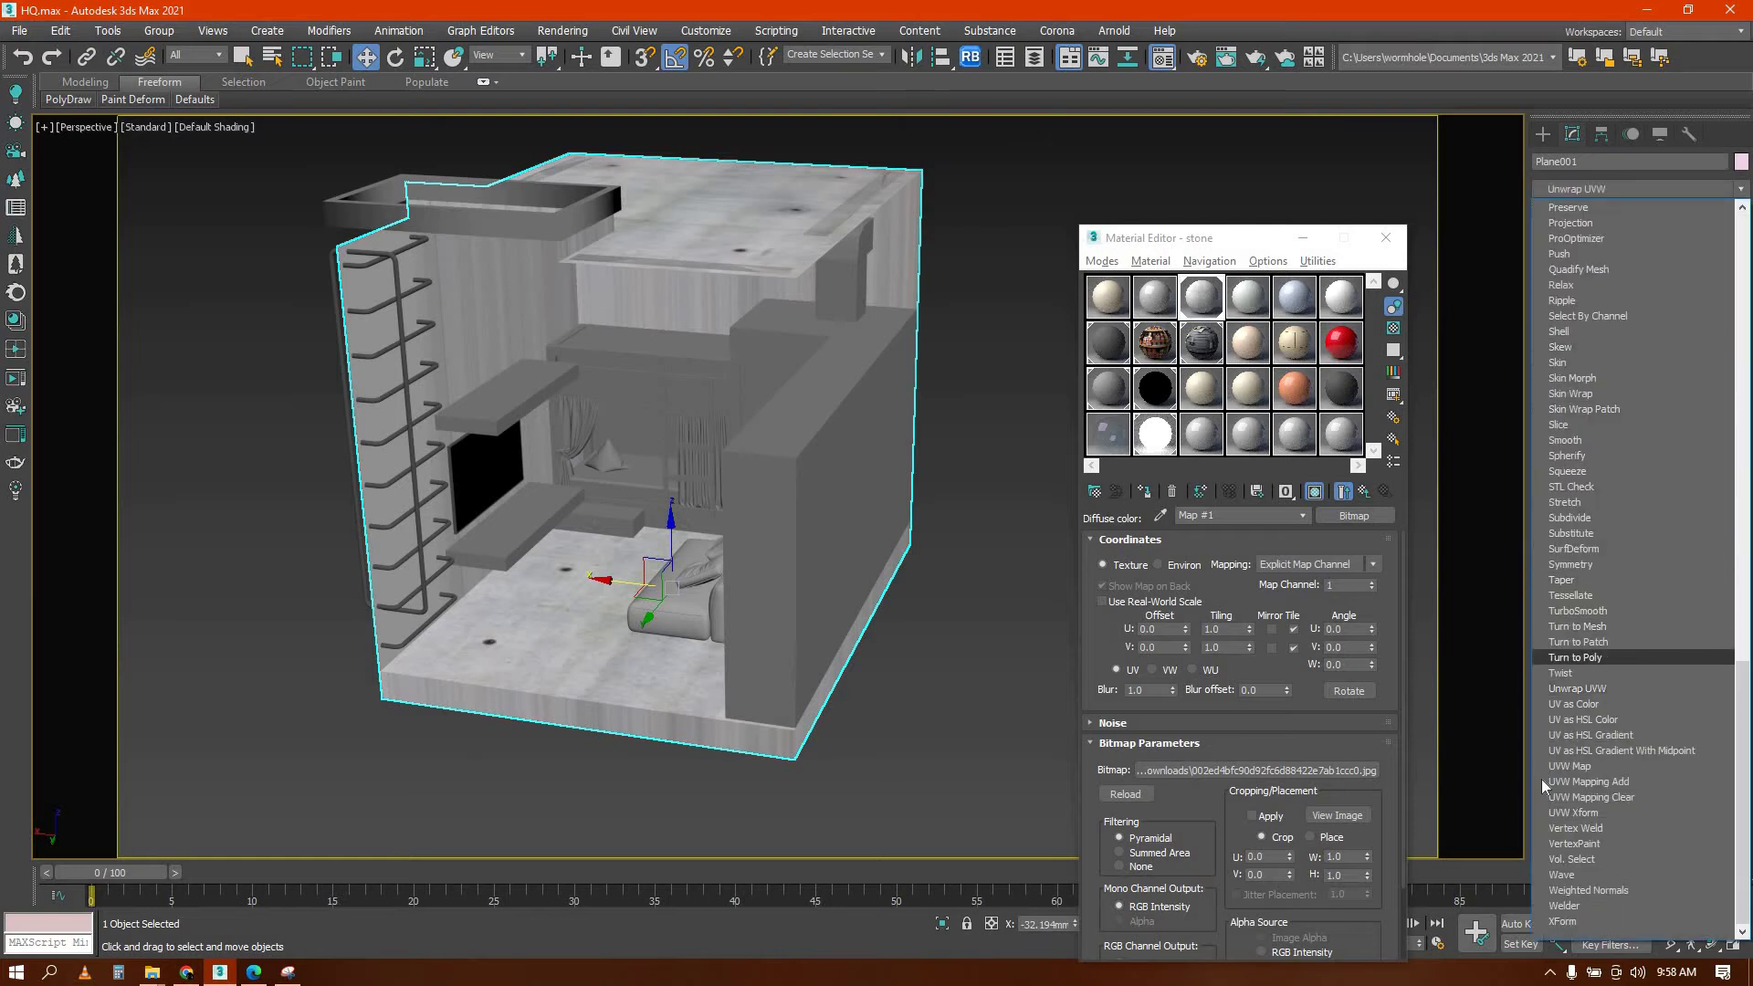
pyautogui.click(1554, 765)
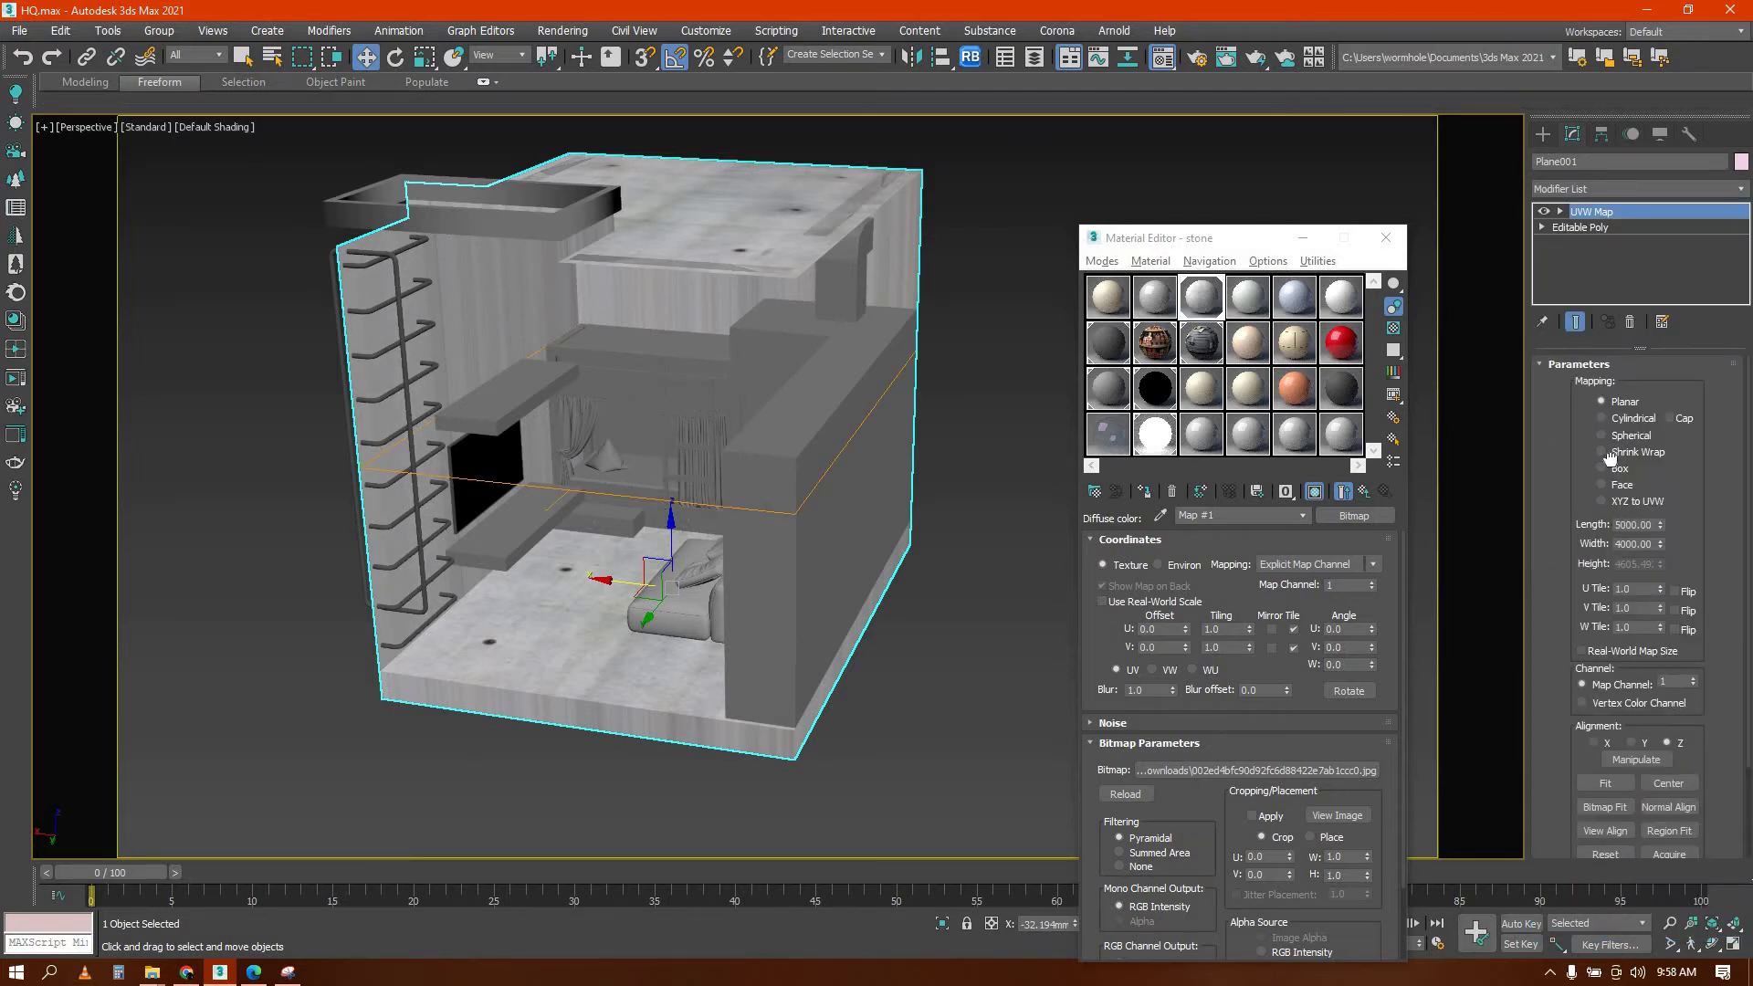
pyautogui.press('1')
pyautogui.press('r')
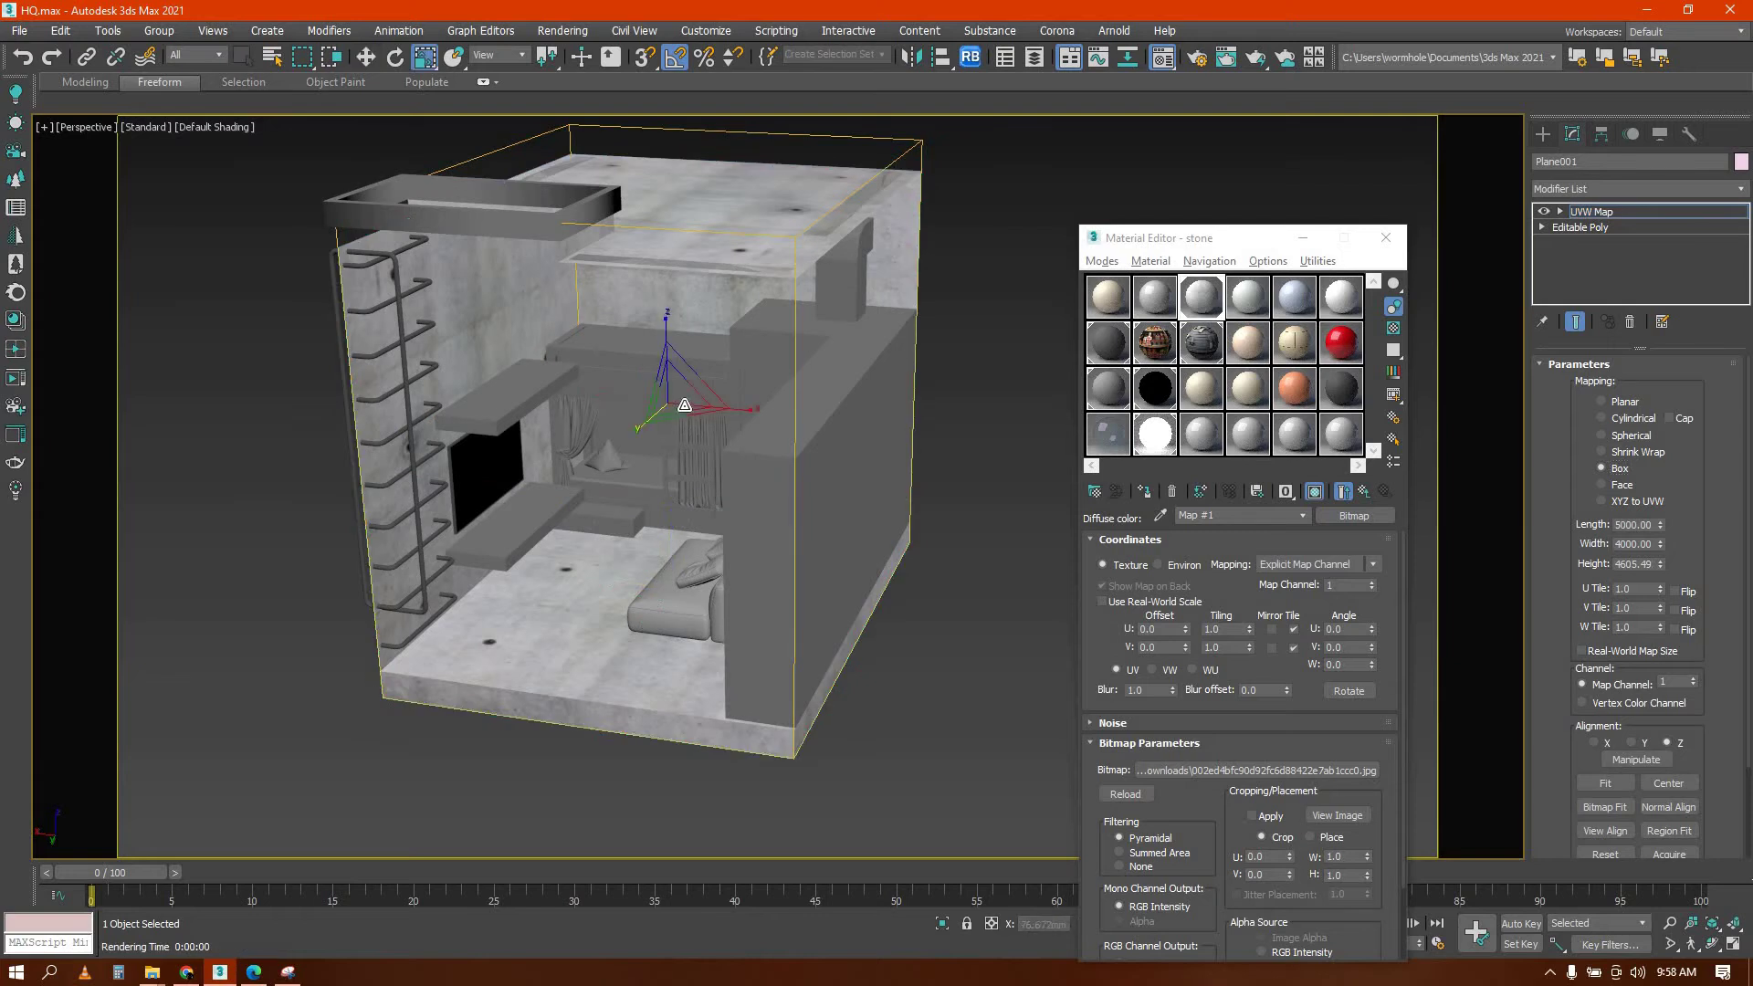
pyautogui.moveTo(680, 402); pyautogui.dragTo(674, 521)
pyautogui.moveTo(681, 402); pyautogui.dragTo(560, 458)
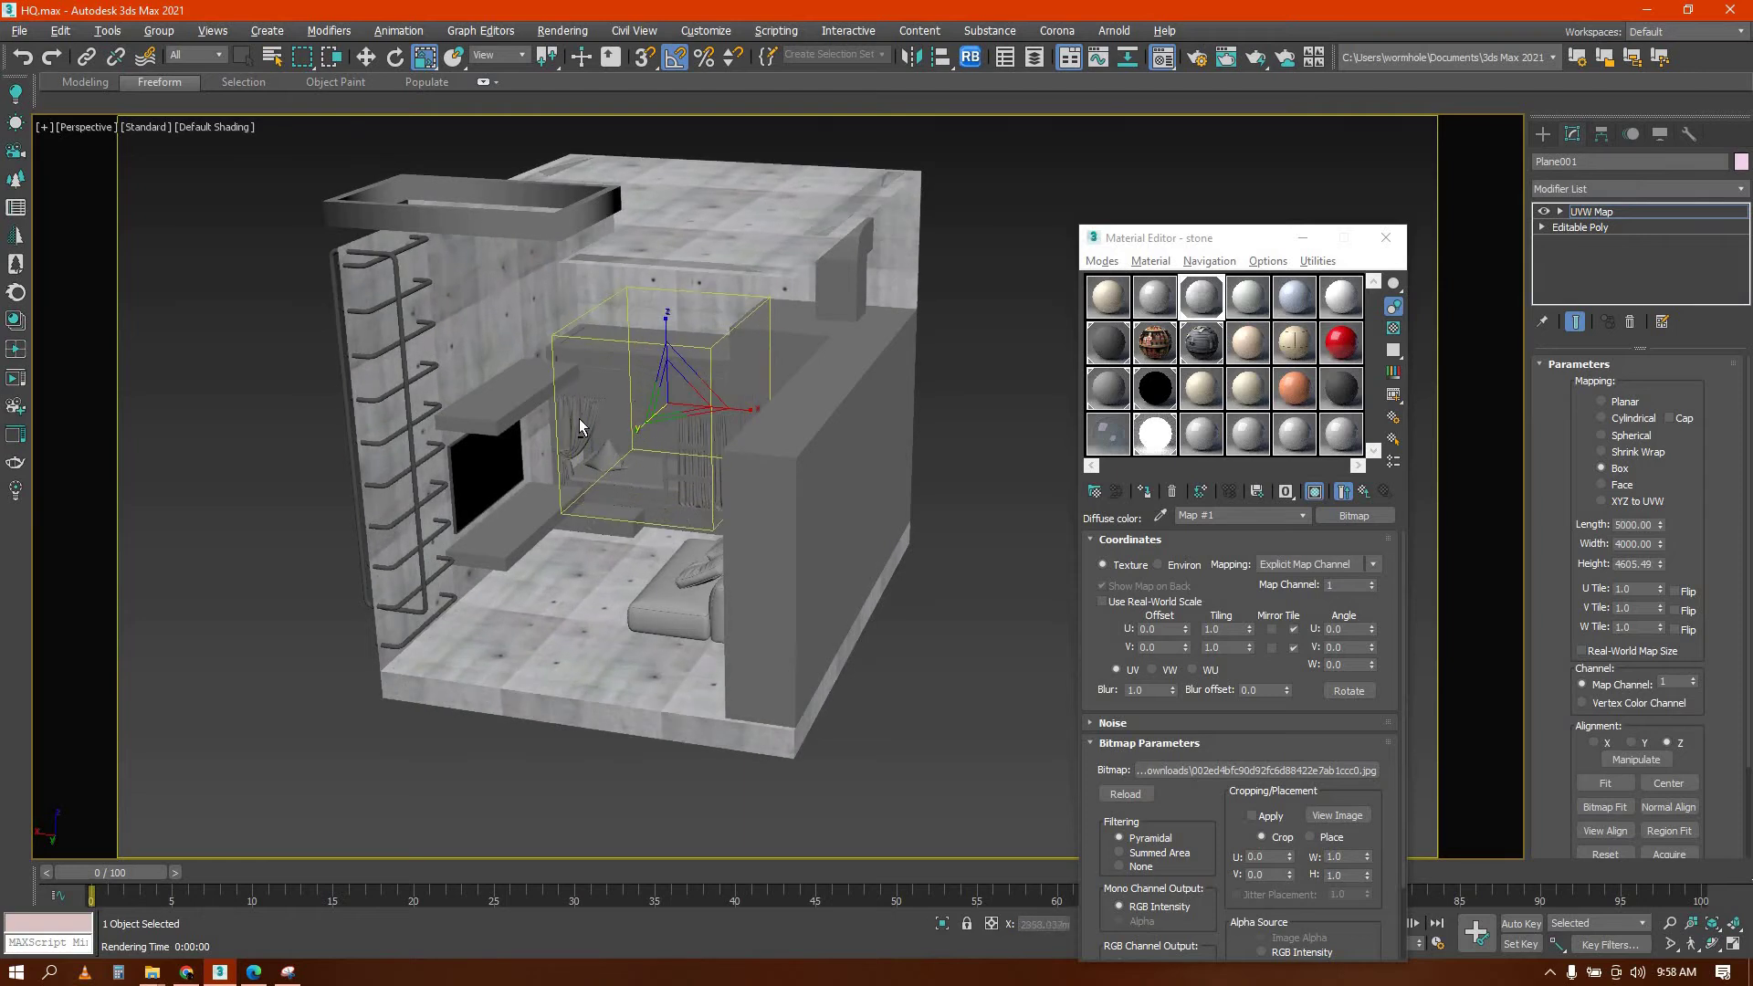
# Examine the concrete tiling on the room's walls and floor from inside and outside
pyautogui.moveTo(561, 459)
pyautogui.keyDown('alt'); pyautogui.mouseDown(button='middle')
pyautogui.moveTo(582, 426)
pyautogui.moveTo(570, 446)
pyautogui.mouseUp(button='middle'); pyautogui.keyUp('alt')
pyautogui.scroll(4, 570, 447)
pyautogui.scroll(3, 596, 447)
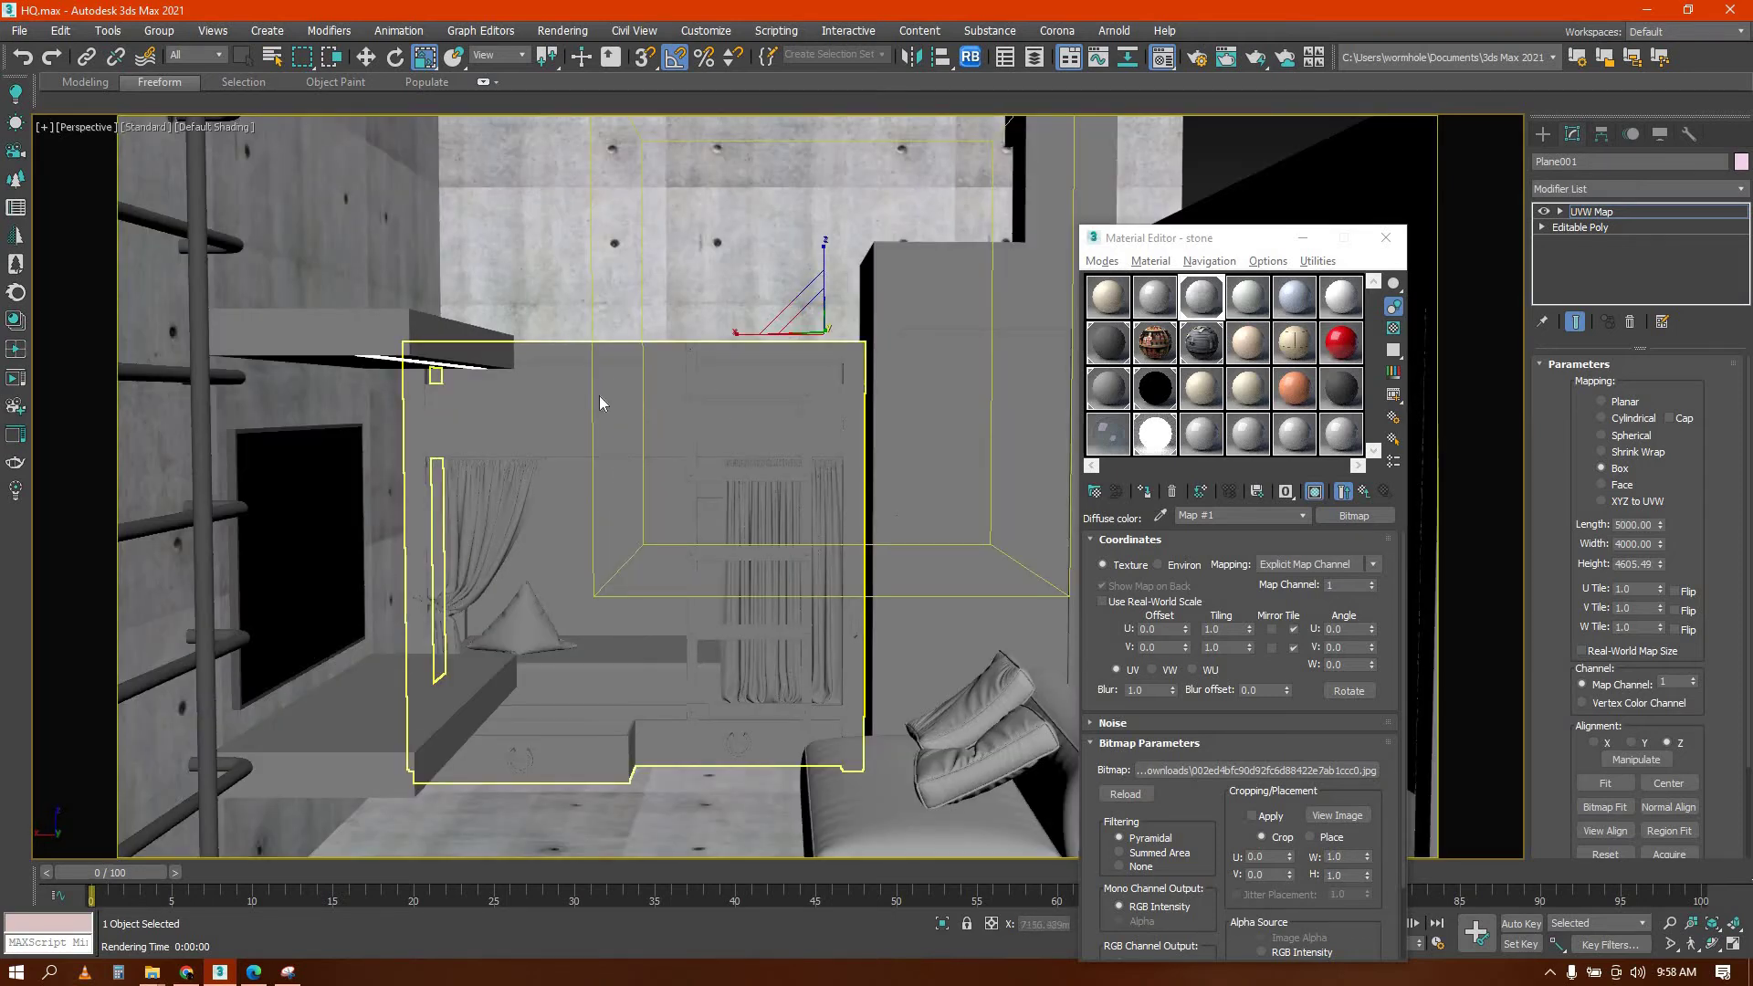
pyautogui.moveTo(605, 510); pyautogui.dragTo(607, 463, button='middle')
pyautogui.scroll(-3, 607, 463)
pyautogui.moveTo(673, 469); pyautogui.dragTo(710, 568, button='middle')
pyautogui.scroll(-3, 715, 460)
pyautogui.keyDown('alt'); pyautogui.moveTo(909, 533); pyautogui.dragTo(735, 512, button='middle'); pyautogui.keyUp('alt')
pyautogui.scroll(3, 827, 568)
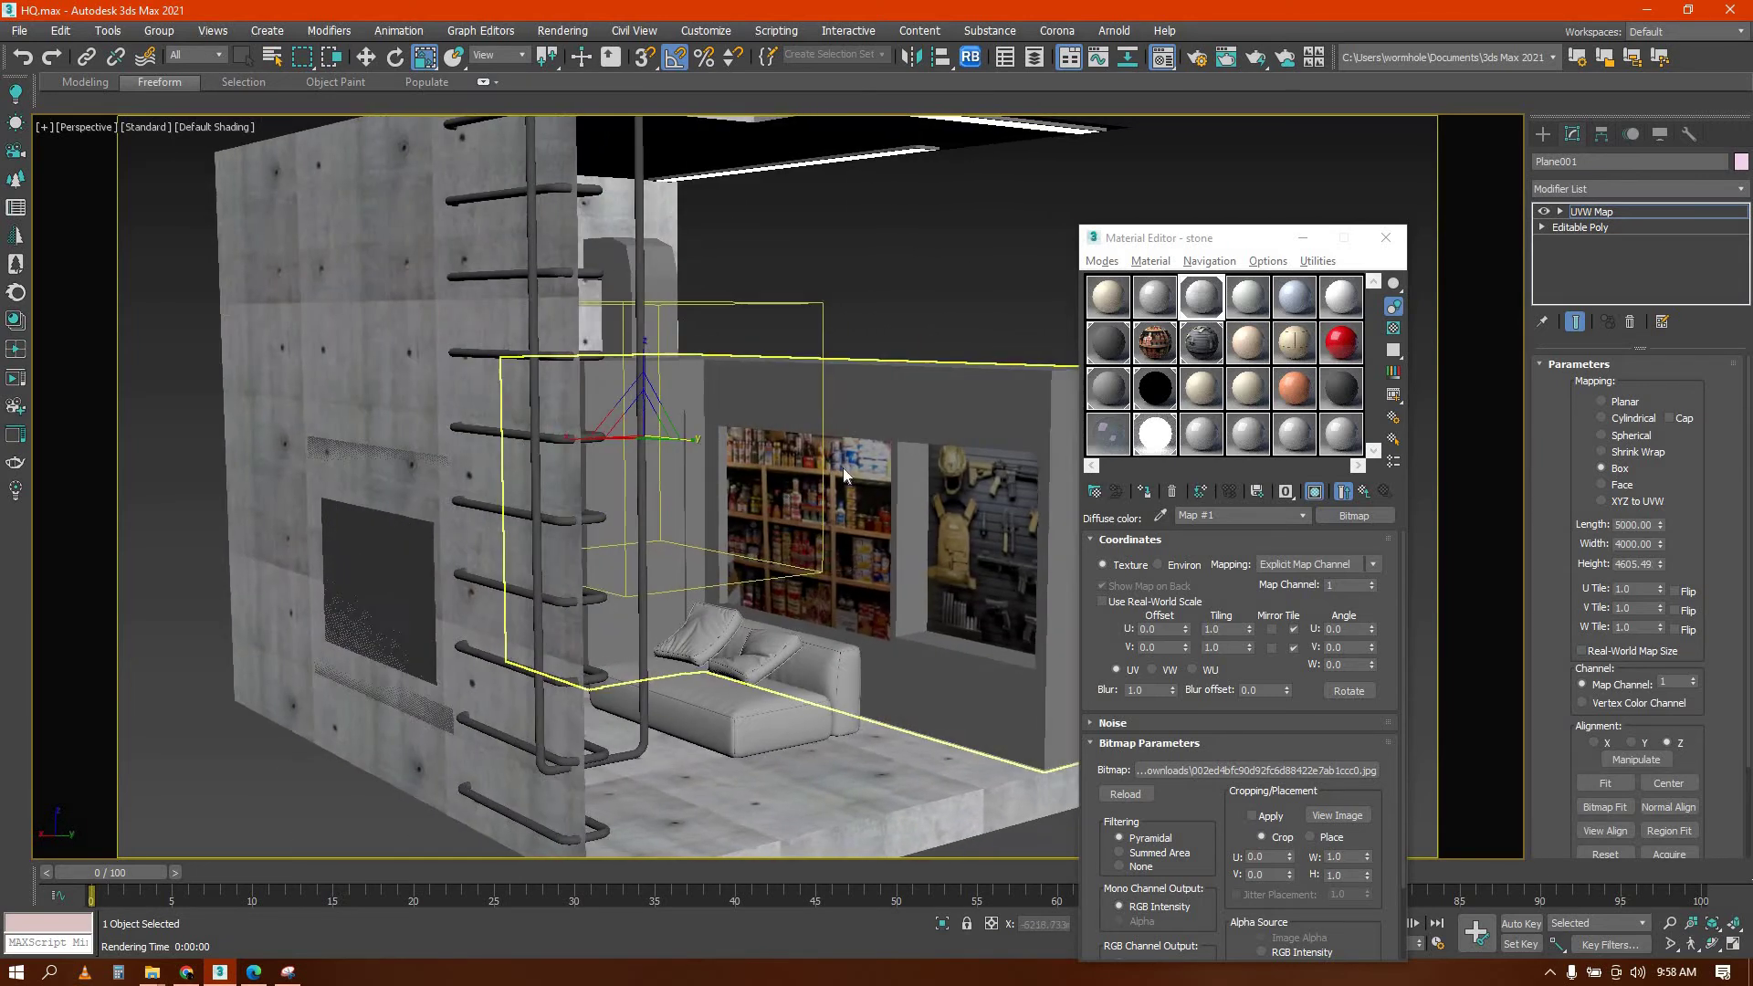
# Convert the room shell to an Editable Poly, collapsing its UVW Map
pyautogui.rightClick(838, 463)
pyautogui.moveTo(991, 652)
pyautogui.click(1072, 665)
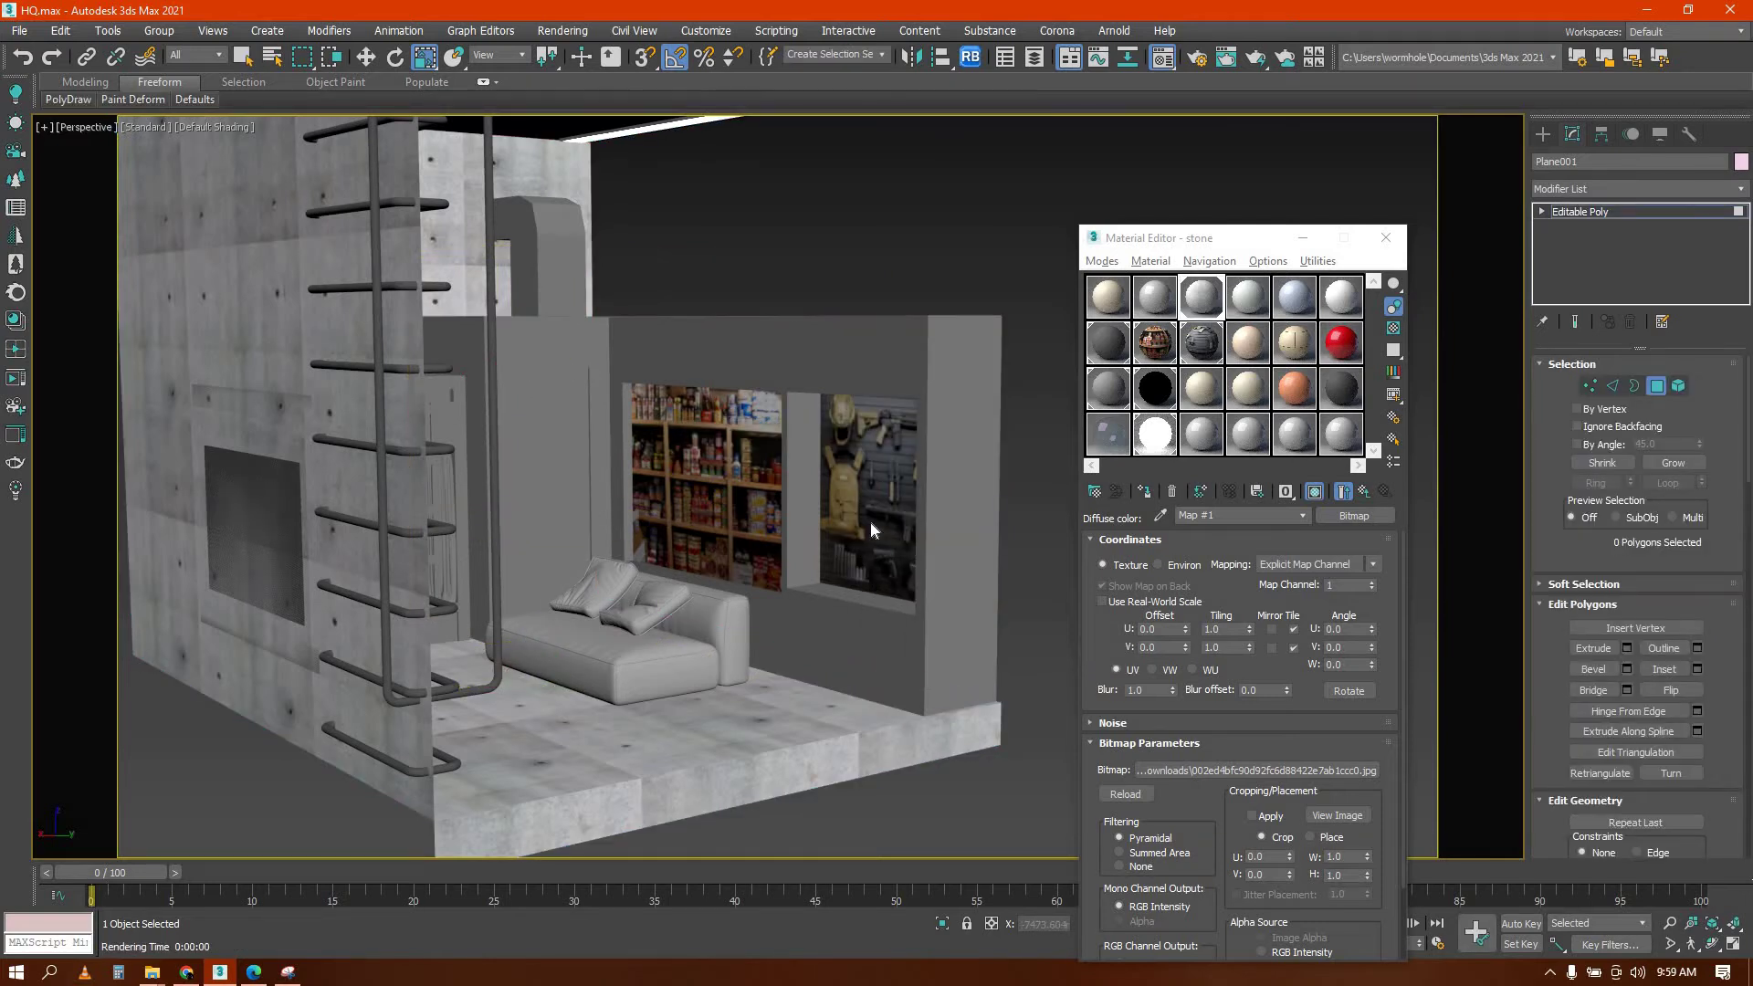
# Select the gear recess's back polygon and move it along X toward the room, to about X -1446 mm
pyautogui.click(1543, 134)
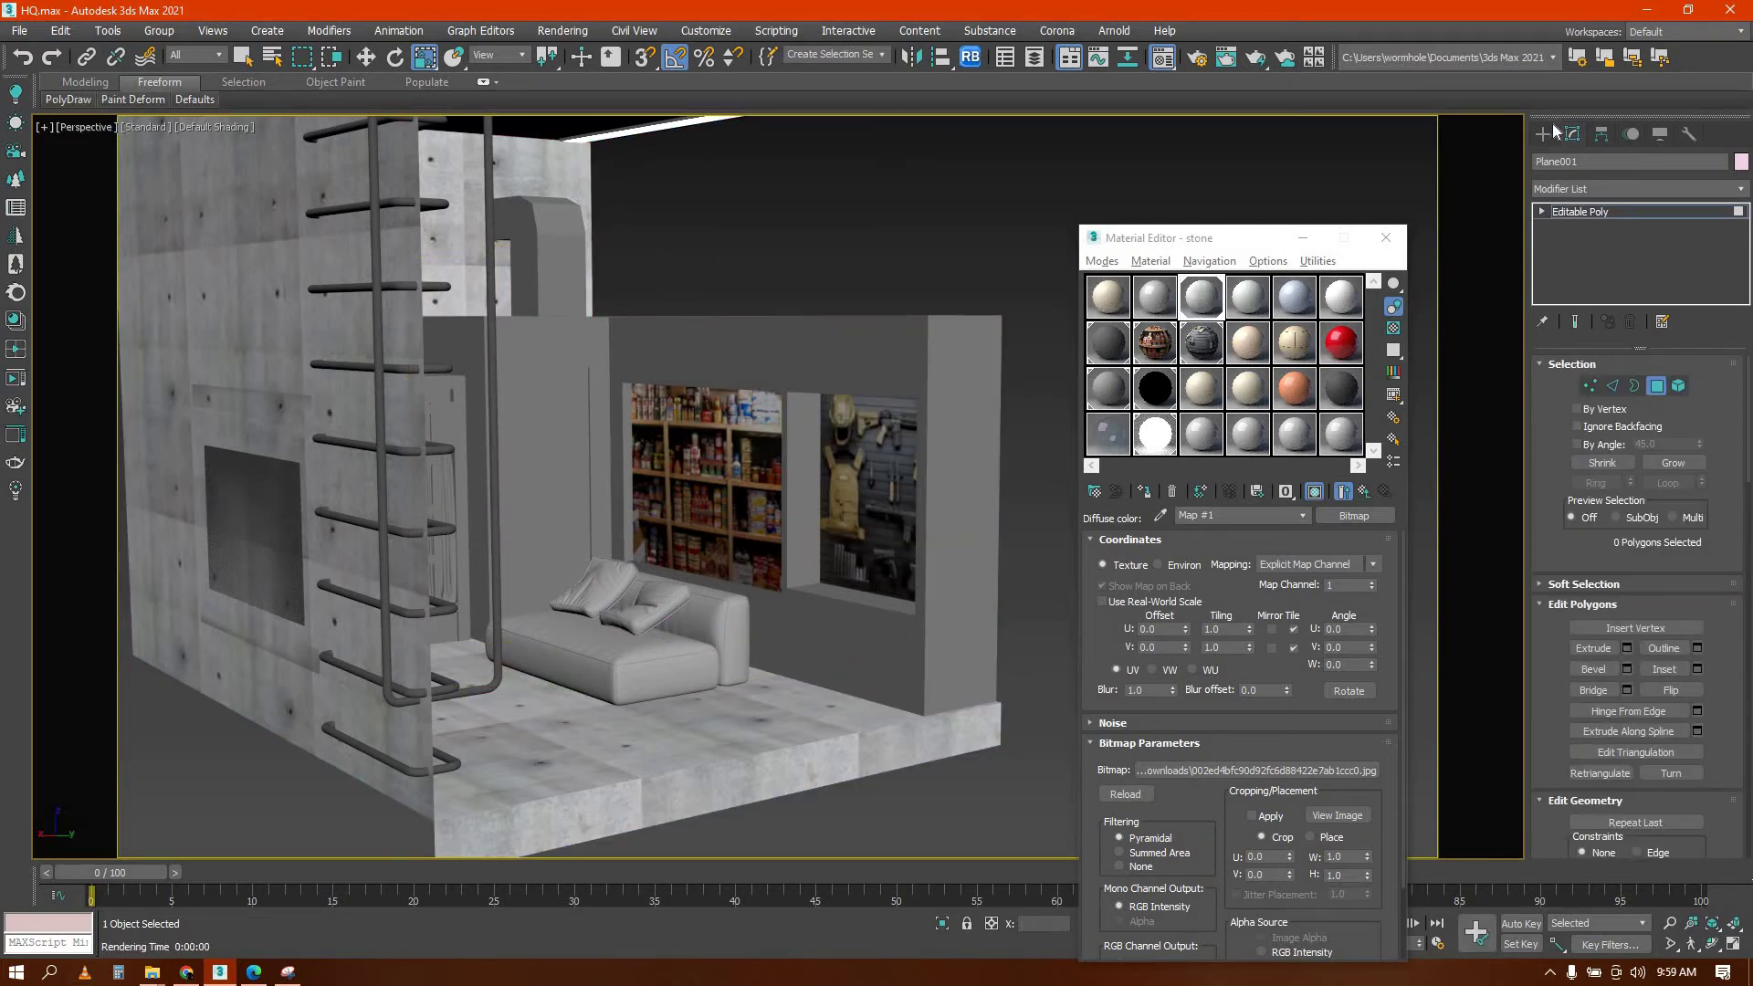
pyautogui.click(919, 350)
pyautogui.press('5')
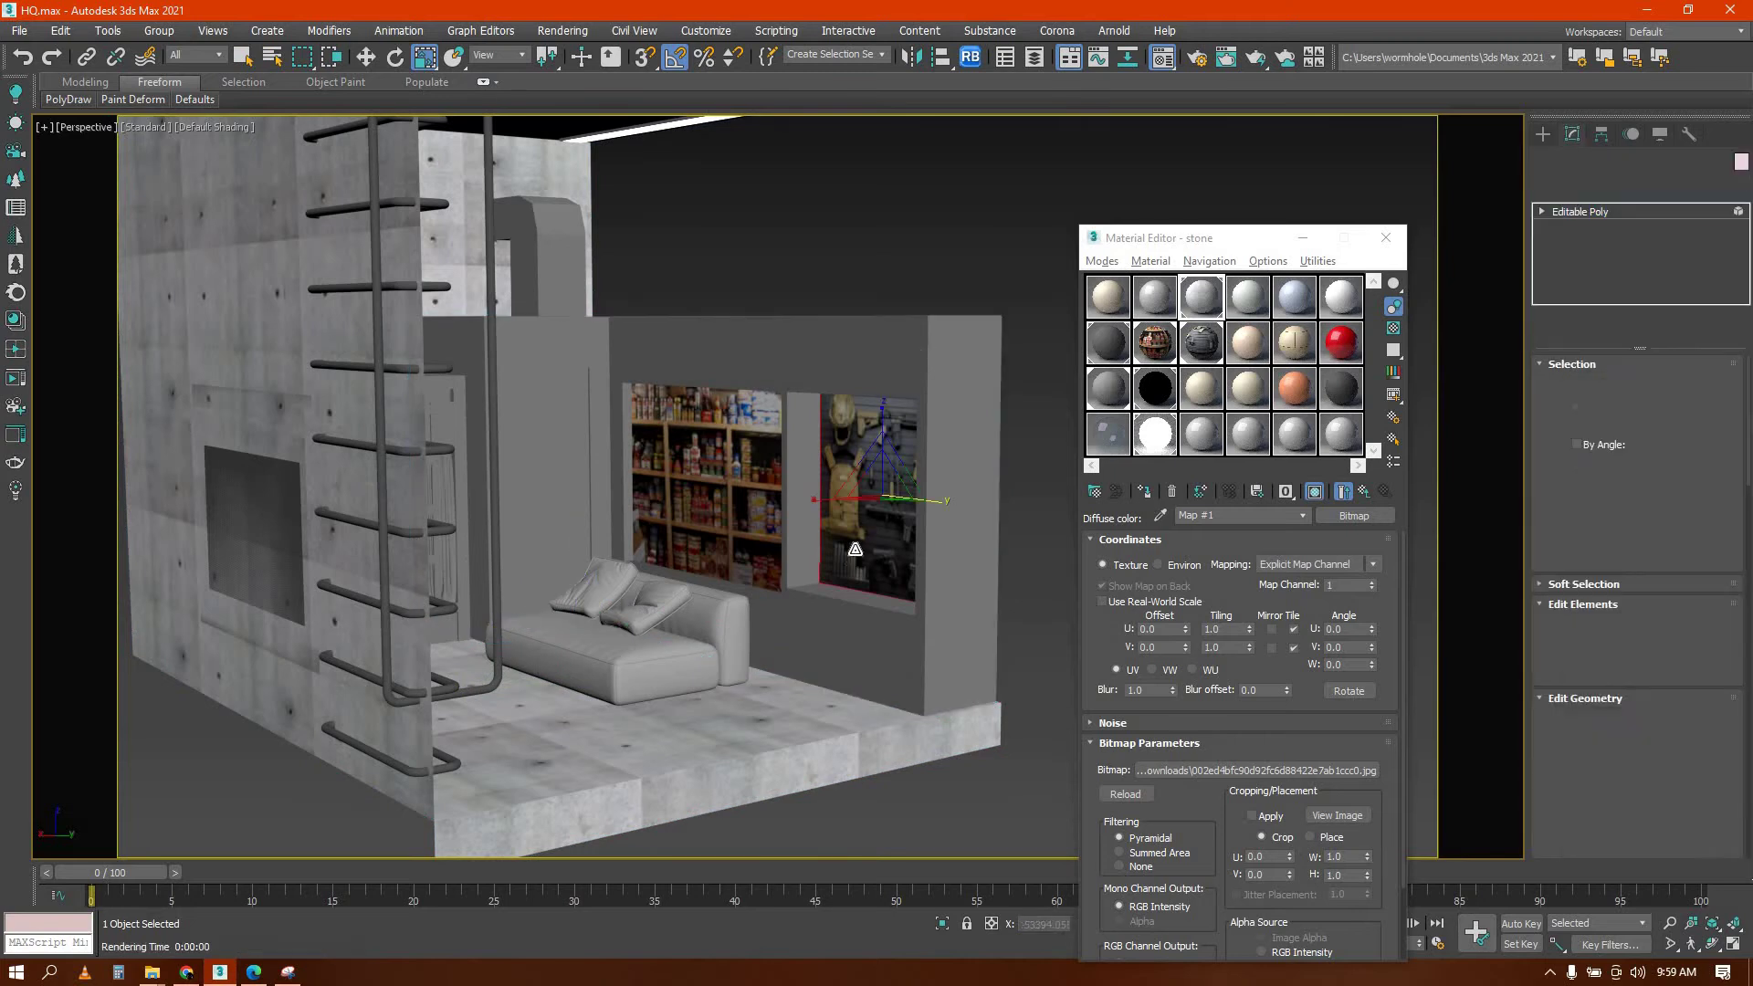
pyautogui.press('w')
pyautogui.scroll(2, 852, 516)
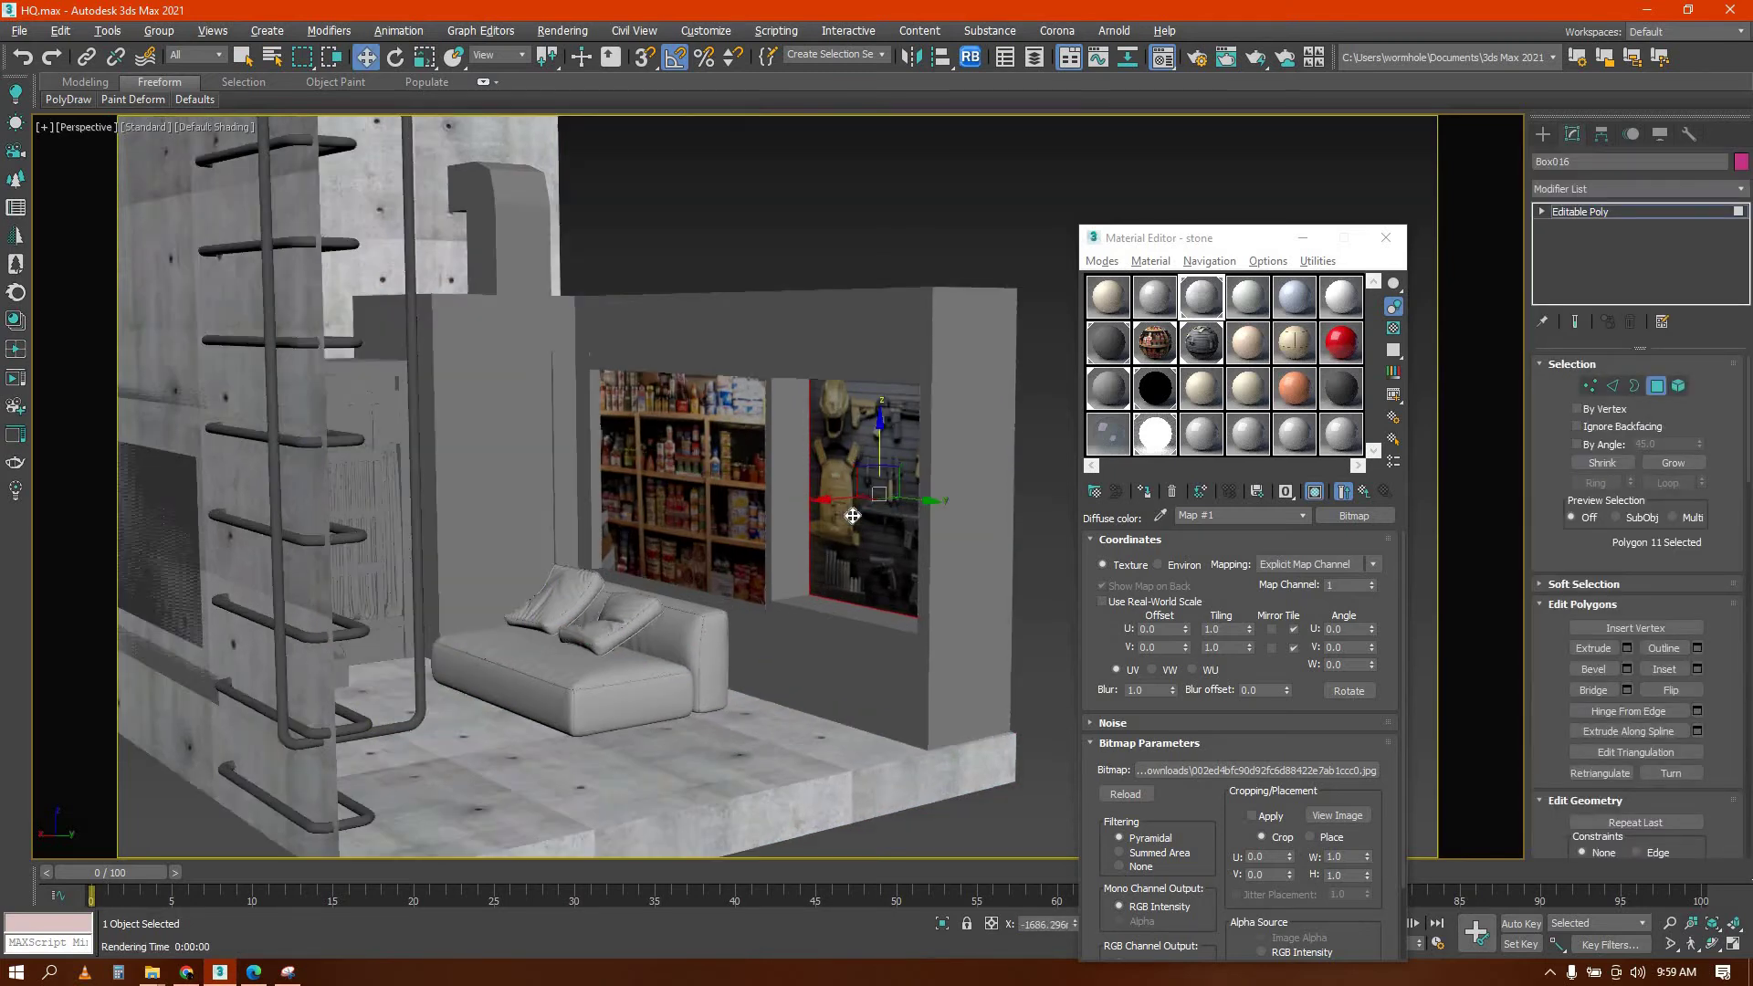
pyautogui.scroll(4, 852, 516)
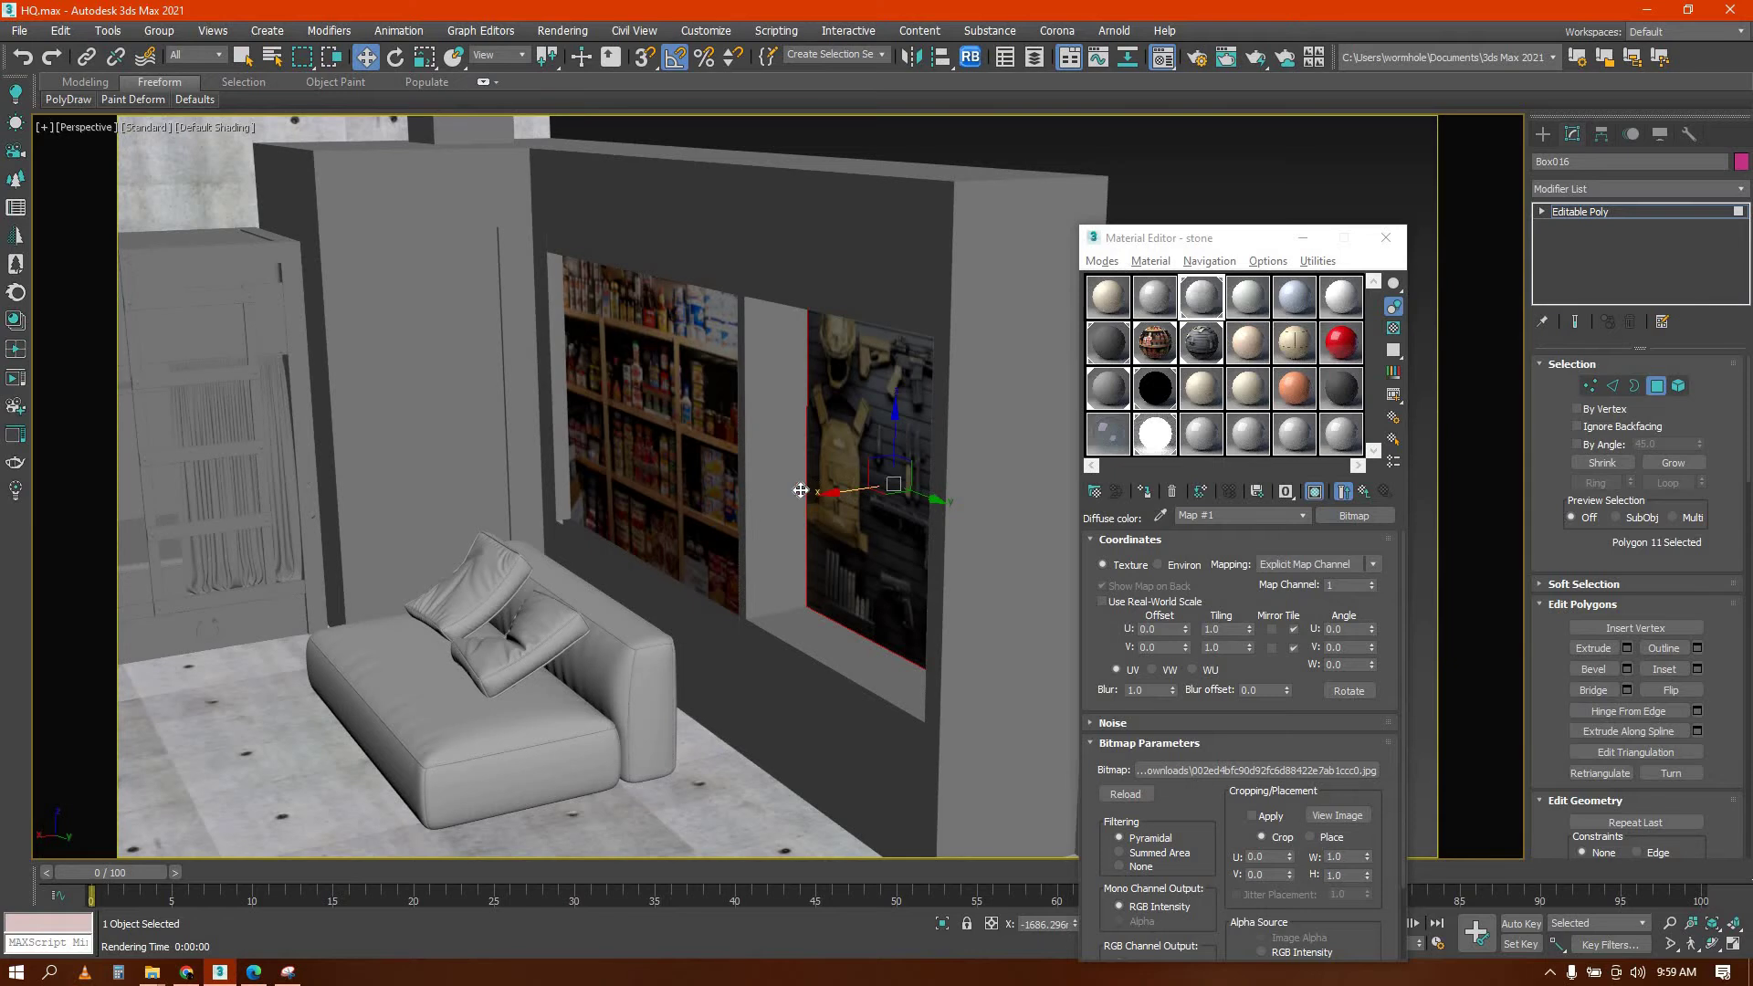
pyautogui.moveTo(801, 491); pyautogui.dragTo(747, 486)
pyautogui.keyDown('alt'); pyautogui.moveTo(748, 486); pyautogui.dragTo(715, 516, button='middle'); pyautogui.keyUp('alt')
pyautogui.scroll(-3, 712, 516)
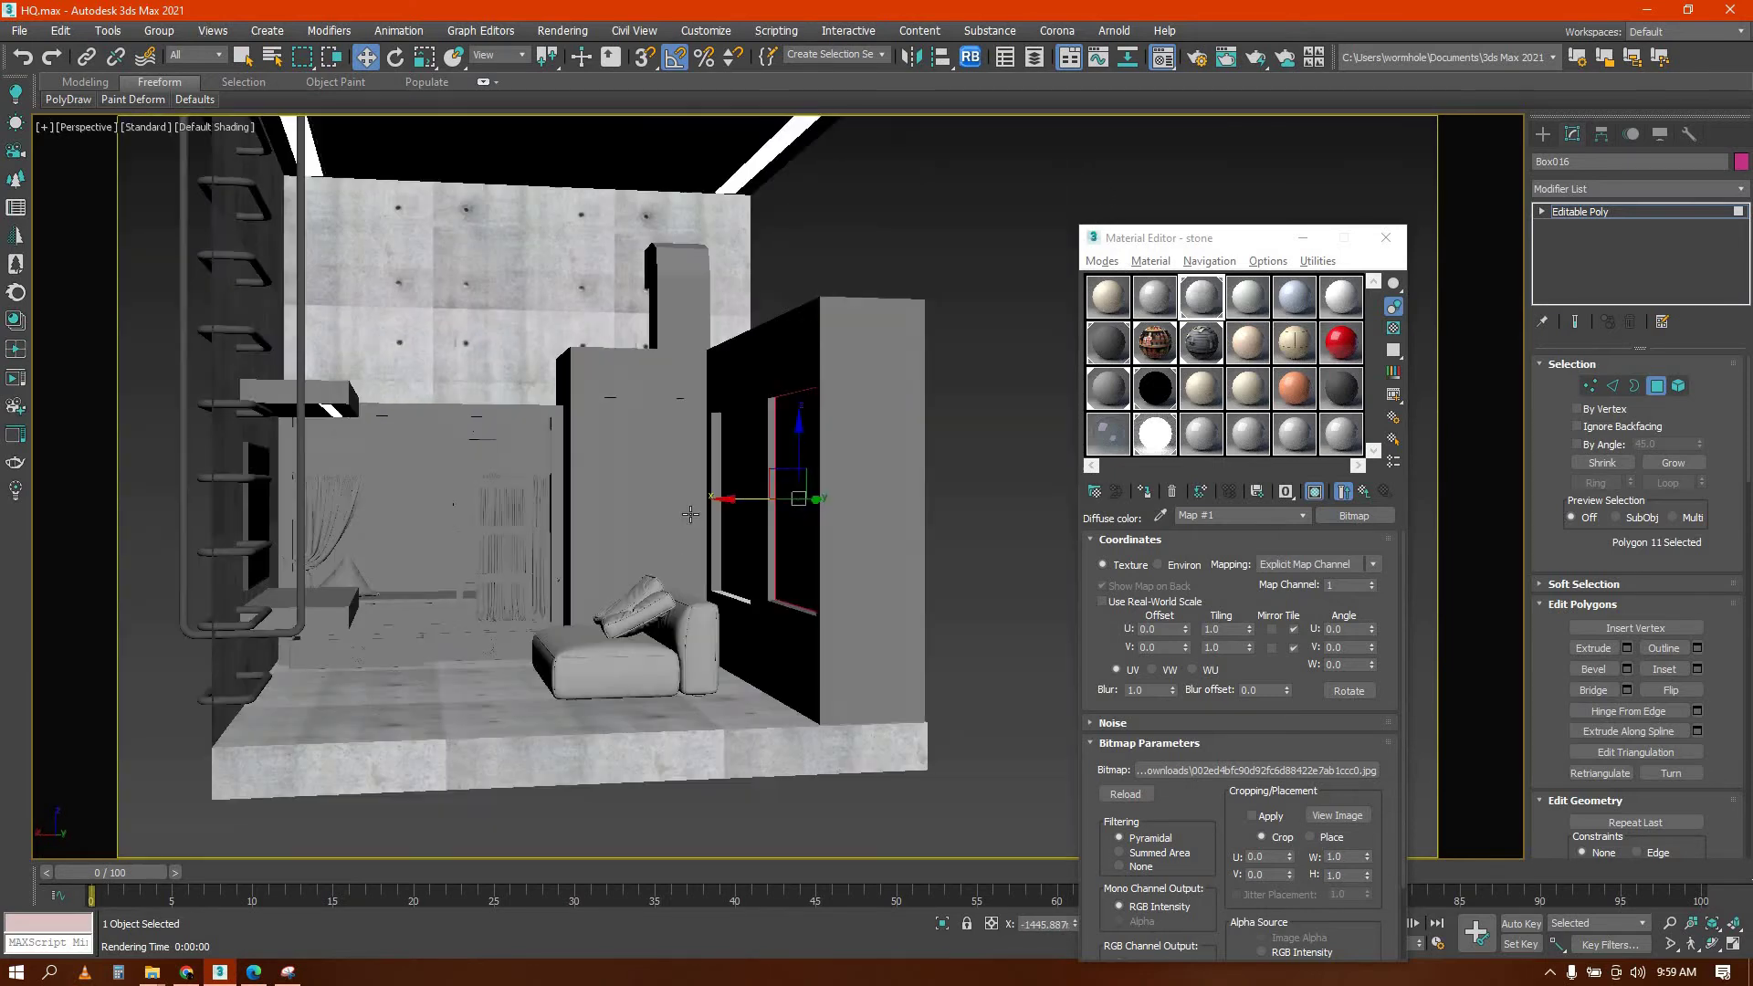
pyautogui.scroll(-3, 696, 516)
pyautogui.scroll(3, 702, 515)
pyautogui.moveTo(739, 592)
pyautogui.mouseDown(button='middle')
pyautogui.moveTo(782, 567)
pyautogui.moveTo(759, 567)
pyautogui.moveTo(744, 599)
pyautogui.mouseUp(button='middle')
pyautogui.moveTo(880, 571); pyautogui.dragTo(972, 603, button='middle')
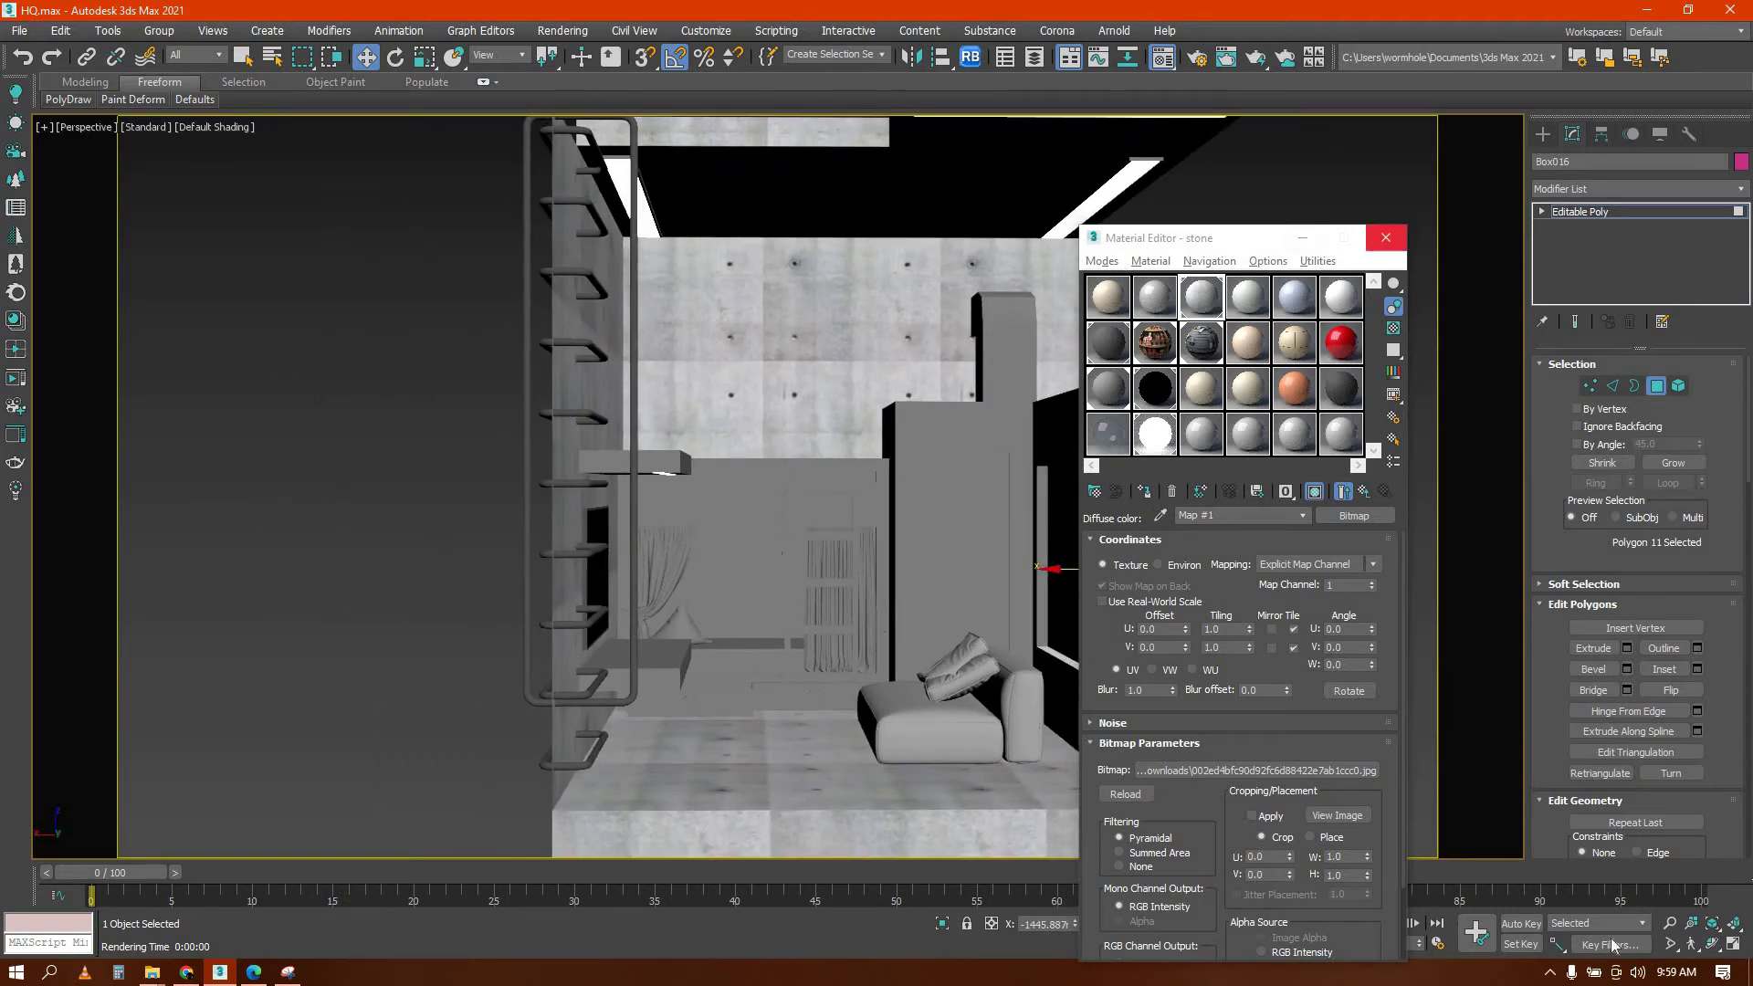
# Render the whole room from the perspective view with Corona and clear the renderer's error log
pyautogui.click(1667, 921)
pyautogui.moveTo(920, 490)
pyautogui.mouseDown()
pyautogui.moveTo(928, 523)
pyautogui.moveTo(917, 491)
pyautogui.mouseUp()
pyautogui.moveTo(917, 491); pyautogui.dragTo(903, 567, button='middle')
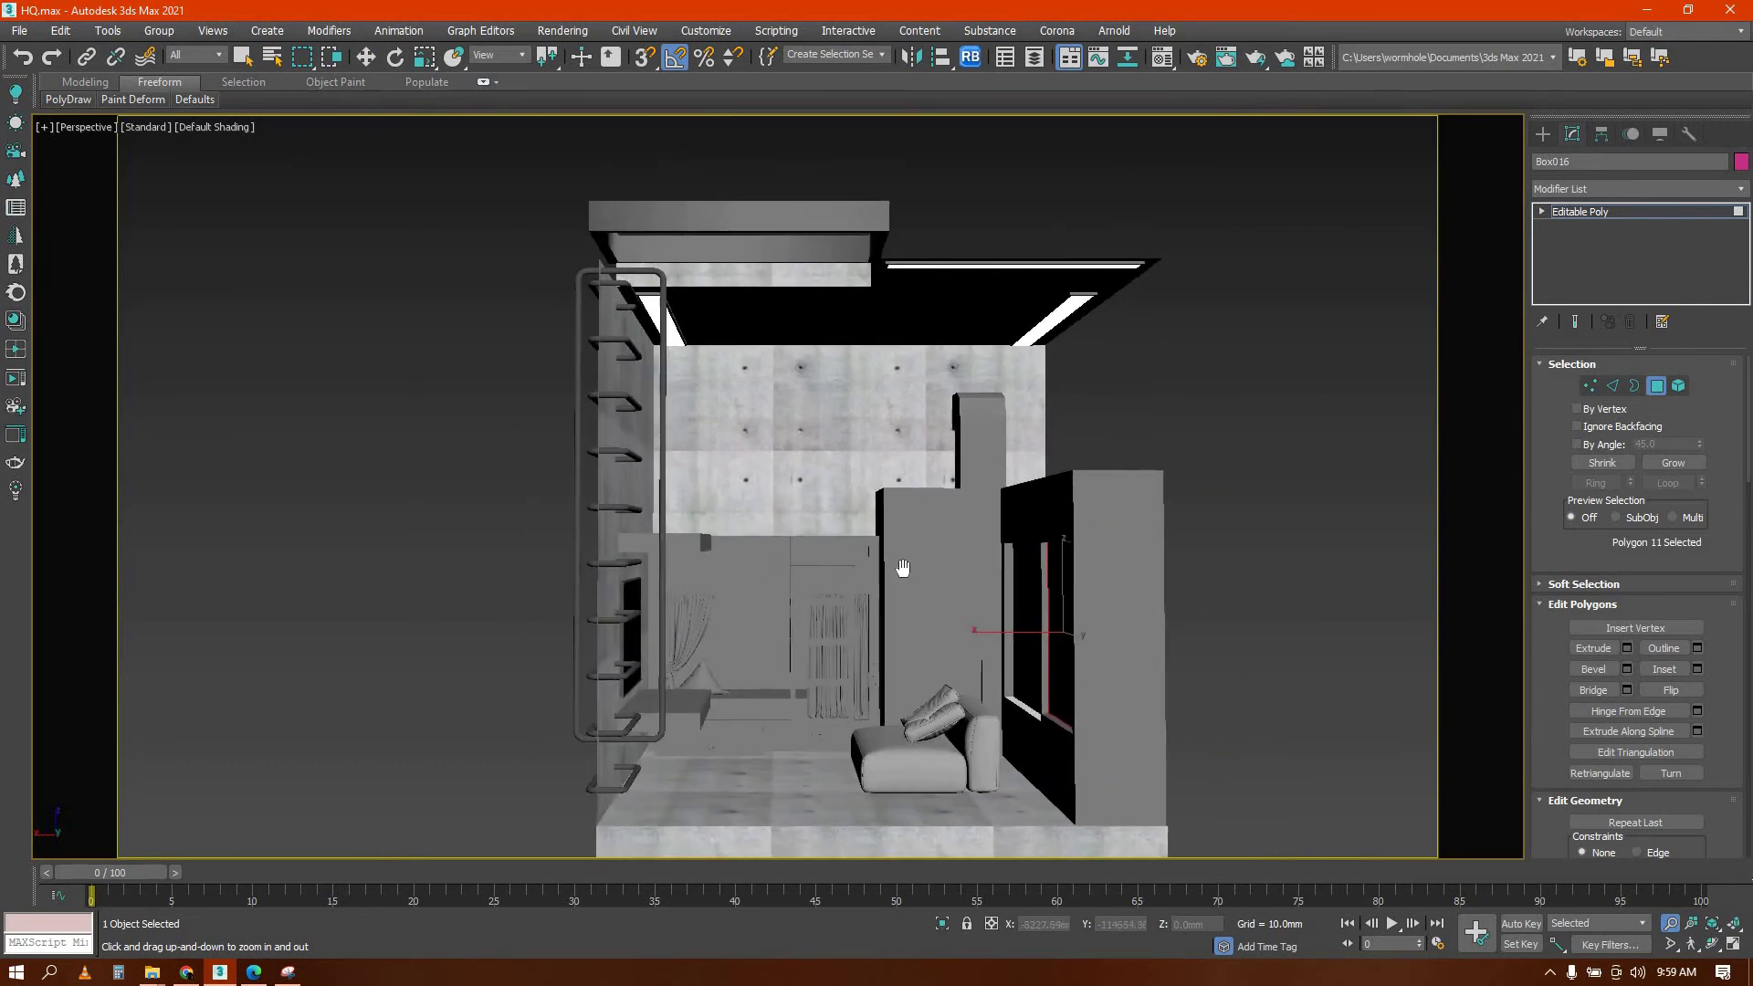
pyautogui.hotkey('shift', 'q')
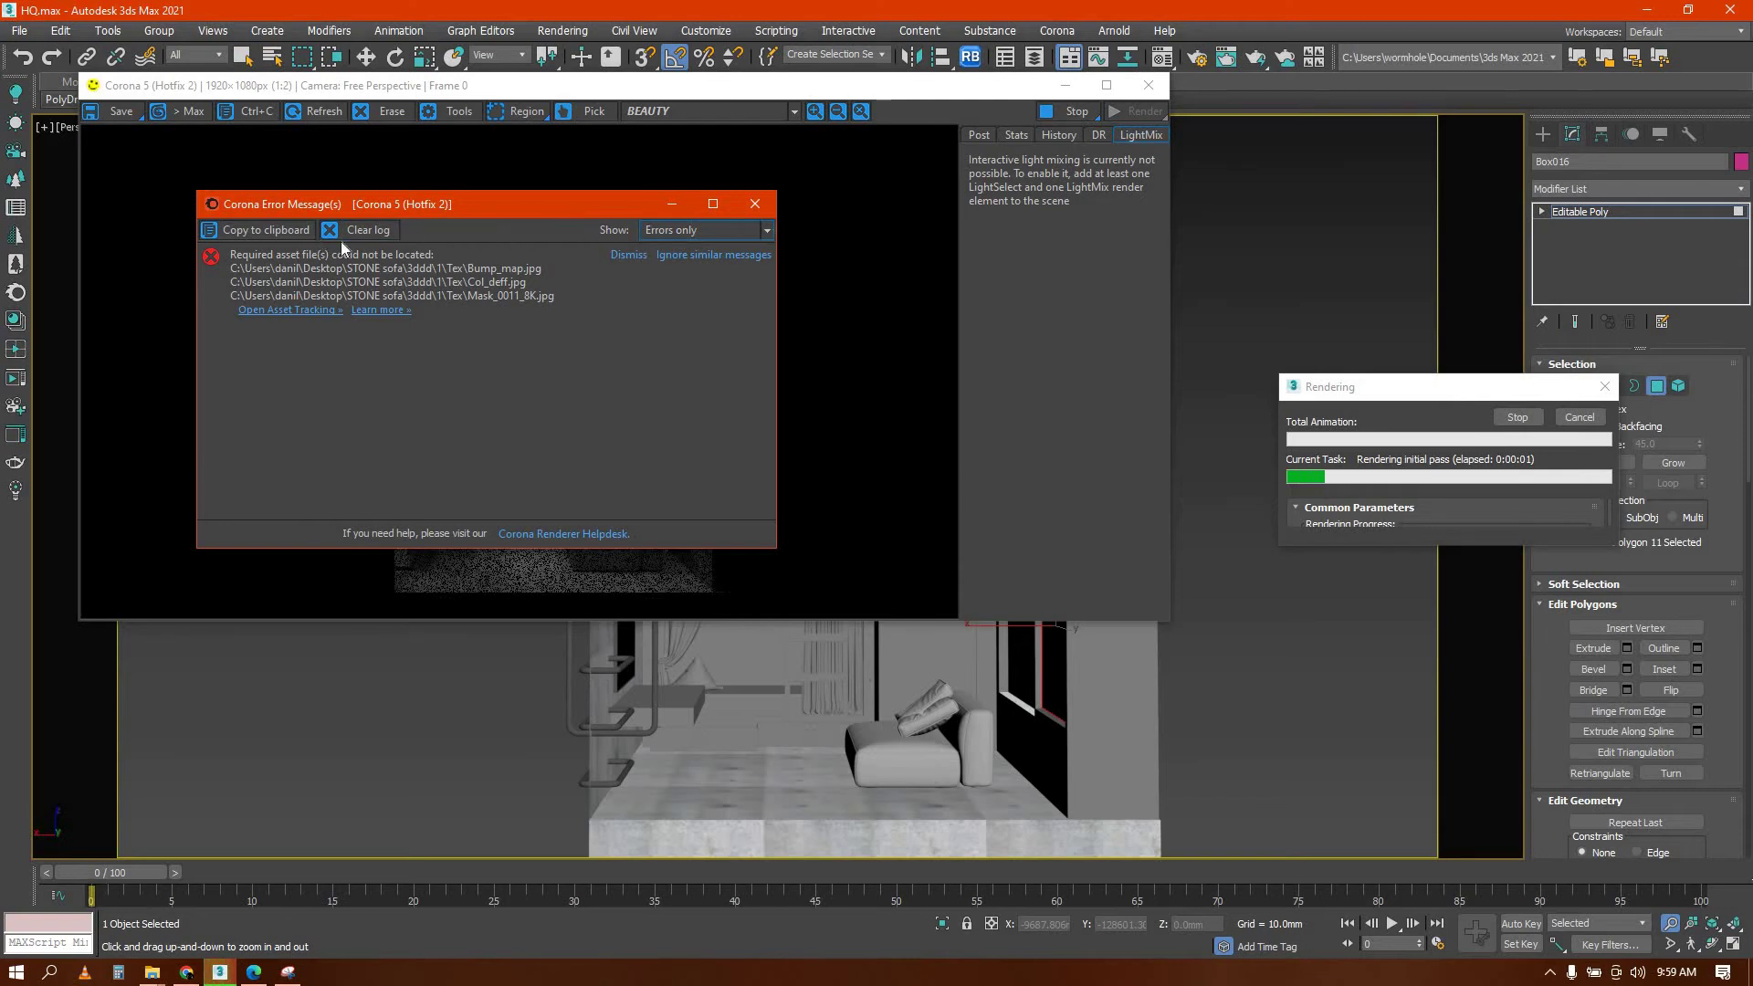
pyautogui.click(369, 229)
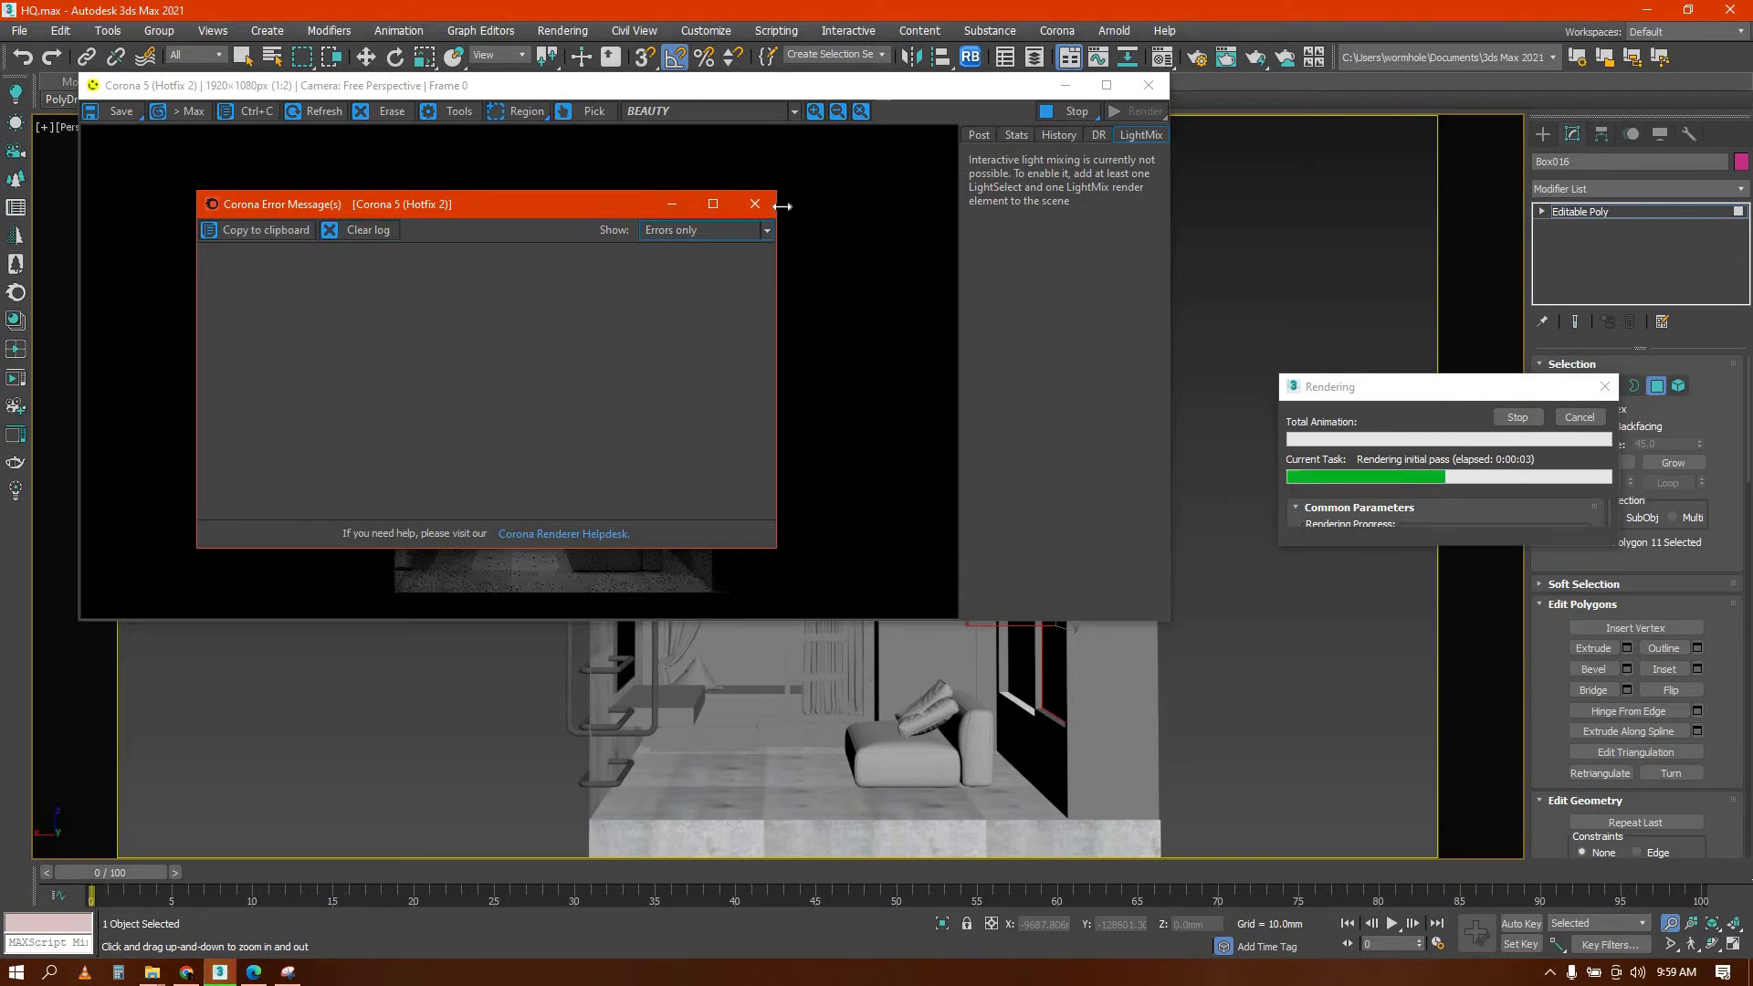
pyautogui.click(754, 203)
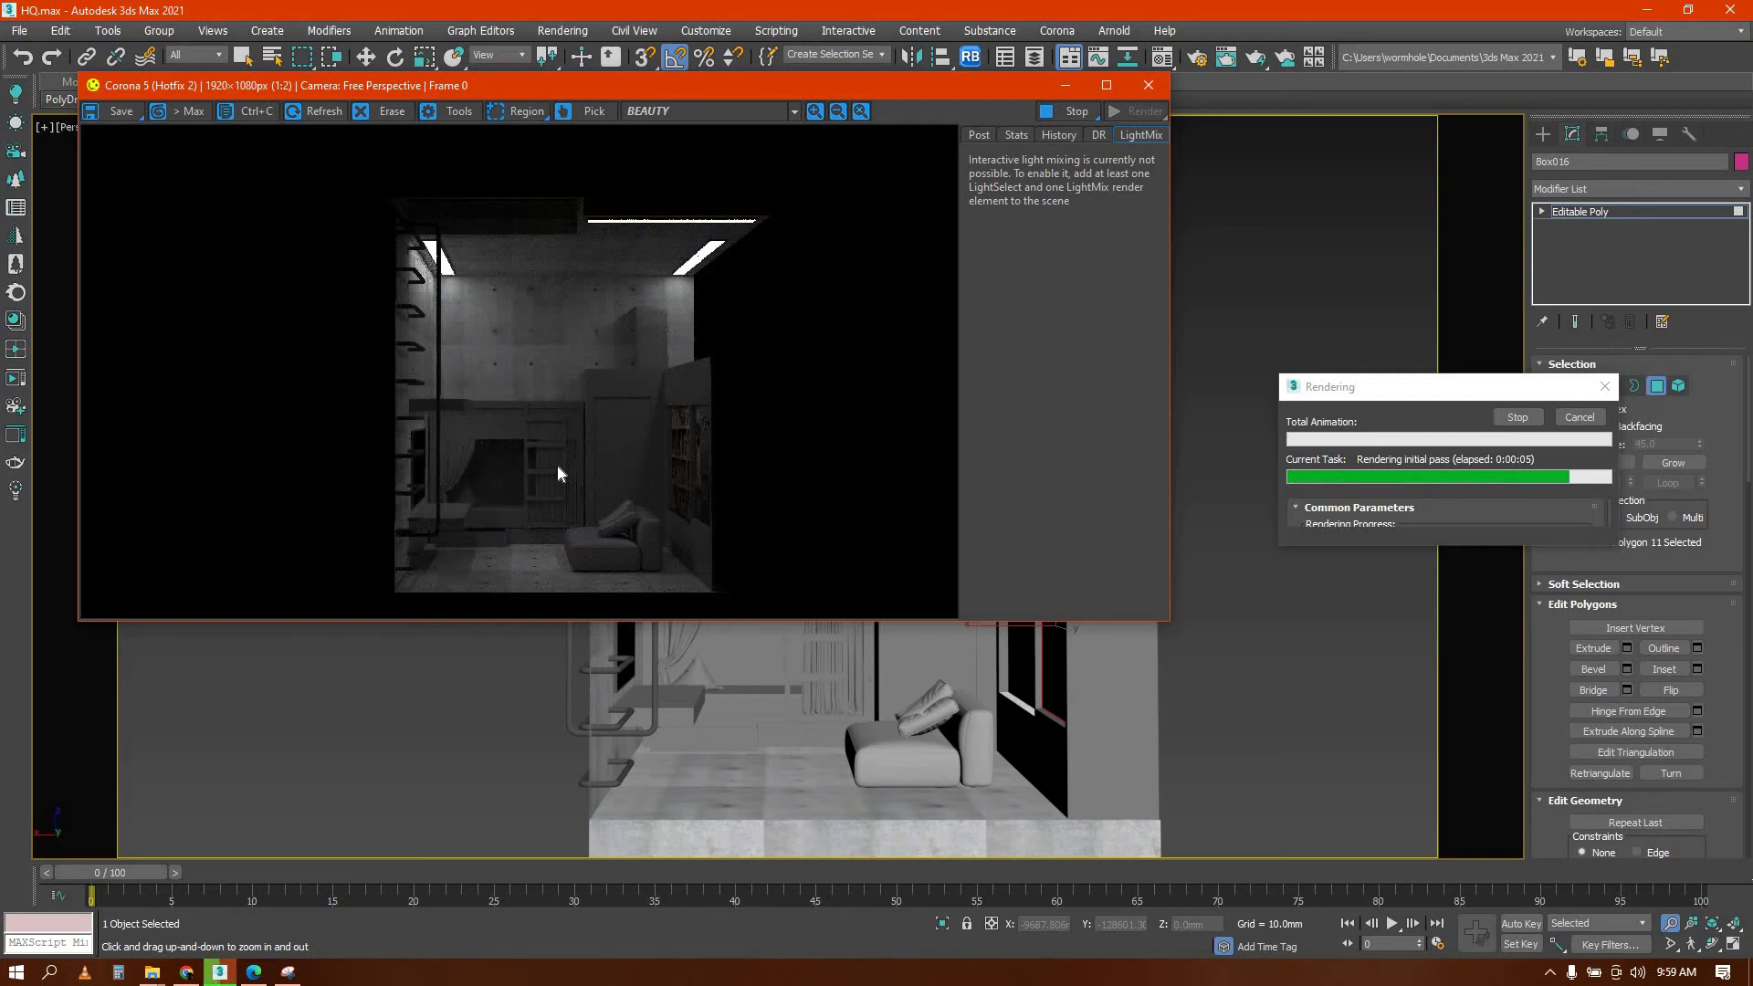
# Inspect the bunk bed and sofa area in the render up close and close the render windows
pyautogui.scroll(1, 559, 470)
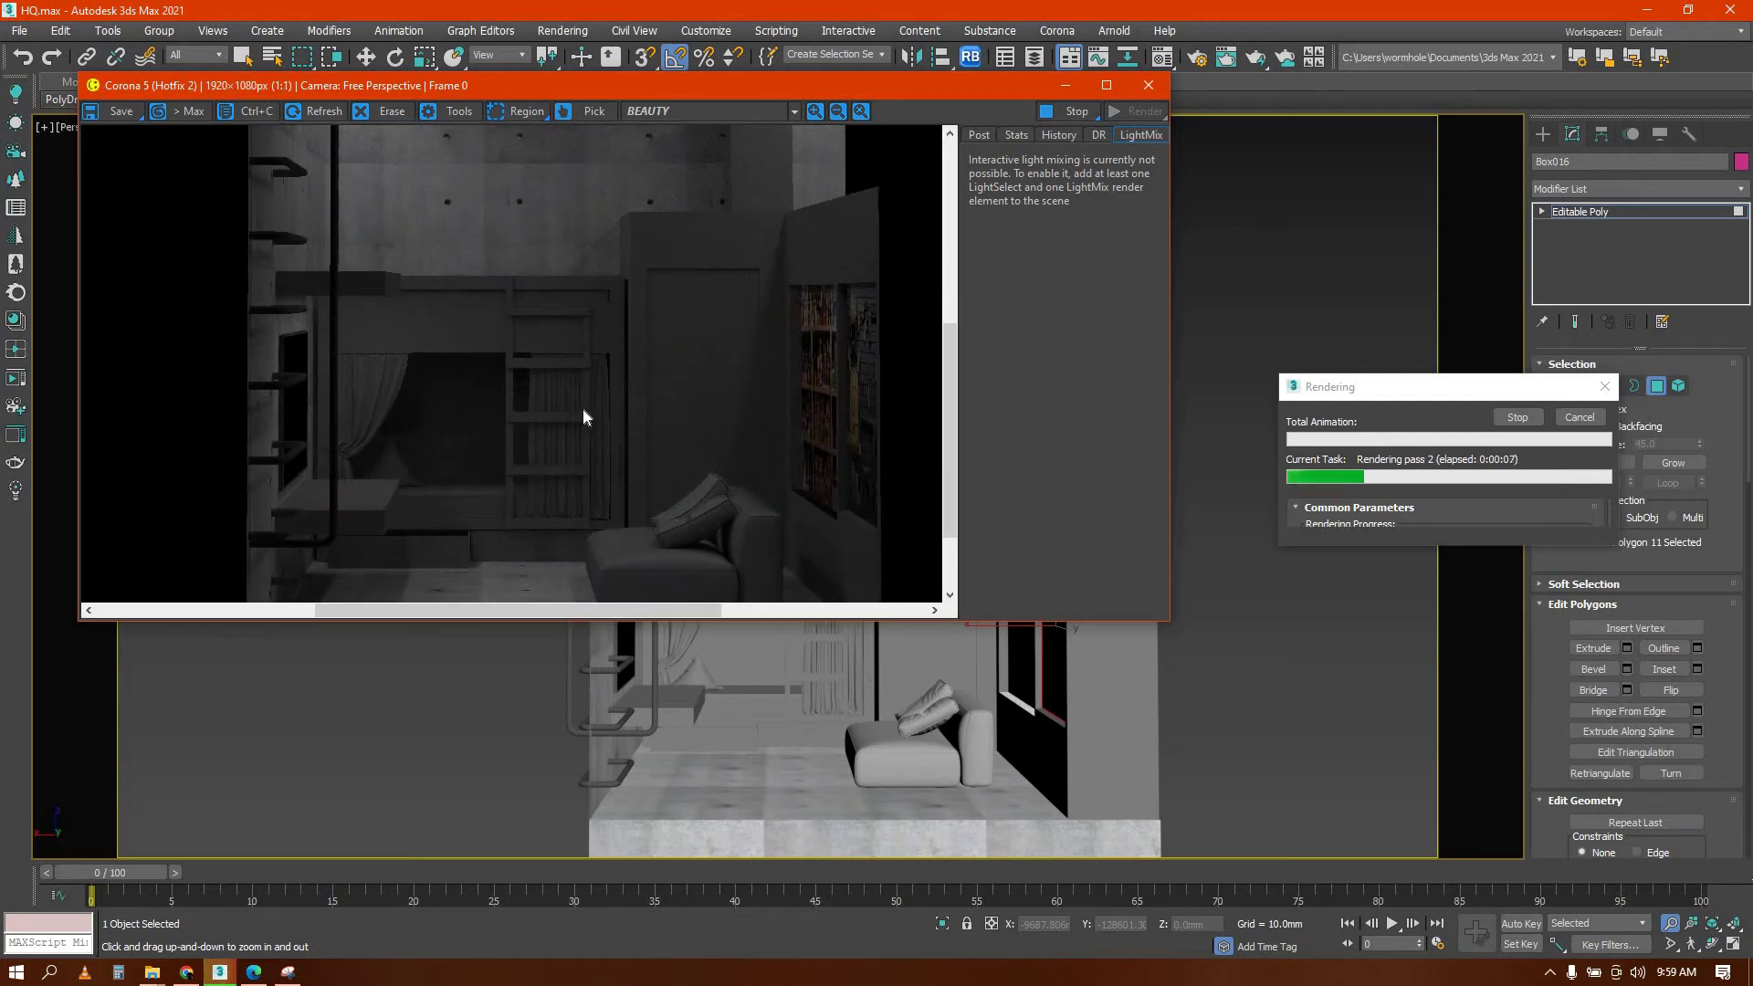
pyautogui.scroll(-1, 582, 411)
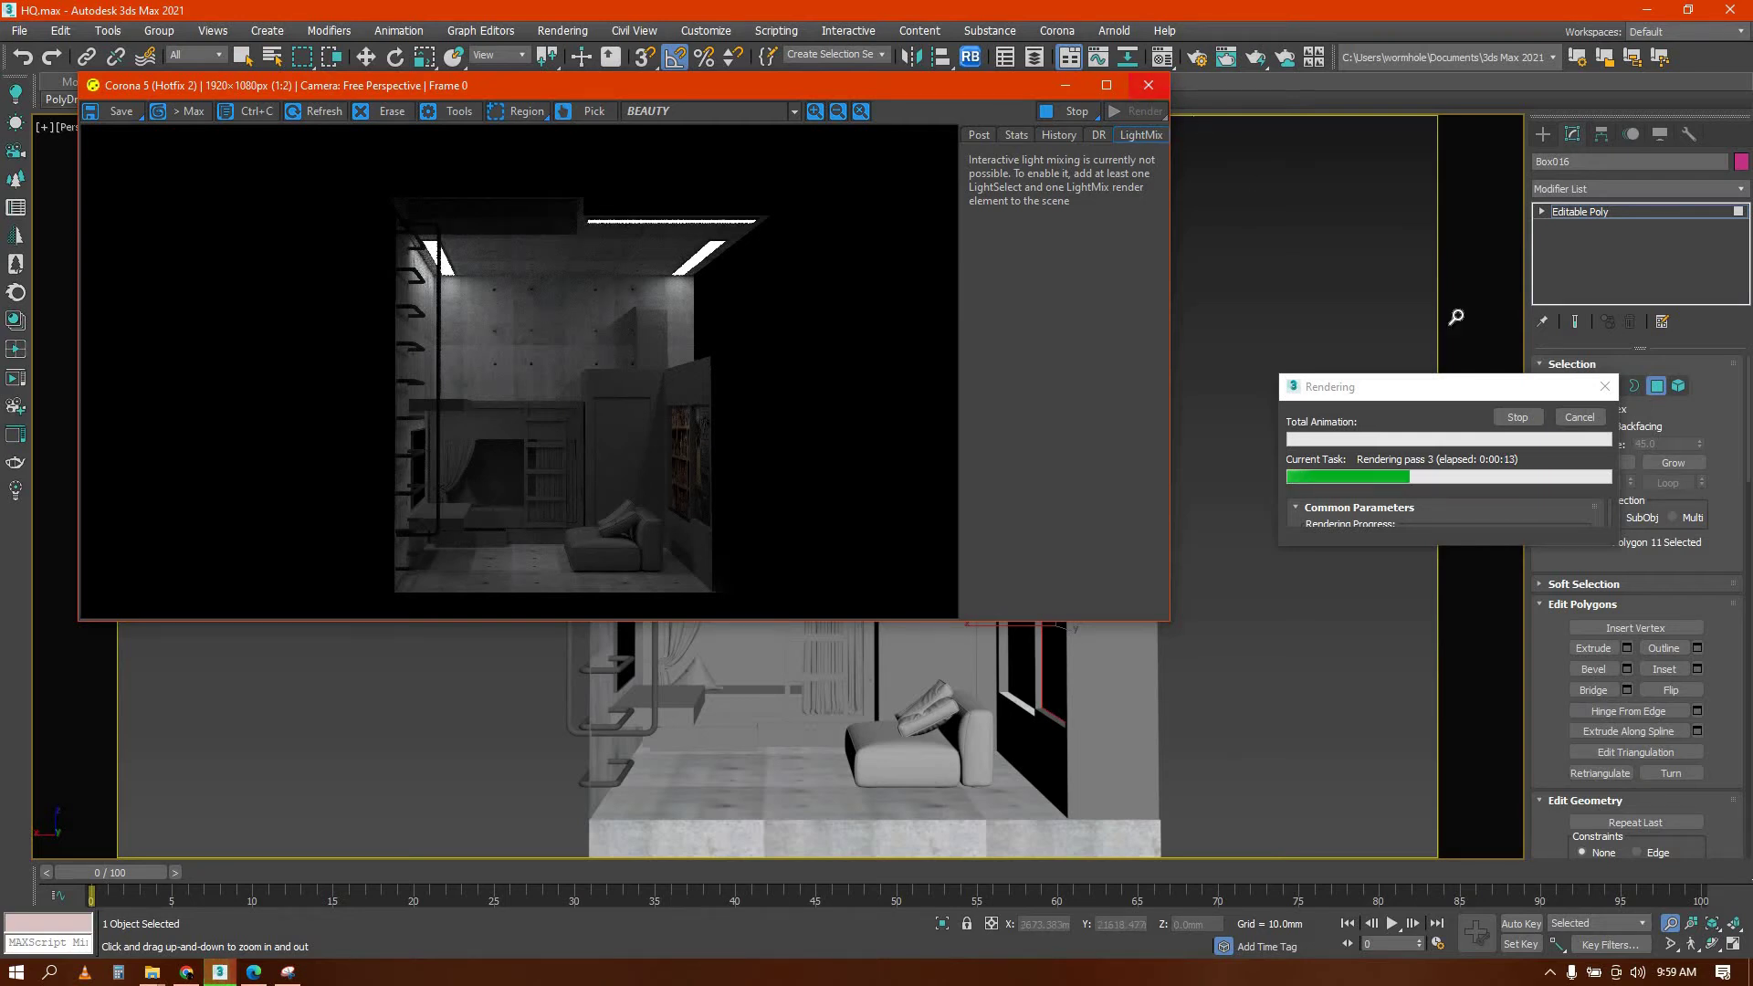
pyautogui.click(1455, 316)
pyautogui.click(1604, 386)
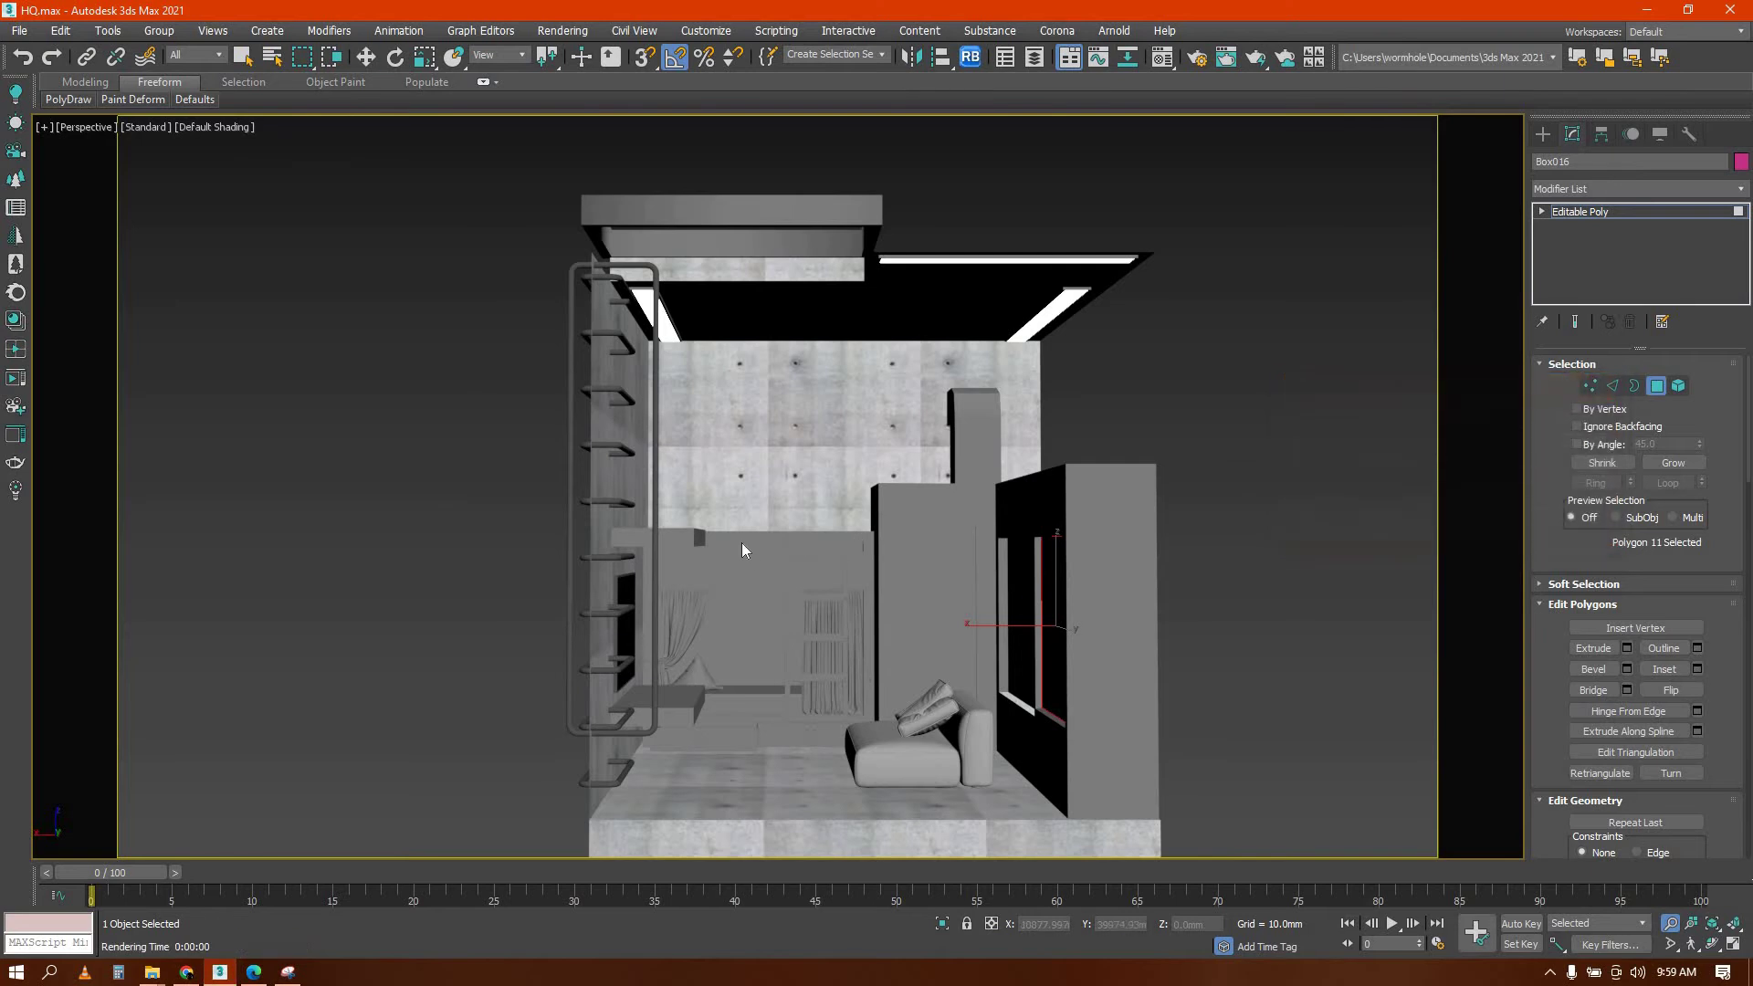
# Finish the polygon editing of the wall box and select the bunk bed frame in the room's corner
pyautogui.press('w')
pyautogui.hotkey('ctrl', 'd')
pyautogui.click(1541, 134)
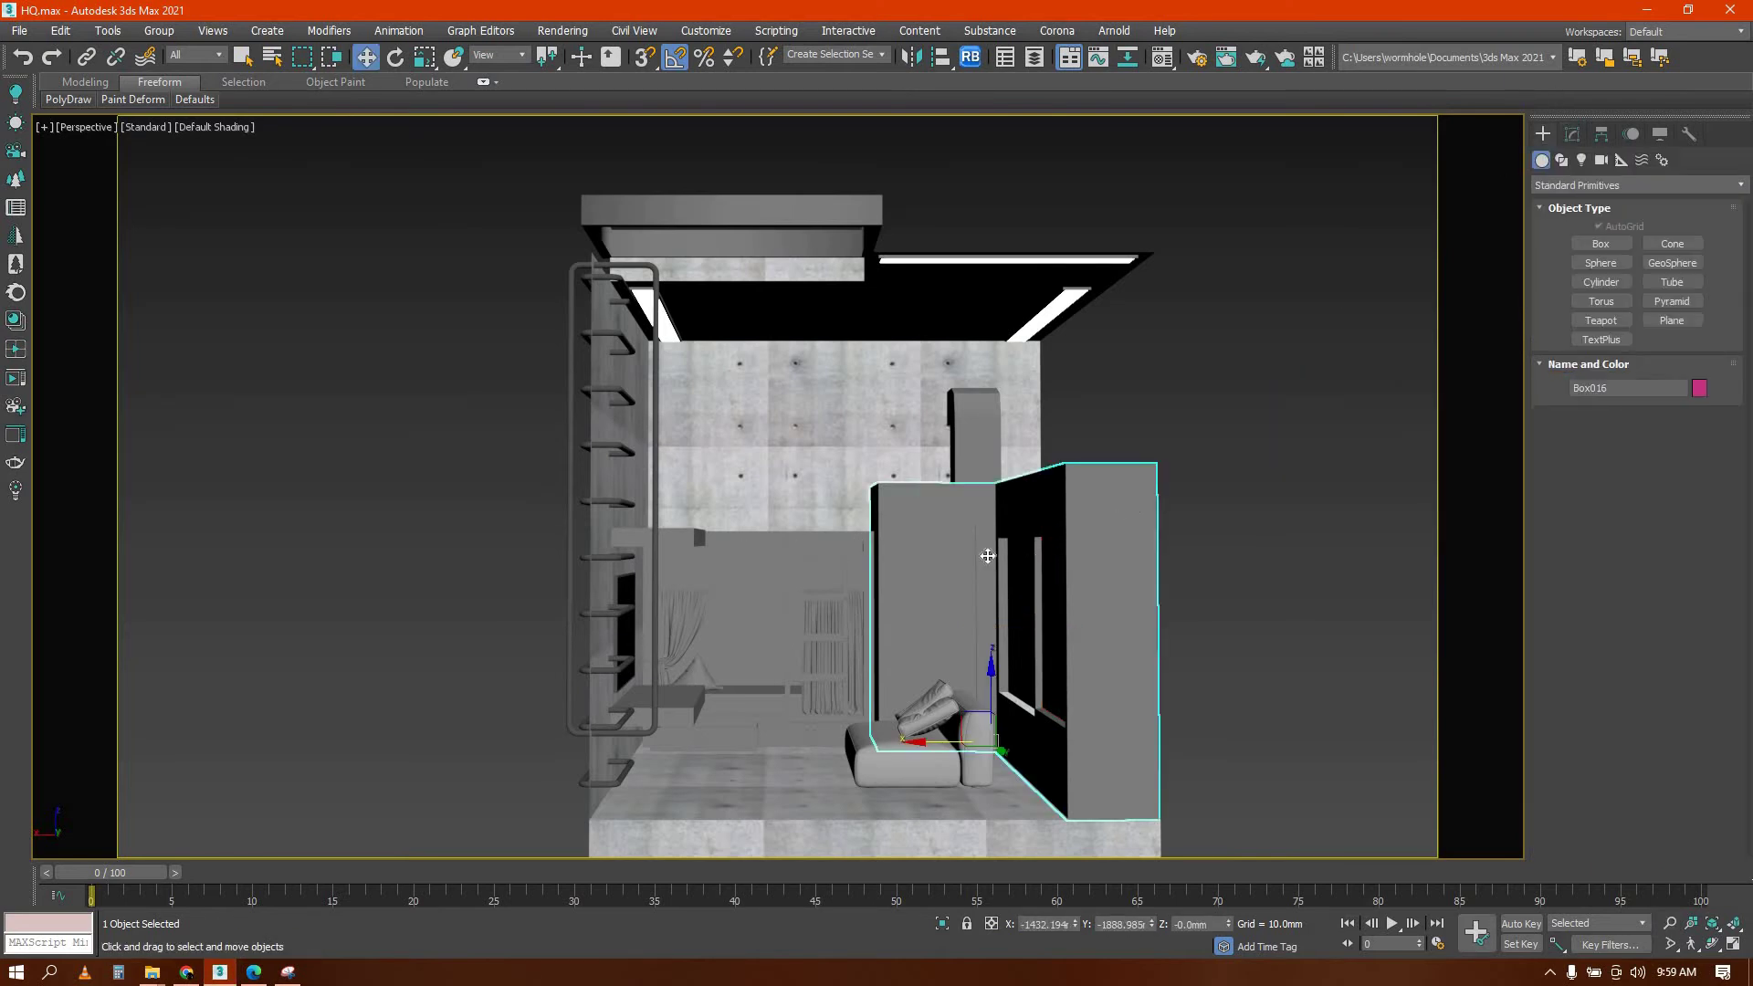
pyautogui.keyDown('alt'); pyautogui.moveTo(988, 556); pyautogui.dragTo(802, 524, button='middle'); pyautogui.keyUp('alt')
pyautogui.scroll(6, 800, 511)
pyautogui.click(814, 530)
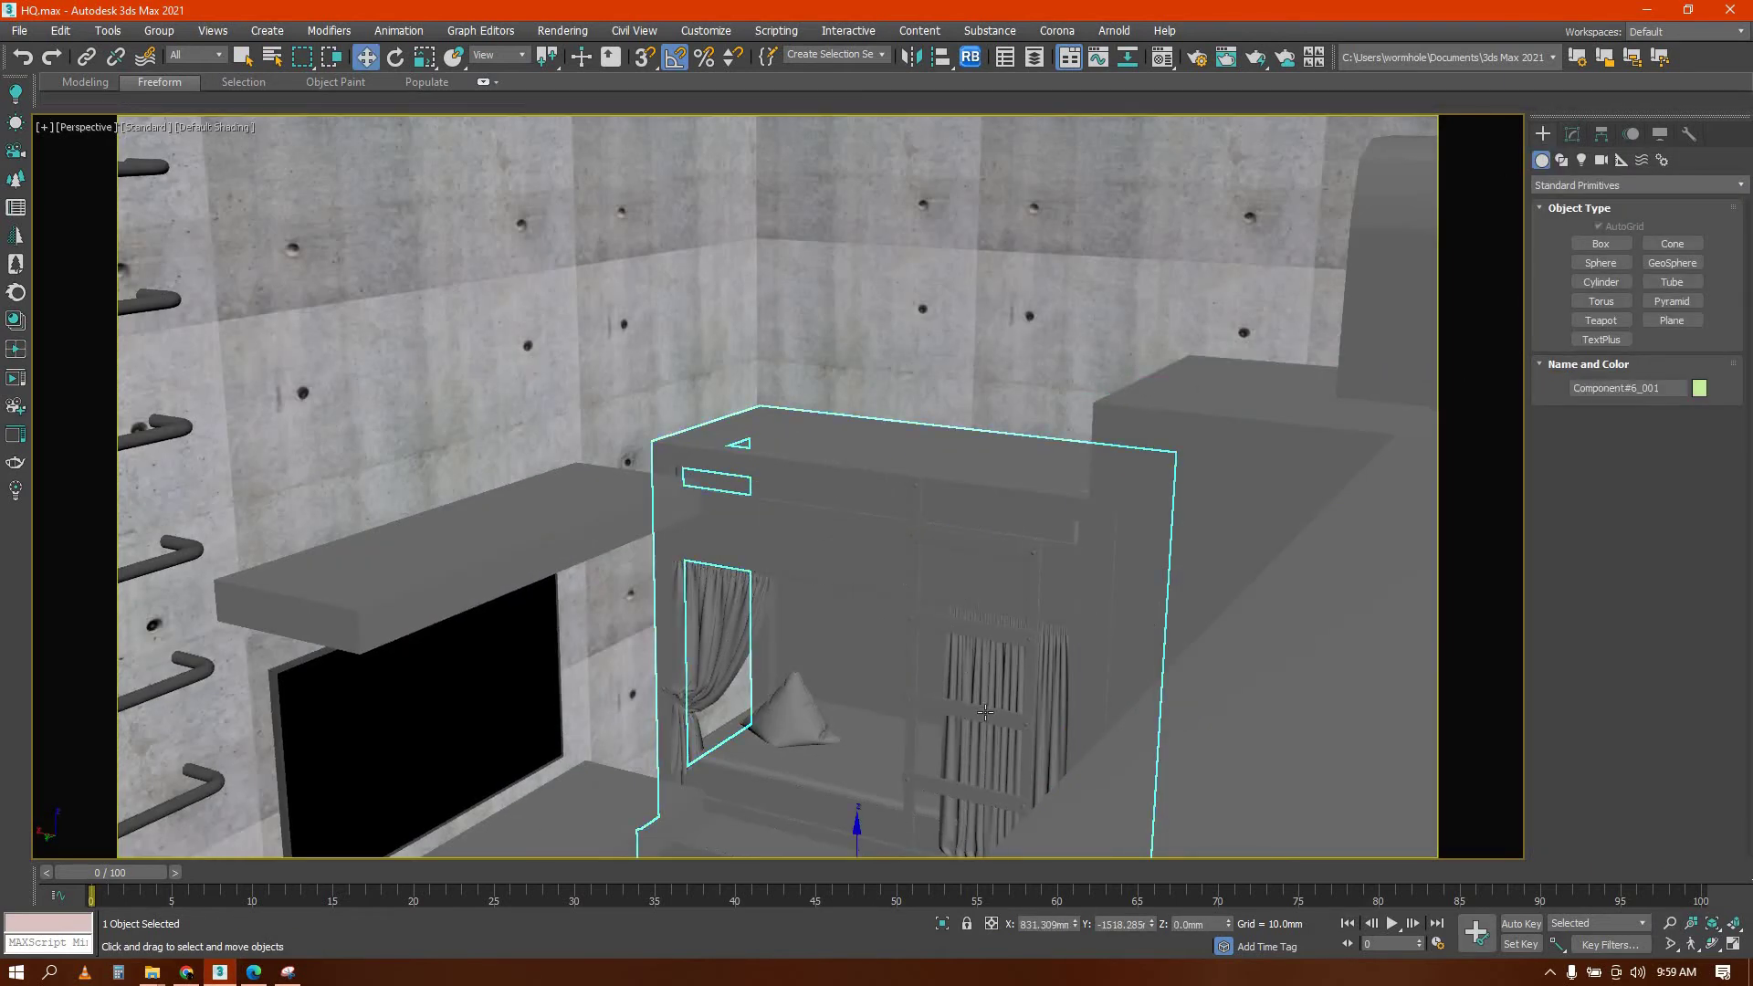
pyautogui.scroll(-5, 986, 712)
pyautogui.keyDown('alt'); pyautogui.moveTo(995, 548); pyautogui.dragTo(968, 511, button='middle'); pyautogui.keyUp('alt')
pyautogui.scroll(6, 965, 506)
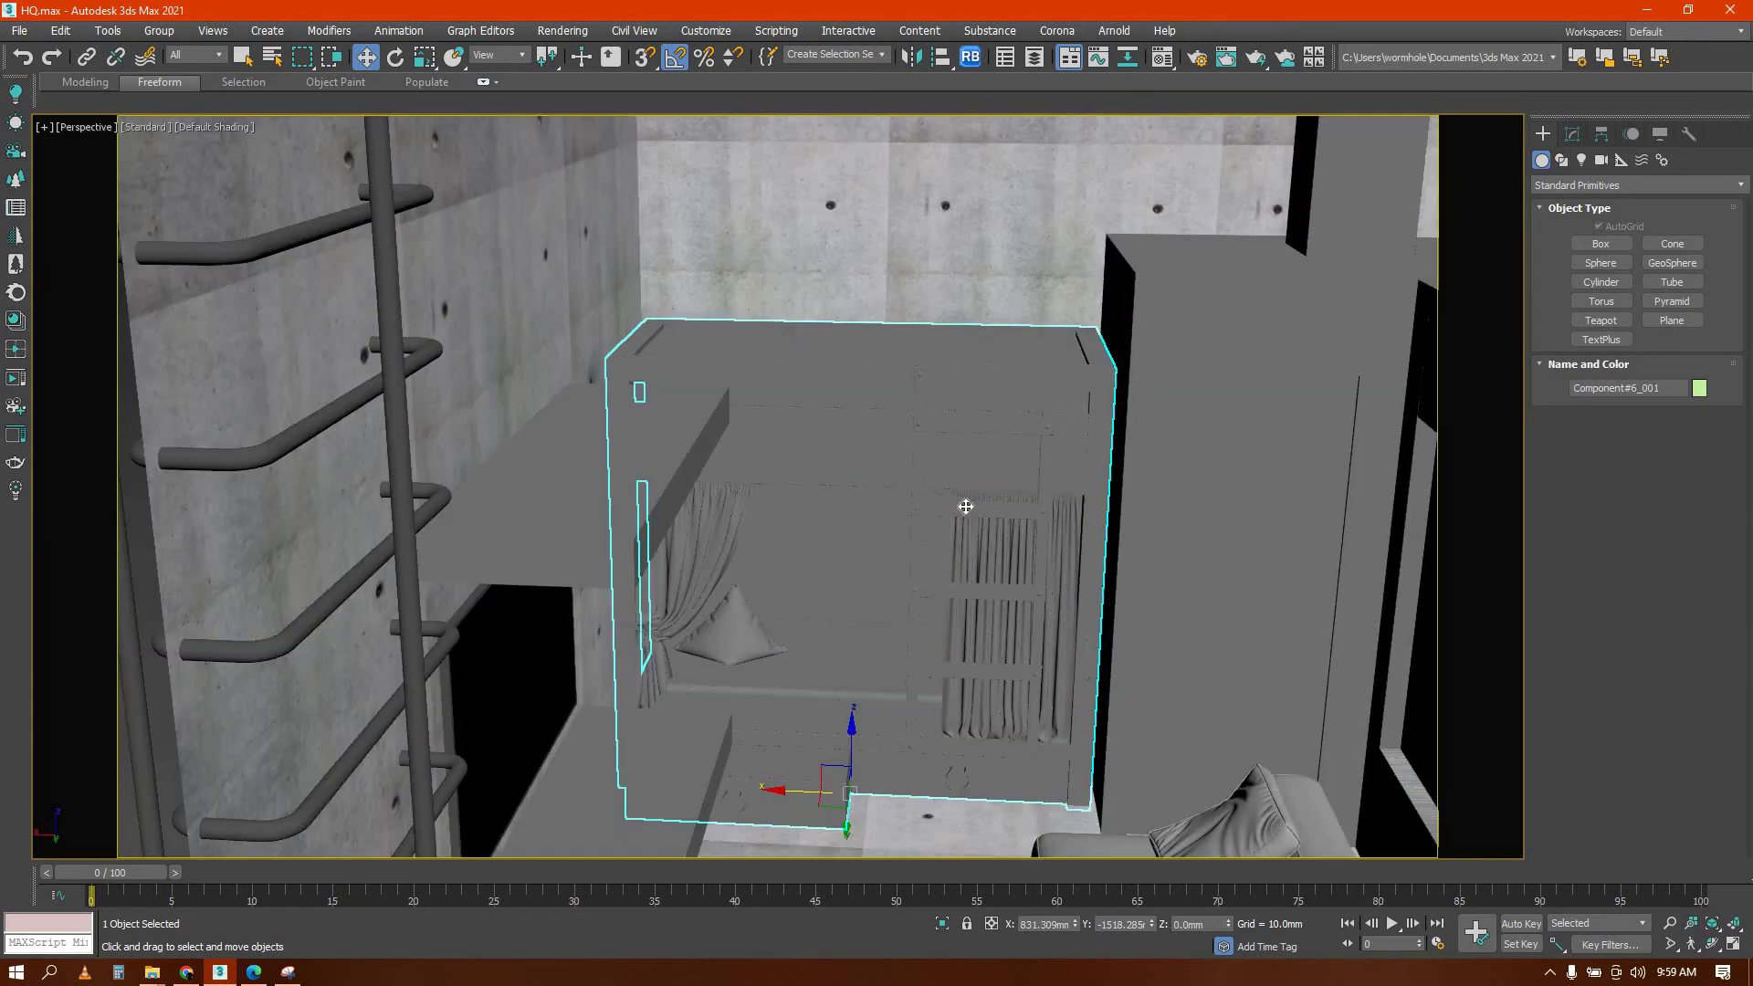
pyautogui.moveTo(937, 511); pyautogui.dragTo(997, 537)
pyautogui.rightClick(996, 537)
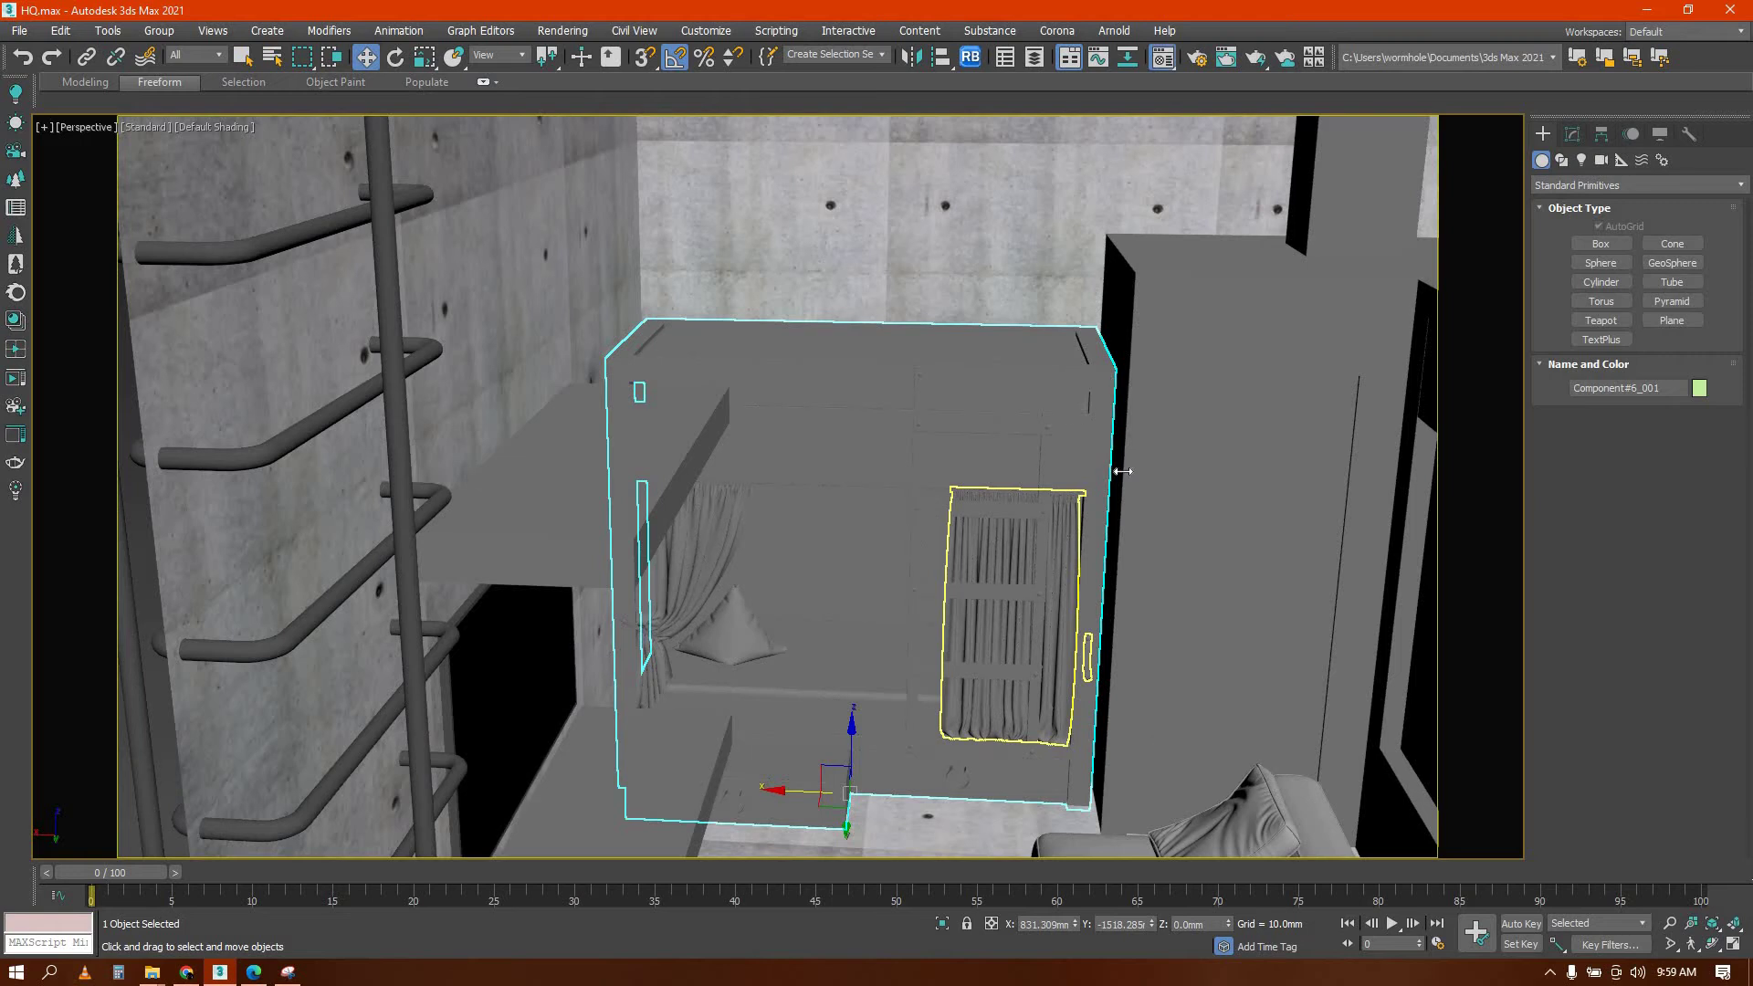
# Rename the material 04 - Default as "wood"
pyautogui.press('m')
pyautogui.moveTo(1203, 312); pyautogui.dragTo(1248, 299)
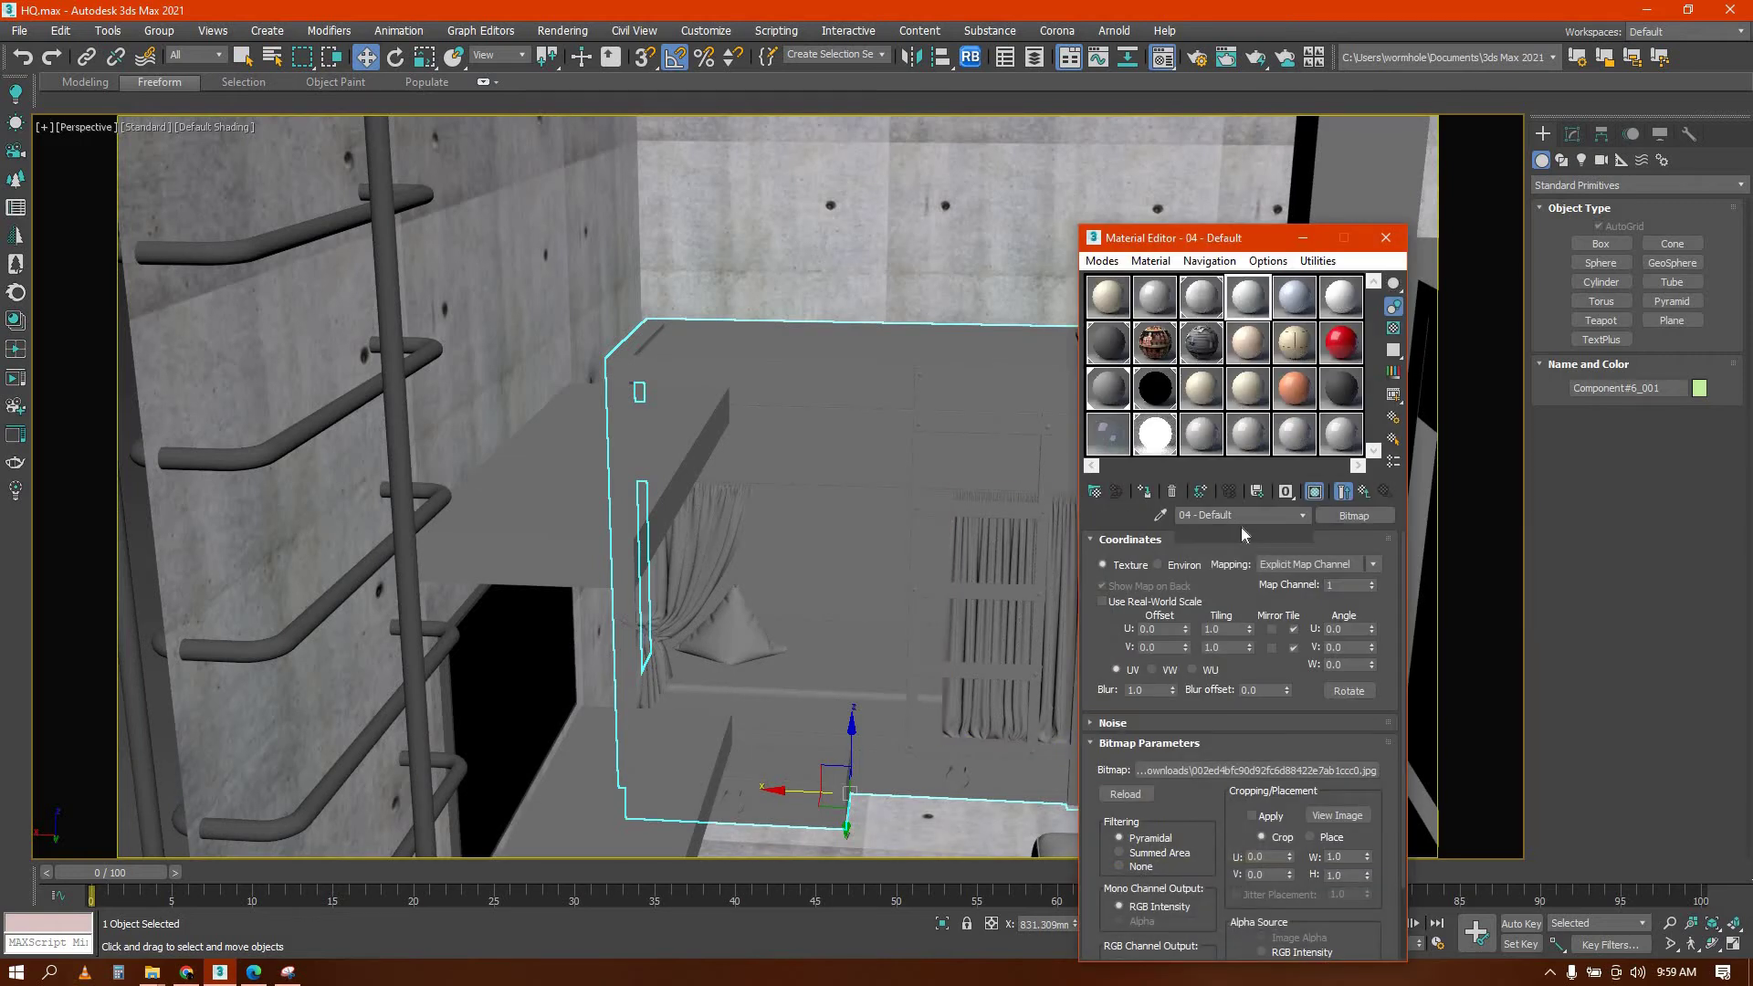
pyautogui.write('wood')
pyautogui.press('Return')
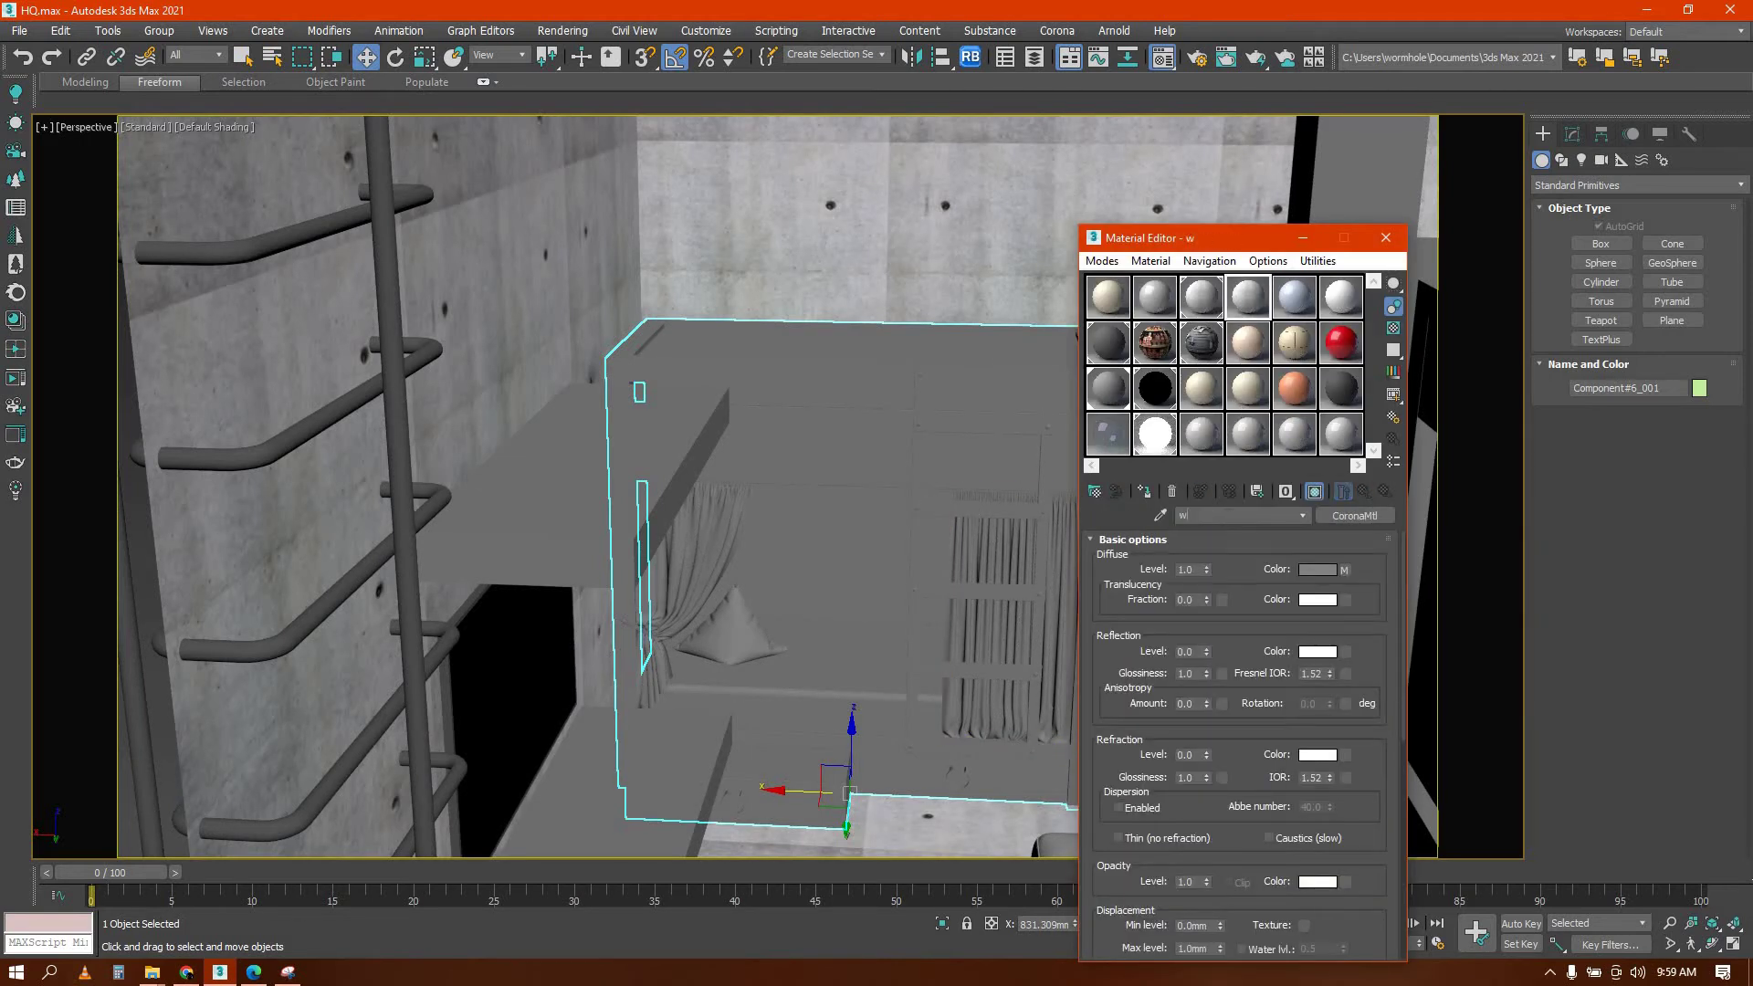
# Use the wood-889x593 bitmap as the wood material's diffuse map and assign the material to the bunk bed frame
pyautogui.click(1343, 570)
pyautogui.click(1267, 771)
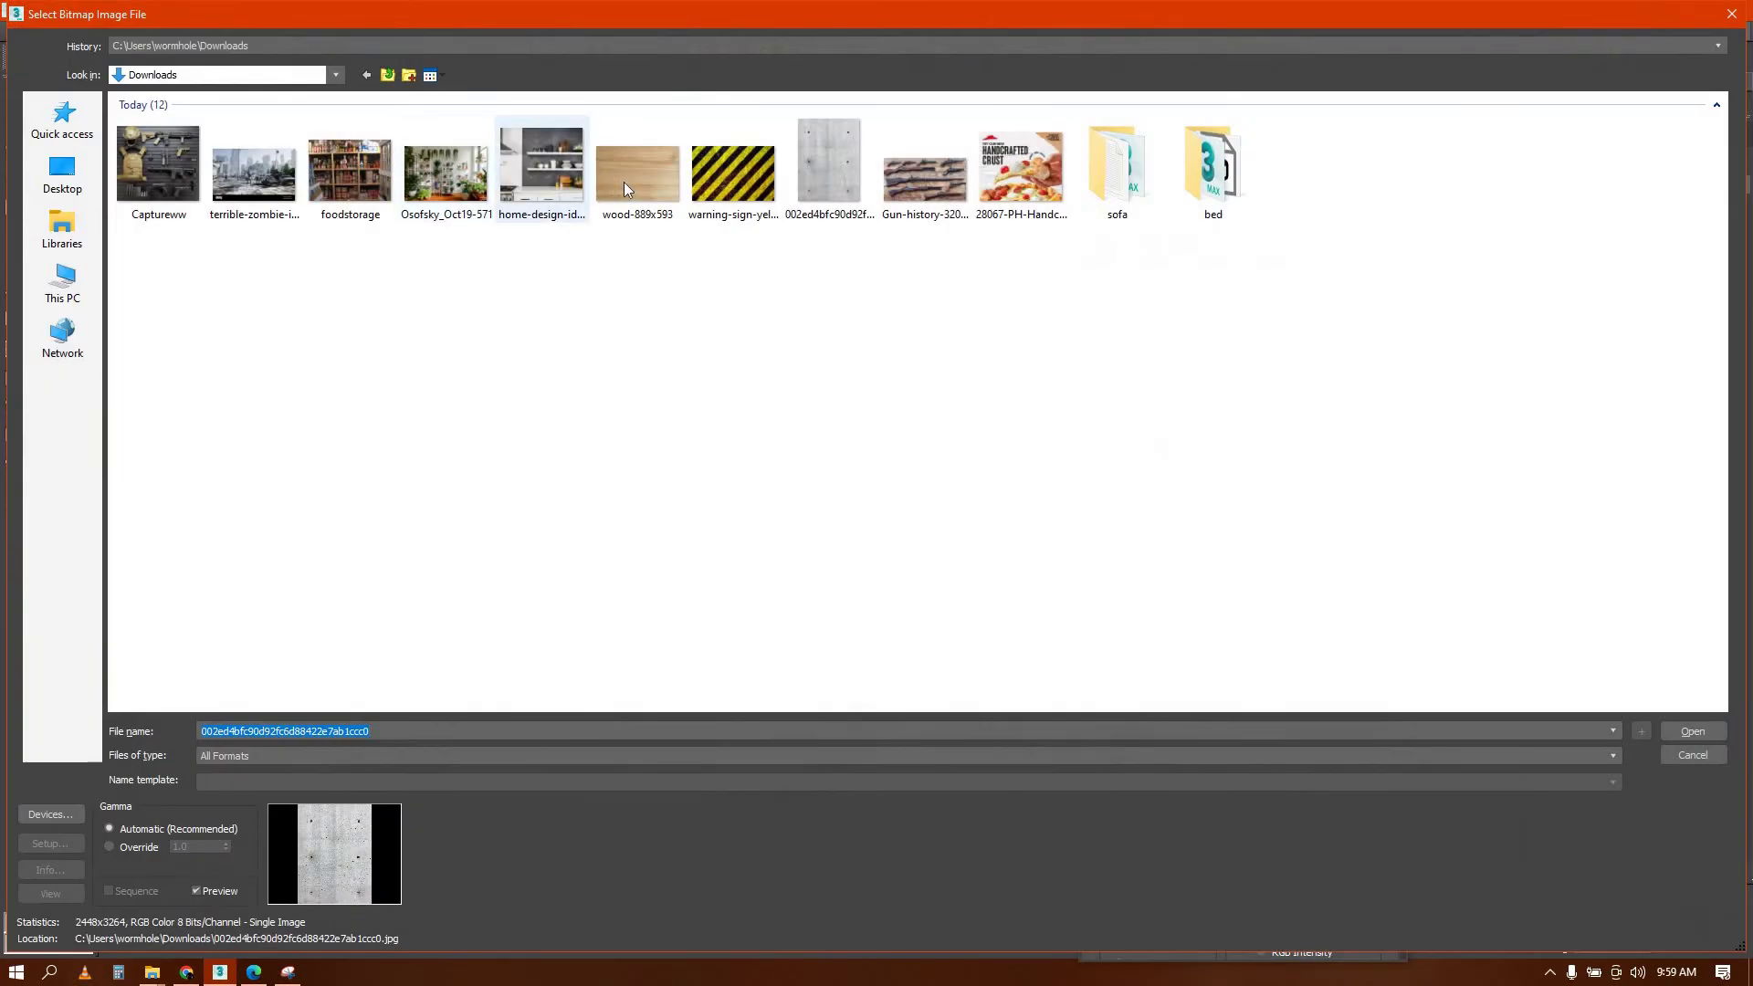
pyautogui.click(638, 171)
pyautogui.press('Return')
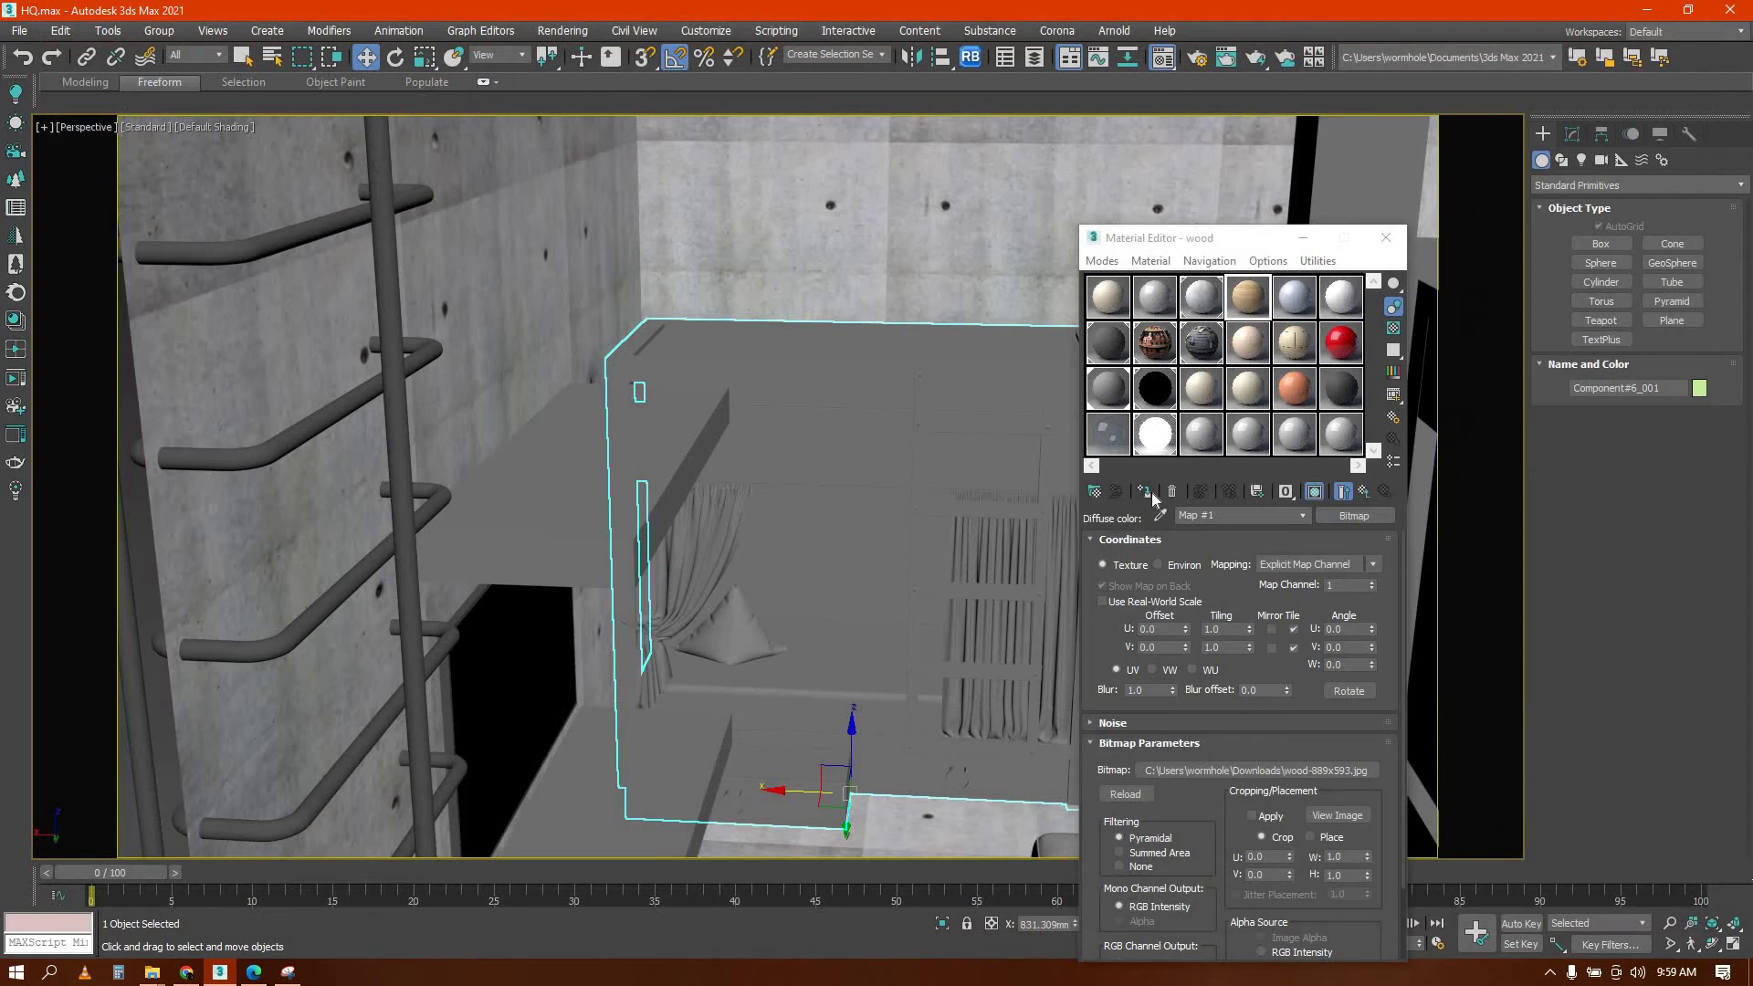
pyautogui.click(1145, 491)
pyautogui.click(1384, 240)
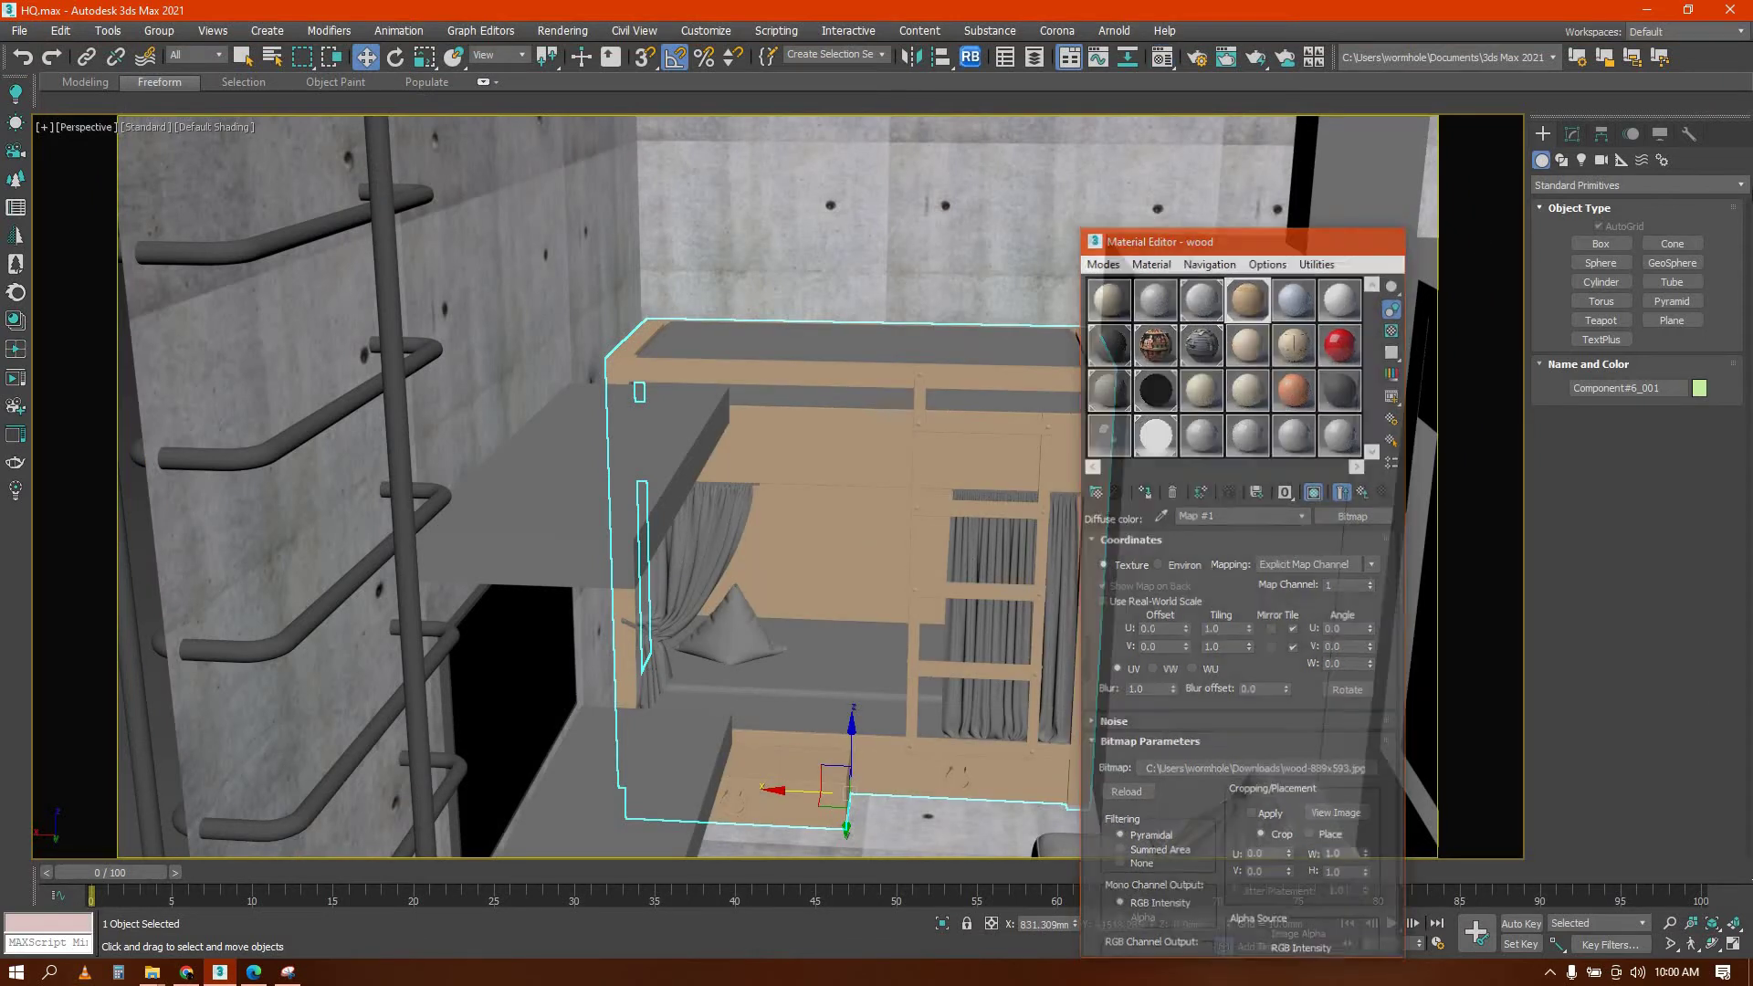
# Add a UVW Map modifier to the bunk bed frame, set Face mapping and try Box mapping
pyautogui.click(1572, 134)
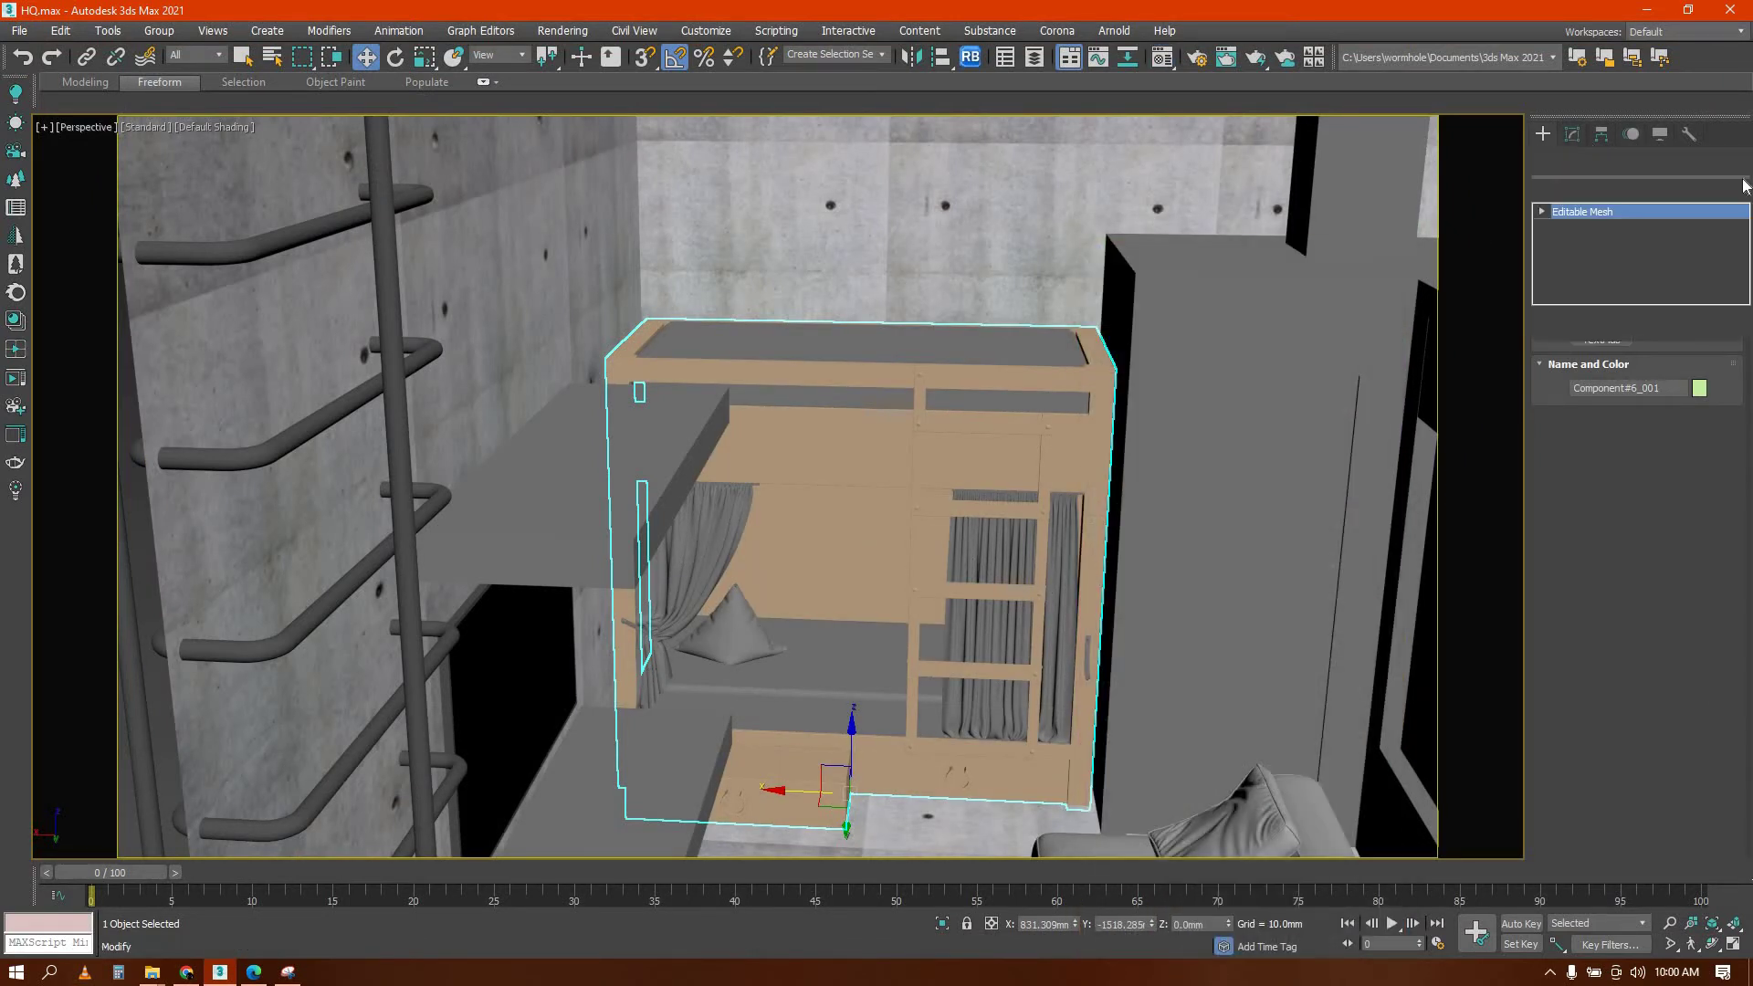
pyautogui.click(1742, 190)
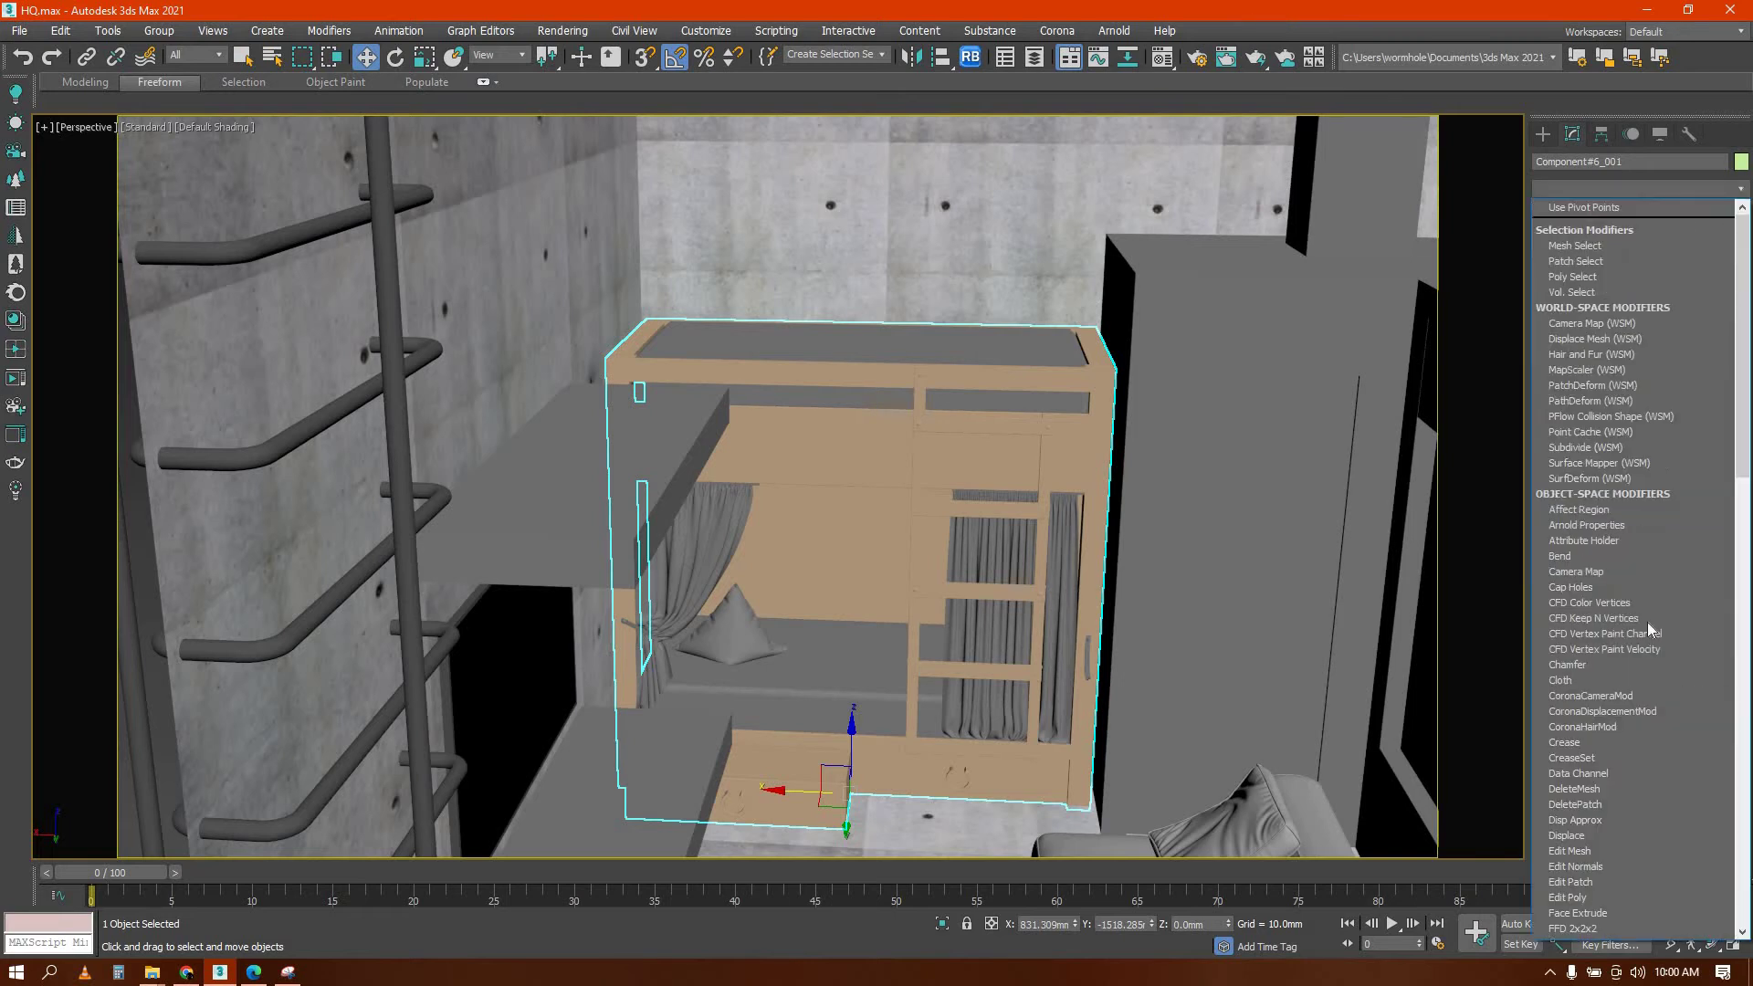
pyautogui.scroll(-10, 1635, 548)
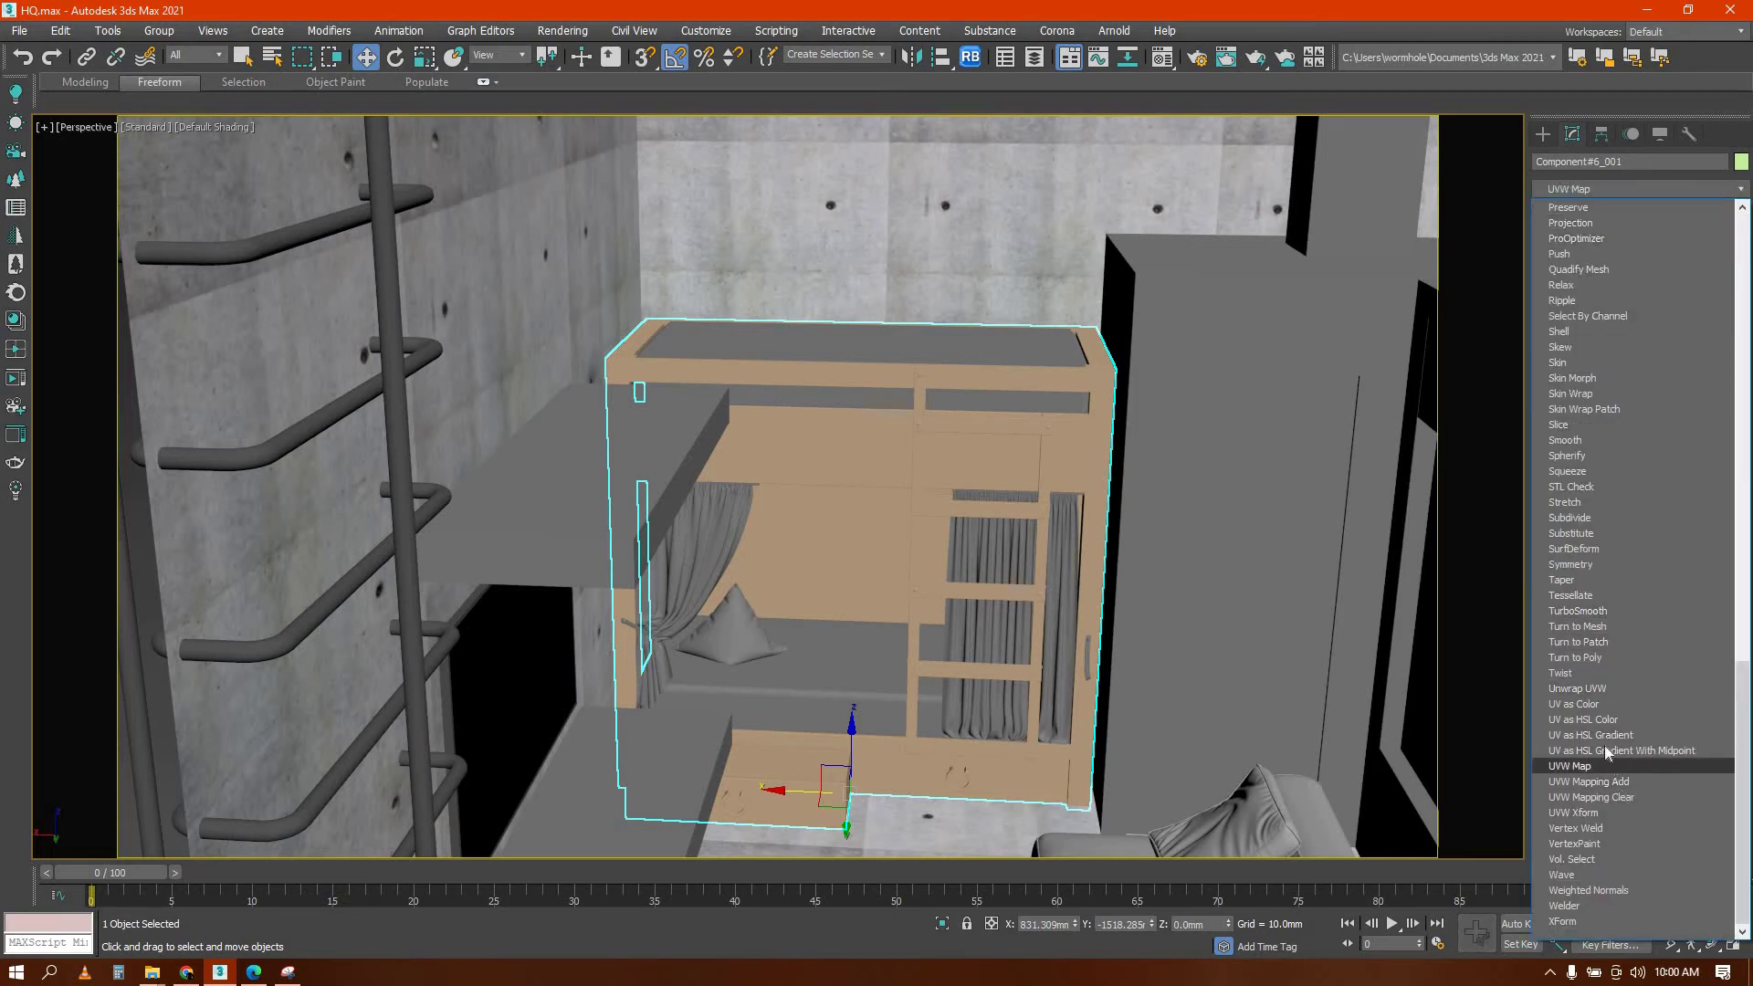
pyautogui.click(1613, 766)
pyautogui.click(1610, 483)
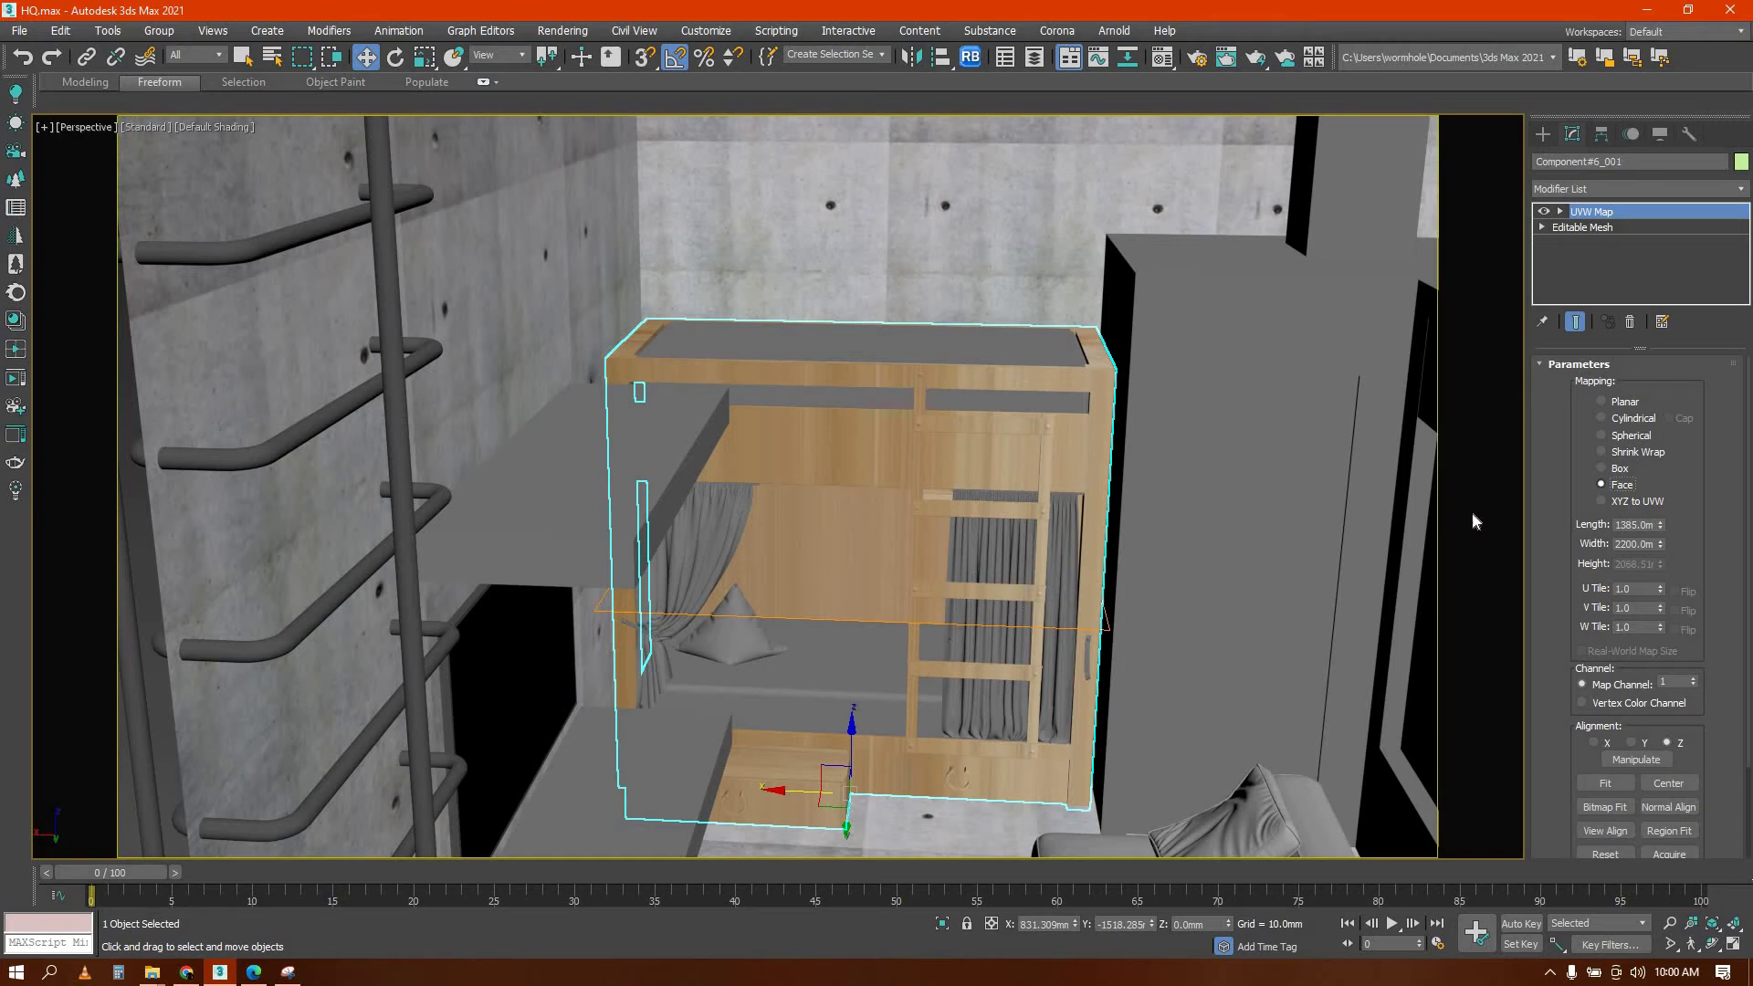
pyautogui.click(1605, 467)
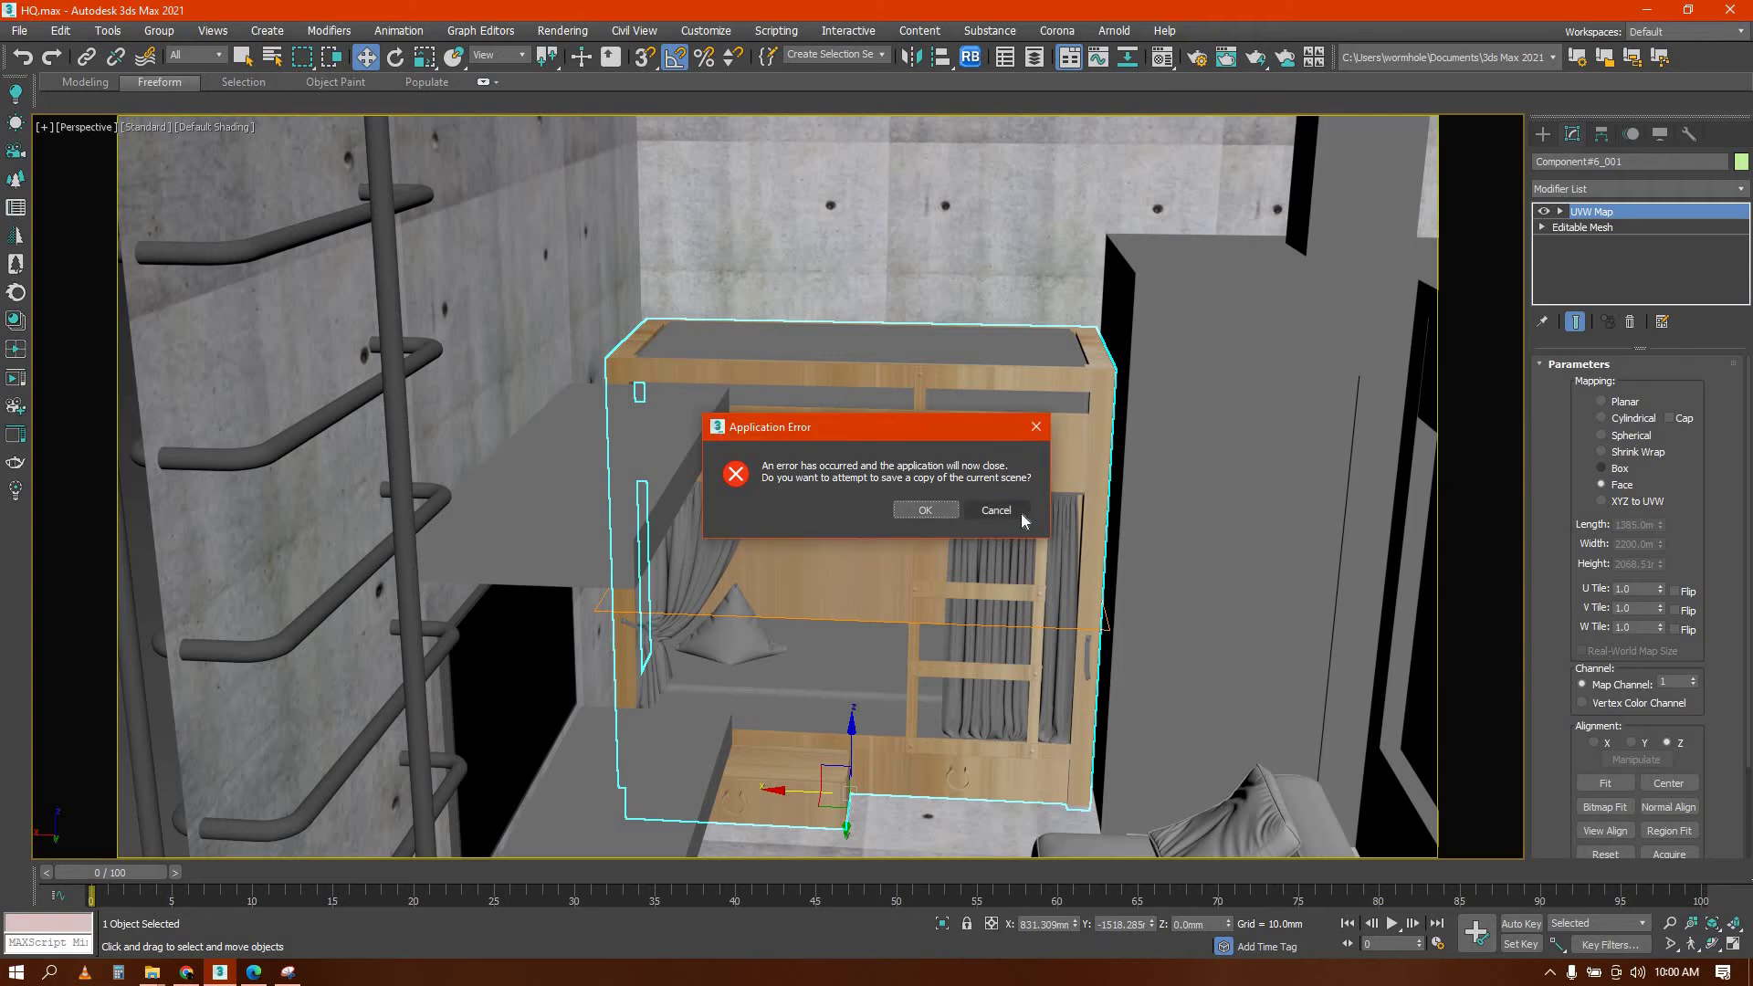
# Save a recovery copy of the crashed scene, dismiss the error report unsent and relaunch 3ds Max 2021
pyautogui.press('Return')
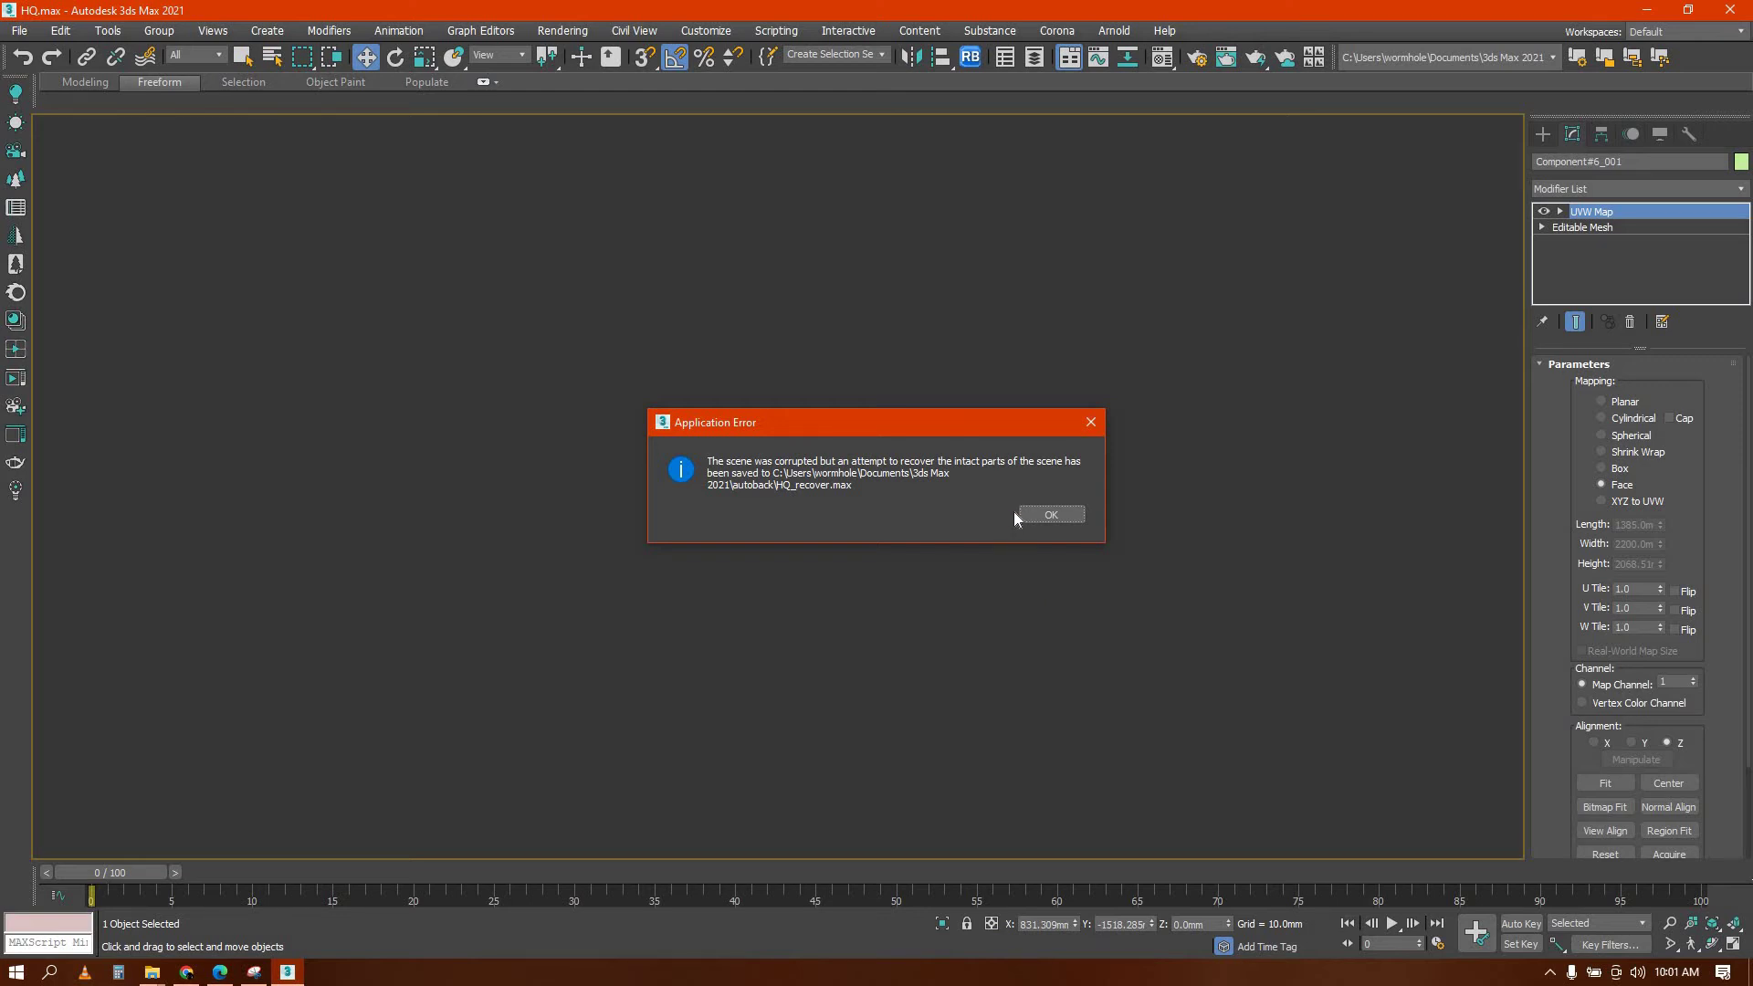
pyautogui.click(1050, 514)
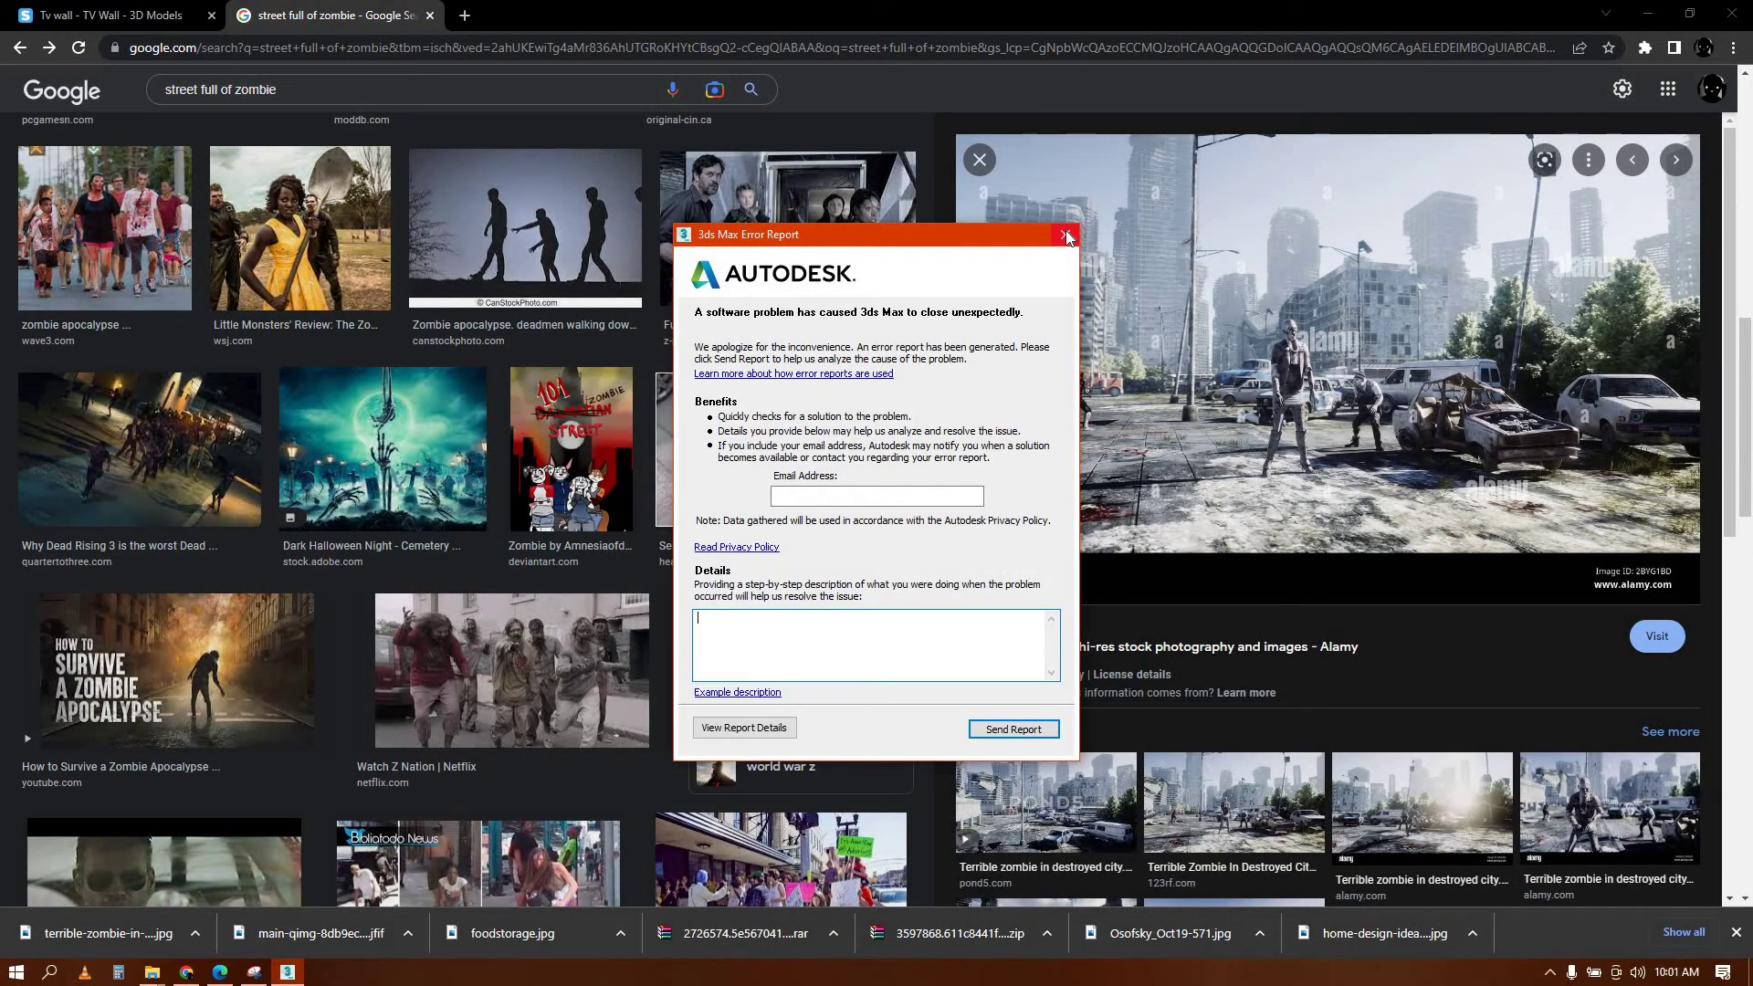
pyautogui.click(1066, 235)
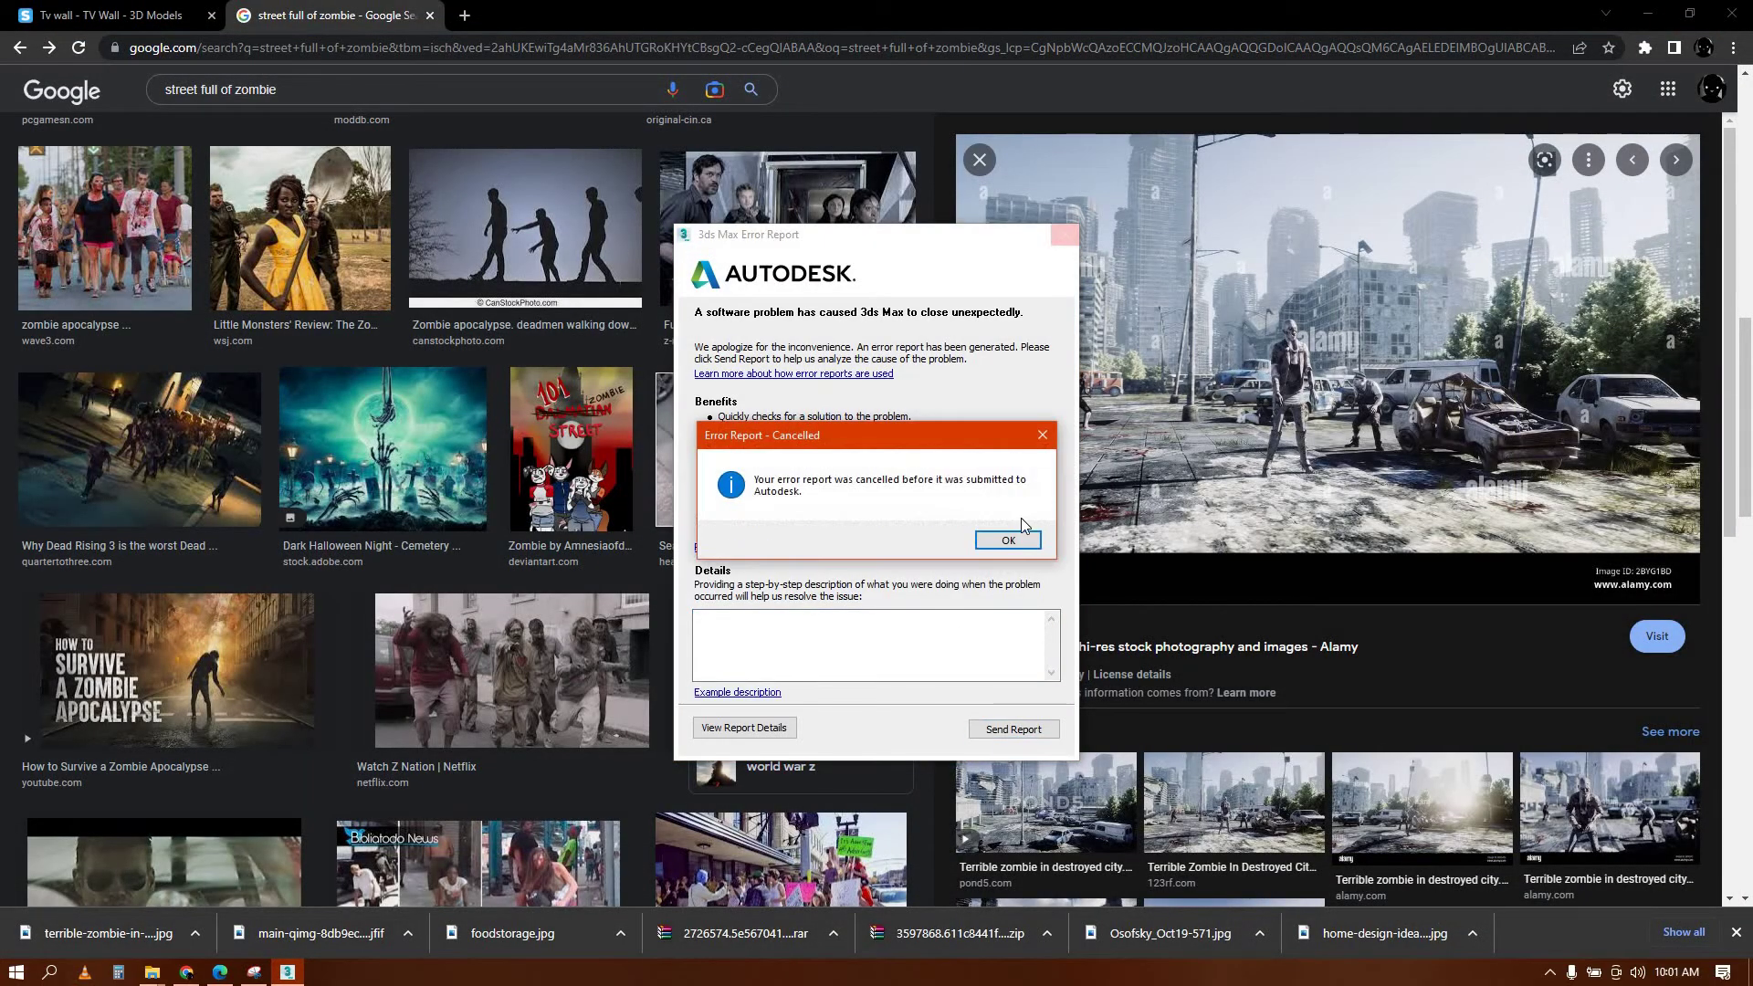
pyautogui.click(1042, 438)
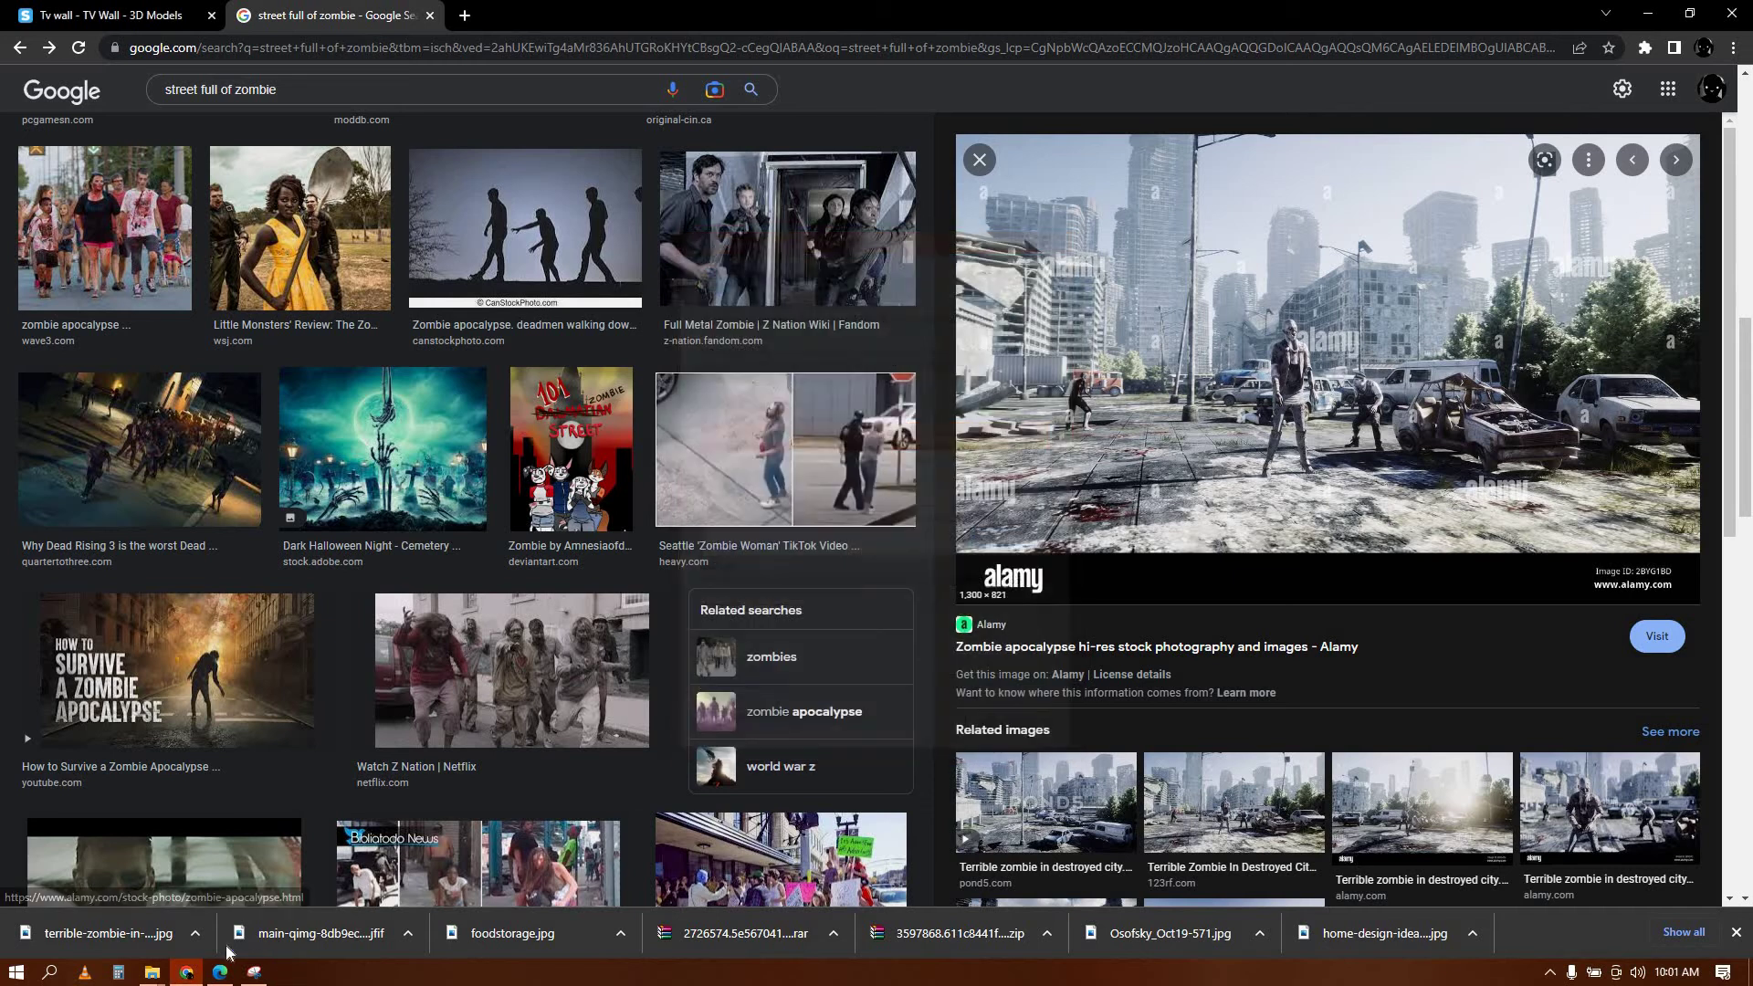
pyautogui.click(60, 975)
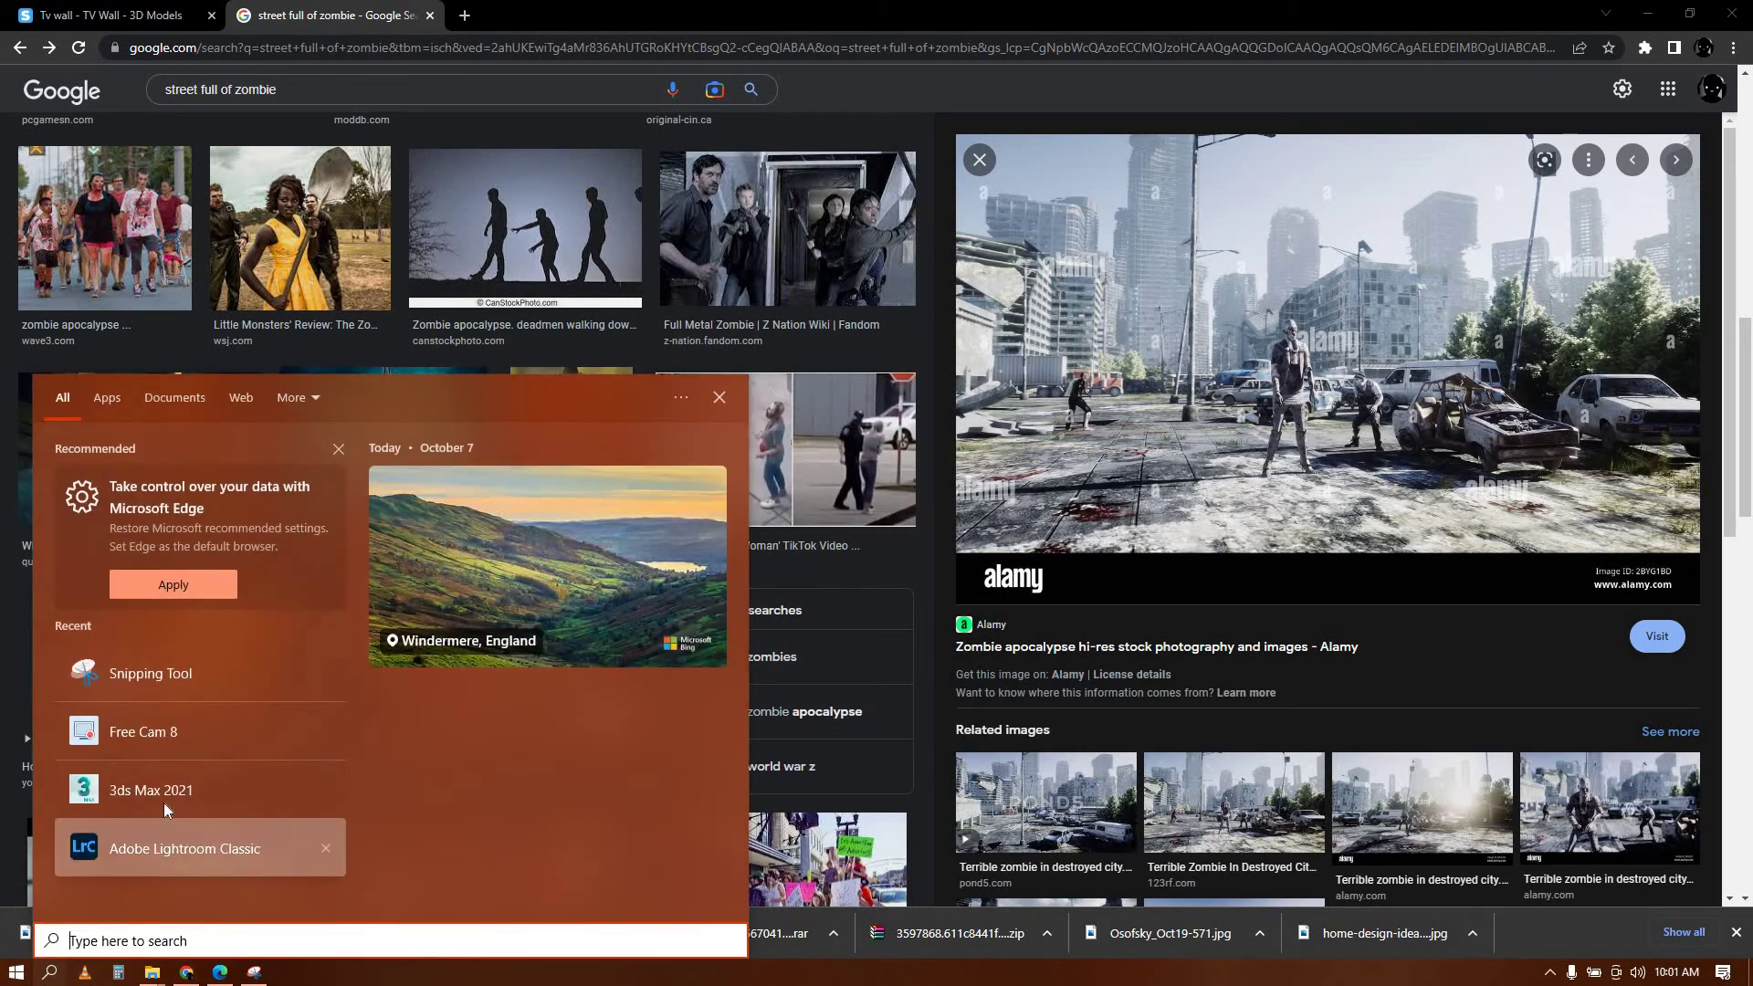
pyautogui.click(169, 805)
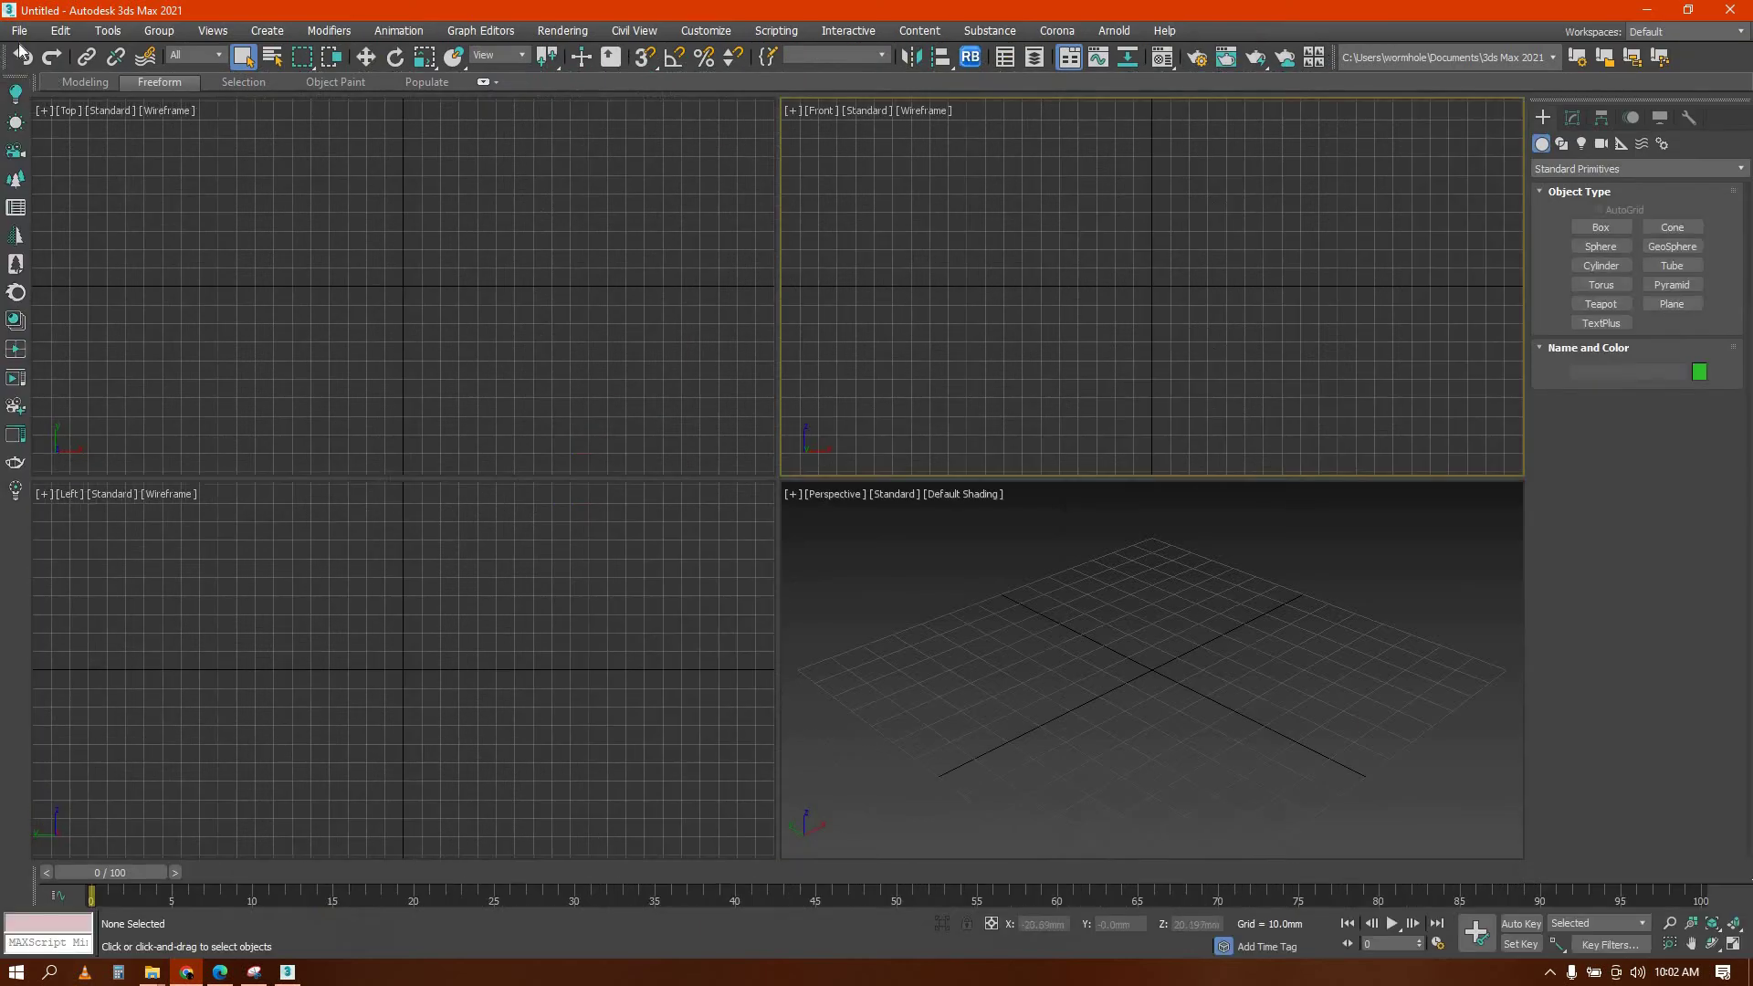
# Start opening a scene file and browse to the 3ds Max 2021 folder in Documents
pyautogui.click(21, 36)
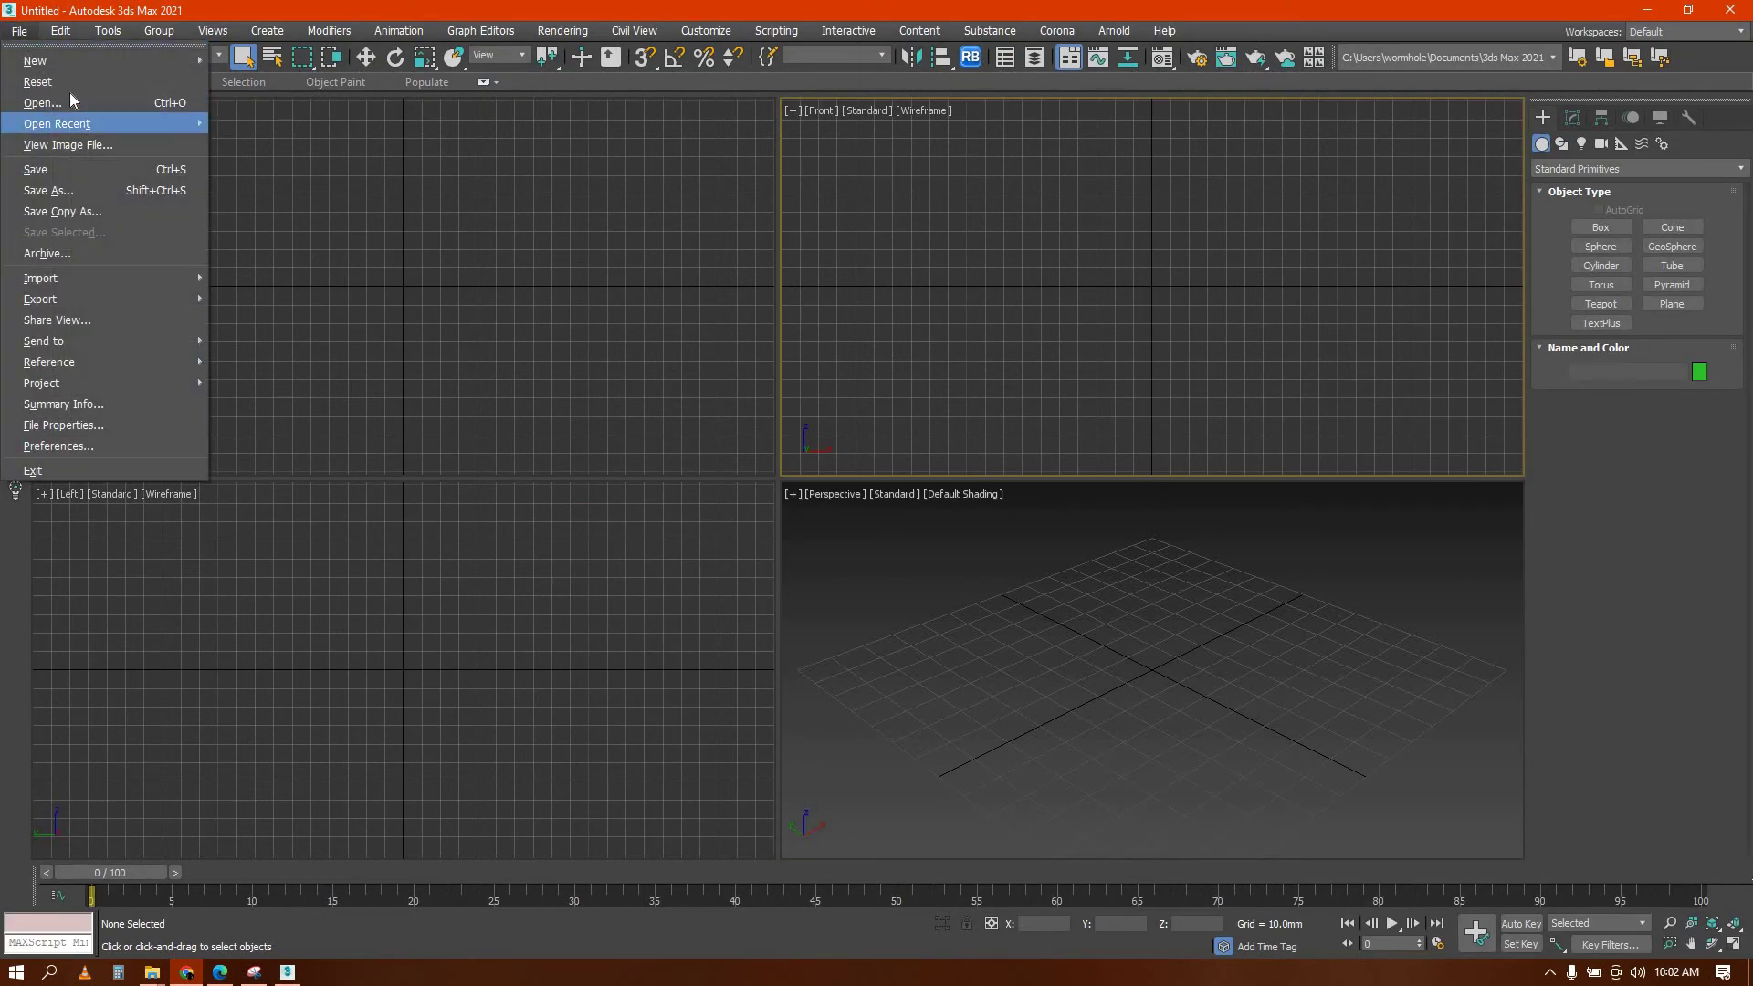
pyautogui.click(70, 98)
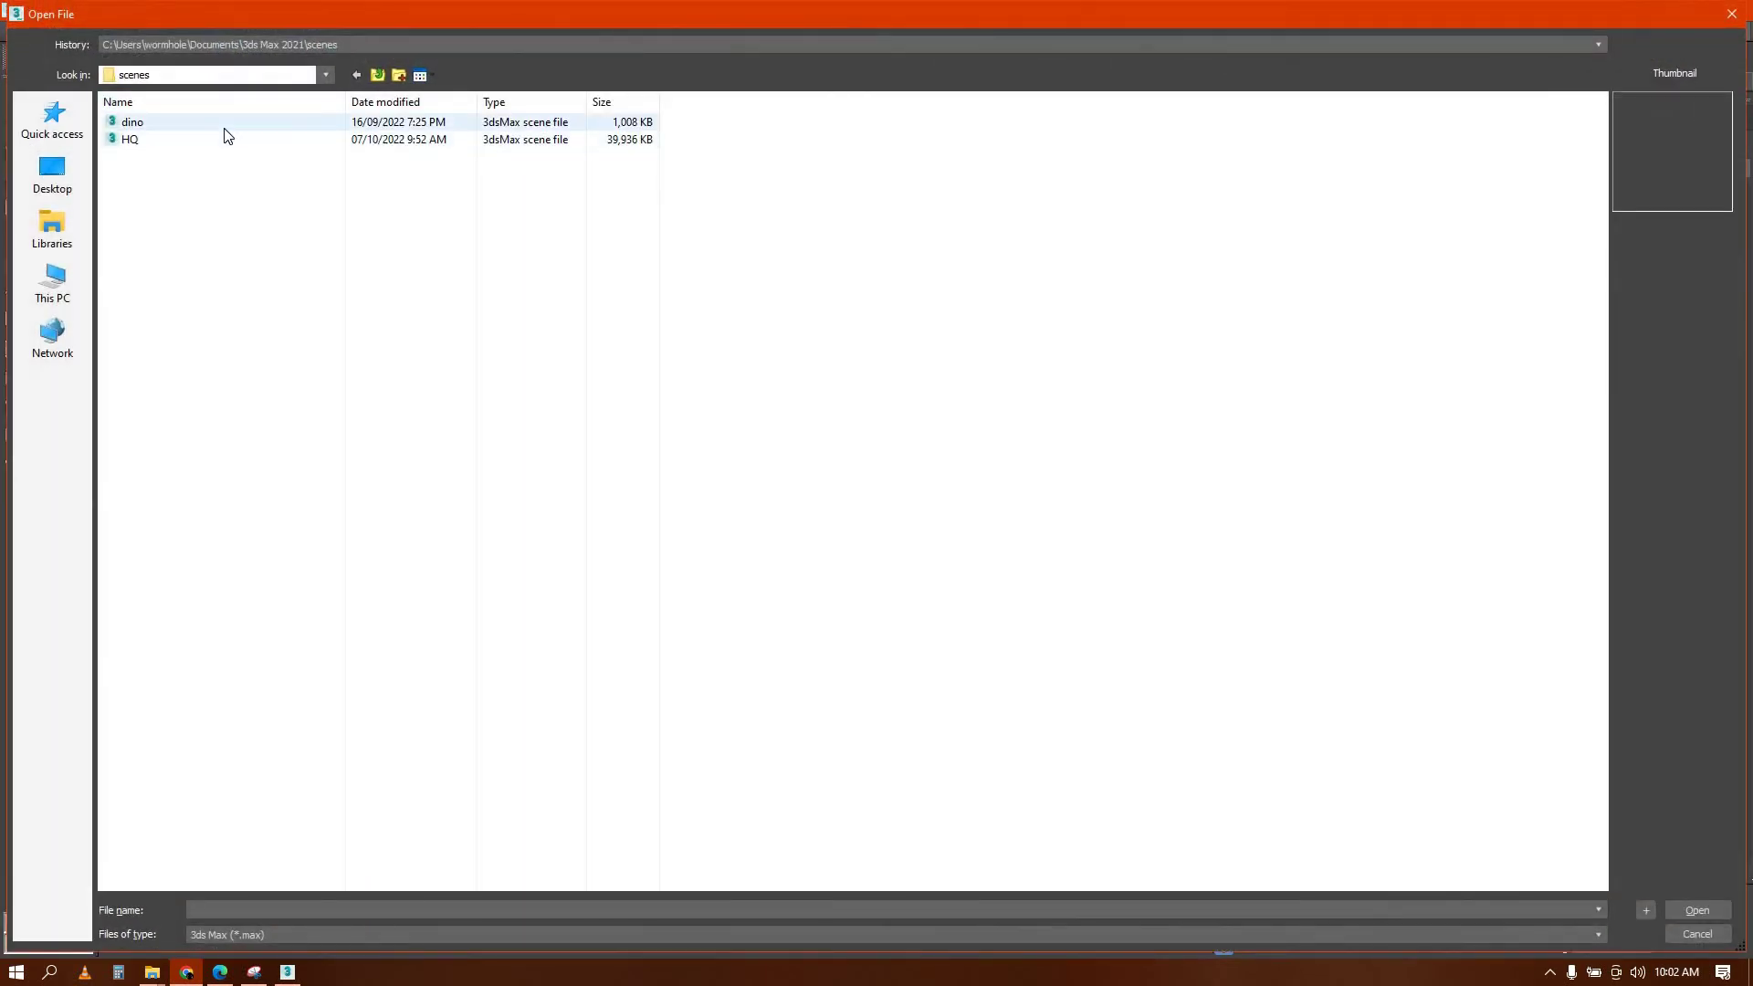
pyautogui.click(225, 128)
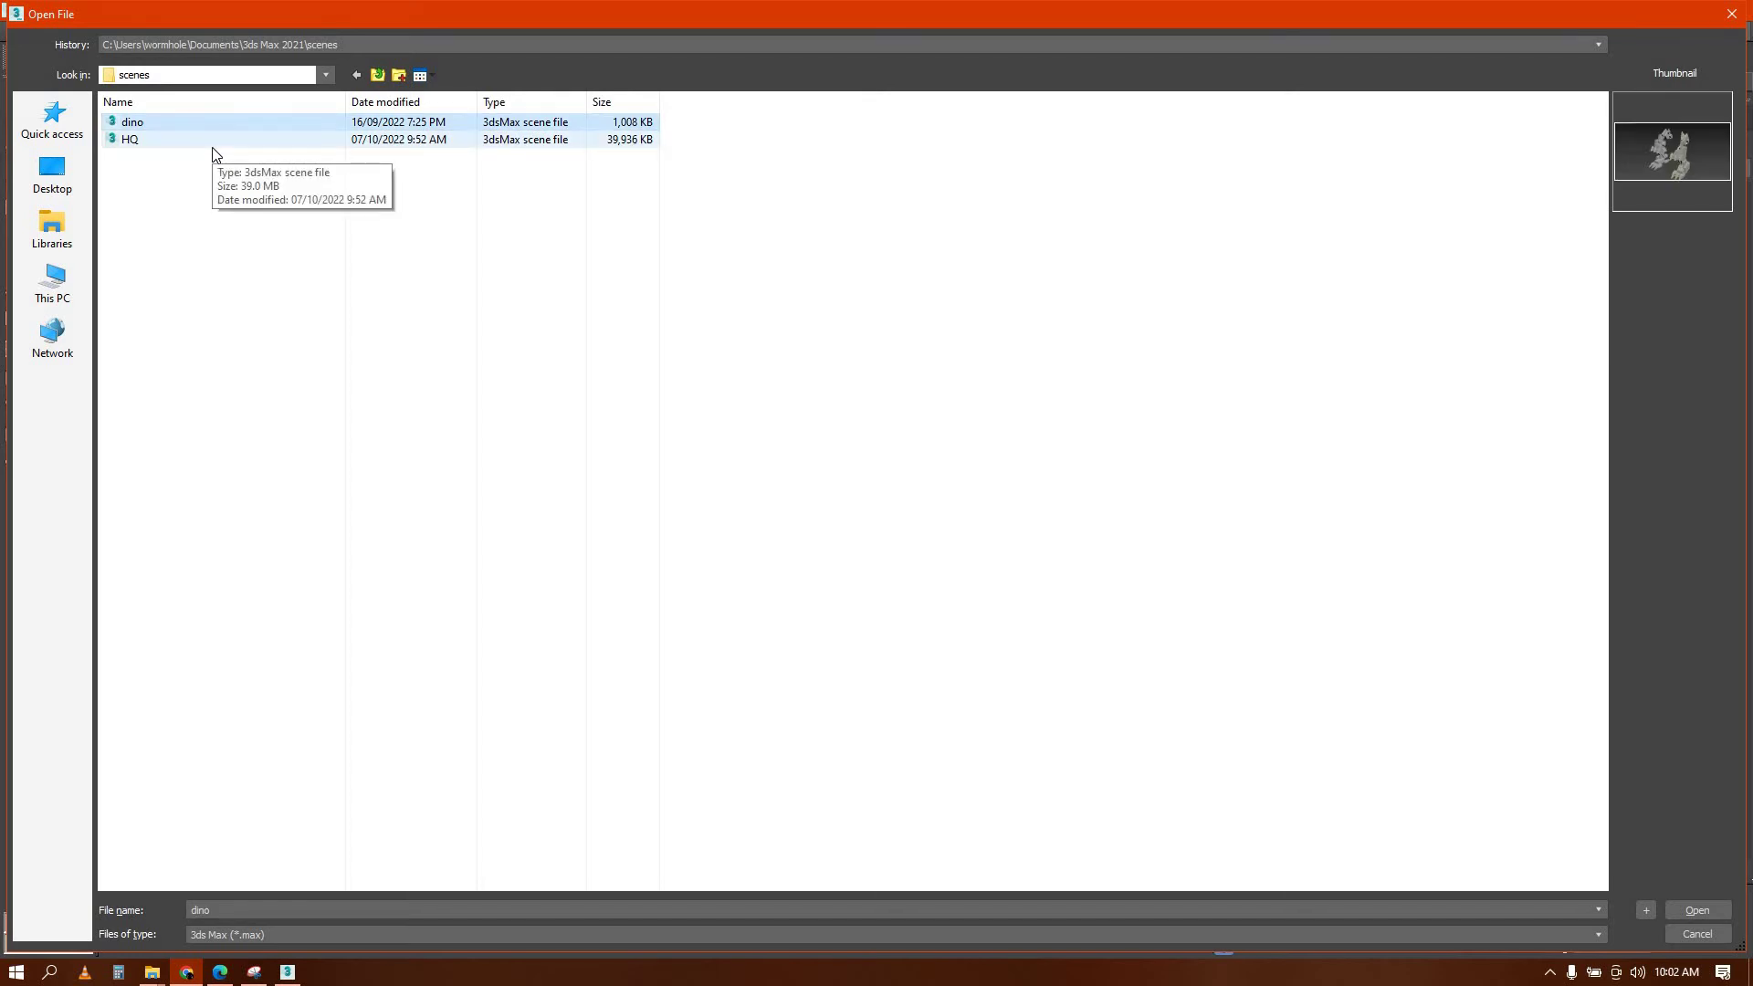
pyautogui.click(213, 145)
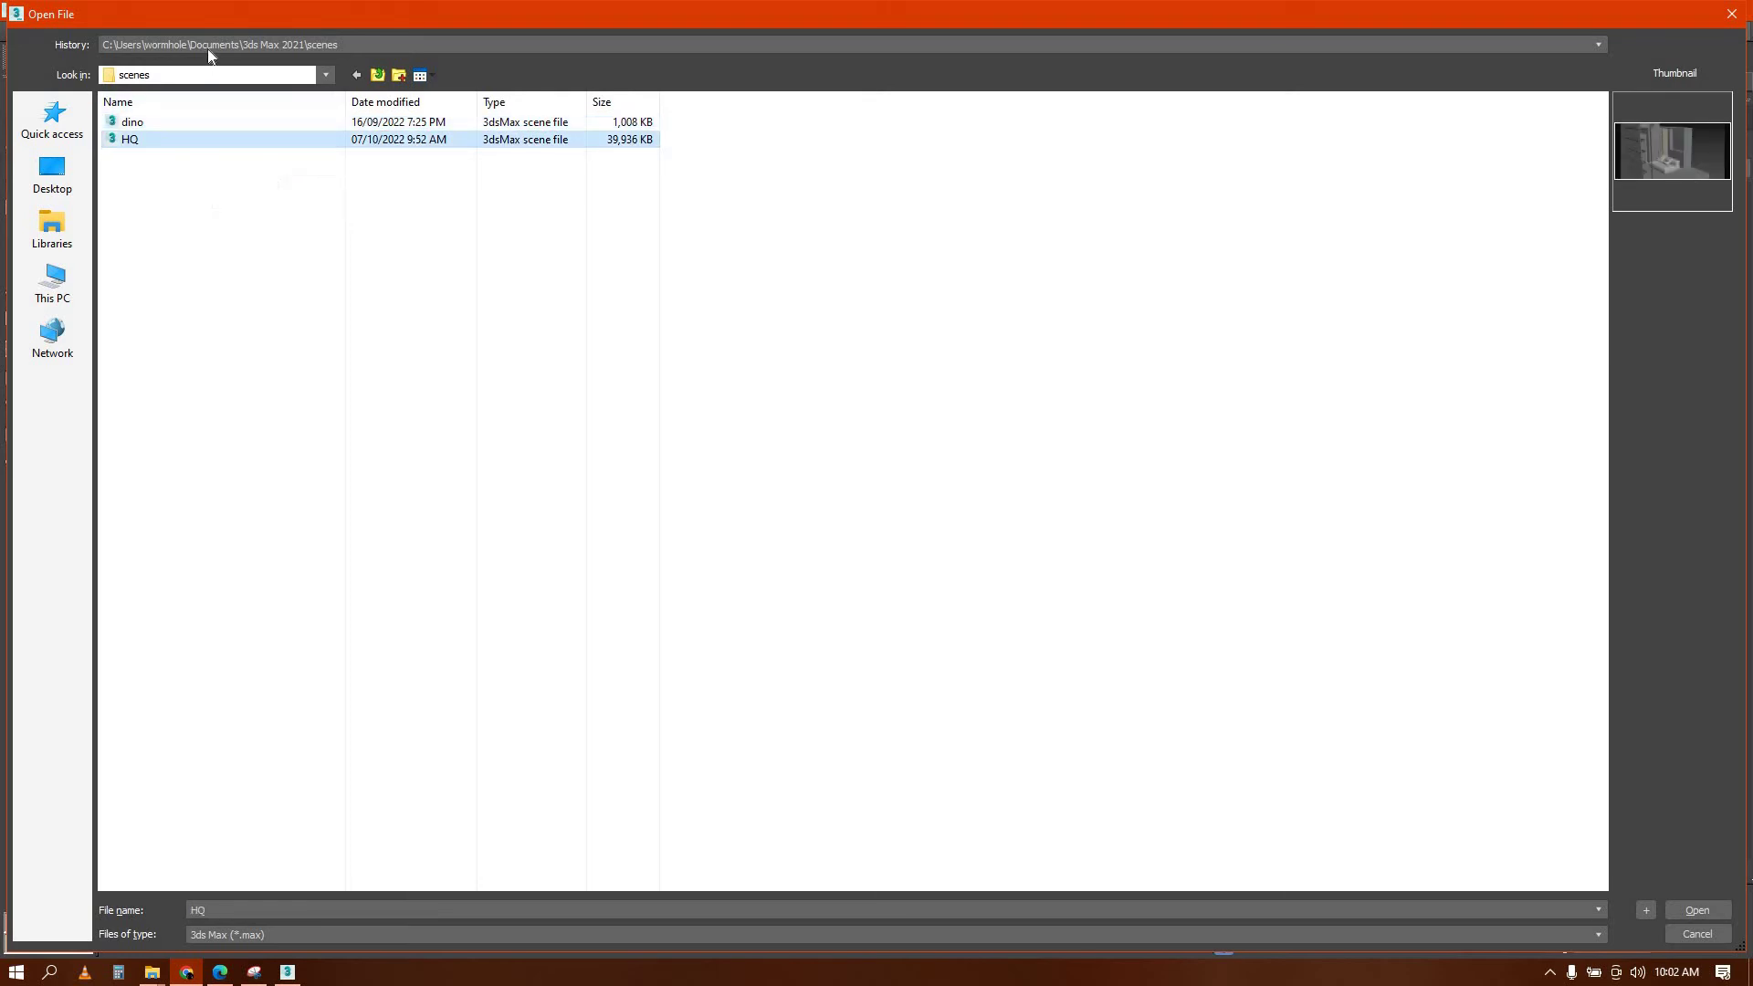
pyautogui.click(52, 173)
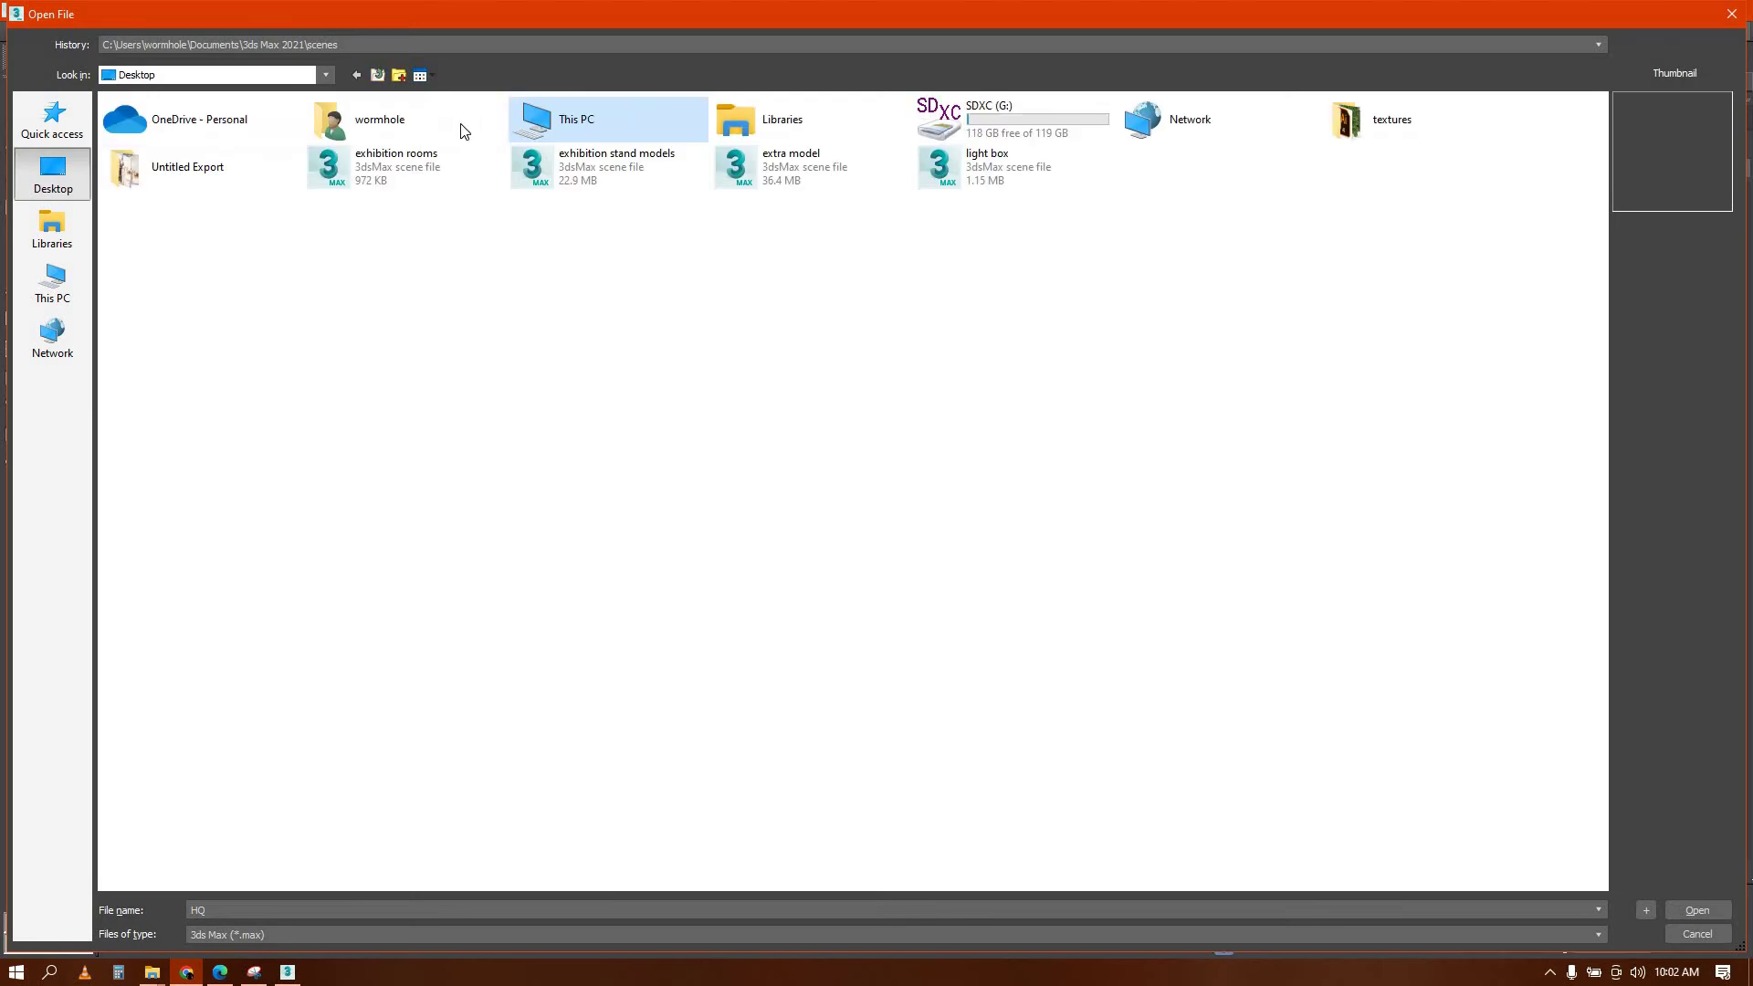
pyautogui.doubleClick(460, 126)
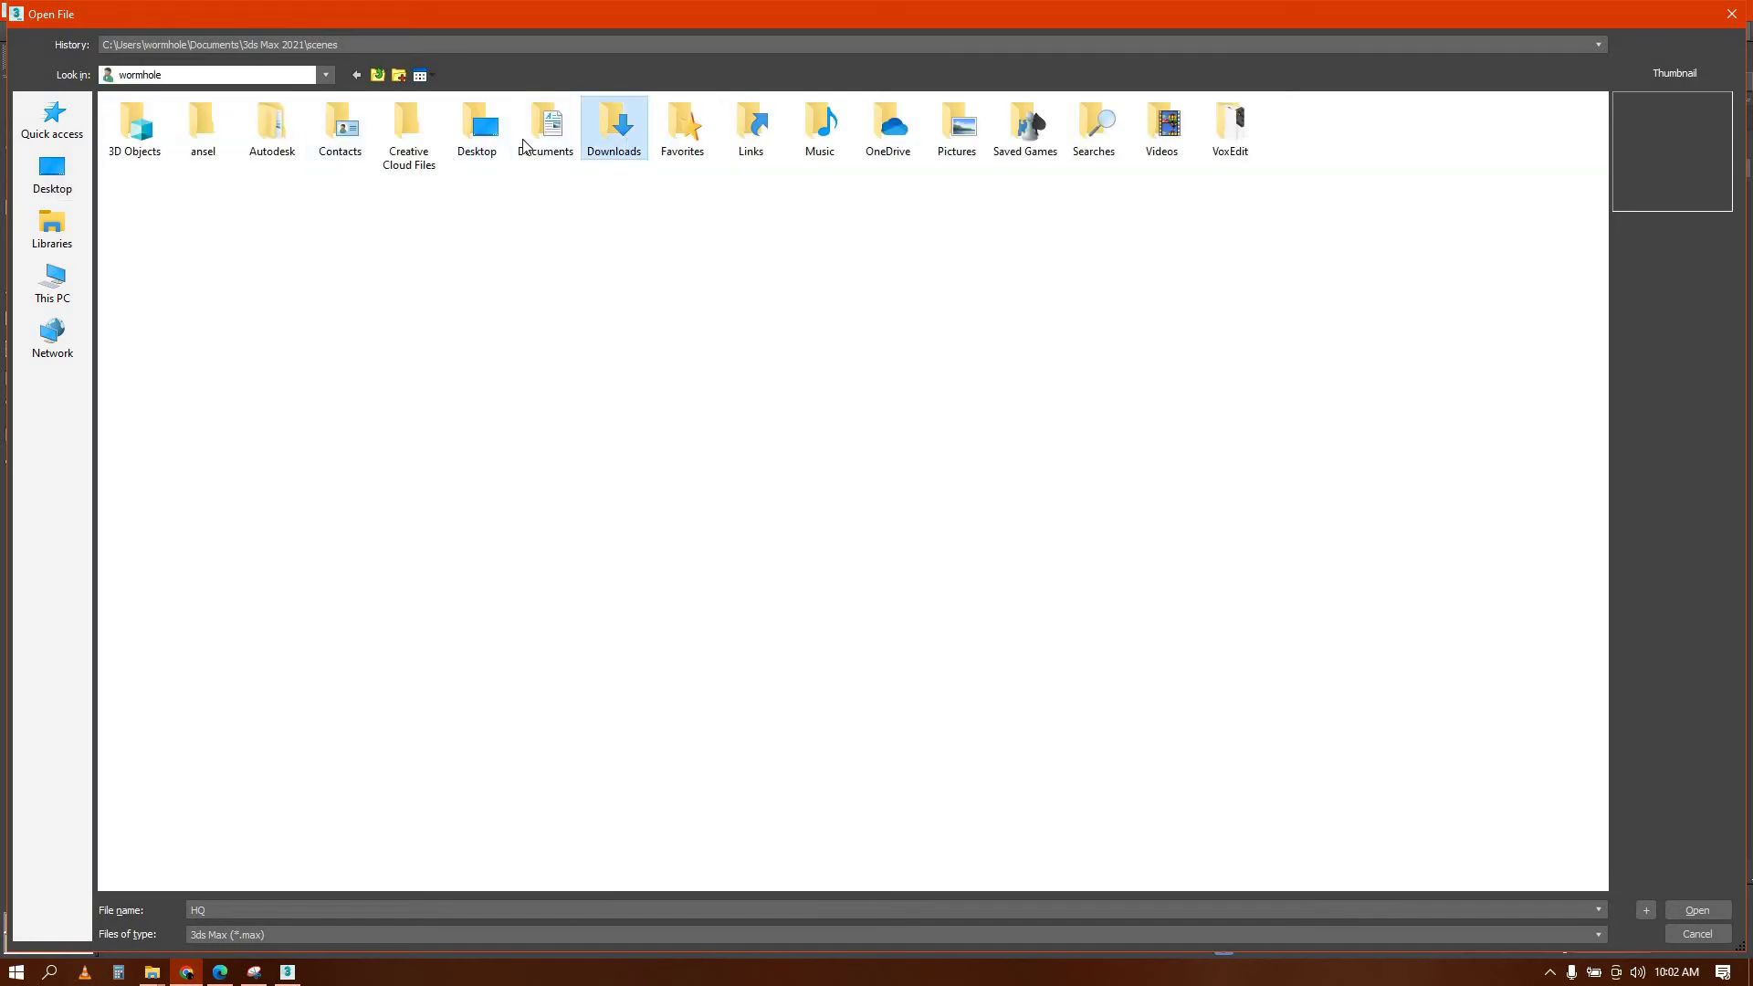
pyautogui.doubleClick(545, 128)
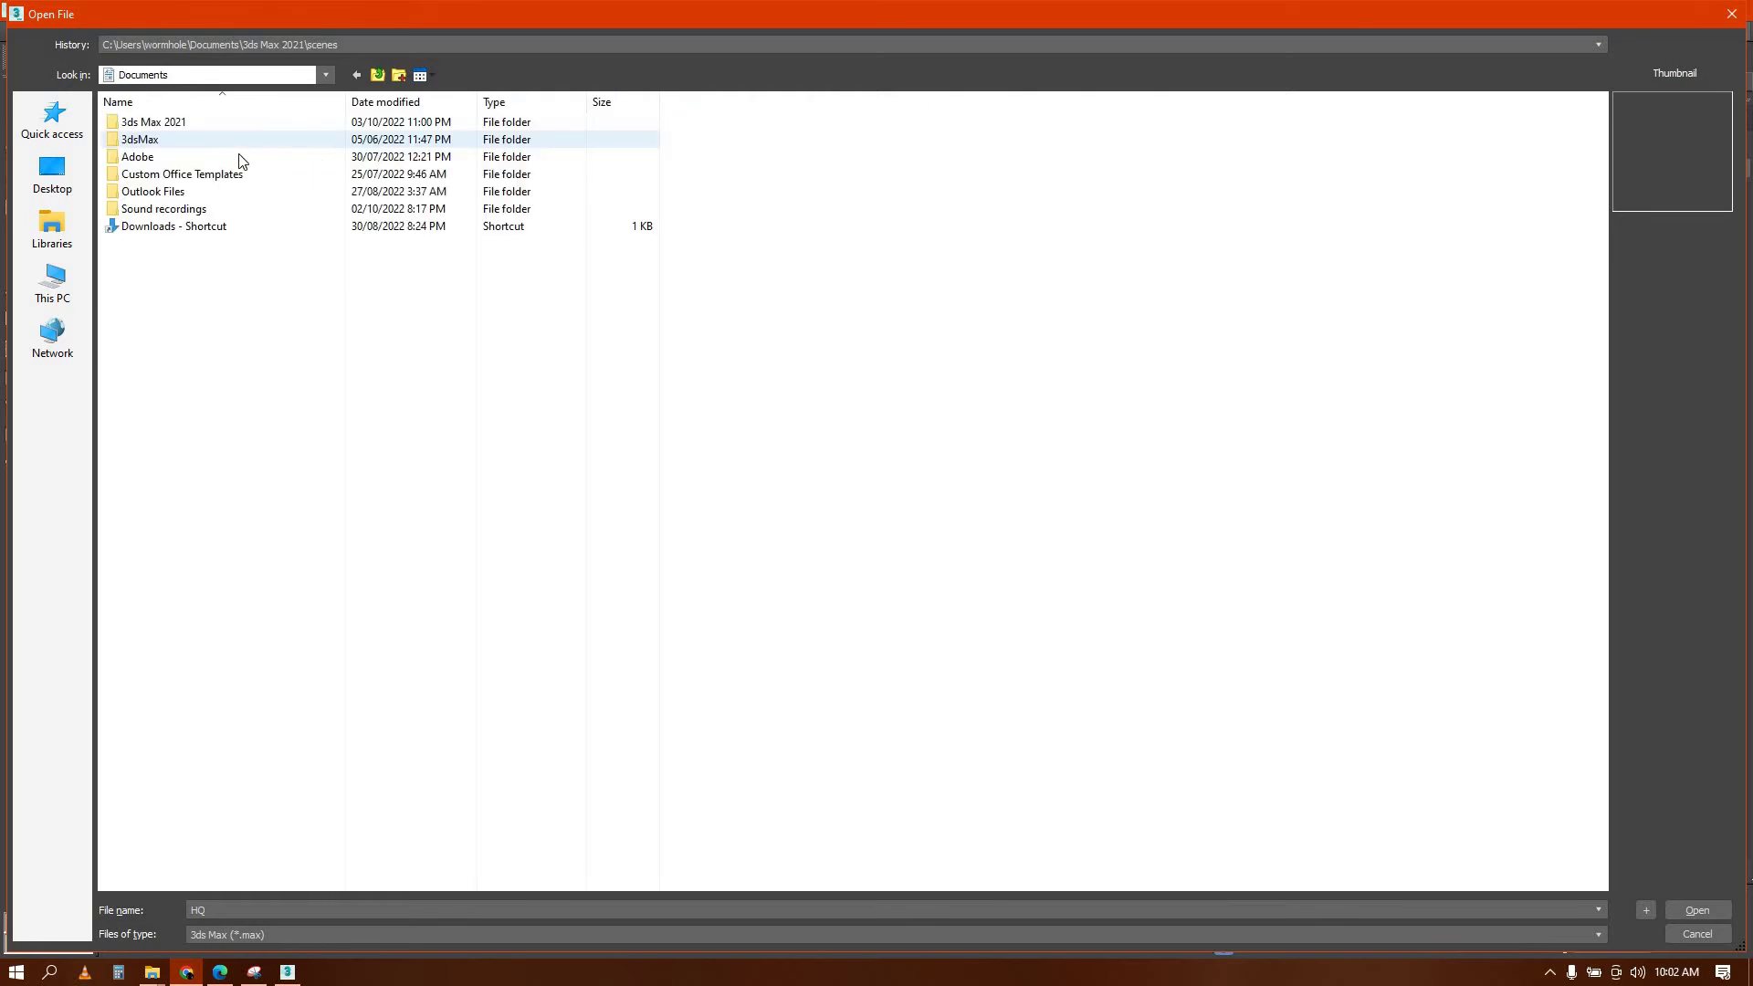
pyautogui.doubleClick(185, 123)
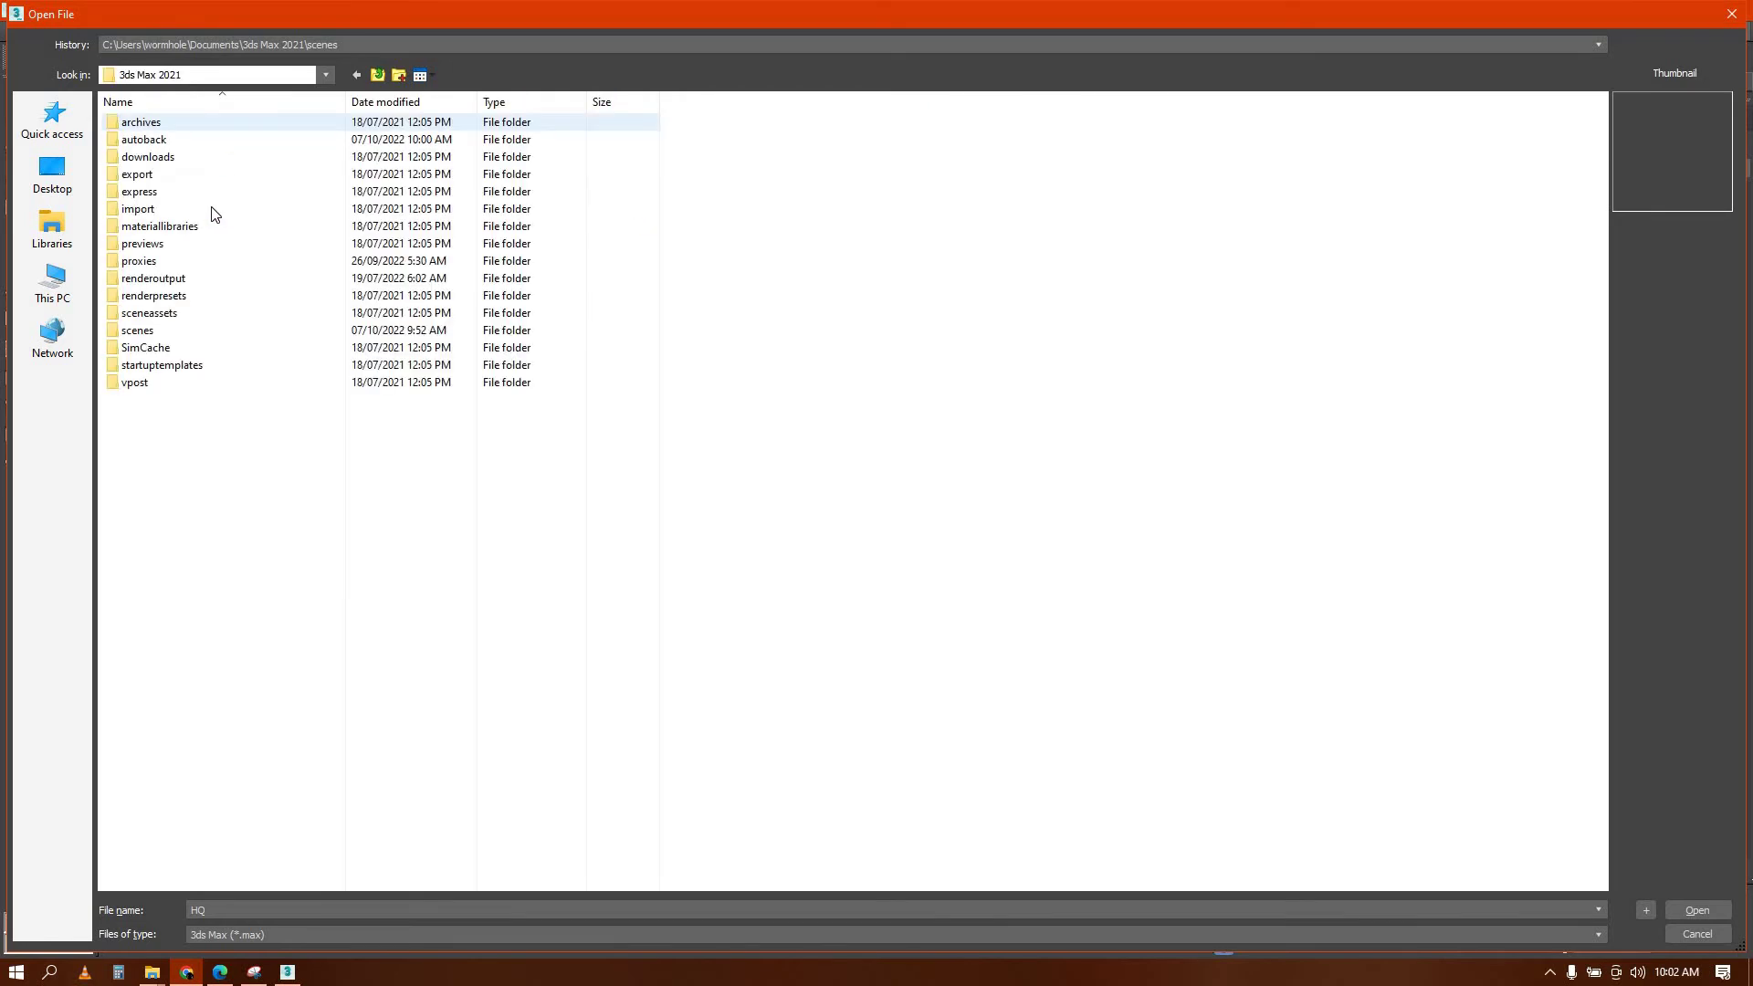
pyautogui.doubleClick(152, 332)
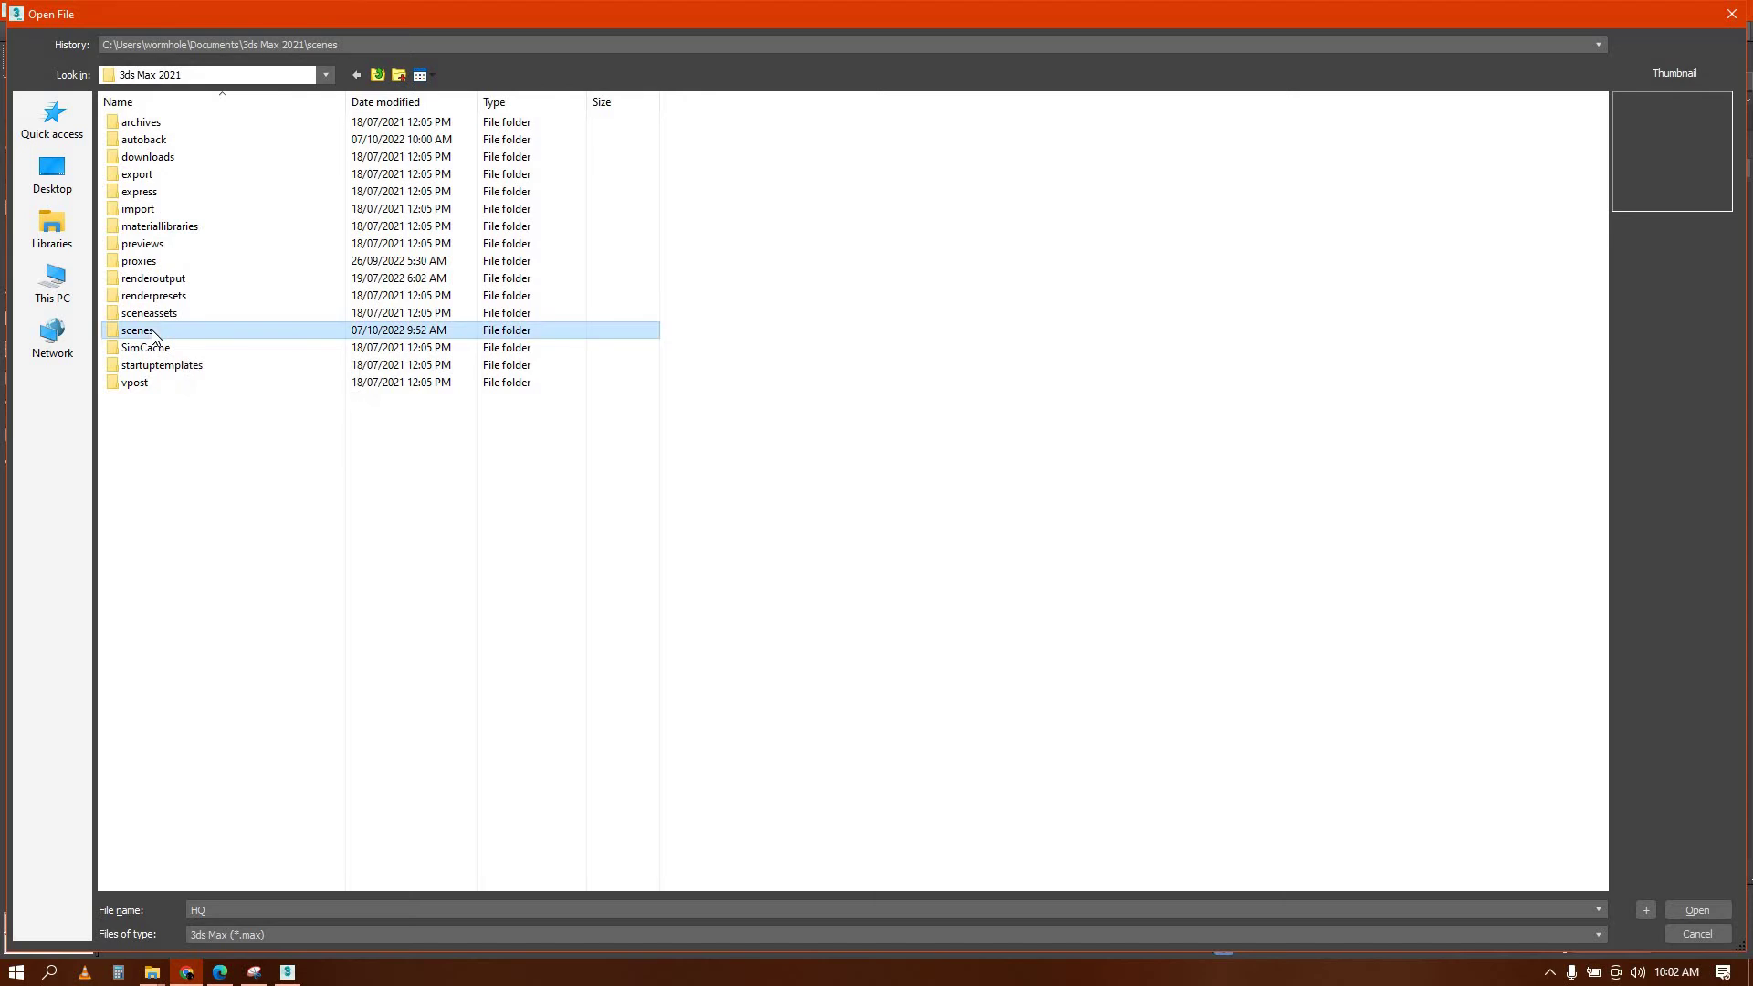
pyautogui.click(379, 76)
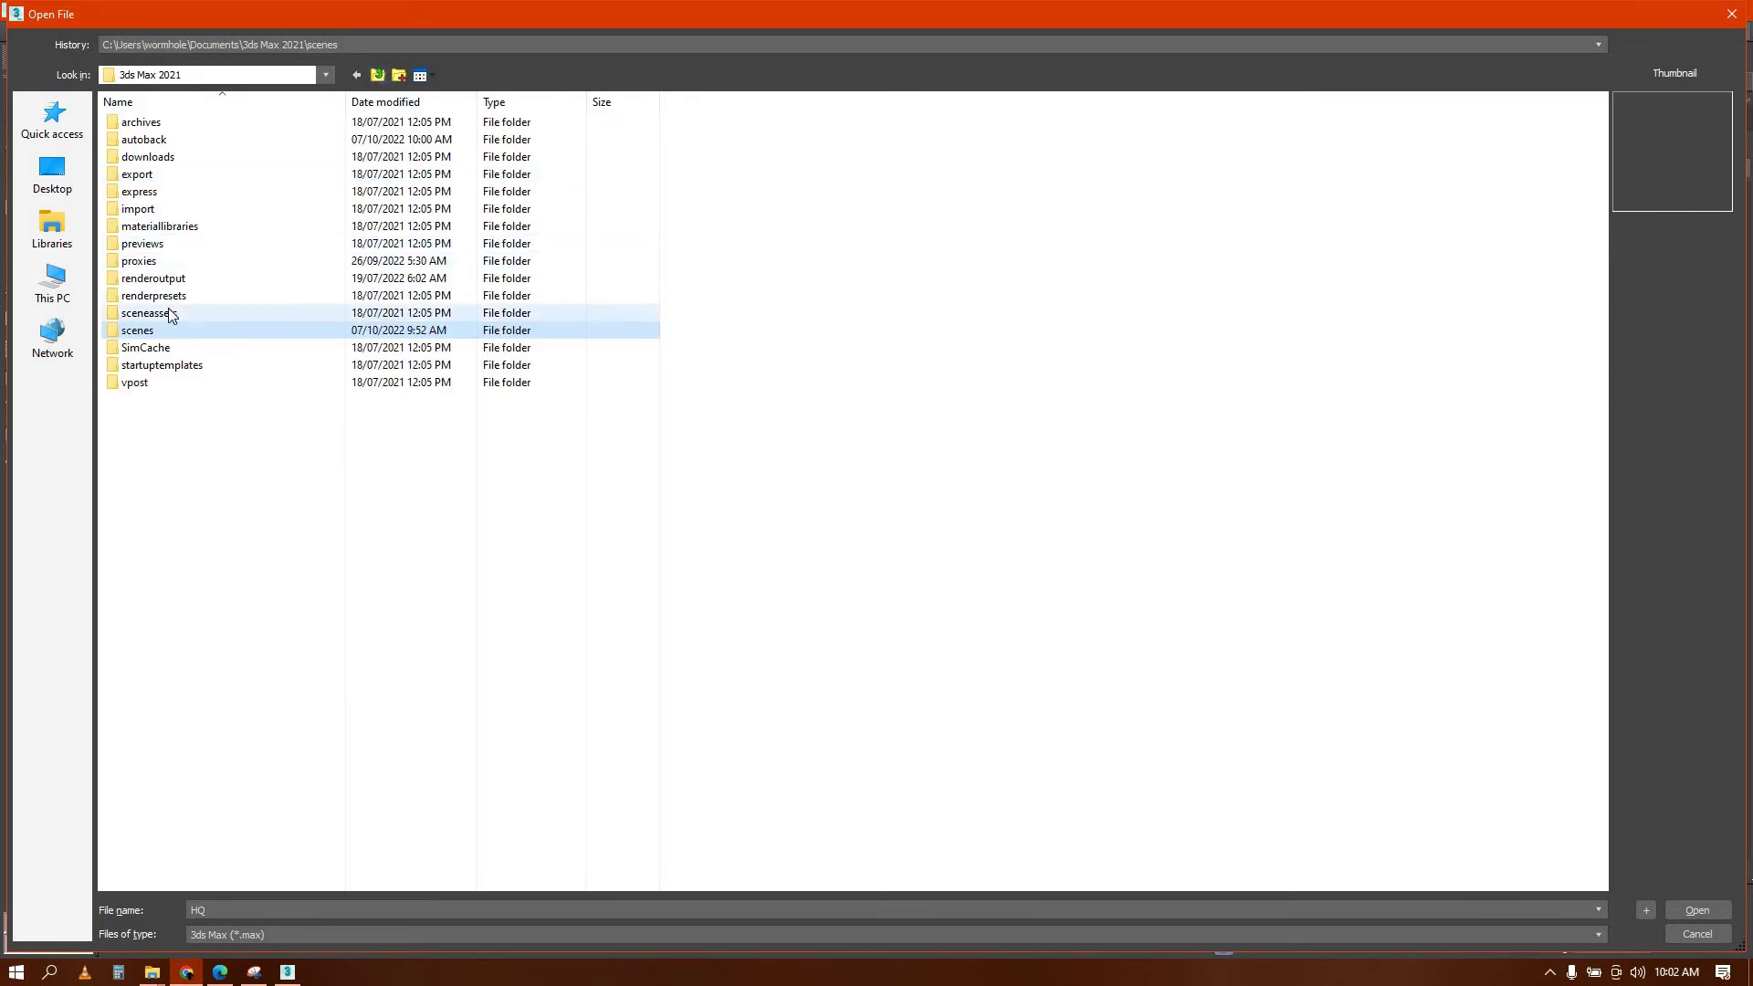
# Open HQ_recover from the autoback folder, continuing past the missing external files and closing the Scene Converter
pyautogui.doubleClick(150, 140)
pyautogui.click(158, 210)
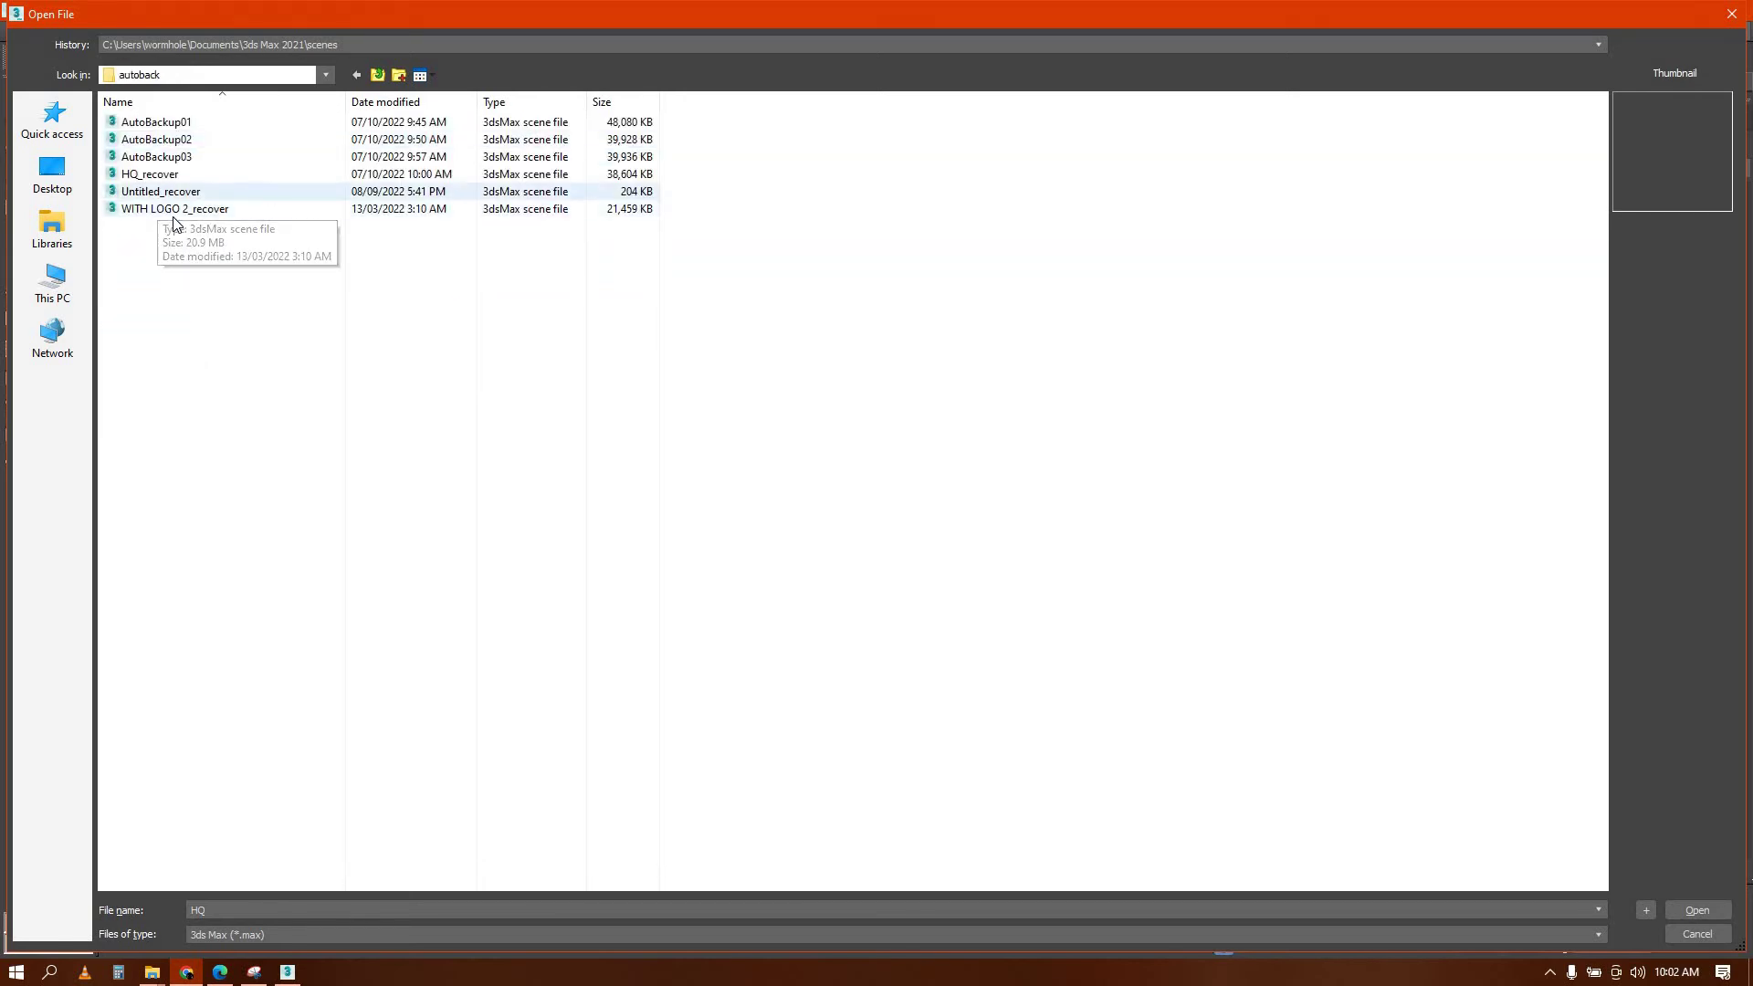
pyautogui.click(169, 178)
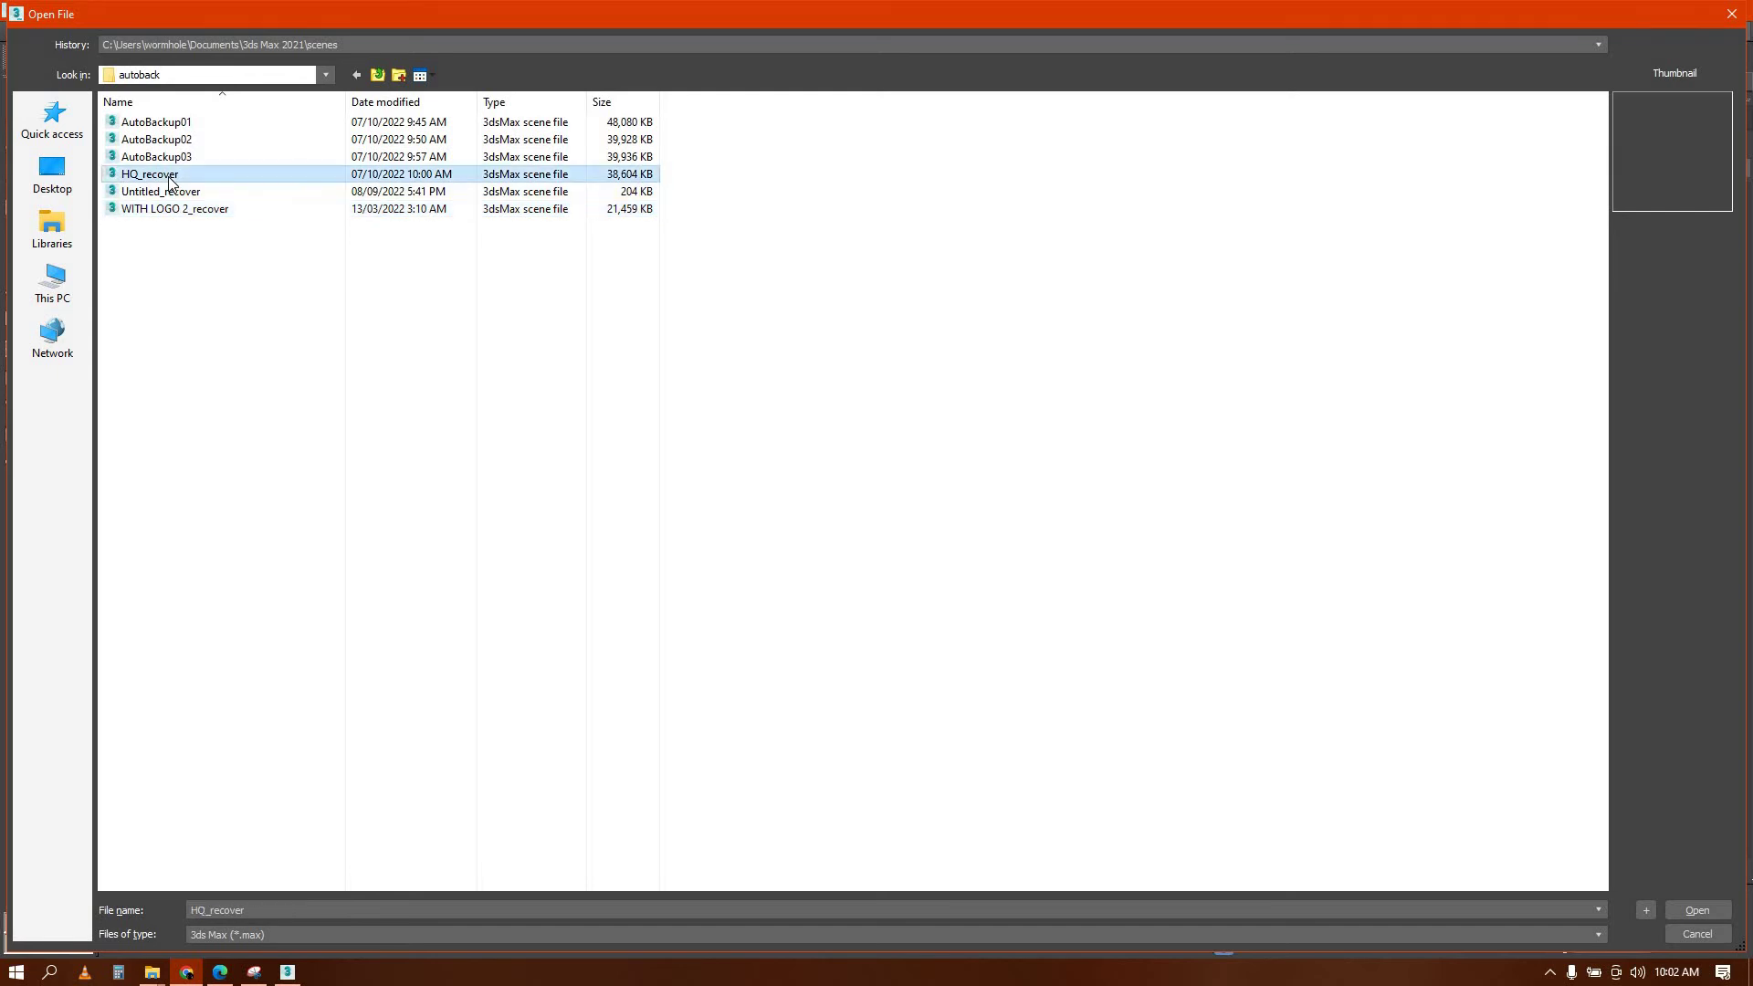
pyautogui.doubleClick(169, 178)
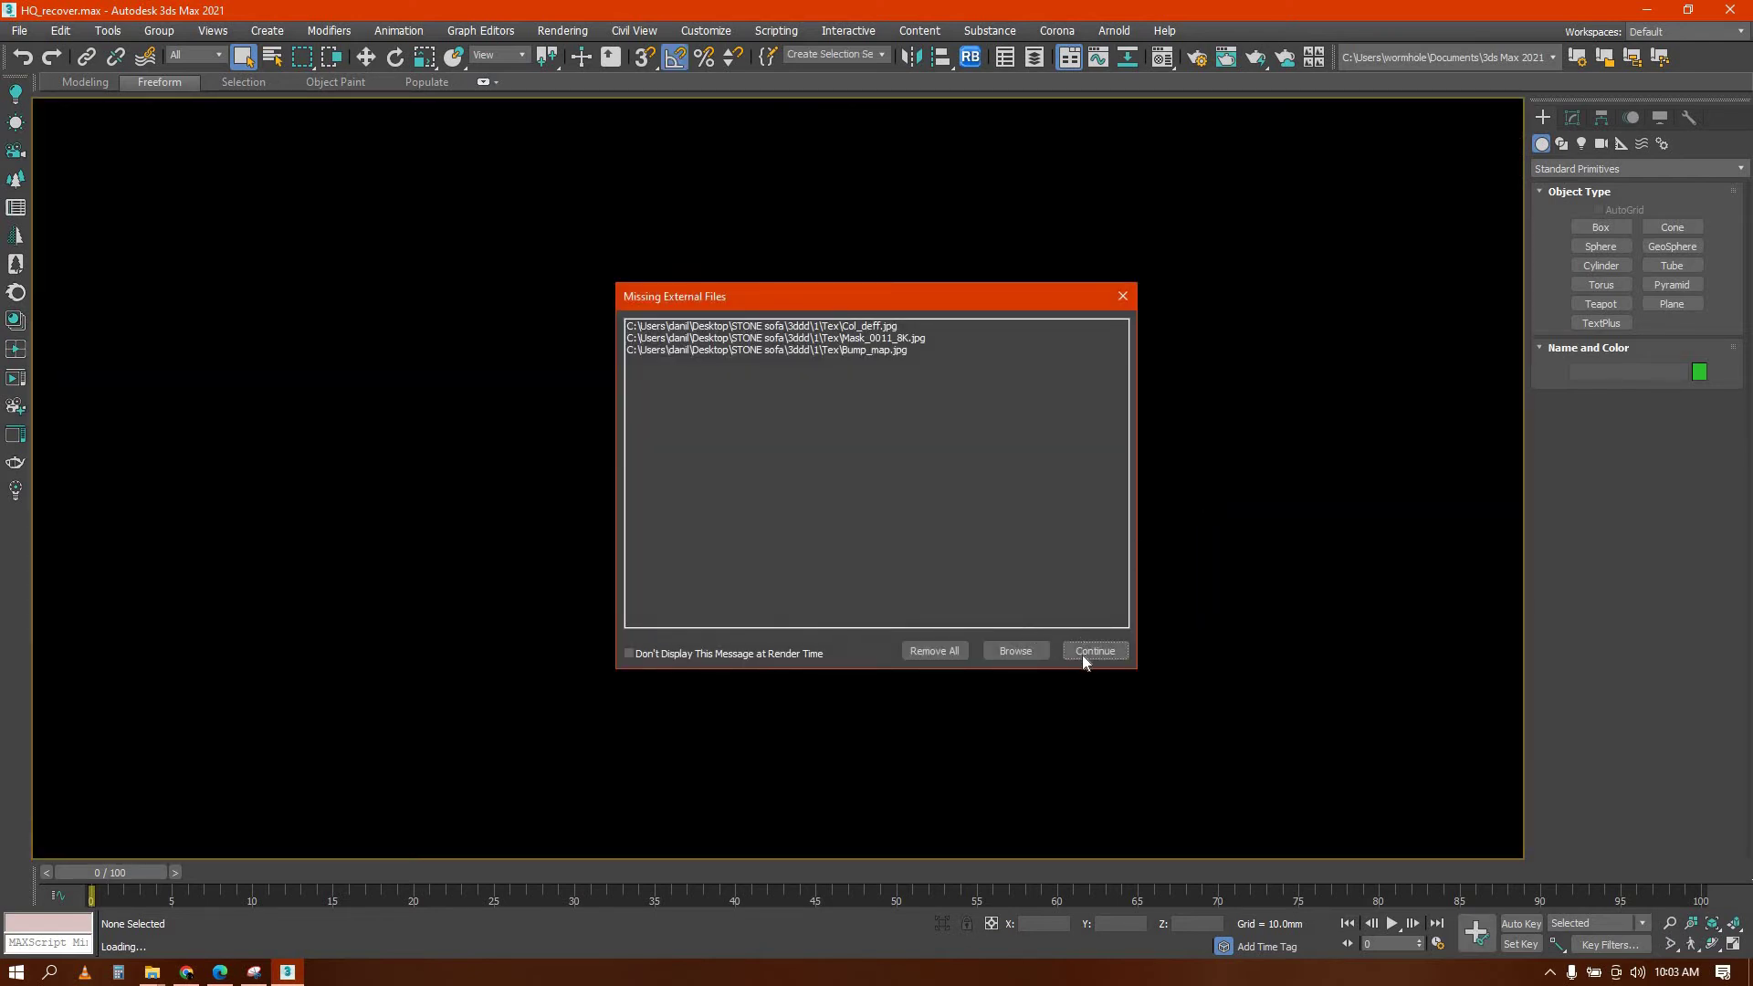
pyautogui.click(1095, 651)
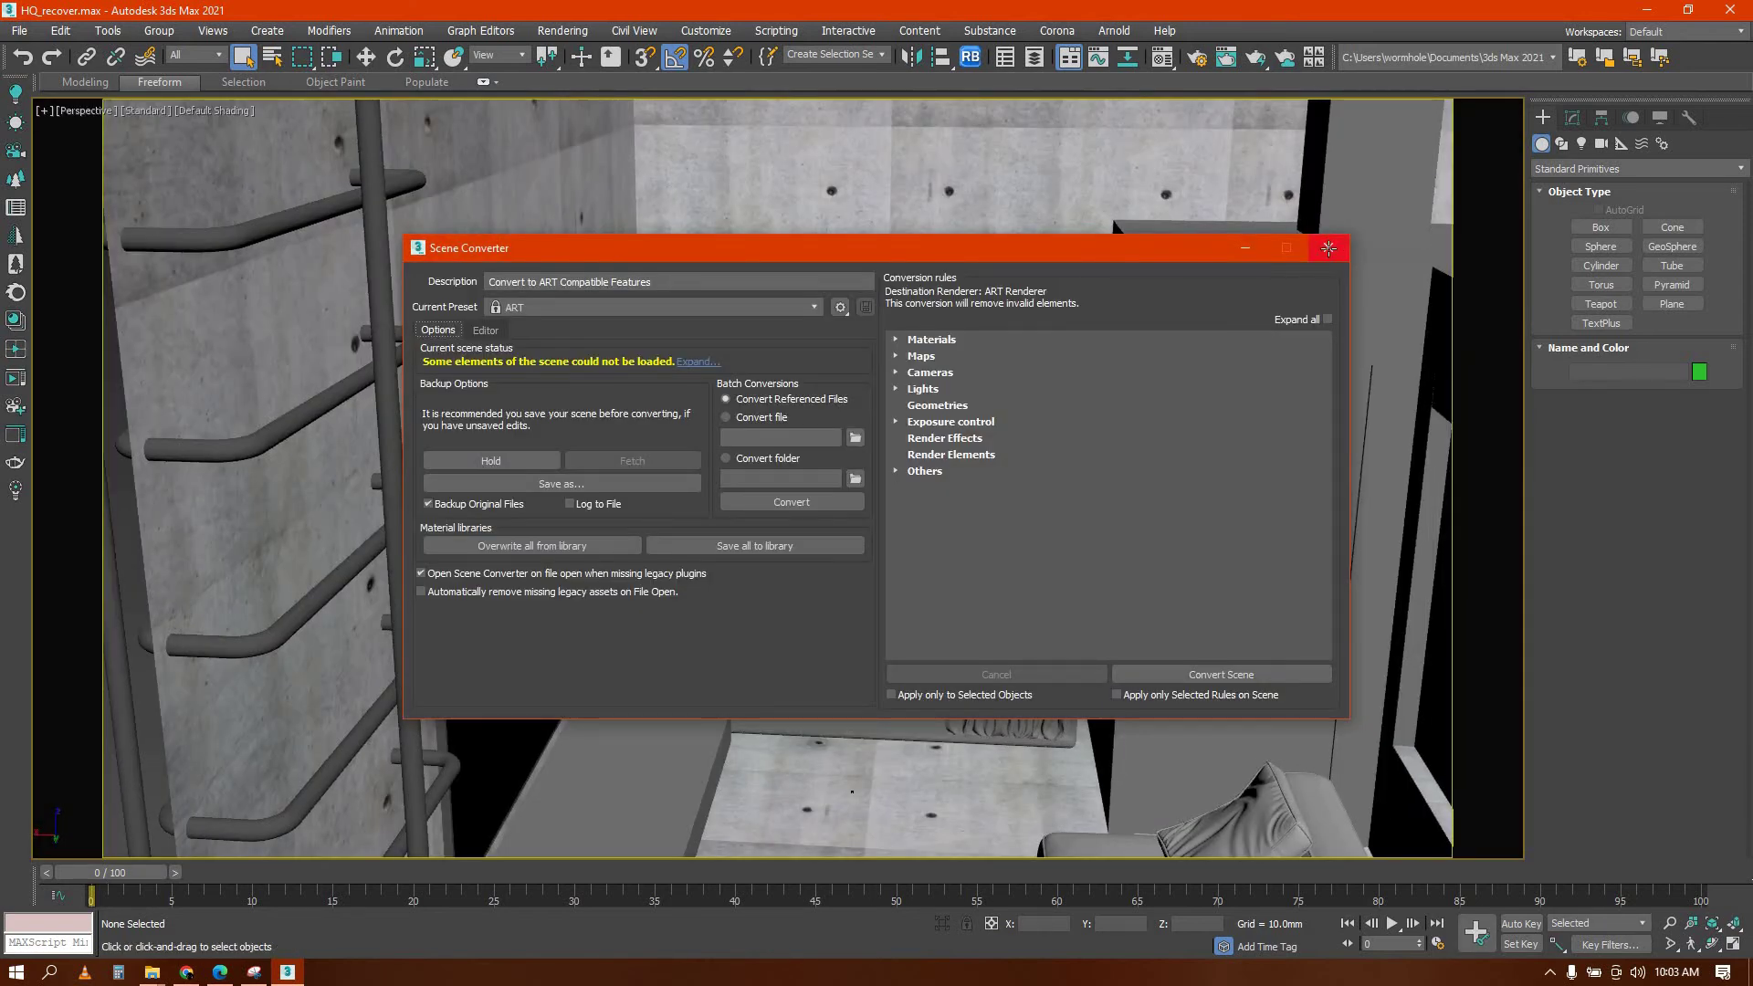
pyautogui.click(1329, 248)
# Examine the overhead slab, the curtains and their surroundings in the bed nook of the recovered scene
pyautogui.scroll(-6, 756, 475)
pyautogui.scroll(8, 756, 476)
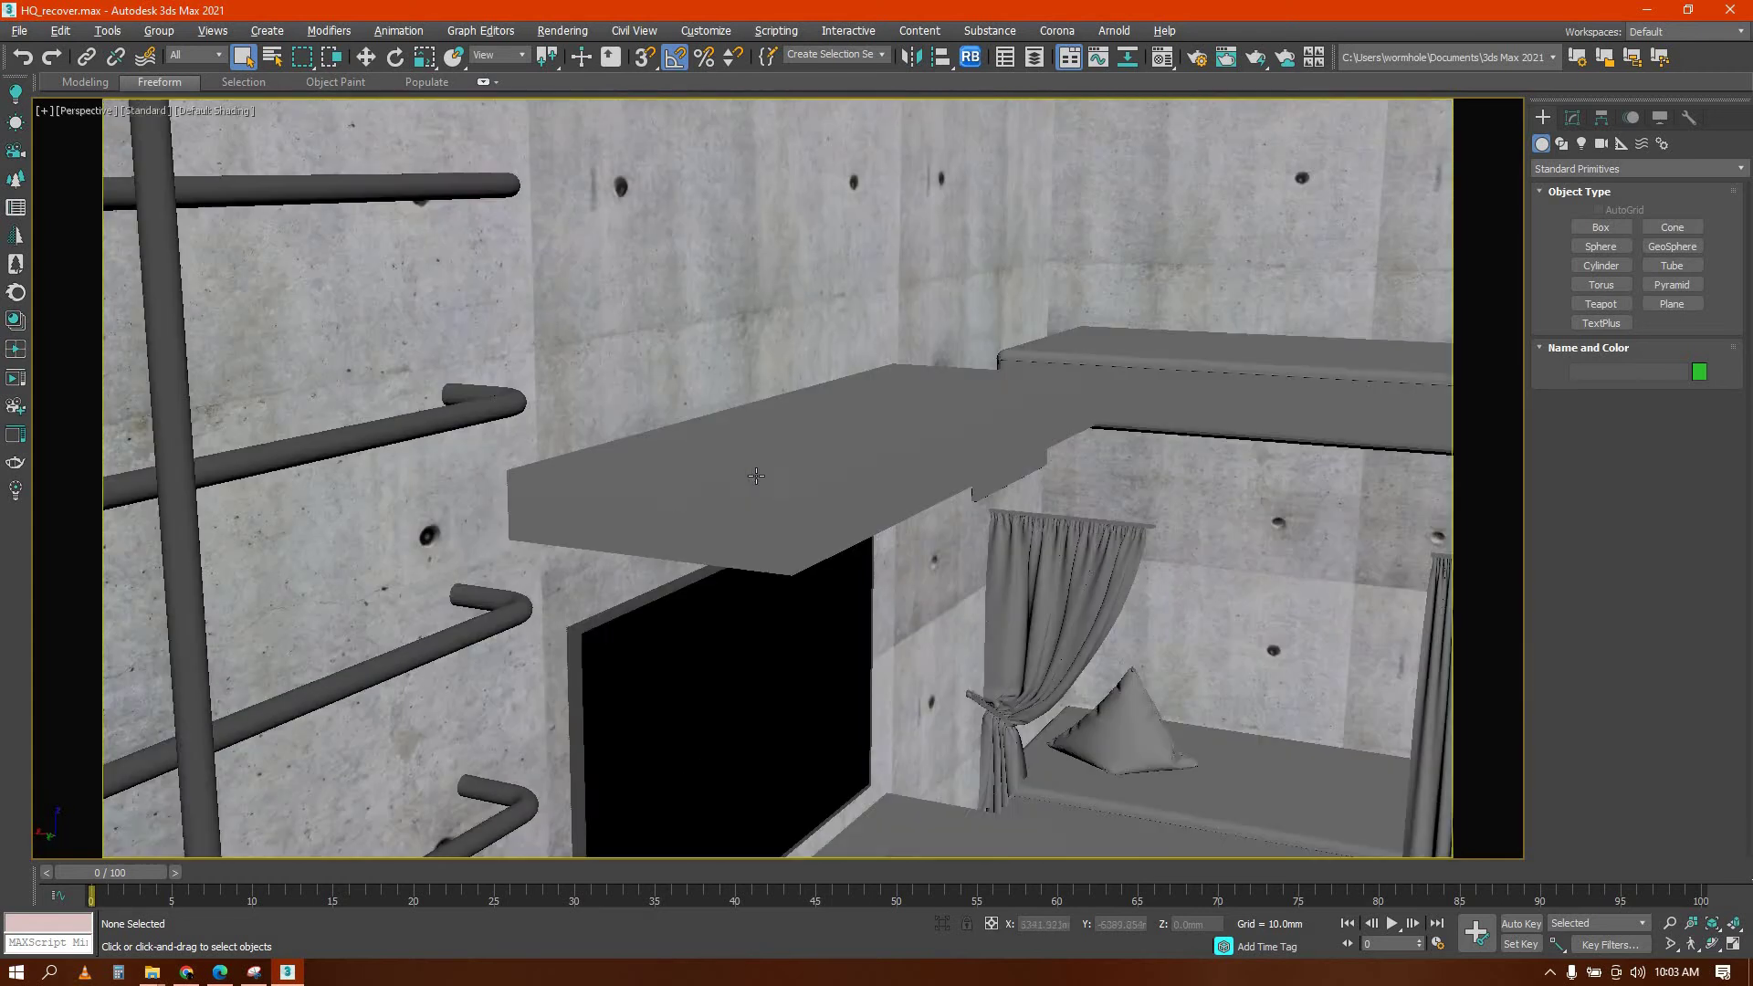
pyautogui.scroll(-2, 756, 475)
pyautogui.moveTo(974, 474); pyautogui.dragTo(605, 611, button='middle')
pyautogui.click(603, 531)
pyautogui.moveTo(646, 509); pyautogui.dragTo(657, 452, button='middle')
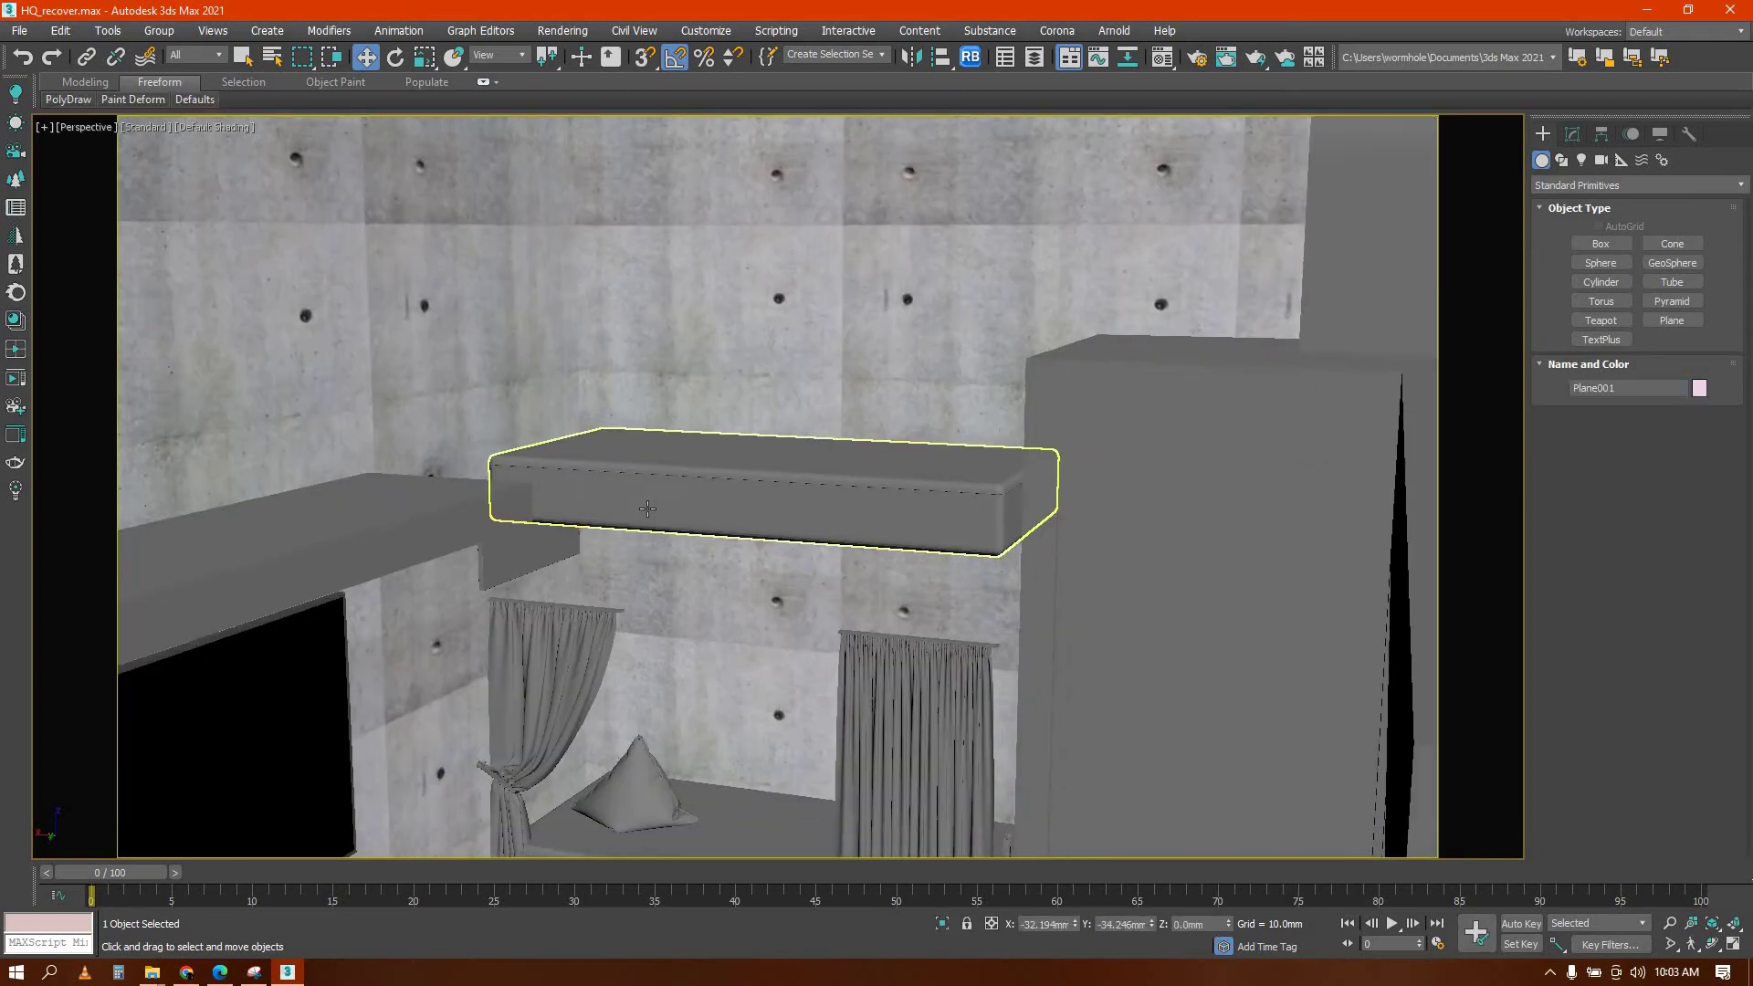
pyautogui.press('F3')
pyautogui.press('F3')
pyautogui.scroll(-5, 753, 542)
pyautogui.moveTo(752, 541)
pyautogui.keyDown('alt'); pyautogui.mouseDown(button='middle')
pyautogui.moveTo(782, 594)
pyautogui.moveTo(768, 546)
pyautogui.moveTo(844, 614)
pyautogui.moveTo(892, 498)
pyautogui.mouseUp(button='middle'); pyautogui.keyUp('alt')
pyautogui.scroll(4, 836, 590)
pyautogui.click(850, 612)
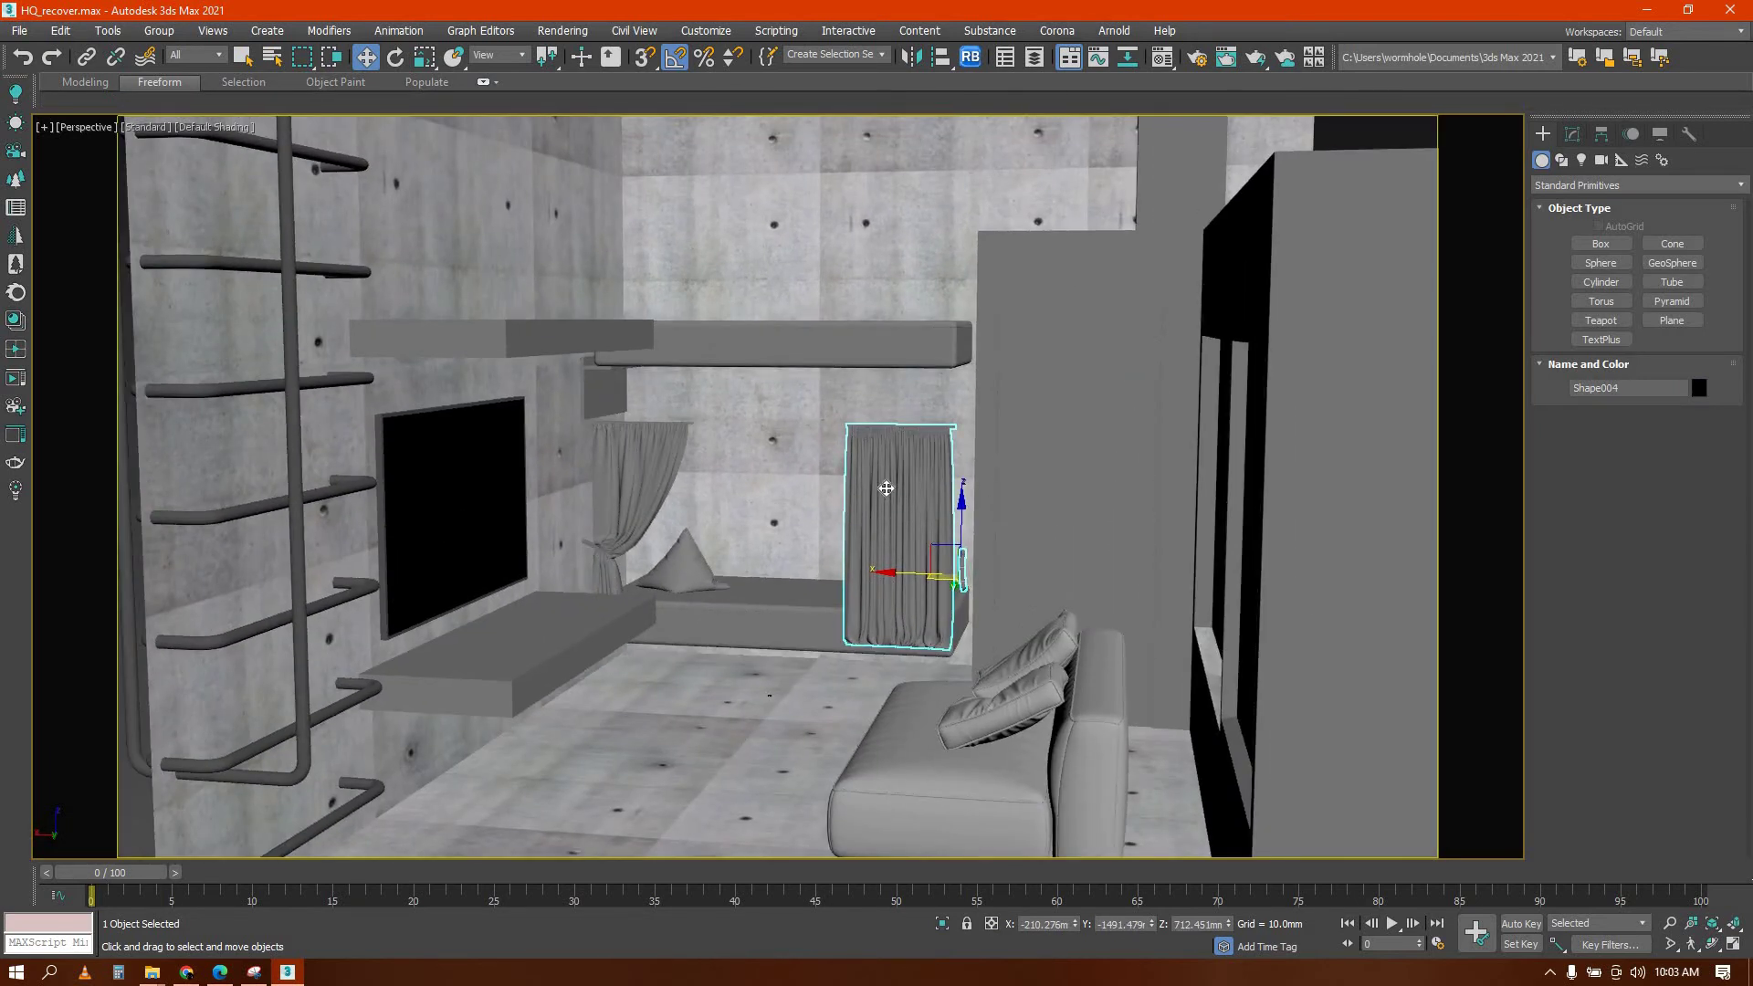
pyautogui.scroll(3, 902, 453)
# Delete the overhead slab above the bed and the small block beneath its end at the wall corner
pyautogui.click(763, 266)
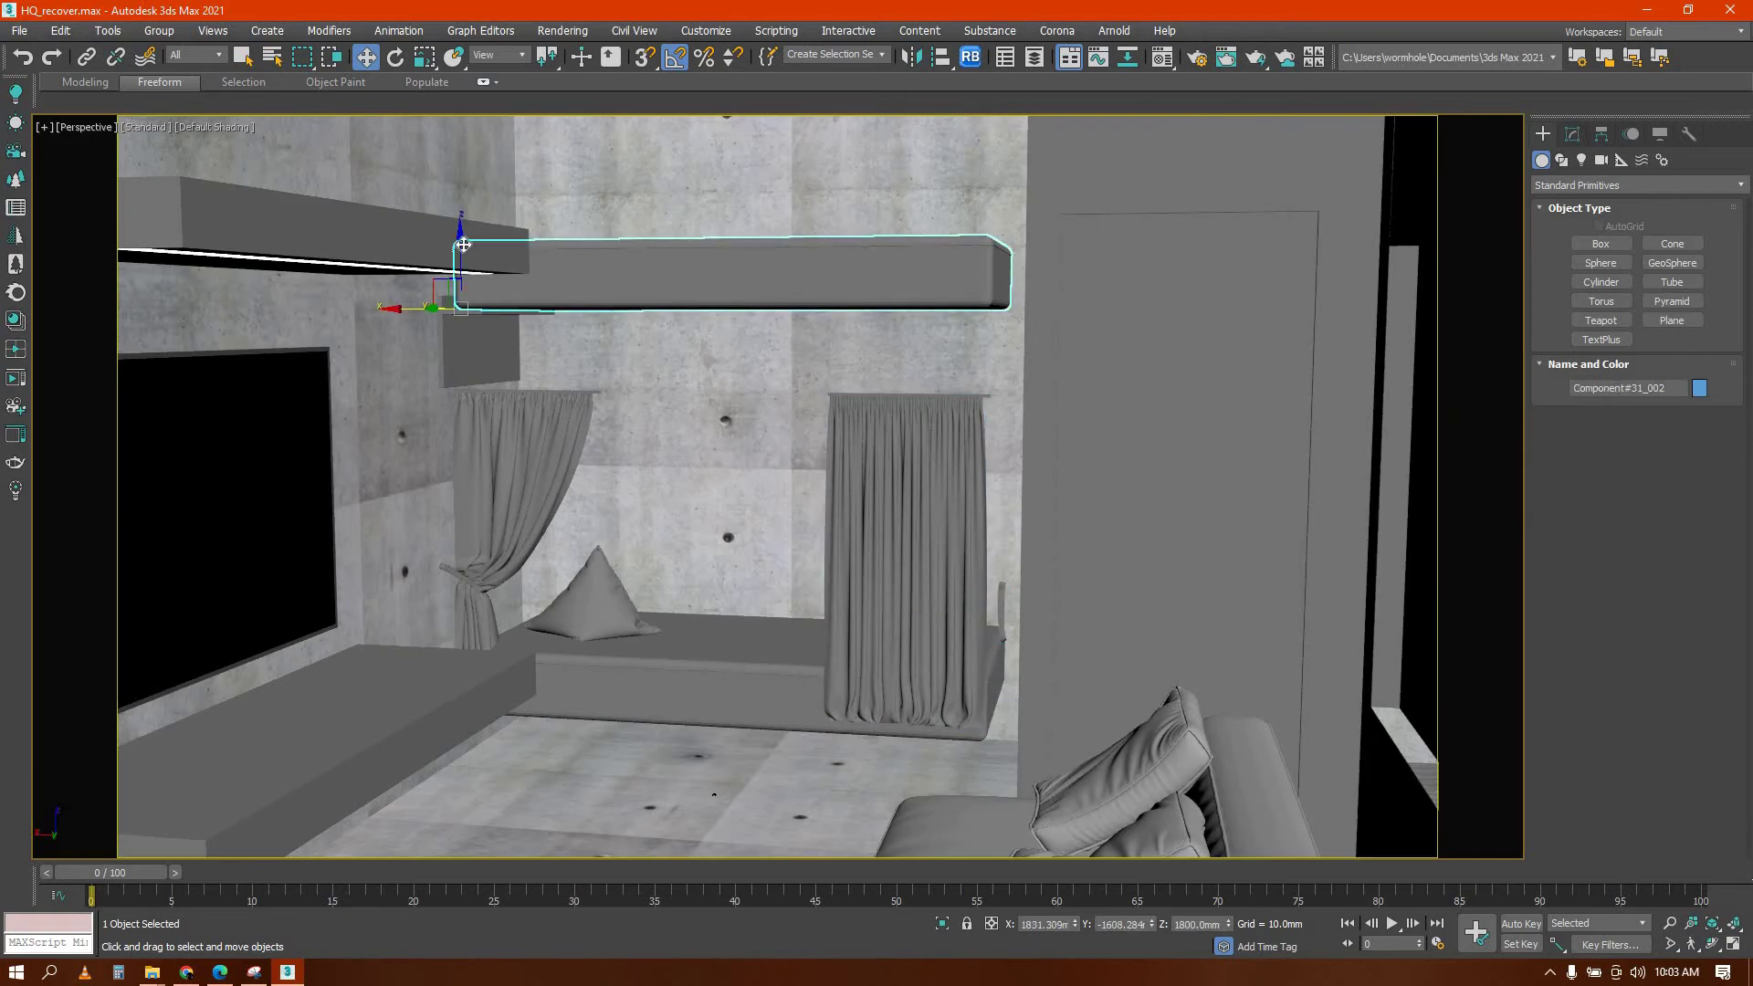
pyautogui.moveTo(468, 253); pyautogui.dragTo(622, 367)
pyautogui.press('Delete')
pyautogui.click(488, 330)
pyautogui.press('Delete')
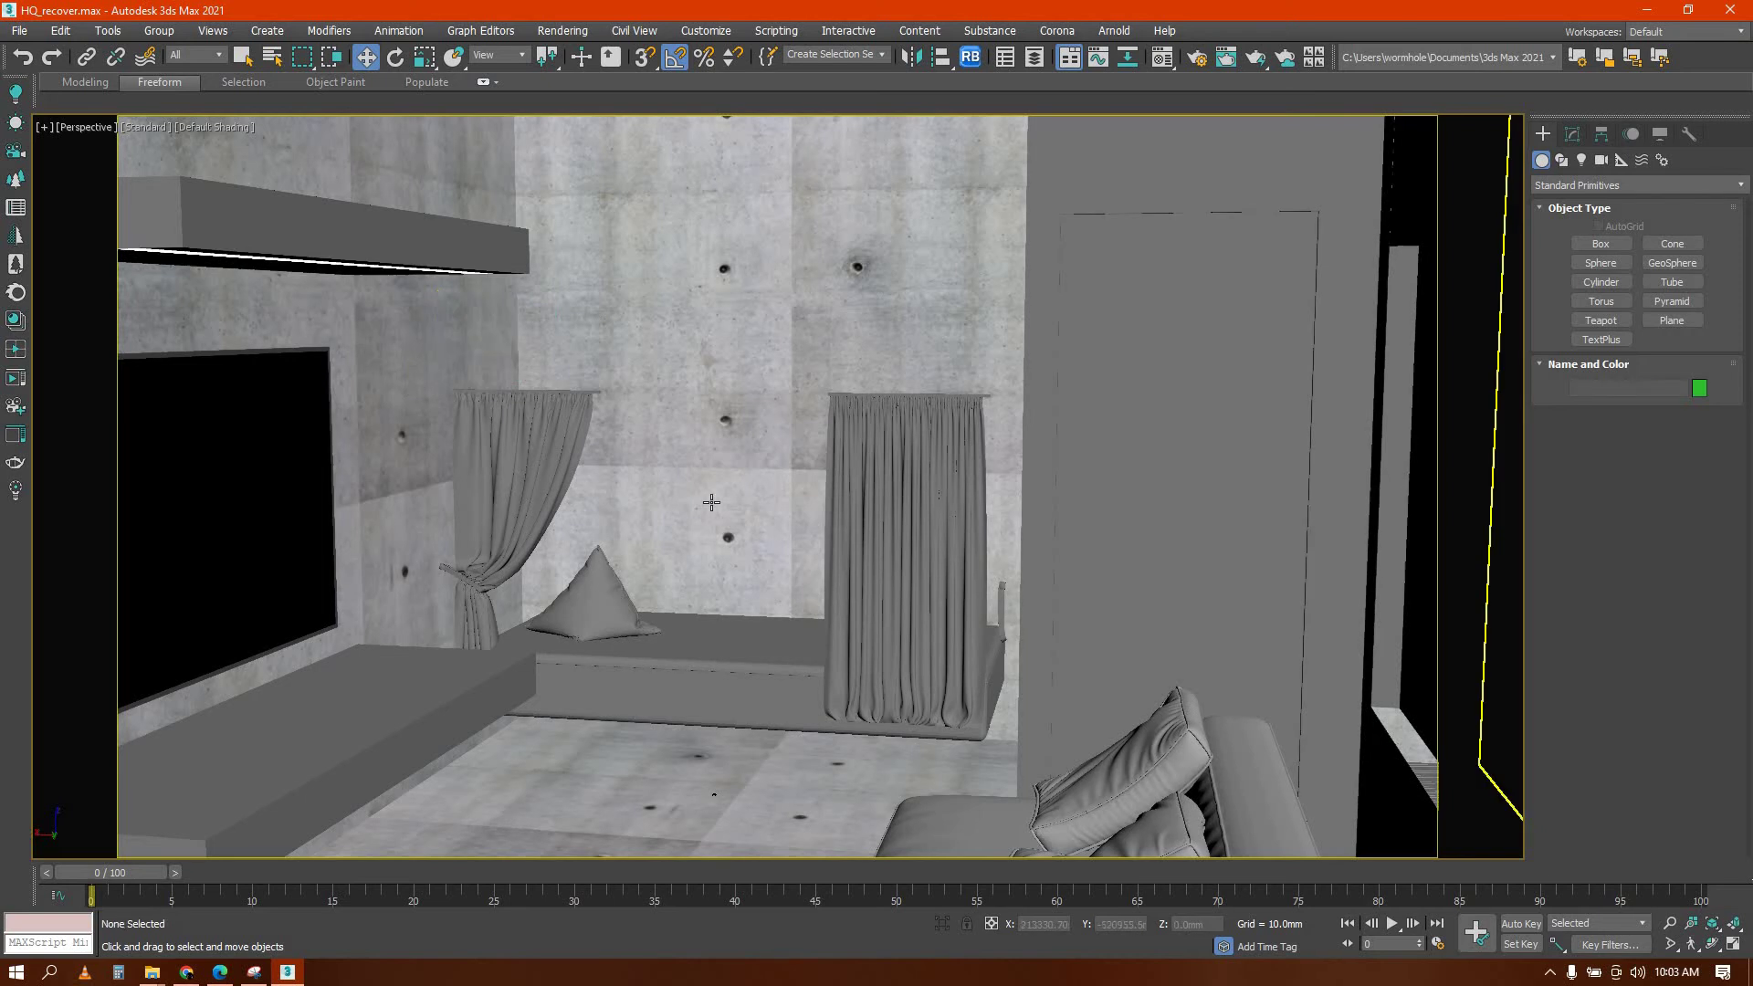
# Delete the stray mesh element beside the straight-hanging curtain at element level
pyautogui.scroll(-5, 753, 517)
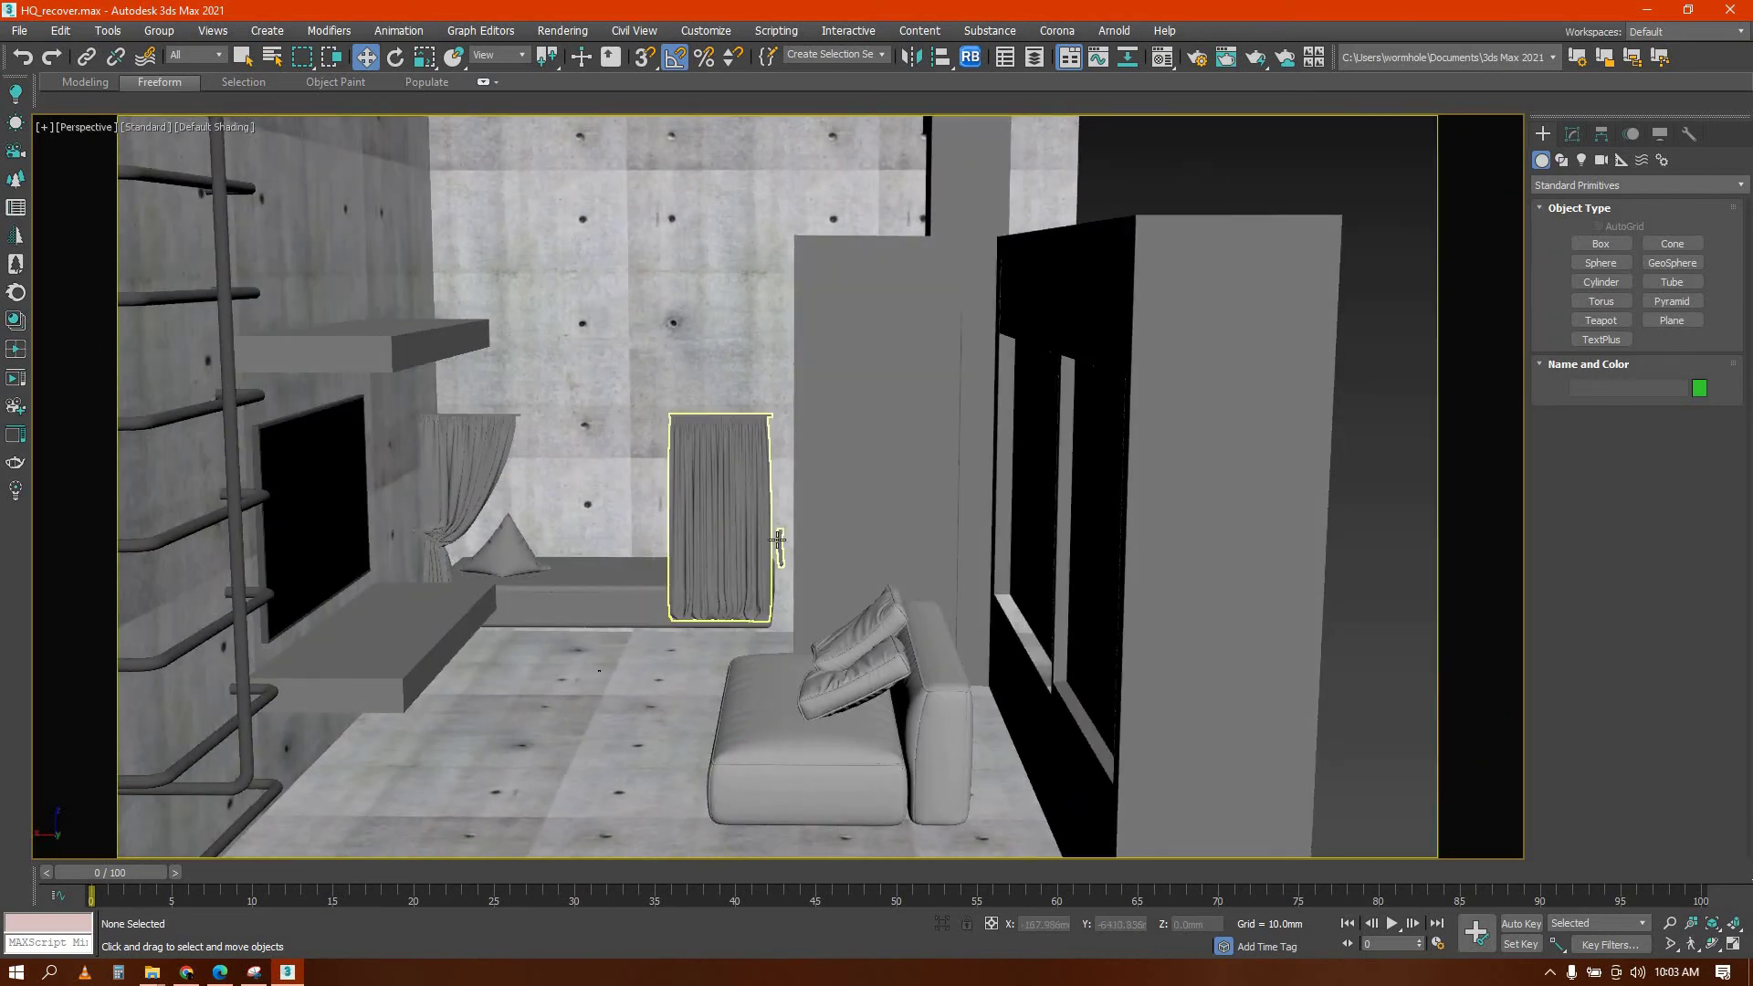
pyautogui.click(778, 549)
pyautogui.scroll(5, 767, 552)
pyautogui.scroll(-7, 762, 555)
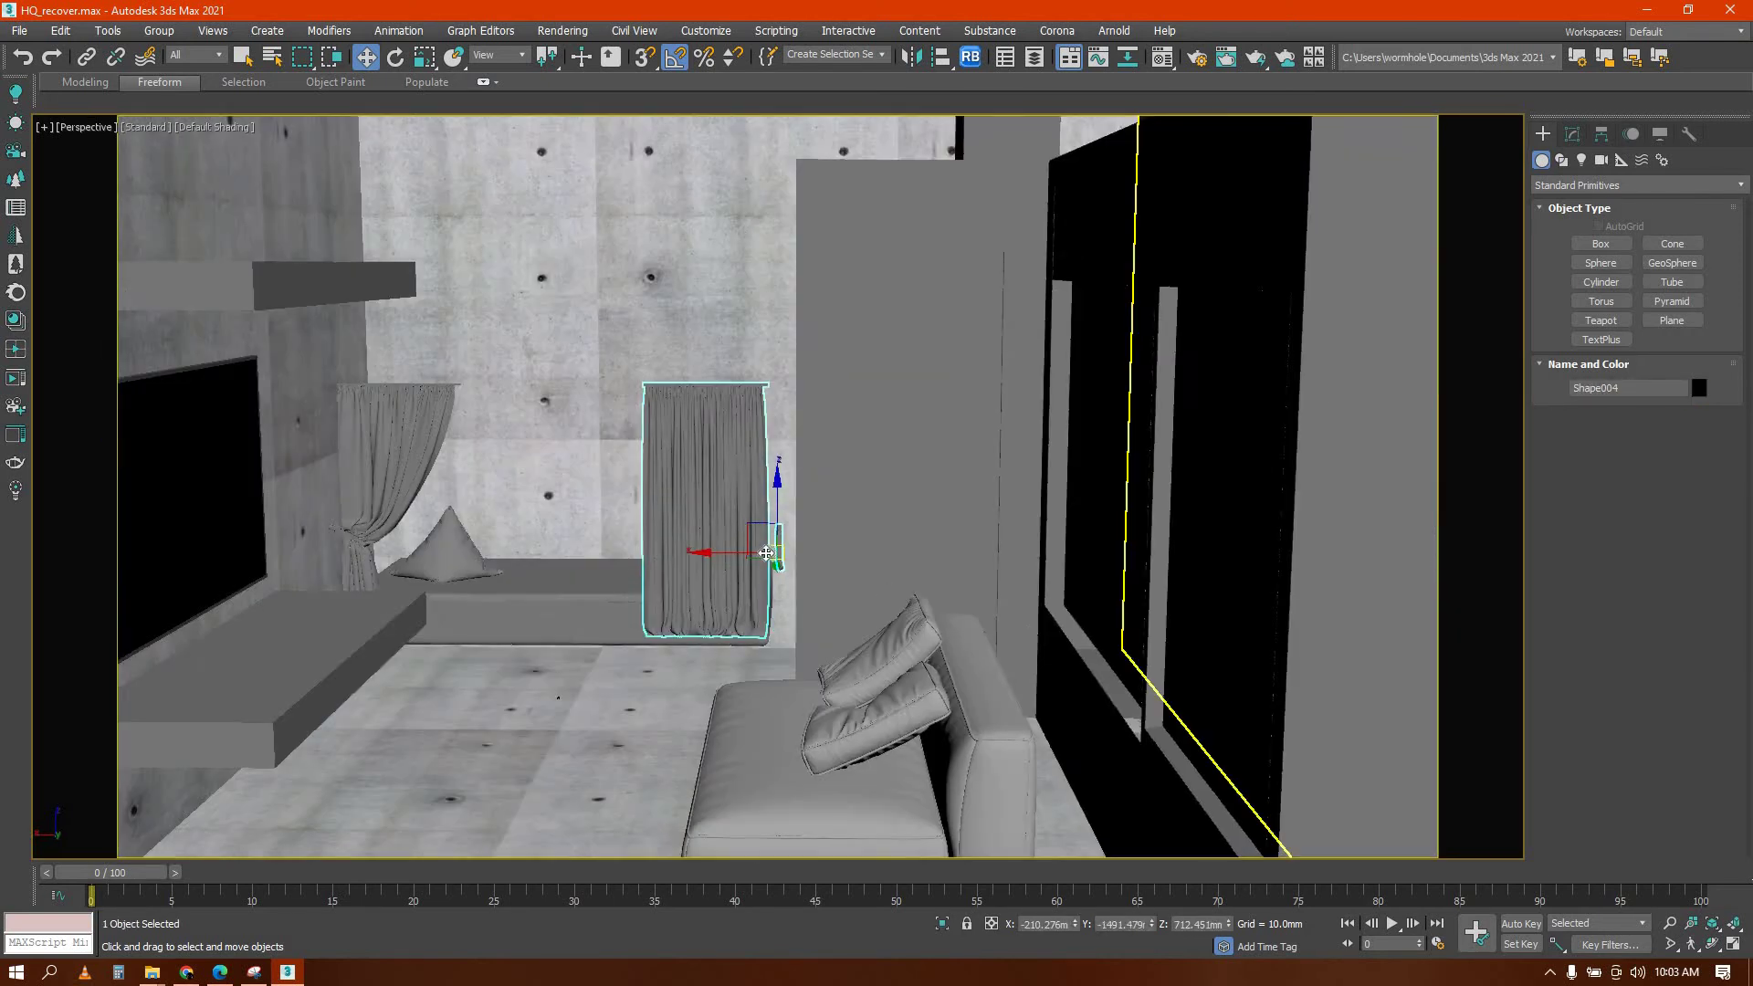
pyautogui.scroll(4, 762, 555)
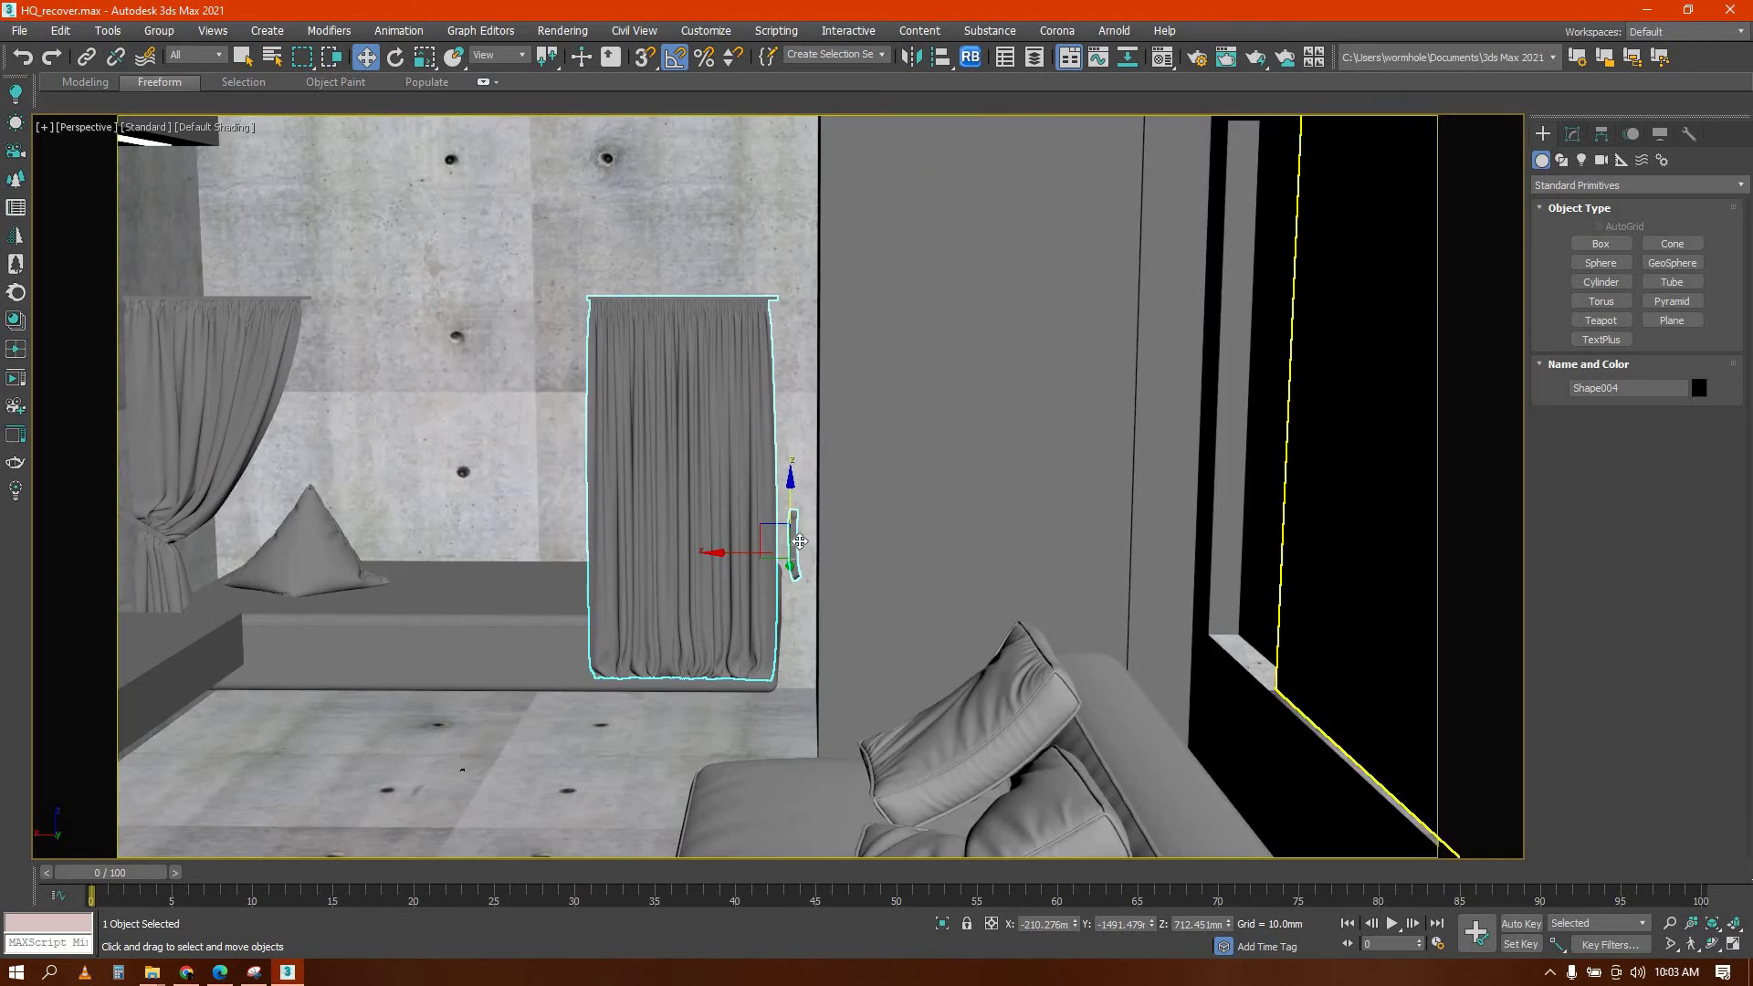
pyautogui.press('5')
pyautogui.click(792, 541)
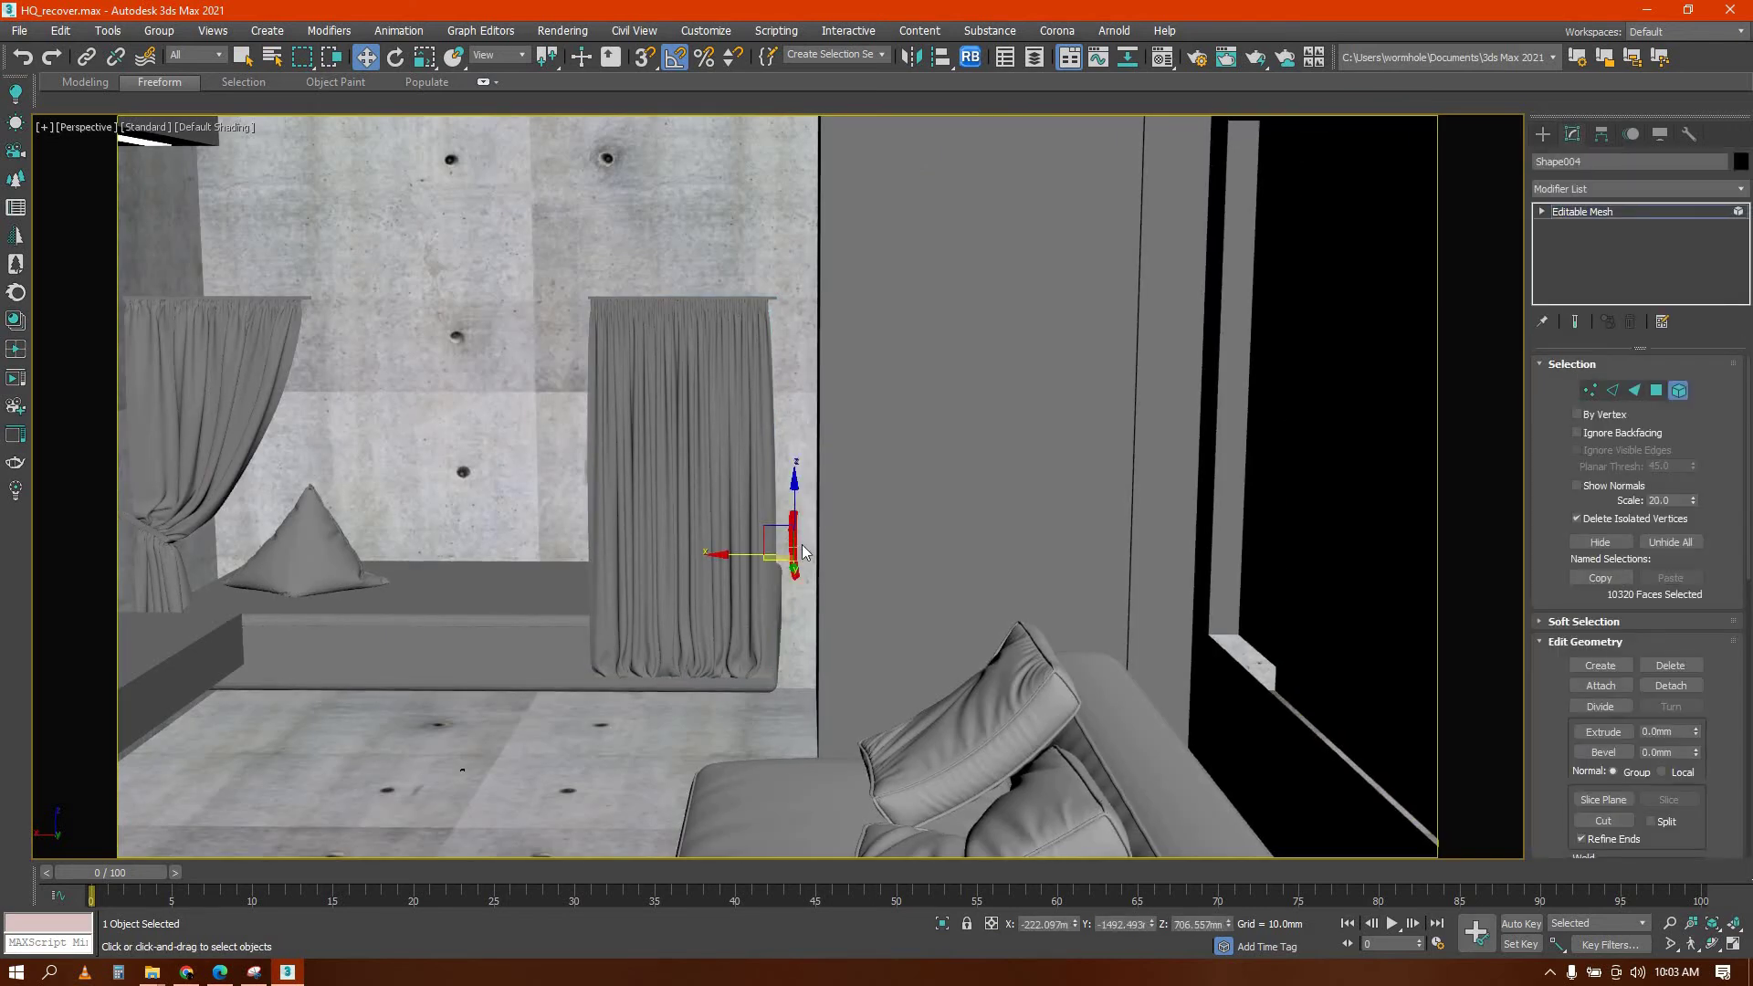
pyautogui.press('Delete')
# Draw a box from the back wall over the curtains with AutoGrid on, about 183 mm long, 2207 mm wide and 852 mm high
pyautogui.click(1543, 135)
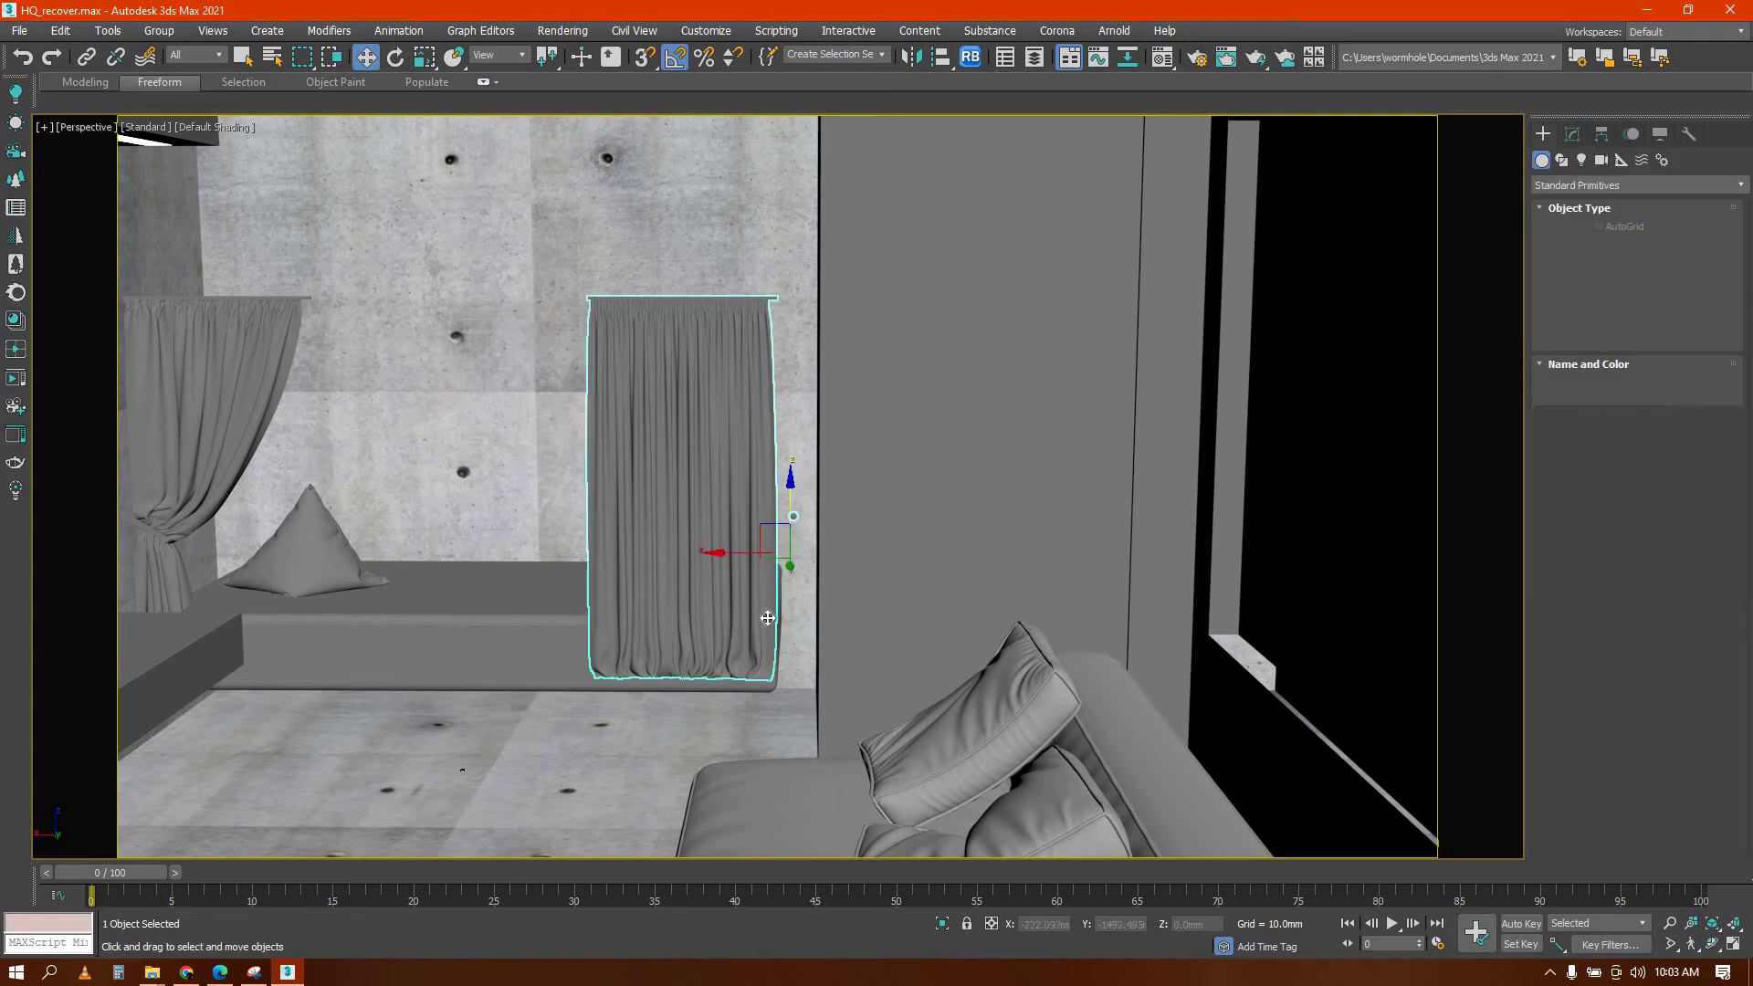
pyautogui.scroll(-5, 323, 642)
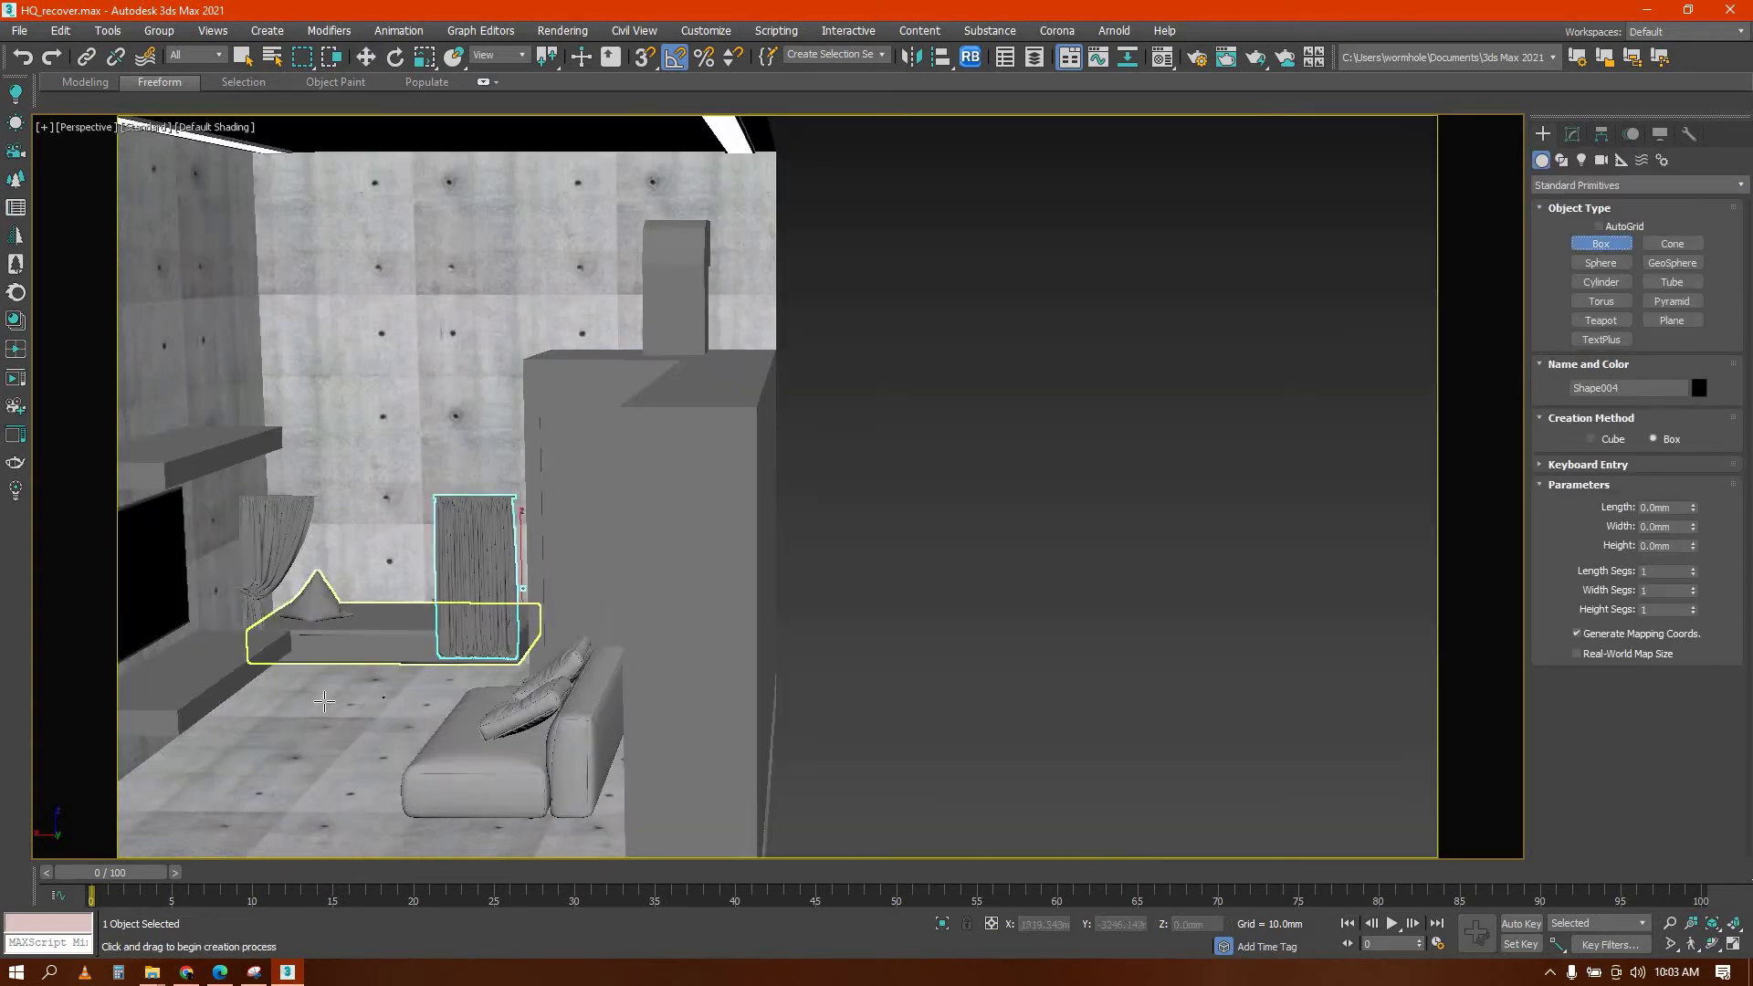
pyautogui.moveTo(323, 696)
pyautogui.keyDown('alt'); pyautogui.mouseDown(button='middle')
pyautogui.moveTo(329, 776)
pyautogui.moveTo(332, 694)
pyautogui.mouseUp(button='middle'); pyautogui.keyUp('alt')
pyautogui.scroll(3, 332, 695)
pyautogui.scroll(3, 320, 694)
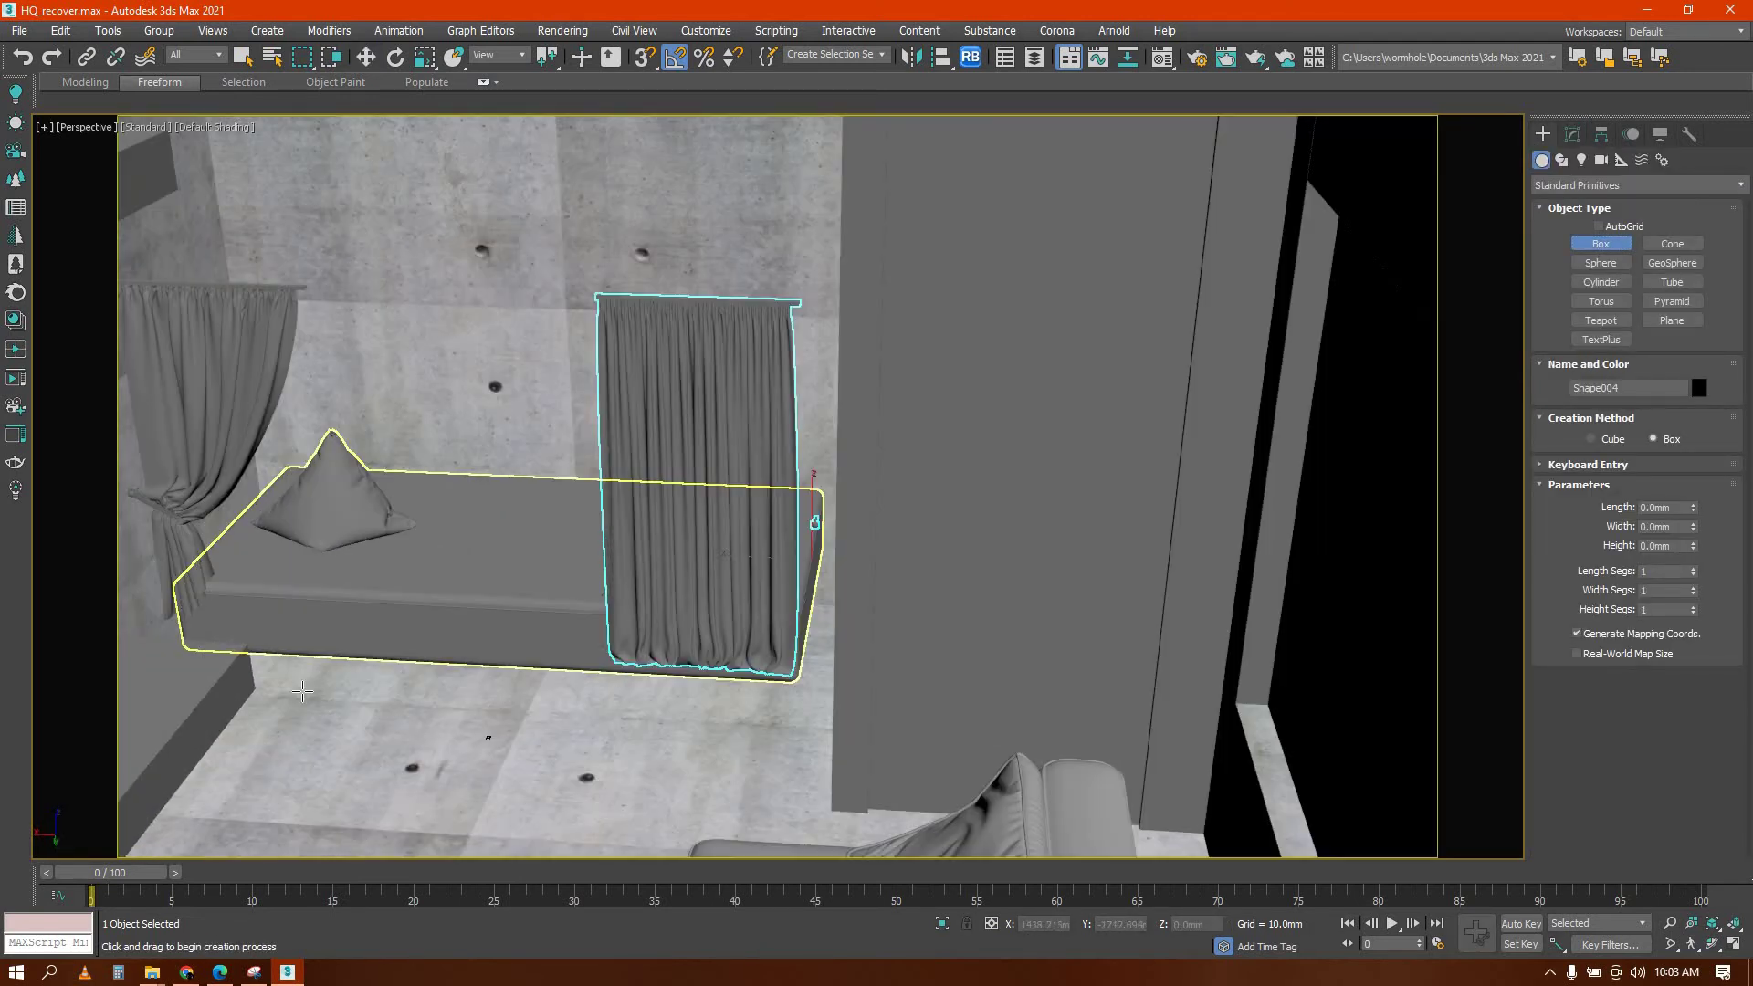
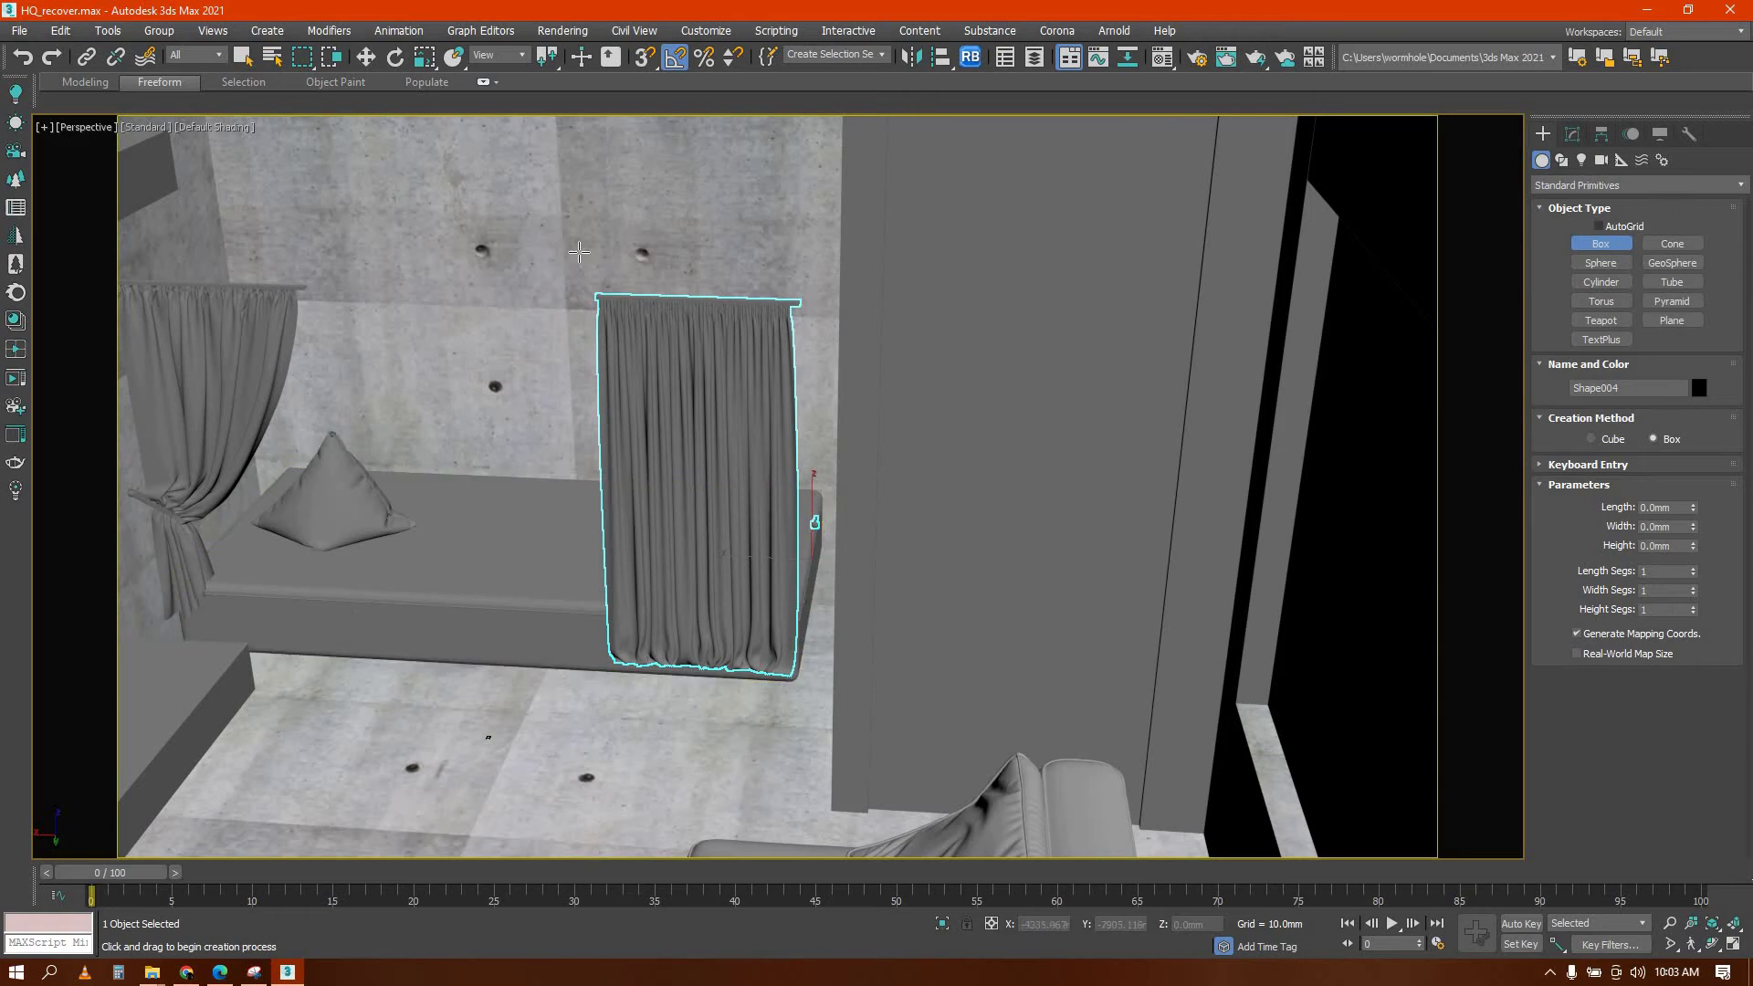
pyautogui.click(1598, 225)
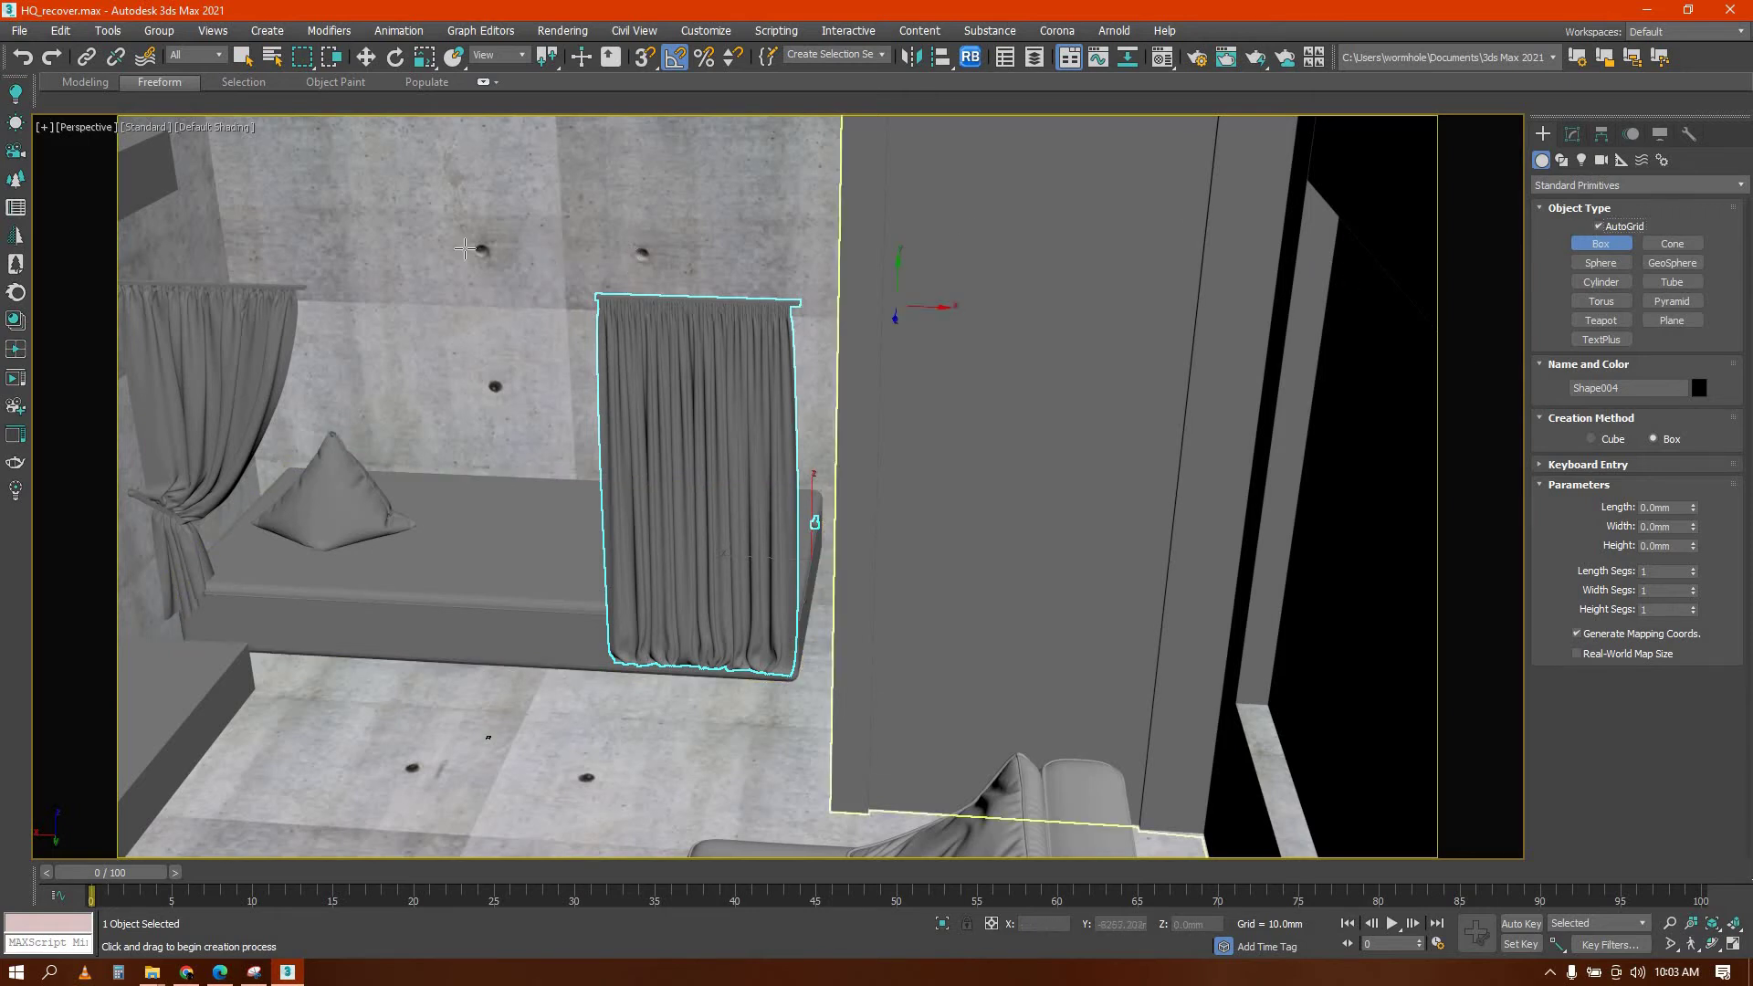
pyautogui.moveTo(217, 243); pyautogui.dragTo(305, 188)
pyautogui.rightClick(305, 188)
pyautogui.moveTo(223, 245); pyautogui.dragTo(852, 208)
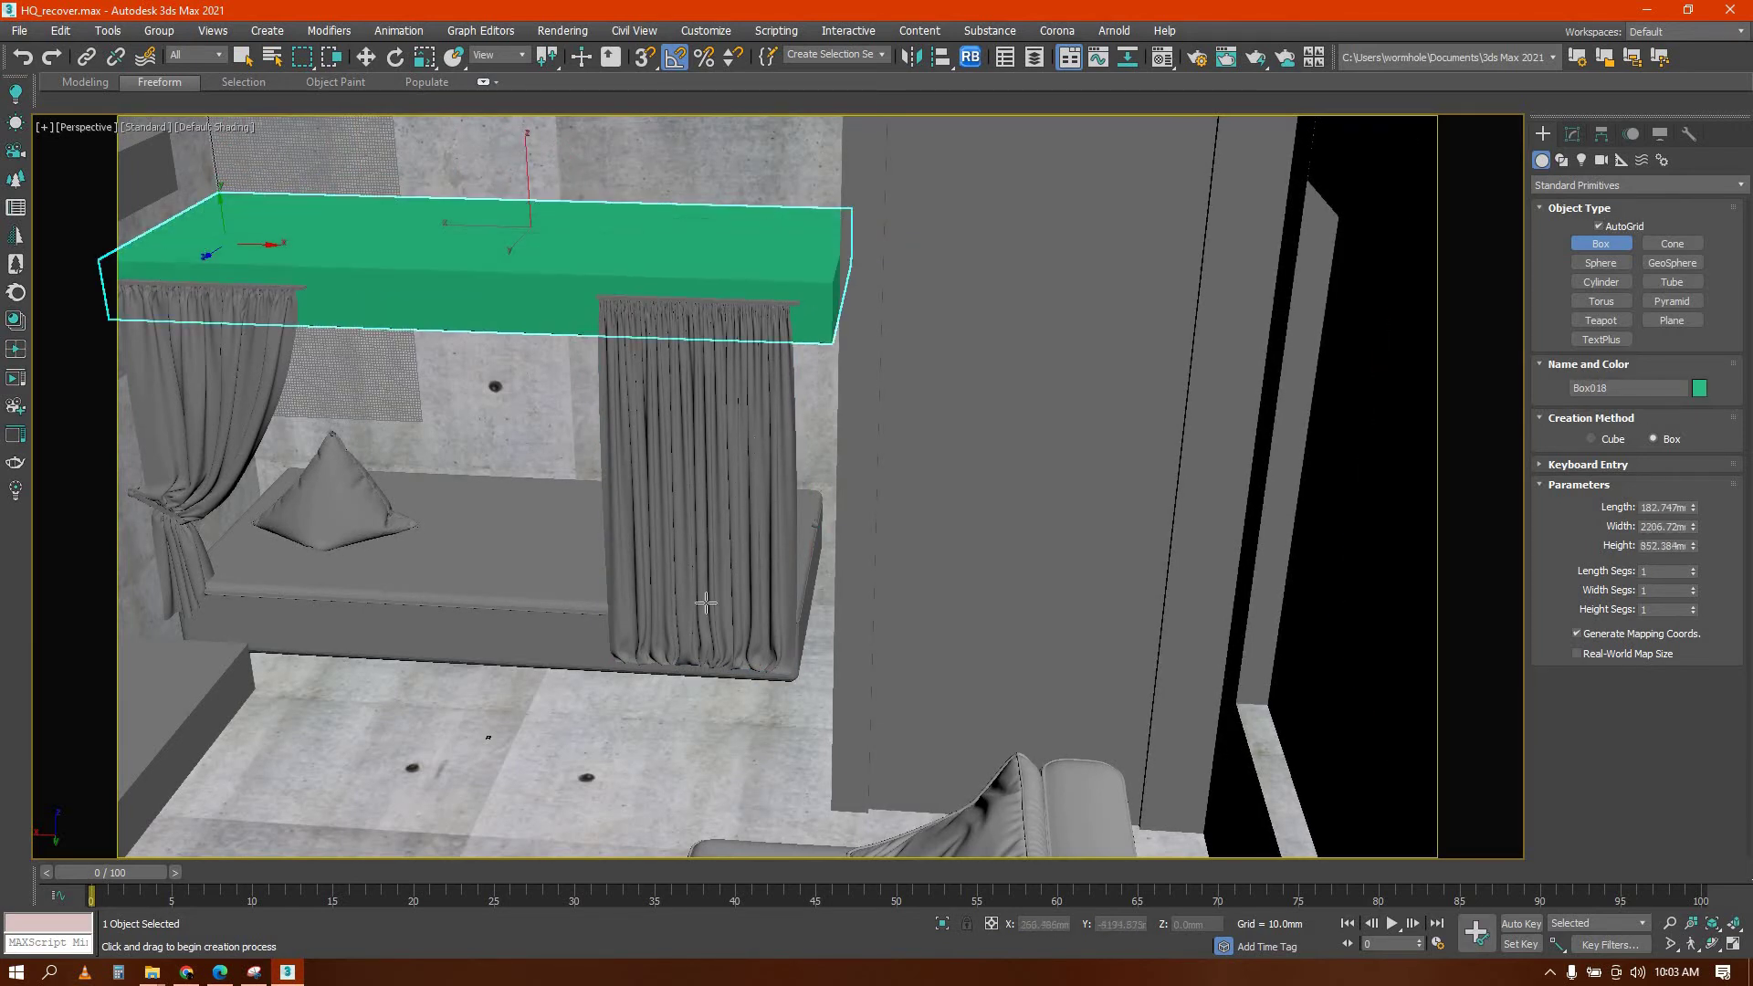
pyautogui.click(694, 433)
# Adjust the new box's height above the curtains and place a copy of it directly below the bed
pyautogui.press('w')
pyautogui.keyDown('alt'); pyautogui.moveTo(695, 433); pyautogui.dragTo(618, 222, button='middle'); pyautogui.keyUp('alt')
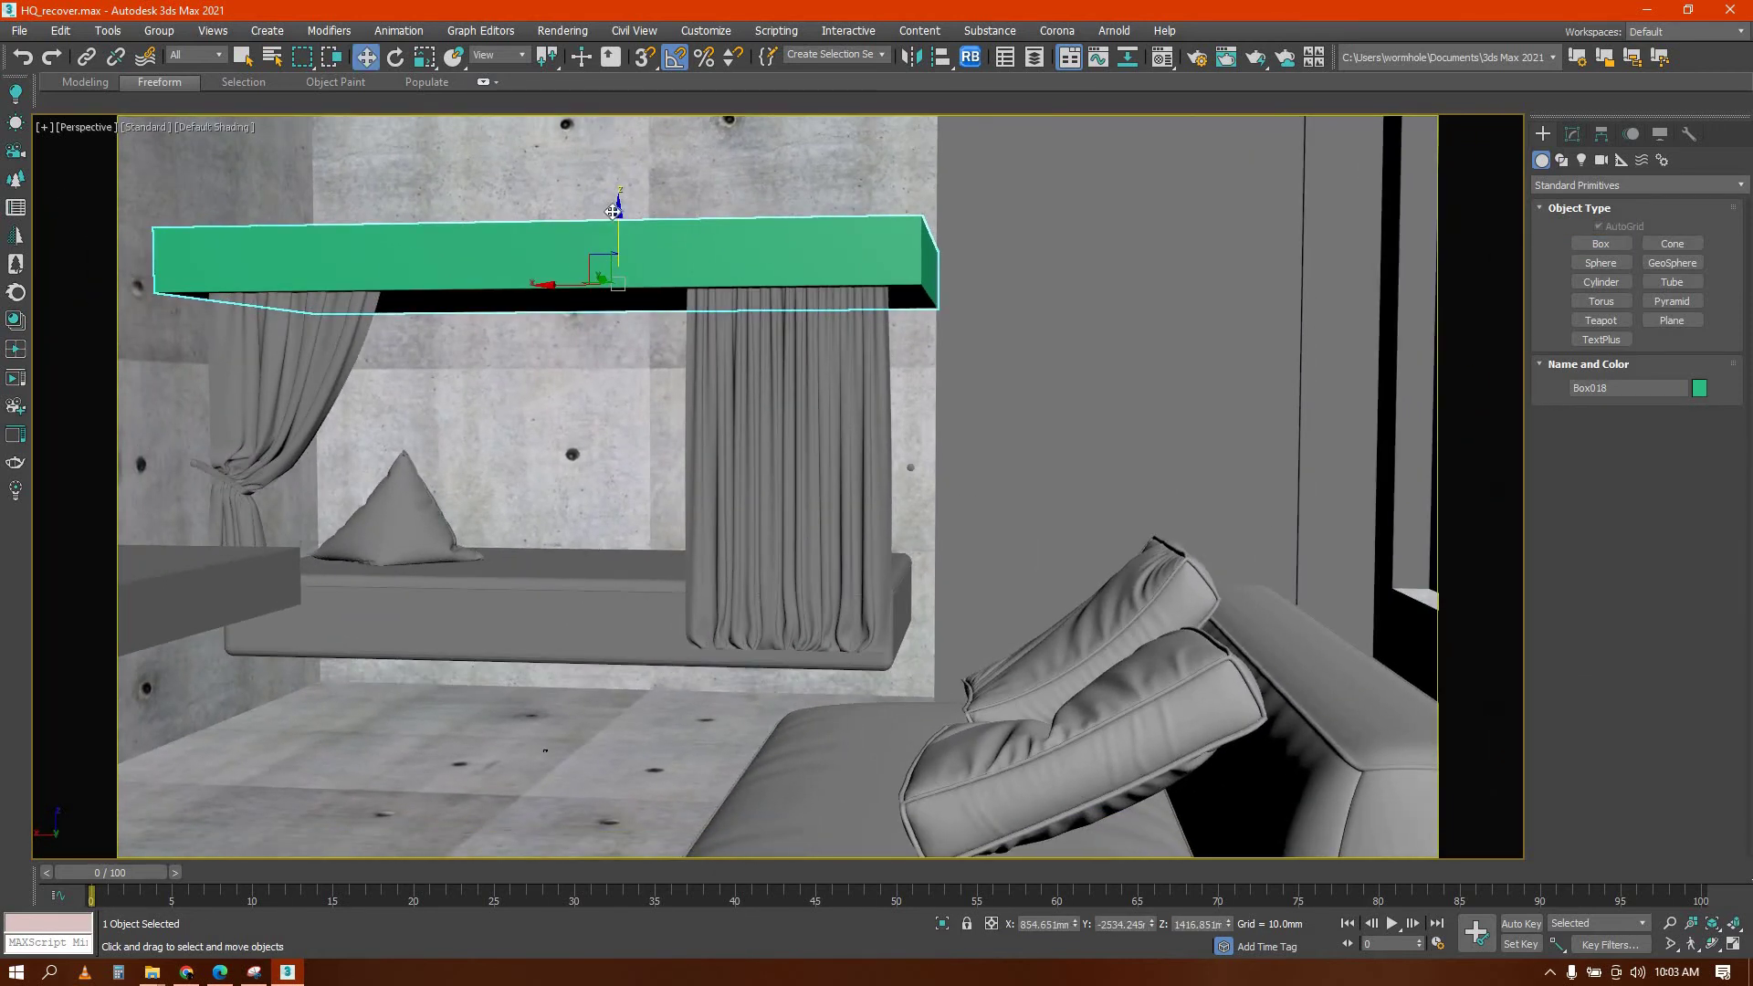
pyautogui.moveTo(619, 222); pyautogui.dragTo(658, 173)
pyautogui.moveTo(682, 781)
pyautogui.keyDown('shift'); pyautogui.mouseDown()
pyautogui.moveTo(638, 587)
pyautogui.moveTo(718, 609)
pyautogui.mouseUp(); pyautogui.keyUp('shift')
pyautogui.click(878, 565)
# Convert the copied box to Editable Poly and lower its bottom vertices to the floor
pyautogui.keyDown('alt'); pyautogui.moveTo(951, 532); pyautogui.dragTo(888, 540, button='middle'); pyautogui.keyUp('alt')
pyautogui.rightClick(891, 544)
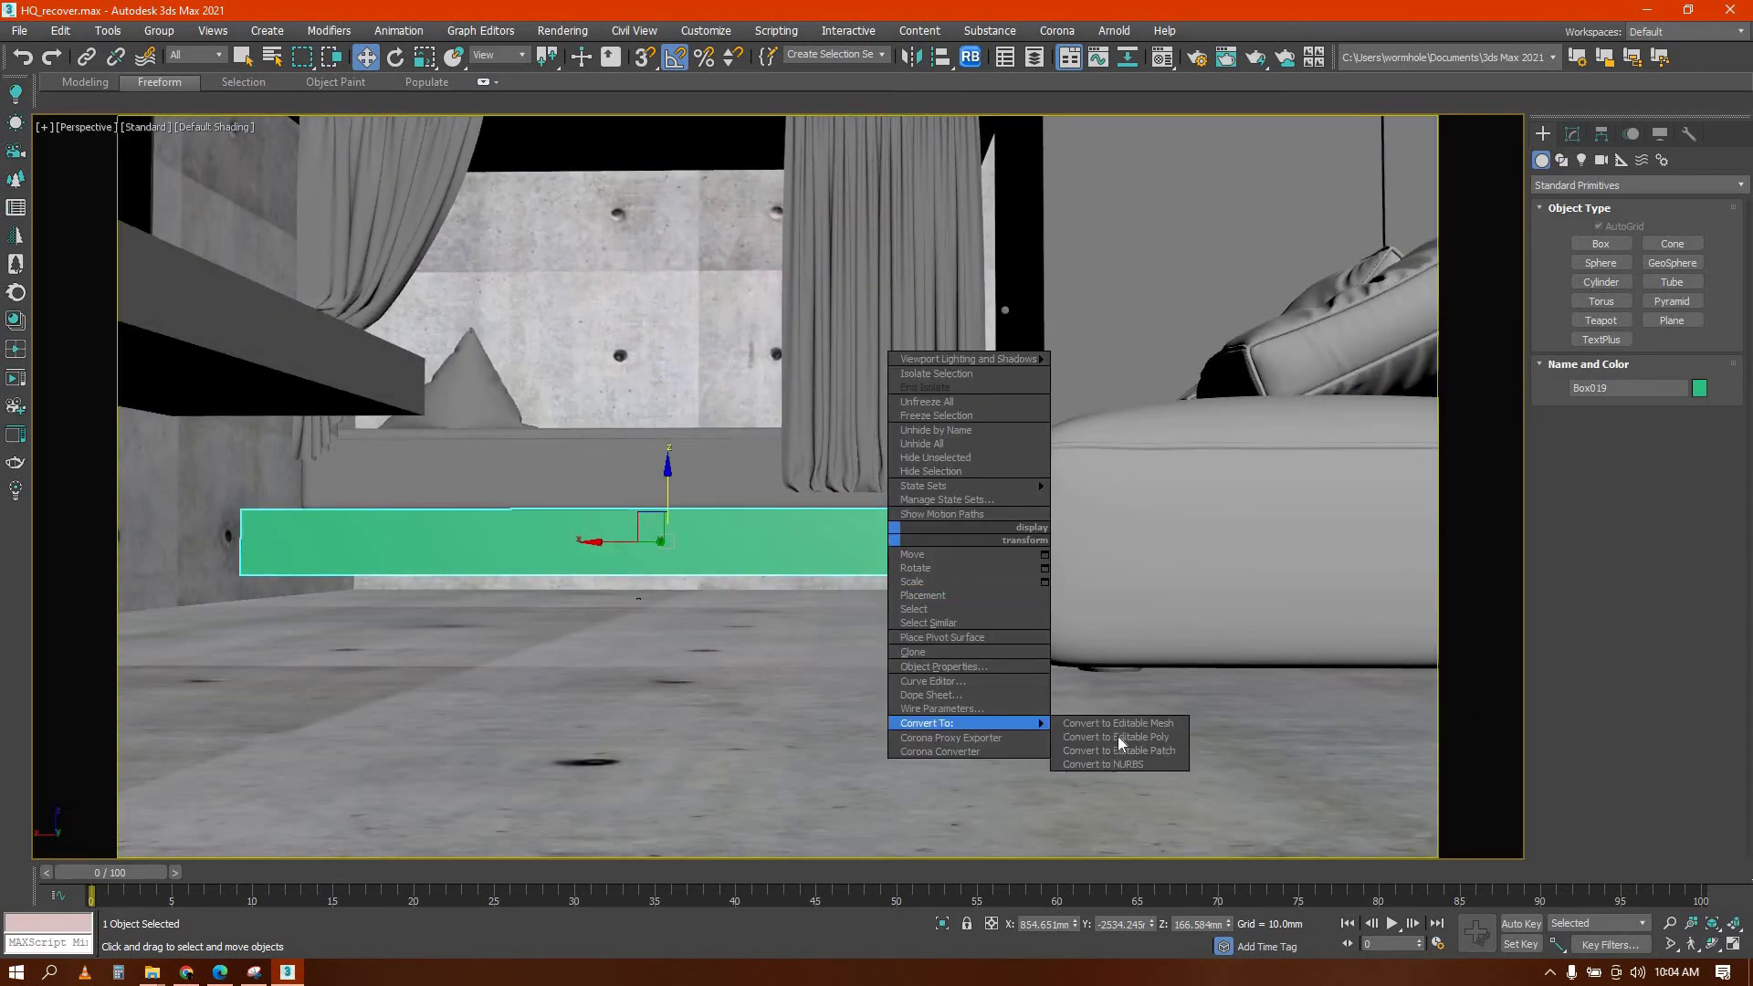
pyautogui.click(1125, 736)
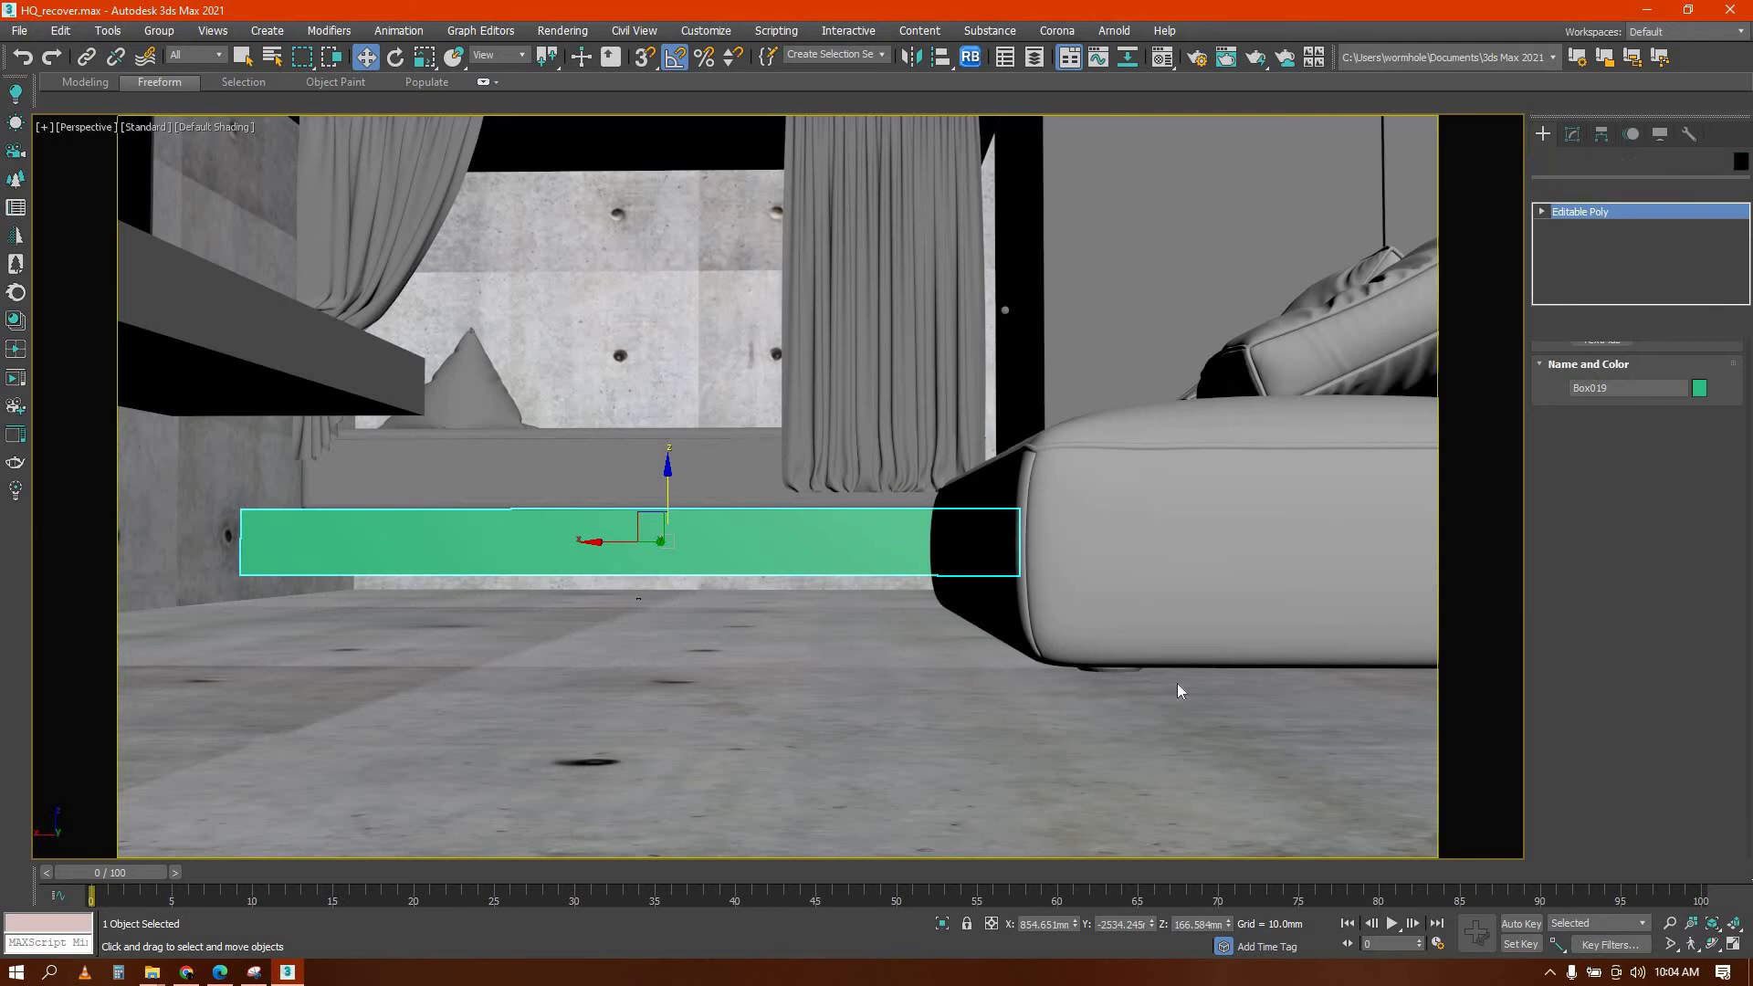
pyautogui.press('1')
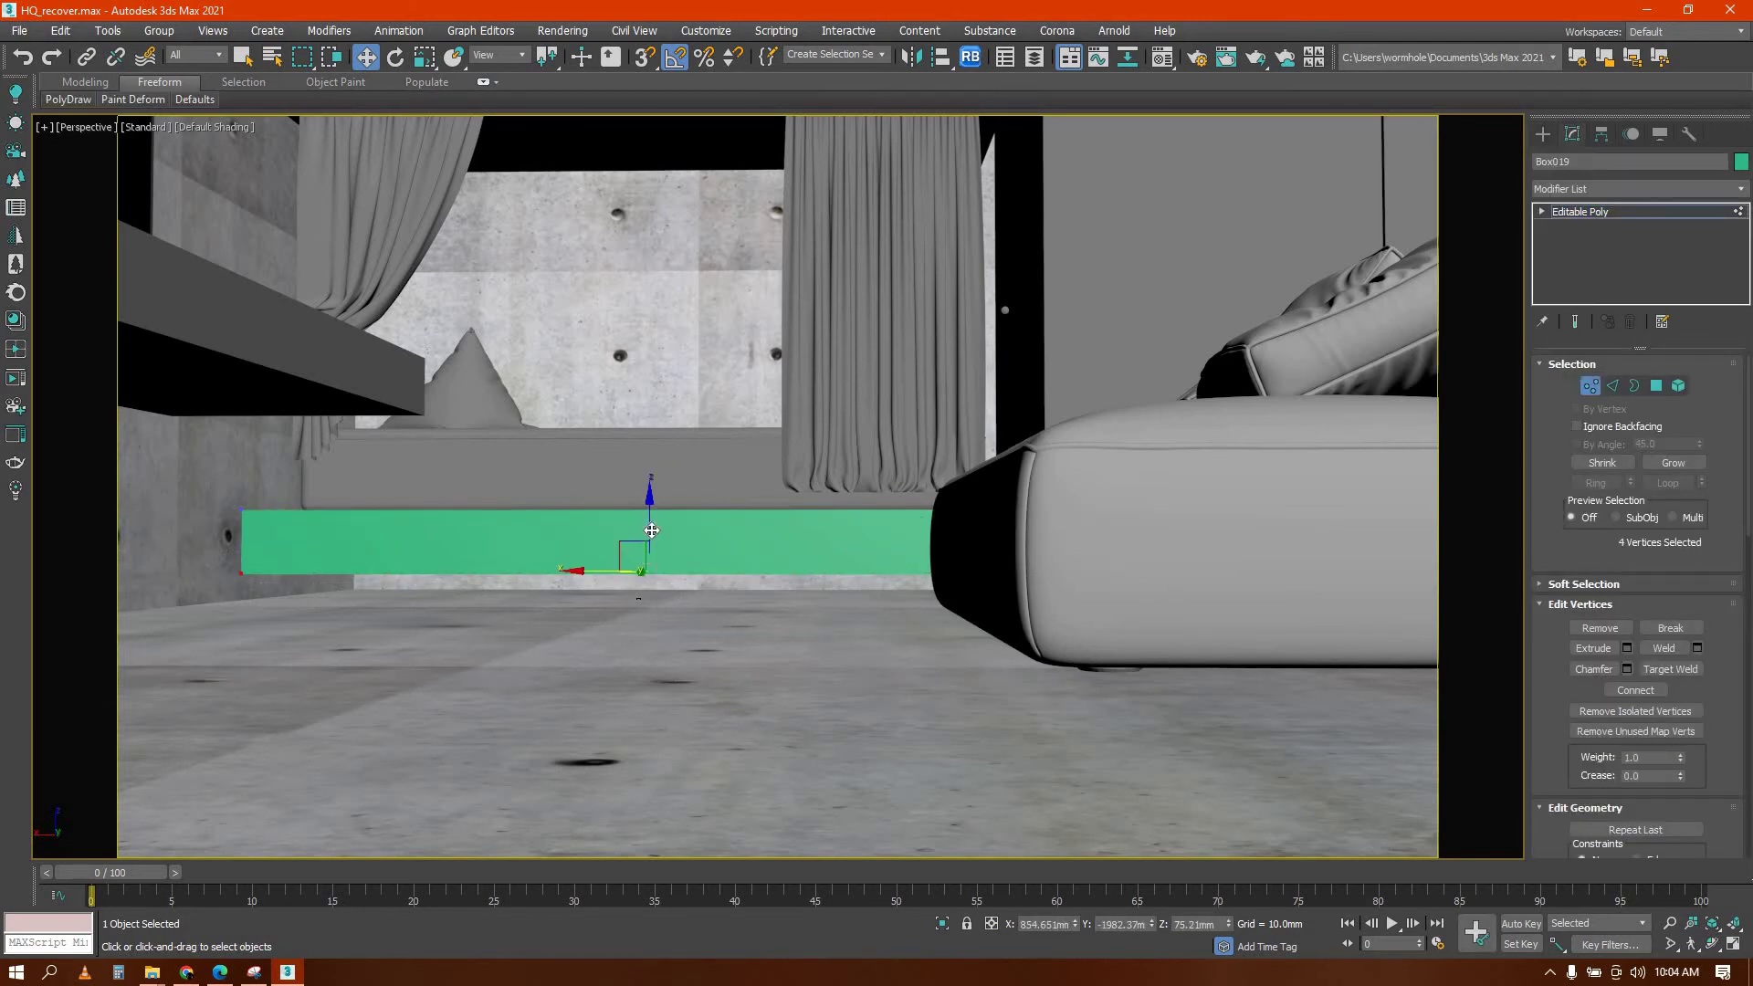
pyautogui.moveTo(664, 545); pyautogui.dragTo(675, 559)
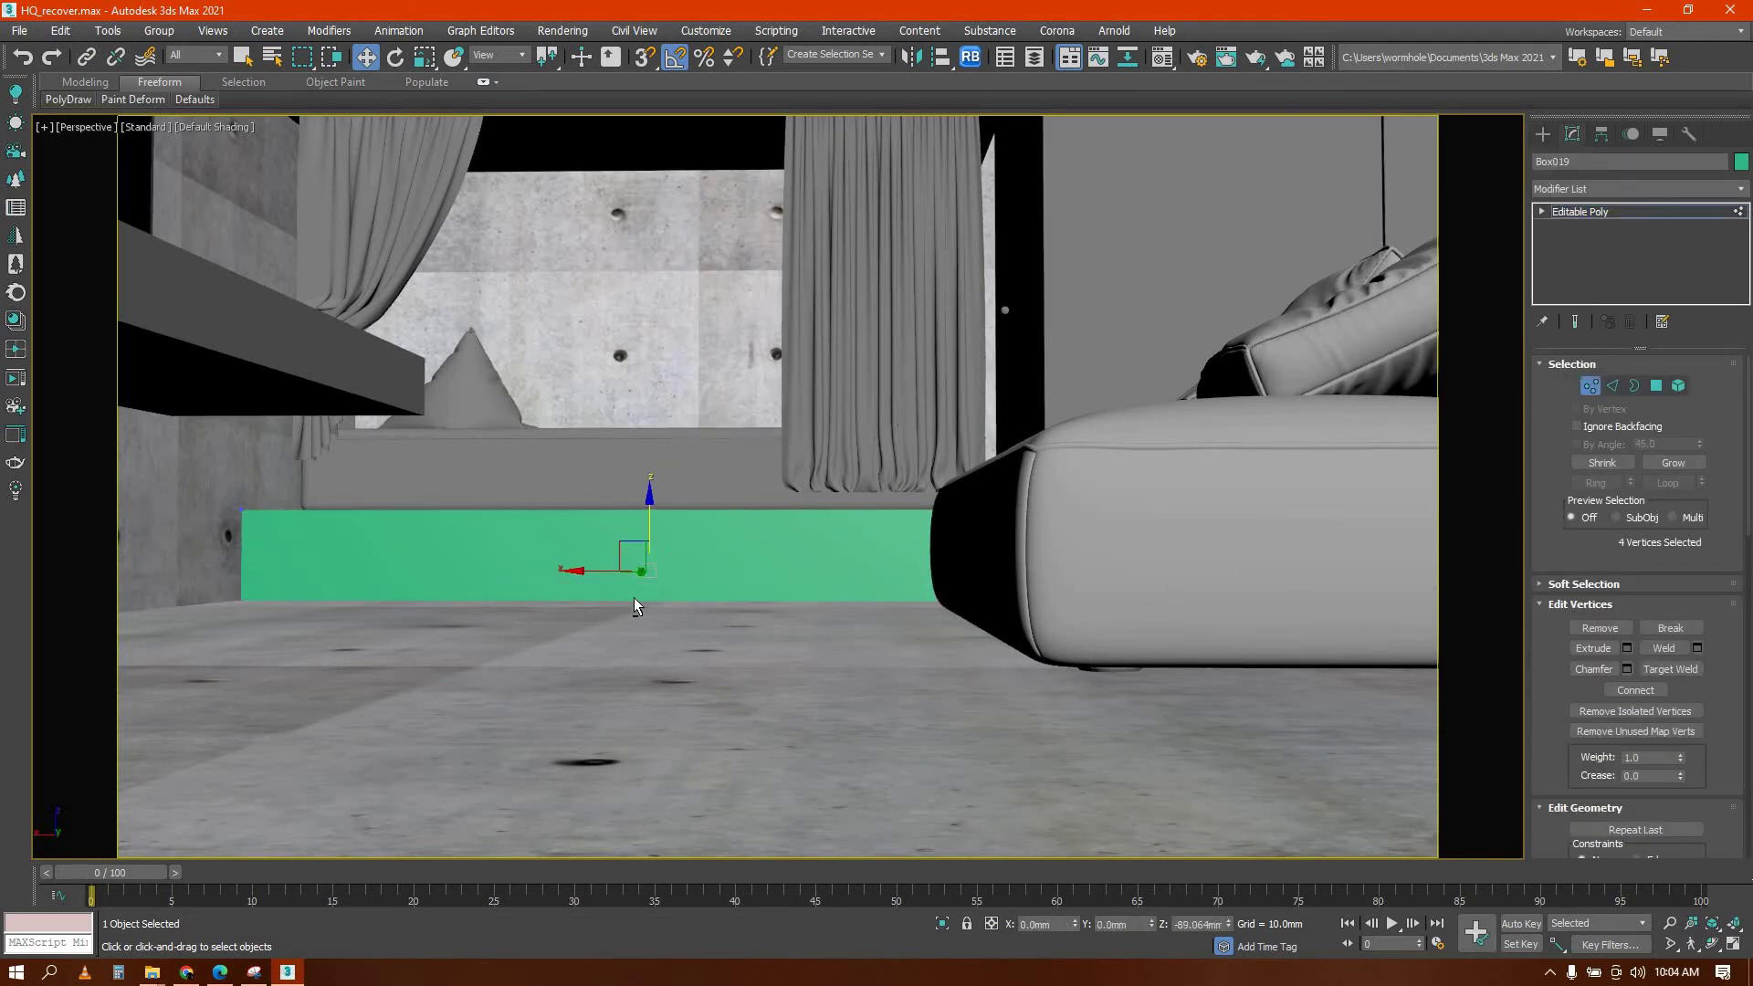
pyautogui.keyDown('alt'); pyautogui.moveTo(633, 597); pyautogui.dragTo(1095, 356, button='middle'); pyautogui.keyUp('alt')
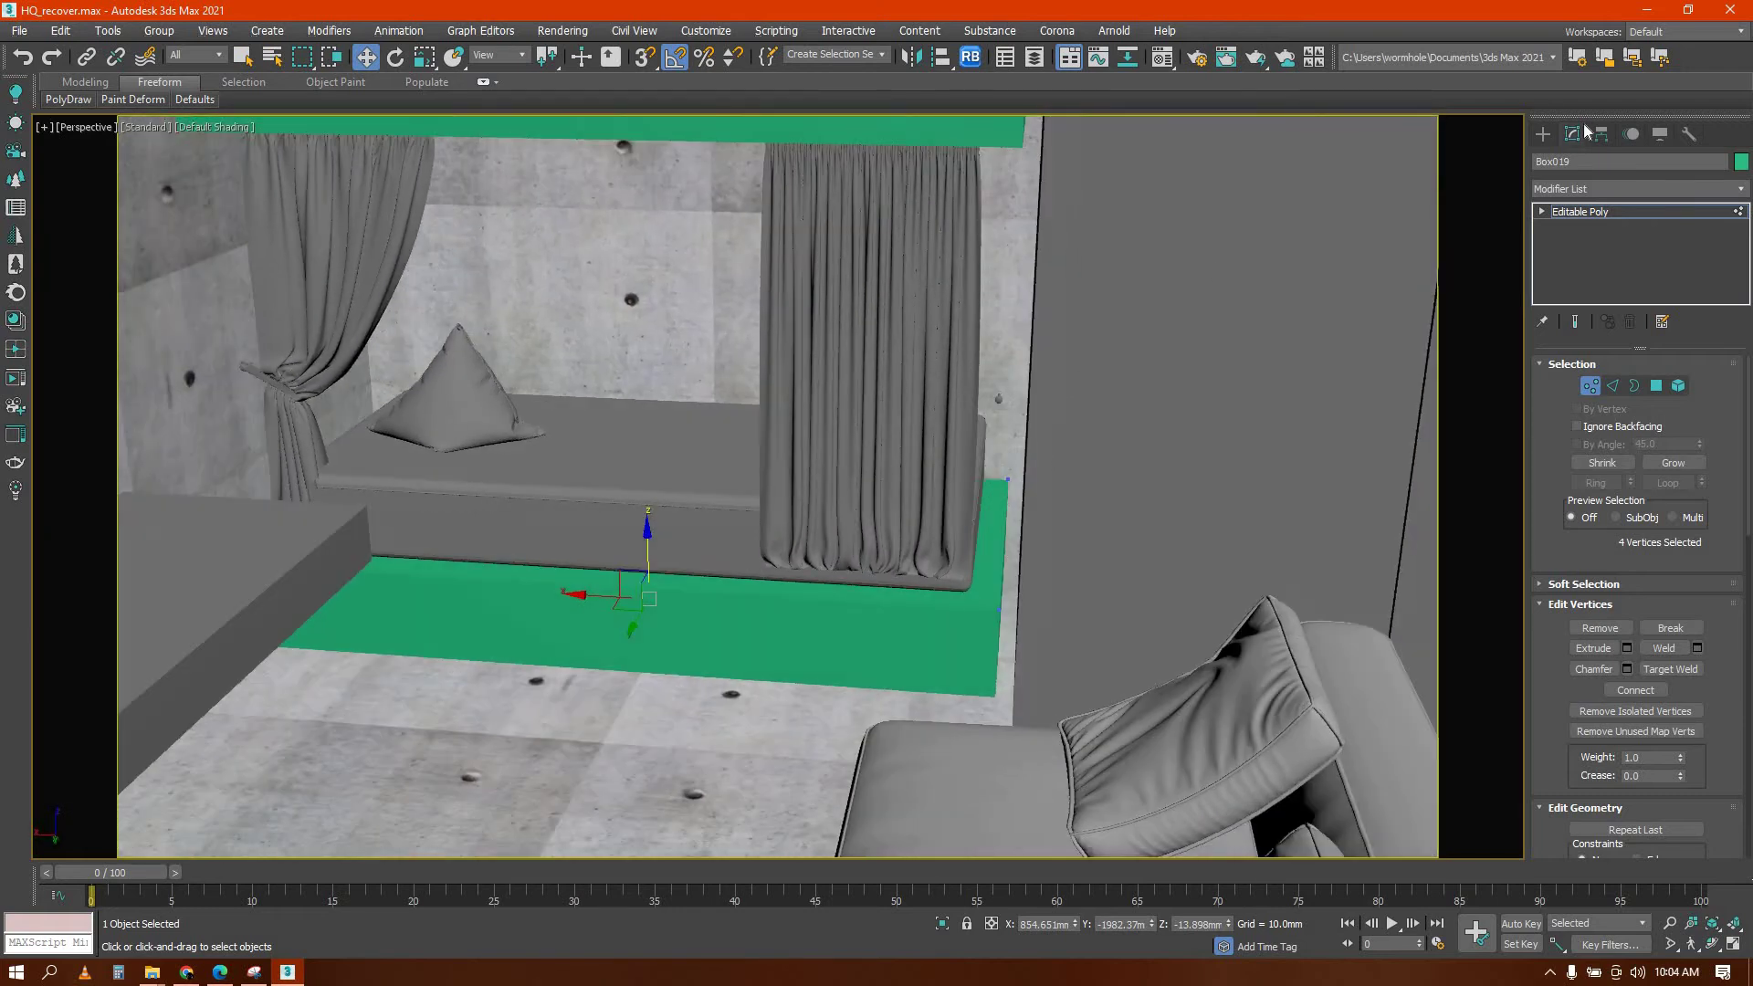
# Assign the wood material to both boxes, the one above the curtains and the one below the bed
pyautogui.click(1543, 133)
pyautogui.scroll(-3, 485, 606)
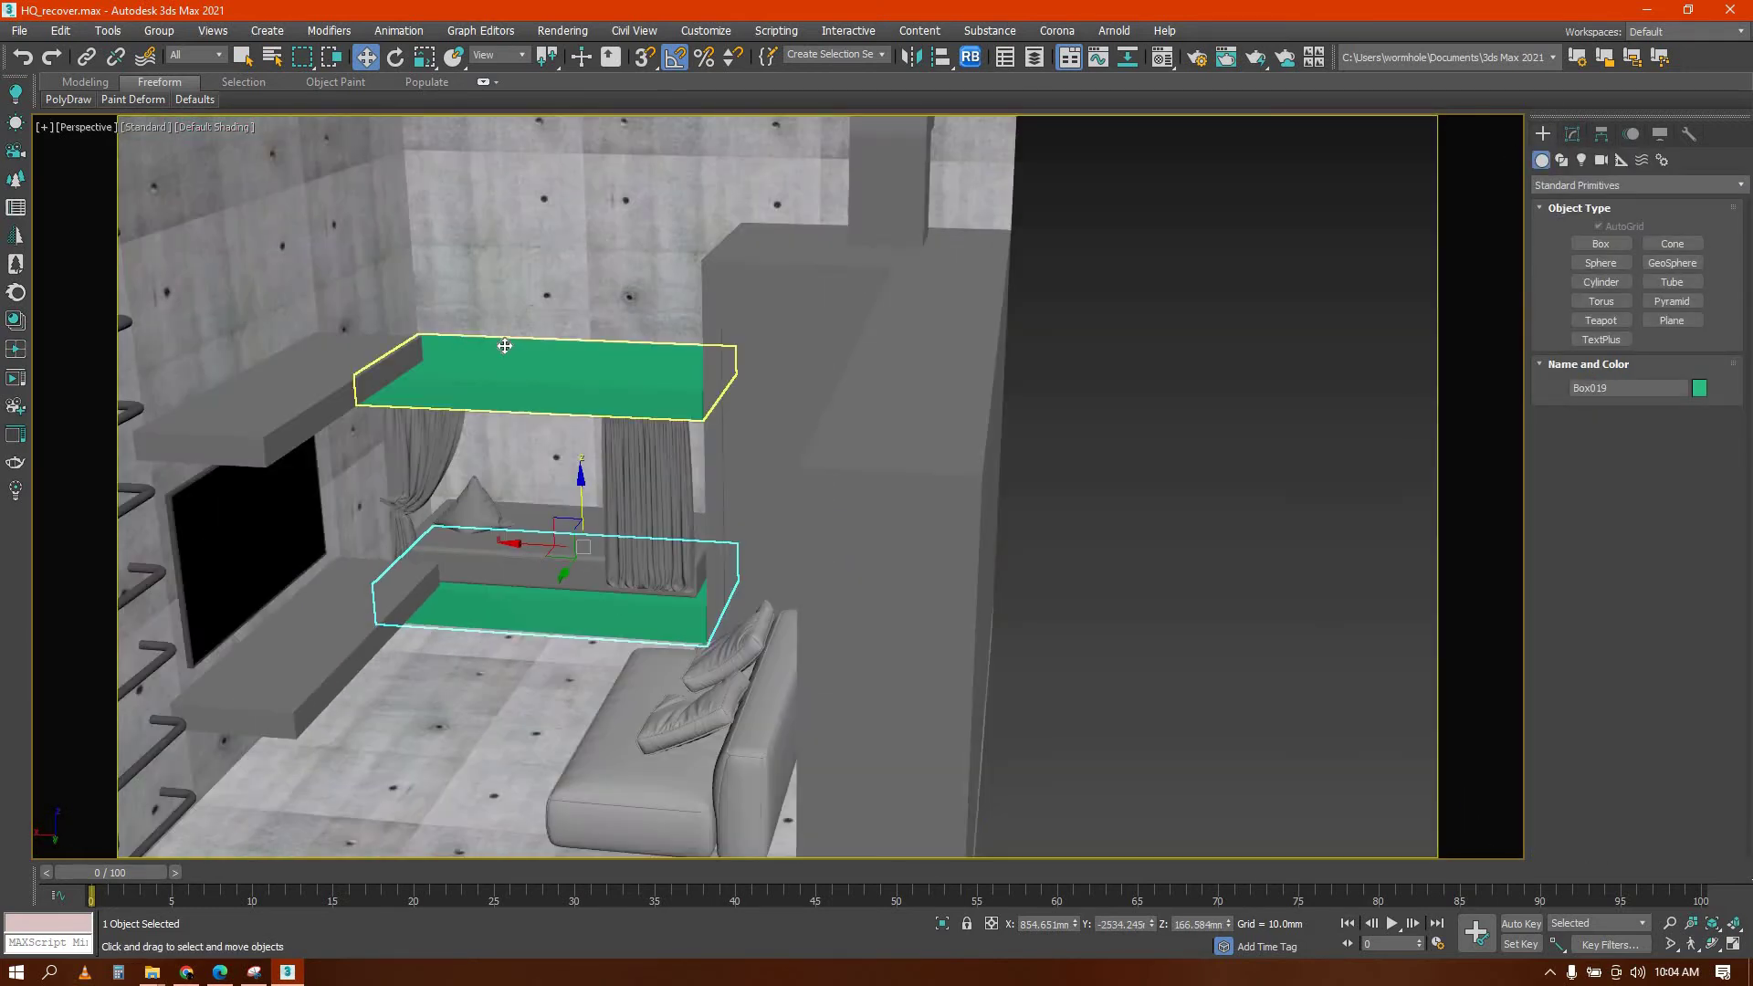
pyautogui.keyDown('ctrl'); pyautogui.click(535, 384); pyautogui.keyUp('ctrl')
pyautogui.moveTo(535, 384)
pyautogui.keyDown('alt'); pyautogui.mouseDown(button='middle')
pyautogui.moveTo(552, 360)
pyautogui.moveTo(507, 365)
pyautogui.mouseUp(button='middle'); pyautogui.keyUp('alt')
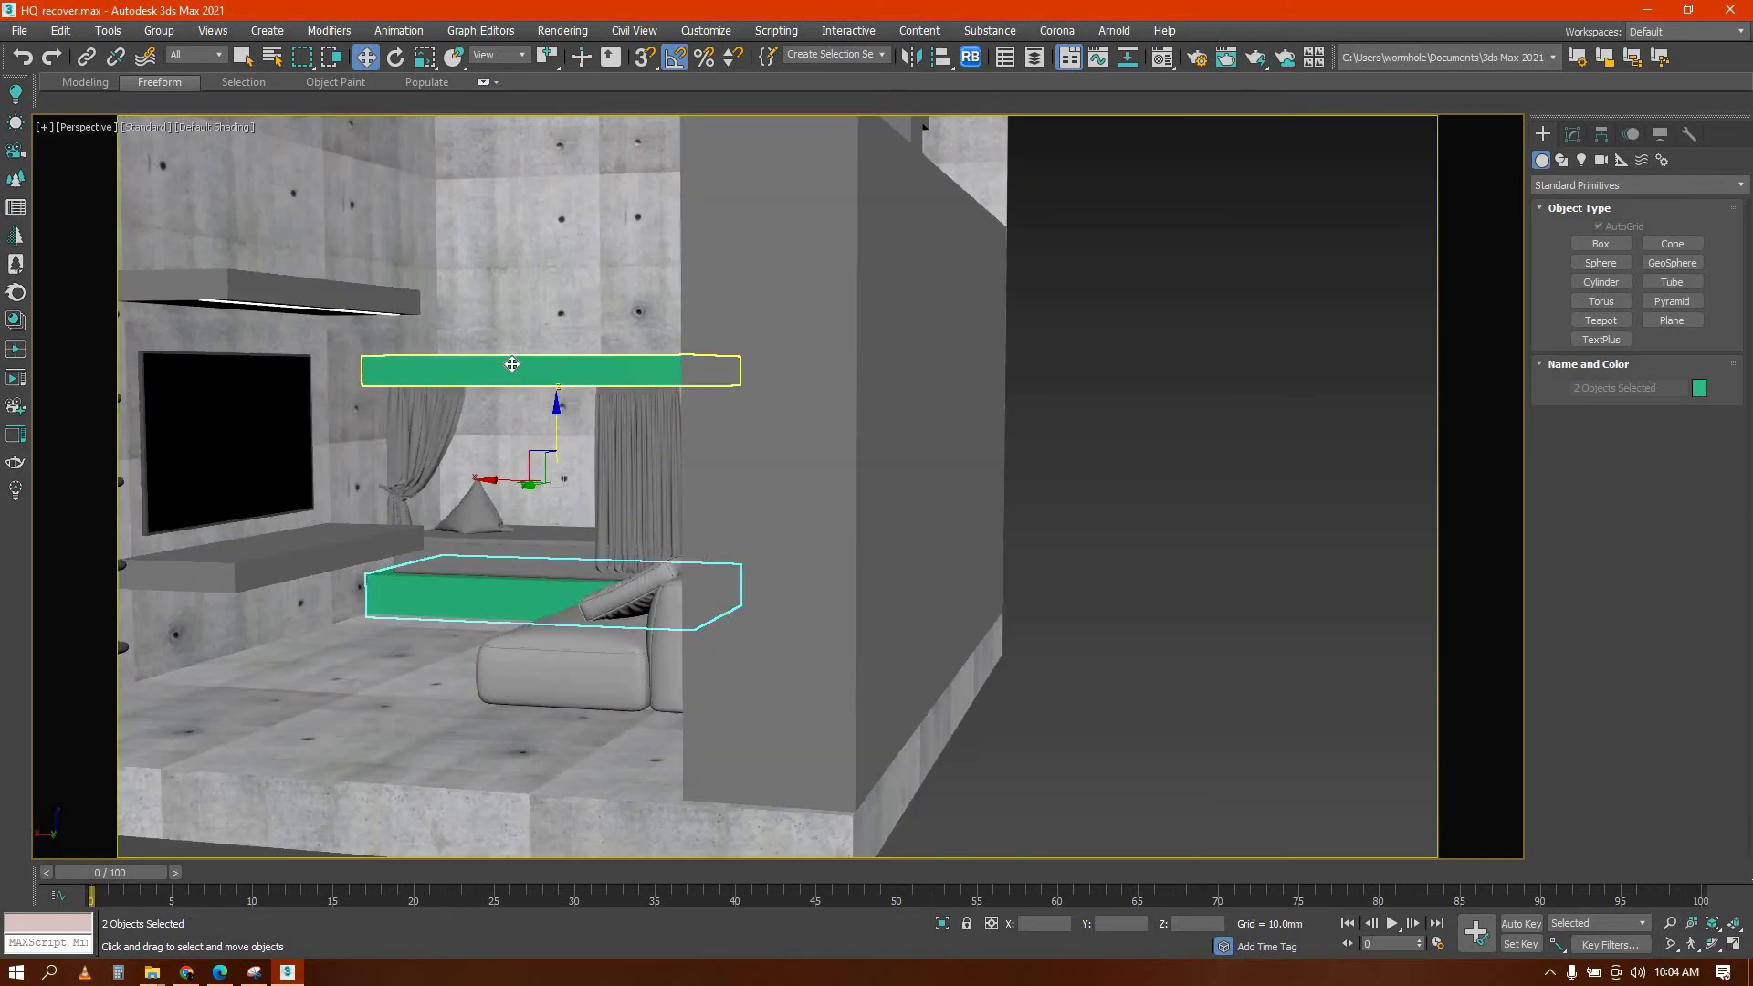
pyautogui.press('m')
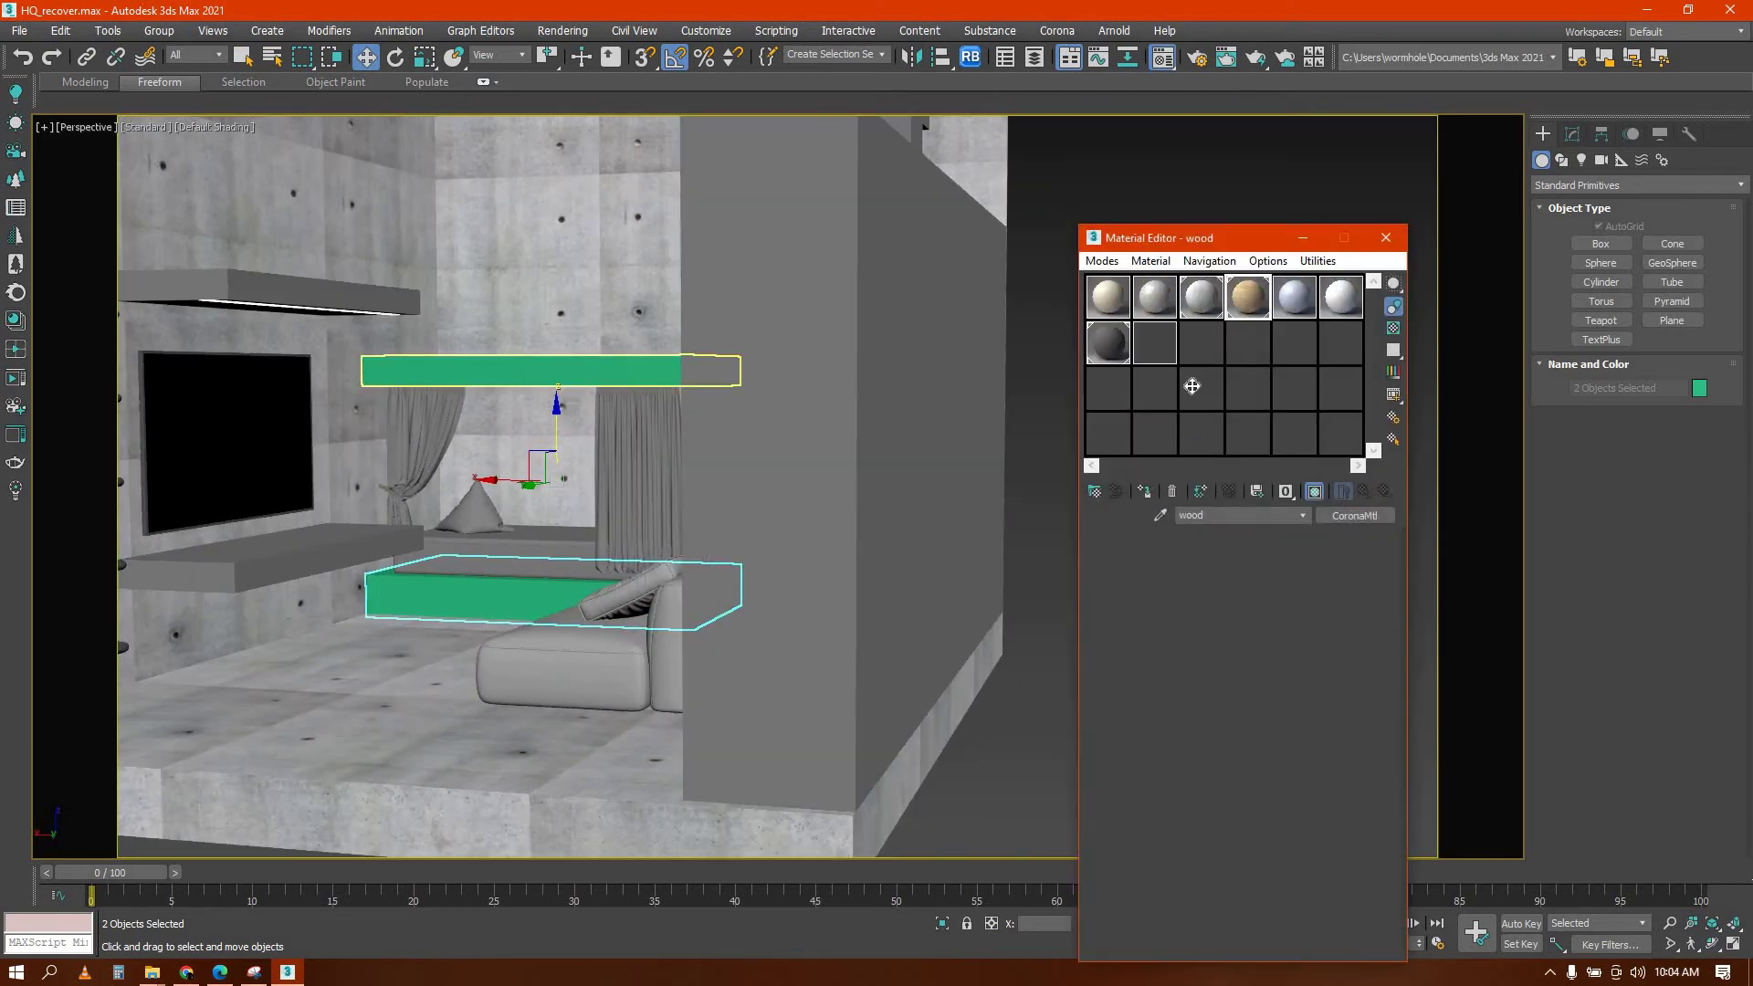
pyautogui.click(1242, 308)
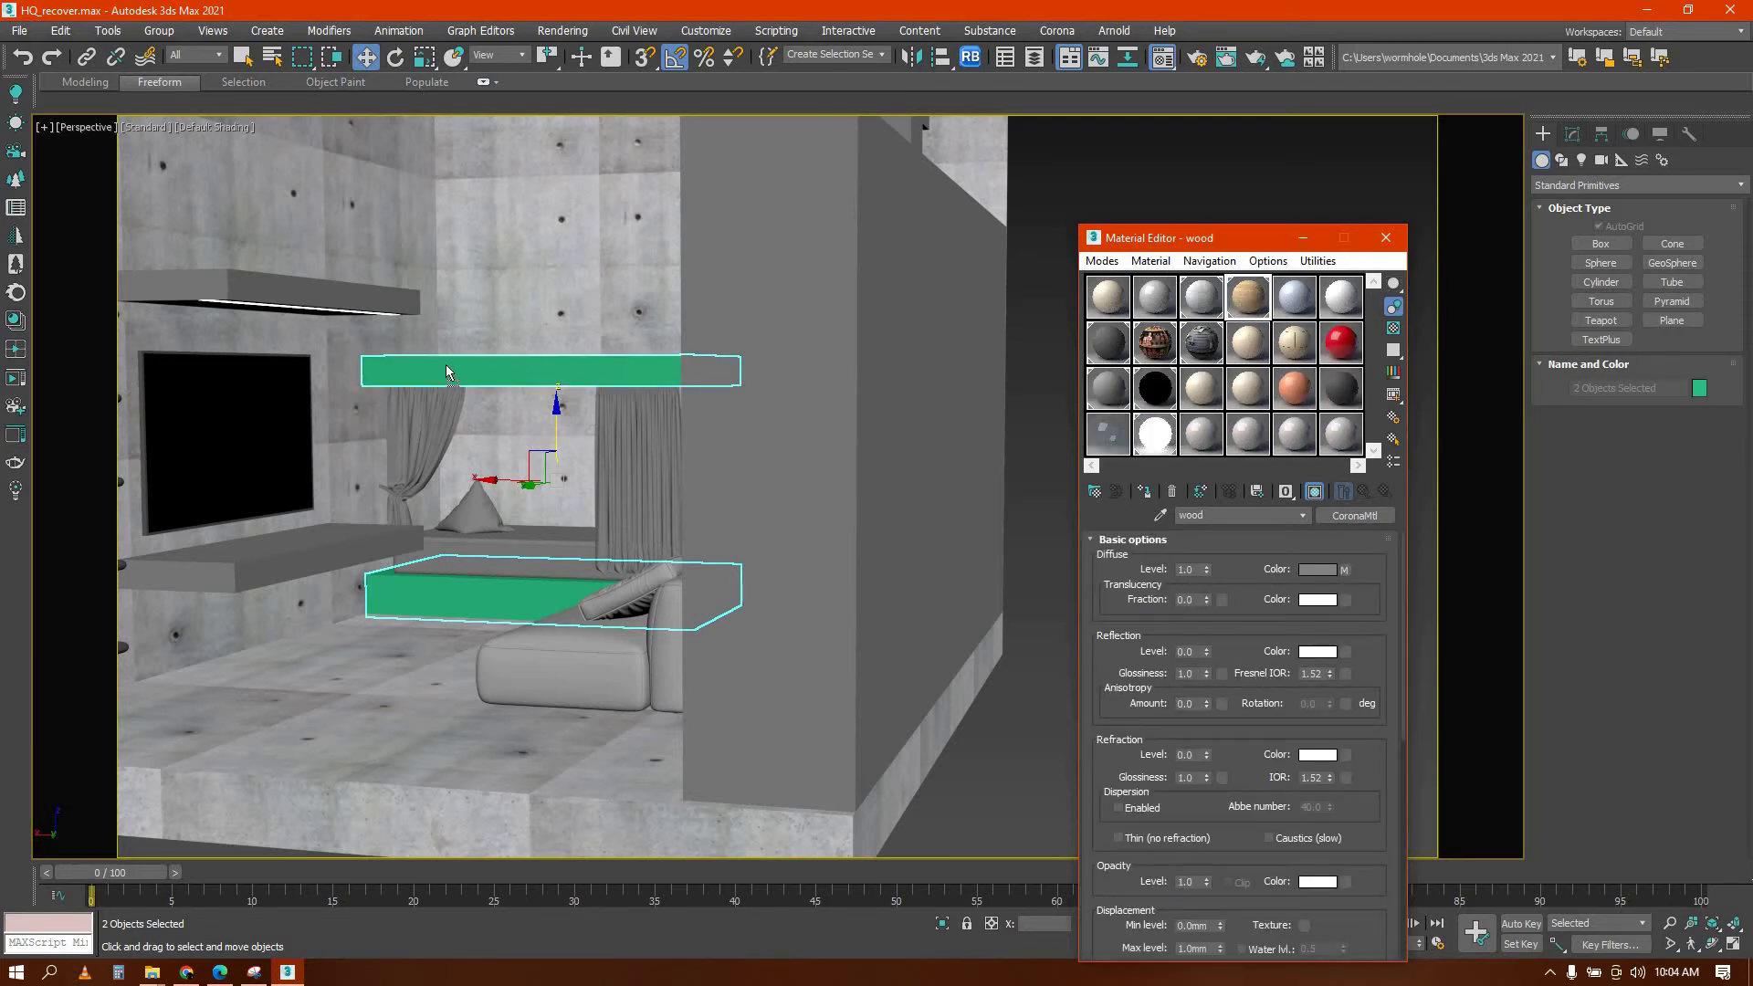
pyautogui.click(855, 521)
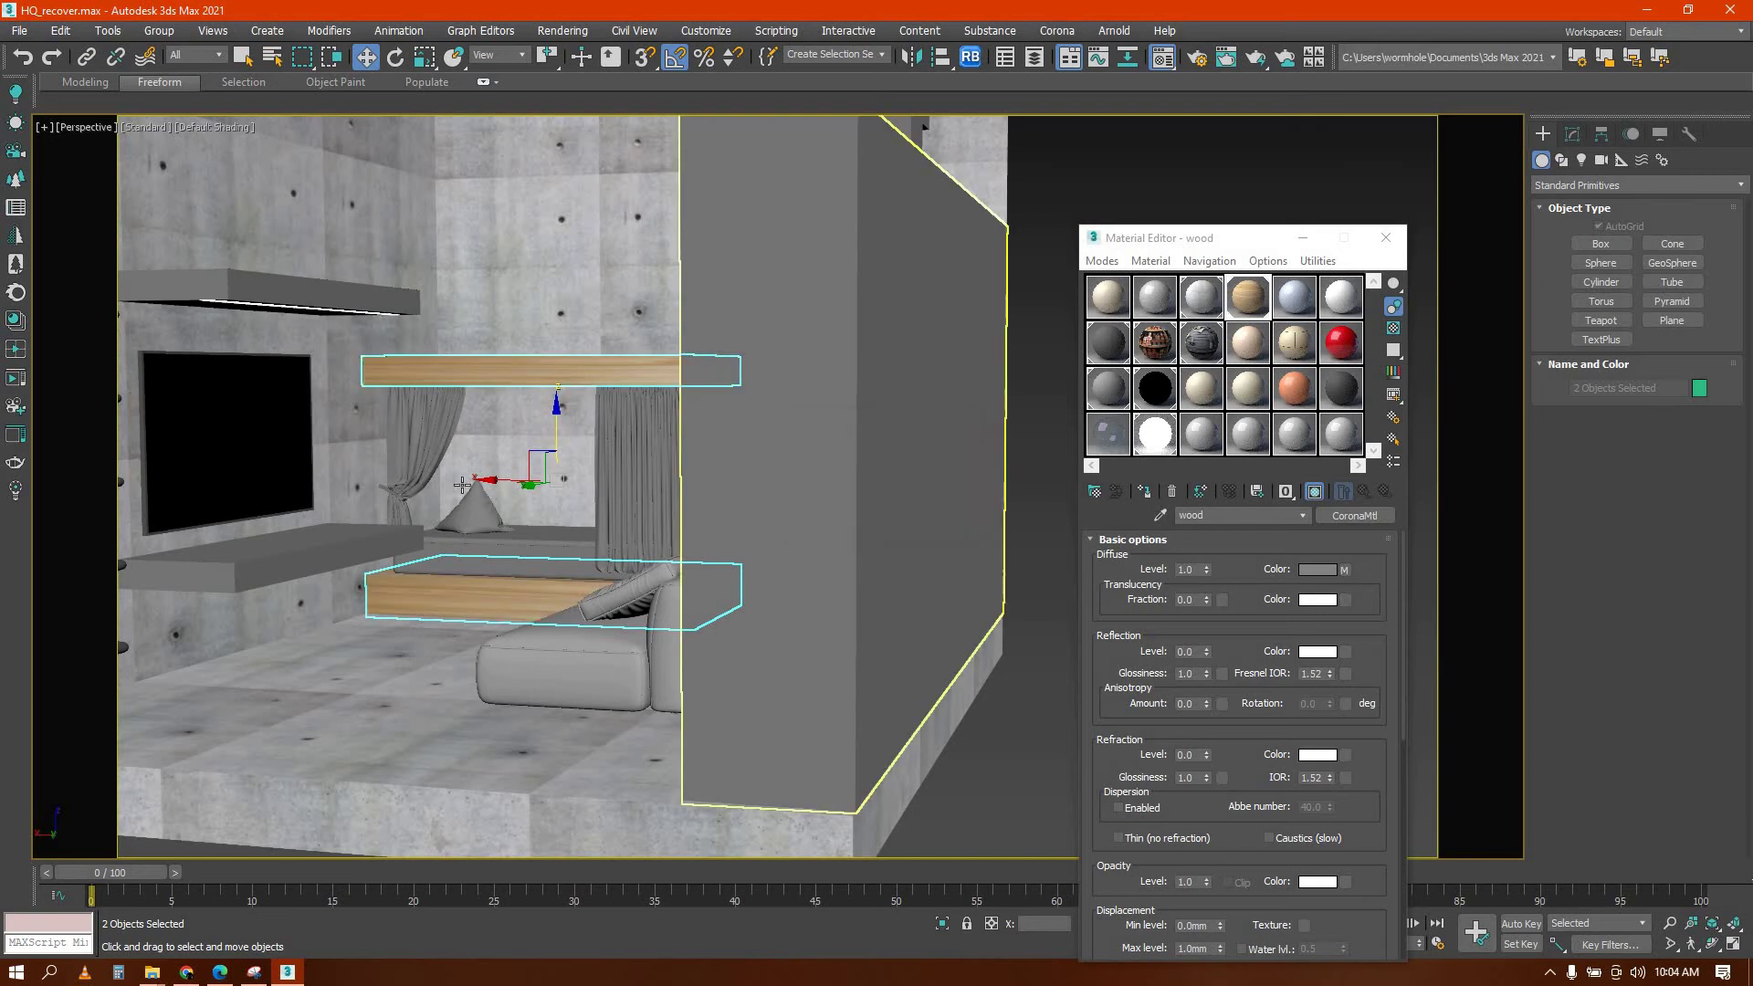
# Assign the wood material to the two wall shelves above and below the TV
pyautogui.keyDown('alt'); pyautogui.moveTo(439, 511); pyautogui.dragTo(478, 572, button='middle'); pyautogui.keyUp('alt')
pyautogui.scroll(-3, 477, 571)
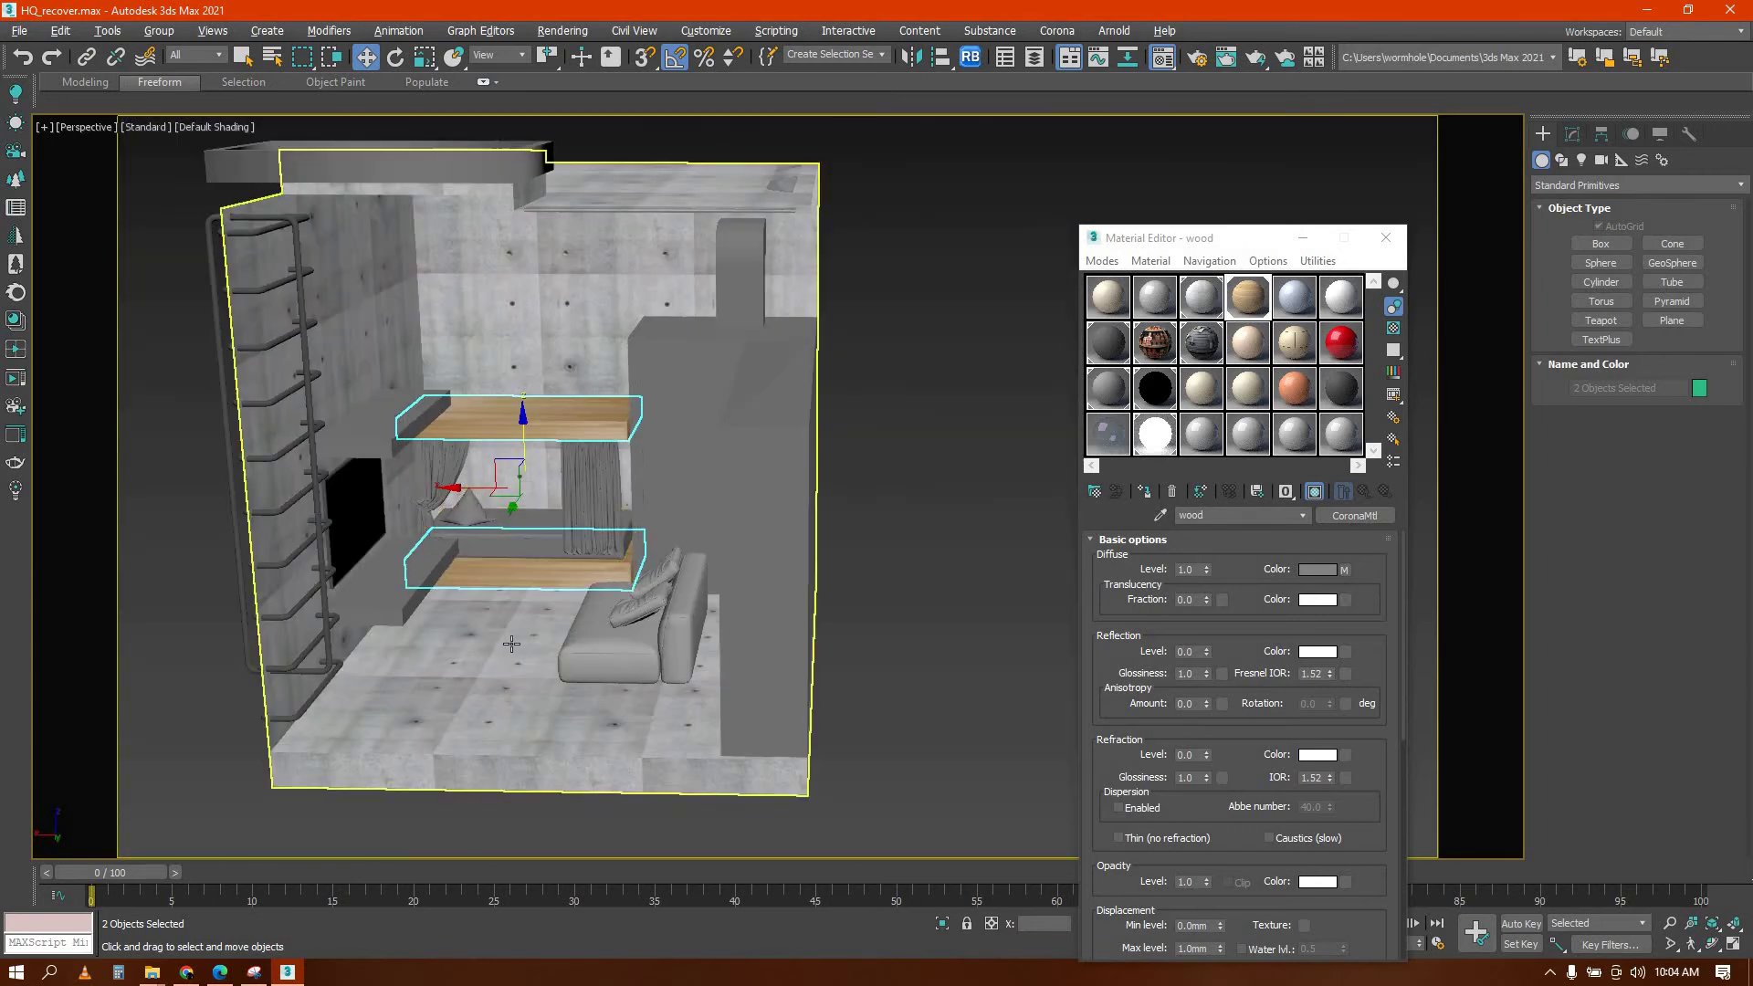
pyautogui.scroll(3, 409, 590)
pyautogui.click(393, 593)
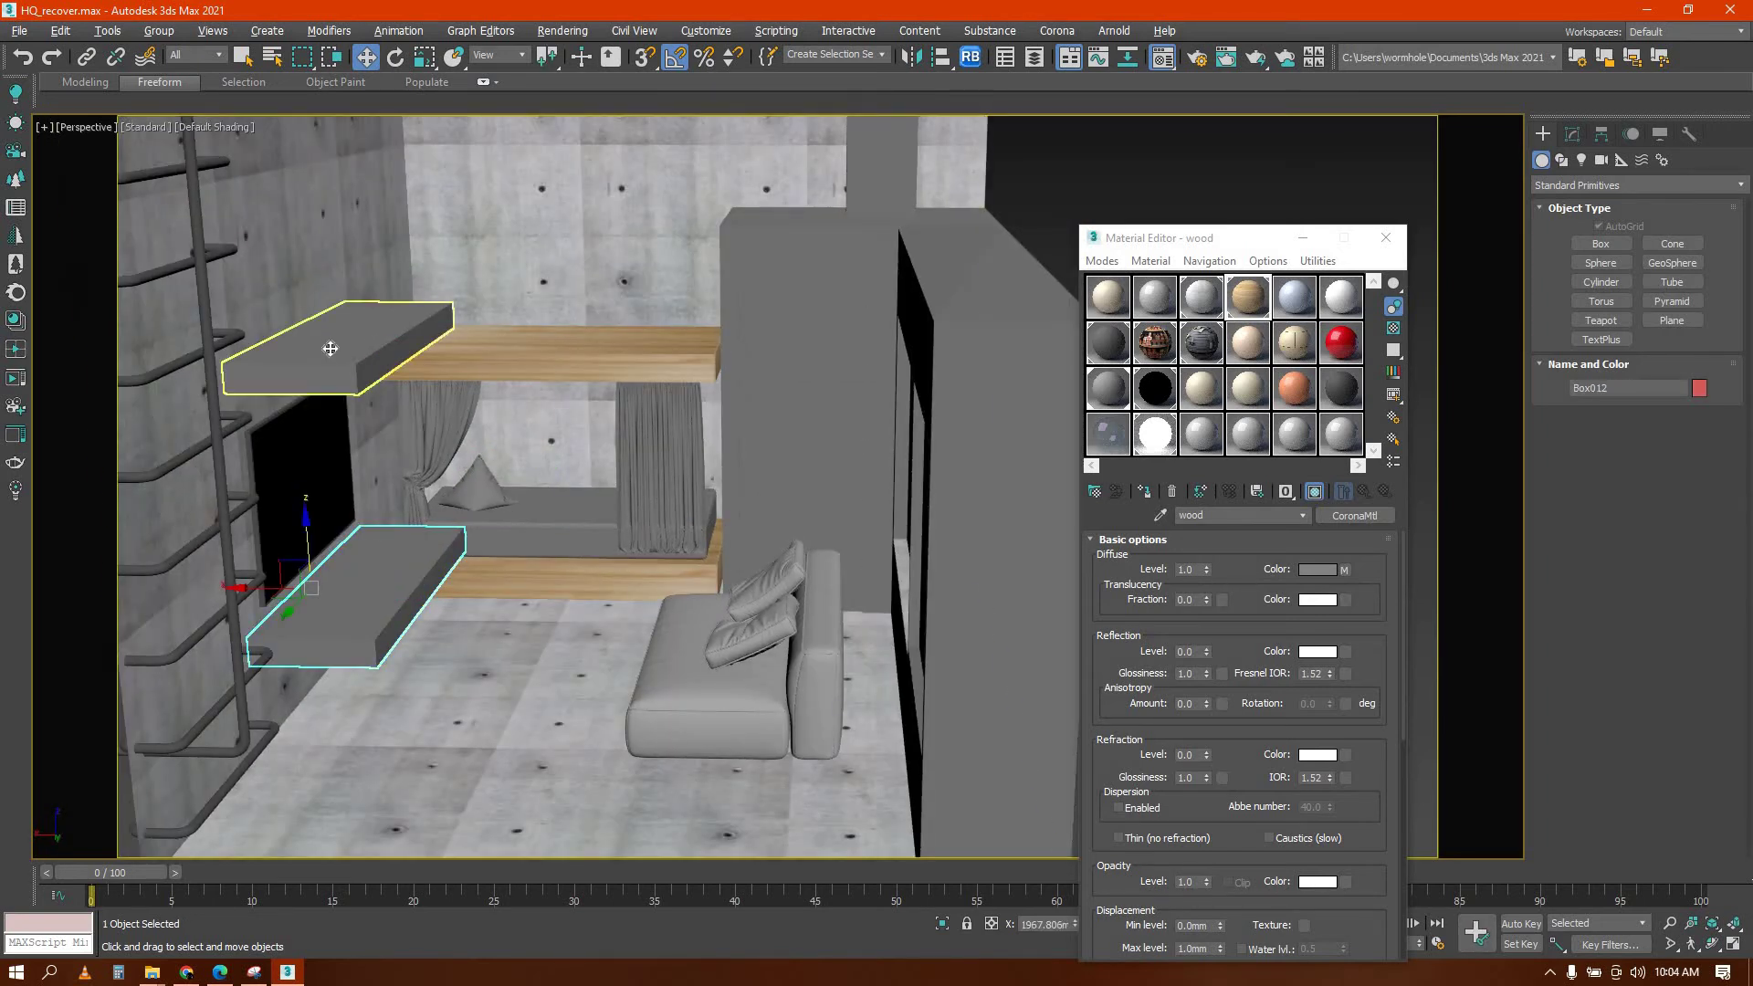
pyautogui.keyDown('ctrl'); pyautogui.click(331, 348); pyautogui.keyUp('ctrl')
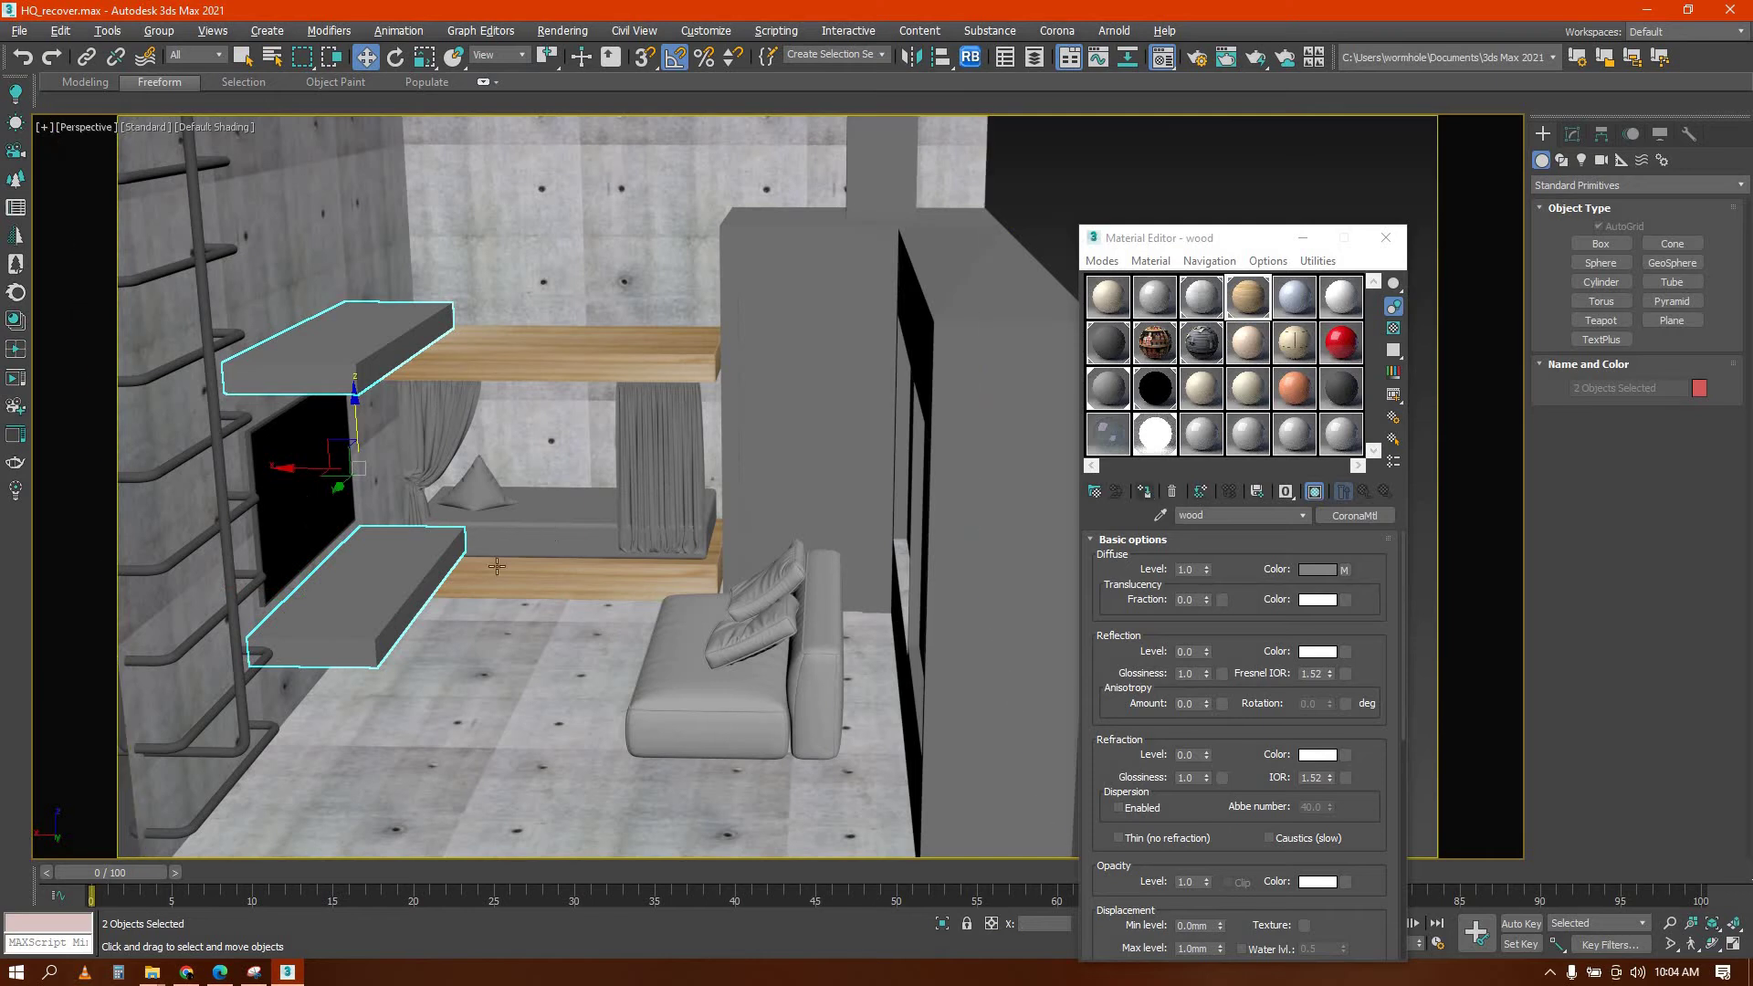
pyautogui.keyDown('alt'); pyautogui.moveTo(496, 566); pyautogui.dragTo(378, 352, button='middle'); pyautogui.keyUp('alt')
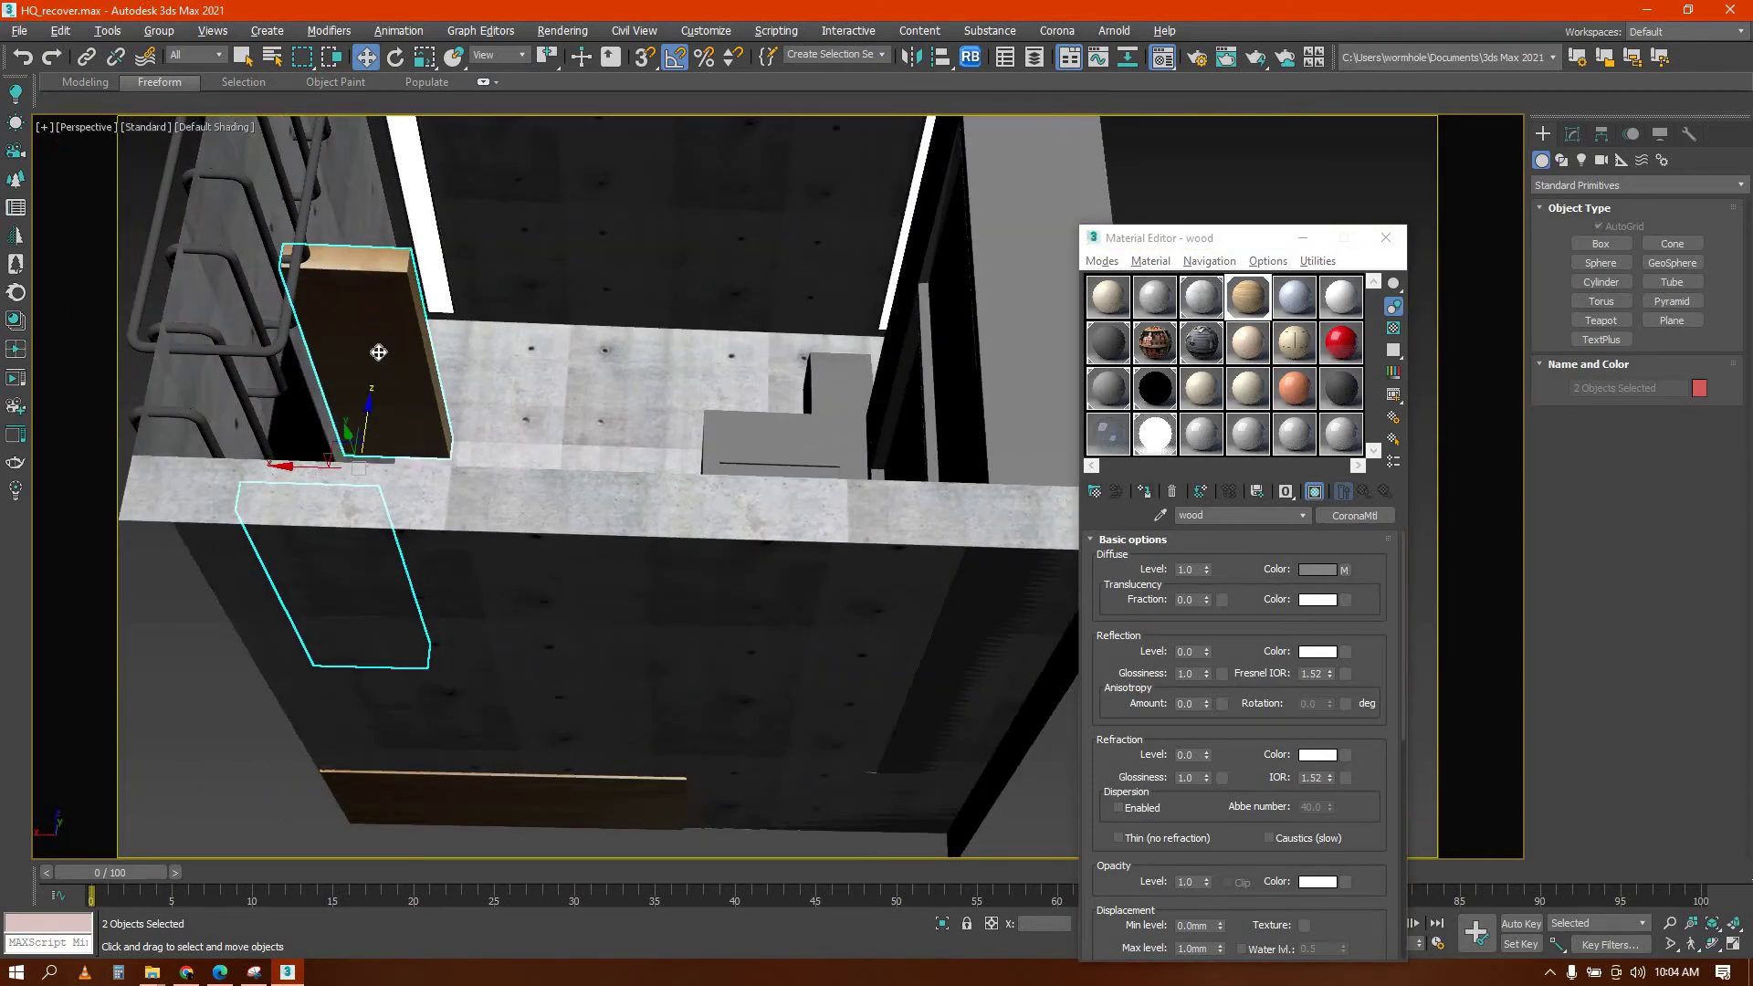
# Assign the Corona light material "20 - Polished Aluminum" to the narrow strip polygon on the underside of the upper shelf
pyautogui.click(378, 352)
pyautogui.press('4')
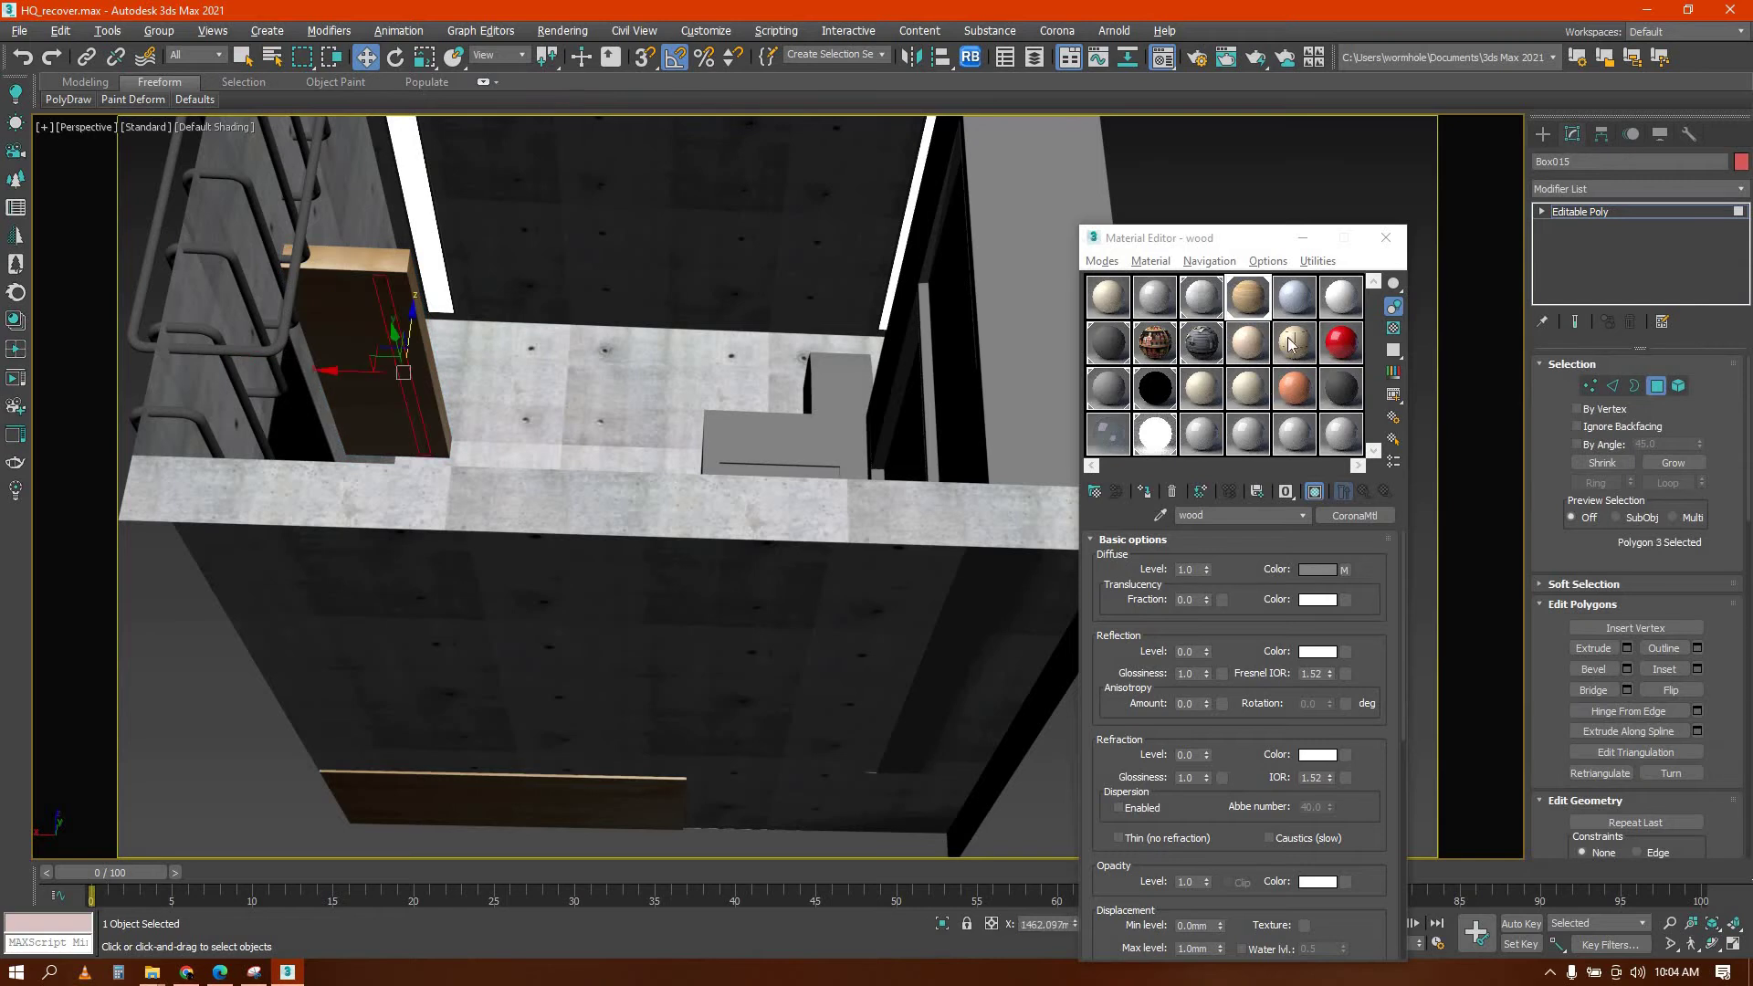
pyautogui.click(1148, 437)
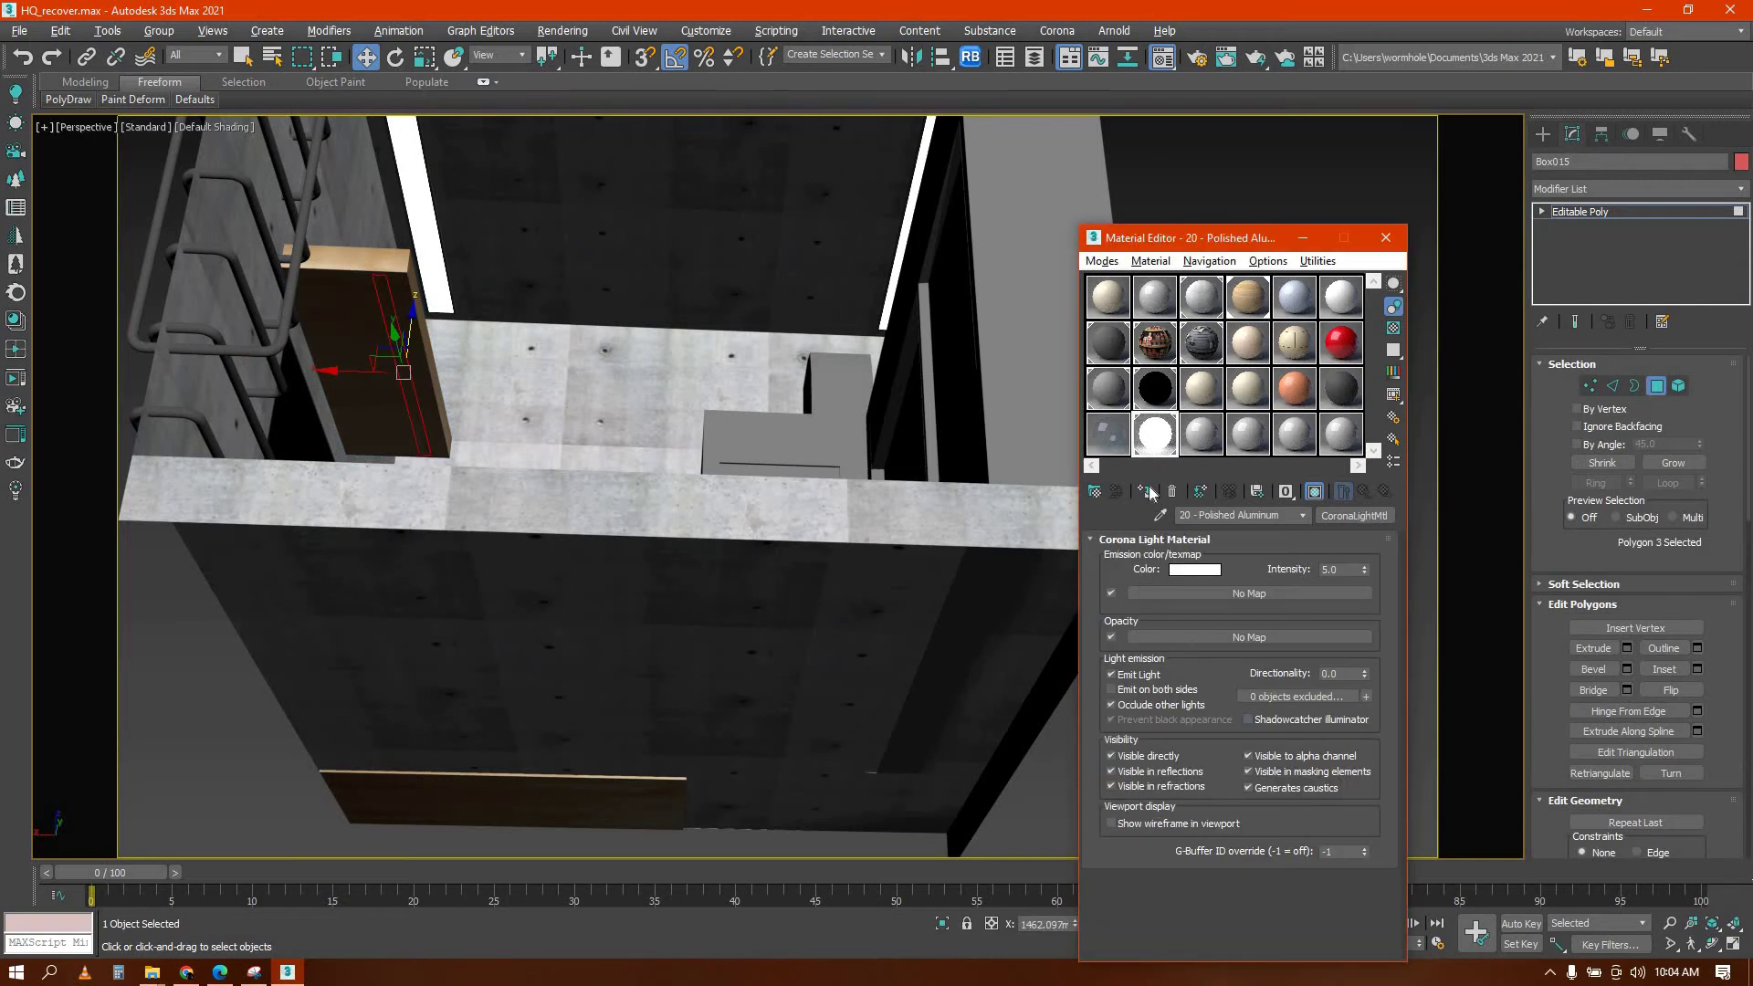
pyautogui.click(1144, 491)
pyautogui.keyDown('alt'); pyautogui.moveTo(506, 407); pyautogui.dragTo(519, 431, button='middle'); pyautogui.keyUp('alt')
pyautogui.hotkey('shift', 'z')
pyautogui.hotkey('shift', 'z')
pyautogui.hotkey('shift', 'z')
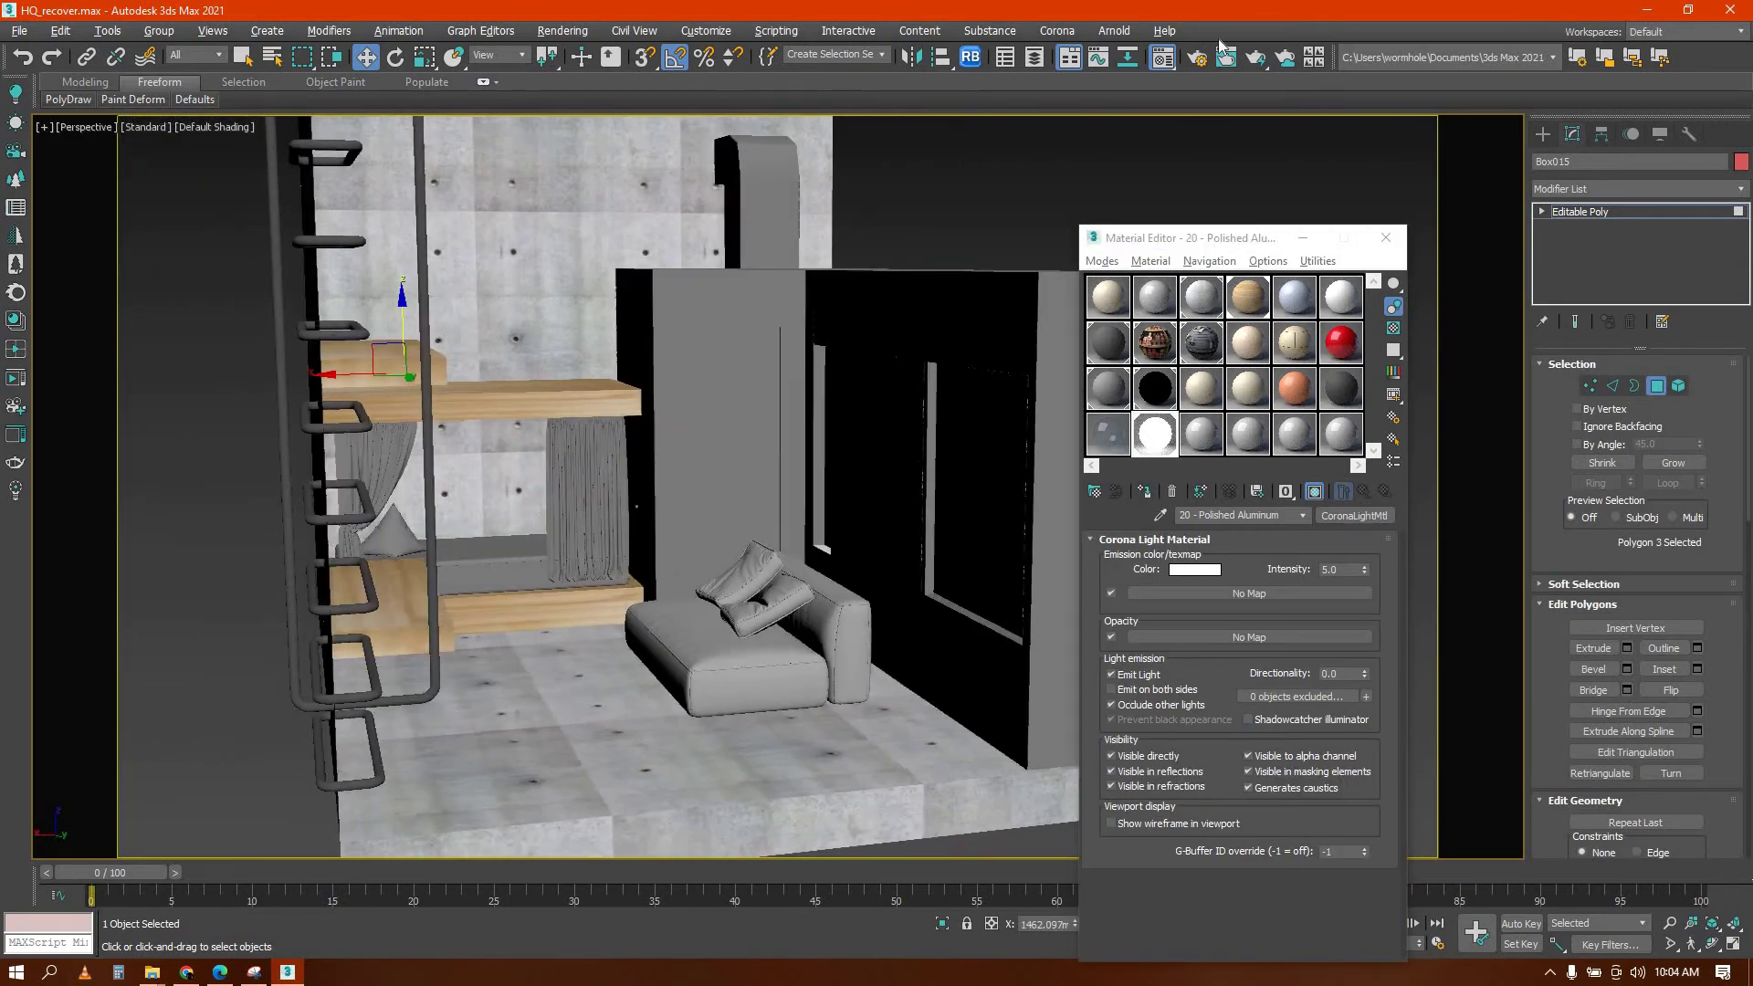
# Assign the stone material to all polygons of the partition wall except the door panel and the two picture panels
pyautogui.click(673, 305)
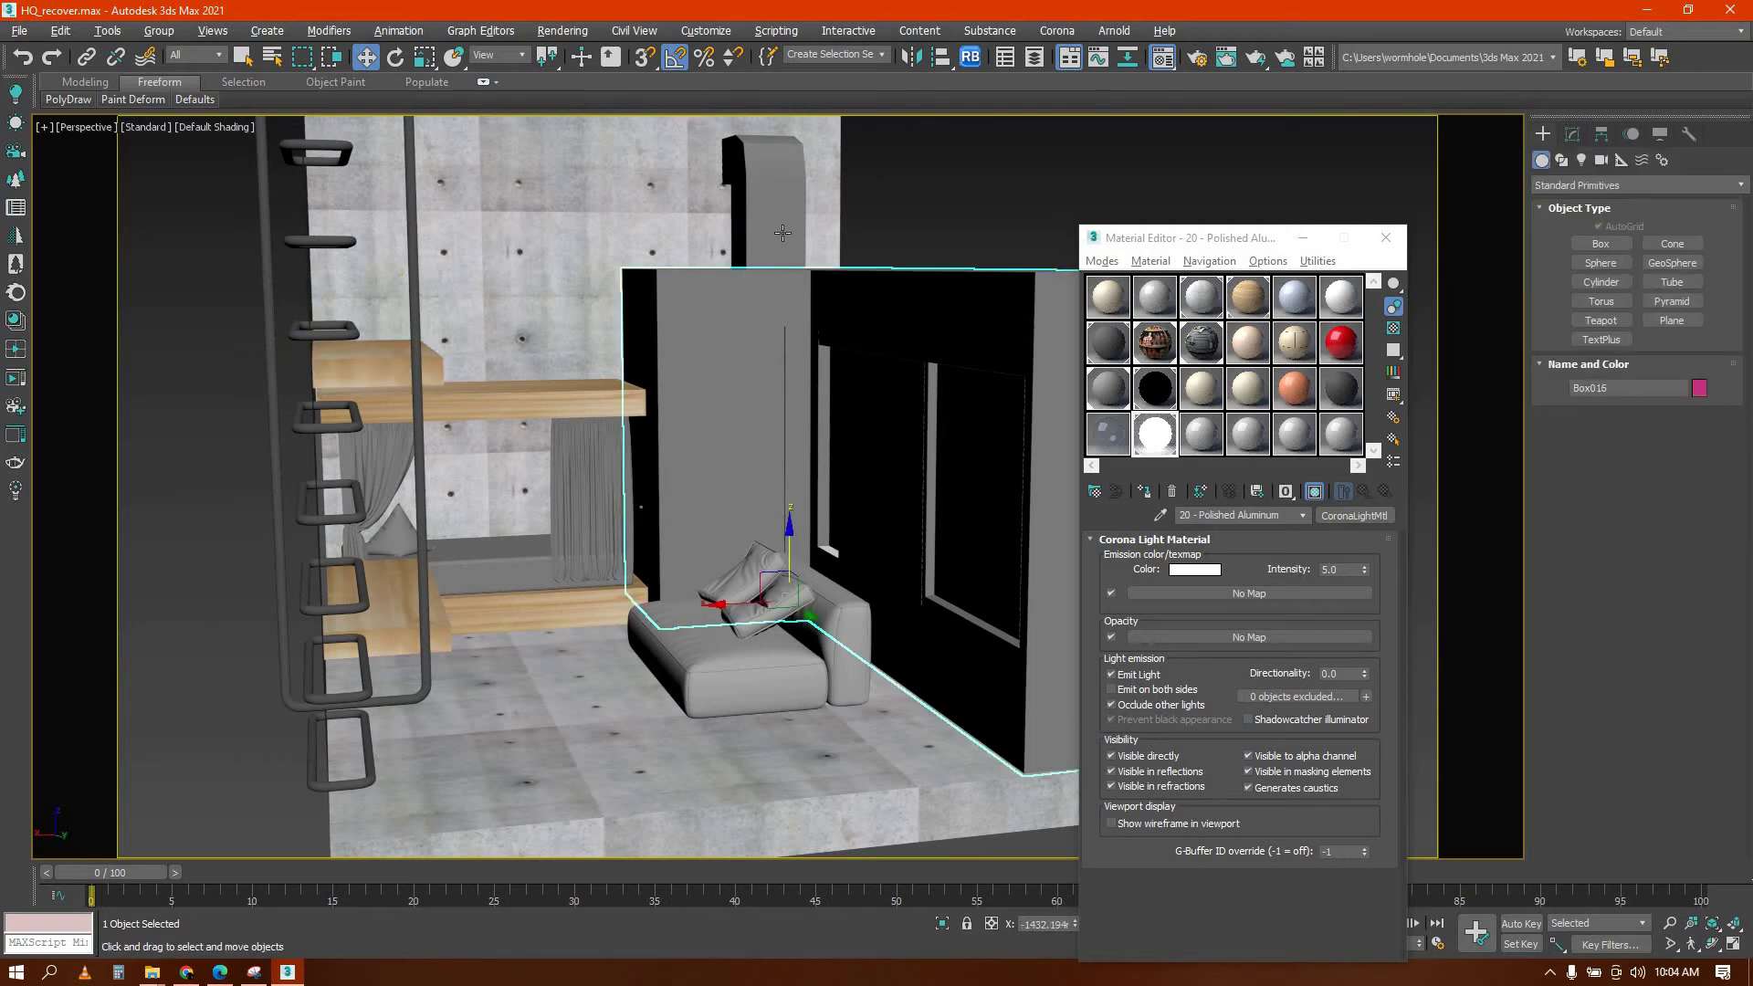
pyautogui.keyDown('alt'); pyautogui.moveTo(723, 348); pyautogui.dragTo(759, 465, button='middle'); pyautogui.keyUp('alt')
pyautogui.press('4')
pyautogui.press('4')
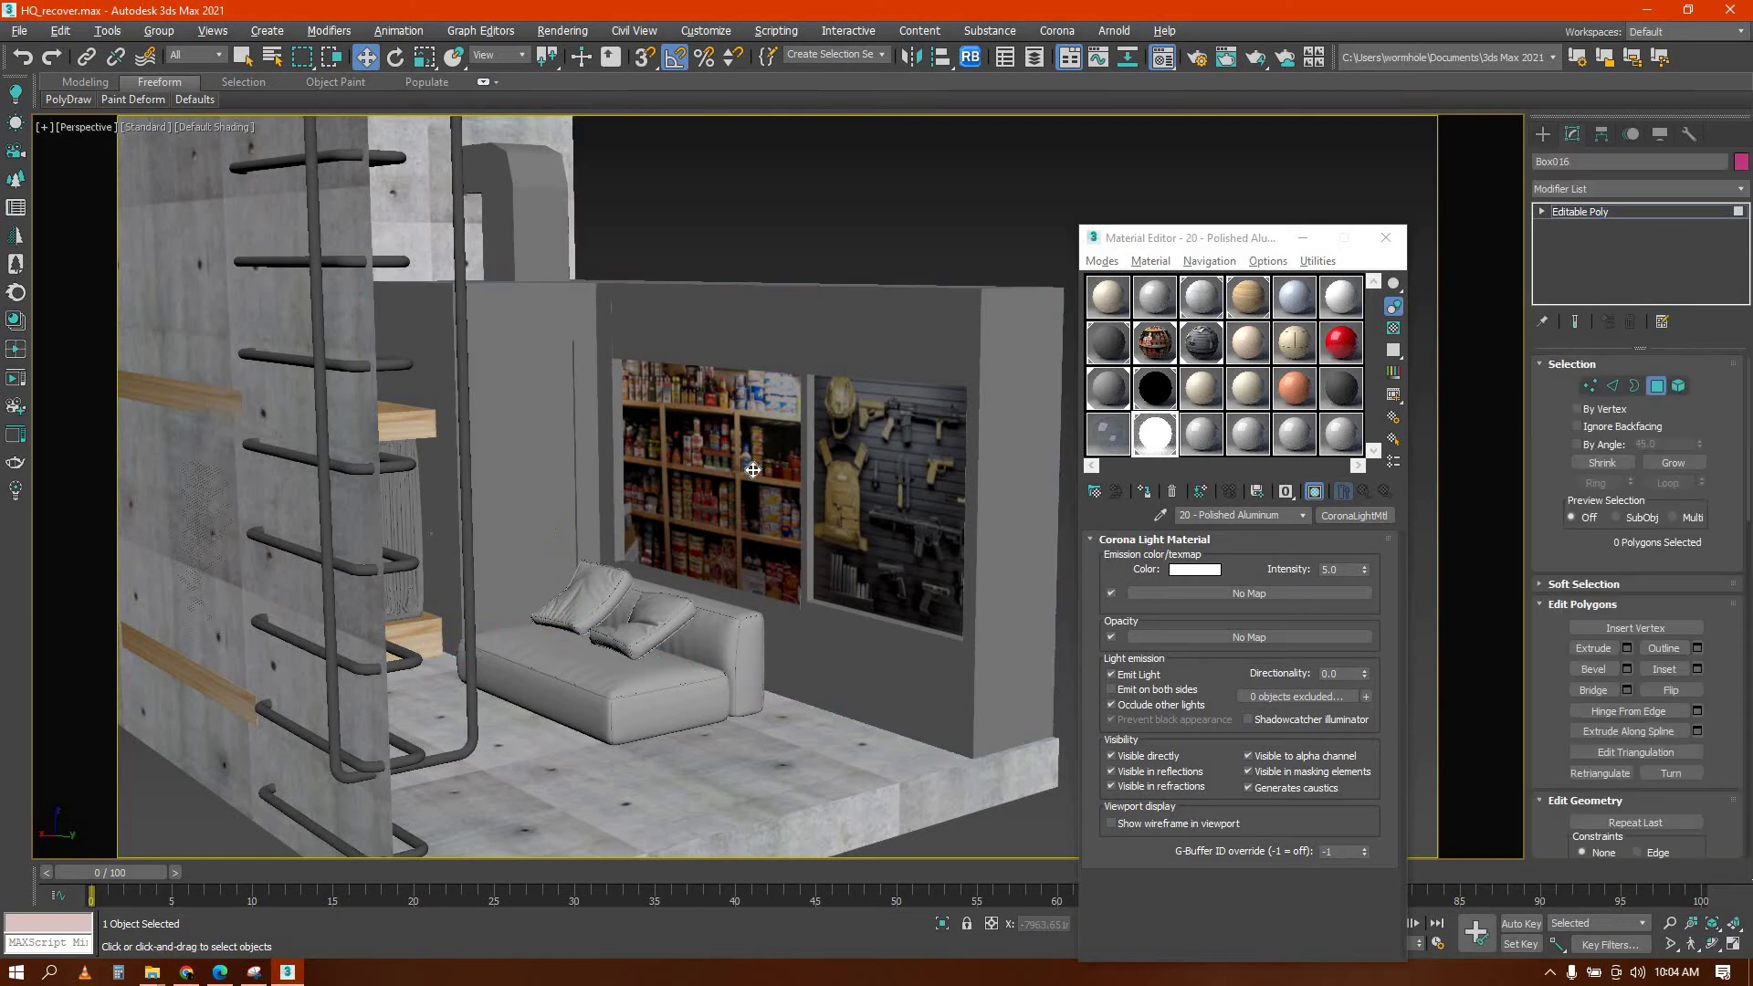
pyautogui.hotkey('shift', 'z')
pyautogui.hotkey('shift', 'z')
pyautogui.hotkey('shift', 'z')
pyautogui.hotkey('shift', 'z')
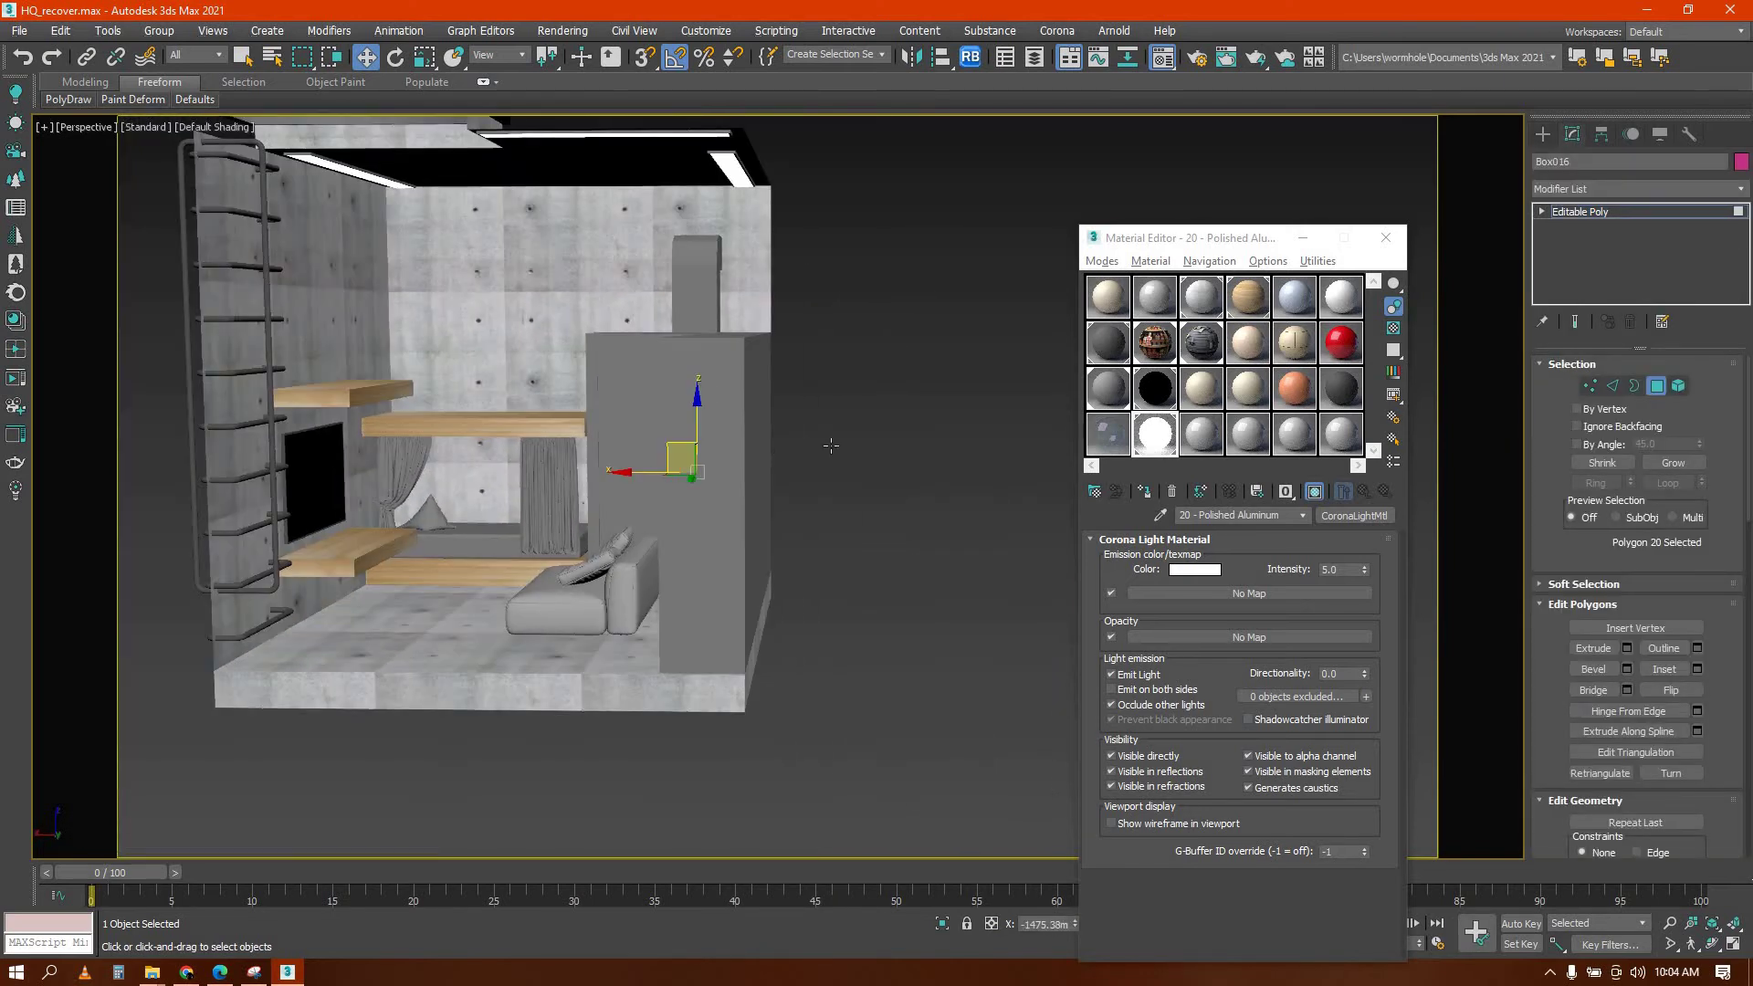
pyautogui.hotkey('shift', 'z')
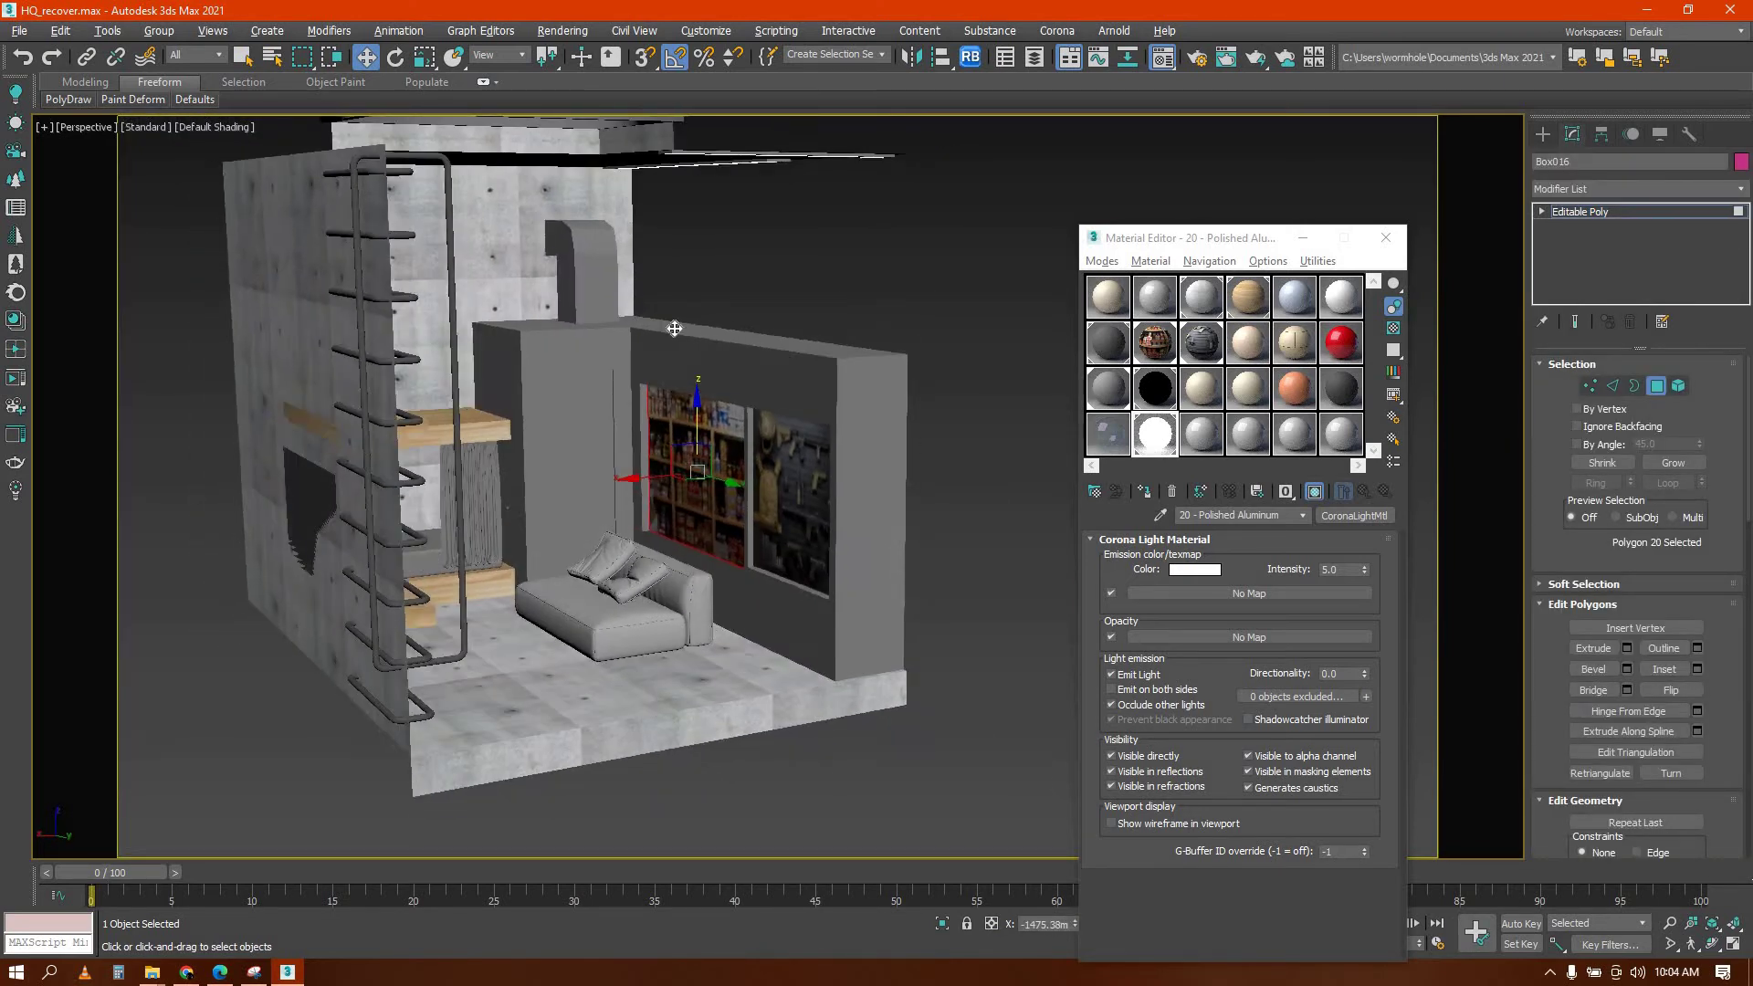
pyautogui.click(694, 339)
pyautogui.hotkey('ctrl', 'a')
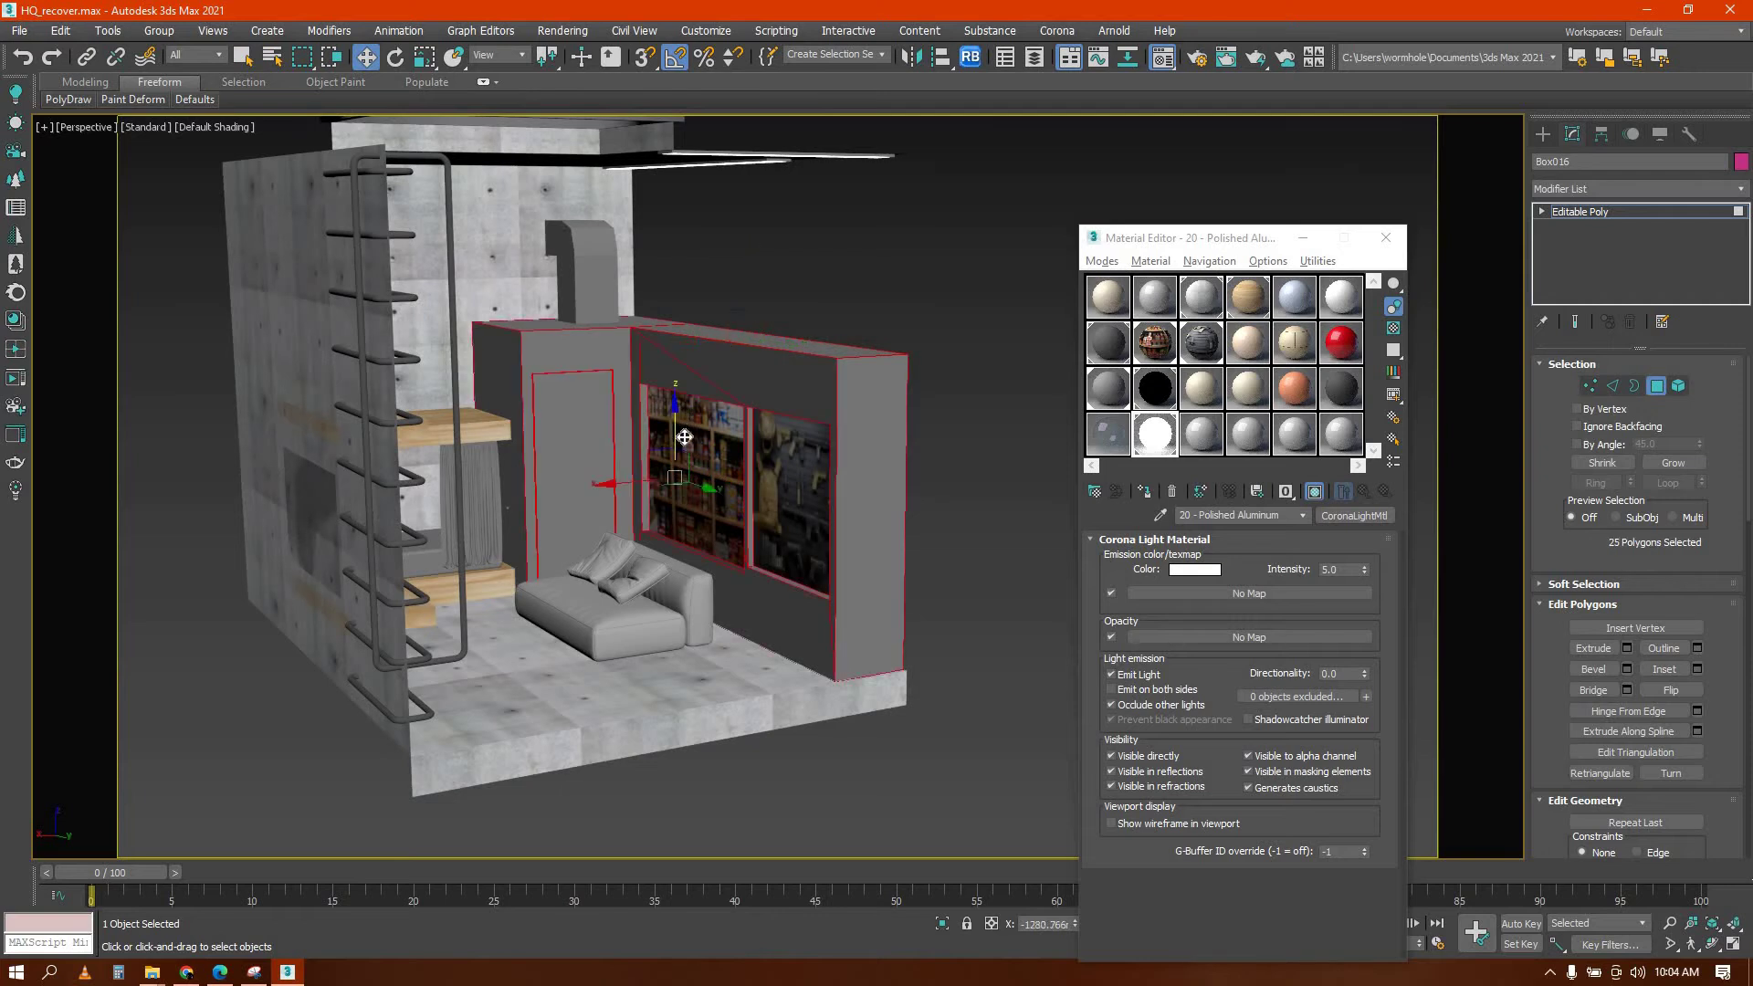
pyautogui.click(1248, 298)
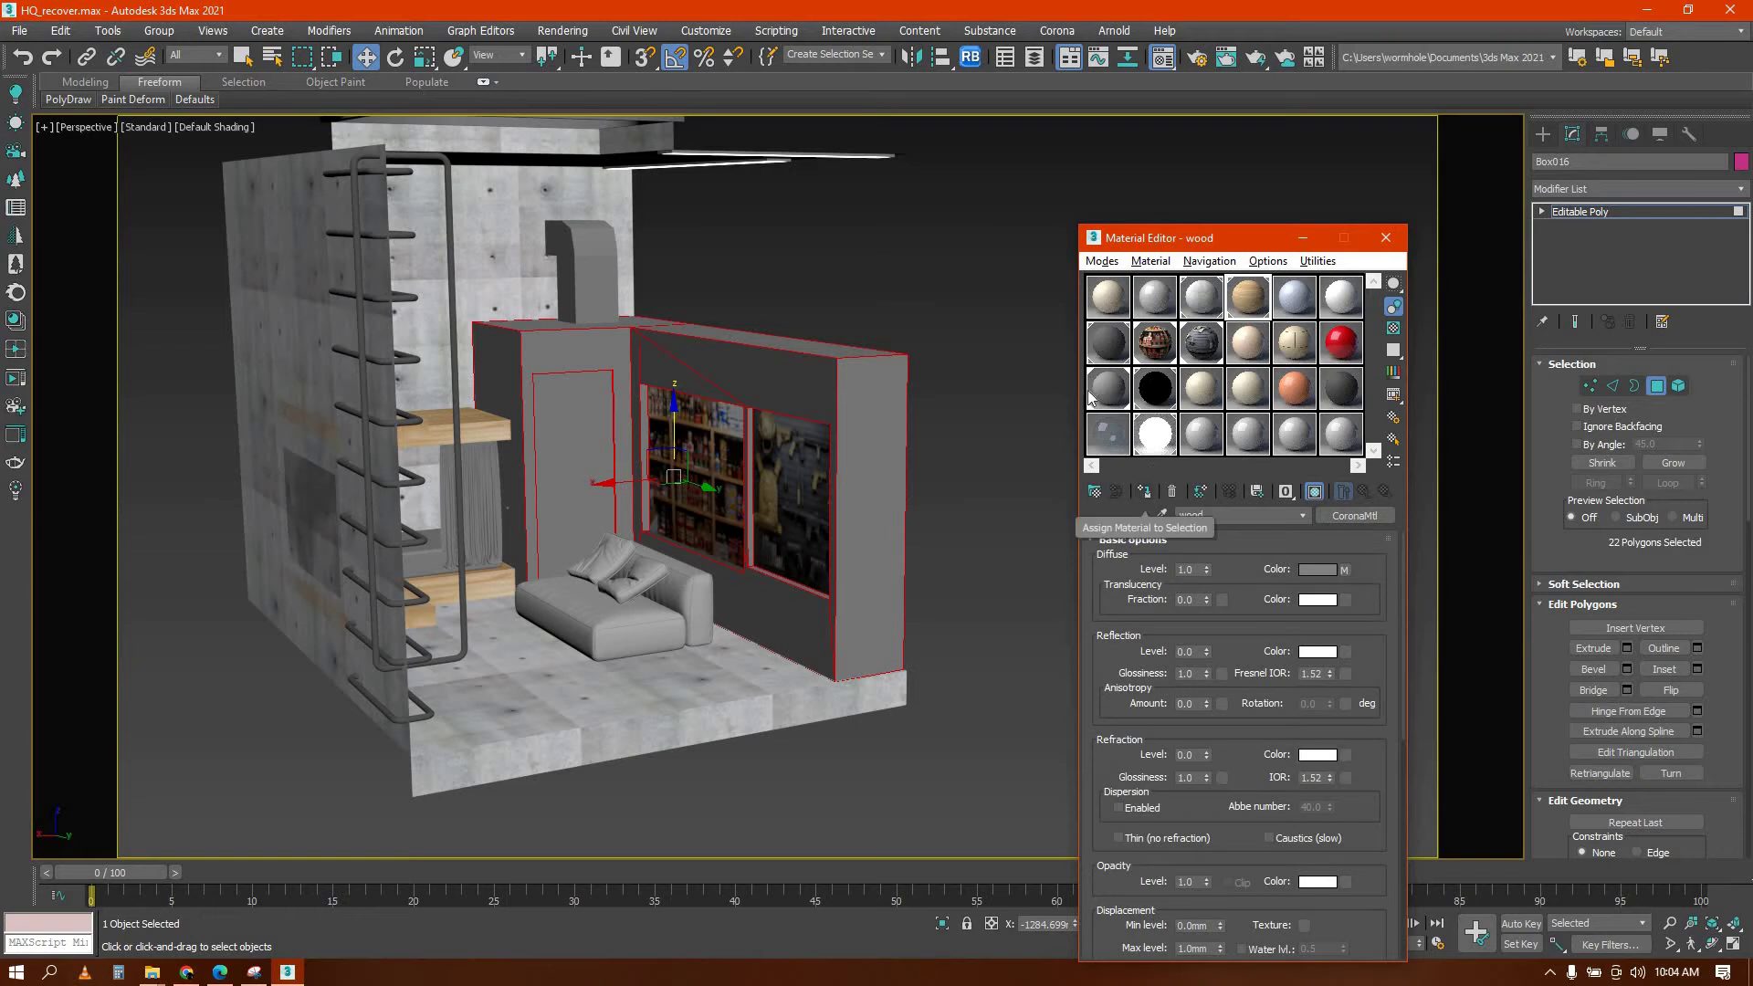
pyautogui.click(1202, 299)
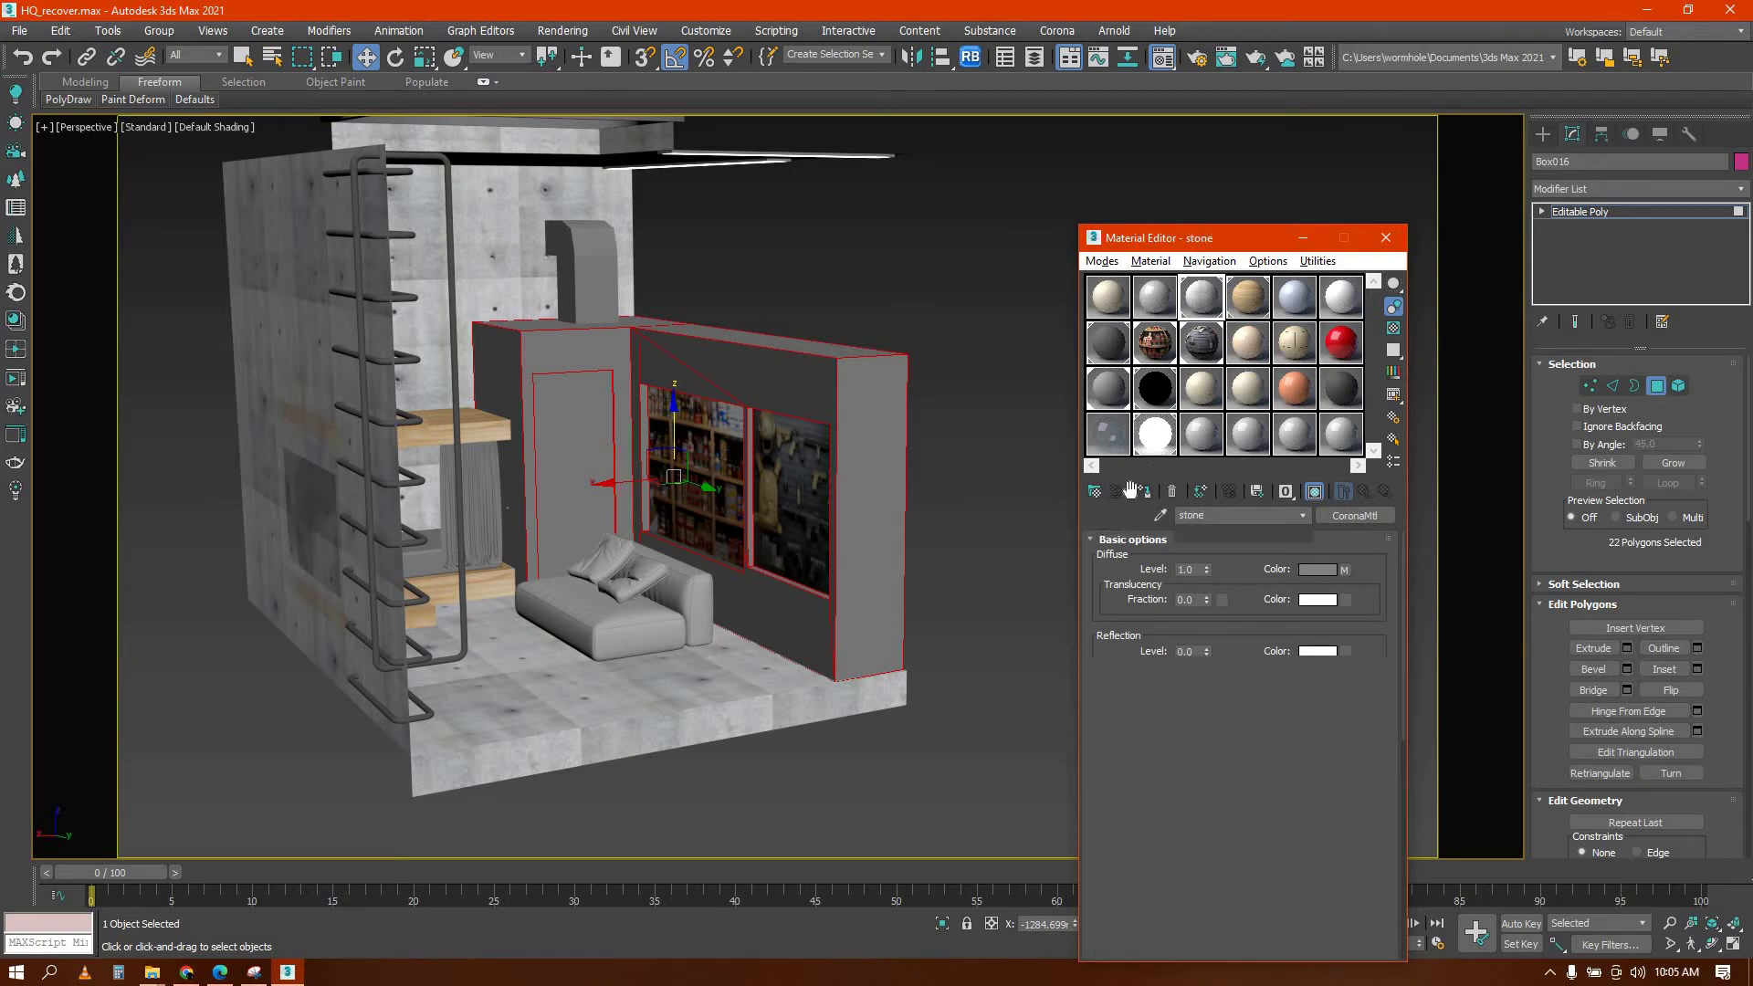
pyautogui.click(1143, 491)
pyautogui.keyDown('alt'); pyautogui.moveTo(763, 486); pyautogui.dragTo(658, 421, button='middle'); pyautogui.keyUp('alt')
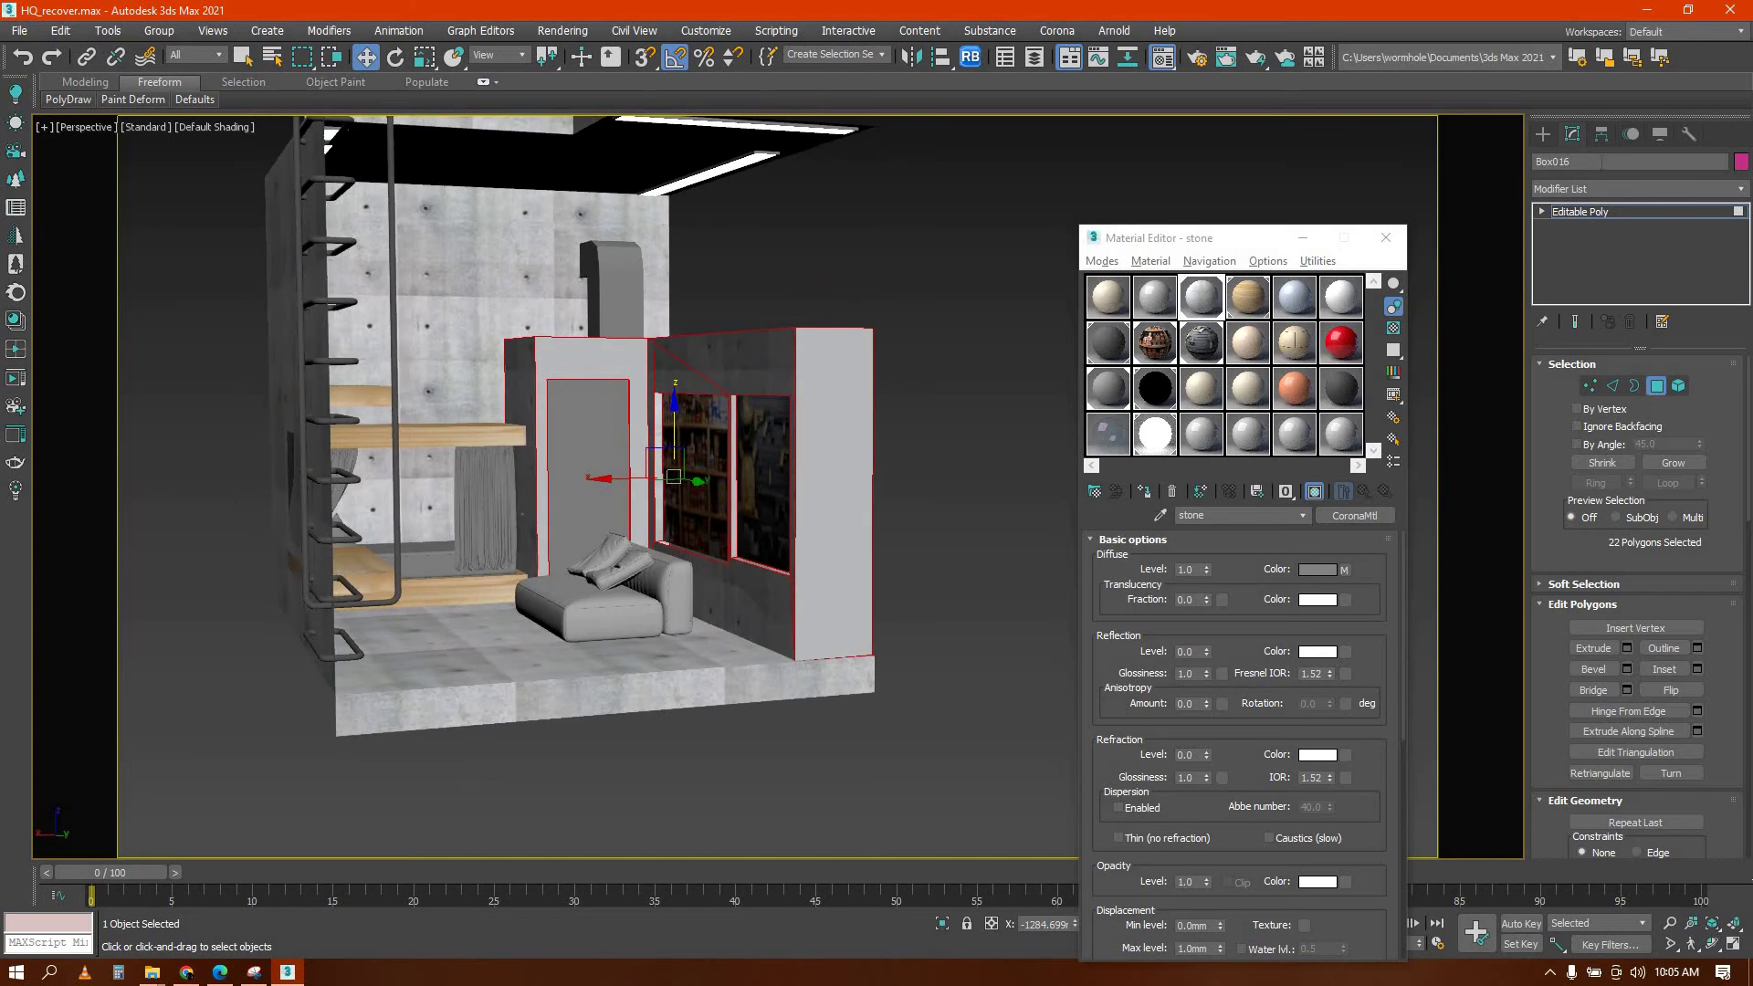
# Add a UVW Map modifier with Box mapping to the partition wall's selected polygons
pyautogui.click(1741, 189)
pyautogui.scroll(-10, 1635, 690)
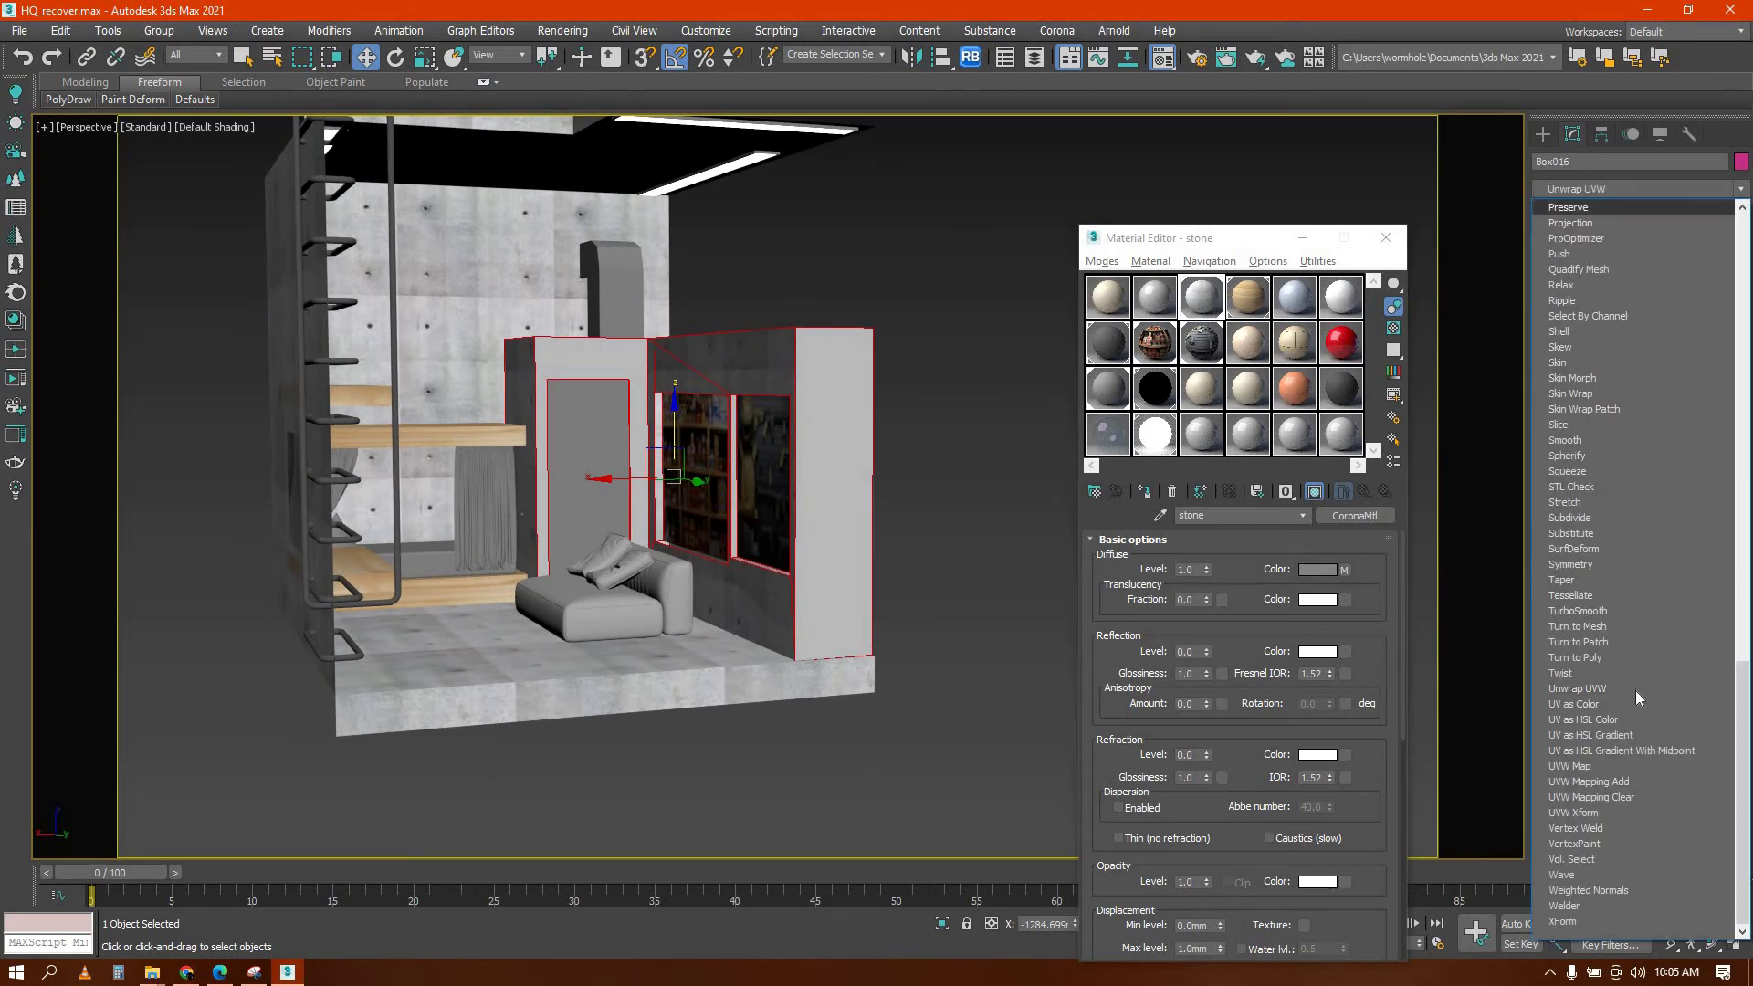
pyautogui.click(1585, 767)
pyautogui.click(1603, 468)
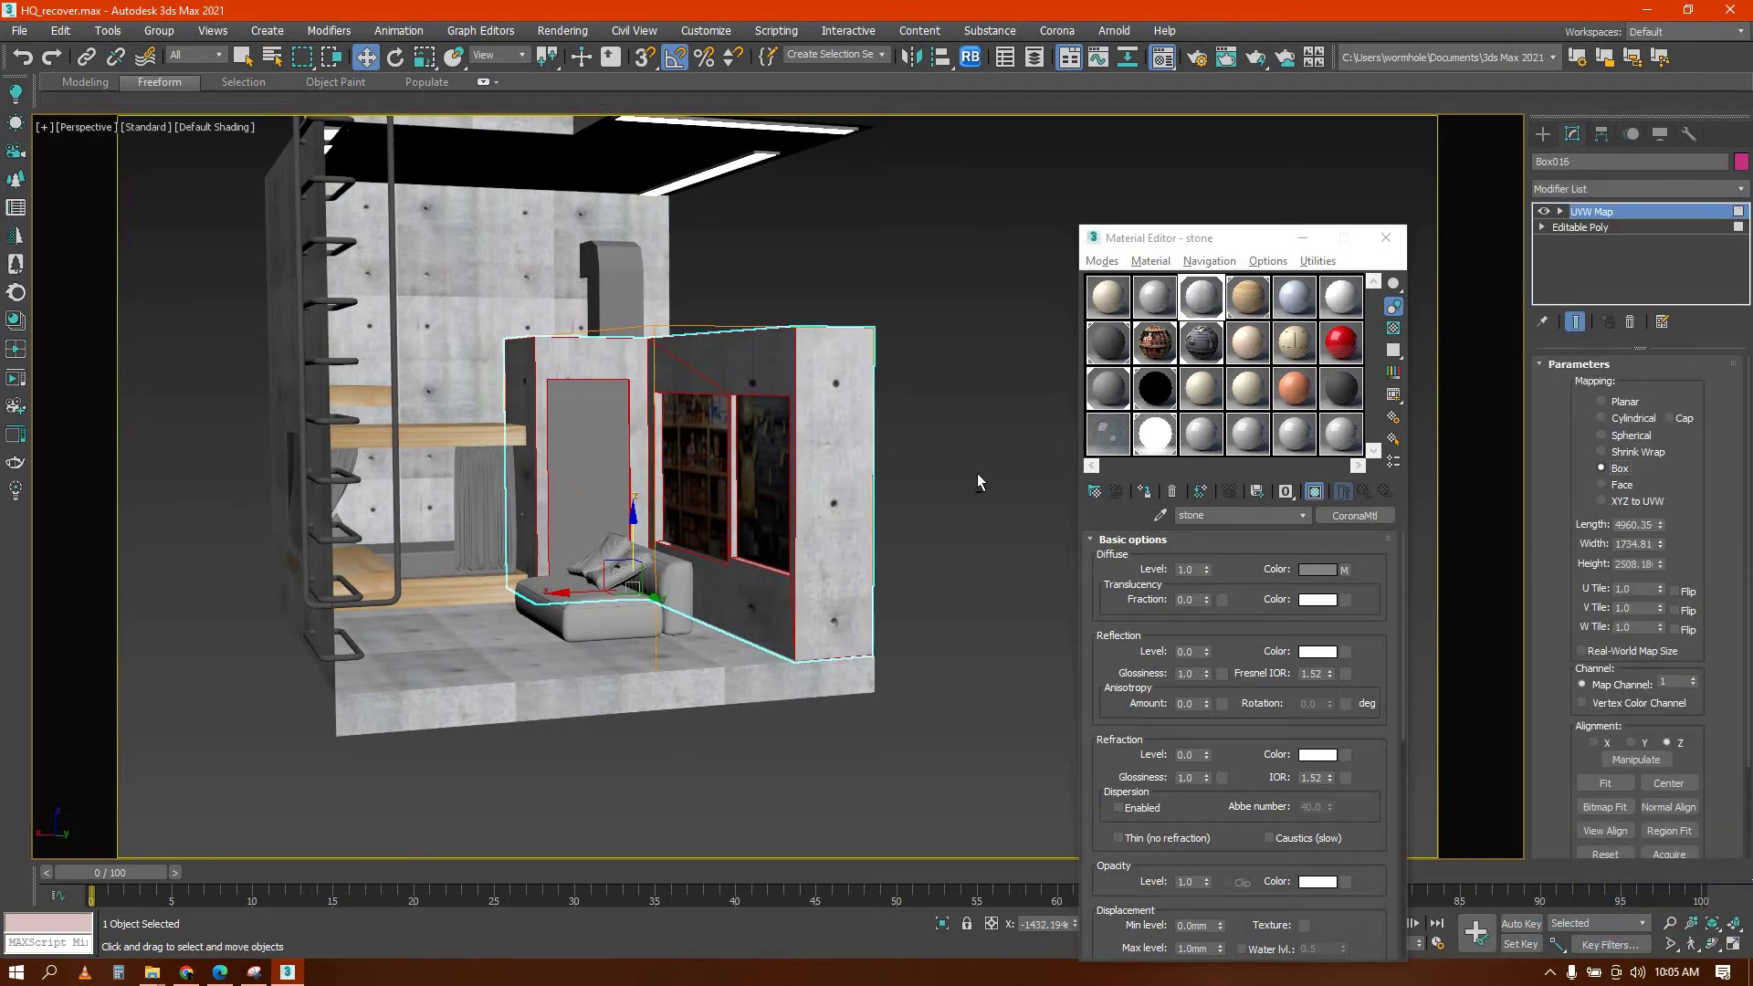
# Scale down the mapping gizmo to match the room's concrete tiling, then collapse the mapping into the partition wall
pyautogui.scroll(3, 679, 526)
pyautogui.press('q')
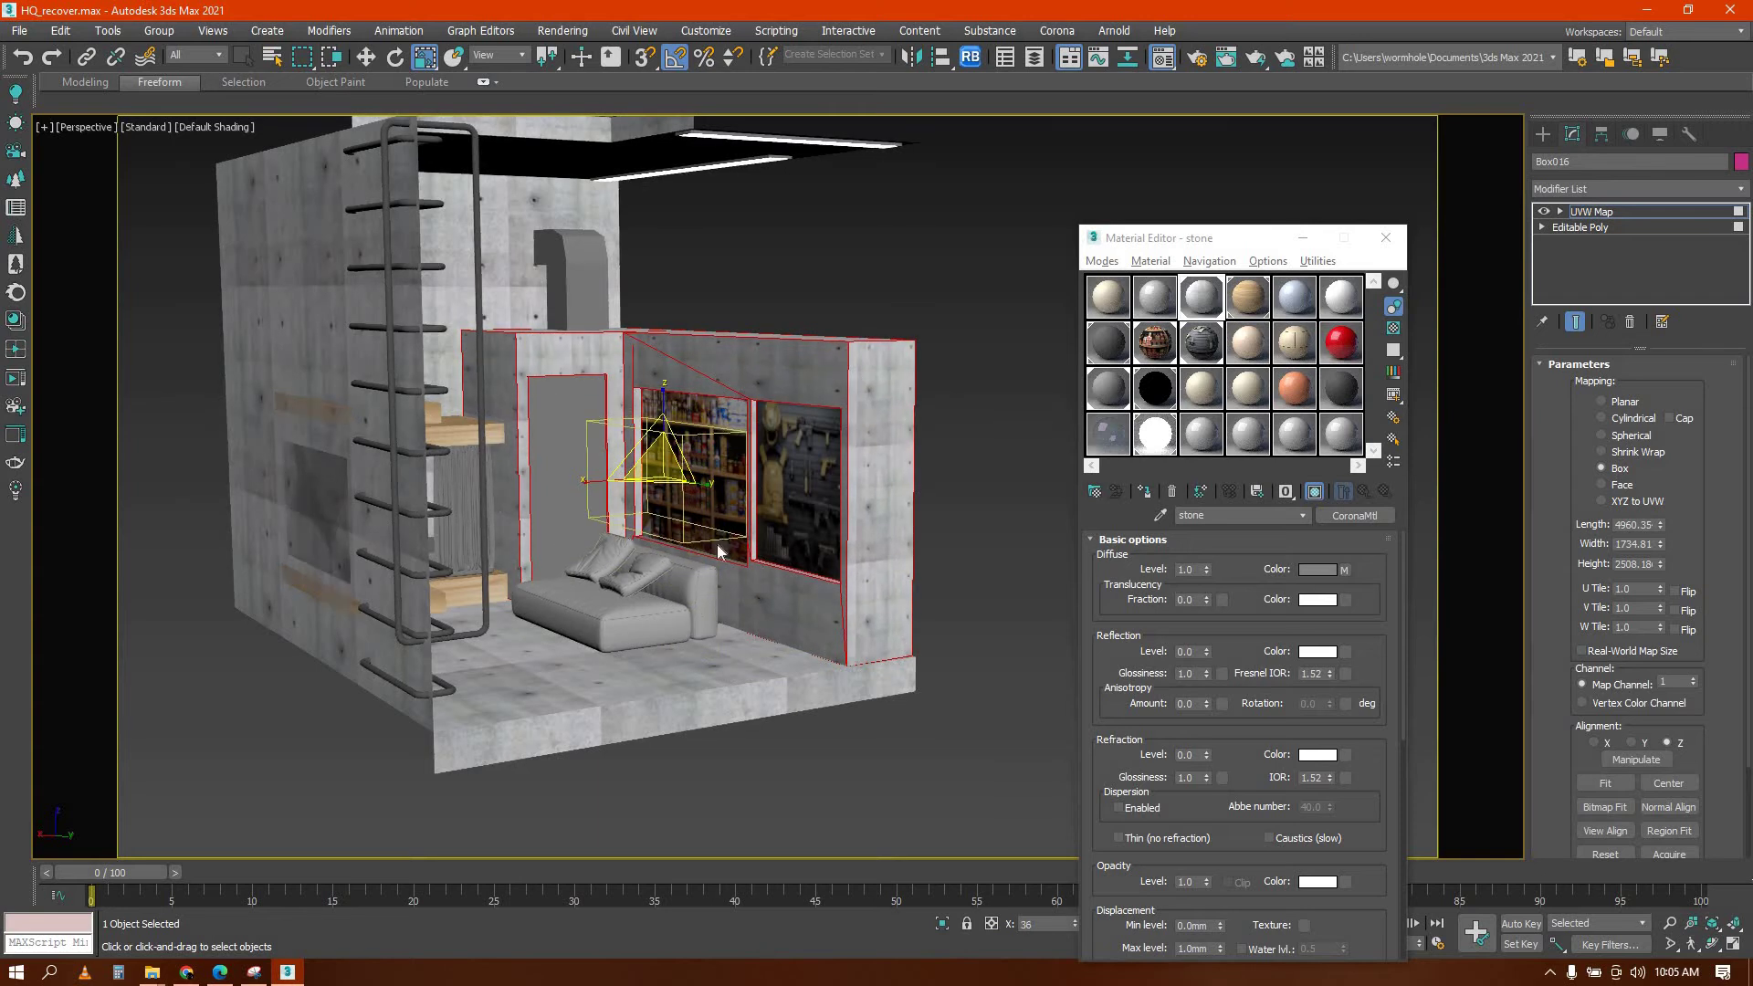
pyautogui.moveTo(681, 484); pyautogui.dragTo(665, 418)
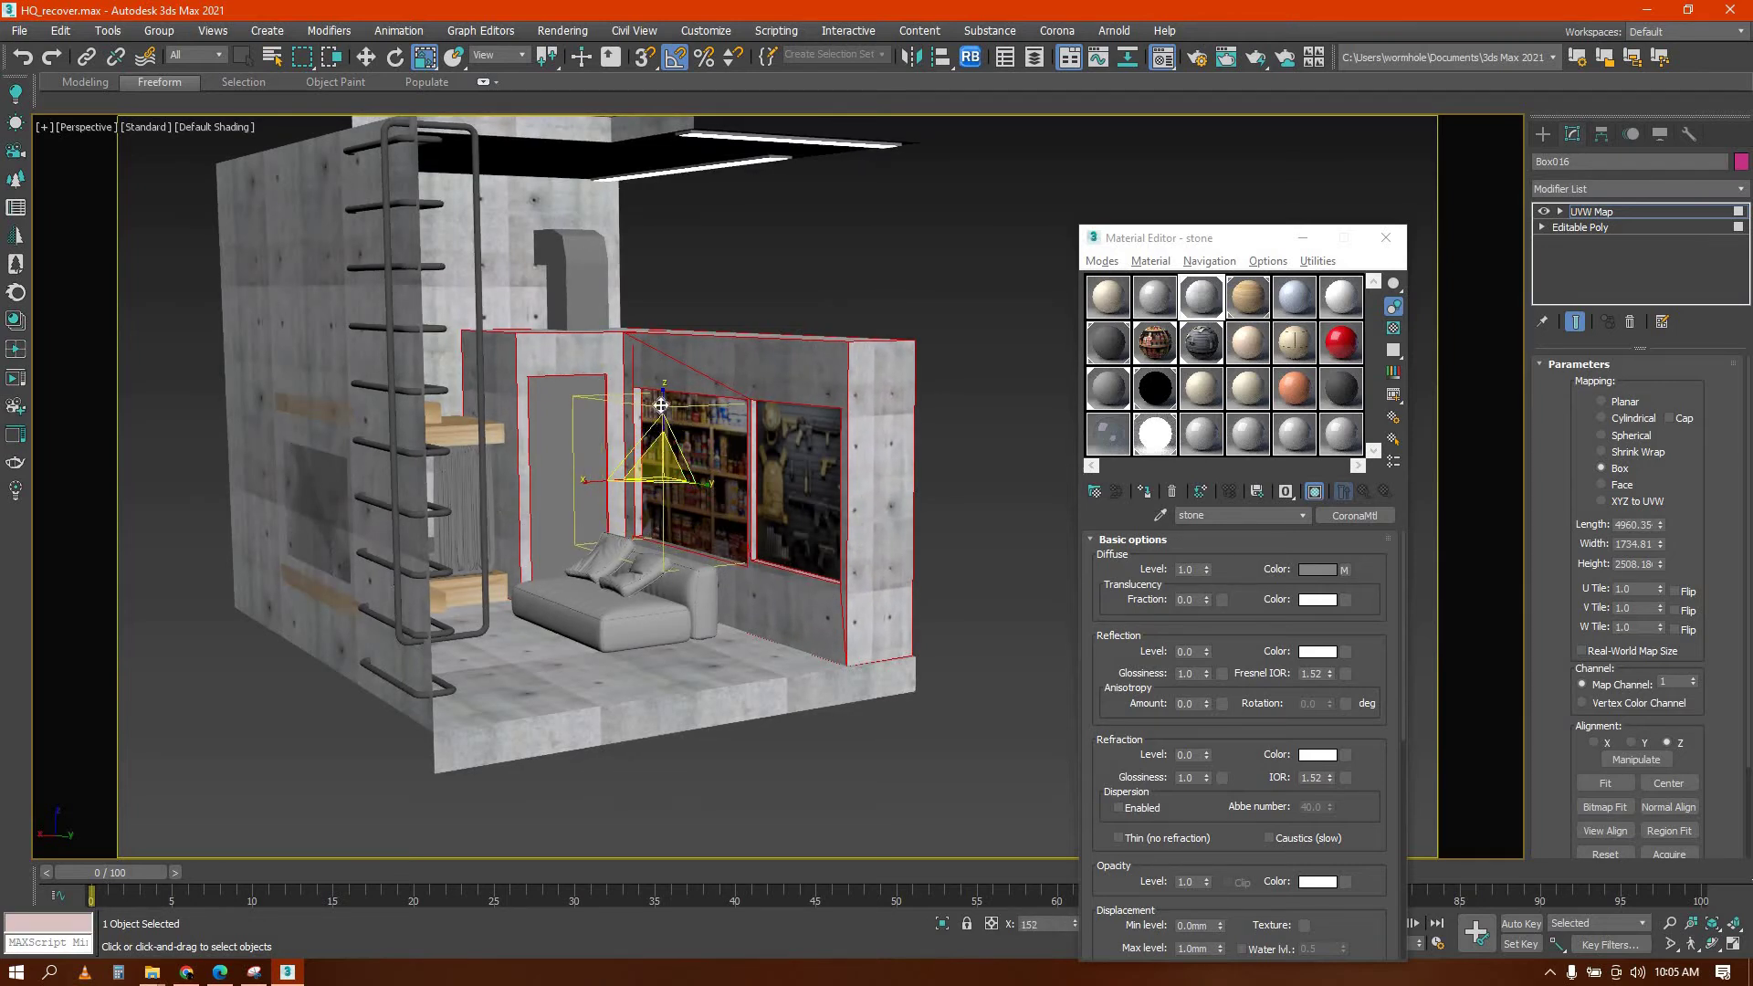
pyautogui.press('w')
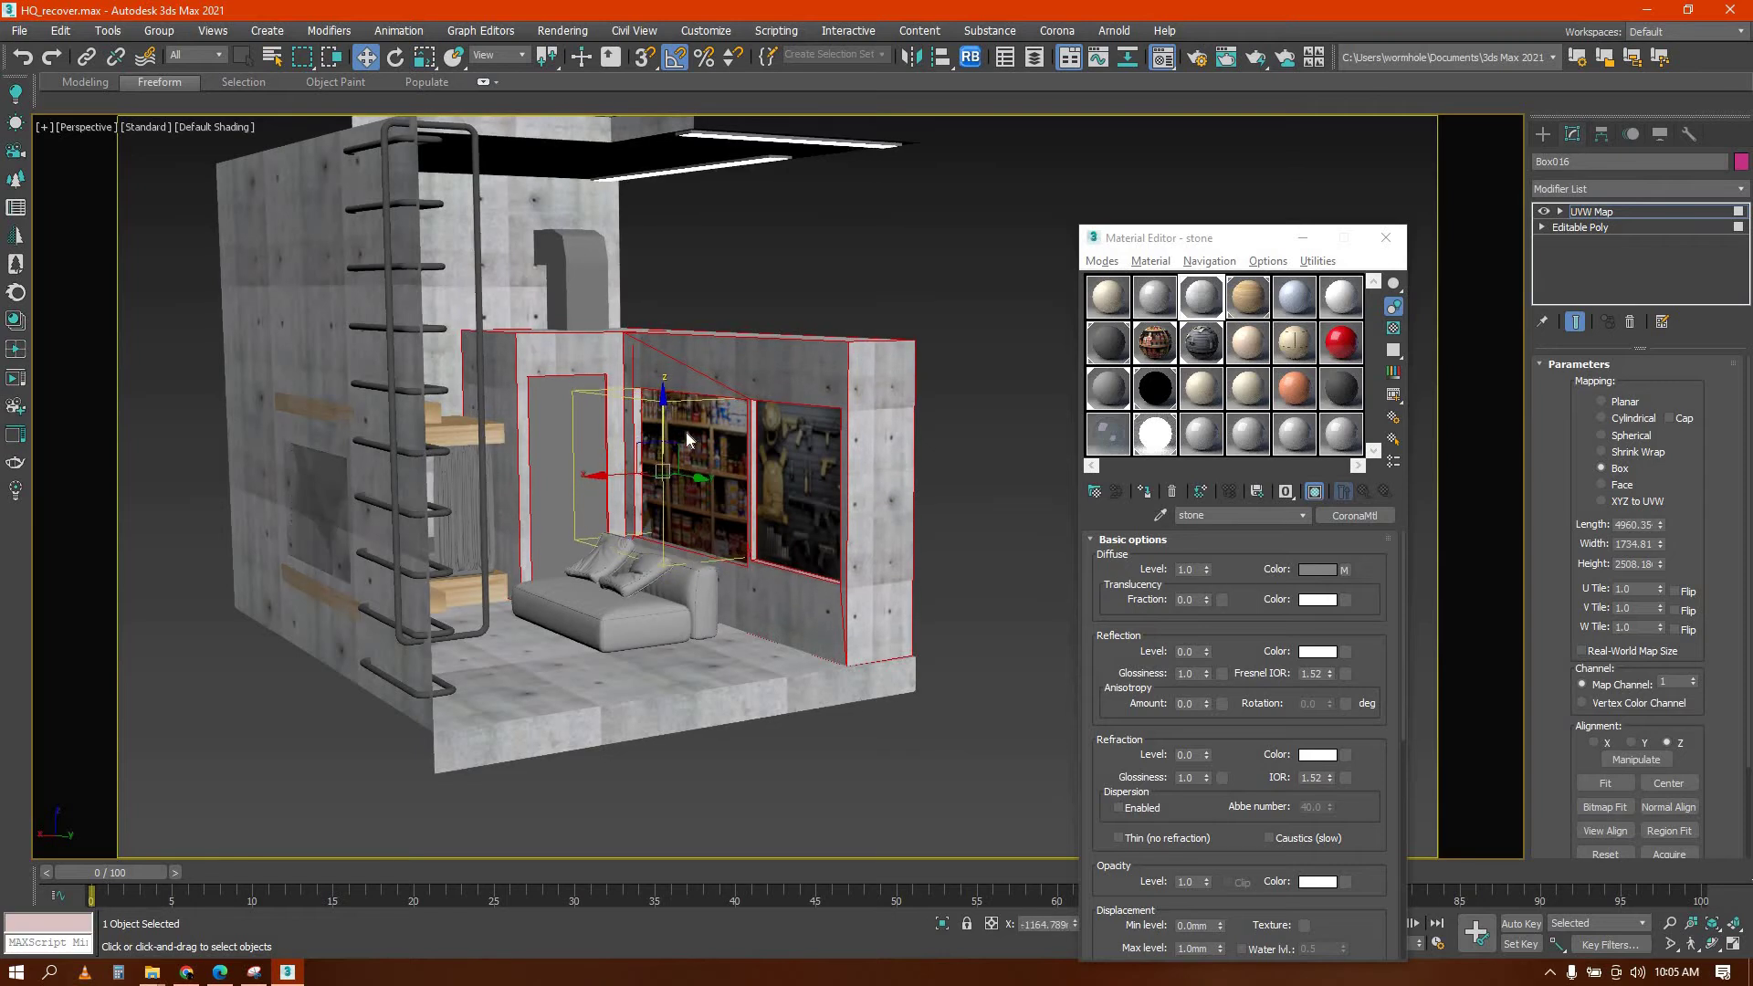
pyautogui.keyDown('alt'); pyautogui.moveTo(715, 434); pyautogui.dragTo(699, 429, button='middle'); pyautogui.keyUp('alt')
pyautogui.rightClick(700, 430)
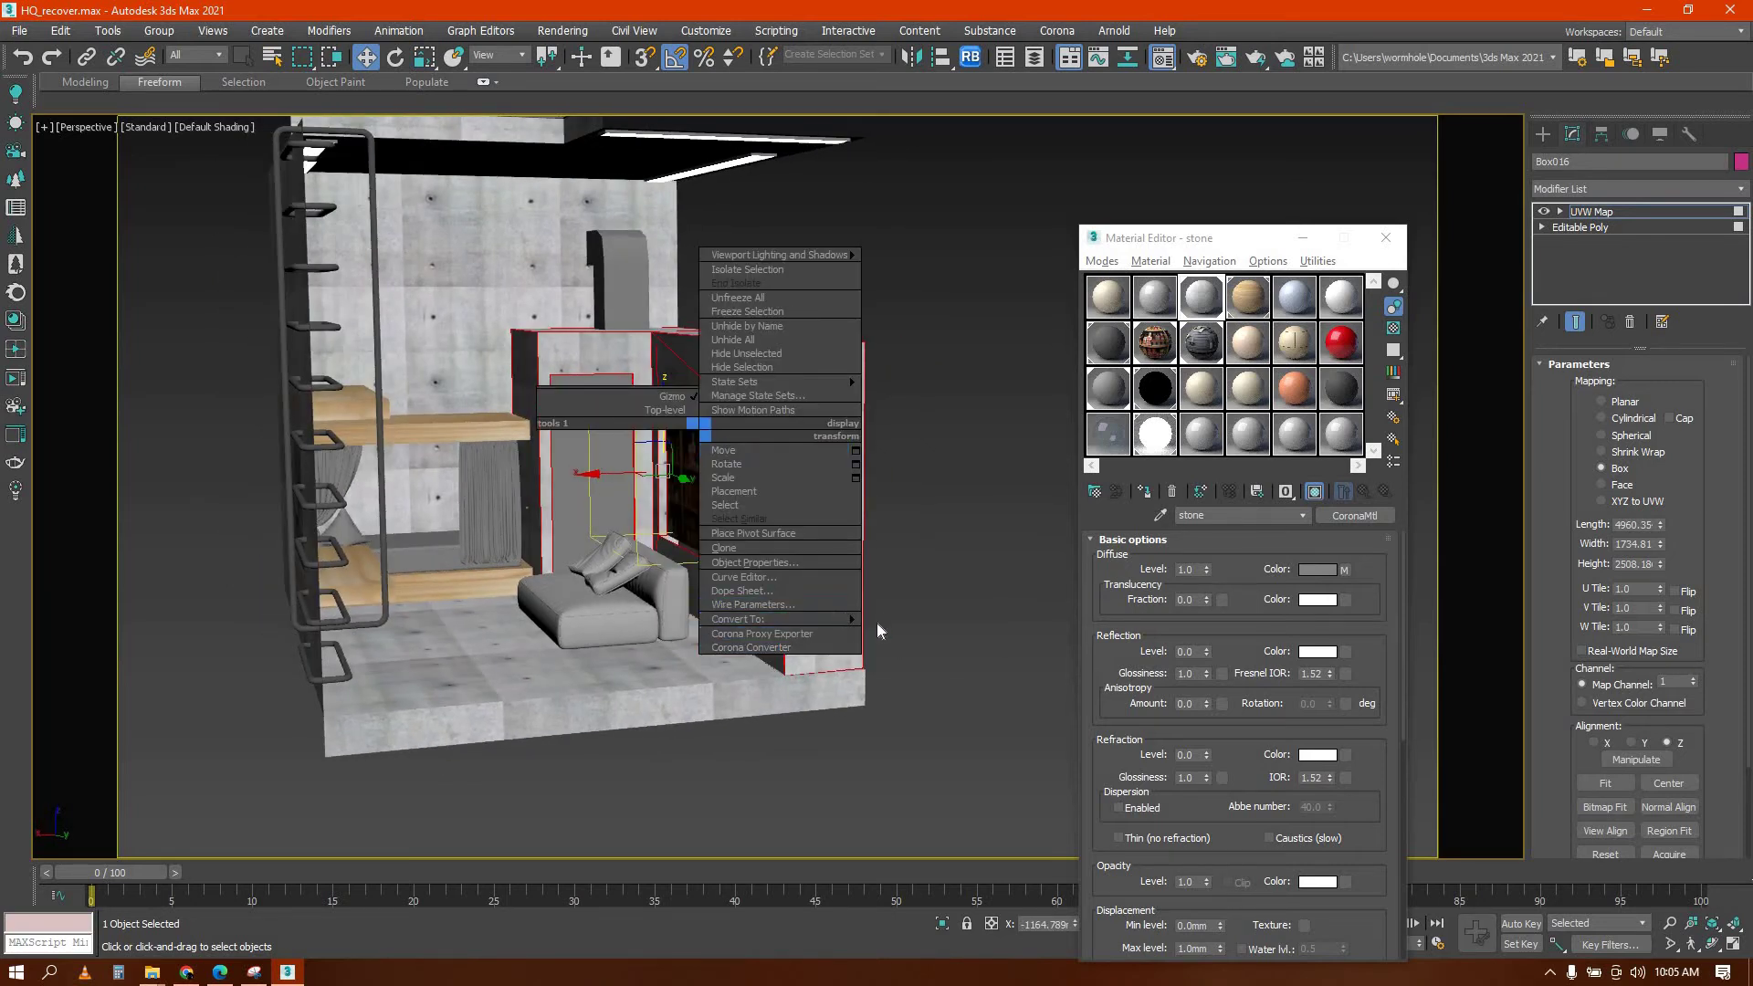
pyautogui.moveTo(758, 619)
pyautogui.click(886, 538)
# Move the curved duct on top of the partition wall along its top surface toward the bunk bed
pyautogui.scroll(-5, 867, 552)
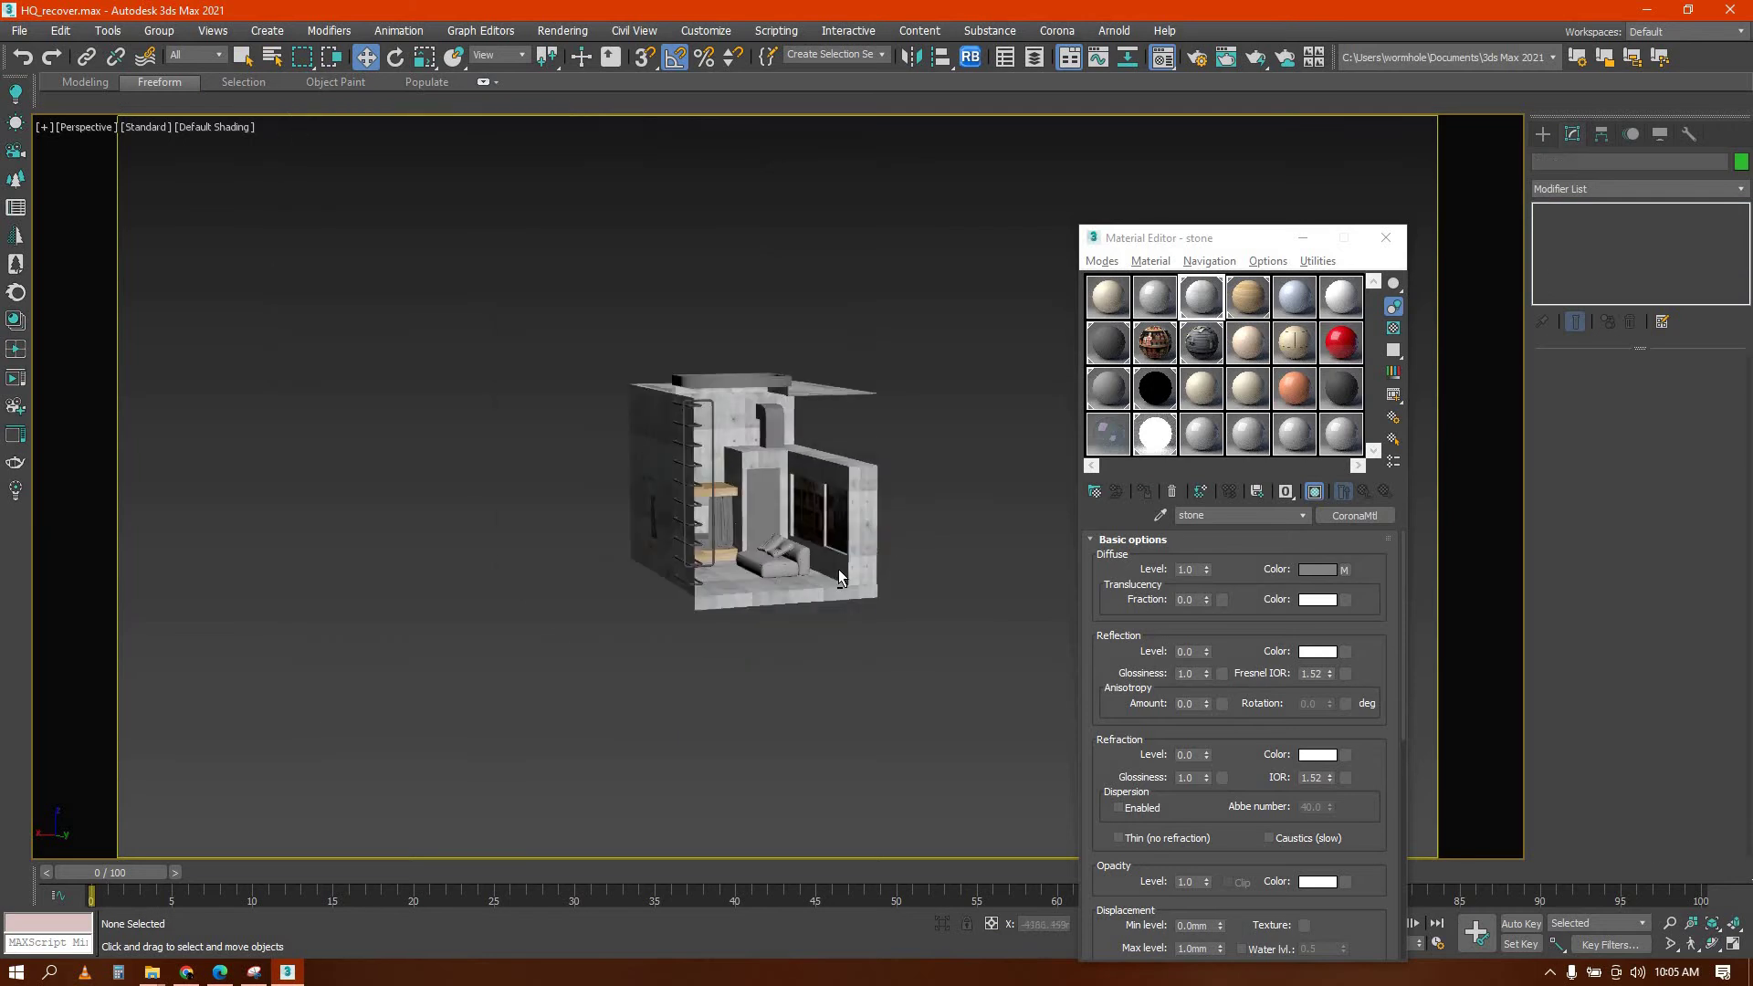
pyautogui.keyDown('alt'); pyautogui.moveTo(838, 568); pyautogui.dragTo(794, 493, button='middle'); pyautogui.keyUp('alt')
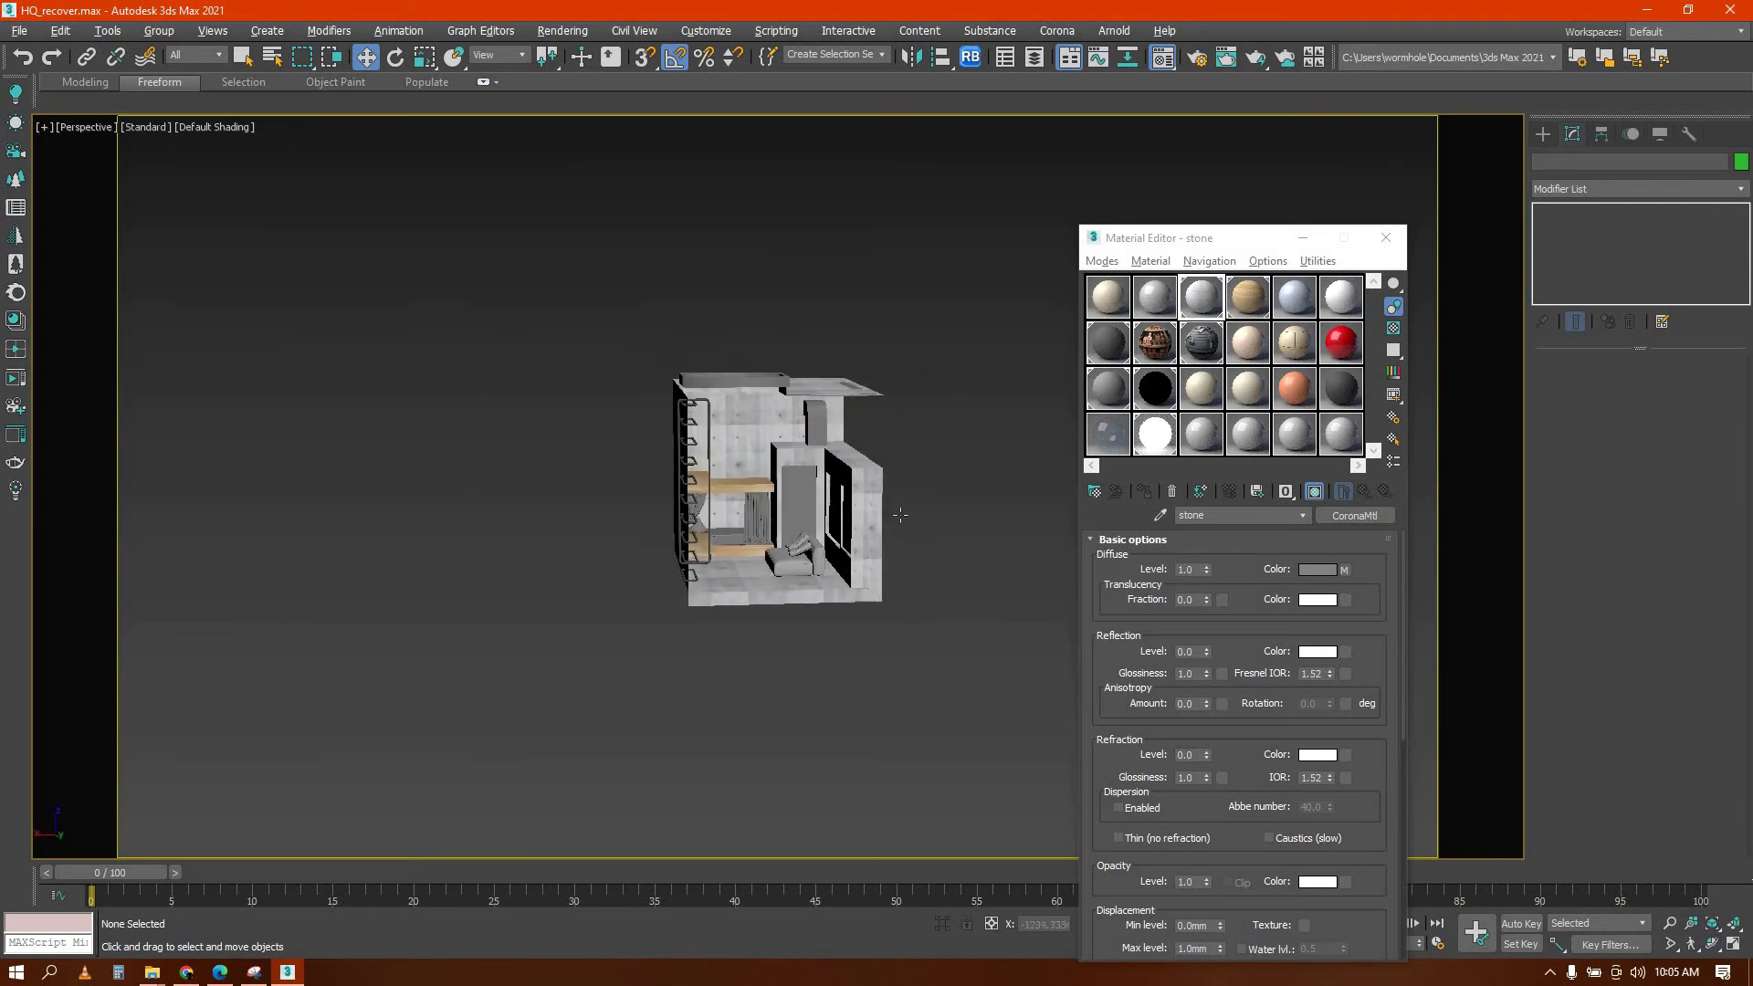
pyautogui.scroll(10, 764, 453)
pyautogui.keyDown('alt'); pyautogui.moveTo(416, 437); pyautogui.dragTo(551, 560, button='middle'); pyautogui.keyUp('alt')
pyautogui.moveTo(685, 437); pyautogui.dragTo(540, 428, button='middle')
pyautogui.scroll(-4, 548, 422)
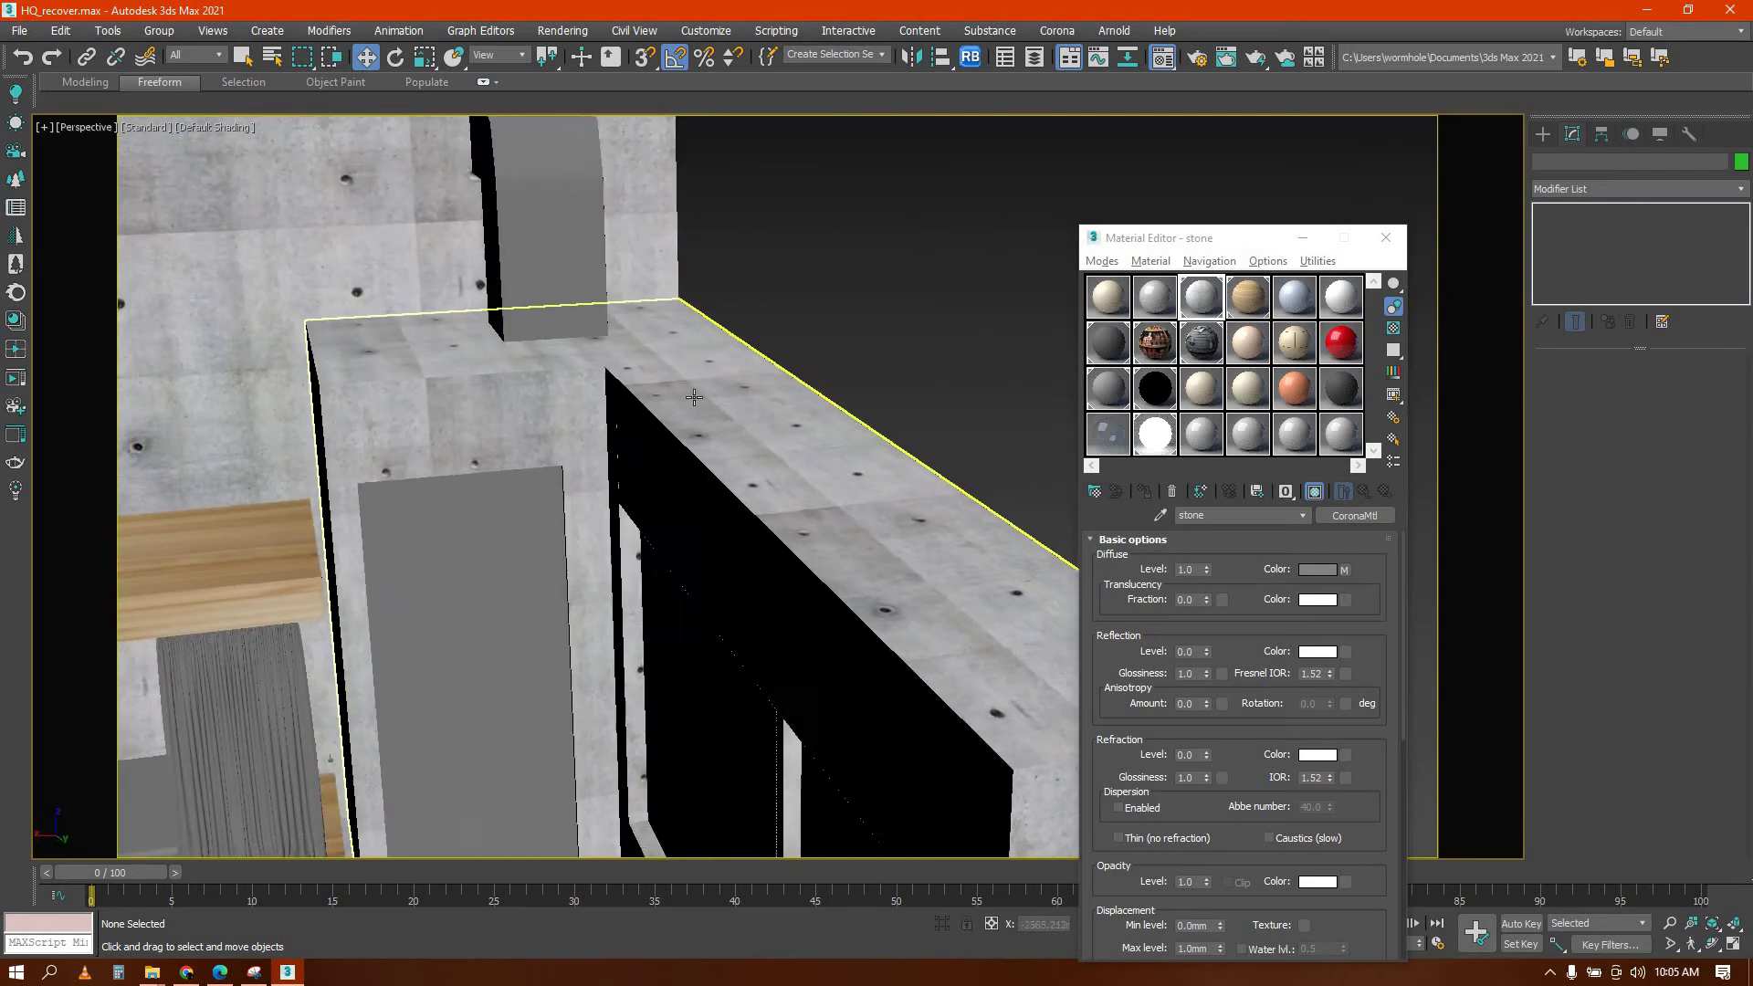
pyautogui.click(595, 411)
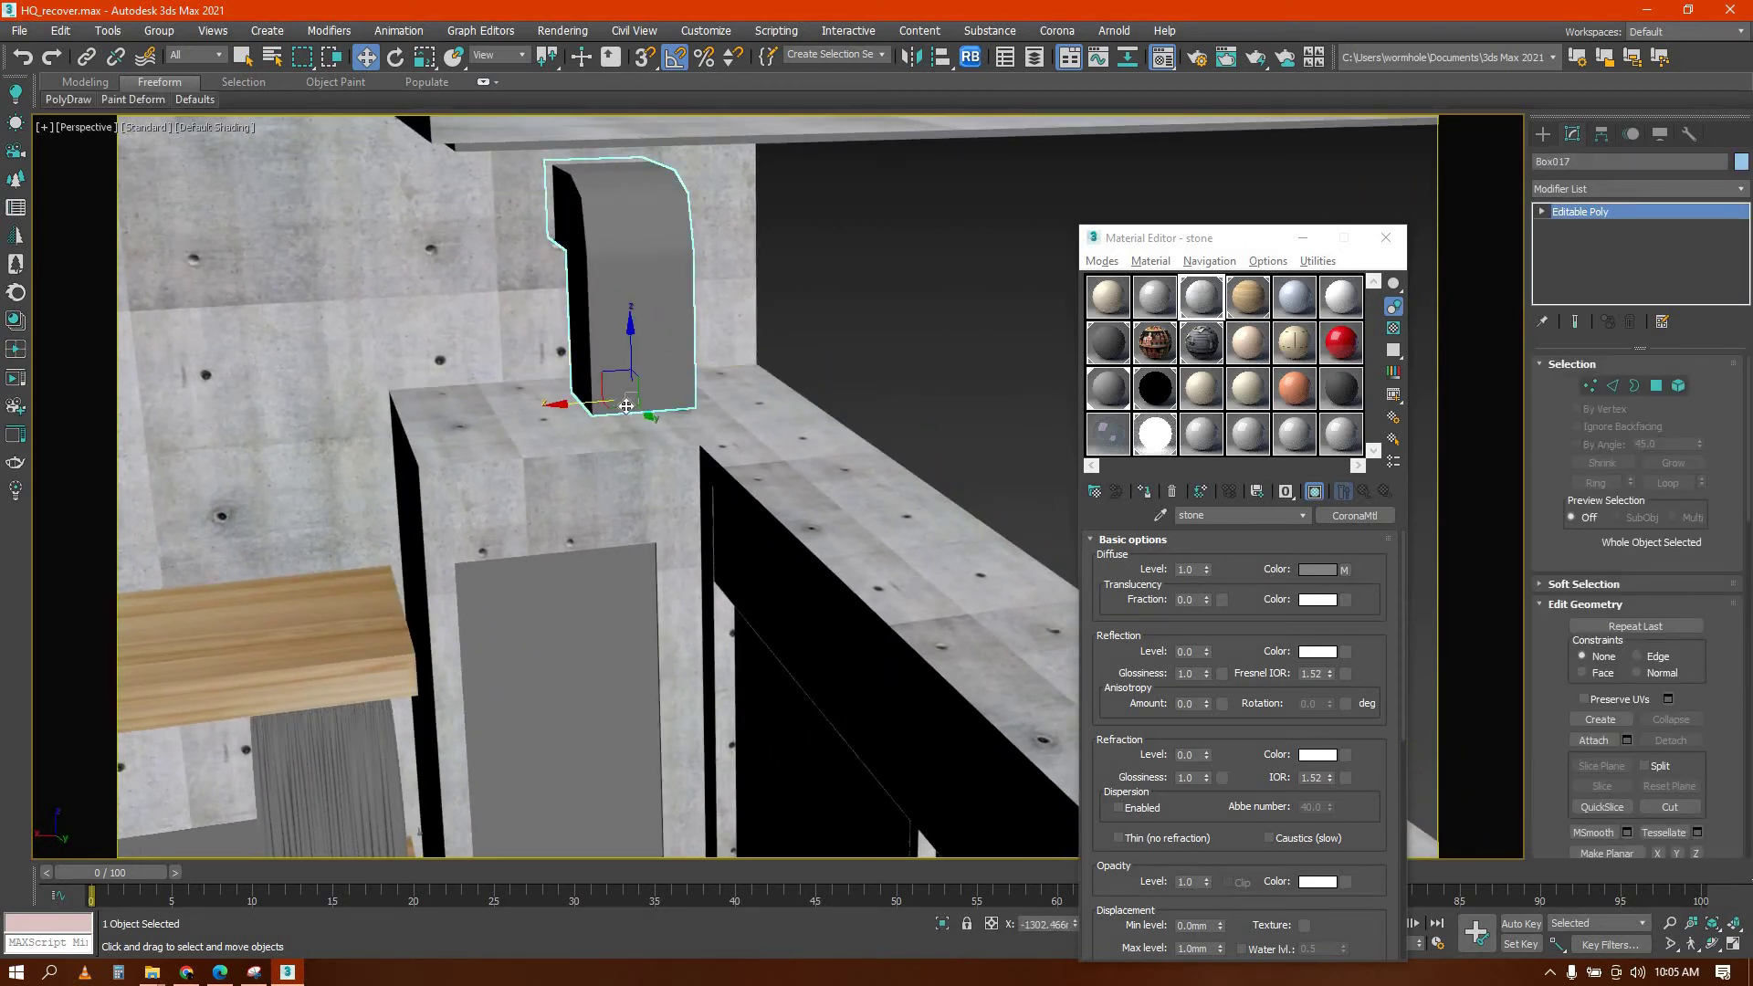
pyautogui.moveTo(627, 405); pyautogui.dragTo(413, 449)
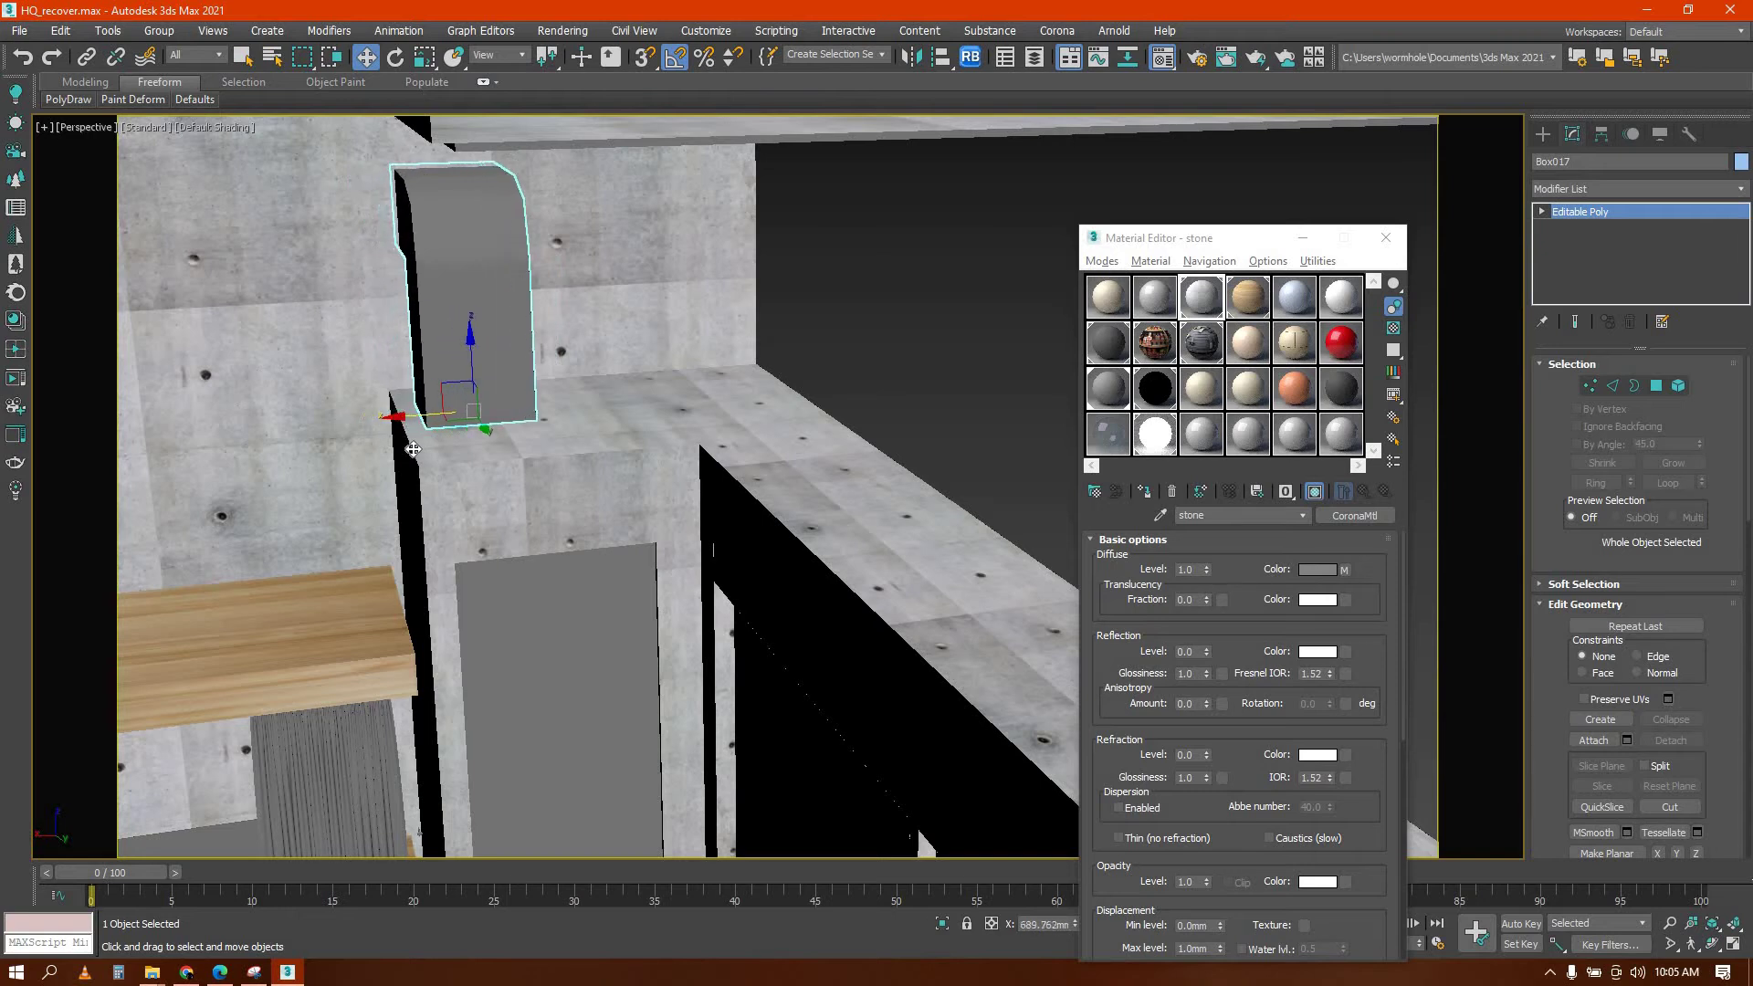
pyautogui.scroll(8, 591, 375)
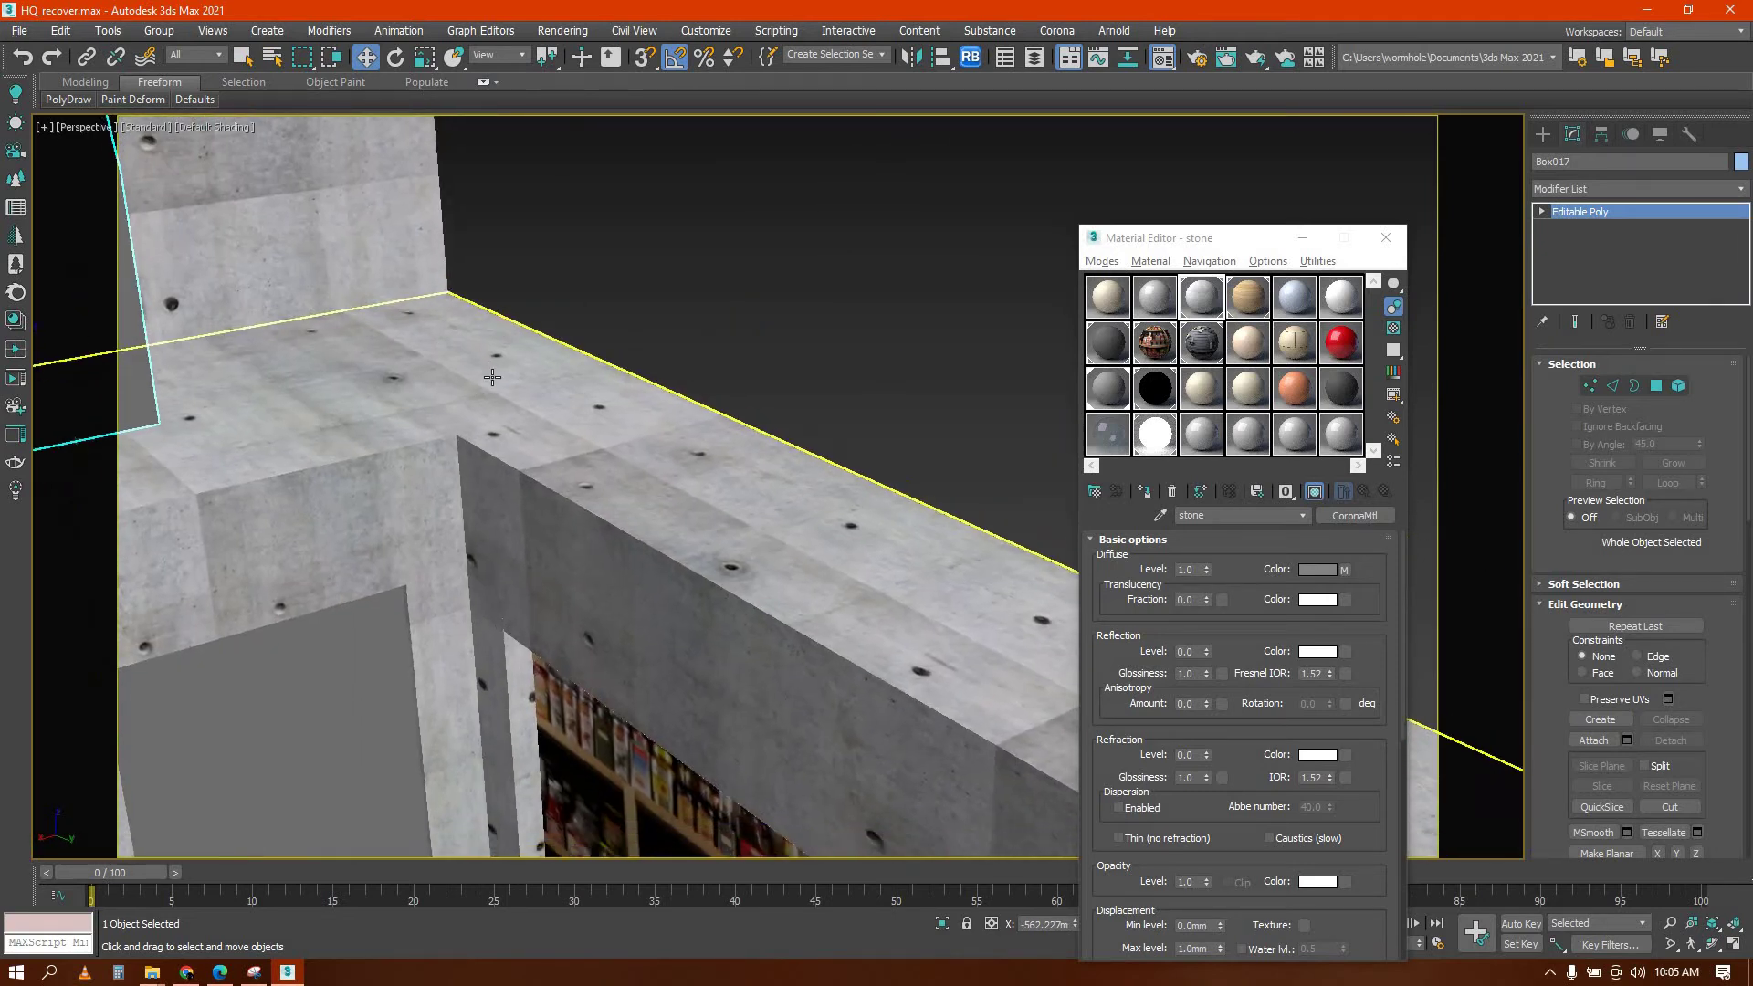
pyautogui.keyDown('alt'); pyautogui.moveTo(493, 377); pyautogui.dragTo(694, 582, button='middle'); pyautogui.keyUp('alt')
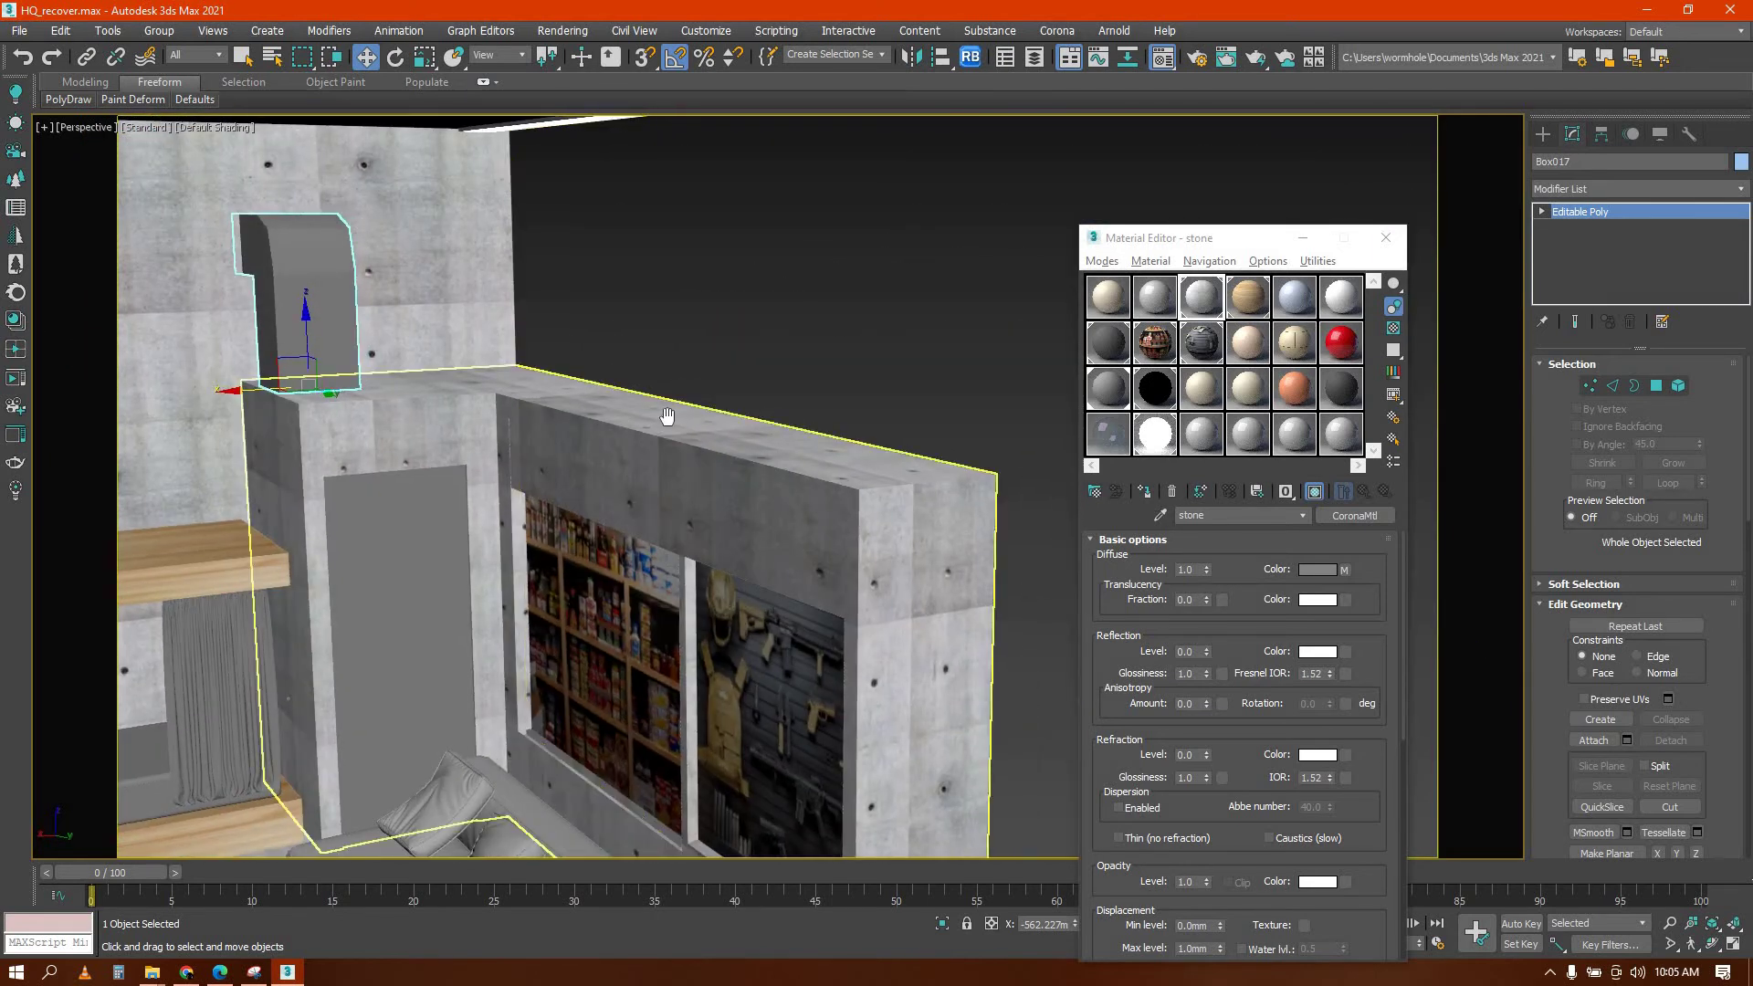
pyautogui.moveTo(668, 417); pyautogui.dragTo(667, 417, button='middle')
pyautogui.hotkey('shift', 'z')
pyautogui.hotkey('shift', 'z')
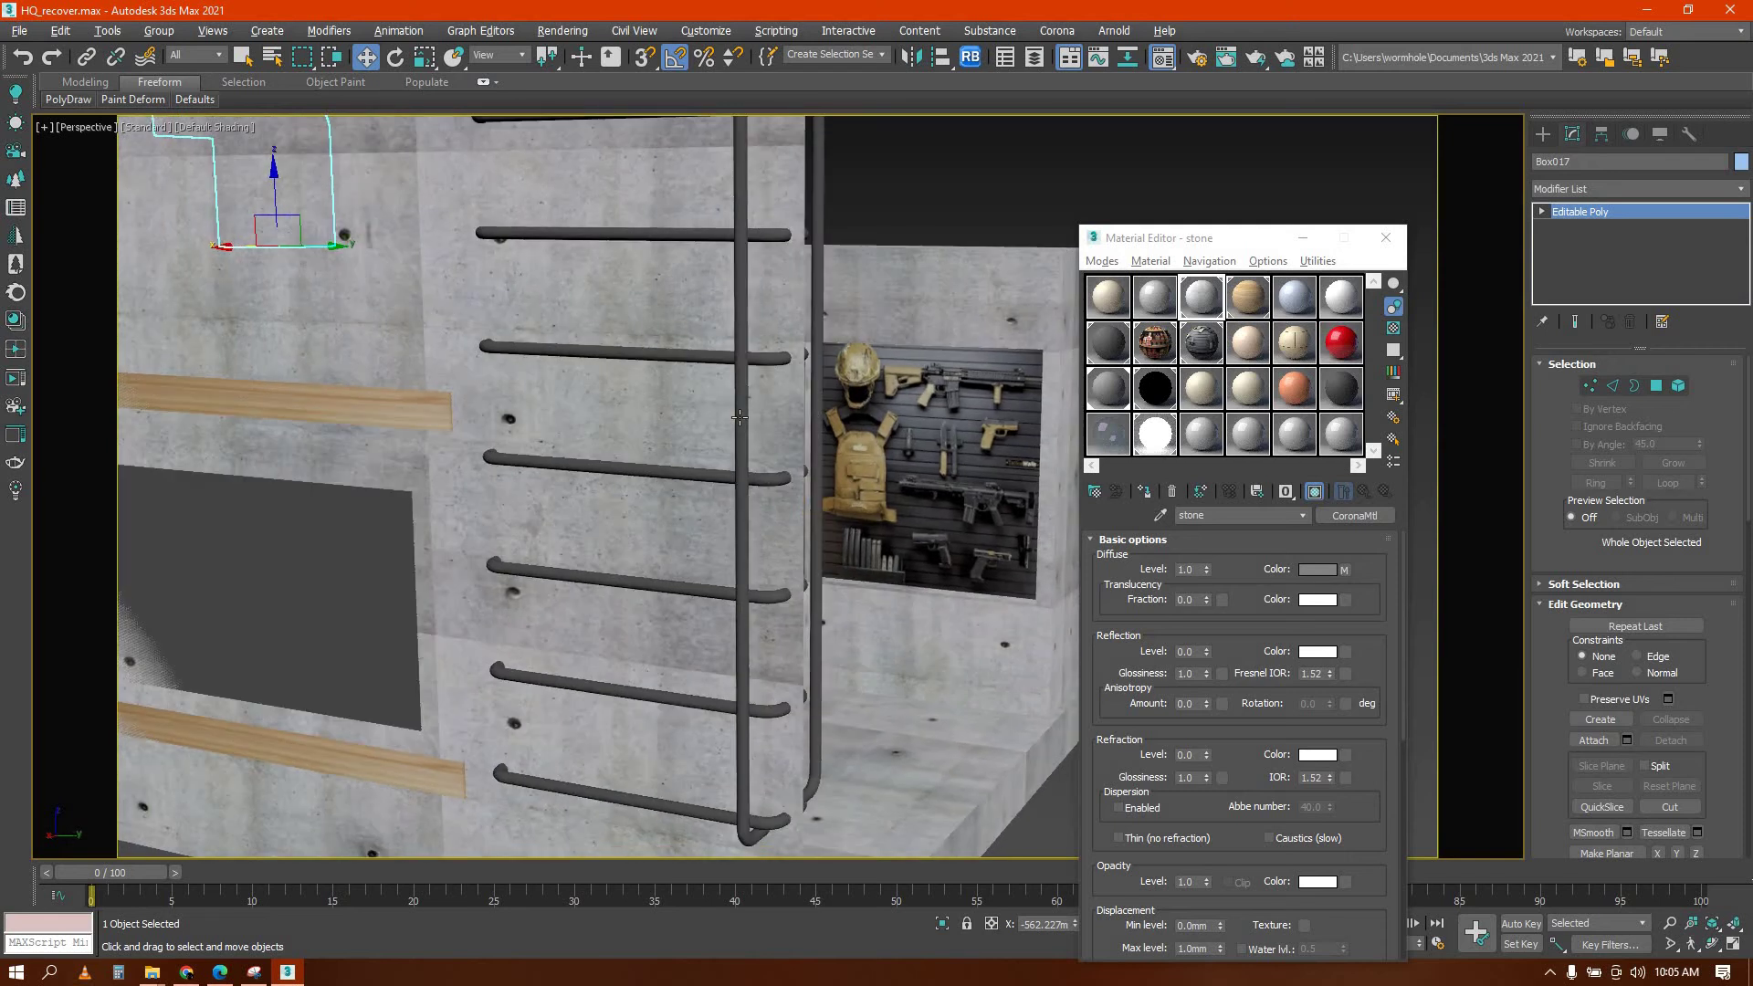
pyautogui.scroll(2, 997, 437)
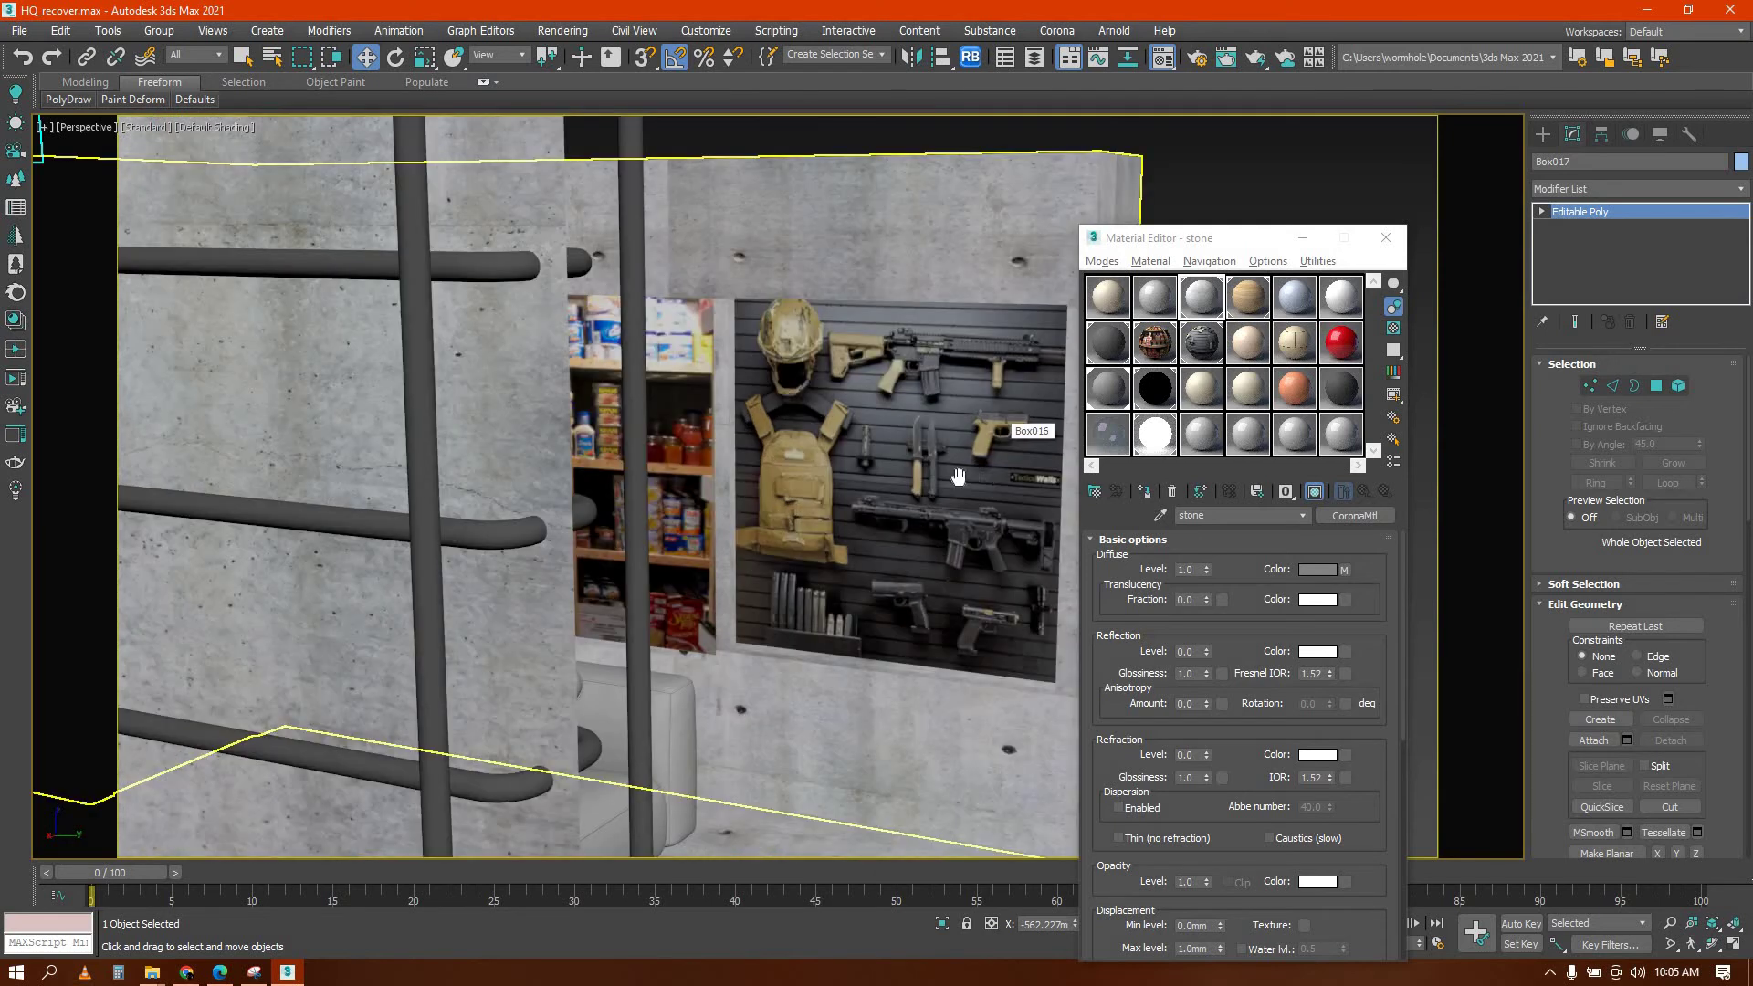
# Create a thin flat box about 989 x 867 x 24 mm on top of the partition wall beside the curved duct
pyautogui.moveTo(959, 478); pyautogui.dragTo(930, 469, button='middle')
pyautogui.scroll(-10, 897, 476)
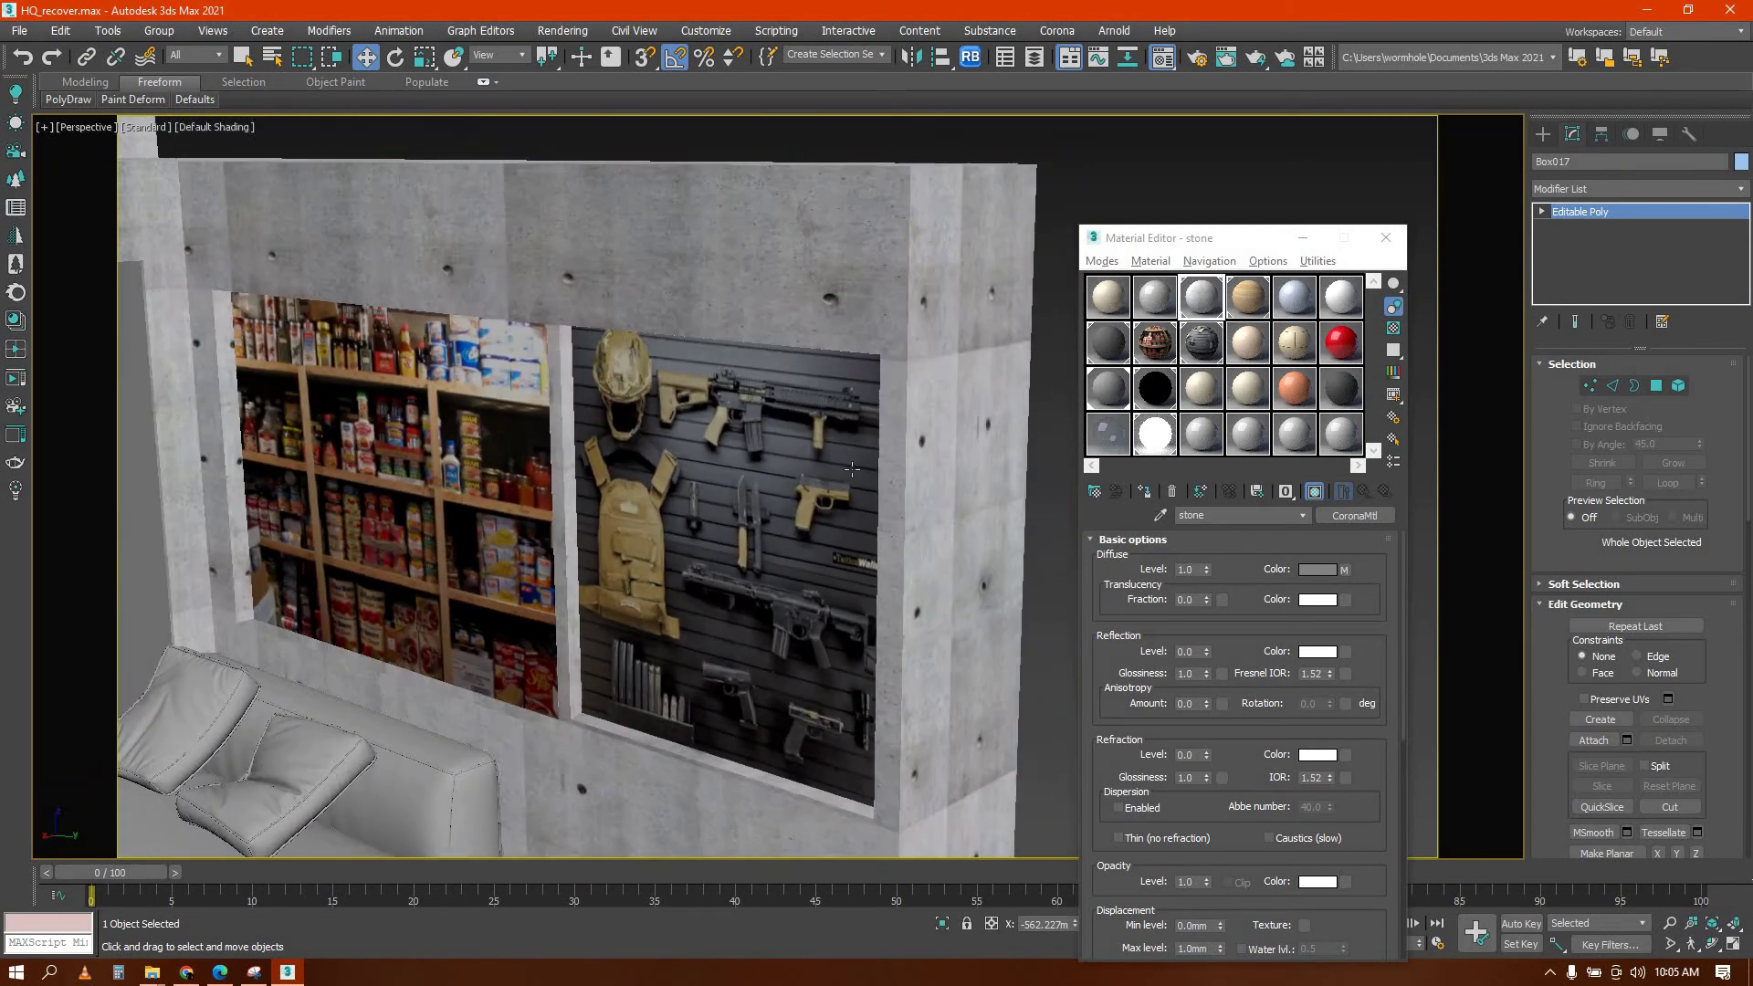
pyautogui.scroll(10, 721, 503)
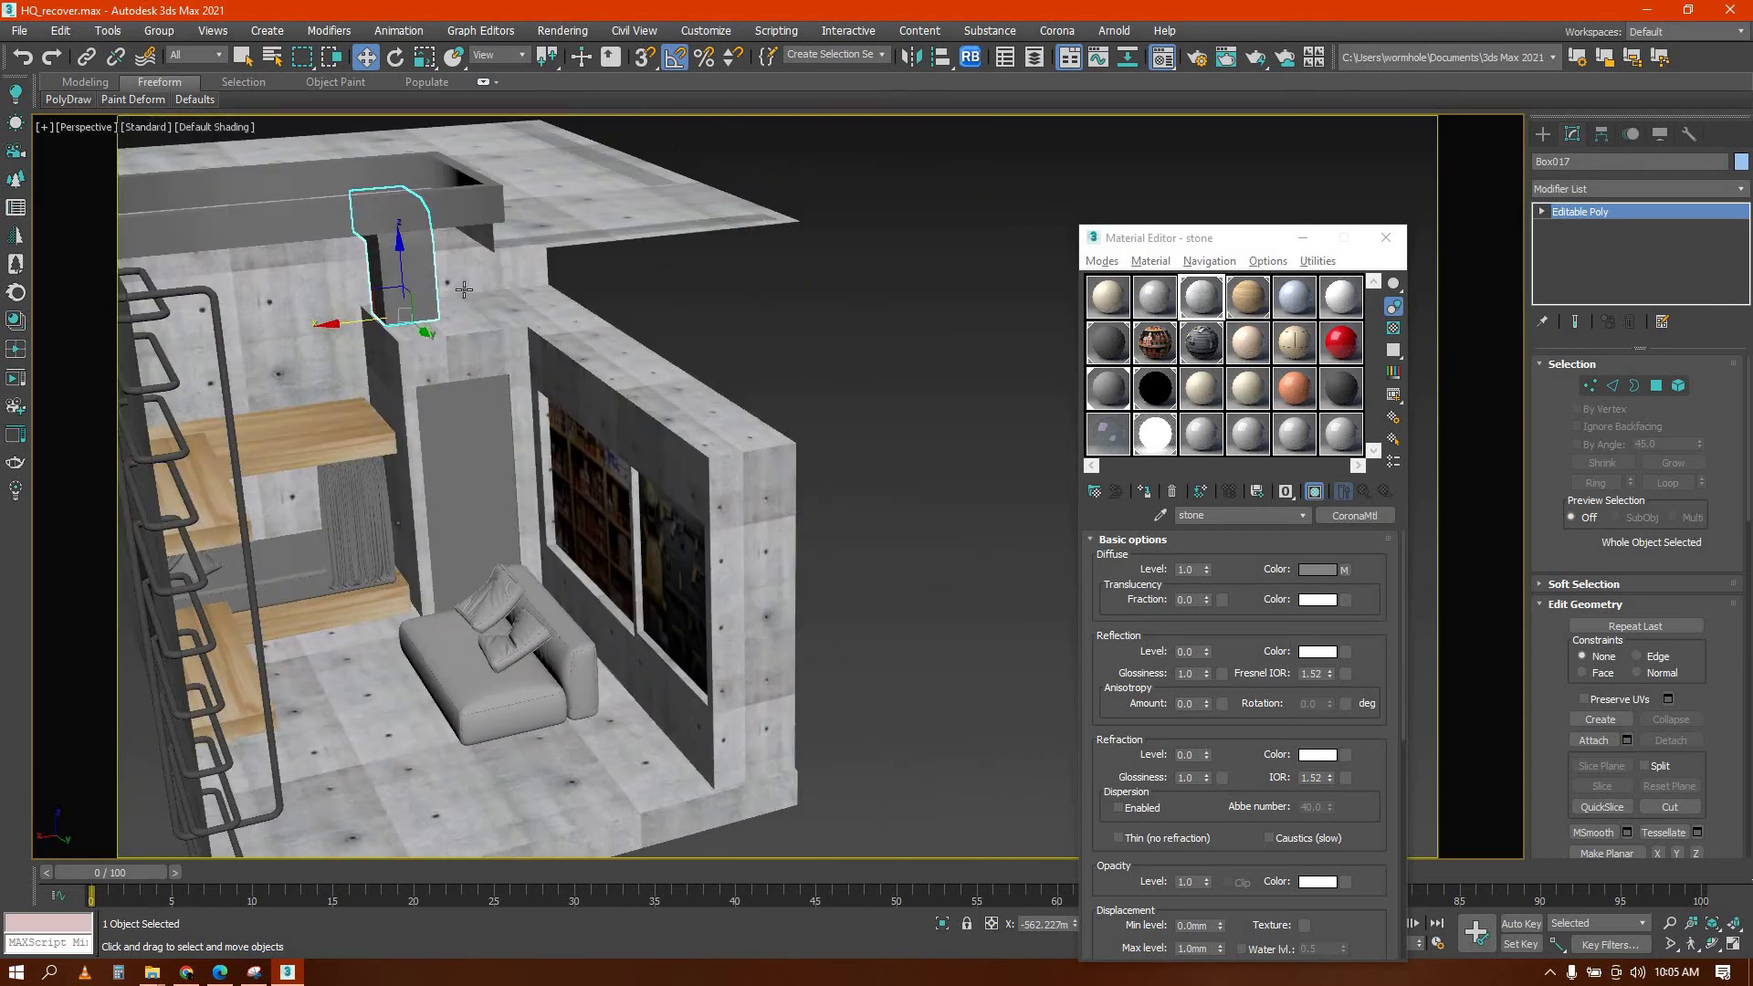
pyautogui.scroll(8, 886, 428)
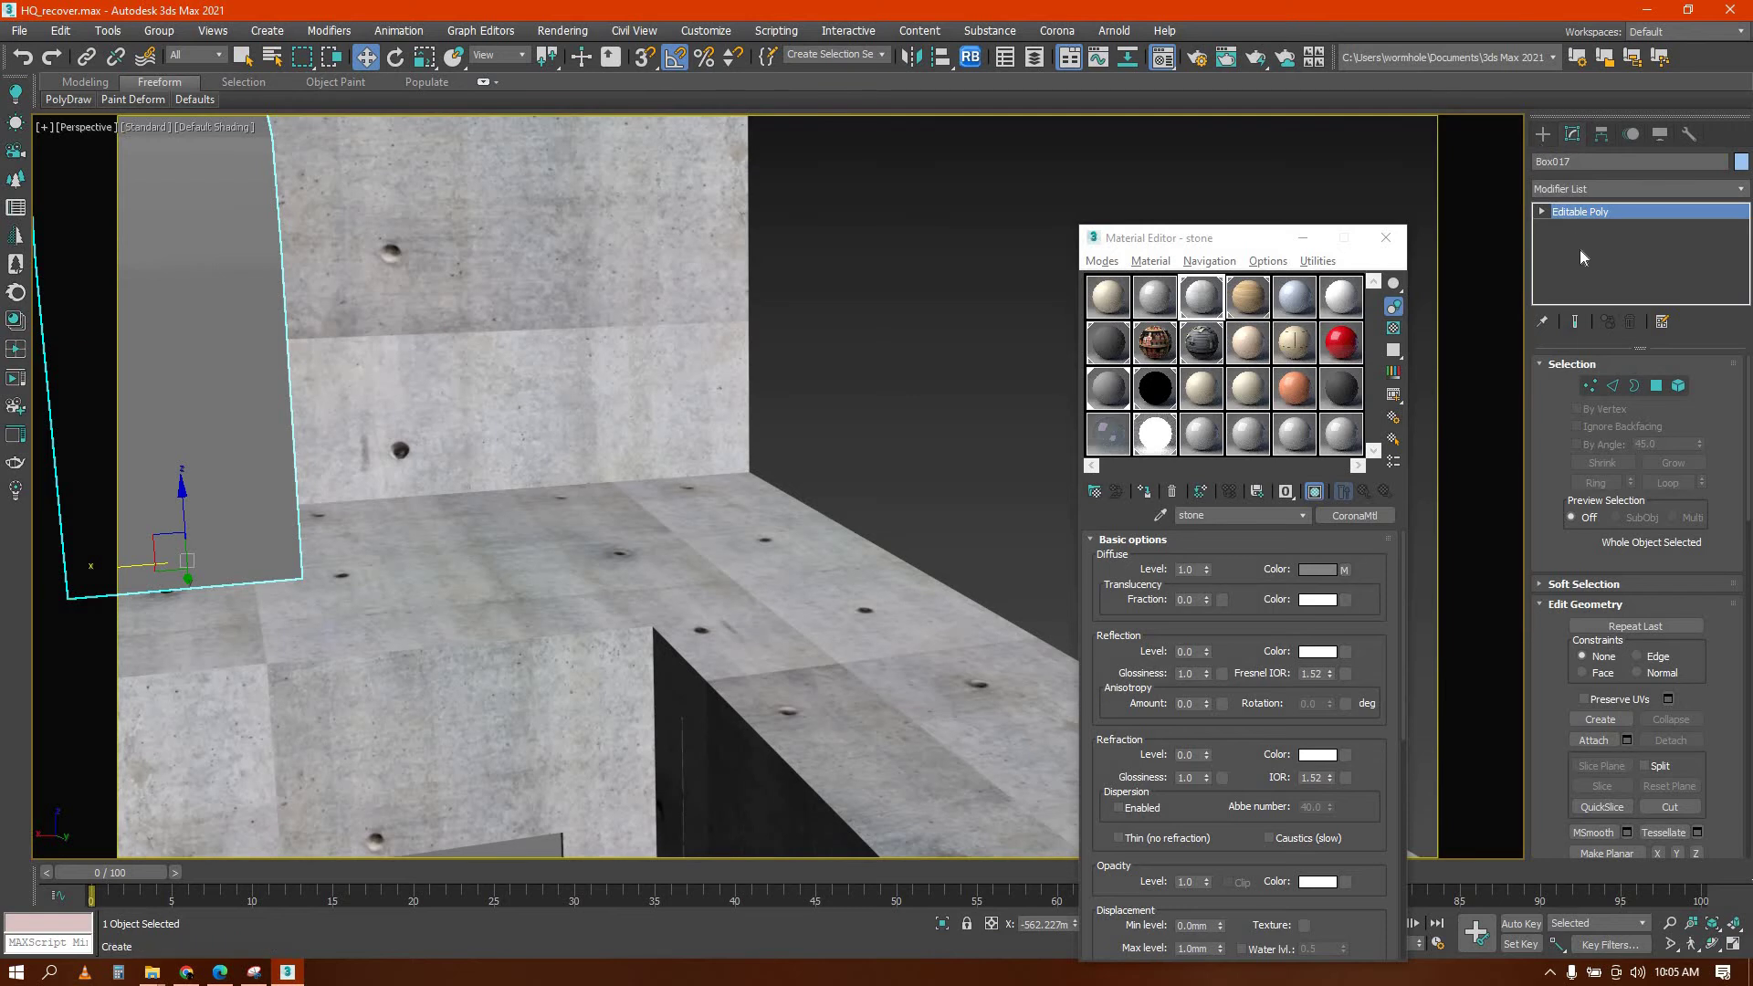
pyautogui.click(1604, 244)
pyautogui.moveTo(349, 518); pyautogui.dragTo(724, 528)
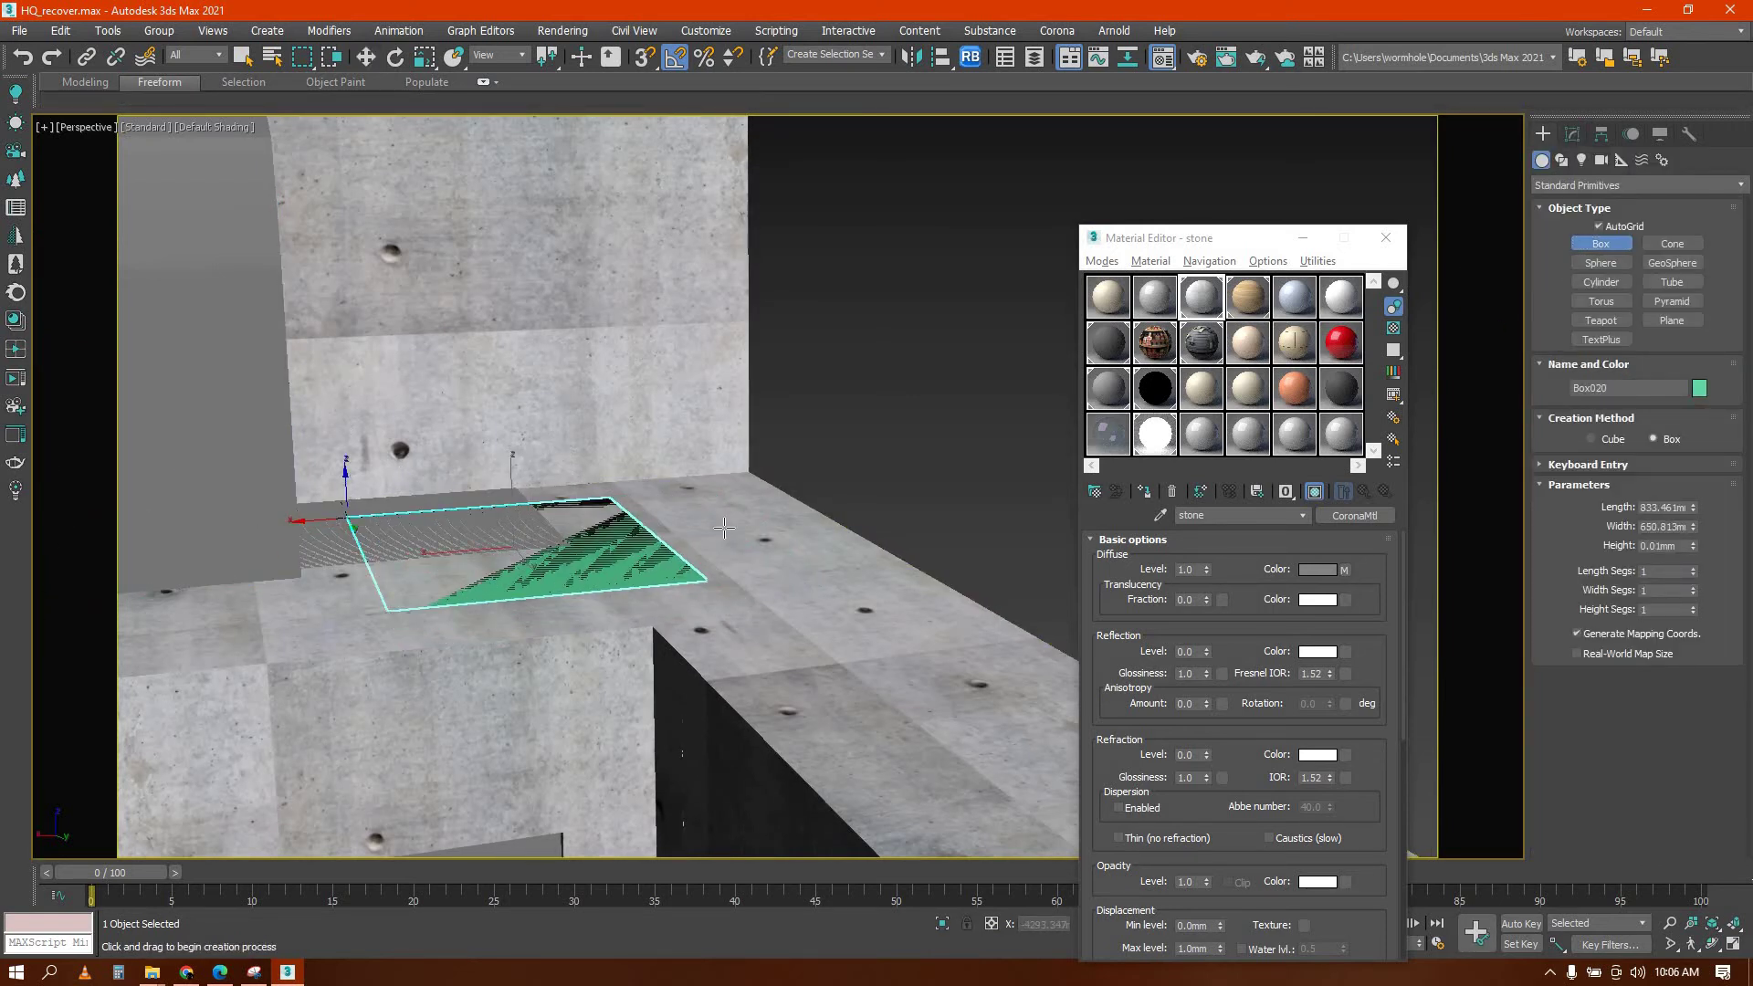
pyautogui.rightClick(717, 521)
pyautogui.moveTo(374, 634); pyautogui.dragTo(671, 492)
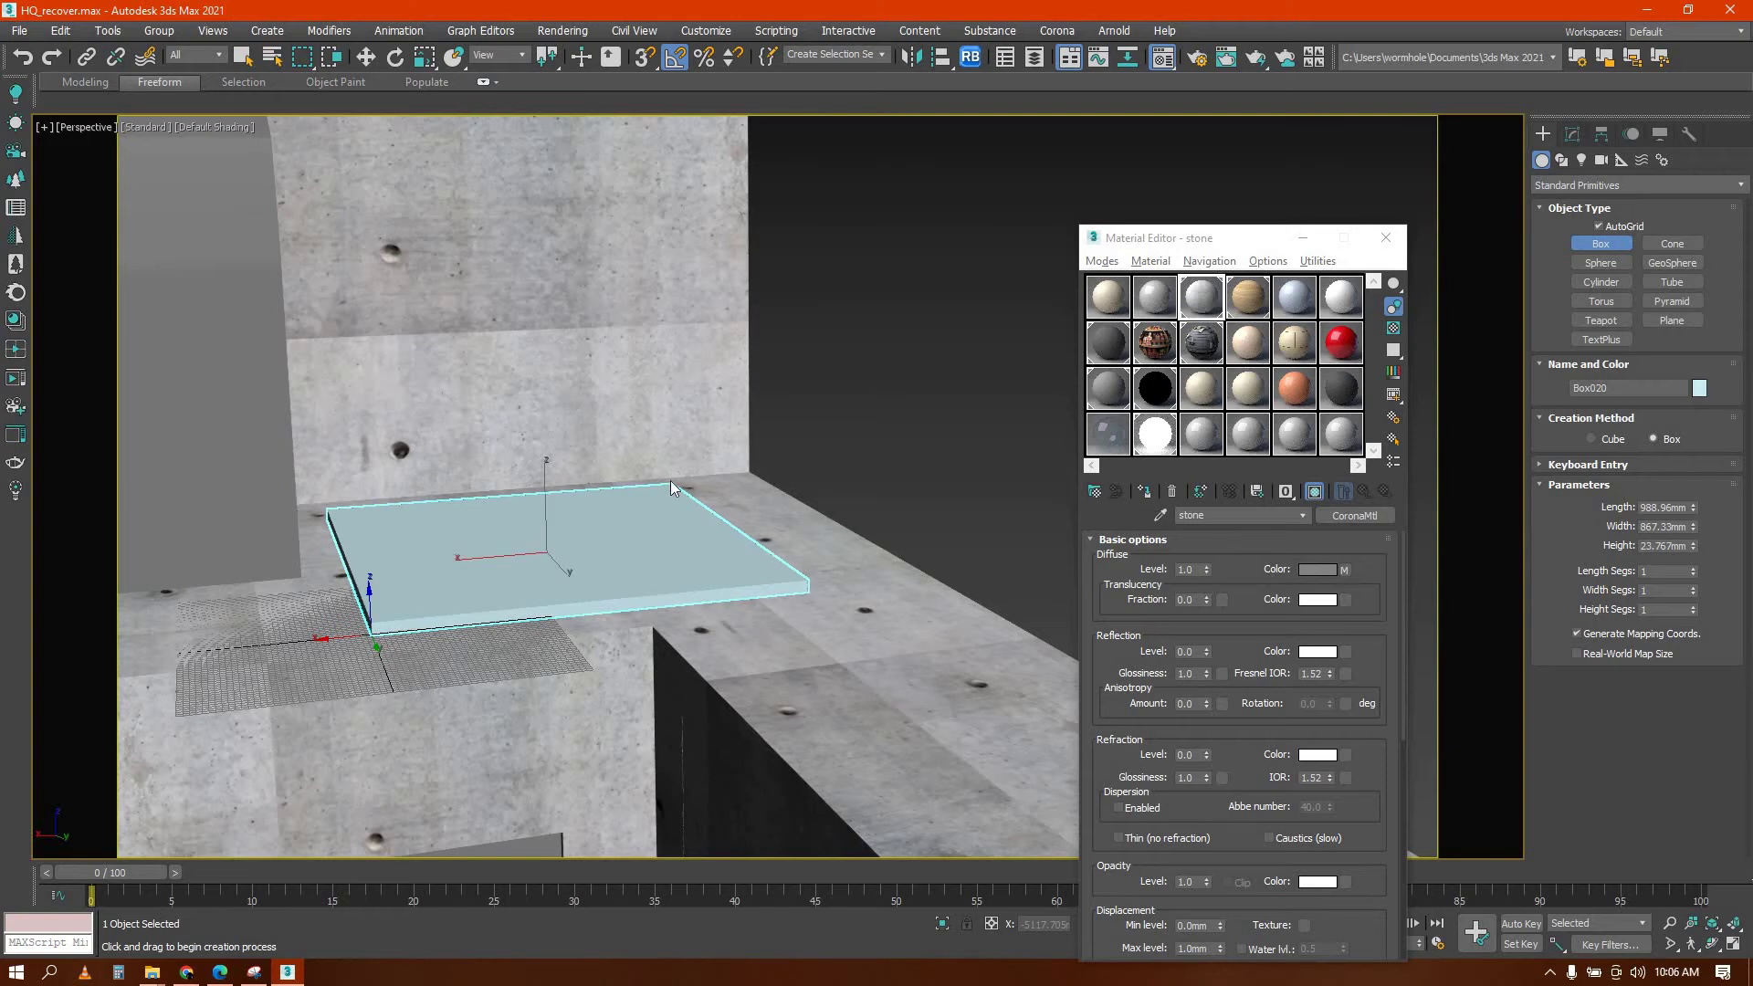
pyautogui.click(671, 480)
pyautogui.rightClick(670, 471)
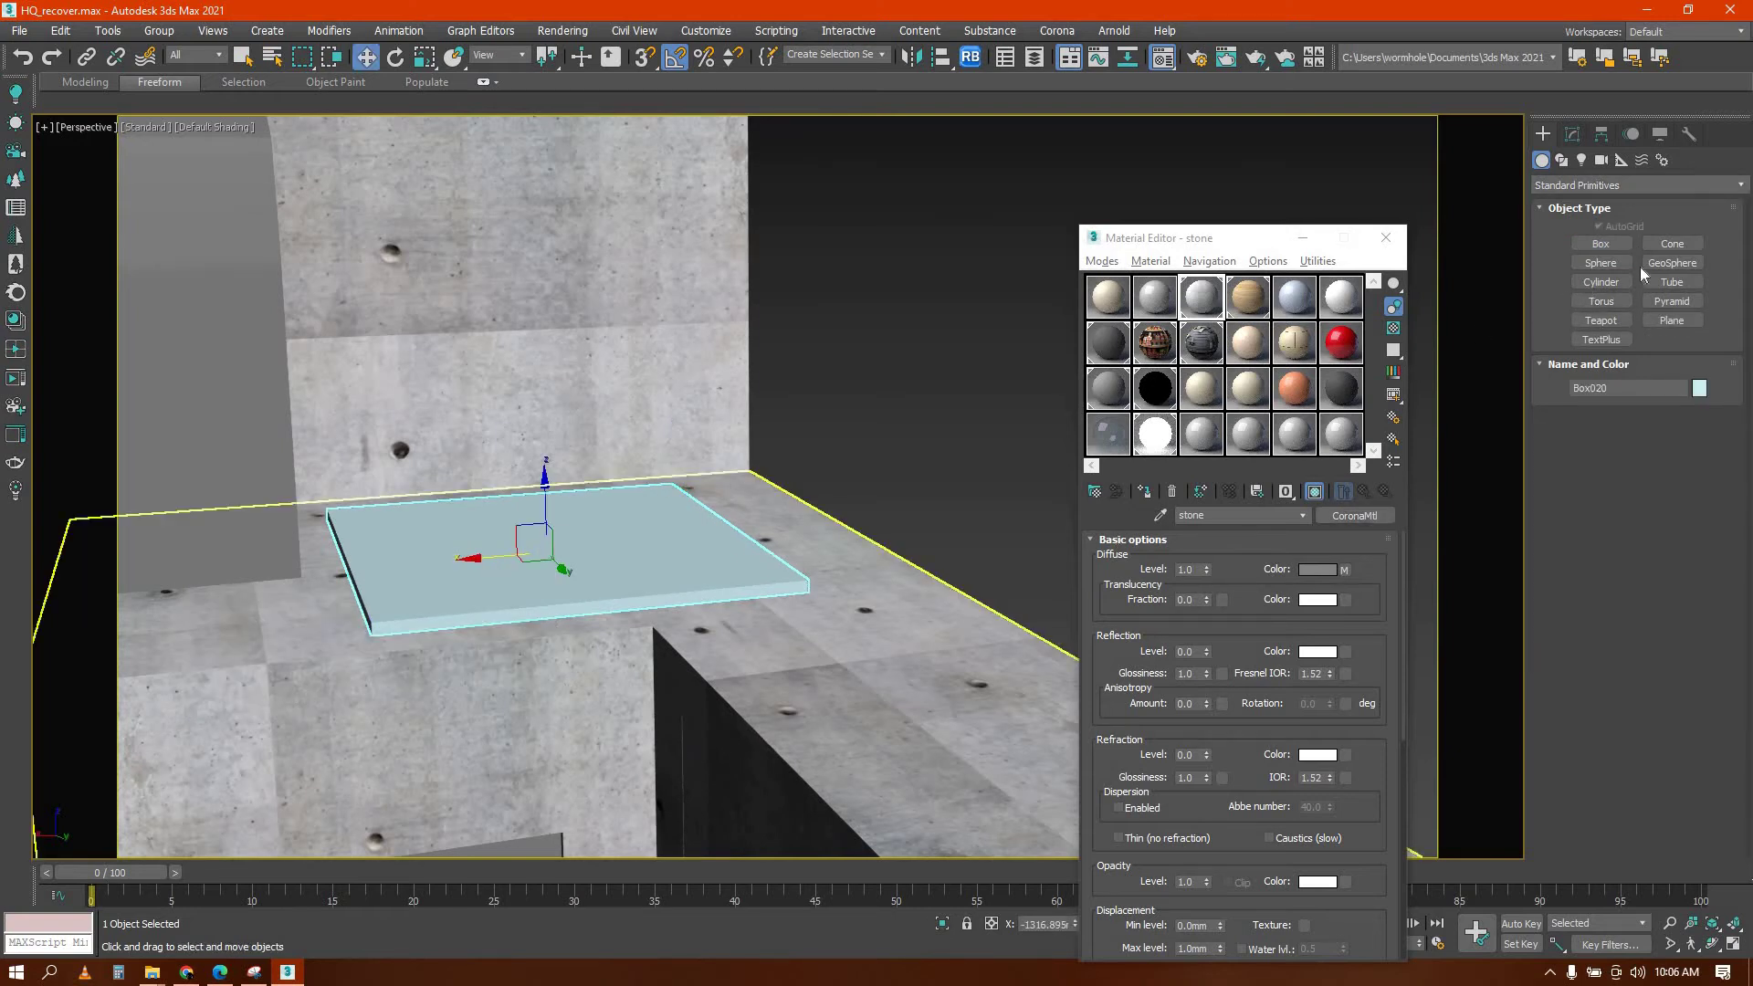
# Create a small box about 132 x 223 mm on top of the flat slab, close to its edge
pyautogui.scroll(-10, 624, 535)
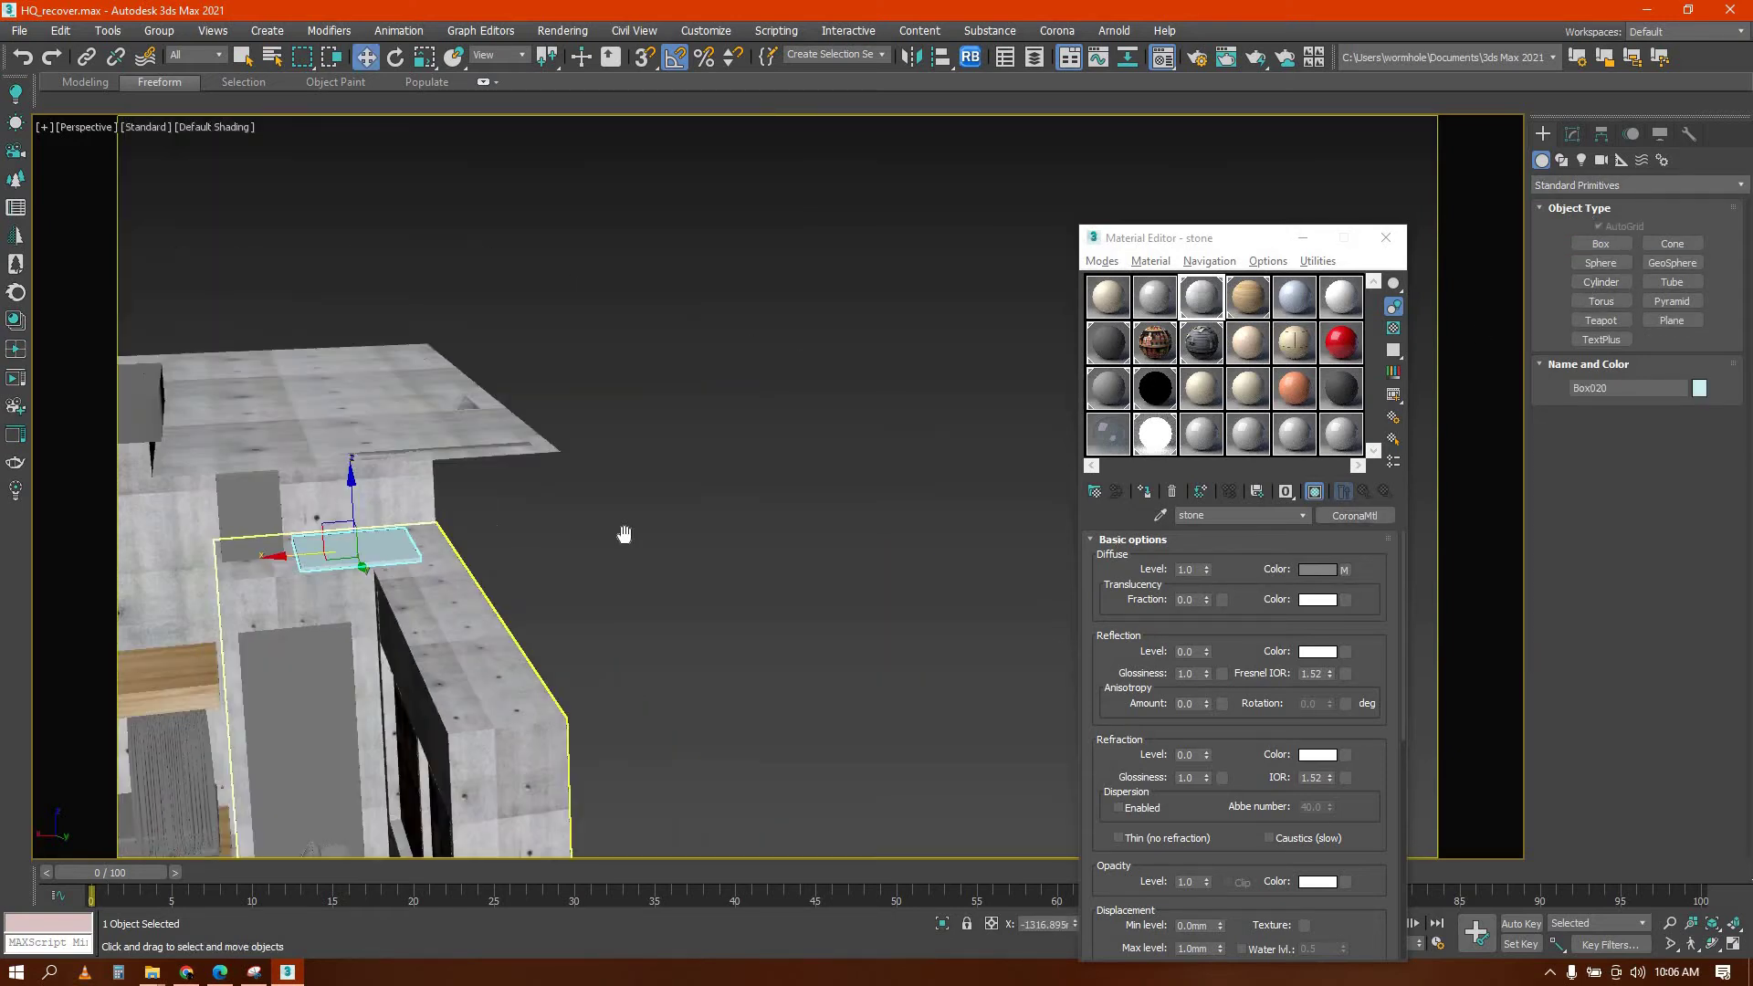
pyautogui.keyDown('alt'); pyautogui.moveTo(344, 575); pyautogui.dragTo(331, 557, button='middle'); pyautogui.keyUp('alt')
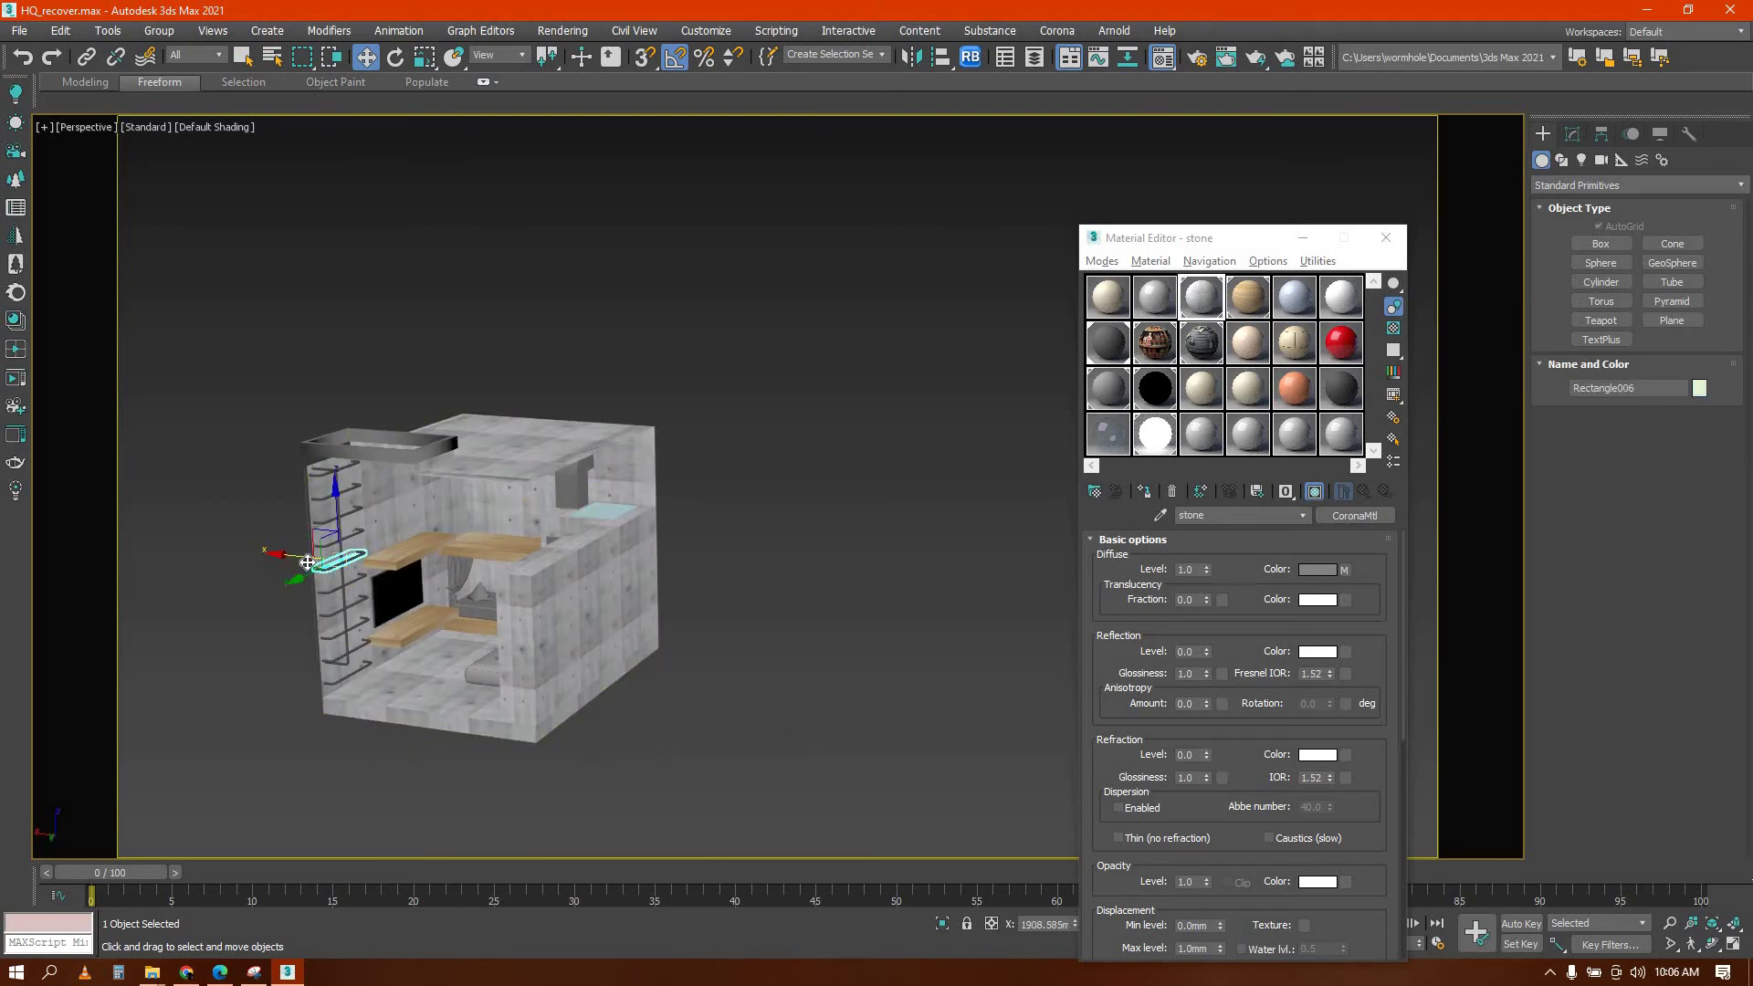
pyautogui.scroll(10, 732, 564)
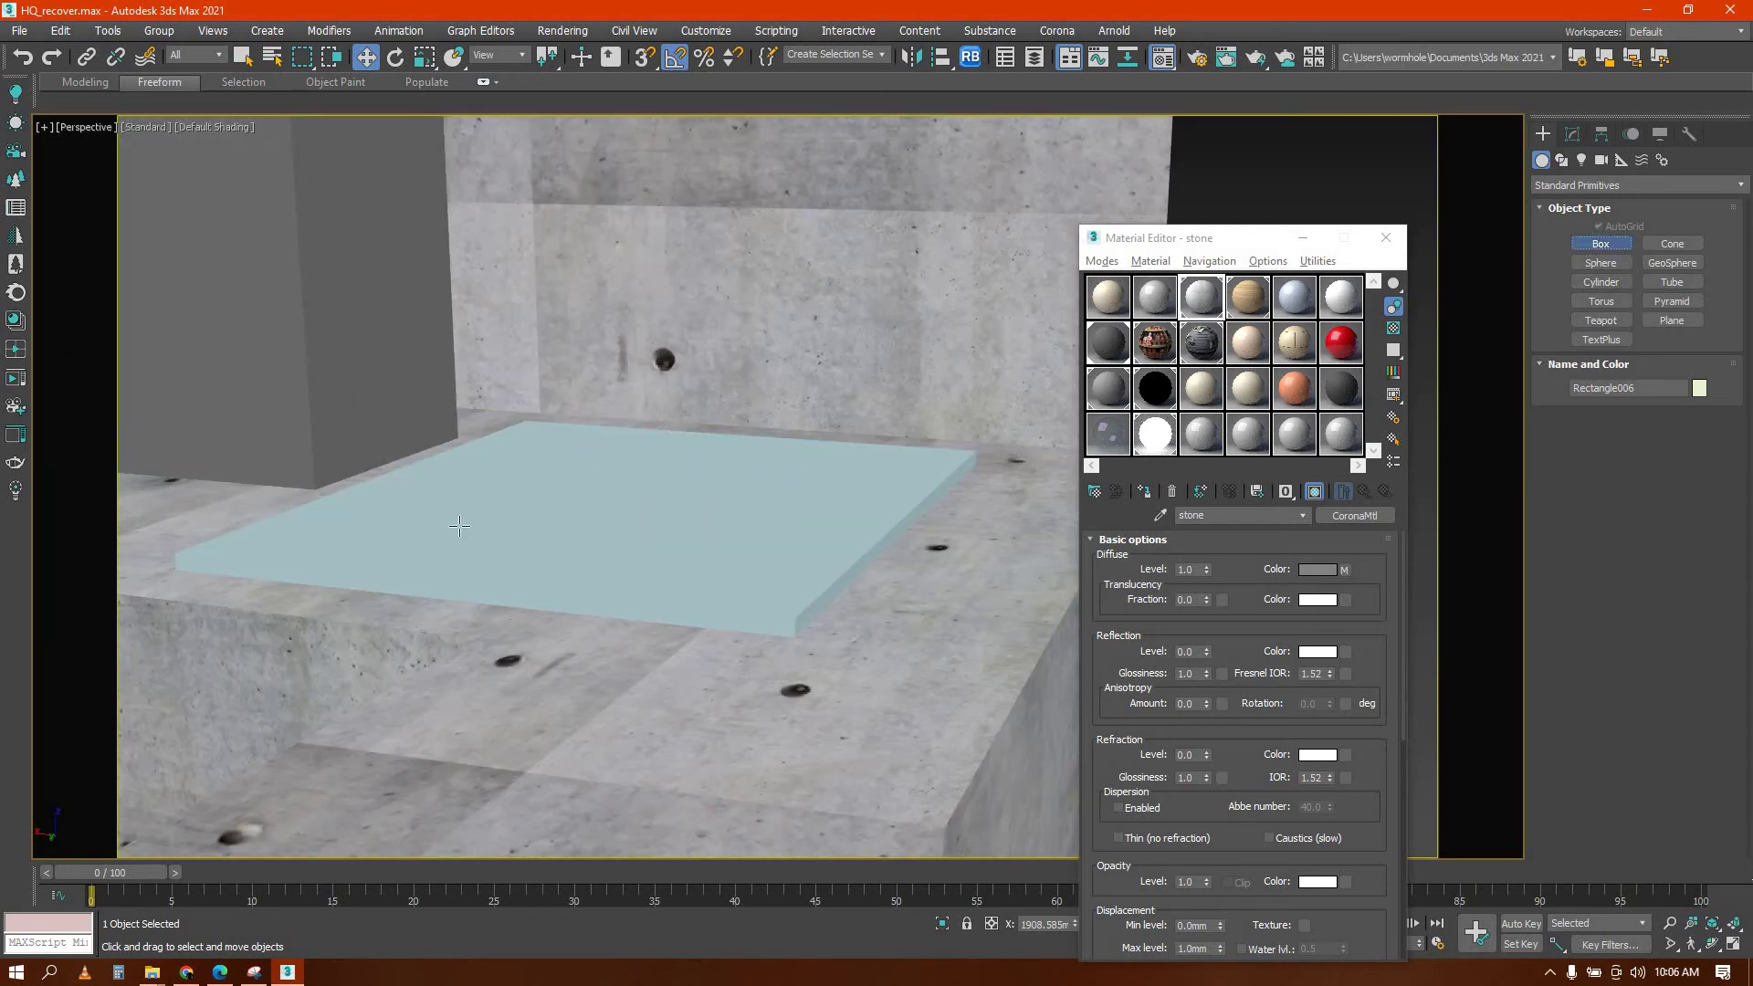
pyautogui.moveTo(438, 564); pyautogui.dragTo(635, 542)
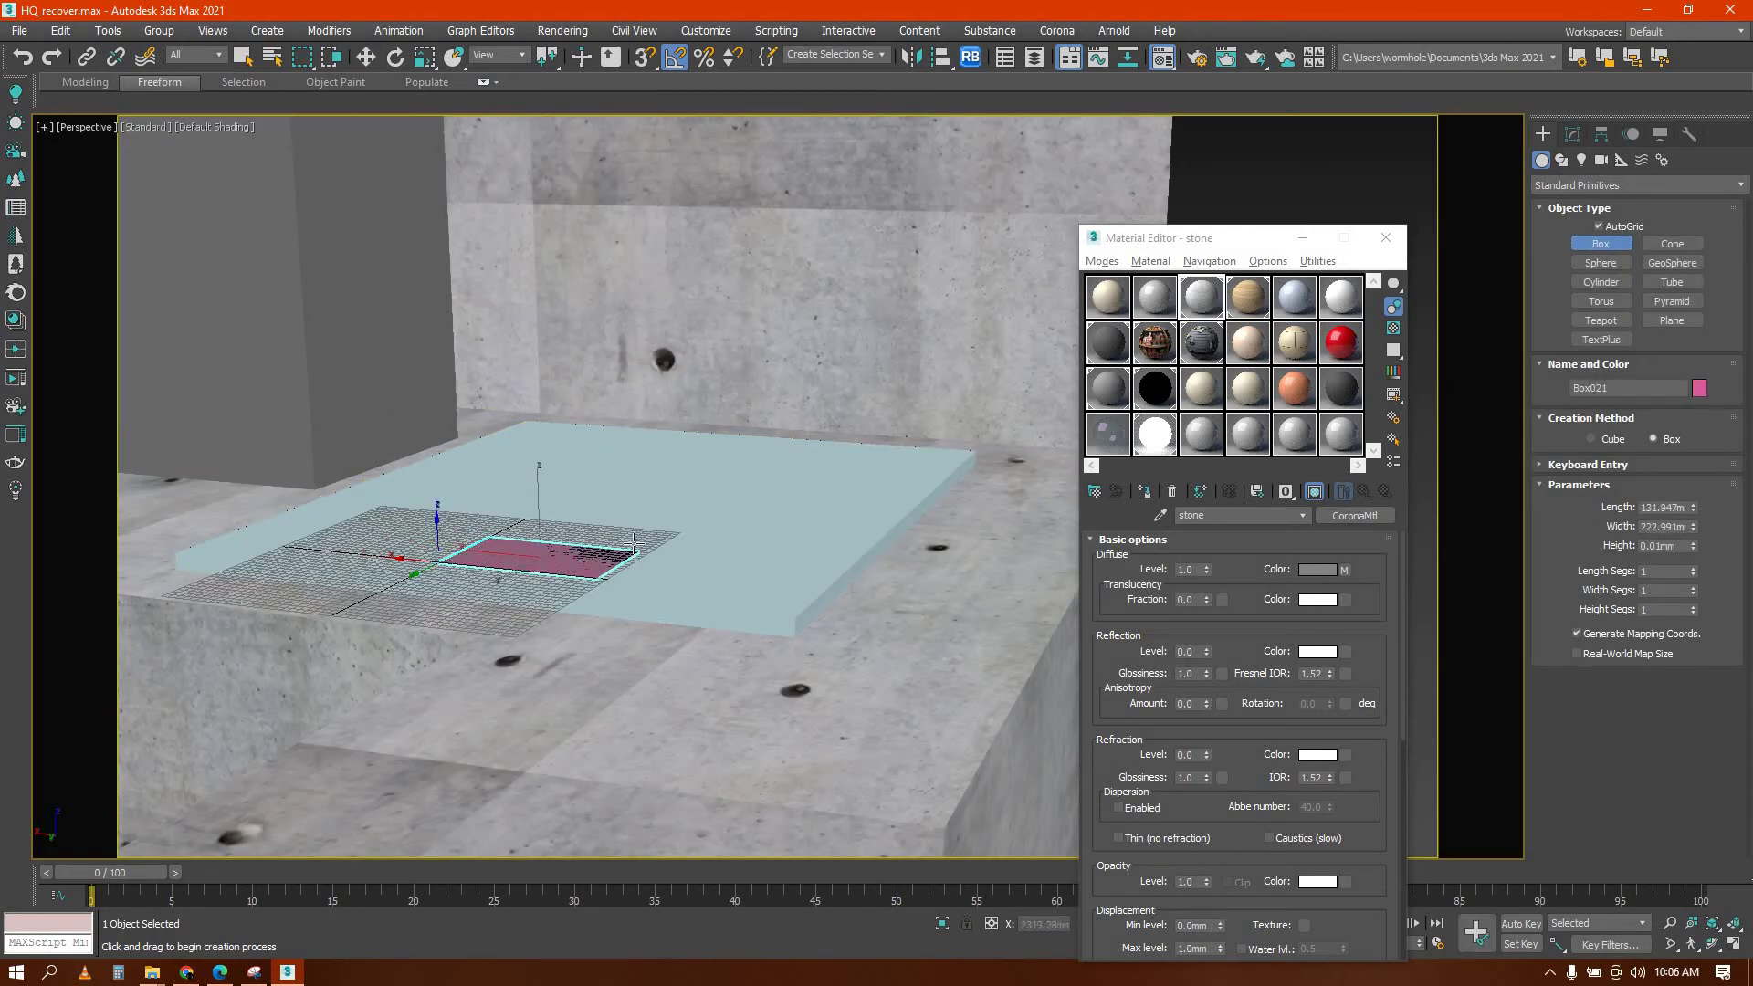
pyautogui.click(1069, 558)
pyautogui.press('w')
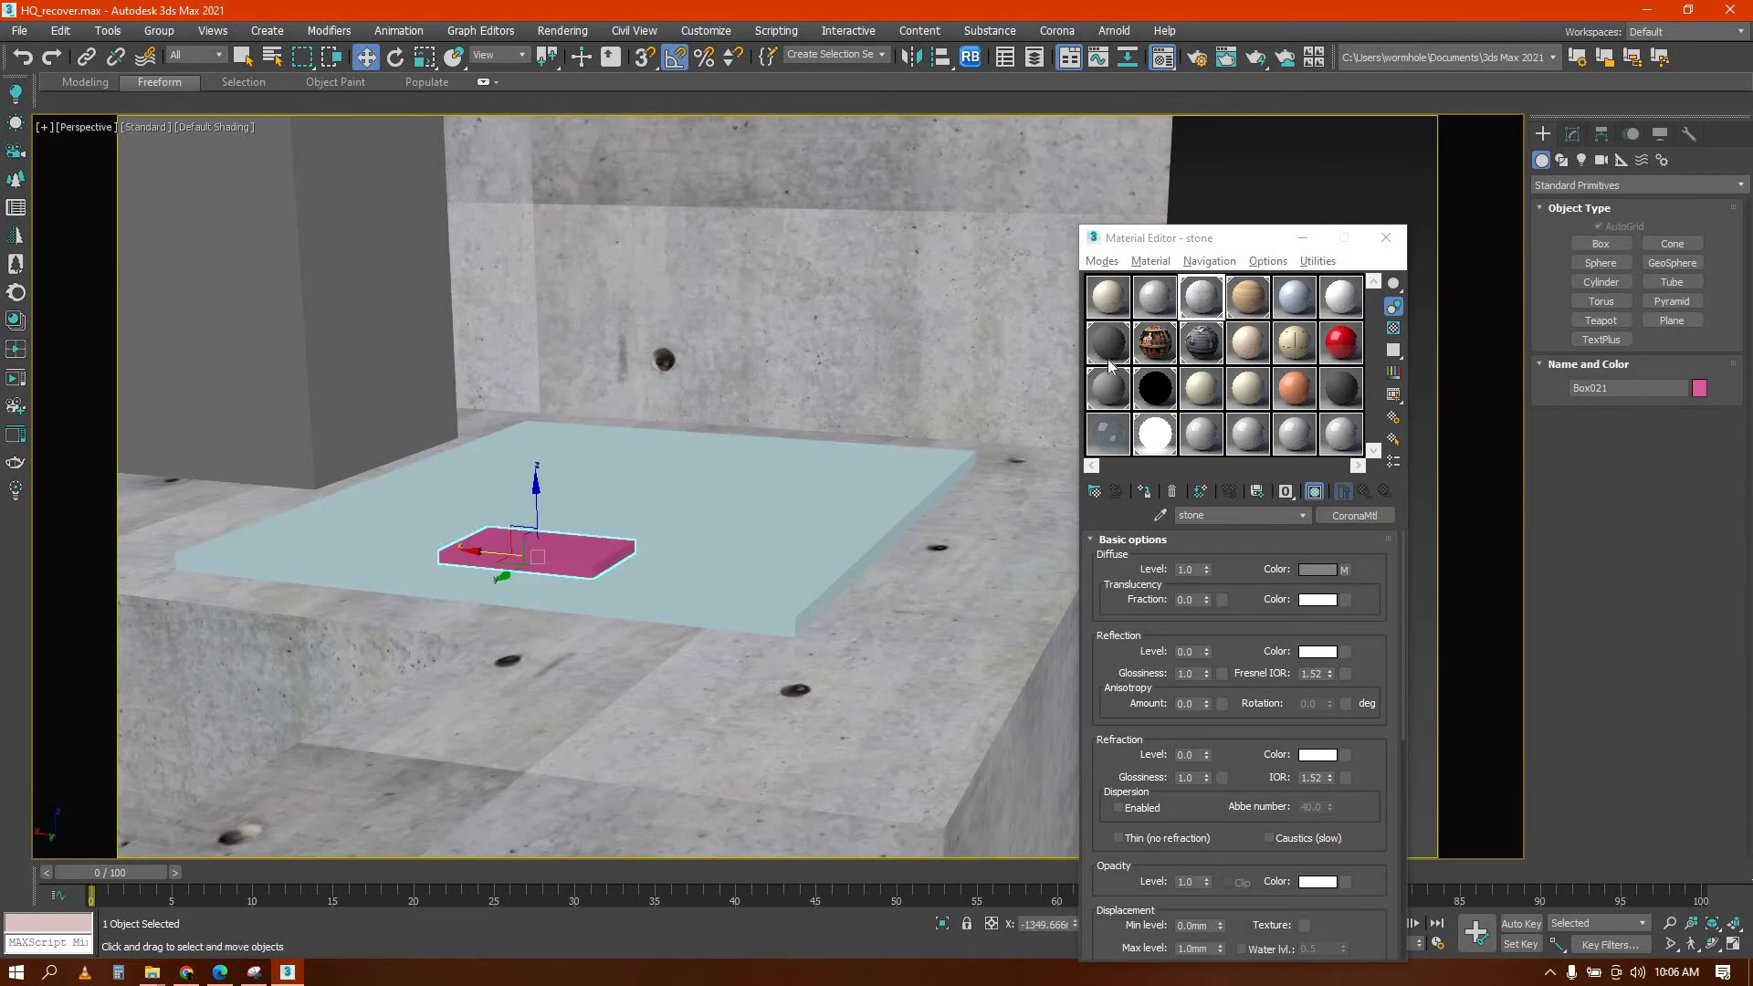
# Assign the Solid Glass material to the small box and to the flat slab beneath it
pyautogui.click(1109, 359)
pyautogui.click(1145, 492)
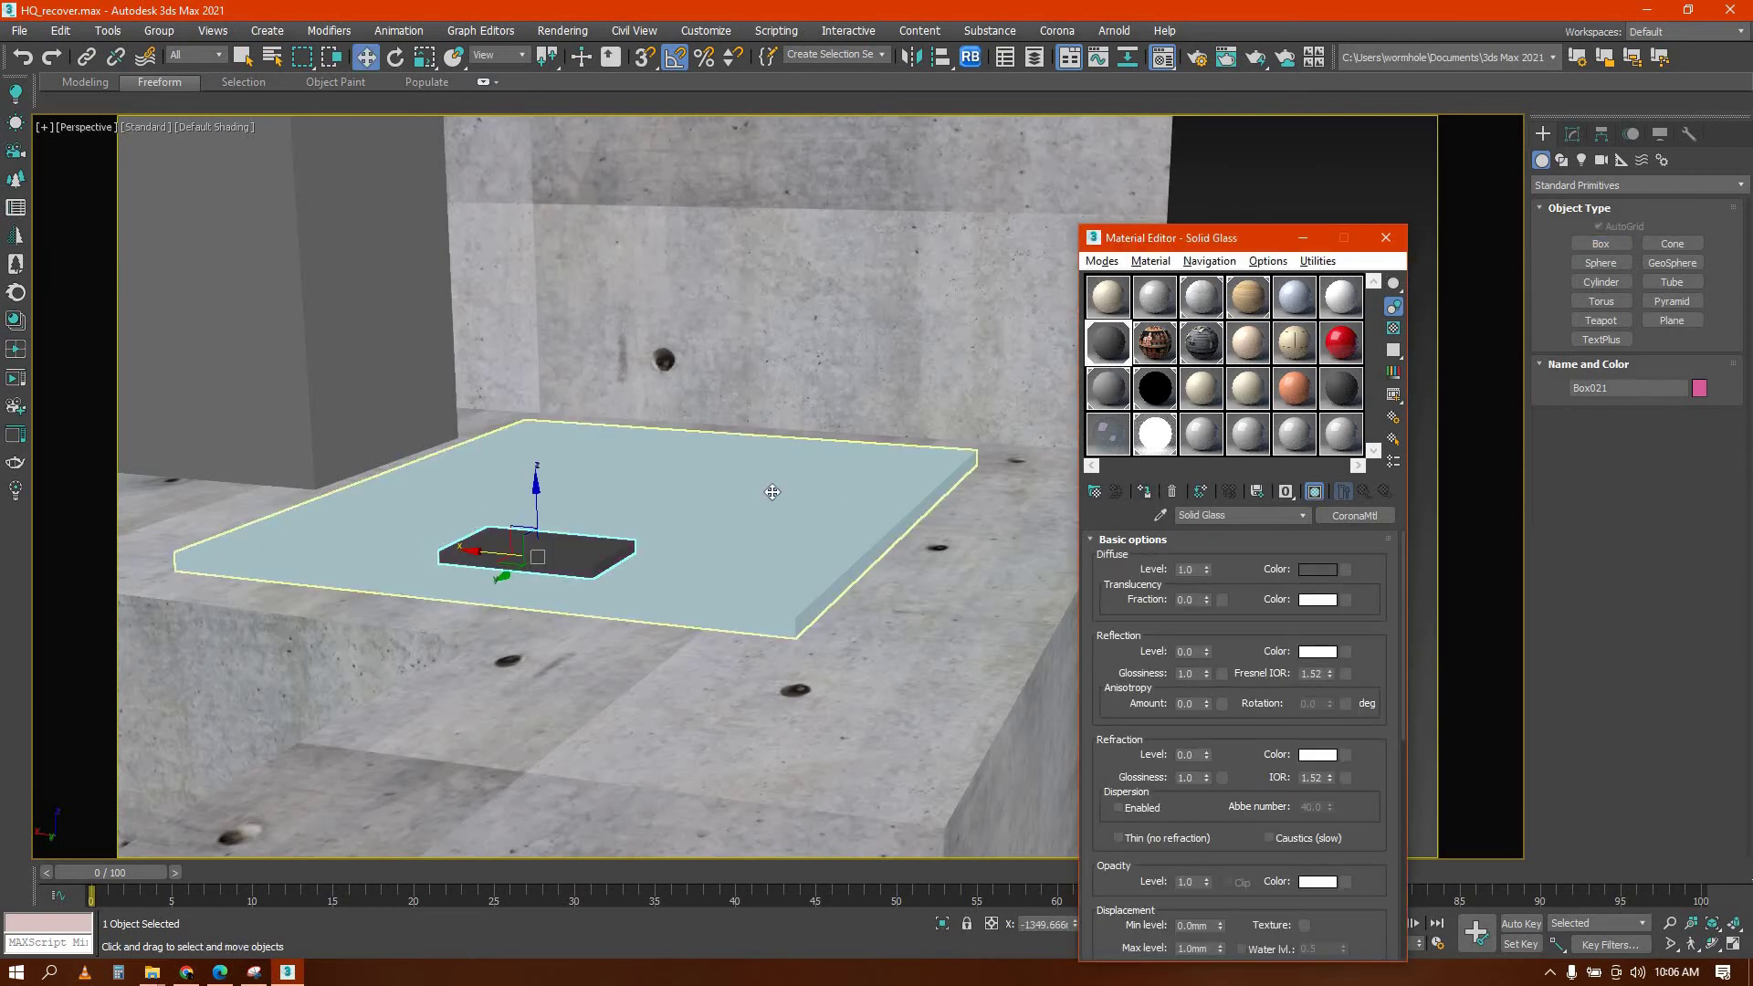
pyautogui.click(773, 493)
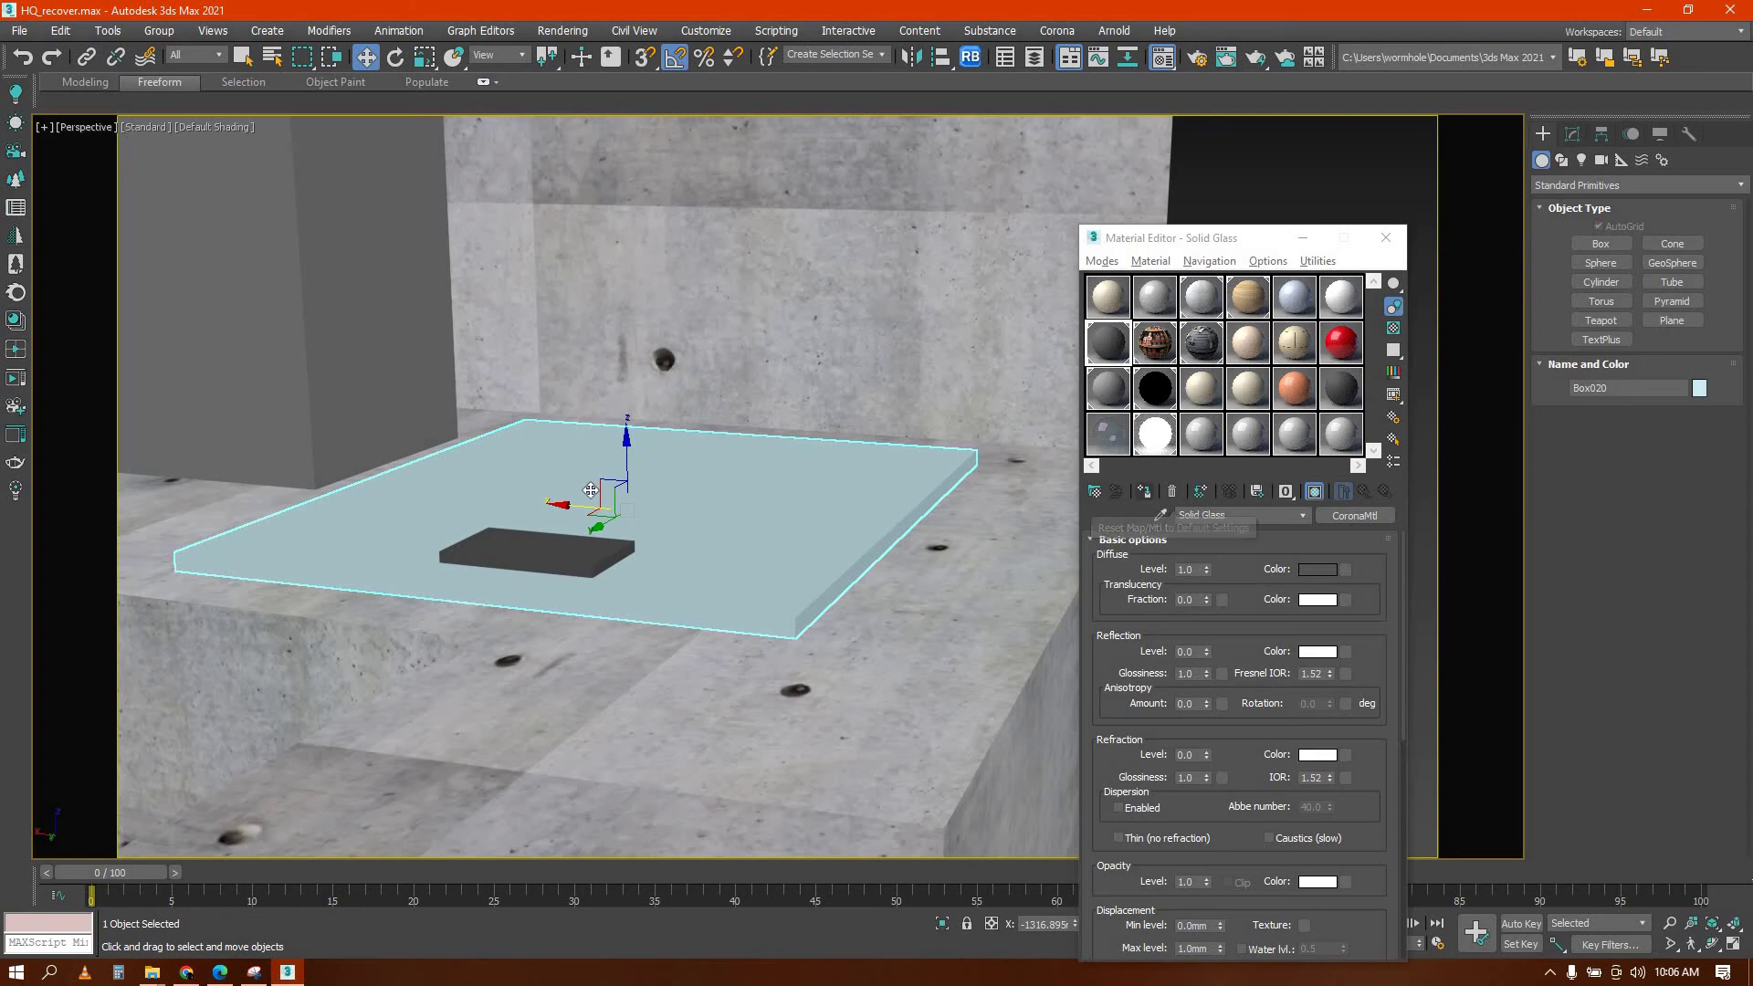
pyautogui.click(1145, 492)
# Examine the duct and slab on the partition wall, and the wooden shelves, from several angles and distances
pyautogui.scroll(-5, 666, 495)
pyautogui.keyDown('alt'); pyautogui.moveTo(666, 495); pyautogui.dragTo(824, 474, button='middle'); pyautogui.keyUp('alt')
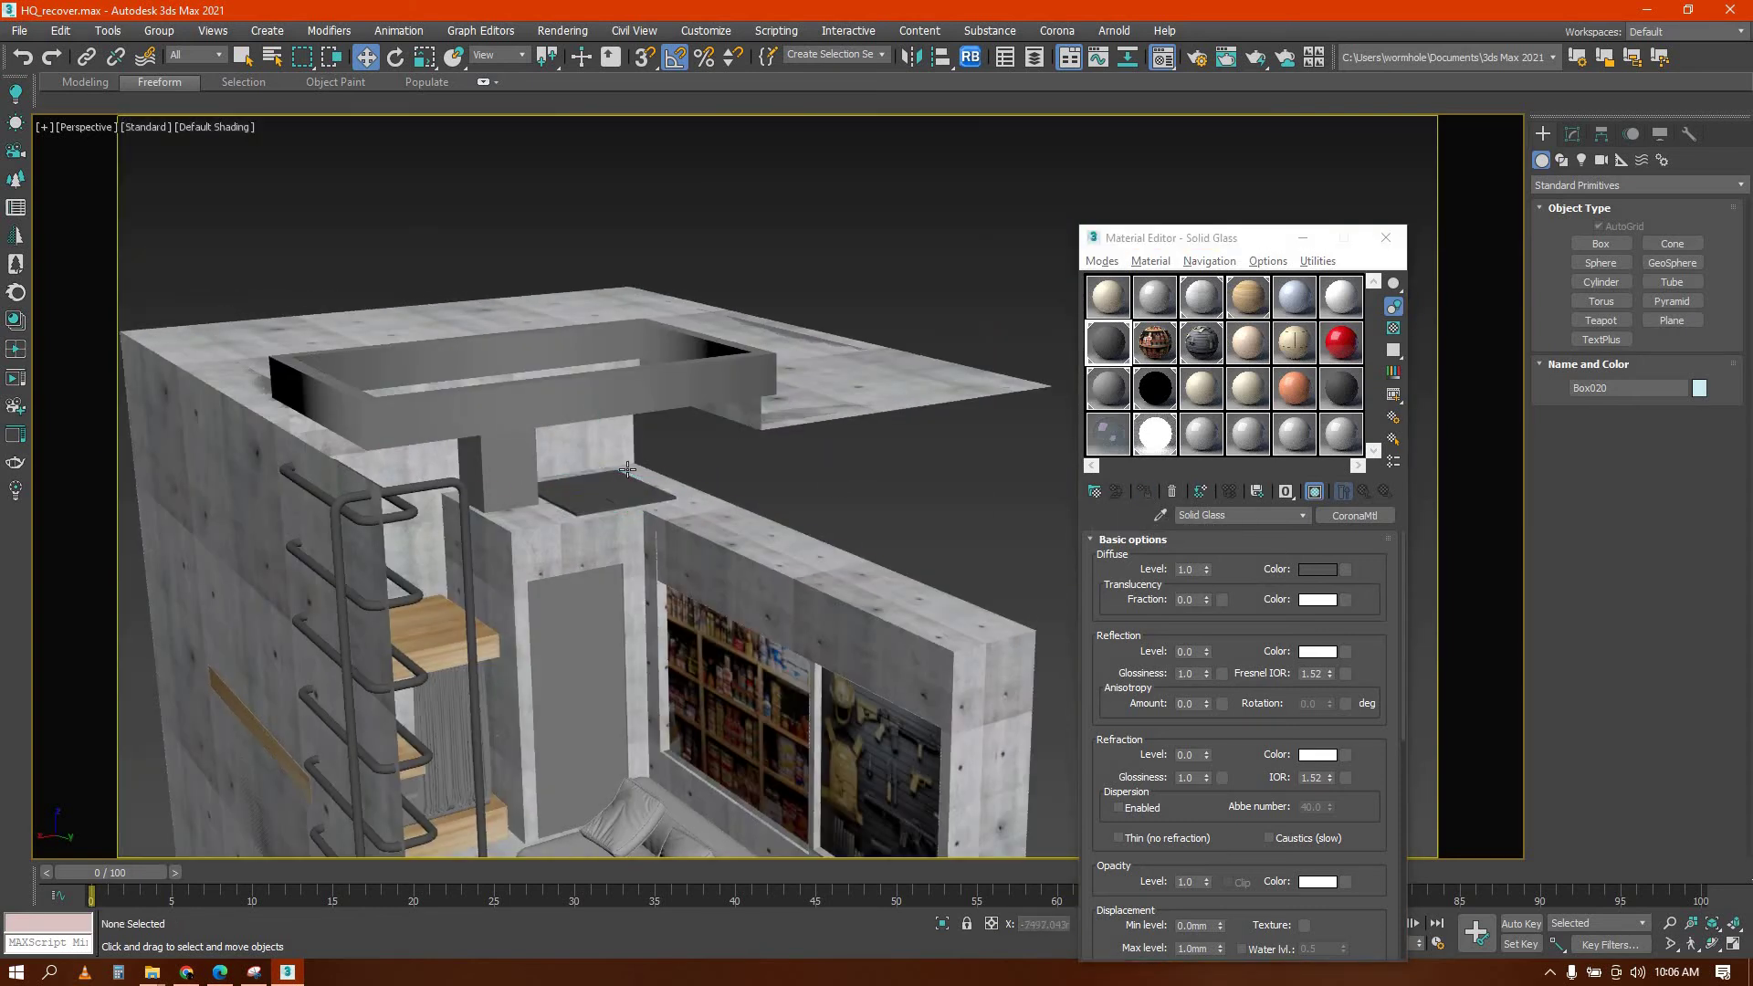
pyautogui.scroll(5, 627, 469)
pyautogui.moveTo(627, 469); pyautogui.dragTo(557, 352, button='middle')
pyautogui.scroll(-5, 562, 363)
pyautogui.keyDown('alt'); pyautogui.moveTo(640, 498); pyautogui.dragTo(439, 388, button='middle'); pyautogui.keyUp('alt')
pyautogui.scroll(3, 506, 482)
pyautogui.scroll(-3, 680, 469)
pyautogui.scroll(5, 712, 462)
pyautogui.scroll(-4, 344, 485)
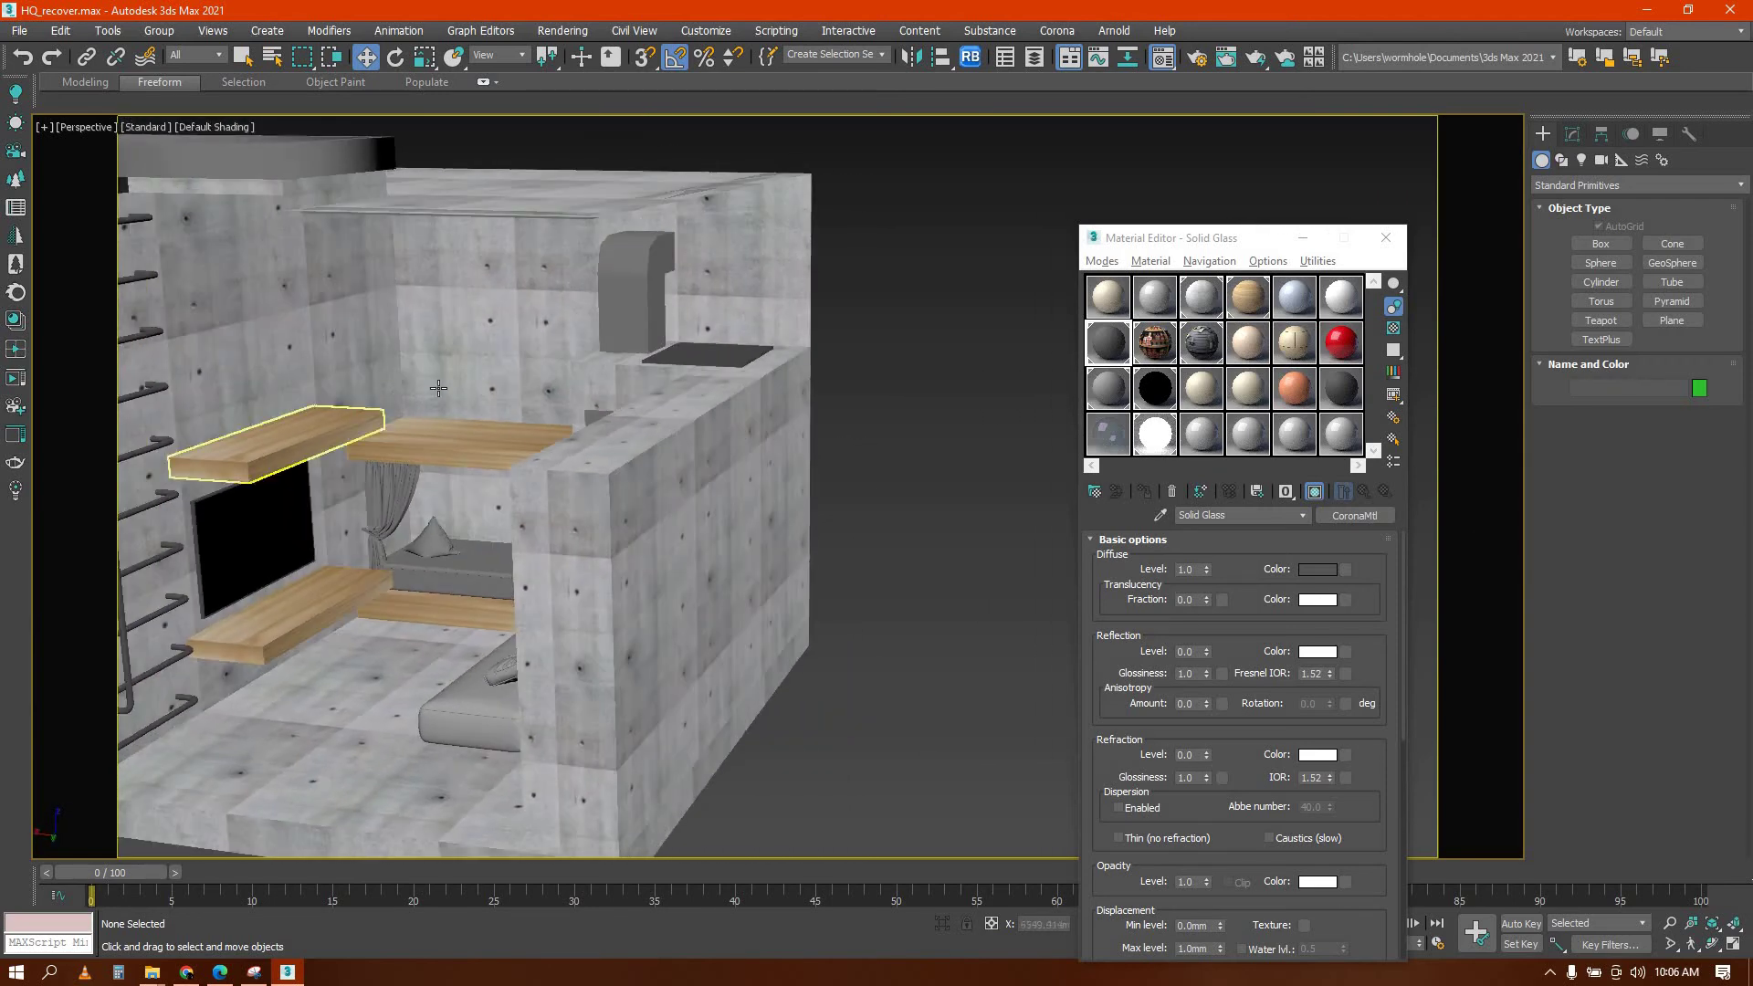
# Create a tall box about 1034 x 656 x 929 mm on the upper wooden shelf's end next to the partition wall
pyautogui.scroll(5, 438, 388)
pyautogui.click(1580, 243)
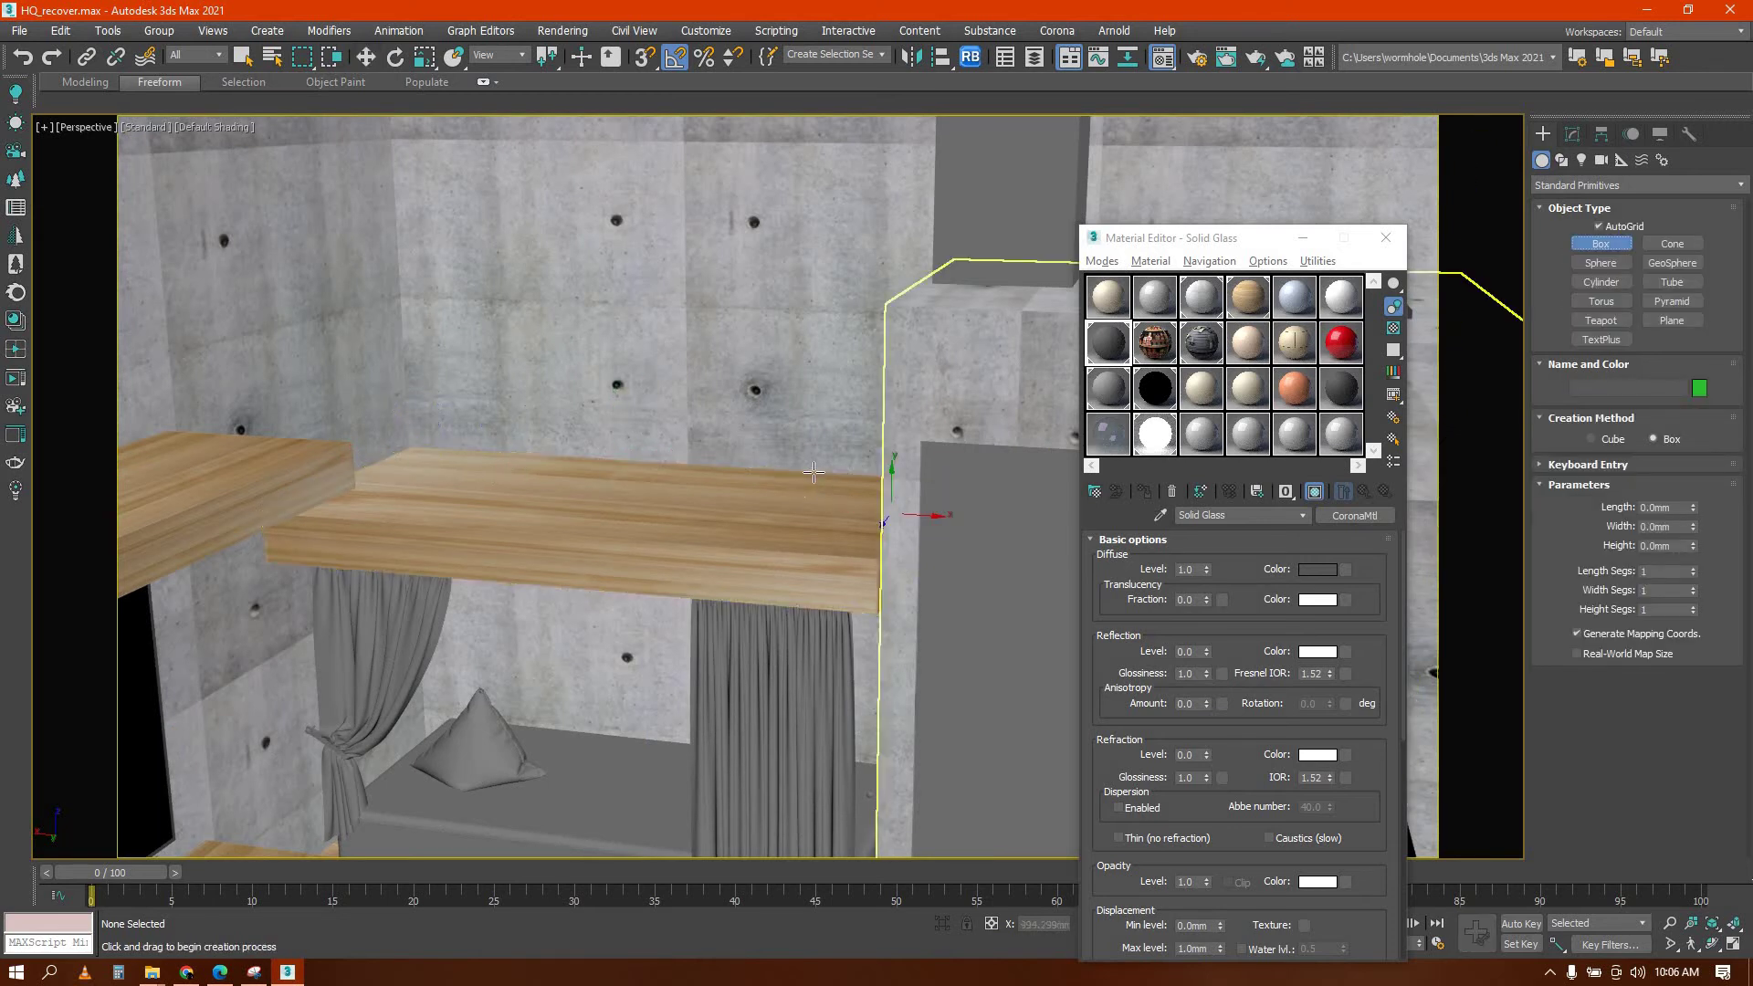
pyautogui.moveTo(767, 473); pyautogui.dragTo(886, 557)
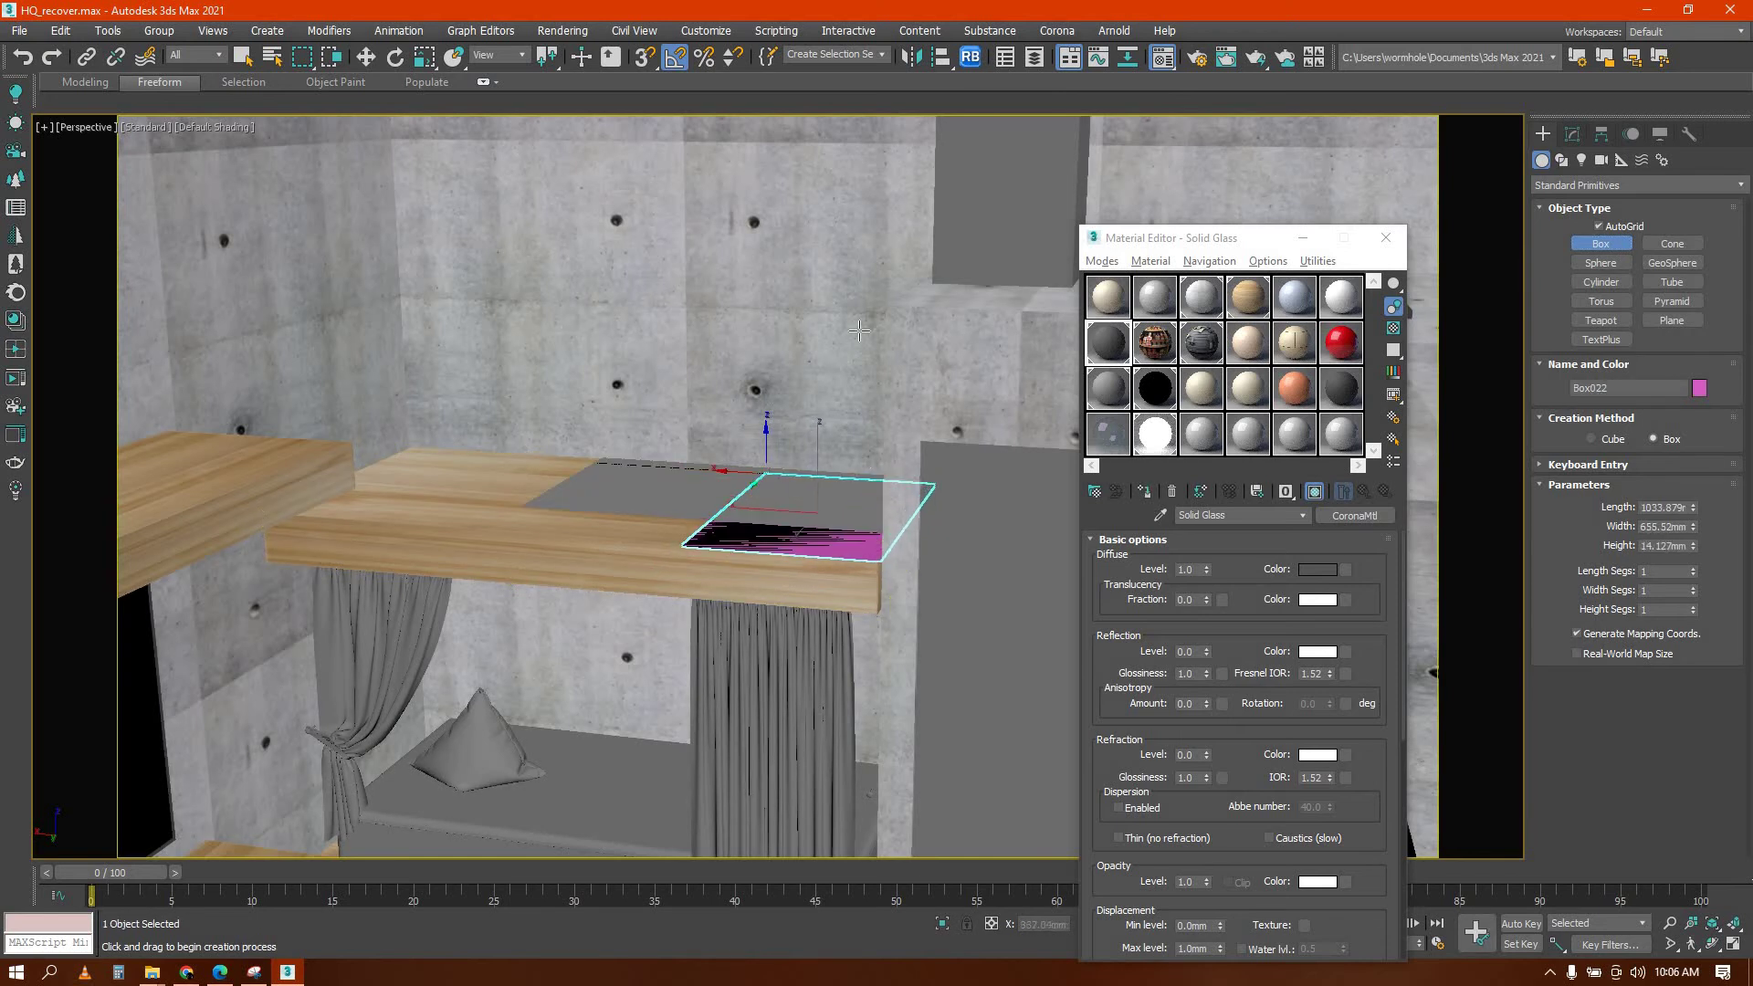
pyautogui.rightClick(917, 391)
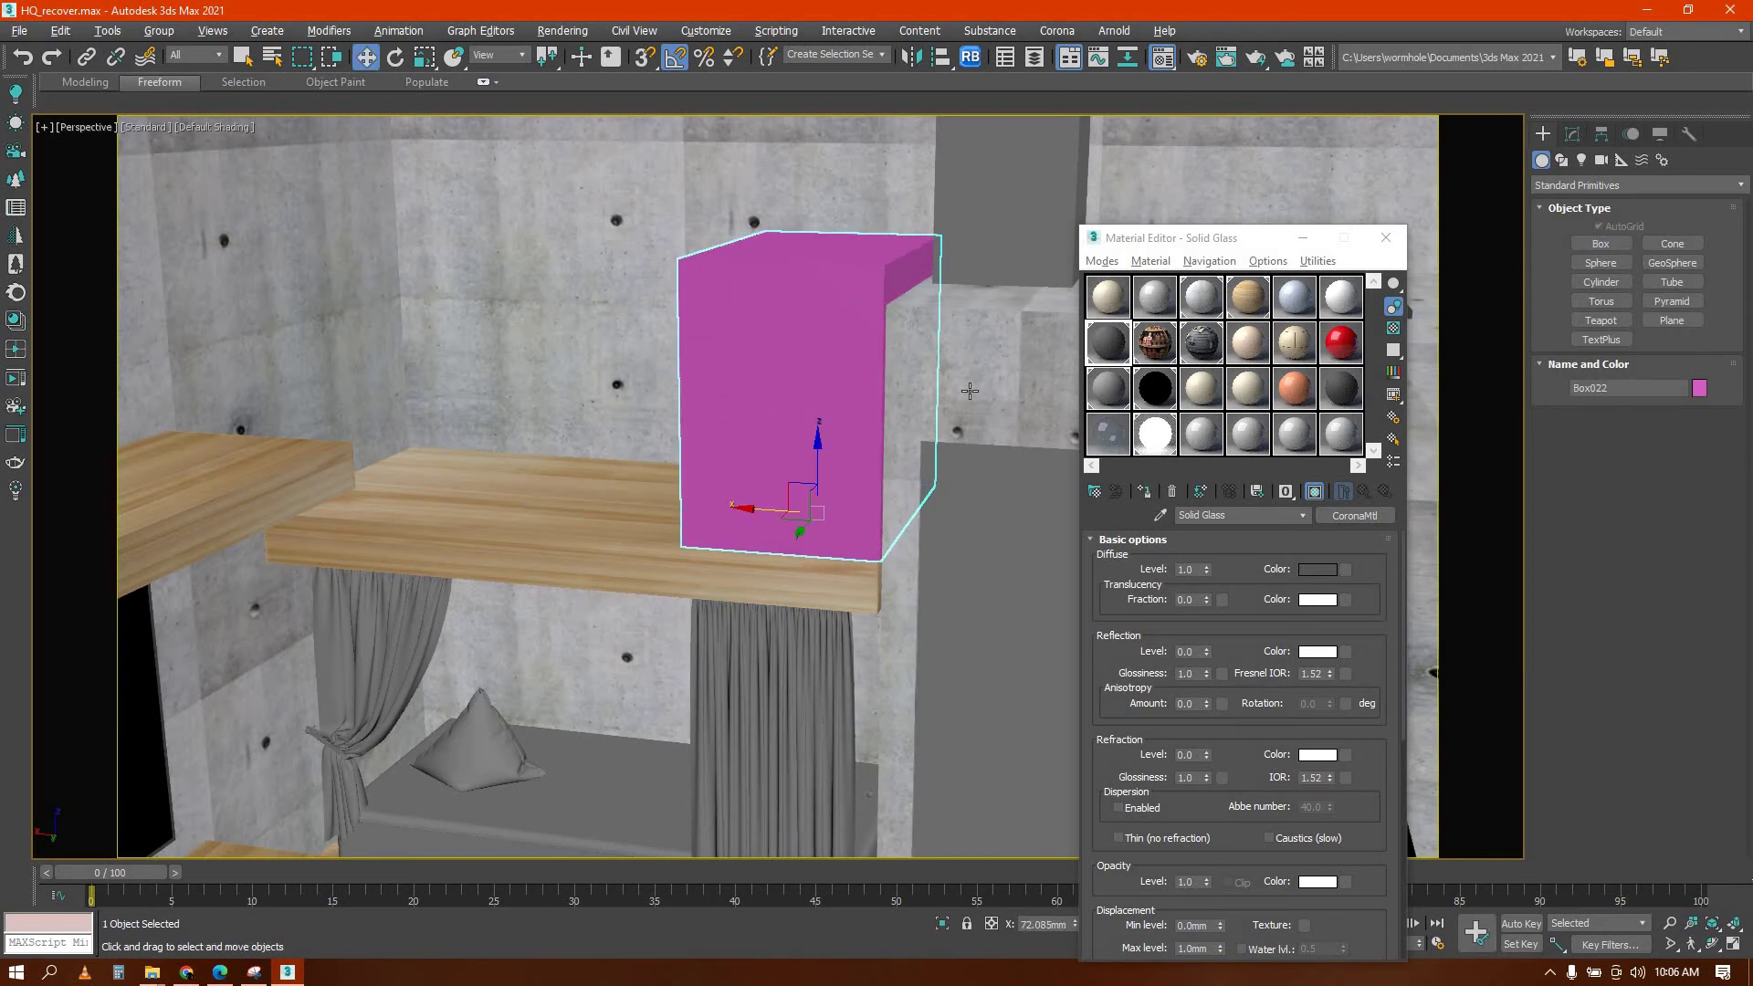
pyautogui.keyDown('alt'); pyautogui.moveTo(971, 391); pyautogui.dragTo(1031, 384, button='middle'); pyautogui.keyUp('alt')
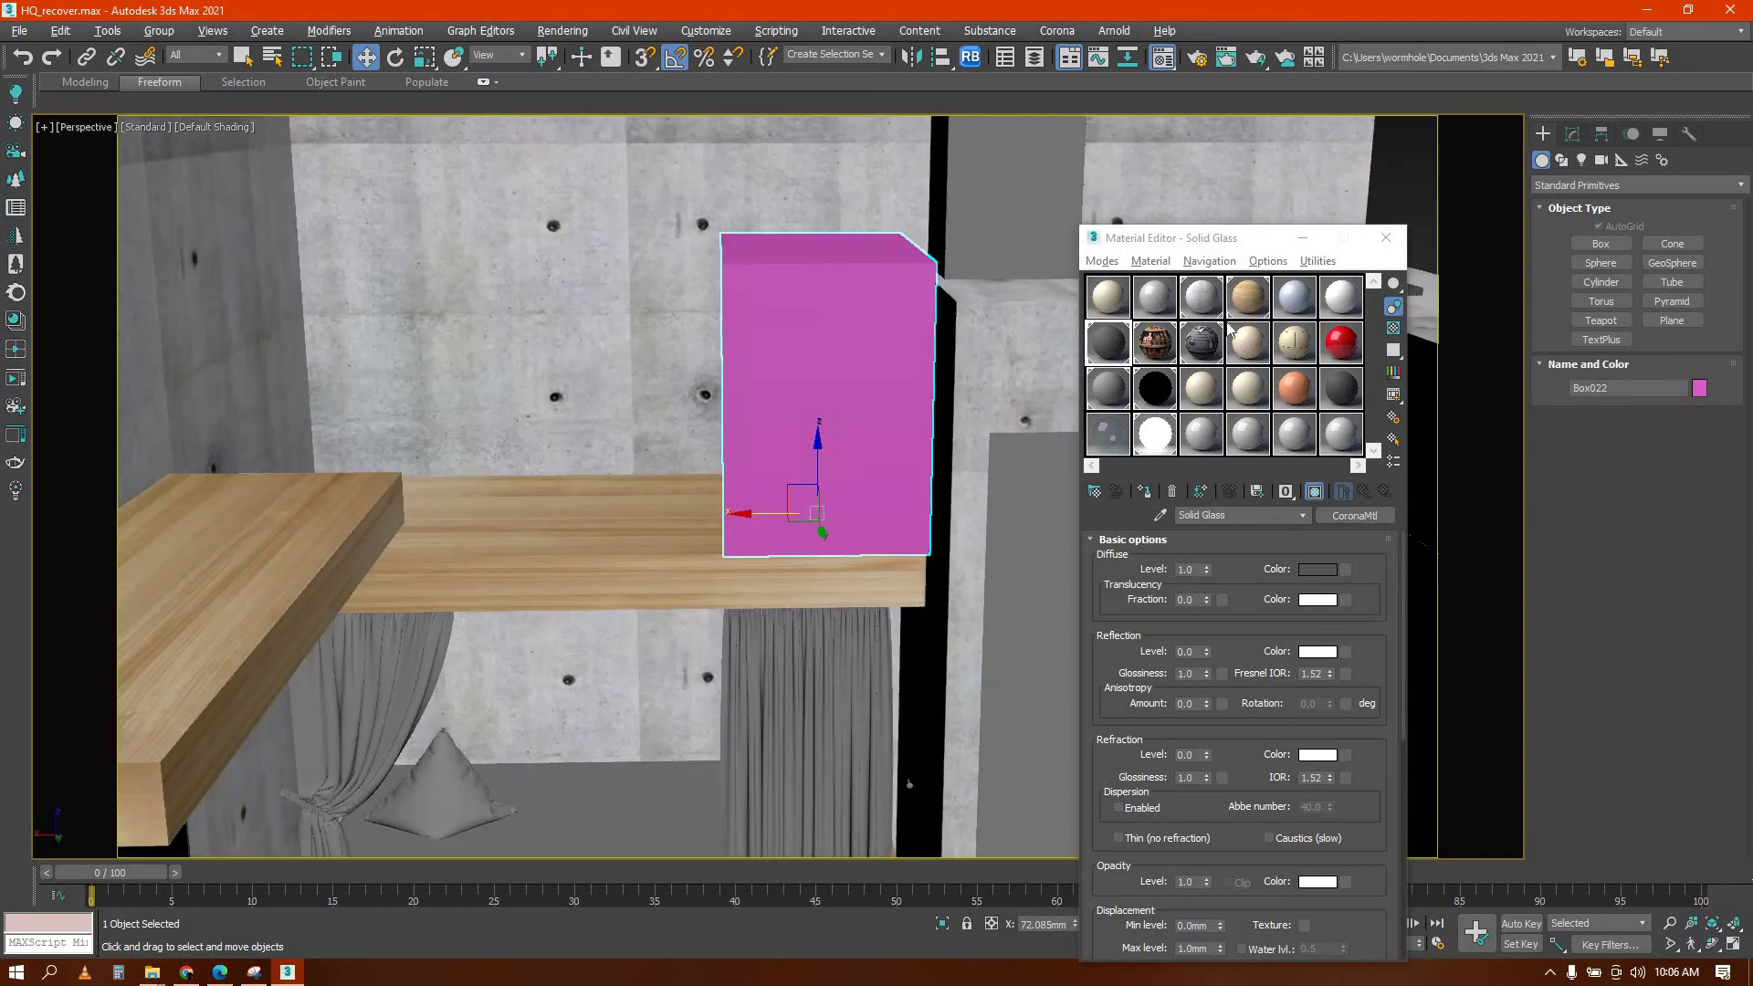
# Assign the wood material to the tall box on the shelf and convert it to an editable poly
pyautogui.moveTo(808, 316); pyautogui.dragTo(807, 316)
pyautogui.rightClick(807, 315)
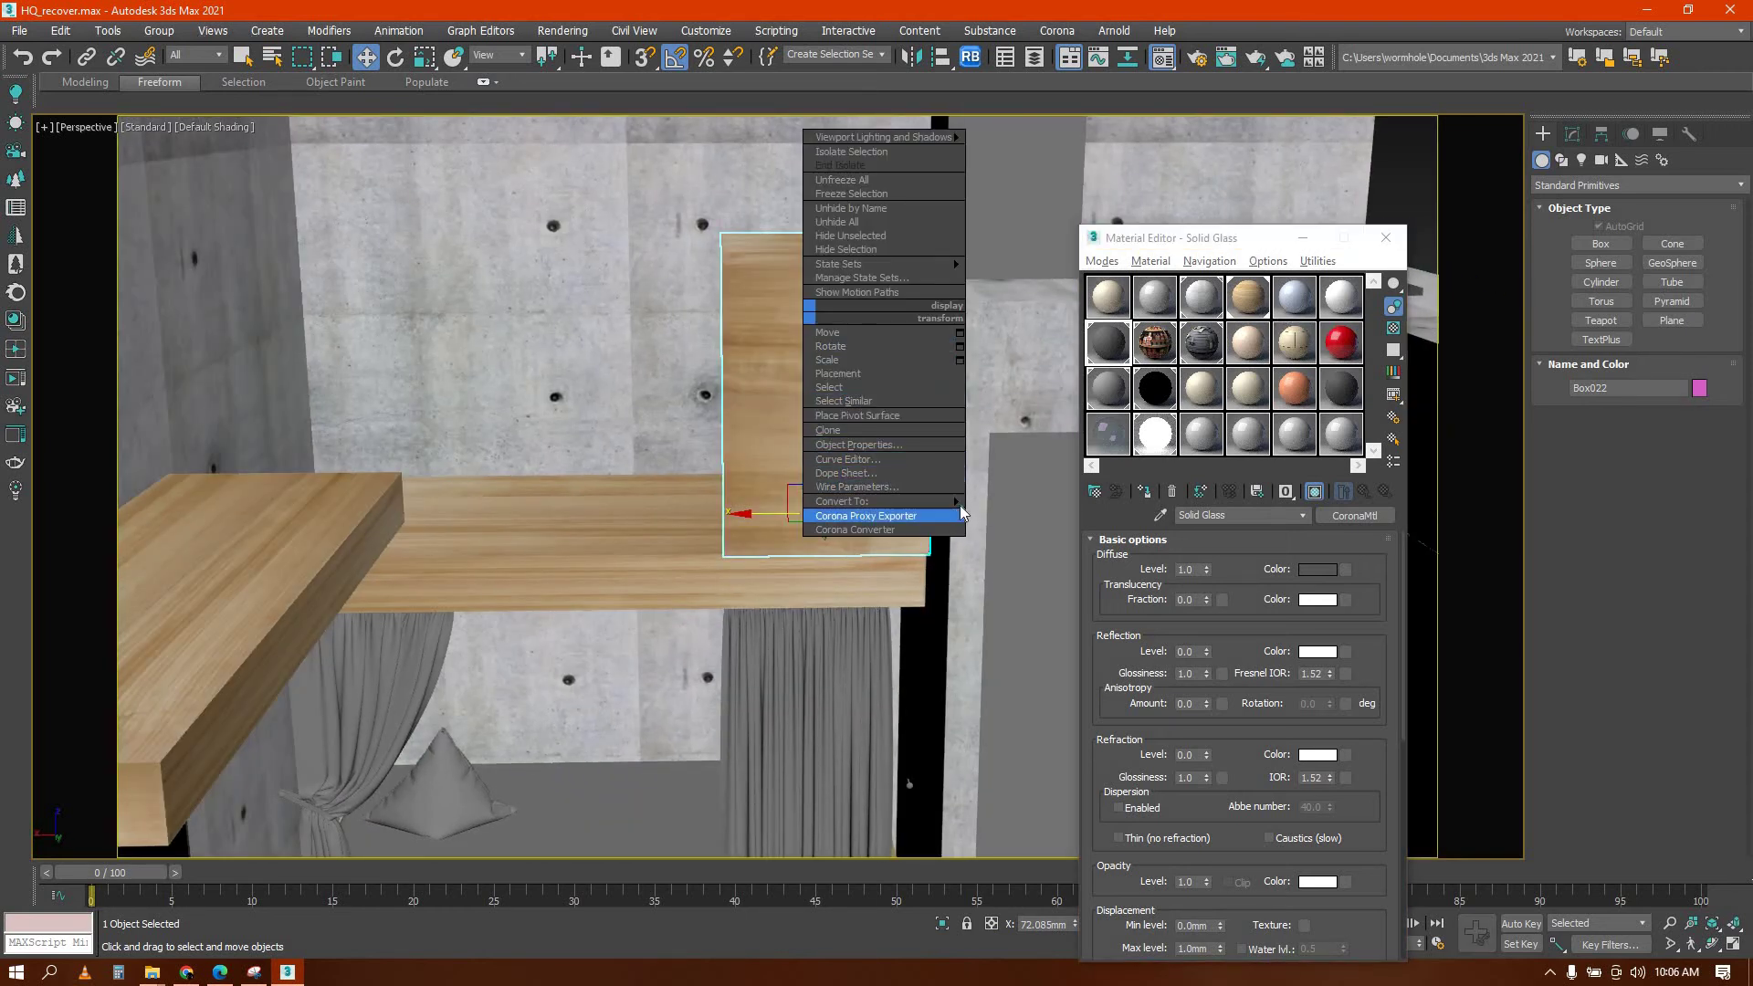
pyautogui.moveTo(957, 501)
pyautogui.click(1022, 515)
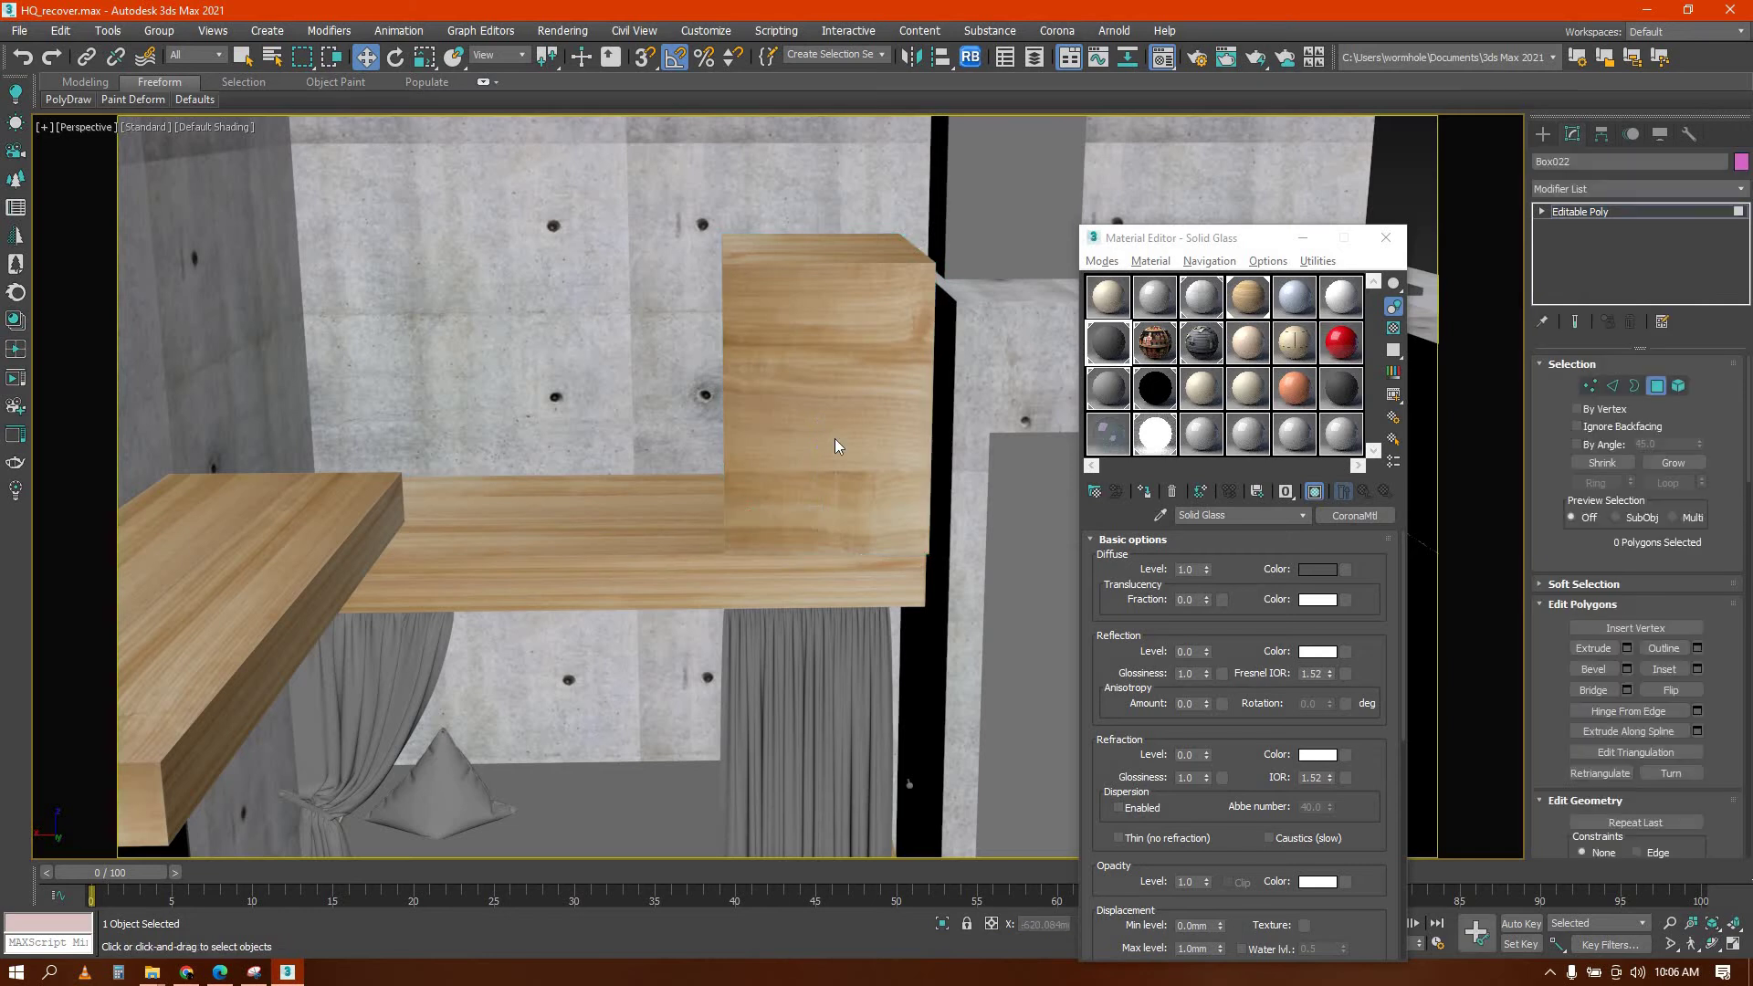
# Bevel the wooden box's front polygon with 0 mm height and a -45.225 mm outline
pyautogui.click(835, 445)
pyautogui.rightClick(831, 437)
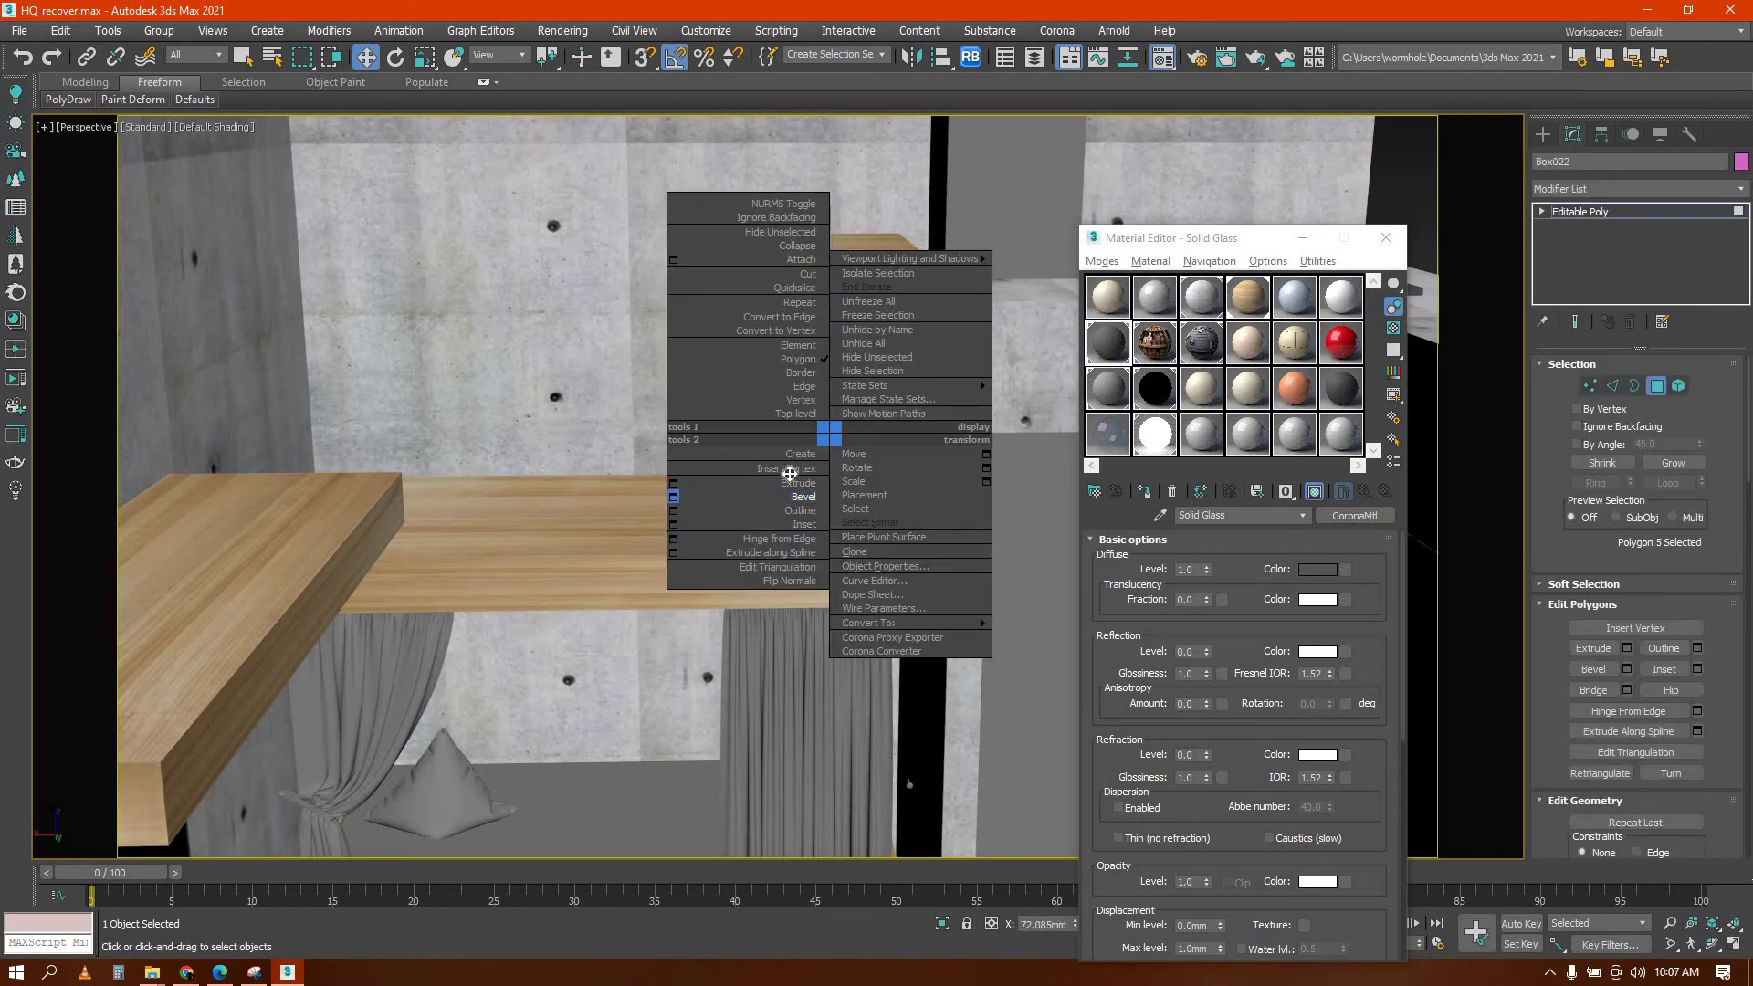
pyautogui.click(793, 497)
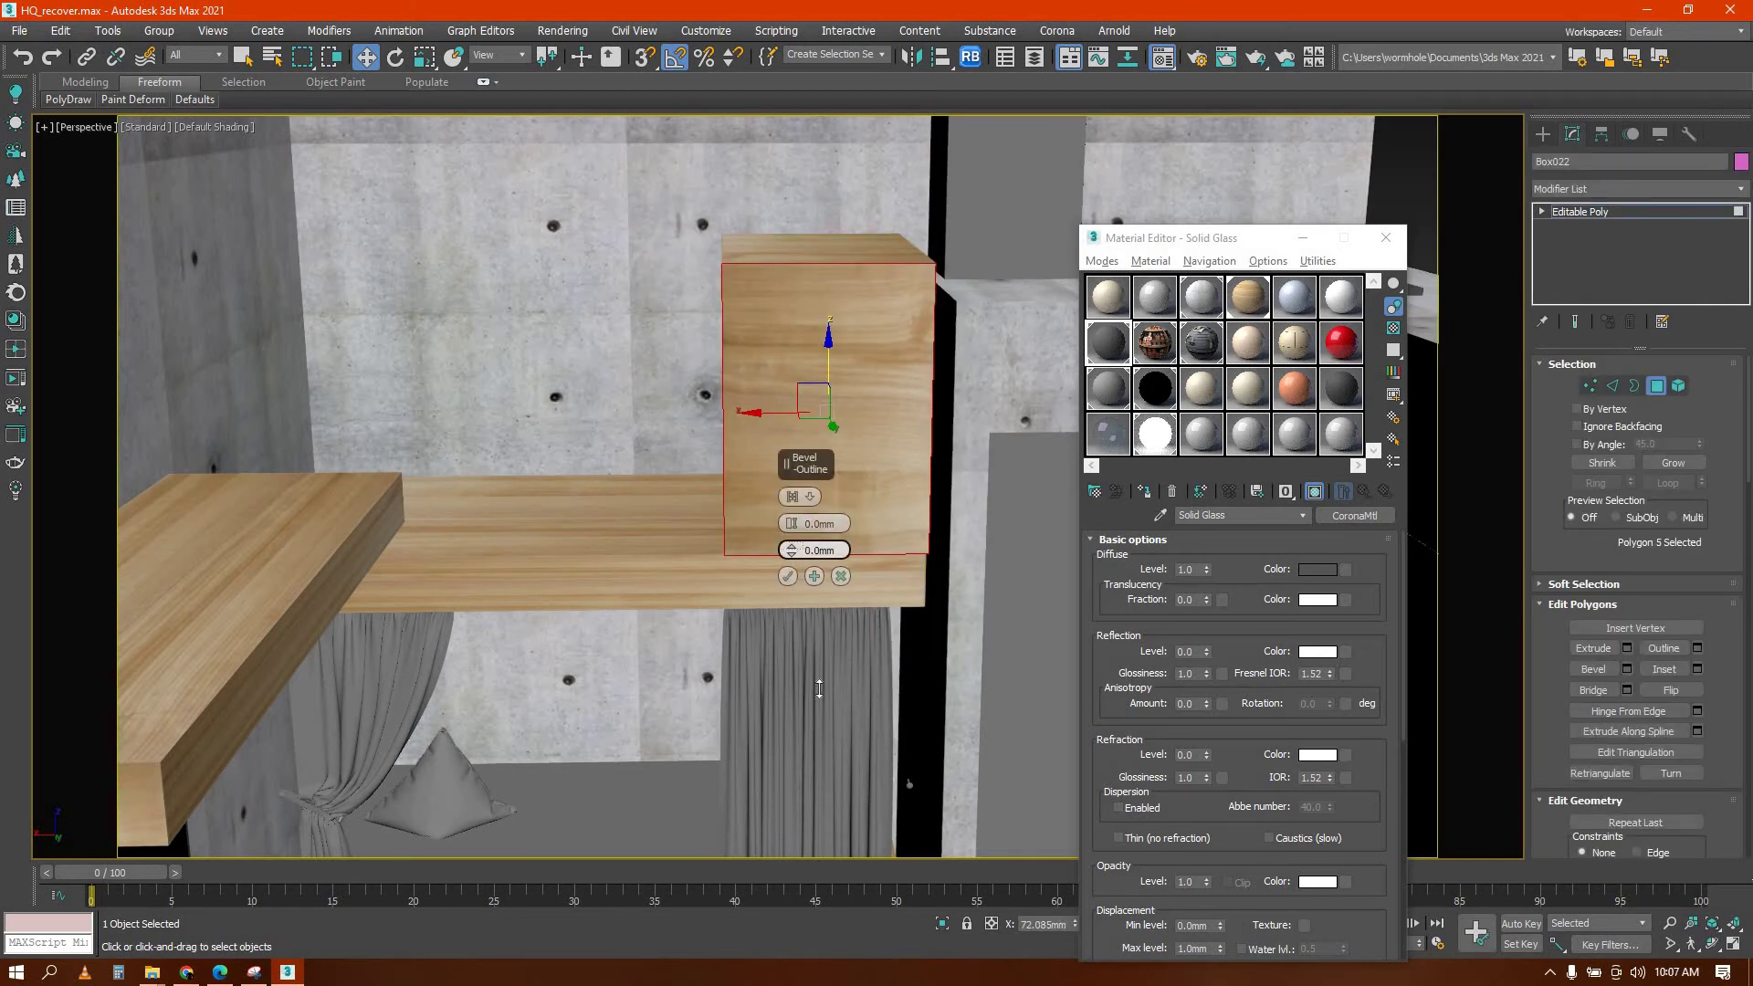
pyautogui.moveTo(819, 689); pyautogui.dragTo(816, 872)
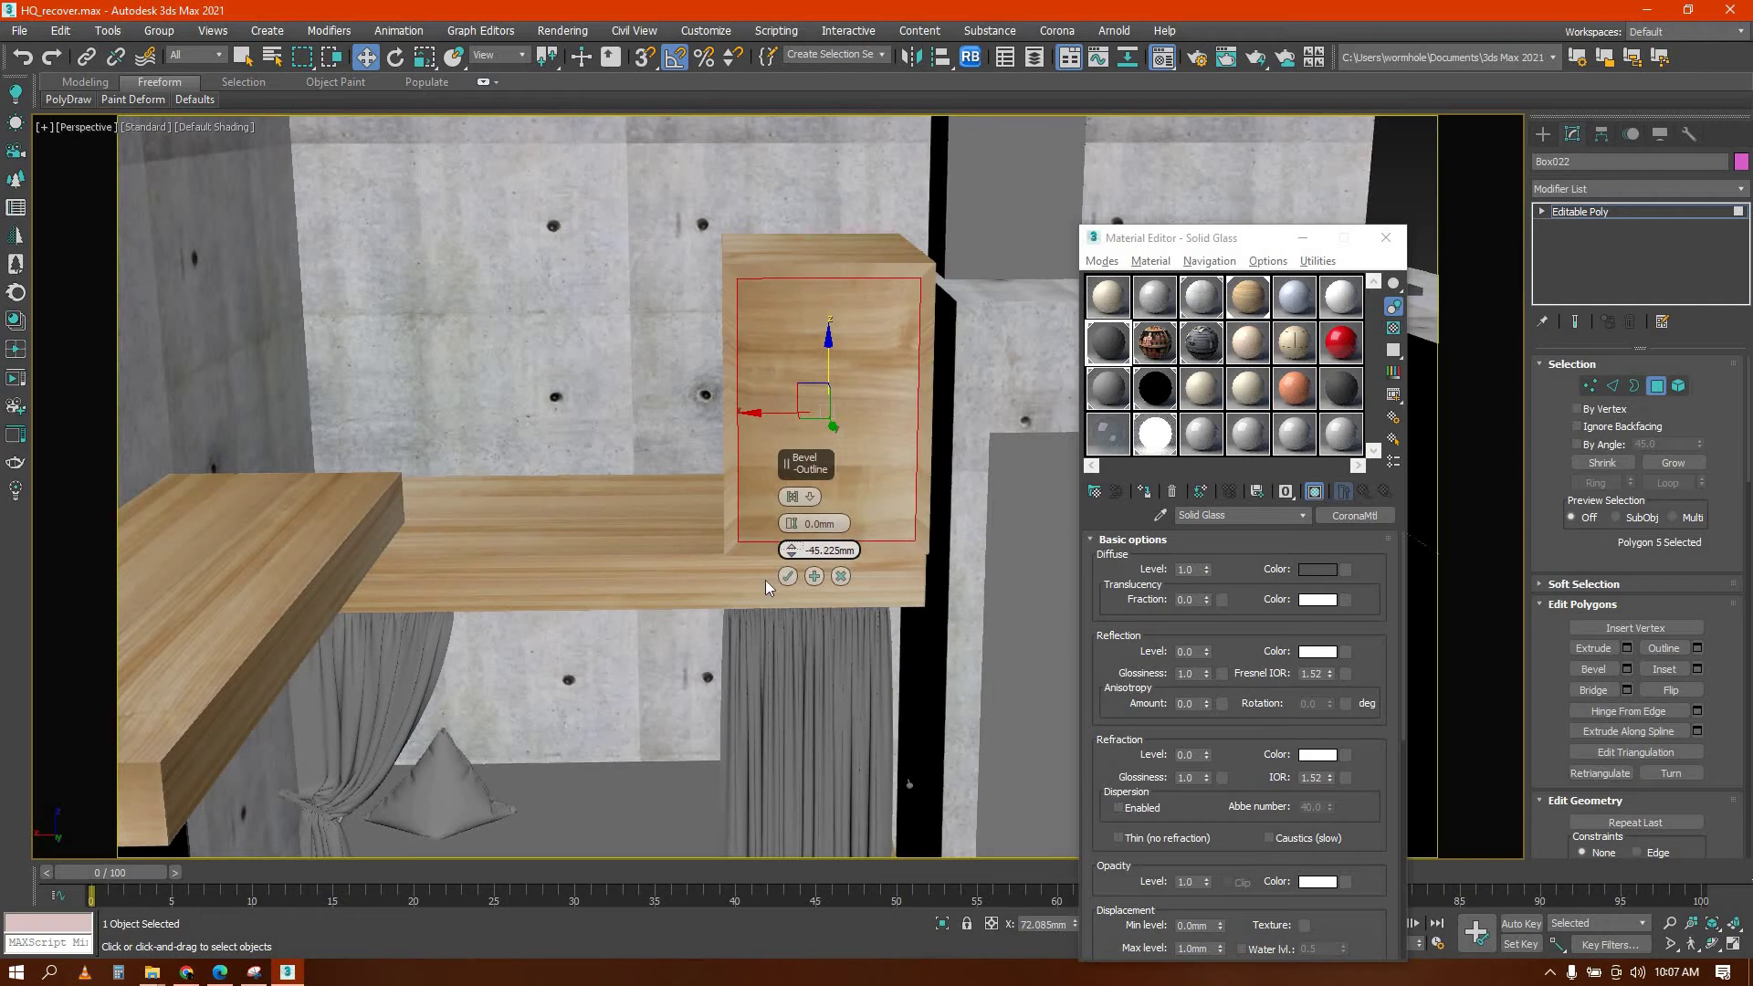
pyautogui.press('Return')
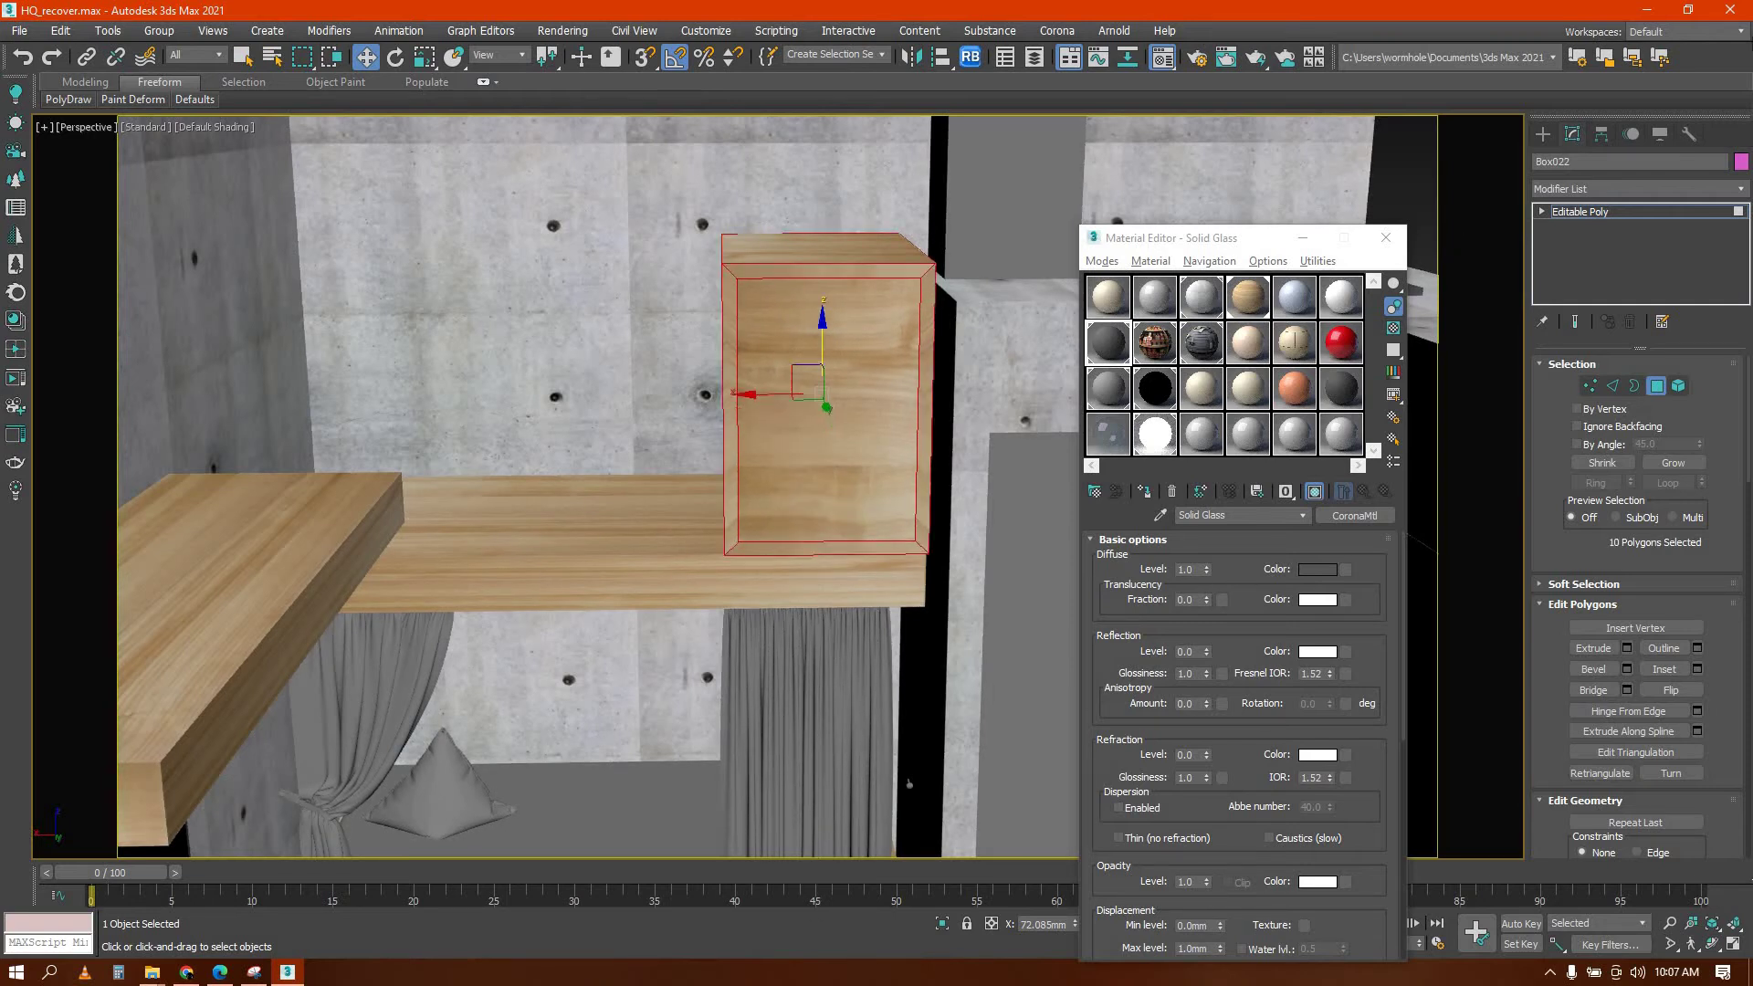
# Add a UVW Map modifier with Box mapping to all polygons of the wooden box, then collapse it to an editable poly
pyautogui.click(1741, 189)
pyautogui.press('u')
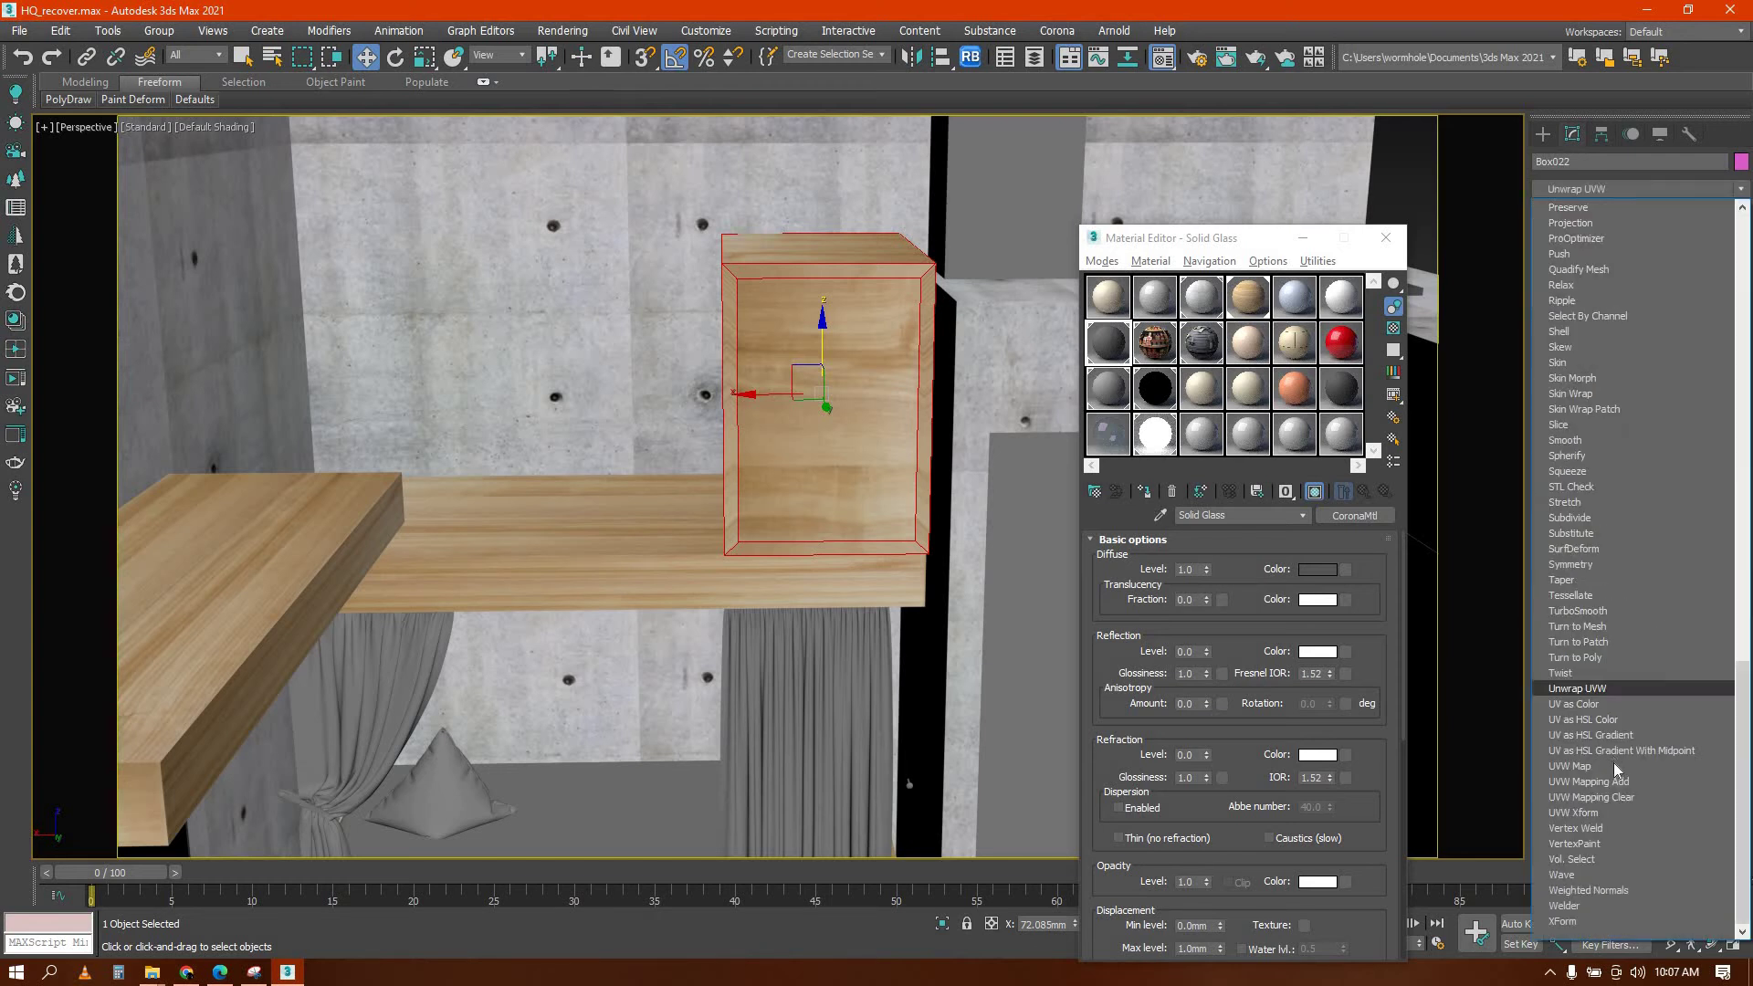
pyautogui.click(1593, 767)
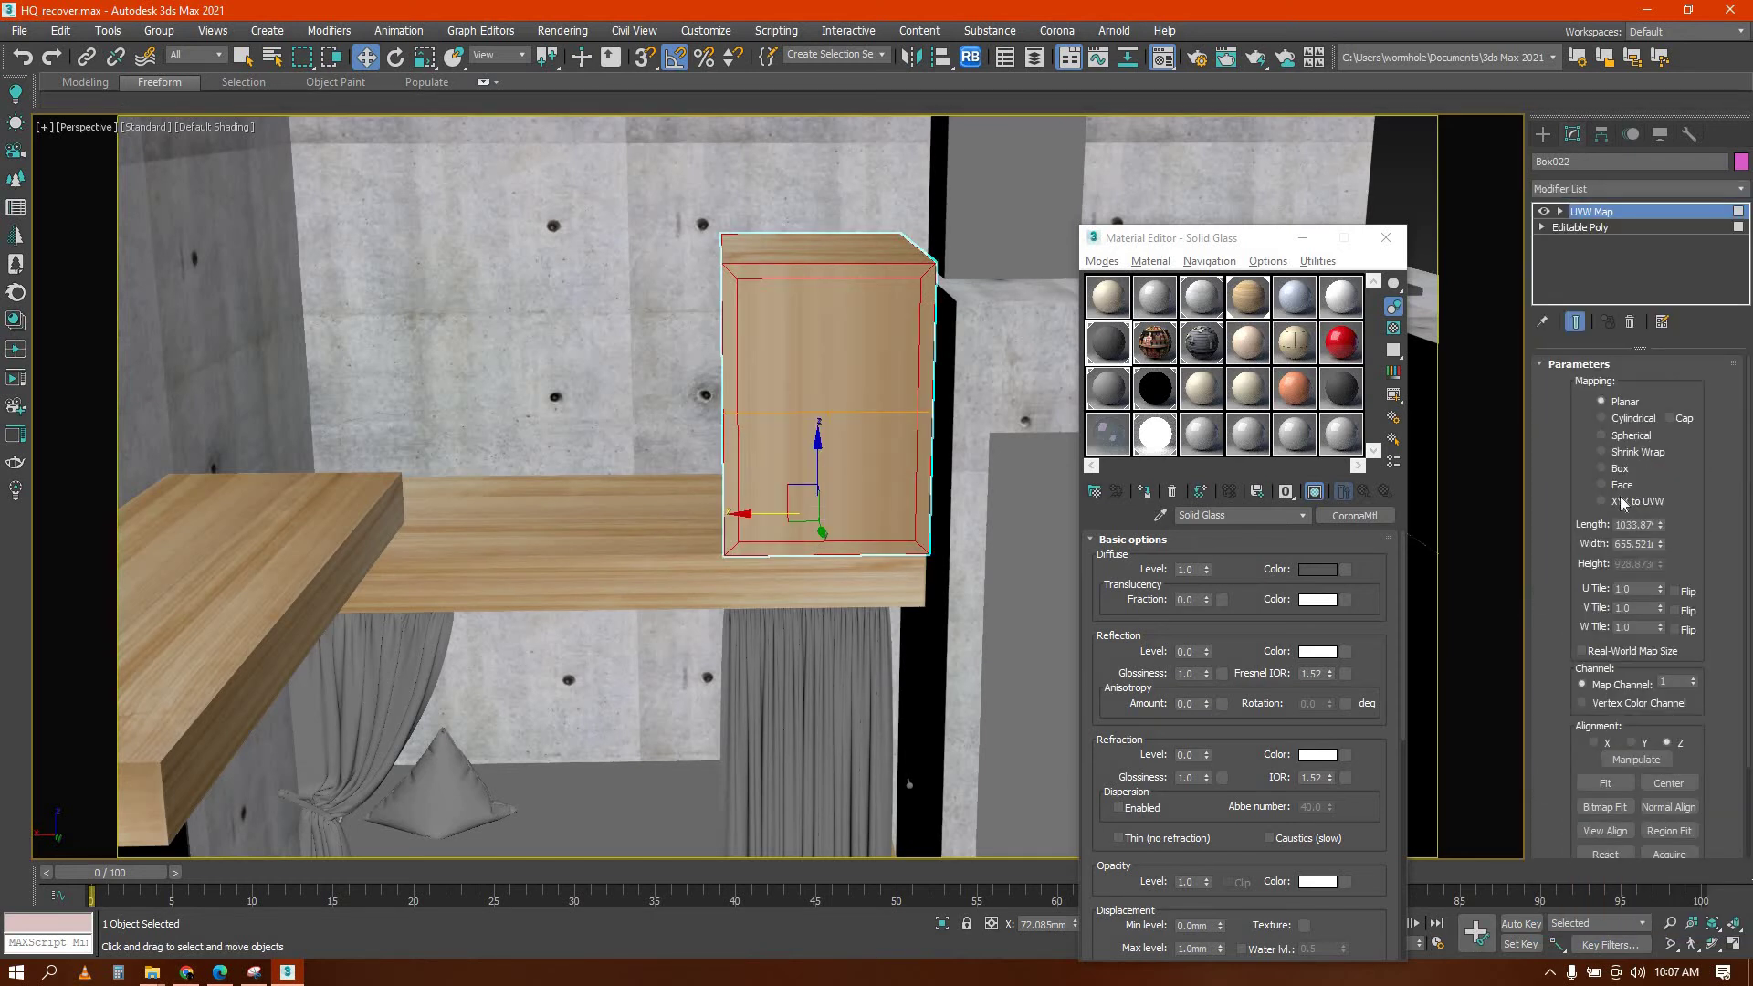
pyautogui.rightClick(874, 413)
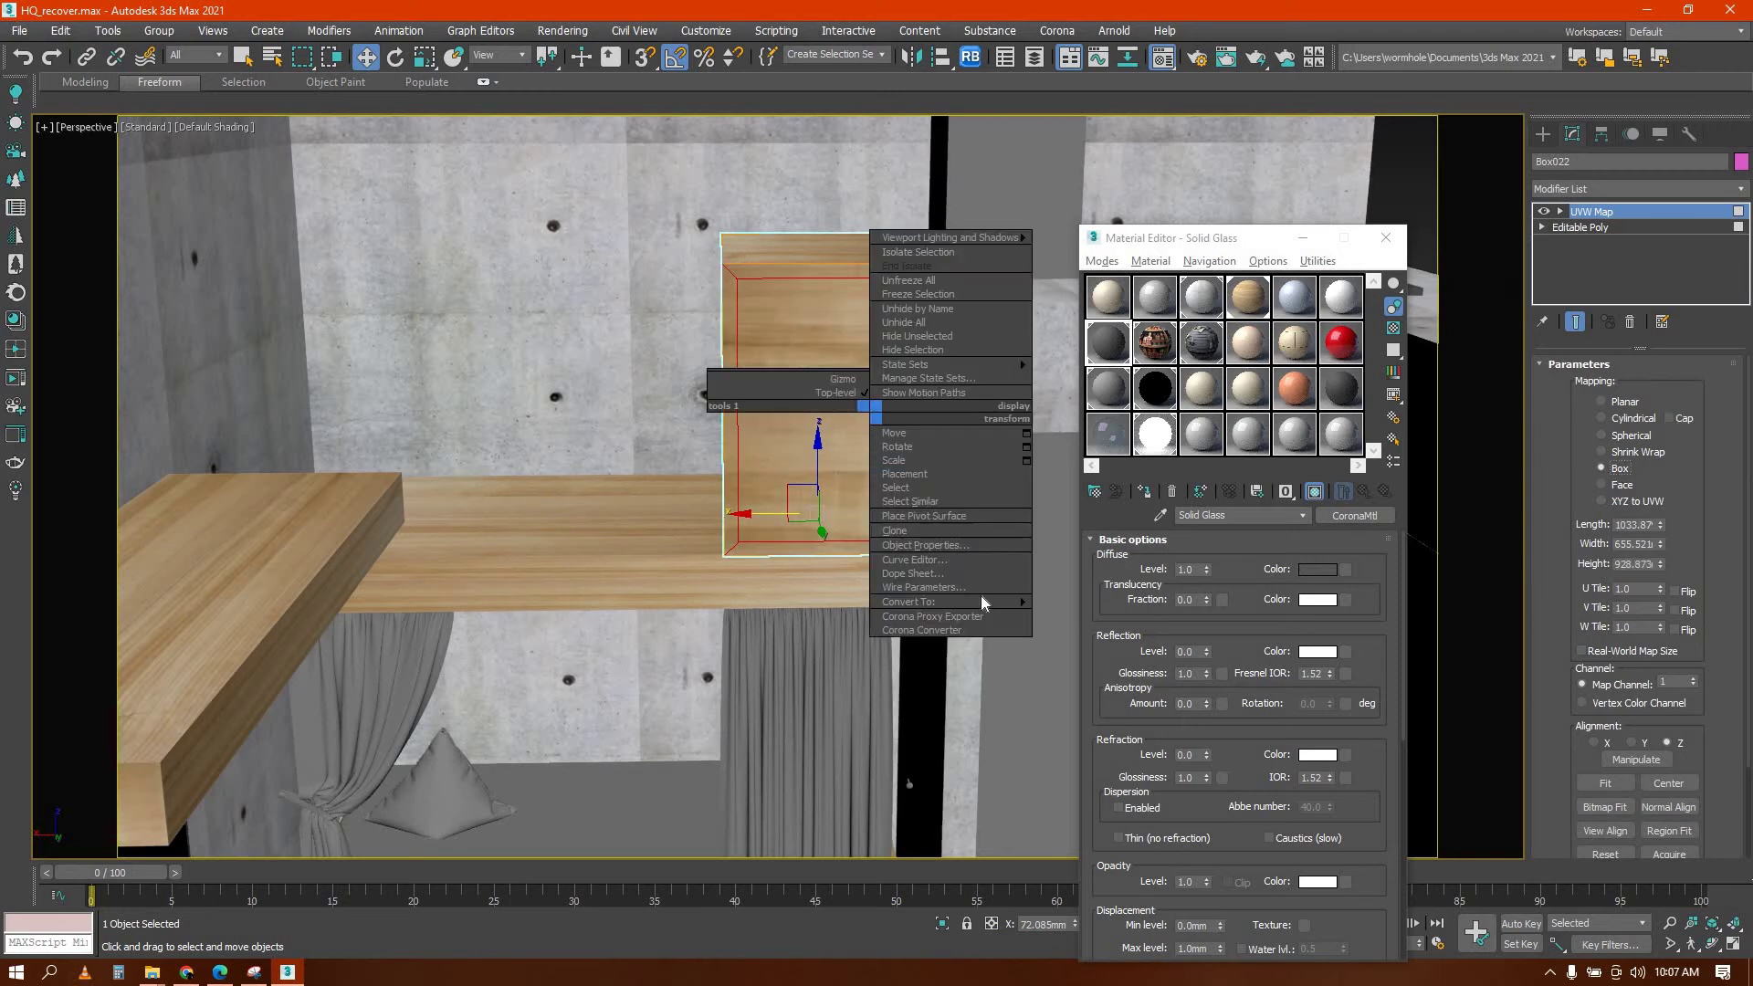
pyautogui.click(1081, 615)
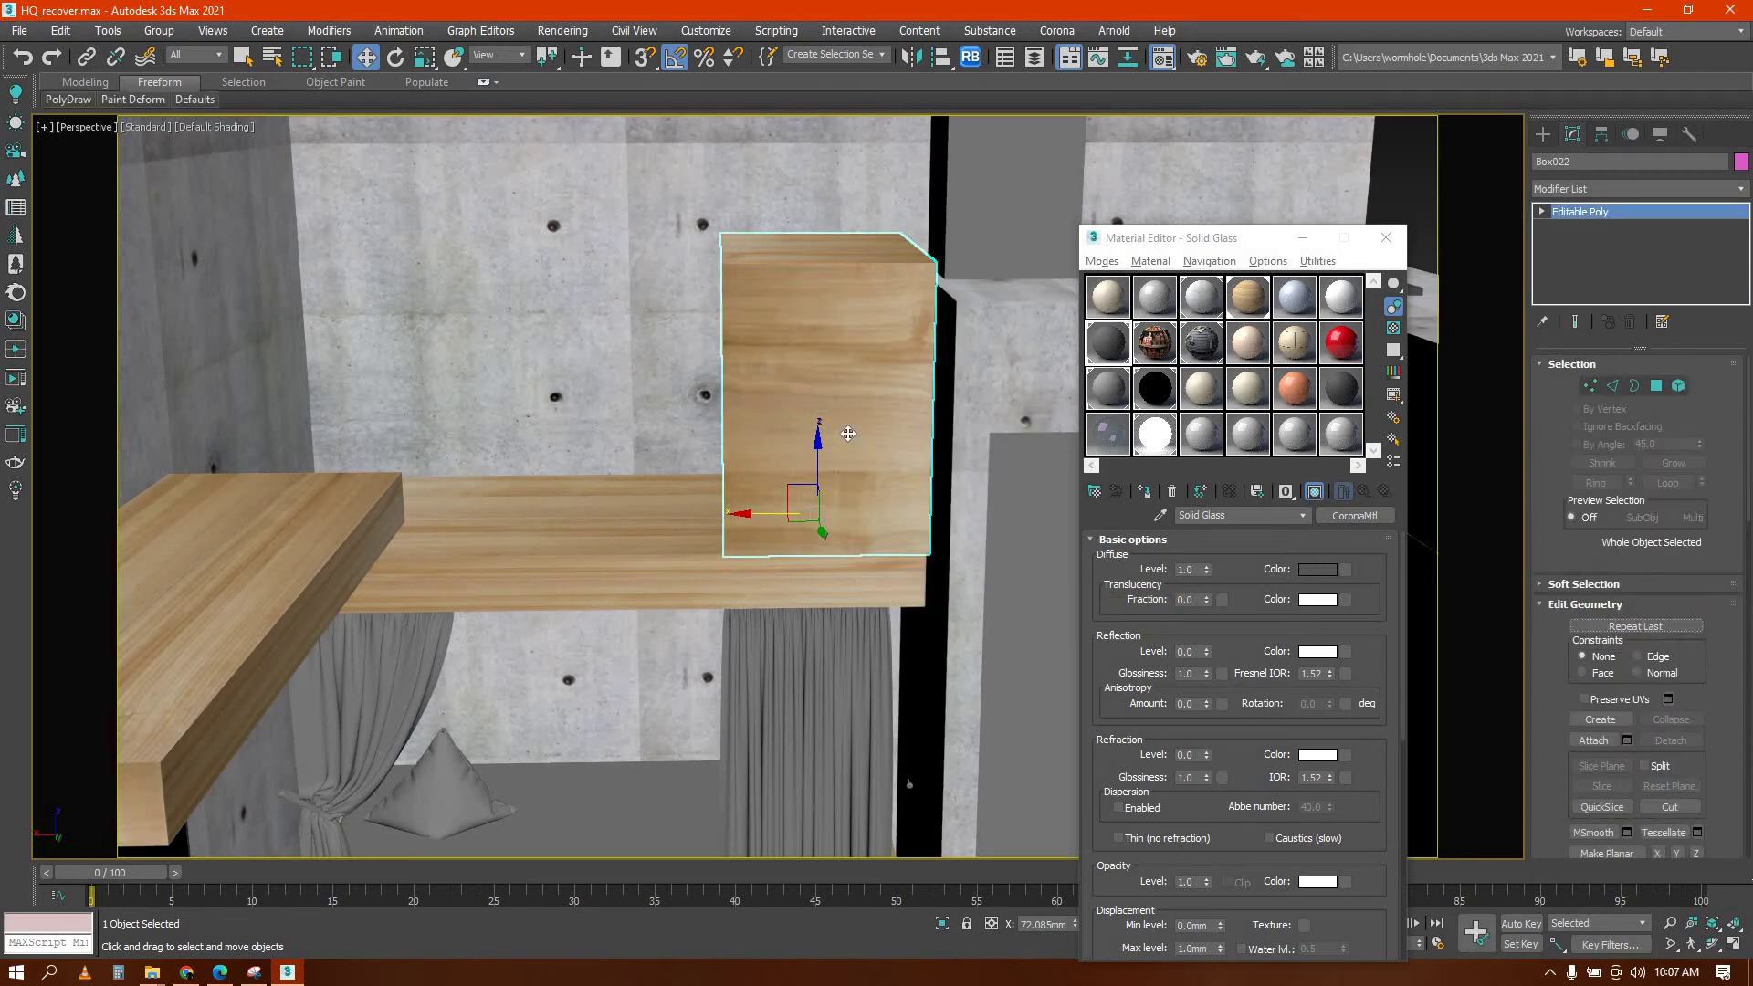
# Assign the pantry picture material 13 - Brdwdl #2 to the wooden box's inset front polygon
pyautogui.press('4')
pyautogui.click(844, 431)
pyautogui.scroll(2, 848, 434)
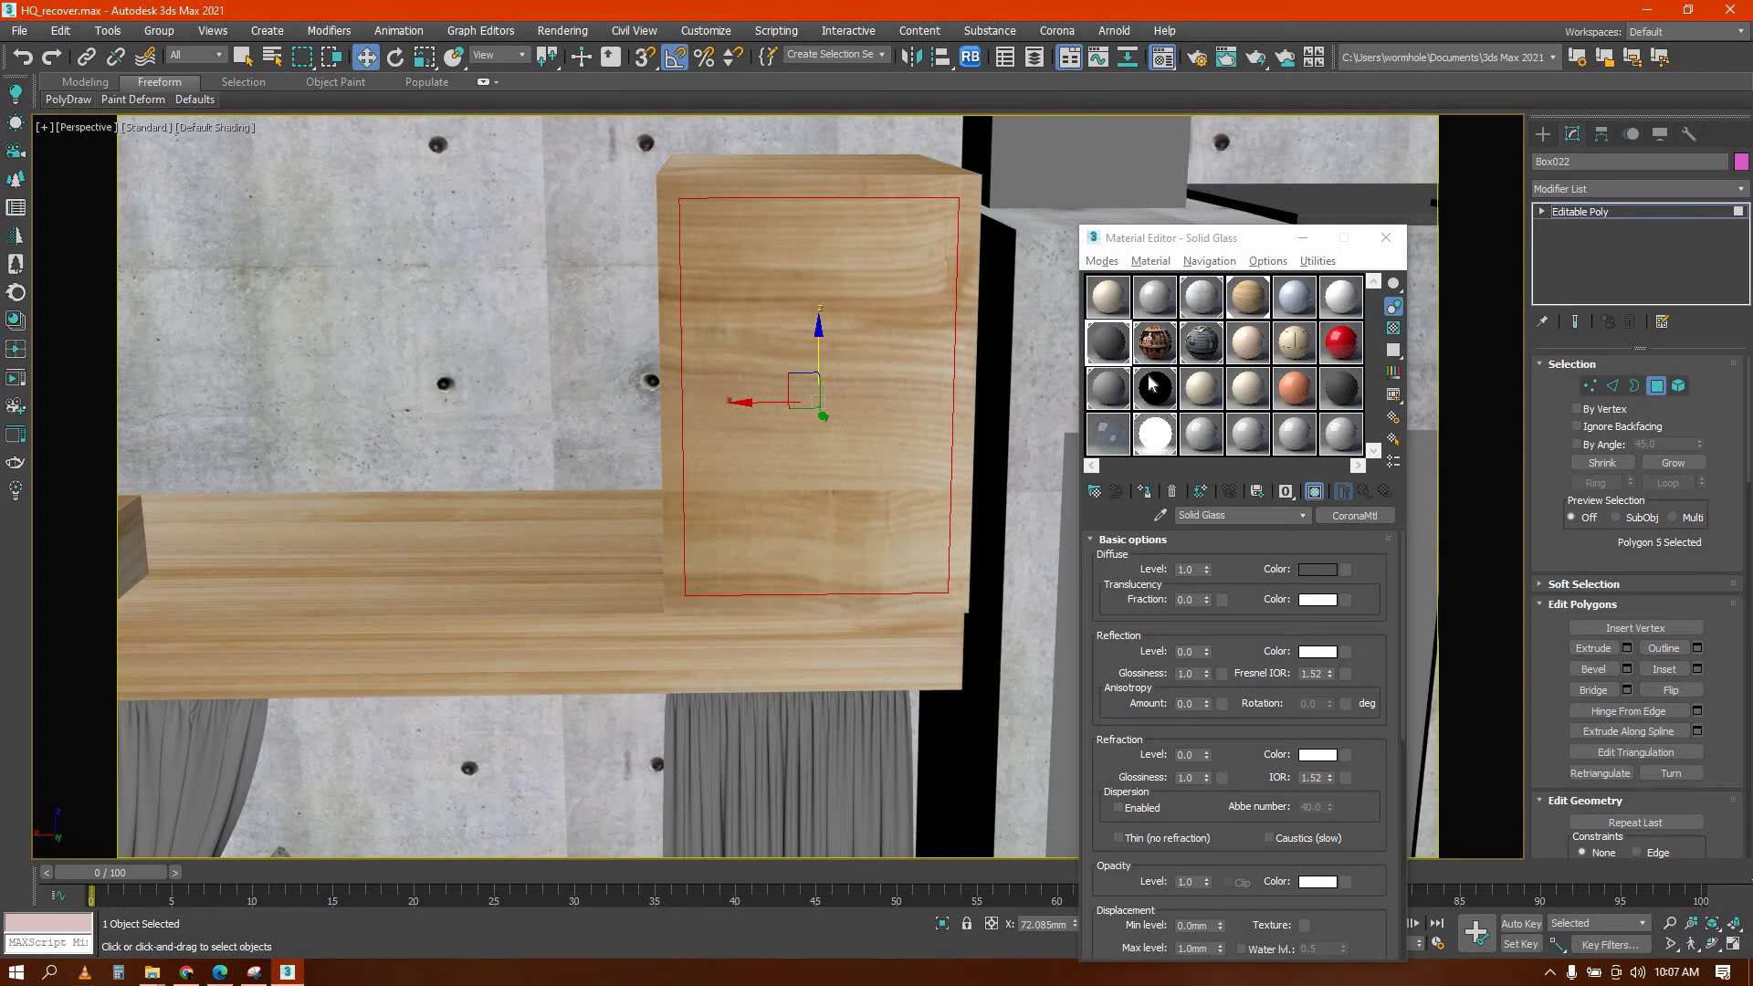
pyautogui.click(1154, 443)
pyautogui.click(1144, 491)
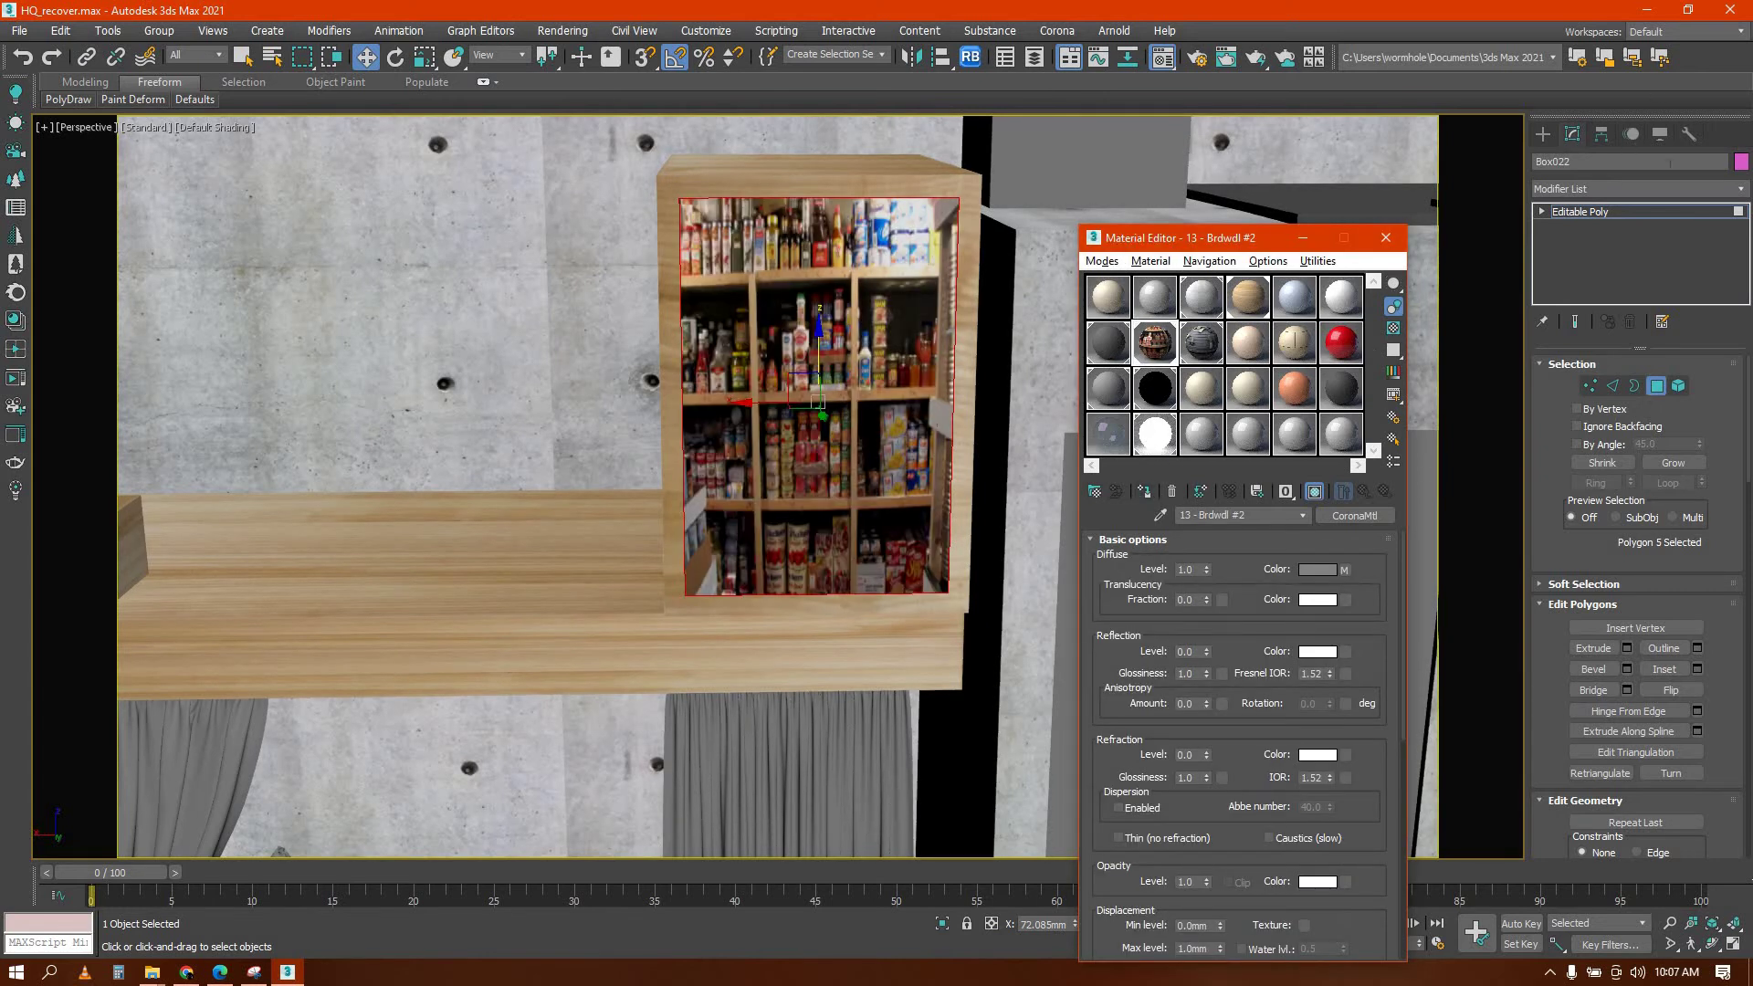
# Add a UVW Map modifier with Box mapping to the pantry picture polygon and scale up its mapping gizmo
pyautogui.click(1737, 190)
pyautogui.scroll(-10, 1626, 766)
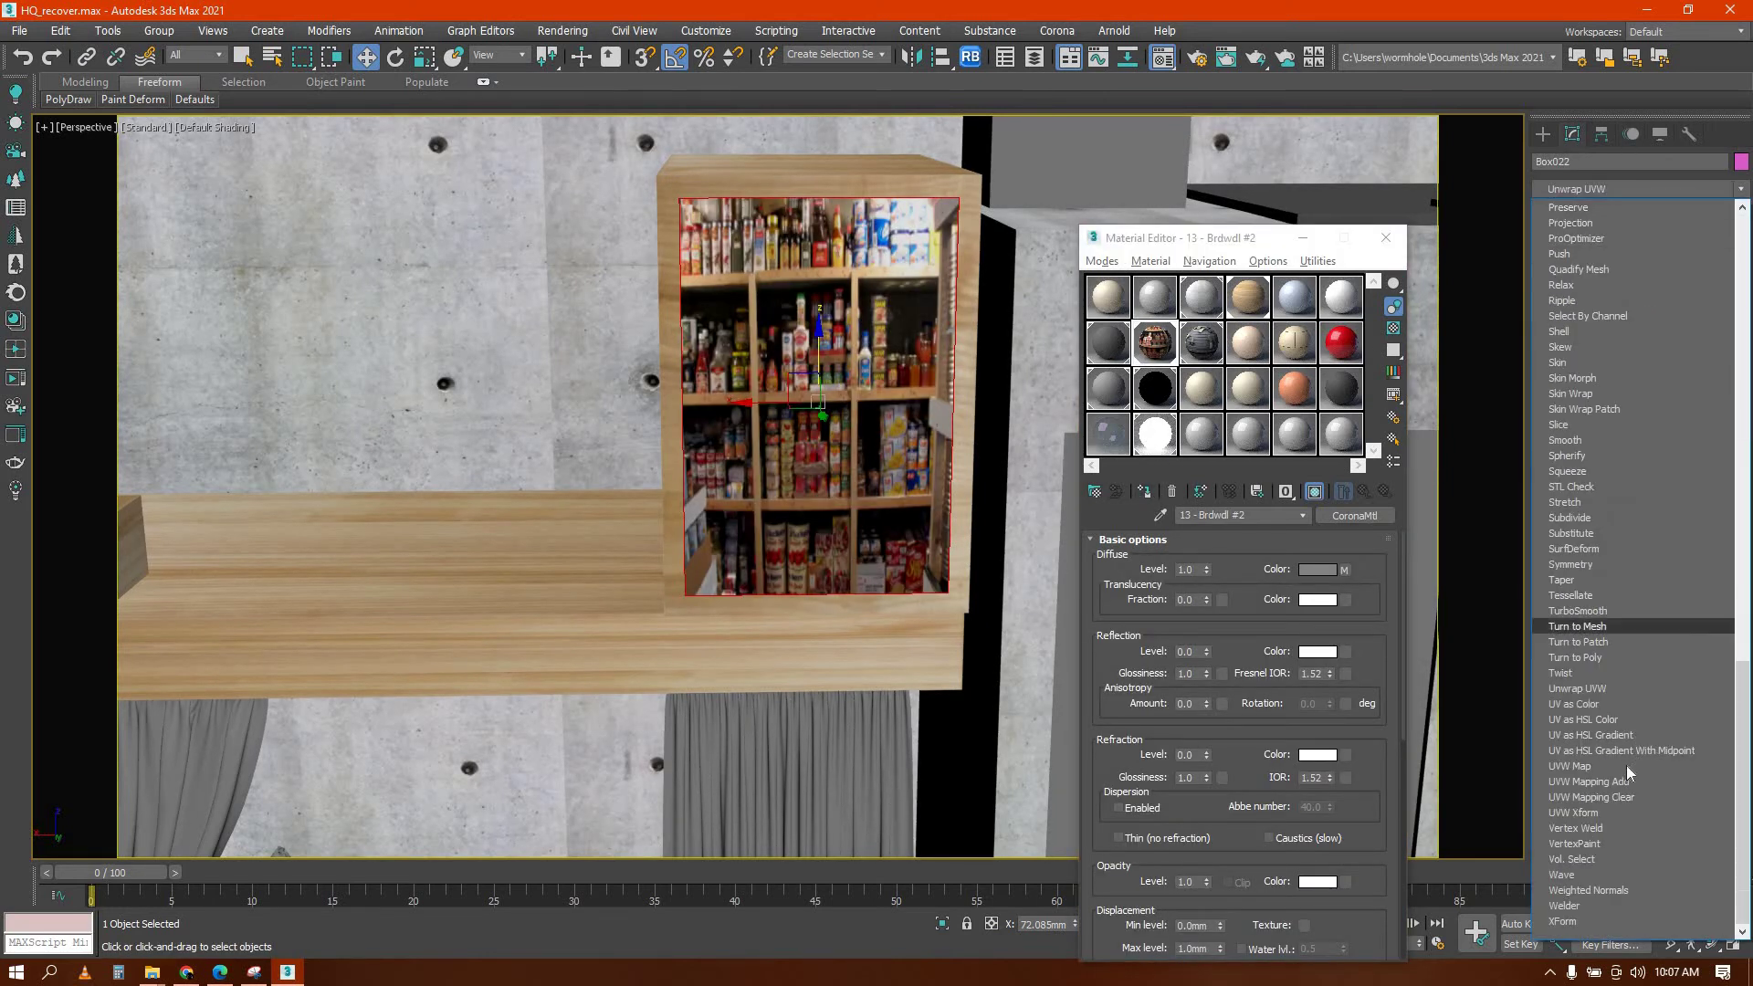
pyautogui.press('Return')
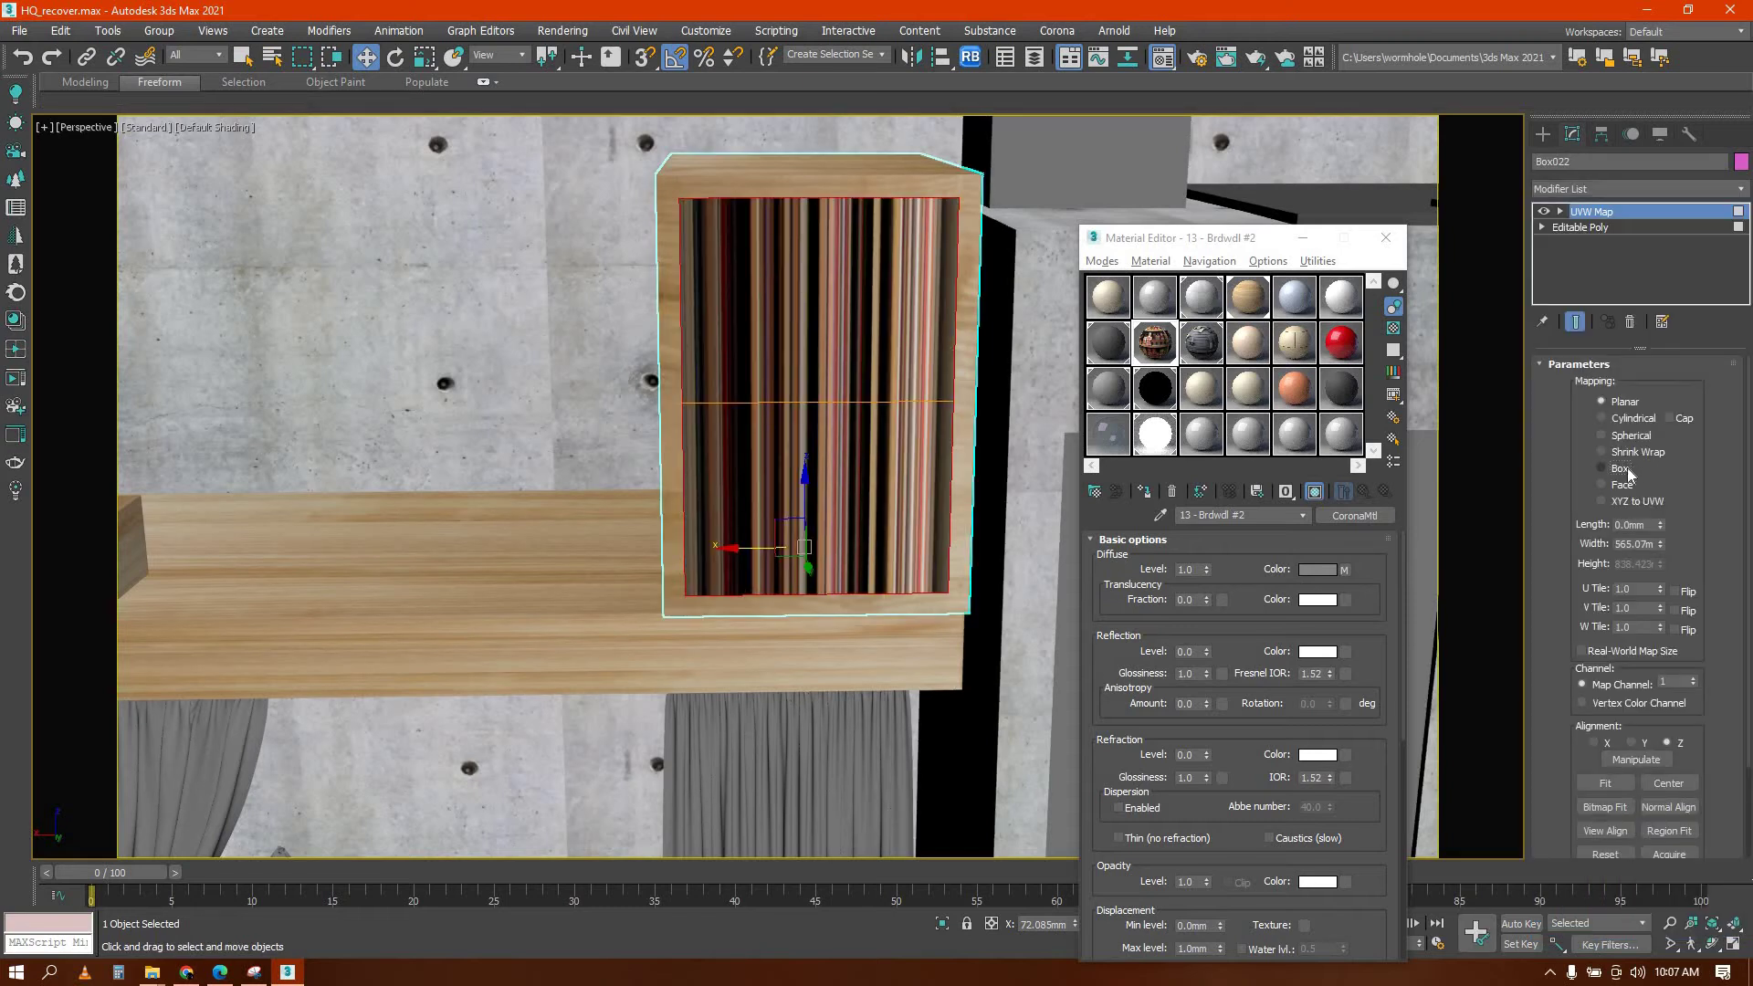
pyautogui.click(1628, 471)
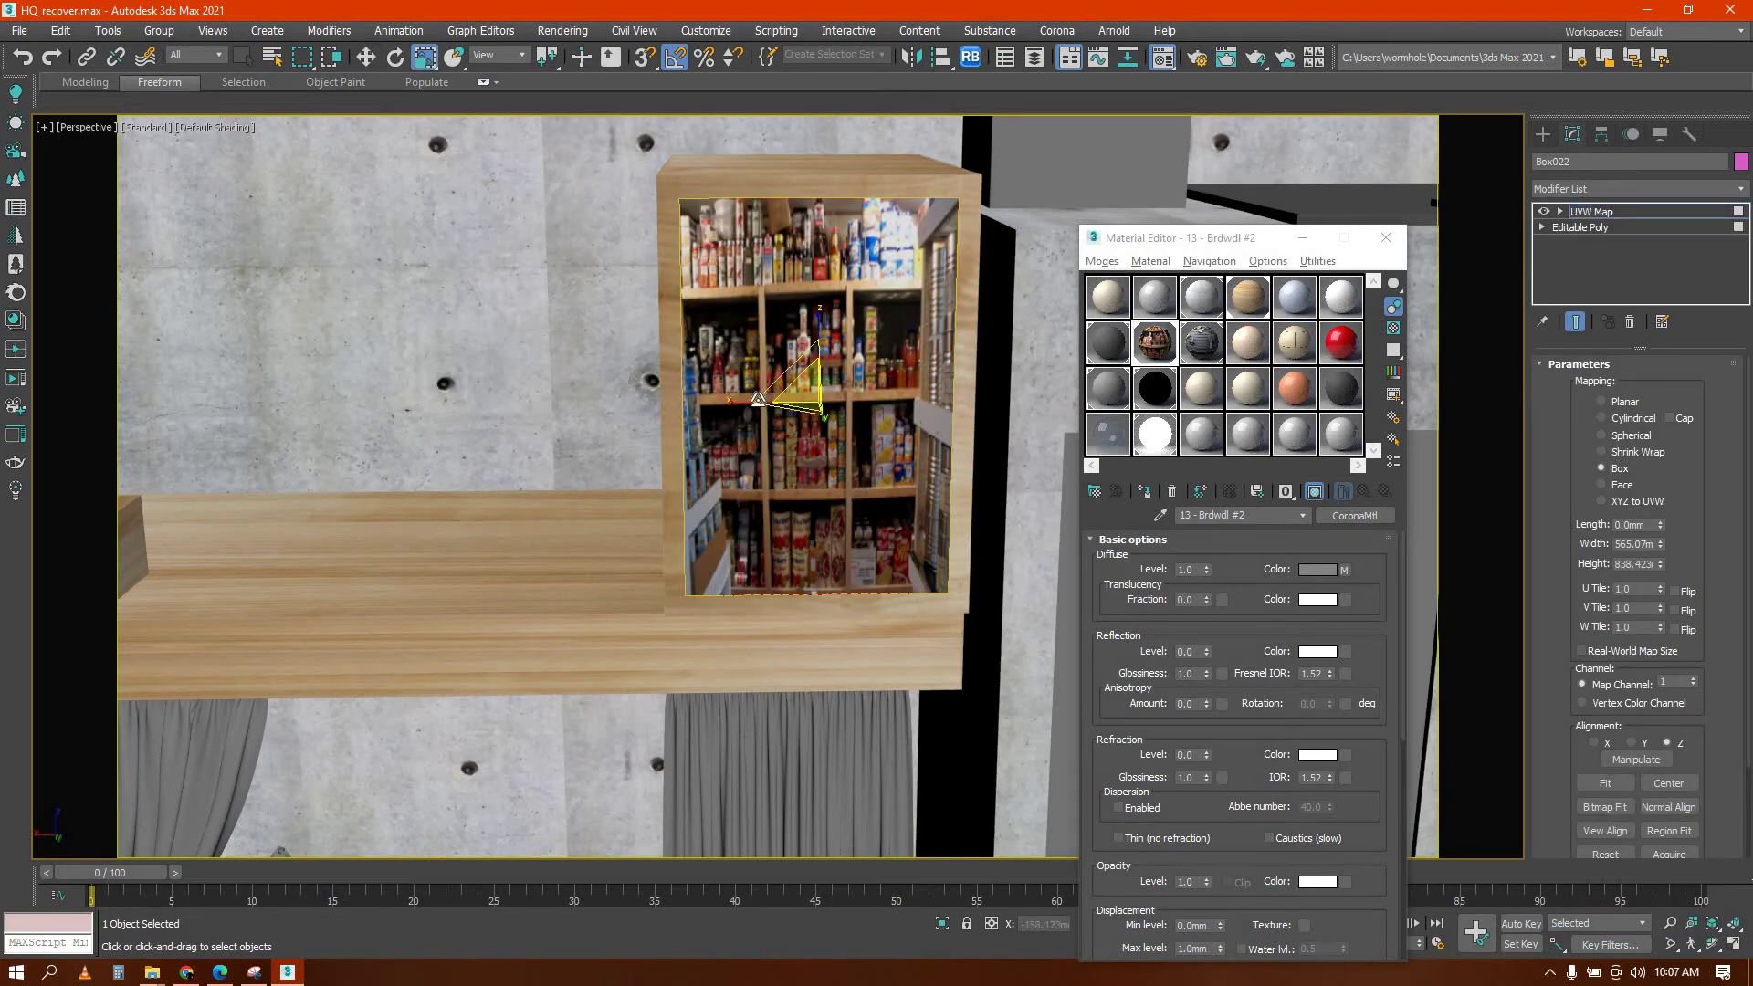
pyautogui.moveTo(670, 410); pyautogui.dragTo(825, 368)
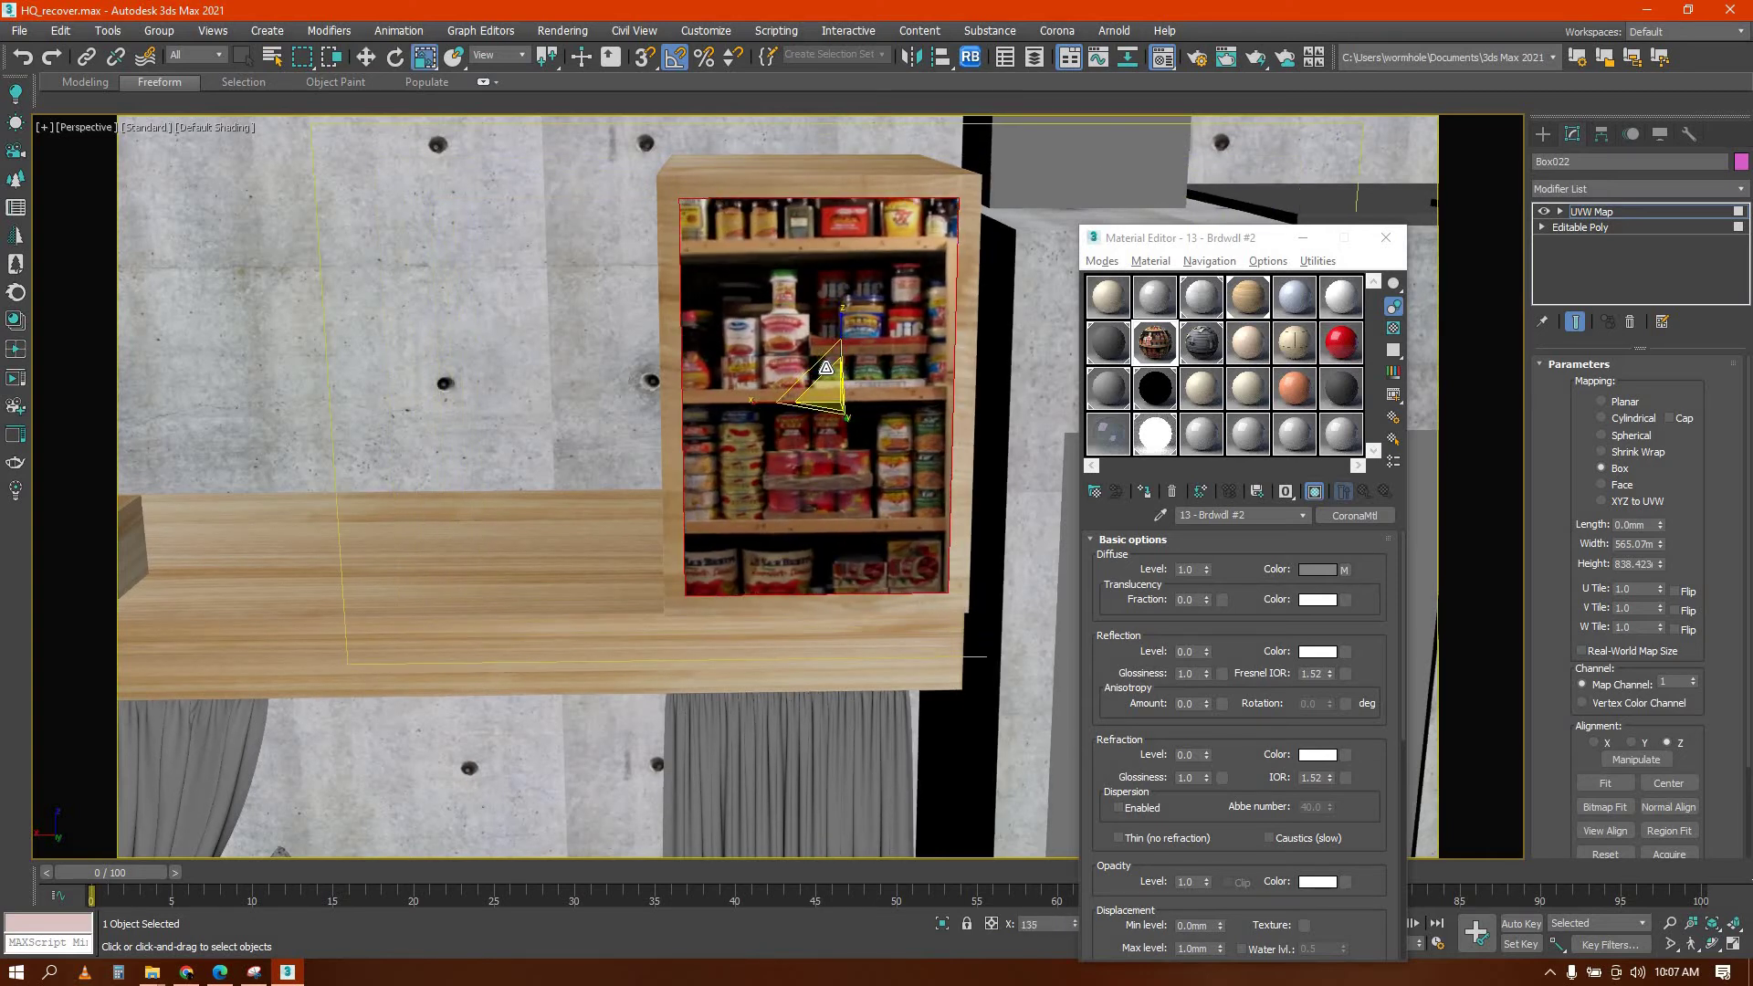
# Copy the pantry cabinet beside the original and shift the copy's UVW mapping gizmo sideways to a different part of the picture
pyautogui.click(777, 566)
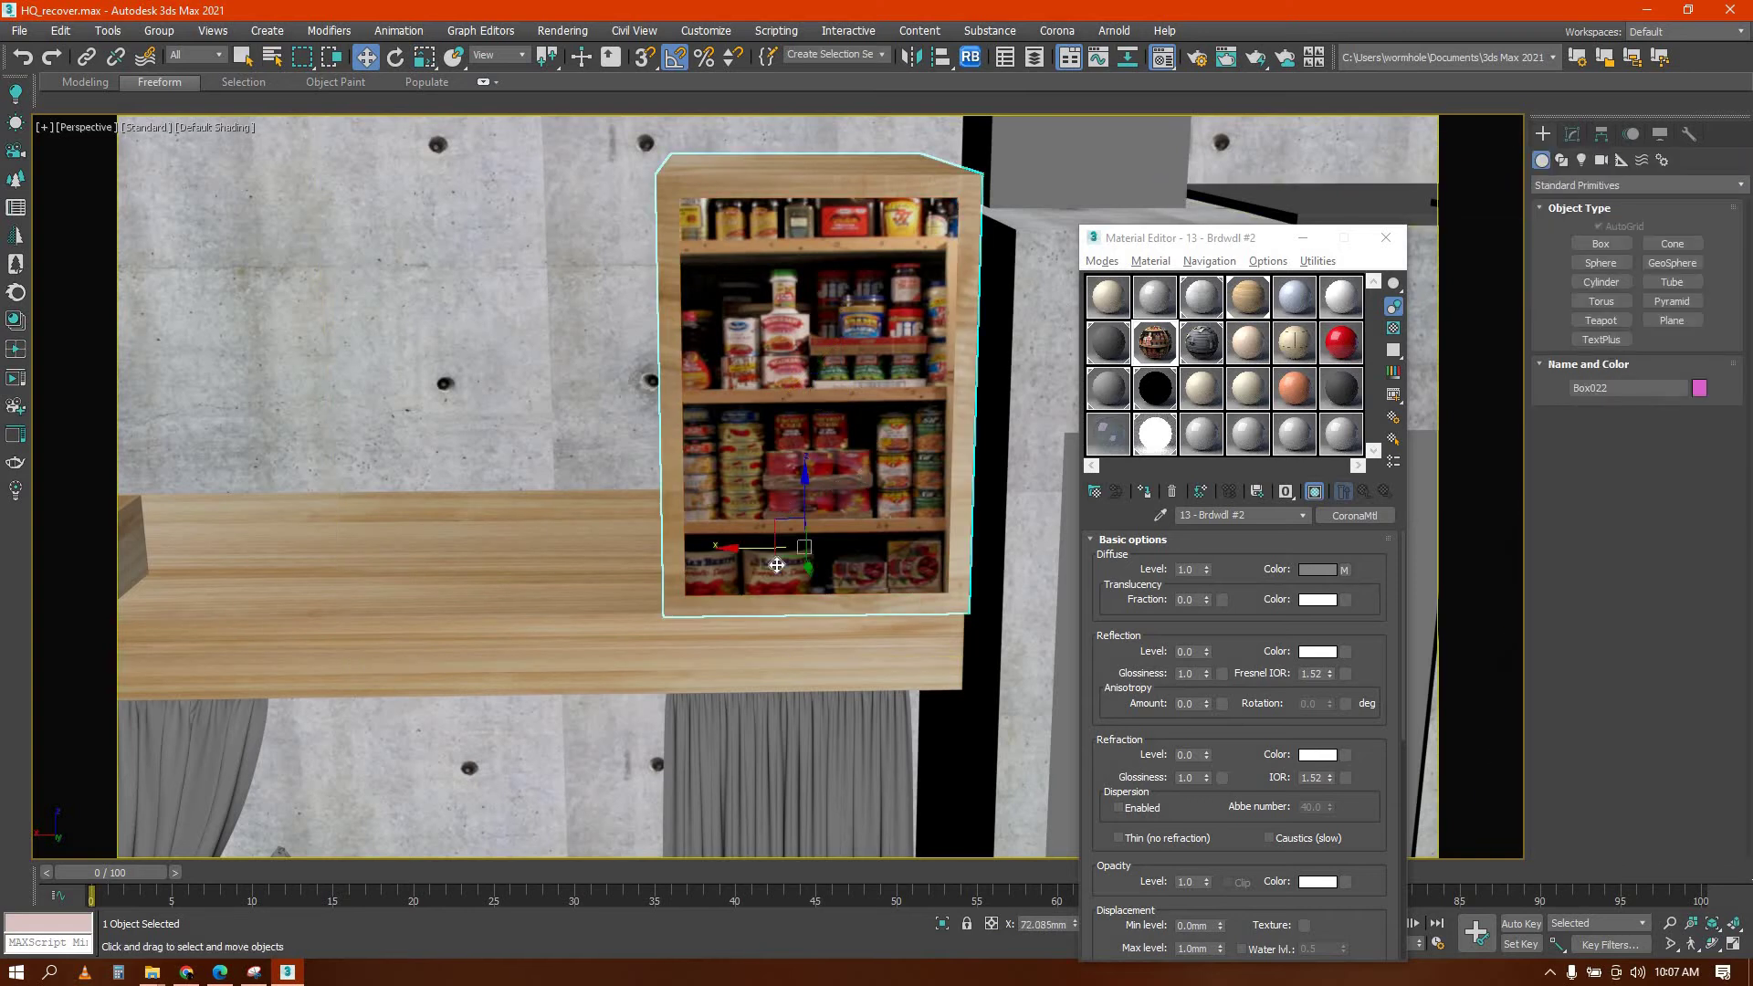
pyautogui.moveTo(749, 546)
pyautogui.keyDown('shift'); pyautogui.mouseDown()
pyautogui.moveTo(447, 546)
pyautogui.moveTo(481, 548)
pyautogui.moveTo(488, 464)
pyautogui.mouseUp(); pyautogui.keyUp('shift')
pyautogui.press('Return')
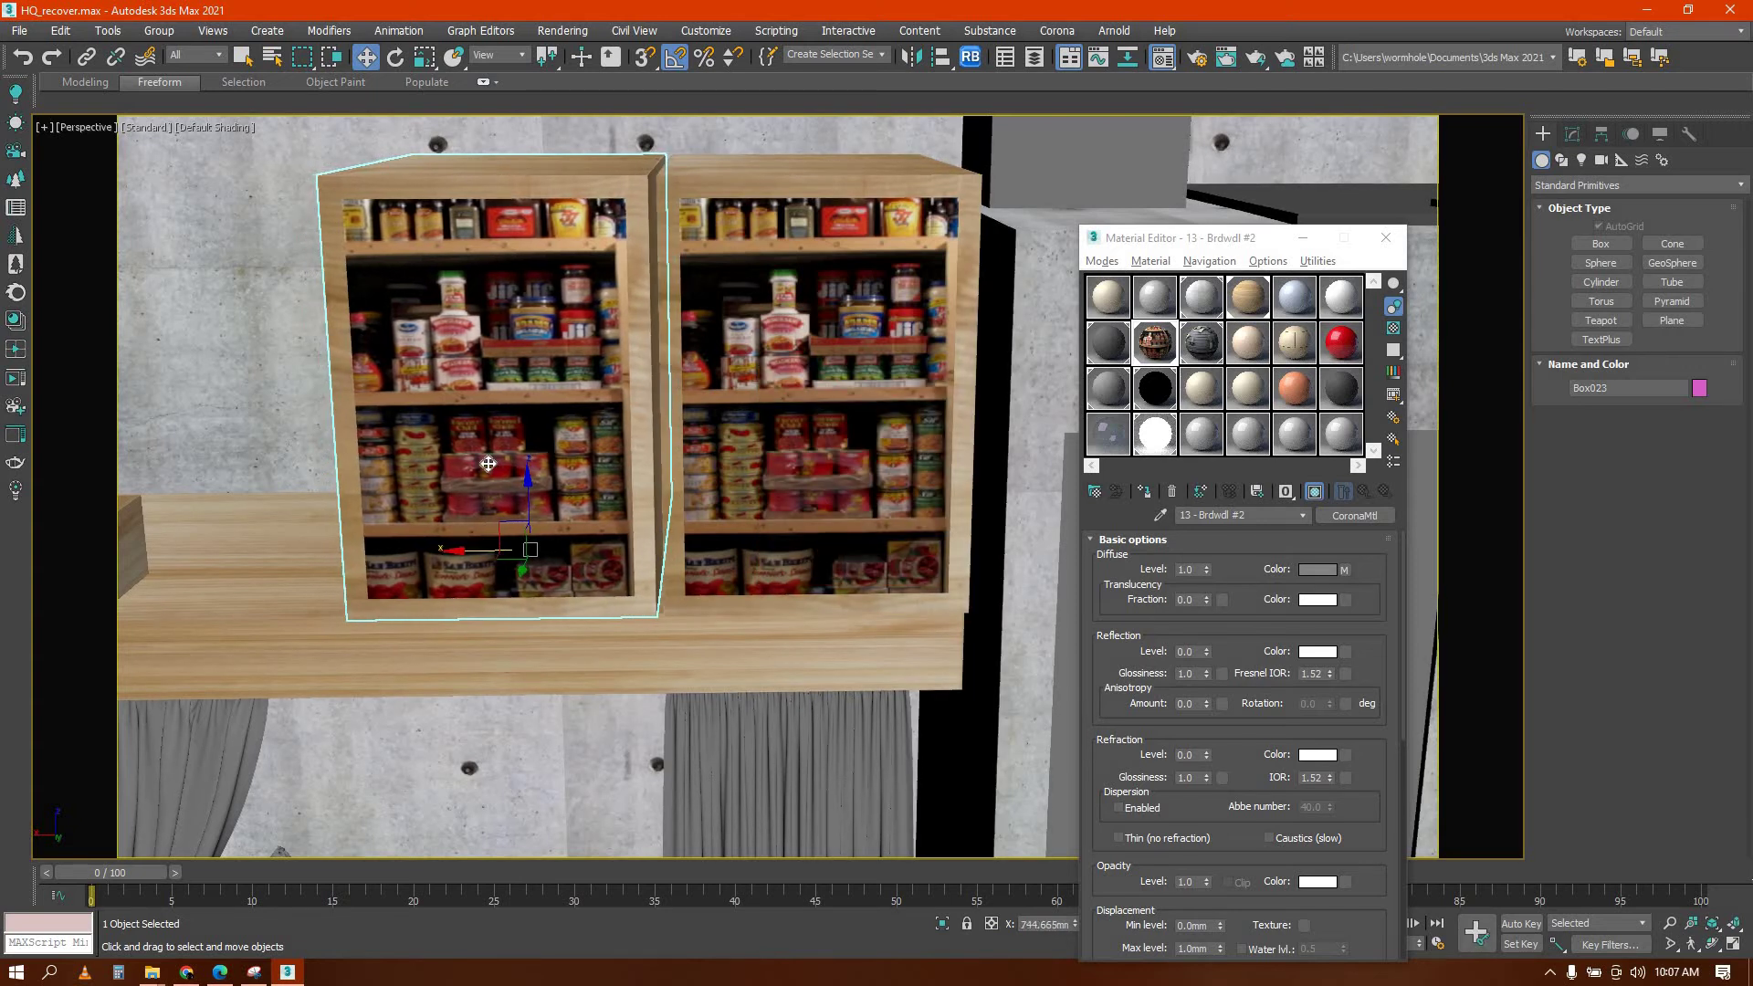
pyautogui.press('1')
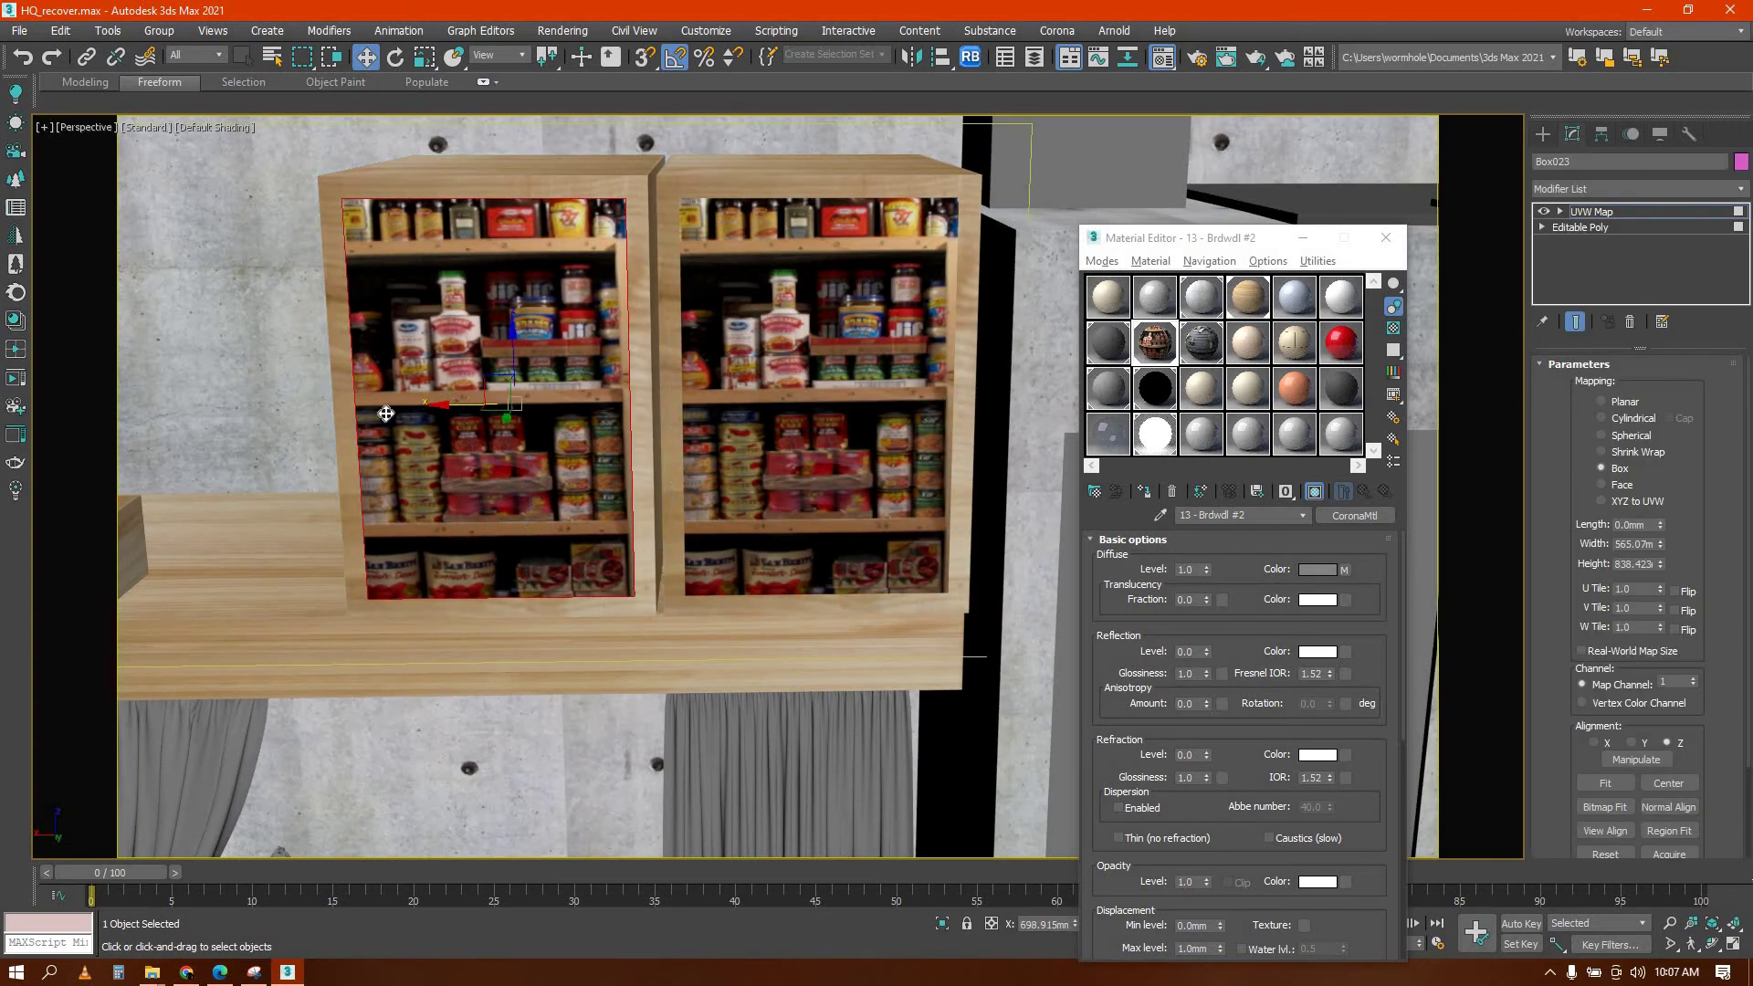
pyautogui.moveTo(386, 414); pyautogui.dragTo(191, 409)
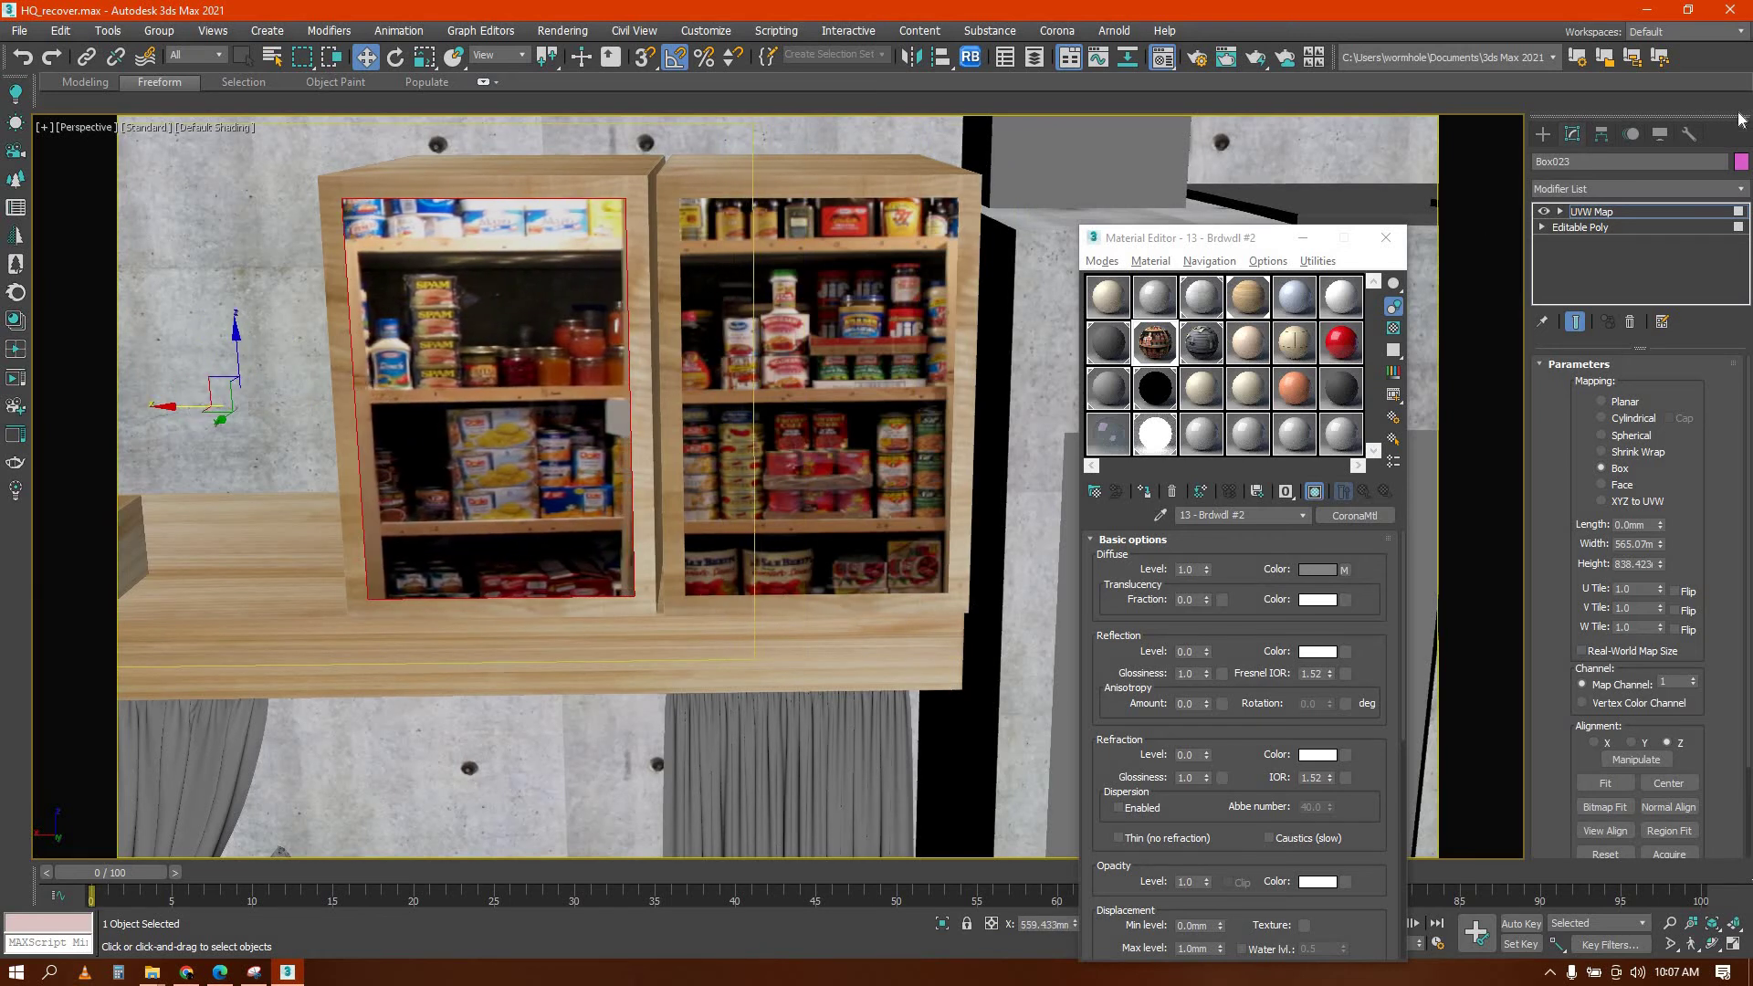
pyautogui.click(1543, 133)
# Copy the second pantry cabinet to make a third in the row and shift its UVW mapping gizmo sideways to vary the picture
pyautogui.scroll(-5, 618, 510)
pyautogui.scroll(5, 618, 510)
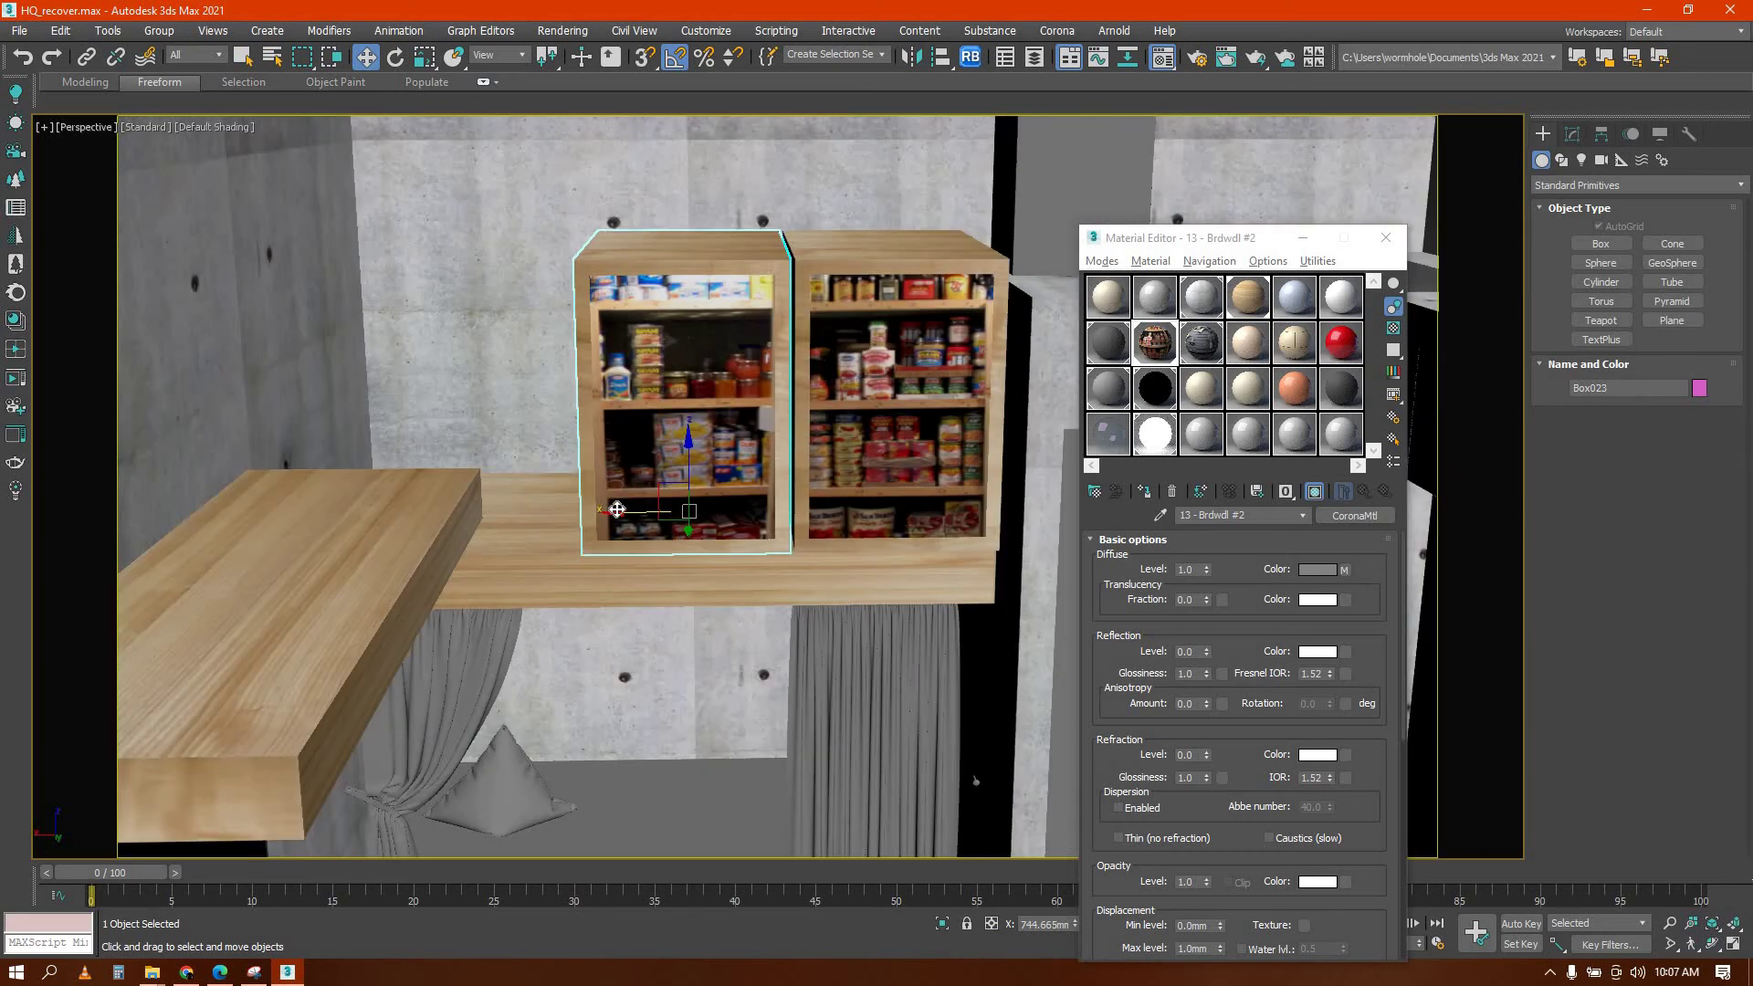
pyautogui.keyDown('shift'); pyautogui.moveTo(630, 528); pyautogui.dragTo(434, 527); pyautogui.keyUp('shift')
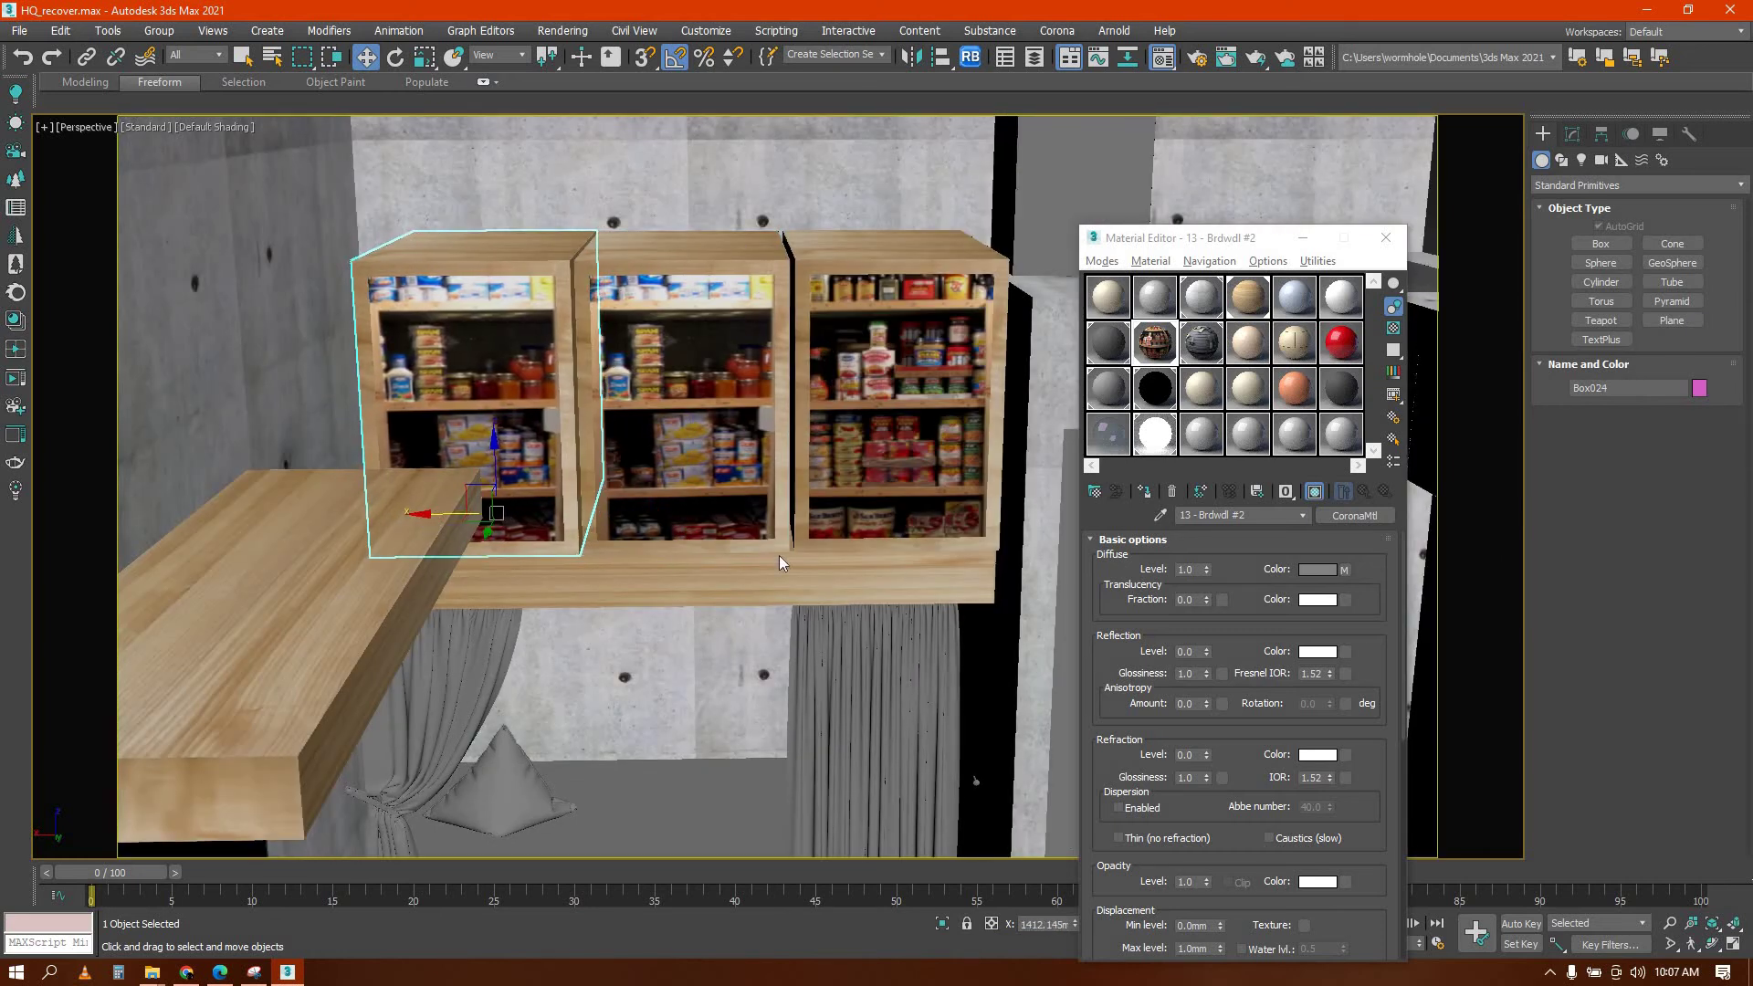
pyautogui.press('Return')
pyautogui.press('1')
pyautogui.moveTo(522, 424); pyautogui.dragTo(658, 416)
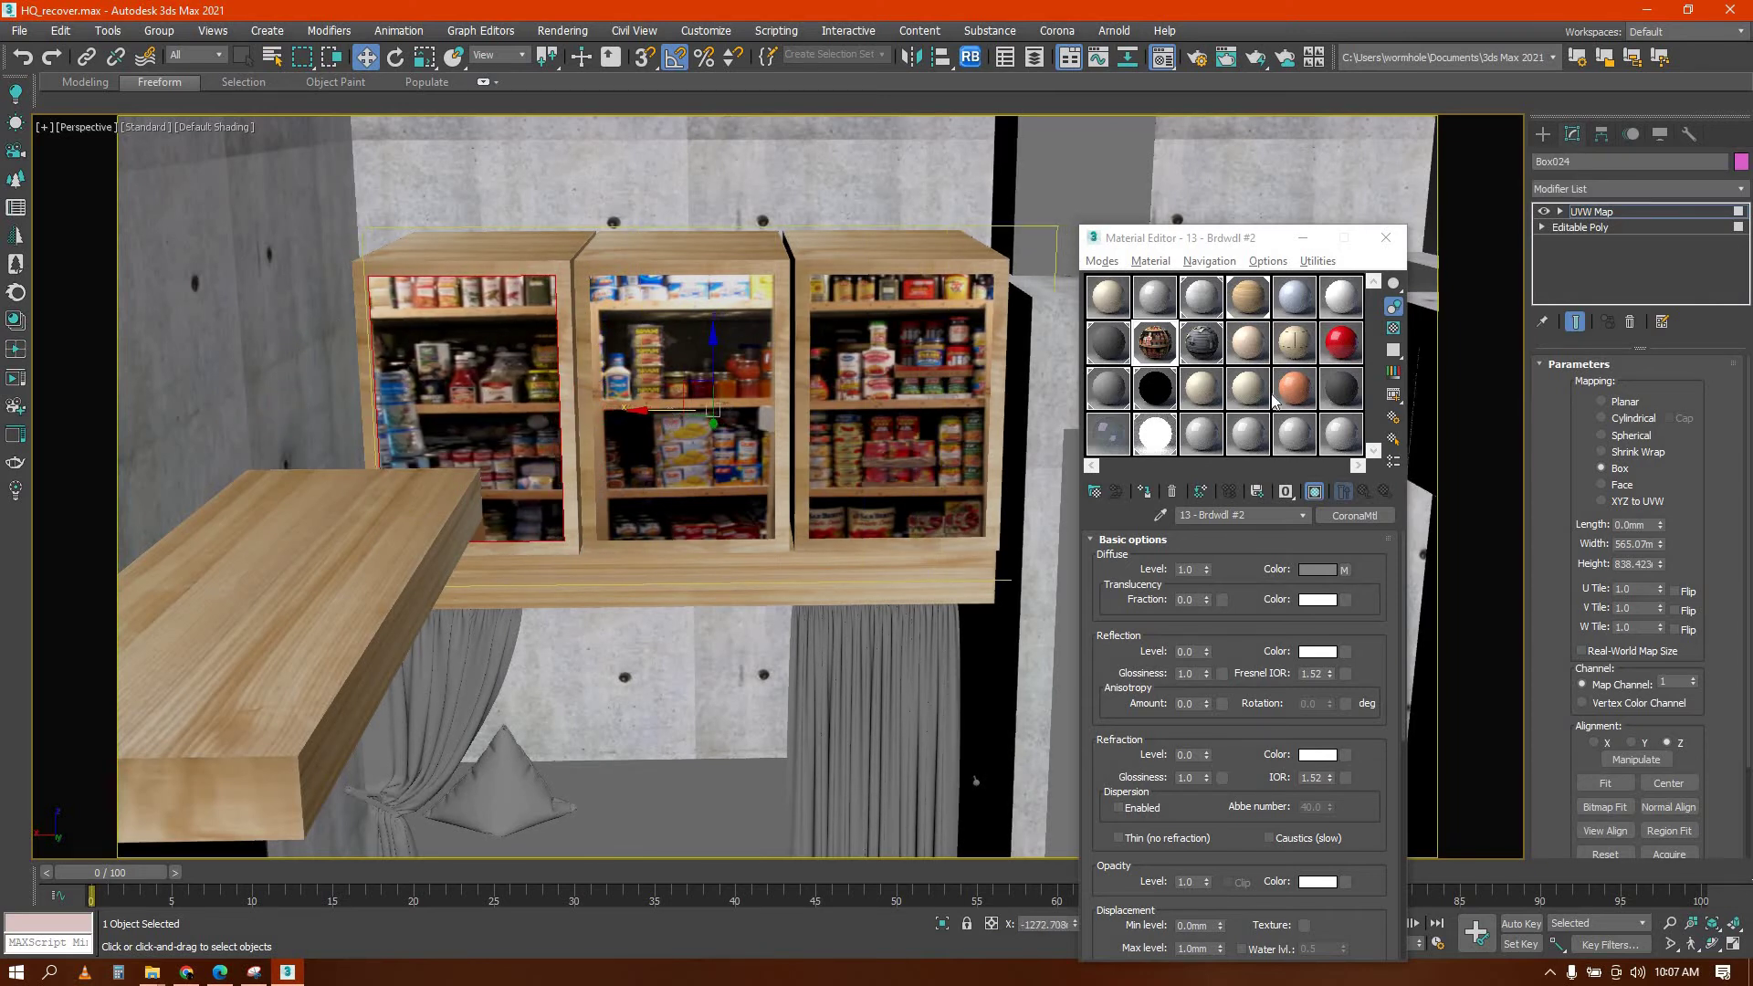
pyautogui.press('1')
# Create an AutoGrid box about 160 x 1355 x 18 mm on the concrete wall directly below the weapons picture
pyautogui.scroll(-6, 841, 323)
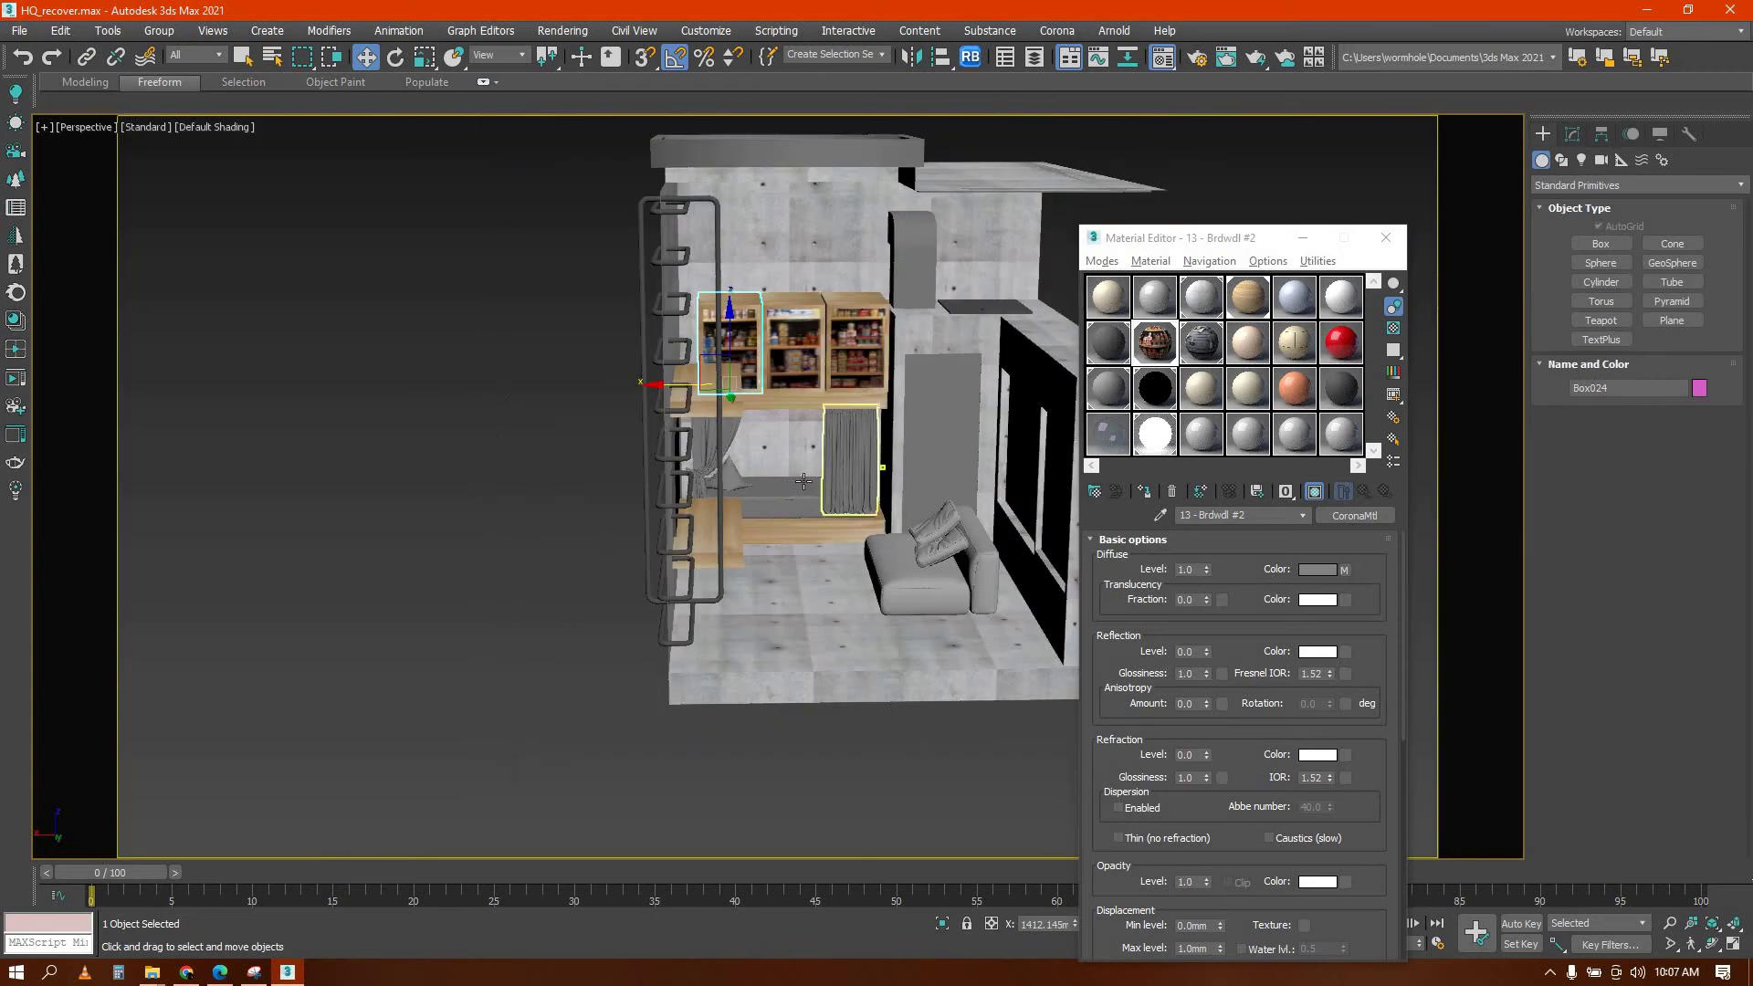
pyautogui.keyDown('alt'); pyautogui.moveTo(841, 694); pyautogui.dragTo(761, 747, button='middle'); pyautogui.keyUp('alt')
pyautogui.keyDown('alt'); pyautogui.moveTo(784, 582); pyautogui.dragTo(909, 507, button='middle'); pyautogui.keyUp('alt')
pyautogui.scroll(6, 910, 501)
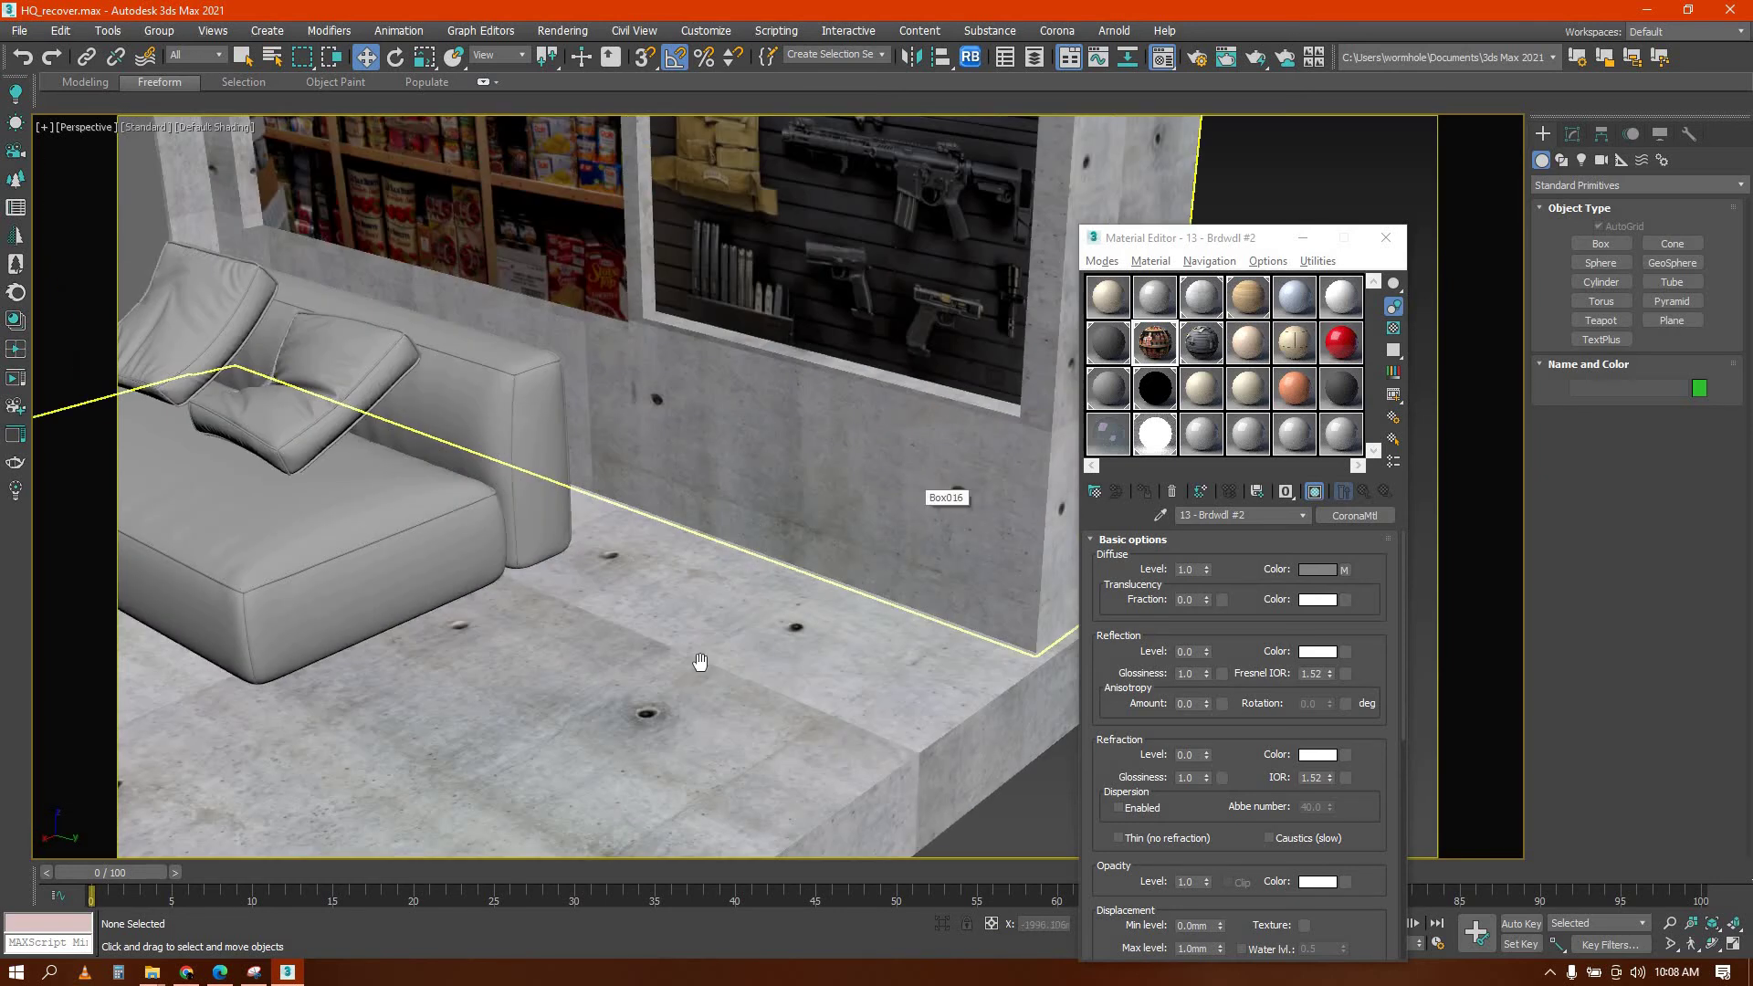
pyautogui.keyDown('alt'); pyautogui.moveTo(700, 662); pyautogui.dragTo(746, 401, button='middle'); pyautogui.keyUp('alt')
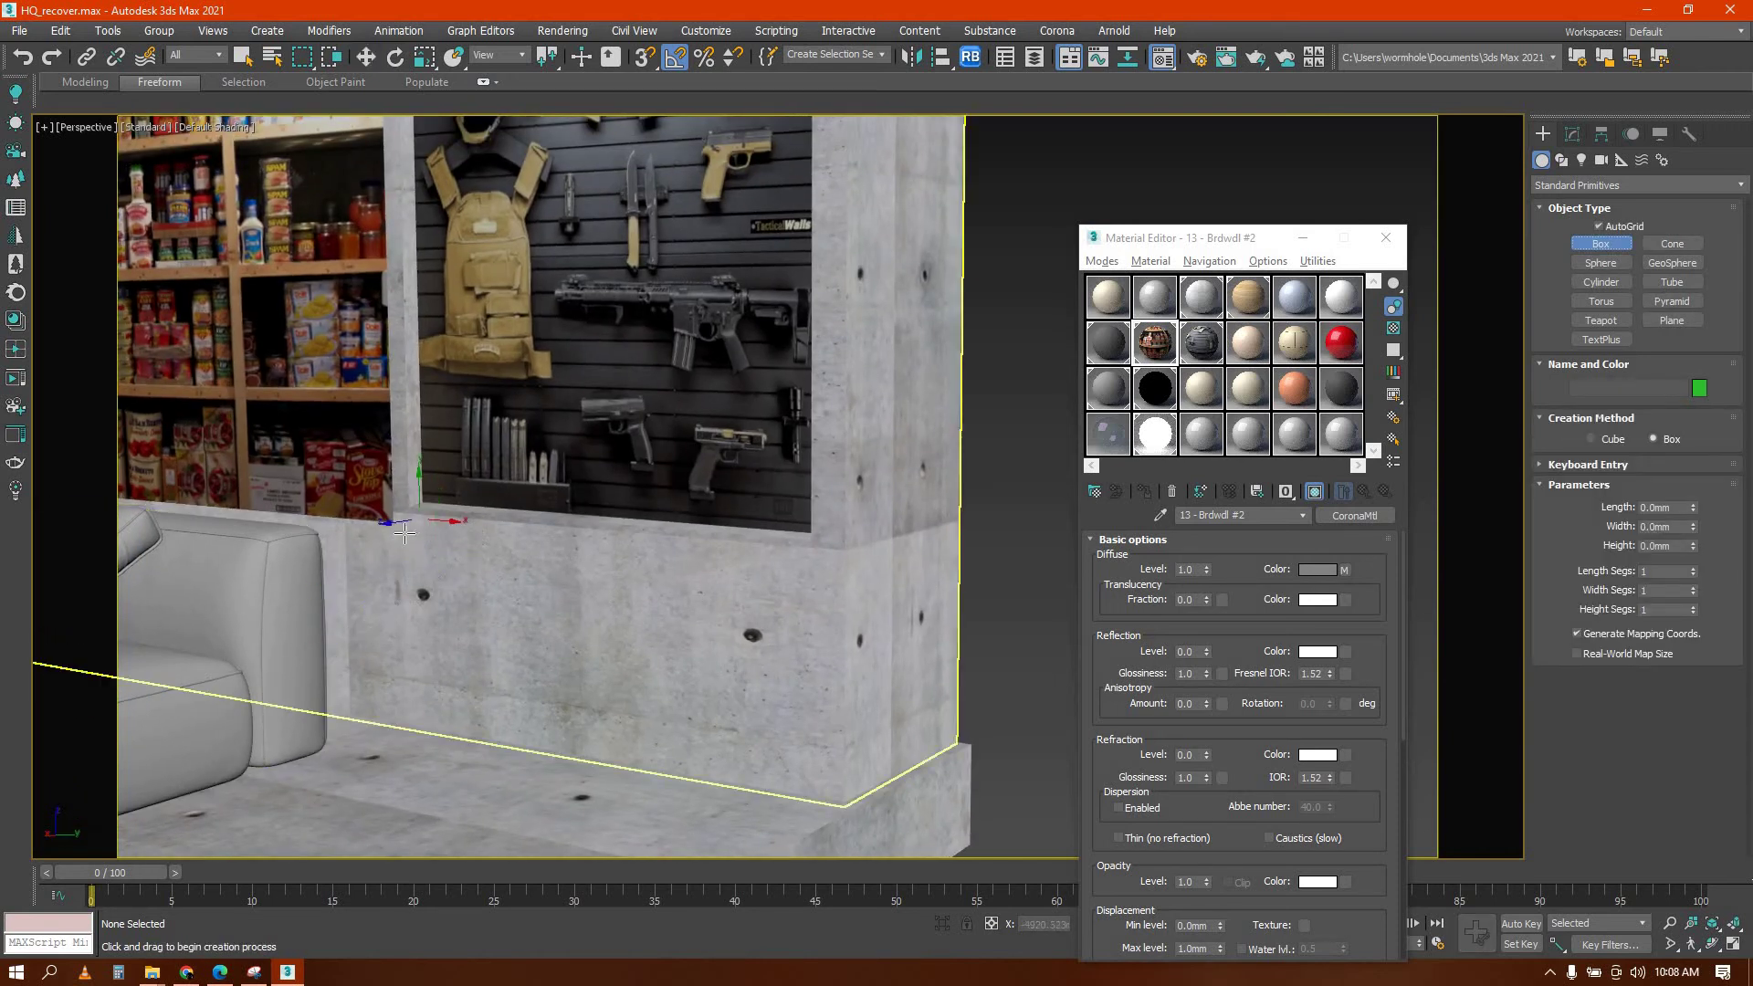
pyautogui.moveTo(403, 528); pyautogui.dragTo(824, 632)
pyautogui.click(690, 603)
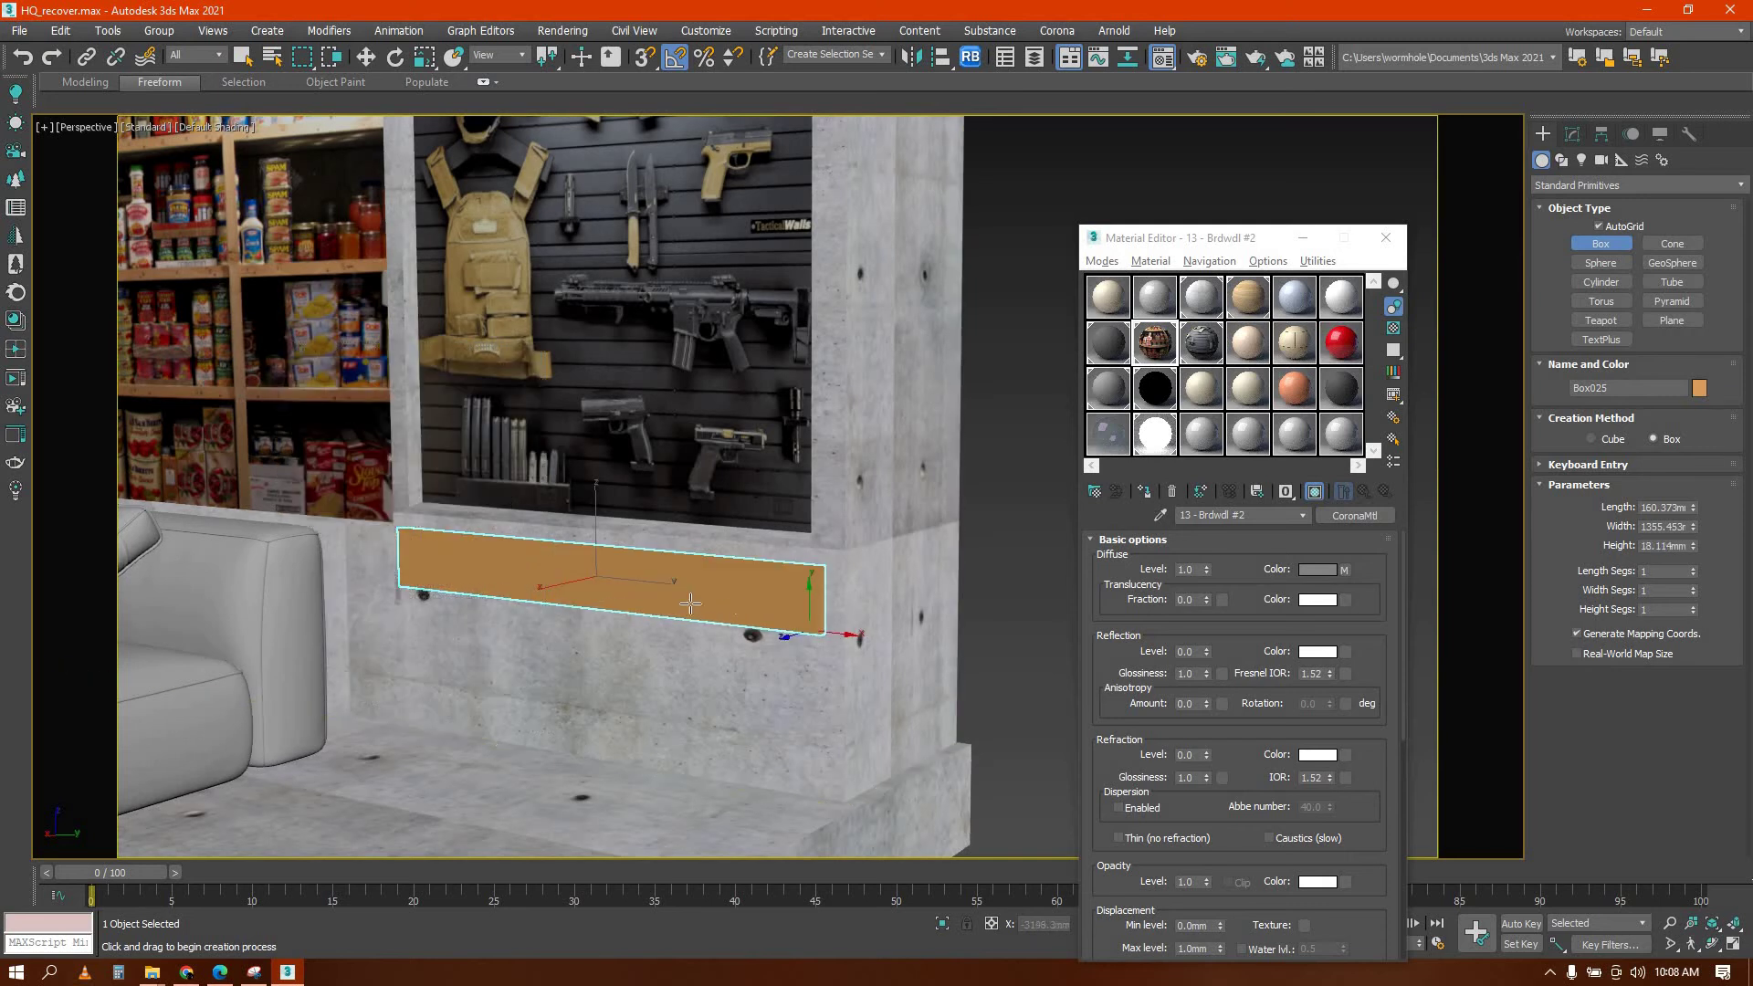
# Copy the panel downward twice to form three drawer fronts and assign the material 18 - Rubber to all of them
pyautogui.scroll(3, 600, 559)
pyautogui.press('w')
pyautogui.moveTo(614, 666)
pyautogui.keyDown('shift'); pyautogui.mouseDown()
pyautogui.moveTo(639, 680)
pyautogui.moveTo(646, 653)
pyautogui.moveTo(647, 675)
pyautogui.mouseUp(); pyautogui.keyUp('shift')
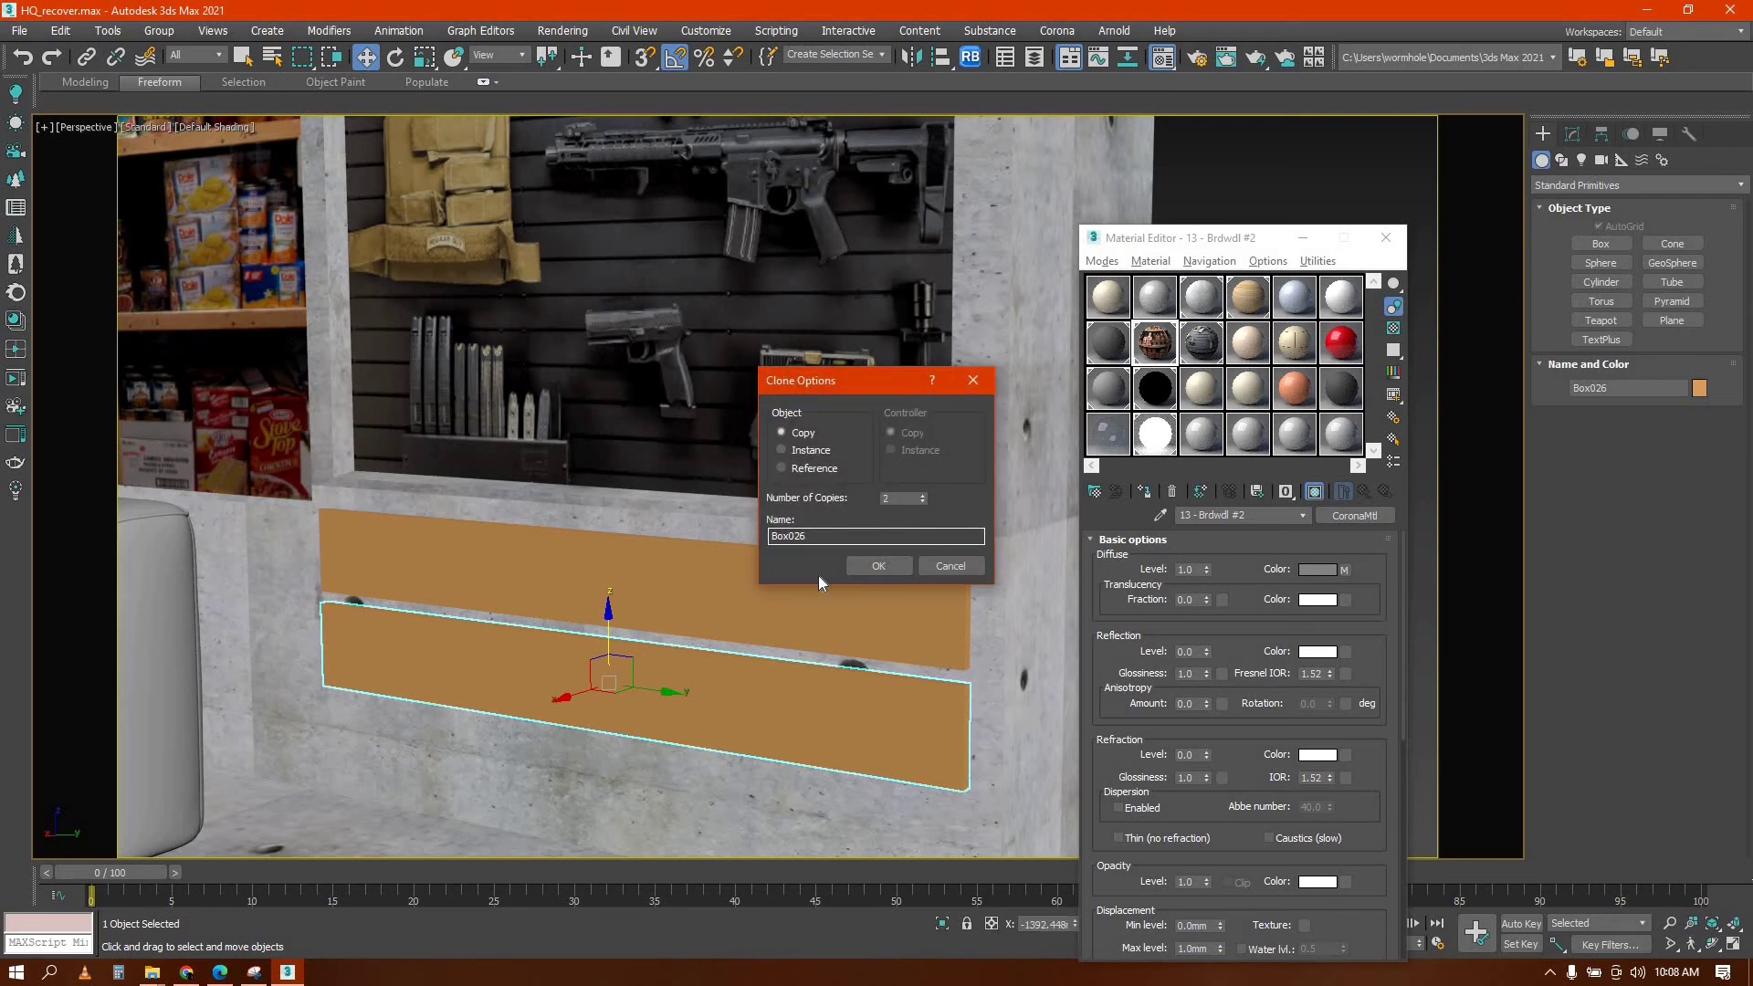
pyautogui.scroll(-3, 644, 573)
pyautogui.moveTo(551, 395)
pyautogui.mouseDown(button='middle')
pyautogui.moveTo(528, 349)
pyautogui.moveTo(473, 356)
pyautogui.mouseUp(button='middle')
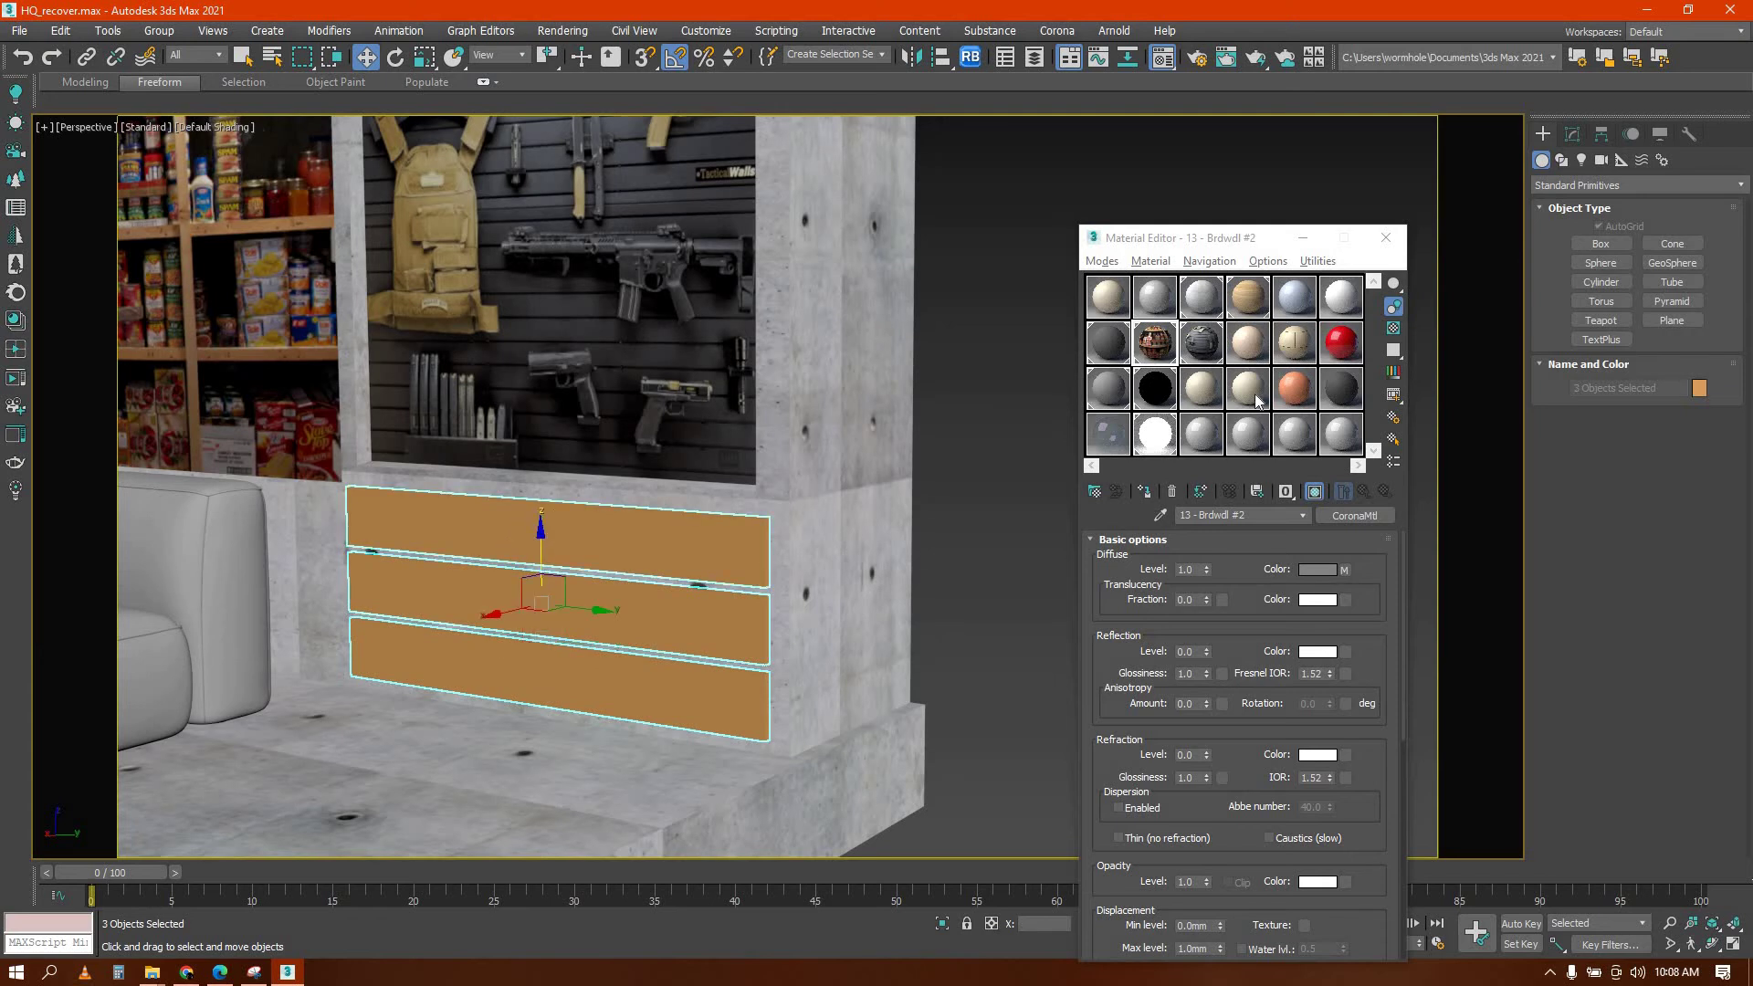
pyautogui.click(1344, 383)
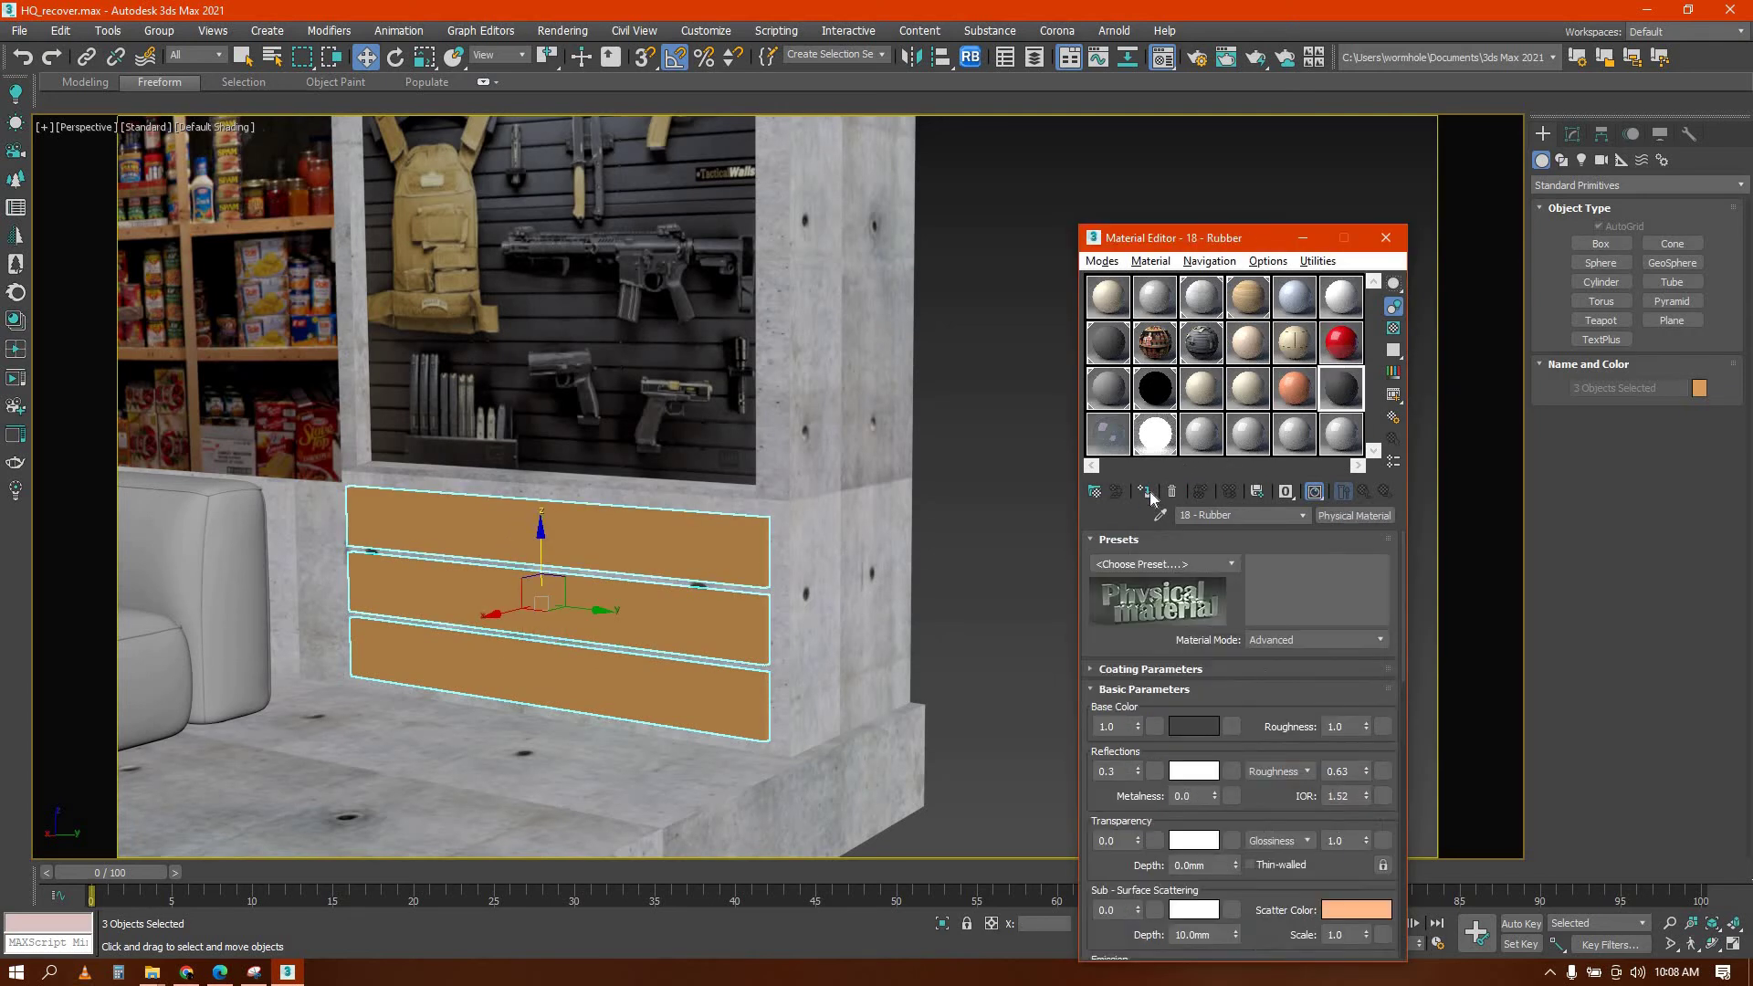
pyautogui.click(976, 464)
# Create an AutoGrid box about 158 x 747 x 17 mm on the concrete wall above the weapons picture
pyautogui.scroll(-5, 893, 436)
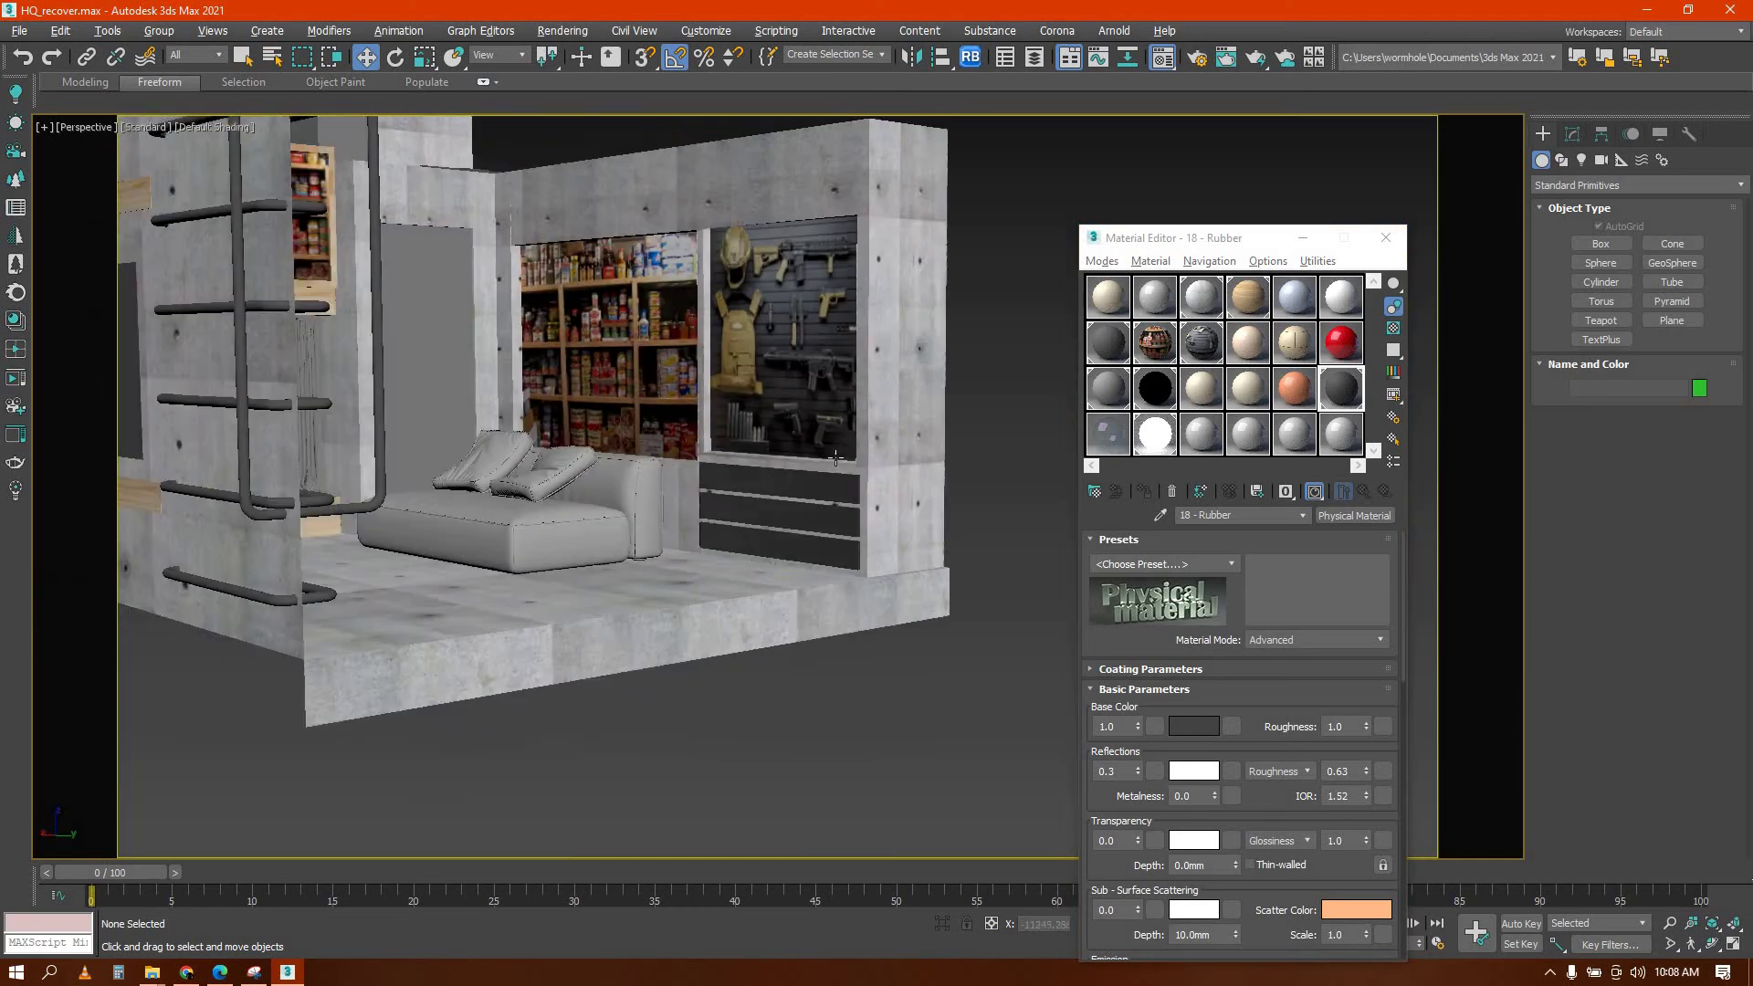
pyautogui.keyDown('alt'); pyautogui.moveTo(893, 437); pyautogui.dragTo(872, 680, button='middle'); pyautogui.keyUp('alt')
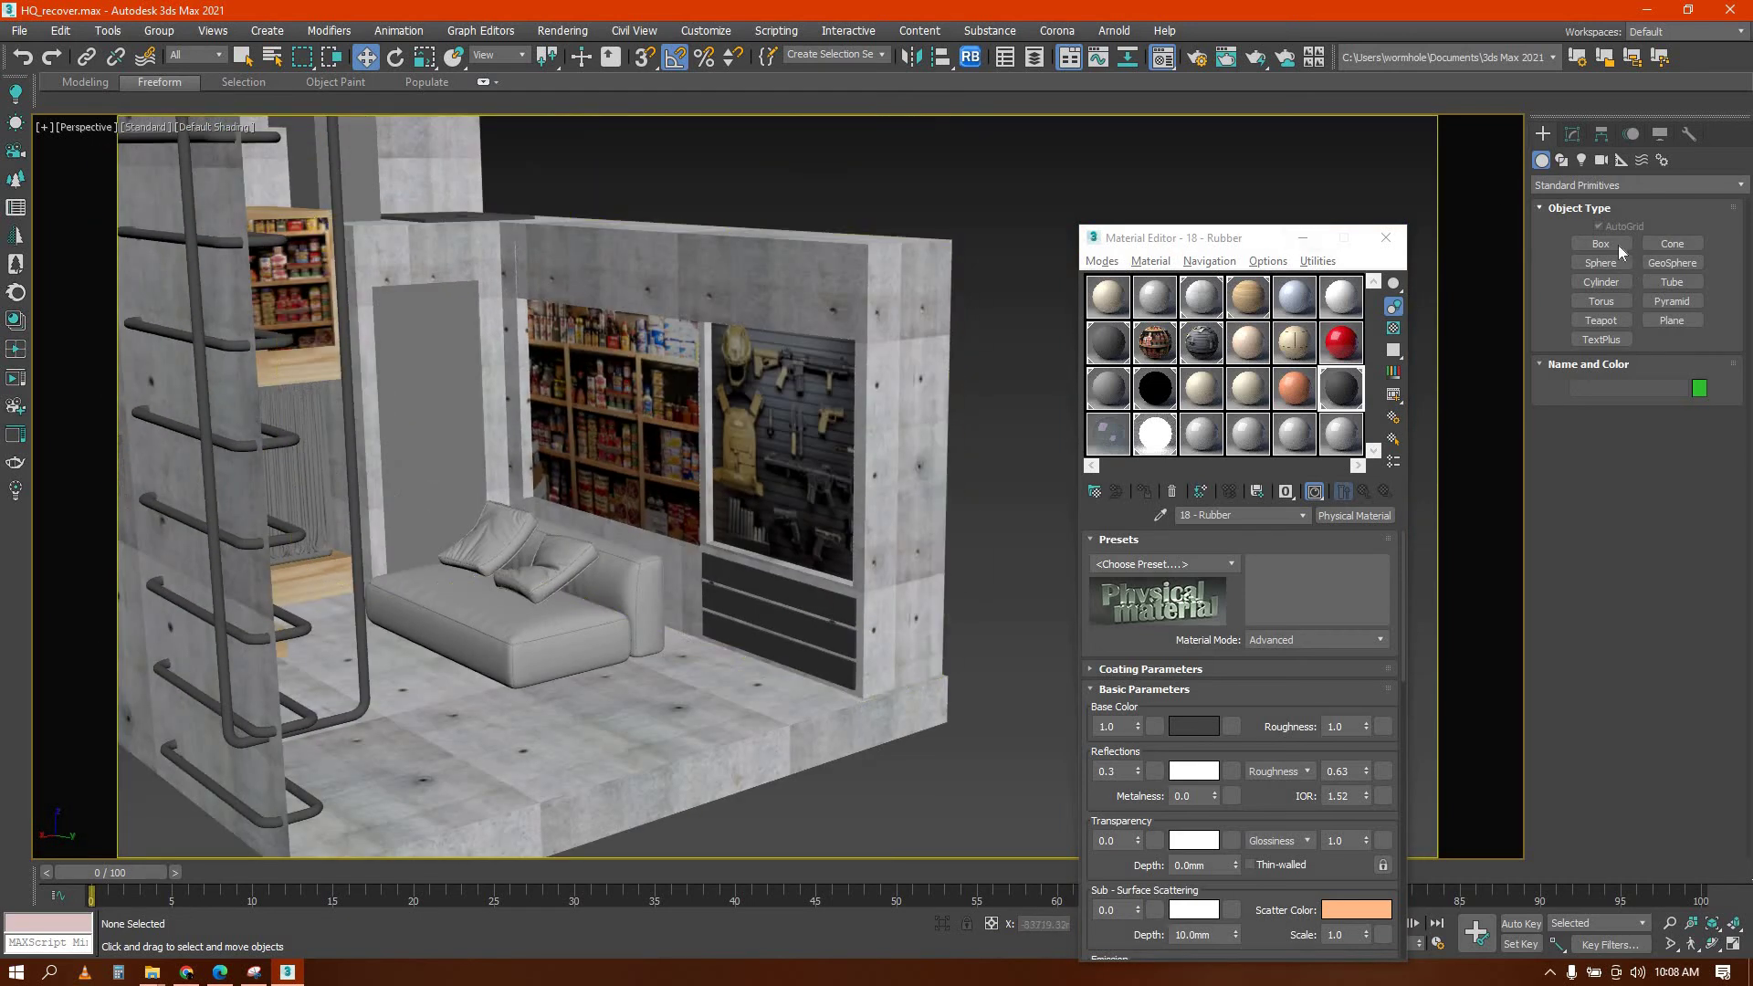
pyautogui.scroll(4, 756, 281)
pyautogui.moveTo(672, 335)
pyautogui.mouseDown()
pyautogui.moveTo(876, 341)
pyautogui.moveTo(879, 279)
pyautogui.mouseUp()
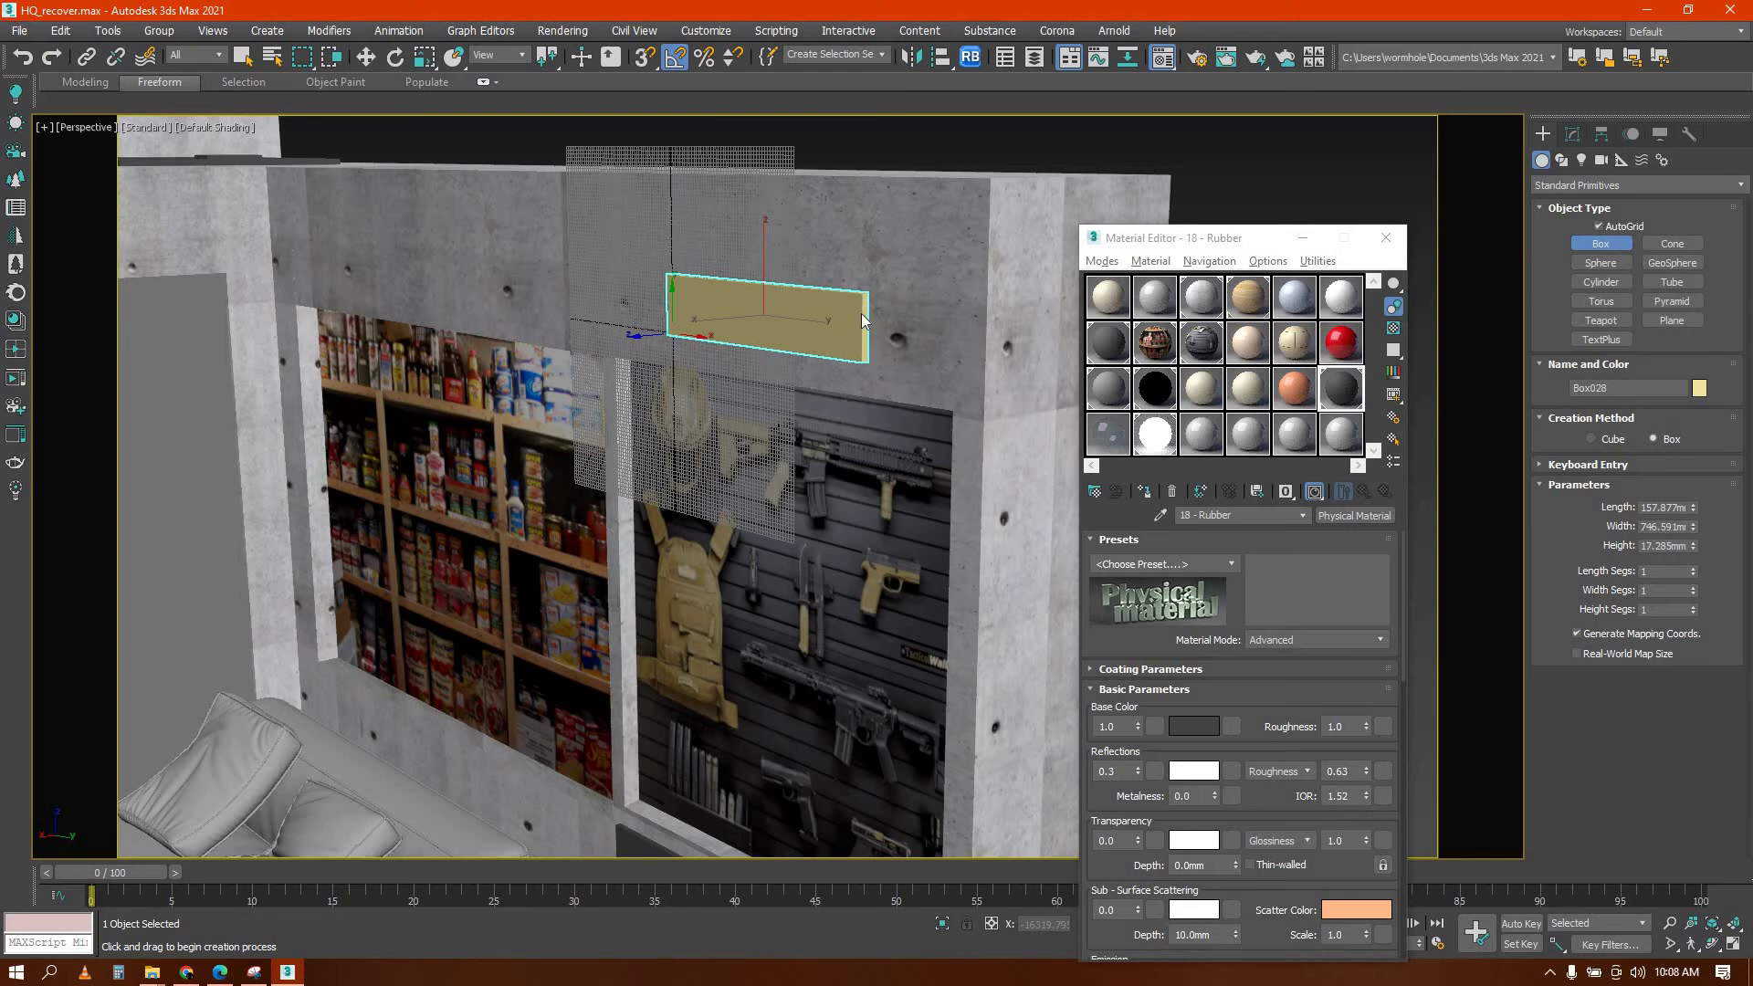
pyautogui.click(861, 321)
# Lower the box to the upper edge of the weapons recess and assign it the material 18 - Rubber
pyautogui.rightClick(825, 352)
pyautogui.keyDown('alt'); pyautogui.moveTo(827, 411); pyautogui.dragTo(783, 298, button='middle'); pyautogui.keyUp('alt')
pyautogui.scroll(3, 783, 298)
pyautogui.moveTo(521, 220); pyautogui.dragTo(618, 293, button='middle')
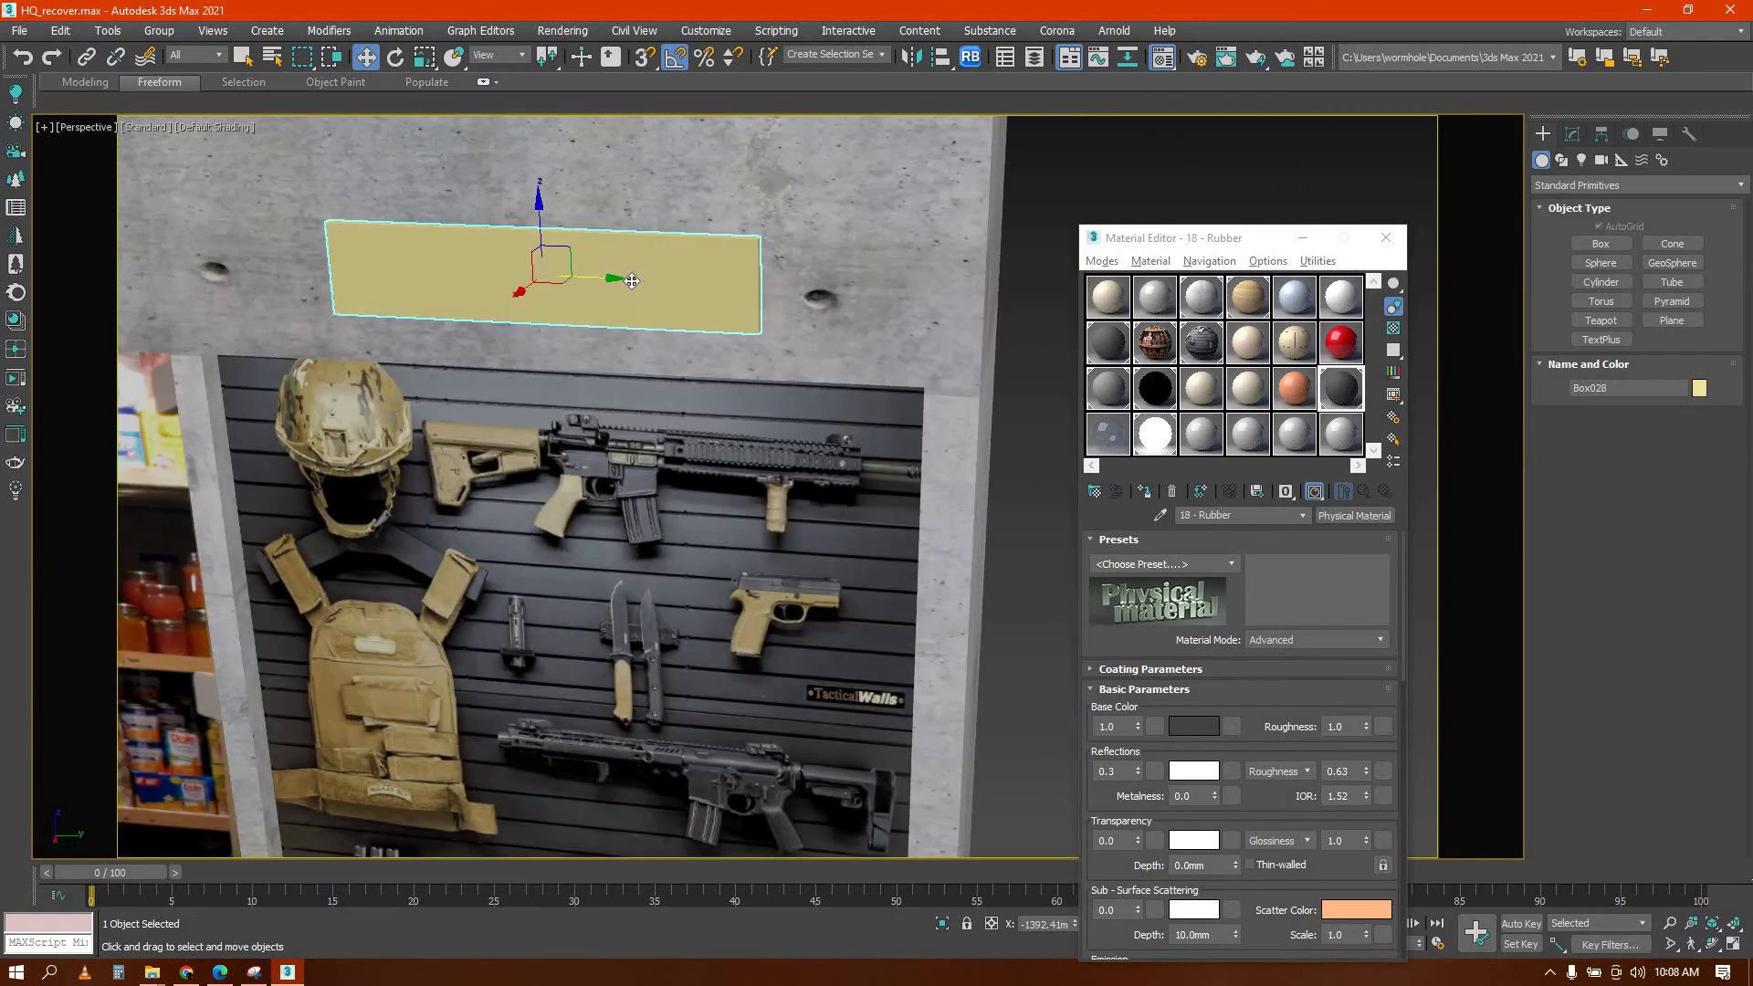
pyautogui.keyDown('alt'); pyautogui.moveTo(537, 182); pyautogui.dragTo(547, 226, button='middle'); pyautogui.keyUp('alt')
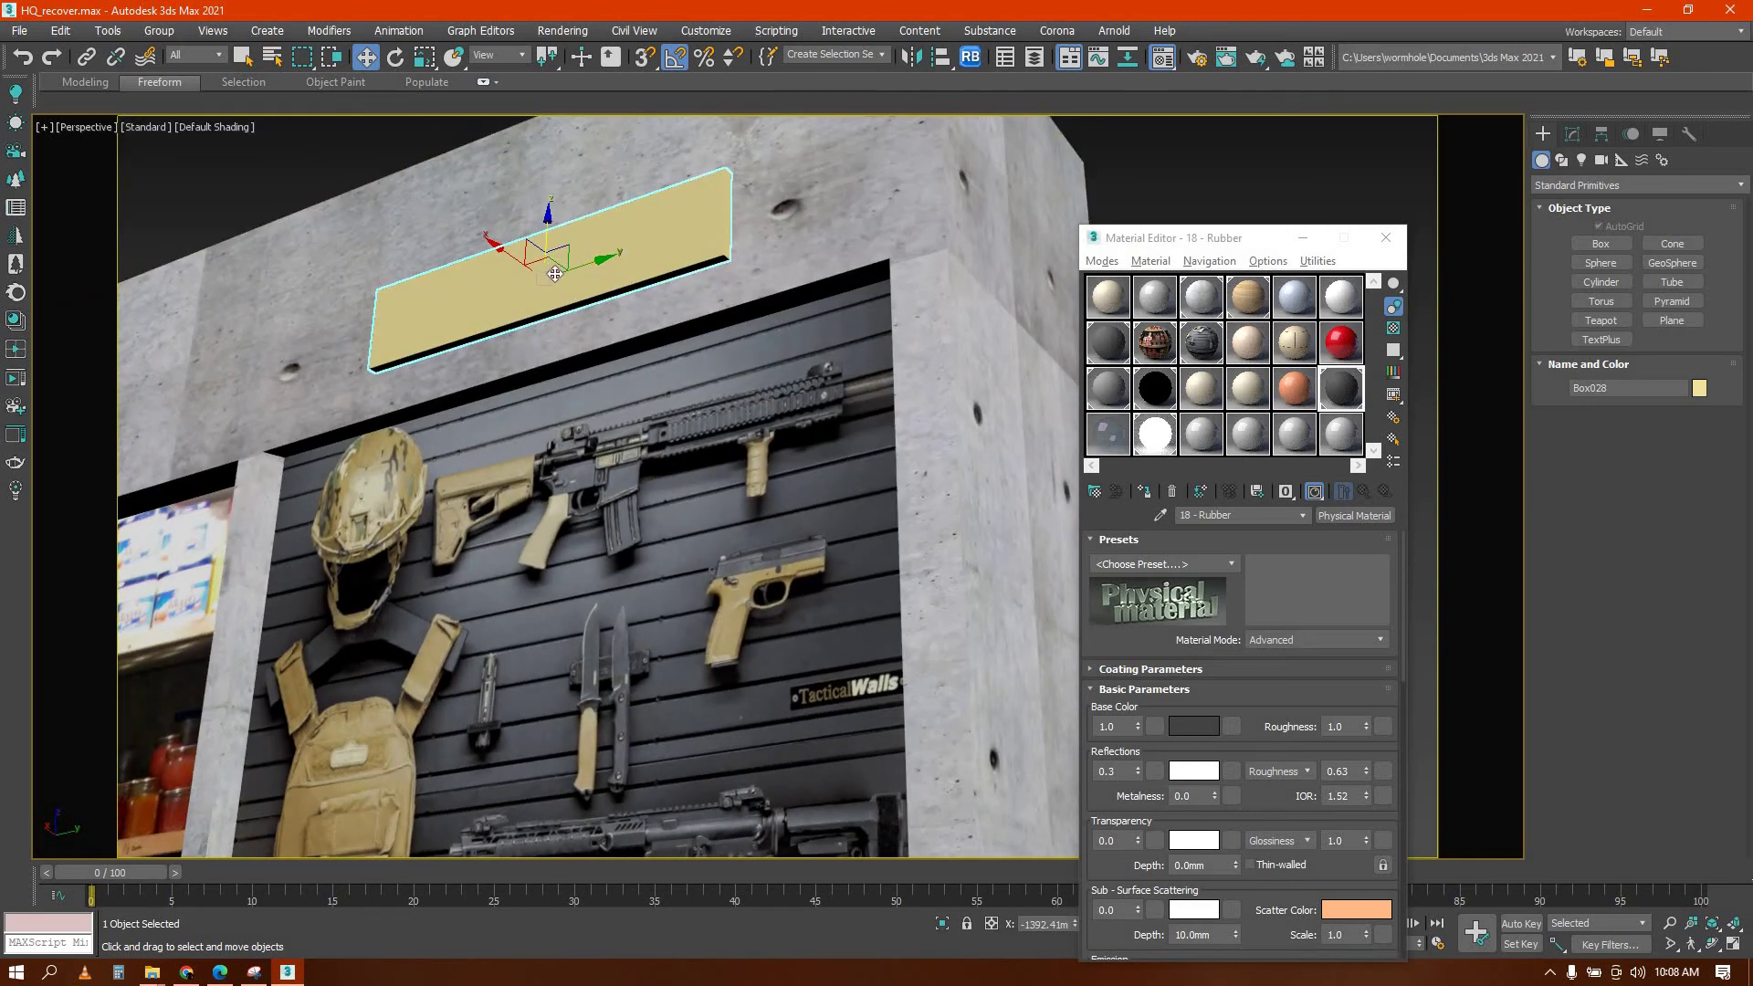
pyautogui.moveTo(547, 226); pyautogui.dragTo(545, 275)
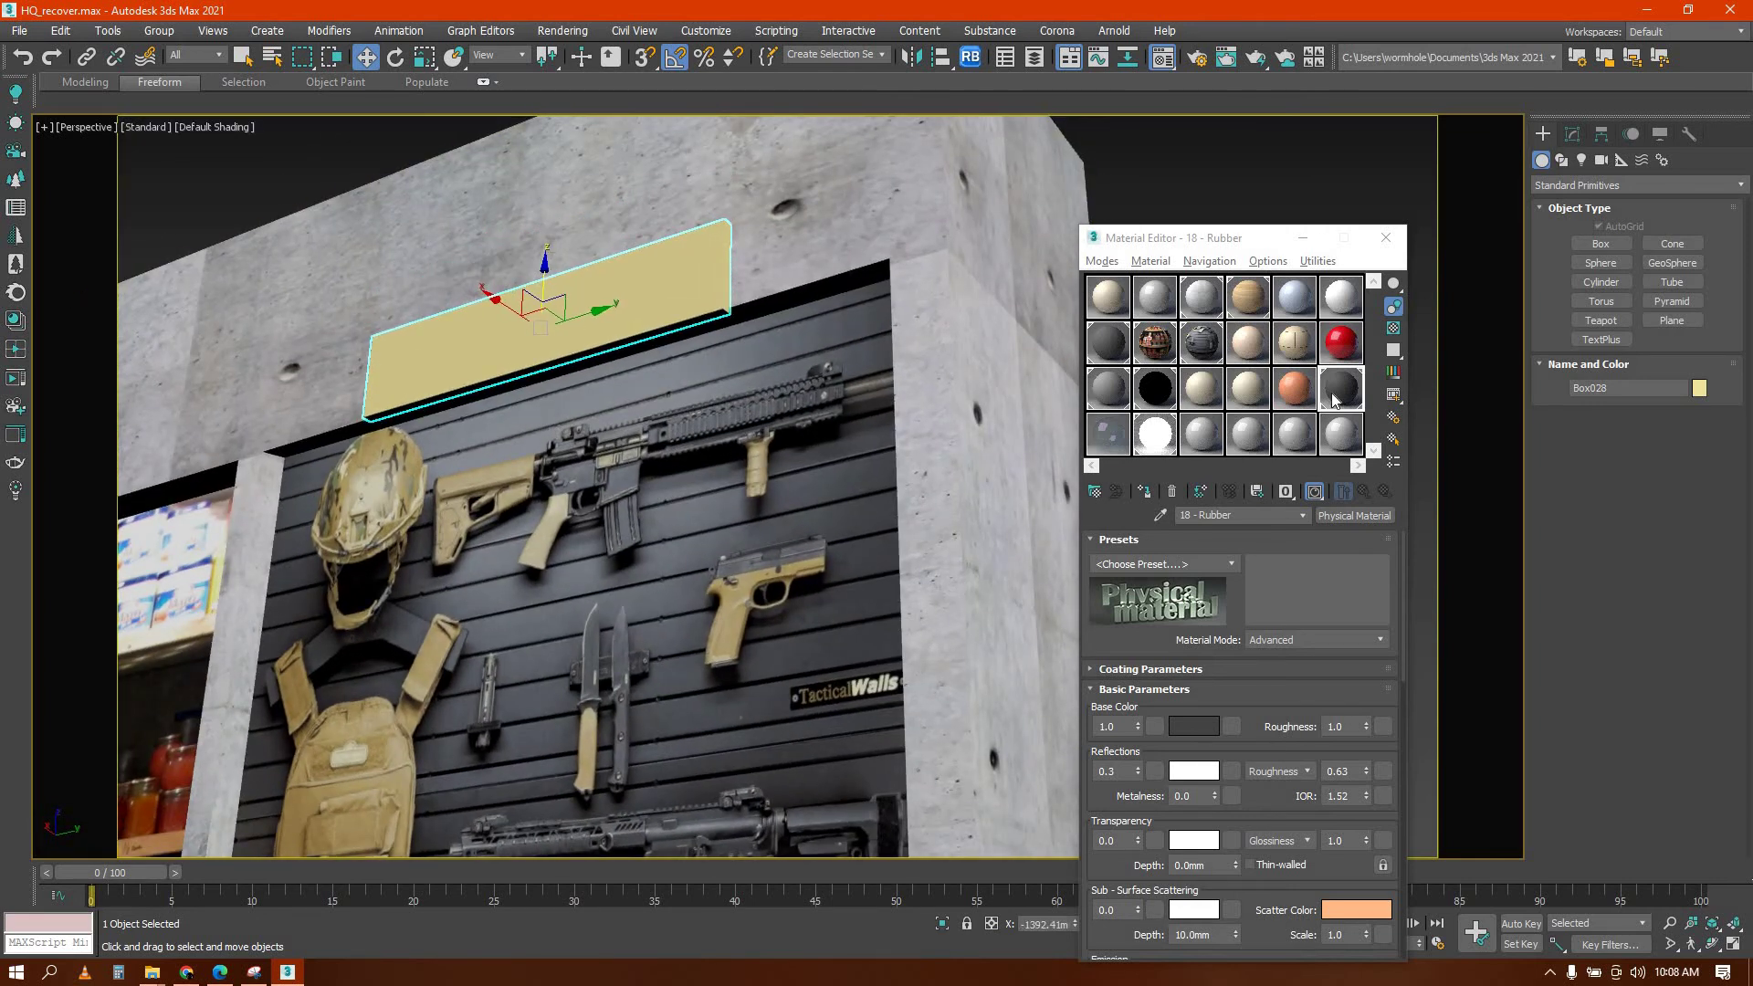
pyautogui.moveTo(781, 353); pyautogui.dragTo(657, 302)
pyautogui.scroll(-8, 456, 297)
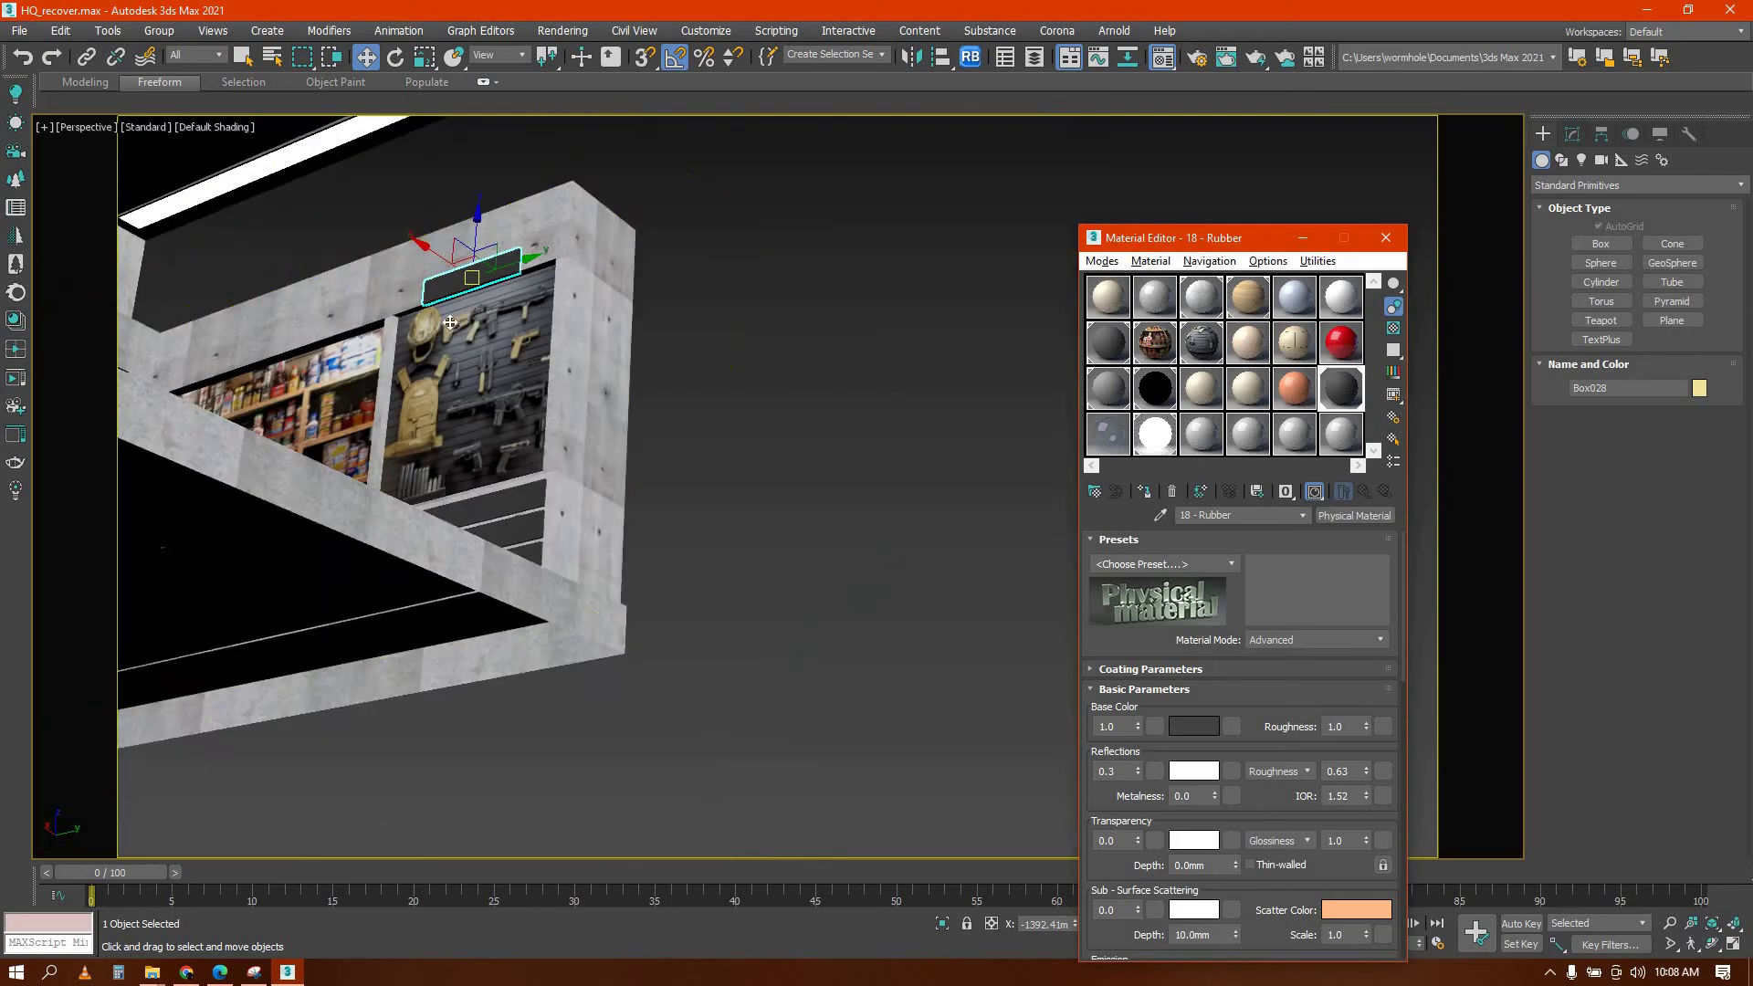
pyautogui.scroll(8, 452, 302)
pyautogui.rightClick(546, 217)
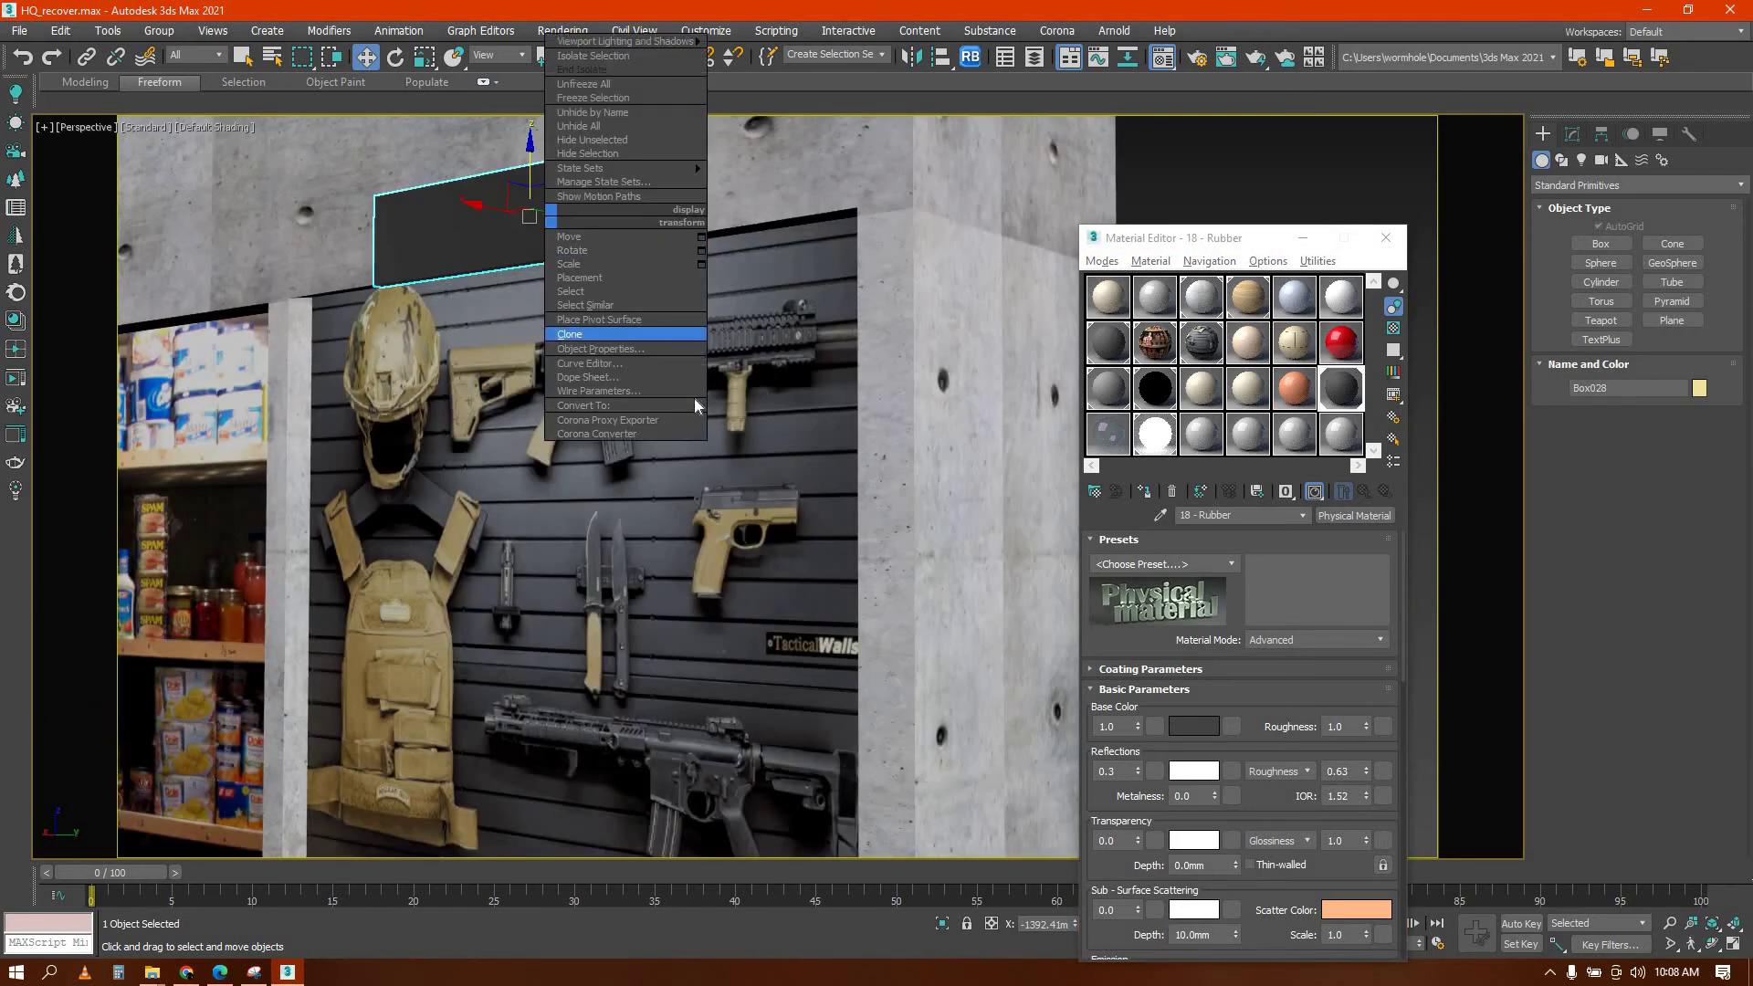
pyautogui.moveTo(639, 406)
pyautogui.click(765, 433)
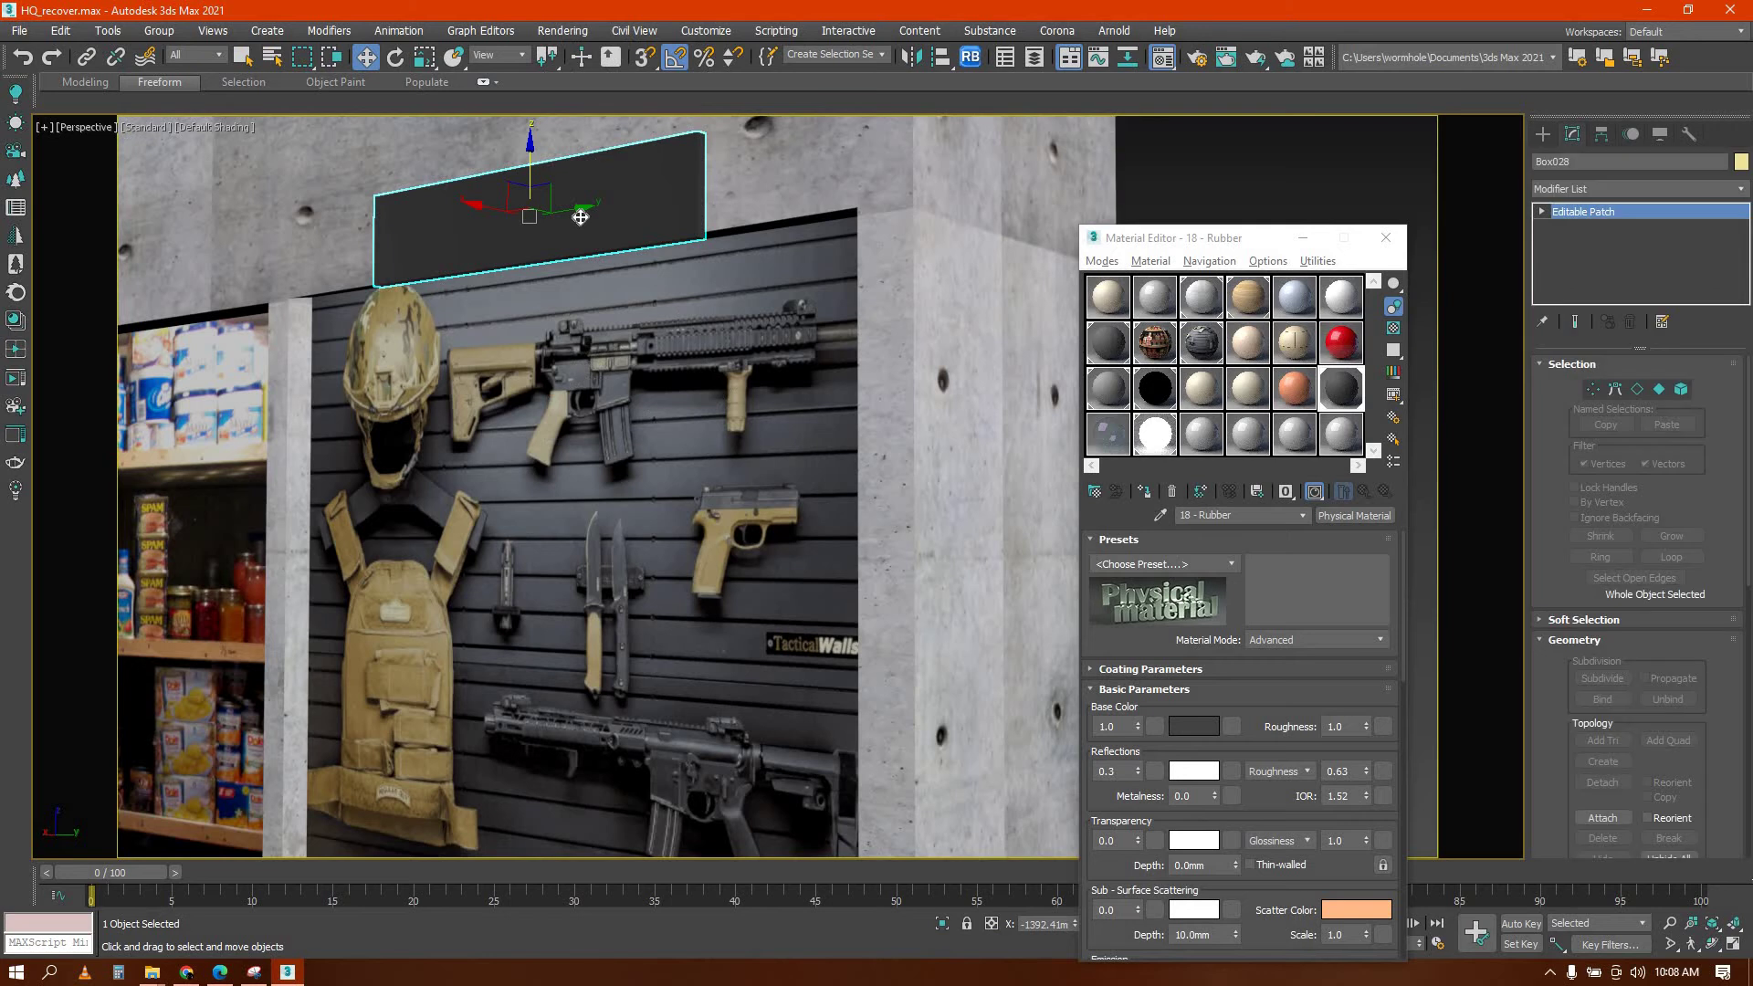
pyautogui.hotkey('ctrl', 'z')
# Convert the box above the weapons picture to an editable poly and pull its front polygon outward to deepen the box
pyautogui.rightClick(585, 201)
pyautogui.moveTo(741, 374)
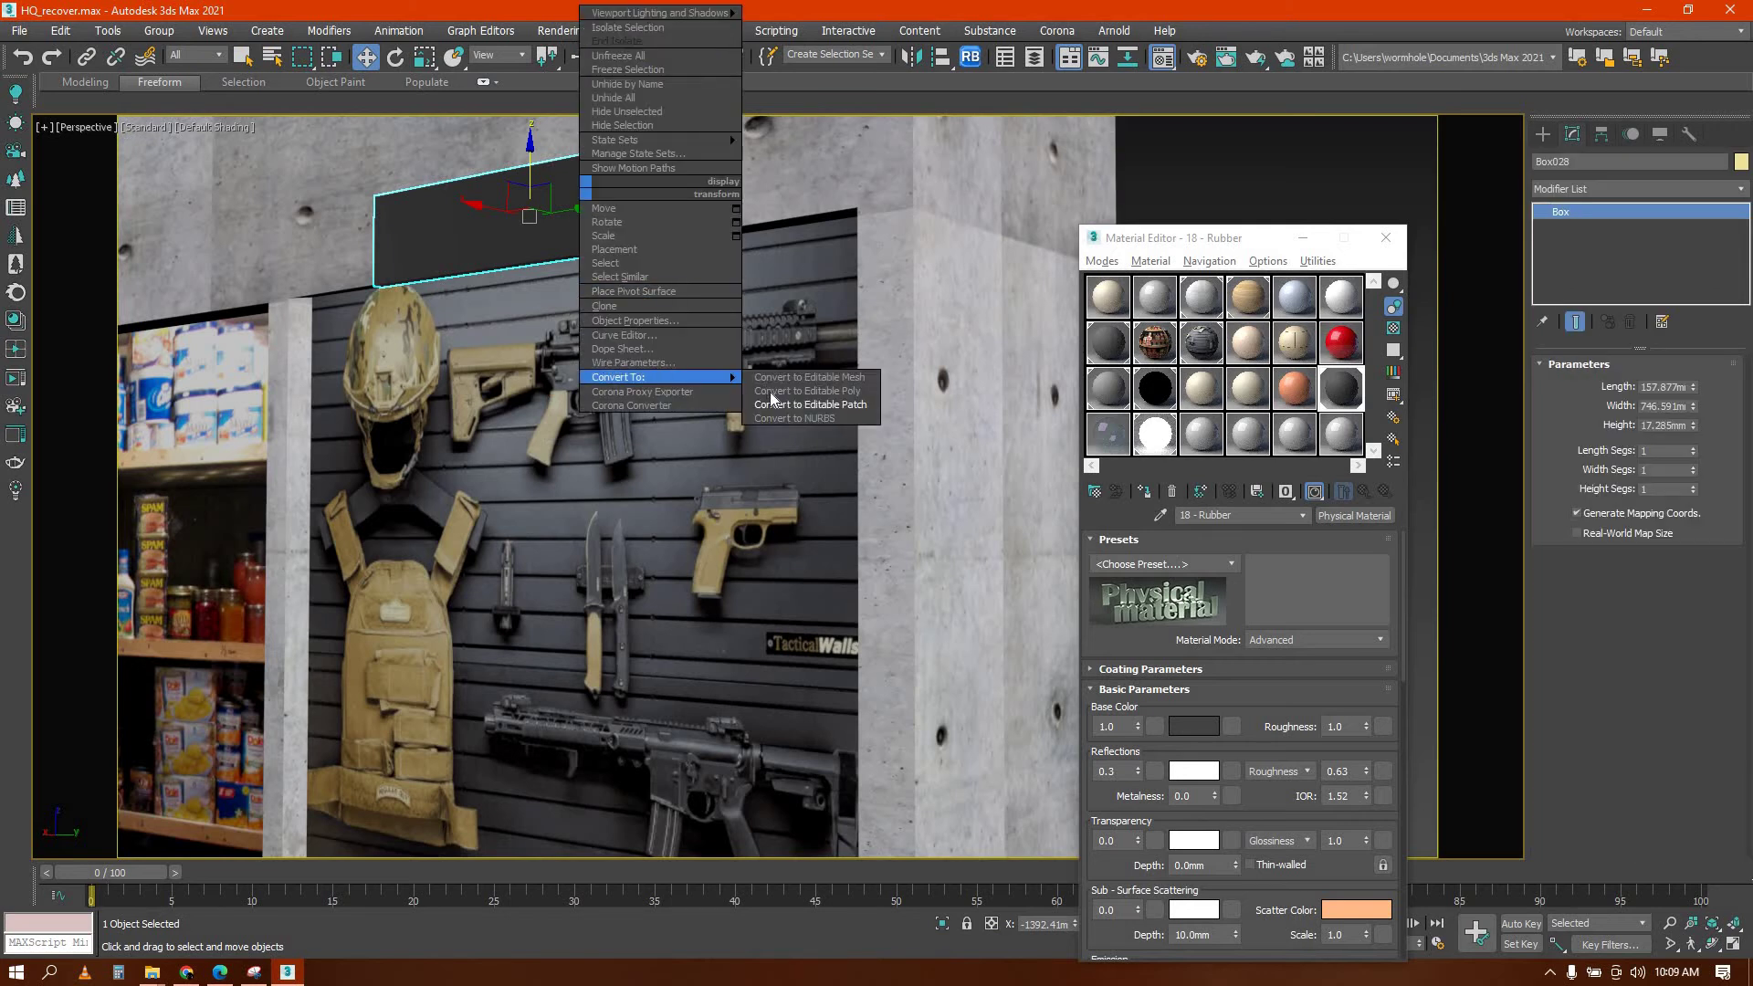
pyautogui.click(807, 390)
pyautogui.press('4')
pyautogui.click(484, 212)
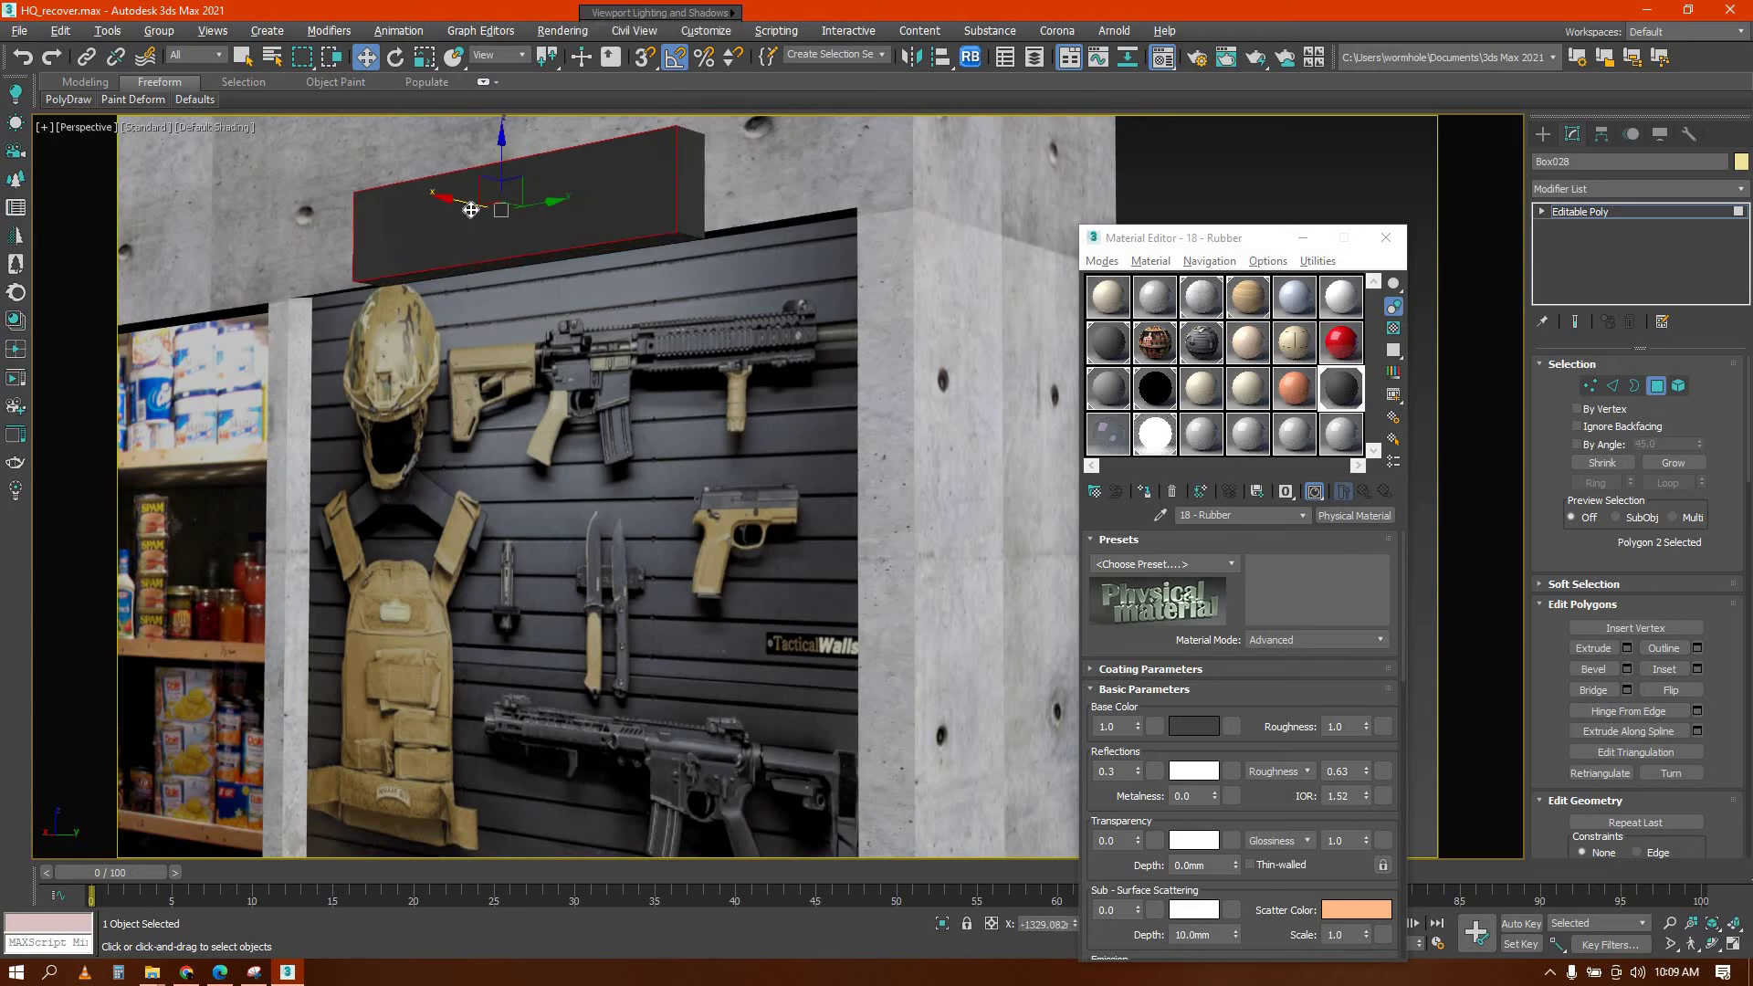
# Bevel the deepened box's underside polygon with 0 mm height and a -11.449 mm outline
pyautogui.keyDown('alt'); pyautogui.moveTo(462, 206); pyautogui.dragTo(480, 264, button='middle'); pyautogui.keyUp('alt')
pyautogui.rightClick(481, 264)
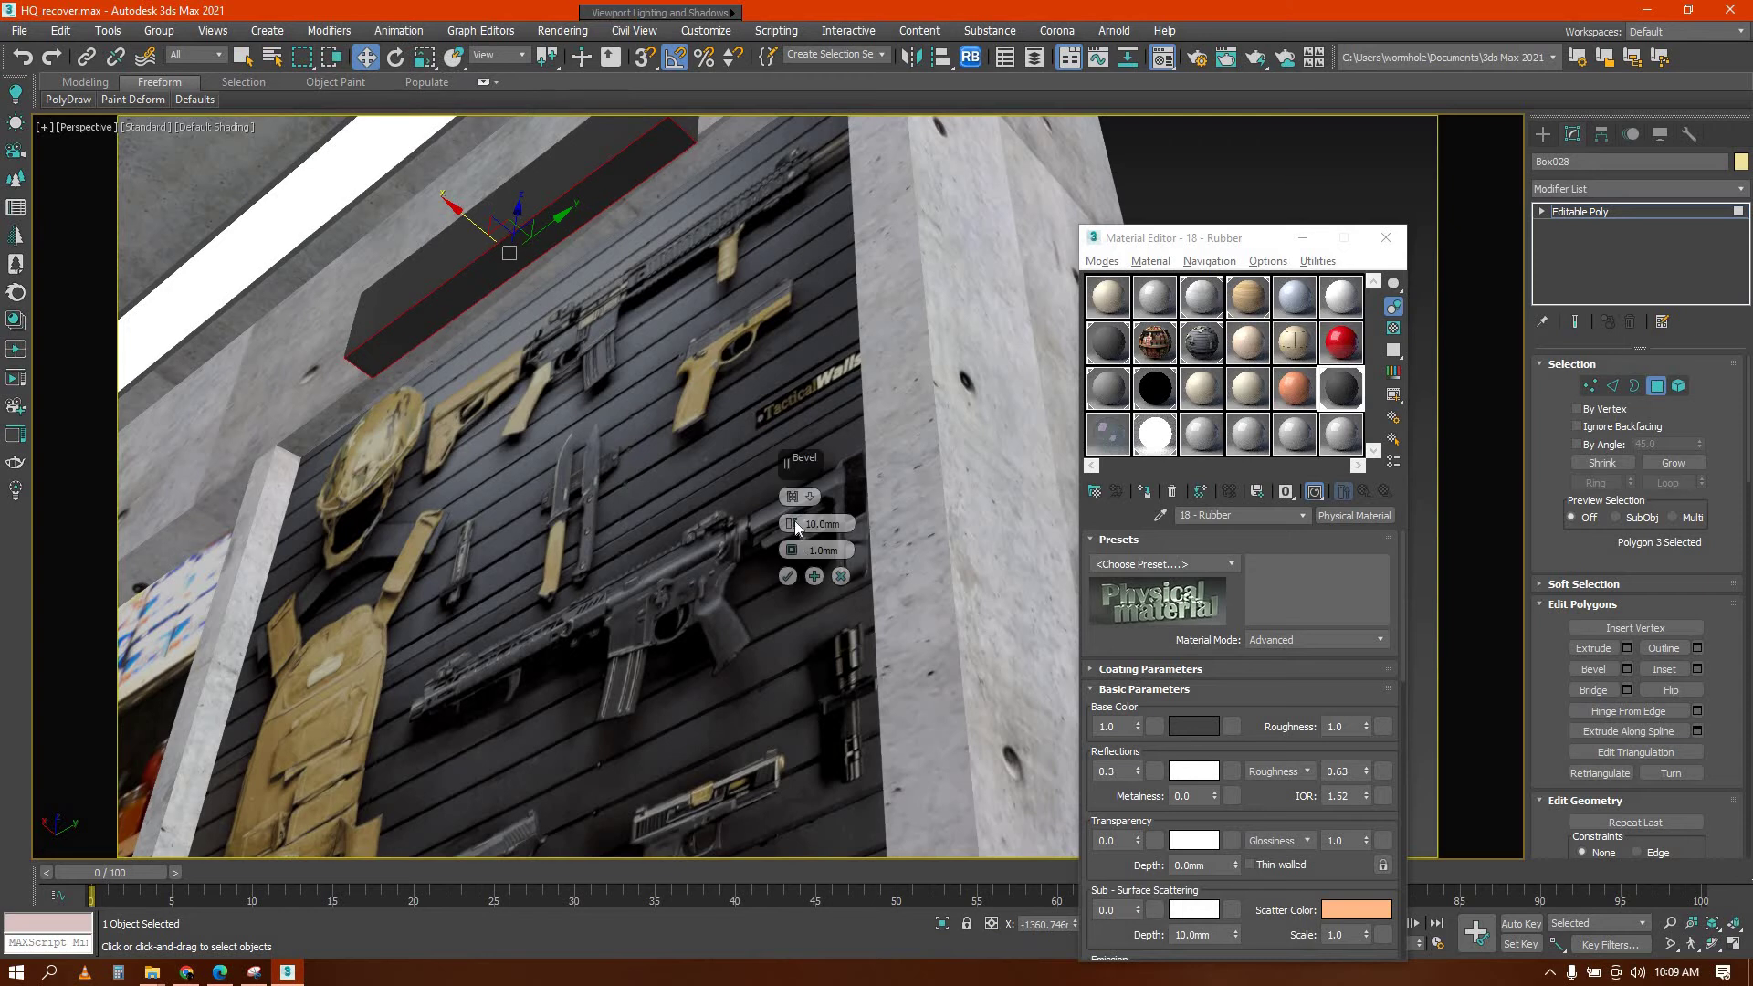
pyautogui.rightClick(791, 524)
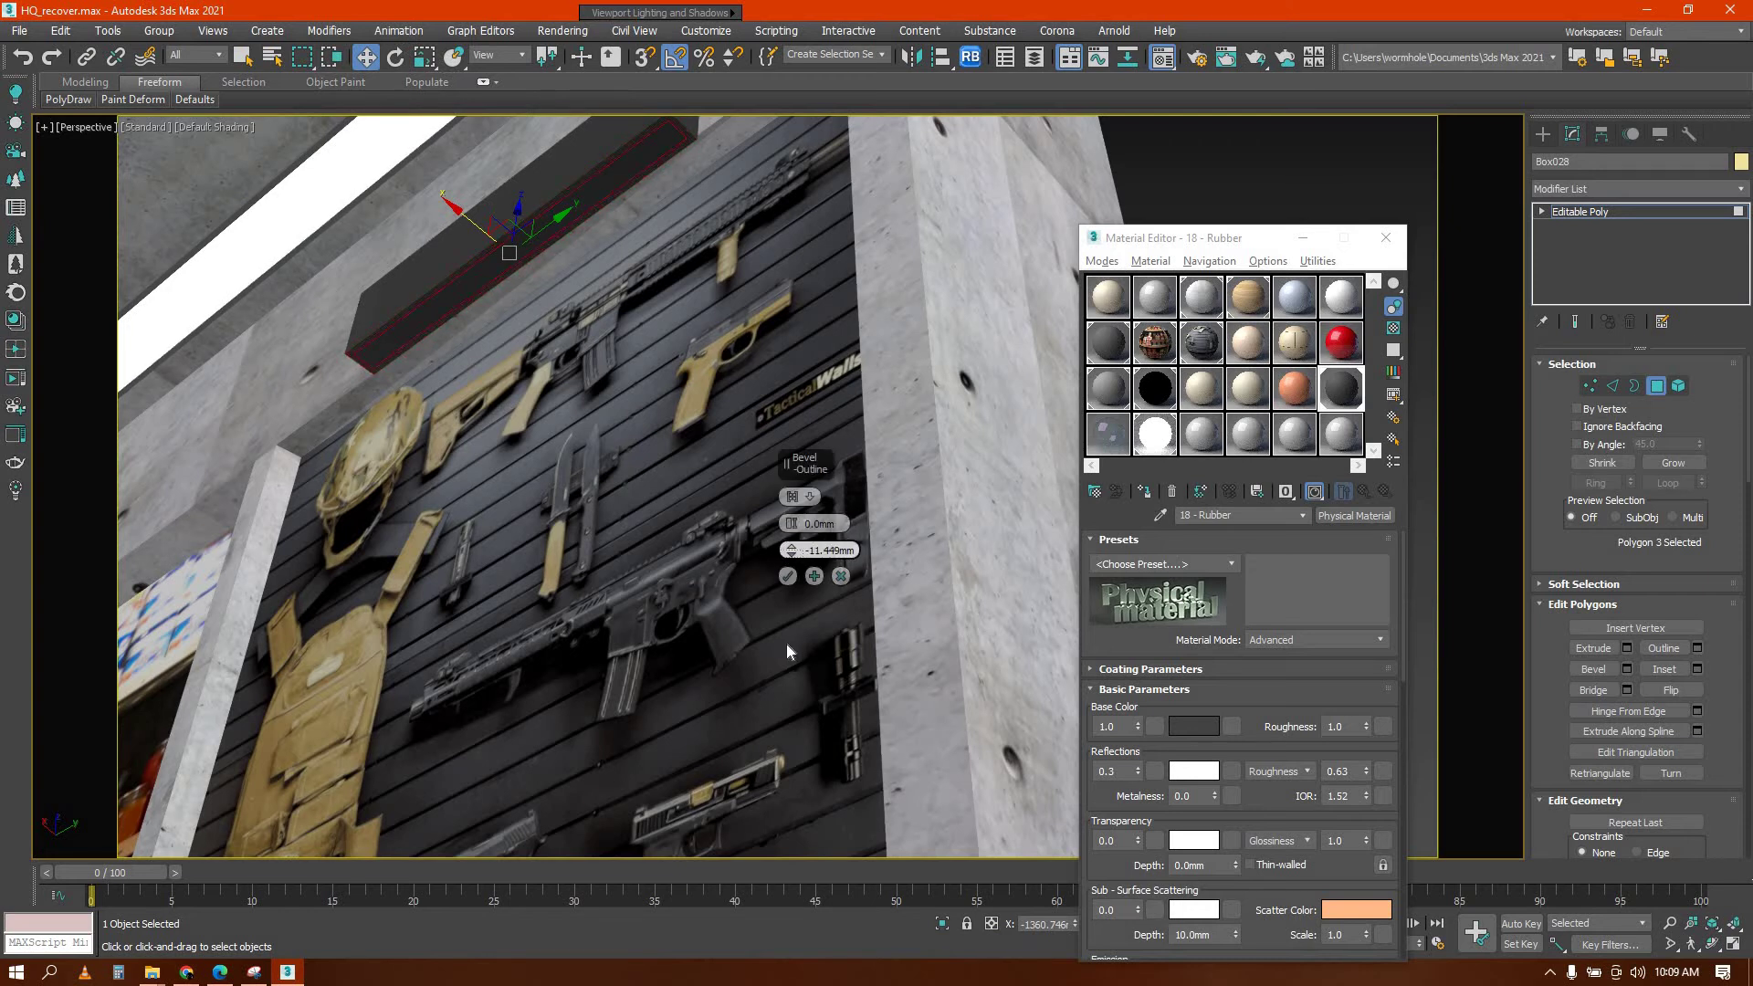
pyautogui.click(786, 577)
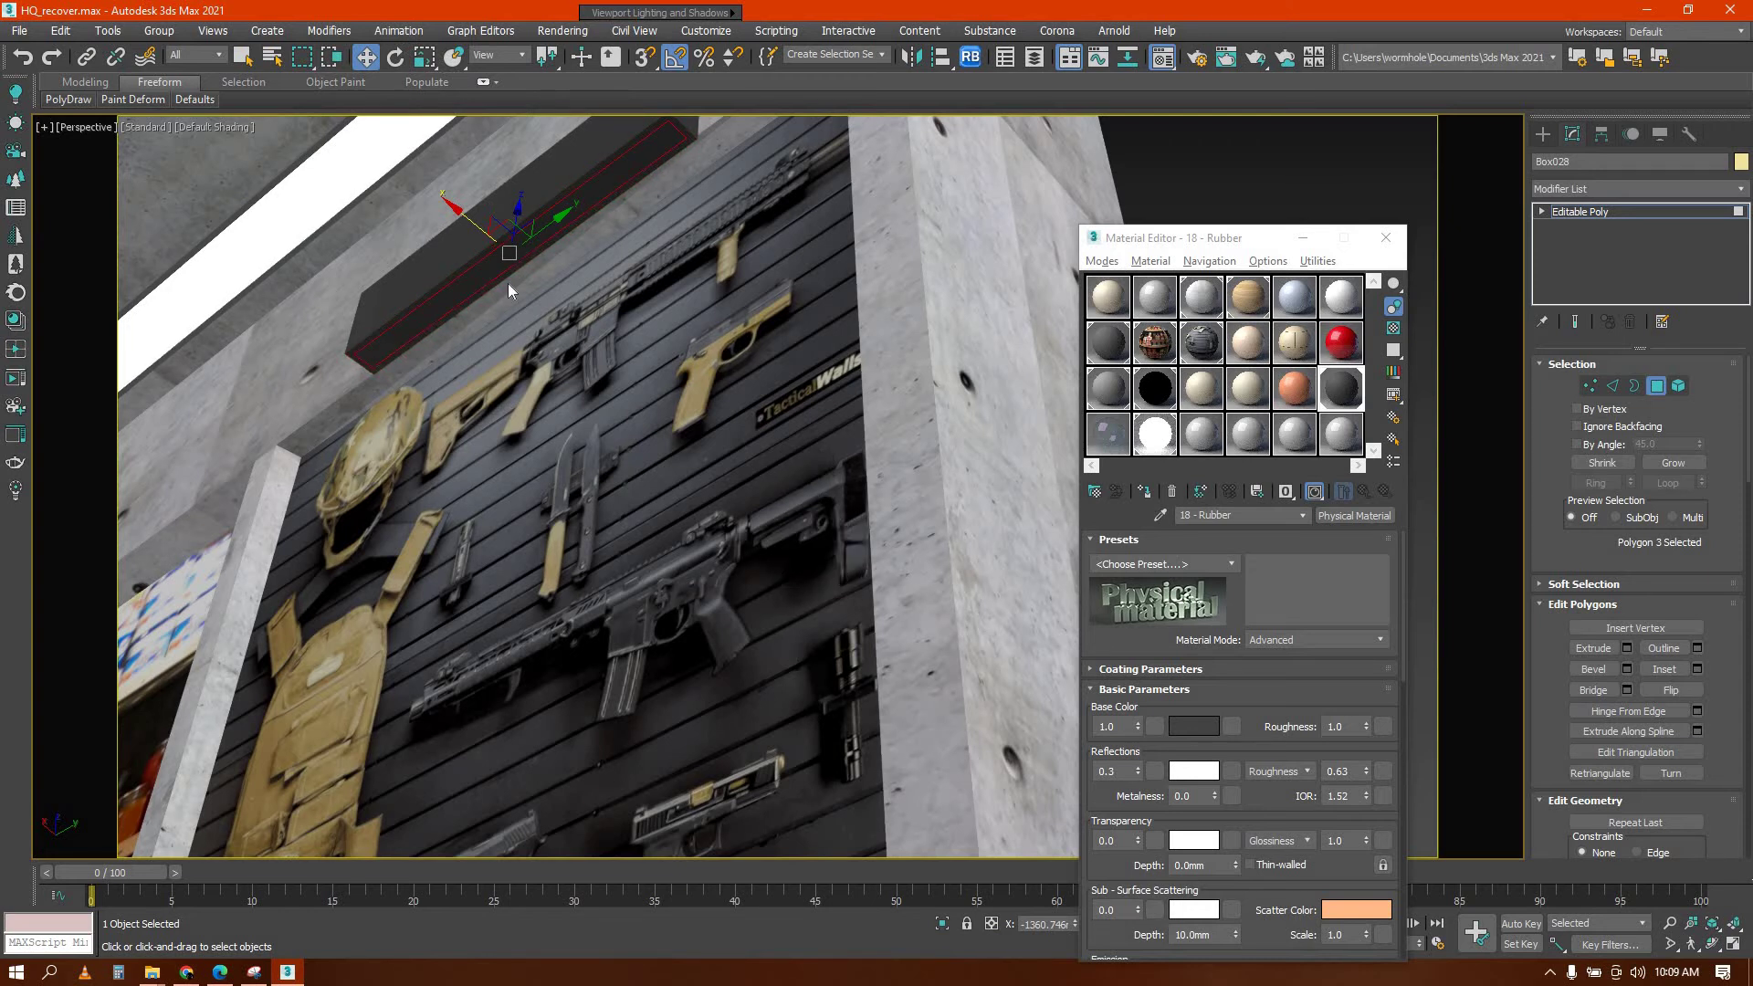
# Extrude the inset underside polygon of the box by a small height
pyautogui.scroll(5, 508, 284)
pyautogui.rightClick(505, 279)
pyautogui.click(347, 328)
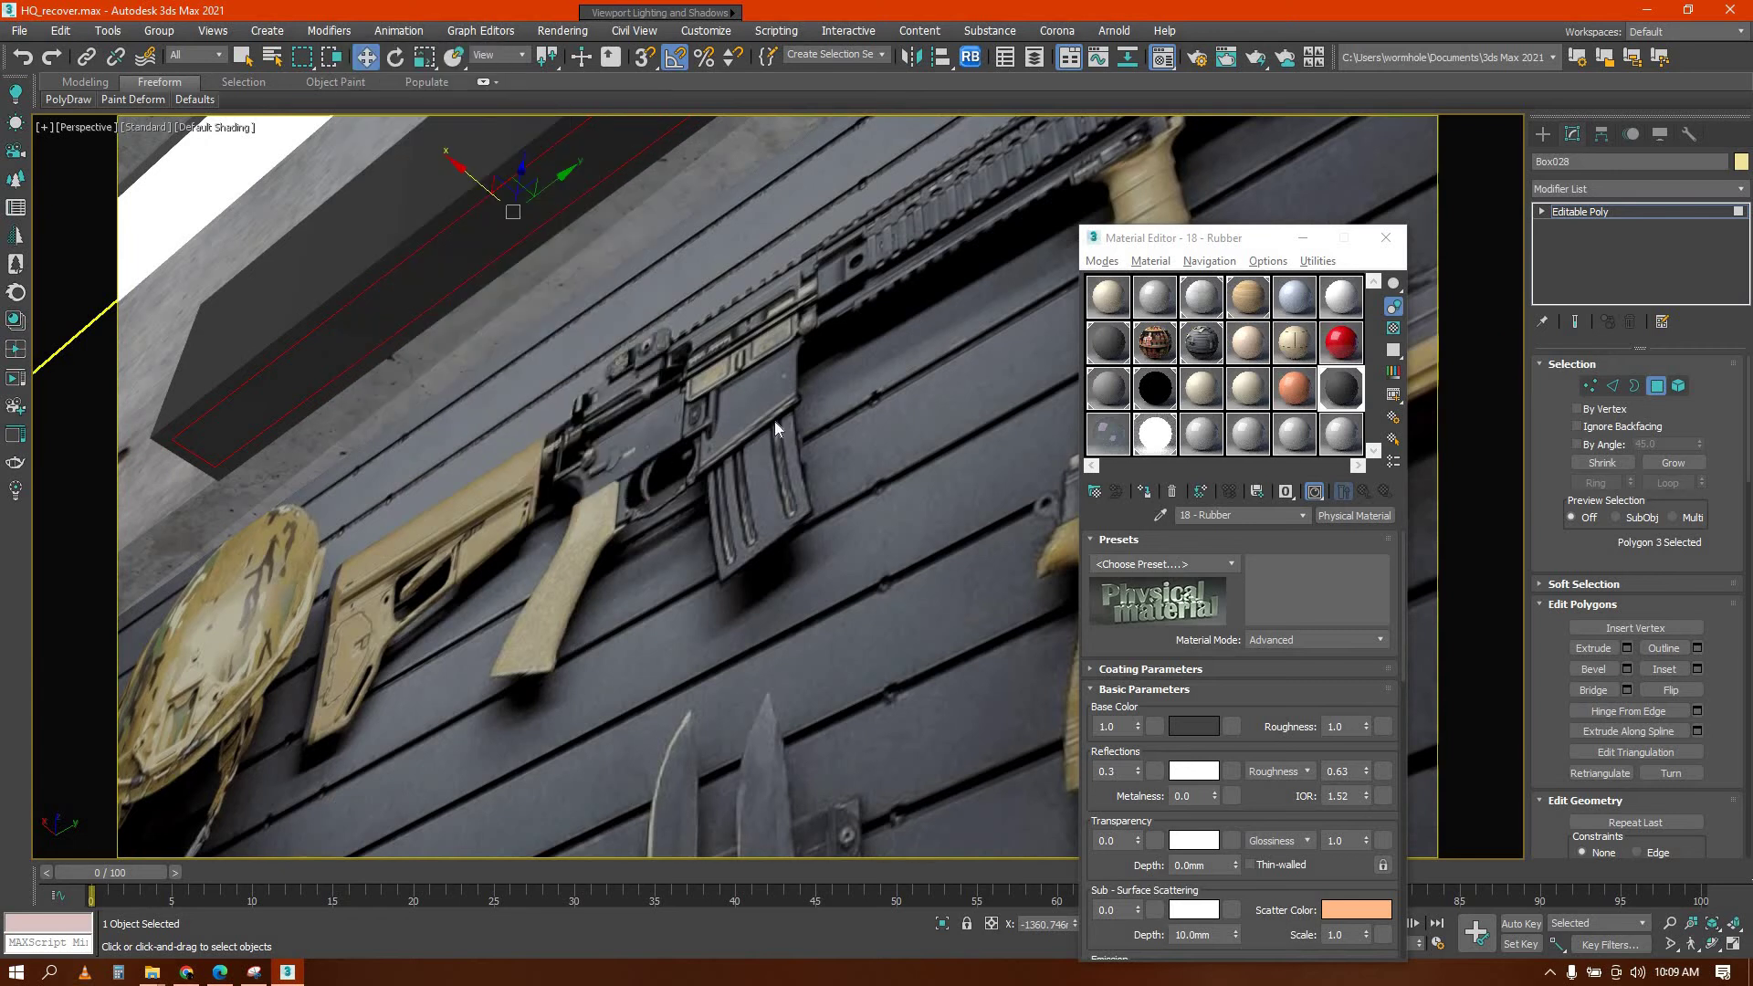
pyautogui.moveTo(803, 406); pyautogui.dragTo(774, 542)
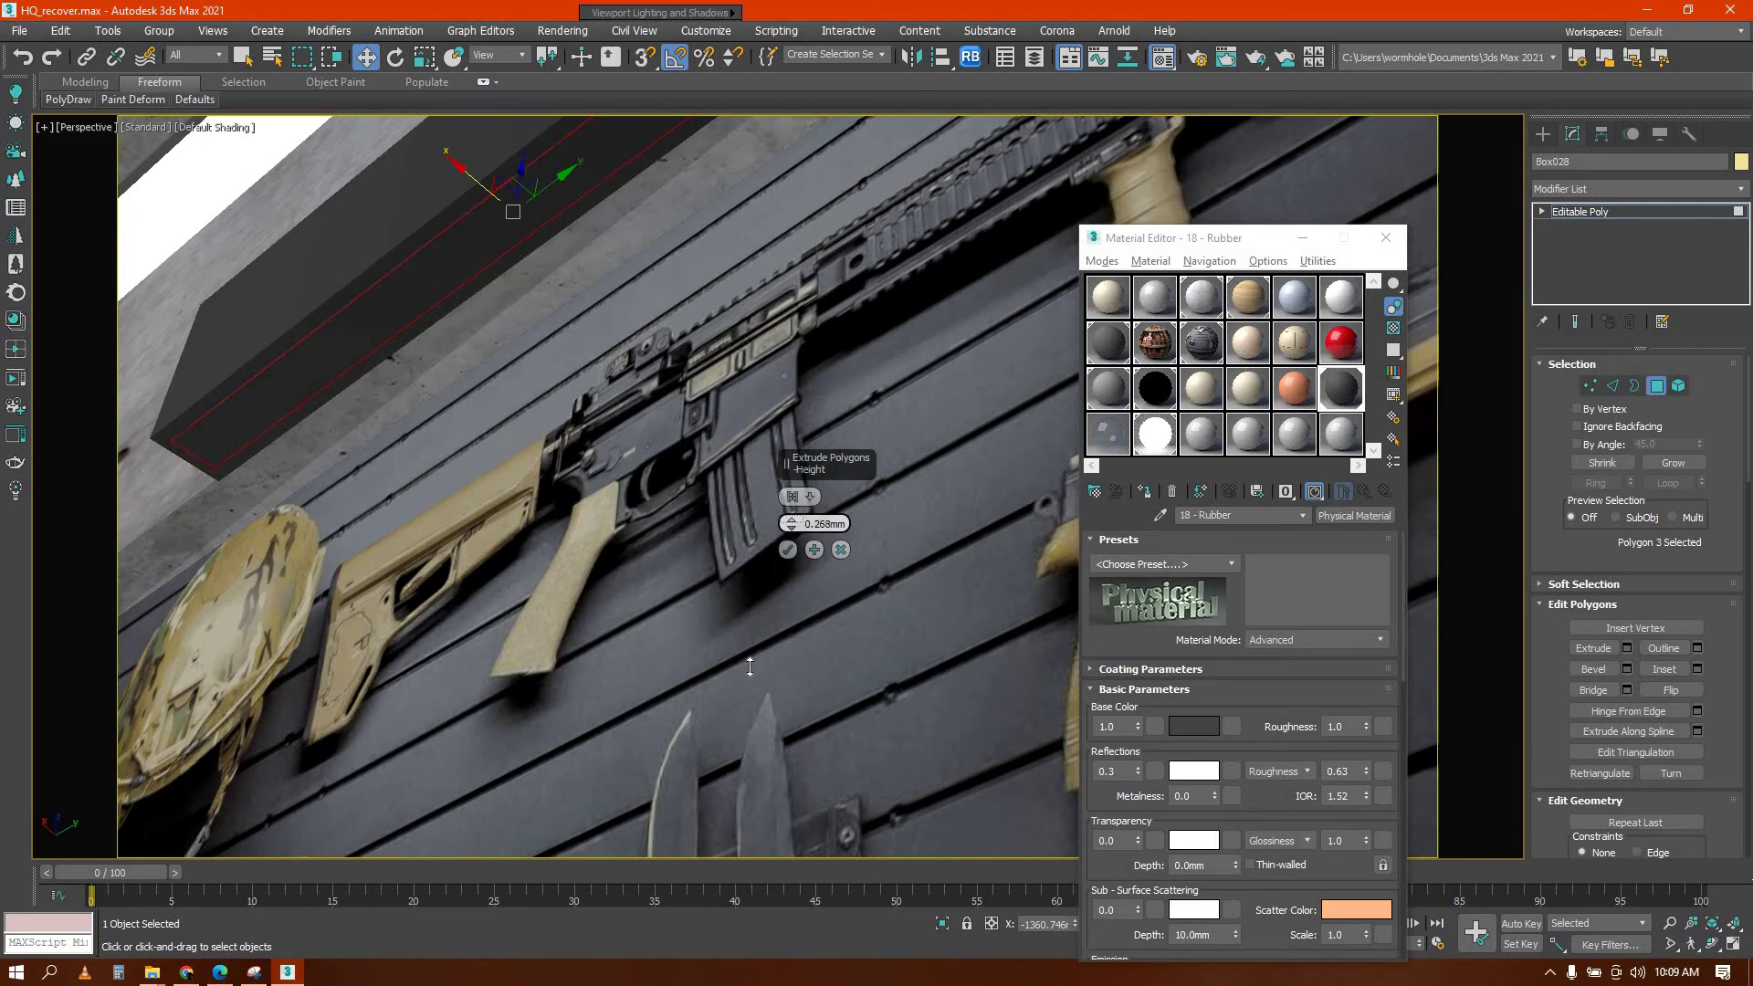
pyautogui.moveTo(746, 680); pyautogui.dragTo(750, 655)
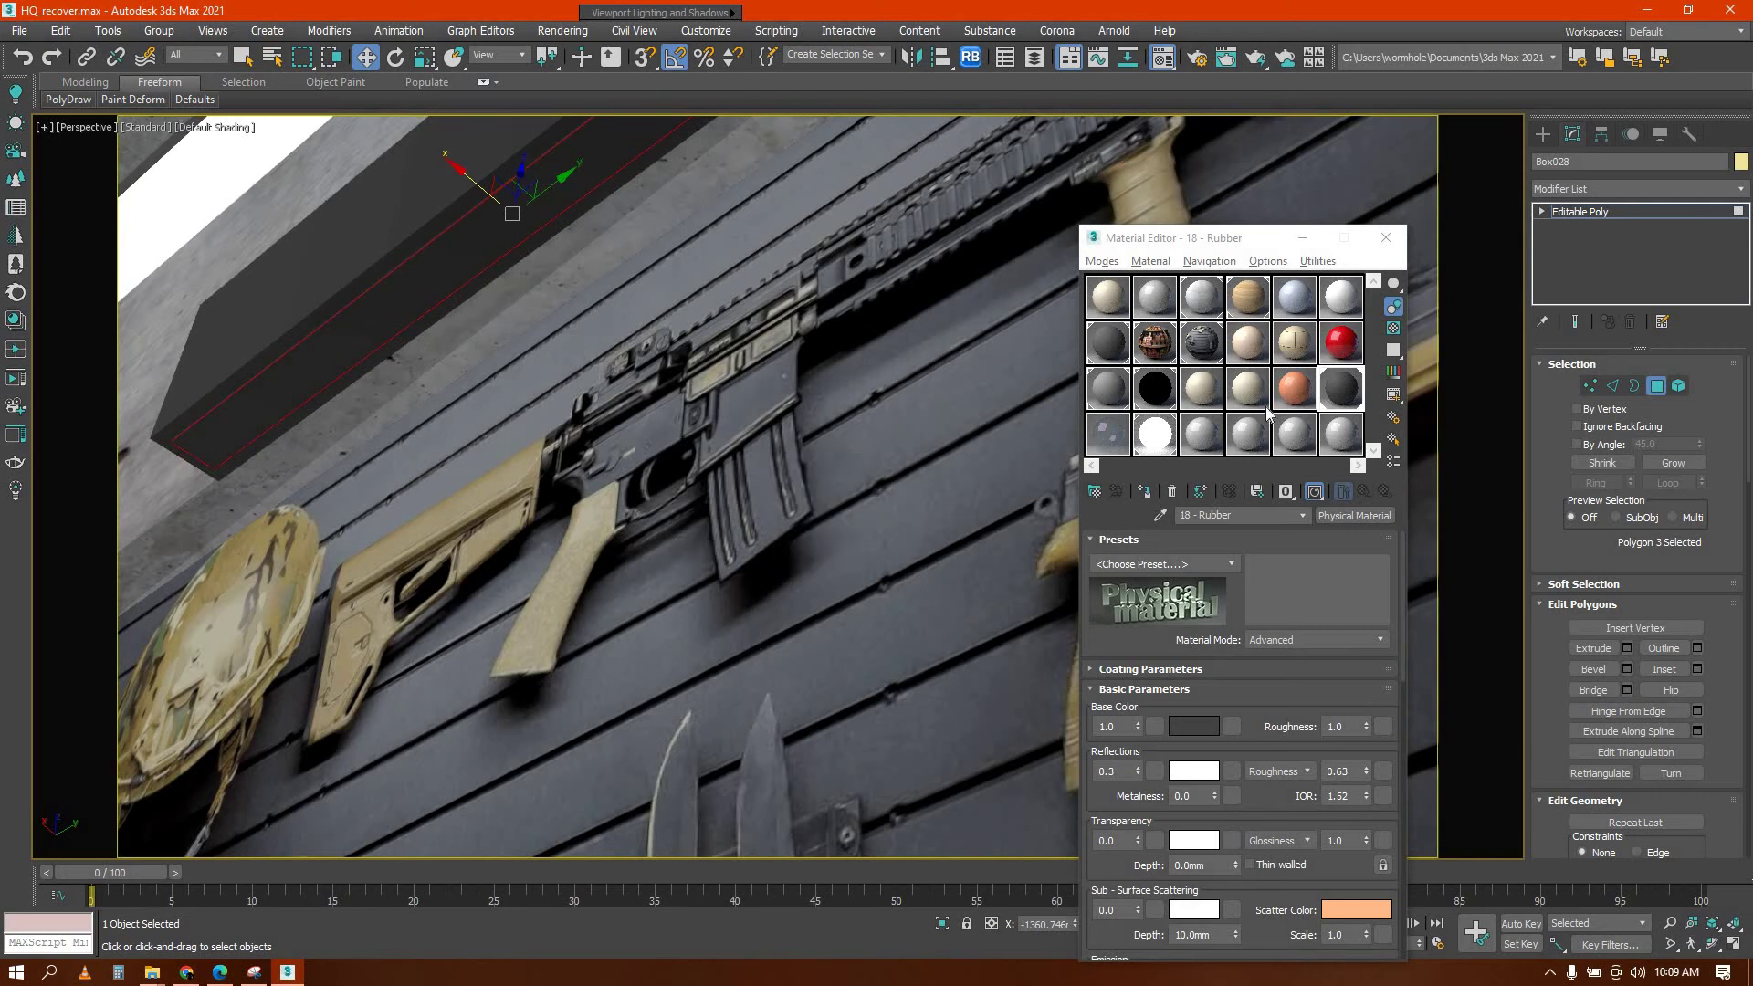
# Assign the Corona light material 20 - Polished Aluminum to the extruded underside polygon and its adjoining faces, then close the material editor
pyautogui.click(1155, 434)
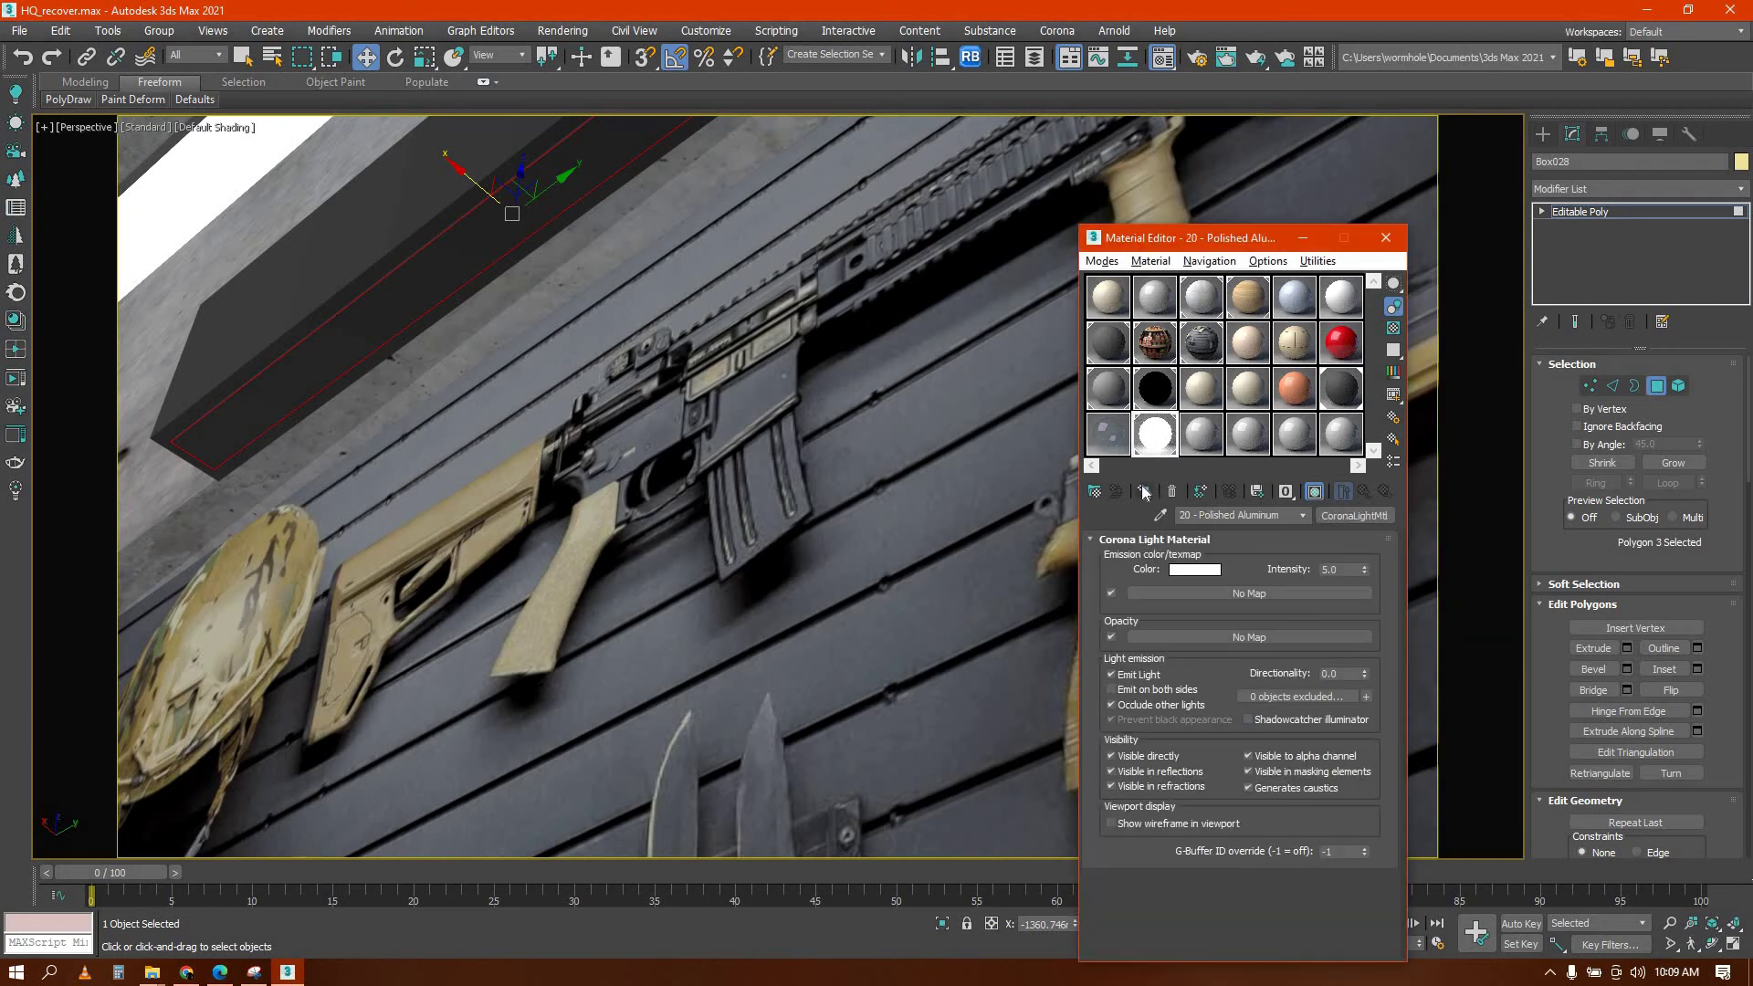
pyautogui.click(1142, 489)
pyautogui.scroll(-5, 875, 441)
pyautogui.keyDown('alt'); pyautogui.moveTo(874, 440); pyautogui.dragTo(794, 401, button='middle'); pyautogui.keyUp('alt')
pyautogui.scroll(8, 795, 403)
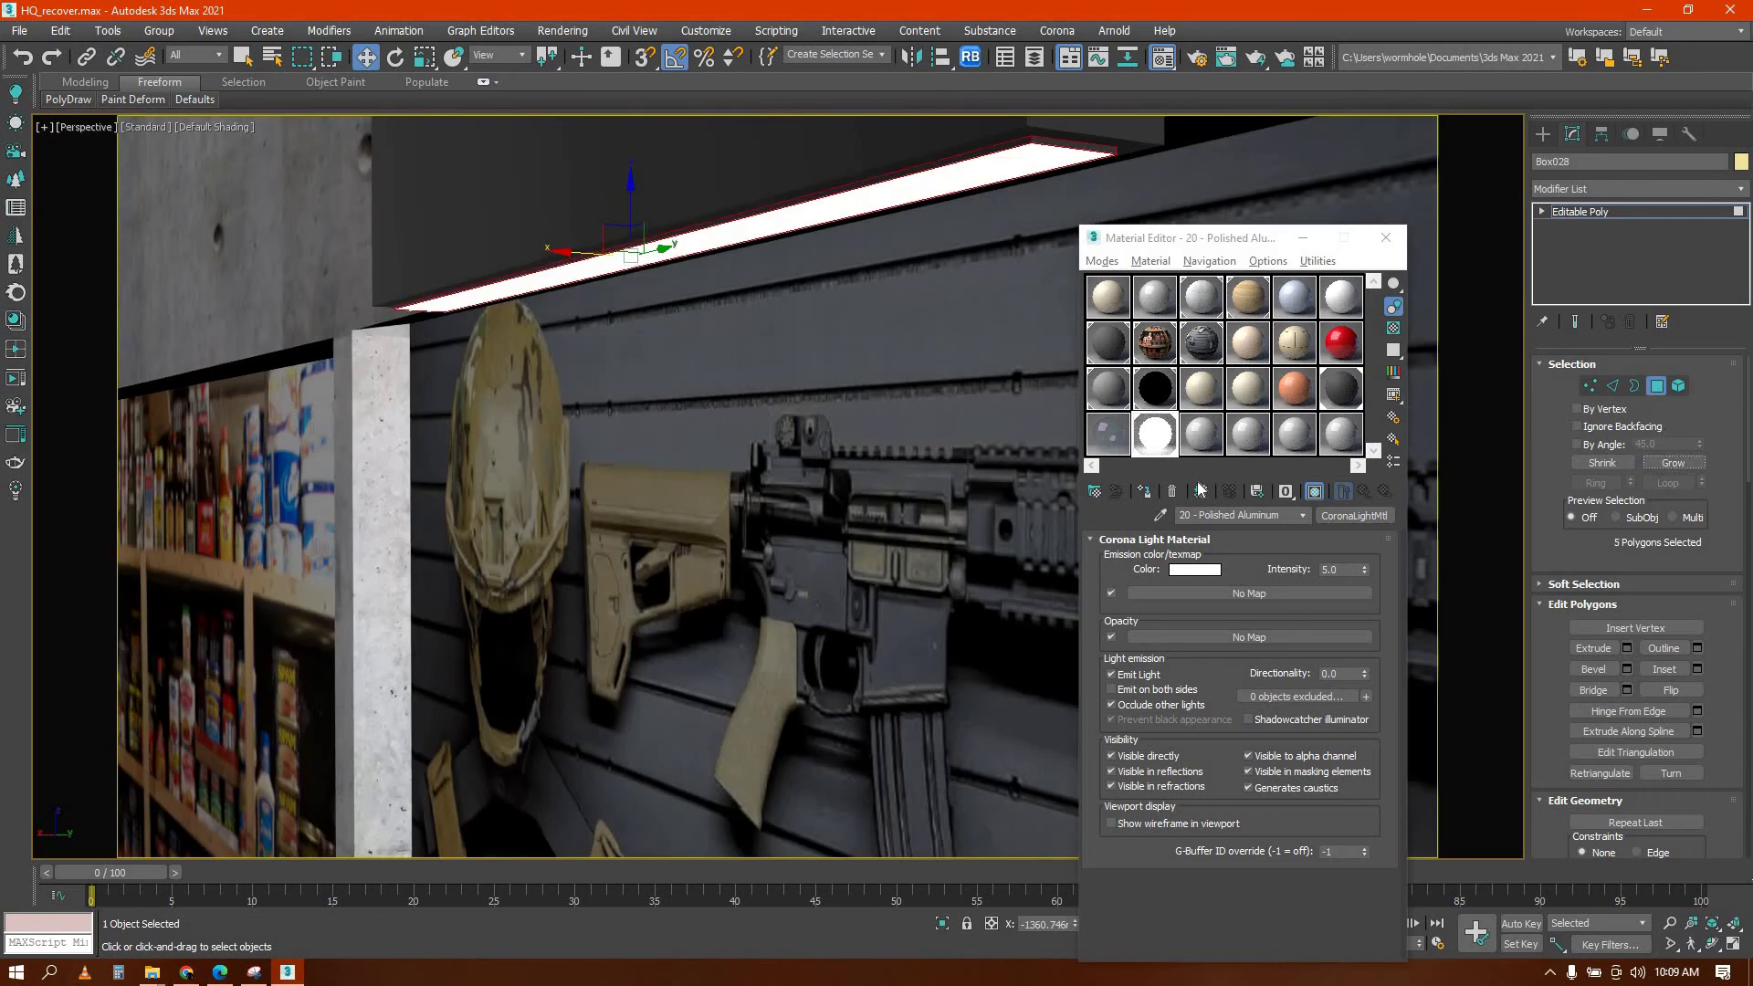
pyautogui.click(1151, 489)
pyautogui.click(1147, 493)
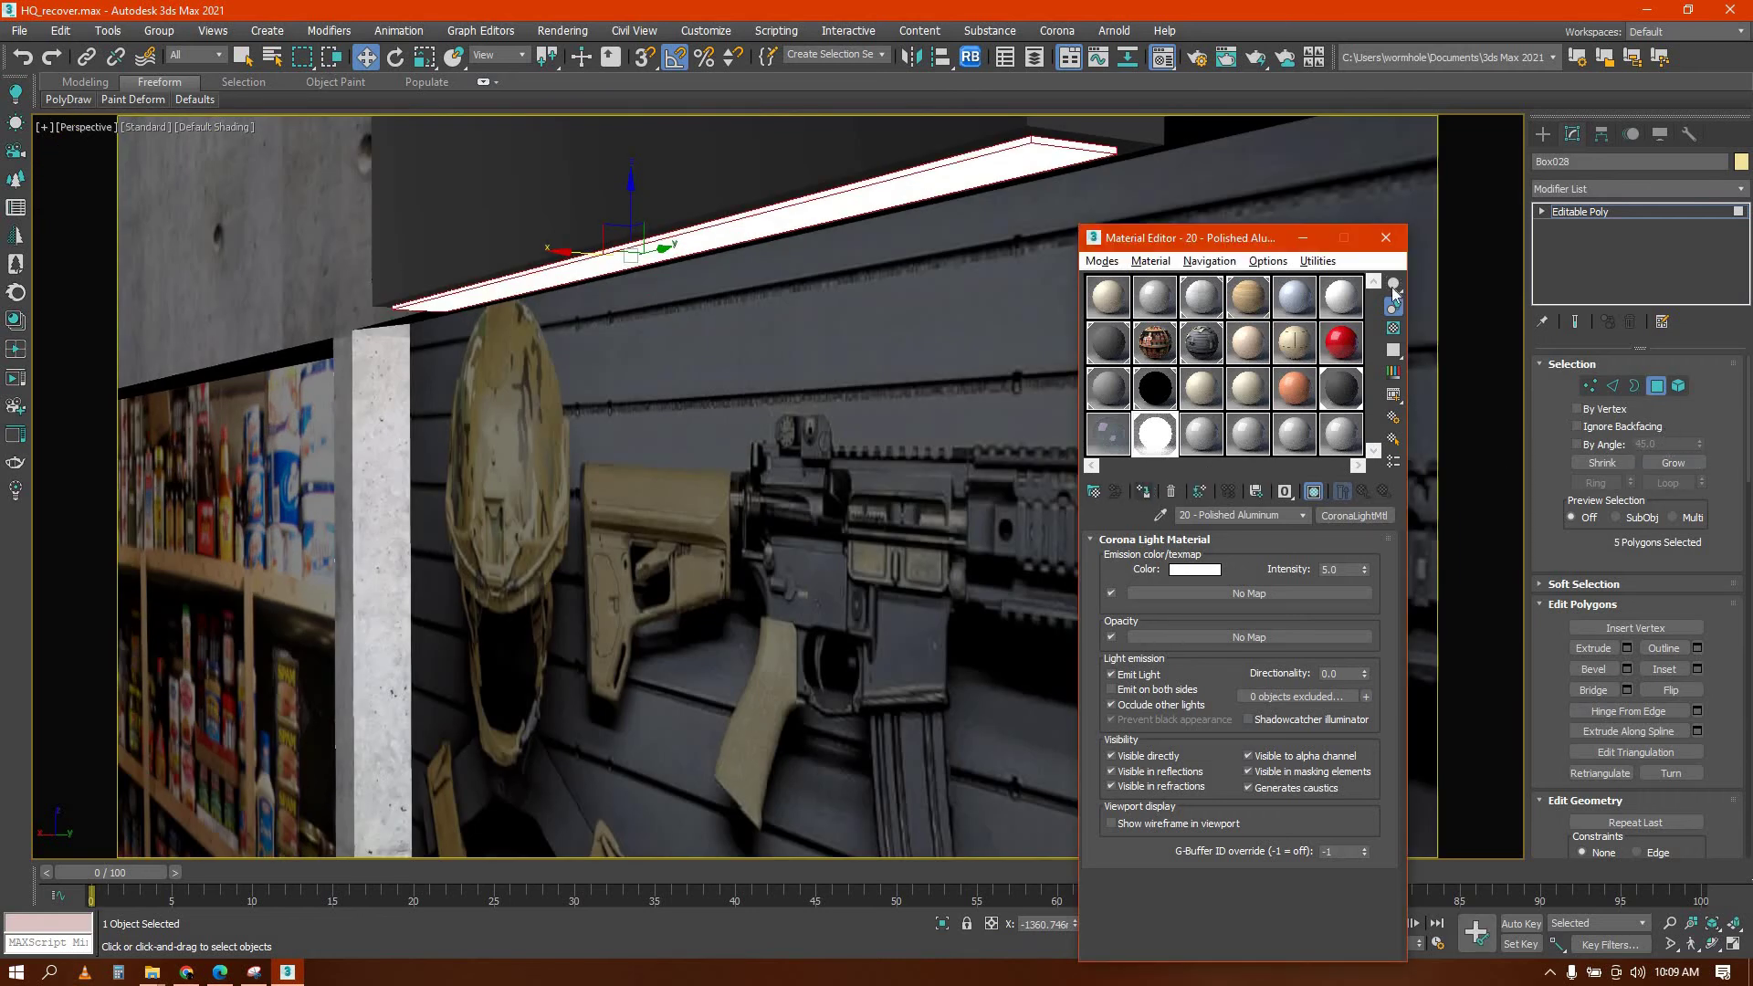
pyautogui.press('m')
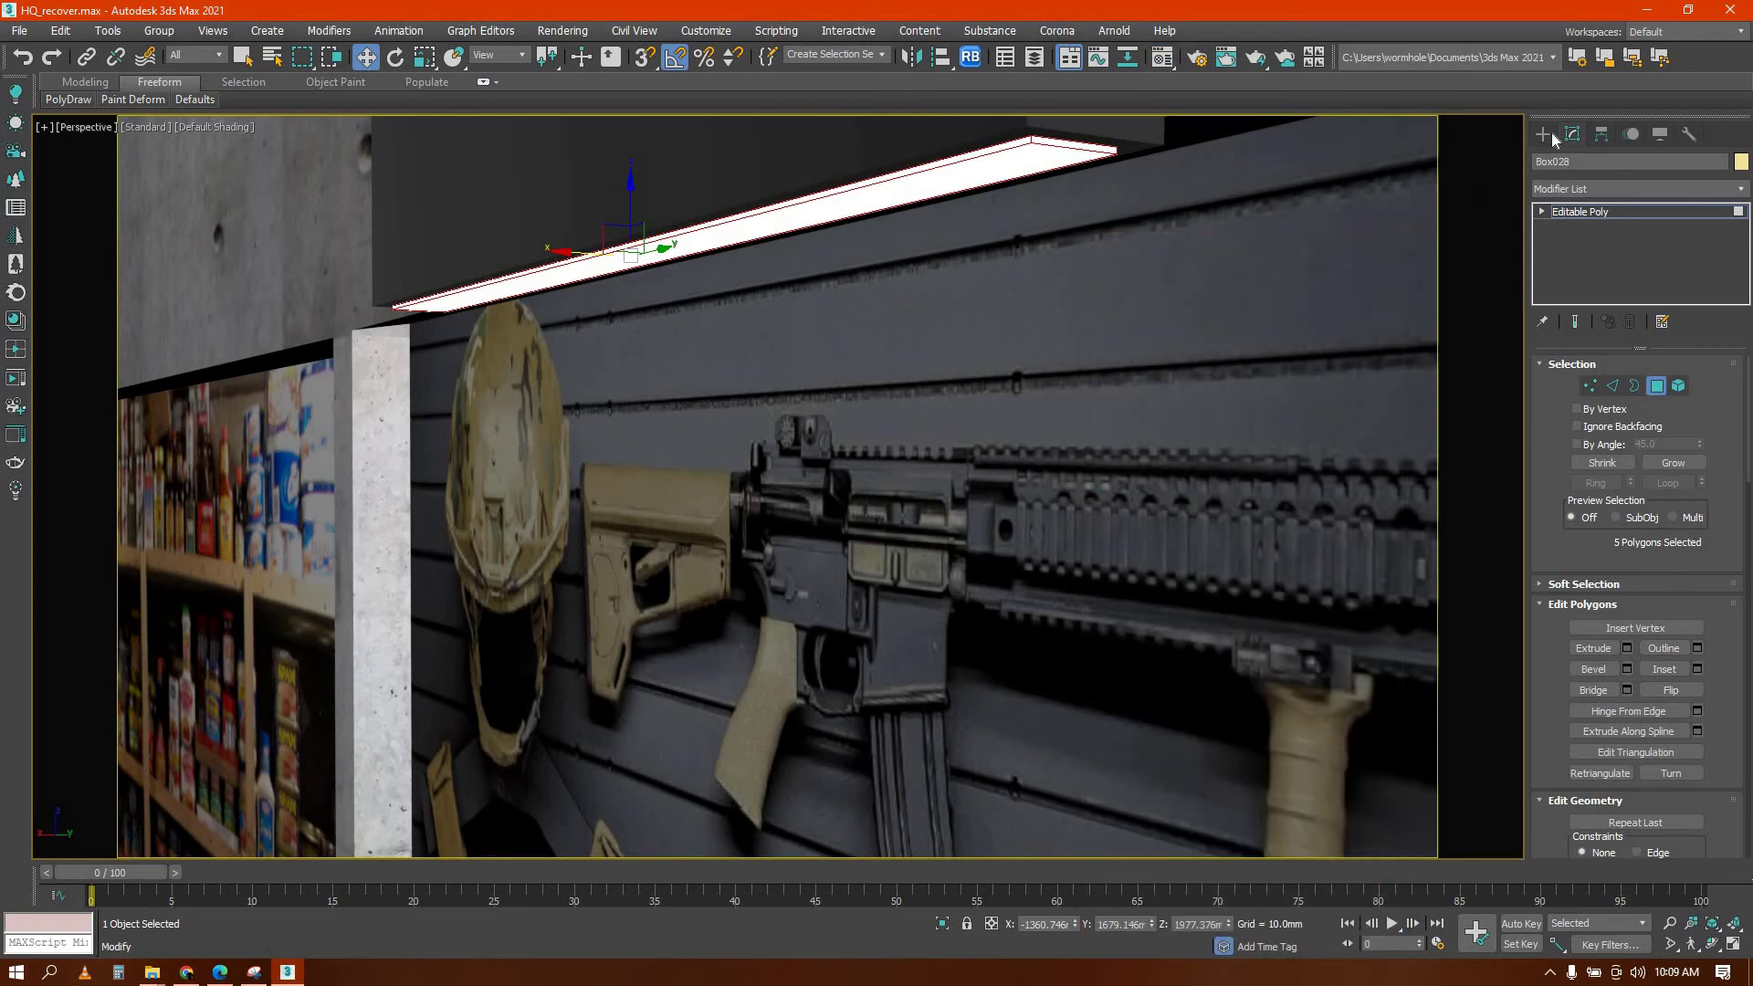
pyautogui.scroll(-5, 912, 305)
pyautogui.moveTo(912, 305)
pyautogui.keyDown('alt'); pyautogui.mouseDown(button='middle')
pyautogui.moveTo(998, 375)
pyautogui.moveTo(1036, 376)
pyautogui.moveTo(902, 318)
pyautogui.mouseUp(button='middle'); pyautogui.keyUp('alt')
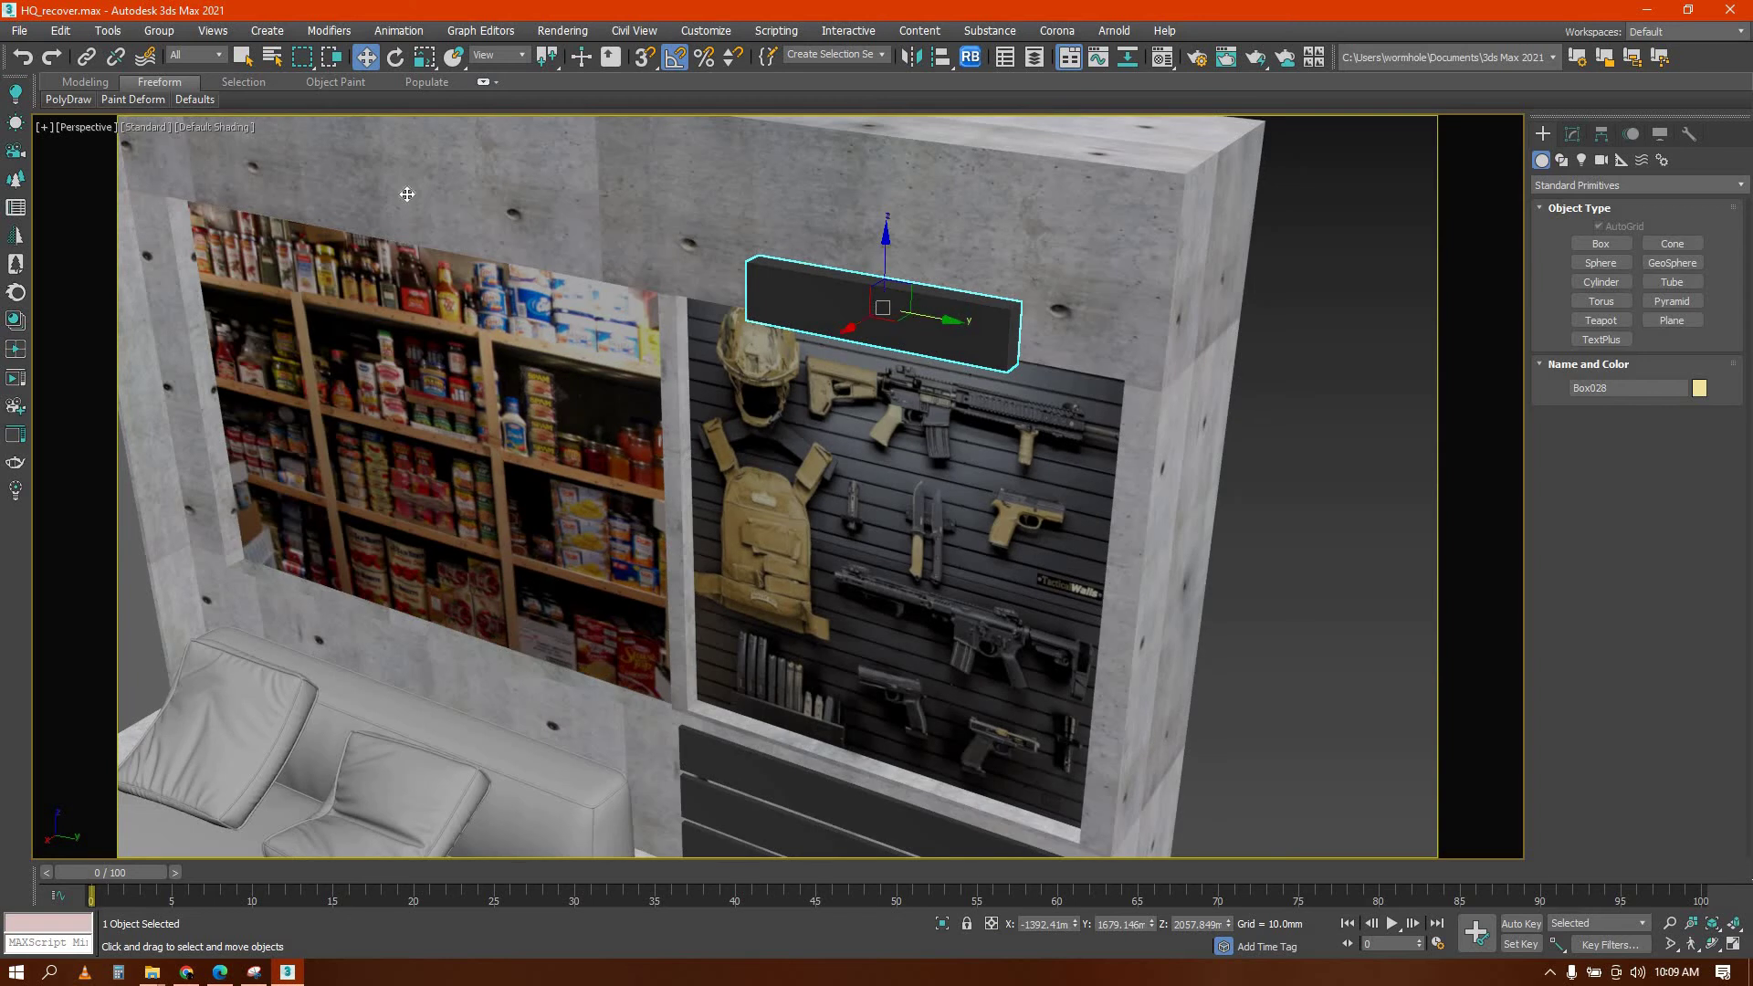
pyautogui.keyDown('shift'); pyautogui.moveTo(408, 194); pyautogui.dragTo(436, 186); pyautogui.keyUp('shift')
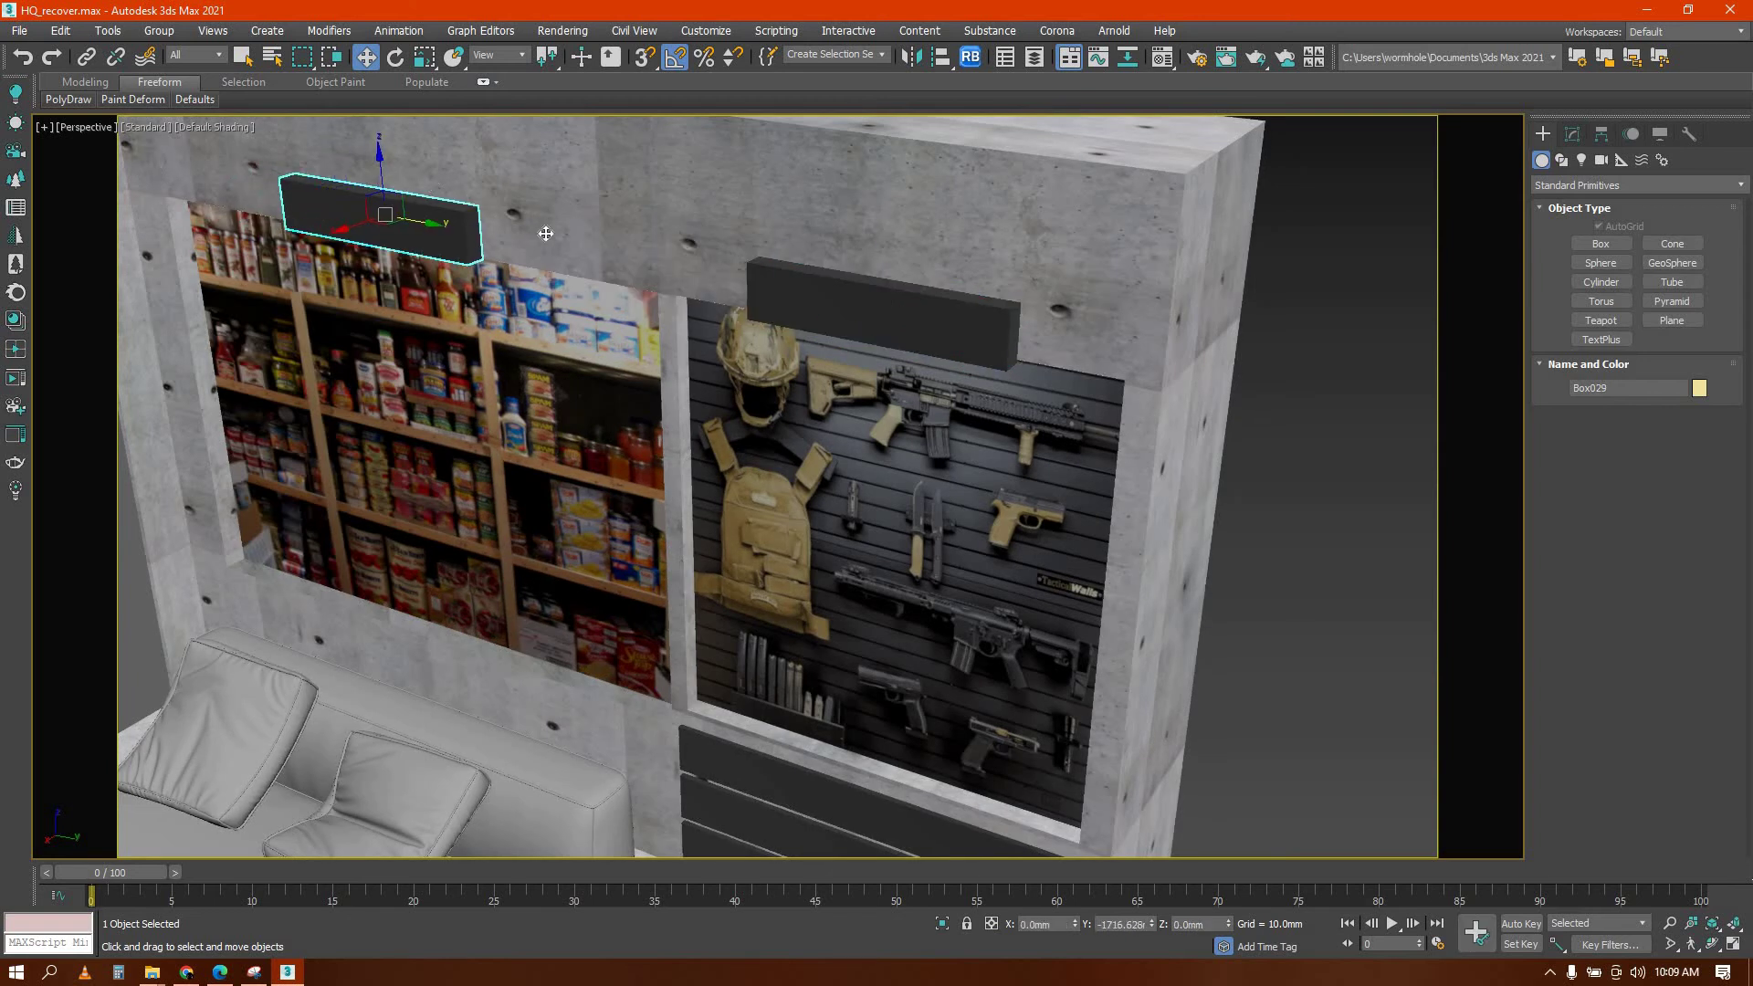
pyautogui.keyDown('shift'); pyautogui.moveTo(546, 234); pyautogui.dragTo(598, 254); pyautogui.keyUp('shift')
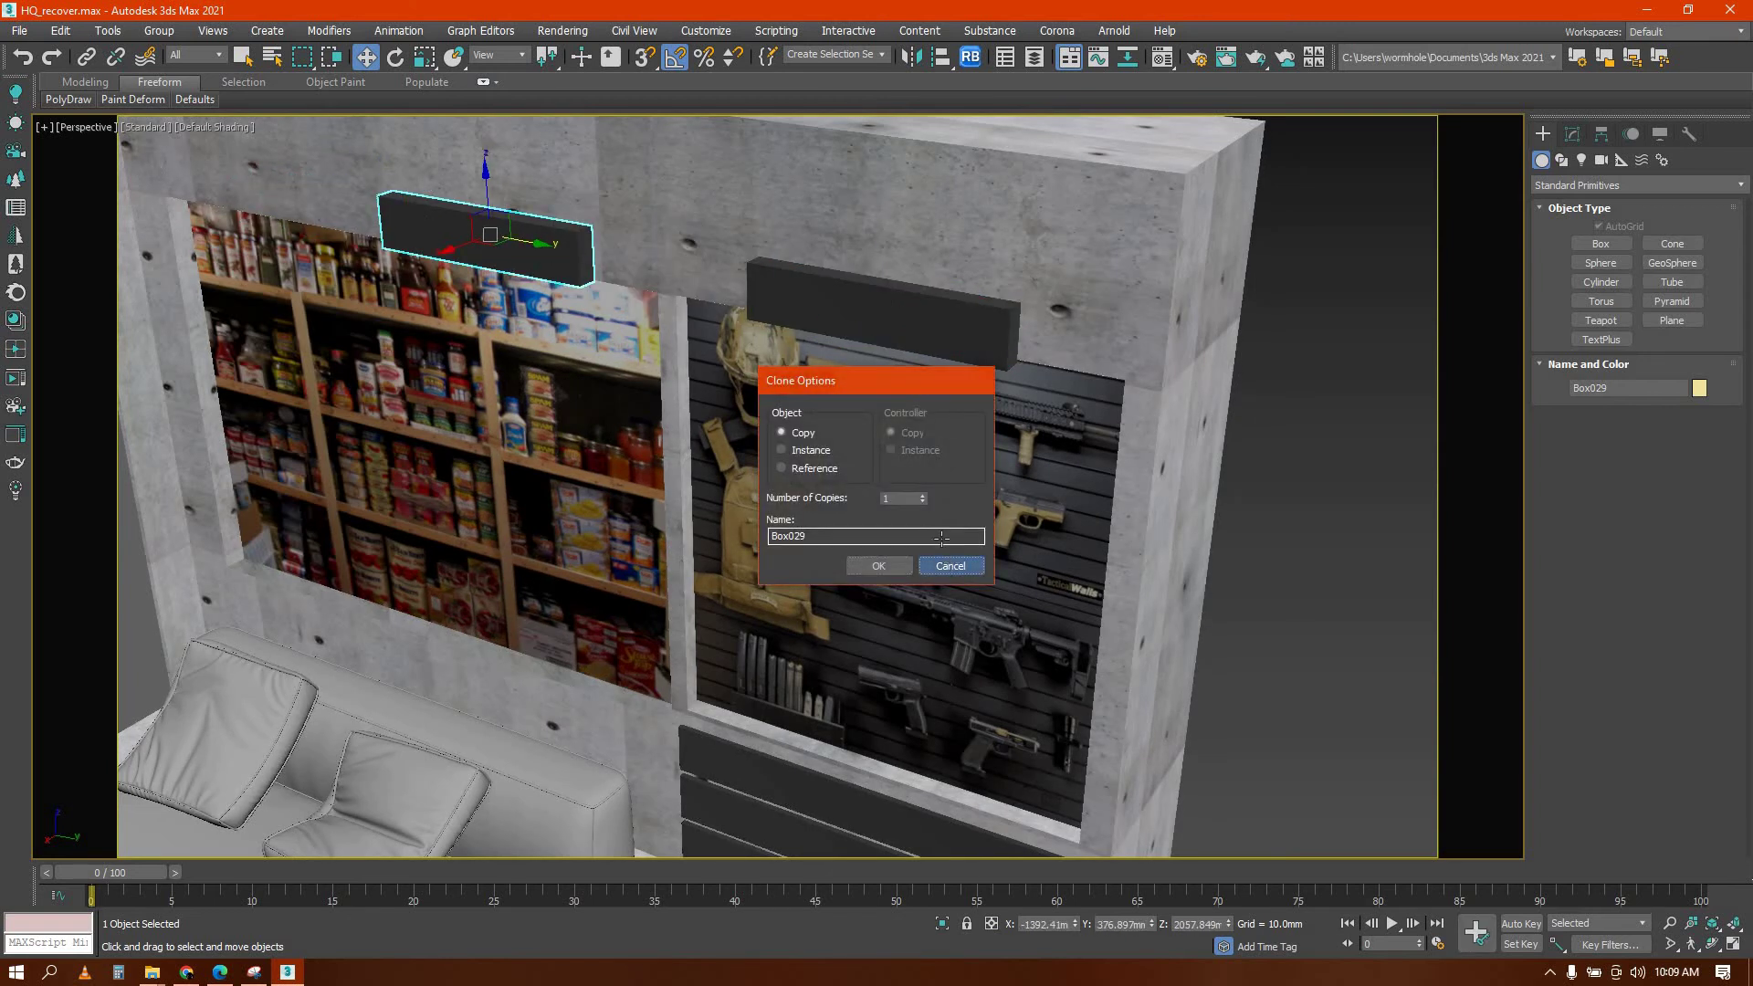
pyautogui.click(949, 565)
# Select both curtains beside the bed, assign them a CoronaMtl copied from an existing material slot, and rename it ctn
pyautogui.scroll(-5, 847, 510)
pyautogui.moveTo(847, 510)
pyautogui.keyDown('alt'); pyautogui.mouseDown(button='middle')
pyautogui.moveTo(803, 539)
pyautogui.moveTo(785, 457)
pyautogui.moveTo(762, 529)
pyautogui.mouseUp(button='middle'); pyautogui.keyUp('alt')
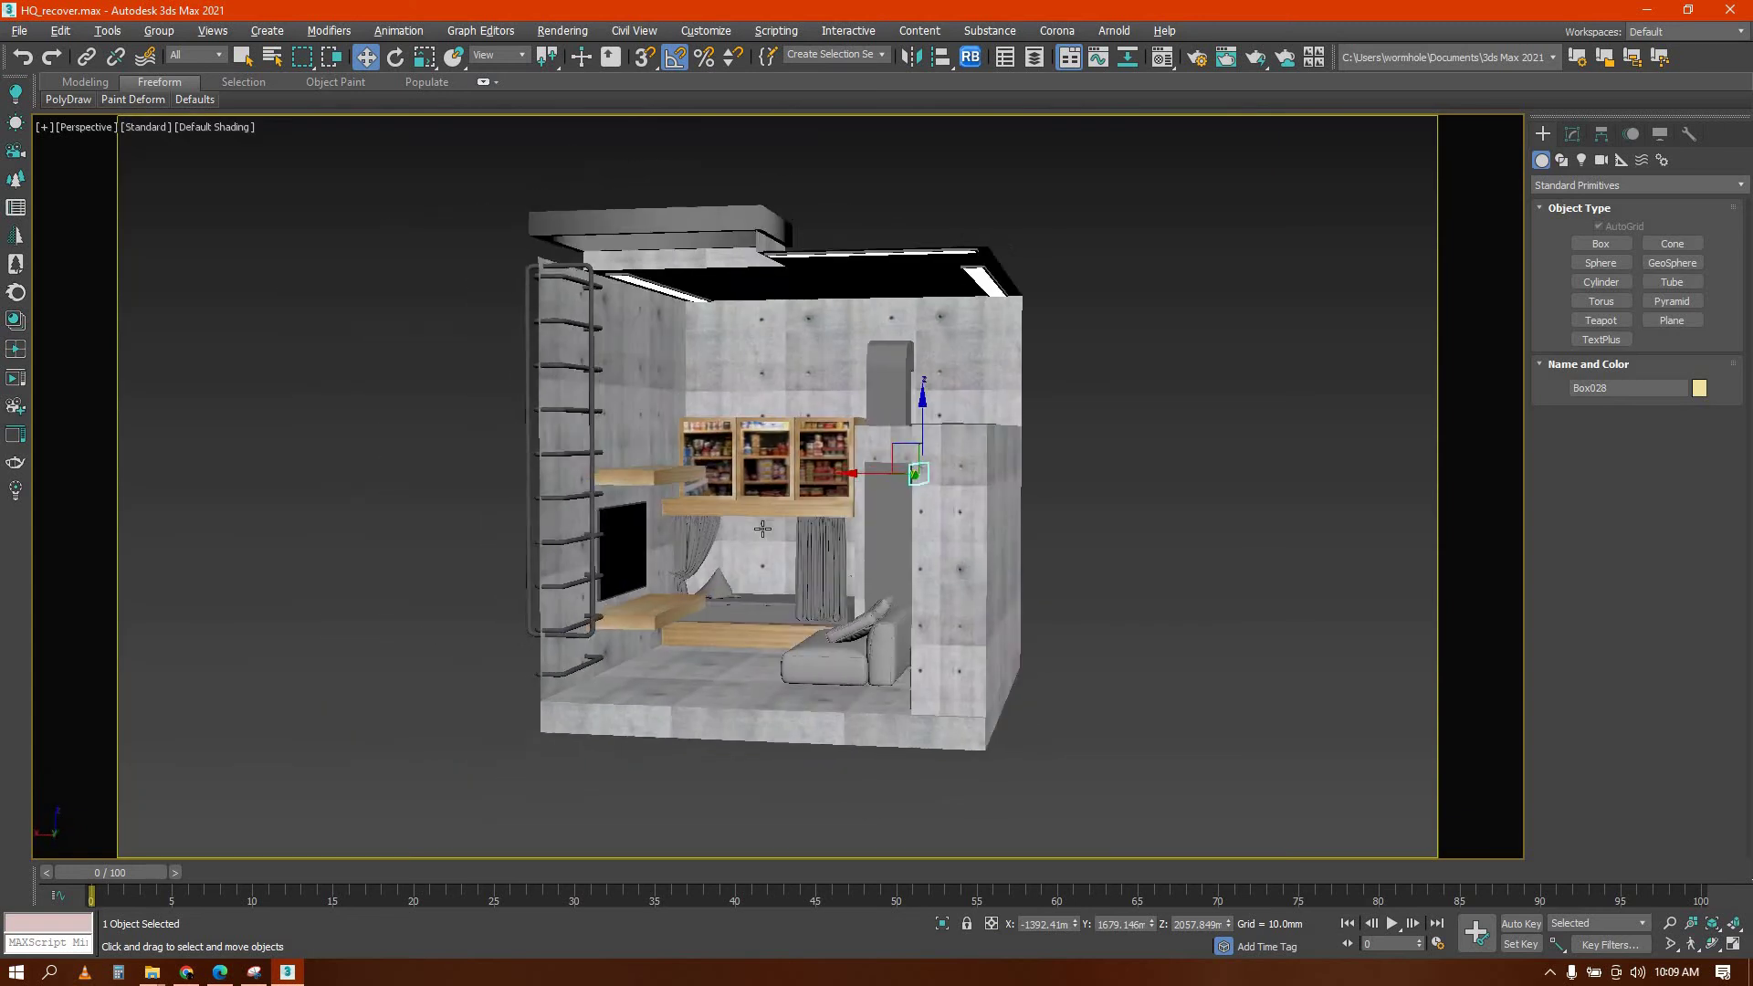
pyautogui.scroll(8, 762, 529)
pyautogui.click(1056, 418)
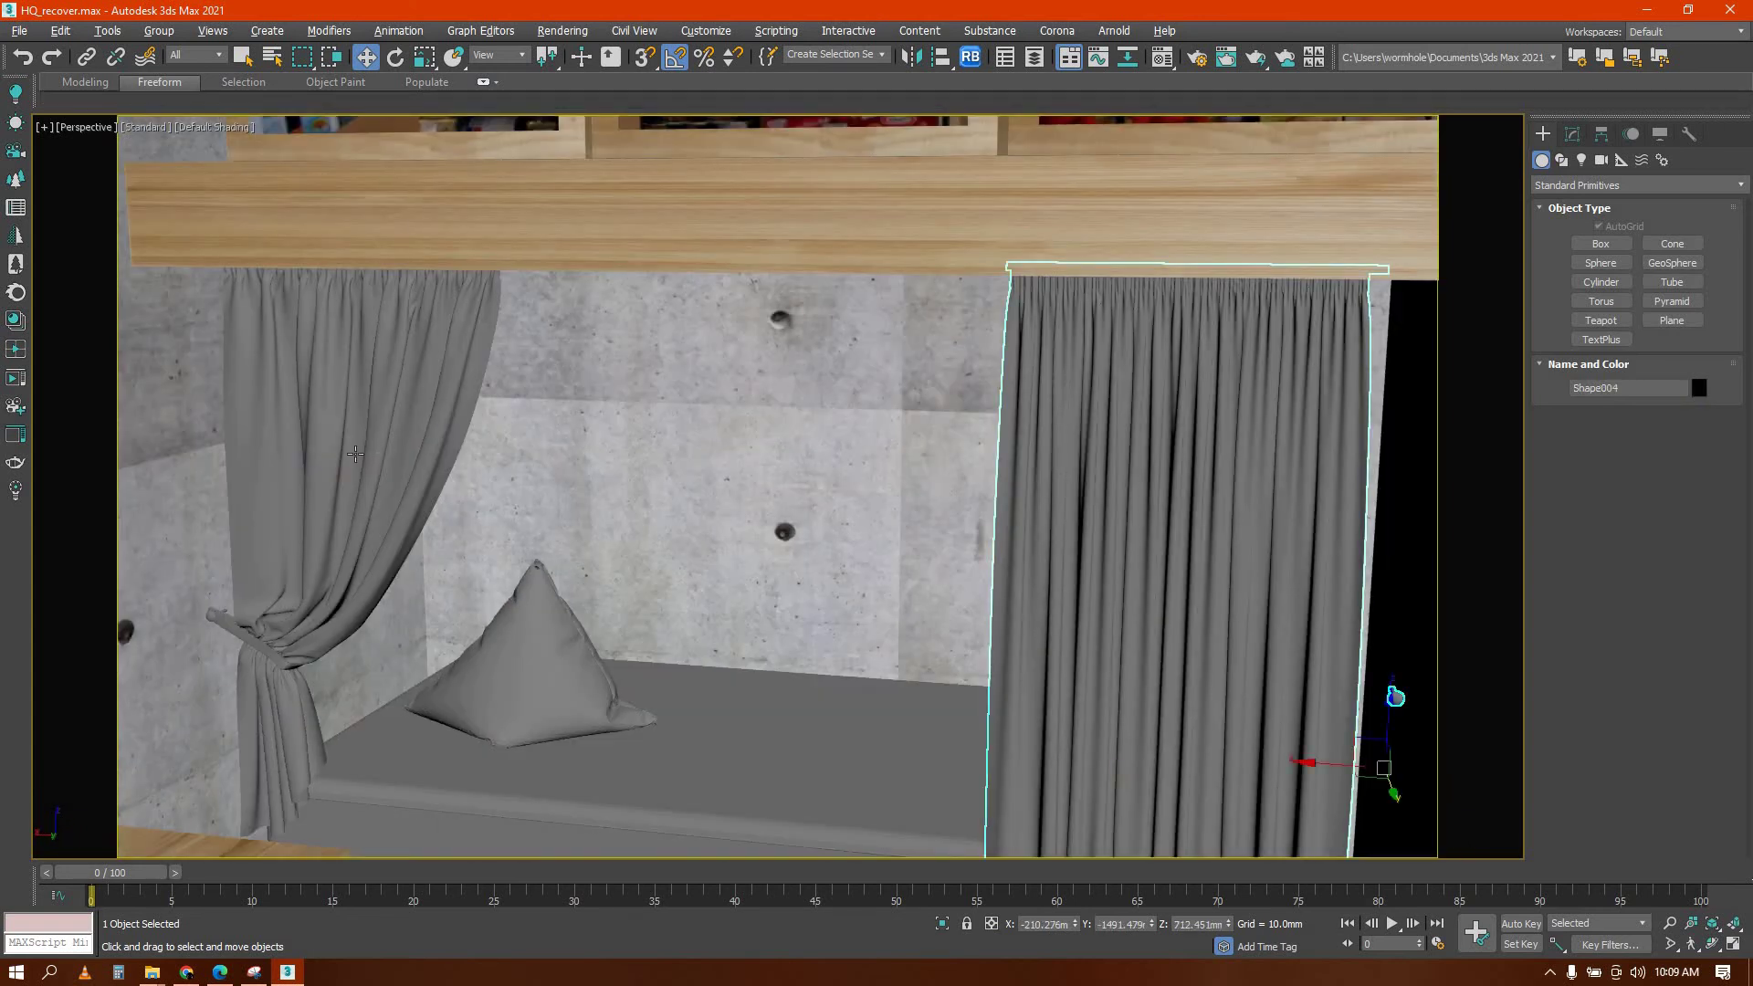
pyautogui.keyDown('ctrl'); pyautogui.click(355, 454); pyautogui.keyUp('ctrl')
pyautogui.press('m')
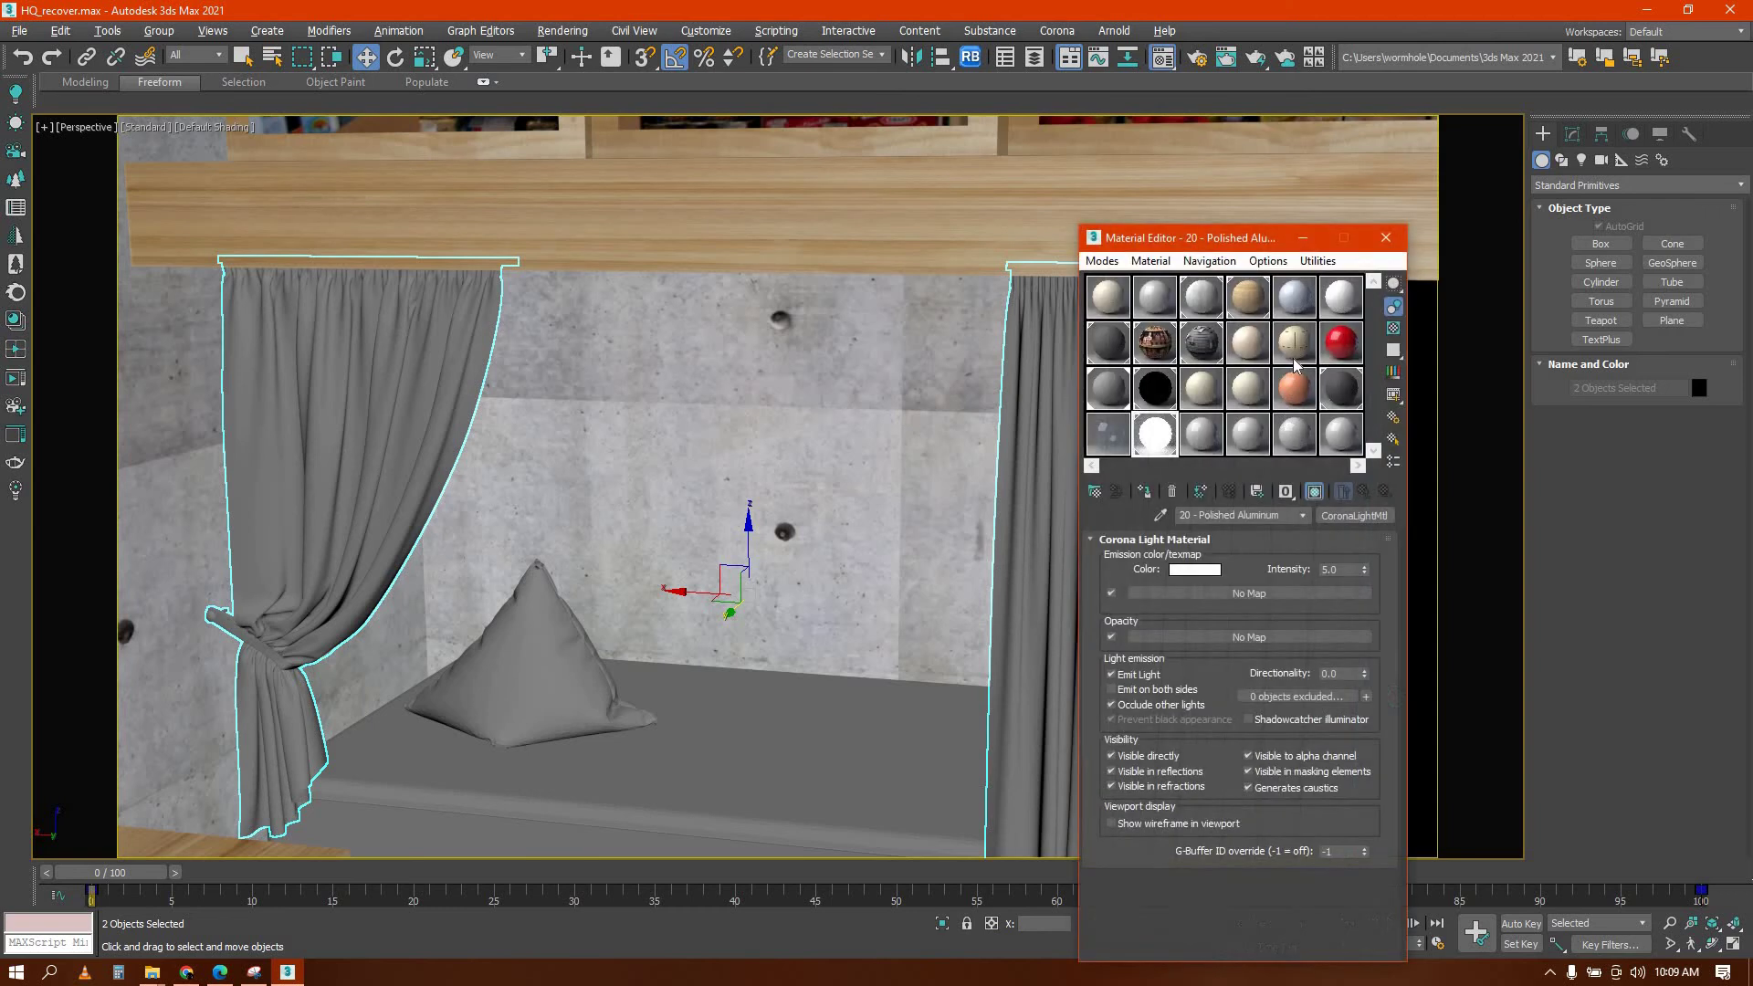
pyautogui.click(1185, 513)
pyautogui.click(1195, 454)
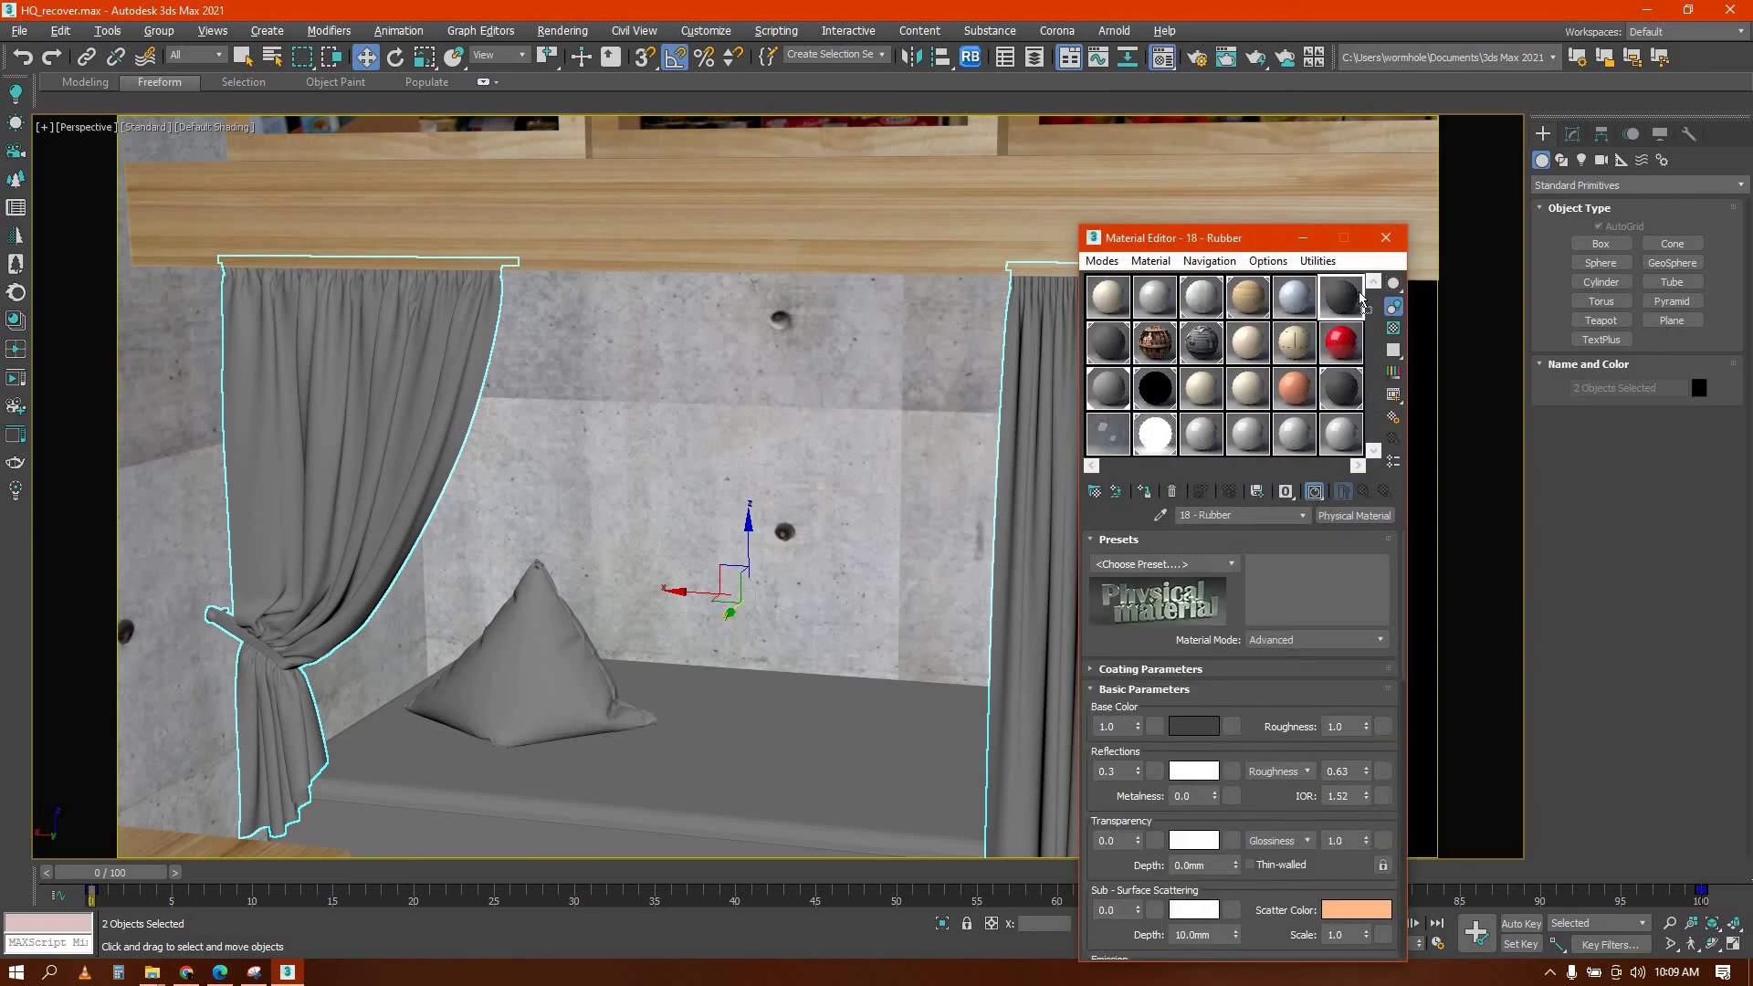
pyautogui.click(1329, 403)
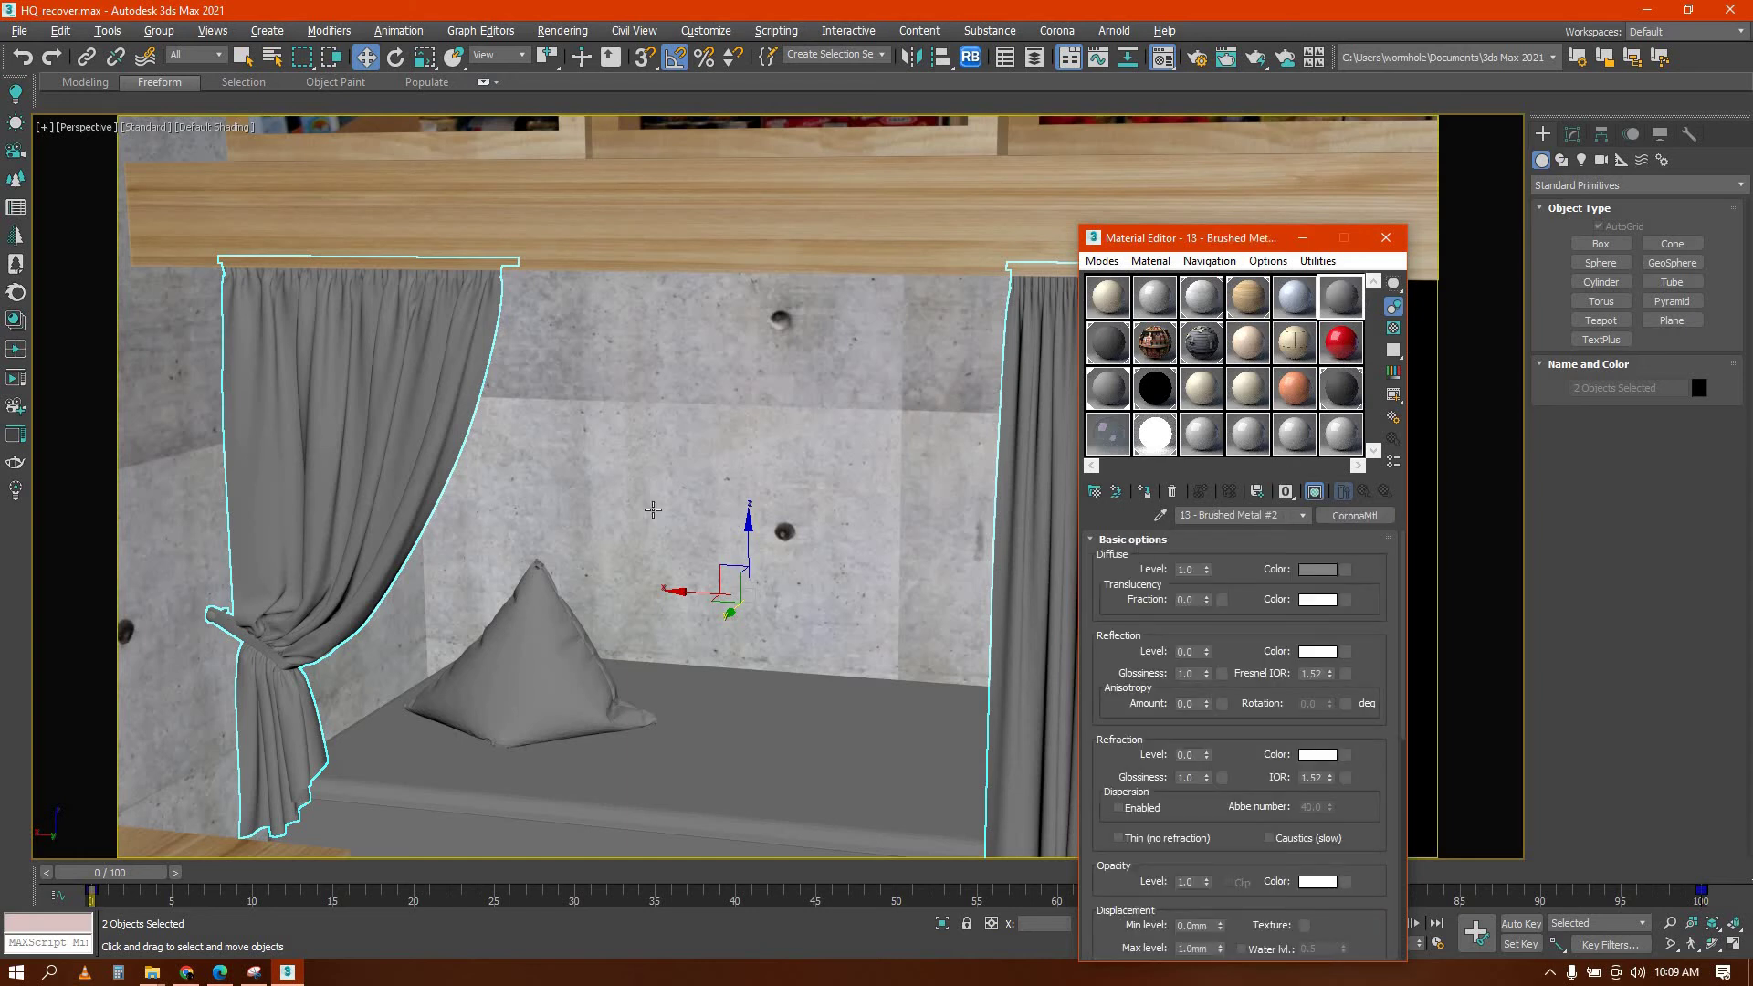
pyautogui.write('ctn')
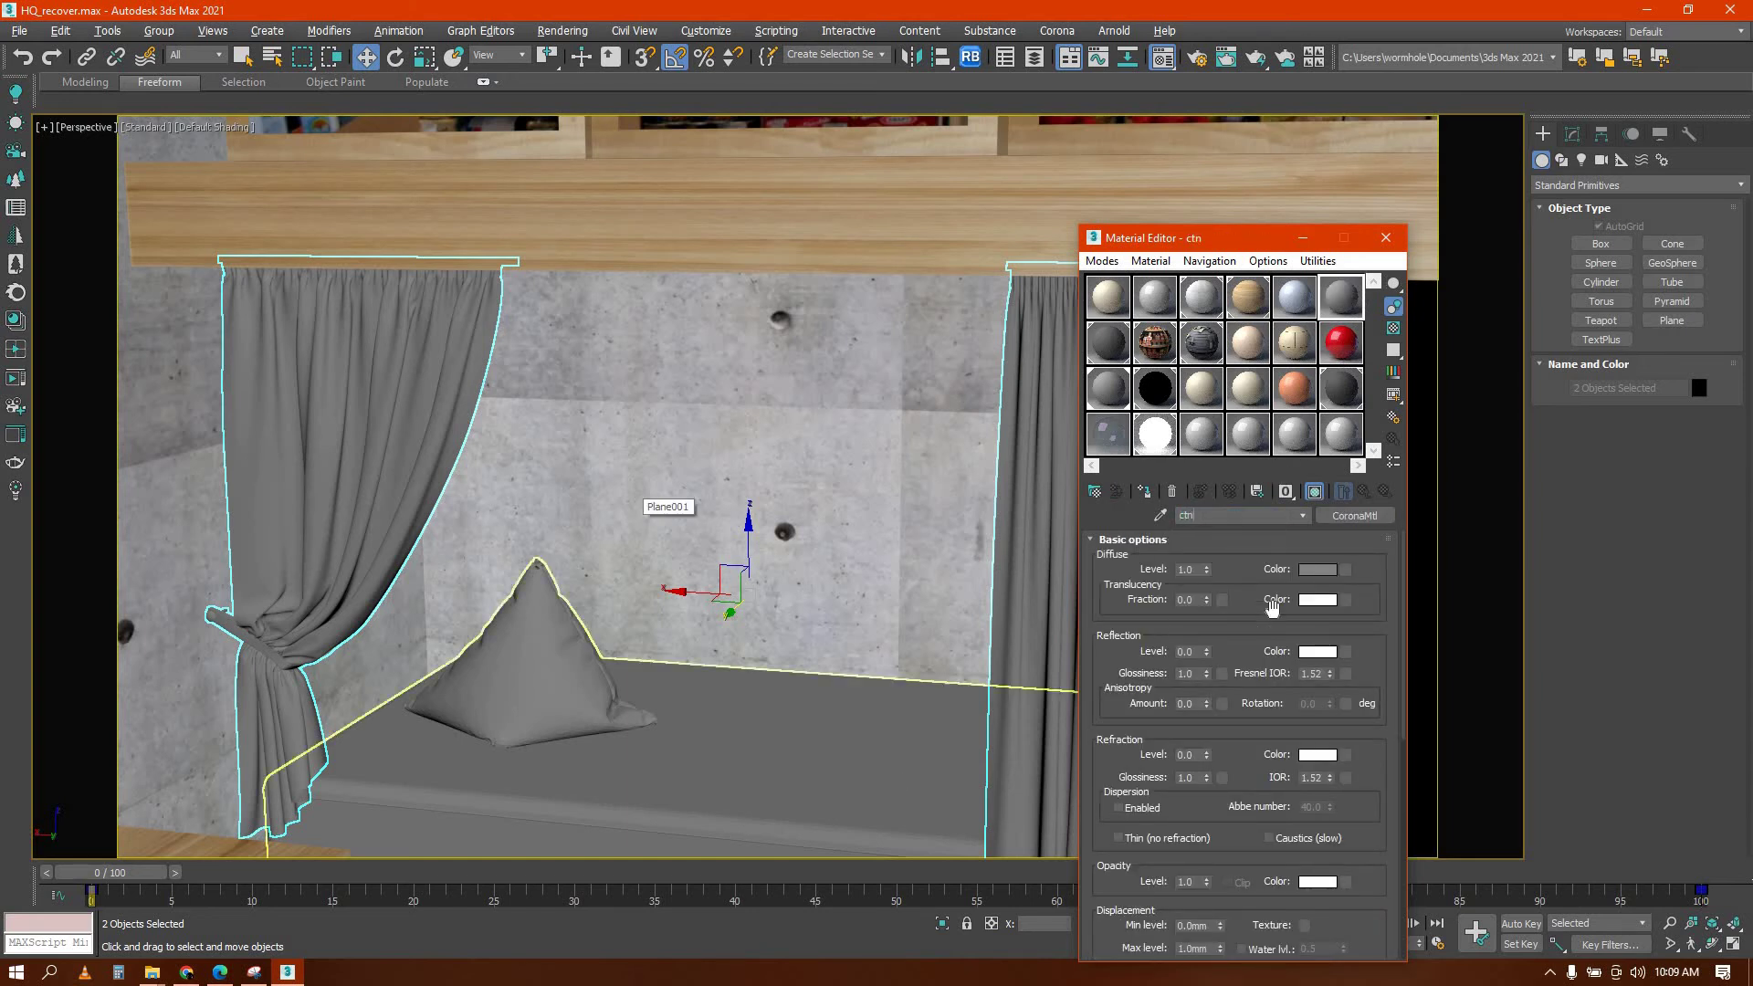
# Set the diffuse color of the ctn material to a light grey with value 176
pyautogui.click(1318, 570)
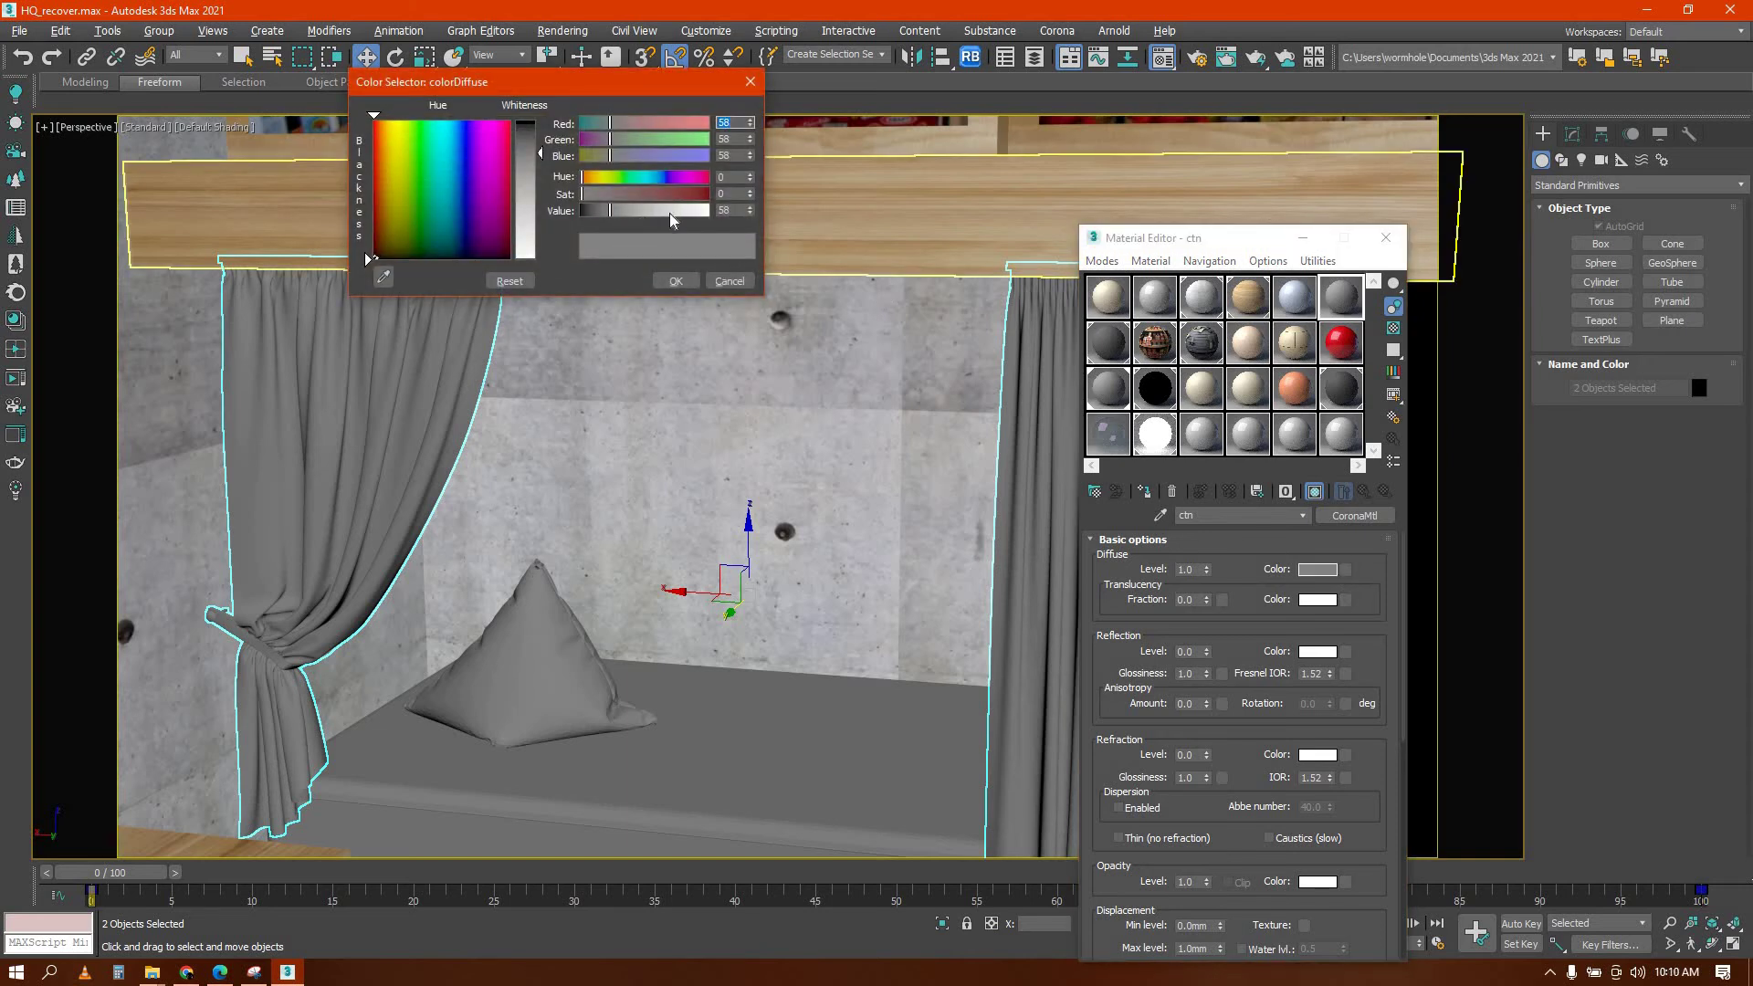
pyautogui.moveTo(662, 216); pyautogui.dragTo(671, 216)
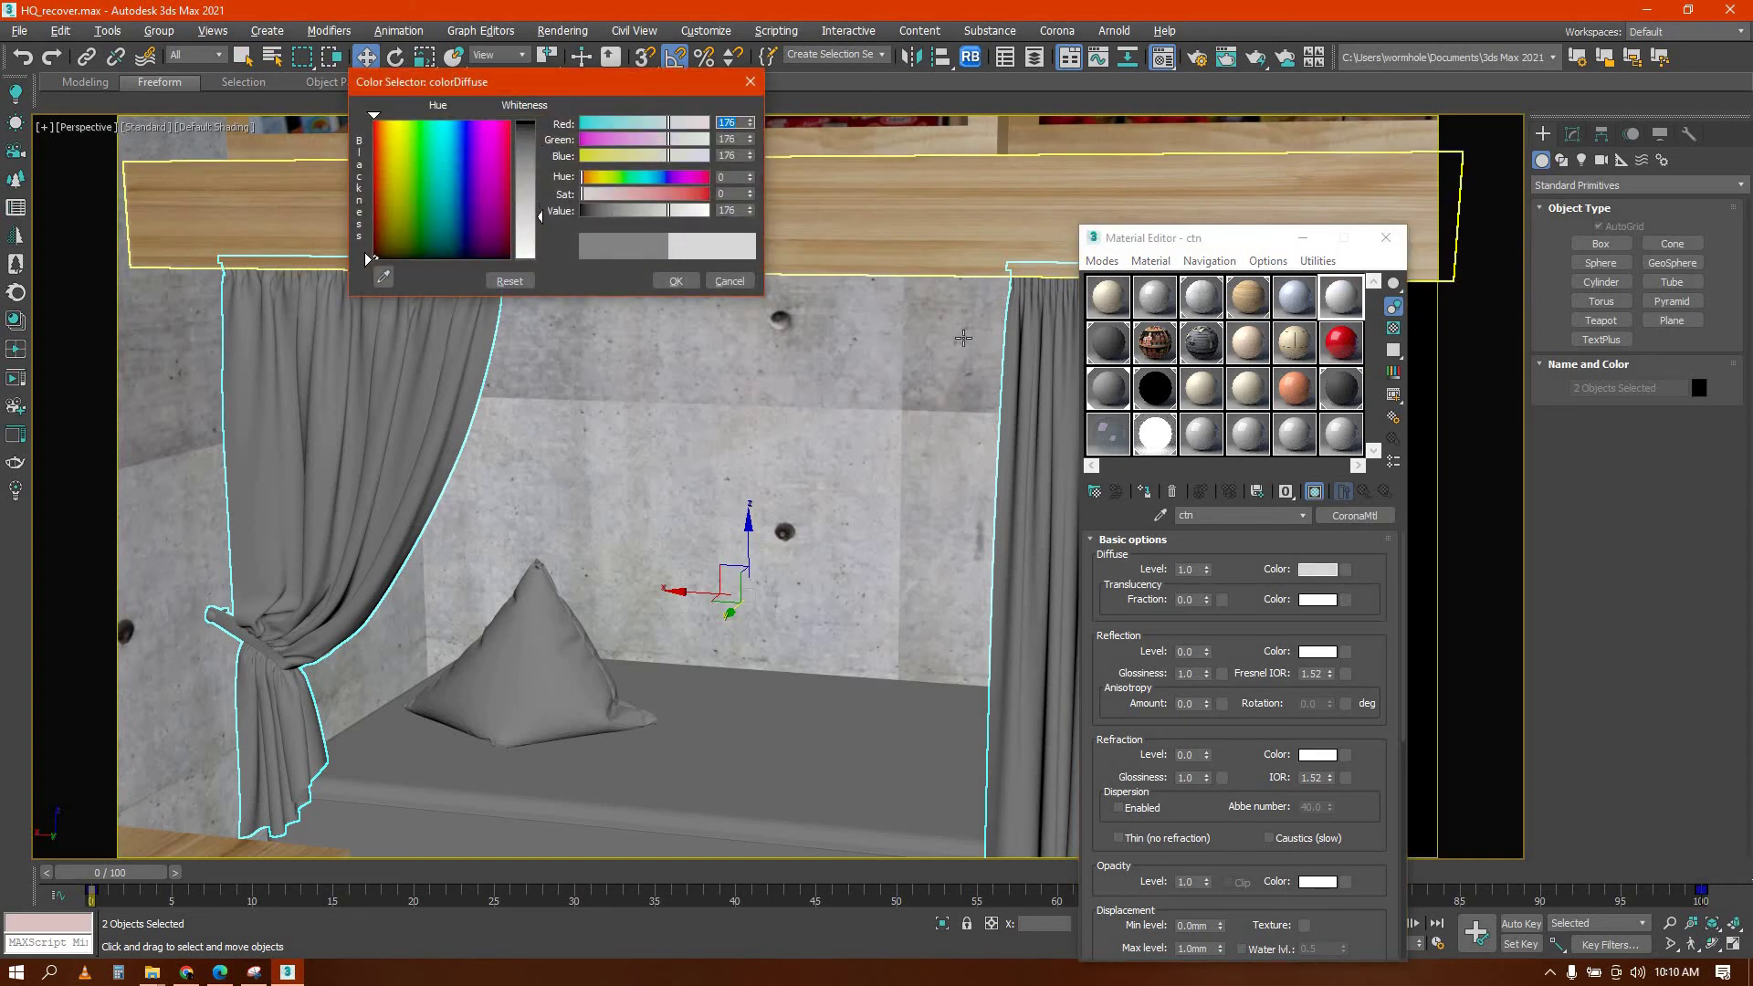
pyautogui.click(687, 276)
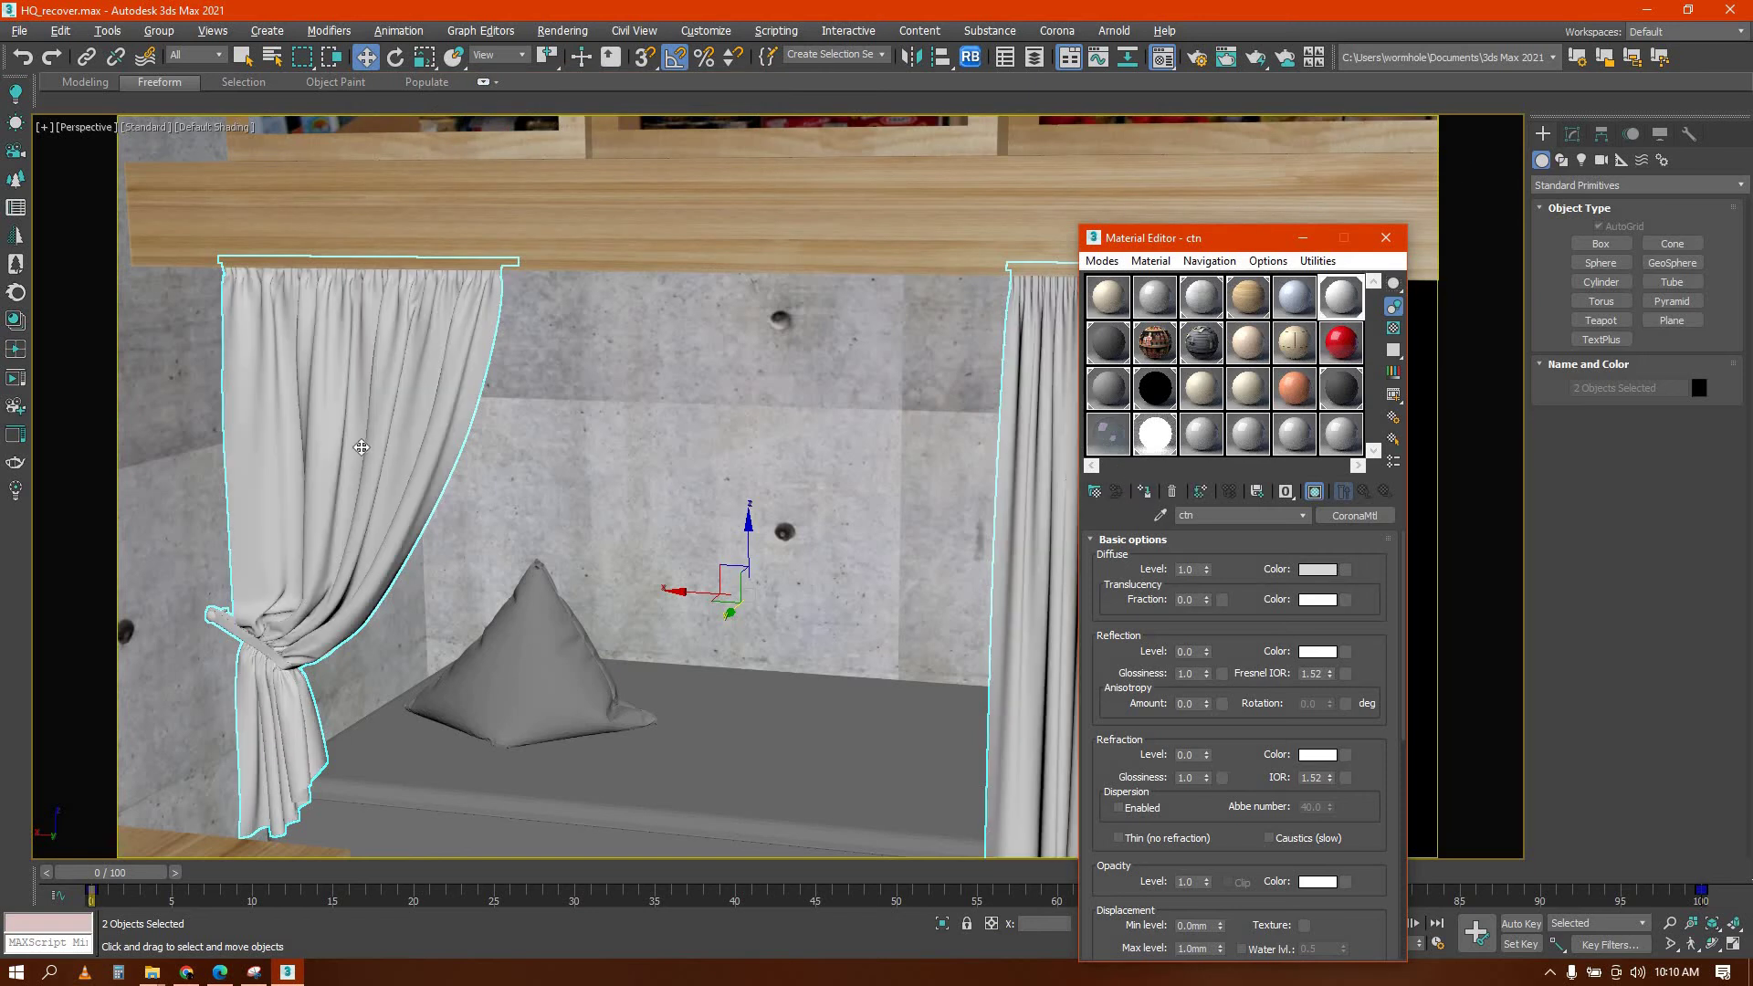
# Assign the ctn material to the bed with its pillow
pyautogui.scroll(-5, 428, 454)
pyautogui.click(489, 519)
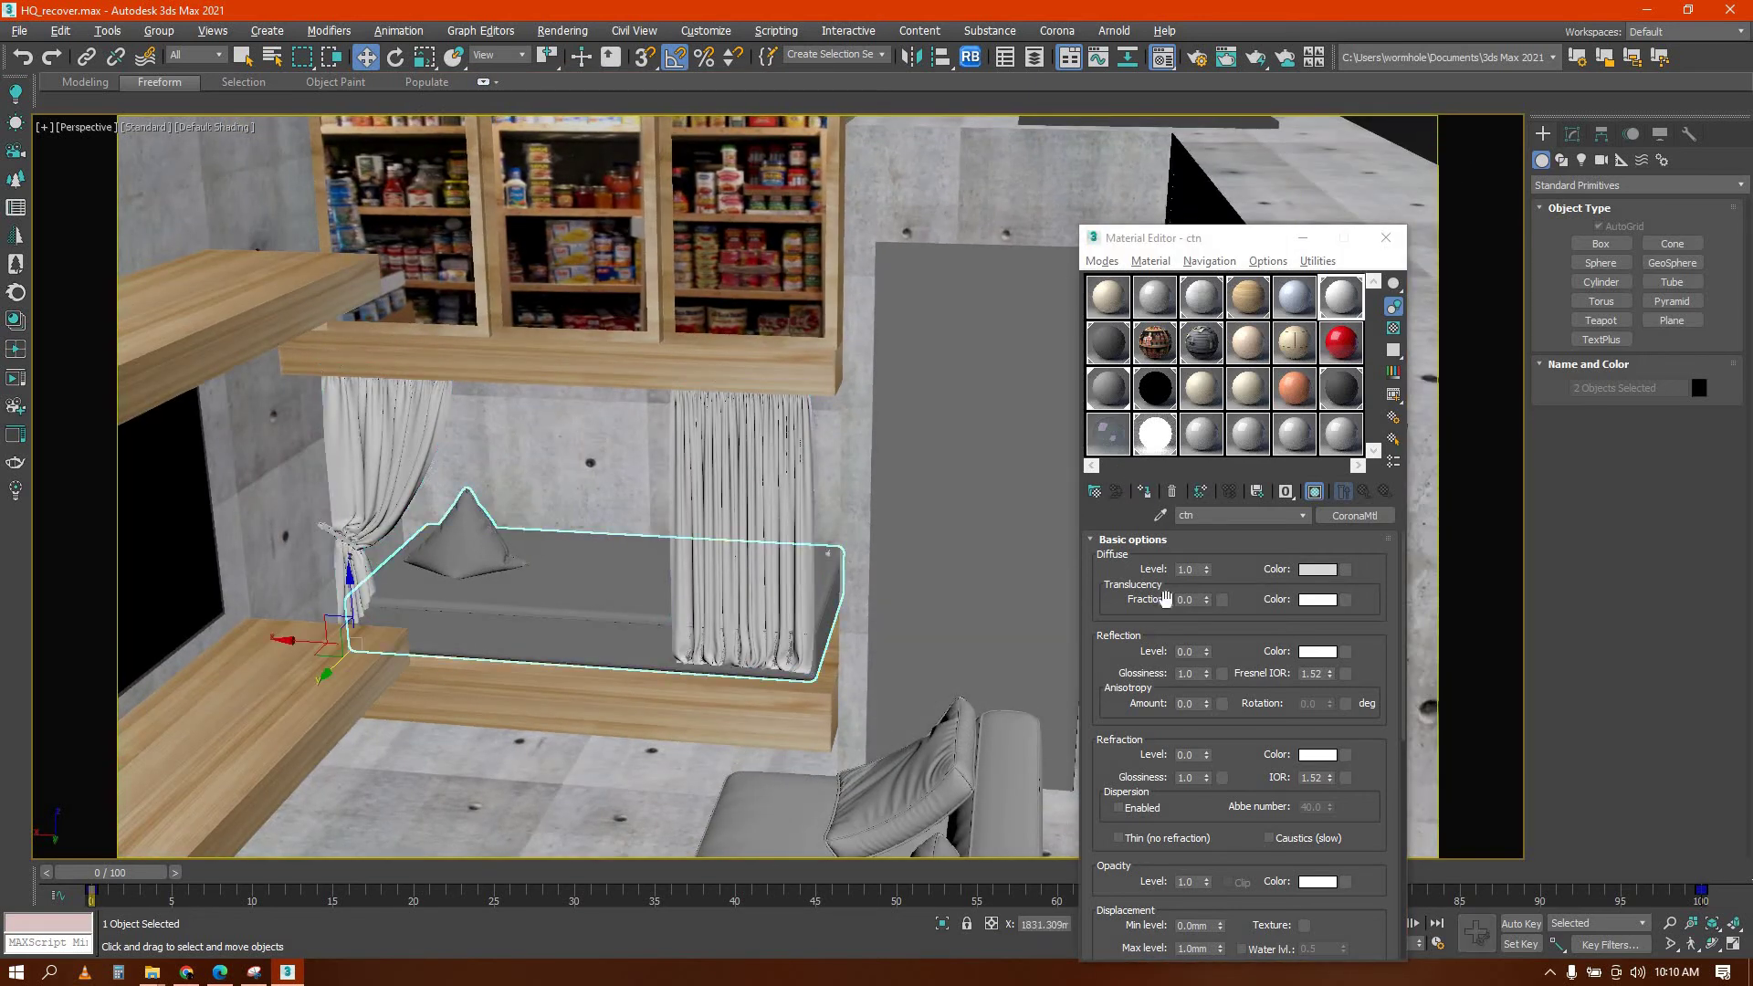
pyautogui.click(1145, 492)
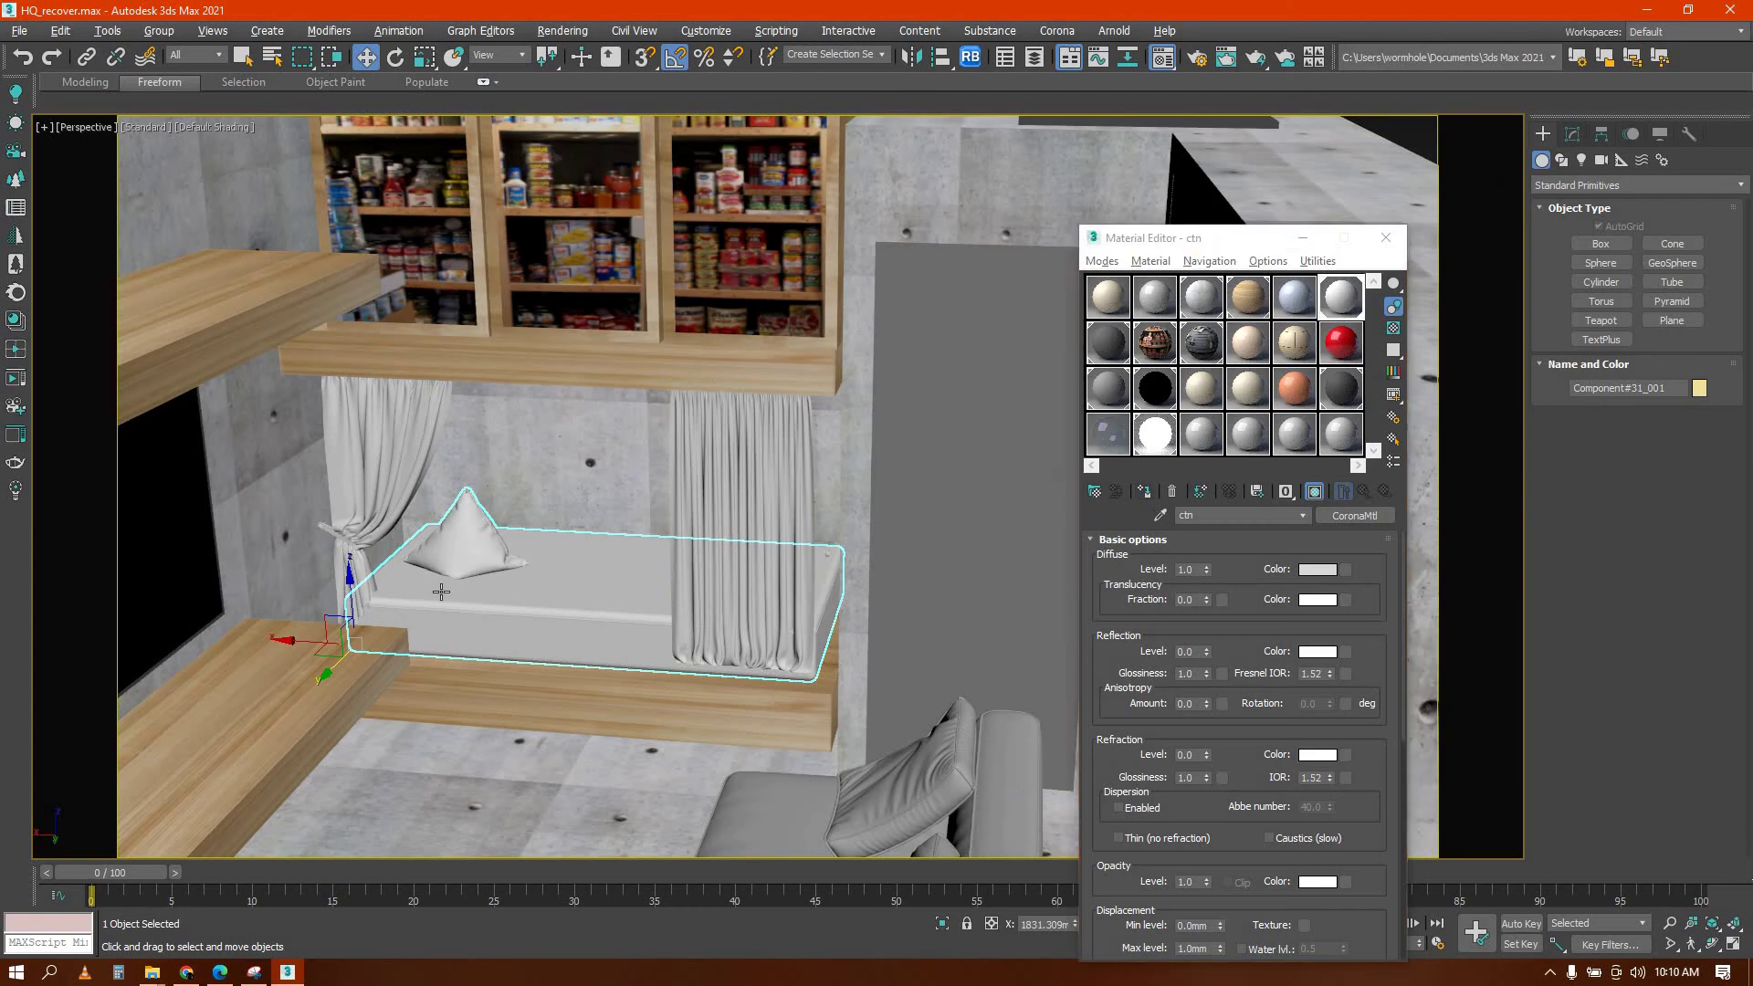
# Select the sofa group together with the bed and both curtains
pyautogui.scroll(-4, 302, 548)
pyautogui.keyDown('alt'); pyautogui.moveTo(301, 548); pyautogui.dragTo(974, 673, button='middle'); pyautogui.keyUp('alt')
pyautogui.scroll(5, 489, 548)
pyautogui.click(967, 680)
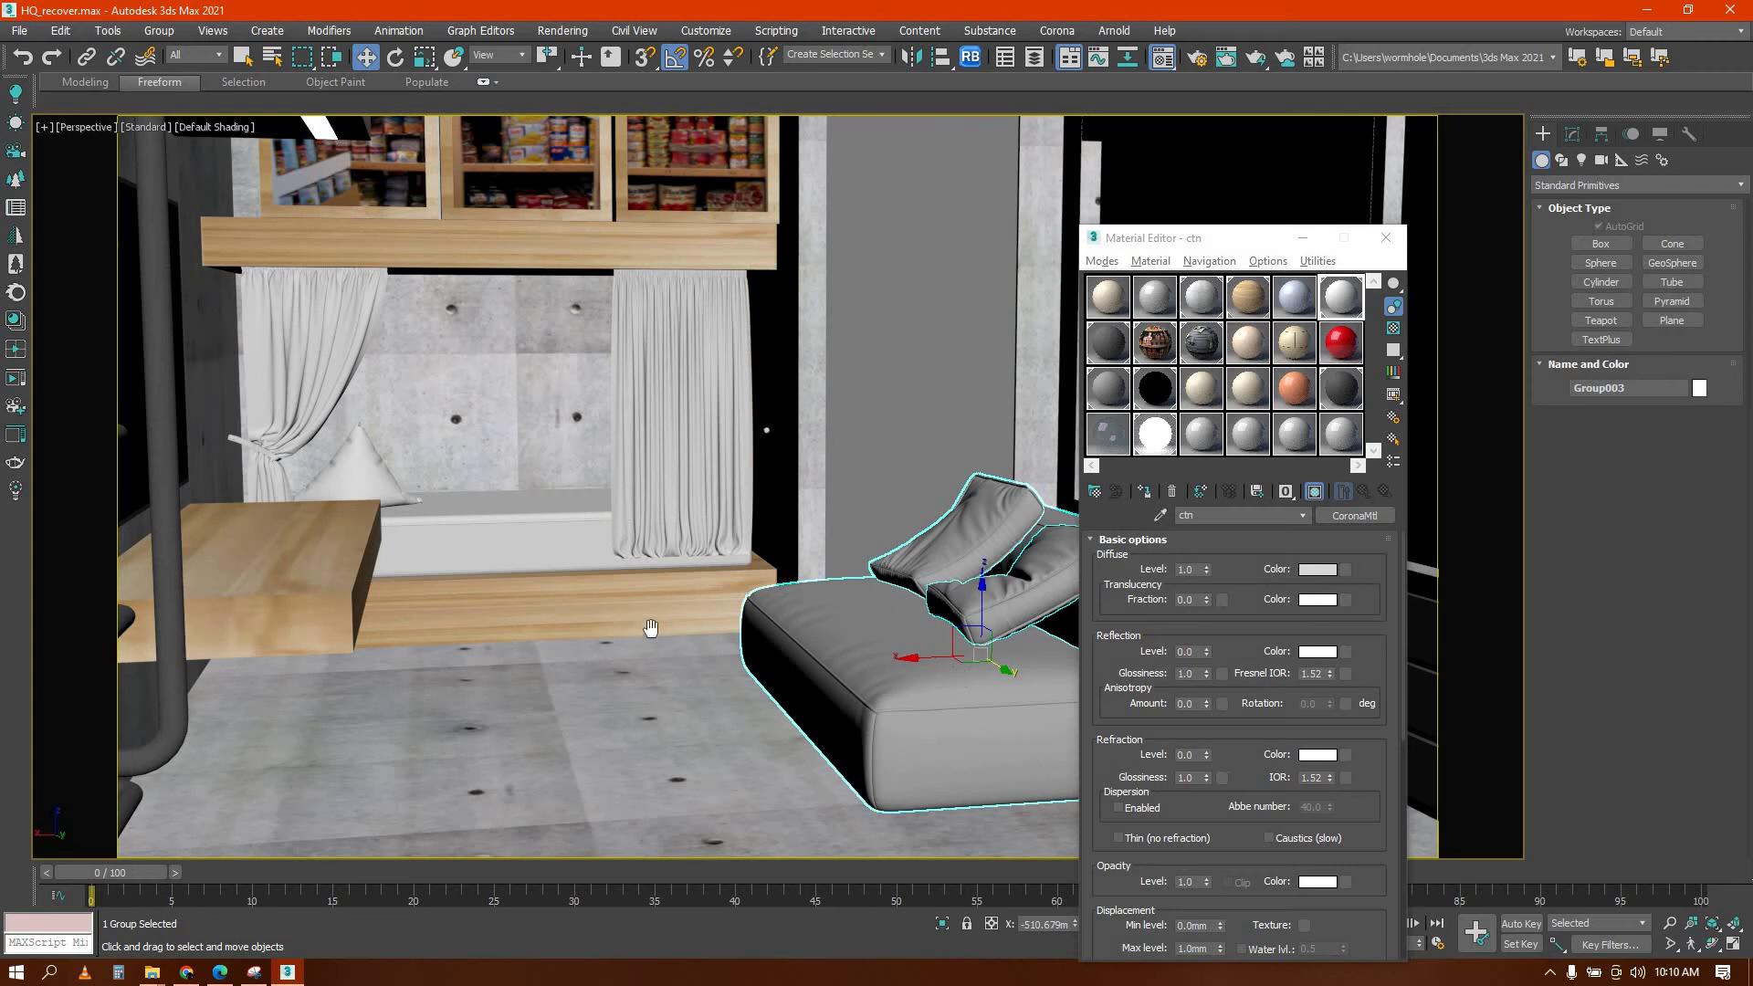
pyautogui.keyDown('alt'); pyautogui.moveTo(650, 628); pyautogui.dragTo(548, 548, button='middle'); pyautogui.keyUp('alt')
pyautogui.keyDown('ctrl'); pyautogui.click(507, 456); pyautogui.keyUp('ctrl')
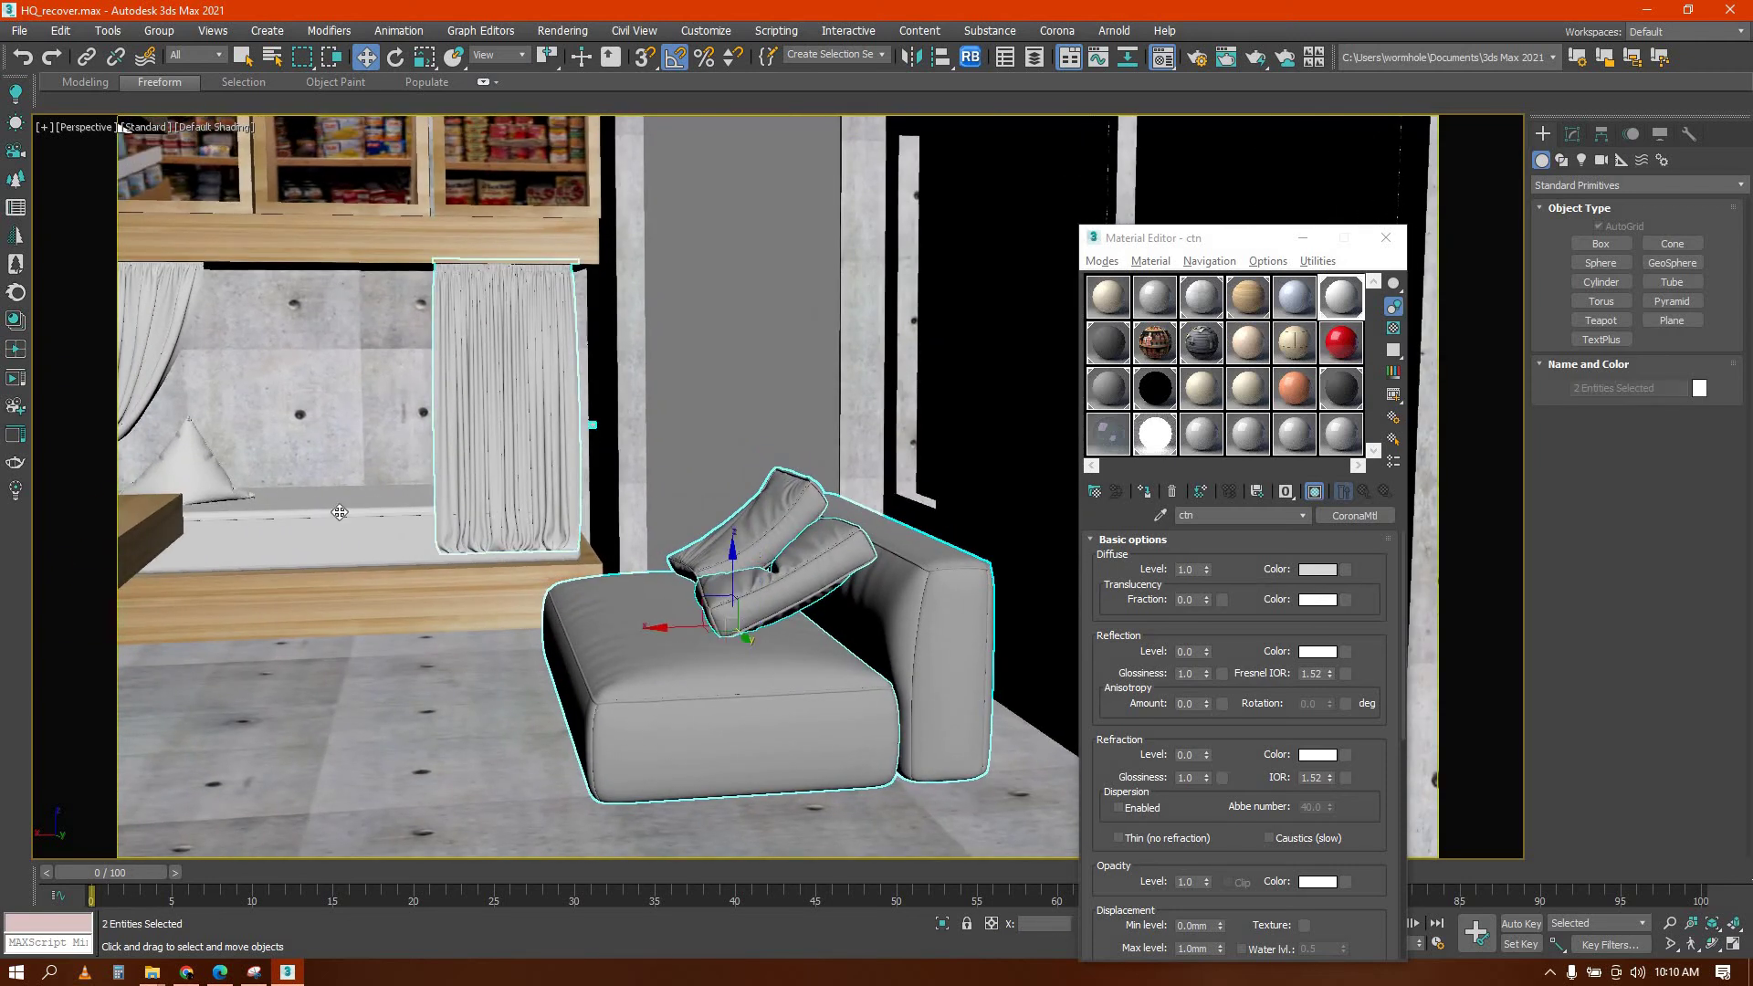
pyautogui.keyDown('ctrl'); pyautogui.click(383, 525); pyautogui.keyUp('ctrl')
pyautogui.keyDown('ctrl'); pyautogui.click(163, 360); pyautogui.keyUp('ctrl')
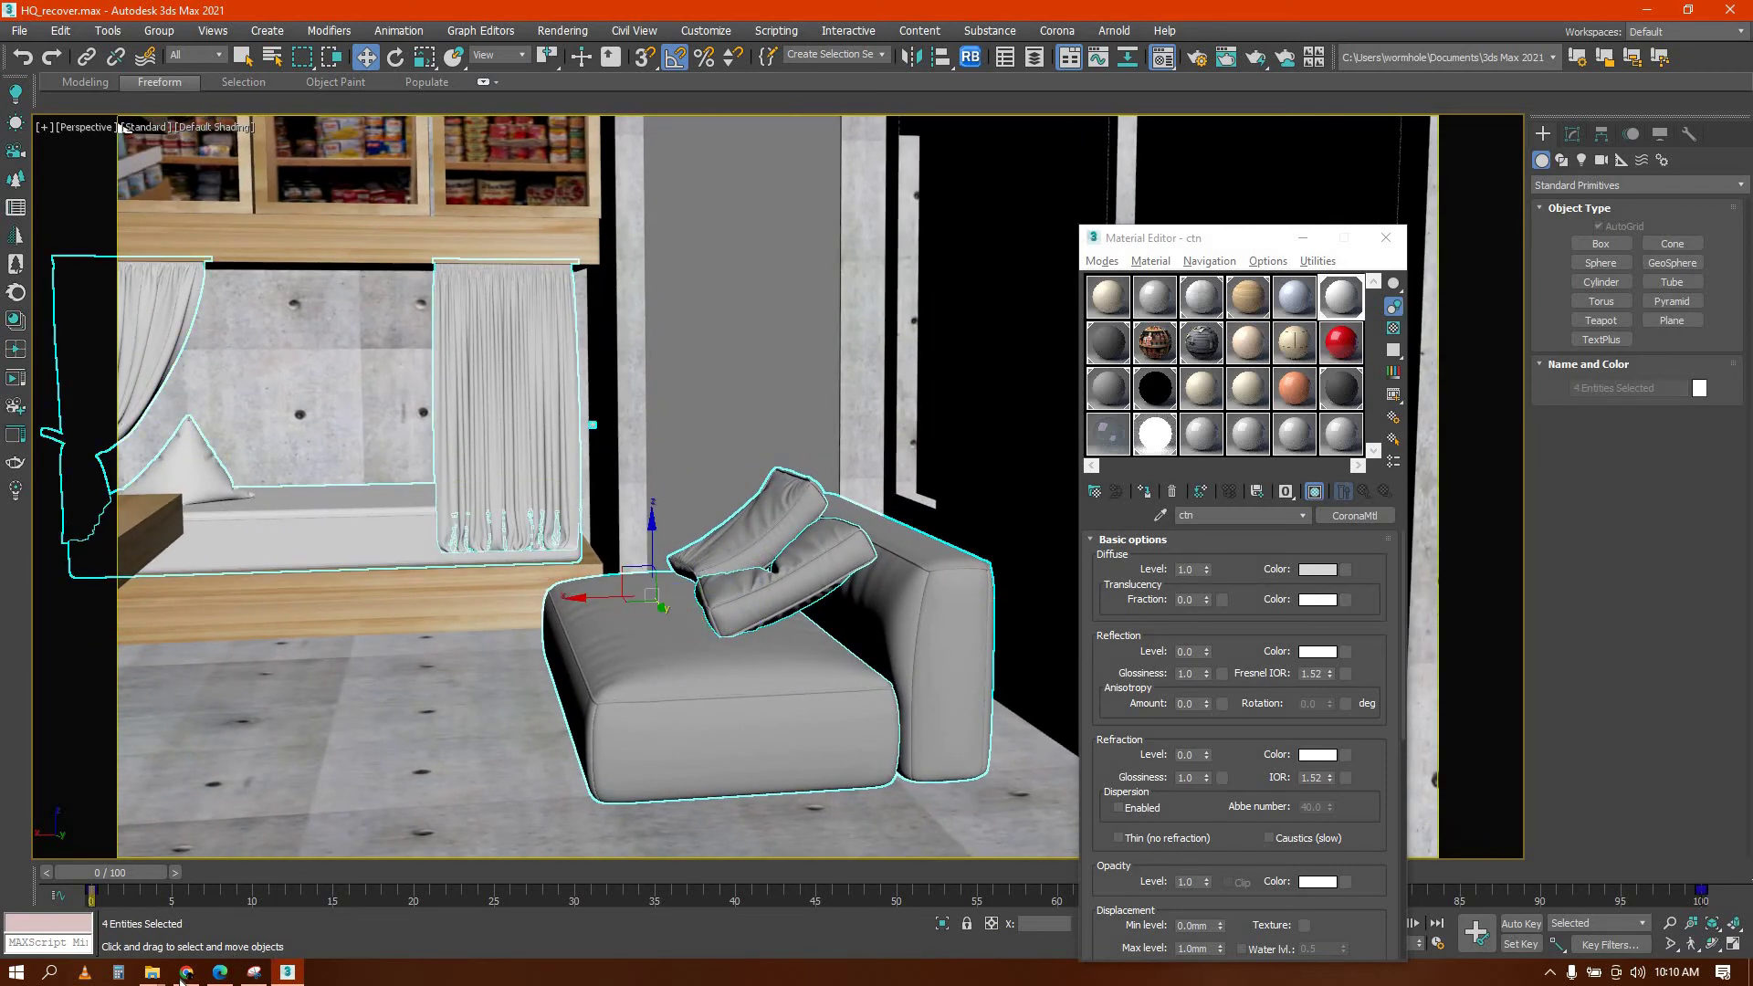
# Switch to Chrome and search Google Images for "cloth seamless" in a new tab
pyautogui.click(185, 972)
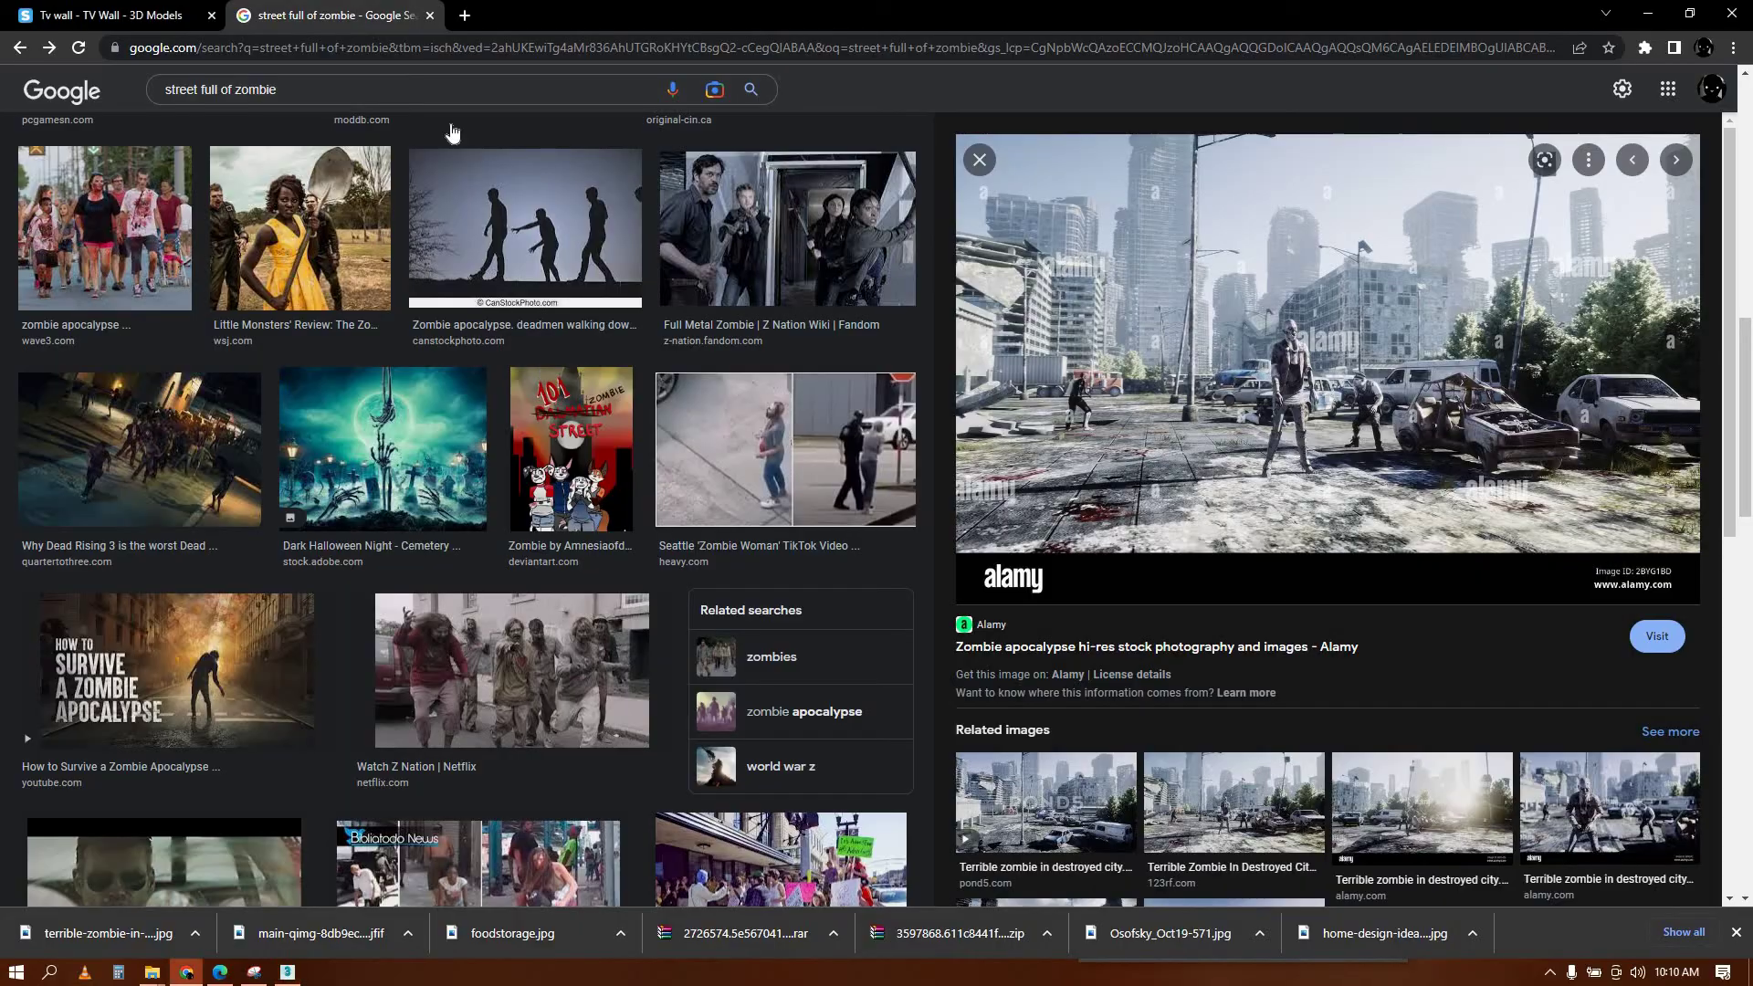
pyautogui.click(465, 16)
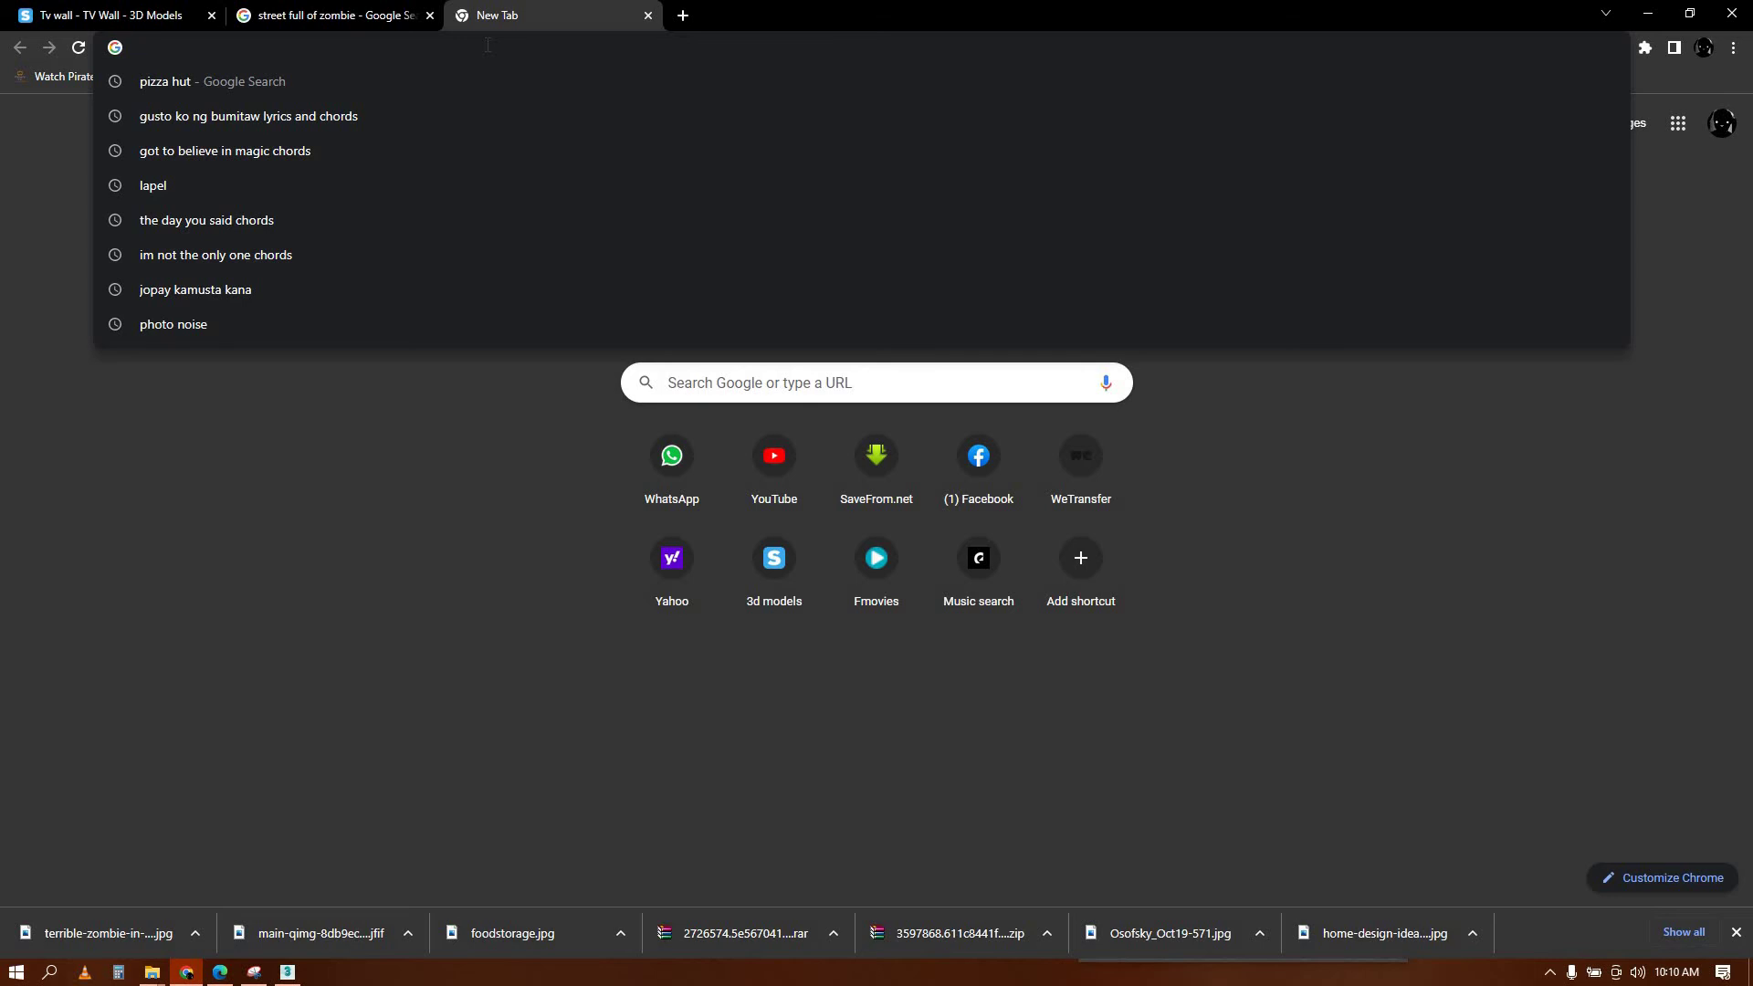
pyautogui.write('c')
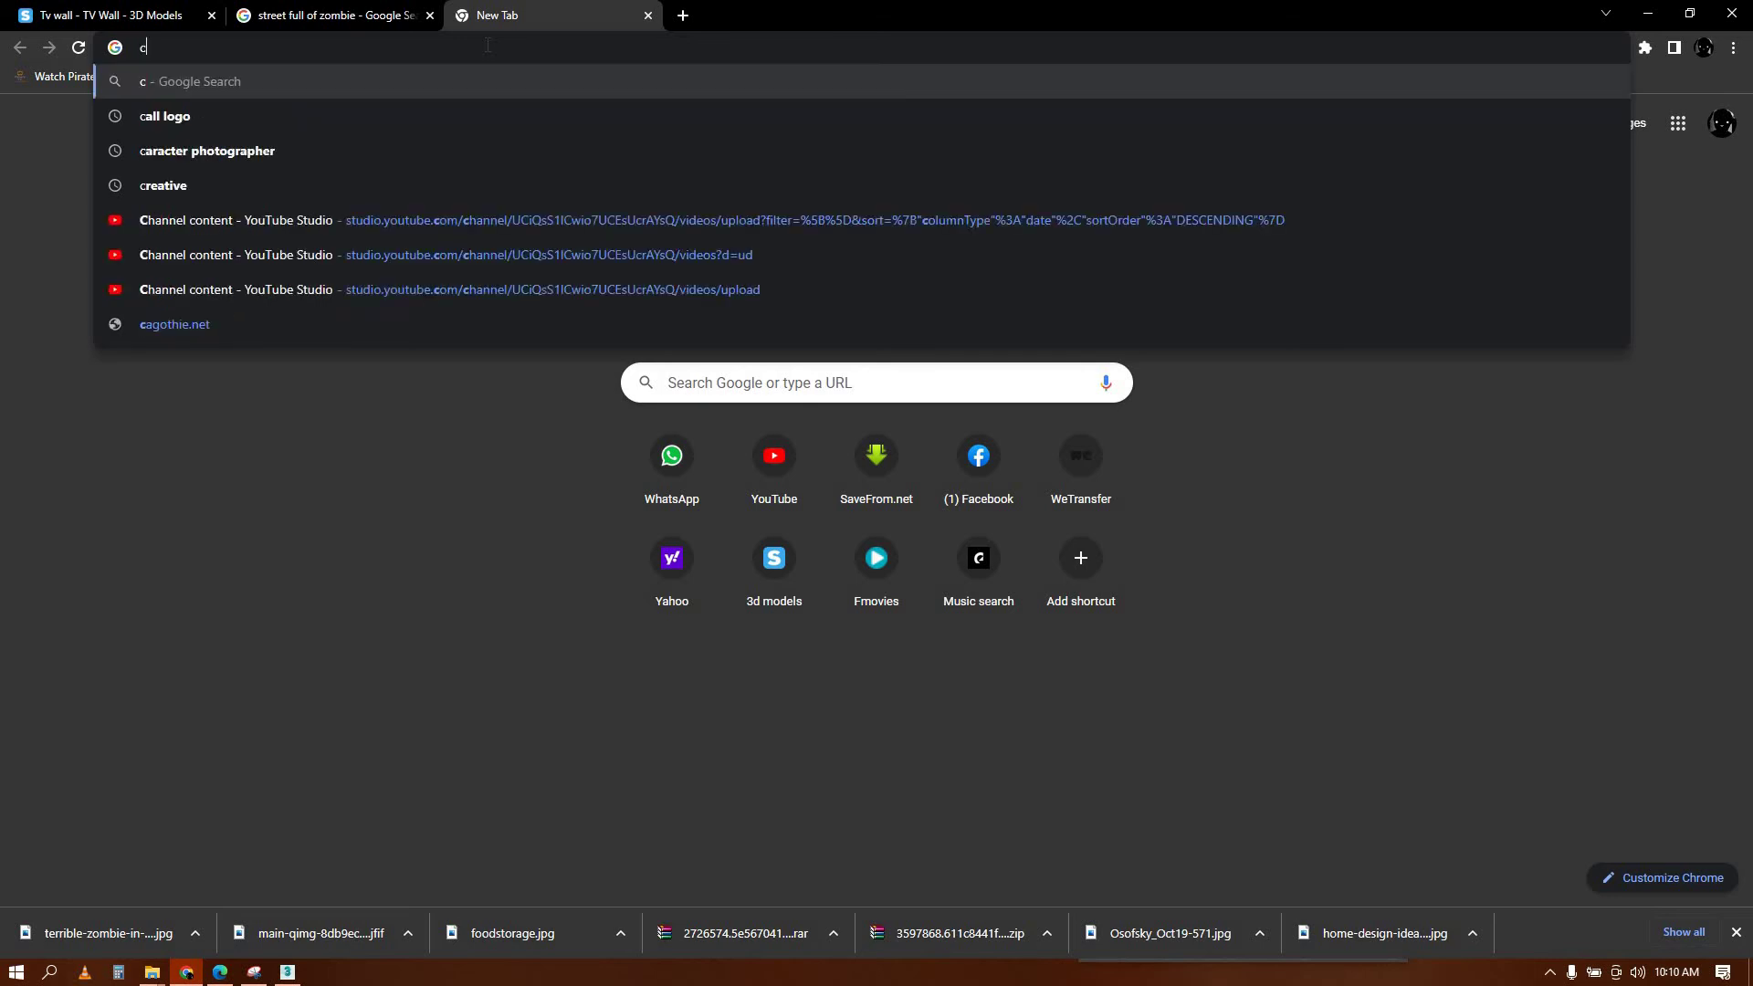
pyautogui.write('loth seamless')
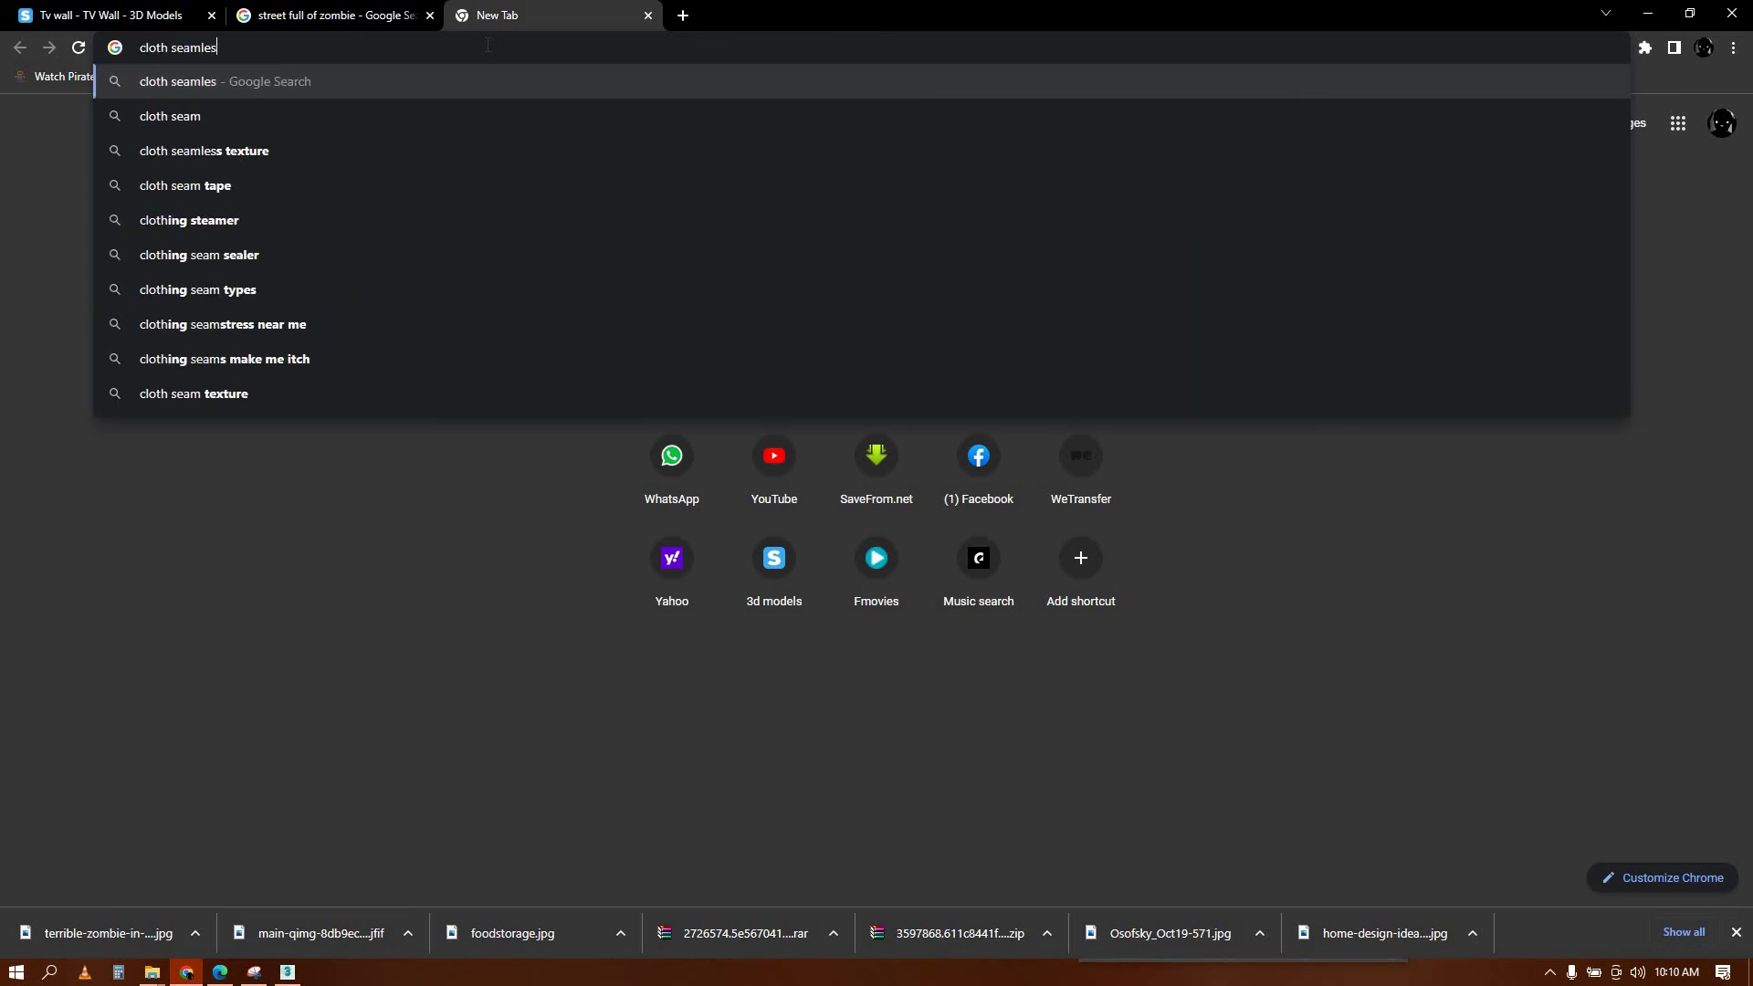
pyautogui.press('Return')
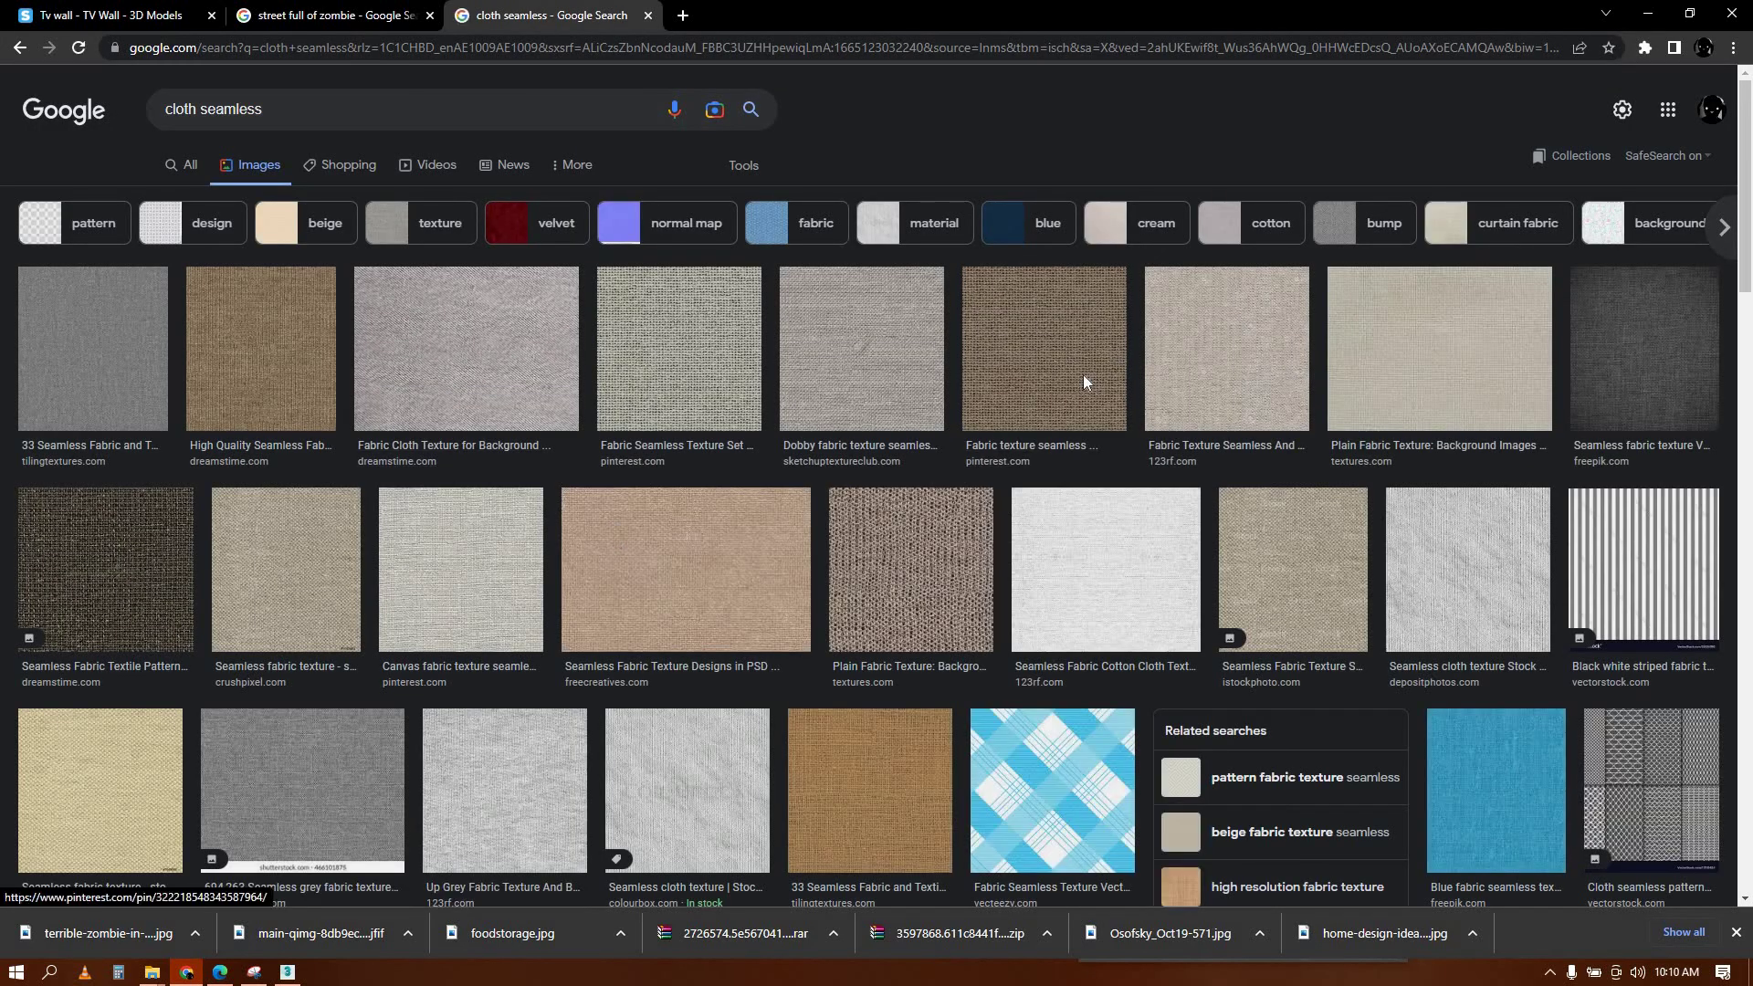
# Save the brown Fabric Seamless Texture Set Volume 1 image from Pinterest to the Downloads folder as a JPEG
pyautogui.click(1083, 376)
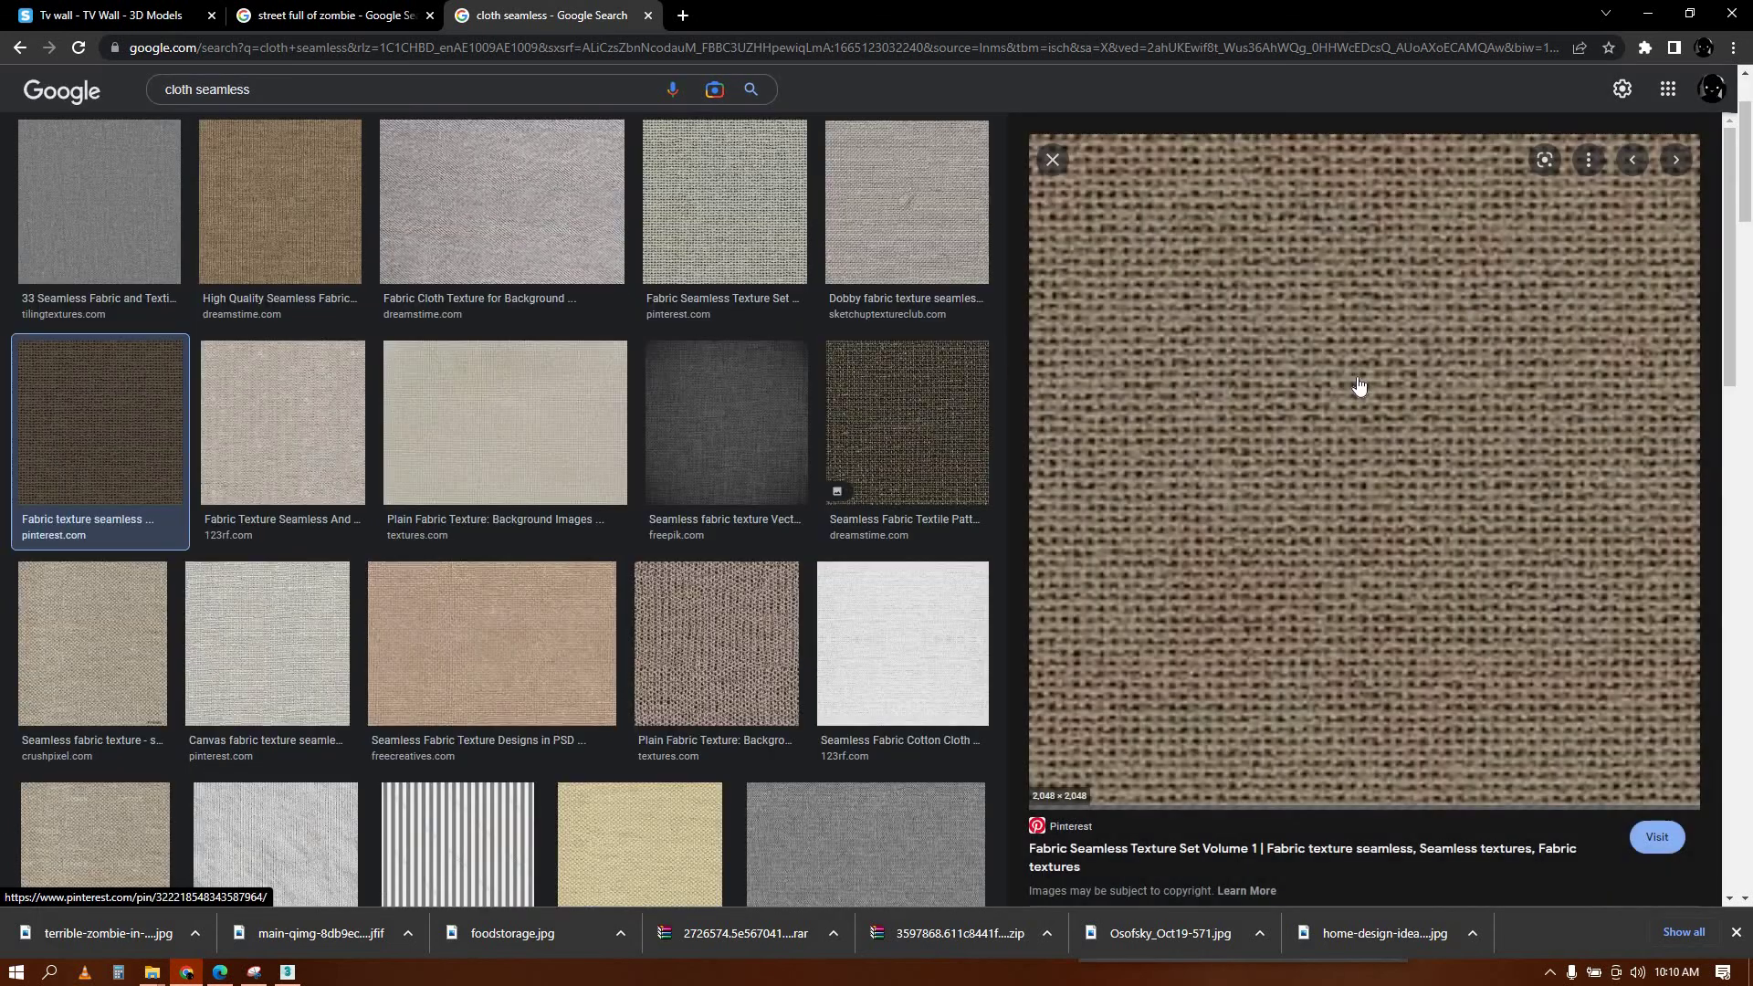
pyautogui.rightClick(1357, 380)
pyautogui.click(1428, 568)
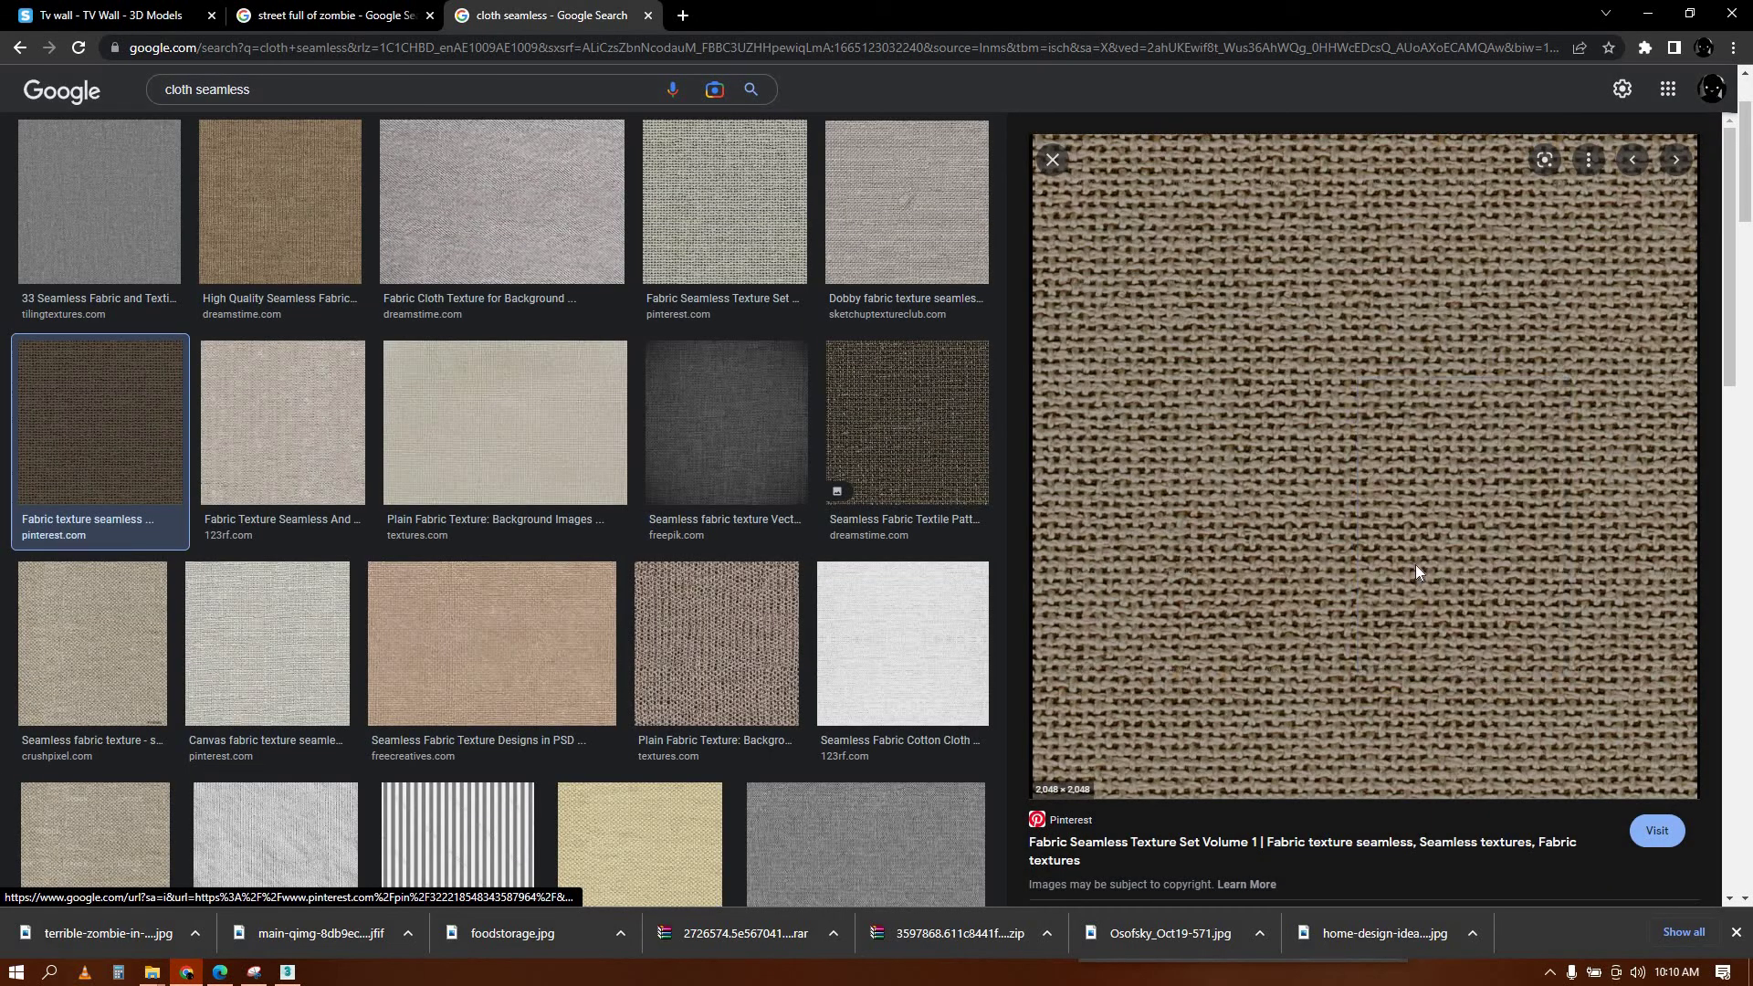
pyautogui.press('Return')
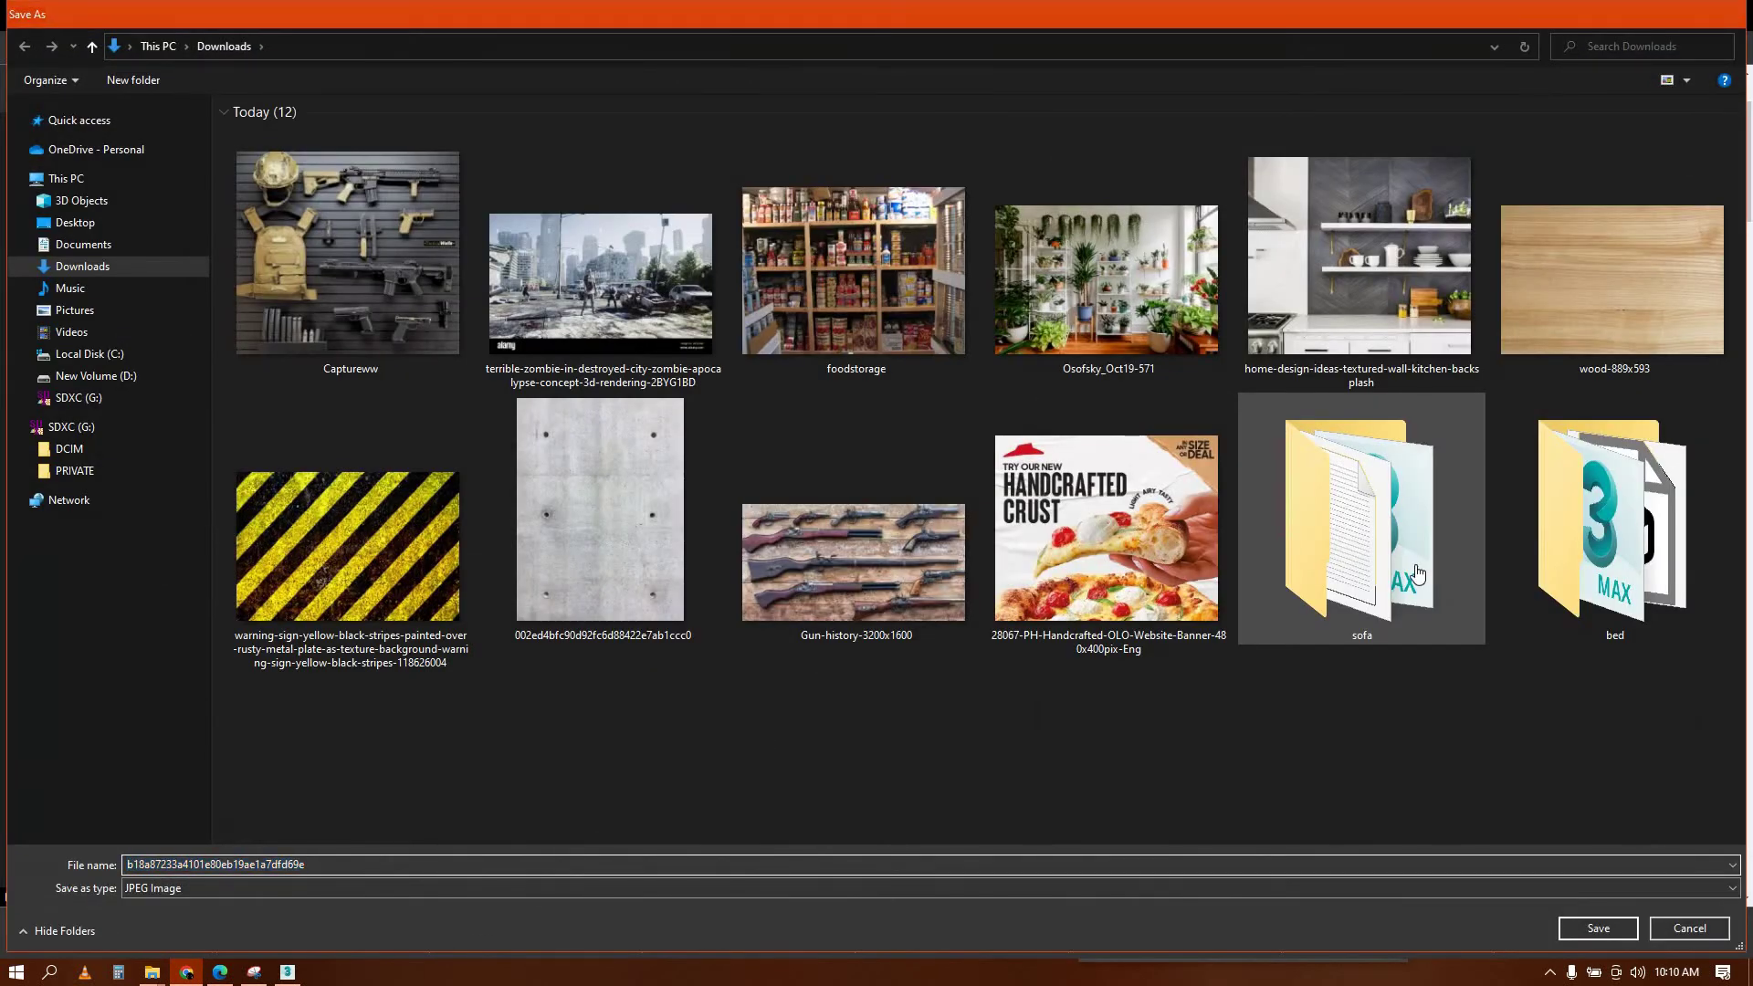
# Save the pinkish-beige seamless fabric texture from FreeCreatives to the Downloads folder
pyautogui.scroll(-1, 788, 431)
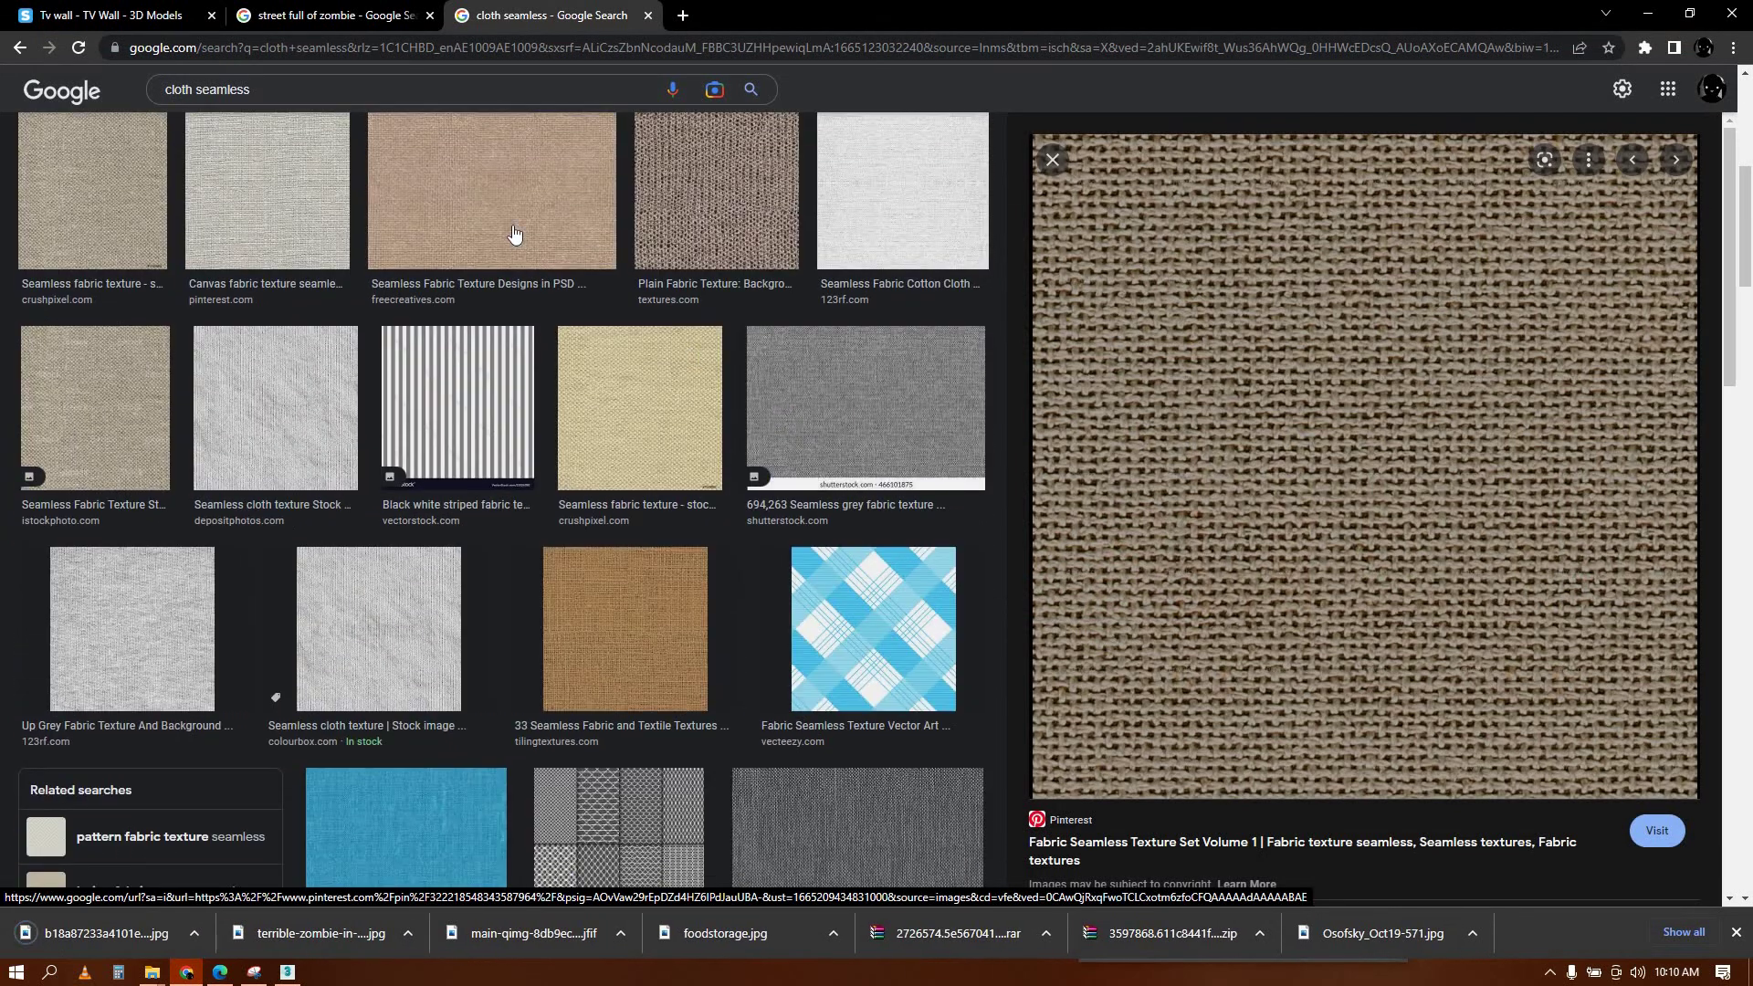
pyautogui.press('Right')
pyautogui.rightClick(1463, 442)
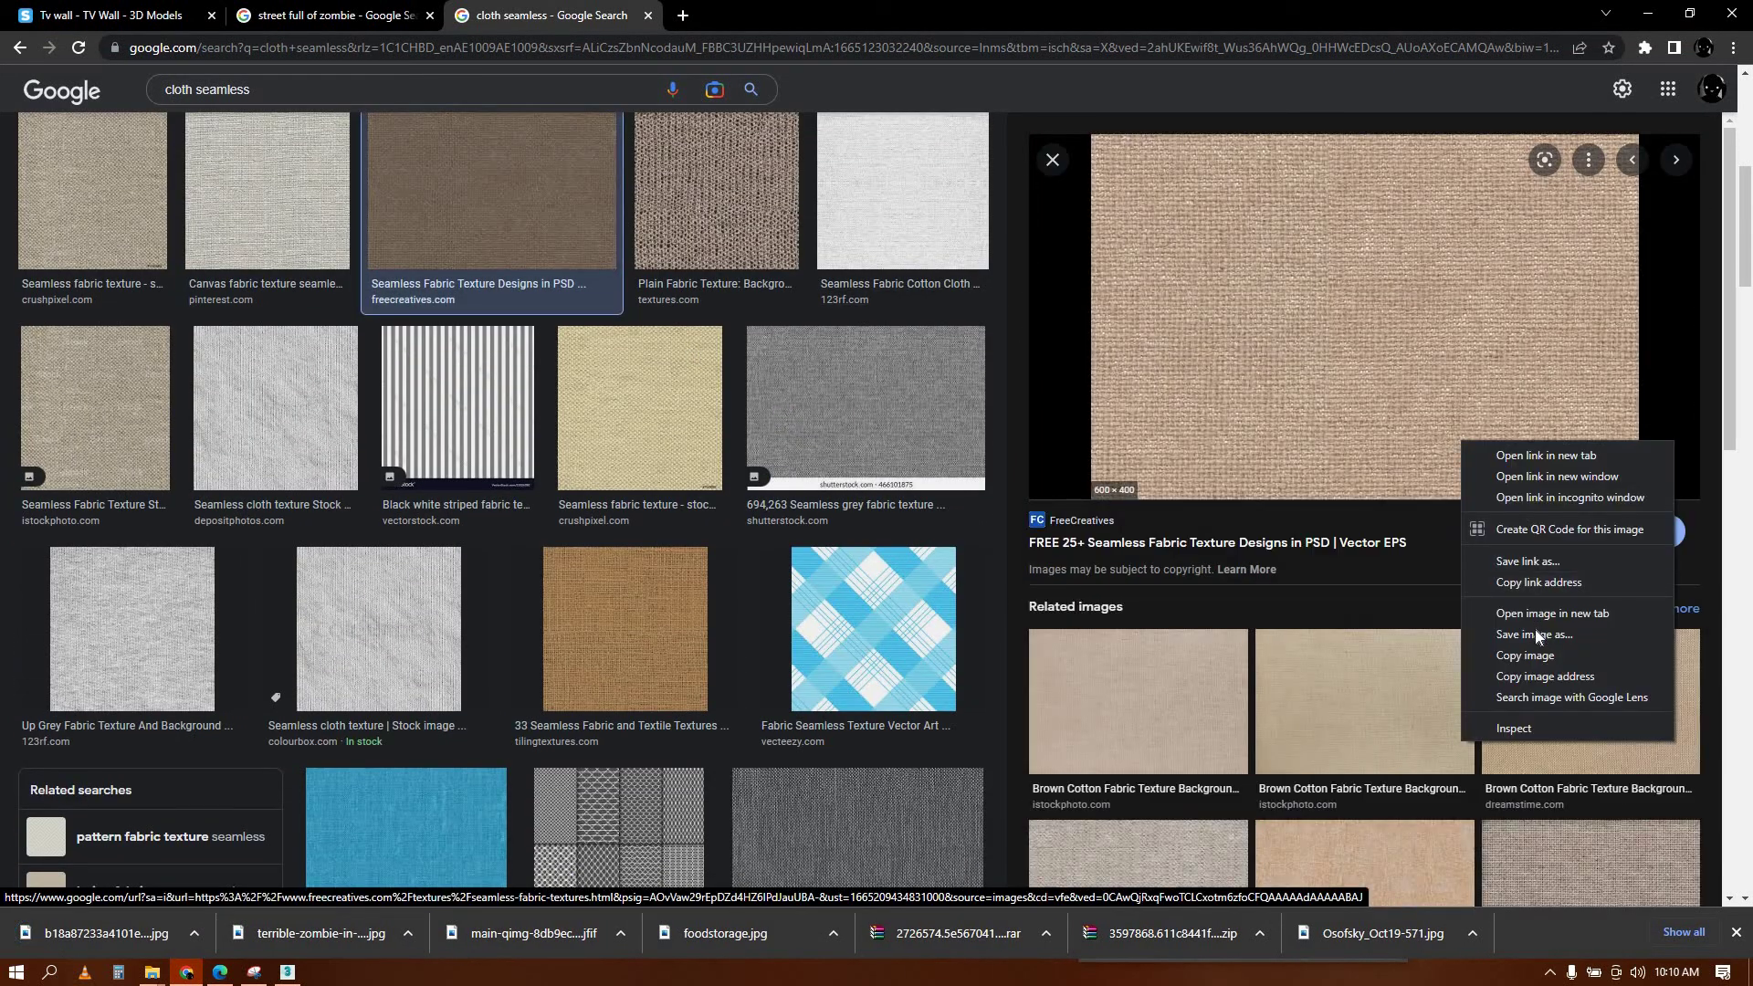
pyautogui.click(1512, 634)
pyautogui.press('Return')
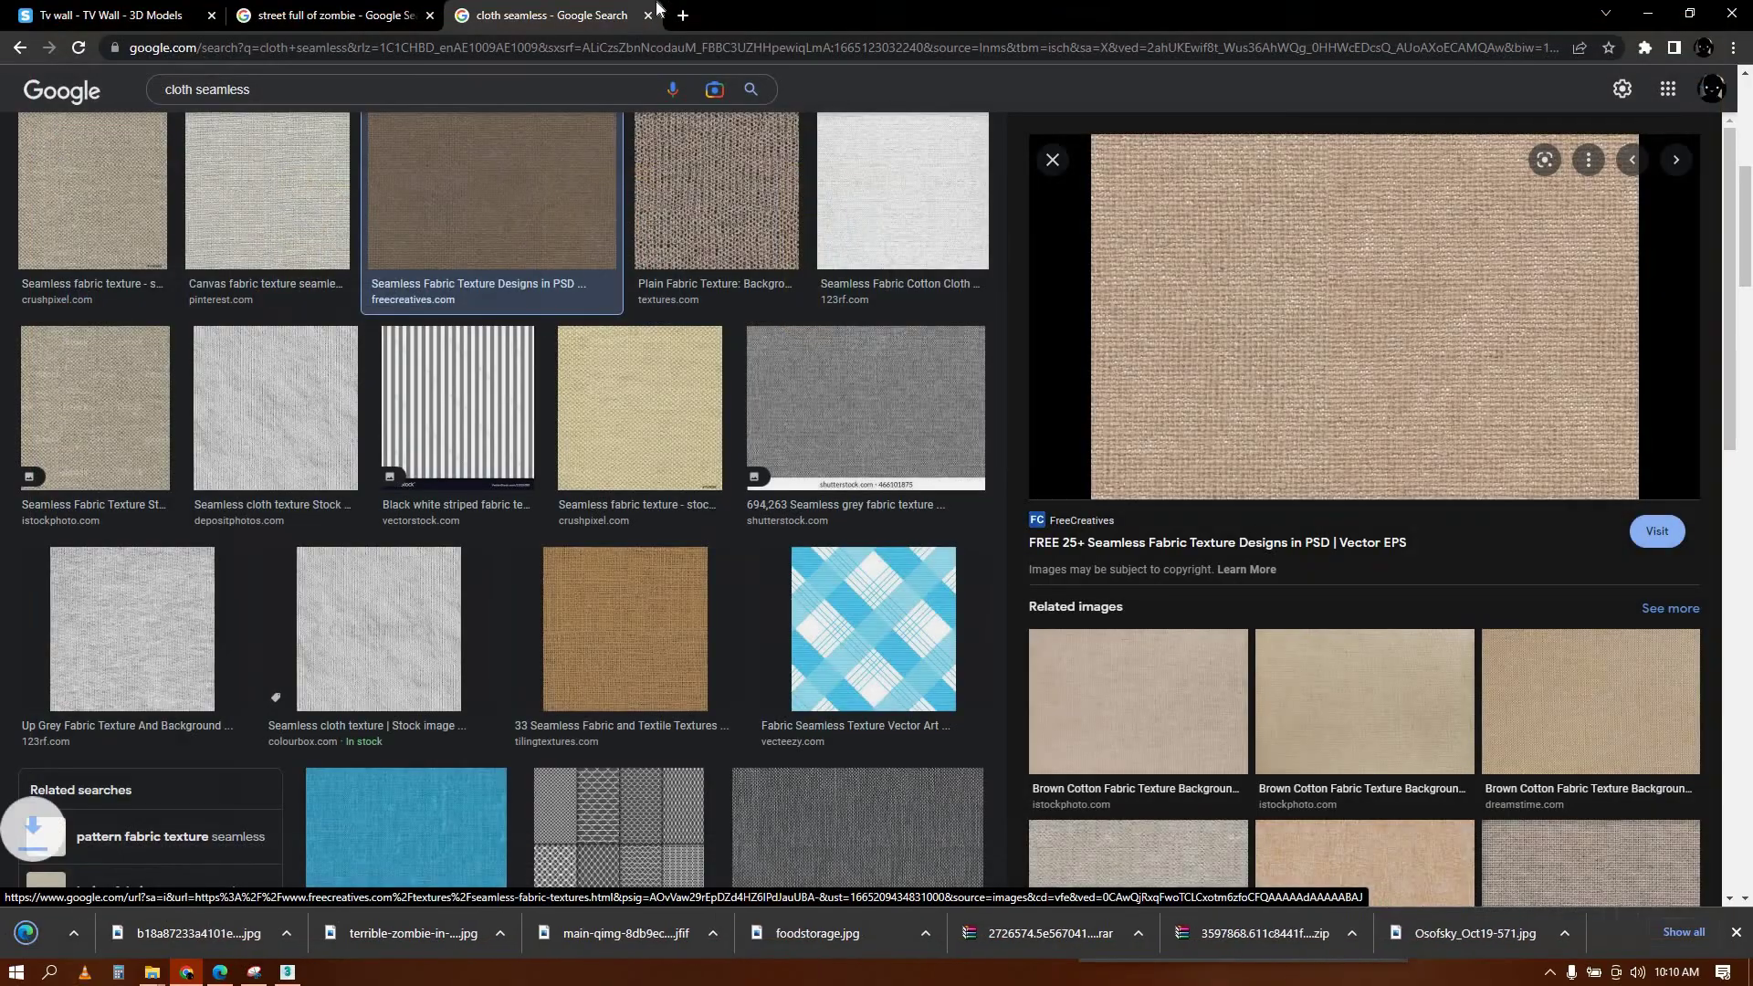
# Save the related grey blanket woven fabric image from Dreamstime to the Downloads folder
pyautogui.scroll(-3, 1604, 594)
pyautogui.click(1597, 606)
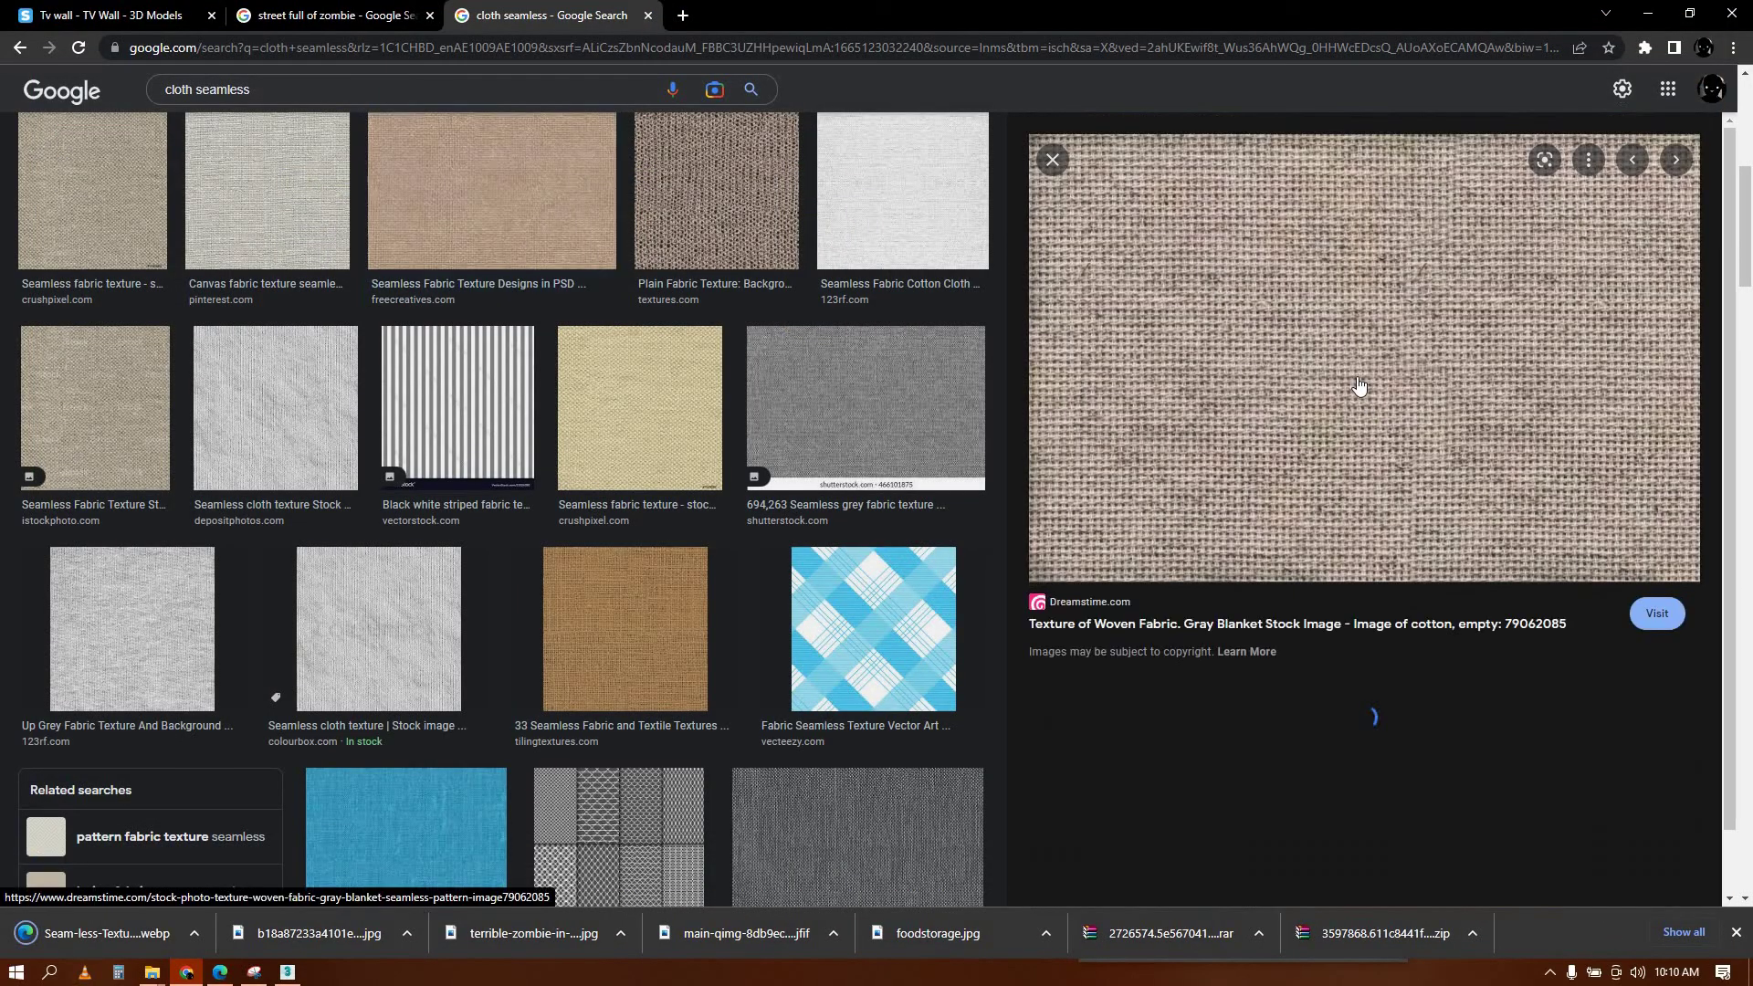
pyautogui.hotkey('shift', 'F10')
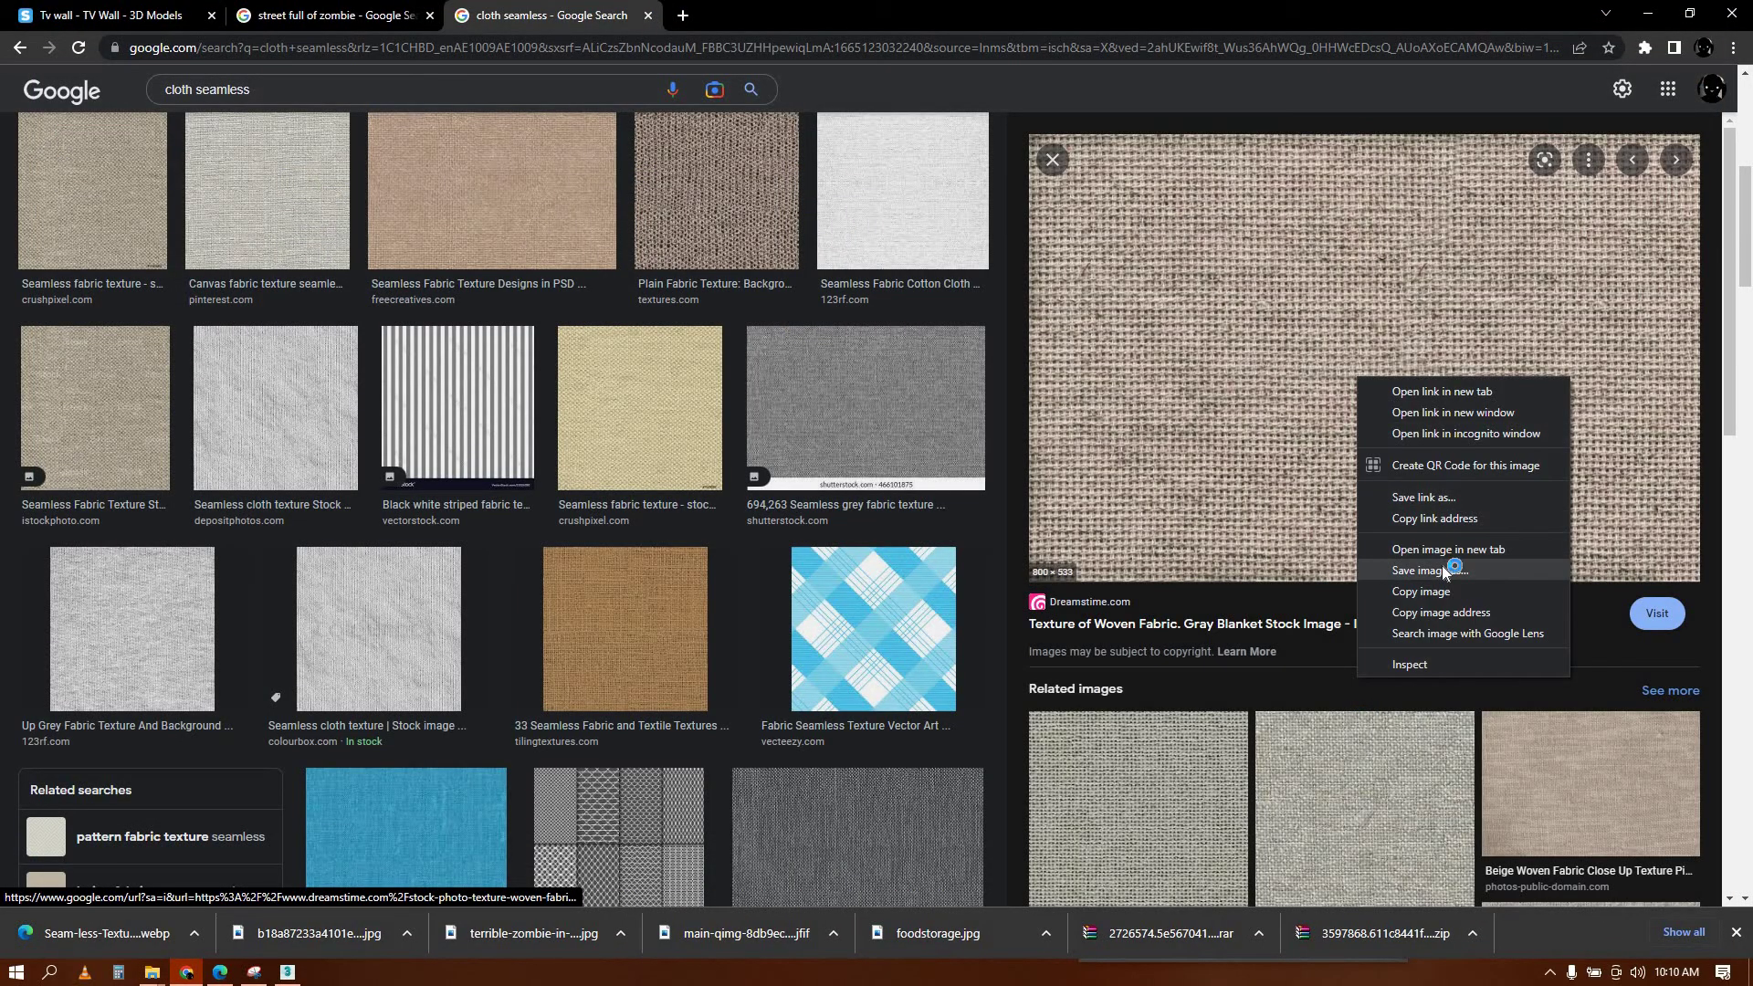
pyautogui.click(1441, 568)
pyautogui.press('Return')
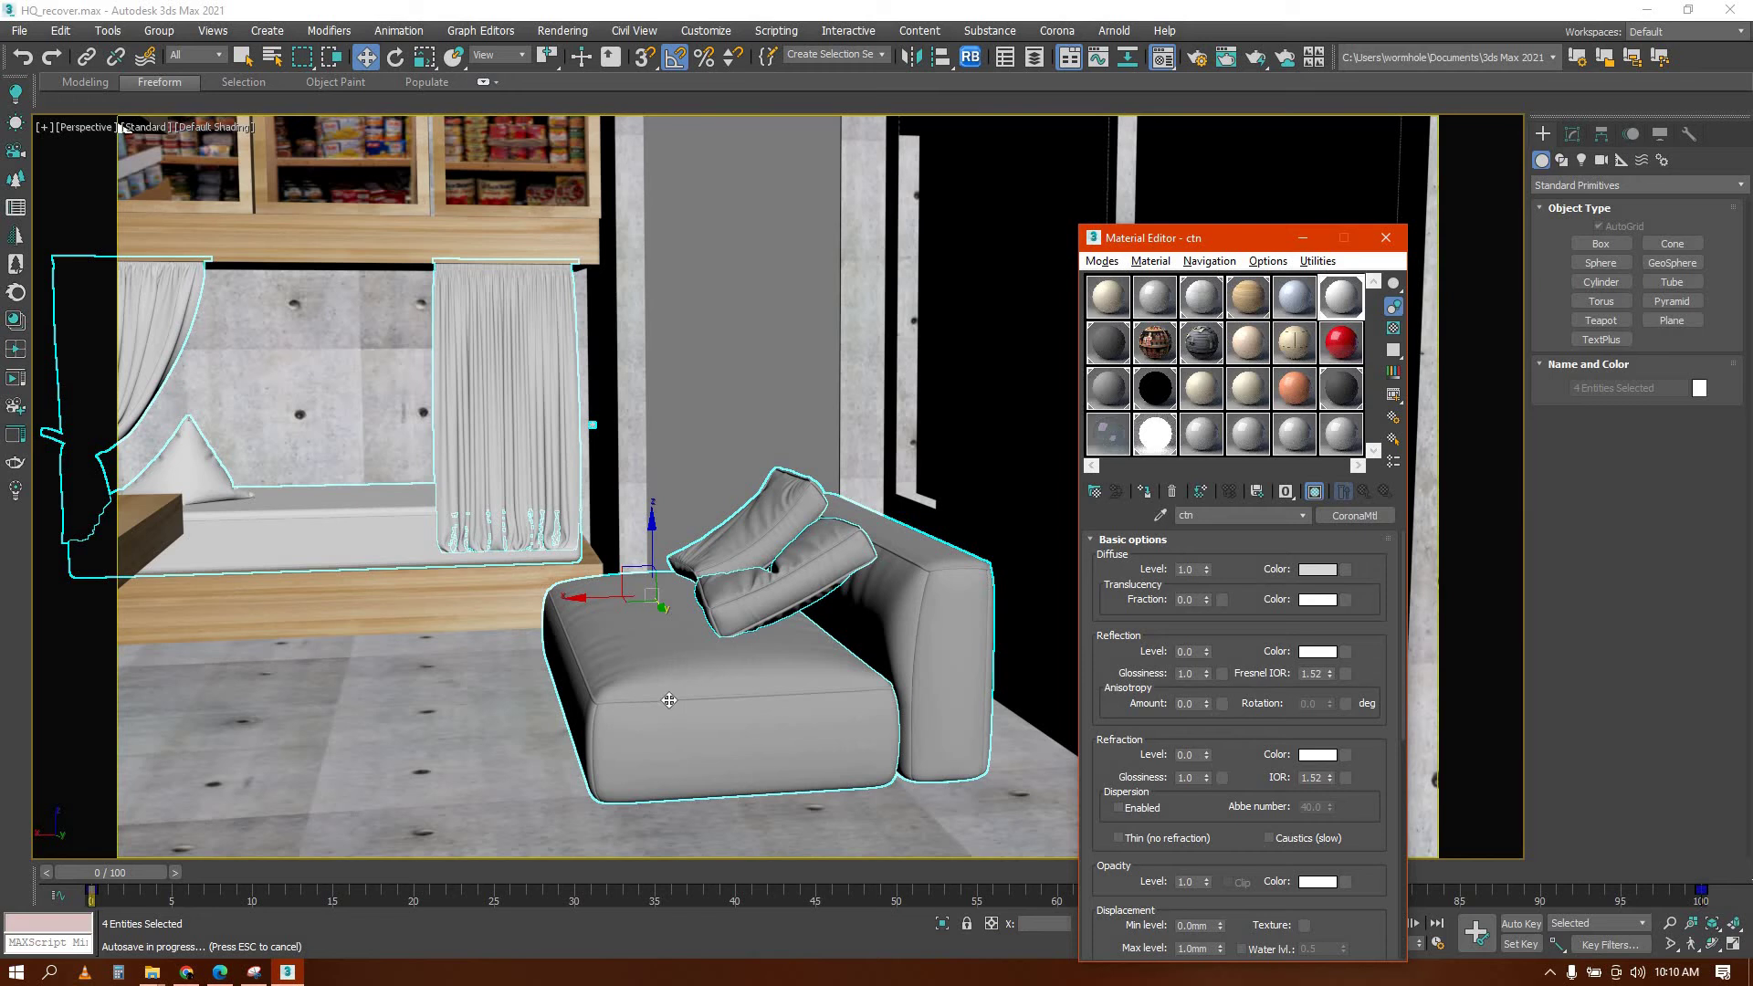
# Copy the wood material into a default sample slot and rename the copy ct
pyautogui.scroll(1, 665, 606)
pyautogui.scroll(-4, 666, 604)
pyautogui.keyDown('alt'); pyautogui.moveTo(681, 630); pyautogui.dragTo(757, 730, button='middle'); pyautogui.keyUp('alt')
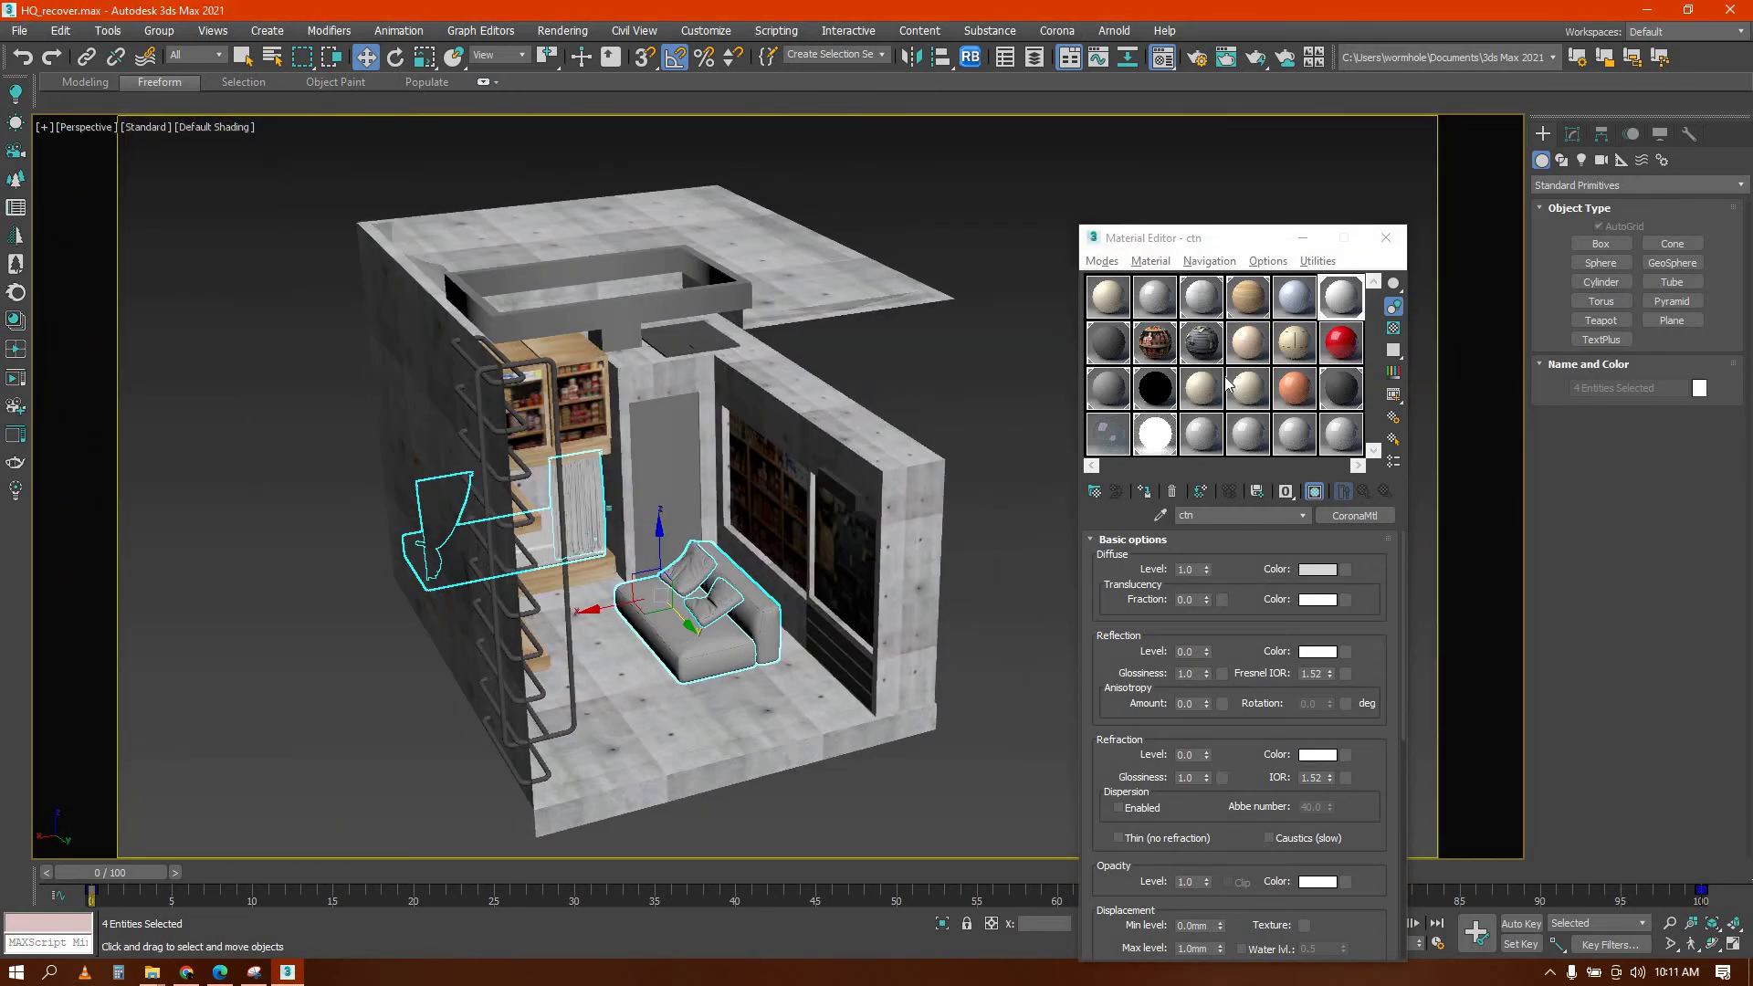
pyautogui.press('z')
pyautogui.click(1297, 309)
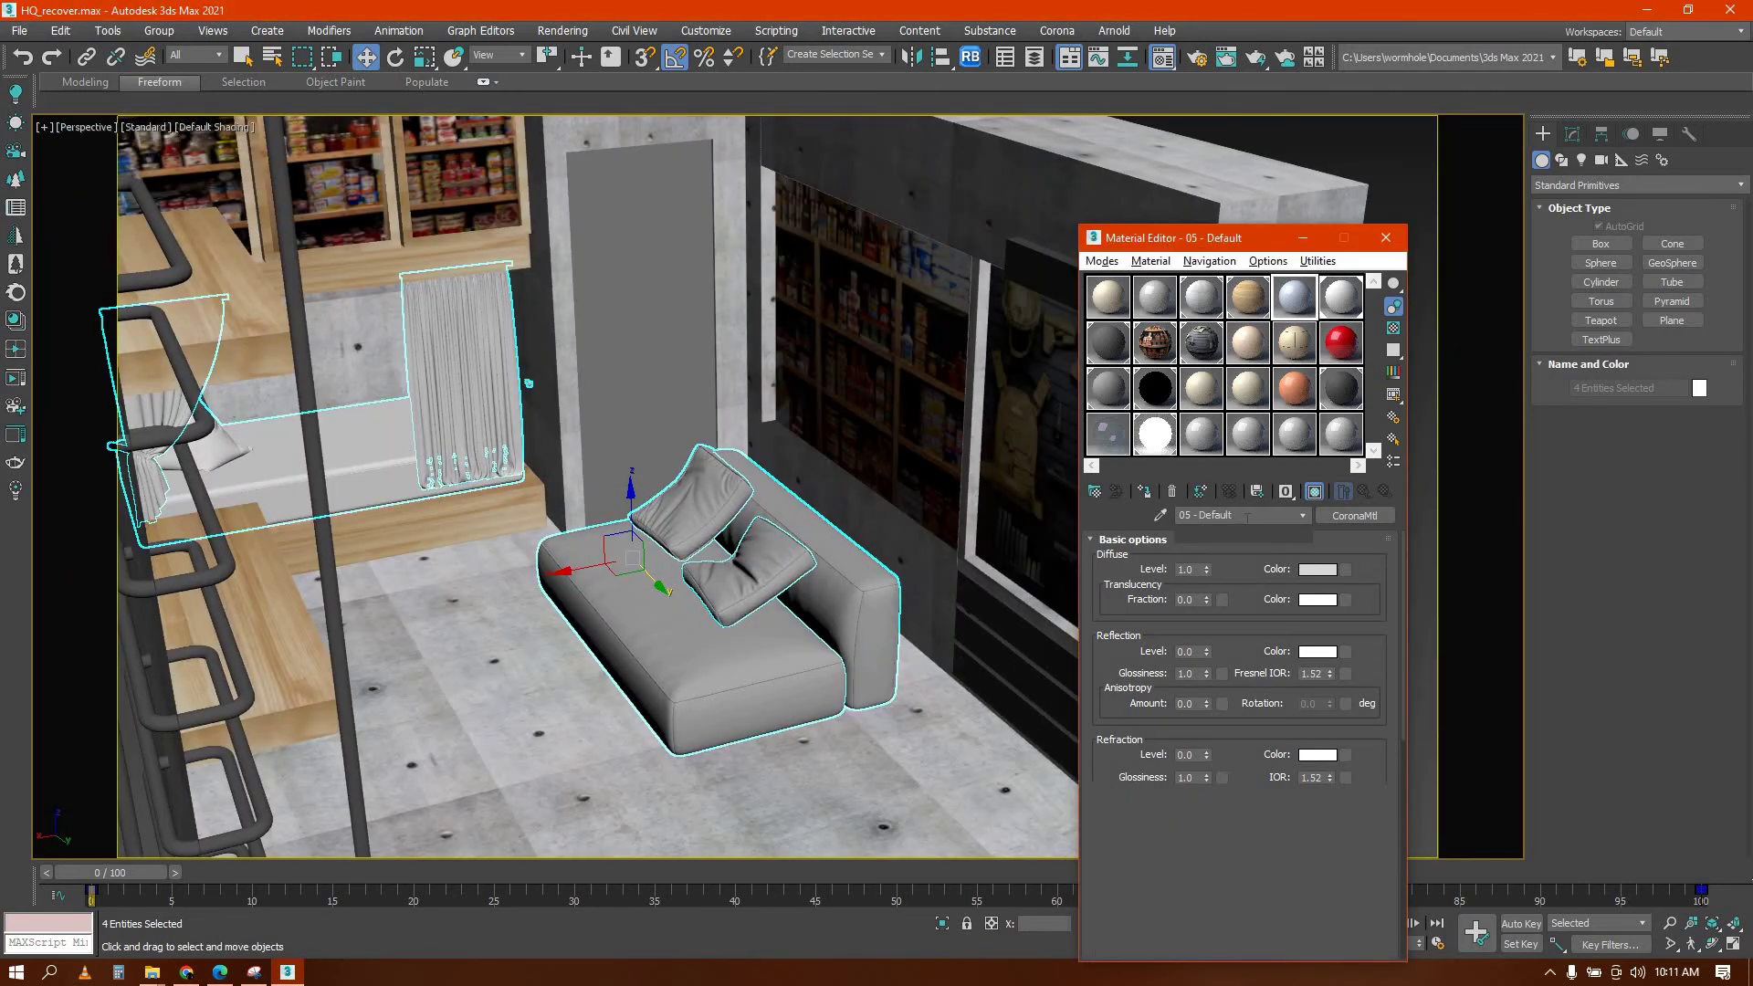
pyautogui.write('ct')
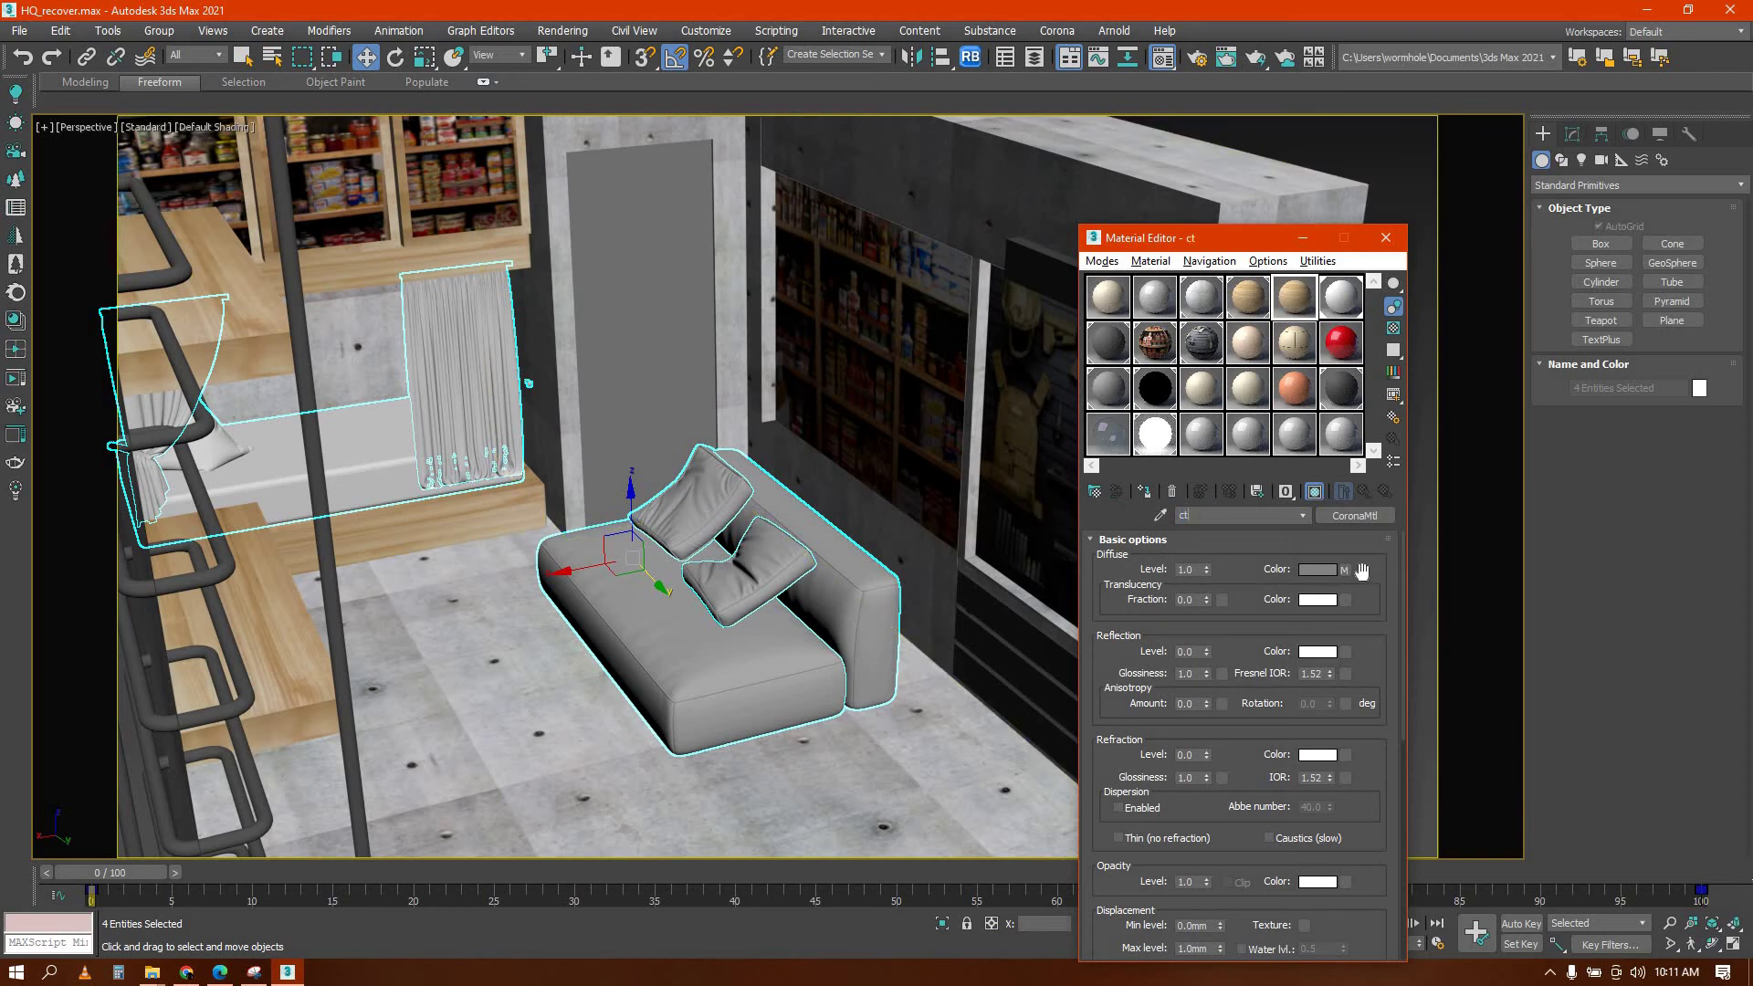
# Replace the ct diffuse bitmap with the downloaded brown fabric image and assign the material to the selected curtains, bed and sofa
pyautogui.click(1345, 569)
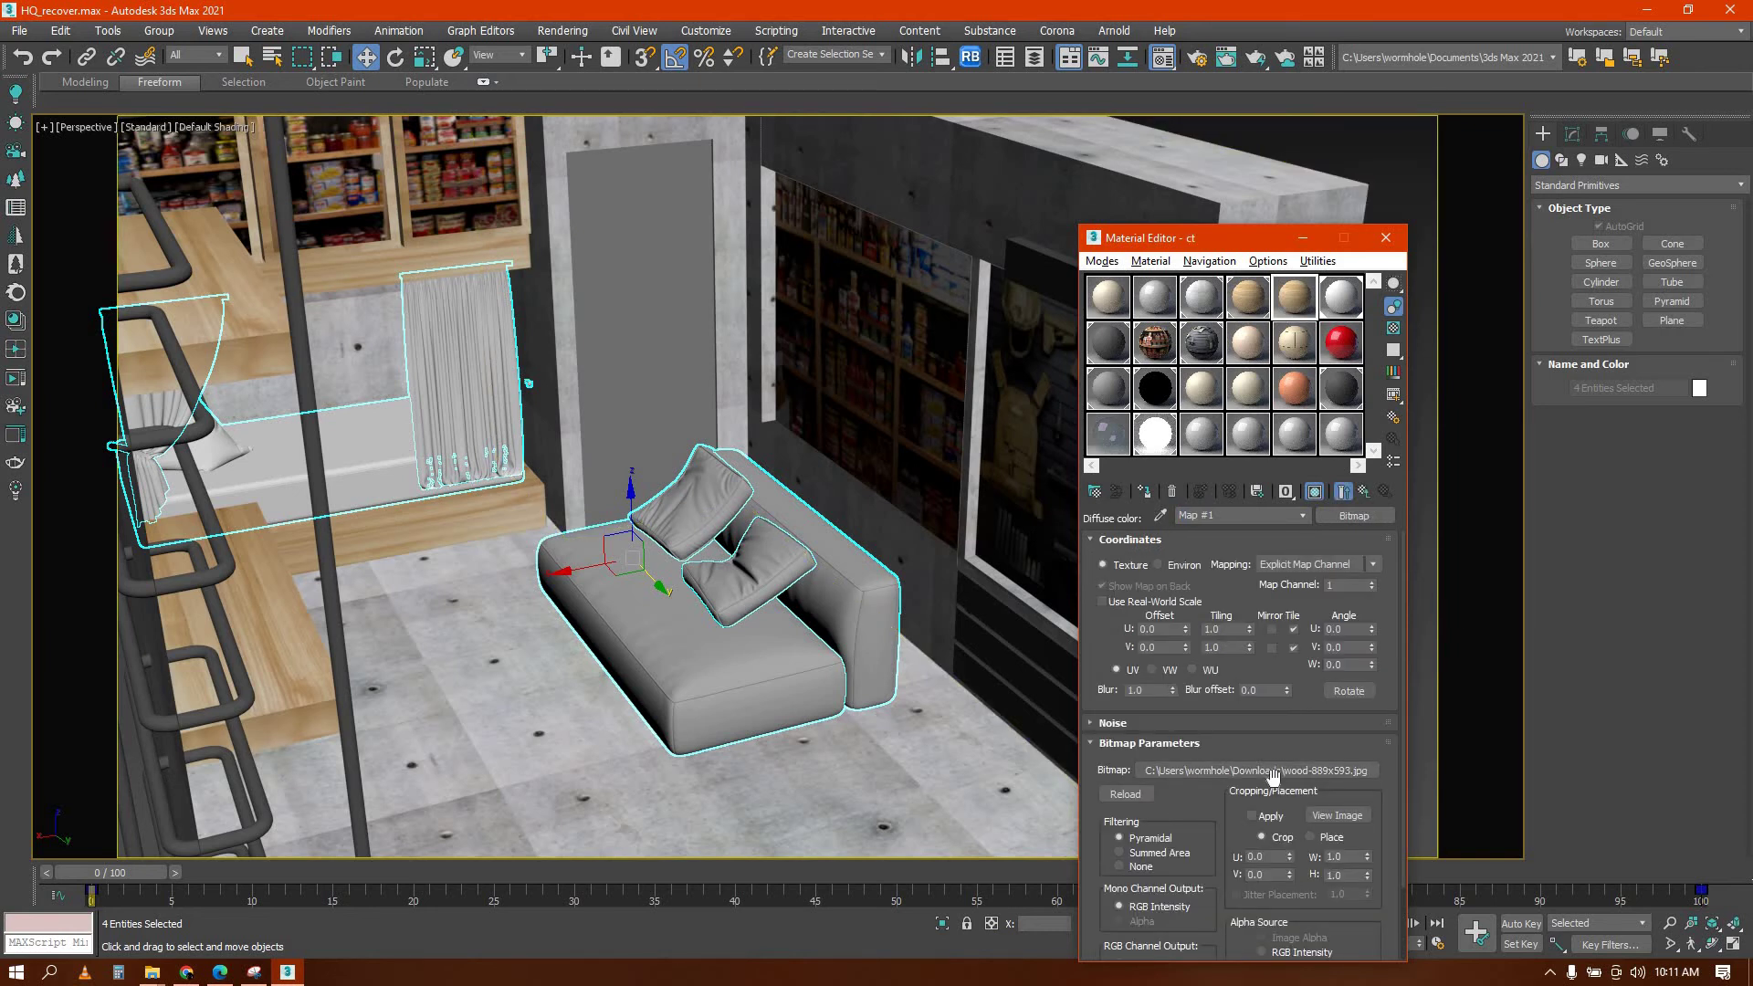
pyautogui.click(1270, 775)
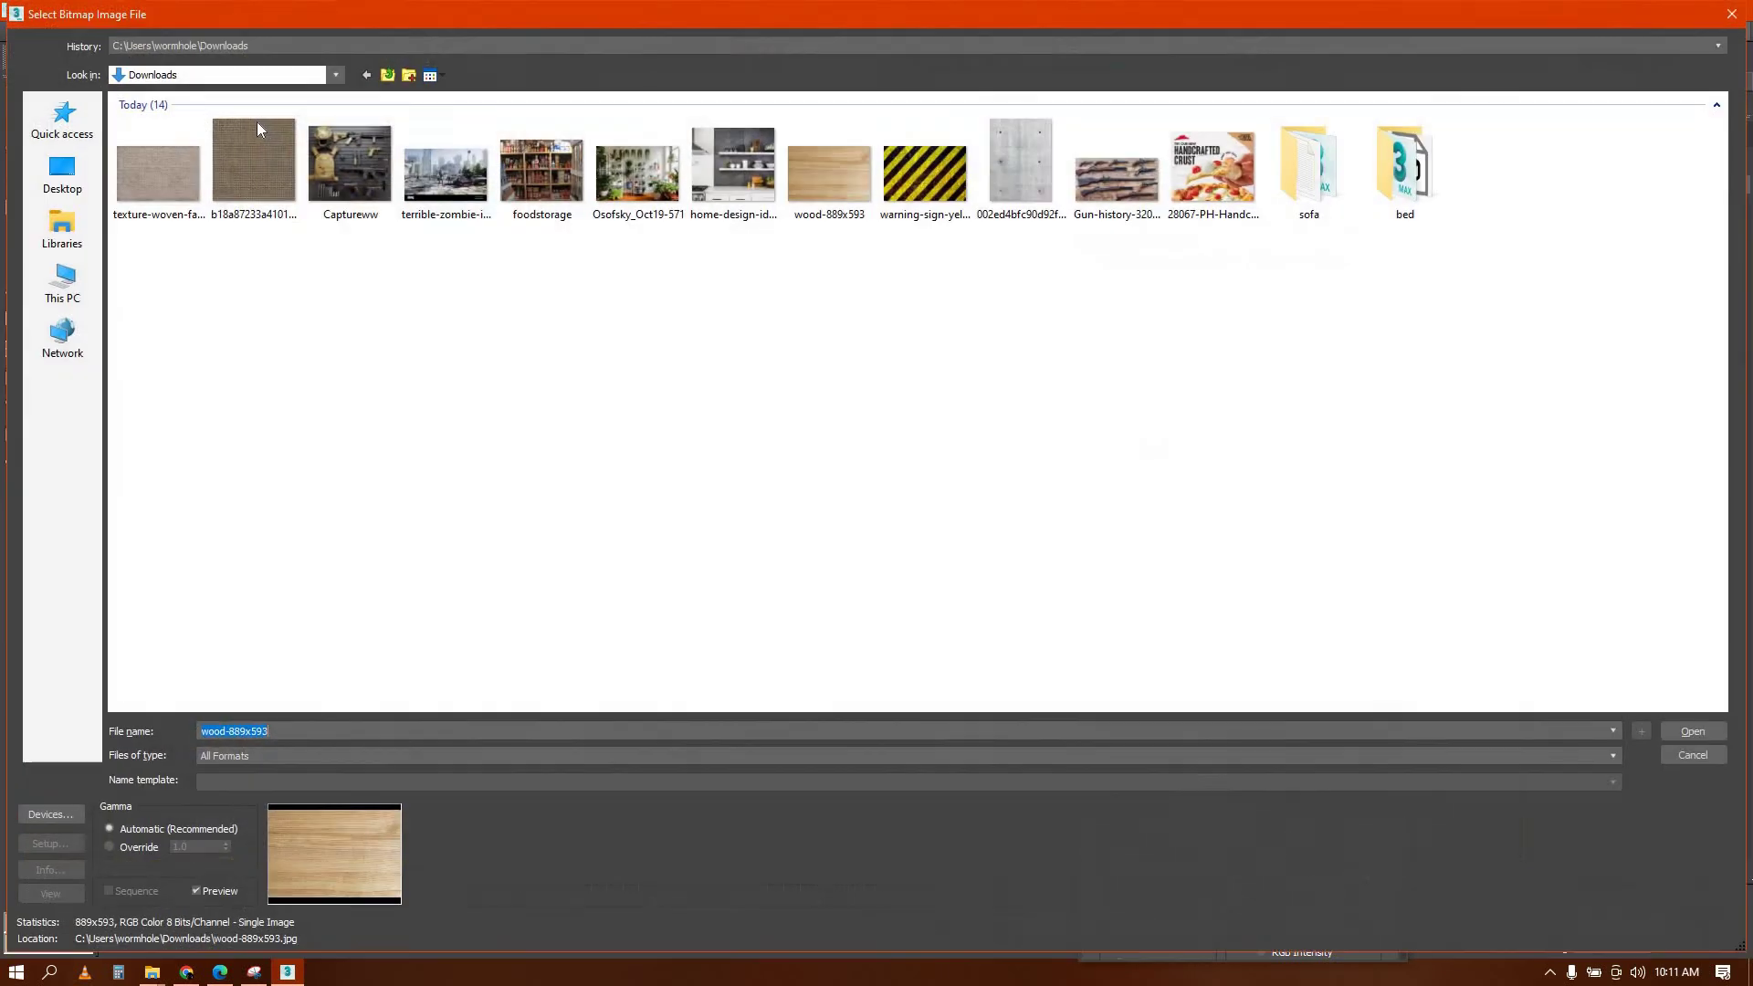
pyautogui.click(225, 168)
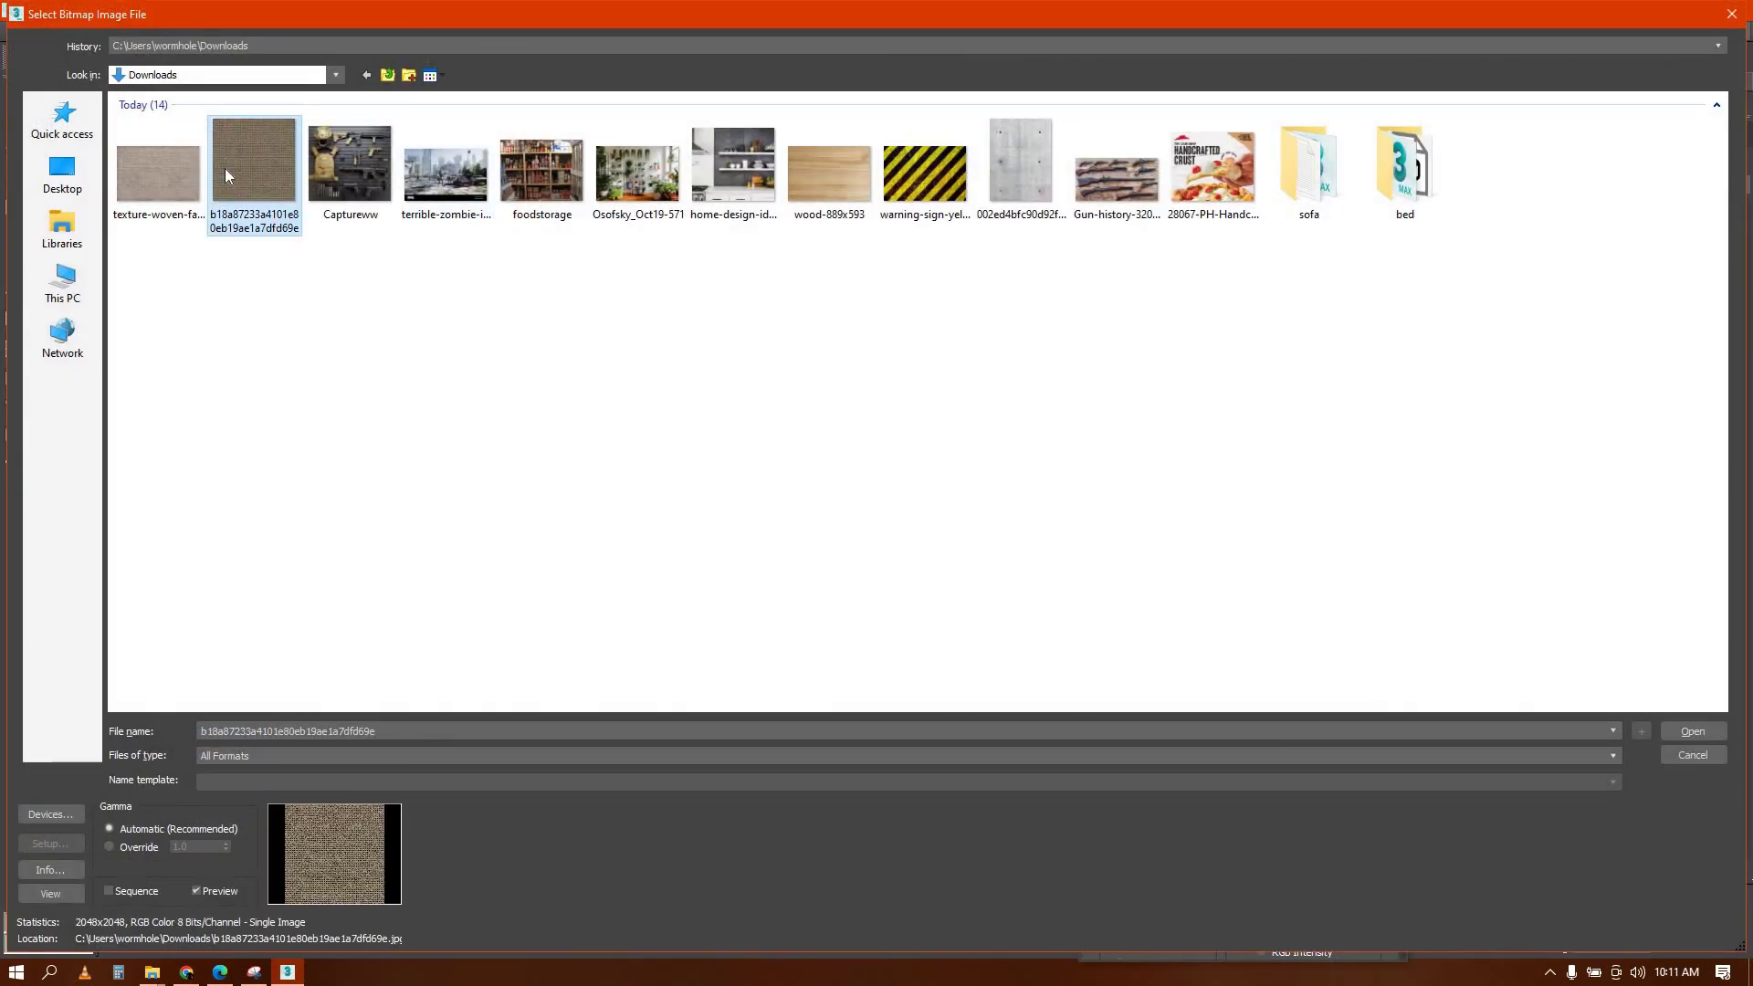
pyautogui.press('Return')
pyautogui.click(1146, 496)
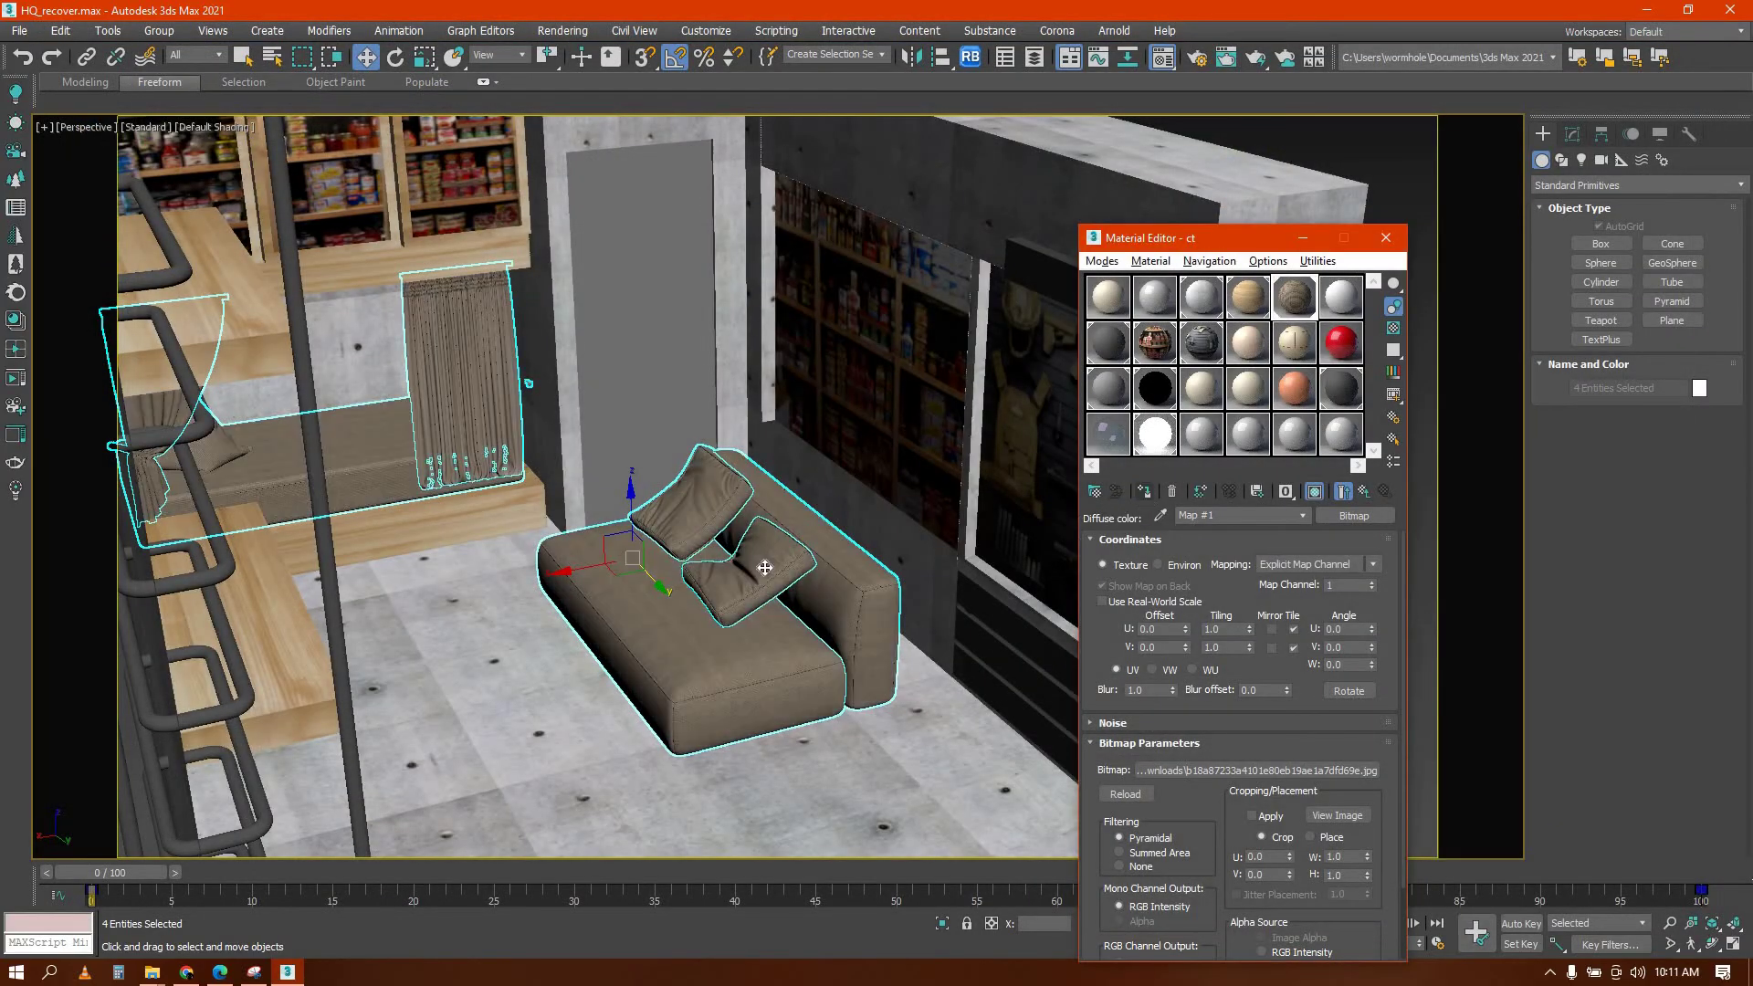
# Ungroup the sofa and its nested group into separate parts
pyautogui.scroll(3, 755, 548)
pyautogui.scroll(-3, 755, 548)
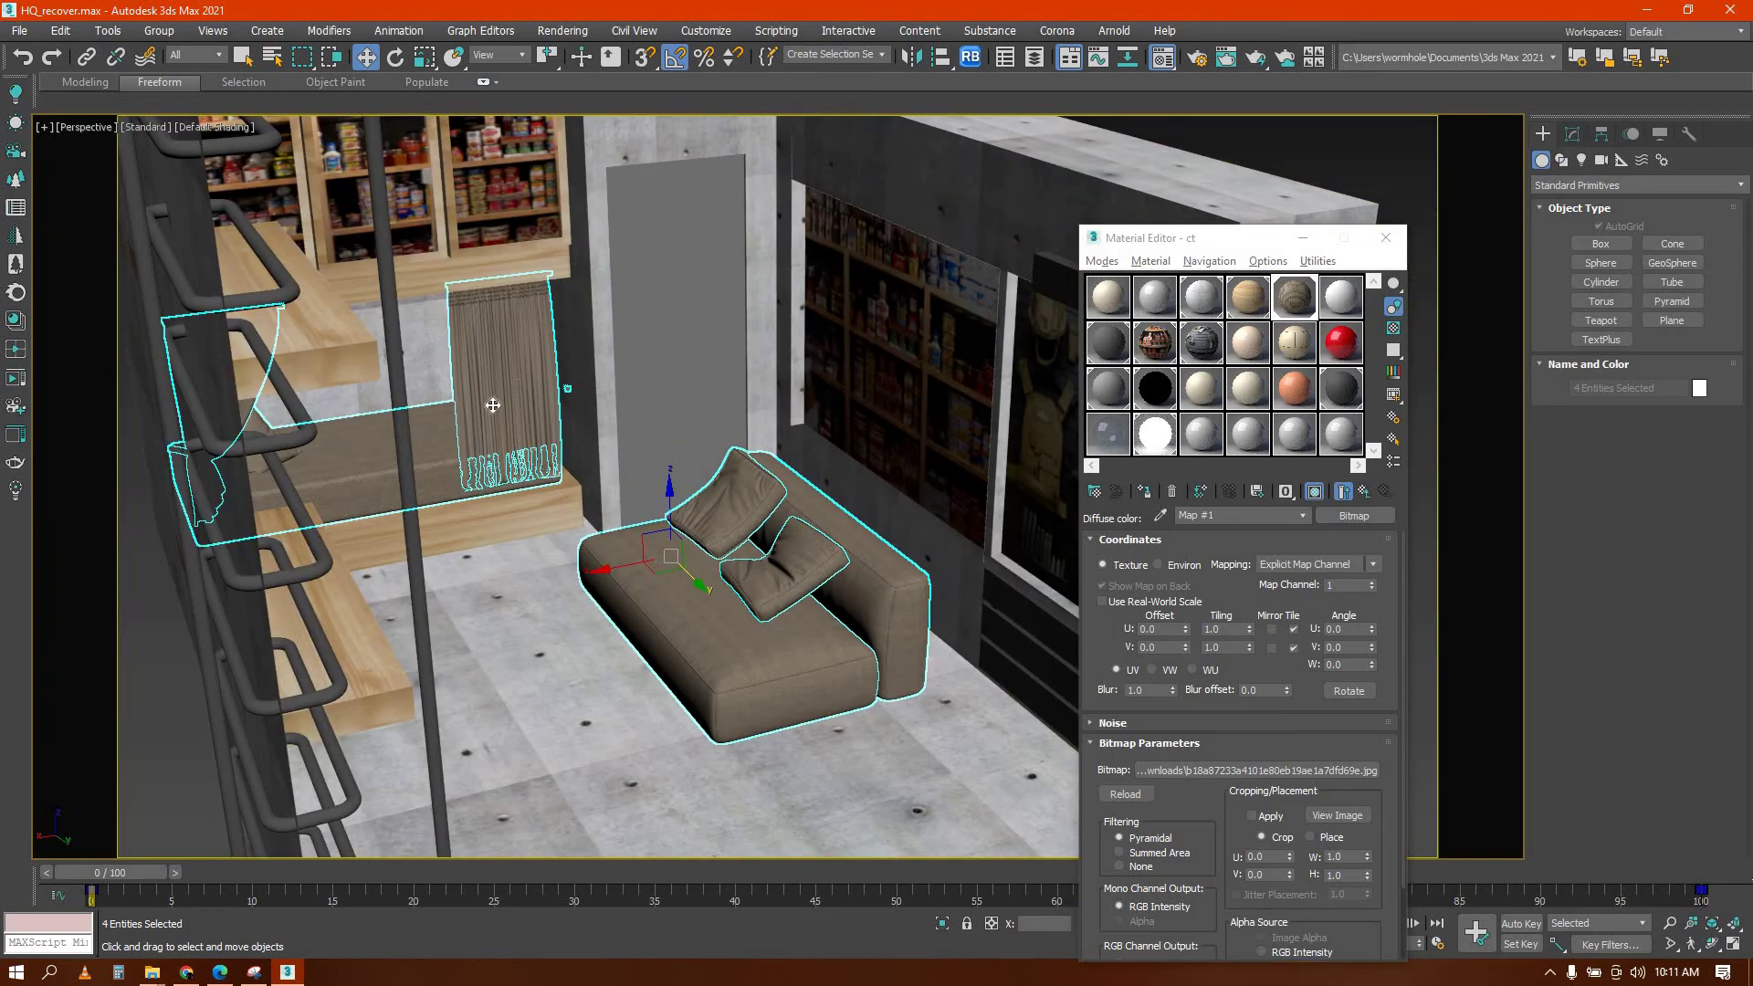
pyautogui.click(493, 406)
pyautogui.scroll(5, 520, 417)
pyautogui.scroll(-6, 616, 486)
pyautogui.moveTo(833, 574)
pyautogui.keyDown('alt'); pyautogui.mouseDown(button='middle')
pyautogui.moveTo(789, 569)
pyautogui.moveTo(803, 560)
pyautogui.mouseUp(button='middle'); pyautogui.keyUp('alt')
pyautogui.click(802, 560)
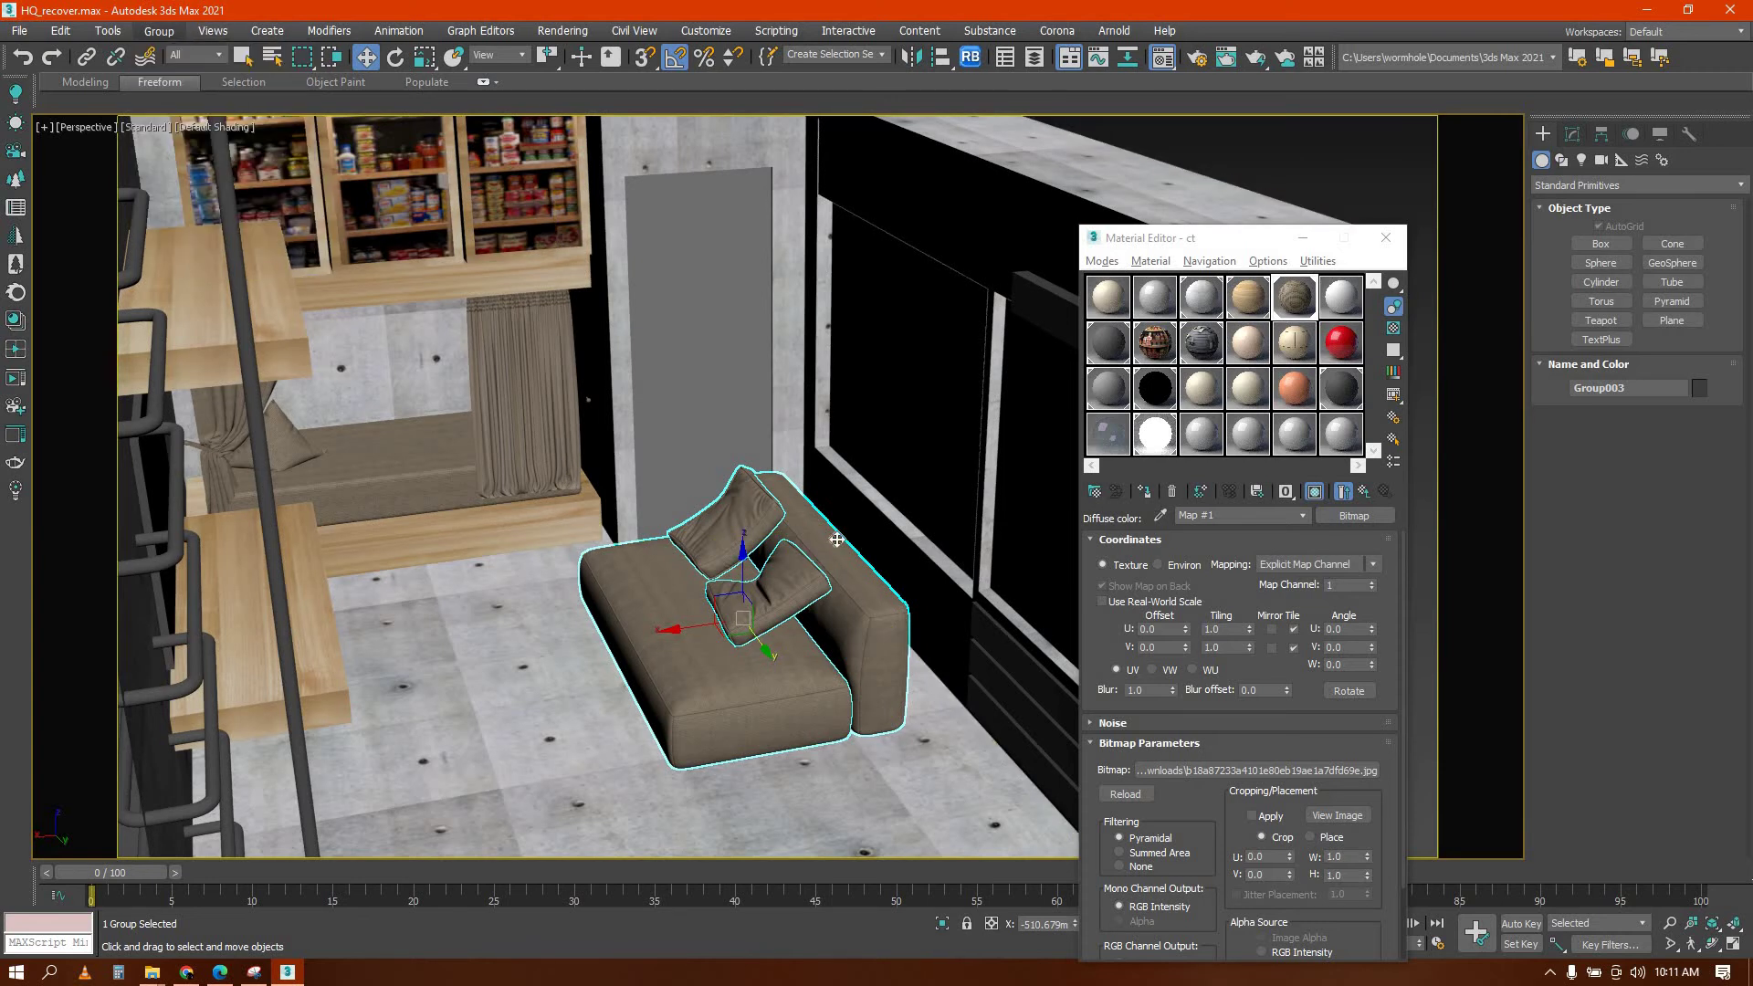
pyautogui.click(732, 525)
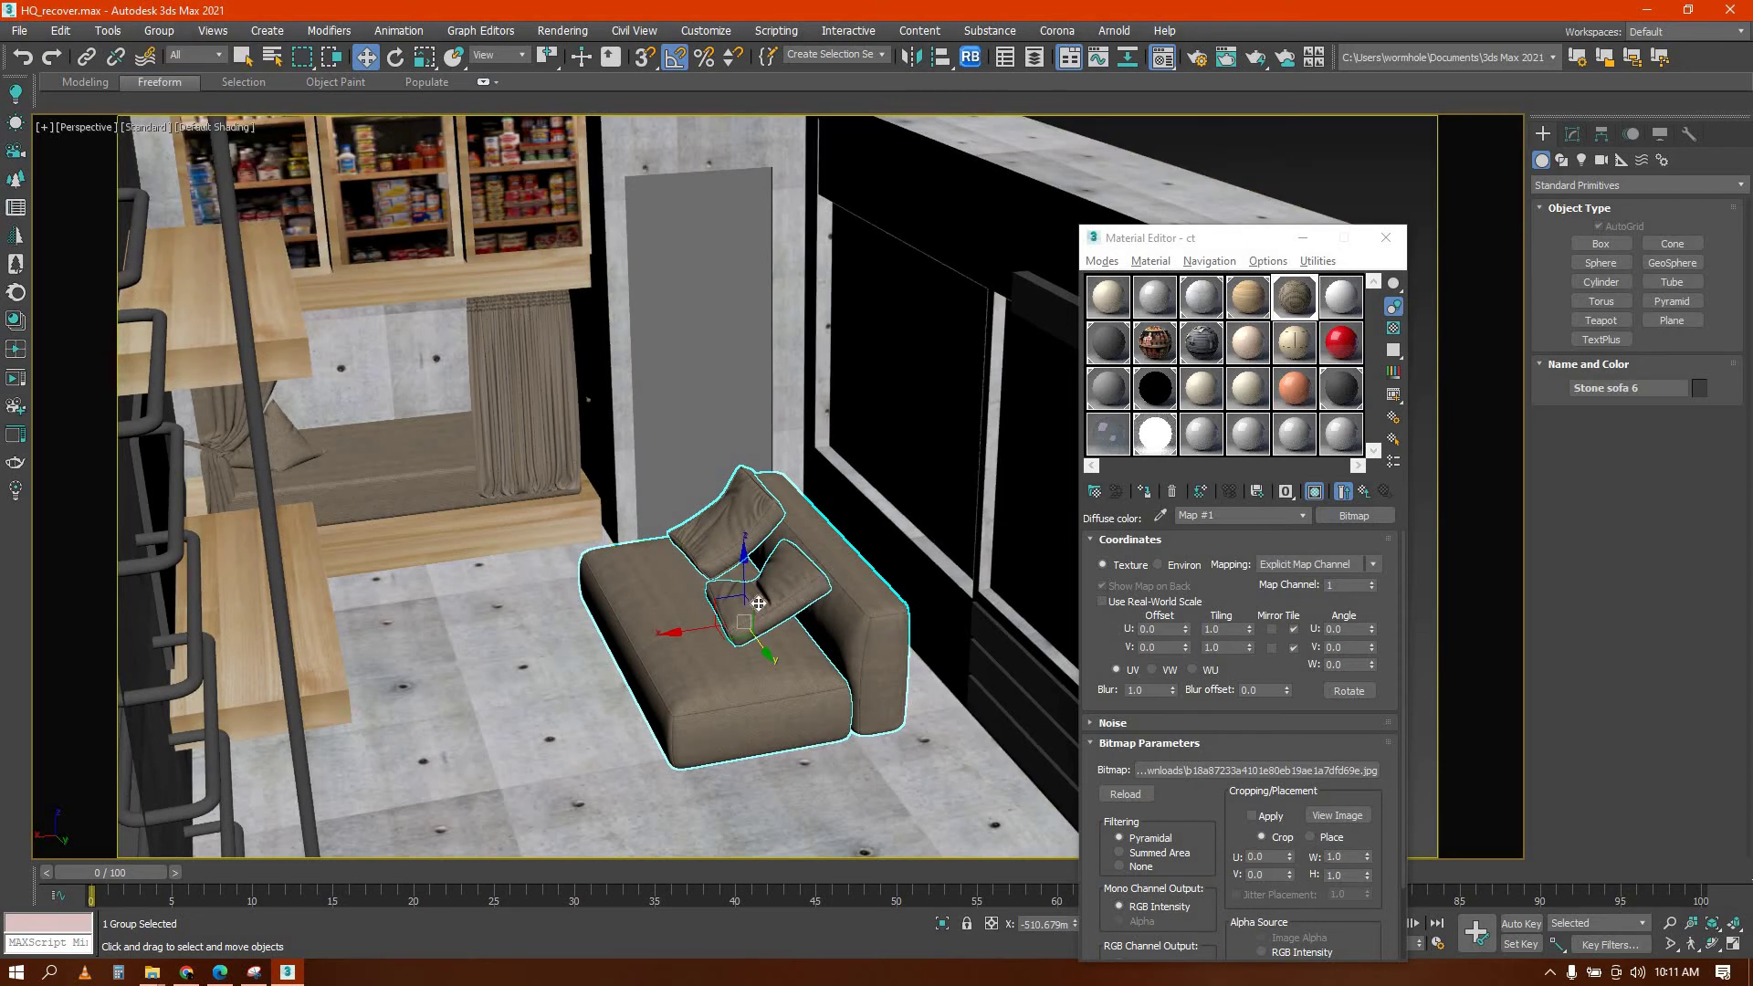
pyautogui.scroll(4, 758, 604)
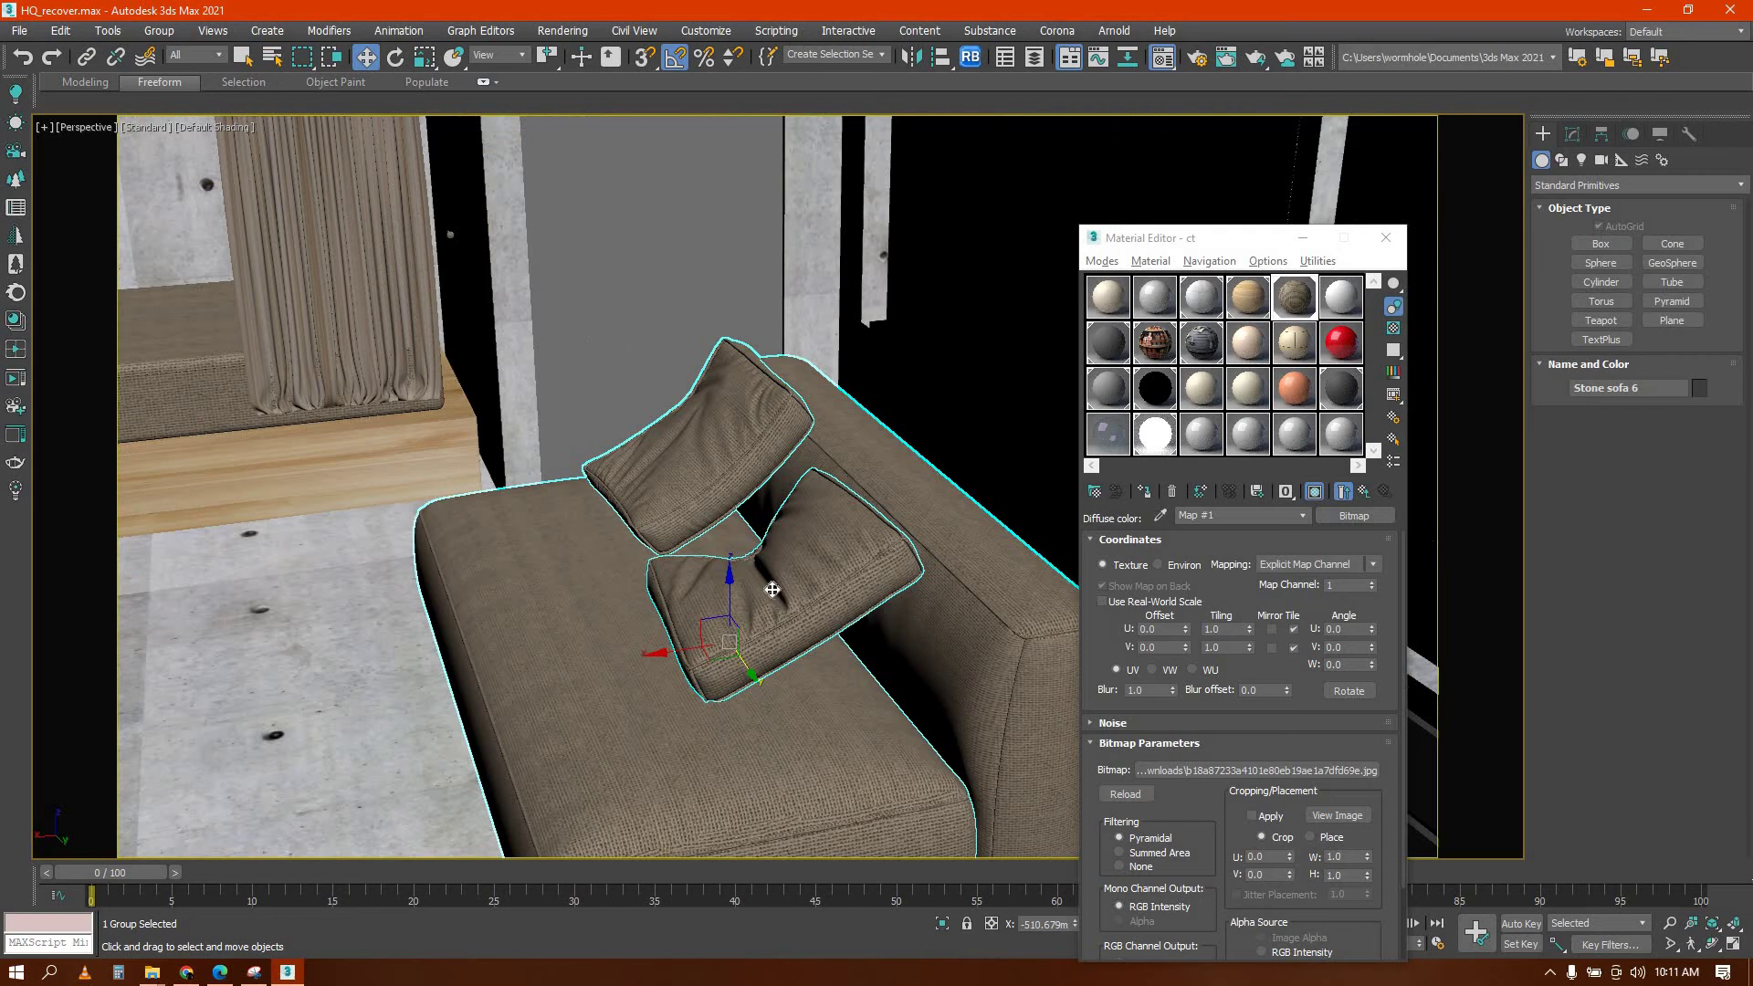
pyautogui.click(164, 30)
pyautogui.click(189, 84)
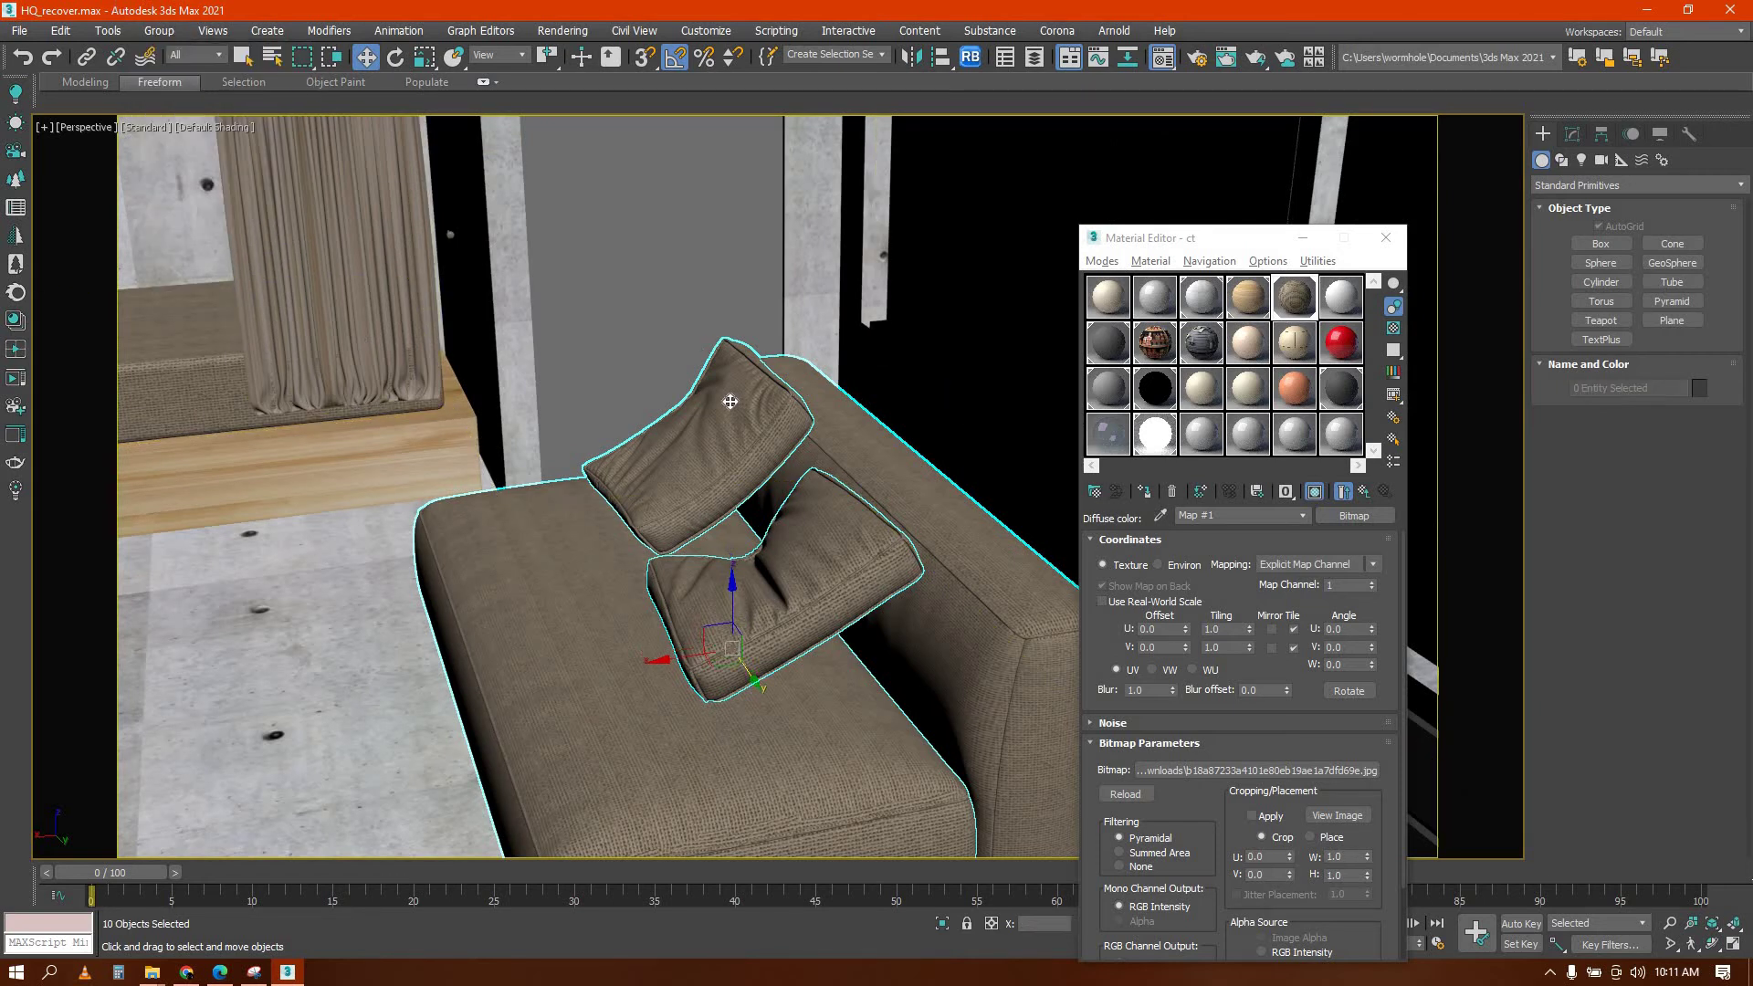
pyautogui.moveTo(739, 445); pyautogui.dragTo(741, 447)
pyautogui.click(163, 31)
pyautogui.click(178, 62)
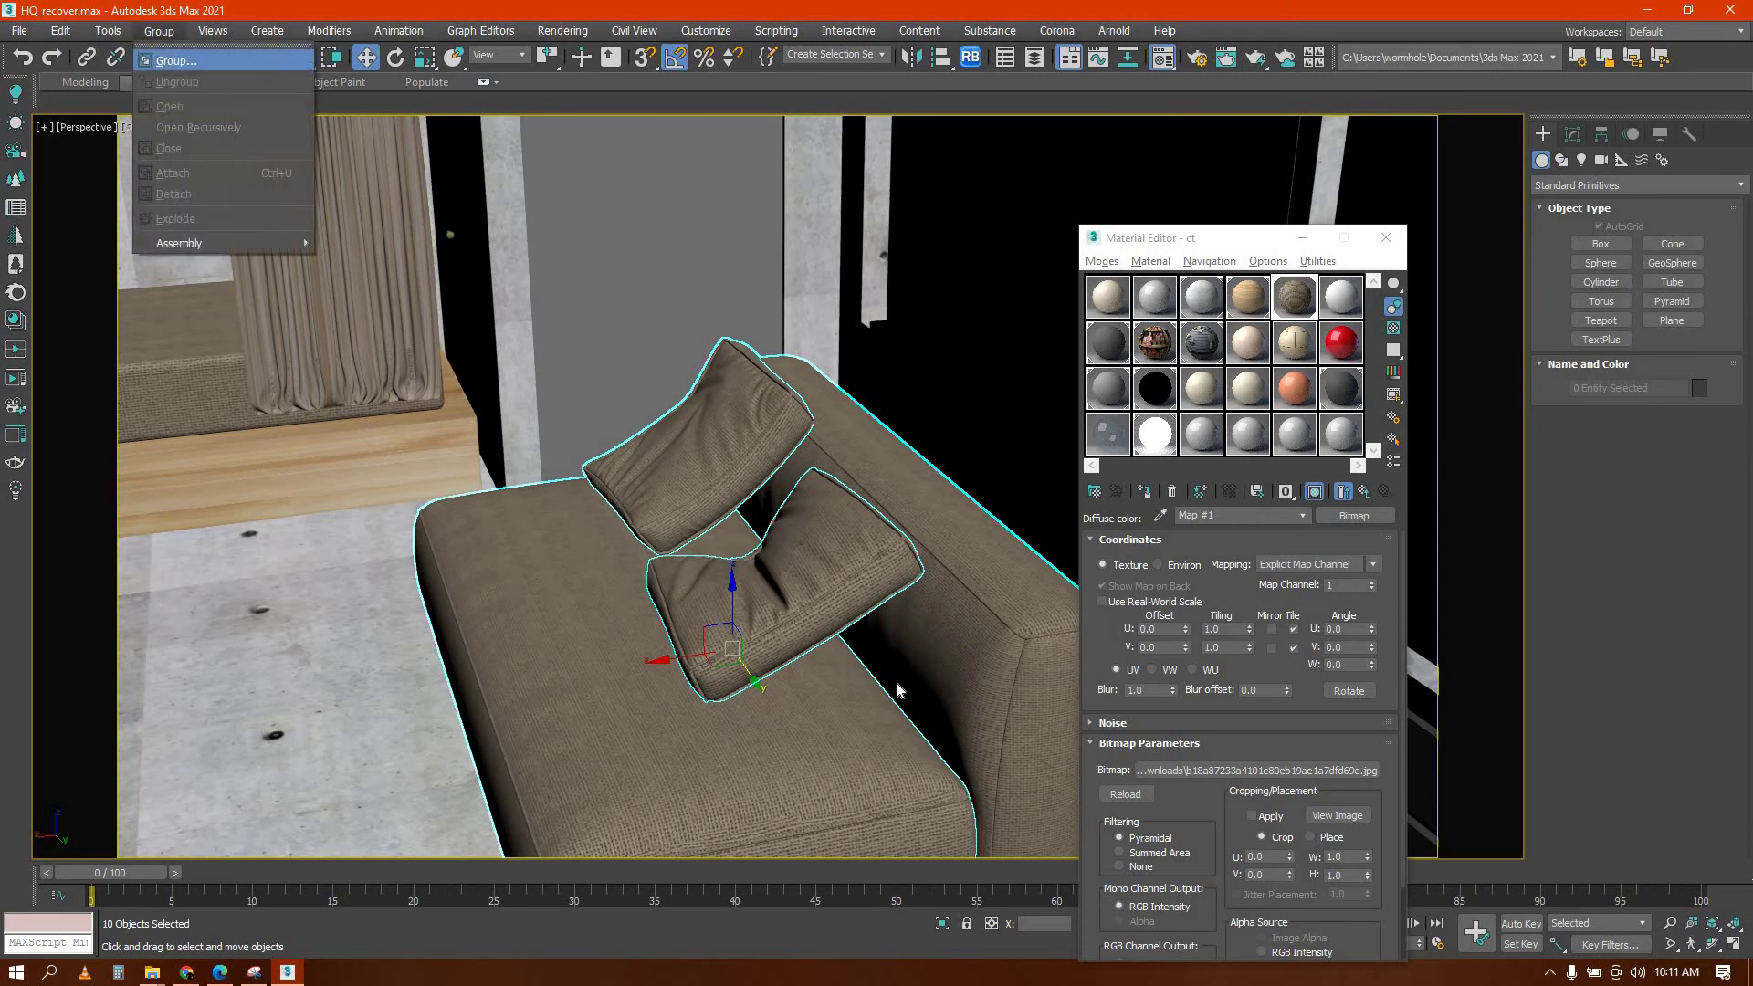
# Select the two sofa cushions, copy the ct material into another sample slot and rename the copy ct2
pyautogui.click(800, 589)
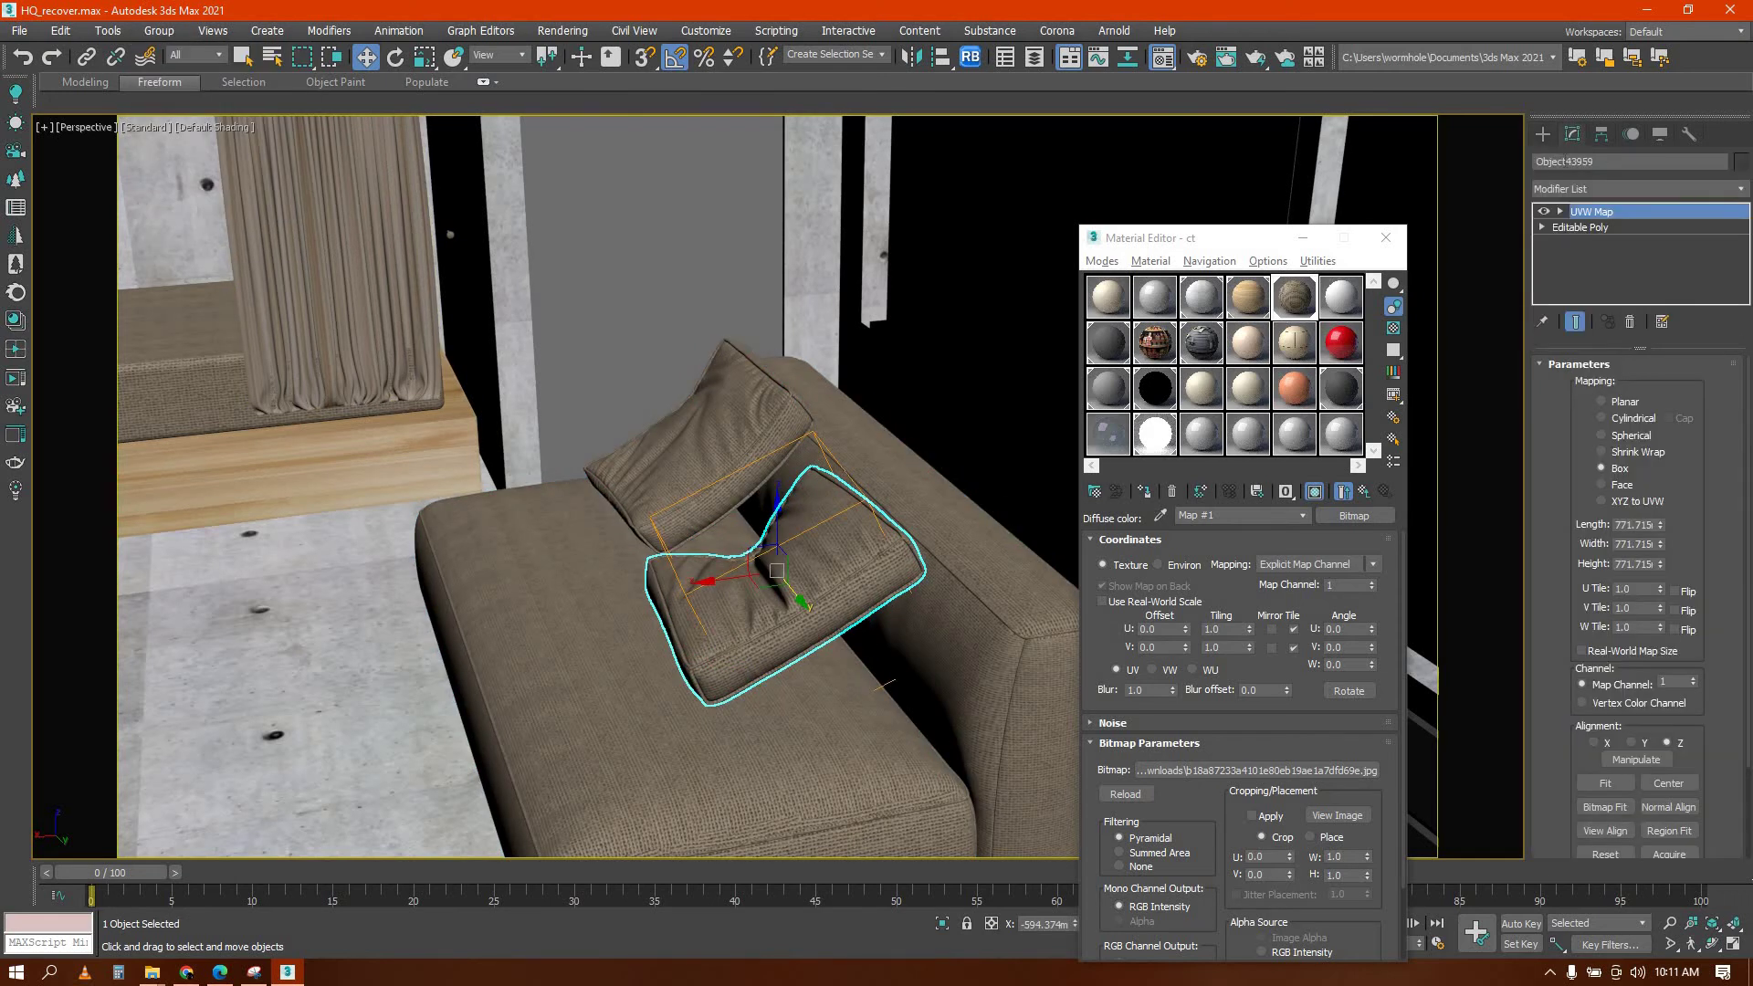
pyautogui.click(1543, 135)
pyautogui.keyDown('ctrl'); pyautogui.click(704, 416); pyautogui.keyUp('ctrl')
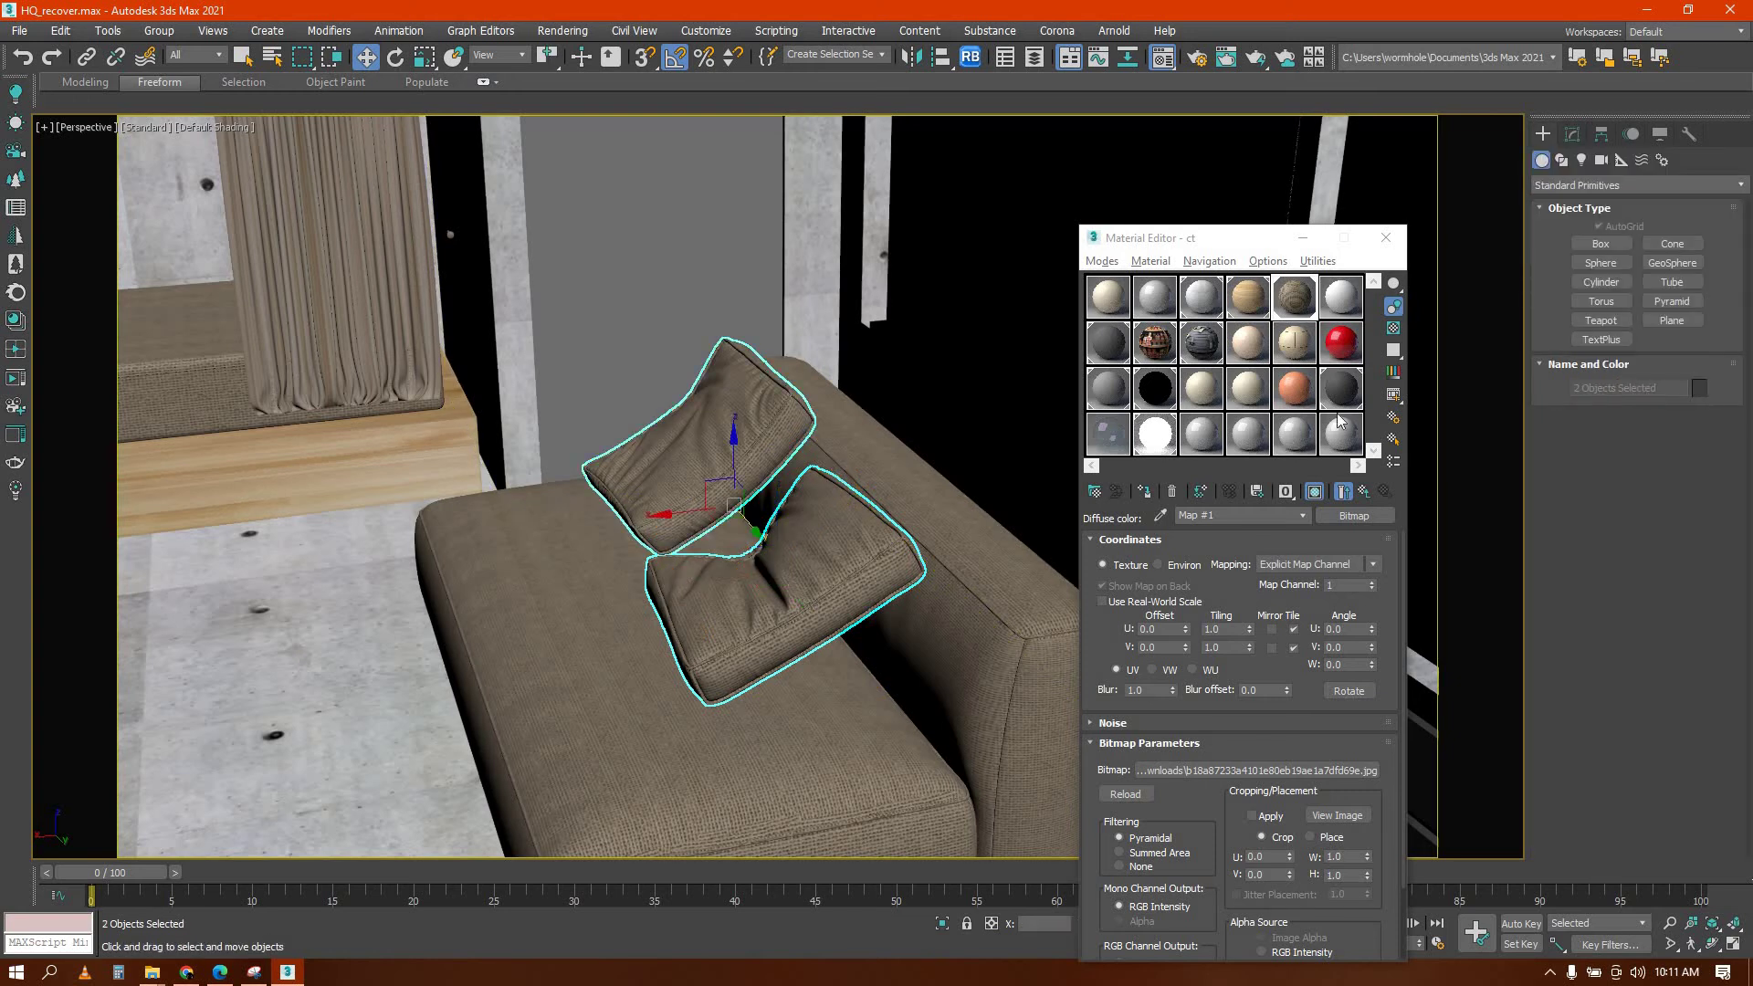
pyautogui.click(1341, 305)
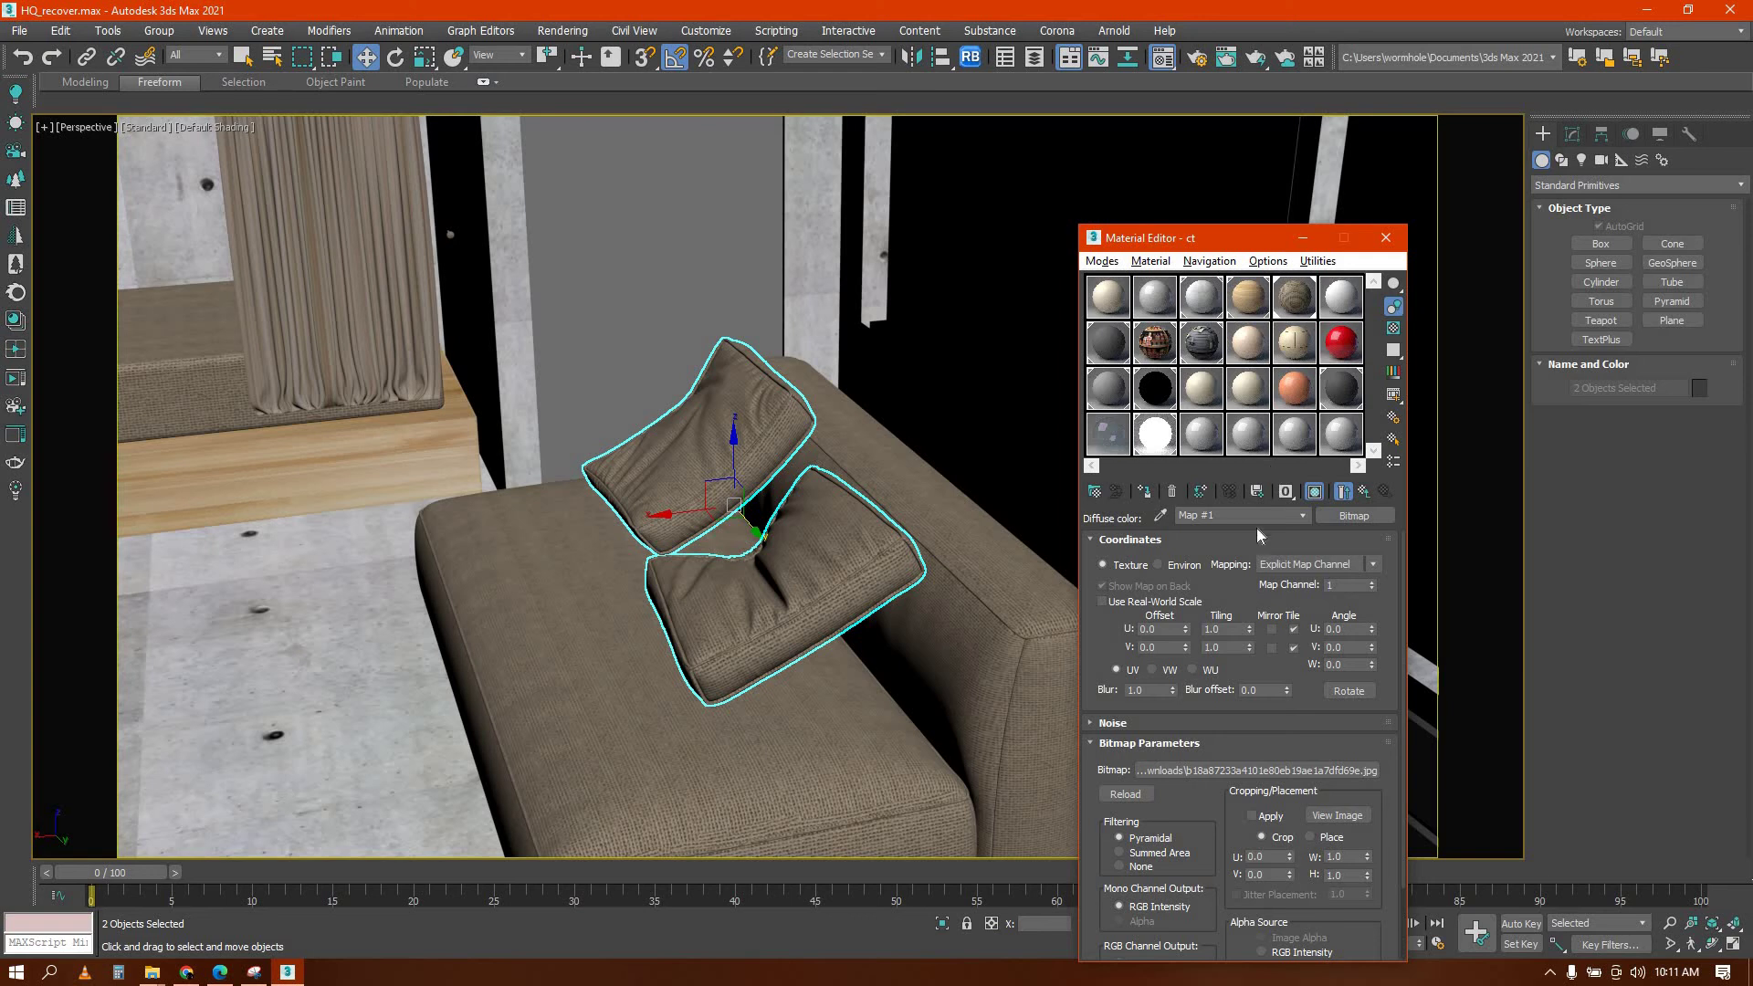
pyautogui.click(1229, 515)
pyautogui.write('2')
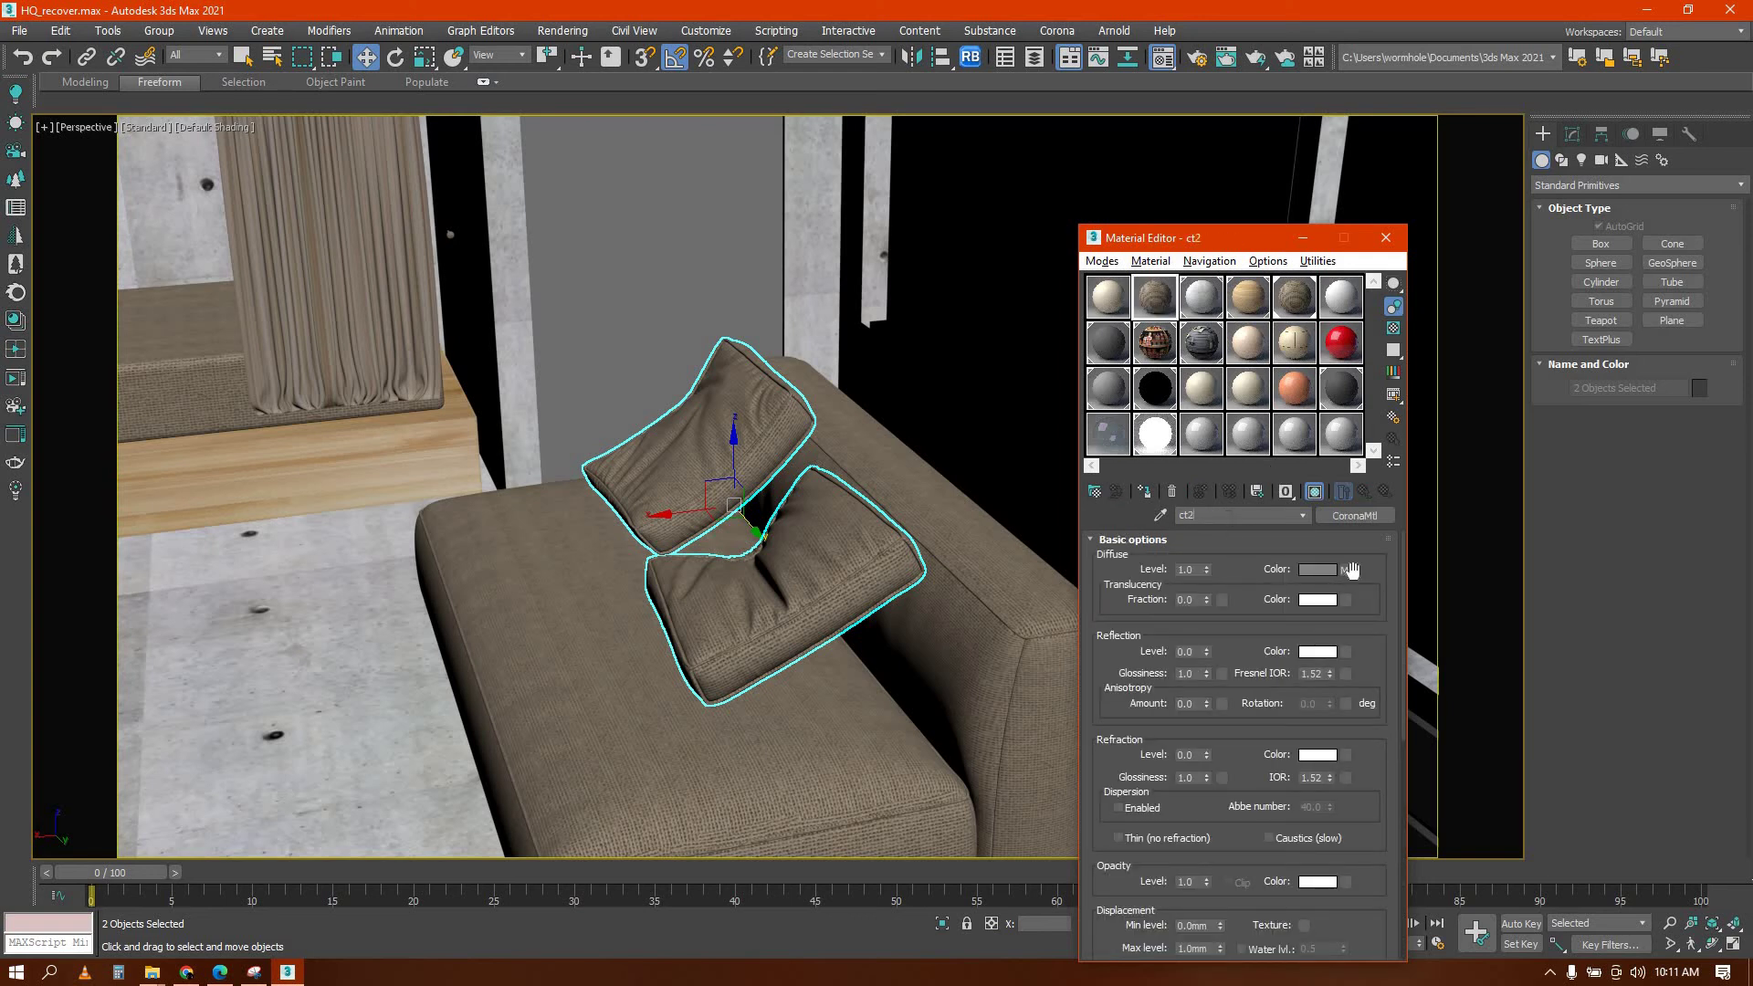
# Replace the ct2 diffuse bitmap with the gray blanket fabric image and assign the material to the two sofa cushions
pyautogui.click(1344, 570)
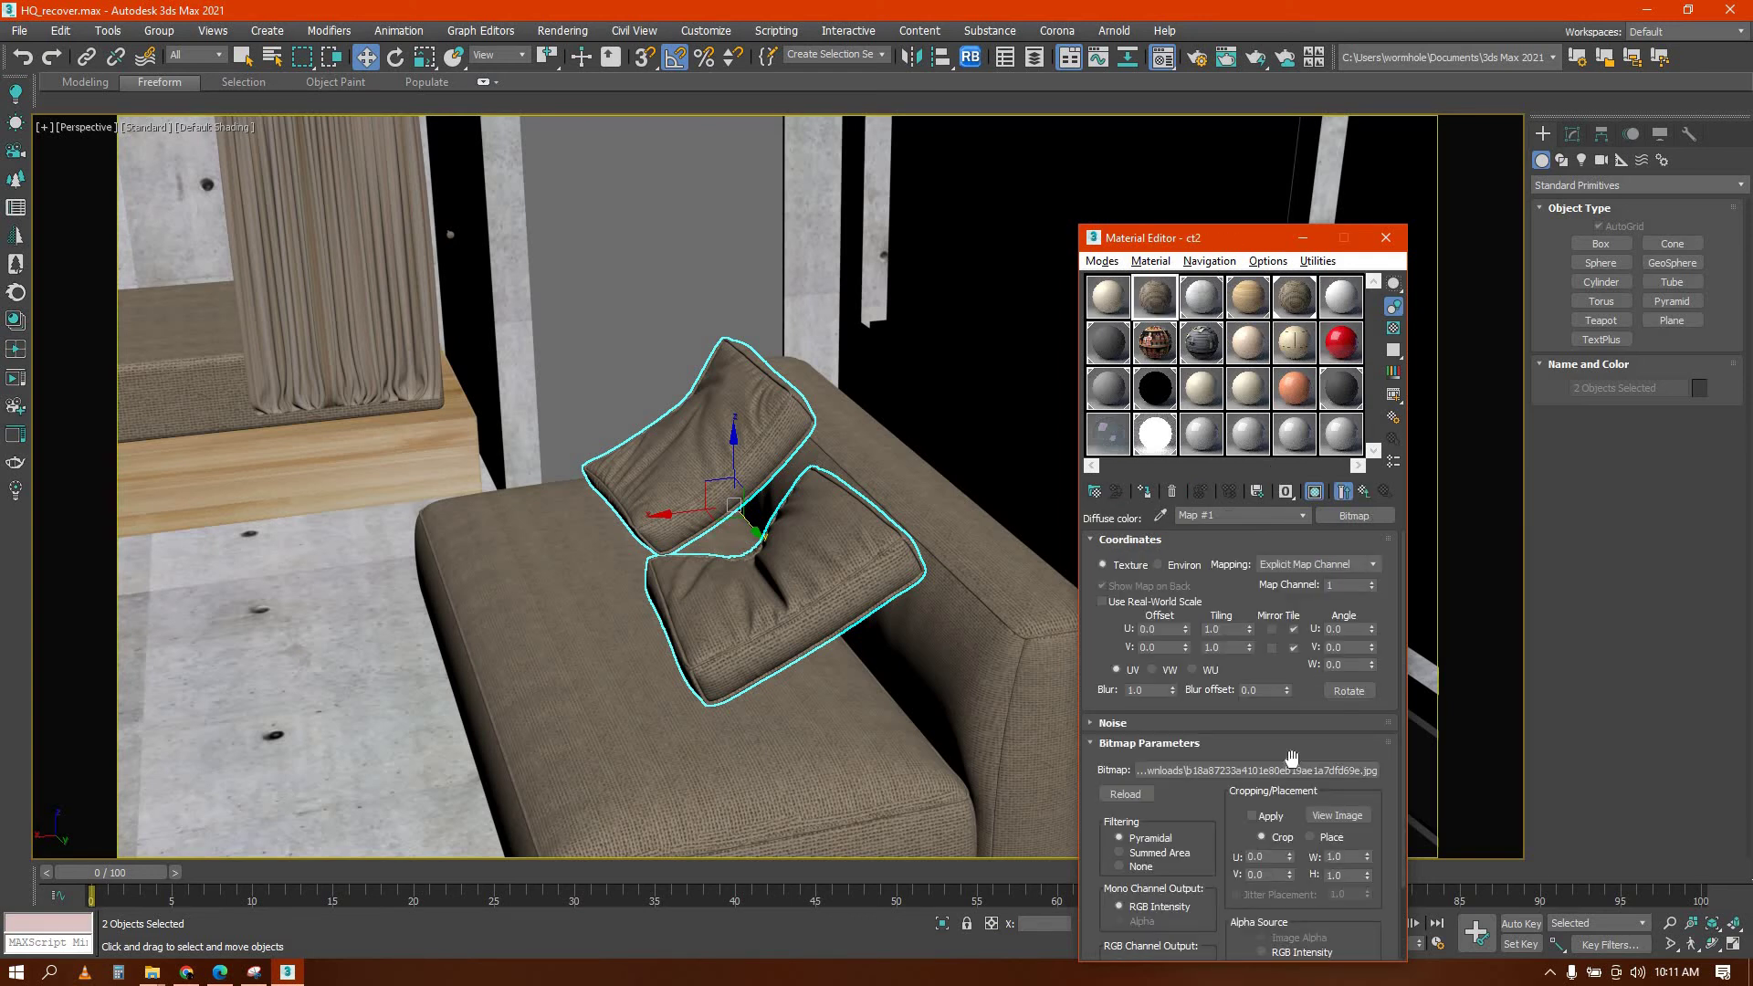
pyautogui.click(1278, 771)
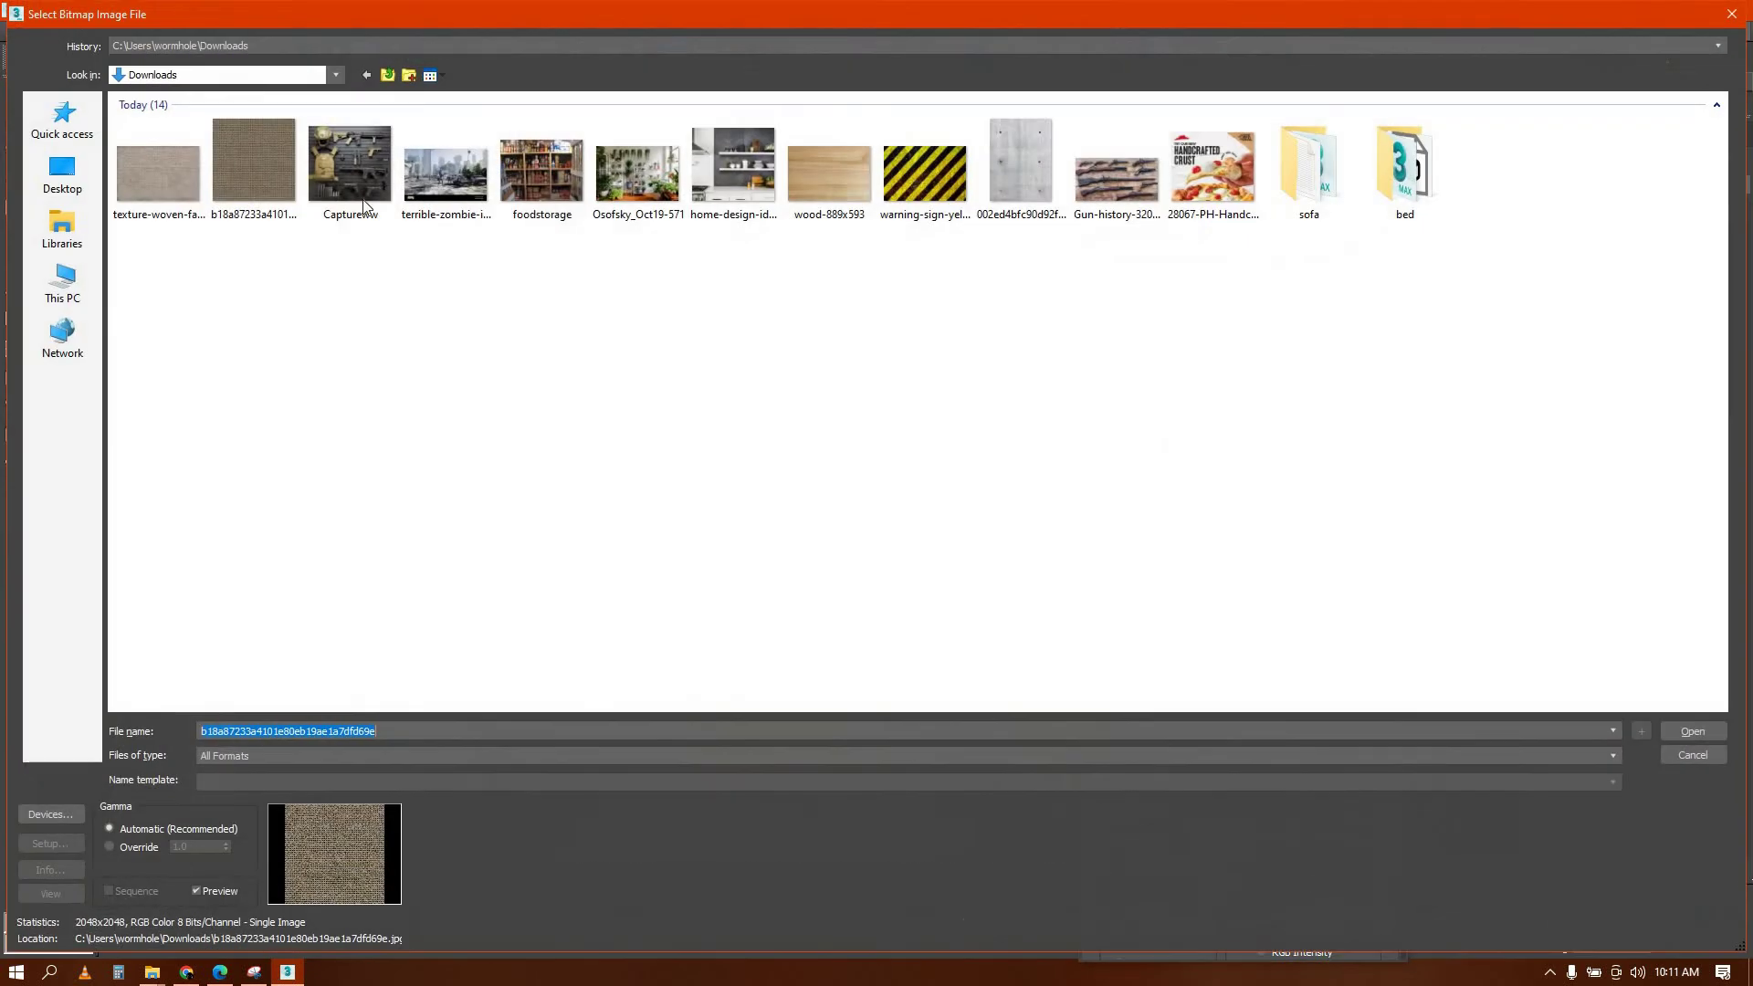
pyautogui.click(137, 176)
pyautogui.press('Return')
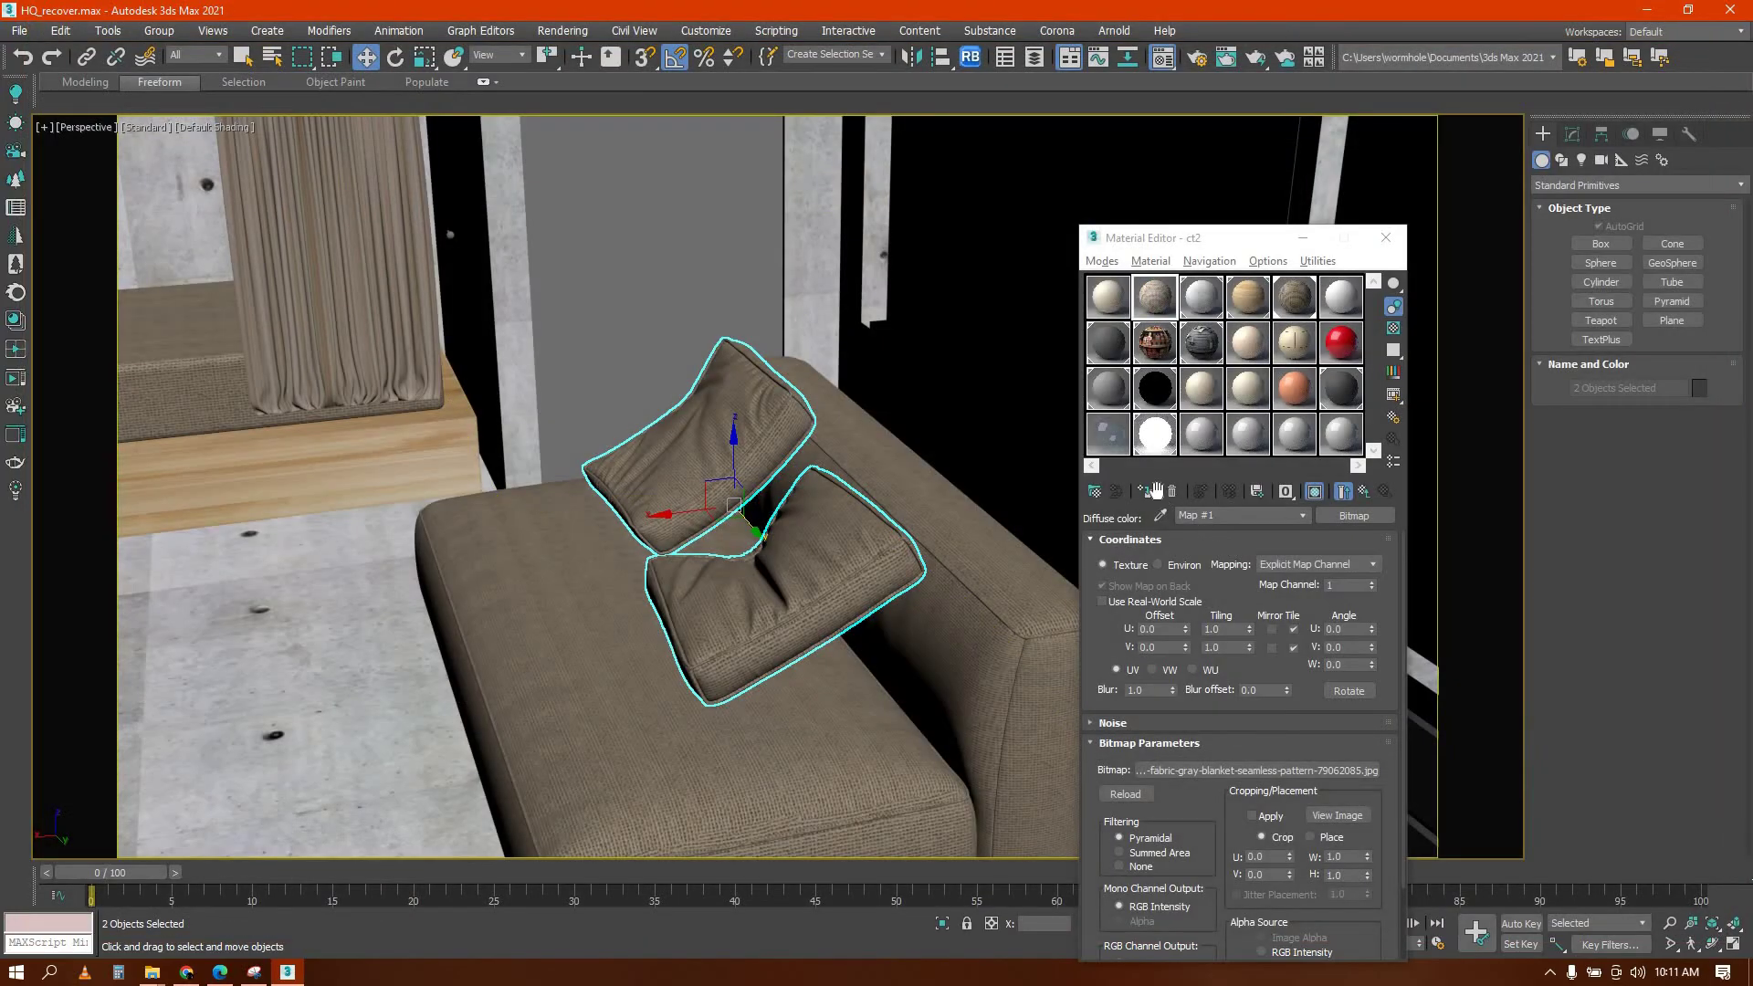
pyautogui.click(1146, 492)
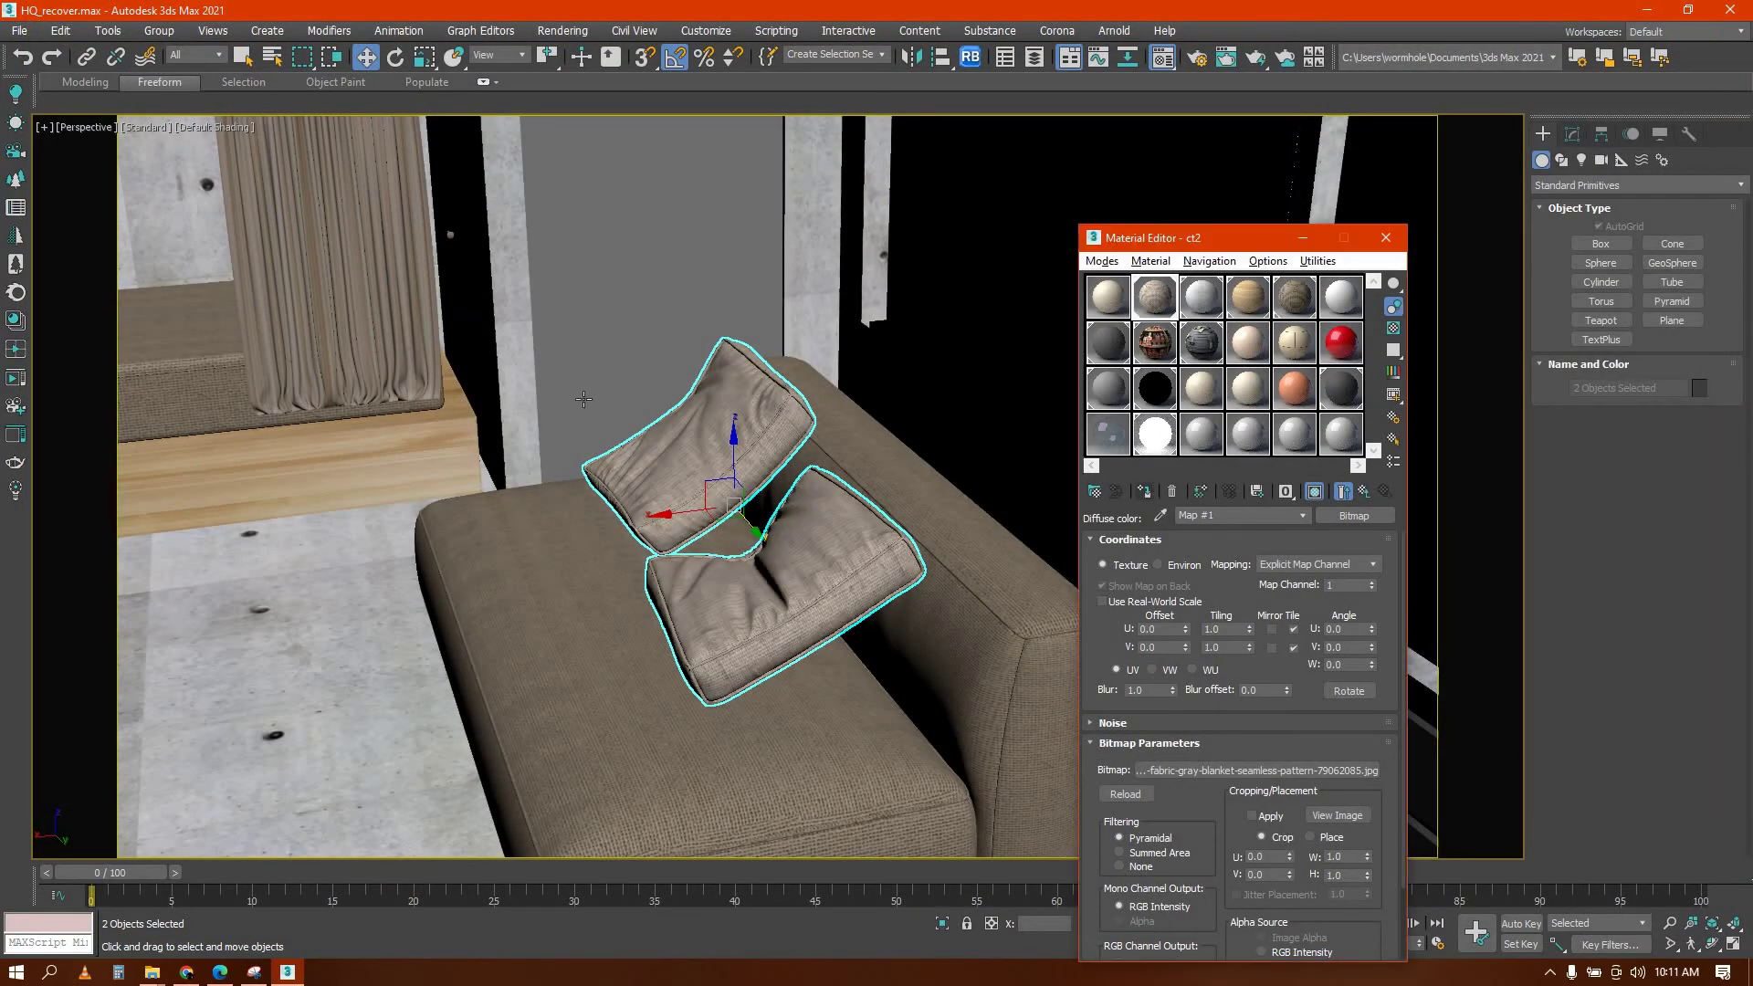
pyautogui.click(376, 280)
pyautogui.scroll(-4, 729, 452)
pyautogui.keyDown('alt'); pyautogui.moveTo(730, 452); pyautogui.dragTo(414, 366, button='middle'); pyautogui.keyUp('alt')
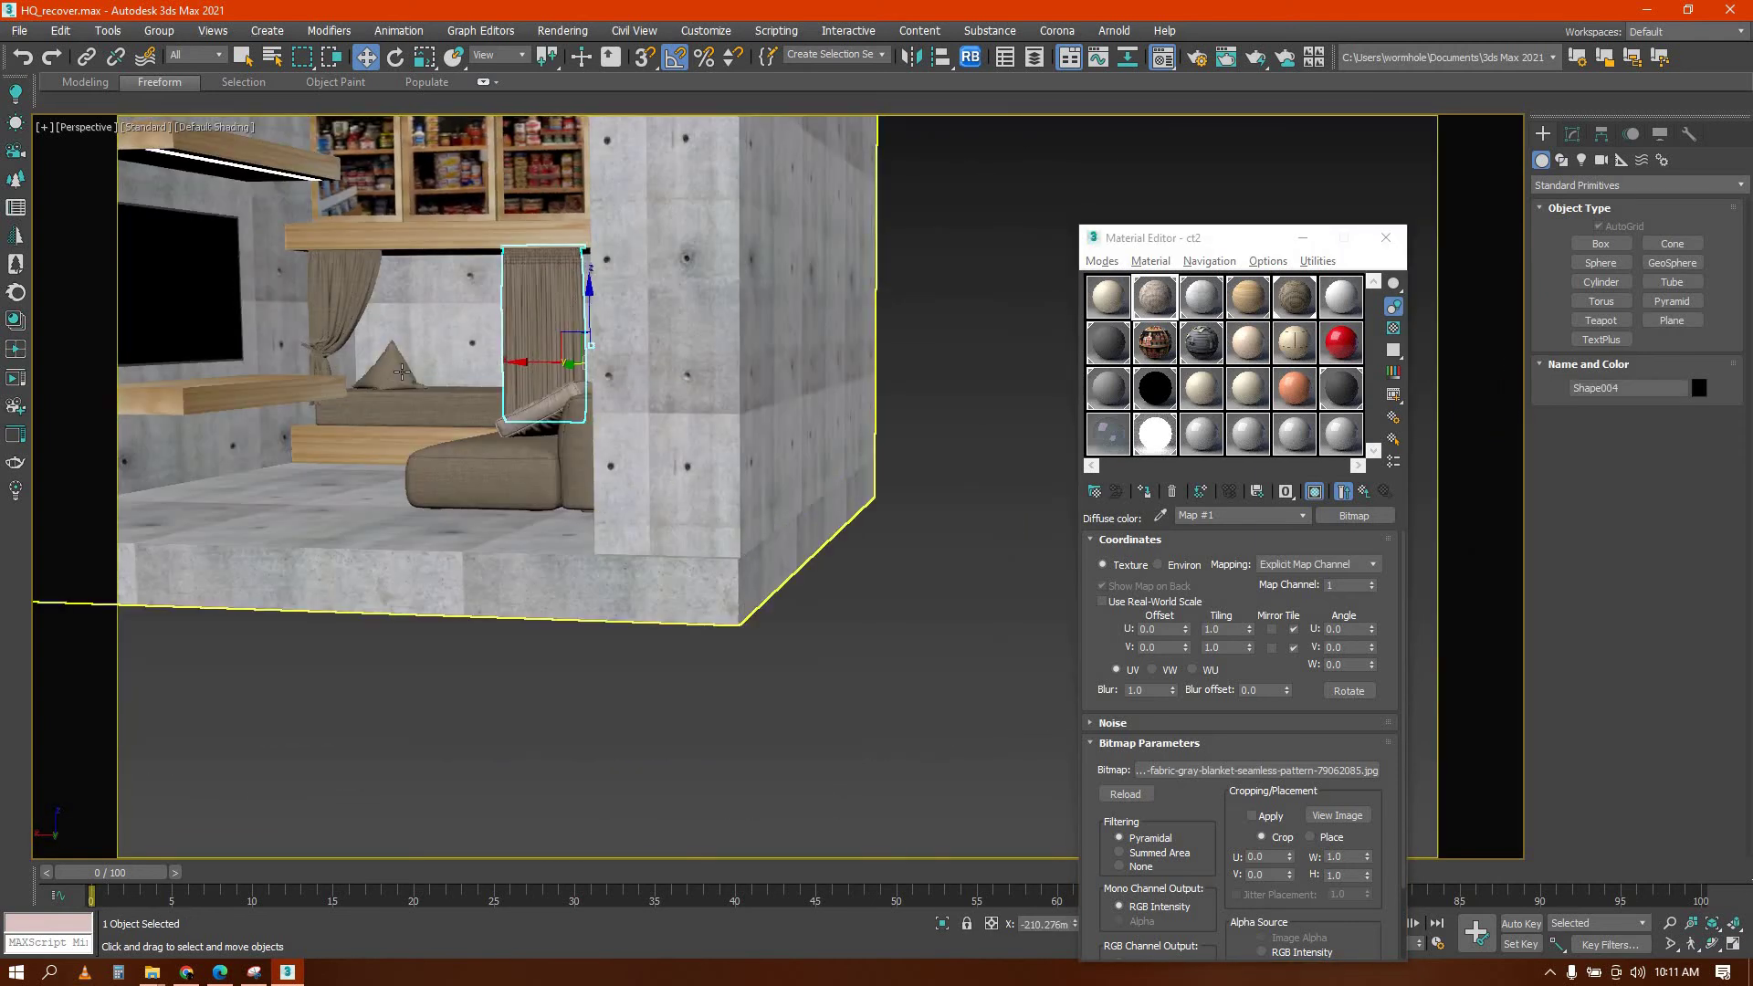
pyautogui.keyDown('ctrl'); pyautogui.click(402, 372); pyautogui.keyUp('ctrl')
pyautogui.keyDown('ctrl'); pyautogui.click(343, 293); pyautogui.keyUp('ctrl')
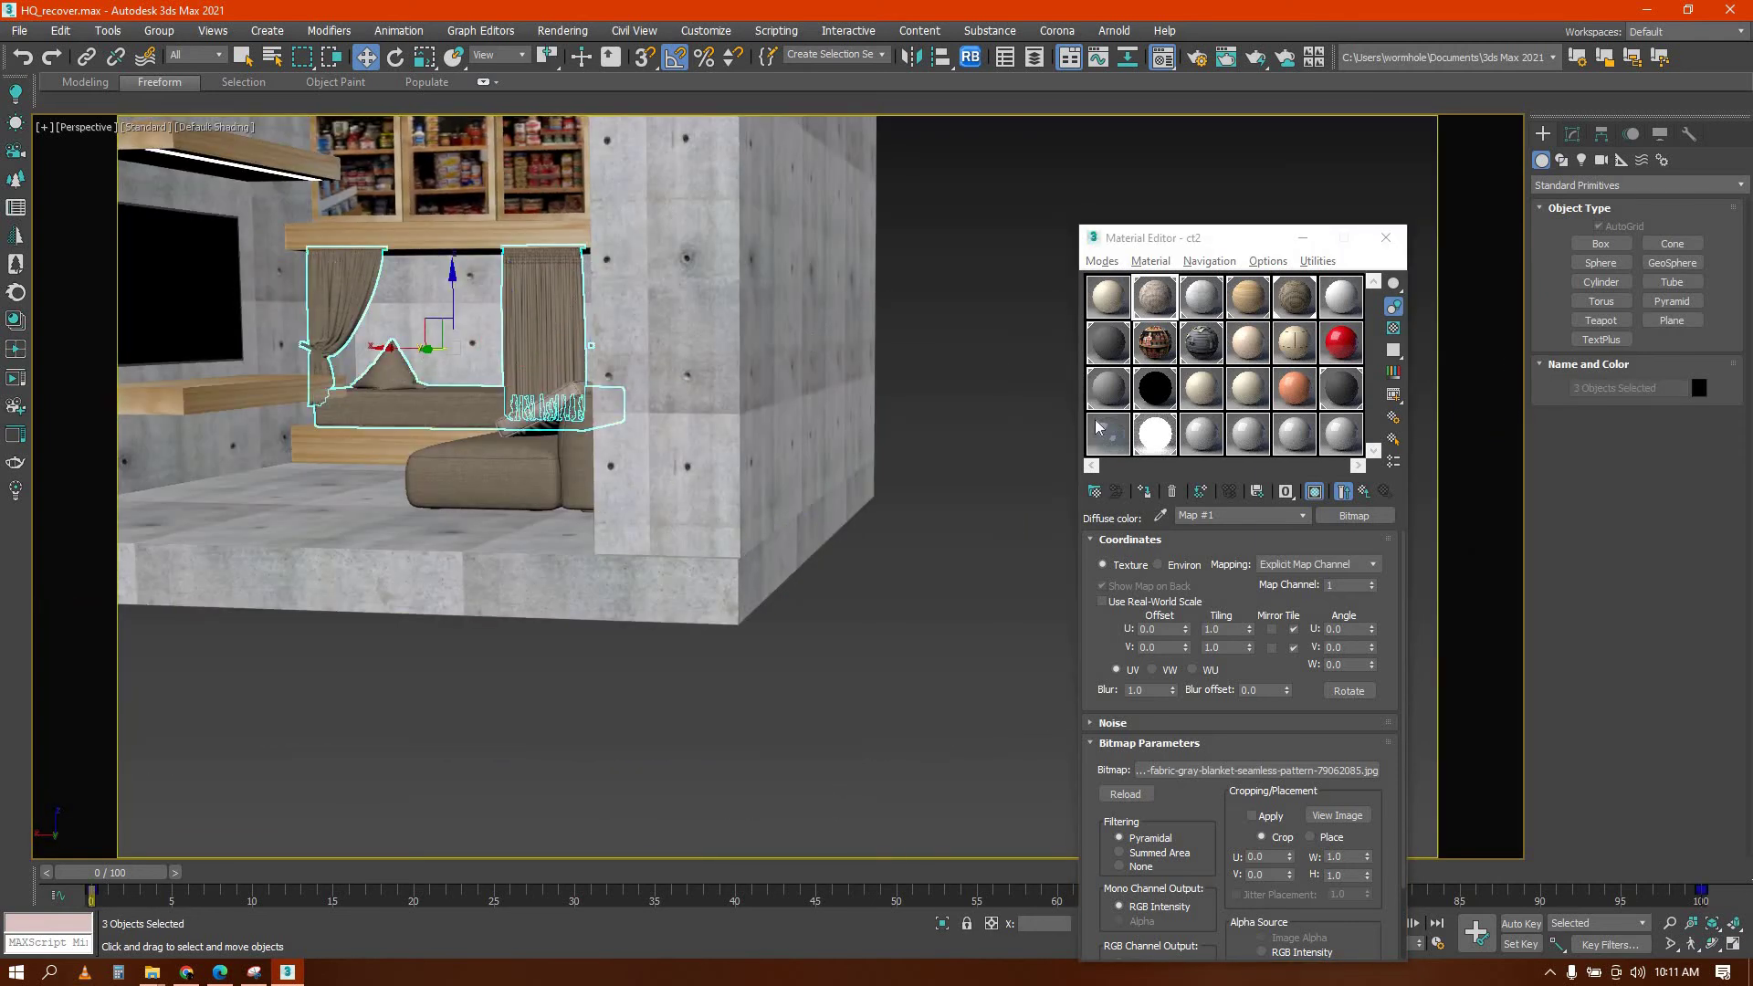
pyautogui.keyDown('alt'); pyautogui.moveTo(631, 503); pyautogui.dragTo(663, 535, button='middle'); pyautogui.keyUp('alt')
pyautogui.click(159, 30)
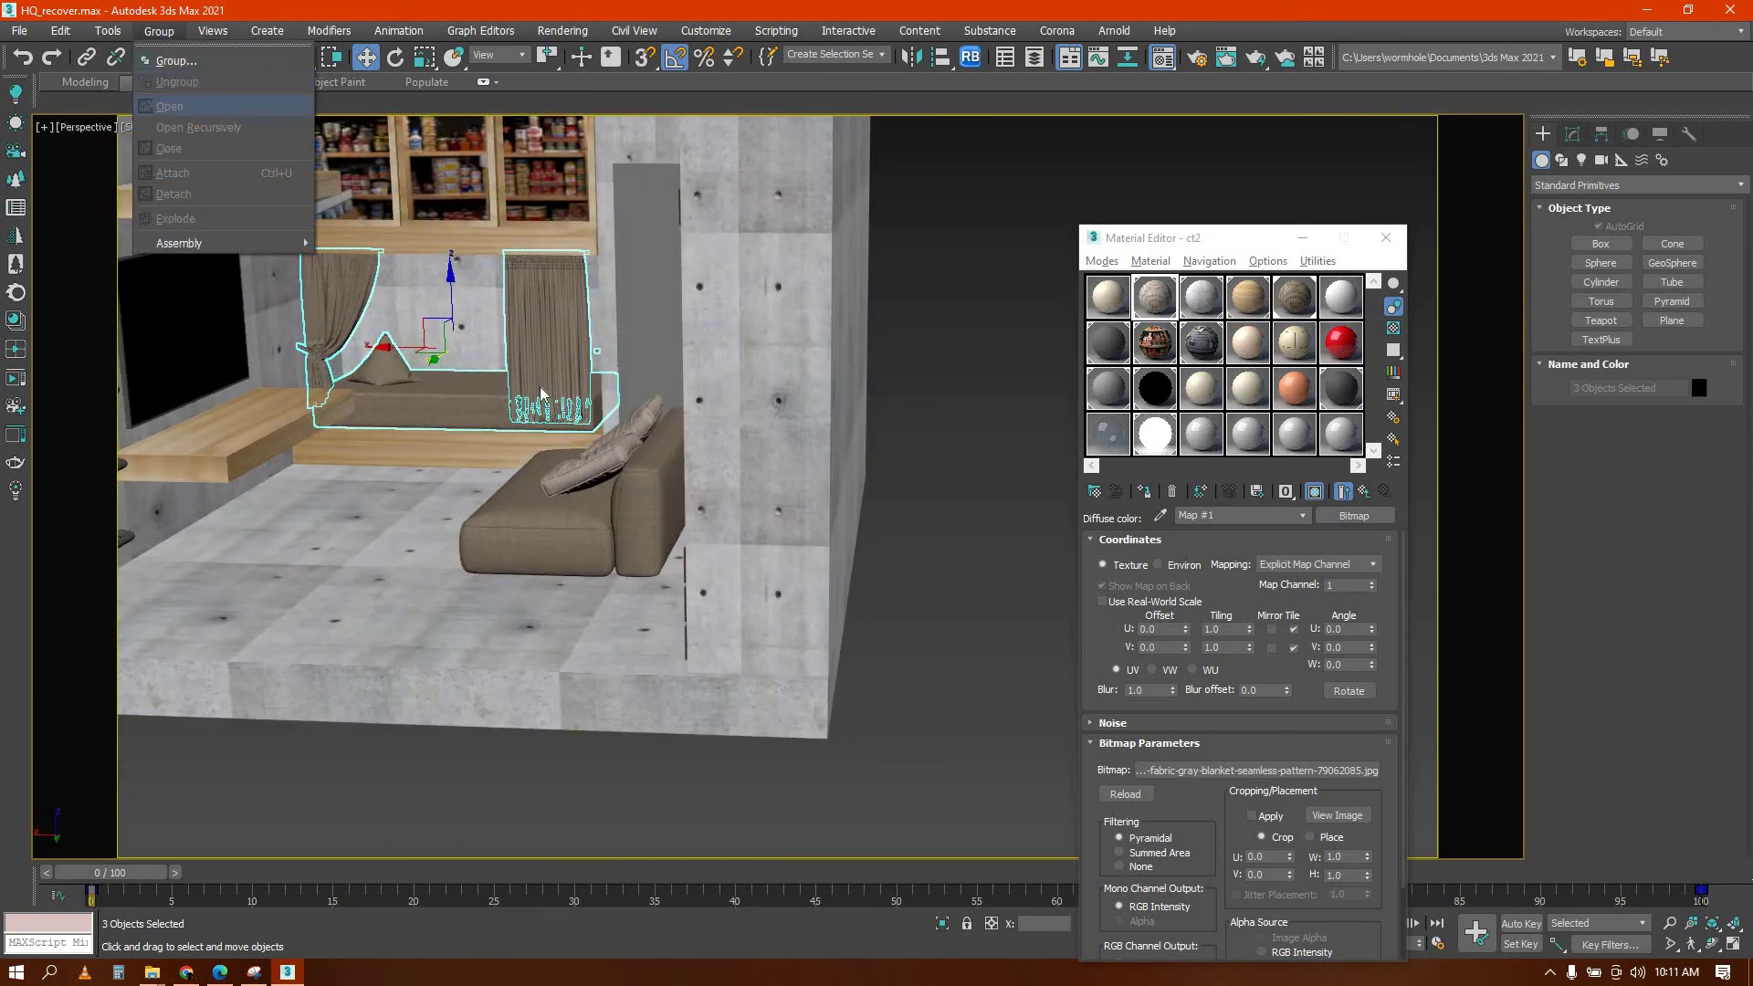
pyautogui.click(372, 420)
pyautogui.scroll(8, 402, 425)
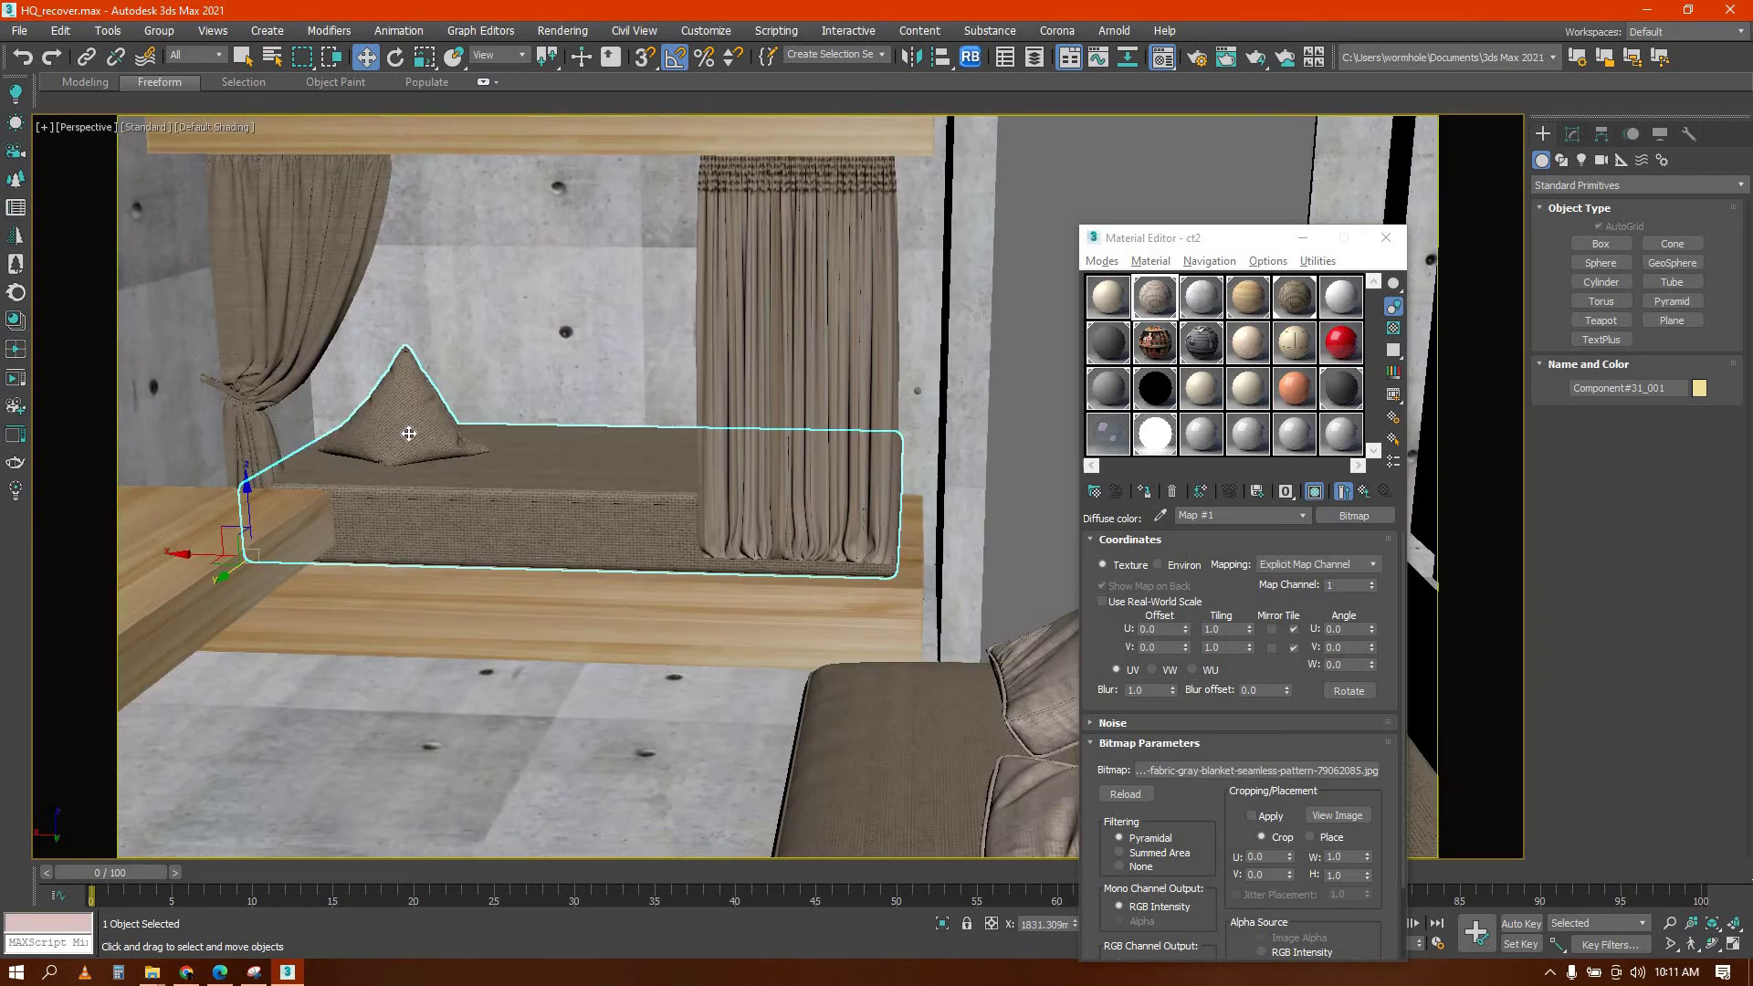
pyautogui.press('5')
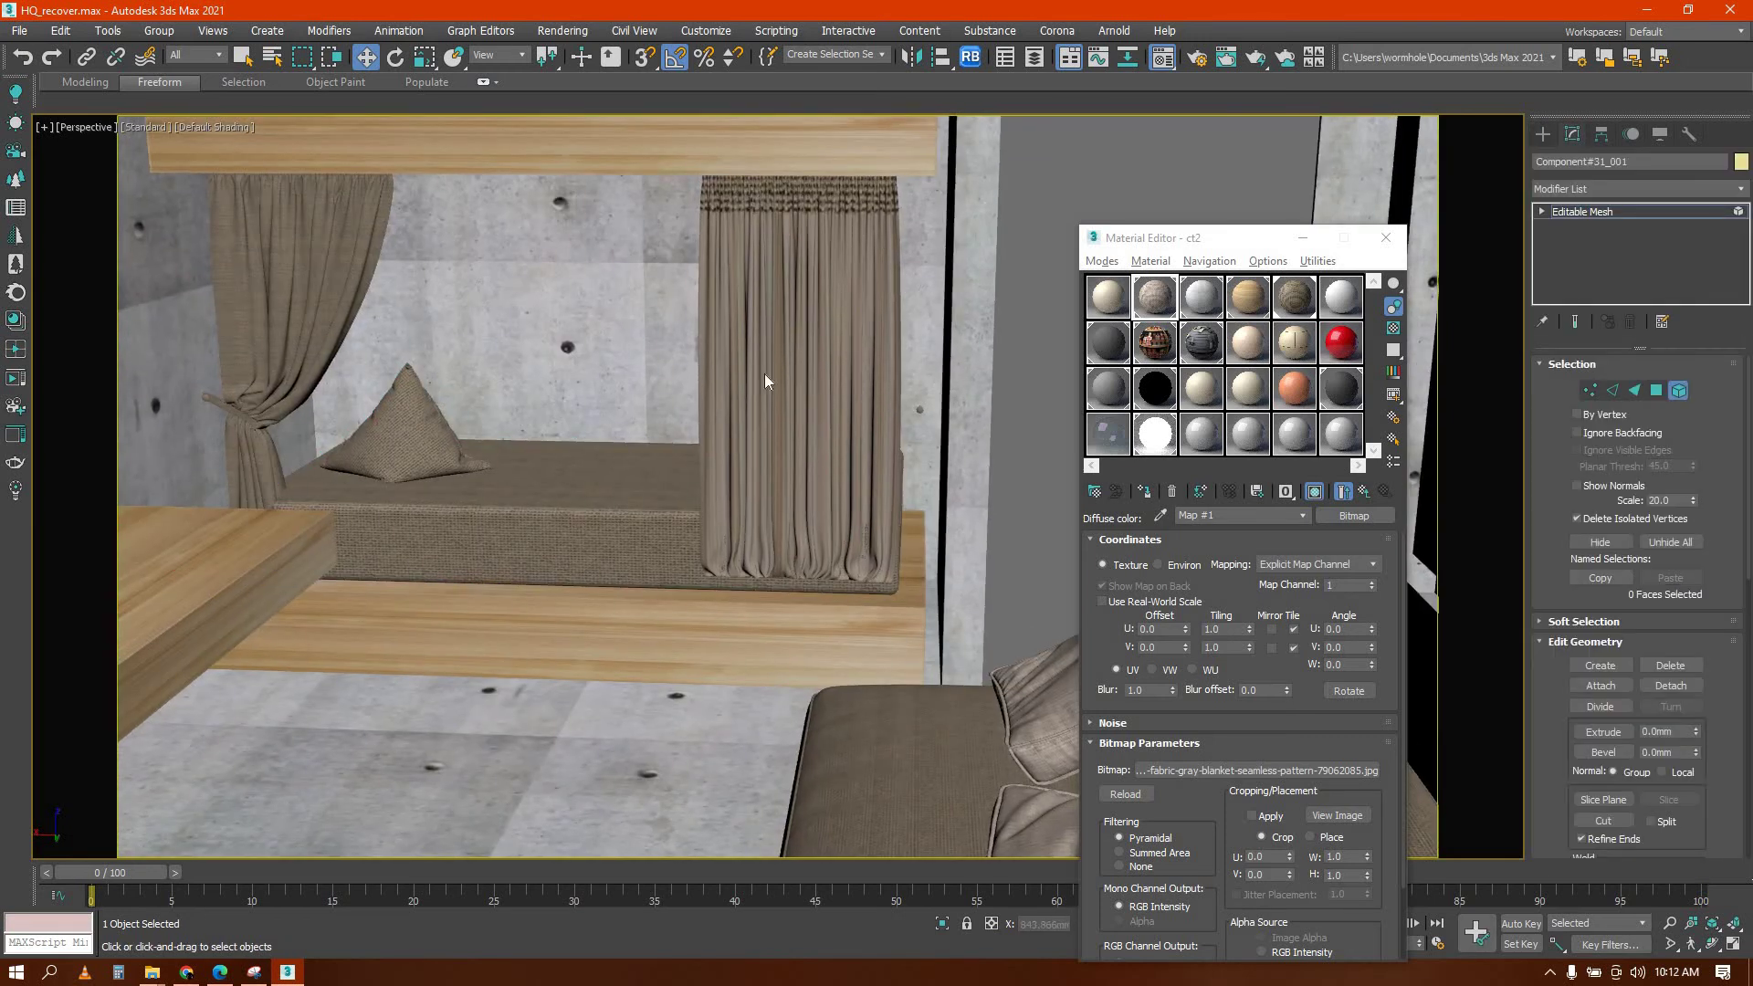
pyautogui.press('5')
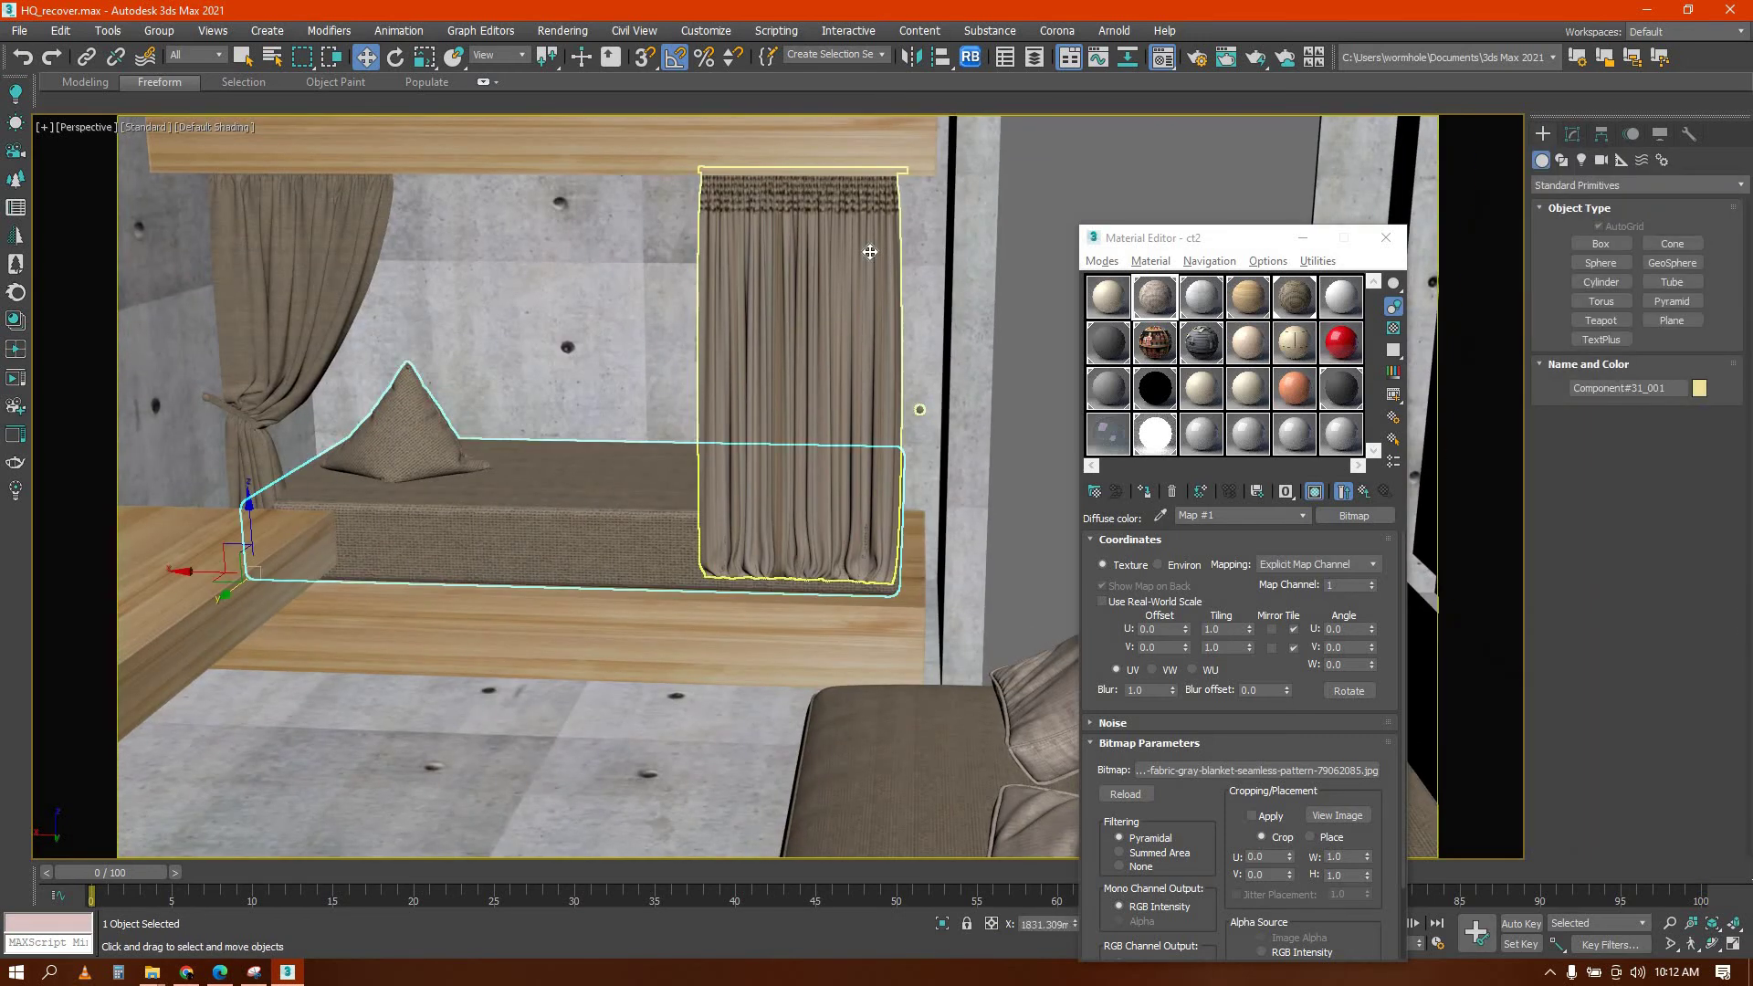
# Select both bed curtains and assign the ct2 fabric material to them
pyautogui.click(868, 250)
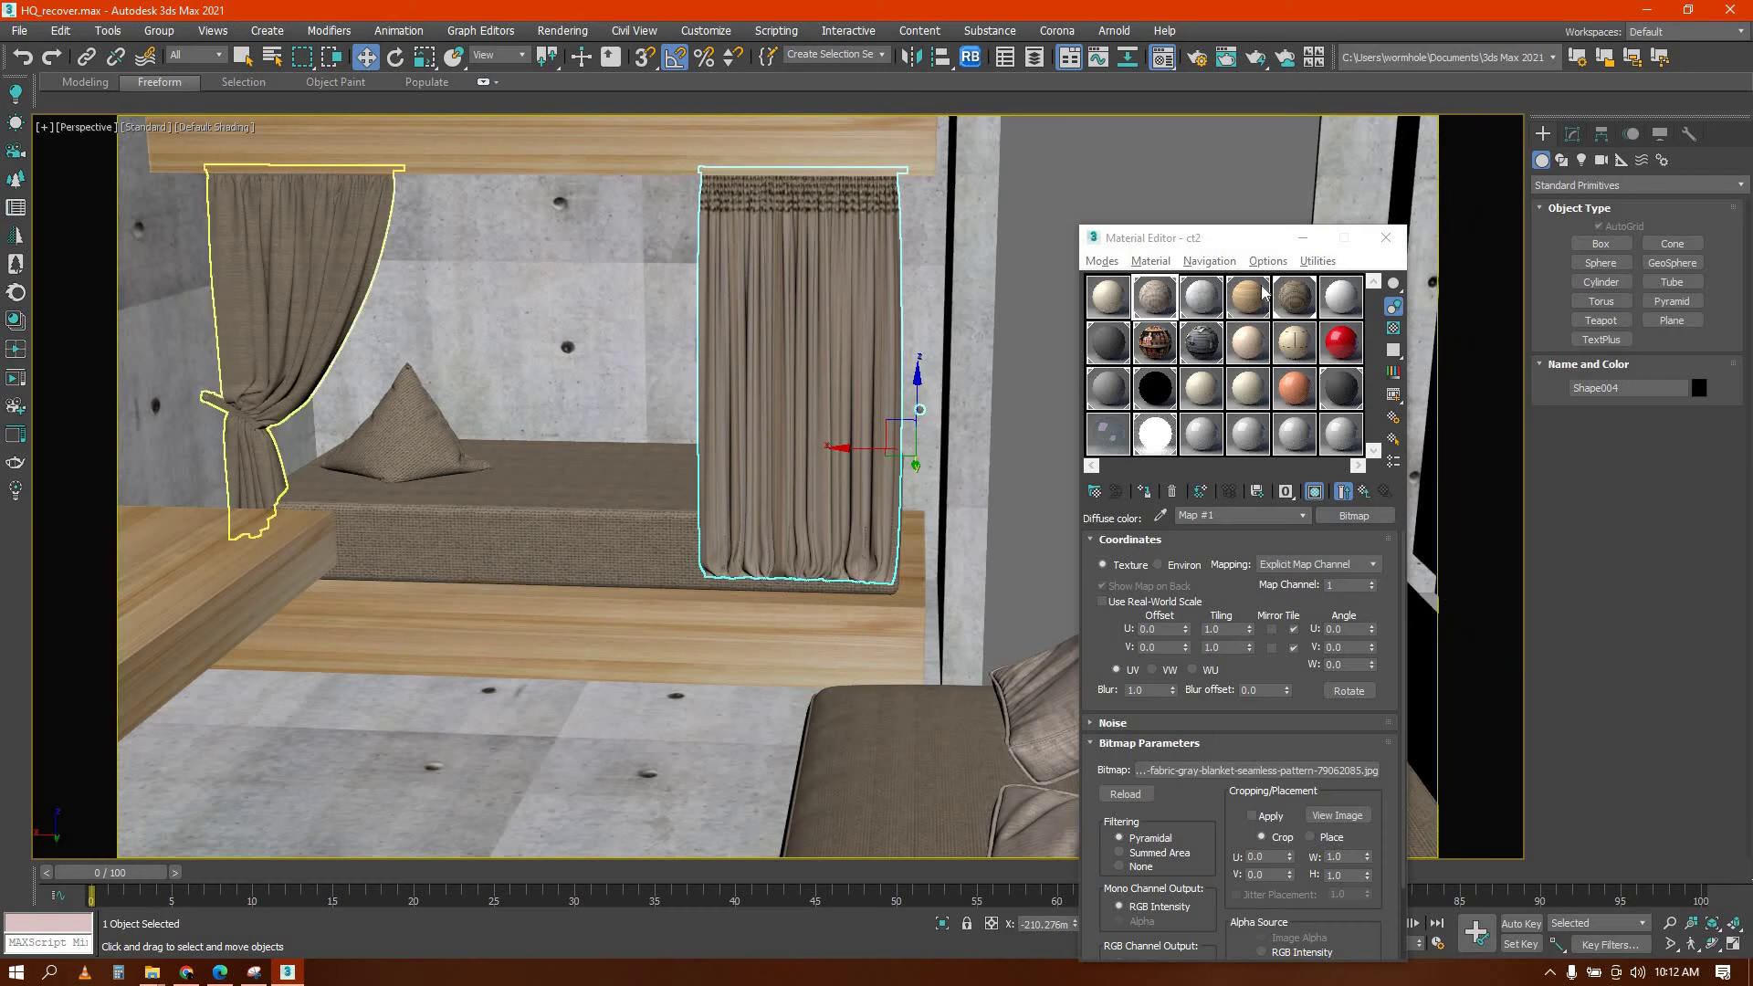
pyautogui.keyDown('ctrl'); pyautogui.click(302, 302); pyautogui.keyUp('ctrl')
pyautogui.click(1143, 492)
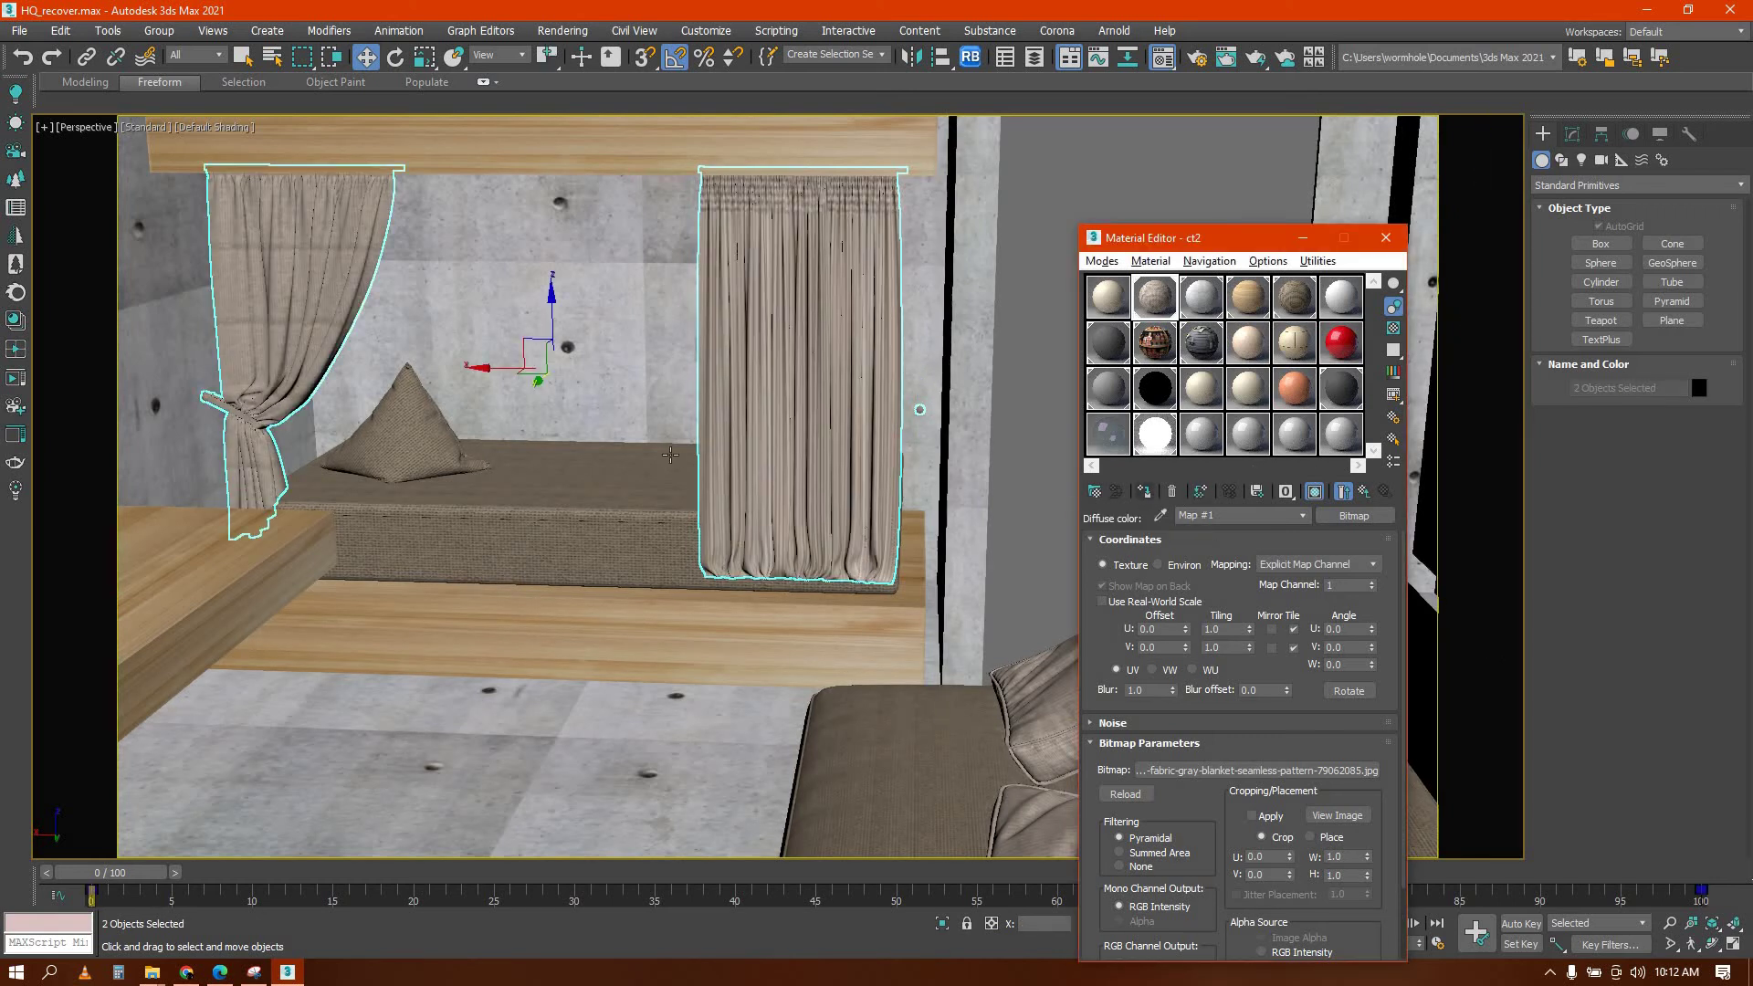
# Select the pillow element within the bed mesh and assign the ct2 fabric material to it
pyautogui.scroll(-6, 657, 457)
pyautogui.scroll(5, 607, 459)
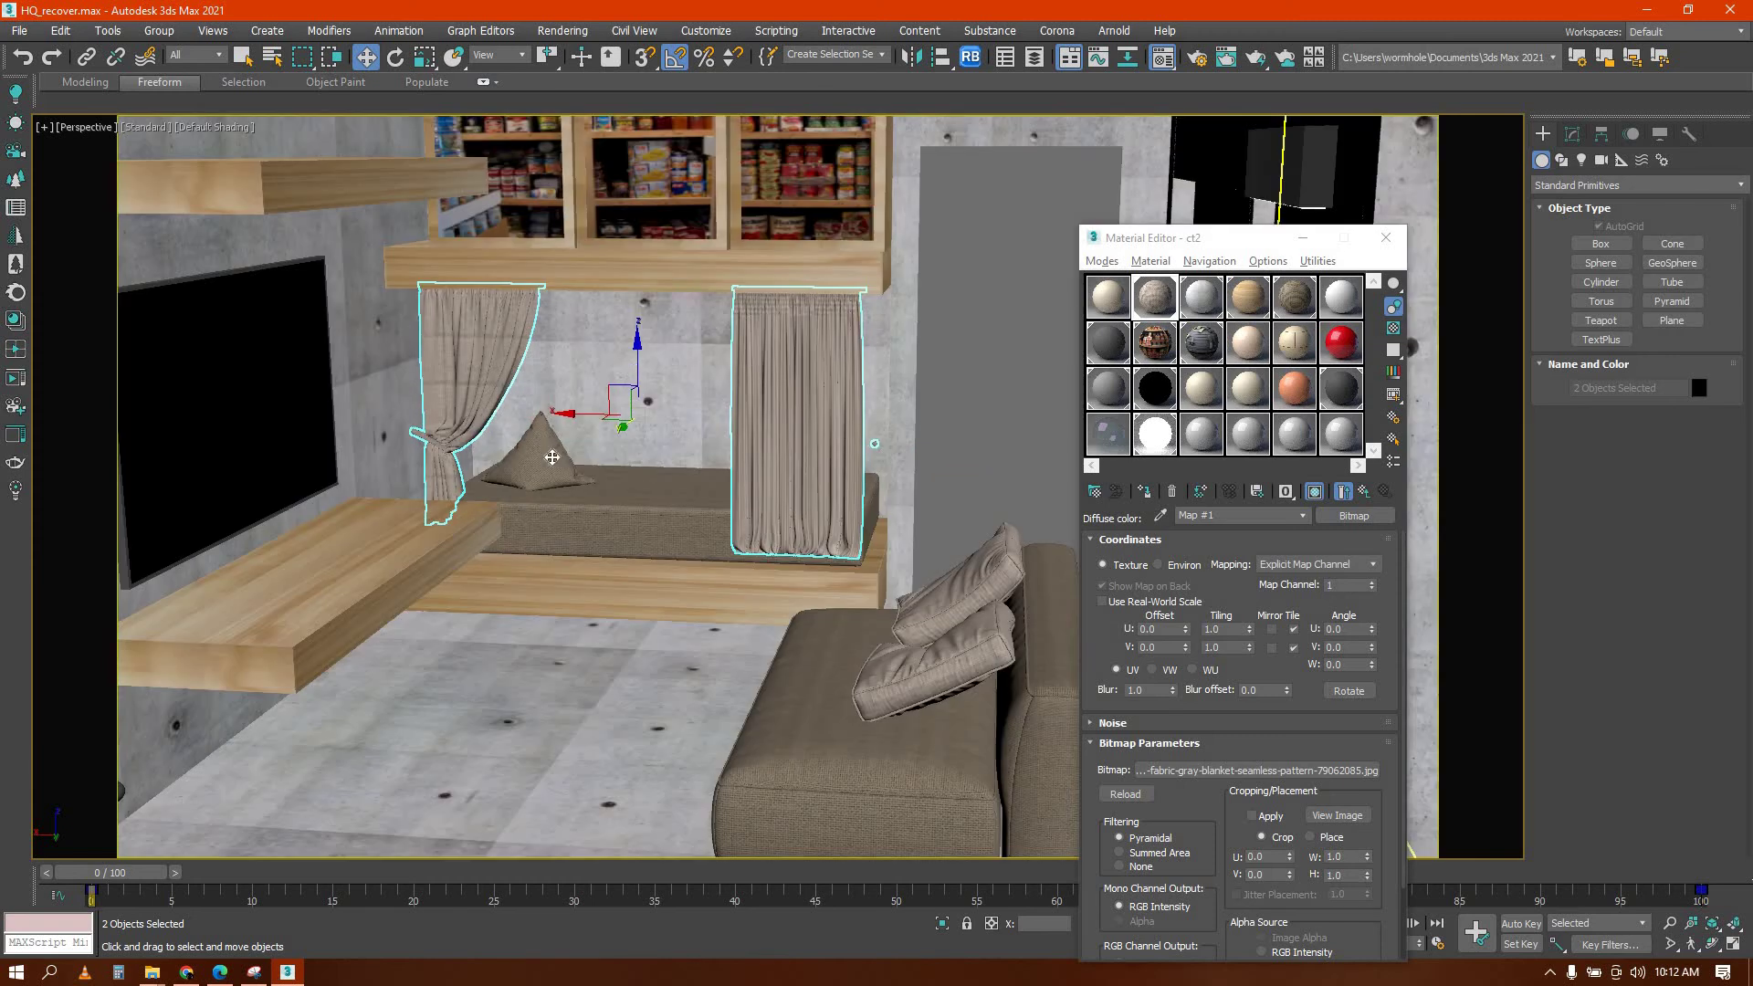
pyautogui.click(657, 554)
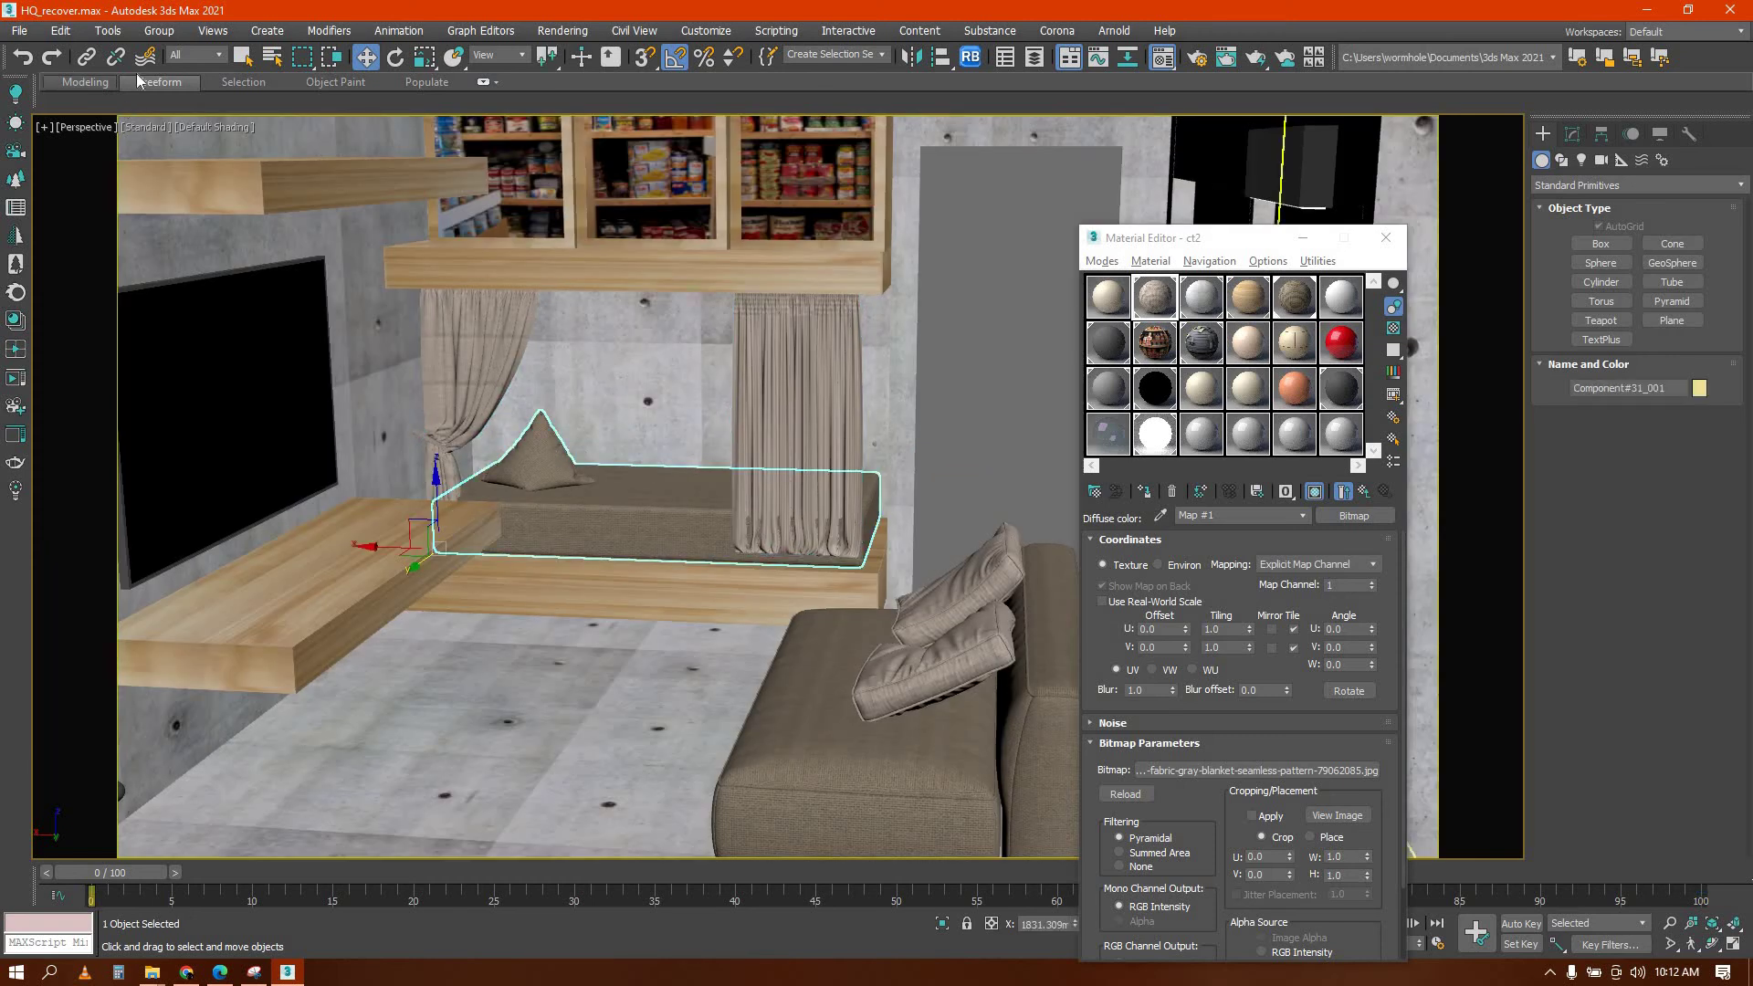
pyautogui.click(146, 31)
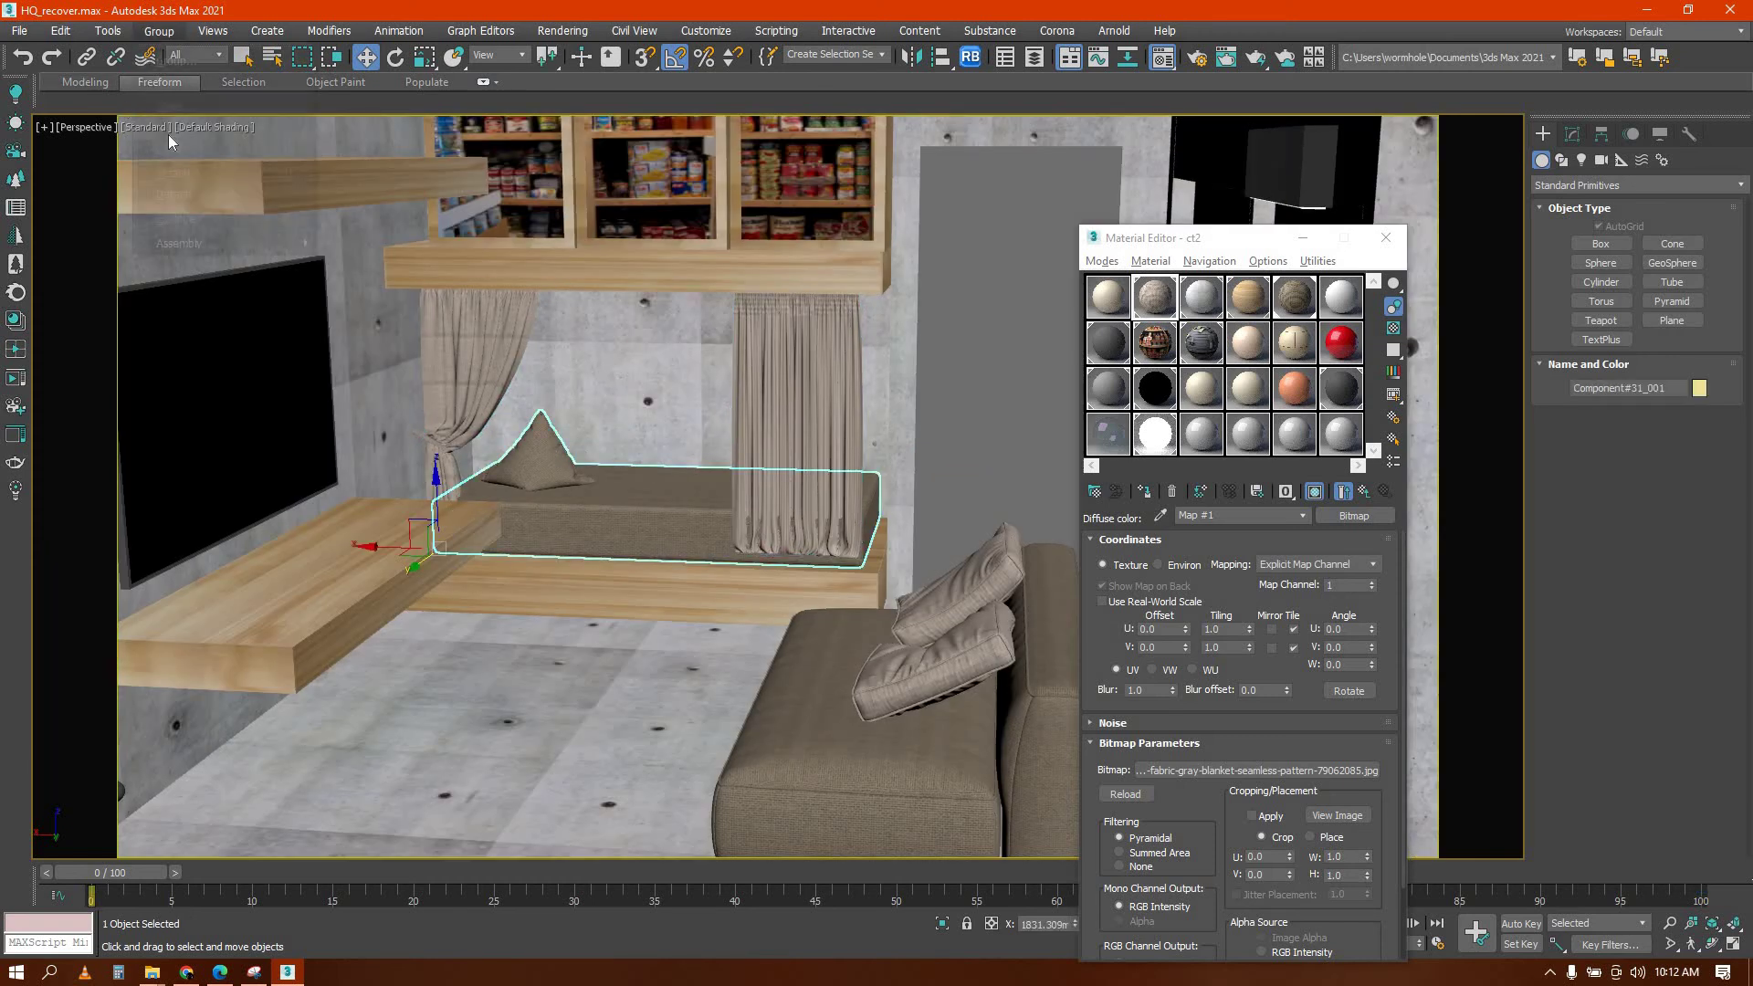
pyautogui.click(536, 507)
pyautogui.press('5')
pyautogui.click(541, 459)
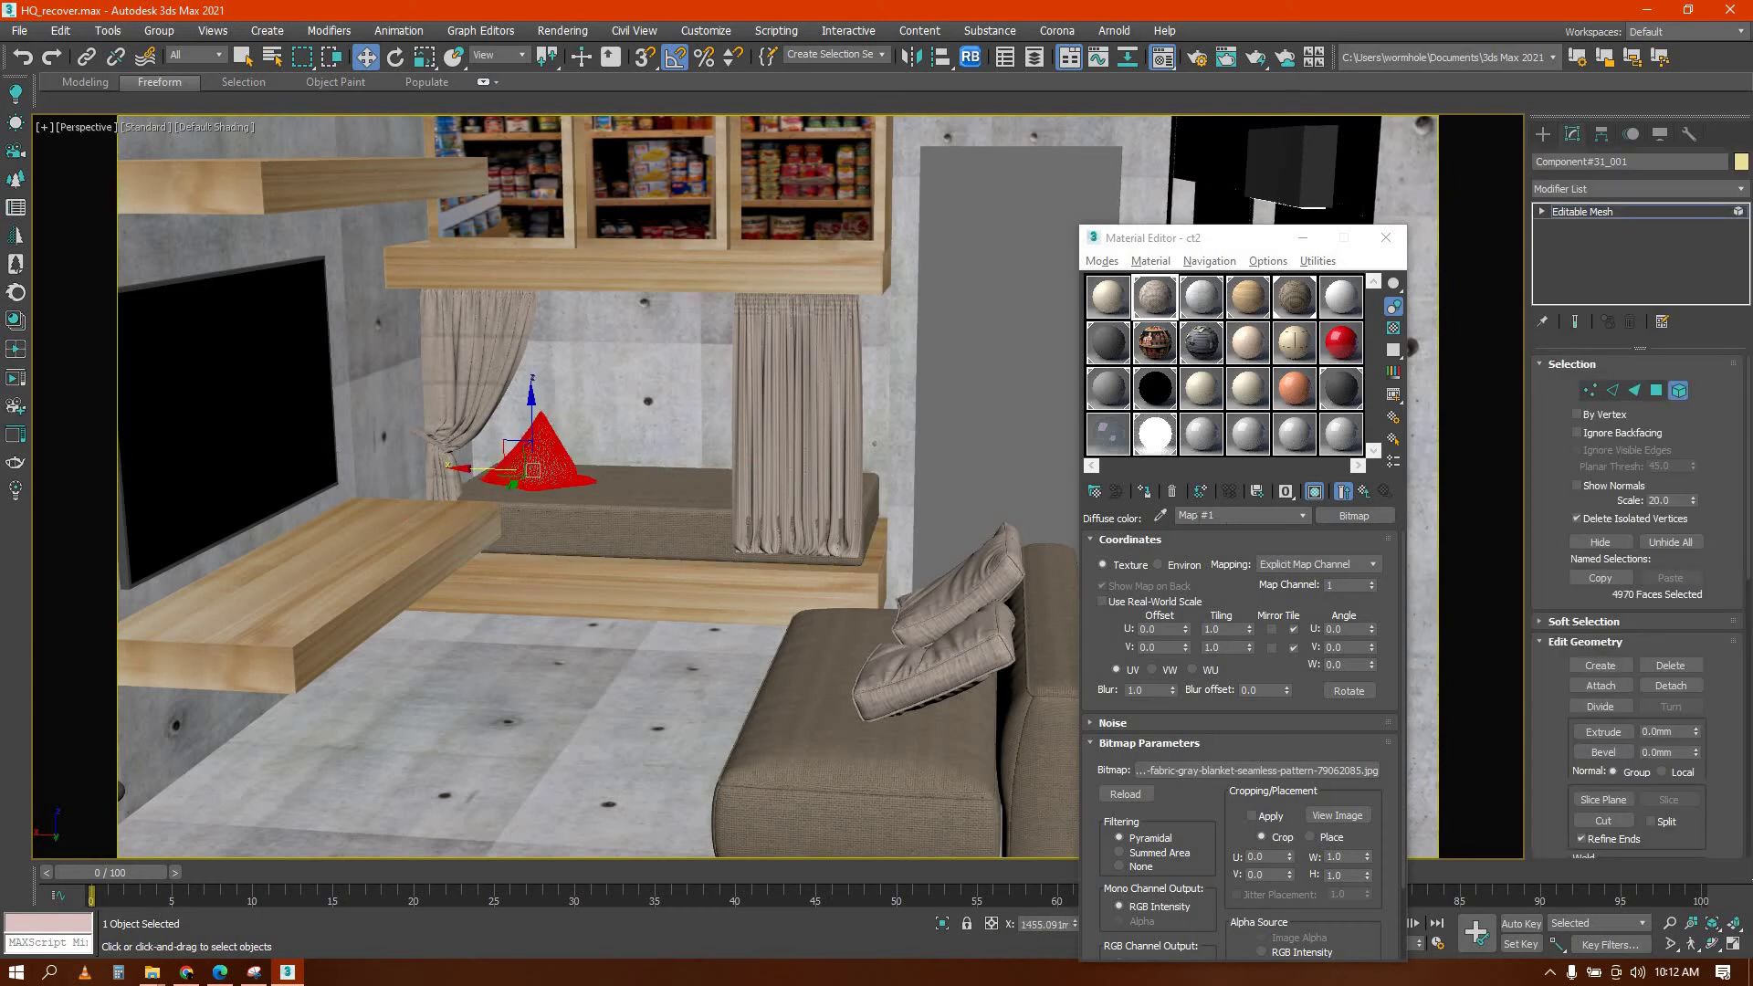
pyautogui.click(1140, 492)
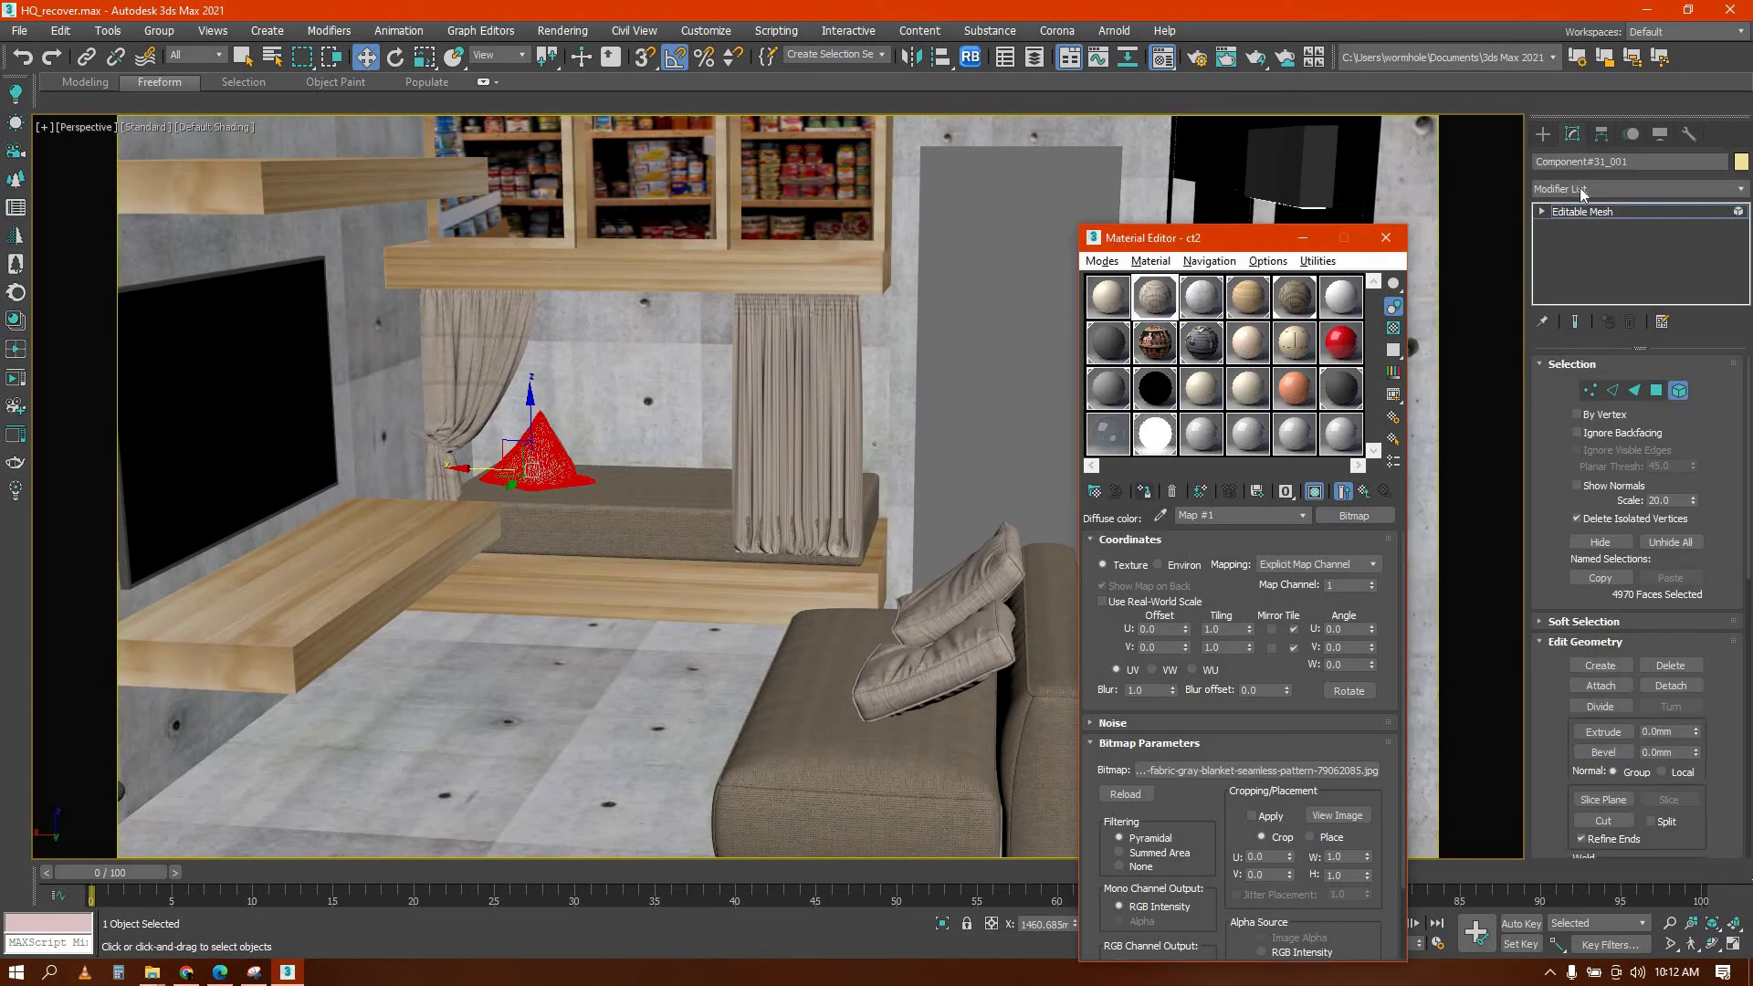
pyautogui.click(1541, 135)
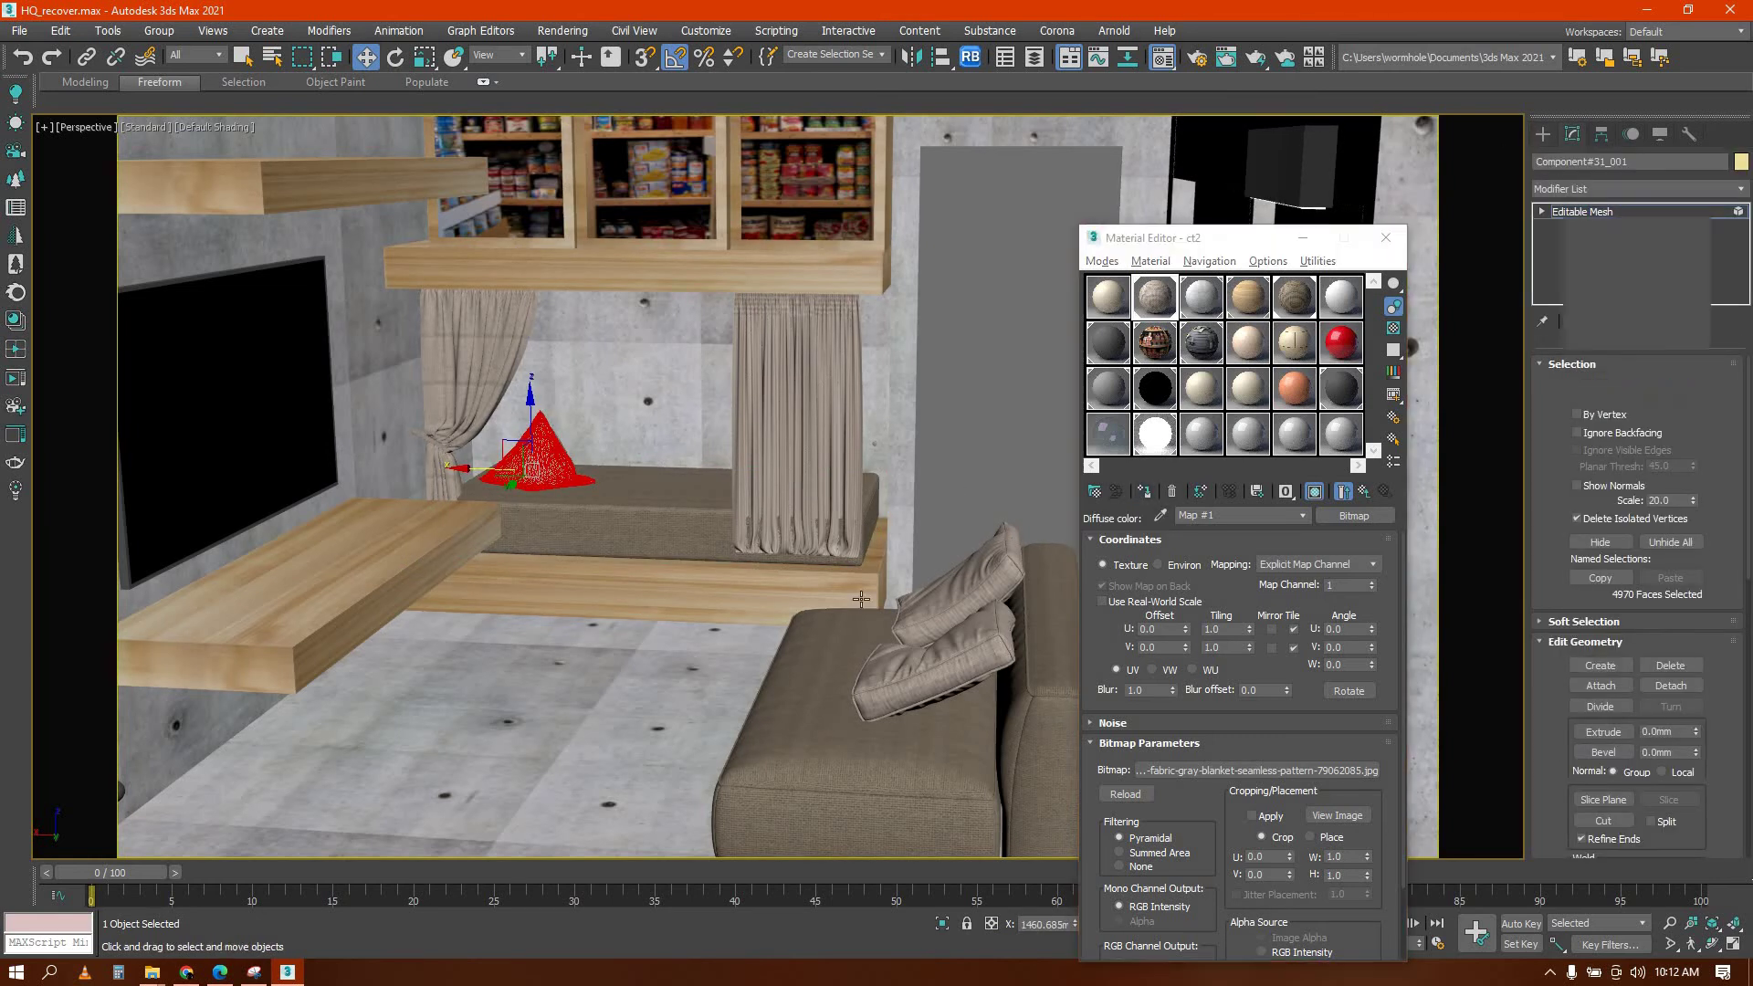
# Select the door-shaped polygon on the inner partition wall and assign the 18 - Rubber material to it
pyautogui.click(774, 490)
pyautogui.scroll(-3, 773, 493)
pyautogui.scroll(-2, 750, 536)
pyautogui.keyDown('alt'); pyautogui.moveTo(750, 536); pyautogui.dragTo(794, 524, button='middle'); pyautogui.keyUp('alt')
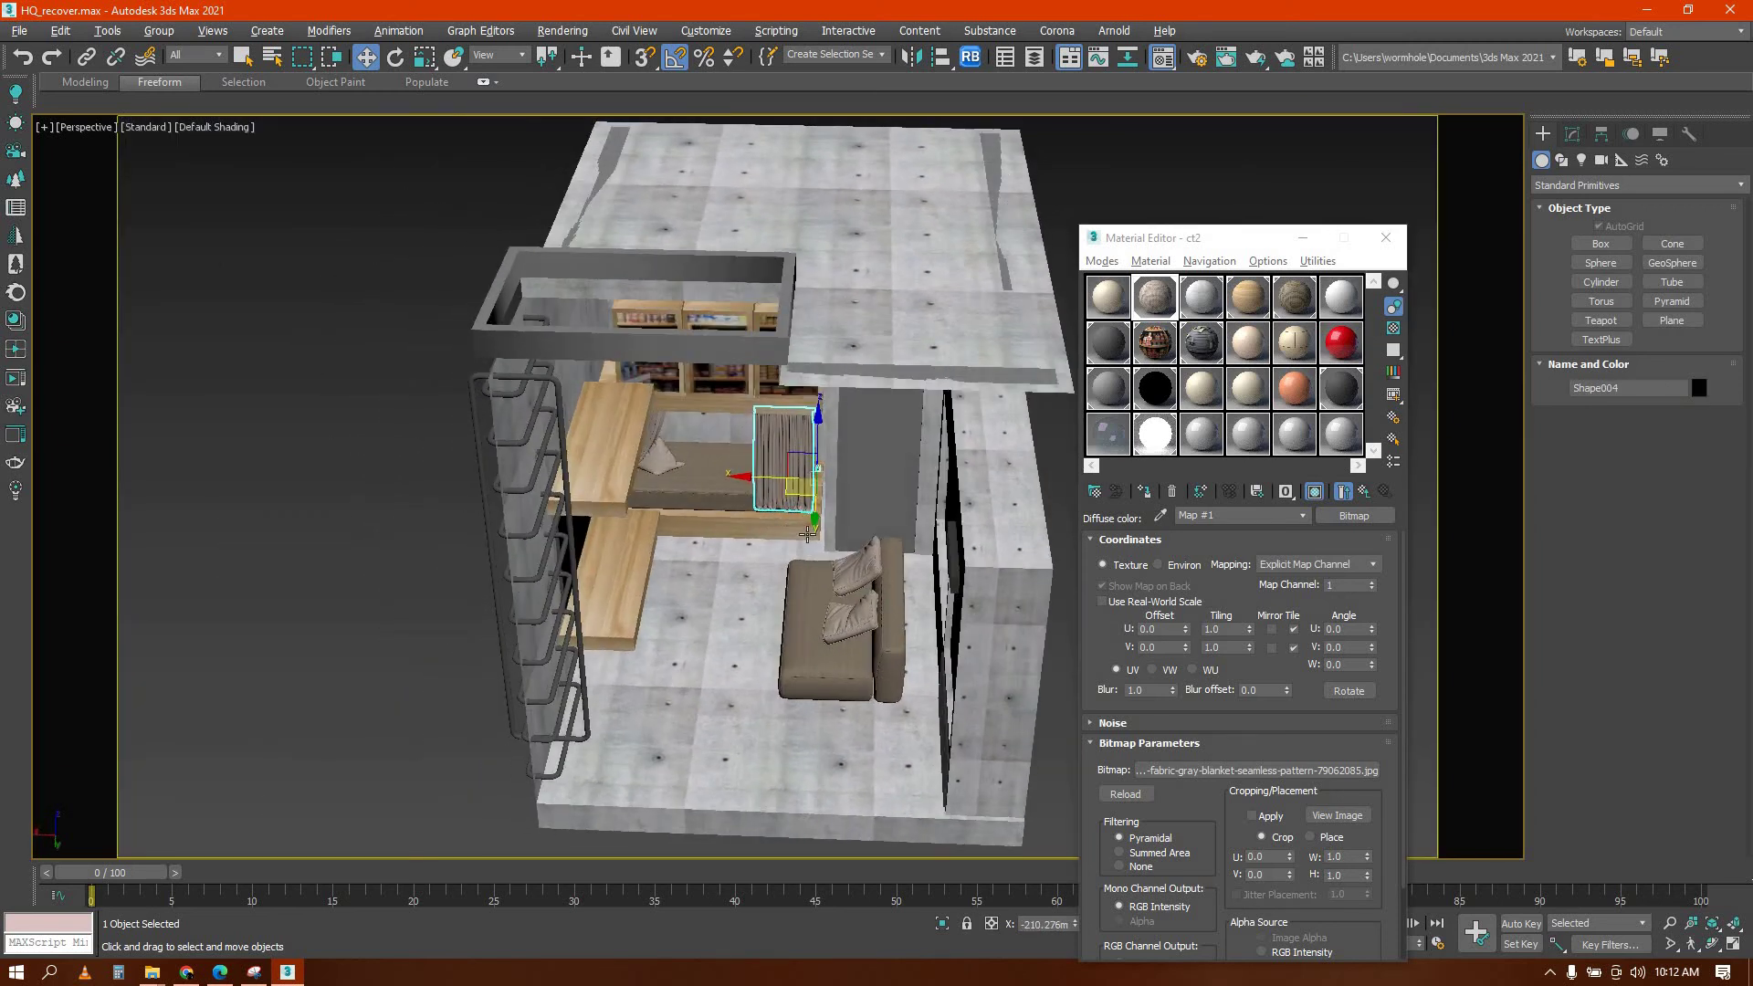
pyautogui.keyDown('alt'); pyautogui.moveTo(842, 393); pyautogui.dragTo(735, 237, button='middle'); pyautogui.keyUp('alt')
pyautogui.scroll(2, 672, 448)
pyautogui.click(740, 211)
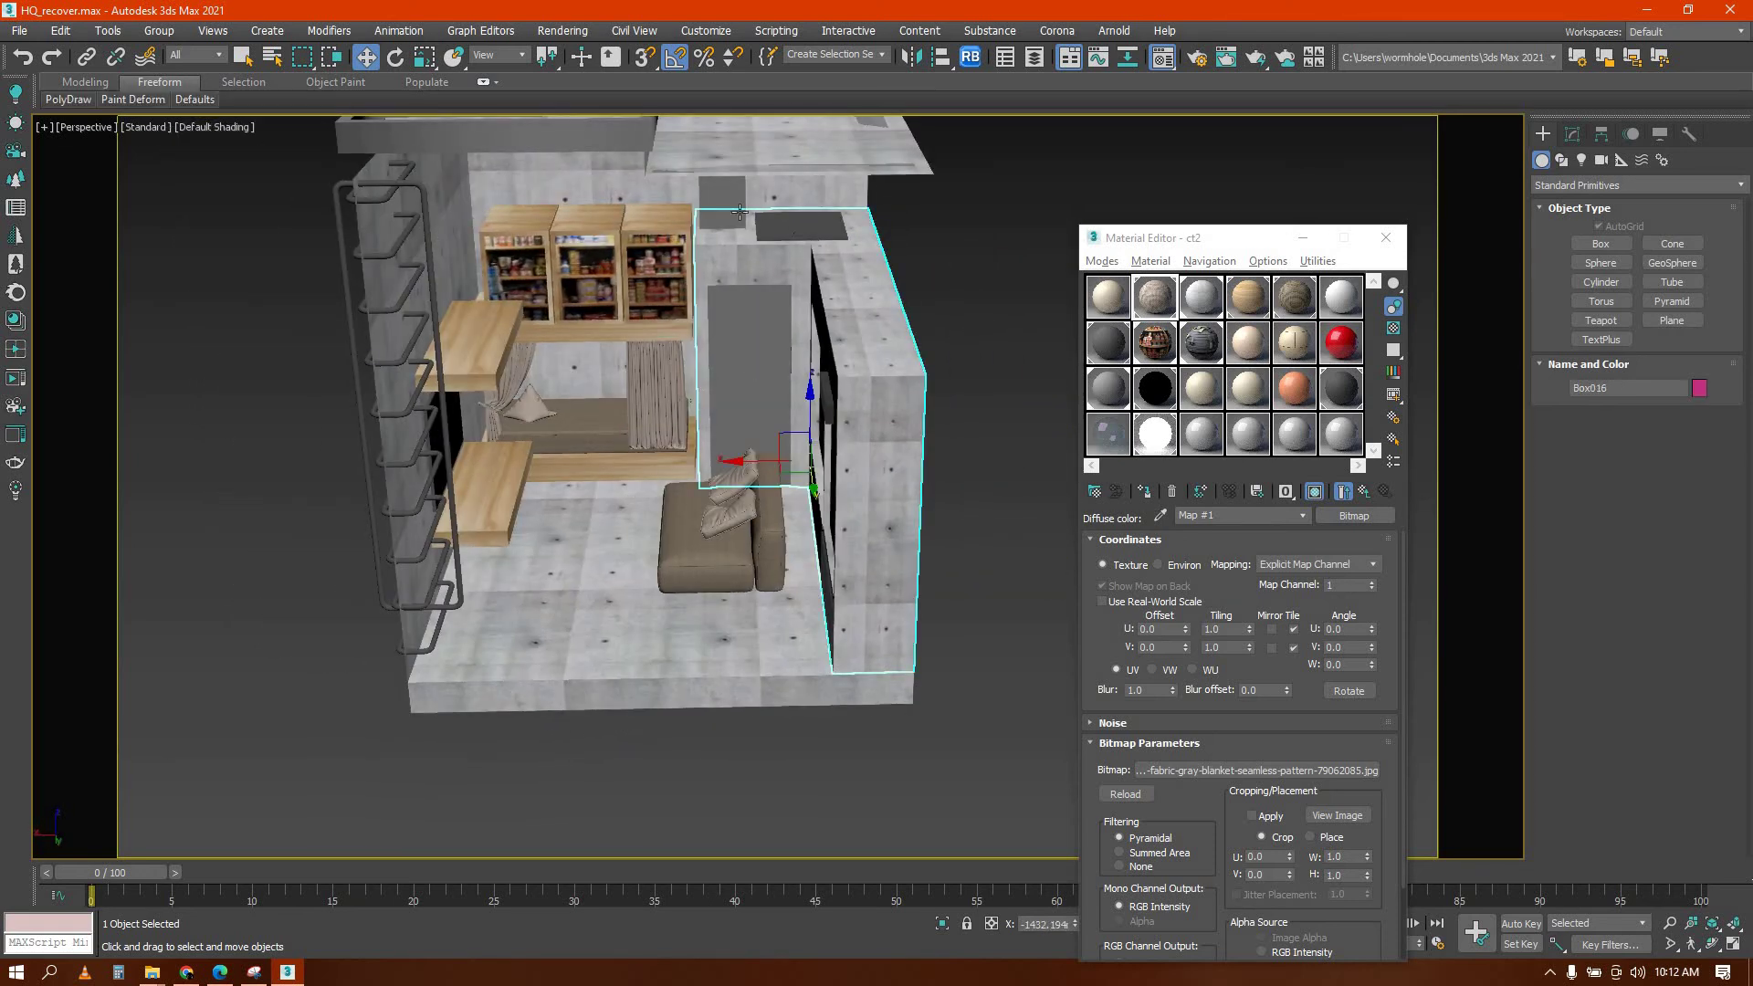
pyautogui.press('4')
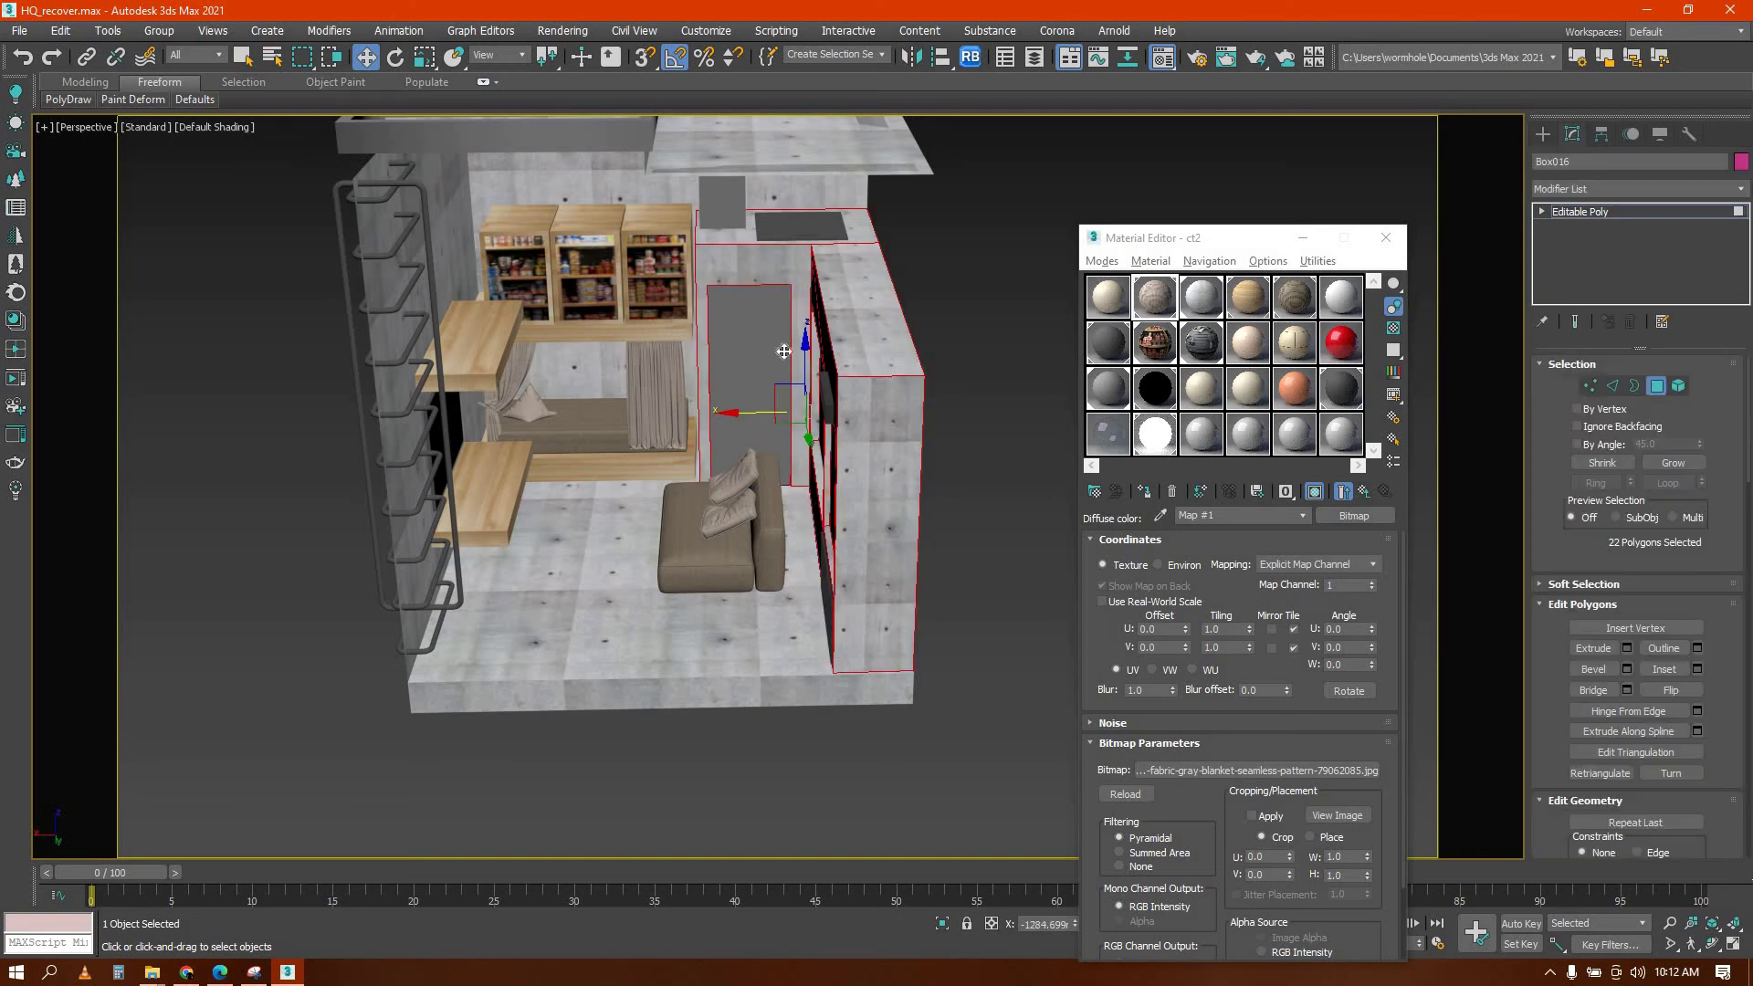
pyautogui.click(741, 328)
pyautogui.click(1345, 401)
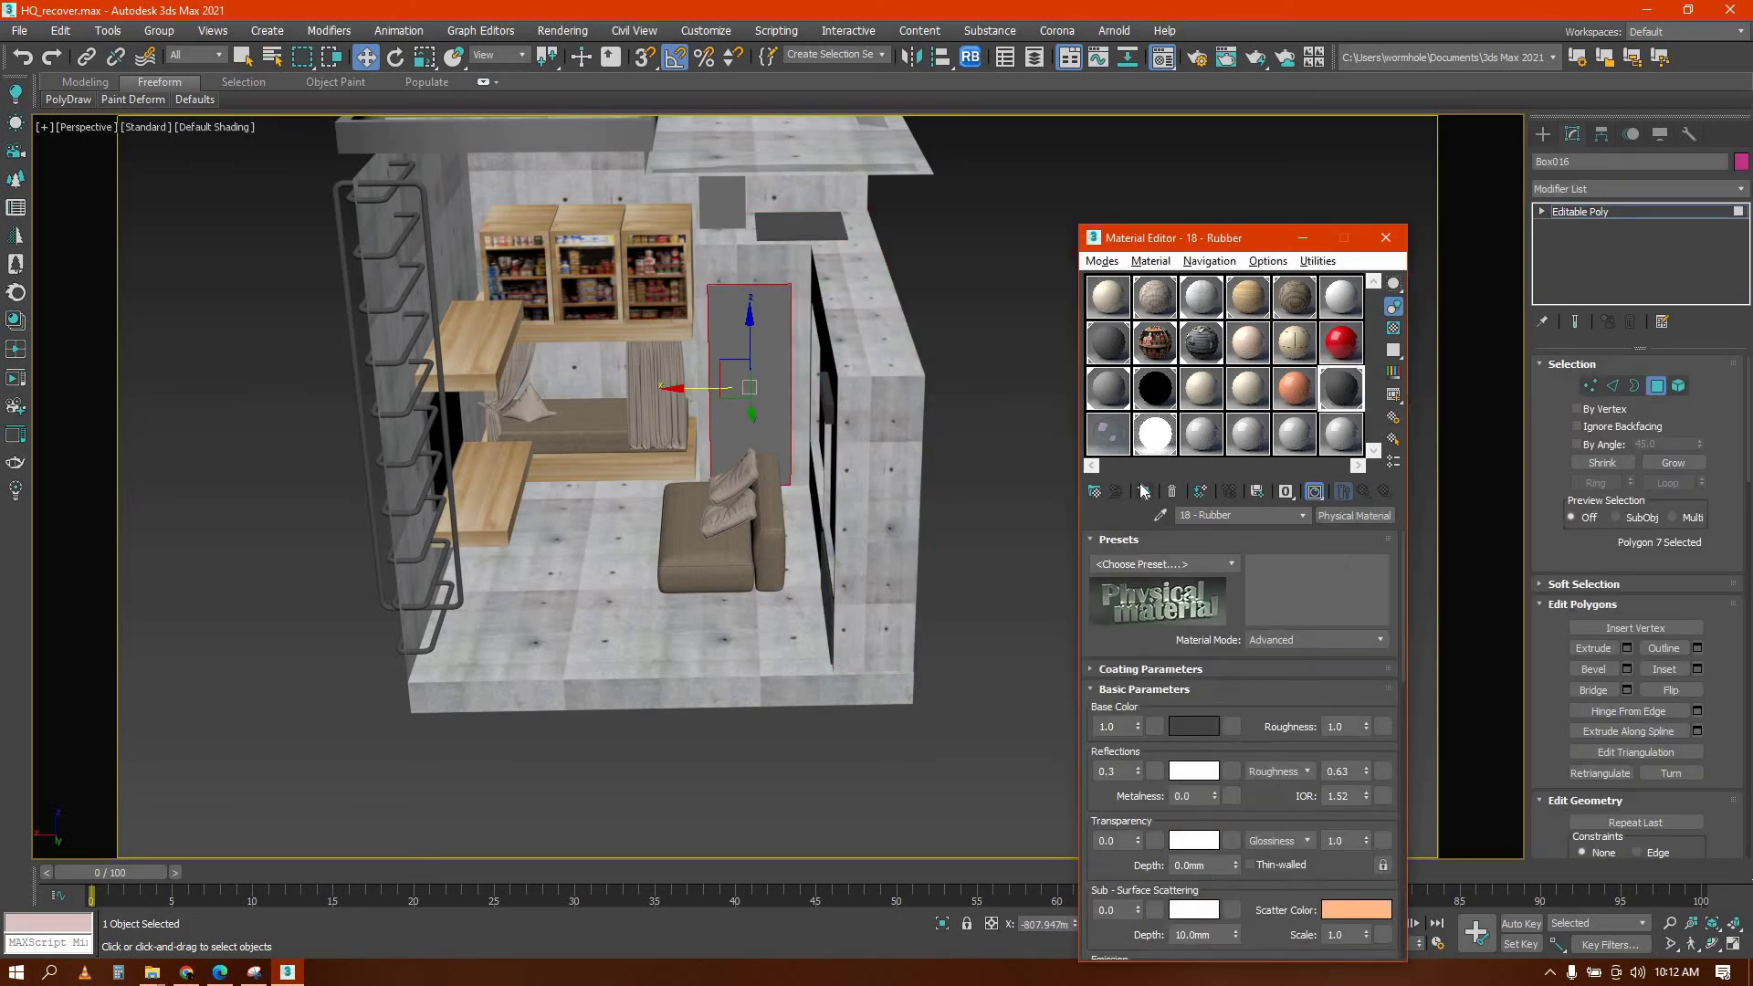
pyautogui.click(1144, 491)
pyautogui.moveTo(563, 377)
pyautogui.keyDown('alt'); pyautogui.mouseDown(button='middle')
pyautogui.moveTo(540, 422)
pyautogui.moveTo(554, 395)
pyautogui.mouseUp(button='middle'); pyautogui.keyUp('alt')
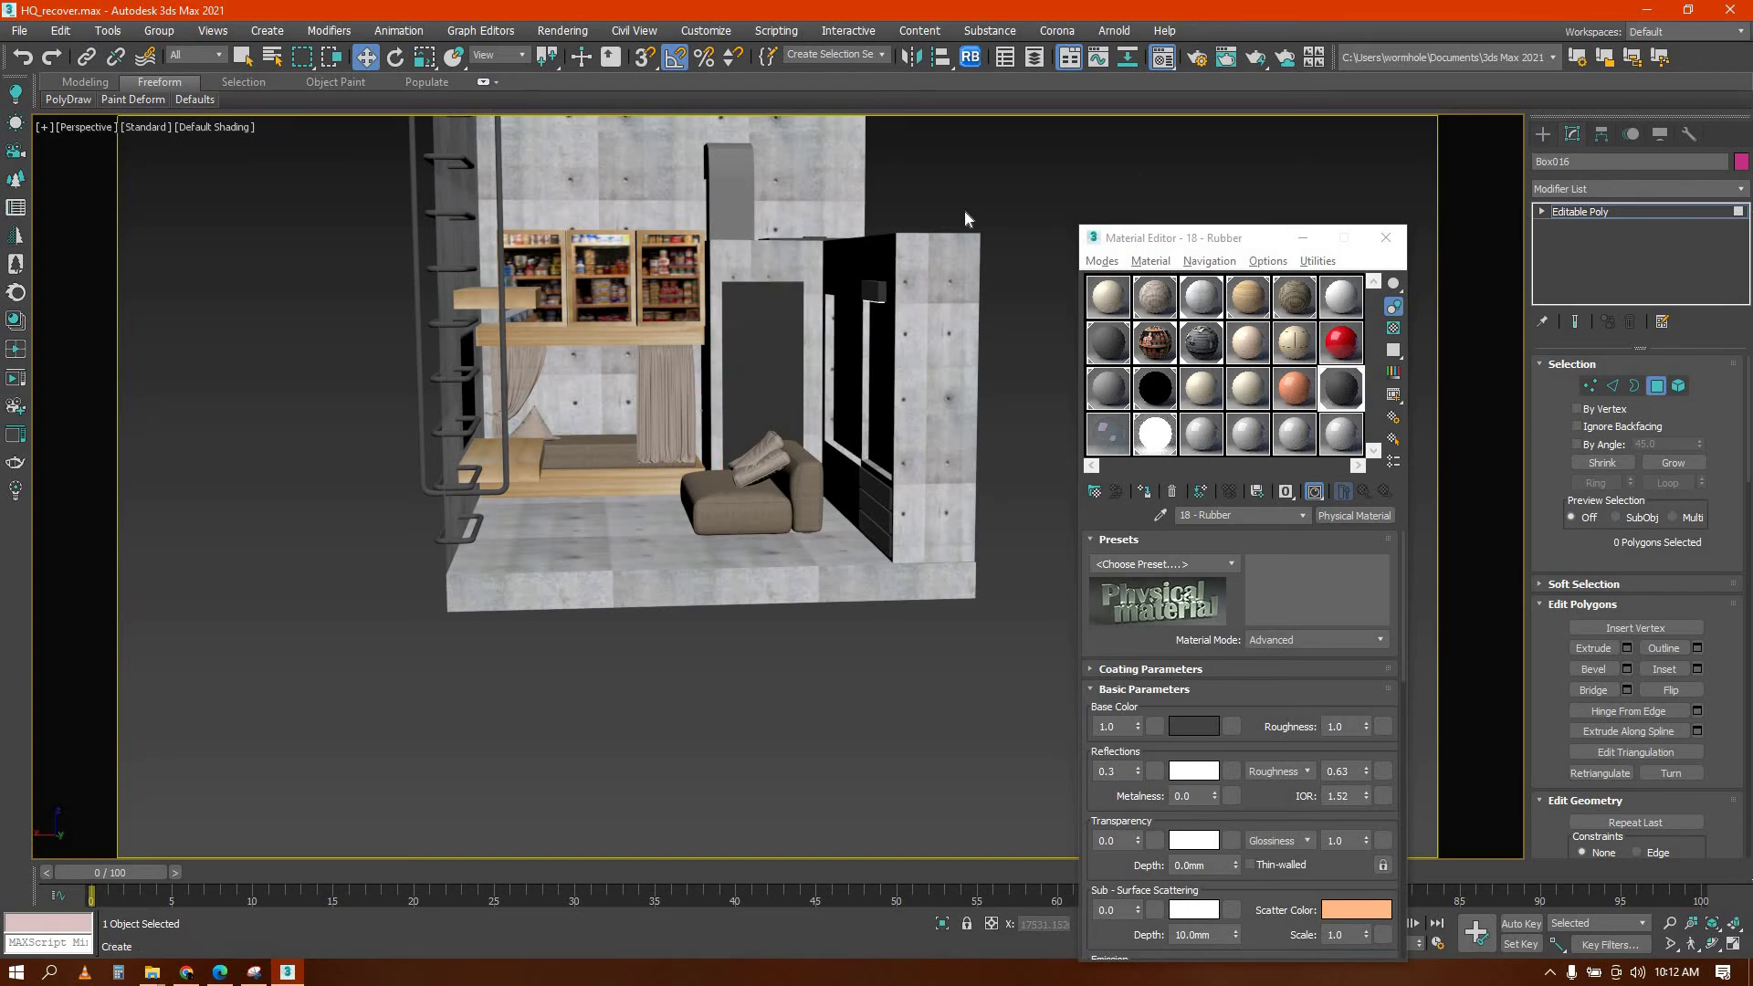
# Assign the 18 - Rubber material to the duct-like box above the partition wall and clear the selection
pyautogui.hotkey('ctrl', 'z')
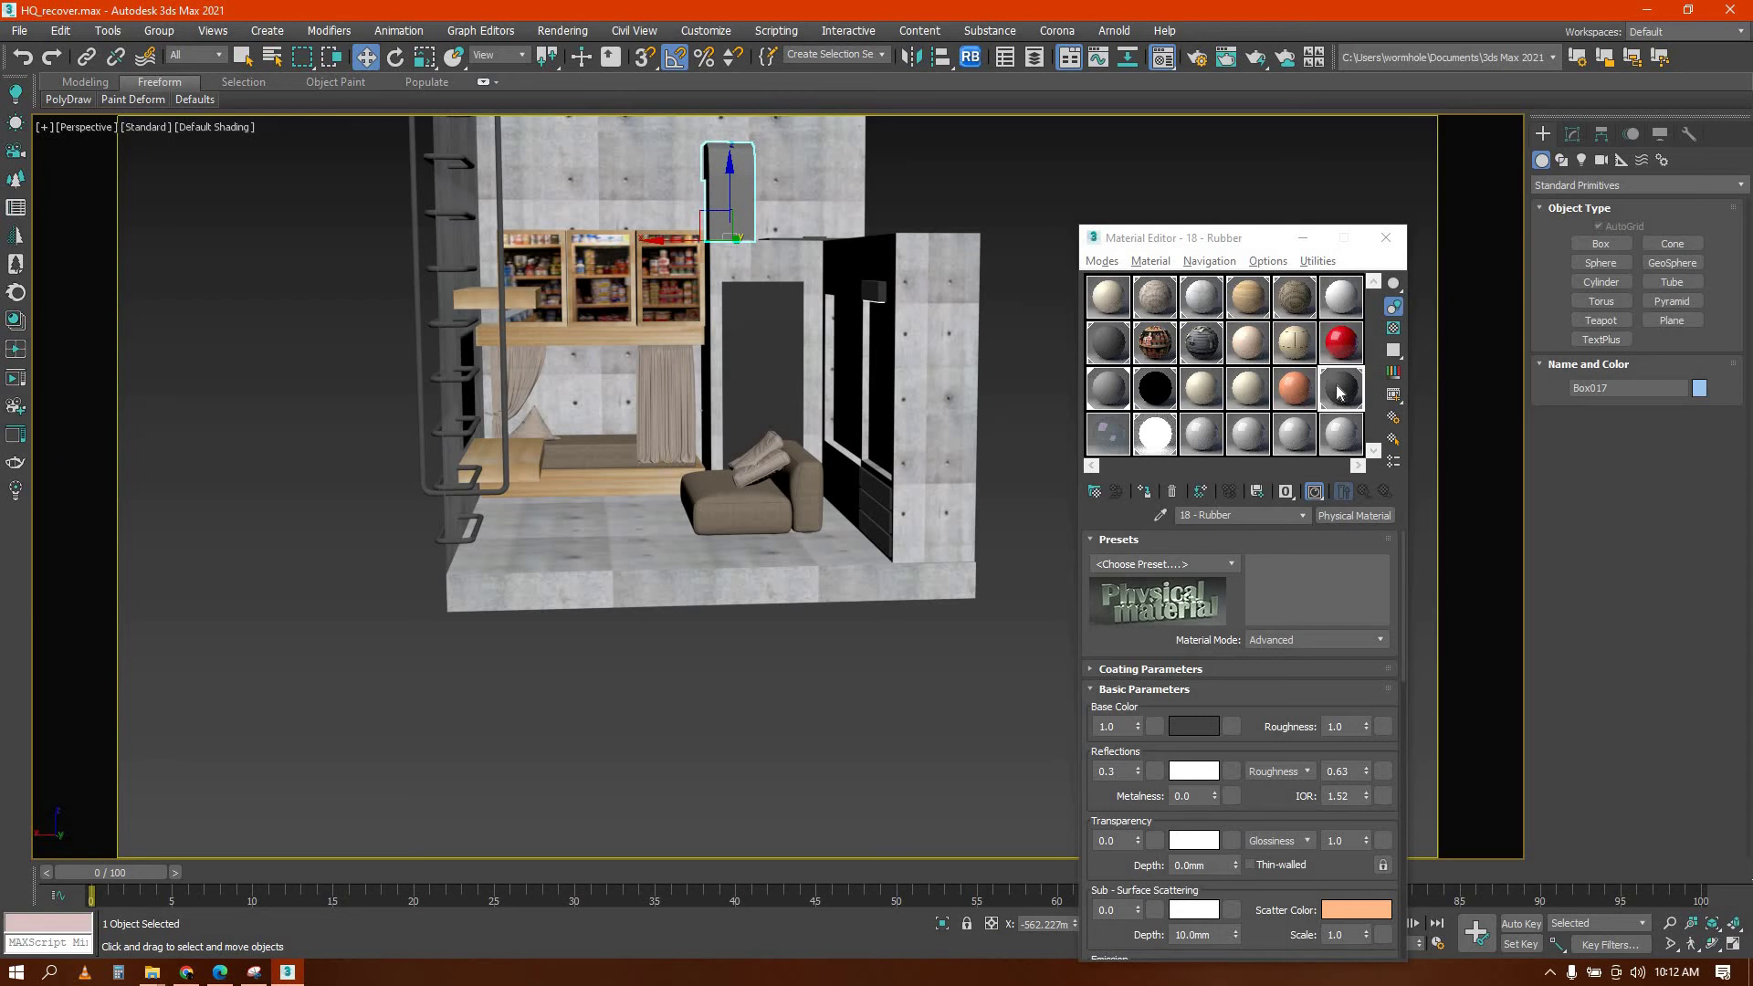
pyautogui.click(1340, 392)
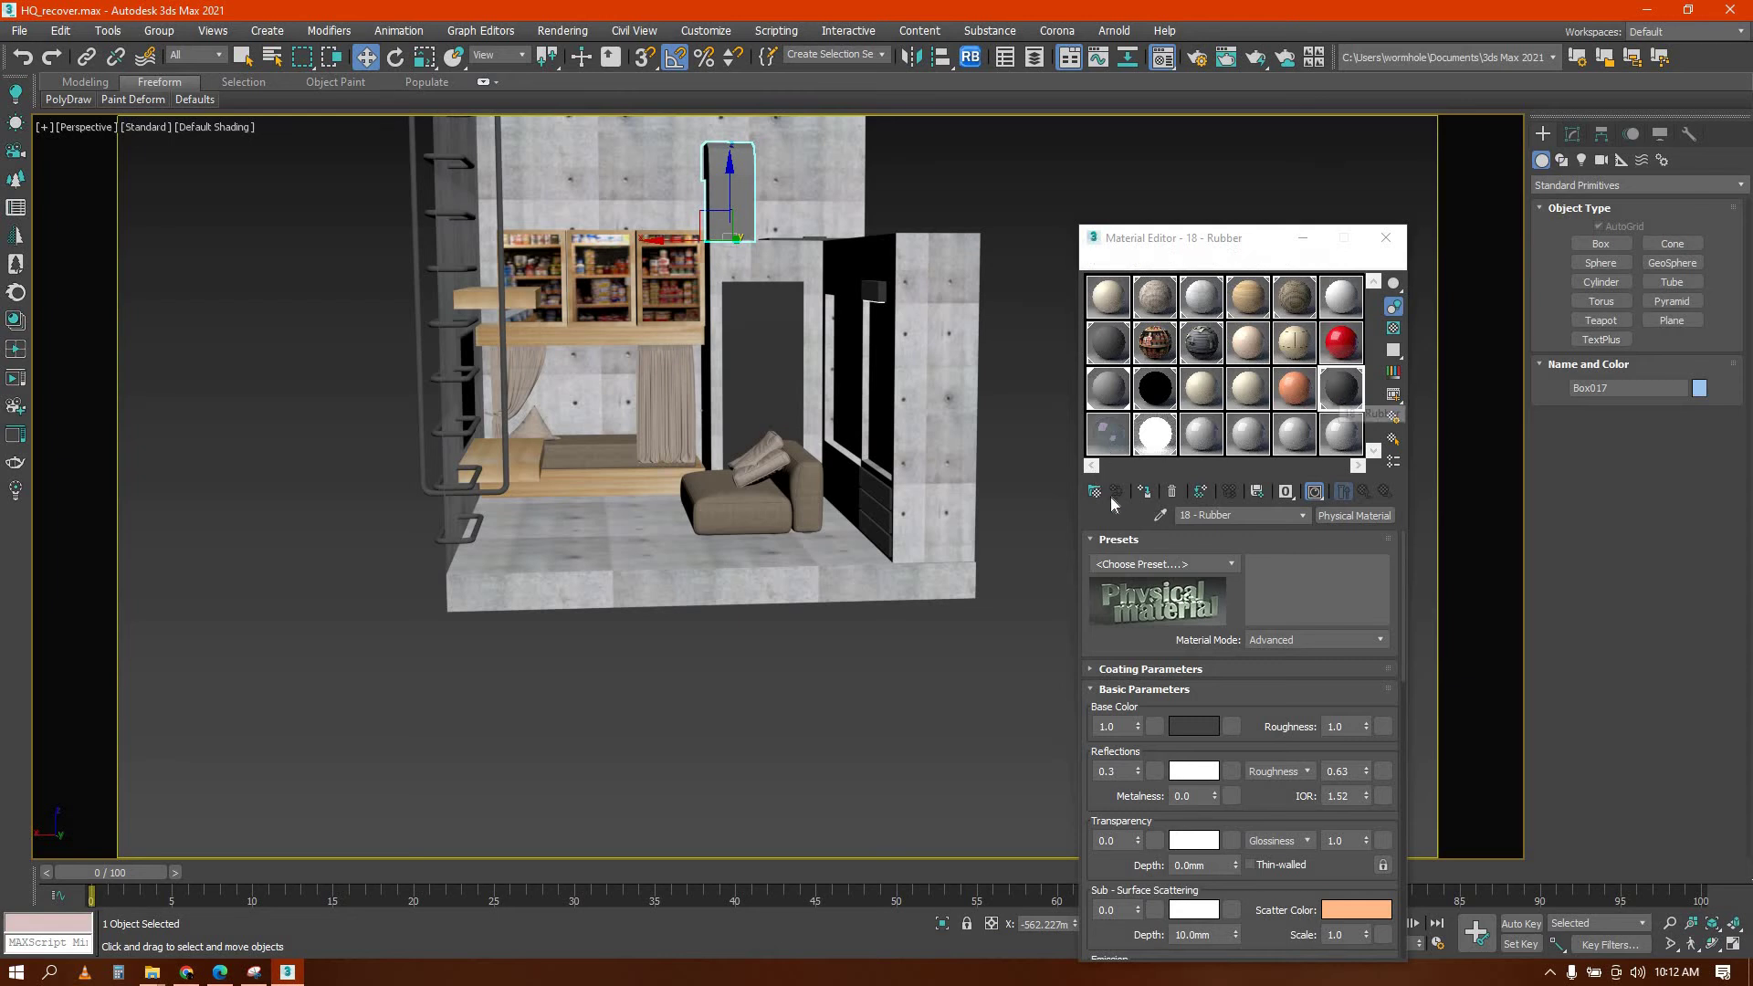
pyautogui.click(793, 675)
# Start a Corona test render of the whole bunker room seen from the open front
pyautogui.scroll(-5, 718, 671)
pyautogui.keyDown('alt'); pyautogui.moveTo(691, 514); pyautogui.dragTo(727, 511, button='middle'); pyautogui.keyUp('alt')
pyautogui.scroll(4, 727, 511)
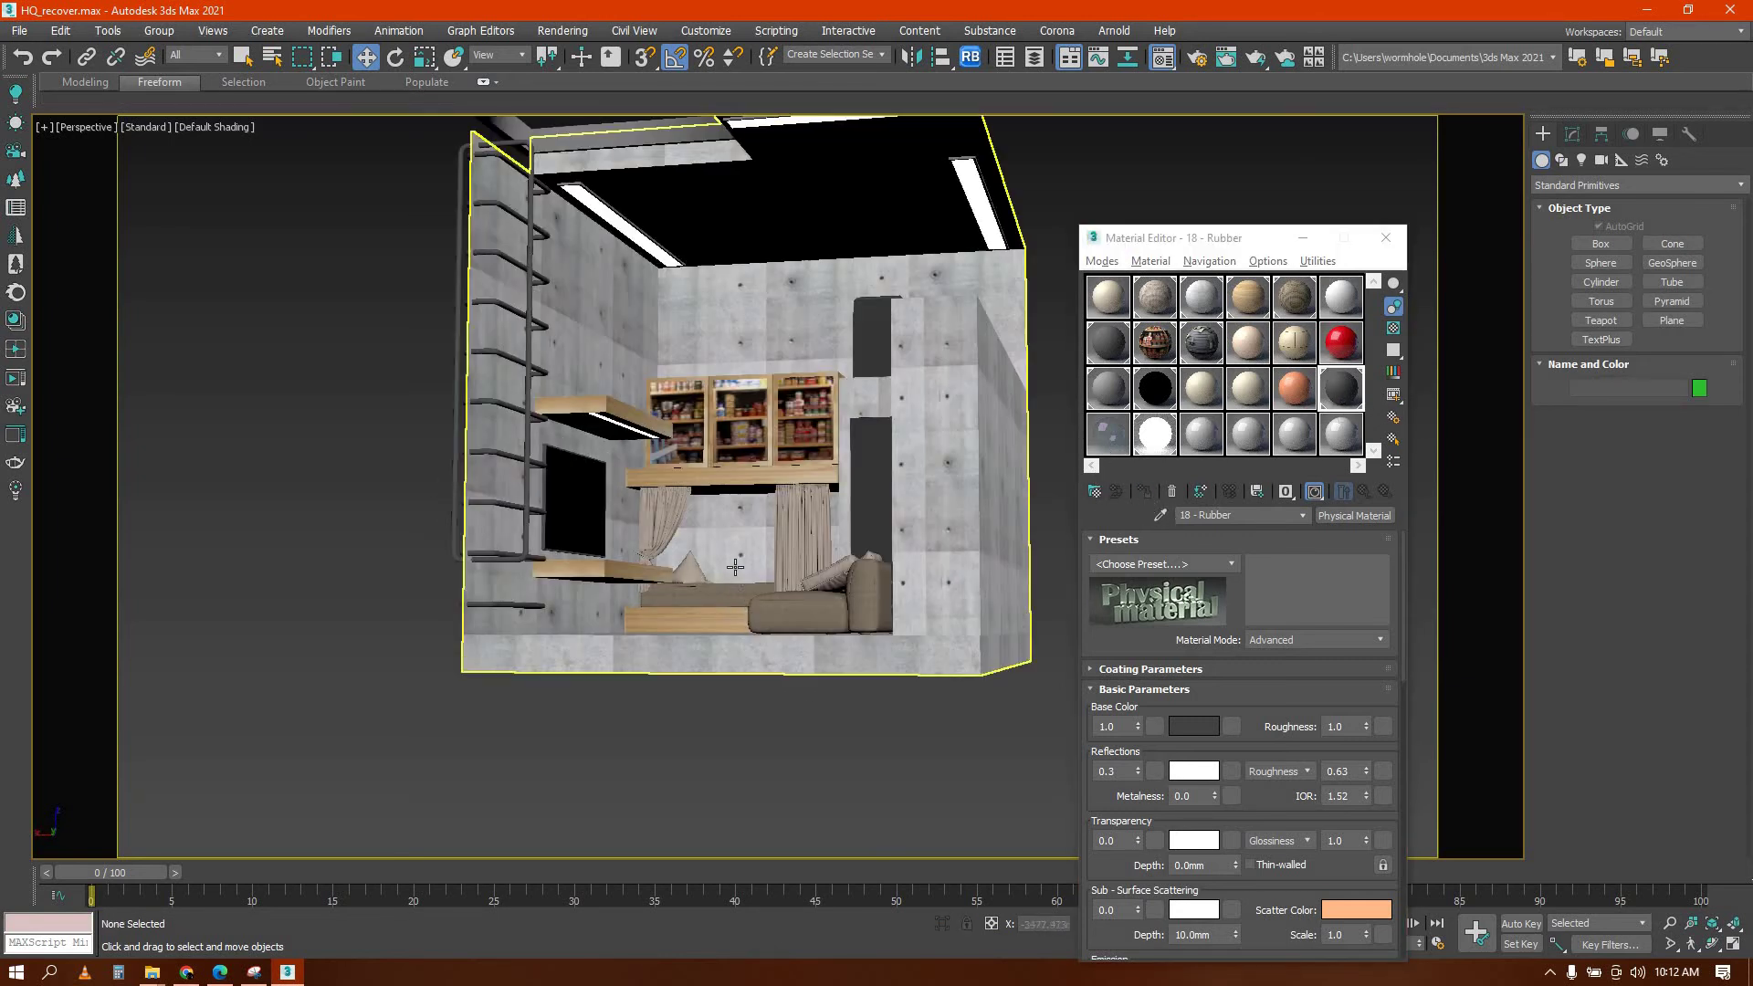
pyautogui.moveTo(744, 587)
pyautogui.keyDown('alt'); pyautogui.mouseDown(button='middle')
pyautogui.moveTo(751, 625)
pyautogui.moveTo(767, 597)
pyautogui.moveTo(689, 596)
pyautogui.moveTo(742, 593)
pyautogui.mouseUp(button='middle'); pyautogui.keyUp('alt')
pyautogui.scroll(3, 650, 706)
pyautogui.moveTo(650, 706); pyautogui.dragTo(743, 681, button='middle')
pyautogui.hotkey('shift', 'q')
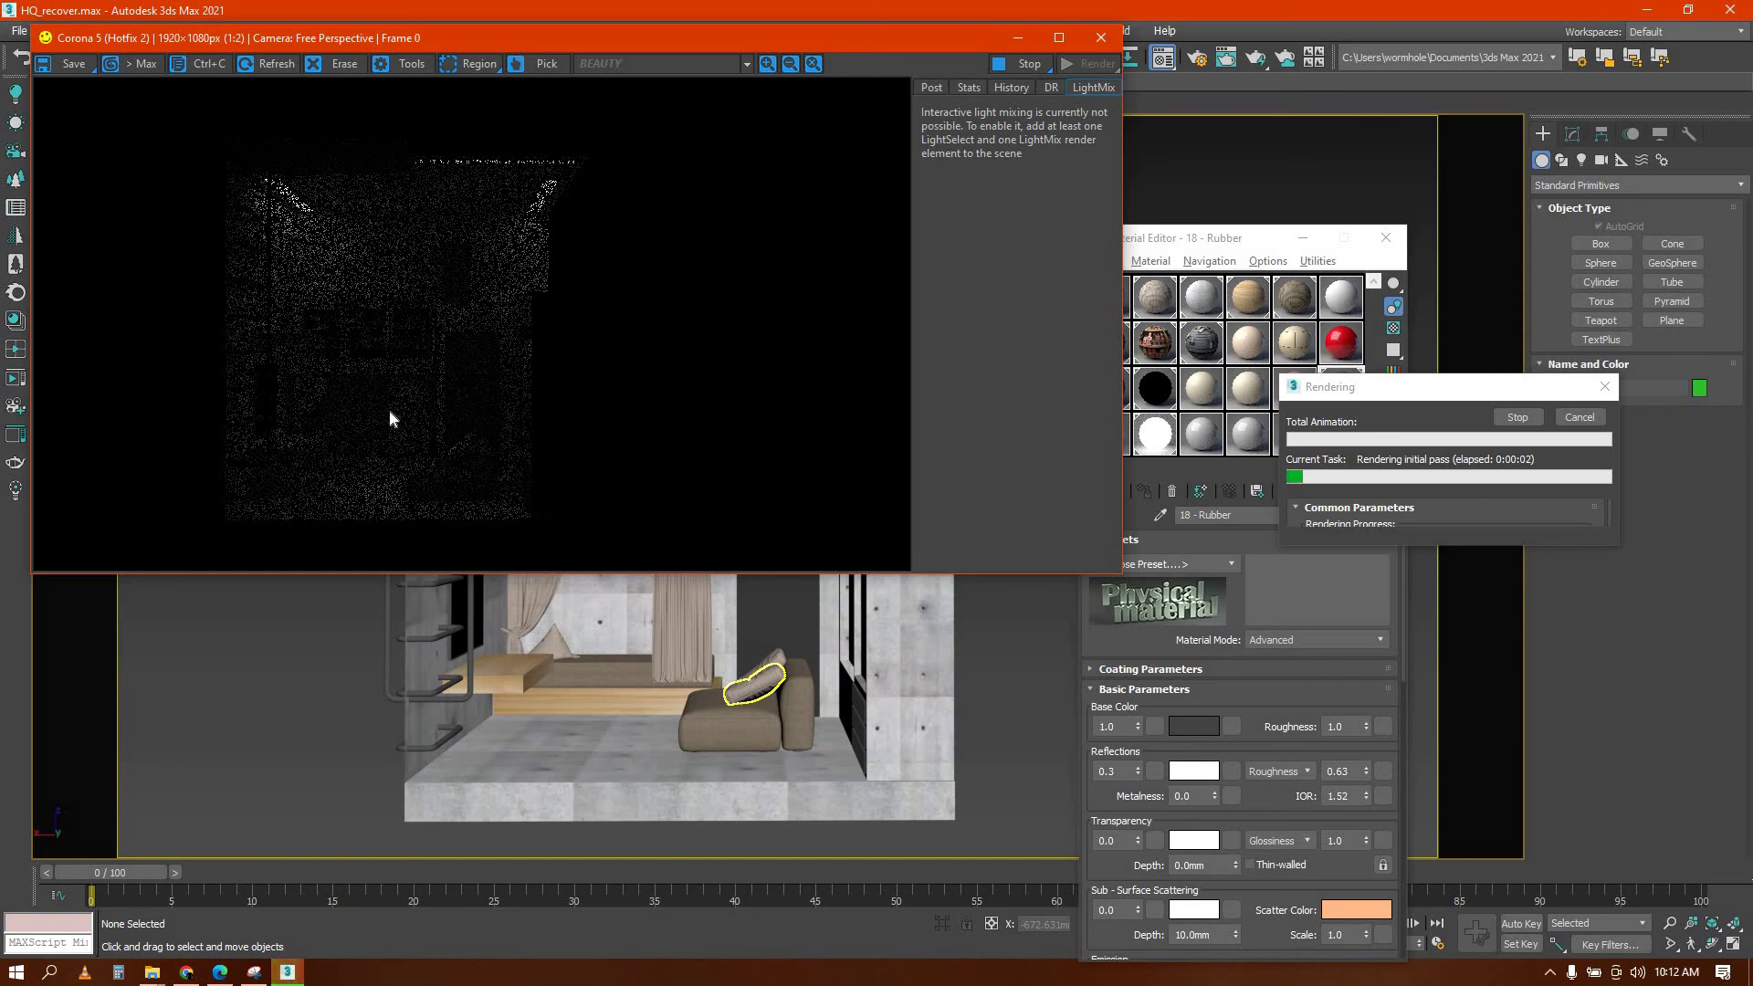
# Examine the fabrics, shelves, curtains, sofa and dark door panel in the render up close, then close the render
pyautogui.scroll(1, 389, 409)
pyautogui.scroll(-1, 451, 418)
pyautogui.scroll(1, 451, 419)
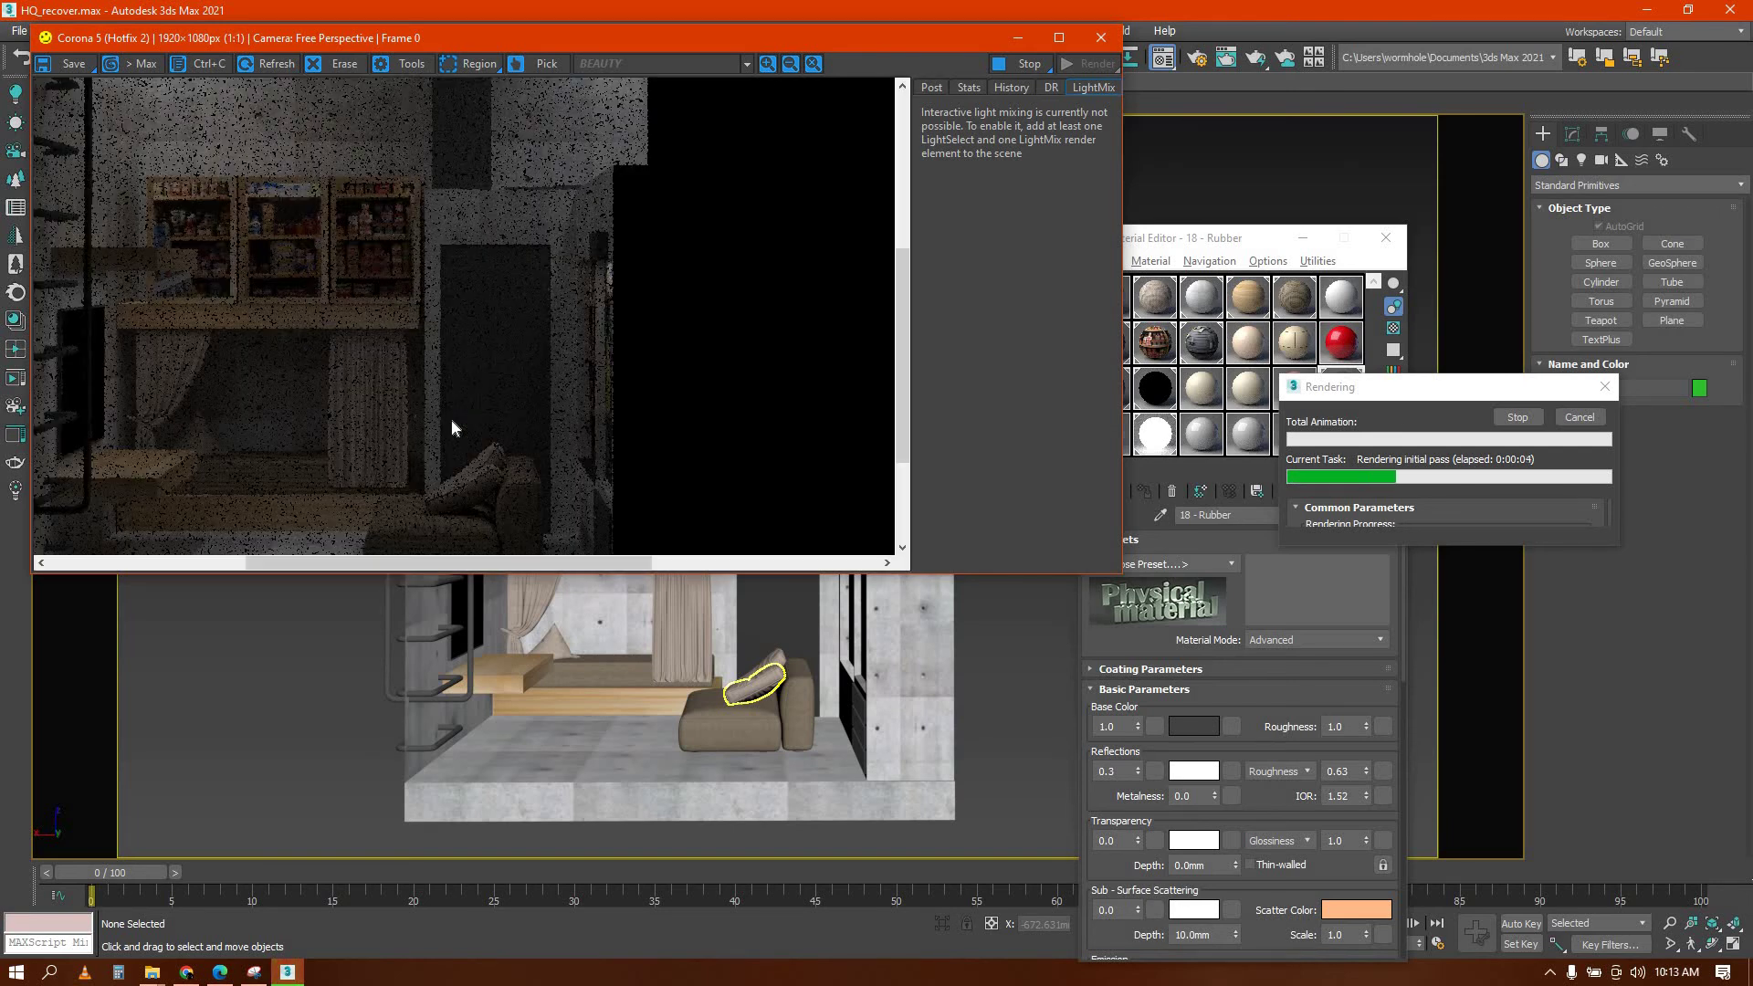
pyautogui.scroll(-1, 561, 398)
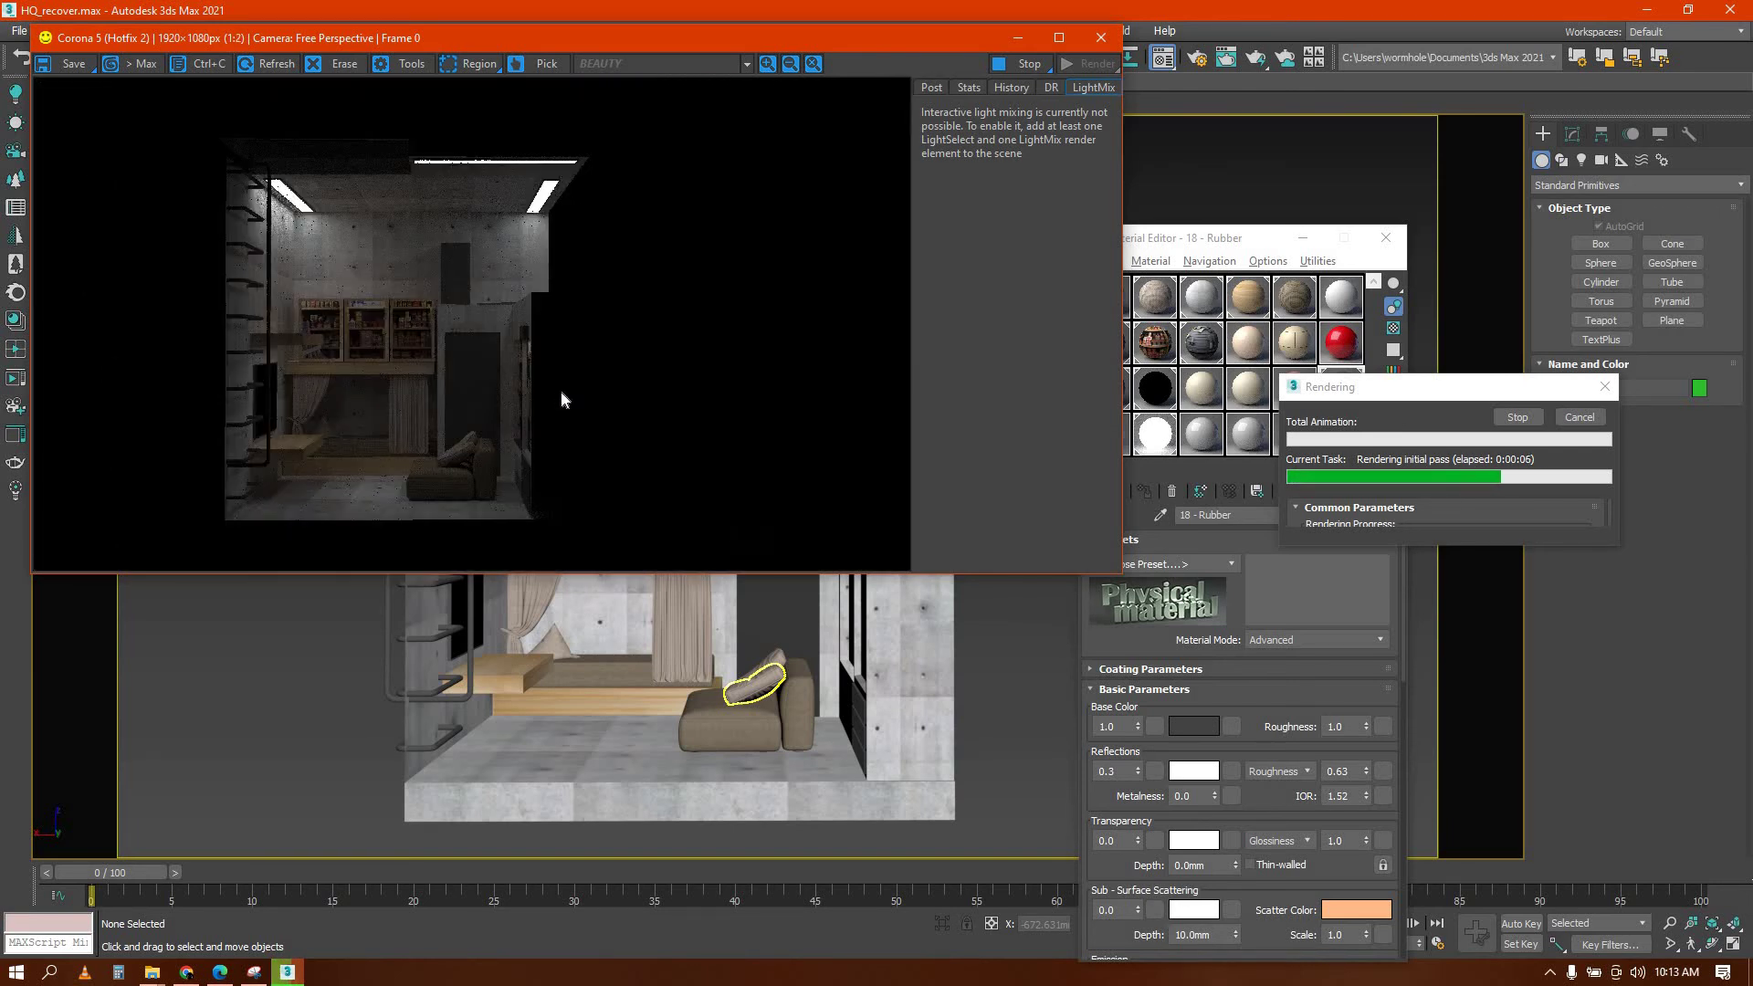
pyautogui.scroll(3, 378, 461)
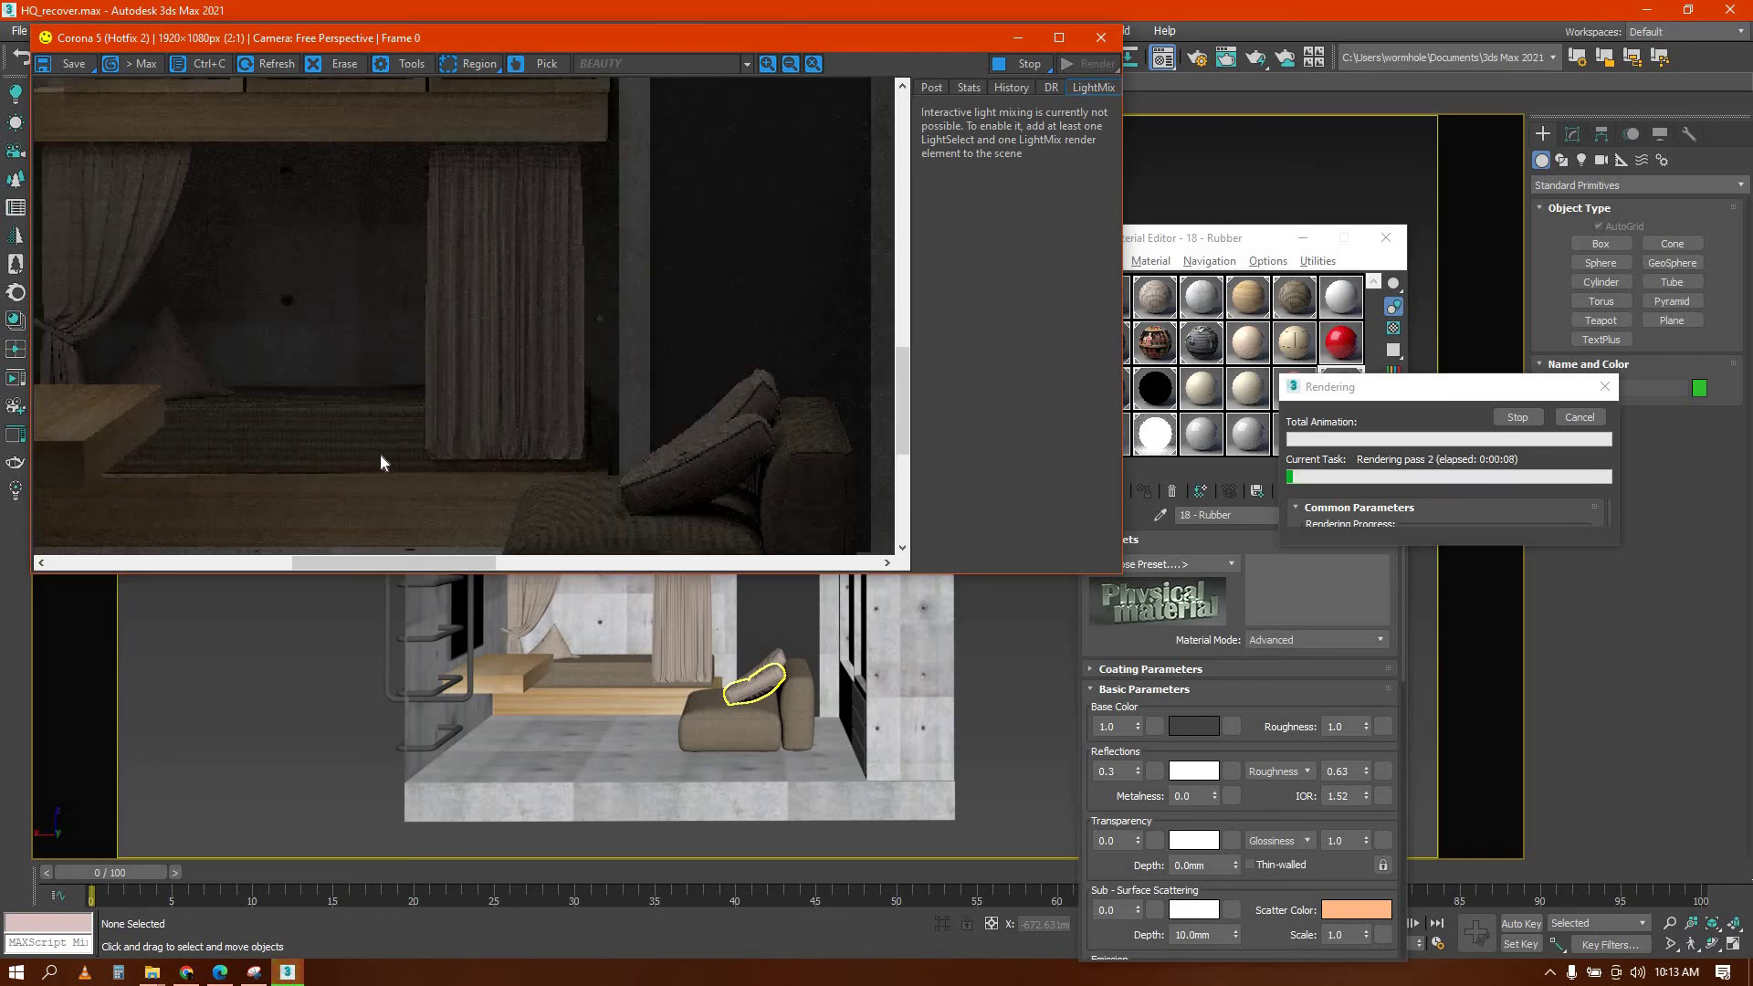
pyautogui.scroll(-3, 381, 454)
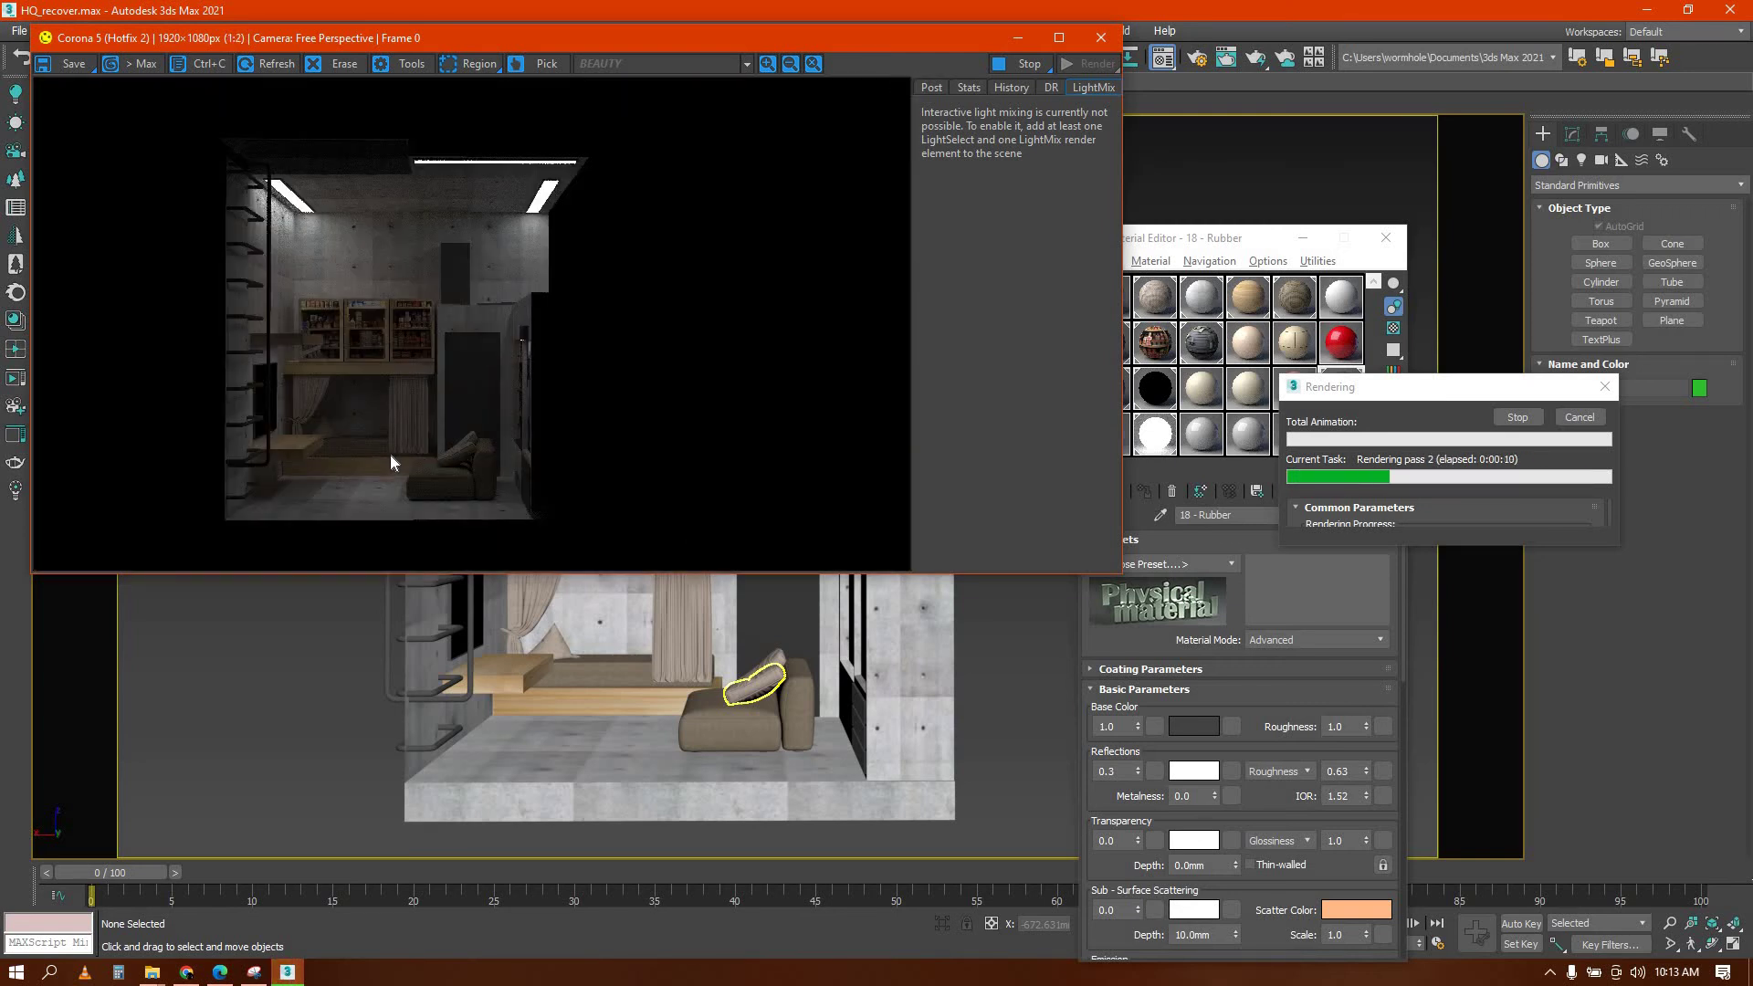
pyautogui.scroll(1, 391, 453)
pyautogui.scroll(-1, 418, 367)
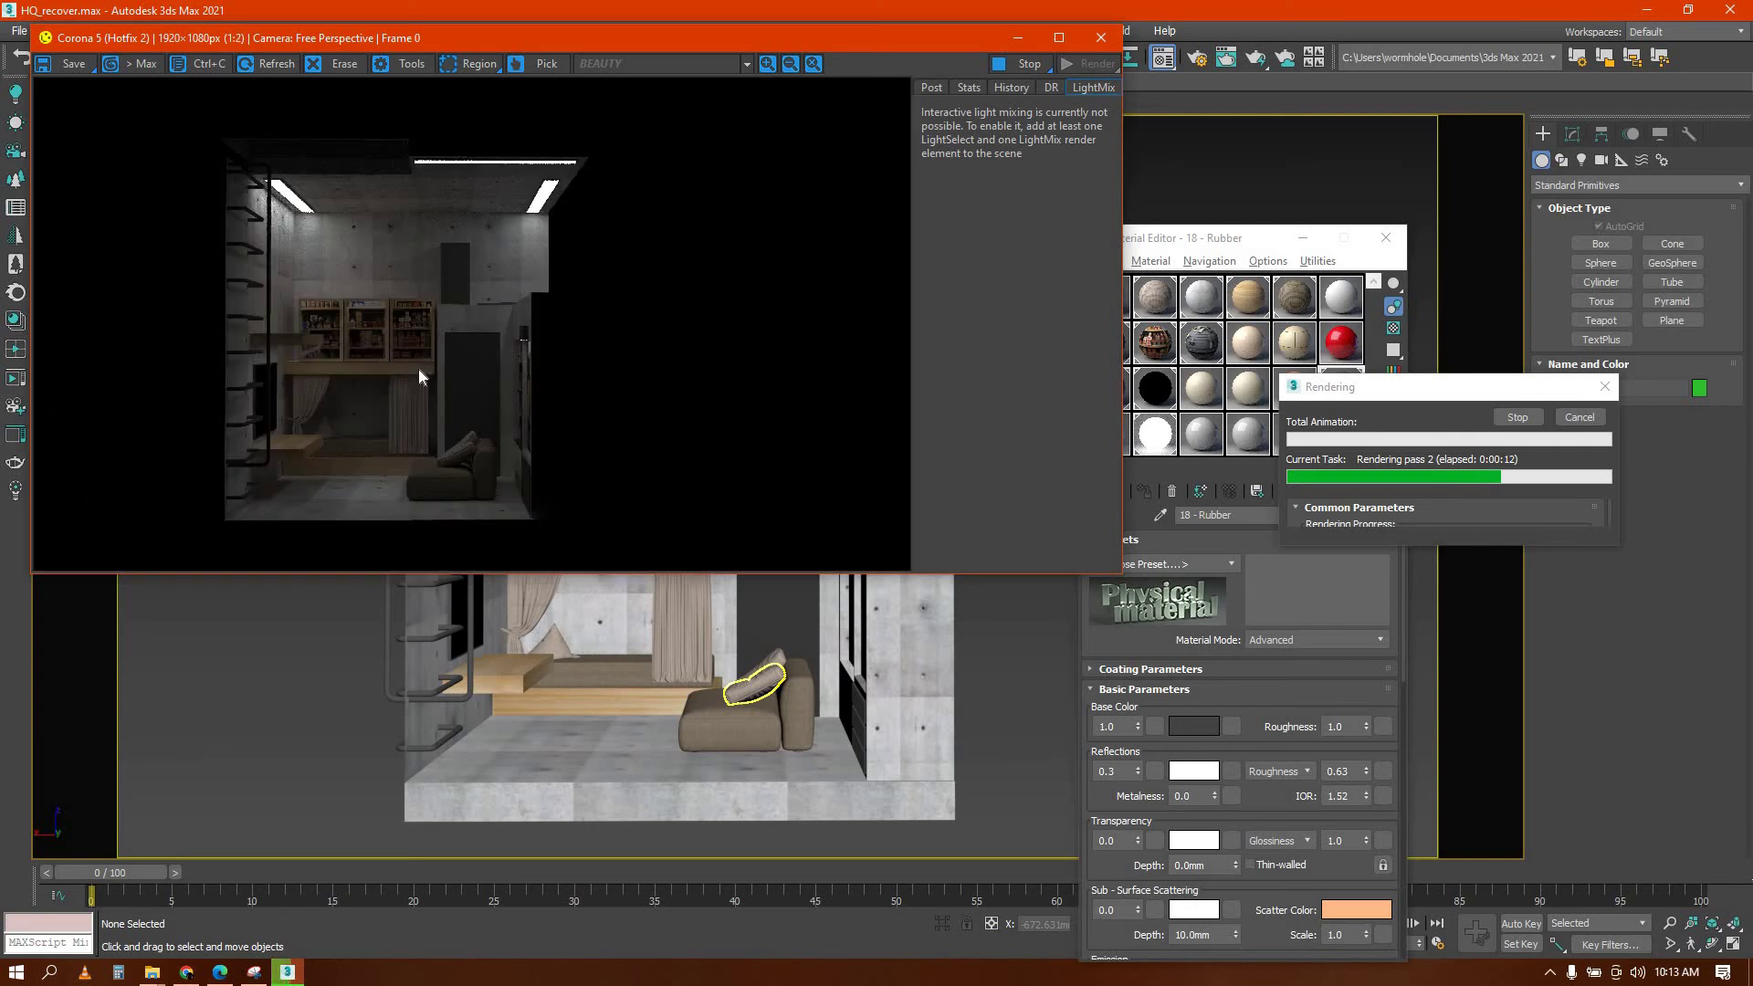
pyautogui.scroll(1, 348, 401)
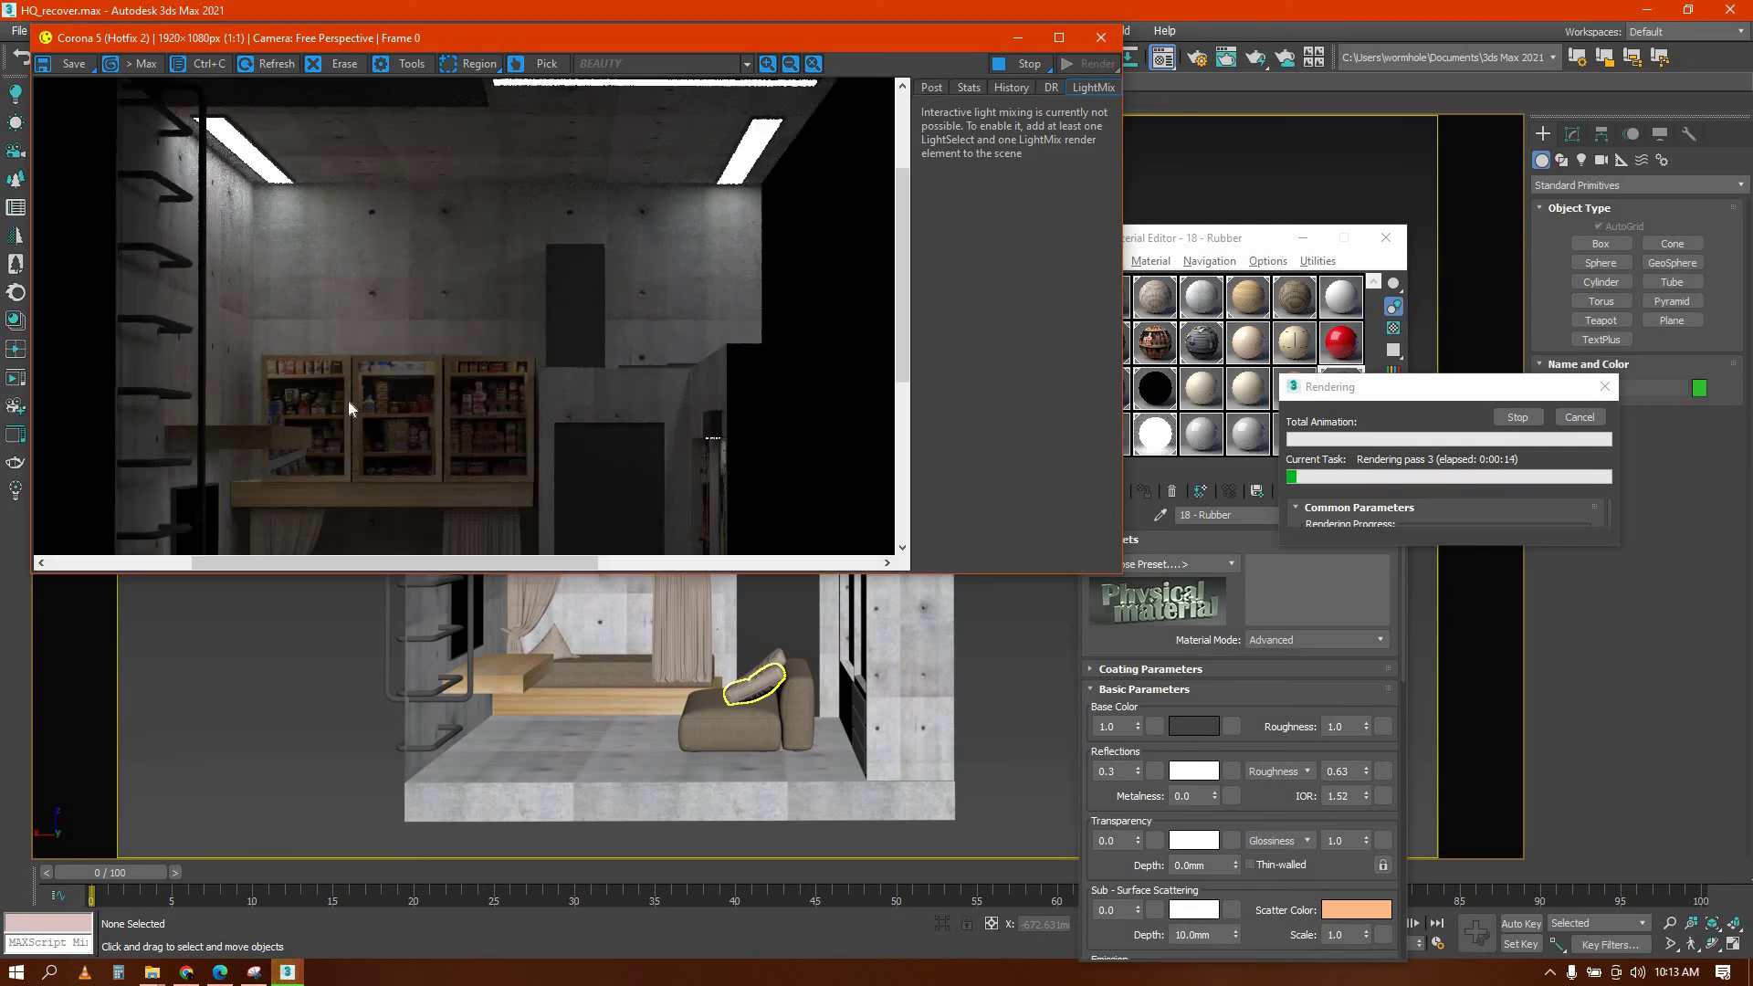
pyautogui.scroll(-2, 424, 381)
pyautogui.scroll(1, 431, 391)
pyautogui.scroll(1, 431, 391)
pyautogui.scroll(-1, 431, 391)
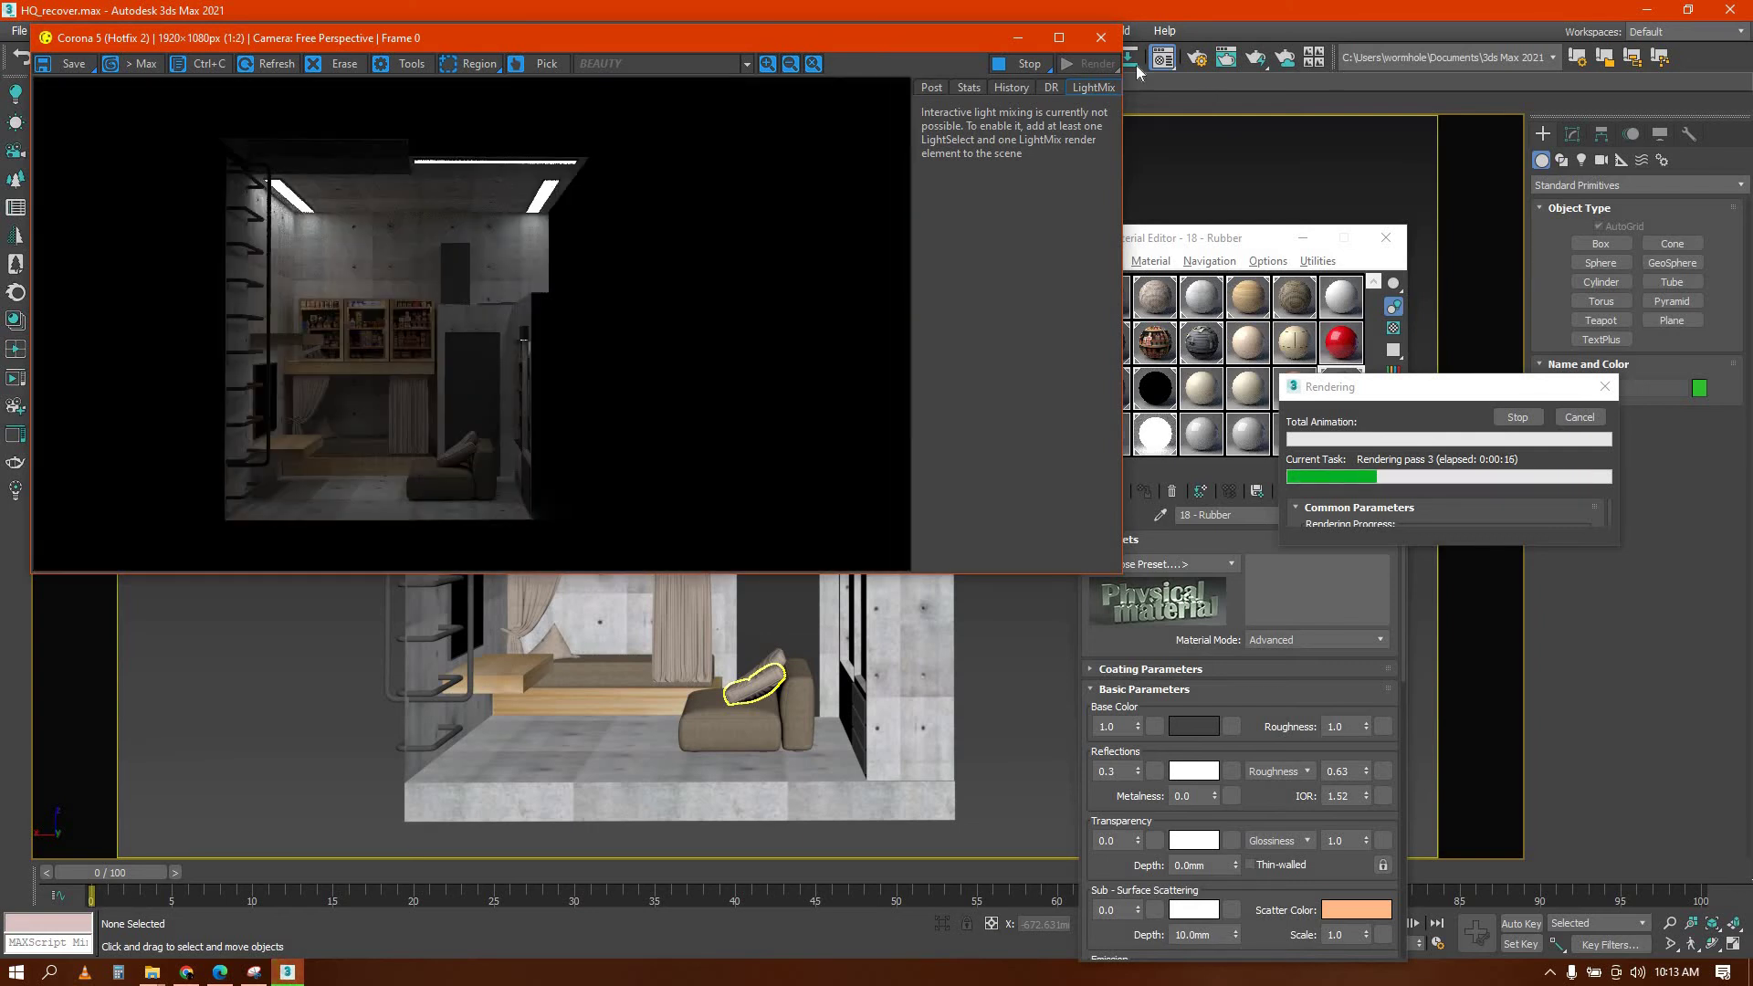
pyautogui.click(1099, 39)
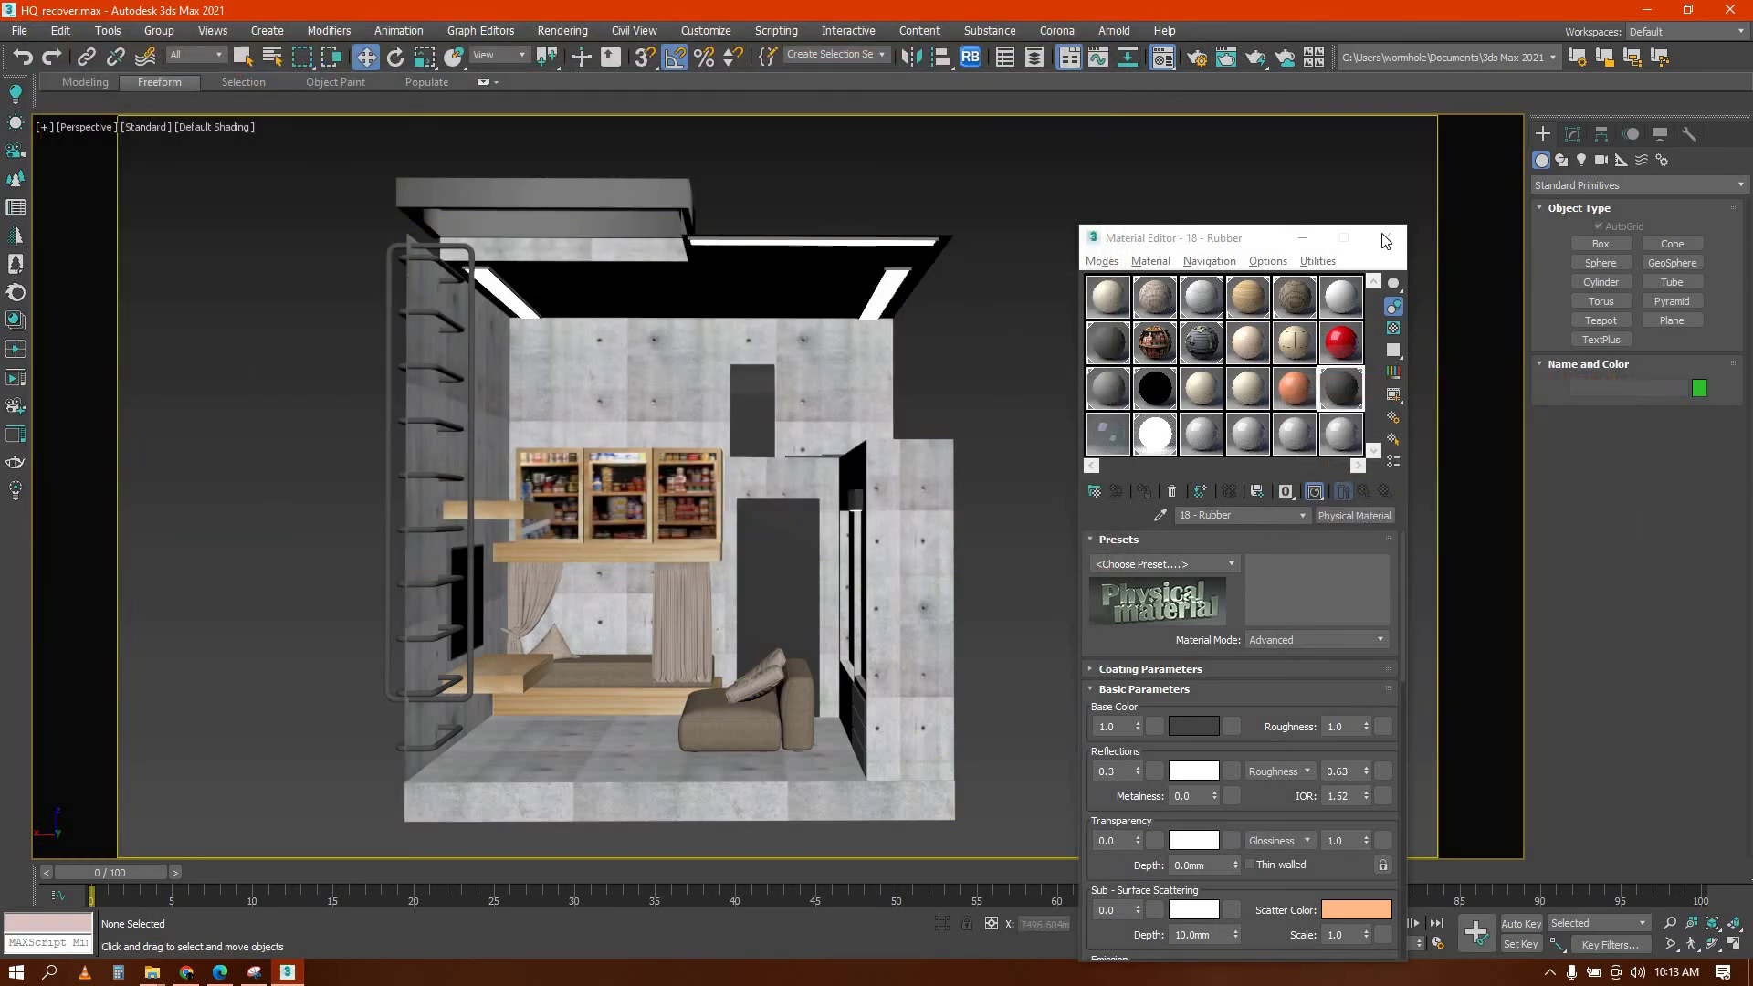
# Change the emission color of the ceiling strips' Corona light material to pale yellow, with blue at about 148
pyautogui.press('m')
pyautogui.click(890, 288)
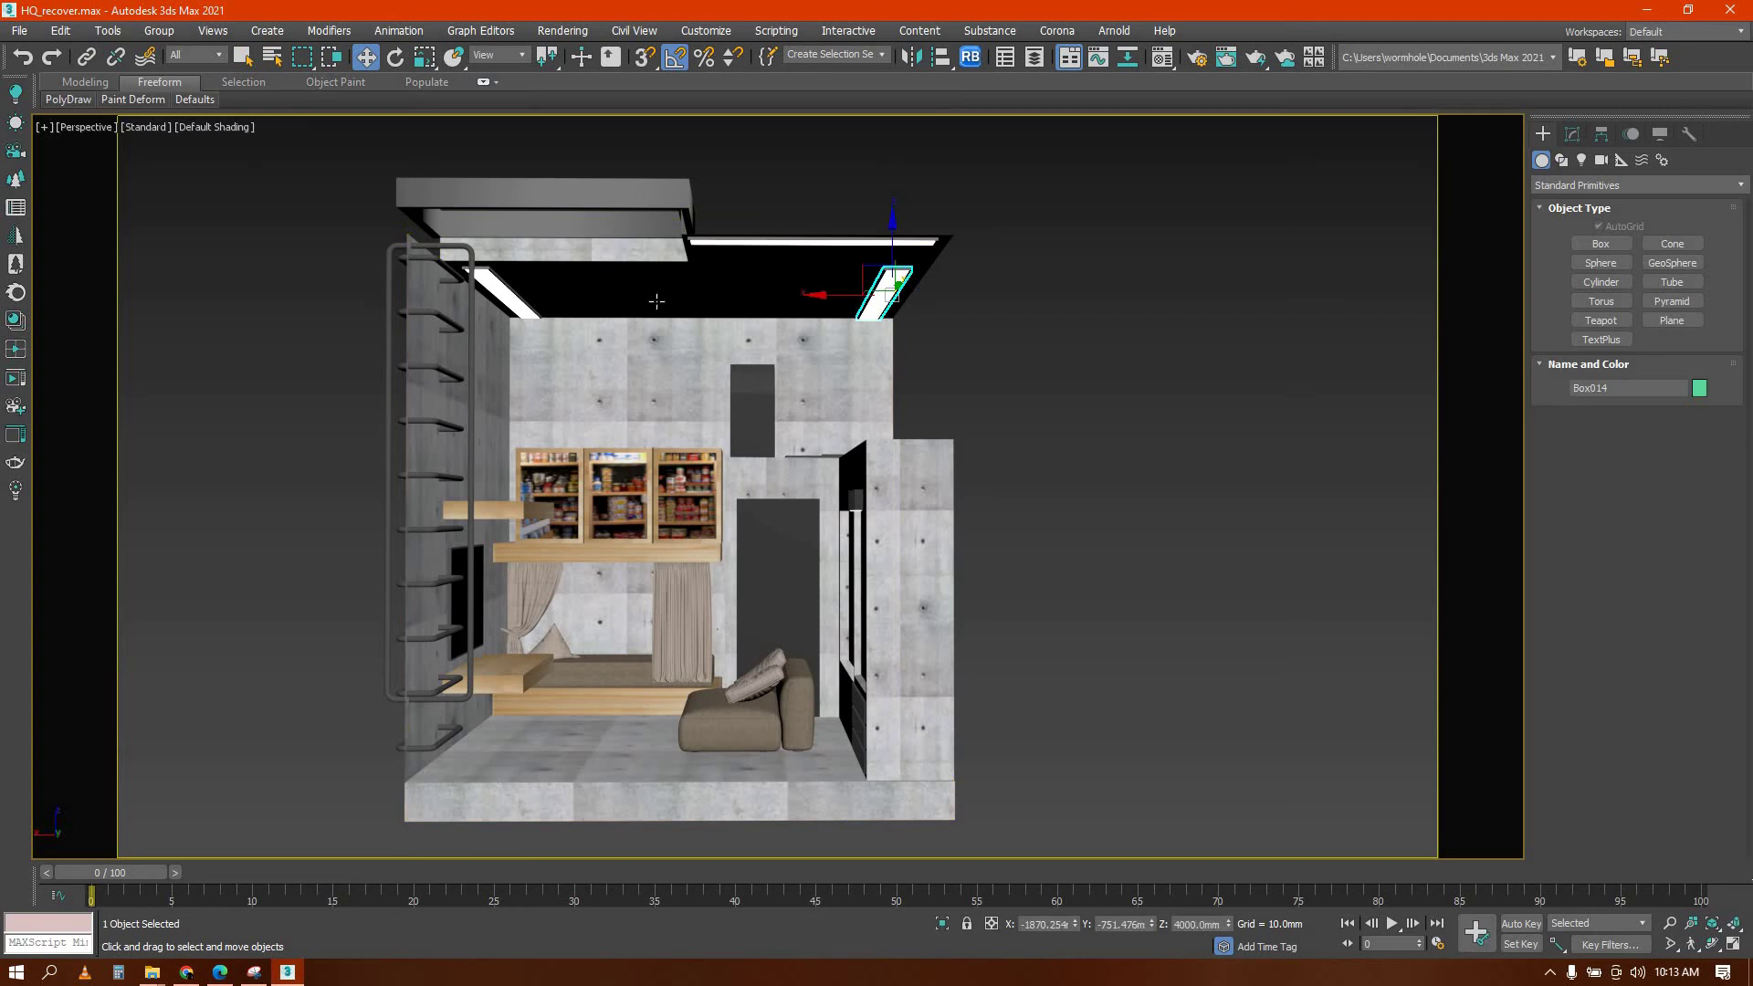
pyautogui.press('m')
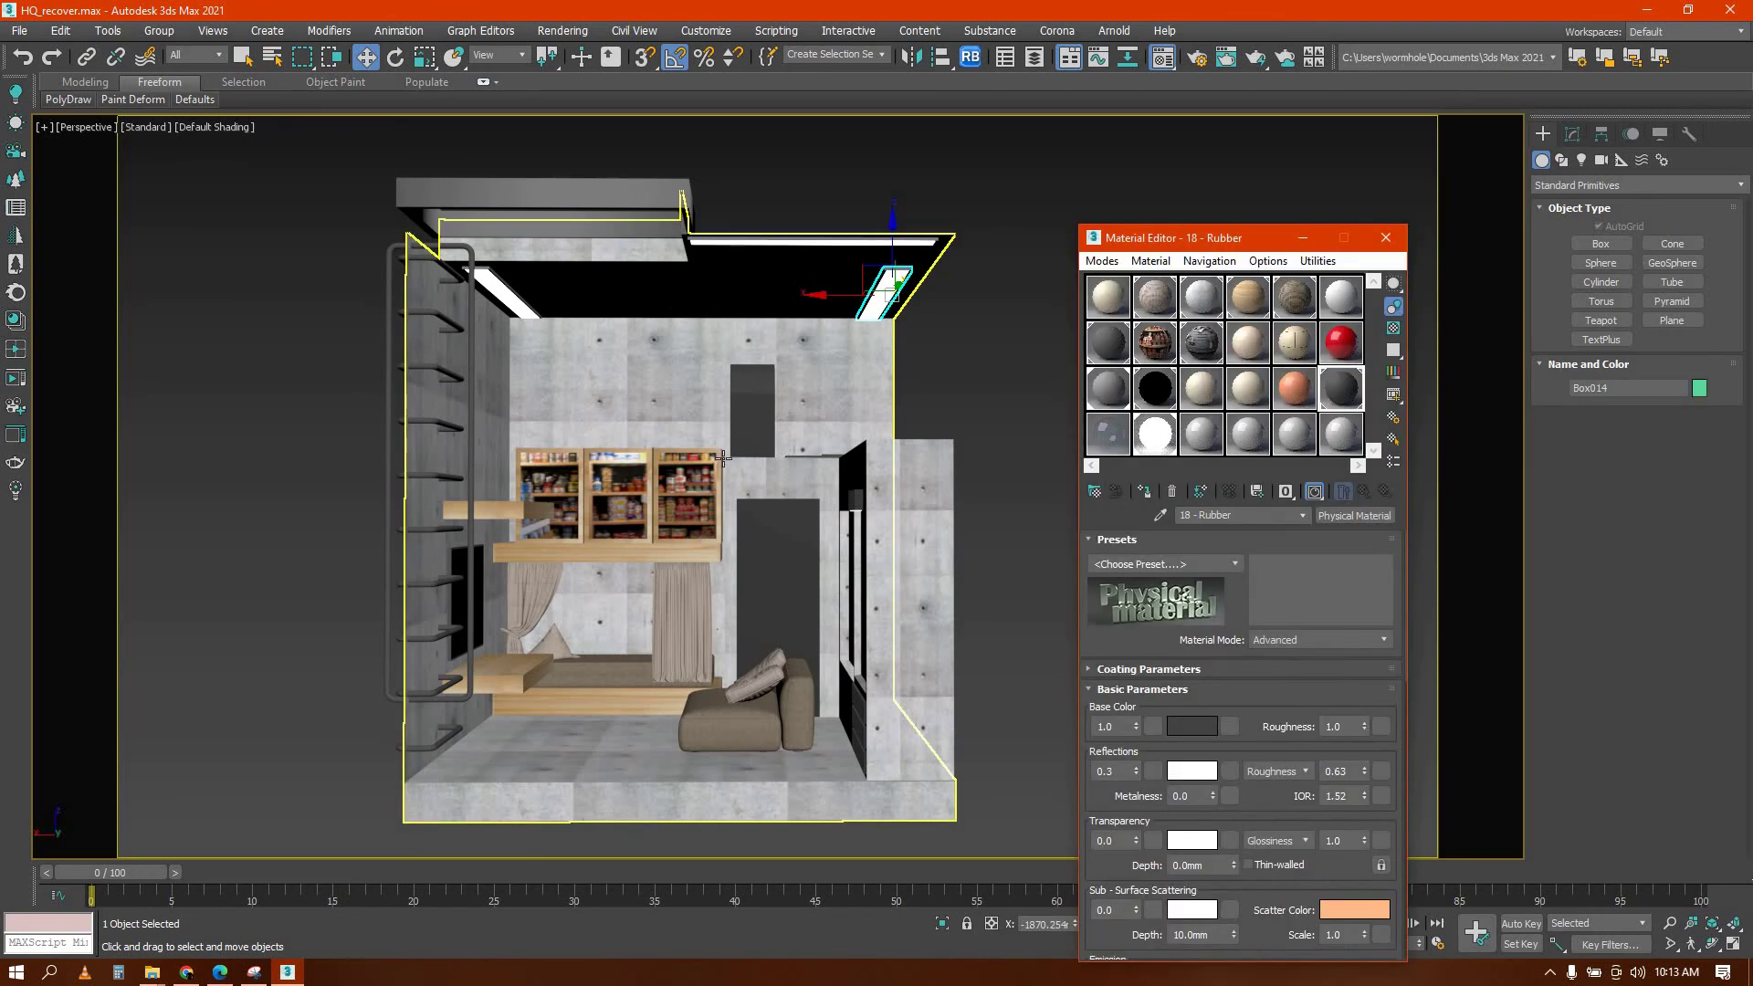
pyautogui.click(1160, 436)
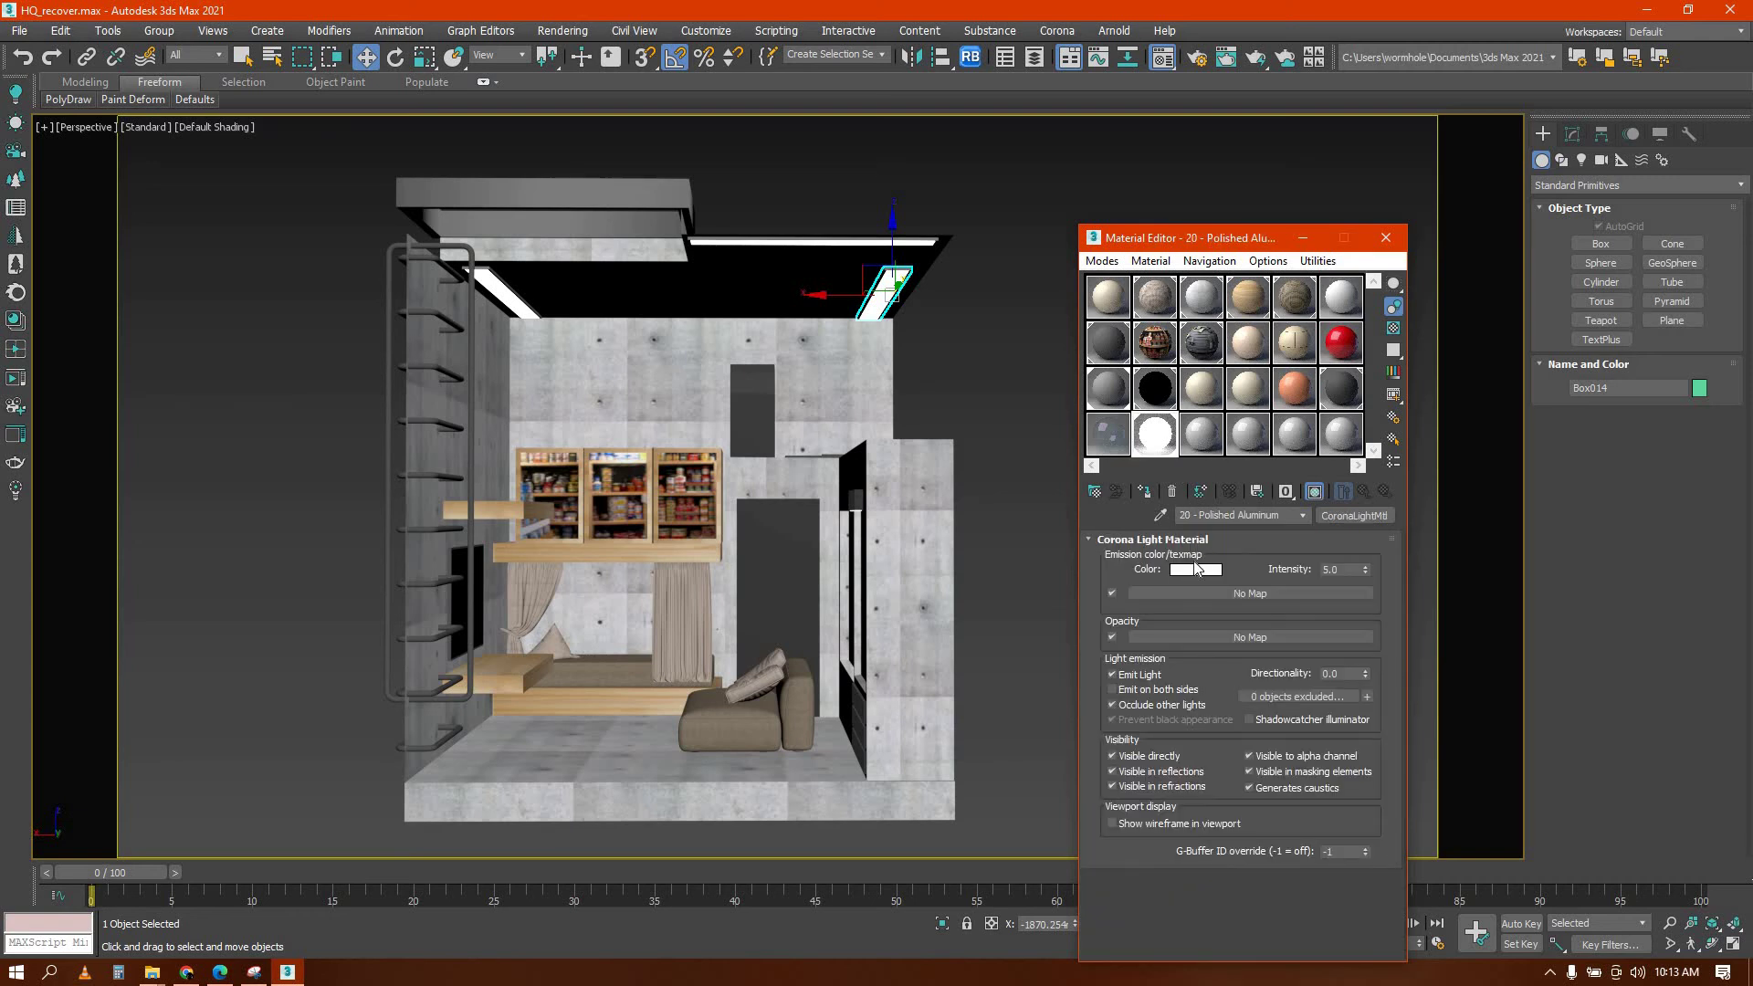
pyautogui.click(1187, 572)
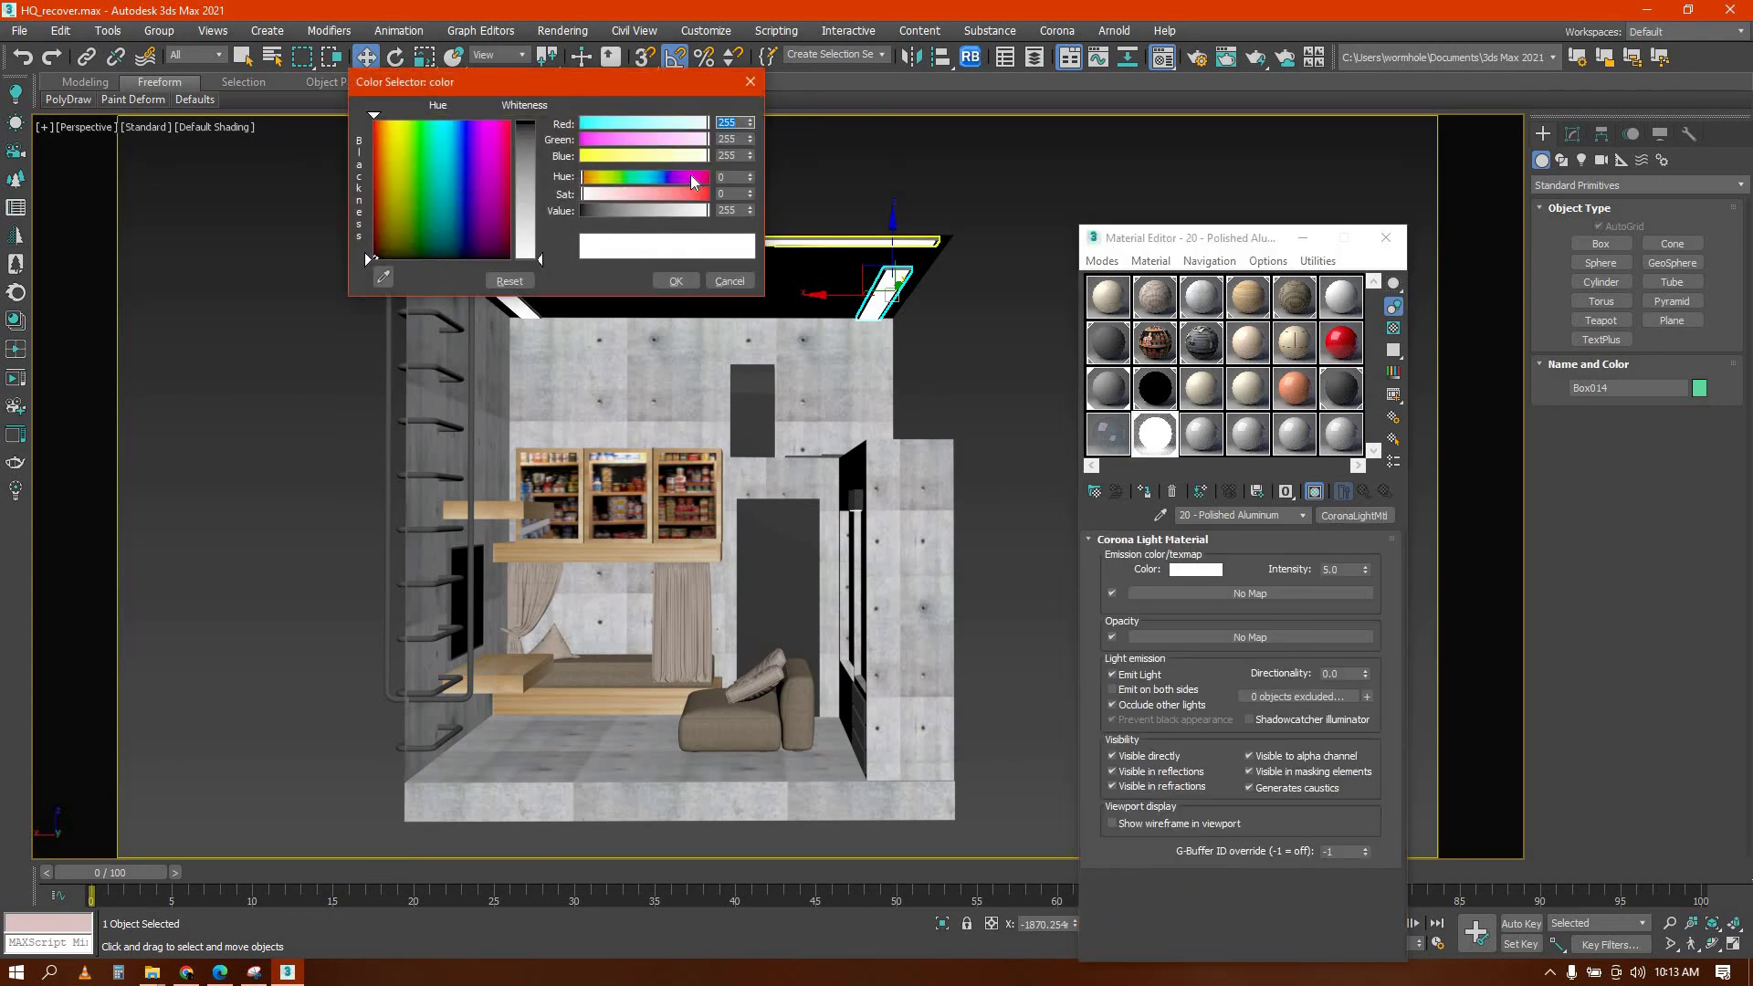
pyautogui.moveTo(684, 160)
pyautogui.mouseDown()
pyautogui.moveTo(654, 146)
pyautogui.moveTo(660, 161)
pyautogui.mouseUp()
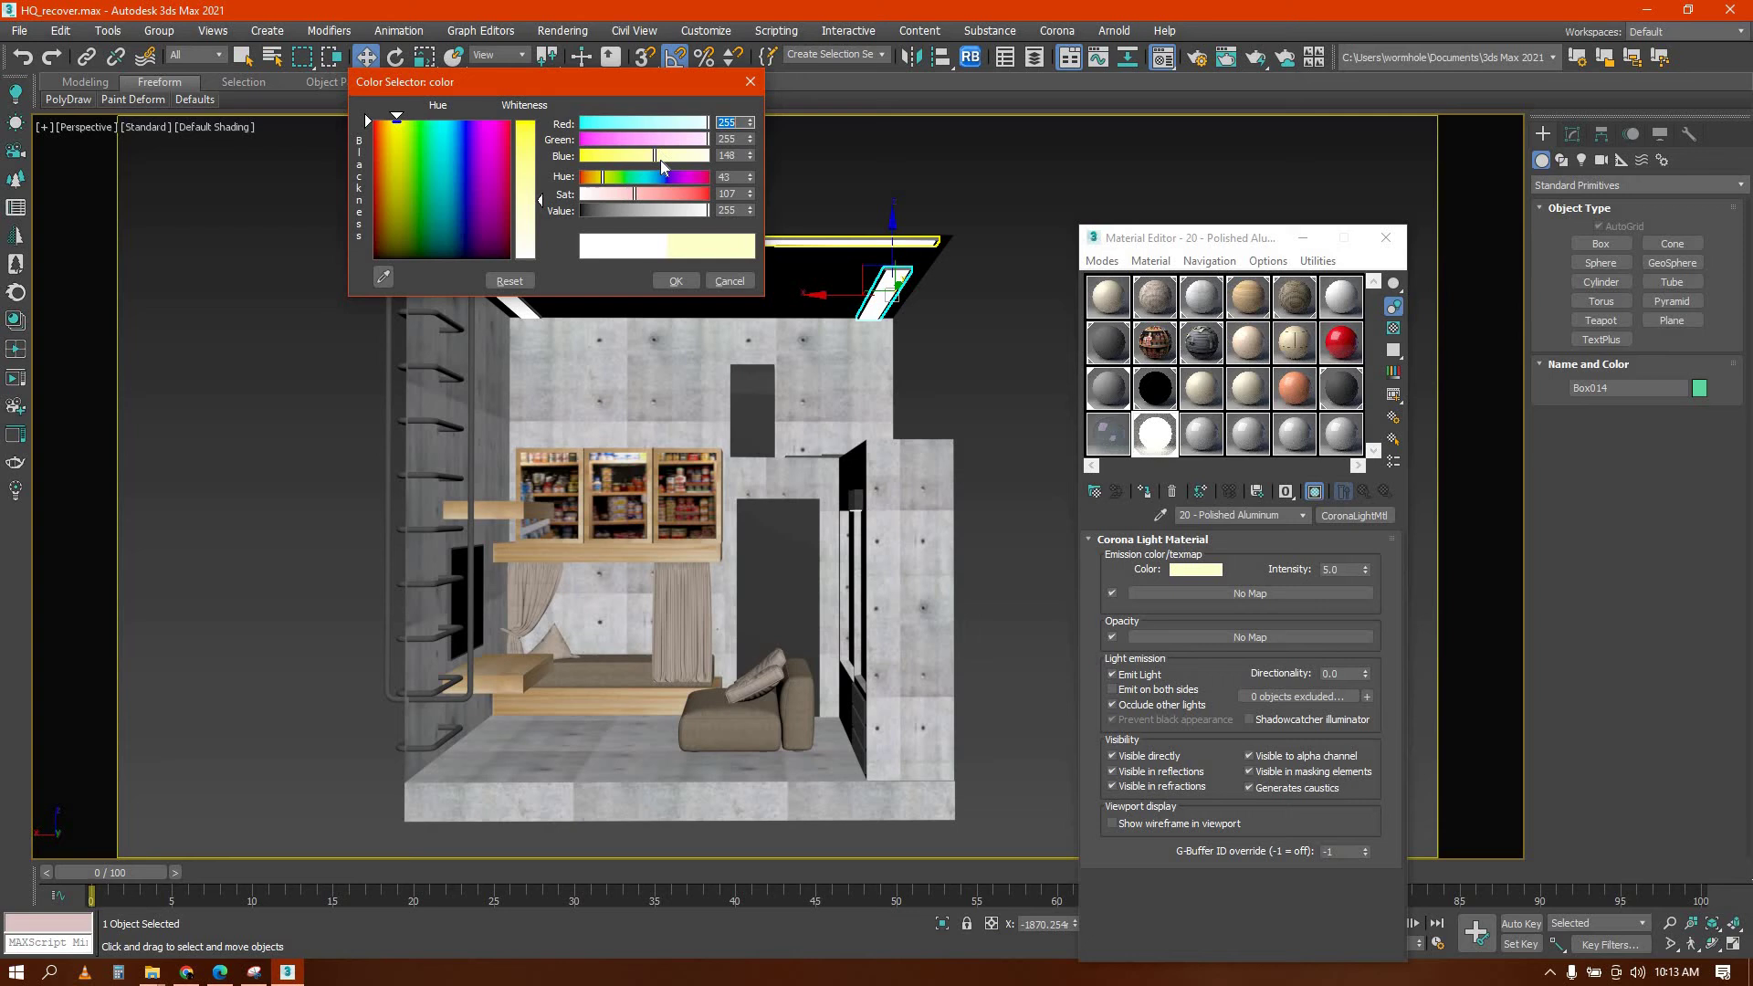
pyautogui.click(676, 281)
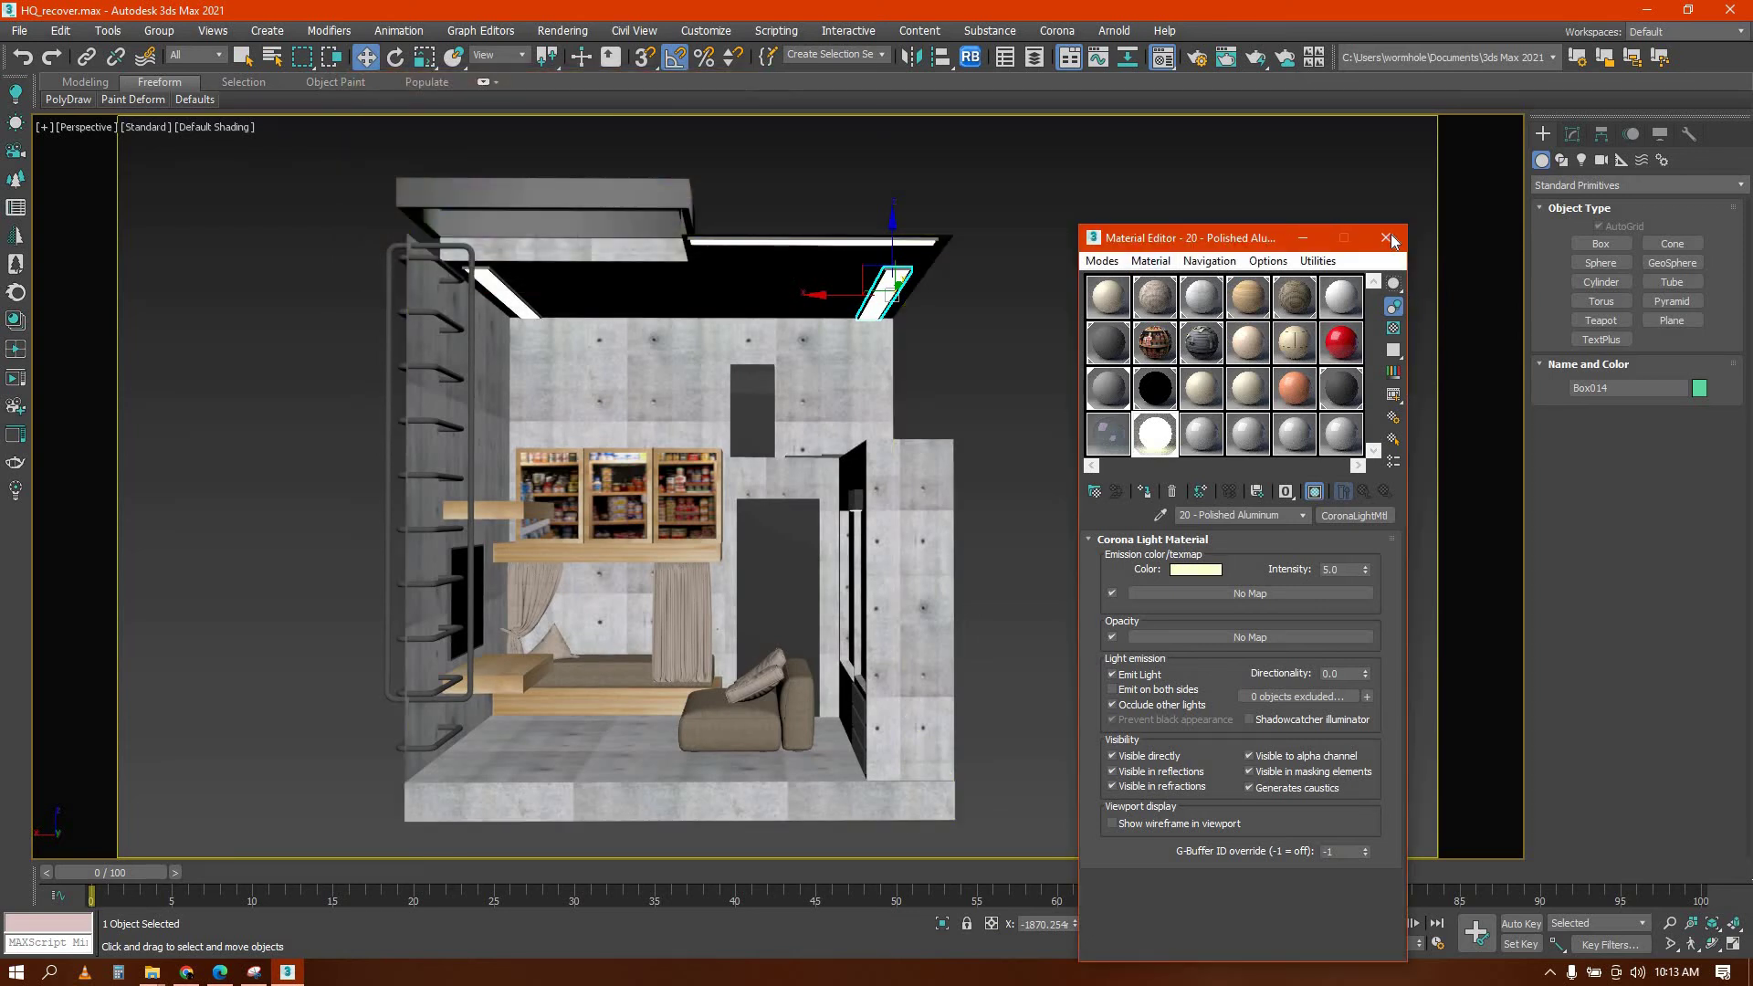
# Render the room in Corona to check the warmer ceiling lighting, then cancel the render
pyautogui.moveTo(884, 539); pyautogui.dragTo(1016, 507, button='middle')
pyautogui.click(1671, 945)
pyautogui.moveTo(1069, 520); pyautogui.dragTo(1086, 712)
pyautogui.moveTo(655, 311); pyautogui.dragTo(643, 258)
pyautogui.moveTo(939, 587); pyautogui.dragTo(819, 506, button='middle')
pyautogui.moveTo(862, 546); pyautogui.dragTo(860, 502)
pyautogui.moveTo(860, 502); pyautogui.dragTo(861, 562, button='middle')
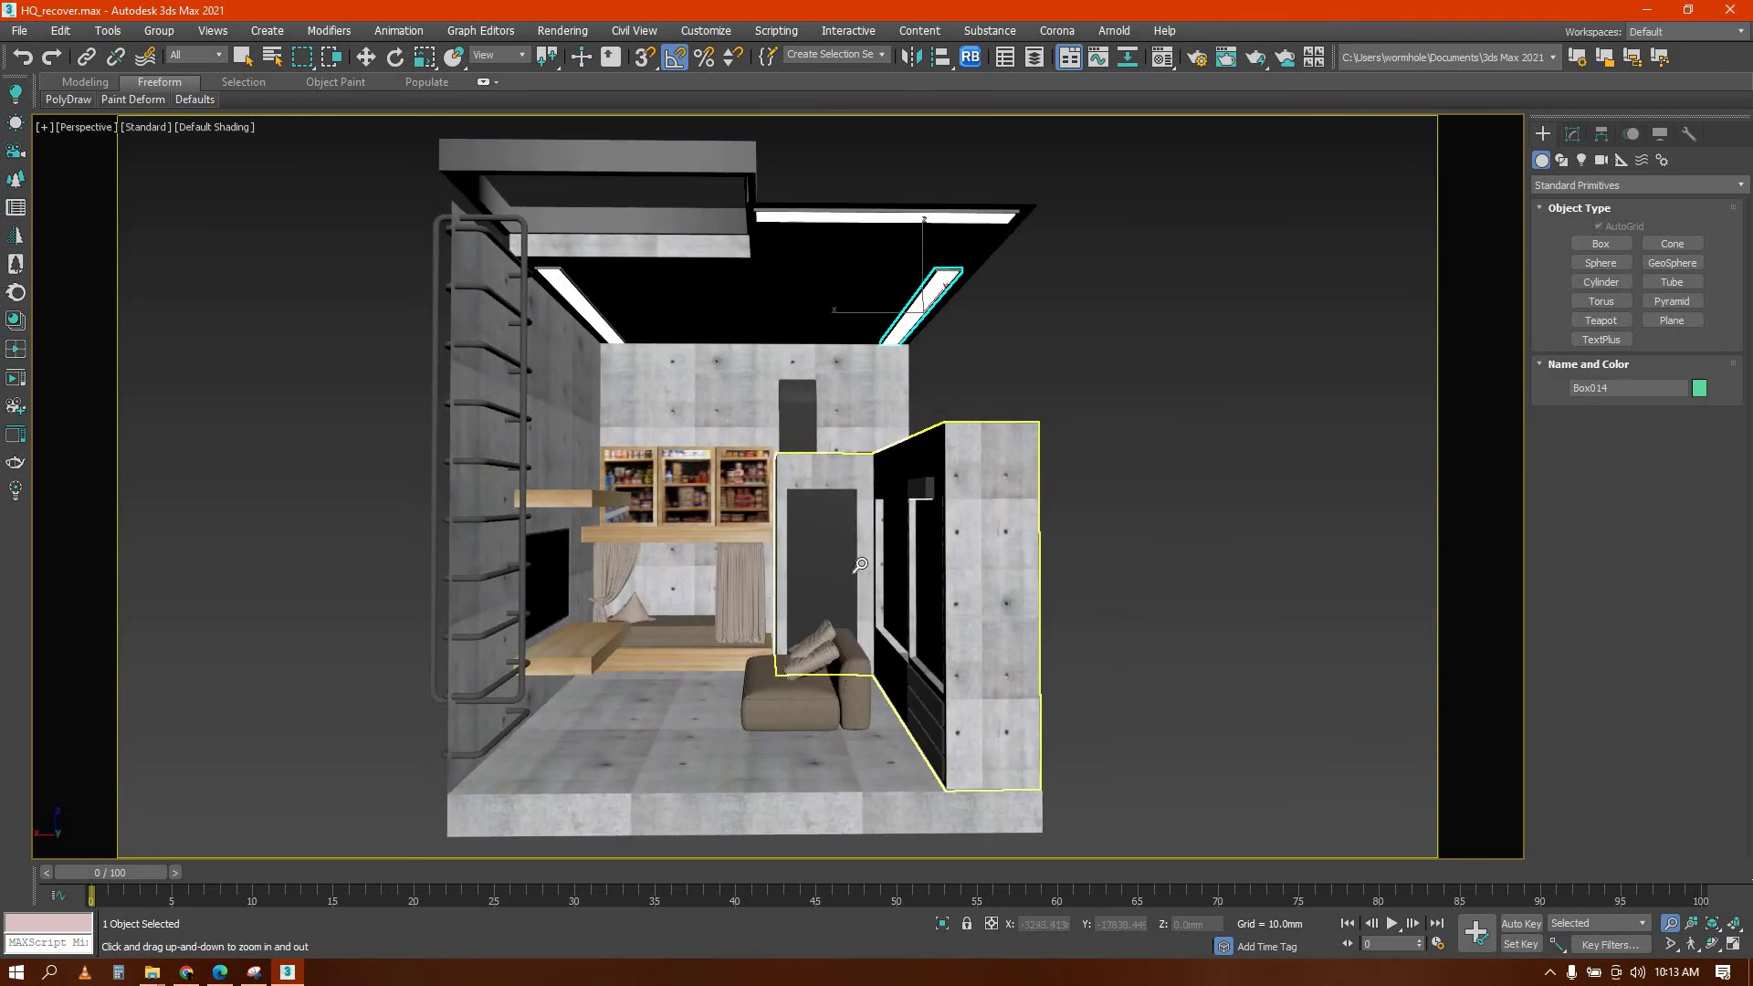
pyautogui.hotkey('shift', 'q')
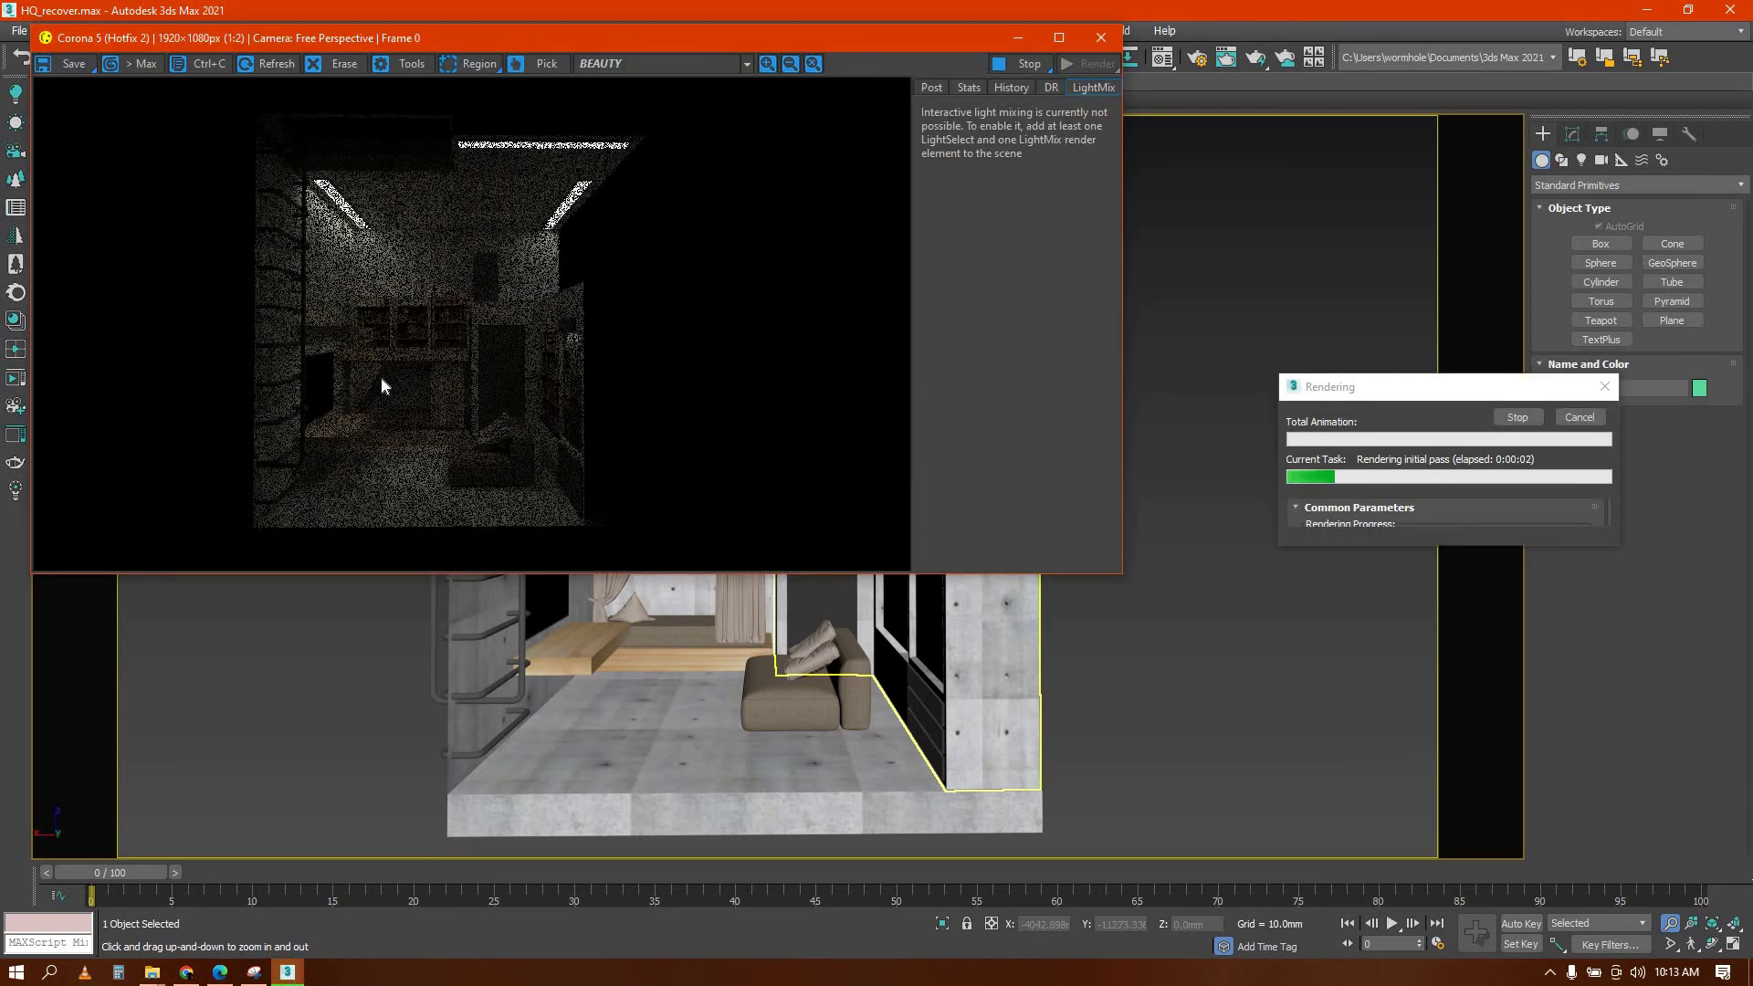
pyautogui.scroll(1, 382, 379)
pyautogui.scroll(-1, 382, 378)
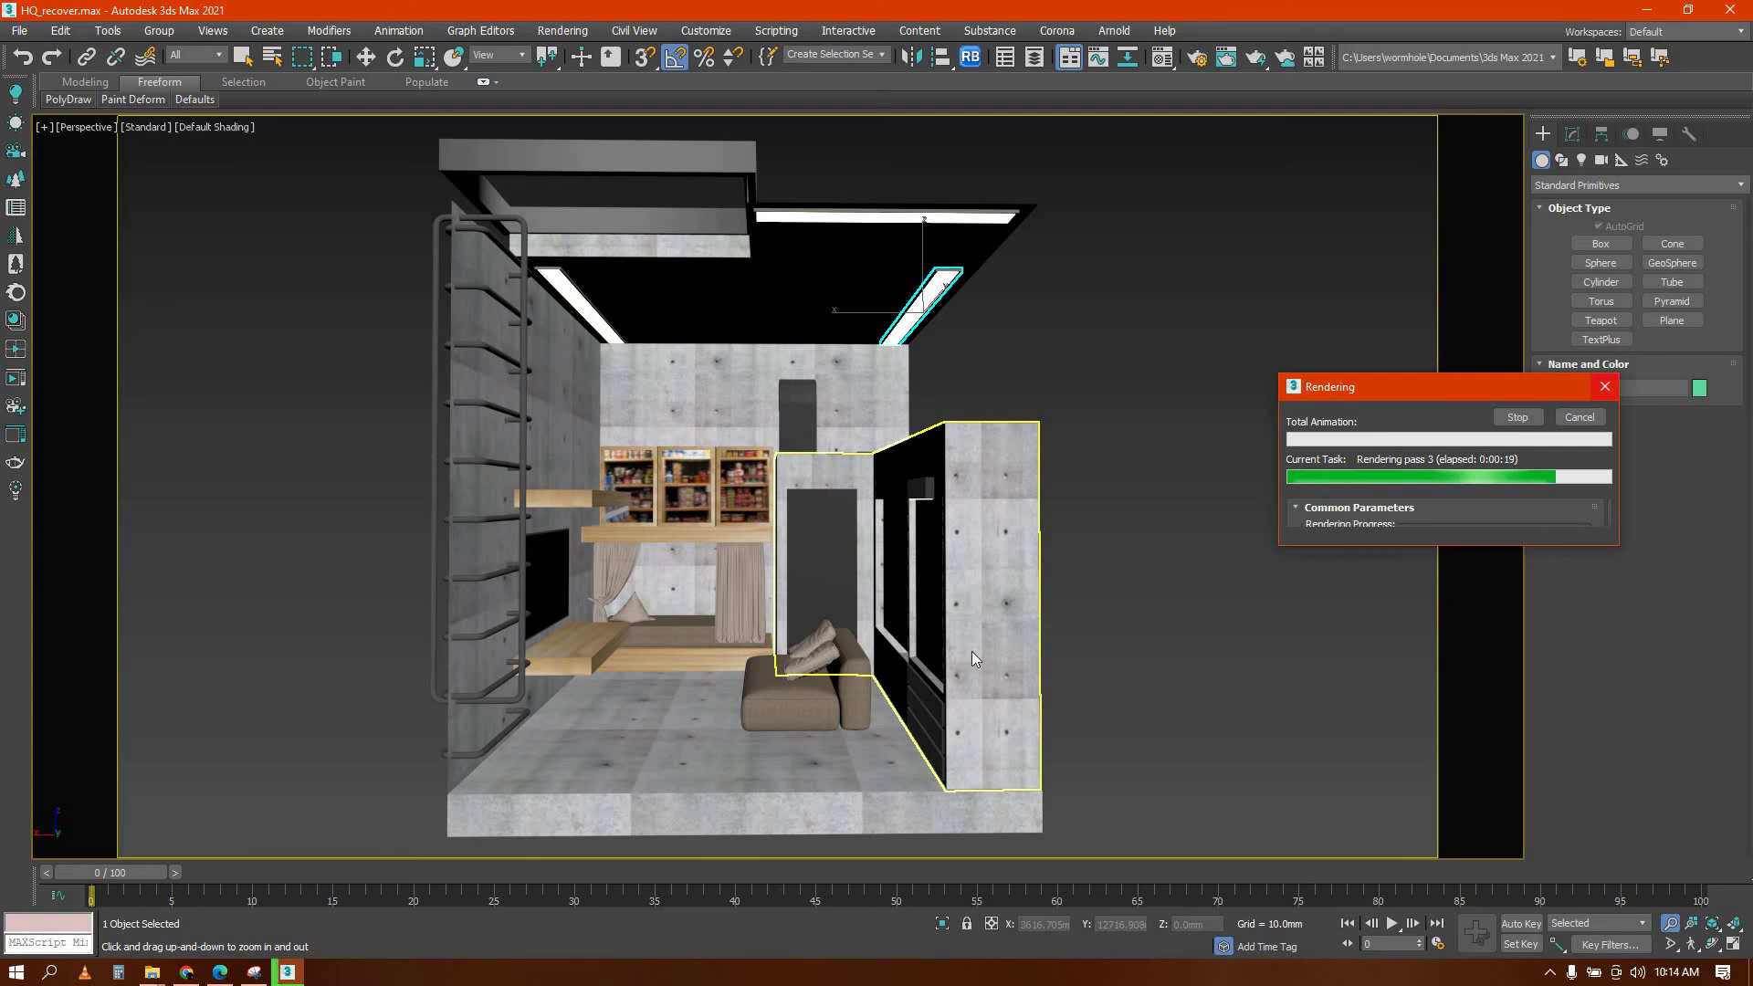
pyautogui.press('Escape')
# Test-render the room from two viewpoints angled toward the side wall's windows, cancelling each render
pyautogui.moveTo(1059, 636); pyautogui.dragTo(1210, 644, button='middle')
pyautogui.hotkey('shift', 'q')
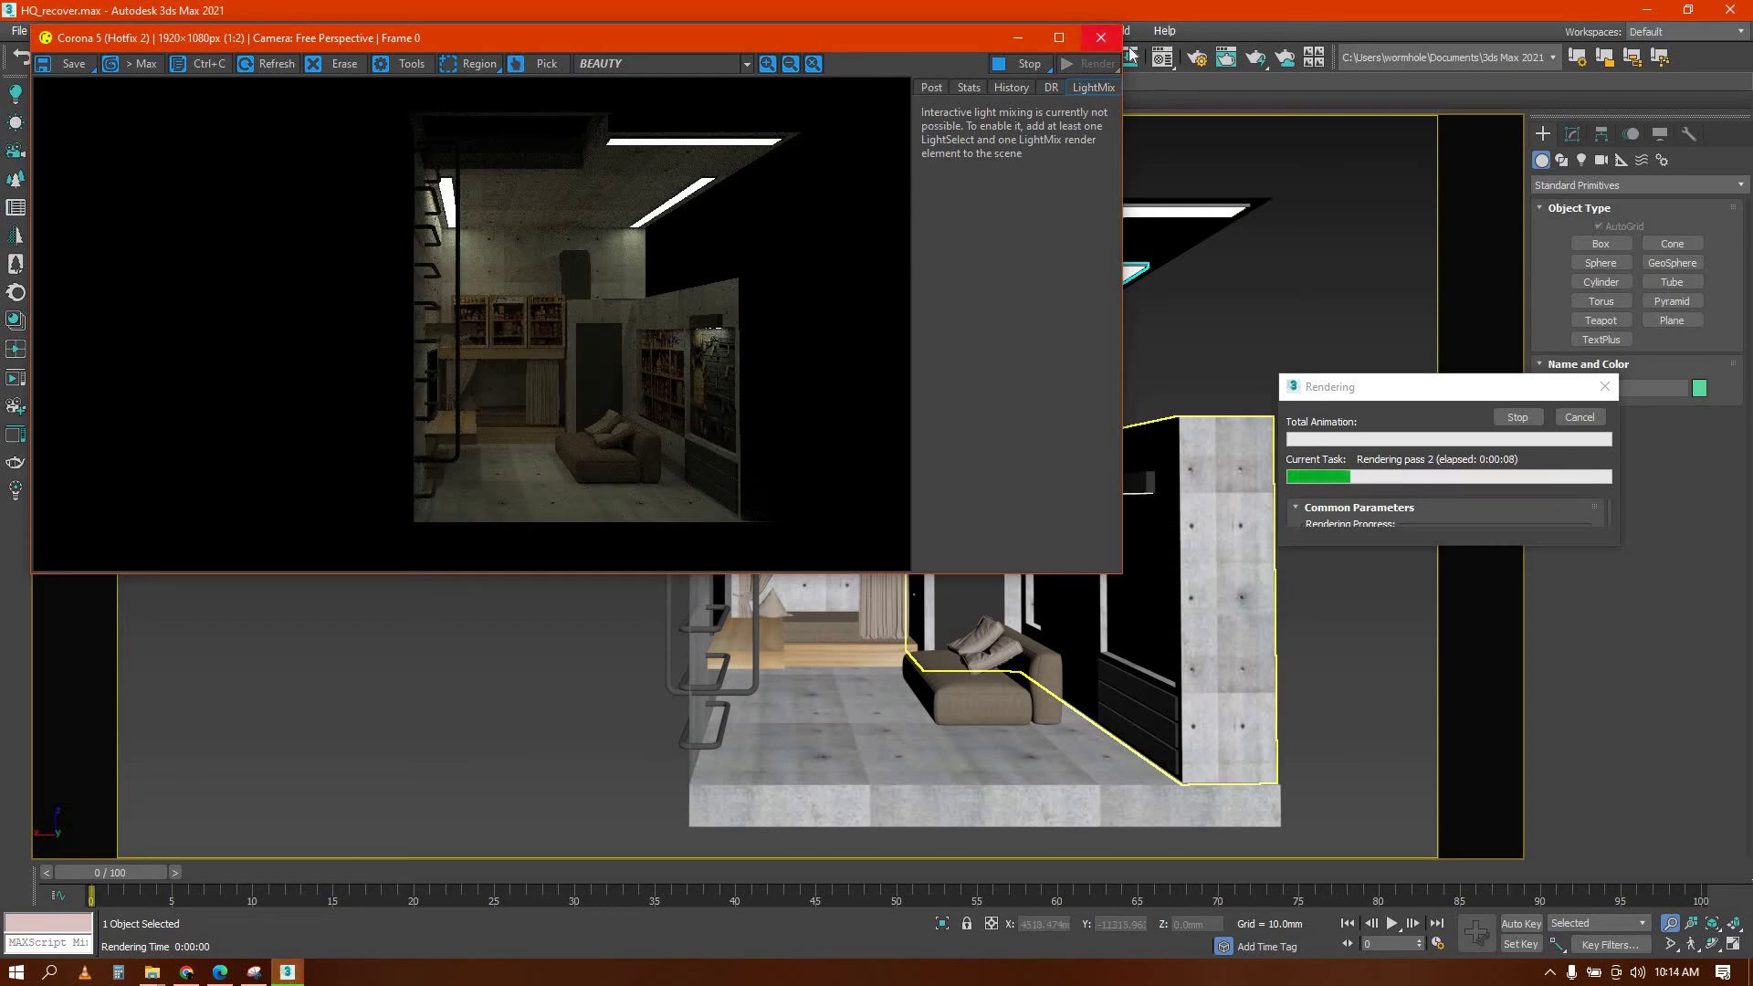
pyautogui.click(1100, 37)
pyautogui.click(1605, 386)
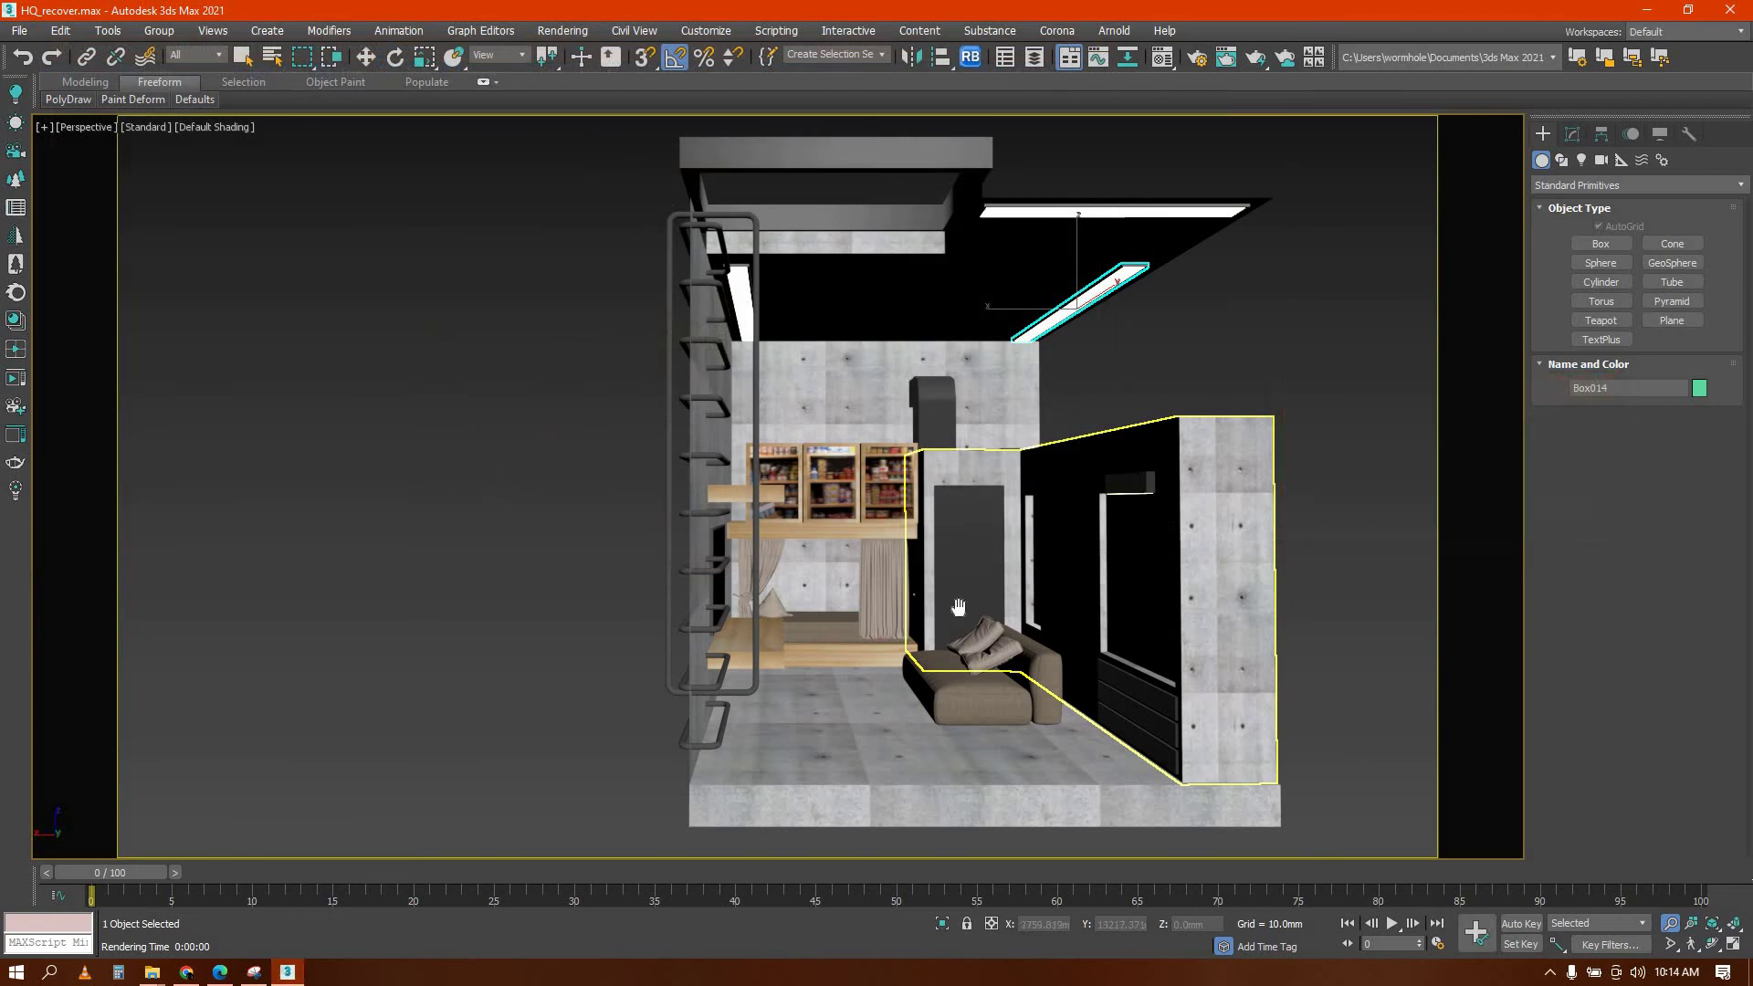
pyautogui.moveTo(959, 607); pyautogui.dragTo(932, 656, button='middle')
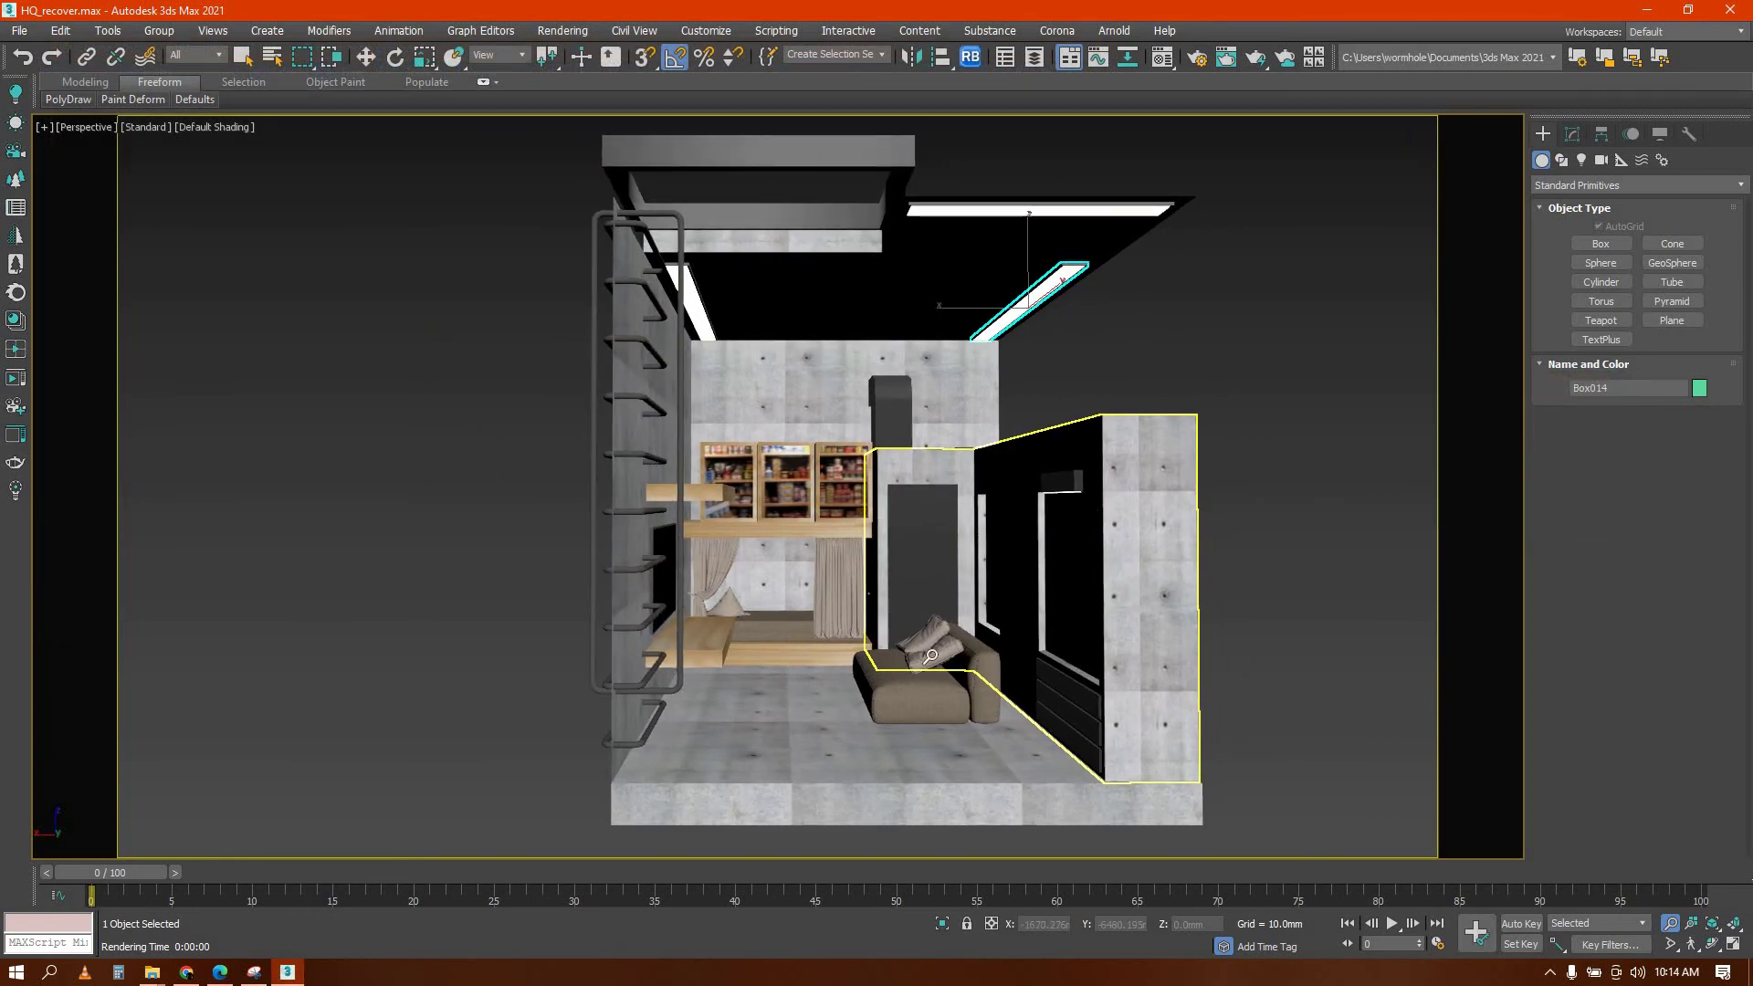
pyautogui.hotkey('shift', 'q')
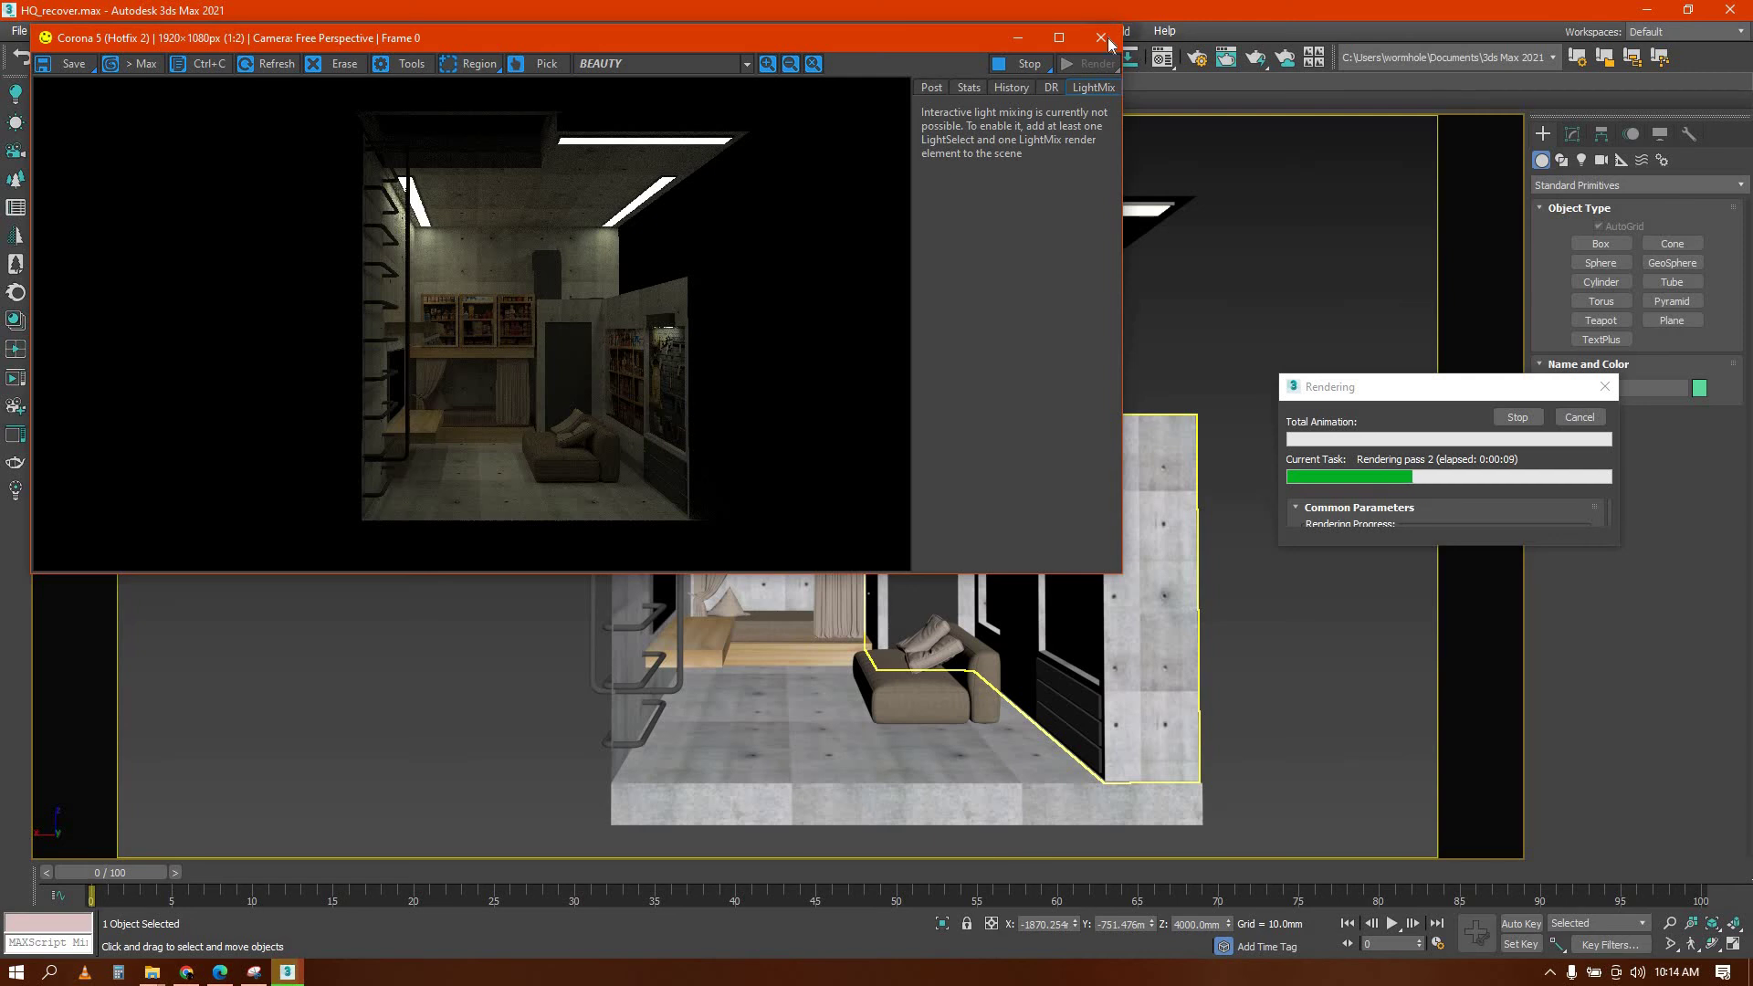
pyautogui.click(1598, 418)
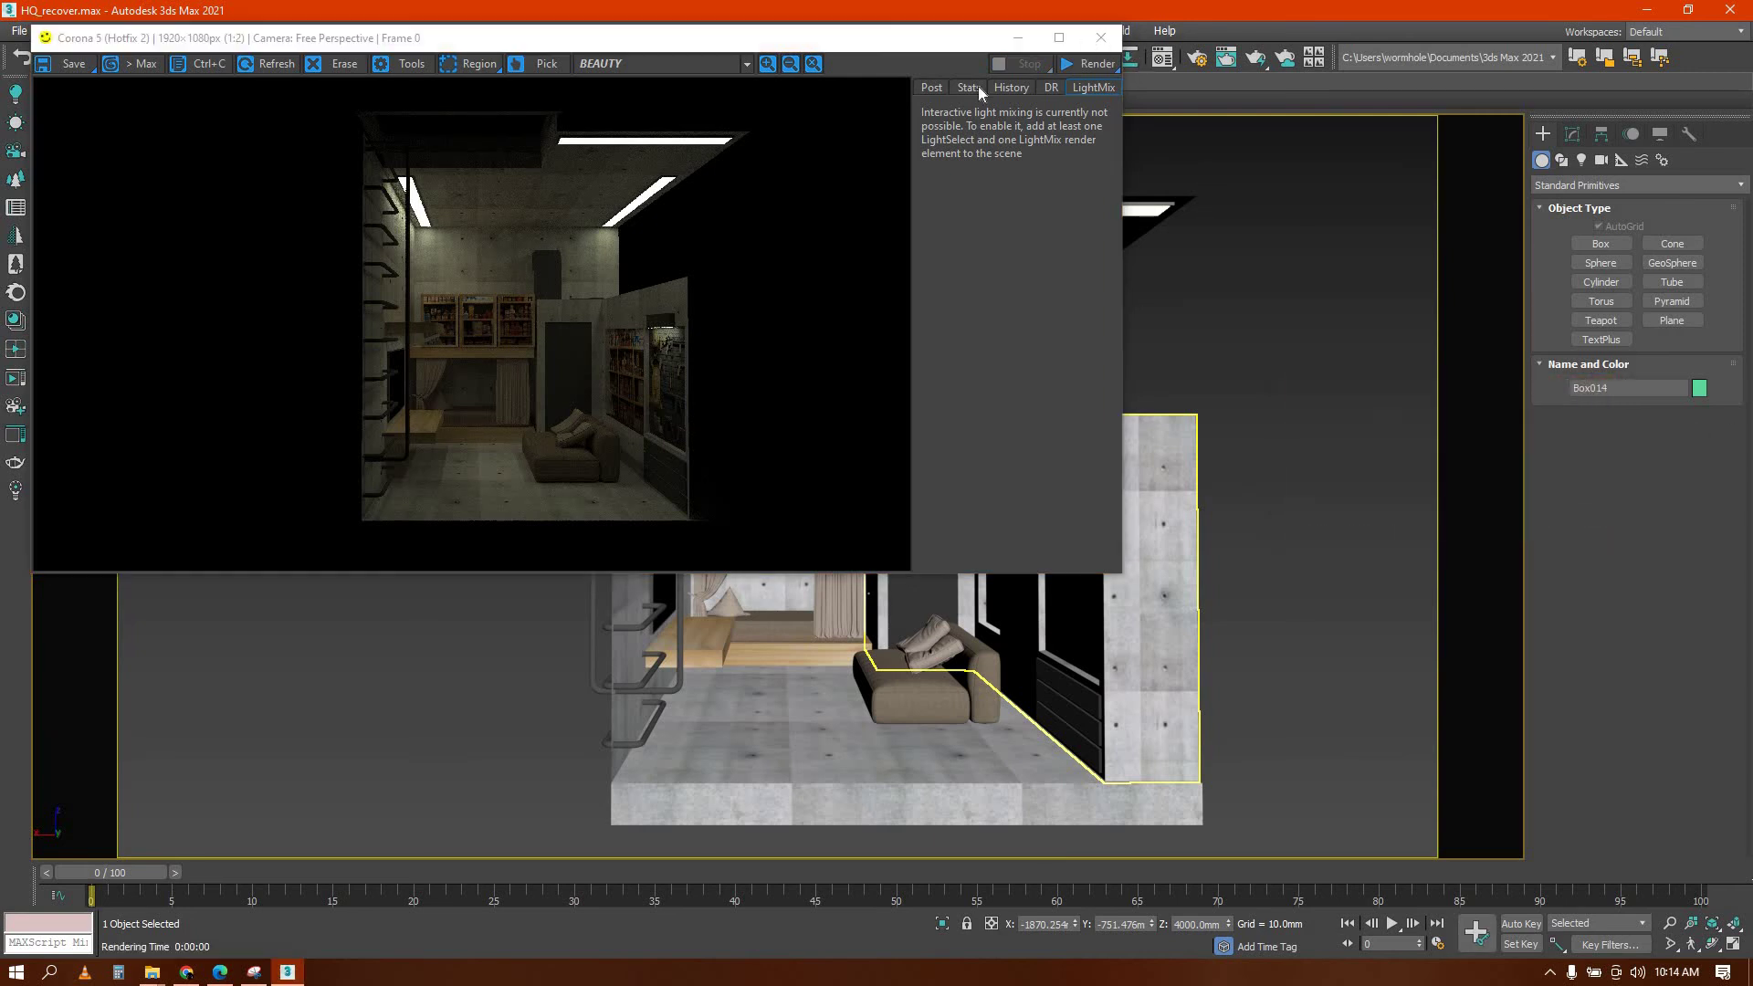
# Clone the rectangular roof hatch frame above the ladder as one copy, placed about 228 mm below the original
pyautogui.click(756, 143)
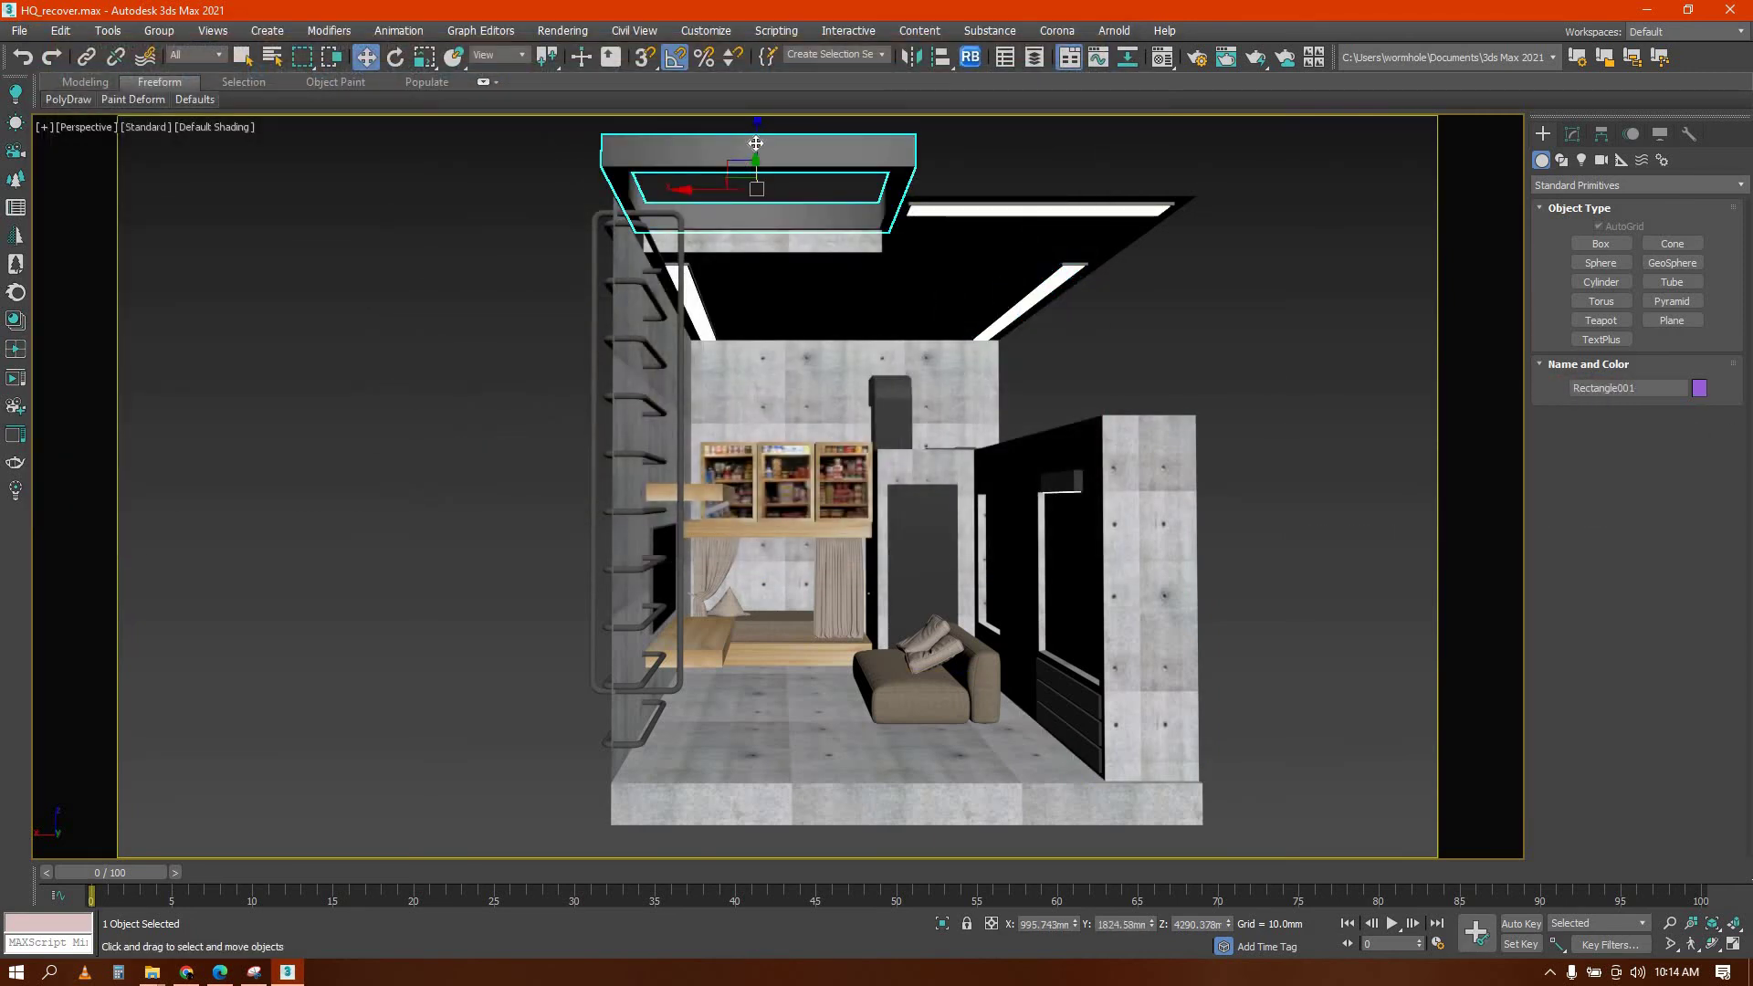
pyautogui.moveTo(765, 162)
pyautogui.mouseDown()
pyautogui.moveTo(767, 182)
pyautogui.moveTo(757, 141)
pyautogui.moveTo(757, 161)
pyautogui.mouseUp()
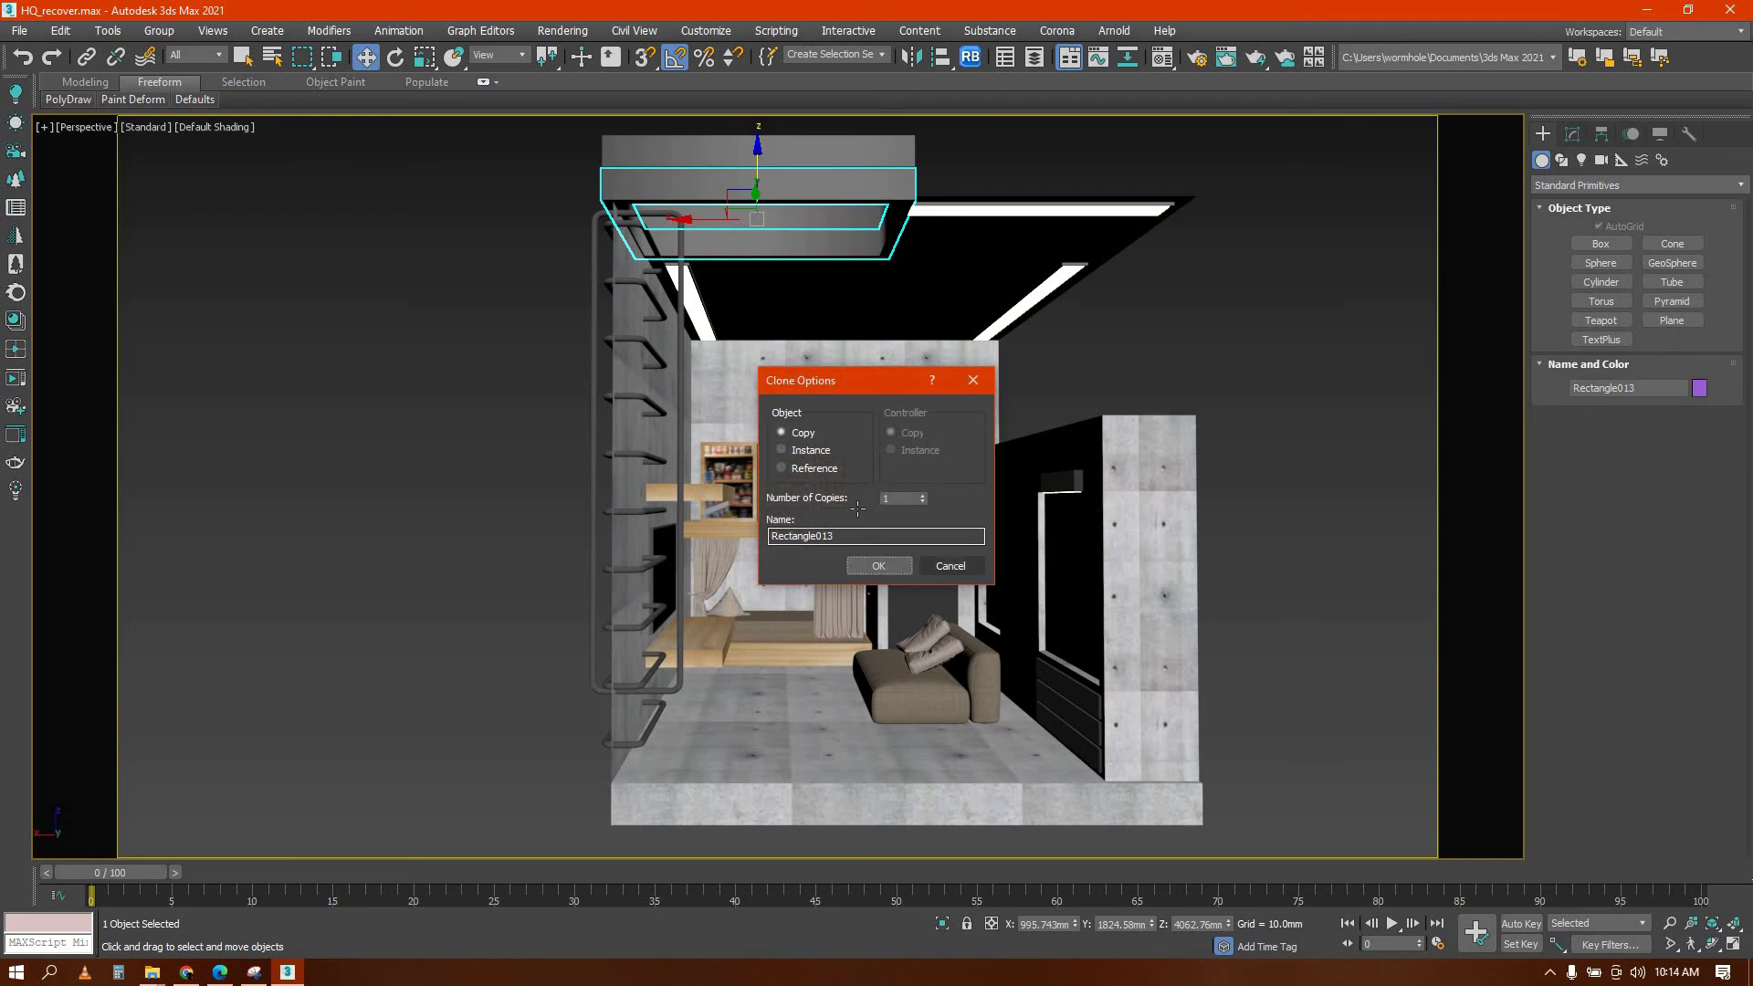
pyautogui.press('Return')
# Stack two UVW Map modifiers on the copied lower hatch frame, both set to Box mapping
pyautogui.press('m')
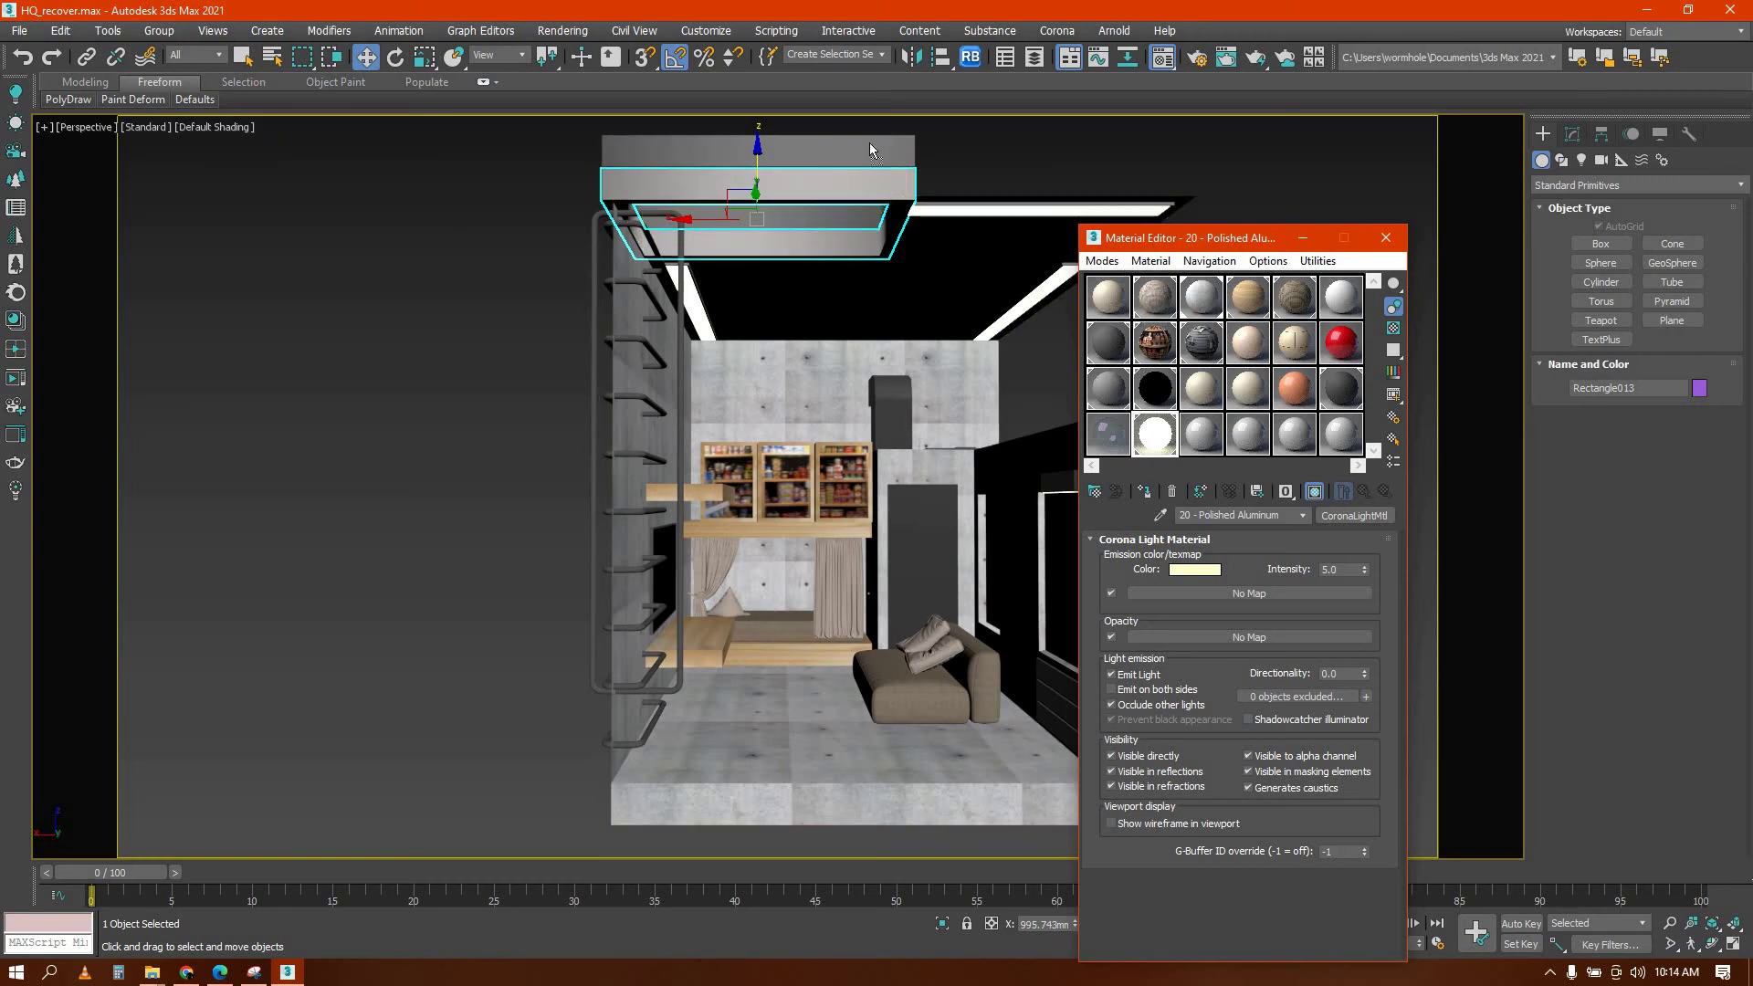
pyautogui.click(1572, 134)
pyautogui.click(1634, 187)
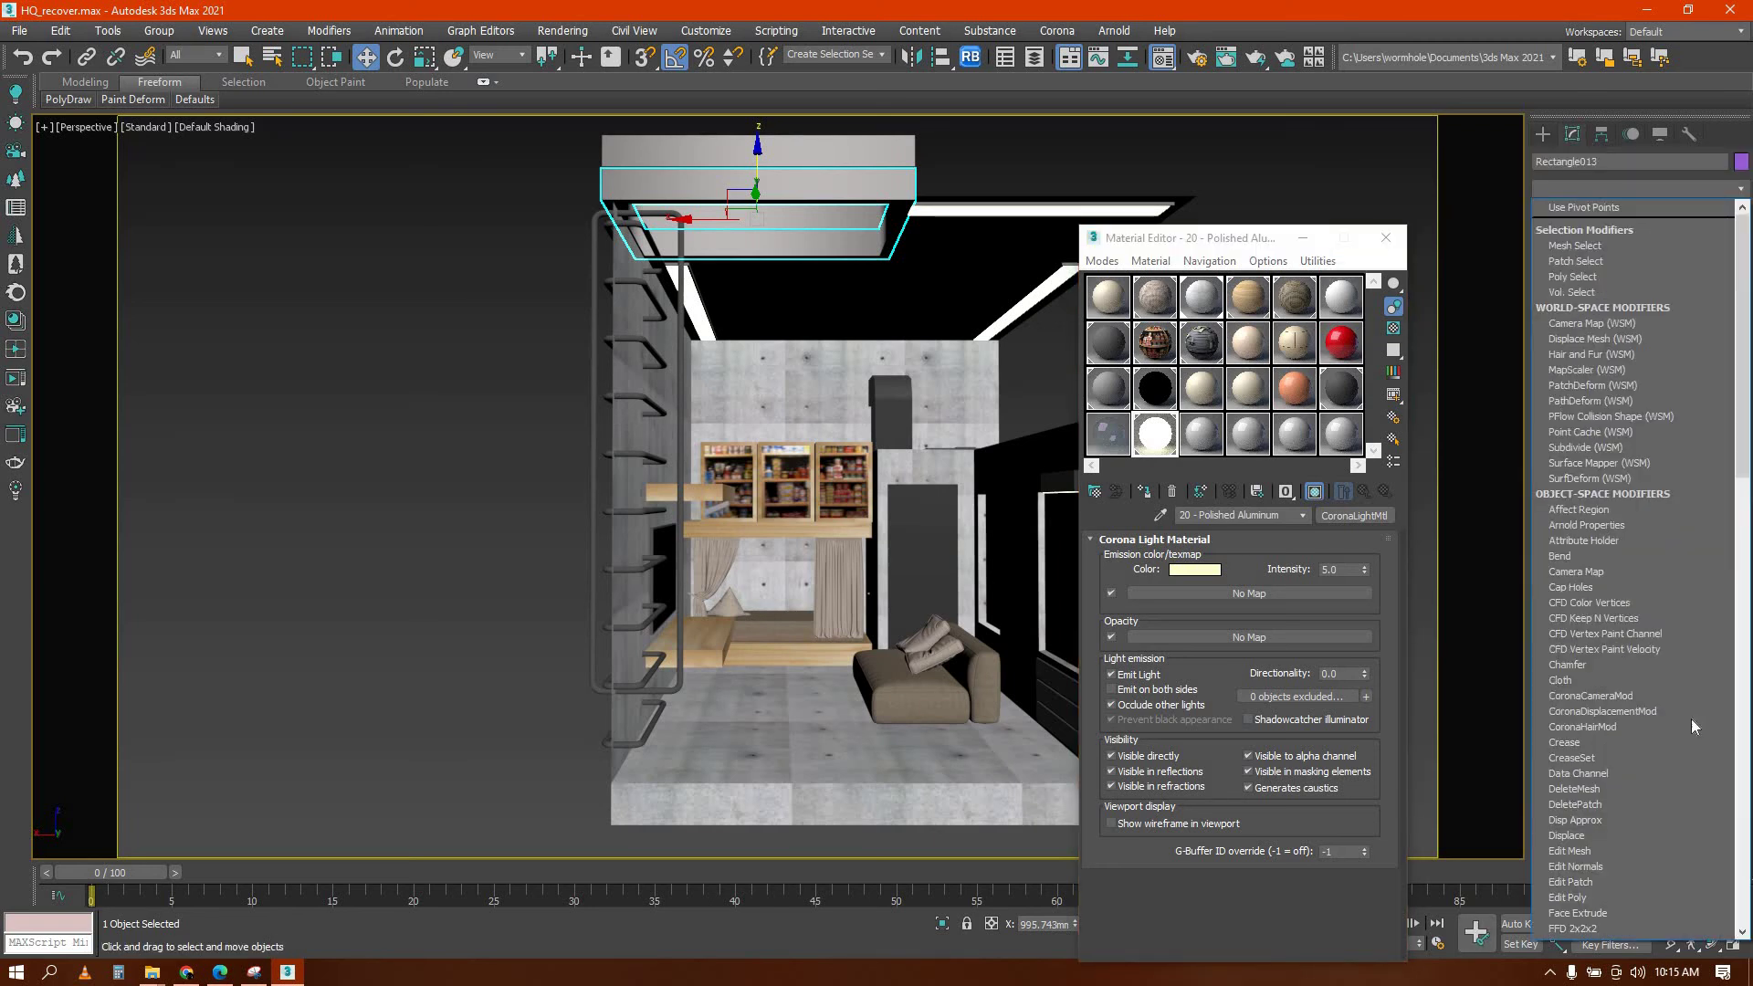
pyautogui.scroll(-10, 1691, 720)
pyautogui.click(1601, 764)
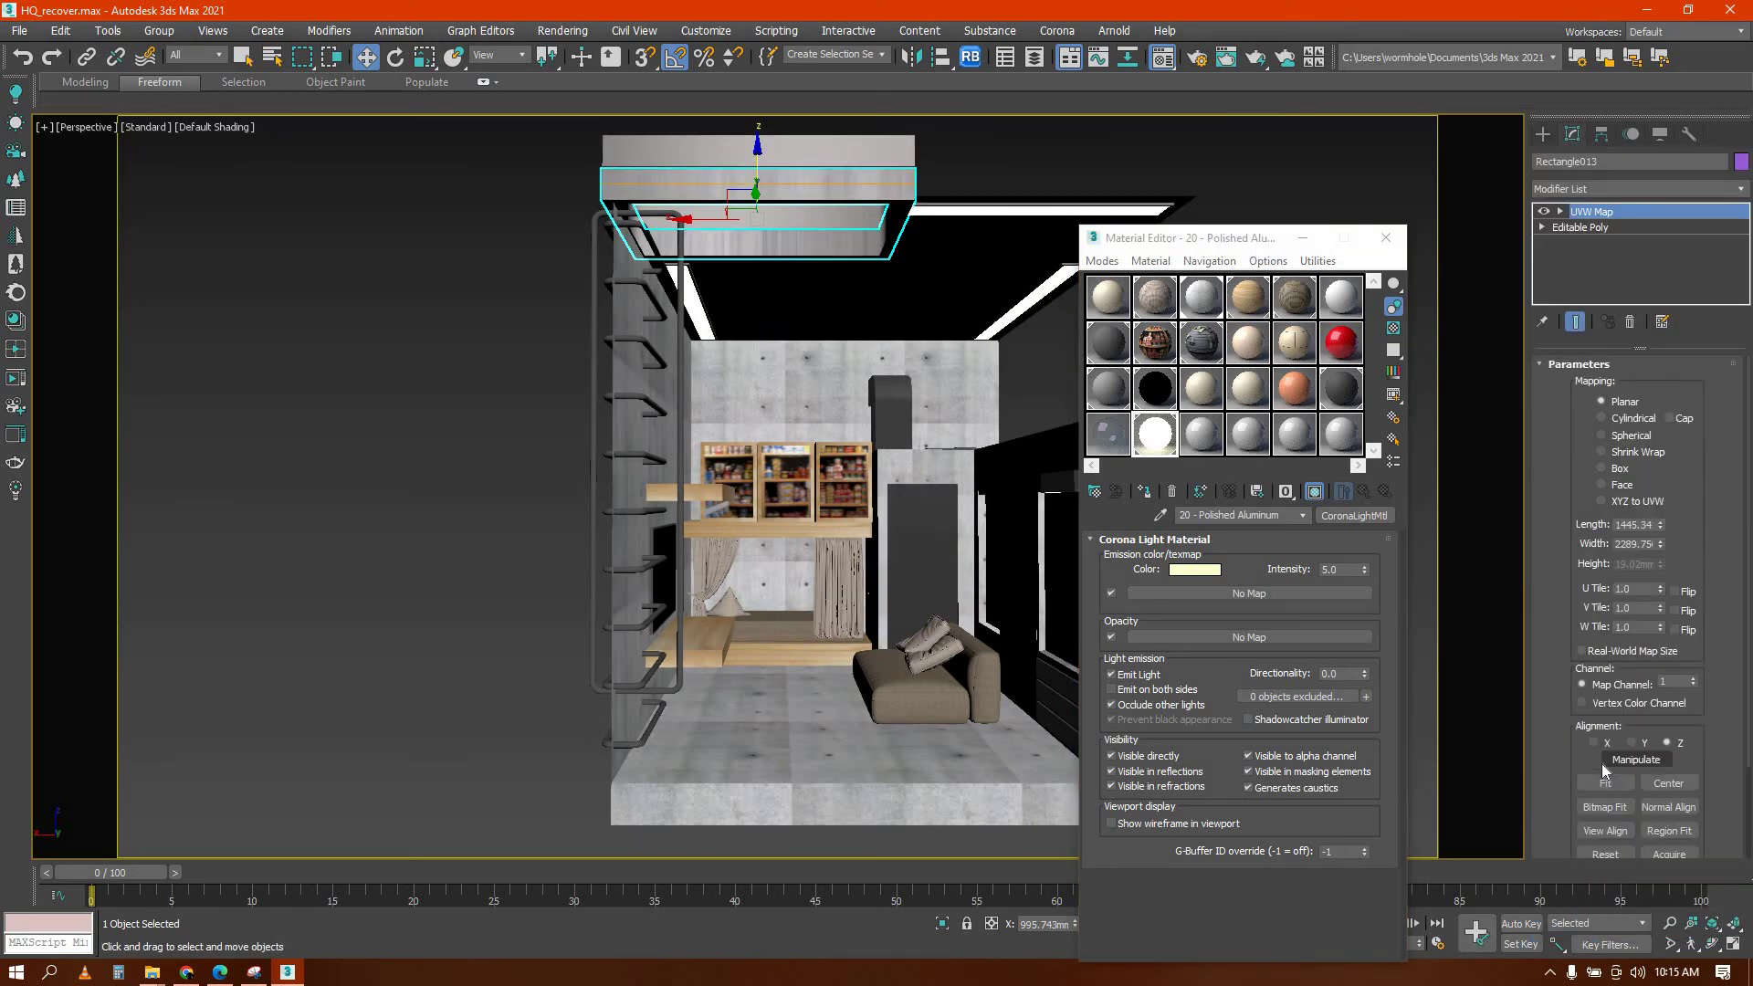
pyautogui.click(1610, 467)
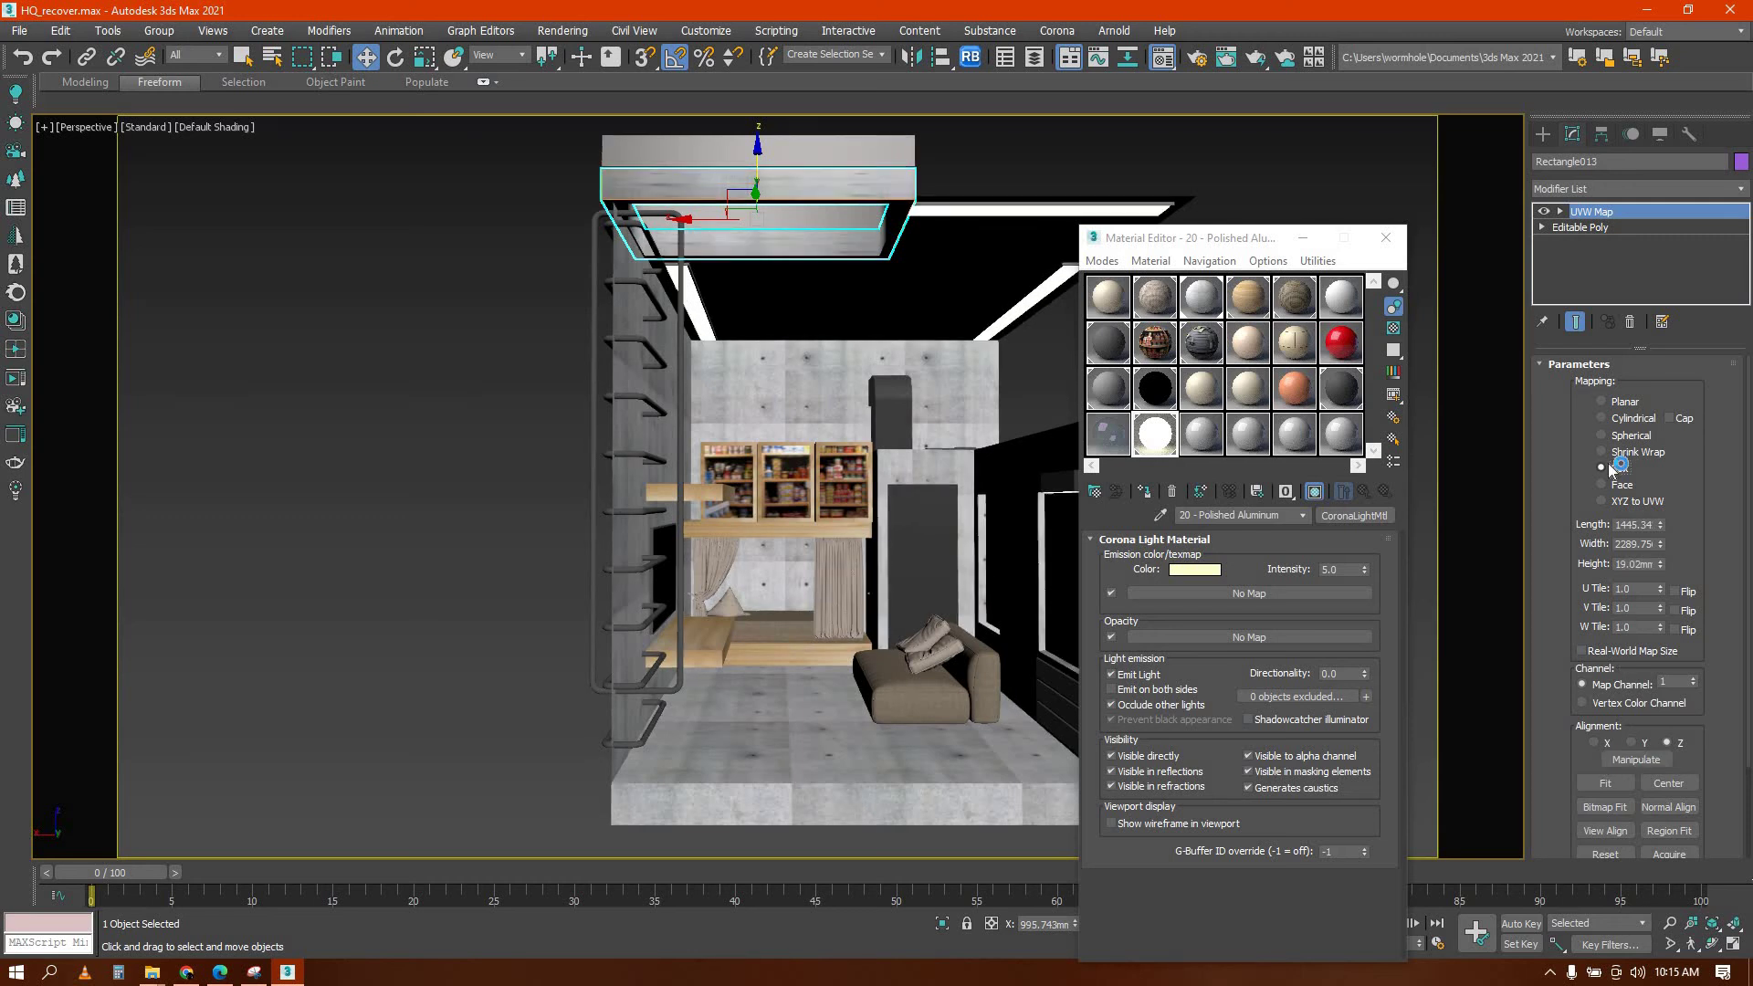
pyautogui.click(1740, 189)
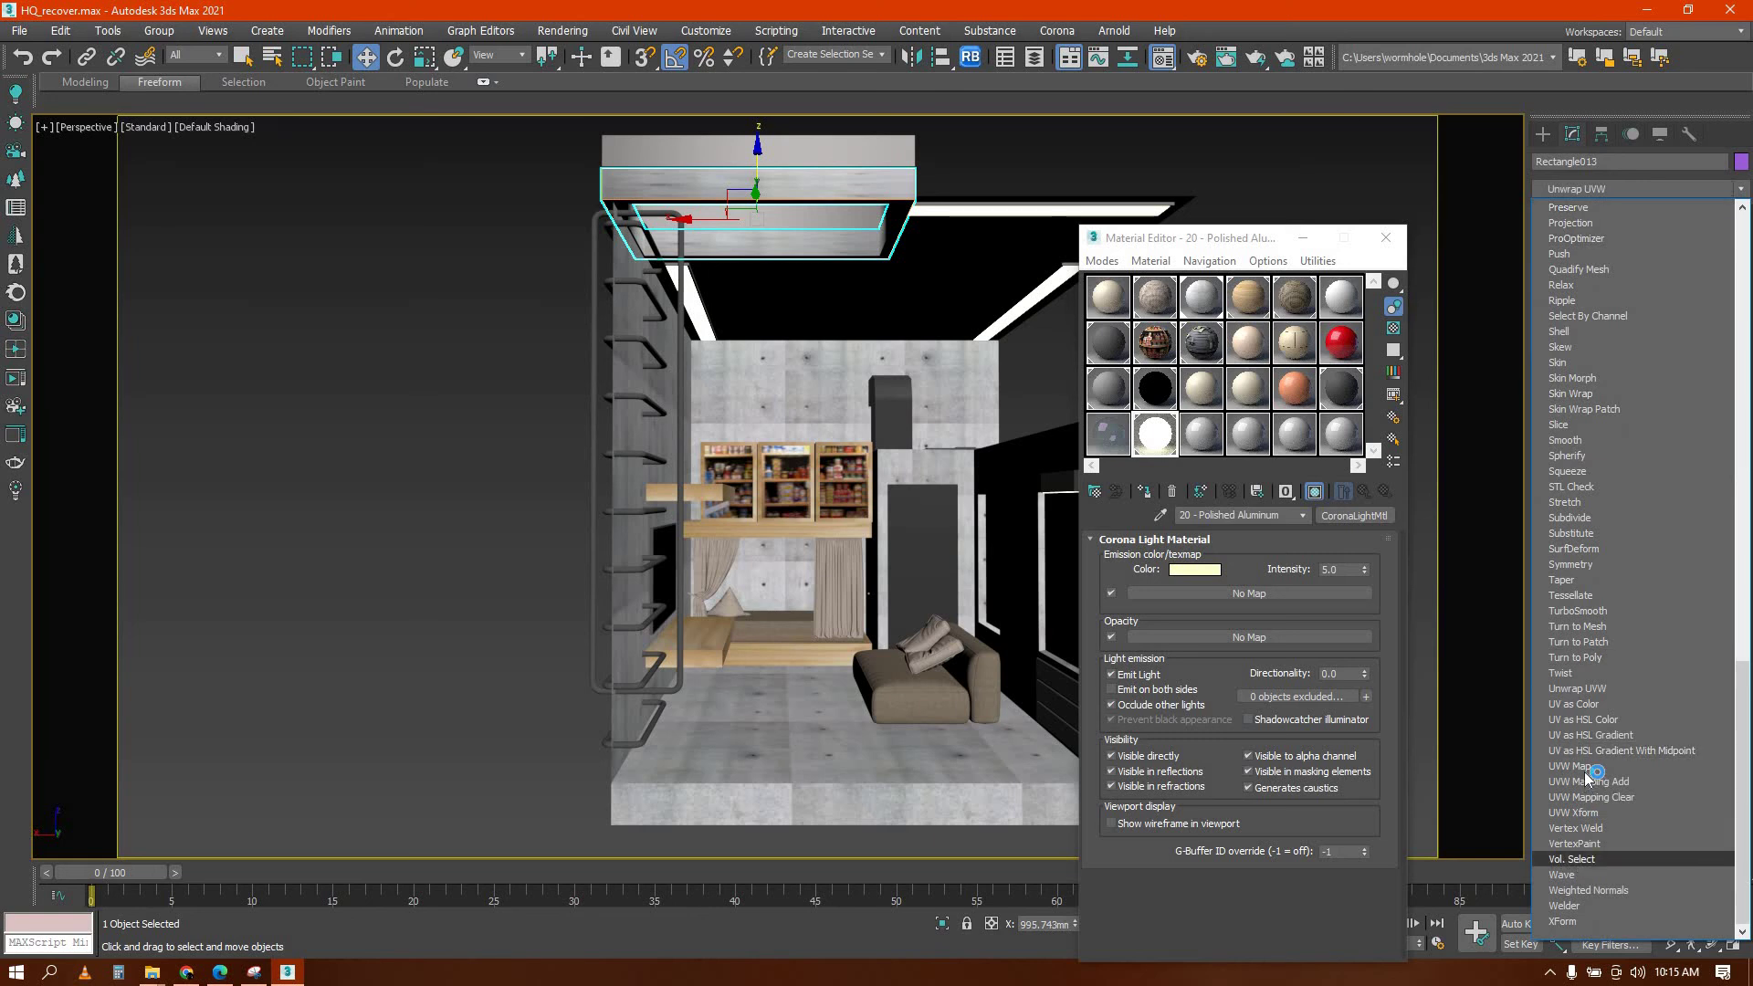
pyautogui.press('Return')
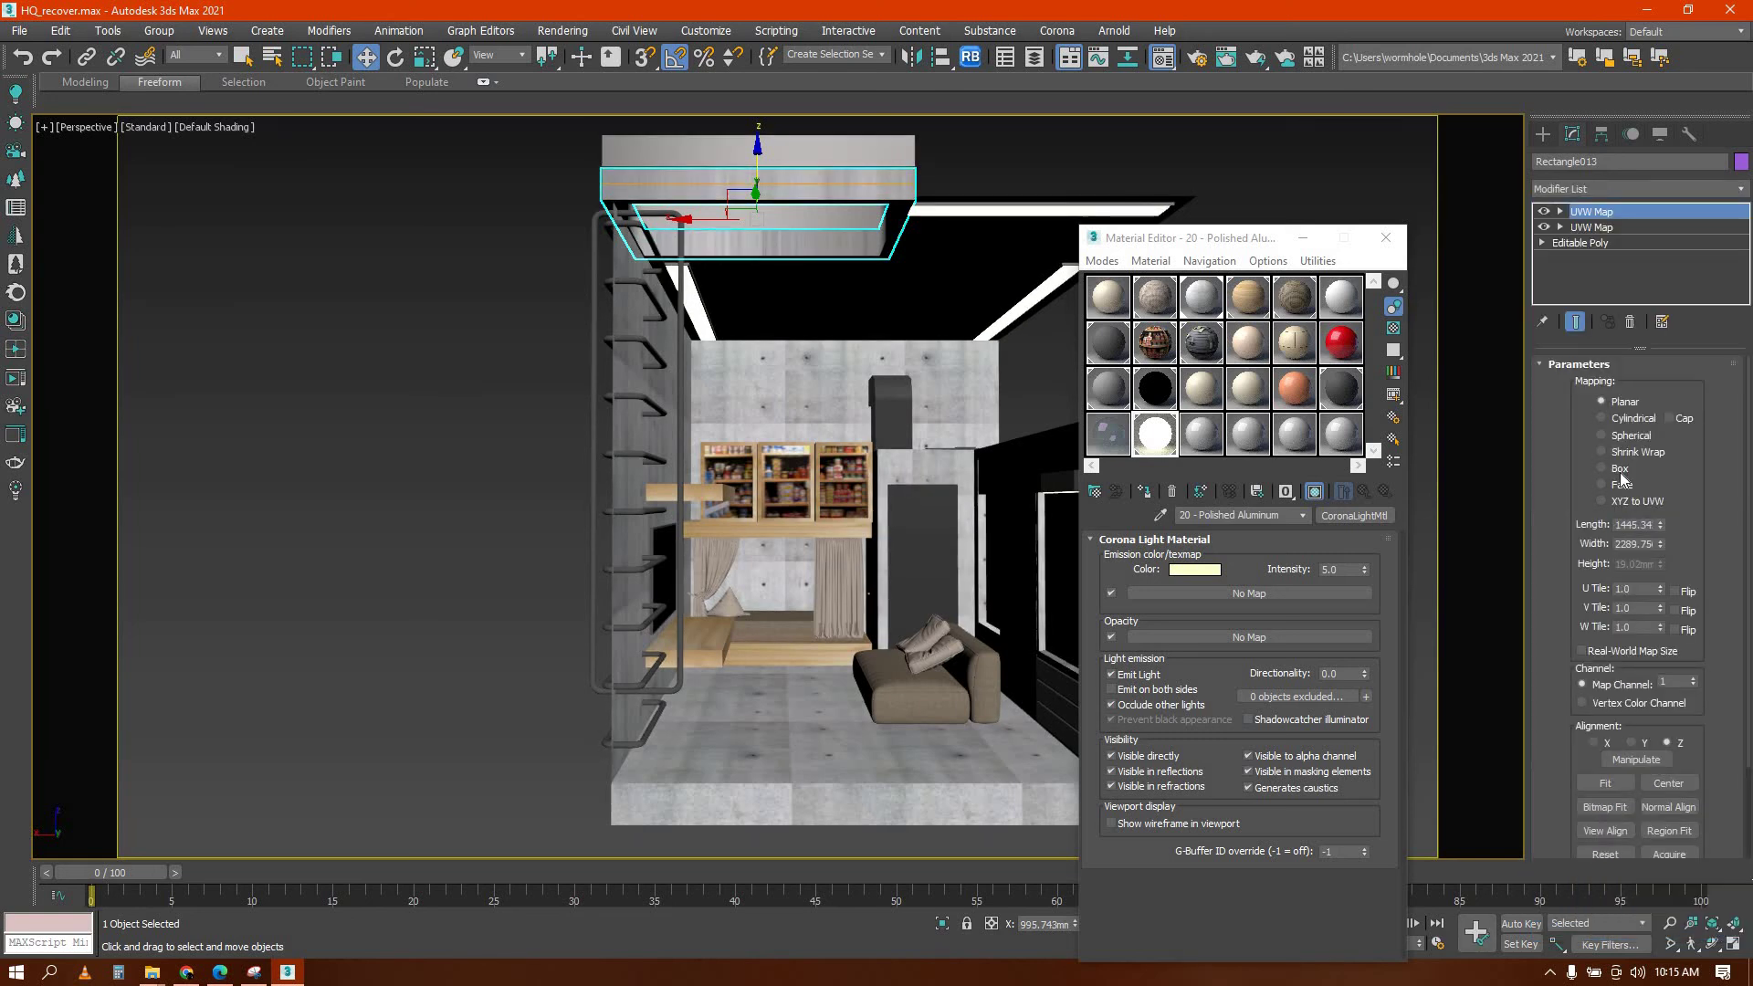
pyautogui.click(1609, 467)
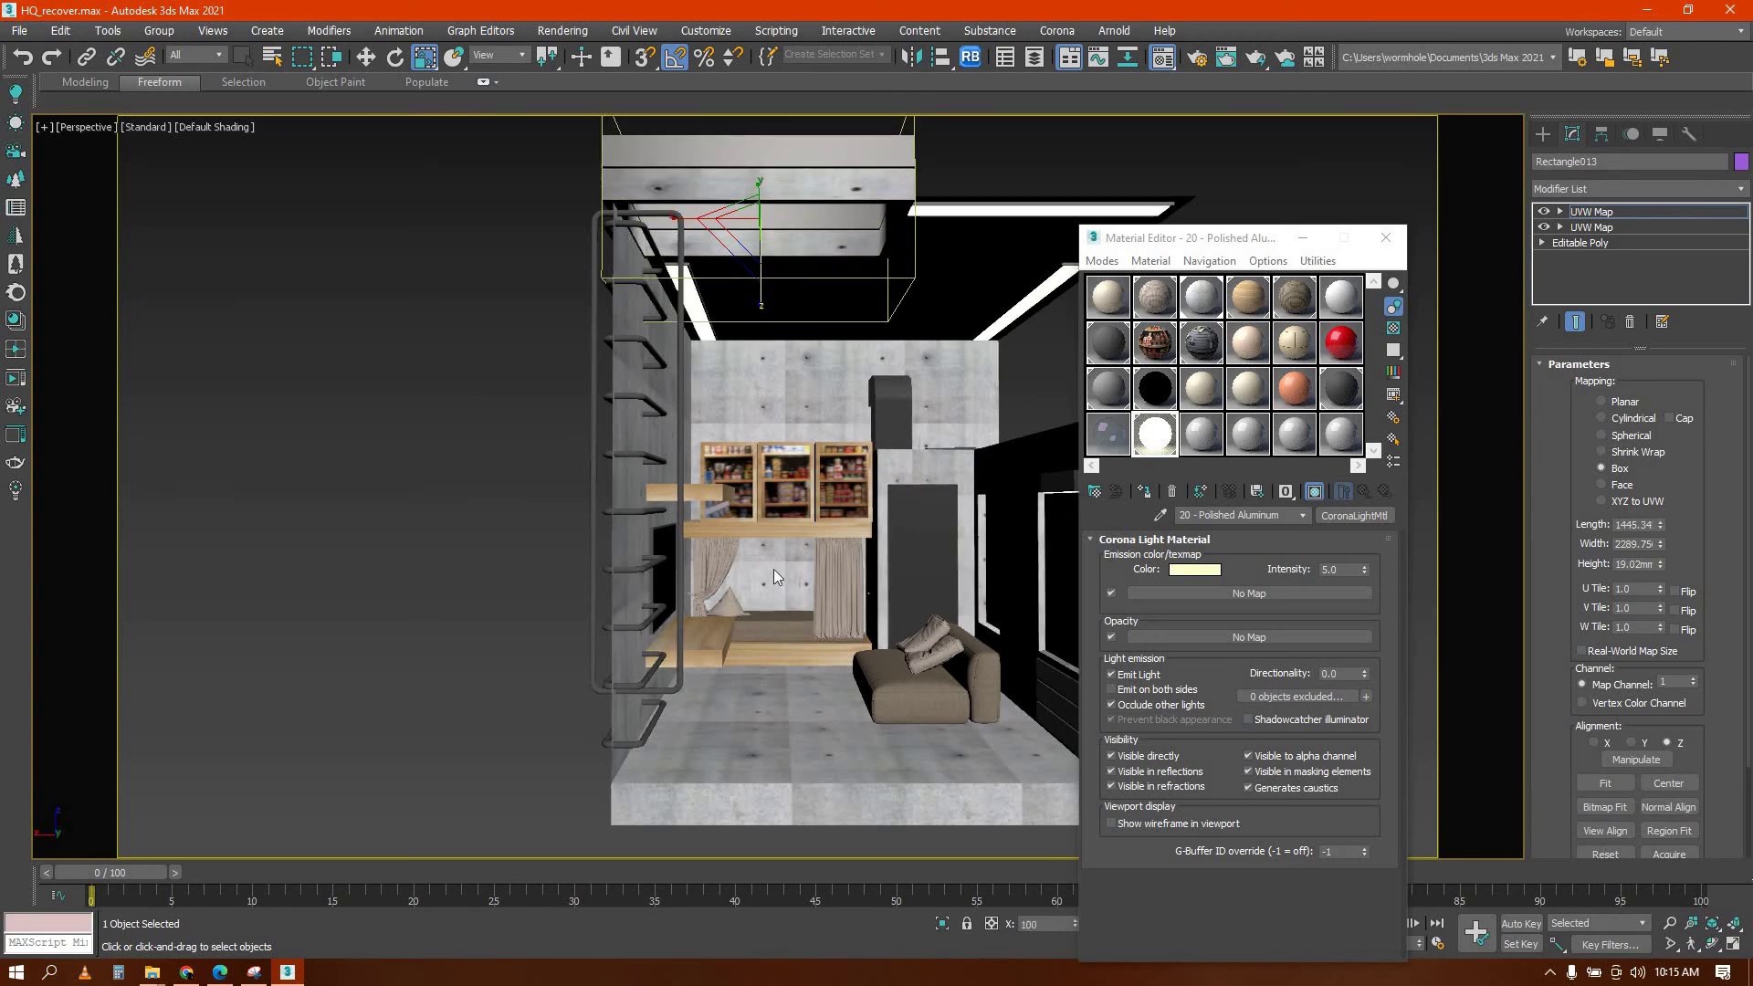
# Shrink and reposition the topmost UVW Map's box gizmo on the copied hatch frame, and test-render the room briefly
pyautogui.press('w')
pyautogui.moveTo(761, 164); pyautogui.dragTo(762, 142)
pyautogui.press('r')
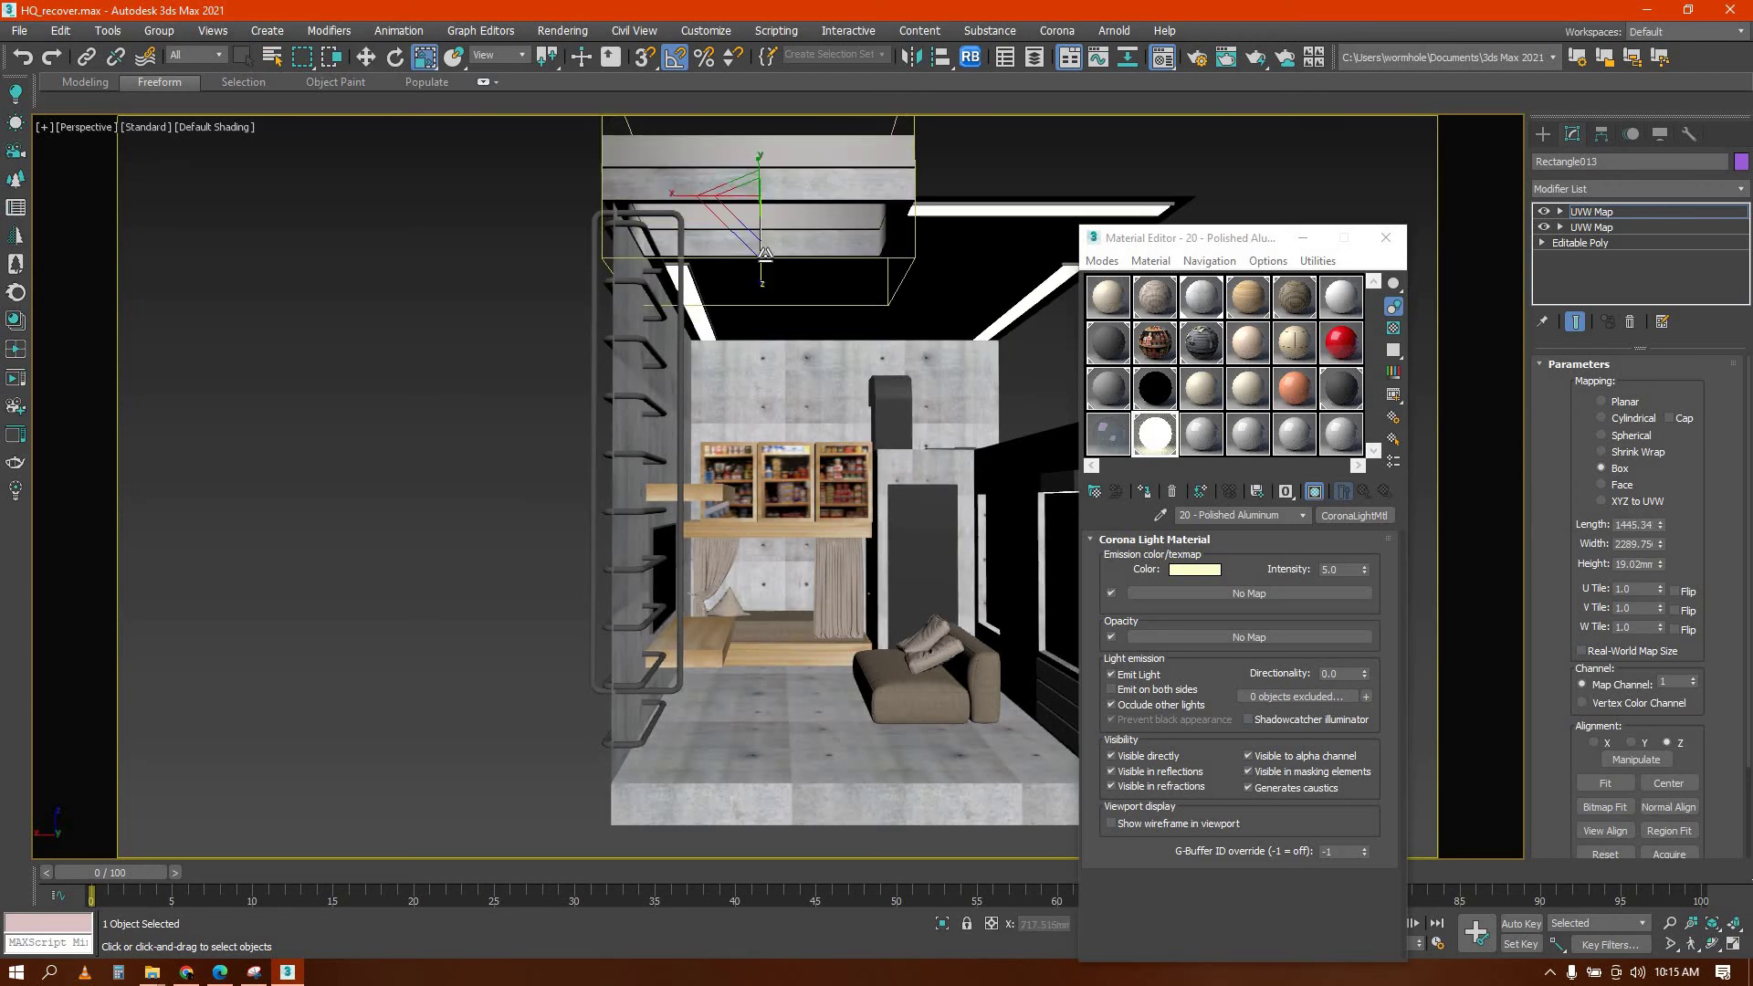
pyautogui.moveTo(744, 212); pyautogui.dragTo(804, 281)
pyautogui.press('w')
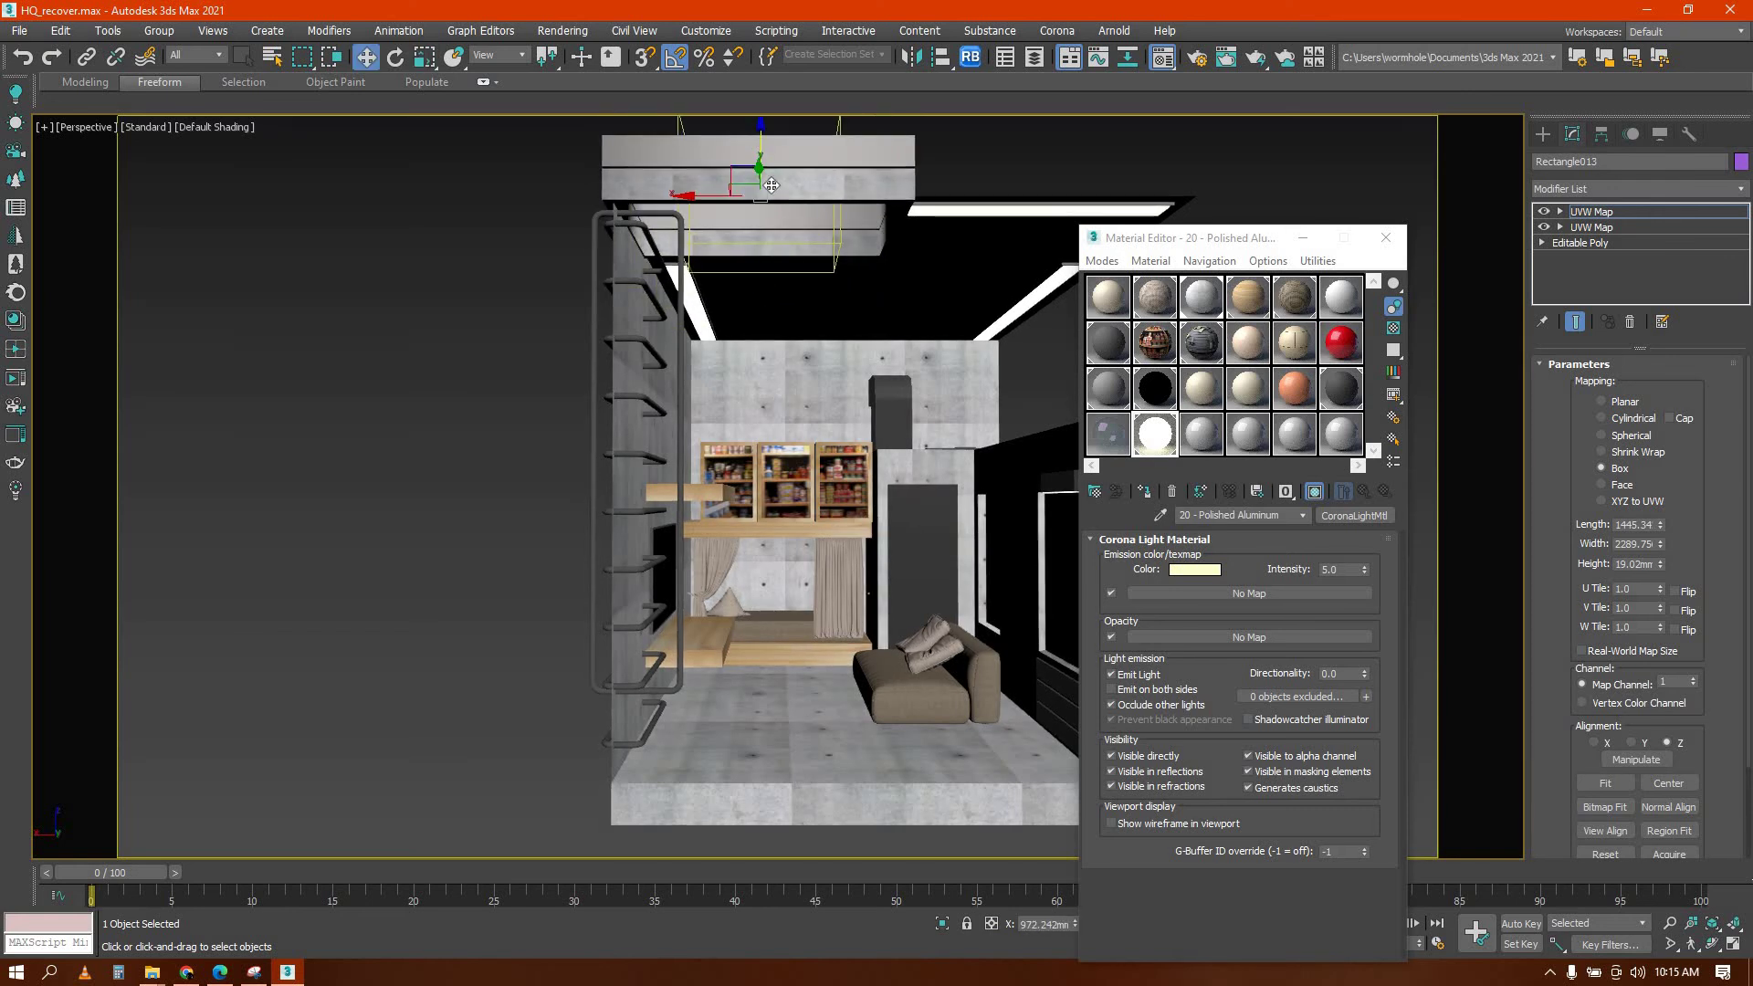
pyautogui.moveTo(772, 185); pyautogui.dragTo(772, 204)
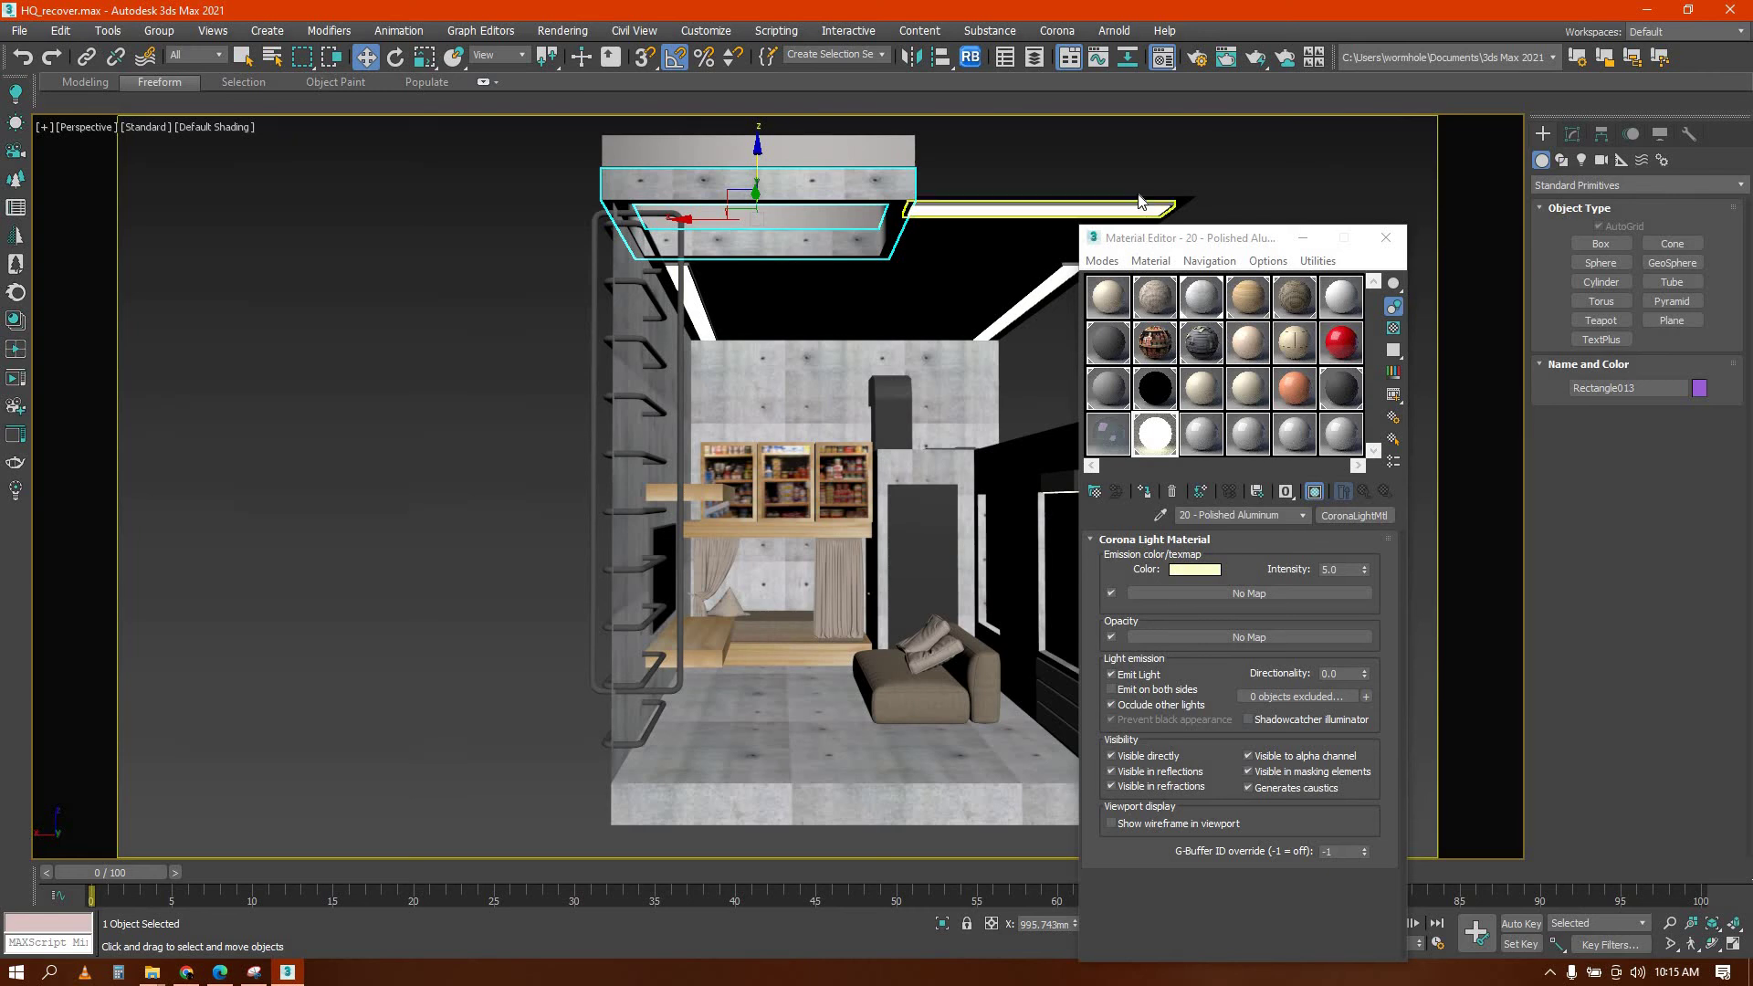
pyautogui.hotkey('shift', 'q')
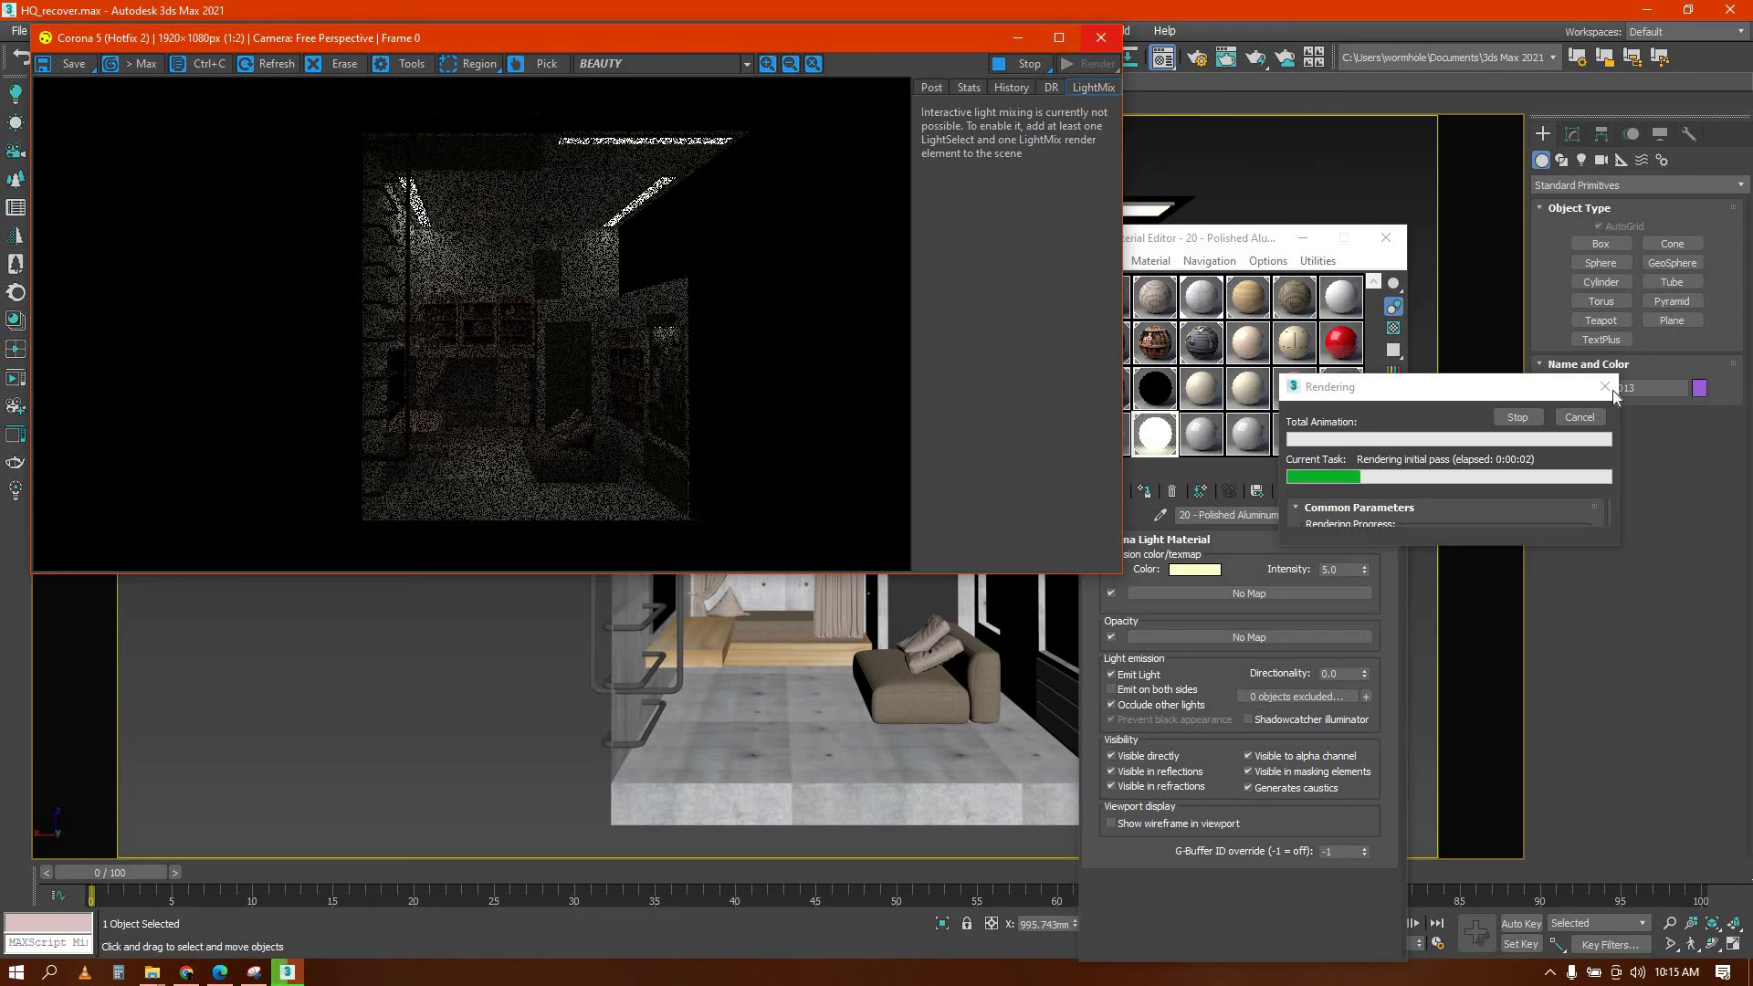
pyautogui.click(1099, 38)
# Try to scale the original upper hatch frame above the ladder
pyautogui.click(793, 158)
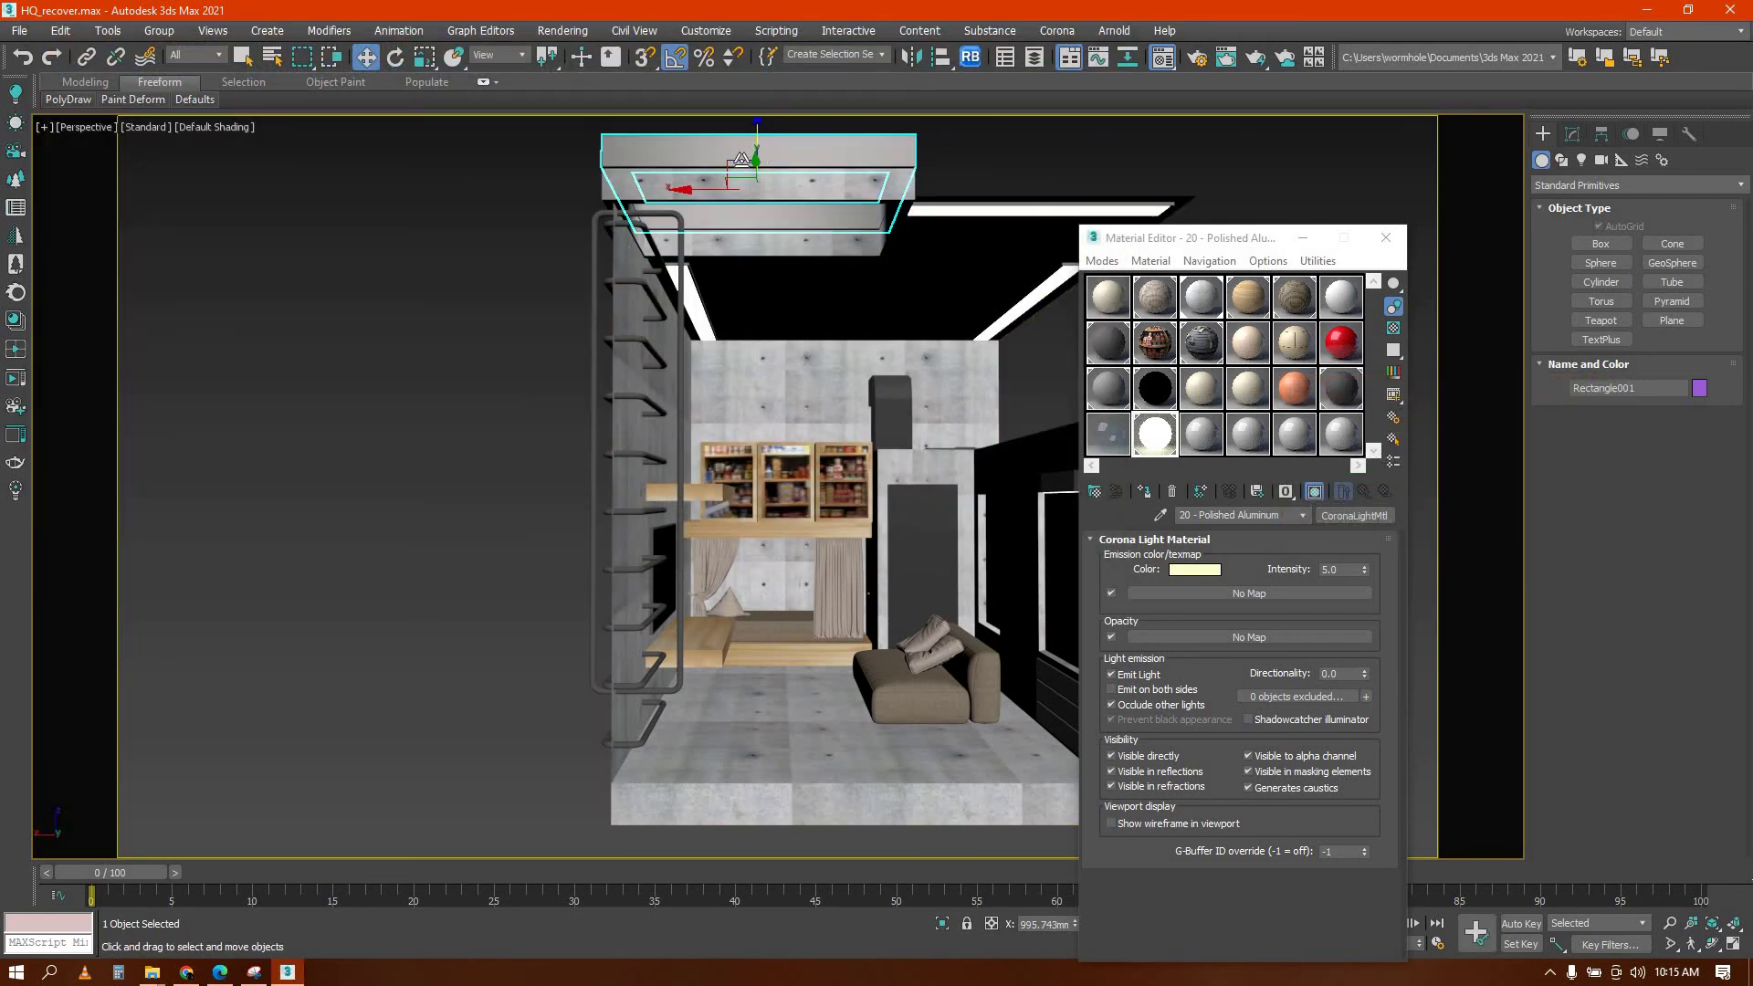
pyautogui.press('r')
pyautogui.moveTo(759, 224); pyautogui.dragTo(756, 200)
pyautogui.click(908, 448)
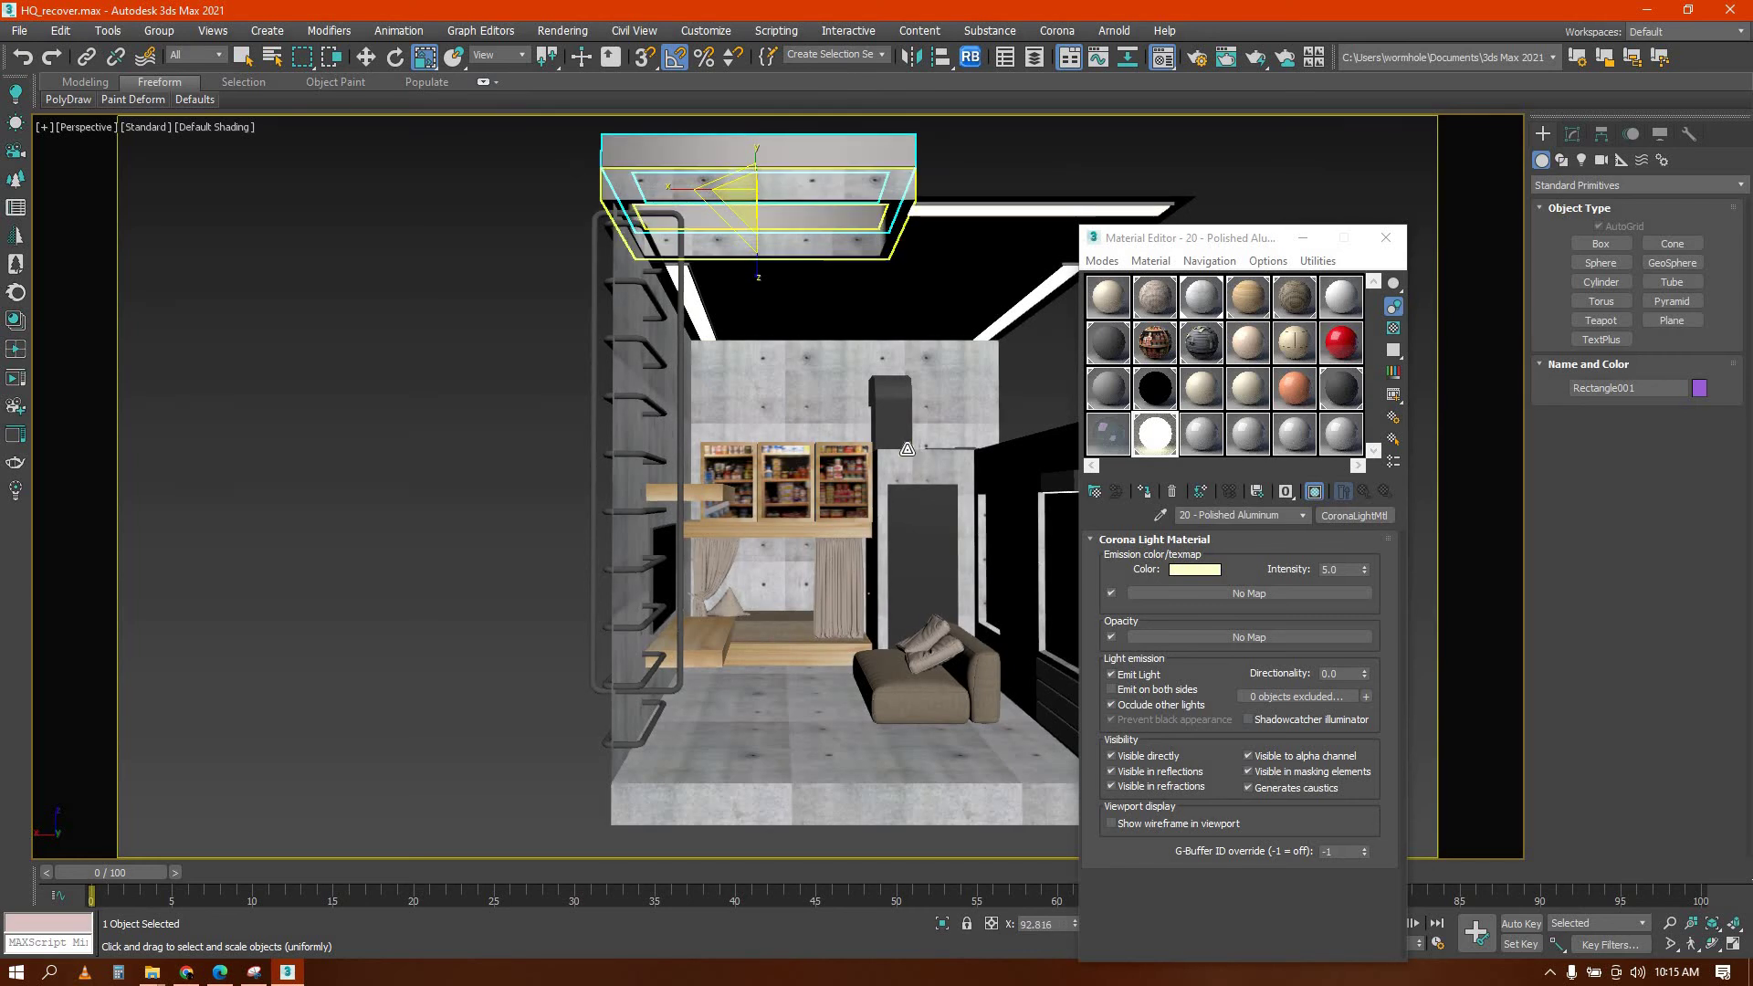
# Test-render the room from an angled viewpoint outside the open corner, cancelling the render
pyautogui.press('c')
pyautogui.press('p')
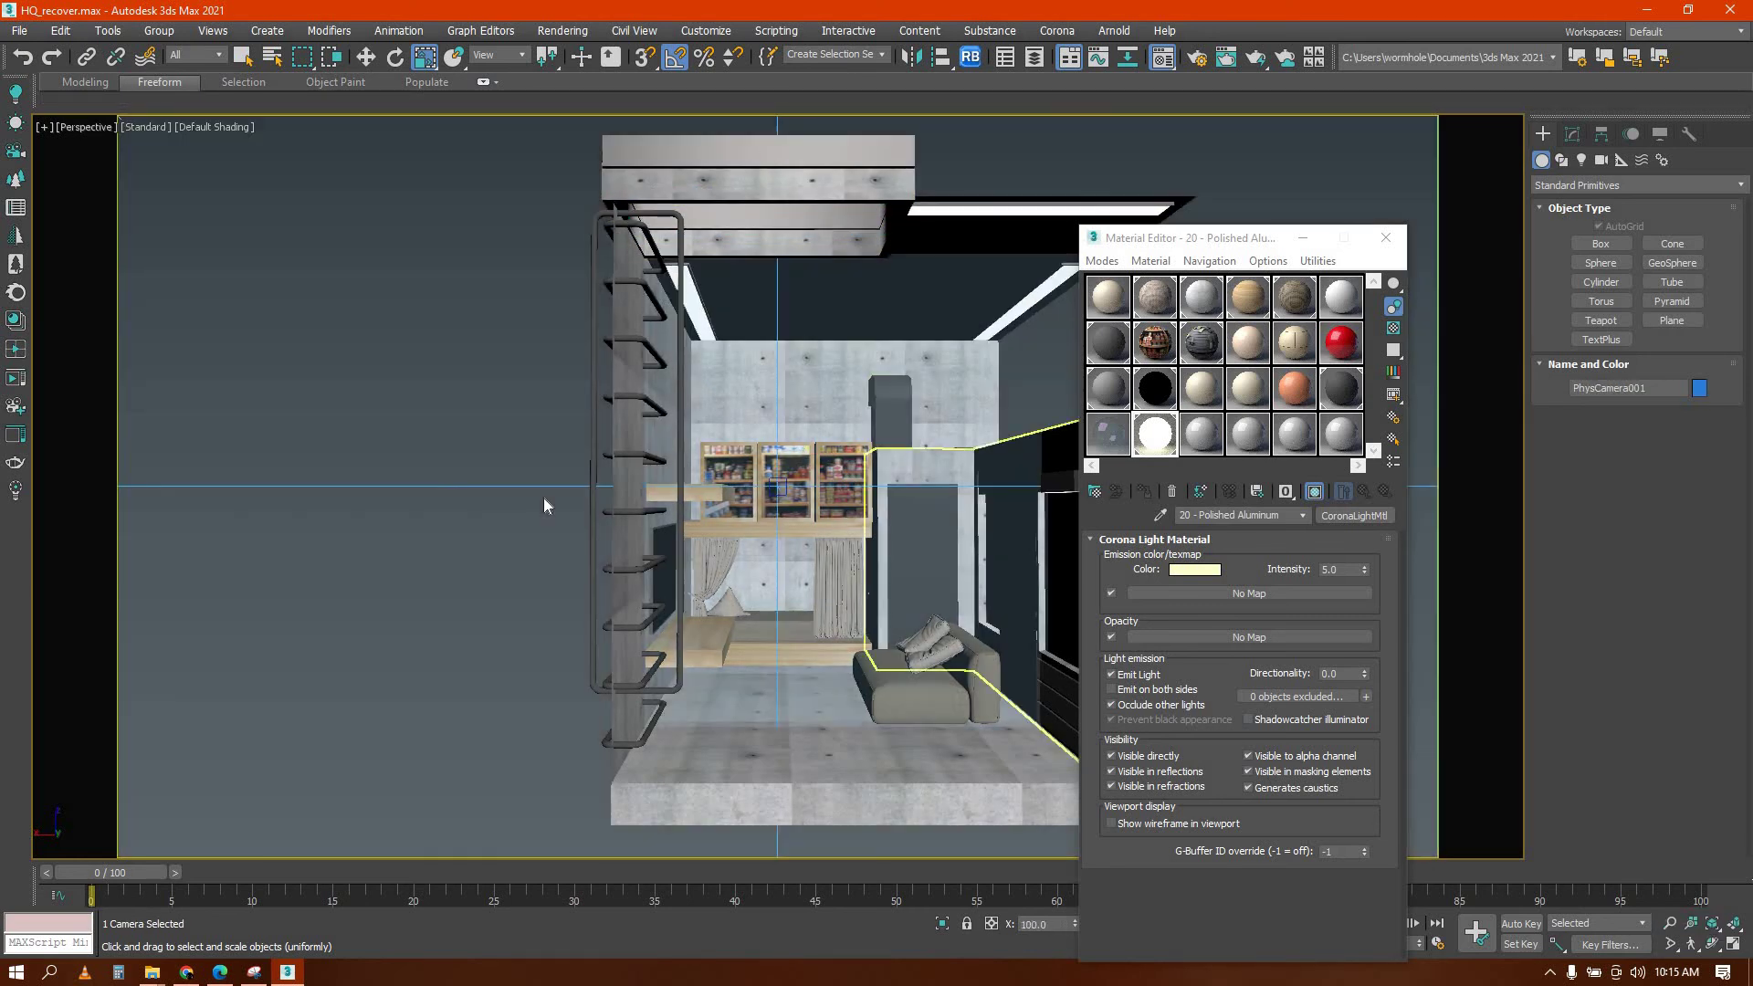
pyautogui.press('z')
pyautogui.keyDown('alt'); pyautogui.moveTo(449, 566); pyautogui.dragTo(474, 476, button='middle'); pyautogui.keyUp('alt')
pyautogui.click(974, 294)
pyautogui.scroll(3, 970, 291)
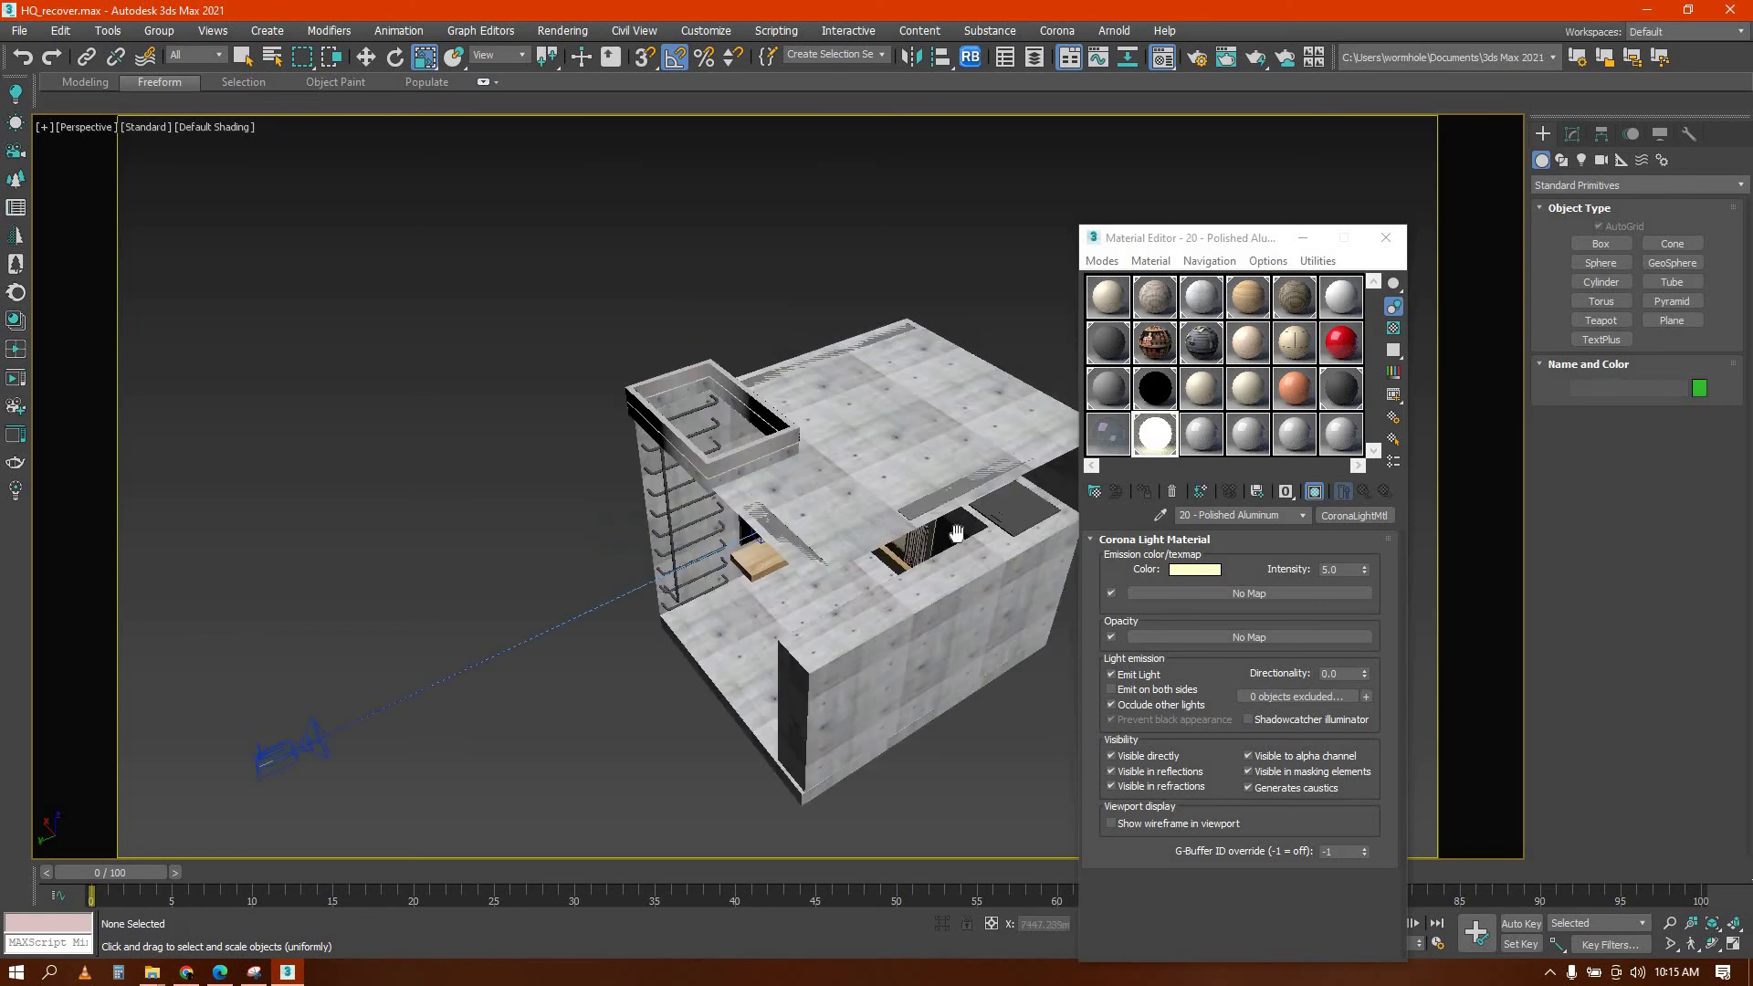
pyautogui.scroll(2, 961, 530)
pyautogui.keyDown('alt'); pyautogui.moveTo(961, 532); pyautogui.dragTo(967, 474, button='middle'); pyautogui.keyUp('alt')
pyautogui.hotkey('shift', 'q')
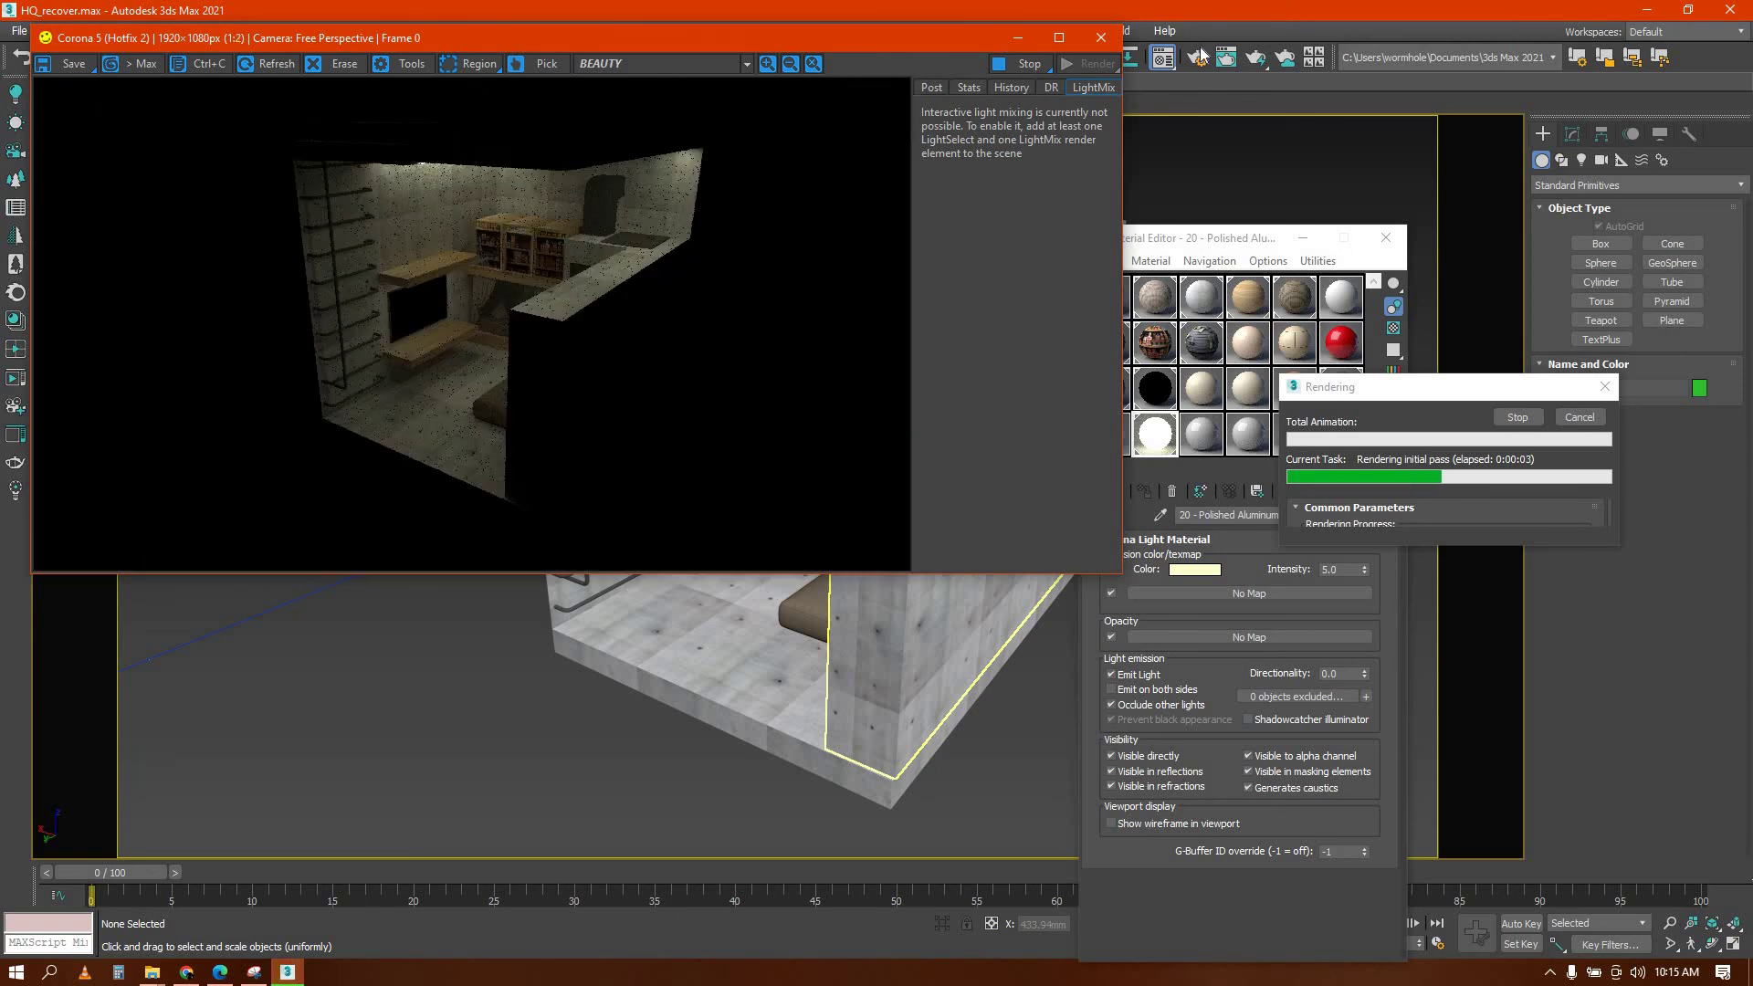
pyautogui.click(1101, 39)
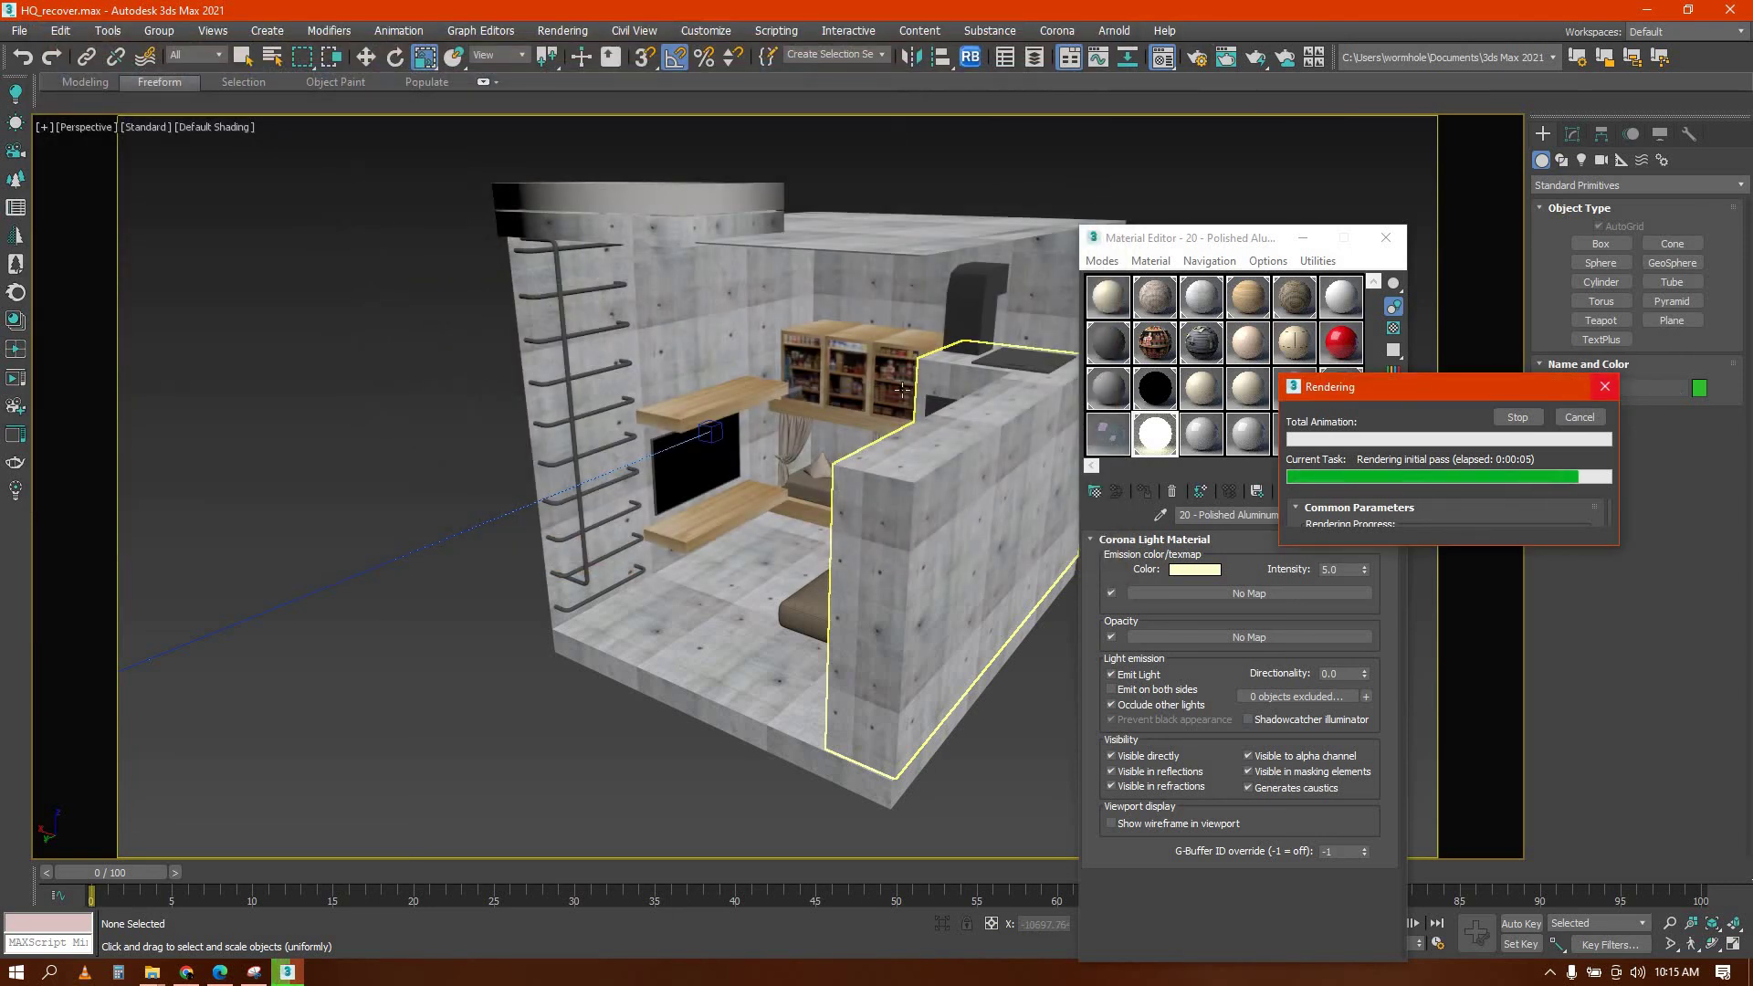
# Change the emission color of the ceiling strips' Corona light material to a deeper yellow, with blue at 110
pyautogui.keyDown('alt'); pyautogui.moveTo(783, 485); pyautogui.dragTo(906, 290, button='middle'); pyautogui.keyUp('alt')
pyautogui.scroll(3, 907, 291)
pyautogui.scroll(3, 639, 324)
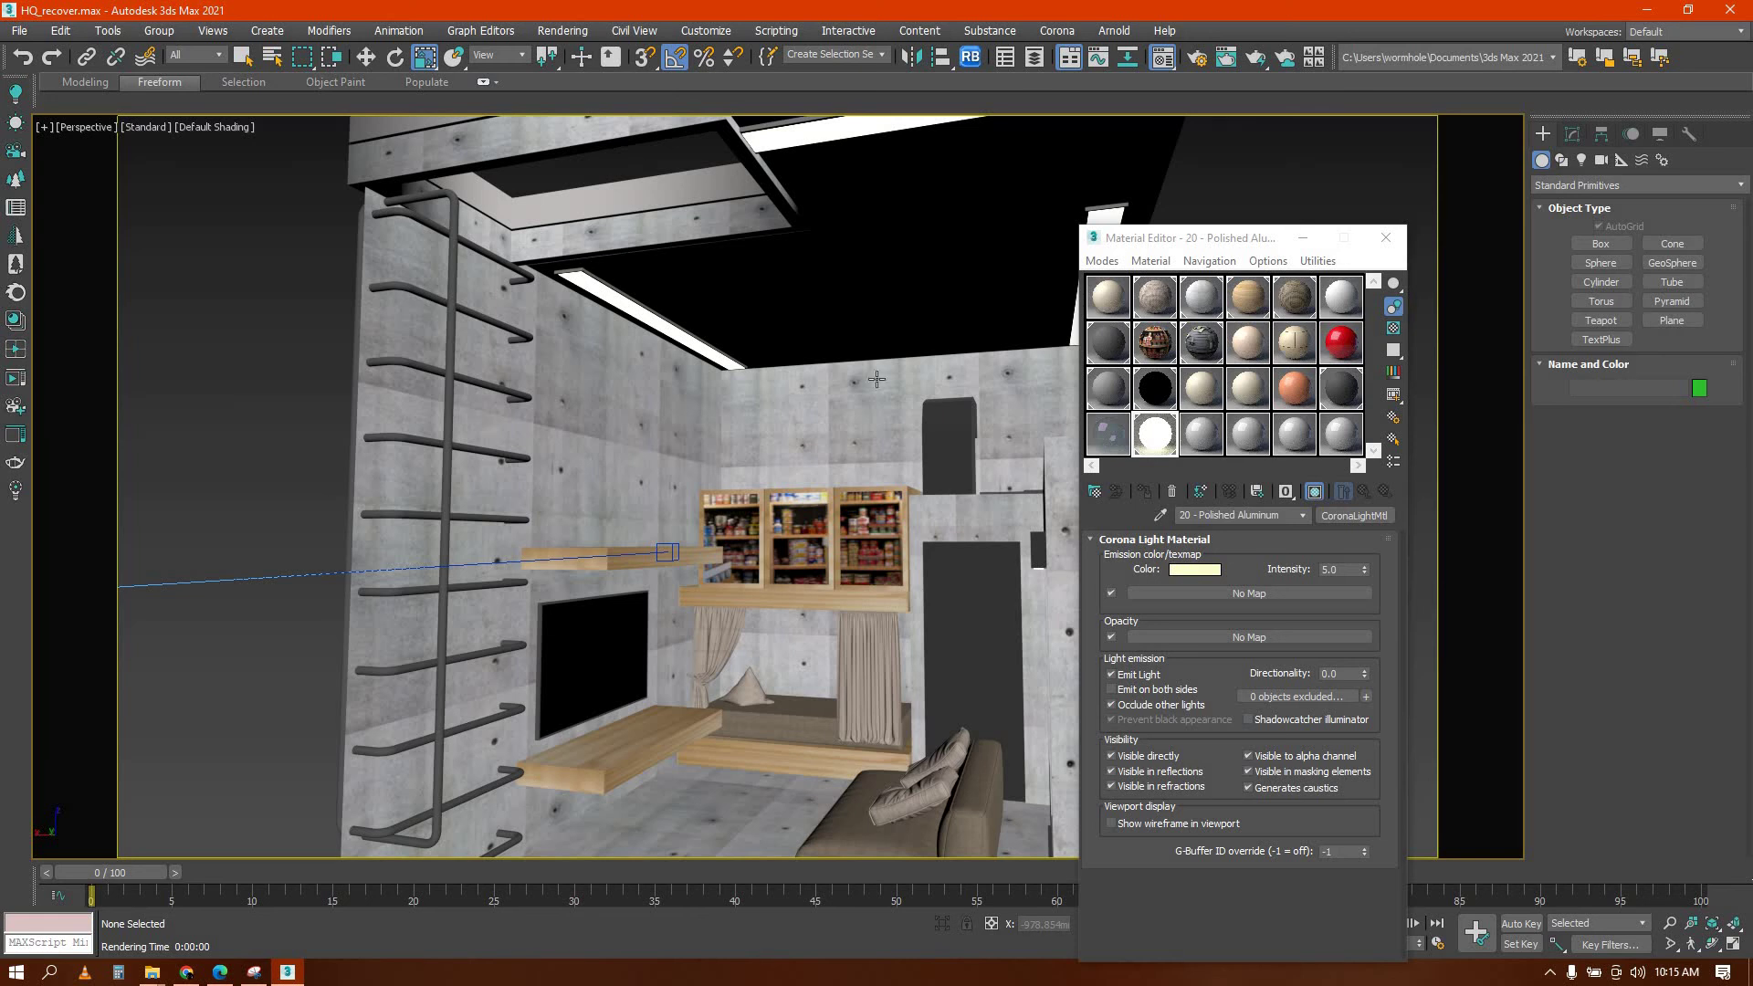
pyautogui.click(1193, 571)
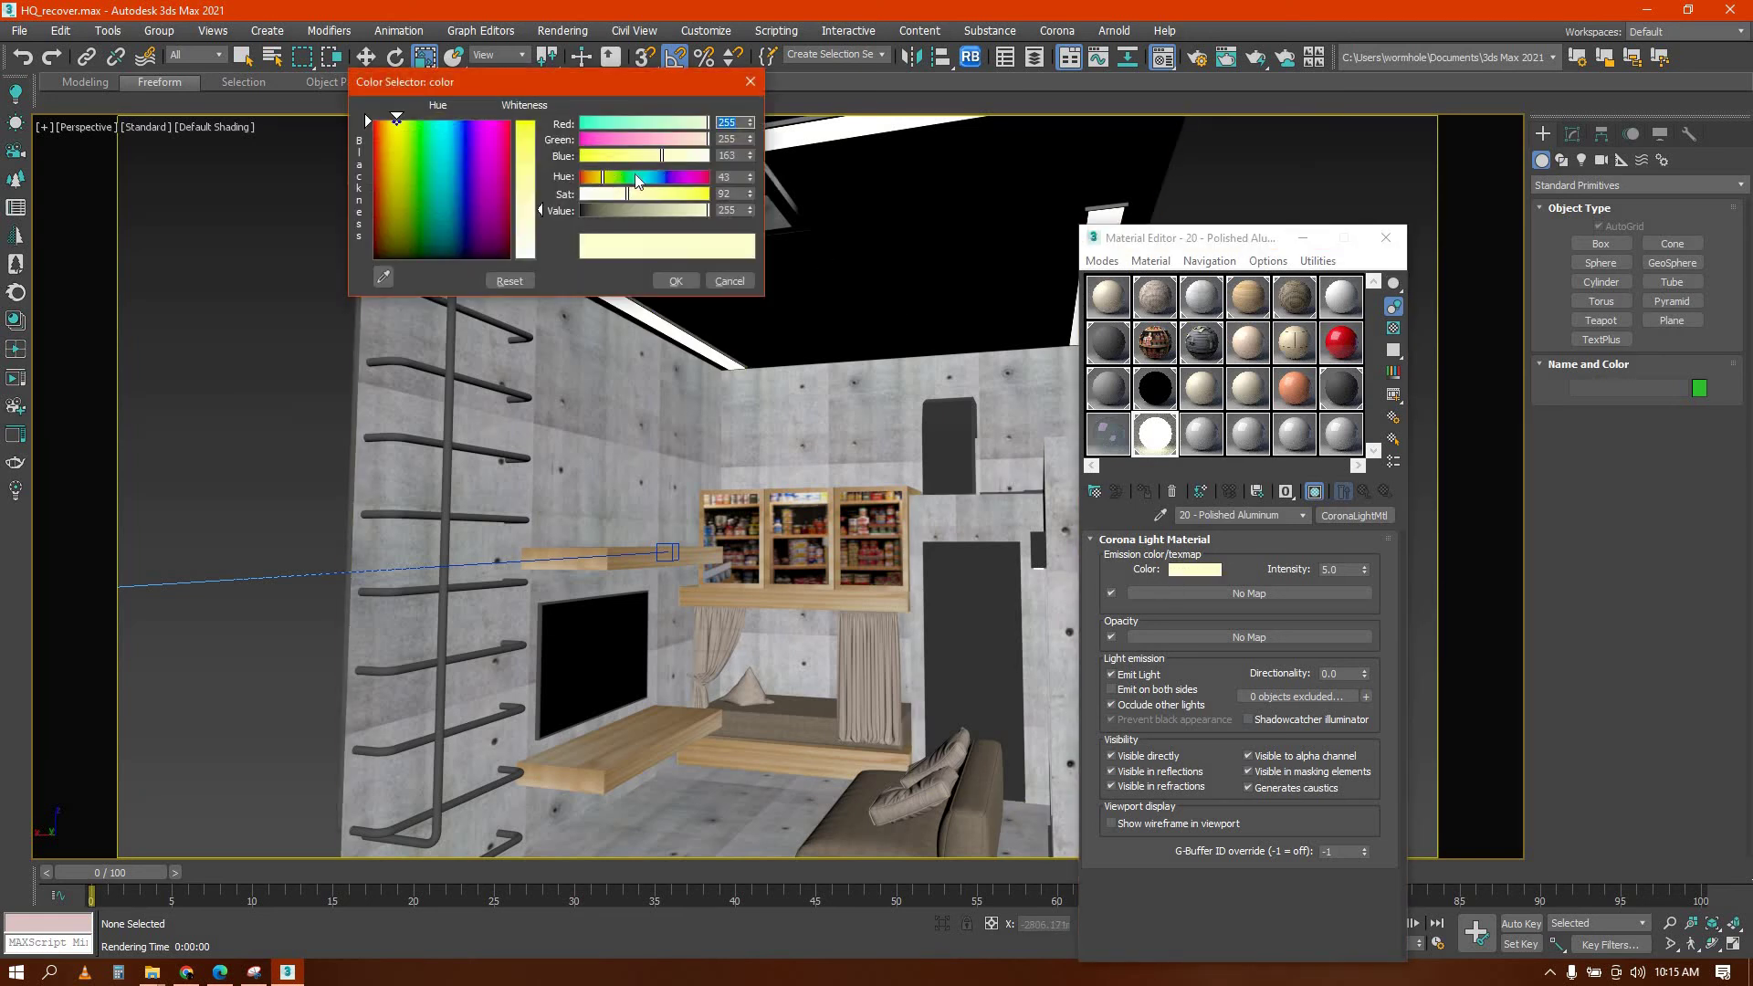
pyautogui.click(637, 163)
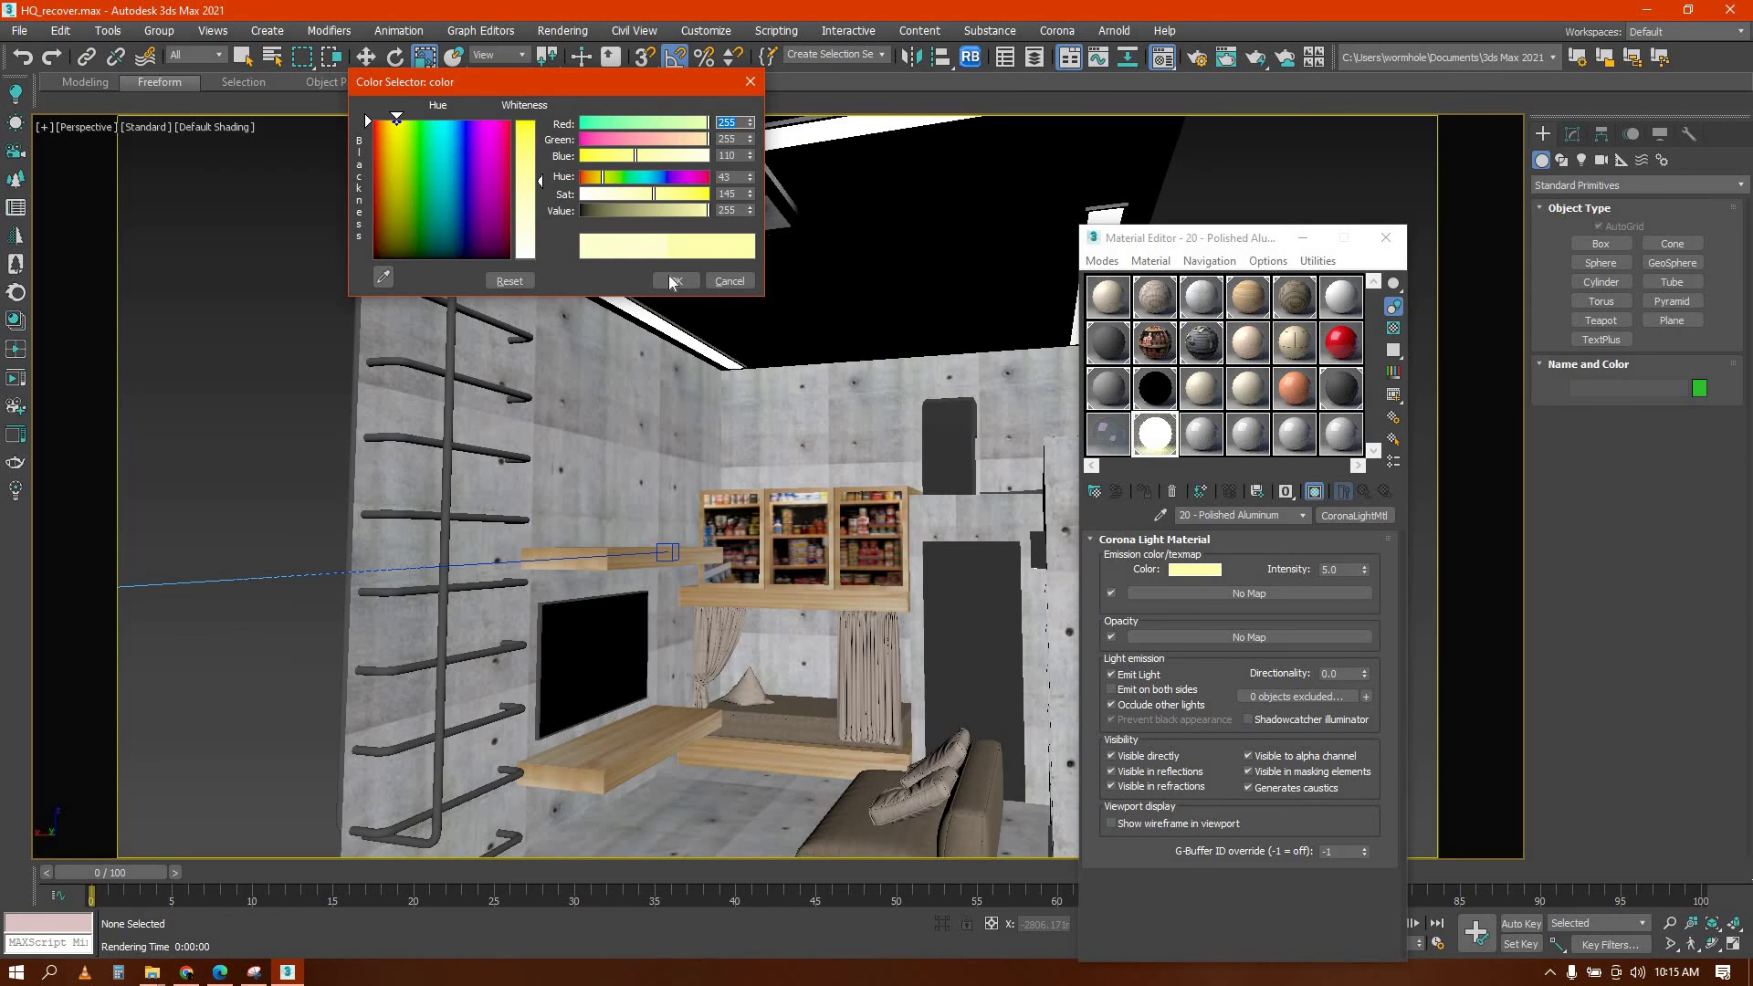
pyautogui.click(676, 280)
# Render the whole room from farther away to check the yellow ceiling lighting, and cancel the render
pyautogui.scroll(-5, 707, 354)
pyautogui.hotkey('shift', 'q')
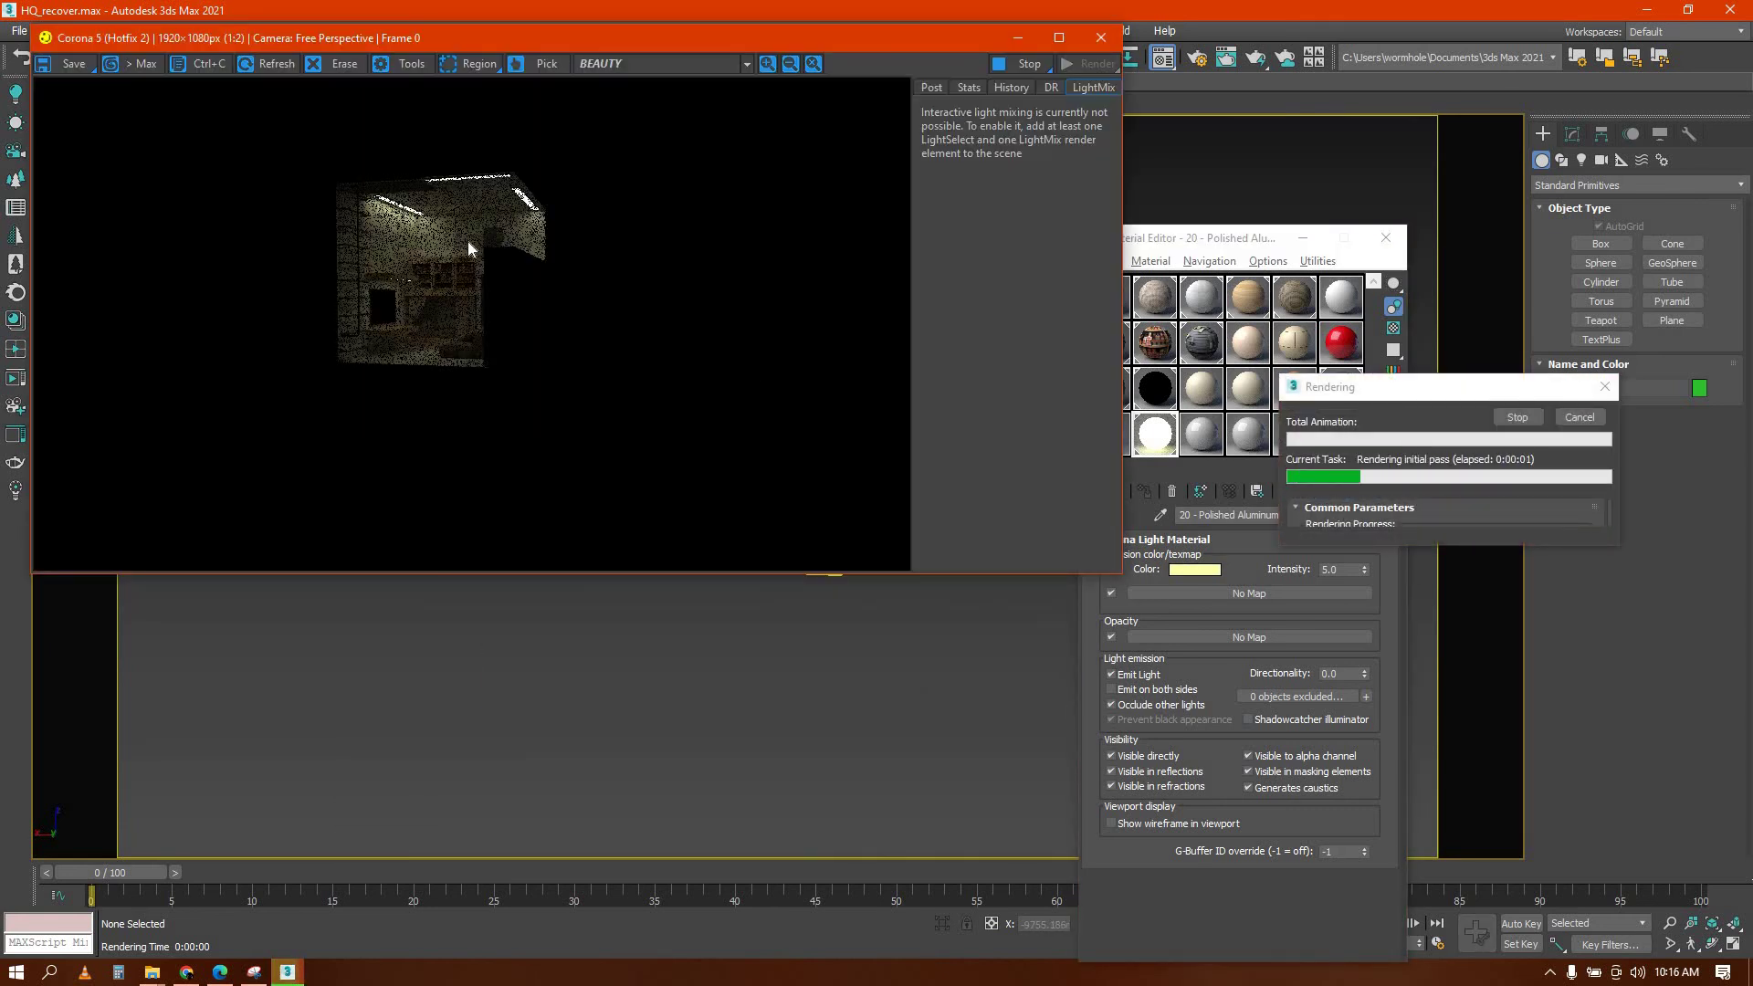
pyautogui.scroll(1, 468, 248)
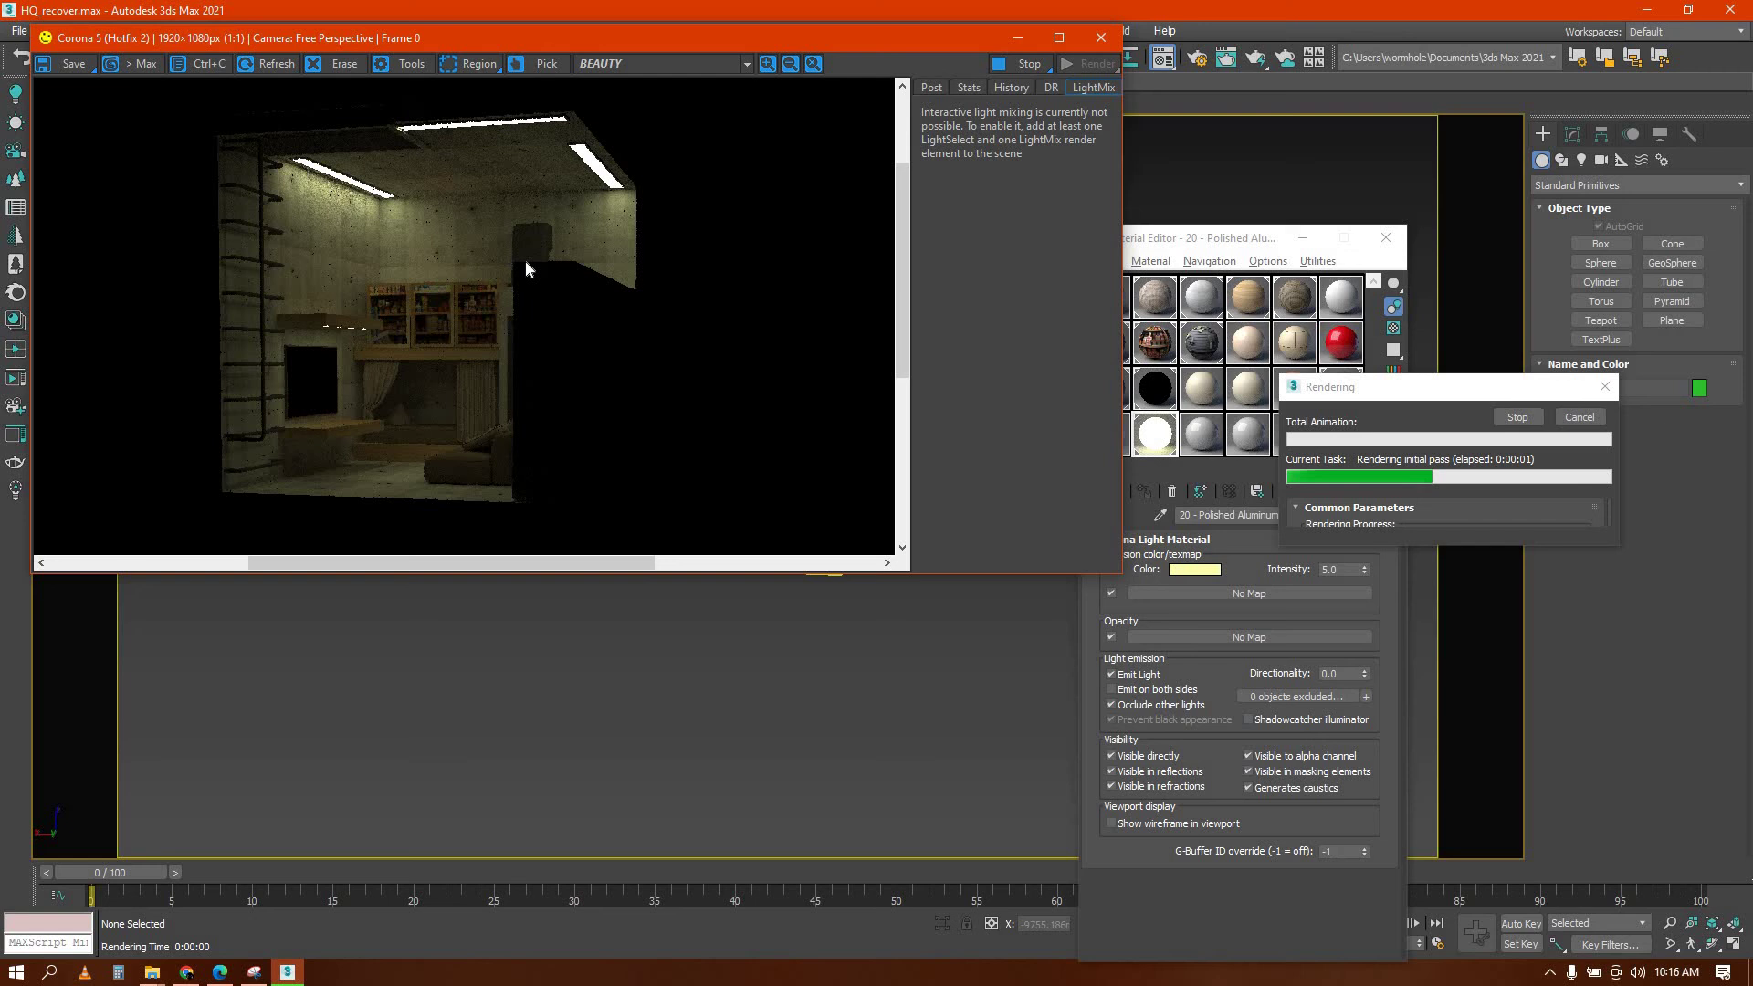
pyautogui.click(1102, 43)
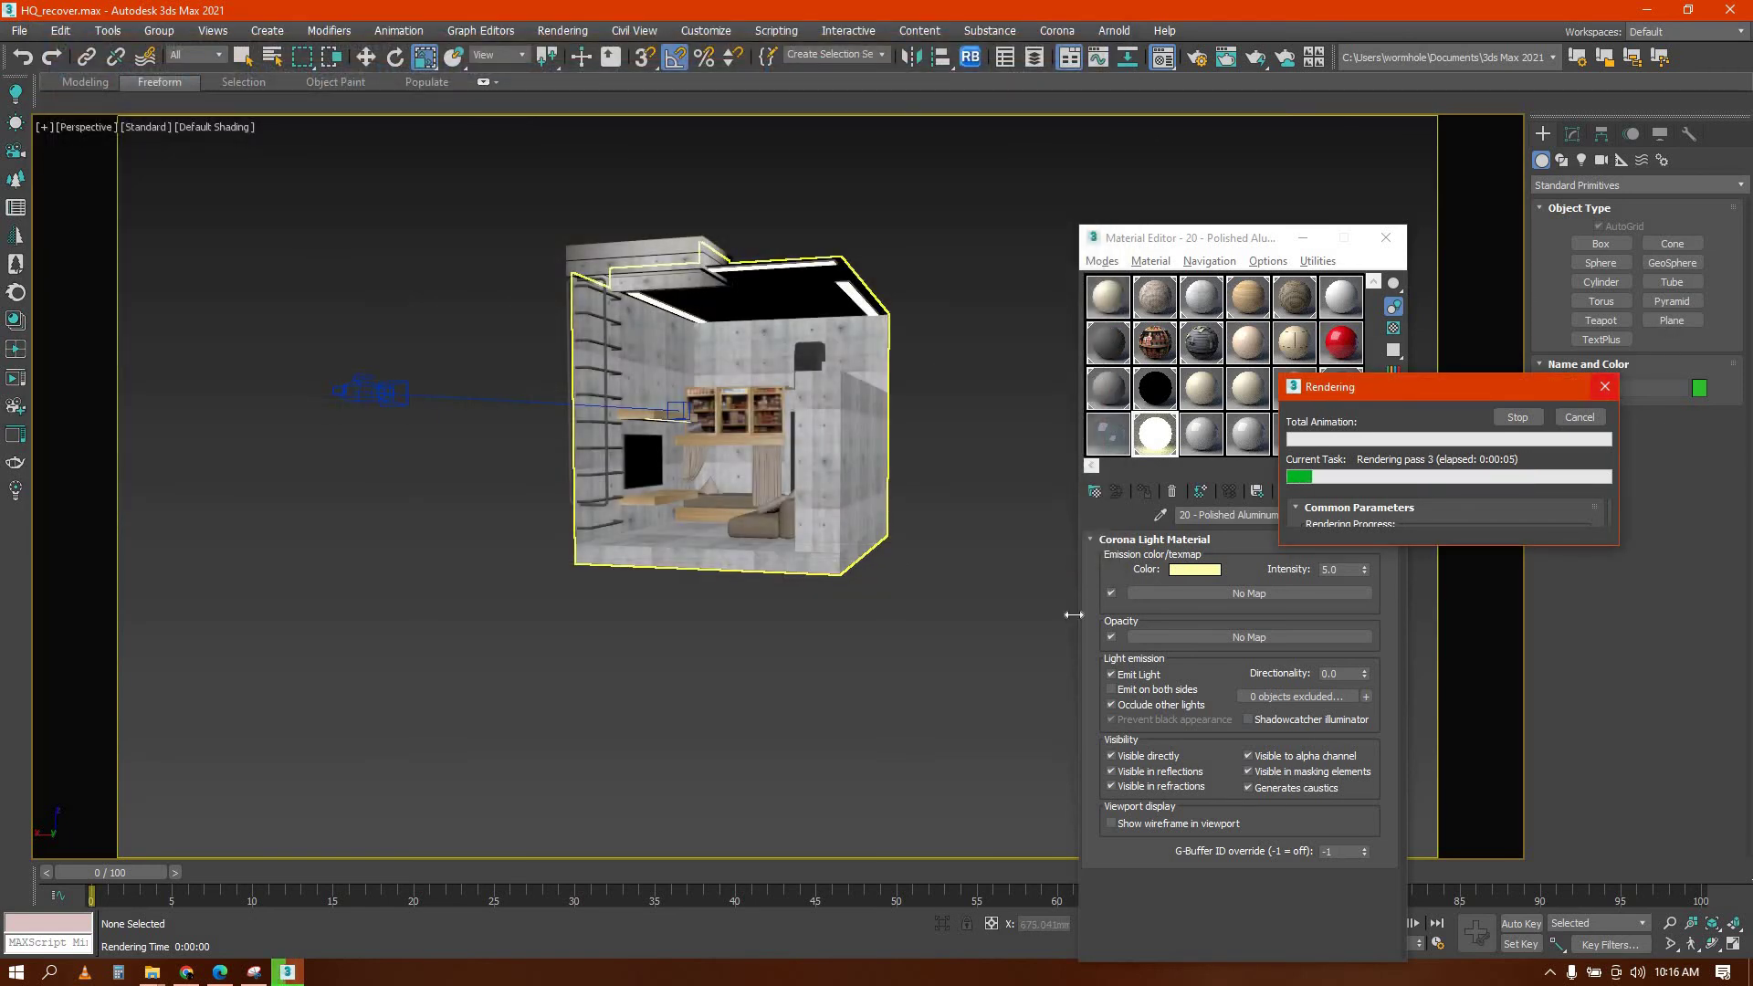
# Lower the saturation of the ceiling strips' emission color to get a paler yellow
pyautogui.click(1192, 570)
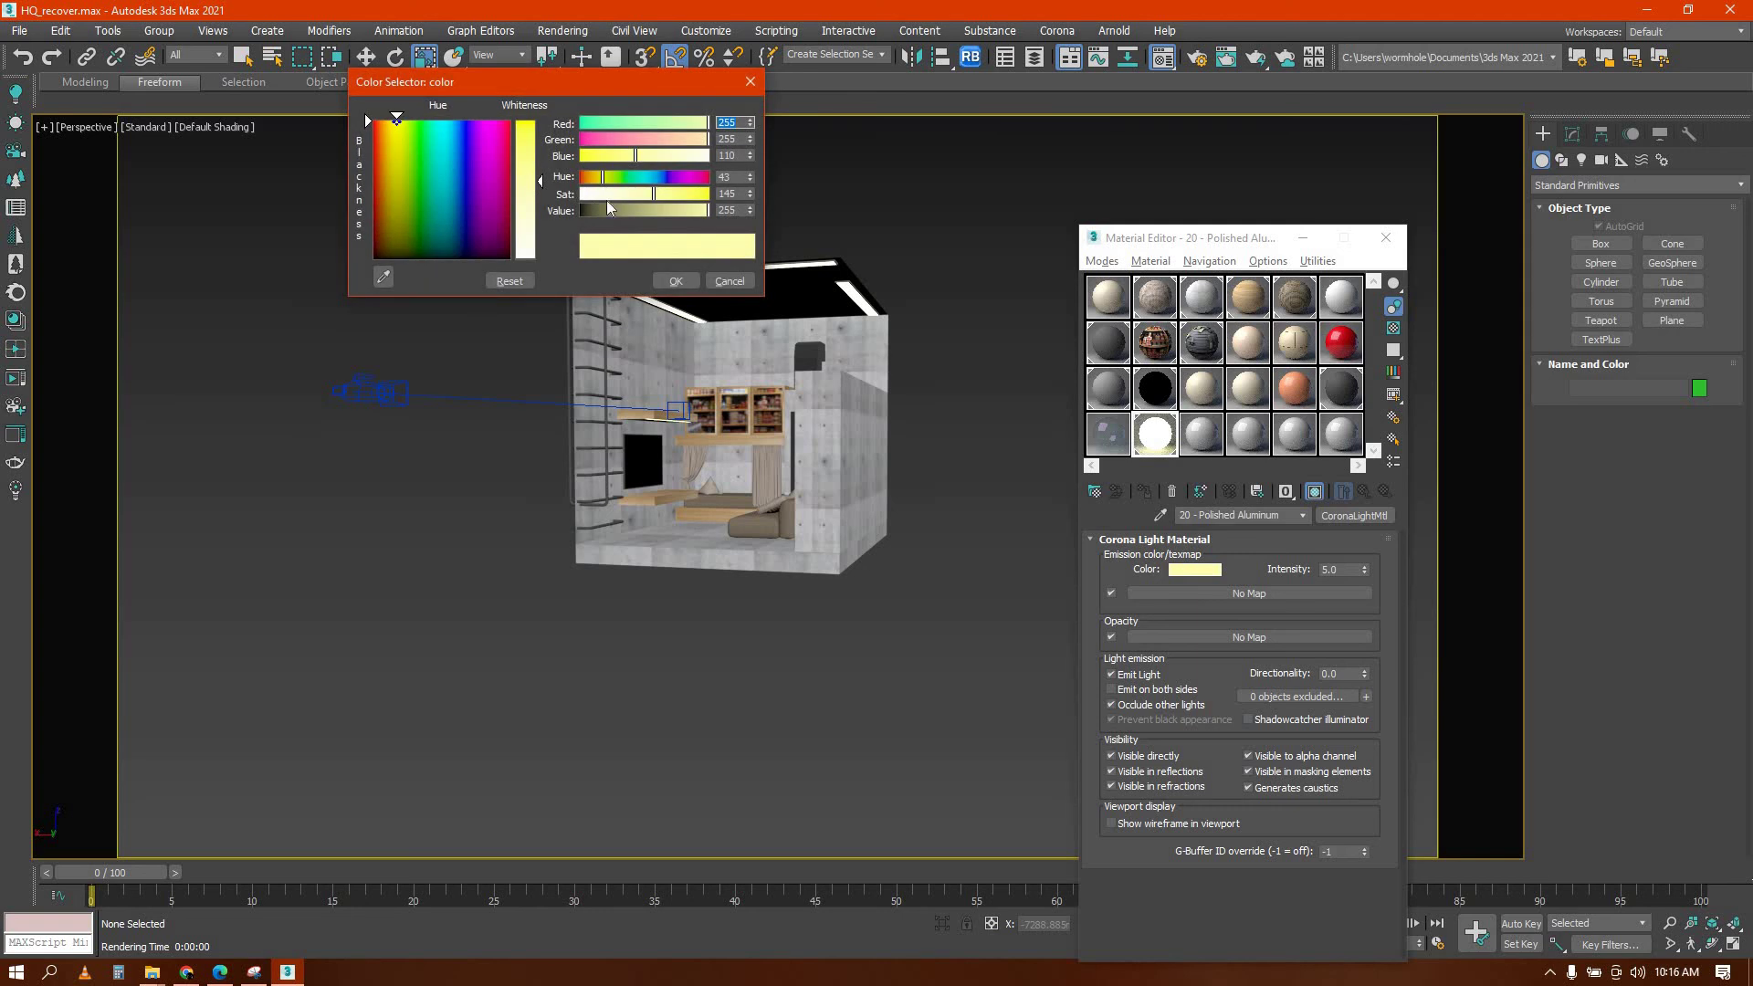
pyautogui.moveTo(624, 191); pyautogui.dragTo(639, 194)
pyautogui.click(675, 284)
# Create a thin box about 1641 mm long and 1354 mm wide on the roof beside the hatch frame
pyautogui.keyDown('alt'); pyautogui.moveTo(754, 445); pyautogui.dragTo(765, 568, button='middle'); pyautogui.keyUp('alt')
pyautogui.scroll(5, 657, 453)
pyautogui.scroll(-6, 657, 453)
pyautogui.click(777, 482)
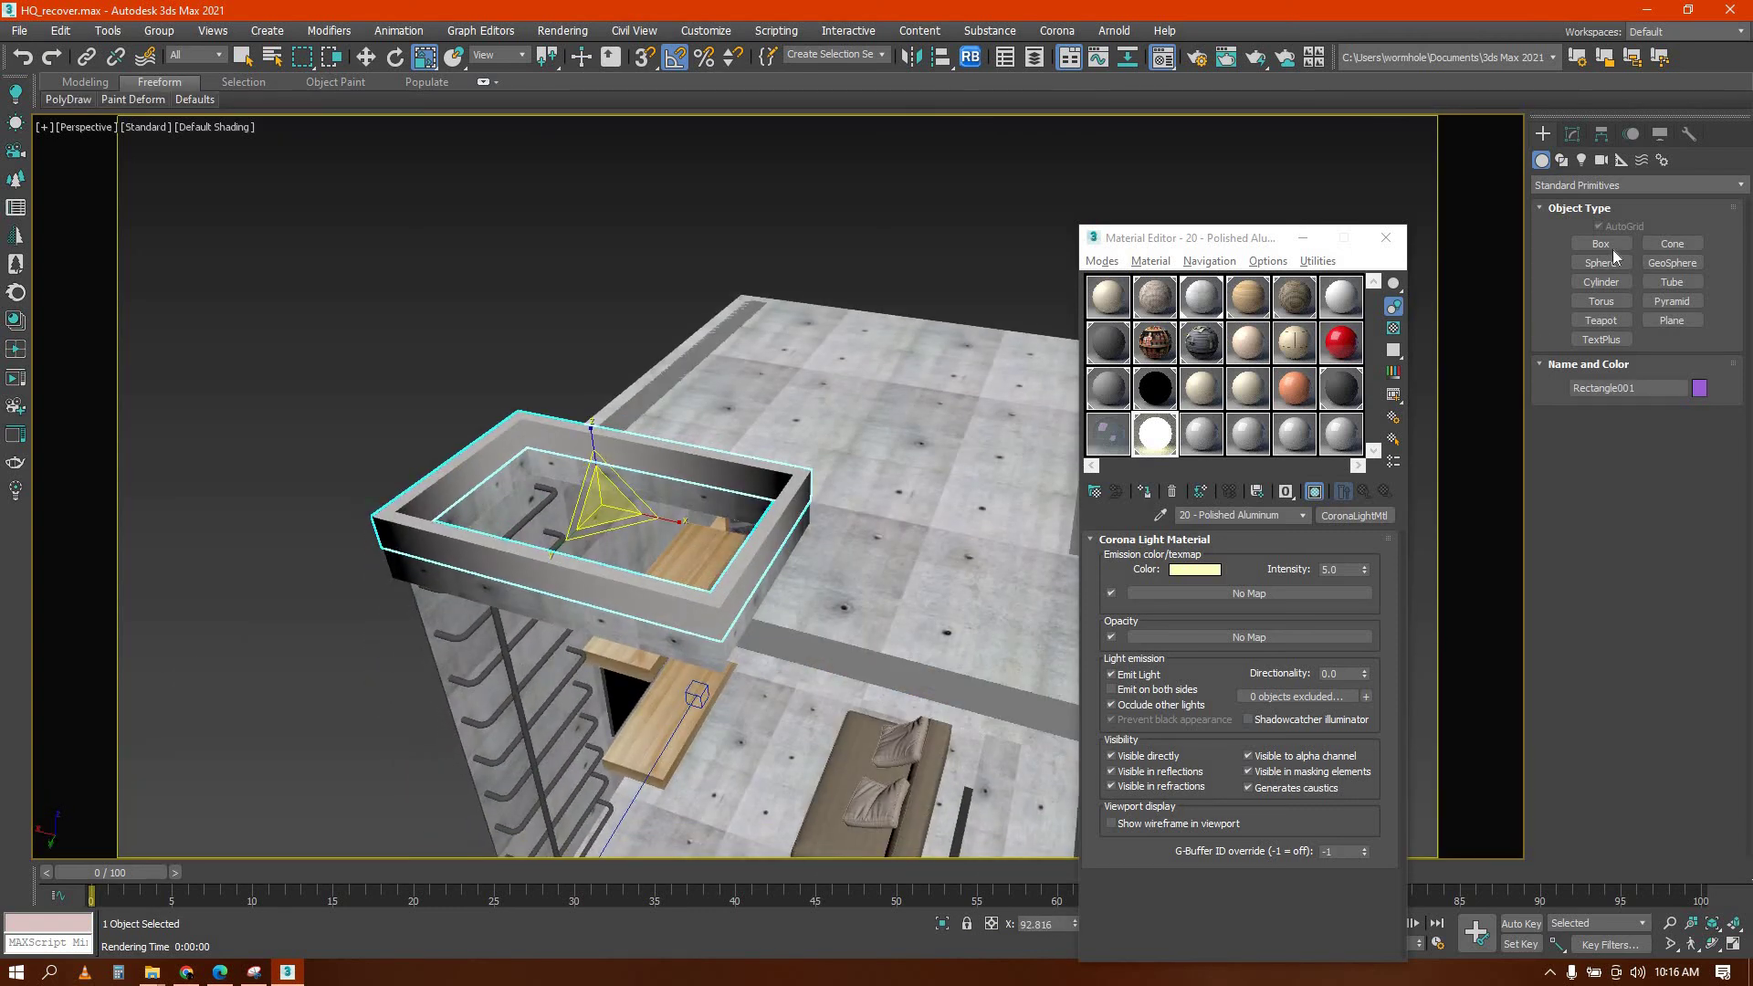
pyautogui.click(1613, 249)
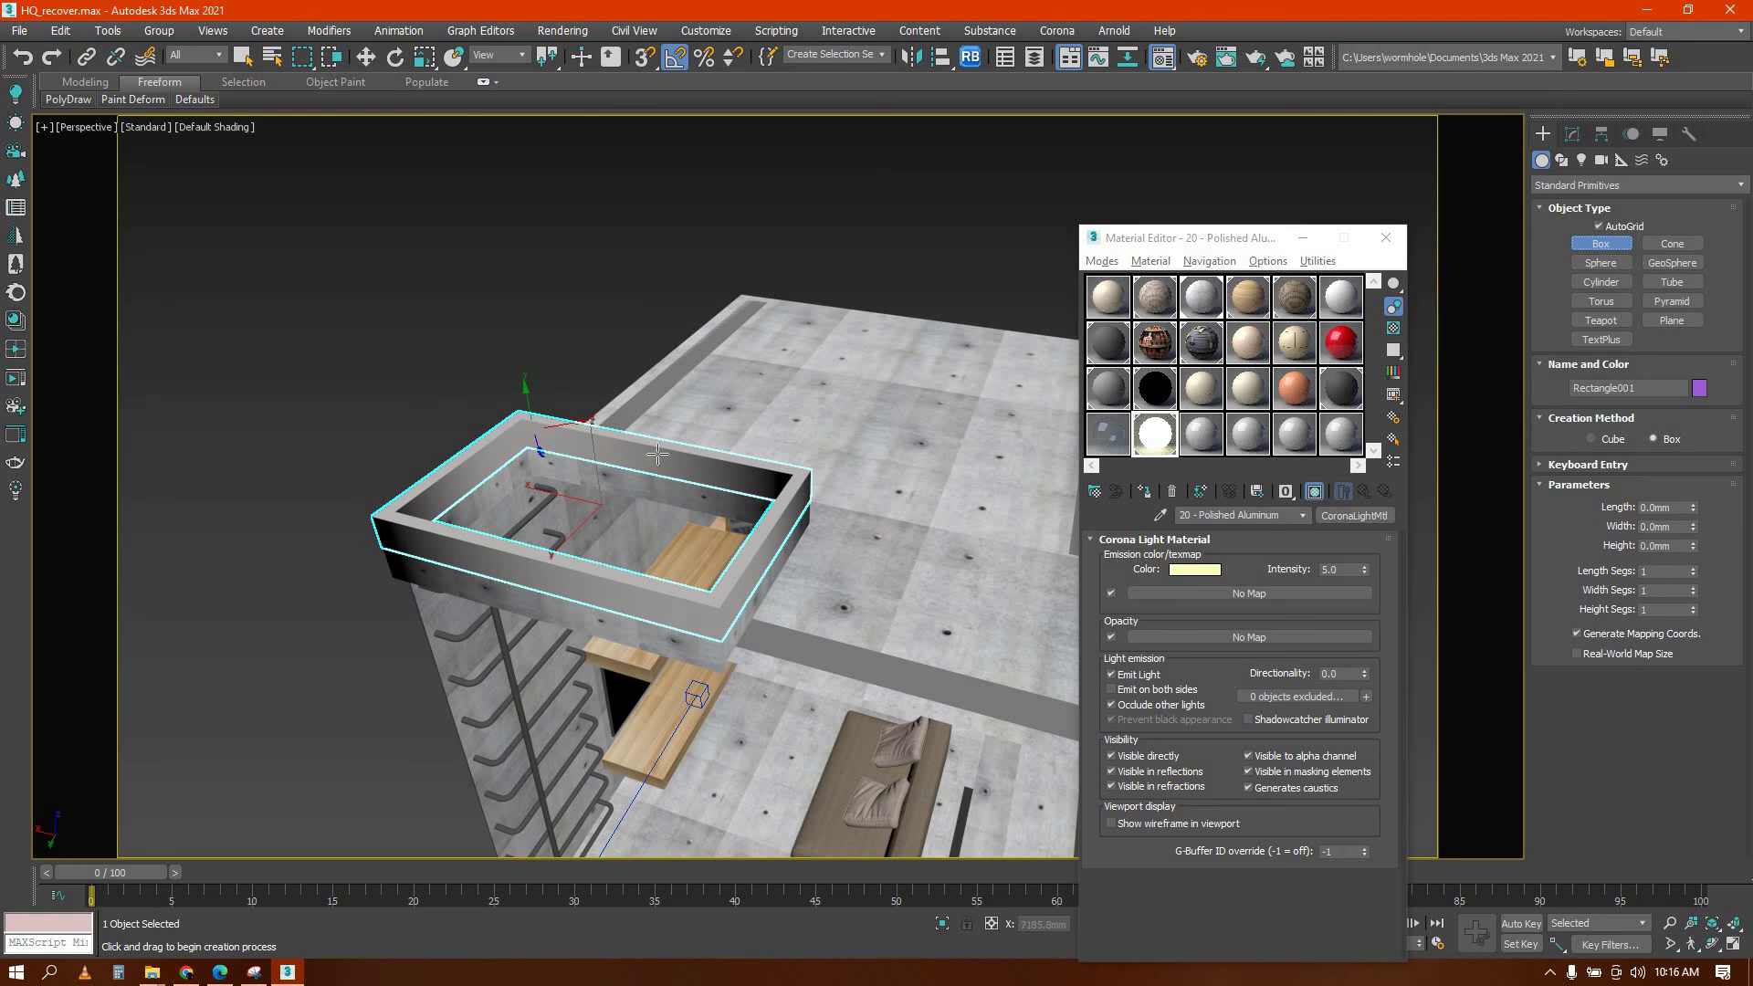
pyautogui.moveTo(658, 453); pyautogui.dragTo(741, 393)
pyautogui.rightClick(742, 392)
pyautogui.keyDown('alt'); pyautogui.moveTo(561, 527); pyautogui.dragTo(857, 435, button='middle'); pyautogui.keyUp('alt')
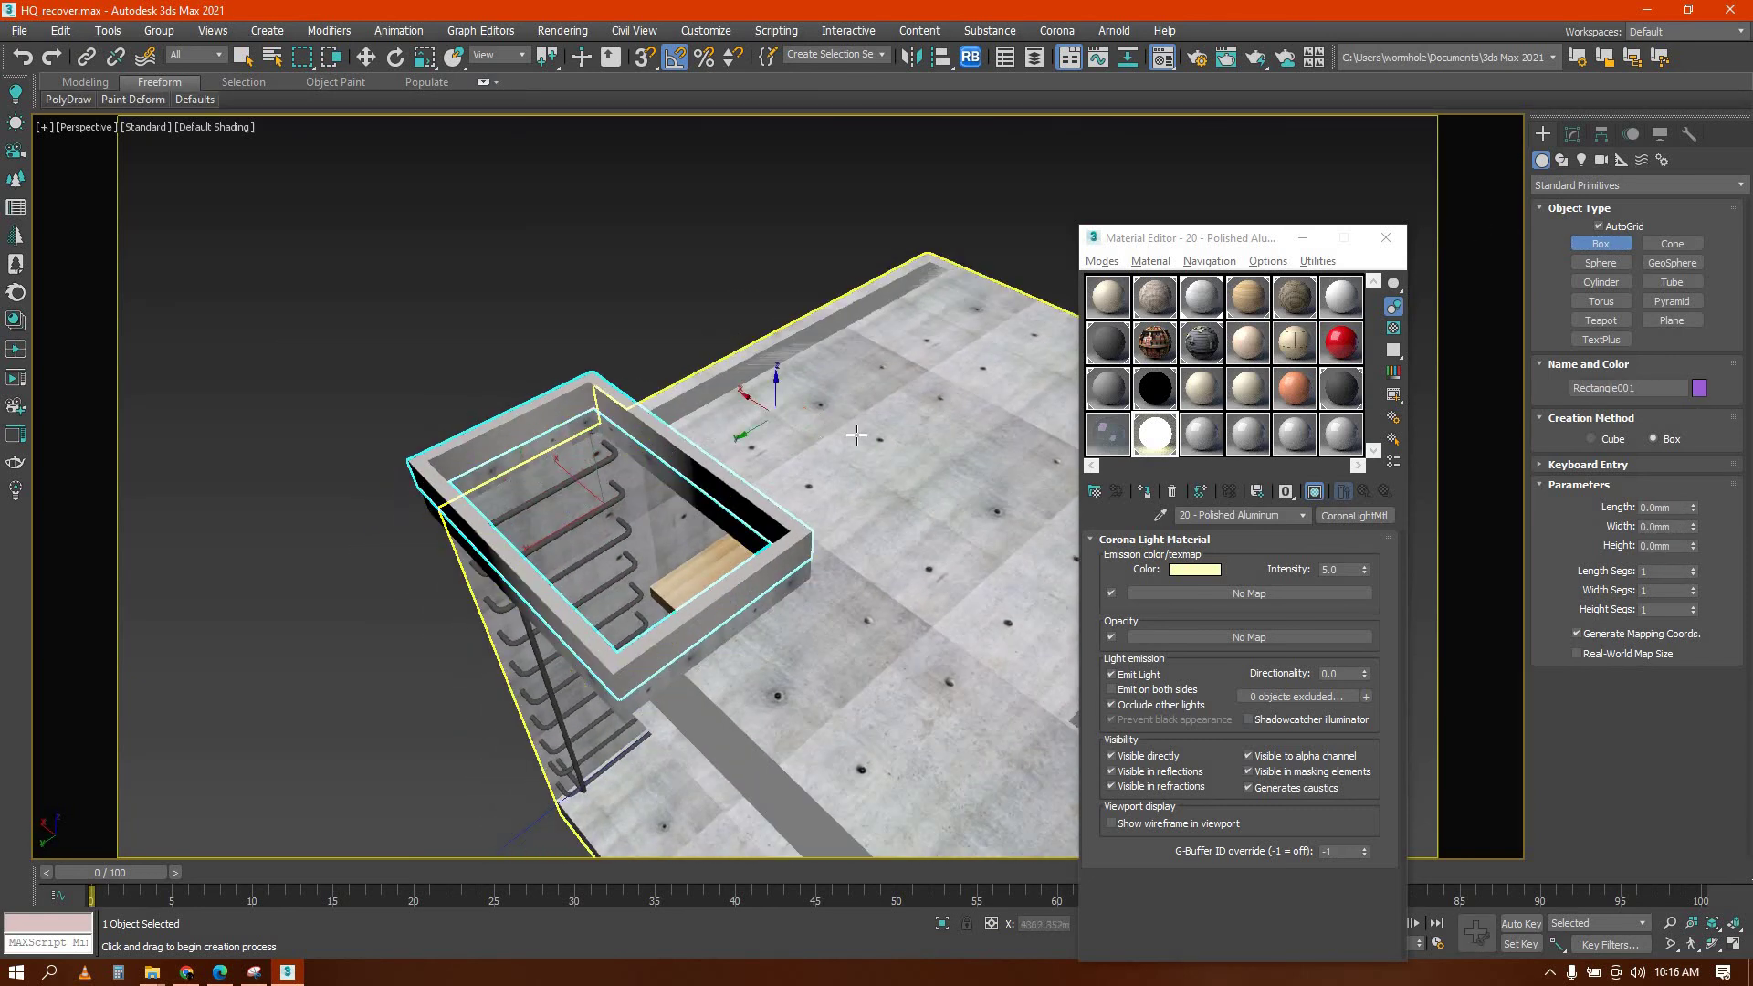
pyautogui.moveTo(726, 435); pyautogui.dragTo(1009, 405)
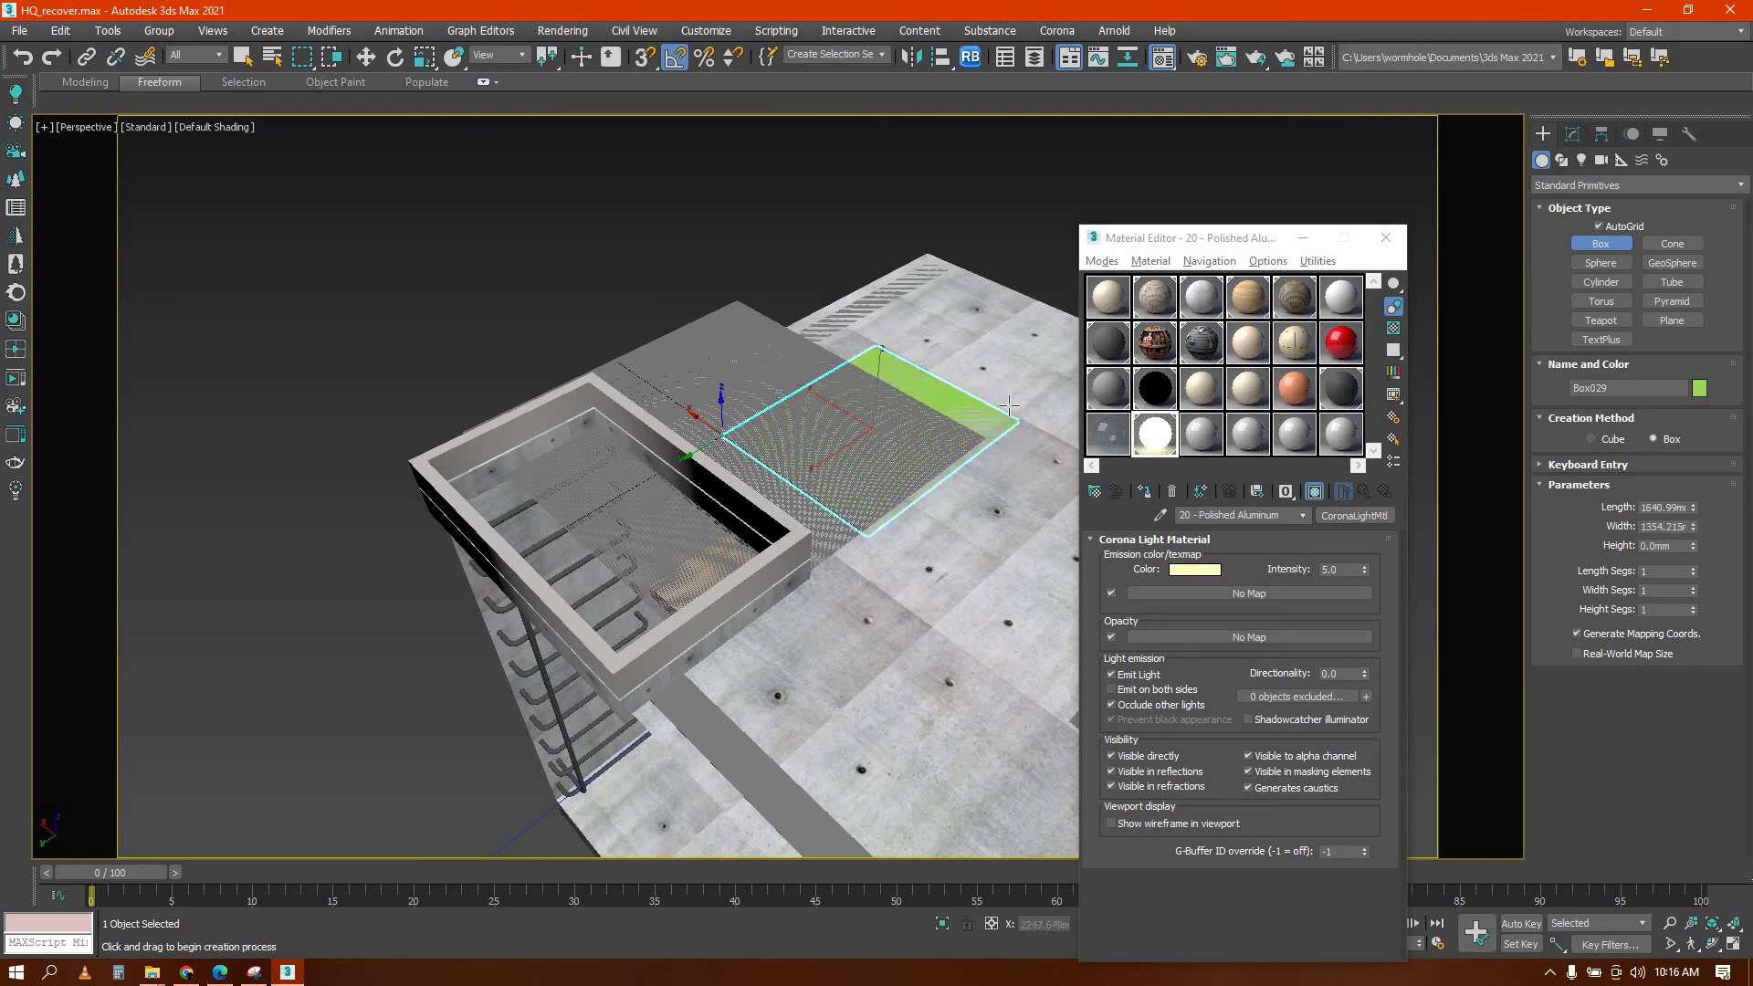
pyautogui.click(1009, 393)
pyautogui.rightClick(924, 434)
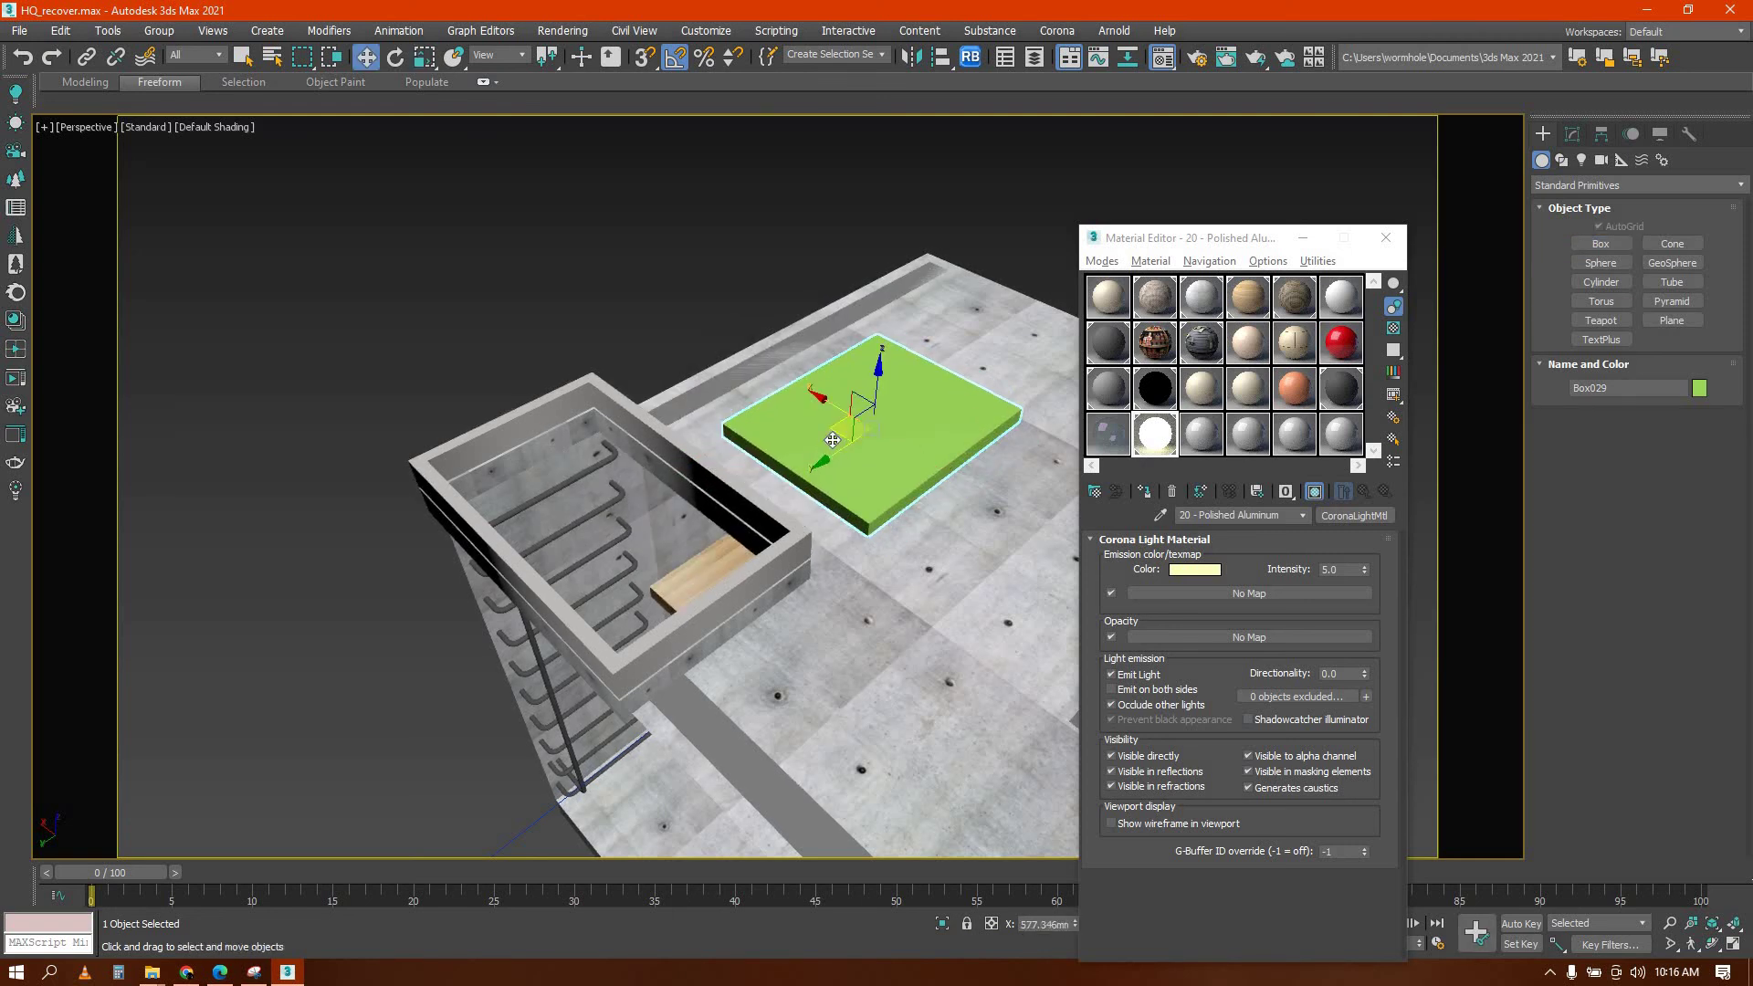
# Move the box from the roof into the opening of the hatch frame above the ladder
pyautogui.moveTo(799, 457); pyautogui.dragTo(585, 539)
pyautogui.press('r')
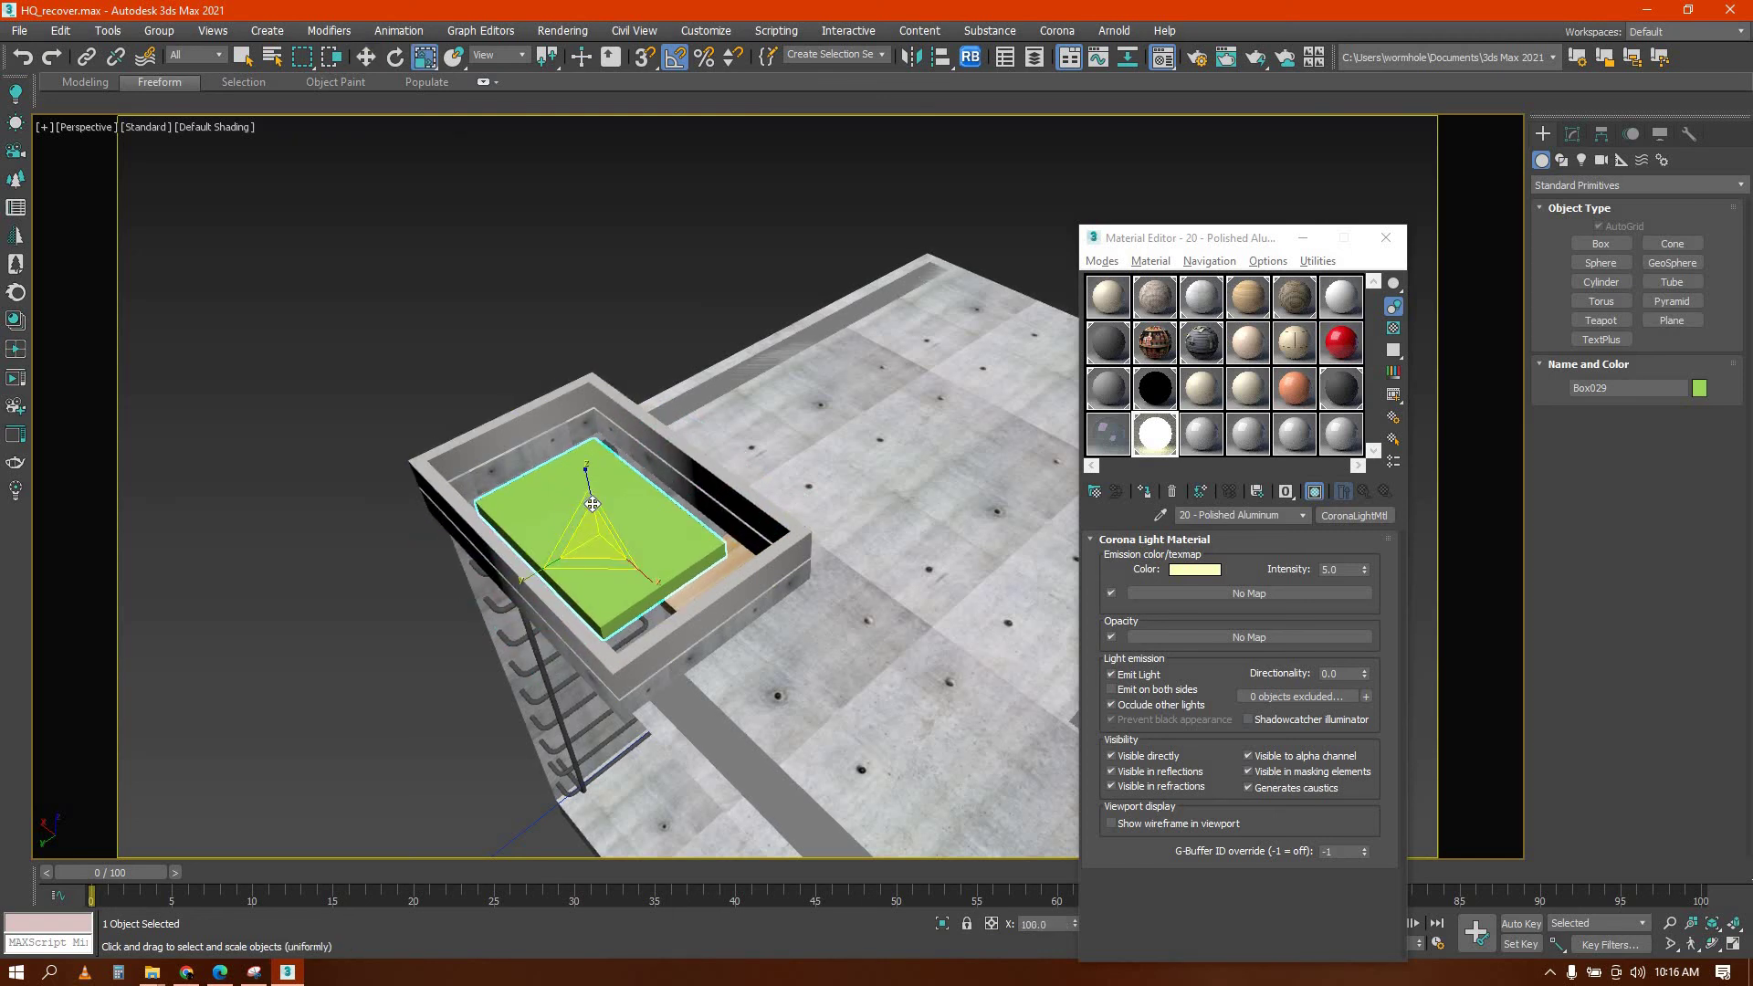
pyautogui.press('w')
pyautogui.moveTo(591, 456)
pyautogui.mouseDown()
pyautogui.moveTo(591, 431)
pyautogui.moveTo(602, 478)
pyautogui.mouseUp()
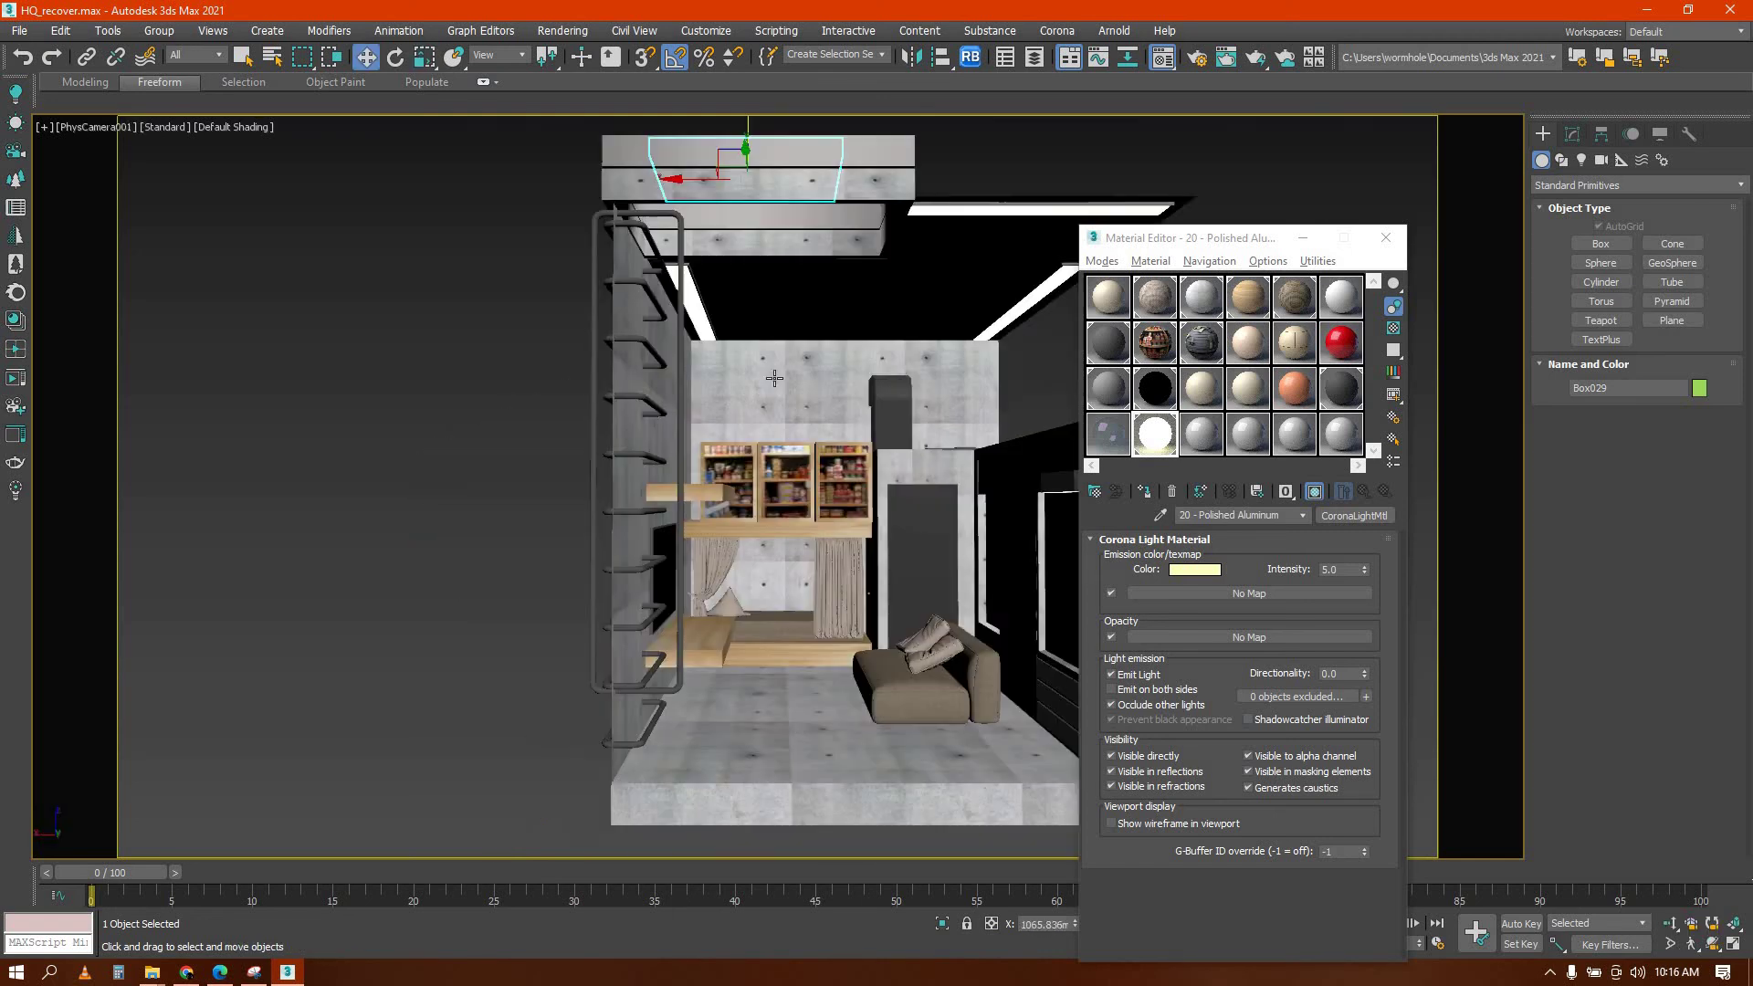
# Make the empty material slot 21 a Corona light material with a white emission color
pyautogui.press('c')
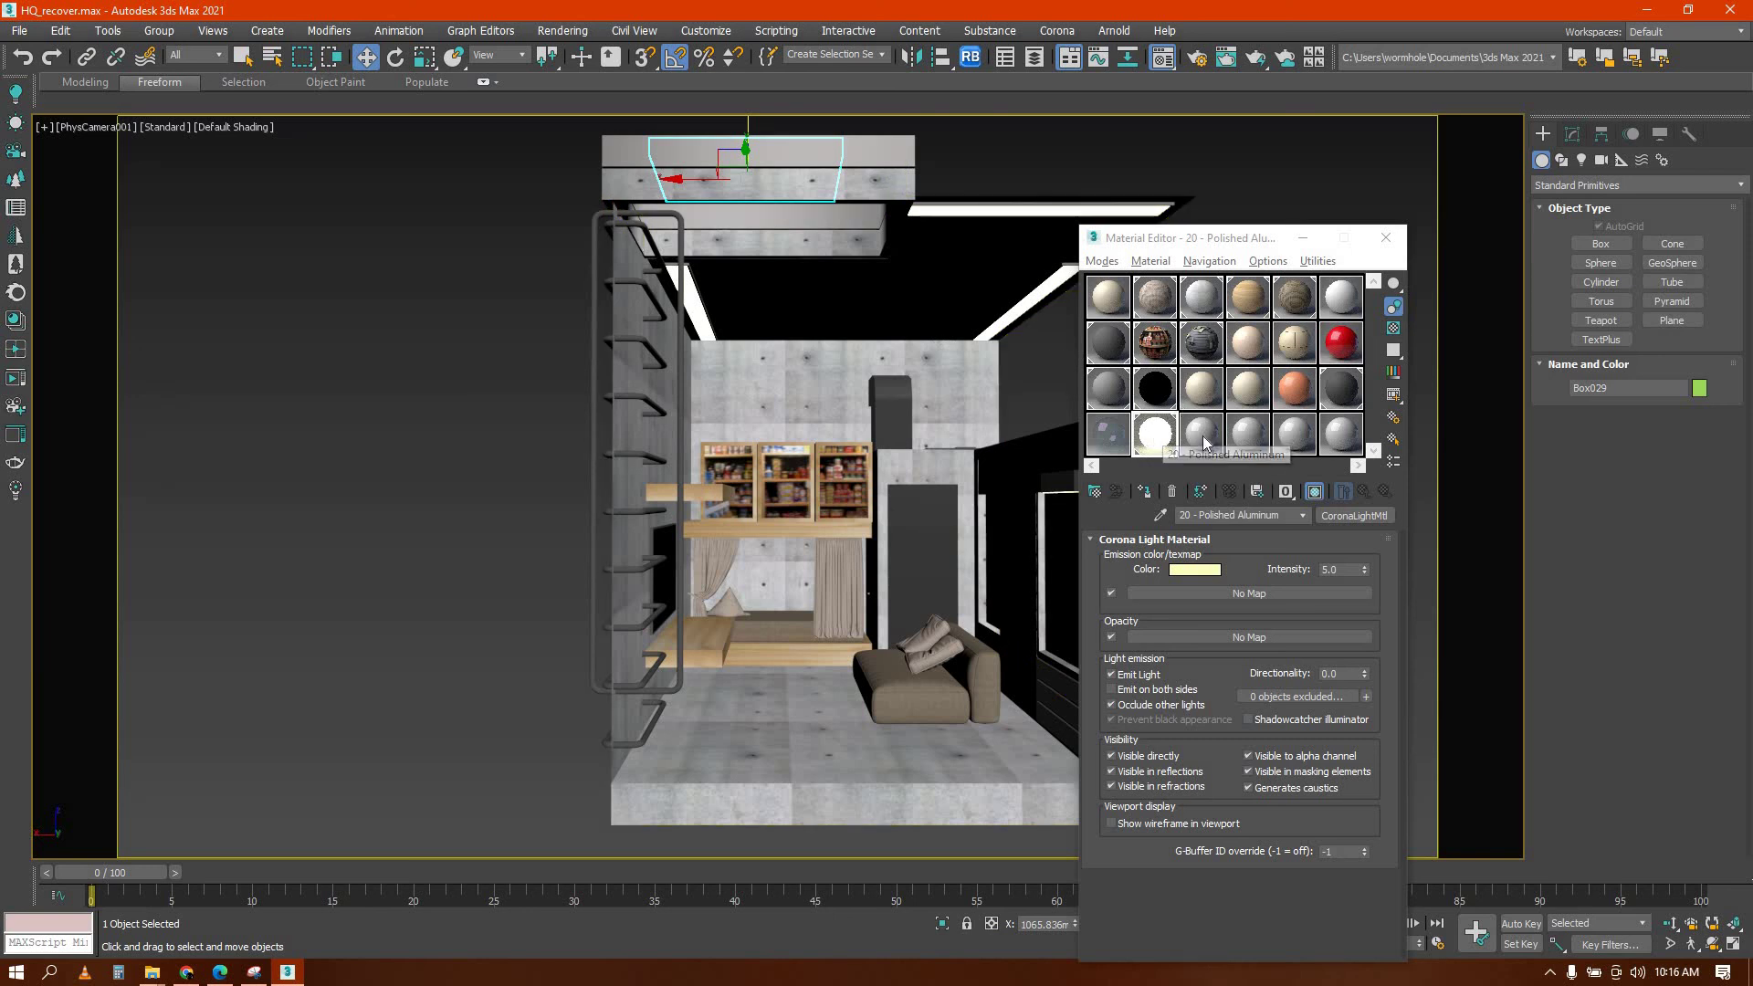
pyautogui.click(1203, 435)
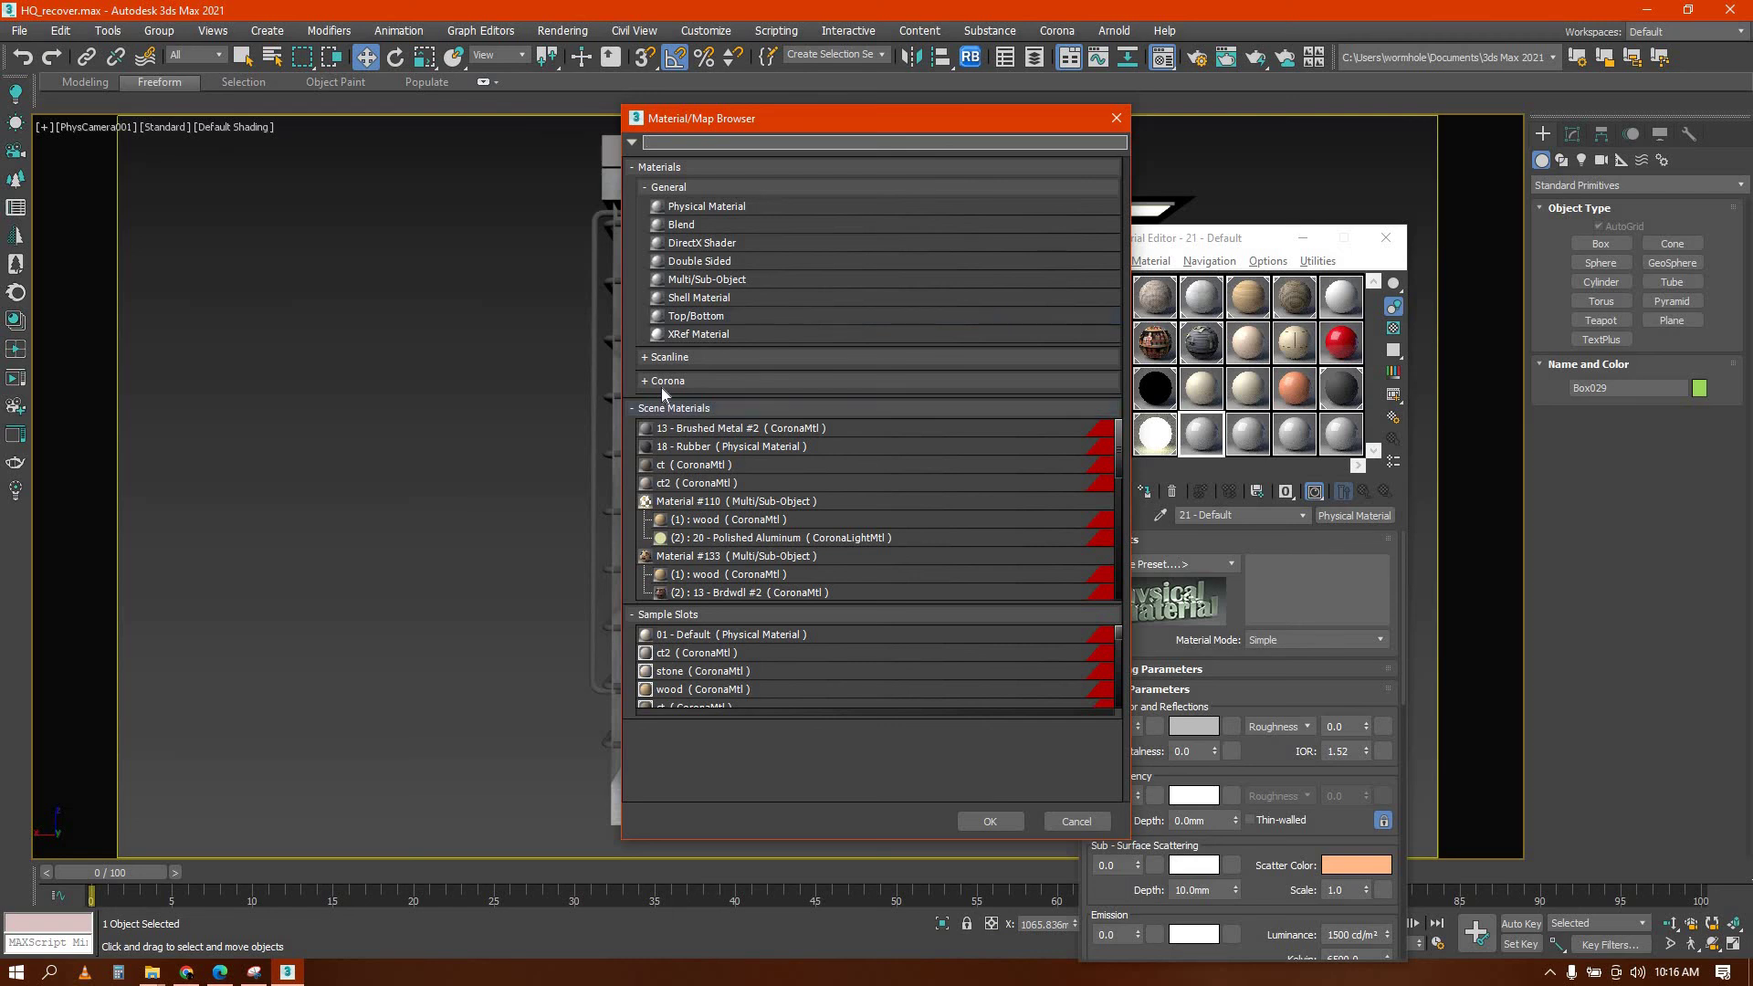
pyautogui.click(662, 384)
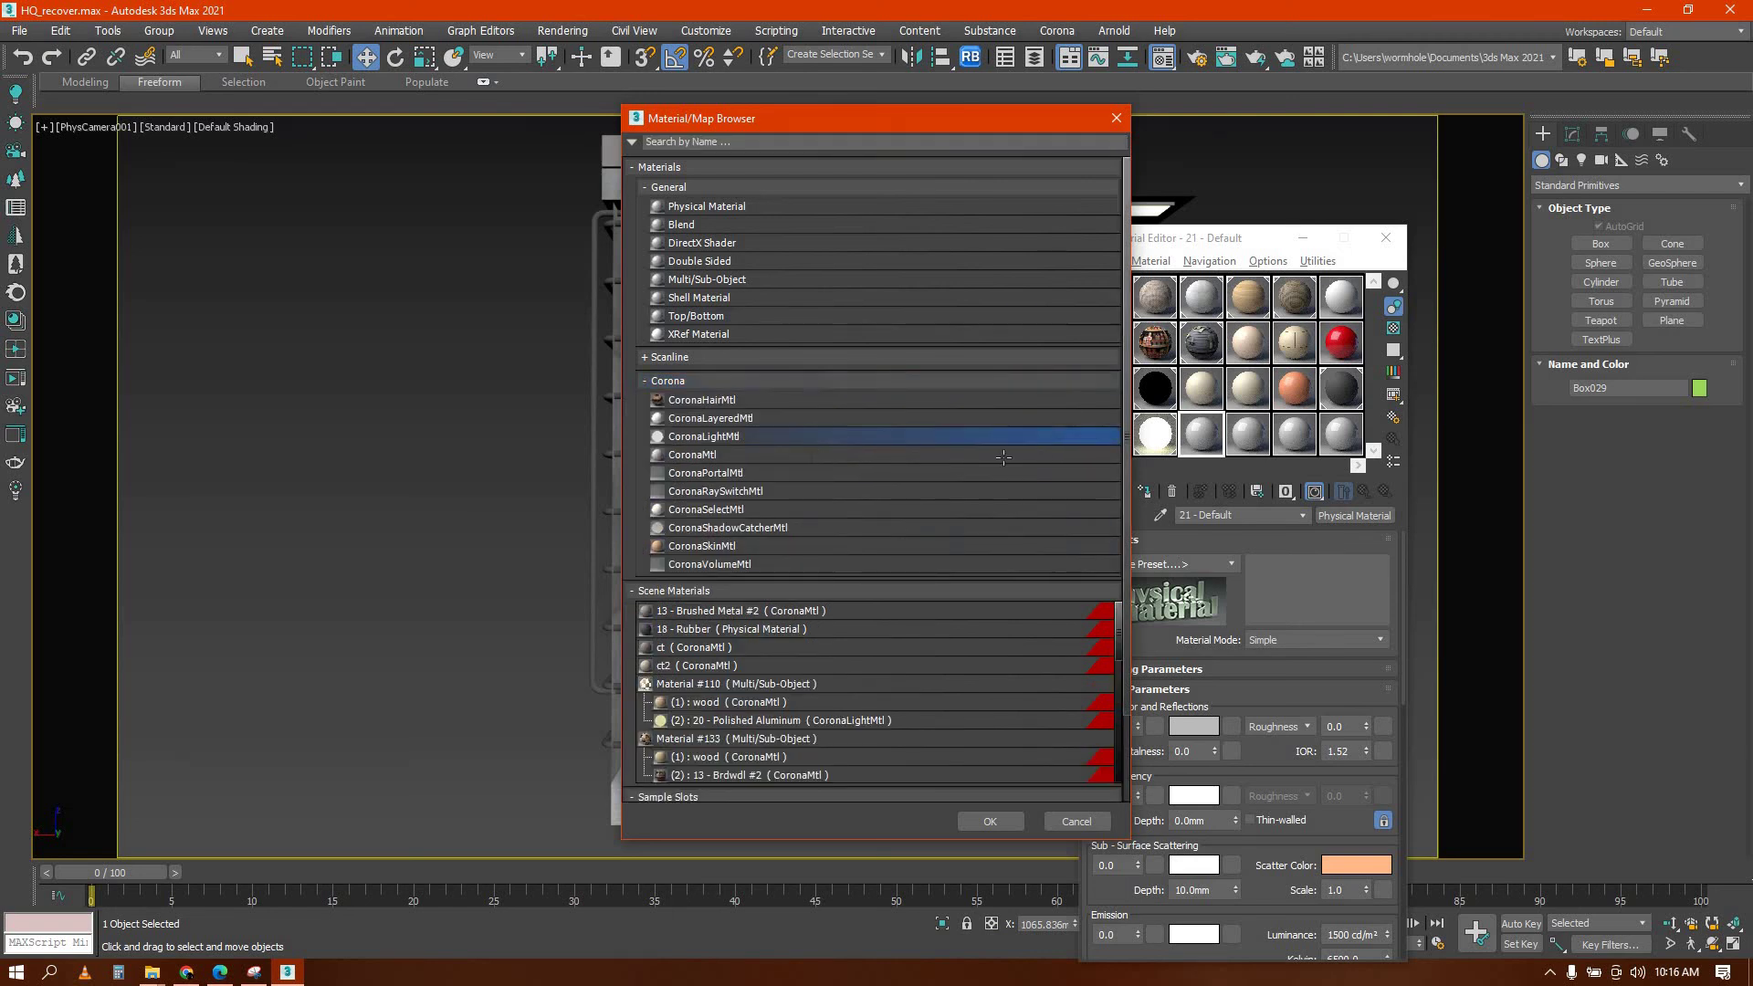
pyautogui.doubleClick(688, 440)
pyautogui.click(1210, 570)
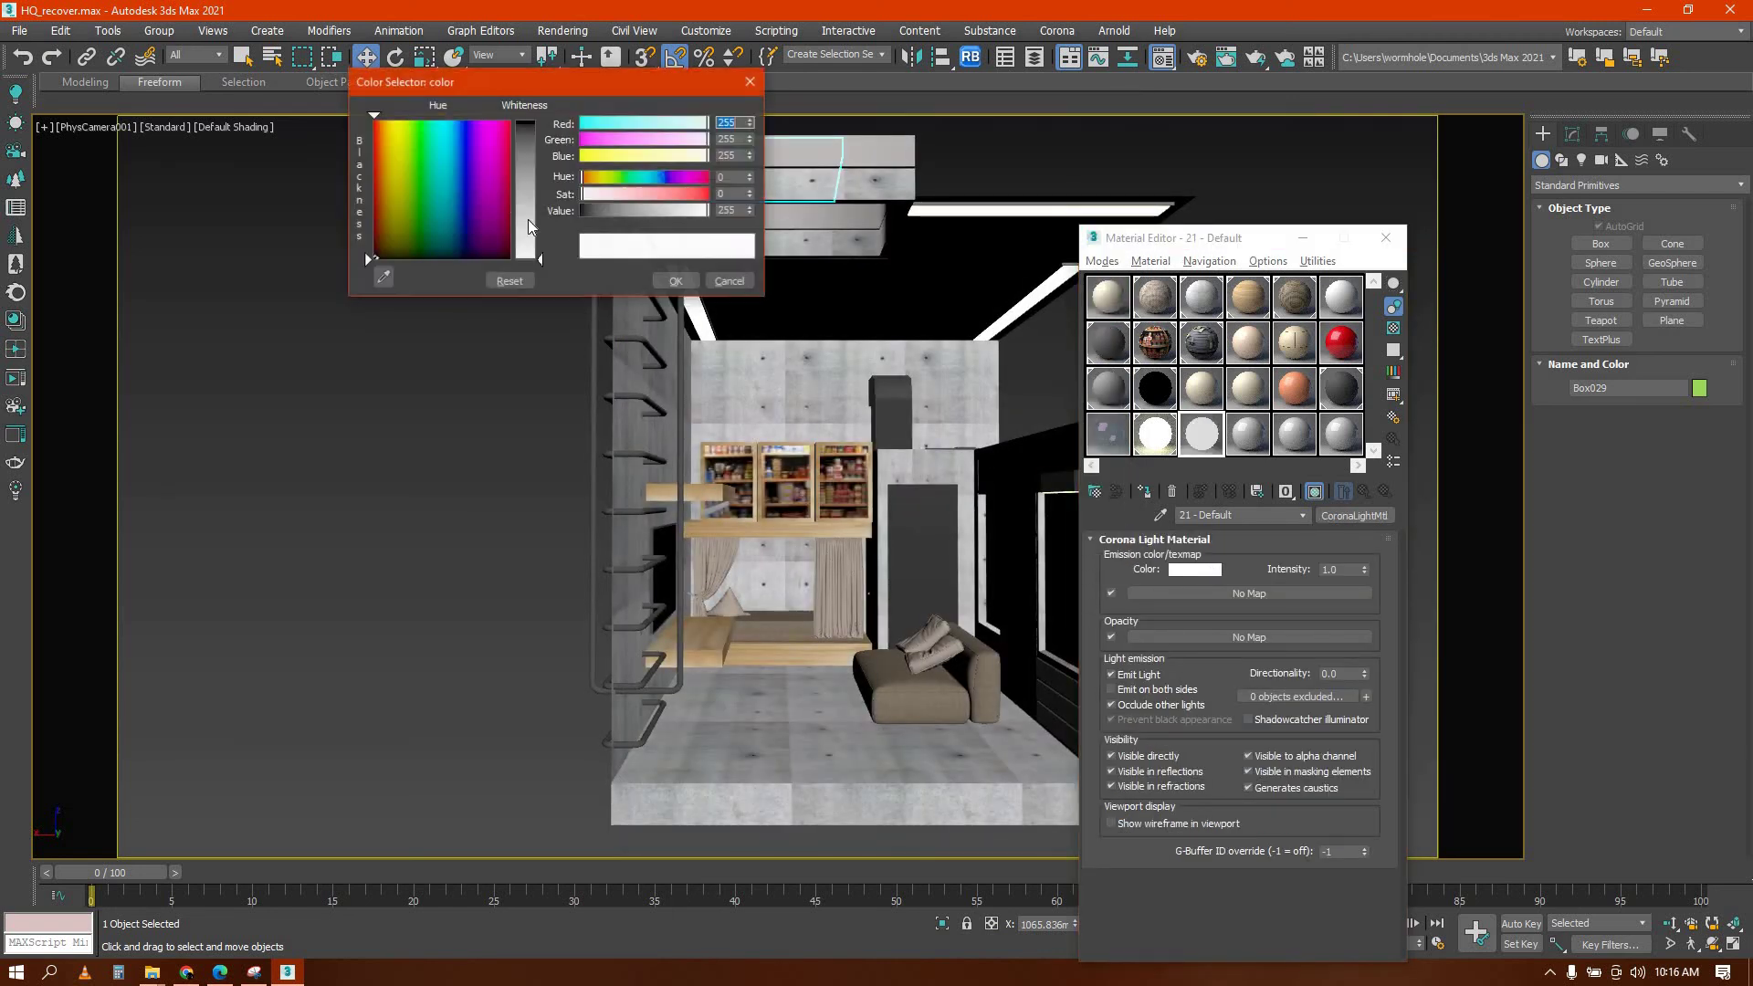
pyautogui.moveTo(654, 215); pyautogui.dragTo(706, 228)
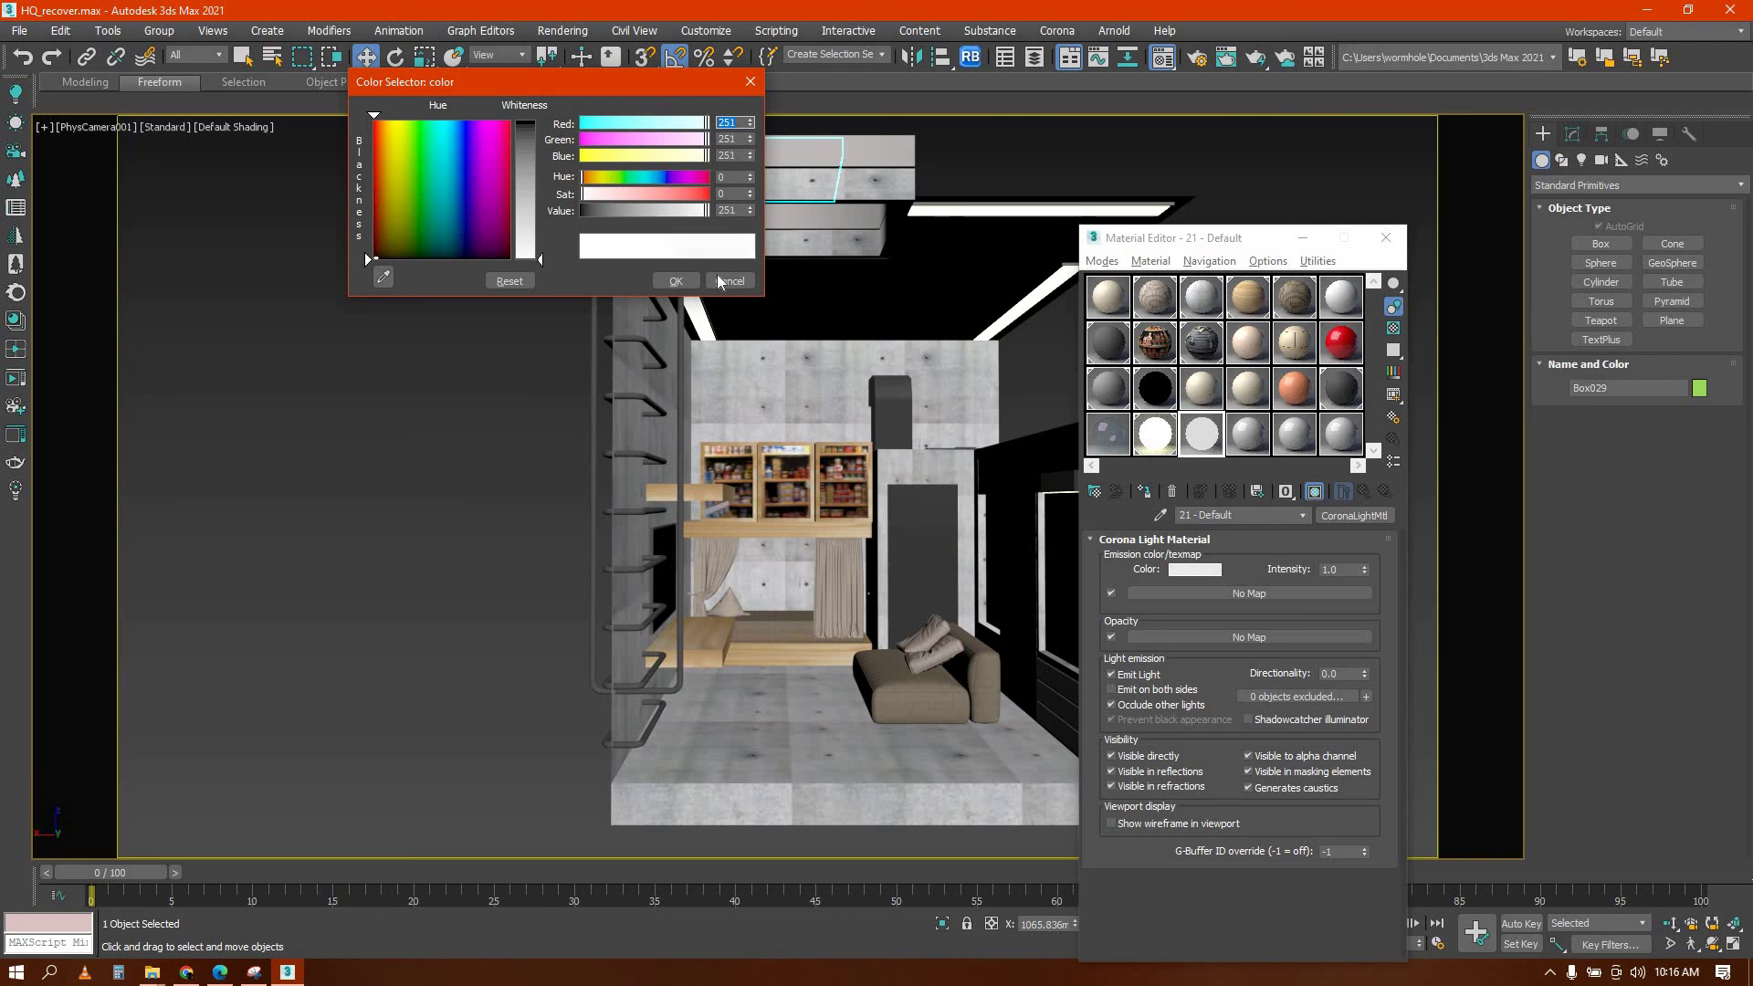
pyautogui.click(669, 280)
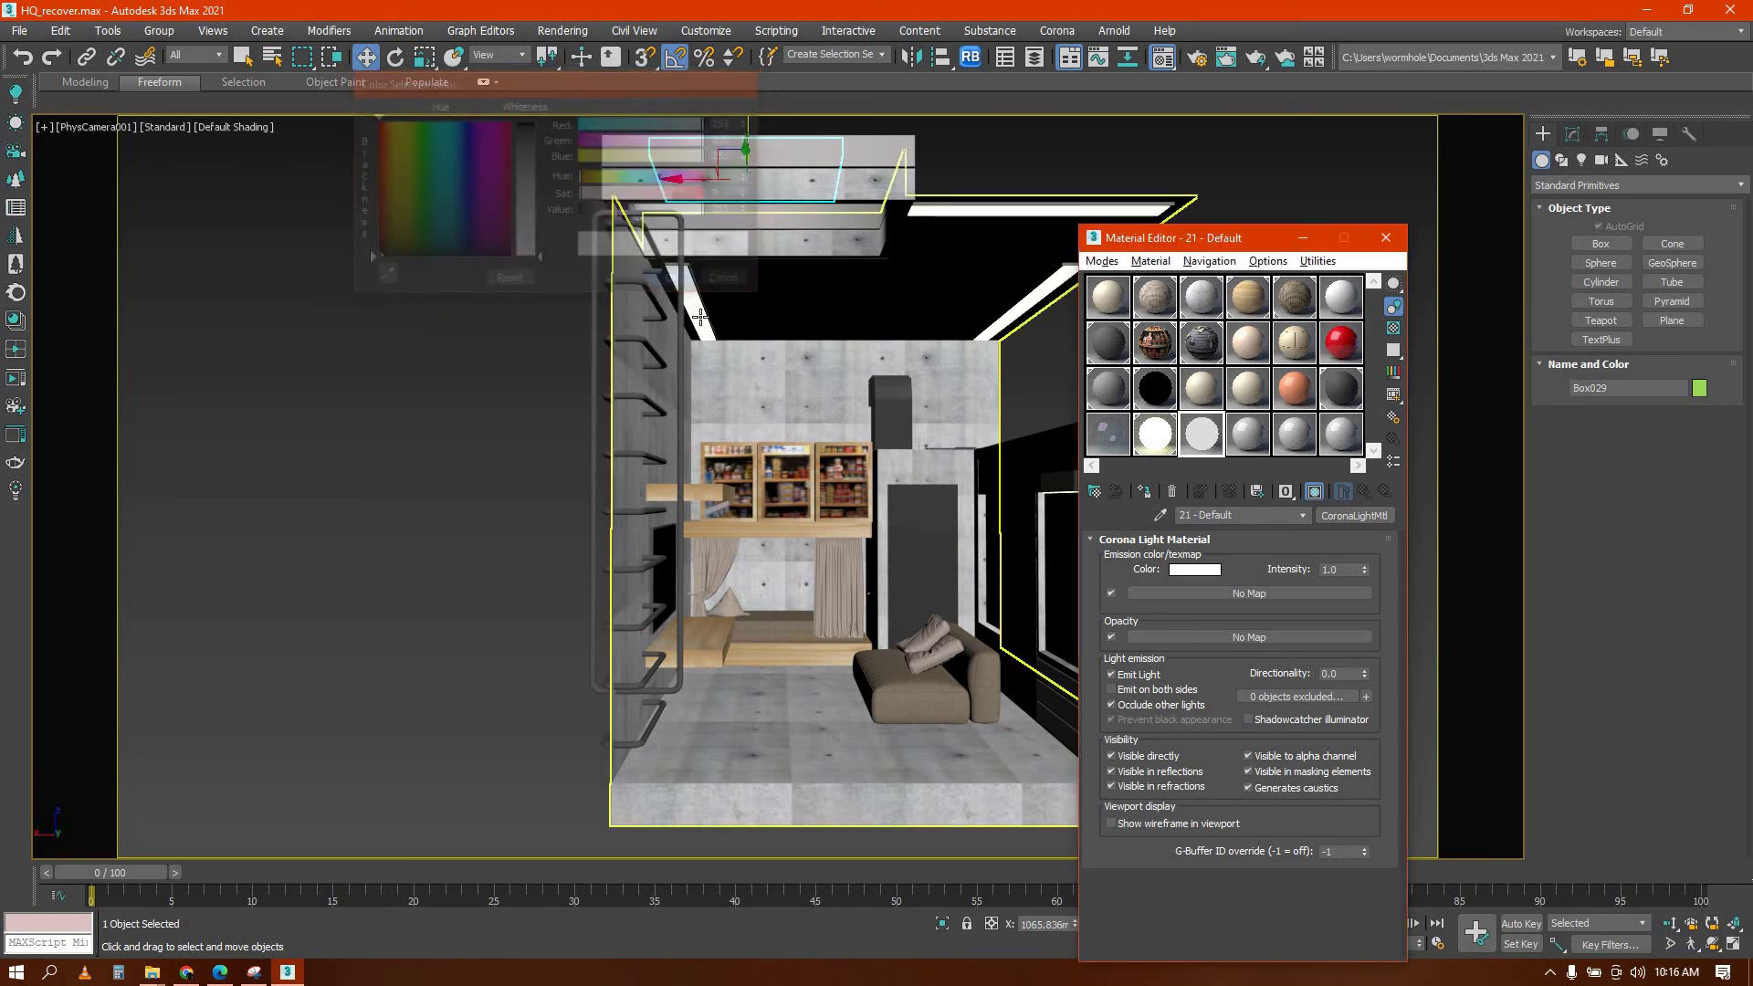
# Assign the white light material to the box in the hatch opening and set its intensity to 8.0
pyautogui.click(1152, 491)
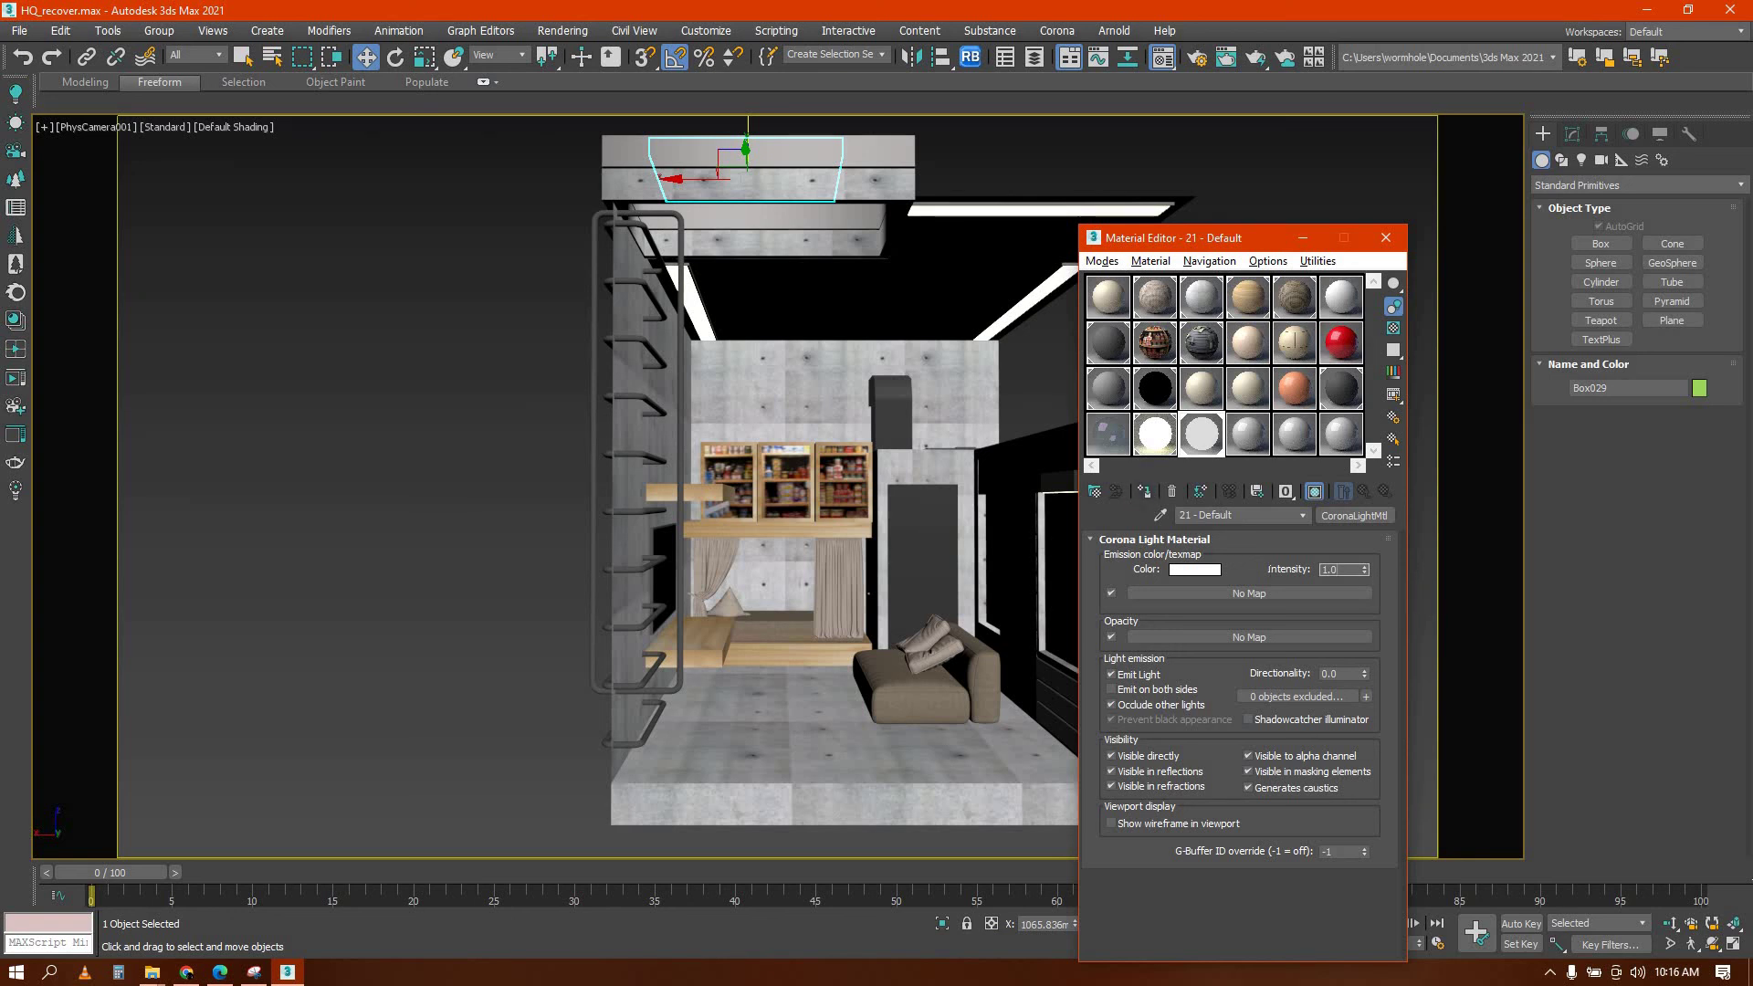
pyautogui.write('8')
pyautogui.press('Return')
# Render the whole camera view to check the white light coming through the hatch, and cancel the render
pyautogui.hotkey('shift', 'q')
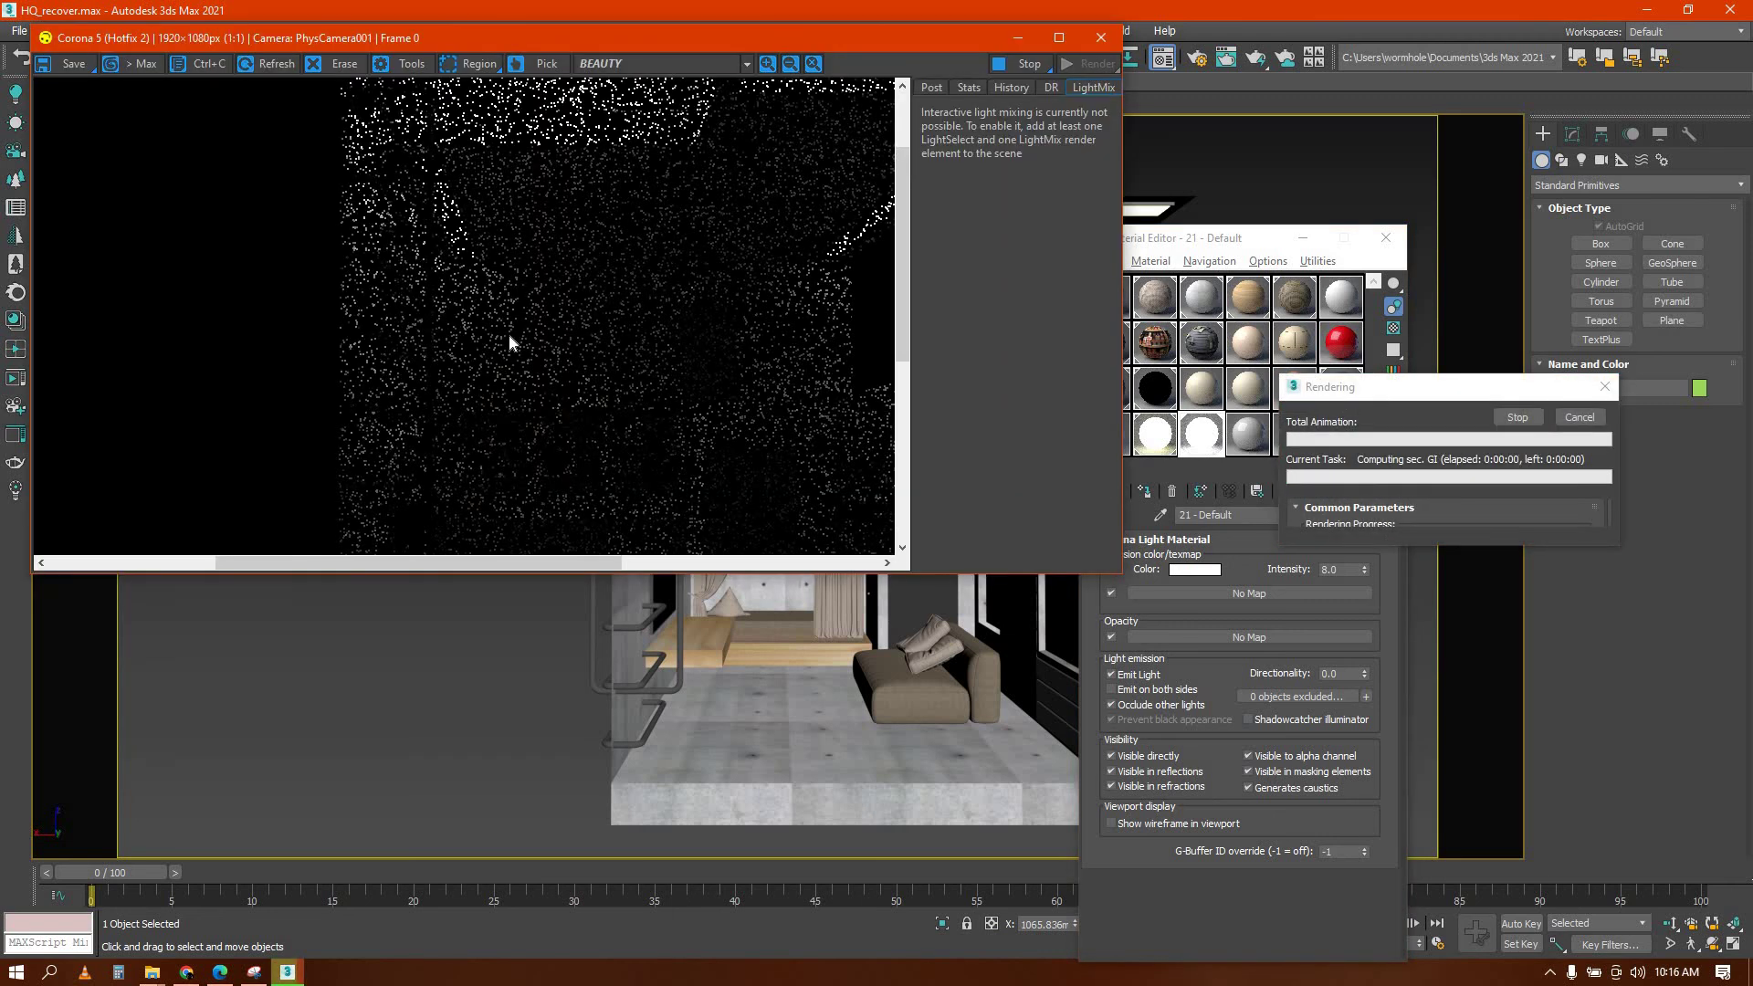
pyautogui.scroll(-1, 515, 342)
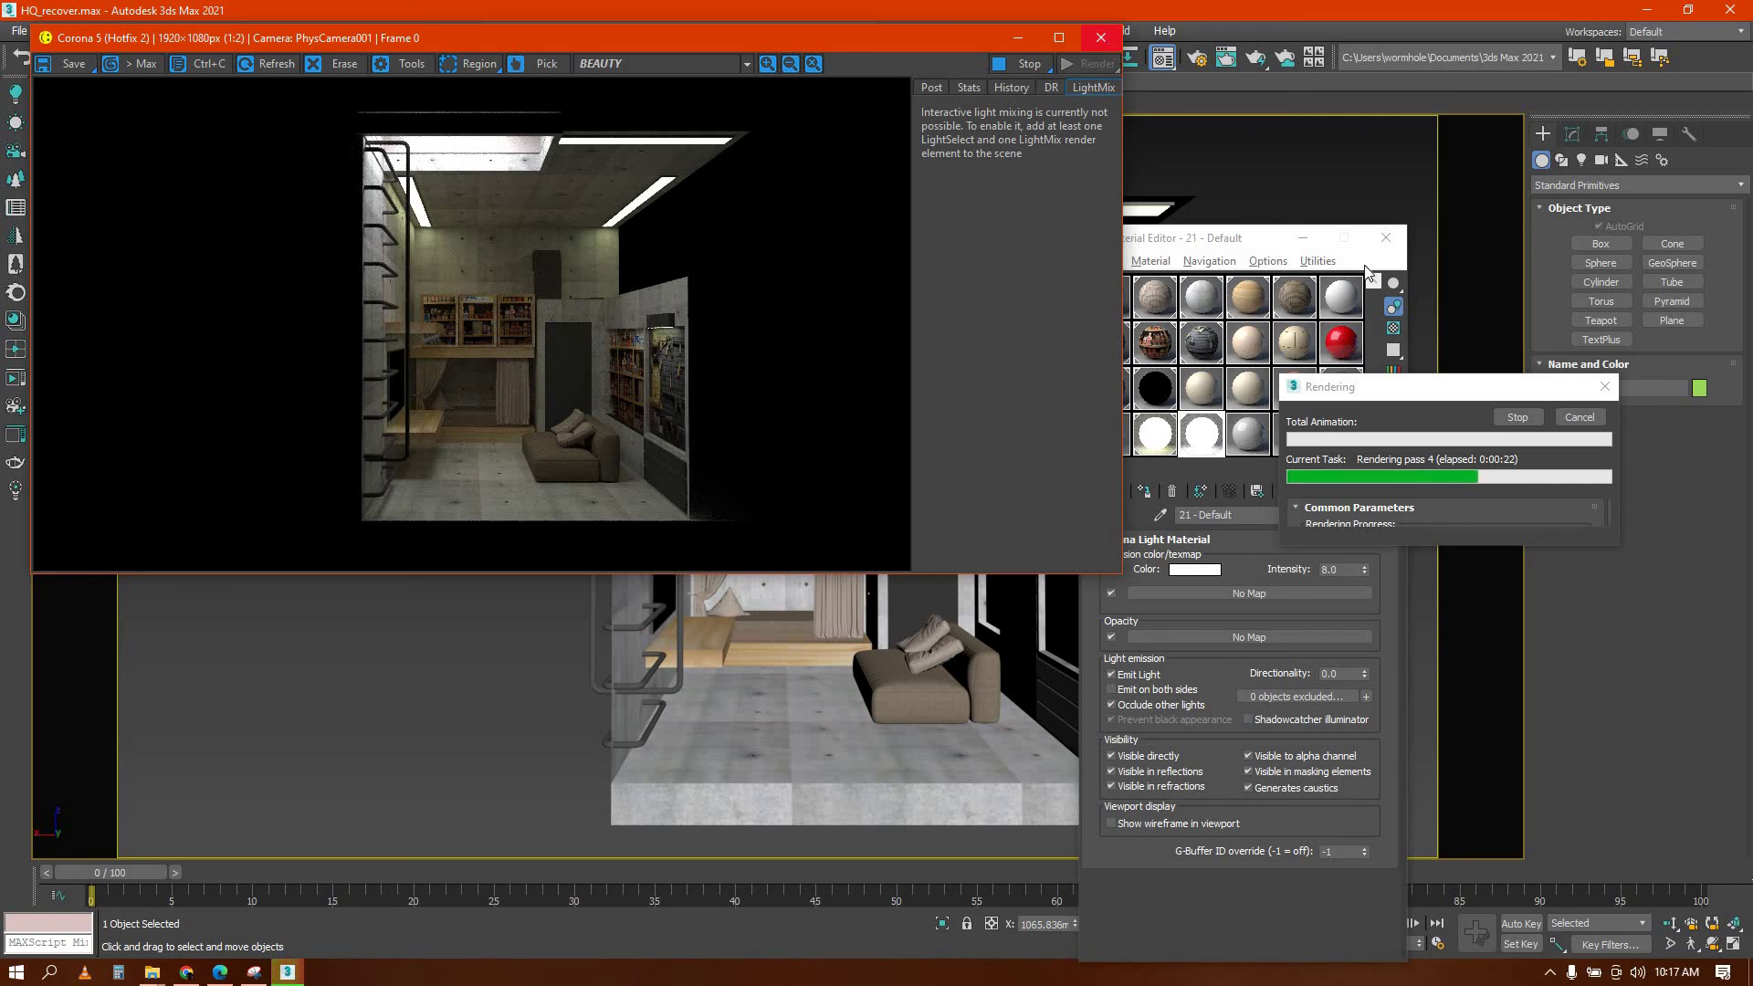
pyautogui.click(1103, 39)
pyautogui.click(1603, 391)
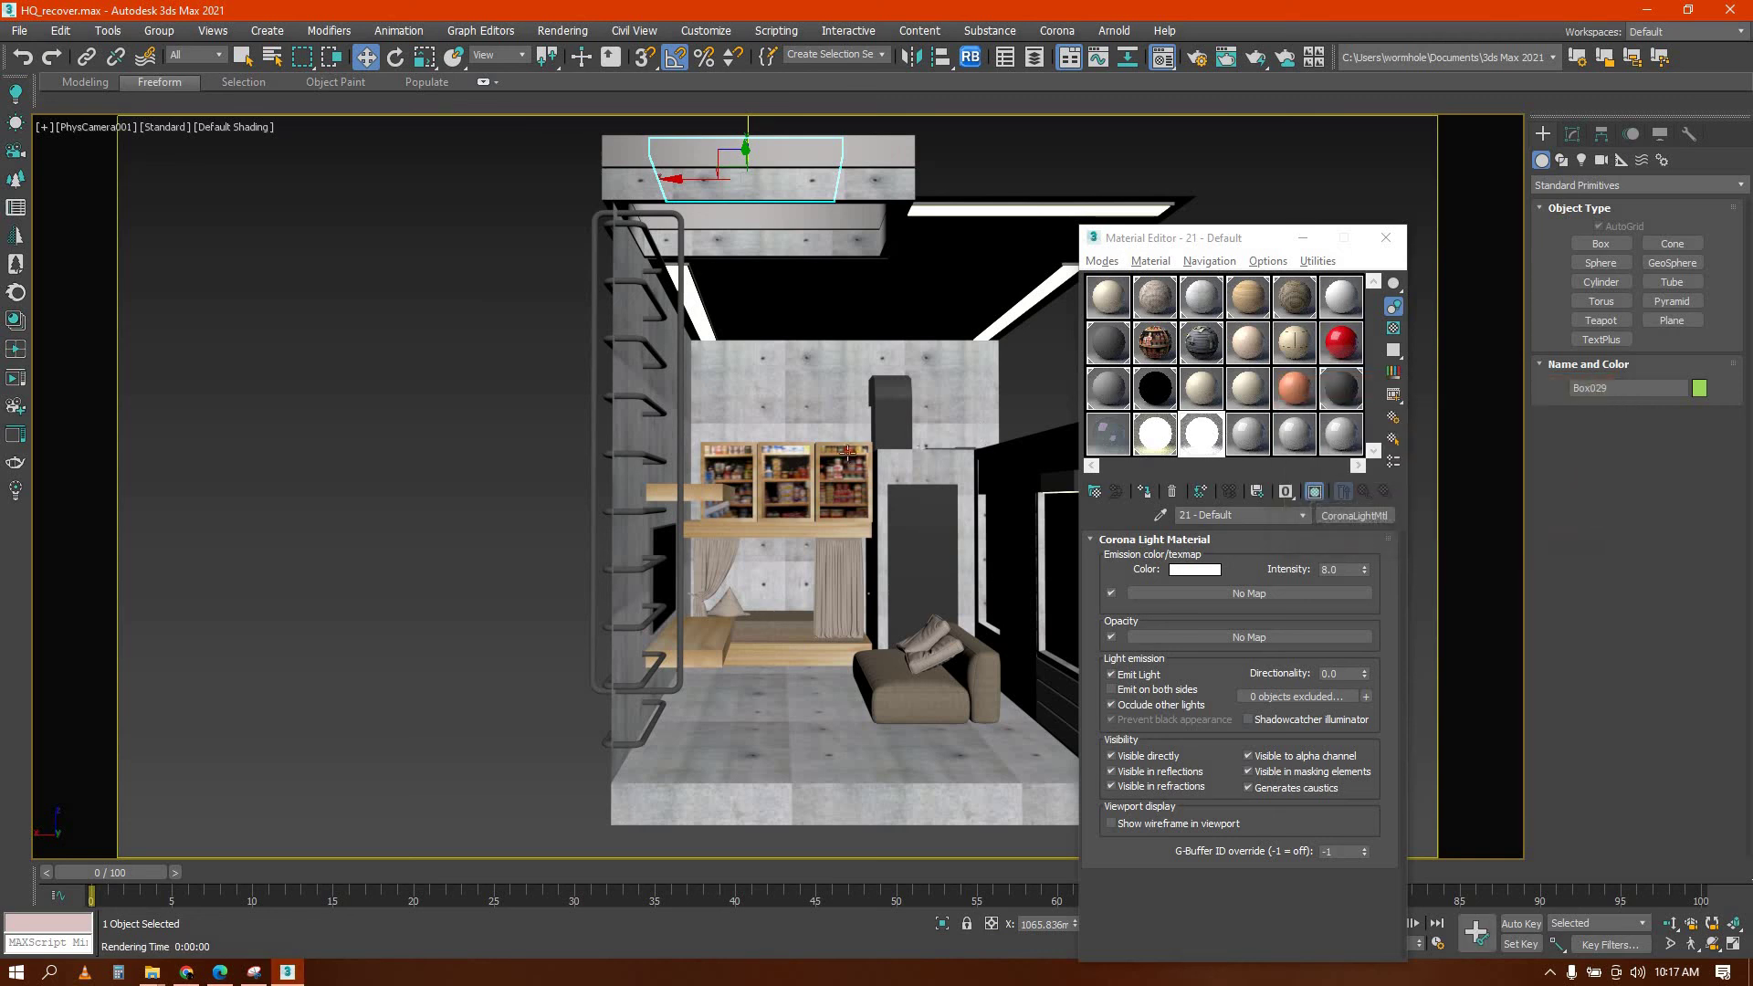
# Copy the three stocked shelf boxes above the bed upward as a second row, and lower the copies slightly toward the originals
pyautogui.click(817, 482)
pyautogui.keyDown('ctrl'); pyautogui.click(785, 494); pyautogui.keyUp('ctrl')
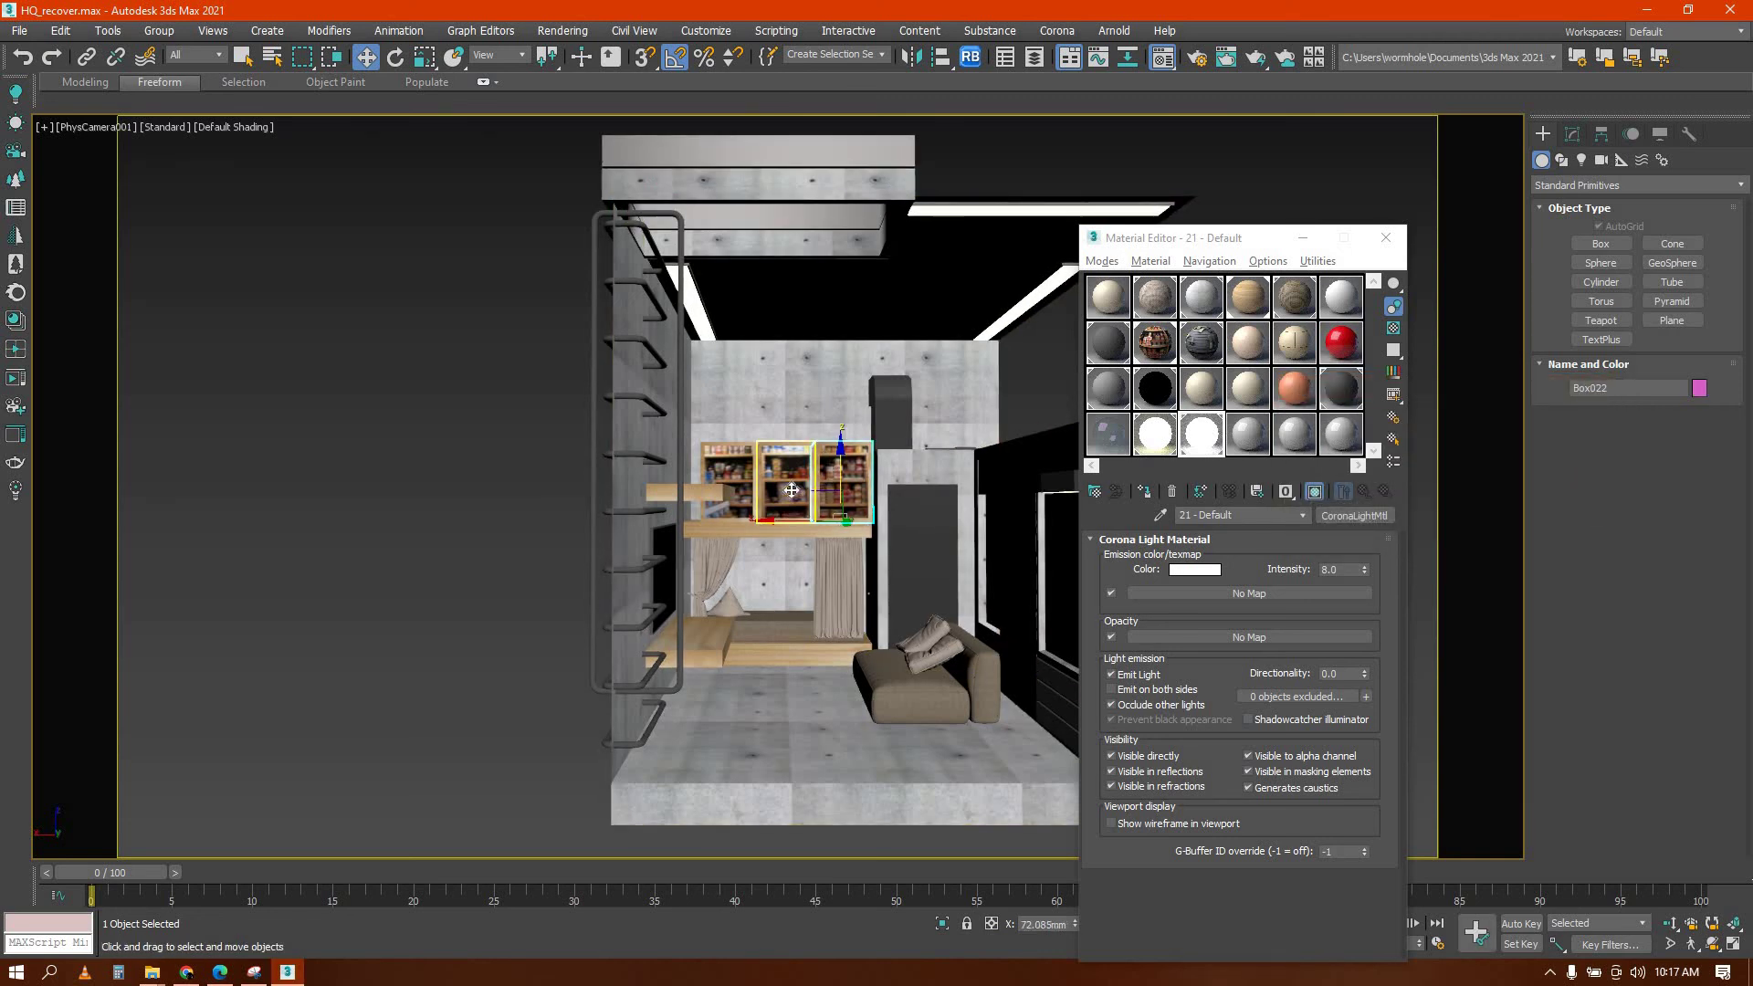
pyautogui.keyDown('ctrl'); pyautogui.click(746, 515); pyautogui.keyUp('ctrl')
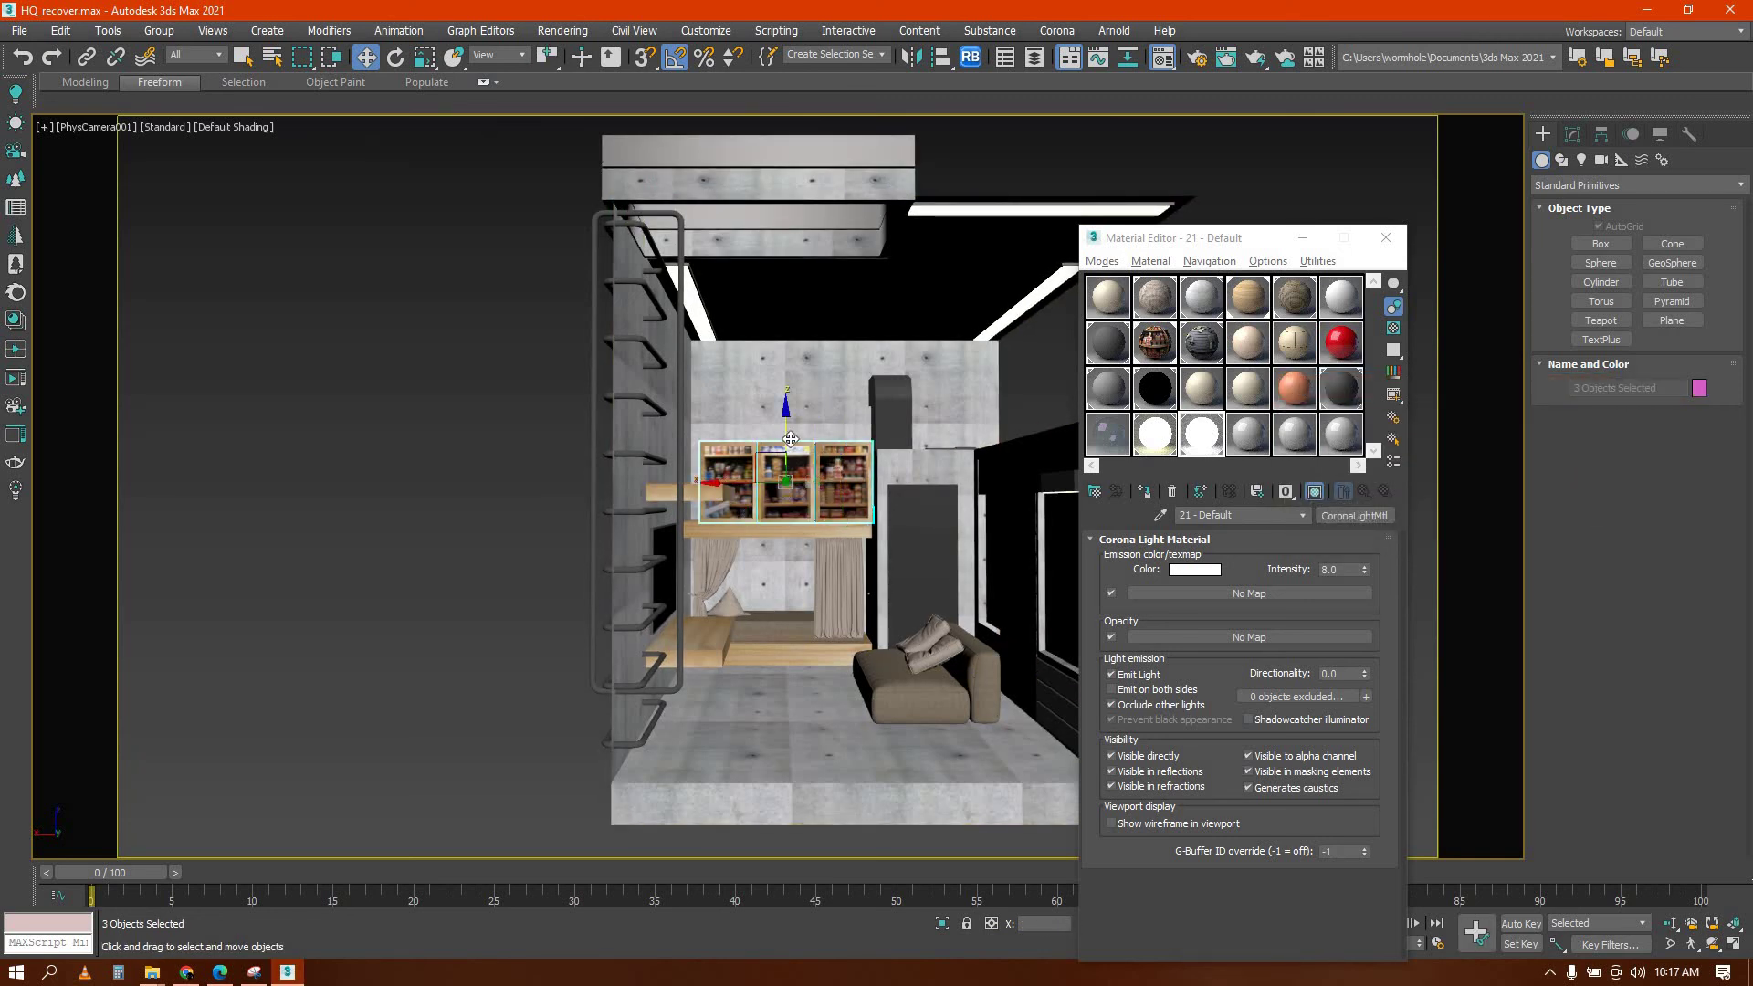
pyautogui.moveTo(790, 439)
pyautogui.keyDown('shift'); pyautogui.mouseDown()
pyautogui.moveTo(814, 342)
pyautogui.moveTo(841, 360)
pyautogui.mouseUp(); pyautogui.keyUp('shift')
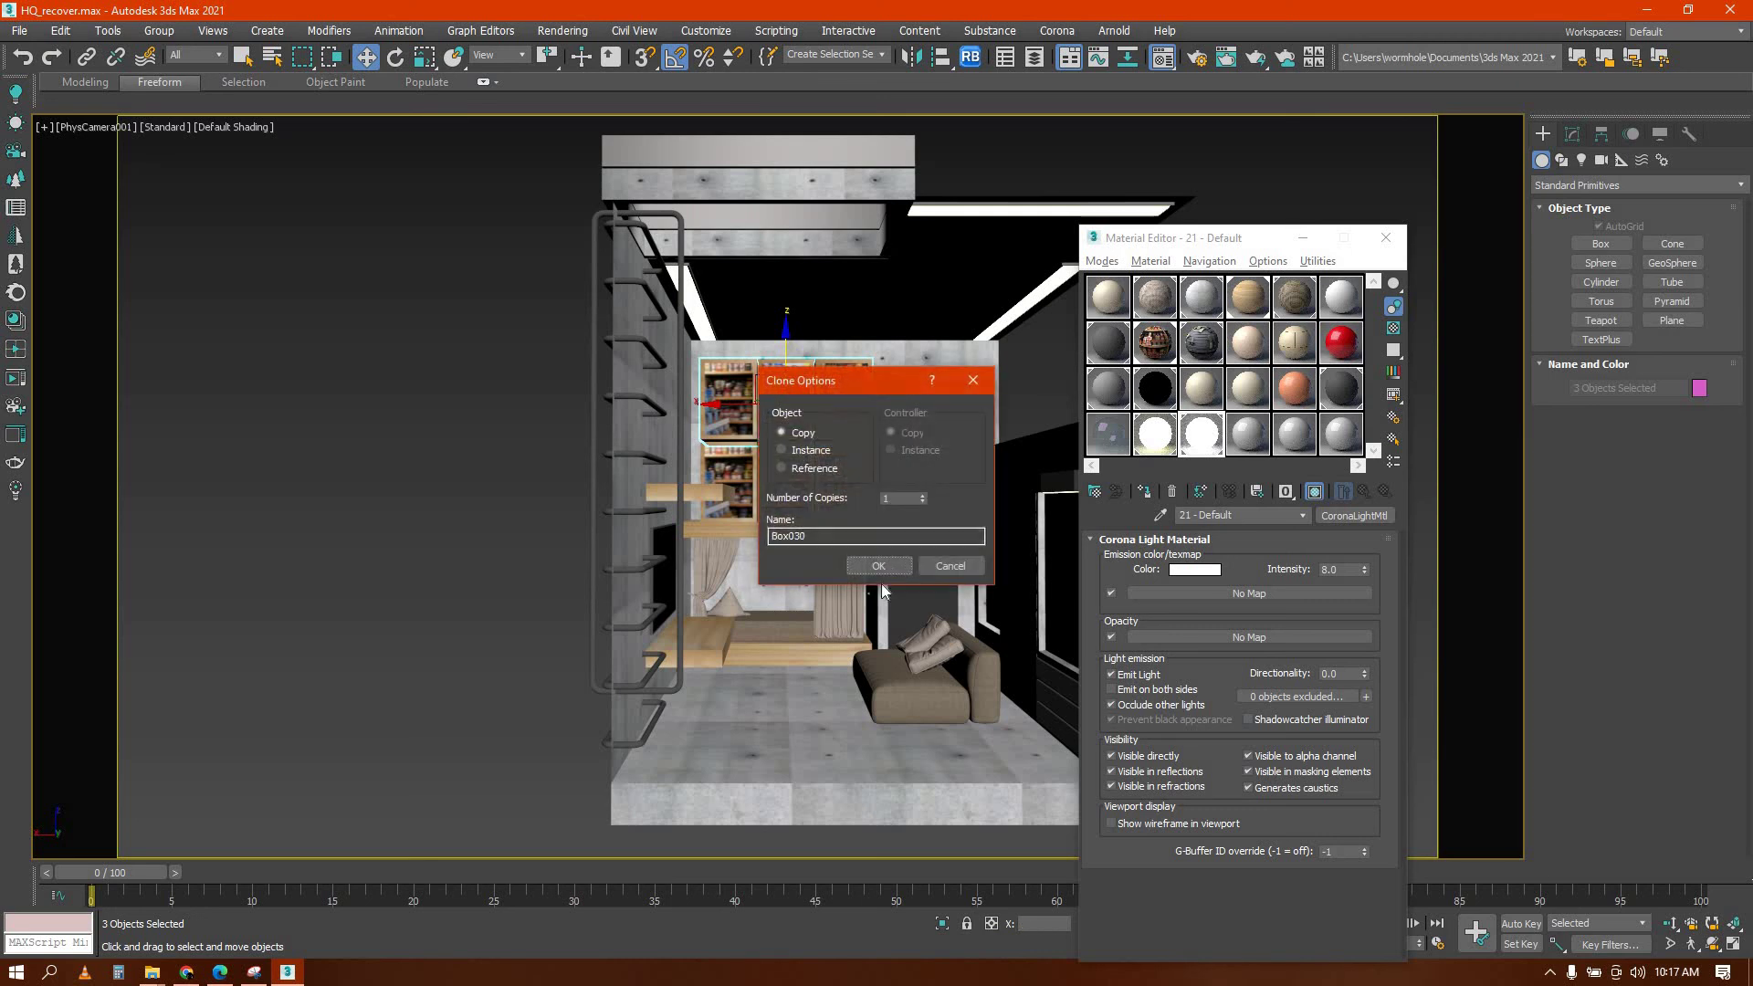
pyautogui.click(880, 565)
pyautogui.click(1391, 240)
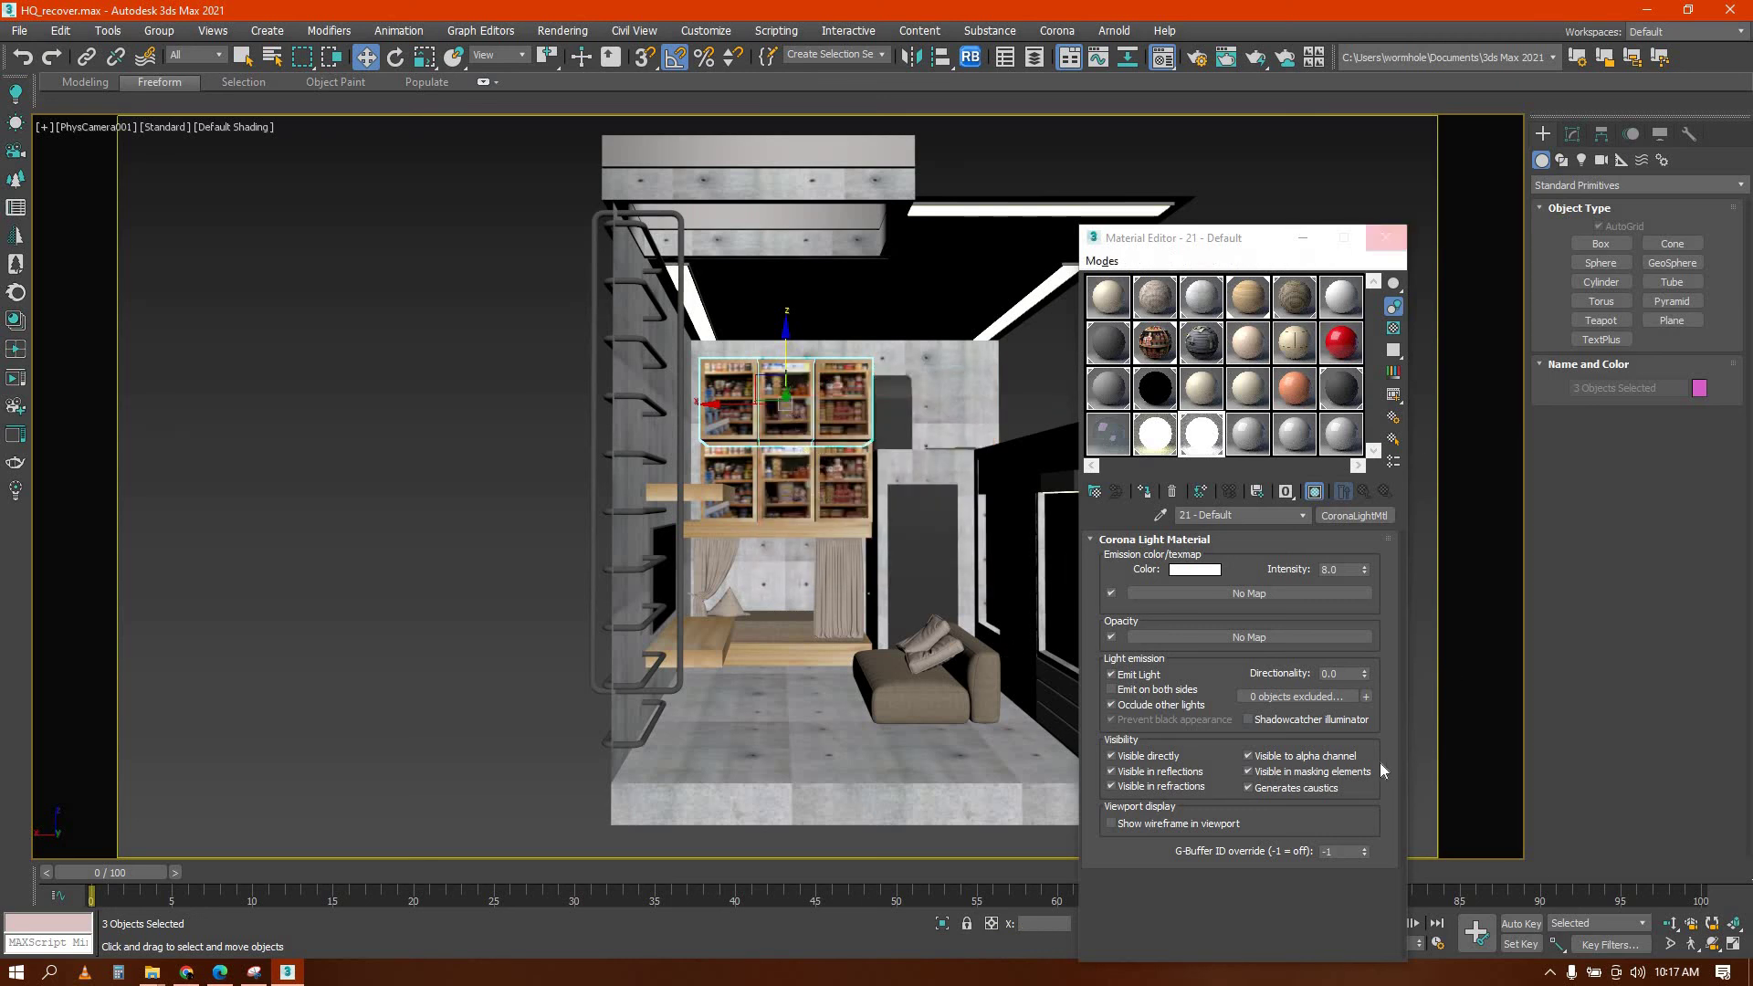
pyautogui.click(1390, 236)
pyautogui.press('m')
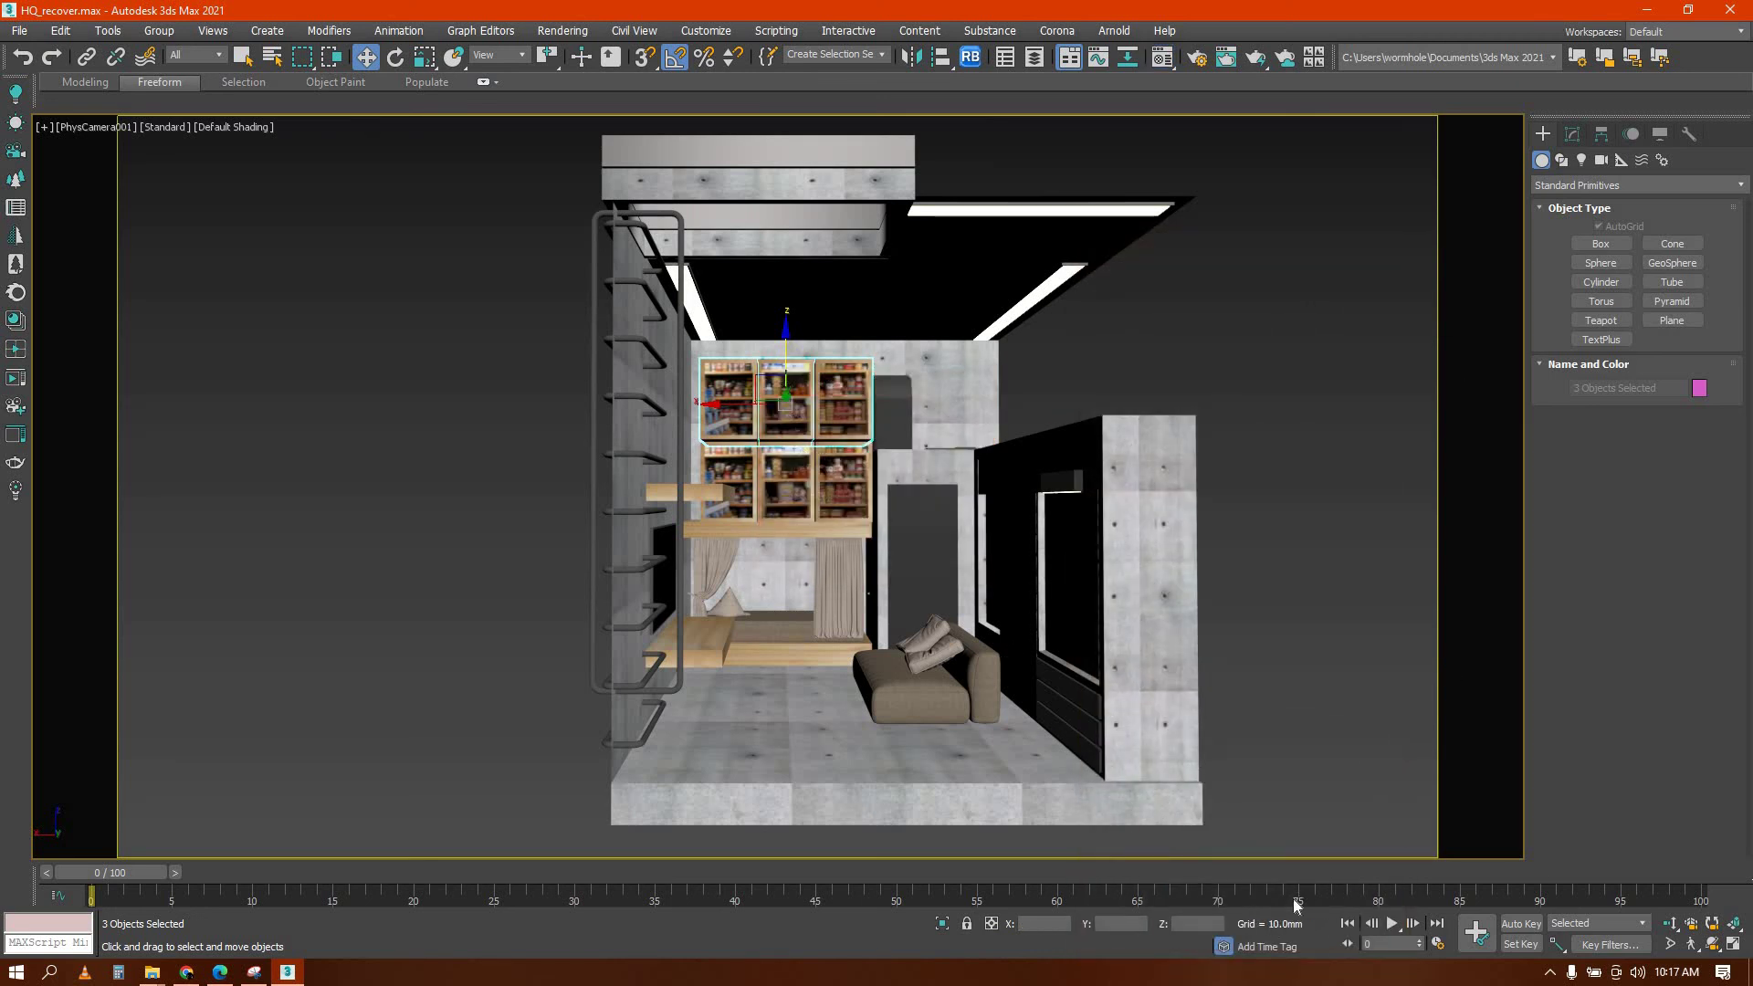
pyautogui.moveTo(785, 336); pyautogui.dragTo(791, 339)
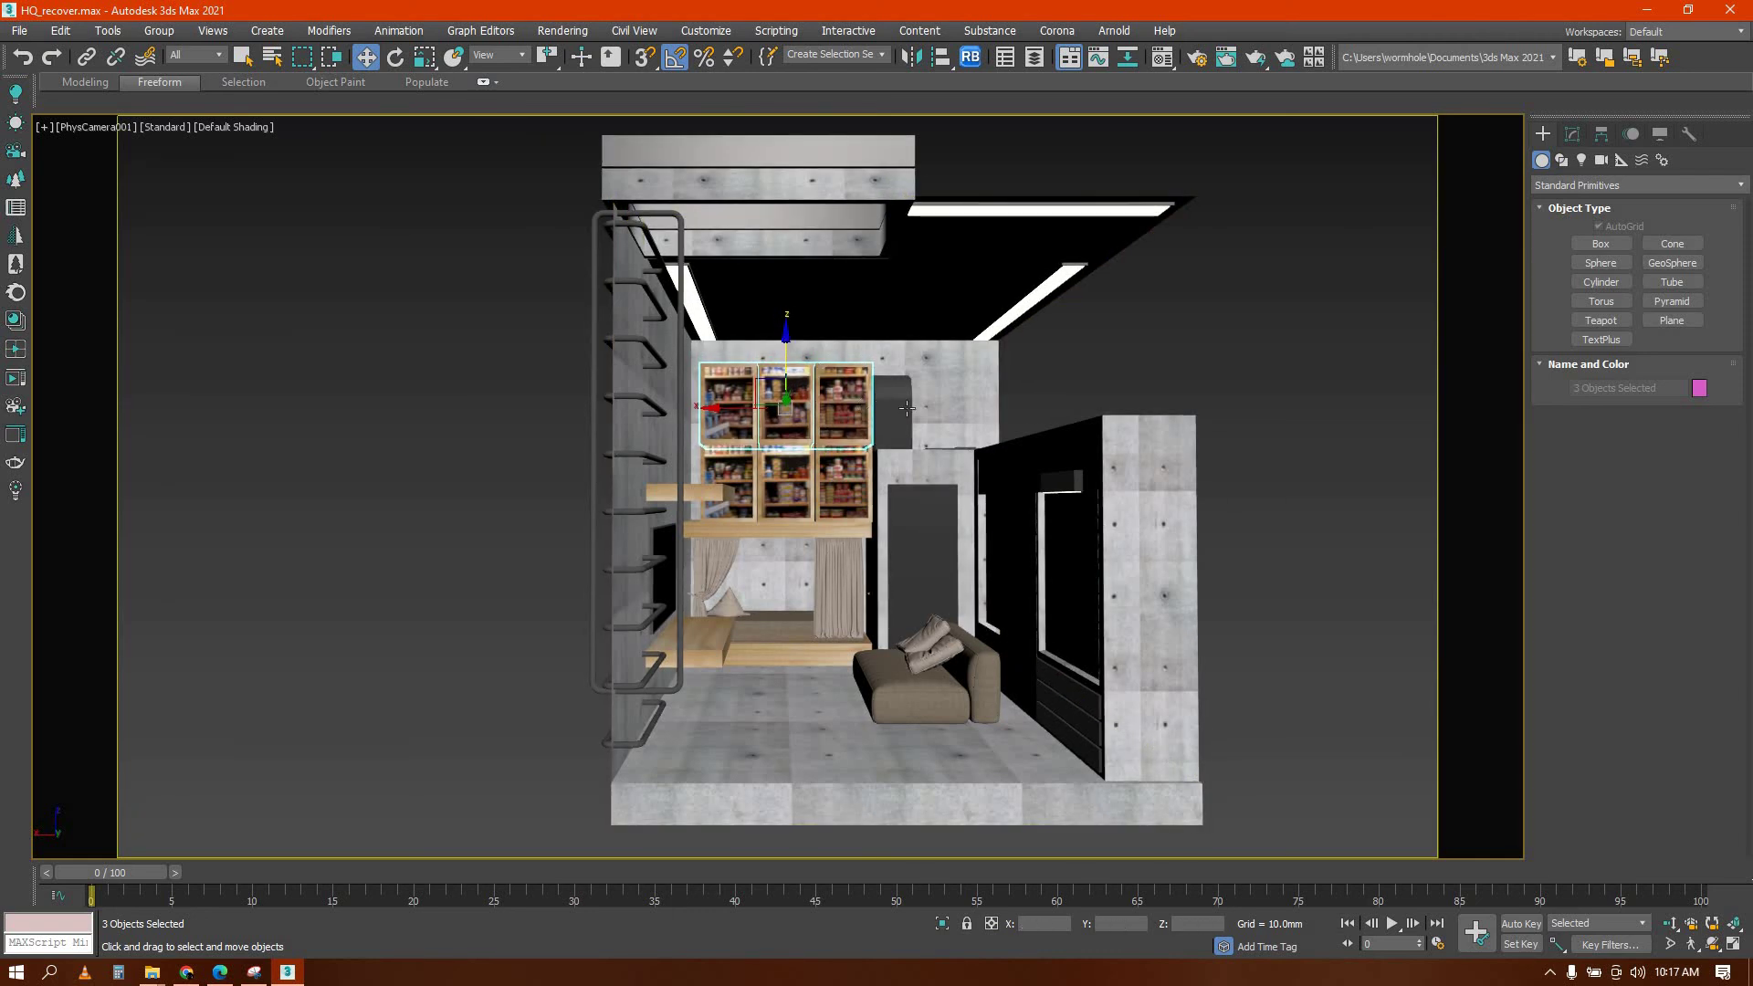
# Render the camera view to check the doubled shelf rows on the back wall, and cancel the render
pyautogui.hotkey('shift', 'q')
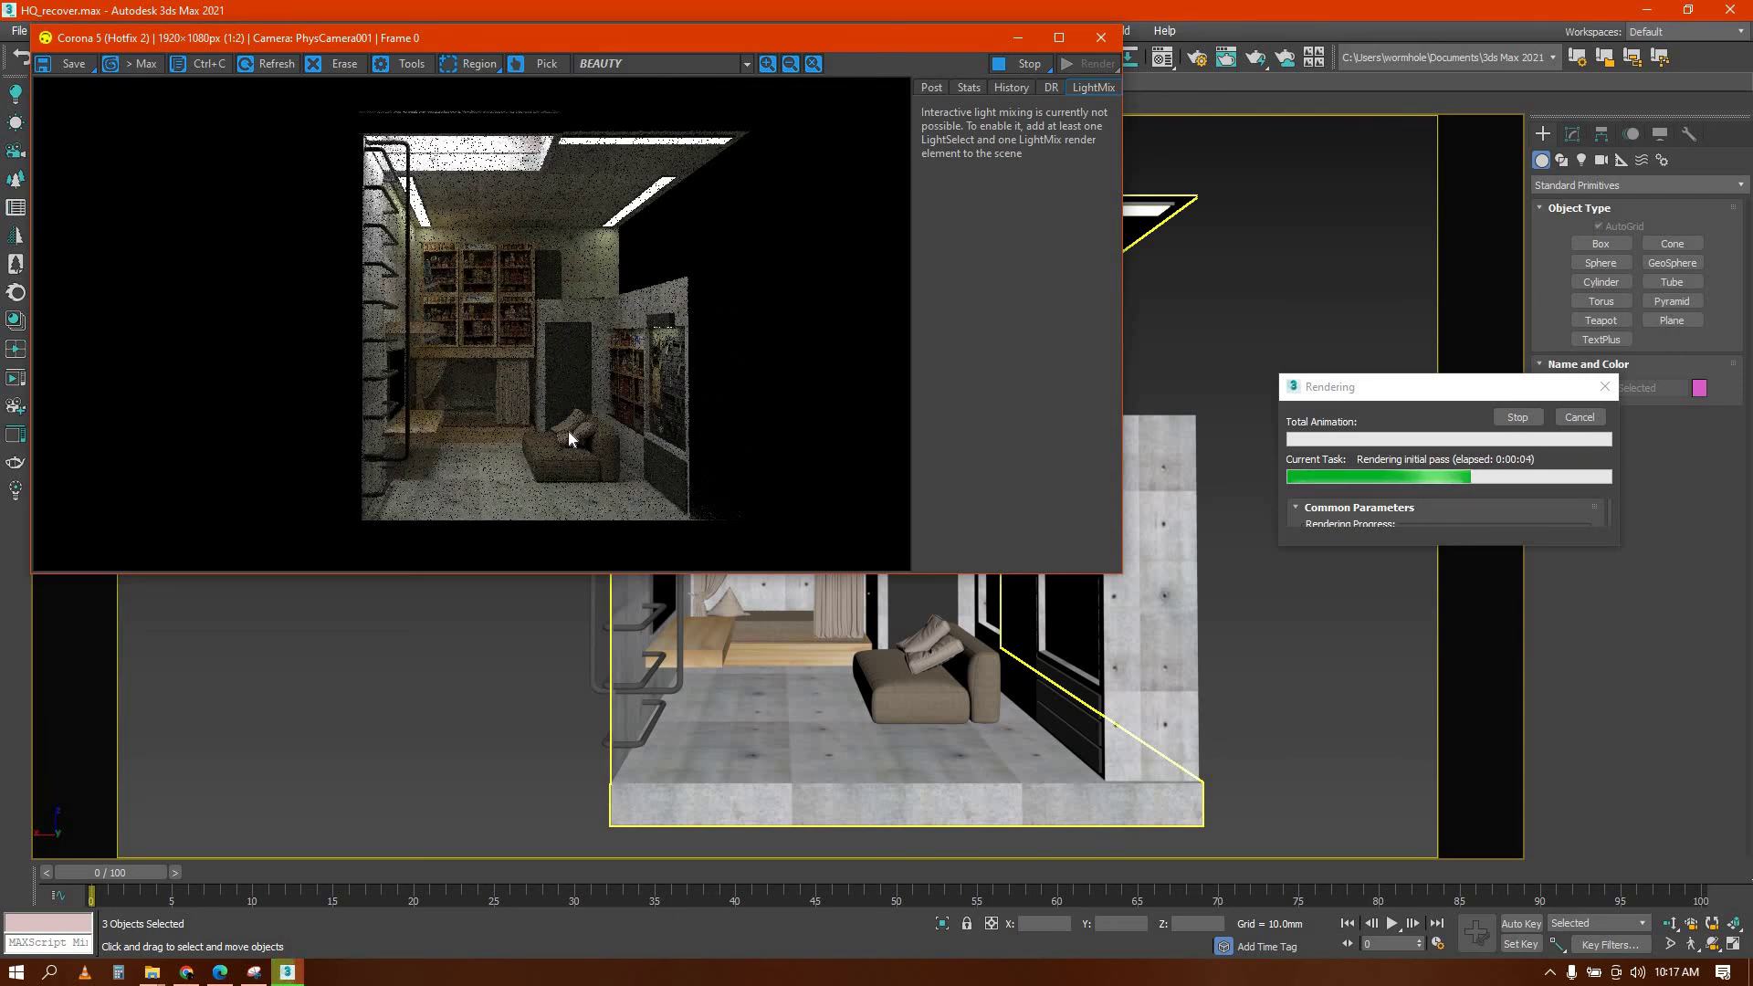
pyautogui.scroll(1, 569, 438)
pyautogui.scroll(-1, 569, 438)
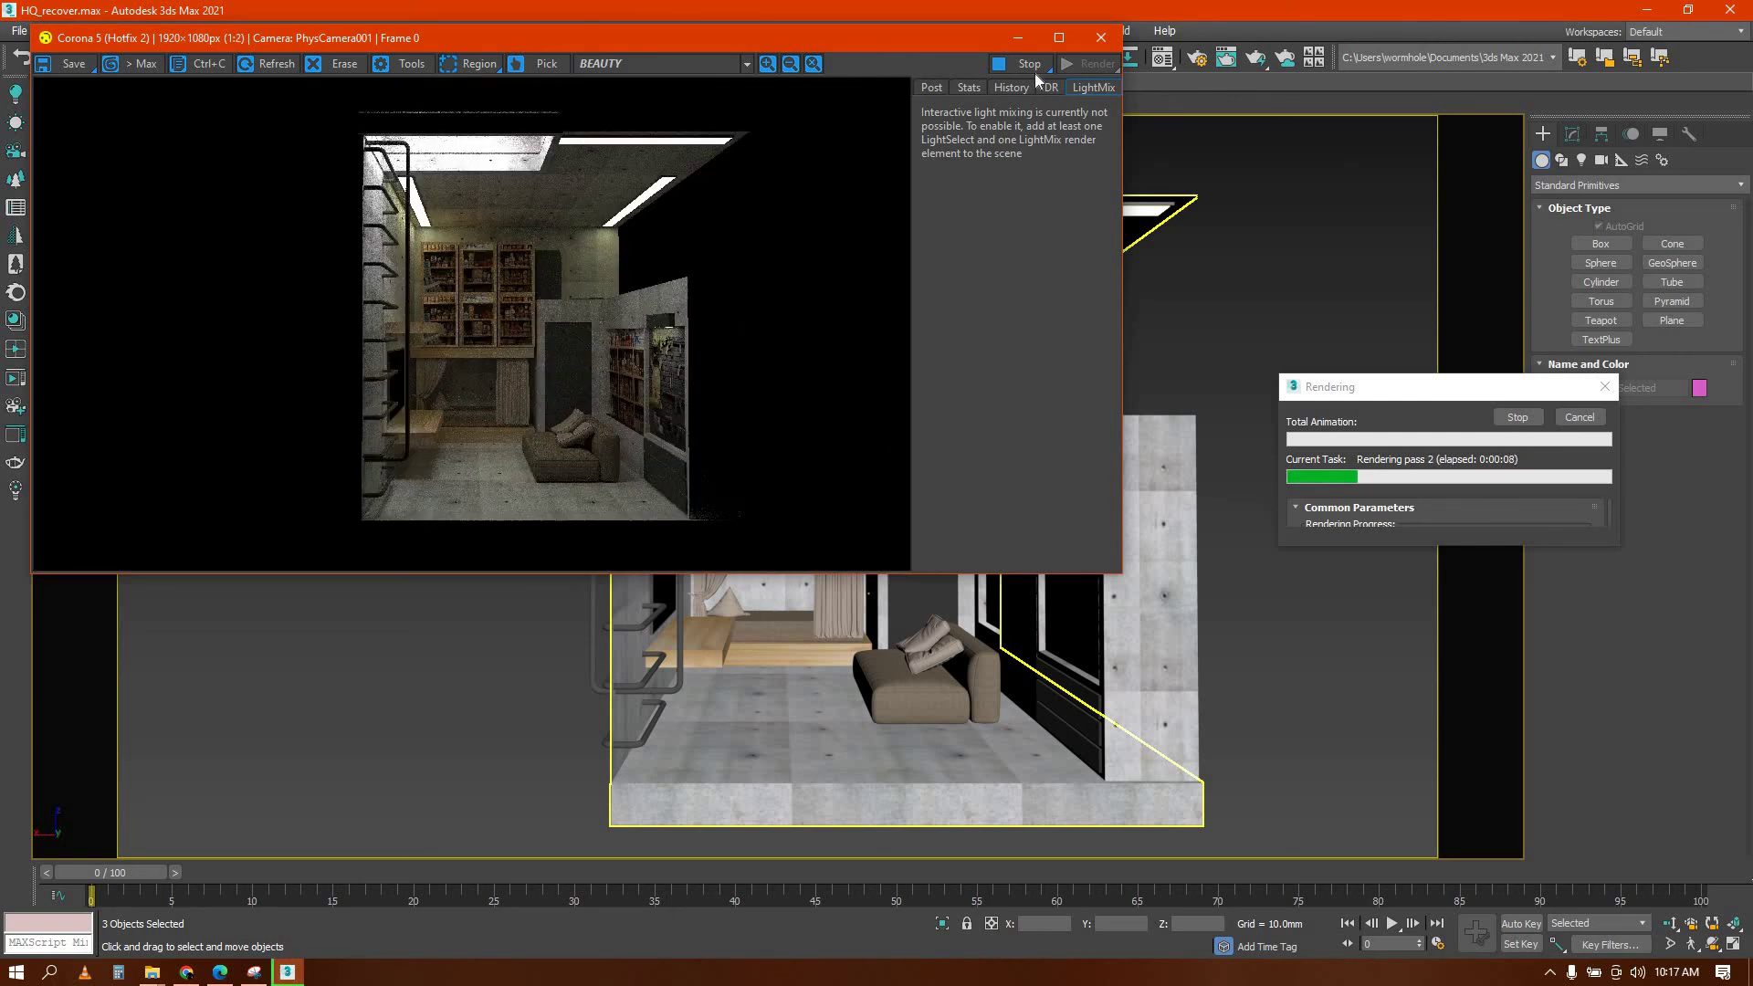
pyautogui.click(1601, 387)
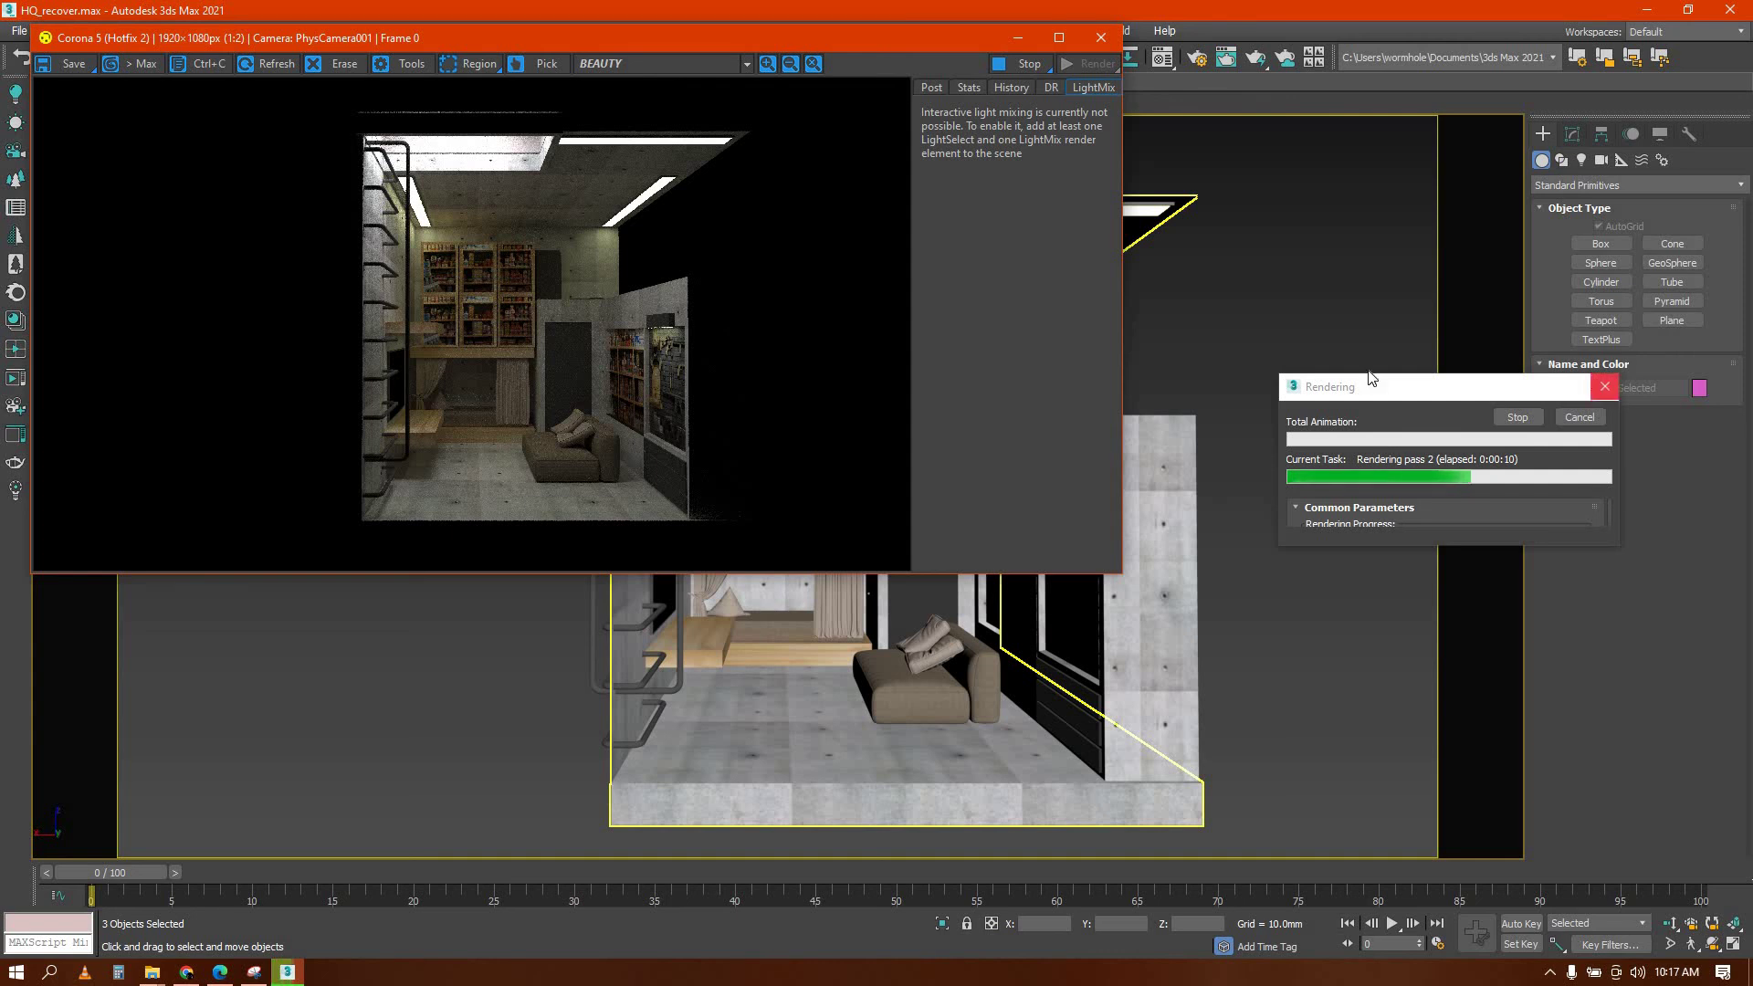
pyautogui.click(1101, 38)
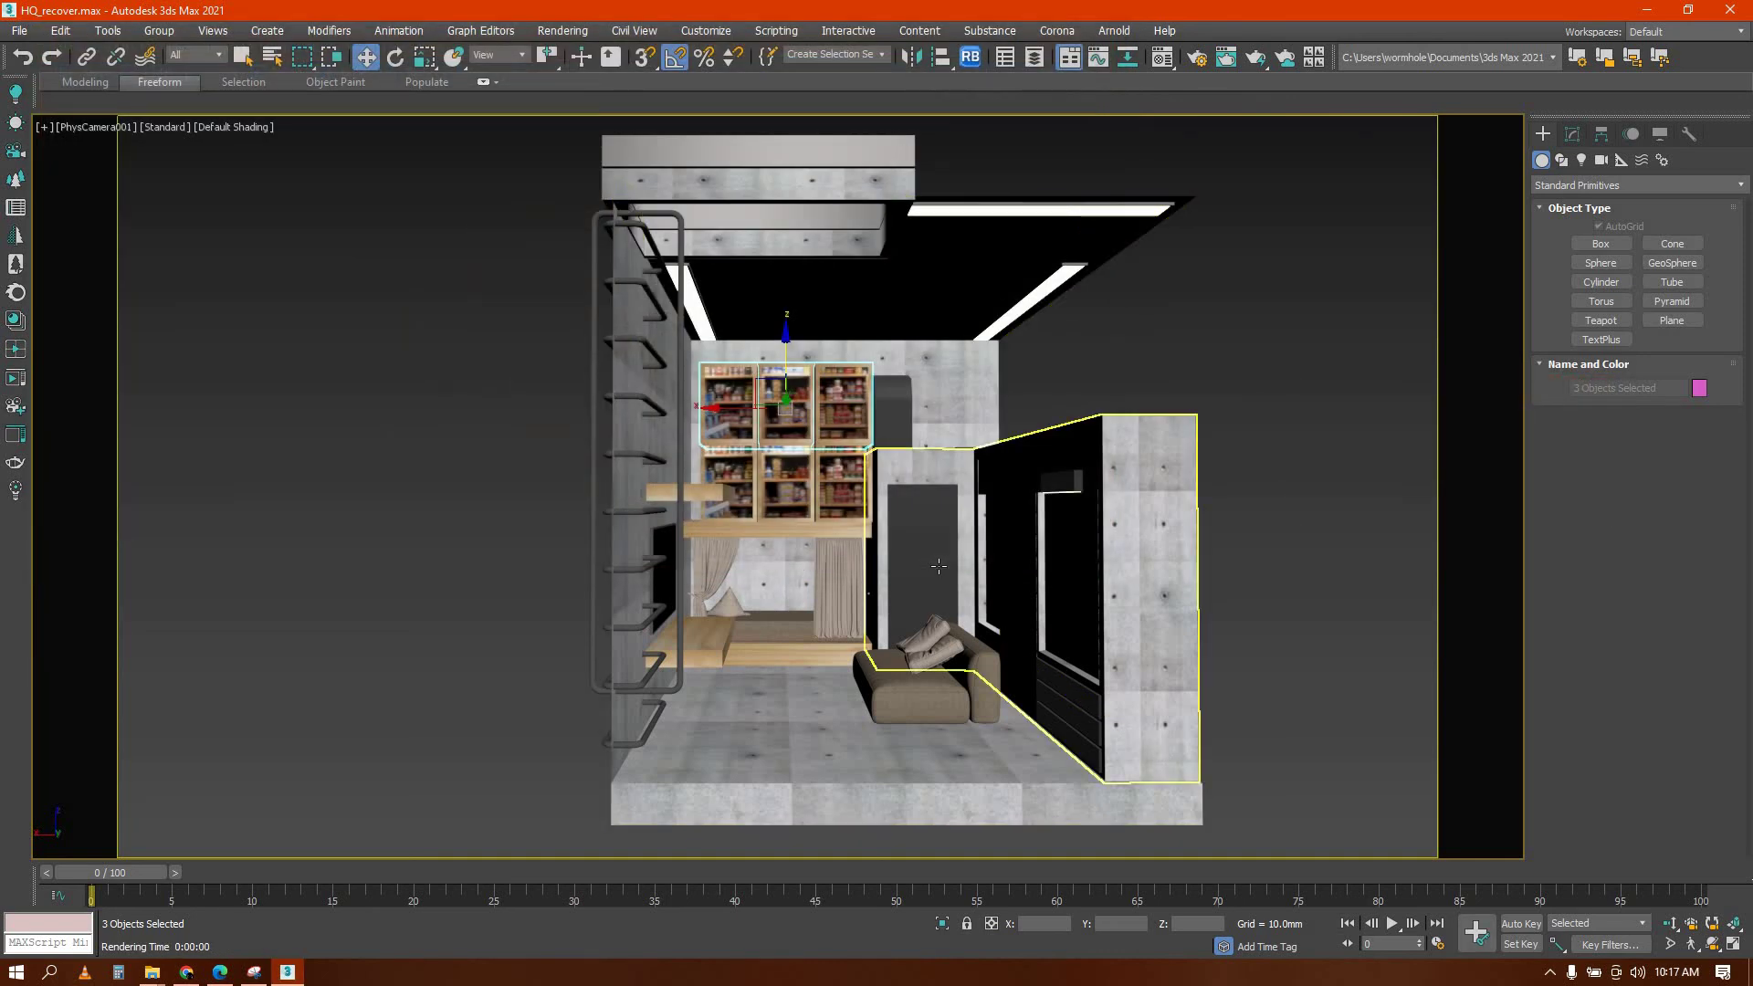
# Save the scene as HQ_recover, replacing the existing file
pyautogui.hotkey('ctrl', 'shift', 's')
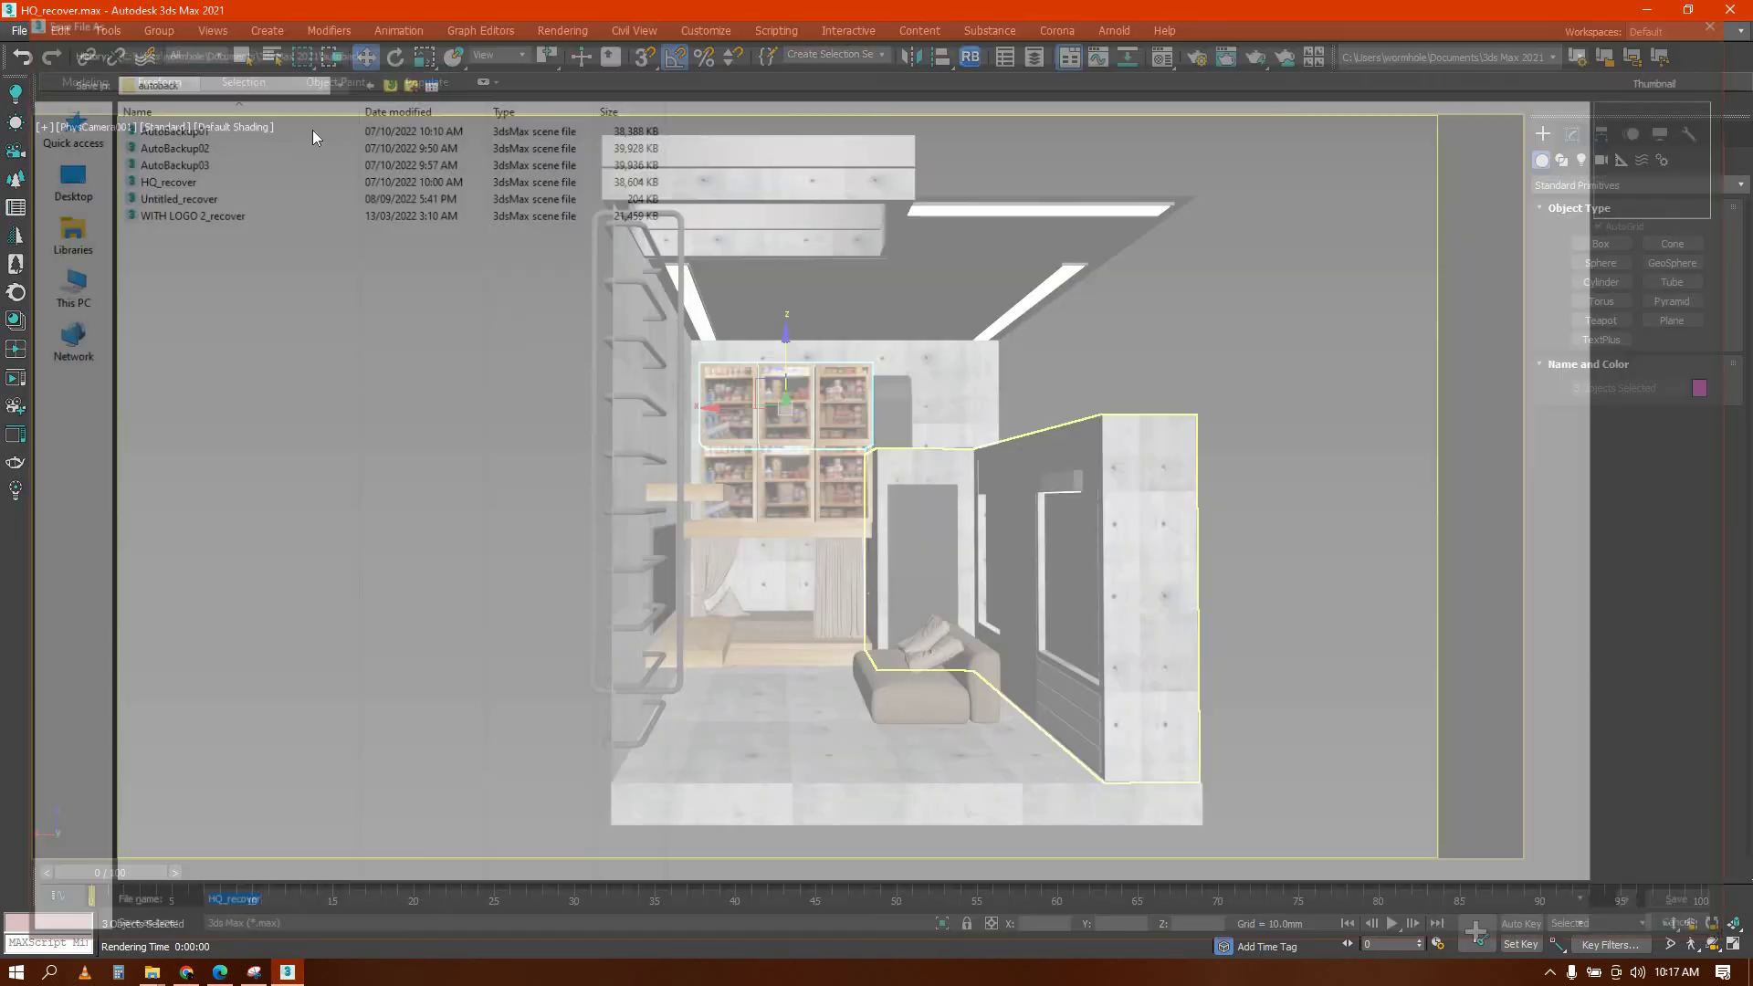
pyautogui.press('Return')
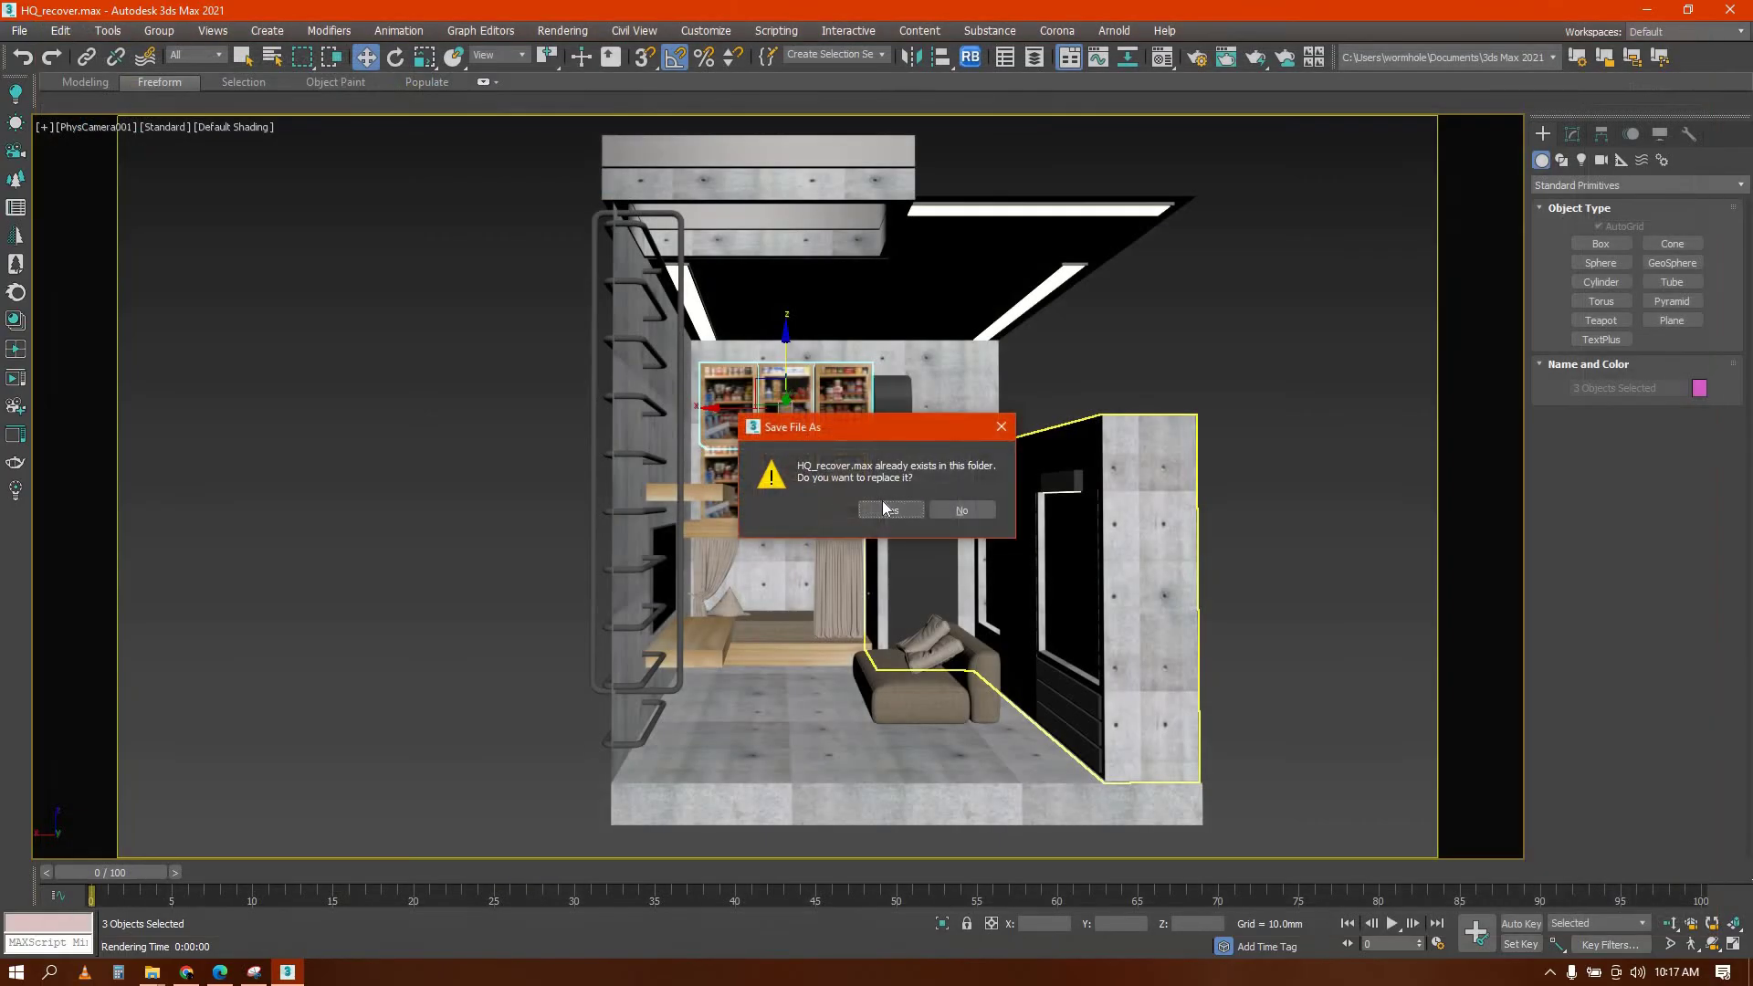
pyautogui.press('Return')
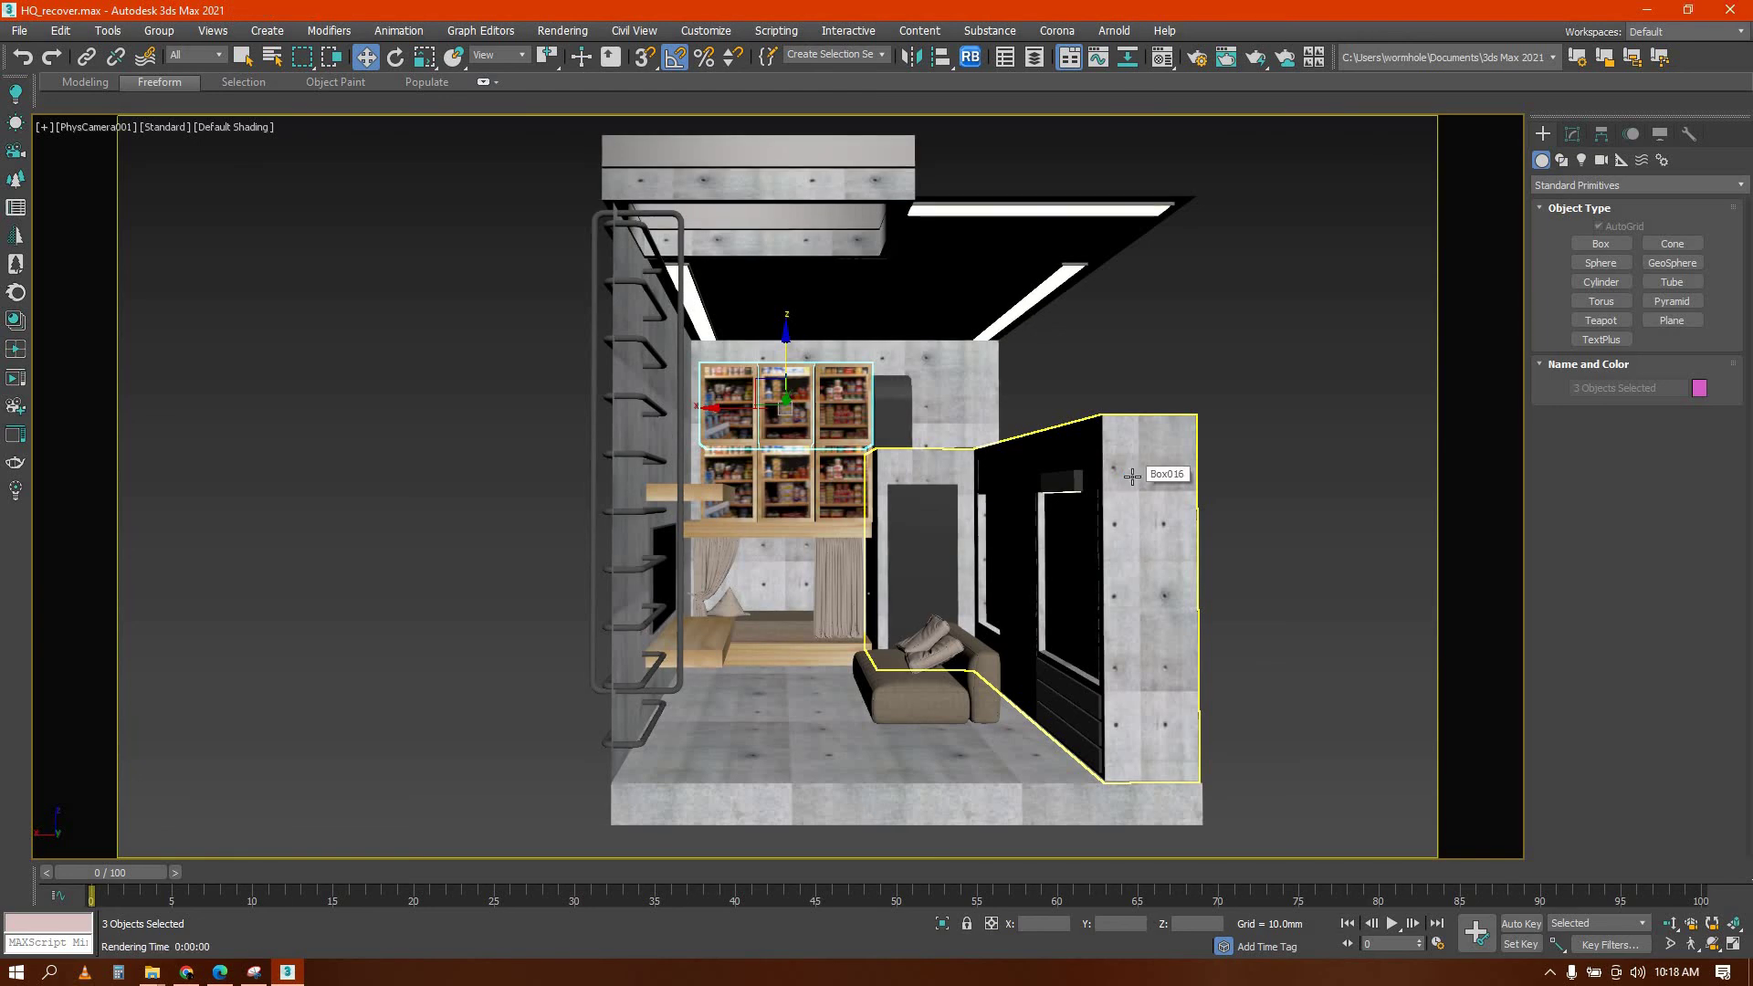
# Set the stone material's reflection level to 1.0 and its reflection glossiness to 0.52
pyautogui.press('m')
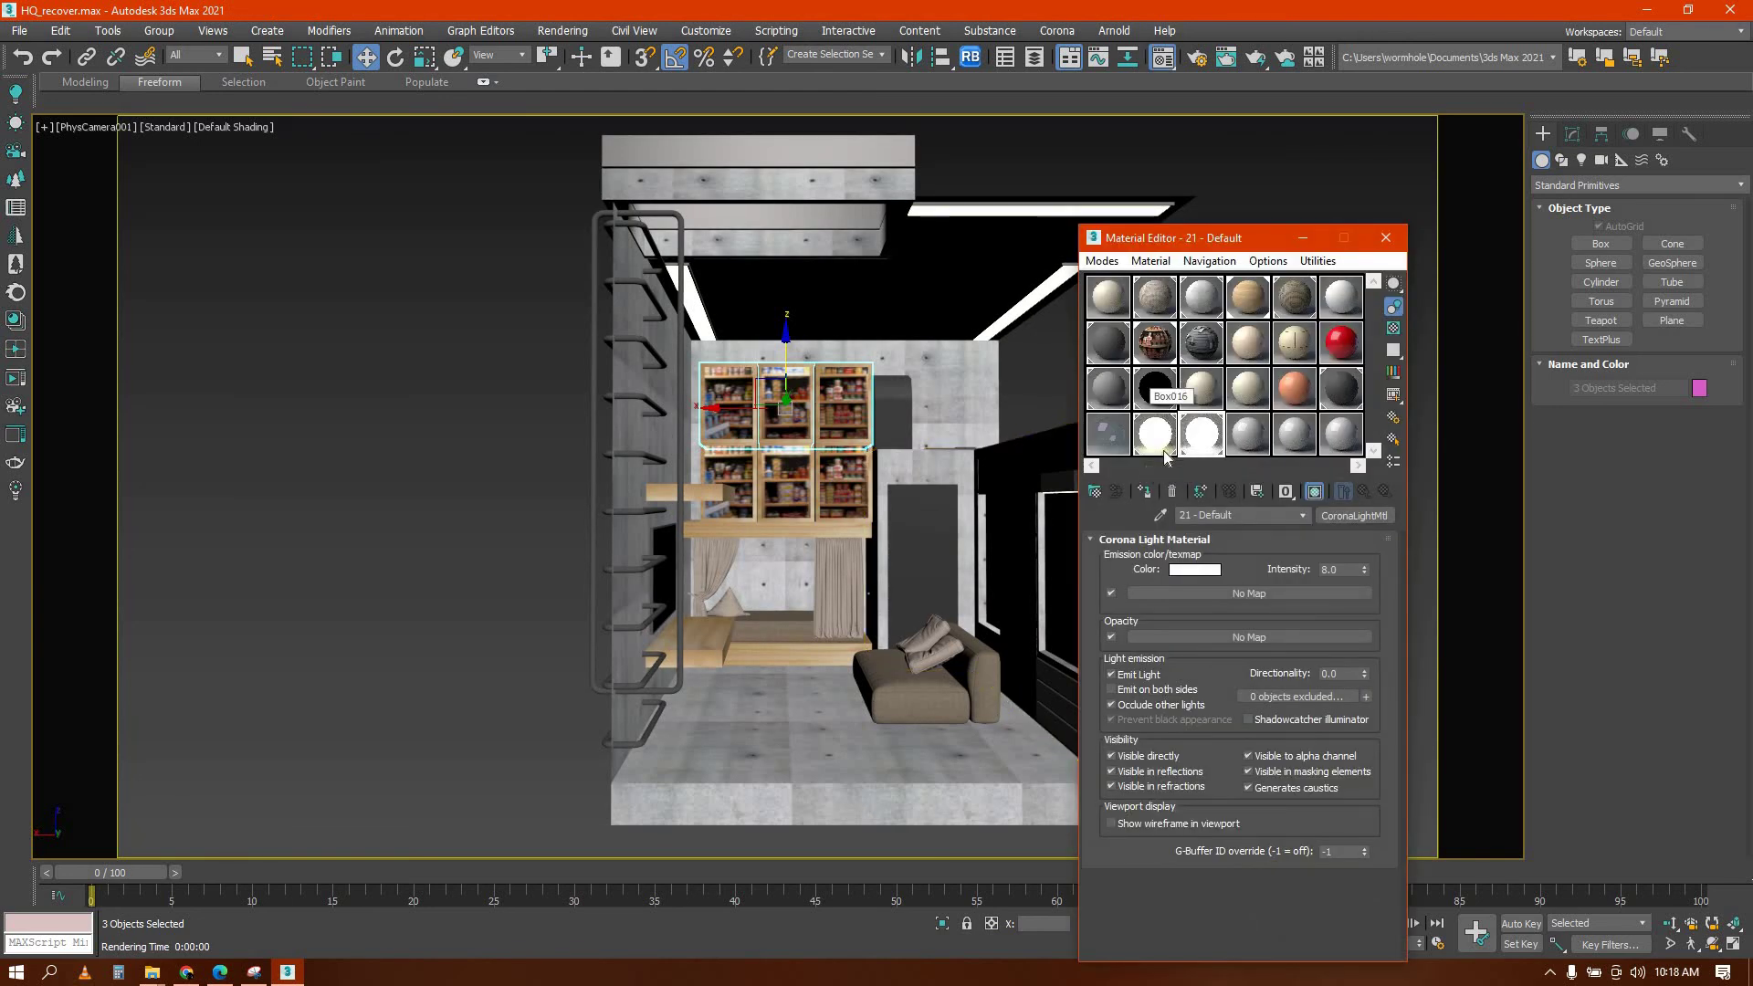
pyautogui.click(1199, 405)
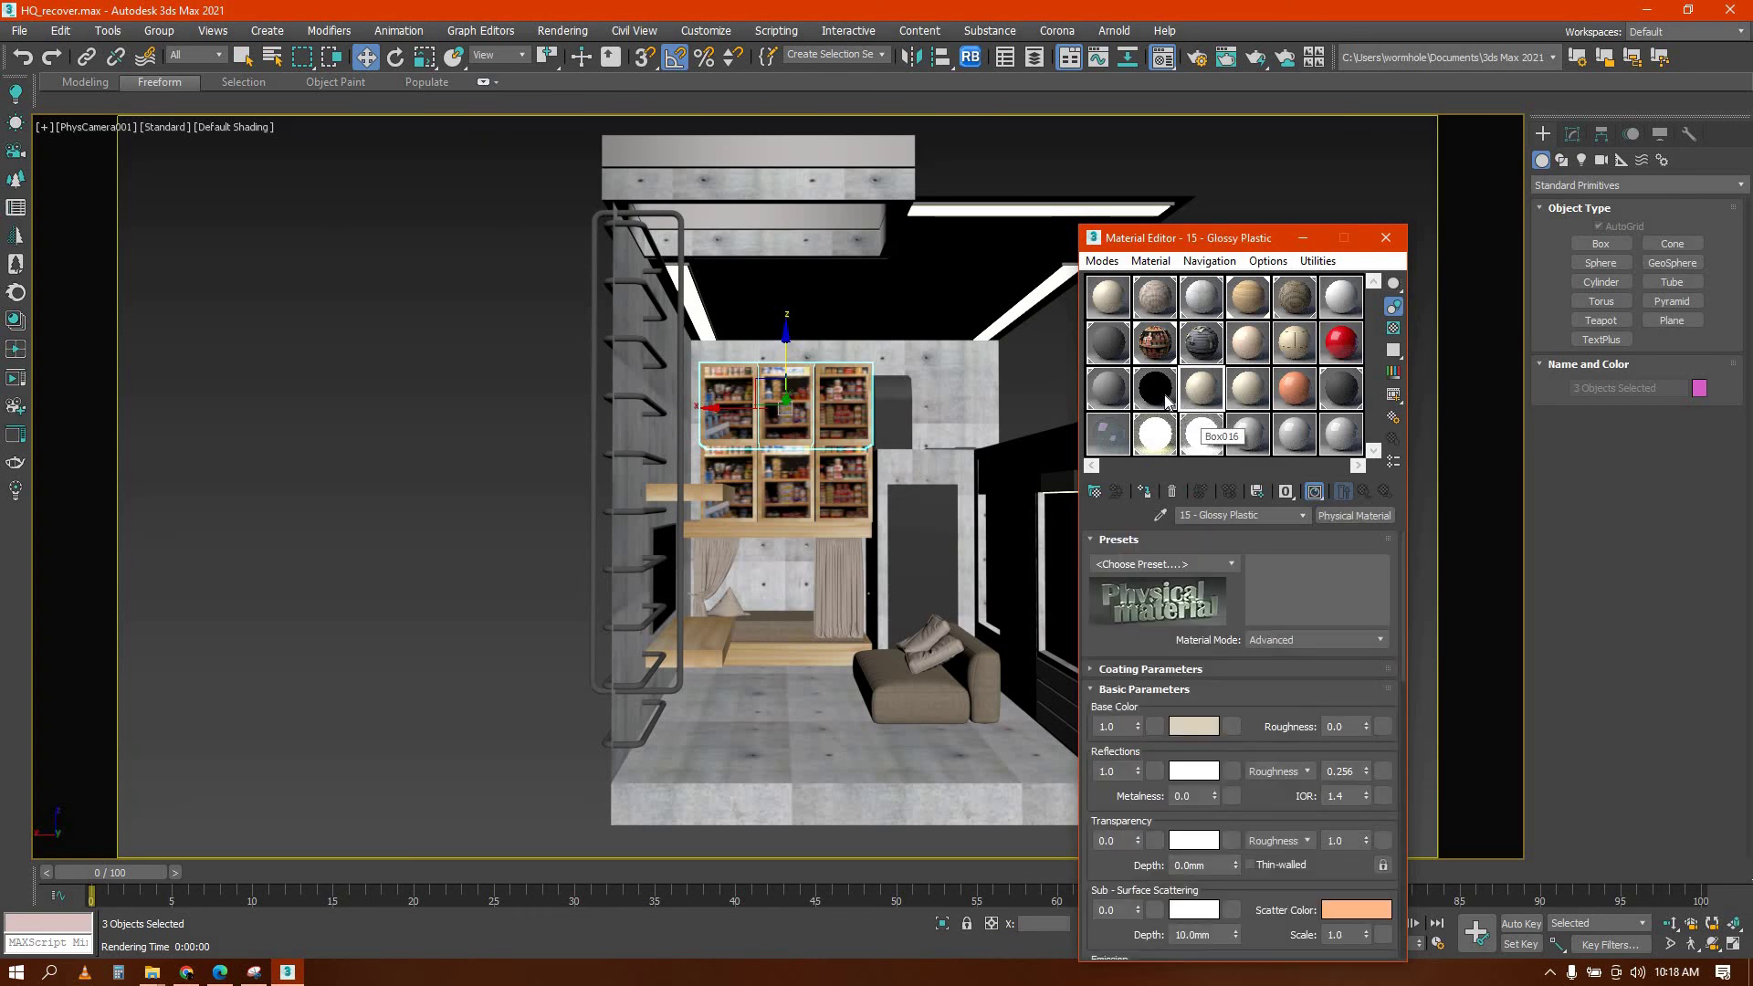
pyautogui.click(1167, 402)
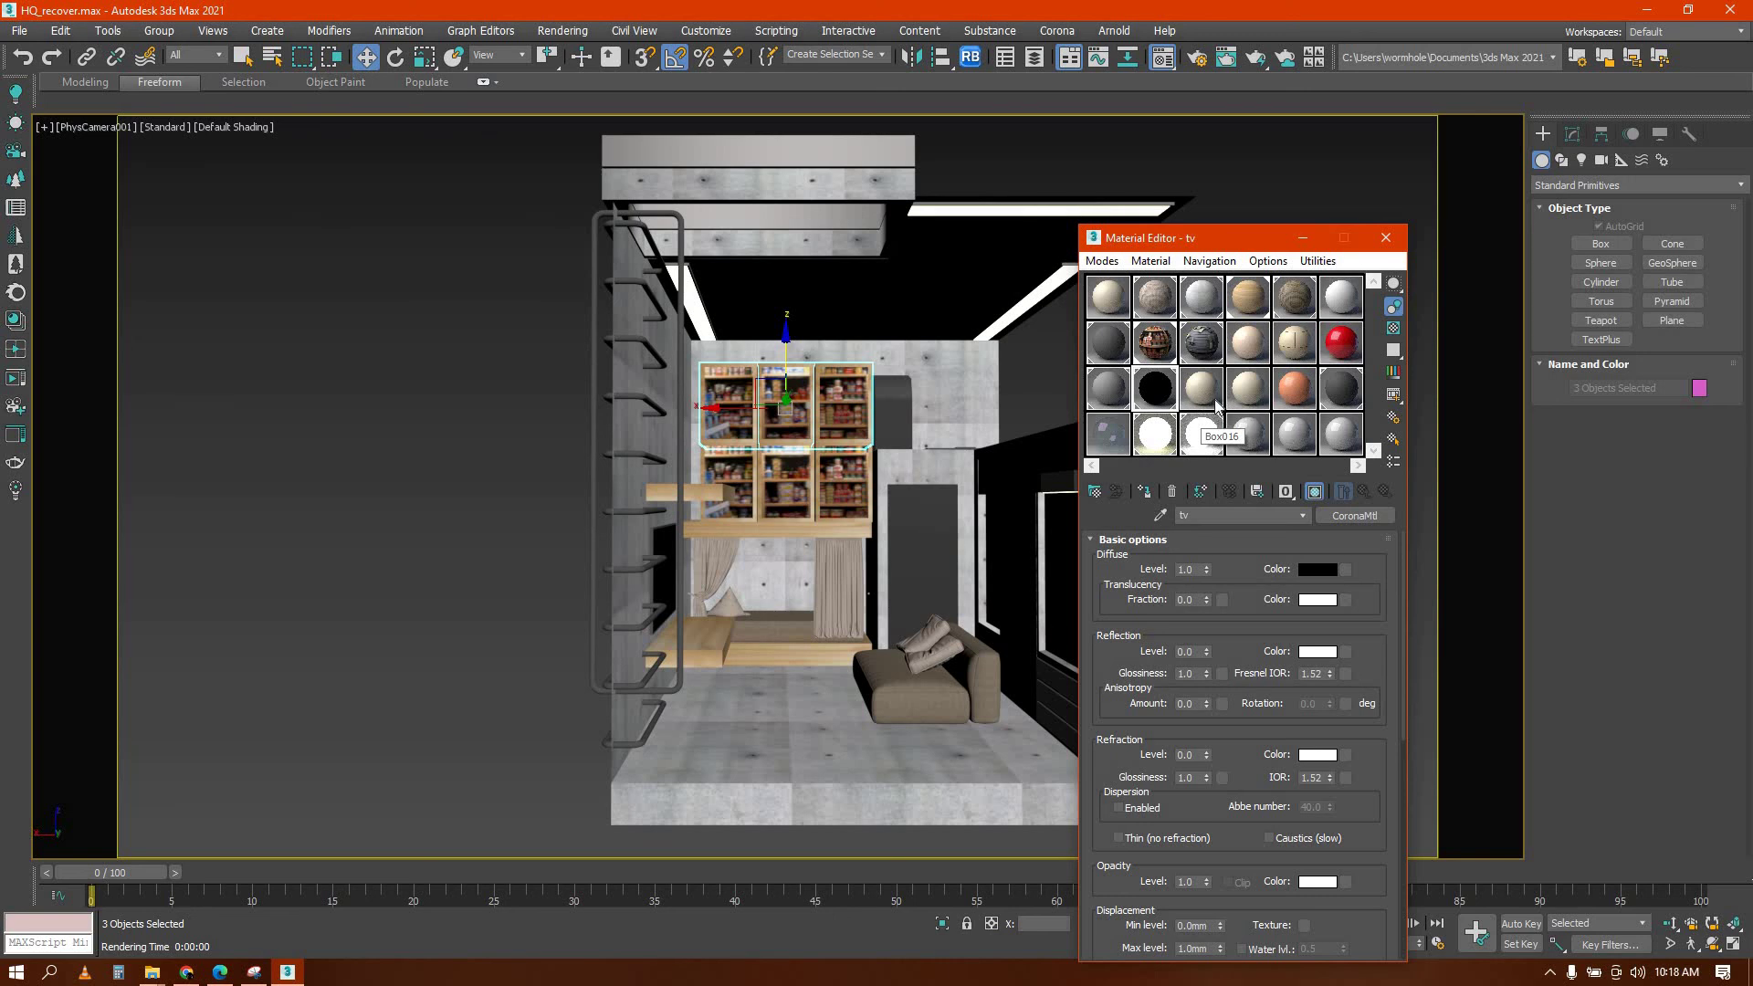
pyautogui.click(1216, 404)
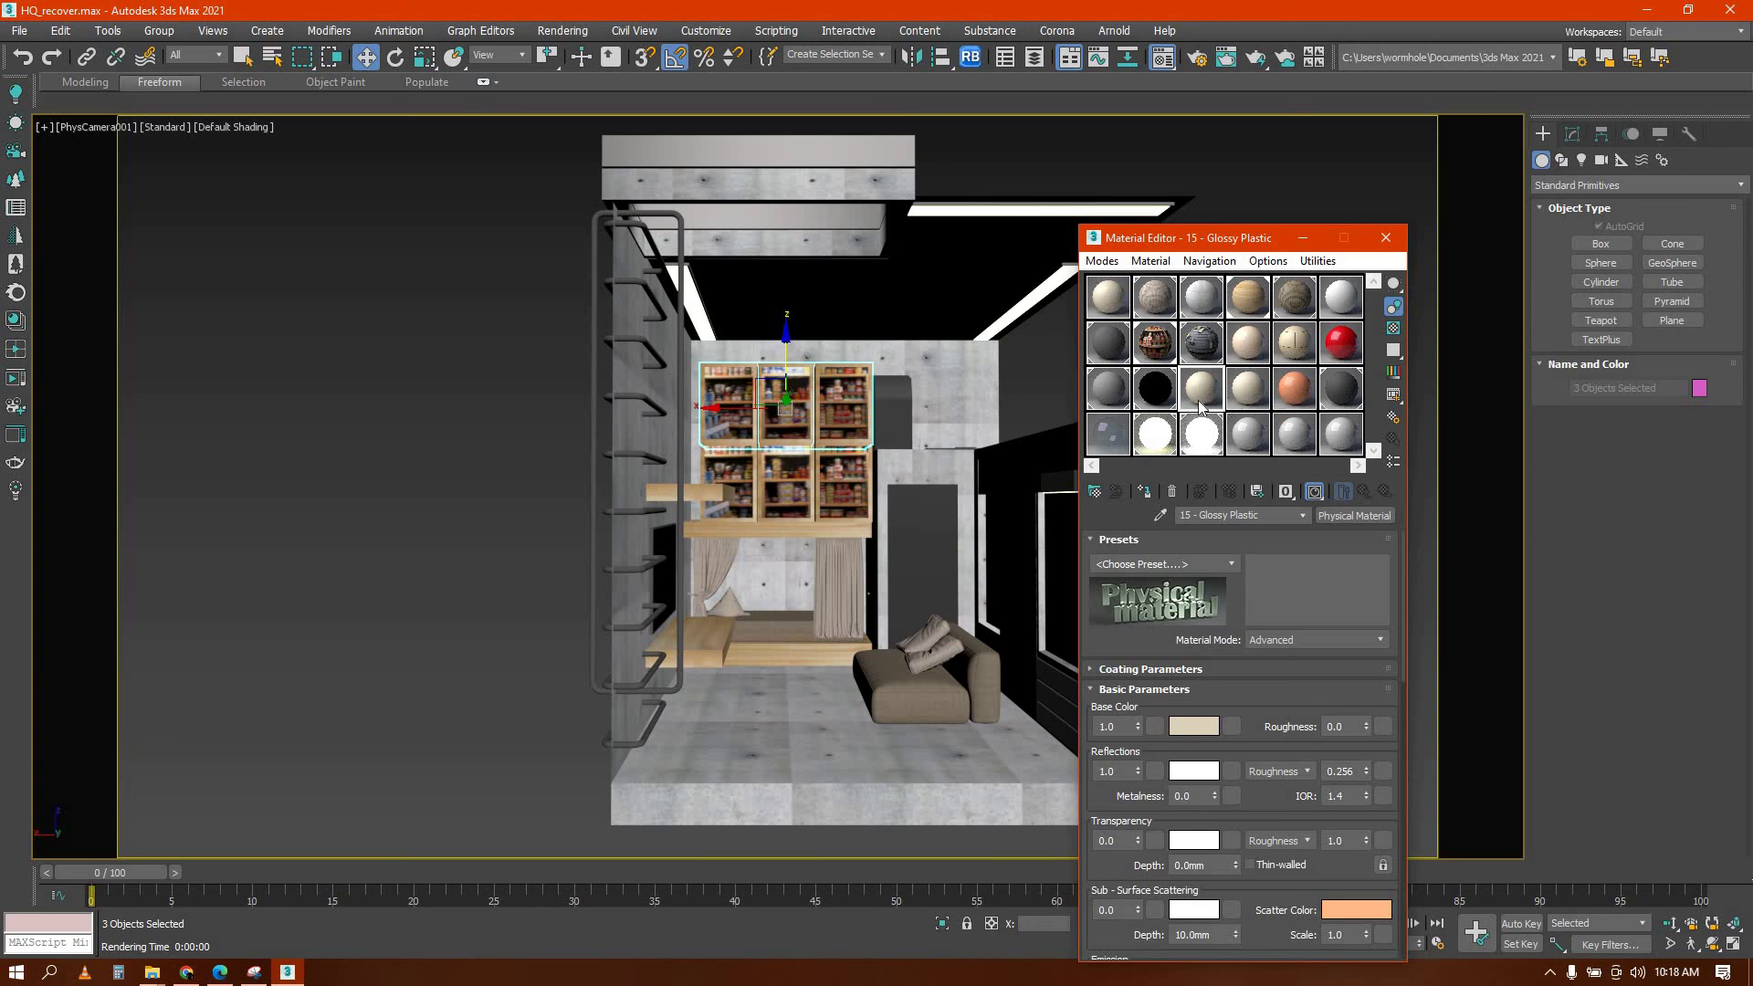
pyautogui.click(1199, 299)
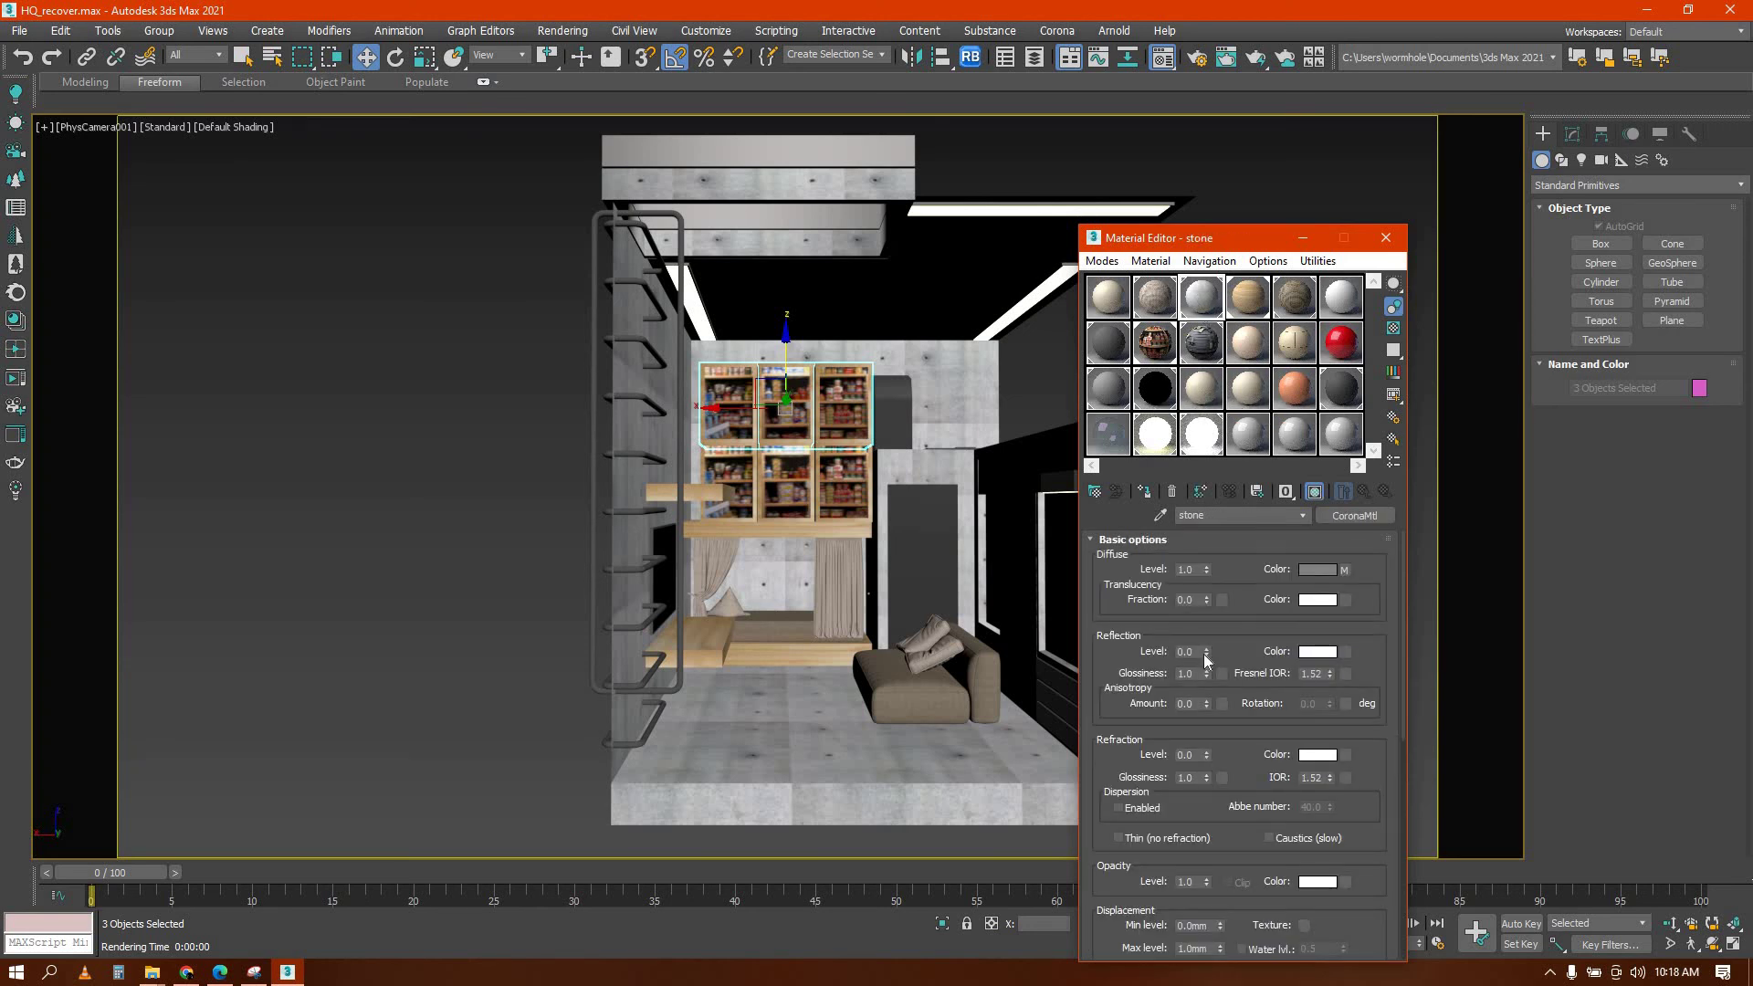
pyautogui.moveTo(1207, 654); pyautogui.dragTo(1209, 535)
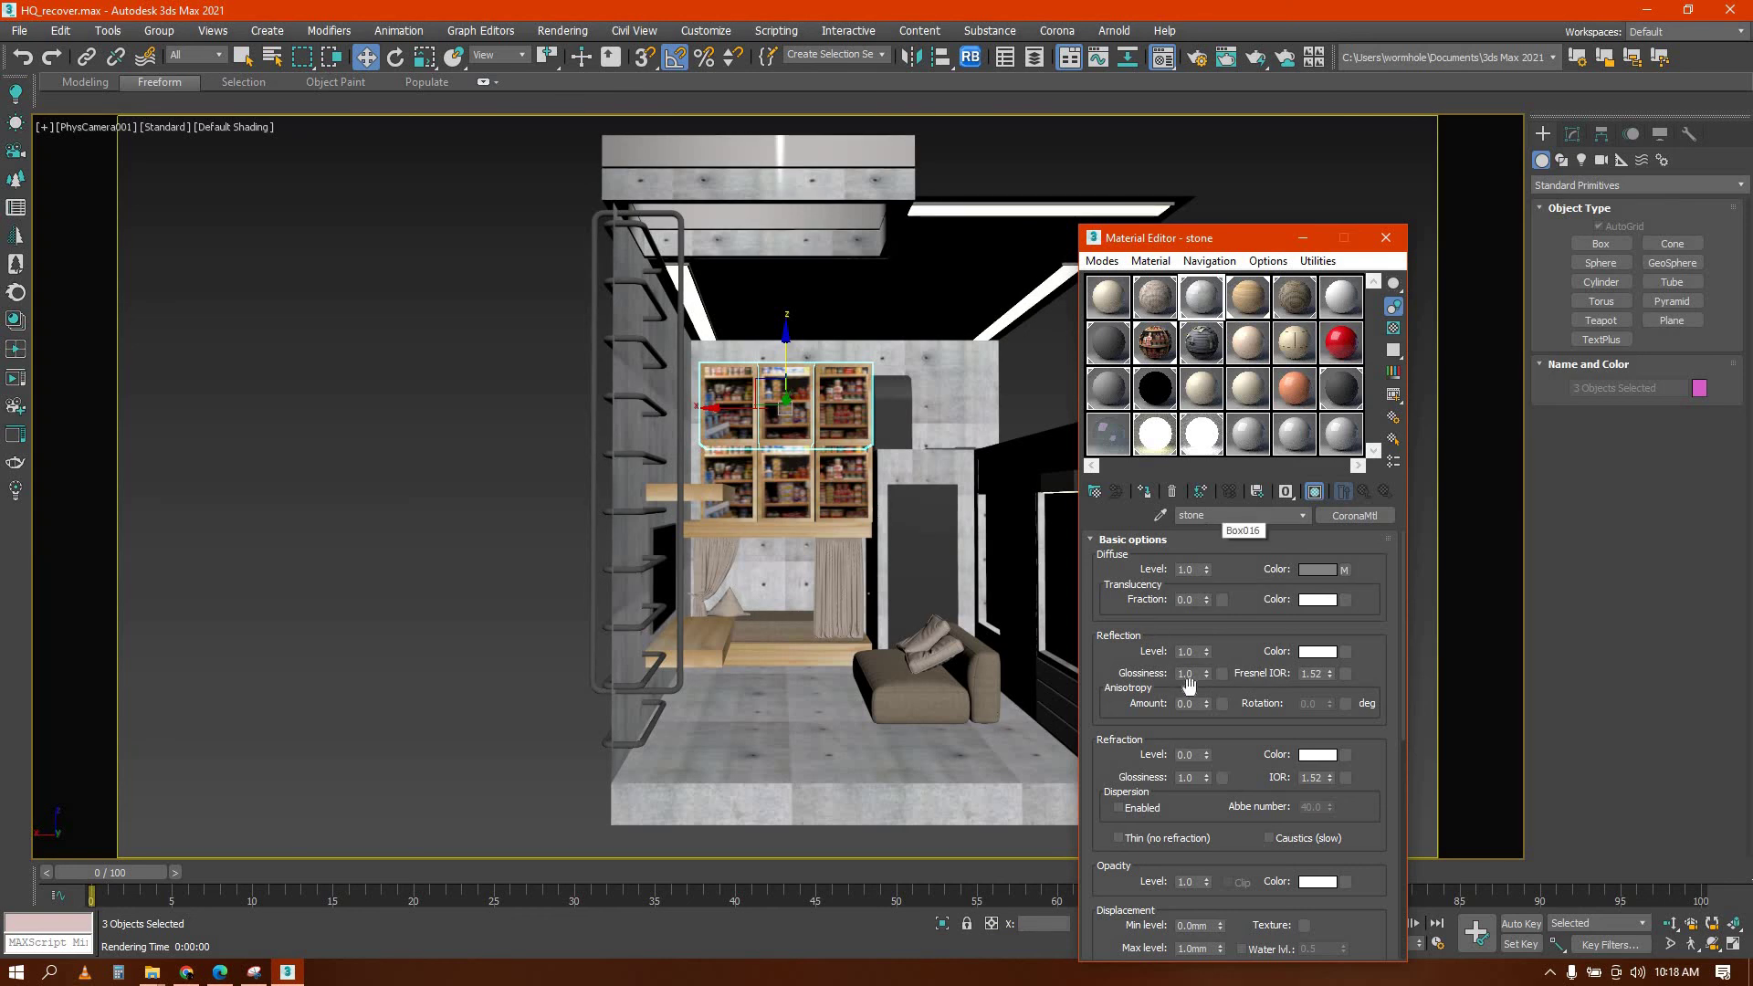
pyautogui.moveTo(1206, 673); pyautogui.dragTo(1215, 718)
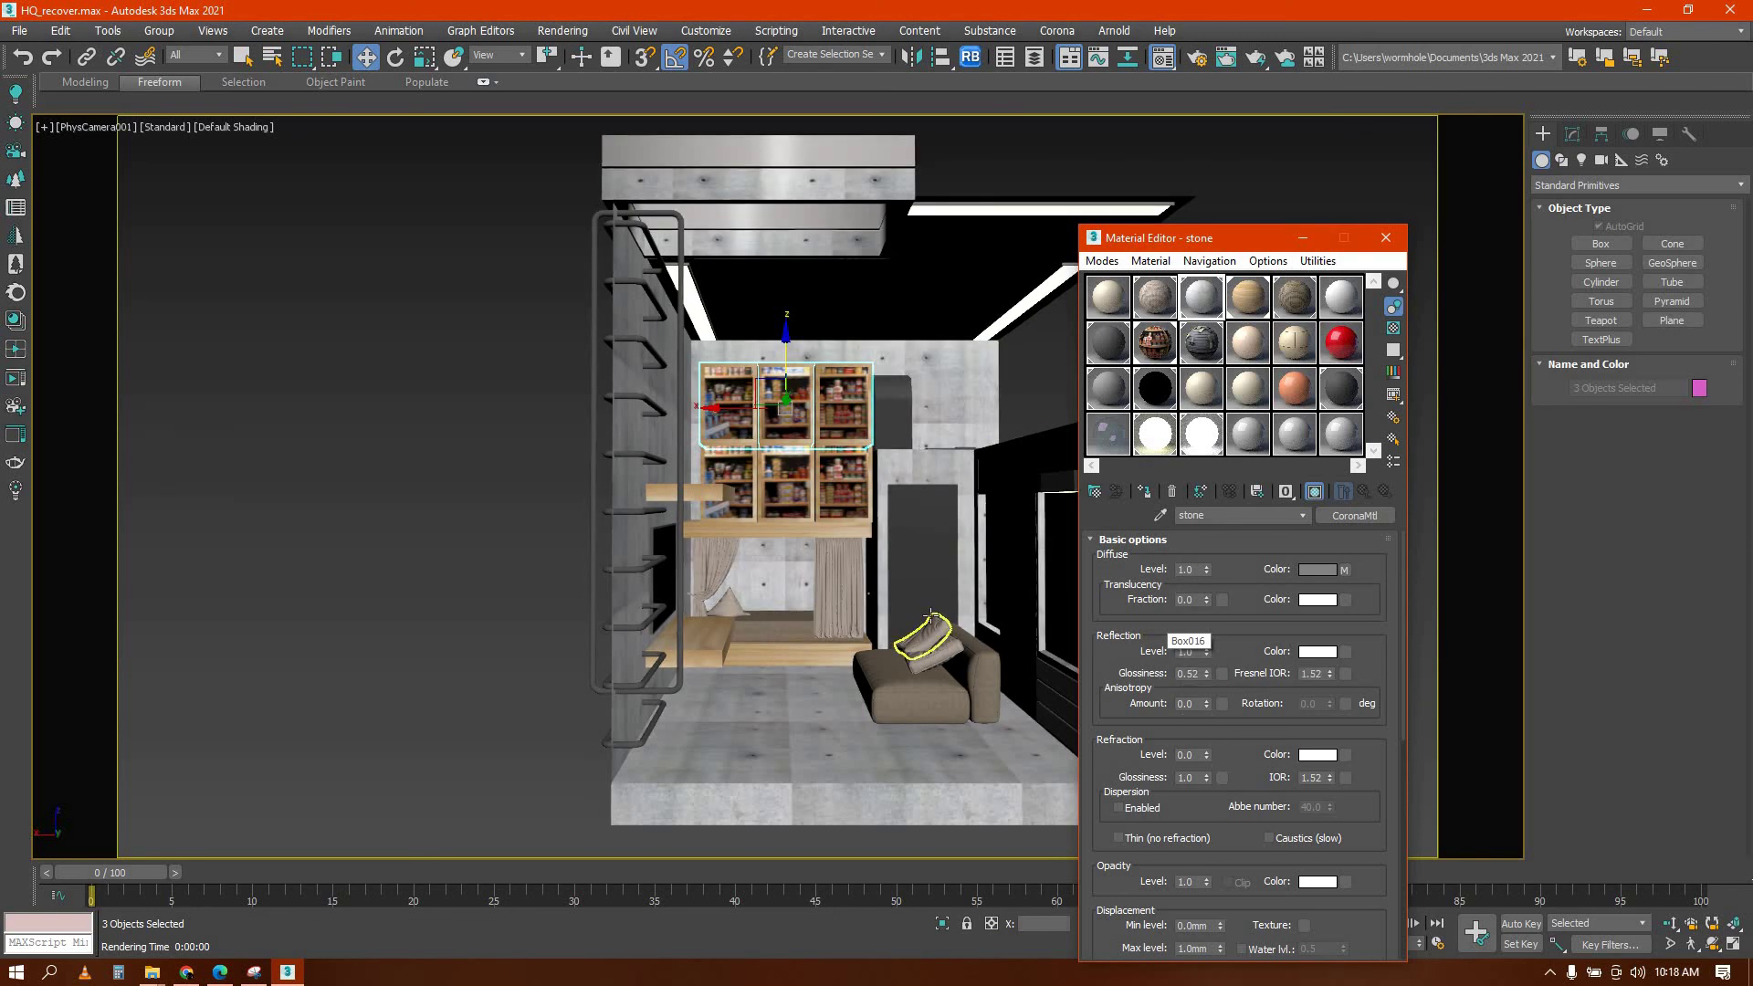
# Render the camera view and inspect the stone material's reflections on the floor around the sofa
pyautogui.hotkey('shift', 'q')
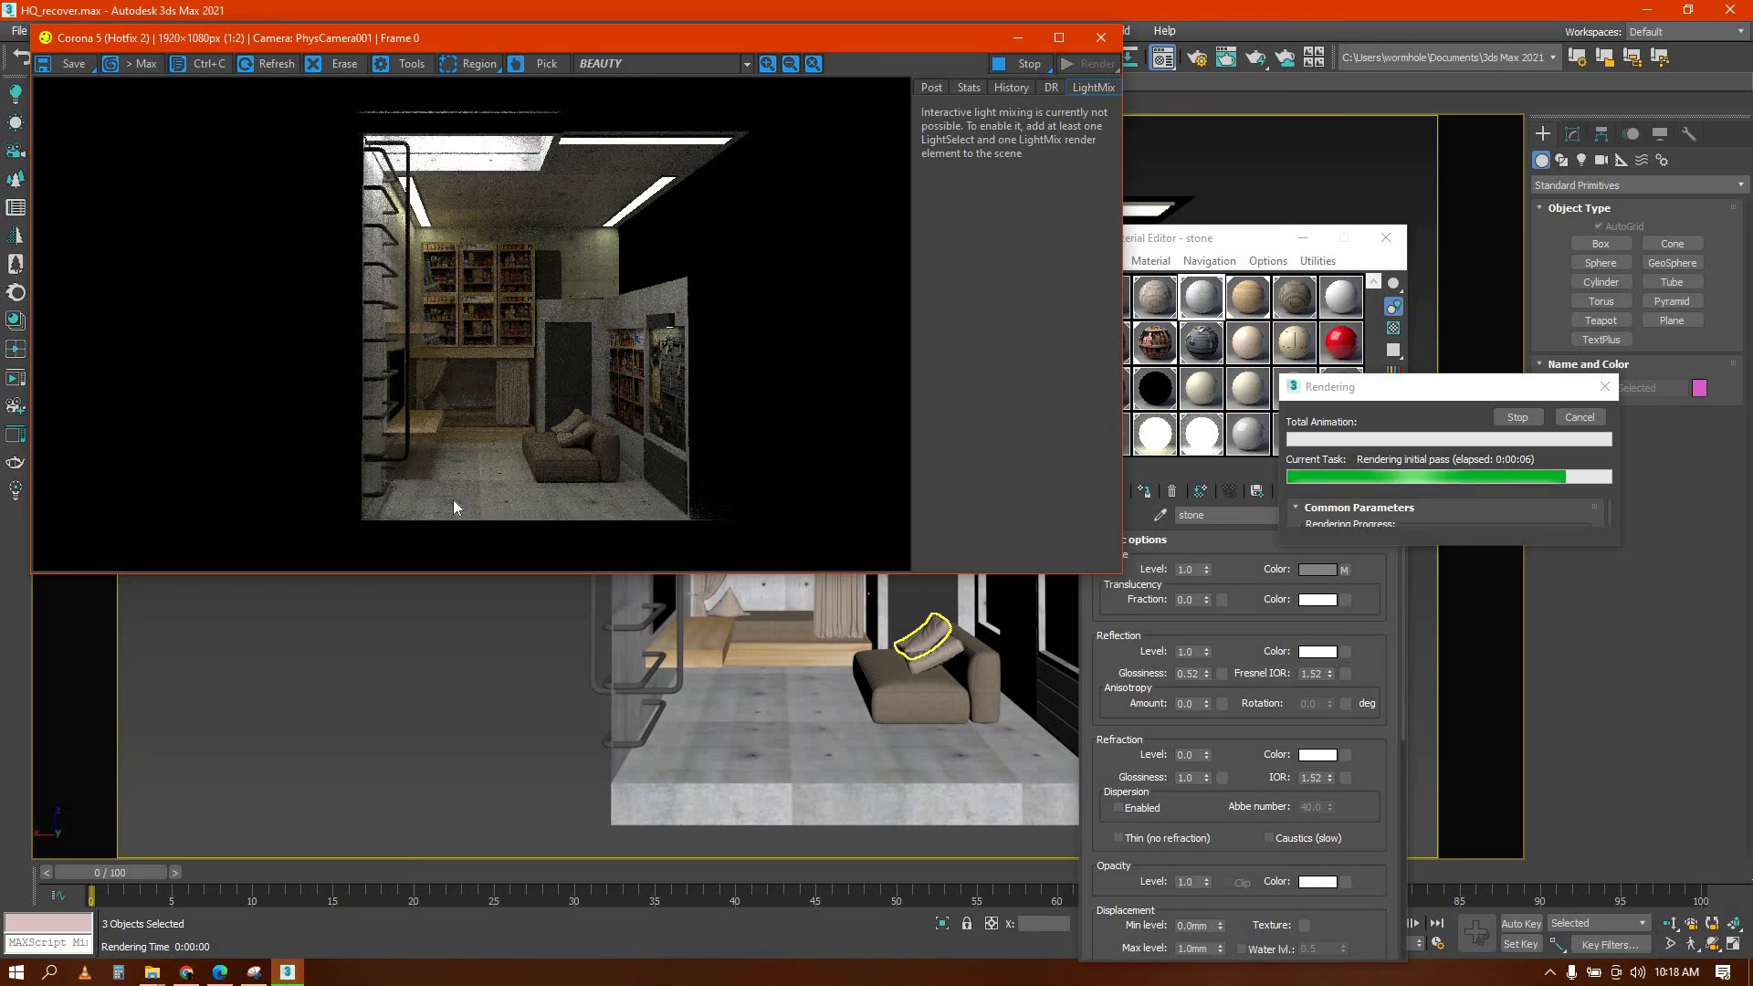
pyautogui.scroll(1, 461, 495)
pyautogui.moveTo(614, 451); pyautogui.dragTo(590, 477, button='middle')
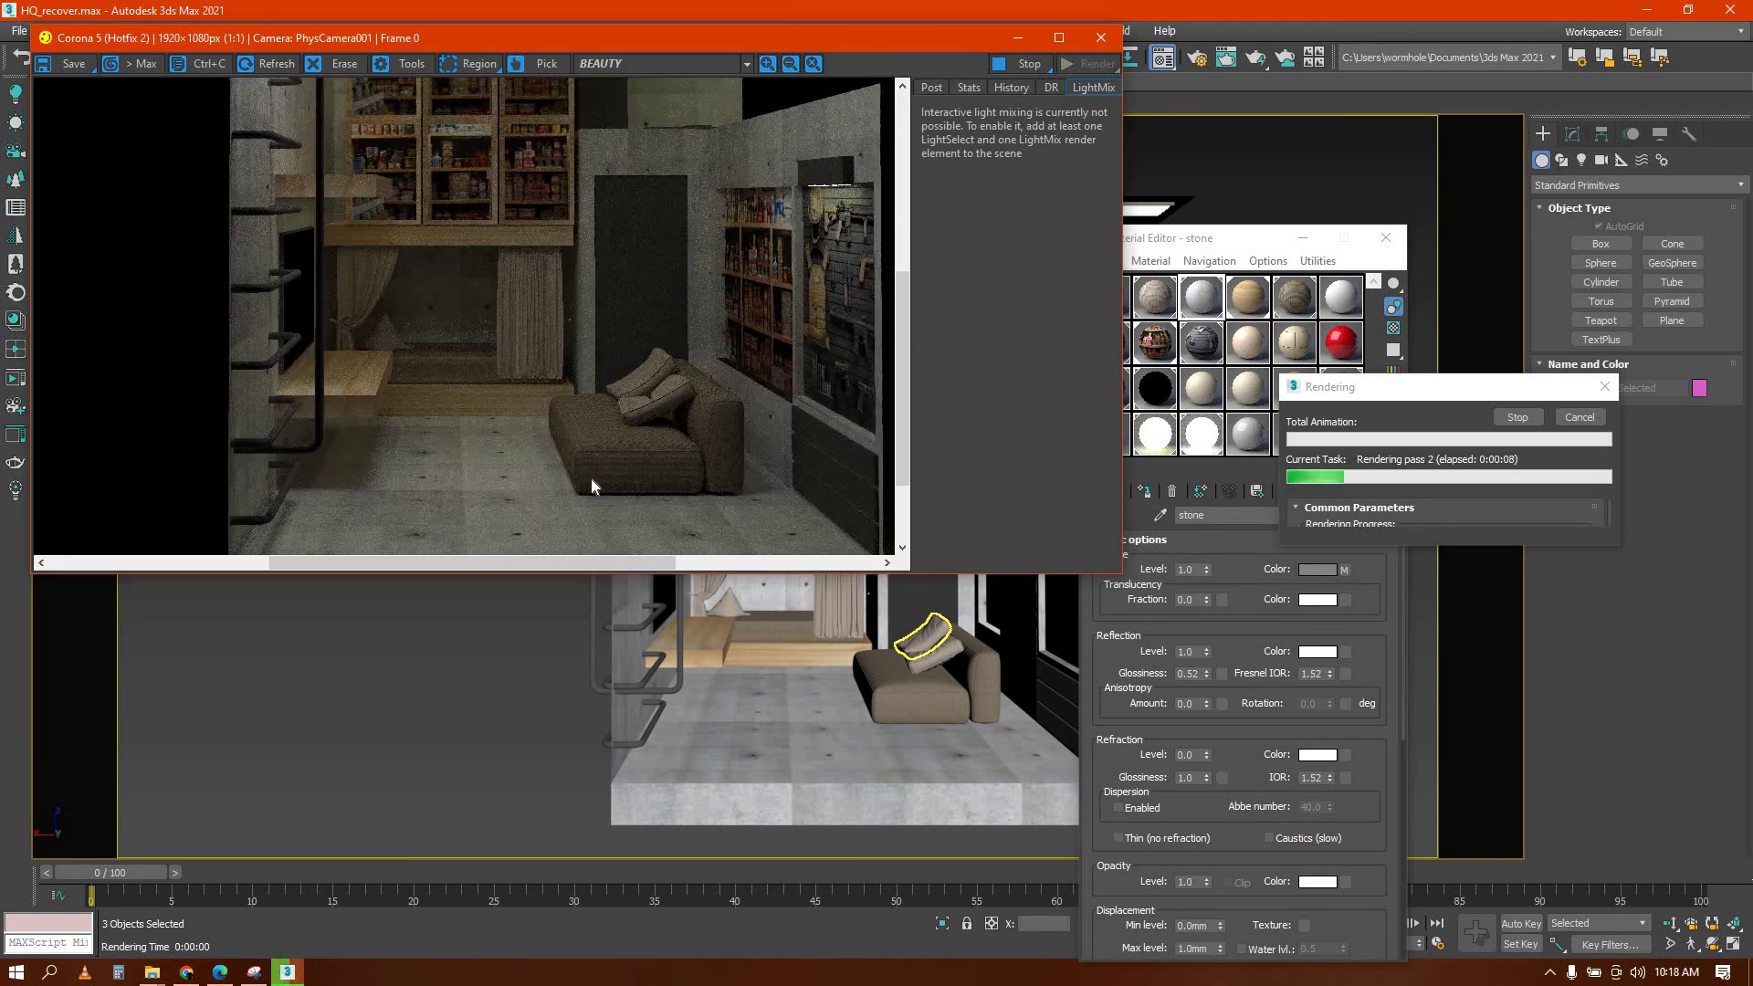
pyautogui.scroll(-1, 590, 476)
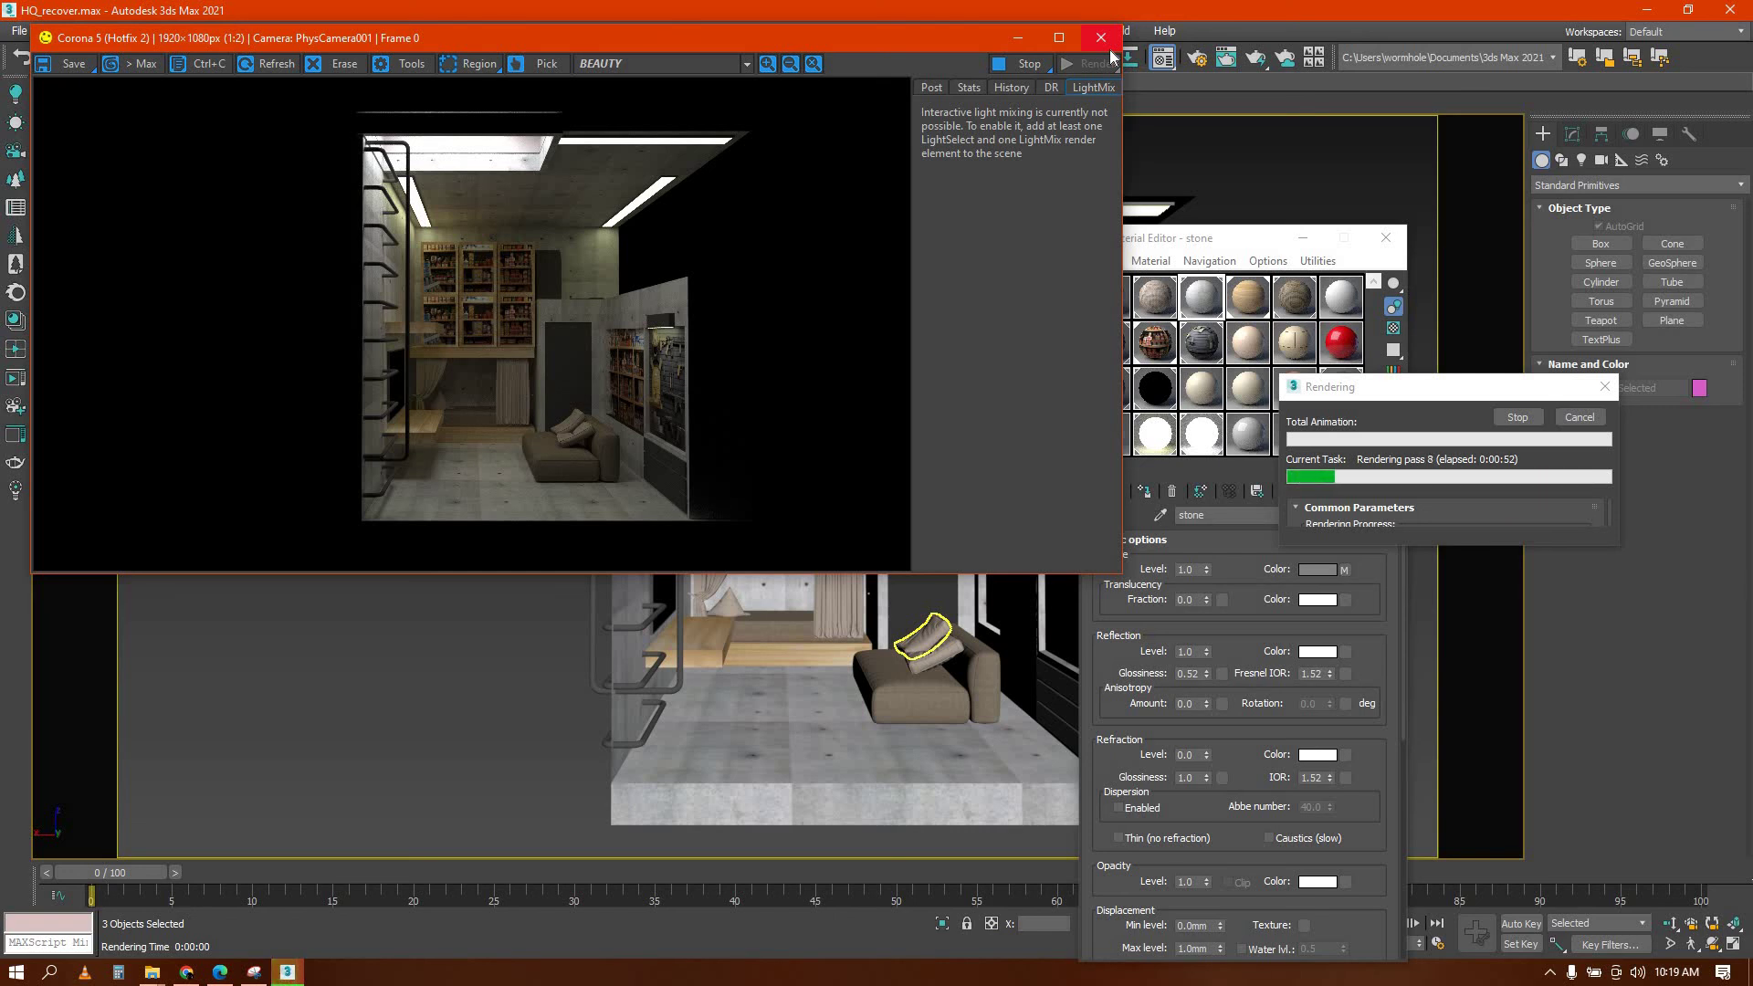
pyautogui.click(1109, 49)
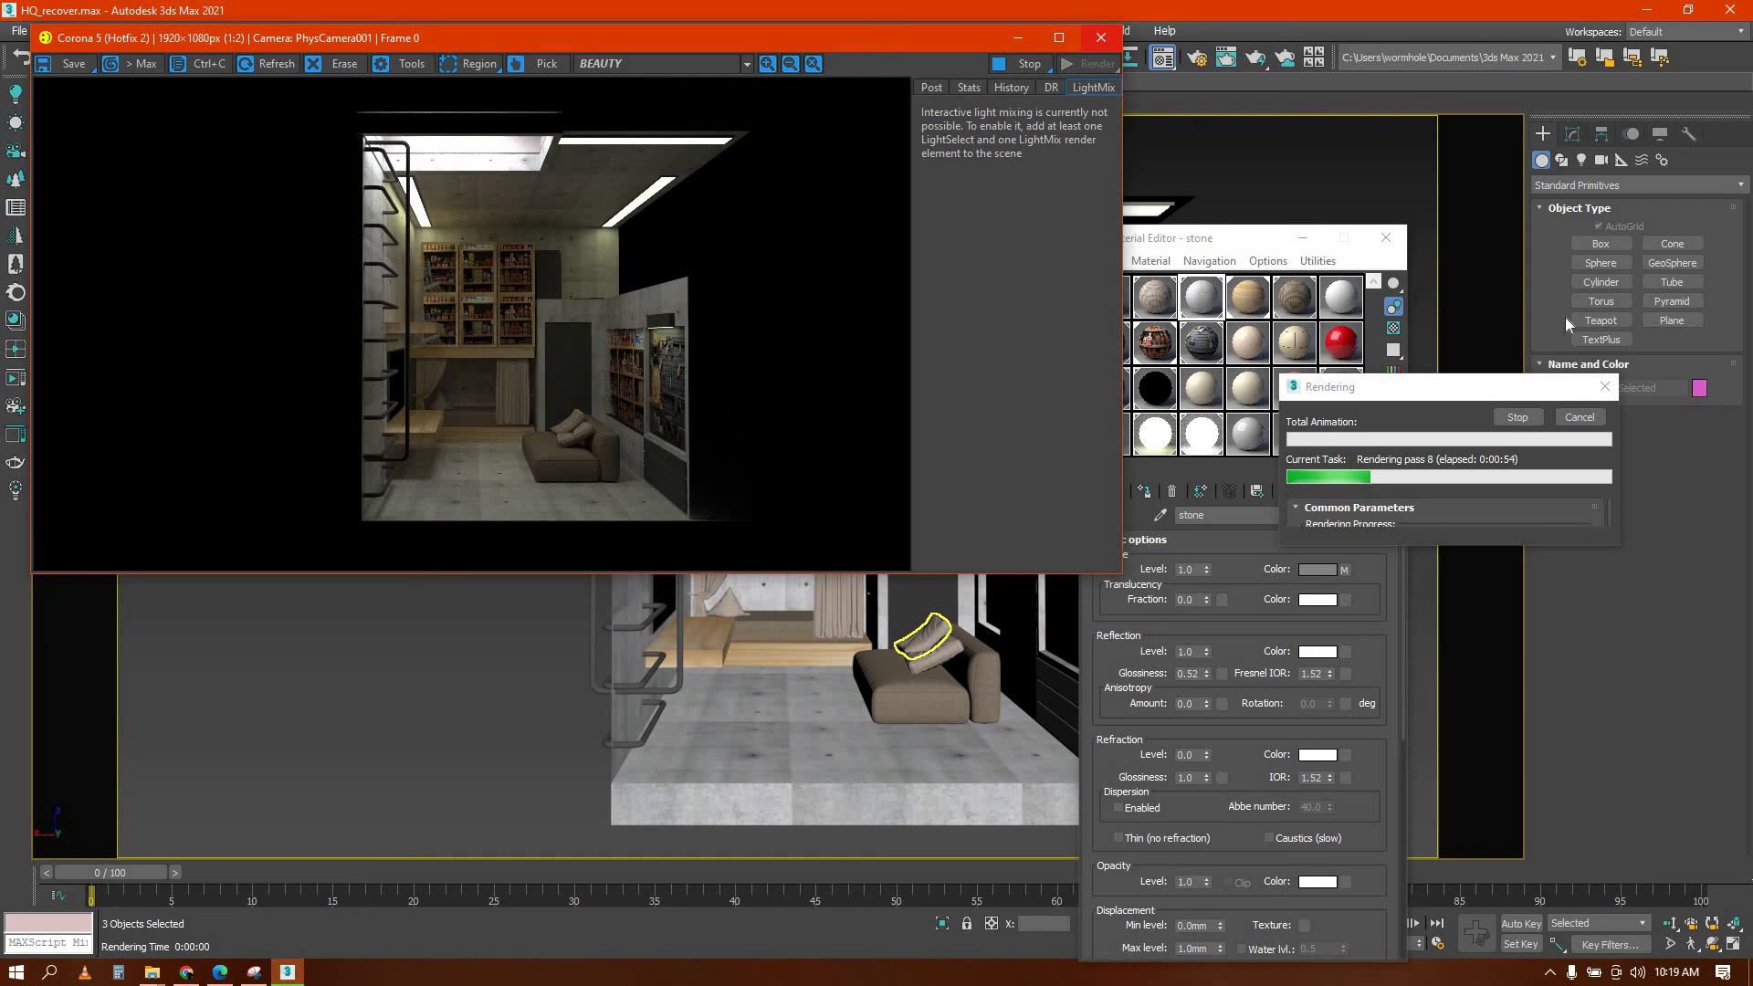